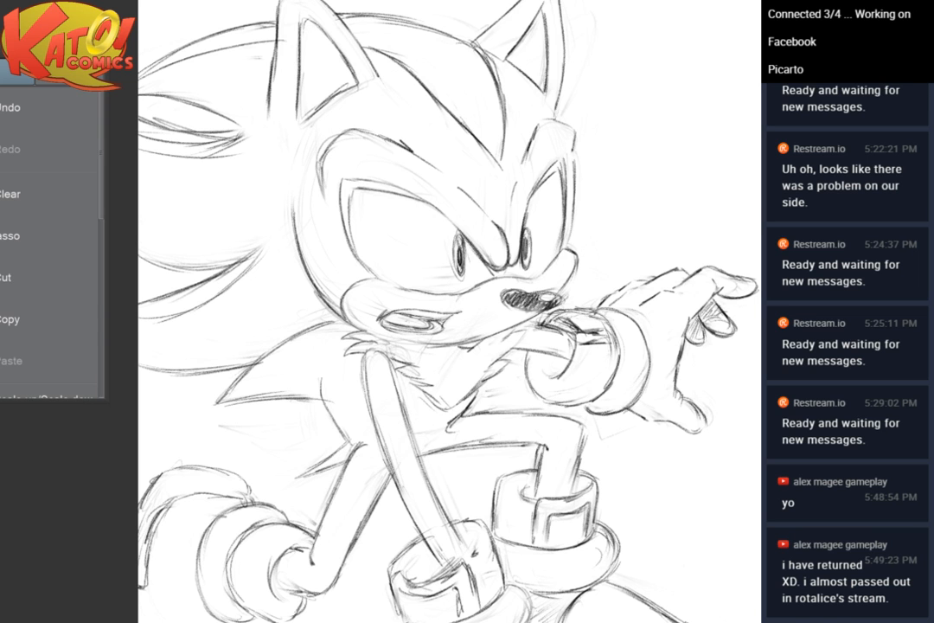
Mirror the canvas view horizontally and darken the edge of the lowest head quill just above the back spine
{"action": "scroll", "coordinate": [527, 269], "scroll_direction": "up", "scroll_amount": 3}
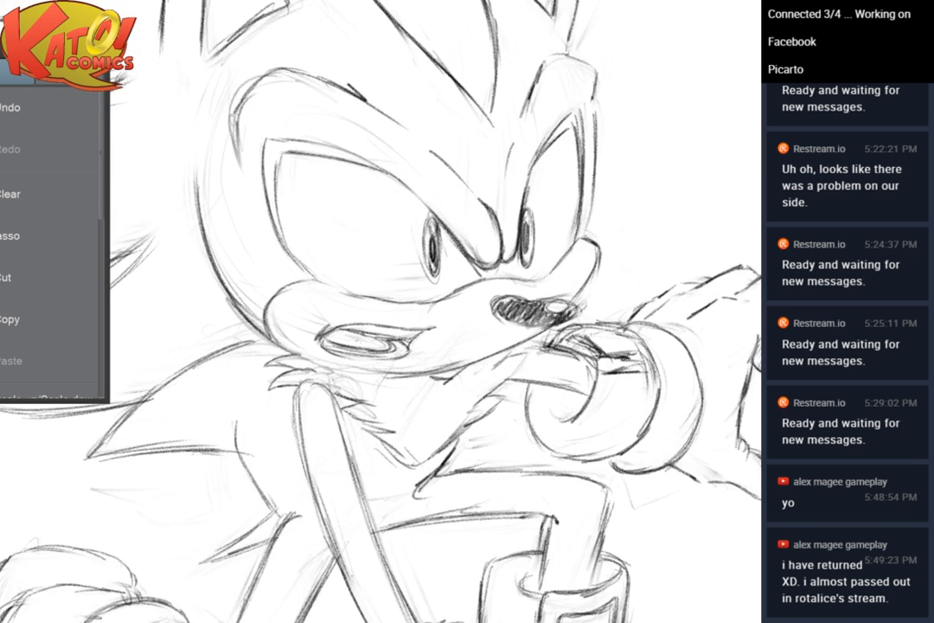
{"action": "scroll", "coordinate": [489, 242], "scroll_direction": "down", "scroll_amount": 2}
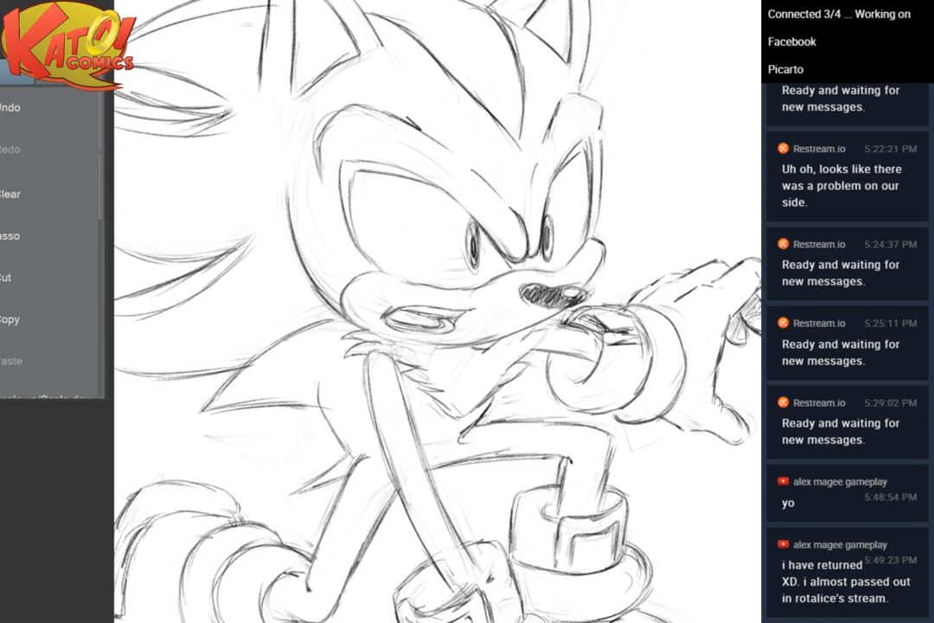
{"action": "mouse_move", "coordinate": [467, 346]}
{"action": "left_mouse_down"}
{"action": "mouse_move", "coordinate": [380, 250]}
{"action": "mouse_move", "coordinate": [499, 150]}
{"action": "left_mouse_up"}
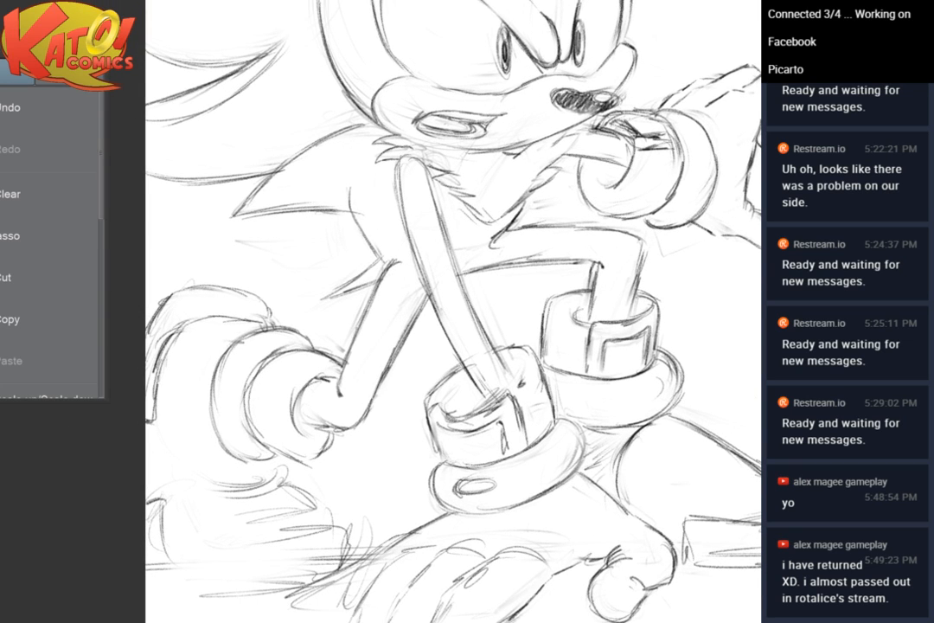
{"action": "scroll", "coordinate": [597, 303], "scroll_direction": "up", "scroll_amount": 3}
{"action": "left_click_drag", "start_coordinate": [346, 225], "coordinate": [578, 255]}
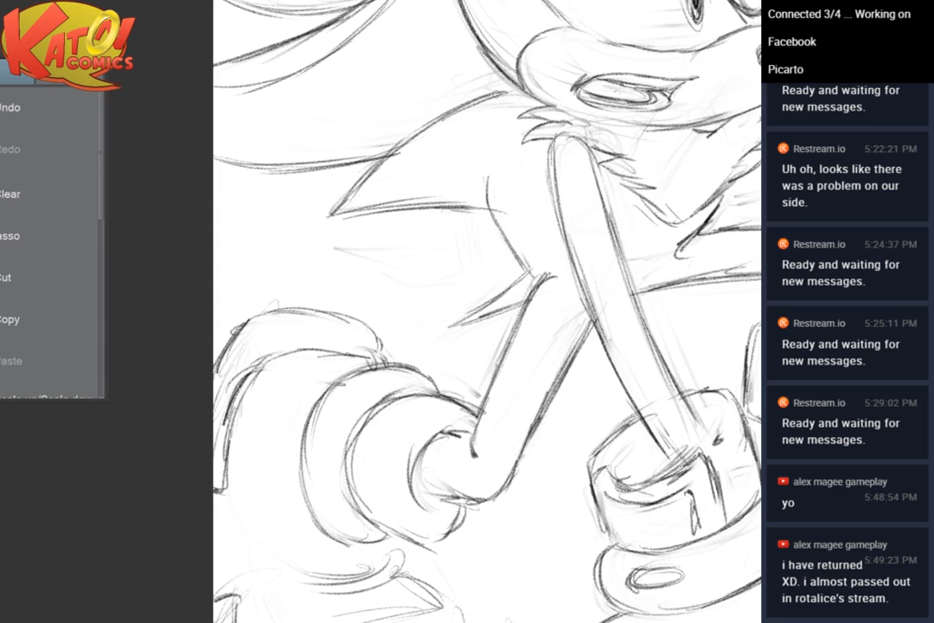
{"action": "left_click_drag", "start_coordinate": [248, 310], "coordinate": [187, 527]}
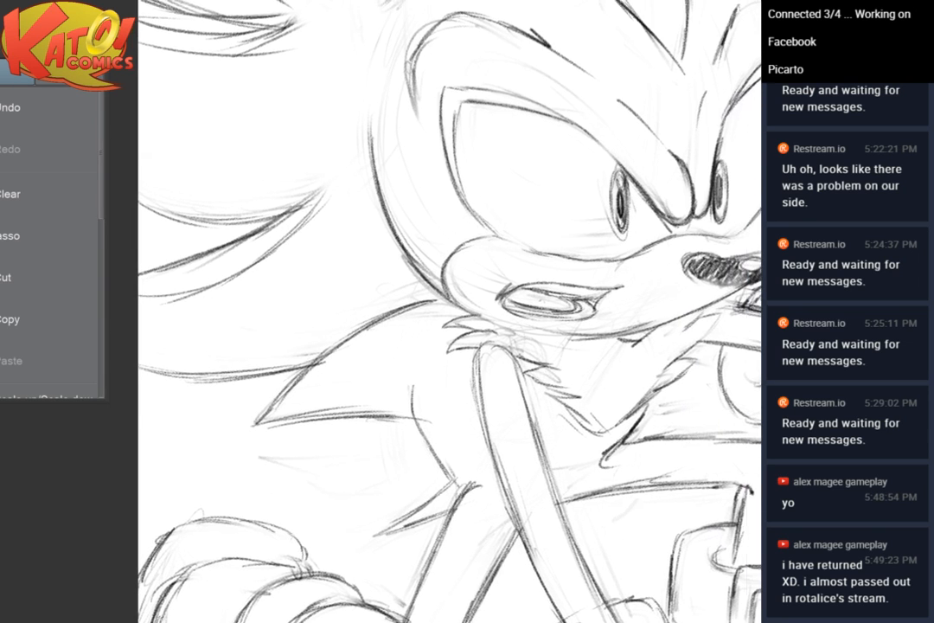
{"action": "left_click_drag", "start_coordinate": [450, 346], "coordinate": [335, 383]}
{"action": "key", "text": "h"}
{"action": "left_click_drag", "start_coordinate": [412, 403], "coordinate": [519, 411]}
{"action": "mouse_move", "coordinate": [452, 406]}
{"action": "left_mouse_down"}
{"action": "mouse_move", "coordinate": [571, 402]}
{"action": "mouse_move", "coordinate": [562, 402]}
{"action": "left_mouse_up"}
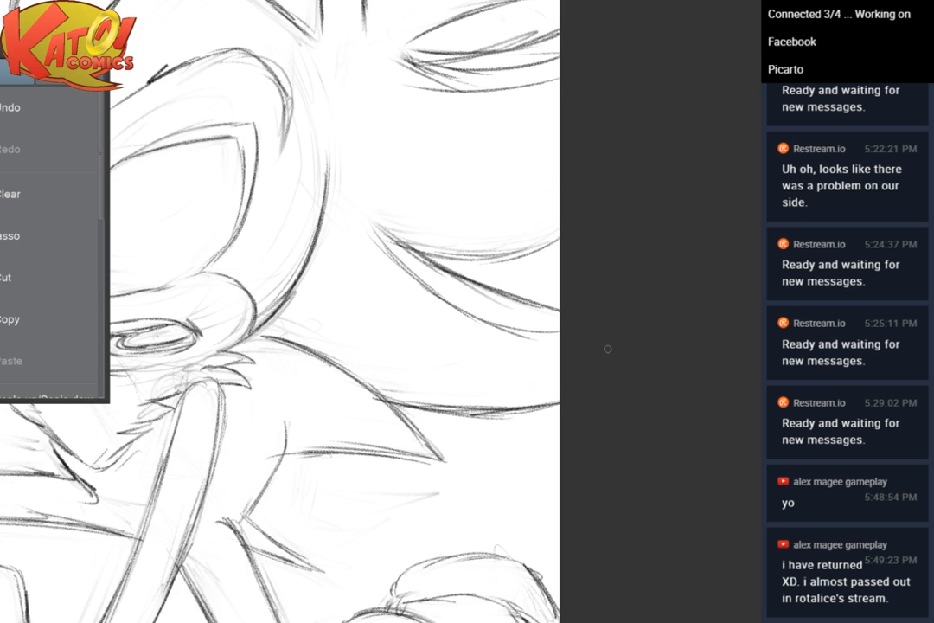
Redraw the lower contour of the upper quill's pointed stripe and erase the stray sketch lines inside it
{"action": "mouse_move", "coordinate": [526, 26]}
{"action": "left_mouse_down"}
{"action": "mouse_move", "coordinate": [595, 118]}
{"action": "mouse_move", "coordinate": [479, 147]}
{"action": "mouse_move", "coordinate": [538, 150]}
{"action": "mouse_move", "coordinate": [509, 186]}
{"action": "mouse_move", "coordinate": [537, 151]}
{"action": "left_mouse_up"}
{"action": "scroll", "coordinate": [604, 84], "scroll_direction": "up", "scroll_amount": 3}
{"action": "left_click_drag", "start_coordinate": [414, 129], "coordinate": [495, 137]}
{"action": "mouse_move", "coordinate": [424, 132]}
{"action": "left_mouse_down"}
{"action": "mouse_move", "coordinate": [465, 136]}
{"action": "mouse_move", "coordinate": [647, 109]}
{"action": "left_mouse_up"}
{"action": "key", "text": "e"}
{"action": "mouse_move", "coordinate": [582, 97]}
{"action": "left_mouse_down"}
{"action": "mouse_move", "coordinate": [654, 77]}
{"action": "mouse_move", "coordinate": [584, 83]}
{"action": "left_mouse_up"}
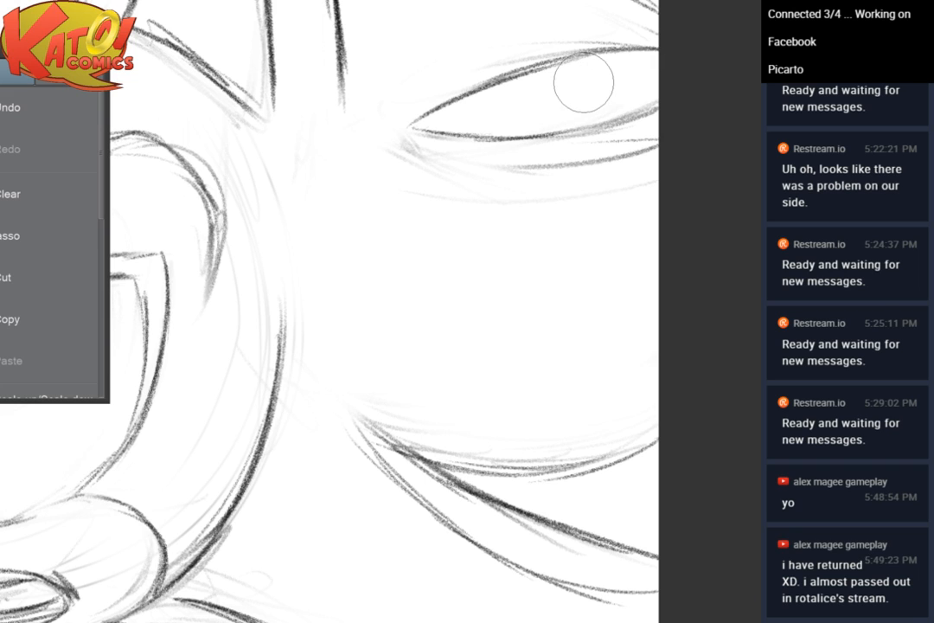
Darken the lower contour of the upper quill's stripe and draw a bold quill edge beneath it from the tip
{"action": "key", "text": "p"}
{"action": "mouse_move", "coordinate": [553, 134]}
{"action": "left_mouse_down"}
{"action": "mouse_move", "coordinate": [668, 87]}
{"action": "mouse_move", "coordinate": [579, 127]}
{"action": "mouse_move", "coordinate": [668, 96]}
{"action": "left_mouse_up"}
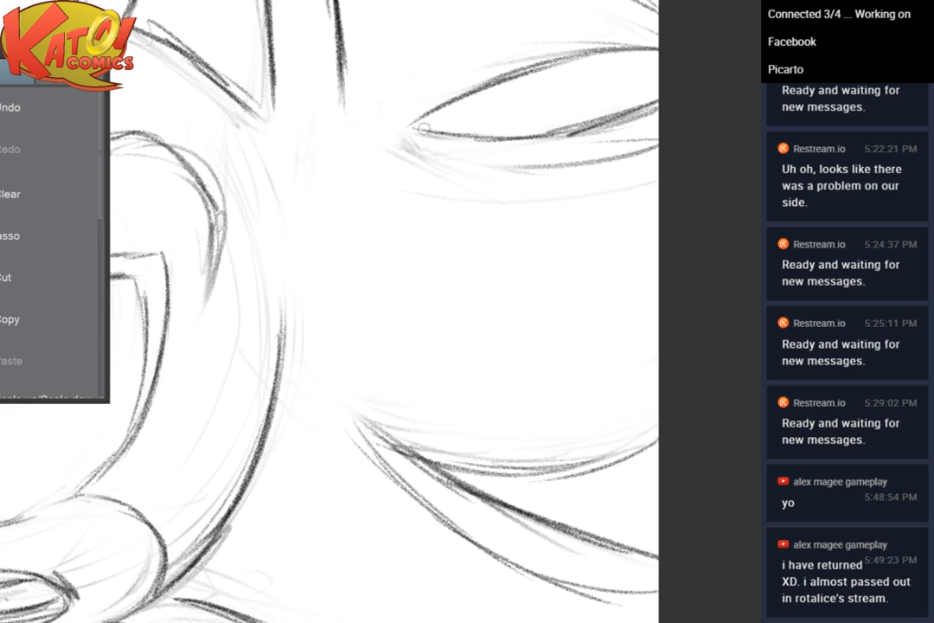
{"action": "mouse_move", "coordinate": [405, 136]}
{"action": "left_mouse_down"}
{"action": "mouse_move", "coordinate": [457, 166]}
{"action": "mouse_move", "coordinate": [546, 168]}
{"action": "left_mouse_up"}
{"action": "mouse_move", "coordinate": [453, 158]}
{"action": "left_mouse_down"}
{"action": "mouse_move", "coordinate": [569, 159]}
{"action": "mouse_move", "coordinate": [661, 139]}
{"action": "left_mouse_up"}
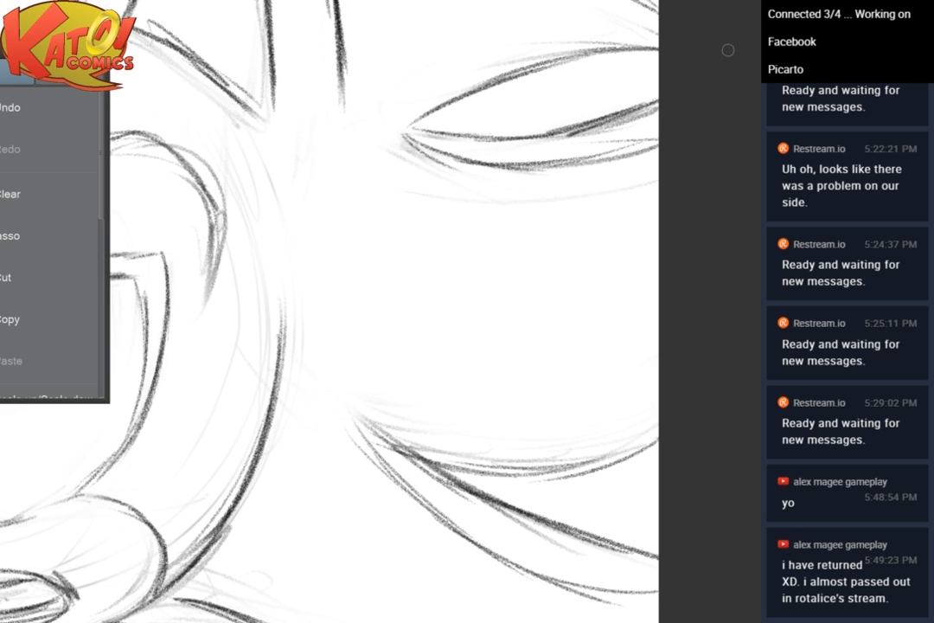
Erase the bottom edge of the near ear's inner triangle, redraw it as a cleaner slanted line and remove stray marks
{"action": "mouse_move", "coordinate": [346, 173]}
{"action": "left_mouse_down"}
{"action": "mouse_move", "coordinate": [609, 200]}
{"action": "mouse_move", "coordinate": [614, 291]}
{"action": "mouse_move", "coordinate": [540, 428]}
{"action": "left_mouse_up"}
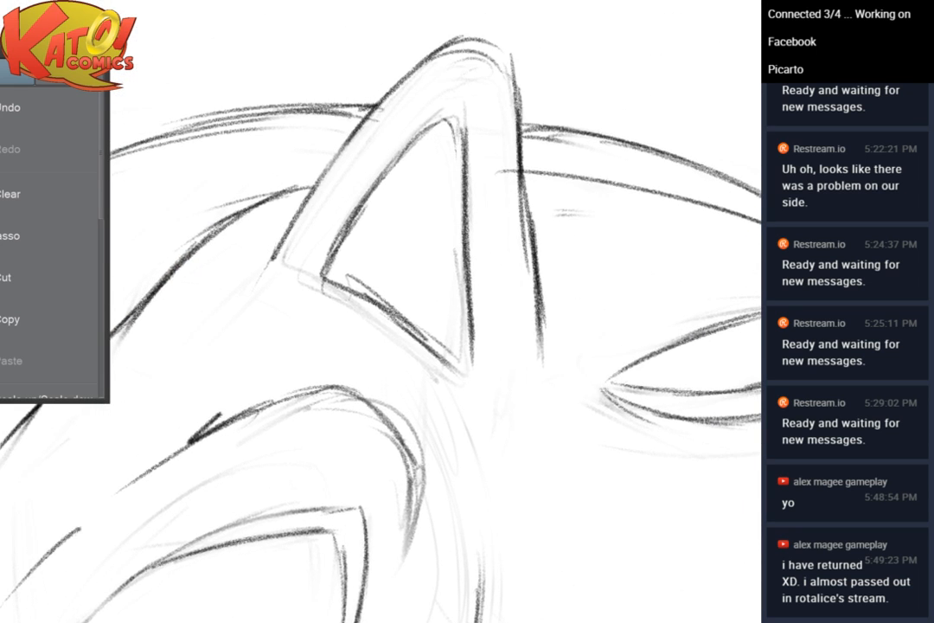
{"action": "key", "text": "e"}
{"action": "mouse_move", "coordinate": [339, 280]}
{"action": "left_mouse_down"}
{"action": "mouse_move", "coordinate": [436, 338]}
{"action": "mouse_move", "coordinate": [443, 363]}
{"action": "left_mouse_up"}
{"action": "key", "text": "p"}
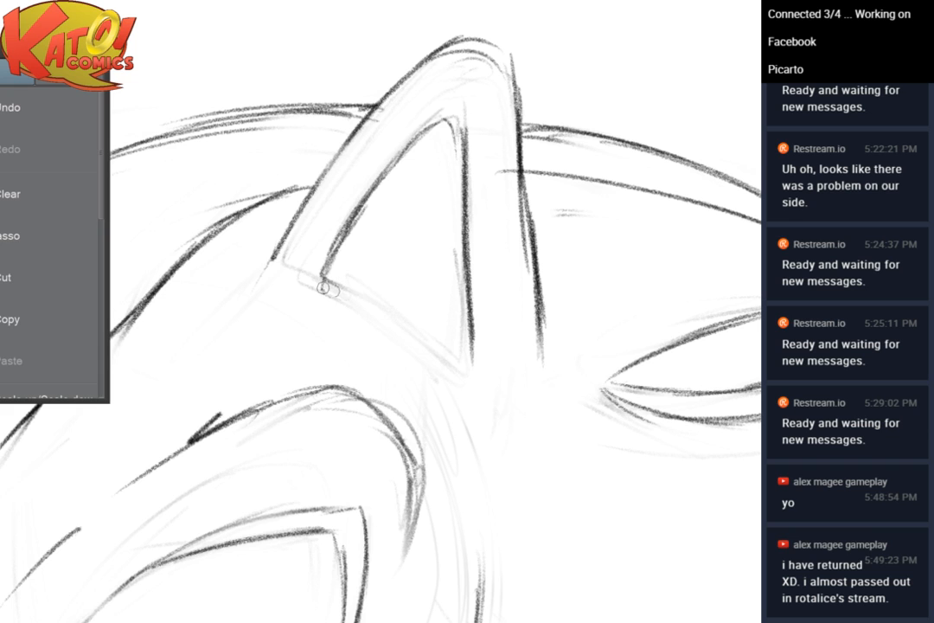
{"action": "mouse_move", "coordinate": [322, 277]}
{"action": "left_mouse_down"}
{"action": "mouse_move", "coordinate": [403, 332]}
{"action": "mouse_move", "coordinate": [466, 380]}
{"action": "left_mouse_up"}
{"action": "mouse_move", "coordinate": [456, 261]}
{"action": "left_mouse_down"}
{"action": "mouse_move", "coordinate": [262, 474]}
{"action": "mouse_move", "coordinate": [343, 371]}
{"action": "left_mouse_up"}
{"action": "key", "text": "e"}
{"action": "mouse_move", "coordinate": [457, 320]}
{"action": "left_mouse_down"}
{"action": "mouse_move", "coordinate": [476, 332]}
{"action": "mouse_move", "coordinate": [457, 335]}
{"action": "left_mouse_up"}
Erase the rough top-of-head outline between the two ears and redraw it as one long arc
{"action": "mouse_move", "coordinate": [396, 292]}
{"action": "left_mouse_down"}
{"action": "mouse_move", "coordinate": [593, 164]}
{"action": "mouse_move", "coordinate": [668, 128]}
{"action": "left_mouse_up"}
{"action": "mouse_move", "coordinate": [298, 227]}
{"action": "left_mouse_down"}
{"action": "mouse_move", "coordinate": [478, 165]}
{"action": "mouse_move", "coordinate": [402, 347]}
{"action": "left_mouse_up"}
{"action": "left_click_drag", "start_coordinate": [502, 197], "coordinate": [368, 216]}
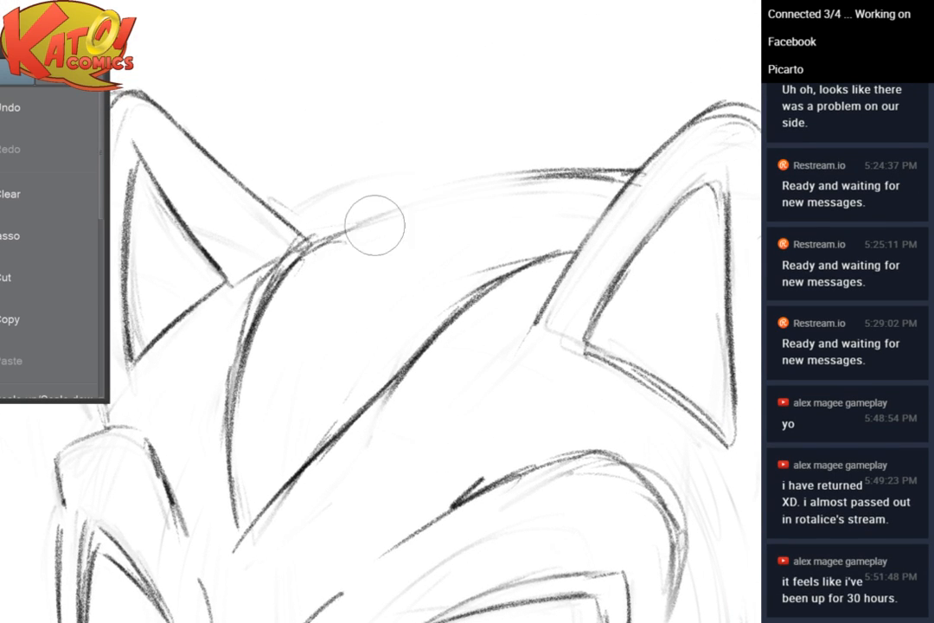
{"action": "mouse_move", "coordinate": [273, 200]}
{"action": "left_mouse_down"}
{"action": "mouse_move", "coordinate": [317, 174]}
{"action": "mouse_move", "coordinate": [520, 143]}
{"action": "left_mouse_up"}
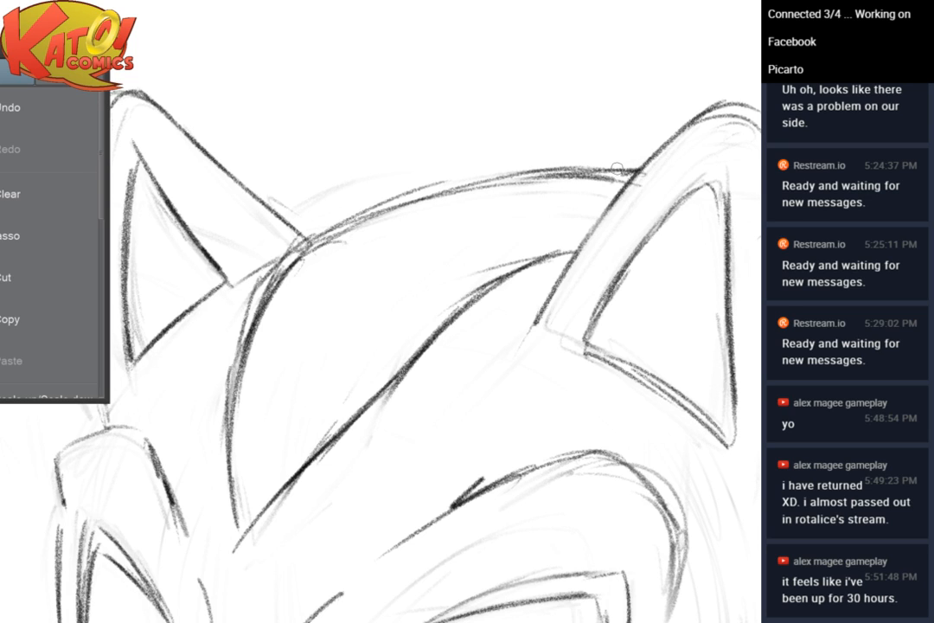
Clean up and darken the head arc toward the near ear, and erase the upper part of the forehead stripe's edge
{"action": "mouse_move", "coordinate": [554, 164]}
{"action": "left_mouse_down"}
{"action": "mouse_move", "coordinate": [561, 179]}
{"action": "mouse_move", "coordinate": [578, 179]}
{"action": "left_mouse_up"}
{"action": "left_click_drag", "start_coordinate": [339, 234], "coordinate": [487, 185]}
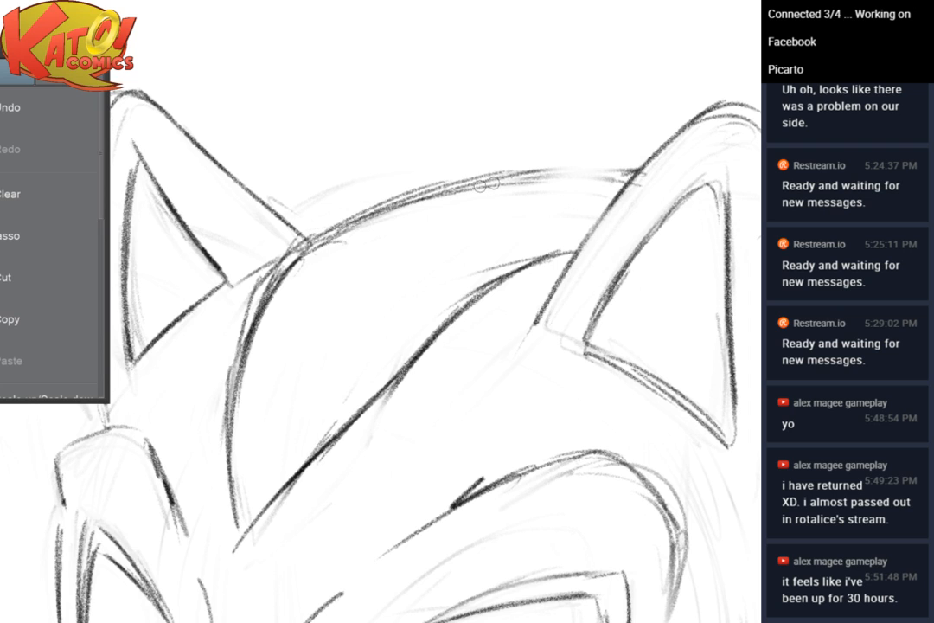
{"action": "left_click_drag", "start_coordinate": [401, 202], "coordinate": [606, 172]}
{"action": "mouse_move", "coordinate": [473, 185]}
{"action": "left_mouse_down"}
{"action": "mouse_move", "coordinate": [636, 168]}
{"action": "mouse_move", "coordinate": [697, 63]}
{"action": "left_mouse_up"}
{"action": "mouse_move", "coordinate": [342, 207]}
{"action": "left_mouse_down"}
{"action": "mouse_move", "coordinate": [311, 289]}
{"action": "mouse_move", "coordinate": [321, 280]}
{"action": "left_mouse_up"}
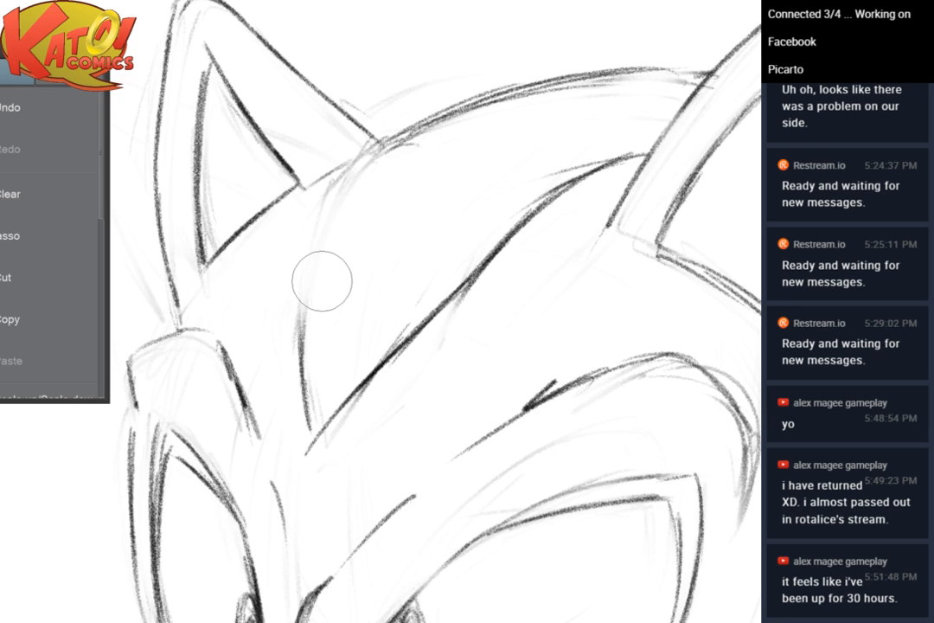
Erase the heavy outer rim lines of the narrower eye and redraw the rim down toward the muzzle
{"action": "mouse_move", "coordinate": [321, 281]}
{"action": "left_mouse_down"}
{"action": "mouse_move", "coordinate": [344, 125]}
{"action": "mouse_move", "coordinate": [433, 40]}
{"action": "left_mouse_up"}
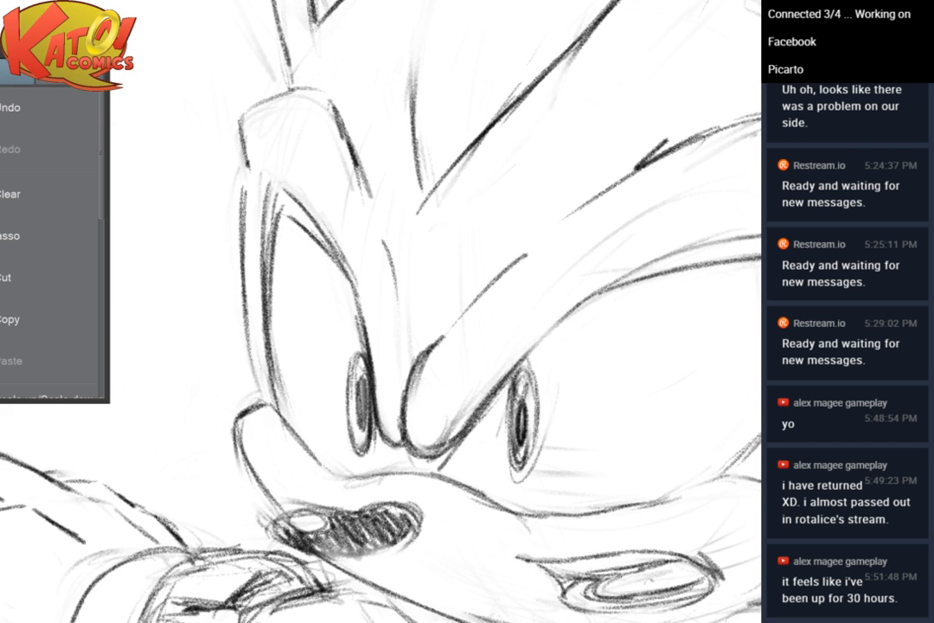
{"action": "mouse_move", "coordinate": [282, 283]}
{"action": "left_mouse_down"}
{"action": "mouse_move", "coordinate": [290, 310]}
{"action": "mouse_move", "coordinate": [277, 309]}
{"action": "mouse_move", "coordinate": [275, 250]}
{"action": "mouse_move", "coordinate": [313, 345]}
{"action": "left_mouse_up"}
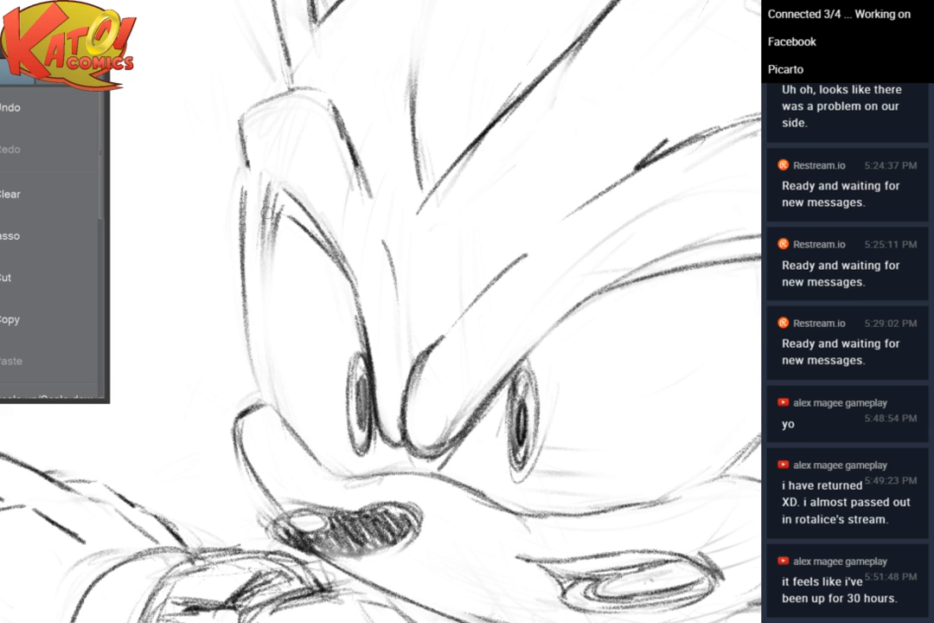
{"action": "mouse_move", "coordinate": [269, 208]}
{"action": "left_mouse_down"}
{"action": "mouse_move", "coordinate": [259, 288]}
{"action": "mouse_move", "coordinate": [271, 371]}
{"action": "left_mouse_up"}
{"action": "mouse_move", "coordinate": [247, 281]}
{"action": "left_mouse_down"}
{"action": "mouse_move", "coordinate": [288, 392]}
{"action": "mouse_move", "coordinate": [259, 264]}
{"action": "left_mouse_up"}
{"action": "left_click_drag", "start_coordinate": [264, 186], "coordinate": [274, 342]}
{"action": "left_click_drag", "start_coordinate": [271, 262], "coordinate": [267, 308]}
Clear the upper corner of the narrower eye and redraw its rim with thin curved strokes
{"action": "left_click_drag", "start_coordinate": [290, 197], "coordinate": [266, 251]}
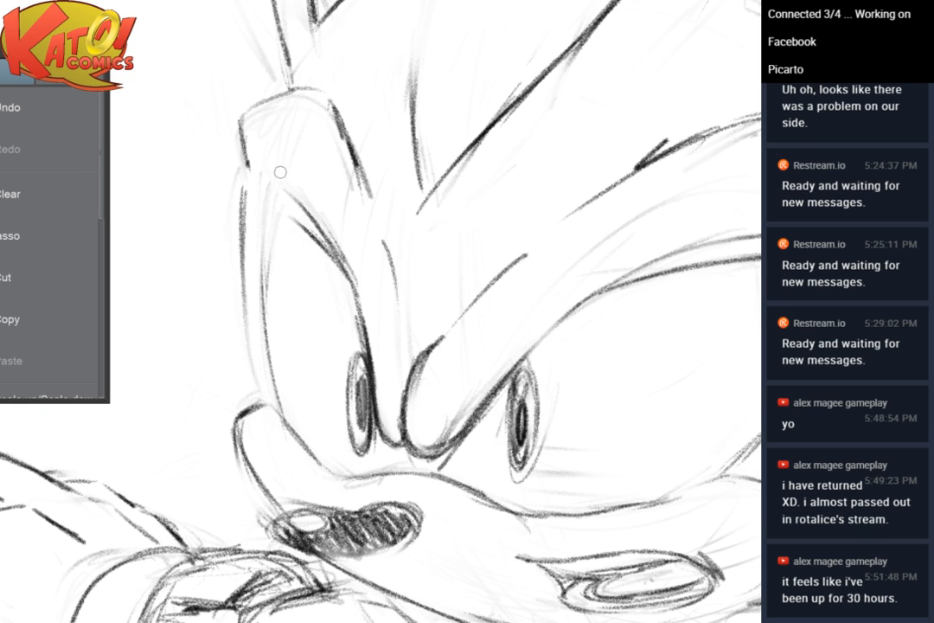
{"action": "left_click_drag", "start_coordinate": [277, 181], "coordinate": [267, 252]}
{"action": "left_click_drag", "start_coordinate": [276, 184], "coordinate": [266, 260]}
{"action": "left_click_drag", "start_coordinate": [273, 184], "coordinate": [263, 267]}
{"action": "left_click_drag", "start_coordinate": [271, 189], "coordinate": [265, 322]}
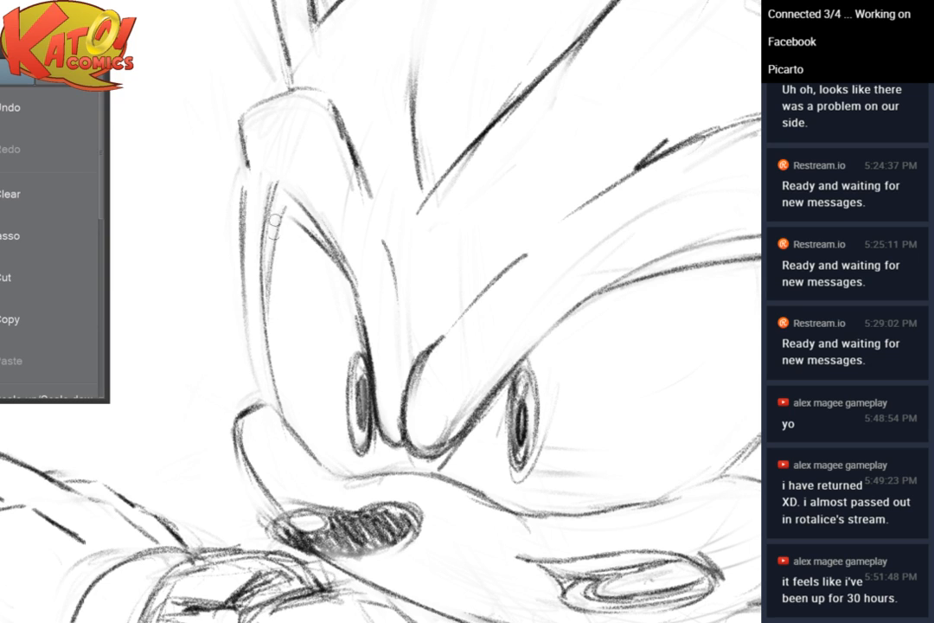
{"action": "left_click_drag", "start_coordinate": [272, 217], "coordinate": [265, 339]}
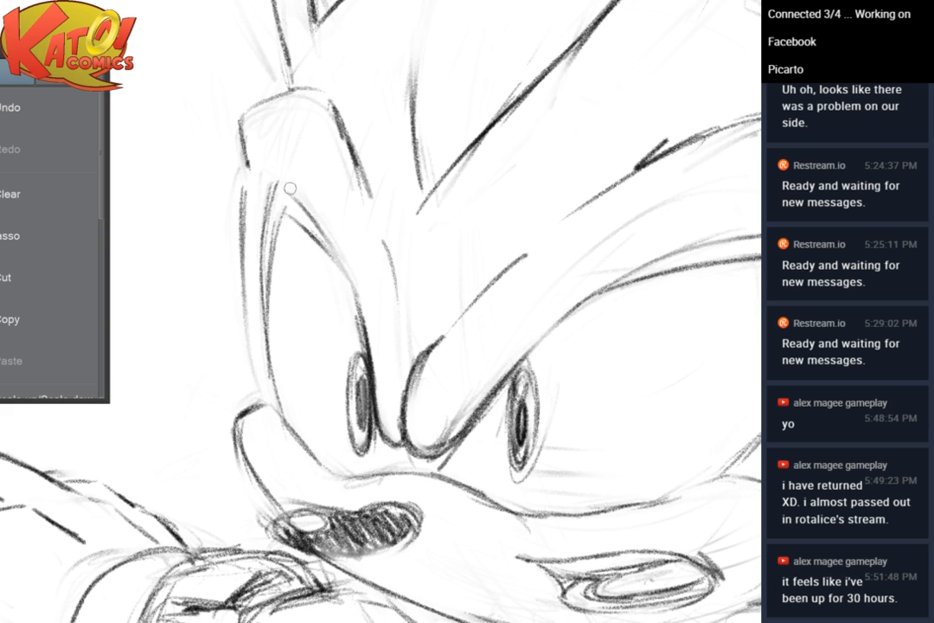
Redraw the slanted upper lid of the narrower eye and retrace the rounded brow tip between the eyes
{"action": "left_click_drag", "start_coordinate": [298, 204], "coordinate": [354, 284]}
{"action": "left_click_drag", "start_coordinate": [329, 243], "coordinate": [360, 313]}
{"action": "left_click_drag", "start_coordinate": [374, 461], "coordinate": [309, 433]}
{"action": "key", "text": "ctrl+z"}
{"action": "mouse_move", "coordinate": [379, 309]}
{"action": "left_mouse_down"}
{"action": "mouse_move", "coordinate": [338, 375]}
{"action": "mouse_move", "coordinate": [340, 365]}
{"action": "mouse_move", "coordinate": [360, 381]}
{"action": "mouse_move", "coordinate": [356, 421]}
{"action": "left_mouse_up"}
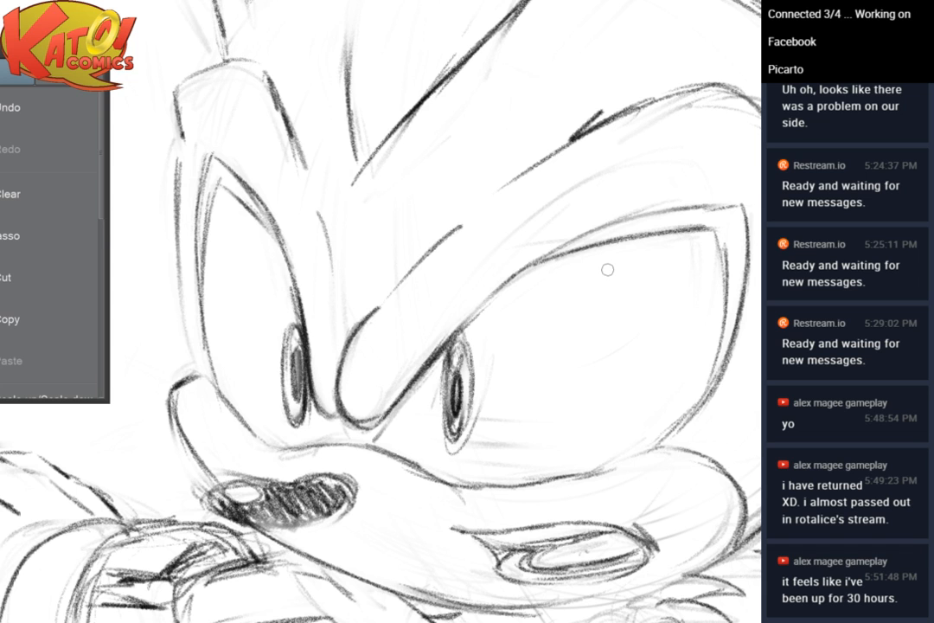
Fade the outer curve of the brow ridge around the larger eye and redraw it as a smooth dark arc
{"action": "left_click_drag", "start_coordinate": [607, 270], "coordinate": [497, 242]}
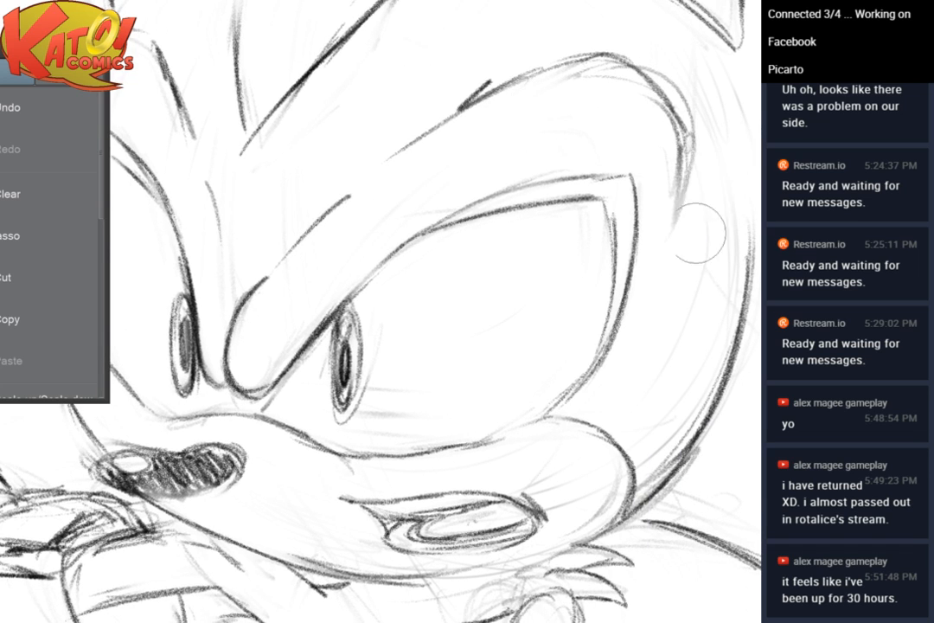
{"action": "left_click_drag", "start_coordinate": [696, 234], "coordinate": [699, 121]}
{"action": "mouse_move", "coordinate": [657, 45]}
{"action": "left_mouse_down"}
{"action": "mouse_move", "coordinate": [691, 104]}
{"action": "mouse_move", "coordinate": [692, 176]}
{"action": "left_mouse_up"}
{"action": "left_click_drag", "start_coordinate": [645, 93], "coordinate": [565, 175]}
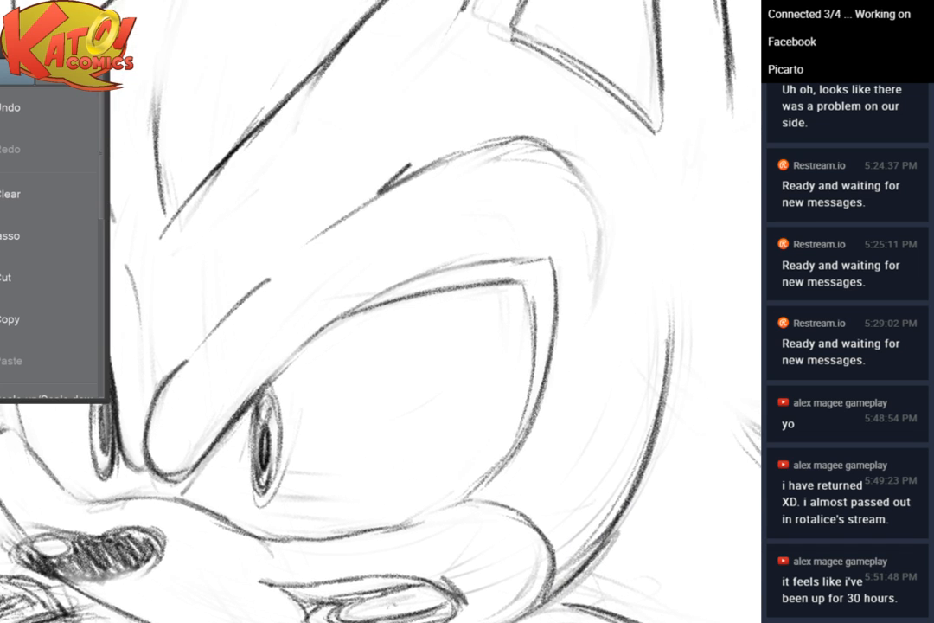
{"action": "mouse_move", "coordinate": [519, 135]}
{"action": "left_mouse_down"}
{"action": "mouse_move", "coordinate": [569, 157]}
{"action": "mouse_move", "coordinate": [595, 213]}
{"action": "left_mouse_up"}
{"action": "left_click_drag", "start_coordinate": [554, 154], "coordinate": [605, 253]}
{"action": "mouse_move", "coordinate": [602, 201]}
{"action": "left_mouse_down"}
{"action": "mouse_move", "coordinate": [585, 315]}
{"action": "mouse_move", "coordinate": [595, 293]}
{"action": "left_mouse_up"}
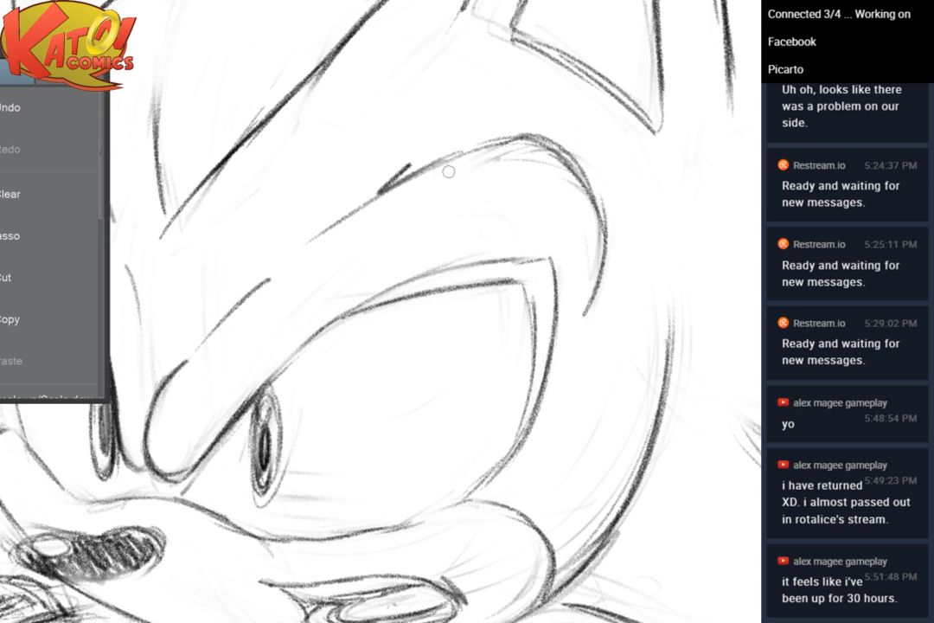
Check the head and ears in the mirrored view, and flip the canvas back to its original orientation
{"action": "mouse_move", "coordinate": [503, 139]}
{"action": "left_mouse_down"}
{"action": "mouse_move", "coordinate": [429, 162]}
{"action": "mouse_move", "coordinate": [674, 158]}
{"action": "left_mouse_up"}
{"action": "mouse_move", "coordinate": [536, 156]}
{"action": "left_mouse_down"}
{"action": "mouse_move", "coordinate": [432, 456]}
{"action": "mouse_move", "coordinate": [410, 482]}
{"action": "left_mouse_up"}
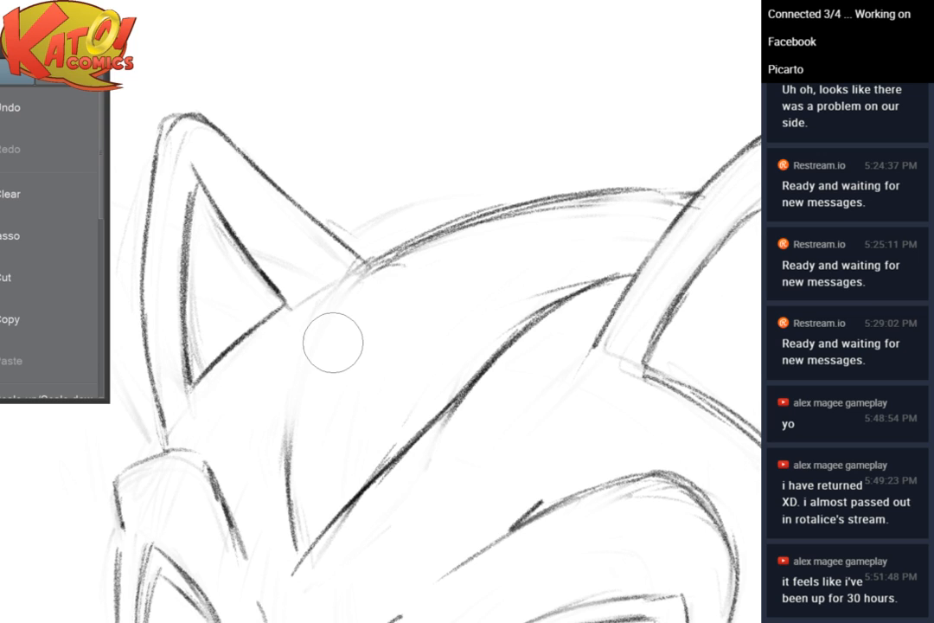
{"action": "left_click_drag", "start_coordinate": [417, 403], "coordinate": [297, 313]}
{"action": "left_click_drag", "start_coordinate": [644, 291], "coordinate": [584, 97]}
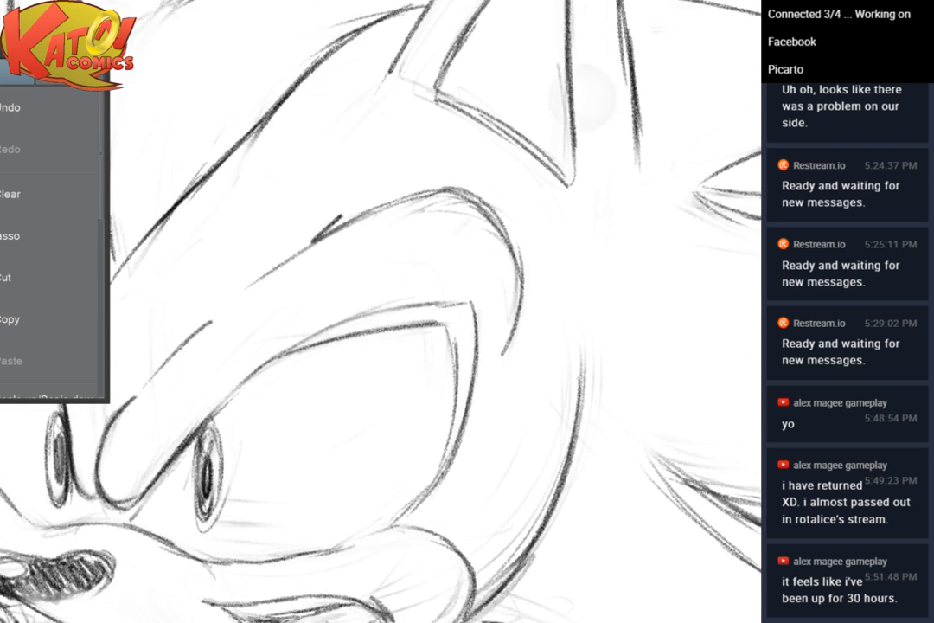
{"action": "scroll", "coordinate": [381, 284], "scroll_direction": "down", "scroll_amount": 5}
{"action": "left_click_drag", "start_coordinate": [346, 372], "coordinate": [458, 264]}
{"action": "scroll", "coordinate": [388, 291], "scroll_direction": "up", "scroll_amount": 3}
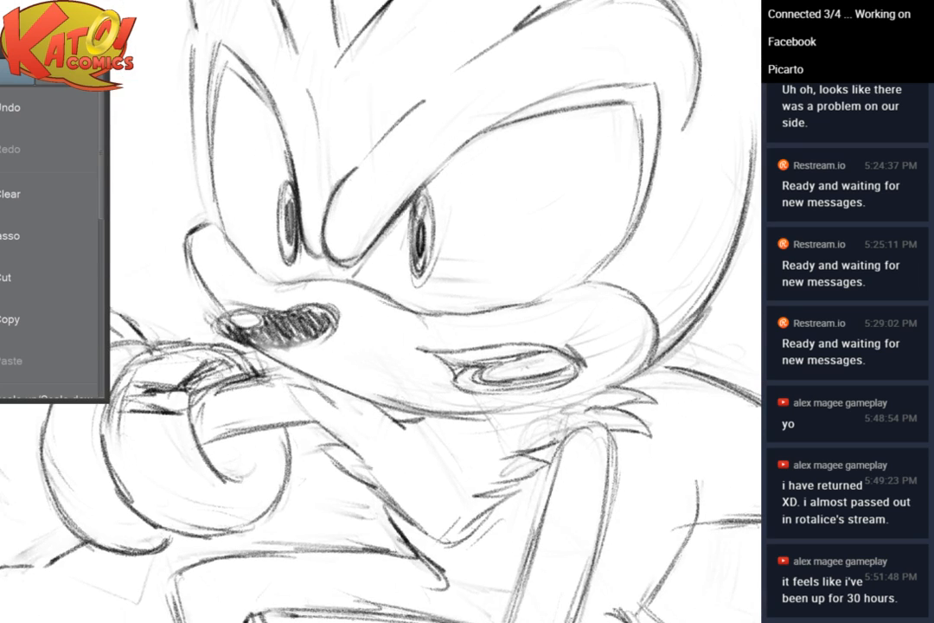
{"action": "key", "text": "h"}
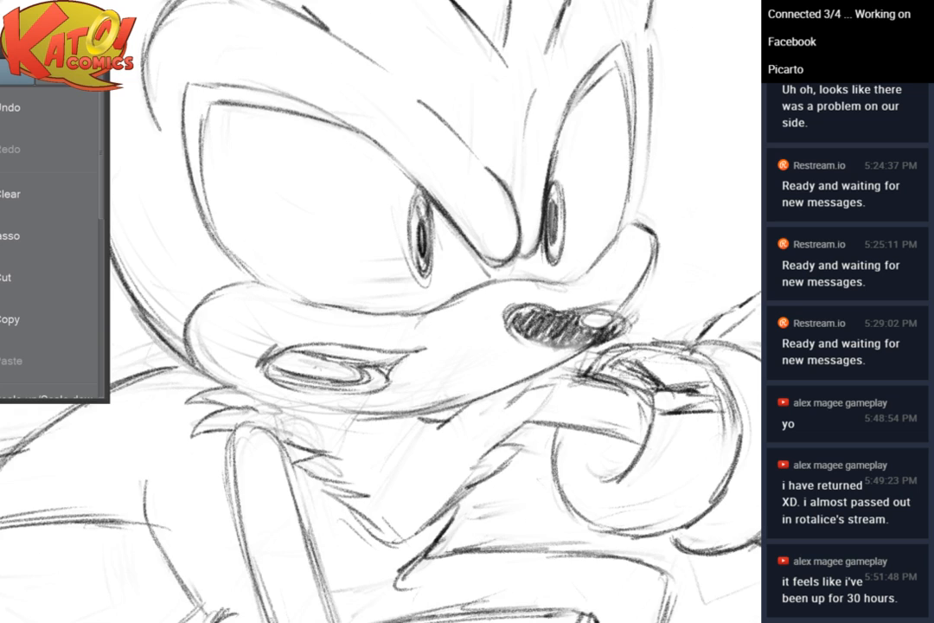
Redraw the curled inner opening of the raised arm's glove cuff where the wrist enters it
{"action": "left_click_drag", "start_coordinate": [571, 322], "coordinate": [513, 296]}
{"action": "mouse_move", "coordinate": [541, 363]}
{"action": "left_mouse_down"}
{"action": "mouse_move", "coordinate": [480, 286]}
{"action": "mouse_move", "coordinate": [532, 294]}
{"action": "mouse_move", "coordinate": [535, 308]}
{"action": "left_mouse_up"}
{"action": "mouse_move", "coordinate": [501, 273]}
{"action": "left_mouse_down"}
{"action": "mouse_move", "coordinate": [537, 312]}
{"action": "mouse_move", "coordinate": [530, 304]}
{"action": "mouse_move", "coordinate": [533, 331]}
{"action": "mouse_move", "coordinate": [522, 357]}
{"action": "mouse_move", "coordinate": [476, 374]}
{"action": "left_mouse_up"}
{"action": "mouse_move", "coordinate": [467, 353]}
{"action": "left_mouse_down"}
{"action": "mouse_move", "coordinate": [497, 377]}
{"action": "mouse_move", "coordinate": [486, 379]}
{"action": "left_mouse_up"}
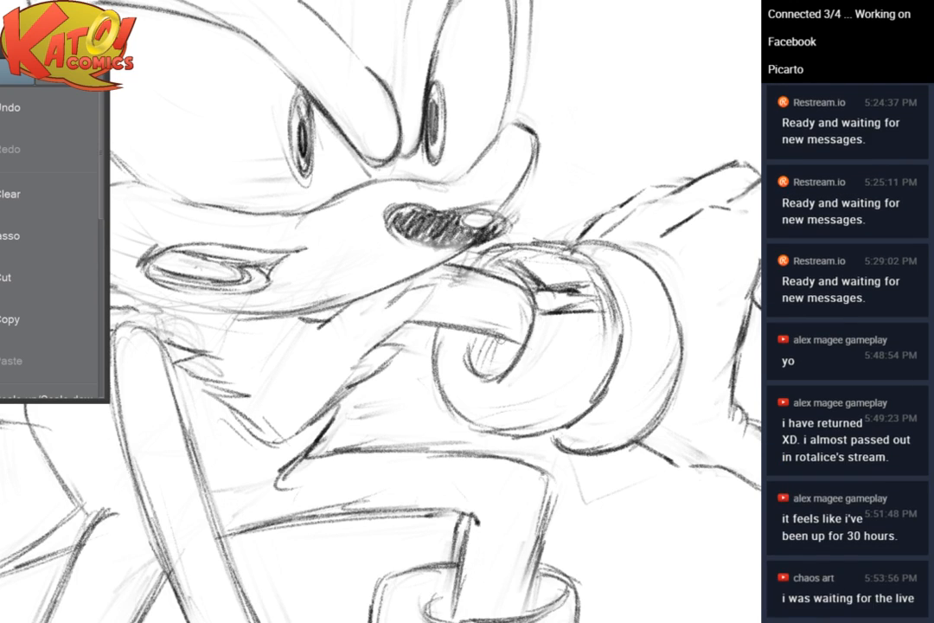
Redraw the dividing line between the inner and outer rings of the raised arm's glove cuff
{"action": "mouse_move", "coordinate": [547, 337]}
{"action": "left_mouse_down"}
{"action": "mouse_move", "coordinate": [497, 279]}
{"action": "mouse_move", "coordinate": [435, 268]}
{"action": "left_mouse_up"}
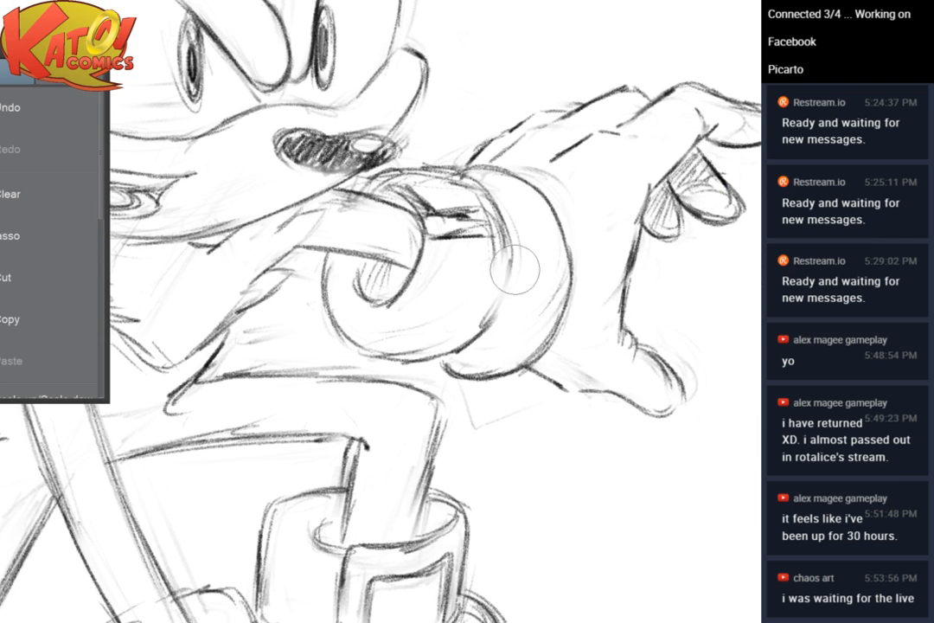
{"action": "mouse_move", "coordinate": [489, 216]}
{"action": "left_mouse_down"}
{"action": "mouse_move", "coordinate": [507, 264]}
{"action": "mouse_move", "coordinate": [491, 315]}
{"action": "left_mouse_up"}
{"action": "mouse_move", "coordinate": [507, 252]}
{"action": "left_mouse_down"}
{"action": "mouse_move", "coordinate": [508, 289]}
{"action": "mouse_move", "coordinate": [492, 321]}
{"action": "left_mouse_up"}
Fade the outer edge of the raised arm's glove cuff and redraw it as one smooth dark arc
{"action": "left_click_drag", "start_coordinate": [581, 230], "coordinate": [577, 298]}
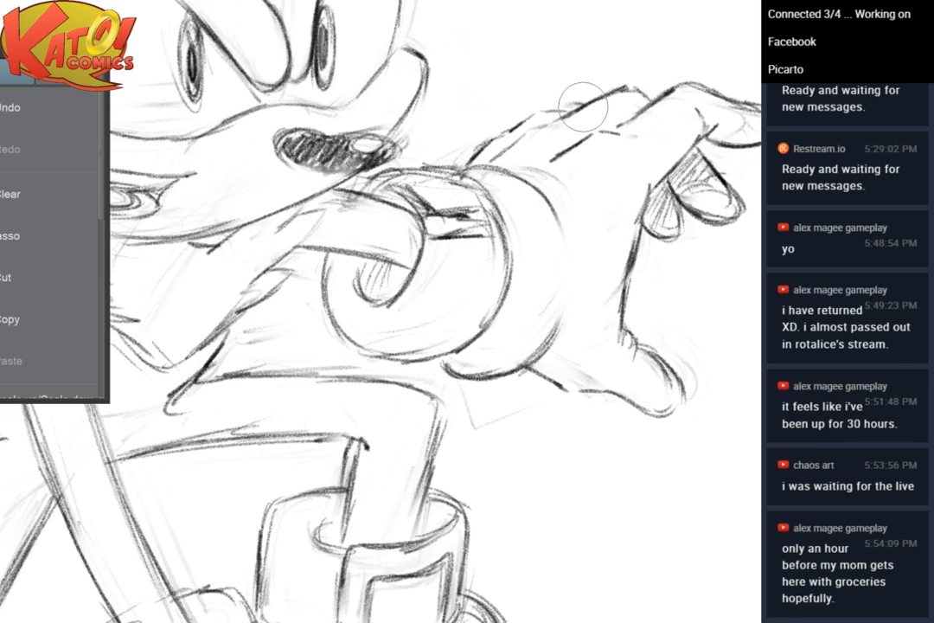
{"action": "left_click_drag", "start_coordinate": [583, 107], "coordinate": [623, 73]}
{"action": "mouse_move", "coordinate": [506, 129]}
{"action": "left_mouse_down"}
{"action": "mouse_move", "coordinate": [594, 164]}
{"action": "mouse_move", "coordinate": [603, 226]}
{"action": "left_mouse_up"}
{"action": "left_click_drag", "start_coordinate": [579, 157], "coordinate": [605, 281]}
{"action": "left_click_drag", "start_coordinate": [603, 183], "coordinate": [581, 321]}
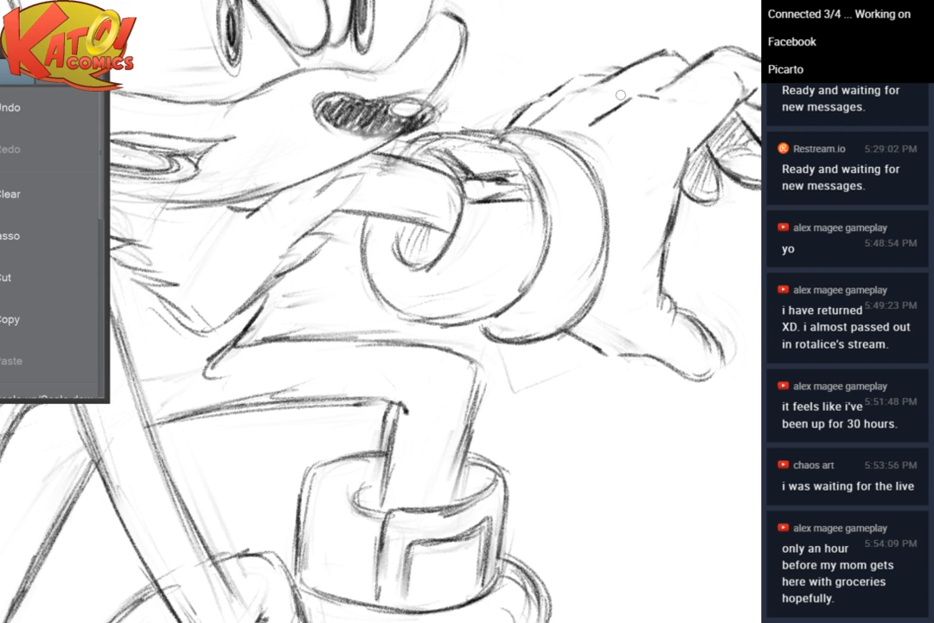
{"action": "mouse_move", "coordinate": [605, 247]}
{"action": "left_mouse_down"}
{"action": "mouse_move", "coordinate": [595, 314]}
{"action": "mouse_move", "coordinate": [604, 291]}
{"action": "left_mouse_up"}
{"action": "left_click_drag", "start_coordinate": [608, 197], "coordinate": [603, 268]}
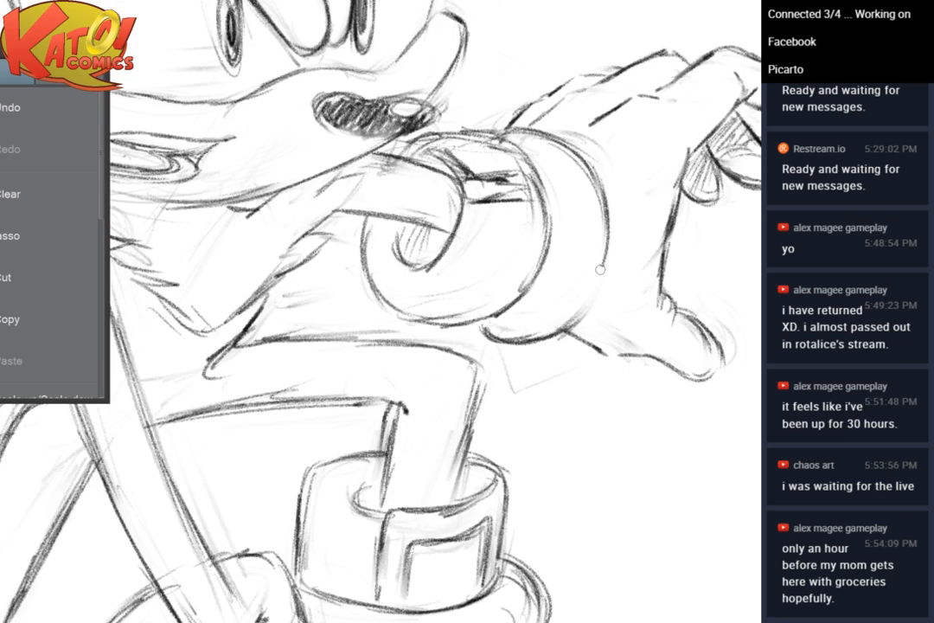
{"action": "left_click_drag", "start_coordinate": [610, 218], "coordinate": [580, 323]}
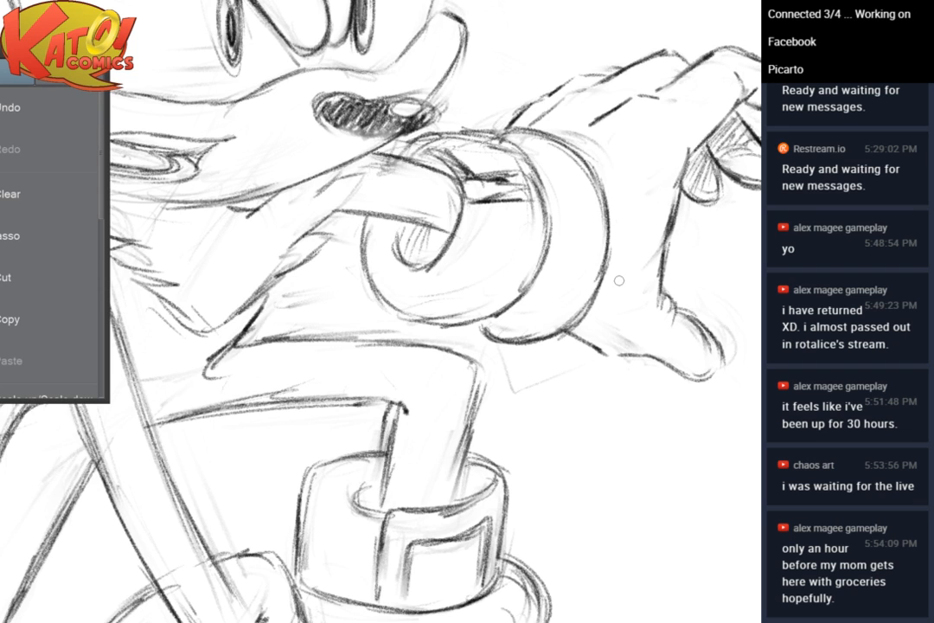
Clean up the stray lines around the raised hand's thumb and firm up its rounded outline
{"action": "mouse_move", "coordinate": [621, 164]}
{"action": "left_mouse_down"}
{"action": "mouse_move", "coordinate": [617, 251]}
{"action": "mouse_move", "coordinate": [600, 315]}
{"action": "mouse_move", "coordinate": [513, 338]}
{"action": "left_mouse_up"}
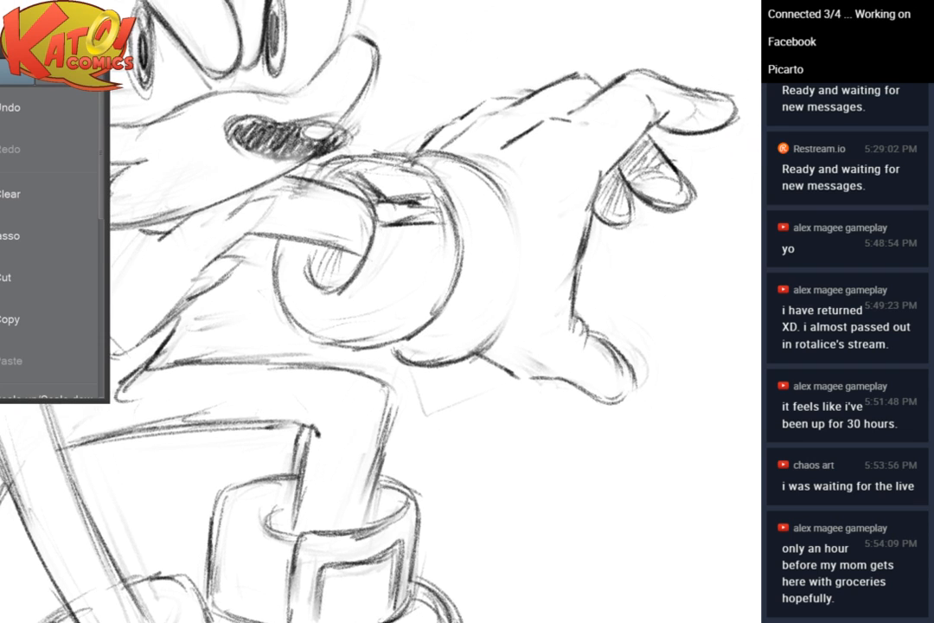
{"action": "mouse_move", "coordinate": [510, 168]}
{"action": "left_mouse_down"}
{"action": "mouse_move", "coordinate": [517, 268]}
{"action": "mouse_move", "coordinate": [488, 344]}
{"action": "left_mouse_up"}
{"action": "left_click_drag", "start_coordinate": [518, 284], "coordinate": [487, 341]}
{"action": "left_click_drag", "start_coordinate": [540, 271], "coordinate": [455, 211]}
{"action": "mouse_move", "coordinate": [556, 304]}
{"action": "left_mouse_down"}
{"action": "mouse_move", "coordinate": [553, 274]}
{"action": "mouse_move", "coordinate": [565, 302]}
{"action": "left_mouse_up"}
{"action": "mouse_move", "coordinate": [521, 278]}
{"action": "left_mouse_down"}
{"action": "mouse_move", "coordinate": [542, 296]}
{"action": "mouse_move", "coordinate": [545, 332]}
{"action": "left_mouse_up"}
{"action": "left_click_drag", "start_coordinate": [545, 306], "coordinate": [535, 344]}
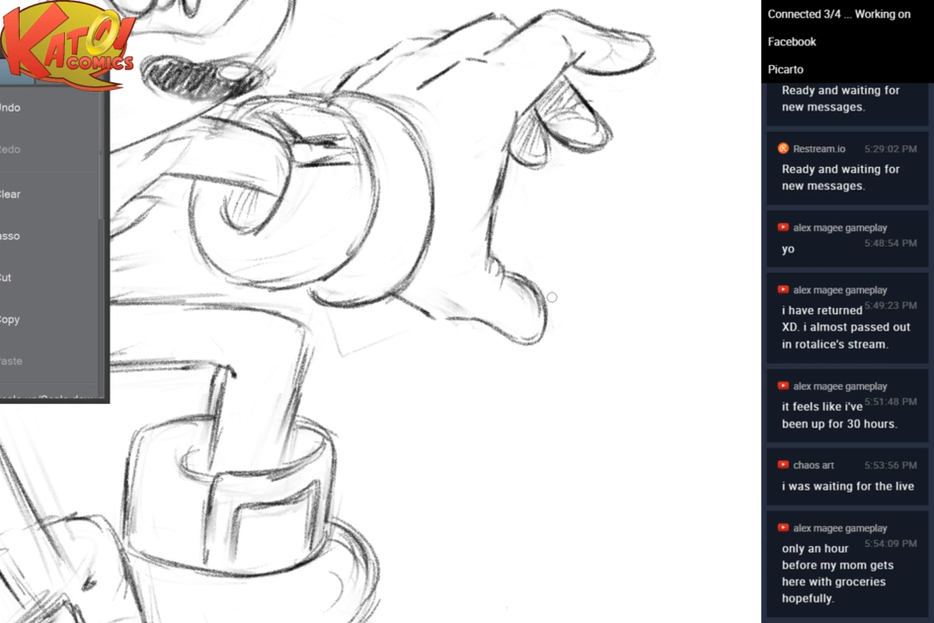
{"action": "left_click_drag", "start_coordinate": [552, 297], "coordinate": [605, 355]}
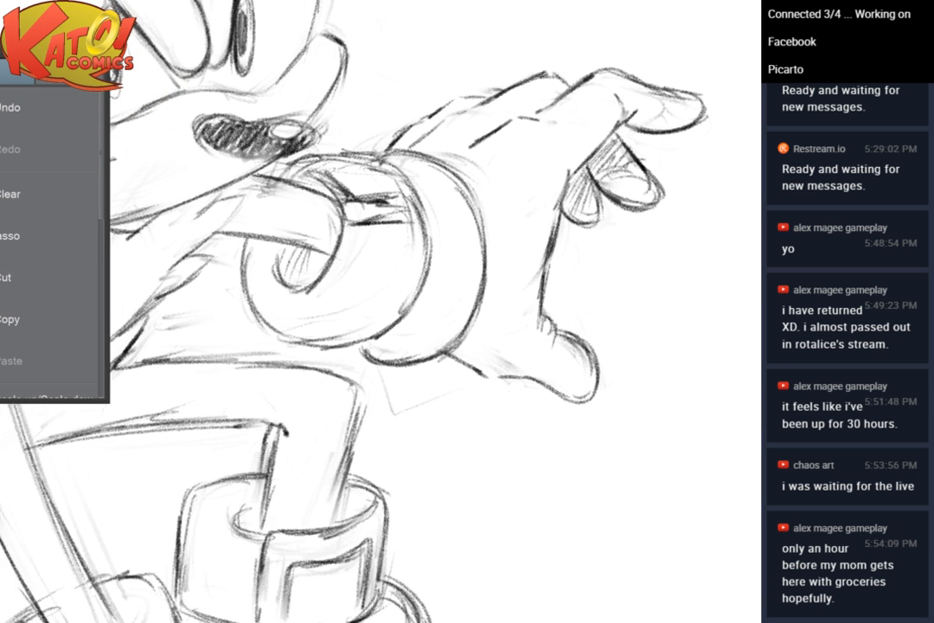
Fade the upper part of the glove cuff's outer arc and redraw it with a smoother curve
{"action": "mouse_move", "coordinate": [487, 132]}
{"action": "left_mouse_down"}
{"action": "mouse_move", "coordinate": [535, 166]}
{"action": "mouse_move", "coordinate": [633, 173]}
{"action": "left_mouse_up"}
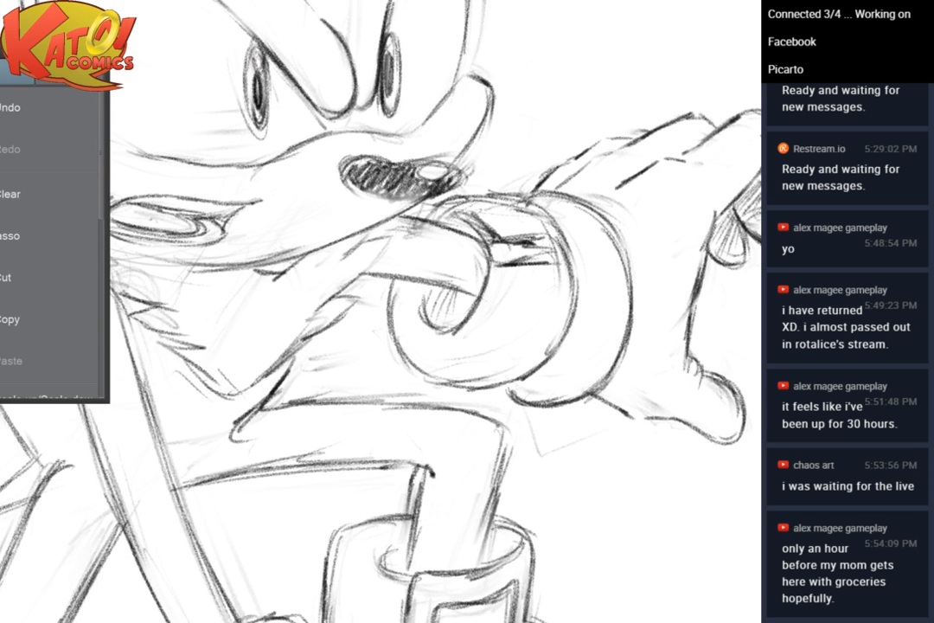
{"action": "mouse_move", "coordinate": [590, 203]}
{"action": "left_mouse_down"}
{"action": "mouse_move", "coordinate": [635, 240]}
{"action": "mouse_move", "coordinate": [637, 273]}
{"action": "mouse_move", "coordinate": [512, 234]}
{"action": "mouse_move", "coordinate": [524, 238]}
{"action": "mouse_move", "coordinate": [543, 295]}
{"action": "left_mouse_up"}
{"action": "left_click_drag", "start_coordinate": [511, 226], "coordinate": [540, 282]}
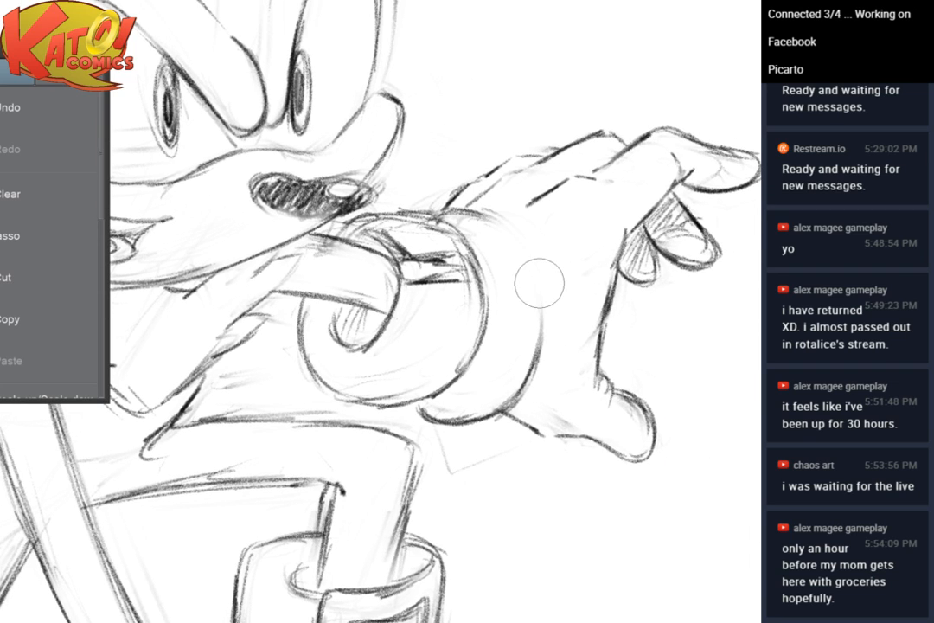
{"action": "mouse_move", "coordinate": [475, 213]}
{"action": "left_mouse_down"}
{"action": "mouse_move", "coordinate": [518, 241]}
{"action": "mouse_move", "coordinate": [545, 292]}
{"action": "left_mouse_up"}
{"action": "left_click_drag", "start_coordinate": [519, 242], "coordinate": [544, 322]}
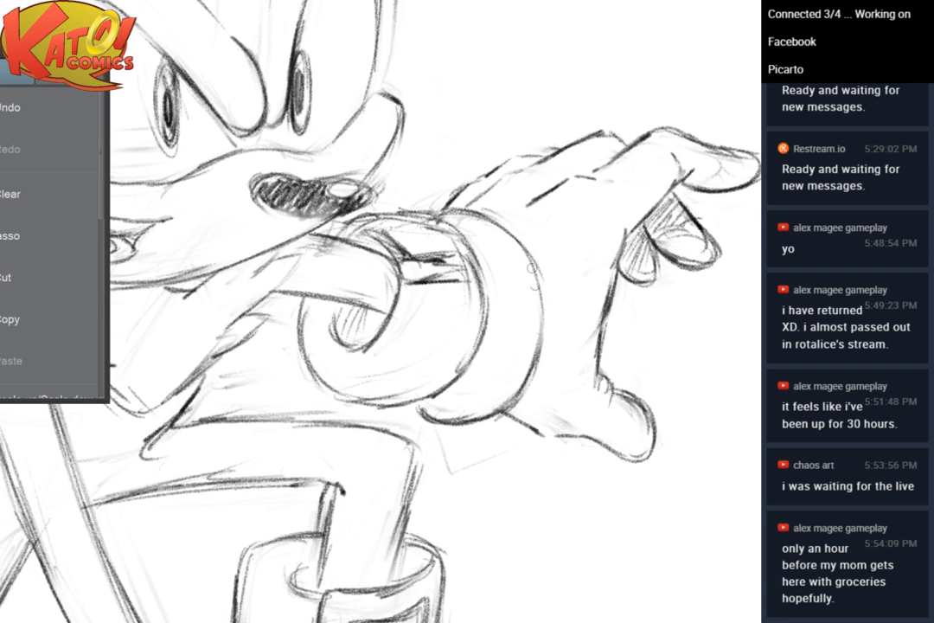
{"action": "mouse_move", "coordinate": [531, 259]}
{"action": "left_mouse_down"}
{"action": "mouse_move", "coordinate": [530, 392]}
{"action": "mouse_move", "coordinate": [670, 302]}
{"action": "left_mouse_up"}
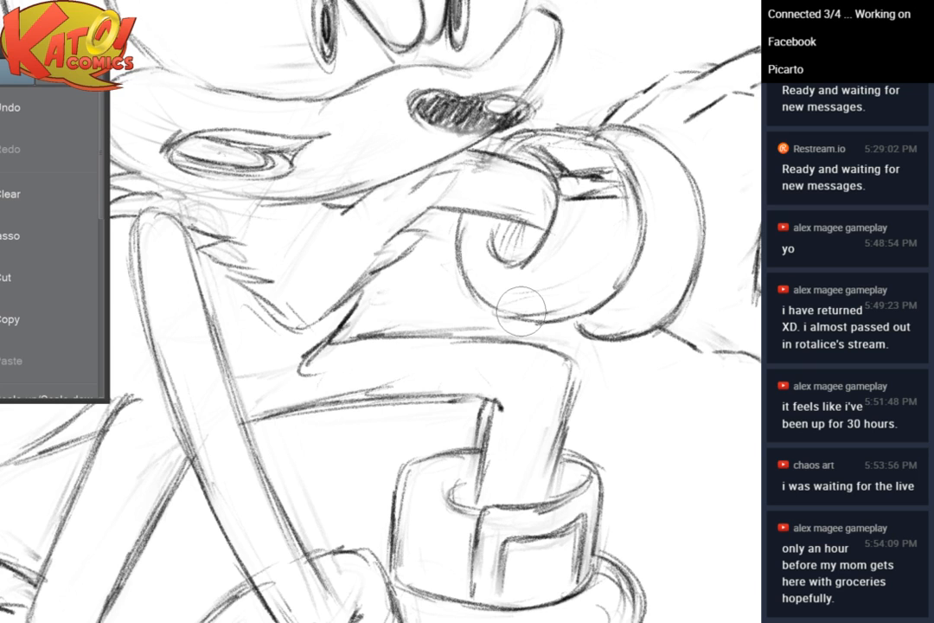
Fade the top line of the bent front leg, redraw the thigh, knee and shin lines, and clean up the inner shin edge
{"action": "scroll", "coordinate": [521, 309], "scroll_direction": "up", "scroll_amount": 1}
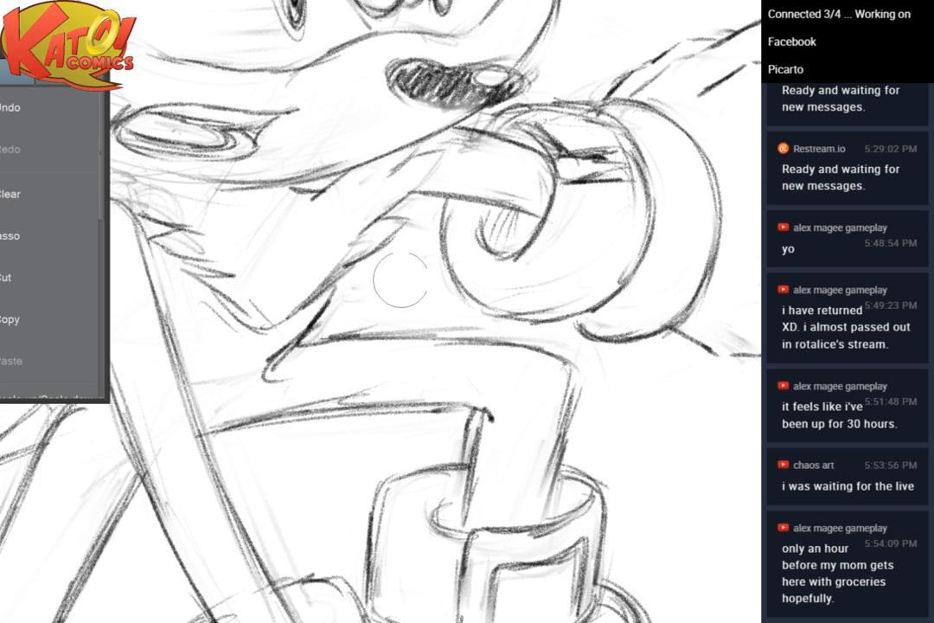
{"action": "mouse_move", "coordinate": [481, 322]}
{"action": "left_mouse_down"}
{"action": "mouse_move", "coordinate": [401, 334]}
{"action": "mouse_move", "coordinate": [423, 345]}
{"action": "left_mouse_up"}
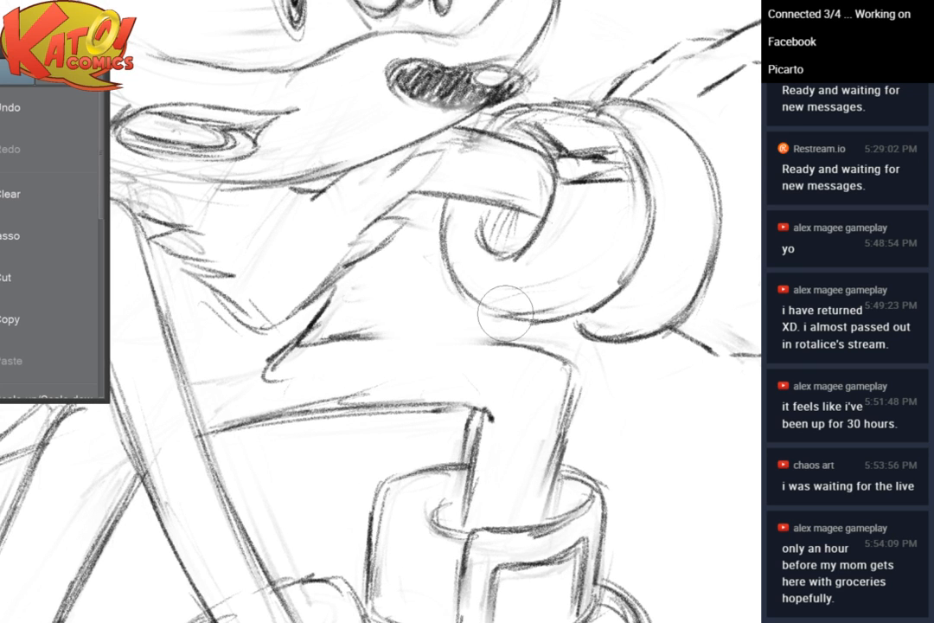
{"action": "key", "text": "p"}
{"action": "left_click_drag", "start_coordinate": [313, 344], "coordinate": [473, 337]}
{"action": "left_click_drag", "start_coordinate": [370, 336], "coordinate": [512, 342]}
{"action": "mouse_move", "coordinate": [395, 338]}
{"action": "left_mouse_down"}
{"action": "mouse_move", "coordinate": [573, 355]}
{"action": "mouse_move", "coordinate": [553, 464]}
{"action": "left_mouse_up"}
{"action": "left_click_drag", "start_coordinate": [571, 380], "coordinate": [550, 493]}
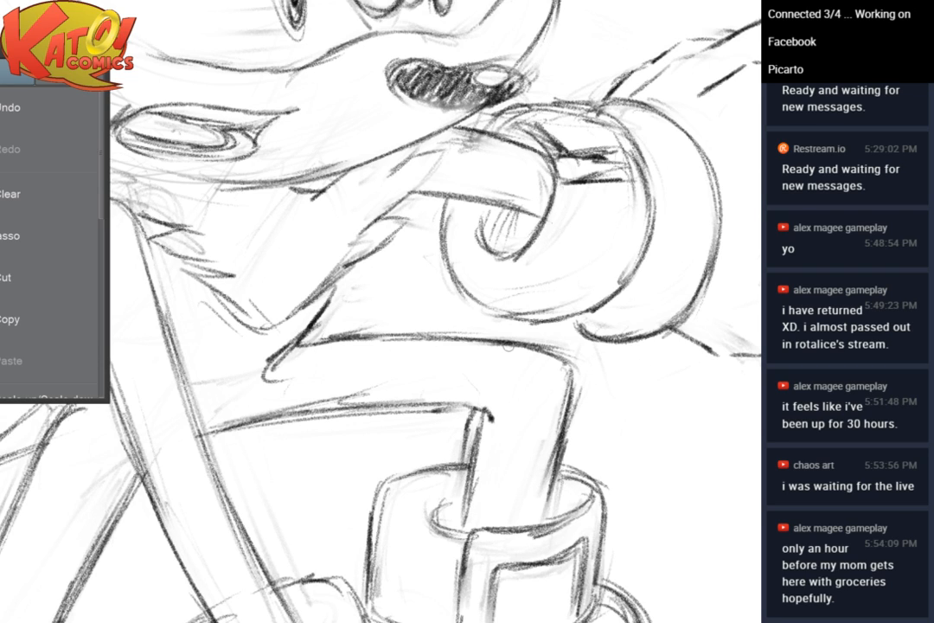
{"action": "key", "text": "e"}
{"action": "left_click_drag", "start_coordinate": [488, 424], "coordinate": [468, 521]}
{"action": "left_click_drag", "start_coordinate": [486, 485], "coordinate": [414, 596]}
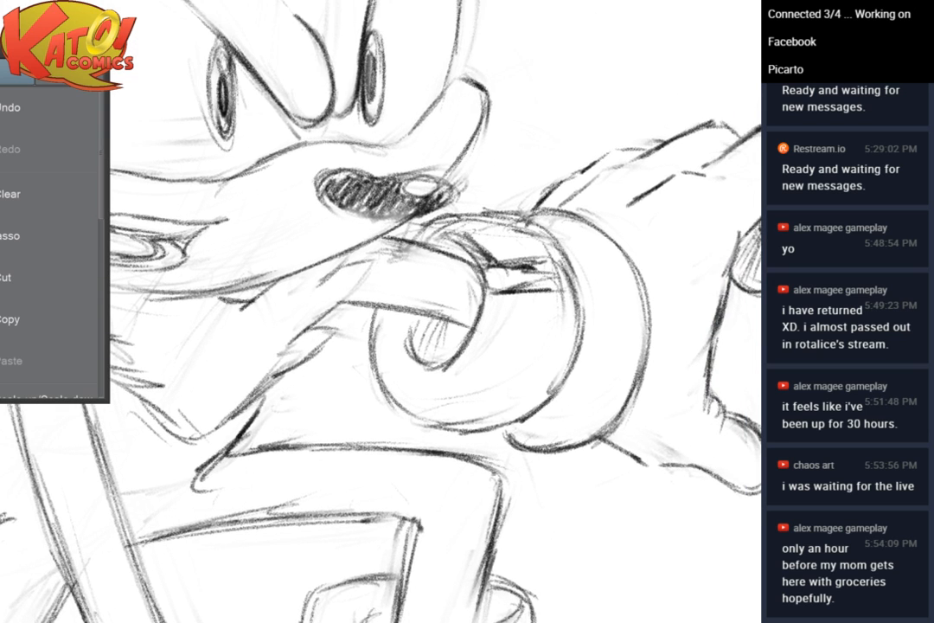
Draw a small tilted oval on the lower part of the raised glove cuff's outer ring
{"action": "scroll", "coordinate": [518, 336], "scroll_direction": "down", "scroll_amount": 4}
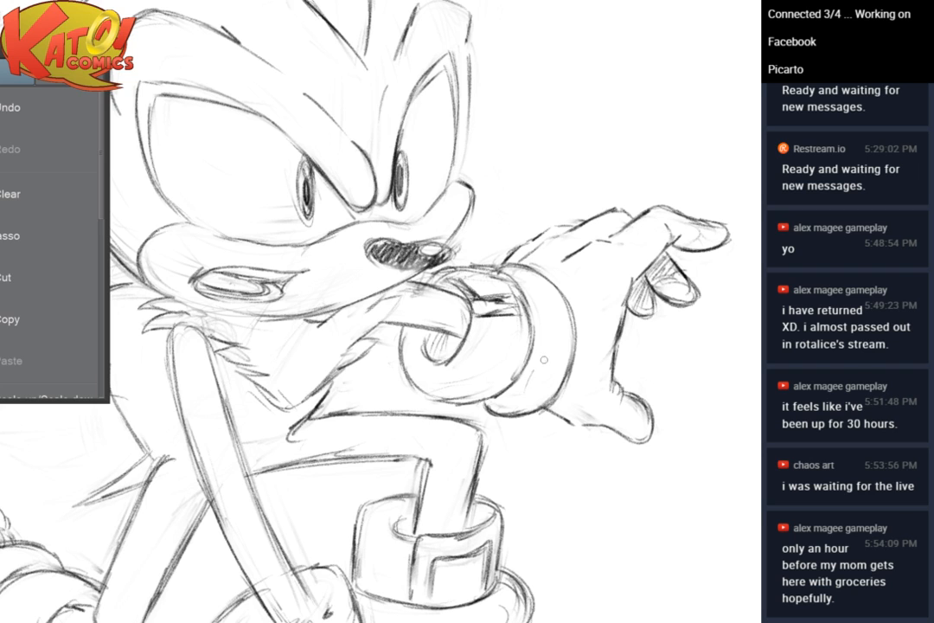
{"action": "left_click_drag", "start_coordinate": [543, 359], "coordinate": [541, 361]}
{"action": "left_click_drag", "start_coordinate": [591, 361], "coordinate": [693, 355]}
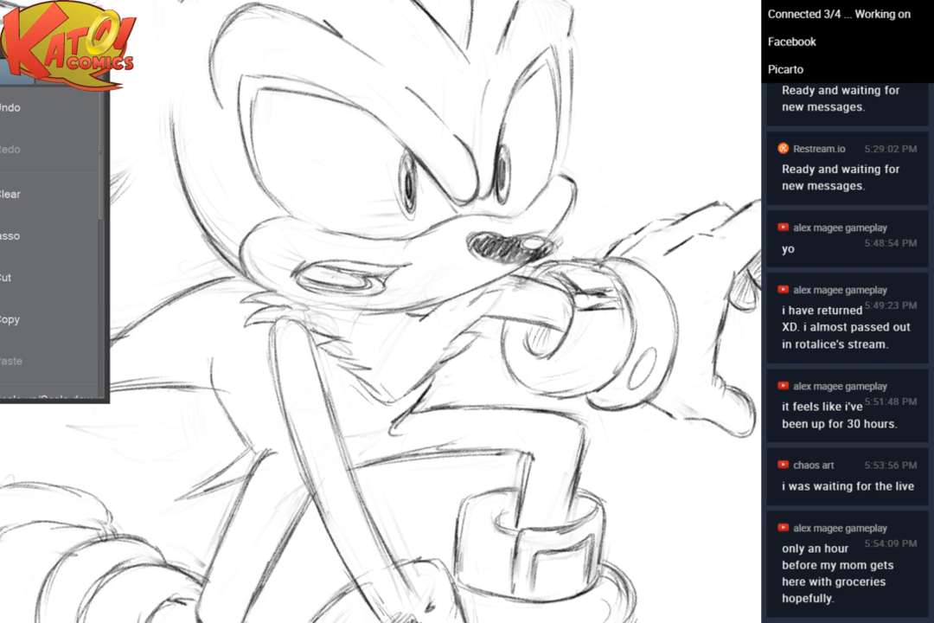
Erase the messy lower edge of the rear leg's ankle cuff and redraw it as a rounded curve
{"action": "left_click_drag", "start_coordinate": [519, 346], "coordinate": [627, 334]}
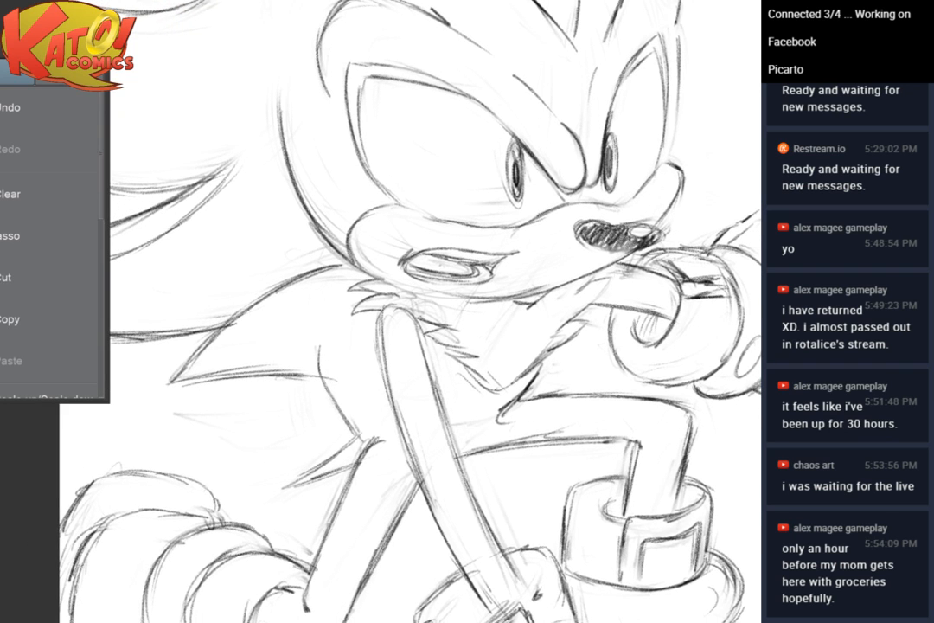
{"action": "mouse_move", "coordinate": [520, 346]}
{"action": "left_mouse_down"}
{"action": "mouse_move", "coordinate": [496, 368]}
{"action": "mouse_move", "coordinate": [495, 312]}
{"action": "left_mouse_up"}
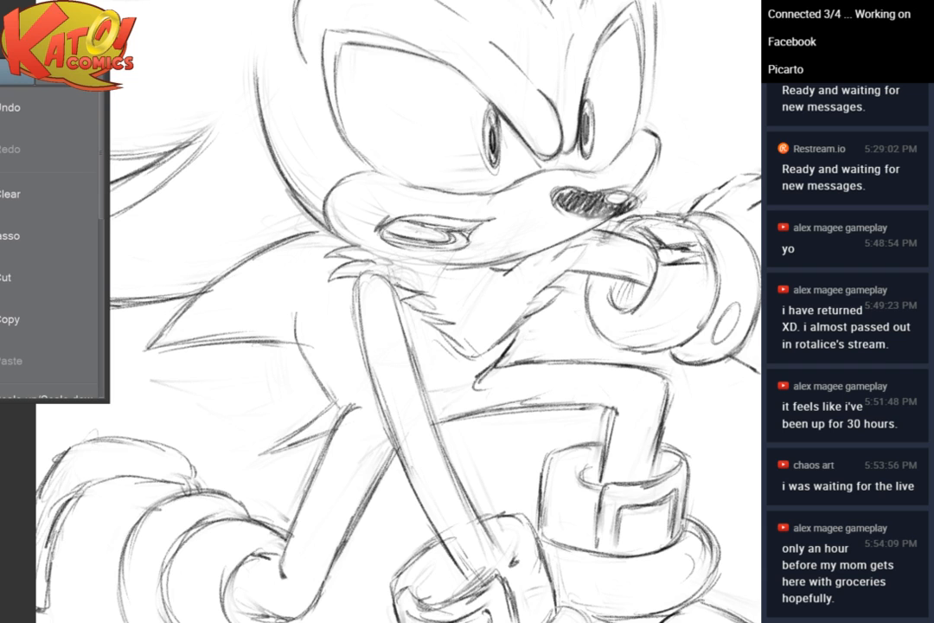
{"action": "mouse_move", "coordinate": [433, 303]}
{"action": "left_mouse_down"}
{"action": "mouse_move", "coordinate": [461, 368]}
{"action": "mouse_move", "coordinate": [559, 312]}
{"action": "mouse_move", "coordinate": [559, 225]}
{"action": "mouse_move", "coordinate": [648, 335]}
{"action": "mouse_move", "coordinate": [463, 311]}
{"action": "left_mouse_up"}
{"action": "mouse_move", "coordinate": [405, 189]}
{"action": "left_mouse_down"}
{"action": "mouse_move", "coordinate": [458, 149]}
{"action": "mouse_move", "coordinate": [435, 194]}
{"action": "left_mouse_up"}
{"action": "left_click_drag", "start_coordinate": [519, 346], "coordinate": [443, 208]}
{"action": "left_click_drag", "start_coordinate": [443, 346], "coordinate": [517, 220]}
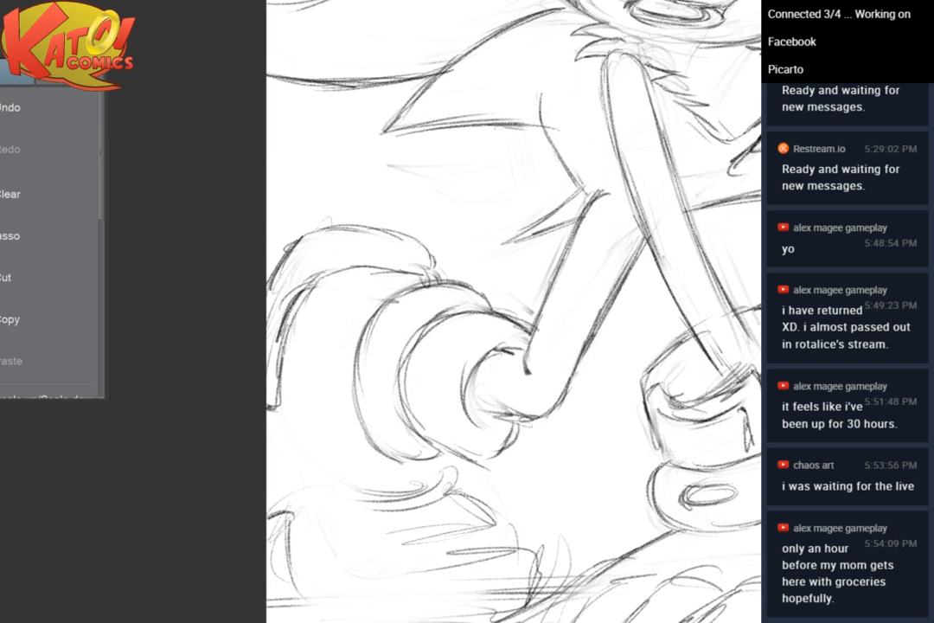
{"action": "mouse_move", "coordinate": [279, 229]}
{"action": "left_mouse_down"}
{"action": "mouse_move", "coordinate": [348, 222]}
{"action": "mouse_move", "coordinate": [268, 288]}
{"action": "mouse_move", "coordinate": [336, 220]}
{"action": "left_mouse_up"}
{"action": "mouse_move", "coordinate": [316, 231]}
{"action": "left_mouse_down"}
{"action": "mouse_move", "coordinate": [344, 227]}
{"action": "mouse_move", "coordinate": [434, 251]}
{"action": "mouse_move", "coordinate": [413, 211]}
{"action": "mouse_move", "coordinate": [353, 168]}
{"action": "left_mouse_up"}
{"action": "mouse_move", "coordinate": [338, 361]}
{"action": "left_mouse_down"}
{"action": "mouse_move", "coordinate": [380, 383]}
{"action": "mouse_move", "coordinate": [394, 368]}
{"action": "left_mouse_up"}
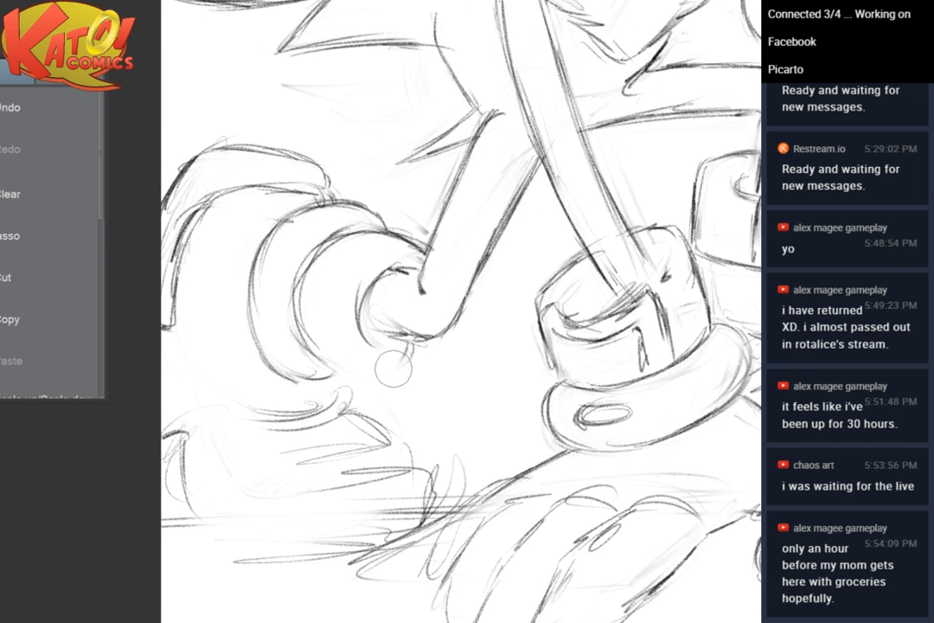
{"action": "left_click_drag", "start_coordinate": [307, 342], "coordinate": [346, 363]}
{"action": "left_click_drag", "start_coordinate": [309, 346], "coordinate": [356, 370]}
{"action": "mouse_move", "coordinate": [316, 352]}
{"action": "left_mouse_down"}
{"action": "mouse_move", "coordinate": [422, 341]}
{"action": "mouse_move", "coordinate": [373, 379]}
{"action": "left_mouse_up"}
{"action": "left_click_drag", "start_coordinate": [417, 350], "coordinate": [394, 375]}
{"action": "mouse_move", "coordinate": [362, 300]}
{"action": "left_mouse_down"}
{"action": "mouse_move", "coordinate": [371, 347]}
{"action": "mouse_move", "coordinate": [429, 339]}
{"action": "mouse_move", "coordinate": [393, 324]}
{"action": "mouse_move", "coordinate": [171, 372]}
{"action": "mouse_move", "coordinate": [220, 326]}
{"action": "left_mouse_up"}
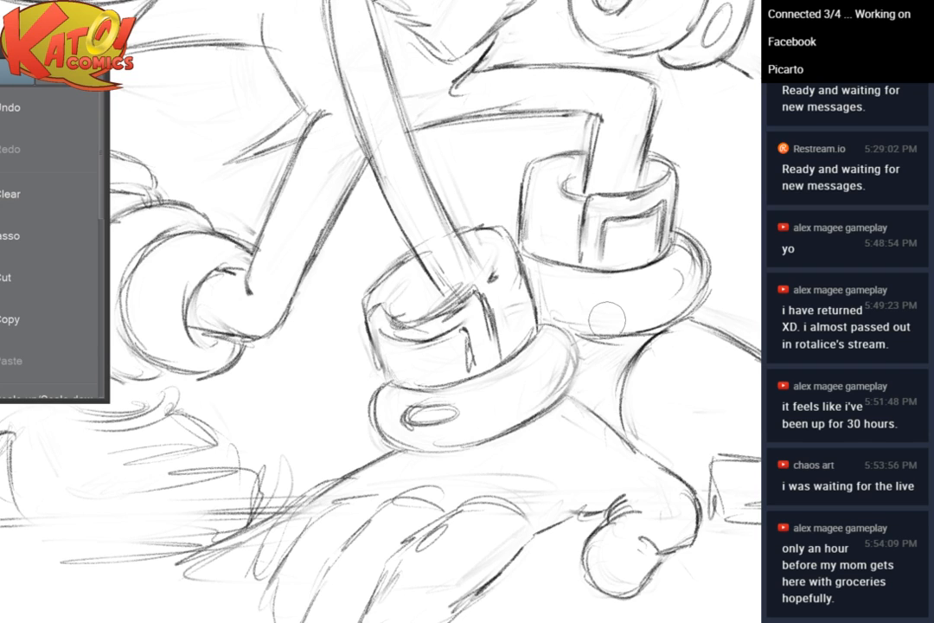
Shade the gap between the planted hand's glove cuff and the front shoe with diagonal hatching
{"action": "left_click_drag", "start_coordinate": [512, 271], "coordinate": [461, 223]}
{"action": "scroll", "coordinate": [602, 319], "scroll_direction": "down", "scroll_amount": 5}
{"action": "left_click_drag", "start_coordinate": [602, 319], "coordinate": [494, 449]}
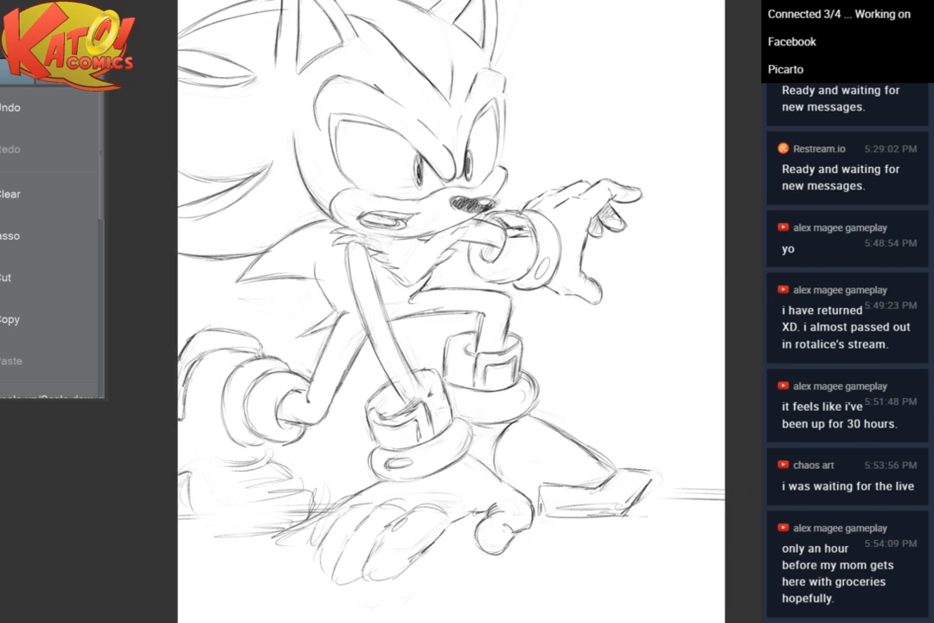
{"action": "scroll", "coordinate": [708, 251], "scroll_direction": "up", "scroll_amount": 3}
{"action": "left_click_drag", "start_coordinate": [708, 251], "coordinate": [644, 223]}
{"action": "scroll", "coordinate": [645, 223], "scroll_direction": "up", "scroll_amount": 2}
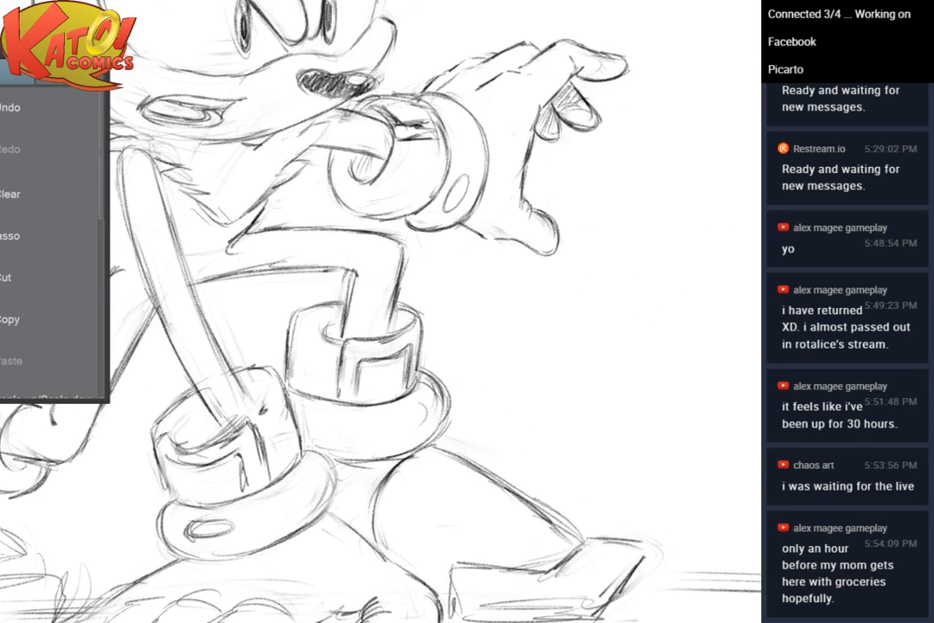
{"action": "mouse_move", "coordinate": [336, 494]}
{"action": "left_mouse_down"}
{"action": "mouse_move", "coordinate": [373, 462]}
{"action": "mouse_move", "coordinate": [400, 470]}
{"action": "mouse_move", "coordinate": [400, 462]}
{"action": "left_mouse_up"}
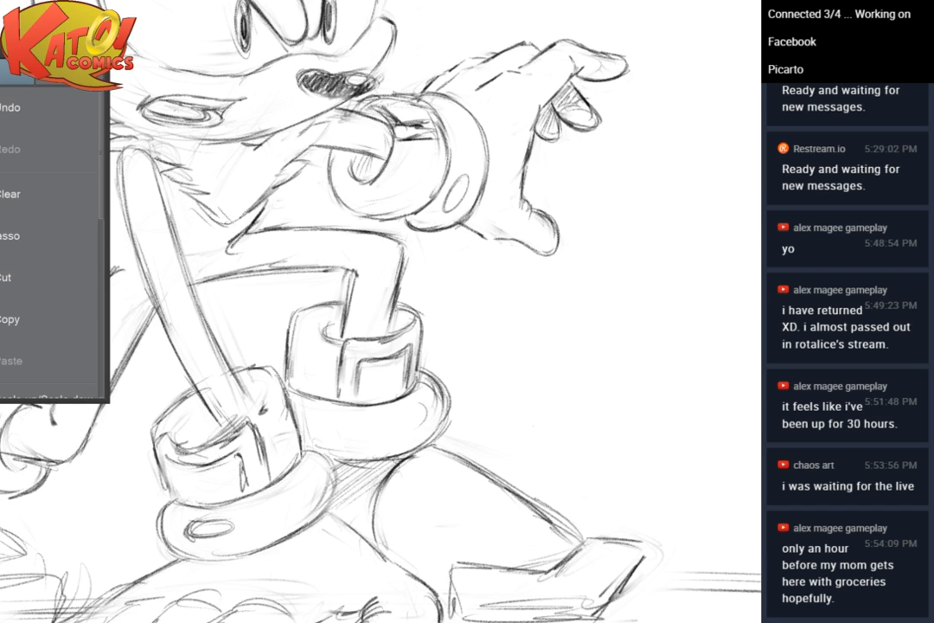
{"action": "mouse_move", "coordinate": [337, 515]}
{"action": "left_mouse_down"}
{"action": "mouse_move", "coordinate": [391, 471]}
{"action": "mouse_move", "coordinate": [379, 491]}
{"action": "left_mouse_up"}
{"action": "left_click_drag", "start_coordinate": [383, 505], "coordinate": [327, 535]}
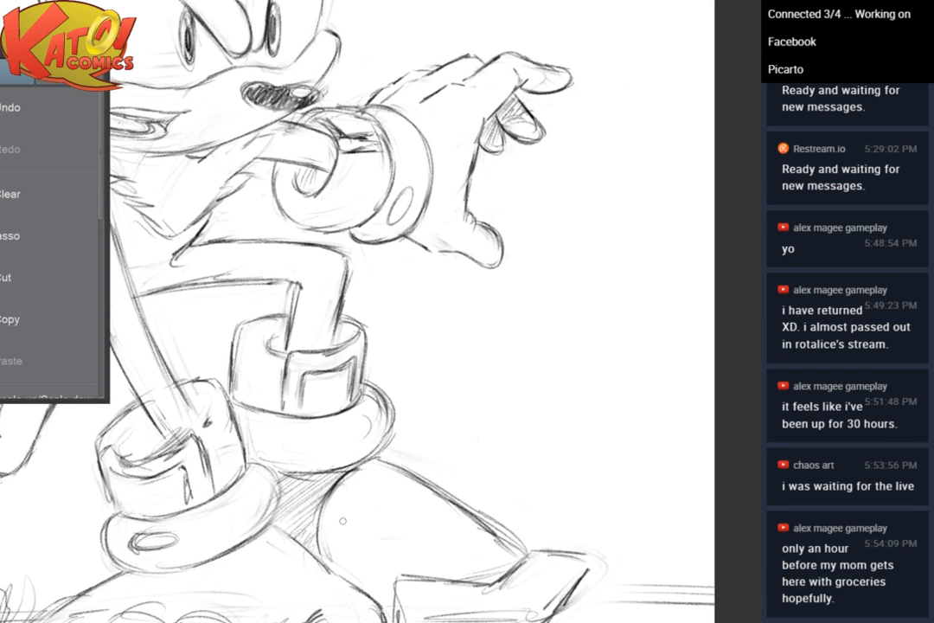
Erase the raised hand's thumb and the adjoining palm edge to clear space for a new thumb
{"action": "mouse_move", "coordinate": [424, 505]}
{"action": "left_mouse_down"}
{"action": "mouse_move", "coordinate": [531, 601]}
{"action": "mouse_move", "coordinate": [597, 554]}
{"action": "left_mouse_up"}
{"action": "mouse_move", "coordinate": [556, 195]}
{"action": "left_mouse_down"}
{"action": "mouse_move", "coordinate": [493, 198]}
{"action": "mouse_move", "coordinate": [465, 249]}
{"action": "left_mouse_up"}
{"action": "scroll", "coordinate": [542, 264], "scroll_direction": "up", "scroll_amount": 2}
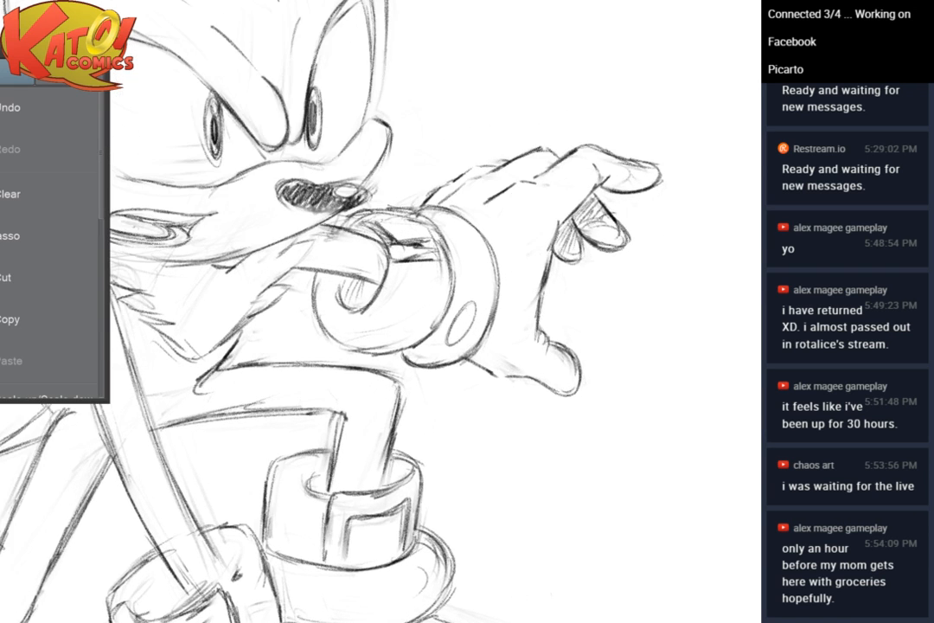
{"action": "scroll", "coordinate": [611, 89], "scroll_direction": "up", "scroll_amount": 2}
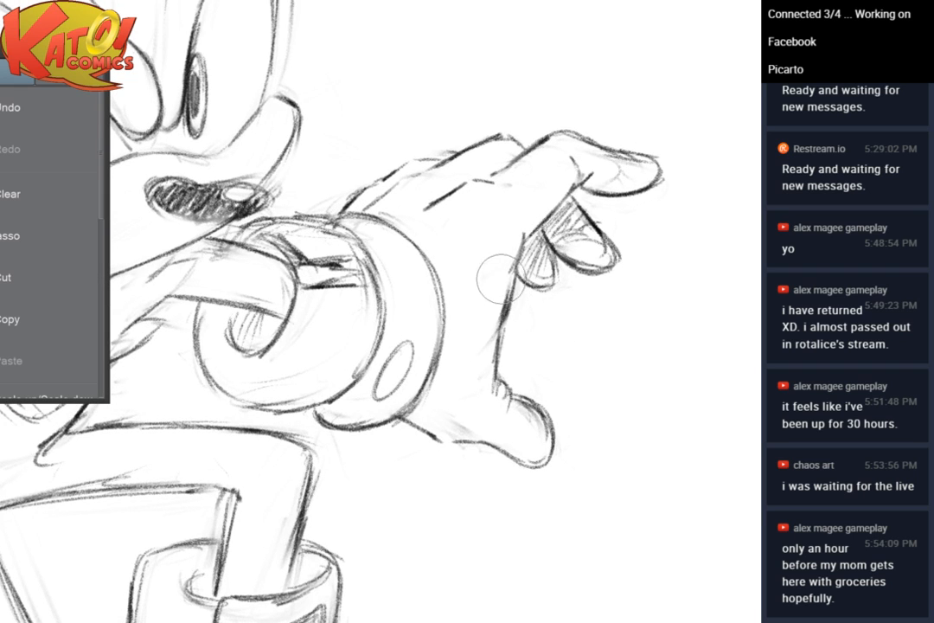
{"action": "mouse_move", "coordinate": [455, 413]}
{"action": "left_mouse_down"}
{"action": "mouse_move", "coordinate": [440, 451]}
{"action": "mouse_move", "coordinate": [477, 463]}
{"action": "mouse_move", "coordinate": [558, 427]}
{"action": "left_mouse_up"}
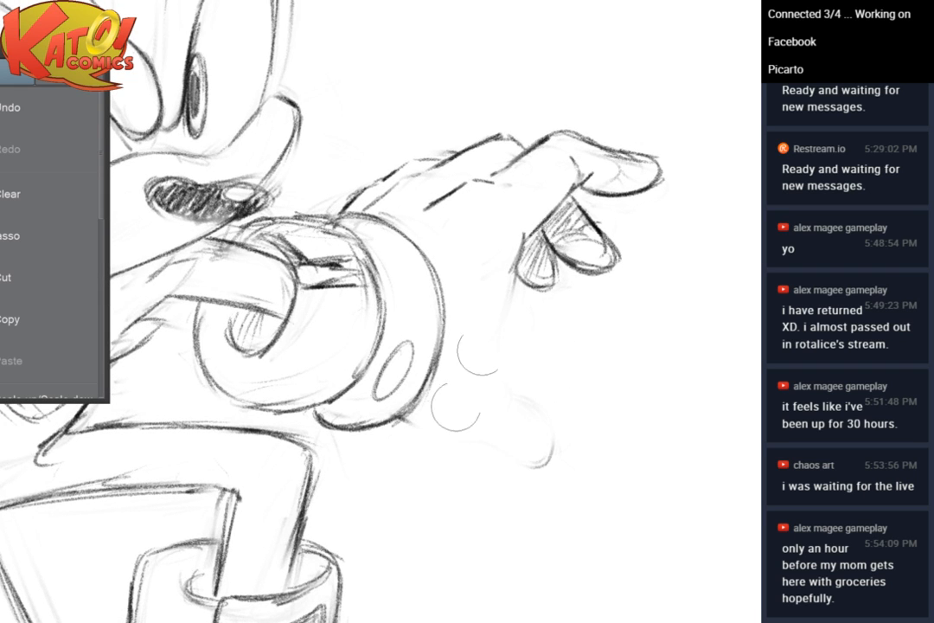
{"action": "left_click_drag", "start_coordinate": [491, 353], "coordinate": [415, 381]}
{"action": "mouse_move", "coordinate": [438, 297]}
{"action": "left_mouse_down"}
{"action": "mouse_move", "coordinate": [410, 358]}
{"action": "mouse_move", "coordinate": [415, 385]}
{"action": "mouse_move", "coordinate": [398, 367]}
{"action": "left_mouse_up"}
{"action": "key", "text": "e"}
{"action": "mouse_move", "coordinate": [484, 436]}
{"action": "left_mouse_down"}
{"action": "mouse_move", "coordinate": [485, 463]}
{"action": "mouse_move", "coordinate": [398, 490]}
{"action": "mouse_move", "coordinate": [359, 461]}
{"action": "left_mouse_up"}
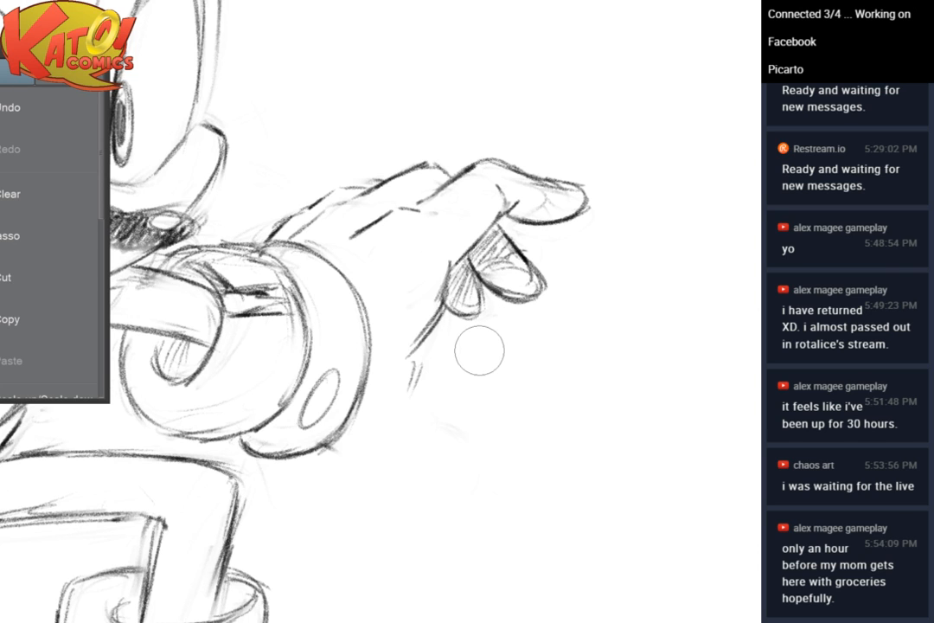
Redraw the raised hand's palm edge below the fingers and sketch short crease lines at the thumb's base
{"action": "key", "text": "p"}
{"action": "left_click_drag", "start_coordinate": [355, 421], "coordinate": [370, 447]}
{"action": "left_click_drag", "start_coordinate": [417, 357], "coordinate": [424, 407]}
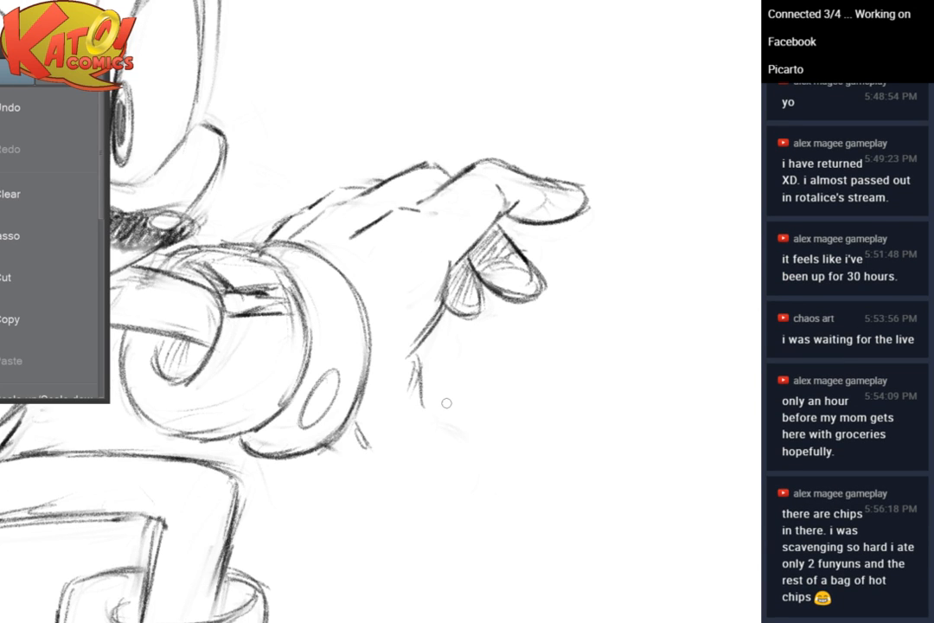
{"action": "key", "text": "e"}
{"action": "mouse_move", "coordinate": [443, 306]}
{"action": "left_mouse_down"}
{"action": "mouse_move", "coordinate": [420, 353]}
{"action": "mouse_move", "coordinate": [441, 309]}
{"action": "mouse_move", "coordinate": [436, 334]}
{"action": "left_mouse_up"}
{"action": "key", "text": "p"}
{"action": "left_click_drag", "start_coordinate": [452, 263], "coordinate": [405, 398]}
{"action": "mouse_move", "coordinate": [424, 357]}
{"action": "left_mouse_down"}
{"action": "mouse_move", "coordinate": [414, 392]}
{"action": "mouse_move", "coordinate": [429, 427]}
{"action": "left_mouse_up"}
{"action": "left_click_drag", "start_coordinate": [423, 388], "coordinate": [415, 429]}
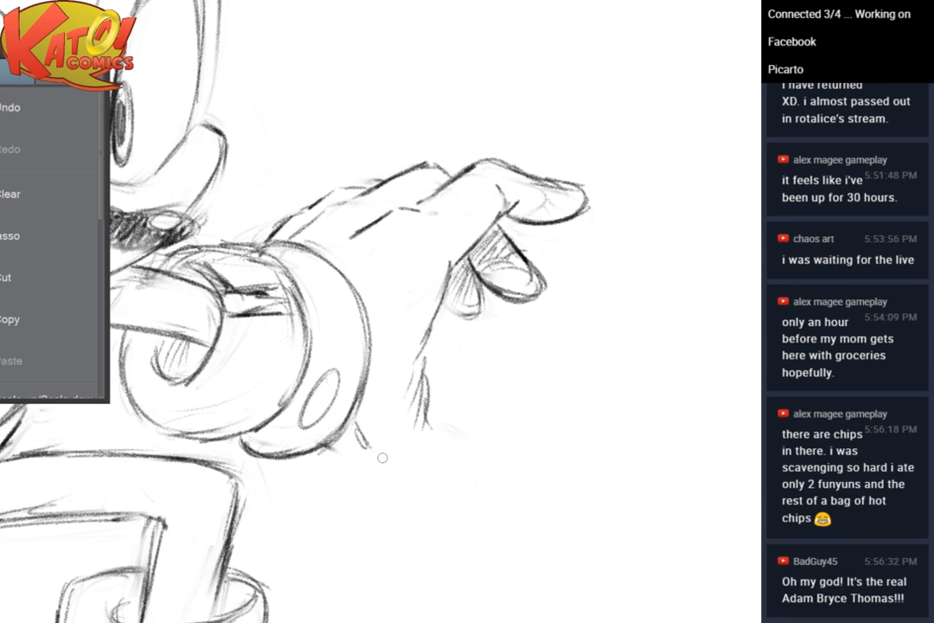
Sketch a light line for the palm's lower edge extending from the glove cuff, and erase the short mark beside the cuff
{"action": "left_click_drag", "start_coordinate": [339, 447], "coordinate": [416, 450]}
{"action": "key", "text": "e"}
{"action": "left_click_drag", "start_coordinate": [377, 422], "coordinate": [368, 442]}
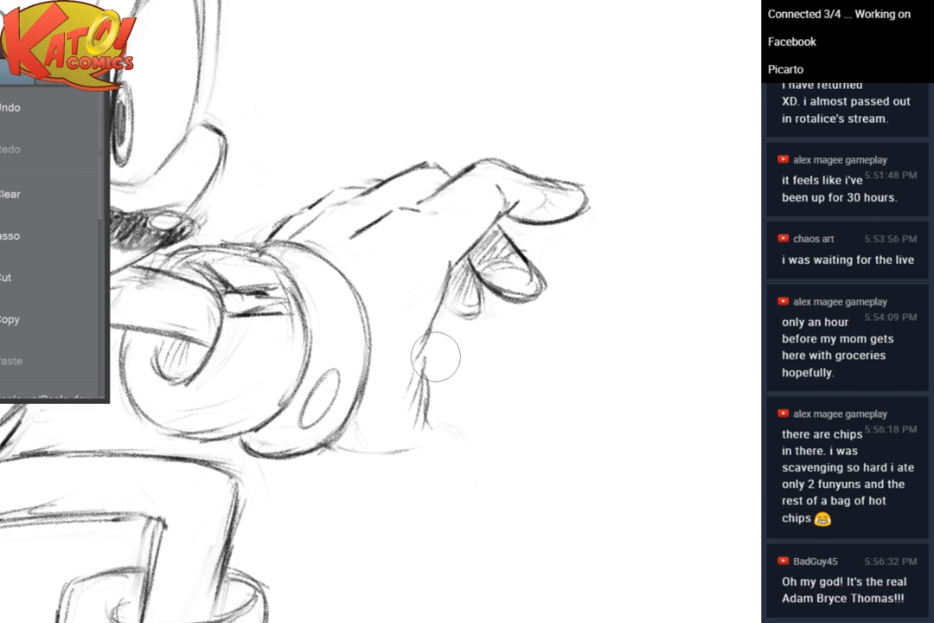
{"action": "left_click_drag", "start_coordinate": [435, 356], "coordinate": [425, 319]}
{"action": "scroll", "coordinate": [478, 300], "scroll_direction": "up", "scroll_amount": 1}
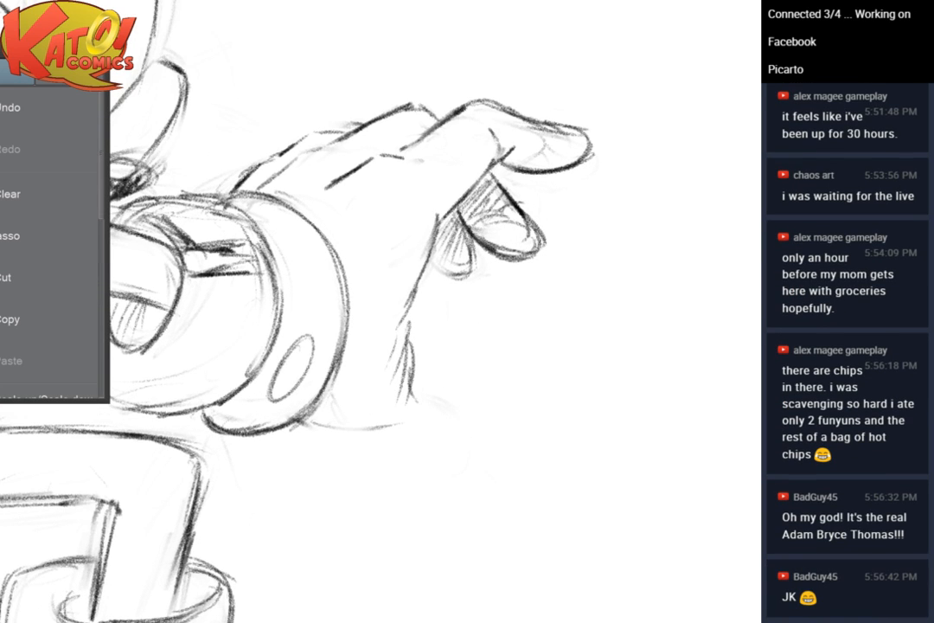
{"action": "scroll", "coordinate": [430, 338], "scroll_direction": "up", "scroll_amount": 3}
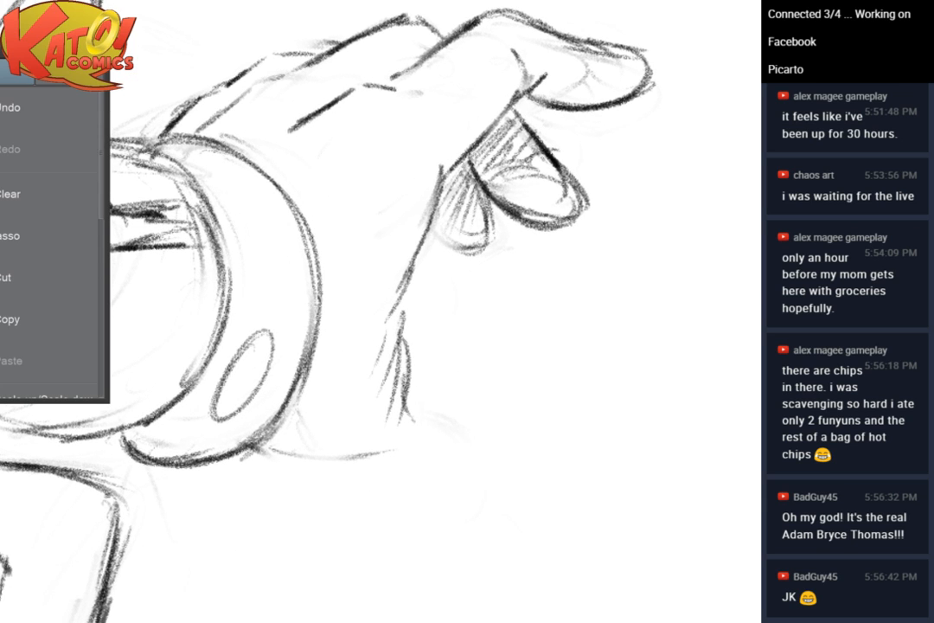
Darken the palm's lower edge extending from the glove cuff, and erase the thumb-base creases and the far end of that line
{"action": "left_click_drag", "start_coordinate": [260, 448], "coordinate": [387, 450]}
{"action": "key", "text": "e"}
{"action": "mouse_move", "coordinate": [418, 386]}
{"action": "left_mouse_down"}
{"action": "mouse_move", "coordinate": [386, 405]}
{"action": "mouse_move", "coordinate": [400, 393]}
{"action": "left_mouse_up"}
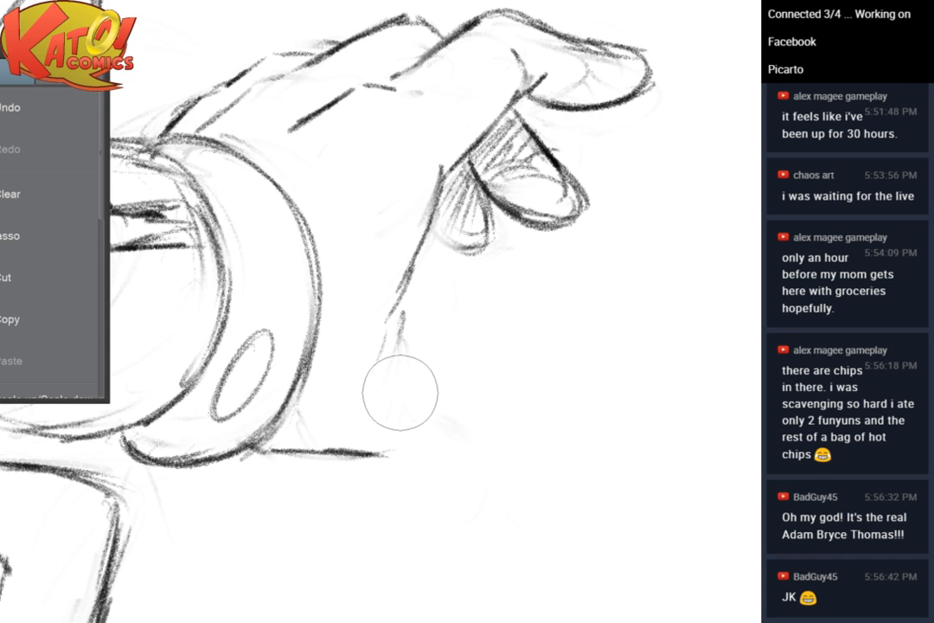
{"action": "mouse_move", "coordinate": [367, 444]}
{"action": "left_mouse_down"}
{"action": "mouse_move", "coordinate": [364, 452]}
{"action": "mouse_move", "coordinate": [395, 465]}
{"action": "left_mouse_up"}
{"action": "key", "text": "b"}
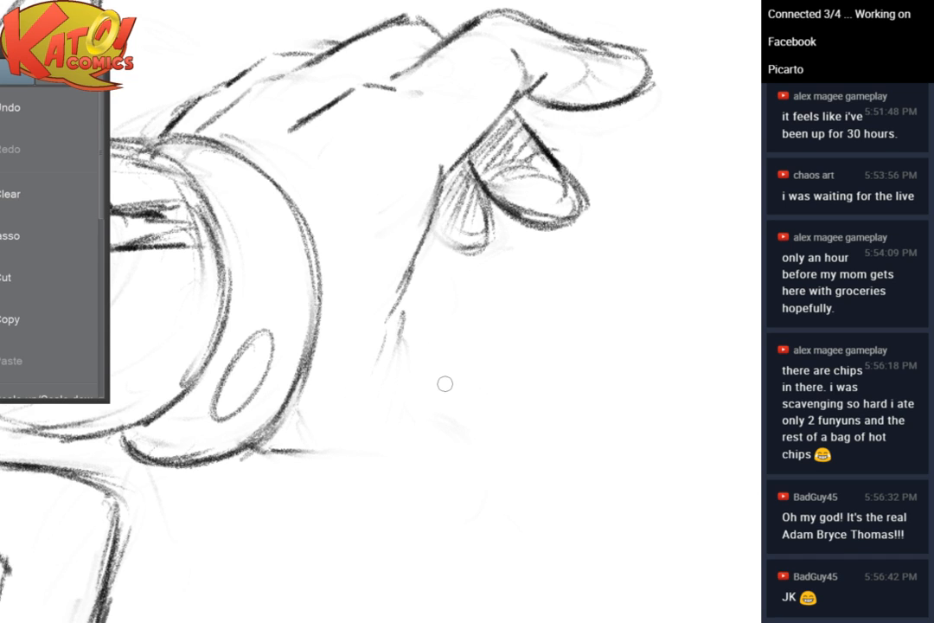
Extend the palm's lower edge and sketch a new thumb pointing away from the palm with a curved top and rounded tip
{"action": "mouse_move", "coordinate": [271, 451]}
{"action": "left_mouse_down"}
{"action": "mouse_move", "coordinate": [409, 450]}
{"action": "mouse_move", "coordinate": [493, 388]}
{"action": "left_mouse_up"}
{"action": "left_click_drag", "start_coordinate": [423, 352], "coordinate": [441, 342]}
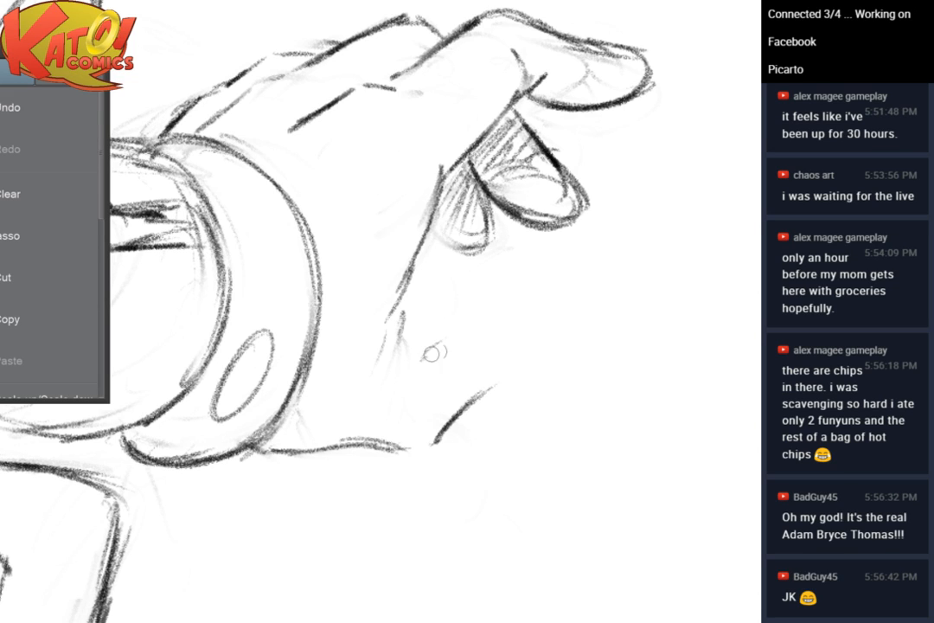
{"action": "mouse_move", "coordinate": [413, 360]}
{"action": "left_mouse_down"}
{"action": "mouse_move", "coordinate": [444, 357]}
{"action": "mouse_move", "coordinate": [479, 341]}
{"action": "mouse_move", "coordinate": [482, 409]}
{"action": "mouse_move", "coordinate": [513, 389]}
{"action": "mouse_move", "coordinate": [491, 398]}
{"action": "mouse_move", "coordinate": [518, 357]}
{"action": "mouse_move", "coordinate": [530, 383]}
{"action": "mouse_move", "coordinate": [520, 346]}
{"action": "mouse_move", "coordinate": [502, 413]}
{"action": "mouse_move", "coordinate": [478, 398]}
{"action": "left_mouse_up"}
{"action": "key", "text": "e"}
{"action": "key", "text": "b"}
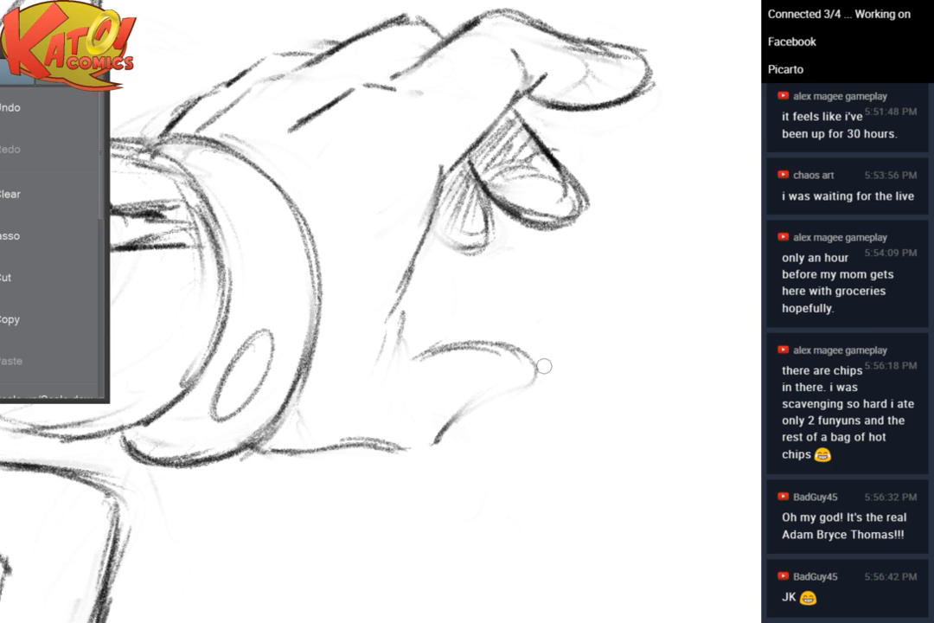
Redraw the thumb's underside from the tip to the palm's lower edge, and extend its top contour toward the palm
{"action": "mouse_move", "coordinate": [539, 378]}
{"action": "left_mouse_down"}
{"action": "mouse_move", "coordinate": [437, 439]}
{"action": "mouse_move", "coordinate": [465, 419]}
{"action": "left_mouse_up"}
{"action": "key", "text": "e"}
{"action": "key", "text": "b"}
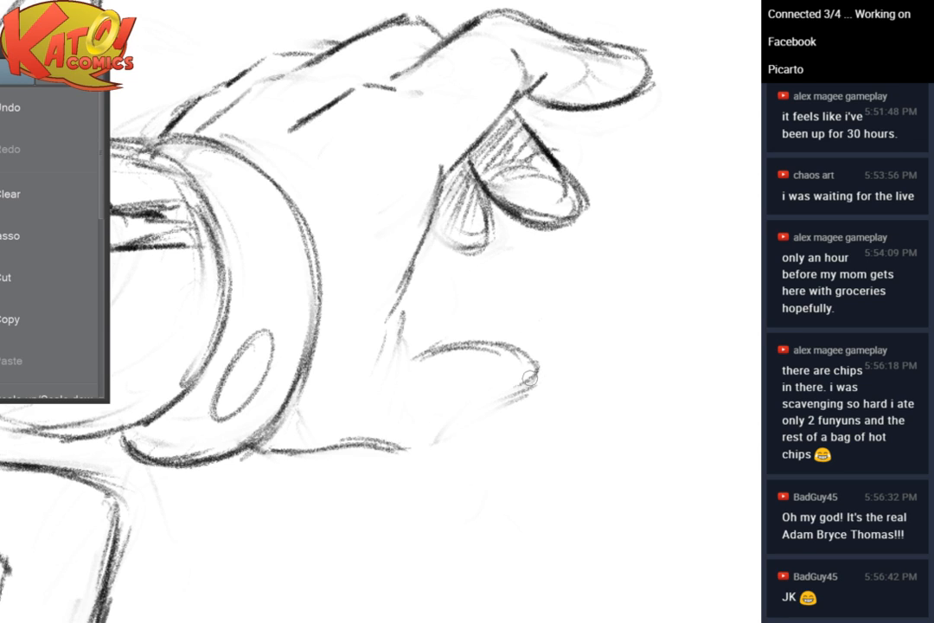
{"action": "mouse_move", "coordinate": [536, 378]}
{"action": "left_mouse_down"}
{"action": "mouse_move", "coordinate": [515, 399]}
{"action": "mouse_move", "coordinate": [414, 449]}
{"action": "left_mouse_up"}
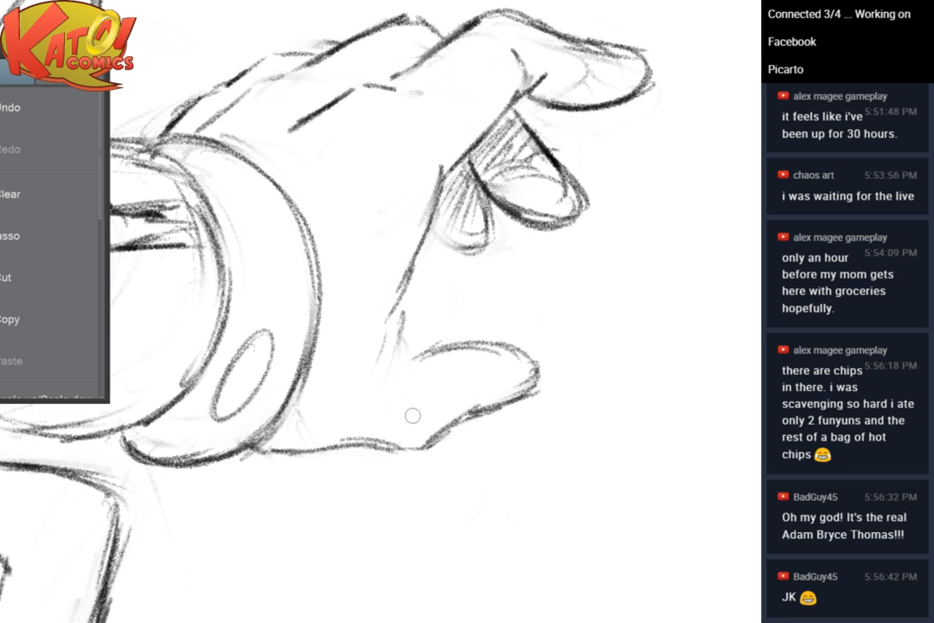
{"action": "mouse_move", "coordinate": [471, 354]}
{"action": "left_mouse_down"}
{"action": "mouse_move", "coordinate": [419, 359]}
{"action": "mouse_move", "coordinate": [397, 378]}
{"action": "left_mouse_up"}
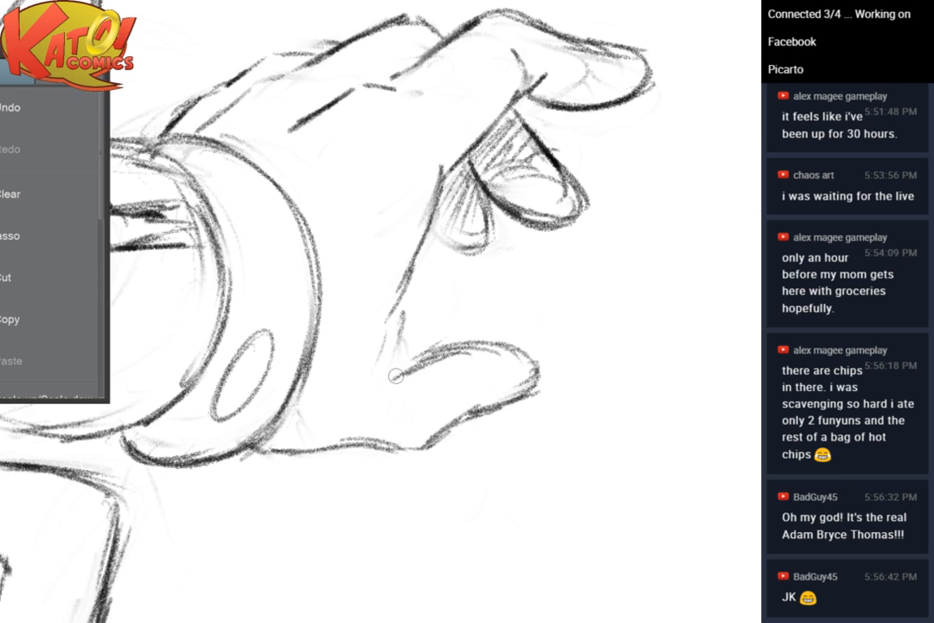
Clear the thumb's inner end and redraw the short crease where the palm edge meets the thumb
{"action": "mouse_move", "coordinate": [404, 324]}
{"action": "left_mouse_down"}
{"action": "mouse_move", "coordinate": [389, 365]}
{"action": "mouse_move", "coordinate": [406, 367]}
{"action": "mouse_move", "coordinate": [429, 344]}
{"action": "left_mouse_up"}
{"action": "key", "text": "e"}
{"action": "key", "text": "p"}
{"action": "left_click_drag", "start_coordinate": [406, 303], "coordinate": [398, 355]}
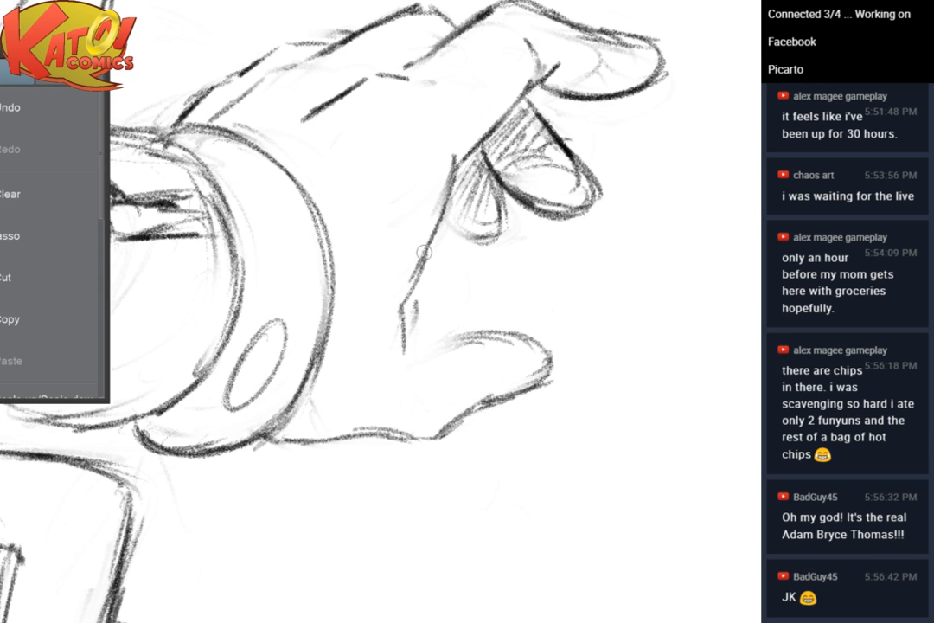
{"action": "key", "text": "ctrl+z"}
{"action": "left_click_drag", "start_coordinate": [411, 312], "coordinate": [424, 343]}
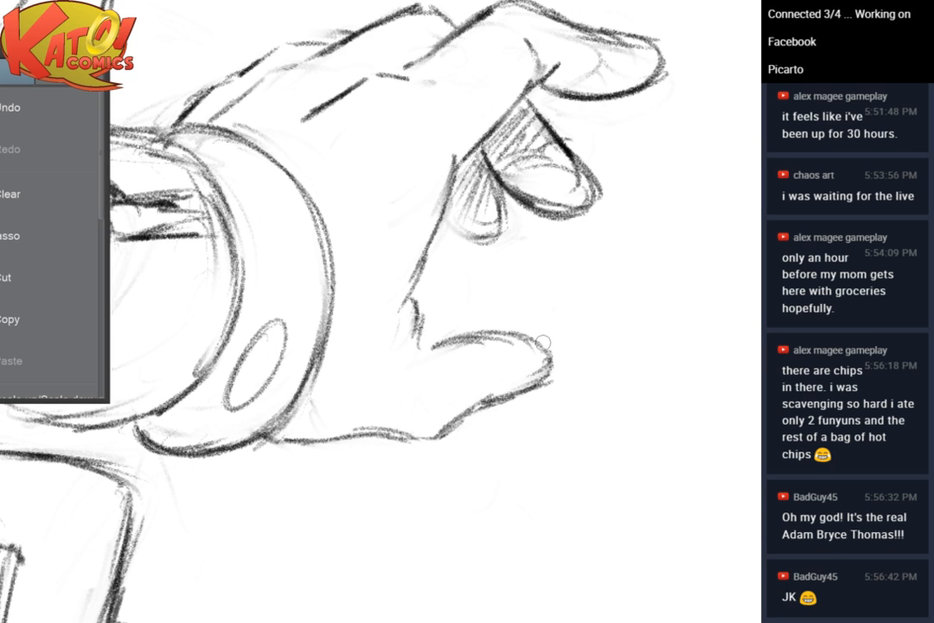
Erase the thumb's top contour and redraw it sloping down from the palm crease toward the tip
{"action": "key", "text": "e"}
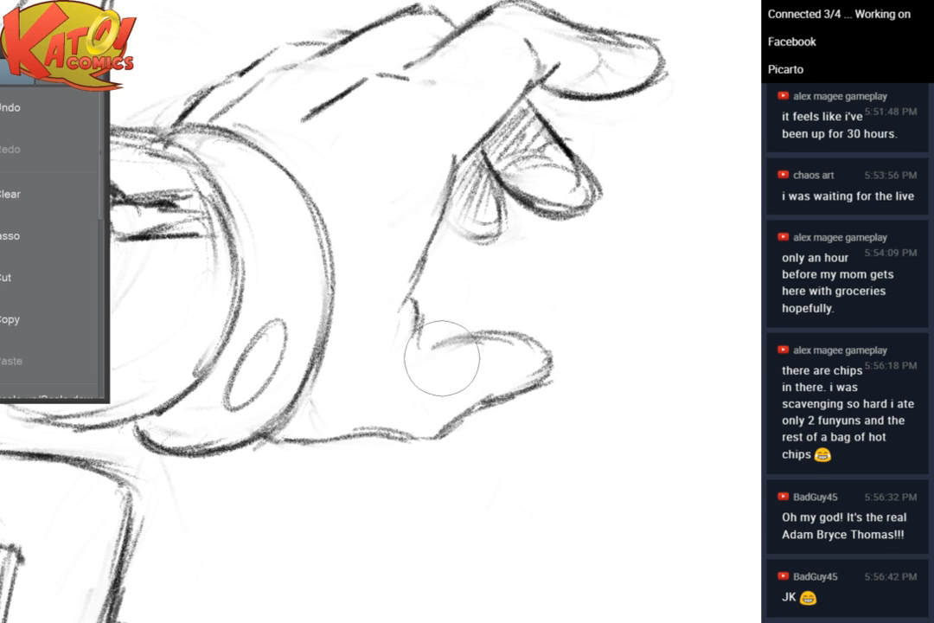
{"action": "left_click_drag", "start_coordinate": [441, 365], "coordinate": [568, 322]}
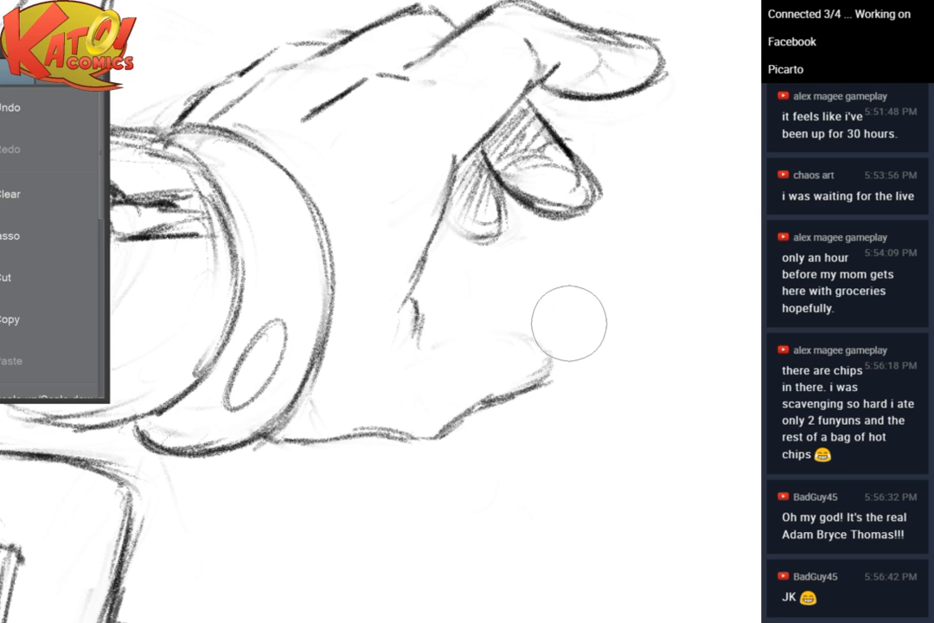
{"action": "key", "text": "p"}
{"action": "mouse_move", "coordinate": [419, 315]}
{"action": "left_mouse_down"}
{"action": "mouse_move", "coordinate": [422, 335]}
{"action": "mouse_move", "coordinate": [445, 331]}
{"action": "mouse_move", "coordinate": [529, 352]}
{"action": "left_mouse_up"}
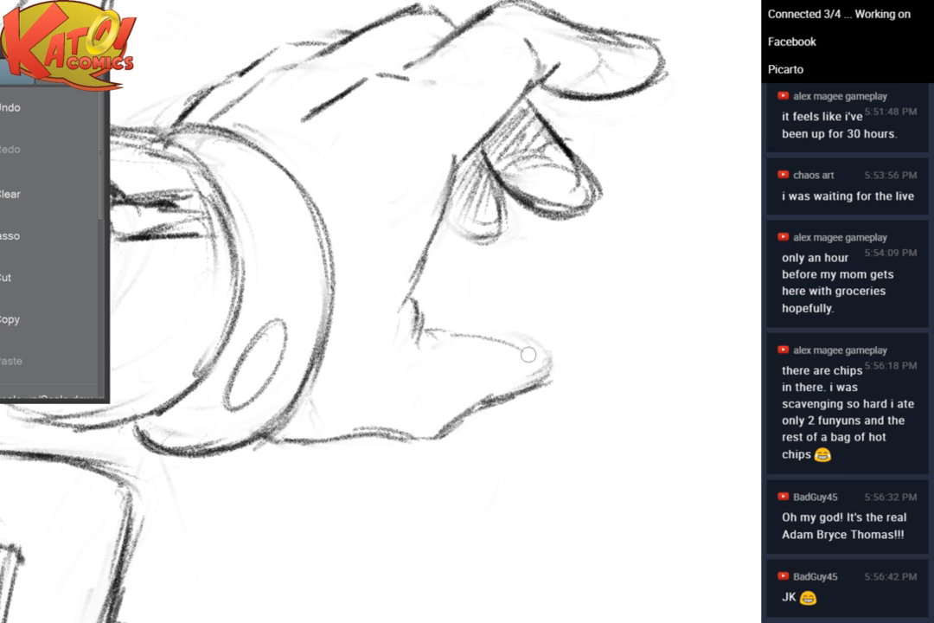
{"action": "left_click_drag", "start_coordinate": [457, 335], "coordinate": [531, 378]}
{"action": "key", "text": "e"}
{"action": "mouse_move", "coordinate": [513, 334]}
{"action": "left_mouse_down"}
{"action": "mouse_move", "coordinate": [500, 407]}
{"action": "mouse_move", "coordinate": [482, 410]}
{"action": "mouse_move", "coordinate": [536, 353]}
{"action": "left_mouse_up"}
{"action": "key", "text": "p"}
Redraw the thumb's tip as a fuller rounded end and join its underside to the palm's lower edge
{"action": "left_click_drag", "start_coordinate": [461, 421], "coordinate": [528, 408]}
{"action": "left_click_drag", "start_coordinate": [504, 341], "coordinate": [555, 382]}
{"action": "left_click_drag", "start_coordinate": [519, 346], "coordinate": [539, 402]}
{"action": "left_click_drag", "start_coordinate": [522, 365], "coordinate": [528, 410]}
{"action": "mouse_move", "coordinate": [555, 384]}
{"action": "left_mouse_down"}
{"action": "mouse_move", "coordinate": [517, 418]}
{"action": "mouse_move", "coordinate": [499, 418]}
{"action": "left_mouse_up"}
{"action": "mouse_move", "coordinate": [509, 409]}
{"action": "left_mouse_down"}
{"action": "mouse_move", "coordinate": [456, 421]}
{"action": "mouse_move", "coordinate": [427, 439]}
{"action": "left_mouse_up"}
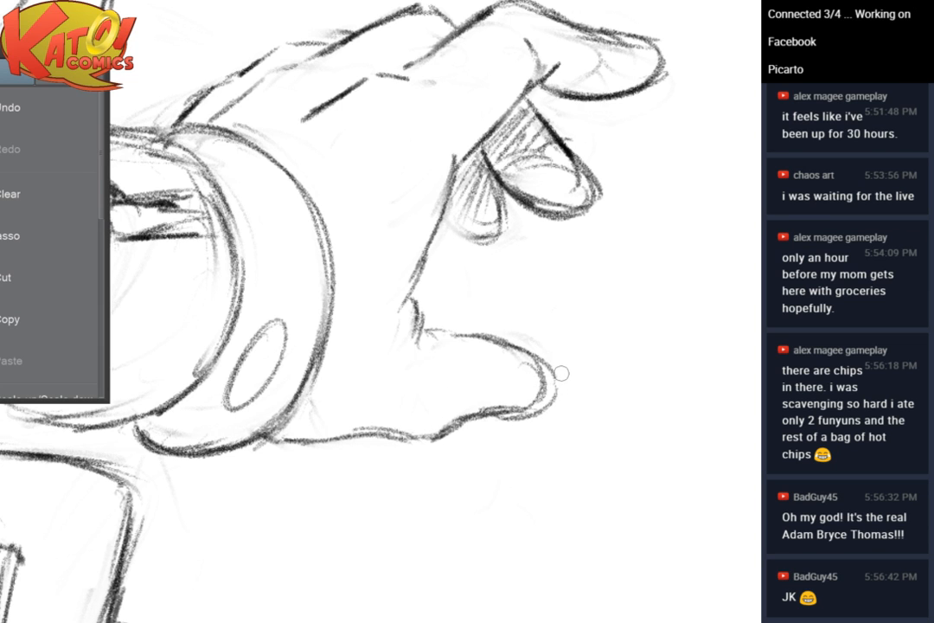
Erase the palm's lower edge next to the glove cuff and redraw it curving out of the cuff
{"action": "key", "text": "e"}
{"action": "scroll", "coordinate": [685, 230], "scroll_direction": "up", "scroll_amount": 3}
{"action": "scroll", "coordinate": [692, 225], "scroll_direction": "down", "scroll_amount": 6}
{"action": "left_click_drag", "start_coordinate": [692, 230], "coordinate": [692, 366]}
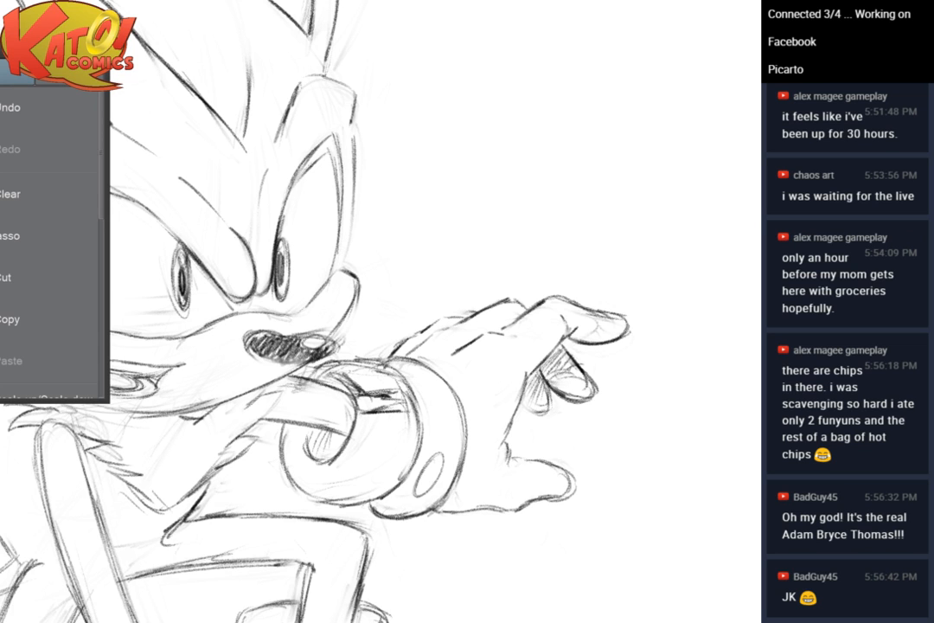
{"action": "scroll", "coordinate": [440, 432], "scroll_direction": "up", "scroll_amount": 4}
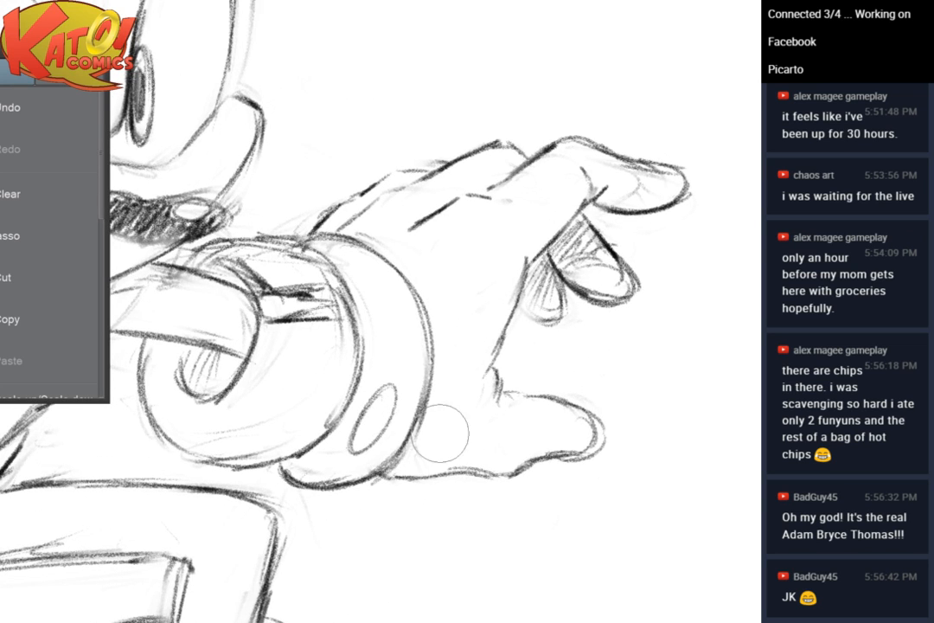
{"action": "left_click_drag", "start_coordinate": [450, 472], "coordinate": [409, 499]}
{"action": "key", "text": "p"}
{"action": "mouse_move", "coordinate": [408, 458]}
{"action": "left_mouse_down"}
{"action": "mouse_move", "coordinate": [435, 474]}
{"action": "mouse_move", "coordinate": [518, 466]}
{"action": "left_mouse_up"}
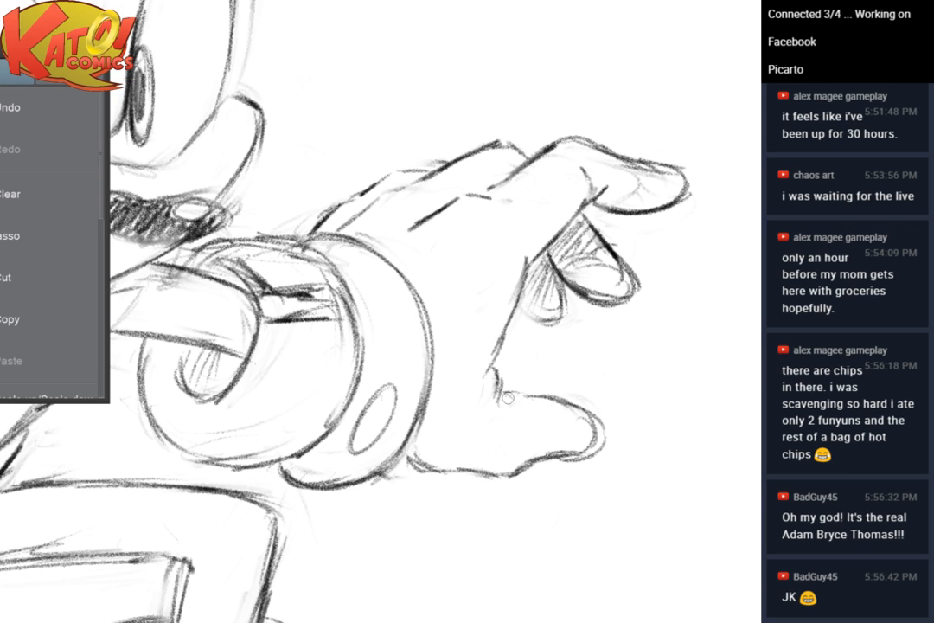
Erase the thumb beyond its base and sketch a new bumpy upper contour leading to the tip
{"action": "key", "text": "e"}
{"action": "left_click_drag", "start_coordinate": [528, 394], "coordinate": [597, 441]}
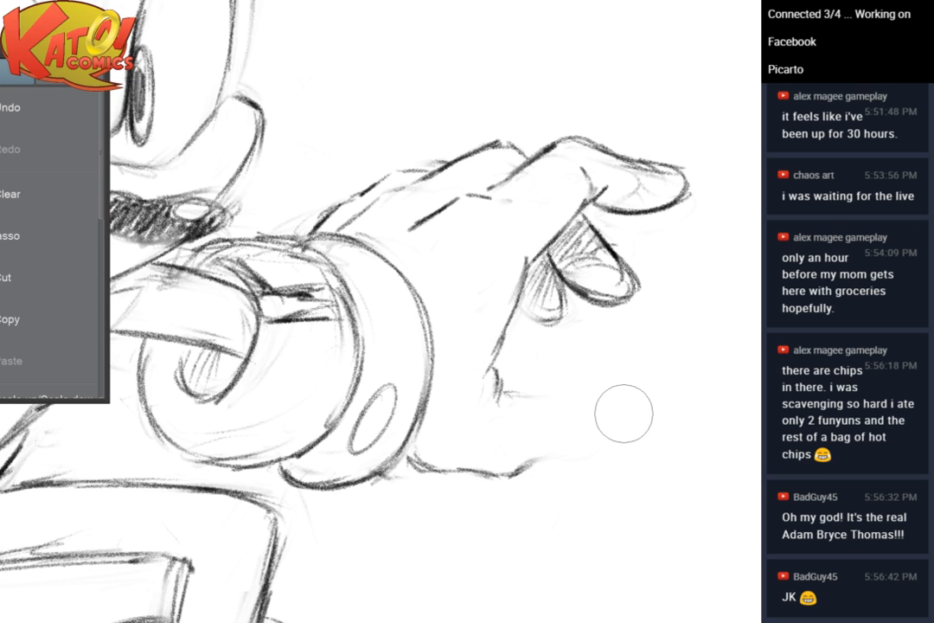
{"action": "key", "text": "p"}
{"action": "mouse_move", "coordinate": [506, 393]}
{"action": "left_mouse_down"}
{"action": "mouse_move", "coordinate": [571, 417]}
{"action": "mouse_move", "coordinate": [593, 450]}
{"action": "mouse_move", "coordinate": [581, 472]}
{"action": "mouse_move", "coordinate": [587, 424]}
{"action": "left_mouse_up"}
{"action": "key", "text": "e"}
{"action": "mouse_move", "coordinate": [537, 471]}
{"action": "left_mouse_down"}
{"action": "mouse_move", "coordinate": [579, 428]}
{"action": "mouse_move", "coordinate": [553, 472]}
{"action": "mouse_move", "coordinate": [588, 468]}
{"action": "left_mouse_up"}
{"action": "key", "text": "p"}
{"action": "mouse_move", "coordinate": [565, 417]}
{"action": "left_mouse_down"}
{"action": "mouse_move", "coordinate": [579, 466]}
{"action": "mouse_move", "coordinate": [563, 467]}
{"action": "mouse_move", "coordinate": [573, 430]}
{"action": "mouse_move", "coordinate": [577, 452]}
{"action": "left_mouse_up"}
{"action": "key", "text": "e"}
Darken the palm's lower edge and draw the thumb's rounded tip and flatter underside
{"action": "key", "text": "p"}
{"action": "left_click_drag", "start_coordinate": [462, 470], "coordinate": [502, 476]}
{"action": "left_click_drag", "start_coordinate": [515, 475], "coordinate": [580, 445]}
{"action": "left_click_drag", "start_coordinate": [530, 409], "coordinate": [603, 427]}
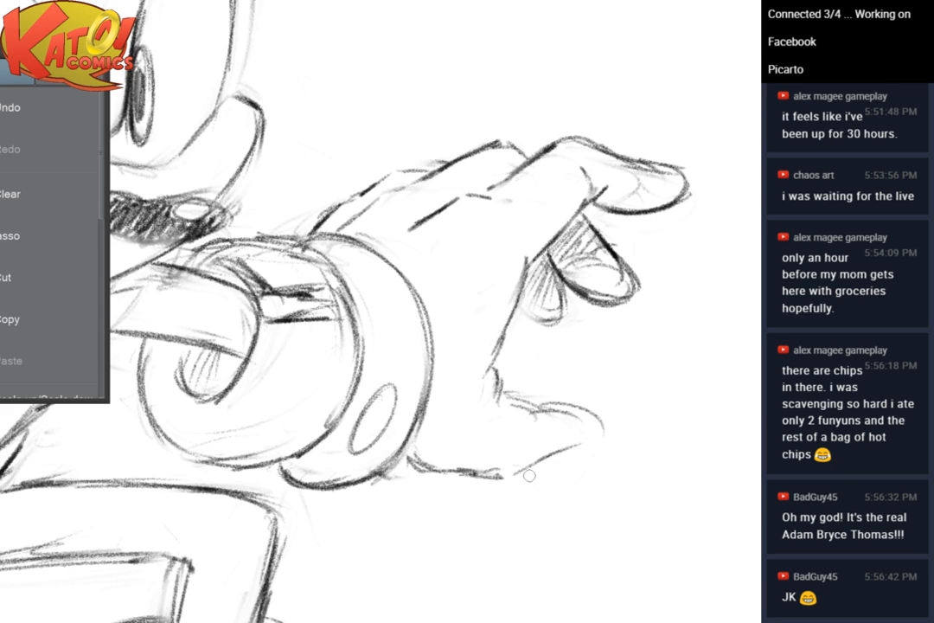
{"action": "left_click_drag", "start_coordinate": [529, 472], "coordinate": [604, 446]}
{"action": "mouse_move", "coordinate": [581, 410]}
{"action": "left_mouse_down"}
{"action": "mouse_move", "coordinate": [604, 455]}
{"action": "mouse_move", "coordinate": [530, 474]}
{"action": "left_mouse_up"}
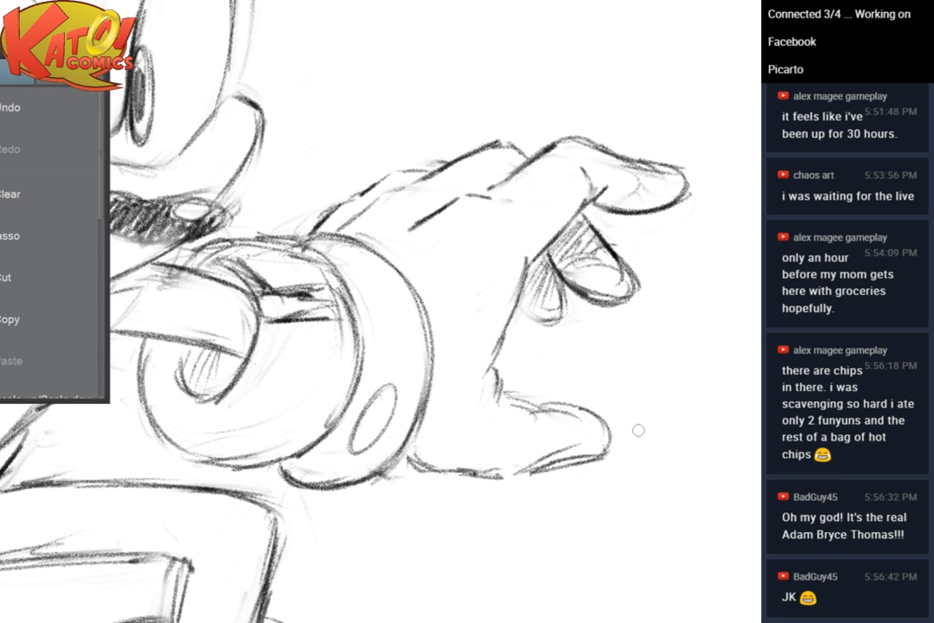
Lighten the thumb's outline and redraw its top, rounded tip and underside with darker strokes
{"action": "left_click_drag", "start_coordinate": [639, 430], "coordinate": [515, 467]}
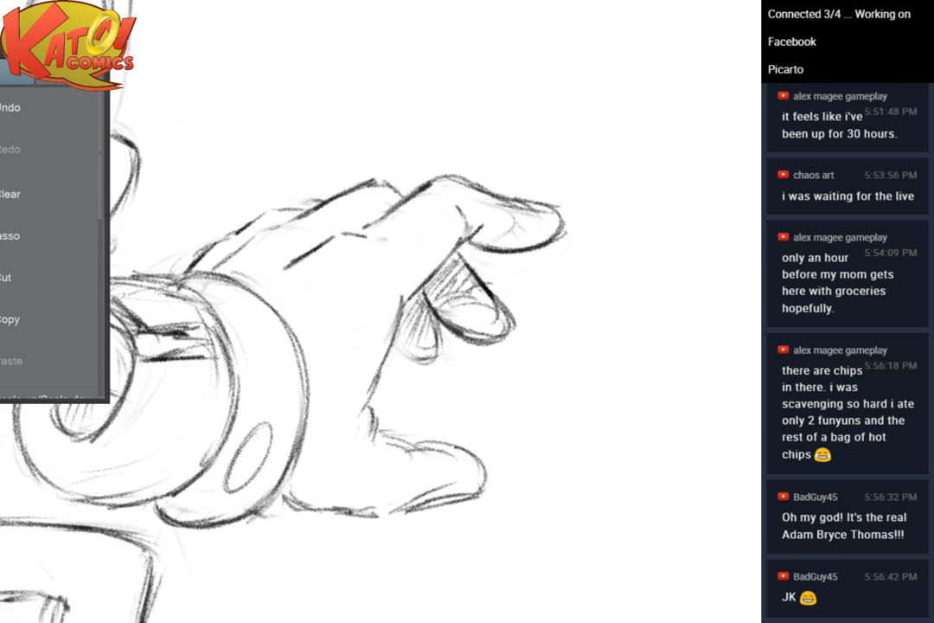
{"action": "mouse_move", "coordinate": [397, 332]}
{"action": "left_mouse_down"}
{"action": "mouse_move", "coordinate": [398, 348]}
{"action": "mouse_move", "coordinate": [422, 360]}
{"action": "left_mouse_up"}
{"action": "scroll", "coordinate": [578, 274], "scroll_direction": "down", "scroll_amount": 2}
{"action": "scroll", "coordinate": [519, 377], "scroll_direction": "up", "scroll_amount": 3}
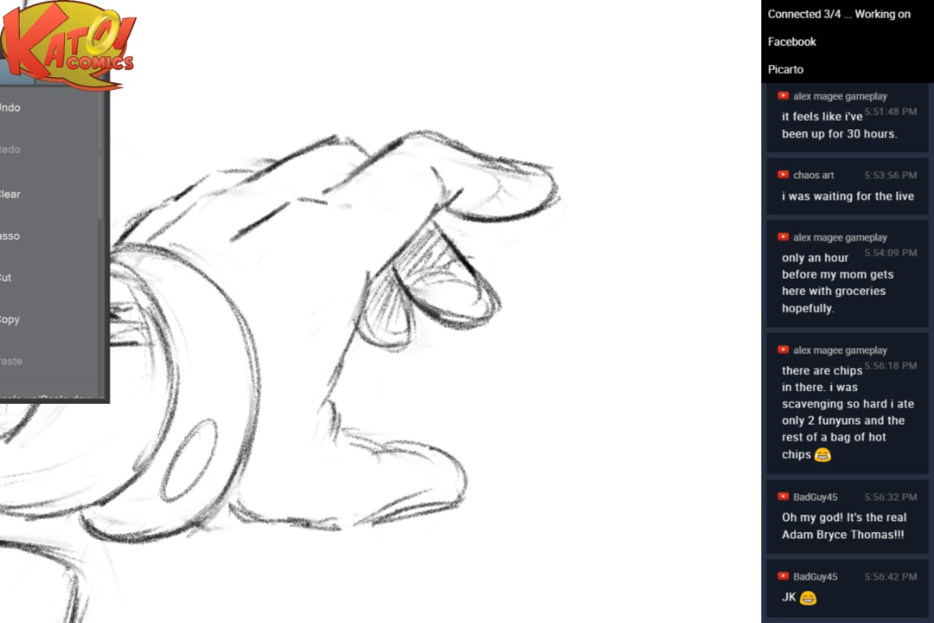
{"action": "mouse_move", "coordinate": [419, 463]}
{"action": "left_mouse_down"}
{"action": "mouse_move", "coordinate": [442, 475]}
{"action": "mouse_move", "coordinate": [423, 507]}
{"action": "left_mouse_up"}
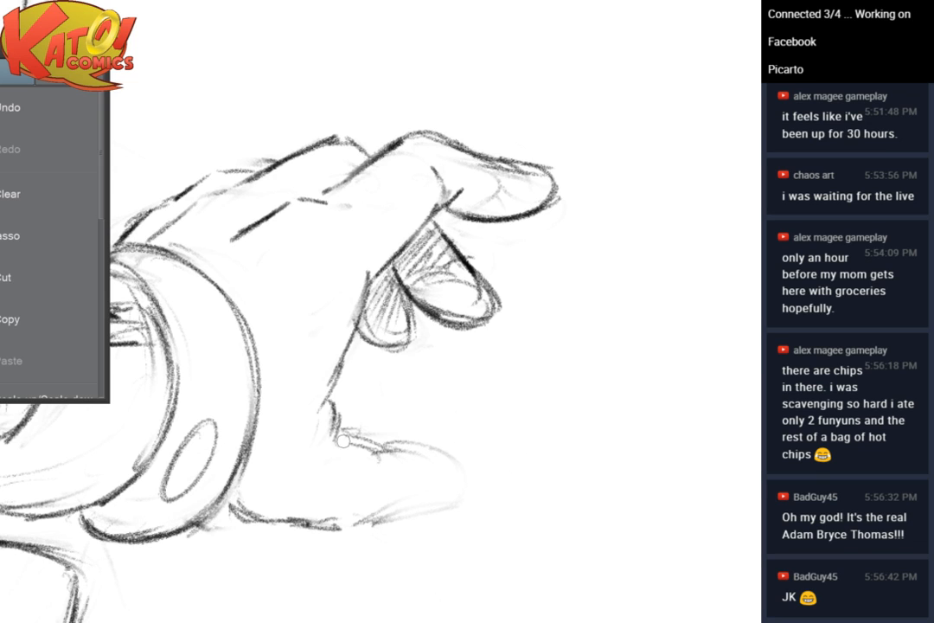
{"action": "left_click_drag", "start_coordinate": [343, 436], "coordinate": [429, 461]}
{"action": "mouse_move", "coordinate": [410, 453]}
{"action": "left_mouse_down"}
{"action": "mouse_move", "coordinate": [460, 486]}
{"action": "mouse_move", "coordinate": [451, 512]}
{"action": "left_mouse_up"}
{"action": "left_click_drag", "start_coordinate": [372, 527], "coordinate": [461, 508]}
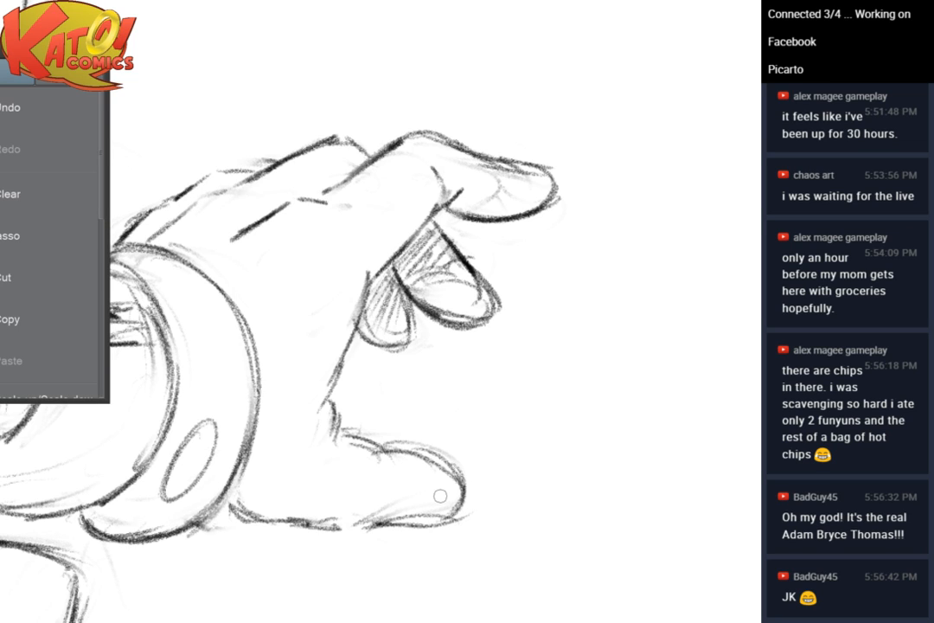
Reinforce the outer rim of the raised hand's glove cuff with darker curved strokes
{"action": "scroll", "coordinate": [480, 148], "scroll_direction": "down", "scroll_amount": 3}
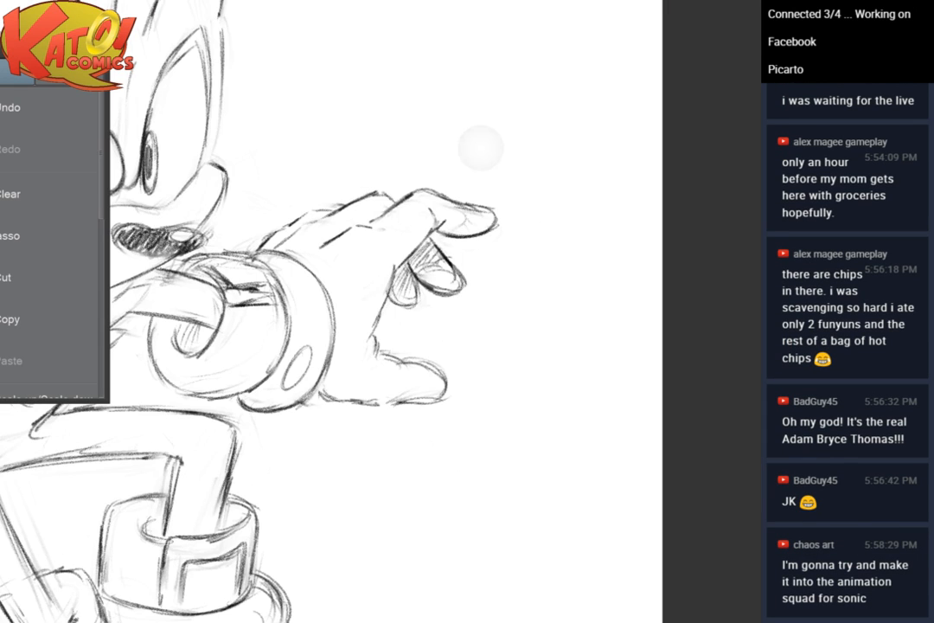
{"action": "left_click_drag", "start_coordinate": [479, 148], "coordinate": [592, 139]}
{"action": "scroll", "coordinate": [484, 285], "scroll_direction": "up", "scroll_amount": 3}
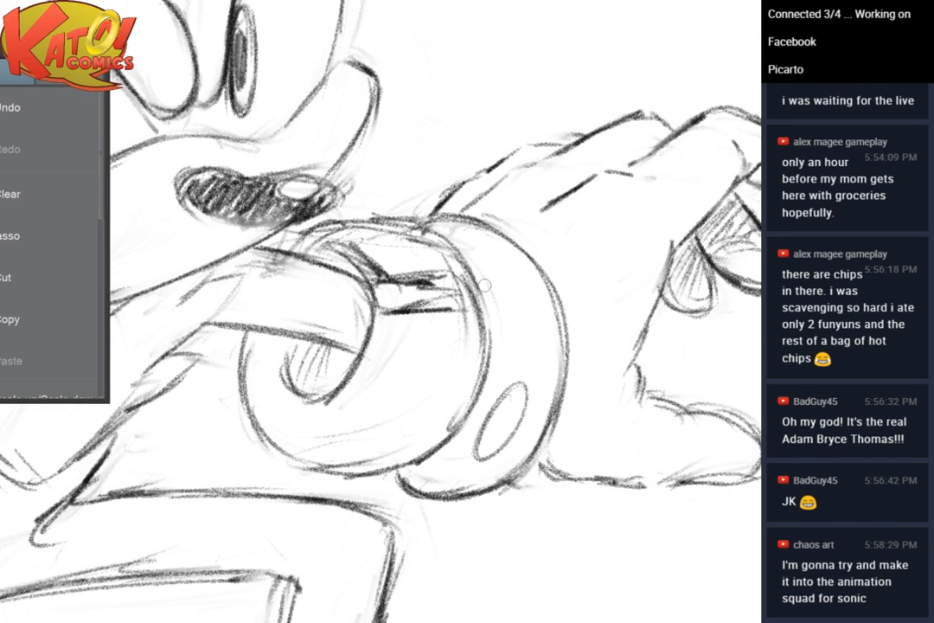
{"action": "mouse_move", "coordinate": [516, 256]}
{"action": "left_mouse_down"}
{"action": "mouse_move", "coordinate": [574, 313]}
{"action": "mouse_move", "coordinate": [554, 283]}
{"action": "left_mouse_up"}
{"action": "left_click_drag", "start_coordinate": [554, 303], "coordinate": [504, 285]}
{"action": "left_click_drag", "start_coordinate": [434, 217], "coordinate": [497, 259]}
{"action": "left_click_drag", "start_coordinate": [468, 227], "coordinate": [507, 336]}
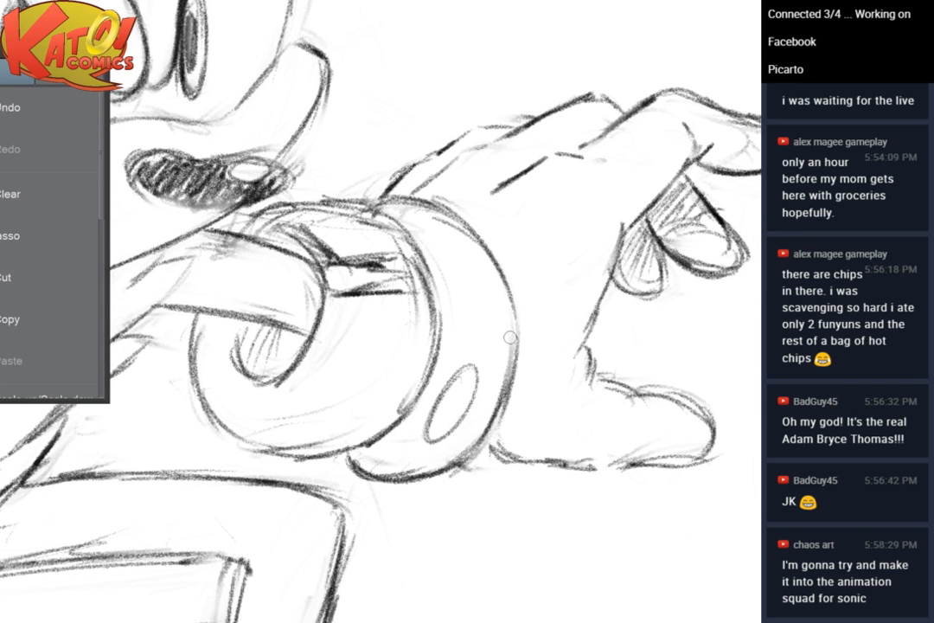
{"action": "left_click_drag", "start_coordinate": [493, 260], "coordinate": [501, 360]}
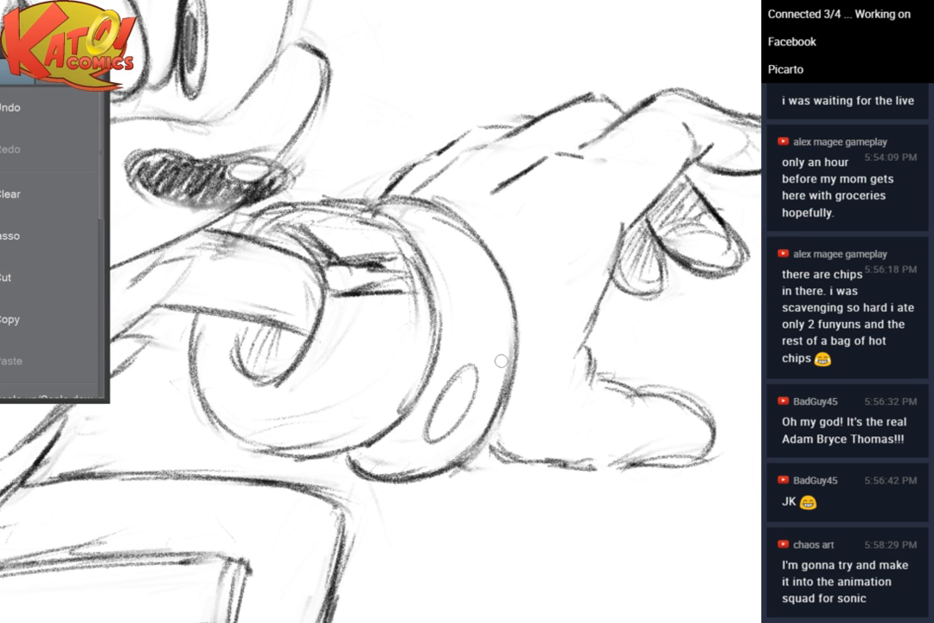
Redraw the palm's lower edge beside the glove cuff as a short slanted stroke followed by a broken line
{"action": "mouse_move", "coordinate": [532, 445]}
{"action": "left_mouse_down"}
{"action": "mouse_move", "coordinate": [509, 459]}
{"action": "mouse_move", "coordinate": [569, 469]}
{"action": "left_mouse_up"}
{"action": "left_click_drag", "start_coordinate": [538, 464], "coordinate": [596, 466]}
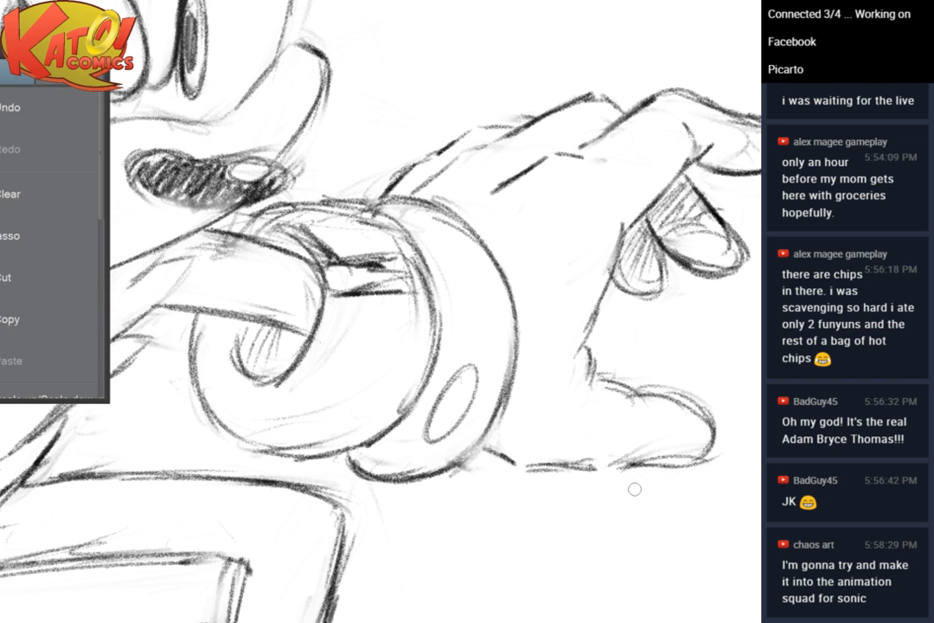
{"action": "scroll", "coordinate": [635, 490], "scroll_direction": "down", "scroll_amount": 3}
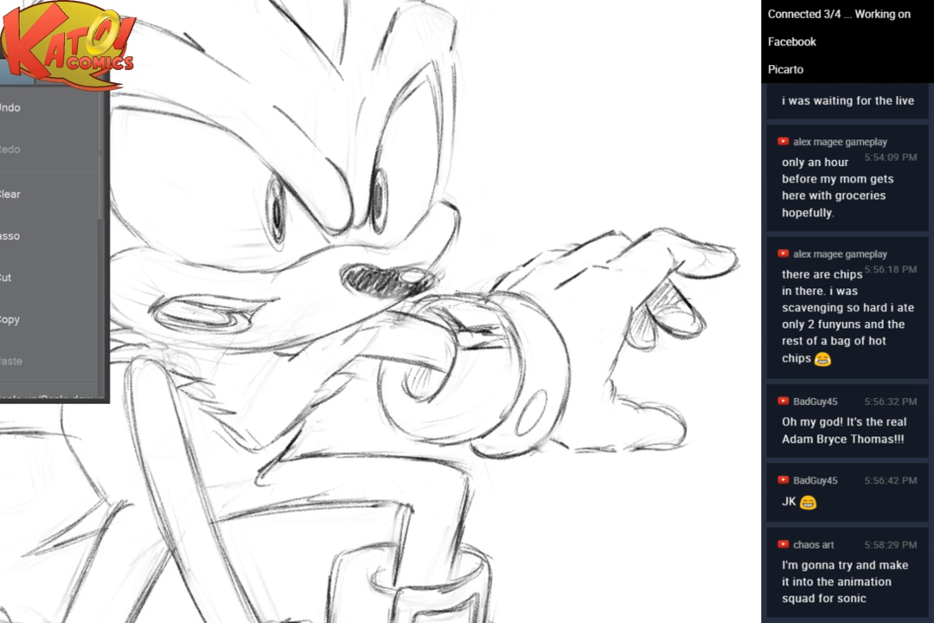
Flip the canvas horizontally to check the character's head and raised hand in mirror view
{"action": "left_click_drag", "start_coordinate": [433, 285], "coordinate": [462, 372]}
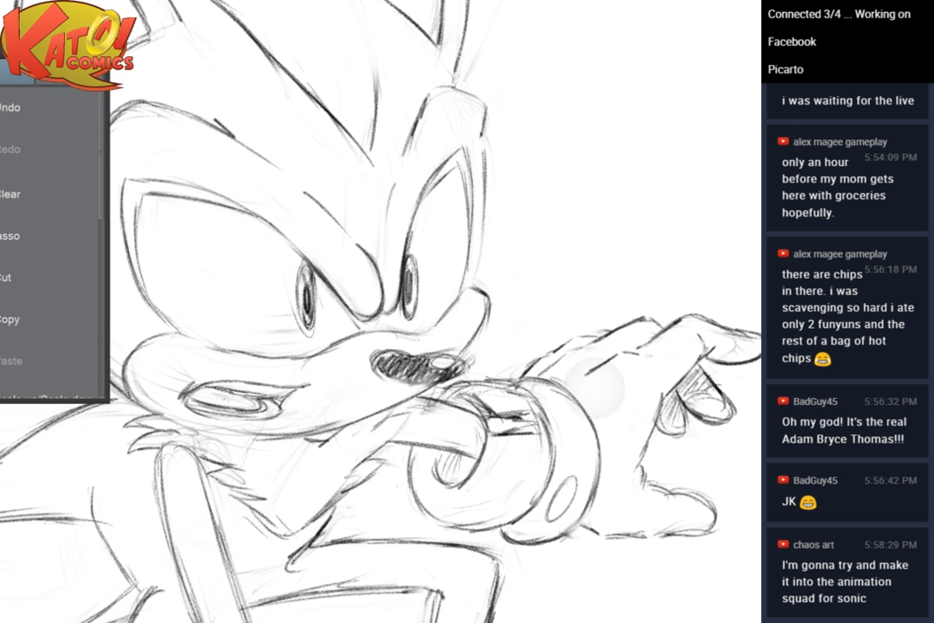
{"action": "scroll", "coordinate": [595, 386], "scroll_direction": "down", "scroll_amount": 1}
{"action": "left_click_drag", "start_coordinate": [594, 386], "coordinate": [679, 303]}
{"action": "scroll", "coordinate": [679, 302], "scroll_direction": "down", "scroll_amount": 3}
{"action": "scroll", "coordinate": [543, 299], "scroll_direction": "down", "scroll_amount": 1}
{"action": "mouse_move", "coordinate": [542, 298]}
{"action": "left_mouse_down"}
{"action": "mouse_move", "coordinate": [602, 351]}
{"action": "mouse_move", "coordinate": [479, 513]}
{"action": "left_mouse_up"}
{"action": "scroll", "coordinate": [602, 352], "scroll_direction": "up", "scroll_amount": 4}
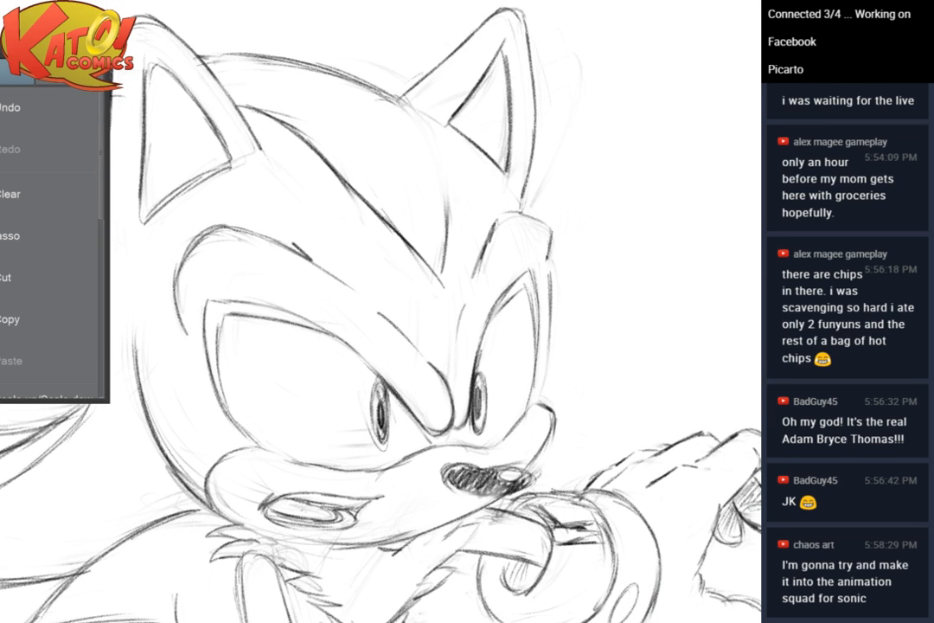
{"action": "key", "text": "h"}
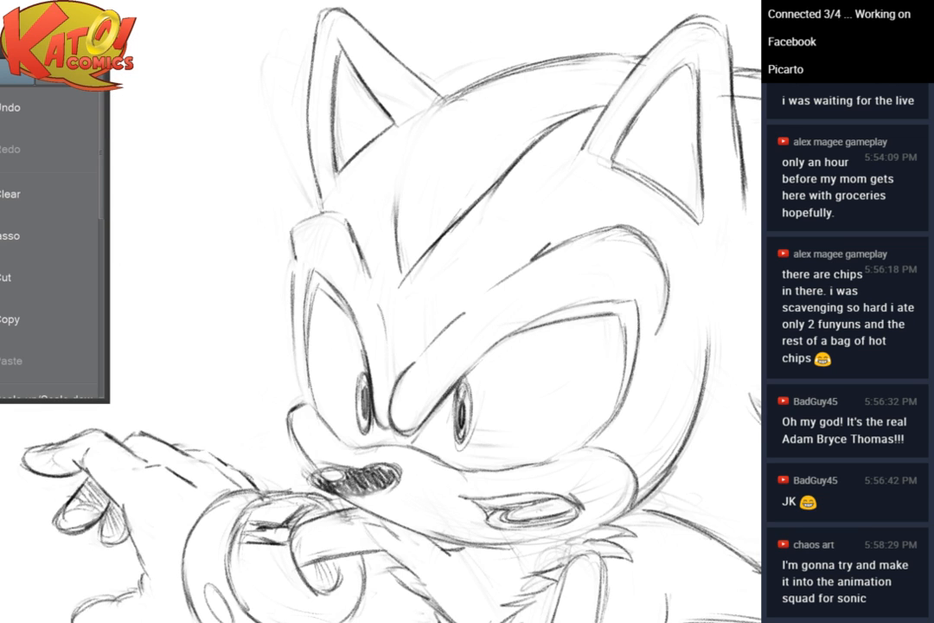
Clean up the outer contour of the narrower eye and redraw its double edge from the brow down to the muzzle
{"action": "scroll", "coordinate": [467, 307], "scroll_direction": "up", "scroll_amount": 3}
{"action": "key", "text": "e"}
{"action": "mouse_move", "coordinate": [205, 314]}
{"action": "left_mouse_down"}
{"action": "mouse_move", "coordinate": [209, 269]}
{"action": "mouse_move", "coordinate": [206, 292]}
{"action": "left_mouse_up"}
{"action": "key", "text": "p"}
{"action": "left_click_drag", "start_coordinate": [206, 251], "coordinate": [214, 404]}
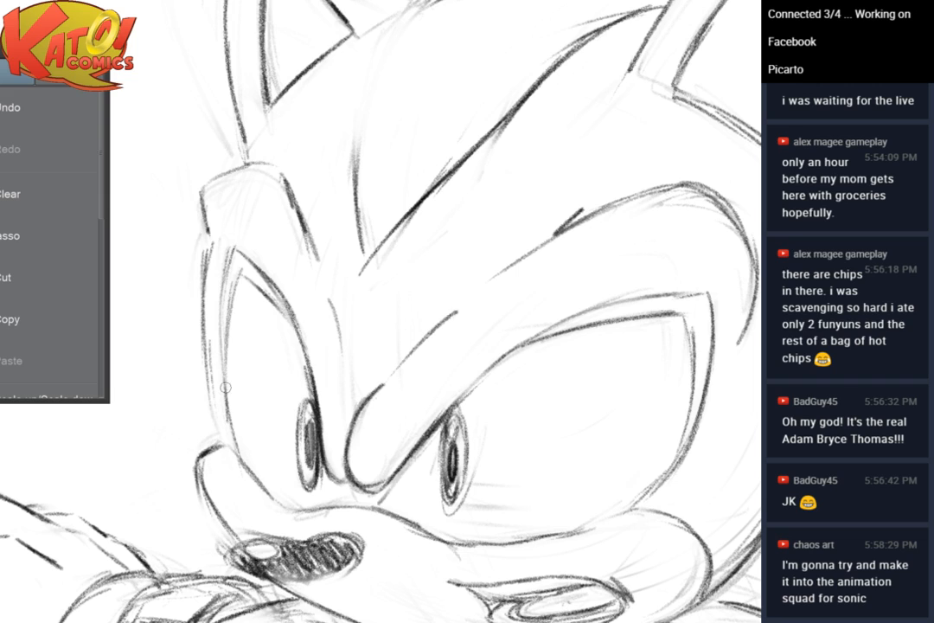
{"action": "left_click_drag", "start_coordinate": [233, 255], "coordinate": [223, 334]}
{"action": "mouse_move", "coordinate": [225, 286]}
{"action": "left_mouse_down"}
{"action": "mouse_move", "coordinate": [224, 368]}
{"action": "mouse_move", "coordinate": [213, 400]}
{"action": "left_mouse_up"}
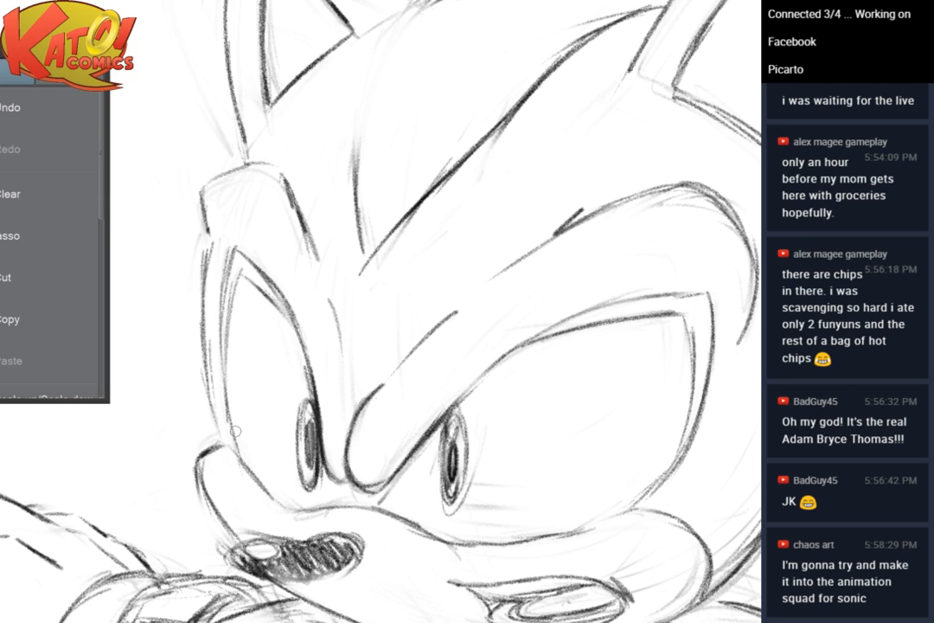
{"action": "scroll", "coordinate": [462, 128], "scroll_direction": "down", "scroll_amount": 3}
{"action": "left_click_drag", "start_coordinate": [463, 128], "coordinate": [438, 227]}
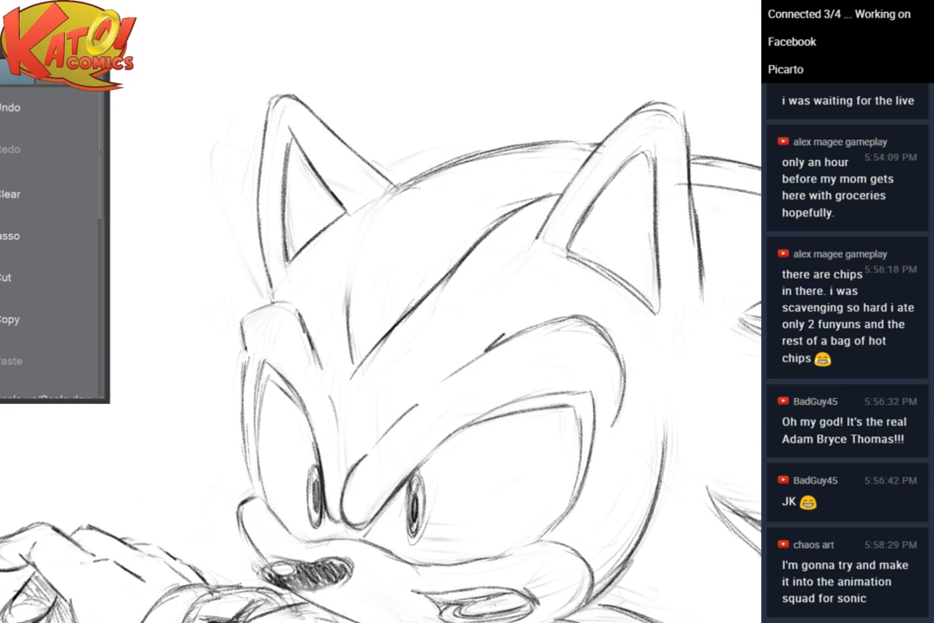
Redraw the curved forehead quill line running down from the far ear as a continuous stroke toward the brow
{"action": "scroll", "coordinate": [483, 228], "scroll_direction": "up", "scroll_amount": 2}
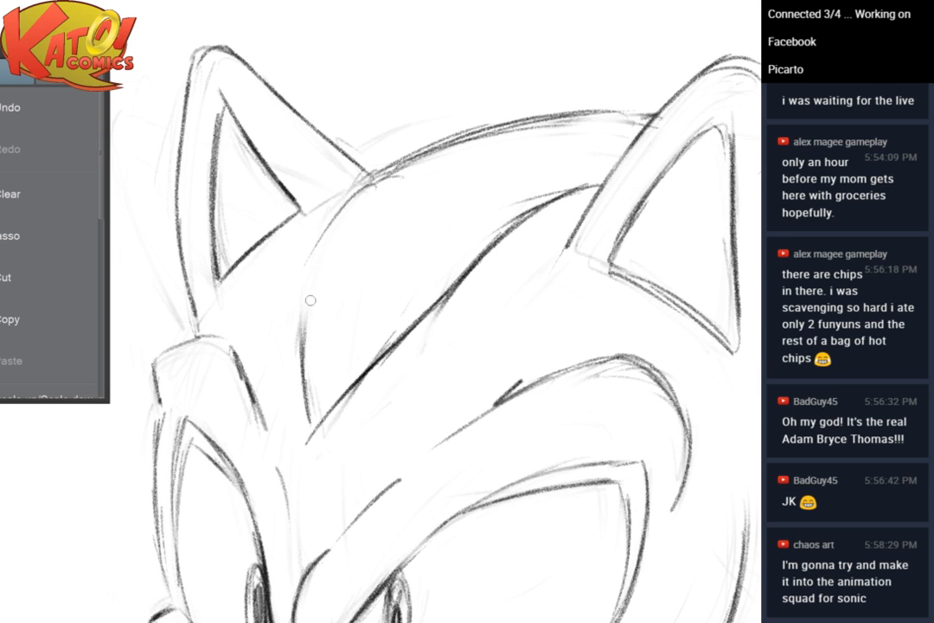
{"action": "mouse_move", "coordinate": [342, 207]}
{"action": "left_mouse_down"}
{"action": "mouse_move", "coordinate": [298, 318]}
{"action": "mouse_move", "coordinate": [342, 207]}
{"action": "mouse_move", "coordinate": [298, 355]}
{"action": "left_mouse_up"}
{"action": "left_click_drag", "start_coordinate": [309, 273], "coordinate": [304, 374]}
{"action": "scroll", "coordinate": [354, 217], "scroll_direction": "down", "scroll_amount": 3}
{"action": "left_click_drag", "start_coordinate": [355, 216], "coordinate": [257, 210]}
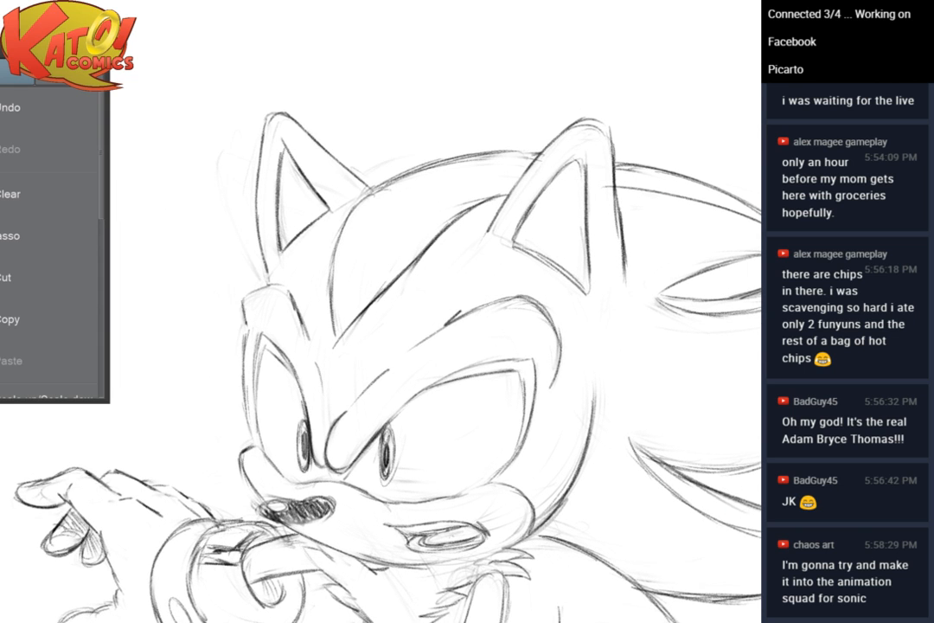
{"action": "scroll", "coordinate": [493, 276], "scroll_direction": "down", "scroll_amount": 1}
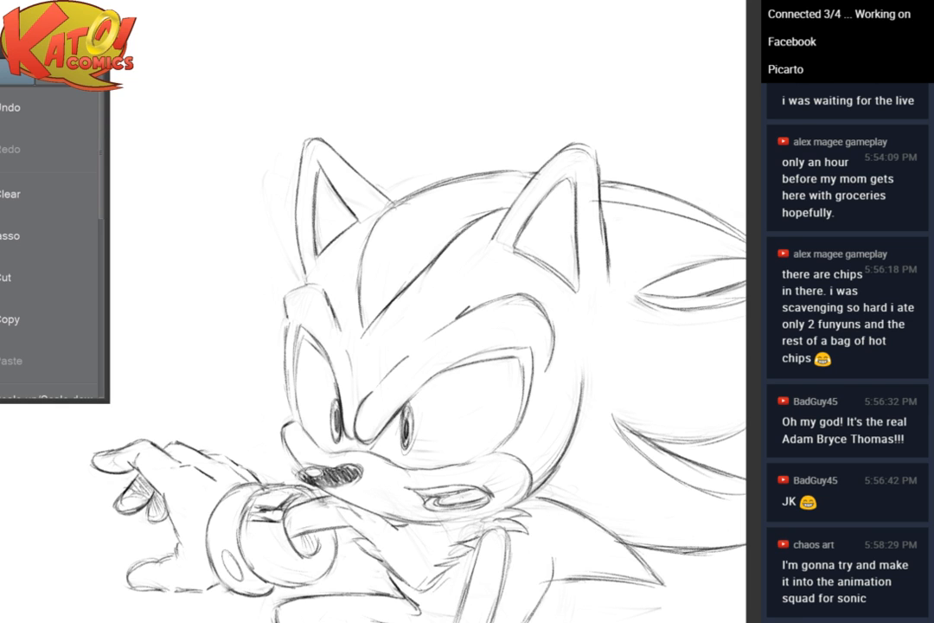
Examine the head's overall shape, including the ears, the forehead quills and the spines behind the head
{"action": "scroll", "coordinate": [585, 264], "scroll_direction": "up", "scroll_amount": 2}
{"action": "left_click_drag", "start_coordinate": [585, 264], "coordinate": [563, 249]}
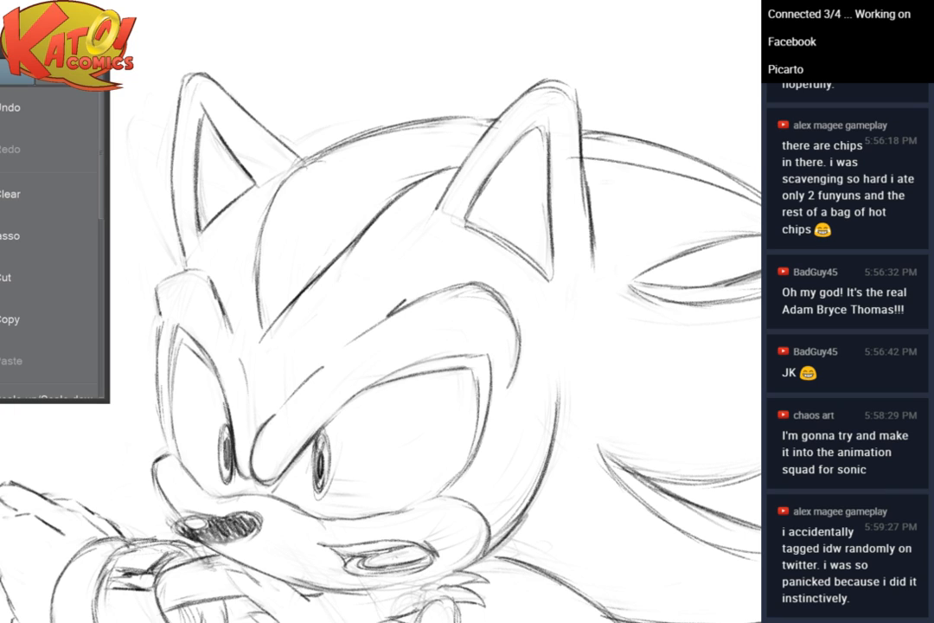
{"action": "key", "text": "ctrl+minus"}
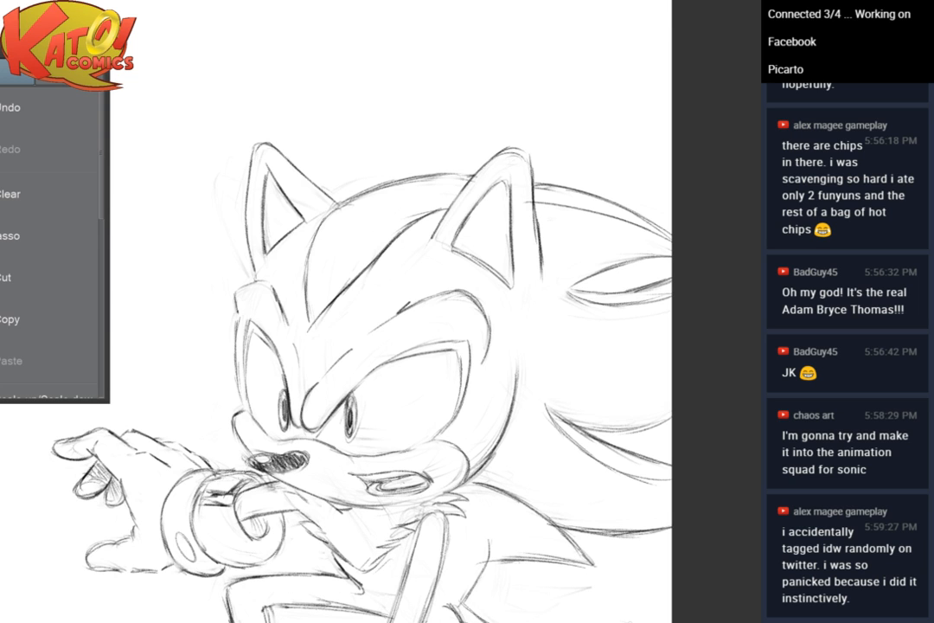
{"action": "scroll", "coordinate": [605, 244], "scroll_direction": "up", "scroll_amount": 3}
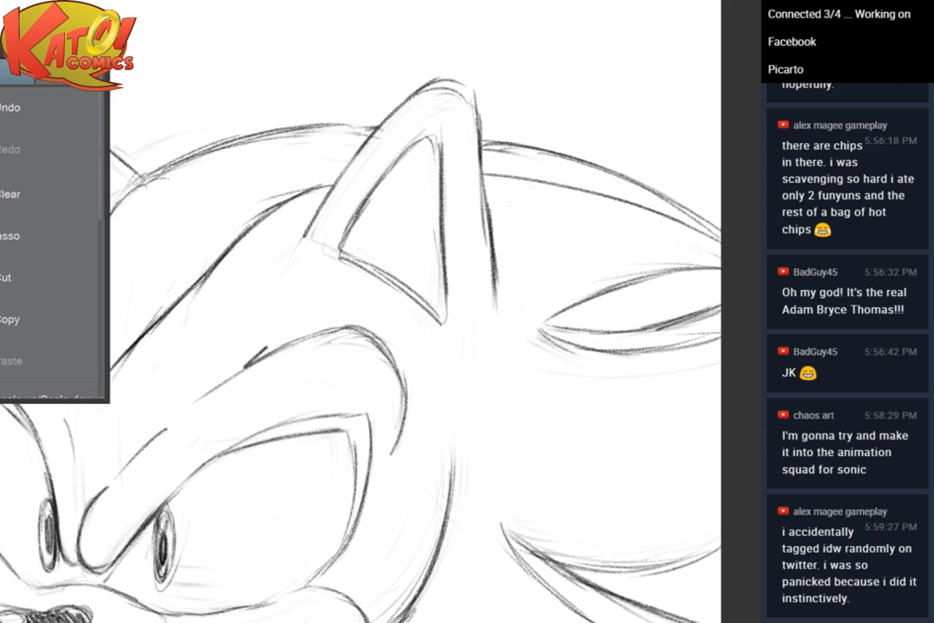
{"action": "scroll", "coordinate": [556, 212], "scroll_direction": "down", "scroll_amount": 3}
{"action": "scroll", "coordinate": [555, 212], "scroll_direction": "up", "scroll_amount": 1}
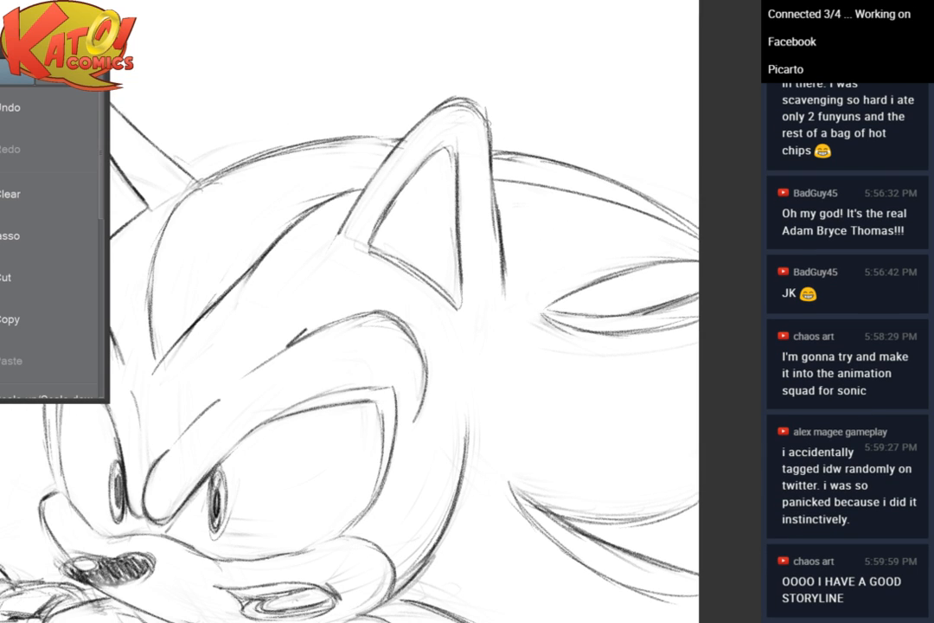
{"action": "left_click_drag", "start_coordinate": [523, 221], "coordinate": [497, 168]}
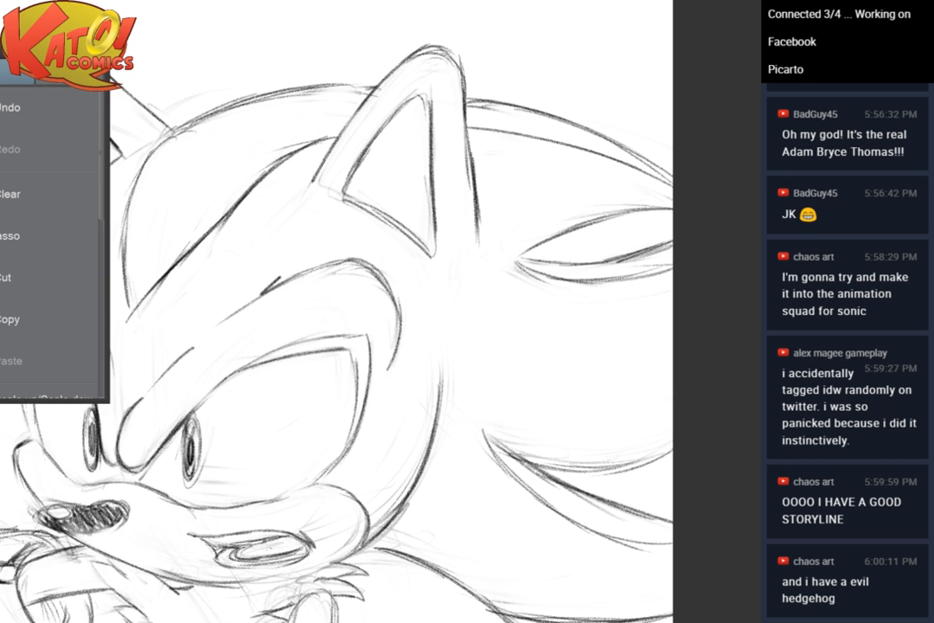
{"action": "left_click_drag", "start_coordinate": [346, 294], "coordinate": [446, 353]}
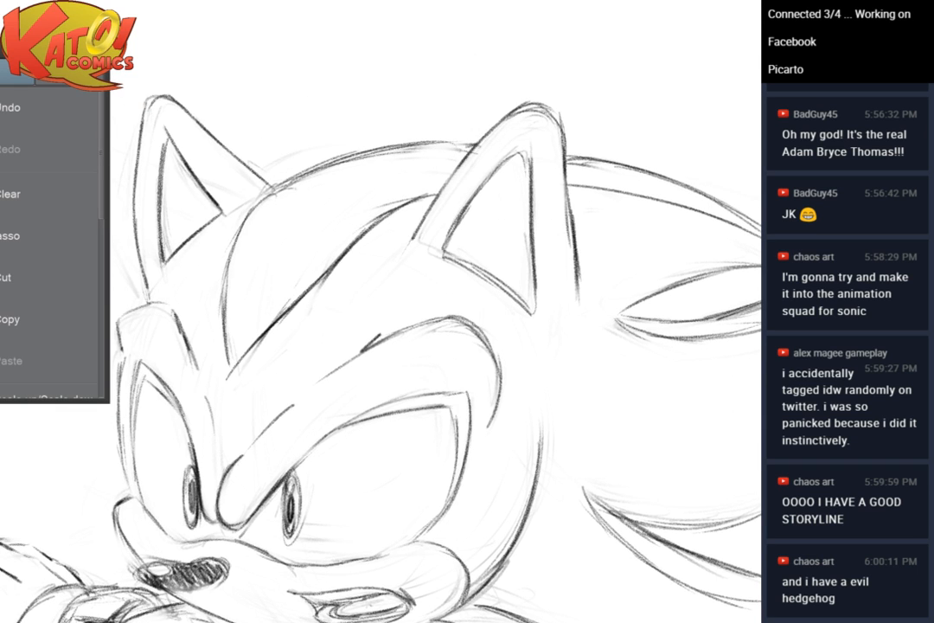
{"action": "scroll", "coordinate": [433, 320], "scroll_direction": "up", "scroll_amount": 3}
{"action": "scroll", "coordinate": [548, 169], "scroll_direction": "down", "scroll_amount": 3}
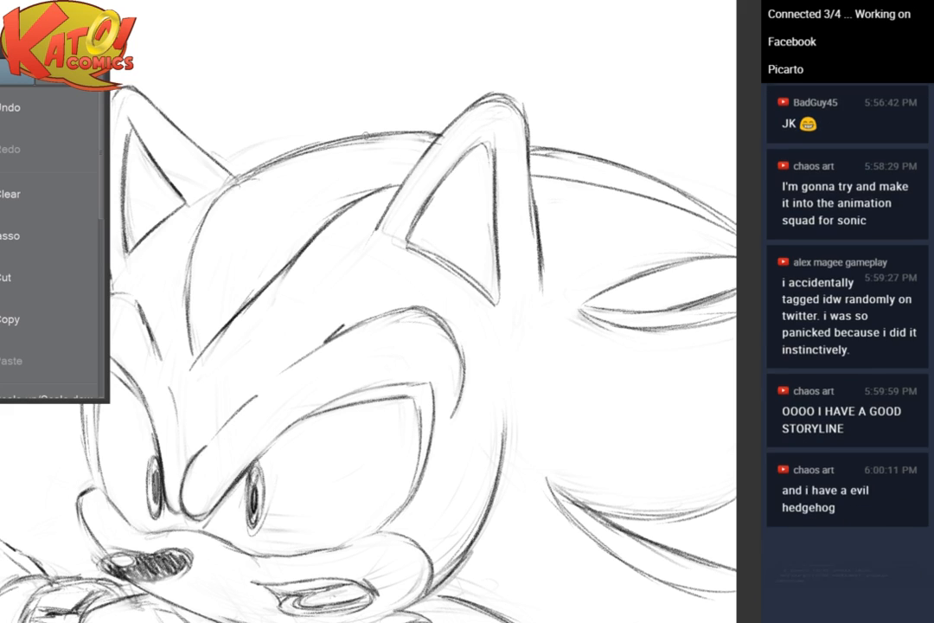
{"action": "left_click_drag", "start_coordinate": [366, 135], "coordinate": [441, 104]}
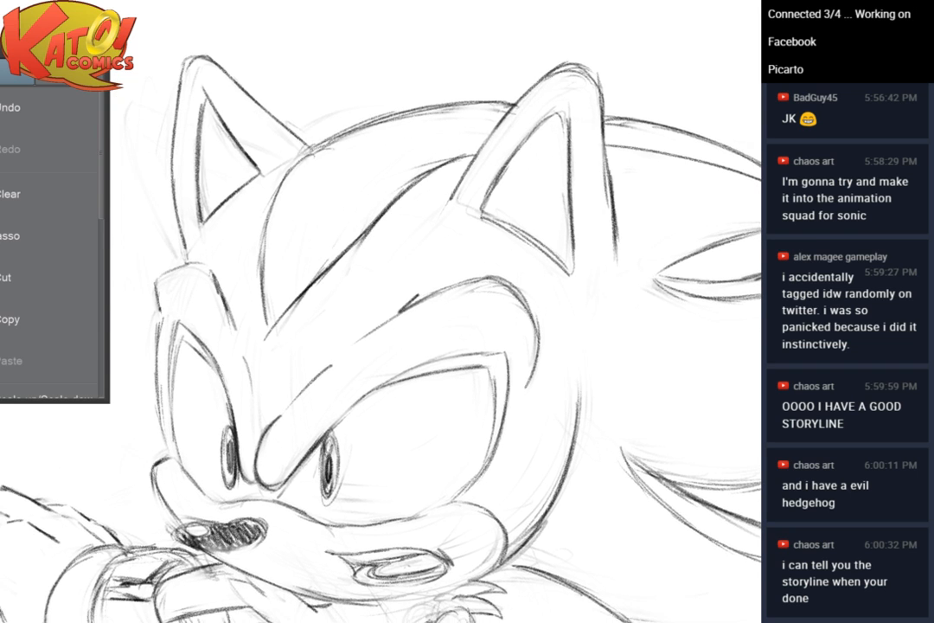
Lighten the top head contour directly behind the near ear, then redraw it and the ear's back edge
{"action": "scroll", "coordinate": [672, 153], "scroll_direction": "up", "scroll_amount": 3}
{"action": "left_click_drag", "start_coordinate": [591, 100], "coordinate": [584, 94]}
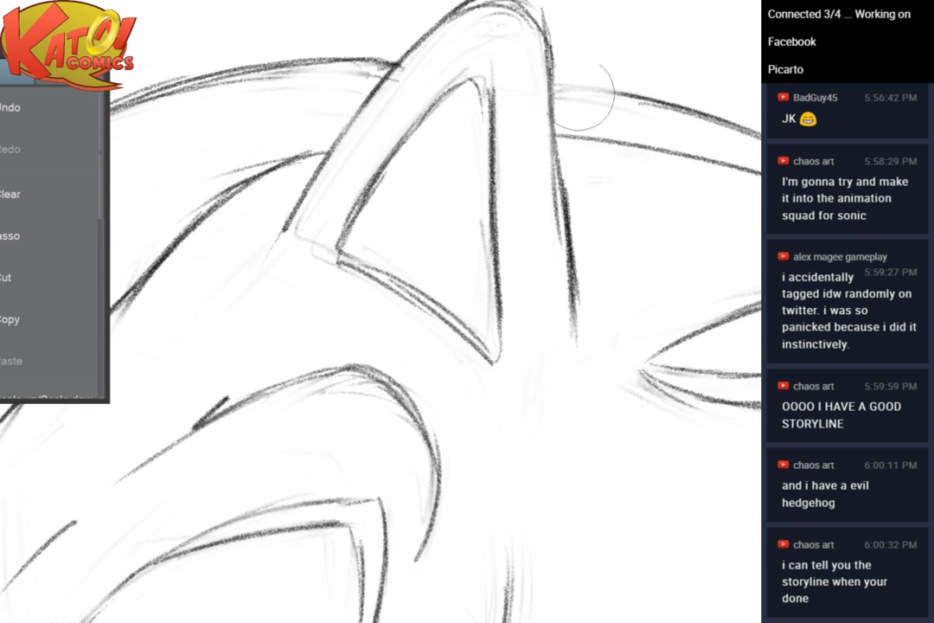
{"action": "left_click_drag", "start_coordinate": [523, 8], "coordinate": [554, 124]}
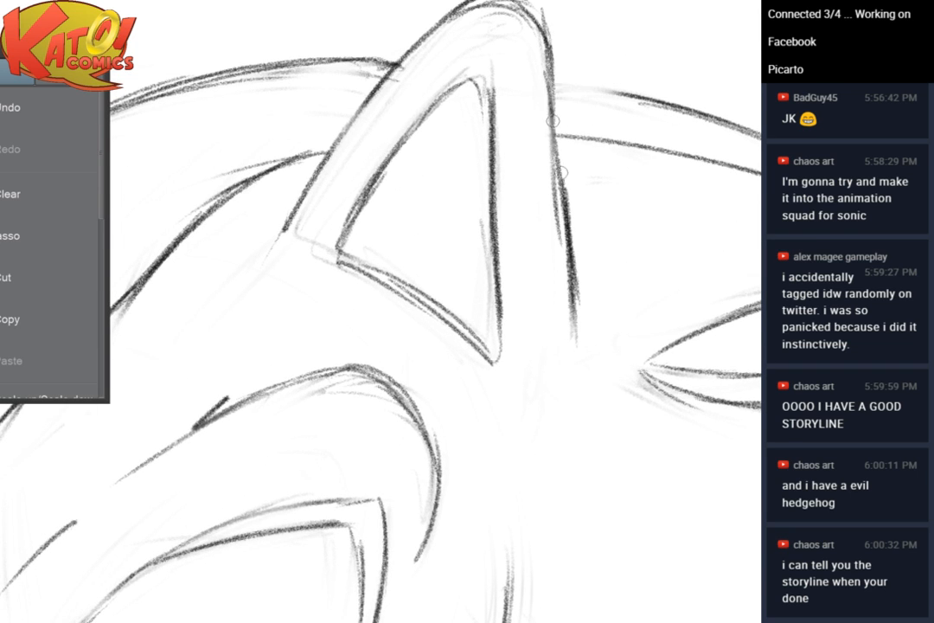
{"action": "left_click_drag", "start_coordinate": [551, 79], "coordinate": [630, 95]}
{"action": "scroll", "coordinate": [674, 126], "scroll_direction": "down", "scroll_amount": 1}
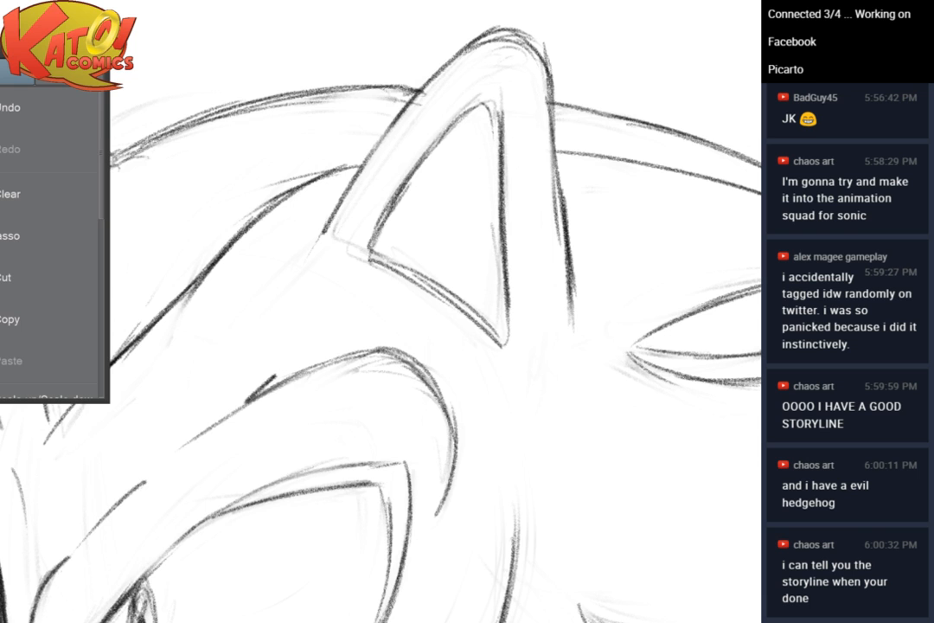
Examine the face, raised arm and back spines to judge the character's overall pose
{"action": "scroll", "coordinate": [381, 311], "scroll_direction": "down", "scroll_amount": 3}
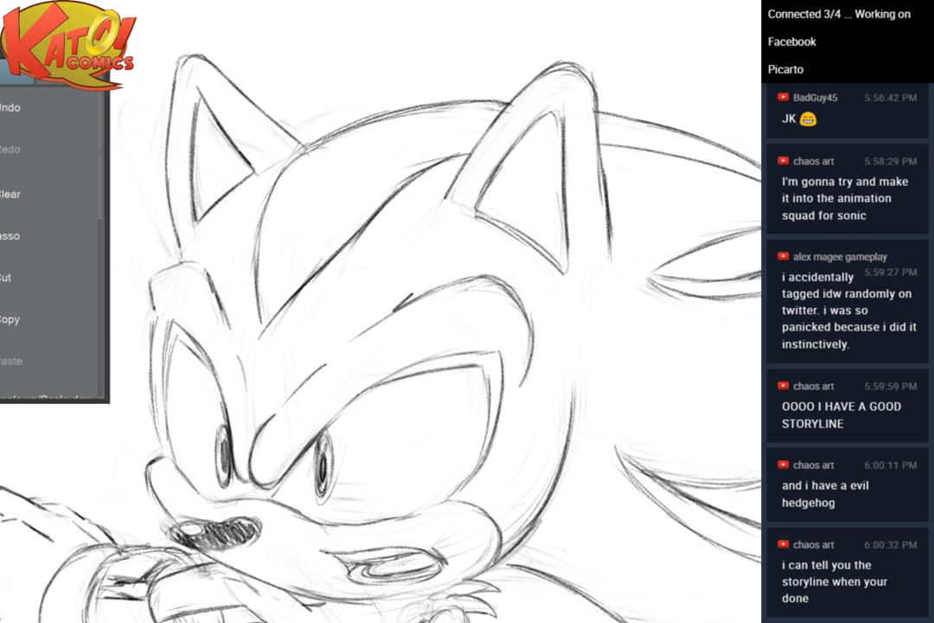
{"action": "scroll", "coordinate": [571, 351], "scroll_direction": "down", "scroll_amount": 2}
{"action": "left_click_drag", "start_coordinate": [519, 381], "coordinate": [571, 242]}
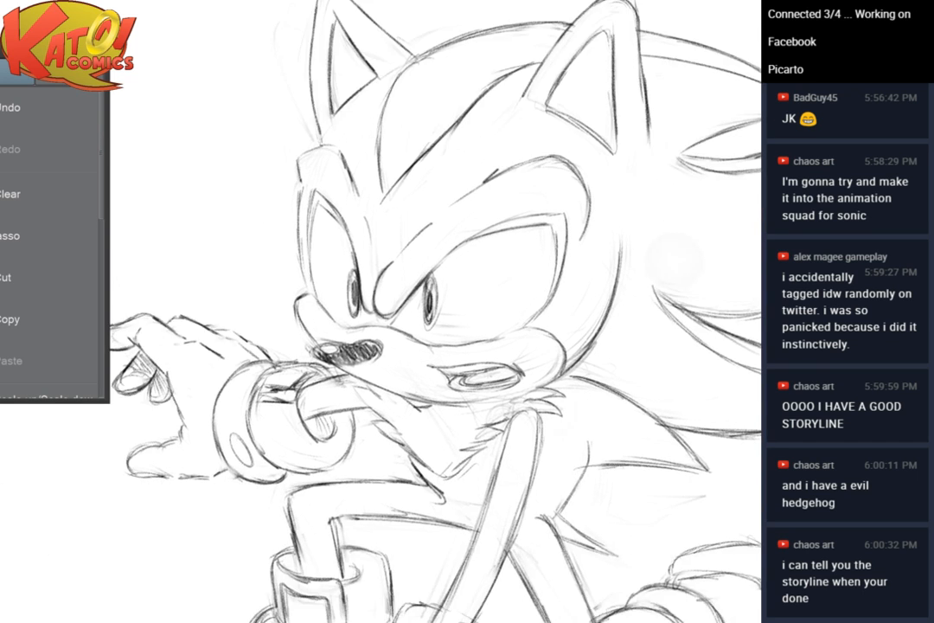
{"action": "scroll", "coordinate": [580, 350], "scroll_direction": "up", "scroll_amount": 2}
{"action": "left_click_drag", "start_coordinate": [520, 286], "coordinate": [459, 398]}
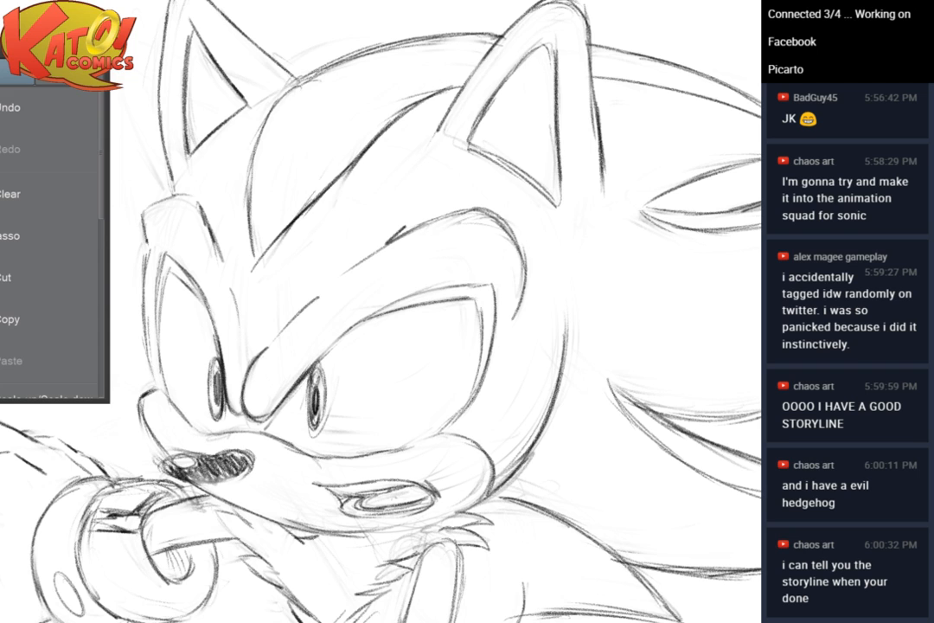
{"action": "left_click_drag", "start_coordinate": [501, 389], "coordinate": [351, 202]}
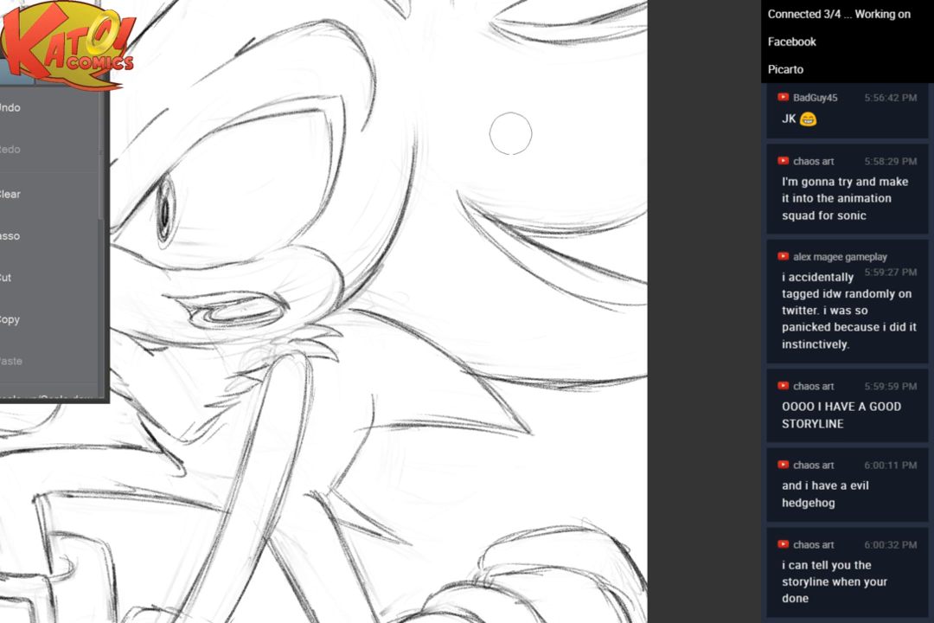
{"action": "mouse_move", "coordinate": [540, 111]}
{"action": "left_mouse_down"}
{"action": "mouse_move", "coordinate": [669, 180]}
{"action": "mouse_move", "coordinate": [824, 210]}
{"action": "left_mouse_up"}
{"action": "scroll", "coordinate": [398, 323], "scroll_direction": "up", "scroll_amount": 2}
{"action": "scroll", "coordinate": [383, 125], "scroll_direction": "up", "scroll_amount": 5}
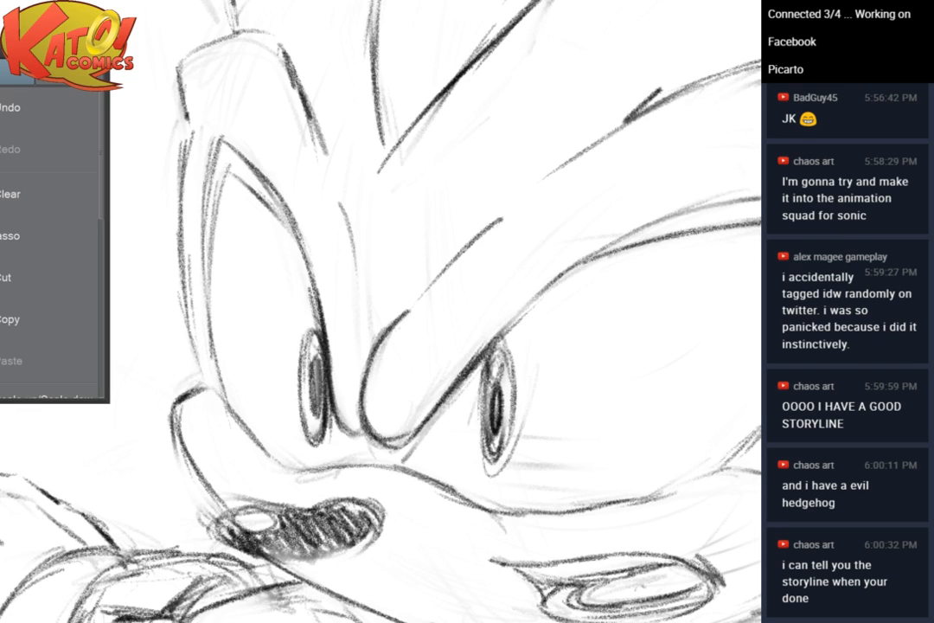
Reinforce the narrower eye's double outer edge and its inner edge, and darken the short crease line between the brows
{"action": "left_click_drag", "start_coordinate": [220, 139], "coordinate": [207, 234]}
{"action": "left_click_drag", "start_coordinate": [216, 177], "coordinate": [212, 363]}
{"action": "left_click_drag", "start_coordinate": [182, 274], "coordinate": [205, 386]}
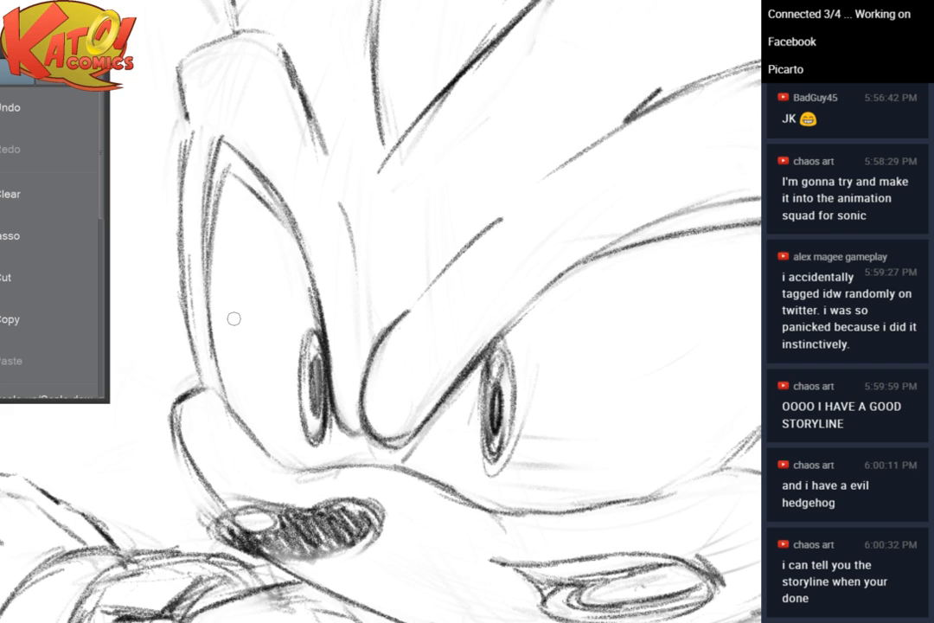
{"action": "left_click_drag", "start_coordinate": [291, 225], "coordinate": [318, 294]}
{"action": "left_click_drag", "start_coordinate": [339, 204], "coordinate": [355, 254]}
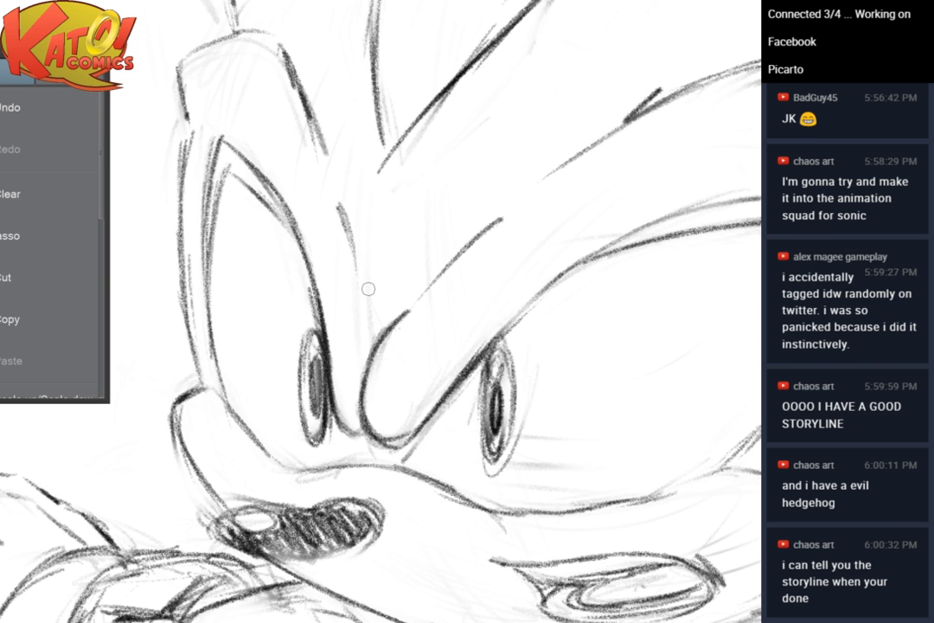
Clean up the stray sketch lines on the cheek beside the mouth with the eraser
{"action": "key", "text": "e"}
{"action": "mouse_move", "coordinate": [566, 462]}
{"action": "left_mouse_down"}
{"action": "mouse_move", "coordinate": [596, 452]}
{"action": "mouse_move", "coordinate": [607, 434]}
{"action": "mouse_move", "coordinate": [488, 364]}
{"action": "left_mouse_up"}
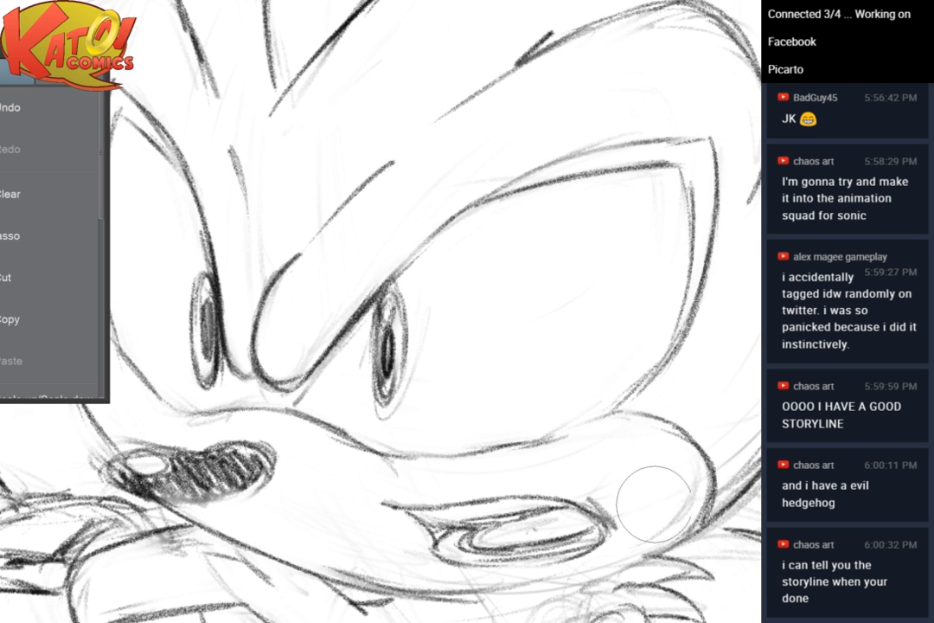
{"action": "mouse_move", "coordinate": [558, 406]}
{"action": "left_mouse_down"}
{"action": "mouse_move", "coordinate": [359, 303]}
{"action": "mouse_move", "coordinate": [442, 229]}
{"action": "left_mouse_up"}
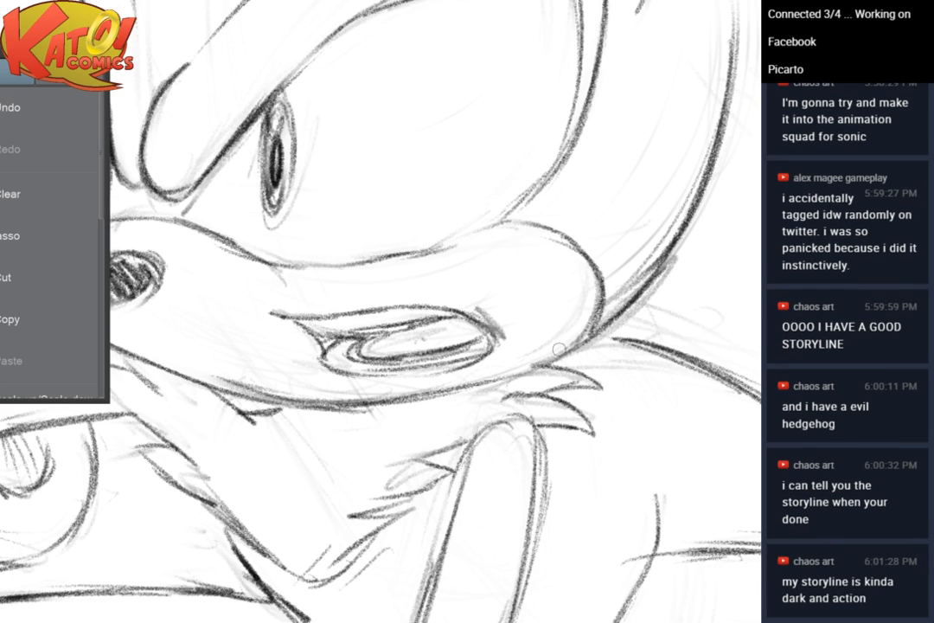
{"action": "scroll", "coordinate": [414, 390], "scroll_direction": "down", "scroll_amount": 5}
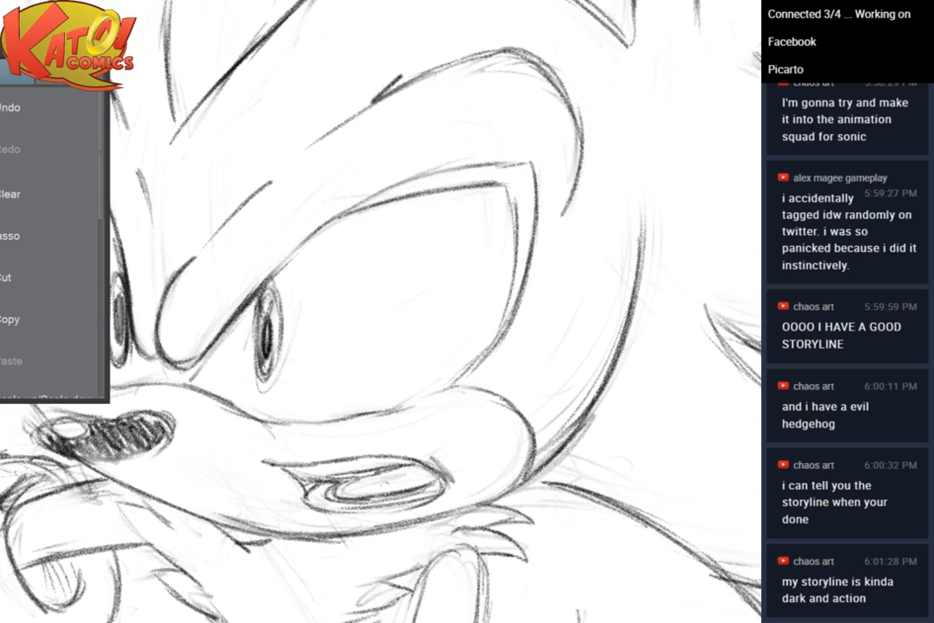
Flip the canvas horizontally and darken the contour of the far side of the muzzle down to the nose
{"action": "key", "text": "h"}
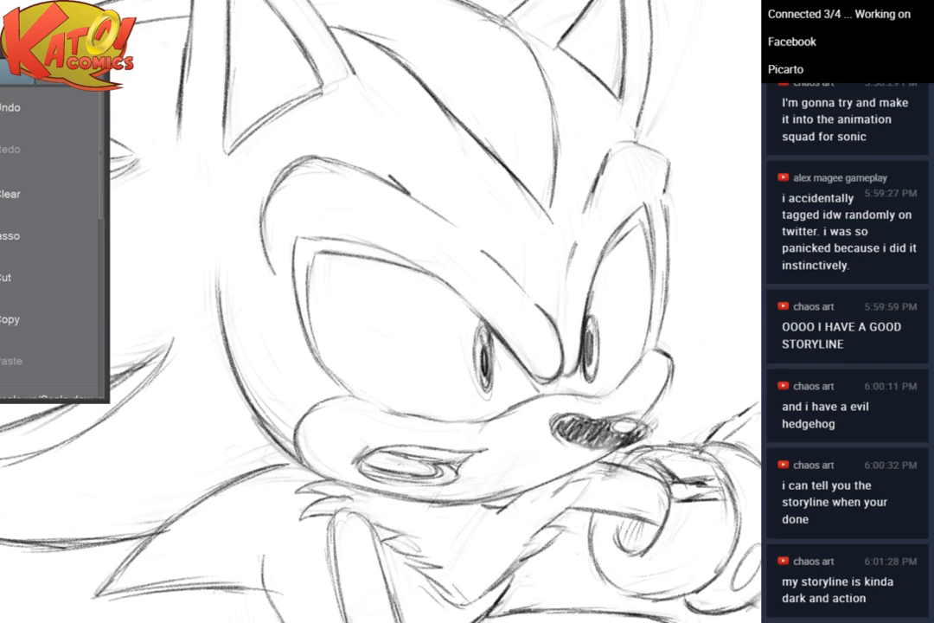
{"action": "scroll", "coordinate": [670, 336], "scroll_direction": "up", "scroll_amount": 3}
{"action": "left_click_drag", "start_coordinate": [485, 390], "coordinate": [398, 264]}
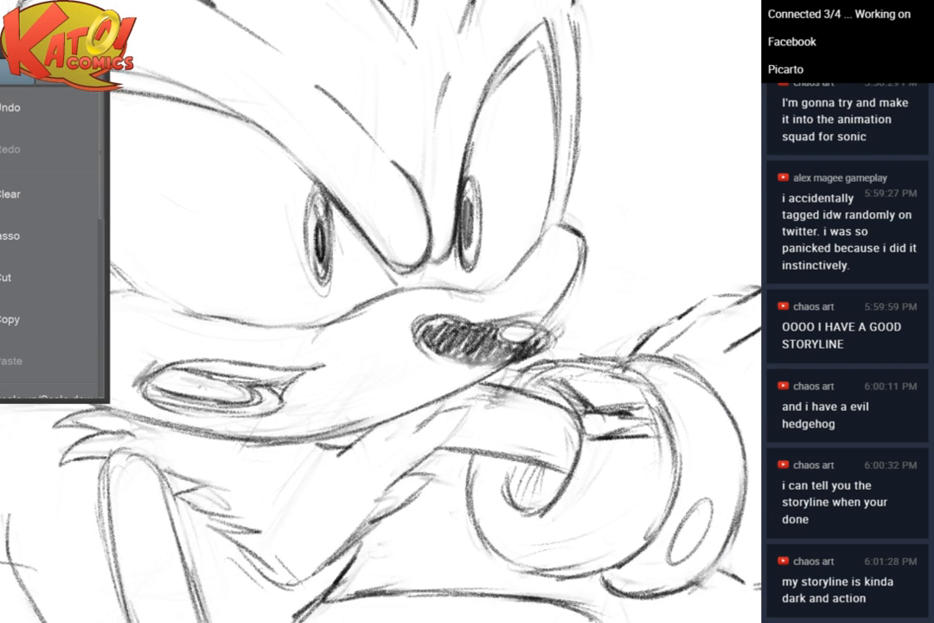
{"action": "scroll", "coordinate": [595, 288], "scroll_direction": "up", "scroll_amount": 3}
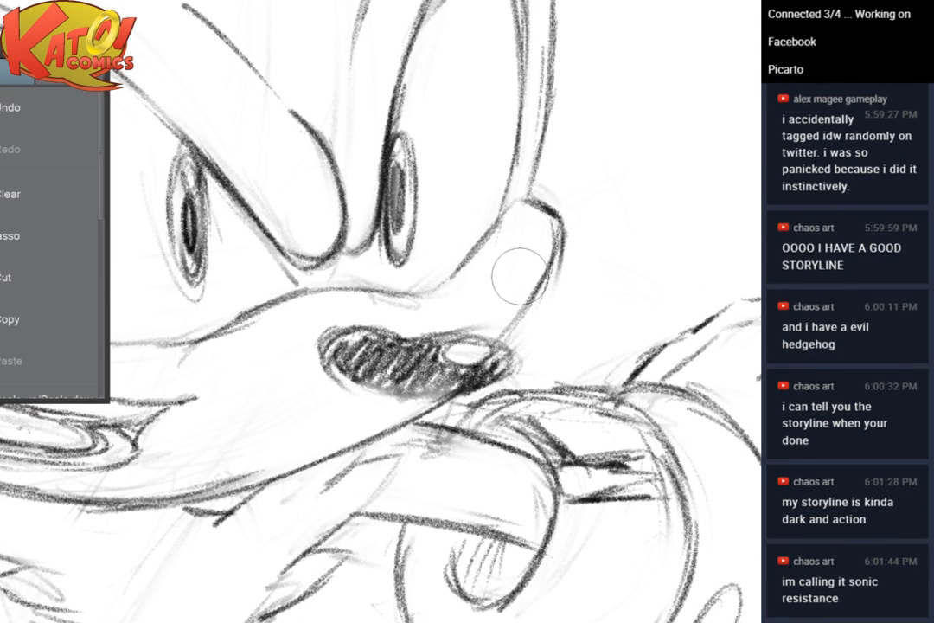
{"action": "left_click_drag", "start_coordinate": [558, 250], "coordinate": [526, 329]}
{"action": "left_click_drag", "start_coordinate": [545, 294], "coordinate": [507, 341]}
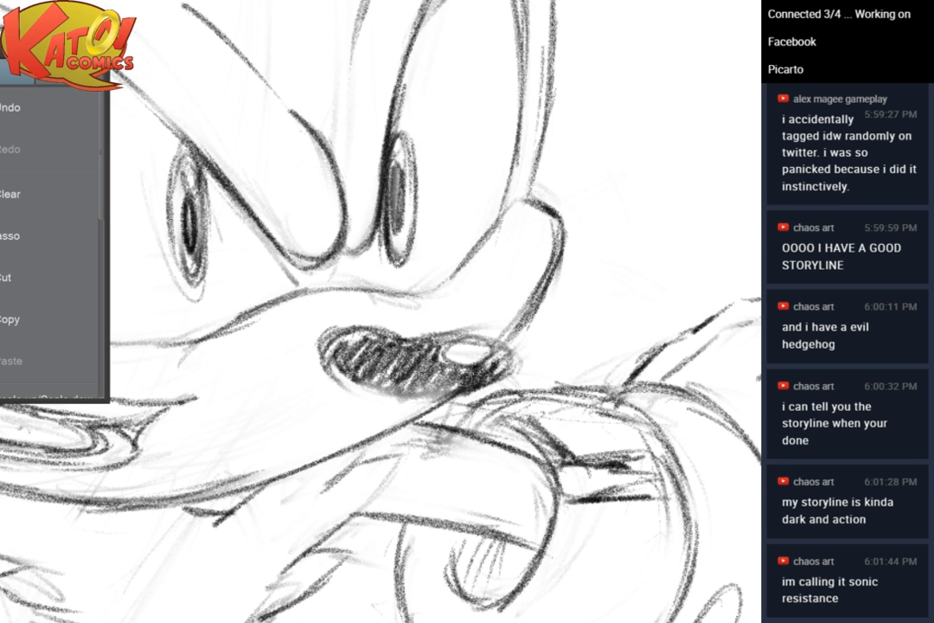
{"action": "scroll", "coordinate": [725, 215], "scroll_direction": "down", "scroll_amount": 3}
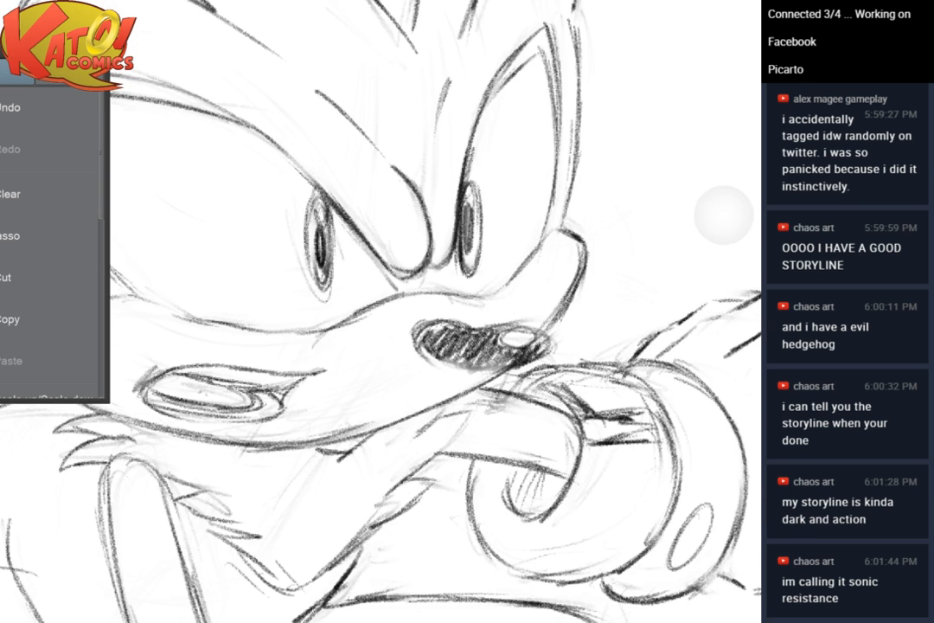
Undo the last change to the narrower eye and retrace the lower part of the inner line of its outer edge
{"action": "scroll", "coordinate": [652, 250], "scroll_direction": "down", "scroll_amount": 3}
{"action": "scroll", "coordinate": [674, 239], "scroll_direction": "up", "scroll_amount": 5}
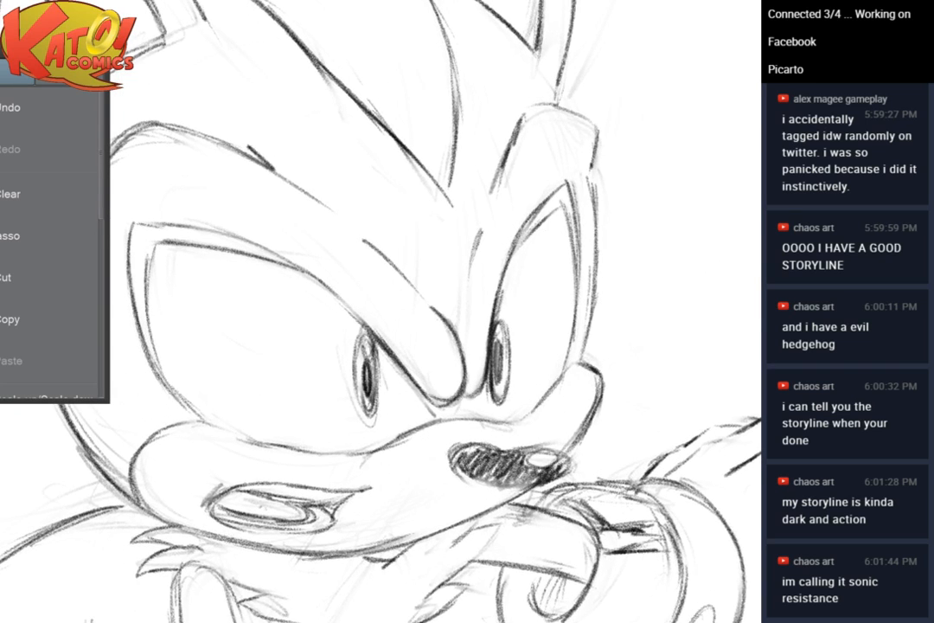
{"action": "scroll", "coordinate": [675, 346], "scroll_direction": "up", "scroll_amount": 2}
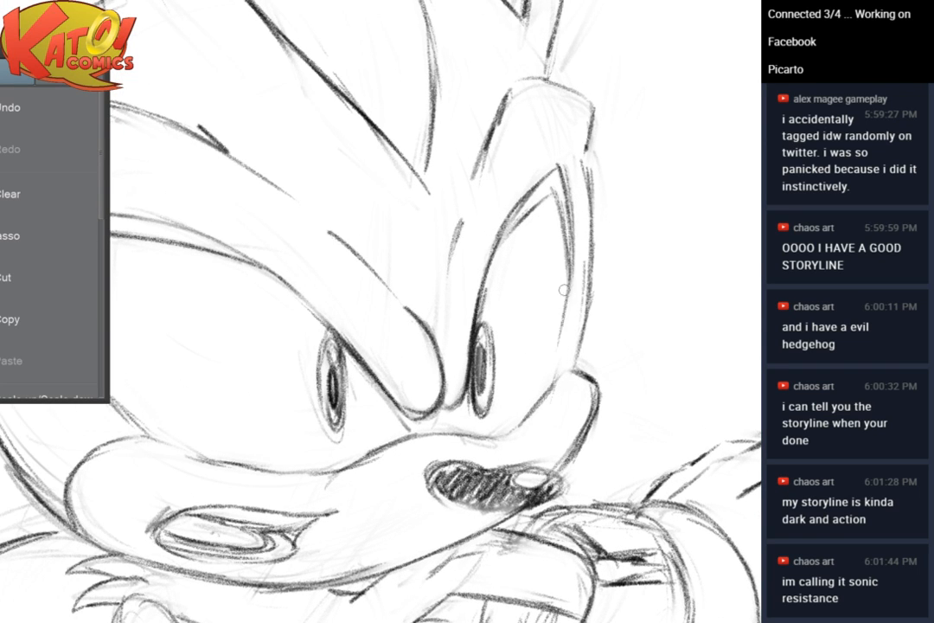
{"action": "left_click", "coordinate": [34, 107]}
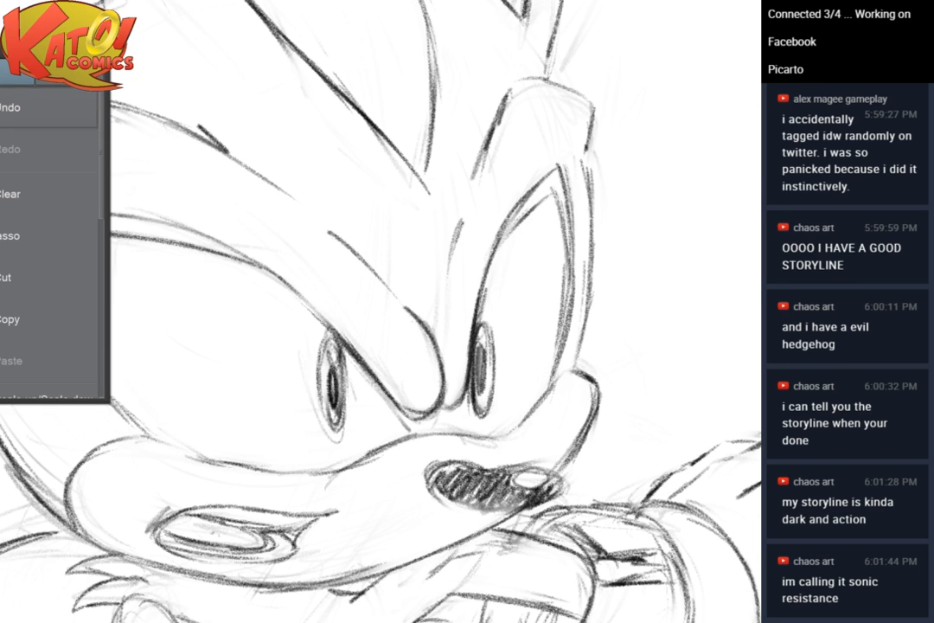
{"action": "left_click_drag", "start_coordinate": [568, 266], "coordinate": [557, 368]}
{"action": "left_click_drag", "start_coordinate": [567, 310], "coordinate": [551, 388]}
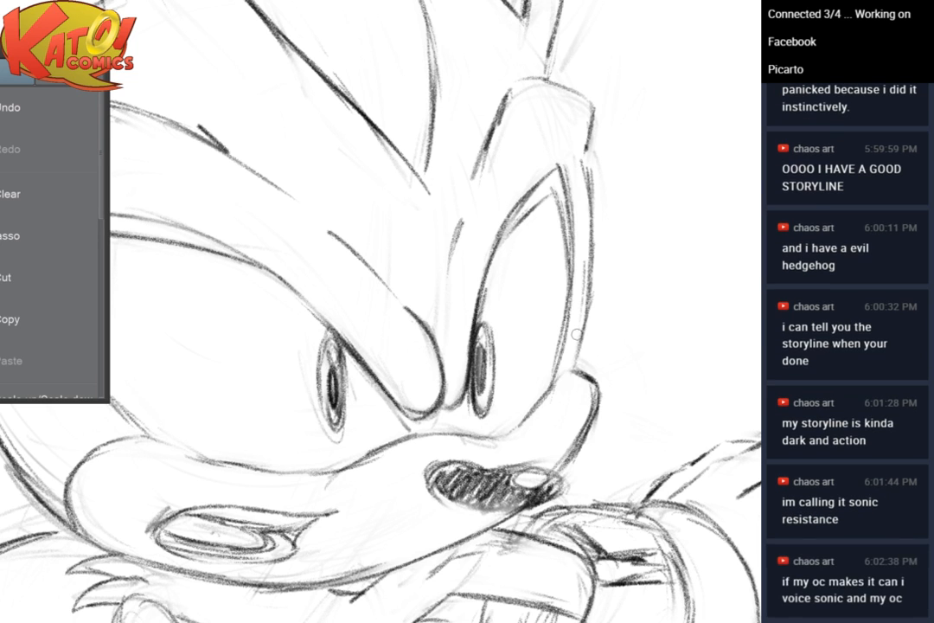
{"action": "scroll", "coordinate": [584, 141], "scroll_direction": "down", "scroll_amount": 3}
{"action": "scroll", "coordinate": [584, 142], "scroll_direction": "up", "scroll_amount": 2}
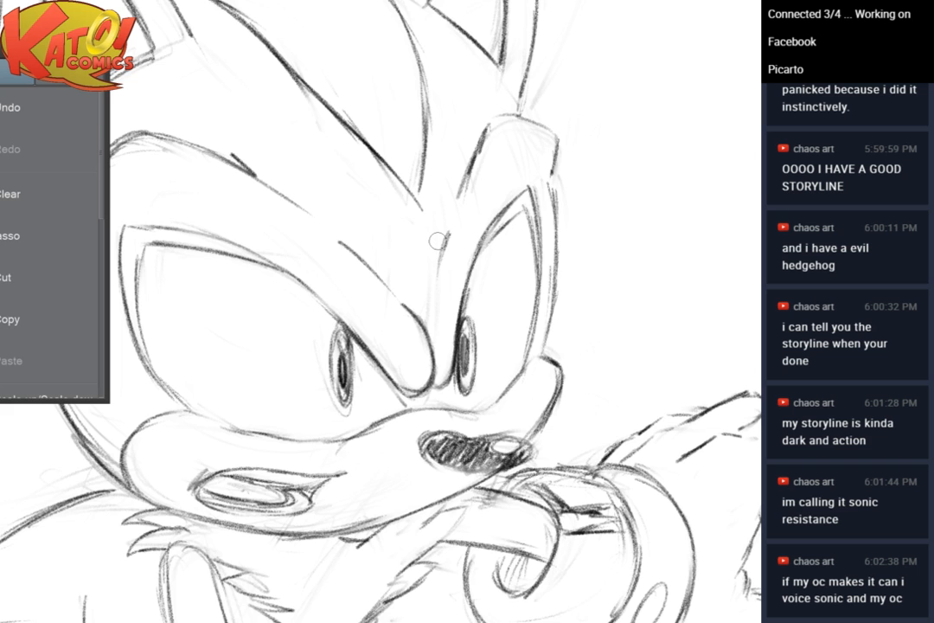
{"action": "mouse_move", "coordinate": [438, 242]}
{"action": "left_mouse_down"}
{"action": "mouse_move", "coordinate": [412, 313]}
{"action": "mouse_move", "coordinate": [354, 409]}
{"action": "left_mouse_up"}
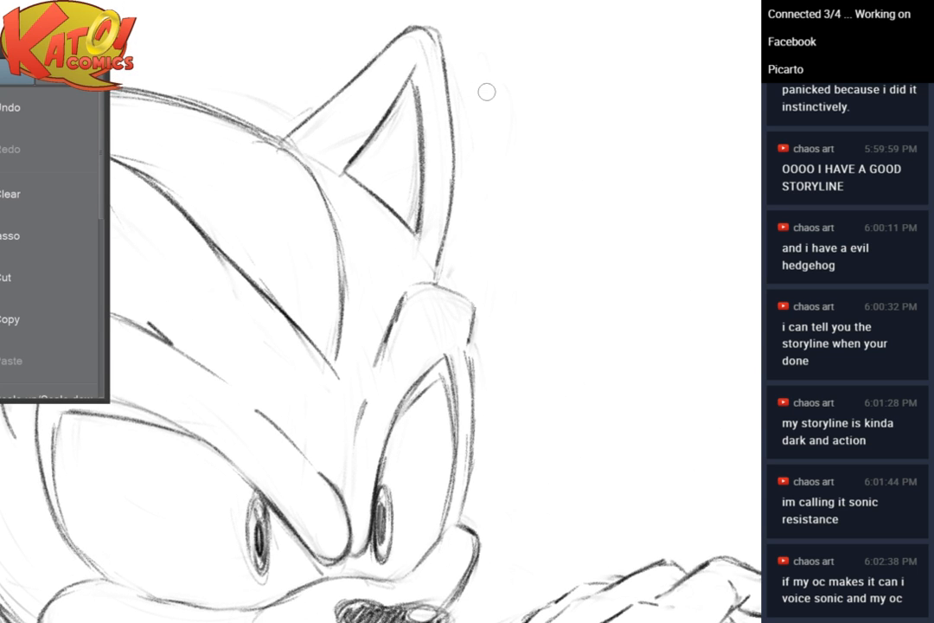
Flip the canvas horizontally and redraw the pointed chest fur tufts next to the top of the near arm
{"action": "left_click_drag", "start_coordinate": [346, 126], "coordinate": [489, 57]}
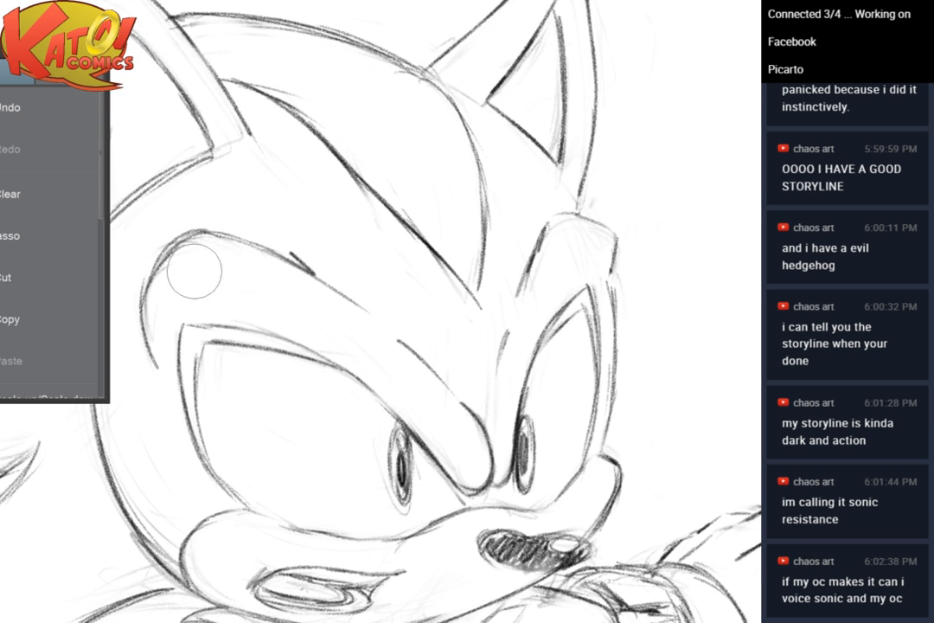
{"action": "mouse_move", "coordinate": [276, 389]}
{"action": "left_mouse_down"}
{"action": "mouse_move", "coordinate": [400, 193]}
{"action": "mouse_move", "coordinate": [707, 254]}
{"action": "mouse_move", "coordinate": [526, 468]}
{"action": "mouse_move", "coordinate": [474, 56]}
{"action": "left_mouse_up"}
{"action": "left_click_drag", "start_coordinate": [519, 346], "coordinate": [382, 168]}
{"action": "scroll", "coordinate": [549, 160], "scroll_direction": "up", "scroll_amount": 3}
{"action": "mouse_move", "coordinate": [285, 208]}
{"action": "left_mouse_down"}
{"action": "mouse_move", "coordinate": [322, 225]}
{"action": "mouse_move", "coordinate": [433, 361]}
{"action": "left_mouse_up"}
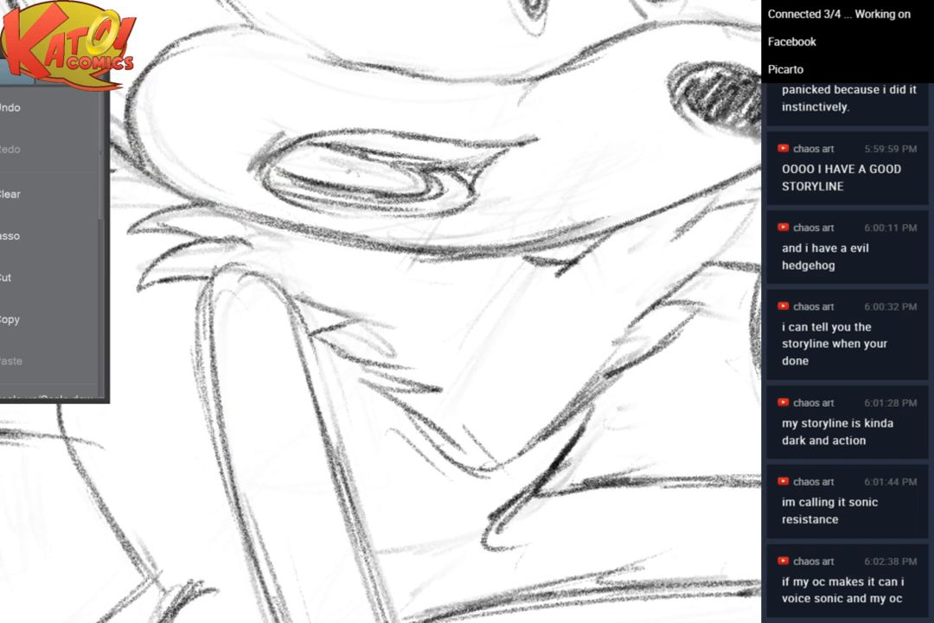
{"action": "mouse_move", "coordinate": [274, 269]}
{"action": "left_mouse_down"}
{"action": "mouse_move", "coordinate": [333, 313]}
{"action": "mouse_move", "coordinate": [367, 292]}
{"action": "mouse_move", "coordinate": [395, 319]}
{"action": "mouse_move", "coordinate": [411, 275]}
{"action": "mouse_move", "coordinate": [395, 301]}
{"action": "mouse_move", "coordinate": [376, 299]}
{"action": "left_mouse_up"}
{"action": "key", "text": "h"}
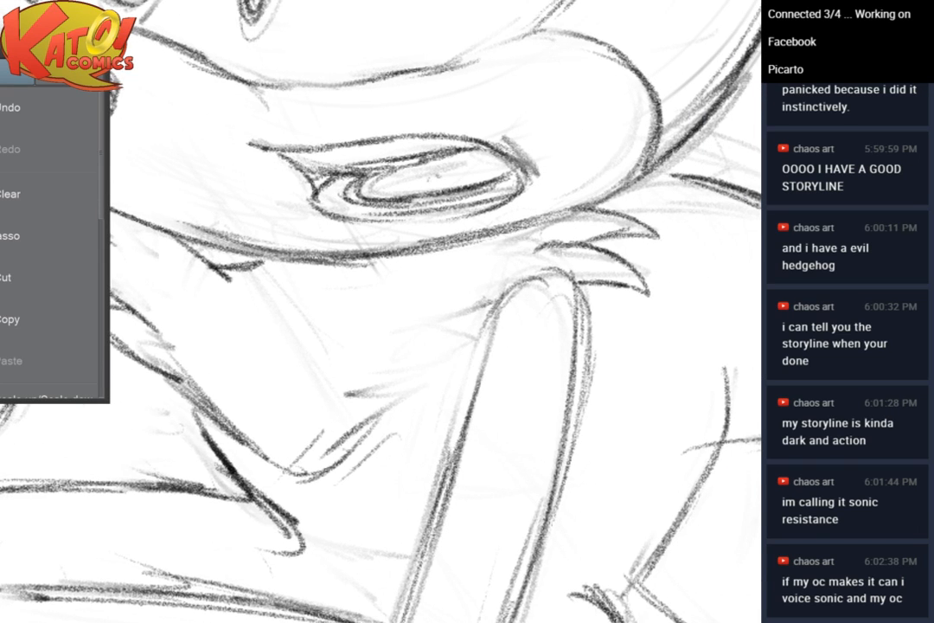
{"action": "mouse_move", "coordinate": [490, 304]}
{"action": "left_mouse_down"}
{"action": "mouse_move", "coordinate": [406, 338]}
{"action": "mouse_move", "coordinate": [475, 328]}
{"action": "mouse_move", "coordinate": [449, 324]}
{"action": "mouse_move", "coordinate": [401, 342]}
{"action": "mouse_move", "coordinate": [481, 332]}
{"action": "mouse_move", "coordinate": [348, 411]}
{"action": "left_mouse_up"}
{"action": "key", "text": "ctrl+z"}
{"action": "mouse_move", "coordinate": [433, 386]}
{"action": "left_mouse_down"}
{"action": "mouse_move", "coordinate": [404, 388]}
{"action": "mouse_move", "coordinate": [380, 440]}
{"action": "mouse_move", "coordinate": [336, 466]}
{"action": "left_mouse_up"}
Erase the old lines at the lower tip of the chest fur and redraw both edges meeting in a clean point
{"action": "key", "text": "e"}
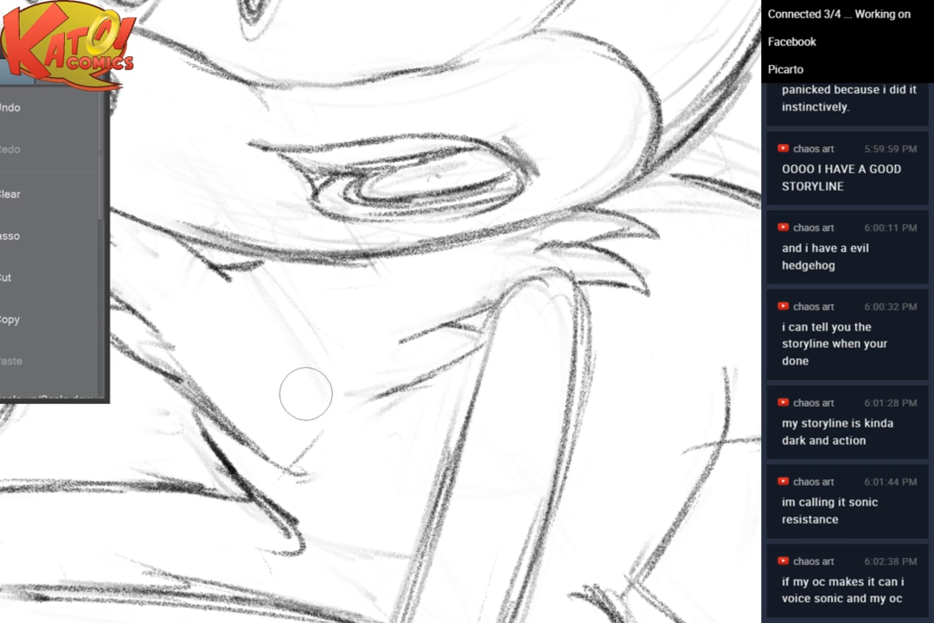
{"action": "left_click_drag", "start_coordinate": [307, 392], "coordinate": [397, 361]}
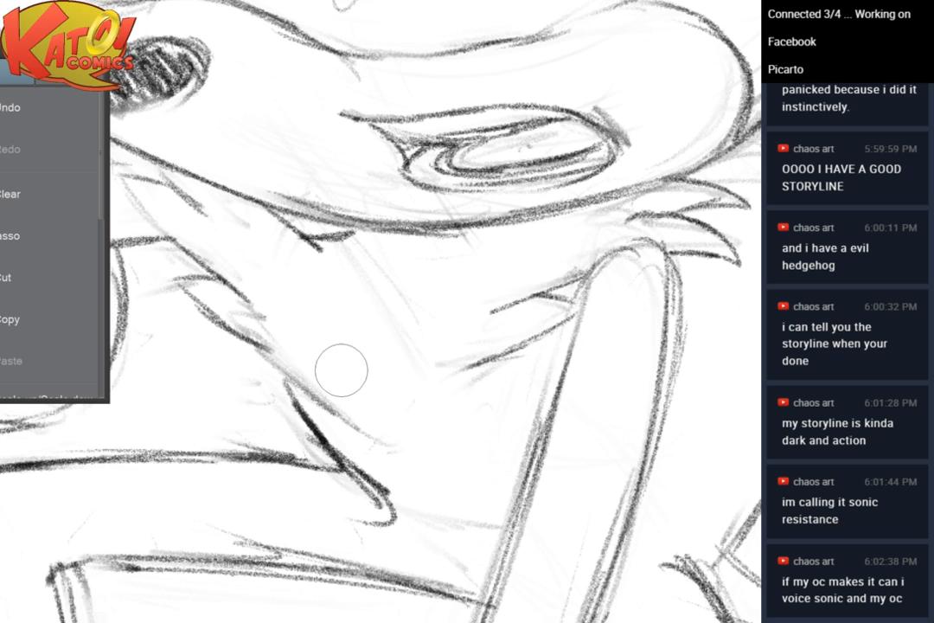
{"action": "key", "text": "b"}
{"action": "left_click_drag", "start_coordinate": [263, 348], "coordinate": [389, 446]}
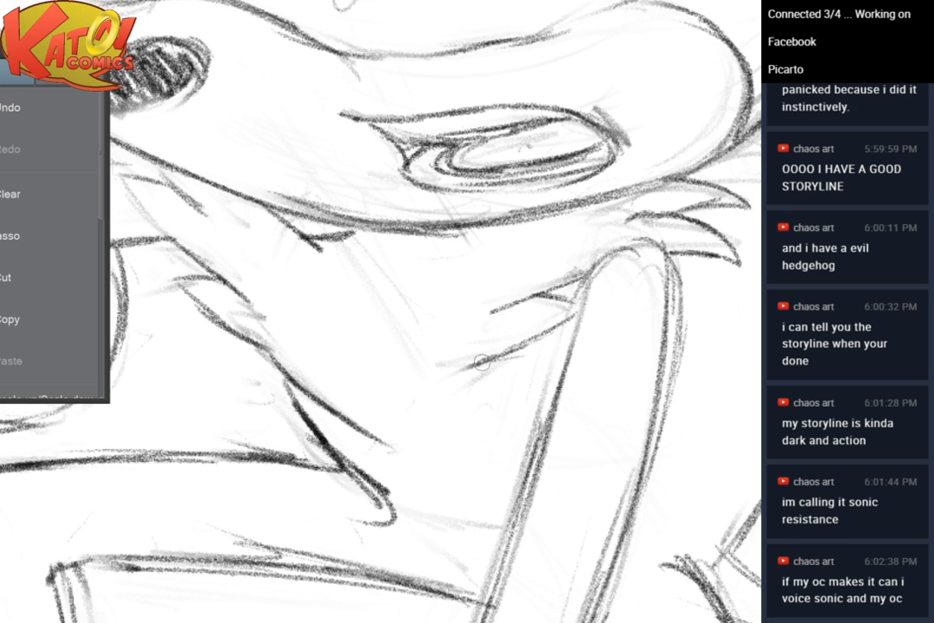
{"action": "mouse_move", "coordinate": [473, 372]}
{"action": "left_mouse_down"}
{"action": "mouse_move", "coordinate": [556, 351]}
{"action": "mouse_move", "coordinate": [394, 441]}
{"action": "left_mouse_up"}
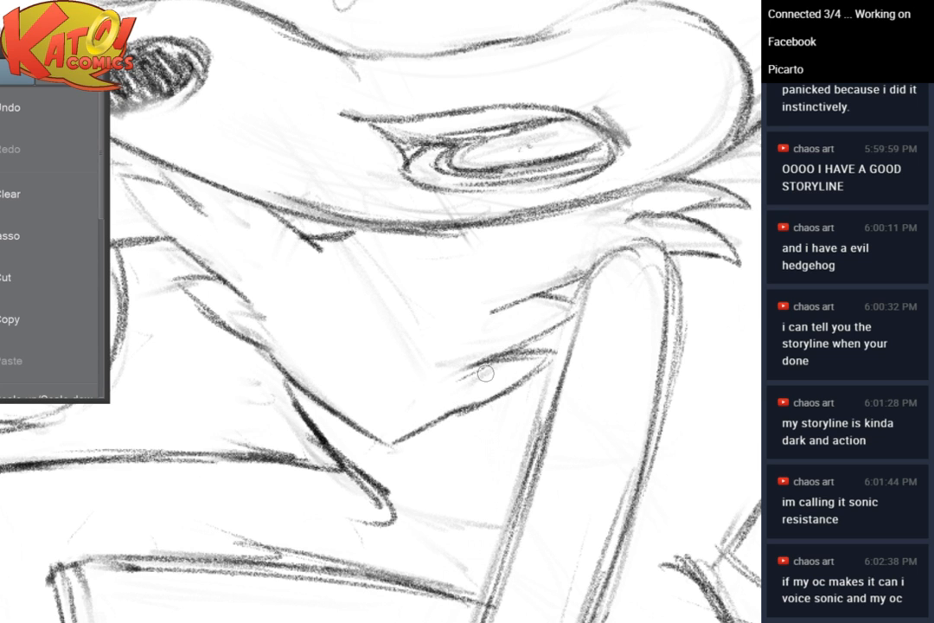
Flip the canvas back and redraw the pointed fur tuft on the far side of the chest, just beneath the muzzle
{"action": "key", "text": "h"}
{"action": "mouse_move", "coordinate": [701, 194]}
{"action": "left_mouse_down"}
{"action": "mouse_move", "coordinate": [612, 235]}
{"action": "mouse_move", "coordinate": [487, 195]}
{"action": "left_mouse_up"}
{"action": "key", "text": "e"}
{"action": "mouse_move", "coordinate": [573, 162]}
{"action": "left_mouse_down"}
{"action": "mouse_move", "coordinate": [578, 181]}
{"action": "mouse_move", "coordinate": [601, 185]}
{"action": "left_mouse_up"}
{"action": "key", "text": "p"}
{"action": "left_click_drag", "start_coordinate": [531, 144], "coordinate": [578, 154]}
{"action": "left_click_drag", "start_coordinate": [514, 142], "coordinate": [604, 159]}
{"action": "mouse_move", "coordinate": [442, 199]}
{"action": "left_mouse_down"}
{"action": "mouse_move", "coordinate": [510, 180]}
{"action": "mouse_move", "coordinate": [426, 272]}
{"action": "left_mouse_up"}
{"action": "mouse_move", "coordinate": [504, 190]}
{"action": "left_mouse_down"}
{"action": "mouse_move", "coordinate": [473, 236]}
{"action": "mouse_move", "coordinate": [395, 303]}
{"action": "left_mouse_up"}
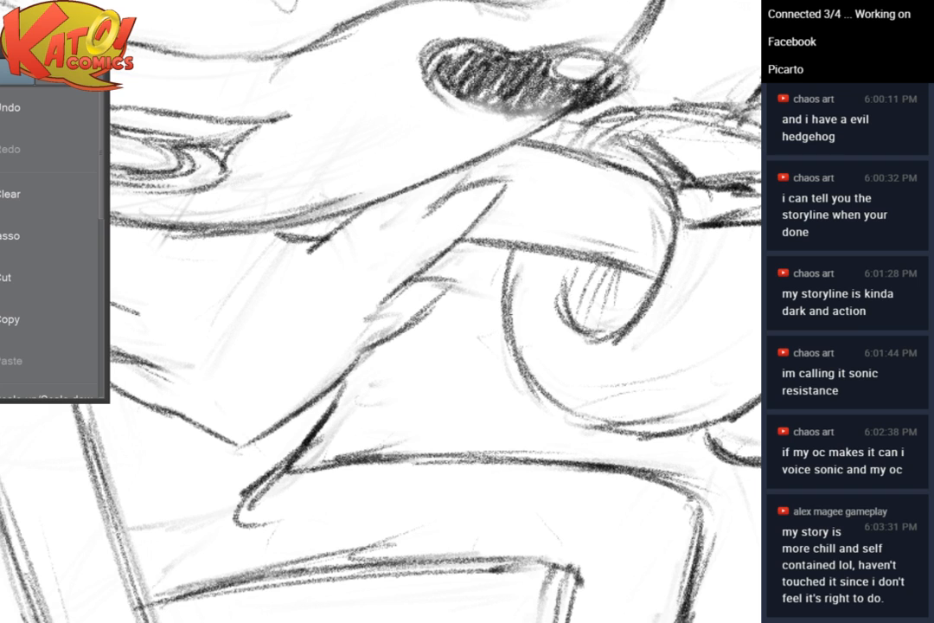
{"action": "left_click_drag", "start_coordinate": [464, 174], "coordinate": [442, 204]}
{"action": "left_click_drag", "start_coordinate": [451, 84], "coordinate": [587, 102]}
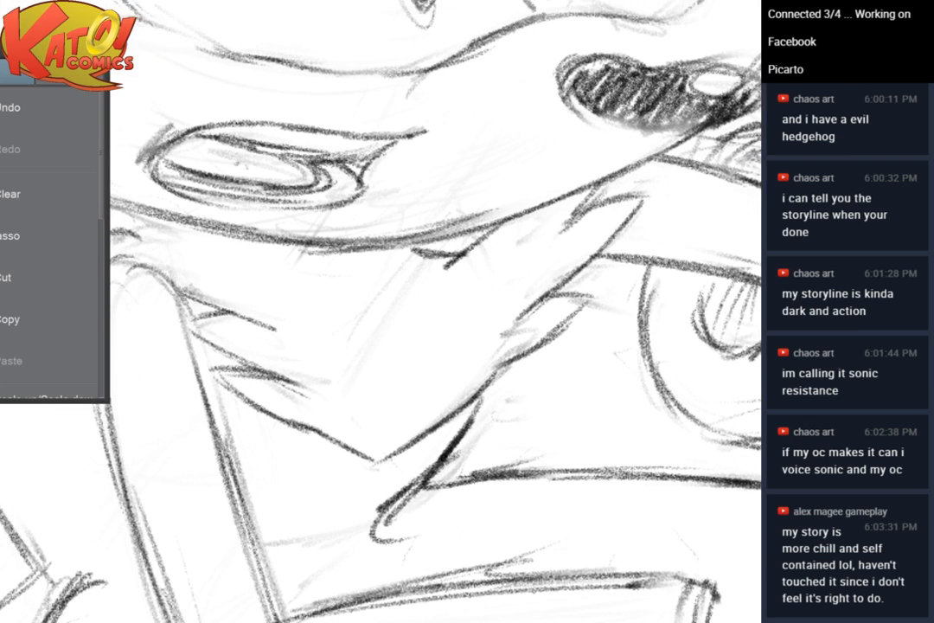
{"action": "left_click_drag", "start_coordinate": [510, 161], "coordinate": [463, 201]}
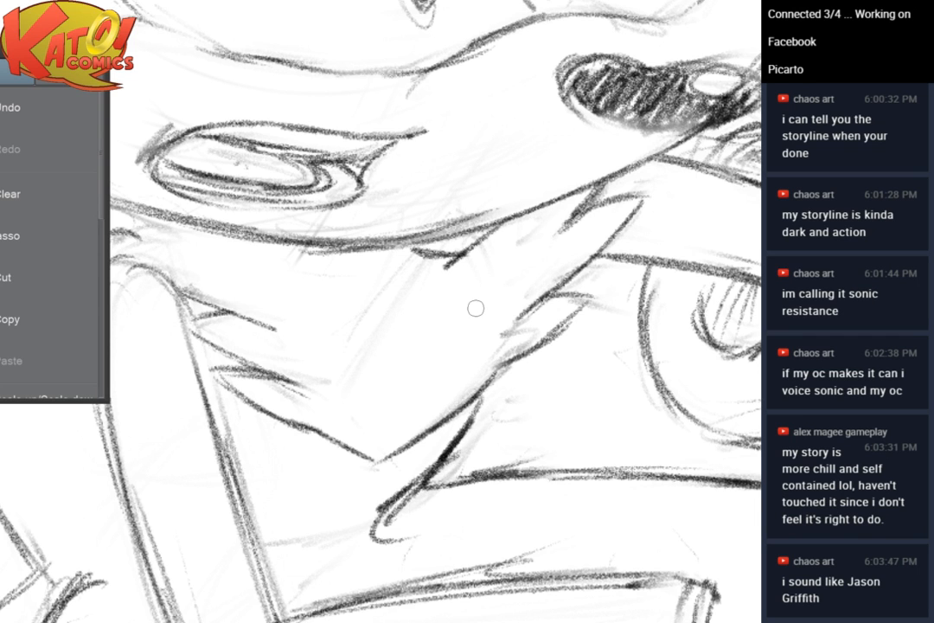
Erase the stray diagonal construction line under the mouth, between the muzzle and the chest fur
{"action": "mouse_move", "coordinate": [475, 308]}
{"action": "left_mouse_down"}
{"action": "mouse_move", "coordinate": [673, 358]}
{"action": "mouse_move", "coordinate": [777, 312]}
{"action": "left_mouse_up"}
{"action": "mouse_move", "coordinate": [464, 250]}
{"action": "left_mouse_down"}
{"action": "mouse_move", "coordinate": [507, 257]}
{"action": "mouse_move", "coordinate": [450, 237]}
{"action": "left_mouse_up"}
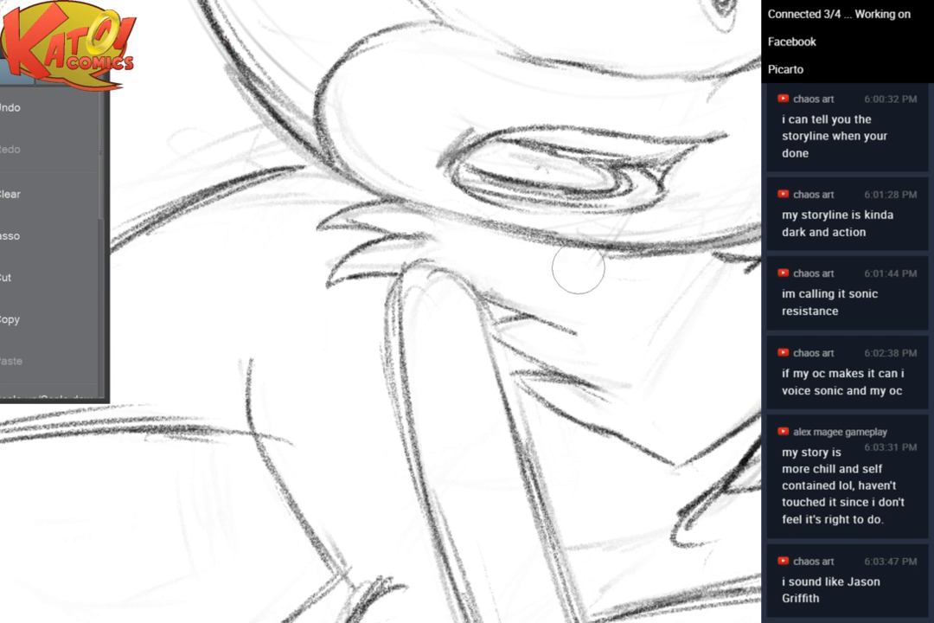
{"action": "left_click_drag", "start_coordinate": [578, 269], "coordinate": [656, 248]}
{"action": "mouse_move", "coordinate": [406, 207]}
{"action": "left_mouse_down"}
{"action": "mouse_move", "coordinate": [472, 217]}
{"action": "mouse_move", "coordinate": [321, 227]}
{"action": "mouse_move", "coordinate": [431, 237]}
{"action": "mouse_move", "coordinate": [359, 253]}
{"action": "left_mouse_up"}
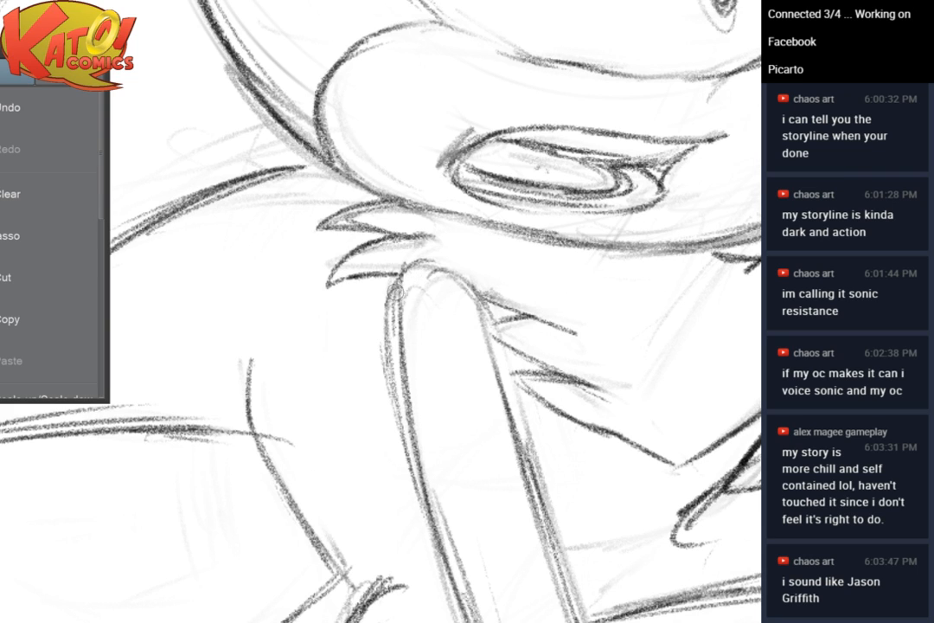
Redraw the rounded top of the near arm as one clean curve and clear the loose lines inside it
{"action": "mouse_move", "coordinate": [402, 348]}
{"action": "left_mouse_down"}
{"action": "mouse_move", "coordinate": [417, 267]}
{"action": "mouse_move", "coordinate": [458, 283]}
{"action": "left_mouse_up"}
{"action": "mouse_move", "coordinate": [410, 269]}
{"action": "left_mouse_down"}
{"action": "mouse_move", "coordinate": [450, 270]}
{"action": "mouse_move", "coordinate": [486, 312]}
{"action": "left_mouse_up"}
{"action": "left_click_drag", "start_coordinate": [492, 263], "coordinate": [475, 197]}
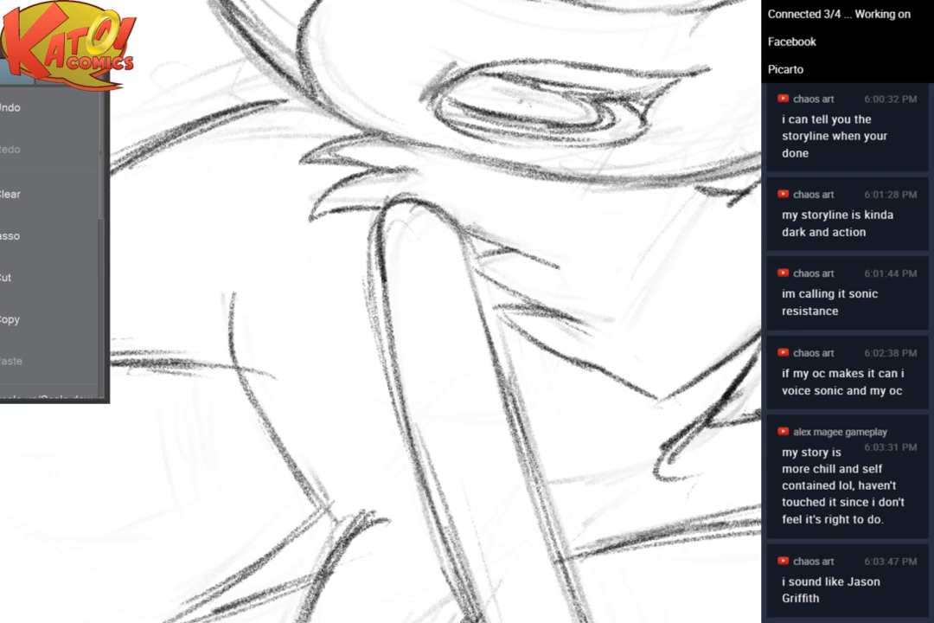
{"action": "mouse_move", "coordinate": [433, 235]}
{"action": "left_mouse_down"}
{"action": "mouse_move", "coordinate": [447, 242]}
{"action": "mouse_move", "coordinate": [462, 224]}
{"action": "left_mouse_up"}
{"action": "mouse_move", "coordinate": [390, 213]}
{"action": "left_mouse_down"}
{"action": "mouse_move", "coordinate": [438, 209]}
{"action": "mouse_move", "coordinate": [395, 196]}
{"action": "mouse_move", "coordinate": [461, 234]}
{"action": "left_mouse_up"}
{"action": "left_click_drag", "start_coordinate": [435, 198], "coordinate": [472, 249]}
{"action": "mouse_move", "coordinate": [396, 185]}
{"action": "left_mouse_down"}
{"action": "mouse_move", "coordinate": [382, 235]}
{"action": "mouse_move", "coordinate": [374, 170]}
{"action": "left_mouse_up"}
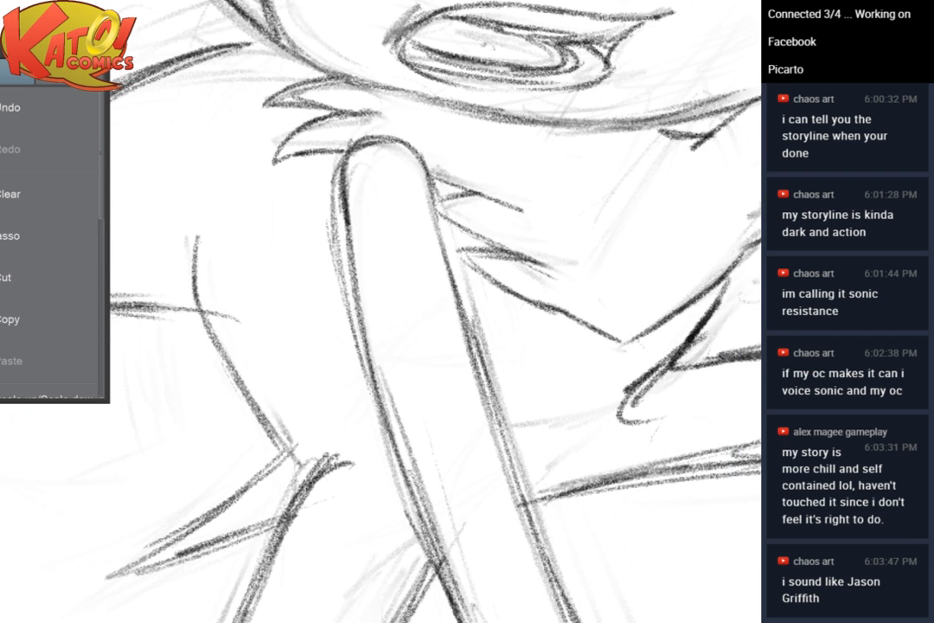
Erase the doubled inner line of the near arm and redraw its side contours as cleaner single lines
{"action": "mouse_move", "coordinate": [308, 174]}
{"action": "left_mouse_down"}
{"action": "mouse_move", "coordinate": [366, 251]}
{"action": "mouse_move", "coordinate": [468, 567]}
{"action": "left_mouse_up"}
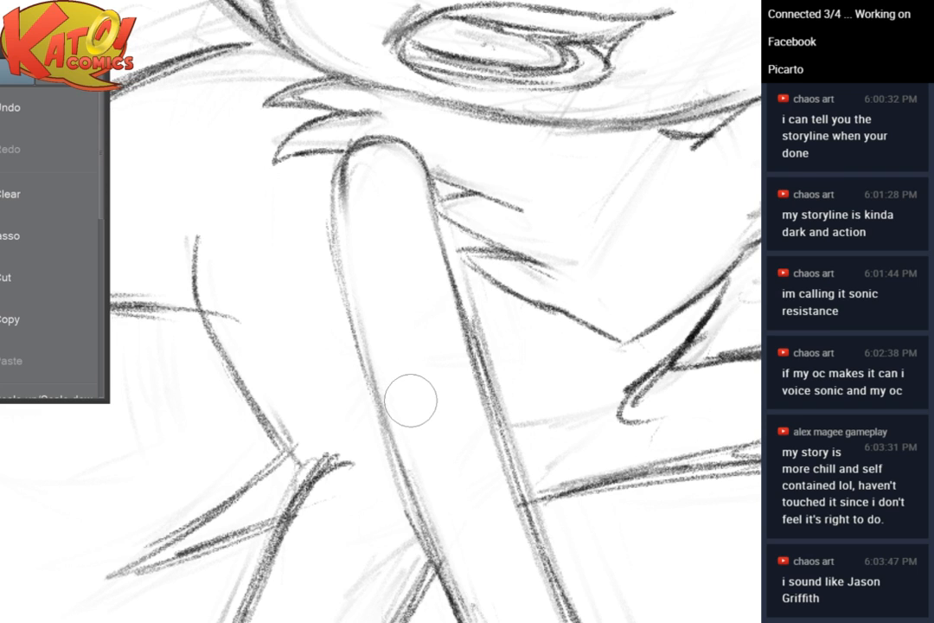
{"action": "left_click_drag", "start_coordinate": [344, 175], "coordinate": [341, 277]}
{"action": "left_click_drag", "start_coordinate": [344, 166], "coordinate": [359, 370]}
{"action": "mouse_move", "coordinate": [350, 207]}
{"action": "left_mouse_down"}
{"action": "mouse_move", "coordinate": [375, 372]}
{"action": "mouse_move", "coordinate": [404, 461]}
{"action": "mouse_move", "coordinate": [373, 384]}
{"action": "left_mouse_up"}
{"action": "left_click_drag", "start_coordinate": [401, 132], "coordinate": [443, 299]}
{"action": "mouse_move", "coordinate": [416, 186]}
{"action": "left_mouse_down"}
{"action": "mouse_move", "coordinate": [479, 394]}
{"action": "mouse_move", "coordinate": [465, 292]}
{"action": "mouse_move", "coordinate": [501, 376]}
{"action": "mouse_move", "coordinate": [528, 258]}
{"action": "mouse_move", "coordinate": [371, 306]}
{"action": "left_mouse_up"}
Examine the whole figure and its arms at different magnifications to judge the pose
{"action": "scroll", "coordinate": [528, 258], "scroll_direction": "down", "scroll_amount": 5}
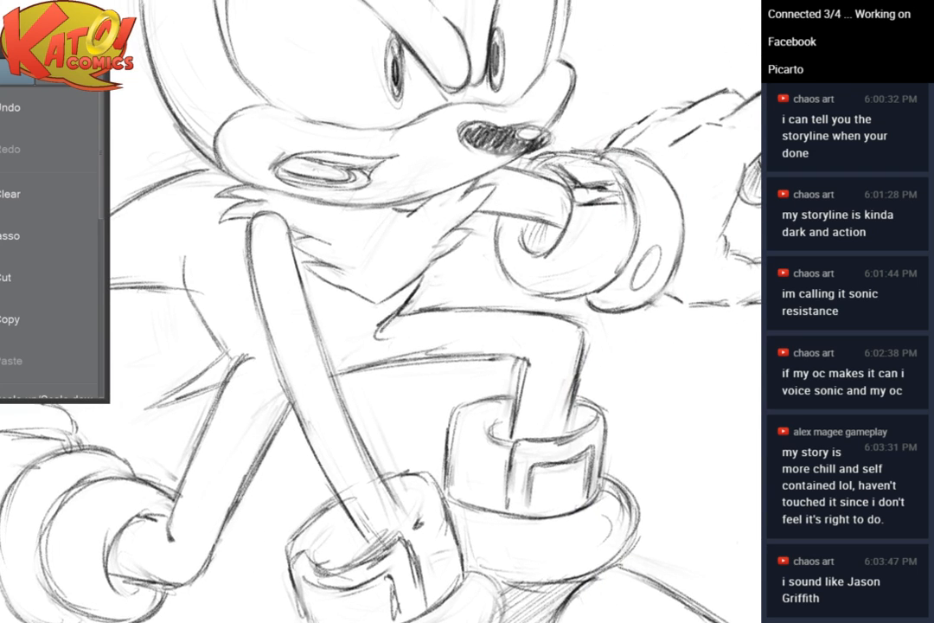
{"action": "scroll", "coordinate": [568, 233], "scroll_direction": "up", "scroll_amount": 2}
{"action": "mouse_move", "coordinate": [463, 274]}
{"action": "left_mouse_down"}
{"action": "mouse_move", "coordinate": [615, 268]}
{"action": "mouse_move", "coordinate": [567, 220]}
{"action": "left_mouse_up"}
{"action": "scroll", "coordinate": [567, 221], "scroll_direction": "down", "scroll_amount": 5}
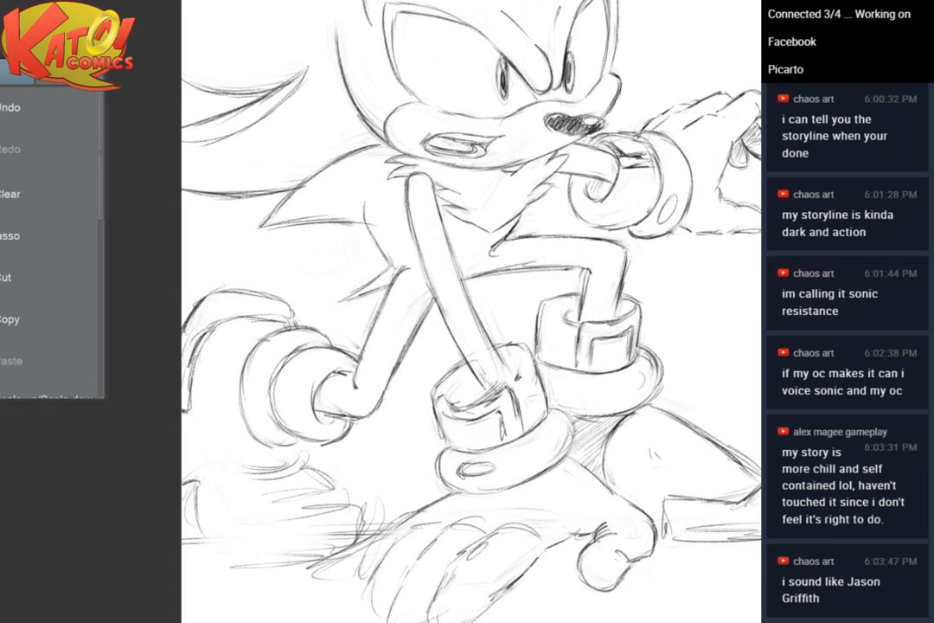
{"action": "scroll", "coordinate": [639, 195], "scroll_direction": "up", "scroll_amount": 5}
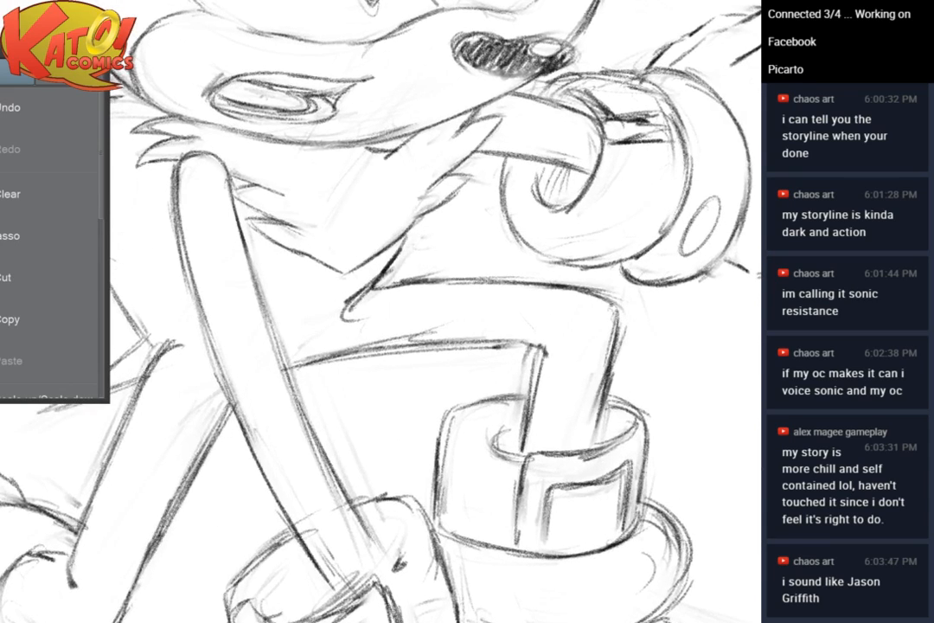
{"action": "scroll", "coordinate": [673, 200], "scroll_direction": "down", "scroll_amount": 6}
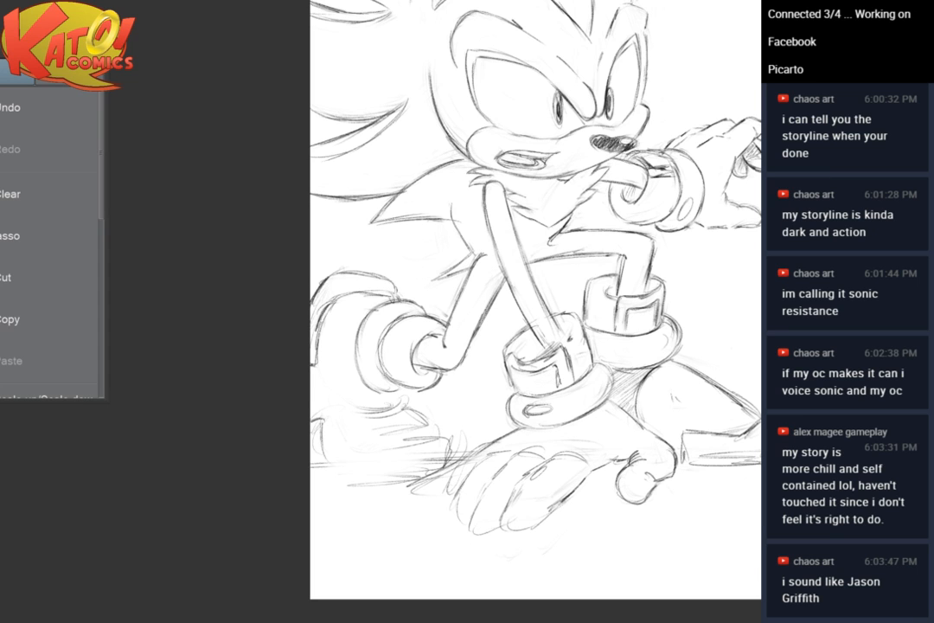
{"action": "scroll", "coordinate": [669, 126], "scroll_direction": "up", "scroll_amount": 4}
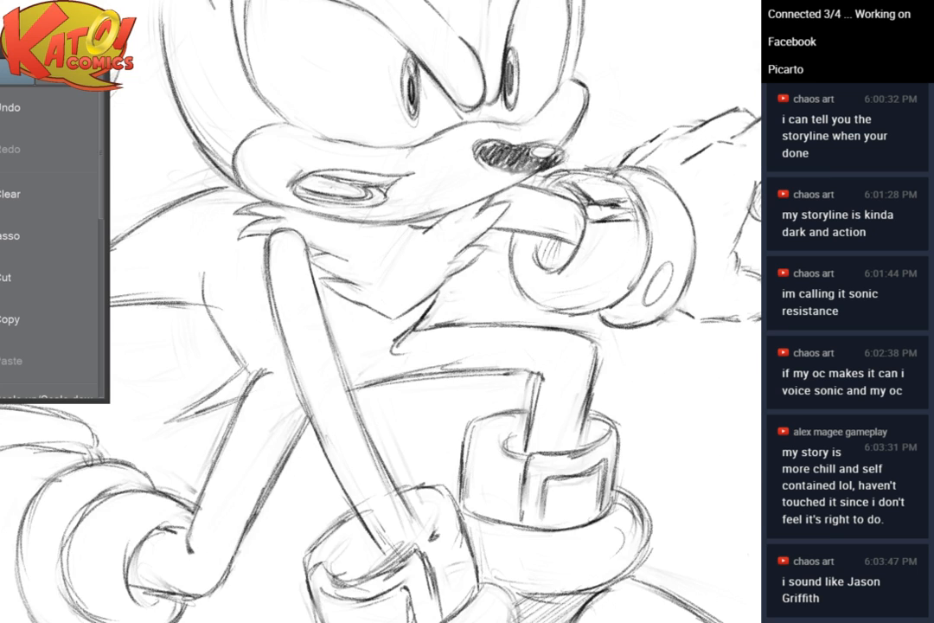
{"action": "scroll", "coordinate": [670, 108], "scroll_direction": "down", "scroll_amount": 4}
{"action": "scroll", "coordinate": [671, 108], "scroll_direction": "up", "scroll_amount": 2}
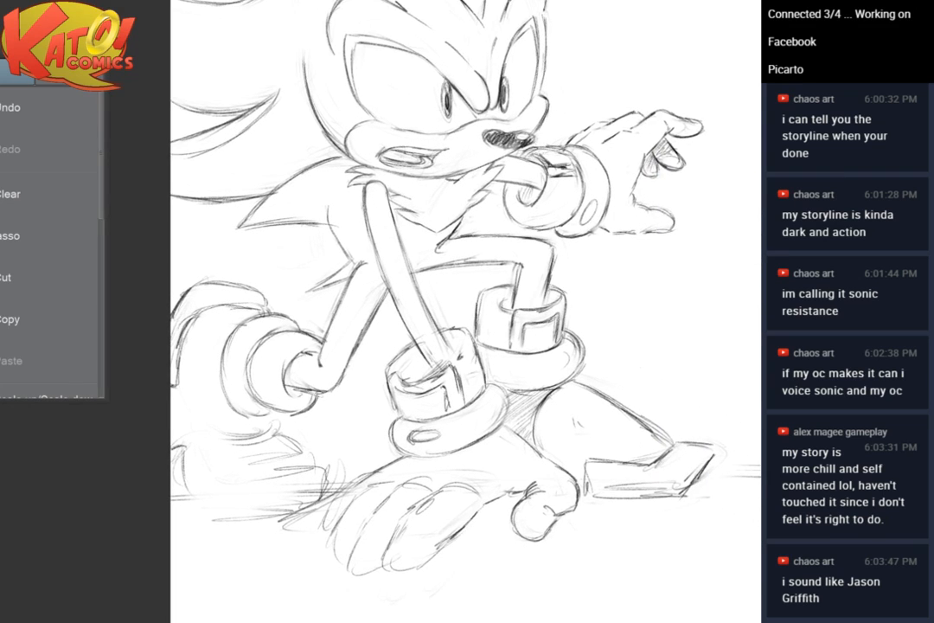
{"action": "left_click_drag", "start_coordinate": [466, 270], "coordinate": [484, 354]}
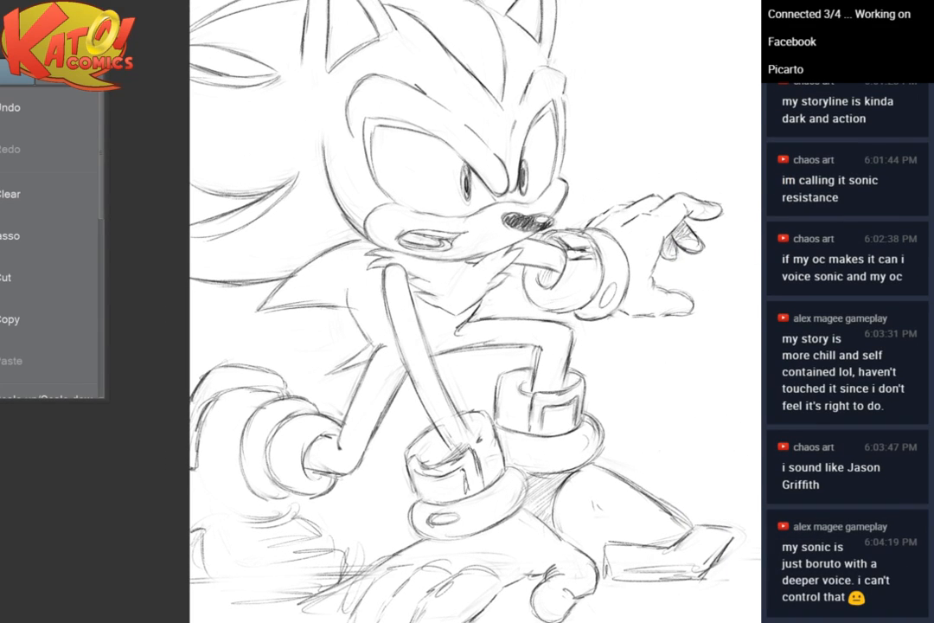
{"action": "scroll", "coordinate": [520, 462], "scroll_direction": "up", "scroll_amount": 1}
{"action": "left_click_drag", "start_coordinate": [397, 374], "coordinate": [424, 362]}
{"action": "left_click_drag", "start_coordinate": [541, 214], "coordinate": [536, 236]}
{"action": "key", "text": "ctrl+z"}
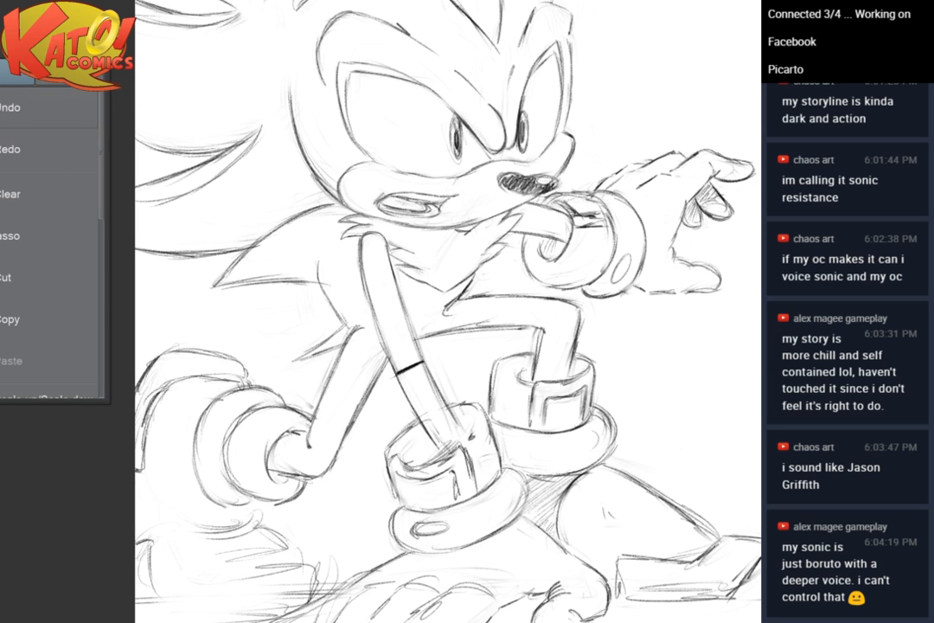
{"action": "key", "text": "ctrl+z"}
{"action": "mouse_move", "coordinate": [393, 204]}
{"action": "left_mouse_down"}
{"action": "mouse_move", "coordinate": [407, 212]}
{"action": "mouse_move", "coordinate": [424, 199]}
{"action": "mouse_move", "coordinate": [402, 216]}
{"action": "mouse_move", "coordinate": [415, 208]}
{"action": "left_mouse_up"}
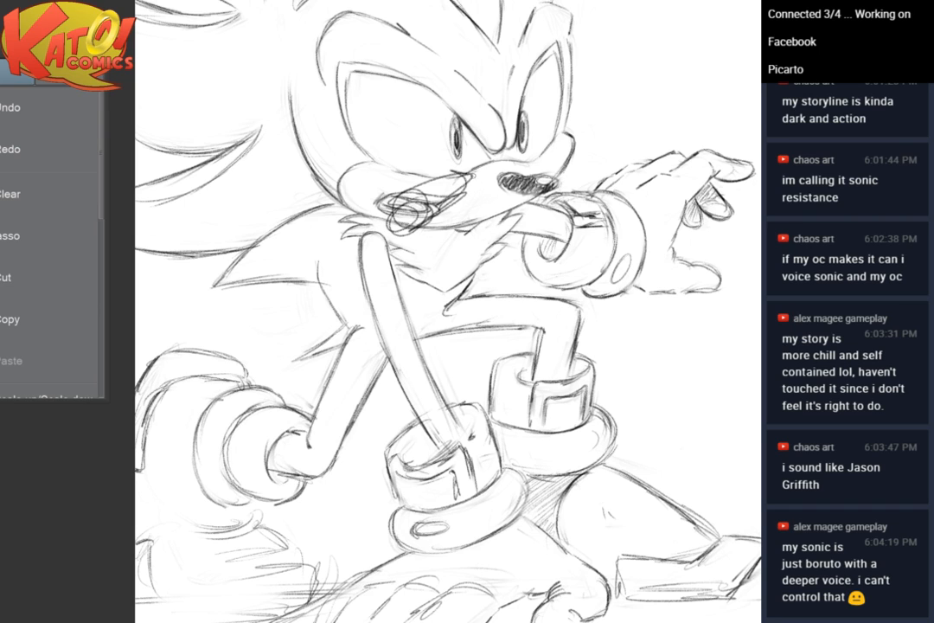
{"action": "left_click_drag", "start_coordinate": [459, 177], "coordinate": [597, 247]}
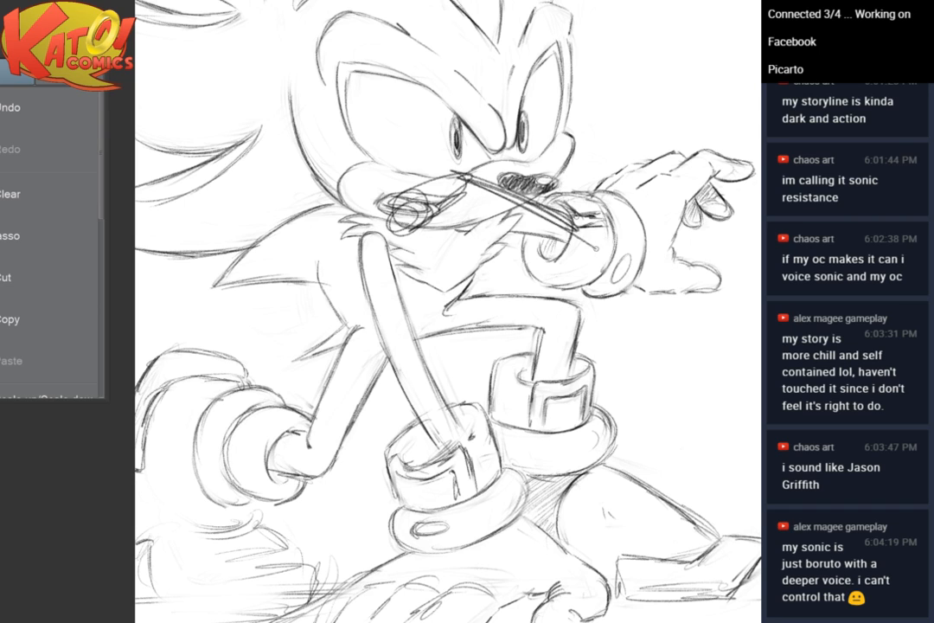
{"action": "left_click", "coordinate": [55, 116]}
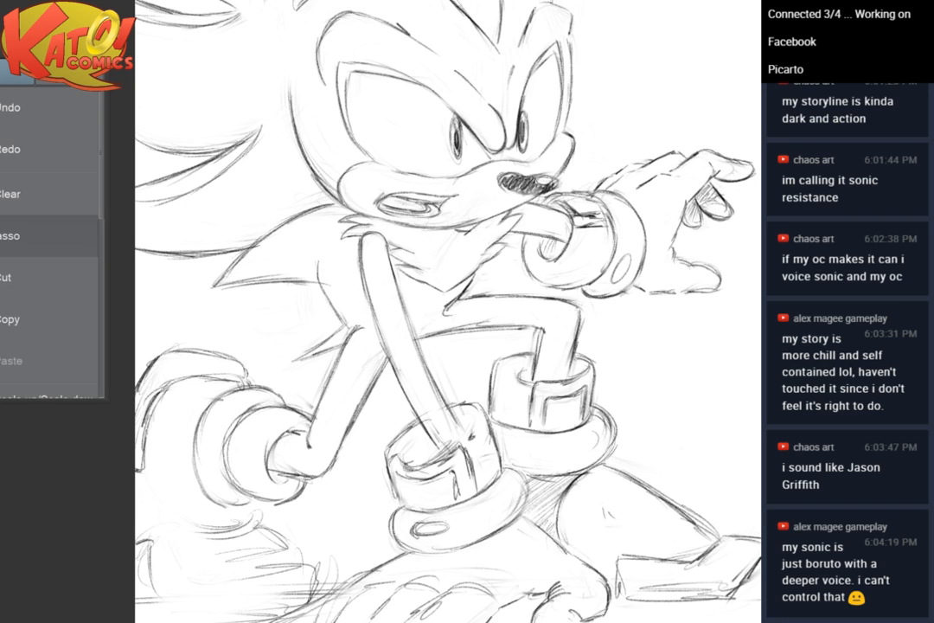
Lasso the raised hand with its cuff and forearm, rotate it slightly clockwise, reposition it at the muzzle, and deselect
{"action": "scroll", "coordinate": [688, 130], "scroll_direction": "up", "scroll_amount": 3}
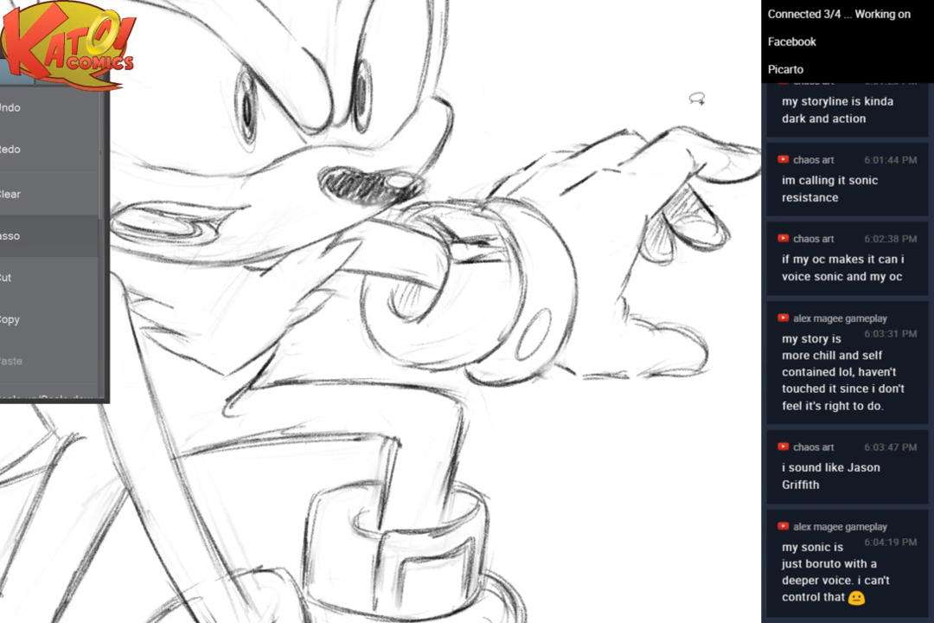
{"action": "mouse_move", "coordinate": [699, 97]}
{"action": "left_mouse_down"}
{"action": "mouse_move", "coordinate": [482, 159]}
{"action": "mouse_move", "coordinate": [416, 199]}
{"action": "mouse_move", "coordinate": [368, 248]}
{"action": "mouse_move", "coordinate": [299, 268]}
{"action": "mouse_move", "coordinate": [380, 346]}
{"action": "mouse_move", "coordinate": [803, 395]}
{"action": "mouse_move", "coordinate": [779, 381]}
{"action": "mouse_move", "coordinate": [750, 91]}
{"action": "mouse_move", "coordinate": [809, 71]}
{"action": "mouse_move", "coordinate": [796, 84]}
{"action": "left_mouse_up"}
{"action": "left_click", "coordinate": [643, 456]}
{"action": "left_click", "coordinate": [524, 461]}
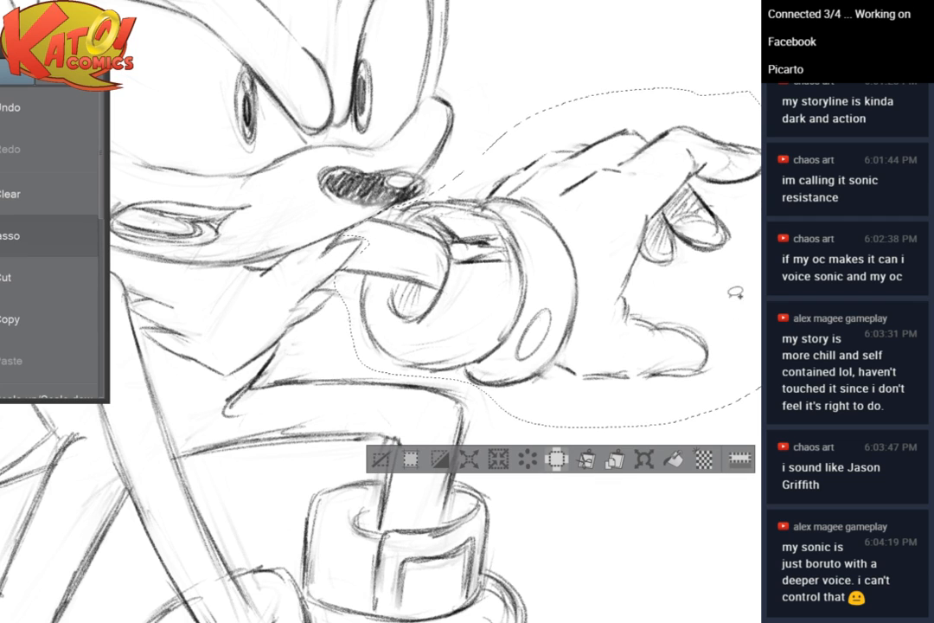
{"action": "left_click", "coordinate": [643, 459]}
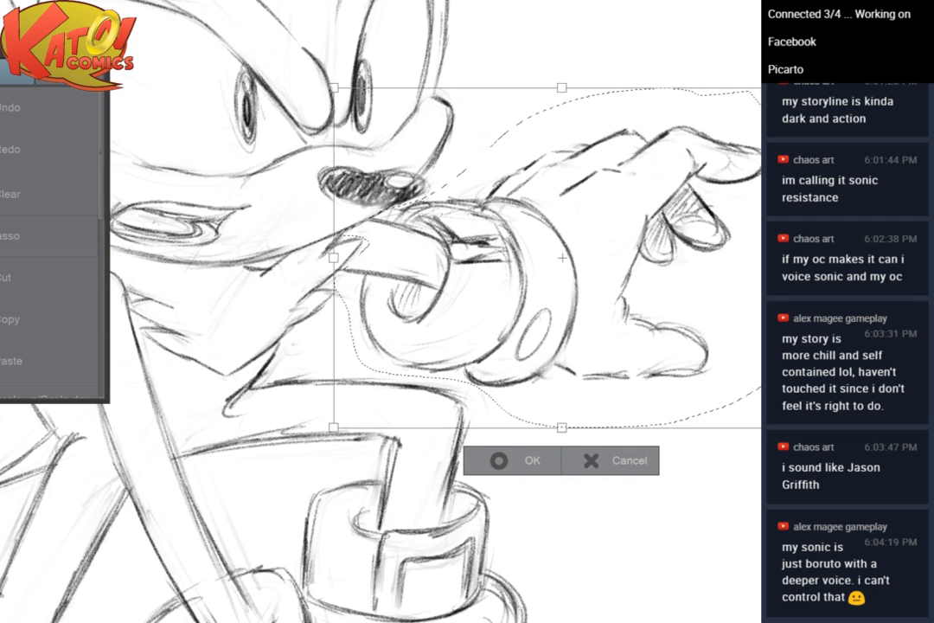
{"action": "left_click_drag", "start_coordinate": [813, 73], "coordinate": [832, 102]}
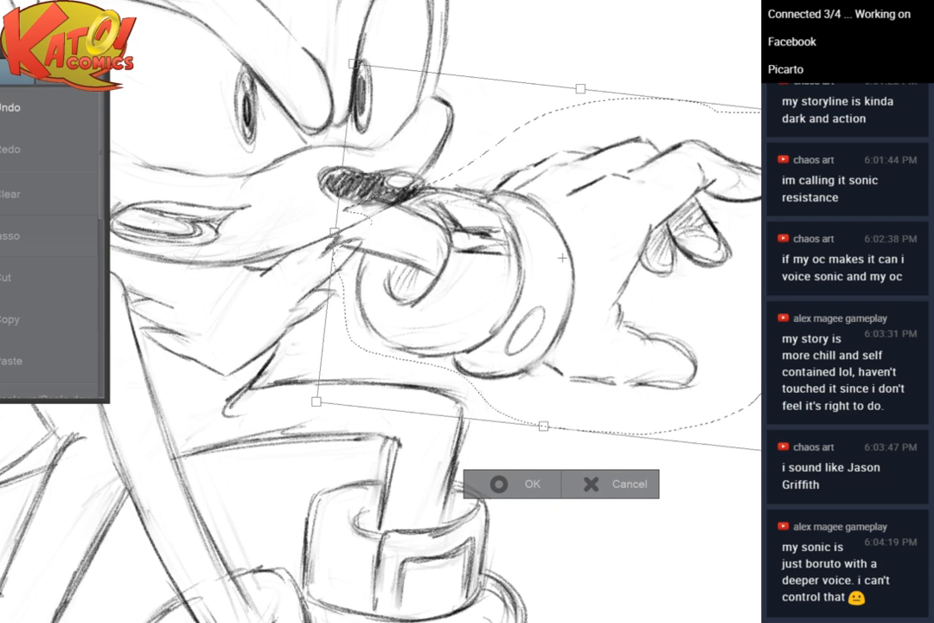
{"action": "mouse_move", "coordinate": [597, 268]}
{"action": "left_mouse_down"}
{"action": "mouse_move", "coordinate": [605, 283]}
{"action": "mouse_move", "coordinate": [571, 281]}
{"action": "mouse_move", "coordinate": [565, 269]}
{"action": "left_mouse_up"}
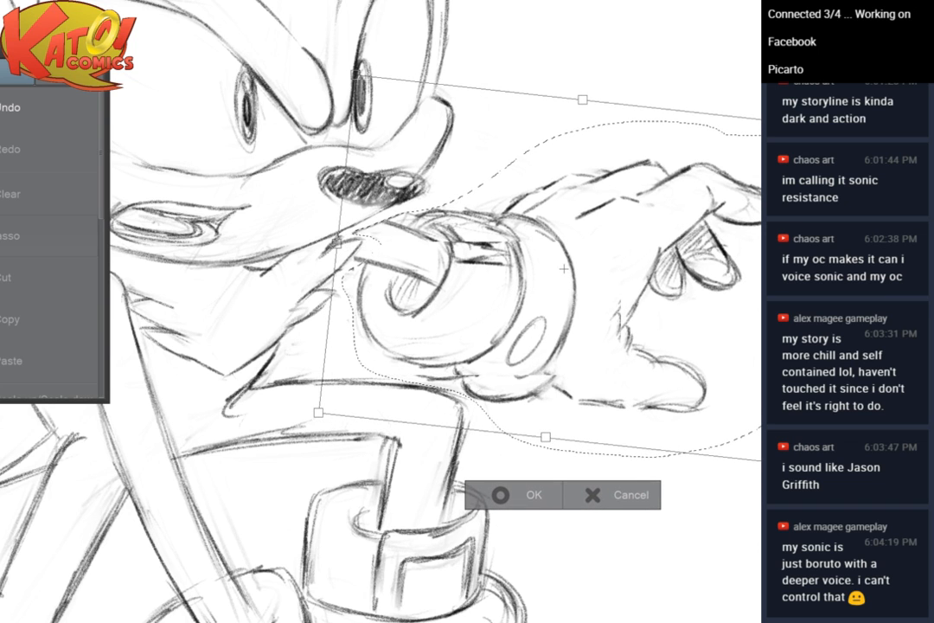
{"action": "left_click", "coordinate": [534, 494]}
{"action": "left_click", "coordinate": [381, 477]}
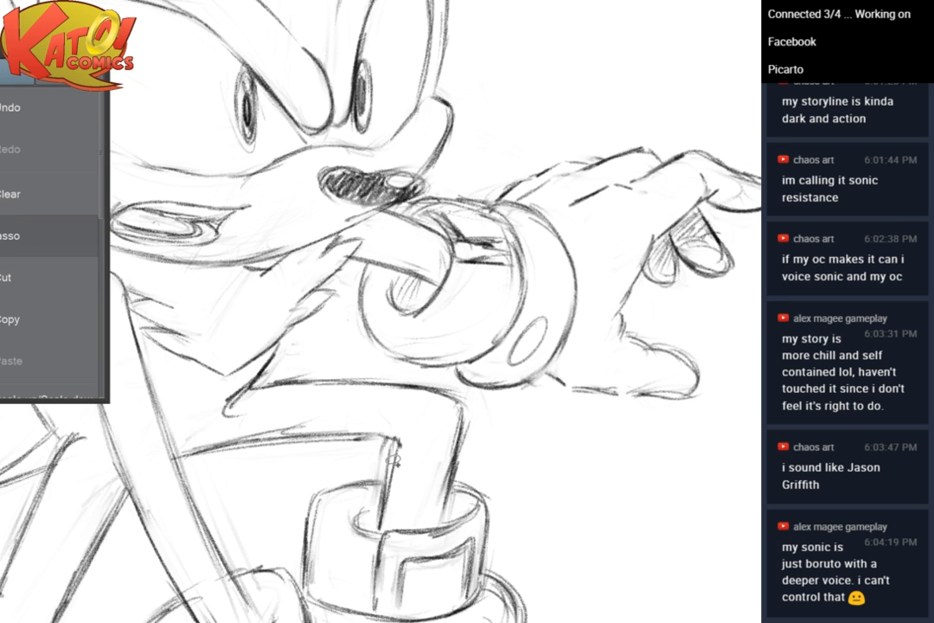
{"action": "key", "text": "ctrl+minus"}
{"action": "left_click_drag", "start_coordinate": [415, 311], "coordinate": [520, 303]}
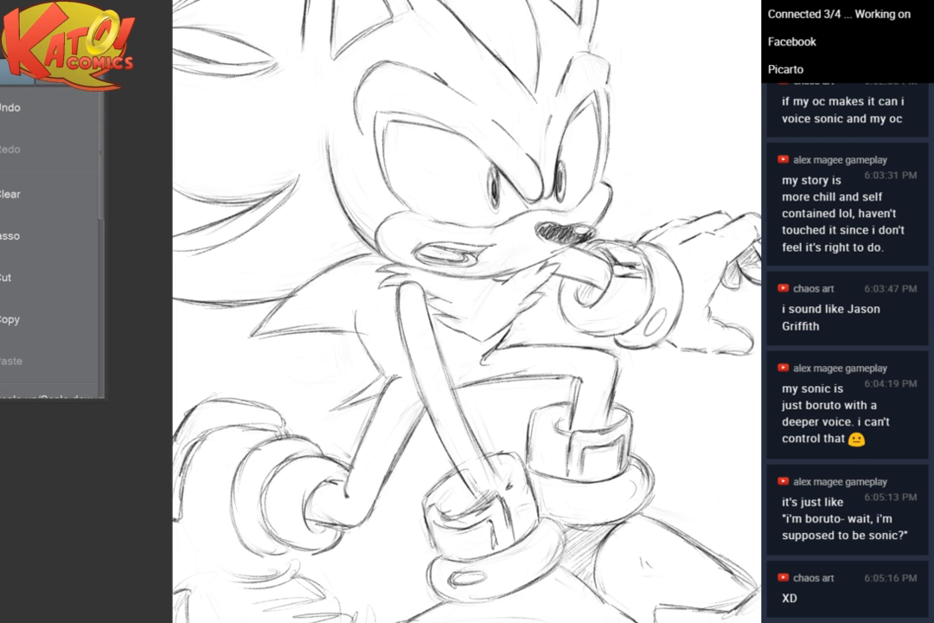
{"action": "left_click_drag", "start_coordinate": [485, 347], "coordinate": [423, 284]}
{"action": "scroll", "coordinate": [460, 245], "scroll_direction": "up", "scroll_amount": 2}
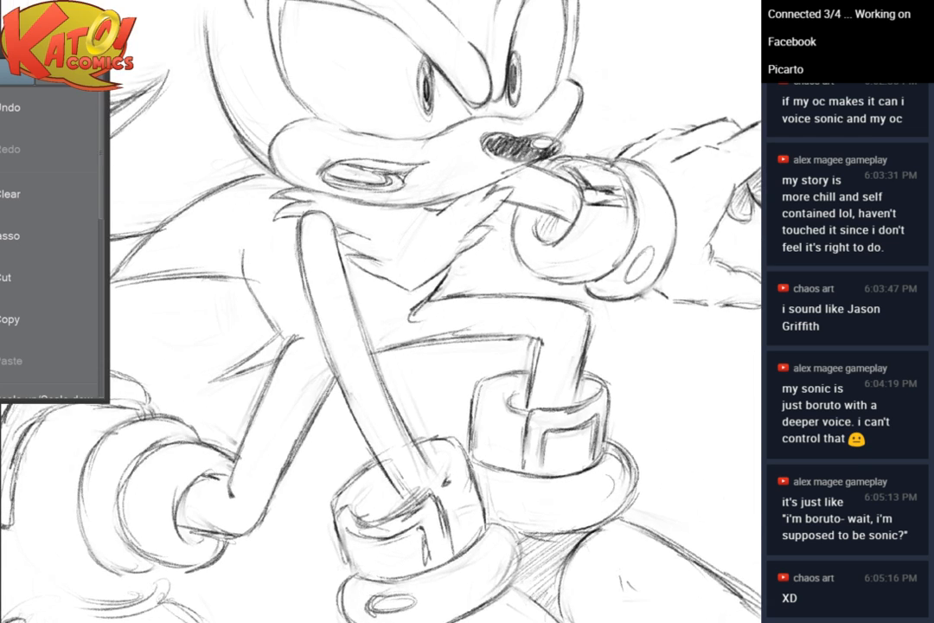
{"action": "left_click_drag", "start_coordinate": [432, 328], "coordinate": [488, 273]}
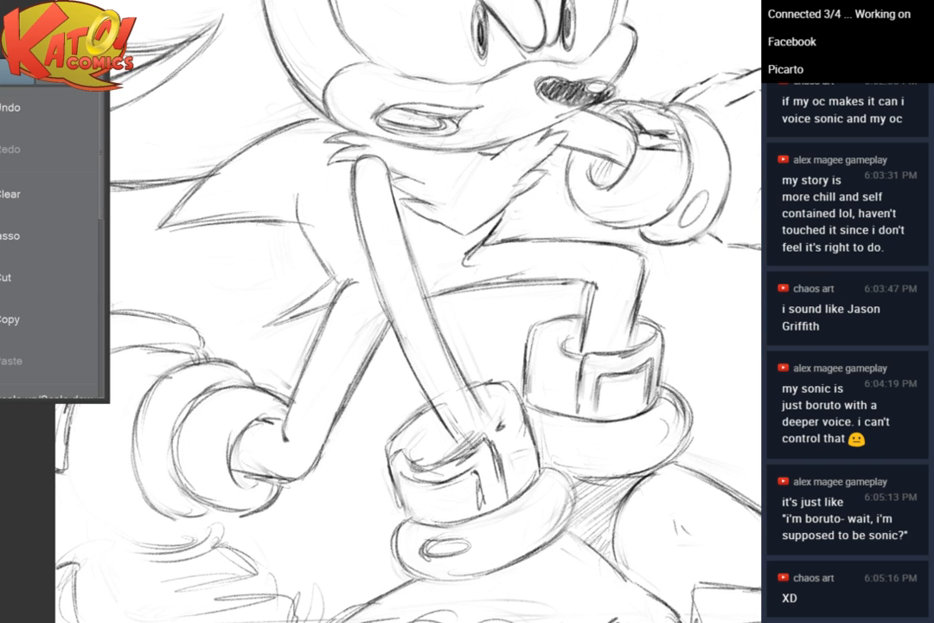
Erase the overlapping lines inside the near arm's cuff and redraw its front rim, flap edge and the opening around the wrist
{"action": "left_click_drag", "start_coordinate": [433, 346], "coordinate": [407, 245]}
{"action": "scroll", "coordinate": [408, 241], "scroll_direction": "up", "scroll_amount": 1}
{"action": "scroll", "coordinate": [519, 321], "scroll_direction": "up", "scroll_amount": 2}
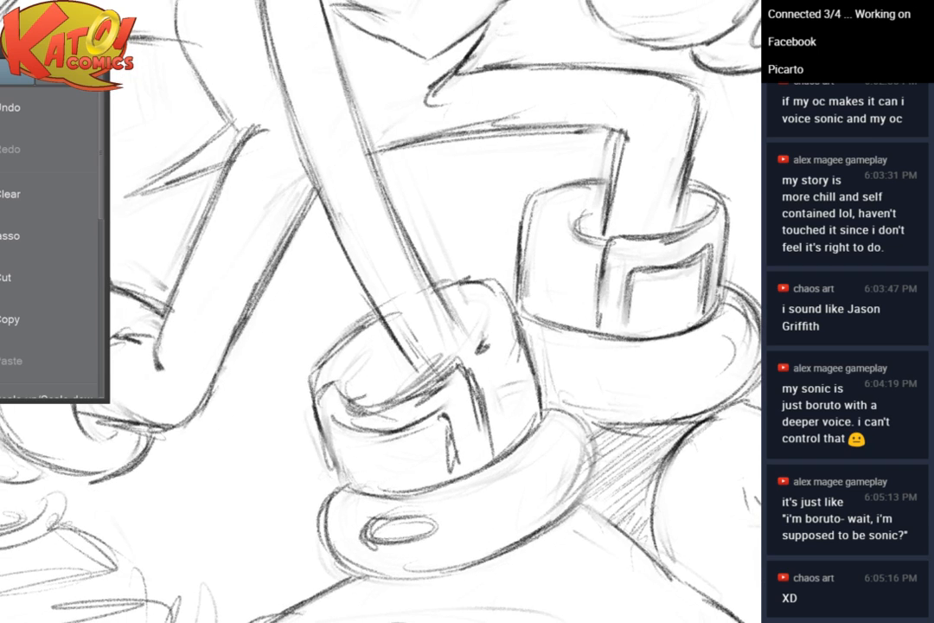
{"action": "mouse_move", "coordinate": [374, 380]}
{"action": "left_mouse_down"}
{"action": "mouse_move", "coordinate": [397, 399]}
{"action": "mouse_move", "coordinate": [425, 377]}
{"action": "mouse_move", "coordinate": [488, 301]}
{"action": "mouse_move", "coordinate": [437, 356]}
{"action": "left_mouse_up"}
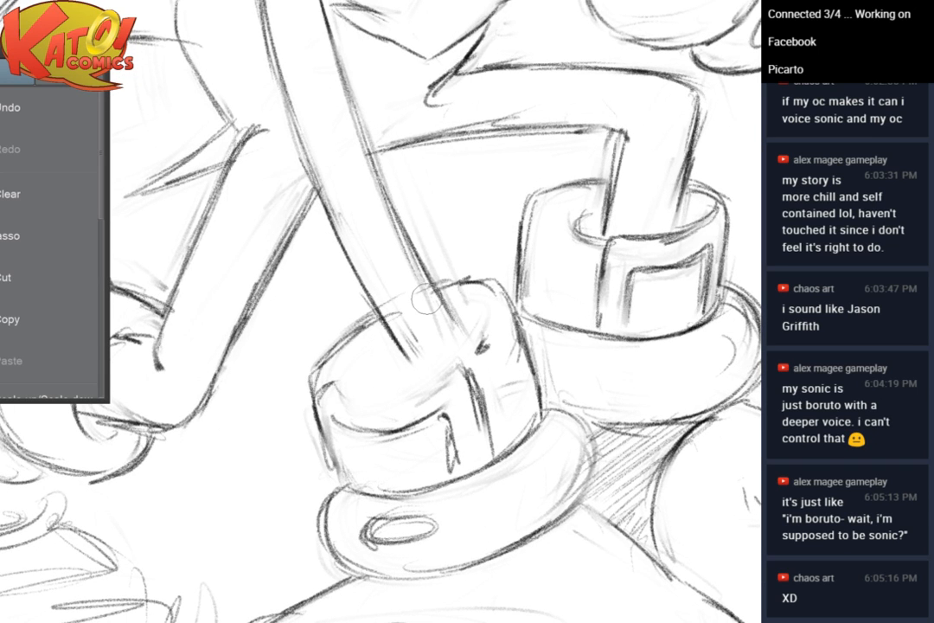
{"action": "key", "text": "p"}
{"action": "mouse_move", "coordinate": [327, 390]}
{"action": "left_mouse_down"}
{"action": "mouse_move", "coordinate": [393, 399]}
{"action": "mouse_move", "coordinate": [440, 377]}
{"action": "mouse_move", "coordinate": [464, 329]}
{"action": "mouse_move", "coordinate": [481, 435]}
{"action": "mouse_move", "coordinate": [473, 359]}
{"action": "mouse_move", "coordinate": [449, 364]}
{"action": "mouse_move", "coordinate": [450, 379]}
{"action": "mouse_move", "coordinate": [494, 443]}
{"action": "left_mouse_up"}
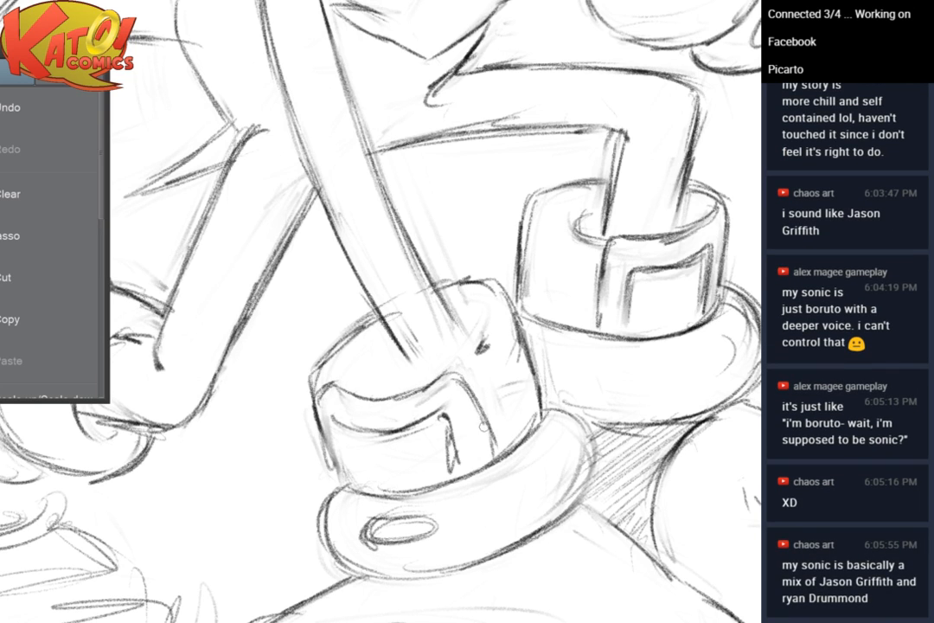
{"action": "mouse_move", "coordinate": [479, 309]}
{"action": "left_mouse_down"}
{"action": "mouse_move", "coordinate": [462, 367]}
{"action": "mouse_move", "coordinate": [472, 401]}
{"action": "left_mouse_up"}
{"action": "left_click_drag", "start_coordinate": [393, 340], "coordinate": [417, 373]}
Erase the rough outer contour of the near arm's cuff and redraw its outer side and back rim as cleaner lines
{"action": "mouse_move", "coordinate": [446, 310]}
{"action": "left_mouse_down"}
{"action": "mouse_move", "coordinate": [458, 335]}
{"action": "mouse_move", "coordinate": [375, 352]}
{"action": "left_mouse_up"}
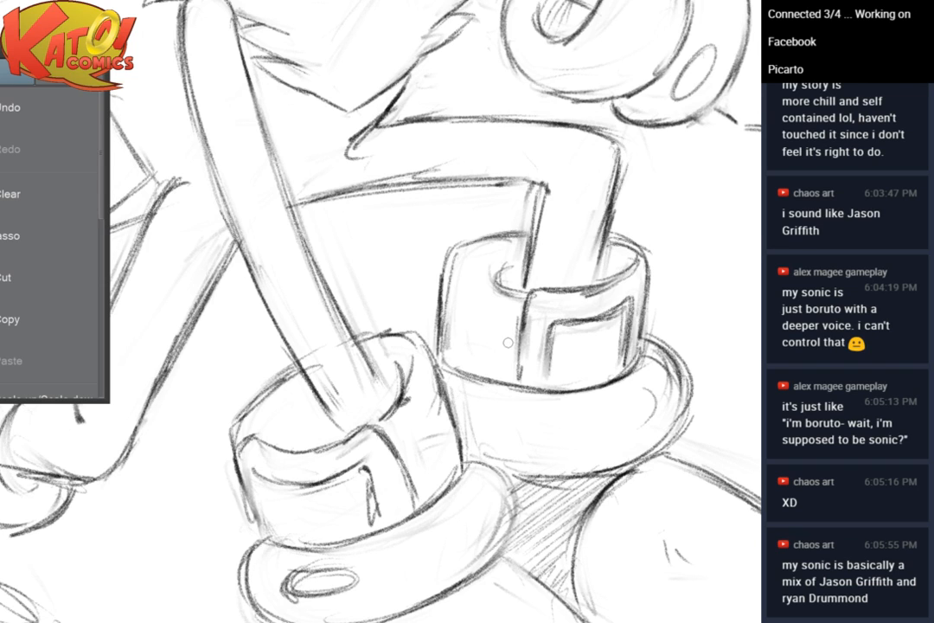
{"action": "key", "text": "e"}
{"action": "mouse_move", "coordinate": [421, 376]}
{"action": "left_mouse_down"}
{"action": "mouse_move", "coordinate": [432, 408]}
{"action": "mouse_move", "coordinate": [448, 402]}
{"action": "mouse_move", "coordinate": [432, 381]}
{"action": "left_mouse_up"}
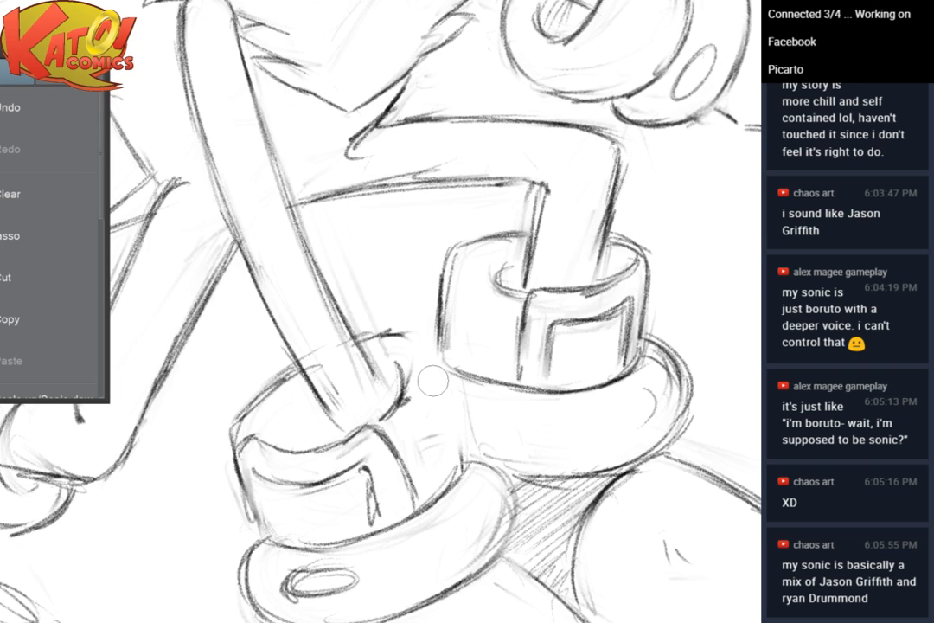
{"action": "key", "text": "p"}
{"action": "mouse_move", "coordinate": [402, 335]}
{"action": "left_mouse_down"}
{"action": "mouse_move", "coordinate": [428, 341]}
{"action": "mouse_move", "coordinate": [450, 383]}
{"action": "left_mouse_up"}
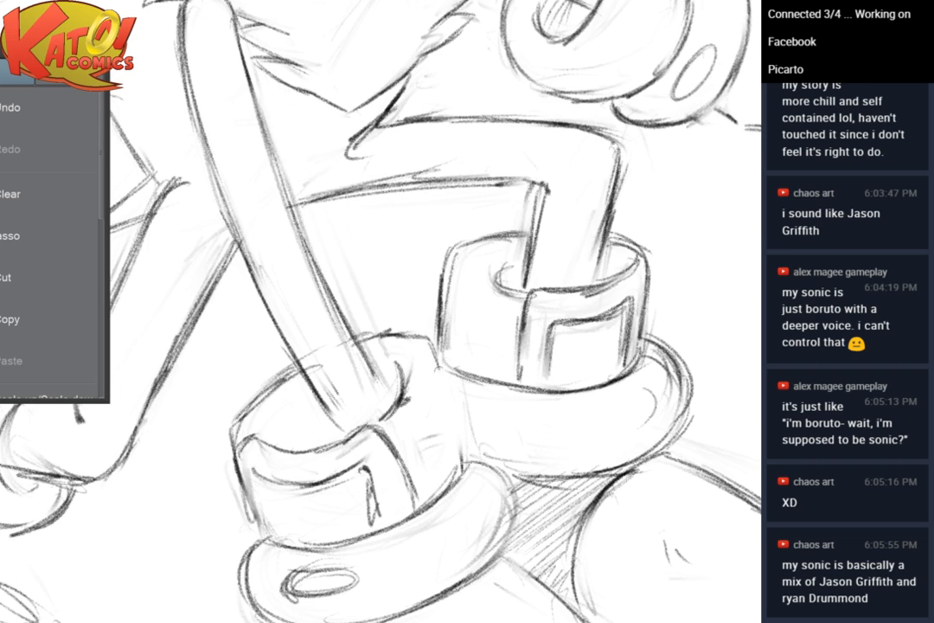
{"action": "mouse_move", "coordinate": [435, 341]}
{"action": "left_mouse_down"}
{"action": "mouse_move", "coordinate": [465, 468]}
{"action": "mouse_move", "coordinate": [396, 334]}
{"action": "mouse_move", "coordinate": [372, 331]}
{"action": "left_mouse_up"}
{"action": "key", "text": "e"}
{"action": "key", "text": "p"}
{"action": "left_click_drag", "start_coordinate": [298, 369], "coordinate": [391, 332]}
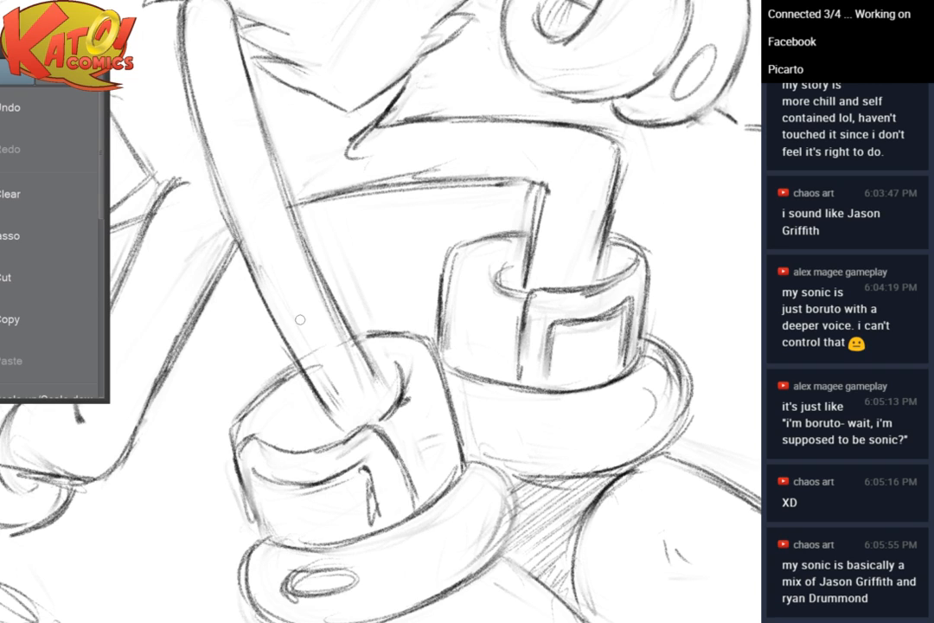
{"action": "key", "text": "e"}
{"action": "key", "text": "p"}
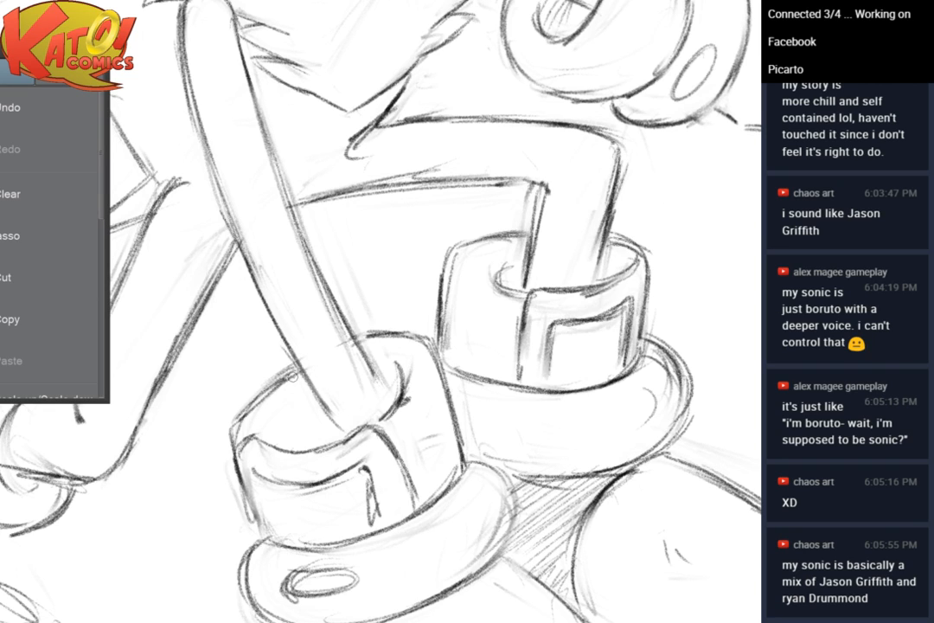
{"action": "left_click_drag", "start_coordinate": [289, 376], "coordinate": [238, 428]}
Clean up the outer contour of the thick ring below the bent leg's cuff and add a curved highlight inside it
{"action": "mouse_move", "coordinate": [289, 413]}
{"action": "left_mouse_down"}
{"action": "mouse_move", "coordinate": [181, 385]}
{"action": "mouse_move", "coordinate": [136, 352]}
{"action": "left_mouse_up"}
{"action": "key", "text": "ctrl+plus"}
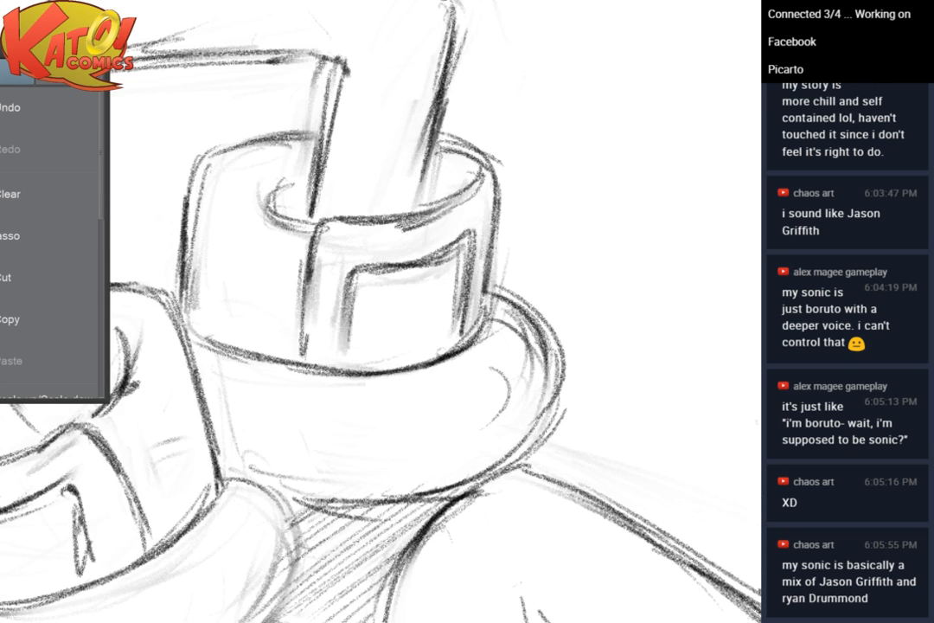
{"action": "mouse_move", "coordinate": [511, 329]}
{"action": "left_mouse_down"}
{"action": "mouse_move", "coordinate": [536, 365]}
{"action": "mouse_move", "coordinate": [531, 372]}
{"action": "left_mouse_up"}
{"action": "left_click_drag", "start_coordinate": [514, 261], "coordinate": [467, 176]}
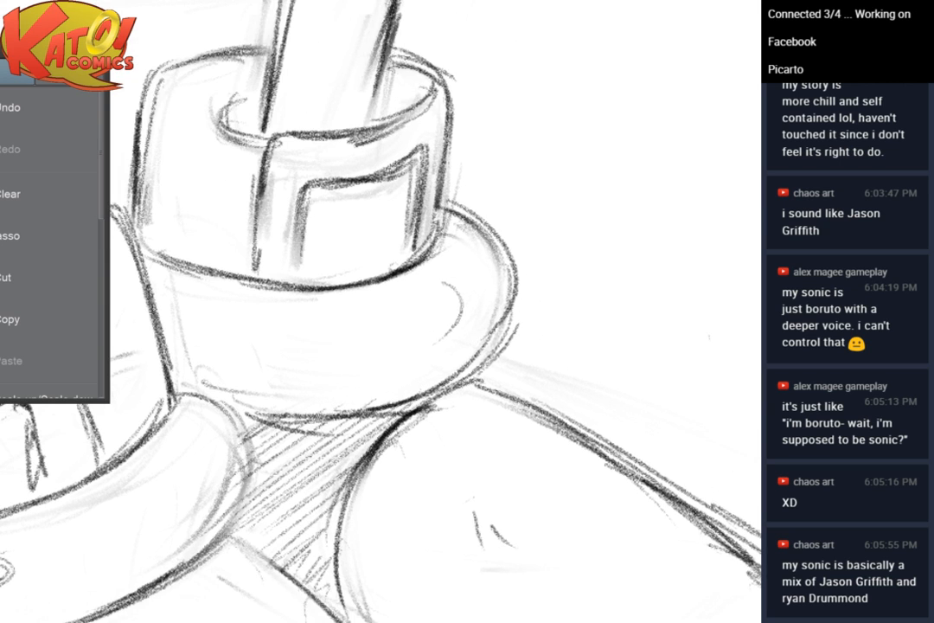
{"action": "mouse_move", "coordinate": [506, 246]}
{"action": "left_mouse_down"}
{"action": "mouse_move", "coordinate": [507, 336]}
{"action": "mouse_move", "coordinate": [415, 404]}
{"action": "left_mouse_up"}
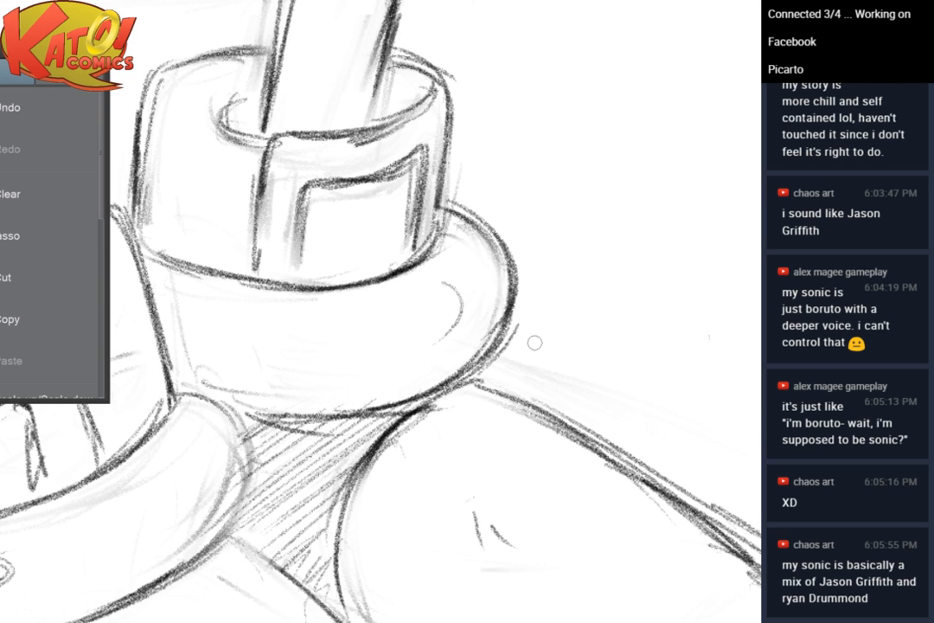
{"action": "key", "text": "ctrl+minus"}
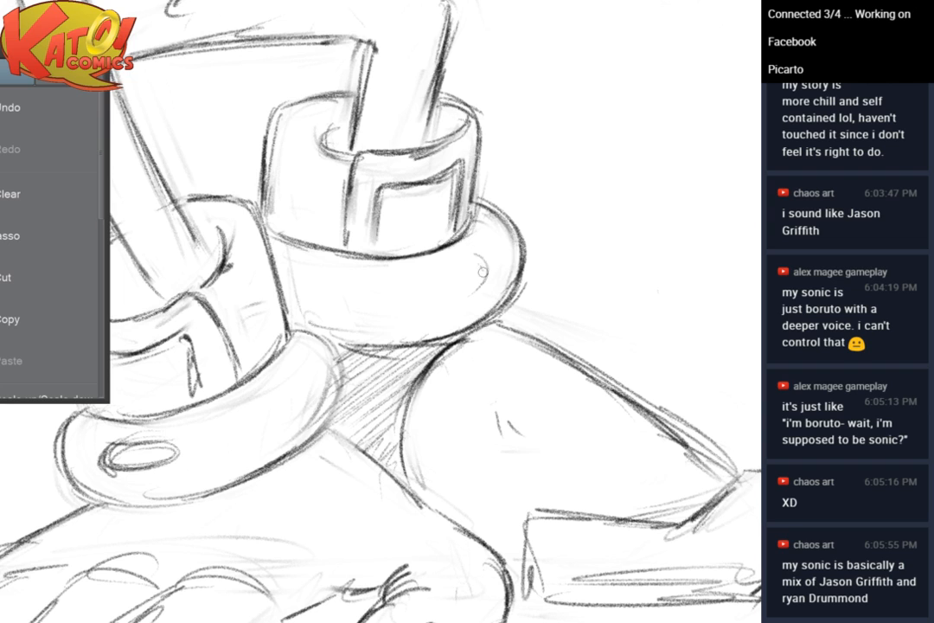
{"action": "left_click_drag", "start_coordinate": [474, 261], "coordinate": [468, 296]}
{"action": "left_click_drag", "start_coordinate": [472, 259], "coordinate": [408, 278]}
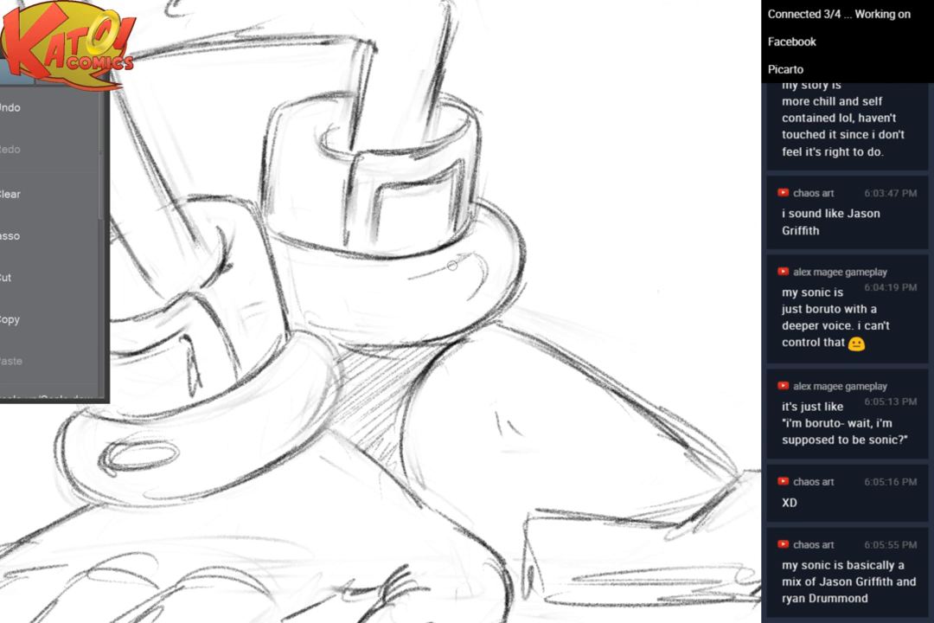
Erase the rough inner opening of the rear leg's cuff and redraw it as a cleaner curve around the ankle
{"action": "key", "text": "ctrl+minus"}
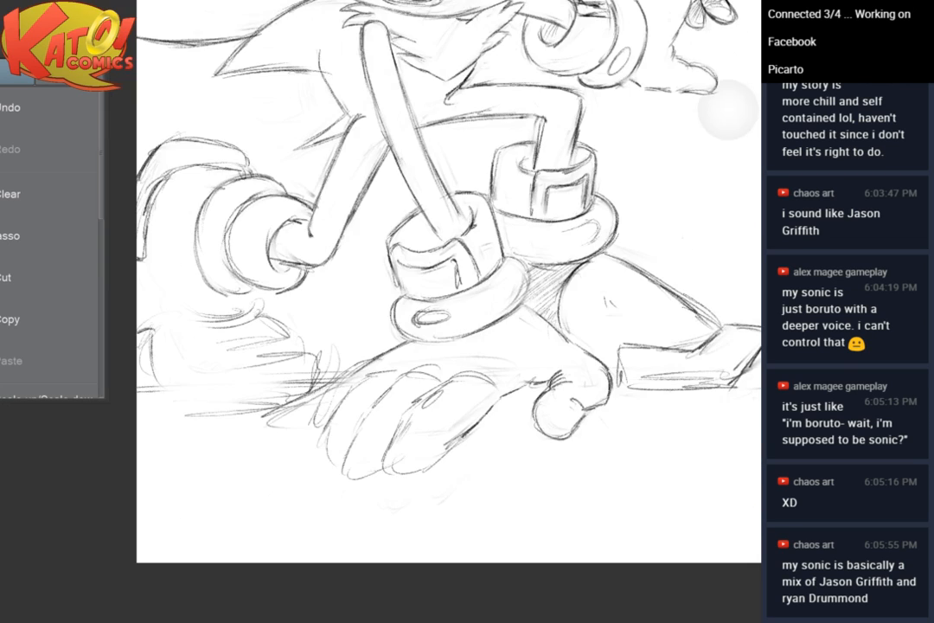
{"action": "left_click_drag", "start_coordinate": [407, 259], "coordinate": [382, 339]}
{"action": "key", "text": "ctrl+plus"}
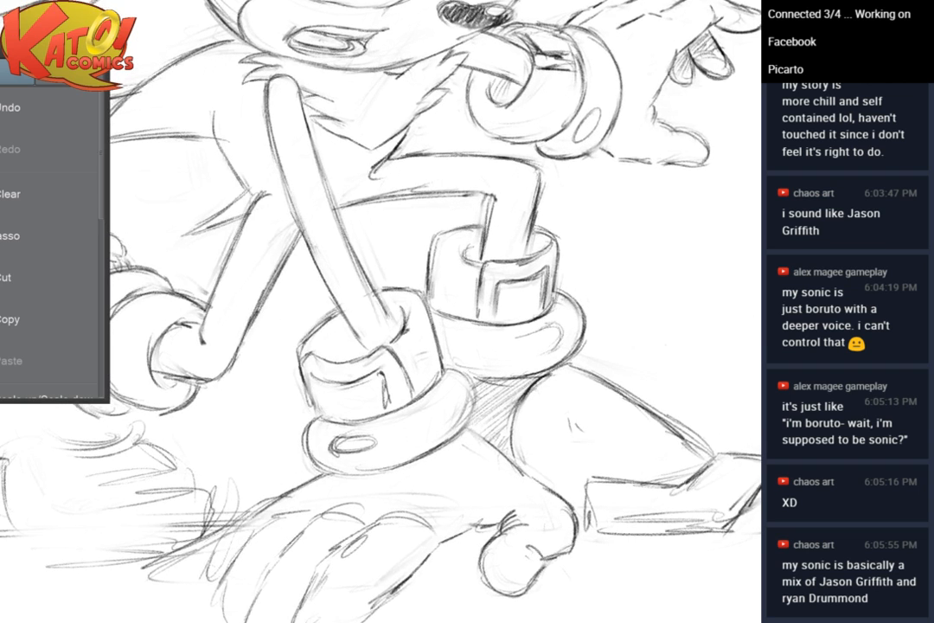
{"action": "left_click_drag", "start_coordinate": [389, 285], "coordinate": [386, 348]}
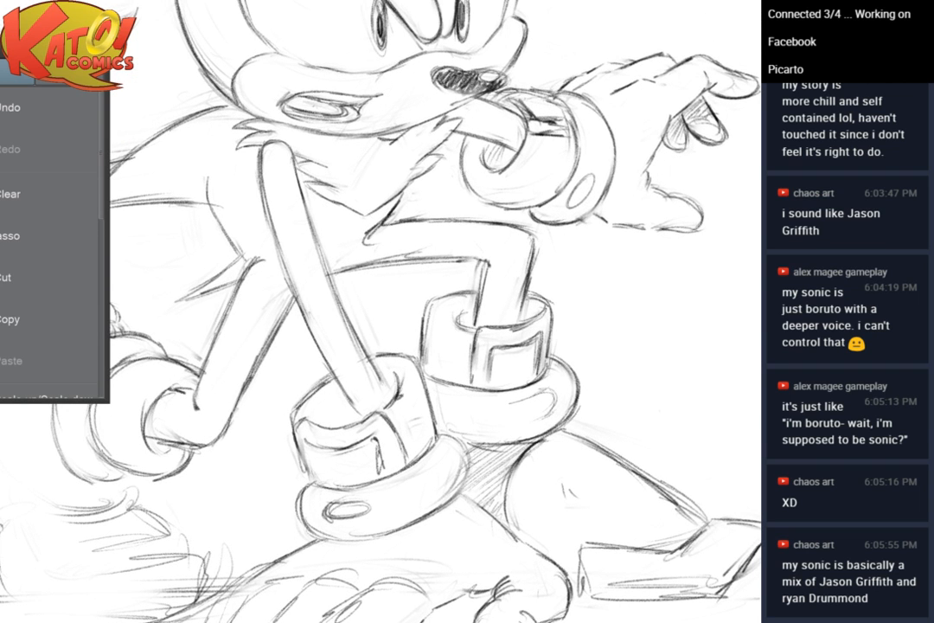
{"action": "left_click_drag", "start_coordinate": [346, 303], "coordinate": [436, 314]}
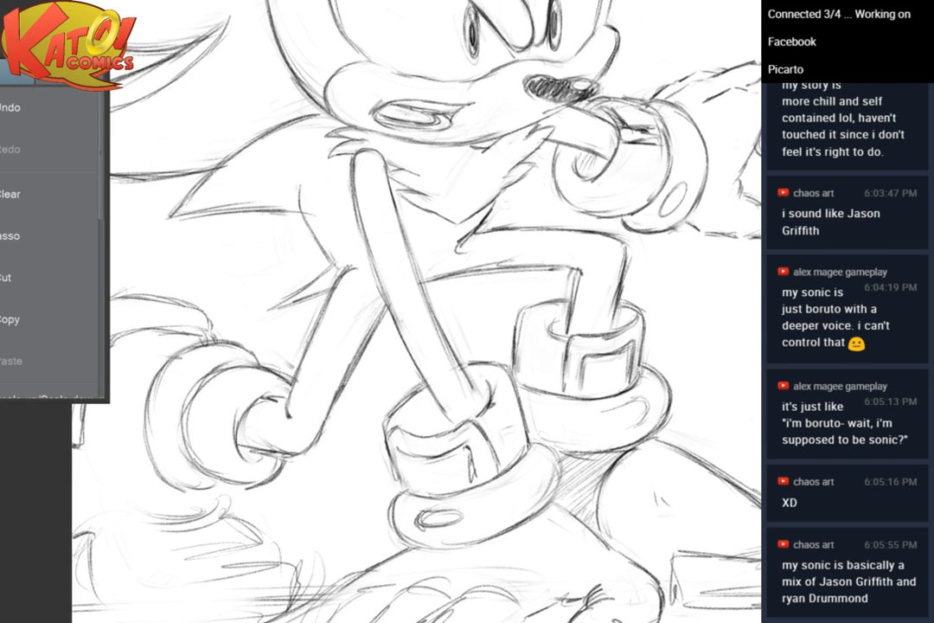
{"action": "key", "text": "ctrl+plus"}
{"action": "left_click_drag", "start_coordinate": [372, 303], "coordinate": [394, 220]}
{"action": "key", "text": "ctrl+plus"}
{"action": "left_click_drag", "start_coordinate": [286, 346], "coordinate": [597, 270]}
{"action": "key", "text": "ctrl+plus"}
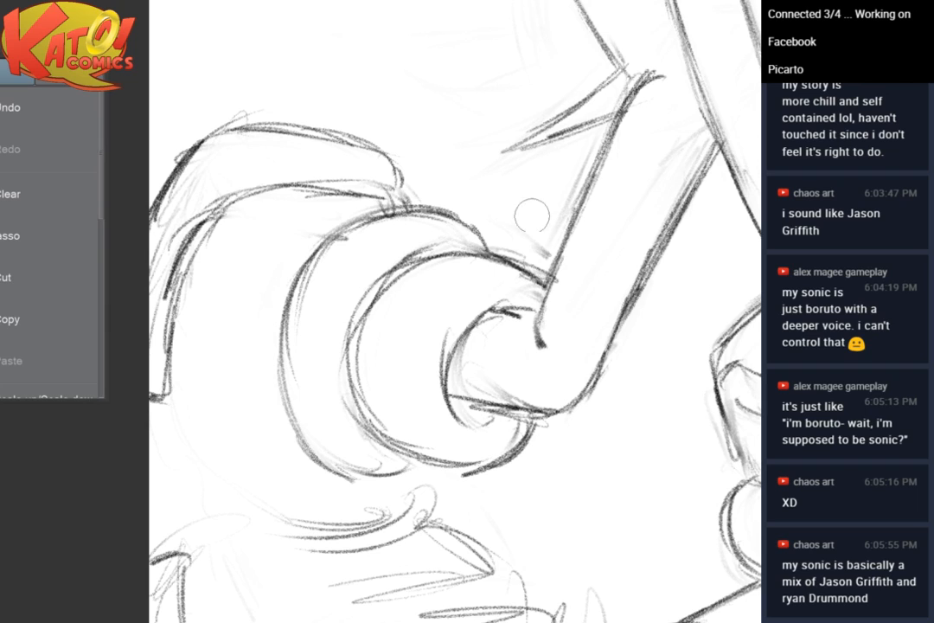
{"action": "mouse_move", "coordinate": [532, 248]}
{"action": "left_mouse_down"}
{"action": "mouse_move", "coordinate": [547, 240]}
{"action": "mouse_move", "coordinate": [536, 242]}
{"action": "left_mouse_up"}
{"action": "mouse_move", "coordinate": [508, 297]}
{"action": "left_mouse_down"}
{"action": "mouse_move", "coordinate": [457, 322]}
{"action": "mouse_move", "coordinate": [444, 362]}
{"action": "mouse_move", "coordinate": [451, 347]}
{"action": "mouse_move", "coordinate": [432, 362]}
{"action": "mouse_move", "coordinate": [477, 315]}
{"action": "mouse_move", "coordinate": [523, 312]}
{"action": "mouse_move", "coordinate": [446, 367]}
{"action": "left_mouse_up"}
{"action": "key", "text": "p"}
{"action": "mouse_move", "coordinate": [486, 312]}
{"action": "left_mouse_down"}
{"action": "mouse_move", "coordinate": [450, 396]}
{"action": "mouse_move", "coordinate": [488, 308]}
{"action": "left_mouse_up"}
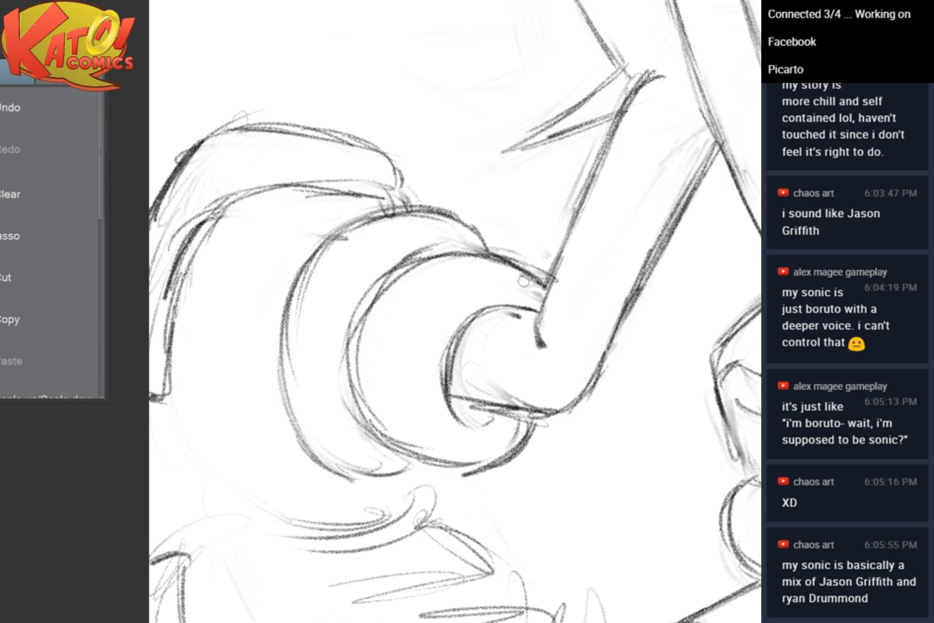
Erase the heavy upper edge of the rear cuff and redraw it as one curve running into the leg
{"action": "key", "text": "e"}
{"action": "left_click_drag", "start_coordinate": [505, 265], "coordinate": [528, 295]}
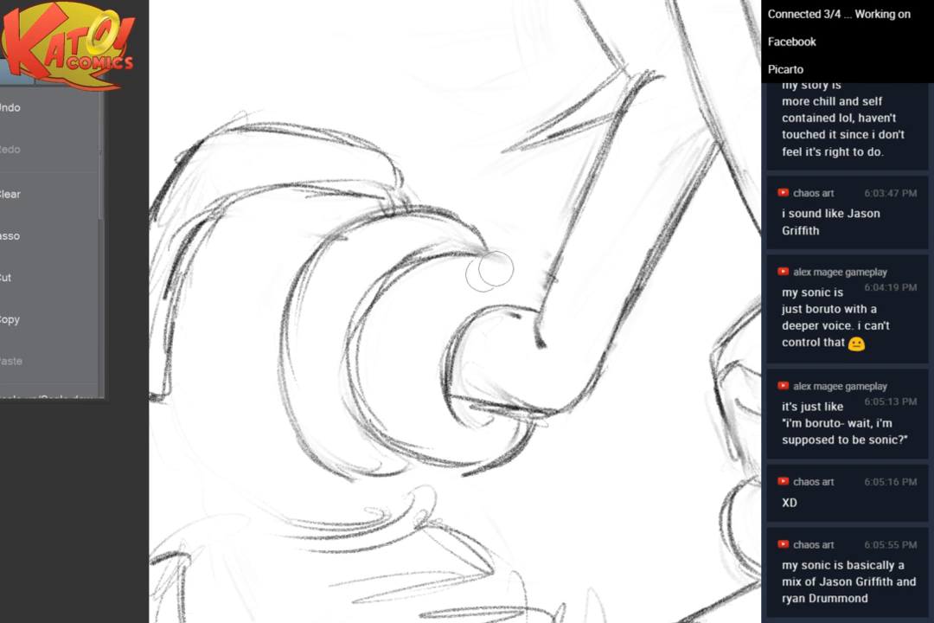
{"action": "mouse_move", "coordinate": [468, 250]}
{"action": "left_mouse_down"}
{"action": "mouse_move", "coordinate": [526, 273]}
{"action": "mouse_move", "coordinate": [545, 295]}
{"action": "mouse_move", "coordinate": [506, 256]}
{"action": "mouse_move", "coordinate": [545, 292]}
{"action": "mouse_move", "coordinate": [515, 281]}
{"action": "mouse_move", "coordinate": [532, 285]}
{"action": "left_mouse_up"}
{"action": "key", "text": "e"}
{"action": "key", "text": "p"}
{"action": "left_click_drag", "start_coordinate": [479, 252], "coordinate": [546, 290]}
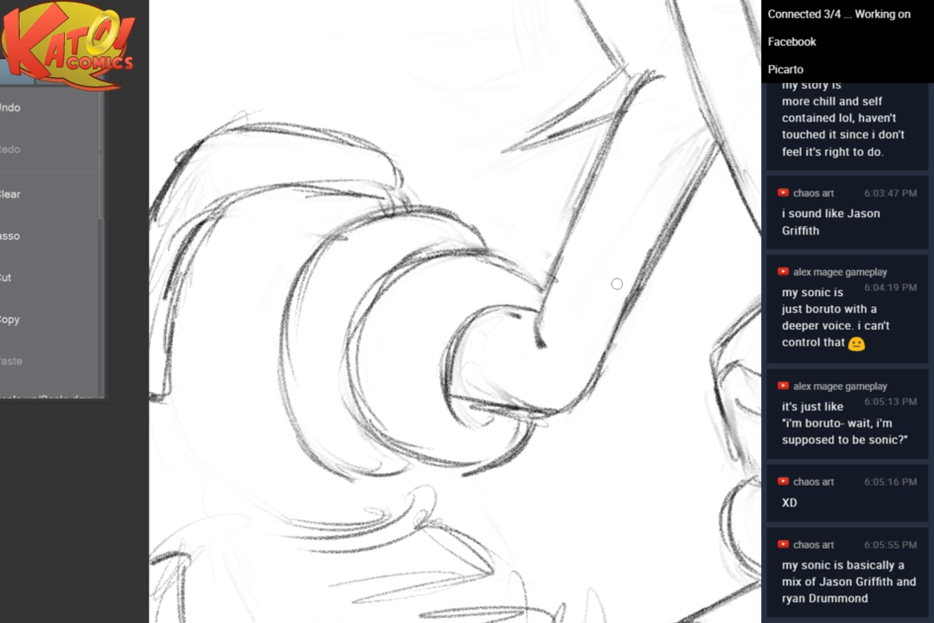
Lighten the rear cuff's outer ring and redraw its large curved contour as a single darker line
{"action": "scroll", "coordinate": [616, 283], "scroll_direction": "down", "scroll_amount": 3}
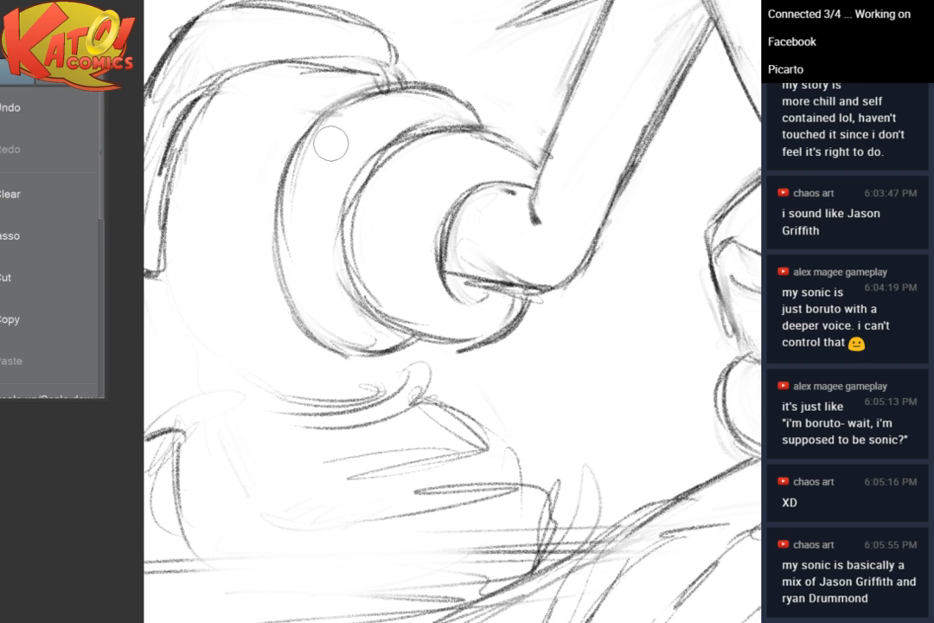
{"action": "mouse_move", "coordinate": [348, 119]}
{"action": "left_mouse_down"}
{"action": "mouse_move", "coordinate": [317, 126]}
{"action": "mouse_move", "coordinate": [298, 275]}
{"action": "mouse_move", "coordinate": [294, 151]}
{"action": "left_mouse_up"}
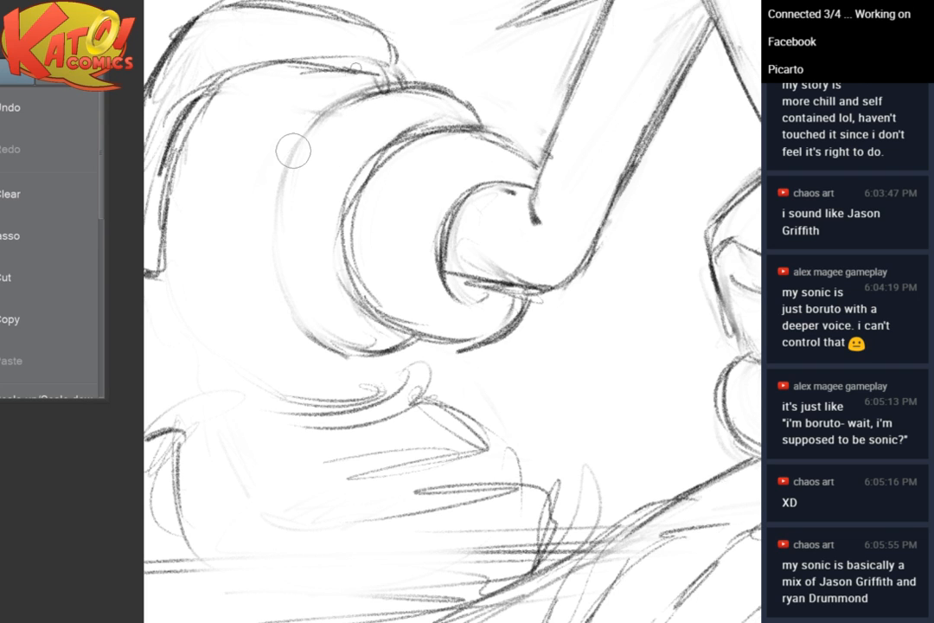
{"action": "key", "text": "p"}
{"action": "mouse_move", "coordinate": [375, 84]}
{"action": "left_mouse_down"}
{"action": "mouse_move", "coordinate": [320, 114]}
{"action": "mouse_move", "coordinate": [295, 149]}
{"action": "left_mouse_up"}
{"action": "left_click_drag", "start_coordinate": [335, 110], "coordinate": [271, 202]}
{"action": "left_click_drag", "start_coordinate": [303, 136], "coordinate": [274, 242]}
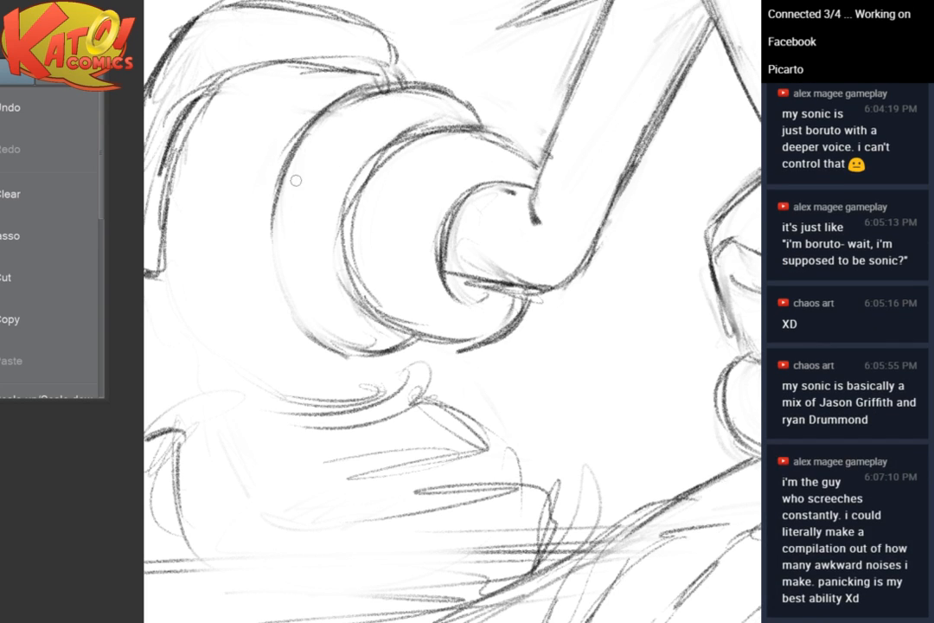
{"action": "mouse_move", "coordinate": [296, 180]}
{"action": "left_mouse_down"}
{"action": "mouse_move", "coordinate": [281, 213]}
{"action": "mouse_move", "coordinate": [286, 281]}
{"action": "mouse_move", "coordinate": [312, 306]}
{"action": "mouse_move", "coordinate": [288, 308]}
{"action": "mouse_move", "coordinate": [300, 286]}
{"action": "mouse_move", "coordinate": [341, 337]}
{"action": "left_mouse_up"}
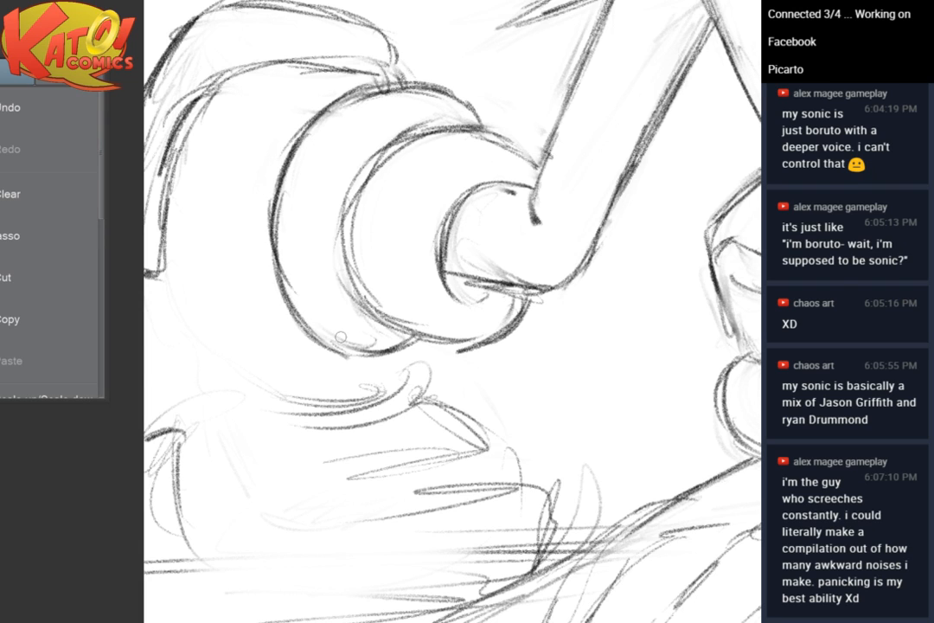
{"action": "key", "text": "e"}
{"action": "mouse_move", "coordinate": [298, 251]}
{"action": "left_mouse_down"}
{"action": "mouse_move", "coordinate": [290, 222]}
{"action": "mouse_move", "coordinate": [303, 165]}
{"action": "left_mouse_up"}
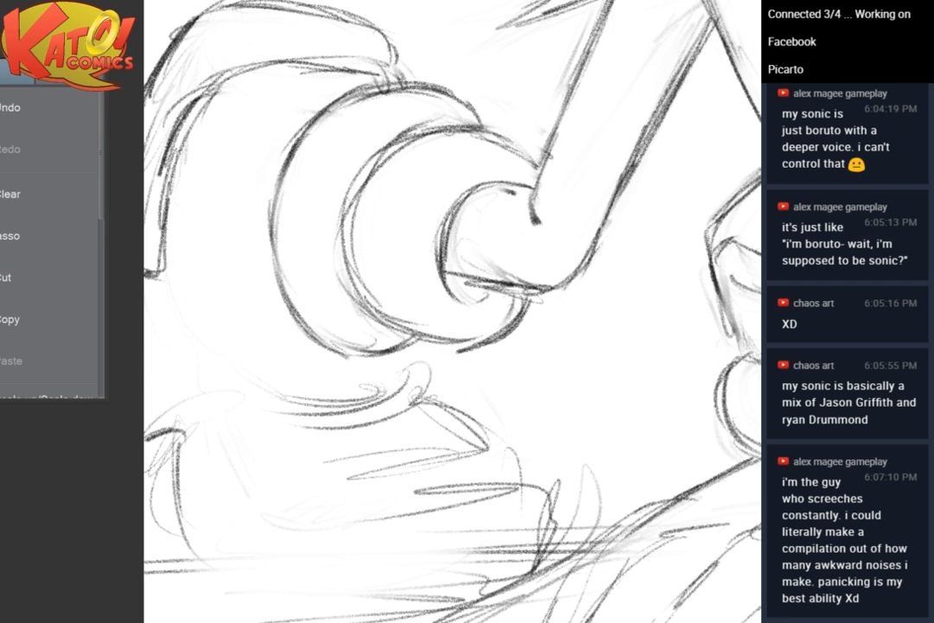
Erase the doubled contour of the rear cuff's inner ring and redraw it as one smooth curve
{"action": "mouse_move", "coordinate": [391, 143]}
{"action": "left_mouse_down"}
{"action": "mouse_move", "coordinate": [372, 270]}
{"action": "mouse_move", "coordinate": [389, 231]}
{"action": "left_mouse_up"}
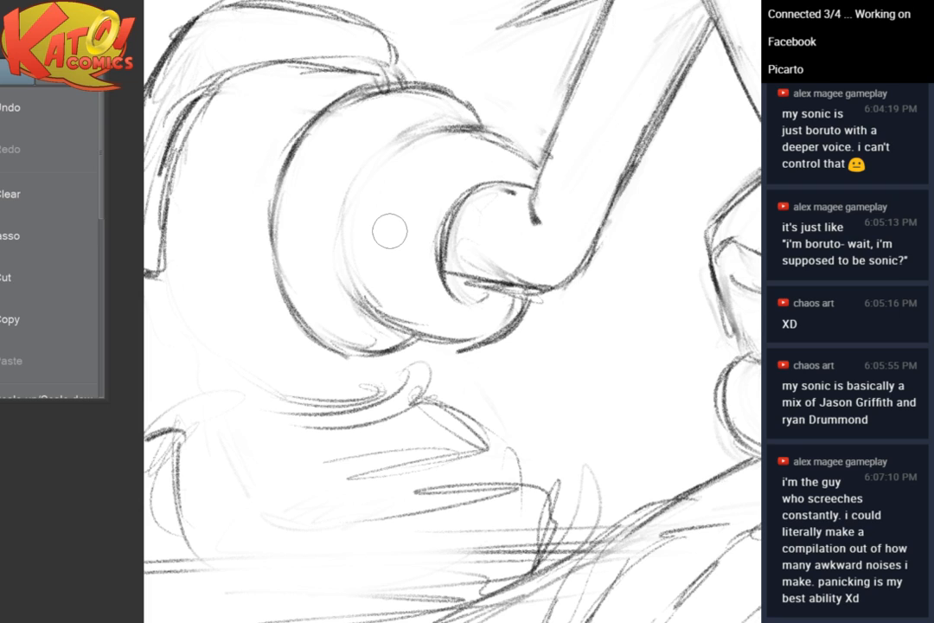
{"action": "key", "text": "p"}
{"action": "mouse_move", "coordinate": [460, 130]}
{"action": "left_mouse_down"}
{"action": "mouse_move", "coordinate": [421, 137]}
{"action": "mouse_move", "coordinate": [433, 144]}
{"action": "mouse_move", "coordinate": [350, 197]}
{"action": "left_mouse_up"}
{"action": "mouse_move", "coordinate": [381, 151]}
{"action": "left_mouse_down"}
{"action": "mouse_move", "coordinate": [361, 174]}
{"action": "mouse_move", "coordinate": [340, 238]}
{"action": "left_mouse_up"}
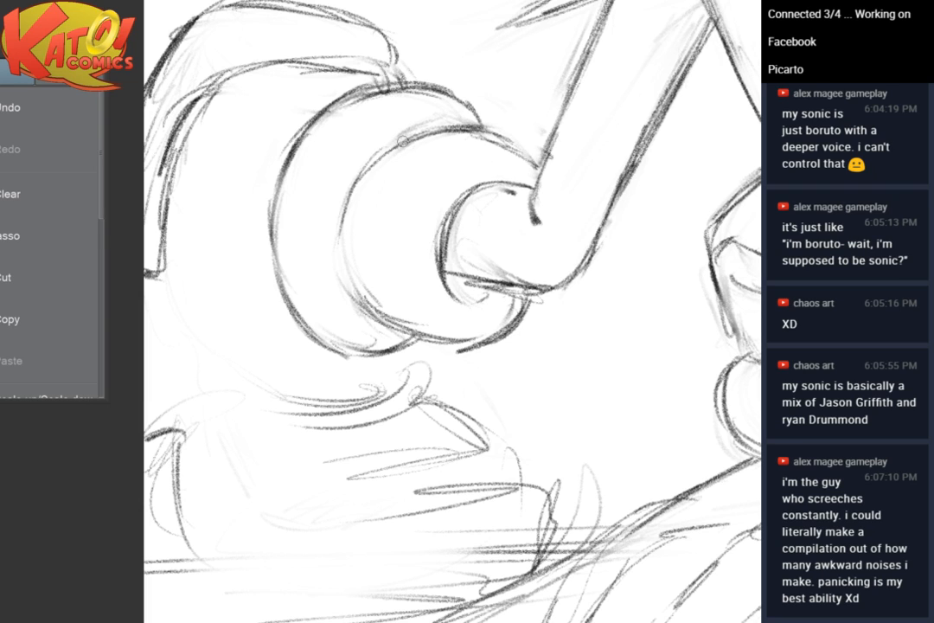
{"action": "mouse_move", "coordinate": [403, 138]}
{"action": "left_mouse_down"}
{"action": "mouse_move", "coordinate": [345, 244]}
{"action": "mouse_move", "coordinate": [368, 271]}
{"action": "left_mouse_up"}
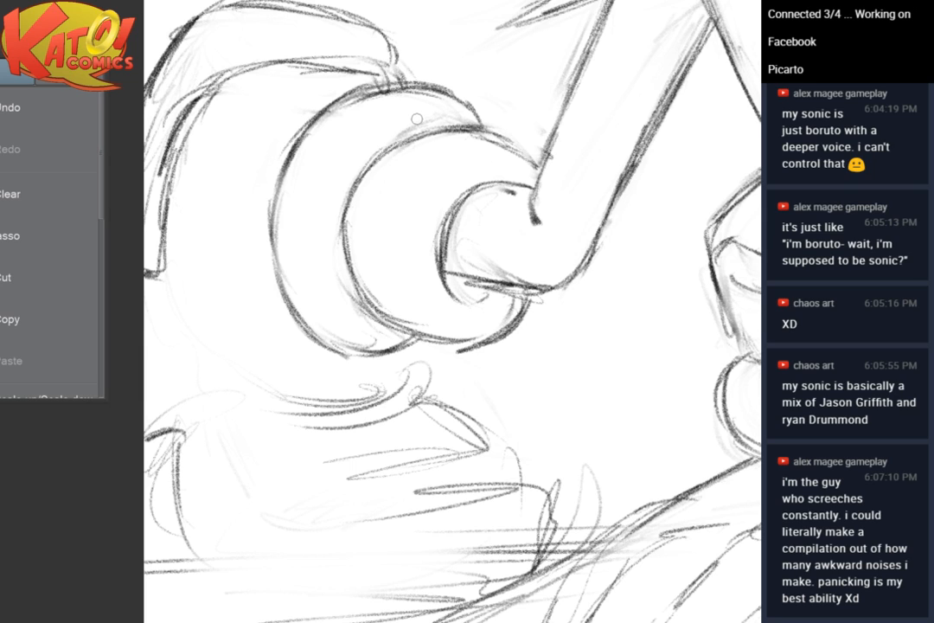
{"action": "key", "text": "e"}
{"action": "mouse_move", "coordinate": [370, 177]}
{"action": "left_mouse_down"}
{"action": "mouse_move", "coordinate": [404, 144]}
{"action": "mouse_move", "coordinate": [359, 160]}
{"action": "mouse_move", "coordinate": [348, 197]}
{"action": "left_mouse_up"}
Draw the flap and fold lines along the lower part of the rear cuff below its opening
{"action": "key", "text": "p"}
{"action": "mouse_move", "coordinate": [474, 273]}
{"action": "left_mouse_down"}
{"action": "mouse_move", "coordinate": [404, 302]}
{"action": "mouse_move", "coordinate": [425, 310]}
{"action": "mouse_move", "coordinate": [419, 317]}
{"action": "mouse_move", "coordinate": [499, 320]}
{"action": "mouse_move", "coordinate": [451, 319]}
{"action": "mouse_move", "coordinate": [436, 307]}
{"action": "mouse_move", "coordinate": [470, 299]}
{"action": "mouse_move", "coordinate": [469, 317]}
{"action": "mouse_move", "coordinate": [495, 325]}
{"action": "mouse_move", "coordinate": [479, 332]}
{"action": "mouse_move", "coordinate": [468, 288]}
{"action": "mouse_move", "coordinate": [454, 329]}
{"action": "mouse_move", "coordinate": [481, 313]}
{"action": "mouse_move", "coordinate": [516, 319]}
{"action": "left_mouse_up"}
{"action": "key", "text": "e"}
{"action": "key", "text": "p"}
{"action": "mouse_move", "coordinate": [448, 320]}
{"action": "left_mouse_down"}
{"action": "mouse_move", "coordinate": [483, 330]}
{"action": "mouse_move", "coordinate": [466, 319]}
{"action": "mouse_move", "coordinate": [451, 324]}
{"action": "mouse_move", "coordinate": [479, 332]}
{"action": "mouse_move", "coordinate": [505, 324]}
{"action": "mouse_move", "coordinate": [478, 334]}
{"action": "mouse_move", "coordinate": [444, 320]}
{"action": "mouse_move", "coordinate": [420, 337]}
{"action": "mouse_move", "coordinate": [395, 332]}
{"action": "left_mouse_up"}
{"action": "key", "text": "e"}
{"action": "key", "text": "p"}
{"action": "mouse_move", "coordinate": [448, 298]}
{"action": "left_mouse_down"}
{"action": "mouse_move", "coordinate": [474, 308]}
{"action": "mouse_move", "coordinate": [517, 295]}
{"action": "left_mouse_up"}
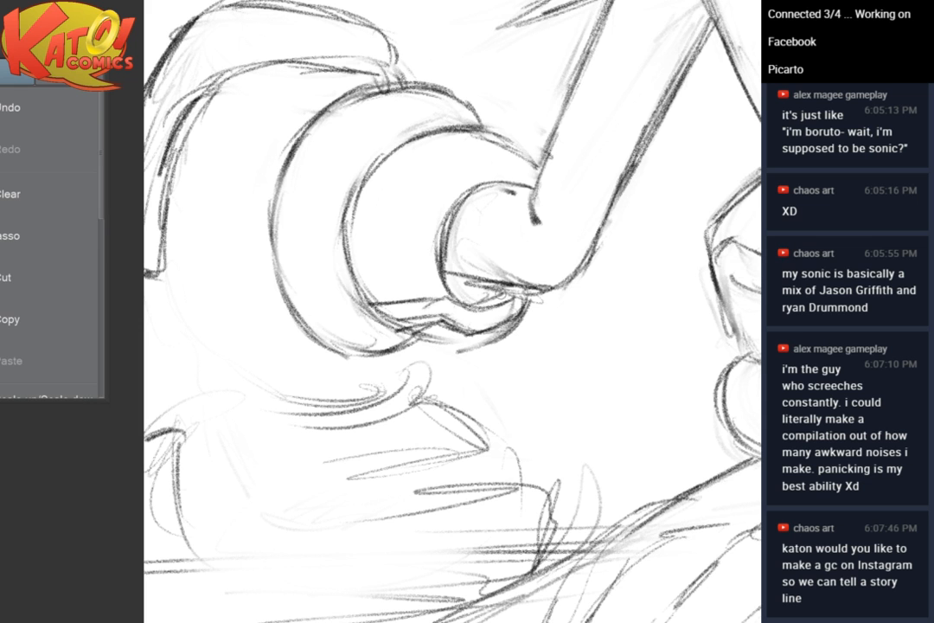
Lighten the rough scribbles below the rear cuff and draw short new contour lines directly under it
{"action": "scroll", "coordinate": [530, 312], "scroll_direction": "down", "scroll_amount": 3}
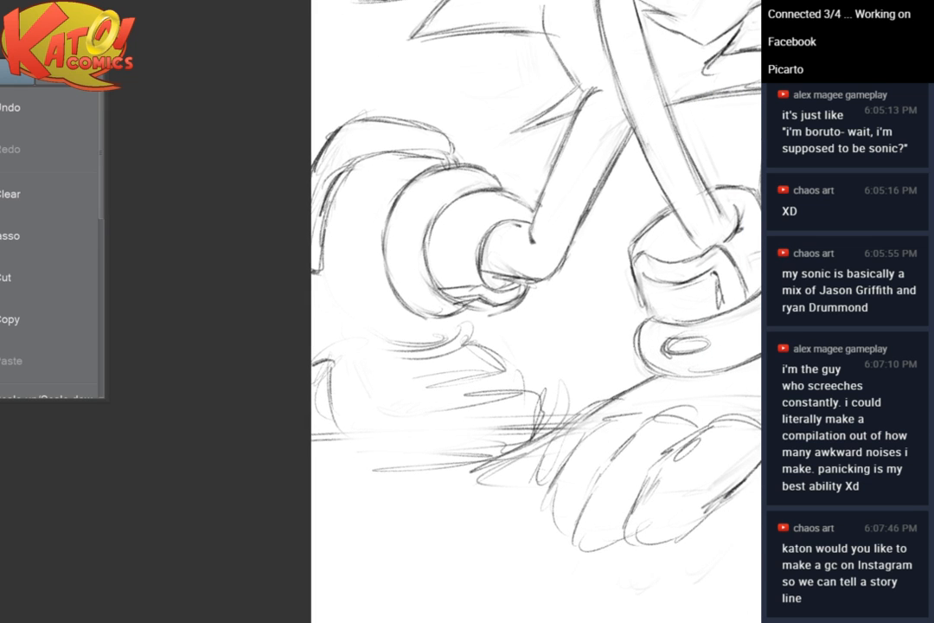
{"action": "mouse_move", "coordinate": [537, 312]}
{"action": "left_mouse_down"}
{"action": "mouse_move", "coordinate": [472, 323]}
{"action": "mouse_move", "coordinate": [577, 273]}
{"action": "left_mouse_up"}
{"action": "scroll", "coordinate": [537, 312], "scroll_direction": "up", "scroll_amount": 2}
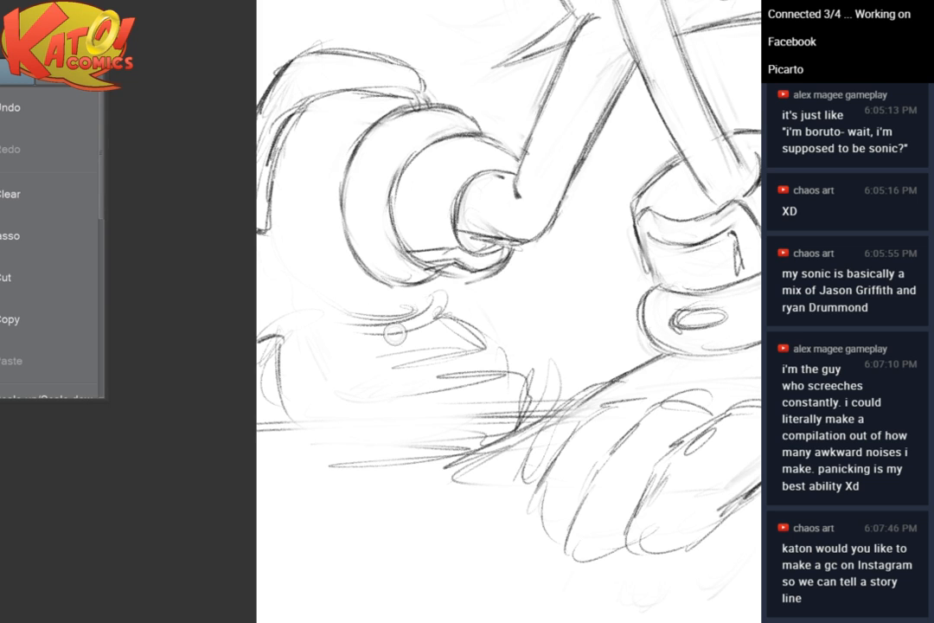
{"action": "left_click_drag", "start_coordinate": [385, 330], "coordinate": [399, 335]}
{"action": "mouse_move", "coordinate": [395, 346]}
{"action": "left_mouse_down"}
{"action": "mouse_move", "coordinate": [293, 321]}
{"action": "mouse_move", "coordinate": [295, 402]}
{"action": "mouse_move", "coordinate": [465, 412]}
{"action": "mouse_move", "coordinate": [539, 387]}
{"action": "mouse_move", "coordinate": [329, 450]}
{"action": "mouse_move", "coordinate": [404, 333]}
{"action": "mouse_move", "coordinate": [400, 299]}
{"action": "mouse_move", "coordinate": [396, 361]}
{"action": "mouse_move", "coordinate": [253, 346]}
{"action": "mouse_move", "coordinate": [290, 436]}
{"action": "mouse_move", "coordinate": [407, 382]}
{"action": "mouse_move", "coordinate": [344, 323]}
{"action": "left_mouse_up"}
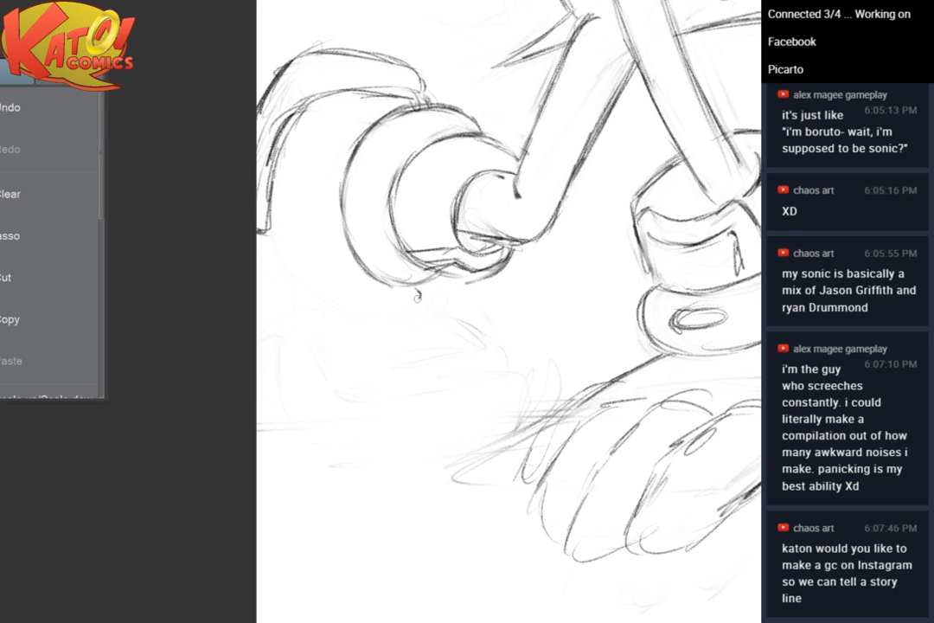
{"action": "left_click_drag", "start_coordinate": [387, 307], "coordinate": [316, 310]}
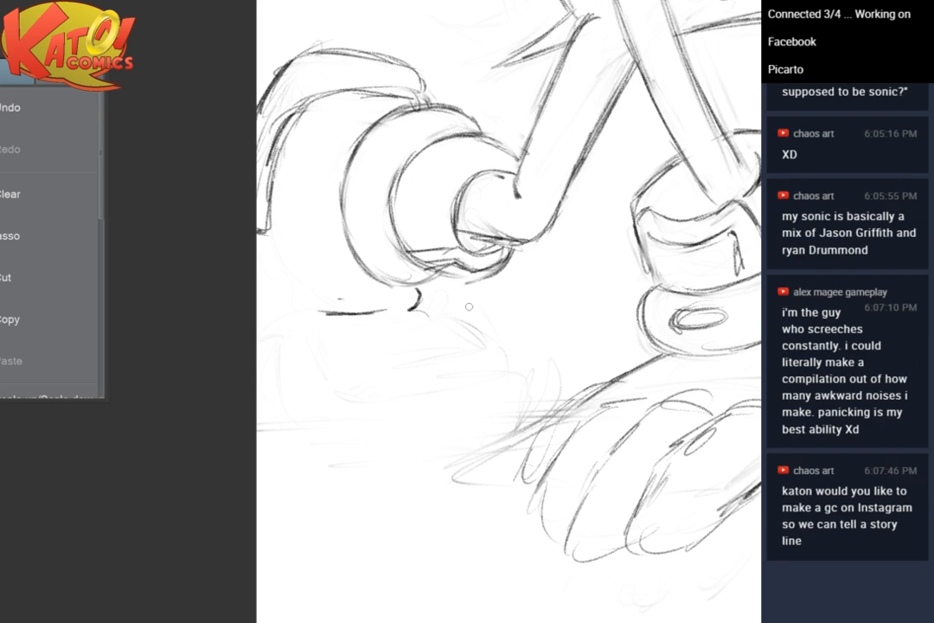
Erase the stray sketch strokes beside the outer fingers of the planted hand and across its back
{"action": "left_click_drag", "start_coordinate": [469, 307], "coordinate": [350, 411]}
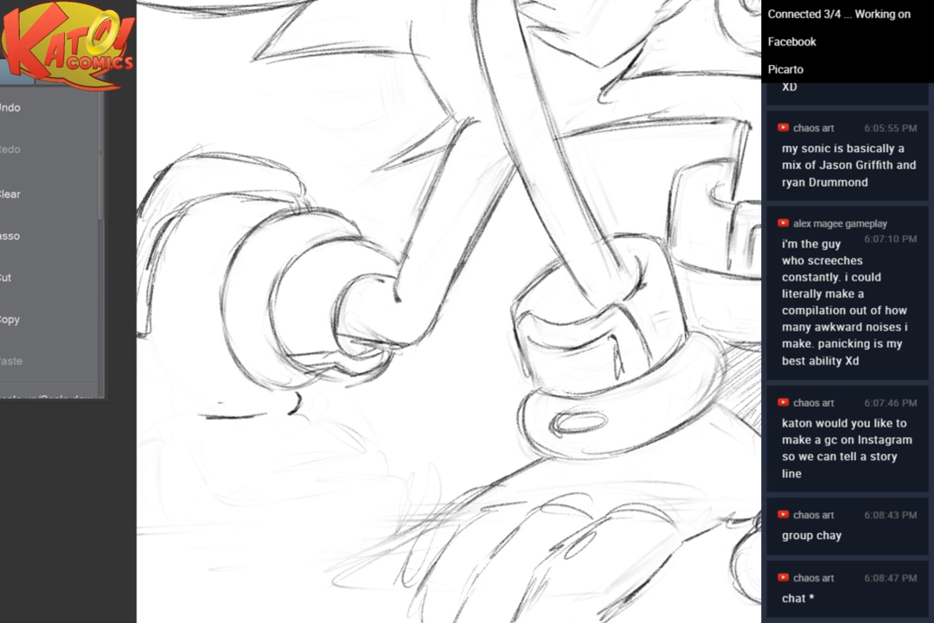
{"action": "mouse_move", "coordinate": [403, 525]}
{"action": "left_mouse_down"}
{"action": "mouse_move", "coordinate": [431, 479]}
{"action": "mouse_move", "coordinate": [449, 491]}
{"action": "mouse_move", "coordinate": [412, 518]}
{"action": "left_mouse_up"}
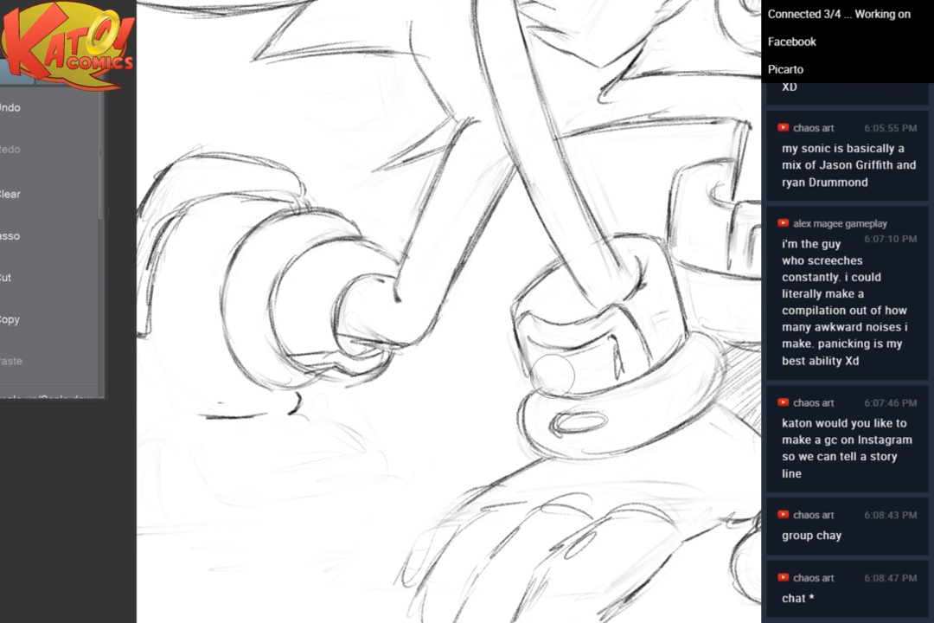
{"action": "left_click_drag", "start_coordinate": [553, 372], "coordinate": [468, 292]}
{"action": "scroll", "coordinate": [468, 389], "scroll_direction": "up", "scroll_amount": 3}
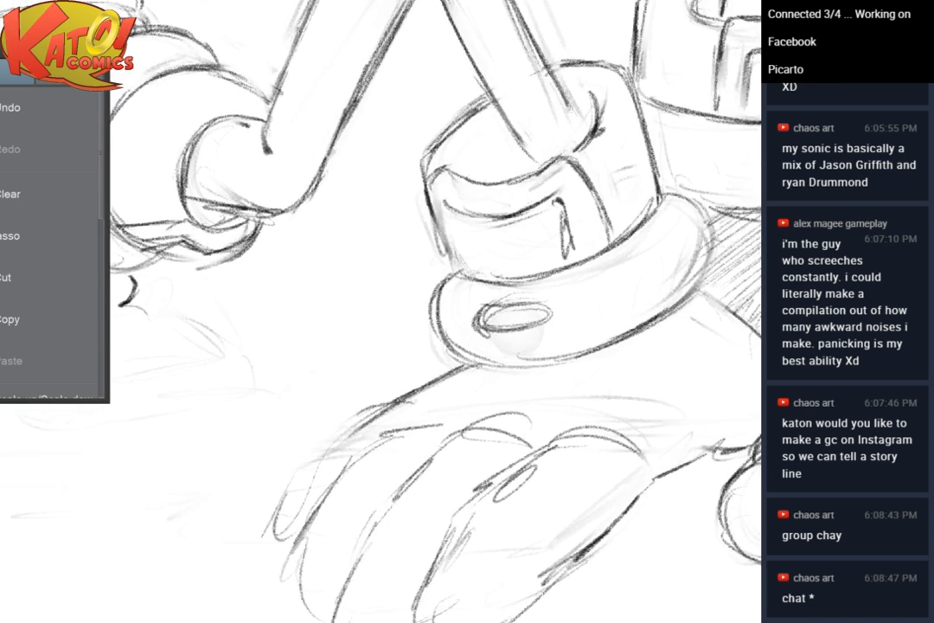
{"action": "left_click_drag", "start_coordinate": [468, 389], "coordinate": [487, 269]}
{"action": "mouse_move", "coordinate": [695, 308]}
{"action": "left_mouse_down"}
{"action": "mouse_move", "coordinate": [743, 299]}
{"action": "mouse_move", "coordinate": [697, 265]}
{"action": "left_mouse_up"}
{"action": "mouse_move", "coordinate": [661, 410]}
{"action": "left_mouse_down"}
{"action": "mouse_move", "coordinate": [504, 402]}
{"action": "mouse_move", "coordinate": [458, 386]}
{"action": "left_mouse_up"}
{"action": "mouse_move", "coordinate": [521, 352]}
{"action": "left_mouse_down"}
{"action": "mouse_move", "coordinate": [474, 375]}
{"action": "mouse_move", "coordinate": [415, 426]}
{"action": "left_mouse_up"}
{"action": "left_click_drag", "start_coordinate": [473, 379], "coordinate": [353, 501]}
{"action": "left_click_drag", "start_coordinate": [398, 451], "coordinate": [327, 523]}
{"action": "left_click_drag", "start_coordinate": [367, 500], "coordinate": [315, 525]}
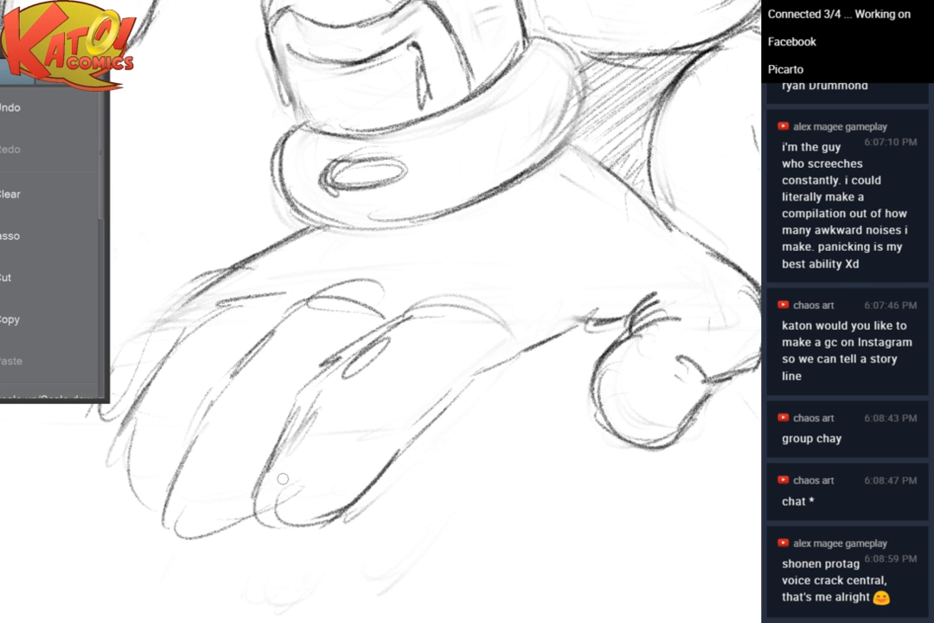
Lighten the planted hand's index finger lines and redraw its inner edge, rounded tip and small knuckle crease
{"action": "mouse_move", "coordinate": [502, 327]}
{"action": "left_mouse_down"}
{"action": "mouse_move", "coordinate": [534, 280]}
{"action": "mouse_move", "coordinate": [497, 312]}
{"action": "left_mouse_up"}
{"action": "mouse_move", "coordinate": [316, 446]}
{"action": "left_mouse_down"}
{"action": "mouse_move", "coordinate": [302, 423]}
{"action": "mouse_move", "coordinate": [304, 472]}
{"action": "left_mouse_up"}
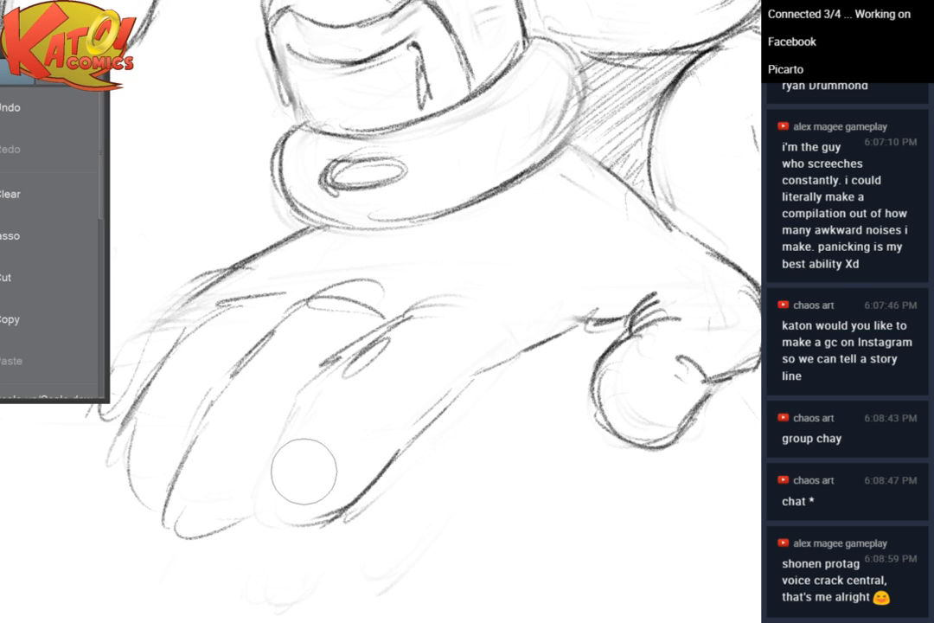
{"action": "left_click_drag", "start_coordinate": [407, 319], "coordinate": [339, 364]}
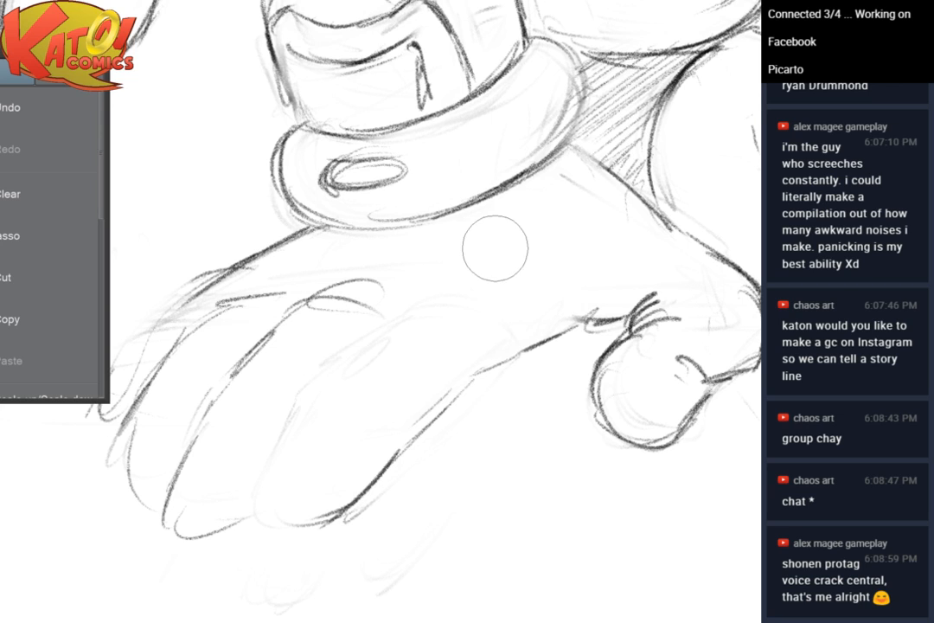
{"action": "left_click_drag", "start_coordinate": [403, 314], "coordinate": [331, 364]}
{"action": "mouse_move", "coordinate": [302, 403]}
{"action": "left_mouse_down"}
{"action": "mouse_move", "coordinate": [261, 498]}
{"action": "mouse_move", "coordinate": [329, 494]}
{"action": "mouse_move", "coordinate": [391, 430]}
{"action": "left_mouse_up"}
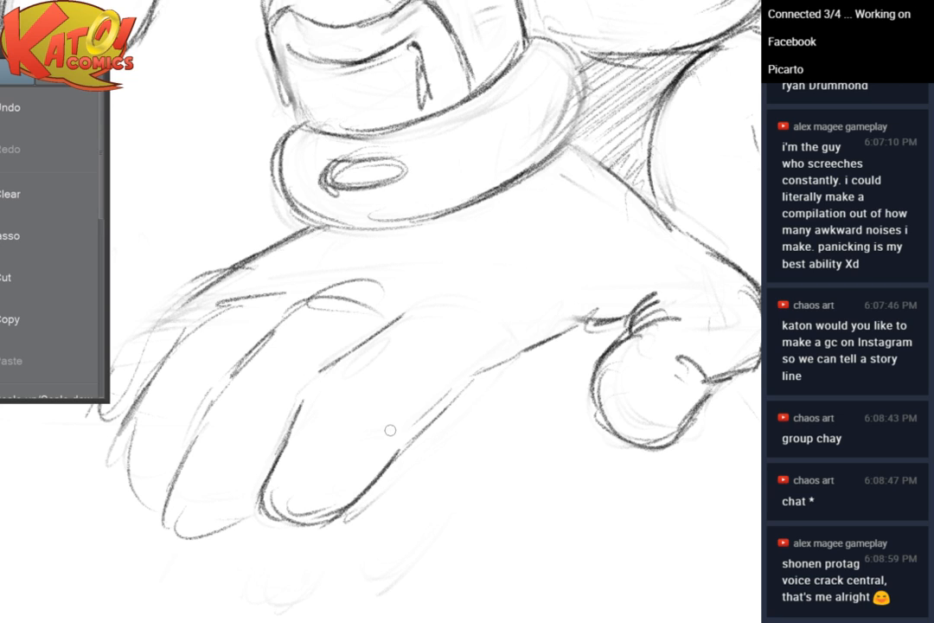
{"action": "mouse_move", "coordinate": [417, 308]}
{"action": "left_mouse_down"}
{"action": "mouse_move", "coordinate": [381, 327]}
{"action": "mouse_move", "coordinate": [432, 300]}
{"action": "mouse_move", "coordinate": [317, 379]}
{"action": "left_mouse_up"}
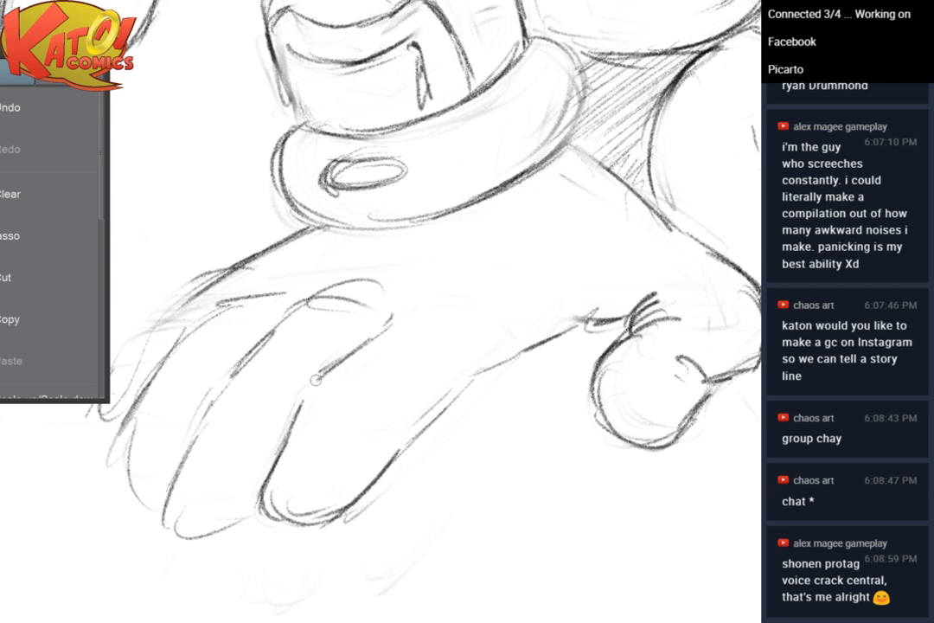
{"action": "mouse_move", "coordinate": [380, 328]}
{"action": "left_mouse_down"}
{"action": "mouse_move", "coordinate": [300, 401]}
{"action": "mouse_move", "coordinate": [363, 388]}
{"action": "left_mouse_up"}
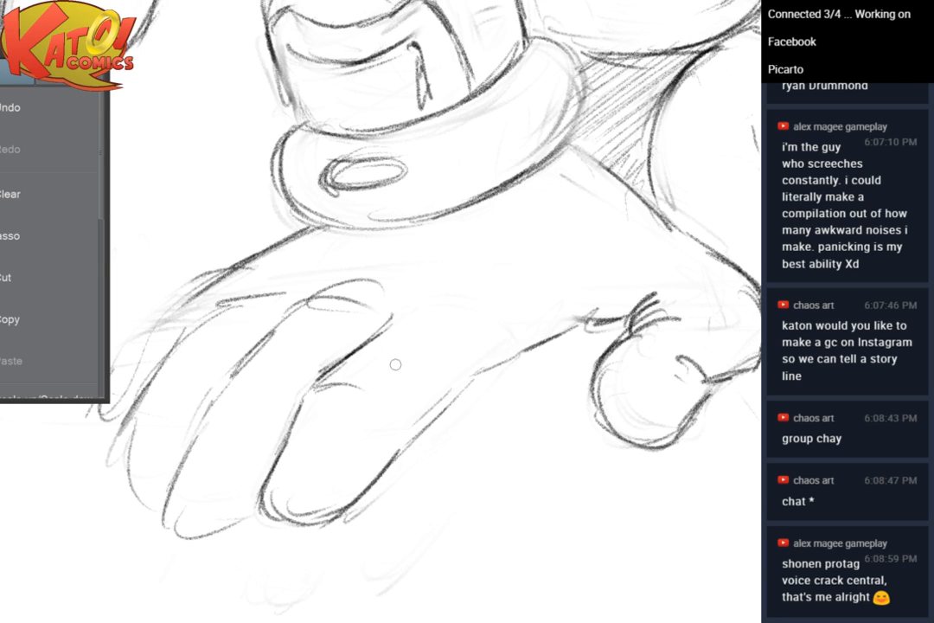
Erase the middle finger's doubled knuckle and side lines and redraw its outer edge as one bent contour
{"action": "left_click_drag", "start_coordinate": [395, 365], "coordinate": [456, 362]}
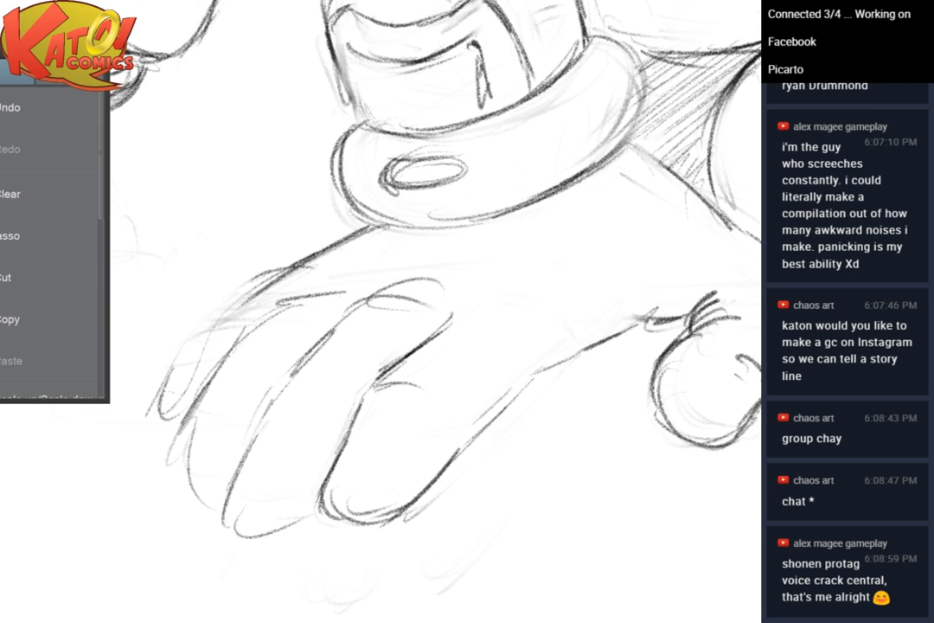
{"action": "left_click_drag", "start_coordinate": [433, 292], "coordinate": [346, 334]}
{"action": "left_click_drag", "start_coordinate": [270, 489], "coordinate": [278, 498]}
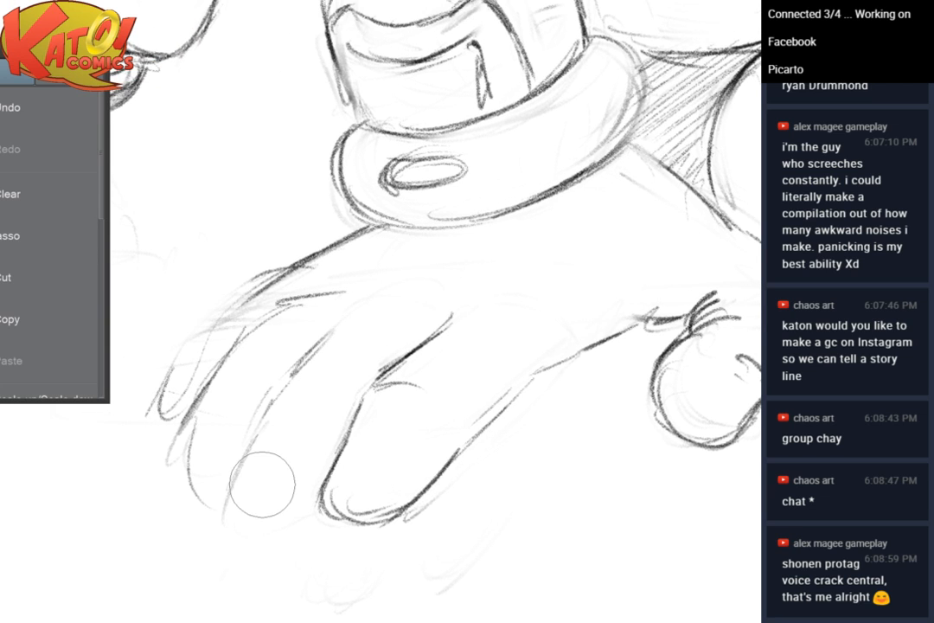
{"action": "mouse_move", "coordinate": [355, 299]}
{"action": "left_mouse_down"}
{"action": "mouse_move", "coordinate": [351, 318]}
{"action": "mouse_move", "coordinate": [307, 361]}
{"action": "mouse_move", "coordinate": [319, 351]}
{"action": "mouse_move", "coordinate": [304, 343]}
{"action": "mouse_move", "coordinate": [315, 353]}
{"action": "left_mouse_up"}
{"action": "key", "text": "e"}
{"action": "key", "text": "b"}
{"action": "mouse_move", "coordinate": [354, 319]}
{"action": "left_mouse_down"}
{"action": "mouse_move", "coordinate": [283, 381]}
{"action": "mouse_move", "coordinate": [222, 508]}
{"action": "left_mouse_up"}
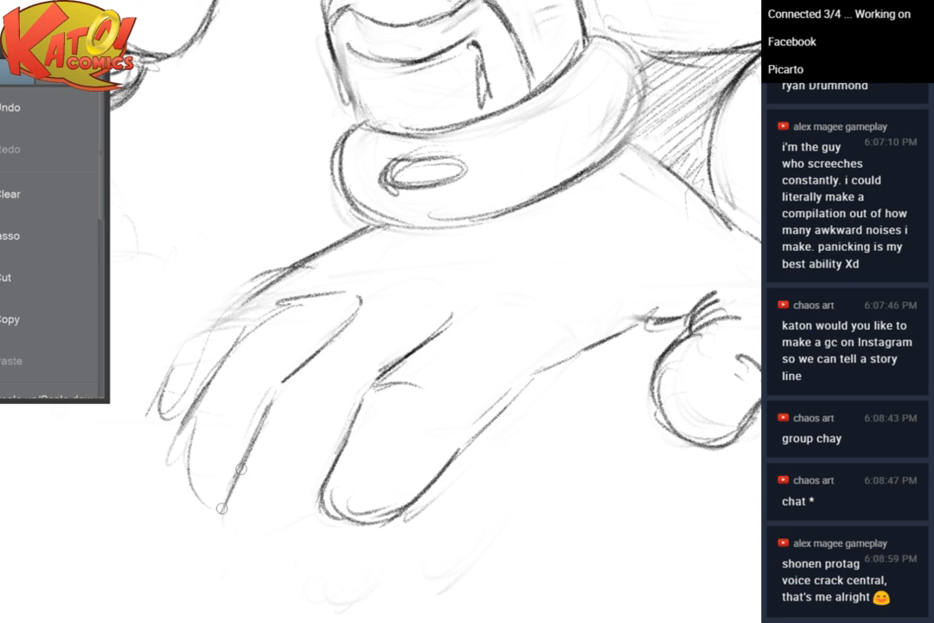
Draw the middle finger's rounded tip up to the index finger and clean up its lower edge
{"action": "mouse_move", "coordinate": [246, 457]}
{"action": "left_mouse_down"}
{"action": "mouse_move", "coordinate": [219, 525]}
{"action": "mouse_move", "coordinate": [227, 533]}
{"action": "mouse_move", "coordinate": [256, 545]}
{"action": "left_mouse_up"}
{"action": "mouse_move", "coordinate": [236, 537]}
{"action": "left_mouse_down"}
{"action": "mouse_move", "coordinate": [291, 527]}
{"action": "mouse_move", "coordinate": [263, 540]}
{"action": "mouse_move", "coordinate": [337, 532]}
{"action": "left_mouse_up"}
{"action": "left_click_drag", "start_coordinate": [265, 543], "coordinate": [338, 532]}
{"action": "left_click_drag", "start_coordinate": [267, 419], "coordinate": [237, 491]}
{"action": "key", "text": "e"}
{"action": "left_click_drag", "start_coordinate": [253, 551], "coordinate": [327, 538]}
{"action": "key", "text": "p"}
{"action": "mouse_move", "coordinate": [228, 528]}
{"action": "left_mouse_down"}
{"action": "mouse_move", "coordinate": [263, 549]}
{"action": "mouse_move", "coordinate": [242, 545]}
{"action": "mouse_move", "coordinate": [330, 522]}
{"action": "left_mouse_up"}
Lighten the rough ring finger lines and redraw its outer edge from the knuckle down
{"action": "key", "text": "e"}
{"action": "mouse_move", "coordinate": [342, 292]}
{"action": "left_mouse_down"}
{"action": "mouse_move", "coordinate": [272, 316]}
{"action": "mouse_move", "coordinate": [183, 468]}
{"action": "left_mouse_up"}
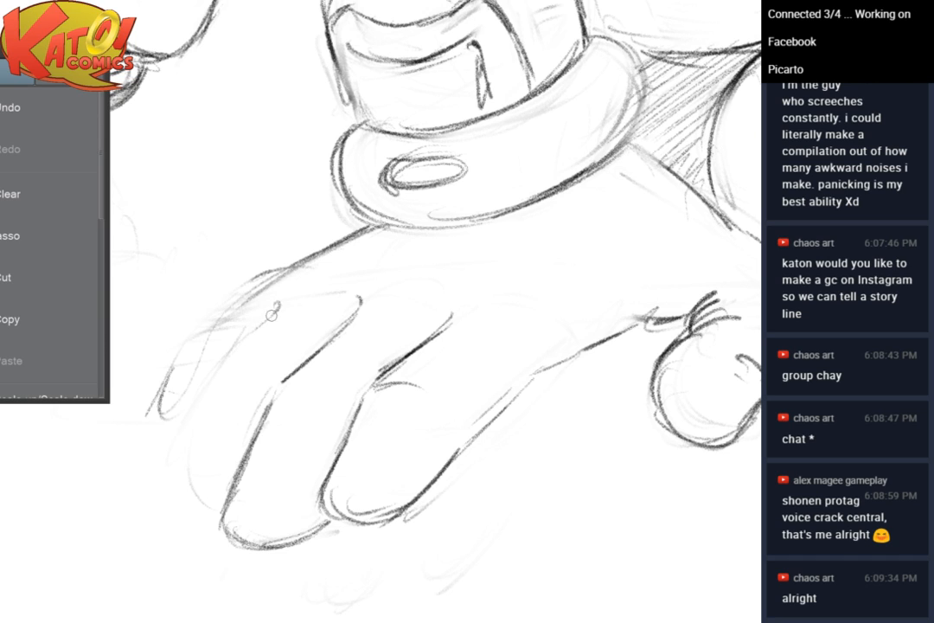
{"action": "left_click_drag", "start_coordinate": [272, 314], "coordinate": [219, 362]}
{"action": "mouse_move", "coordinate": [249, 339]}
{"action": "left_mouse_down"}
{"action": "mouse_move", "coordinate": [205, 380]}
{"action": "mouse_move", "coordinate": [193, 431]}
{"action": "left_mouse_up"}
{"action": "left_click_drag", "start_coordinate": [204, 394], "coordinate": [187, 445]}
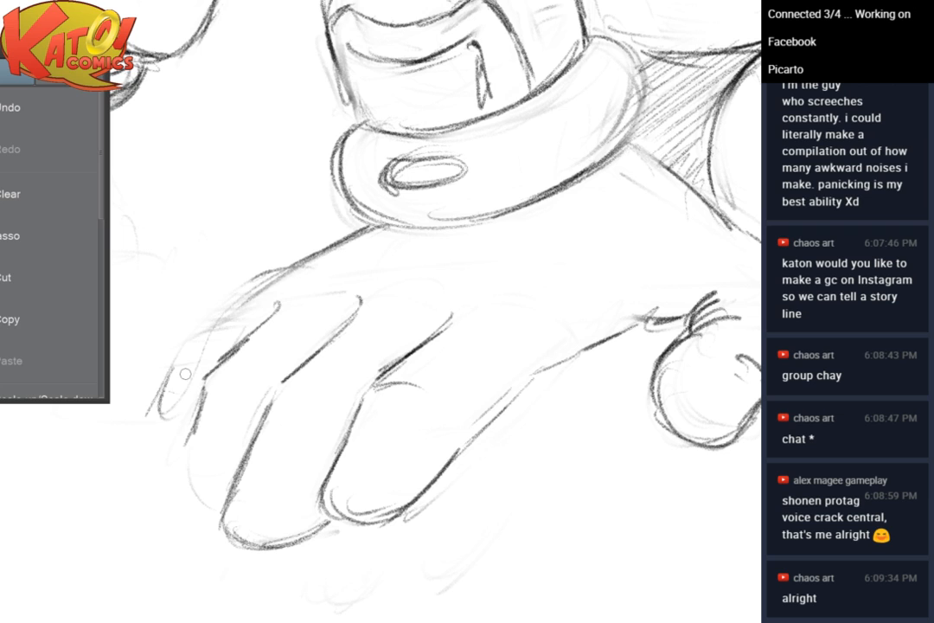
Refine the ring finger's lower side and close it with a rounded tip meeting the middle finger
{"action": "key", "text": "e"}
{"action": "left_click_drag", "start_coordinate": [195, 407], "coordinate": [156, 452]}
{"action": "key", "text": "p"}
{"action": "mouse_move", "coordinate": [208, 386]}
{"action": "left_mouse_down"}
{"action": "mouse_move", "coordinate": [190, 408]}
{"action": "mouse_move", "coordinate": [177, 456]}
{"action": "left_mouse_up"}
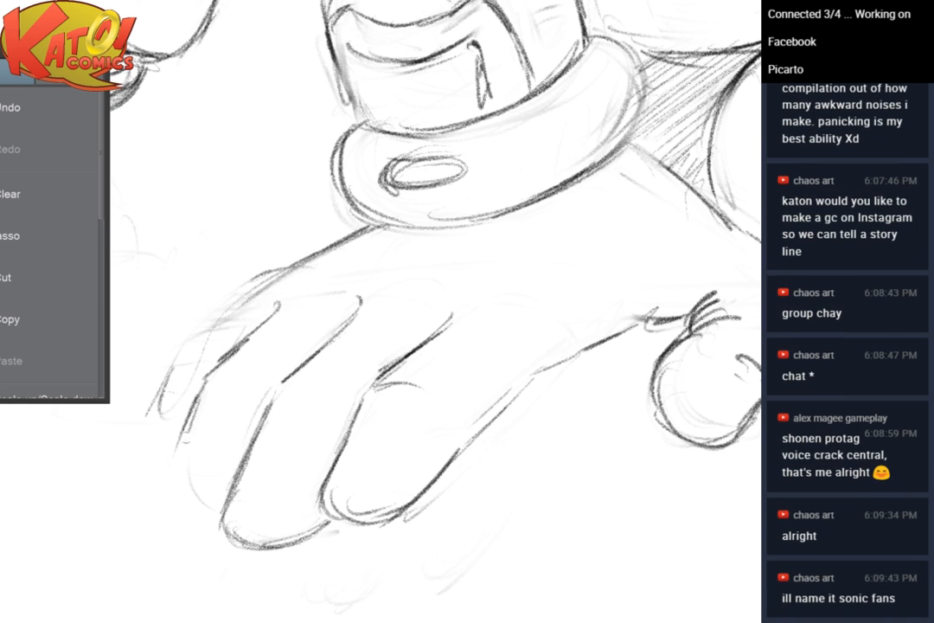
{"action": "left_click_drag", "start_coordinate": [161, 367], "coordinate": [149, 415]}
{"action": "key", "text": "e"}
{"action": "left_click_drag", "start_coordinate": [181, 449], "coordinate": [167, 497]}
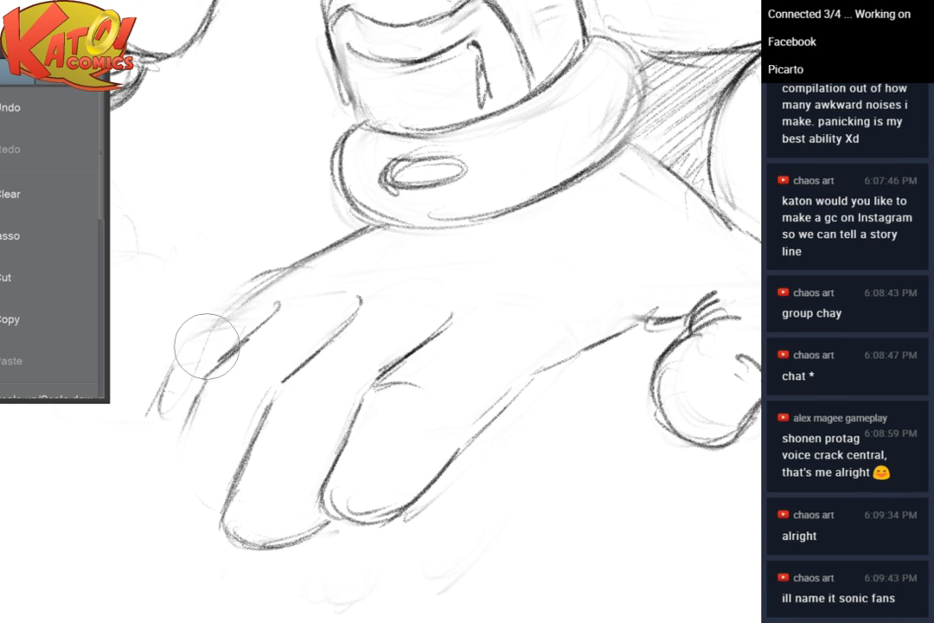
{"action": "key", "text": "p"}
{"action": "mouse_move", "coordinate": [200, 400]}
{"action": "left_mouse_down"}
{"action": "mouse_move", "coordinate": [172, 458]}
{"action": "mouse_move", "coordinate": [179, 475]}
{"action": "mouse_move", "coordinate": [199, 458]}
{"action": "mouse_move", "coordinate": [216, 482]}
{"action": "left_mouse_up"}
{"action": "left_click_drag", "start_coordinate": [187, 477], "coordinate": [232, 480]}
{"action": "left_click_drag", "start_coordinate": [252, 369], "coordinate": [287, 374]}
Erase the sketchy outer contour of the planted hand and the old little finger lines
{"action": "key", "text": "e"}
{"action": "left_click_drag", "start_coordinate": [317, 286], "coordinate": [219, 326]}
{"action": "key", "text": "p"}
{"action": "mouse_move", "coordinate": [386, 247]}
{"action": "left_mouse_down"}
{"action": "mouse_move", "coordinate": [295, 290]}
{"action": "mouse_move", "coordinate": [233, 364]}
{"action": "left_mouse_up"}
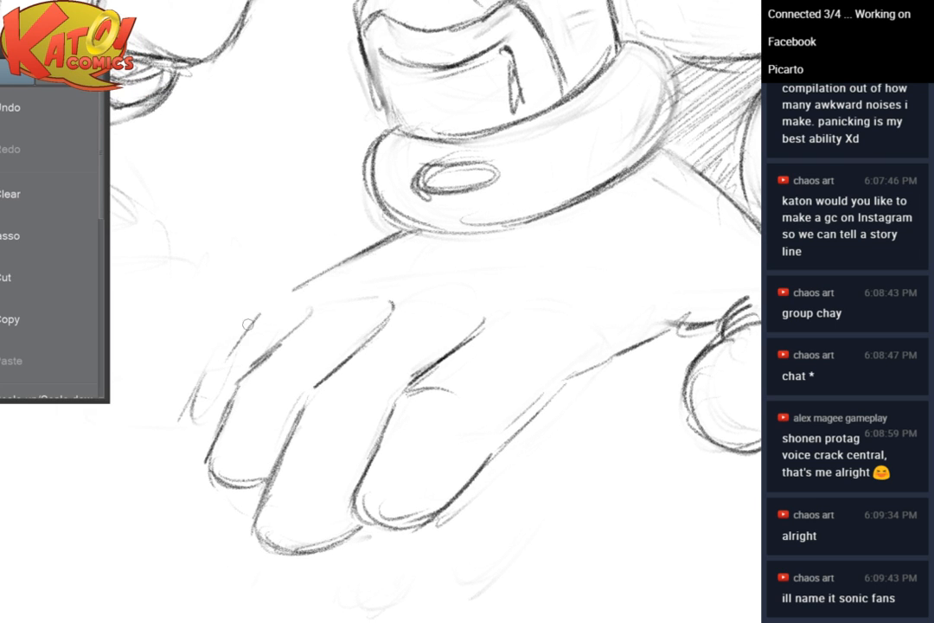
{"action": "left_click_drag", "start_coordinate": [259, 315], "coordinate": [206, 391]}
{"action": "mouse_move", "coordinate": [235, 339]}
{"action": "left_mouse_down"}
{"action": "mouse_move", "coordinate": [205, 392]}
{"action": "mouse_move", "coordinate": [238, 336]}
{"action": "left_mouse_up"}
{"action": "key", "text": "e"}
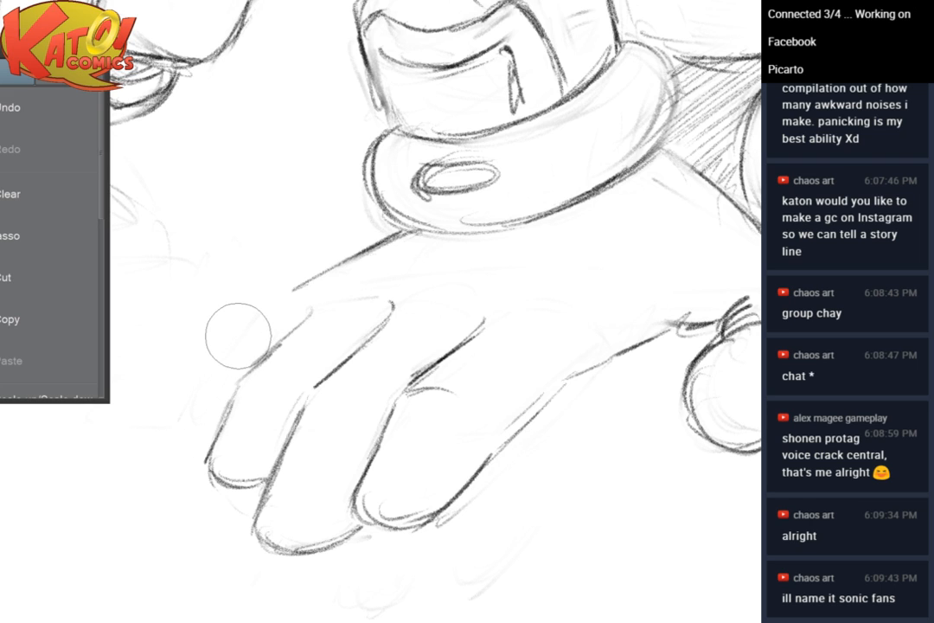
Redraw the little finger with its tip and join it to the wrist with one smooth outer hand contour
{"action": "key", "text": "p"}
{"action": "mouse_move", "coordinate": [270, 305]}
{"action": "left_mouse_down"}
{"action": "mouse_move", "coordinate": [218, 368]}
{"action": "mouse_move", "coordinate": [200, 419]}
{"action": "left_mouse_up"}
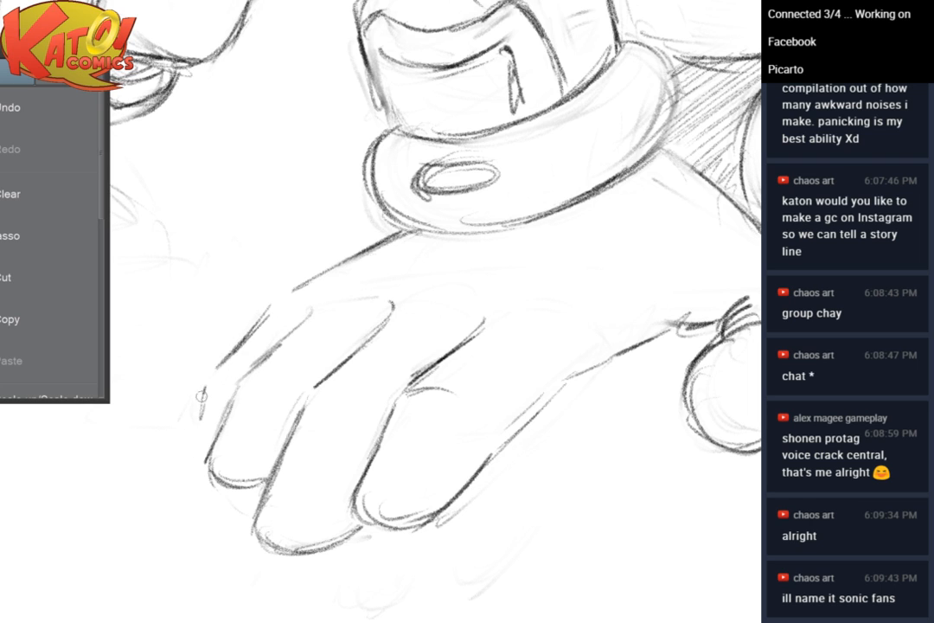
{"action": "key", "text": "e"}
{"action": "mouse_move", "coordinate": [214, 323]}
{"action": "left_mouse_down"}
{"action": "mouse_move", "coordinate": [208, 379]}
{"action": "mouse_move", "coordinate": [296, 286]}
{"action": "mouse_move", "coordinate": [215, 362]}
{"action": "left_mouse_up"}
{"action": "key", "text": "p"}
{"action": "left_click_drag", "start_coordinate": [205, 382], "coordinate": [205, 435]}
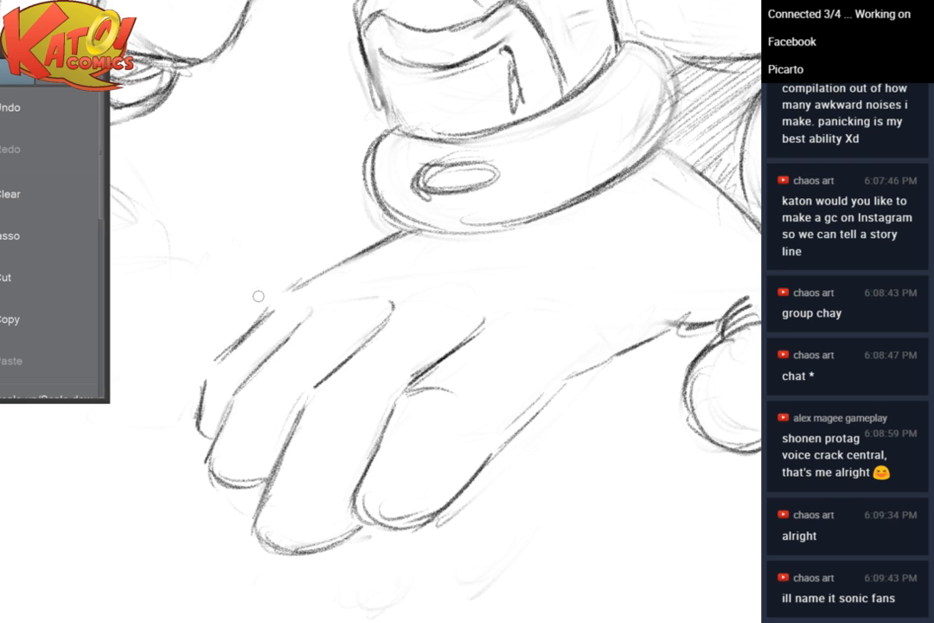
{"action": "key", "text": "e"}
{"action": "left_click_drag", "start_coordinate": [246, 315], "coordinate": [231, 326]}
{"action": "key", "text": "p"}
{"action": "mouse_move", "coordinate": [208, 385]}
{"action": "left_mouse_down"}
{"action": "mouse_move", "coordinate": [216, 350]}
{"action": "mouse_move", "coordinate": [333, 264]}
{"action": "left_mouse_up"}
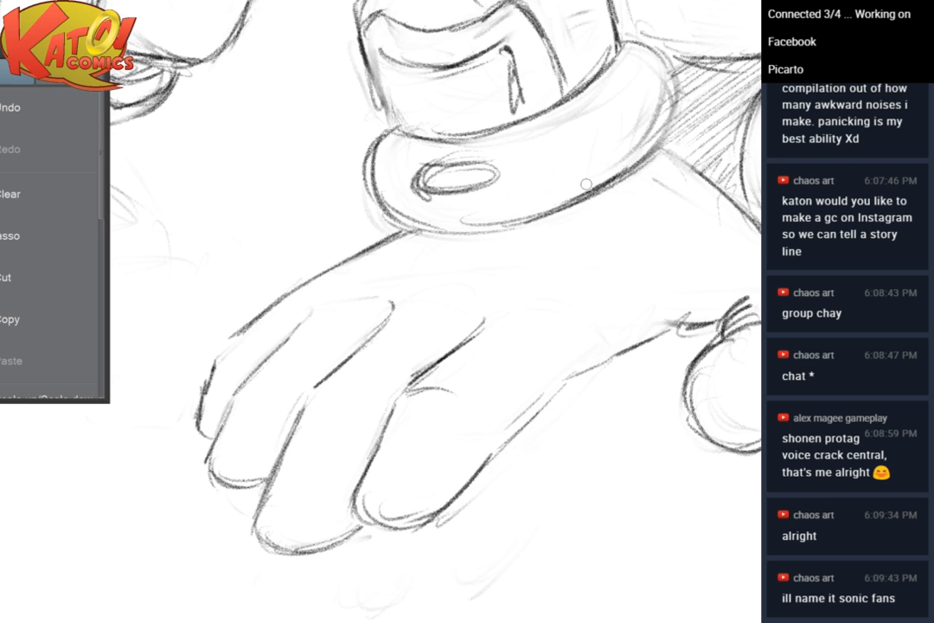
Redraw the index finger's lower edge as one clean line running from the fingertip toward the thumb
{"action": "left_click_drag", "start_coordinate": [587, 184], "coordinate": [475, 185]}
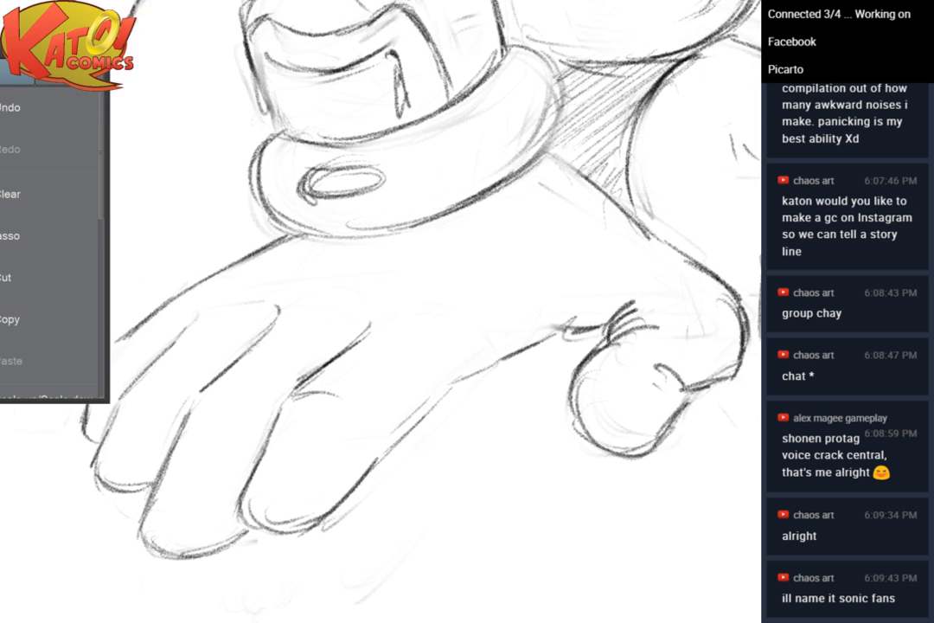
{"action": "scroll", "coordinate": [455, 258], "scroll_direction": "down", "scroll_amount": 4}
{"action": "left_click_drag", "start_coordinate": [455, 258], "coordinate": [450, 403]}
{"action": "scroll", "coordinate": [388, 294], "scroll_direction": "up", "scroll_amount": 4}
{"action": "mouse_move", "coordinate": [450, 519]}
{"action": "left_mouse_down"}
{"action": "mouse_move", "coordinate": [388, 286]}
{"action": "mouse_move", "coordinate": [402, 326]}
{"action": "left_mouse_up"}
{"action": "mouse_move", "coordinate": [350, 380]}
{"action": "left_mouse_down"}
{"action": "mouse_move", "coordinate": [373, 344]}
{"action": "mouse_move", "coordinate": [346, 375]}
{"action": "mouse_move", "coordinate": [324, 378]}
{"action": "mouse_move", "coordinate": [383, 330]}
{"action": "mouse_move", "coordinate": [426, 317]}
{"action": "left_mouse_up"}
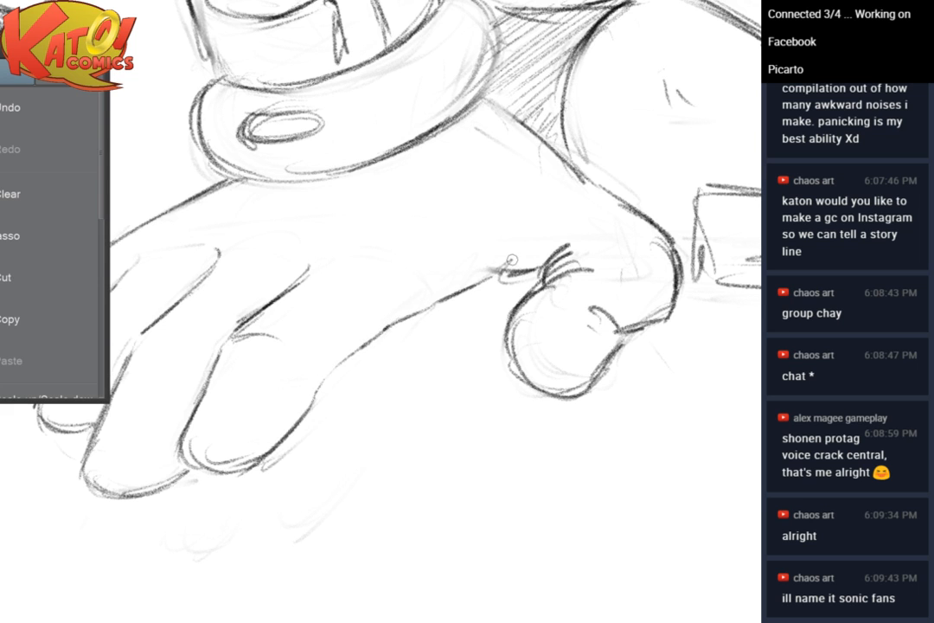
Erase the thumb's heavy rounded contour and redraw it as a smoother rounded tip with a longer lower edge
{"action": "left_click_drag", "start_coordinate": [519, 263], "coordinate": [374, 325]}
{"action": "mouse_move", "coordinate": [374, 400]}
{"action": "left_mouse_down"}
{"action": "mouse_move", "coordinate": [380, 384]}
{"action": "mouse_move", "coordinate": [392, 455]}
{"action": "mouse_move", "coordinate": [403, 450]}
{"action": "left_mouse_up"}
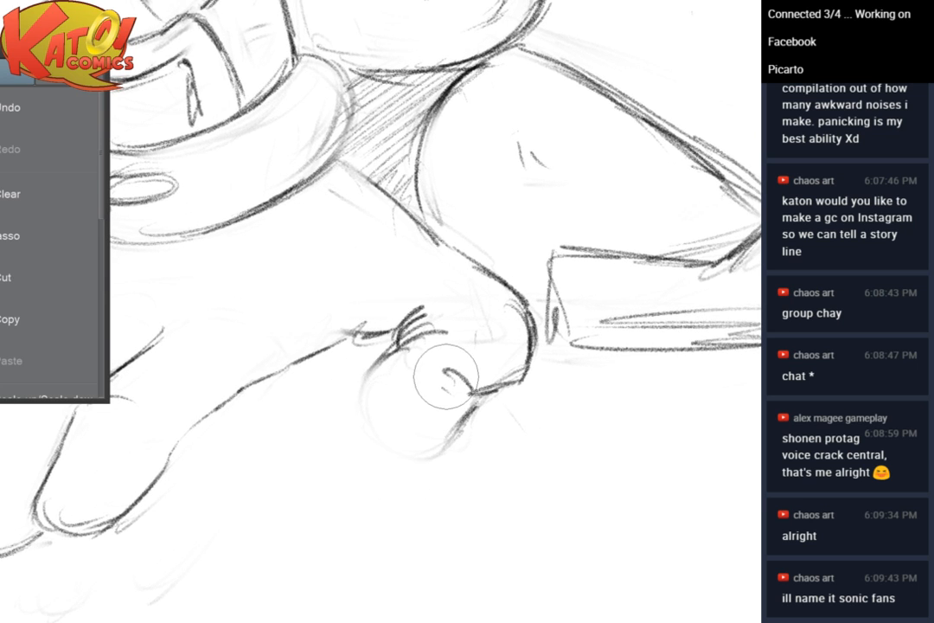
{"action": "mouse_move", "coordinate": [402, 346]}
{"action": "left_mouse_down"}
{"action": "mouse_move", "coordinate": [356, 399]}
{"action": "mouse_move", "coordinate": [355, 424]}
{"action": "left_mouse_up"}
{"action": "left_click_drag", "start_coordinate": [372, 372], "coordinate": [373, 452]}
{"action": "mouse_move", "coordinate": [363, 395]}
{"action": "left_mouse_down"}
{"action": "mouse_move", "coordinate": [391, 462]}
{"action": "mouse_move", "coordinate": [416, 461]}
{"action": "left_mouse_up"}
{"action": "left_click_drag", "start_coordinate": [476, 409], "coordinate": [403, 462]}
{"action": "mouse_move", "coordinate": [394, 459]}
{"action": "left_mouse_down"}
{"action": "mouse_move", "coordinate": [441, 440]}
{"action": "mouse_move", "coordinate": [436, 452]}
{"action": "left_mouse_up"}
{"action": "mouse_move", "coordinate": [494, 392]}
{"action": "left_mouse_down"}
{"action": "mouse_move", "coordinate": [411, 457]}
{"action": "mouse_move", "coordinate": [387, 463]}
{"action": "left_mouse_up"}
{"action": "left_click_drag", "start_coordinate": [363, 441], "coordinate": [406, 463]}
Erase the dark crease strokes at the base of the thumb and redraw a simple fold line there
{"action": "key", "text": "e"}
{"action": "left_click_drag", "start_coordinate": [401, 329], "coordinate": [440, 279]}
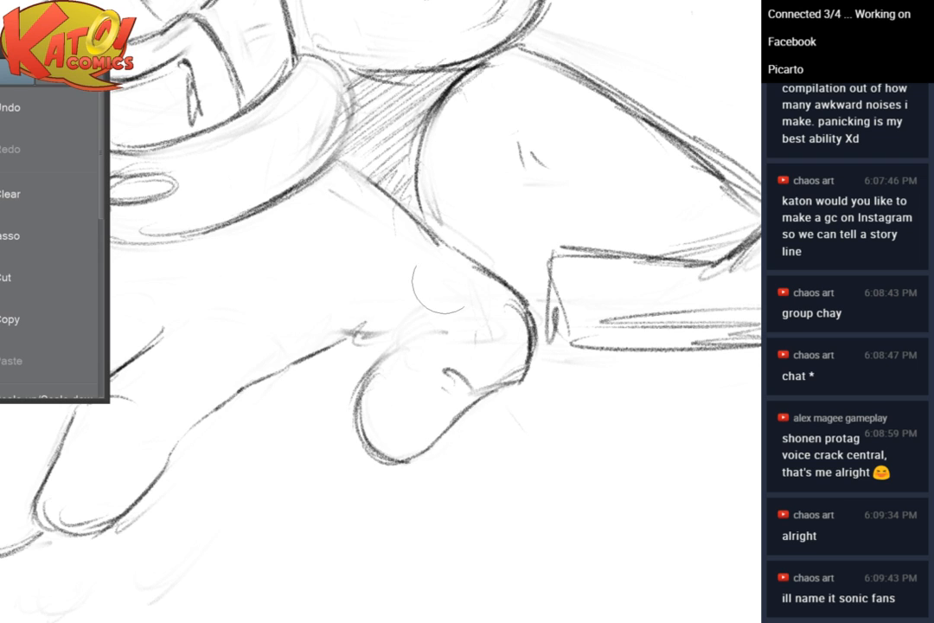
{"action": "key", "text": "p"}
{"action": "mouse_move", "coordinate": [378, 366]}
{"action": "left_mouse_down"}
{"action": "mouse_move", "coordinate": [423, 343]}
{"action": "mouse_move", "coordinate": [410, 337]}
{"action": "mouse_move", "coordinate": [426, 325]}
{"action": "left_mouse_up"}
{"action": "left_click_drag", "start_coordinate": [349, 335], "coordinate": [404, 330]}
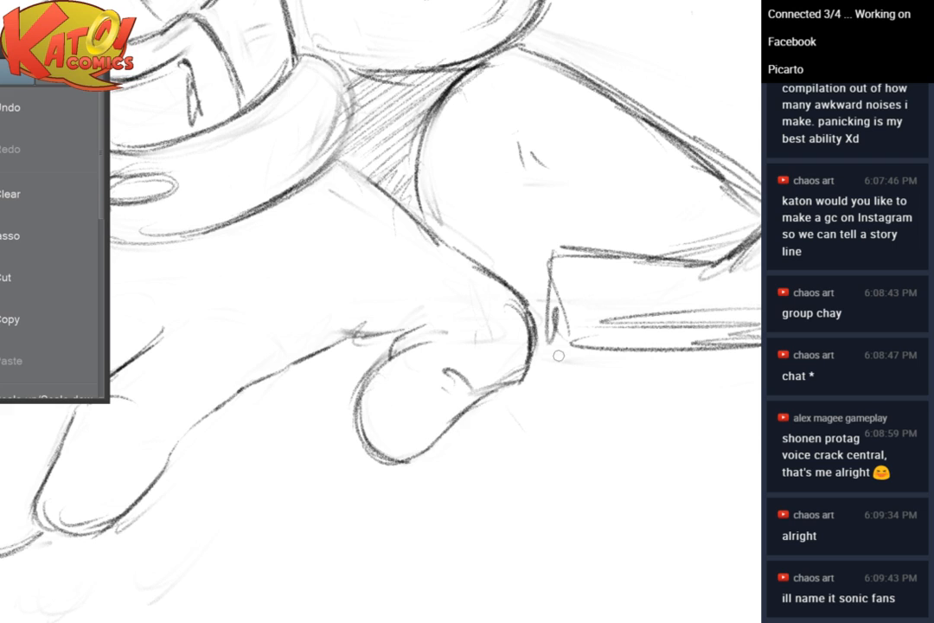
Erase the thumb's lower edge and redraw it as a curve from the fingertip to the outer joint
{"action": "key", "text": "e"}
{"action": "left_click_drag", "start_coordinate": [529, 377], "coordinate": [427, 451]}
{"action": "left_click_drag", "start_coordinate": [529, 374], "coordinate": [419, 457]}
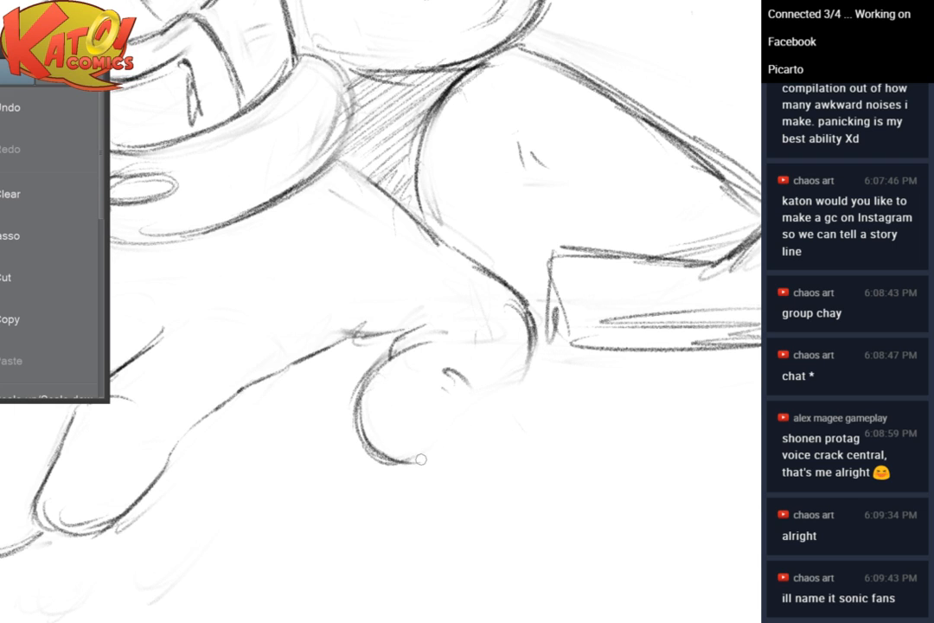
{"action": "mouse_move", "coordinate": [472, 409]}
{"action": "left_mouse_down"}
{"action": "mouse_move", "coordinate": [465, 380]}
{"action": "mouse_move", "coordinate": [561, 465]}
{"action": "left_mouse_up"}
Lighten the rough lines along the sole and toe end of the front shoe behind the planted hand
{"action": "key", "text": "ctrl+minus"}
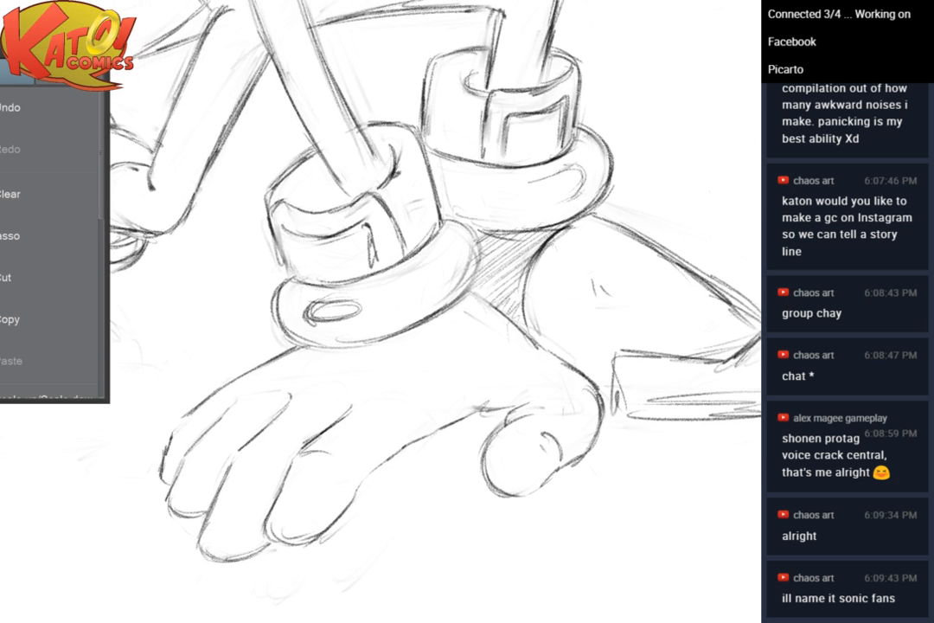
{"action": "key", "text": "ctrl+plus"}
{"action": "left_click_drag", "start_coordinate": [435, 223], "coordinate": [450, 312]}
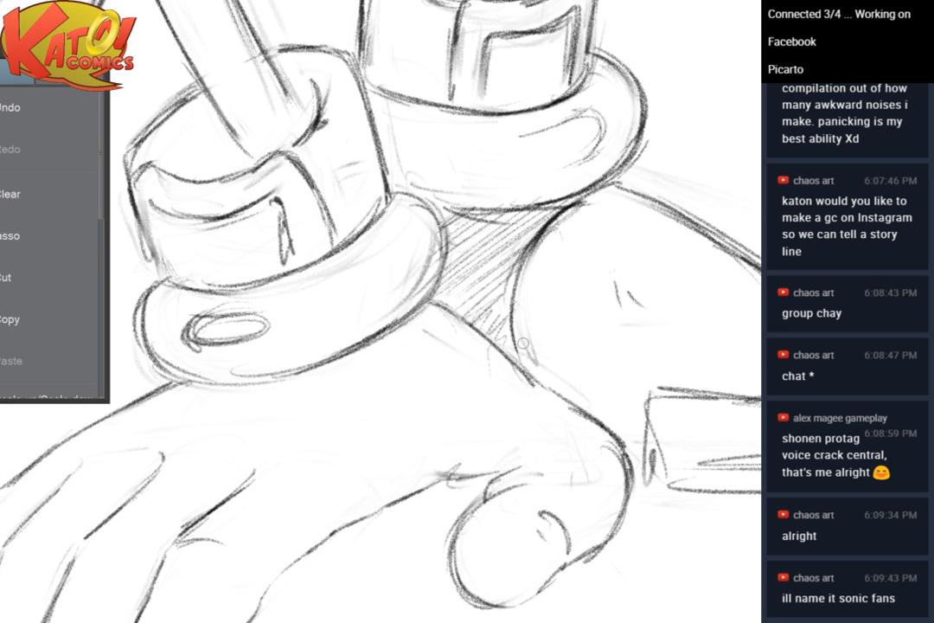
{"action": "left_click_drag", "start_coordinate": [524, 343], "coordinate": [359, 263]}
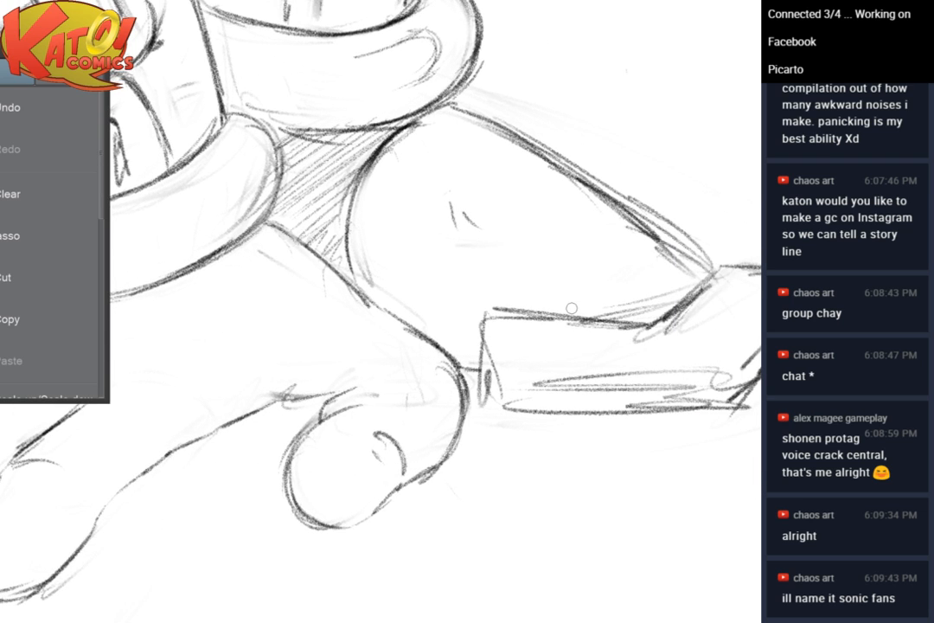
{"action": "key", "text": "e"}
{"action": "mouse_move", "coordinate": [563, 381]}
{"action": "left_mouse_down"}
{"action": "mouse_move", "coordinate": [630, 391]}
{"action": "mouse_move", "coordinate": [681, 340]}
{"action": "mouse_move", "coordinate": [520, 439]}
{"action": "left_mouse_up"}
{"action": "mouse_move", "coordinate": [610, 428]}
{"action": "left_mouse_down"}
{"action": "mouse_move", "coordinate": [589, 473]}
{"action": "mouse_move", "coordinate": [649, 394]}
{"action": "left_mouse_up"}
{"action": "left_click_drag", "start_coordinate": [725, 328], "coordinate": [673, 309]}
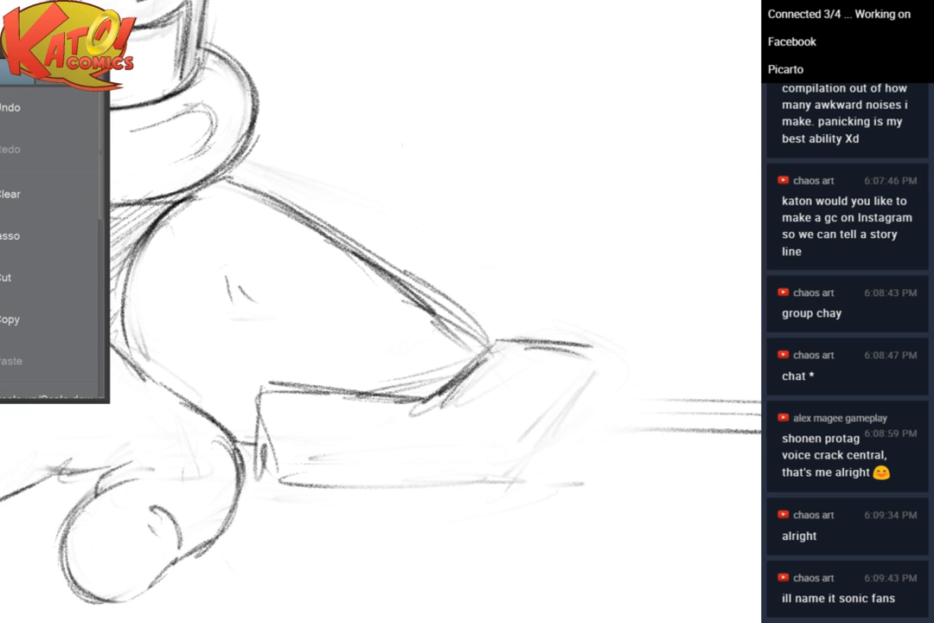
Firm up the front shoe's sole along the ground and toe end, and redraw the angled crease where the shoe meets the sole
{"action": "mouse_move", "coordinate": [268, 408]}
{"action": "left_mouse_down"}
{"action": "mouse_move", "coordinate": [264, 467]}
{"action": "mouse_move", "coordinate": [299, 487]}
{"action": "mouse_move", "coordinate": [455, 483]}
{"action": "mouse_move", "coordinate": [597, 374]}
{"action": "mouse_move", "coordinate": [504, 467]}
{"action": "mouse_move", "coordinate": [603, 372]}
{"action": "mouse_move", "coordinate": [510, 472]}
{"action": "mouse_move", "coordinate": [525, 376]}
{"action": "mouse_move", "coordinate": [588, 348]}
{"action": "mouse_move", "coordinate": [571, 409]}
{"action": "left_mouse_up"}
{"action": "left_click_drag", "start_coordinate": [524, 295], "coordinate": [550, 350]}
{"action": "key", "text": "h"}
{"action": "key", "text": "e"}
{"action": "mouse_move", "coordinate": [407, 350]}
{"action": "left_mouse_down"}
{"action": "mouse_move", "coordinate": [323, 401]}
{"action": "mouse_move", "coordinate": [446, 315]}
{"action": "left_mouse_up"}
{"action": "key", "text": "p"}
{"action": "left_click_drag", "start_coordinate": [294, 403], "coordinate": [325, 398]}
{"action": "left_click_drag", "start_coordinate": [325, 398], "coordinate": [355, 438]}
Replace the front shoe's rough upper contour with one clean curve and bring the toe's top edge out to a pointed tip
{"action": "left_click_drag", "start_coordinate": [336, 396], "coordinate": [505, 288]}
{"action": "mouse_move", "coordinate": [375, 357]}
{"action": "left_mouse_down"}
{"action": "mouse_move", "coordinate": [551, 257]}
{"action": "mouse_move", "coordinate": [393, 339]}
{"action": "left_mouse_up"}
{"action": "key", "text": "e"}
{"action": "key", "text": "p"}
{"action": "mouse_move", "coordinate": [578, 241]}
{"action": "left_mouse_down"}
{"action": "mouse_move", "coordinate": [475, 283]}
{"action": "mouse_move", "coordinate": [386, 341]}
{"action": "mouse_move", "coordinate": [380, 358]}
{"action": "left_mouse_up"}
{"action": "left_click_drag", "start_coordinate": [290, 398], "coordinate": [204, 425]}
{"action": "left_click_drag", "start_coordinate": [331, 404], "coordinate": [290, 406]}
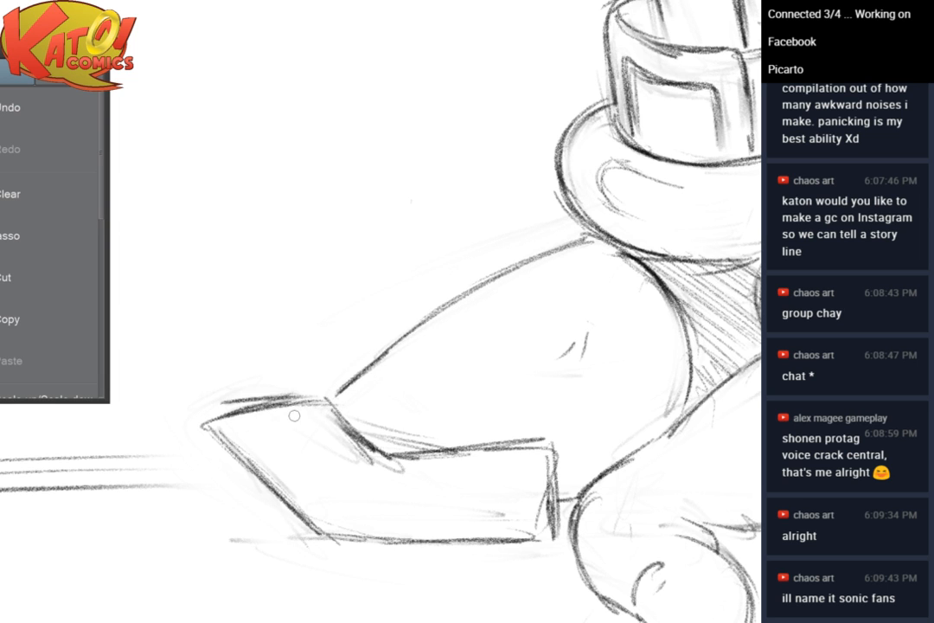
{"action": "left_click_drag", "start_coordinate": [215, 428], "coordinate": [249, 451]}
{"action": "key", "text": "h"}
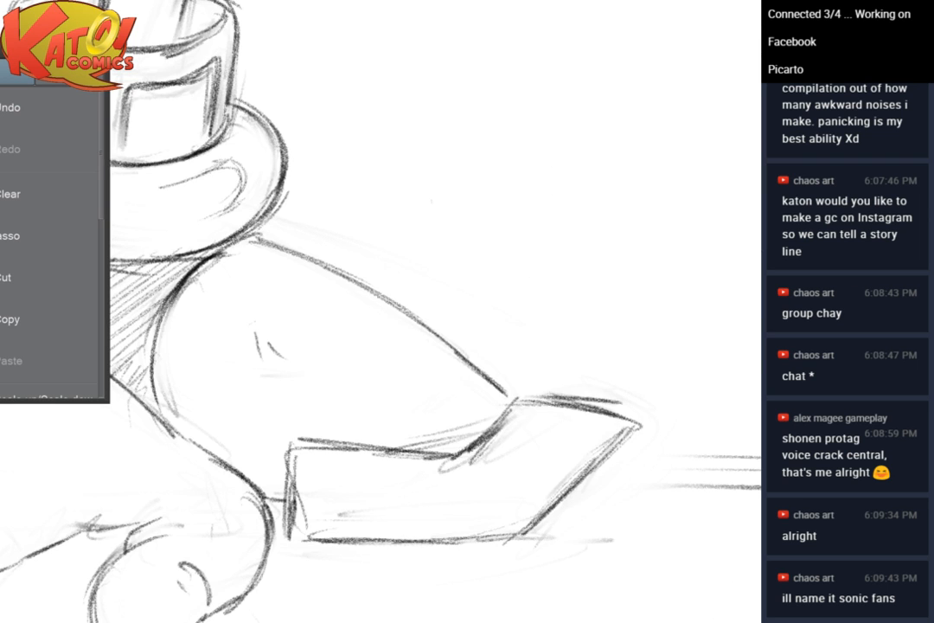
Erase the rear cuff's opening and redraw both edges of the lower leg going into it, with a curved rim below
{"action": "scroll", "coordinate": [471, 341], "scroll_direction": "down", "scroll_amount": 5}
{"action": "left_click_drag", "start_coordinate": [537, 229], "coordinate": [761, 298]}
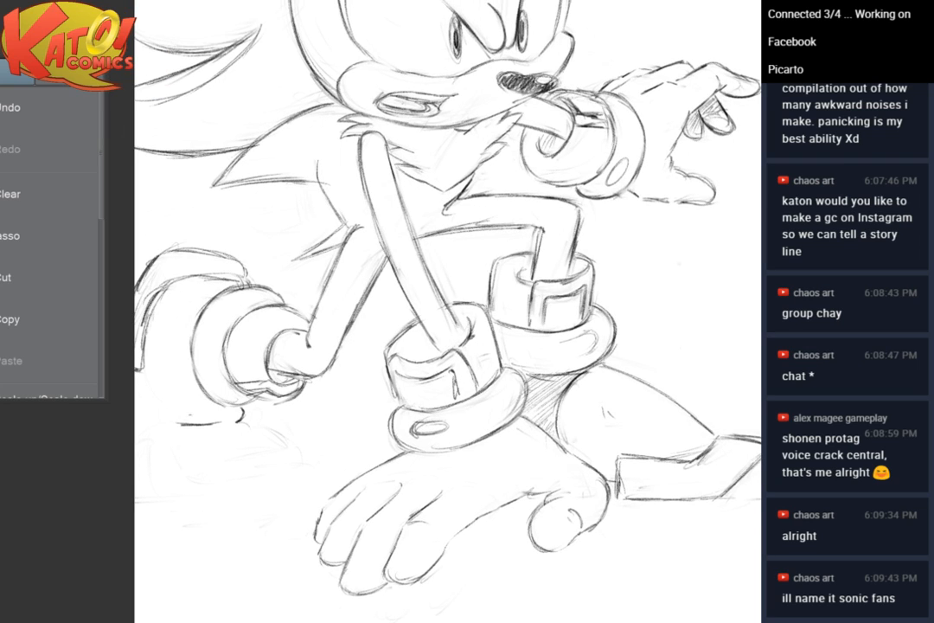
{"action": "scroll", "coordinate": [511, 312], "scroll_direction": "down", "scroll_amount": 3}
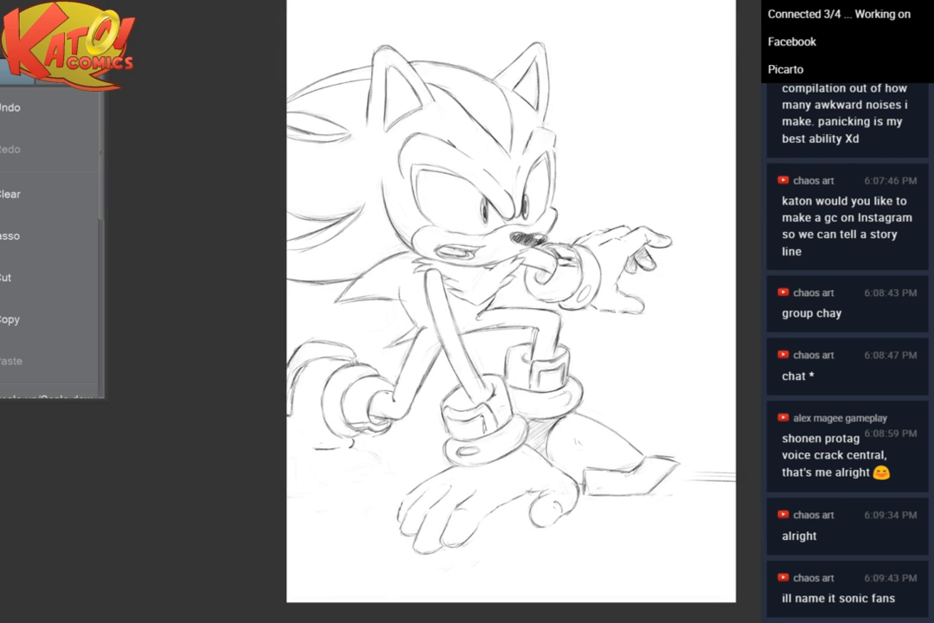
{"action": "scroll", "coordinate": [476, 380], "scroll_direction": "up", "scroll_amount": 2}
{"action": "scroll", "coordinate": [476, 380], "scroll_direction": "up", "scroll_amount": 3}
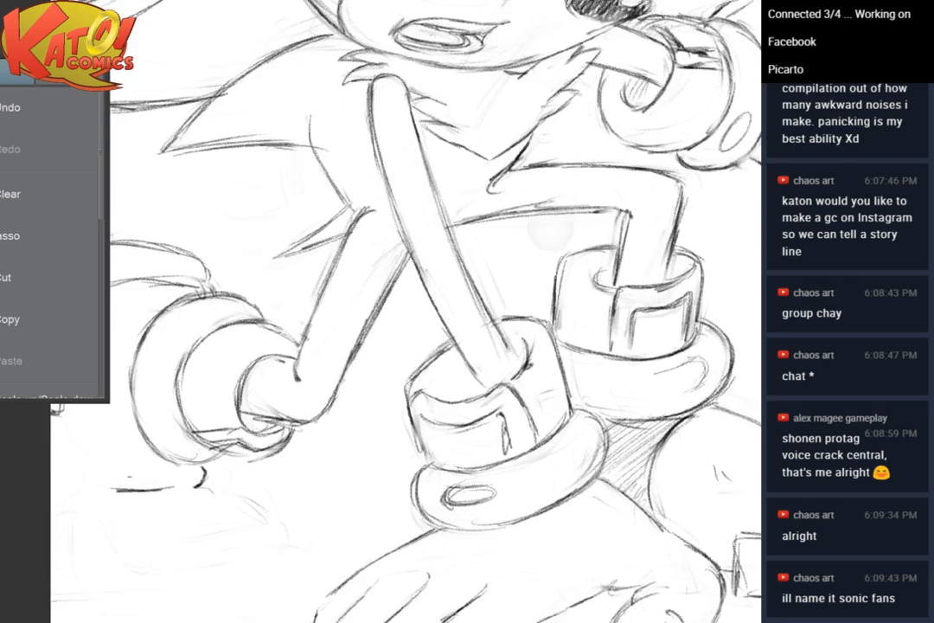
{"action": "left_click_drag", "start_coordinate": [551, 230], "coordinate": [549, 201]}
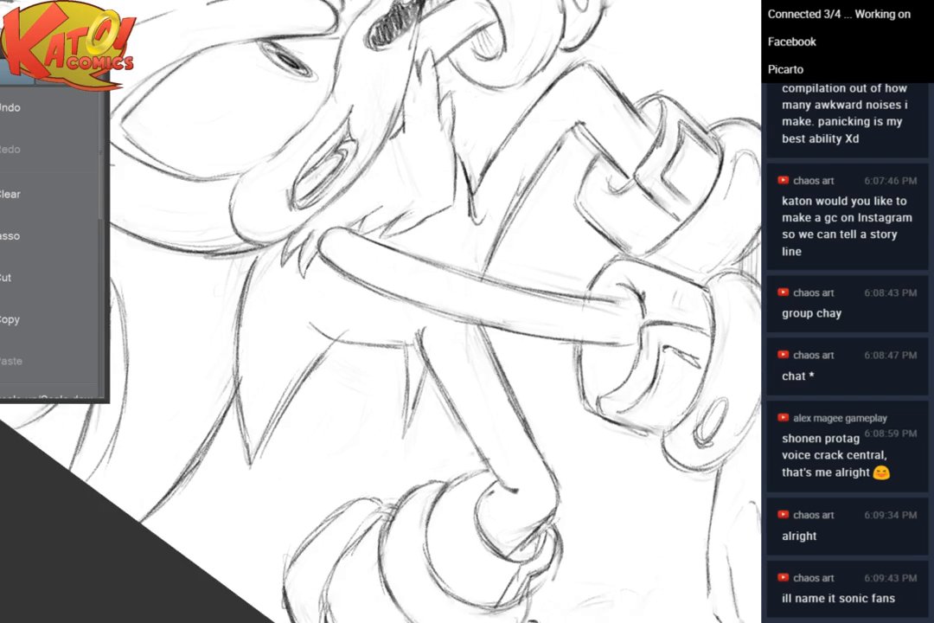
{"action": "left_click_drag", "start_coordinate": [519, 484], "coordinate": [482, 306]}
{"action": "scroll", "coordinate": [381, 398], "scroll_direction": "up", "scroll_amount": 3}
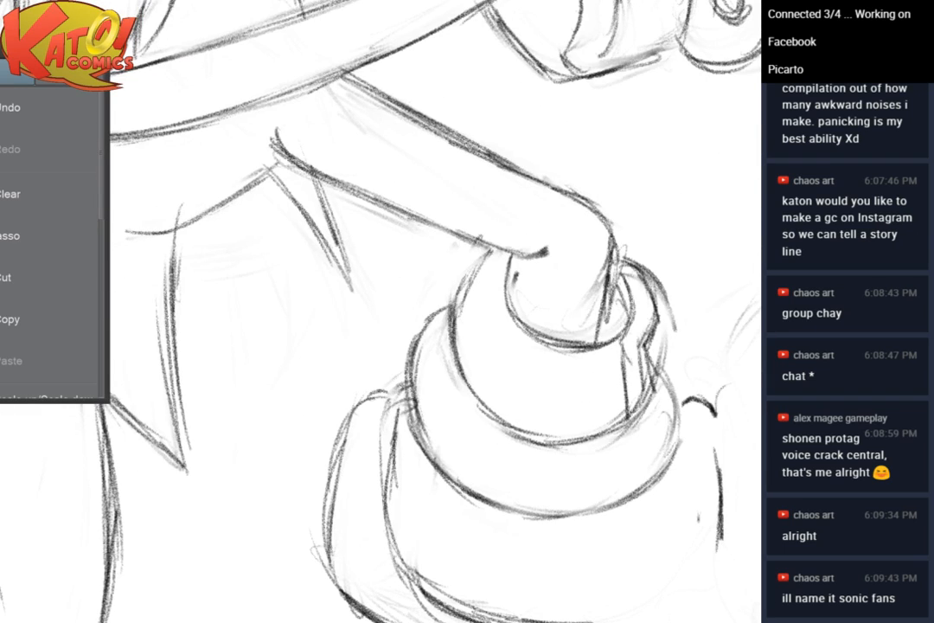
{"action": "mouse_move", "coordinate": [545, 317]}
{"action": "left_mouse_down"}
{"action": "mouse_move", "coordinate": [505, 290]}
{"action": "mouse_move", "coordinate": [527, 275]}
{"action": "mouse_move", "coordinate": [520, 306]}
{"action": "left_mouse_up"}
{"action": "mouse_move", "coordinate": [594, 318]}
{"action": "left_mouse_down"}
{"action": "mouse_move", "coordinate": [630, 255]}
{"action": "mouse_move", "coordinate": [591, 307]}
{"action": "left_mouse_up"}
{"action": "left_click_drag", "start_coordinate": [615, 247], "coordinate": [585, 316]}
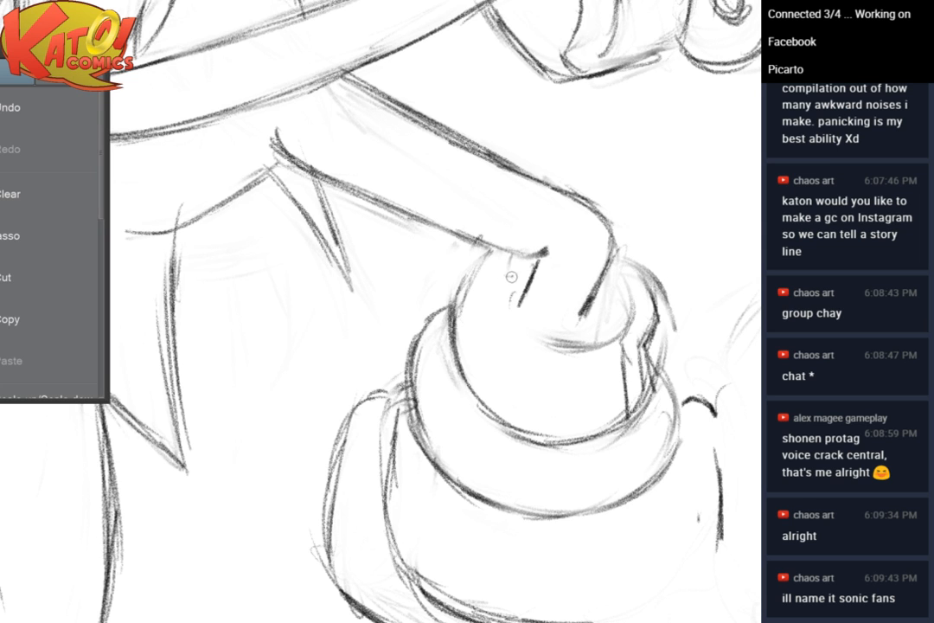
{"action": "mouse_move", "coordinate": [511, 277]}
{"action": "left_mouse_down"}
{"action": "mouse_move", "coordinate": [524, 318]}
{"action": "mouse_move", "coordinate": [617, 318]}
{"action": "left_mouse_up"}
Lighten the rear cuff's side and rim, extend the leg edges inward, and redraw the opening as a wider curve
{"action": "scroll", "coordinate": [647, 215], "scroll_direction": "up", "scroll_amount": 4}
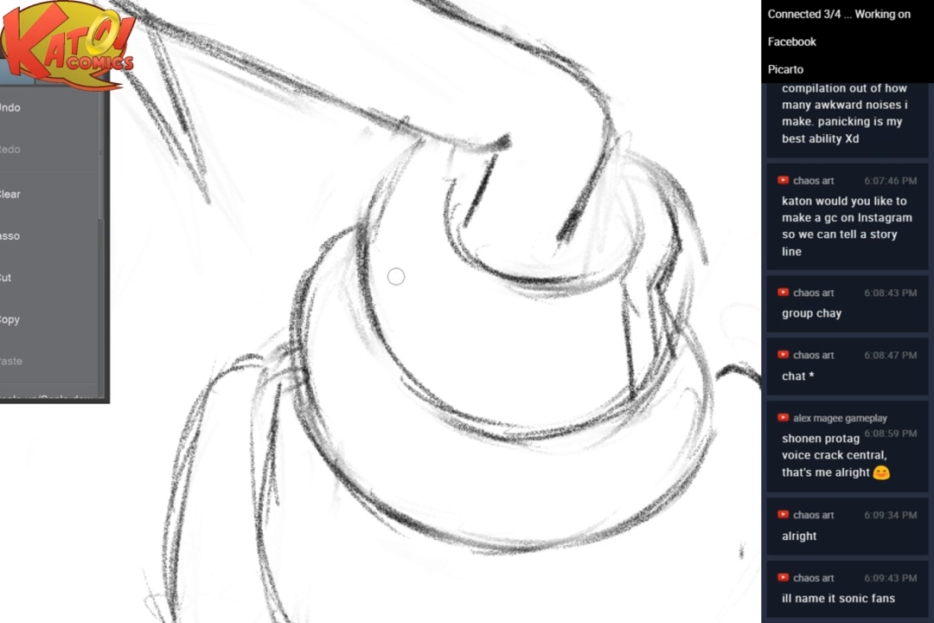
{"action": "mouse_move", "coordinate": [395, 276]}
{"action": "left_mouse_down"}
{"action": "mouse_move", "coordinate": [386, 239]}
{"action": "mouse_move", "coordinate": [428, 198]}
{"action": "mouse_move", "coordinate": [536, 282]}
{"action": "mouse_move", "coordinate": [446, 238]}
{"action": "left_mouse_up"}
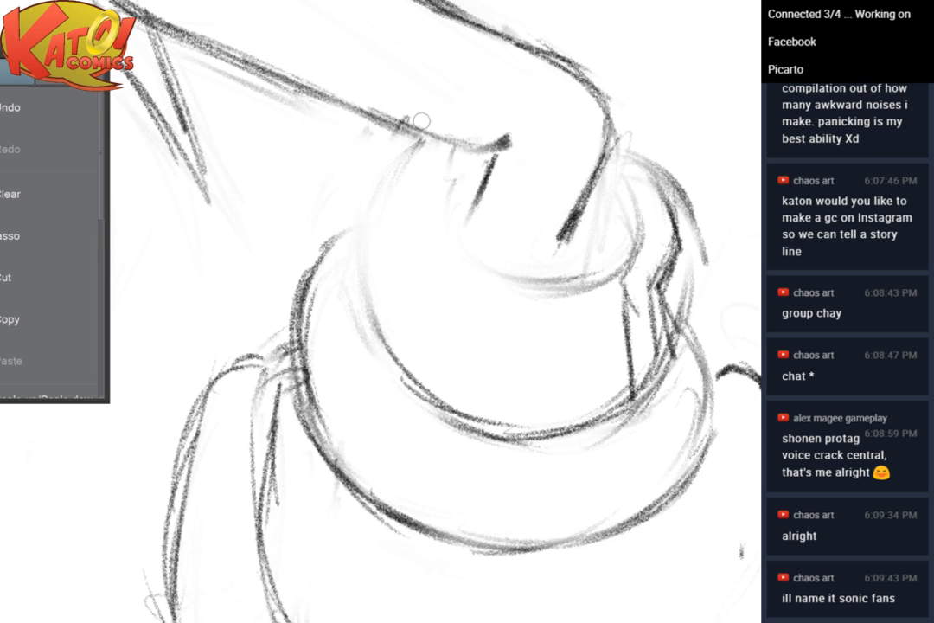
{"action": "mouse_move", "coordinate": [448, 180]}
{"action": "left_mouse_down"}
{"action": "mouse_move", "coordinate": [437, 204]}
{"action": "mouse_move", "coordinate": [477, 264]}
{"action": "mouse_move", "coordinate": [557, 267]}
{"action": "mouse_move", "coordinate": [576, 283]}
{"action": "left_mouse_up"}
{"action": "left_click_drag", "start_coordinate": [585, 205], "coordinate": [542, 268]}
{"action": "left_click_drag", "start_coordinate": [495, 157], "coordinate": [450, 234]}
{"action": "left_click_drag", "start_coordinate": [454, 172], "coordinate": [429, 221]}
{"action": "left_click_drag", "start_coordinate": [467, 283], "coordinate": [508, 318]}
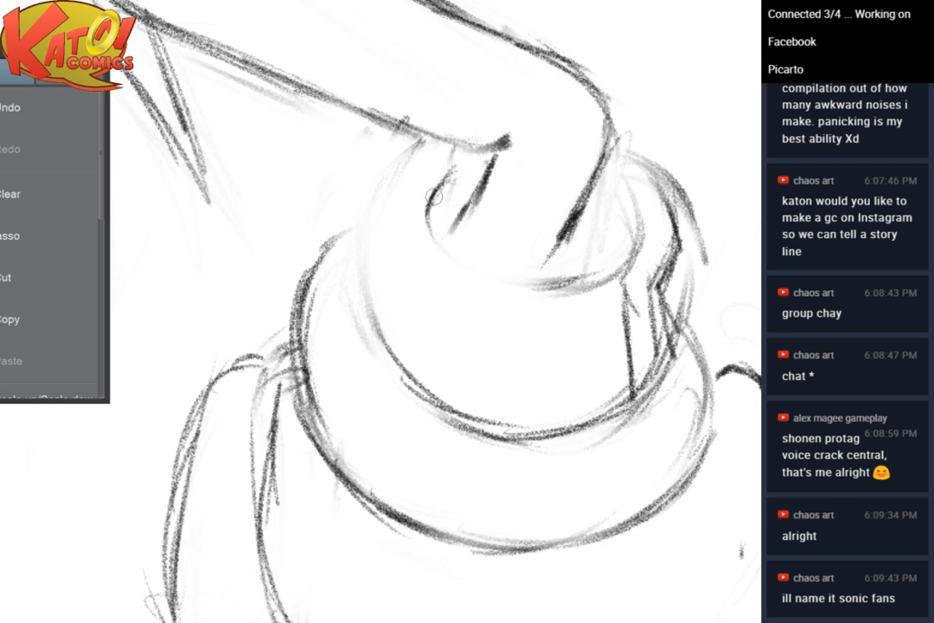
{"action": "mouse_move", "coordinate": [435, 196]}
{"action": "left_mouse_down"}
{"action": "mouse_move", "coordinate": [456, 230]}
{"action": "mouse_move", "coordinate": [446, 262]}
{"action": "mouse_move", "coordinate": [430, 249]}
{"action": "mouse_move", "coordinate": [485, 254]}
{"action": "mouse_move", "coordinate": [517, 290]}
{"action": "left_mouse_up"}
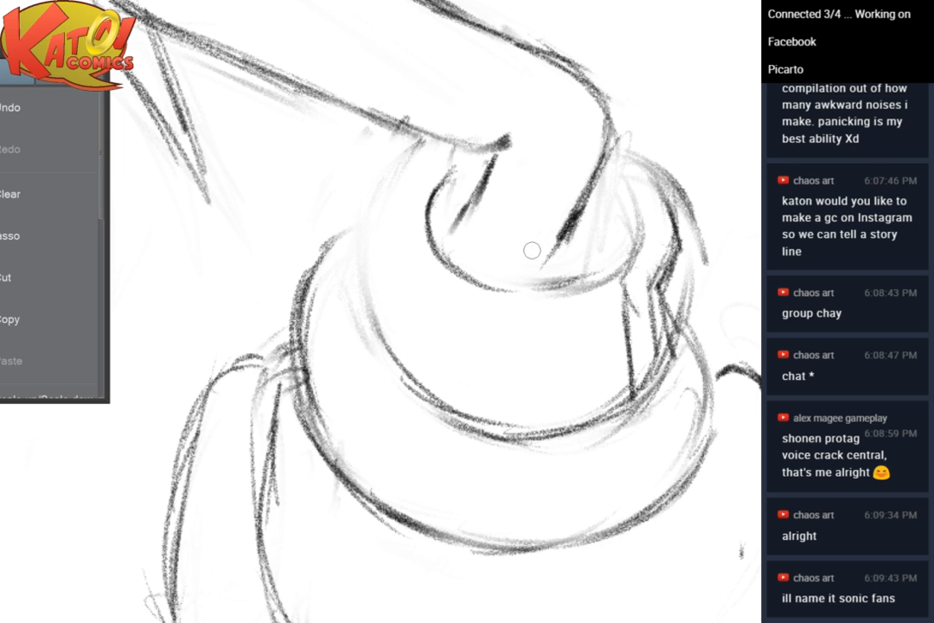
{"action": "left_click_drag", "start_coordinate": [532, 251], "coordinate": [425, 275]}
Erase the rear cuff's rough far side, including its old strap lines and the far part of the rim
{"action": "key", "text": "e"}
{"action": "mouse_move", "coordinate": [519, 269]}
{"action": "left_mouse_down"}
{"action": "mouse_move", "coordinate": [426, 334]}
{"action": "mouse_move", "coordinate": [608, 265]}
{"action": "mouse_move", "coordinate": [639, 199]}
{"action": "mouse_move", "coordinate": [541, 202]}
{"action": "left_mouse_up"}
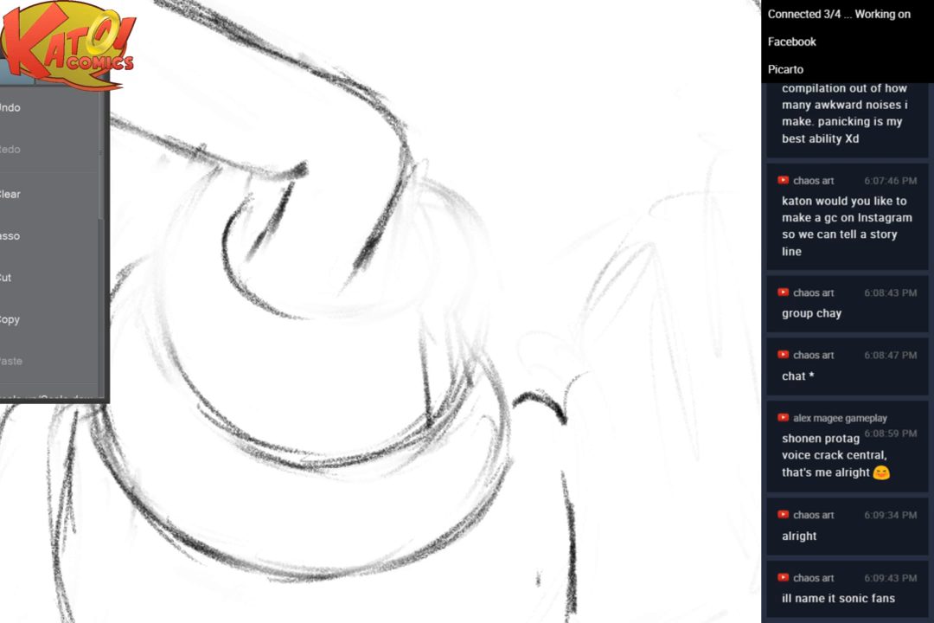
{"action": "mouse_move", "coordinate": [468, 208]}
{"action": "left_mouse_down"}
{"action": "mouse_move", "coordinate": [582, 244]}
{"action": "mouse_move", "coordinate": [394, 400]}
{"action": "mouse_move", "coordinate": [451, 403]}
{"action": "mouse_move", "coordinate": [507, 425]}
{"action": "left_mouse_up"}
{"action": "key", "text": "b"}
{"action": "mouse_move", "coordinate": [455, 389]}
{"action": "left_mouse_down"}
{"action": "mouse_move", "coordinate": [476, 325]}
{"action": "mouse_move", "coordinate": [554, 328]}
{"action": "mouse_move", "coordinate": [545, 394]}
{"action": "left_mouse_up"}
{"action": "key", "text": "e"}
{"action": "left_click_drag", "start_coordinate": [605, 294], "coordinate": [511, 260]}
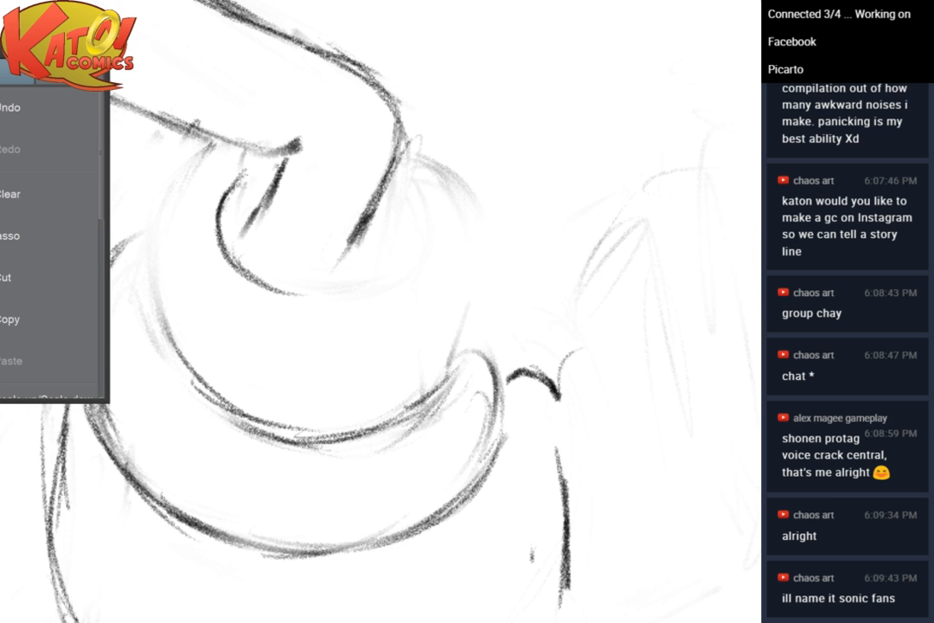
Redraw the rear cuff's two side edges and curve the far rim from the leg down to the shoe collar
{"action": "mouse_move", "coordinate": [448, 372]}
{"action": "left_mouse_down"}
{"action": "mouse_move", "coordinate": [469, 308]}
{"action": "mouse_move", "coordinate": [529, 338]}
{"action": "left_mouse_up"}
{"action": "left_click_drag", "start_coordinate": [215, 287], "coordinate": [251, 192]}
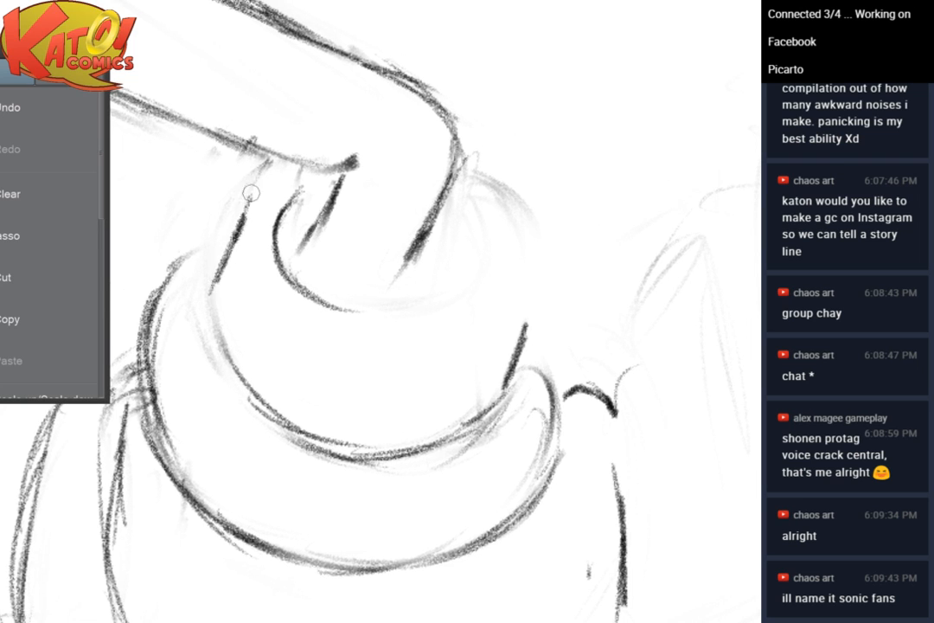
{"action": "mouse_move", "coordinate": [471, 198]}
{"action": "left_mouse_down"}
{"action": "mouse_move", "coordinate": [502, 217]}
{"action": "mouse_move", "coordinate": [519, 269]}
{"action": "left_mouse_up"}
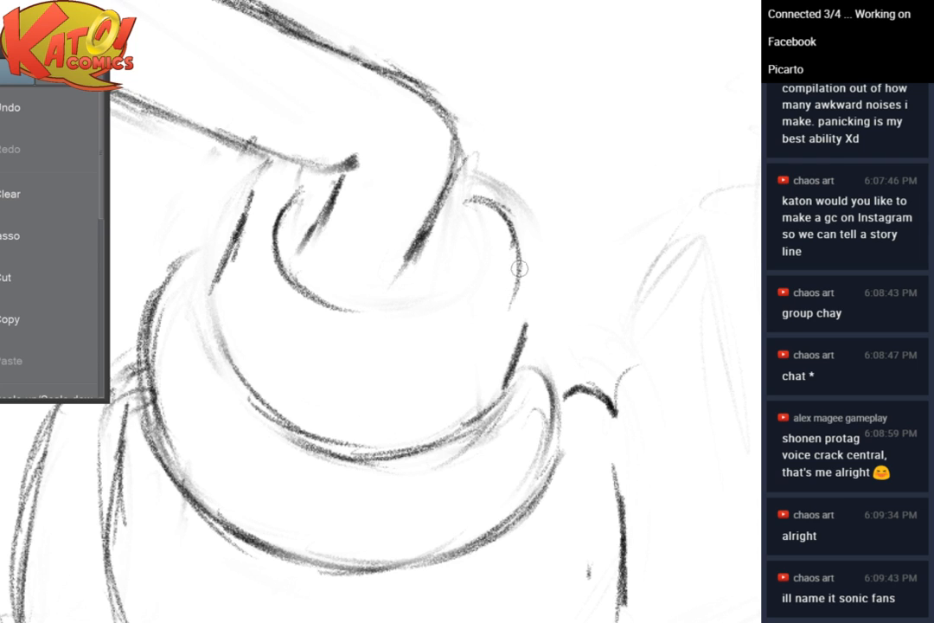
{"action": "mouse_move", "coordinate": [514, 218]}
{"action": "left_mouse_down"}
{"action": "mouse_move", "coordinate": [496, 265]}
{"action": "mouse_move", "coordinate": [599, 71]}
{"action": "mouse_move", "coordinate": [564, 175]}
{"action": "left_mouse_up"}
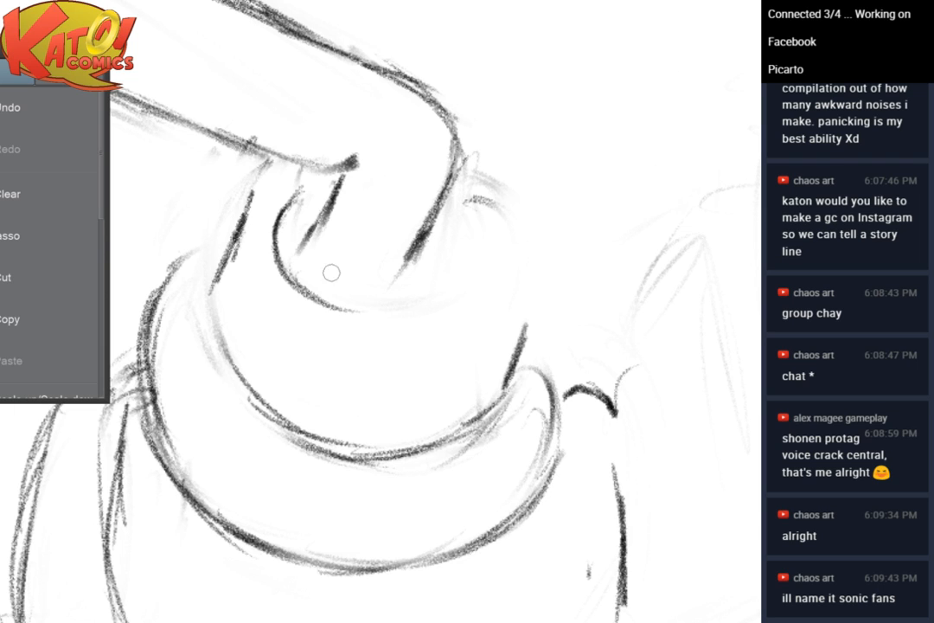
{"action": "left_click_drag", "start_coordinate": [309, 289], "coordinate": [365, 303]}
{"action": "mouse_move", "coordinate": [460, 182]}
{"action": "left_mouse_down"}
{"action": "mouse_move", "coordinate": [515, 212]}
{"action": "mouse_move", "coordinate": [530, 240]}
{"action": "mouse_move", "coordinate": [506, 225]}
{"action": "mouse_move", "coordinate": [516, 318]}
{"action": "mouse_move", "coordinate": [504, 374]}
{"action": "left_mouse_up"}
{"action": "mouse_move", "coordinate": [530, 316]}
{"action": "left_mouse_down"}
{"action": "mouse_move", "coordinate": [525, 289]}
{"action": "mouse_move", "coordinate": [521, 350]}
{"action": "left_mouse_up"}
{"action": "left_click_drag", "start_coordinate": [672, 97], "coordinate": [612, 81]}
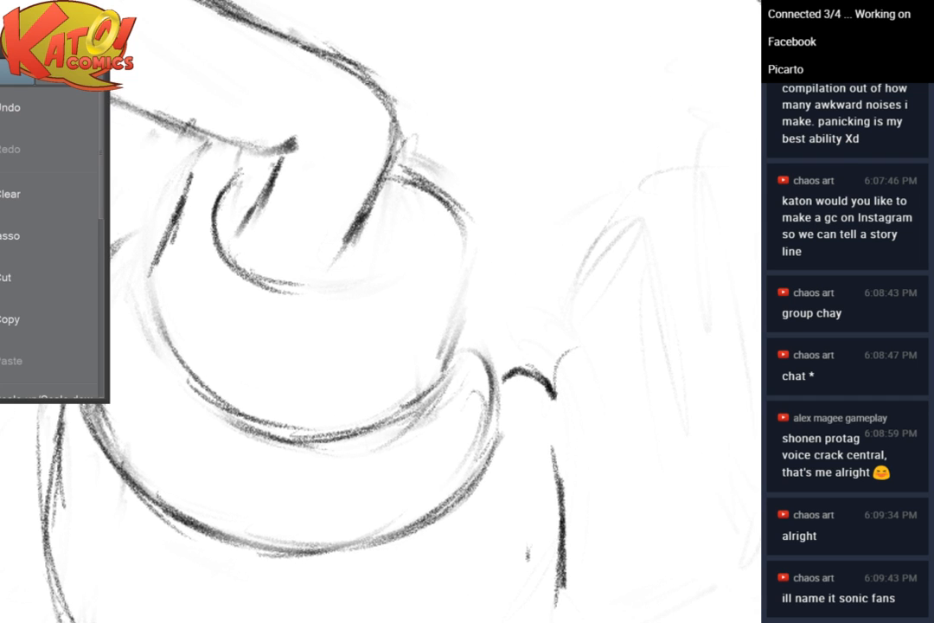
{"action": "mouse_move", "coordinate": [398, 170]}
{"action": "left_mouse_down"}
{"action": "mouse_move", "coordinate": [474, 231]}
{"action": "mouse_move", "coordinate": [437, 381]}
{"action": "left_mouse_up"}
Erase the rear cuff's near rim and redraw it higher as a short curve tight across the base of the leg
{"action": "mouse_move", "coordinate": [214, 200]}
{"action": "left_mouse_down"}
{"action": "mouse_move", "coordinate": [250, 299]}
{"action": "mouse_move", "coordinate": [265, 281]}
{"action": "left_mouse_up"}
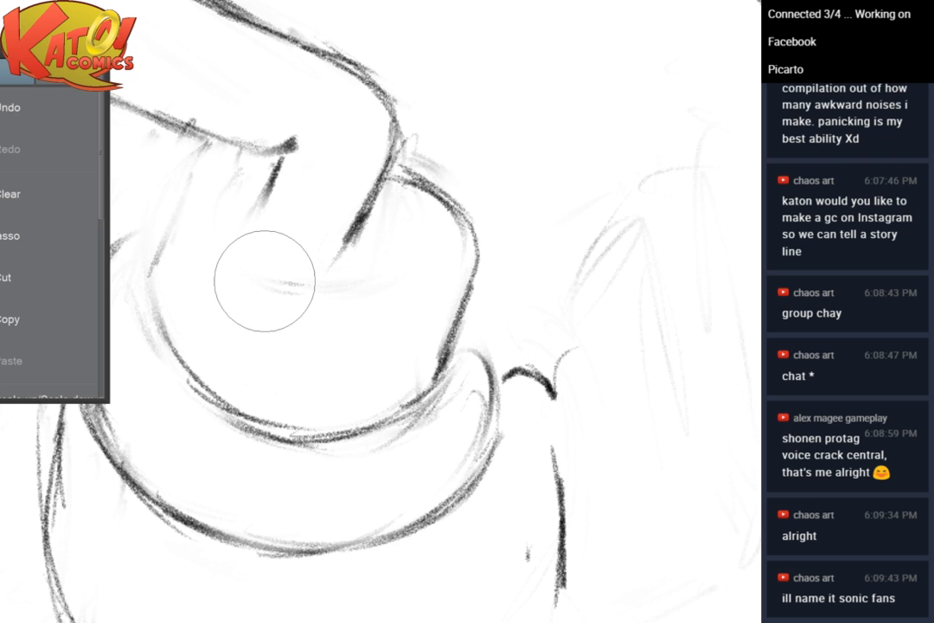
{"action": "mouse_move", "coordinate": [249, 187]}
{"action": "left_mouse_down"}
{"action": "mouse_move", "coordinate": [252, 204]}
{"action": "mouse_move", "coordinate": [287, 230]}
{"action": "mouse_move", "coordinate": [381, 248]}
{"action": "left_mouse_up"}
{"action": "left_click_drag", "start_coordinate": [387, 171], "coordinate": [424, 186]}
{"action": "mouse_move", "coordinate": [474, 147]}
{"action": "left_mouse_down"}
{"action": "mouse_move", "coordinate": [380, 175]}
{"action": "mouse_move", "coordinate": [436, 201]}
{"action": "mouse_move", "coordinate": [475, 236]}
{"action": "mouse_move", "coordinate": [474, 299]}
{"action": "left_mouse_up"}
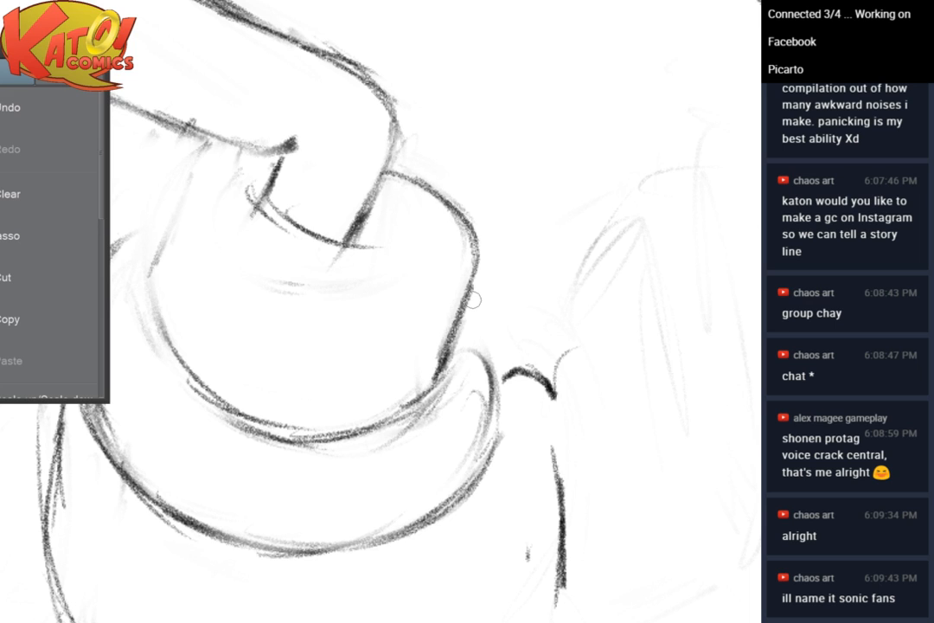
Draw the rear cuff strap's inner edge from the rim down to the collar, lightening and retracing its bend
{"action": "mouse_move", "coordinate": [364, 411]}
{"action": "left_mouse_down"}
{"action": "mouse_move", "coordinate": [421, 275]}
{"action": "mouse_move", "coordinate": [455, 246]}
{"action": "mouse_move", "coordinate": [418, 297]}
{"action": "left_mouse_up"}
{"action": "mouse_move", "coordinate": [462, 228]}
{"action": "left_mouse_down"}
{"action": "mouse_move", "coordinate": [436, 274]}
{"action": "mouse_move", "coordinate": [475, 249]}
{"action": "mouse_move", "coordinate": [439, 302]}
{"action": "left_mouse_up"}
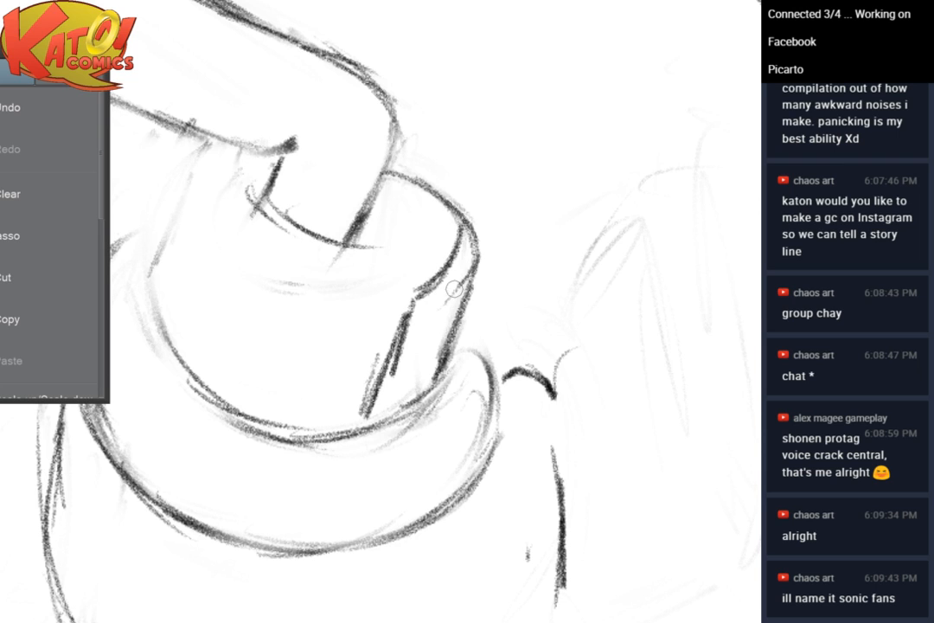
{"action": "left_click_drag", "start_coordinate": [458, 251], "coordinate": [375, 327]}
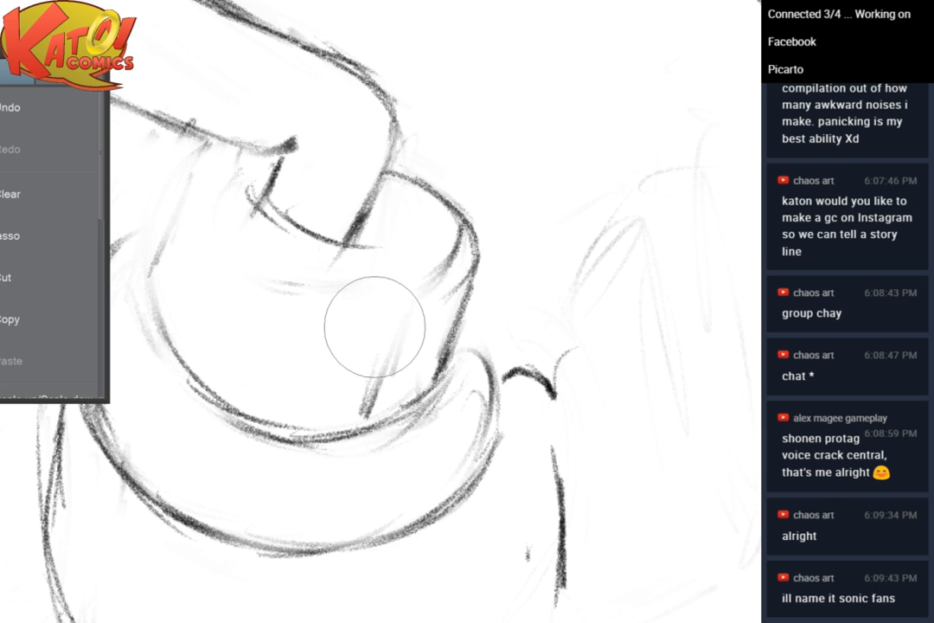
{"action": "left_click_drag", "start_coordinate": [458, 240], "coordinate": [413, 287]}
{"action": "left_click_drag", "start_coordinate": [407, 297], "coordinate": [391, 350]}
{"action": "left_click_drag", "start_coordinate": [408, 297], "coordinate": [380, 381]}
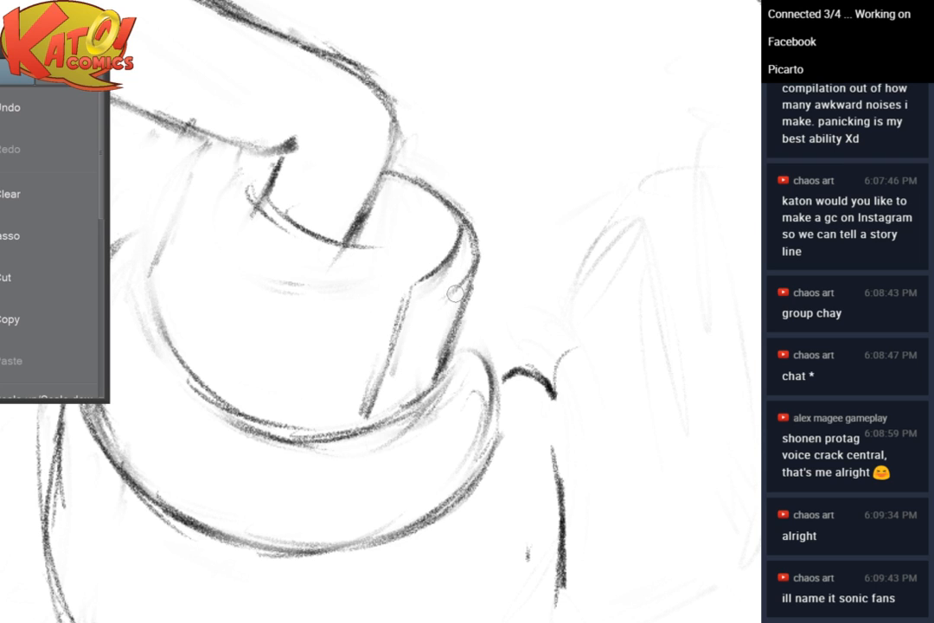
Add the strap's second edge parallel to the first on the rear cuff and darken both lines down to the collar
{"action": "left_click_drag", "start_coordinate": [475, 272], "coordinate": [438, 312]}
{"action": "left_click_drag", "start_coordinate": [428, 314], "coordinate": [411, 363]}
{"action": "left_click_drag", "start_coordinate": [426, 321], "coordinate": [405, 386]}
{"action": "left_click_drag", "start_coordinate": [407, 290], "coordinate": [371, 387]}
{"action": "left_click_drag", "start_coordinate": [405, 286], "coordinate": [368, 398]}
{"action": "left_click_drag", "start_coordinate": [387, 318], "coordinate": [373, 387]}
{"action": "mouse_move", "coordinate": [373, 387]}
{"action": "left_mouse_down"}
{"action": "mouse_move", "coordinate": [417, 256]}
{"action": "mouse_move", "coordinate": [382, 346]}
{"action": "left_mouse_up"}
{"action": "left_click_drag", "start_coordinate": [402, 299], "coordinate": [372, 398]}
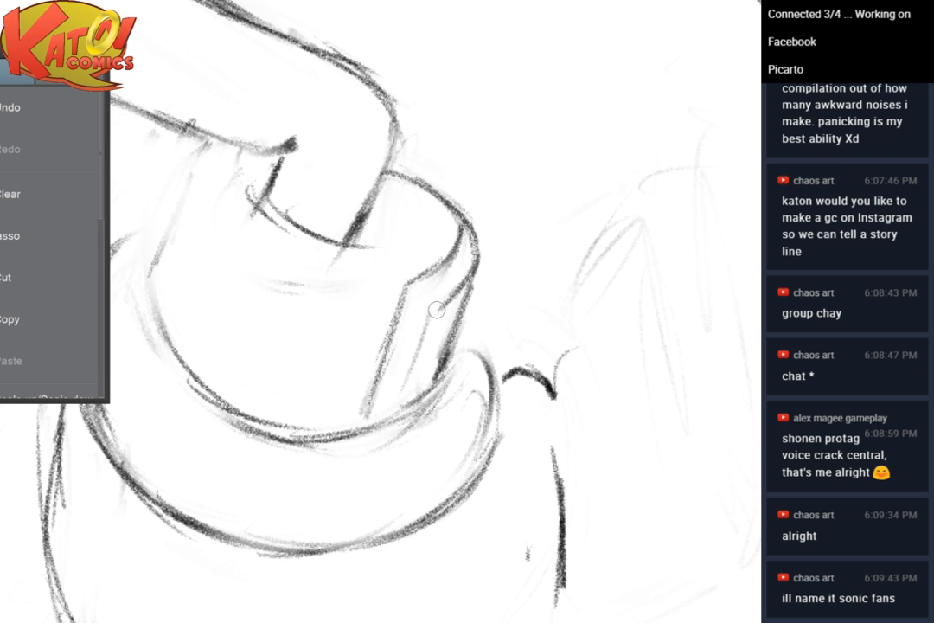
{"action": "left_click_drag", "start_coordinate": [472, 286], "coordinate": [433, 313]}
{"action": "left_click_drag", "start_coordinate": [432, 314], "coordinate": [410, 392]}
{"action": "left_click_drag", "start_coordinate": [429, 320], "coordinate": [400, 400]}
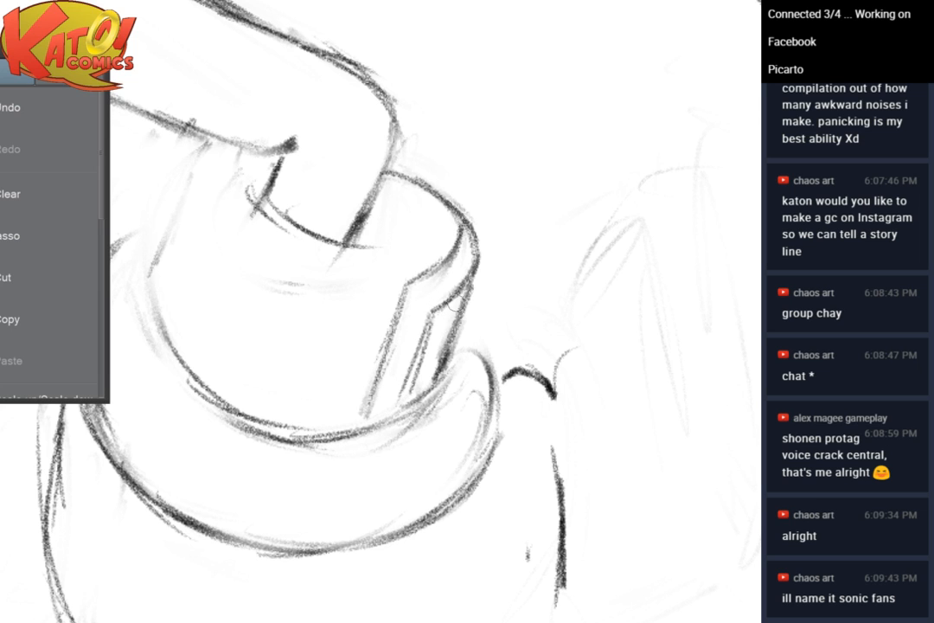
Redraw the rear shoe collar's right end and lower outer edge as one smooth rounded curve
{"action": "left_click_drag", "start_coordinate": [454, 304], "coordinate": [523, 258]}
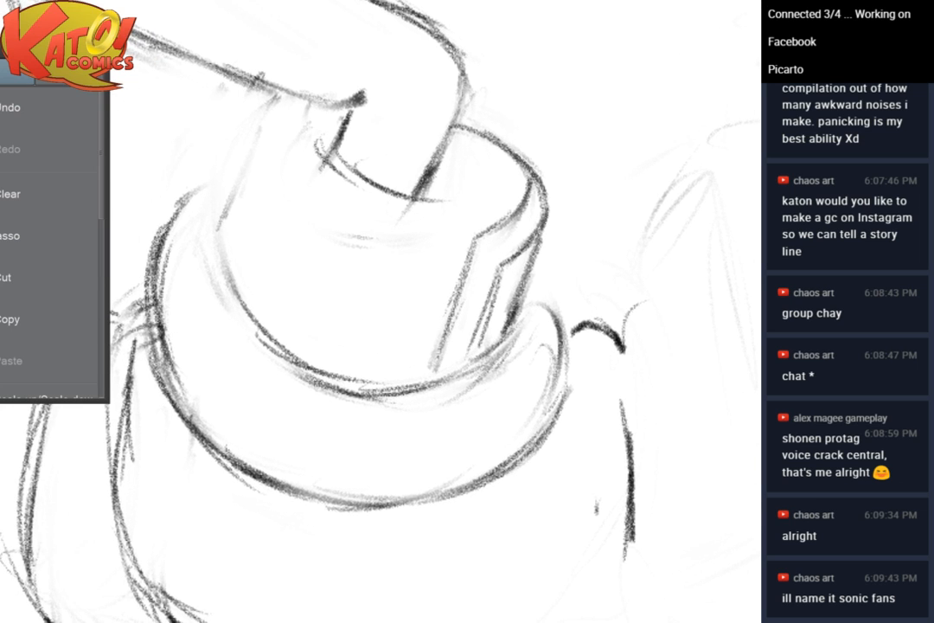
{"action": "mouse_move", "coordinate": [558, 296]}
{"action": "left_mouse_down"}
{"action": "mouse_move", "coordinate": [614, 262]}
{"action": "mouse_move", "coordinate": [621, 298]}
{"action": "left_mouse_up"}
{"action": "mouse_move", "coordinate": [591, 253]}
{"action": "left_mouse_down"}
{"action": "mouse_move", "coordinate": [618, 345]}
{"action": "mouse_move", "coordinate": [587, 394]}
{"action": "left_mouse_up"}
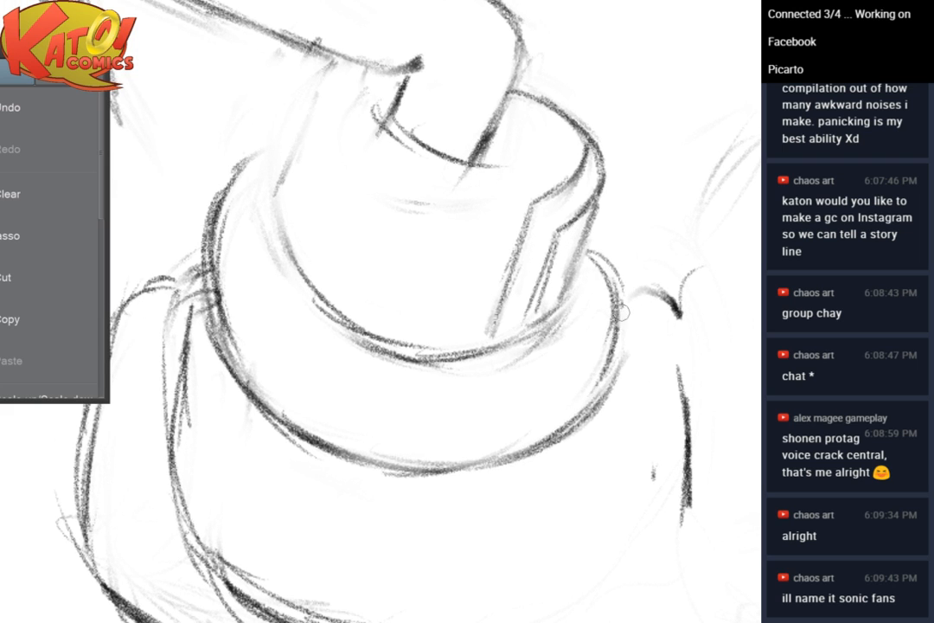
{"action": "left_click_drag", "start_coordinate": [621, 309], "coordinate": [544, 432]}
{"action": "mouse_move", "coordinate": [590, 375]}
{"action": "left_mouse_down"}
{"action": "mouse_move", "coordinate": [512, 486]}
{"action": "mouse_move", "coordinate": [567, 420]}
{"action": "left_mouse_up"}
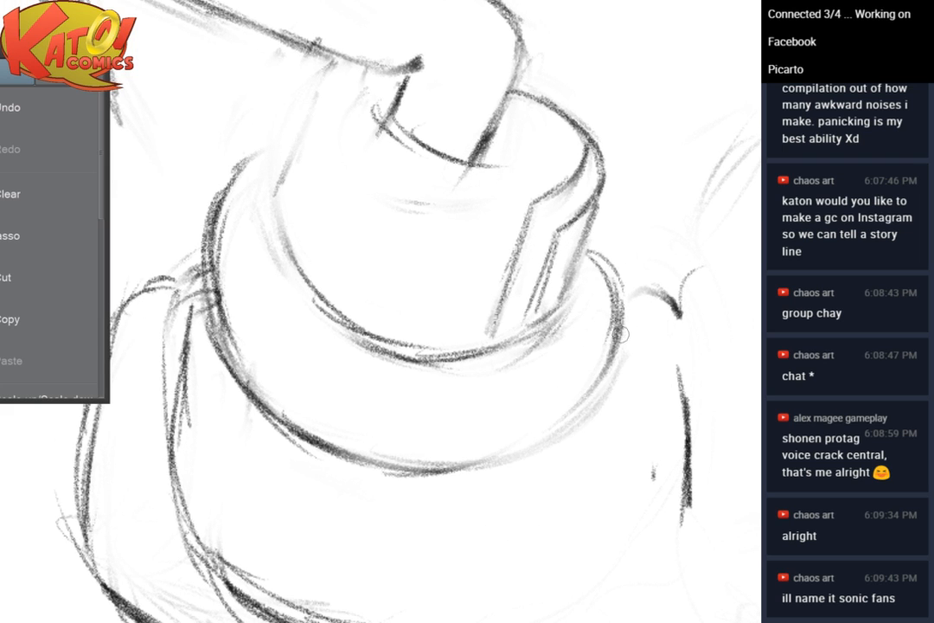
{"action": "left_click_drag", "start_coordinate": [621, 329], "coordinate": [549, 439]}
{"action": "left_click_drag", "start_coordinate": [599, 392], "coordinate": [402, 455]}
Redraw the rear shoe collar's left outer edge as a clean crescent curve starting from a tip beside the cuff
{"action": "mouse_move", "coordinate": [302, 152]}
{"action": "left_mouse_down"}
{"action": "mouse_move", "coordinate": [209, 217]}
{"action": "mouse_move", "coordinate": [230, 313]}
{"action": "mouse_move", "coordinate": [221, 210]}
{"action": "left_mouse_up"}
{"action": "left_click_drag", "start_coordinate": [279, 149], "coordinate": [205, 238]}
{"action": "mouse_move", "coordinate": [213, 205]}
{"action": "left_mouse_down"}
{"action": "mouse_move", "coordinate": [203, 247]}
{"action": "mouse_move", "coordinate": [223, 331]}
{"action": "left_mouse_up"}
{"action": "left_click_drag", "start_coordinate": [202, 253], "coordinate": [240, 359]}
{"action": "mouse_move", "coordinate": [212, 251]}
{"action": "left_mouse_down"}
{"action": "mouse_move", "coordinate": [194, 246]}
{"action": "mouse_move", "coordinate": [214, 331]}
{"action": "mouse_move", "coordinate": [260, 397]}
{"action": "left_mouse_up"}
Redraw the collar's inner edge as a smooth curve around the rear cuff's base, joining it to the cuff's far side
{"action": "mouse_move", "coordinate": [297, 156]}
{"action": "left_mouse_down"}
{"action": "mouse_move", "coordinate": [292, 255]}
{"action": "mouse_move", "coordinate": [398, 313]}
{"action": "mouse_move", "coordinate": [298, 270]}
{"action": "left_mouse_up"}
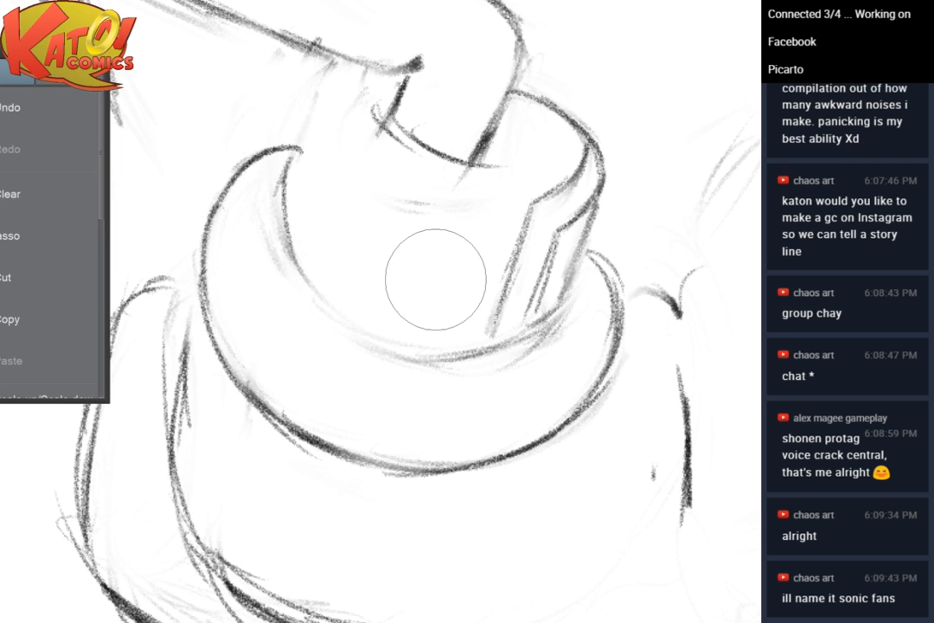
{"action": "left_click_drag", "start_coordinate": [437, 280], "coordinate": [406, 317]}
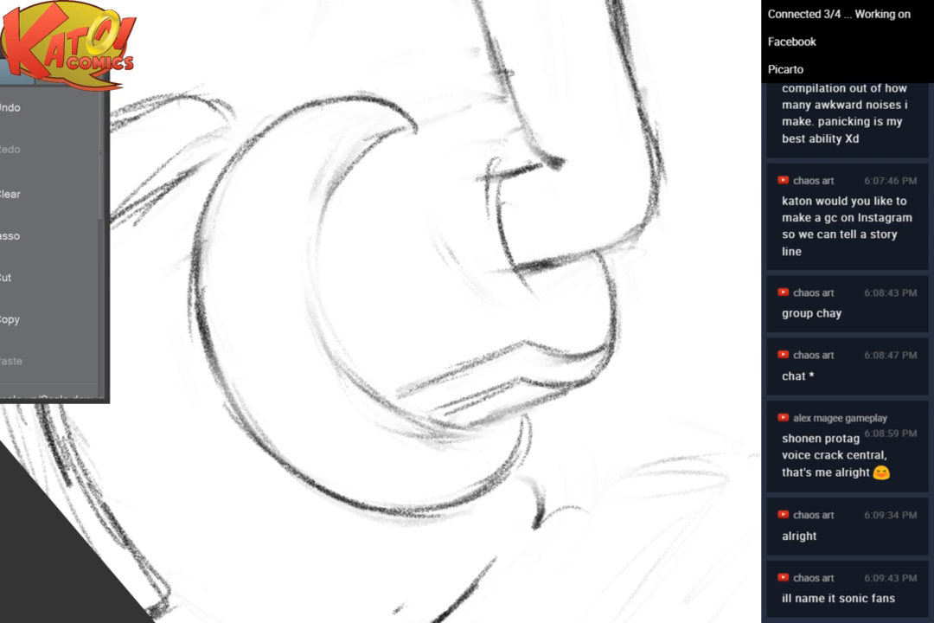
{"action": "mouse_move", "coordinate": [402, 132]}
{"action": "left_mouse_down"}
{"action": "mouse_move", "coordinate": [346, 177]}
{"action": "mouse_move", "coordinate": [315, 270]}
{"action": "mouse_move", "coordinate": [334, 350]}
{"action": "mouse_move", "coordinate": [348, 340]}
{"action": "mouse_move", "coordinate": [480, 418]}
{"action": "left_mouse_up"}
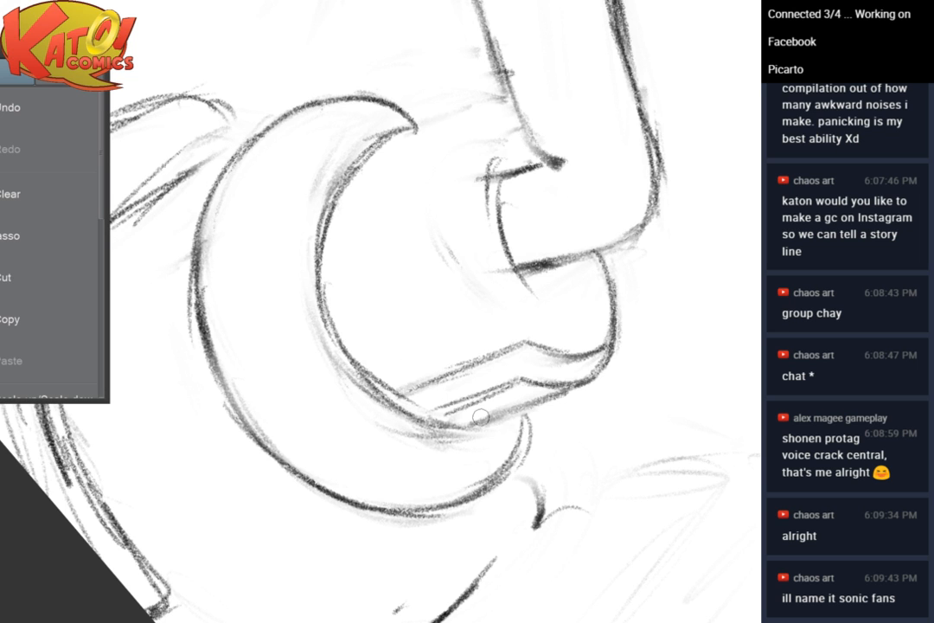
{"action": "left_click_drag", "start_coordinate": [423, 264], "coordinate": [360, 171]}
{"action": "mouse_move", "coordinate": [495, 265]}
{"action": "left_mouse_down"}
{"action": "mouse_move", "coordinate": [508, 269]}
{"action": "mouse_move", "coordinate": [471, 290]}
{"action": "left_mouse_up"}
{"action": "mouse_move", "coordinate": [524, 220]}
{"action": "left_mouse_down"}
{"action": "mouse_move", "coordinate": [500, 246]}
{"action": "mouse_move", "coordinate": [414, 281]}
{"action": "left_mouse_up"}
{"action": "left_click", "coordinate": [22, 119]}
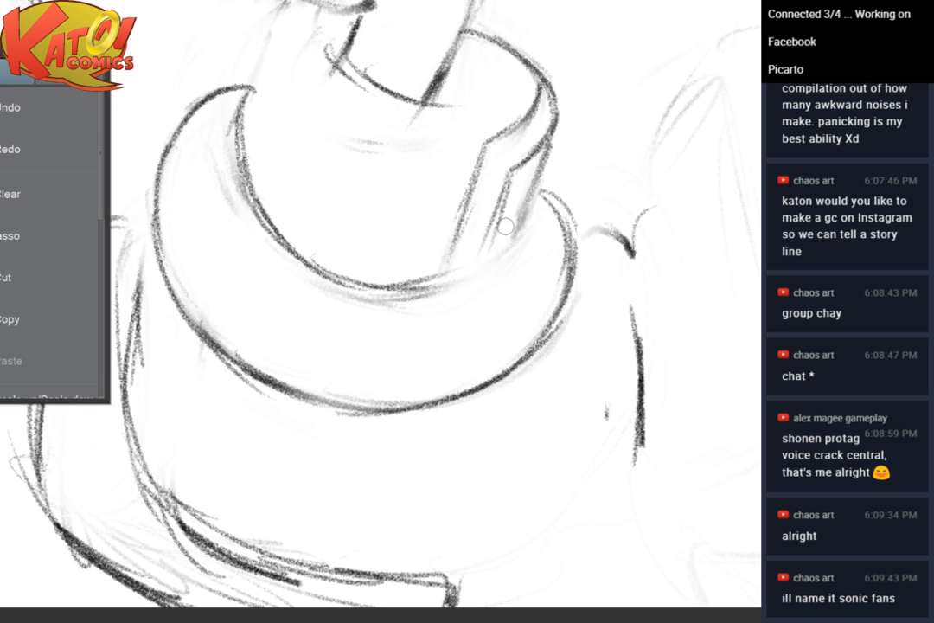
{"action": "mouse_move", "coordinate": [526, 226]}
{"action": "left_mouse_down"}
{"action": "mouse_move", "coordinate": [482, 260]}
{"action": "mouse_move", "coordinate": [424, 281]}
{"action": "left_mouse_up"}
{"action": "left_click_drag", "start_coordinate": [543, 183], "coordinate": [518, 241]}
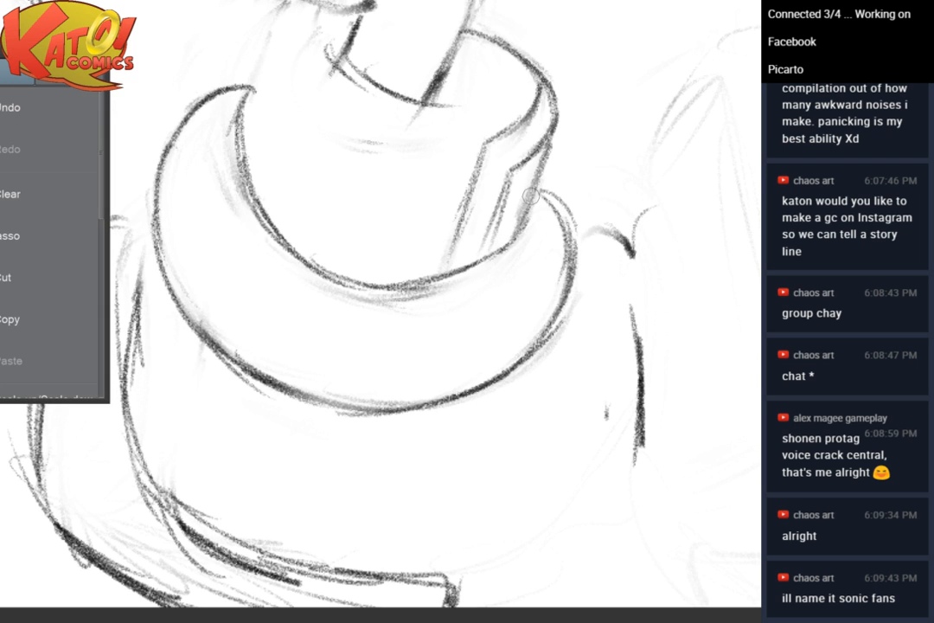
Erase the rear shoe collar's left outer edge and redraw it as a fuller, smooth curve from its upper tip to the lower edge
{"action": "left_click_drag", "start_coordinate": [558, 179], "coordinate": [637, 272]}
{"action": "key", "text": "e"}
{"action": "mouse_move", "coordinate": [195, 259]}
{"action": "left_mouse_down"}
{"action": "mouse_move", "coordinate": [250, 242]}
{"action": "mouse_move", "coordinate": [240, 216]}
{"action": "left_mouse_up"}
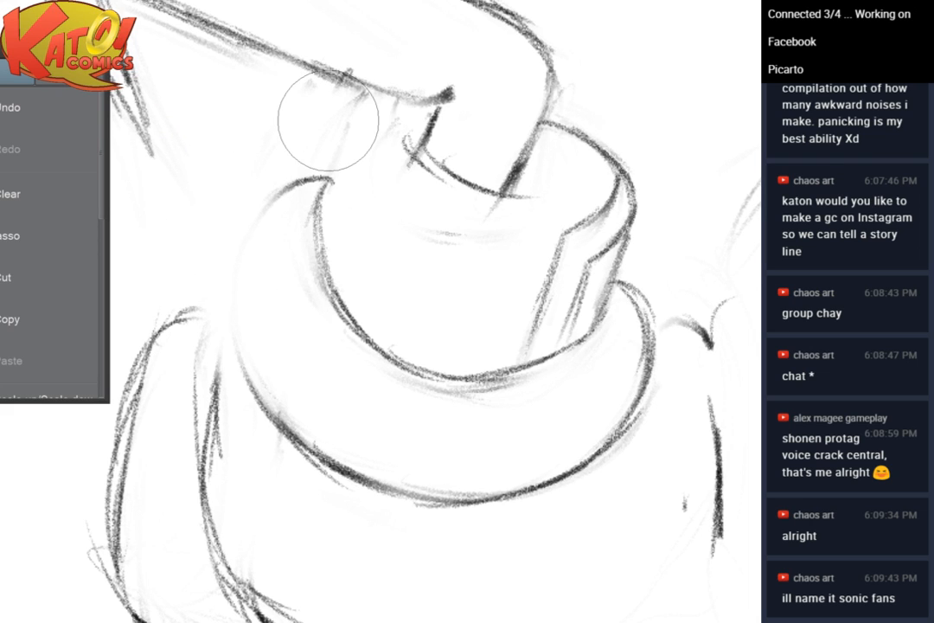
{"action": "key", "text": "p"}
{"action": "left_click_drag", "start_coordinate": [294, 185], "coordinate": [244, 237]}
{"action": "mouse_move", "coordinate": [260, 210]}
{"action": "left_mouse_down"}
{"action": "mouse_move", "coordinate": [236, 260]}
{"action": "mouse_move", "coordinate": [231, 302]}
{"action": "left_mouse_up"}
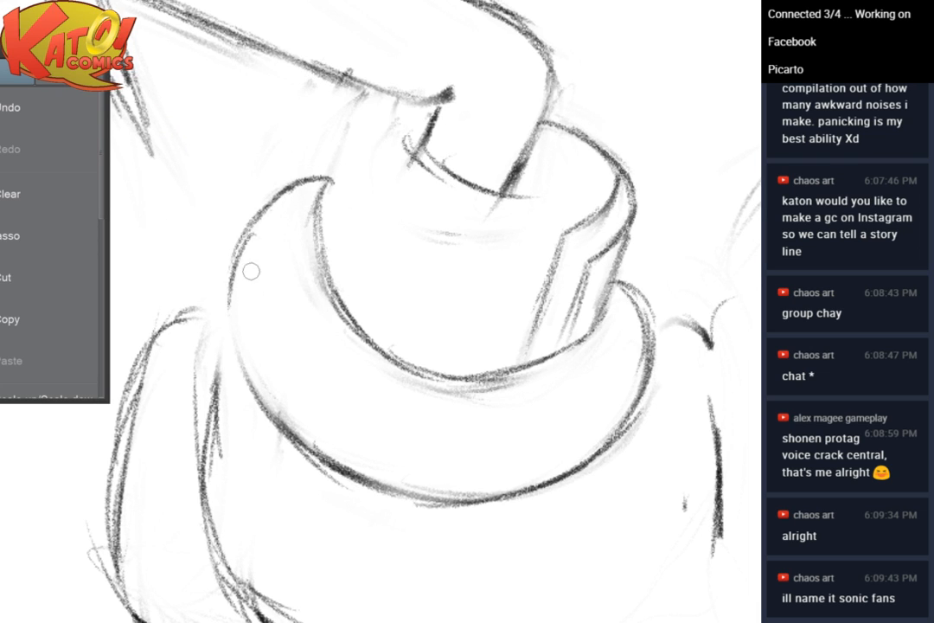
{"action": "left_click_drag", "start_coordinate": [237, 259], "coordinate": [245, 365]}
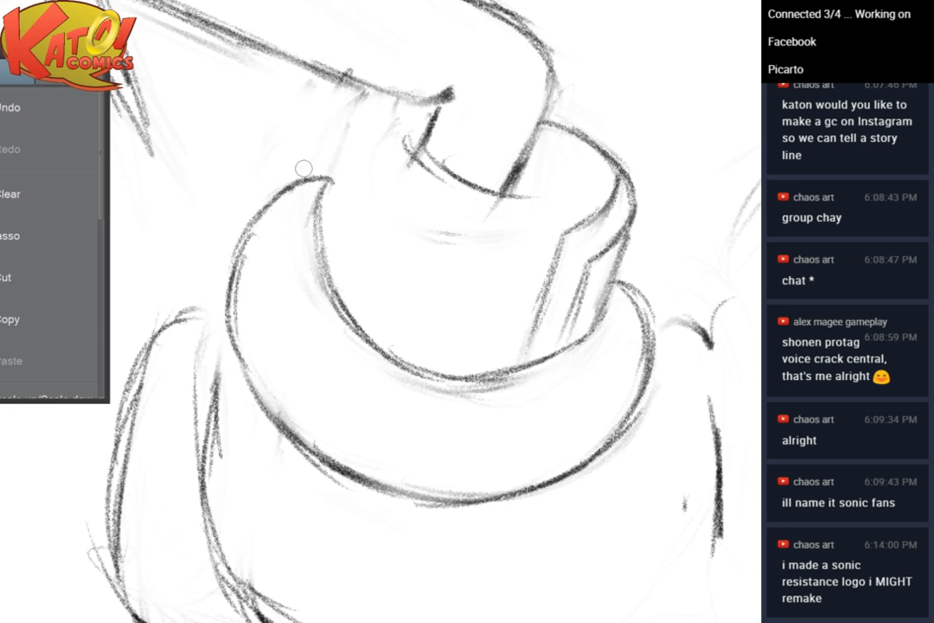
{"action": "mouse_move", "coordinate": [267, 319]}
{"action": "left_mouse_down"}
{"action": "mouse_move", "coordinate": [287, 391]}
{"action": "mouse_move", "coordinate": [266, 312]}
{"action": "left_mouse_up"}
{"action": "left_click_drag", "start_coordinate": [234, 278], "coordinate": [247, 381]}
{"action": "mouse_move", "coordinate": [228, 344]}
{"action": "left_mouse_down"}
{"action": "mouse_move", "coordinate": [298, 432]}
{"action": "mouse_move", "coordinate": [400, 486]}
{"action": "left_mouse_up"}
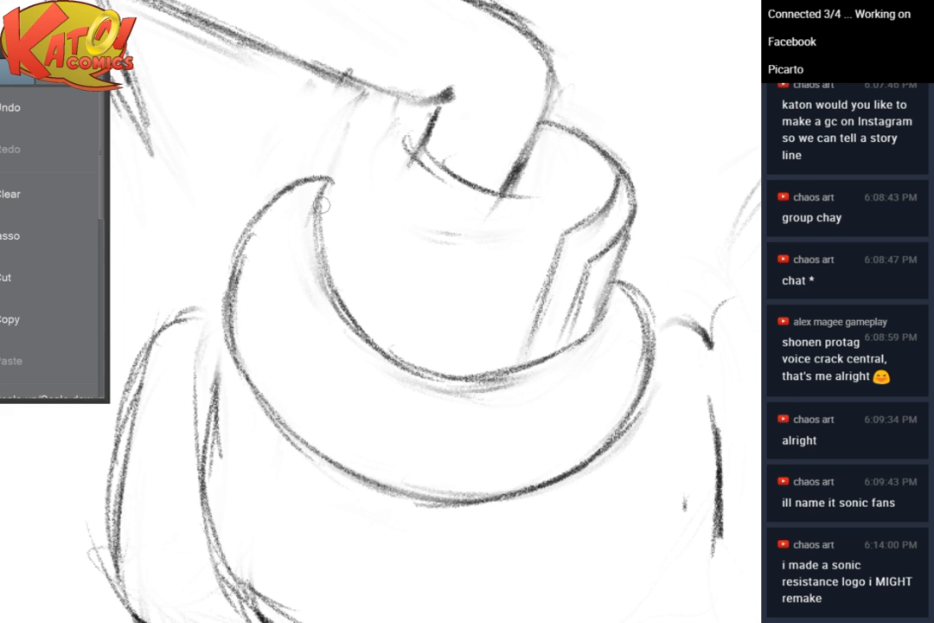
Redraw the rear cuff's front rim and its side line, trimming the leg lines where they enter the cuff
{"action": "mouse_move", "coordinate": [324, 208]}
{"action": "left_mouse_down"}
{"action": "mouse_move", "coordinate": [352, 138]}
{"action": "mouse_move", "coordinate": [328, 205]}
{"action": "mouse_move", "coordinate": [352, 138]}
{"action": "mouse_move", "coordinate": [421, 183]}
{"action": "mouse_move", "coordinate": [499, 172]}
{"action": "left_mouse_up"}
{"action": "key", "text": "e"}
{"action": "key", "text": "p"}
{"action": "mouse_move", "coordinate": [438, 109]}
{"action": "left_mouse_down"}
{"action": "mouse_move", "coordinate": [420, 157]}
{"action": "mouse_move", "coordinate": [475, 207]}
{"action": "left_mouse_up"}
{"action": "left_click_drag", "start_coordinate": [548, 104], "coordinate": [511, 182]}
{"action": "left_click_drag", "start_coordinate": [445, 198], "coordinate": [521, 201]}
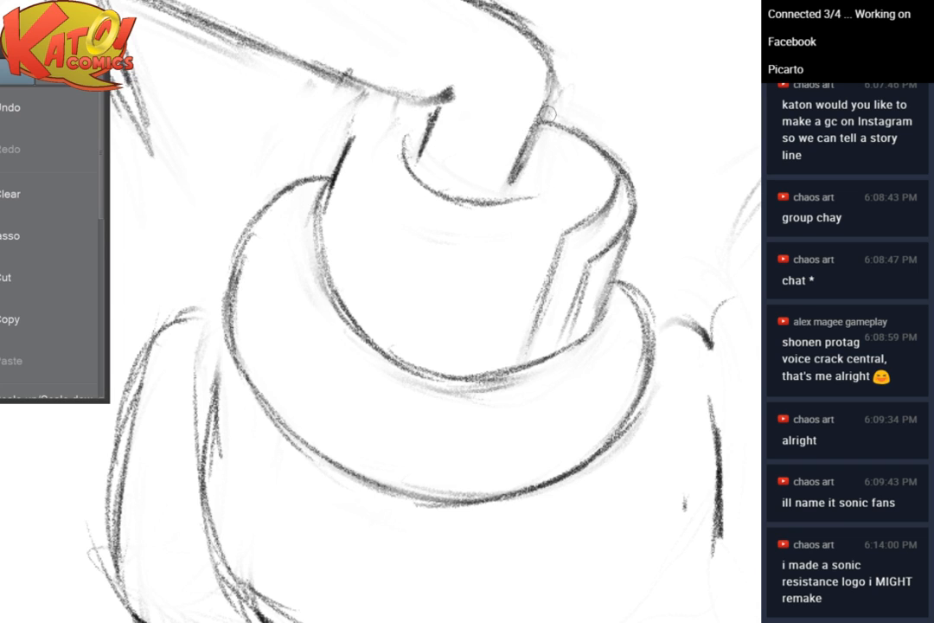
Redraw the rear cuff's back rim and the leg's edge above it, and lengthen the cuff's opposite side line
{"action": "key", "text": "e"}
{"action": "mouse_move", "coordinate": [567, 137]}
{"action": "left_mouse_down"}
{"action": "mouse_move", "coordinate": [571, 143]}
{"action": "mouse_move", "coordinate": [575, 123]}
{"action": "left_mouse_up"}
{"action": "key", "text": "p"}
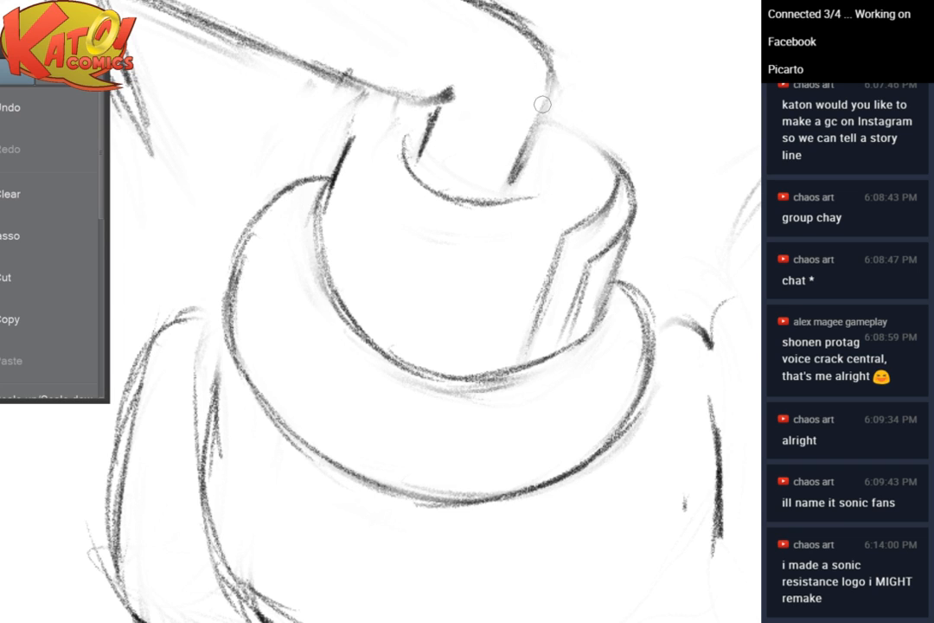
{"action": "left_click_drag", "start_coordinate": [554, 85], "coordinate": [529, 152]}
{"action": "left_click_drag", "start_coordinate": [549, 114], "coordinate": [618, 166]}
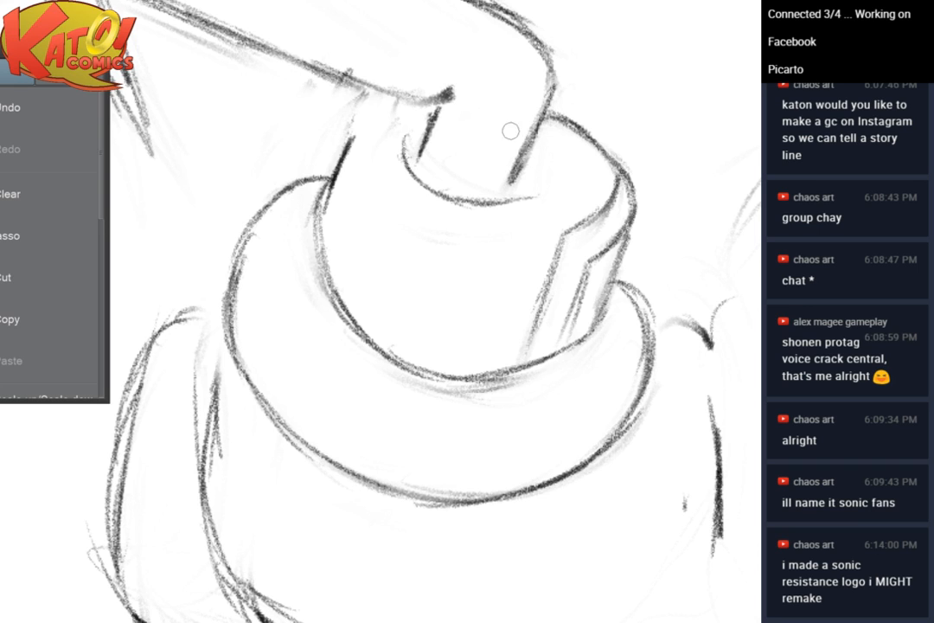
{"action": "left_click_drag", "start_coordinate": [358, 108], "coordinate": [341, 164]}
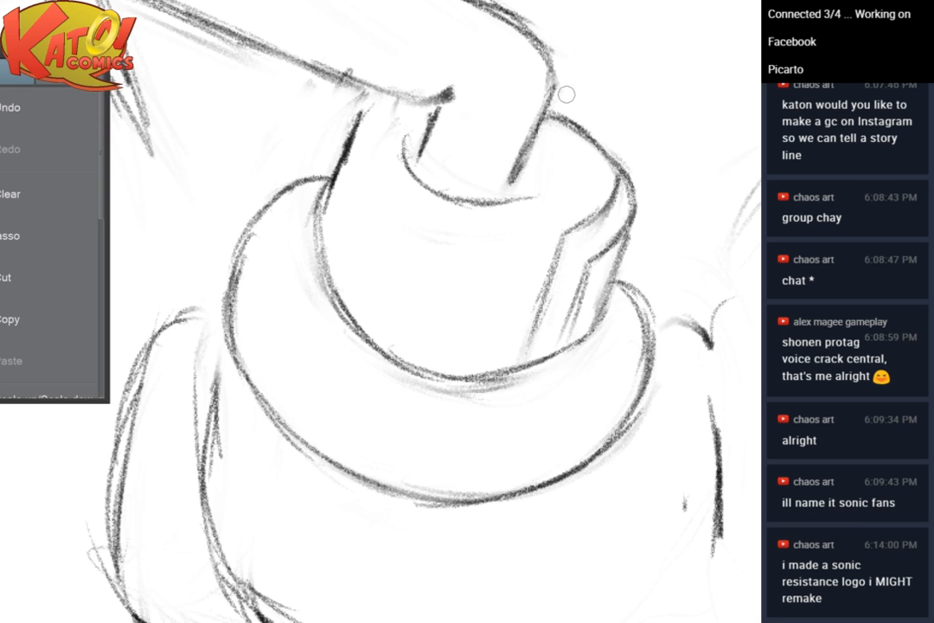
Erase and redraw the rear cuff's front rim as a deeper curve around the leg, checking it with the canvas flipped
{"action": "key", "text": "e"}
{"action": "mouse_move", "coordinate": [406, 143]}
{"action": "left_mouse_down"}
{"action": "mouse_move", "coordinate": [469, 219]}
{"action": "mouse_move", "coordinate": [392, 194]}
{"action": "mouse_move", "coordinate": [496, 223]}
{"action": "left_mouse_up"}
{"action": "key", "text": "p"}
{"action": "mouse_move", "coordinate": [404, 120]}
{"action": "left_mouse_down"}
{"action": "mouse_move", "coordinate": [412, 161]}
{"action": "mouse_move", "coordinate": [496, 180]}
{"action": "left_mouse_up"}
{"action": "mouse_move", "coordinate": [429, 169]}
{"action": "left_mouse_down"}
{"action": "mouse_move", "coordinate": [511, 182]}
{"action": "mouse_move", "coordinate": [559, 156]}
{"action": "left_mouse_up"}
{"action": "left_click_drag", "start_coordinate": [554, 110], "coordinate": [616, 158]}
{"action": "key", "text": "h"}
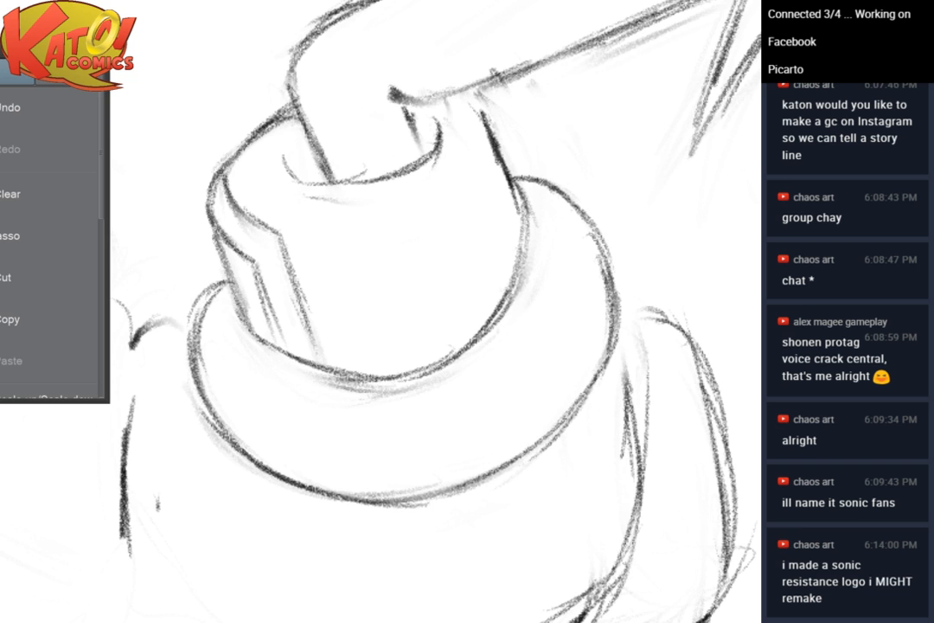
{"action": "key", "text": "h"}
Redraw the rear cuff's side from the leg to the strap as a smooth curve and reshape the cuff's opening rim
{"action": "left_click_drag", "start_coordinate": [614, 281], "coordinate": [152, 519]}
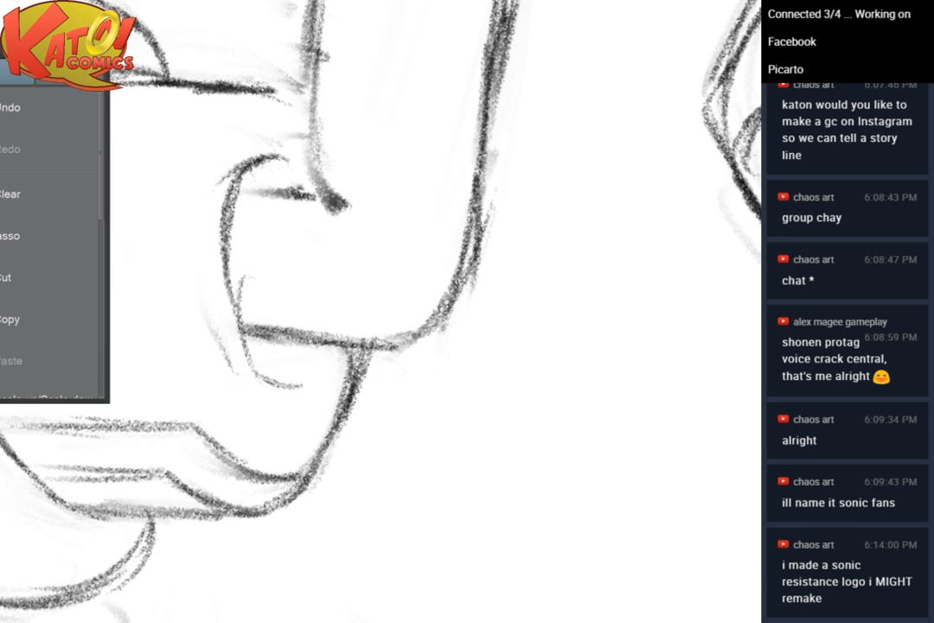
{"action": "mouse_move", "coordinate": [322, 368]}
{"action": "left_mouse_down"}
{"action": "mouse_move", "coordinate": [323, 463]}
{"action": "mouse_move", "coordinate": [391, 387]}
{"action": "mouse_move", "coordinate": [478, 346]}
{"action": "left_mouse_up"}
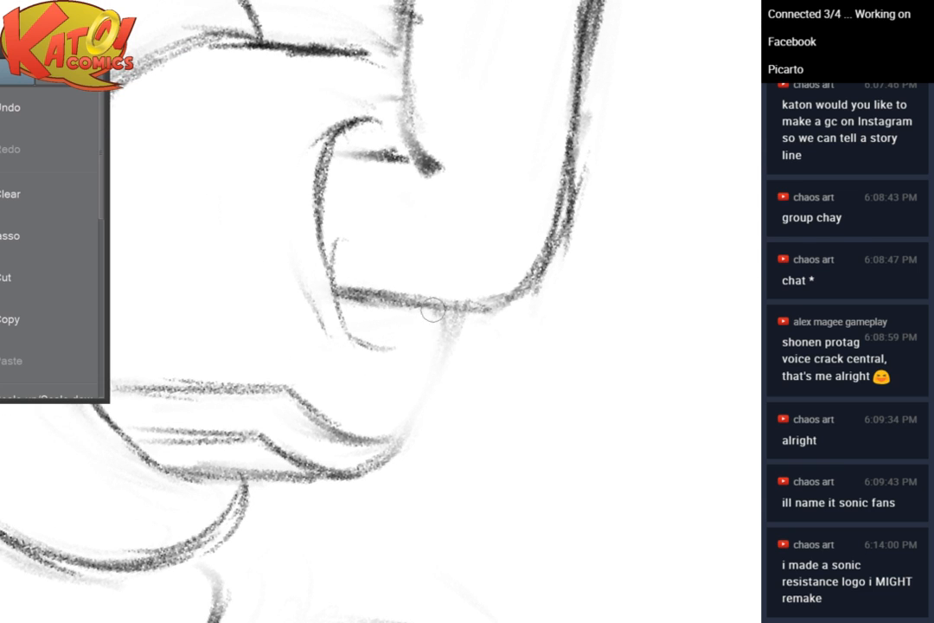
{"action": "left_click_drag", "start_coordinate": [435, 310], "coordinate": [368, 470]}
{"action": "key", "text": "e"}
{"action": "mouse_move", "coordinate": [328, 251]}
{"action": "left_mouse_down"}
{"action": "mouse_move", "coordinate": [320, 321]}
{"action": "mouse_move", "coordinate": [340, 360]}
{"action": "mouse_move", "coordinate": [326, 287]}
{"action": "left_mouse_up"}
{"action": "key", "text": "b"}
{"action": "mouse_move", "coordinate": [336, 127]}
{"action": "left_mouse_down"}
{"action": "mouse_move", "coordinate": [306, 280]}
{"action": "mouse_move", "coordinate": [340, 337]}
{"action": "left_mouse_up"}
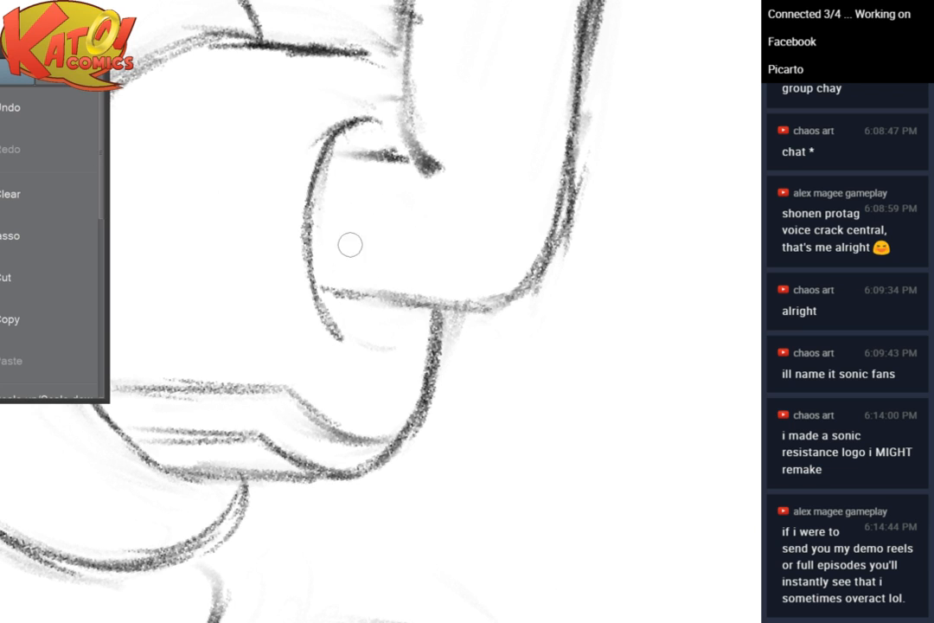
Redraw the rear cuff's far side as a straight edge that rounds off at the leg, and firm up both ankle lines
{"action": "left_click_drag", "start_coordinate": [334, 148], "coordinate": [406, 161]}
{"action": "left_click_drag", "start_coordinate": [422, 60], "coordinate": [497, 135]}
{"action": "key", "text": "e"}
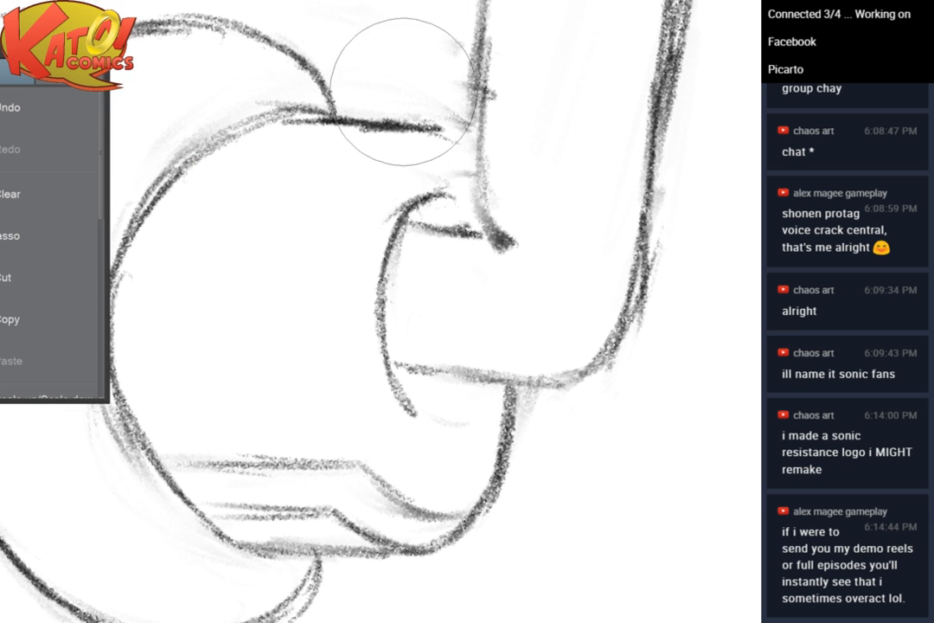
{"action": "left_click_drag", "start_coordinate": [403, 92], "coordinate": [383, 109]}
{"action": "key", "text": "p"}
{"action": "left_click_drag", "start_coordinate": [284, 113], "coordinate": [396, 108]}
{"action": "mouse_move", "coordinate": [332, 112]}
{"action": "left_mouse_down"}
{"action": "mouse_move", "coordinate": [414, 110]}
{"action": "mouse_move", "coordinate": [411, 119]}
{"action": "mouse_move", "coordinate": [443, 130]}
{"action": "mouse_move", "coordinate": [485, 242]}
{"action": "mouse_move", "coordinate": [509, 245]}
{"action": "left_mouse_up"}
{"action": "left_click_drag", "start_coordinate": [404, 367], "coordinate": [538, 384]}
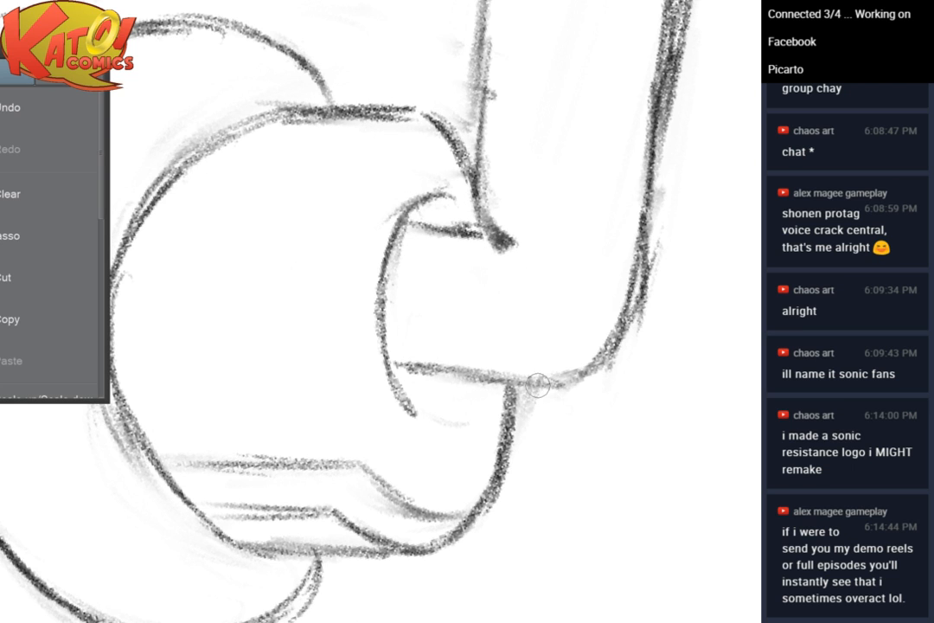
Extend and darken the inner curve of the rear cuff's opening below the ankle
{"action": "scroll", "coordinate": [557, 350], "scroll_direction": "down", "scroll_amount": 5}
{"action": "mouse_move", "coordinate": [608, 141]}
{"action": "left_mouse_down"}
{"action": "mouse_move", "coordinate": [580, 207]}
{"action": "mouse_move", "coordinate": [524, 211]}
{"action": "left_mouse_up"}
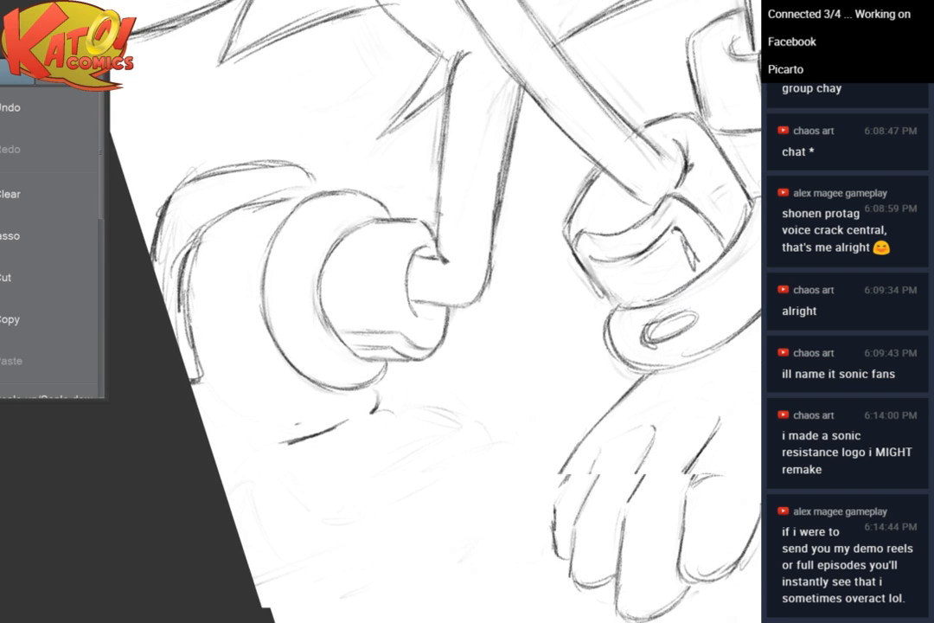
{"action": "scroll", "coordinate": [524, 211], "scroll_direction": "up", "scroll_amount": 5}
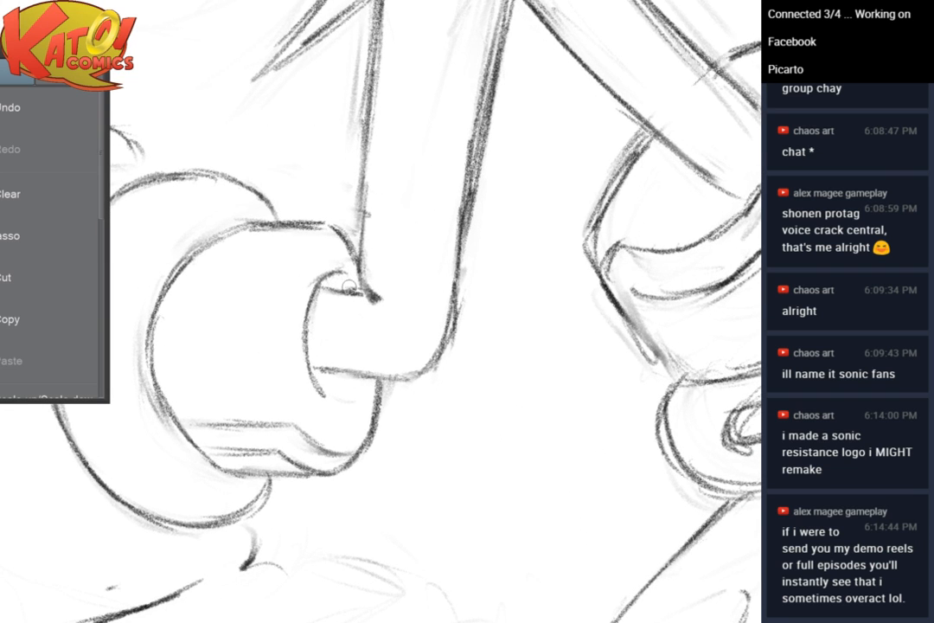
{"action": "left_click_drag", "start_coordinate": [313, 341], "coordinate": [335, 408]}
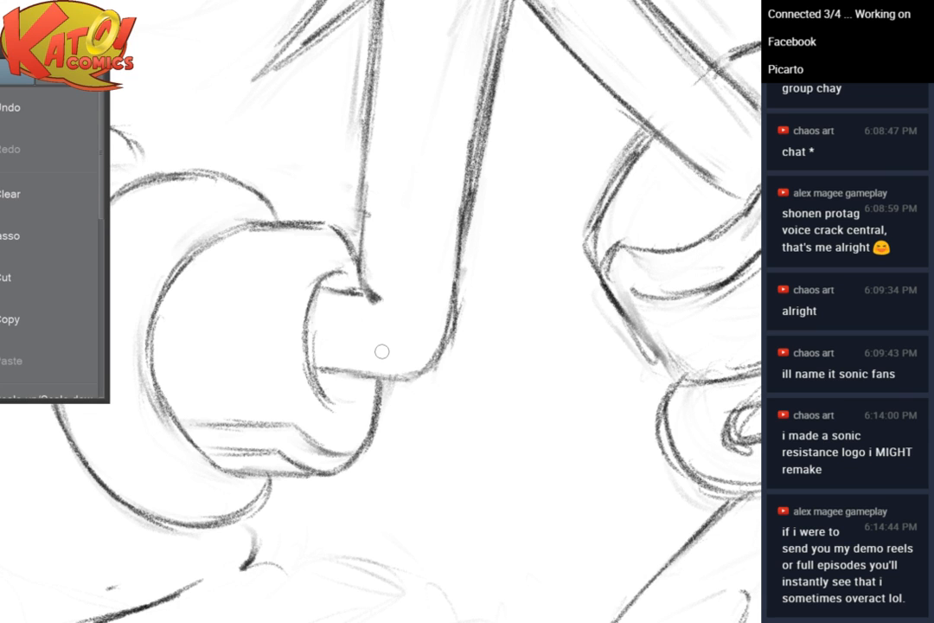
Erase the rear cuff's corner beside the leg and redraw it with a cleaner bend into the opening
{"action": "left_click_drag", "start_coordinate": [381, 351], "coordinate": [553, 341]}
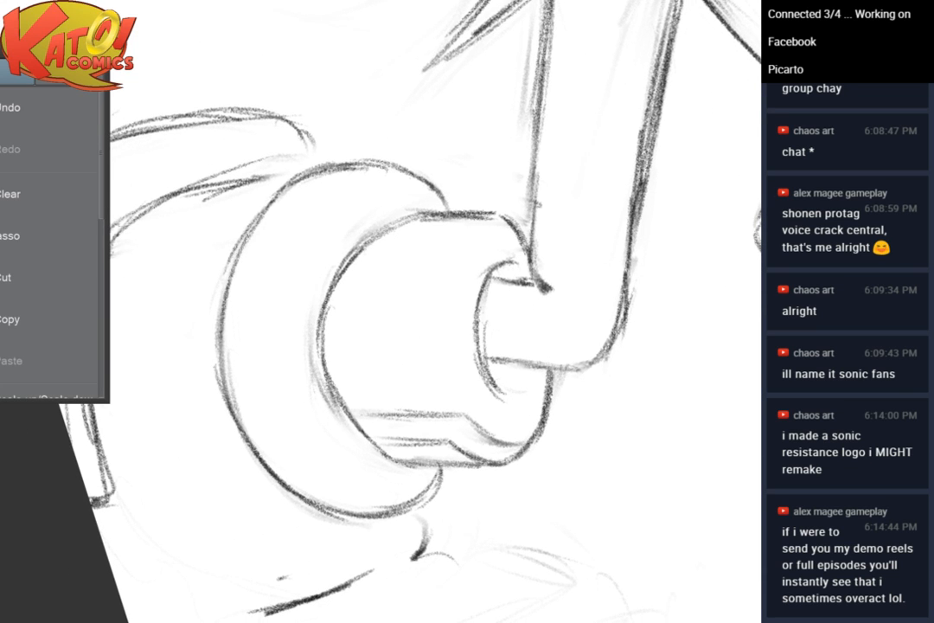
{"action": "scroll", "coordinate": [542, 226], "scroll_direction": "up", "scroll_amount": 1}
{"action": "mouse_move", "coordinate": [497, 227]}
{"action": "left_mouse_down"}
{"action": "mouse_move", "coordinate": [493, 233]}
{"action": "mouse_move", "coordinate": [521, 238]}
{"action": "left_mouse_up"}
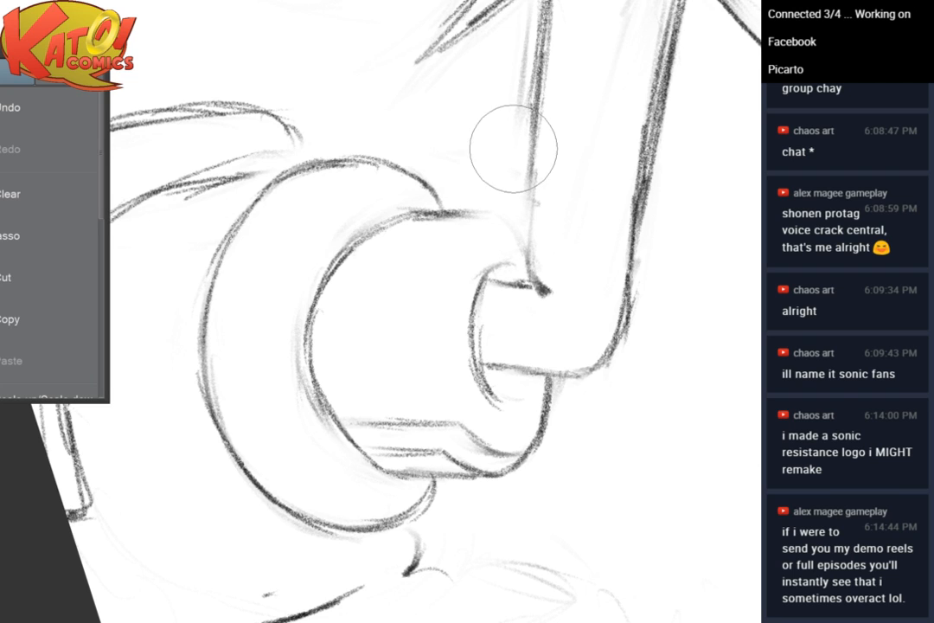
{"action": "key", "text": "p"}
{"action": "mouse_move", "coordinate": [407, 213]}
{"action": "left_mouse_down"}
{"action": "mouse_move", "coordinate": [514, 210]}
{"action": "mouse_move", "coordinate": [508, 218]}
{"action": "mouse_move", "coordinate": [526, 254]}
{"action": "left_mouse_up"}
{"action": "mouse_move", "coordinate": [533, 178]}
{"action": "left_mouse_down"}
{"action": "mouse_move", "coordinate": [523, 272]}
{"action": "mouse_move", "coordinate": [509, 295]}
{"action": "mouse_move", "coordinate": [499, 266]}
{"action": "mouse_move", "coordinate": [493, 287]}
{"action": "mouse_move", "coordinate": [495, 407]}
{"action": "left_mouse_up"}
{"action": "left_click_drag", "start_coordinate": [559, 359], "coordinate": [681, 321]}
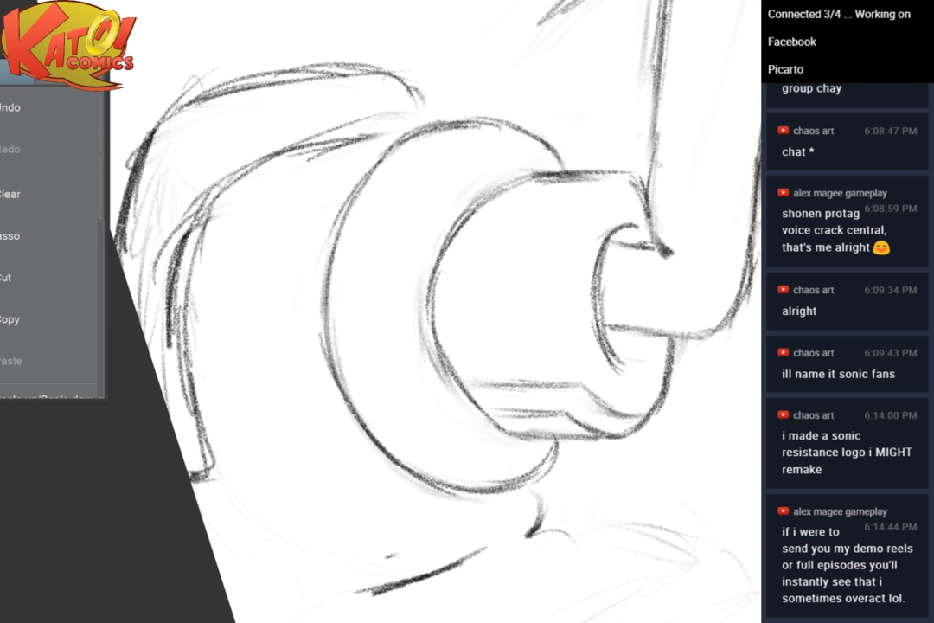
Clean up and redraw the rear shoe collar's inner edge along the base of the cuff
{"action": "key", "text": "e"}
{"action": "mouse_move", "coordinate": [419, 327]}
{"action": "left_mouse_down"}
{"action": "mouse_move", "coordinate": [423, 396]}
{"action": "mouse_move", "coordinate": [428, 365]}
{"action": "left_mouse_up"}
{"action": "key", "text": "p"}
{"action": "mouse_move", "coordinate": [435, 273]}
{"action": "left_mouse_down"}
{"action": "mouse_move", "coordinate": [448, 380]}
{"action": "mouse_move", "coordinate": [460, 398]}
{"action": "left_mouse_up"}
{"action": "left_click_drag", "start_coordinate": [438, 359], "coordinate": [481, 405]}
Erase the dark rough line beside the rear shoe's collar and redraw the rounded end of the shoe's outer band
{"action": "key", "text": "e"}
{"action": "key", "text": "ctrl+minus"}
{"action": "key", "text": "asciicircum"}
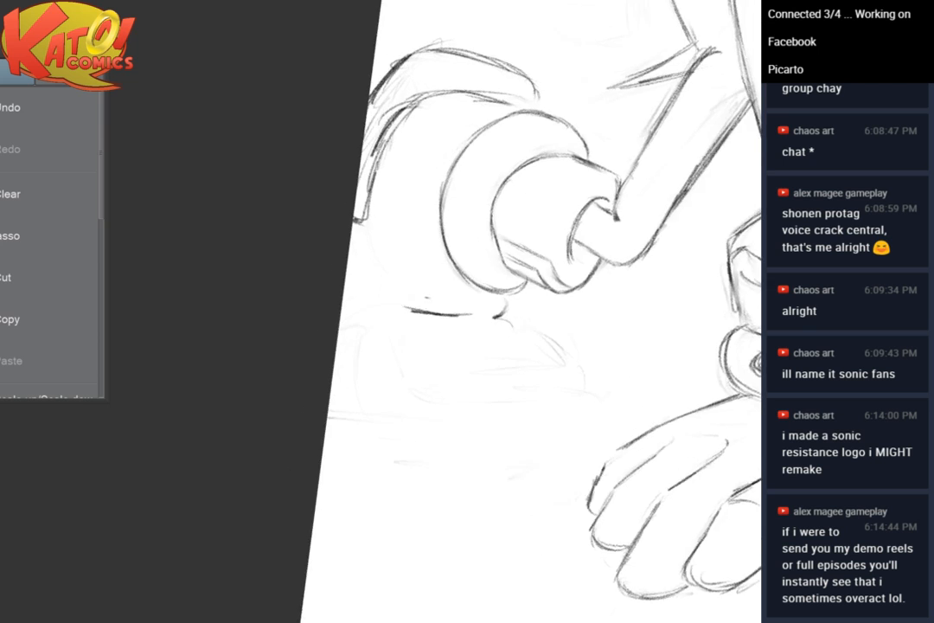
{"action": "left_click_drag", "start_coordinate": [618, 216], "coordinate": [537, 319]}
{"action": "key", "text": "minus"}
{"action": "key", "text": "ctrl+plus"}
{"action": "key", "text": "ctrl+plus"}
{"action": "left_click_drag", "start_coordinate": [465, 246], "coordinate": [633, 257]}
{"action": "left_click_drag", "start_coordinate": [406, 282], "coordinate": [501, 285]}
{"action": "key", "text": "p"}
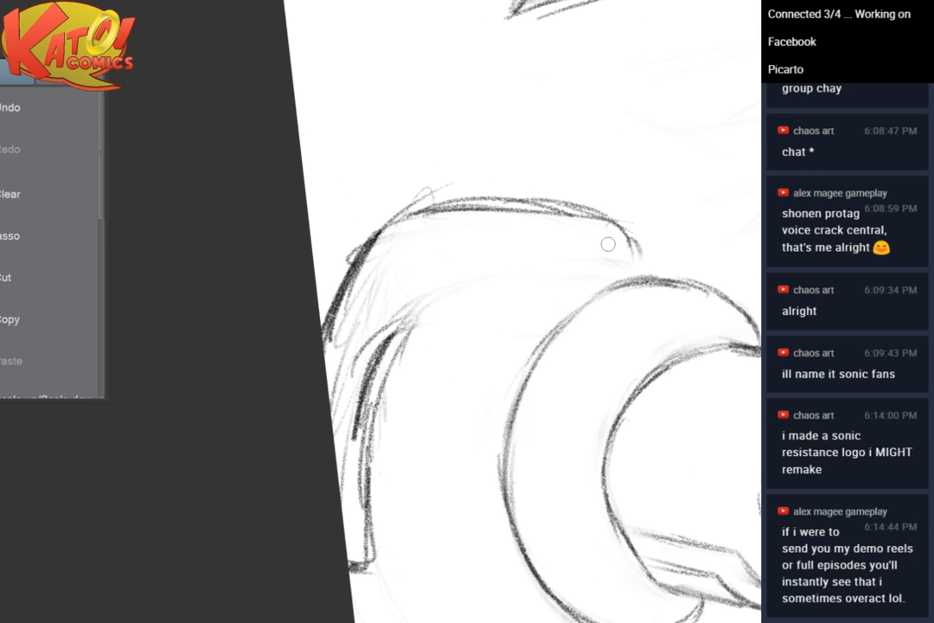
{"action": "left_click_drag", "start_coordinate": [614, 222], "coordinate": [643, 274]}
{"action": "left_click_drag", "start_coordinate": [620, 240], "coordinate": [639, 273]}
Examine the refined rear shoe, cuffs and hands together in the overall figure
{"action": "mouse_move", "coordinate": [578, 299]}
{"action": "left_mouse_down"}
{"action": "mouse_move", "coordinate": [485, 304]}
{"action": "mouse_move", "coordinate": [89, 185]}
{"action": "mouse_move", "coordinate": [99, 272]}
{"action": "left_mouse_up"}
{"action": "key", "text": "ctrl+minus"}
{"action": "key", "text": "ctrl+minus"}
{"action": "key", "text": "ctrl+minus"}
{"action": "key", "text": "asciicircum"}
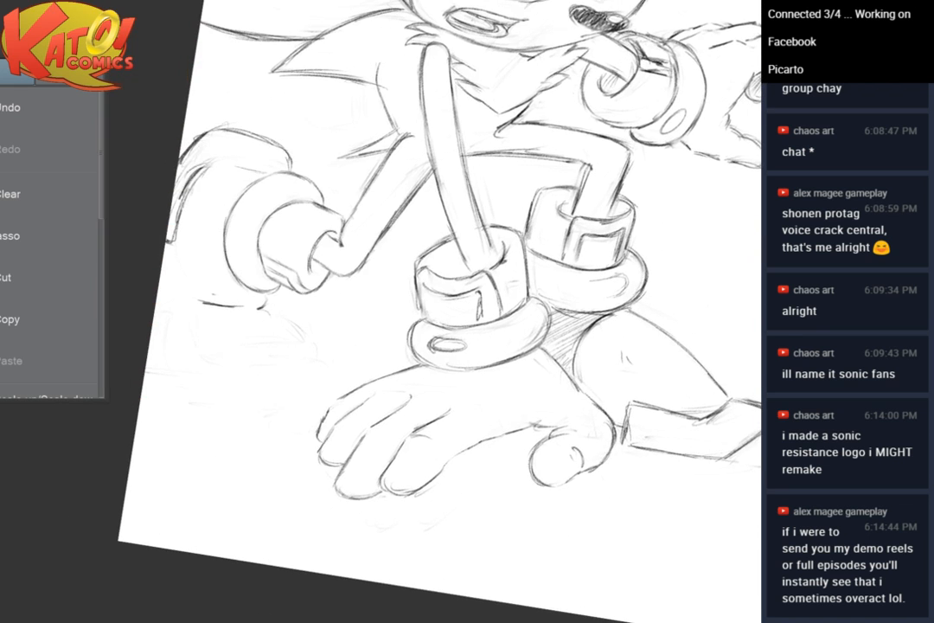
{"action": "key", "text": "minus"}
{"action": "left_click_drag", "start_coordinate": [616, 392], "coordinate": [721, 415]}
{"action": "key", "text": "ctrl+plus"}
{"action": "left_click_drag", "start_coordinate": [606, 415], "coordinate": [613, 415]}
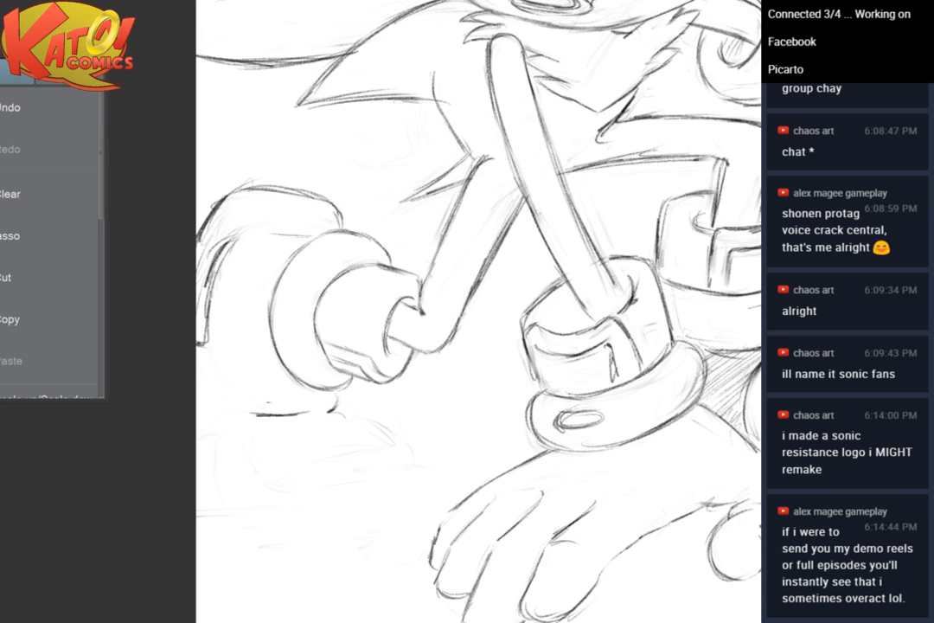
Erase the pointed, raised end of the front shoe's sole
{"action": "left_click_drag", "start_coordinate": [692, 286], "coordinate": [161, 253]}
{"action": "scroll", "coordinate": [525, 388], "scroll_direction": "up", "scroll_amount": 3}
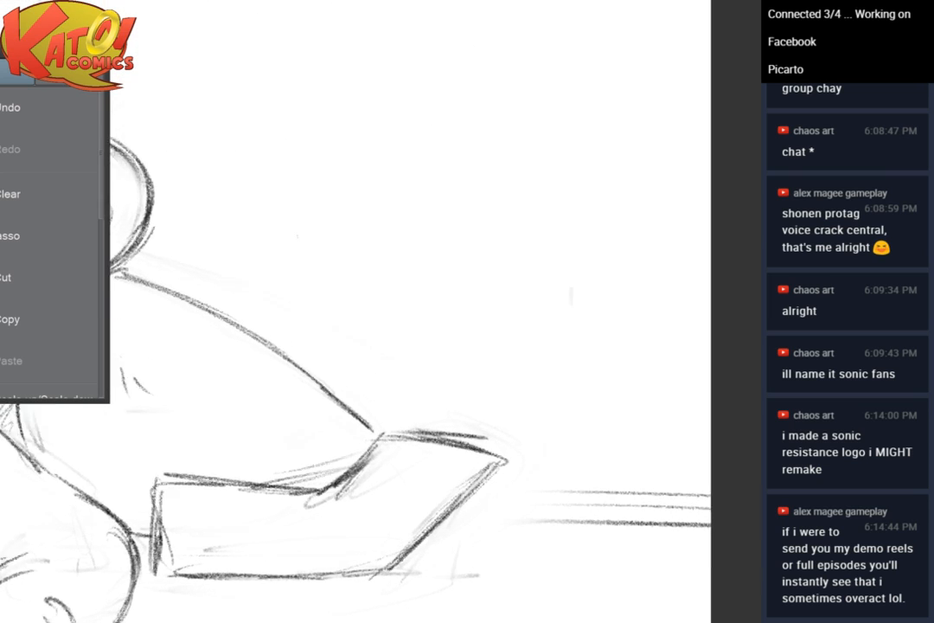
{"action": "scroll", "coordinate": [517, 407], "scroll_direction": "up", "scroll_amount": 2}
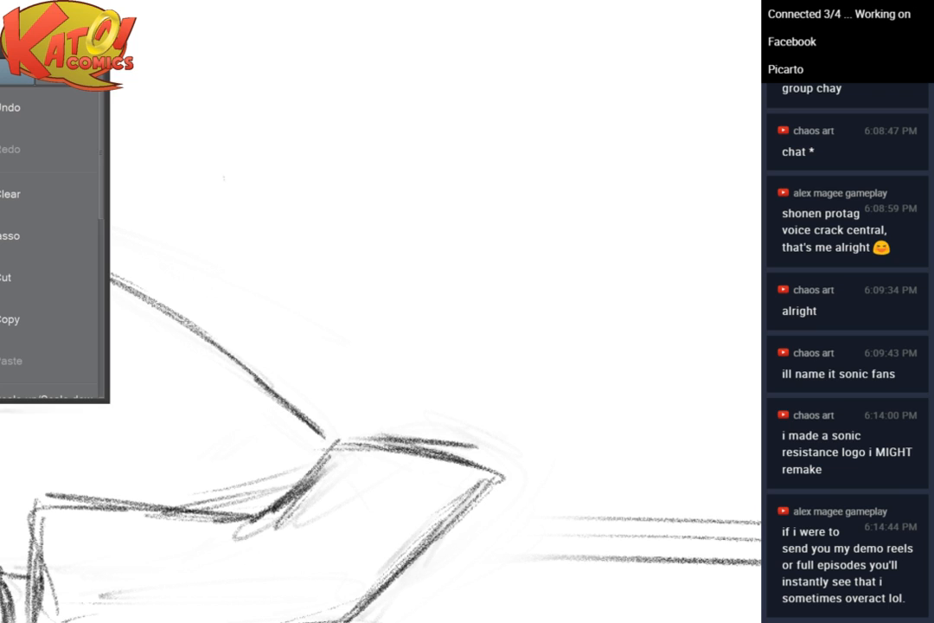
{"action": "left_click_drag", "start_coordinate": [433, 389], "coordinate": [489, 316]}
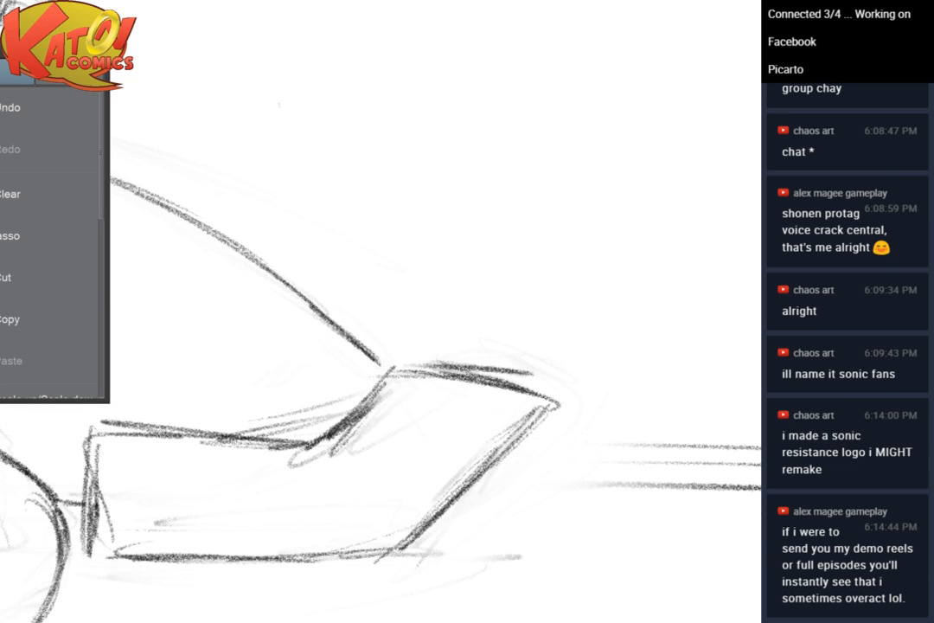
{"action": "mouse_move", "coordinate": [537, 424]}
{"action": "left_mouse_down"}
{"action": "mouse_move", "coordinate": [556, 393]}
{"action": "mouse_move", "coordinate": [426, 428]}
{"action": "mouse_move", "coordinate": [433, 456]}
{"action": "mouse_move", "coordinate": [473, 352]}
{"action": "left_mouse_up"}
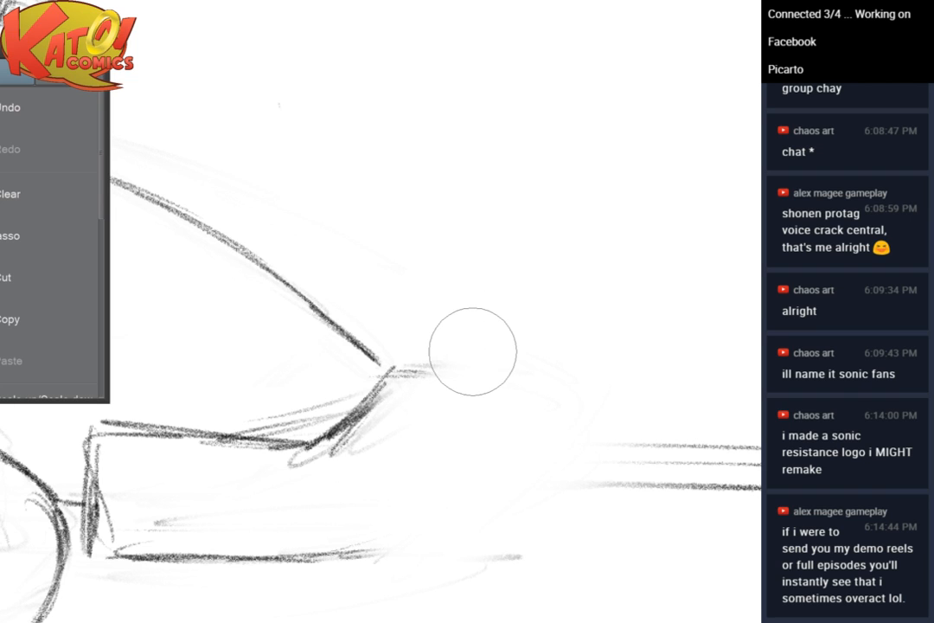
{"action": "left_click_drag", "start_coordinate": [473, 352], "coordinate": [504, 344]}
Join the front shoe's upper curve to the sole, and redraw the sole's raised end with a sloping top and curved outer edge
{"action": "left_click_drag", "start_coordinate": [392, 367], "coordinate": [373, 402]}
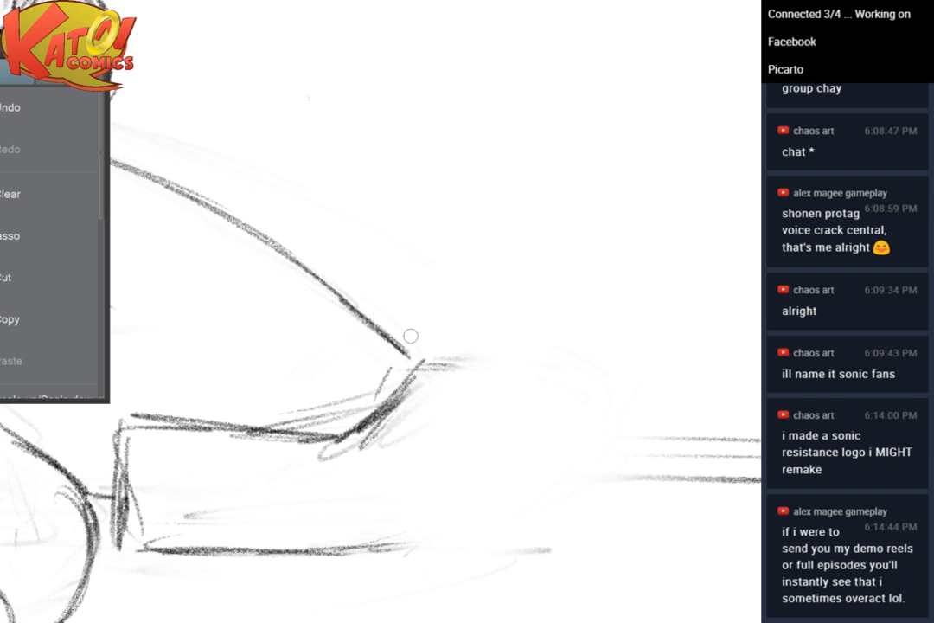
{"action": "left_click", "coordinate": [51, 115]}
{"action": "mouse_move", "coordinate": [395, 346]}
{"action": "left_mouse_down"}
{"action": "mouse_move", "coordinate": [420, 365]}
{"action": "mouse_move", "coordinate": [436, 353]}
{"action": "mouse_move", "coordinate": [479, 368]}
{"action": "mouse_move", "coordinate": [472, 305]}
{"action": "left_mouse_up"}
{"action": "key", "text": "e"}
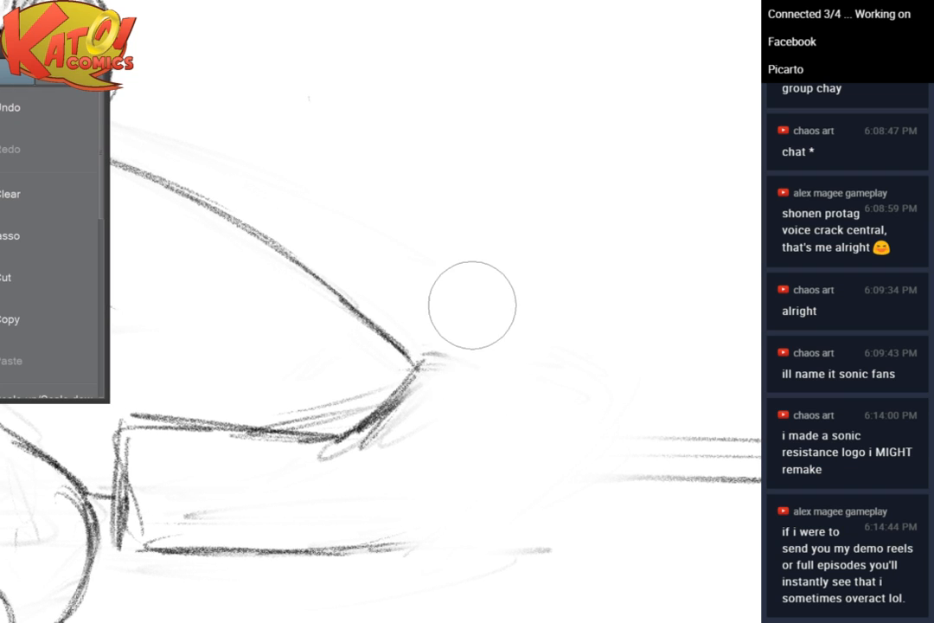
{"action": "key", "text": "b"}
{"action": "left_click_drag", "start_coordinate": [430, 348], "coordinate": [504, 367]}
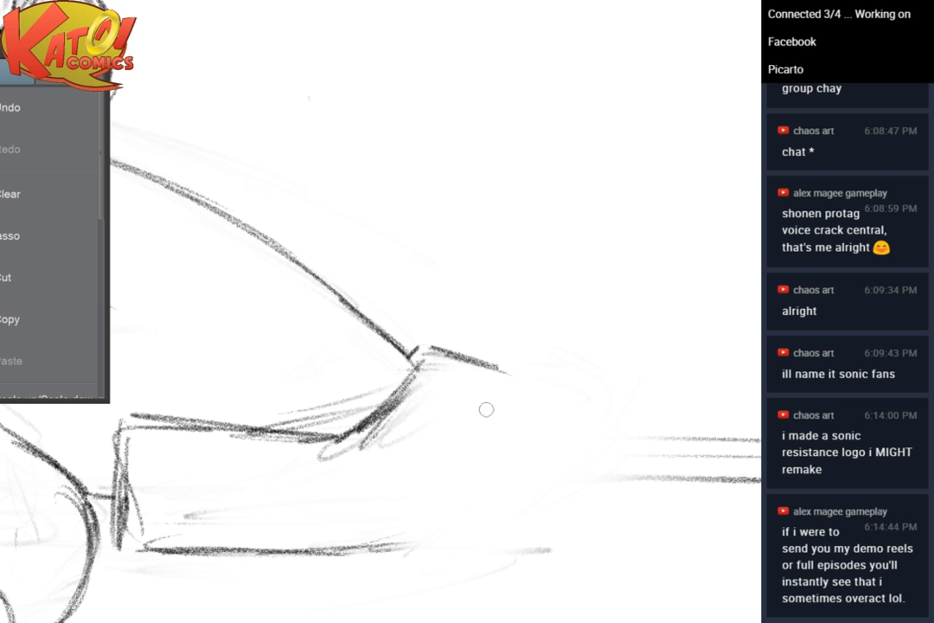
{"action": "mouse_move", "coordinate": [499, 368]}
{"action": "left_mouse_down"}
{"action": "mouse_move", "coordinate": [508, 431]}
{"action": "mouse_move", "coordinate": [527, 400]}
{"action": "mouse_move", "coordinate": [481, 470]}
{"action": "left_mouse_up"}
{"action": "left_click_drag", "start_coordinate": [527, 401], "coordinate": [429, 522]}
Redraw the slanted inner edge of the front shoe's sole and join its curved outer edge to the bottom line
{"action": "key", "text": "e"}
{"action": "mouse_move", "coordinate": [407, 442]}
{"action": "left_mouse_down"}
{"action": "mouse_move", "coordinate": [335, 482]}
{"action": "mouse_move", "coordinate": [377, 435]}
{"action": "left_mouse_up"}
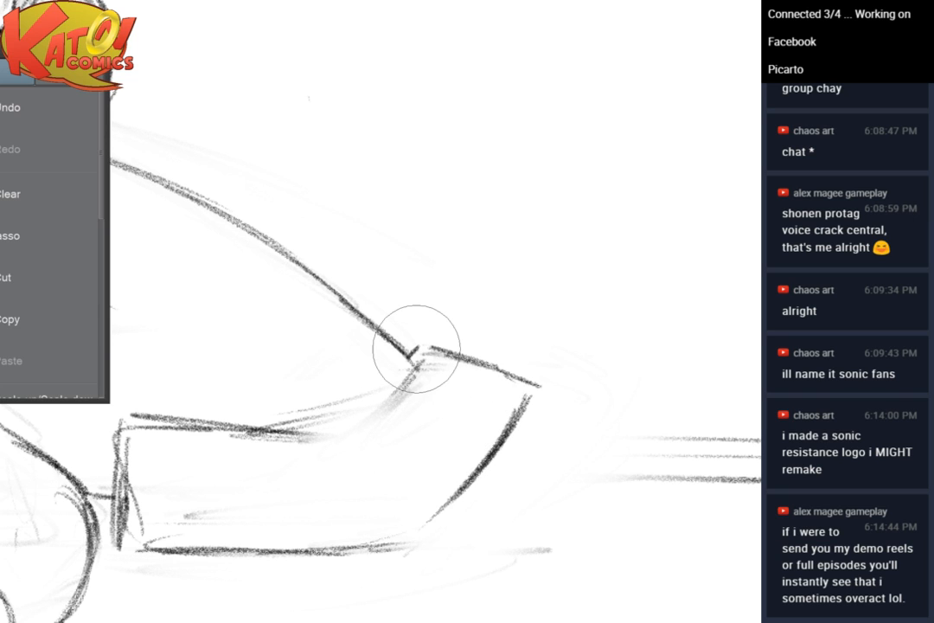
{"action": "key", "text": "b"}
{"action": "left_click_drag", "start_coordinate": [418, 361], "coordinate": [374, 430]}
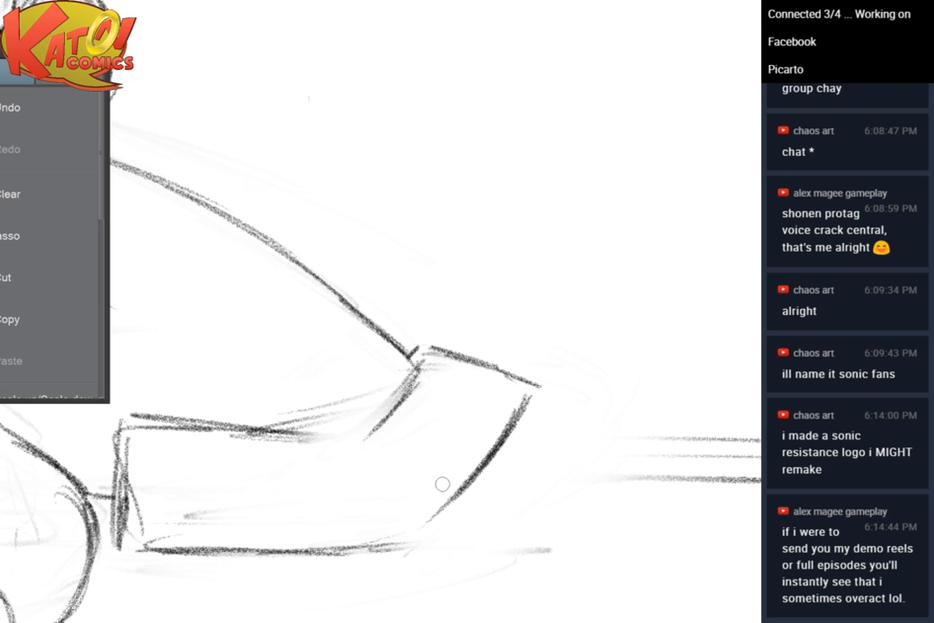
{"action": "mouse_move", "coordinate": [480, 475]}
{"action": "left_mouse_down"}
{"action": "mouse_move", "coordinate": [412, 538]}
{"action": "mouse_move", "coordinate": [378, 546]}
{"action": "left_mouse_up"}
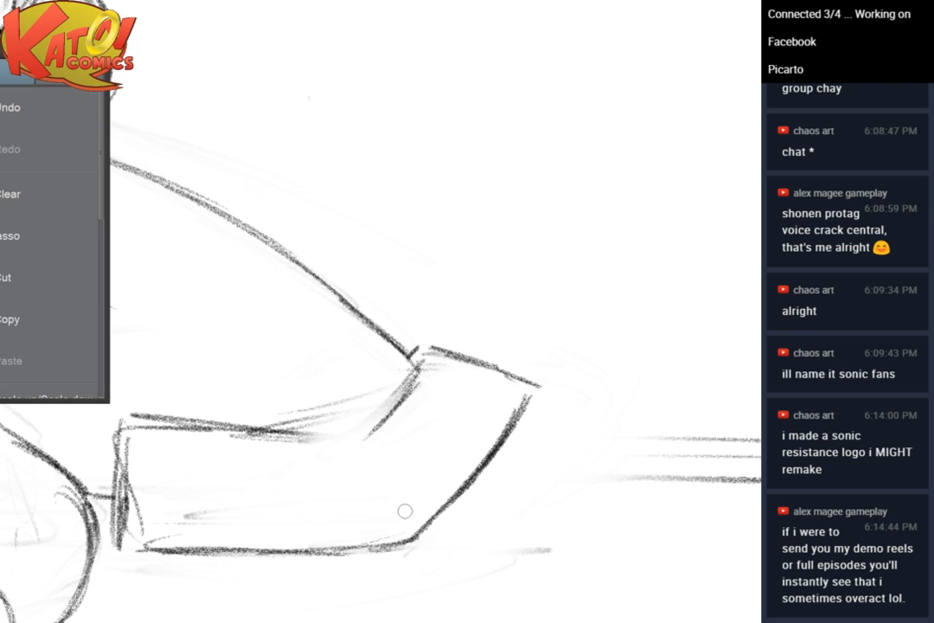
Erase the top edge of the front shoe's sole and redraw it slightly lower as a nearly horizontal line
{"action": "key", "text": "e"}
{"action": "left_click_drag", "start_coordinate": [188, 442], "coordinate": [167, 428]}
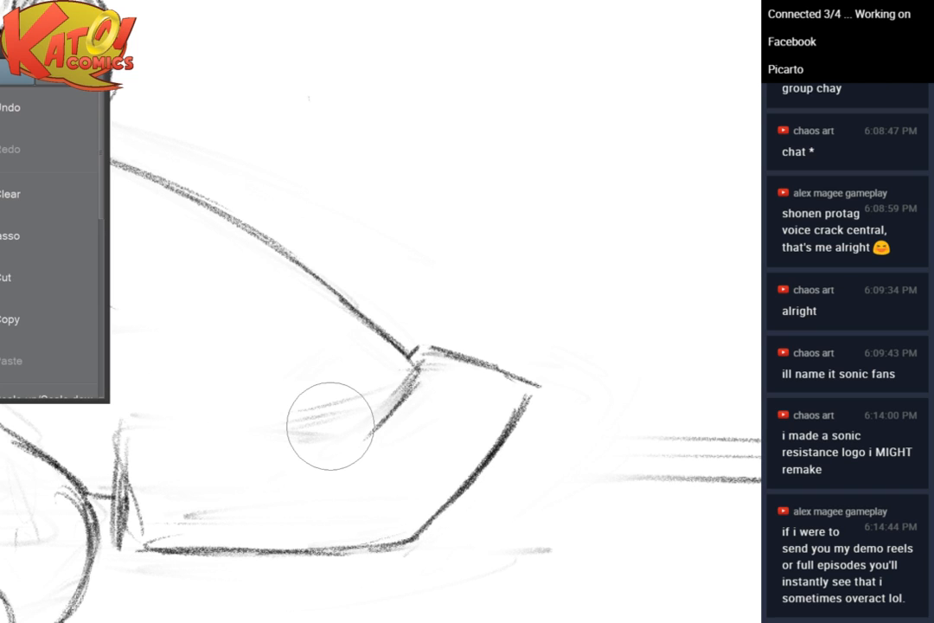
{"action": "key", "text": "b"}
{"action": "left_click_drag", "start_coordinate": [364, 443], "coordinate": [121, 439]}
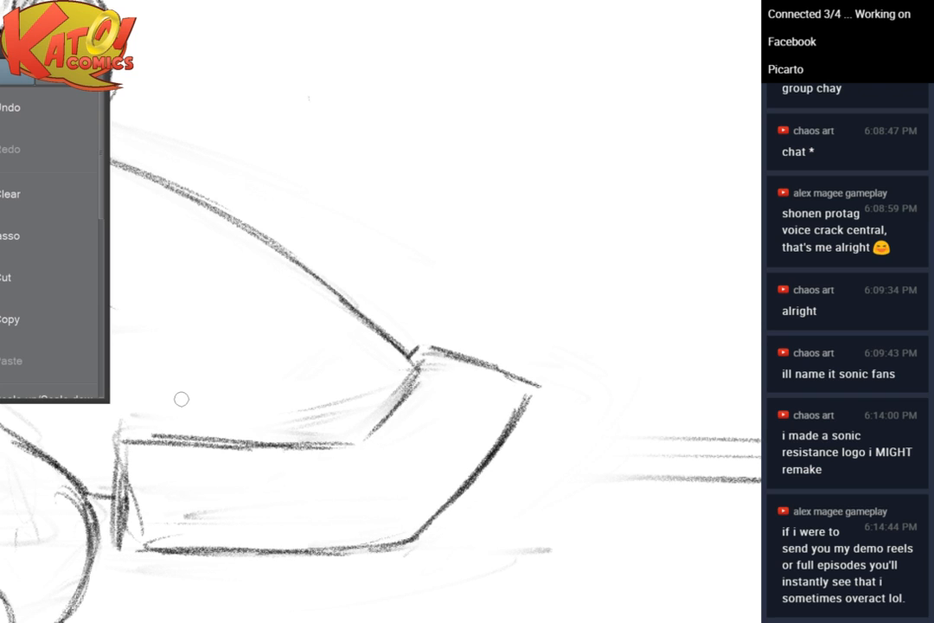
Erase the inner end of the front shoe's sole and redraw it as one slanted edge joining the top and bottom lines
{"action": "key", "text": "e"}
{"action": "mouse_move", "coordinate": [204, 518]}
{"action": "left_mouse_down"}
{"action": "mouse_move", "coordinate": [115, 501]}
{"action": "mouse_move", "coordinate": [151, 507]}
{"action": "mouse_move", "coordinate": [129, 531]}
{"action": "mouse_move", "coordinate": [112, 451]}
{"action": "left_mouse_up"}
{"action": "key", "text": "p"}
{"action": "mouse_move", "coordinate": [177, 438]}
{"action": "left_mouse_down"}
{"action": "mouse_move", "coordinate": [114, 445]}
{"action": "mouse_move", "coordinate": [129, 544]}
{"action": "mouse_move", "coordinate": [234, 552]}
{"action": "left_mouse_up"}
{"action": "left_click_drag", "start_coordinate": [161, 548], "coordinate": [218, 551]}
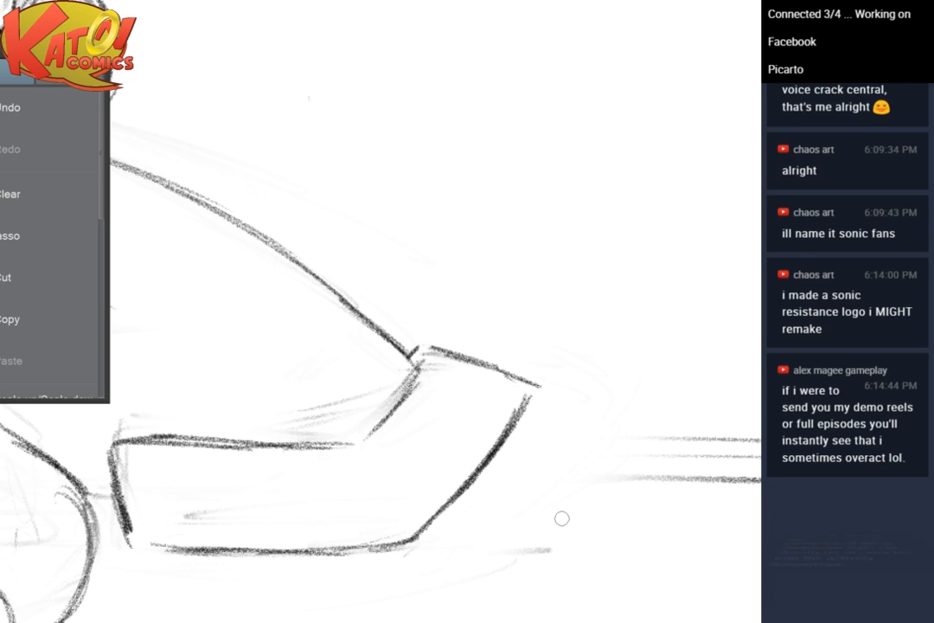
Erase the curved outer edge of the strap on the foreground wrist cuff and redraw it as a straighter, steeper line
{"action": "key", "text": "ctrl+minus"}
{"action": "key", "text": "ctrl+minus"}
{"action": "mouse_move", "coordinate": [346, 346]}
{"action": "left_mouse_down"}
{"action": "mouse_move", "coordinate": [475, 382]}
{"action": "mouse_move", "coordinate": [589, 387]}
{"action": "mouse_move", "coordinate": [620, 379]}
{"action": "left_mouse_up"}
{"action": "left_click_drag", "start_coordinate": [416, 312], "coordinate": [430, 357]}
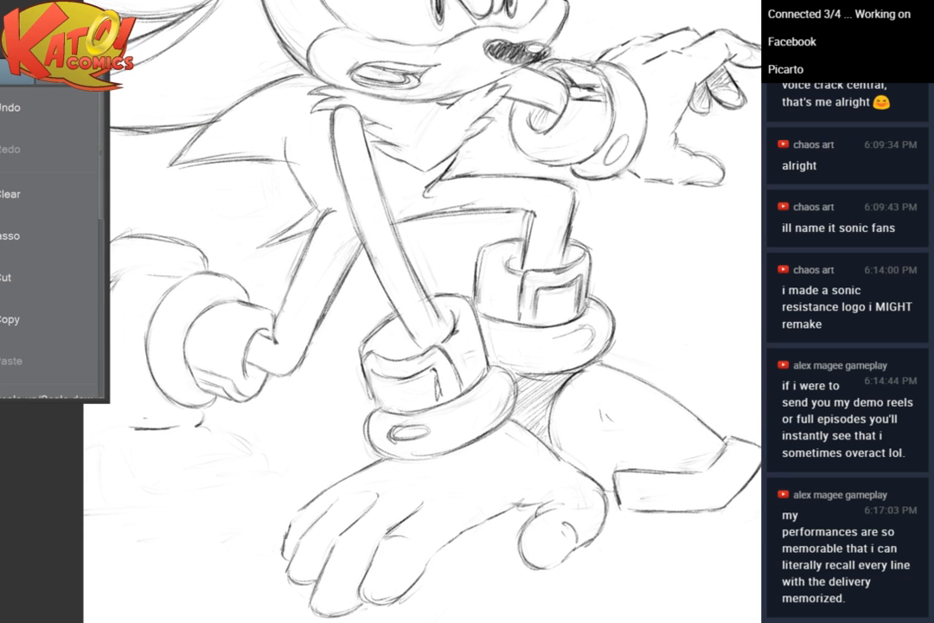
{"action": "key", "text": "ctrl+plus"}
{"action": "key", "text": "ctrl+plus"}
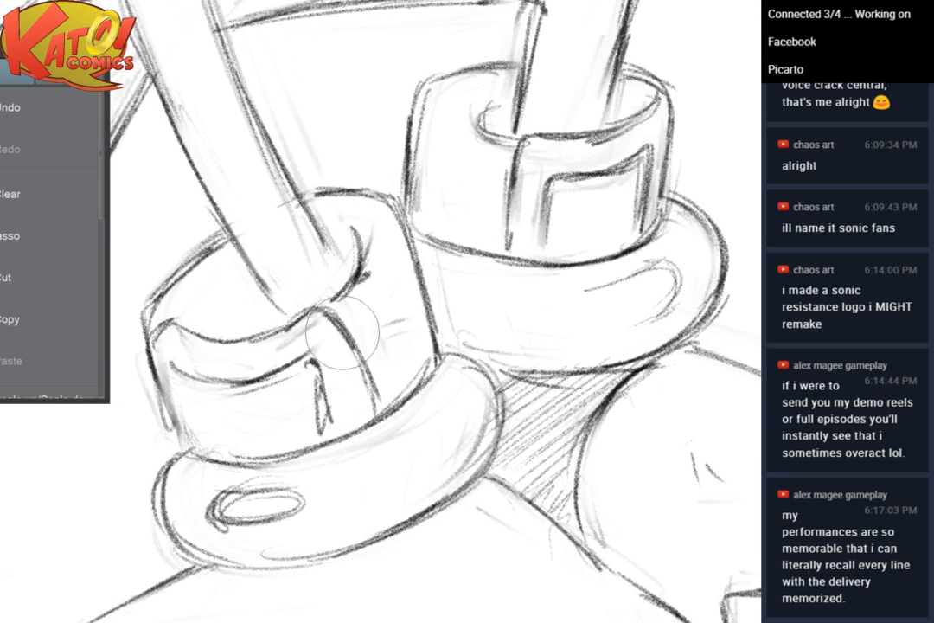
{"action": "key", "text": "p"}
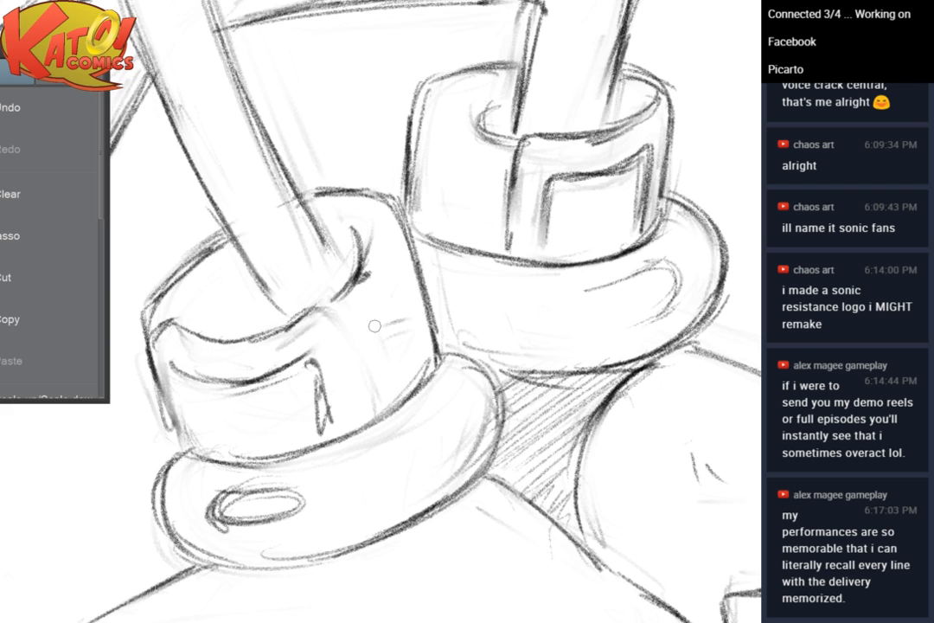
{"action": "left_click_drag", "start_coordinate": [342, 303], "coordinate": [363, 408]}
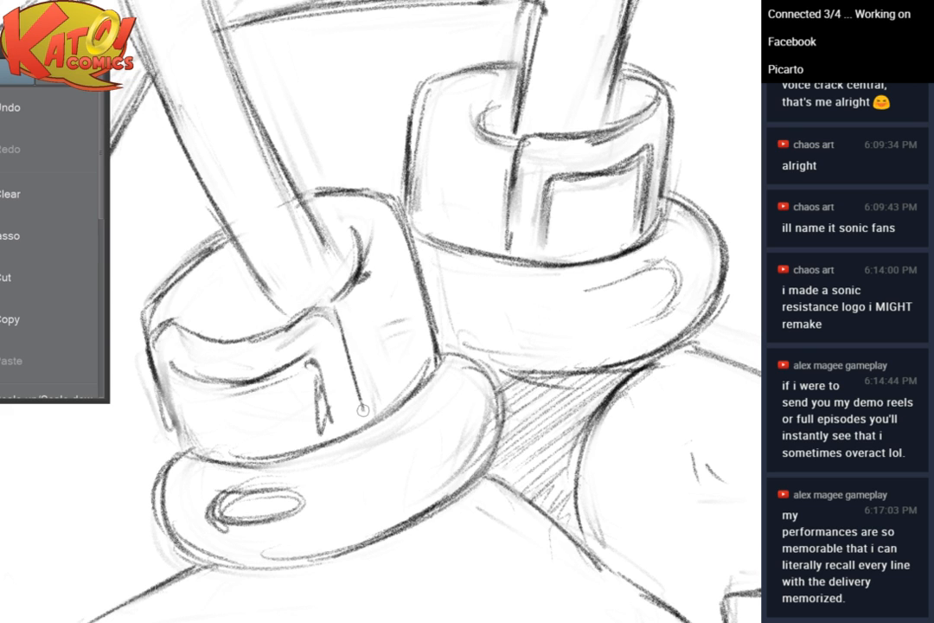
{"action": "left_click_drag", "start_coordinate": [348, 354], "coordinate": [365, 411]}
Replace the front shoe's curved back outline with a near-vertical line down to the hand, and extend the shoe's upper curve to the ankle ring
{"action": "mouse_move", "coordinate": [541, 528]}
{"action": "left_mouse_down"}
{"action": "mouse_move", "coordinate": [573, 425]}
{"action": "mouse_move", "coordinate": [625, 439]}
{"action": "mouse_move", "coordinate": [449, 335]}
{"action": "left_mouse_up"}
{"action": "scroll", "coordinate": [616, 114], "scroll_direction": "down", "scroll_amount": 5}
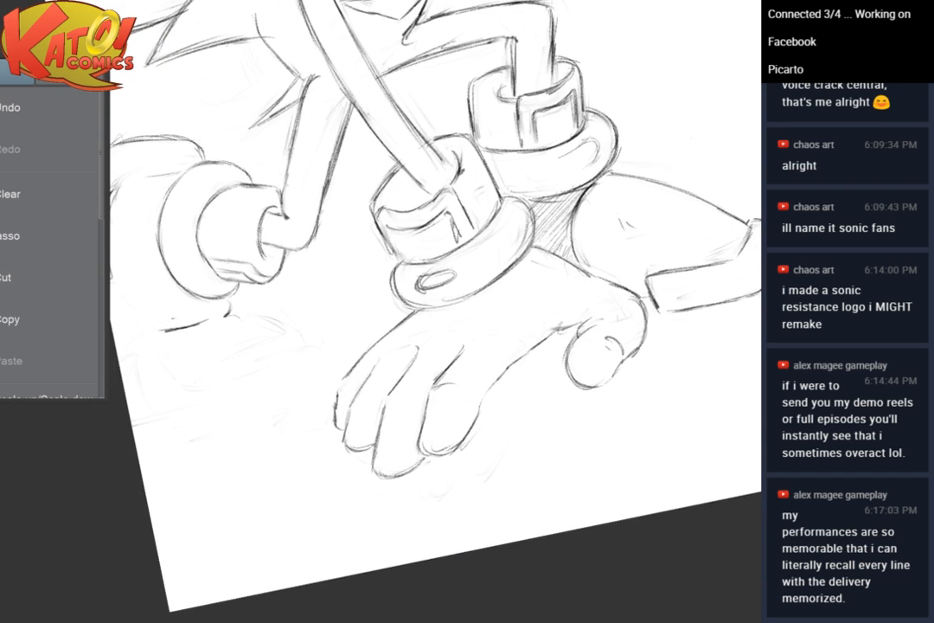
{"action": "left_click_drag", "start_coordinate": [572, 109], "coordinate": [555, 151]}
{"action": "scroll", "coordinate": [604, 224], "scroll_direction": "up", "scroll_amount": 5}
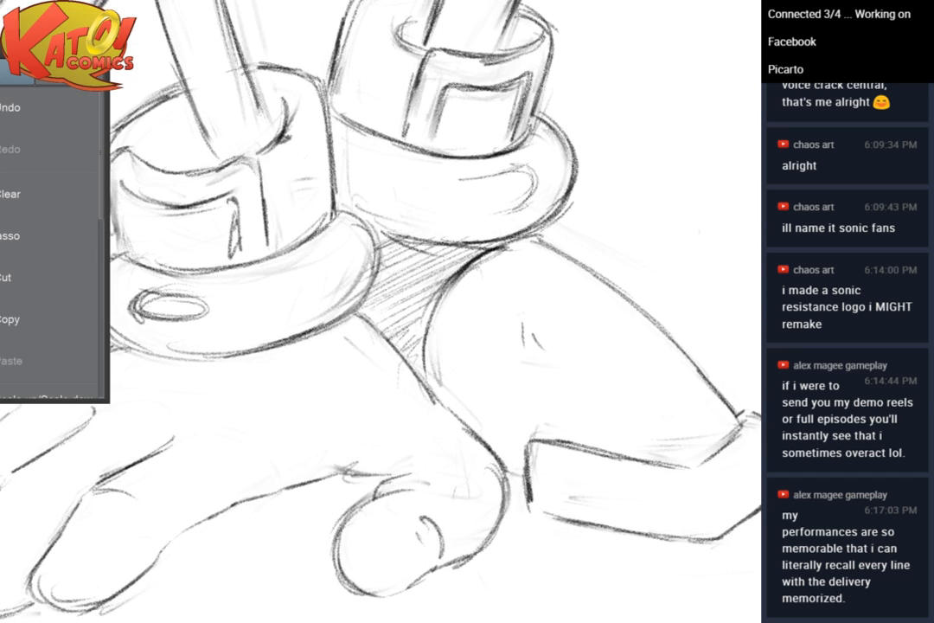
{"action": "mouse_move", "coordinate": [461, 314]}
{"action": "left_mouse_down"}
{"action": "mouse_move", "coordinate": [512, 254]}
{"action": "mouse_move", "coordinate": [442, 331]}
{"action": "mouse_move", "coordinate": [435, 379]}
{"action": "mouse_move", "coordinate": [446, 337]}
{"action": "mouse_move", "coordinate": [568, 190]}
{"action": "left_mouse_up"}
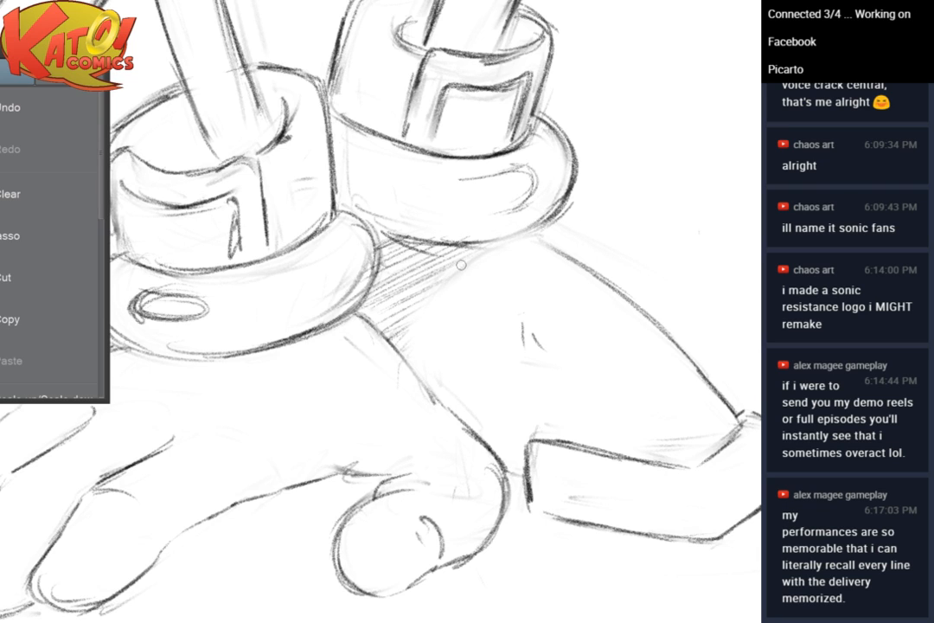
{"action": "left_click_drag", "start_coordinate": [448, 251], "coordinate": [426, 338]}
{"action": "left_click_drag", "start_coordinate": [444, 275], "coordinate": [430, 339]}
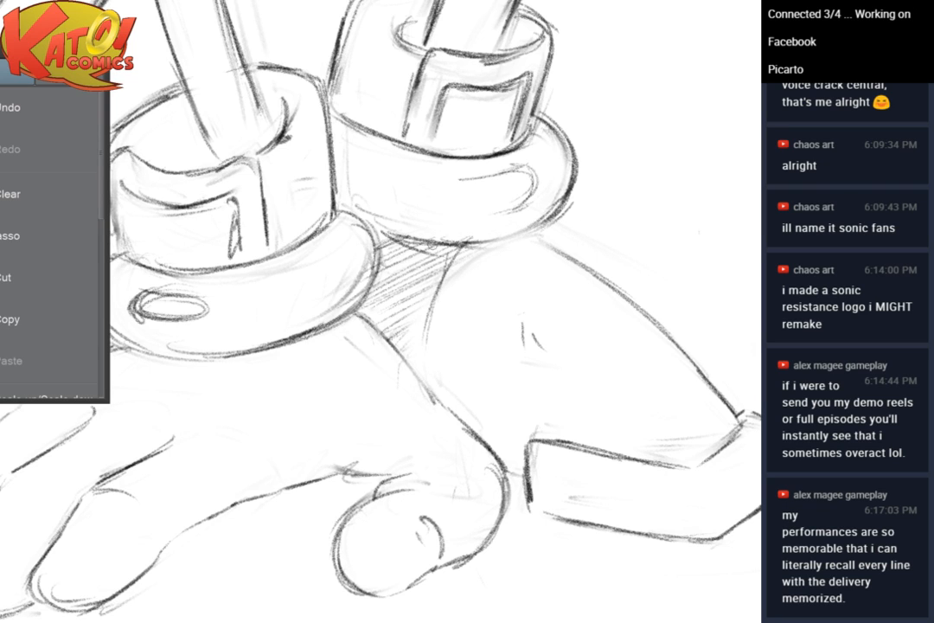
{"action": "left_click_drag", "start_coordinate": [436, 249], "coordinate": [431, 369]}
{"action": "mouse_move", "coordinate": [434, 268]}
{"action": "left_mouse_down"}
{"action": "mouse_move", "coordinate": [429, 384]}
{"action": "mouse_move", "coordinate": [430, 323]}
{"action": "left_mouse_up"}
{"action": "mouse_move", "coordinate": [492, 293]}
{"action": "left_mouse_down"}
{"action": "mouse_move", "coordinate": [501, 254]}
{"action": "mouse_move", "coordinate": [578, 260]}
{"action": "left_mouse_up"}
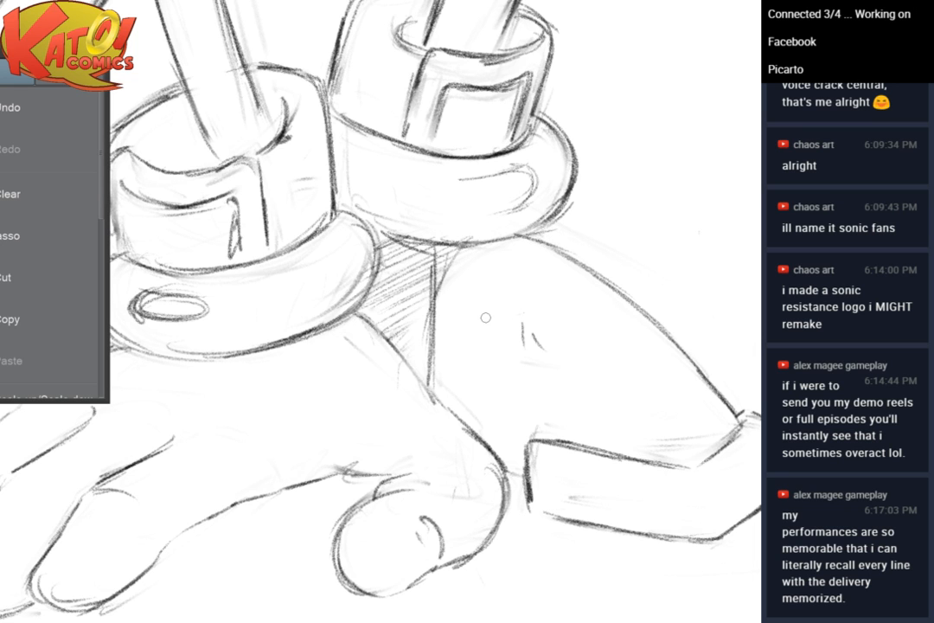
Erase the curled end of the foreground wrist cuff's opening and draw a short slanting stroke beside the strap
{"action": "scroll", "coordinate": [586, 112], "scroll_direction": "down", "scroll_amount": 6}
{"action": "left_click_drag", "start_coordinate": [485, 416], "coordinate": [536, 390]}
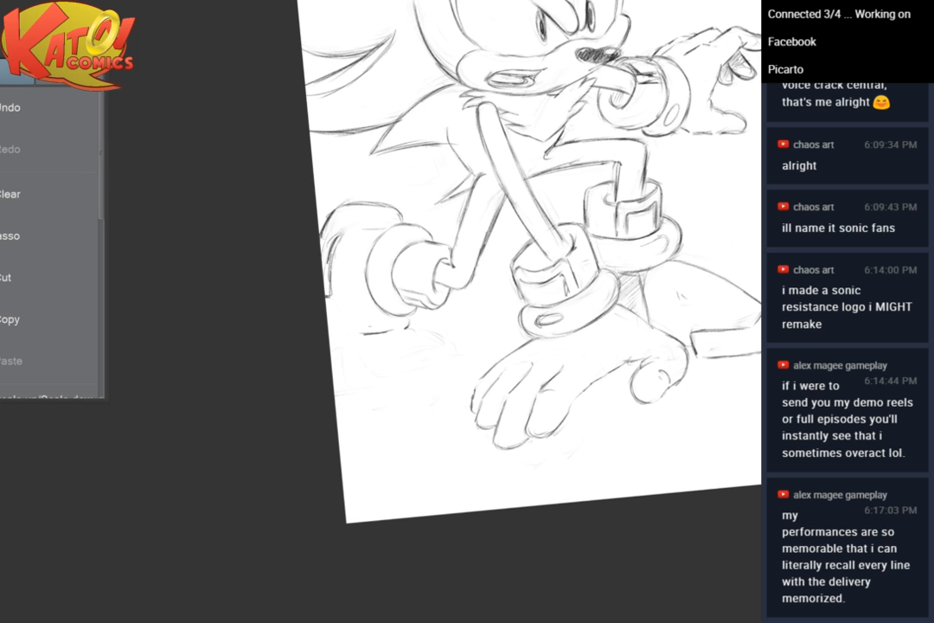
{"action": "mouse_move", "coordinate": [549, 318]}
{"action": "left_mouse_down"}
{"action": "mouse_move", "coordinate": [518, 323]}
{"action": "mouse_move", "coordinate": [617, 362]}
{"action": "left_mouse_up"}
{"action": "scroll", "coordinate": [507, 279], "scroll_direction": "up", "scroll_amount": 8}
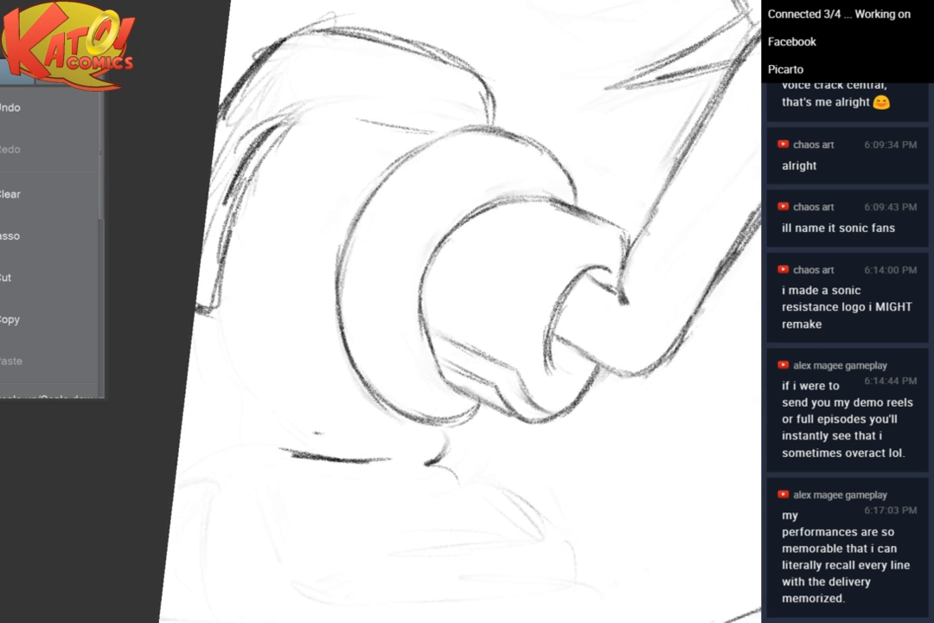
{"action": "left_click_drag", "start_coordinate": [484, 312], "coordinate": [415, 307]}
{"action": "left_click_drag", "start_coordinate": [553, 299], "coordinate": [208, 313]}
{"action": "scroll", "coordinate": [519, 346], "scroll_direction": "up", "scroll_amount": 3}
{"action": "left_click_drag", "start_coordinate": [519, 346], "coordinate": [398, 351]}
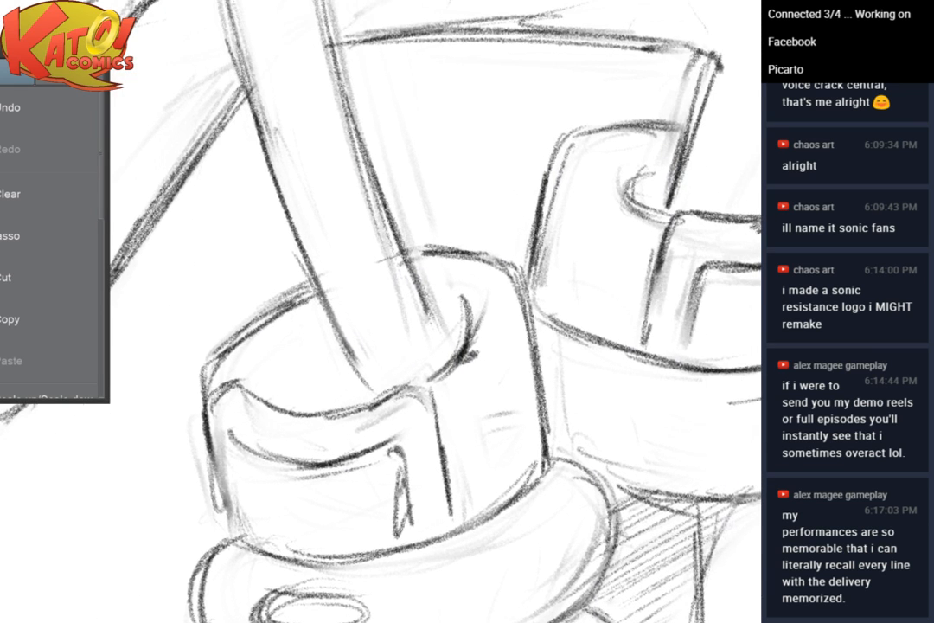
{"action": "mouse_move", "coordinate": [486, 325]}
{"action": "left_mouse_down"}
{"action": "mouse_move", "coordinate": [461, 375]}
{"action": "mouse_move", "coordinate": [473, 373]}
{"action": "left_mouse_up"}
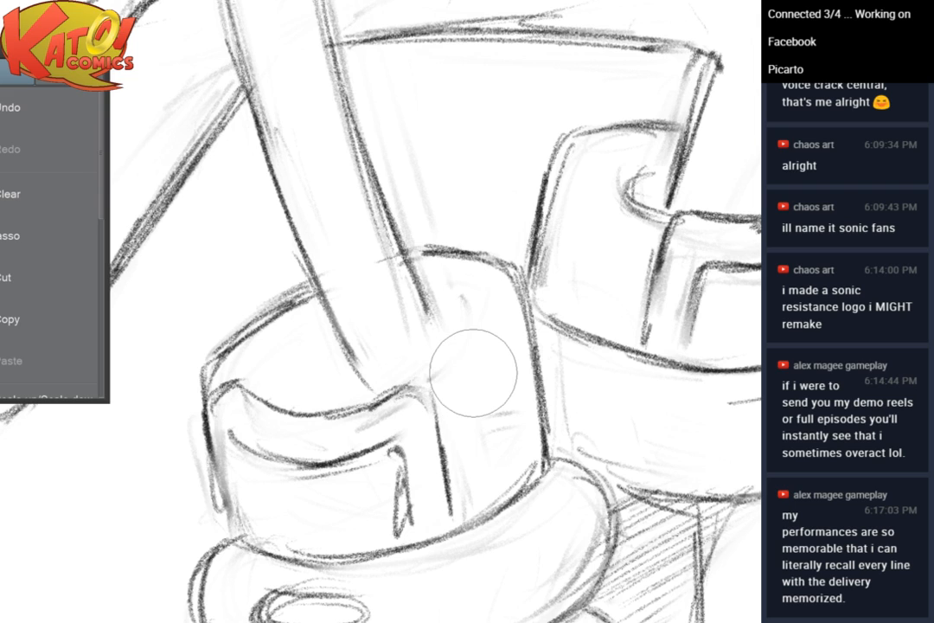
{"action": "key", "text": "b"}
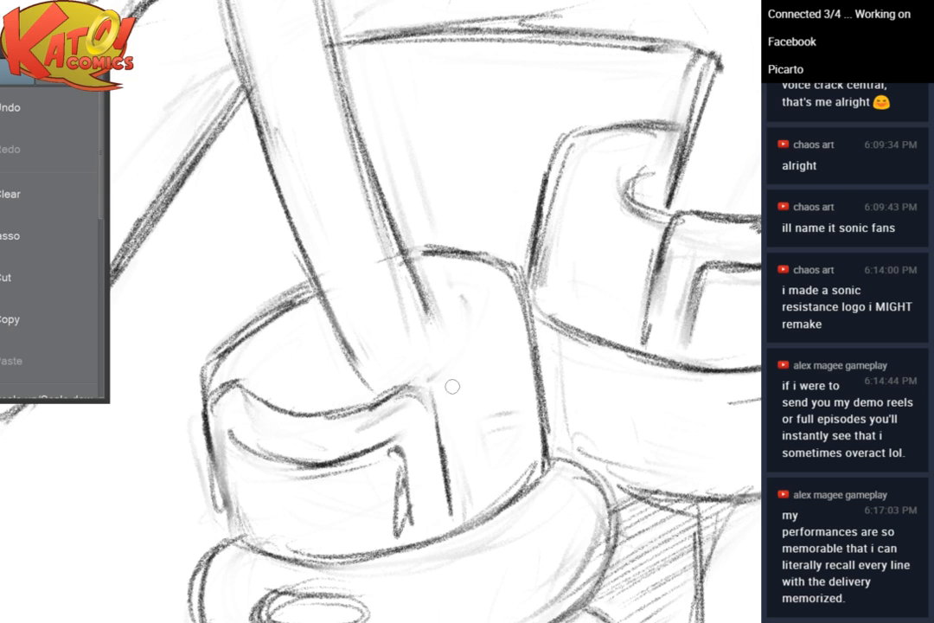
{"action": "left_click_drag", "start_coordinate": [440, 406], "coordinate": [502, 361]}
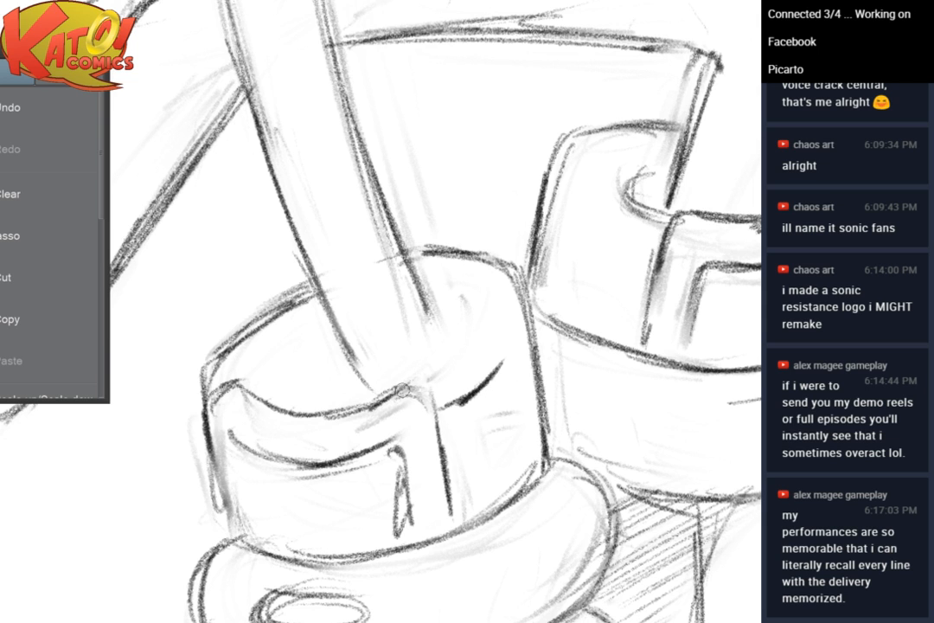
Erase the lower part of the rear ankle cuff's opening and draw a short curved strap end reaching the cuff's lower rim
{"action": "scroll", "coordinate": [579, 297], "scroll_direction": "down", "scroll_amount": 3}
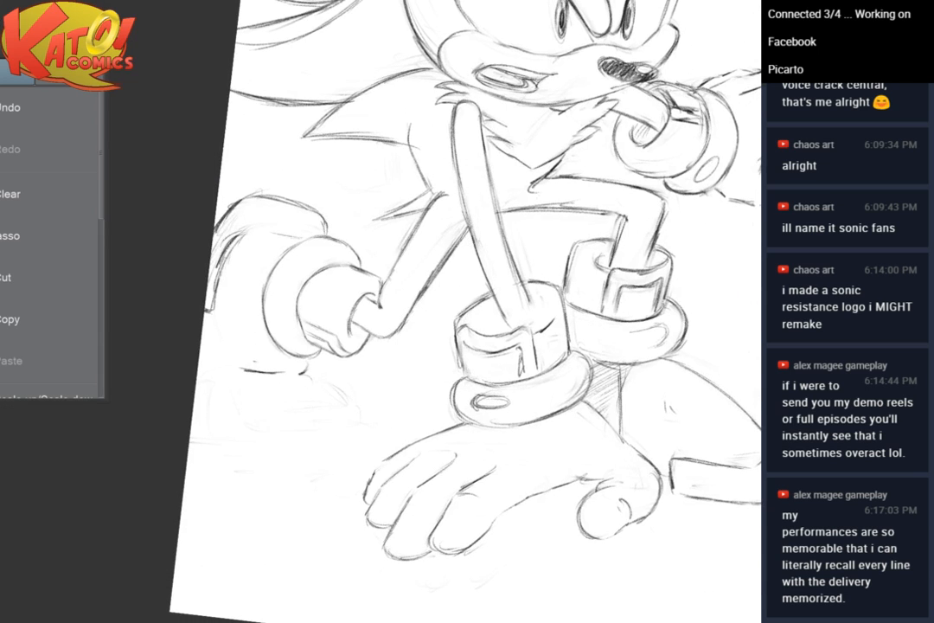
{"action": "left_click_drag", "start_coordinate": [467, 281], "coordinate": [578, 311]}
{"action": "scroll", "coordinate": [567, 297], "scroll_direction": "up", "scroll_amount": 2}
{"action": "left_click_drag", "start_coordinate": [467, 303], "coordinate": [537, 315]}
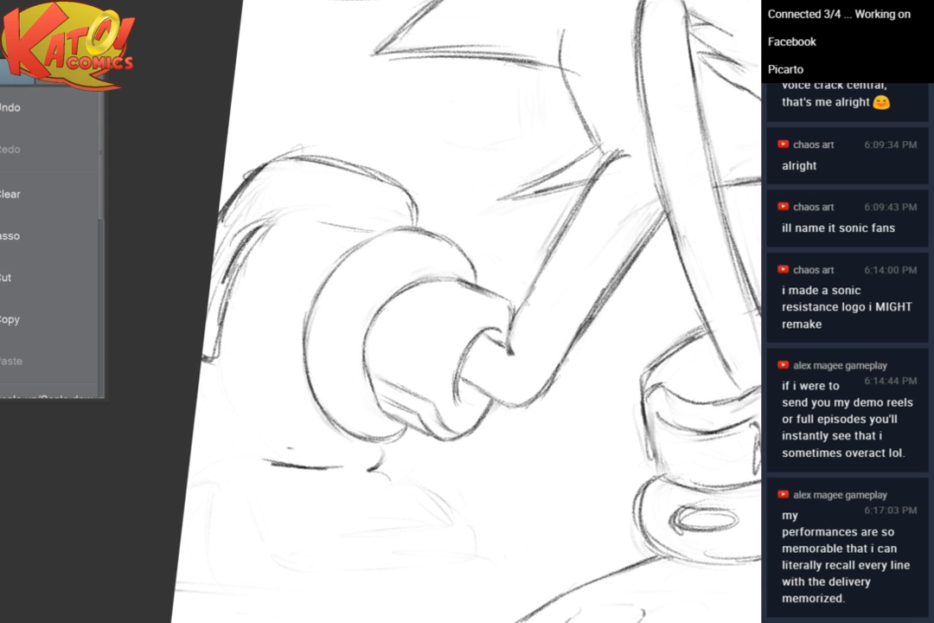
{"action": "scroll", "coordinate": [468, 281], "scroll_direction": "up", "scroll_amount": 1}
{"action": "scroll", "coordinate": [536, 286], "scroll_direction": "up", "scroll_amount": 2}
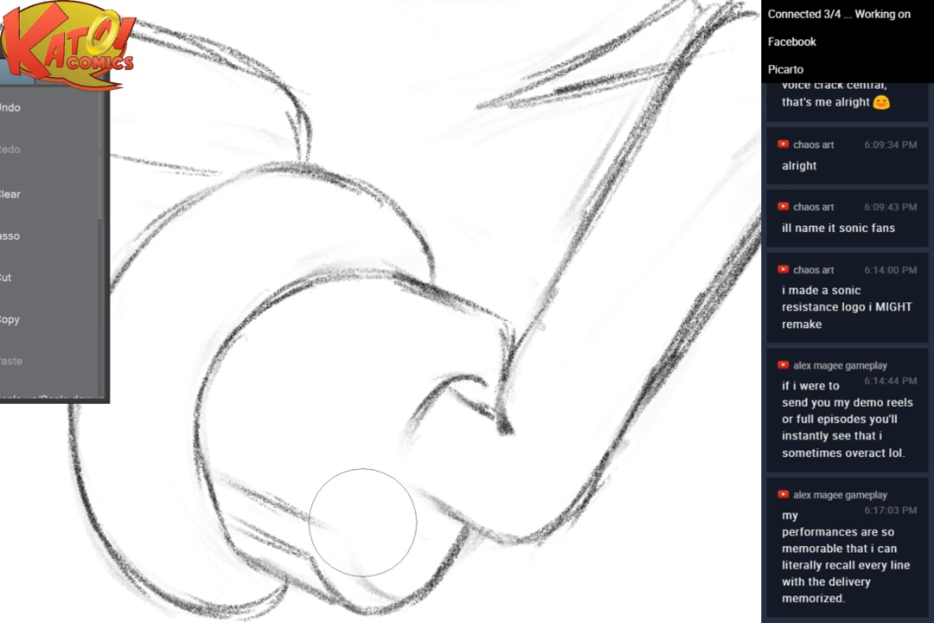
{"action": "key", "text": "p"}
{"action": "left_click_drag", "start_coordinate": [418, 590], "coordinate": [390, 533]}
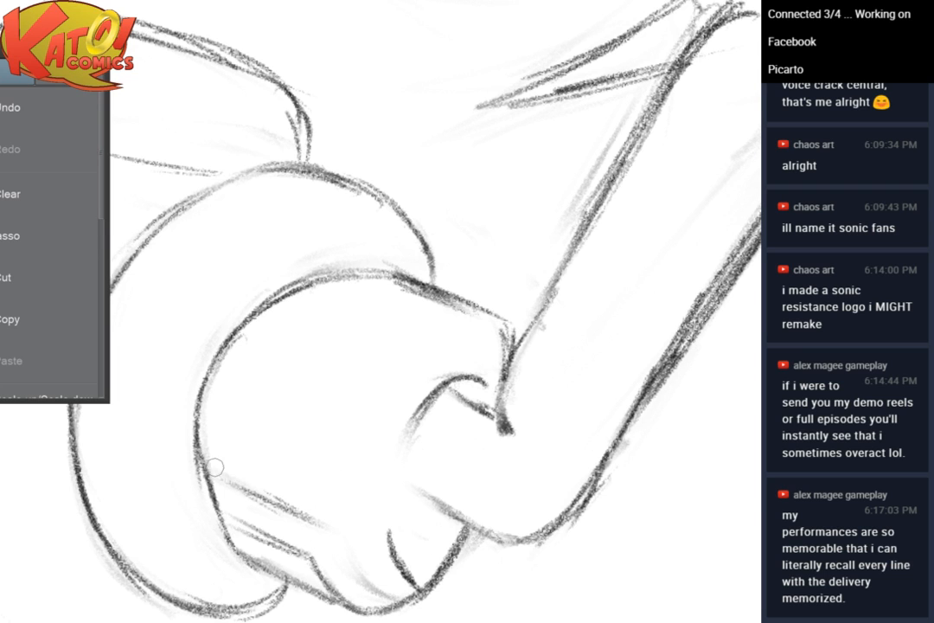
Redraw the upper edge of the rear ankle cuff's strap as a long, gently curved line reaching the strap end
{"action": "left_click_drag", "start_coordinate": [210, 465], "coordinate": [324, 509]}
{"action": "left_click_drag", "start_coordinate": [221, 469], "coordinate": [369, 509]}
{"action": "mouse_move", "coordinate": [268, 470]}
{"action": "left_mouse_down"}
{"action": "mouse_move", "coordinate": [323, 493]}
{"action": "mouse_move", "coordinate": [352, 481]}
{"action": "mouse_move", "coordinate": [373, 489]}
{"action": "left_mouse_up"}
{"action": "key", "text": "e"}
{"action": "key", "text": "p"}
{"action": "left_click_drag", "start_coordinate": [215, 462], "coordinate": [328, 510]}
{"action": "left_click_drag", "start_coordinate": [261, 487], "coordinate": [389, 523]}
{"action": "left_click_drag", "start_coordinate": [333, 512], "coordinate": [383, 526]}
Roughly sketch a larger curve for the rear ankle cuff's opening around the leg
{"action": "left_click_drag", "start_coordinate": [379, 504], "coordinate": [421, 405]}
{"action": "mouse_move", "coordinate": [373, 471]}
{"action": "left_mouse_down"}
{"action": "mouse_move", "coordinate": [413, 401]}
{"action": "mouse_move", "coordinate": [378, 444]}
{"action": "mouse_move", "coordinate": [496, 376]}
{"action": "left_mouse_up"}
{"action": "mouse_move", "coordinate": [448, 422]}
{"action": "left_mouse_down"}
{"action": "mouse_move", "coordinate": [388, 436]}
{"action": "mouse_move", "coordinate": [395, 402]}
{"action": "left_mouse_up"}
Darken the lower edge and folded end of the rear ankle cuff's strap, and reinforce where its upper edge starts
{"action": "key", "text": "p"}
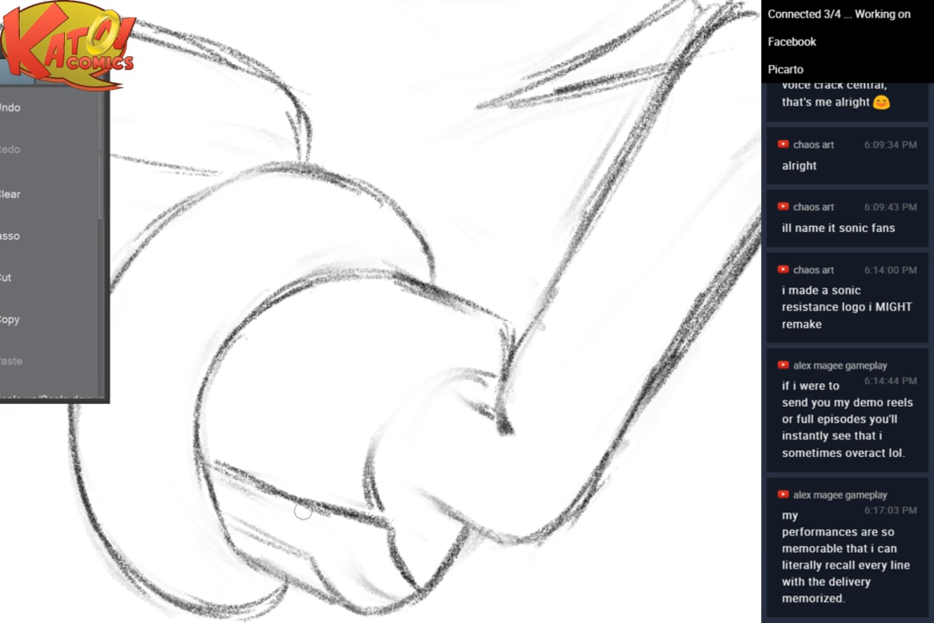
{"action": "mouse_move", "coordinate": [237, 526]}
{"action": "left_mouse_down"}
{"action": "mouse_move", "coordinate": [353, 568]}
{"action": "mouse_move", "coordinate": [381, 610]}
{"action": "mouse_move", "coordinate": [299, 552]}
{"action": "left_mouse_up"}
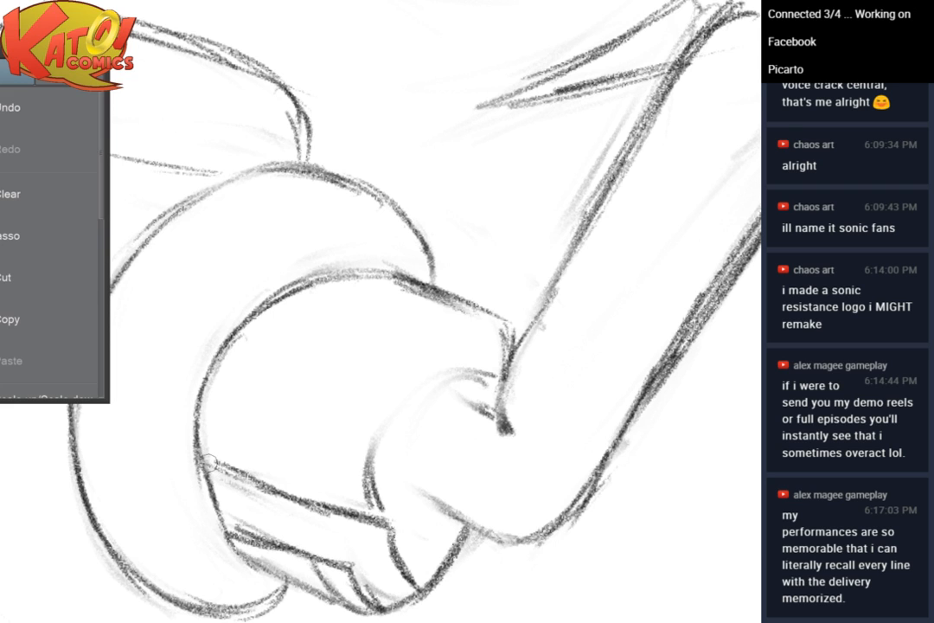
{"action": "left_click_drag", "start_coordinate": [204, 464], "coordinate": [262, 491]}
Darken the enlarged opening curve of the rear ankle cuff and extend the leg's lines to meet it
{"action": "left_click_drag", "start_coordinate": [378, 507], "coordinate": [412, 388]}
{"action": "mouse_move", "coordinate": [367, 470]}
{"action": "left_mouse_down"}
{"action": "mouse_move", "coordinate": [443, 371]}
{"action": "mouse_move", "coordinate": [471, 373]}
{"action": "left_mouse_up"}
{"action": "left_click_drag", "start_coordinate": [394, 402], "coordinate": [458, 374]}
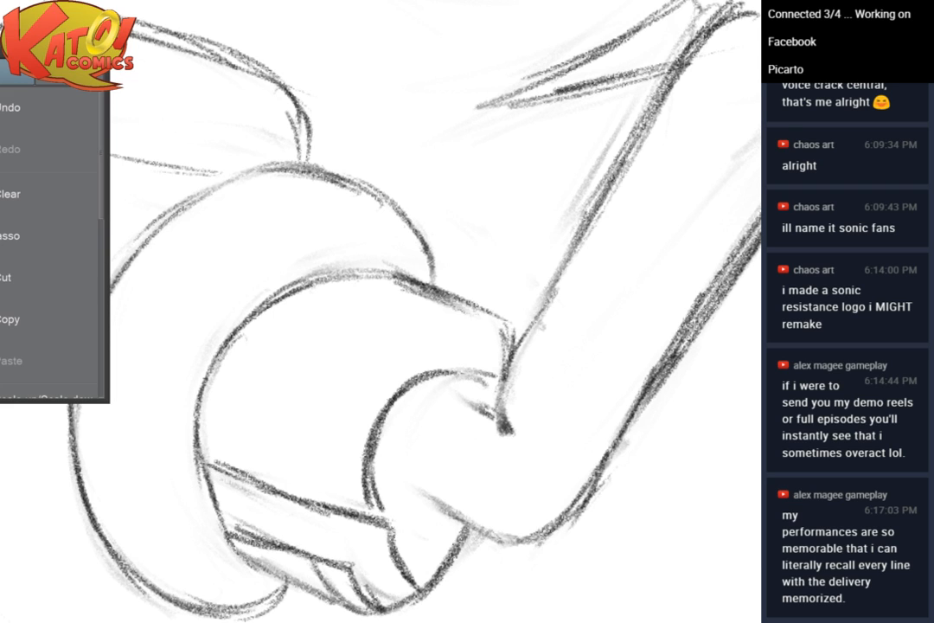
{"action": "mouse_move", "coordinate": [370, 456]}
{"action": "left_mouse_down"}
{"action": "mouse_move", "coordinate": [485, 383]}
{"action": "mouse_move", "coordinate": [497, 416]}
{"action": "mouse_move", "coordinate": [440, 504]}
{"action": "left_mouse_up"}
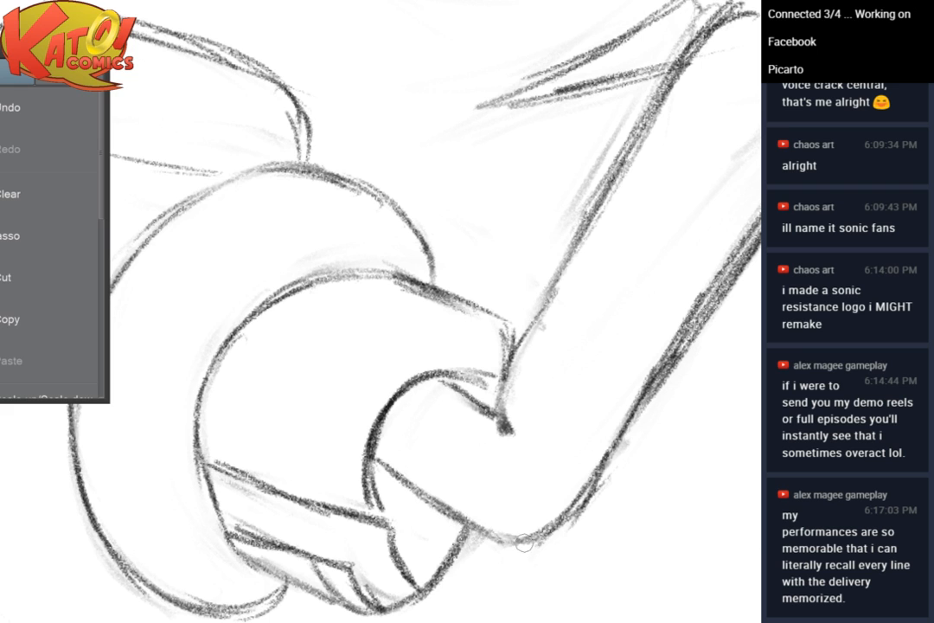
Clean up the rear leg's line down to the ankle cuff and round off the cuff's upper corner beside it
{"action": "key", "text": "ctrl+minus"}
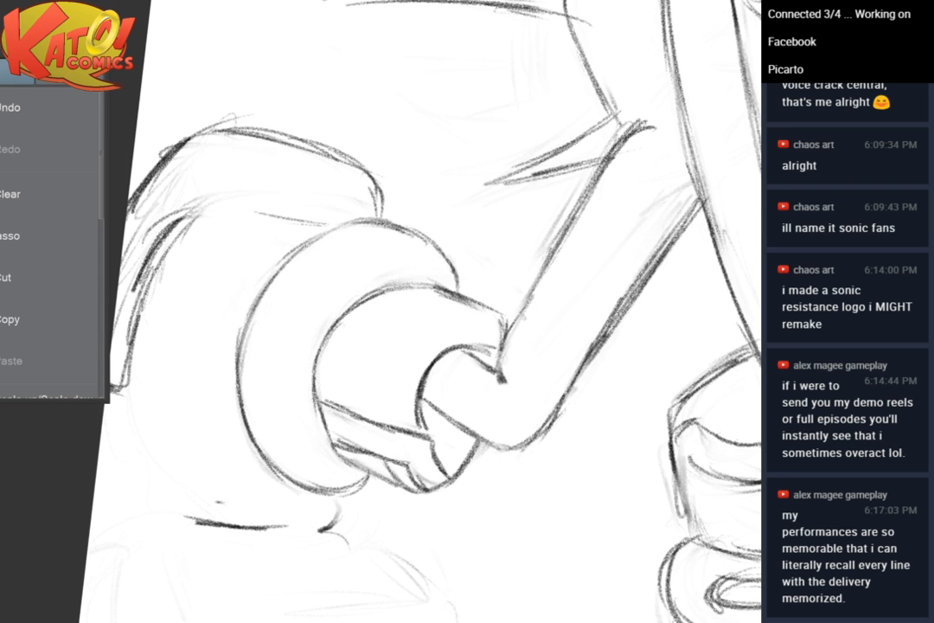
{"action": "scroll", "coordinate": [485, 329], "scroll_direction": "up", "scroll_amount": 4}
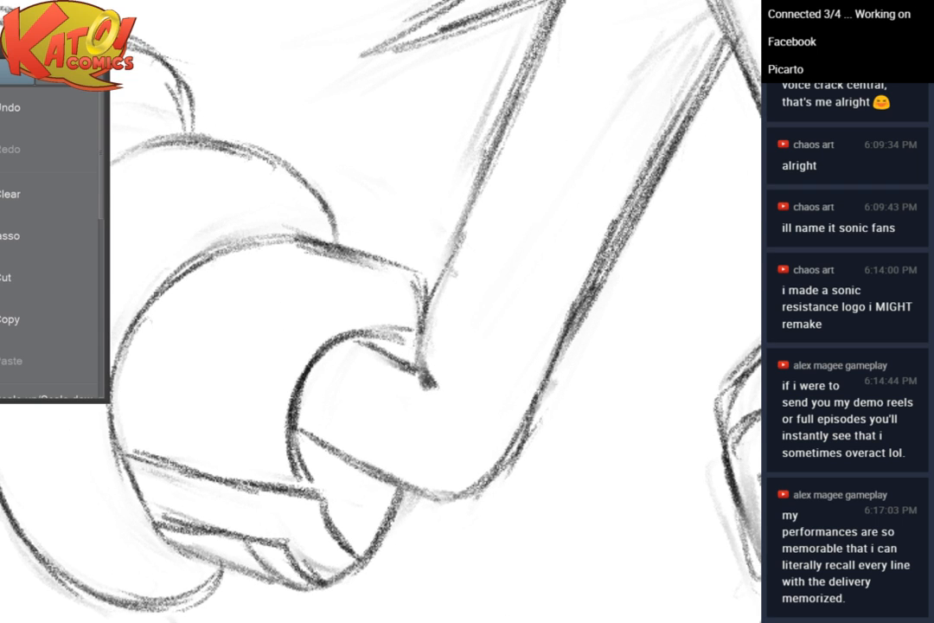
{"action": "left_click_drag", "start_coordinate": [467, 272], "coordinate": [426, 282]}
{"action": "left_click_drag", "start_coordinate": [475, 186], "coordinate": [424, 338]}
{"action": "left_click_drag", "start_coordinate": [404, 267], "coordinate": [426, 303]}
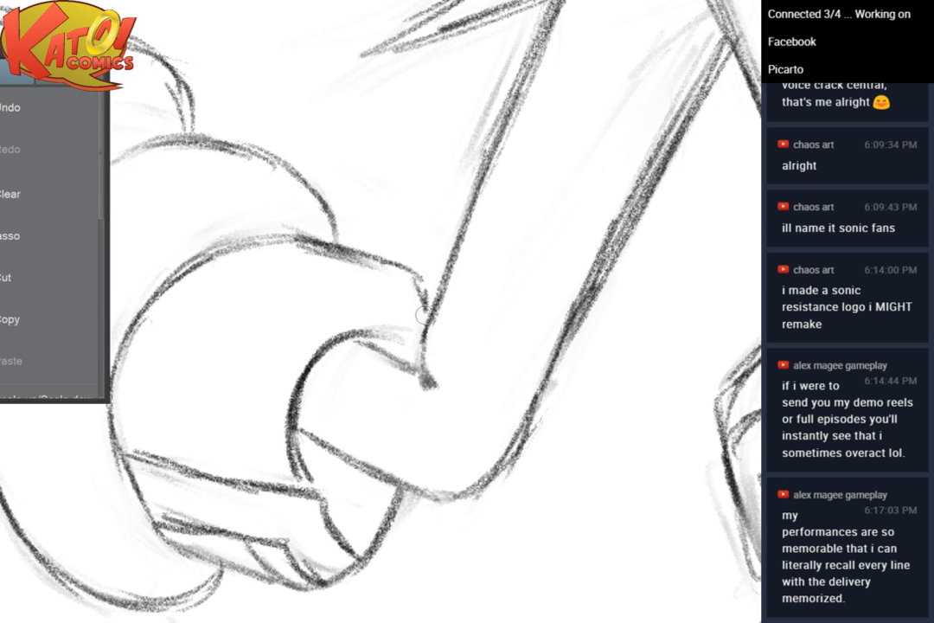
Lighten the heavy opening curve of the rear ankle cuff and redraw it as a thinner, smoother arc down to the strap
{"action": "mouse_move", "coordinate": [312, 251]}
{"action": "left_mouse_down"}
{"action": "mouse_move", "coordinate": [355, 260]}
{"action": "mouse_move", "coordinate": [365, 250]}
{"action": "mouse_move", "coordinate": [420, 282]}
{"action": "mouse_move", "coordinate": [428, 322]}
{"action": "mouse_move", "coordinate": [318, 351]}
{"action": "mouse_move", "coordinate": [292, 382]}
{"action": "mouse_move", "coordinate": [329, 327]}
{"action": "left_mouse_up"}
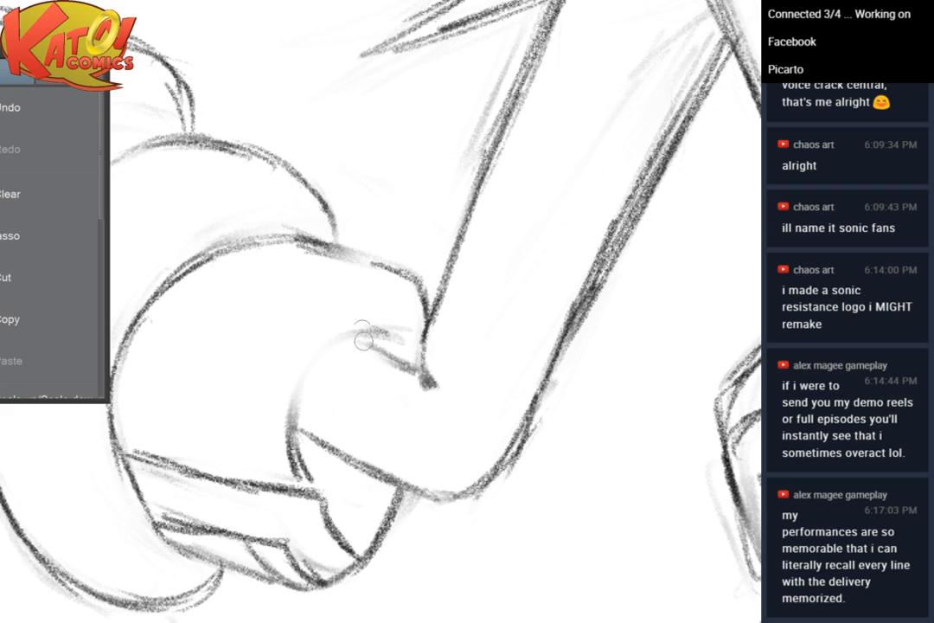
{"action": "mouse_move", "coordinate": [387, 331]}
{"action": "left_mouse_down"}
{"action": "mouse_move", "coordinate": [329, 349]}
{"action": "mouse_move", "coordinate": [294, 403]}
{"action": "mouse_move", "coordinate": [299, 466]}
{"action": "left_mouse_up"}
{"action": "left_click_drag", "start_coordinate": [338, 339], "coordinate": [319, 358]}
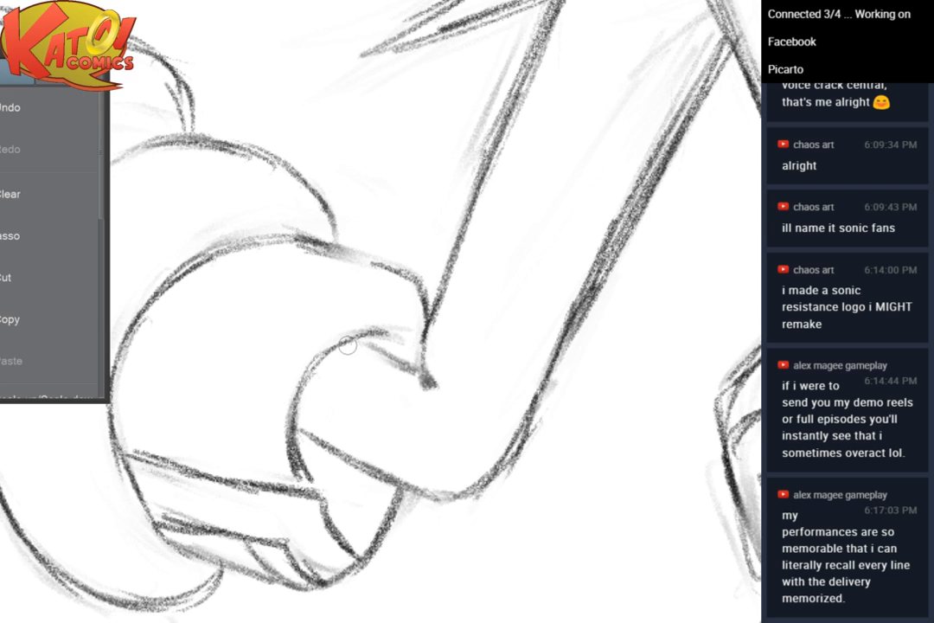
{"action": "left_click_drag", "start_coordinate": [269, 455], "coordinate": [302, 476]}
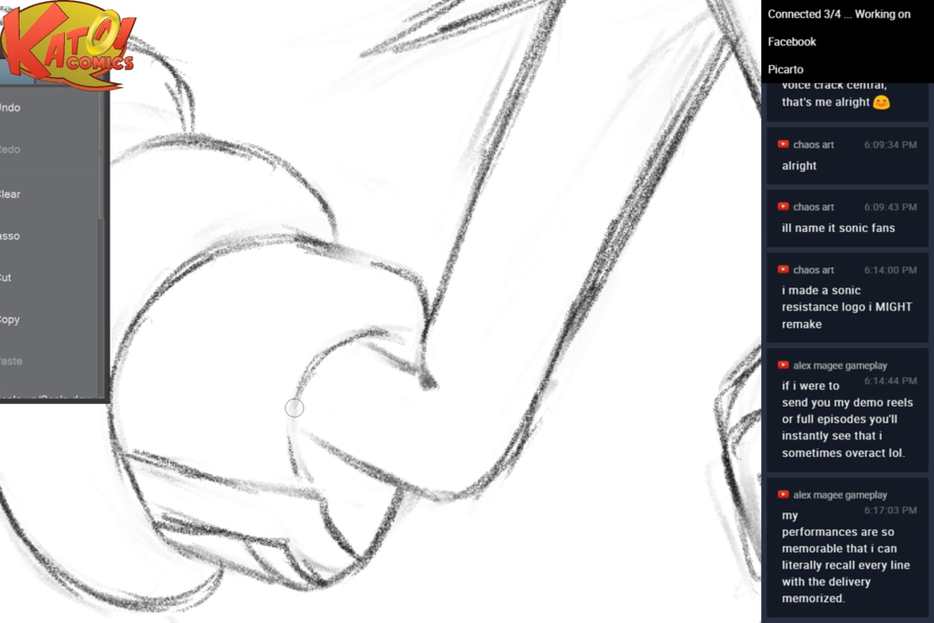
{"action": "left_click_drag", "start_coordinate": [295, 409], "coordinate": [293, 463]}
{"action": "mouse_move", "coordinate": [317, 365]}
{"action": "left_mouse_down"}
{"action": "mouse_move", "coordinate": [349, 333]}
{"action": "mouse_move", "coordinate": [346, 397]}
{"action": "mouse_move", "coordinate": [298, 427]}
{"action": "mouse_move", "coordinate": [340, 452]}
{"action": "left_mouse_up"}
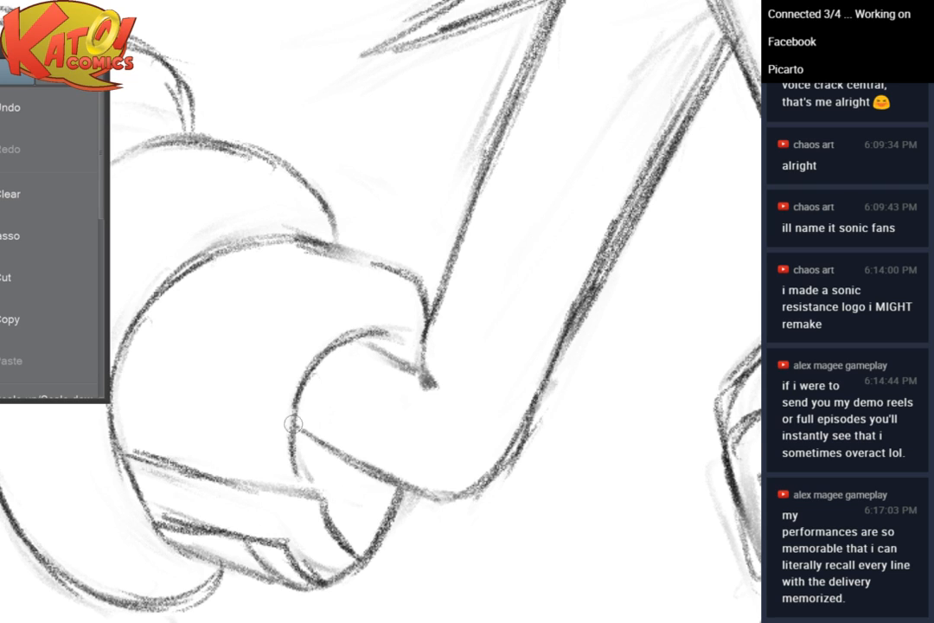
{"action": "left_click_drag", "start_coordinate": [301, 403], "coordinate": [299, 471]}
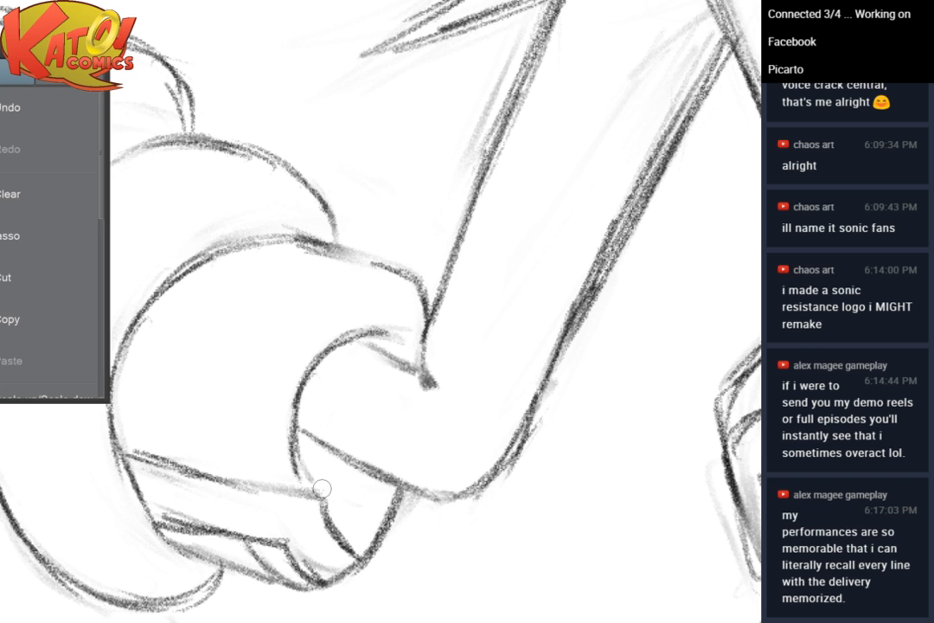
{"action": "scroll", "coordinate": [313, 264], "scroll_direction": "up", "scroll_amount": 3}
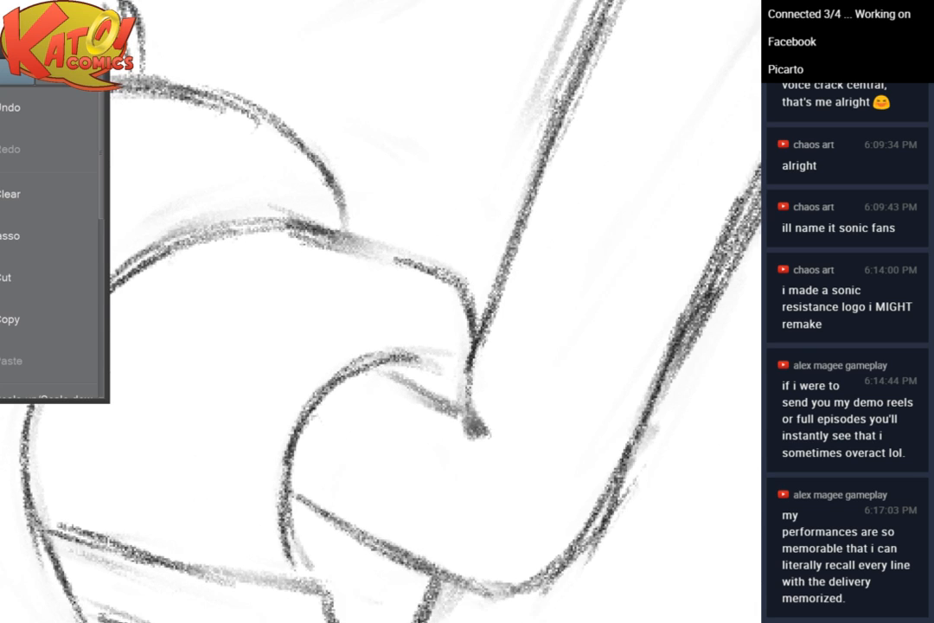
Redraw the rear ankle cuff's opening curve as a clean arc and extend the leg's lower edge to meet it
{"action": "scroll", "coordinate": [324, 397], "scroll_direction": "down", "scroll_amount": 3}
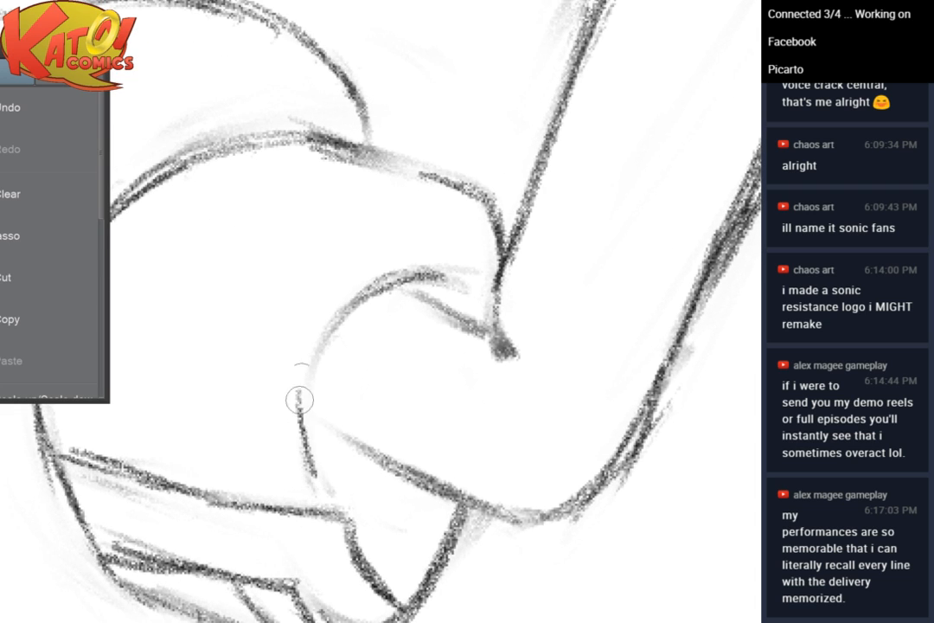
{"action": "scroll", "coordinate": [313, 370], "scroll_direction": "up", "scroll_amount": 2}
{"action": "scroll", "coordinate": [381, 311], "scroll_direction": "down", "scroll_amount": 1}
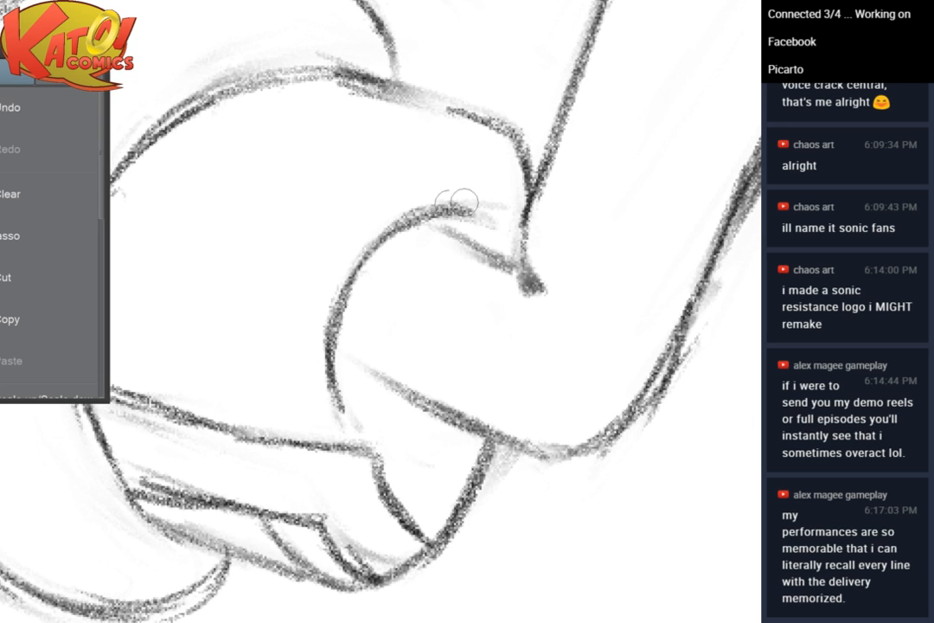
{"action": "left_click_drag", "start_coordinate": [335, 350], "coordinate": [415, 393]}
{"action": "left_click_drag", "start_coordinate": [331, 344], "coordinate": [350, 429]}
{"action": "scroll", "coordinate": [498, 265], "scroll_direction": "down", "scroll_amount": 5}
{"action": "scroll", "coordinate": [445, 339], "scroll_direction": "up", "scroll_amount": 4}
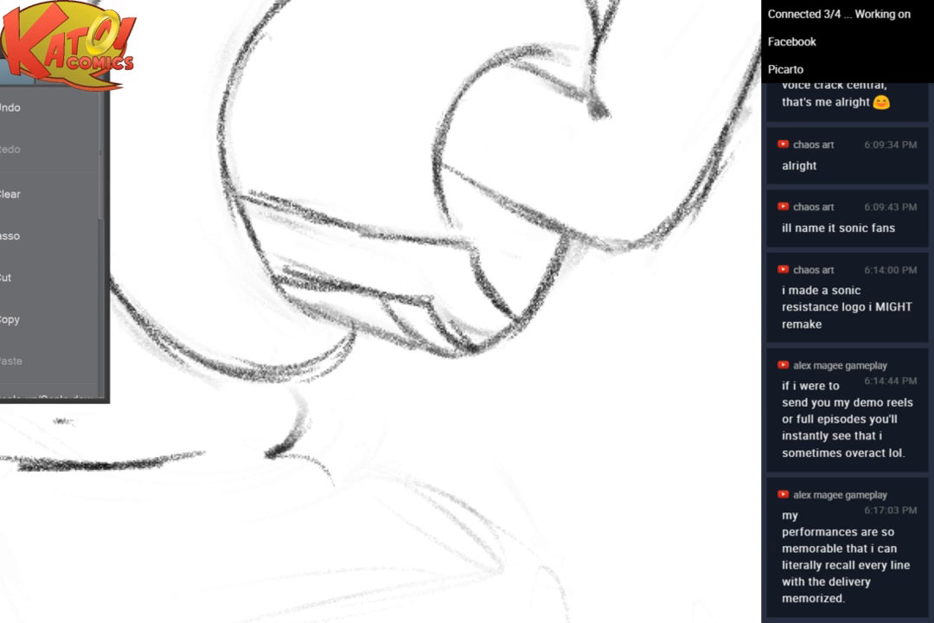
Lighten the rear cuff's lower edge and strap end, and redraw them with a straighter bottom edge and a single folded corner
{"action": "left_click_drag", "start_coordinate": [434, 334], "coordinate": [500, 270]}
{"action": "key", "text": "p"}
{"action": "left_click_drag", "start_coordinate": [296, 303], "coordinate": [412, 350]}
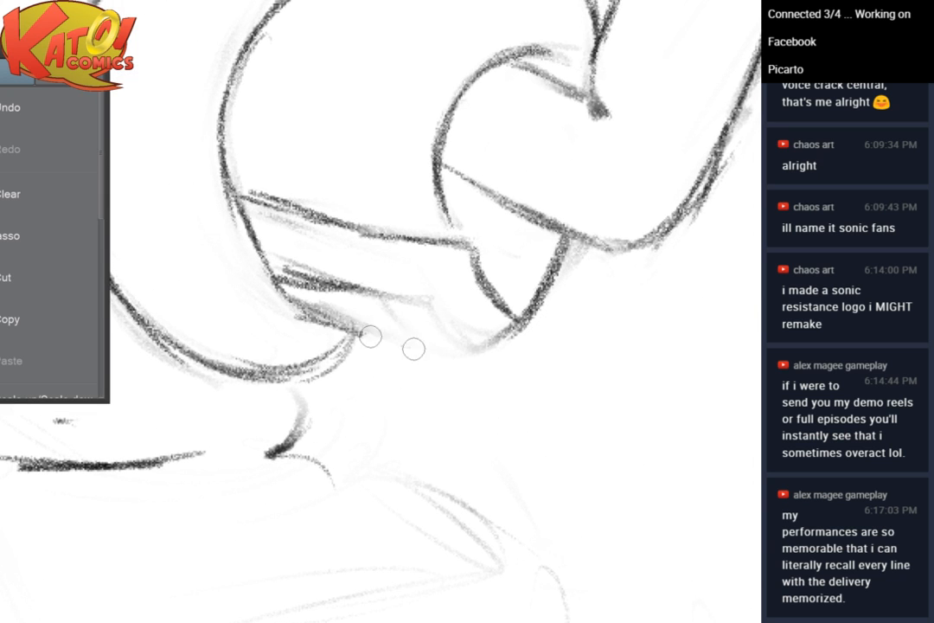
{"action": "left_click_drag", "start_coordinate": [346, 323], "coordinate": [469, 354]}
{"action": "mouse_move", "coordinate": [472, 353]}
{"action": "left_mouse_down"}
{"action": "mouse_move", "coordinate": [518, 331]}
{"action": "mouse_move", "coordinate": [472, 349]}
{"action": "left_mouse_up"}
{"action": "left_click_drag", "start_coordinate": [446, 316], "coordinate": [467, 354]}
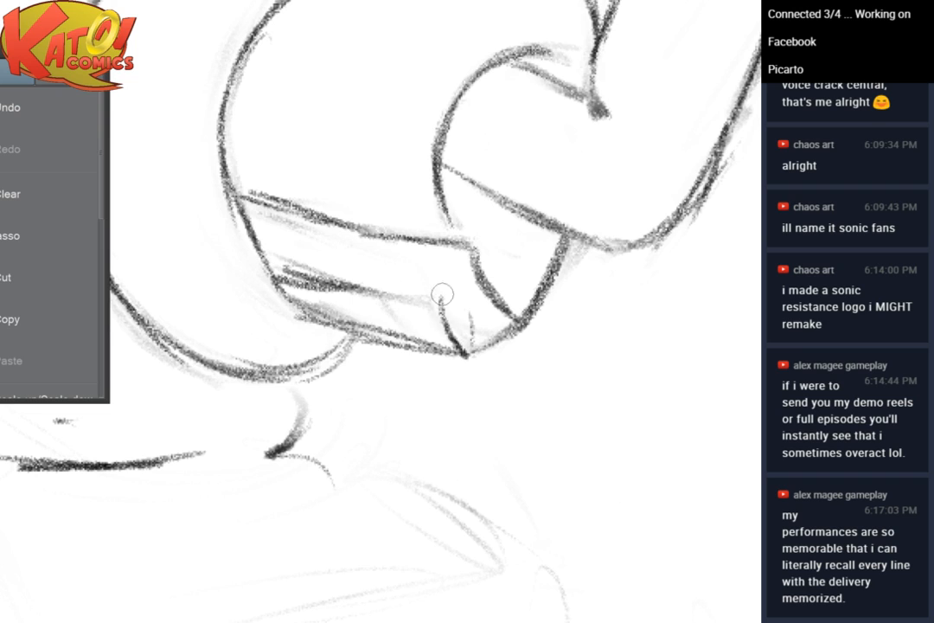
{"action": "left_click_drag", "start_coordinate": [443, 296], "coordinate": [455, 338]}
{"action": "left_click_drag", "start_coordinate": [433, 298], "coordinate": [346, 293]}
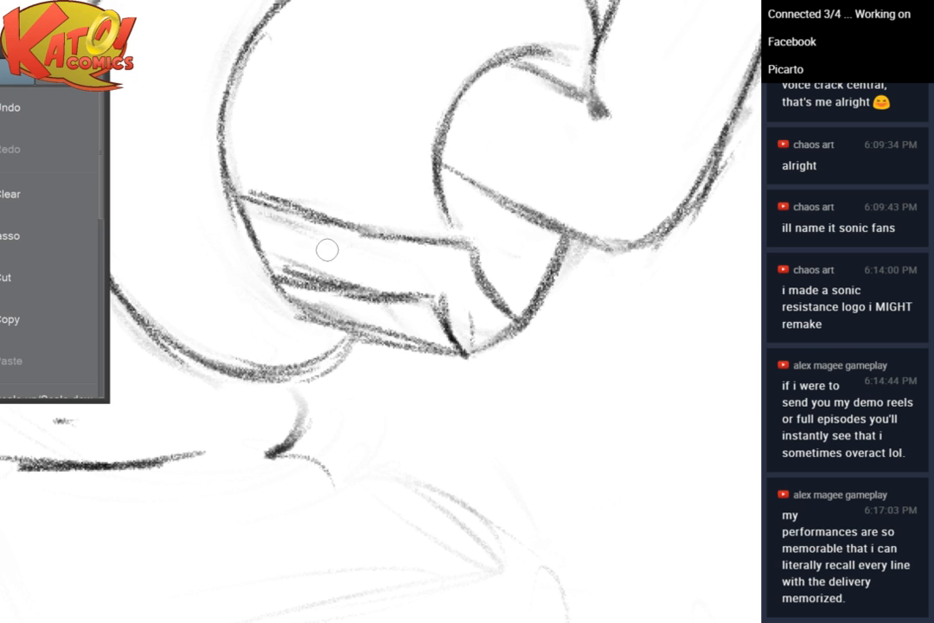
Try to redraw the strap's upper edge and fold lower on the rear cuff while lightening the lower fold
{"action": "scroll", "coordinate": [327, 250], "scroll_direction": "down", "scroll_amount": 4}
{"action": "scroll", "coordinate": [433, 285], "scroll_direction": "up", "scroll_amount": 4}
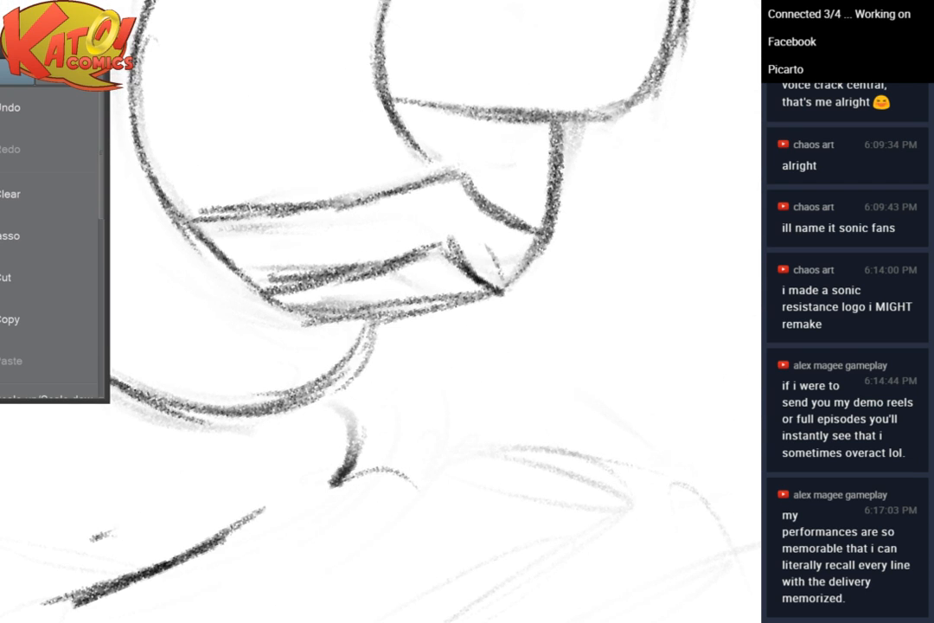
{"action": "left_click_drag", "start_coordinate": [474, 255], "coordinate": [507, 182]}
{"action": "mouse_move", "coordinate": [425, 180]}
{"action": "left_mouse_down"}
{"action": "mouse_move", "coordinate": [466, 182]}
{"action": "mouse_move", "coordinate": [499, 223]}
{"action": "mouse_move", "coordinate": [540, 244]}
{"action": "left_mouse_up"}
{"action": "mouse_move", "coordinate": [541, 244]}
{"action": "left_mouse_down"}
{"action": "mouse_move", "coordinate": [462, 205]}
{"action": "mouse_move", "coordinate": [403, 194]}
{"action": "mouse_move", "coordinate": [286, 223]}
{"action": "left_mouse_up"}
{"action": "left_click_drag", "start_coordinate": [350, 198], "coordinate": [264, 209]}
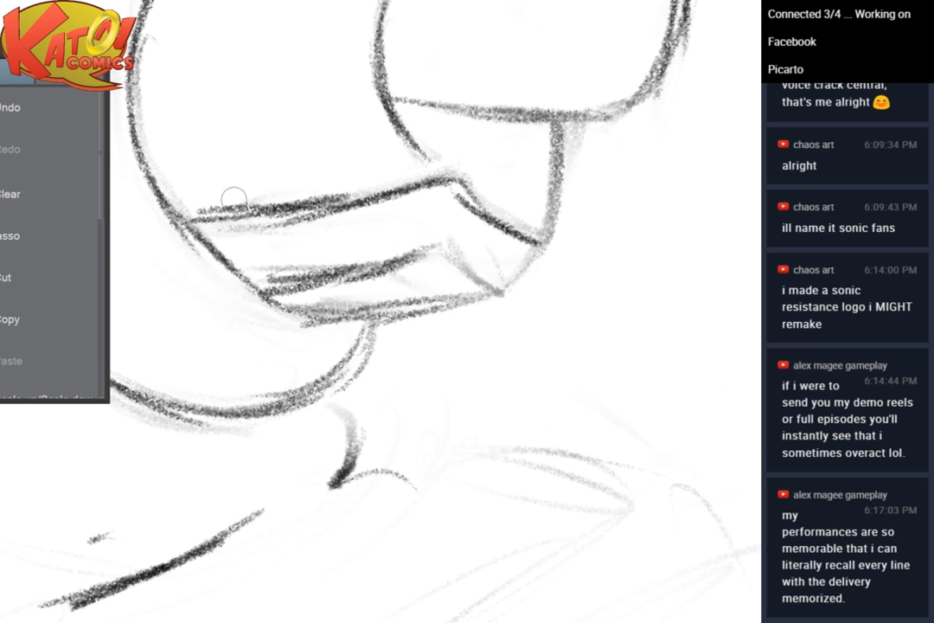
Lighten the rear cuff's strap lines and redraw the cuff's front outline as a rounder curve below the leg
{"action": "left_click_drag", "start_coordinate": [335, 183], "coordinate": [368, 294]}
{"action": "mouse_move", "coordinate": [370, 332]}
{"action": "left_mouse_down"}
{"action": "mouse_move", "coordinate": [491, 253]}
{"action": "mouse_move", "coordinate": [476, 331]}
{"action": "left_mouse_up"}
{"action": "left_click_drag", "start_coordinate": [501, 121], "coordinate": [540, 153]}
{"action": "left_click_drag", "start_coordinate": [475, 95], "coordinate": [555, 236]}
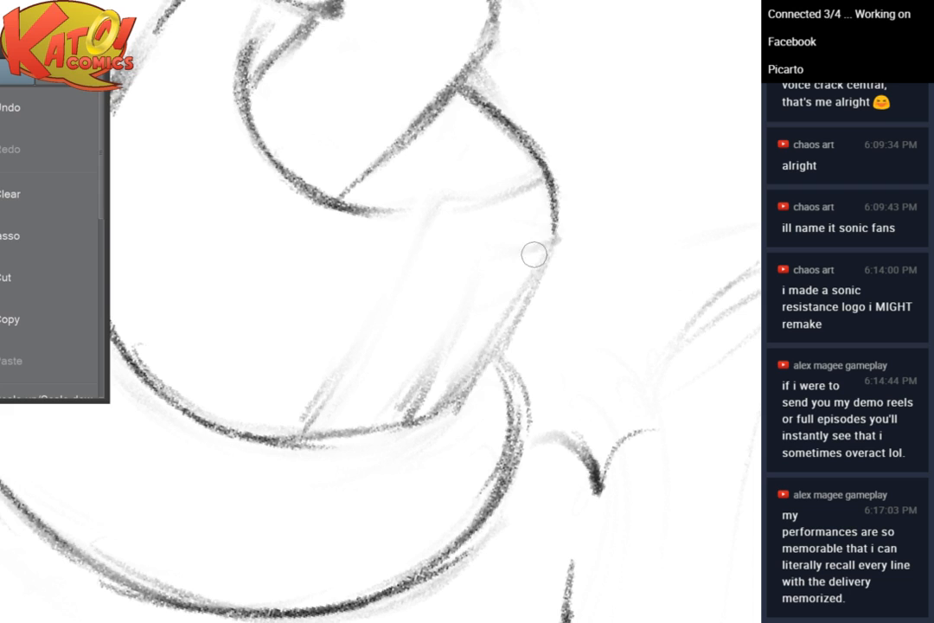
Redraw both edges and folded ends of the rear cuff's strap as parallel bands, and darken the cuff's bottom edge
{"action": "mouse_move", "coordinate": [546, 173]}
{"action": "left_mouse_down"}
{"action": "mouse_move", "coordinate": [467, 220]}
{"action": "mouse_move", "coordinate": [433, 214]}
{"action": "mouse_move", "coordinate": [414, 224]}
{"action": "mouse_move", "coordinate": [411, 245]}
{"action": "mouse_move", "coordinate": [325, 398]}
{"action": "left_mouse_up"}
{"action": "left_click_drag", "start_coordinate": [450, 289], "coordinate": [385, 424]}
{"action": "mouse_move", "coordinate": [402, 385]}
{"action": "left_mouse_down"}
{"action": "mouse_move", "coordinate": [459, 274]}
{"action": "mouse_move", "coordinate": [523, 258]}
{"action": "mouse_move", "coordinate": [497, 273]}
{"action": "mouse_move", "coordinate": [465, 273]}
{"action": "mouse_move", "coordinate": [410, 367]}
{"action": "mouse_move", "coordinate": [460, 267]}
{"action": "mouse_move", "coordinate": [532, 256]}
{"action": "mouse_move", "coordinate": [434, 267]}
{"action": "mouse_move", "coordinate": [426, 225]}
{"action": "mouse_move", "coordinate": [370, 288]}
{"action": "mouse_move", "coordinate": [357, 324]}
{"action": "mouse_move", "coordinate": [454, 302]}
{"action": "mouse_move", "coordinate": [428, 308]}
{"action": "left_mouse_up"}
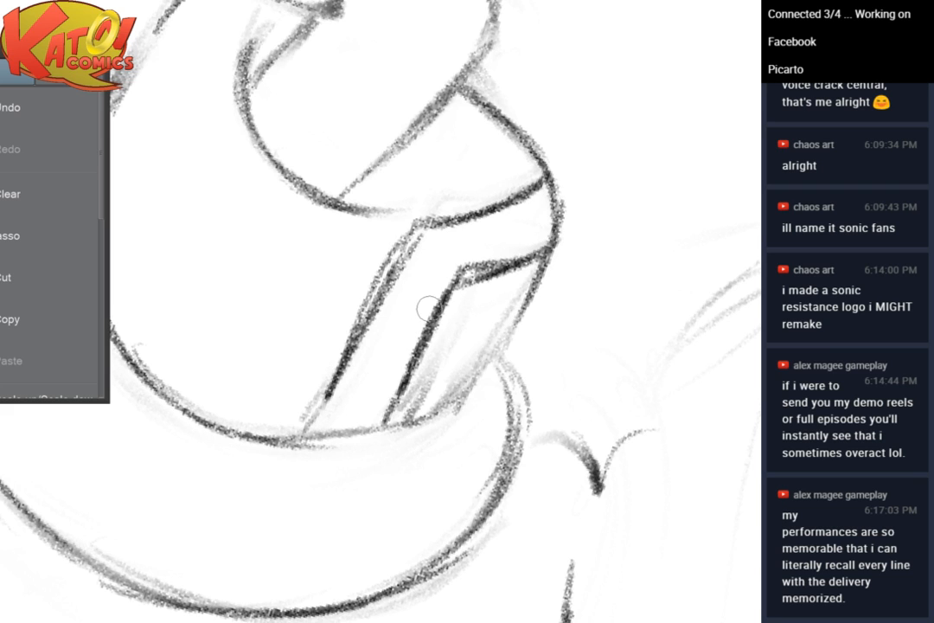
{"action": "left_click_drag", "start_coordinate": [394, 435], "coordinate": [549, 290]}
{"action": "mouse_move", "coordinate": [452, 290]}
{"action": "left_mouse_down"}
{"action": "mouse_move", "coordinate": [396, 378]}
{"action": "mouse_move", "coordinate": [382, 420]}
{"action": "left_mouse_up"}
{"action": "left_click_drag", "start_coordinate": [550, 257], "coordinate": [481, 399]}
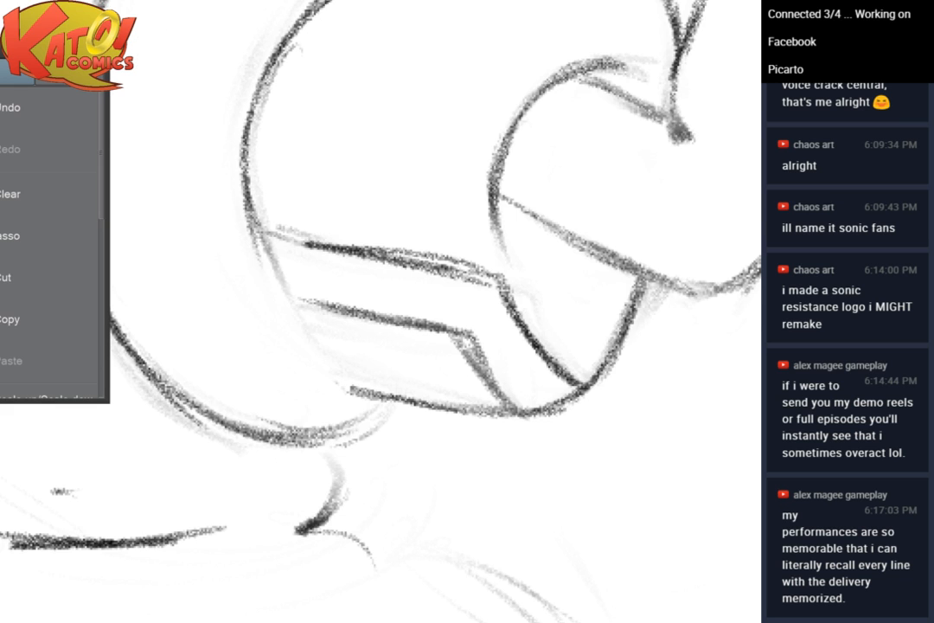
Lighten the rear cuff's back outline beside the strap and redraw it as a thinner line down to the bottom corner
{"action": "left_click_drag", "start_coordinate": [380, 259], "coordinate": [417, 330]}
{"action": "mouse_move", "coordinate": [281, 234]}
{"action": "left_mouse_down"}
{"action": "mouse_move", "coordinate": [330, 356]}
{"action": "mouse_move", "coordinate": [304, 335]}
{"action": "mouse_move", "coordinate": [334, 391]}
{"action": "mouse_move", "coordinate": [365, 441]}
{"action": "left_mouse_up"}
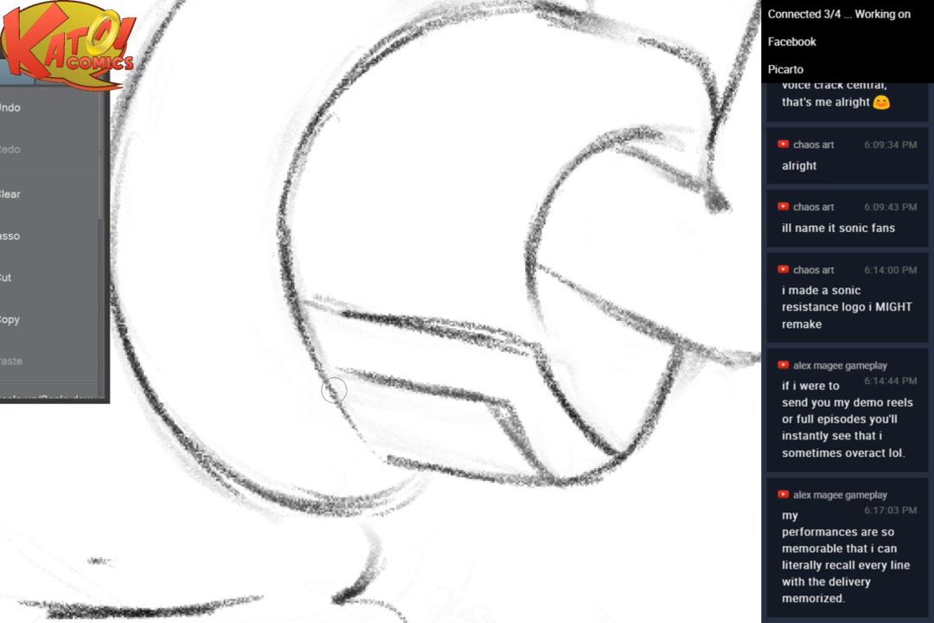
{"action": "mouse_move", "coordinate": [304, 333]}
{"action": "left_mouse_down"}
{"action": "mouse_move", "coordinate": [334, 391]}
{"action": "mouse_move", "coordinate": [386, 460]}
{"action": "left_mouse_up"}
{"action": "left_click_drag", "start_coordinate": [363, 294], "coordinate": [403, 373]}
Lighten the upper back curve of the rear cuff and redraw it as one smooth dark arc from top to bottom corner
{"action": "mouse_move", "coordinate": [396, 200]}
{"action": "left_mouse_down"}
{"action": "mouse_move", "coordinate": [547, 59]}
{"action": "mouse_move", "coordinate": [536, 45]}
{"action": "left_mouse_up"}
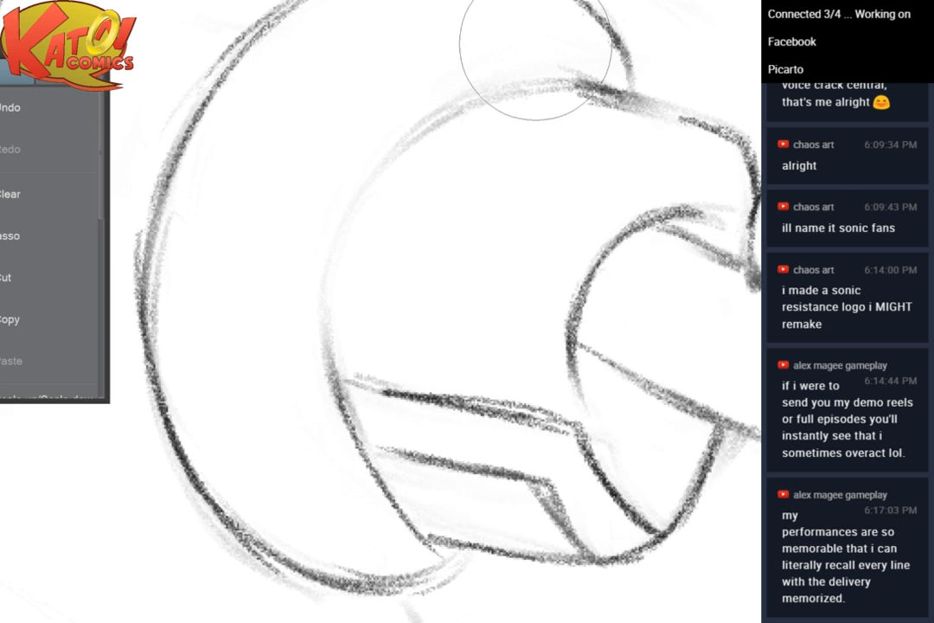
{"action": "mouse_move", "coordinate": [333, 342]}
{"action": "left_mouse_down"}
{"action": "mouse_move", "coordinate": [334, 299]}
{"action": "mouse_move", "coordinate": [394, 196]}
{"action": "mouse_move", "coordinate": [438, 142]}
{"action": "mouse_move", "coordinate": [502, 110]}
{"action": "left_mouse_up"}
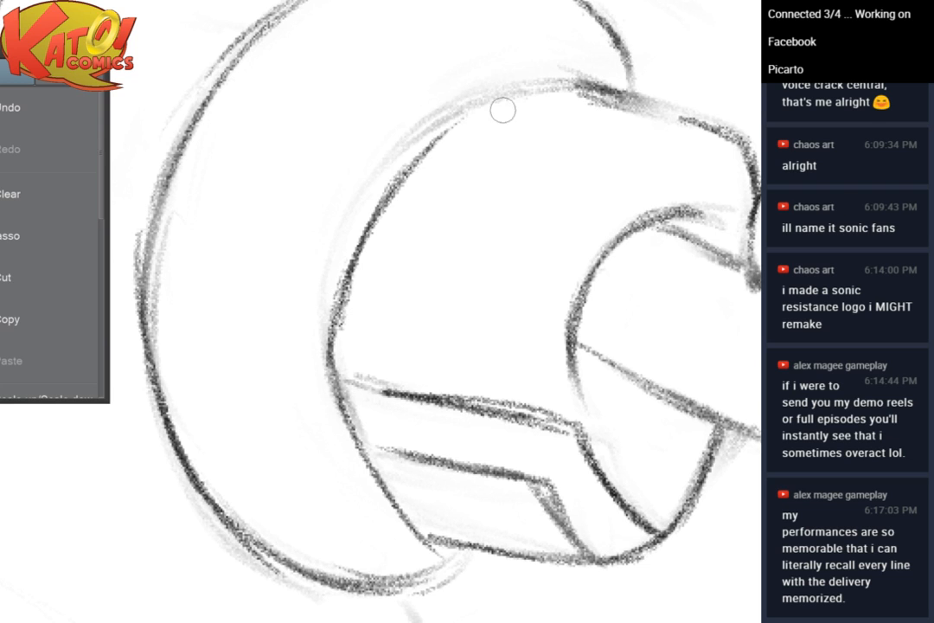
{"action": "mouse_move", "coordinate": [419, 173]}
{"action": "left_mouse_down"}
{"action": "mouse_move", "coordinate": [597, 79]}
{"action": "mouse_move", "coordinate": [436, 152]}
{"action": "mouse_move", "coordinate": [328, 414]}
{"action": "left_mouse_up"}
{"action": "left_click_drag", "start_coordinate": [332, 370], "coordinate": [378, 466]}
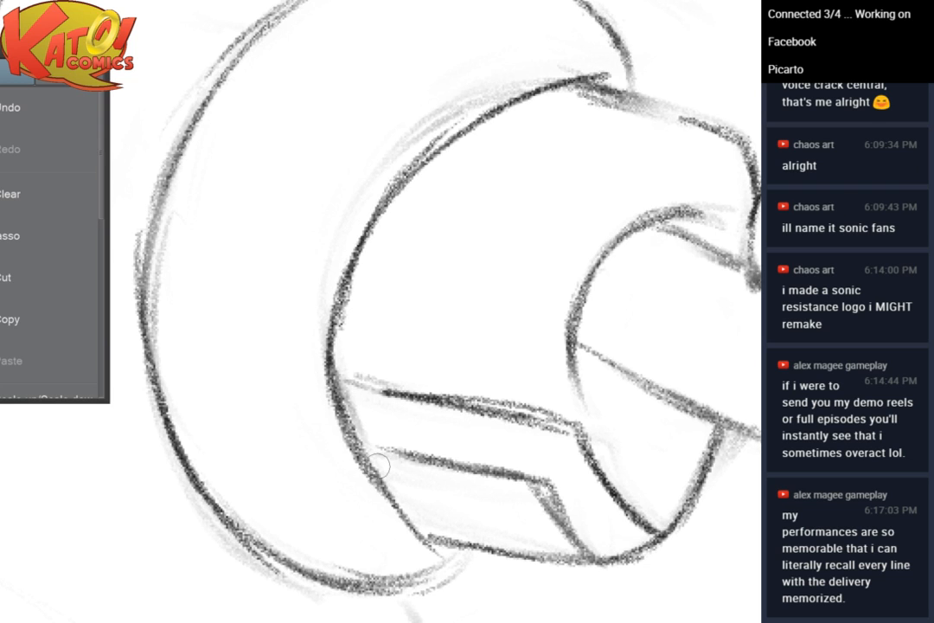
{"action": "left_click_drag", "start_coordinate": [346, 426], "coordinate": [443, 552]}
{"action": "scroll", "coordinate": [478, 534], "scroll_direction": "down", "scroll_amount": 5}
{"action": "scroll", "coordinate": [478, 534], "scroll_direction": "up", "scroll_amount": 1}
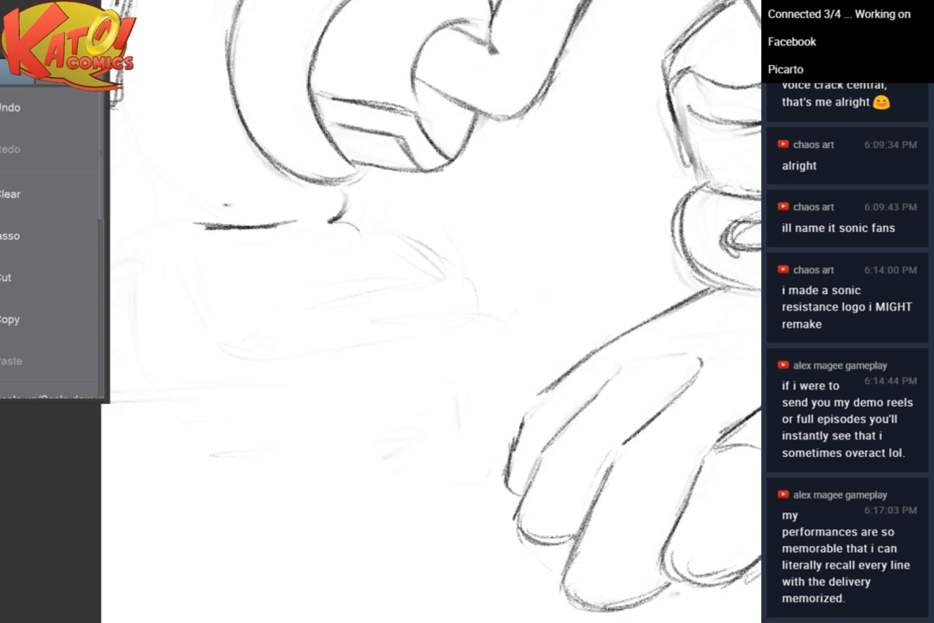
{"action": "scroll", "coordinate": [433, 312], "scroll_direction": "up", "scroll_amount": 1}
{"action": "scroll", "coordinate": [536, 208], "scroll_direction": "down", "scroll_amount": 8}
{"action": "mouse_move", "coordinate": [536, 208]}
{"action": "left_mouse_down"}
{"action": "mouse_move", "coordinate": [452, 430]}
{"action": "mouse_move", "coordinate": [363, 485]}
{"action": "mouse_move", "coordinate": [428, 435]}
{"action": "mouse_move", "coordinate": [439, 379]}
{"action": "left_mouse_up"}
{"action": "scroll", "coordinate": [410, 287], "scroll_direction": "up", "scroll_amount": 3}
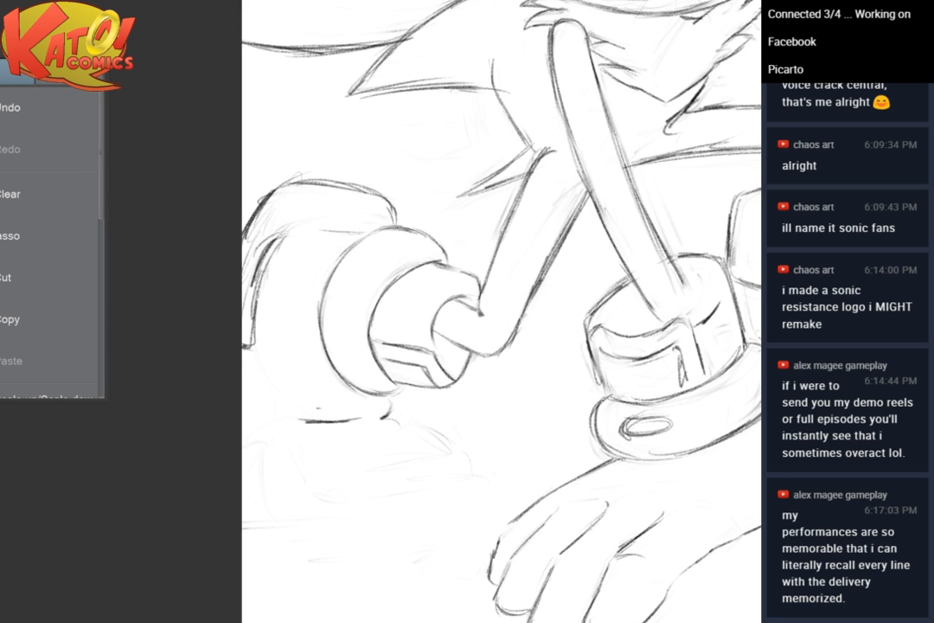
Erase the shoe outline above the rear ankle cuff so the cuff stands clear of it
{"action": "scroll", "coordinate": [682, 505], "scroll_direction": "down", "scroll_amount": 3}
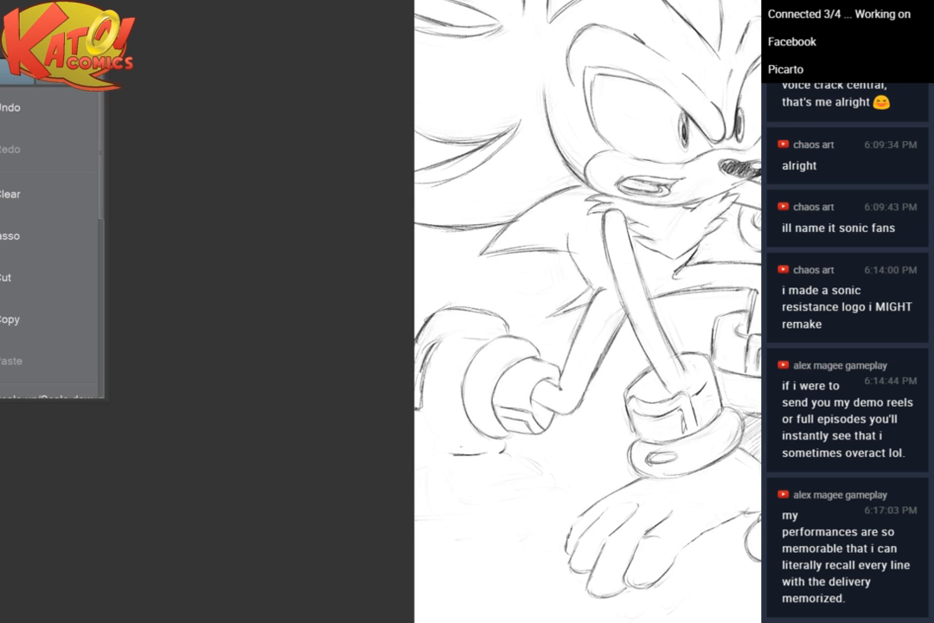
{"action": "left_click_drag", "start_coordinate": [610, 459], "coordinate": [565, 360]}
{"action": "scroll", "coordinate": [565, 360], "scroll_direction": "up", "scroll_amount": 3}
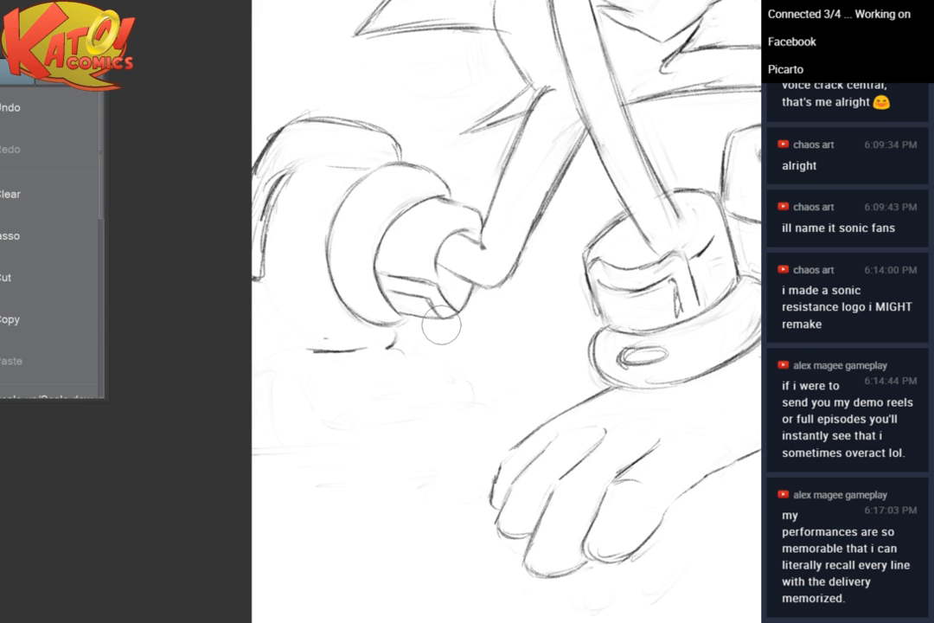
{"action": "left_click_drag", "start_coordinate": [441, 325], "coordinate": [402, 468]}
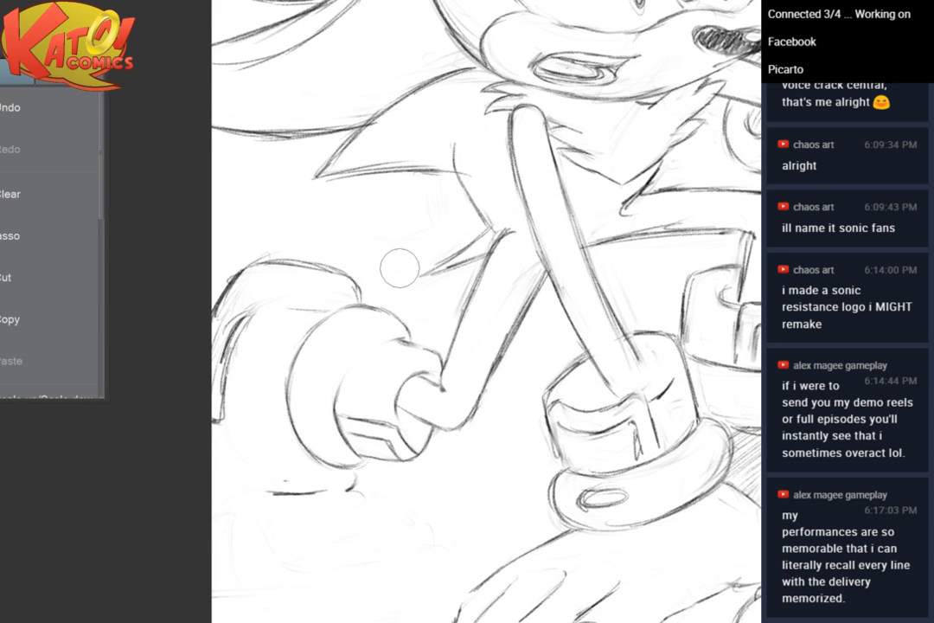
{"action": "key", "text": "p"}
{"action": "mouse_move", "coordinate": [334, 413]}
{"action": "left_mouse_down"}
{"action": "mouse_move", "coordinate": [360, 349]}
{"action": "mouse_move", "coordinate": [406, 338]}
{"action": "mouse_move", "coordinate": [299, 279]}
{"action": "left_mouse_up"}
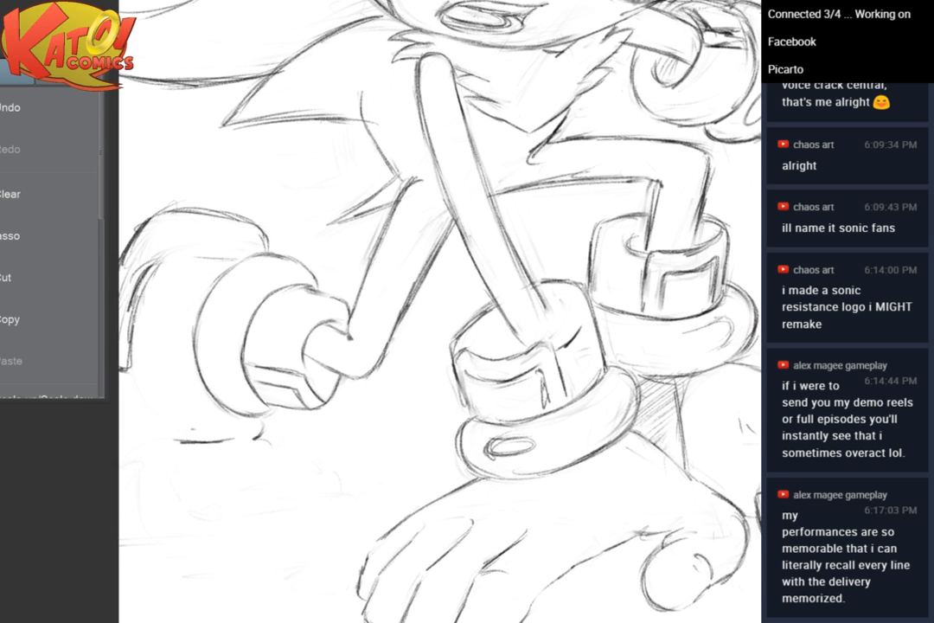
{"action": "left_click_drag", "start_coordinate": [432, 303], "coordinate": [489, 270]}
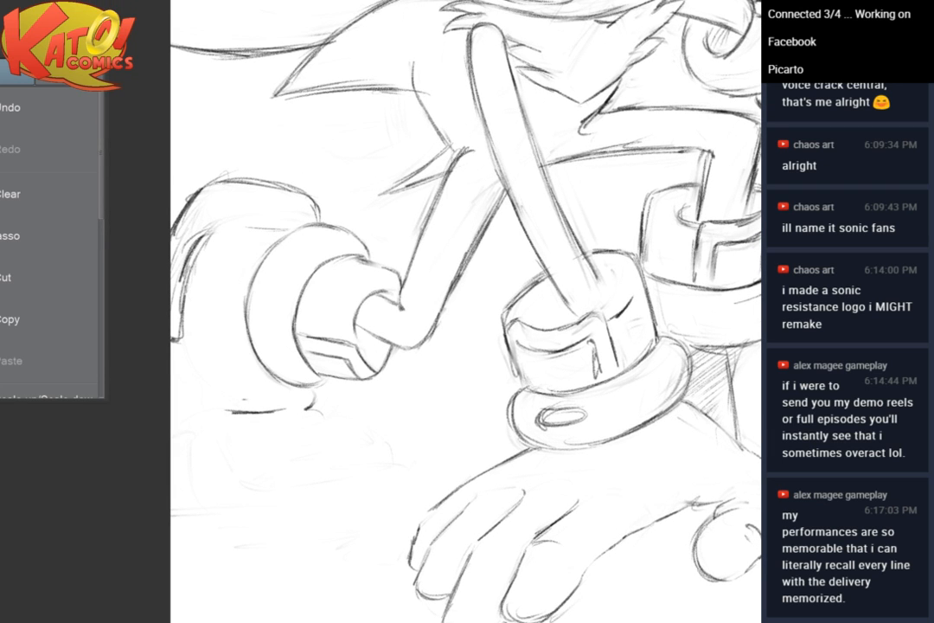
{"action": "left_click_drag", "start_coordinate": [312, 260], "coordinate": [361, 285]}
{"action": "mouse_move", "coordinate": [333, 218]}
{"action": "left_mouse_down"}
{"action": "mouse_move", "coordinate": [303, 259]}
{"action": "mouse_move", "coordinate": [262, 242]}
{"action": "left_mouse_up"}
{"action": "scroll", "coordinate": [262, 242], "scroll_direction": "down", "scroll_amount": 5}
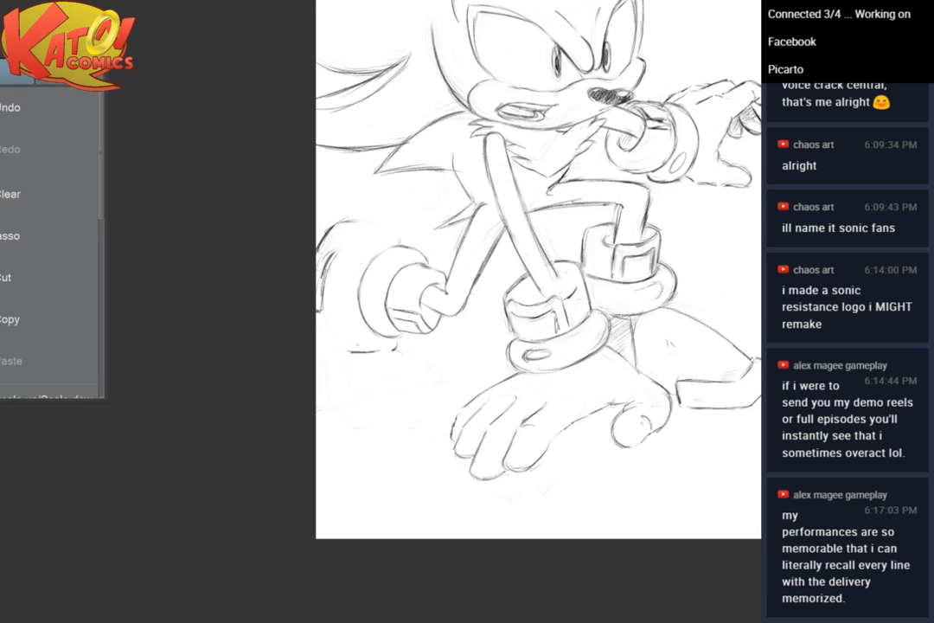
Darken the corner where the rear leg enters the ankle cuff and undo the latest stroke
{"action": "scroll", "coordinate": [262, 241], "scroll_direction": "up", "scroll_amount": 1}
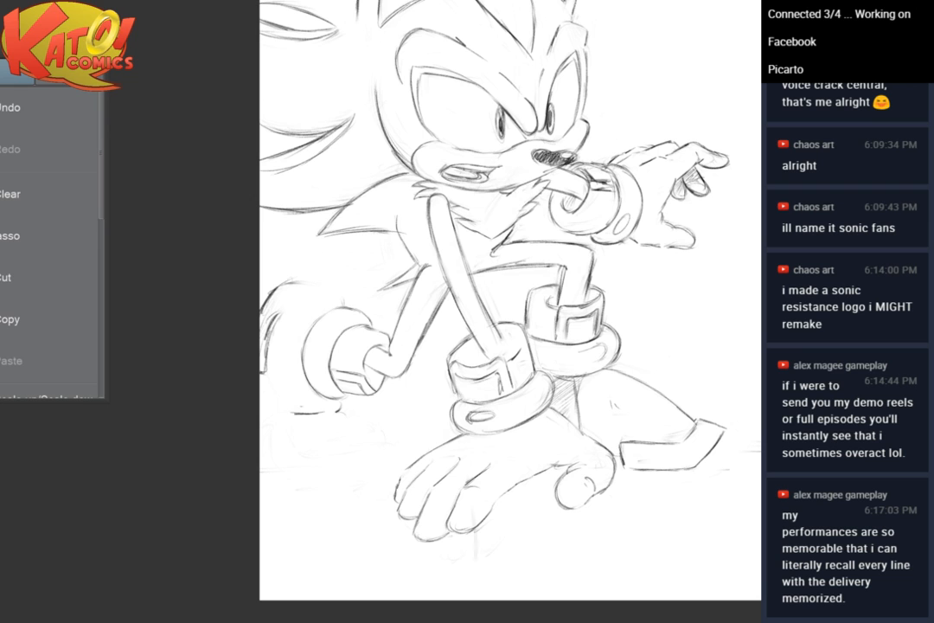
{"action": "scroll", "coordinate": [407, 320], "scroll_direction": "up", "scroll_amount": 2}
{"action": "mouse_move", "coordinate": [370, 403]}
{"action": "left_mouse_down"}
{"action": "mouse_move", "coordinate": [379, 392]}
{"action": "mouse_move", "coordinate": [360, 384]}
{"action": "left_mouse_up"}
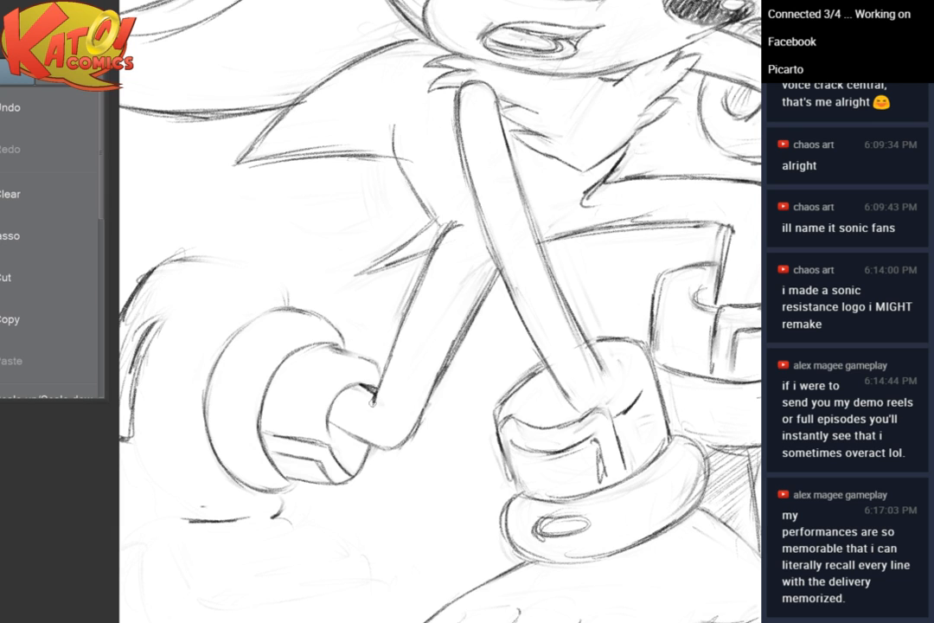
{"action": "scroll", "coordinate": [329, 298], "scroll_direction": "down", "scroll_amount": 2}
{"action": "scroll", "coordinate": [460, 311], "scroll_direction": "down", "scroll_amount": 2}
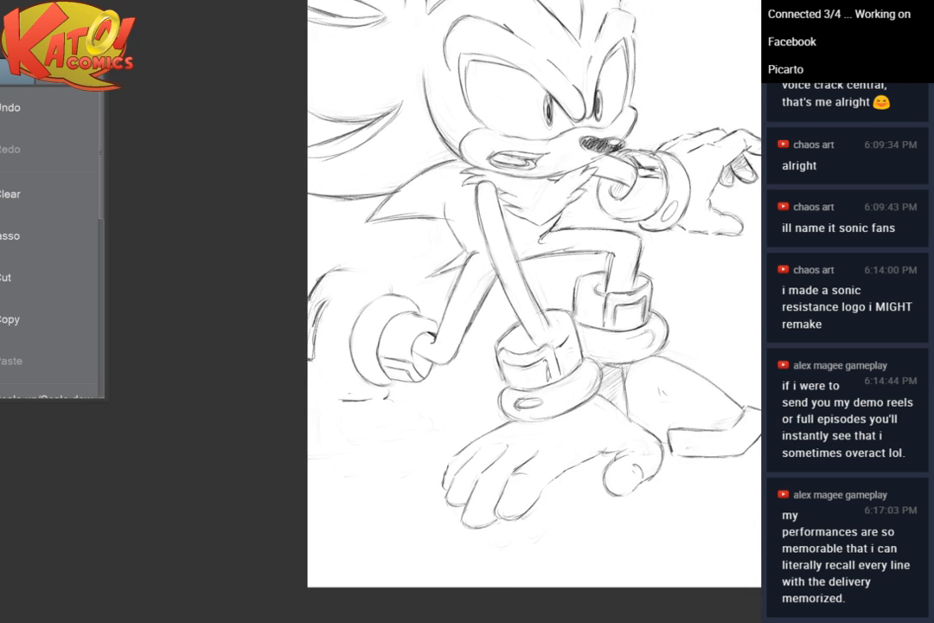
{"action": "scroll", "coordinate": [460, 311], "scroll_direction": "up", "scroll_amount": 2}
{"action": "mouse_move", "coordinate": [416, 337]}
{"action": "left_mouse_down"}
{"action": "mouse_move", "coordinate": [339, 295]}
{"action": "mouse_move", "coordinate": [326, 441]}
{"action": "mouse_move", "coordinate": [292, 481]}
{"action": "left_mouse_up"}
{"action": "left_click", "coordinate": [84, 100]}
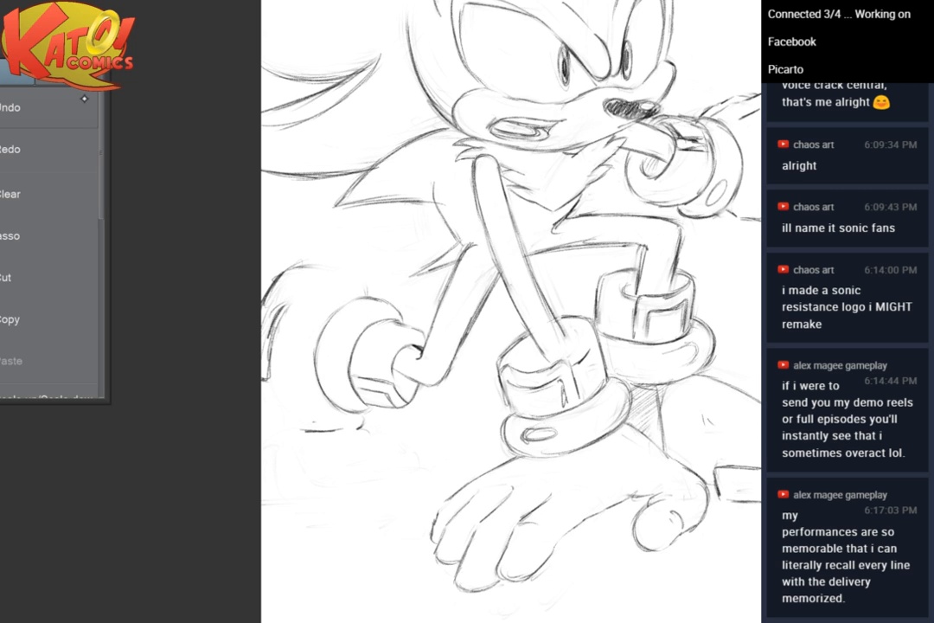
Erase the strap detail on the rear cuff's lower side and sketch a narrower strap along the bottom edge
{"action": "scroll", "coordinate": [497, 337], "scroll_direction": "up", "scroll_amount": 2}
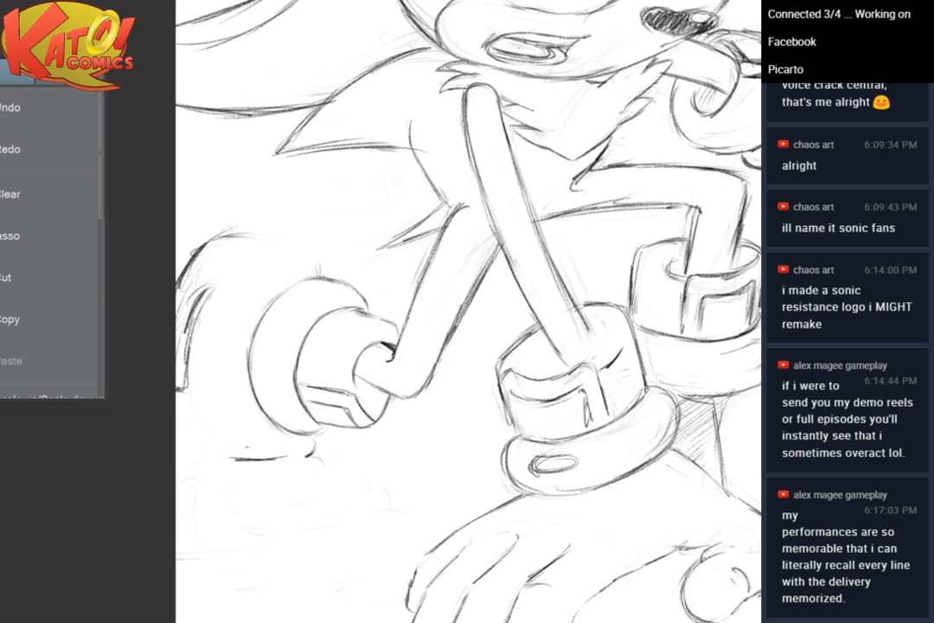
{"action": "scroll", "coordinate": [384, 346], "scroll_direction": "up", "scroll_amount": 1}
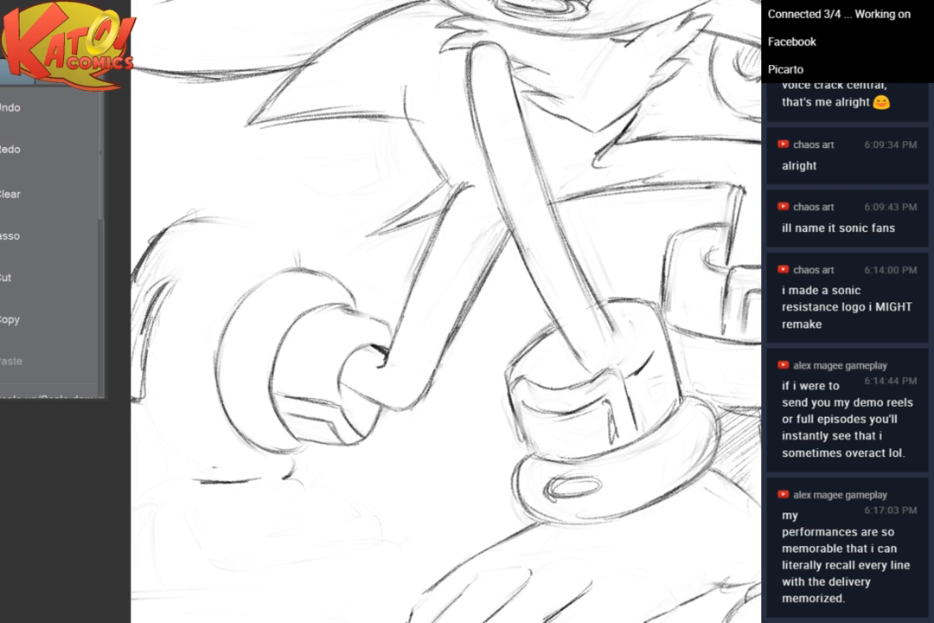
{"action": "mouse_move", "coordinate": [298, 405]}
{"action": "left_mouse_down"}
{"action": "mouse_move", "coordinate": [310, 422]}
{"action": "mouse_move", "coordinate": [305, 388]}
{"action": "mouse_move", "coordinate": [332, 434]}
{"action": "mouse_move", "coordinate": [373, 422]}
{"action": "left_mouse_up"}
{"action": "scroll", "coordinate": [387, 367], "scroll_direction": "up", "scroll_amount": 2}
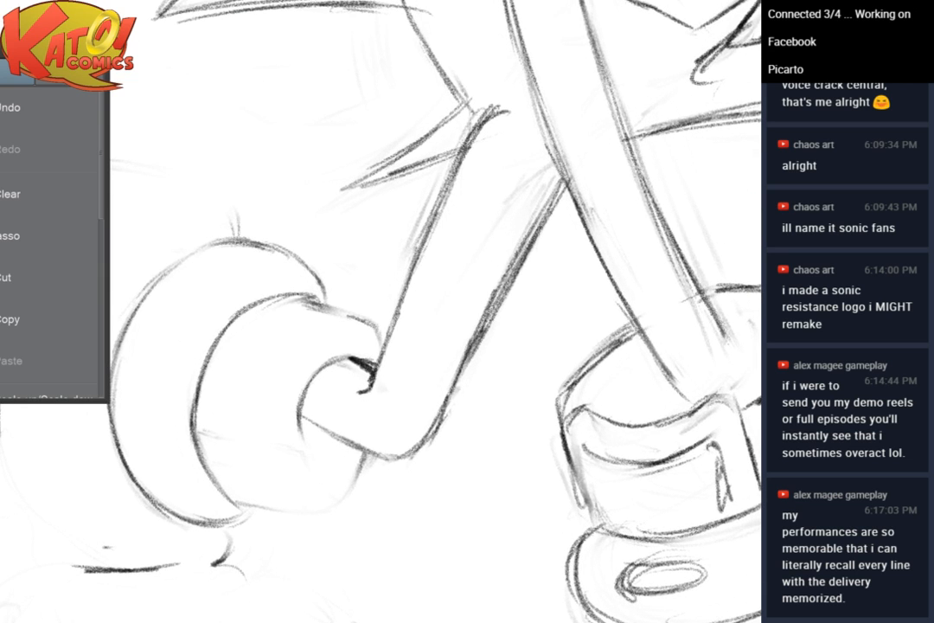
{"action": "mouse_move", "coordinate": [364, 458]}
{"action": "left_mouse_down"}
{"action": "mouse_move", "coordinate": [317, 493]}
{"action": "mouse_move", "coordinate": [306, 479]}
{"action": "mouse_move", "coordinate": [328, 493]}
{"action": "left_mouse_up"}
{"action": "mouse_move", "coordinate": [227, 485]}
{"action": "left_mouse_down"}
{"action": "mouse_move", "coordinate": [294, 465]}
{"action": "mouse_move", "coordinate": [216, 486]}
{"action": "mouse_move", "coordinate": [309, 470]}
{"action": "mouse_move", "coordinate": [356, 480]}
{"action": "mouse_move", "coordinate": [290, 499]}
{"action": "mouse_move", "coordinate": [283, 489]}
{"action": "mouse_move", "coordinate": [262, 494]}
{"action": "mouse_move", "coordinate": [344, 490]}
{"action": "left_mouse_up"}
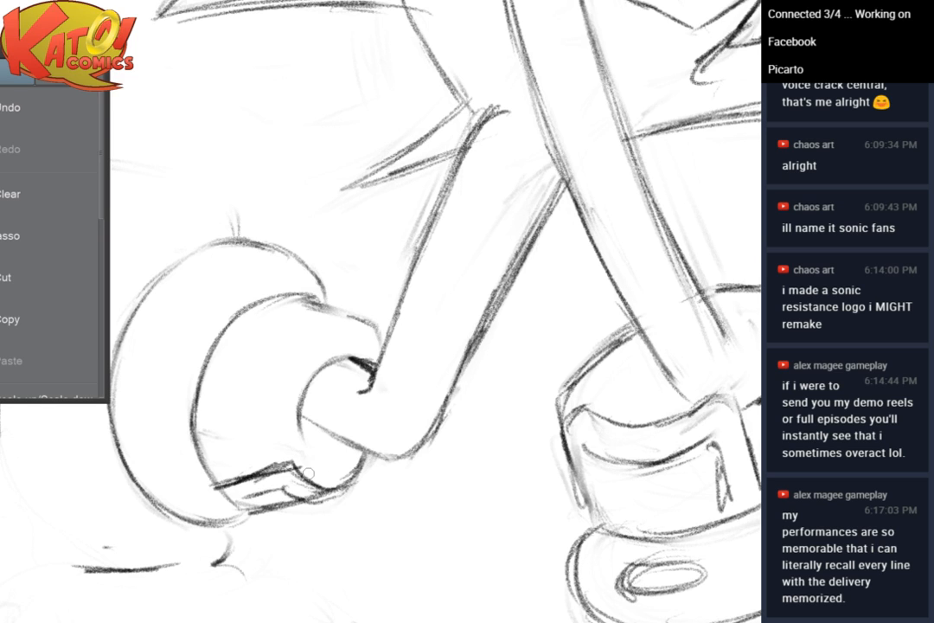
Erase the line beneath the rear cuff's opening and sketch a thicker curved rim around its bottom
{"action": "key", "text": "e"}
{"action": "mouse_move", "coordinate": [307, 534]}
{"action": "left_mouse_down"}
{"action": "mouse_move", "coordinate": [296, 523]}
{"action": "mouse_move", "coordinate": [360, 498]}
{"action": "left_mouse_up"}
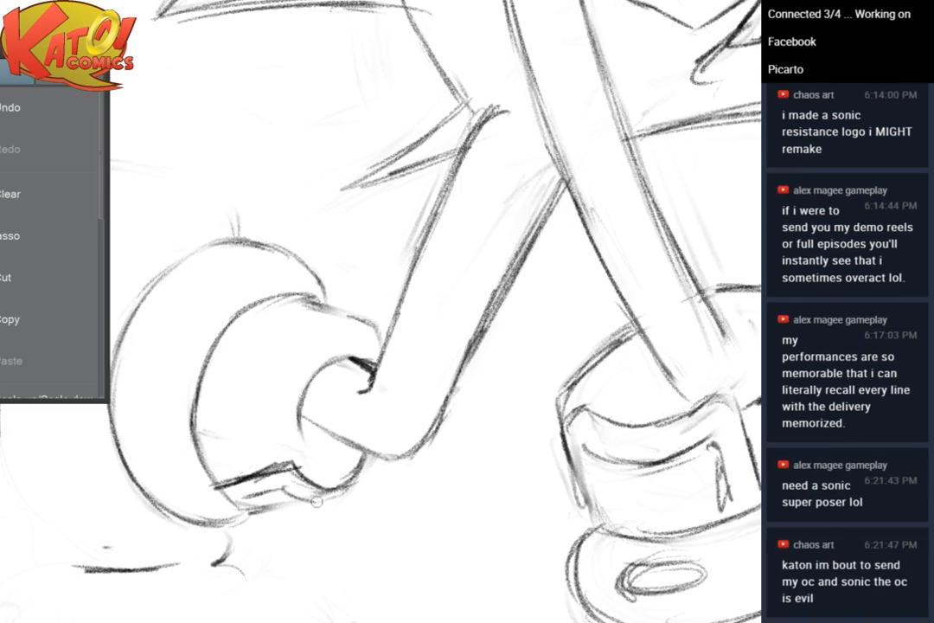
{"action": "mouse_move", "coordinate": [294, 487]}
{"action": "left_mouse_down"}
{"action": "mouse_move", "coordinate": [317, 507]}
{"action": "mouse_move", "coordinate": [363, 489]}
{"action": "left_mouse_up"}
{"action": "mouse_move", "coordinate": [364, 461]}
{"action": "left_mouse_down"}
{"action": "mouse_move", "coordinate": [281, 512]}
{"action": "mouse_move", "coordinate": [254, 513]}
{"action": "mouse_move", "coordinate": [307, 509]}
{"action": "mouse_move", "coordinate": [245, 498]}
{"action": "mouse_move", "coordinate": [279, 470]}
{"action": "left_mouse_up"}
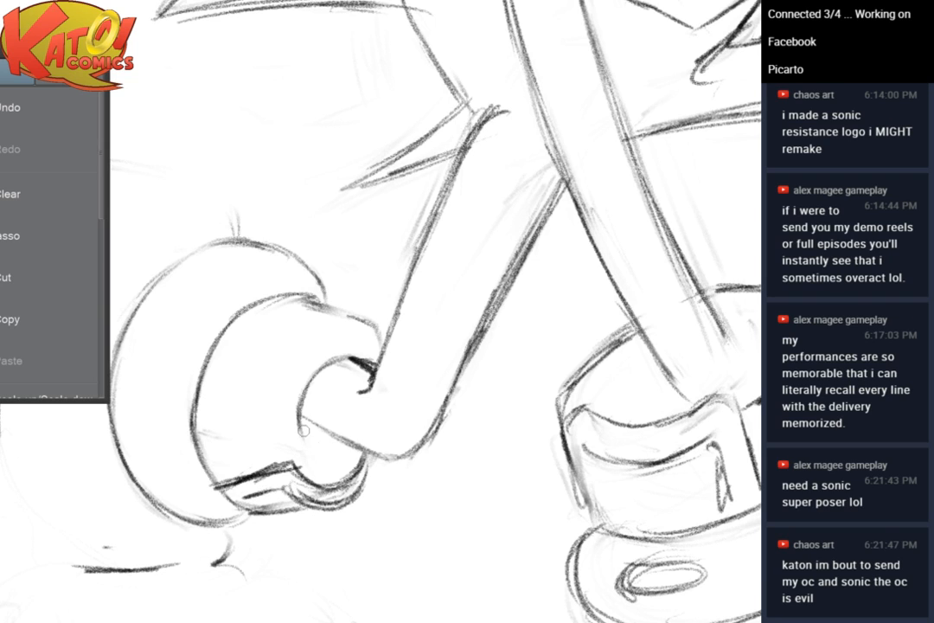
Lighten the left curve of the rear cuff's opening, redraw it rounder, and reinforce the cuff's upper edge
{"action": "key", "text": "e"}
{"action": "left_click_drag", "start_coordinate": [303, 413], "coordinate": [308, 357]}
{"action": "key", "text": "e"}
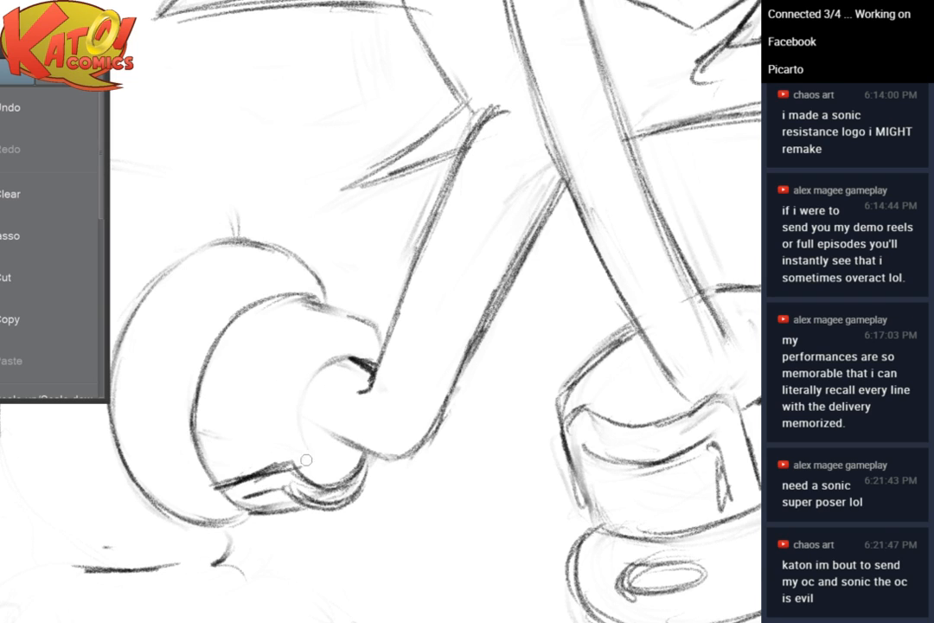
{"action": "mouse_move", "coordinate": [284, 456]}
{"action": "left_mouse_down"}
{"action": "mouse_move", "coordinate": [286, 419]}
{"action": "mouse_move", "coordinate": [288, 448]}
{"action": "mouse_move", "coordinate": [289, 421]}
{"action": "mouse_move", "coordinate": [350, 358]}
{"action": "left_mouse_up"}
{"action": "left_click_drag", "start_coordinate": [299, 404], "coordinate": [353, 447]}
{"action": "left_click_drag", "start_coordinate": [289, 296], "coordinate": [379, 334]}
Rotate the canvas and erase the strap and lower rim lines of the rear ankle cuff
{"action": "scroll", "coordinate": [420, 259], "scroll_direction": "down", "scroll_amount": 4}
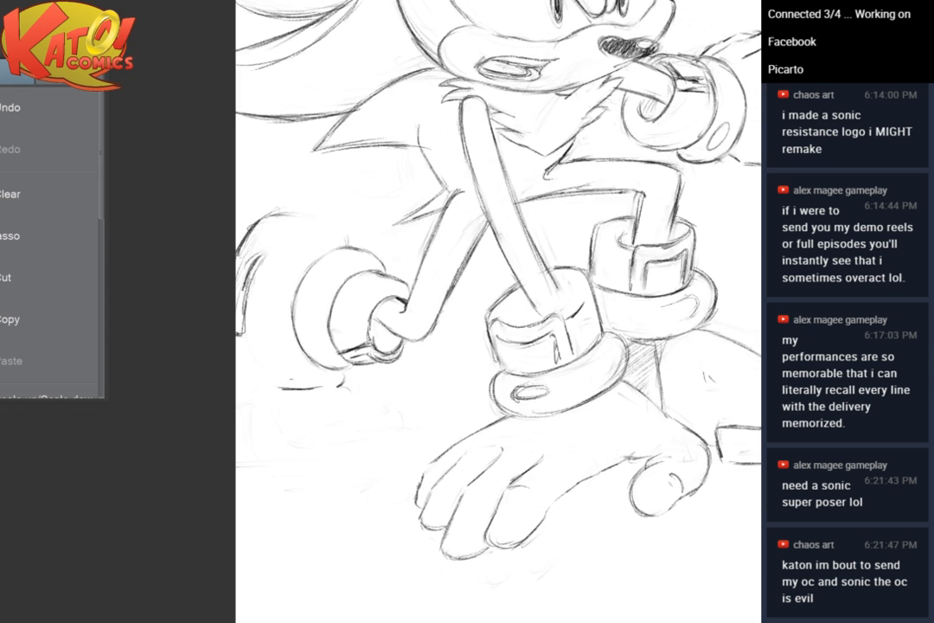
{"action": "scroll", "coordinate": [411, 299], "scroll_direction": "up", "scroll_amount": 4}
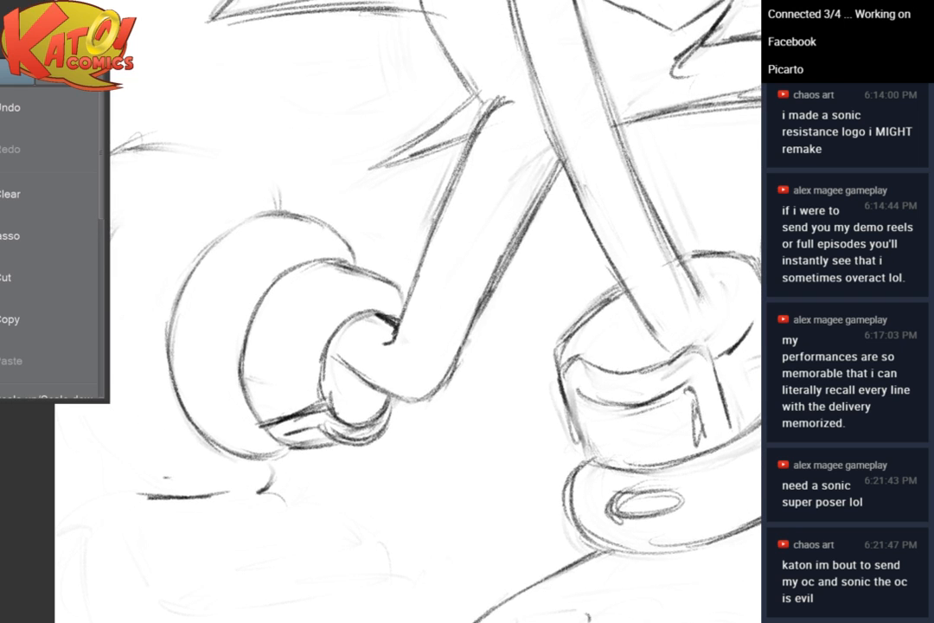
{"action": "left_click_drag", "start_coordinate": [383, 490], "coordinate": [467, 438]}
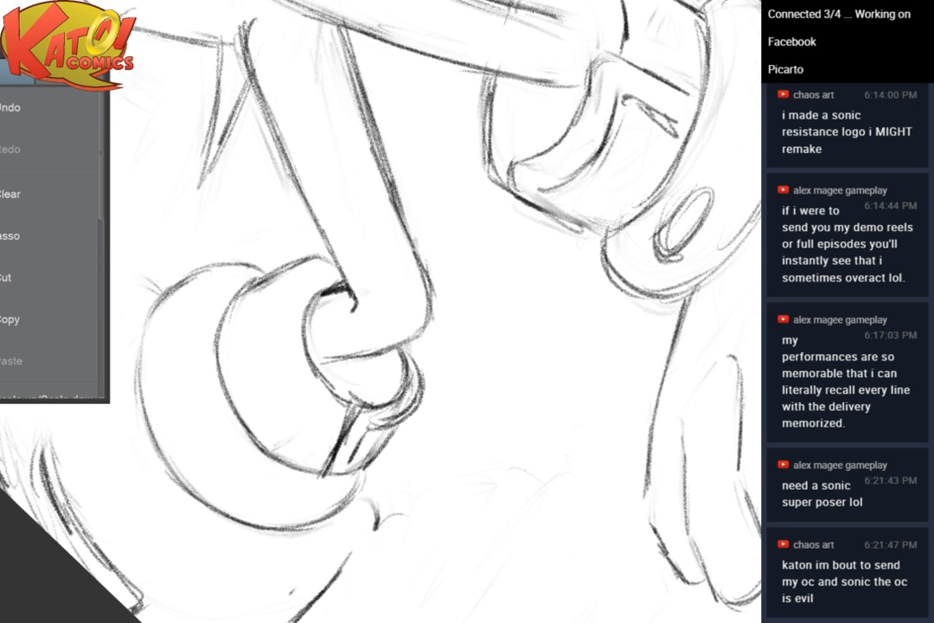
{"action": "mouse_move", "coordinate": [400, 420]}
{"action": "left_mouse_down"}
{"action": "mouse_move", "coordinate": [351, 454]}
{"action": "mouse_move", "coordinate": [413, 403]}
{"action": "left_mouse_up"}
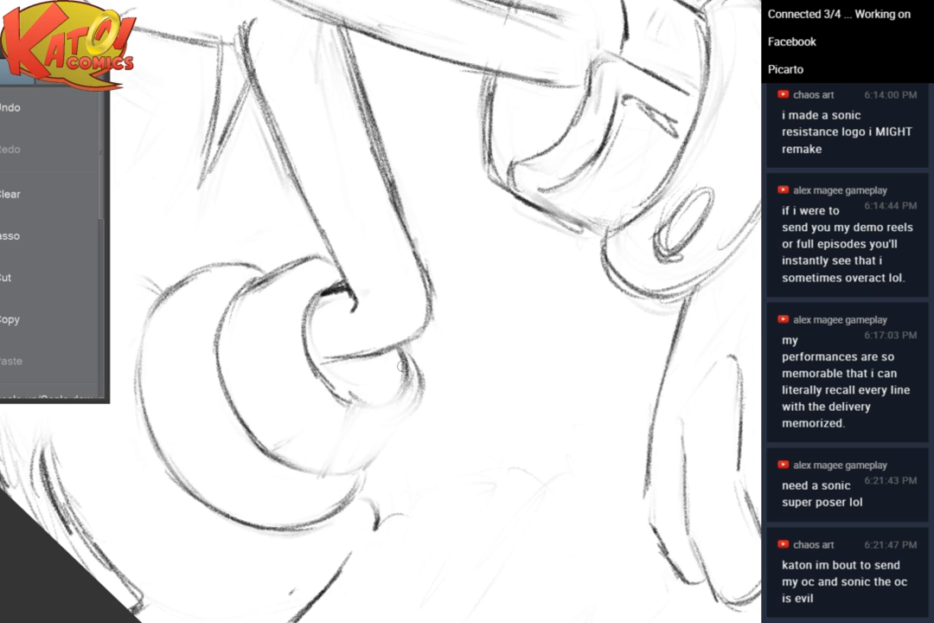
{"action": "mouse_move", "coordinate": [345, 431]}
{"action": "left_mouse_down"}
{"action": "mouse_move", "coordinate": [336, 398]}
{"action": "mouse_move", "coordinate": [319, 394]}
{"action": "left_mouse_up"}
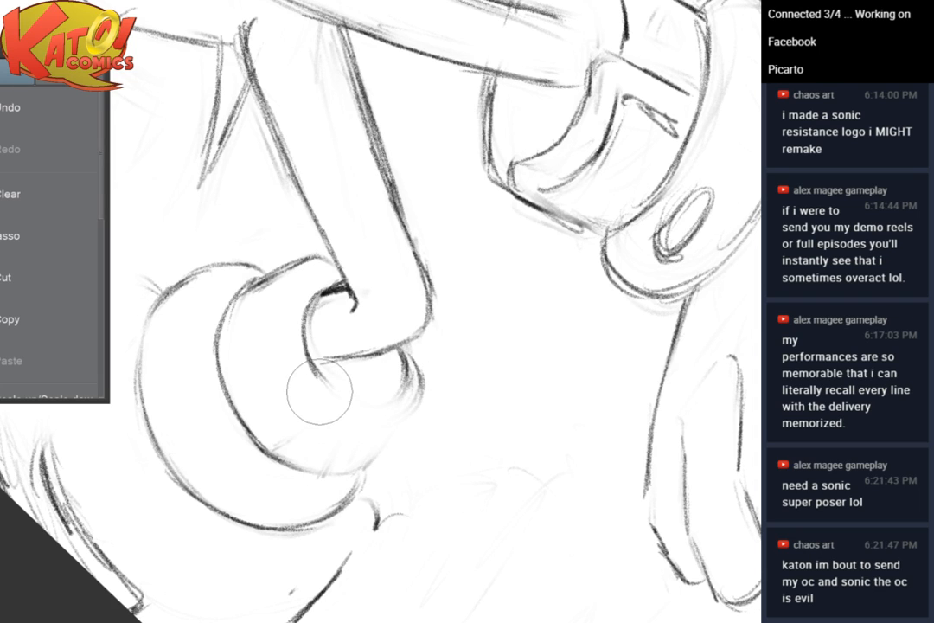
Redraw the side of the rear cuff's opening, rough in its lower rim, and erase the excess lines
{"action": "left_click_drag", "start_coordinate": [331, 289], "coordinate": [311, 353]}
{"action": "mouse_move", "coordinate": [309, 338]}
{"action": "left_mouse_down"}
{"action": "mouse_move", "coordinate": [323, 386]}
{"action": "mouse_move", "coordinate": [339, 395]}
{"action": "mouse_move", "coordinate": [321, 437]}
{"action": "left_mouse_up"}
{"action": "mouse_move", "coordinate": [352, 391]}
{"action": "left_mouse_down"}
{"action": "mouse_move", "coordinate": [319, 424]}
{"action": "mouse_move", "coordinate": [348, 399]}
{"action": "mouse_move", "coordinate": [405, 374]}
{"action": "left_mouse_up"}
{"action": "mouse_move", "coordinate": [353, 398]}
{"action": "left_mouse_down"}
{"action": "mouse_move", "coordinate": [391, 395]}
{"action": "mouse_move", "coordinate": [407, 377]}
{"action": "left_mouse_up"}
{"action": "mouse_move", "coordinate": [358, 418]}
{"action": "left_mouse_down"}
{"action": "mouse_move", "coordinate": [407, 417]}
{"action": "mouse_move", "coordinate": [424, 391]}
{"action": "left_mouse_up"}
{"action": "mouse_move", "coordinate": [359, 421]}
{"action": "left_mouse_down"}
{"action": "mouse_move", "coordinate": [395, 422]}
{"action": "mouse_move", "coordinate": [319, 470]}
{"action": "mouse_move", "coordinate": [303, 462]}
{"action": "left_mouse_up"}
{"action": "left_click_drag", "start_coordinate": [319, 382], "coordinate": [350, 402]}
{"action": "key", "text": "e"}
{"action": "mouse_move", "coordinate": [408, 404]}
{"action": "left_mouse_down"}
{"action": "mouse_move", "coordinate": [377, 406]}
{"action": "mouse_move", "coordinate": [350, 424]}
{"action": "mouse_move", "coordinate": [407, 405]}
{"action": "left_mouse_up"}
Draw the lower arc of the rear cuff's opening as a rounded curve meeting the leg
{"action": "key", "text": "b"}
{"action": "left_click_drag", "start_coordinate": [320, 382], "coordinate": [381, 398]}
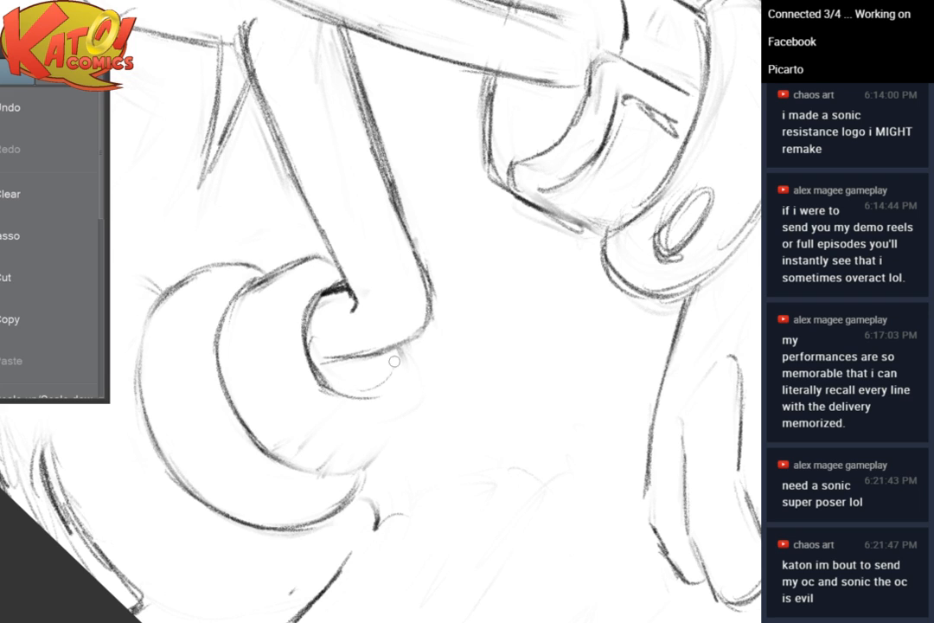
{"action": "left_click_drag", "start_coordinate": [396, 357], "coordinate": [362, 392]}
{"action": "mouse_move", "coordinate": [396, 361]}
{"action": "left_mouse_down"}
{"action": "mouse_move", "coordinate": [378, 387]}
{"action": "mouse_move", "coordinate": [351, 394]}
{"action": "left_mouse_up"}
{"action": "mouse_move", "coordinate": [313, 370]}
{"action": "left_mouse_down"}
{"action": "mouse_move", "coordinate": [390, 378]}
{"action": "mouse_move", "coordinate": [382, 385]}
{"action": "left_mouse_up"}
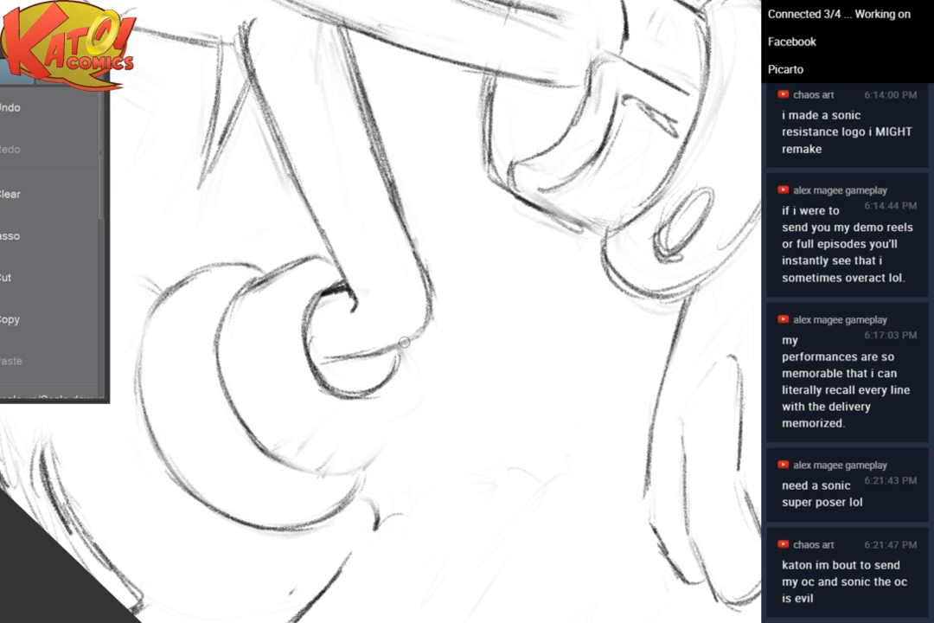
{"action": "left_click_drag", "start_coordinate": [405, 343], "coordinate": [399, 364]}
Erase the rear cuff's upper edge and redraw it as a straighter line towards the leg
{"action": "key", "text": "e"}
{"action": "left_click_drag", "start_coordinate": [287, 227], "coordinate": [259, 267]}
{"action": "left_click_drag", "start_coordinate": [285, 260], "coordinate": [300, 329]}
{"action": "key", "text": "b"}
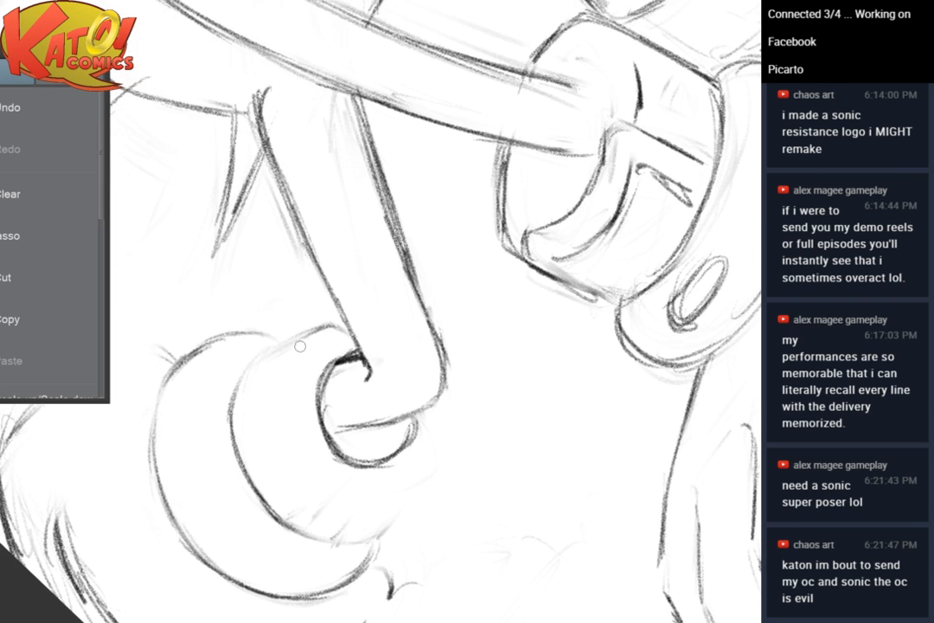
{"action": "left_click_drag", "start_coordinate": [247, 381], "coordinate": [313, 331]}
Soften the lower-left curve of the rear cuff's opening and redraw it wider
{"action": "key", "text": "e"}
{"action": "mouse_move", "coordinate": [322, 434]}
{"action": "left_mouse_down"}
{"action": "mouse_move", "coordinate": [313, 392]}
{"action": "mouse_move", "coordinate": [336, 383]}
{"action": "mouse_move", "coordinate": [315, 419]}
{"action": "mouse_move", "coordinate": [351, 463]}
{"action": "left_mouse_up"}
{"action": "key", "text": "b"}
{"action": "left_click_drag", "start_coordinate": [329, 438], "coordinate": [372, 465]}
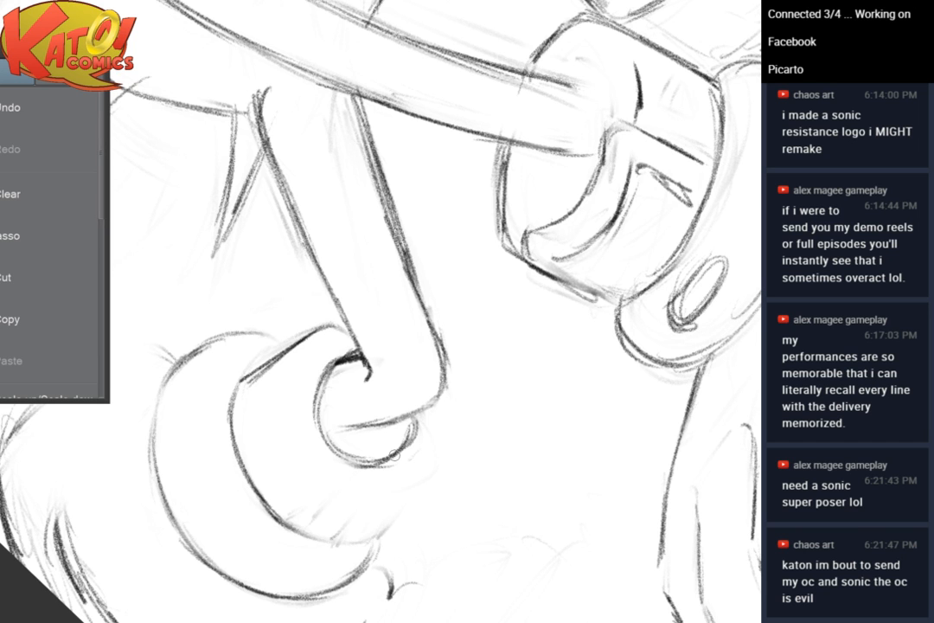
Erase the dark corner mark and lower arc of the rear cuff's opening, and redraw its left curve
{"action": "scroll", "coordinate": [394, 455], "scroll_direction": "down", "scroll_amount": 5}
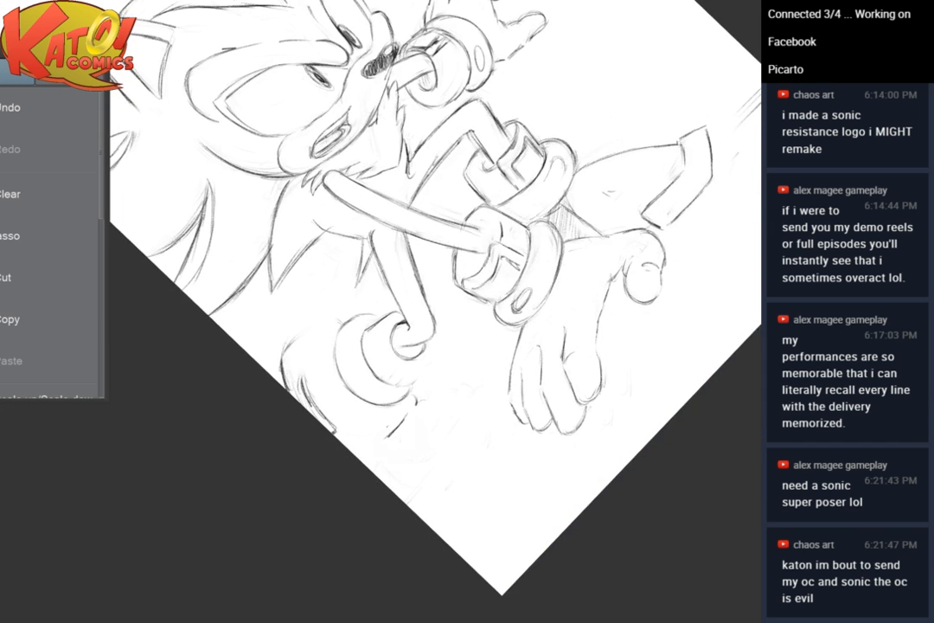
{"action": "scroll", "coordinate": [394, 346], "scroll_direction": "up", "scroll_amount": 4}
{"action": "scroll", "coordinate": [429, 385], "scroll_direction": "up", "scroll_amount": 2}
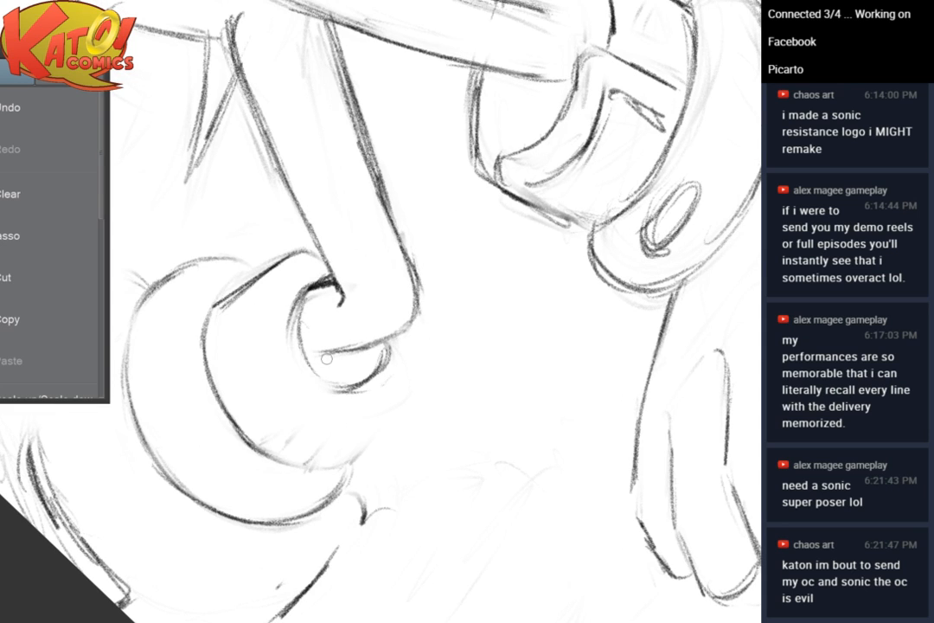
{"action": "left_click_drag", "start_coordinate": [308, 353], "coordinate": [327, 382]}
{"action": "mouse_move", "coordinate": [316, 292]}
{"action": "left_mouse_down"}
{"action": "mouse_move", "coordinate": [331, 259]}
{"action": "mouse_move", "coordinate": [316, 294]}
{"action": "mouse_move", "coordinate": [302, 297]}
{"action": "mouse_move", "coordinate": [299, 316]}
{"action": "mouse_move", "coordinate": [315, 347]}
{"action": "mouse_move", "coordinate": [369, 391]}
{"action": "mouse_move", "coordinate": [352, 380]}
{"action": "mouse_move", "coordinate": [385, 372]}
{"action": "left_mouse_up"}
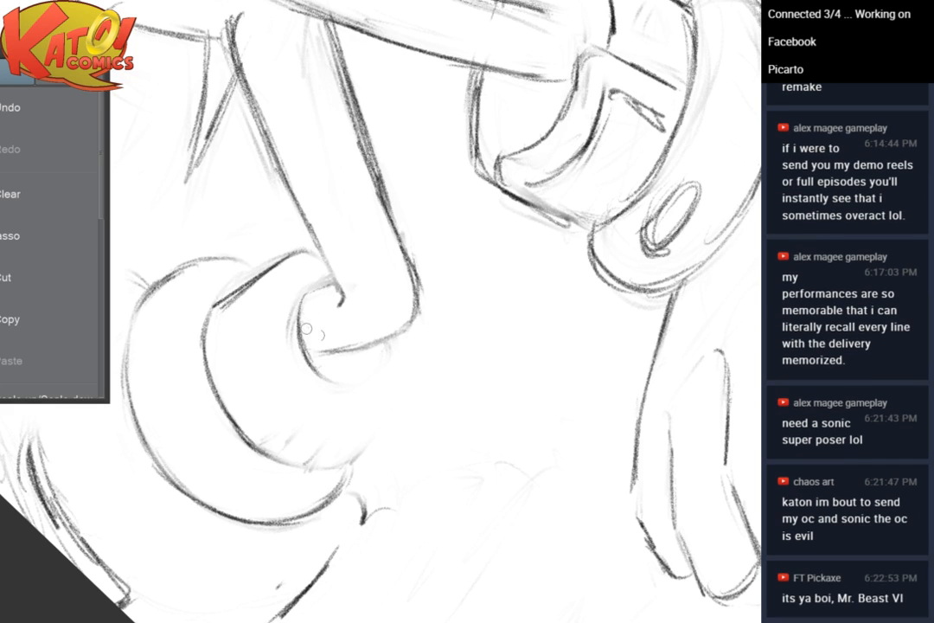
{"action": "left_click_drag", "start_coordinate": [303, 327], "coordinate": [349, 378]}
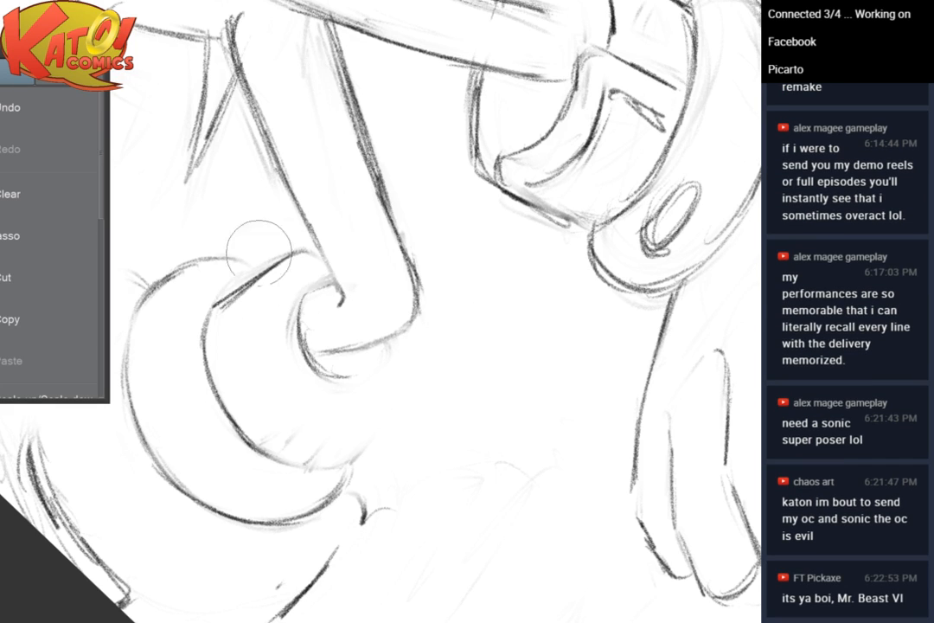
Clean up the rear cuff's upper edge and retrace the rounded opening around the leg
{"action": "mouse_move", "coordinate": [259, 253]}
{"action": "left_mouse_down"}
{"action": "mouse_move", "coordinate": [226, 324]}
{"action": "mouse_move", "coordinate": [253, 277]}
{"action": "mouse_move", "coordinate": [279, 258]}
{"action": "left_mouse_up"}
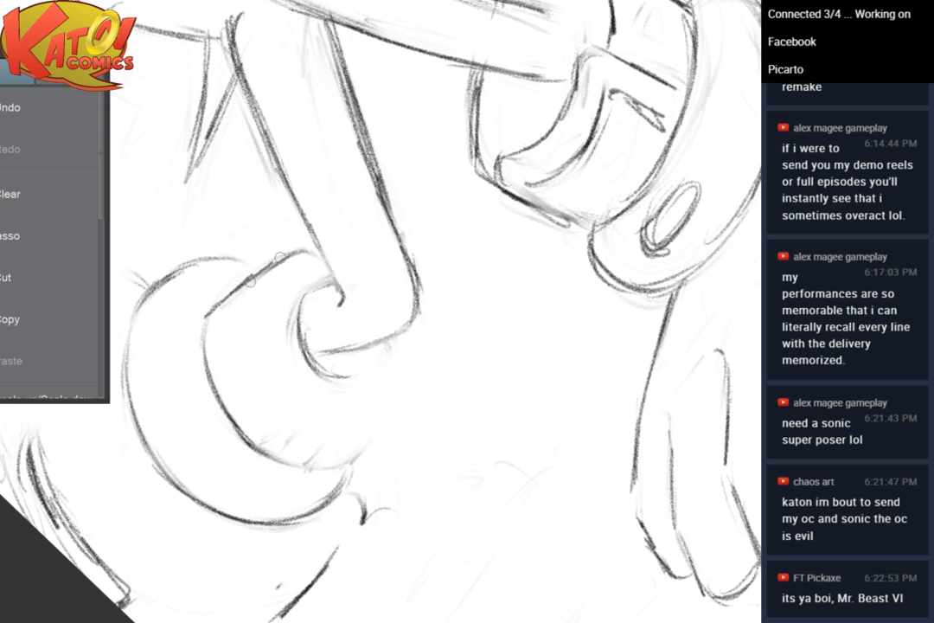
{"action": "mouse_move", "coordinate": [329, 372]}
{"action": "left_mouse_down"}
{"action": "mouse_move", "coordinate": [378, 371]}
{"action": "mouse_move", "coordinate": [355, 377]}
{"action": "left_mouse_up"}
{"action": "mouse_move", "coordinate": [333, 282]}
{"action": "left_mouse_down"}
{"action": "mouse_move", "coordinate": [318, 287]}
{"action": "mouse_move", "coordinate": [312, 363]}
{"action": "left_mouse_up"}
{"action": "mouse_move", "coordinate": [301, 330]}
{"action": "left_mouse_down"}
{"action": "mouse_move", "coordinate": [347, 369]}
{"action": "mouse_move", "coordinate": [374, 360]}
{"action": "left_mouse_up"}
Rotate the canvas back upright, fade the rear cuff's inner curve, and redraw it joining the upper edge
{"action": "mouse_move", "coordinate": [459, 368]}
{"action": "left_mouse_down"}
{"action": "mouse_move", "coordinate": [437, 328]}
{"action": "mouse_move", "coordinate": [486, 540]}
{"action": "left_mouse_up"}
{"action": "mouse_move", "coordinate": [330, 344]}
{"action": "left_mouse_down"}
{"action": "mouse_move", "coordinate": [307, 359]}
{"action": "mouse_move", "coordinate": [305, 408]}
{"action": "left_mouse_up"}
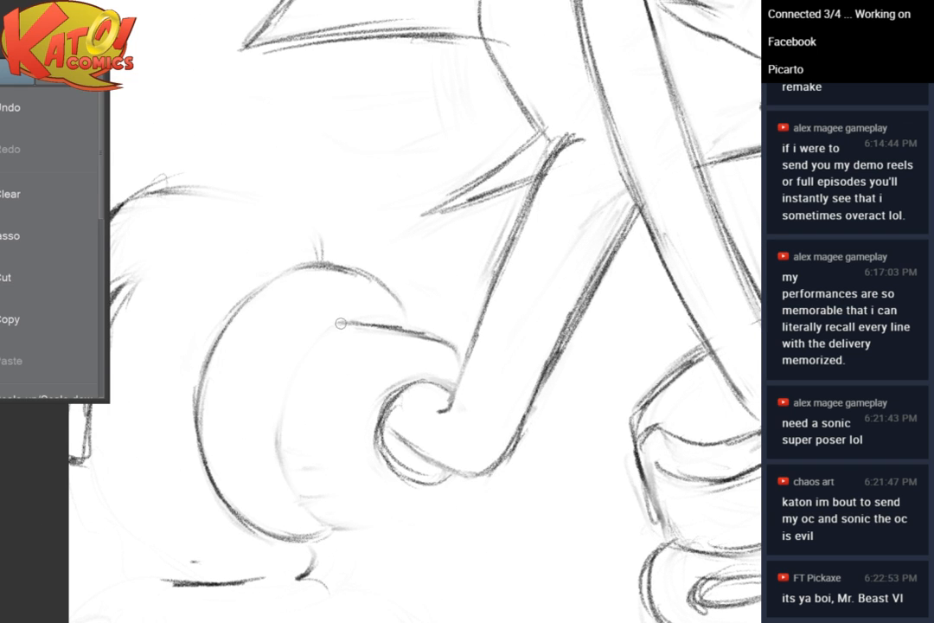
{"action": "mouse_move", "coordinate": [341, 324]}
{"action": "left_mouse_down"}
{"action": "mouse_move", "coordinate": [290, 365]}
{"action": "mouse_move", "coordinate": [303, 448]}
{"action": "mouse_move", "coordinate": [332, 516]}
{"action": "left_mouse_up"}
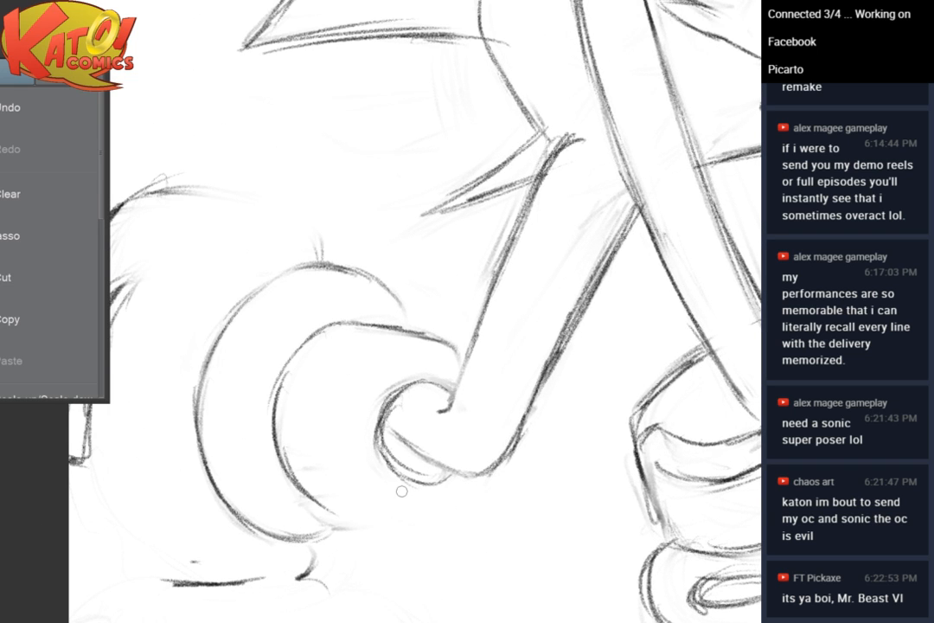
{"action": "scroll", "coordinate": [401, 491], "scroll_direction": "down", "scroll_amount": 6}
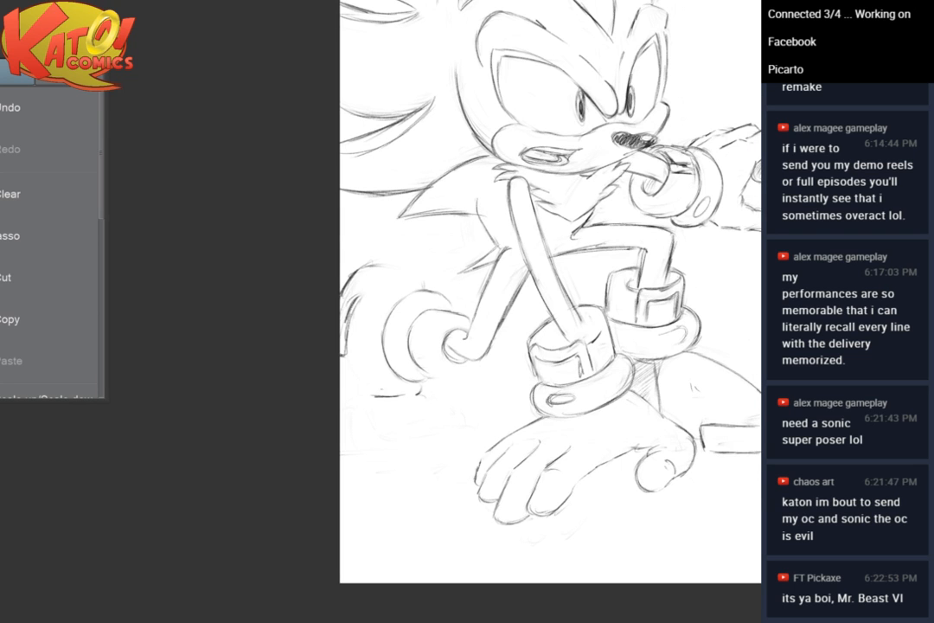
{"action": "left_click_drag", "start_coordinate": [493, 346], "coordinate": [541, 280]}
{"action": "scroll", "coordinate": [541, 280], "scroll_direction": "up", "scroll_amount": 3}
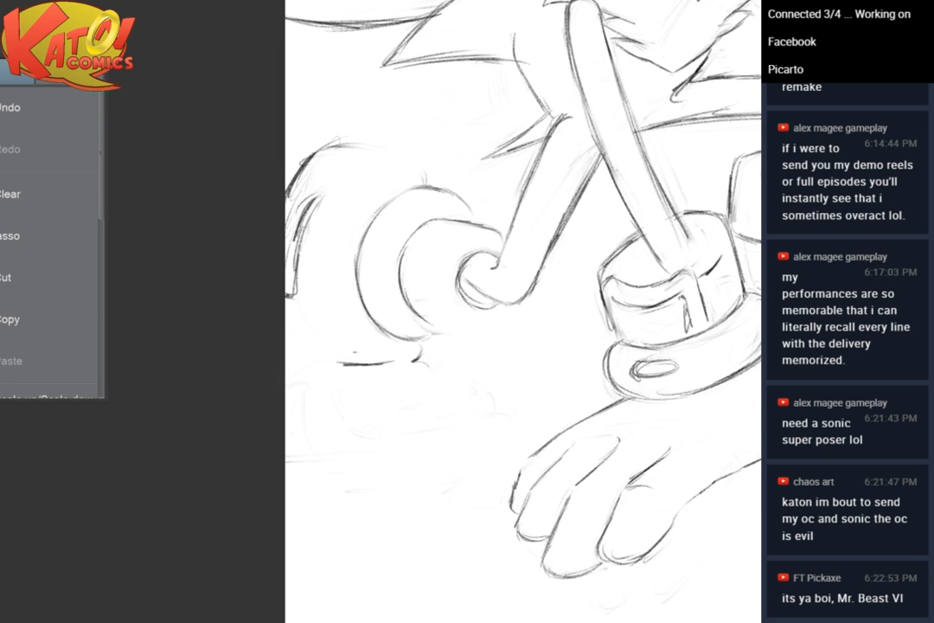
Draw the rear cuff's lower edge across toward the leg and retrace the left curve of its round opening
{"action": "scroll", "coordinate": [385, 339], "scroll_direction": "up", "scroll_amount": 3}
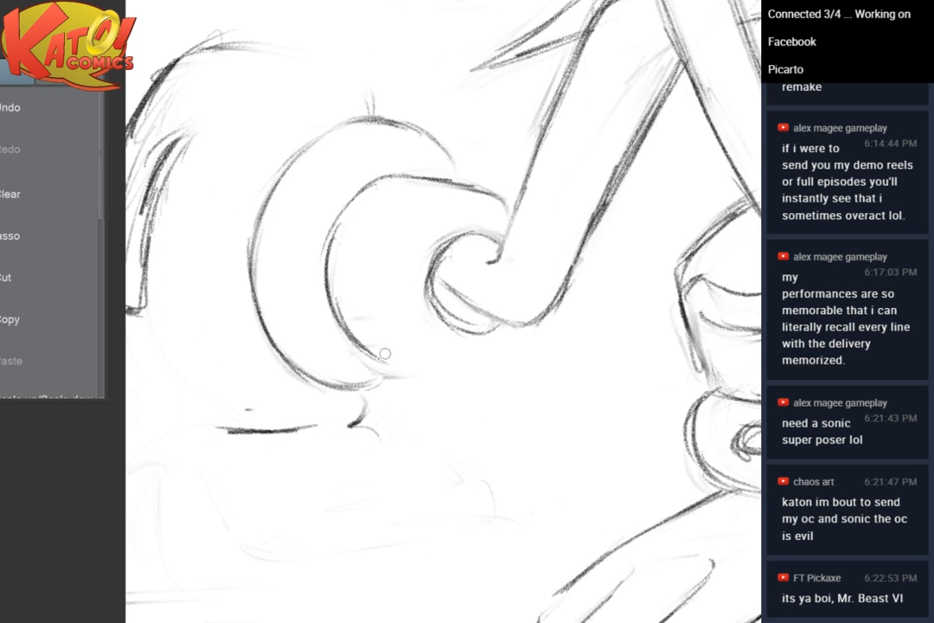
{"action": "mouse_move", "coordinate": [352, 357]}
{"action": "left_mouse_down"}
{"action": "mouse_move", "coordinate": [416, 368]}
{"action": "mouse_move", "coordinate": [485, 362]}
{"action": "mouse_move", "coordinate": [501, 346]}
{"action": "left_mouse_up"}
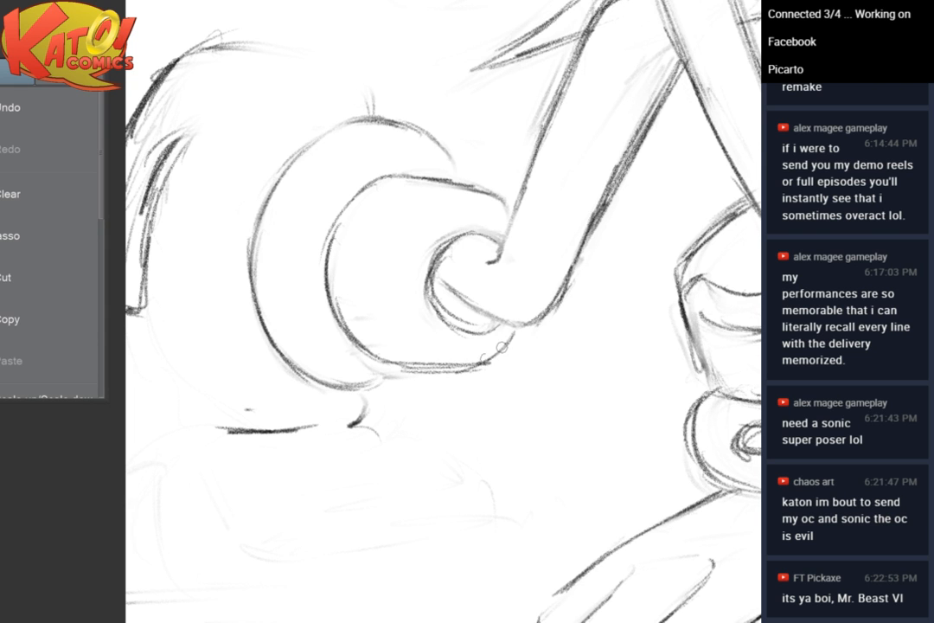
{"action": "scroll", "coordinate": [532, 299], "scroll_direction": "down", "scroll_amount": 3}
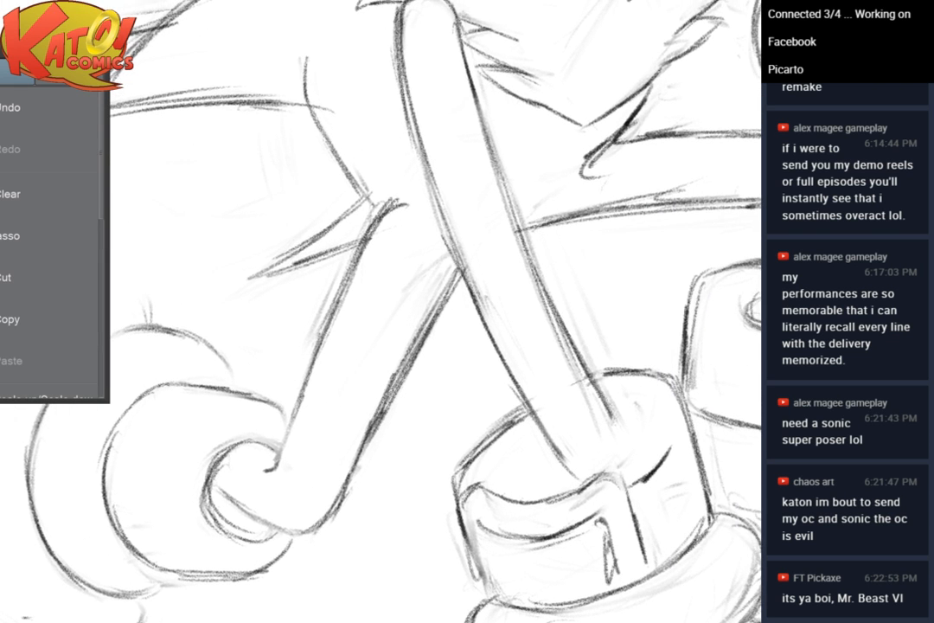
{"action": "scroll", "coordinate": [268, 431], "scroll_direction": "up", "scroll_amount": 2}
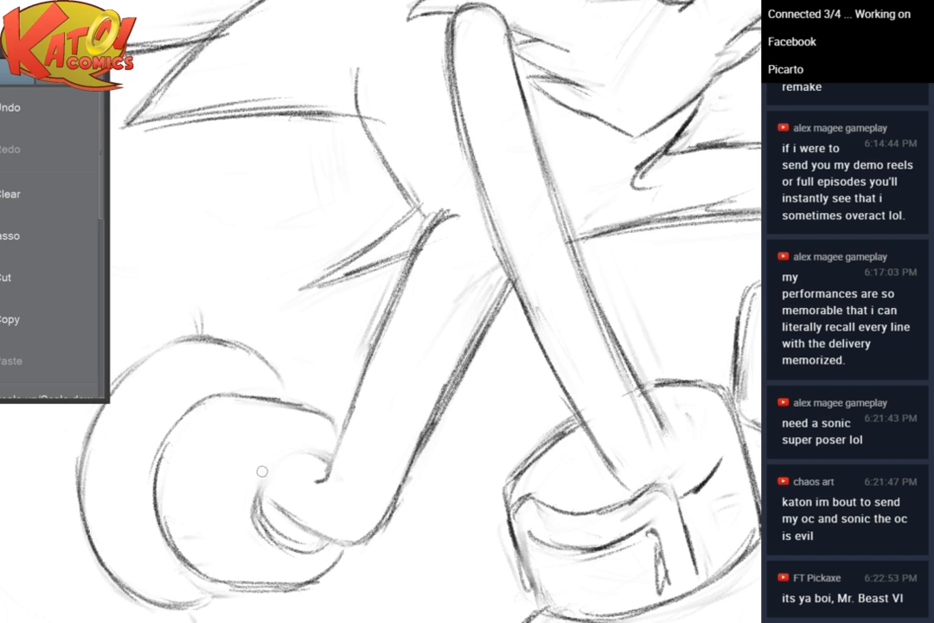
{"action": "mouse_move", "coordinate": [259, 505]}
{"action": "left_mouse_down"}
{"action": "mouse_move", "coordinate": [266, 464]}
{"action": "mouse_move", "coordinate": [305, 448]}
{"action": "mouse_move", "coordinate": [288, 453]}
{"action": "mouse_move", "coordinate": [326, 459]}
{"action": "mouse_move", "coordinate": [271, 462]}
{"action": "left_mouse_up"}
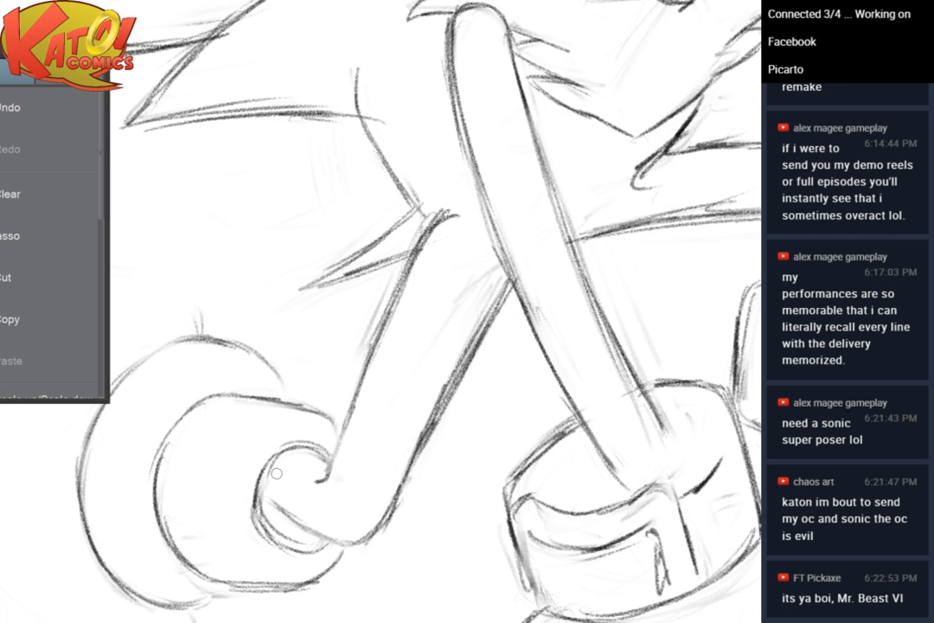
Round off the rear cuff's upper corner and extend the outer ring's upper end down to the cuff
{"action": "left_click_drag", "start_coordinate": [234, 400], "coordinate": [325, 239]}
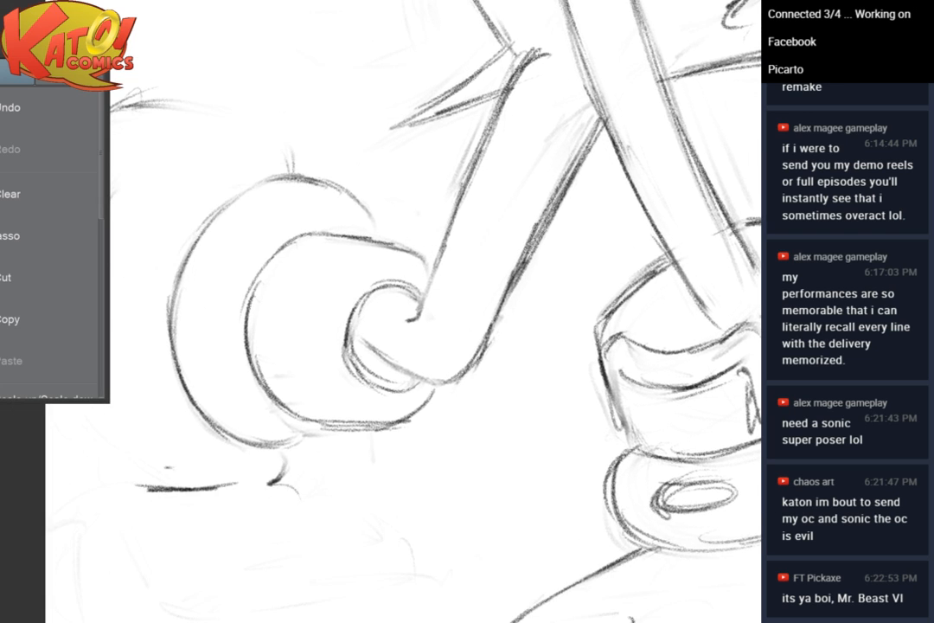
{"action": "mouse_move", "coordinate": [401, 236]}
{"action": "left_mouse_down"}
{"action": "mouse_move", "coordinate": [311, 238]}
{"action": "mouse_move", "coordinate": [394, 233]}
{"action": "mouse_move", "coordinate": [347, 235]}
{"action": "mouse_move", "coordinate": [422, 252]}
{"action": "left_mouse_up"}
{"action": "scroll", "coordinate": [459, 224], "scroll_direction": "down", "scroll_amount": 2}
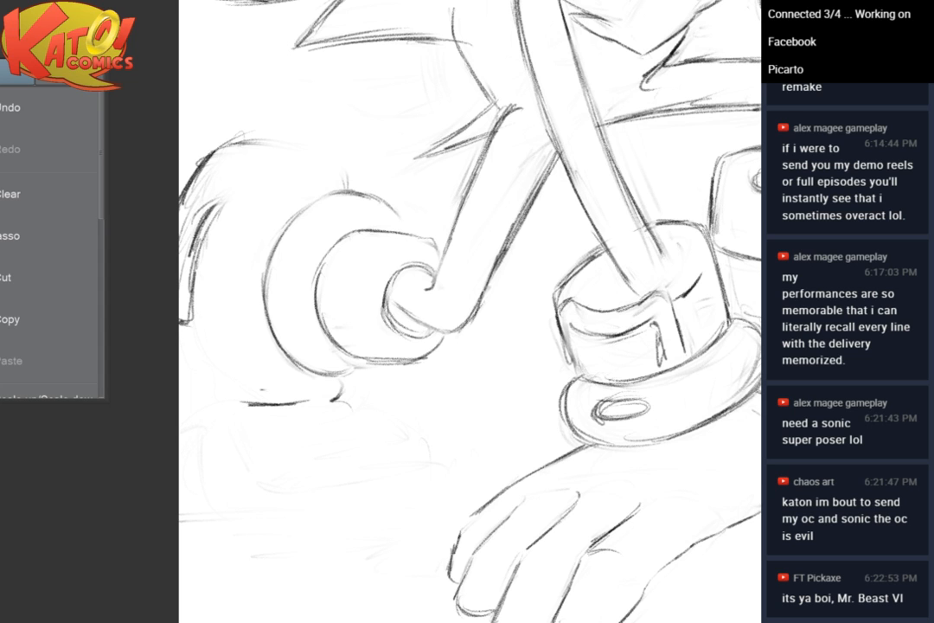
{"action": "left_click_drag", "start_coordinate": [409, 223], "coordinate": [496, 256]}
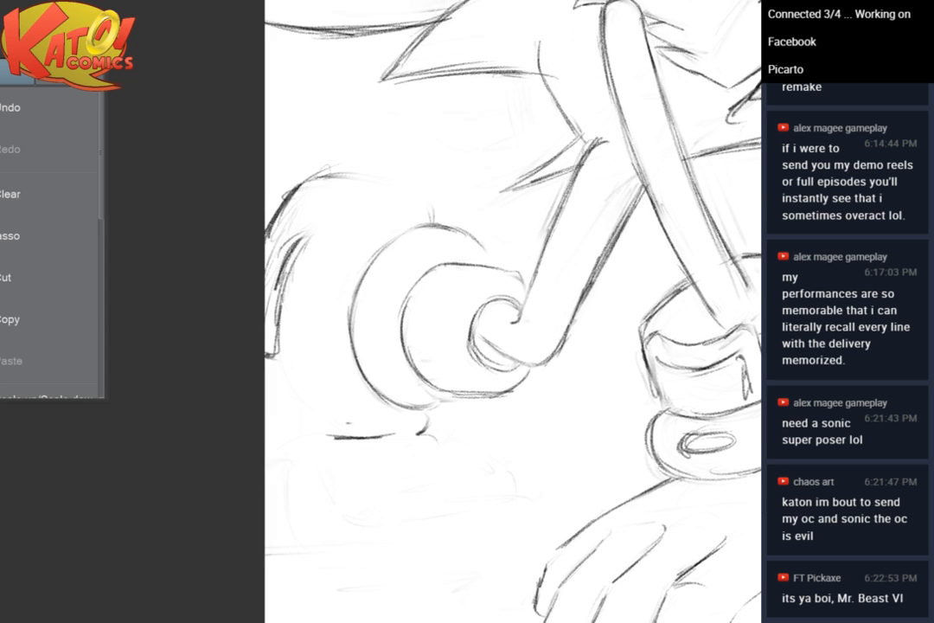
{"action": "scroll", "coordinate": [495, 256], "scroll_direction": "up", "scroll_amount": 2}
{"action": "left_click_drag", "start_coordinate": [442, 205], "coordinate": [487, 263]}
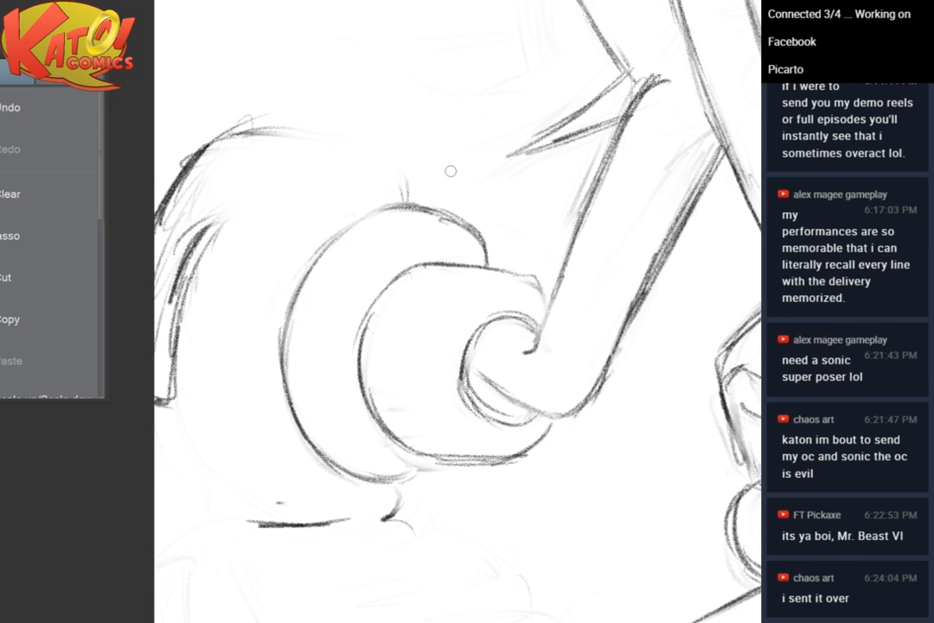
Replace the vertical tick above the rear cuff's outer ring with a short line slanting up and to the left
{"action": "left_click_drag", "start_coordinate": [450, 171], "coordinate": [469, 167]}
{"action": "mouse_move", "coordinate": [394, 179]}
{"action": "left_mouse_down"}
{"action": "mouse_move", "coordinate": [422, 202]}
{"action": "mouse_move", "coordinate": [362, 163]}
{"action": "mouse_move", "coordinate": [352, 187]}
{"action": "mouse_move", "coordinate": [396, 168]}
{"action": "left_mouse_up"}
{"action": "key", "text": "e"}
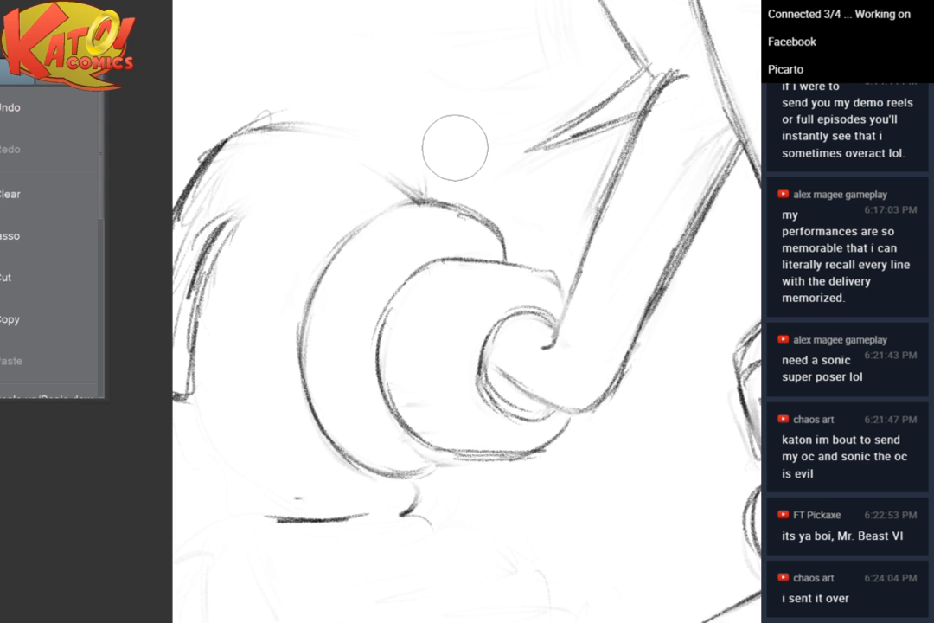
{"action": "left_click_drag", "start_coordinate": [472, 311], "coordinate": [465, 123]}
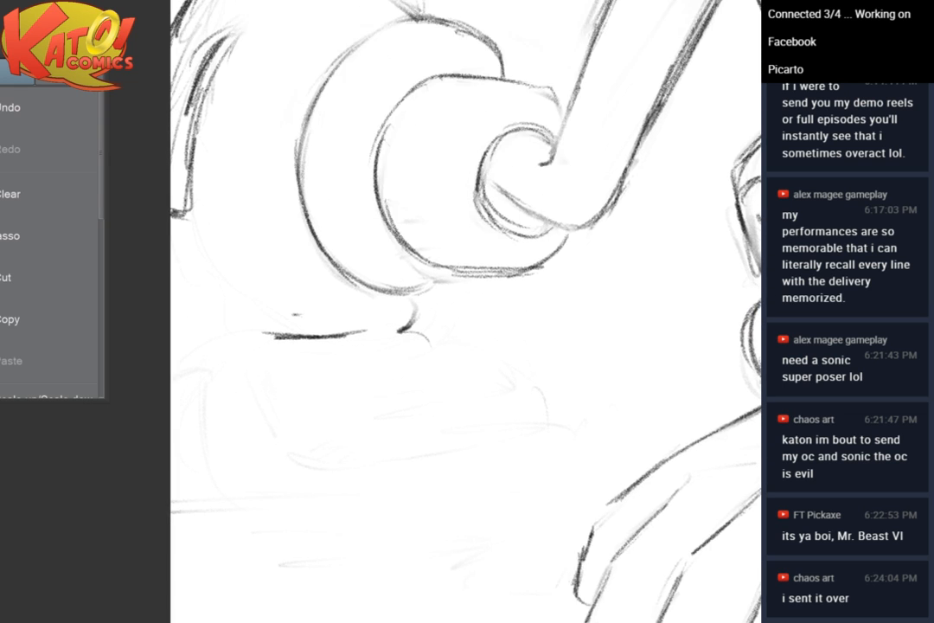
{"action": "scroll", "coordinate": [596, 252], "scroll_direction": "down", "scroll_amount": 5}
{"action": "left_click_drag", "start_coordinate": [623, 237], "coordinate": [555, 294]}
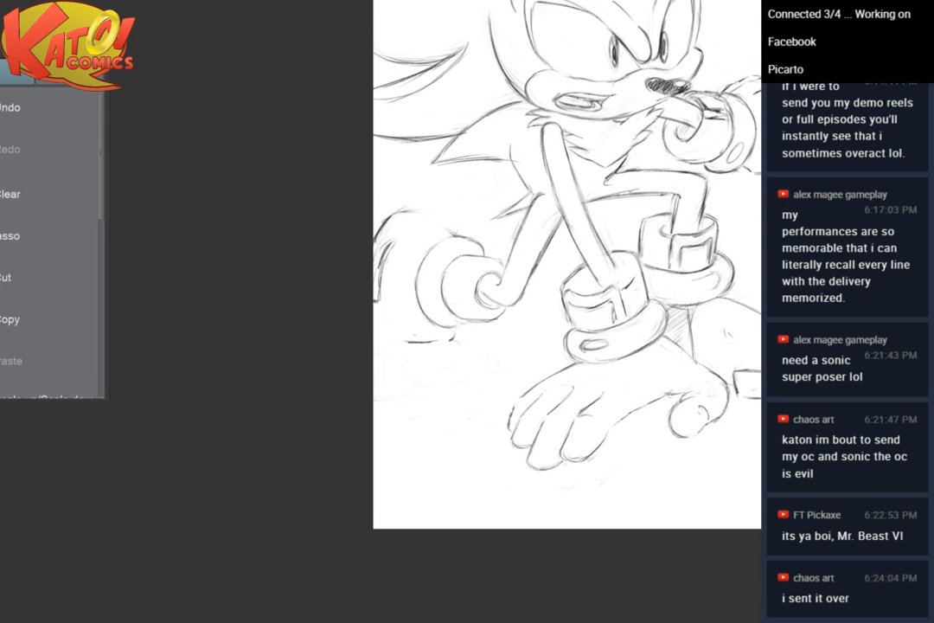
{"action": "scroll", "coordinate": [563, 293], "scroll_direction": "up", "scroll_amount": 4}
{"action": "left_click_drag", "start_coordinate": [484, 329], "coordinate": [541, 276]}
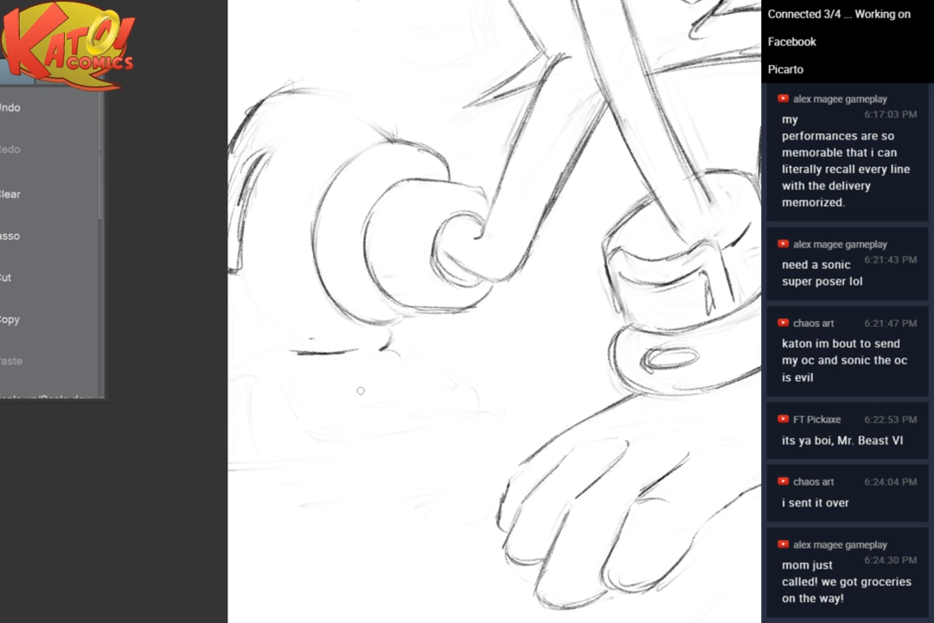
{"action": "mouse_move", "coordinate": [295, 444]}
{"action": "left_mouse_down"}
{"action": "mouse_move", "coordinate": [334, 413]}
{"action": "mouse_move", "coordinate": [459, 403]}
{"action": "left_mouse_up"}
{"action": "key", "text": "ctrl+z"}
Tilt the canvas and sketch the ground line along the sole of the front shoe, out toward the page's right side
{"action": "scroll", "coordinate": [416, 378], "scroll_direction": "down", "scroll_amount": 5}
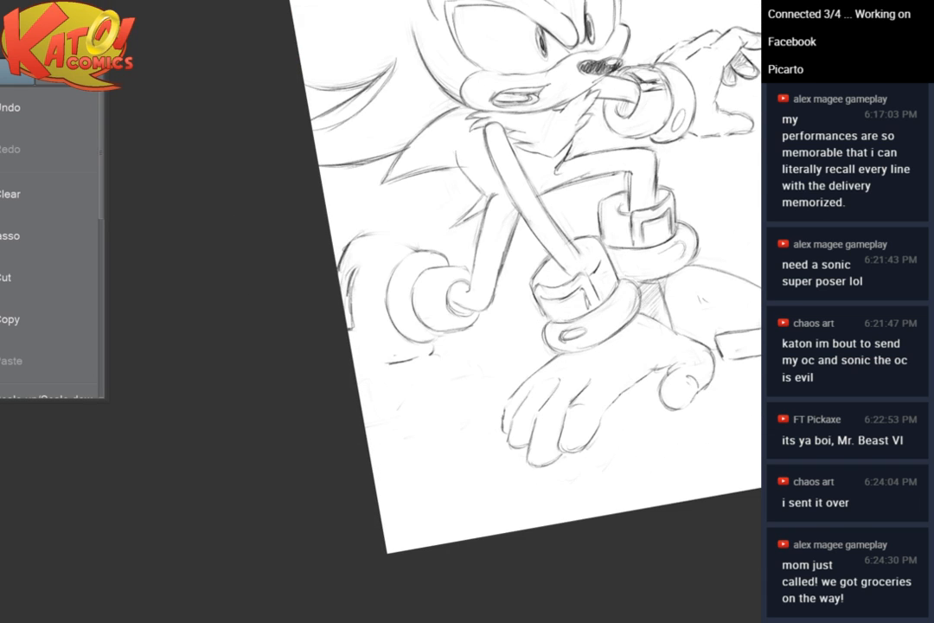
{"action": "left_click_drag", "start_coordinate": [460, 459], "coordinate": [335, 486]}
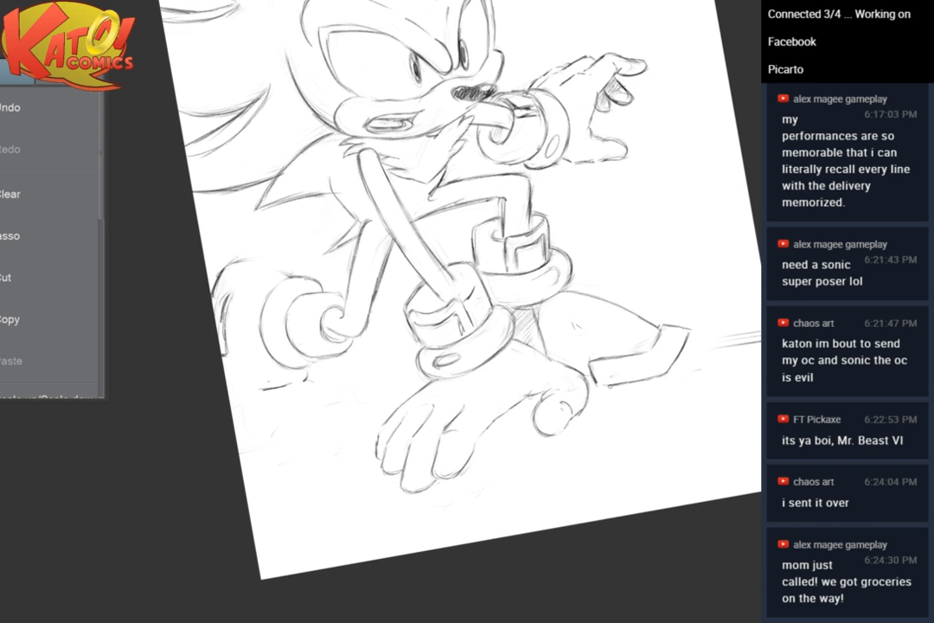
{"action": "mouse_move", "coordinate": [667, 375]}
{"action": "left_mouse_down"}
{"action": "mouse_move", "coordinate": [760, 358]}
{"action": "mouse_move", "coordinate": [726, 360]}
{"action": "left_mouse_up"}
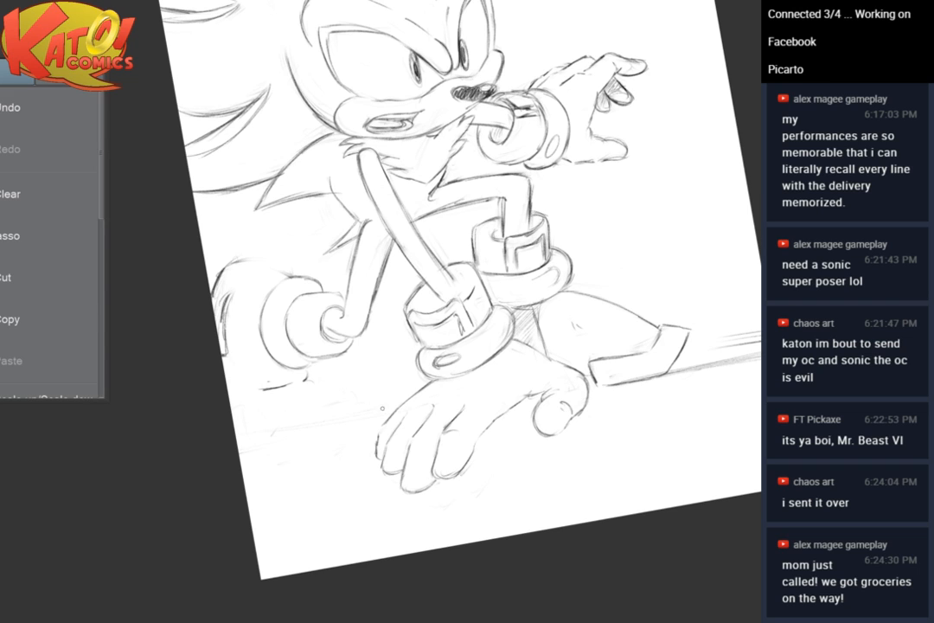
Sketch the ground line from the page's left edge to the planted hand's fingers and tidy its strokes
{"action": "left_click_drag", "start_coordinate": [242, 436], "coordinate": [392, 409]}
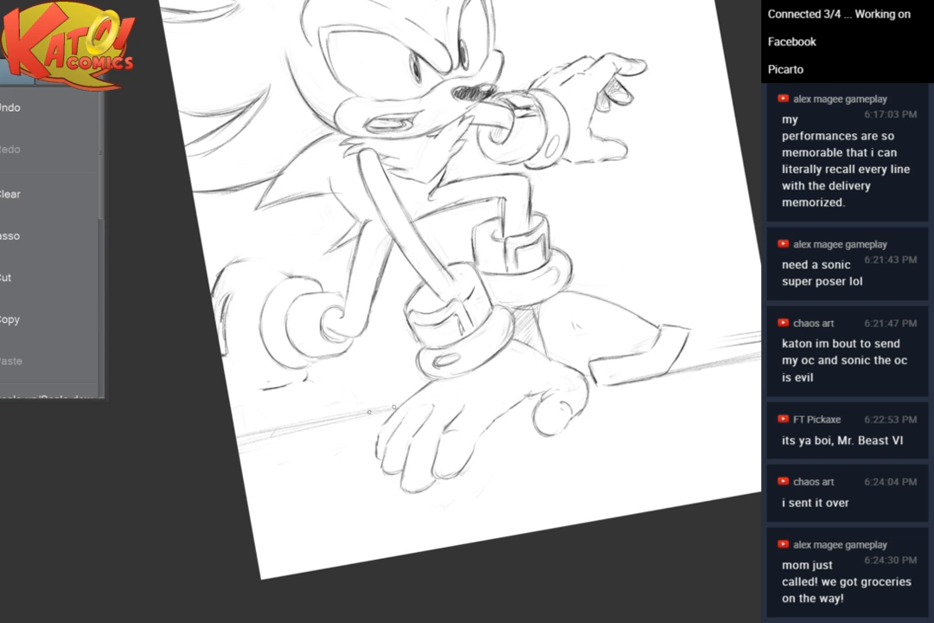
{"action": "key", "text": "e"}
{"action": "left_click_drag", "start_coordinate": [303, 430], "coordinate": [213, 453]}
{"action": "mouse_move", "coordinate": [339, 423]}
{"action": "left_mouse_down"}
{"action": "mouse_move", "coordinate": [233, 452]}
{"action": "mouse_move", "coordinate": [393, 407]}
{"action": "left_mouse_up"}
{"action": "key", "text": "p"}
{"action": "key", "text": "ctrl+z"}
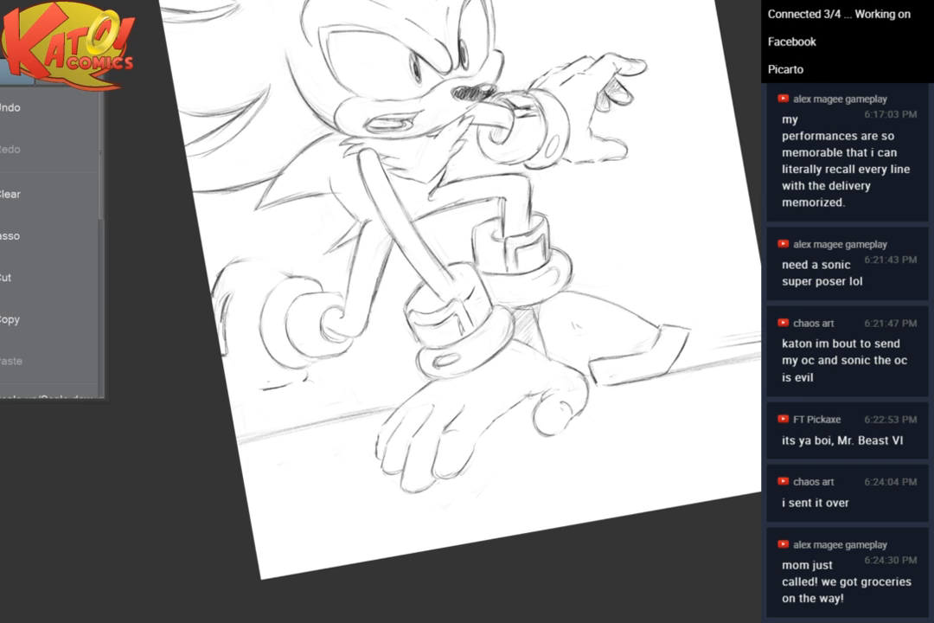
Turn the canvas upright and erase the dark line and small curve left below the rear cuff's outer ring
{"action": "key", "text": "ctrl+plus"}
{"action": "key", "text": "ctrl+plus"}
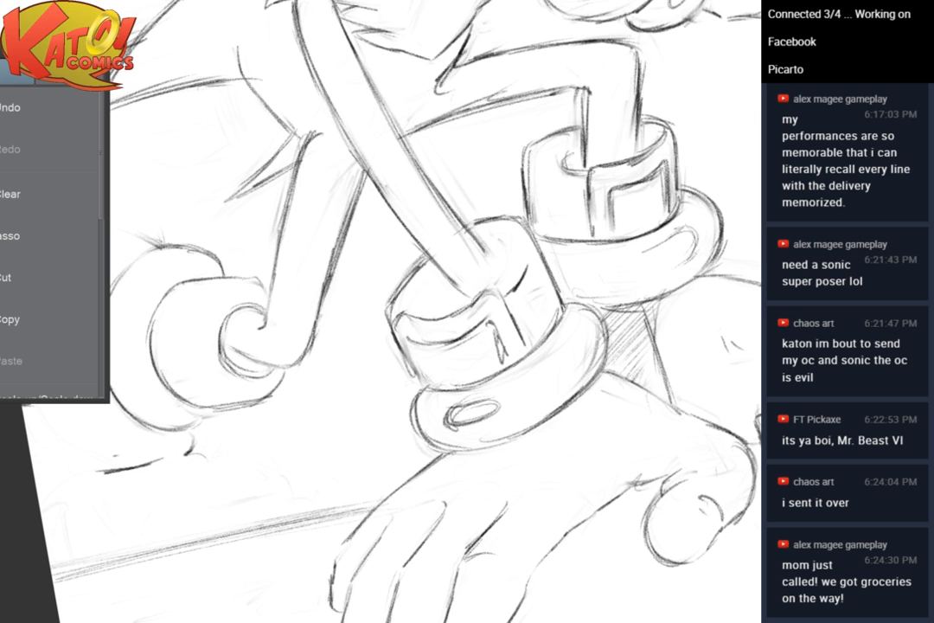
{"action": "key", "text": "ctrl+plus"}
{"action": "key", "text": "ctrl+minus"}
{"action": "mouse_move", "coordinate": [490, 313]}
{"action": "left_mouse_down"}
{"action": "mouse_move", "coordinate": [597, 303]}
{"action": "mouse_move", "coordinate": [696, 358]}
{"action": "left_mouse_up"}
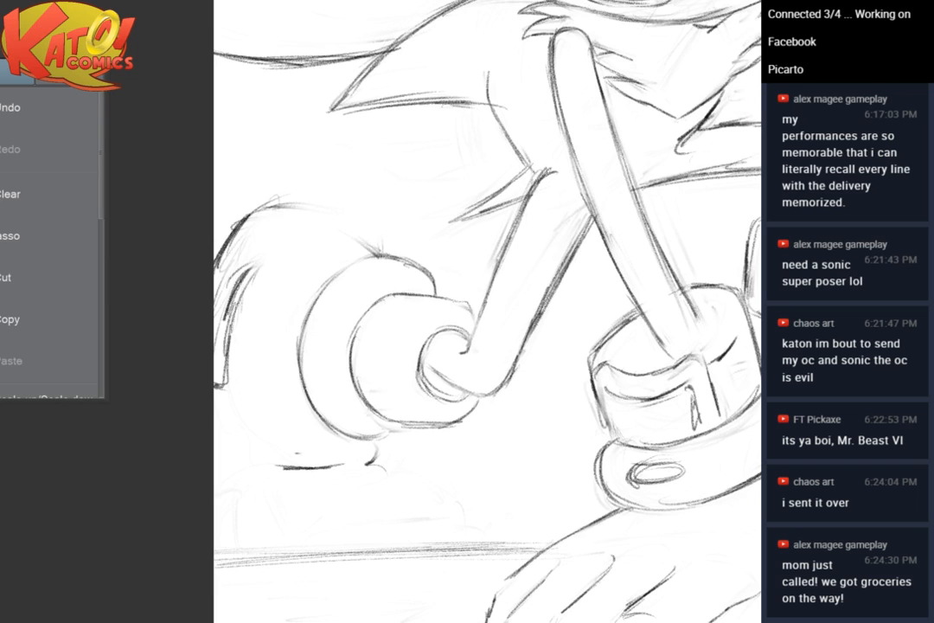
{"action": "left_click_drag", "start_coordinate": [488, 325], "coordinate": [556, 139]}
{"action": "key", "text": "ctrl+plus"}
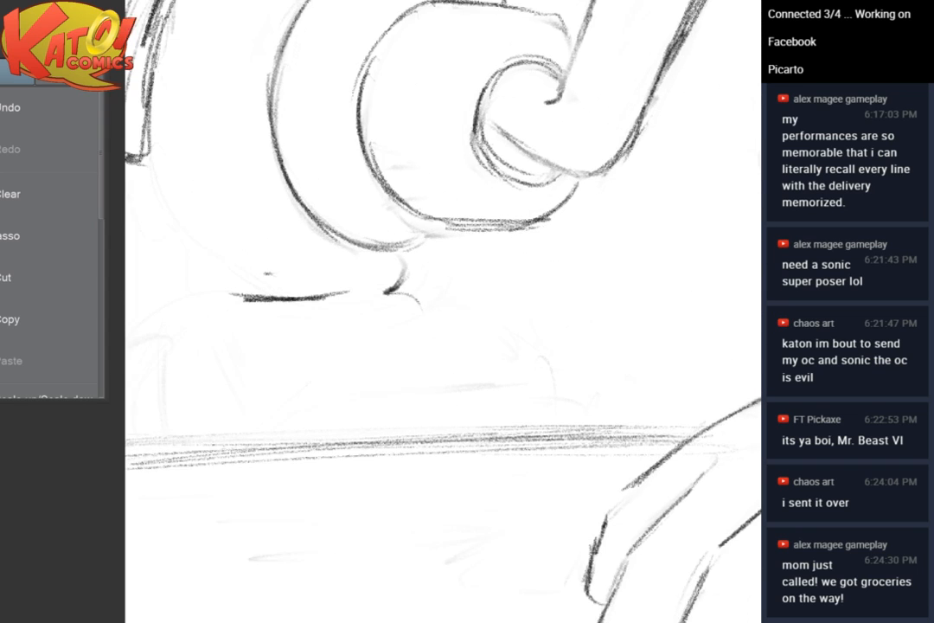
{"action": "left_click_drag", "start_coordinate": [495, 254], "coordinate": [485, 255]}
{"action": "mouse_move", "coordinate": [207, 260]}
{"action": "left_mouse_down"}
{"action": "mouse_move", "coordinate": [232, 303]}
{"action": "mouse_move", "coordinate": [285, 290]}
{"action": "mouse_move", "coordinate": [422, 213]}
{"action": "left_mouse_up"}
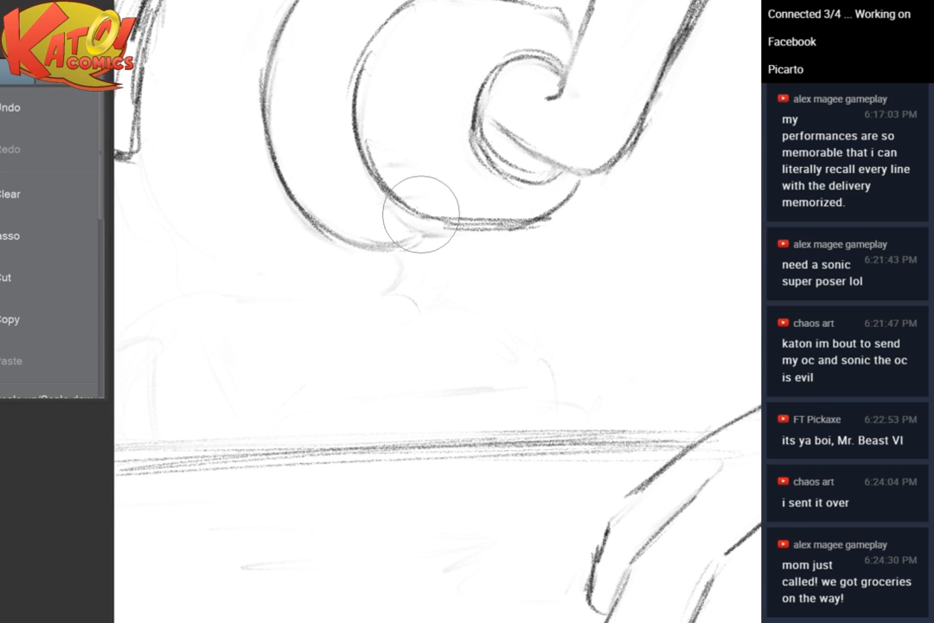
{"action": "left_click_drag", "start_coordinate": [372, 380], "coordinate": [393, 462]}
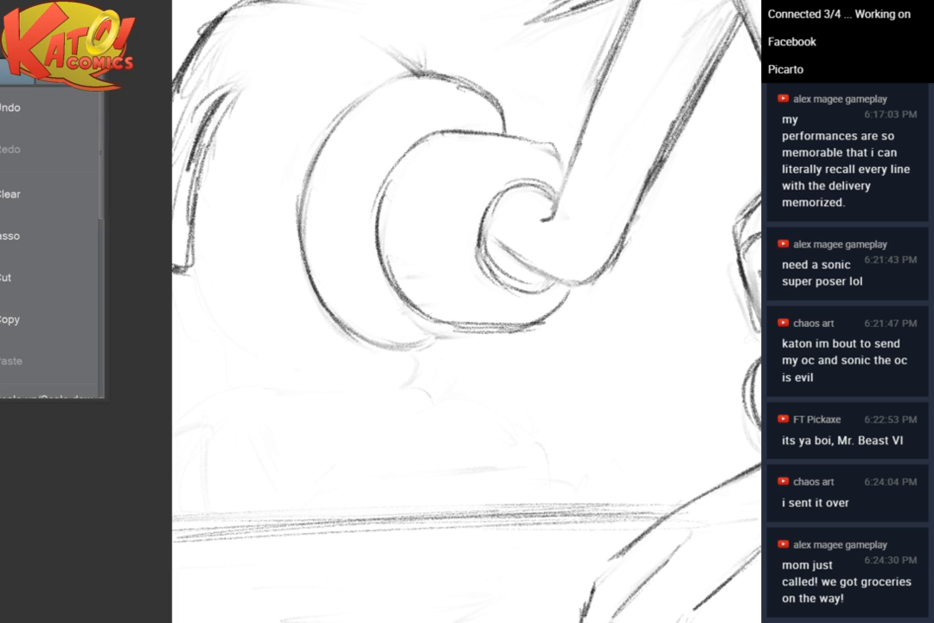
Darken the slanted line above the rear cuff's outer ring and begin a curve sweeping left from its end
{"action": "left_click_drag", "start_coordinate": [468, 234], "coordinate": [442, 387]}
{"action": "left_click_drag", "start_coordinate": [345, 191], "coordinate": [394, 227]}
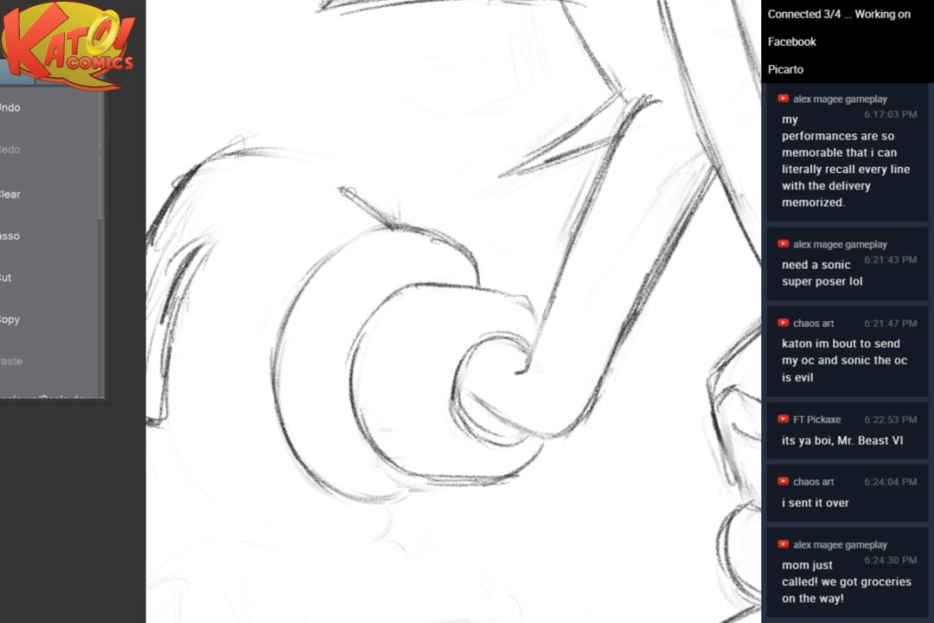
{"action": "mouse_move", "coordinate": [341, 192]}
{"action": "left_mouse_down"}
{"action": "mouse_move", "coordinate": [306, 211]}
{"action": "mouse_move", "coordinate": [246, 217]}
{"action": "left_mouse_up"}
Erase the old dark lines on the rear shoe's left side and strengthen the inner curve sweeping left
{"action": "key", "text": "e"}
{"action": "mouse_move", "coordinate": [206, 249]}
{"action": "left_mouse_down"}
{"action": "mouse_move", "coordinate": [186, 309]}
{"action": "mouse_move", "coordinate": [170, 315]}
{"action": "mouse_move", "coordinate": [179, 379]}
{"action": "left_mouse_up"}
{"action": "key", "text": "p"}
{"action": "mouse_move", "coordinate": [333, 190]}
{"action": "left_mouse_down"}
{"action": "mouse_move", "coordinate": [263, 202]}
{"action": "mouse_move", "coordinate": [215, 225]}
{"action": "left_mouse_up"}
{"action": "mouse_move", "coordinate": [277, 197]}
{"action": "left_mouse_down"}
{"action": "mouse_move", "coordinate": [174, 256]}
{"action": "mouse_move", "coordinate": [179, 263]}
{"action": "mouse_move", "coordinate": [260, 208]}
{"action": "left_mouse_up"}
Erase the rear shoe's old top contour and redraw it as a wide arc joining the slanted line
{"action": "key", "text": "e"}
{"action": "mouse_move", "coordinate": [225, 170]}
{"action": "left_mouse_down"}
{"action": "mouse_move", "coordinate": [161, 234]}
{"action": "mouse_move", "coordinate": [179, 175]}
{"action": "mouse_move", "coordinate": [317, 159]}
{"action": "mouse_move", "coordinate": [311, 154]}
{"action": "mouse_move", "coordinate": [349, 162]}
{"action": "mouse_move", "coordinate": [357, 197]}
{"action": "left_mouse_up"}
{"action": "key", "text": "p"}
{"action": "mouse_move", "coordinate": [332, 151]}
{"action": "left_mouse_down"}
{"action": "mouse_move", "coordinate": [357, 185]}
{"action": "mouse_move", "coordinate": [313, 144]}
{"action": "mouse_move", "coordinate": [243, 141]}
{"action": "mouse_move", "coordinate": [157, 188]}
{"action": "mouse_move", "coordinate": [149, 222]}
{"action": "left_mouse_up"}
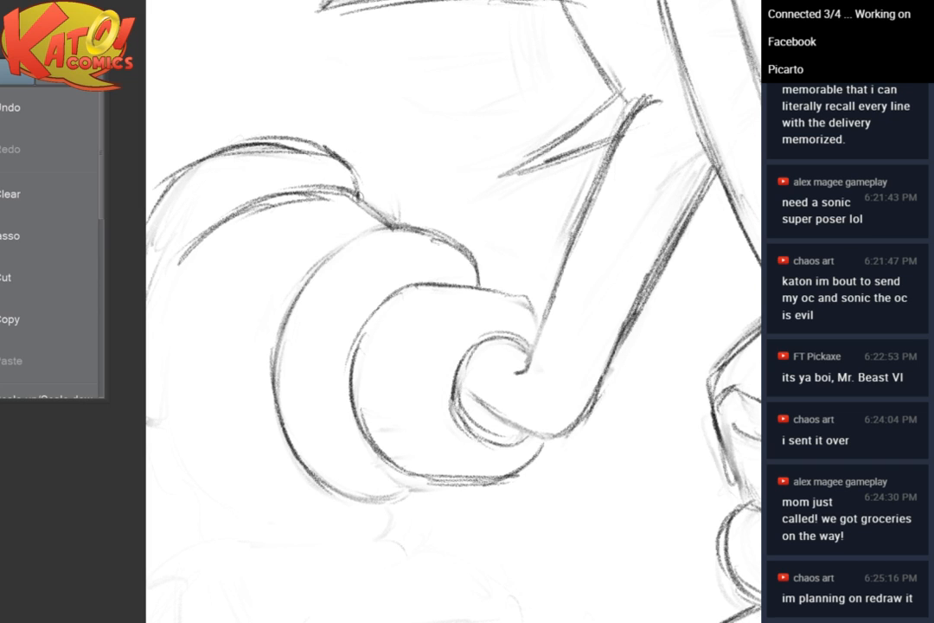
{"action": "left_click_drag", "start_coordinate": [307, 200], "coordinate": [380, 221]}
{"action": "scroll", "coordinate": [412, 233], "scroll_direction": "down", "scroll_amount": 5}
{"action": "scroll", "coordinate": [592, 187], "scroll_direction": "up", "scroll_amount": 2}
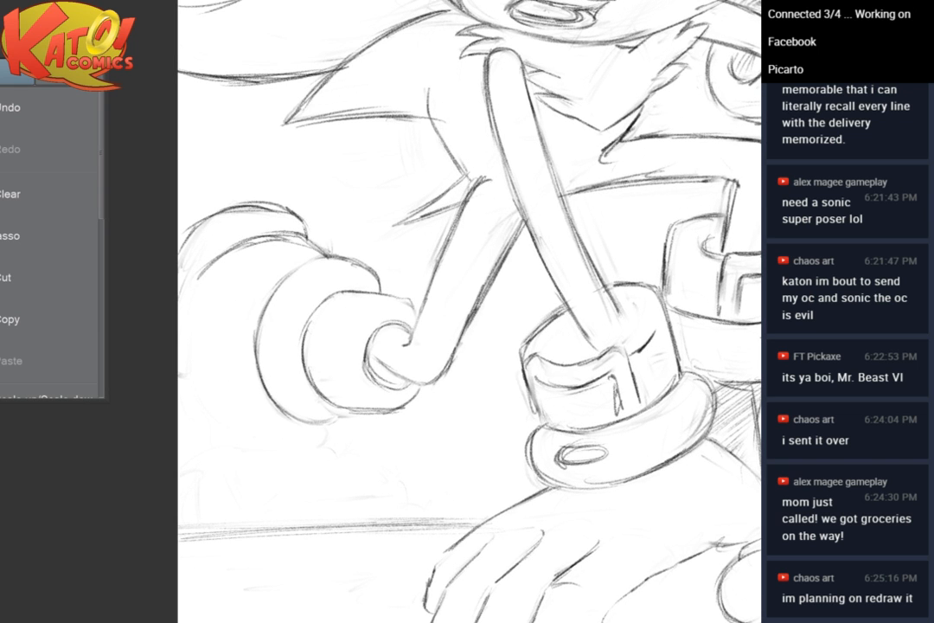
Sketch loose rounded guidelines for the rear shoe's toe and sole, from below the outer ring to the ground
{"action": "left_click_drag", "start_coordinate": [510, 303], "coordinate": [430, 316]}
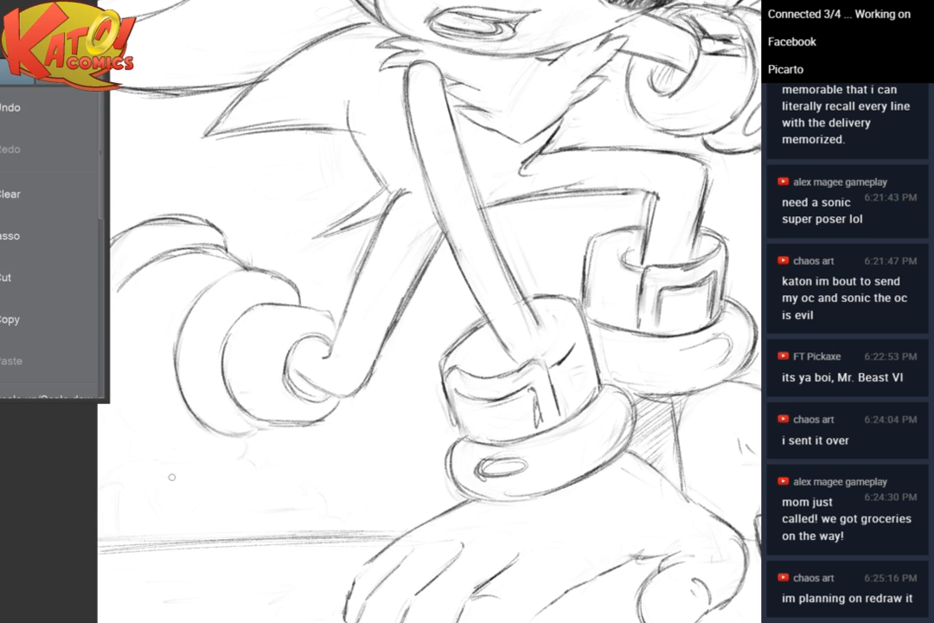
{"action": "left_click_drag", "start_coordinate": [176, 470], "coordinate": [198, 475]}
{"action": "left_click_drag", "start_coordinate": [245, 439], "coordinate": [233, 448]}
{"action": "mouse_move", "coordinate": [237, 442]}
{"action": "left_mouse_down"}
{"action": "mouse_move", "coordinate": [230, 465]}
{"action": "mouse_move", "coordinate": [251, 477]}
{"action": "left_mouse_up"}
{"action": "mouse_move", "coordinate": [260, 472]}
{"action": "left_mouse_down"}
{"action": "mouse_move", "coordinate": [285, 501]}
{"action": "mouse_move", "coordinate": [271, 539]}
{"action": "left_mouse_up"}
{"action": "left_click_drag", "start_coordinate": [134, 563], "coordinate": [262, 562]}
{"action": "left_click_drag", "start_coordinate": [246, 483], "coordinate": [319, 504]}
{"action": "left_click_drag", "start_coordinate": [316, 490], "coordinate": [304, 574]}
{"action": "left_click_drag", "start_coordinate": [314, 529], "coordinate": [363, 480]}
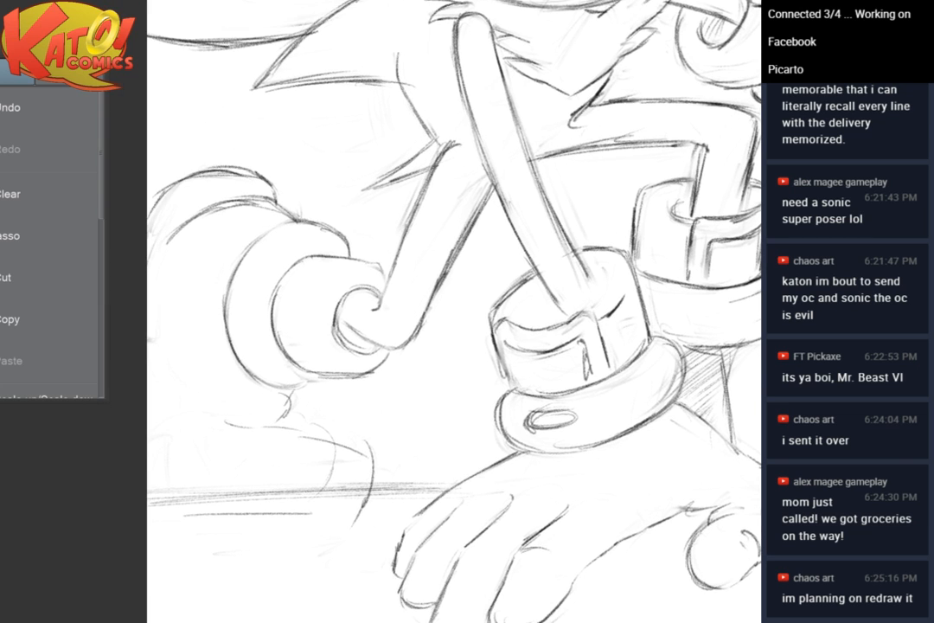
Erase the rounded toe guidelines and sketch sloping lines from below the outer ring down toward the planted hand
{"action": "scroll", "coordinate": [494, 274], "scroll_direction": "down", "scroll_amount": 4}
{"action": "left_click_drag", "start_coordinate": [494, 274], "coordinate": [422, 354]}
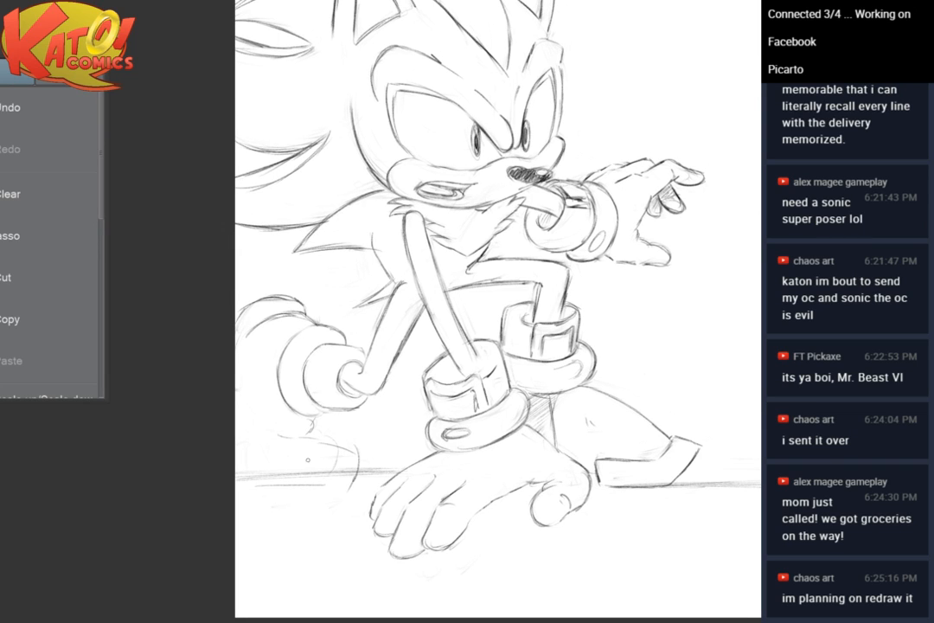
{"action": "left_click_drag", "start_coordinate": [303, 423], "coordinate": [372, 451]}
{"action": "left_click_drag", "start_coordinate": [308, 420], "coordinate": [380, 461]}
{"action": "mouse_move", "coordinate": [335, 435]}
{"action": "left_mouse_down"}
{"action": "mouse_move", "coordinate": [381, 467]}
{"action": "mouse_move", "coordinate": [270, 439]}
{"action": "mouse_move", "coordinate": [372, 432]}
{"action": "left_mouse_up"}
{"action": "key", "text": "e"}
{"action": "key", "text": "p"}
{"action": "mouse_move", "coordinate": [326, 423]}
{"action": "left_mouse_down"}
{"action": "mouse_move", "coordinate": [370, 431]}
{"action": "mouse_move", "coordinate": [374, 444]}
{"action": "mouse_move", "coordinate": [368, 422]}
{"action": "mouse_move", "coordinate": [364, 445]}
{"action": "mouse_move", "coordinate": [319, 476]}
{"action": "left_mouse_up"}
{"action": "key", "text": "e"}
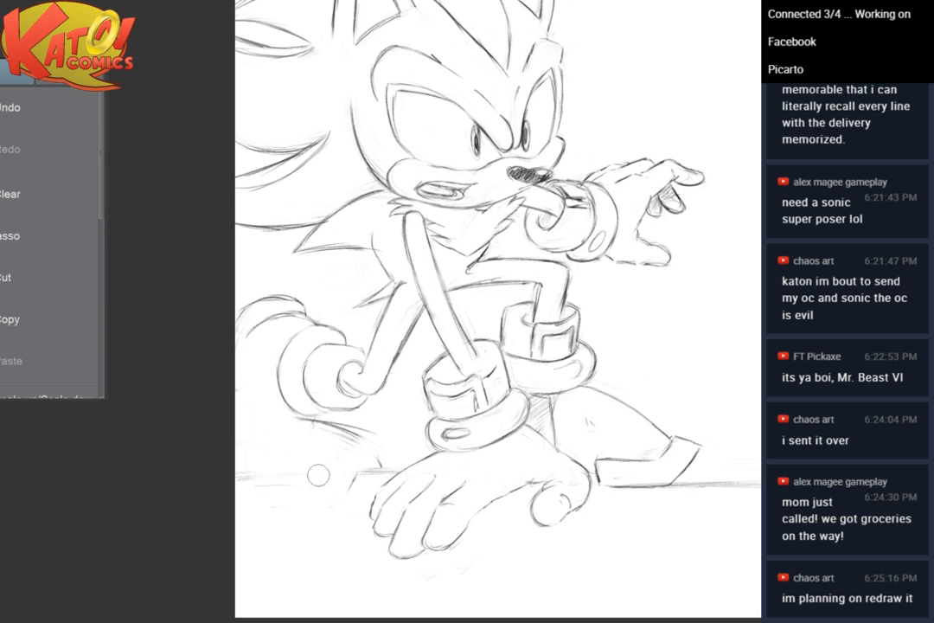
{"action": "key", "text": "p"}
Erase the left part of the rear shoe's inner curve beneath its top arc
{"action": "scroll", "coordinate": [395, 343], "scroll_direction": "up", "scroll_amount": 4}
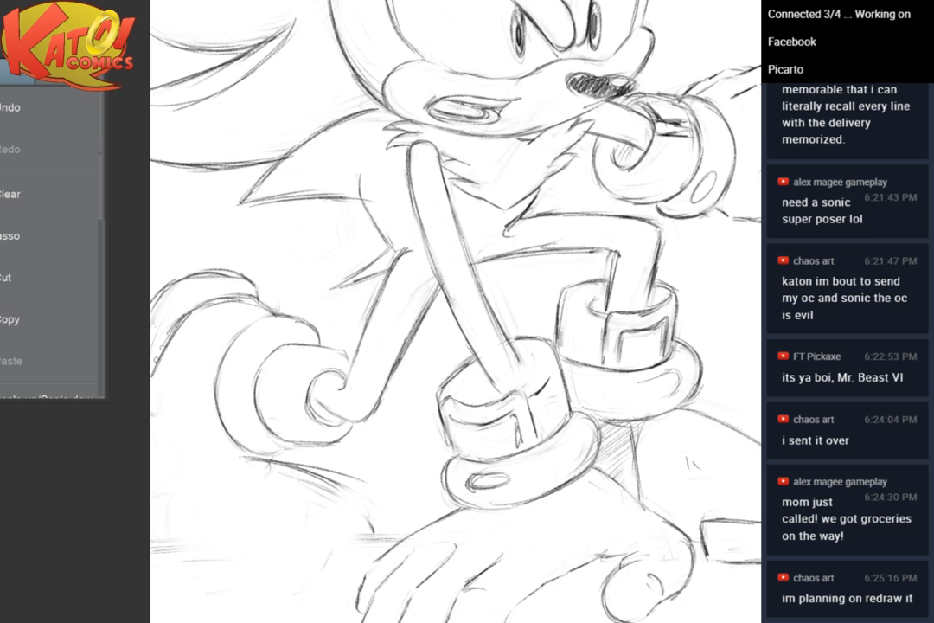
{"action": "key", "text": "e"}
{"action": "left_click_drag", "start_coordinate": [204, 312], "coordinate": [142, 378]}
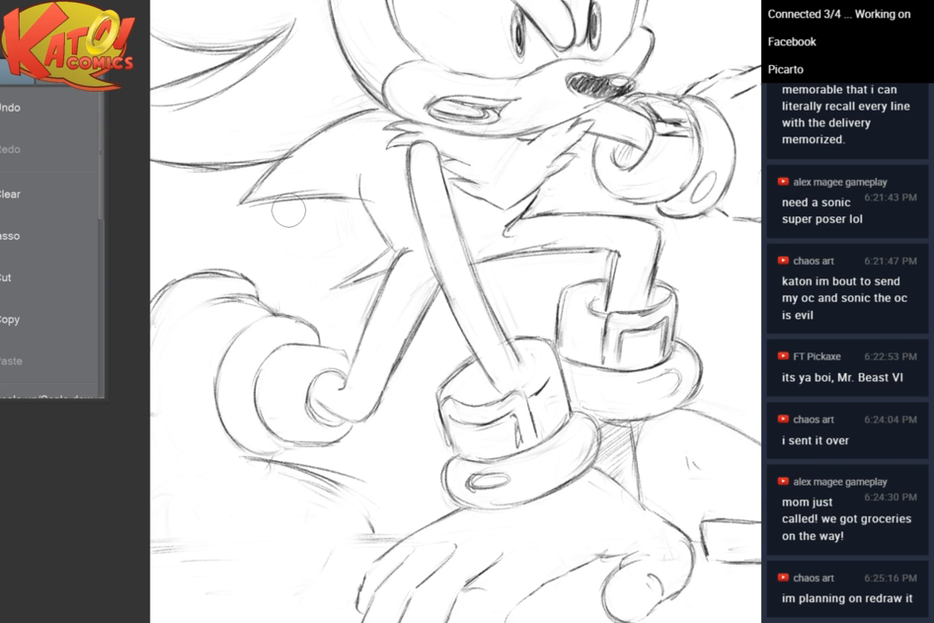
{"action": "key", "text": "b"}
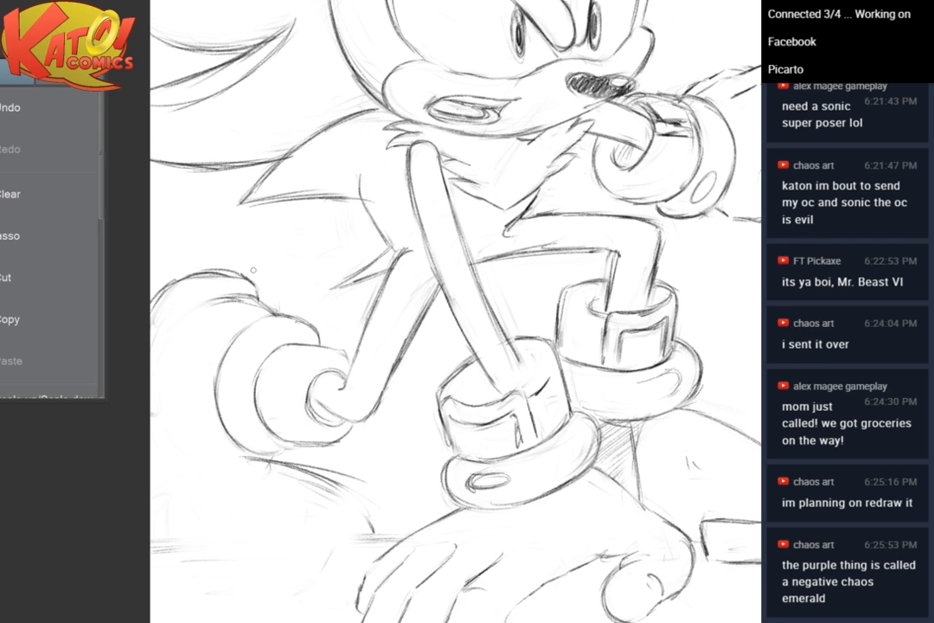
Fade the rear shoe's dark top contour and redraw it as a cleaner wide arc reaching the canvas edge
{"action": "left_click_drag", "start_coordinate": [254, 270], "coordinate": [471, 165]}
{"action": "scroll", "coordinate": [424, 242], "scroll_direction": "up", "scroll_amount": 1}
{"action": "scroll", "coordinate": [453, 265], "scroll_direction": "up", "scroll_amount": 1}
{"action": "mouse_move", "coordinate": [417, 142]}
{"action": "left_mouse_down"}
{"action": "mouse_move", "coordinate": [405, 144]}
{"action": "mouse_move", "coordinate": [429, 150]}
{"action": "mouse_move", "coordinate": [442, 141]}
{"action": "mouse_move", "coordinate": [378, 146]}
{"action": "left_mouse_up"}
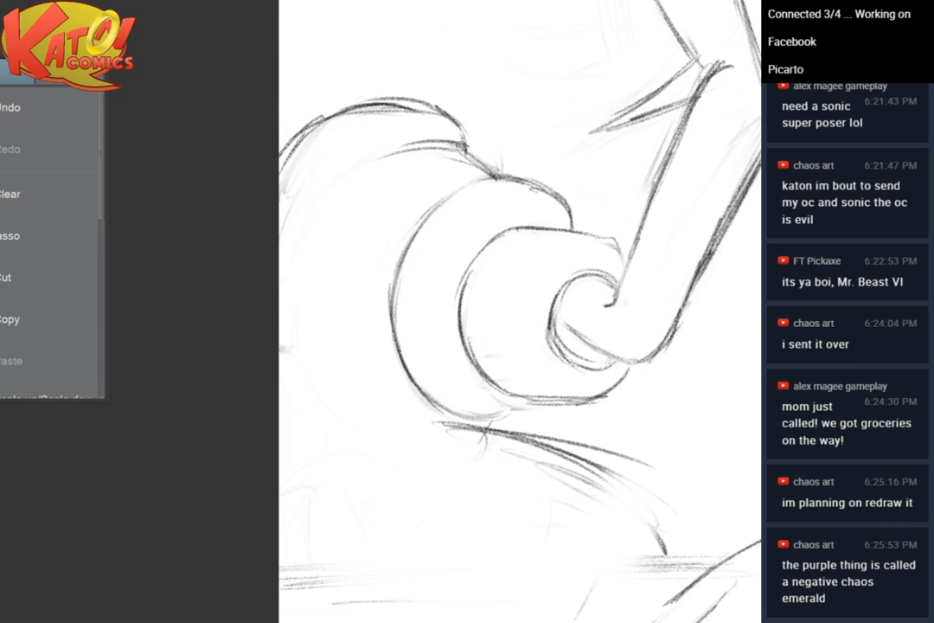
{"action": "mouse_move", "coordinate": [413, 95]}
{"action": "left_mouse_down"}
{"action": "mouse_move", "coordinate": [375, 97]}
{"action": "mouse_move", "coordinate": [348, 112]}
{"action": "left_mouse_up"}
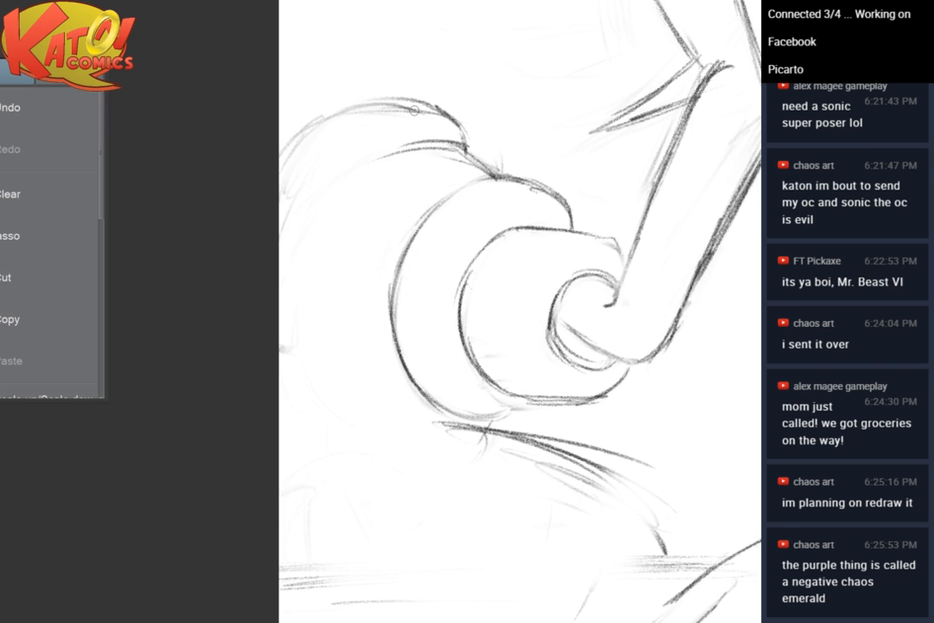
{"action": "mouse_move", "coordinate": [407, 98]}
{"action": "left_mouse_down"}
{"action": "mouse_move", "coordinate": [376, 97]}
{"action": "mouse_move", "coordinate": [282, 149]}
{"action": "left_mouse_up"}
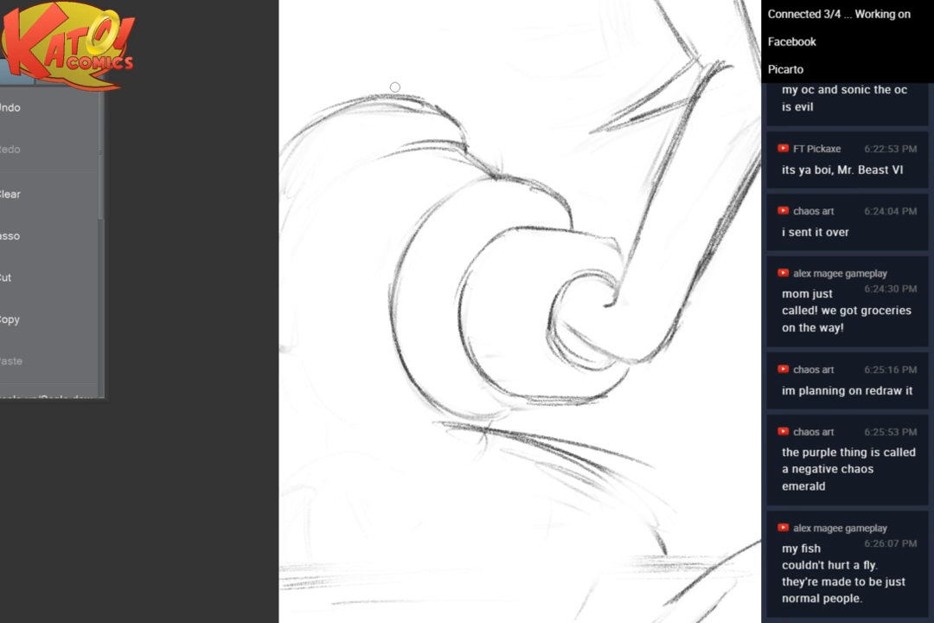
Extend the rear shoe's inner curve beneath the top arc, sweeping it down toward the canvas edge
{"action": "mouse_move", "coordinate": [460, 138]}
{"action": "left_mouse_down"}
{"action": "mouse_move", "coordinate": [492, 173]}
{"action": "mouse_move", "coordinate": [349, 154]}
{"action": "mouse_move", "coordinate": [310, 207]}
{"action": "mouse_move", "coordinate": [329, 150]}
{"action": "mouse_move", "coordinate": [305, 147]}
{"action": "left_mouse_up"}
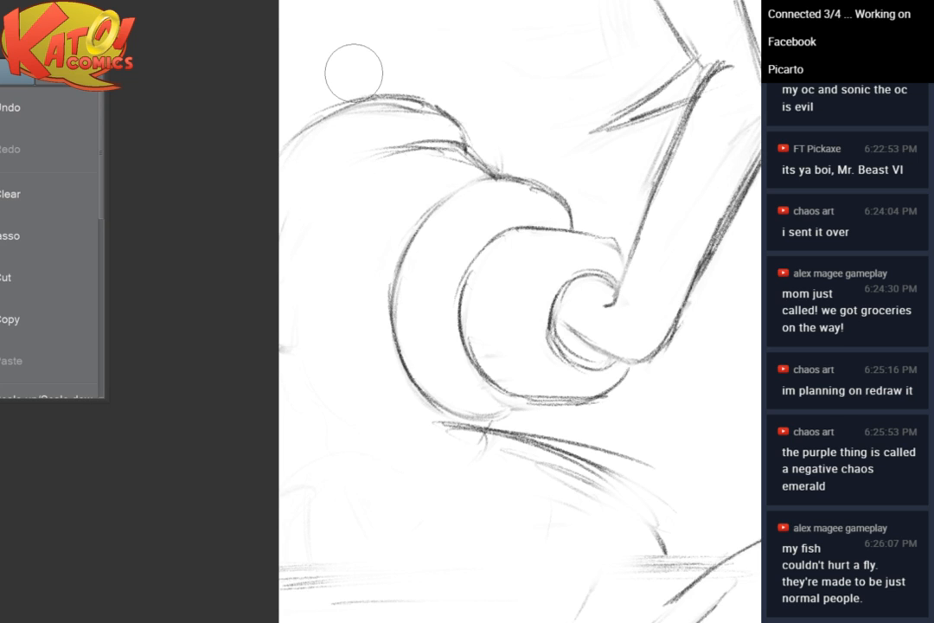
{"action": "key", "text": "p"}
{"action": "mouse_move", "coordinate": [462, 130]}
{"action": "left_mouse_down"}
{"action": "mouse_move", "coordinate": [364, 169]}
{"action": "mouse_move", "coordinate": [306, 216]}
{"action": "left_mouse_up"}
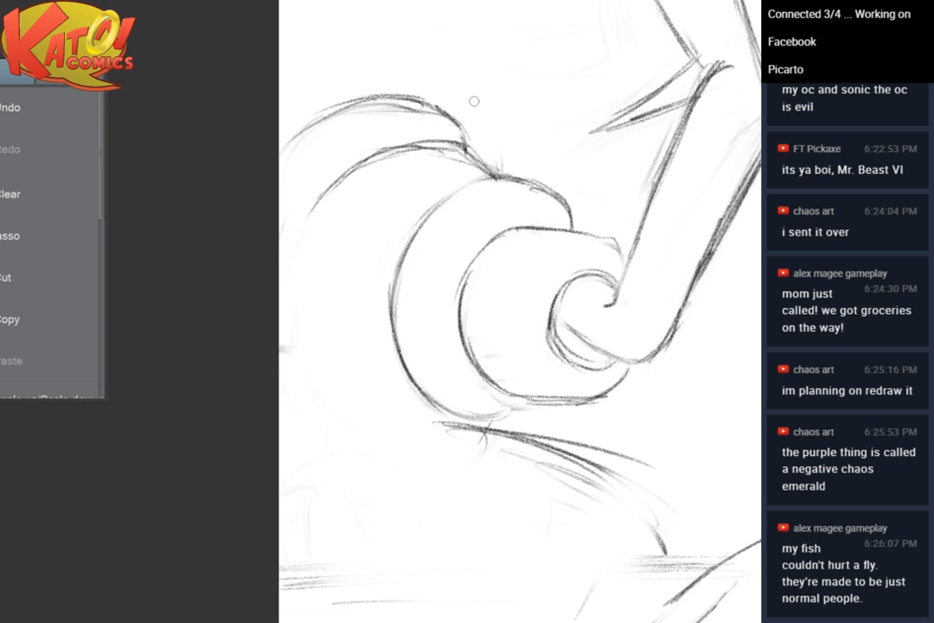
Clean up and redraw the inner curve as one smoother line, continue it steeply down the heel, and firm up the top contour's end
{"action": "key", "text": "e"}
{"action": "mouse_move", "coordinate": [353, 180]}
{"action": "left_mouse_down"}
{"action": "mouse_move", "coordinate": [442, 122]}
{"action": "mouse_move", "coordinate": [460, 96]}
{"action": "left_mouse_up"}
{"action": "key", "text": "p"}
{"action": "mouse_move", "coordinate": [312, 220]}
{"action": "left_mouse_down"}
{"action": "mouse_move", "coordinate": [369, 164]}
{"action": "mouse_move", "coordinate": [467, 148]}
{"action": "left_mouse_up"}
{"action": "left_click_drag", "start_coordinate": [410, 148], "coordinate": [464, 150]}
{"action": "mouse_move", "coordinate": [417, 102]}
{"action": "left_mouse_down"}
{"action": "mouse_move", "coordinate": [454, 120]}
{"action": "mouse_move", "coordinate": [471, 148]}
{"action": "left_mouse_up"}
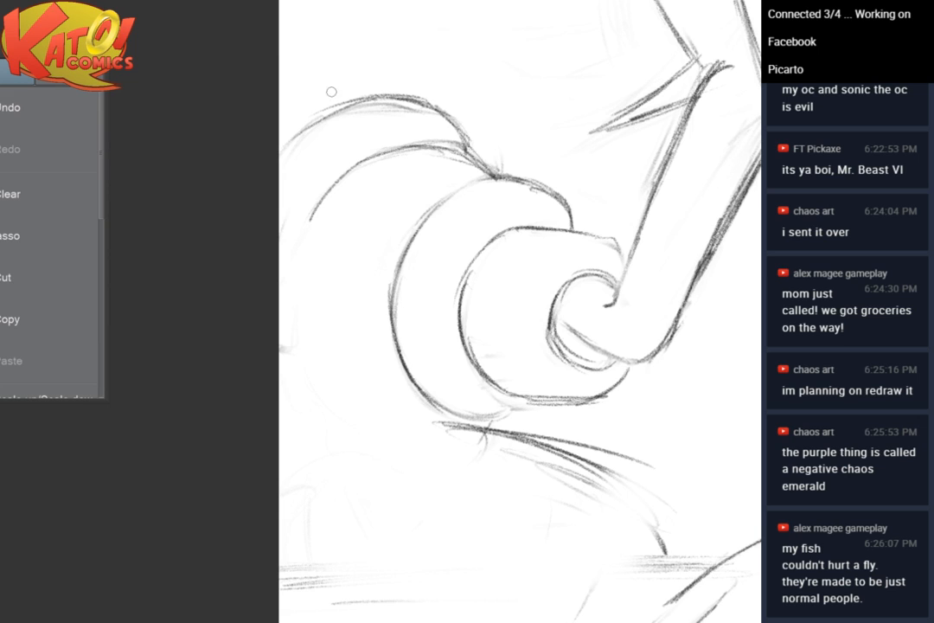
{"action": "mouse_move", "coordinate": [458, 149]}
{"action": "left_mouse_down"}
{"action": "mouse_move", "coordinate": [321, 165]}
{"action": "mouse_move", "coordinate": [282, 347]}
{"action": "left_mouse_up"}
Sketch short heel lines near the ground and replace the dark sloping lines below the outer ring with a single curve
{"action": "left_click_drag", "start_coordinate": [372, 195], "coordinate": [309, 150]}
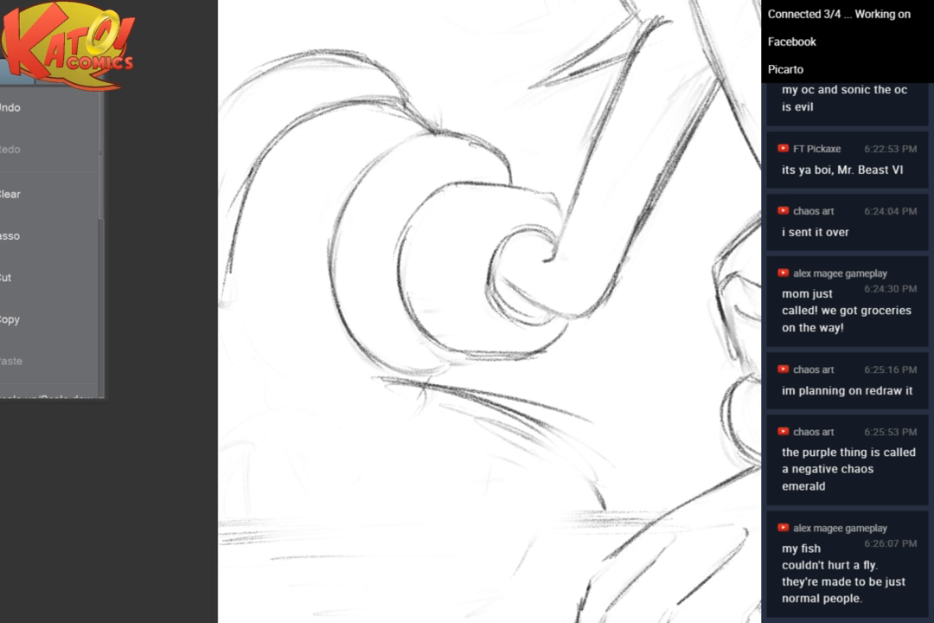
{"action": "mouse_move", "coordinate": [222, 480]}
{"action": "left_mouse_down"}
{"action": "mouse_move", "coordinate": [230, 438]}
{"action": "mouse_move", "coordinate": [294, 476]}
{"action": "left_mouse_up"}
{"action": "key", "text": "e"}
{"action": "mouse_move", "coordinate": [396, 396]}
{"action": "left_mouse_down"}
{"action": "mouse_move", "coordinate": [585, 439]}
{"action": "mouse_move", "coordinate": [504, 399]}
{"action": "mouse_move", "coordinate": [536, 367]}
{"action": "left_mouse_up"}
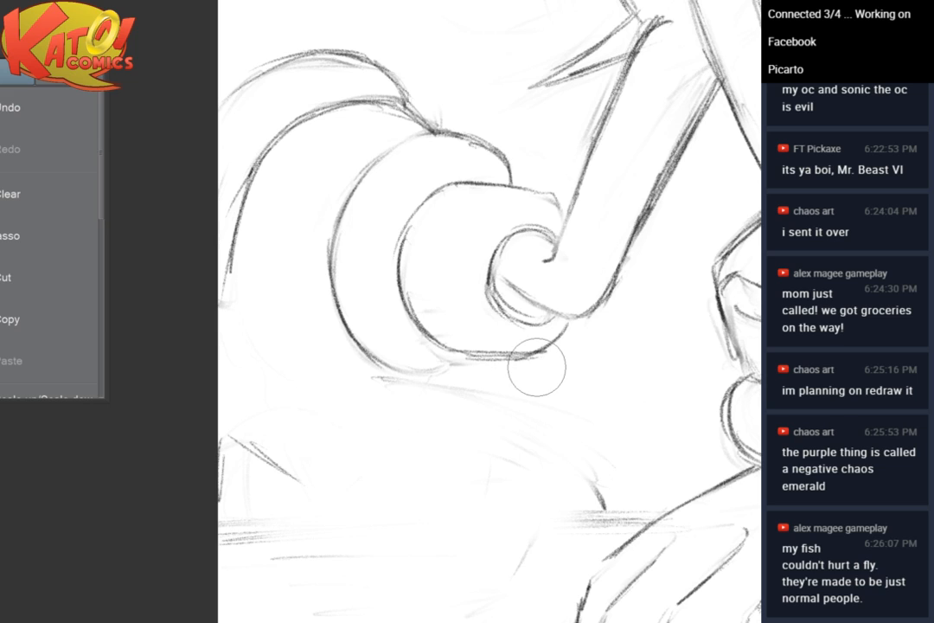
{"action": "key", "text": "e"}
{"action": "mouse_move", "coordinate": [373, 378]}
{"action": "left_mouse_down"}
{"action": "mouse_move", "coordinate": [437, 391]}
{"action": "mouse_move", "coordinate": [505, 426]}
{"action": "left_mouse_up"}
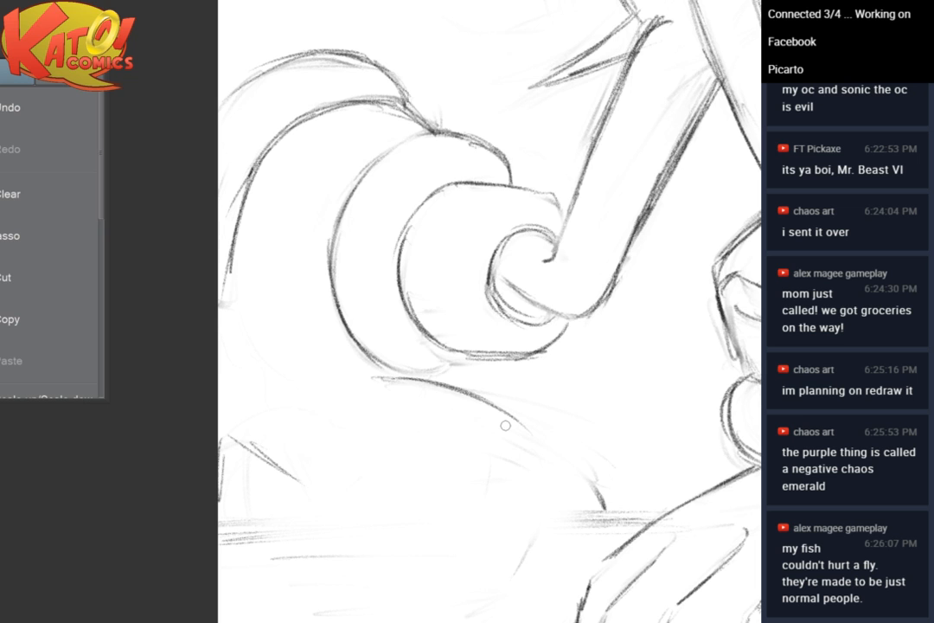
Clear the stray marks near the planted hand and continue the curve below the outer ring down as the toe's upper contour
{"action": "mouse_move", "coordinate": [505, 425]}
{"action": "left_mouse_down"}
{"action": "mouse_move", "coordinate": [361, 384]}
{"action": "mouse_move", "coordinate": [326, 357]}
{"action": "mouse_move", "coordinate": [445, 309]}
{"action": "left_mouse_up"}
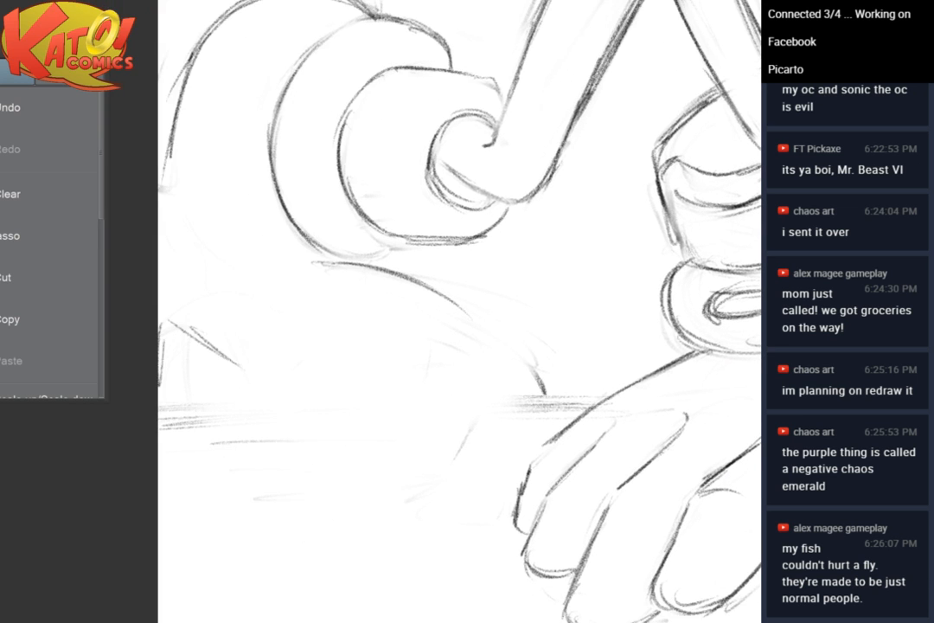
{"action": "left_click_drag", "start_coordinate": [563, 365], "coordinate": [515, 389]}
{"action": "left_click_drag", "start_coordinate": [439, 293], "coordinate": [496, 338]}
{"action": "left_click_drag", "start_coordinate": [461, 312], "coordinate": [506, 355]}
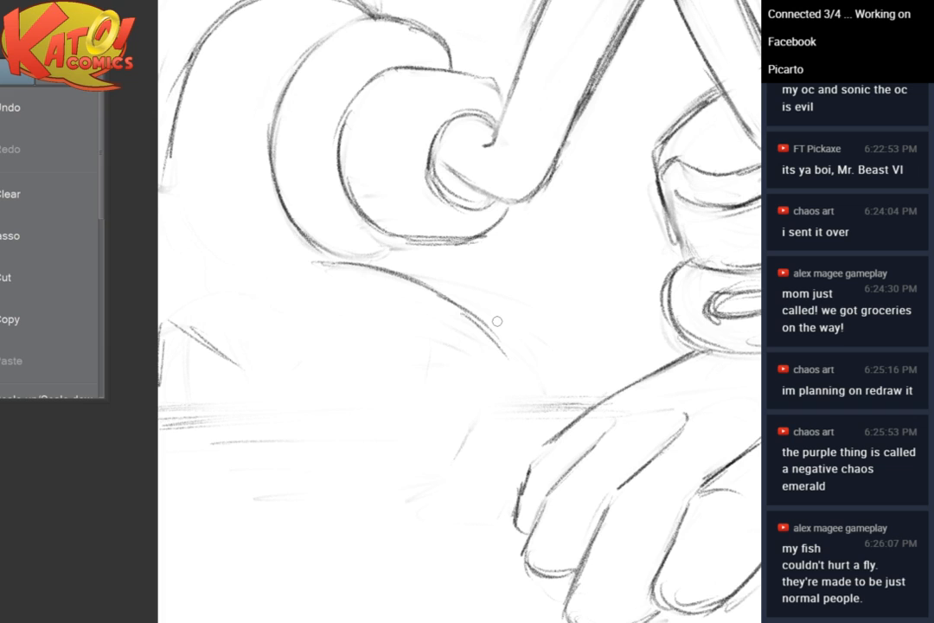
Sketch the sole's upper edge as a flat toe line, a slanted arch line and a heel line meeting in a V
{"action": "left_click_drag", "start_coordinate": [334, 425], "coordinate": [391, 368]}
{"action": "mouse_move", "coordinate": [409, 360]}
{"action": "left_mouse_down"}
{"action": "mouse_move", "coordinate": [522, 363]}
{"action": "mouse_move", "coordinate": [396, 358]}
{"action": "mouse_move", "coordinate": [342, 408]}
{"action": "left_mouse_up"}
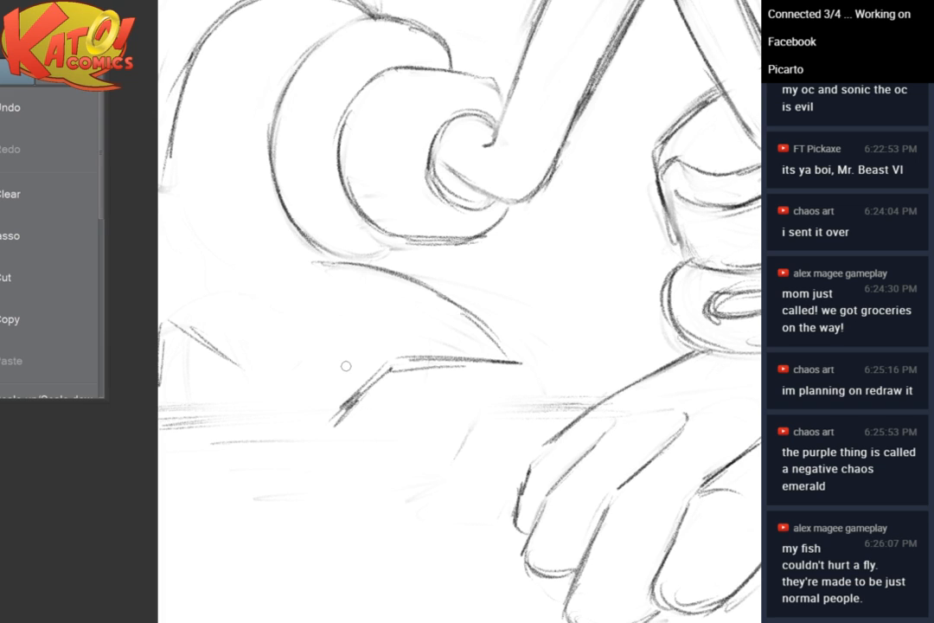
{"action": "mouse_move", "coordinate": [267, 406]}
{"action": "left_mouse_down"}
{"action": "mouse_move", "coordinate": [370, 348]}
{"action": "mouse_move", "coordinate": [494, 352]}
{"action": "mouse_move", "coordinate": [496, 324]}
{"action": "mouse_move", "coordinate": [453, 373]}
{"action": "mouse_move", "coordinate": [353, 403]}
{"action": "mouse_move", "coordinate": [327, 429]}
{"action": "left_mouse_up"}
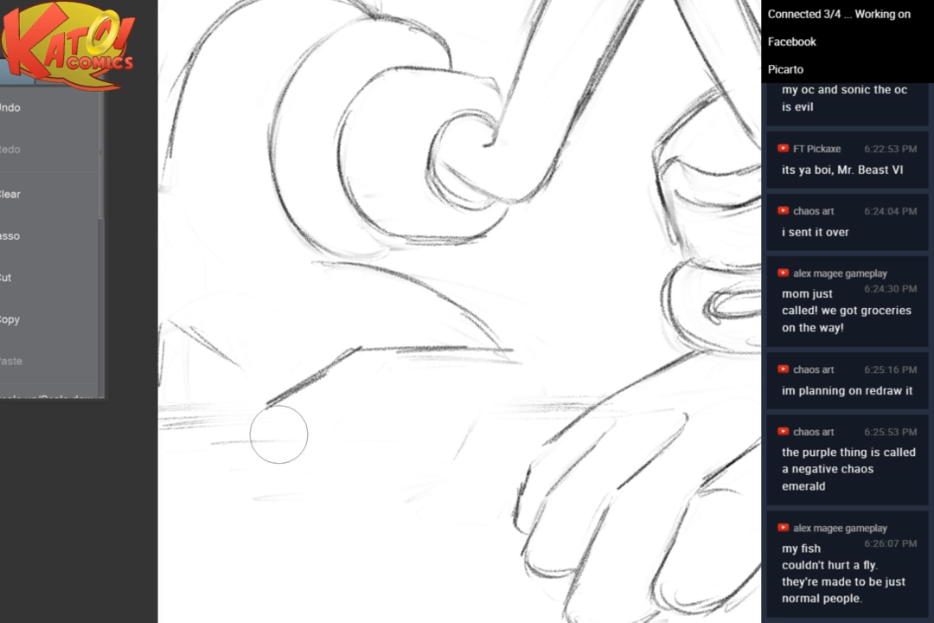
{"action": "left_click_drag", "start_coordinate": [160, 311], "coordinate": [266, 403]}
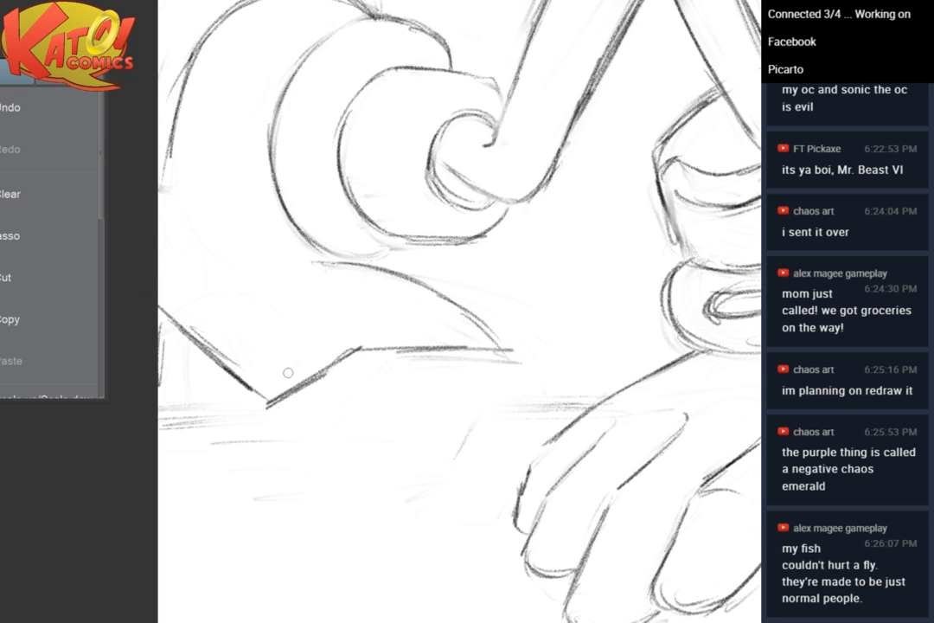
Block in the toe sole's thickness with a short corner edge, lower lines and a closed tip
{"action": "mouse_move", "coordinate": [357, 361]}
{"action": "left_mouse_down"}
{"action": "mouse_move", "coordinate": [385, 387]}
{"action": "mouse_move", "coordinate": [344, 424]}
{"action": "left_mouse_up"}
{"action": "left_click_drag", "start_coordinate": [390, 389], "coordinate": [480, 395]}
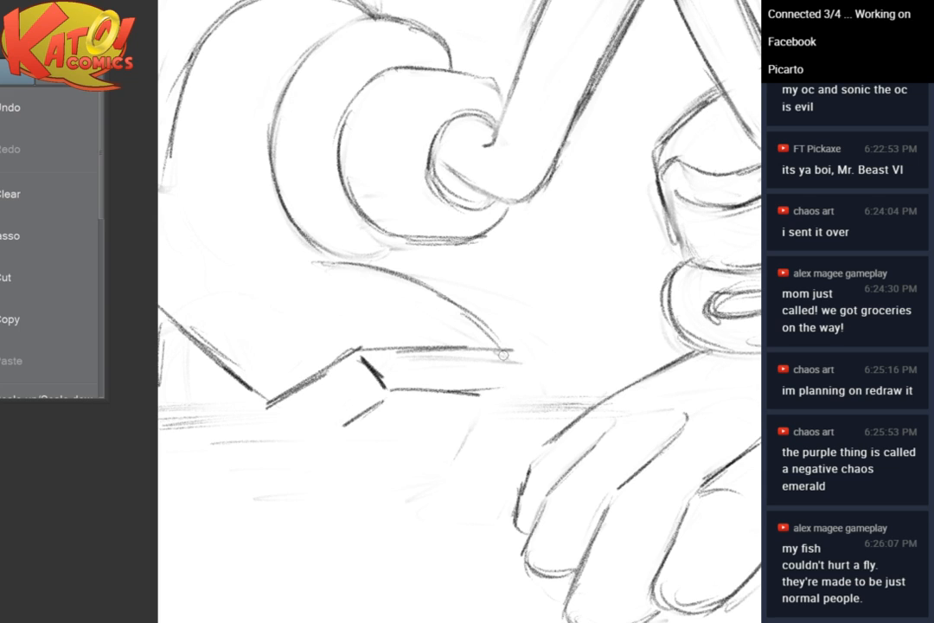
{"action": "left_click_drag", "start_coordinate": [502, 354], "coordinate": [523, 376]}
{"action": "mouse_move", "coordinate": [411, 386]}
{"action": "left_mouse_down"}
{"action": "mouse_move", "coordinate": [524, 384]}
{"action": "mouse_move", "coordinate": [441, 394]}
{"action": "mouse_move", "coordinate": [419, 426]}
{"action": "left_mouse_up"}
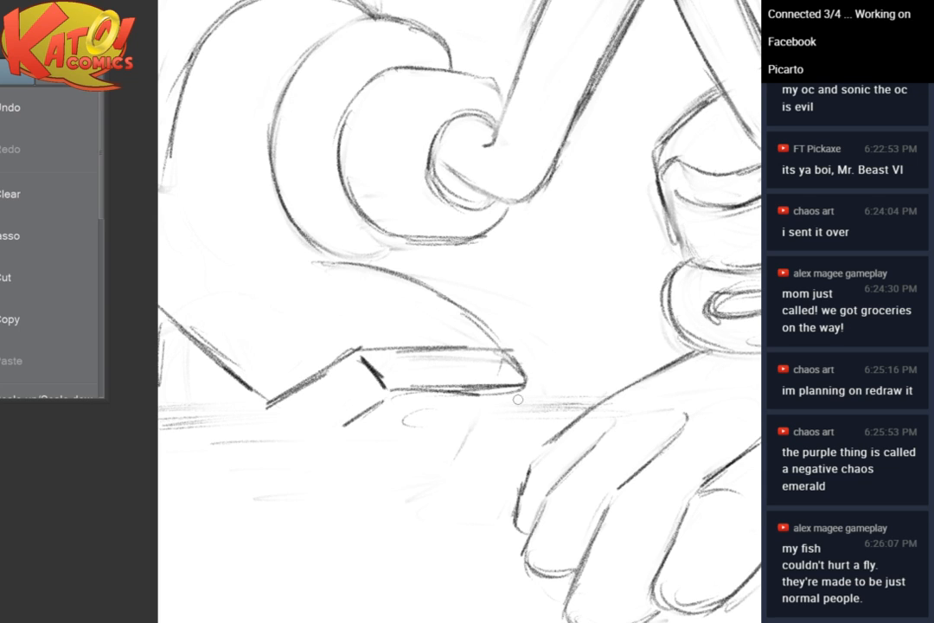
Fade the toe sole's lower and flat upper lines, and redraw the upper edge as a gentle arch to the tip
{"action": "key", "text": "e"}
{"action": "mouse_move", "coordinate": [519, 389]}
{"action": "left_mouse_down"}
{"action": "mouse_move", "coordinate": [463, 396]}
{"action": "mouse_move", "coordinate": [390, 423]}
{"action": "mouse_move", "coordinate": [366, 387]}
{"action": "left_mouse_up"}
{"action": "scroll", "coordinate": [432, 355], "scroll_direction": "up", "scroll_amount": 1}
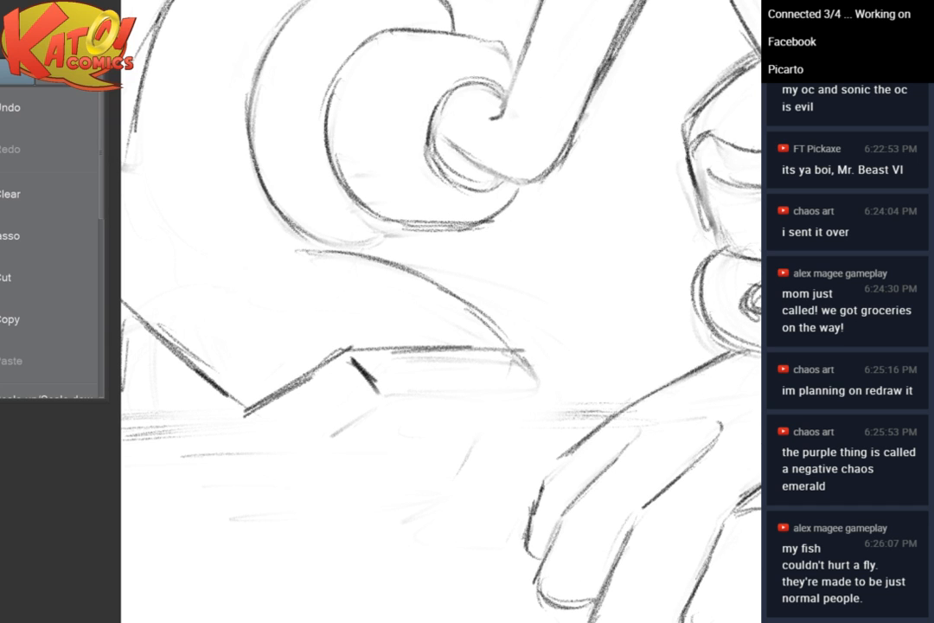
{"action": "left_click_drag", "start_coordinate": [353, 348], "coordinate": [489, 345]}
{"action": "key", "text": "e"}
{"action": "mouse_move", "coordinate": [416, 344]}
{"action": "left_mouse_down"}
{"action": "mouse_move", "coordinate": [370, 341]}
{"action": "mouse_move", "coordinate": [483, 341]}
{"action": "left_mouse_up"}
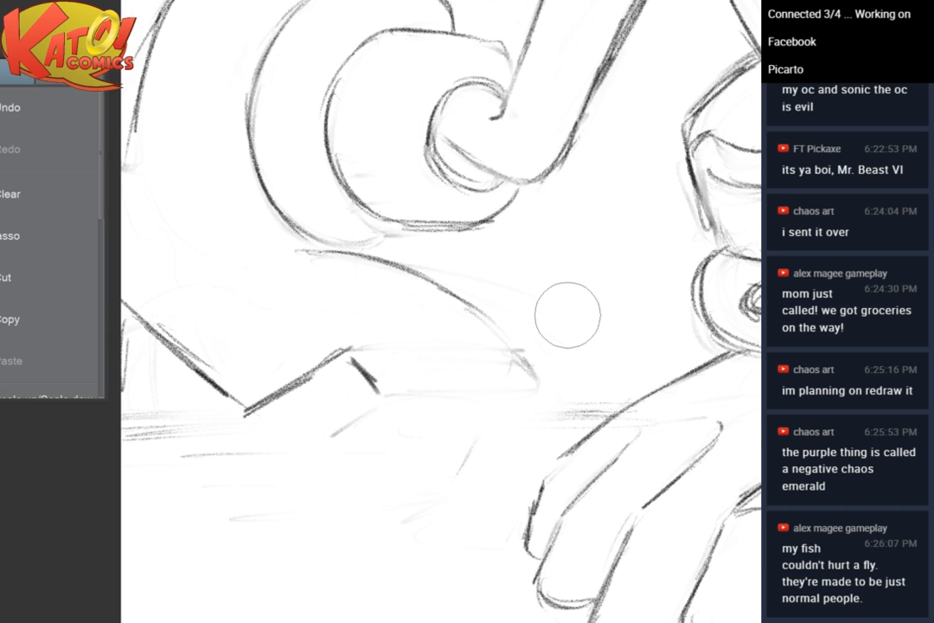
{"action": "key", "text": "p"}
{"action": "mouse_move", "coordinate": [354, 355]}
{"action": "left_mouse_down"}
{"action": "mouse_move", "coordinate": [490, 344]}
{"action": "mouse_move", "coordinate": [522, 357]}
{"action": "mouse_move", "coordinate": [516, 375]}
{"action": "left_mouse_up"}
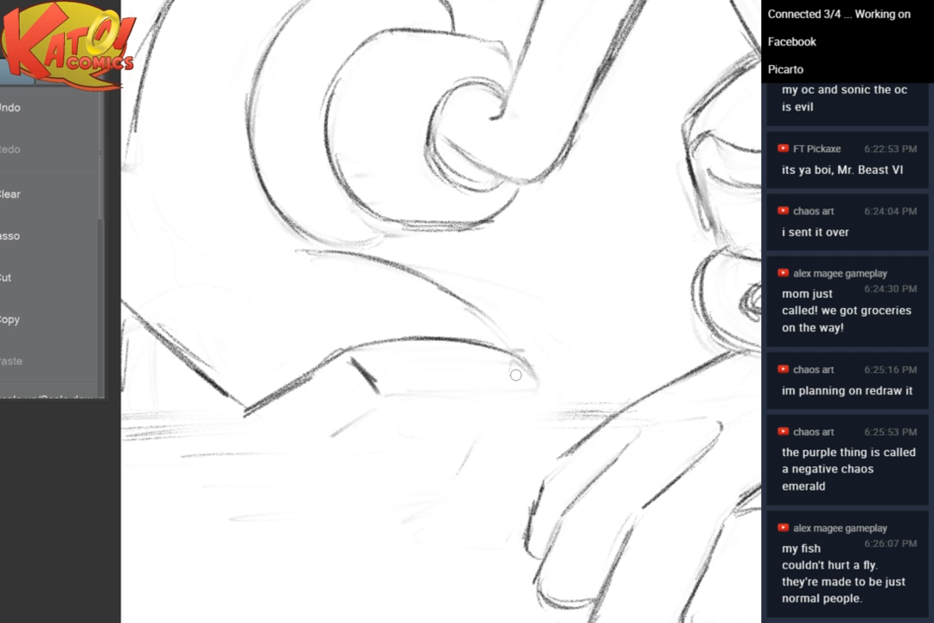
Redraw the sole's lower edge as a slanted line from the arch and a short, nearly flat line under the toe
{"action": "scroll", "coordinate": [631, 264], "scroll_direction": "down", "scroll_amount": 4}
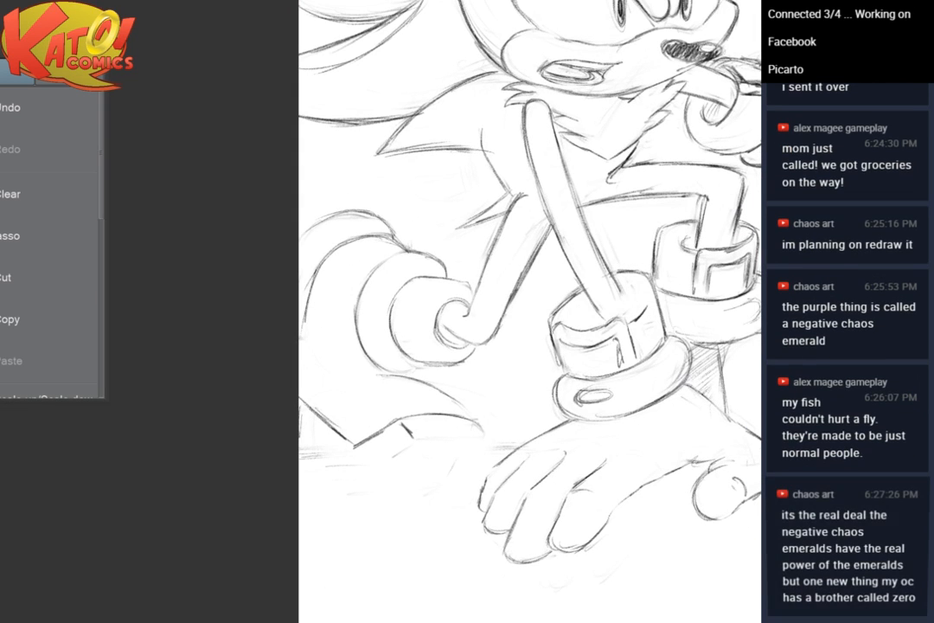
{"action": "left_click_drag", "start_coordinate": [560, 531], "coordinate": [639, 348]}
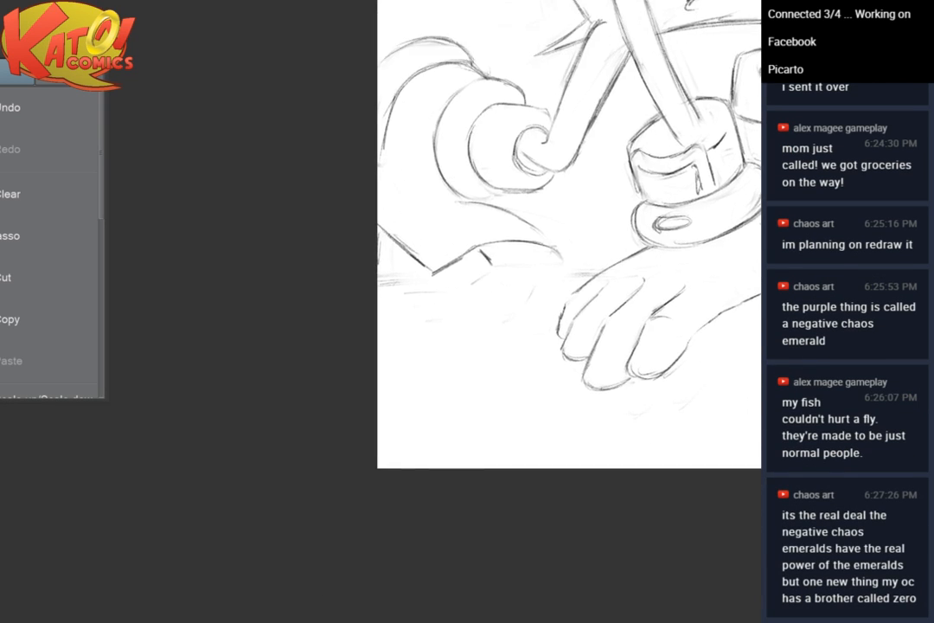
{"action": "scroll", "coordinate": [640, 347], "scroll_direction": "up", "scroll_amount": 4}
{"action": "scroll", "coordinate": [346, 485], "scroll_direction": "up", "scroll_amount": 2}
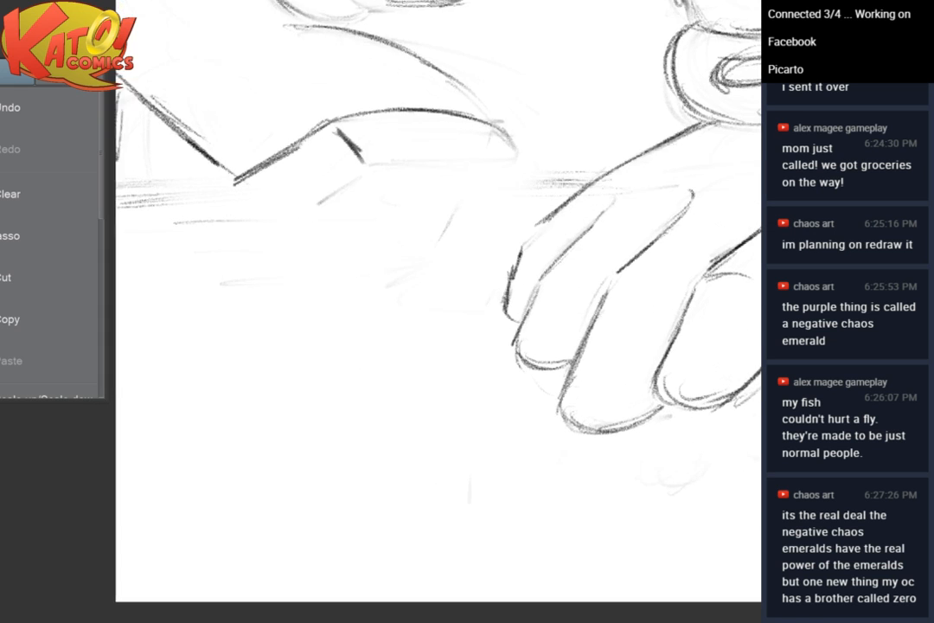
{"action": "mouse_move", "coordinate": [416, 118]}
{"action": "left_mouse_down"}
{"action": "mouse_move", "coordinate": [363, 160]}
{"action": "mouse_move", "coordinate": [470, 110]}
{"action": "mouse_move", "coordinate": [439, 226]}
{"action": "left_mouse_up"}
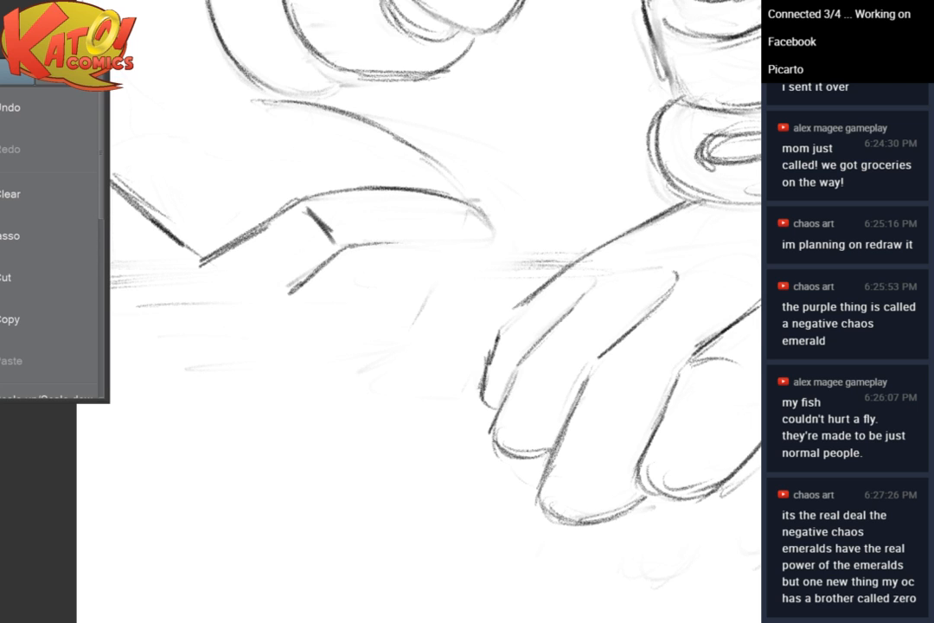
{"action": "left_click_drag", "start_coordinate": [469, 246], "coordinate": [376, 398]}
{"action": "mouse_move", "coordinate": [365, 303]}
{"action": "left_mouse_down"}
{"action": "mouse_move", "coordinate": [415, 307]}
{"action": "mouse_move", "coordinate": [396, 317]}
{"action": "mouse_move", "coordinate": [309, 317]}
{"action": "mouse_move", "coordinate": [309, 327]}
{"action": "left_mouse_up"}
{"action": "mouse_move", "coordinate": [259, 350]}
{"action": "left_mouse_down"}
{"action": "mouse_move", "coordinate": [324, 314]}
{"action": "mouse_move", "coordinate": [414, 318]}
{"action": "left_mouse_up"}
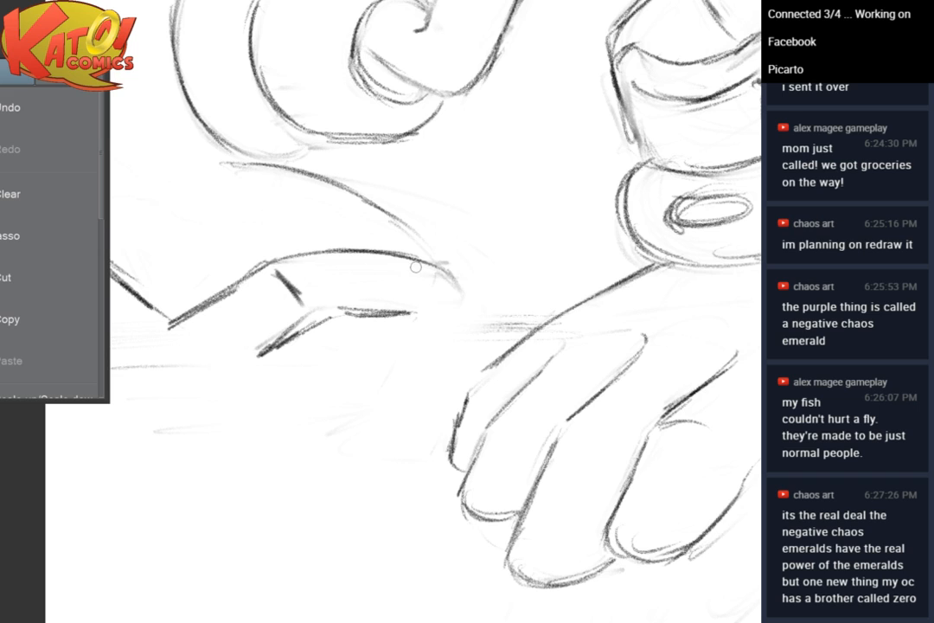
Redraw the toe tip as a rounded end curving from the arched sole edge down to the ground
{"action": "left_click_drag", "start_coordinate": [458, 278], "coordinate": [442, 321]}
{"action": "mouse_move", "coordinate": [451, 254]}
{"action": "left_mouse_down"}
{"action": "mouse_move", "coordinate": [476, 245]}
{"action": "mouse_move", "coordinate": [417, 303]}
{"action": "mouse_move", "coordinate": [405, 280]}
{"action": "mouse_move", "coordinate": [456, 294]}
{"action": "left_mouse_up"}
{"action": "left_click_drag", "start_coordinate": [423, 263], "coordinate": [450, 292]}
{"action": "left_click_drag", "start_coordinate": [408, 330], "coordinate": [401, 336]}
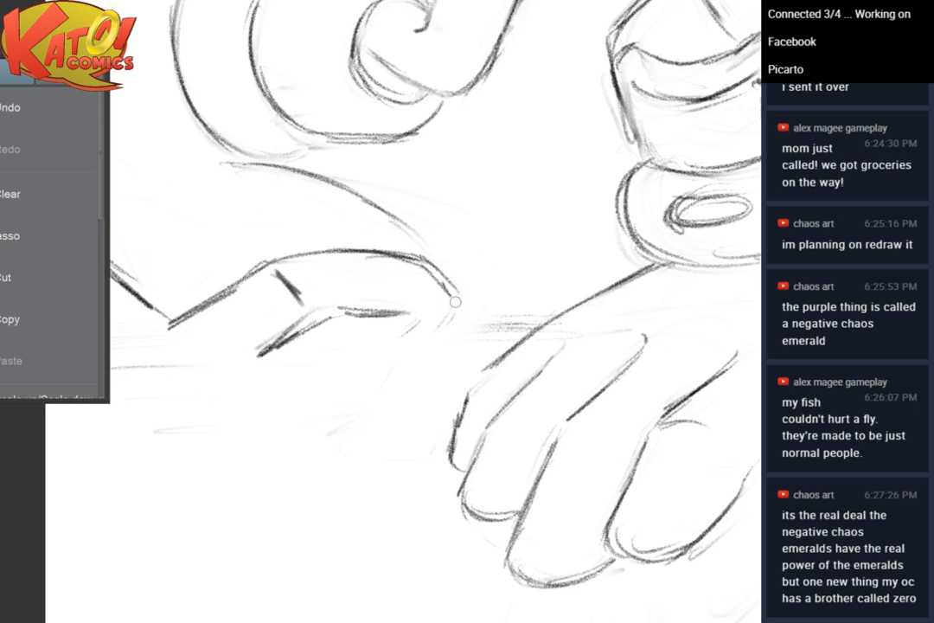
{"action": "mouse_move", "coordinate": [456, 301]}
{"action": "left_mouse_down"}
{"action": "mouse_move", "coordinate": [432, 334]}
{"action": "mouse_move", "coordinate": [328, 339]}
{"action": "mouse_move", "coordinate": [343, 333]}
{"action": "left_mouse_up"}
Scribble a small oval under the toe sole, rework the slanted heel line and add the heel block's side and lower edges
{"action": "mouse_move", "coordinate": [287, 285]}
{"action": "left_mouse_down"}
{"action": "mouse_move", "coordinate": [374, 385]}
{"action": "mouse_move", "coordinate": [425, 394]}
{"action": "left_mouse_up"}
{"action": "mouse_move", "coordinate": [265, 387]}
{"action": "left_mouse_down"}
{"action": "mouse_move", "coordinate": [228, 358]}
{"action": "mouse_move", "coordinate": [210, 313]}
{"action": "left_mouse_up"}
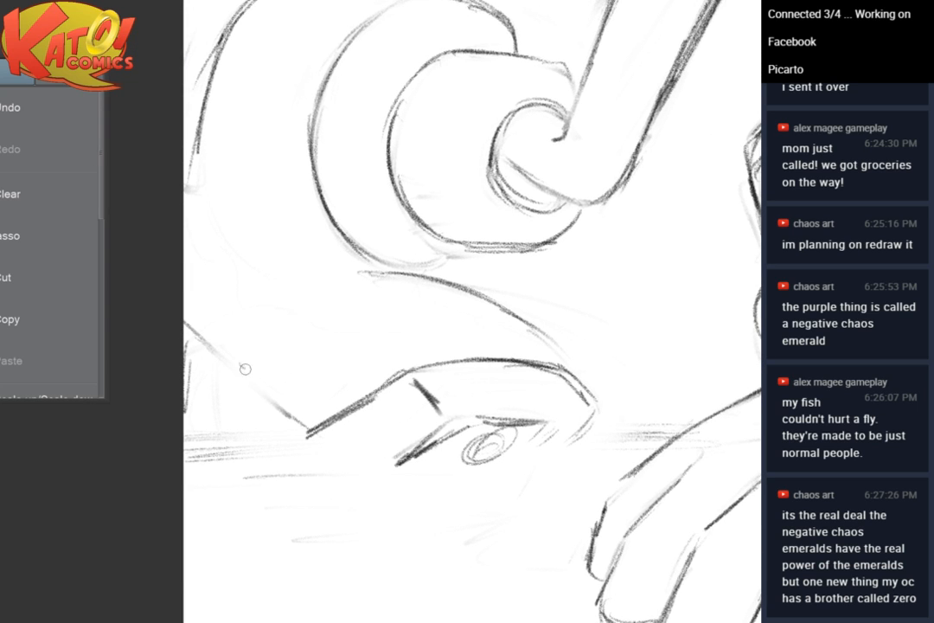
{"action": "mouse_move", "coordinate": [248, 375]}
{"action": "left_mouse_down"}
{"action": "mouse_move", "coordinate": [285, 411]}
{"action": "mouse_move", "coordinate": [224, 367]}
{"action": "mouse_move", "coordinate": [212, 420]}
{"action": "mouse_move", "coordinate": [281, 481]}
{"action": "left_mouse_up"}
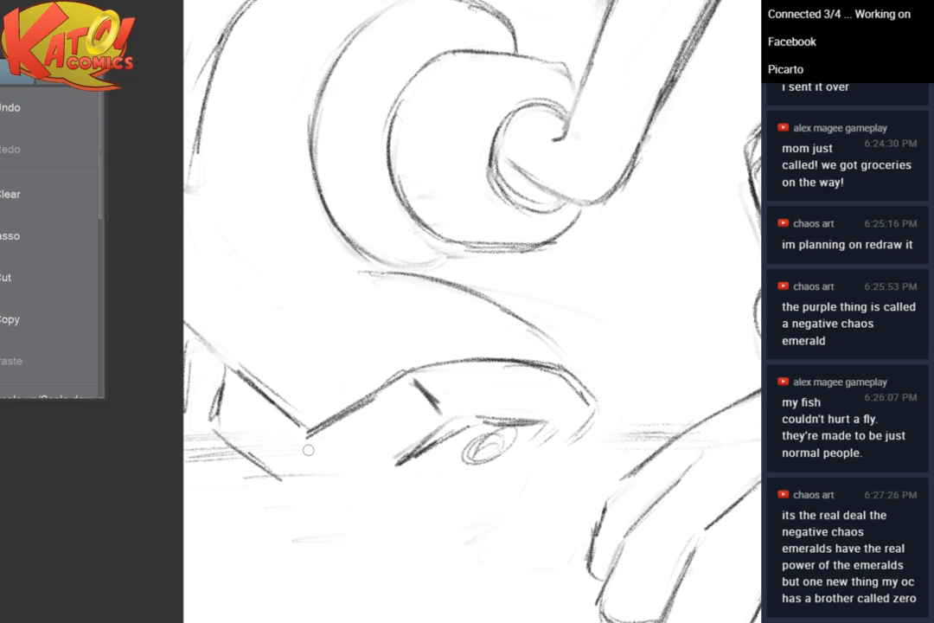
Erase and redraw the arch's lower edge as a long slanted line, and extend the heel block's lower edge to meet the ground
{"action": "mouse_move", "coordinate": [441, 426]}
{"action": "left_mouse_down"}
{"action": "mouse_move", "coordinate": [367, 481]}
{"action": "mouse_move", "coordinate": [322, 500]}
{"action": "left_mouse_up"}
{"action": "key", "text": "e"}
{"action": "mouse_move", "coordinate": [411, 467]}
{"action": "left_mouse_down"}
{"action": "mouse_move", "coordinate": [427, 442]}
{"action": "mouse_move", "coordinate": [377, 478]}
{"action": "left_mouse_up"}
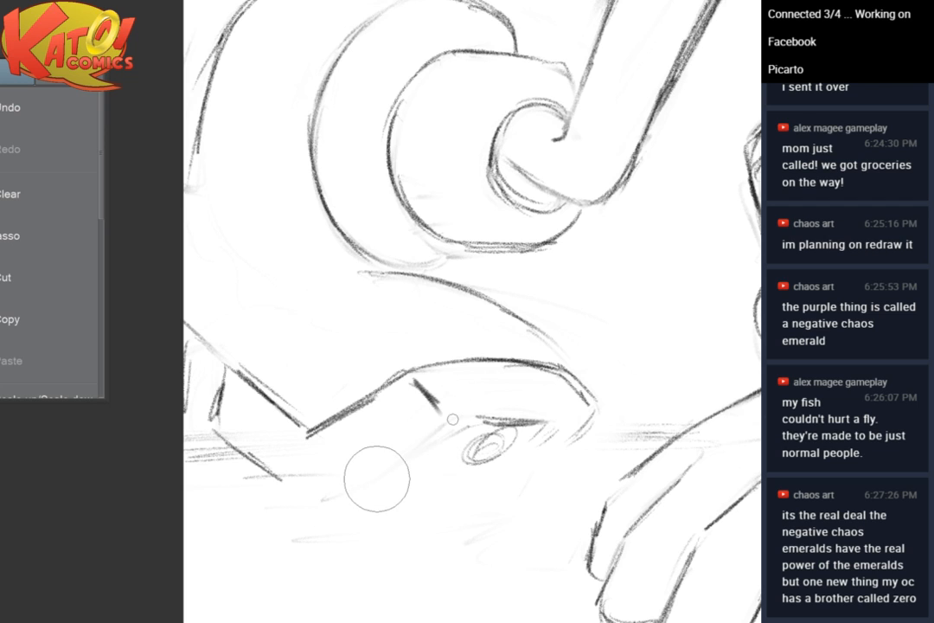
{"action": "left_click_drag", "start_coordinate": [459, 421], "coordinate": [323, 489]}
{"action": "left_click_drag", "start_coordinate": [377, 462], "coordinate": [323, 489]}
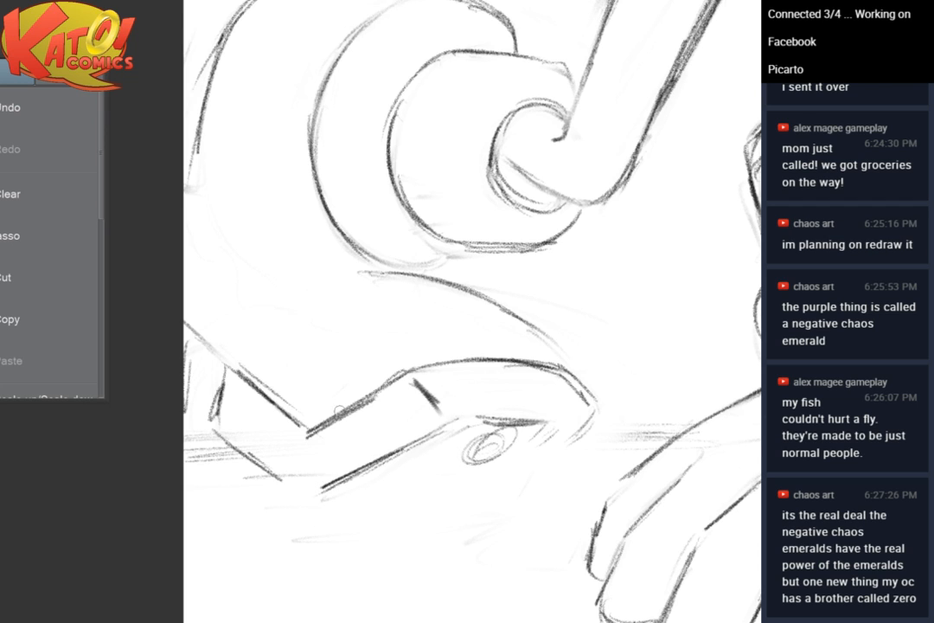
{"action": "left_click_drag", "start_coordinate": [224, 441], "coordinate": [294, 494]}
{"action": "mouse_move", "coordinate": [264, 472]}
{"action": "left_mouse_down"}
{"action": "mouse_move", "coordinate": [301, 493]}
{"action": "mouse_move", "coordinate": [370, 488]}
{"action": "left_mouse_up"}
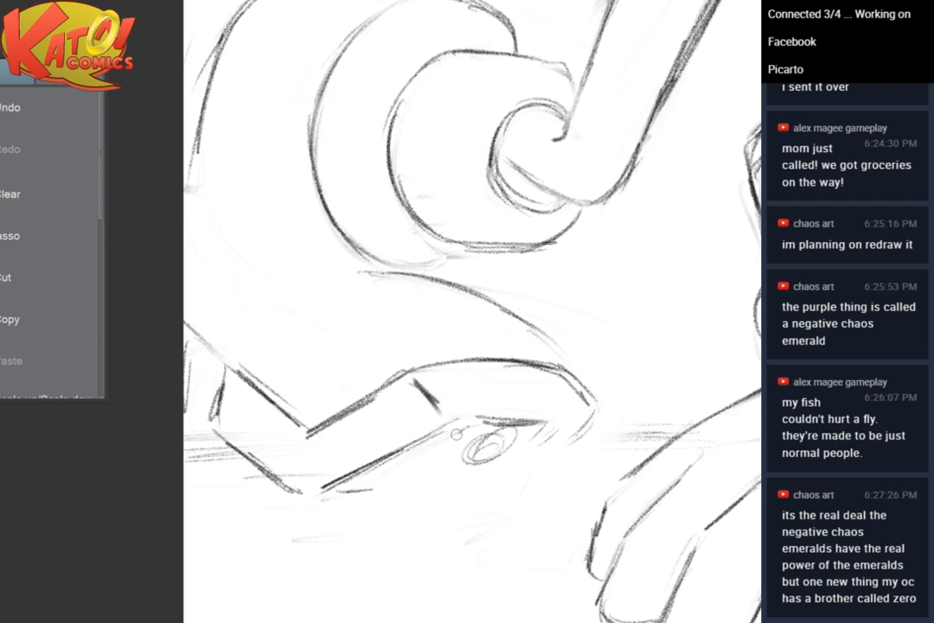
Sketch the sole's underside beneath the arch and toe with slanted strokes and a connecting edge
{"action": "left_click_drag", "start_coordinate": [456, 434], "coordinate": [422, 462]}
{"action": "mouse_move", "coordinate": [456, 431]}
{"action": "left_mouse_down"}
{"action": "mouse_move", "coordinate": [440, 450]}
{"action": "mouse_move", "coordinate": [337, 492]}
{"action": "left_mouse_up"}
{"action": "left_click_drag", "start_coordinate": [399, 452], "coordinate": [542, 445]}
{"action": "key", "text": "e"}
{"action": "left_click_drag", "start_coordinate": [407, 502], "coordinate": [413, 503]}
{"action": "key", "text": "p"}
{"action": "mouse_move", "coordinate": [463, 431]}
{"action": "left_mouse_down"}
{"action": "mouse_move", "coordinate": [450, 451]}
{"action": "mouse_move", "coordinate": [381, 496]}
{"action": "left_mouse_up"}
{"action": "mouse_move", "coordinate": [444, 451]}
{"action": "left_mouse_down"}
{"action": "mouse_move", "coordinate": [385, 493]}
{"action": "mouse_move", "coordinate": [333, 494]}
{"action": "mouse_move", "coordinate": [341, 621]}
{"action": "left_mouse_up"}
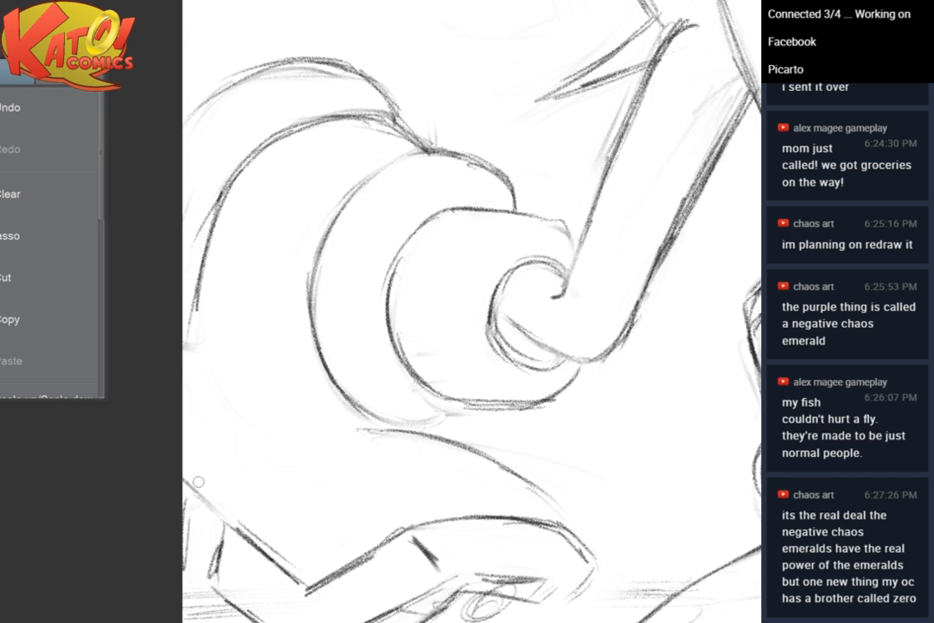
Draw a curved contour from the outer ring down to the heel and add short strokes shaping the heel's corner at the canvas edge
{"action": "mouse_move", "coordinate": [202, 509]}
{"action": "left_mouse_down"}
{"action": "mouse_move", "coordinate": [227, 428]}
{"action": "mouse_move", "coordinate": [300, 354]}
{"action": "left_mouse_up"}
{"action": "left_click_drag", "start_coordinate": [223, 440], "coordinate": [335, 354]}
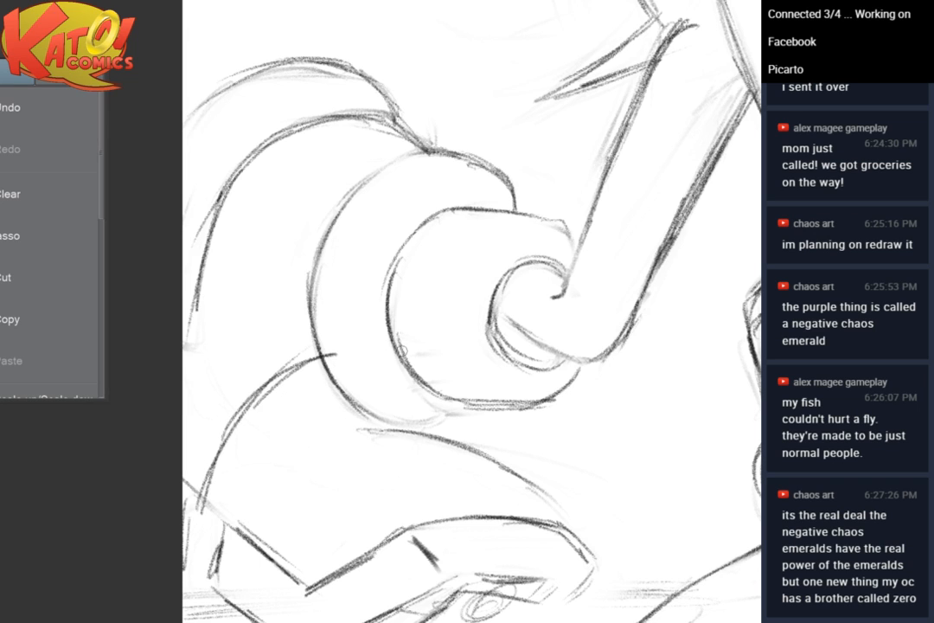
{"action": "left_click_drag", "start_coordinate": [191, 471], "coordinate": [184, 533]}
{"action": "left_click_drag", "start_coordinate": [189, 491], "coordinate": [184, 531]}
{"action": "left_click_drag", "start_coordinate": [210, 510], "coordinate": [213, 529]}
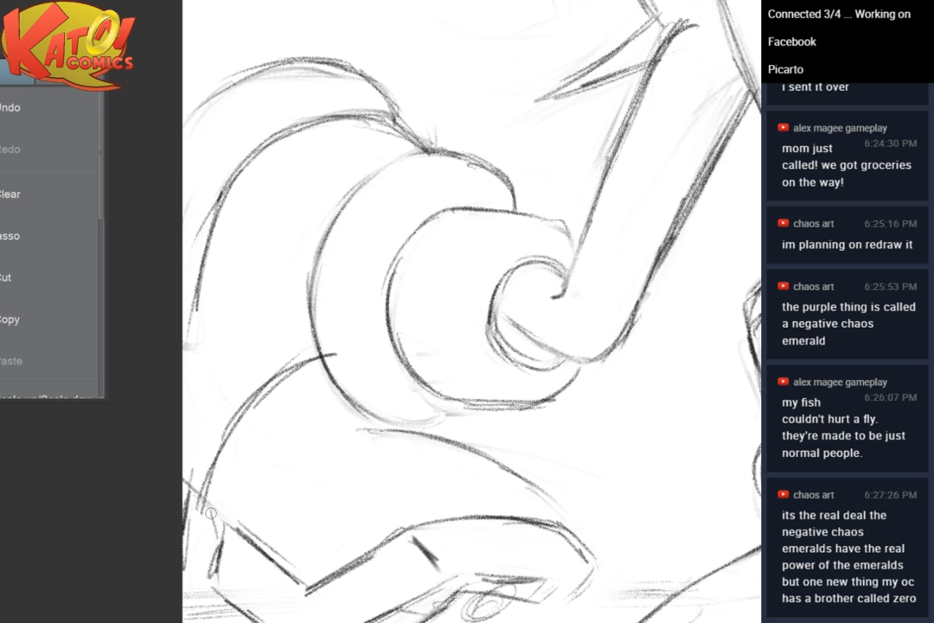
{"action": "mouse_move", "coordinate": [189, 494]}
{"action": "left_mouse_down"}
{"action": "mouse_move", "coordinate": [206, 501]}
{"action": "mouse_move", "coordinate": [216, 545]}
{"action": "mouse_move", "coordinate": [184, 495]}
{"action": "left_mouse_up"}
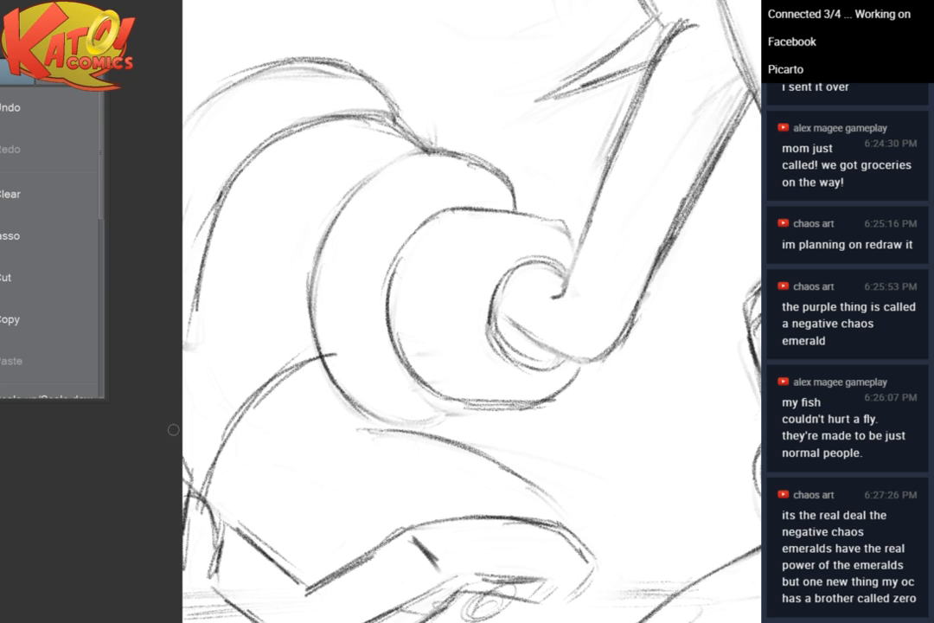
{"action": "left_click_drag", "start_coordinate": [471, 294], "coordinate": [472, 383]}
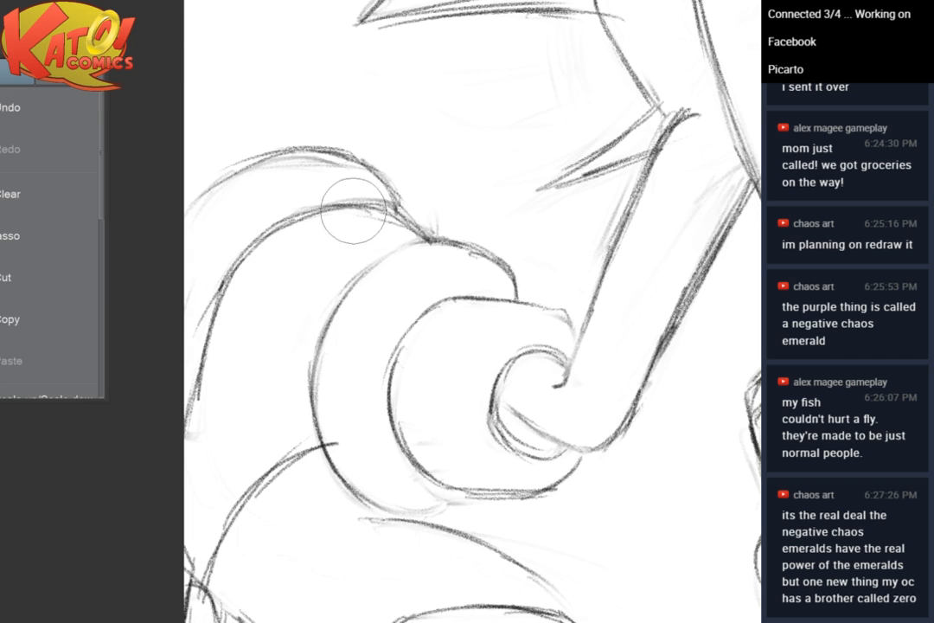
Redraw the shoe's inner back curve as a wider arc to the canvas edge and reinforce the outer arc above it
{"action": "mouse_move", "coordinate": [189, 429]}
{"action": "left_mouse_down"}
{"action": "mouse_move", "coordinate": [259, 237]}
{"action": "mouse_move", "coordinate": [207, 305]}
{"action": "left_mouse_up"}
{"action": "left_click_drag", "start_coordinate": [277, 227], "coordinate": [185, 333]}
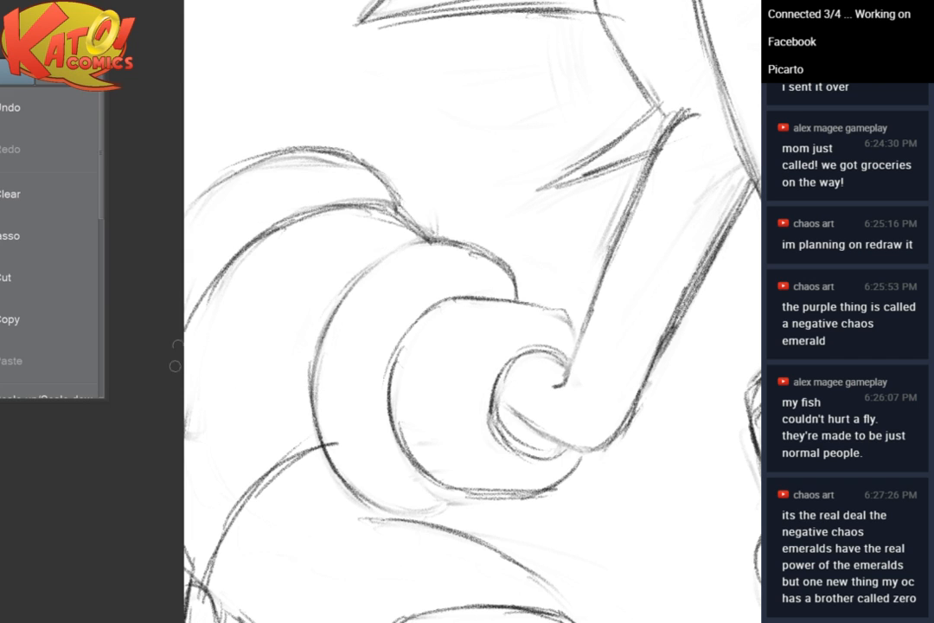
{"action": "left_click_drag", "start_coordinate": [223, 282], "coordinate": [185, 332]}
{"action": "left_click_drag", "start_coordinate": [274, 151], "coordinate": [198, 192]}
Erase the lower part of the inner back curve and redraw it with overlapping strokes bending more steeply to the canvas edge
{"action": "key", "text": "e"}
{"action": "left_click_drag", "start_coordinate": [251, 246], "coordinate": [192, 327]}
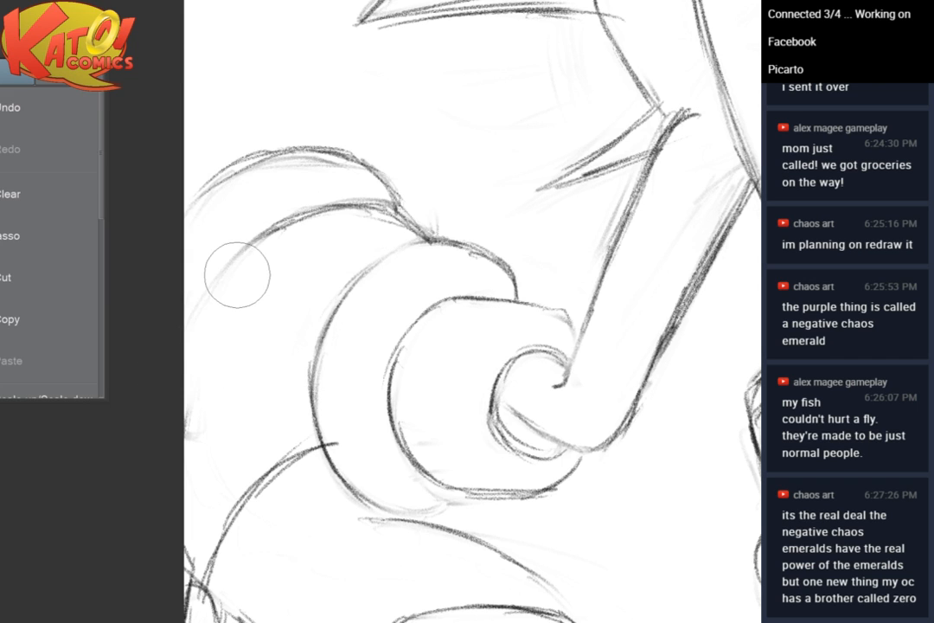
{"action": "key", "text": "p"}
{"action": "left_click_drag", "start_coordinate": [266, 241], "coordinate": [206, 306]}
{"action": "left_click_drag", "start_coordinate": [239, 260], "coordinate": [185, 360]}
{"action": "left_click_drag", "start_coordinate": [223, 281], "coordinate": [185, 357]}
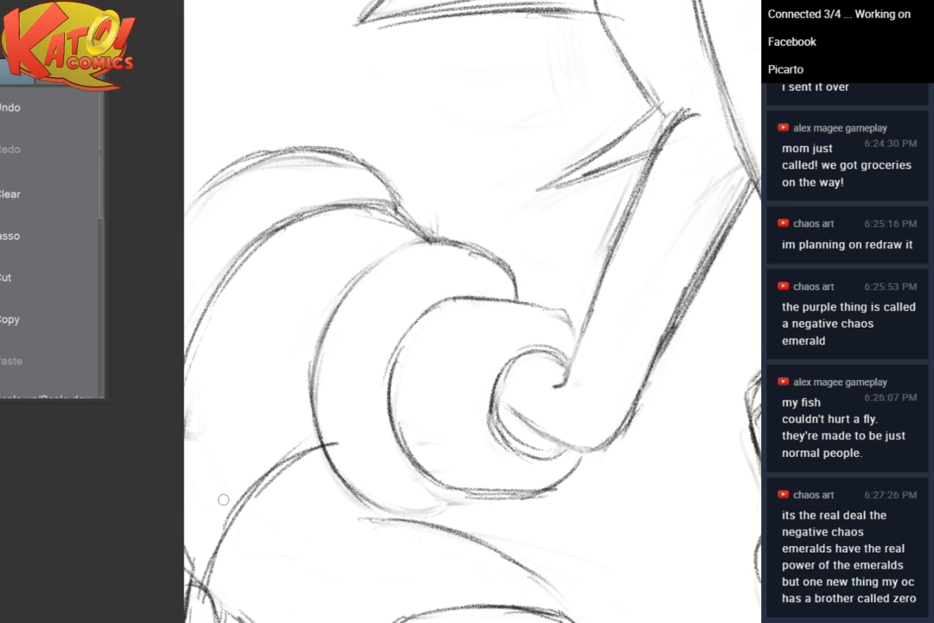
Erase the scribbled oval under the rear shoe's toe and firm up the line of the toe sole's underside
{"action": "scroll", "coordinate": [459, 264], "scroll_direction": "down", "scroll_amount": 5}
{"action": "mouse_move", "coordinate": [459, 264]}
{"action": "left_mouse_down"}
{"action": "mouse_move", "coordinate": [372, 253]}
{"action": "mouse_move", "coordinate": [357, 283]}
{"action": "left_mouse_up"}
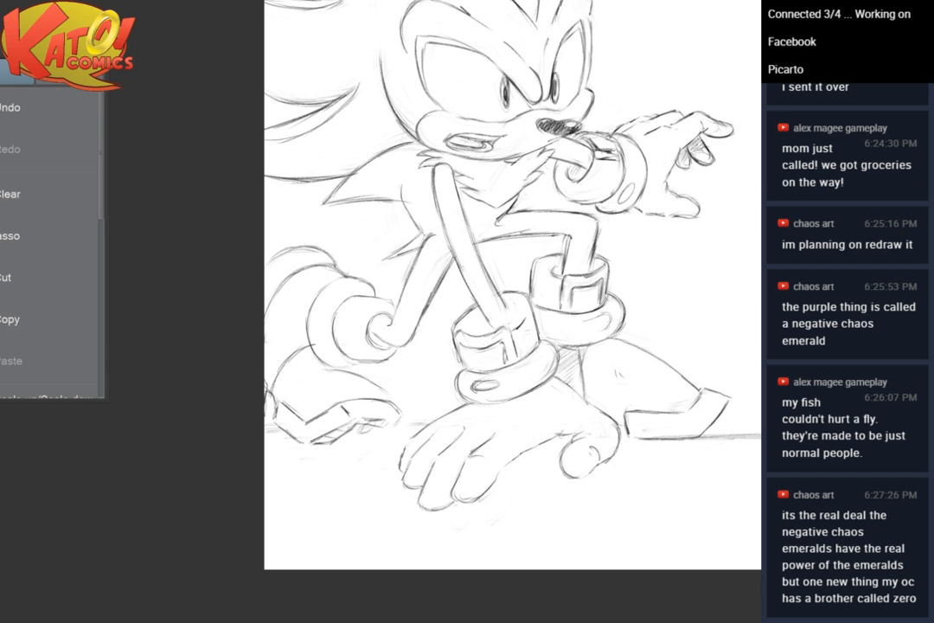
{"action": "scroll", "coordinate": [569, 259], "scroll_direction": "up", "scroll_amount": 2}
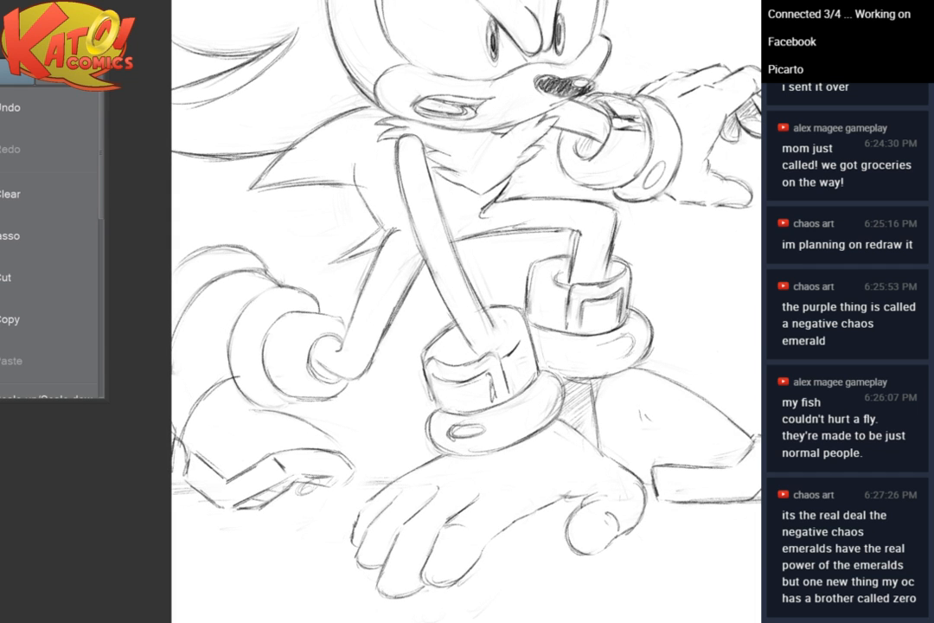
{"action": "left_click_drag", "start_coordinate": [383, 330], "coordinate": [497, 328]}
{"action": "scroll", "coordinate": [497, 328], "scroll_direction": "up", "scroll_amount": 4}
{"action": "mouse_move", "coordinate": [320, 433]}
{"action": "left_mouse_down"}
{"action": "mouse_move", "coordinate": [348, 419]}
{"action": "mouse_move", "coordinate": [374, 435]}
{"action": "mouse_move", "coordinate": [385, 430]}
{"action": "mouse_move", "coordinate": [479, 526]}
{"action": "mouse_move", "coordinate": [490, 544]}
{"action": "mouse_move", "coordinate": [438, 584]}
{"action": "left_mouse_up"}
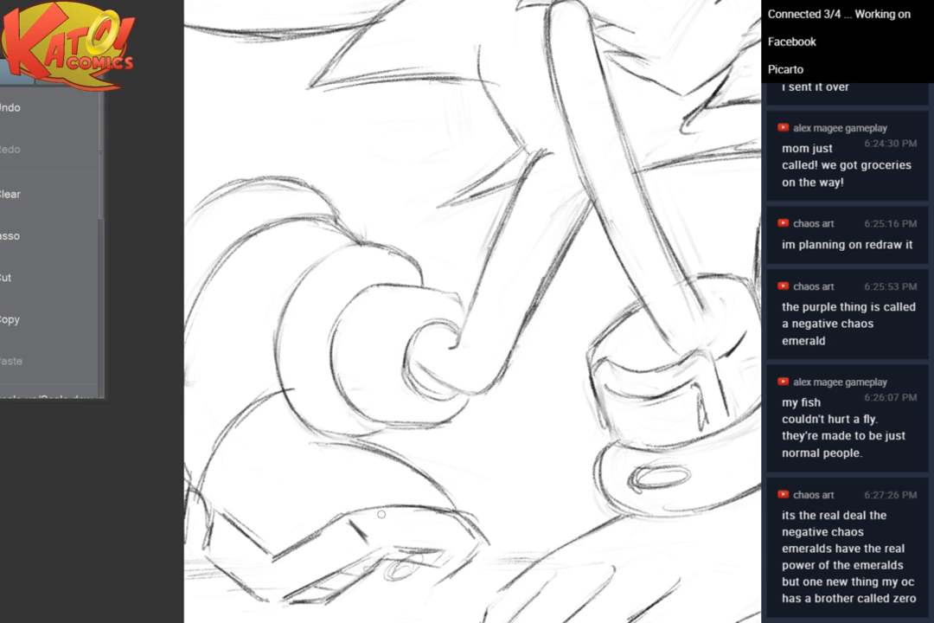
{"action": "scroll", "coordinate": [382, 514], "scroll_direction": "up", "scroll_amount": 3}
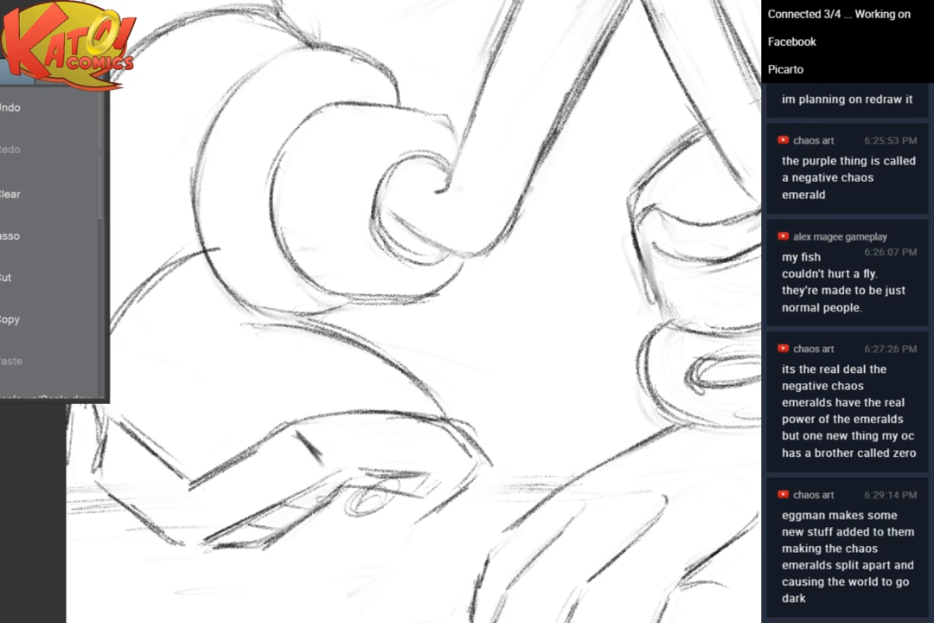
{"action": "mouse_move", "coordinate": [372, 525]}
{"action": "left_mouse_down"}
{"action": "mouse_move", "coordinate": [382, 514]}
{"action": "mouse_move", "coordinate": [346, 509]}
{"action": "left_mouse_up"}
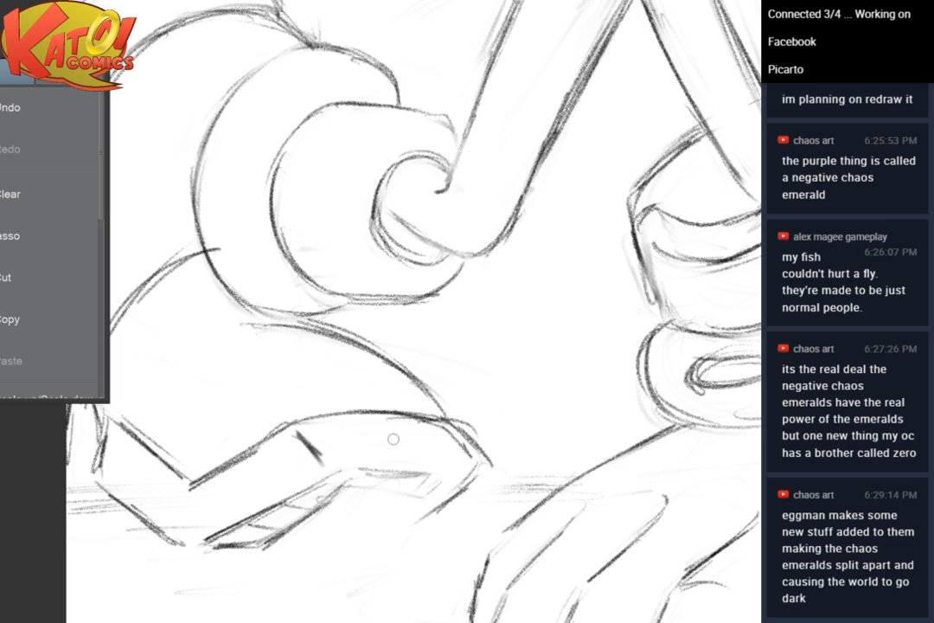
{"action": "mouse_move", "coordinate": [360, 472]}
{"action": "left_mouse_down"}
{"action": "mouse_move", "coordinate": [431, 473]}
{"action": "mouse_move", "coordinate": [395, 508]}
{"action": "left_mouse_up"}
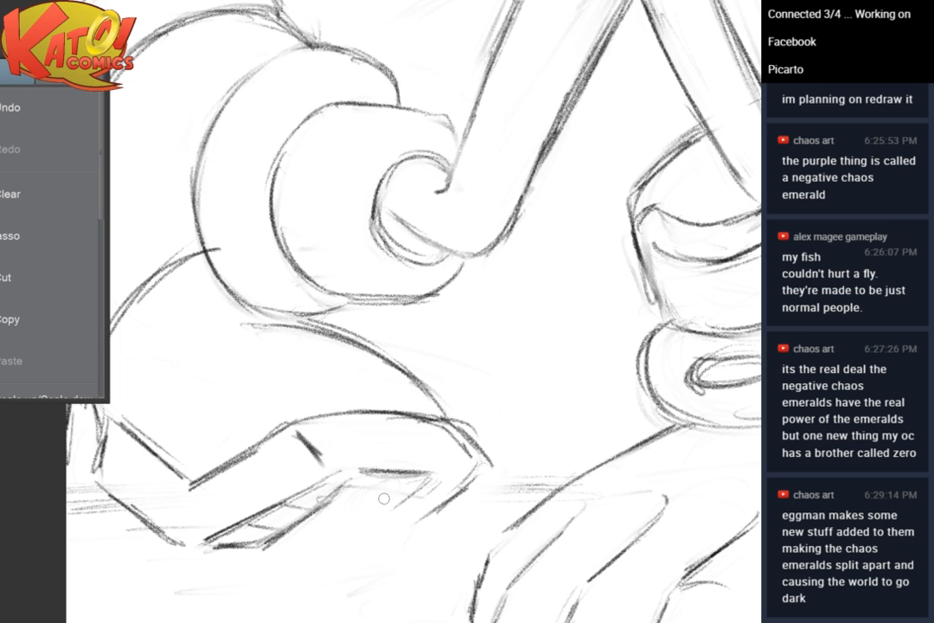
{"action": "mouse_move", "coordinate": [378, 500]}
{"action": "left_mouse_down"}
{"action": "mouse_move", "coordinate": [373, 512]}
{"action": "mouse_move", "coordinate": [379, 502]}
{"action": "mouse_move", "coordinate": [394, 519]}
{"action": "mouse_move", "coordinate": [360, 525]}
{"action": "mouse_move", "coordinate": [367, 512]}
{"action": "mouse_move", "coordinate": [358, 505]}
{"action": "left_mouse_up"}
{"action": "key", "text": "e"}
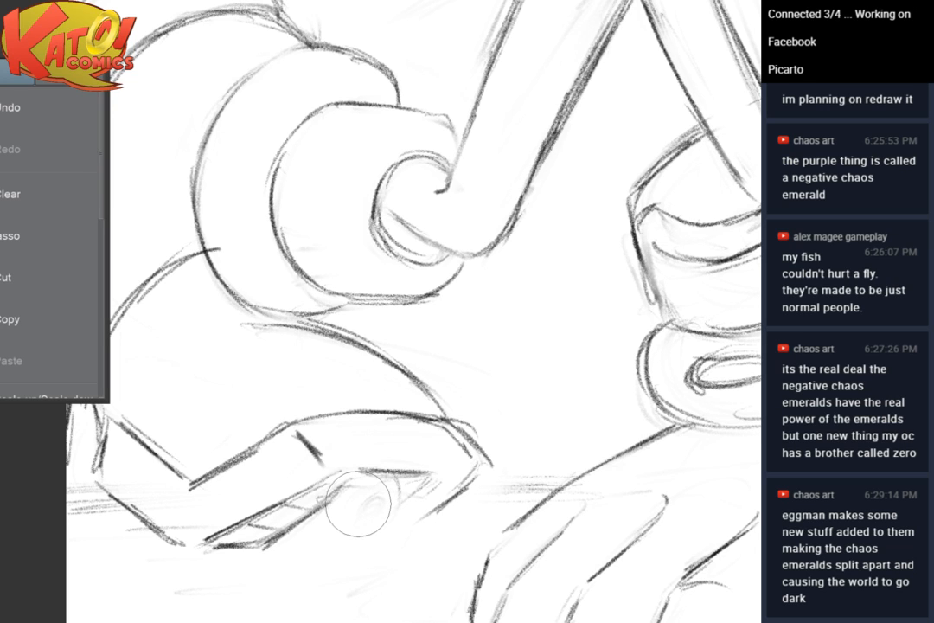
{"action": "key", "text": "p"}
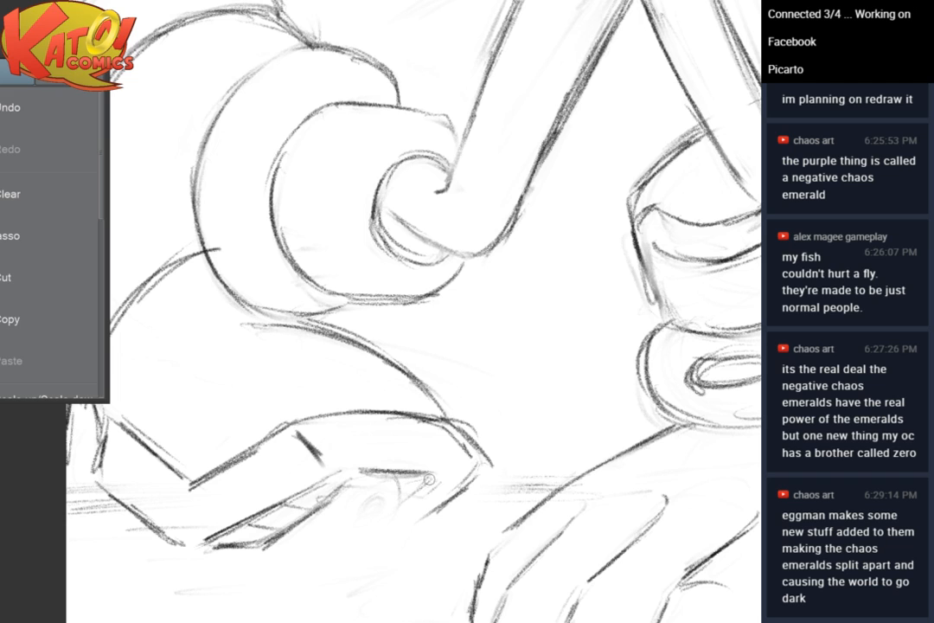
Sketch a slanted block beneath the rear shoe's toe with parallel side edges and a short, rough lower end
{"action": "mouse_move", "coordinate": [427, 482]}
{"action": "left_mouse_down"}
{"action": "mouse_move", "coordinate": [373, 532]}
{"action": "mouse_move", "coordinate": [400, 535]}
{"action": "mouse_move", "coordinate": [394, 550]}
{"action": "left_mouse_up"}
{"action": "left_click_drag", "start_coordinate": [427, 490], "coordinate": [348, 554]}
{"action": "mouse_move", "coordinate": [348, 555]}
{"action": "left_mouse_down"}
{"action": "mouse_move", "coordinate": [375, 563]}
{"action": "mouse_move", "coordinate": [392, 552]}
{"action": "left_mouse_up"}
{"action": "left_click_drag", "start_coordinate": [471, 490], "coordinate": [391, 552]}
{"action": "left_click_drag", "start_coordinate": [446, 504], "coordinate": [378, 560]}
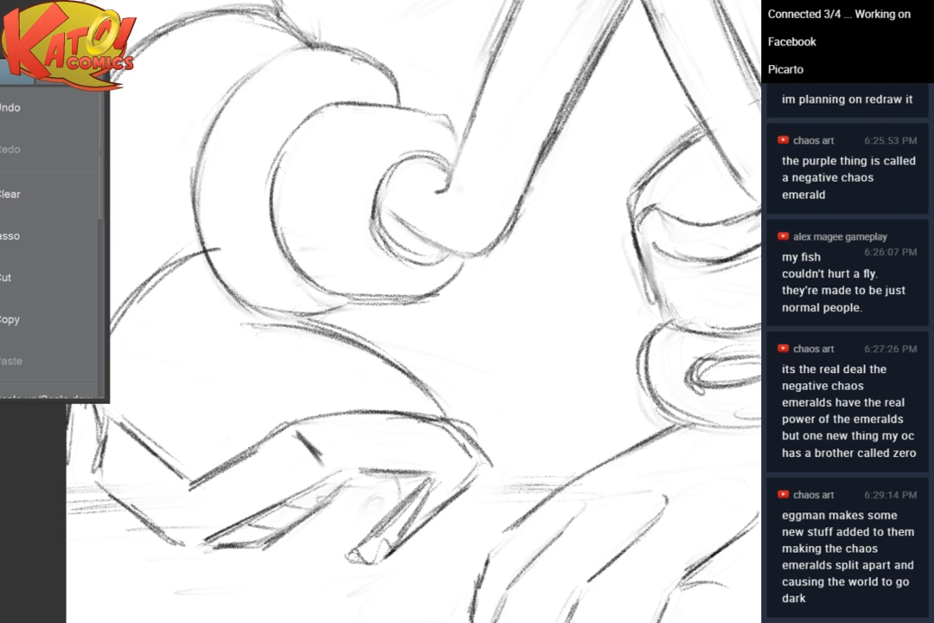
{"action": "mouse_move", "coordinate": [348, 562]}
{"action": "left_mouse_down"}
{"action": "mouse_move", "coordinate": [329, 551]}
{"action": "mouse_move", "coordinate": [343, 552]}
{"action": "left_mouse_up"}
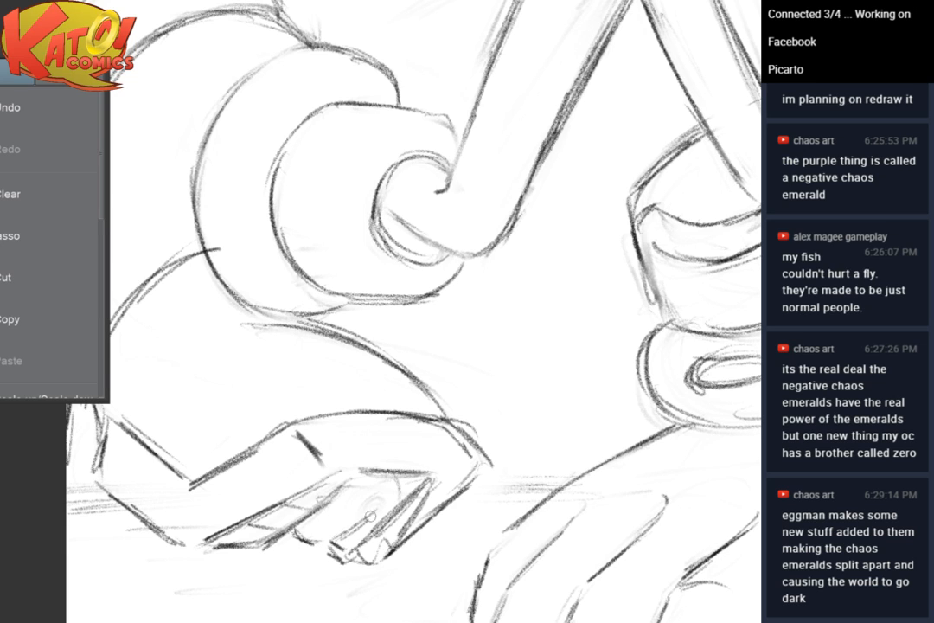
Hatch the recess under the toe sole and draw a small dark oval inside it
{"action": "left_click_drag", "start_coordinate": [389, 499], "coordinate": [371, 525]}
{"action": "mouse_move", "coordinate": [386, 479]}
{"action": "left_mouse_down"}
{"action": "mouse_move", "coordinate": [388, 502]}
{"action": "mouse_move", "coordinate": [325, 541]}
{"action": "mouse_move", "coordinate": [363, 506]}
{"action": "mouse_move", "coordinate": [335, 531]}
{"action": "mouse_move", "coordinate": [367, 515]}
{"action": "mouse_move", "coordinate": [348, 531]}
{"action": "mouse_move", "coordinate": [353, 549]}
{"action": "mouse_move", "coordinate": [397, 485]}
{"action": "mouse_move", "coordinate": [424, 481]}
{"action": "left_mouse_up"}
{"action": "mouse_move", "coordinate": [370, 525]}
{"action": "left_mouse_down"}
{"action": "mouse_move", "coordinate": [348, 535]}
{"action": "mouse_move", "coordinate": [358, 553]}
{"action": "left_mouse_up"}
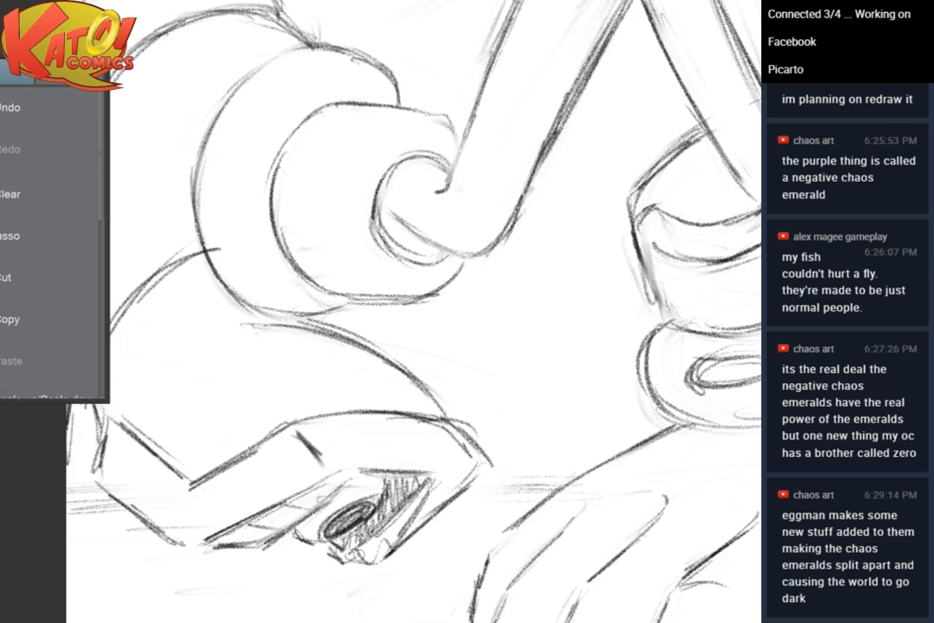
Fill the band between the shoe's inner back curve and the ankle ring with dense diagonal hatching down to the heel
{"action": "scroll", "coordinate": [533, 336], "scroll_direction": "down", "scroll_amount": 4}
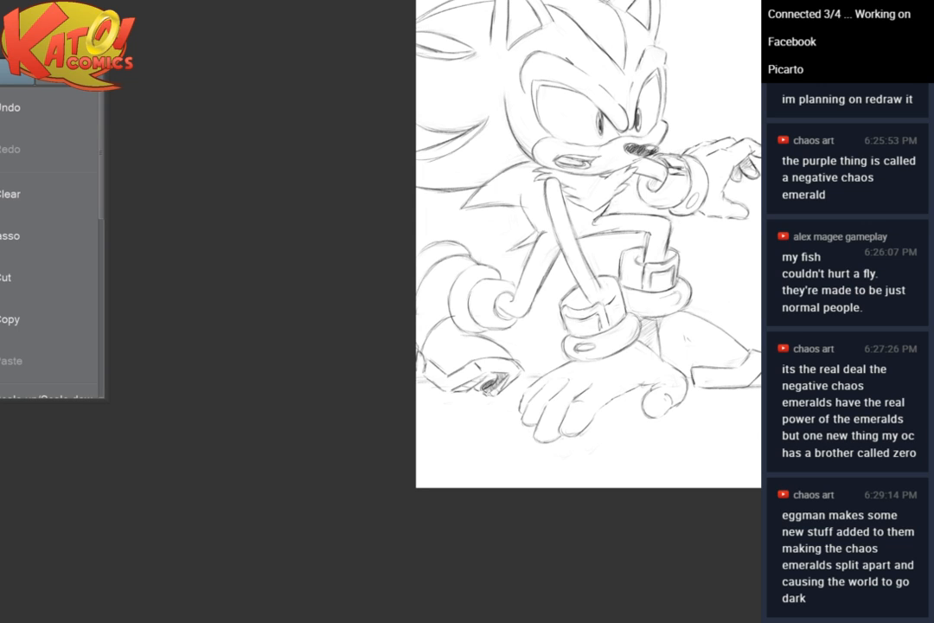
{"action": "left_click_drag", "start_coordinate": [589, 260], "coordinate": [521, 240]}
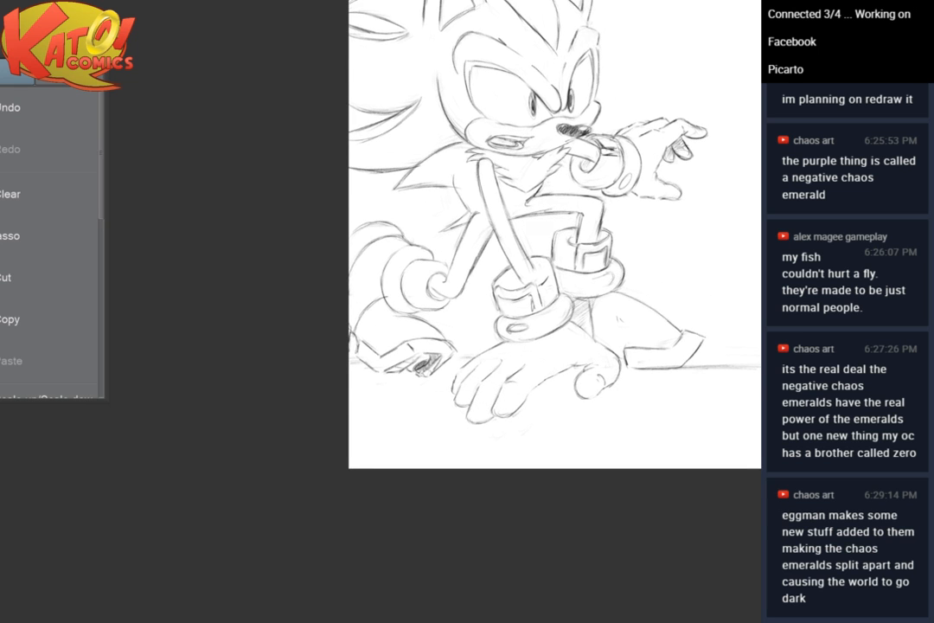
{"action": "scroll", "coordinate": [486, 219], "scroll_direction": "up", "scroll_amount": 4}
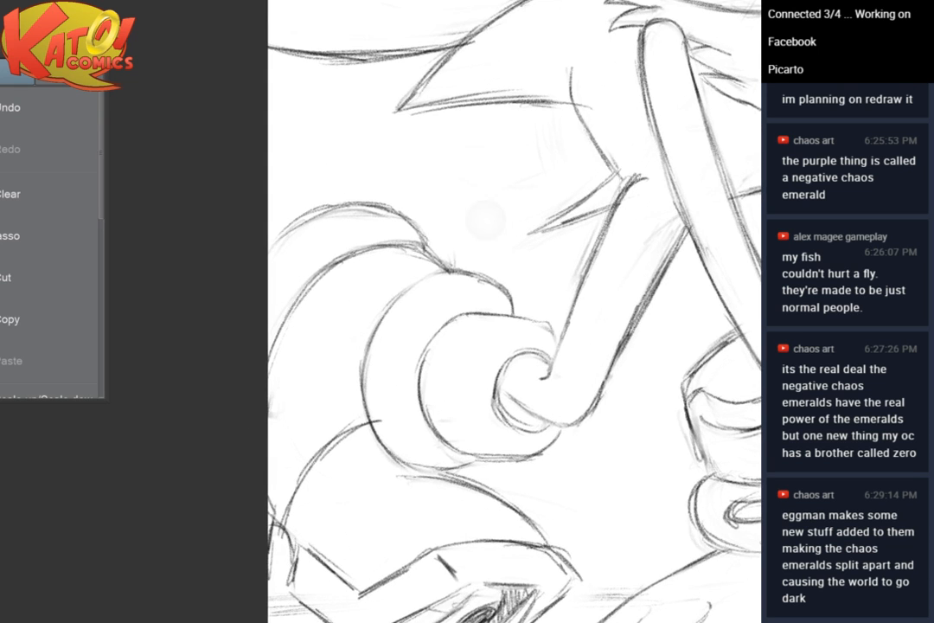
{"action": "mouse_move", "coordinate": [375, 252]}
{"action": "left_mouse_down"}
{"action": "mouse_move", "coordinate": [329, 260]}
{"action": "mouse_move", "coordinate": [303, 277]}
{"action": "mouse_move", "coordinate": [397, 265]}
{"action": "mouse_move", "coordinate": [288, 340]}
{"action": "mouse_move", "coordinate": [402, 274]}
{"action": "mouse_move", "coordinate": [247, 312]}
{"action": "mouse_move", "coordinate": [345, 231]}
{"action": "mouse_move", "coordinate": [389, 301]}
{"action": "mouse_move", "coordinate": [246, 327]}
{"action": "mouse_move", "coordinate": [359, 229]}
{"action": "mouse_move", "coordinate": [251, 342]}
{"action": "mouse_move", "coordinate": [365, 320]}
{"action": "mouse_move", "coordinate": [260, 355]}
{"action": "mouse_move", "coordinate": [329, 277]}
{"action": "mouse_move", "coordinate": [264, 363]}
{"action": "mouse_move", "coordinate": [375, 337]}
{"action": "mouse_move", "coordinate": [270, 463]}
{"action": "left_mouse_up"}
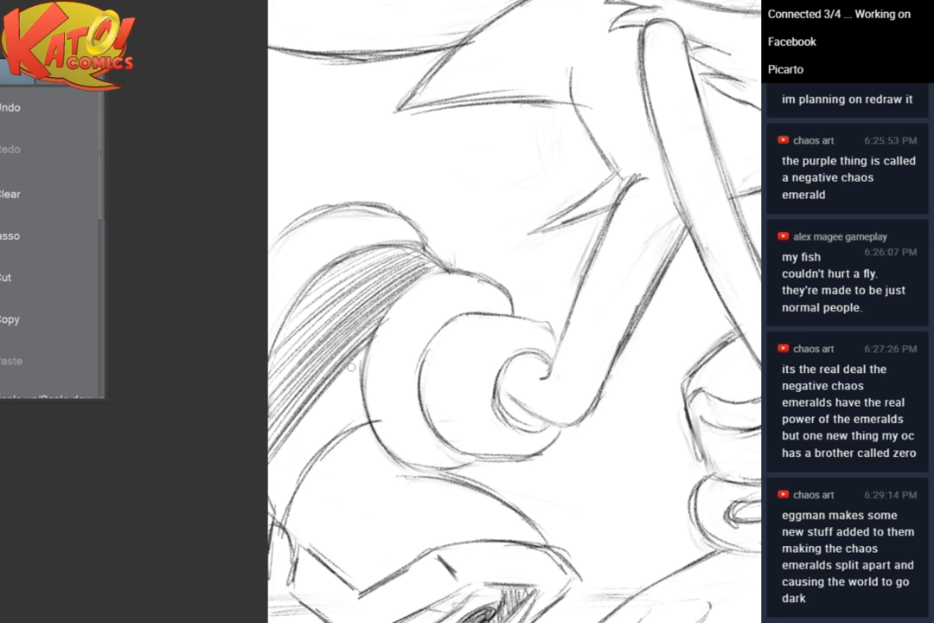
{"action": "mouse_move", "coordinate": [370, 354]}
{"action": "left_mouse_down"}
{"action": "mouse_move", "coordinate": [257, 495]}
{"action": "mouse_move", "coordinate": [289, 447]}
{"action": "mouse_move", "coordinate": [270, 481]}
{"action": "left_mouse_up"}
{"action": "mouse_move", "coordinate": [362, 376]}
{"action": "left_mouse_down"}
{"action": "mouse_move", "coordinate": [270, 489]}
{"action": "mouse_move", "coordinate": [278, 507]}
{"action": "left_mouse_up"}
{"action": "mouse_move", "coordinate": [355, 398]}
{"action": "left_mouse_down"}
{"action": "mouse_move", "coordinate": [282, 508]}
{"action": "mouse_move", "coordinate": [301, 474]}
{"action": "left_mouse_up"}
{"action": "mouse_move", "coordinate": [359, 395]}
{"action": "left_mouse_down"}
{"action": "mouse_move", "coordinate": [319, 455]}
{"action": "mouse_move", "coordinate": [337, 432]}
{"action": "left_mouse_up"}
{"action": "left_click_drag", "start_coordinate": [358, 408], "coordinate": [333, 442]}
{"action": "left_click_drag", "start_coordinate": [301, 287], "coordinate": [234, 389]}
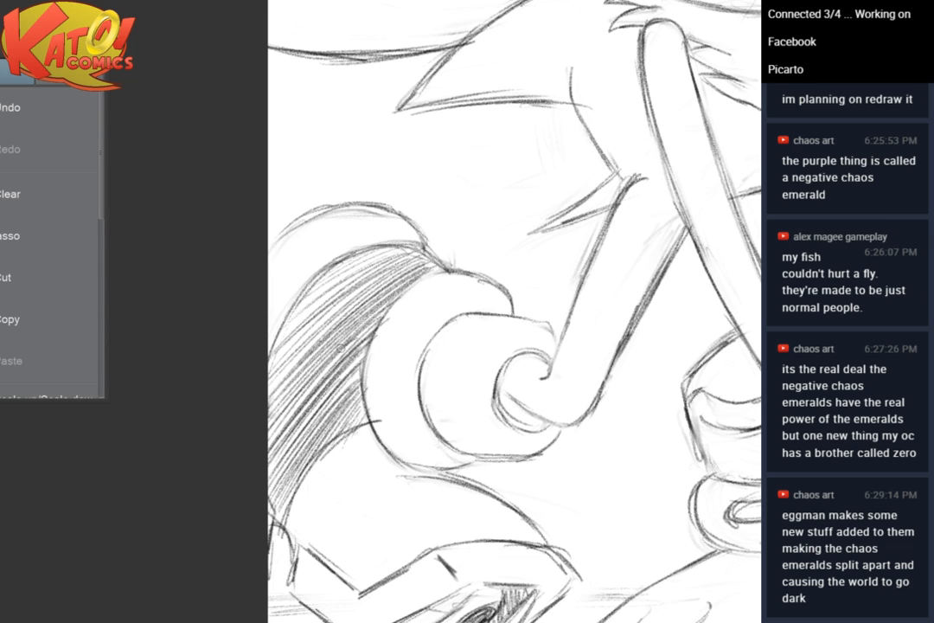
{"action": "left_click_drag", "start_coordinate": [313, 249], "coordinate": [234, 336]}
{"action": "mouse_move", "coordinate": [340, 214]}
{"action": "left_mouse_down"}
{"action": "mouse_move", "coordinate": [242, 286]}
{"action": "mouse_move", "coordinate": [271, 242]}
{"action": "left_mouse_up"}
{"action": "left_click_drag", "start_coordinate": [365, 254], "coordinate": [332, 272]}
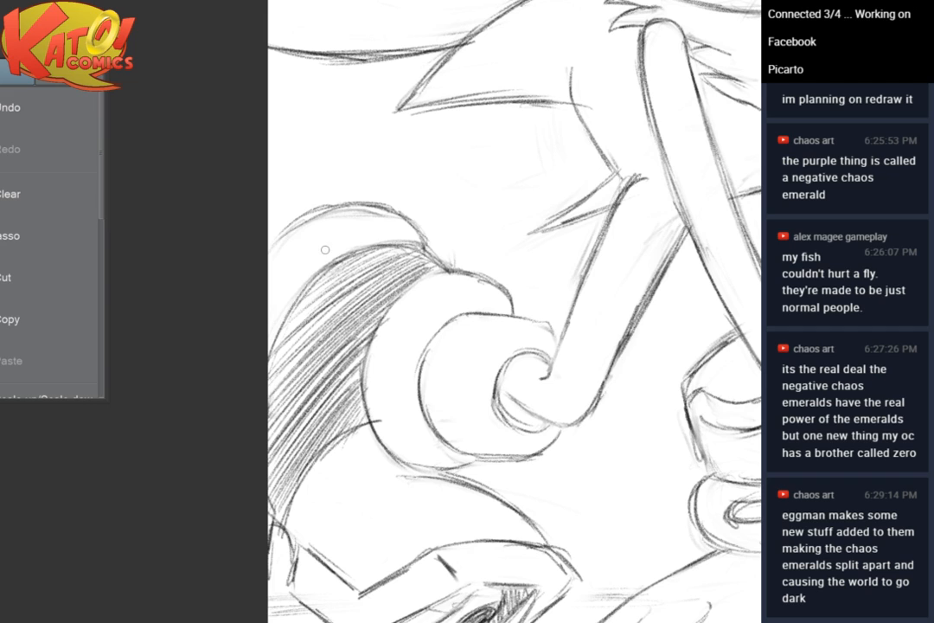
Clean up the shoe's outer top arc and draw a narrow double-lined oval on the side of the ankle ring
{"action": "mouse_move", "coordinate": [359, 225]}
{"action": "left_mouse_down"}
{"action": "mouse_move", "coordinate": [313, 225]}
{"action": "mouse_move", "coordinate": [324, 209]}
{"action": "mouse_move", "coordinate": [378, 205]}
{"action": "left_mouse_up"}
{"action": "left_click_drag", "start_coordinate": [313, 213], "coordinate": [382, 209]}
{"action": "mouse_move", "coordinate": [459, 275]}
{"action": "left_mouse_down"}
{"action": "mouse_move", "coordinate": [420, 284]}
{"action": "mouse_move", "coordinate": [386, 314]}
{"action": "left_mouse_up"}
{"action": "mouse_move", "coordinate": [391, 362]}
{"action": "left_mouse_down"}
{"action": "mouse_move", "coordinate": [396, 416]}
{"action": "mouse_move", "coordinate": [387, 370]}
{"action": "left_mouse_up"}
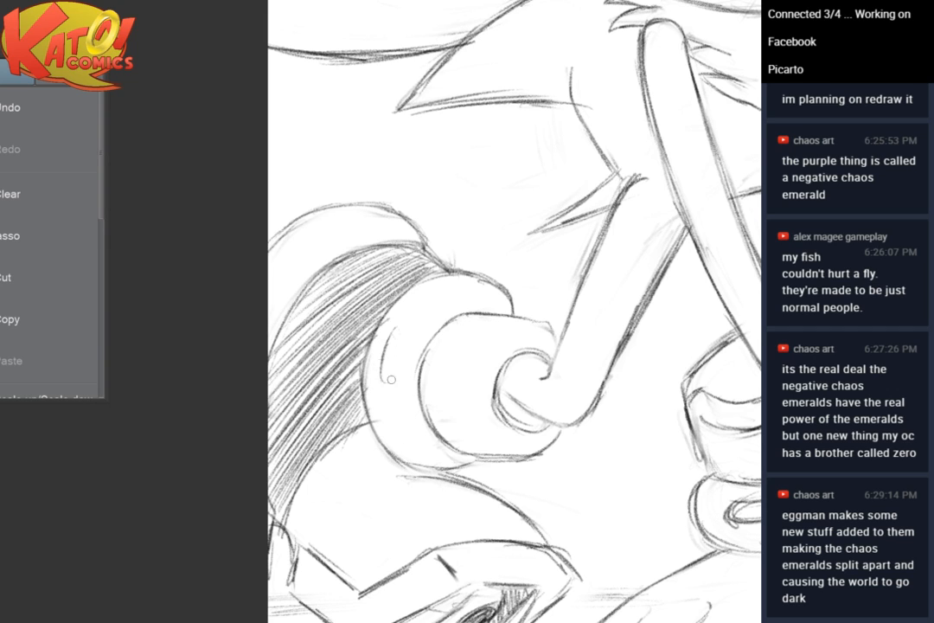
{"action": "mouse_move", "coordinate": [395, 327]}
{"action": "left_mouse_down"}
{"action": "mouse_move", "coordinate": [383, 383]}
{"action": "mouse_move", "coordinate": [399, 327]}
{"action": "left_mouse_up"}
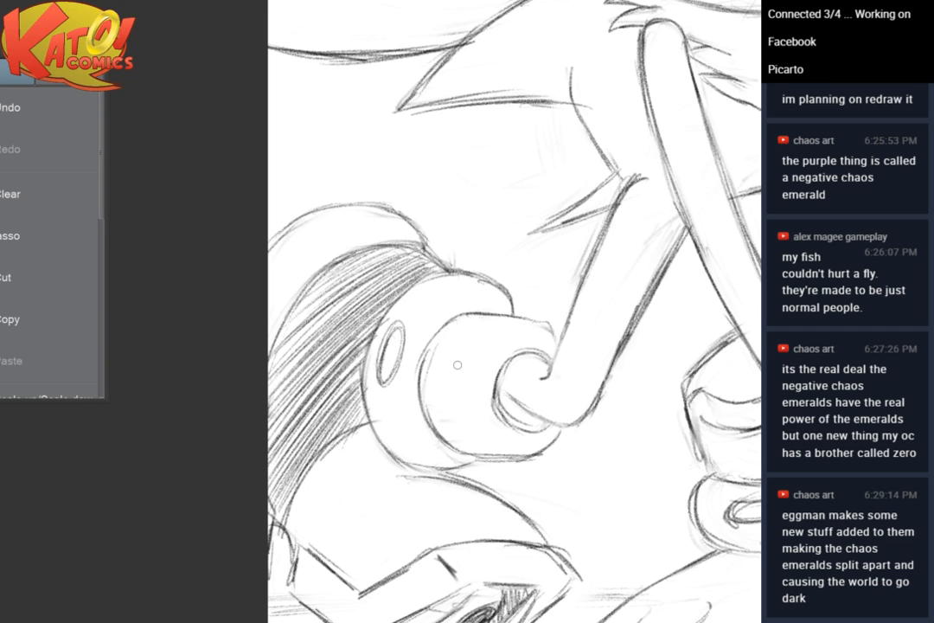
Extend the shoe's top contour past the ankle ring's lower end and fade the lines overlapping there
{"action": "left_click_drag", "start_coordinate": [458, 365], "coordinate": [446, 340]}
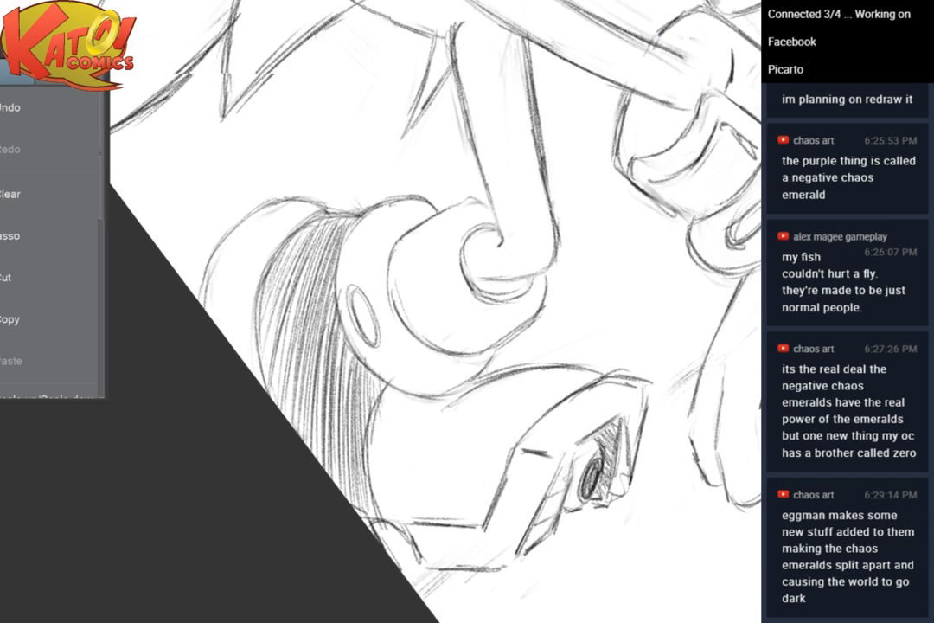
{"action": "key", "text": "ctrl+plus"}
{"action": "mouse_move", "coordinate": [468, 232]}
{"action": "left_mouse_down"}
{"action": "mouse_move", "coordinate": [436, 289]}
{"action": "mouse_move", "coordinate": [350, 259]}
{"action": "mouse_move", "coordinate": [325, 263]}
{"action": "mouse_move", "coordinate": [388, 192]}
{"action": "left_mouse_up"}
{"action": "left_click_drag", "start_coordinate": [472, 448], "coordinate": [510, 406]}
{"action": "left_click_drag", "start_coordinate": [540, 366], "coordinate": [497, 474]}
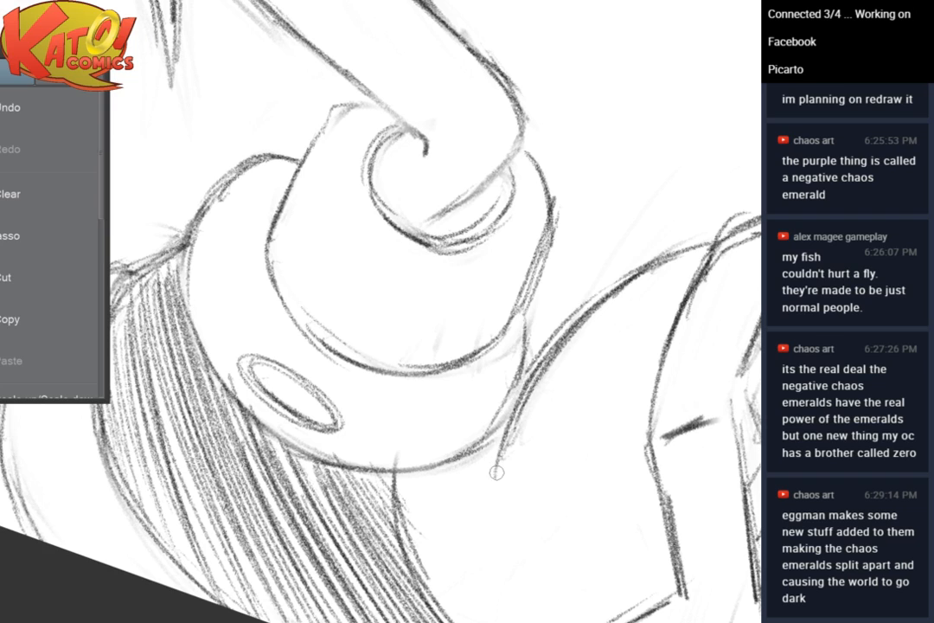
{"action": "left_click_drag", "start_coordinate": [530, 390], "coordinate": [514, 432]}
{"action": "left_click_drag", "start_coordinate": [524, 326], "coordinate": [530, 356]}
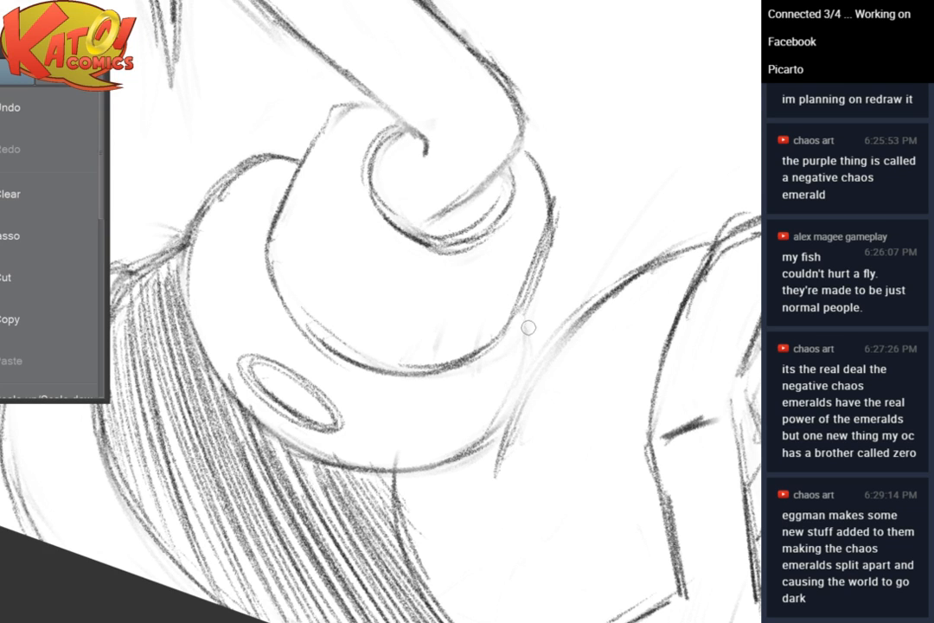
Round off the ankle ring's lower end and redraw the shoe's top contour where it meets the ring
{"action": "mouse_move", "coordinate": [522, 302]}
{"action": "left_mouse_down"}
{"action": "mouse_move", "coordinate": [537, 342]}
{"action": "mouse_move", "coordinate": [531, 372]}
{"action": "mouse_move", "coordinate": [498, 419]}
{"action": "left_mouse_up"}
{"action": "mouse_move", "coordinate": [537, 355]}
{"action": "left_mouse_down"}
{"action": "mouse_move", "coordinate": [469, 452]}
{"action": "mouse_move", "coordinate": [494, 469]}
{"action": "left_mouse_up"}
{"action": "left_click_drag", "start_coordinate": [519, 417], "coordinate": [545, 364]}
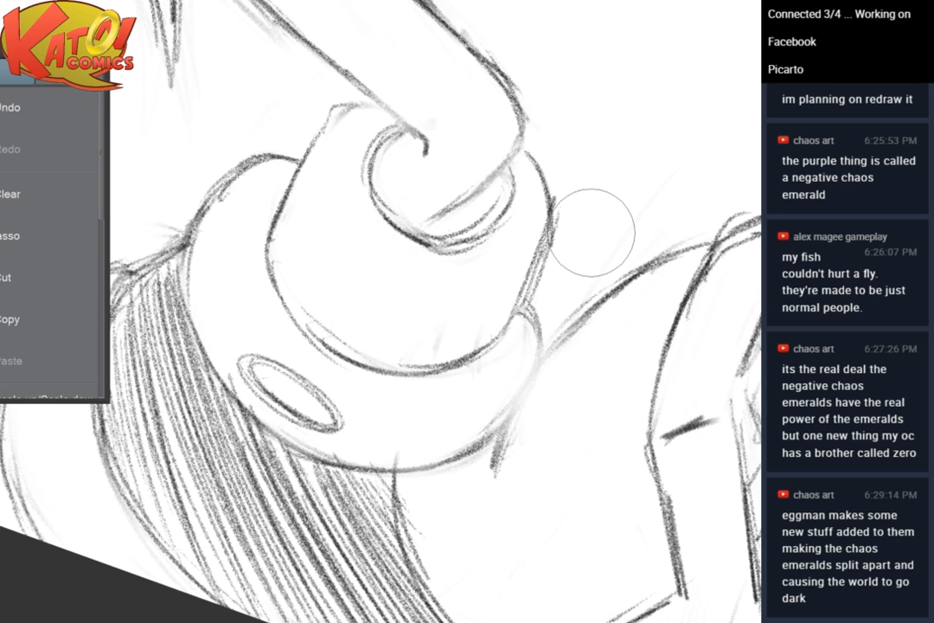
{"action": "left_click_drag", "start_coordinate": [500, 454], "coordinate": [535, 373]}
{"action": "left_click_drag", "start_coordinate": [498, 429], "coordinate": [605, 317]}
{"action": "mouse_move", "coordinate": [523, 417]}
{"action": "left_mouse_down"}
{"action": "mouse_move", "coordinate": [485, 498]}
{"action": "mouse_move", "coordinate": [468, 490]}
{"action": "mouse_move", "coordinate": [502, 457]}
{"action": "left_mouse_up"}
{"action": "left_click_drag", "start_coordinate": [545, 400], "coordinate": [565, 472]}
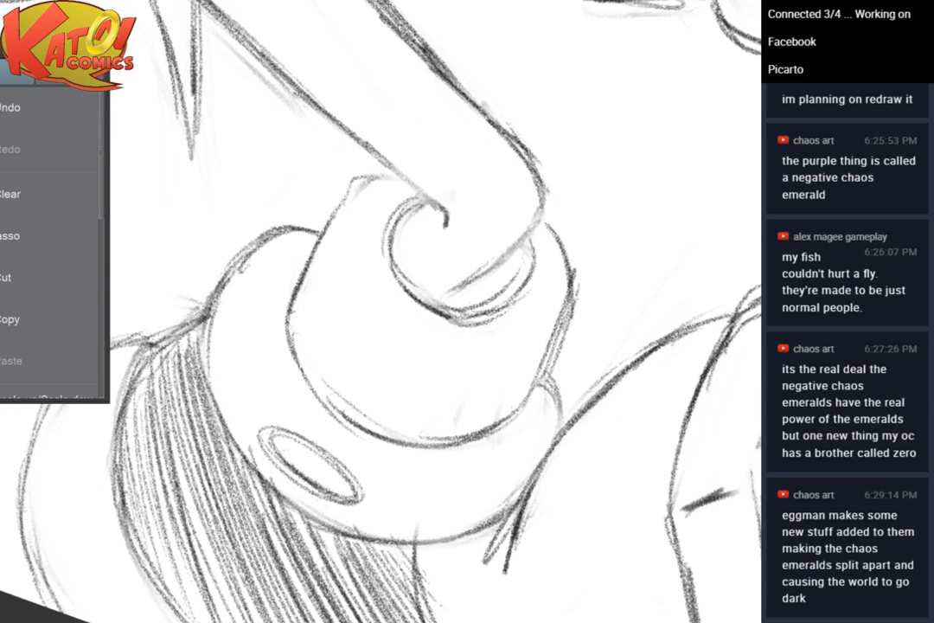
Draw two parallel strap lines across the ankle cuff and rework the cuff's outer edge beside them
{"action": "mouse_move", "coordinate": [473, 371]}
{"action": "left_mouse_down"}
{"action": "mouse_move", "coordinate": [444, 430]}
{"action": "mouse_move", "coordinate": [490, 335]}
{"action": "mouse_move", "coordinate": [555, 307]}
{"action": "left_mouse_up"}
{"action": "mouse_move", "coordinate": [520, 336]}
{"action": "left_mouse_down"}
{"action": "mouse_move", "coordinate": [571, 287]}
{"action": "mouse_move", "coordinate": [532, 332]}
{"action": "mouse_move", "coordinate": [568, 296]}
{"action": "mouse_move", "coordinate": [578, 309]}
{"action": "mouse_move", "coordinate": [563, 342]}
{"action": "left_mouse_up"}
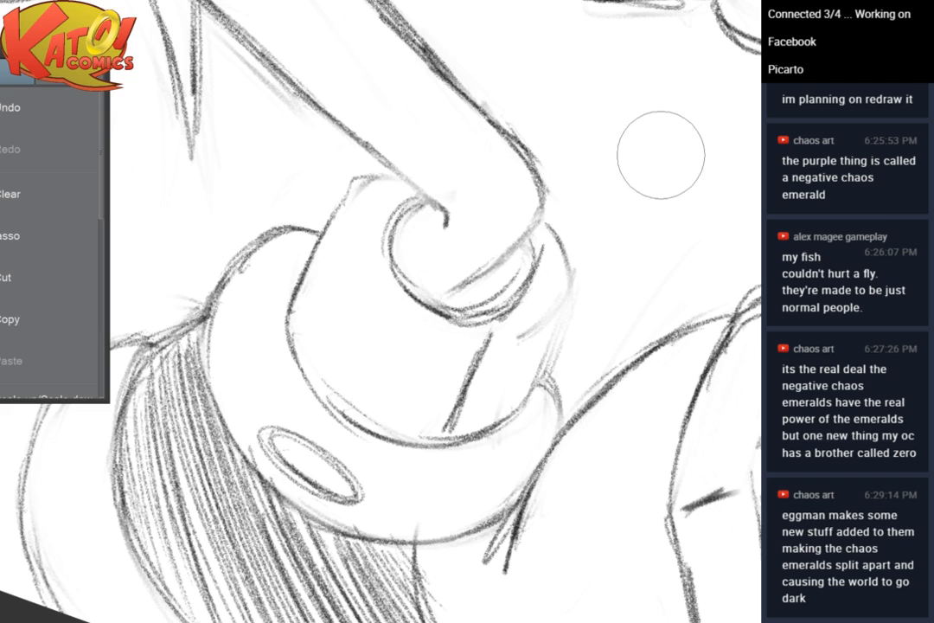
{"action": "mouse_move", "coordinate": [571, 277]}
{"action": "left_mouse_down"}
{"action": "mouse_move", "coordinate": [516, 342]}
{"action": "mouse_move", "coordinate": [494, 395]}
{"action": "mouse_move", "coordinate": [510, 355]}
{"action": "left_mouse_up"}
{"action": "left_click_drag", "start_coordinate": [561, 307], "coordinate": [532, 382]}
Lighten the cuff opening's rim, then redraw it with a single dark curve joined to the extended strap line
{"action": "left_click_drag", "start_coordinate": [478, 312], "coordinate": [546, 245]}
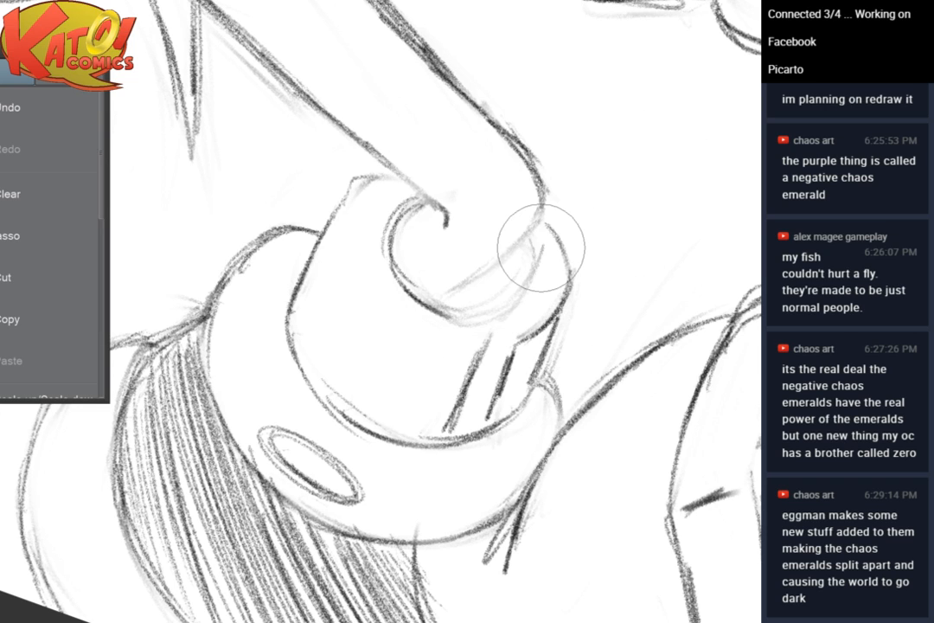
{"action": "mouse_move", "coordinate": [455, 413]}
{"action": "left_mouse_down"}
{"action": "mouse_move", "coordinate": [486, 326]}
{"action": "mouse_move", "coordinate": [511, 300]}
{"action": "left_mouse_up"}
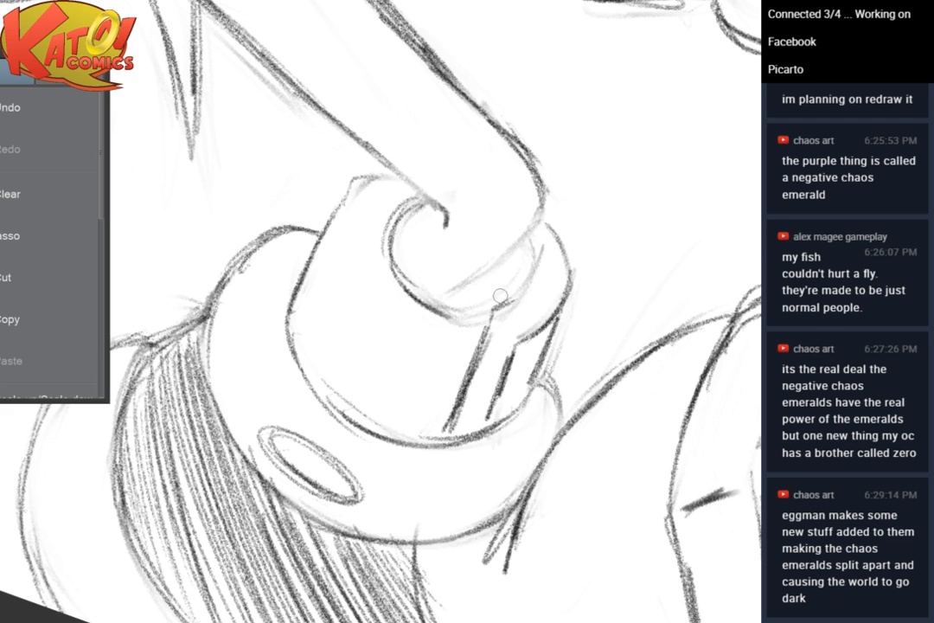
{"action": "mouse_move", "coordinate": [528, 235]}
{"action": "left_mouse_down"}
{"action": "mouse_move", "coordinate": [532, 275]}
{"action": "mouse_move", "coordinate": [529, 234]}
{"action": "left_mouse_up"}
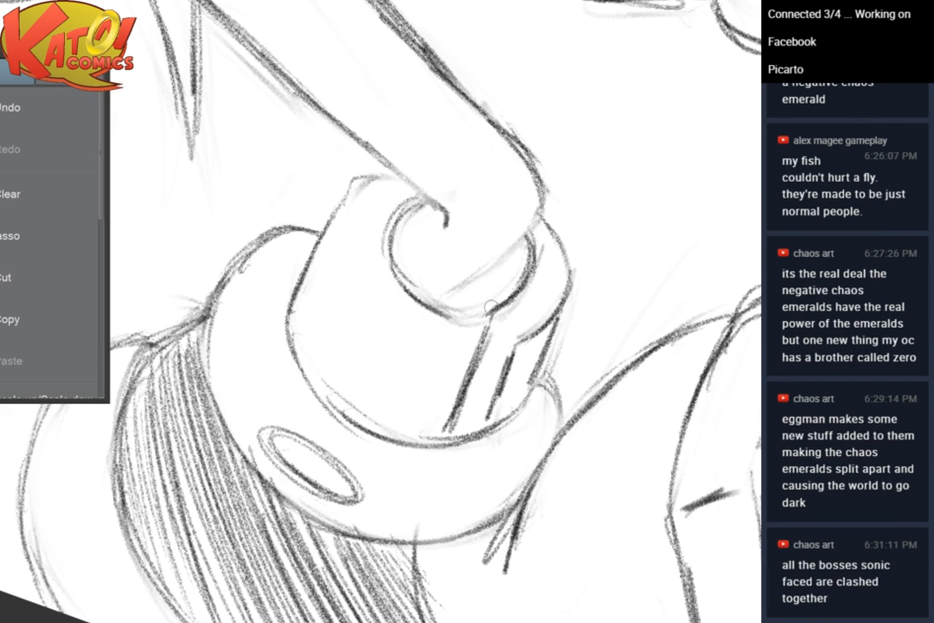
Darken the leg's edge inside the ankle cuff opening and hatch the gap between the leg and the rim
{"action": "left_click_drag", "start_coordinate": [472, 388], "coordinate": [364, 380]}
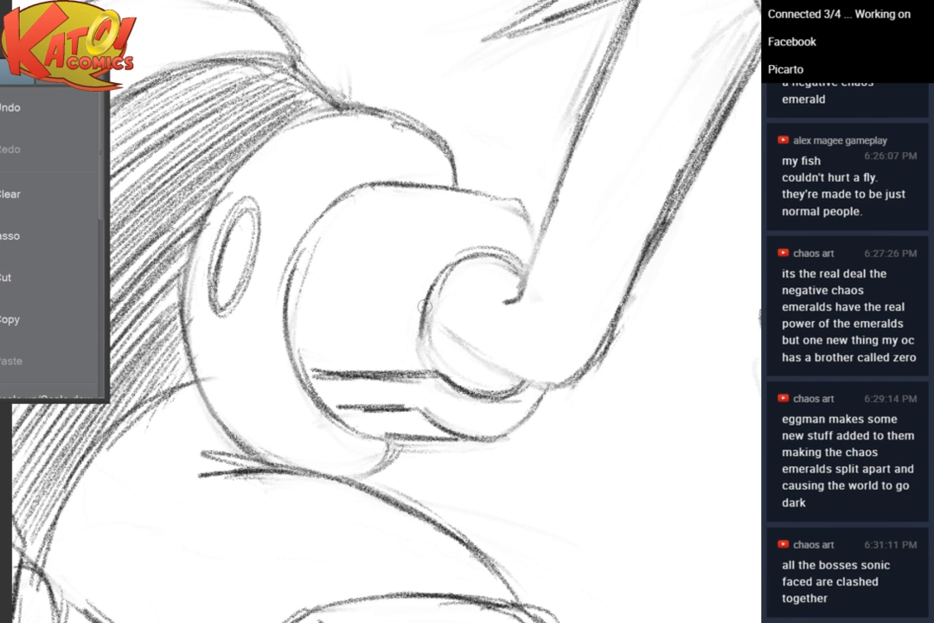
{"action": "mouse_move", "coordinate": [425, 306]}
{"action": "left_mouse_down"}
{"action": "mouse_move", "coordinate": [425, 356]}
{"action": "mouse_move", "coordinate": [481, 352]}
{"action": "left_mouse_up"}
{"action": "mouse_move", "coordinate": [432, 330]}
{"action": "left_mouse_down"}
{"action": "mouse_move", "coordinate": [451, 379]}
{"action": "mouse_move", "coordinate": [482, 381]}
{"action": "left_mouse_up"}
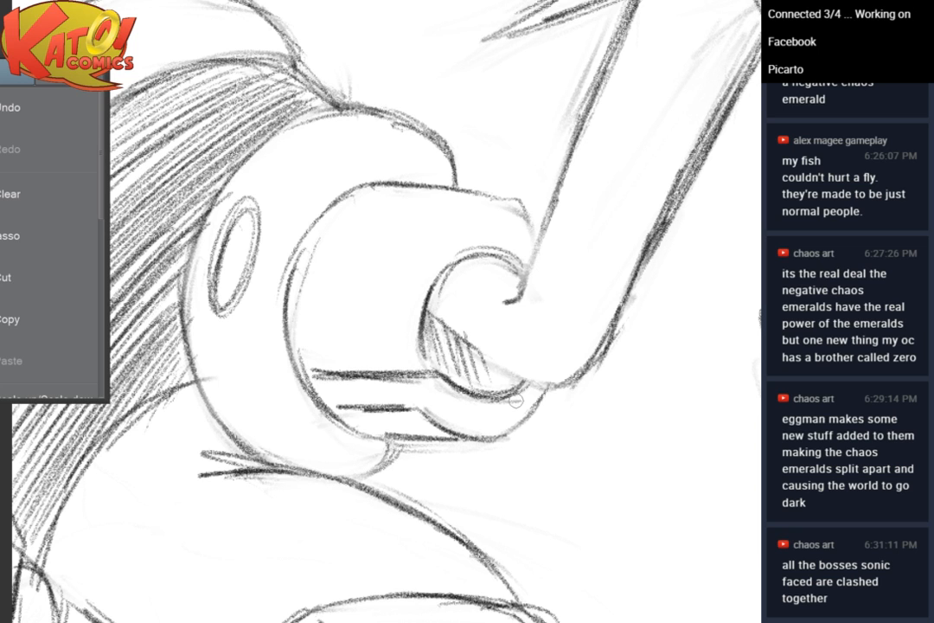
{"action": "scroll", "coordinate": [516, 402], "scroll_direction": "down", "scroll_amount": 4}
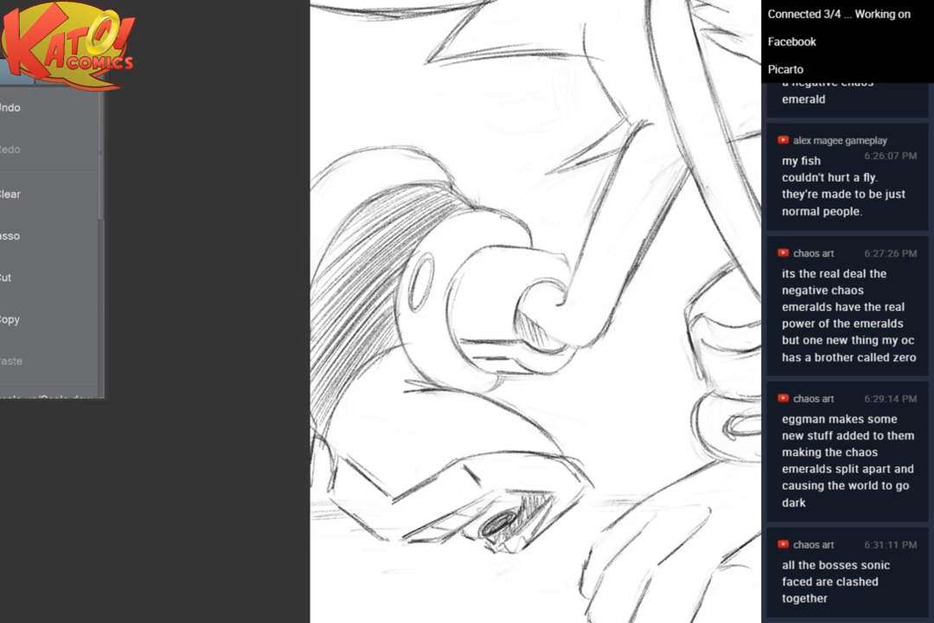
{"action": "left_click_drag", "start_coordinate": [517, 402], "coordinate": [369, 481]}
{"action": "scroll", "coordinate": [516, 346], "scroll_direction": "up", "scroll_amount": 3}
{"action": "left_click_drag", "start_coordinate": [467, 346], "coordinate": [393, 324]}
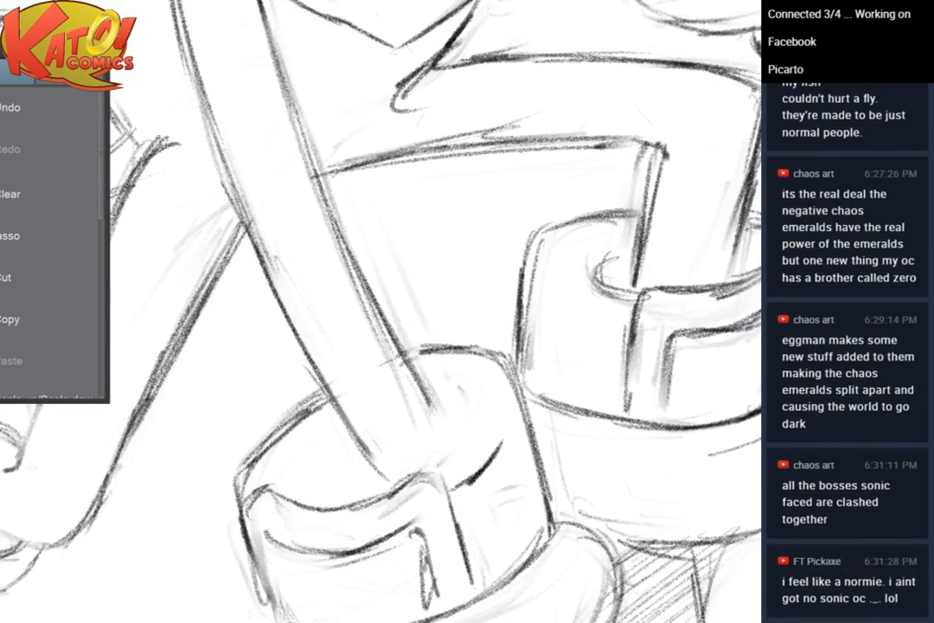
Draw a long pointed stripe on the supporting forearm and extend the arm's end into the wrist cuff opening
{"action": "scroll", "coordinate": [628, 312], "scroll_direction": "down", "scroll_amount": 5}
{"action": "left_click_drag", "start_coordinate": [627, 138], "coordinate": [568, 289]}
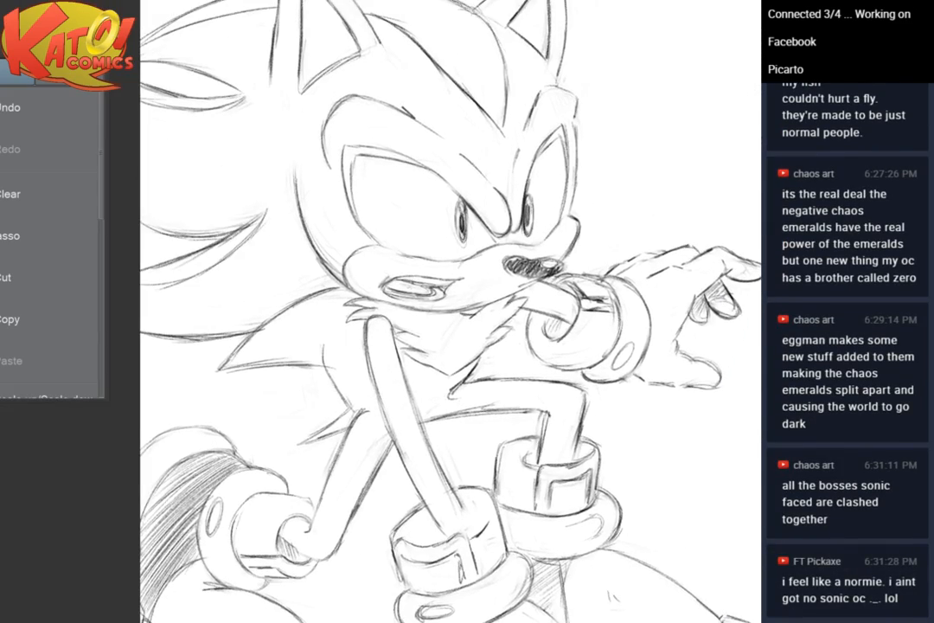
{"action": "scroll", "coordinate": [579, 251], "scroll_direction": "up", "scroll_amount": 3}
{"action": "mouse_move", "coordinate": [597, 197]}
{"action": "left_mouse_down"}
{"action": "mouse_move", "coordinate": [583, 166]}
{"action": "mouse_move", "coordinate": [579, 9]}
{"action": "left_mouse_up"}
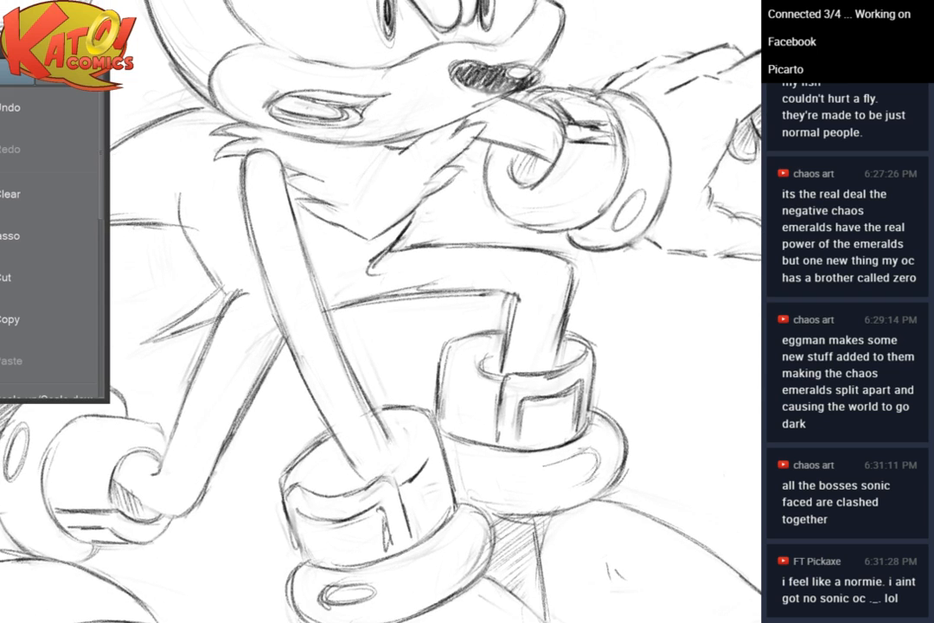
{"action": "mouse_move", "coordinate": [385, 424]}
{"action": "left_mouse_down"}
{"action": "mouse_move", "coordinate": [407, 464]}
{"action": "mouse_move", "coordinate": [415, 444]}
{"action": "left_mouse_up"}
{"action": "left_click_drag", "start_coordinate": [424, 360], "coordinate": [458, 465]}
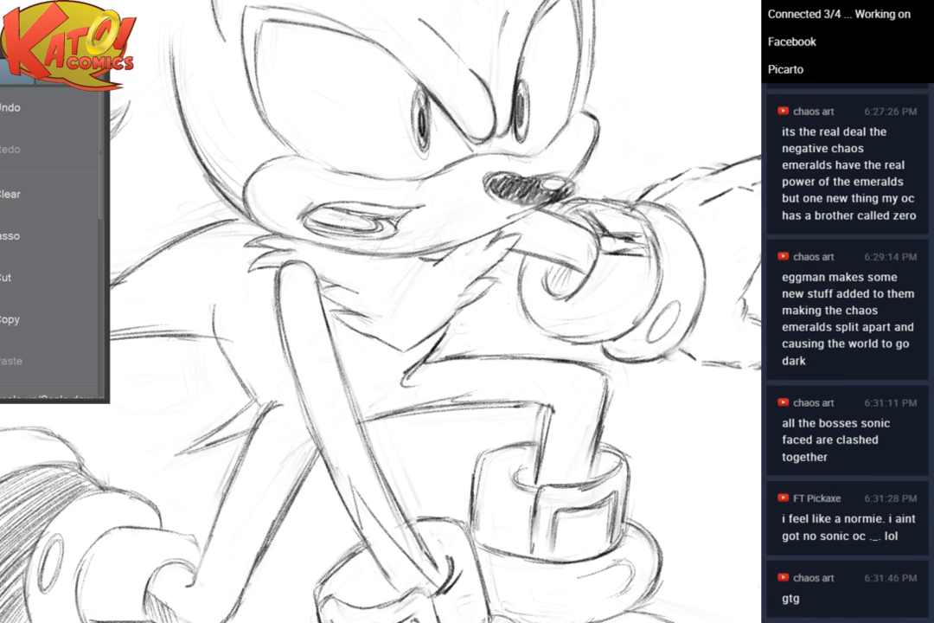
{"action": "left_click_drag", "start_coordinate": [357, 489], "coordinate": [421, 566]}
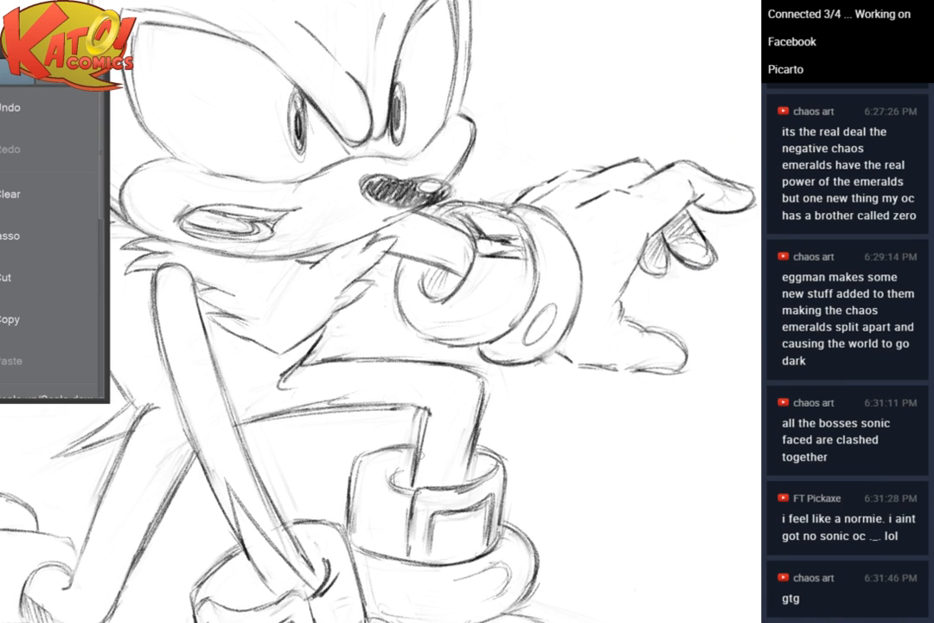
Draw pointed stripes on the bent front leg and the rear leg where they enter their ankle cuffs
{"action": "mouse_move", "coordinate": [419, 481]}
{"action": "left_mouse_down"}
{"action": "mouse_move", "coordinate": [438, 425]}
{"action": "mouse_move", "coordinate": [440, 484]}
{"action": "mouse_move", "coordinate": [445, 417]}
{"action": "left_mouse_up"}
{"action": "left_click_drag", "start_coordinate": [405, 450], "coordinate": [504, 473]}
{"action": "left_click_drag", "start_coordinate": [133, 605], "coordinate": [166, 618]}
{"action": "key", "text": "ctrl+minus"}
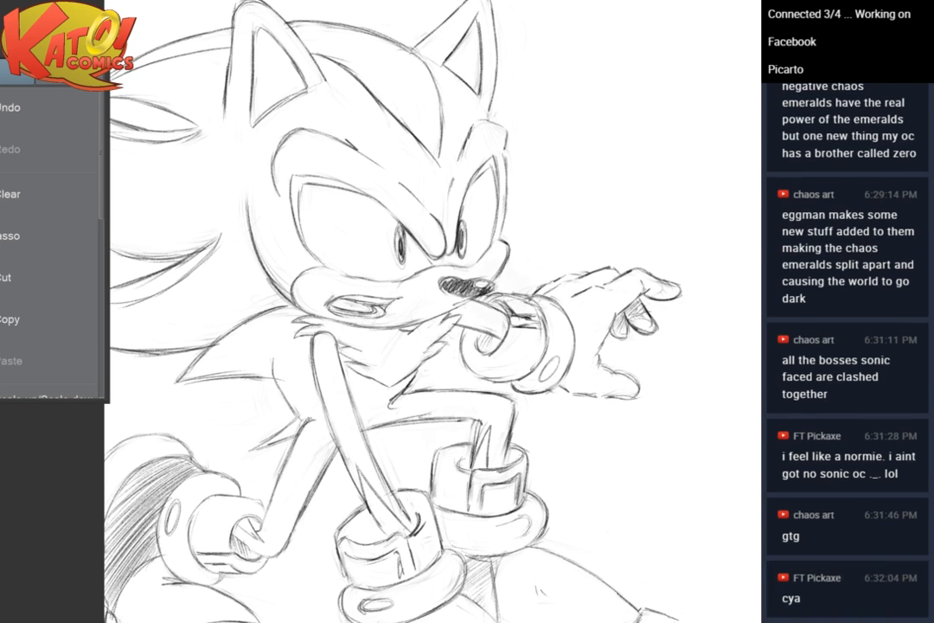
Add short curved knuckle creases across the fingers of the planted gloved hand
{"action": "scroll", "coordinate": [467, 415], "scroll_direction": "down", "scroll_amount": 4}
{"action": "left_click_drag", "start_coordinate": [468, 415], "coordinate": [532, 265]}
{"action": "scroll", "coordinate": [545, 303], "scroll_direction": "up", "scroll_amount": 3}
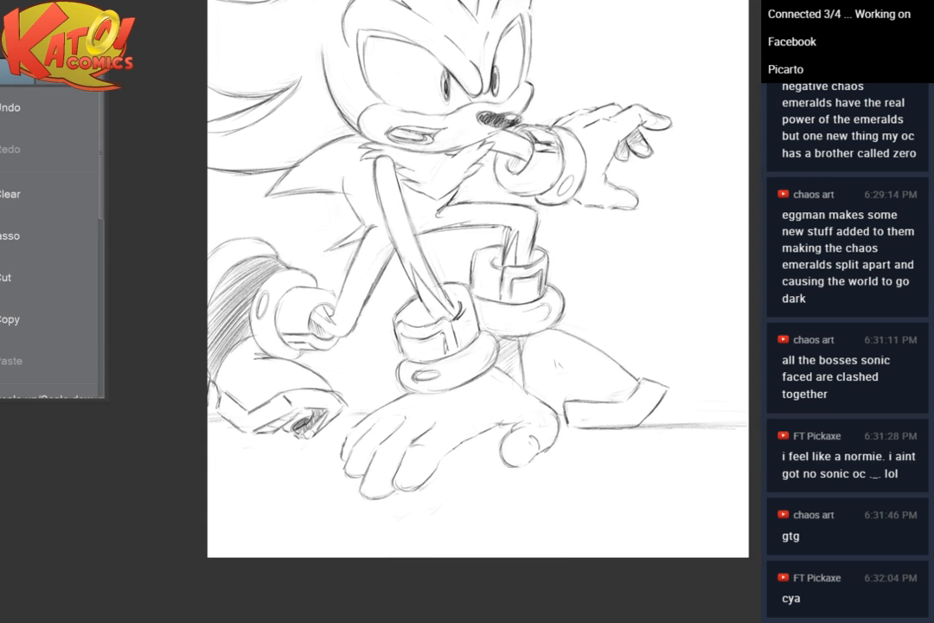
{"action": "scroll", "coordinate": [493, 519], "scroll_direction": "up", "scroll_amount": 3}
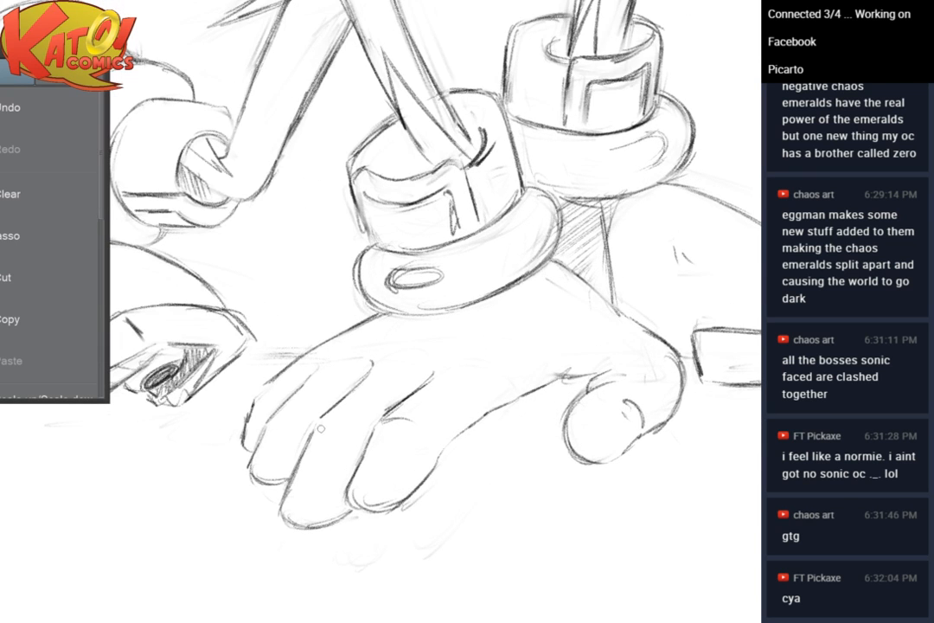
{"action": "mouse_move", "coordinate": [268, 418]}
{"action": "left_mouse_down"}
{"action": "mouse_move", "coordinate": [295, 411]}
{"action": "mouse_move", "coordinate": [338, 425]}
{"action": "left_mouse_up"}
{"action": "scroll", "coordinate": [347, 430], "scroll_direction": "up", "scroll_amount": 2}
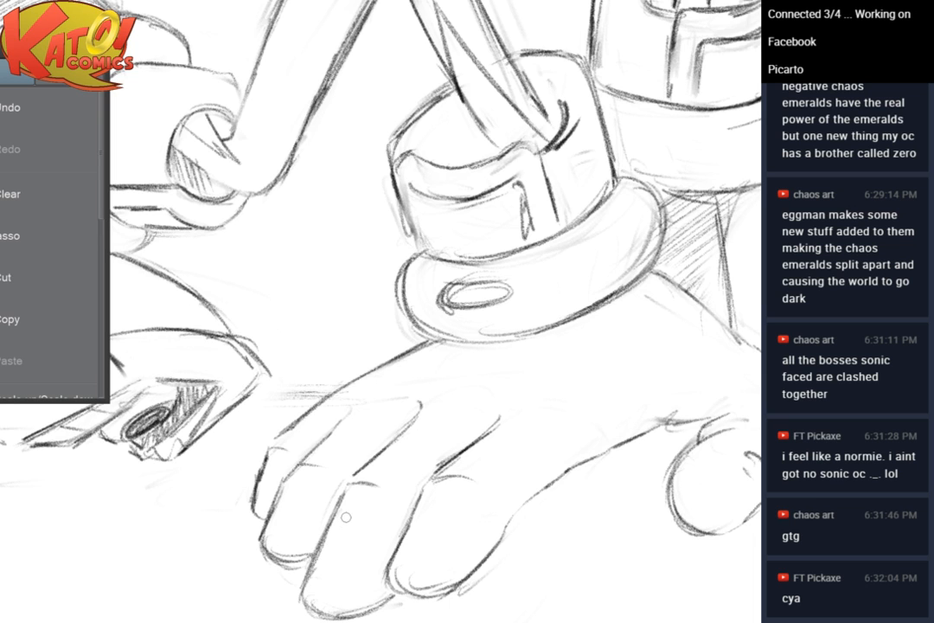
Examine the whole figure's proportions, then the rear leg and rear shoe up close
{"action": "scroll", "coordinate": [346, 517], "scroll_direction": "down", "scroll_amount": 4}
{"action": "scroll", "coordinate": [346, 518], "scroll_direction": "up", "scroll_amount": 2}
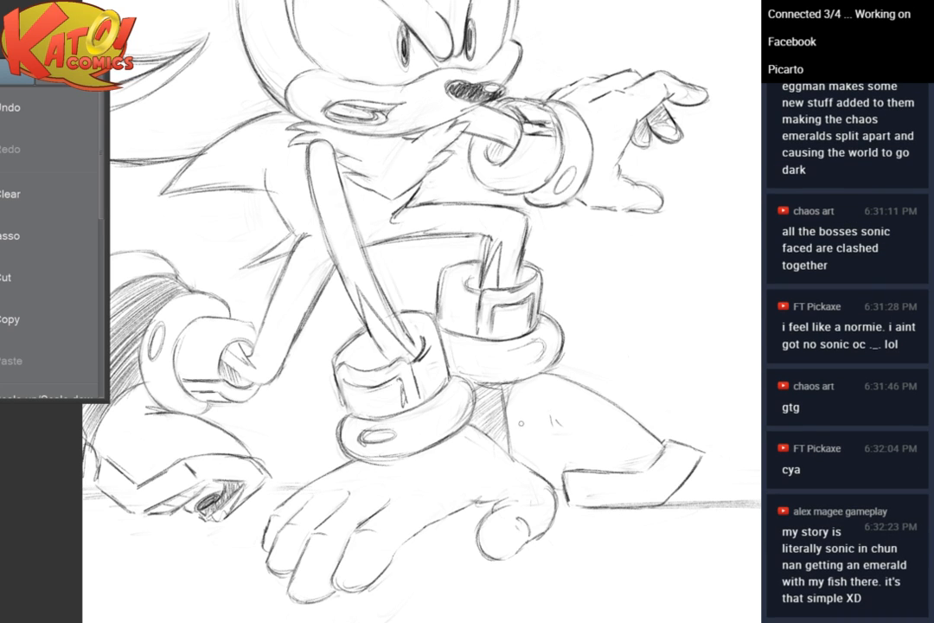
{"action": "scroll", "coordinate": [560, 249], "scroll_direction": "down", "scroll_amount": 3}
{"action": "left_click_drag", "start_coordinate": [590, 233], "coordinate": [653, 411]}
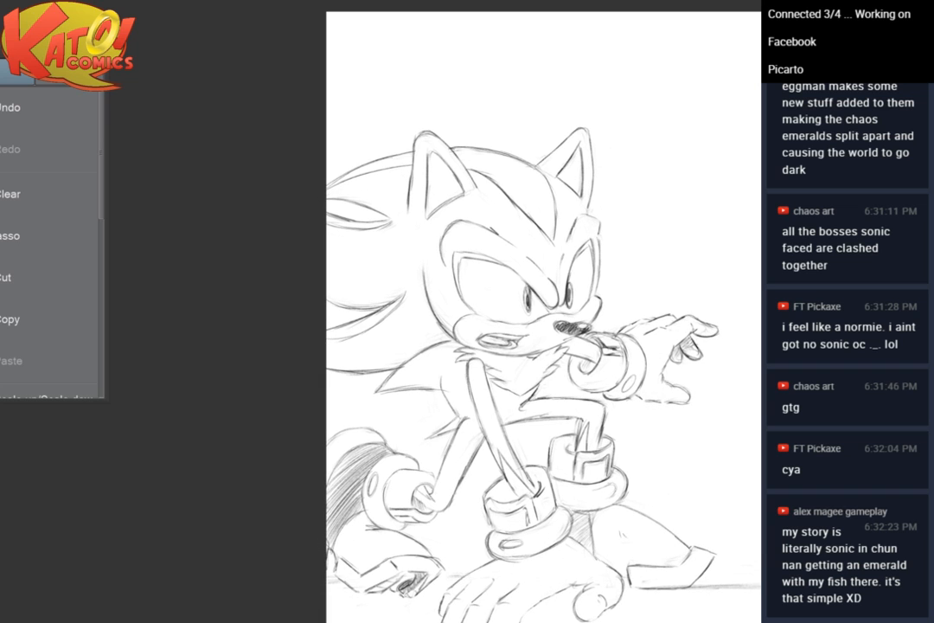
{"action": "mouse_move", "coordinate": [595, 387]}
{"action": "left_mouse_down"}
{"action": "mouse_move", "coordinate": [560, 336]}
{"action": "mouse_move", "coordinate": [708, 196]}
{"action": "left_mouse_up"}
{"action": "scroll", "coordinate": [601, 290], "scroll_direction": "up", "scroll_amount": 3}
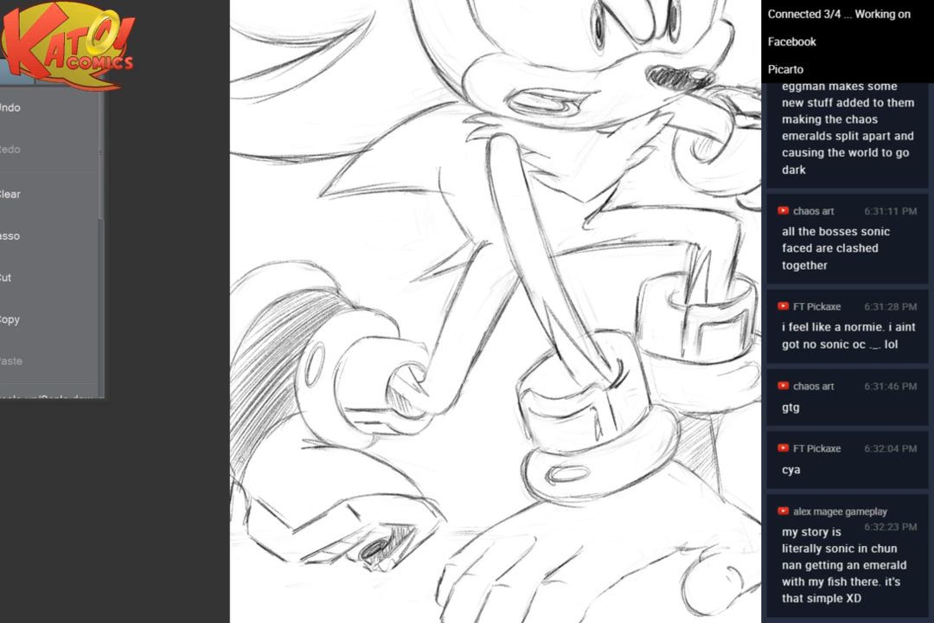
{"action": "key", "text": "ctrl+plus"}
{"action": "left_click_drag", "start_coordinate": [243, 459], "coordinate": [401, 459]}
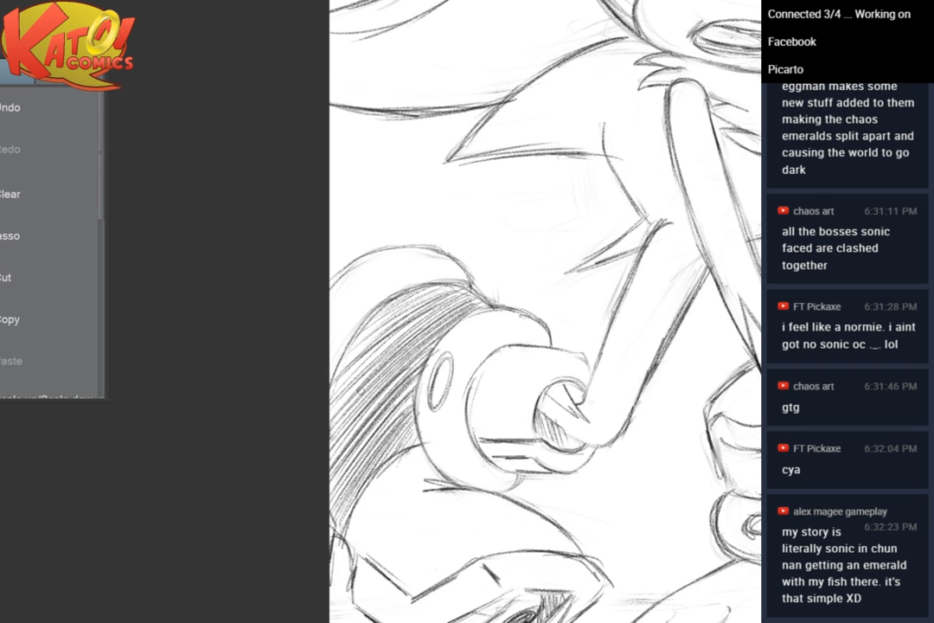
{"action": "left_click_drag", "start_coordinate": [360, 390], "coordinate": [284, 337]}
{"action": "left_click_drag", "start_coordinate": [285, 585], "coordinate": [277, 542]}
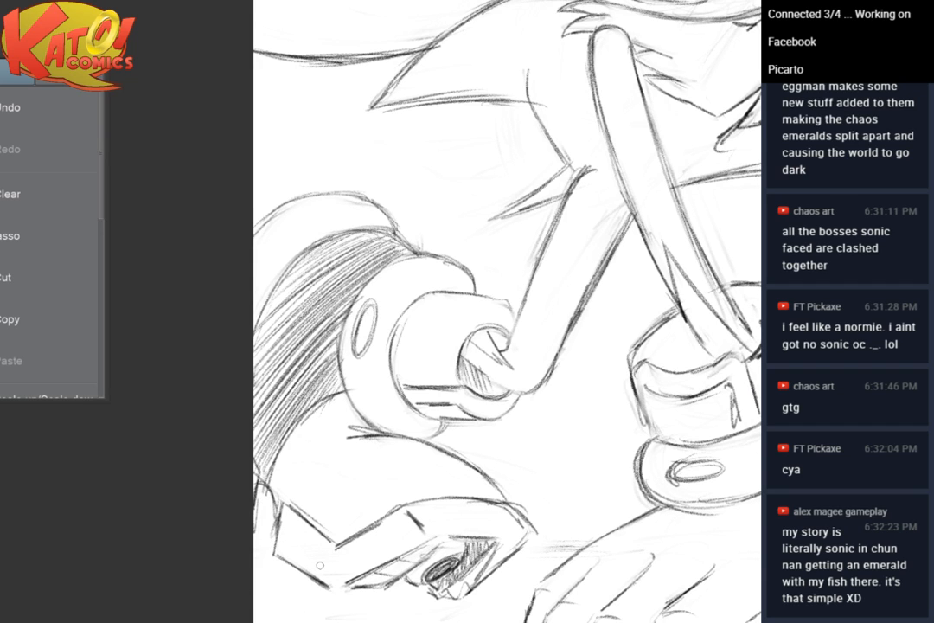
{"action": "left_click_drag", "start_coordinate": [320, 565], "coordinate": [268, 557]}
{"action": "mouse_move", "coordinate": [578, 147]}
{"action": "left_mouse_down"}
{"action": "mouse_move", "coordinate": [510, 197]}
{"action": "mouse_move", "coordinate": [423, 438]}
{"action": "mouse_move", "coordinate": [351, 334]}
{"action": "left_mouse_up"}
{"action": "key", "text": "ctrl+minus"}
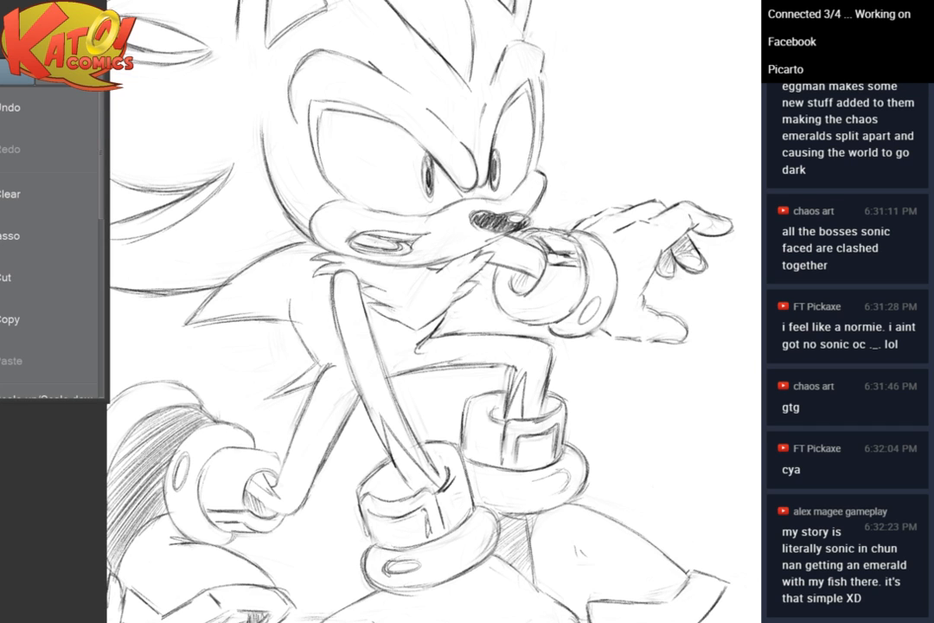
{"action": "mouse_move", "coordinate": [351, 334]}
{"action": "left_mouse_down"}
{"action": "mouse_move", "coordinate": [299, 262]}
{"action": "mouse_move", "coordinate": [361, 252]}
{"action": "mouse_move", "coordinate": [354, 335]}
{"action": "left_mouse_up"}
Replace the pointed stripe at the rear leg's end with a darker lower edge and short strokes inside the cuff opening
{"action": "left_click_drag", "start_coordinate": [362, 400], "coordinate": [571, 360]}
{"action": "scroll", "coordinate": [571, 359], "scroll_direction": "up", "scroll_amount": 3}
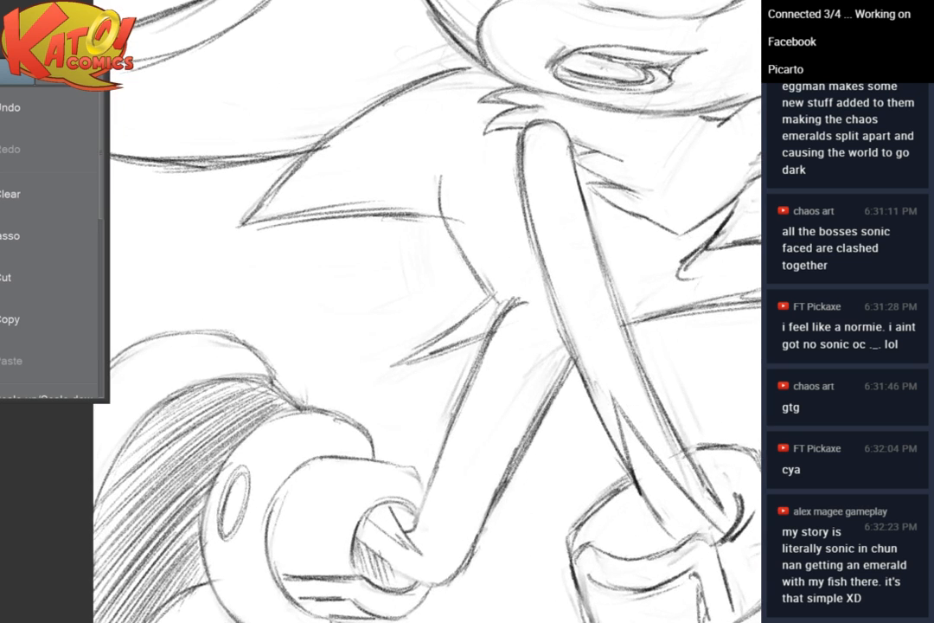
{"action": "mouse_move", "coordinate": [426, 548]}
{"action": "left_mouse_down"}
{"action": "mouse_move", "coordinate": [457, 474]}
{"action": "mouse_move", "coordinate": [423, 457]}
{"action": "mouse_move", "coordinate": [426, 484]}
{"action": "mouse_move", "coordinate": [445, 497]}
{"action": "left_mouse_up"}
{"action": "key", "text": "p"}
{"action": "left_click_drag", "start_coordinate": [390, 470], "coordinate": [464, 501]}
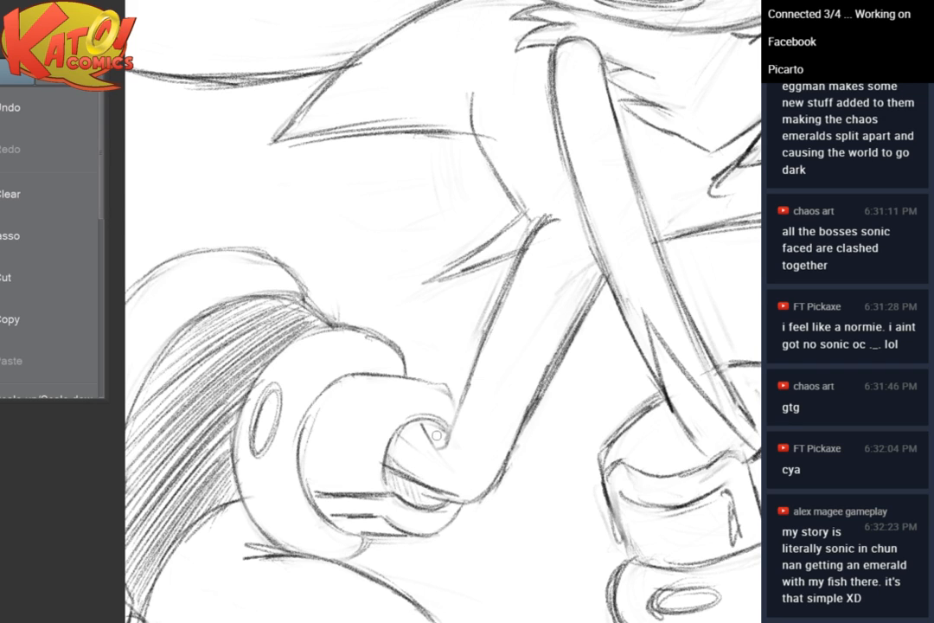
{"action": "left_click_drag", "start_coordinate": [421, 425], "coordinate": [447, 448]}
{"action": "mouse_move", "coordinate": [423, 429]}
{"action": "left_mouse_down"}
{"action": "mouse_move", "coordinate": [447, 446]}
{"action": "mouse_move", "coordinate": [440, 466]}
{"action": "mouse_move", "coordinate": [437, 457]}
{"action": "left_mouse_up"}
{"action": "left_click_drag", "start_coordinate": [340, 375], "coordinate": [371, 362]}
{"action": "key", "text": "ctrl+minus"}
{"action": "key", "text": "ctrl+minus"}
{"action": "key", "text": "ctrl+minus"}
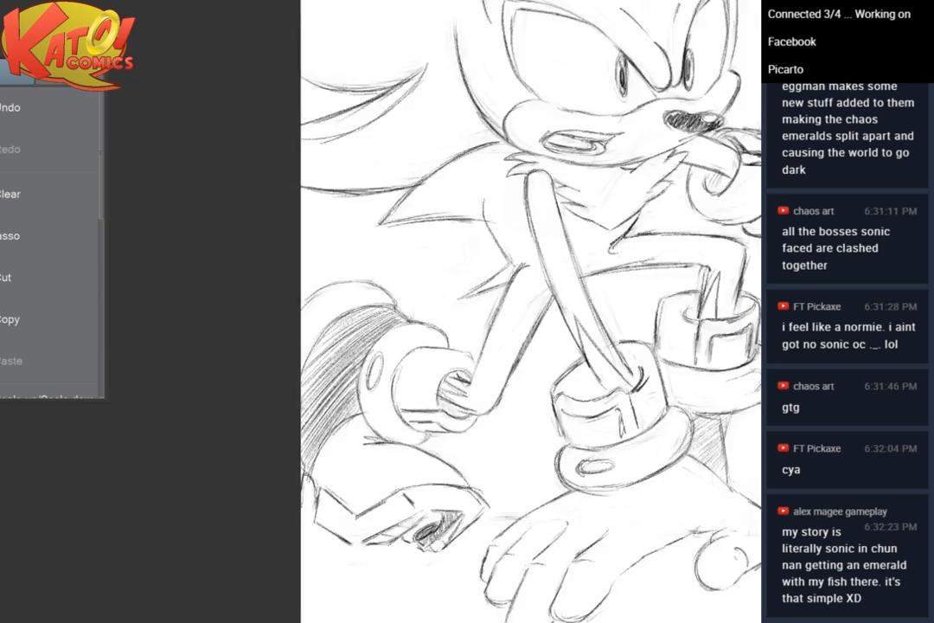
Erase the dark strokes where the rear leg meets the cuff opening and redraw the leg's upper edge there
{"action": "key", "text": "ctrl+plus"}
{"action": "key", "text": "ctrl+plus"}
{"action": "key", "text": "ctrl+plus"}
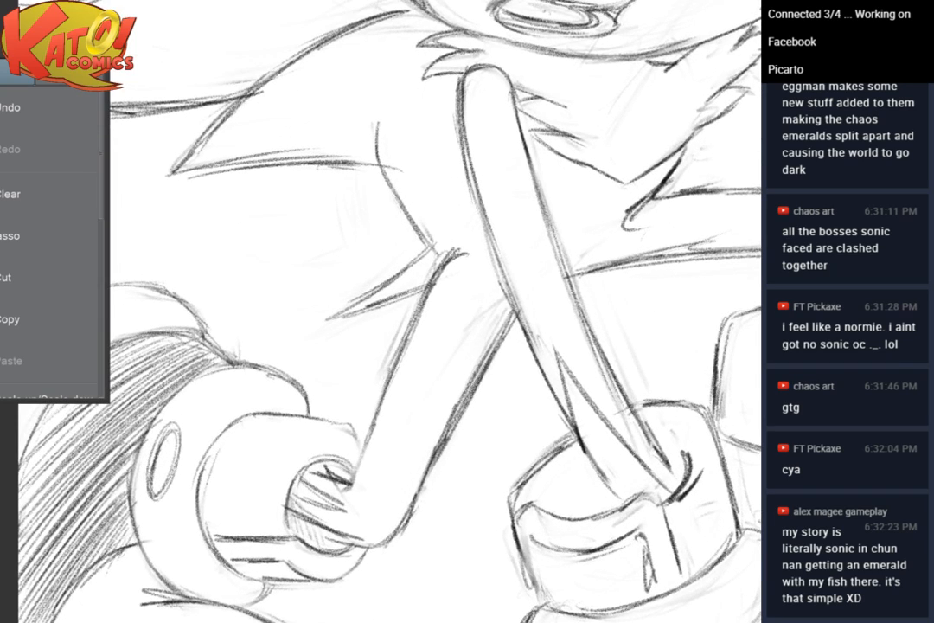
{"action": "mouse_move", "coordinate": [350, 471]}
{"action": "left_mouse_down"}
{"action": "mouse_move", "coordinate": [329, 482]}
{"action": "mouse_move", "coordinate": [355, 486]}
{"action": "left_mouse_up"}
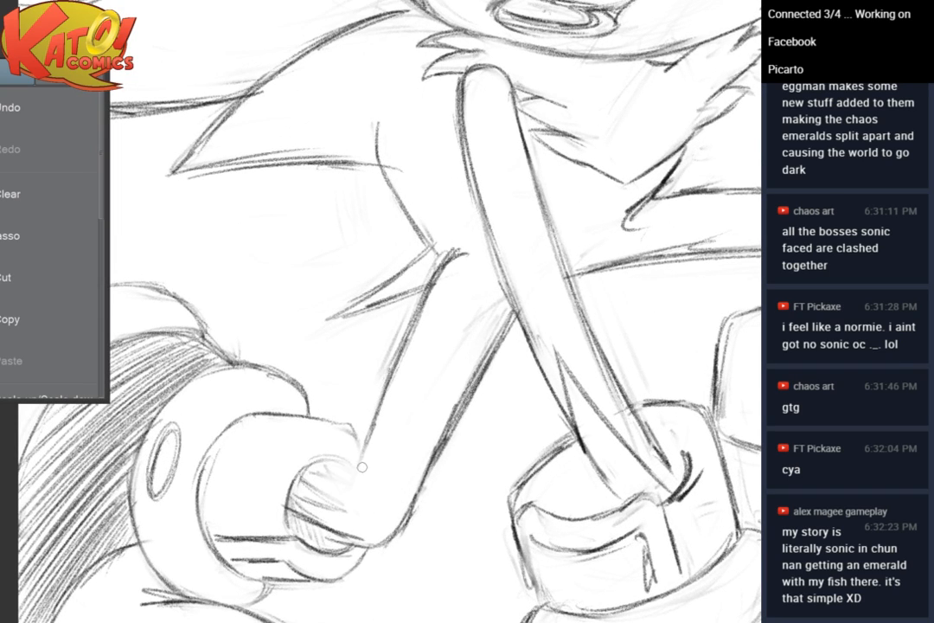
{"action": "mouse_move", "coordinate": [369, 448]}
{"action": "left_mouse_down"}
{"action": "mouse_move", "coordinate": [342, 493]}
{"action": "mouse_move", "coordinate": [344, 464]}
{"action": "mouse_move", "coordinate": [317, 468]}
{"action": "mouse_move", "coordinate": [293, 542]}
{"action": "mouse_move", "coordinate": [282, 510]}
{"action": "mouse_move", "coordinate": [287, 523]}
{"action": "mouse_move", "coordinate": [309, 476]}
{"action": "mouse_move", "coordinate": [303, 482]}
{"action": "mouse_move", "coordinate": [351, 510]}
{"action": "left_mouse_up"}
{"action": "scroll", "coordinate": [450, 288], "scroll_direction": "down", "scroll_amount": 5}
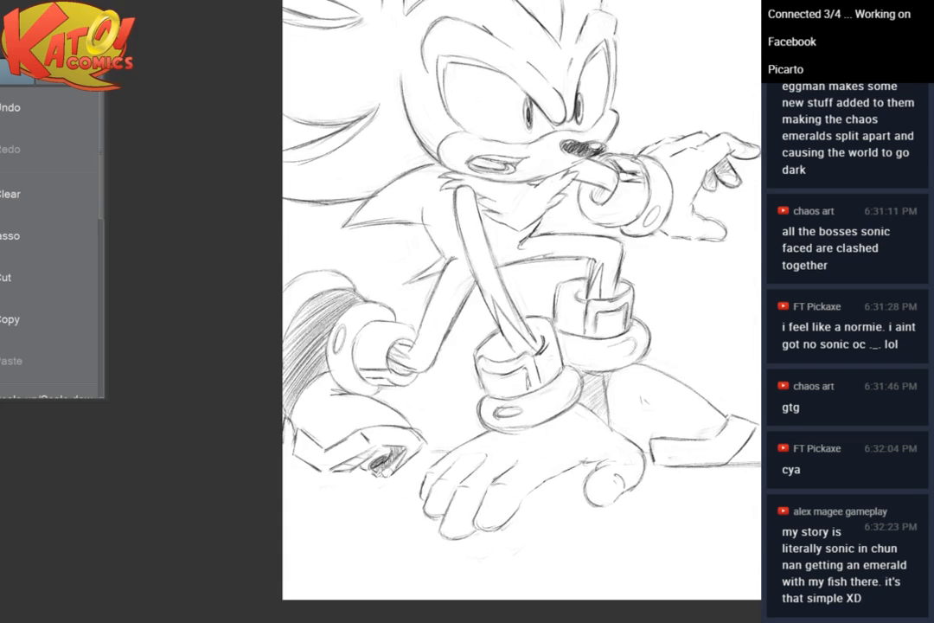
{"action": "scroll", "coordinate": [494, 259], "scroll_direction": "up", "scroll_amount": 4}
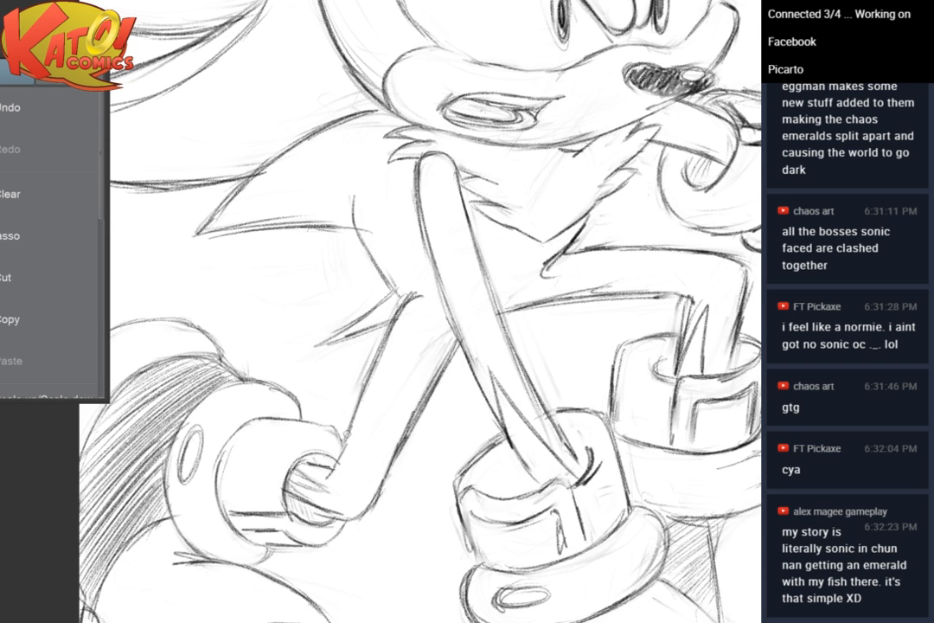
Draw the ground line beside the rear shoe towards the planted hand and add short ground strokes below the fingers
{"action": "scroll", "coordinate": [473, 548], "scroll_direction": "down", "scroll_amount": 3}
{"action": "mouse_move", "coordinate": [606, 346]}
{"action": "left_mouse_down"}
{"action": "mouse_move", "coordinate": [633, 328]}
{"action": "mouse_move", "coordinate": [637, 267]}
{"action": "left_mouse_up"}
{"action": "left_click_drag", "start_coordinate": [716, 385], "coordinate": [648, 150]}
{"action": "scroll", "coordinate": [649, 227], "scroll_direction": "up", "scroll_amount": 3}
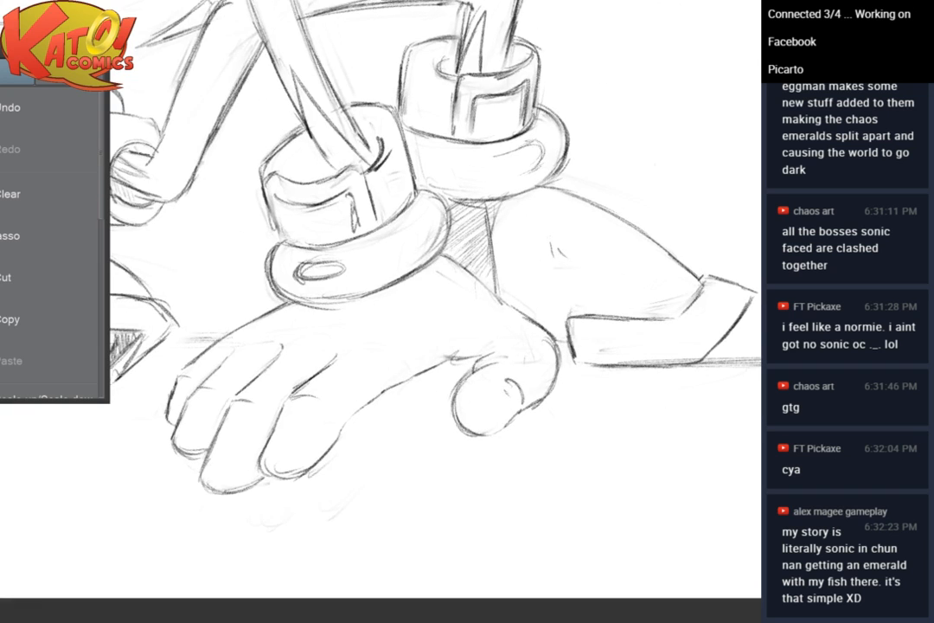
{"action": "left_click_drag", "start_coordinate": [485, 286], "coordinate": [647, 344]}
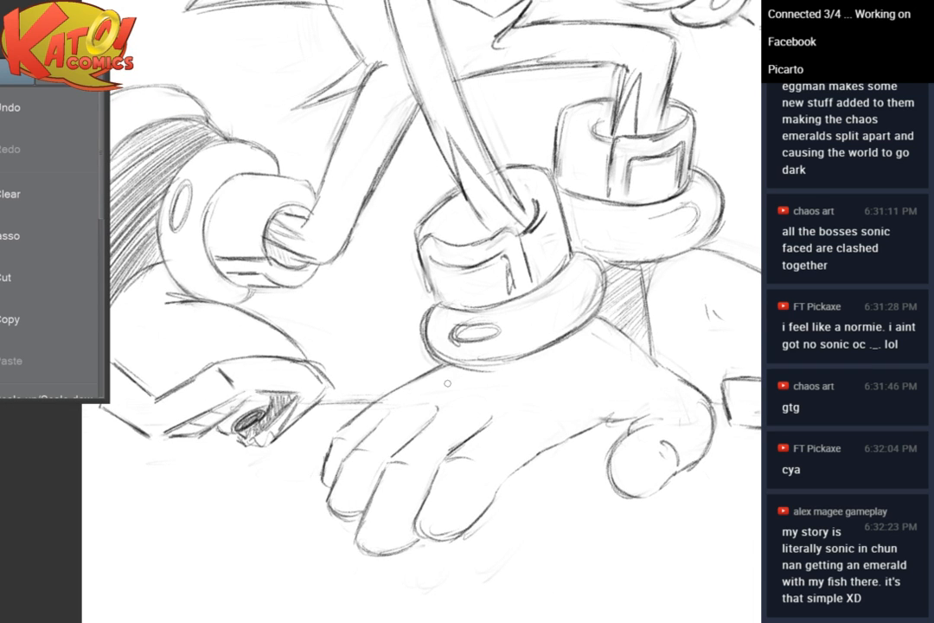
{"action": "left_click_drag", "start_coordinate": [326, 412], "coordinate": [443, 435]}
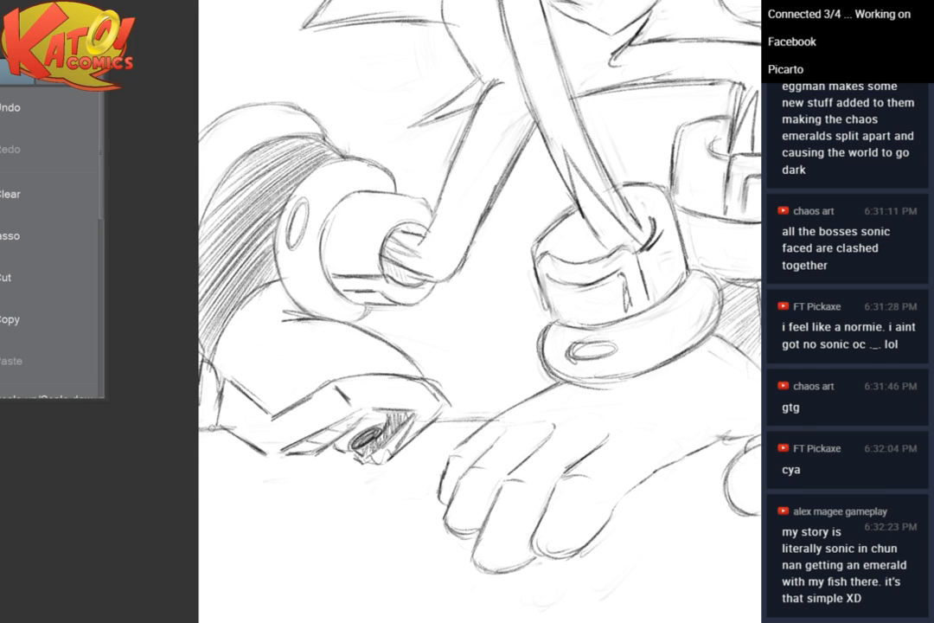
{"action": "left_click_drag", "start_coordinate": [613, 601], "coordinate": [703, 605]}
Erase the rough end of the curved outline above the rear shoe's hatched area and redraw it as a darker arc
{"action": "mouse_move", "coordinate": [481, 311]}
{"action": "left_mouse_down"}
{"action": "mouse_move", "coordinate": [472, 399]}
{"action": "mouse_move", "coordinate": [393, 392]}
{"action": "left_mouse_up"}
{"action": "left_click_drag", "start_coordinate": [433, 260], "coordinate": [336, 399]}
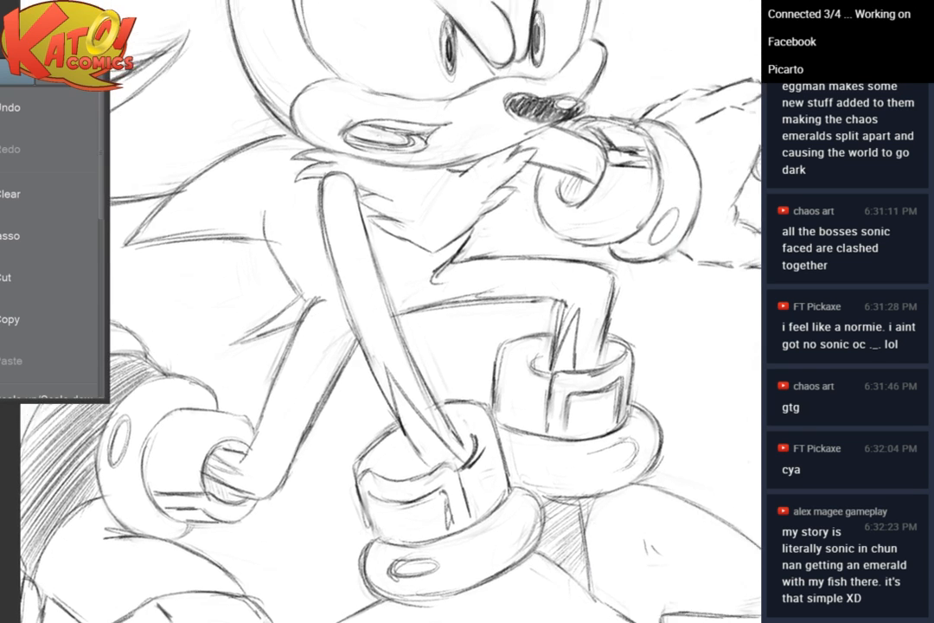
{"action": "scroll", "coordinate": [537, 294], "scroll_direction": "down", "scroll_amount": 4}
{"action": "left_click_drag", "start_coordinate": [467, 285], "coordinate": [565, 295]}
{"action": "scroll", "coordinate": [567, 307], "scroll_direction": "up", "scroll_amount": 4}
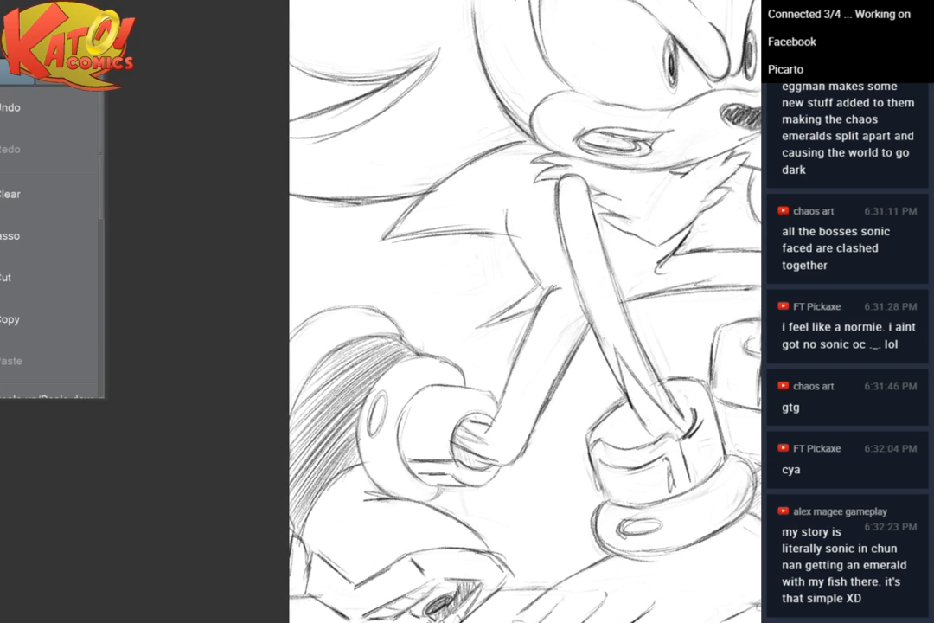
{"action": "scroll", "coordinate": [450, 338], "scroll_direction": "up", "scroll_amount": 6}
{"action": "mouse_move", "coordinate": [372, 290]}
{"action": "left_mouse_down"}
{"action": "mouse_move", "coordinate": [561, 313]}
{"action": "mouse_move", "coordinate": [537, 312]}
{"action": "left_mouse_up"}
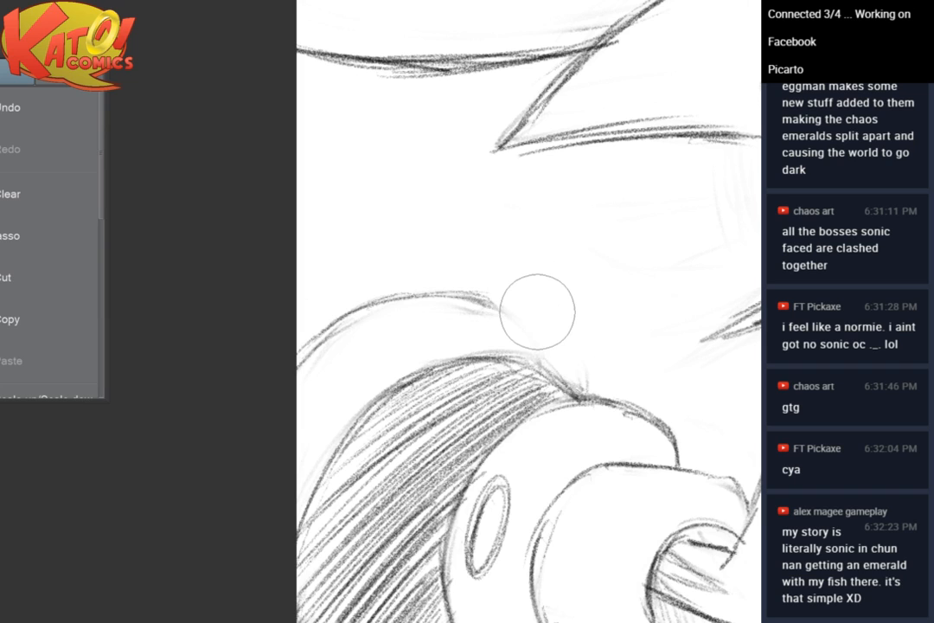
{"action": "key", "text": "p"}
{"action": "mouse_move", "coordinate": [542, 366]}
{"action": "left_mouse_down"}
{"action": "mouse_move", "coordinate": [541, 346]}
{"action": "mouse_move", "coordinate": [490, 303]}
{"action": "mouse_move", "coordinate": [309, 345]}
{"action": "mouse_move", "coordinate": [368, 316]}
{"action": "left_mouse_up"}
{"action": "key", "text": "e"}
{"action": "key", "text": "p"}
{"action": "mouse_move", "coordinate": [485, 302]}
{"action": "left_mouse_down"}
{"action": "mouse_move", "coordinate": [441, 287]}
{"action": "mouse_move", "coordinate": [332, 296]}
{"action": "left_mouse_up"}
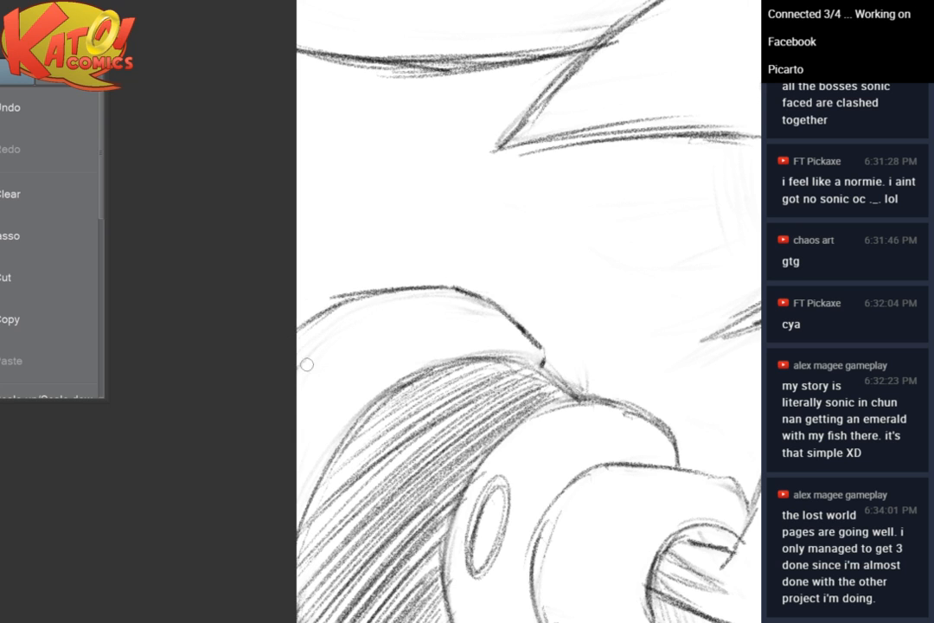
{"action": "mouse_move", "coordinate": [309, 468]}
{"action": "left_mouse_down"}
{"action": "mouse_move", "coordinate": [408, 361]}
{"action": "mouse_move", "coordinate": [496, 342]}
{"action": "mouse_move", "coordinate": [292, 501]}
{"action": "left_mouse_up"}
{"action": "scroll", "coordinate": [411, 350], "scroll_direction": "down", "scroll_amount": 4}
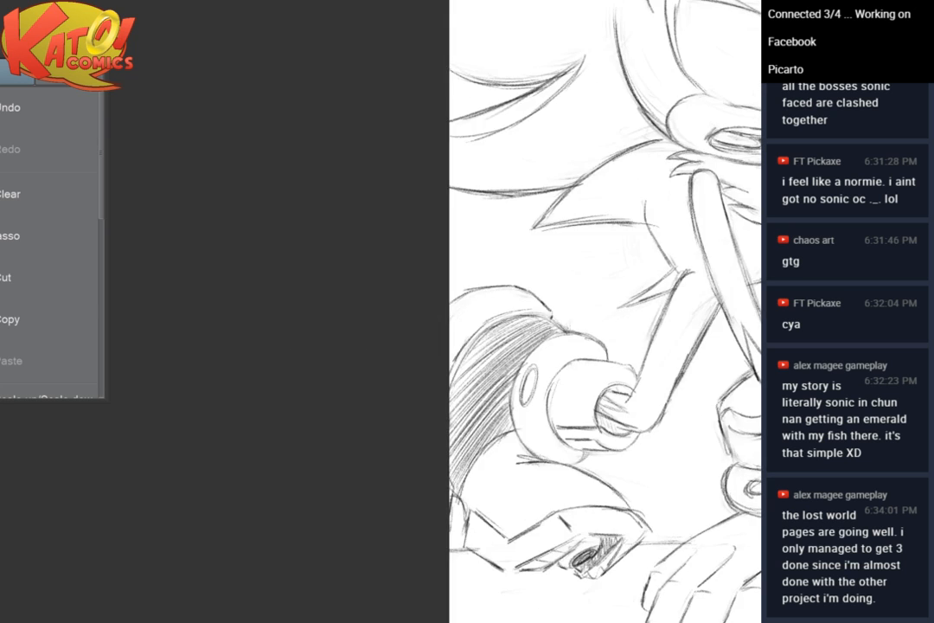
Erase stray sketch marks around the front shoe and in the empty space beside the face
{"action": "left_click_drag", "start_coordinate": [606, 346], "coordinate": [329, 262]}
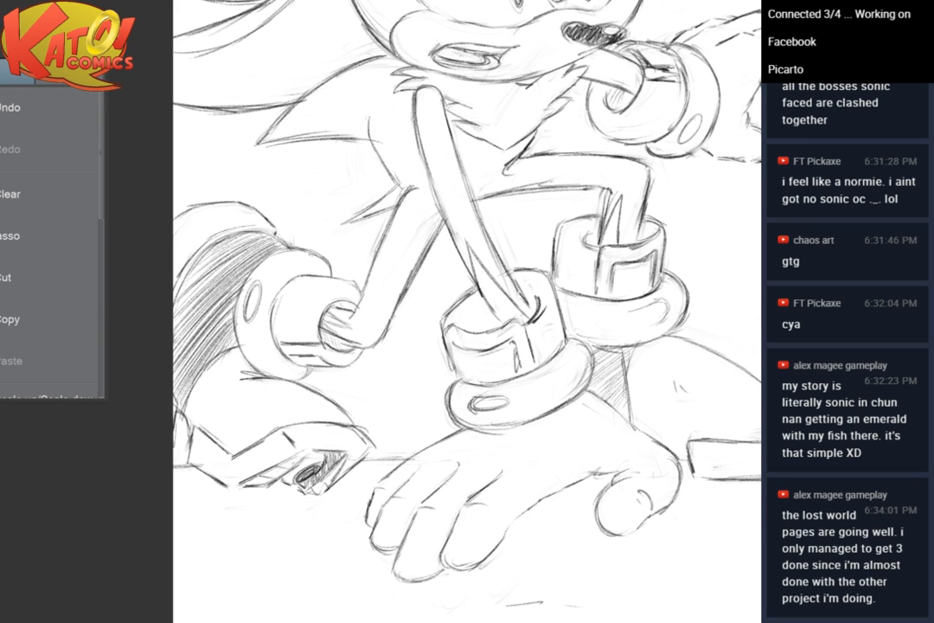
{"action": "left_click_drag", "start_coordinate": [467, 312], "coordinate": [277, 377]}
{"action": "scroll", "coordinate": [467, 312], "scroll_direction": "up", "scroll_amount": 3}
{"action": "left_click_drag", "start_coordinate": [485, 476], "coordinate": [398, 381]}
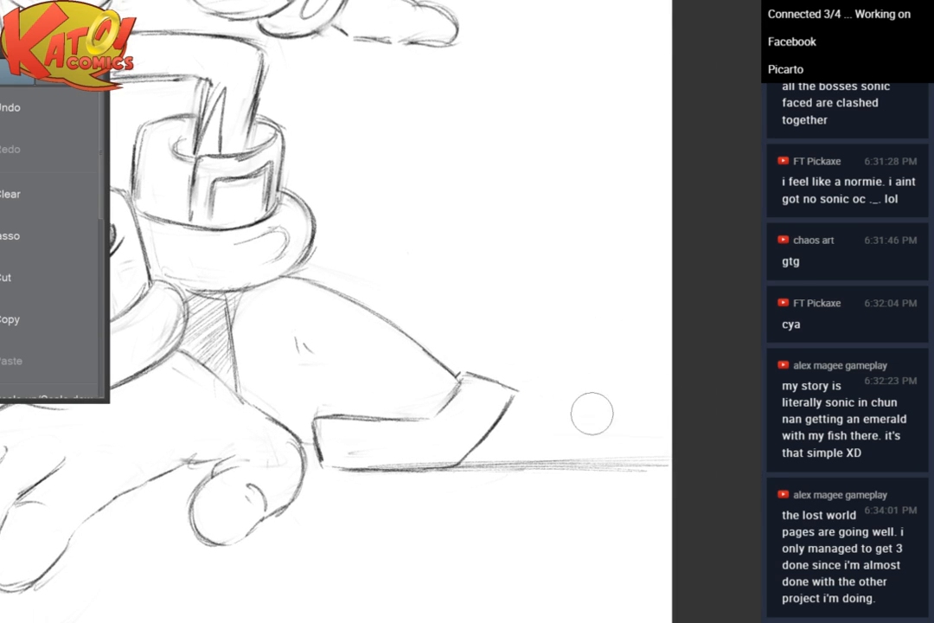
{"action": "left_click_drag", "start_coordinate": [329, 191], "coordinate": [533, 433]}
{"action": "scroll", "coordinate": [601, 249], "scroll_direction": "down", "scroll_amount": 3}
{"action": "left_click_drag", "start_coordinate": [603, 49], "coordinate": [620, 161]}
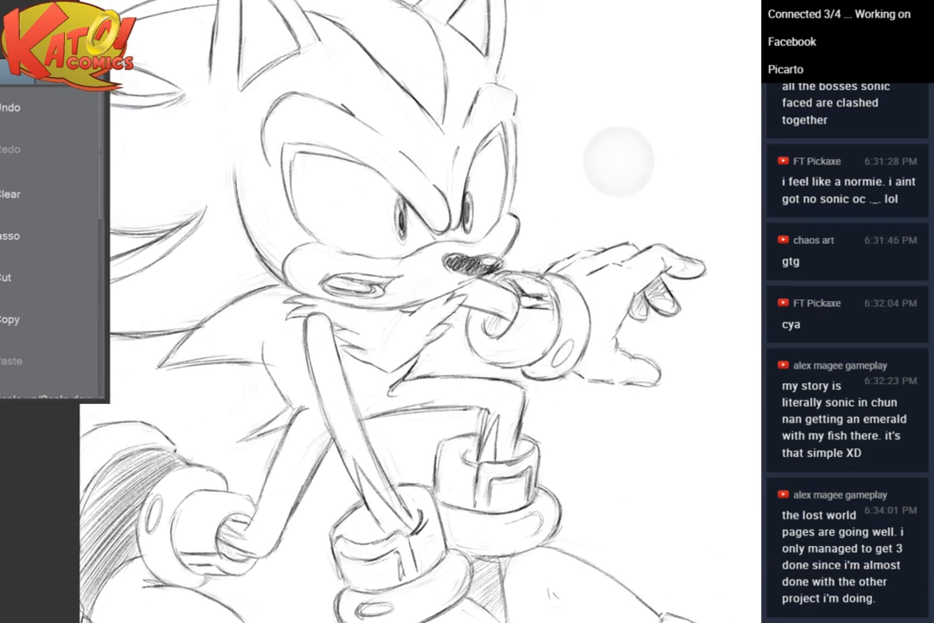
Clean up faint construction lines around the shoulder, torso and back of the head with the eraser
{"action": "scroll", "coordinate": [592, 255], "scroll_direction": "up", "scroll_amount": 2}
{"action": "left_click_drag", "start_coordinate": [484, 269], "coordinate": [631, 280]}
{"action": "left_click_drag", "start_coordinate": [343, 415], "coordinate": [485, 379]}
{"action": "scroll", "coordinate": [484, 379], "scroll_direction": "up", "scroll_amount": 3}
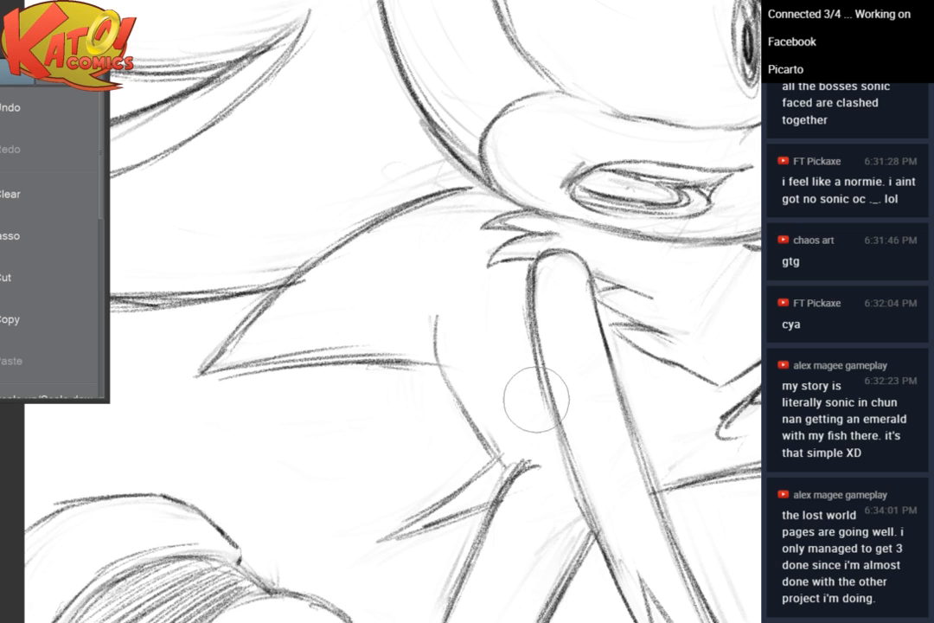
{"action": "scroll", "coordinate": [549, 424], "scroll_direction": "down", "scroll_amount": 4}
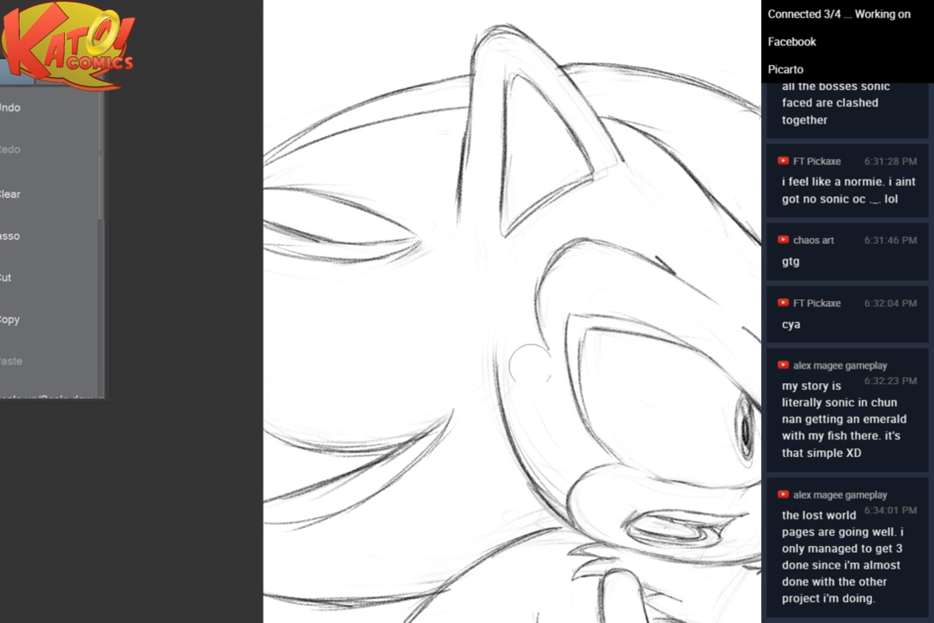
{"action": "left_click_drag", "start_coordinate": [545, 471], "coordinate": [500, 344]}
{"action": "scroll", "coordinate": [499, 344], "scroll_direction": "down", "scroll_amount": 3}
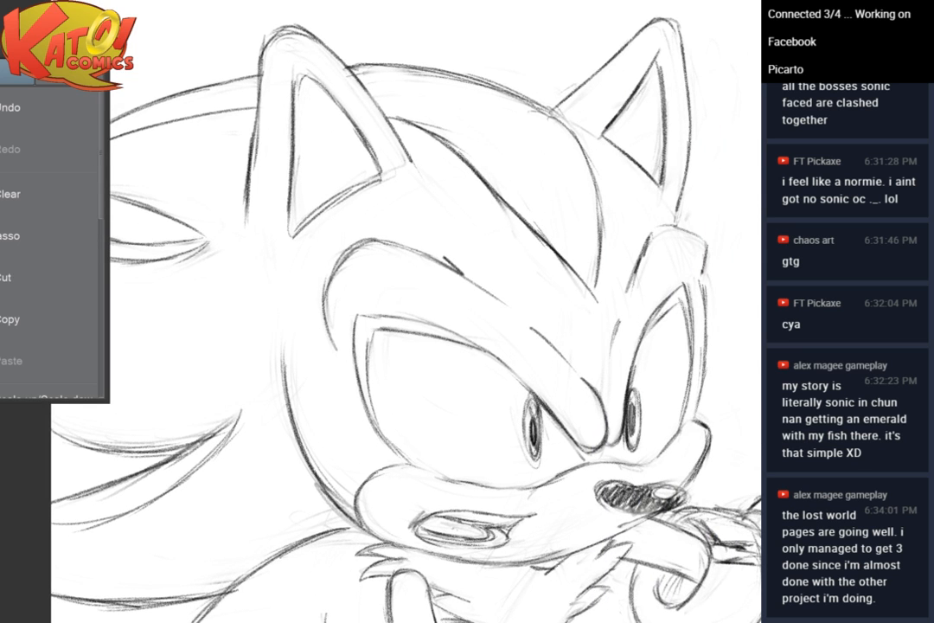
Erase the dark slot marks on the outstretched arm's cuff and redraw its curved inner rim and straight band lines
{"action": "mouse_move", "coordinate": [534, 428]}
{"action": "left_mouse_down"}
{"action": "mouse_move", "coordinate": [381, 352]}
{"action": "mouse_move", "coordinate": [324, 305]}
{"action": "left_mouse_up"}
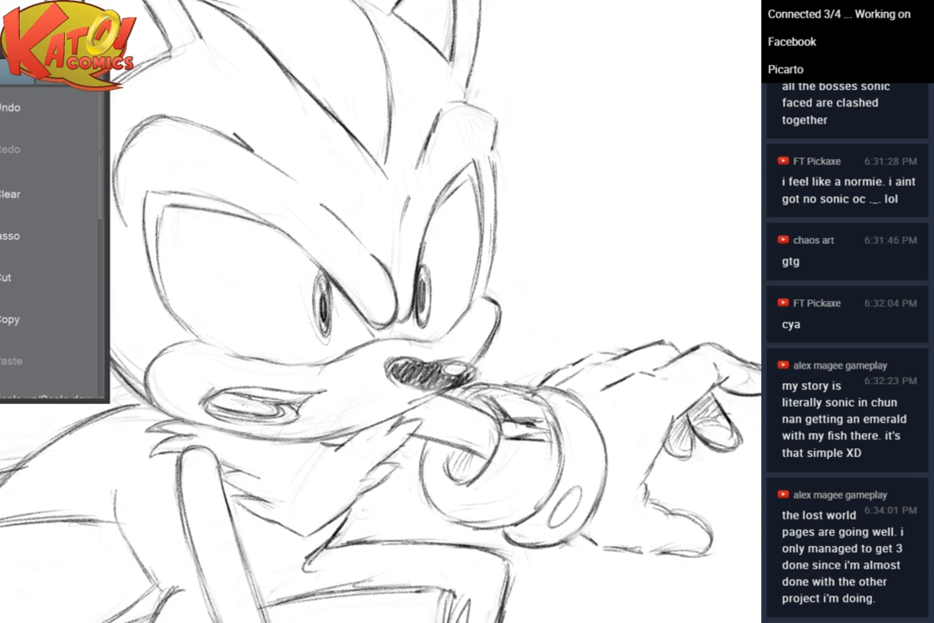
{"action": "left_click_drag", "start_coordinate": [570, 334], "coordinate": [540, 263]}
{"action": "scroll", "coordinate": [518, 354], "scroll_direction": "up", "scroll_amount": 4}
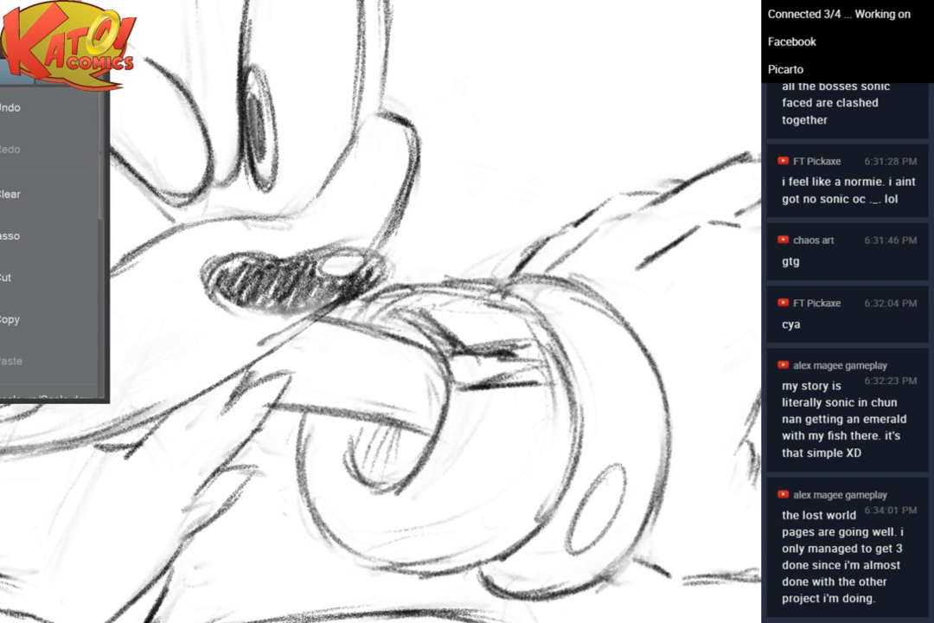
{"action": "mouse_move", "coordinate": [457, 336]}
{"action": "left_mouse_down"}
{"action": "mouse_move", "coordinate": [464, 344]}
{"action": "mouse_move", "coordinate": [501, 334]}
{"action": "mouse_move", "coordinate": [519, 299]}
{"action": "left_mouse_up"}
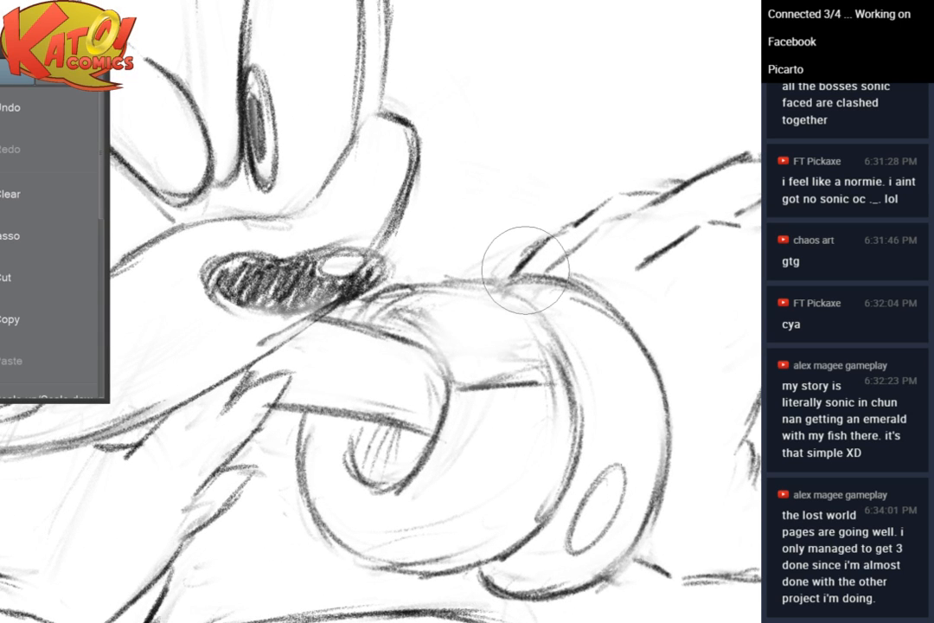
{"action": "left_click_drag", "start_coordinate": [411, 325], "coordinate": [452, 386]}
{"action": "left_click_drag", "start_coordinate": [388, 324], "coordinate": [448, 366]}
{"action": "mouse_move", "coordinate": [410, 312]}
{"action": "left_mouse_down"}
{"action": "mouse_move", "coordinate": [464, 349]}
{"action": "mouse_move", "coordinate": [562, 353]}
{"action": "left_mouse_up"}
{"action": "left_click_drag", "start_coordinate": [443, 321], "coordinate": [474, 354]}
{"action": "mouse_move", "coordinate": [390, 313]}
{"action": "left_mouse_down"}
{"action": "mouse_move", "coordinate": [424, 308]}
{"action": "mouse_move", "coordinate": [356, 325]}
{"action": "mouse_move", "coordinate": [444, 287]}
{"action": "mouse_move", "coordinate": [519, 292]}
{"action": "mouse_move", "coordinate": [411, 309]}
{"action": "mouse_move", "coordinate": [466, 346]}
{"action": "left_mouse_up"}
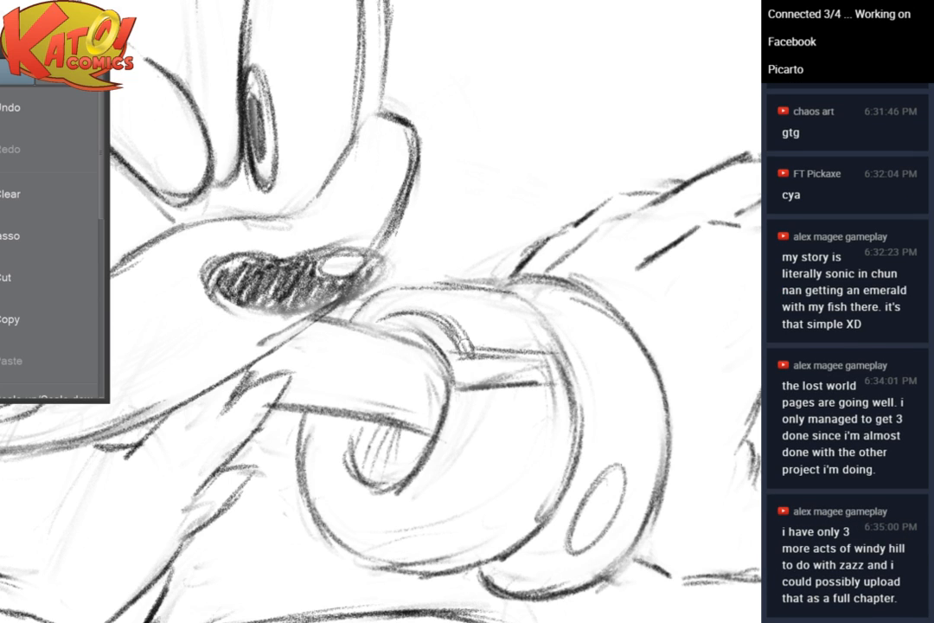
{"action": "left_click_drag", "start_coordinate": [405, 332], "coordinate": [425, 338]}
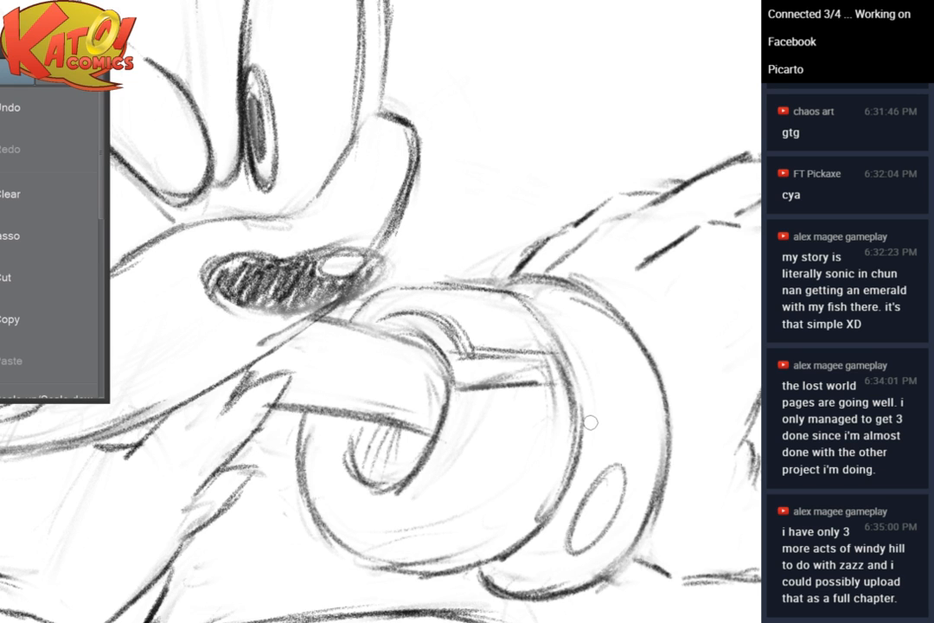
{"action": "scroll", "coordinate": [591, 422], "scroll_direction": "down", "scroll_amount": 5}
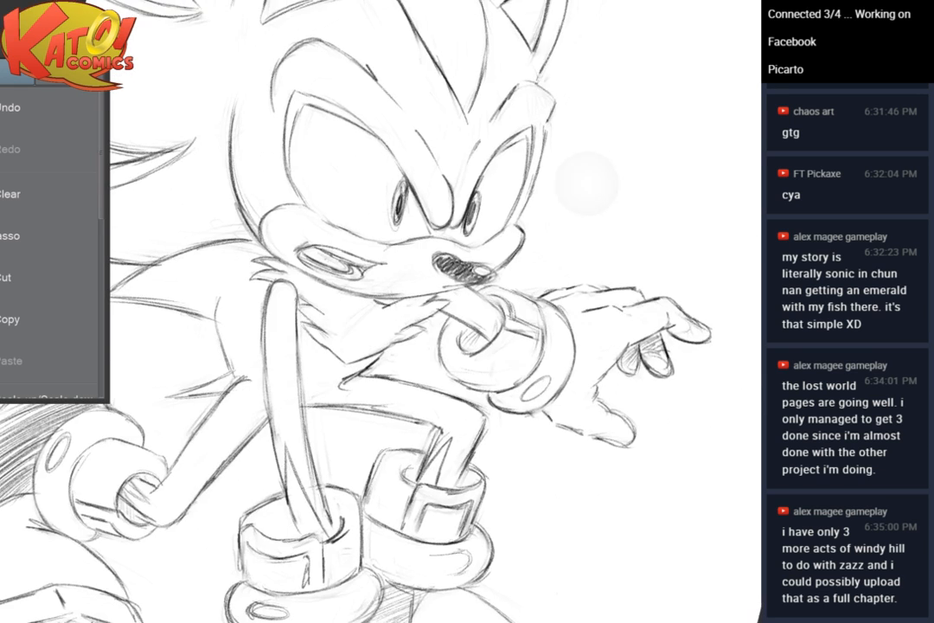
{"action": "scroll", "coordinate": [587, 181], "scroll_direction": "up", "scroll_amount": 8}
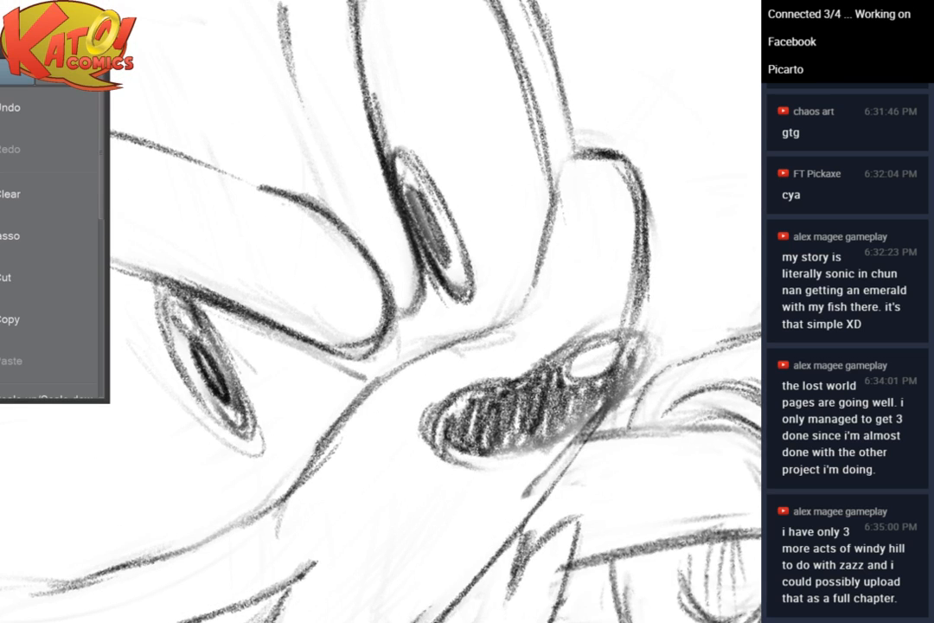
{"action": "mouse_move", "coordinate": [623, 380]}
{"action": "left_mouse_down"}
{"action": "mouse_move", "coordinate": [416, 398]}
{"action": "mouse_move", "coordinate": [406, 350]}
{"action": "mouse_move", "coordinate": [440, 394]}
{"action": "mouse_move", "coordinate": [421, 424]}
{"action": "left_mouse_up"}
{"action": "mouse_move", "coordinate": [355, 356]}
{"action": "left_mouse_down"}
{"action": "mouse_move", "coordinate": [251, 403]}
{"action": "mouse_move", "coordinate": [208, 403]}
{"action": "left_mouse_up"}
{"action": "scroll", "coordinate": [472, 327], "scroll_direction": "down", "scroll_amount": 2}
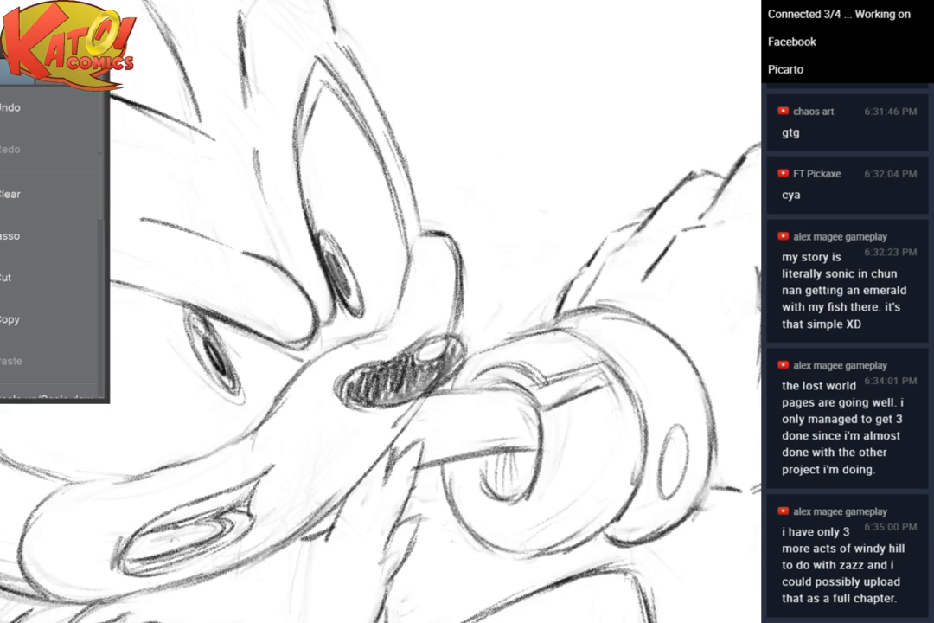
{"action": "scroll", "coordinate": [581, 238], "scroll_direction": "down", "scroll_amount": 5}
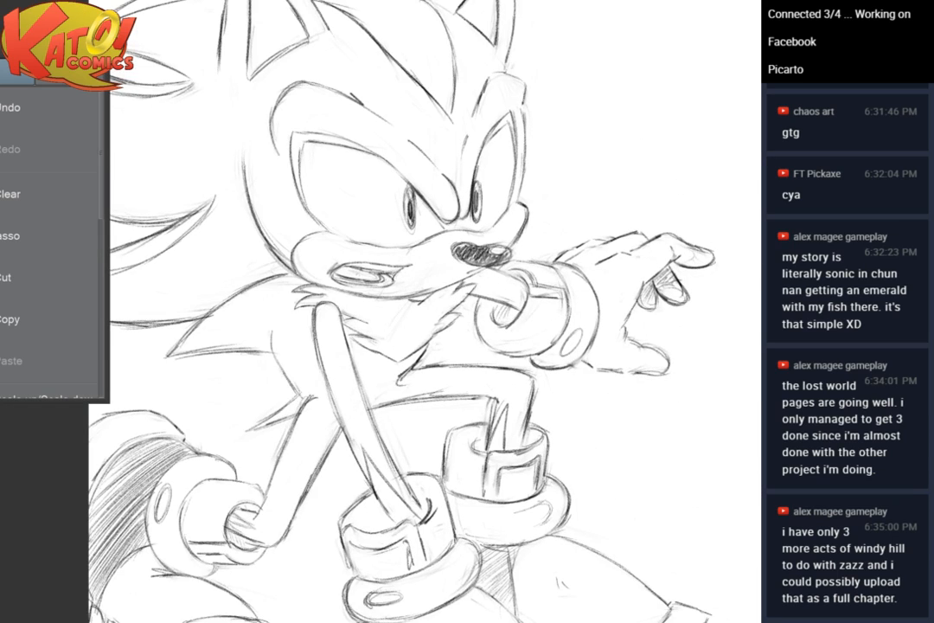
Erase the overlapping lines around the planted hand's thumb tip and redraw it as a smoother rounded outline
{"action": "left_click_drag", "start_coordinate": [432, 347], "coordinate": [569, 112]}
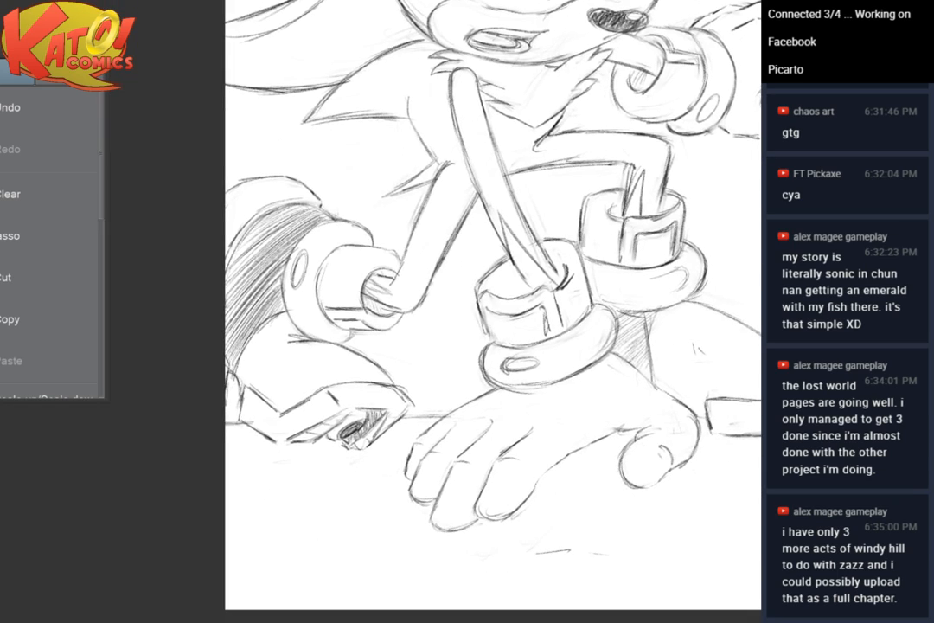
{"action": "scroll", "coordinate": [658, 346], "scroll_direction": "up", "scroll_amount": 3}
{"action": "left_click_drag", "start_coordinate": [635, 605], "coordinate": [563, 364]}
{"action": "scroll", "coordinate": [606, 259], "scroll_direction": "up", "scroll_amount": 3}
{"action": "left_click_drag", "start_coordinate": [537, 277], "coordinate": [453, 395]}
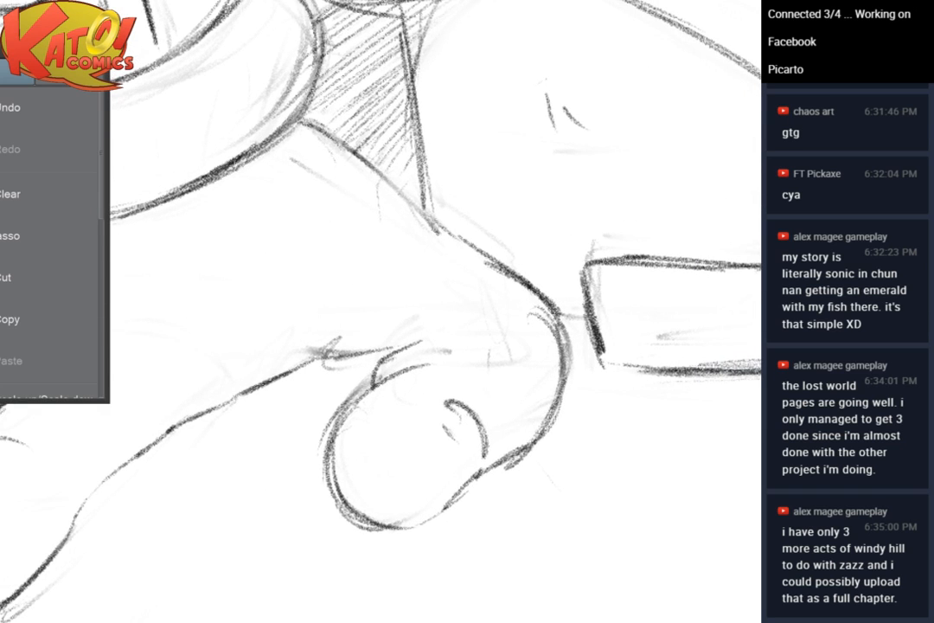
{"action": "mouse_move", "coordinate": [509, 297]}
{"action": "left_mouse_down"}
{"action": "mouse_move", "coordinate": [480, 344]}
{"action": "mouse_move", "coordinate": [375, 380]}
{"action": "mouse_move", "coordinate": [369, 346]}
{"action": "mouse_move", "coordinate": [376, 385]}
{"action": "mouse_move", "coordinate": [360, 392]}
{"action": "mouse_move", "coordinate": [433, 375]}
{"action": "mouse_move", "coordinate": [402, 370]}
{"action": "mouse_move", "coordinate": [449, 353]}
{"action": "mouse_move", "coordinate": [417, 354]}
{"action": "mouse_move", "coordinate": [381, 392]}
{"action": "mouse_move", "coordinate": [338, 412]}
{"action": "mouse_move", "coordinate": [327, 486]}
{"action": "mouse_move", "coordinate": [380, 569]}
{"action": "left_mouse_up"}
{"action": "key", "text": "p"}
{"action": "key", "text": "e"}
{"action": "key", "text": "p"}
{"action": "key", "text": "e"}
{"action": "mouse_move", "coordinate": [374, 381]}
{"action": "left_mouse_down"}
{"action": "mouse_move", "coordinate": [319, 463]}
{"action": "mouse_move", "coordinate": [353, 517]}
{"action": "left_mouse_up"}
{"action": "left_click_drag", "start_coordinate": [328, 480], "coordinate": [368, 523]}
{"action": "left_click_drag", "start_coordinate": [483, 469], "coordinate": [404, 527]}
{"action": "key", "text": "e"}
{"action": "mouse_move", "coordinate": [480, 494]}
{"action": "left_mouse_down"}
{"action": "mouse_move", "coordinate": [417, 536]}
{"action": "mouse_move", "coordinate": [483, 487]}
{"action": "left_mouse_up"}
{"action": "key", "text": "p"}
{"action": "mouse_move", "coordinate": [340, 499]}
{"action": "left_mouse_down"}
{"action": "mouse_move", "coordinate": [400, 523]}
{"action": "mouse_move", "coordinate": [523, 451]}
{"action": "mouse_move", "coordinate": [574, 408]}
{"action": "left_mouse_up"}
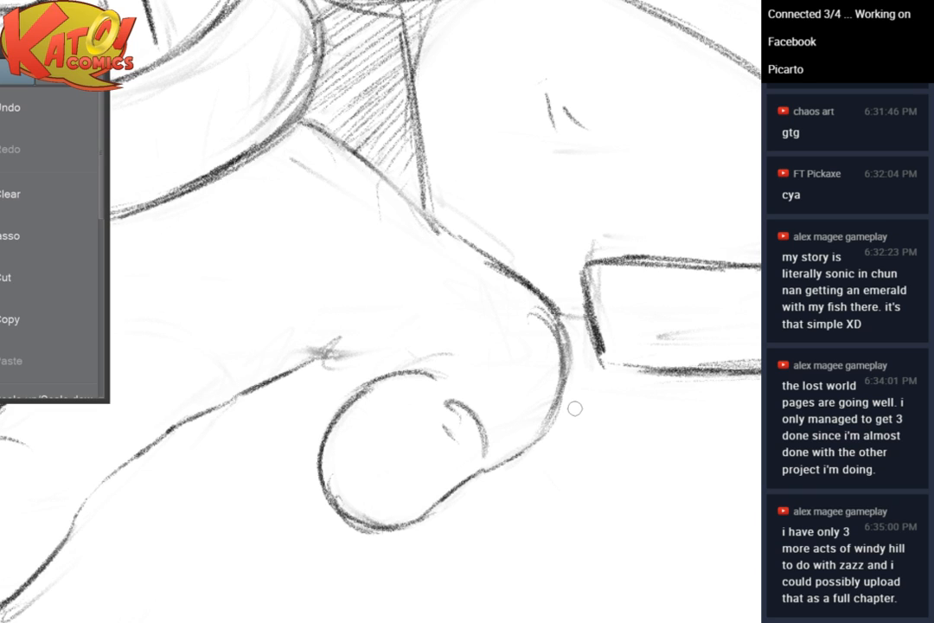
Redraw the outer edge of the planted hand's thumb and add the crease where the thumb meets the palm
{"action": "mouse_move", "coordinate": [440, 382]}
{"action": "left_mouse_down"}
{"action": "mouse_move", "coordinate": [406, 368]}
{"action": "mouse_move", "coordinate": [467, 357]}
{"action": "left_mouse_up"}
{"action": "left_click_drag", "start_coordinate": [555, 345], "coordinate": [528, 418]}
{"action": "mouse_move", "coordinate": [536, 346]}
{"action": "left_mouse_down"}
{"action": "mouse_move", "coordinate": [442, 345]}
{"action": "mouse_move", "coordinate": [475, 354]}
{"action": "mouse_move", "coordinate": [473, 388]}
{"action": "mouse_move", "coordinate": [414, 468]}
{"action": "left_mouse_up"}
{"action": "left_click_drag", "start_coordinate": [479, 418], "coordinate": [532, 442]}
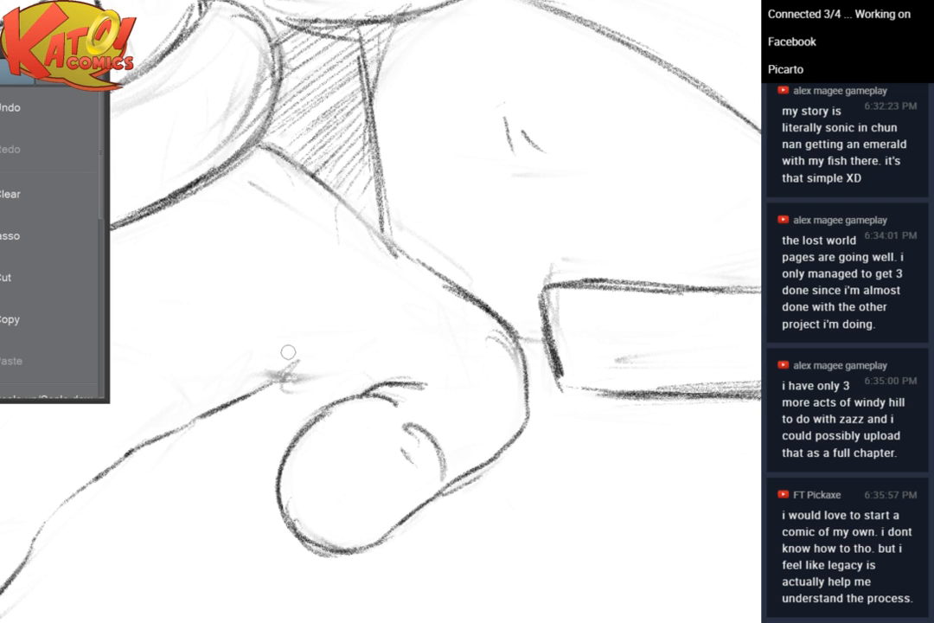
{"action": "mouse_move", "coordinate": [288, 353]}
{"action": "left_mouse_down"}
{"action": "mouse_move", "coordinate": [389, 376]}
{"action": "mouse_move", "coordinate": [283, 360]}
{"action": "left_mouse_up"}
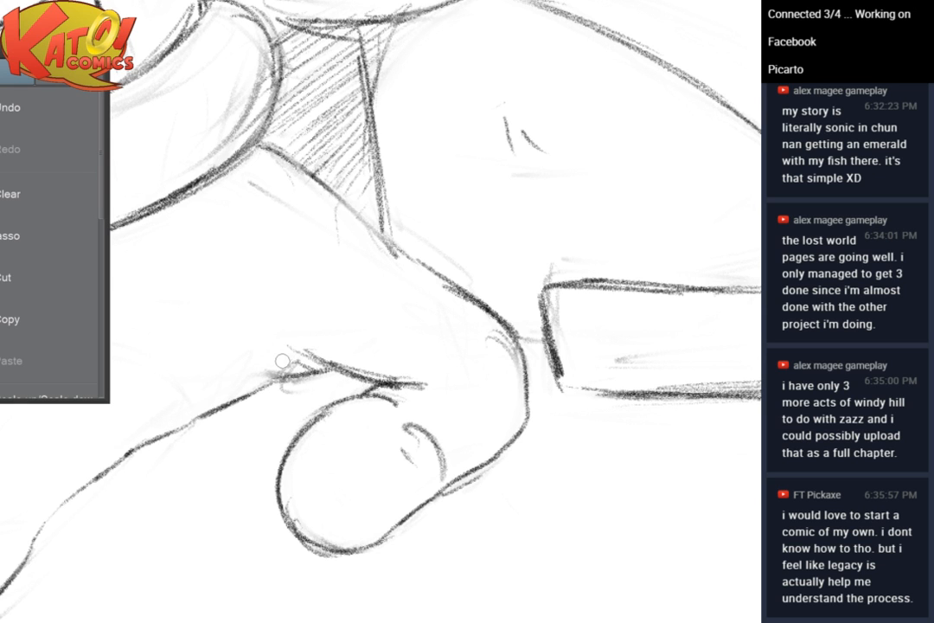
Erase the planted hand's thumb tip, its inner nail marks and the crease beside the palm
{"action": "scroll", "coordinate": [467, 233], "scroll_direction": "down", "scroll_amount": 5}
{"action": "scroll", "coordinate": [467, 234], "scroll_direction": "up", "scroll_amount": 4}
{"action": "left_click_drag", "start_coordinate": [467, 233], "coordinate": [493, 257]}
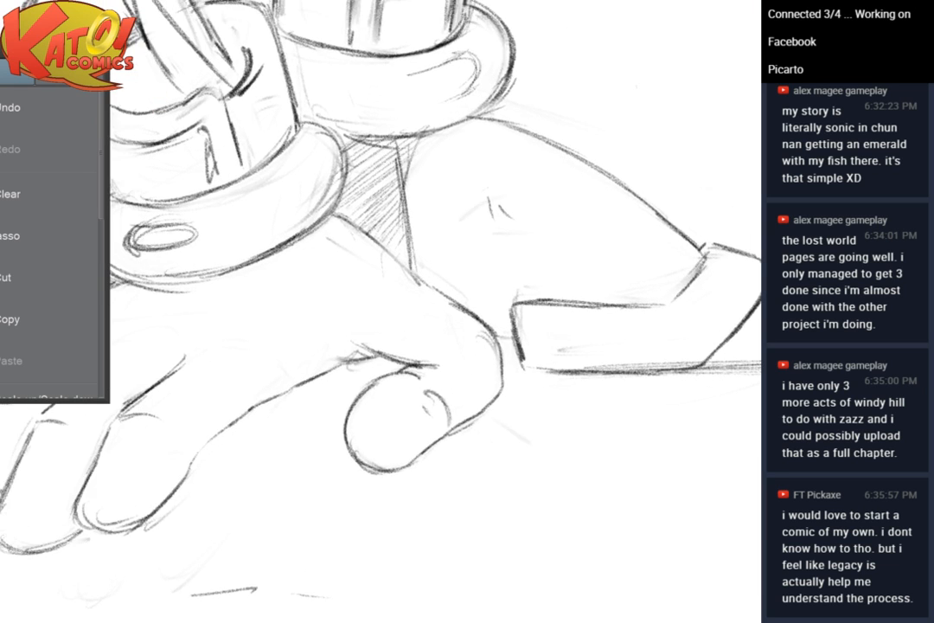
{"action": "left_click_drag", "start_coordinate": [398, 424], "coordinate": [537, 390]}
{"action": "scroll", "coordinate": [467, 346], "scroll_direction": "up", "scroll_amount": 4}
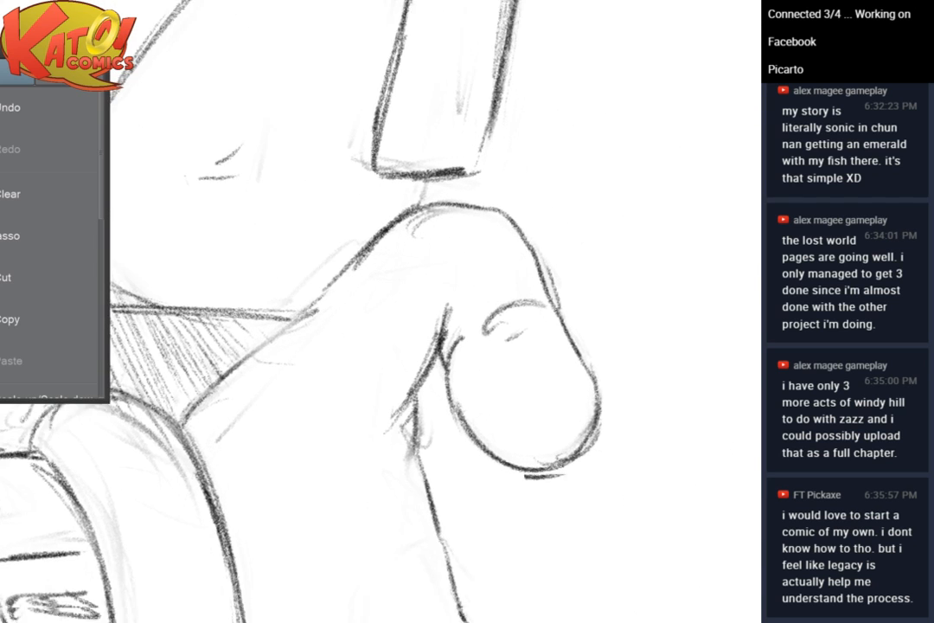
{"action": "mouse_move", "coordinate": [467, 346]}
{"action": "left_mouse_down"}
{"action": "mouse_move", "coordinate": [464, 321]}
{"action": "mouse_move", "coordinate": [413, 350]}
{"action": "mouse_move", "coordinate": [494, 411]}
{"action": "mouse_move", "coordinate": [489, 349]}
{"action": "left_mouse_up"}
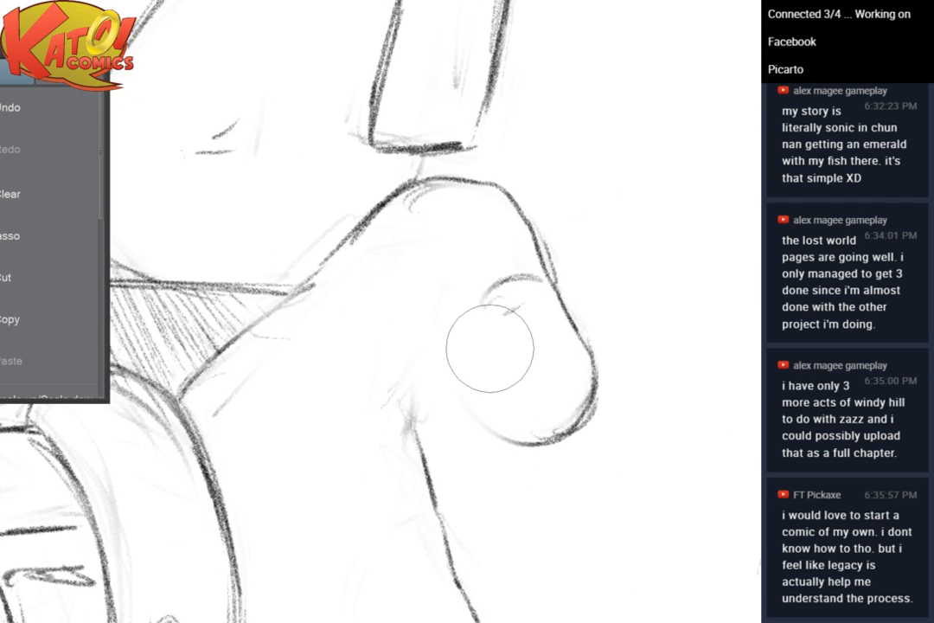
{"action": "mouse_move", "coordinate": [552, 233]}
{"action": "left_mouse_down"}
{"action": "mouse_move", "coordinate": [553, 252]}
{"action": "mouse_move", "coordinate": [486, 408]}
{"action": "mouse_move", "coordinate": [533, 306]}
{"action": "mouse_move", "coordinate": [453, 185]}
{"action": "left_mouse_up"}
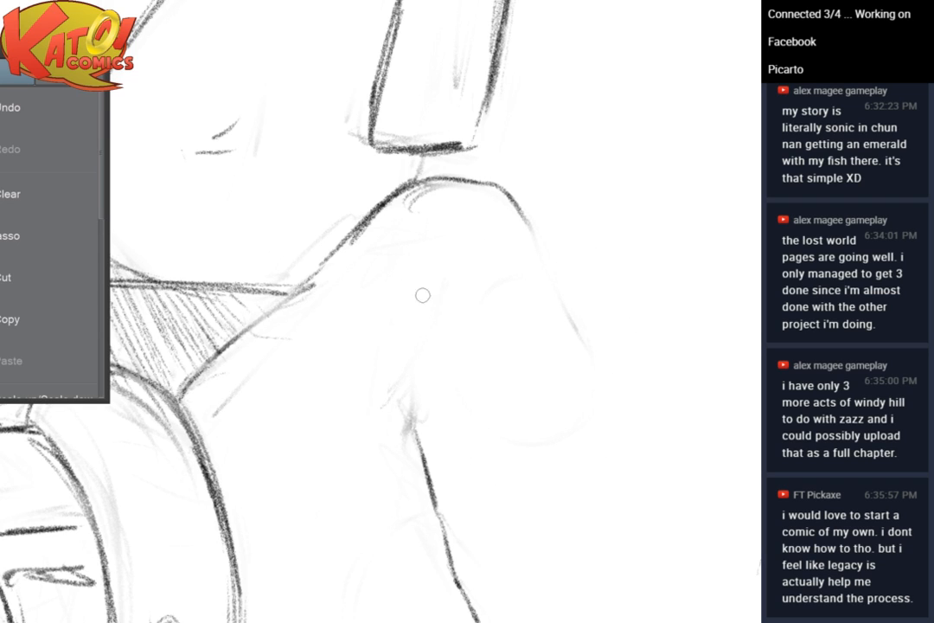
Sketch a shorter thumb on the planted hand with fold lines at its base and a line joining the palm edge
{"action": "mouse_move", "coordinate": [407, 282]}
{"action": "left_mouse_down"}
{"action": "mouse_move", "coordinate": [442, 349]}
{"action": "mouse_move", "coordinate": [477, 366]}
{"action": "left_mouse_up"}
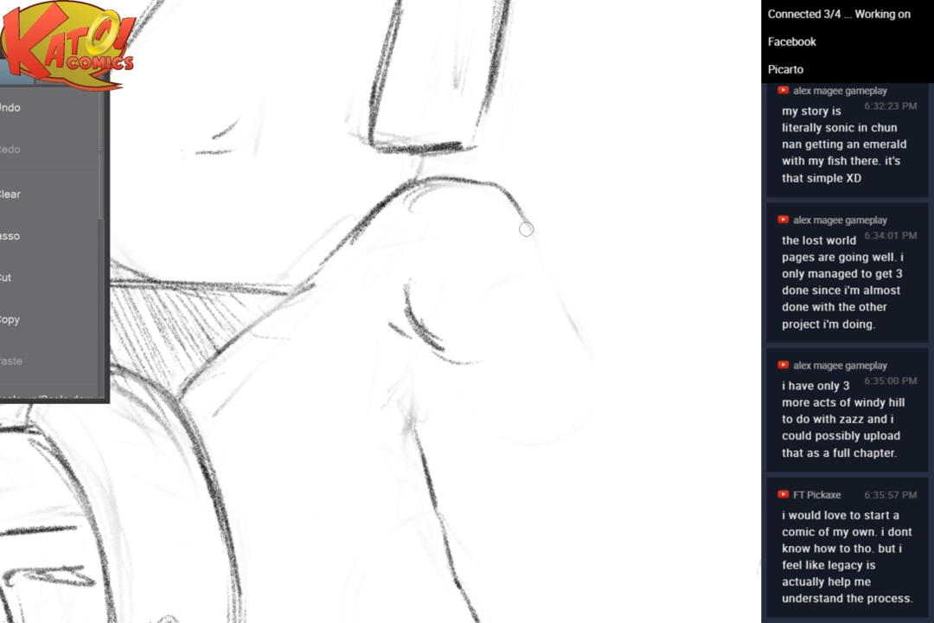
{"action": "left_click_drag", "start_coordinate": [511, 190], "coordinate": [574, 287]}
{"action": "left_click_drag", "start_coordinate": [441, 349], "coordinate": [536, 381]}
{"action": "mouse_move", "coordinate": [547, 228]}
{"action": "left_mouse_down"}
{"action": "mouse_move", "coordinate": [593, 282]}
{"action": "mouse_move", "coordinate": [452, 358]}
{"action": "mouse_move", "coordinate": [440, 350]}
{"action": "left_mouse_up"}
{"action": "left_click_drag", "start_coordinate": [388, 336], "coordinate": [437, 346]}
{"action": "left_click_drag", "start_coordinate": [415, 358], "coordinate": [408, 431]}
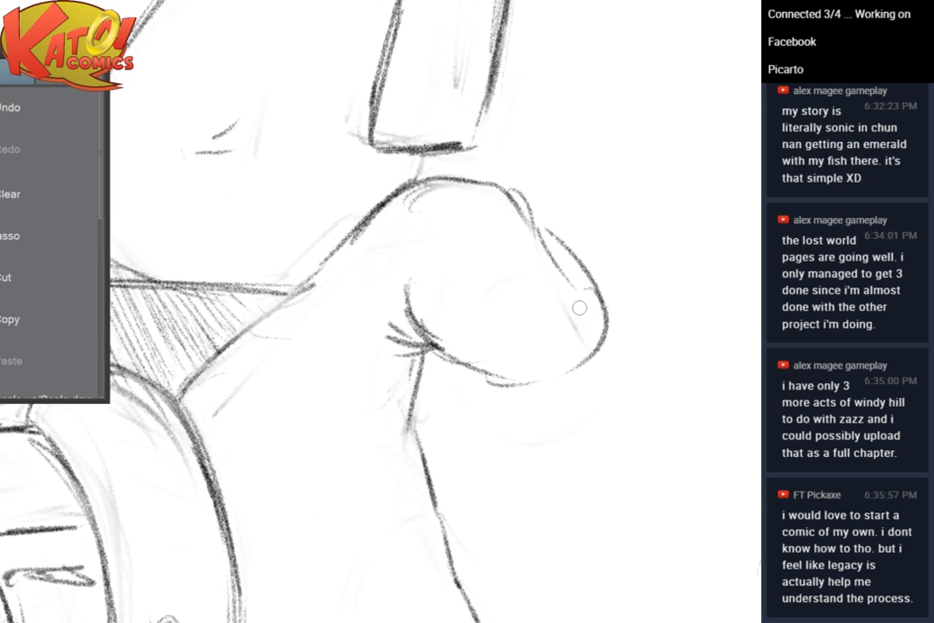
Erase the lower part of the new thumb and redraw it longer, with a rounded tip and an inward-curving outer edge
{"action": "mouse_move", "coordinate": [580, 307]}
{"action": "left_mouse_down"}
{"action": "mouse_move", "coordinate": [456, 465]}
{"action": "mouse_move", "coordinate": [487, 429]}
{"action": "left_mouse_up"}
{"action": "left_click_drag", "start_coordinate": [529, 400], "coordinate": [493, 401]}
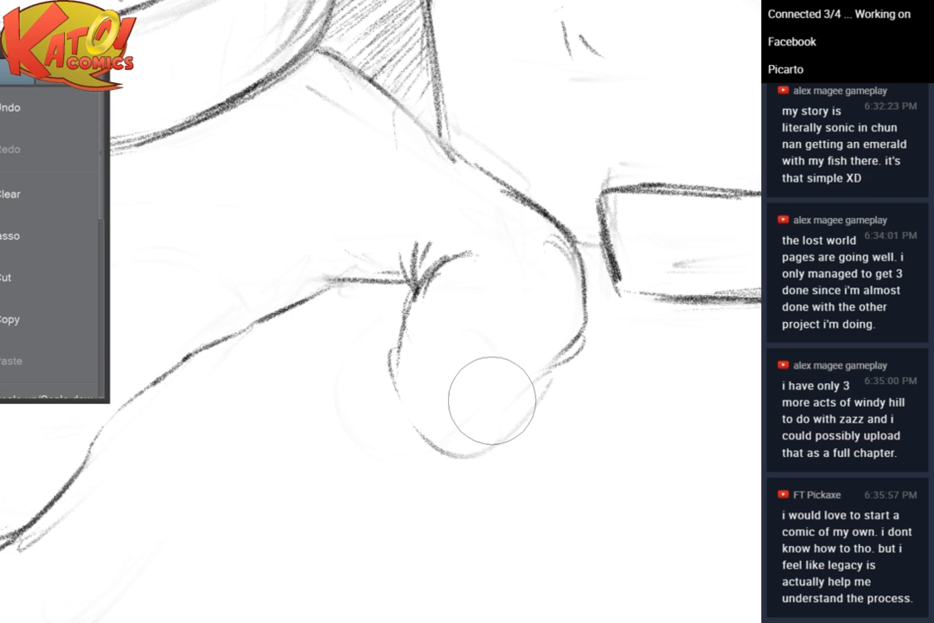
{"action": "mouse_move", "coordinate": [493, 401]}
{"action": "left_mouse_down"}
{"action": "mouse_move", "coordinate": [433, 363]}
{"action": "mouse_move", "coordinate": [425, 419]}
{"action": "left_mouse_up"}
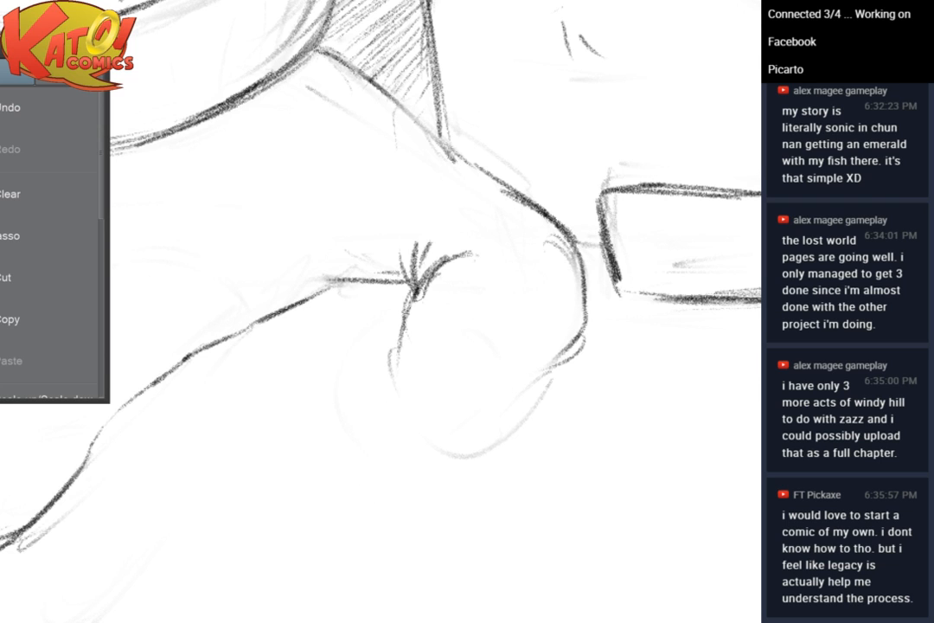
{"action": "left_click_drag", "start_coordinate": [445, 262], "coordinate": [378, 357]}
{"action": "left_click_drag", "start_coordinate": [408, 303], "coordinate": [383, 406]}
{"action": "mouse_move", "coordinate": [571, 345]}
{"action": "left_mouse_down"}
{"action": "mouse_move", "coordinate": [533, 375]}
{"action": "mouse_move", "coordinate": [543, 372]}
{"action": "mouse_move", "coordinate": [492, 439]}
{"action": "left_mouse_up"}
{"action": "left_click_drag", "start_coordinate": [395, 317], "coordinate": [381, 403]}
{"action": "mouse_move", "coordinate": [387, 363]}
{"action": "left_mouse_down"}
{"action": "mouse_move", "coordinate": [437, 467]}
{"action": "mouse_move", "coordinate": [533, 391]}
{"action": "left_mouse_up"}
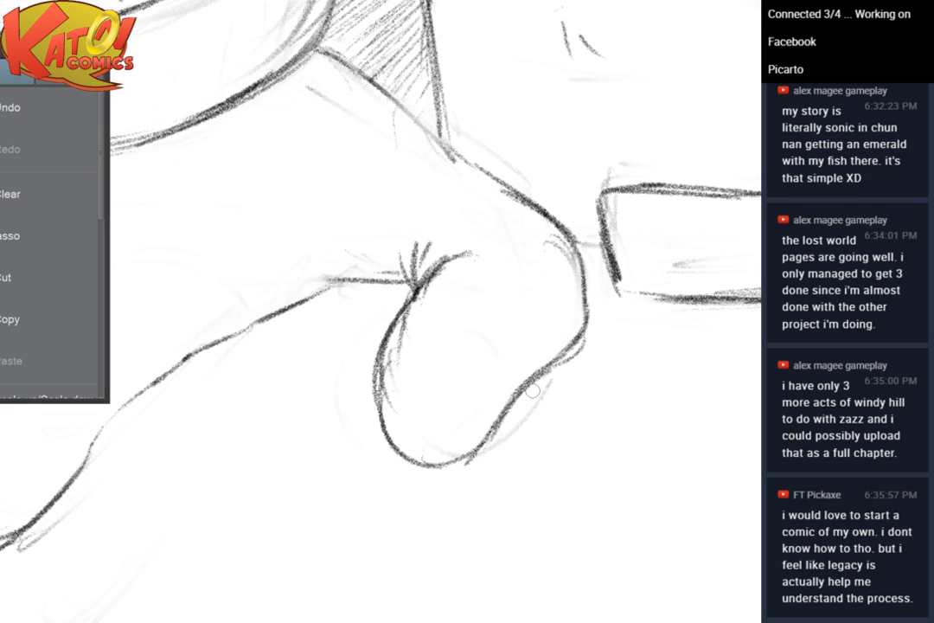
Widen the planted hand's thumb by erasing and redrawing its inner side, then rework its outer edge
{"action": "left_click_drag", "start_coordinate": [527, 312], "coordinate": [553, 325]}
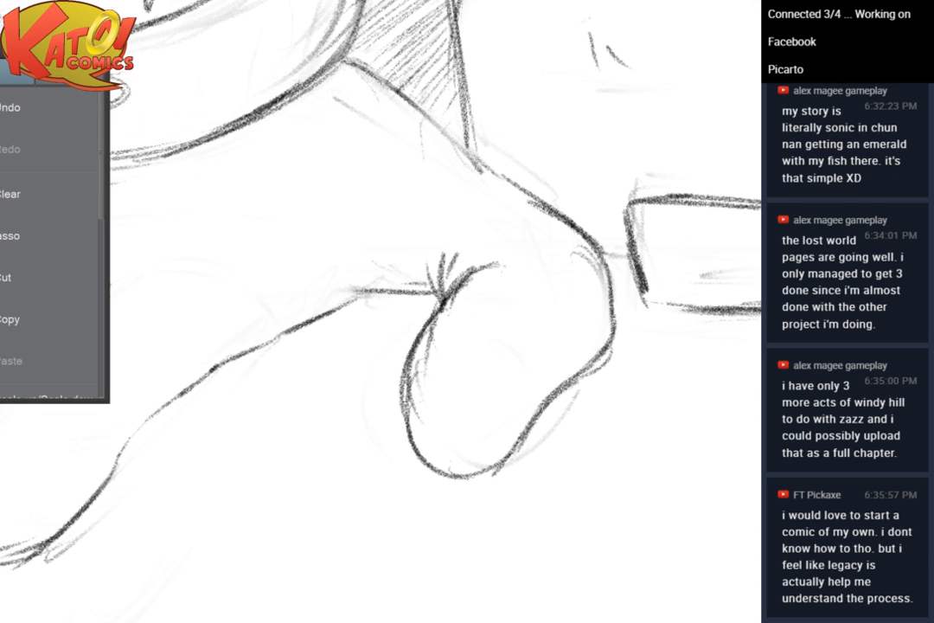
{"action": "mouse_move", "coordinate": [453, 386]}
{"action": "left_mouse_down"}
{"action": "mouse_move", "coordinate": [379, 430]}
{"action": "mouse_move", "coordinate": [361, 419]}
{"action": "mouse_move", "coordinate": [426, 517]}
{"action": "mouse_move", "coordinate": [583, 432]}
{"action": "mouse_move", "coordinate": [617, 383]}
{"action": "left_mouse_up"}
{"action": "mouse_move", "coordinate": [445, 301]}
{"action": "left_mouse_down"}
{"action": "mouse_move", "coordinate": [430, 344]}
{"action": "mouse_move", "coordinate": [402, 425]}
{"action": "mouse_move", "coordinate": [393, 410]}
{"action": "mouse_move", "coordinate": [411, 369]}
{"action": "mouse_move", "coordinate": [447, 430]}
{"action": "mouse_move", "coordinate": [424, 460]}
{"action": "mouse_move", "coordinate": [464, 442]}
{"action": "mouse_move", "coordinate": [476, 466]}
{"action": "mouse_move", "coordinate": [495, 464]}
{"action": "mouse_move", "coordinate": [555, 403]}
{"action": "left_mouse_up"}
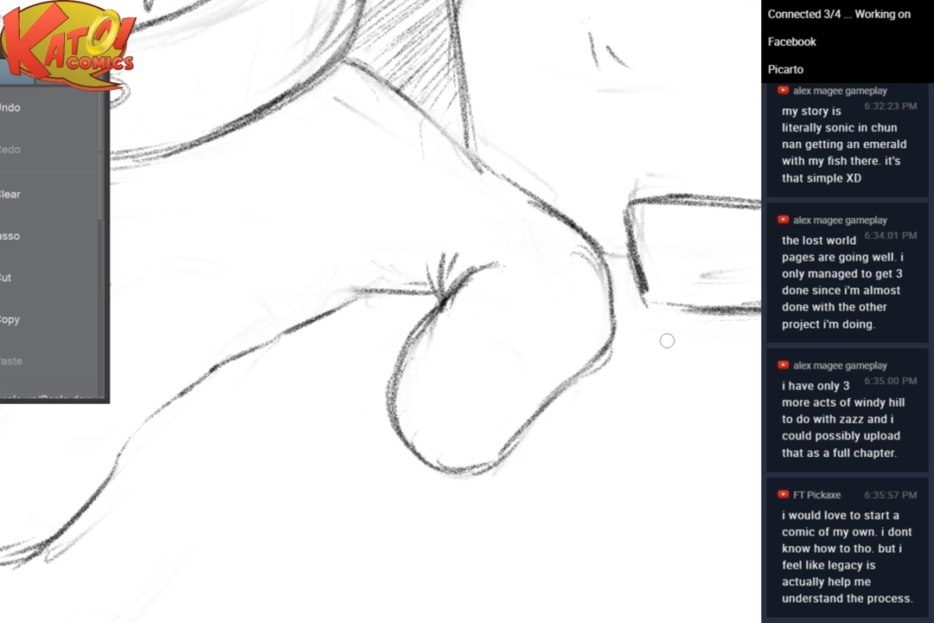
{"action": "left_click_drag", "start_coordinate": [667, 340], "coordinate": [580, 343]}
{"action": "left_click_drag", "start_coordinate": [488, 402], "coordinate": [518, 340]}
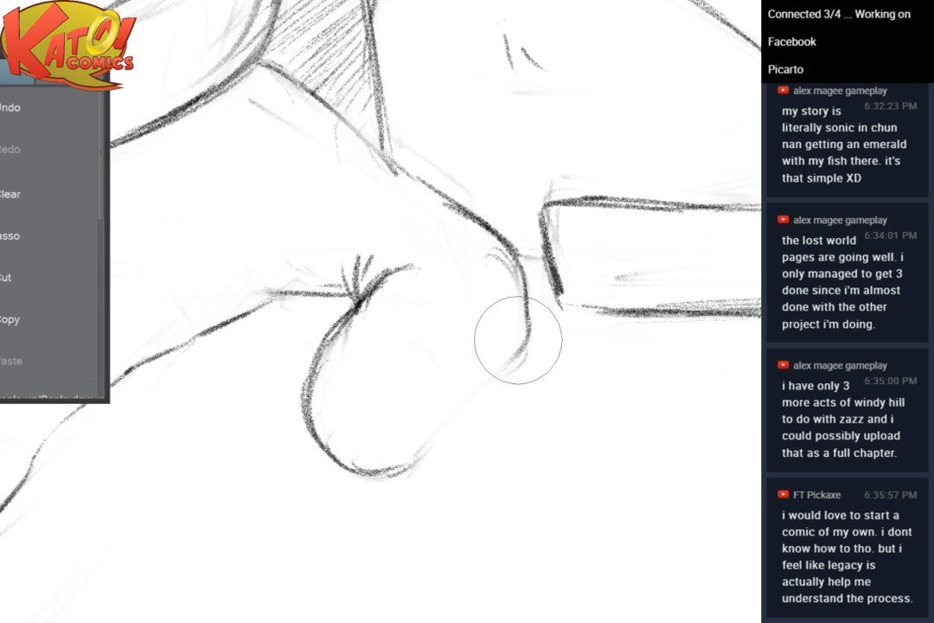
{"action": "mouse_move", "coordinate": [516, 251]}
{"action": "left_mouse_down"}
{"action": "mouse_move", "coordinate": [519, 350]}
{"action": "mouse_move", "coordinate": [390, 465]}
{"action": "left_mouse_up"}
{"action": "scroll", "coordinate": [480, 331], "scroll_direction": "down", "scroll_amount": 5}
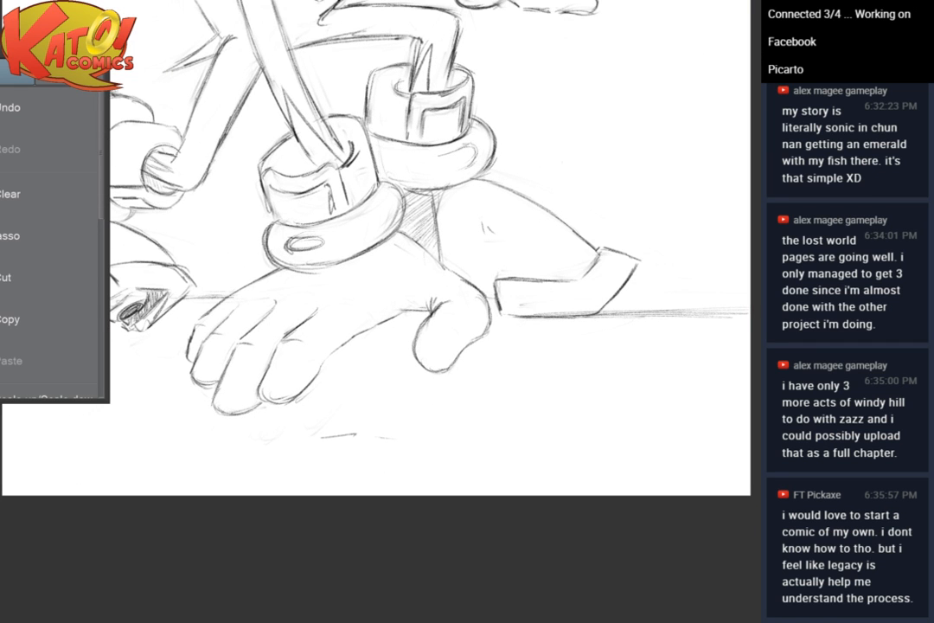
{"action": "left_click_drag", "start_coordinate": [415, 112], "coordinate": [567, 584]}
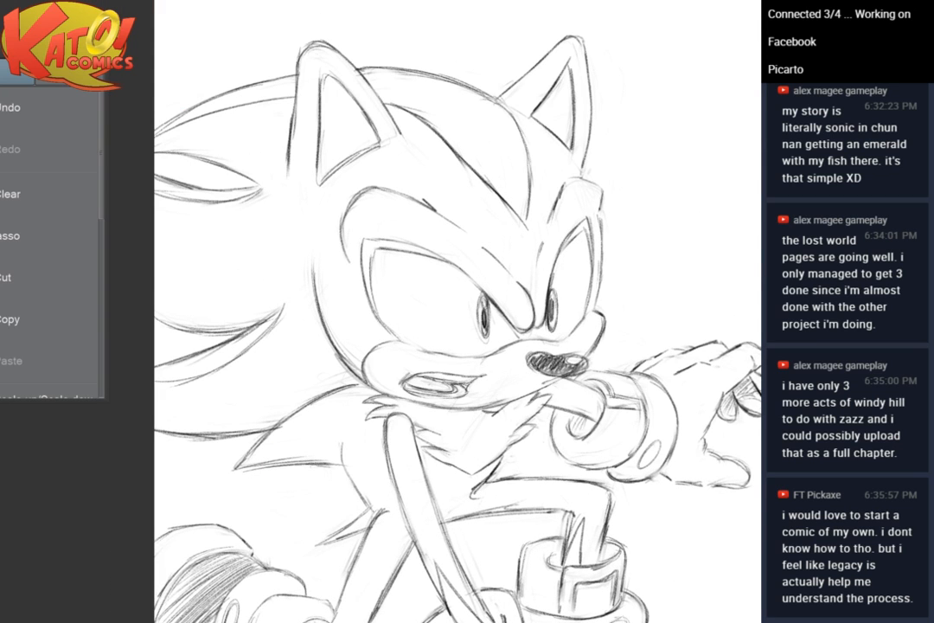
{"action": "scroll", "coordinate": [503, 277], "scroll_direction": "up", "scroll_amount": 3}
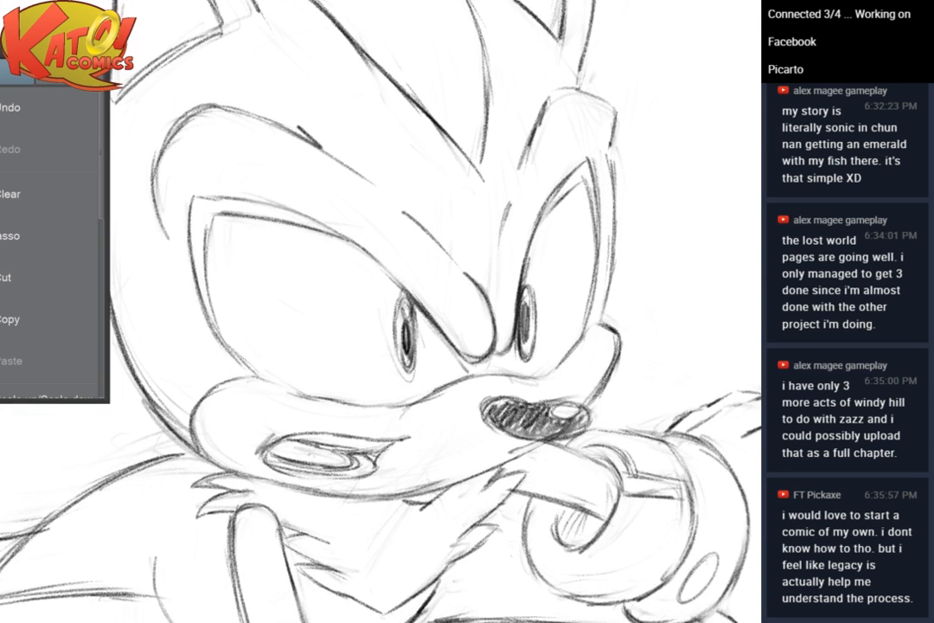
{"action": "scroll", "coordinate": [658, 259], "scroll_direction": "down", "scroll_amount": 3}
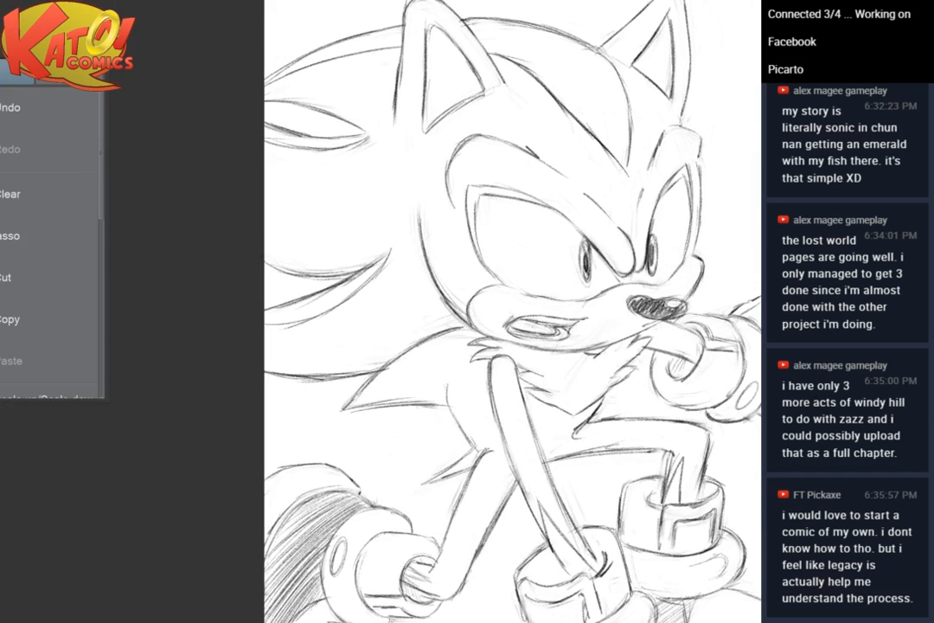
{"action": "left_click_drag", "start_coordinate": [511, 311], "coordinate": [420, 143]}
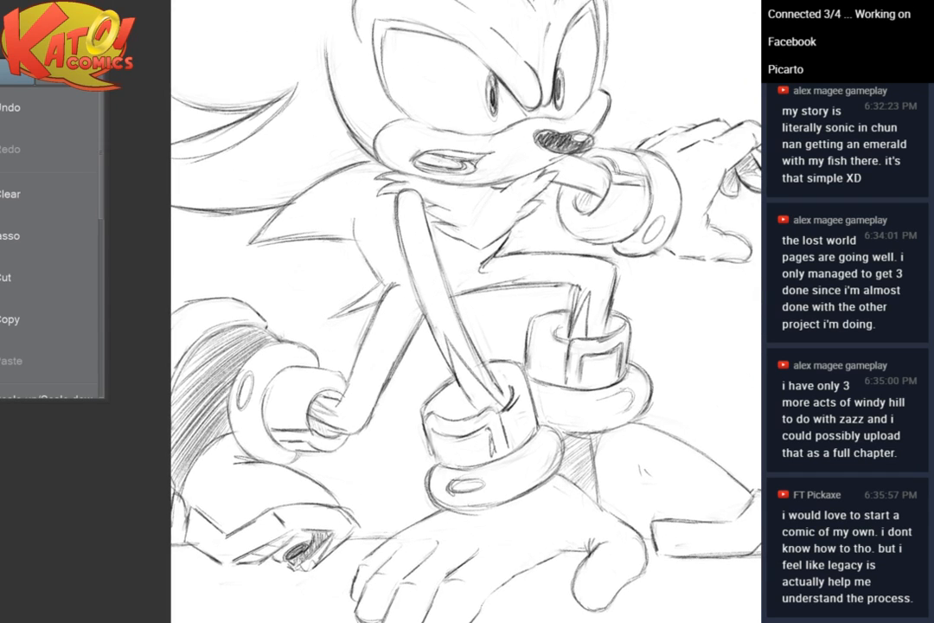
{"action": "left_click_drag", "start_coordinate": [467, 312], "coordinate": [523, 295]}
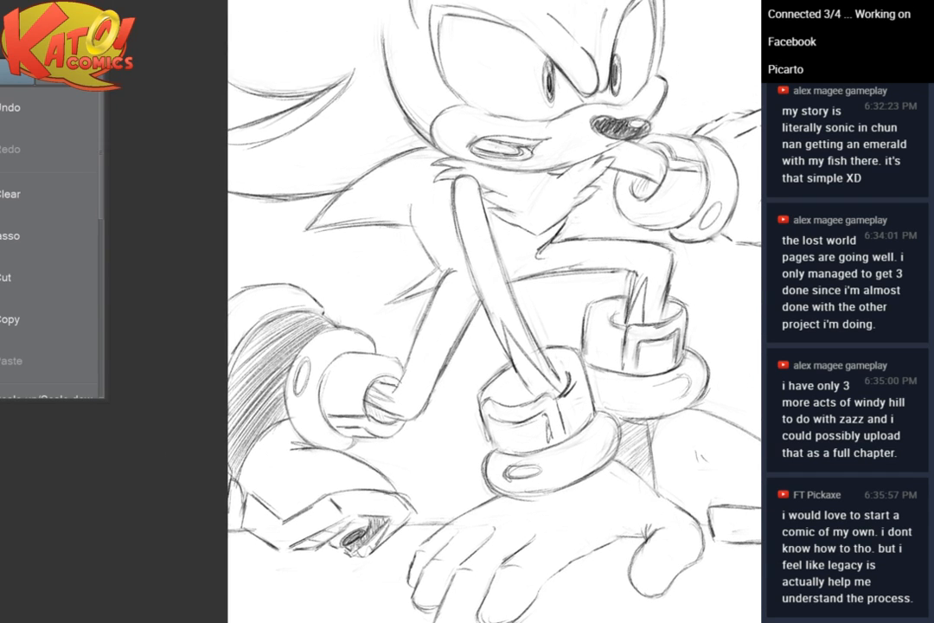
Erase the rough stray marks along the underside of the rear shoe's sole
{"action": "scroll", "coordinate": [657, 502], "scroll_direction": "up", "scroll_amount": 5}
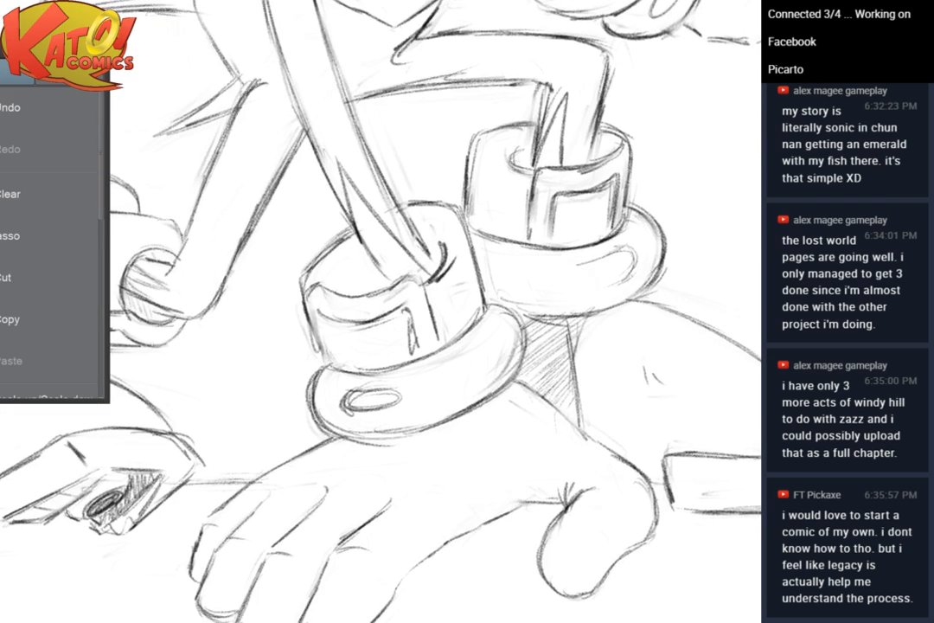
{"action": "scroll", "coordinate": [381, 312], "scroll_direction": "down", "scroll_amount": 3}
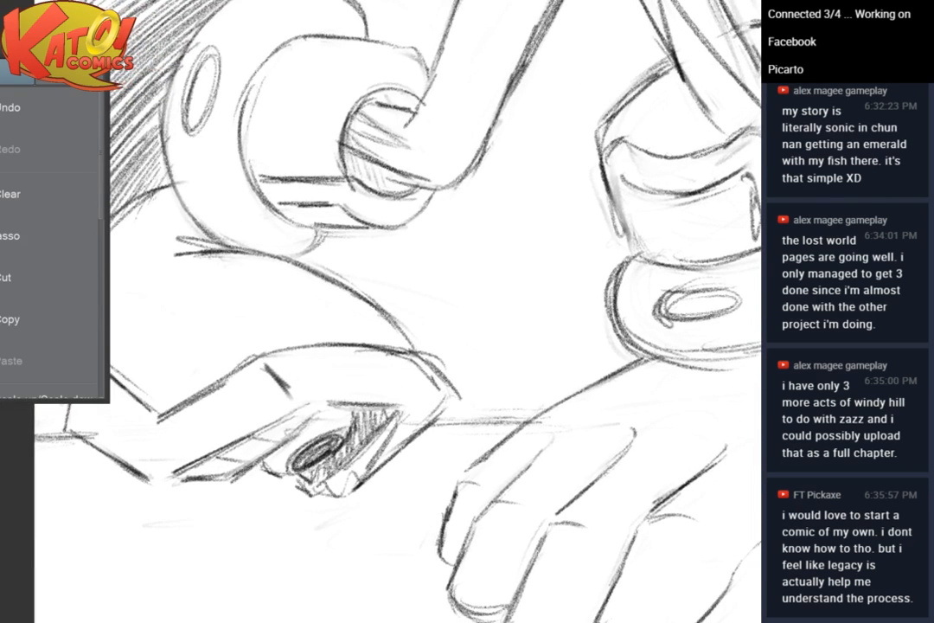
{"action": "mouse_move", "coordinate": [344, 532]}
{"action": "left_mouse_down"}
{"action": "mouse_move", "coordinate": [340, 498]}
{"action": "mouse_move", "coordinate": [307, 475]}
{"action": "left_mouse_up"}
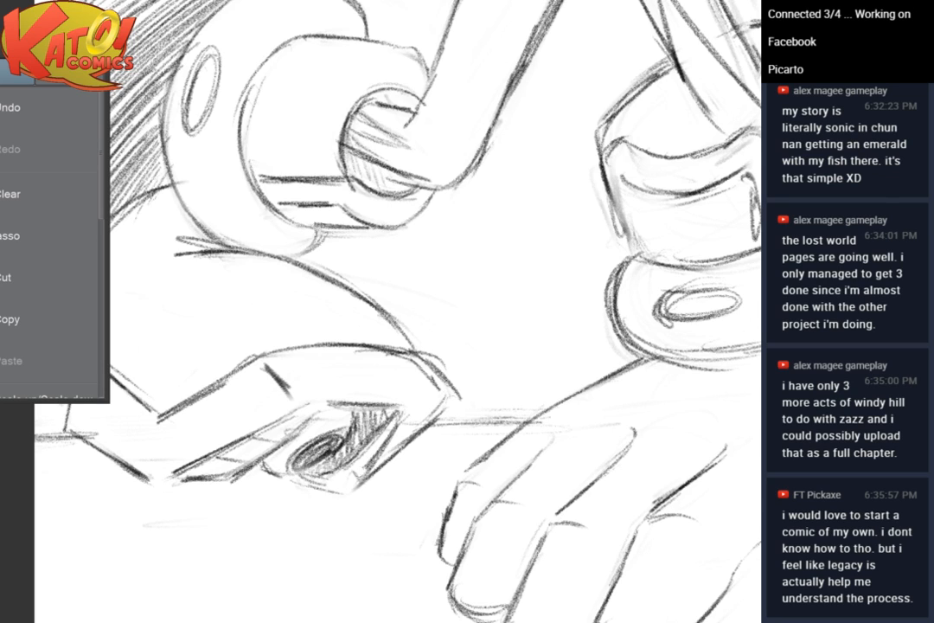
Thicken the front edge of the rear shoe's sole with a parallel line, tidying the overshooting lines at its corner
{"action": "left_click_drag", "start_coordinate": [353, 490], "coordinate": [407, 452]}
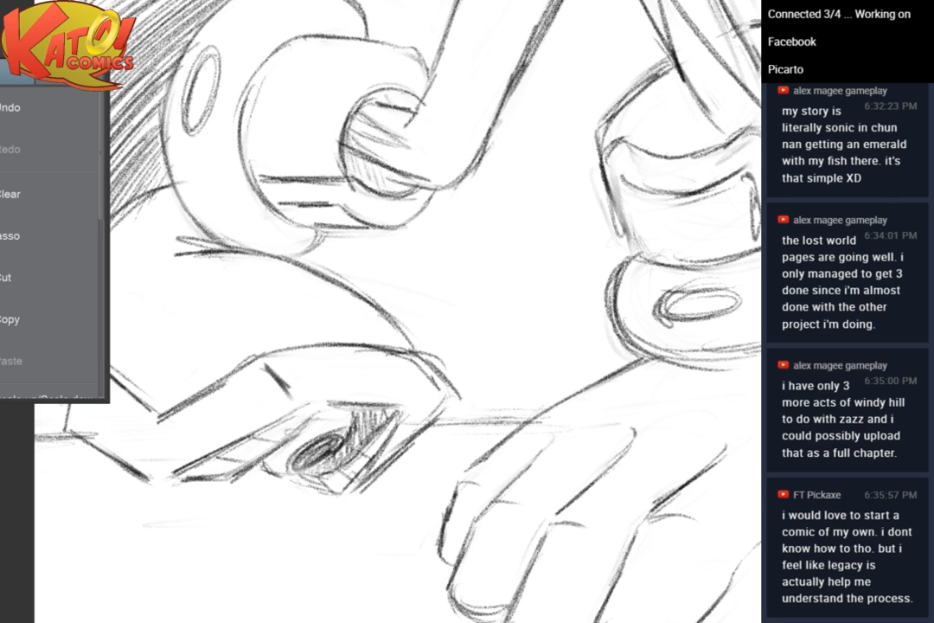
{"action": "left_click_drag", "start_coordinate": [445, 415], "coordinate": [375, 488]}
{"action": "key", "text": "e"}
{"action": "mouse_move", "coordinate": [451, 438]}
{"action": "left_mouse_down"}
{"action": "mouse_move", "coordinate": [453, 396]}
{"action": "mouse_move", "coordinate": [482, 355]}
{"action": "left_mouse_up"}
{"action": "key", "text": "p"}
{"action": "mouse_move", "coordinate": [425, 374]}
{"action": "left_mouse_down"}
{"action": "mouse_move", "coordinate": [452, 396]}
{"action": "mouse_move", "coordinate": [402, 462]}
{"action": "mouse_move", "coordinate": [361, 493]}
{"action": "left_mouse_up"}
{"action": "left_click_drag", "start_coordinate": [424, 437], "coordinate": [379, 477]}
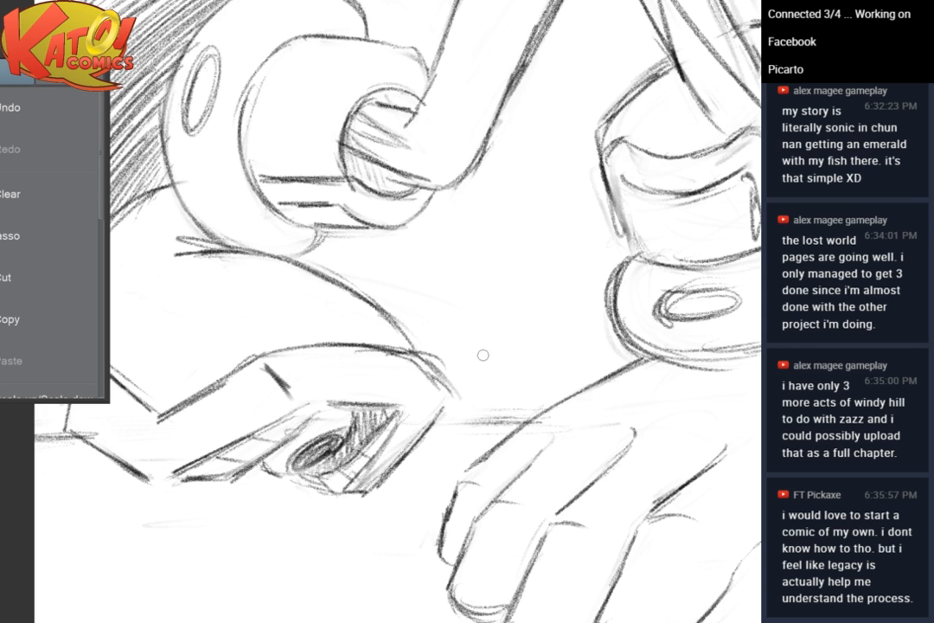
Fade the finished pencil sketch to a pale grey guide and frame the character's head for inking
{"action": "scroll", "coordinate": [482, 355], "scroll_direction": "down", "scroll_amount": 4}
{"action": "mouse_move", "coordinate": [481, 354]}
{"action": "left_mouse_down"}
{"action": "mouse_move", "coordinate": [410, 444]}
{"action": "mouse_move", "coordinate": [338, 575]}
{"action": "left_mouse_up"}
{"action": "left_click_drag", "start_coordinate": [484, 190], "coordinate": [445, 359]}
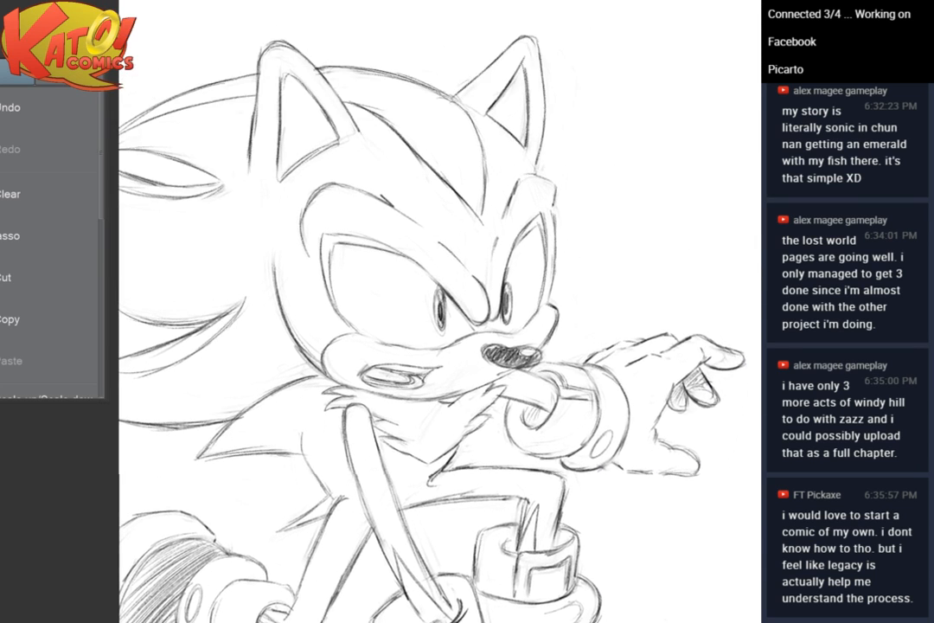
{"action": "scroll", "coordinate": [636, 225], "scroll_direction": "down", "scroll_amount": 5}
{"action": "left_click_drag", "start_coordinate": [744, 121], "coordinate": [686, 127]}
{"action": "scroll", "coordinate": [664, 227], "scroll_direction": "up", "scroll_amount": 3}
{"action": "left_click_drag", "start_coordinate": [489, 227], "coordinate": [625, 240]}
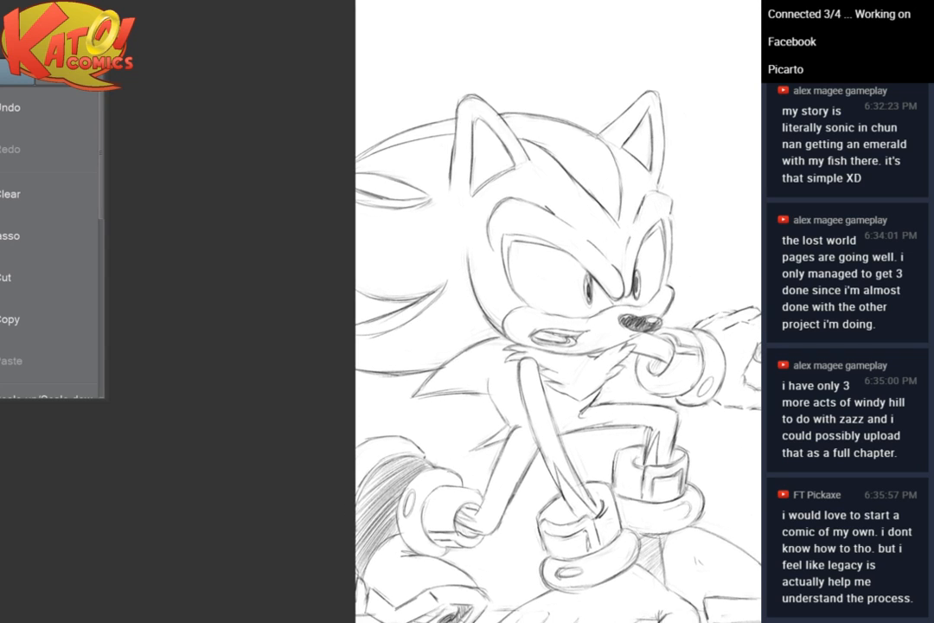
{"action": "scroll", "coordinate": [625, 239], "scroll_direction": "up", "scroll_amount": 3}
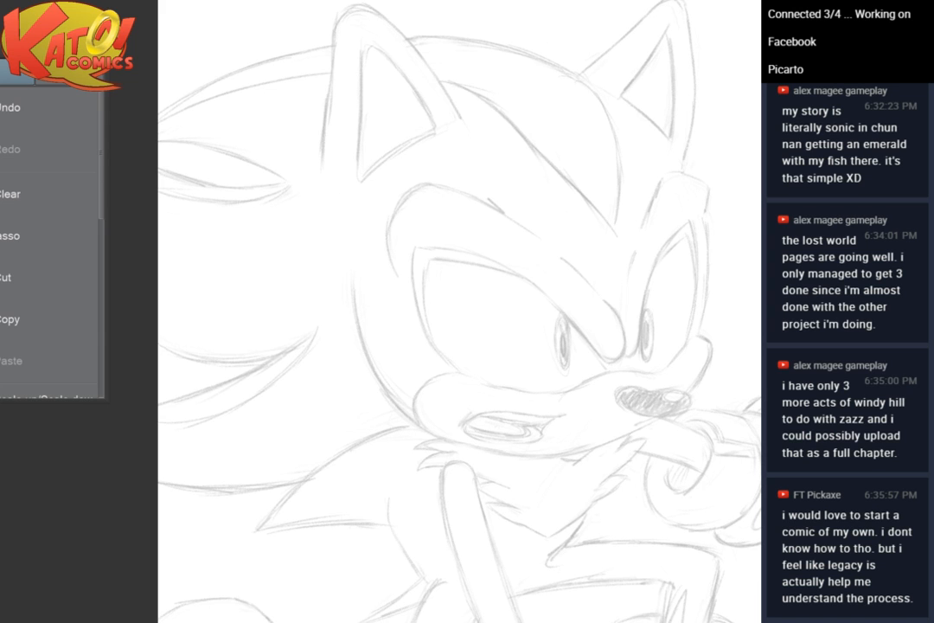
{"action": "left_click_drag", "start_coordinate": [458, 294], "coordinate": [431, 386]}
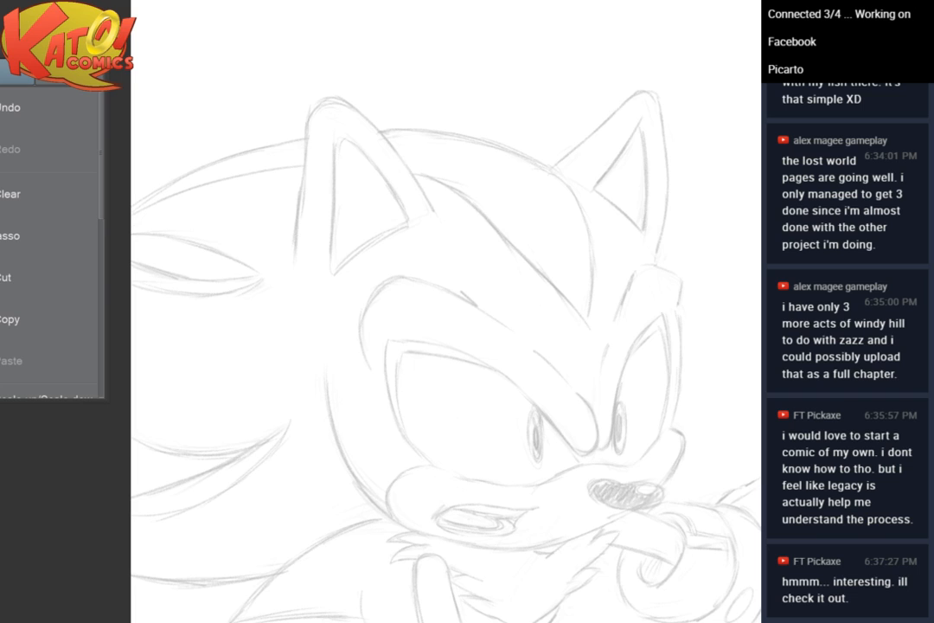
Try out a thin and a broader ink brush with test strokes beside and across the face, undoing them
{"action": "mouse_move", "coordinate": [253, 313]}
{"action": "left_mouse_down"}
{"action": "mouse_move", "coordinate": [419, 329]}
{"action": "mouse_move", "coordinate": [556, 430]}
{"action": "left_mouse_up"}
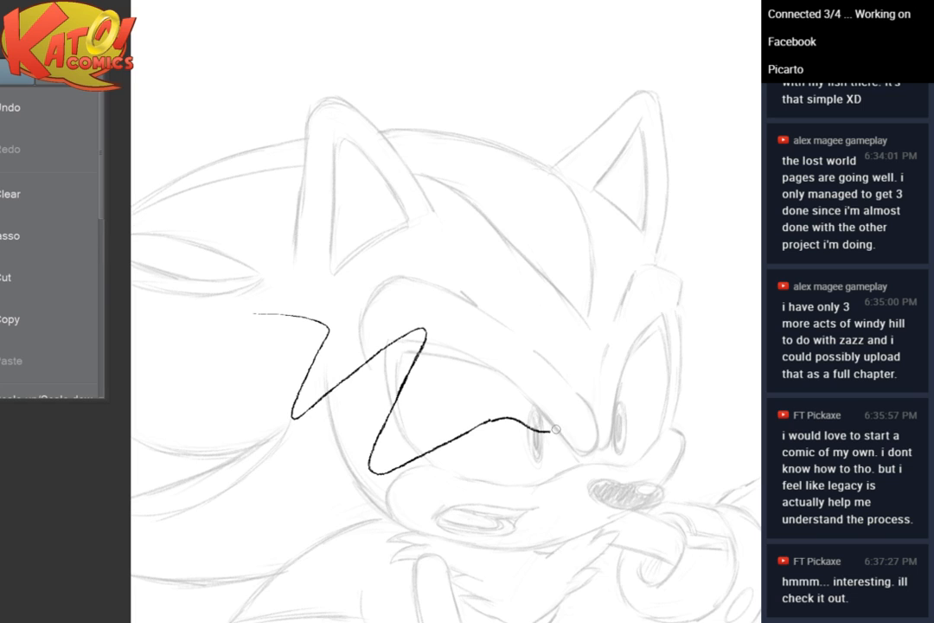
{"action": "key", "text": "ctrl+z"}
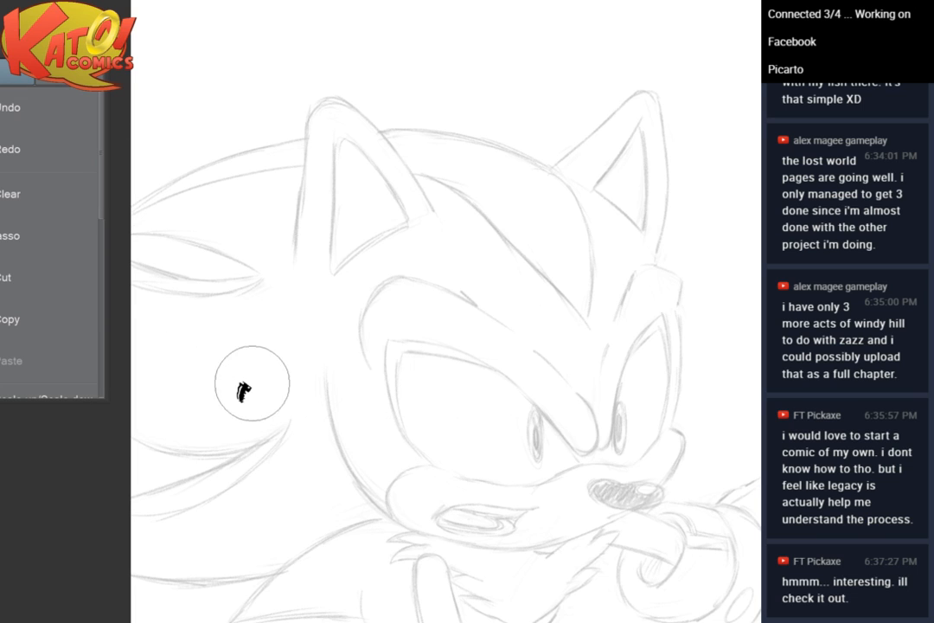
{"action": "mouse_move", "coordinate": [240, 398]}
{"action": "left_mouse_down"}
{"action": "mouse_move", "coordinate": [336, 420]}
{"action": "mouse_move", "coordinate": [402, 371]}
{"action": "left_mouse_up"}
{"action": "left_click", "coordinate": [59, 116]}
{"action": "left_click_drag", "start_coordinate": [234, 347], "coordinate": [249, 360]}
{"action": "mouse_move", "coordinate": [201, 405]}
{"action": "left_mouse_down"}
{"action": "mouse_move", "coordinate": [235, 446]}
{"action": "mouse_move", "coordinate": [448, 396]}
{"action": "mouse_move", "coordinate": [390, 367]}
{"action": "mouse_move", "coordinate": [370, 368]}
{"action": "mouse_move", "coordinate": [230, 262]}
{"action": "left_mouse_up"}
{"action": "key", "text": "ctrl+z"}
Flip the canvas horizontally, try inking the brow's rounded tip with a rough-edged brush, and clear the strokes
{"action": "scroll", "coordinate": [427, 242], "scroll_direction": "up", "scroll_amount": 3}
{"action": "key", "text": "h"}
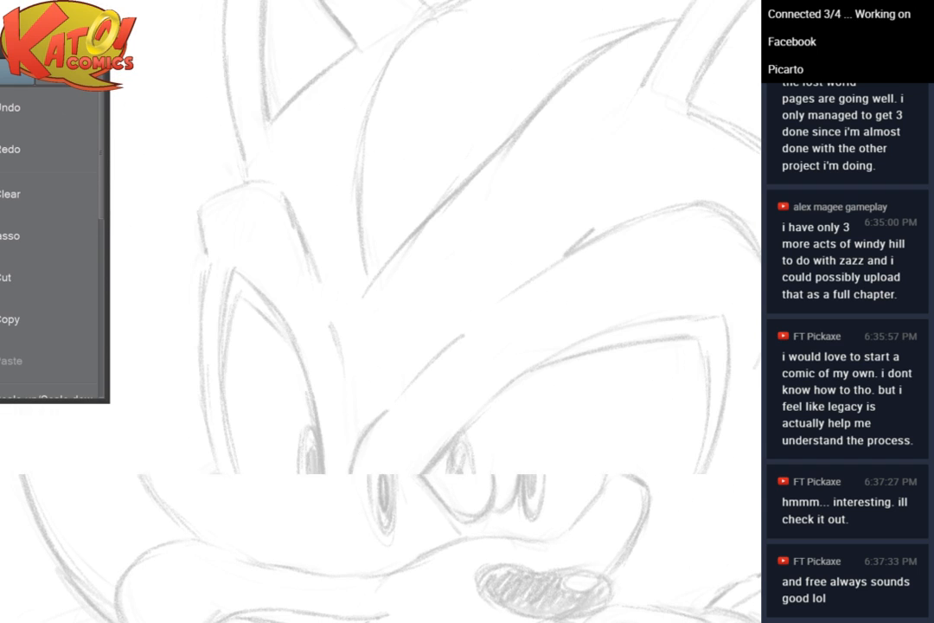
{"action": "left_click_drag", "start_coordinate": [552, 161], "coordinate": [484, 56]}
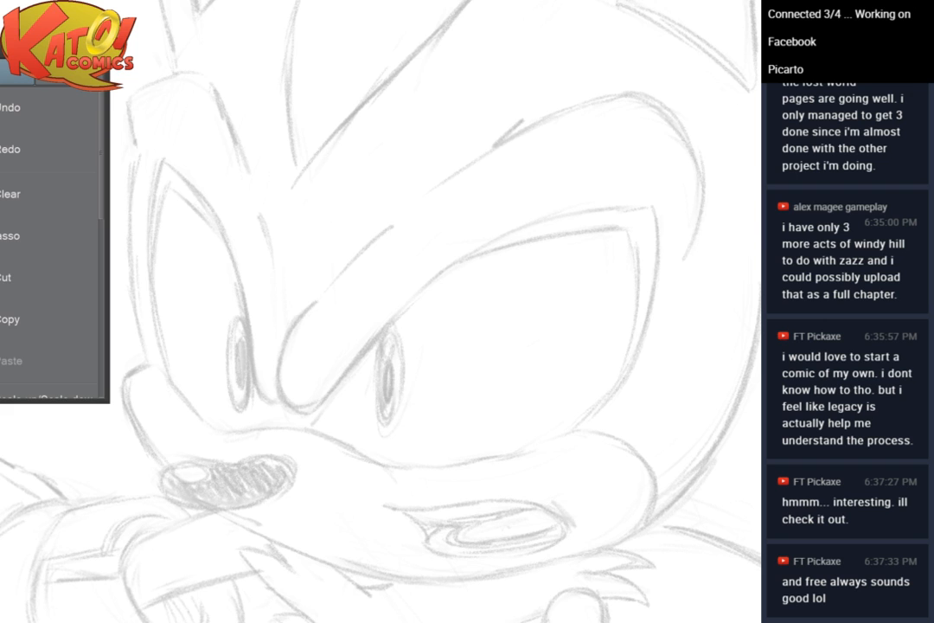
{"action": "scroll", "coordinate": [494, 285], "scroll_direction": "up", "scroll_amount": 2}
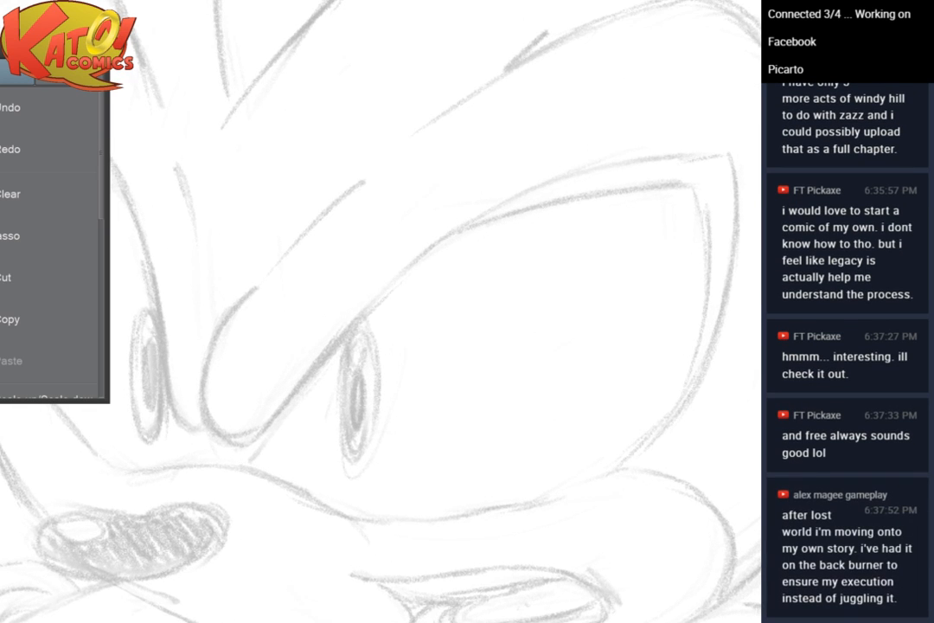
{"action": "mouse_move", "coordinate": [261, 278]}
{"action": "left_mouse_down"}
{"action": "mouse_move", "coordinate": [198, 351]}
{"action": "mouse_move", "coordinate": [204, 420]}
{"action": "mouse_move", "coordinate": [257, 422]}
{"action": "mouse_move", "coordinate": [411, 286]}
{"action": "left_mouse_up"}
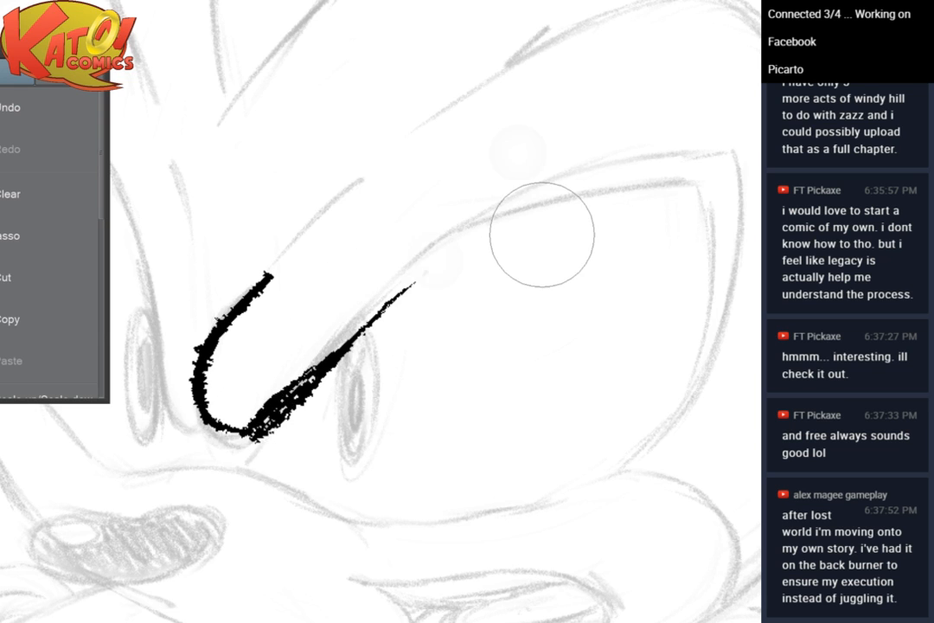
{"action": "scroll", "coordinate": [542, 235], "scroll_direction": "down", "scroll_amount": 2}
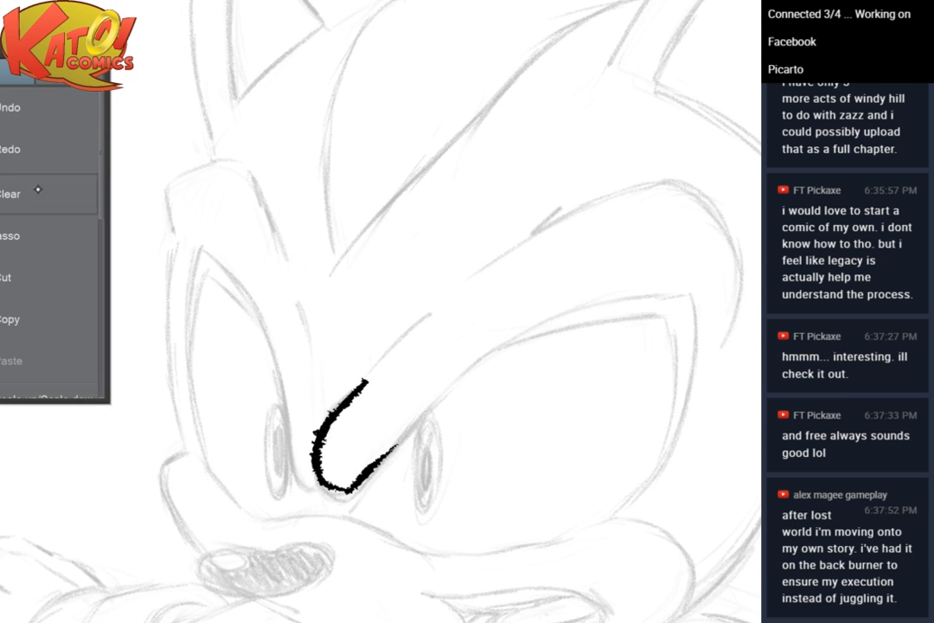
{"action": "left_click", "coordinate": [35, 191]}
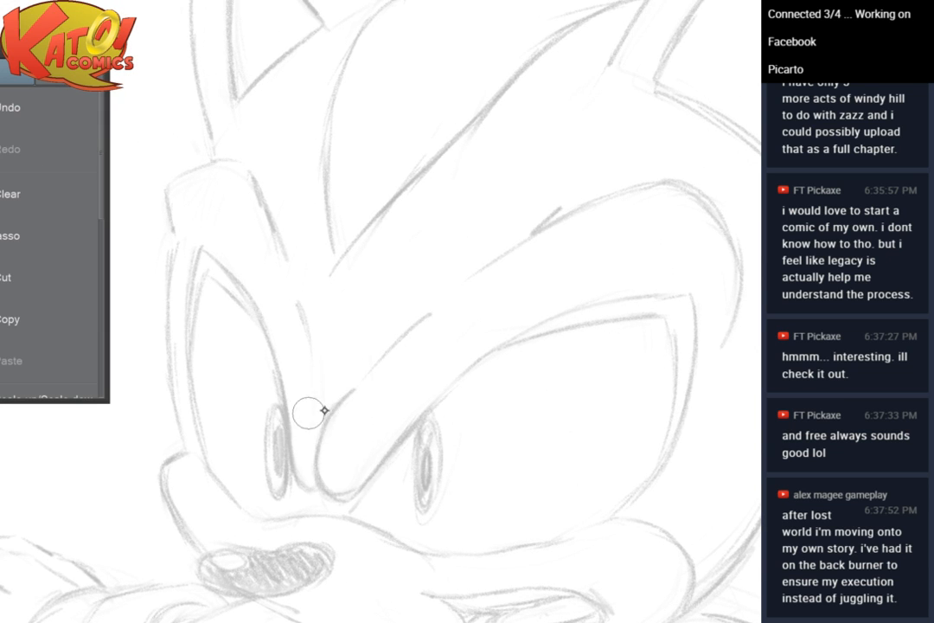
Try inking the brow's lower curve and the far eye's inner edge with a rough brush, then clear the strokes
{"action": "scroll", "coordinate": [328, 392], "scroll_direction": "up", "scroll_amount": 2}
{"action": "scroll", "coordinate": [332, 254], "scroll_direction": "down", "scroll_amount": 3}
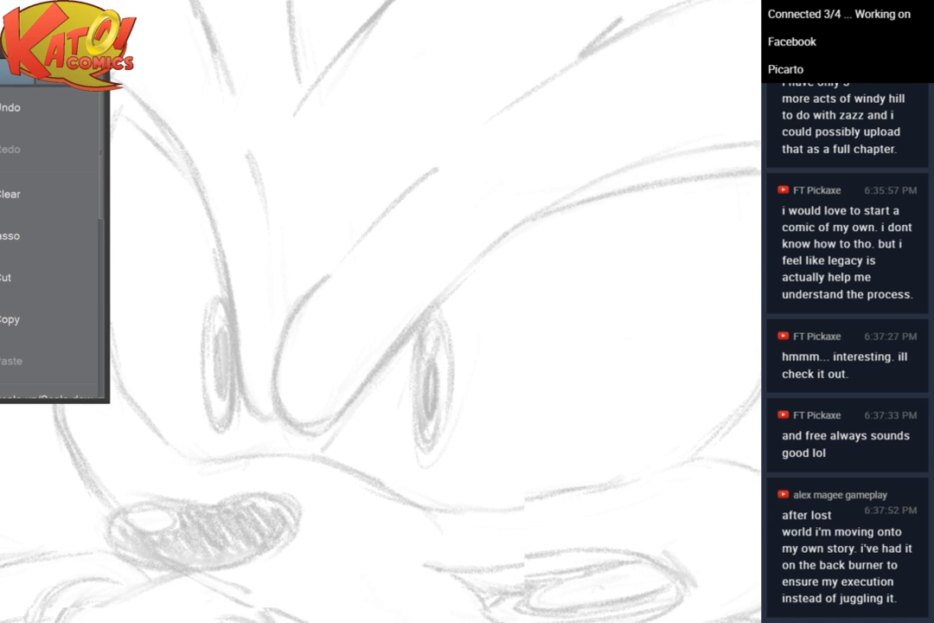
{"action": "mouse_move", "coordinate": [332, 253]}
{"action": "left_mouse_down"}
{"action": "mouse_move", "coordinate": [284, 334]}
{"action": "mouse_move", "coordinate": [292, 382]}
{"action": "mouse_move", "coordinate": [316, 394]}
{"action": "mouse_move", "coordinate": [351, 378]}
{"action": "mouse_move", "coordinate": [377, 325]}
{"action": "mouse_move", "coordinate": [575, 177]}
{"action": "left_mouse_up"}
{"action": "left_click_drag", "start_coordinate": [301, 207], "coordinate": [365, 277]}
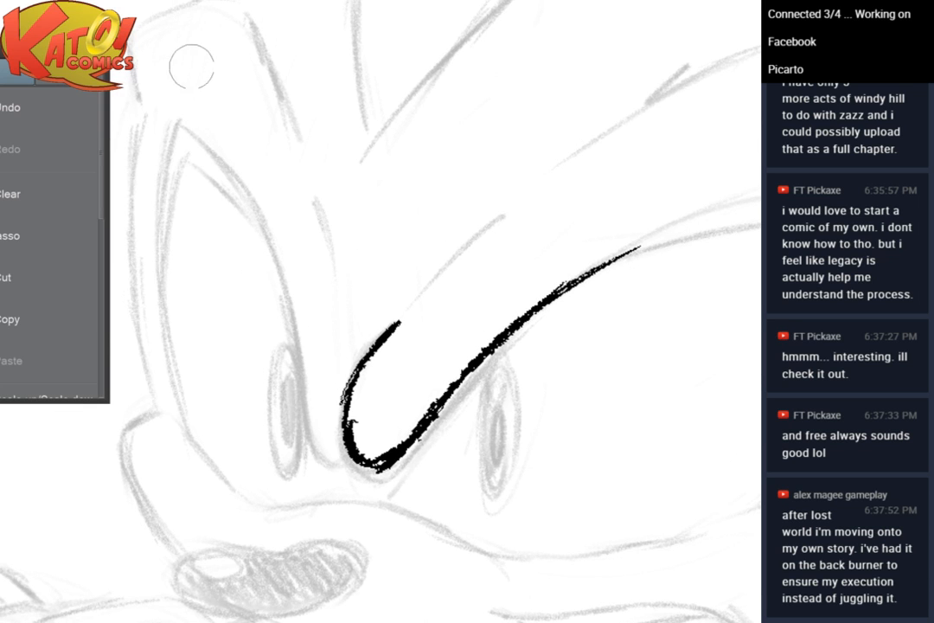
{"action": "left_click_drag", "start_coordinate": [181, 131], "coordinate": [255, 228]}
{"action": "mouse_move", "coordinate": [223, 167]}
{"action": "left_mouse_down"}
{"action": "mouse_move", "coordinate": [286, 363]}
{"action": "mouse_move", "coordinate": [346, 466]}
{"action": "left_mouse_up"}
{"action": "scroll", "coordinate": [346, 218], "scroll_direction": "down", "scroll_amount": 5}
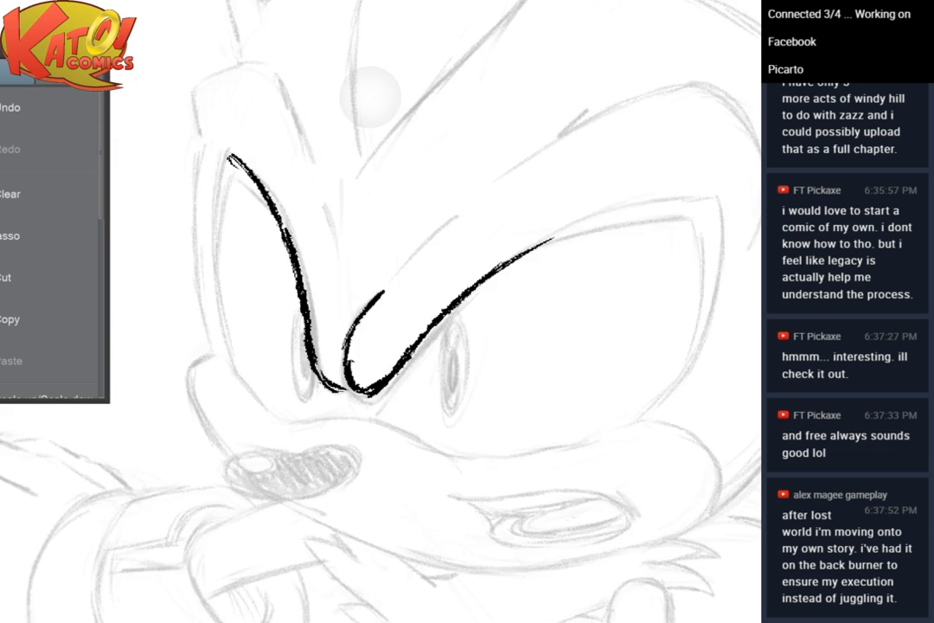
{"action": "scroll", "coordinate": [373, 118], "scroll_direction": "up", "scroll_amount": 5}
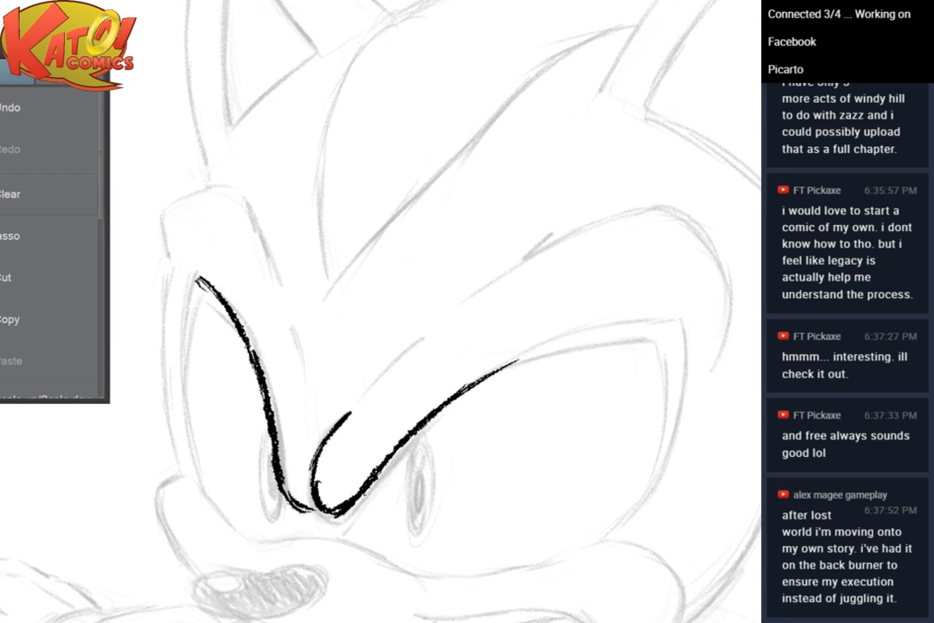
{"action": "left_click", "coordinate": [43, 193]}
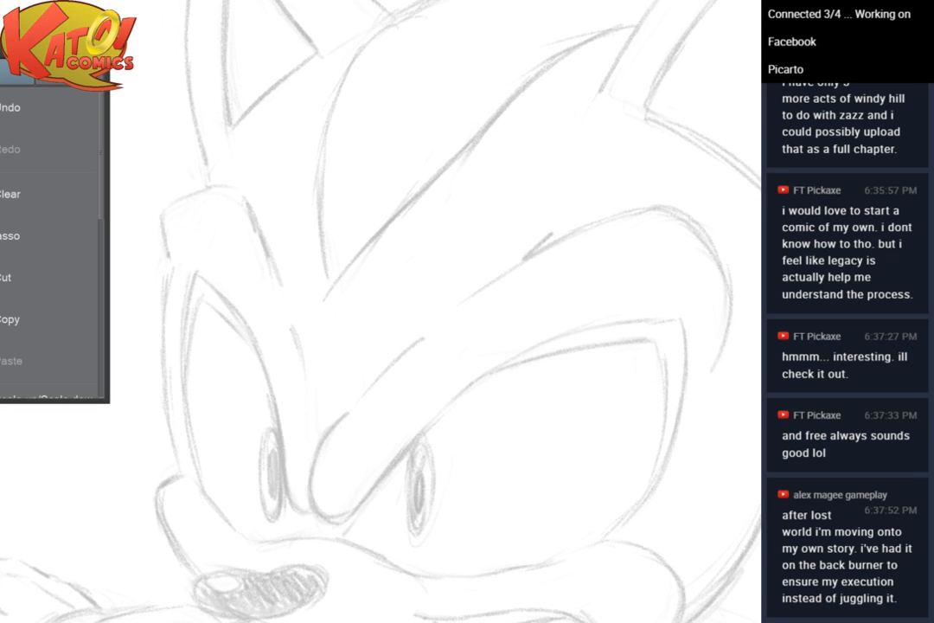
Compare a thin smooth pen and a thick tapering brush with test strokes over the eyes, removing each one
{"action": "mouse_move", "coordinate": [239, 346]}
{"action": "left_mouse_down"}
{"action": "mouse_move", "coordinate": [292, 269]}
{"action": "mouse_move", "coordinate": [391, 382]}
{"action": "left_mouse_up"}
{"action": "left_click", "coordinate": [28, 195]}
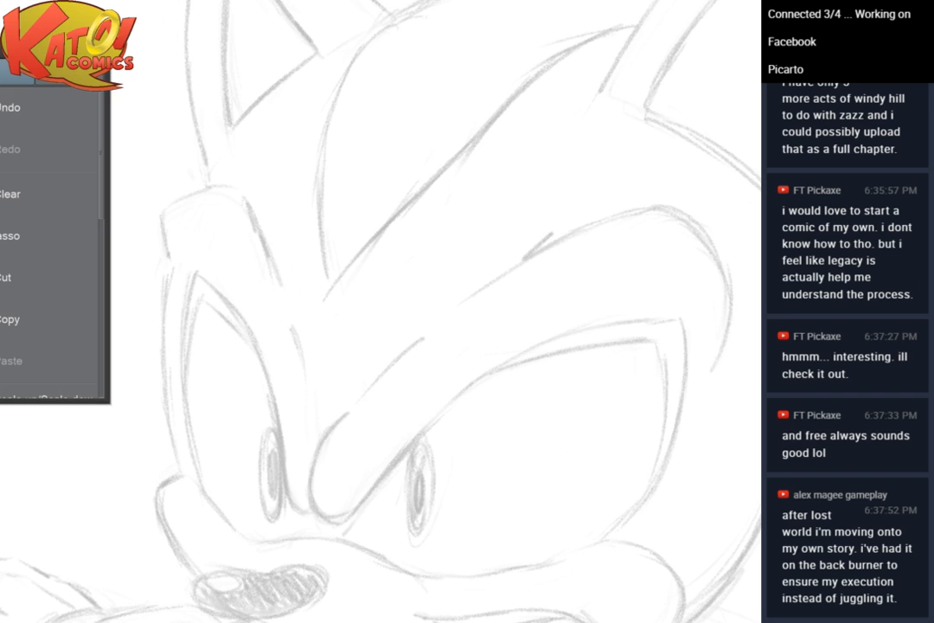
{"action": "mouse_move", "coordinate": [199, 288]}
{"action": "left_mouse_down"}
{"action": "mouse_move", "coordinate": [250, 392]}
{"action": "mouse_move", "coordinate": [401, 394]}
{"action": "left_mouse_up"}
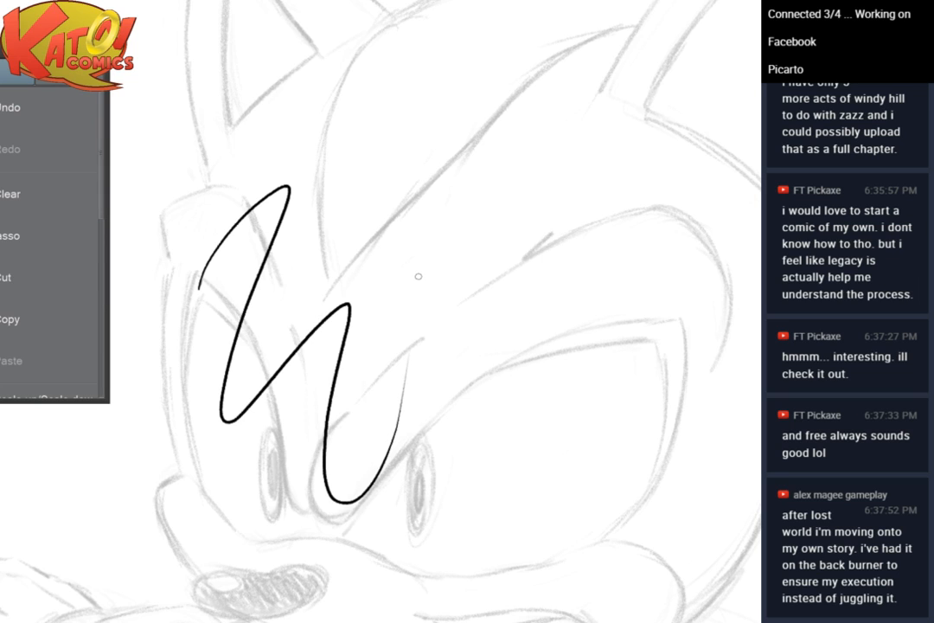
{"action": "key", "text": "ctrl+z"}
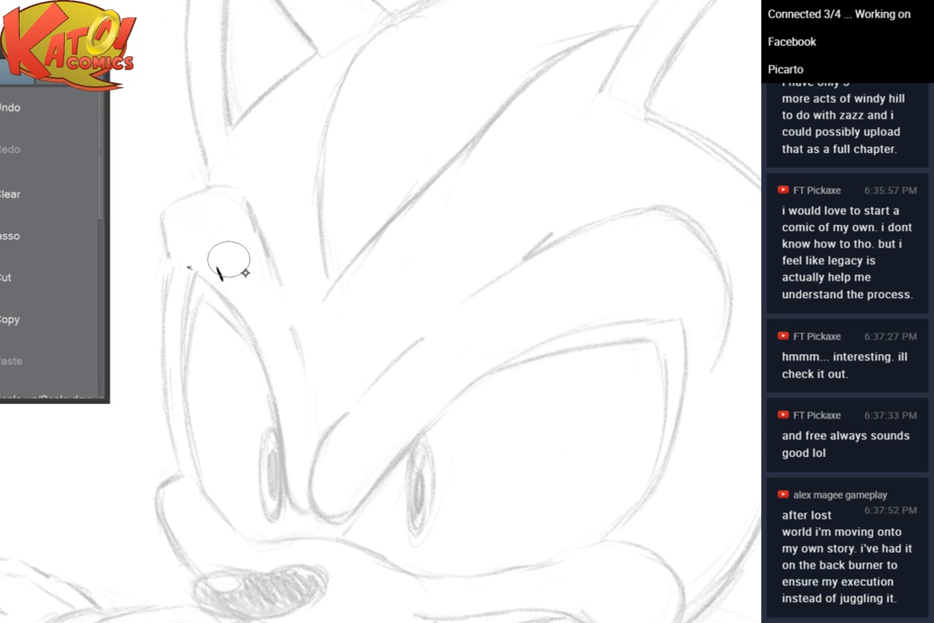
{"action": "left_click_drag", "start_coordinate": [227, 266], "coordinate": [305, 294]}
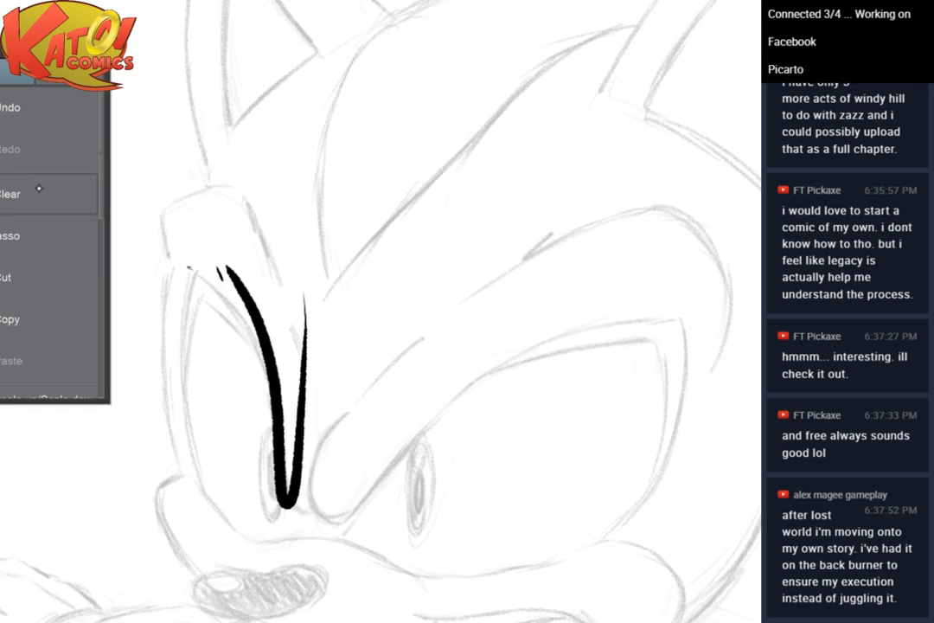
{"action": "left_click", "coordinate": [87, 184]}
{"action": "scroll", "coordinate": [756, 146], "scroll_direction": "up", "scroll_amount": 1}
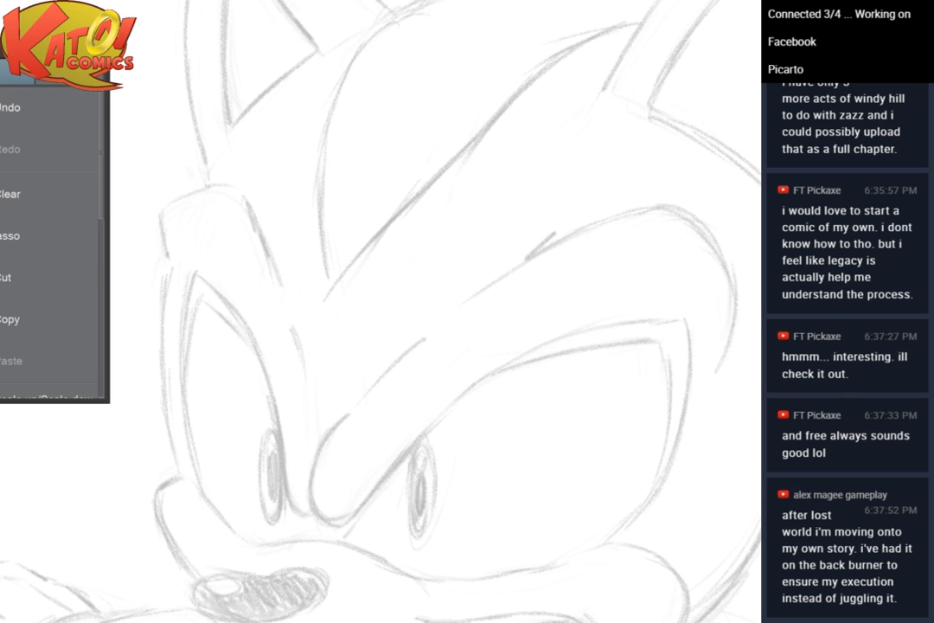
Test a translucent flat marker, a heavy bristle brush and a spatter brush over the forehead, clearing each test
{"action": "mouse_move", "coordinate": [169, 198]}
{"action": "left_mouse_down"}
{"action": "mouse_move", "coordinate": [245, 375]}
{"action": "mouse_move", "coordinate": [433, 546]}
{"action": "mouse_move", "coordinate": [468, 386]}
{"action": "mouse_move", "coordinate": [371, 274]}
{"action": "mouse_move", "coordinate": [236, 490]}
{"action": "left_mouse_up"}
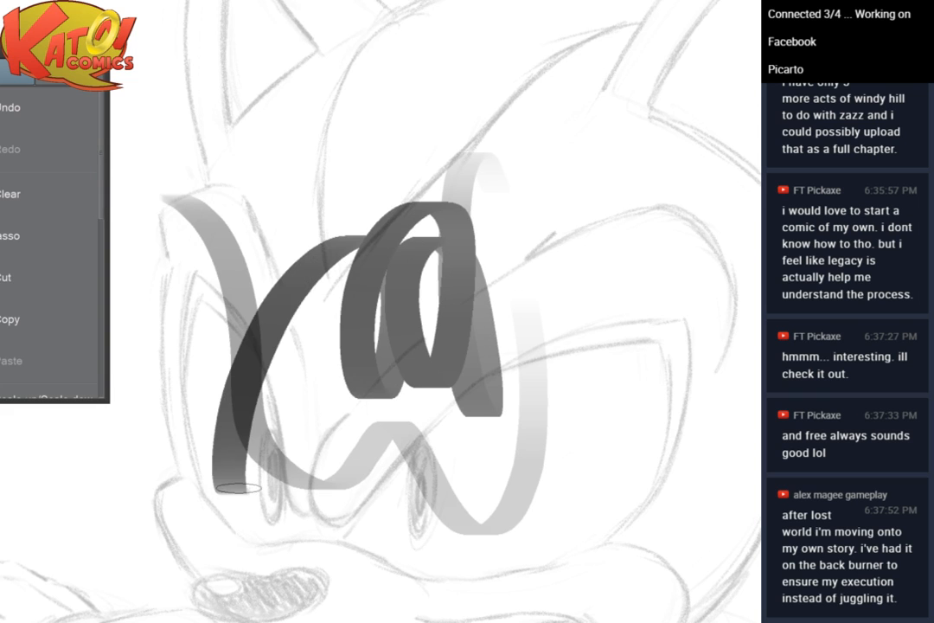
{"action": "mouse_move", "coordinate": [299, 293]}
{"action": "left_mouse_down"}
{"action": "mouse_move", "coordinate": [229, 441]}
{"action": "mouse_move", "coordinate": [340, 186]}
{"action": "left_mouse_up"}
{"action": "left_click", "coordinate": [29, 186]}
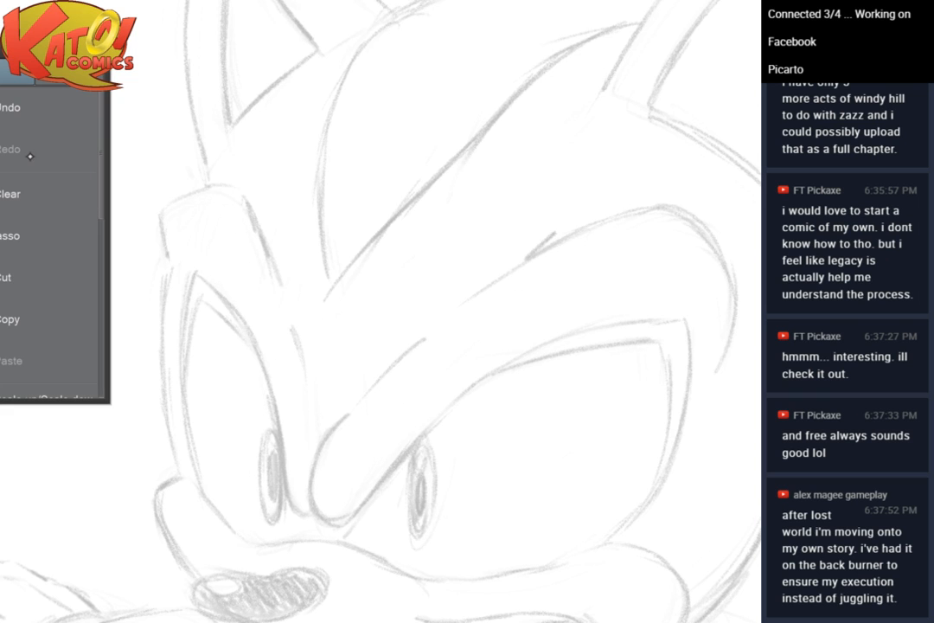
{"action": "left_click_drag", "start_coordinate": [169, 184], "coordinate": [394, 275]}
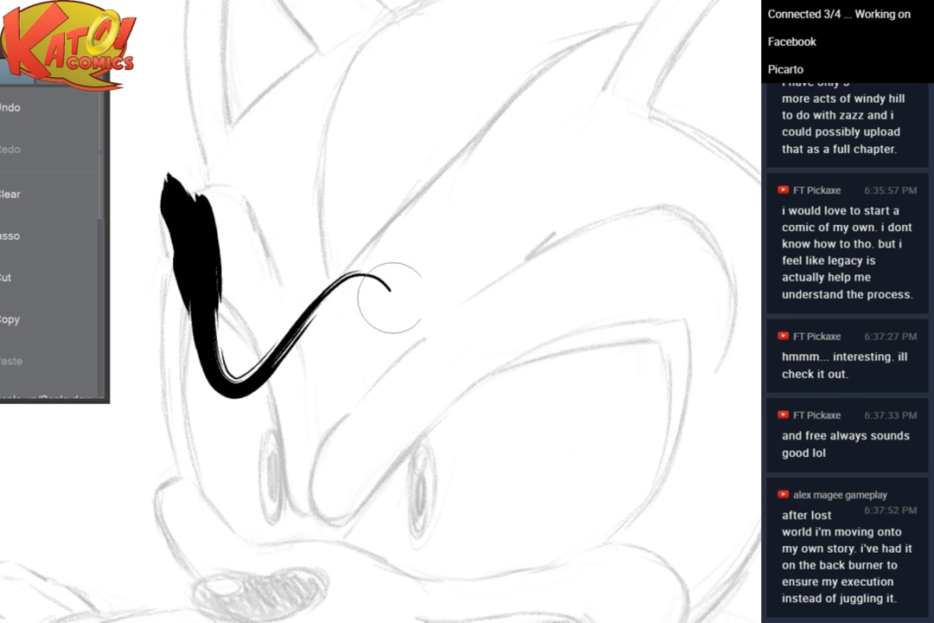
{"action": "left_click_drag", "start_coordinate": [507, 336], "coordinate": [478, 428]}
{"action": "left_click", "coordinate": [29, 194]}
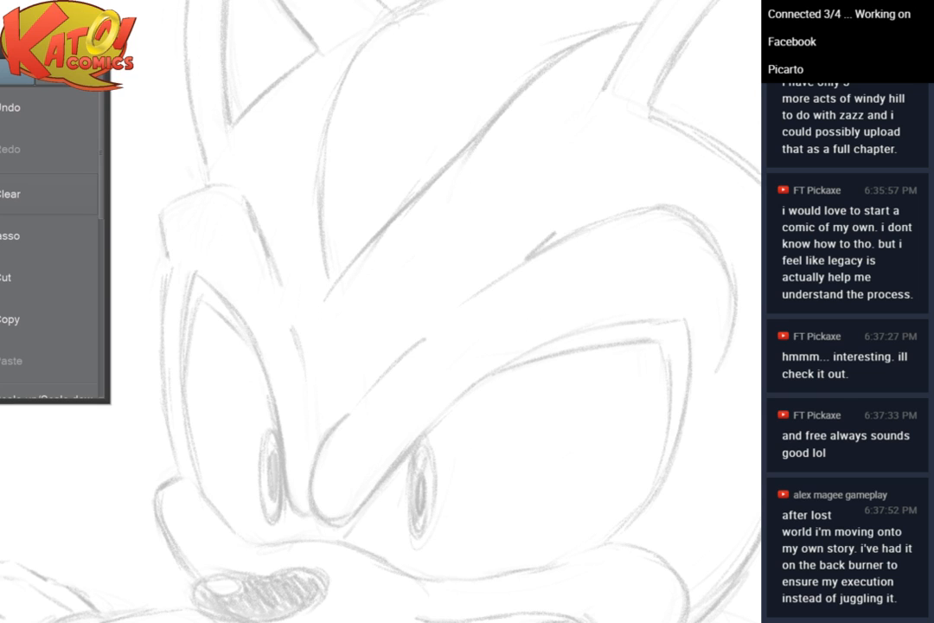
{"action": "left_click_drag", "start_coordinate": [253, 192], "coordinate": [372, 156]}
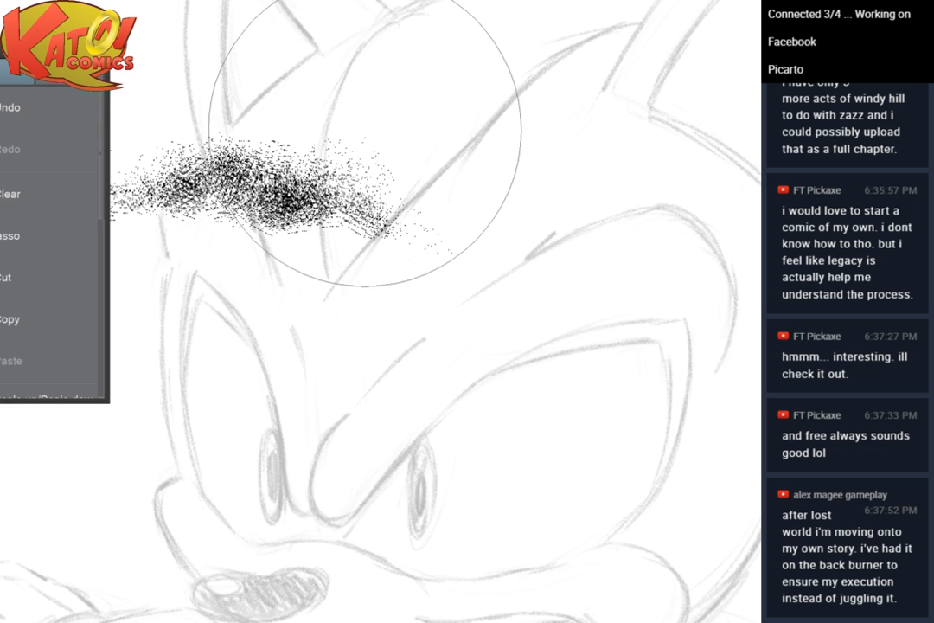
{"action": "left_click", "coordinate": [27, 195]}
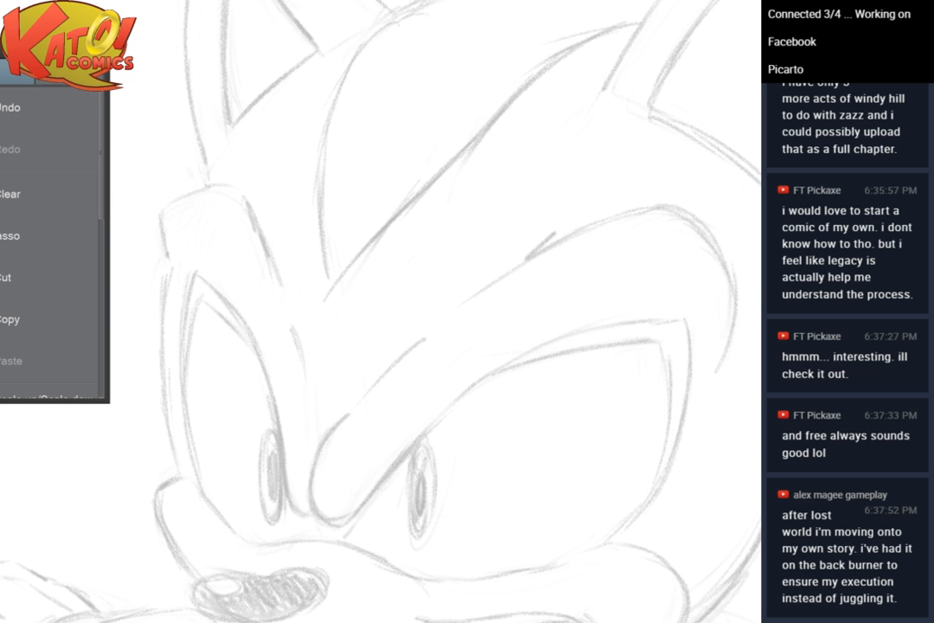
Flip the canvas back, try inking the brow's rounded tip with a thick solid brush, and undo the stroke
{"action": "scroll", "coordinate": [437, 312], "scroll_direction": "down", "scroll_amount": 2}
{"action": "scroll", "coordinate": [437, 255], "scroll_direction": "up", "scroll_amount": 5}
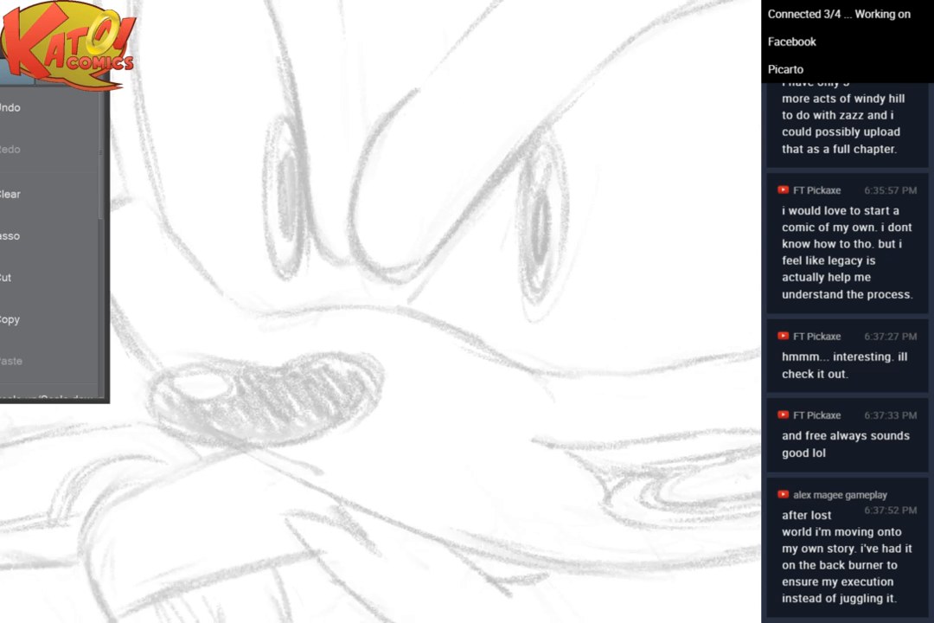
{"action": "scroll", "coordinate": [500, 251], "scroll_direction": "up", "scroll_amount": 1}
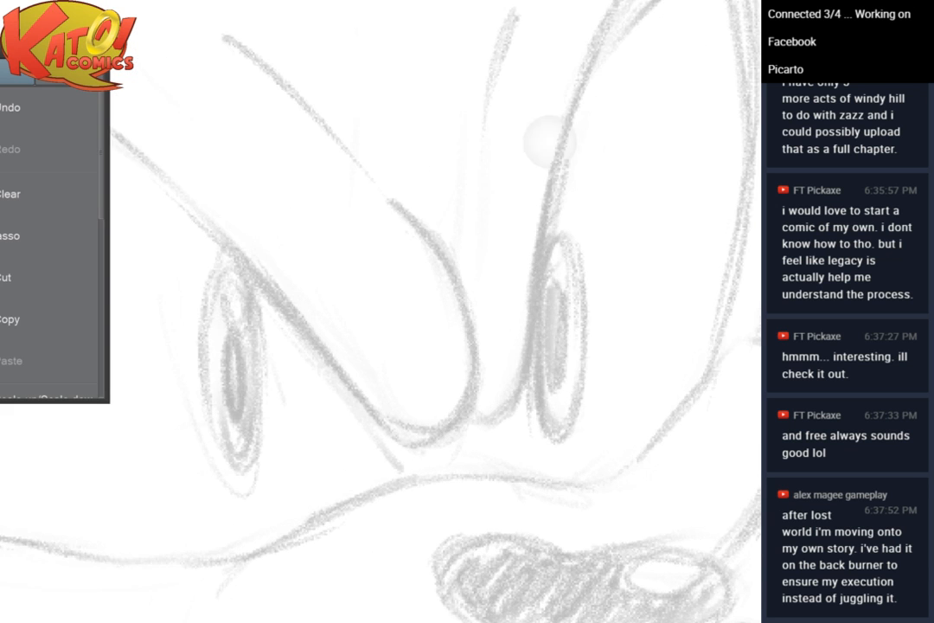
{"action": "left_click_drag", "start_coordinate": [544, 139], "coordinate": [503, 135]}
{"action": "mouse_move", "coordinate": [348, 196]}
{"action": "left_mouse_down"}
{"action": "mouse_move", "coordinate": [377, 217]}
{"action": "mouse_move", "coordinate": [415, 311]}
{"action": "mouse_move", "coordinate": [293, 384]}
{"action": "mouse_move", "coordinate": [278, 343]}
{"action": "left_mouse_up"}
{"action": "scroll", "coordinate": [450, 211], "scroll_direction": "down", "scroll_amount": 5}
{"action": "mouse_move", "coordinate": [555, 80]}
{"action": "left_mouse_down"}
{"action": "mouse_move", "coordinate": [596, 239]}
{"action": "mouse_move", "coordinate": [407, 63]}
{"action": "mouse_move", "coordinate": [531, 91]}
{"action": "left_mouse_up"}
{"action": "scroll", "coordinate": [406, 63], "scroll_direction": "up", "scroll_amount": 2}
{"action": "scroll", "coordinate": [526, 89], "scroll_direction": "up", "scroll_amount": 1}
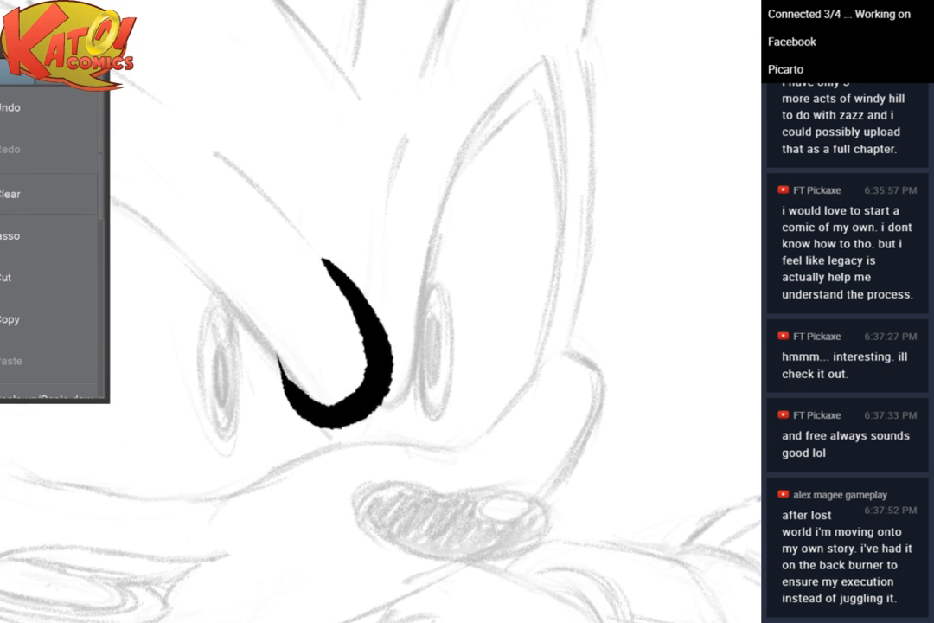
{"action": "key", "text": "ctrl+z"}
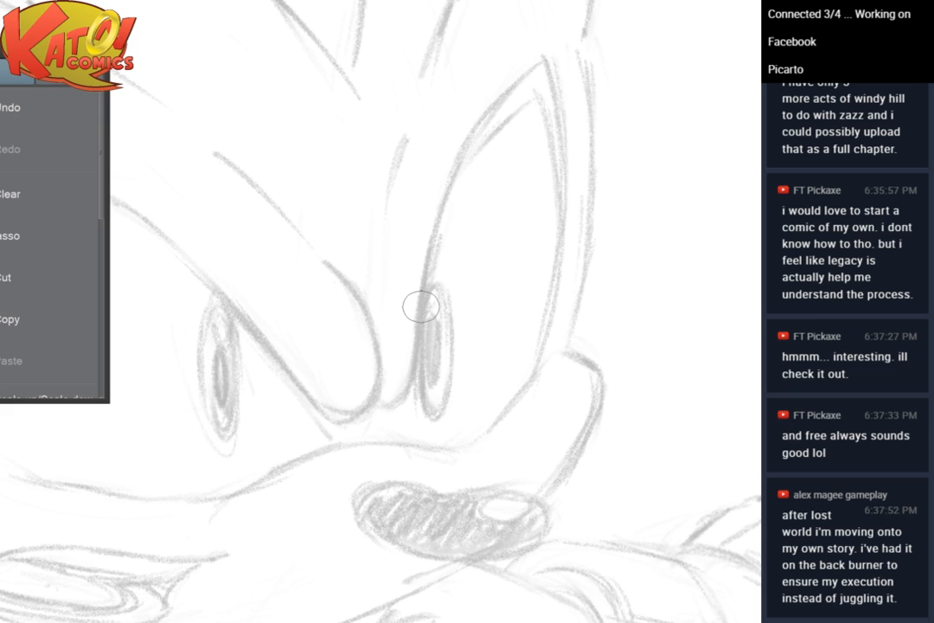
{"action": "scroll", "coordinate": [420, 307], "scroll_direction": "up", "scroll_amount": 3}
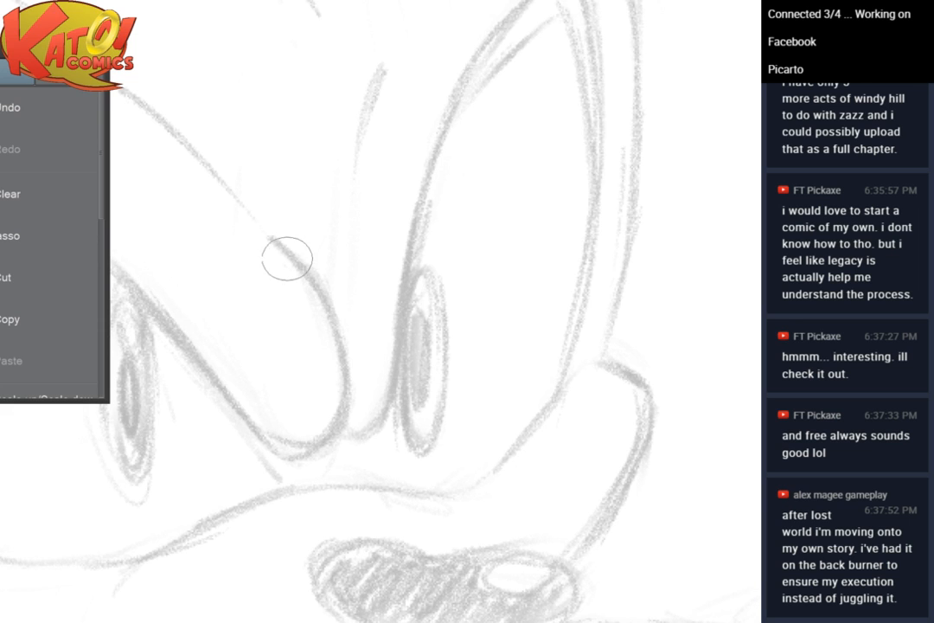
{"action": "mouse_move", "coordinate": [268, 236]}
{"action": "left_mouse_down"}
{"action": "mouse_move", "coordinate": [321, 292]}
{"action": "mouse_move", "coordinate": [245, 422]}
{"action": "left_mouse_up"}
{"action": "mouse_move", "coordinate": [362, 382]}
{"action": "left_mouse_down"}
{"action": "mouse_move", "coordinate": [318, 507]}
{"action": "mouse_move", "coordinate": [296, 534]}
{"action": "left_mouse_up"}
{"action": "mouse_move", "coordinate": [276, 576]}
{"action": "left_mouse_down"}
{"action": "mouse_move", "coordinate": [292, 586]}
{"action": "mouse_move", "coordinate": [331, 495]}
{"action": "mouse_move", "coordinate": [375, 295]}
{"action": "left_mouse_up"}
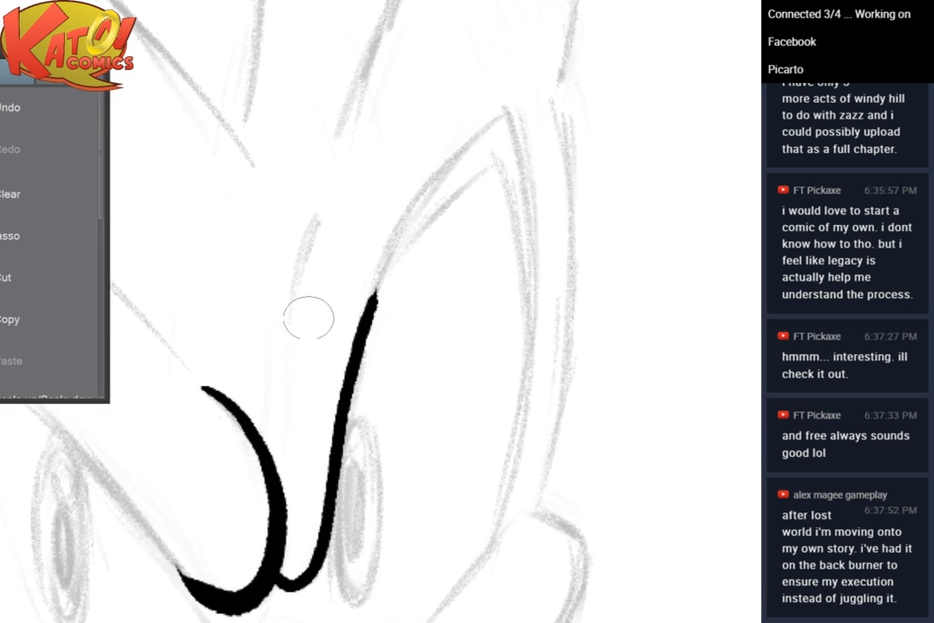
{"action": "left_click", "coordinate": [58, 121]}
{"action": "left_click", "coordinate": [58, 123]}
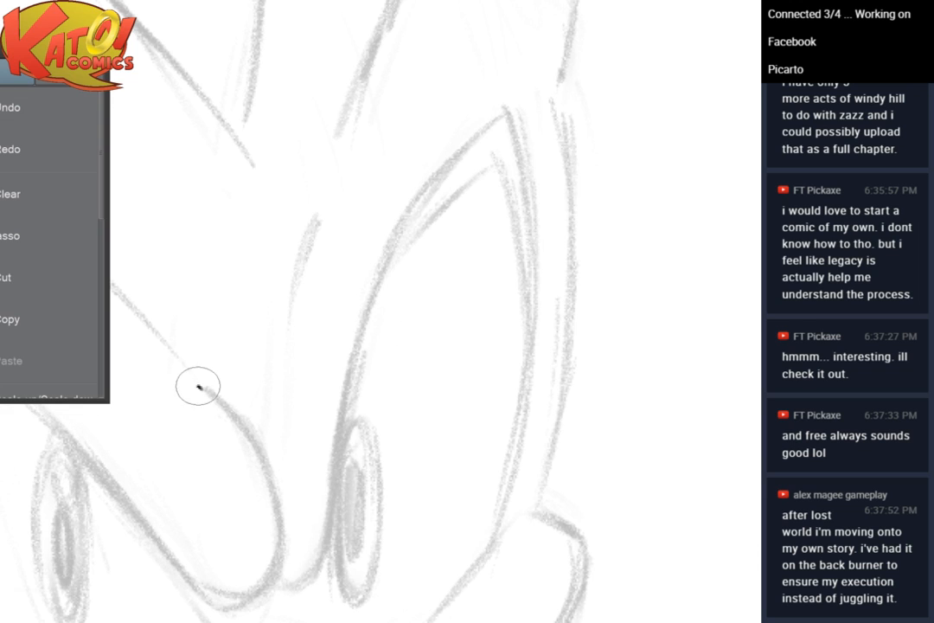
Ink the brow's rounded tip and both eyes' upper edges out to their pointed corners, mirroring the canvas between the eyes
{"action": "mouse_move", "coordinate": [200, 385]}
{"action": "left_mouse_down"}
{"action": "mouse_move", "coordinate": [282, 566]}
{"action": "mouse_move", "coordinate": [170, 537]}
{"action": "left_mouse_up"}
{"action": "mouse_move", "coordinate": [280, 581]}
{"action": "left_mouse_down"}
{"action": "mouse_move", "coordinate": [332, 519]}
{"action": "mouse_move", "coordinate": [382, 253]}
{"action": "mouse_move", "coordinate": [500, 116]}
{"action": "left_mouse_up"}
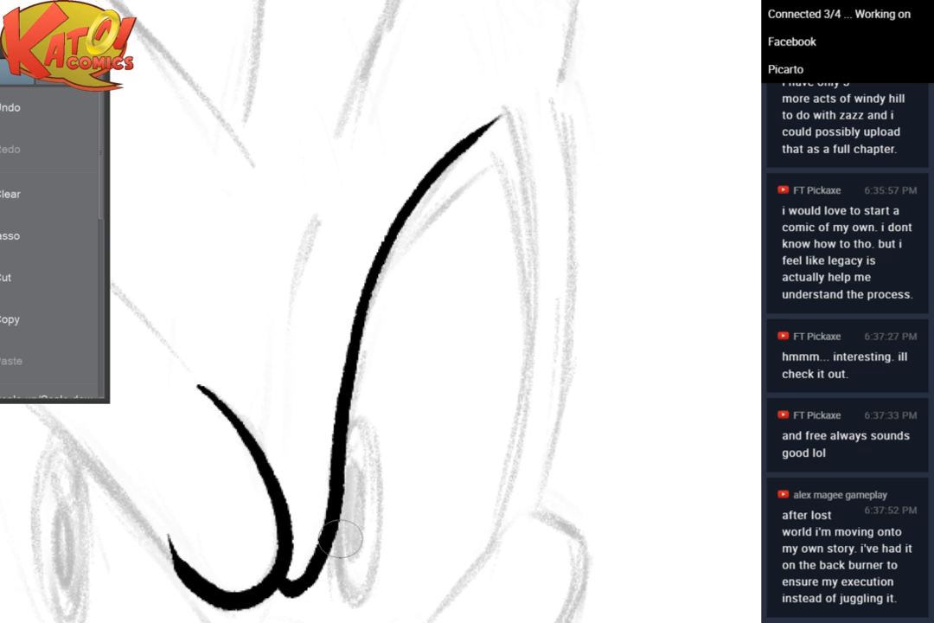
{"action": "key", "text": "h"}
{"action": "left_click_drag", "start_coordinate": [519, 346], "coordinate": [313, 333]}
{"action": "left_click_drag", "start_coordinate": [713, 399], "coordinate": [517, 350]}
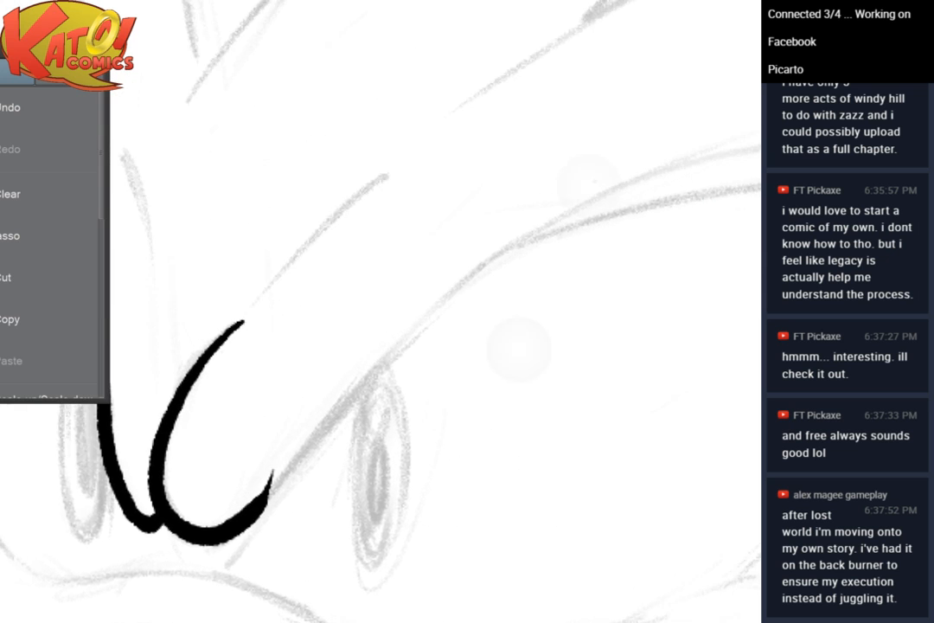
{"action": "scroll", "coordinate": [550, 272], "scroll_direction": "down", "scroll_amount": 5}
{"action": "scroll", "coordinate": [617, 182], "scroll_direction": "up", "scroll_amount": 3}
{"action": "scroll", "coordinate": [617, 181], "scroll_direction": "up", "scroll_amount": 5}
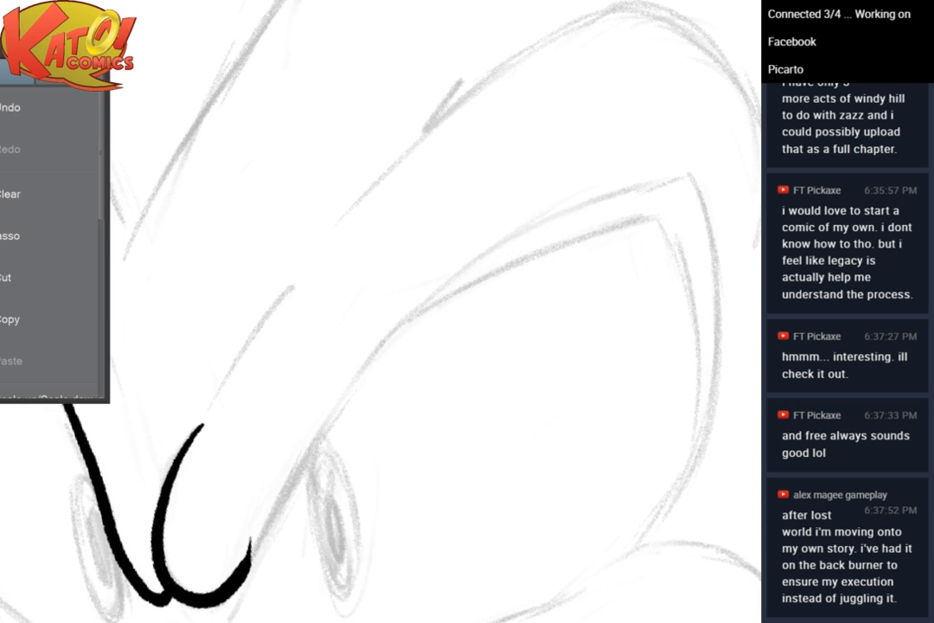
{"action": "mouse_move", "coordinate": [281, 506]}
{"action": "left_mouse_down"}
{"action": "mouse_move", "coordinate": [621, 185]}
{"action": "mouse_move", "coordinate": [683, 172]}
{"action": "left_mouse_up"}
{"action": "scroll", "coordinate": [554, 268], "scroll_direction": "down", "scroll_amount": 2}
{"action": "scroll", "coordinate": [553, 277], "scroll_direction": "up", "scroll_amount": 2}
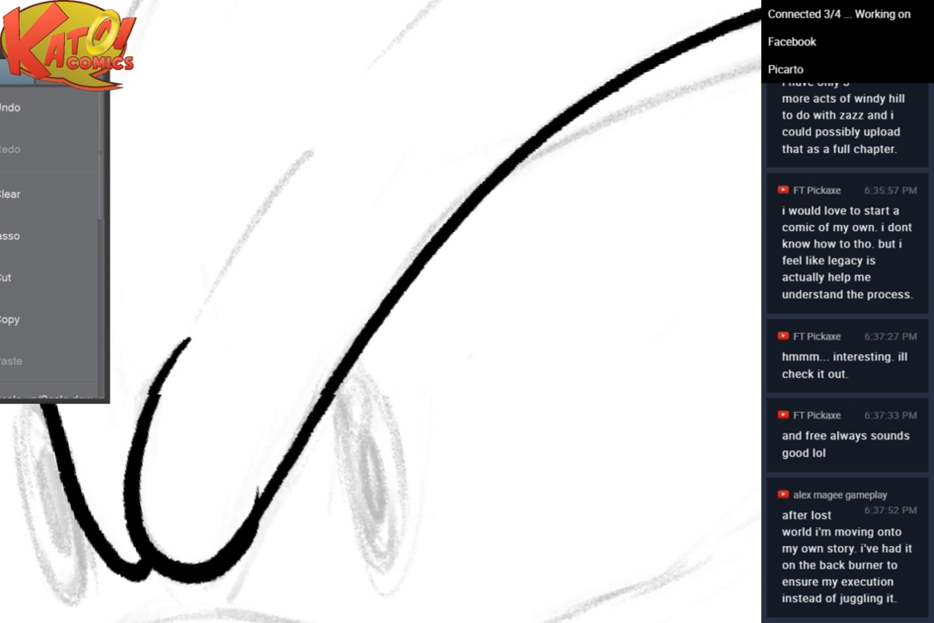
Smooth the join where the near eye's upper line meets the brow's rounded tip
{"action": "scroll", "coordinate": [554, 264], "scroll_direction": "down", "scroll_amount": 3}
{"action": "scroll", "coordinate": [524, 264], "scroll_direction": "up", "scroll_amount": 4}
{"action": "left_click_drag", "start_coordinate": [469, 365], "coordinate": [507, 290]}
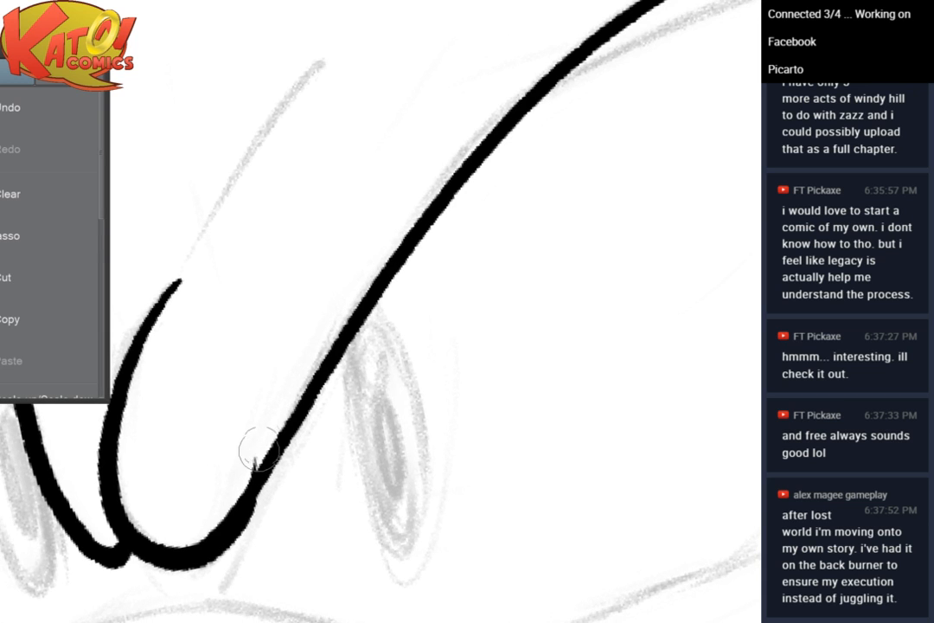
{"action": "left_click_drag", "start_coordinate": [241, 478], "coordinate": [262, 437]}
{"action": "scroll", "coordinate": [417, 309], "scroll_direction": "down", "scroll_amount": 5}
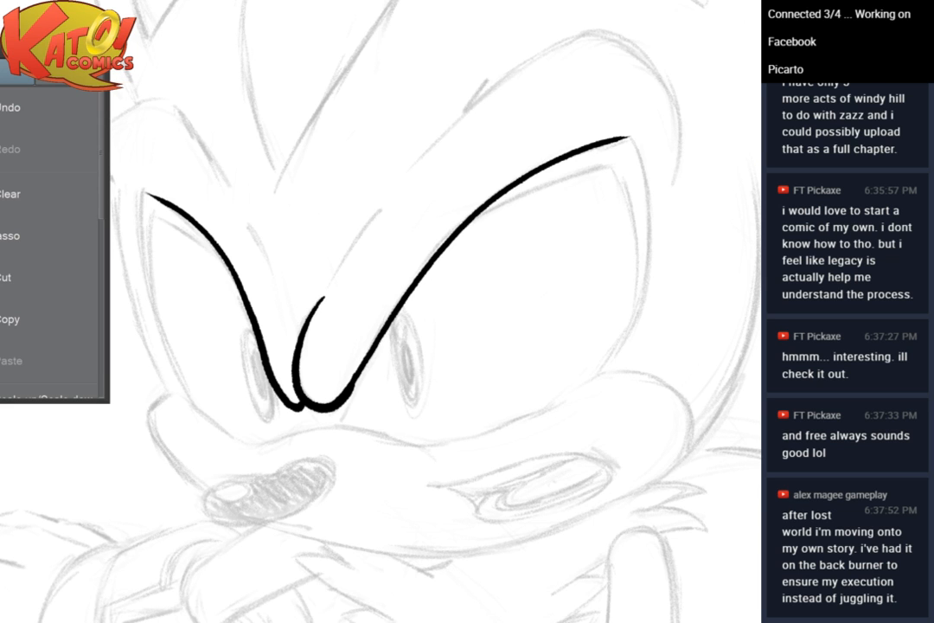
Ink the far eye's outer edge down to the cheek and thicken the inner part of its upper line
{"action": "left_click_drag", "start_coordinate": [330, 175], "coordinate": [433, 189]}
{"action": "scroll", "coordinate": [434, 190], "scroll_direction": "up", "scroll_amount": 5}
{"action": "mouse_move", "coordinate": [273, 146]}
{"action": "left_mouse_down"}
{"action": "mouse_move", "coordinate": [411, 186]}
{"action": "mouse_move", "coordinate": [400, 153]}
{"action": "left_mouse_up"}
{"action": "scroll", "coordinate": [411, 186], "scroll_direction": "up", "scroll_amount": 4}
{"action": "mouse_move", "coordinate": [240, 127]}
{"action": "left_mouse_down"}
{"action": "mouse_move", "coordinate": [233, 178]}
{"action": "mouse_move", "coordinate": [356, 597]}
{"action": "left_mouse_up"}
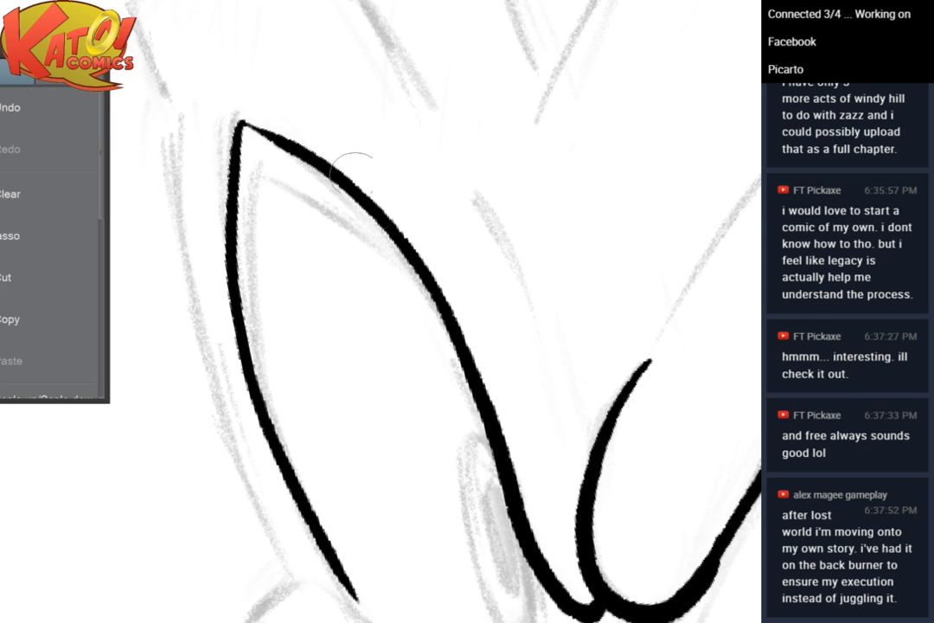
{"action": "mouse_move", "coordinate": [353, 171]}
{"action": "left_mouse_down"}
{"action": "mouse_move", "coordinate": [457, 337]}
{"action": "mouse_move", "coordinate": [440, 304]}
{"action": "mouse_move", "coordinate": [533, 558]}
{"action": "mouse_move", "coordinate": [566, 597]}
{"action": "mouse_move", "coordinate": [573, 575]}
{"action": "mouse_move", "coordinate": [331, 506]}
{"action": "left_mouse_up"}
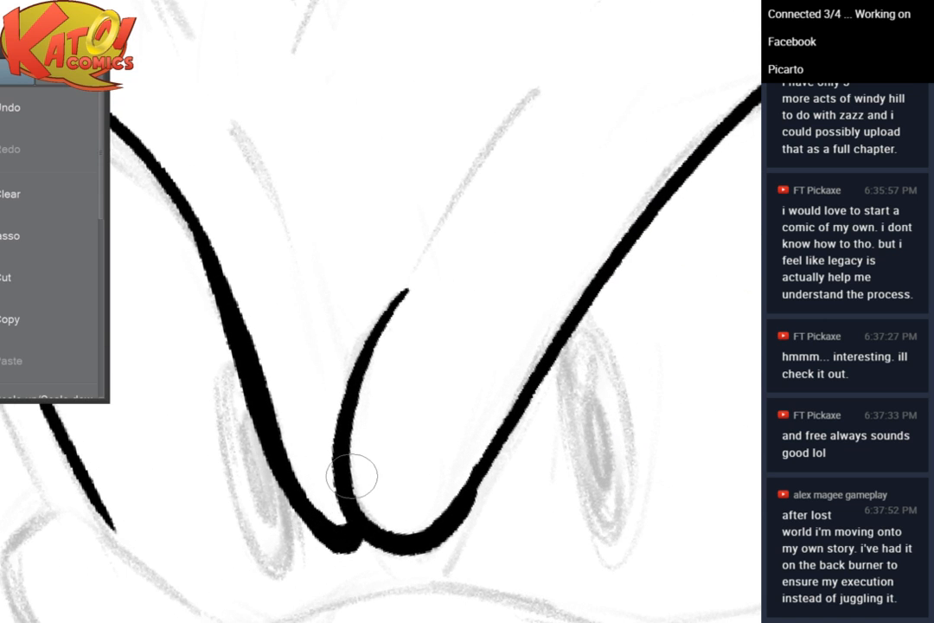
Ink the near eye's outer edge from its pointed corner down to the cheek, undoing the first two attempts
{"action": "left_click_drag", "start_coordinate": [352, 476], "coordinate": [106, 548]}
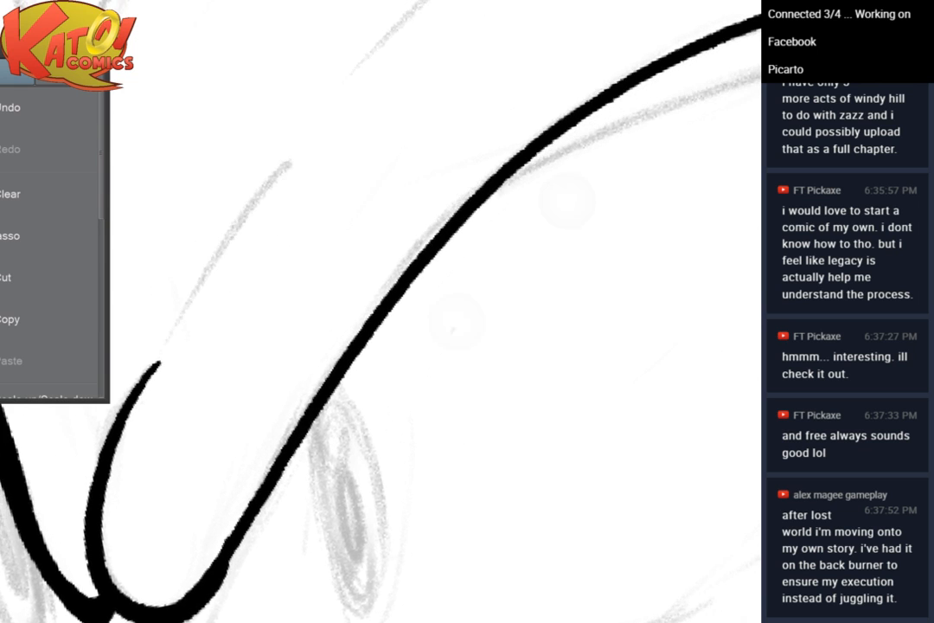
{"action": "scroll", "coordinate": [567, 201], "scroll_direction": "down", "scroll_amount": 3}
{"action": "scroll", "coordinate": [526, 217], "scroll_direction": "up", "scroll_amount": 1}
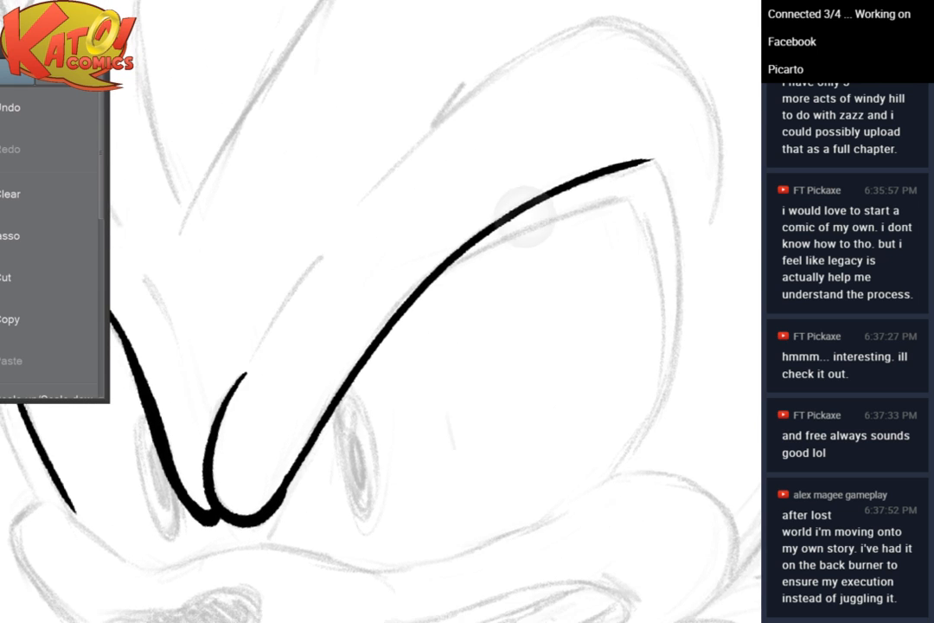
{"action": "scroll", "coordinate": [525, 216], "scroll_direction": "up", "scroll_amount": 2}
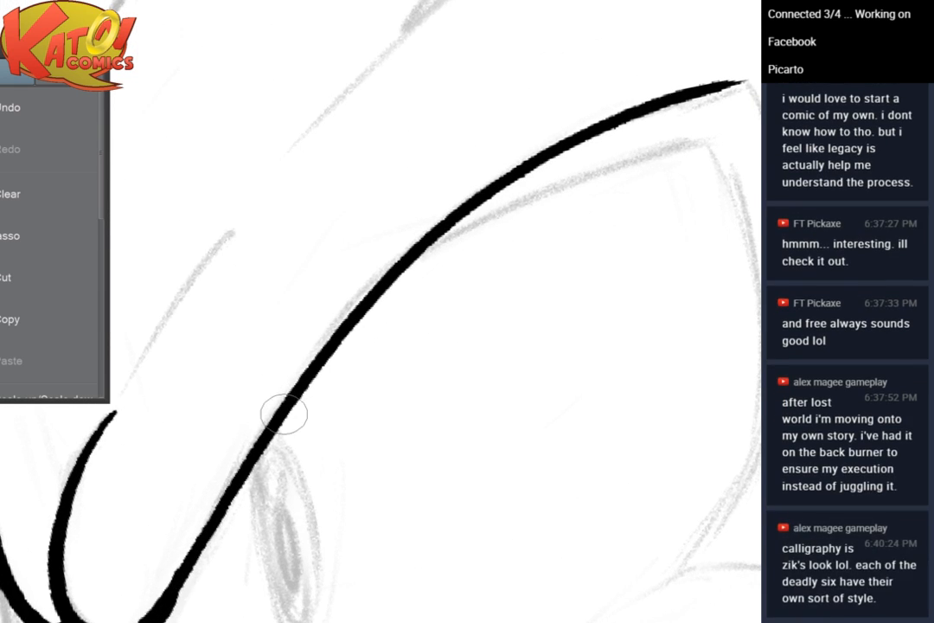
{"action": "mouse_move", "coordinate": [283, 413]}
{"action": "left_mouse_down"}
{"action": "mouse_move", "coordinate": [126, 435]}
{"action": "mouse_move", "coordinate": [17, 425]}
{"action": "left_mouse_up"}
{"action": "mouse_move", "coordinate": [476, 92]}
{"action": "left_mouse_down"}
{"action": "mouse_move", "coordinate": [501, 153]}
{"action": "mouse_move", "coordinate": [505, 328]}
{"action": "mouse_move", "coordinate": [368, 595]}
{"action": "left_mouse_up"}
{"action": "key", "text": "ctrl+z"}
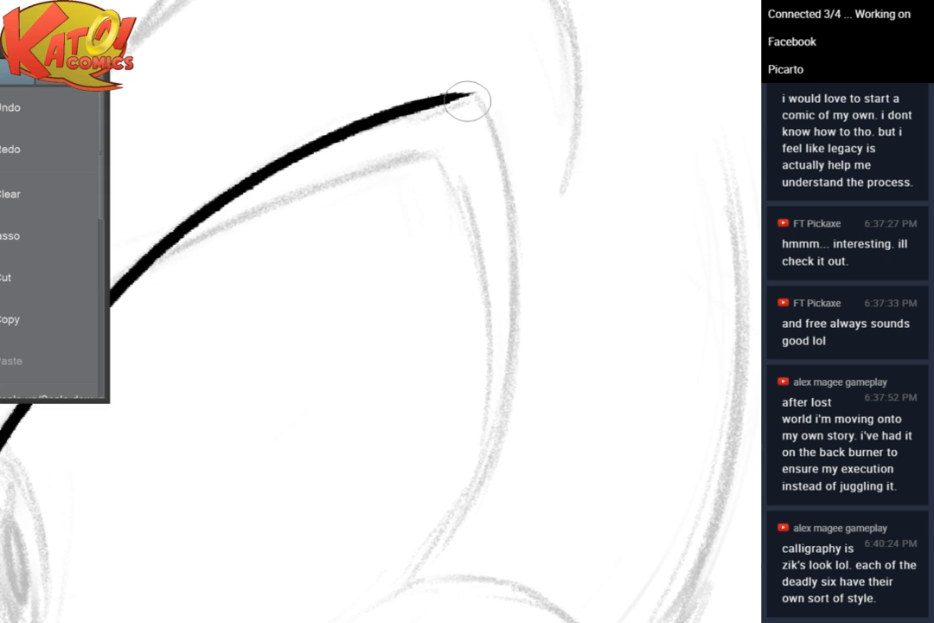
{"action": "mouse_move", "coordinate": [467, 100]}
{"action": "left_mouse_down"}
{"action": "mouse_move", "coordinate": [500, 160]}
{"action": "mouse_move", "coordinate": [506, 431]}
{"action": "mouse_move", "coordinate": [414, 616]}
{"action": "left_mouse_up"}
{"action": "key", "text": "ctrl+z"}
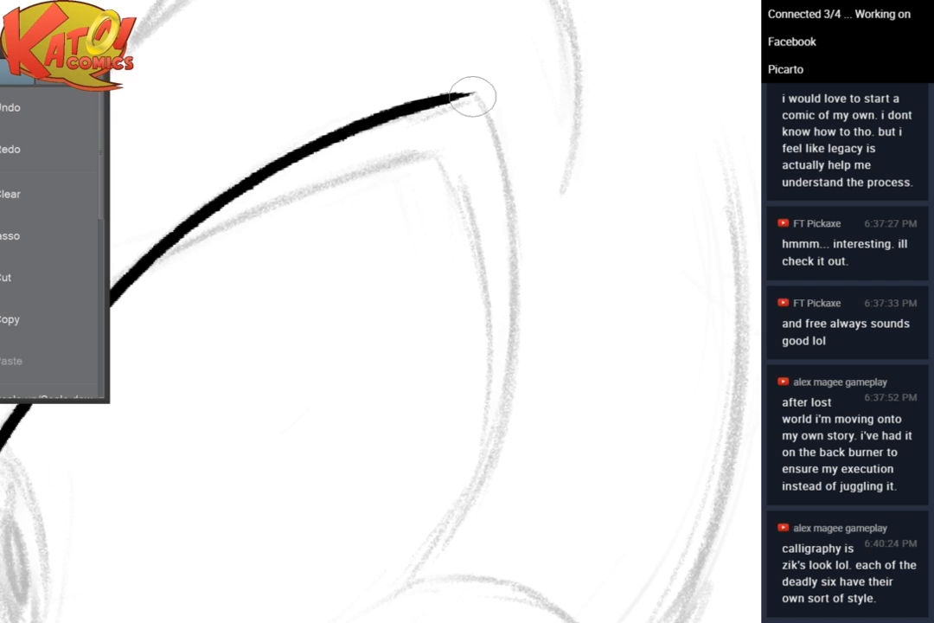
{"action": "mouse_move", "coordinate": [474, 94]}
{"action": "left_mouse_down"}
{"action": "mouse_move", "coordinate": [469, 490]}
{"action": "mouse_move", "coordinate": [408, 588]}
{"action": "left_mouse_up"}
Thicken the near eye's upper line along its inner half and taper the added weight toward the outer corner
{"action": "mouse_move", "coordinate": [452, 97]}
{"action": "left_mouse_down"}
{"action": "mouse_move", "coordinate": [653, 59]}
{"action": "mouse_move", "coordinate": [653, 77]}
{"action": "left_mouse_up"}
{"action": "mouse_move", "coordinate": [90, 600]}
{"action": "left_mouse_down"}
{"action": "mouse_move", "coordinate": [309, 299]}
{"action": "mouse_move", "coordinate": [344, 267]}
{"action": "left_mouse_up"}
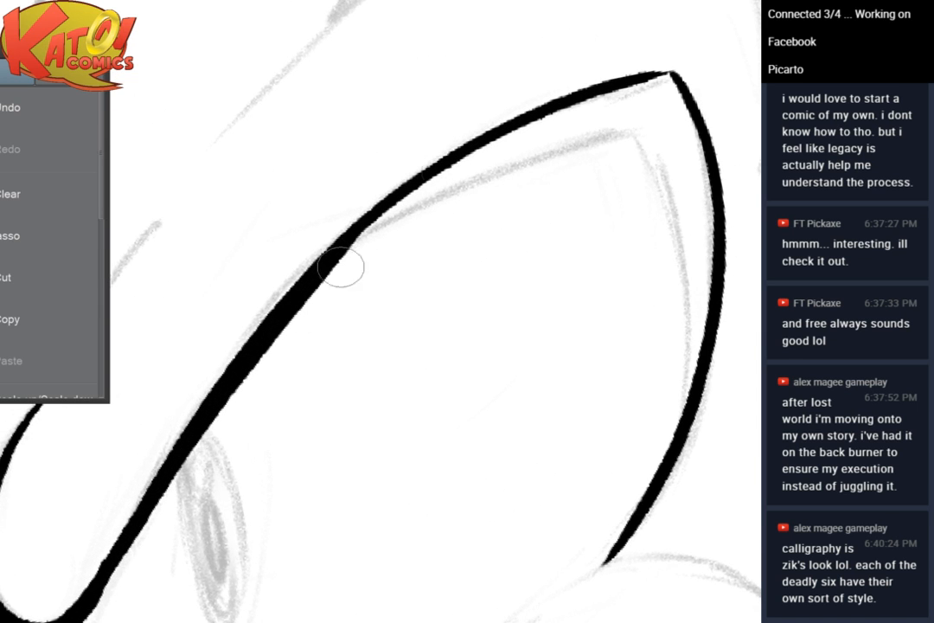
{"action": "mouse_move", "coordinate": [270, 322]}
{"action": "left_mouse_down"}
{"action": "mouse_move", "coordinate": [424, 173]}
{"action": "mouse_move", "coordinate": [597, 78]}
{"action": "left_mouse_up"}
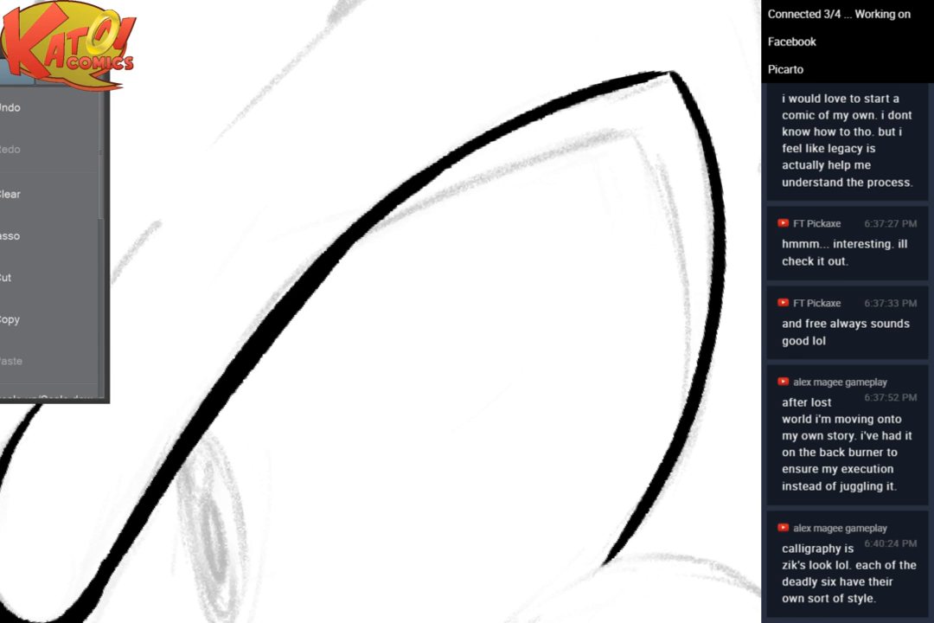
Ink the muzzle's upper contour across the nose bridge, from below the near eye to the top of the far cheek
{"action": "scroll", "coordinate": [535, 217], "scroll_direction": "down", "scroll_amount": 5}
{"action": "left_click_drag", "start_coordinate": [433, 328], "coordinate": [587, 263]}
{"action": "scroll", "coordinate": [592, 260], "scroll_direction": "up", "scroll_amount": 4}
{"action": "left_click_drag", "start_coordinate": [406, 266], "coordinate": [333, 297]}
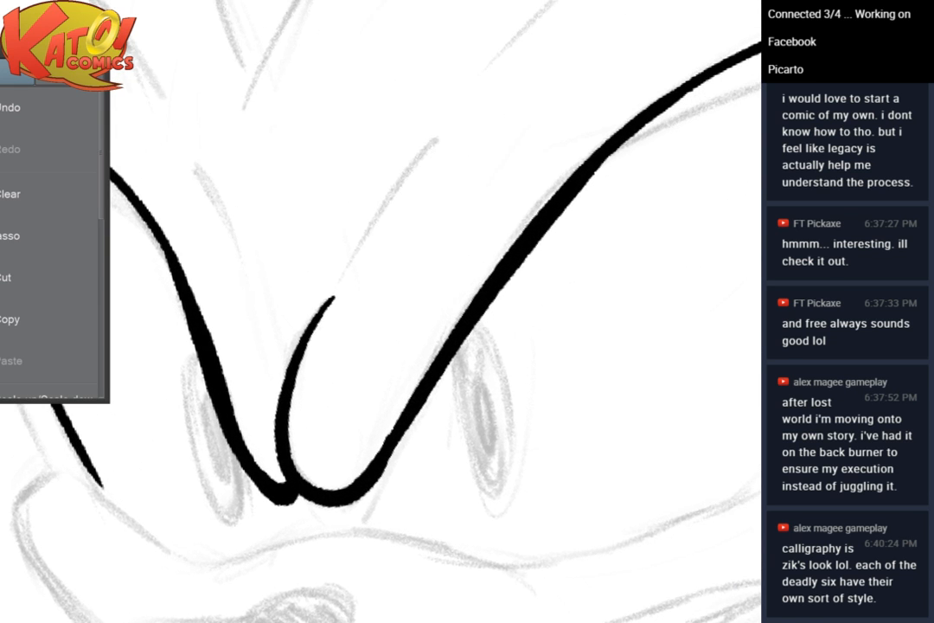
{"action": "scroll", "coordinate": [342, 352], "scroll_direction": "up", "scroll_amount": 2}
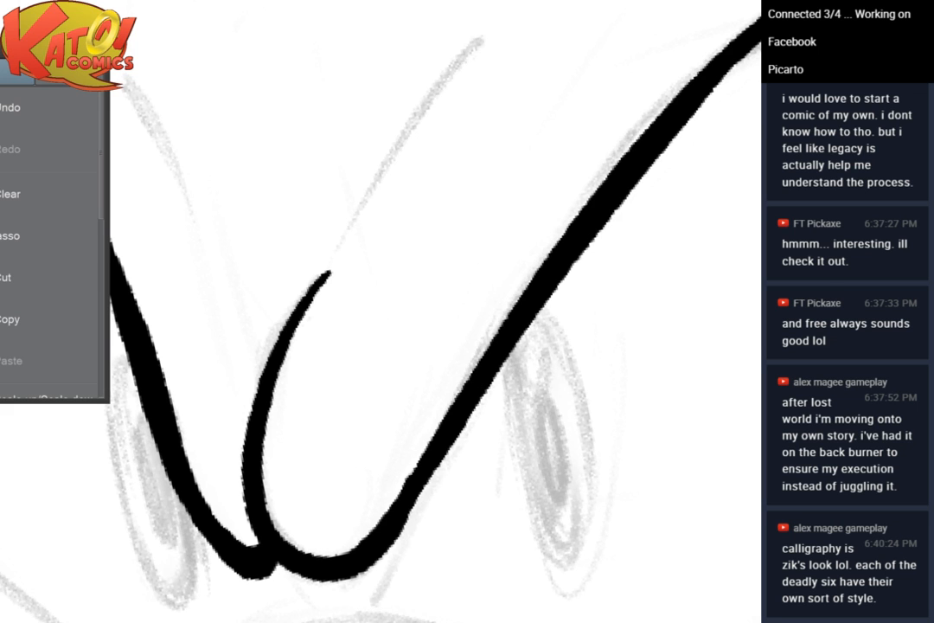
{"action": "mouse_move", "coordinate": [343, 598]}
{"action": "left_mouse_down"}
{"action": "mouse_move", "coordinate": [391, 474]}
{"action": "mouse_move", "coordinate": [422, 302]}
{"action": "mouse_move", "coordinate": [387, 329]}
{"action": "left_mouse_up"}
{"action": "scroll", "coordinate": [507, 289], "scroll_direction": "down", "scroll_amount": 3}
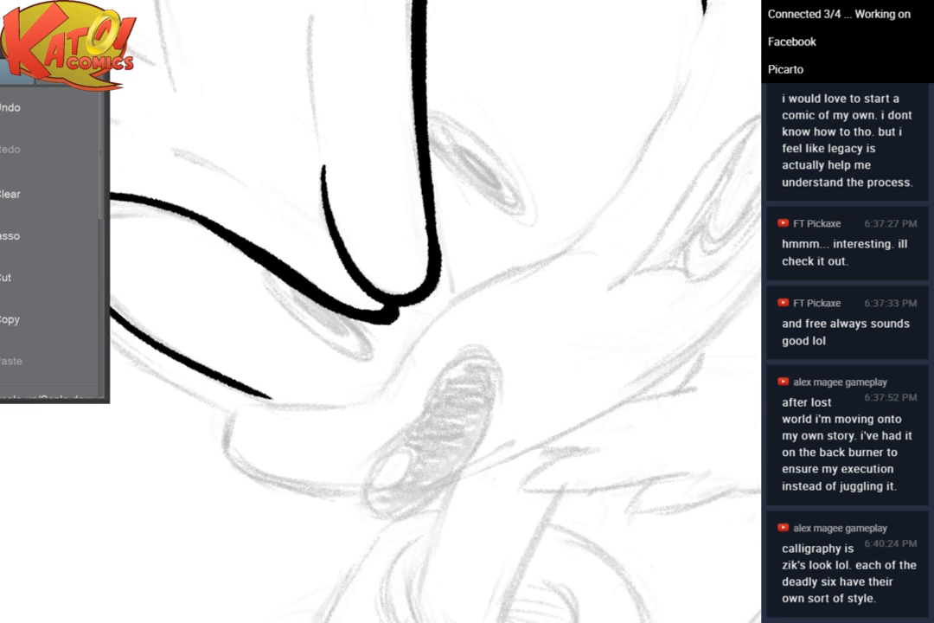
{"action": "mouse_move", "coordinate": [549, 257]}
{"action": "left_mouse_down"}
{"action": "mouse_move", "coordinate": [415, 304]}
{"action": "mouse_move", "coordinate": [296, 426]}
{"action": "mouse_move", "coordinate": [205, 463]}
{"action": "mouse_move", "coordinate": [117, 468]}
{"action": "mouse_move", "coordinate": [98, 524]}
{"action": "left_mouse_up"}
{"action": "scroll", "coordinate": [507, 275], "scroll_direction": "up", "scroll_amount": 2}
{"action": "left_click_drag", "start_coordinate": [517, 277], "coordinate": [322, 481]}
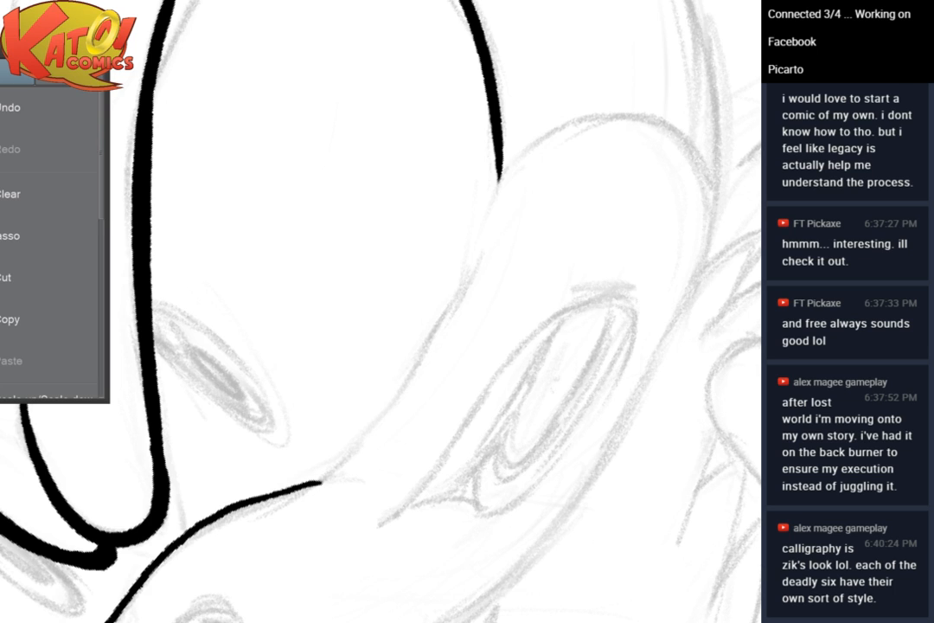
Ink the near cheek's rounded outer curve, undo it, and redraw it fuller and extending farther down
{"action": "mouse_move", "coordinate": [705, 235]}
{"action": "left_mouse_down"}
{"action": "mouse_move", "coordinate": [692, 165]}
{"action": "mouse_move", "coordinate": [639, 122]}
{"action": "mouse_move", "coordinate": [544, 140]}
{"action": "mouse_move", "coordinate": [489, 212]}
{"action": "left_mouse_up"}
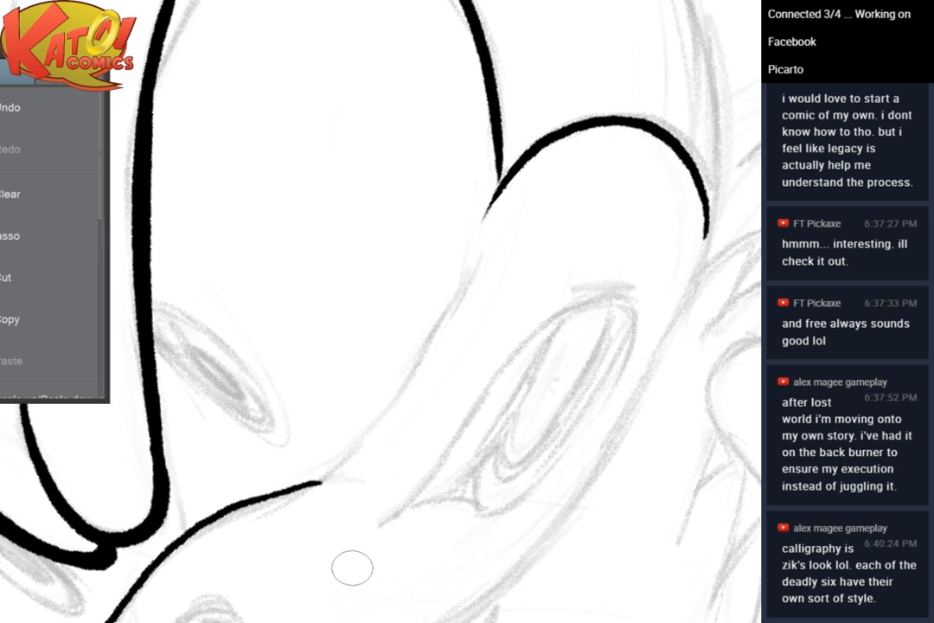
{"action": "left_click", "coordinate": [39, 108]}
{"action": "mouse_move", "coordinate": [698, 269]}
{"action": "left_mouse_down"}
{"action": "mouse_move", "coordinate": [712, 183]}
{"action": "mouse_move", "coordinate": [642, 116]}
{"action": "mouse_move", "coordinate": [562, 121]}
{"action": "mouse_move", "coordinate": [490, 212]}
{"action": "left_mouse_up"}
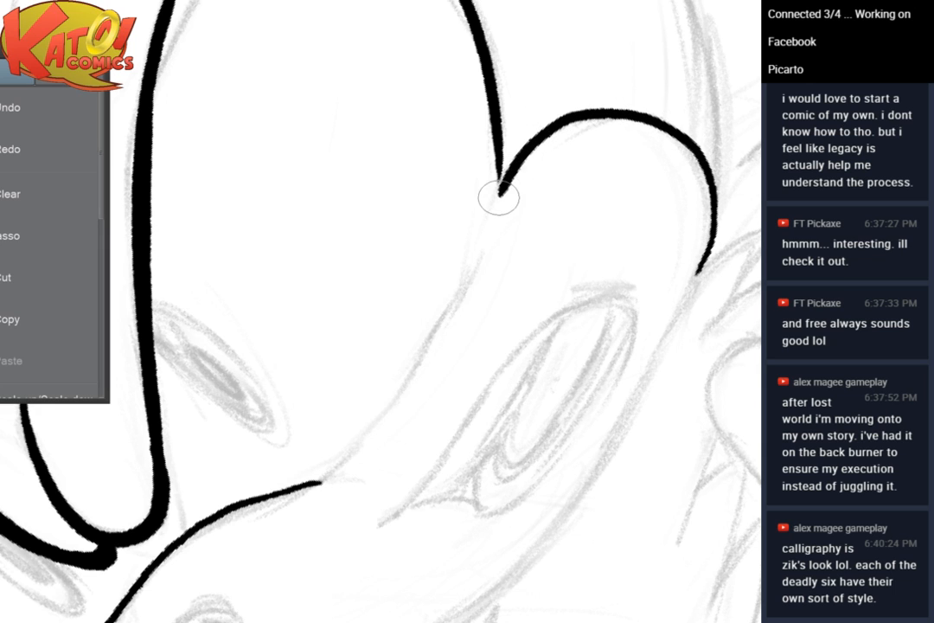
{"action": "mouse_move", "coordinate": [482, 251]}
{"action": "left_mouse_down"}
{"action": "mouse_move", "coordinate": [429, 346]}
{"action": "mouse_move", "coordinate": [316, 491]}
{"action": "left_mouse_up"}
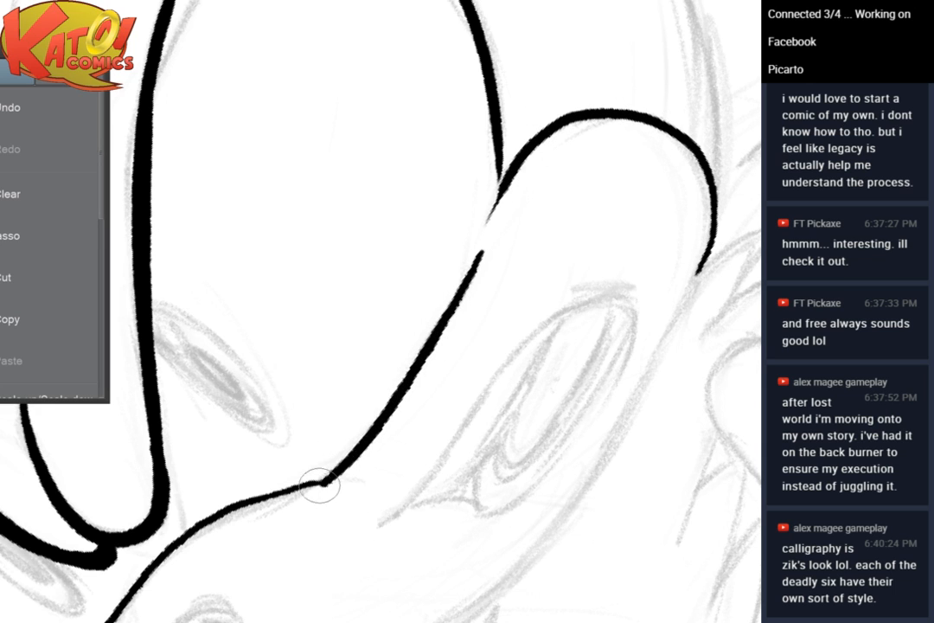
{"action": "left_click", "coordinate": [34, 112]}
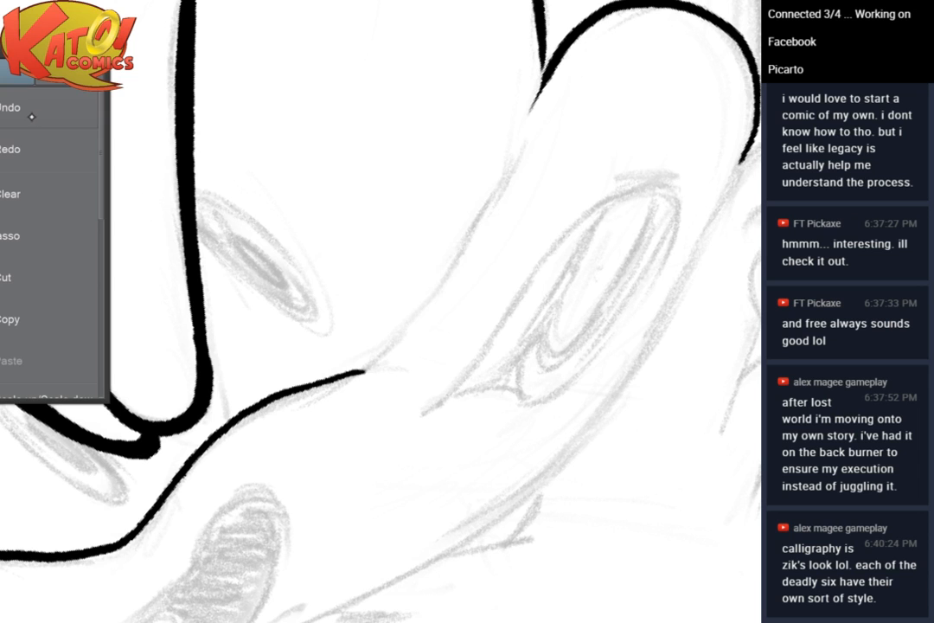
{"action": "key", "text": "h"}
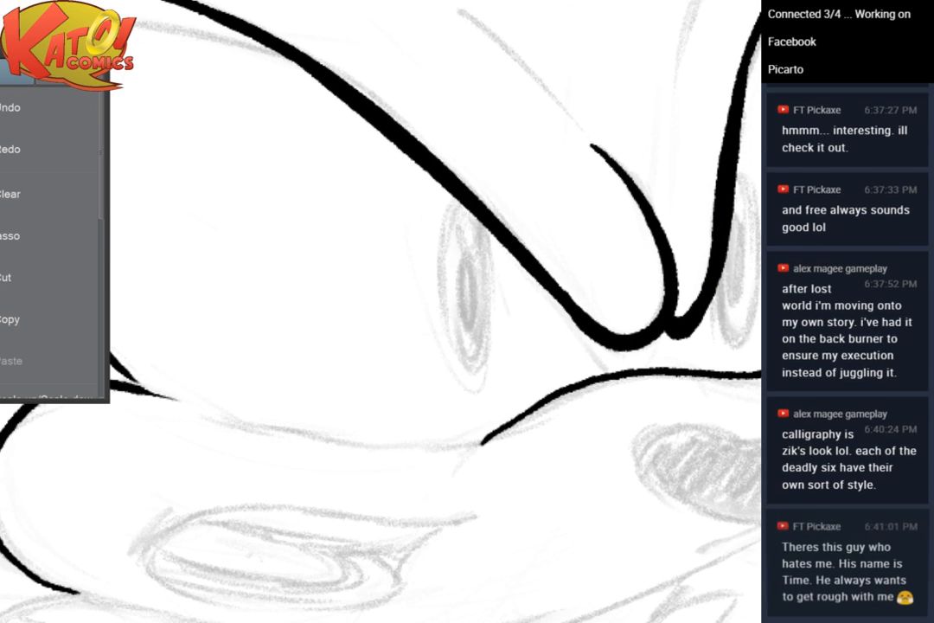
{"action": "scroll", "coordinate": [615, 127], "scroll_direction": "up", "scroll_amount": 5}
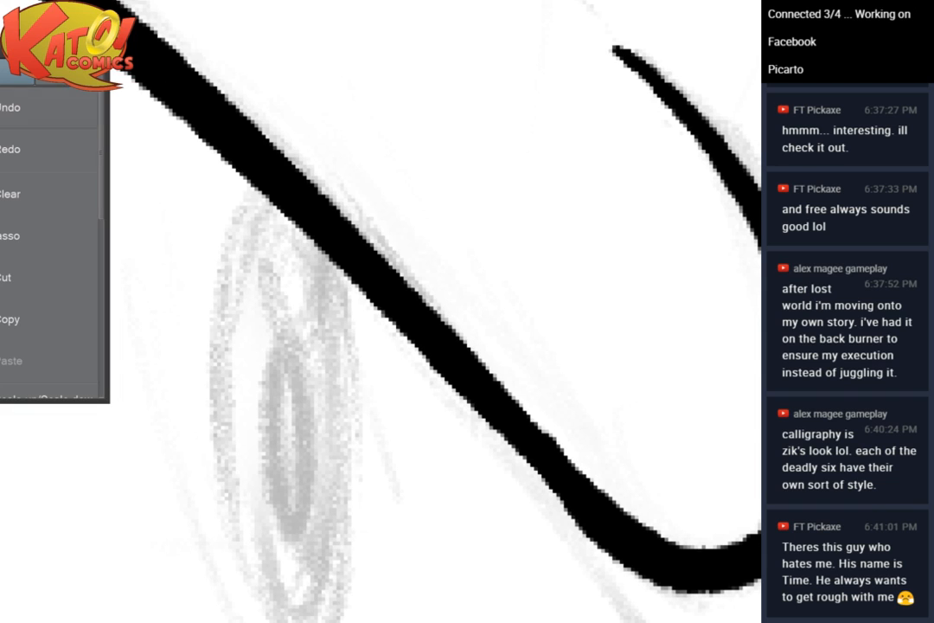
{"action": "left_click_drag", "start_coordinate": [315, 320], "coordinate": [489, 514]}
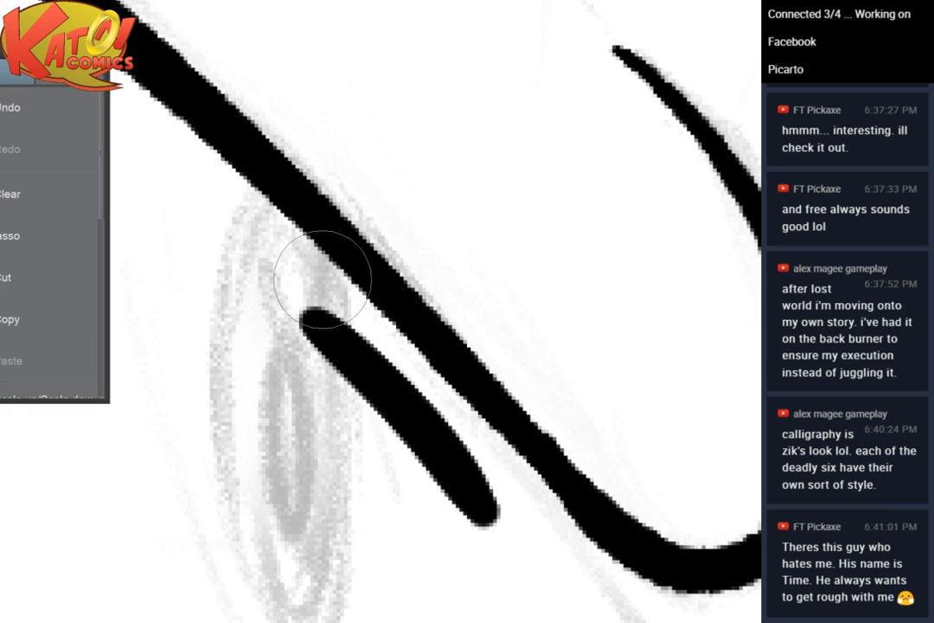
{"action": "left_click", "coordinate": [52, 107]}
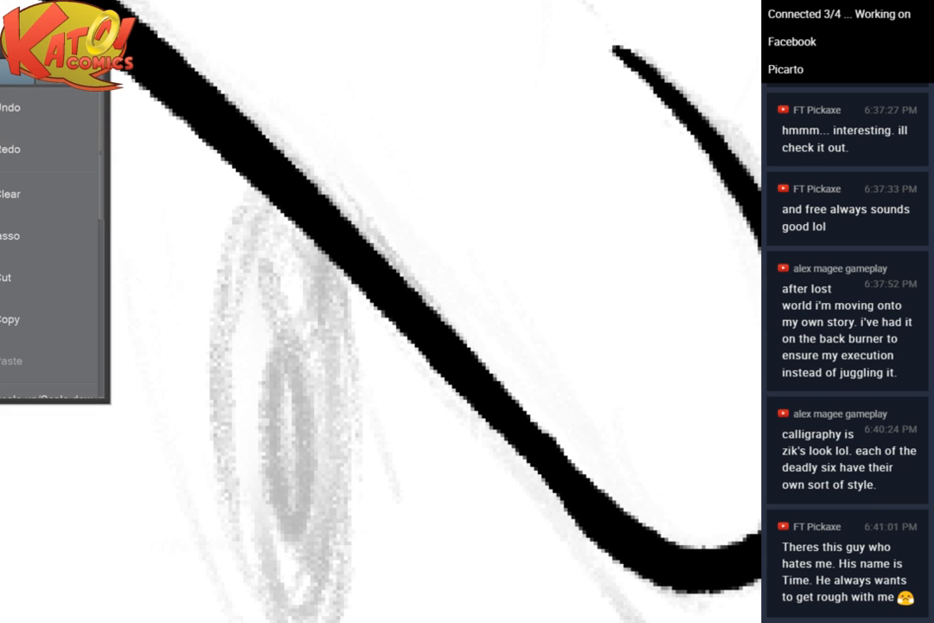
Ink the far cheek's outer contour down to the nose, undoing the first stroke and redrawing it
{"action": "scroll", "coordinate": [621, 126], "scroll_direction": "down", "scroll_amount": 6}
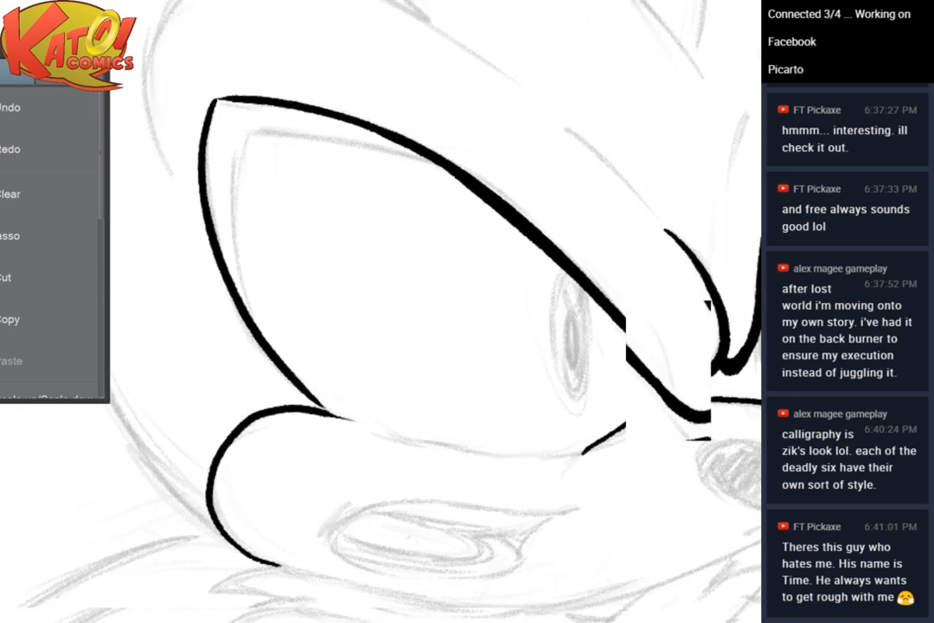
{"action": "scroll", "coordinate": [675, 82], "scroll_direction": "down", "scroll_amount": 3}
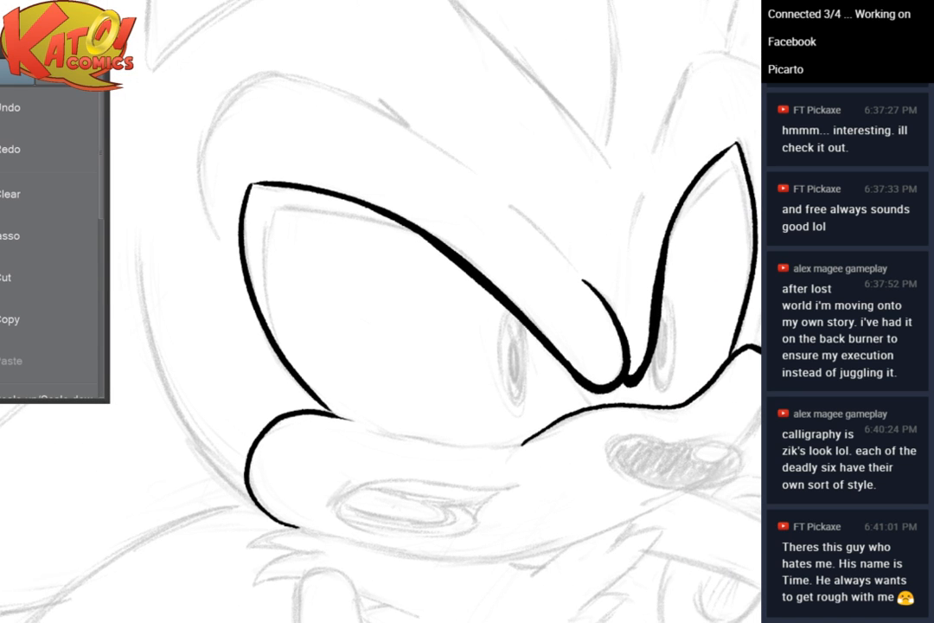
{"action": "scroll", "coordinate": [574, 132], "scroll_direction": "up", "scroll_amount": 8}
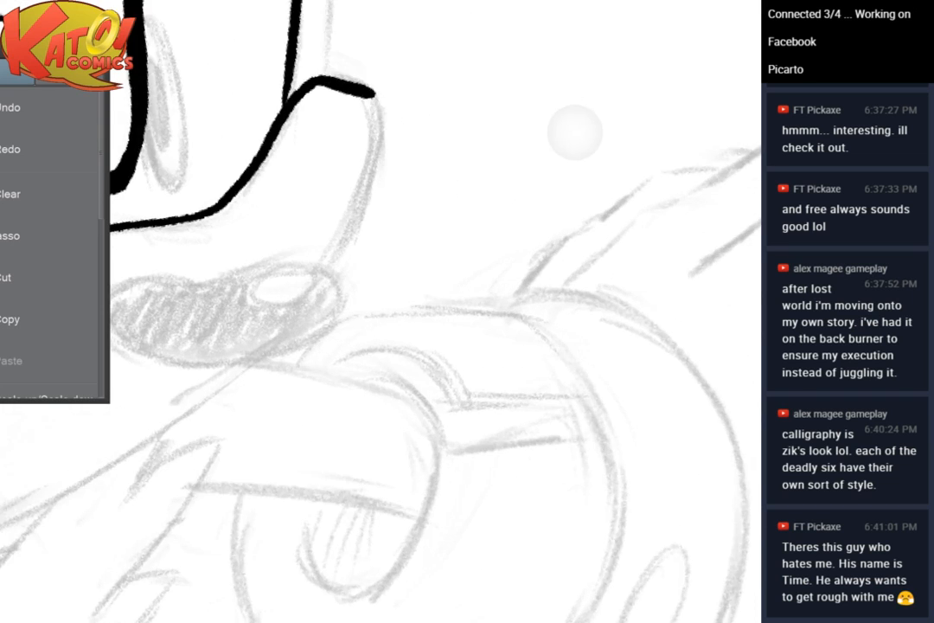
{"action": "scroll", "coordinate": [575, 131], "scroll_direction": "up", "scroll_amount": 4}
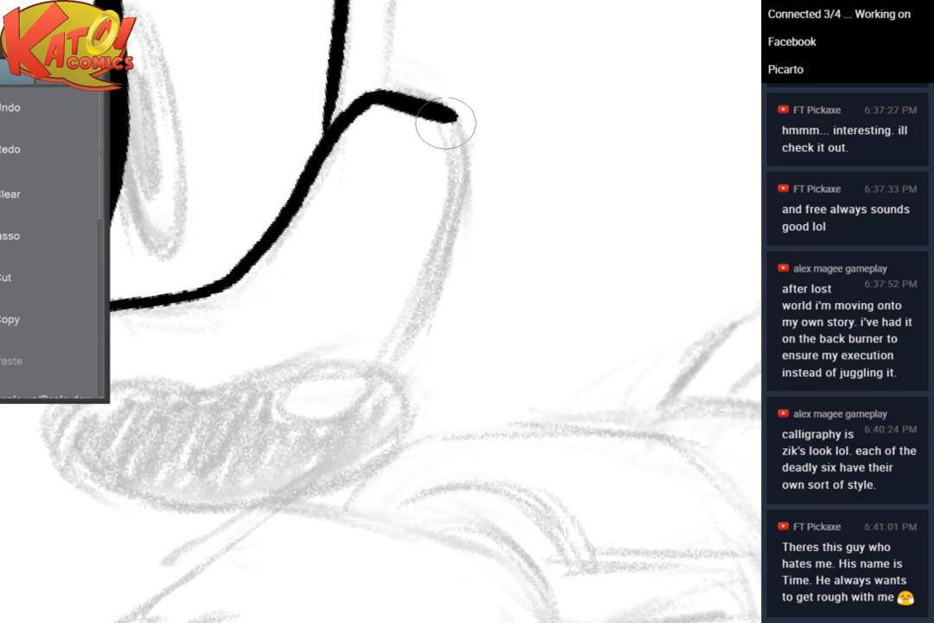
{"action": "mouse_move", "coordinate": [450, 114]}
{"action": "left_mouse_down"}
{"action": "mouse_move", "coordinate": [412, 303]}
{"action": "mouse_move", "coordinate": [365, 364]}
{"action": "left_mouse_up"}
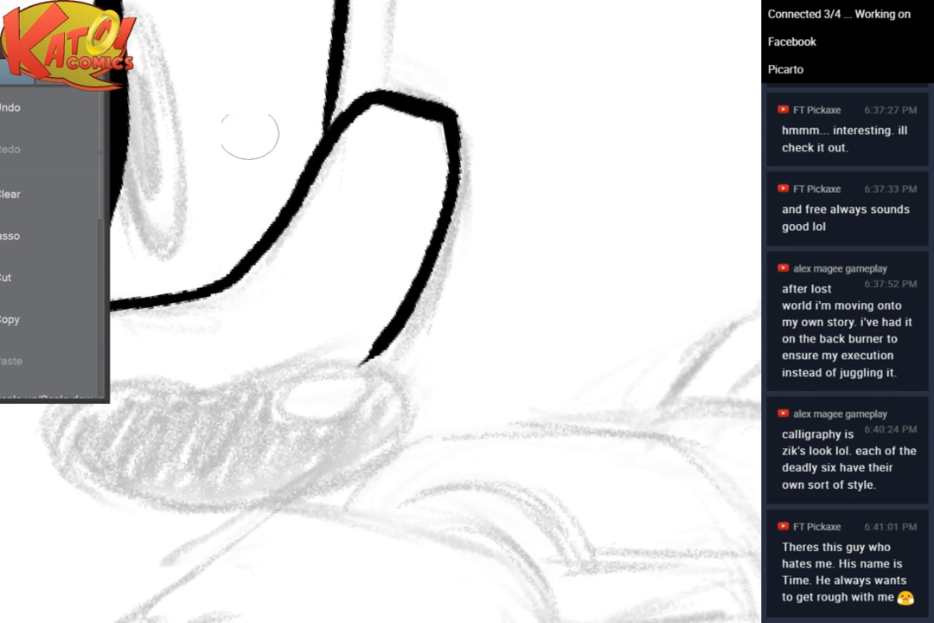
{"action": "left_click", "coordinate": [54, 110]}
{"action": "mouse_move", "coordinate": [451, 120]}
{"action": "left_mouse_down"}
{"action": "mouse_move", "coordinate": [365, 379]}
{"action": "mouse_move", "coordinate": [525, 294]}
{"action": "mouse_move", "coordinate": [463, 300]}
{"action": "mouse_move", "coordinate": [398, 429]}
{"action": "left_mouse_up"}
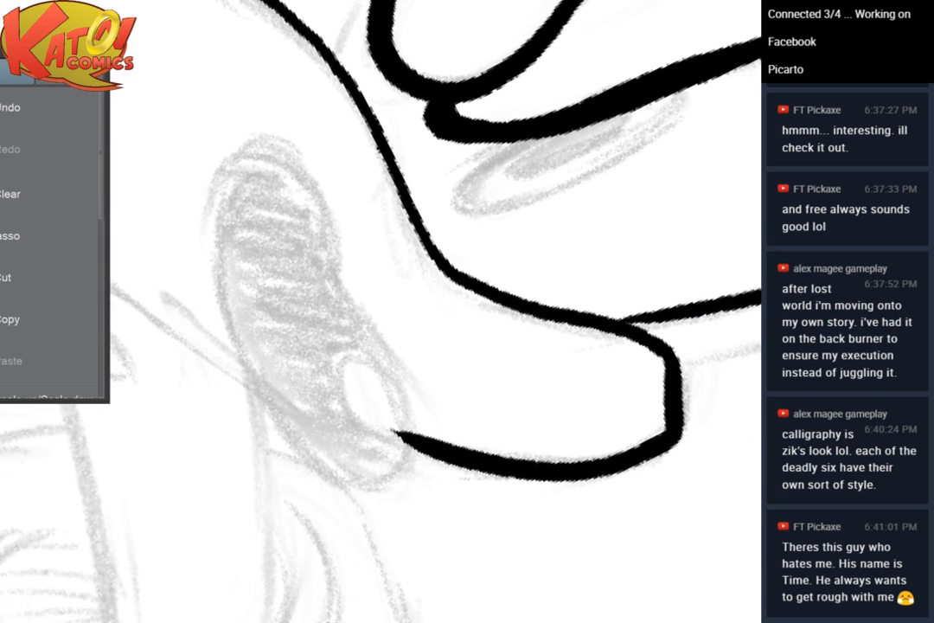
Ink the nose's bean-shaped outline, redrawing the first stroke, and add the small oval highlight inside its front end
{"action": "mouse_move", "coordinate": [240, 157]}
{"action": "left_mouse_down"}
{"action": "mouse_move", "coordinate": [330, 239]}
{"action": "mouse_move", "coordinate": [338, 288]}
{"action": "mouse_move", "coordinate": [382, 344]}
{"action": "mouse_move", "coordinate": [404, 416]}
{"action": "mouse_move", "coordinate": [382, 463]}
{"action": "mouse_move", "coordinate": [310, 459]}
{"action": "mouse_move", "coordinate": [232, 329]}
{"action": "mouse_move", "coordinate": [229, 190]}
{"action": "mouse_move", "coordinate": [247, 156]}
{"action": "mouse_move", "coordinate": [304, 179]}
{"action": "mouse_move", "coordinate": [354, 313]}
{"action": "mouse_move", "coordinate": [398, 373]}
{"action": "mouse_move", "coordinate": [411, 431]}
{"action": "mouse_move", "coordinate": [374, 470]}
{"action": "mouse_move", "coordinate": [277, 426]}
{"action": "mouse_move", "coordinate": [222, 295]}
{"action": "mouse_move", "coordinate": [232, 160]}
{"action": "left_mouse_up"}
{"action": "left_click", "coordinate": [57, 113]}
{"action": "mouse_move", "coordinate": [375, 367]}
{"action": "left_mouse_down"}
{"action": "mouse_move", "coordinate": [348, 366]}
{"action": "mouse_move", "coordinate": [379, 443]}
{"action": "mouse_move", "coordinate": [376, 372]}
{"action": "left_mouse_up"}
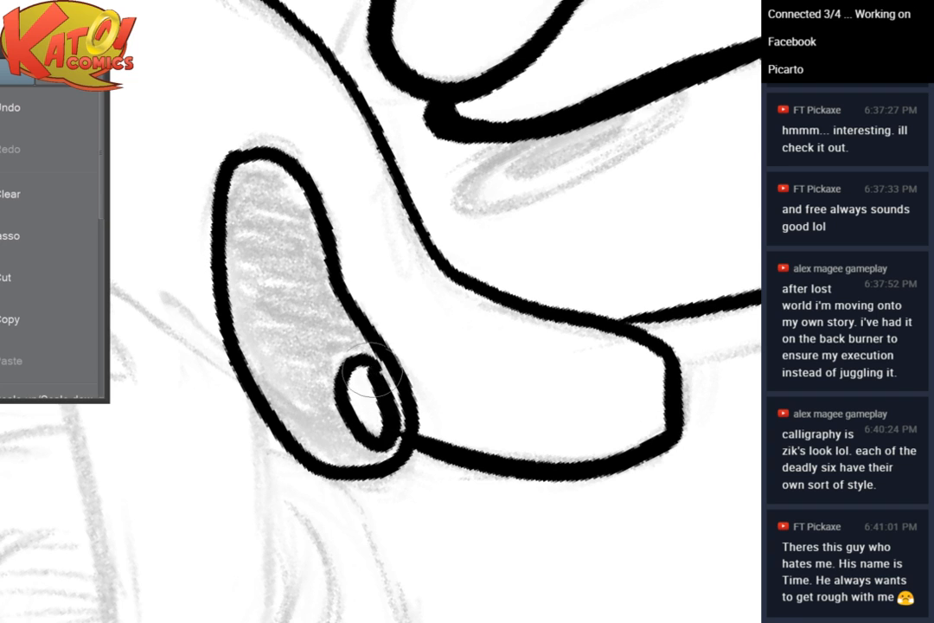
Ink the far eye's inner rim, from the upper lid to a pointed peak and down into the outer edge
{"action": "scroll", "coordinate": [431, 224], "scroll_direction": "down", "scroll_amount": 5}
{"action": "left_click_drag", "start_coordinate": [431, 182], "coordinate": [429, 300]}
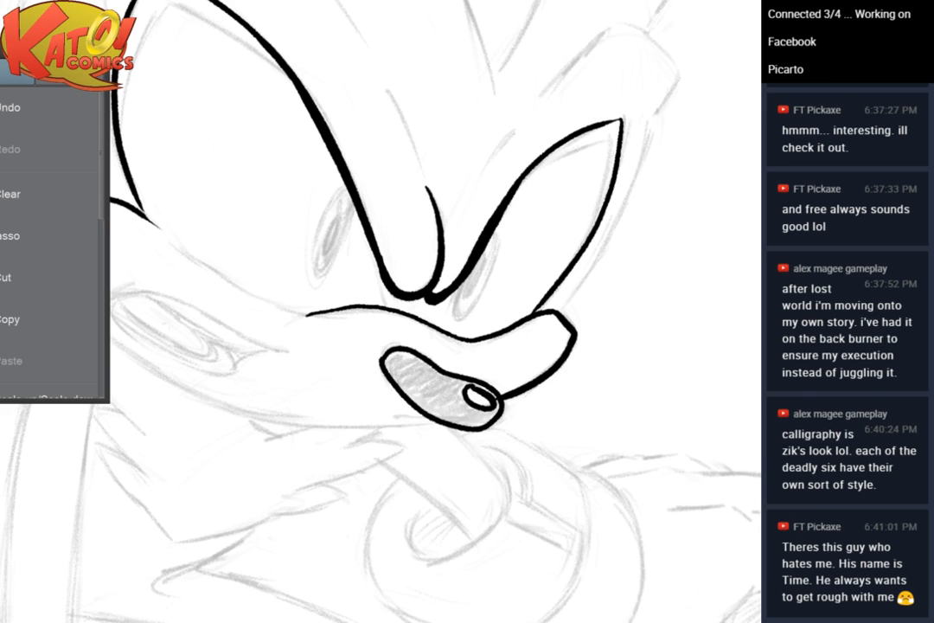
{"action": "scroll", "coordinate": [436, 311], "scroll_direction": "up", "scroll_amount": 5}
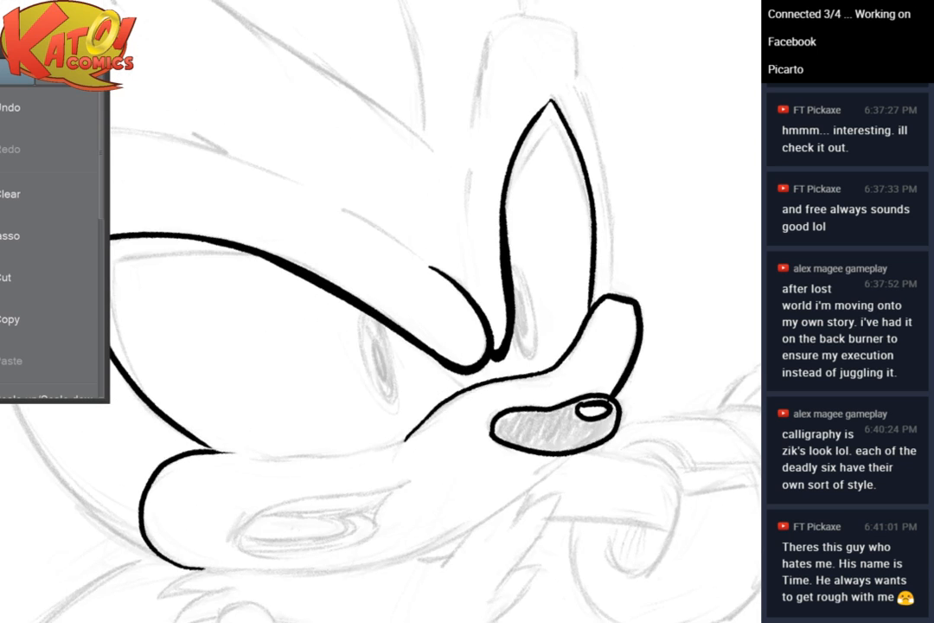
{"action": "scroll", "coordinate": [589, 267], "scroll_direction": "up", "scroll_amount": 1}
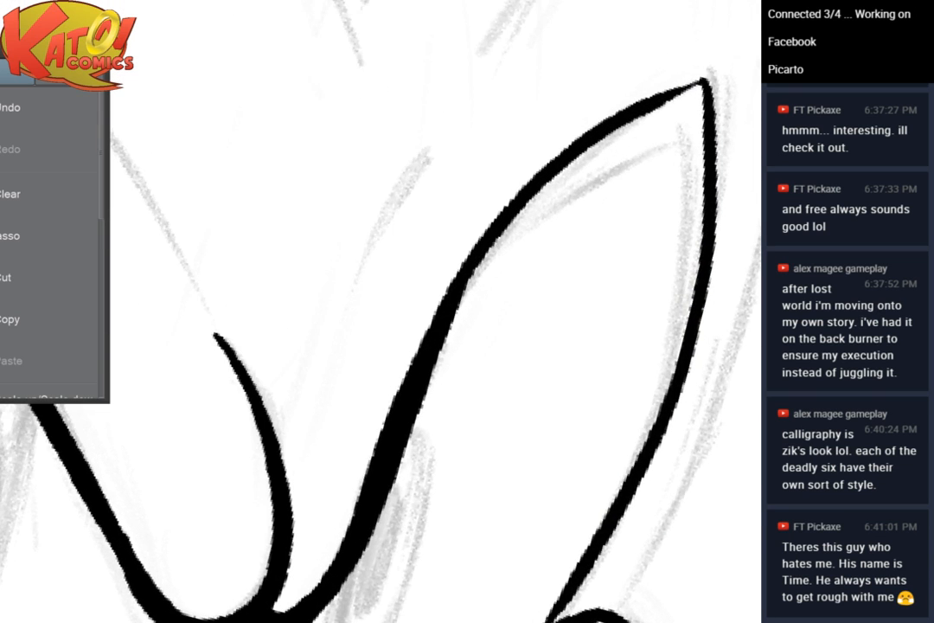
{"action": "key", "text": "minus"}
{"action": "left_click_drag", "start_coordinate": [589, 268], "coordinate": [515, 289]}
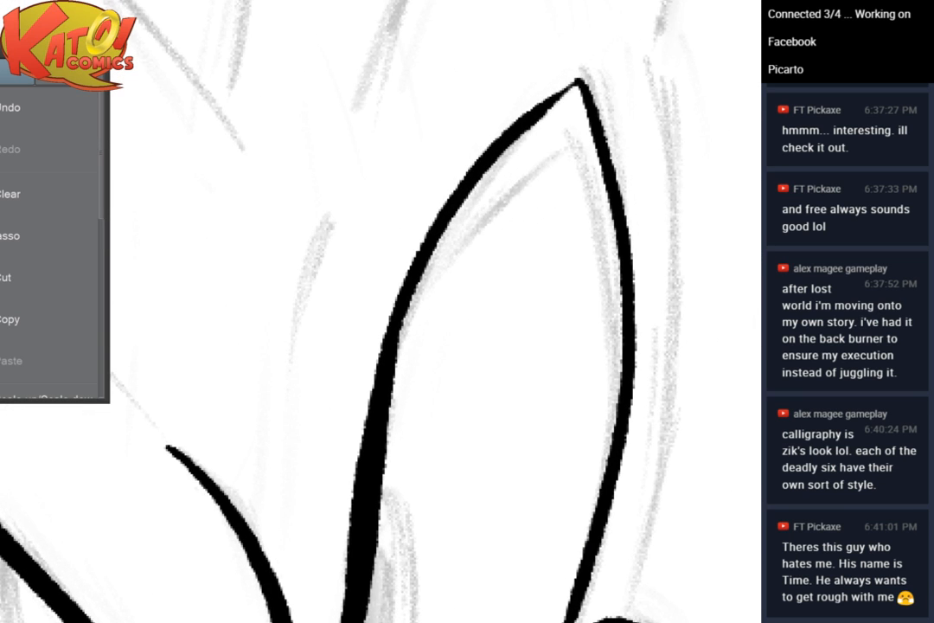
{"action": "mouse_move", "coordinate": [316, 378]}
{"action": "left_mouse_down"}
{"action": "mouse_move", "coordinate": [434, 243]}
{"action": "mouse_move", "coordinate": [474, 212]}
{"action": "mouse_move", "coordinate": [486, 245]}
{"action": "mouse_move", "coordinate": [513, 532]}
{"action": "mouse_move", "coordinate": [491, 596]}
{"action": "left_mouse_up"}
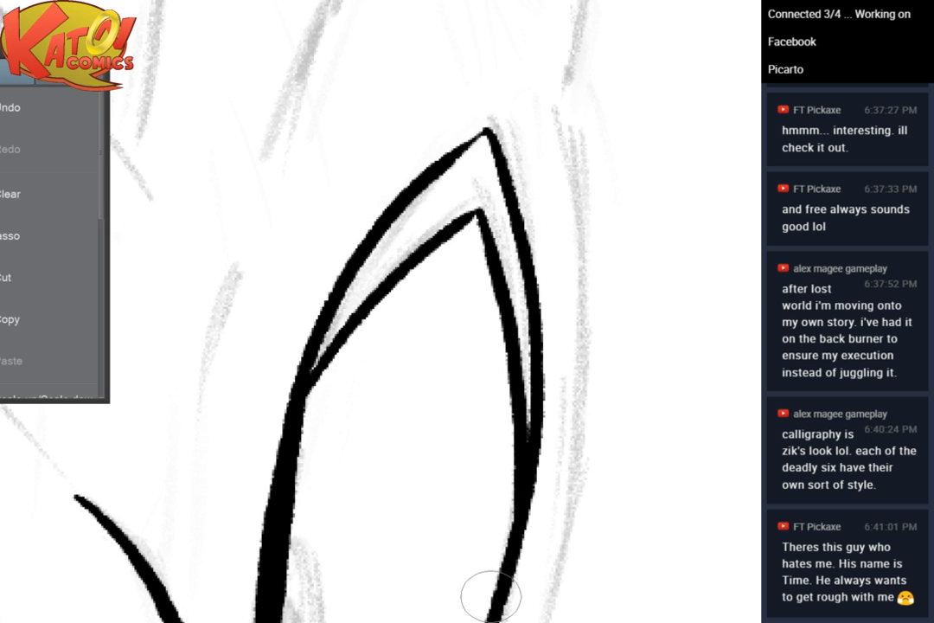
Ink the rounded brow ridge above the far eye, curving over its top and hooking inward at the outer side
{"action": "scroll", "coordinate": [553, 251], "scroll_direction": "down", "scroll_amount": 3}
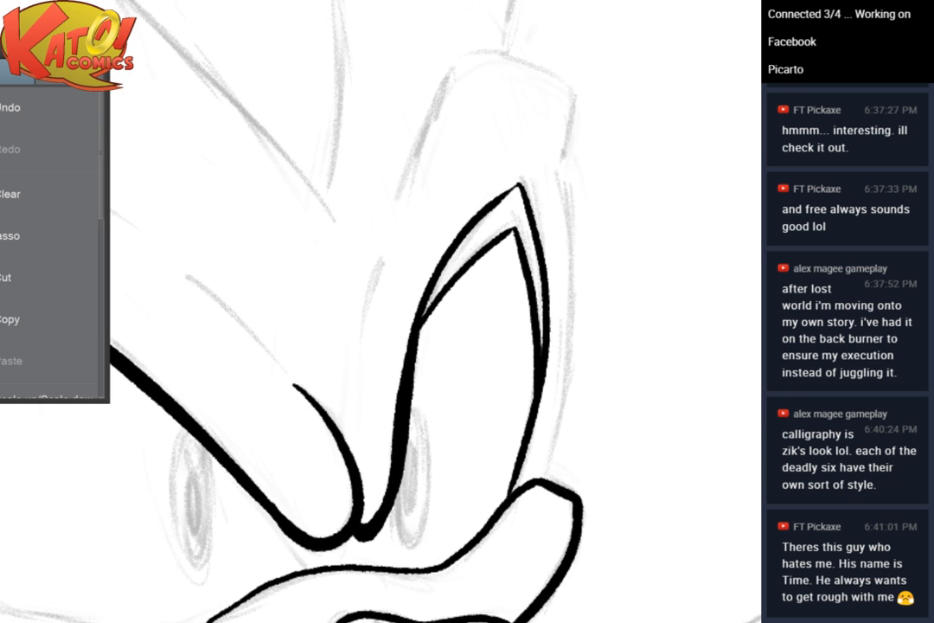
{"action": "scroll", "coordinate": [553, 215], "scroll_direction": "down", "scroll_amount": 1}
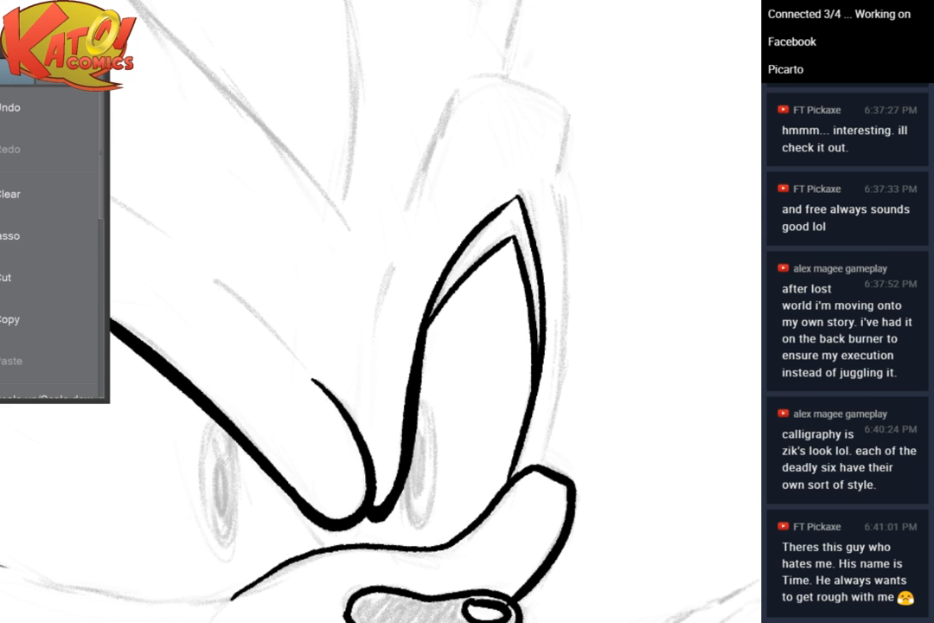
{"action": "left_click_drag", "start_coordinate": [381, 389], "coordinate": [518, 238]}
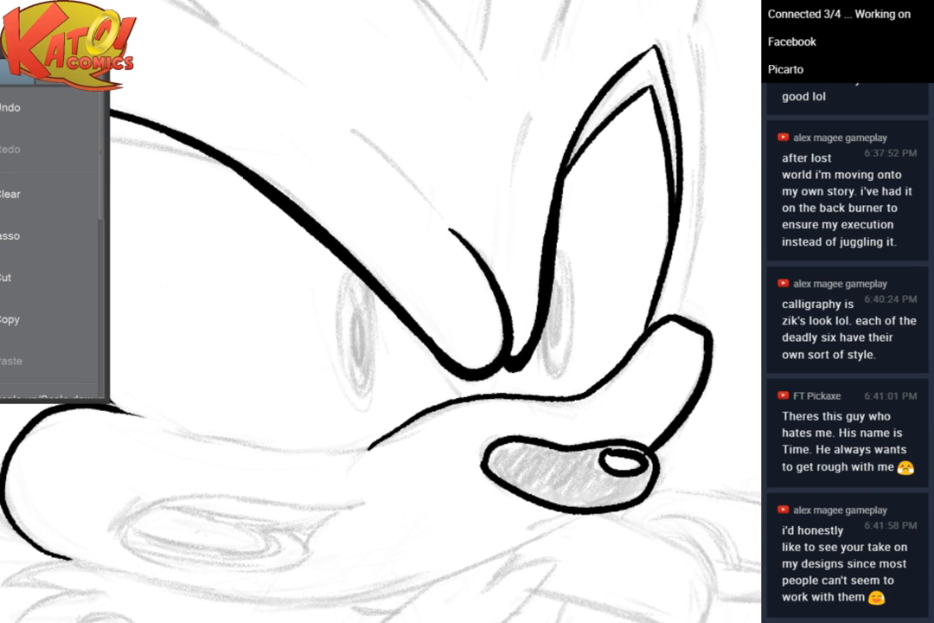
{"action": "left_click_drag", "start_coordinate": [381, 312], "coordinate": [322, 366]}
{"action": "scroll", "coordinate": [692, 161], "scroll_direction": "down", "scroll_amount": 2}
{"action": "scroll", "coordinate": [663, 170], "scroll_direction": "up", "scroll_amount": 3}
{"action": "left_click_drag", "start_coordinate": [433, 256], "coordinate": [323, 423]}
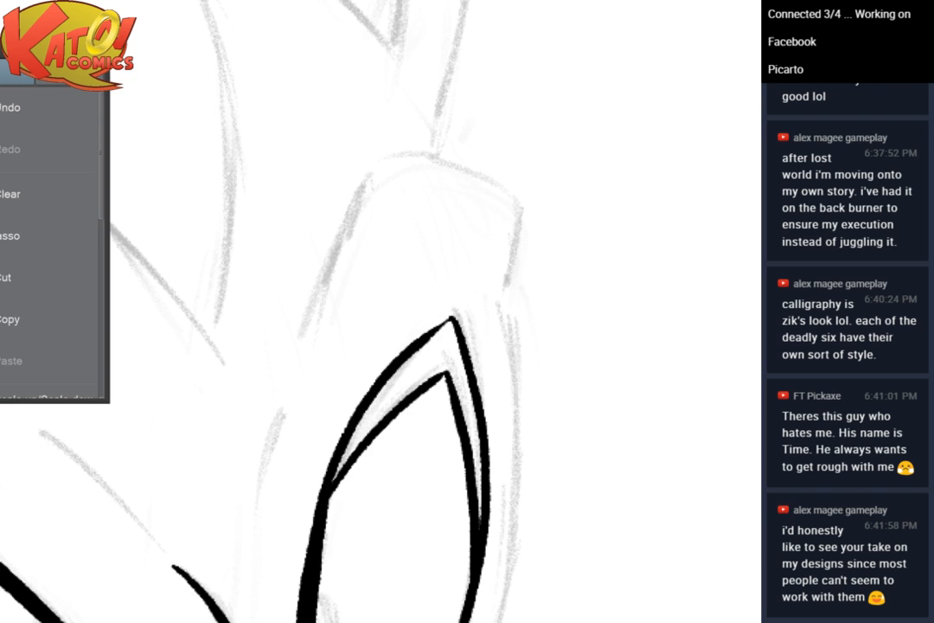
{"action": "mouse_move", "coordinate": [301, 328]}
{"action": "left_mouse_down"}
{"action": "mouse_move", "coordinate": [377, 169]}
{"action": "mouse_move", "coordinate": [399, 154]}
{"action": "mouse_move", "coordinate": [380, 171]}
{"action": "mouse_move", "coordinate": [412, 157]}
{"action": "mouse_move", "coordinate": [508, 208]}
{"action": "mouse_move", "coordinate": [501, 302]}
{"action": "left_mouse_up"}
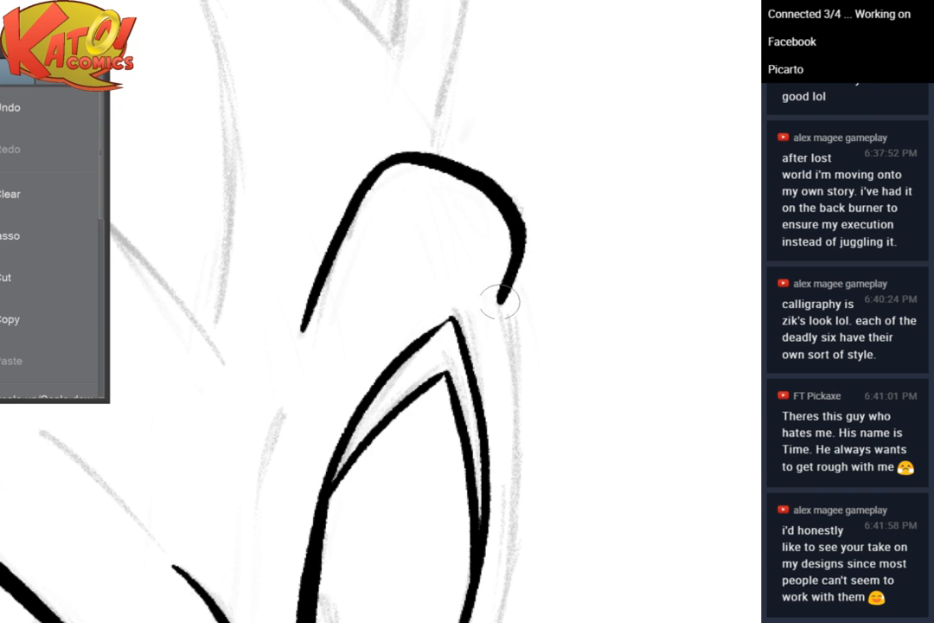
Ink the head's outer edge beside the far eye, from the brow ridge down to the far cheek, undoing and redrawing until it fits
{"action": "left_click_drag", "start_coordinate": [439, 243], "coordinate": [409, 154]}
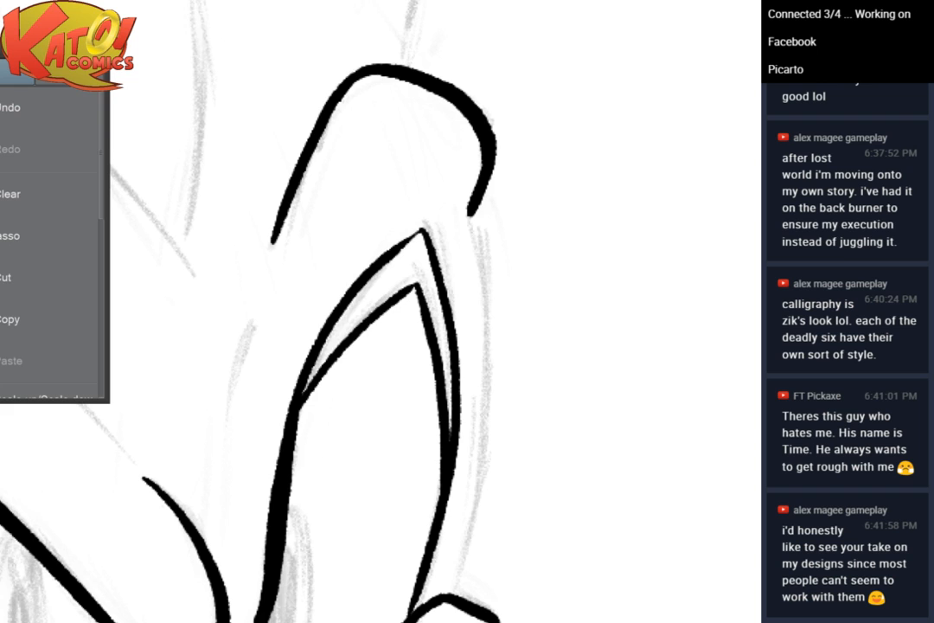
{"action": "left_click_drag", "start_coordinate": [410, 154], "coordinate": [355, 68]}
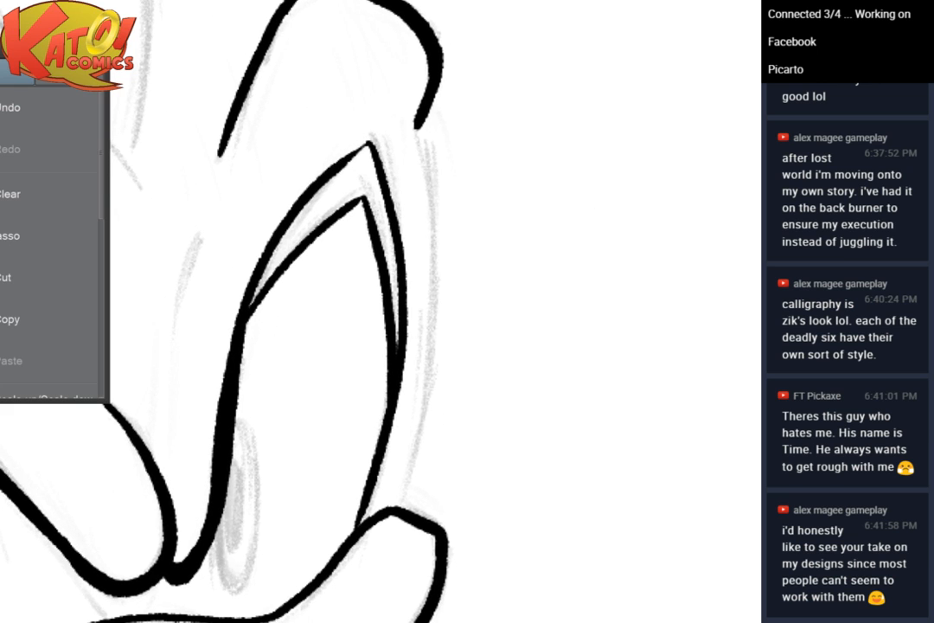
{"action": "mouse_move", "coordinate": [421, 125]}
{"action": "left_mouse_down"}
{"action": "mouse_move", "coordinate": [436, 282]}
{"action": "mouse_move", "coordinate": [396, 476]}
{"action": "left_mouse_up"}
{"action": "key", "text": "ctrl+z"}
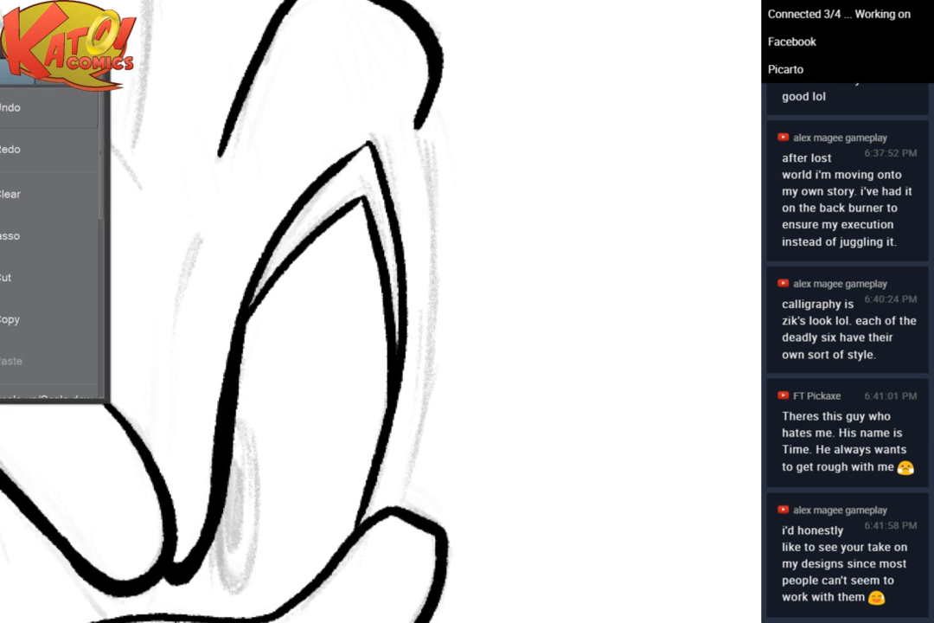
{"action": "mouse_move", "coordinate": [416, 136]}
{"action": "left_mouse_down"}
{"action": "mouse_move", "coordinate": [444, 319]}
{"action": "mouse_move", "coordinate": [403, 480]}
{"action": "left_mouse_up"}
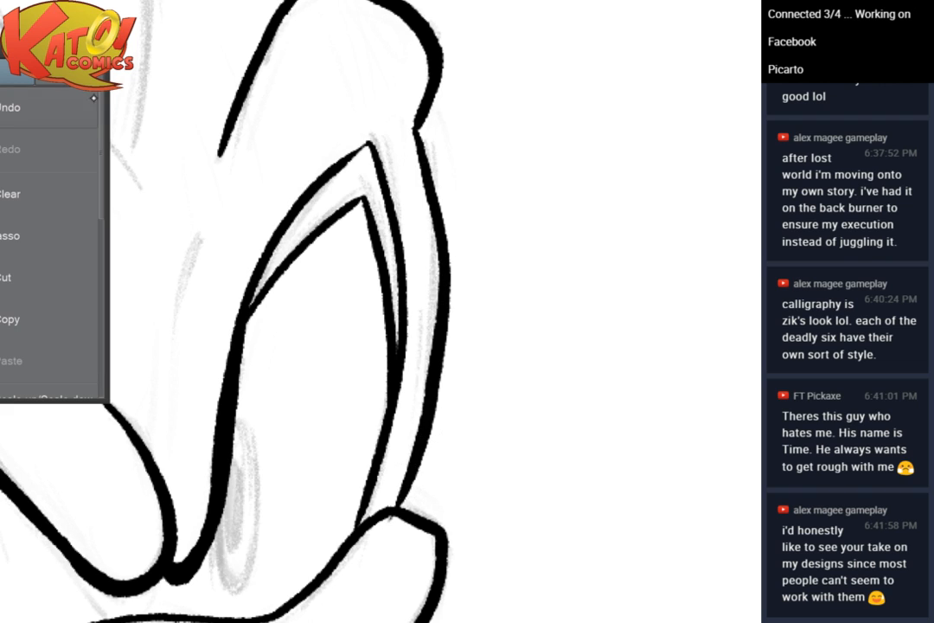
{"action": "key", "text": "ctrl+z"}
{"action": "mouse_move", "coordinate": [417, 124]}
{"action": "left_mouse_down"}
{"action": "mouse_move", "coordinate": [438, 250]}
{"action": "mouse_move", "coordinate": [403, 472]}
{"action": "left_mouse_up"}
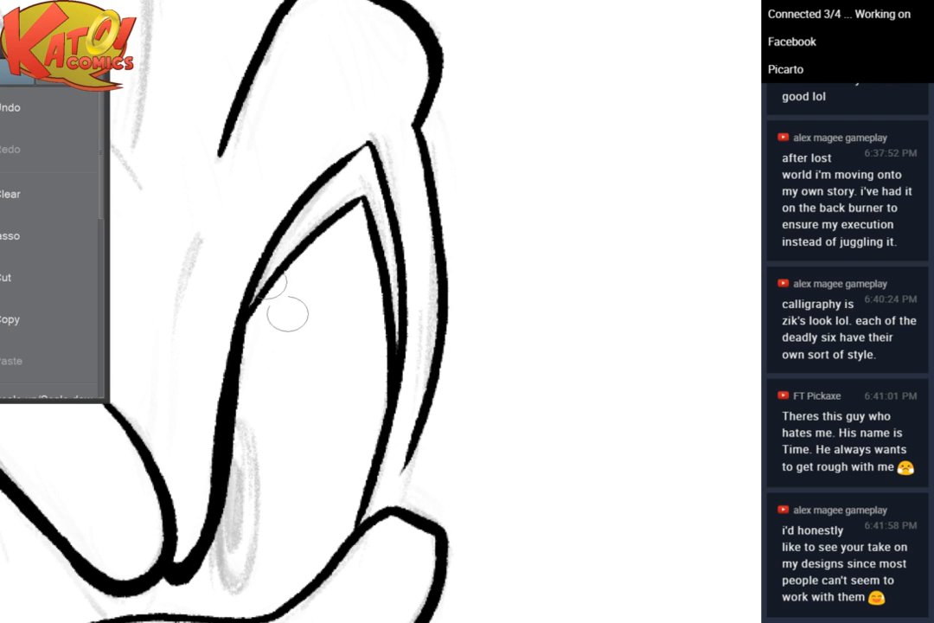
{"action": "key", "text": "ctrl+z"}
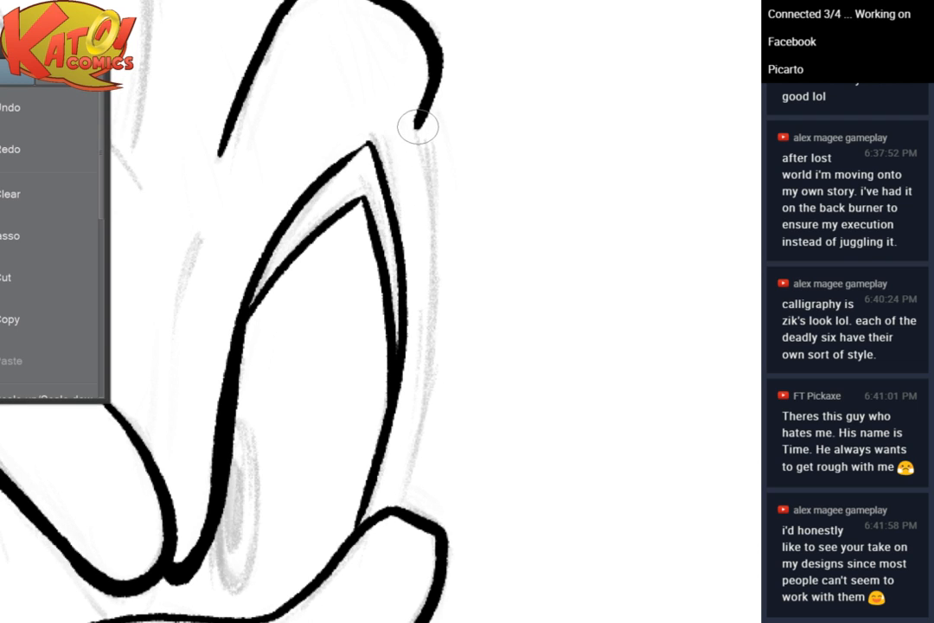
{"action": "mouse_move", "coordinate": [418, 127]}
{"action": "left_mouse_down"}
{"action": "mouse_move", "coordinate": [447, 365]}
{"action": "mouse_move", "coordinate": [402, 508]}
{"action": "left_mouse_up"}
{"action": "left_click", "coordinate": [85, 109]}
{"action": "left_click_drag", "start_coordinate": [418, 128], "coordinate": [396, 505]}
{"action": "left_click", "coordinate": [60, 113]}
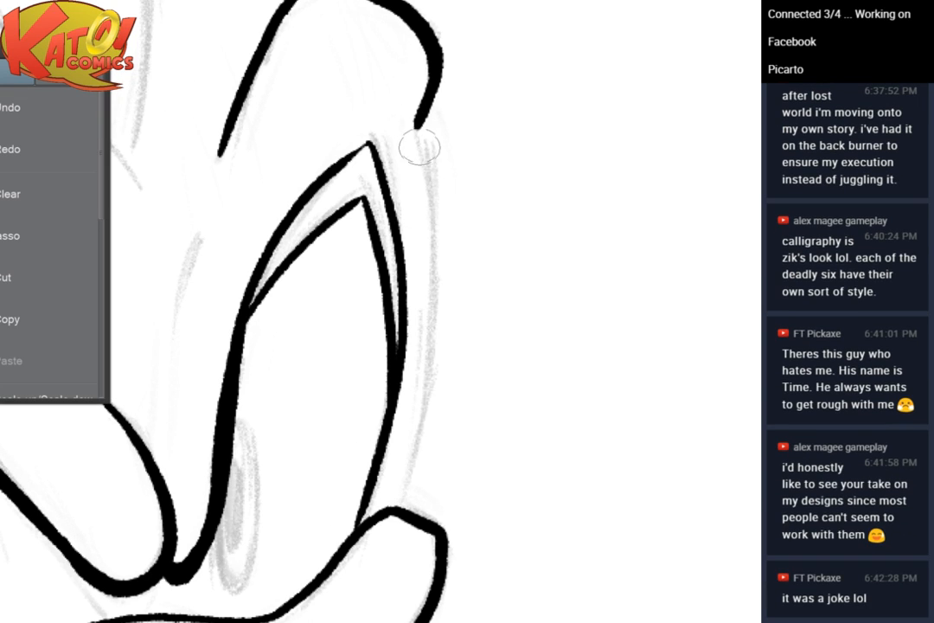
{"action": "mouse_move", "coordinate": [417, 131]}
{"action": "left_mouse_down"}
{"action": "mouse_move", "coordinate": [427, 381]}
{"action": "mouse_move", "coordinate": [396, 493]}
{"action": "left_mouse_up"}
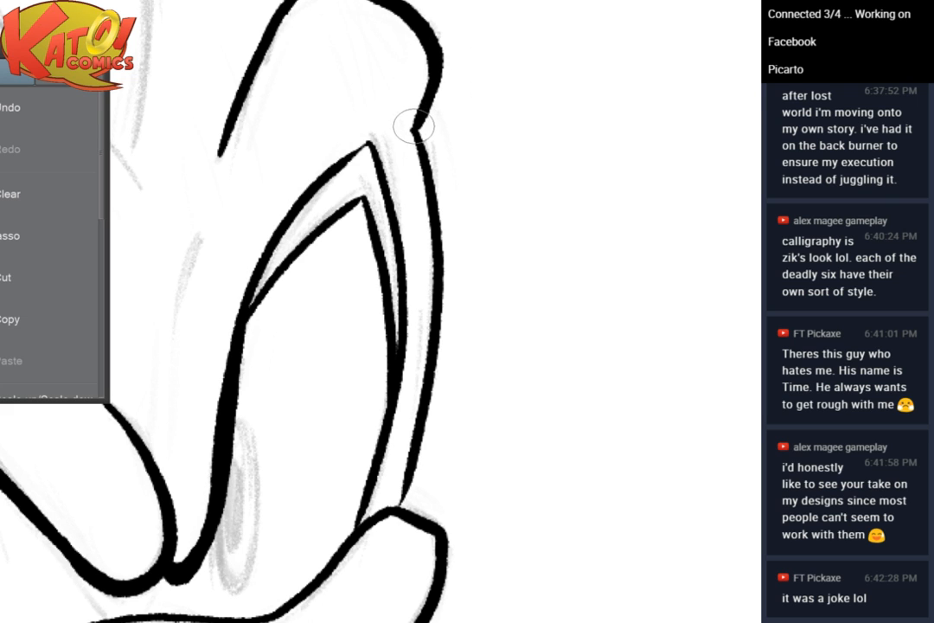
Ink two short tapered crease marks on the forehead, one above each brow, and undo the extra stroke
{"action": "left_click_drag", "start_coordinate": [451, 92], "coordinate": [524, 192]}
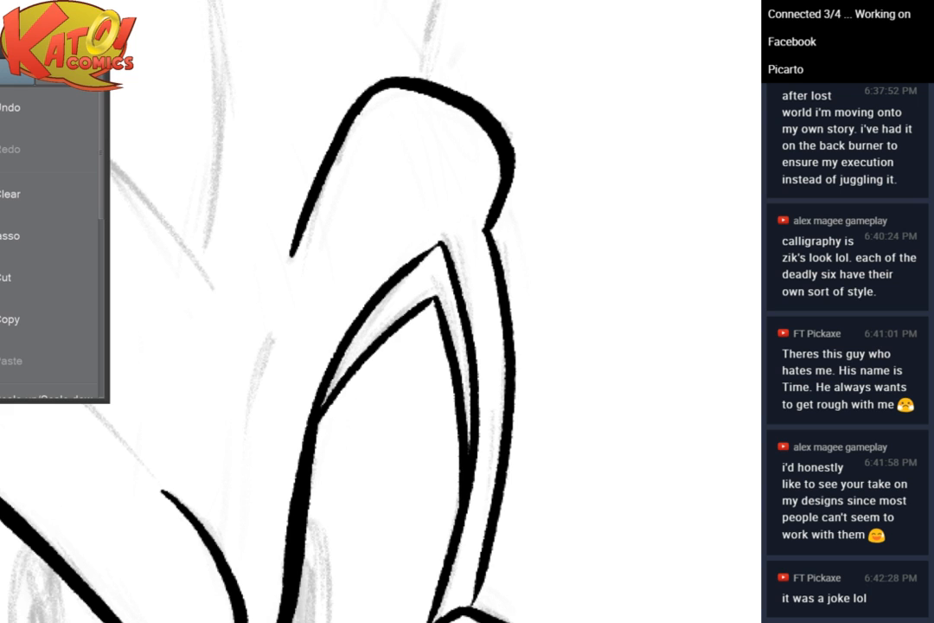
{"action": "mouse_move", "coordinate": [324, 370]}
{"action": "left_mouse_down"}
{"action": "mouse_move", "coordinate": [433, 247]}
{"action": "mouse_move", "coordinate": [377, 319]}
{"action": "left_mouse_up"}
{"action": "scroll", "coordinate": [432, 246], "scroll_direction": "down", "scroll_amount": 2}
{"action": "left_click", "coordinate": [10, 108]}
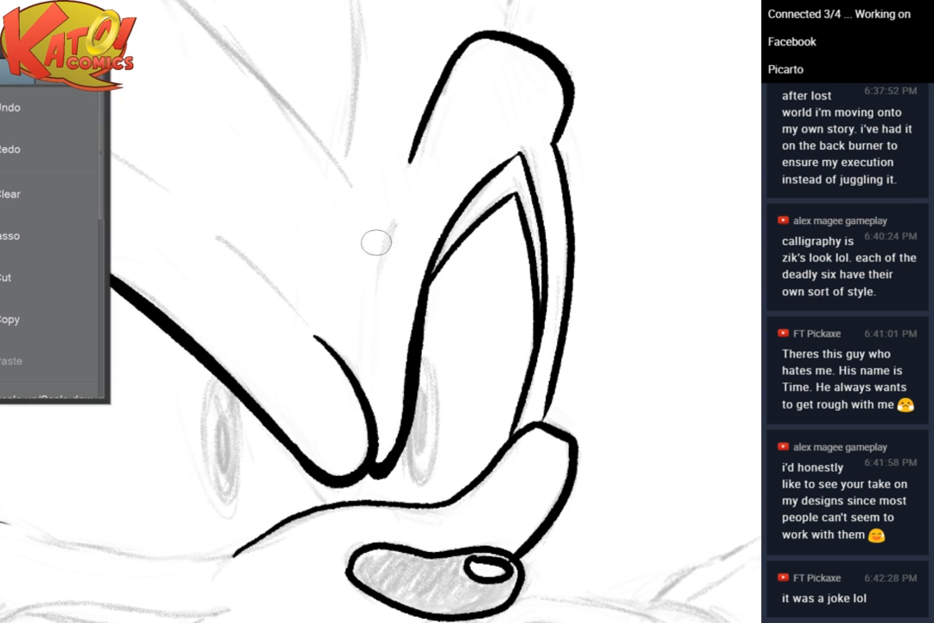
{"action": "left_click_drag", "start_coordinate": [393, 226], "coordinate": [380, 267]}
{"action": "left_click_drag", "start_coordinate": [214, 228], "coordinate": [277, 296]}
{"action": "mouse_move", "coordinate": [344, 348]}
{"action": "left_mouse_down"}
{"action": "mouse_move", "coordinate": [407, 390]}
{"action": "mouse_move", "coordinate": [389, 388]}
{"action": "left_mouse_up"}
{"action": "key", "text": "ctrl+z"}
Flip the canvas and ink the near brow ridge as a tapered arc over the near eye's outer half
{"action": "mouse_move", "coordinate": [260, 272]}
{"action": "left_mouse_down"}
{"action": "mouse_move", "coordinate": [334, 337]}
{"action": "mouse_move", "coordinate": [540, 459]}
{"action": "left_mouse_up"}
{"action": "left_click_drag", "start_coordinate": [346, 372], "coordinate": [553, 272]}
{"action": "key", "text": "h"}
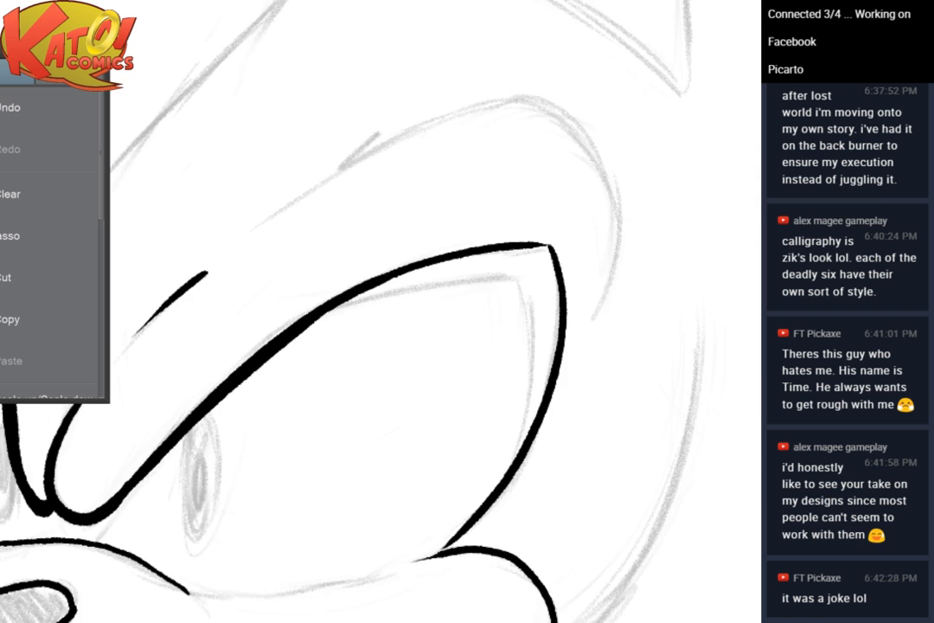
{"action": "left_click_drag", "start_coordinate": [519, 311], "coordinate": [343, 354]}
{"action": "scroll", "coordinate": [450, 164], "scroll_direction": "down", "scroll_amount": 3}
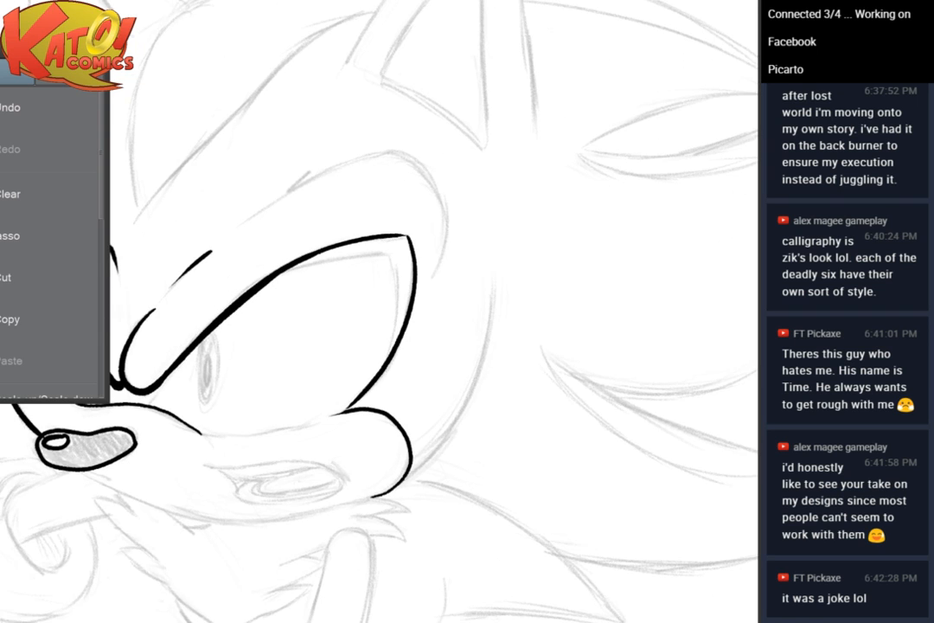
{"action": "mouse_move", "coordinate": [446, 262]}
{"action": "left_mouse_down"}
{"action": "mouse_move", "coordinate": [446, 195]}
{"action": "mouse_move", "coordinate": [319, 182]}
{"action": "mouse_move", "coordinate": [294, 192]}
{"action": "left_mouse_up"}
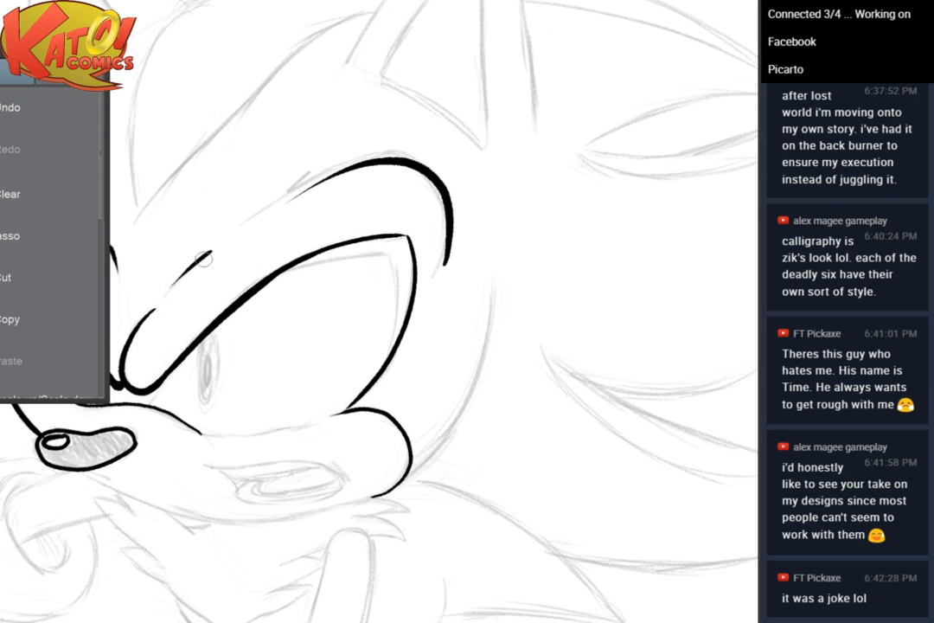
{"action": "left_click_drag", "start_coordinate": [204, 259], "coordinate": [404, 190]}
Try to ink the muzzle's lower contour from beneath the nose to the near cheek's curve
{"action": "scroll", "coordinate": [552, 160], "scroll_direction": "up", "scroll_amount": 3}
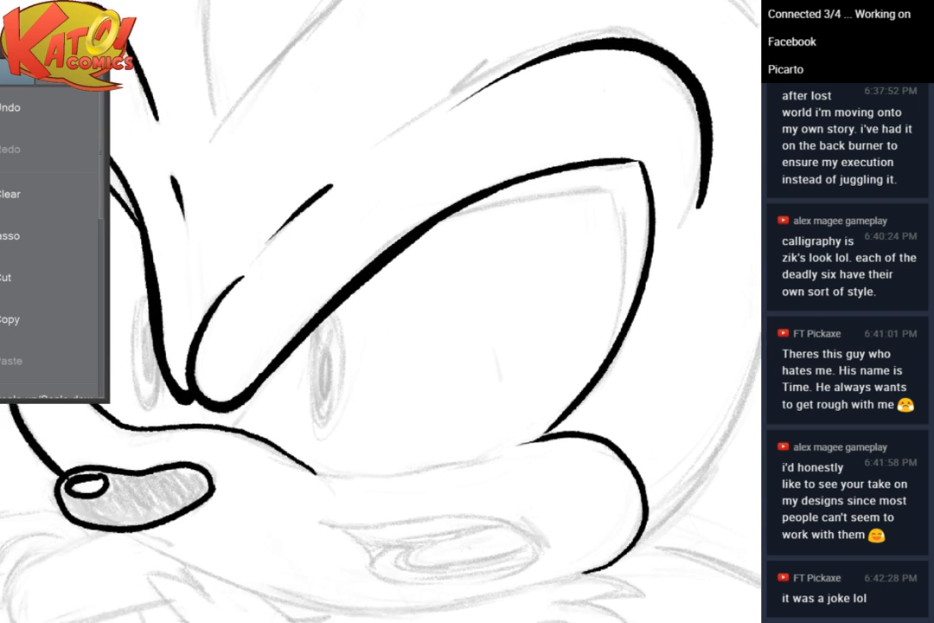
{"action": "scroll", "coordinate": [552, 160], "scroll_direction": "down", "scroll_amount": 3}
{"action": "left_click_drag", "start_coordinate": [325, 286], "coordinate": [437, 206]}
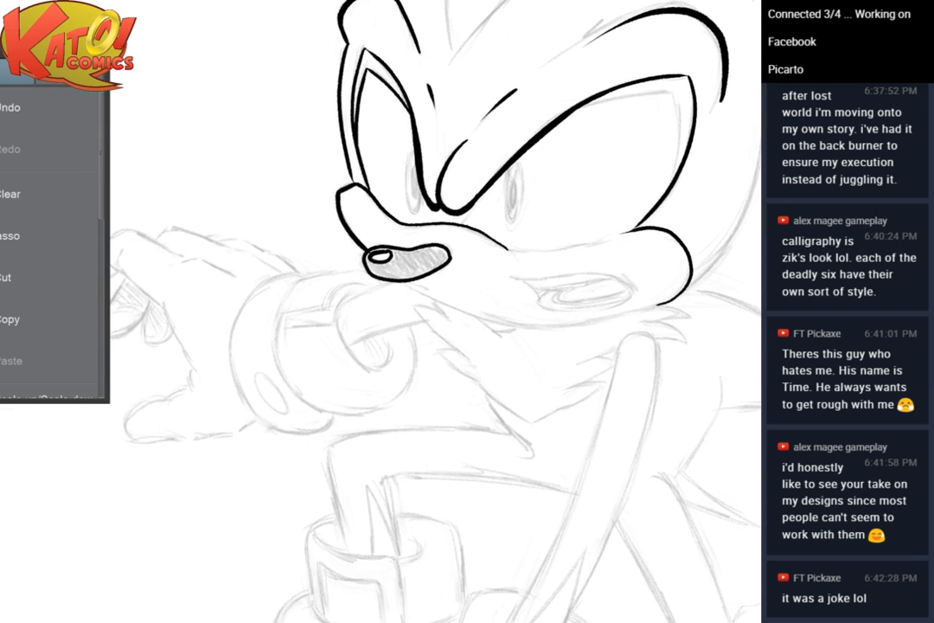
{"action": "scroll", "coordinate": [505, 159], "scroll_direction": "up", "scroll_amount": 5}
{"action": "left_click_drag", "start_coordinate": [365, 271], "coordinate": [442, 281]}
{"action": "left_click_drag", "start_coordinate": [341, 365], "coordinate": [424, 118]}
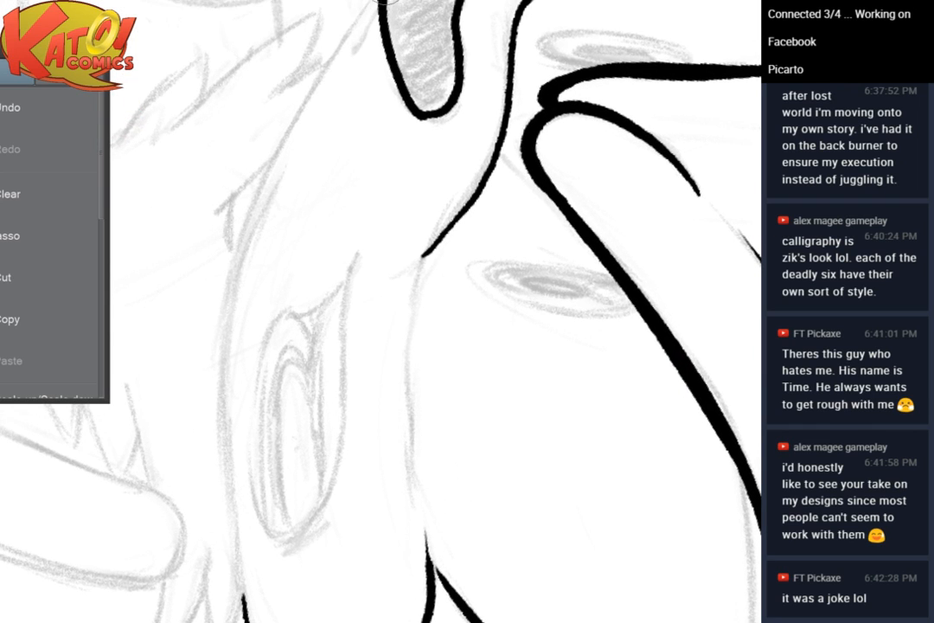
{"action": "mouse_move", "coordinate": [386, 2]}
{"action": "left_mouse_down"}
{"action": "mouse_move", "coordinate": [234, 588]}
{"action": "mouse_move", "coordinate": [246, 622]}
{"action": "left_mouse_up"}
{"action": "key", "text": "ctrl+z"}
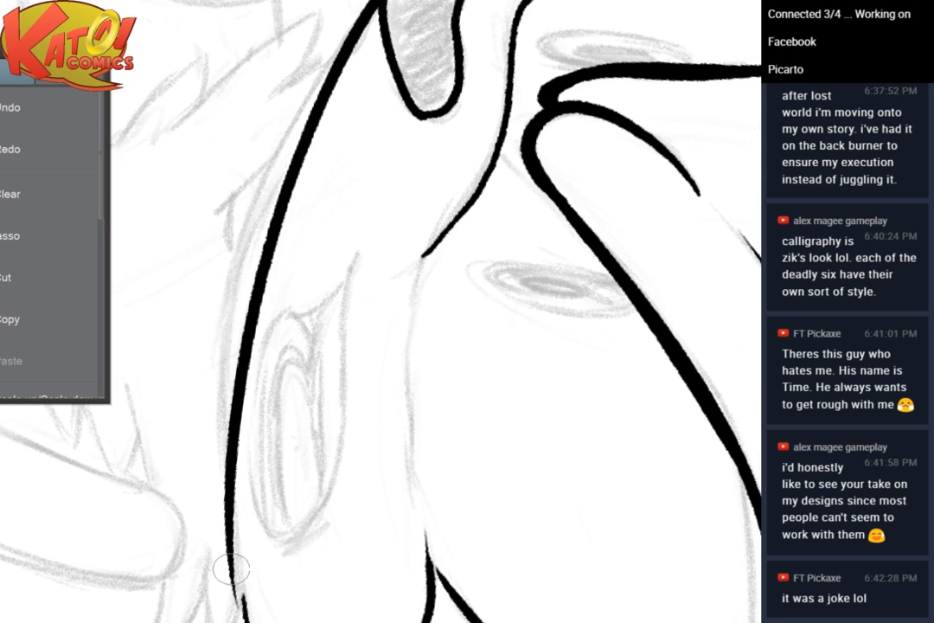
{"action": "key", "text": "ctrl+y"}
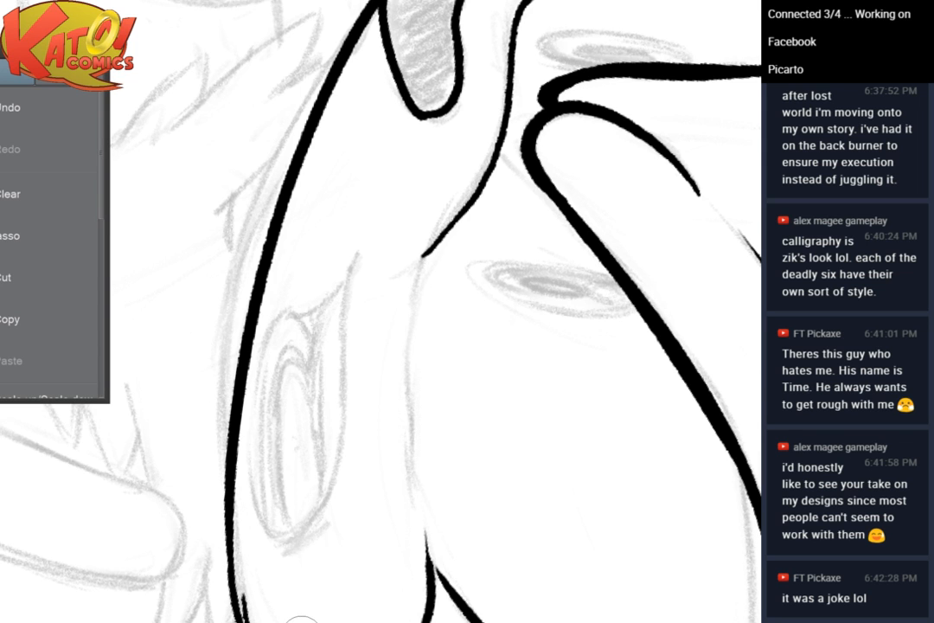
Undo the muzzle's lower contour and redraw it as one smooth curve joining the nose to the near cheek
{"action": "mouse_move", "coordinate": [760, 250]}
{"action": "left_mouse_down"}
{"action": "mouse_move", "coordinate": [724, 183]}
{"action": "mouse_move", "coordinate": [630, 103]}
{"action": "mouse_move", "coordinate": [536, 437]}
{"action": "left_mouse_up"}
{"action": "scroll", "coordinate": [630, 104], "scroll_direction": "down", "scroll_amount": 5}
{"action": "scroll", "coordinate": [537, 312], "scroll_direction": "up", "scroll_amount": 3}
{"action": "mouse_move", "coordinate": [602, 169]}
{"action": "left_mouse_down"}
{"action": "mouse_move", "coordinate": [503, 314]}
{"action": "mouse_move", "coordinate": [485, 416]}
{"action": "left_mouse_up"}
{"action": "key", "text": "ctrl+z"}
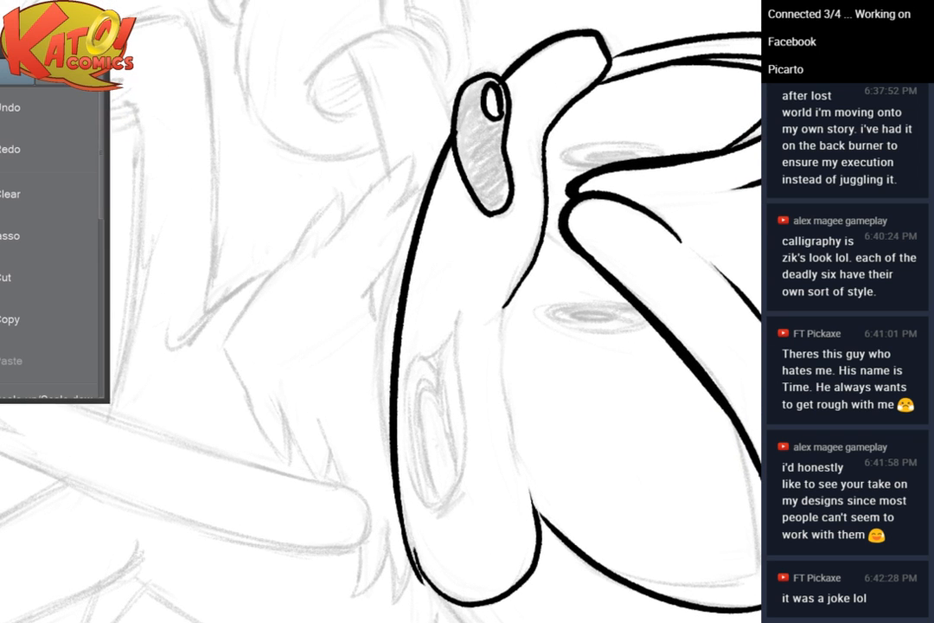
{"action": "left_click_drag", "start_coordinate": [484, 312], "coordinate": [395, 305]}
{"action": "key", "text": "ctrl+z"}
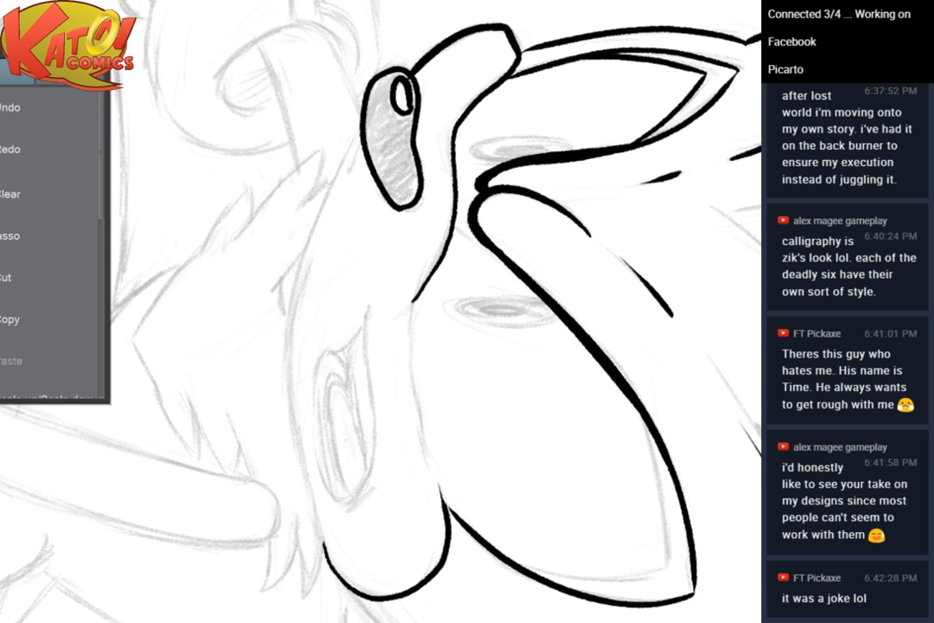
{"action": "mouse_move", "coordinate": [357, 141]}
{"action": "left_mouse_down"}
{"action": "mouse_move", "coordinate": [303, 265]}
{"action": "mouse_move", "coordinate": [323, 554]}
{"action": "left_mouse_up"}
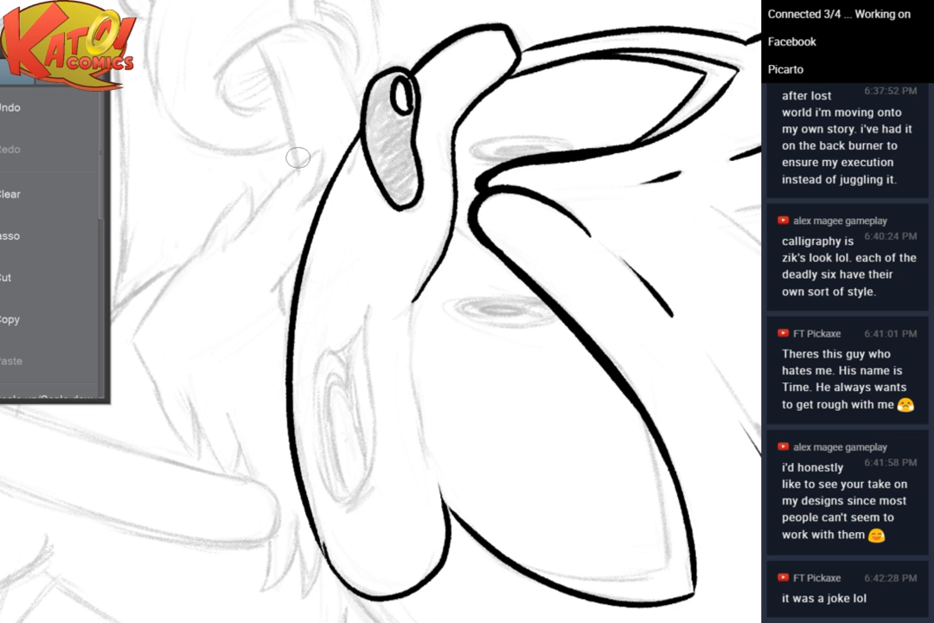
Thicken the muzzle's lower contour where it starts beneath the nose, tapering it into the existing line
{"action": "key", "text": "minus"}
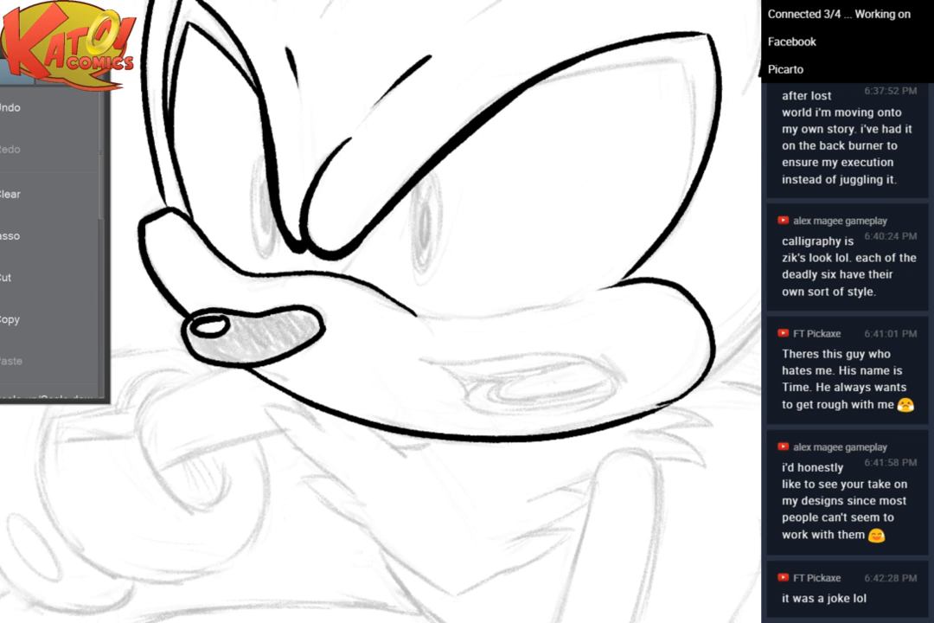
{"action": "scroll", "coordinate": [354, 260], "scroll_direction": "up", "scroll_amount": 5}
{"action": "key", "text": "asciicircum"}
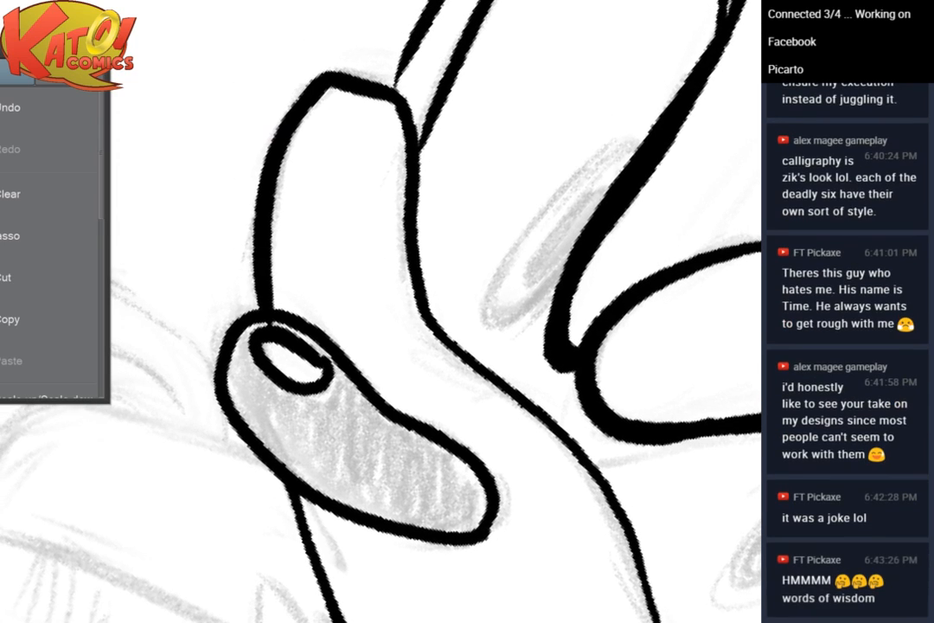
{"action": "left_click_drag", "start_coordinate": [563, 432], "coordinate": [545, 305]}
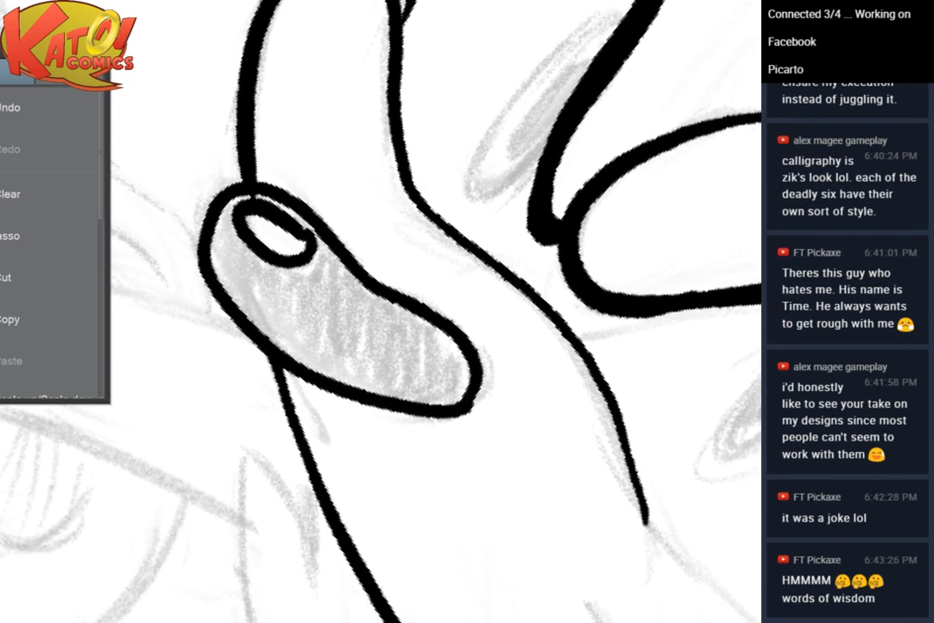
{"action": "left_click_drag", "start_coordinate": [269, 342], "coordinate": [294, 433]}
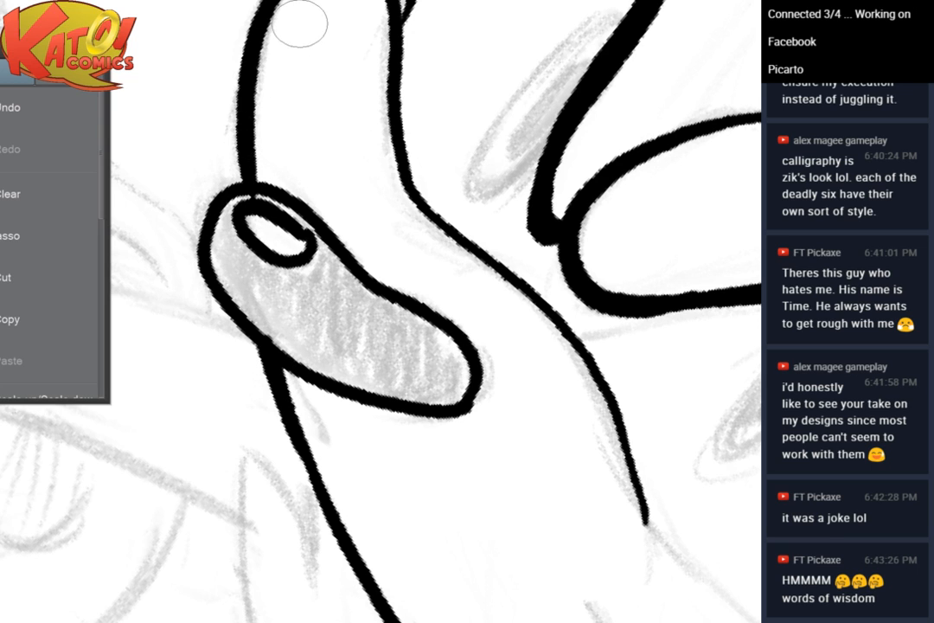
{"action": "scroll", "coordinate": [295, 173], "scroll_direction": "down", "scroll_amount": 3}
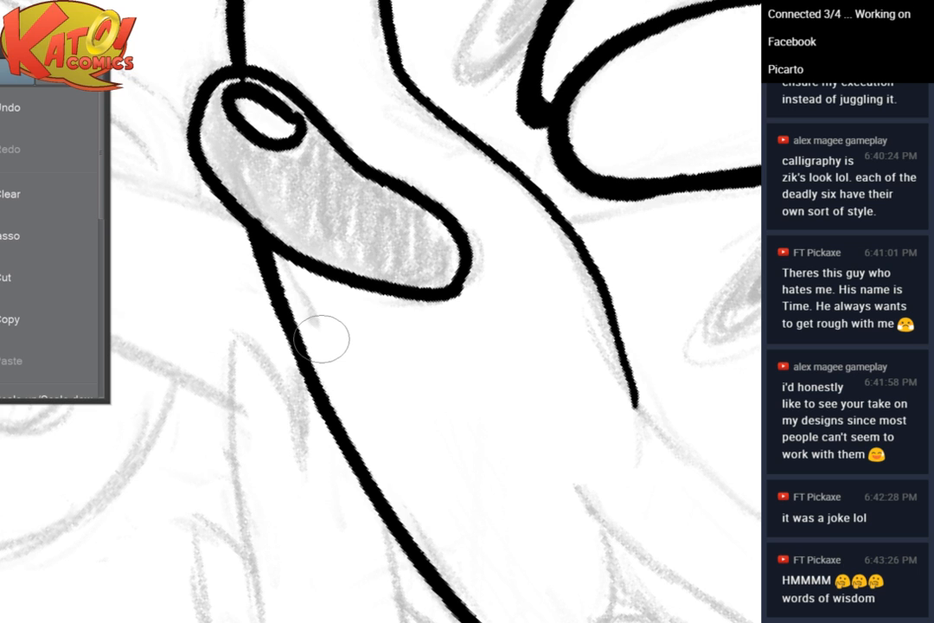
Flip the canvas and blend the near cheek's curve into the muzzle's lower contour, undoing the first joining stroke and redrawing it
{"action": "key", "text": "h"}
{"action": "mouse_move", "coordinate": [259, 372]}
{"action": "left_mouse_down"}
{"action": "mouse_move", "coordinate": [605, 207]}
{"action": "mouse_move", "coordinate": [377, 270]}
{"action": "mouse_move", "coordinate": [533, 352]}
{"action": "left_mouse_up"}
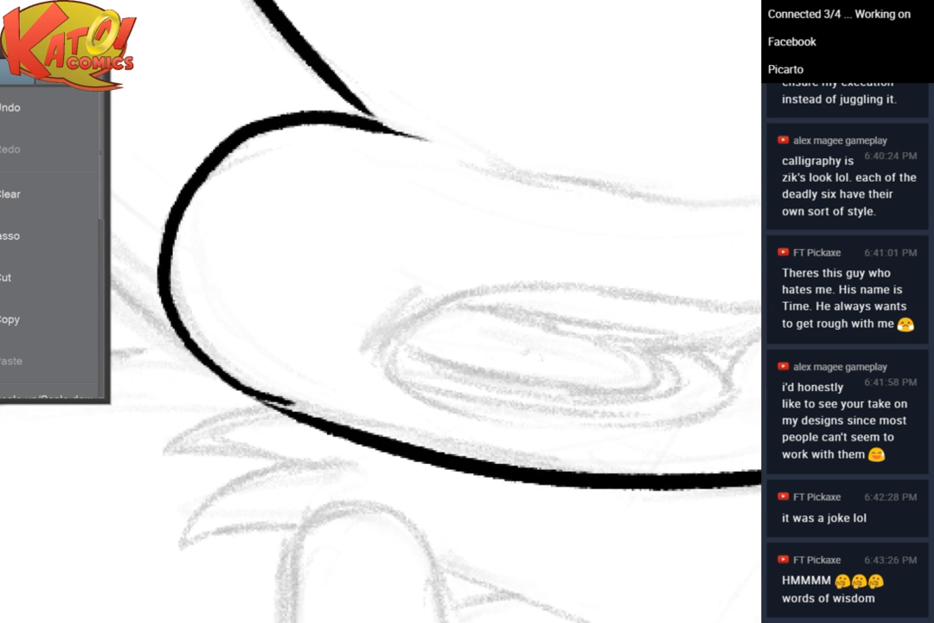
{"action": "mouse_move", "coordinate": [424, 138]}
{"action": "left_mouse_down"}
{"action": "mouse_move", "coordinate": [458, 223]}
{"action": "mouse_move", "coordinate": [615, 334]}
{"action": "mouse_move", "coordinate": [625, 405]}
{"action": "left_mouse_up"}
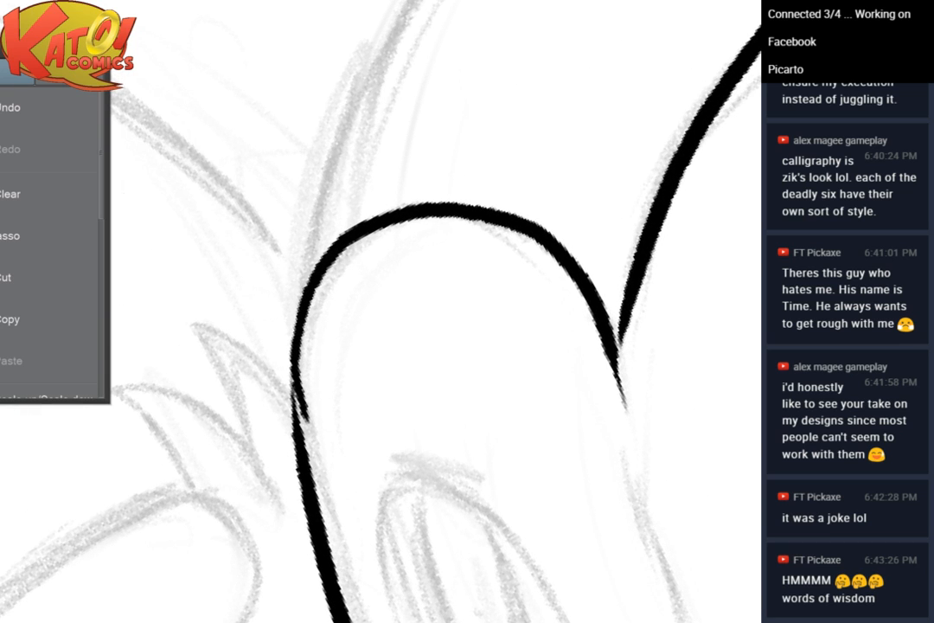
{"action": "mouse_move", "coordinate": [330, 425]}
{"action": "left_mouse_down"}
{"action": "mouse_move", "coordinate": [315, 403]}
{"action": "mouse_move", "coordinate": [303, 479]}
{"action": "left_mouse_up"}
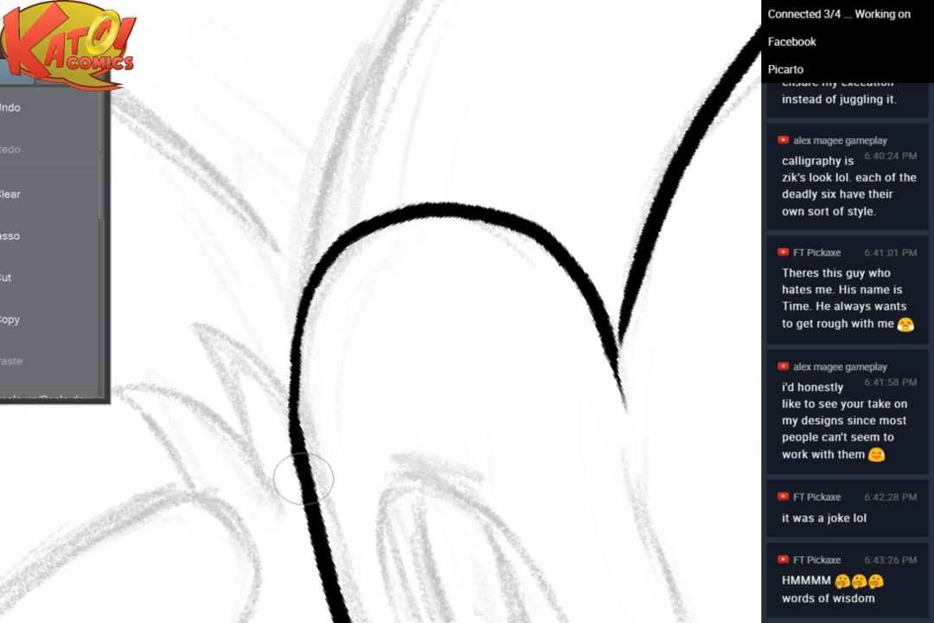
{"action": "left_click", "coordinate": [43, 112]}
{"action": "left_click_drag", "start_coordinate": [294, 364], "coordinate": [302, 467]}
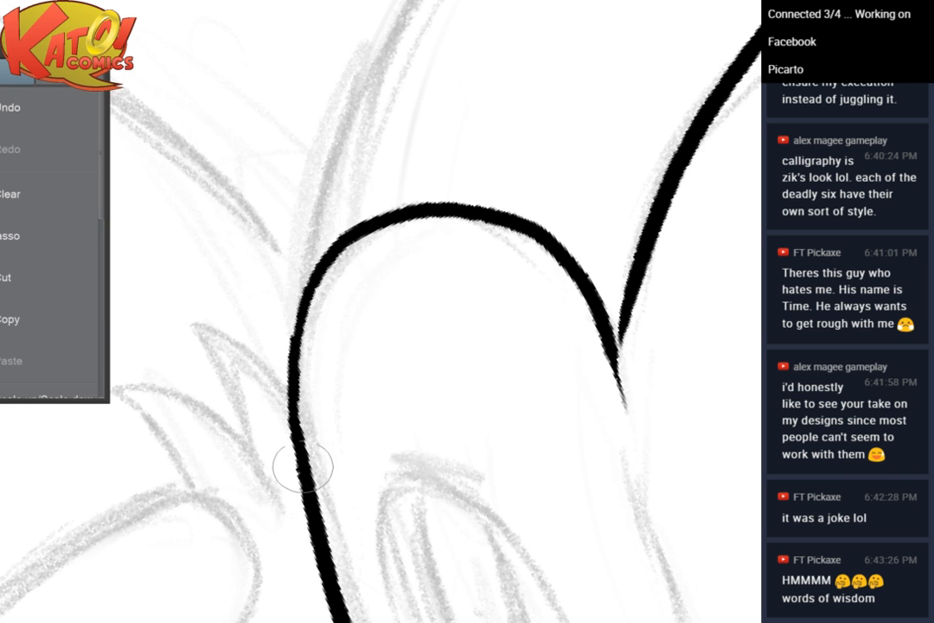
Ink a tapered line from the near cheek under the near eye and extend the muzzle's upper line towards it, leaving a gap
{"action": "scroll", "coordinate": [472, 435], "scroll_direction": "down", "scroll_amount": 3}
{"action": "left_click_drag", "start_coordinate": [472, 435], "coordinate": [291, 362]}
{"action": "scroll", "coordinate": [570, 166], "scroll_direction": "up", "scroll_amount": 3}
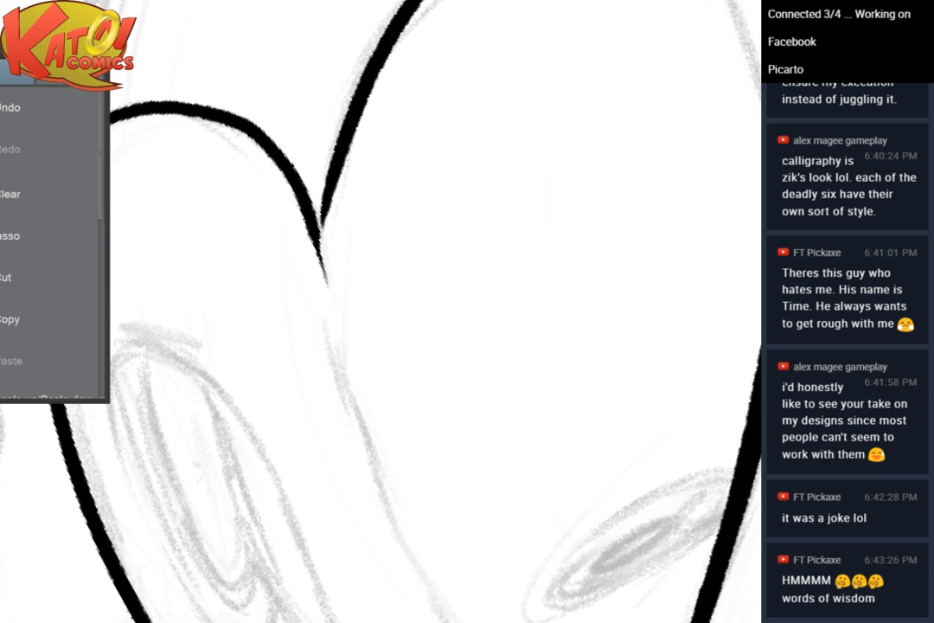
{"action": "mouse_move", "coordinate": [332, 198]}
{"action": "left_mouse_down"}
{"action": "mouse_move", "coordinate": [325, 275]}
{"action": "mouse_move", "coordinate": [321, 242]}
{"action": "mouse_move", "coordinate": [337, 215]}
{"action": "mouse_move", "coordinate": [330, 221]}
{"action": "mouse_move", "coordinate": [370, 452]}
{"action": "mouse_move", "coordinate": [308, 367]}
{"action": "mouse_move", "coordinate": [386, 502]}
{"action": "left_mouse_up"}
{"action": "scroll", "coordinate": [409, 465], "scroll_direction": "down", "scroll_amount": 4}
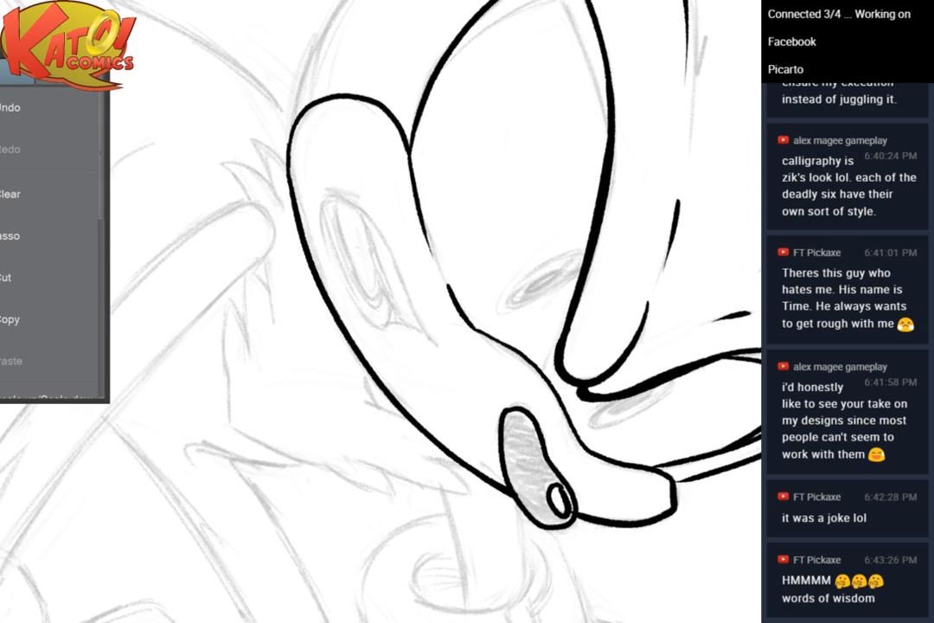
{"action": "scroll", "coordinate": [556, 112], "scroll_direction": "up", "scroll_amount": 6}
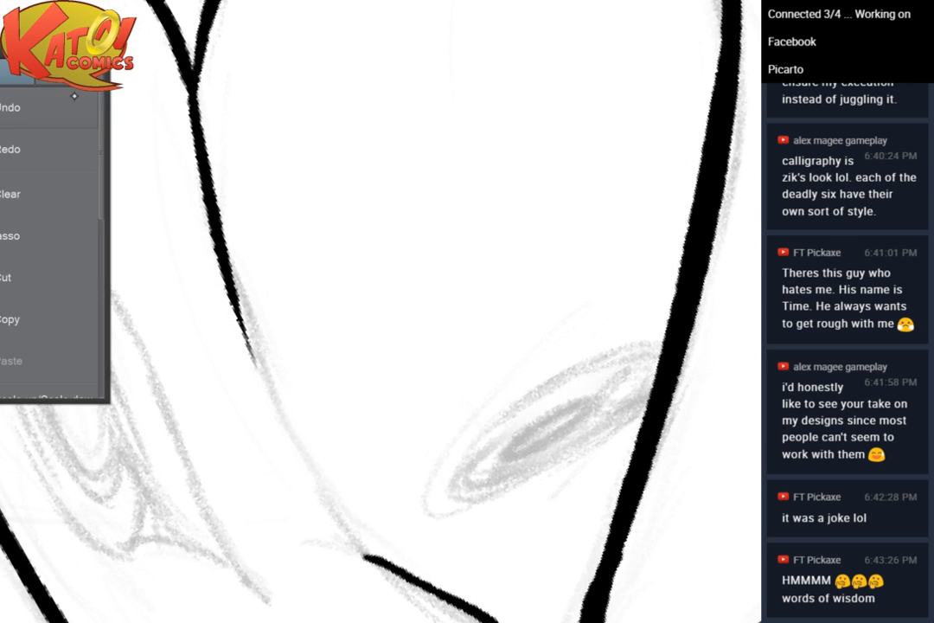
{"action": "mouse_move", "coordinate": [306, 472]}
{"action": "left_mouse_down"}
{"action": "mouse_move", "coordinate": [376, 565]}
{"action": "mouse_move", "coordinate": [414, 318]}
{"action": "left_mouse_up"}
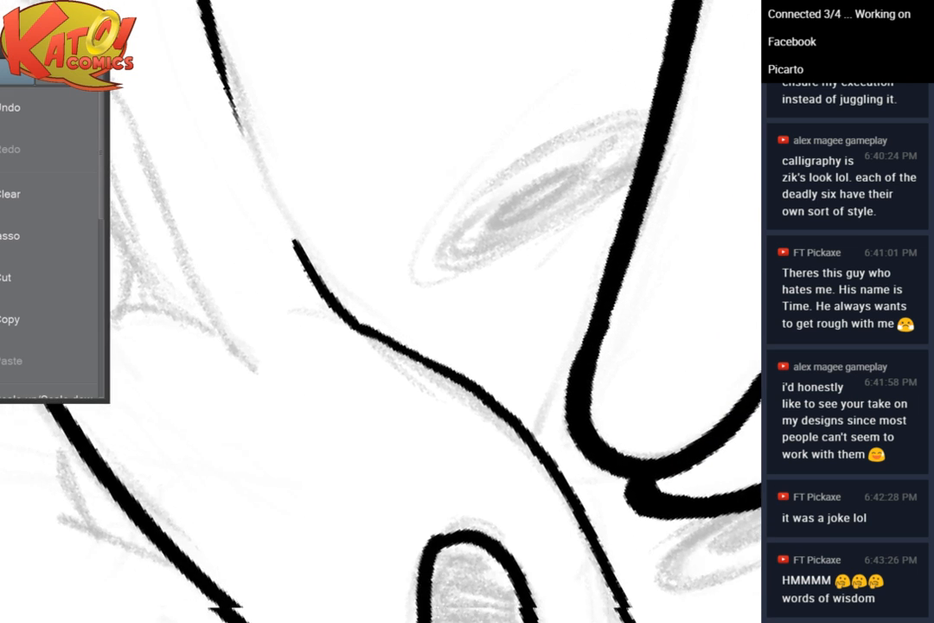
Flip the canvas back and thicken the muzzle's upper line between the nose bridge and the near eye's lower edge
{"action": "key", "text": "ctrl+at"}
{"action": "key", "text": "h"}
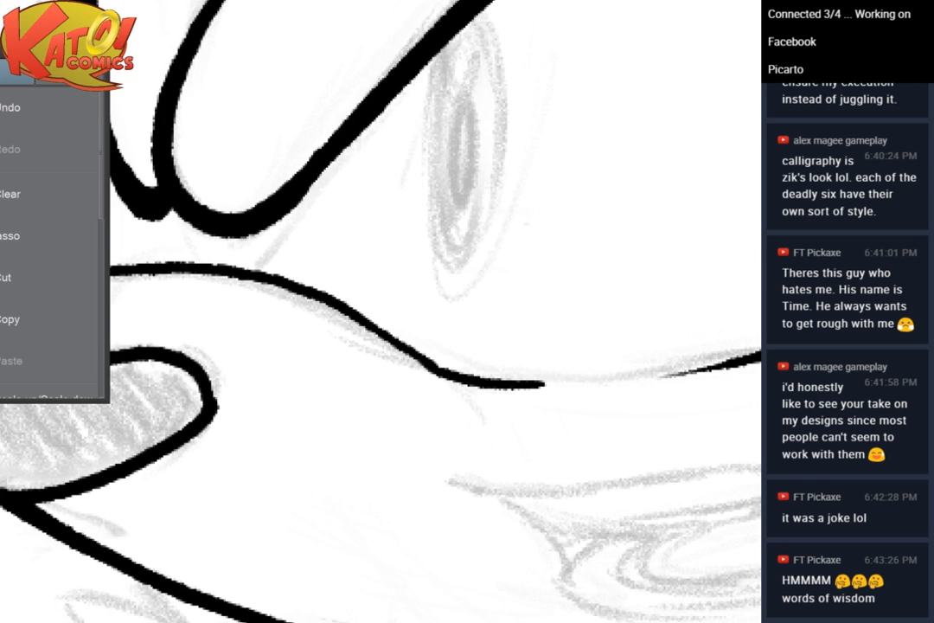
{"action": "mouse_move", "coordinate": [437, 372]}
{"action": "left_mouse_down"}
{"action": "mouse_move", "coordinate": [575, 305]}
{"action": "mouse_move", "coordinate": [511, 169]}
{"action": "mouse_move", "coordinate": [406, 327]}
{"action": "mouse_move", "coordinate": [437, 321]}
{"action": "left_mouse_up"}
{"action": "left_click_drag", "start_coordinate": [622, 263], "coordinate": [402, 424]}
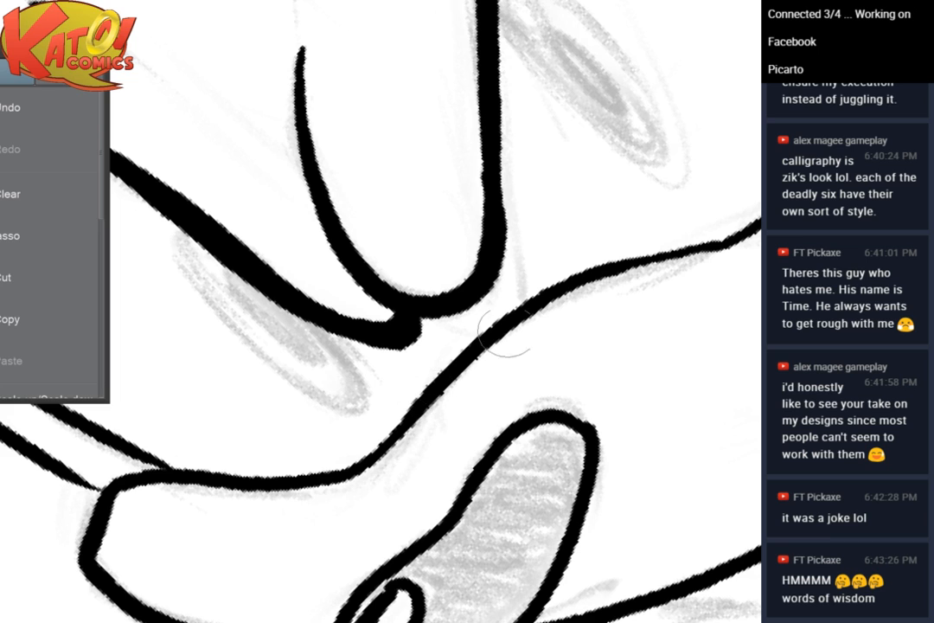
{"action": "mouse_move", "coordinate": [519, 314]}
{"action": "left_mouse_down"}
{"action": "mouse_move", "coordinate": [607, 275]}
{"action": "mouse_move", "coordinate": [673, 262]}
{"action": "left_mouse_up"}
{"action": "left_click_drag", "start_coordinate": [619, 273], "coordinate": [725, 246]}
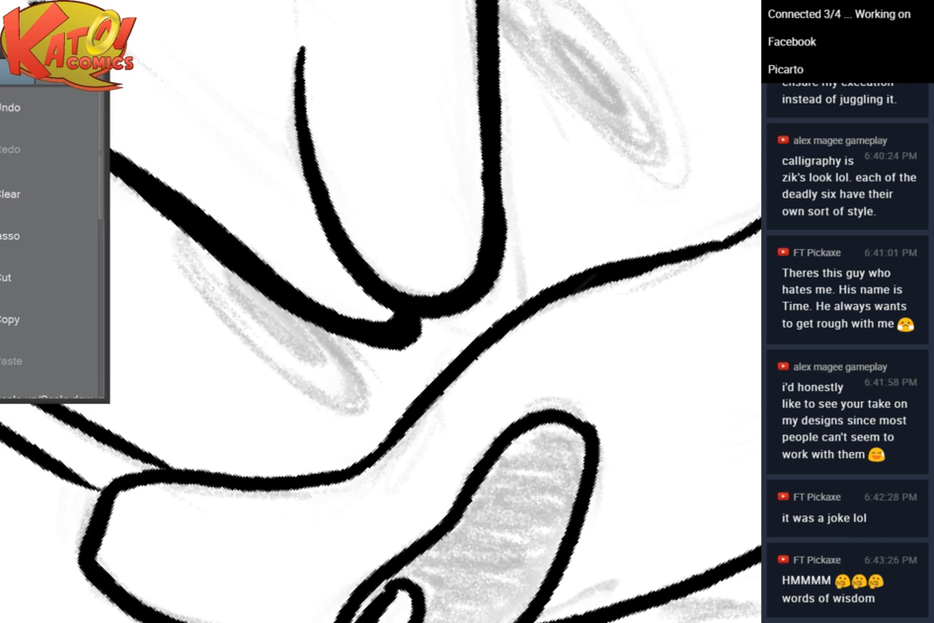
{"action": "scroll", "coordinate": [602, 263], "scroll_direction": "down", "scroll_amount": 4}
{"action": "scroll", "coordinate": [381, 260], "scroll_direction": "up", "scroll_amount": 4}
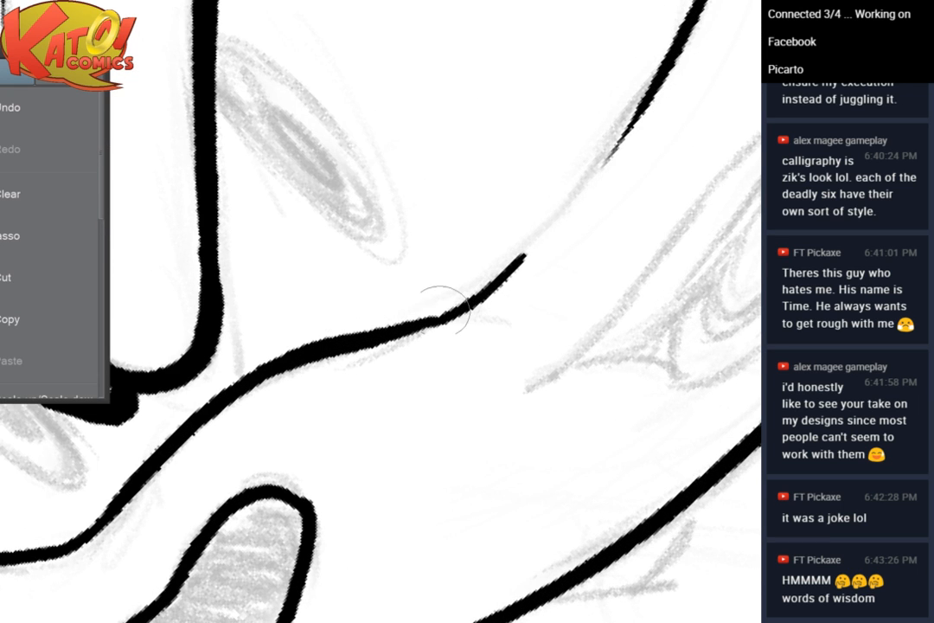
{"action": "scroll", "coordinate": [522, 275], "scroll_direction": "down", "scroll_amount": 5}
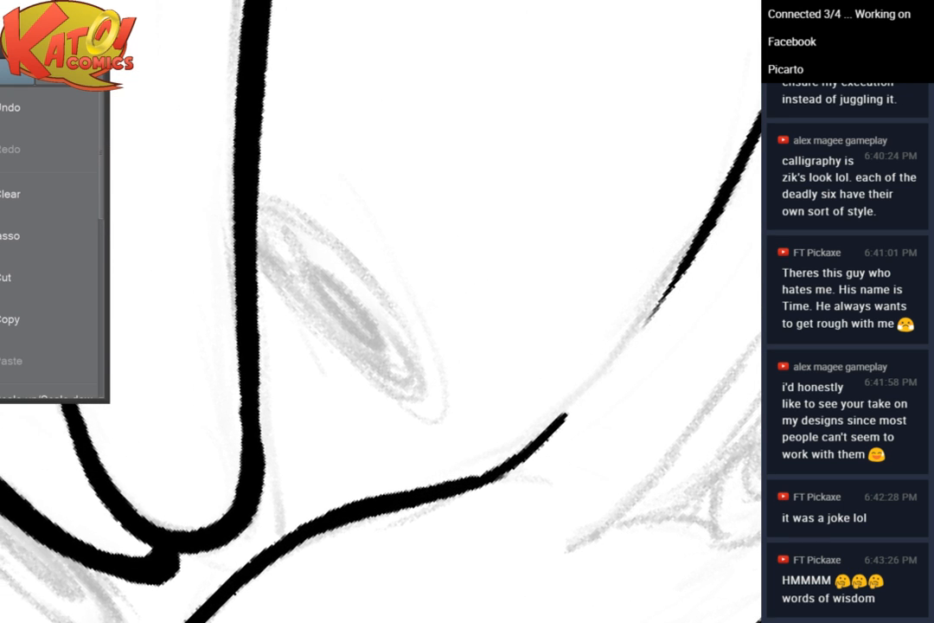
{"action": "scroll", "coordinate": [552, 283], "scroll_direction": "down", "scroll_amount": 2}
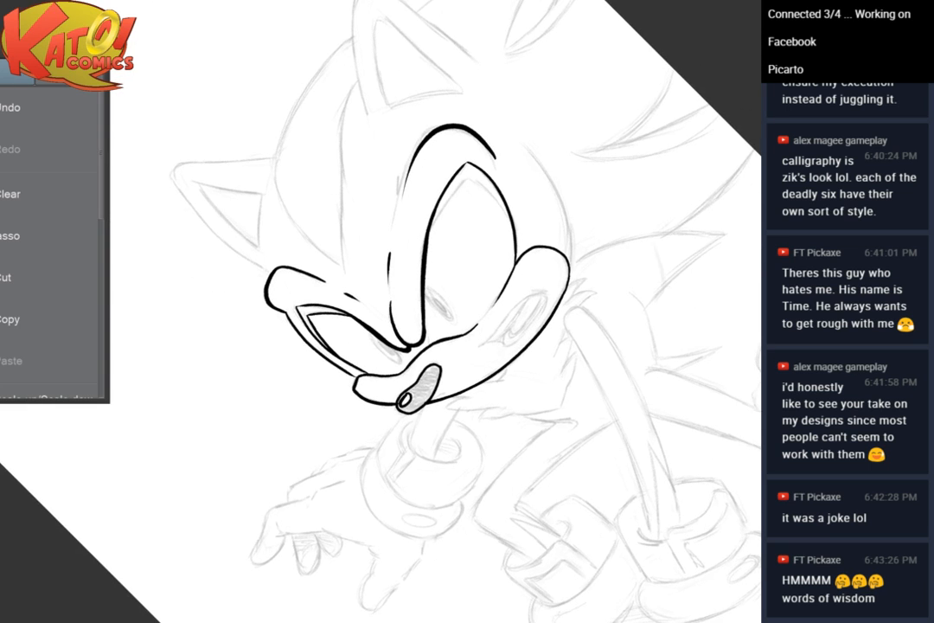
Ink the near ear's outer outline as a rounded, tapered peak, undoing the first pass and redrawing it closer to the sketch
{"action": "key", "text": "asciicircum"}
{"action": "scroll", "coordinate": [526, 298], "scroll_direction": "up", "scroll_amount": 3}
{"action": "left_click_drag", "start_coordinate": [571, 104], "coordinate": [551, 606]}
{"action": "scroll", "coordinate": [441, 286], "scroll_direction": "up", "scroll_amount": 2}
{"action": "scroll", "coordinate": [441, 346], "scroll_direction": "down", "scroll_amount": 2}
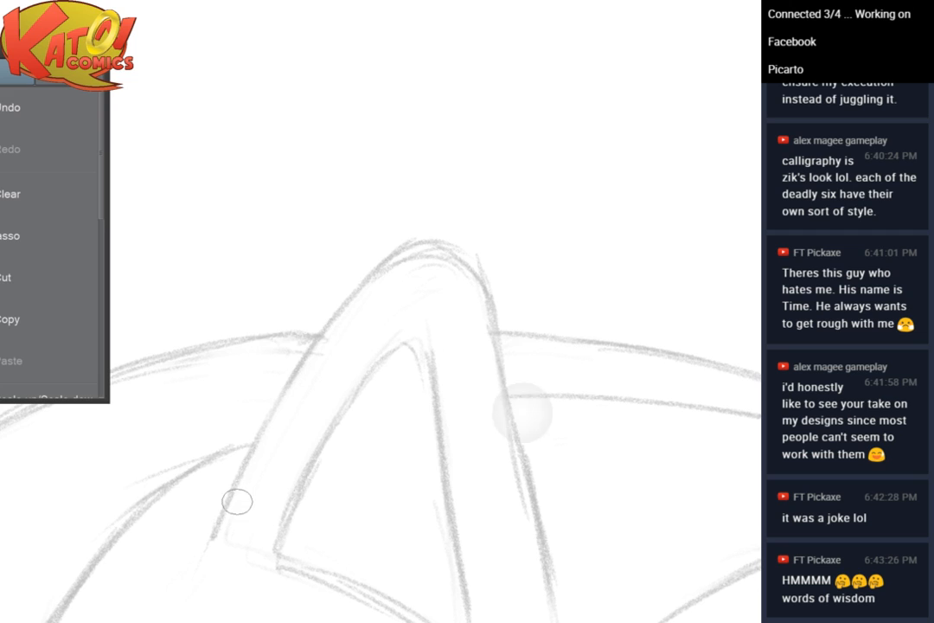
{"action": "mouse_move", "coordinate": [208, 545]}
{"action": "left_mouse_down"}
{"action": "mouse_move", "coordinate": [302, 337]}
{"action": "mouse_move", "coordinate": [430, 249]}
{"action": "mouse_move", "coordinate": [538, 483]}
{"action": "mouse_move", "coordinate": [538, 529]}
{"action": "left_mouse_up"}
{"action": "scroll", "coordinate": [432, 363], "scroll_direction": "up", "scroll_amount": 1}
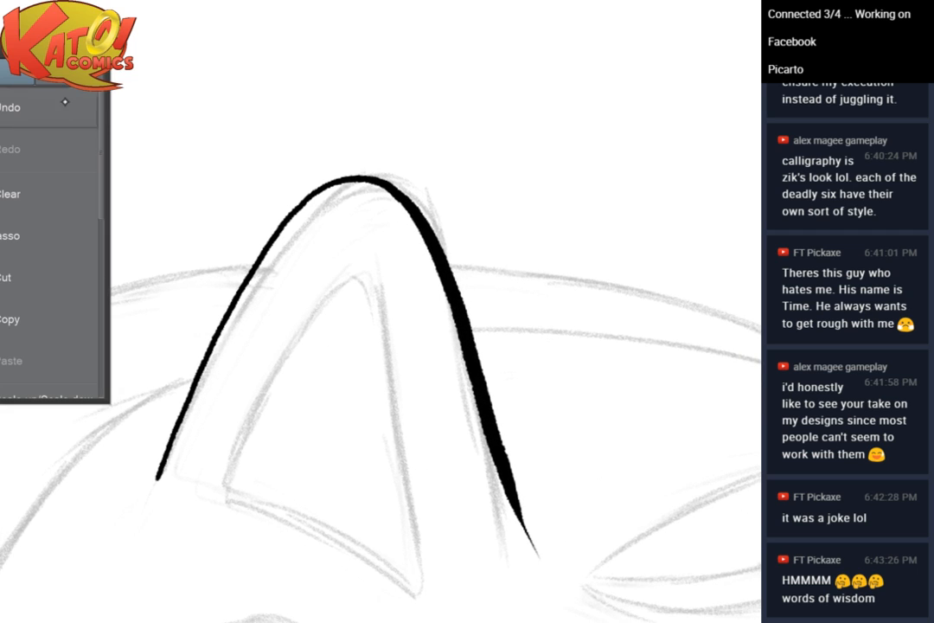
{"action": "left_click", "coordinate": [66, 103]}
{"action": "mouse_move", "coordinate": [161, 474]}
{"action": "left_mouse_down"}
{"action": "mouse_move", "coordinate": [374, 183]}
{"action": "mouse_move", "coordinate": [478, 431]}
{"action": "mouse_move", "coordinate": [515, 554]}
{"action": "left_mouse_up"}
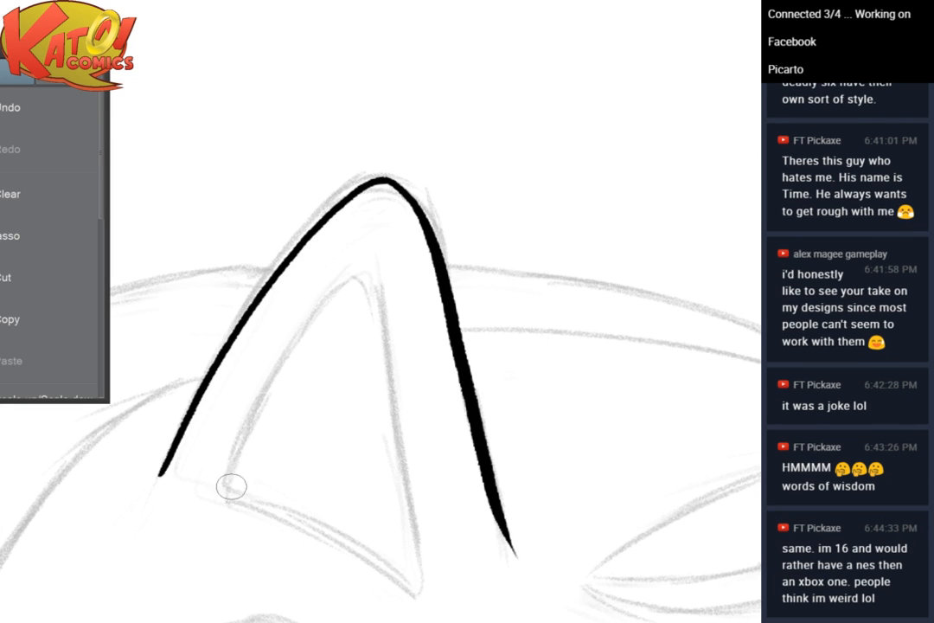
Ink the near ear's inner triangle with two strokes and close its lower corner to a sharp point
{"action": "mouse_move", "coordinate": [232, 487]}
{"action": "left_mouse_down"}
{"action": "mouse_move", "coordinate": [324, 294]}
{"action": "mouse_move", "coordinate": [371, 261]}
{"action": "mouse_move", "coordinate": [427, 563]}
{"action": "left_mouse_up"}
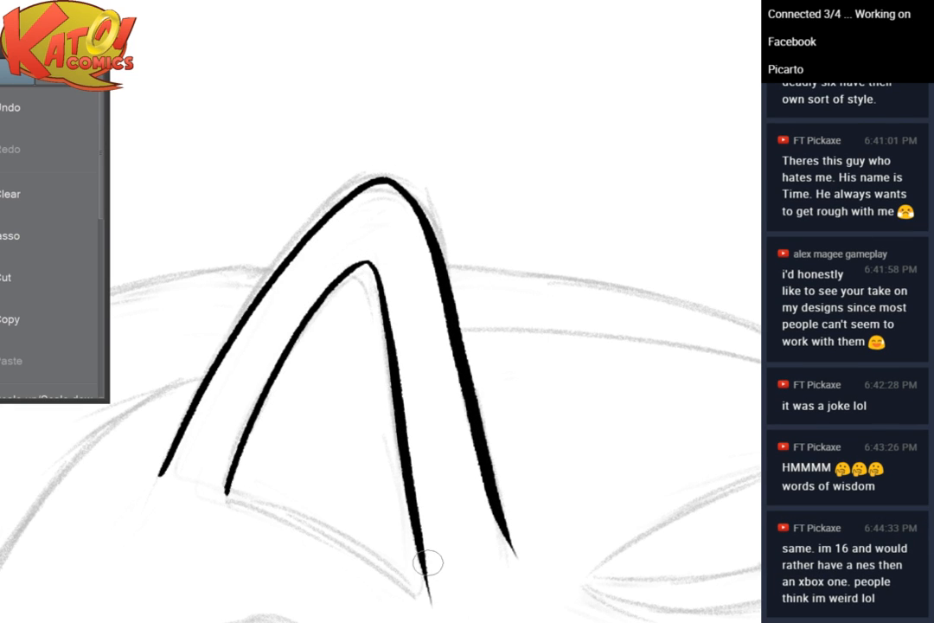
{"action": "left_click_drag", "start_coordinate": [229, 493], "coordinate": [448, 611]}
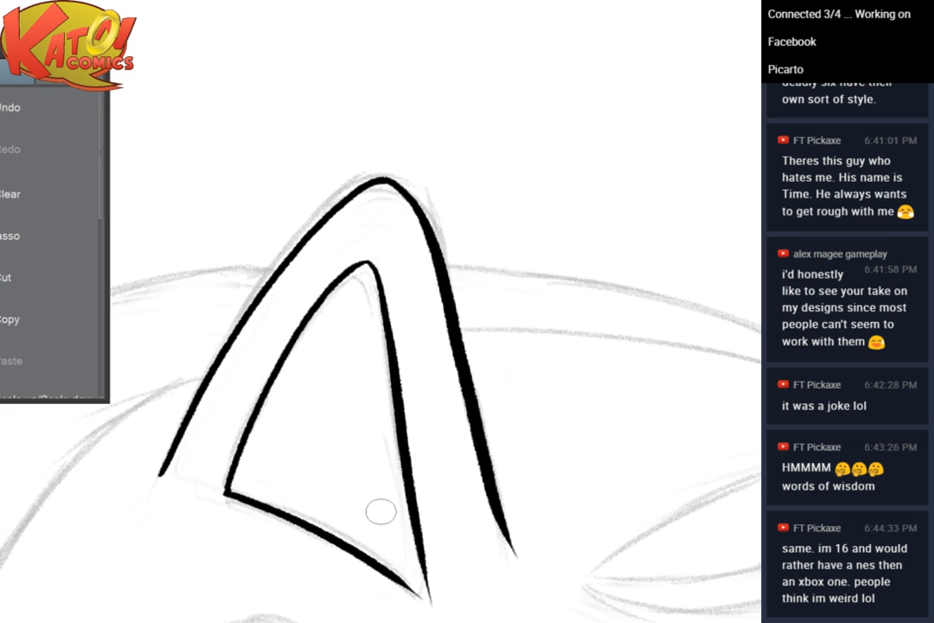
{"action": "left_click_drag", "start_coordinate": [381, 512], "coordinate": [358, 386]}
{"action": "scroll", "coordinate": [418, 313], "scroll_direction": "up", "scroll_amount": 2}
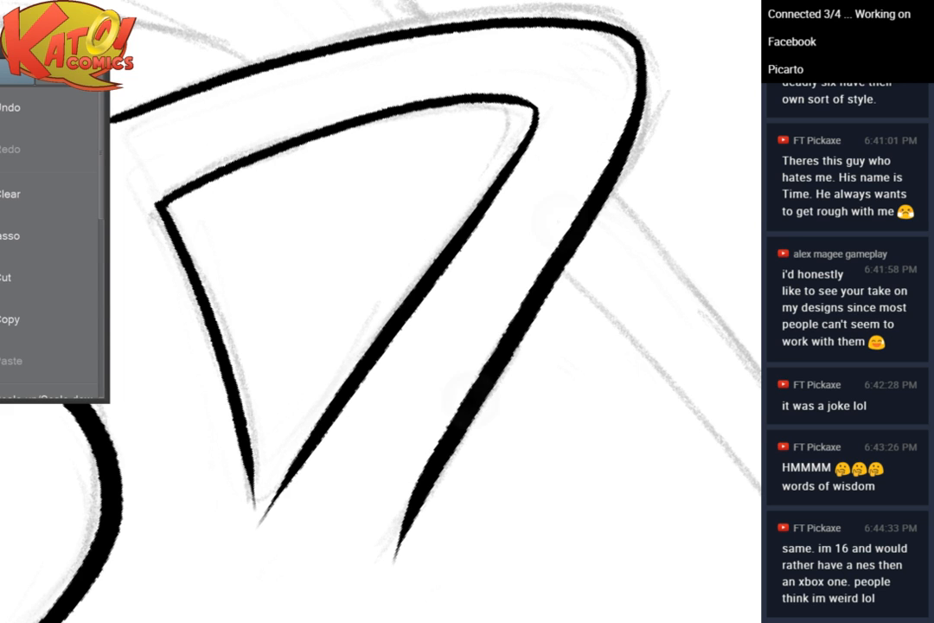
{"action": "left_click_drag", "start_coordinate": [319, 406], "coordinate": [478, 351]}
{"action": "scroll", "coordinate": [471, 315], "scroll_direction": "up", "scroll_amount": 3}
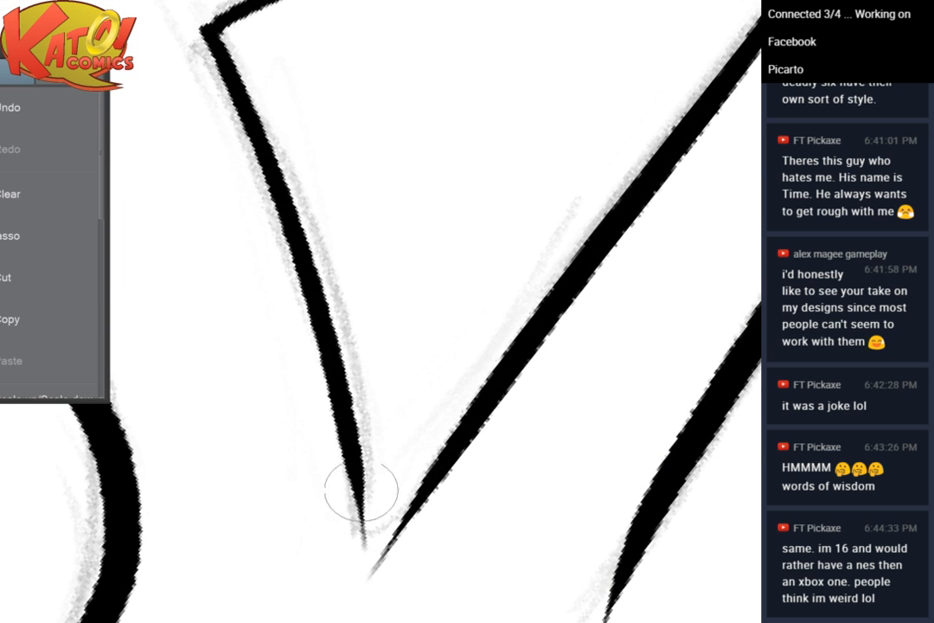
{"action": "left_click_drag", "start_coordinate": [360, 489], "coordinate": [367, 588]}
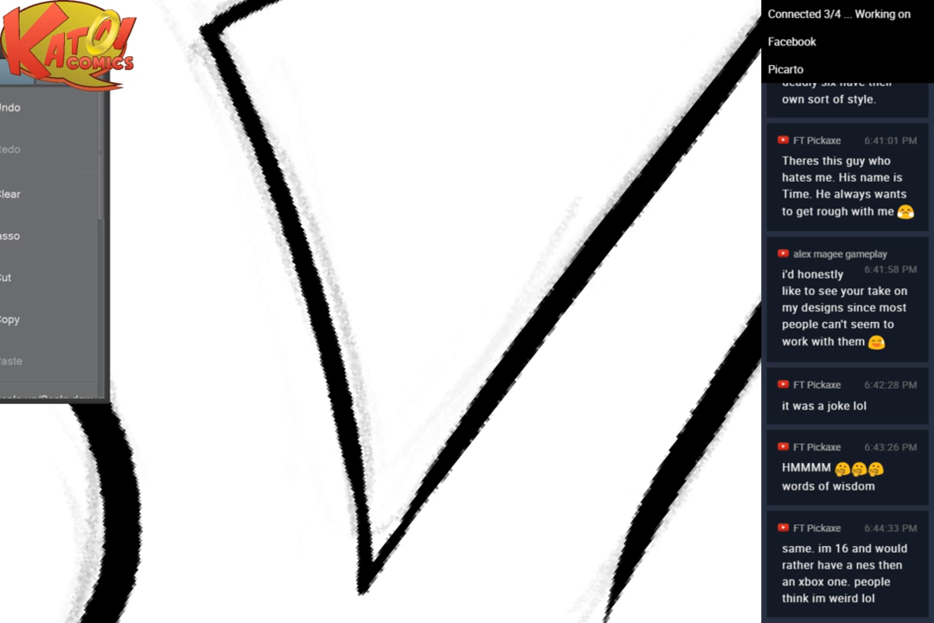
{"action": "scroll", "coordinate": [424, 400], "scroll_direction": "down", "scroll_amount": 3}
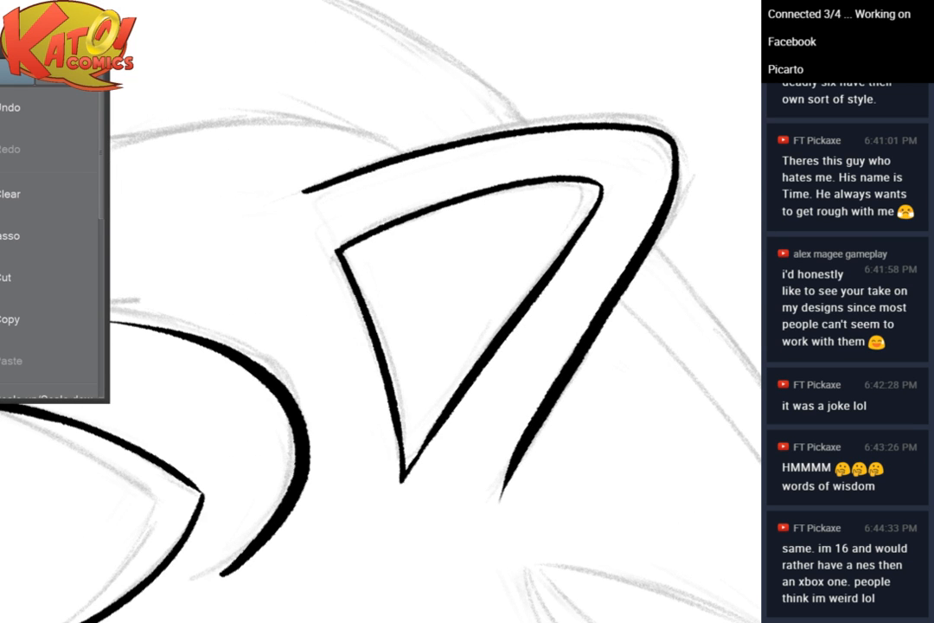
Try several times to ink the long outer curve running from behind the near ear to the canvas edge, undoing each stroke
{"action": "mouse_move", "coordinate": [657, 432]}
{"action": "left_mouse_down"}
{"action": "mouse_move", "coordinate": [536, 418]}
{"action": "mouse_move", "coordinate": [439, 297]}
{"action": "mouse_move", "coordinate": [419, 356]}
{"action": "left_mouse_up"}
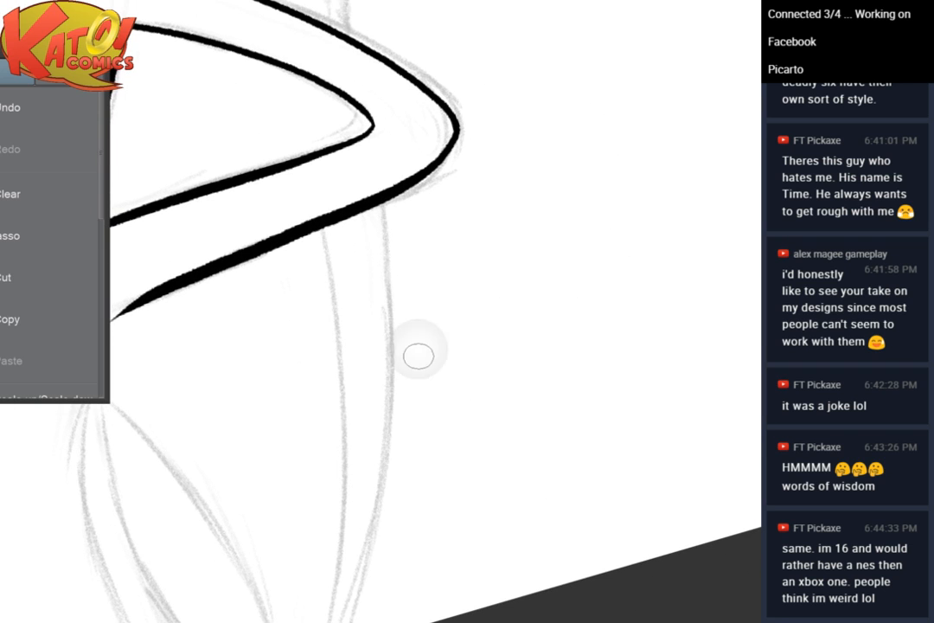
{"action": "mouse_move", "coordinate": [381, 208]}
{"action": "left_mouse_down"}
{"action": "mouse_move", "coordinate": [367, 619]}
{"action": "mouse_move", "coordinate": [399, 545]}
{"action": "left_mouse_up"}
{"action": "left_click", "coordinate": [78, 113]}
{"action": "mouse_move", "coordinate": [429, 141]}
{"action": "left_mouse_down"}
{"action": "mouse_move", "coordinate": [435, 156]}
{"action": "mouse_move", "coordinate": [374, 571]}
{"action": "left_mouse_up"}
{"action": "left_click", "coordinate": [28, 121]}
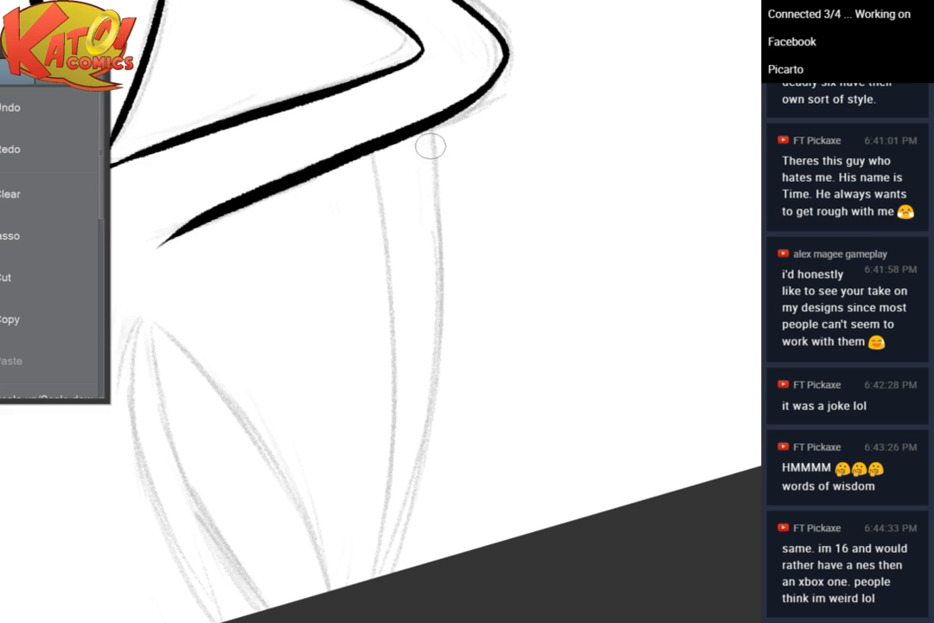
{"action": "left_click_drag", "start_coordinate": [431, 147], "coordinate": [407, 575]}
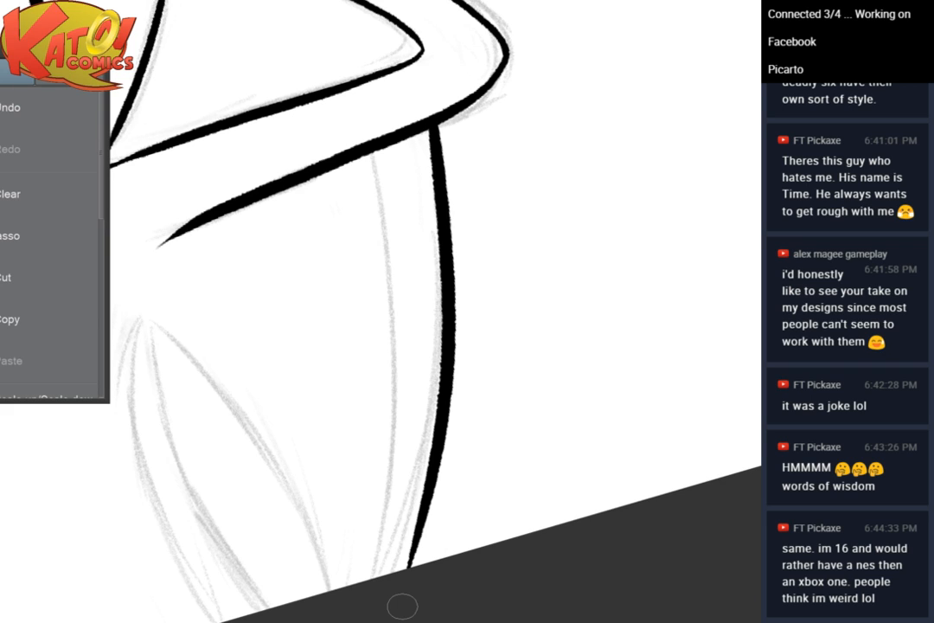
{"action": "left_click", "coordinate": [41, 97]}
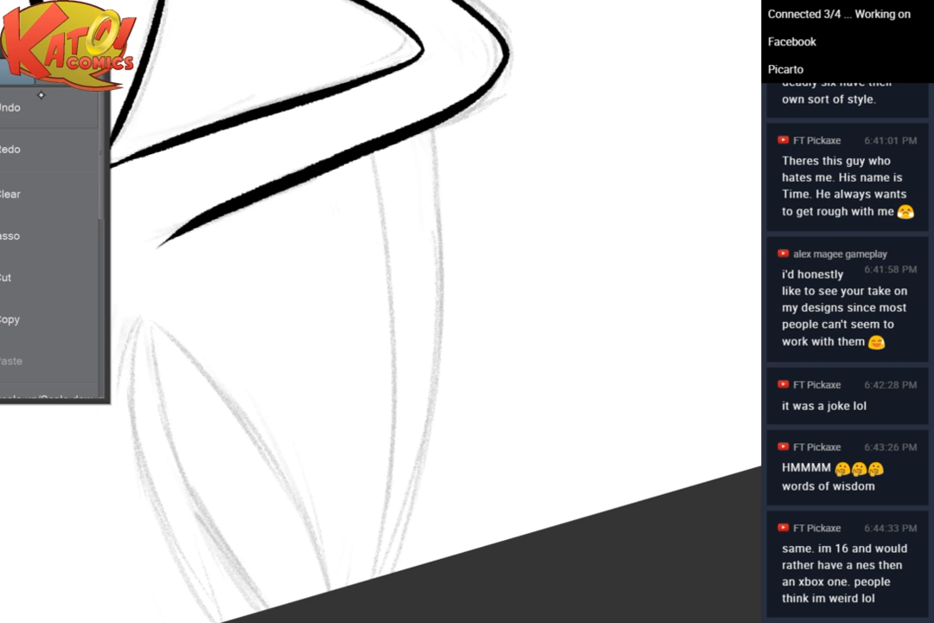
{"action": "left_click_drag", "start_coordinate": [467, 312], "coordinate": [397, 327]}
{"action": "mouse_move", "coordinate": [362, 145]}
{"action": "left_mouse_down"}
{"action": "mouse_move", "coordinate": [370, 199]}
{"action": "mouse_move", "coordinate": [284, 619]}
{"action": "left_mouse_up"}
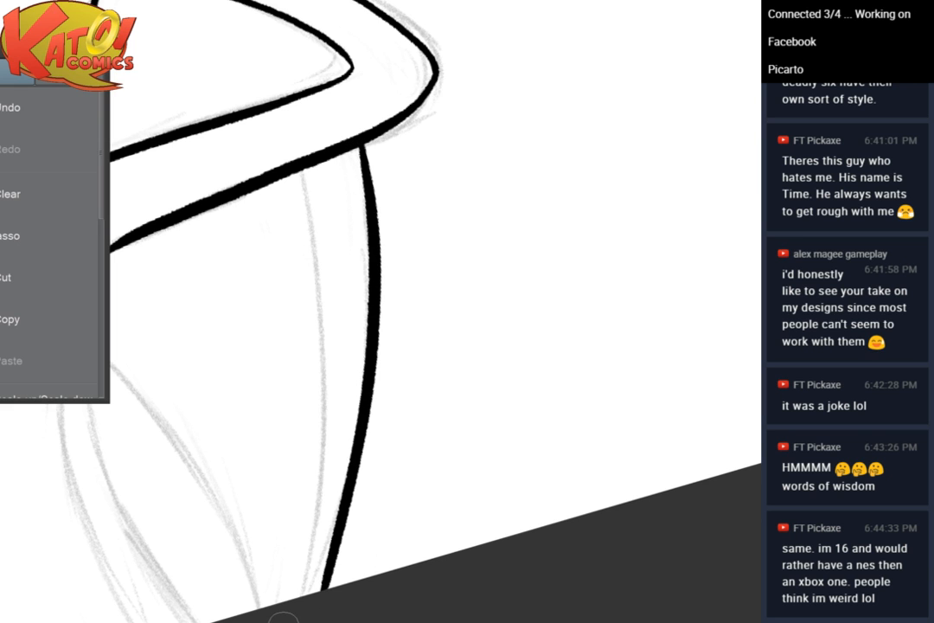
{"action": "key", "text": "ctrl+z"}
Ink the top of the head as one tapered arc from the far ear's base up to the near ear
{"action": "left_click_drag", "start_coordinate": [597, 407], "coordinate": [616, 250]}
{"action": "left_click_drag", "start_coordinate": [303, 415], "coordinate": [605, 307]}
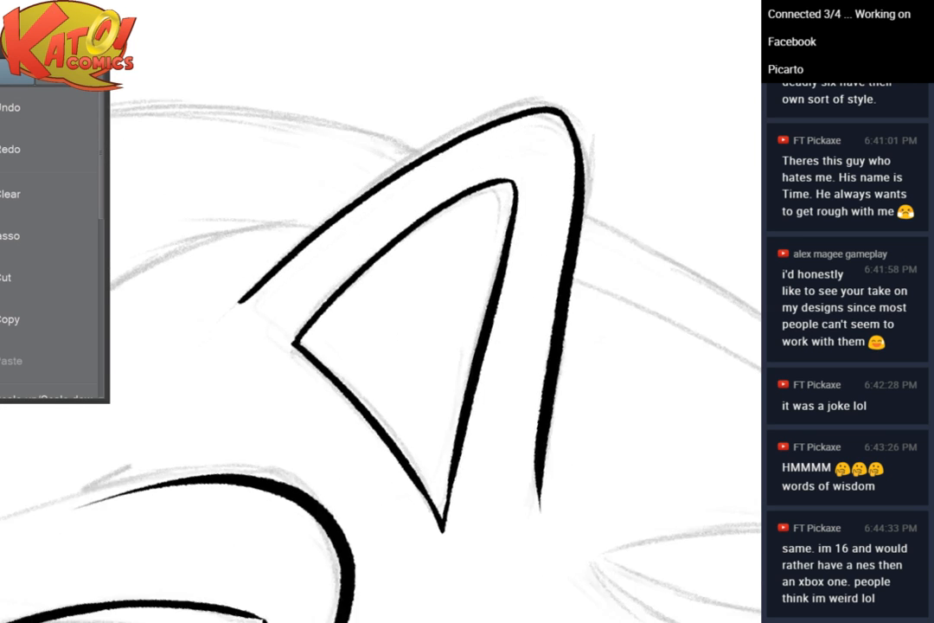
{"action": "left_click_drag", "start_coordinate": [597, 407], "coordinate": [625, 281]}
{"action": "mouse_move", "coordinate": [467, 398]}
{"action": "left_mouse_down"}
{"action": "mouse_move", "coordinate": [568, 308]}
{"action": "mouse_move", "coordinate": [499, 234]}
{"action": "mouse_move", "coordinate": [452, 272]}
{"action": "mouse_move", "coordinate": [449, 418]}
{"action": "left_mouse_up"}
{"action": "left_click_drag", "start_coordinate": [146, 559], "coordinate": [467, 201]}
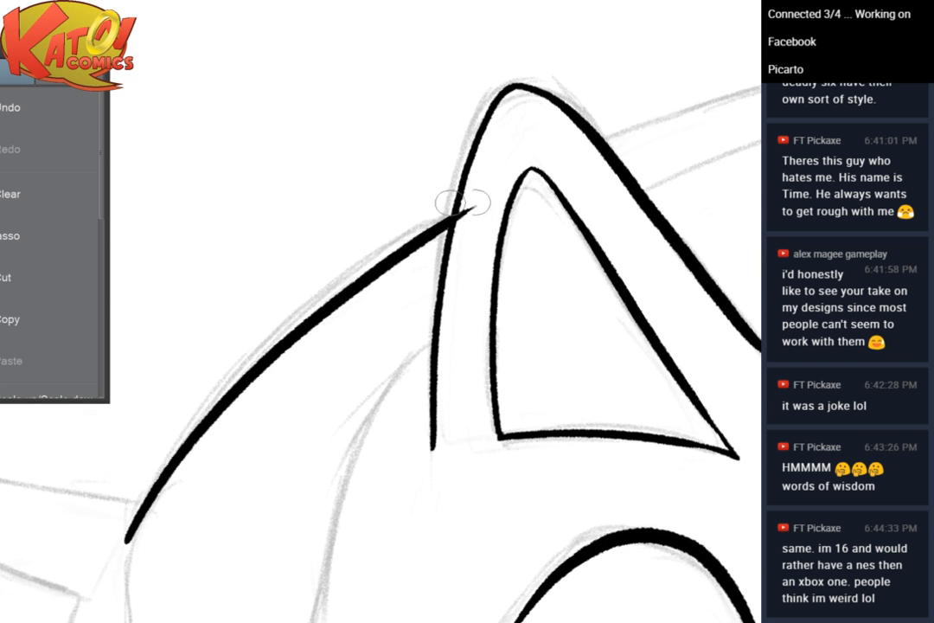
Undo the head-top arc and try several replacement strokes from the far ear's base up to the near ear, undoing each one
{"action": "key", "text": "ctrl+z"}
{"action": "left_click_drag", "start_coordinate": [135, 514], "coordinate": [477, 204]}
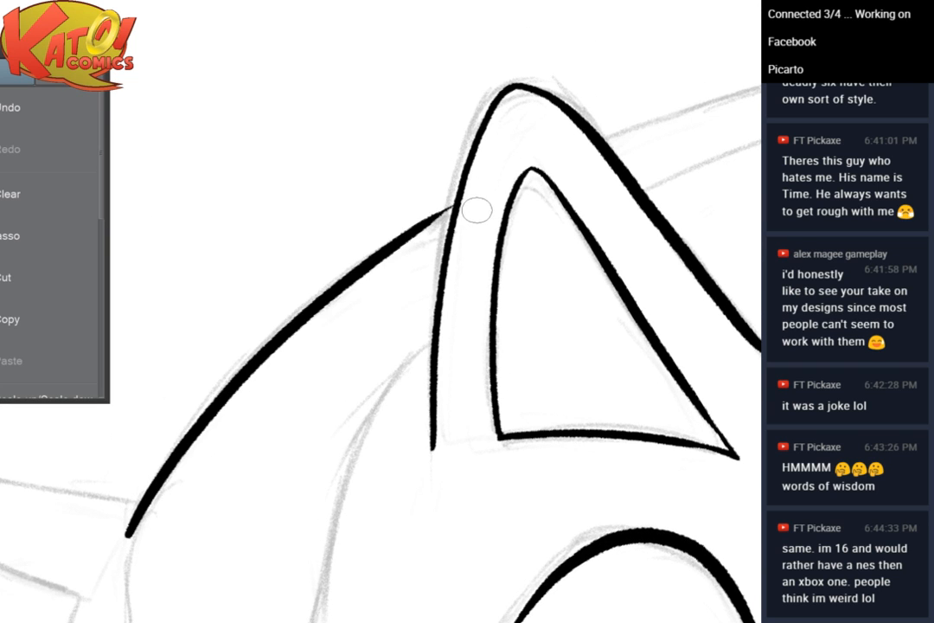
{"action": "key", "text": "ctrl+z"}
{"action": "left_click_drag", "start_coordinate": [134, 528], "coordinate": [458, 220]}
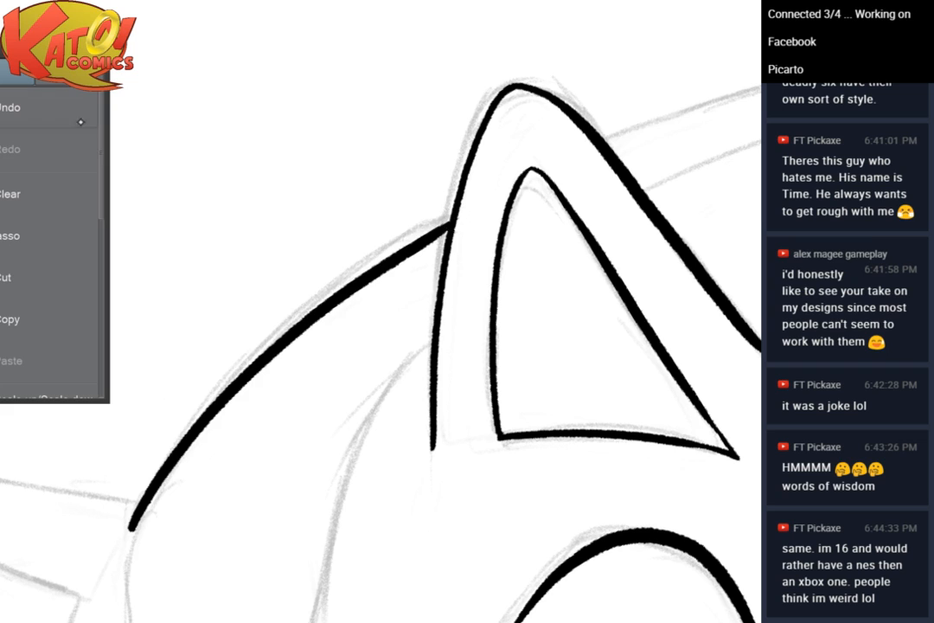
{"action": "left_click", "coordinate": [82, 119]}
{"action": "mouse_move", "coordinate": [135, 530]}
{"action": "left_mouse_down"}
{"action": "mouse_move", "coordinate": [303, 320]}
{"action": "mouse_move", "coordinate": [348, 192]}
{"action": "left_mouse_up"}
{"action": "key", "text": "ctrl+z"}
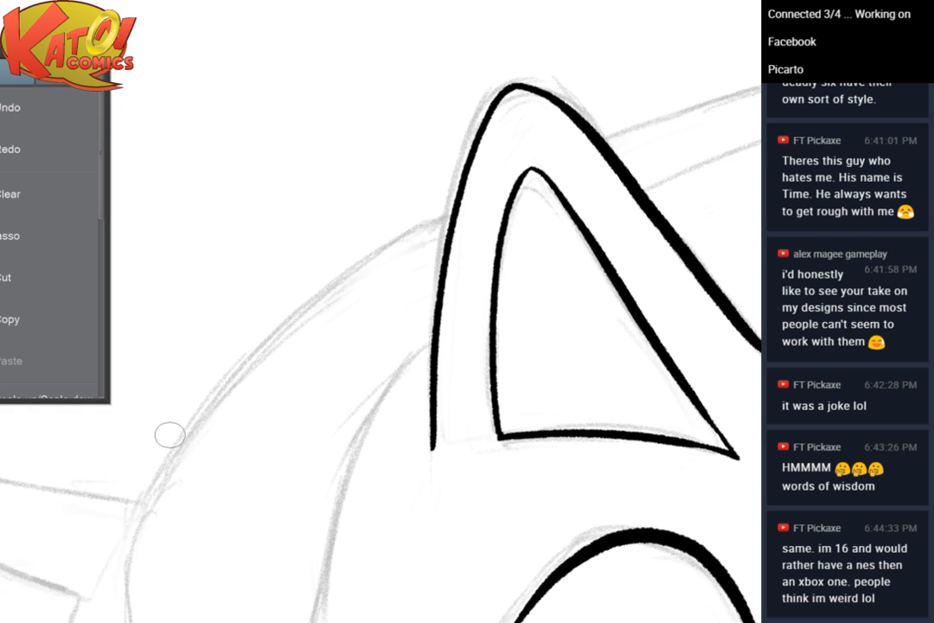
{"action": "left_click_drag", "start_coordinate": [136, 522], "coordinate": [481, 210]}
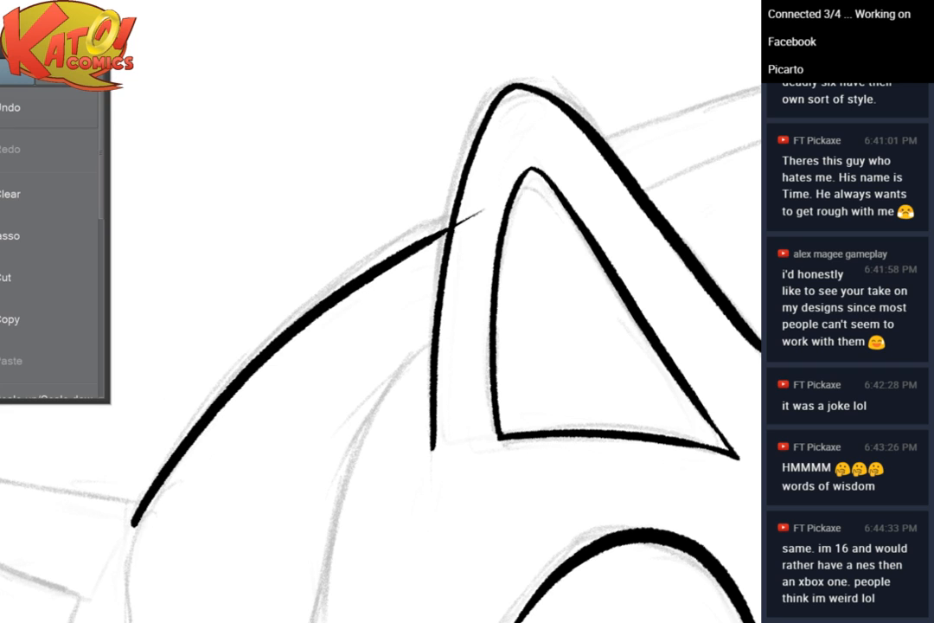
{"action": "key", "text": "ctrl+z"}
{"action": "mouse_move", "coordinate": [139, 522]}
{"action": "left_mouse_down"}
{"action": "mouse_move", "coordinate": [382, 246]}
{"action": "mouse_move", "coordinate": [433, 221]}
{"action": "left_mouse_up"}
{"action": "left_click", "coordinate": [52, 103]}
{"action": "left_click_drag", "start_coordinate": [132, 532], "coordinate": [446, 223]}
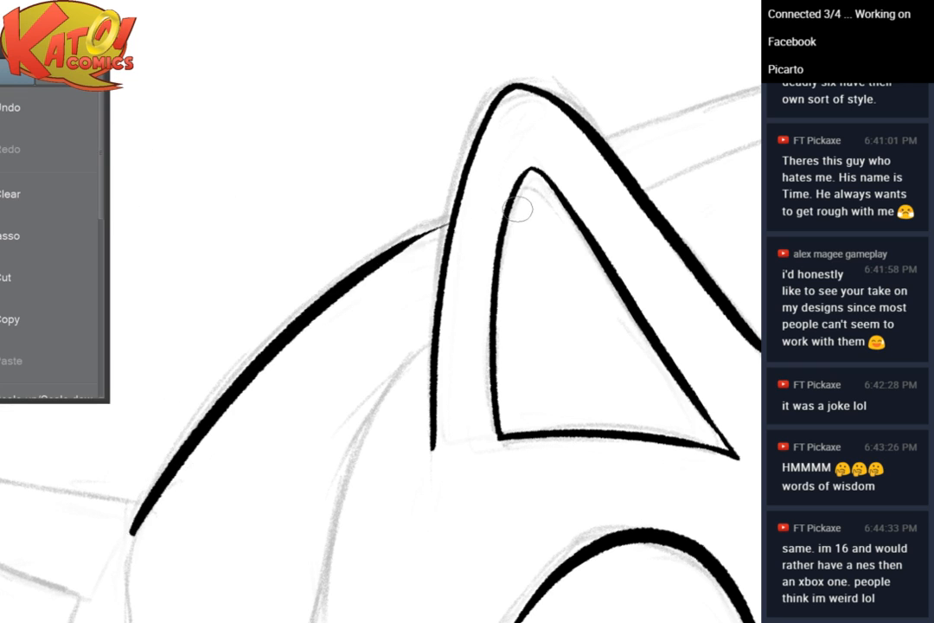
{"action": "left_click", "coordinate": [52, 104]}
{"action": "left_click_drag", "start_coordinate": [126, 423], "coordinate": [392, 183]}
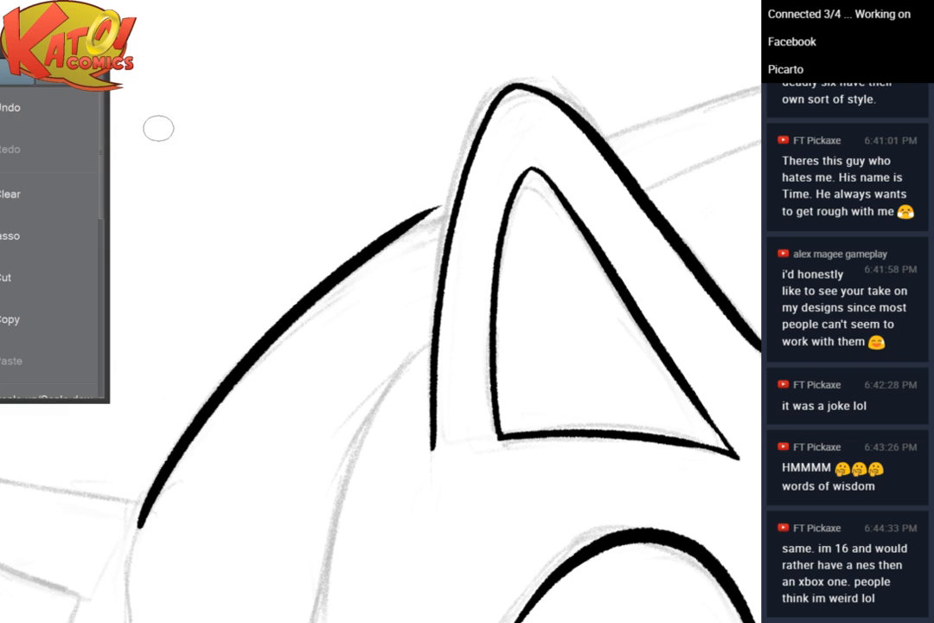
{"action": "left_click", "coordinate": [40, 103]}
{"action": "mouse_move", "coordinate": [125, 433]}
{"action": "left_mouse_down"}
{"action": "mouse_move", "coordinate": [247, 316]}
{"action": "mouse_move", "coordinate": [433, 184]}
{"action": "left_mouse_up"}
{"action": "left_click", "coordinate": [40, 104]}
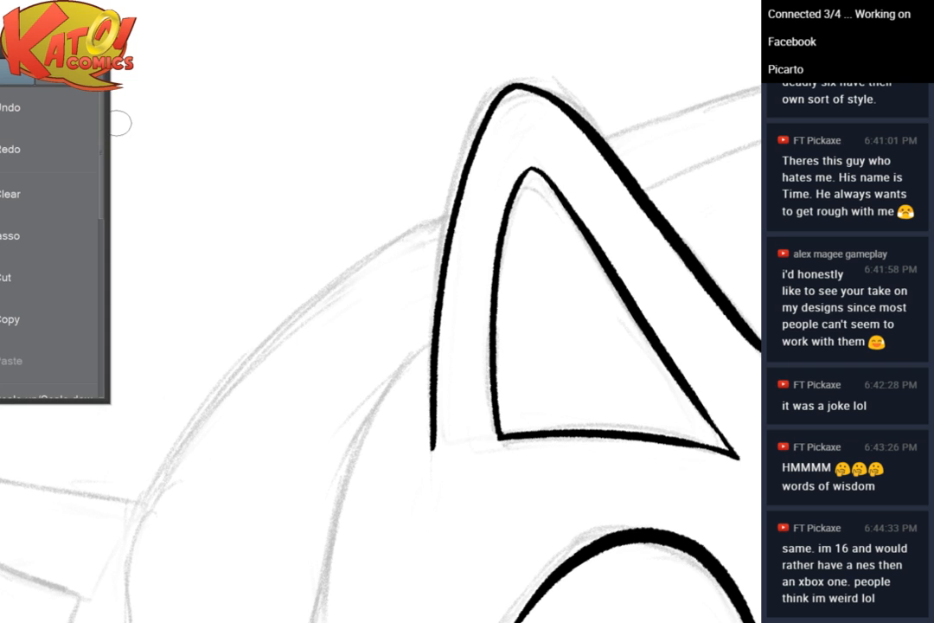
Ink the top of the head along the sketch as one smooth arc, tapering to a fine point at the near ear's outer edge
{"action": "mouse_move", "coordinate": [134, 521]}
{"action": "left_mouse_down"}
{"action": "mouse_move", "coordinate": [190, 430]}
{"action": "mouse_move", "coordinate": [435, 223]}
{"action": "left_mouse_up"}
{"action": "left_click", "coordinate": [40, 103]}
{"action": "left_click_drag", "start_coordinate": [132, 532], "coordinate": [437, 221]}
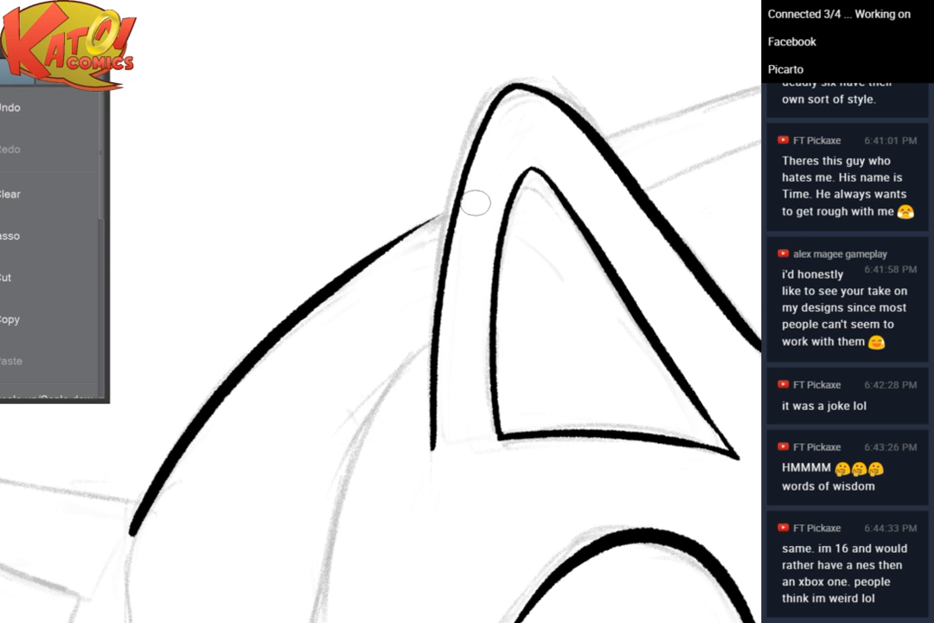
{"action": "mouse_move", "coordinate": [476, 204]}
{"action": "left_mouse_down"}
{"action": "mouse_move", "coordinate": [591, 267]}
{"action": "mouse_move", "coordinate": [455, 243]}
{"action": "left_mouse_up"}
{"action": "scroll", "coordinate": [554, 256], "scroll_direction": "up", "scroll_amount": 4}
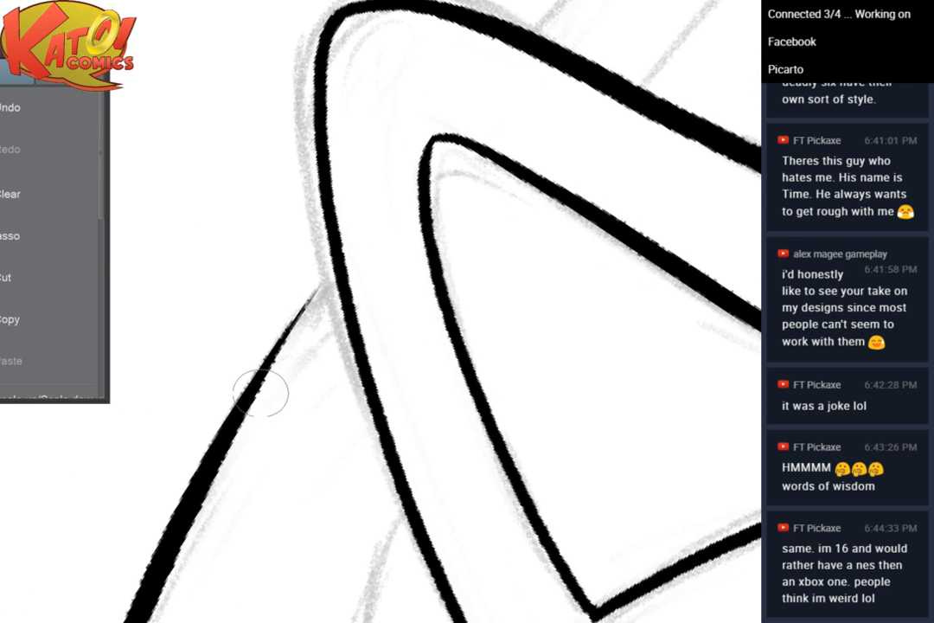
Ink the left ear's outer outline over the sketch, from the hair tuft over the rounded tip down to the head line
{"action": "scroll", "coordinate": [549, 151], "scroll_direction": "down", "scroll_amount": 2}
{"action": "scroll", "coordinate": [554, 154], "scroll_direction": "down", "scroll_amount": 2}
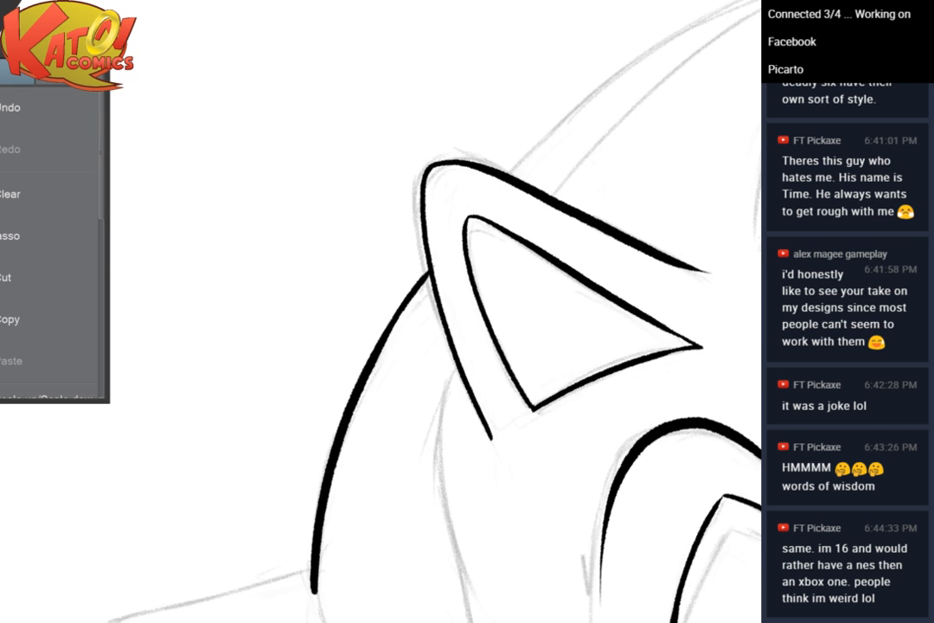
{"action": "left_click_drag", "start_coordinate": [554, 154], "coordinate": [606, 194]}
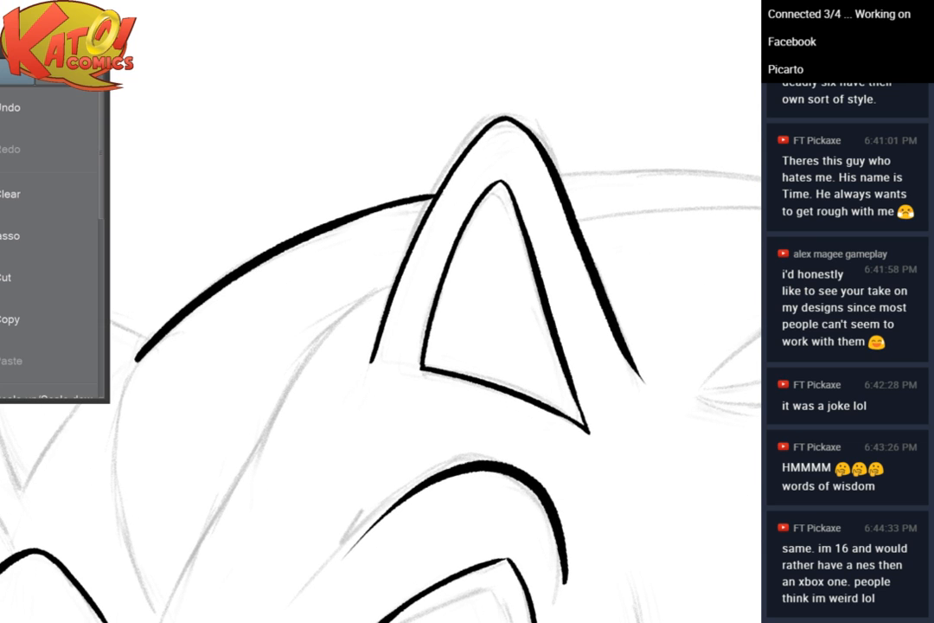
{"action": "mouse_move", "coordinate": [304, 303]}
{"action": "left_mouse_down"}
{"action": "mouse_move", "coordinate": [354, 196]}
{"action": "mouse_move", "coordinate": [502, 290]}
{"action": "left_mouse_up"}
{"action": "scroll", "coordinate": [503, 281], "scroll_direction": "up", "scroll_amount": 2}
{"action": "left_click_drag", "start_coordinate": [433, 281], "coordinate": [527, 306]}
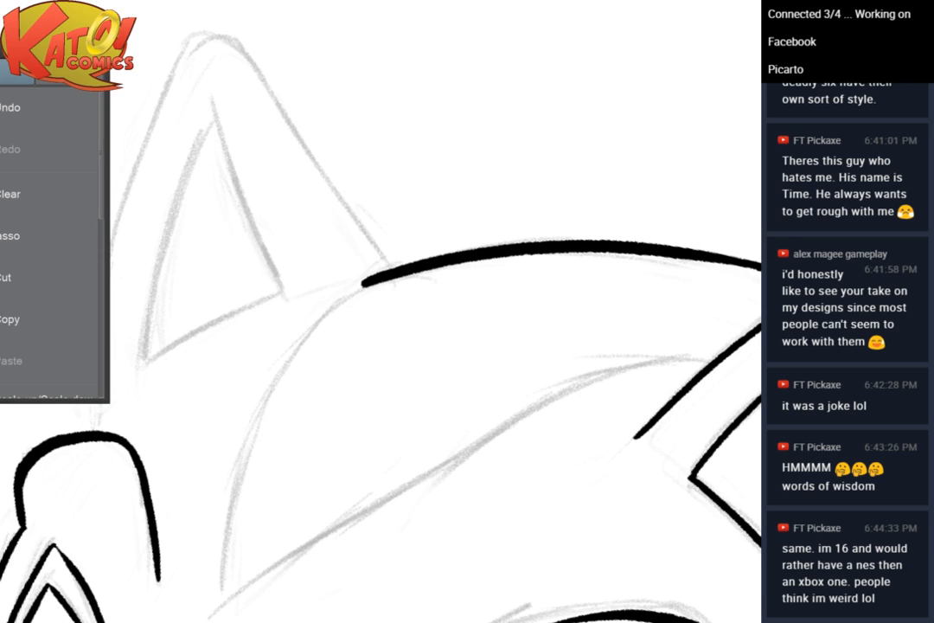
{"action": "left_click_drag", "start_coordinate": [406, 260], "coordinate": [484, 353]}
{"action": "scroll", "coordinate": [407, 288], "scroll_direction": "up", "scroll_amount": 2}
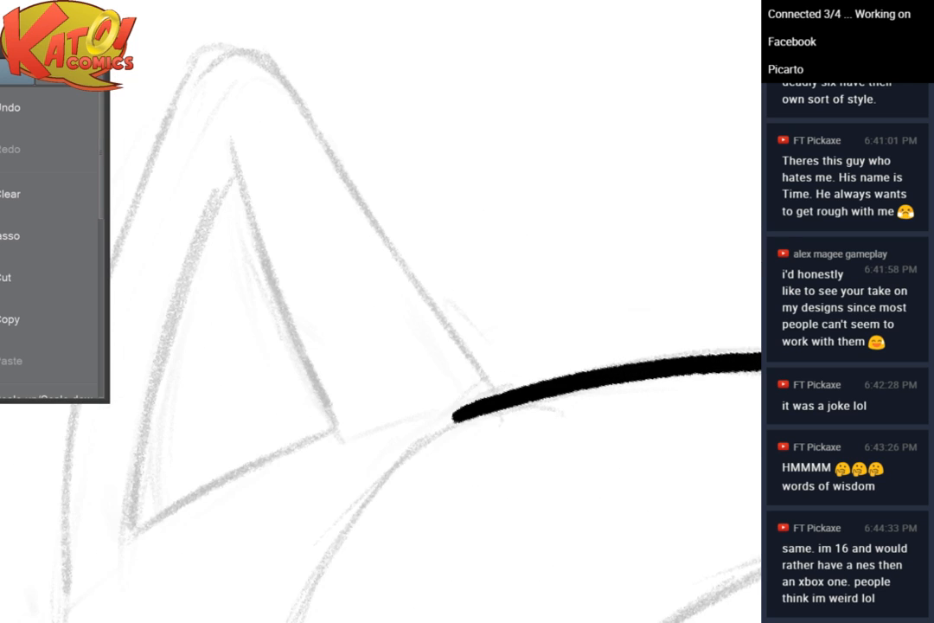
{"action": "left_click_drag", "start_coordinate": [433, 260], "coordinate": [489, 286]}
{"action": "scroll", "coordinate": [477, 269], "scroll_direction": "down", "scroll_amount": 1}
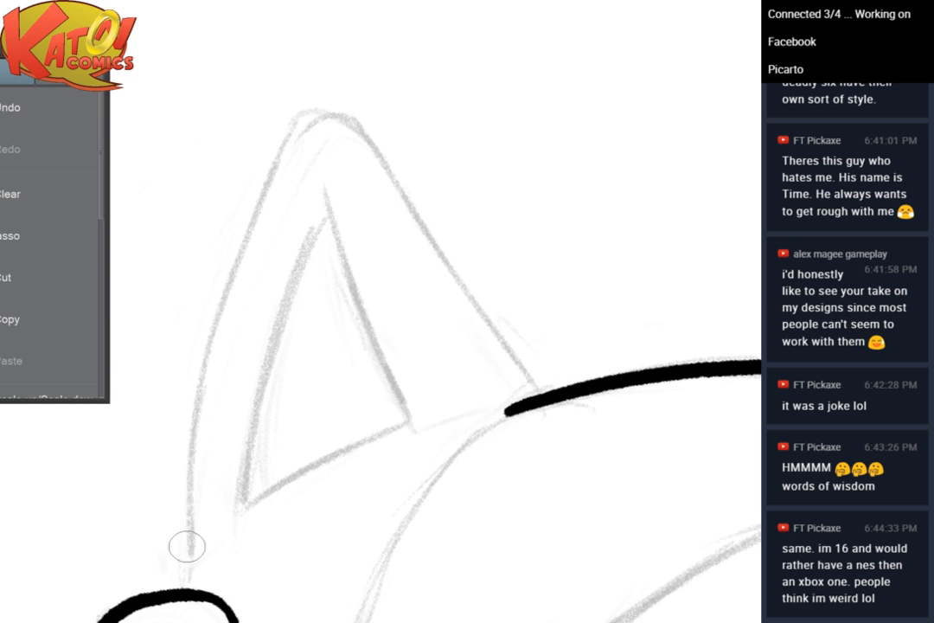
{"action": "mouse_move", "coordinate": [187, 595]}
{"action": "left_mouse_down"}
{"action": "mouse_move", "coordinate": [193, 510]}
{"action": "mouse_move", "coordinate": [355, 130]}
{"action": "mouse_move", "coordinate": [506, 371]}
{"action": "left_mouse_up"}
{"action": "left_click", "coordinate": [95, 107]}
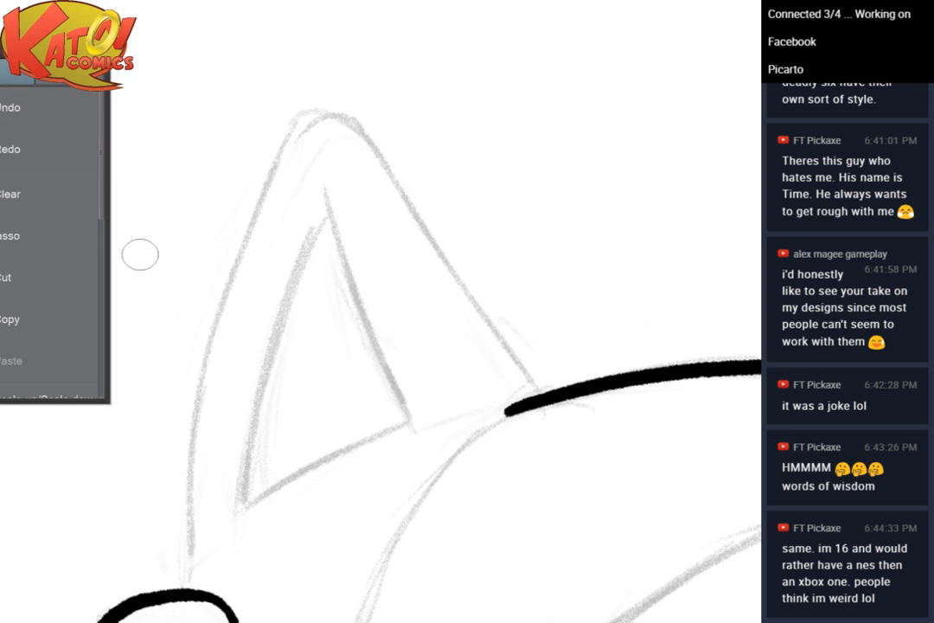
{"action": "mouse_move", "coordinate": [187, 597]}
{"action": "left_mouse_down"}
{"action": "mouse_move", "coordinate": [197, 376]}
{"action": "mouse_move", "coordinate": [257, 156]}
{"action": "mouse_move", "coordinate": [390, 154]}
{"action": "mouse_move", "coordinate": [567, 417]}
{"action": "mouse_move", "coordinate": [593, 430]}
{"action": "left_mouse_up"}
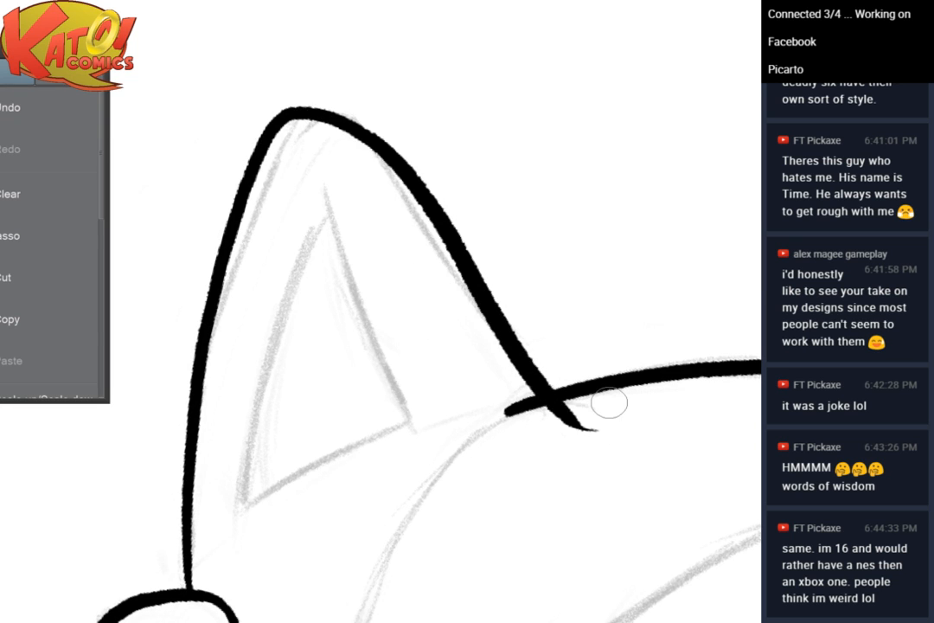
{"action": "key", "text": "ctrl+z"}
{"action": "mouse_move", "coordinate": [190, 591]}
{"action": "left_mouse_down"}
{"action": "mouse_move", "coordinate": [190, 523]}
{"action": "mouse_move", "coordinate": [309, 129]}
{"action": "mouse_move", "coordinate": [334, 146]}
{"action": "left_mouse_up"}
{"action": "left_click", "coordinate": [52, 102]}
{"action": "mouse_move", "coordinate": [192, 596]}
{"action": "left_mouse_down"}
{"action": "mouse_move", "coordinate": [193, 419]}
{"action": "mouse_move", "coordinate": [230, 250]}
{"action": "mouse_move", "coordinate": [305, 130]}
{"action": "left_mouse_up"}
{"action": "left_click", "coordinate": [43, 104]}
{"action": "mouse_move", "coordinate": [191, 596]}
{"action": "left_mouse_down"}
{"action": "mouse_move", "coordinate": [240, 242]}
{"action": "mouse_move", "coordinate": [396, 198]}
{"action": "mouse_move", "coordinate": [591, 381]}
{"action": "left_mouse_up"}
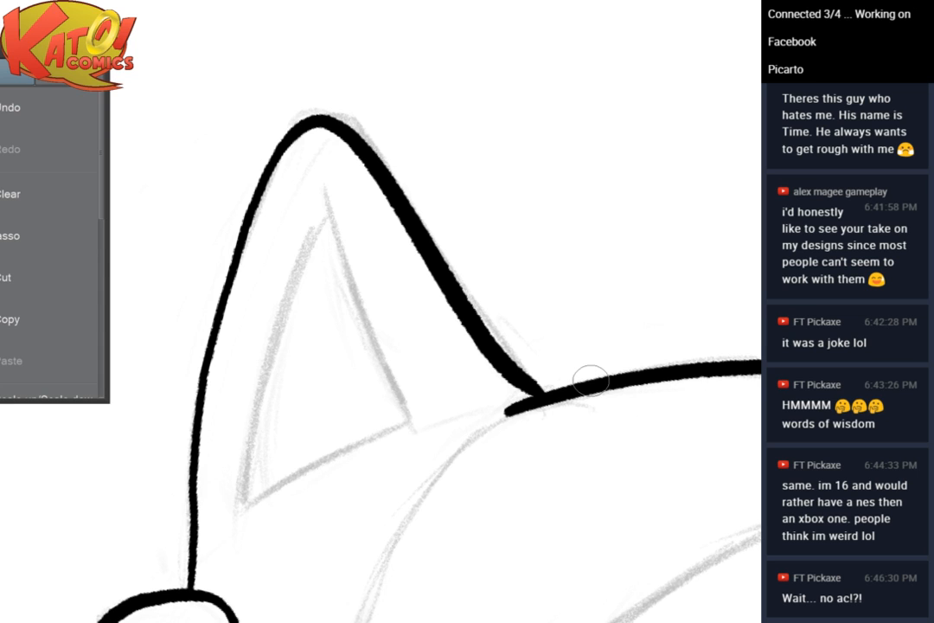
Ink the two long sides of the left ear's inner triangle, following the sketch
{"action": "mouse_move", "coordinate": [591, 380]}
{"action": "left_mouse_down"}
{"action": "mouse_move", "coordinate": [502, 424]}
{"action": "mouse_move", "coordinate": [446, 409]}
{"action": "mouse_move", "coordinate": [463, 481]}
{"action": "left_mouse_up"}
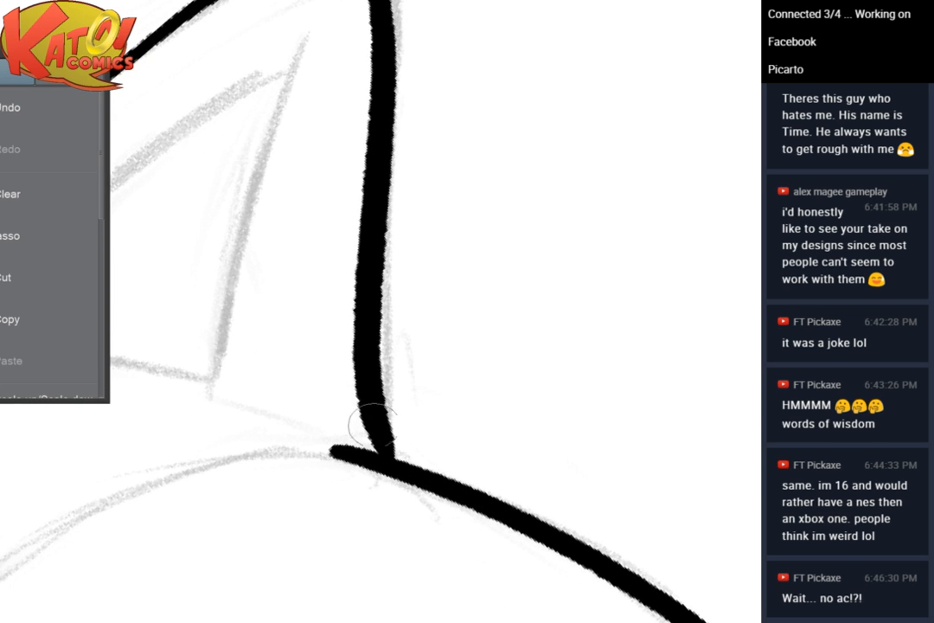
{"action": "mouse_move", "coordinate": [482, 216]}
{"action": "left_mouse_down"}
{"action": "mouse_move", "coordinate": [502, 297]}
{"action": "mouse_move", "coordinate": [509, 292]}
{"action": "mouse_move", "coordinate": [488, 244]}
{"action": "mouse_move", "coordinate": [511, 203]}
{"action": "left_mouse_up"}
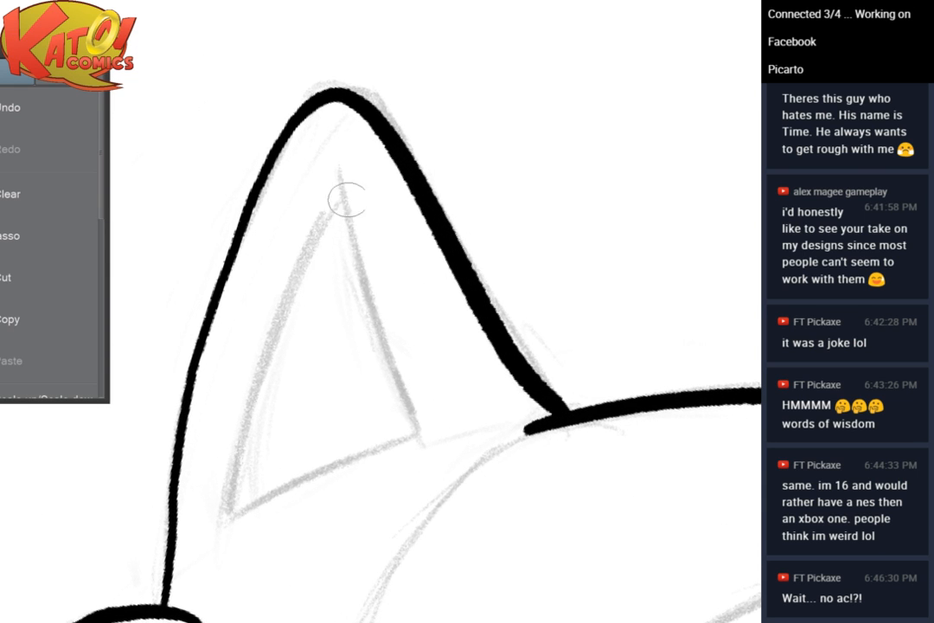
{"action": "mouse_move", "coordinate": [338, 161]}
{"action": "left_mouse_down"}
{"action": "mouse_move", "coordinate": [365, 284]}
{"action": "mouse_move", "coordinate": [412, 412]}
{"action": "left_mouse_up"}
{"action": "mouse_move", "coordinate": [341, 201]}
{"action": "left_mouse_down"}
{"action": "mouse_move", "coordinate": [230, 500]}
{"action": "mouse_move", "coordinate": [249, 485]}
{"action": "mouse_move", "coordinate": [236, 519]}
{"action": "mouse_move", "coordinate": [416, 433]}
{"action": "left_mouse_up"}
{"action": "left_click_drag", "start_coordinate": [483, 380], "coordinate": [469, 303]}
Extend the inner ear's shorter side to its corner and ink the curved base that closes the triangle
{"action": "left_click", "coordinate": [95, 103]}
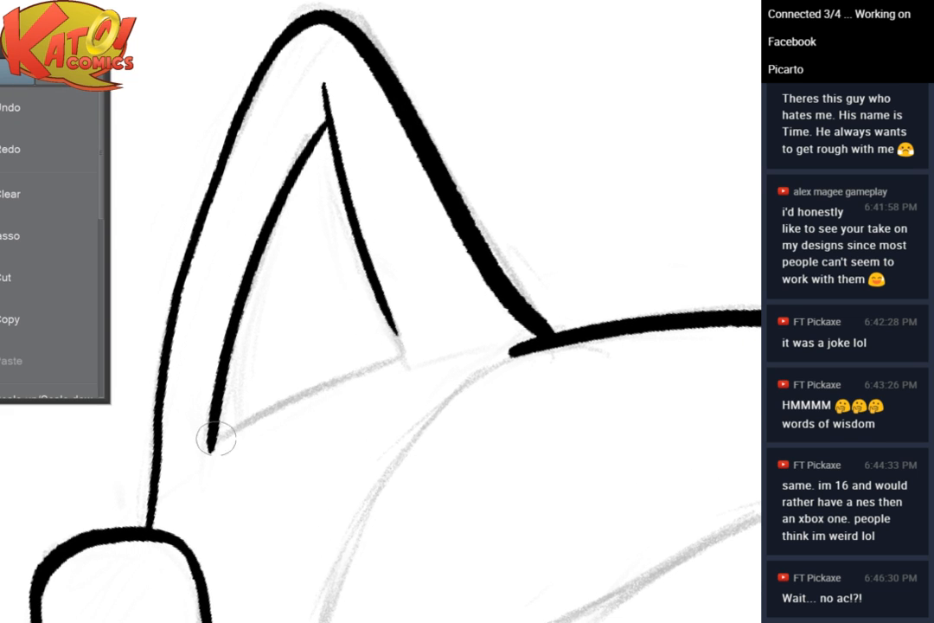
{"action": "left_click_drag", "start_coordinate": [218, 436], "coordinate": [431, 332]}
{"action": "left_click", "coordinate": [55, 109]}
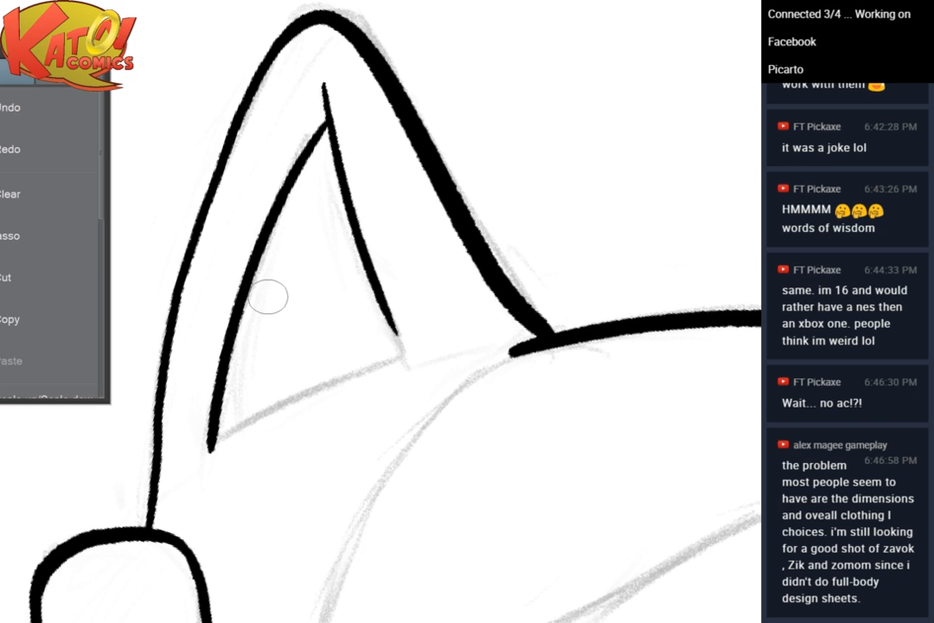
{"action": "mouse_move", "coordinate": [215, 437]}
{"action": "left_mouse_down"}
{"action": "mouse_move", "coordinate": [394, 339]}
{"action": "mouse_move", "coordinate": [405, 354]}
{"action": "left_mouse_up"}
{"action": "left_click", "coordinate": [84, 116]}
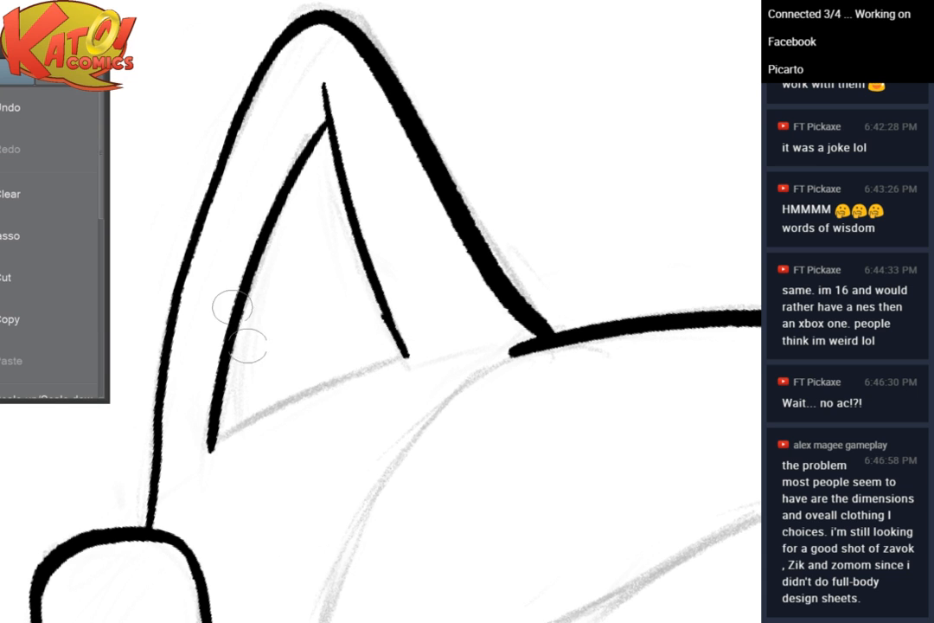
{"action": "mouse_move", "coordinate": [212, 446]}
{"action": "left_mouse_down"}
{"action": "mouse_move", "coordinate": [340, 374]}
{"action": "mouse_move", "coordinate": [407, 354]}
{"action": "left_mouse_up"}
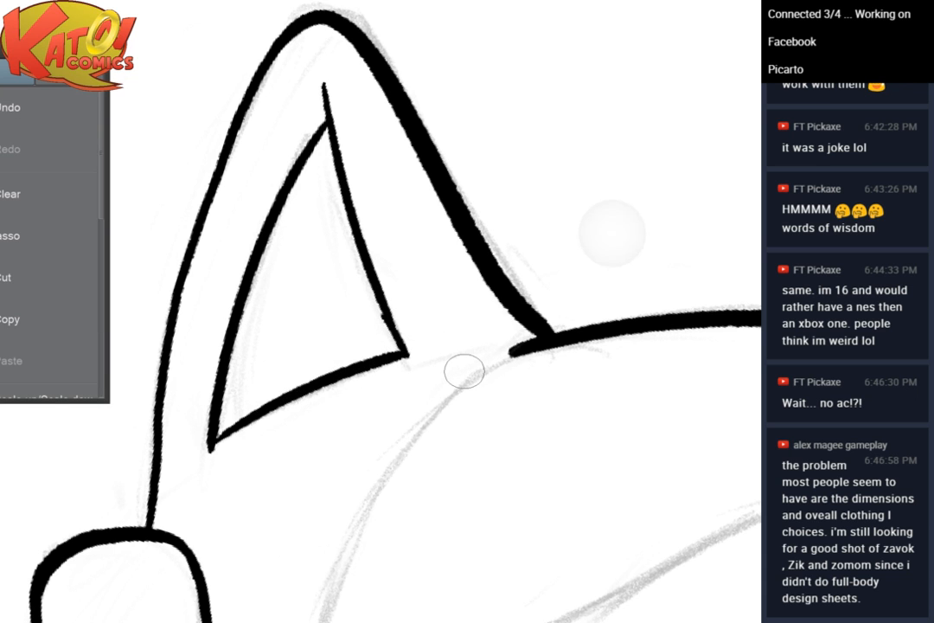
Erase the lower end of the left ear's outer outline just above the hair tuft
{"action": "scroll", "coordinate": [519, 325], "scroll_direction": "down", "scroll_amount": 3}
{"action": "left_click_drag", "start_coordinate": [537, 329], "coordinate": [313, 297]}
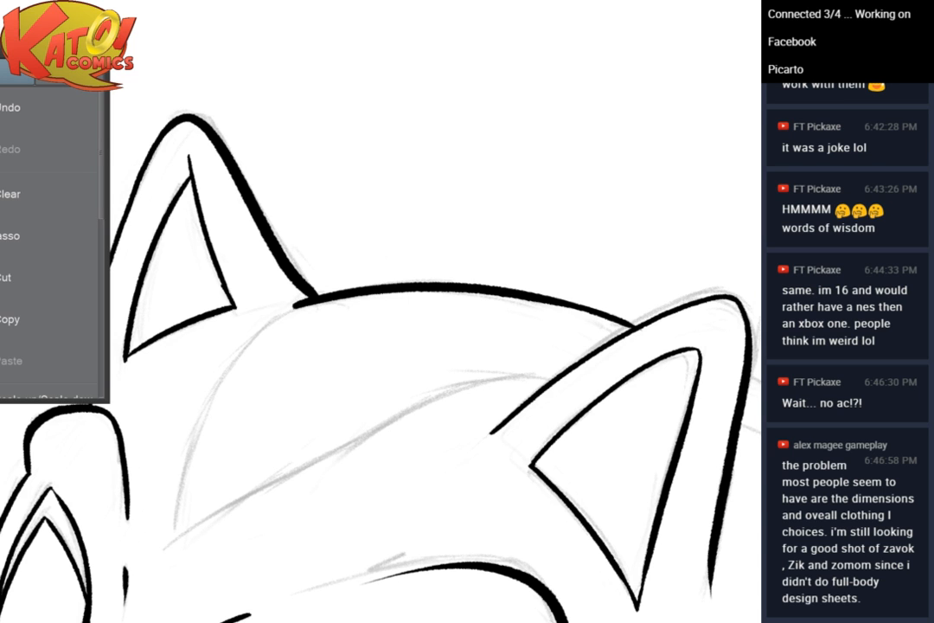
{"action": "left_click_drag", "start_coordinate": [346, 346], "coordinate": [555, 181]}
{"action": "mouse_move", "coordinate": [445, 260]}
{"action": "left_mouse_down"}
{"action": "mouse_move", "coordinate": [437, 320]}
{"action": "mouse_move", "coordinate": [402, 394]}
{"action": "left_mouse_up"}
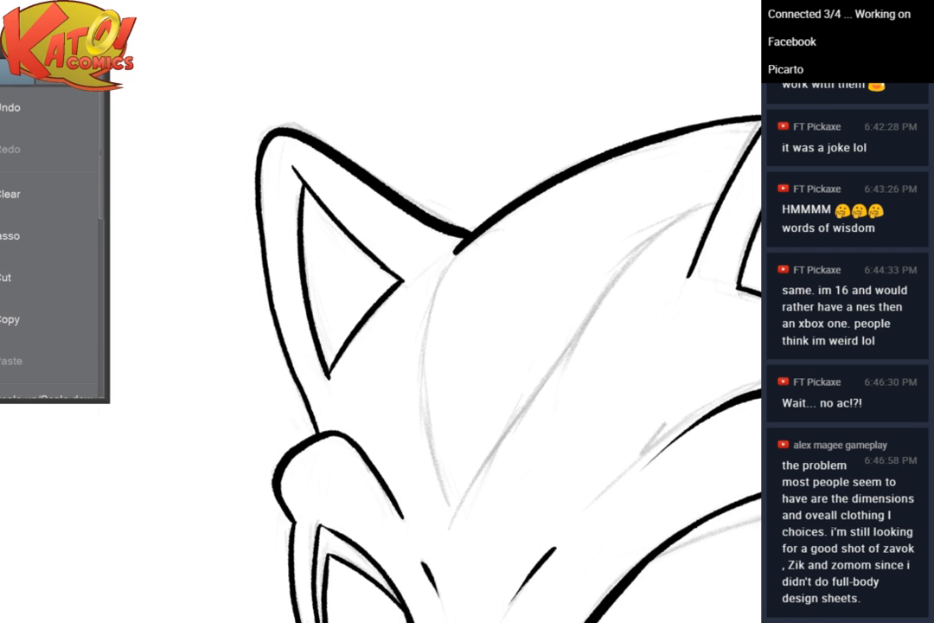
{"action": "scroll", "coordinate": [558, 293], "scroll_direction": "up", "scroll_amount": 4}
{"action": "left_click_drag", "start_coordinate": [376, 259], "coordinate": [539, 213]}
{"action": "mouse_move", "coordinate": [260, 502]}
{"action": "left_mouse_down"}
{"action": "mouse_move", "coordinate": [254, 484]}
{"action": "mouse_move", "coordinate": [292, 472]}
{"action": "mouse_move", "coordinate": [245, 503]}
{"action": "mouse_move", "coordinate": [289, 473]}
{"action": "left_mouse_up"}
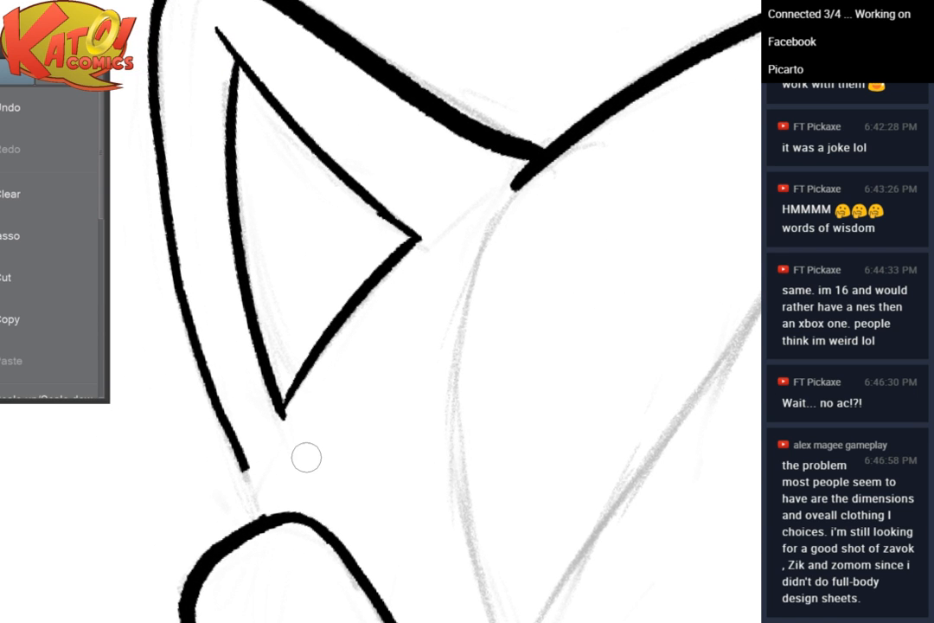
Re-ink the lower end of the left ear's outline so it joins the hair tuft cleanly
{"action": "left_click_drag", "start_coordinate": [597, 277], "coordinate": [620, 342]}
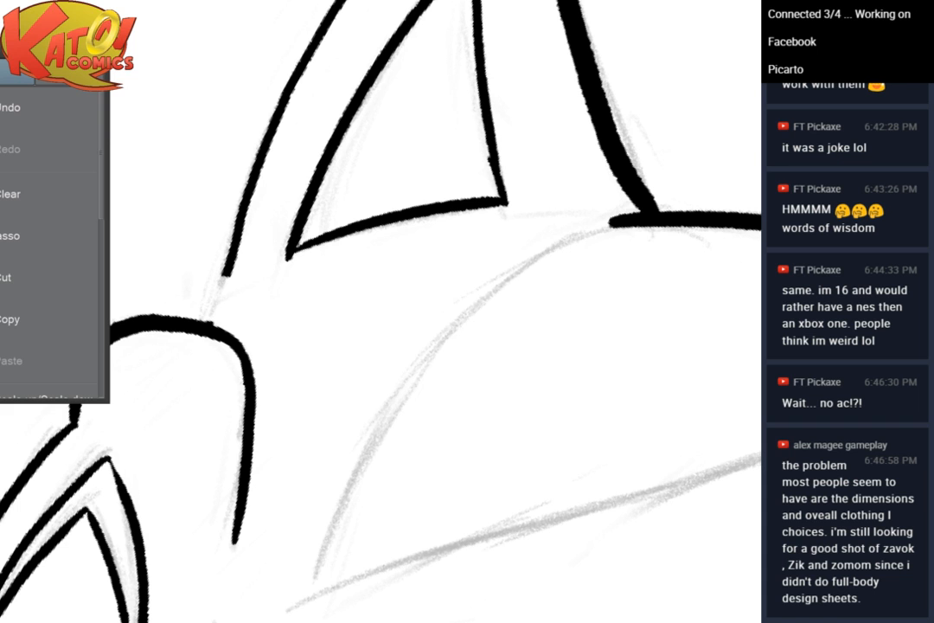
{"action": "mouse_move", "coordinate": [415, 311]}
{"action": "left_mouse_down"}
{"action": "mouse_move", "coordinate": [457, 285]}
{"action": "mouse_move", "coordinate": [490, 427]}
{"action": "mouse_move", "coordinate": [550, 445]}
{"action": "mouse_move", "coordinate": [599, 422]}
{"action": "left_mouse_up"}
{"action": "scroll", "coordinate": [506, 324], "scroll_direction": "up", "scroll_amount": 3}
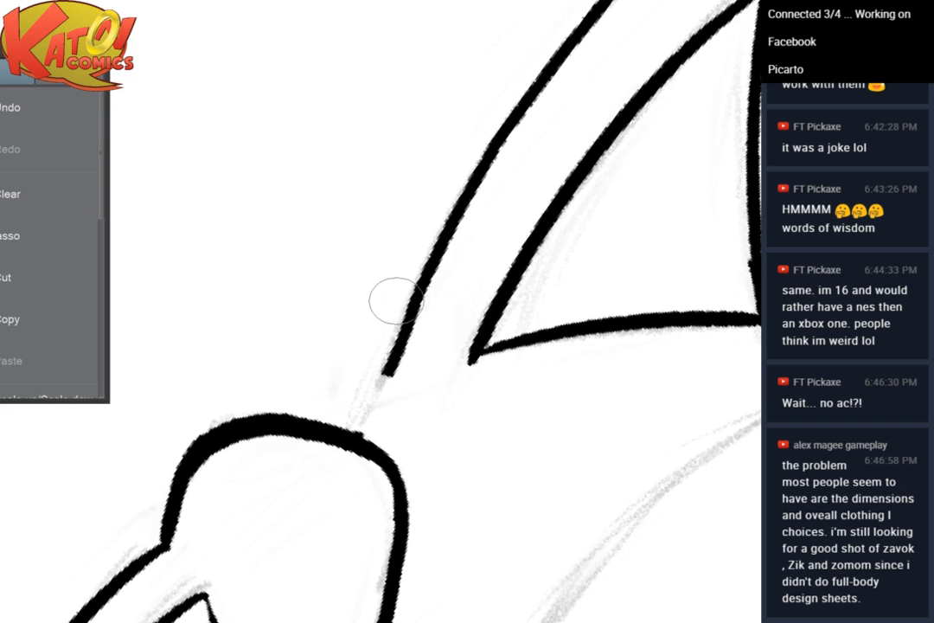
{"action": "left_click_drag", "start_coordinate": [364, 437], "coordinate": [389, 375]}
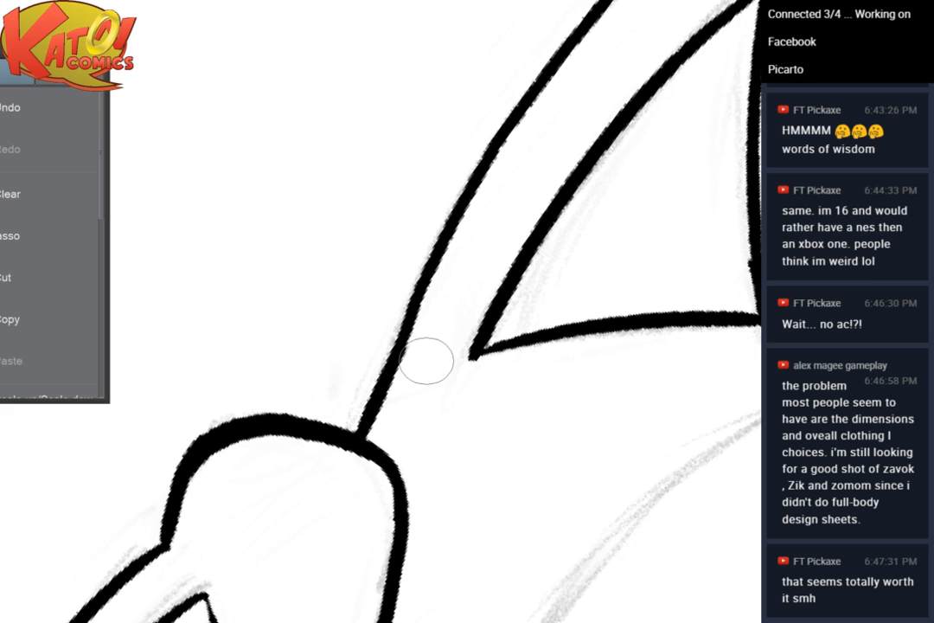
Erase the line overshooting the top corner of the left ear's inner triangle
{"action": "scroll", "coordinate": [427, 361], "scroll_direction": "down", "scroll_amount": 2}
{"action": "scroll", "coordinate": [426, 360], "scroll_direction": "down", "scroll_amount": 2}
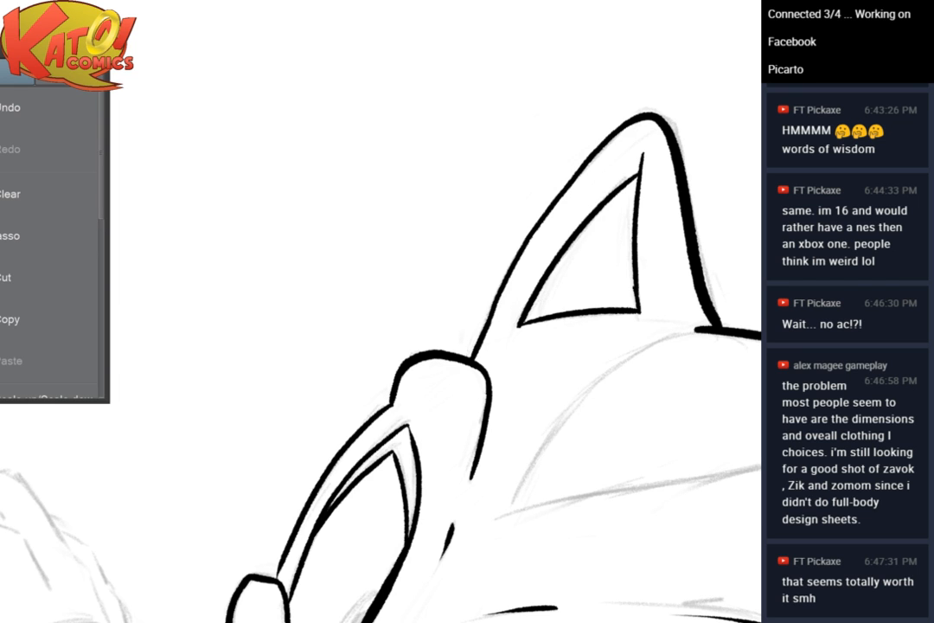
{"action": "scroll", "coordinate": [501, 217], "scroll_direction": "up", "scroll_amount": 3}
{"action": "scroll", "coordinate": [502, 216], "scroll_direction": "up", "scroll_amount": 3}
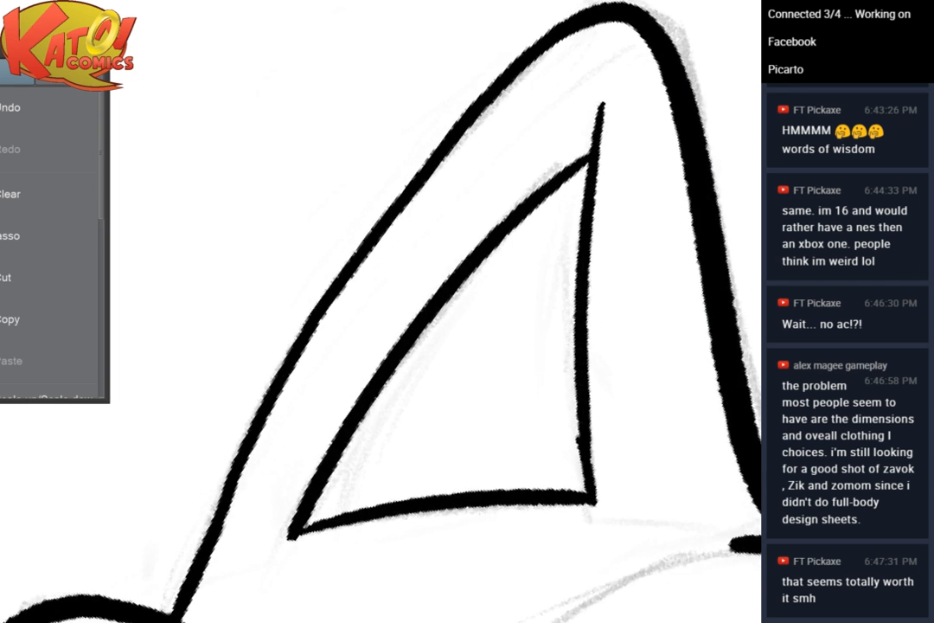
{"action": "scroll", "coordinate": [433, 346], "scroll_direction": "down", "scroll_amount": 1}
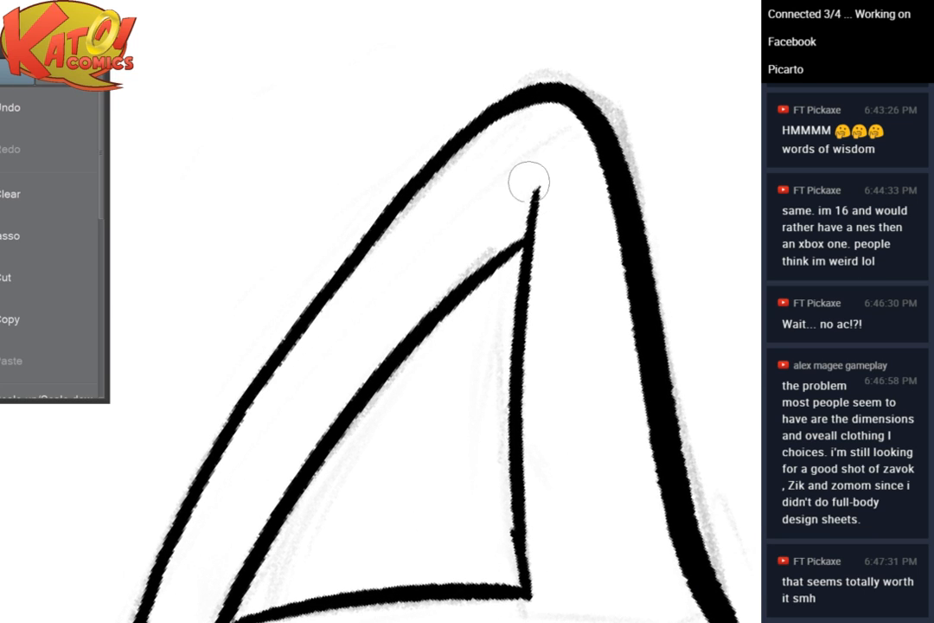
{"action": "left_click_drag", "start_coordinate": [528, 184], "coordinate": [557, 261]}
{"action": "left_click_drag", "start_coordinate": [543, 224], "coordinate": [549, 249]}
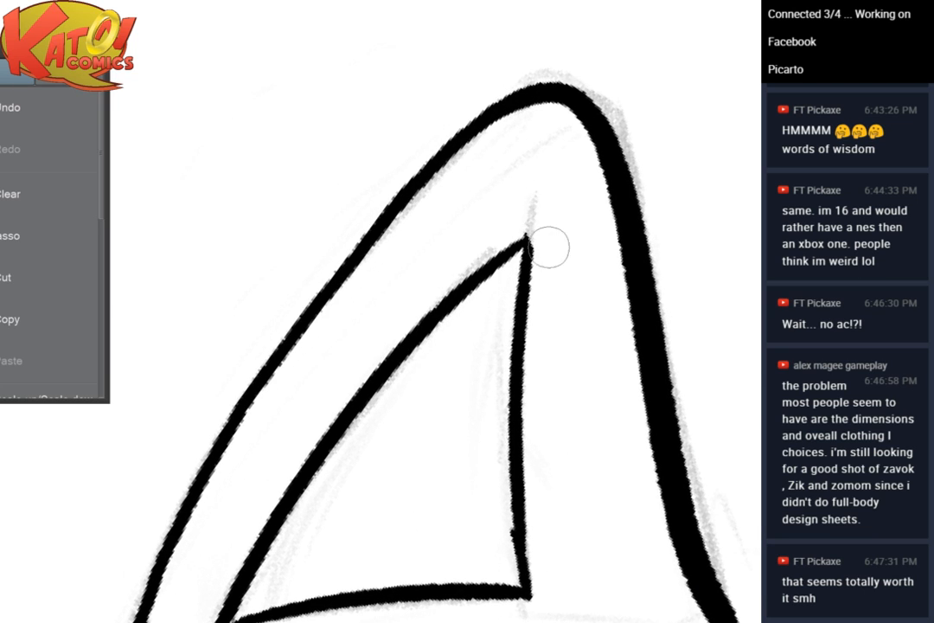
{"action": "left_click_drag", "start_coordinate": [536, 205], "coordinate": [551, 256]}
Ink a small rounded join at the top corner of the left ear's inner triangle
{"action": "left_click_drag", "start_coordinate": [537, 199], "coordinate": [463, 190]}
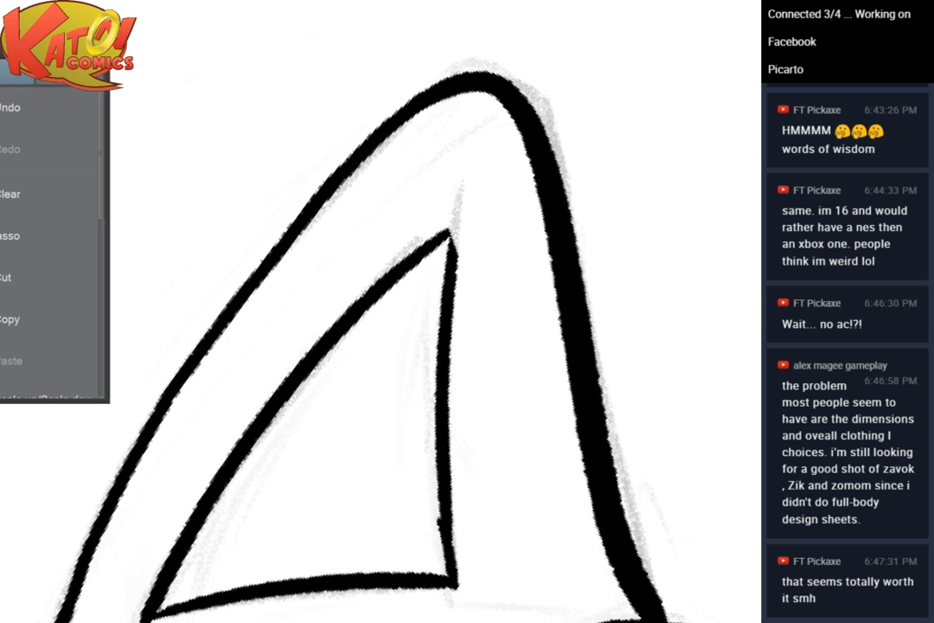
{"action": "scroll", "coordinate": [450, 232], "scroll_direction": "up", "scroll_amount": 1}
{"action": "left_click_drag", "start_coordinate": [444, 234], "coordinate": [454, 230]}
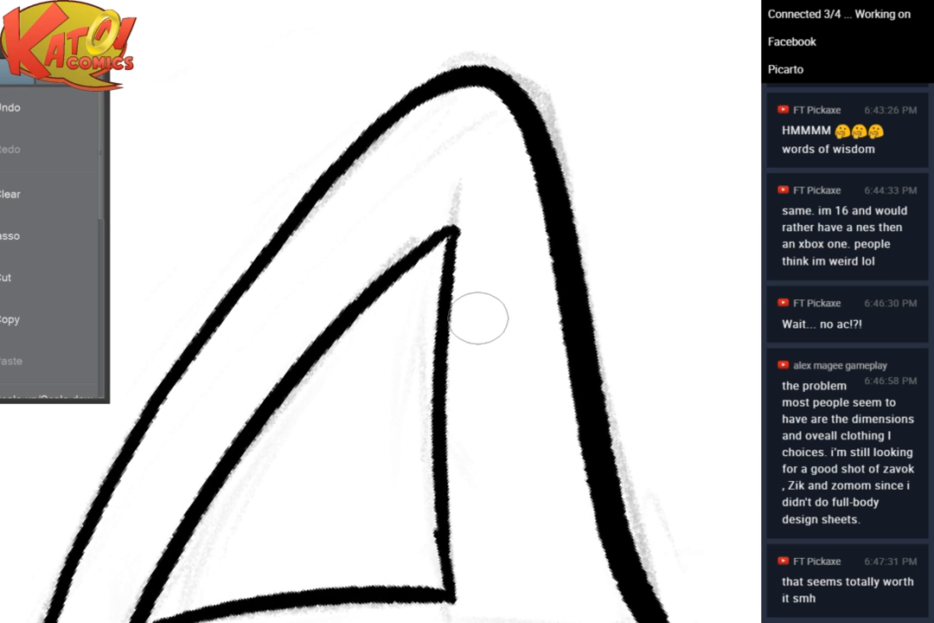
Clean up the small bump on the inner ear triangle's side line near its base corner
{"action": "scroll", "coordinate": [605, 183], "scroll_direction": "down", "scroll_amount": 3}
{"action": "key", "text": "minus"}
{"action": "key", "text": "minus"}
{"action": "key", "text": "minus"}
{"action": "key", "text": "minus"}
{"action": "key", "text": "minus"}
{"action": "scroll", "coordinate": [574, 316], "scroll_direction": "up", "scroll_amount": 2}
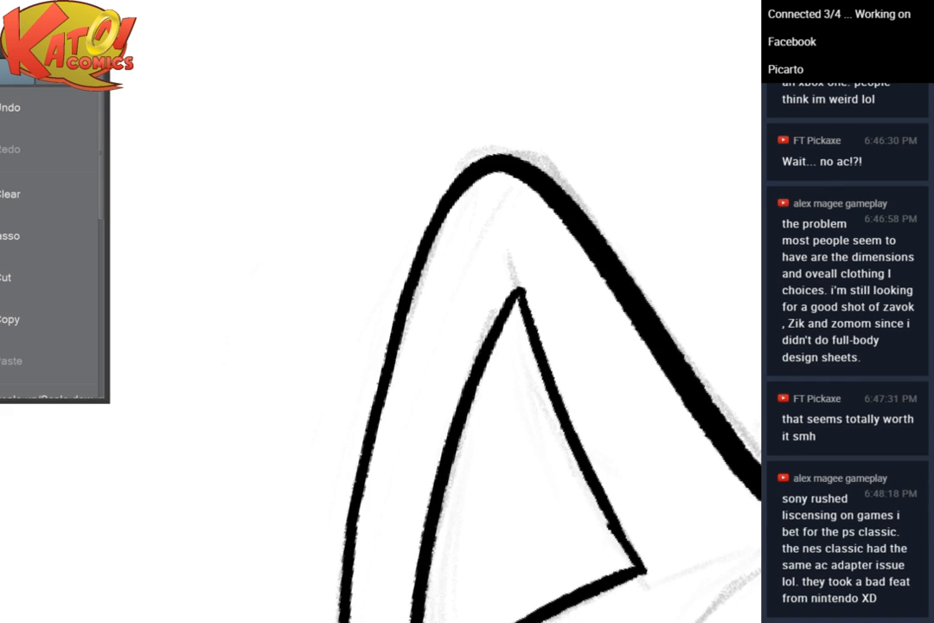
{"action": "left_click_drag", "start_coordinate": [563, 346], "coordinate": [395, 182]}
{"action": "key", "text": "asciicircum"}
{"action": "key", "text": "asciicircum"}
{"action": "key", "text": "asciicircum"}
{"action": "key", "text": "asciicircum"}
{"action": "key", "text": "asciicircum"}
{"action": "key", "text": "asciicircum"}
{"action": "scroll", "coordinate": [539, 279], "scroll_direction": "up", "scroll_amount": 3}
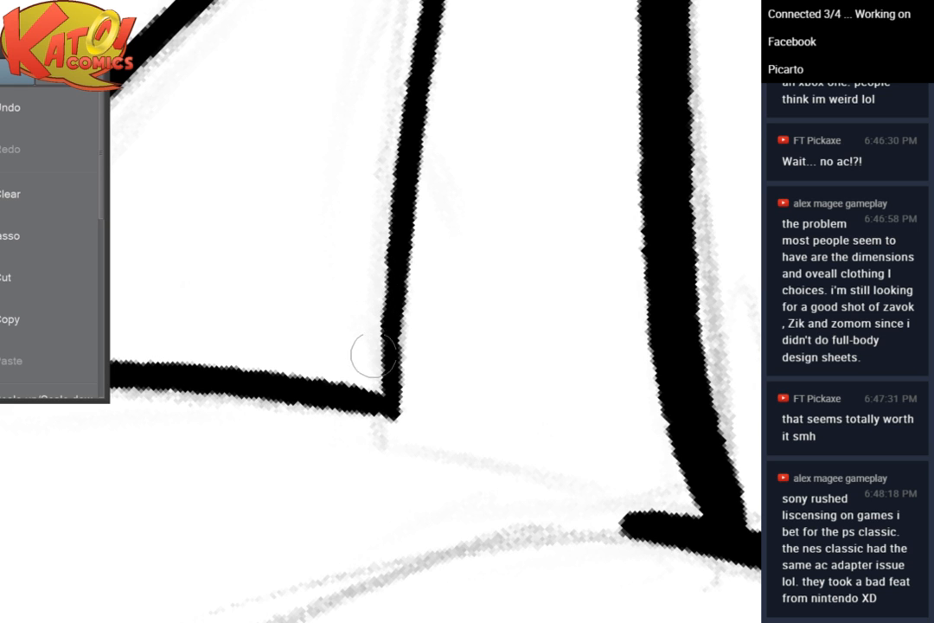
Ink the left curve of the forehead stripe from the left ear's base down to the stripe's point
{"action": "scroll", "coordinate": [377, 346], "scroll_direction": "down", "scroll_amount": 4}
{"action": "left_click_drag", "start_coordinate": [450, 312], "coordinate": [317, 303]}
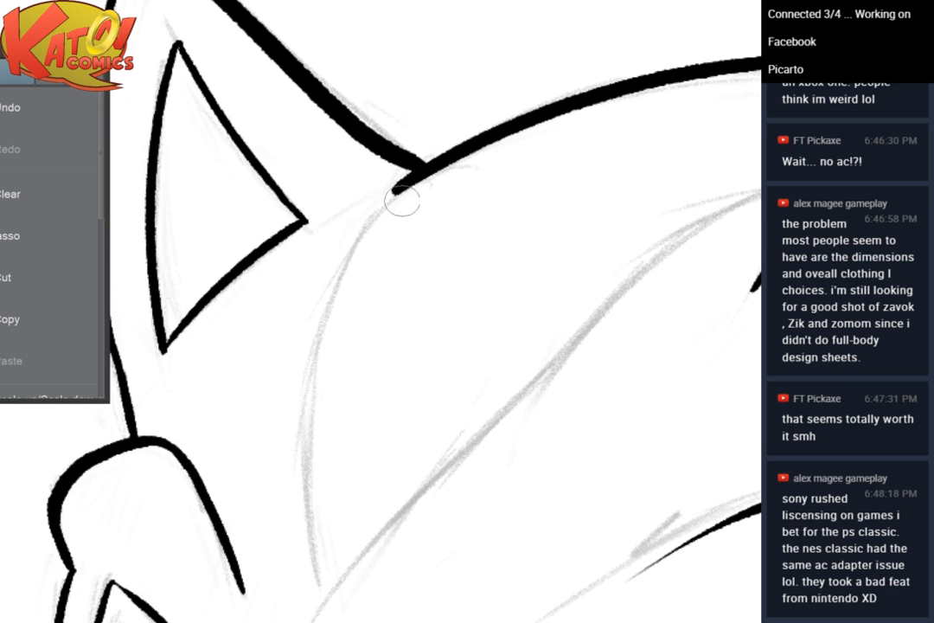
{"action": "left_click_drag", "start_coordinate": [418, 180], "coordinate": [305, 617]}
{"action": "left_click", "coordinate": [66, 97]}
{"action": "left_click_drag", "start_coordinate": [424, 260], "coordinate": [337, 197]}
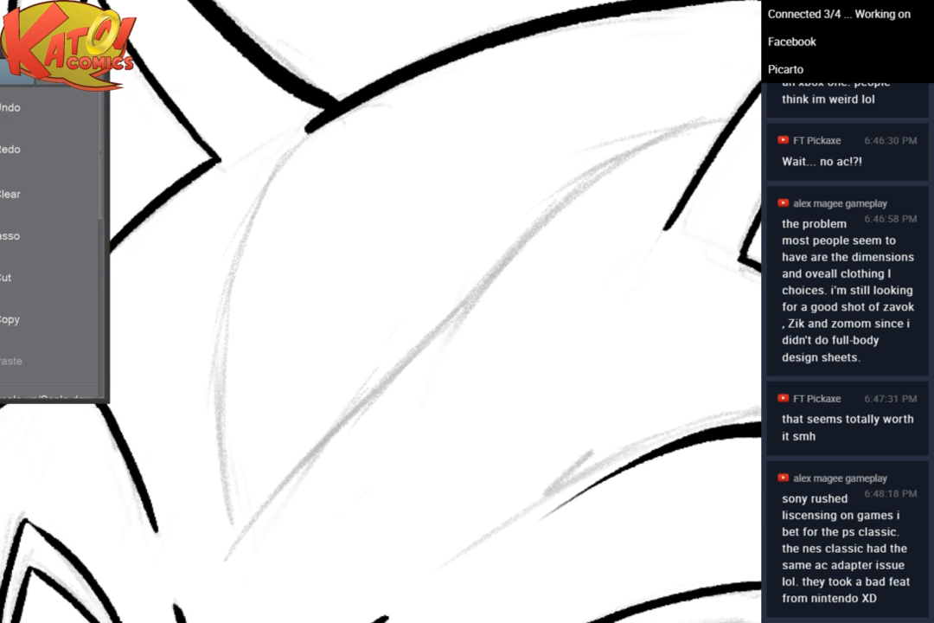
{"action": "mouse_move", "coordinate": [332, 123]}
{"action": "left_mouse_down"}
{"action": "mouse_move", "coordinate": [226, 536]}
{"action": "mouse_move", "coordinate": [527, 233]}
{"action": "mouse_move", "coordinate": [723, 129]}
{"action": "left_mouse_up"}
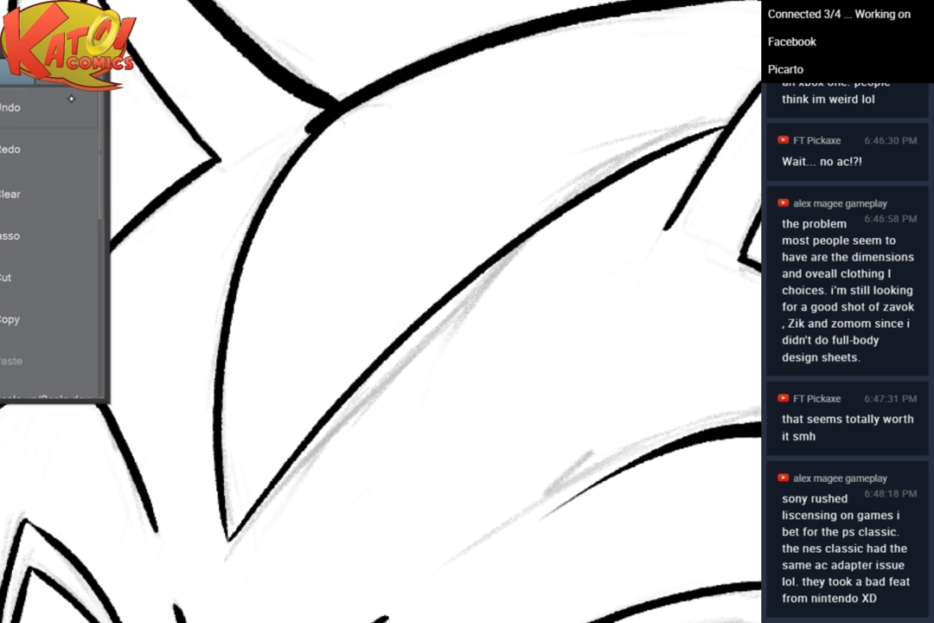
{"action": "left_click", "coordinate": [72, 97]}
{"action": "scroll", "coordinate": [552, 192], "scroll_direction": "down", "scroll_amount": 2}
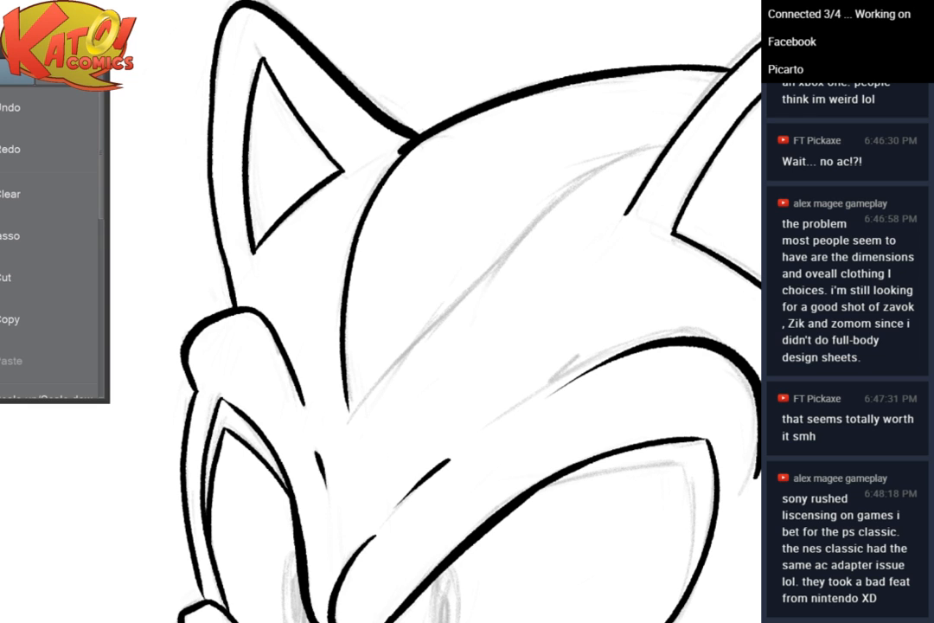
{"action": "scroll", "coordinate": [650, 192], "scroll_direction": "up", "scroll_amount": 3}
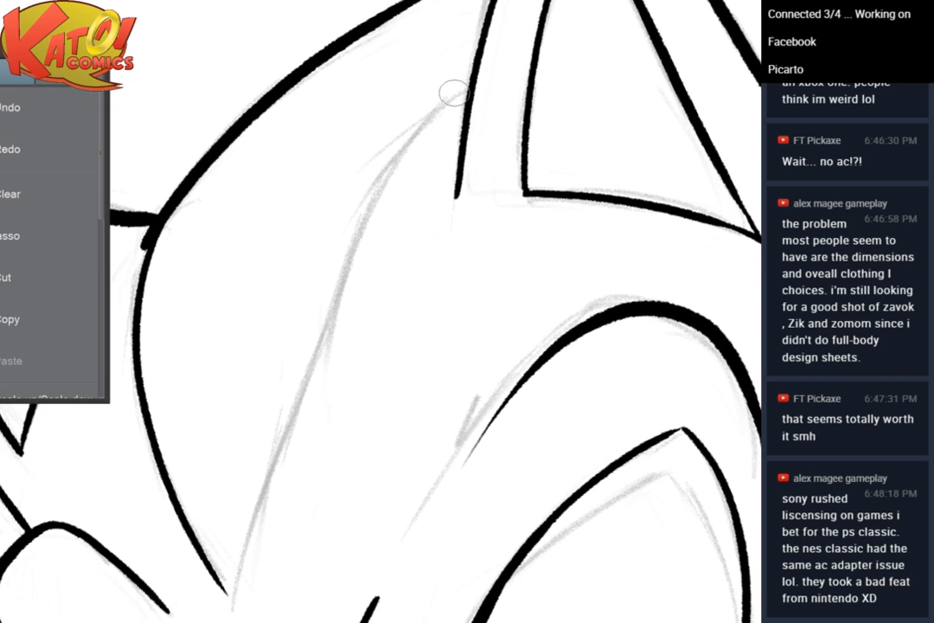
{"action": "mouse_move", "coordinate": [467, 94]}
{"action": "left_mouse_down"}
{"action": "mouse_move", "coordinate": [369, 225]}
{"action": "mouse_move", "coordinate": [258, 571]}
{"action": "left_mouse_up"}
{"action": "key", "text": "ctrl+z"}
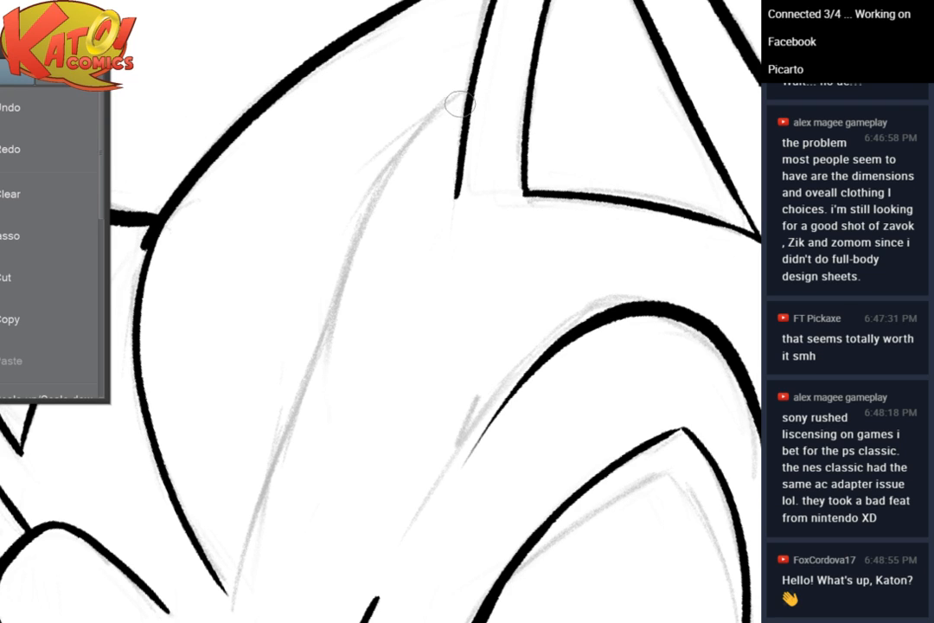
{"action": "left_click_drag", "start_coordinate": [469, 93], "coordinate": [298, 468]}
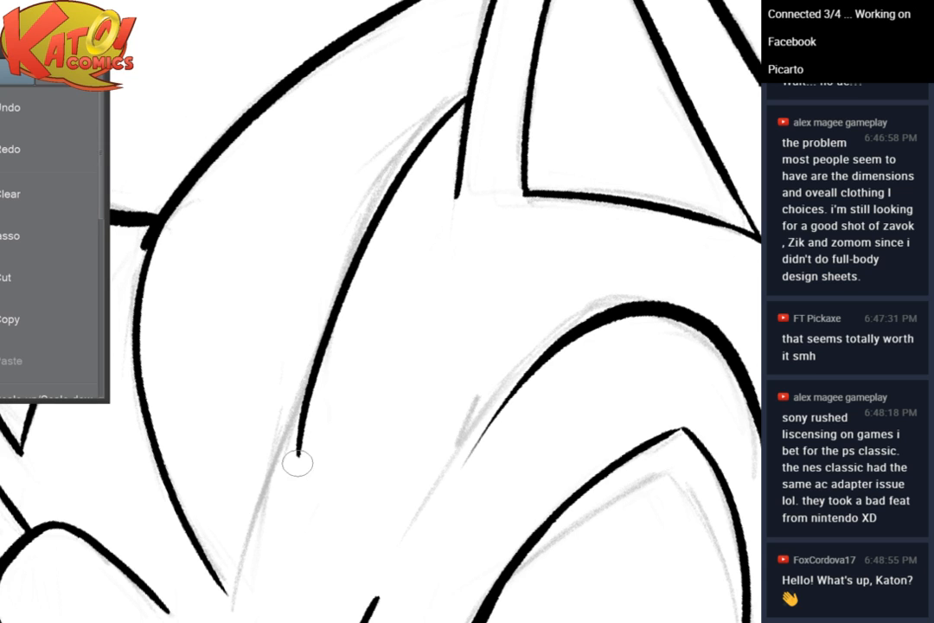
{"action": "left_click", "coordinate": [63, 114]}
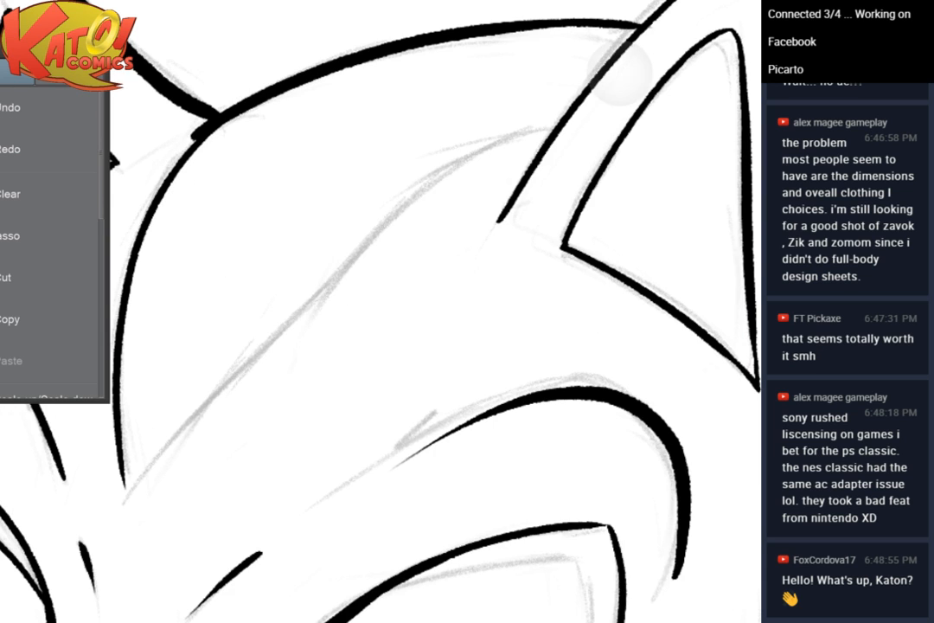
Erase the stub overshooting the junction of the smaller ear's line, the head outline and the forehead stripe
{"action": "scroll", "coordinate": [620, 71], "scroll_direction": "down", "scroll_amount": 3}
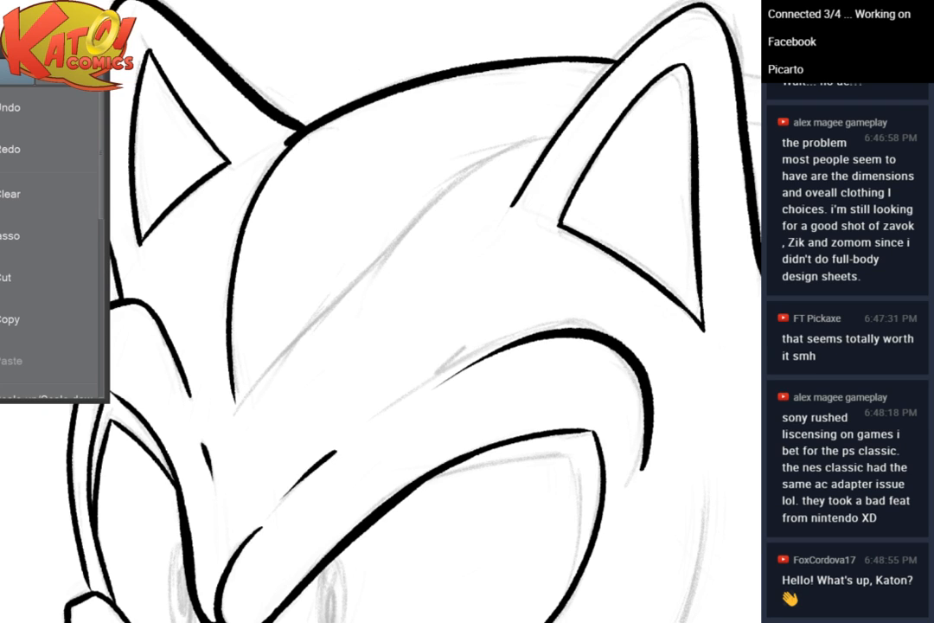
{"action": "scroll", "coordinate": [543, 264], "scroll_direction": "up", "scroll_amount": 5}
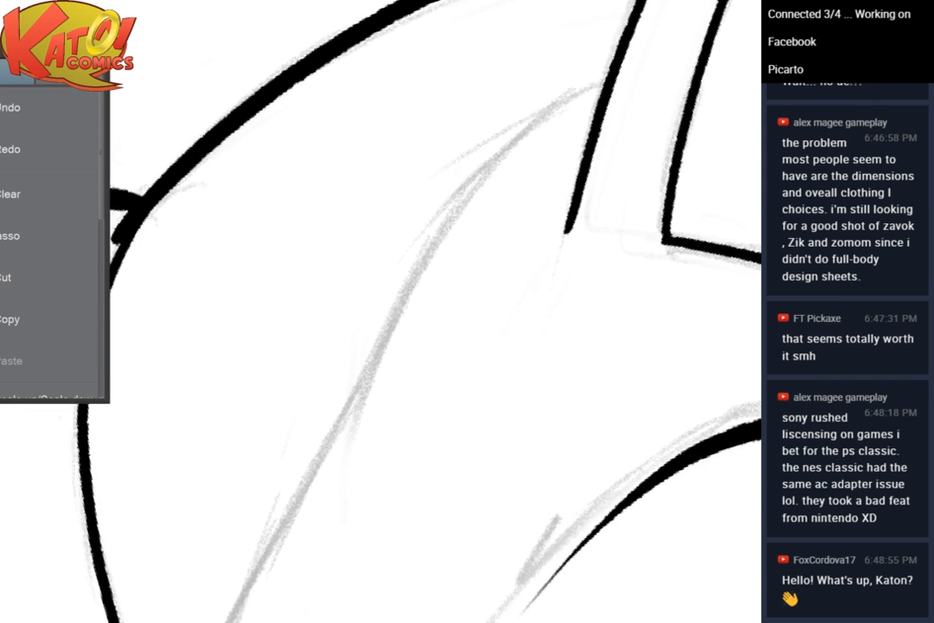
{"action": "scroll", "coordinate": [419, 225], "scroll_direction": "up", "scroll_amount": 2}
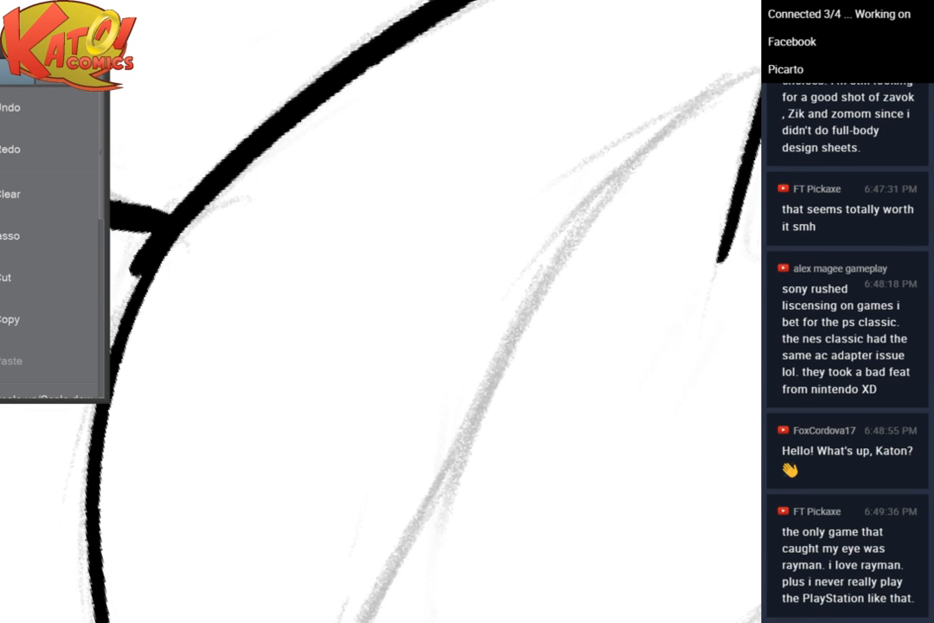
{"action": "left_click_drag", "start_coordinate": [389, 294], "coordinate": [467, 311]}
{"action": "mouse_move", "coordinate": [238, 295]}
{"action": "left_mouse_down"}
{"action": "mouse_move", "coordinate": [192, 314]}
{"action": "mouse_move", "coordinate": [170, 296]}
{"action": "mouse_move", "coordinate": [160, 303]}
{"action": "mouse_move", "coordinate": [182, 262]}
{"action": "mouse_move", "coordinate": [192, 262]}
{"action": "mouse_move", "coordinate": [168, 297]}
{"action": "left_mouse_up"}
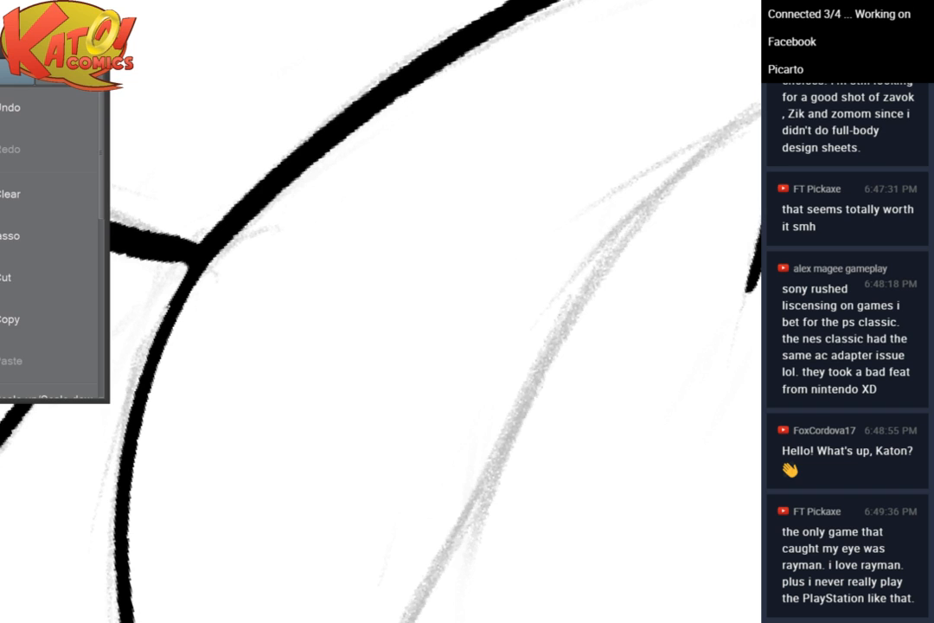
{"action": "left_click_drag", "start_coordinate": [488, 156], "coordinate": [467, 104]}
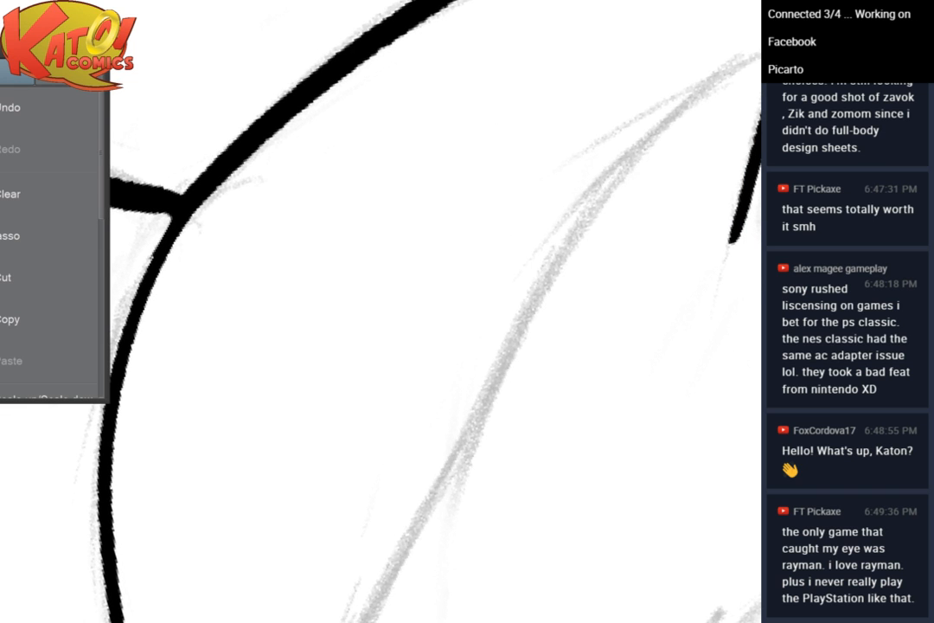
Ink the right curve of the forehead stripe from the larger ear's edge down to the stripe's point
{"action": "left_click_drag", "start_coordinate": [485, 286], "coordinate": [375, 275]}
{"action": "scroll", "coordinate": [609, 238], "scroll_direction": "down", "scroll_amount": 3}
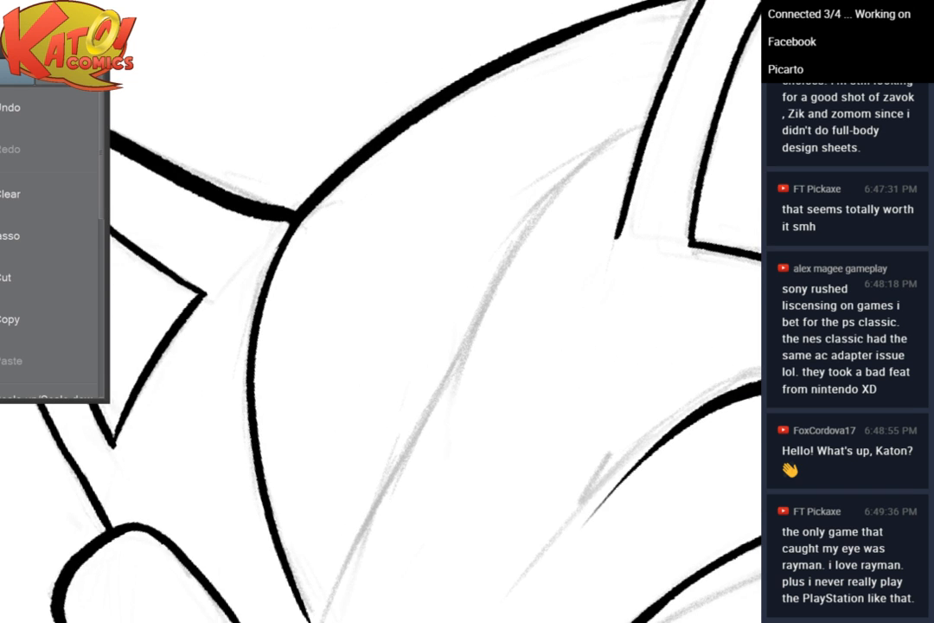
{"action": "mouse_move", "coordinate": [467, 312]}
{"action": "left_mouse_down"}
{"action": "mouse_move", "coordinate": [359, 244]}
{"action": "mouse_move", "coordinate": [374, 237]}
{"action": "left_mouse_up"}
{"action": "mouse_move", "coordinate": [549, 56]}
{"action": "left_mouse_down"}
{"action": "mouse_move", "coordinate": [415, 189]}
{"action": "mouse_move", "coordinate": [282, 453]}
{"action": "left_mouse_up"}
{"action": "left_click", "coordinate": [19, 110]}
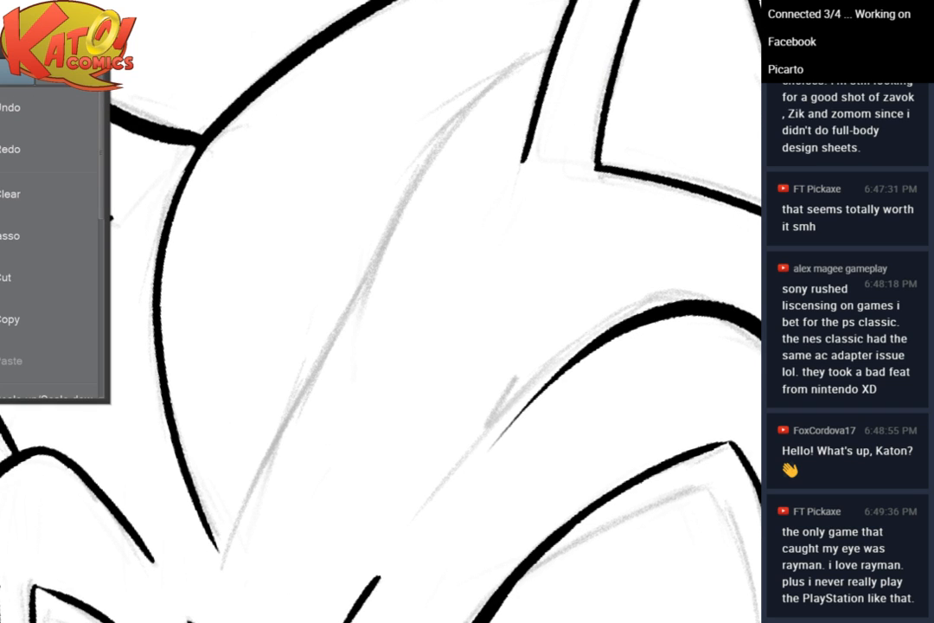
{"action": "mouse_move", "coordinate": [551, 56]}
{"action": "left_mouse_down"}
{"action": "mouse_move", "coordinate": [509, 88]}
{"action": "mouse_move", "coordinate": [352, 323]}
{"action": "mouse_move", "coordinate": [216, 541]}
{"action": "left_mouse_up"}
{"action": "key", "text": "ctrl+z"}
{"action": "mouse_move", "coordinate": [551, 57]}
{"action": "left_mouse_down"}
{"action": "mouse_move", "coordinate": [380, 233]}
{"action": "mouse_move", "coordinate": [258, 473]}
{"action": "mouse_move", "coordinate": [212, 550]}
{"action": "left_mouse_up"}
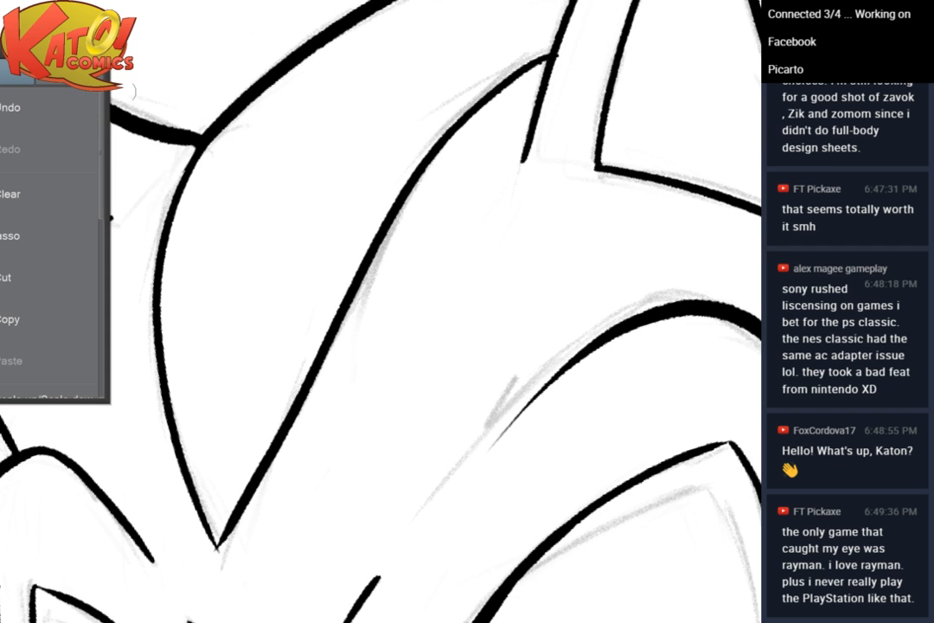
{"action": "key", "text": "ctrl+z"}
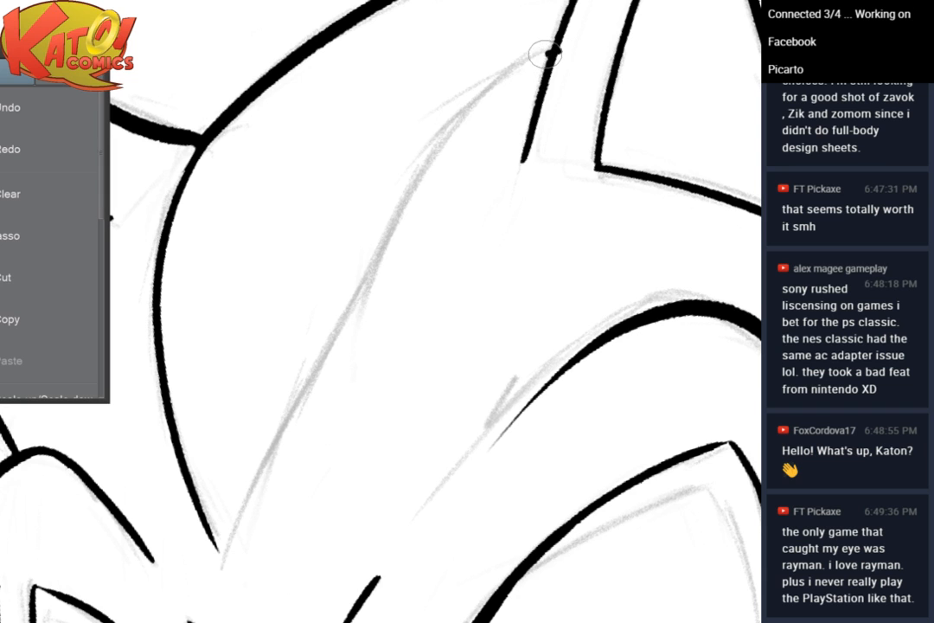
{"action": "mouse_move", "coordinate": [550, 53]}
{"action": "left_mouse_down"}
{"action": "mouse_move", "coordinate": [395, 208]}
{"action": "mouse_move", "coordinate": [258, 475]}
{"action": "mouse_move", "coordinate": [219, 550]}
{"action": "left_mouse_up"}
{"action": "scroll", "coordinate": [642, 80], "scroll_direction": "down", "scroll_amount": 5}
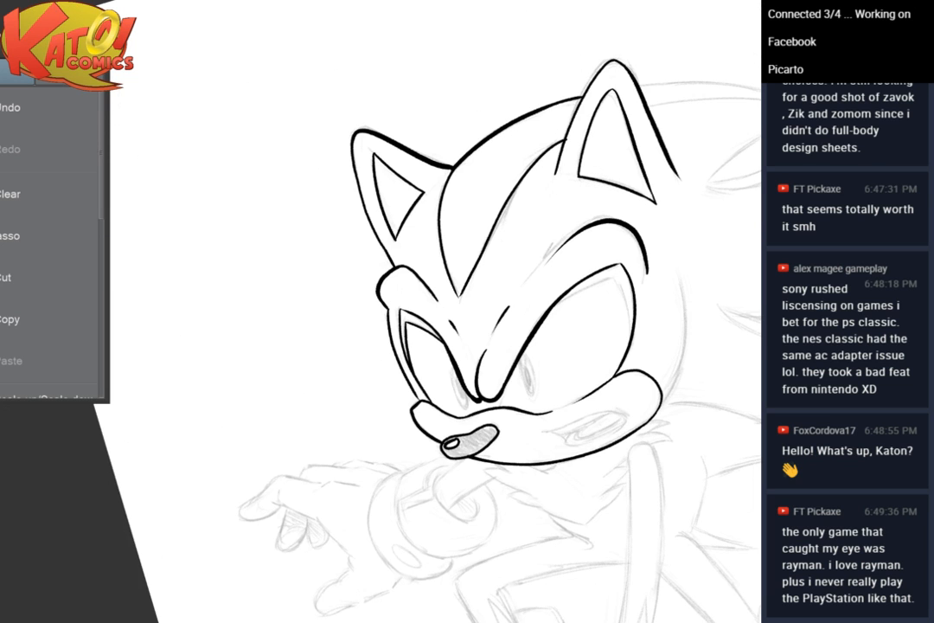
Mirror the canvas view and erase the ends of the head outline and forehead stripe that overshoot into the larger ear
{"action": "key", "text": "h"}
{"action": "left_click_drag", "start_coordinate": [389, 346], "coordinate": [584, 325]}
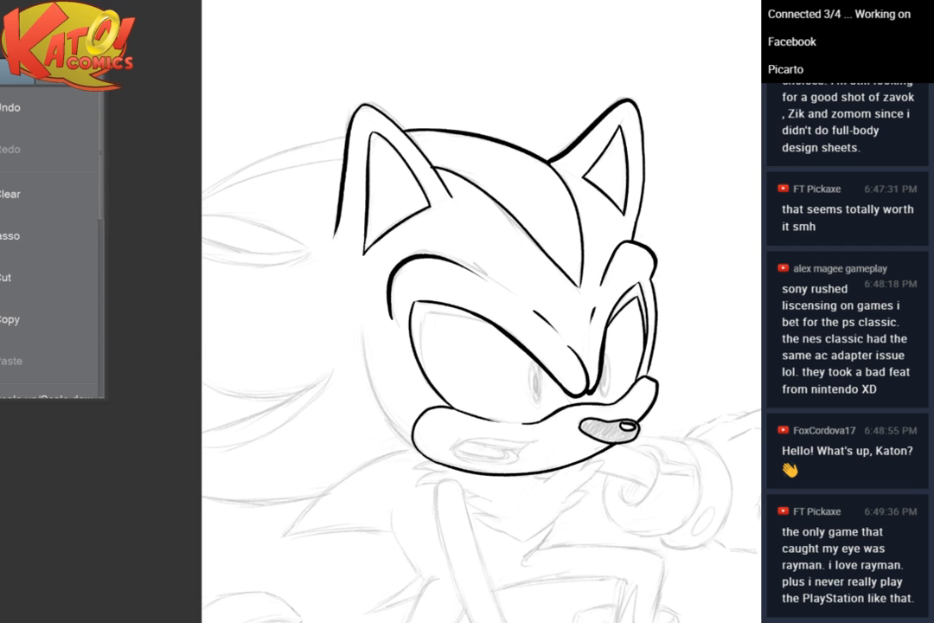
{"action": "left_click_drag", "start_coordinate": [416, 216], "coordinate": [437, 296]}
{"action": "scroll", "coordinate": [491, 211], "scroll_direction": "up", "scroll_amount": 5}
{"action": "mouse_move", "coordinate": [389, 346]}
{"action": "left_mouse_down"}
{"action": "mouse_move", "coordinate": [515, 256]}
{"action": "mouse_move", "coordinate": [509, 164]}
{"action": "left_mouse_up"}
{"action": "left_click_drag", "start_coordinate": [393, 346], "coordinate": [465, 250]}
{"action": "scroll", "coordinate": [486, 204], "scroll_direction": "up", "scroll_amount": 1}
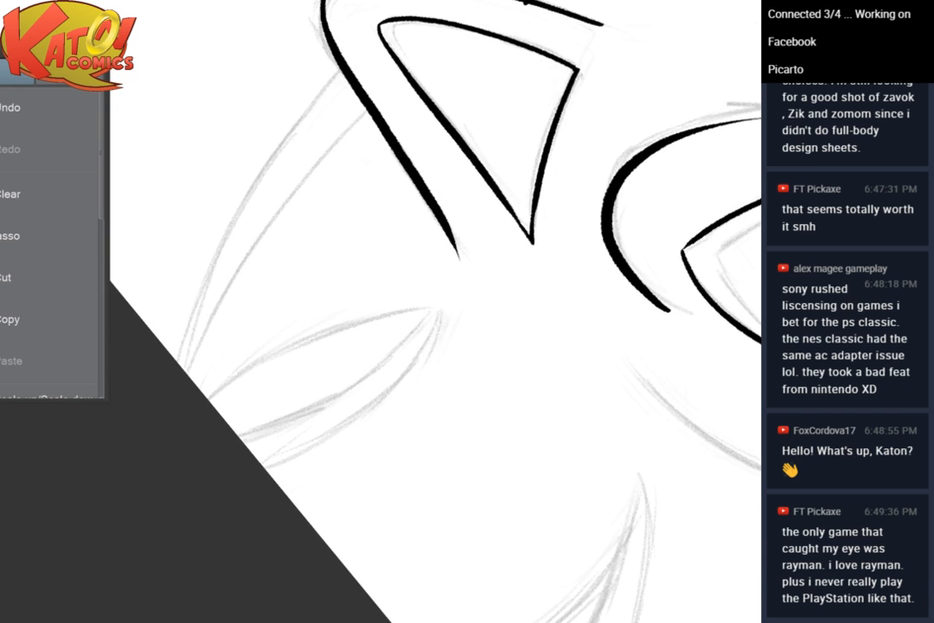
{"action": "left_click_drag", "start_coordinate": [392, 285], "coordinate": [428, 358]}
{"action": "scroll", "coordinate": [485, 203], "scroll_direction": "up", "scroll_amount": 4}
{"action": "left_click_drag", "start_coordinate": [389, 311], "coordinate": [411, 344]}
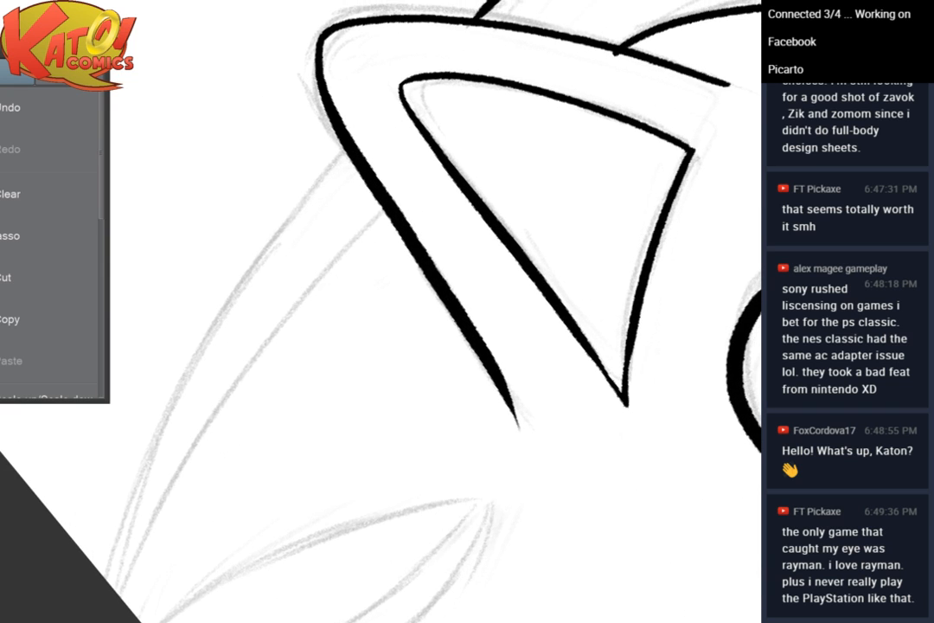
{"action": "scroll", "coordinate": [653, 122], "scroll_direction": "up", "scroll_amount": 4}
{"action": "left_click_drag", "start_coordinate": [693, 260], "coordinate": [701, 156]}
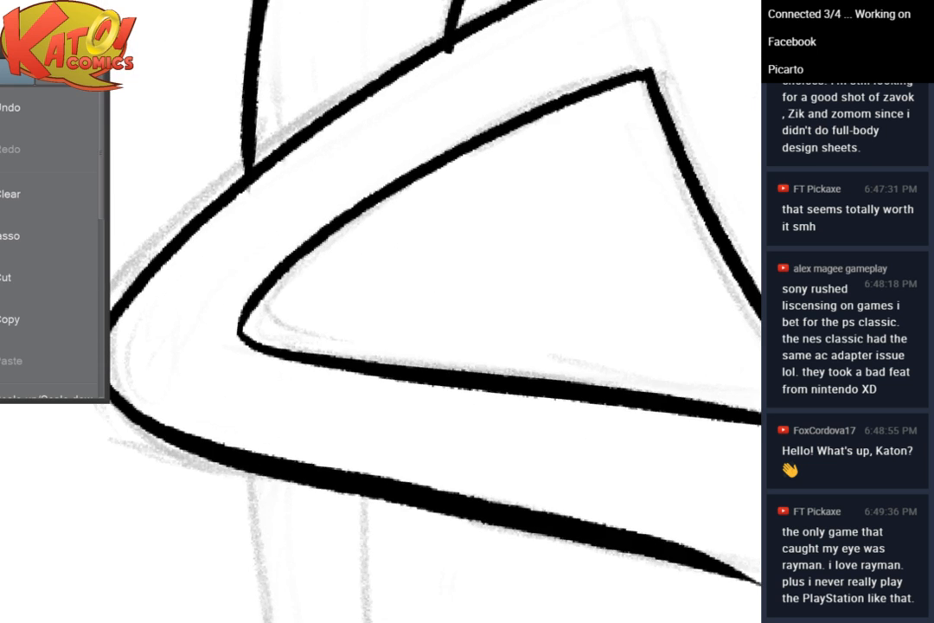
{"action": "left_click_drag", "start_coordinate": [402, 259], "coordinate": [389, 411]}
{"action": "mouse_move", "coordinate": [448, 213]}
{"action": "left_mouse_down"}
{"action": "mouse_move", "coordinate": [434, 209]}
{"action": "mouse_move", "coordinate": [587, 132]}
{"action": "left_mouse_up"}
{"action": "left_click_drag", "start_coordinate": [303, 294], "coordinate": [591, 179]}
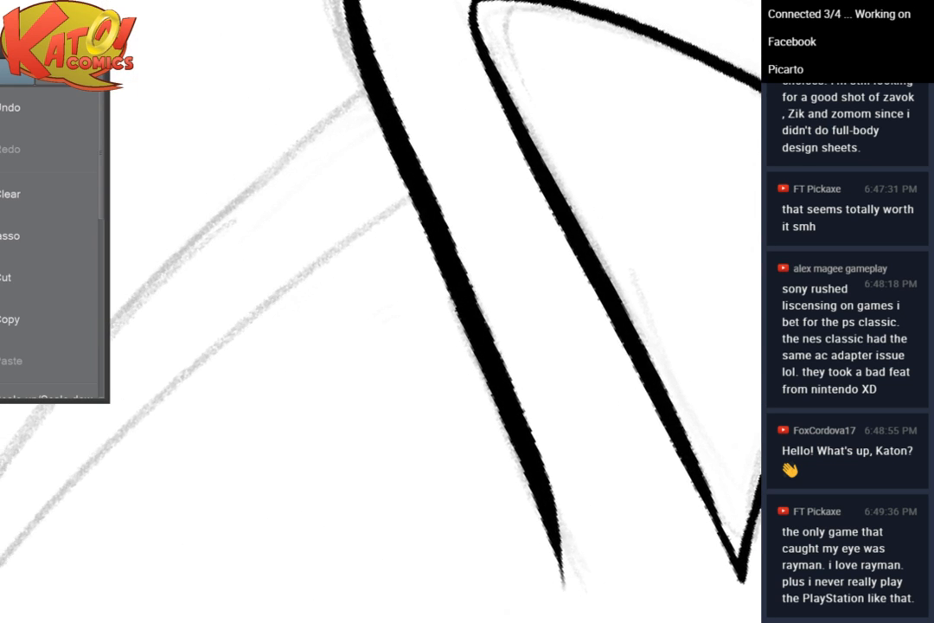
Ink the outer contour and the thinner inner stripe line of the quill sweeping back from the larger ear to the canvas edge
{"action": "scroll", "coordinate": [532, 178], "scroll_direction": "down", "scroll_amount": 4}
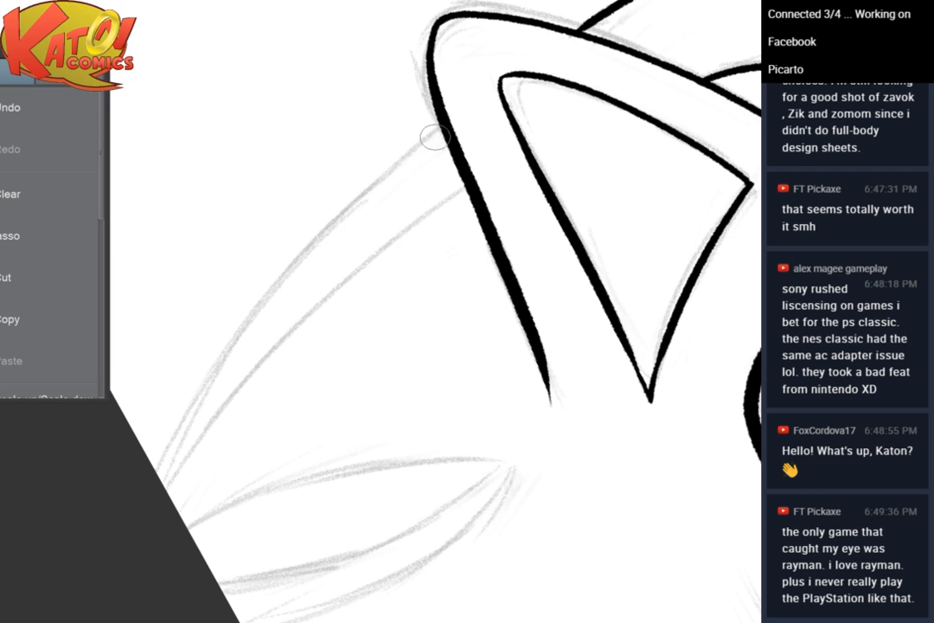
{"action": "left_click_drag", "start_coordinate": [372, 106], "coordinate": [147, 402]}
{"action": "key", "text": "ctrl+z"}
{"action": "mouse_move", "coordinate": [440, 130]}
{"action": "left_mouse_down"}
{"action": "mouse_move", "coordinate": [232, 320]}
{"action": "mouse_move", "coordinate": [145, 459]}
{"action": "left_mouse_up"}
{"action": "left_click", "coordinate": [61, 104]}
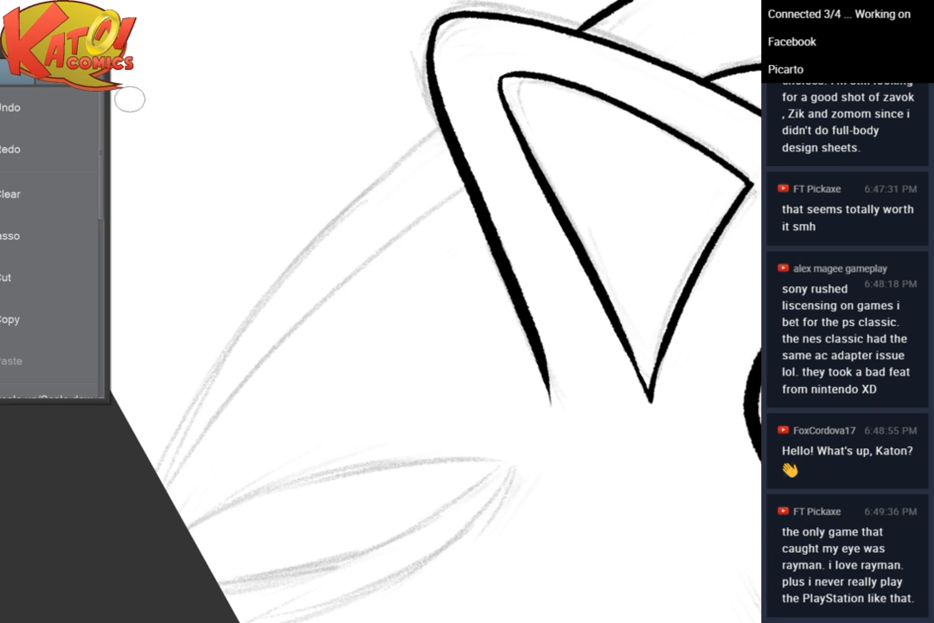
{"action": "left_click_drag", "start_coordinate": [372, 105], "coordinate": [129, 381]}
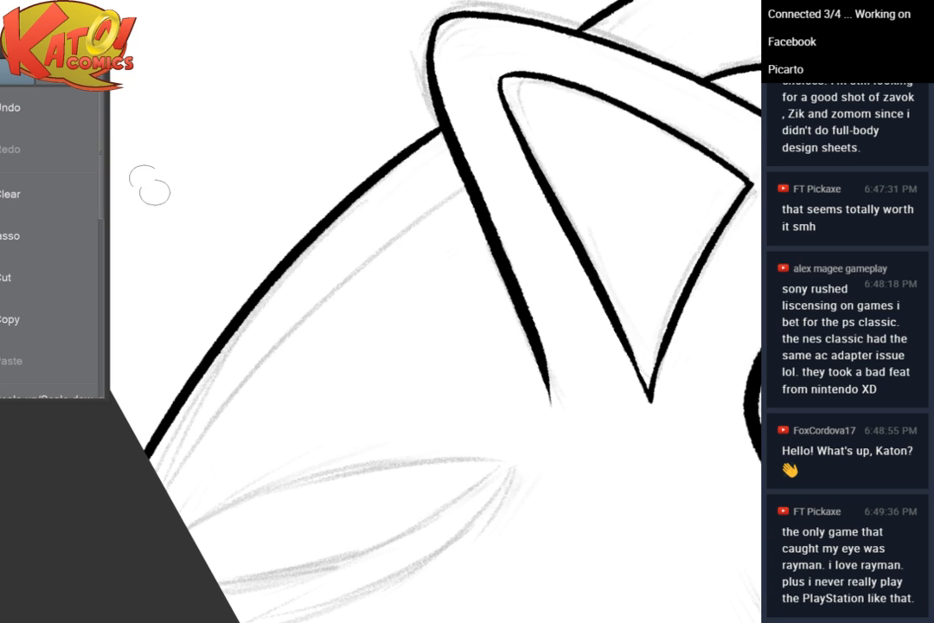
{"action": "key", "text": "ctrl+z"}
{"action": "mouse_move", "coordinate": [440, 127]}
{"action": "left_mouse_down"}
{"action": "mouse_move", "coordinate": [404, 151]}
{"action": "mouse_move", "coordinate": [134, 498]}
{"action": "left_mouse_up"}
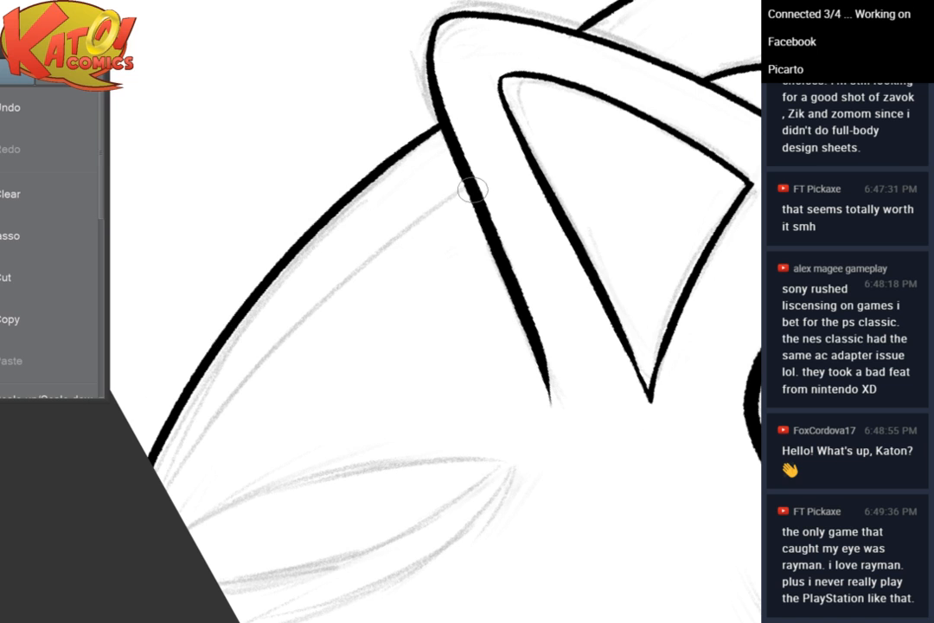
{"action": "left_click_drag", "start_coordinate": [470, 187], "coordinate": [121, 532]}
Thicken the end of the head outline where it meets the larger ear
{"action": "left_click_drag", "start_coordinate": [642, 52], "coordinate": [485, 195]}
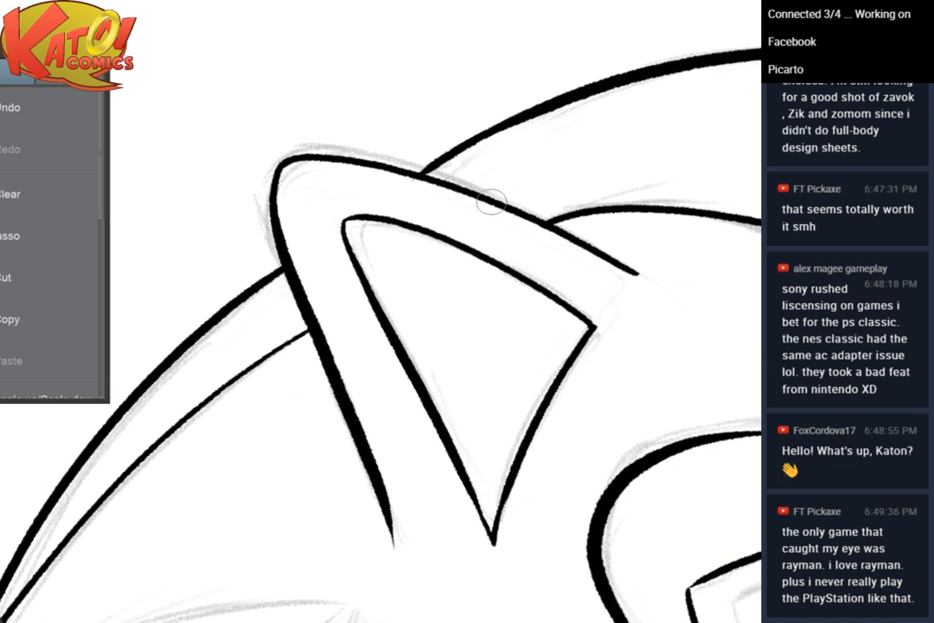
{"action": "scroll", "coordinate": [424, 209], "scroll_direction": "up", "scroll_amount": 3}
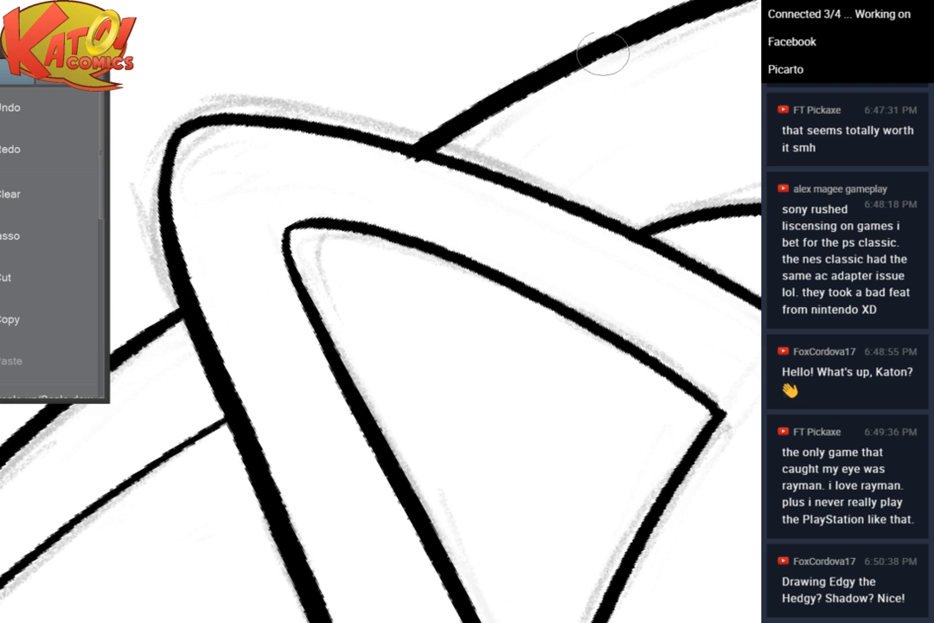
{"action": "scroll", "coordinate": [606, 54], "scroll_direction": "down", "scroll_amount": 2}
{"action": "scroll", "coordinate": [530, 96], "scroll_direction": "down", "scroll_amount": 2}
{"action": "scroll", "coordinate": [484, 173], "scroll_direction": "up", "scroll_amount": 3}
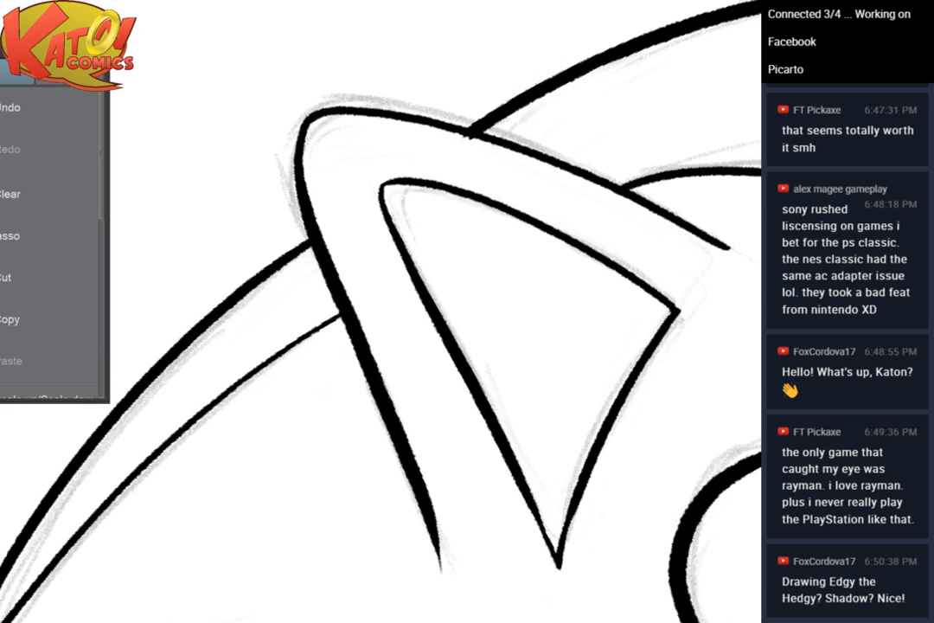
{"action": "left_click_drag", "start_coordinate": [484, 173], "coordinate": [579, 133]}
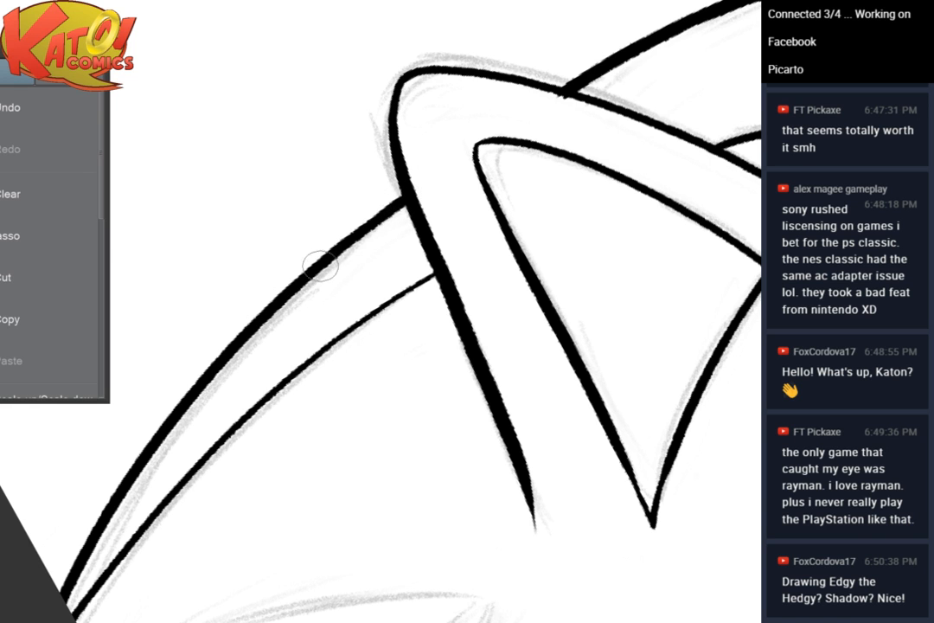
Thicken the upper part of the larger eye's outer side line, starting from its top corner
{"action": "scroll", "coordinate": [428, 243], "scroll_direction": "down", "scroll_amount": 2}
{"action": "scroll", "coordinate": [454, 302], "scroll_direction": "down", "scroll_amount": 5}
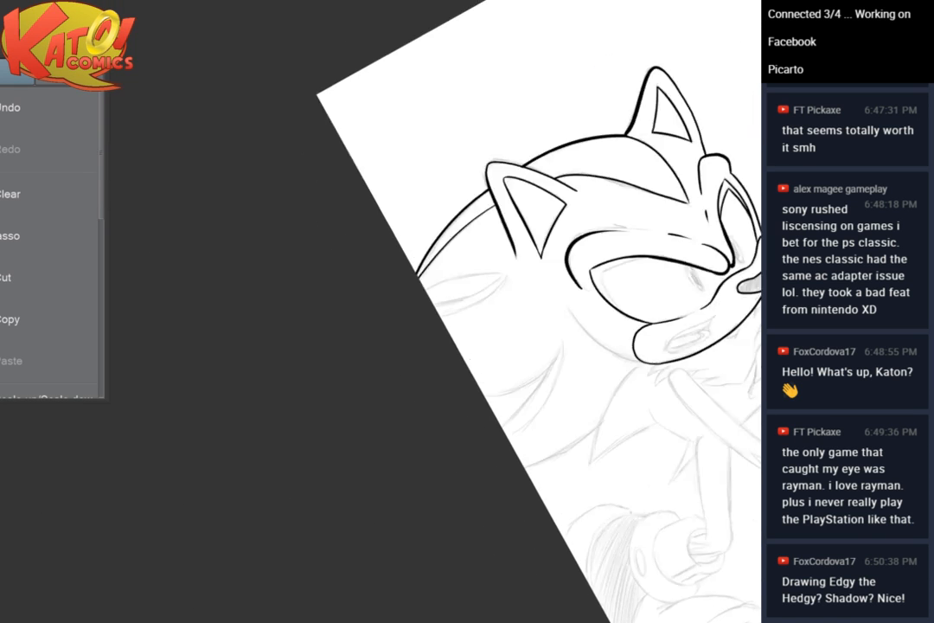
{"action": "scroll", "coordinate": [640, 130], "scroll_direction": "up", "scroll_amount": 4}
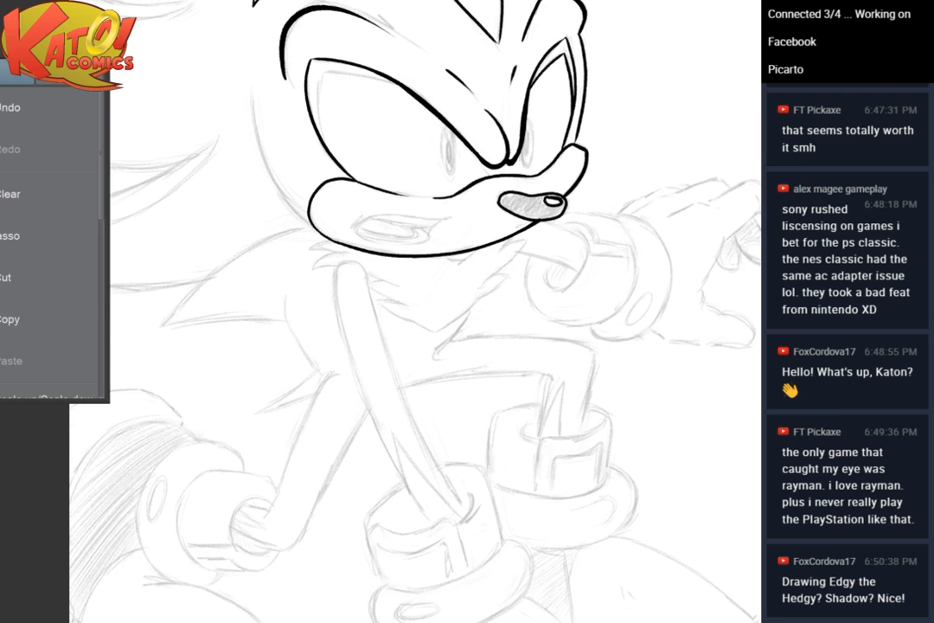
{"action": "scroll", "coordinate": [597, 147], "scroll_direction": "down", "scroll_amount": 3}
{"action": "scroll", "coordinate": [614, 138], "scroll_direction": "up", "scroll_amount": 4}
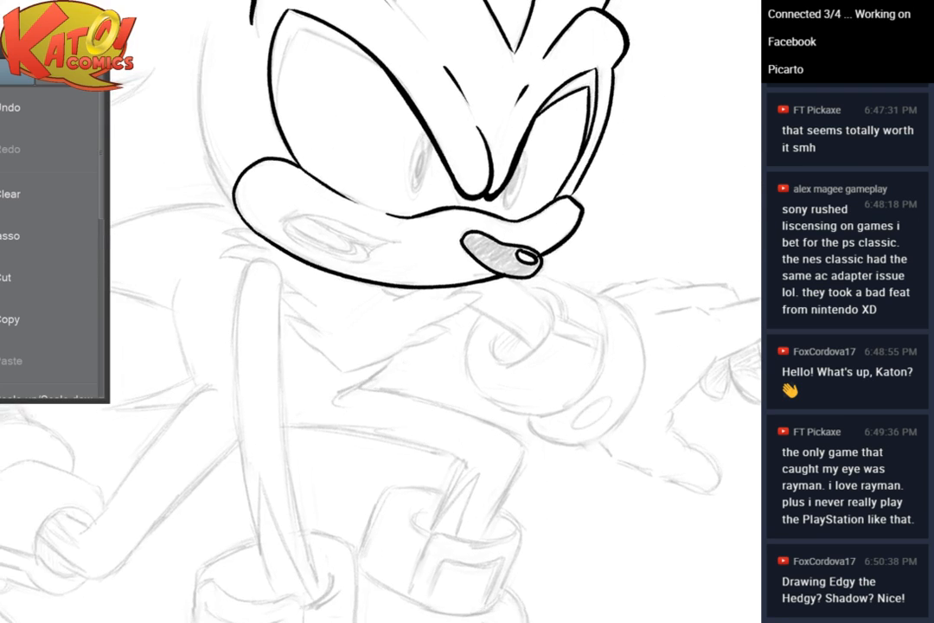
{"action": "left_click_drag", "start_coordinate": [520, 217], "coordinate": [692, 542]}
{"action": "scroll", "coordinate": [381, 311], "scroll_direction": "up", "scroll_amount": 5}
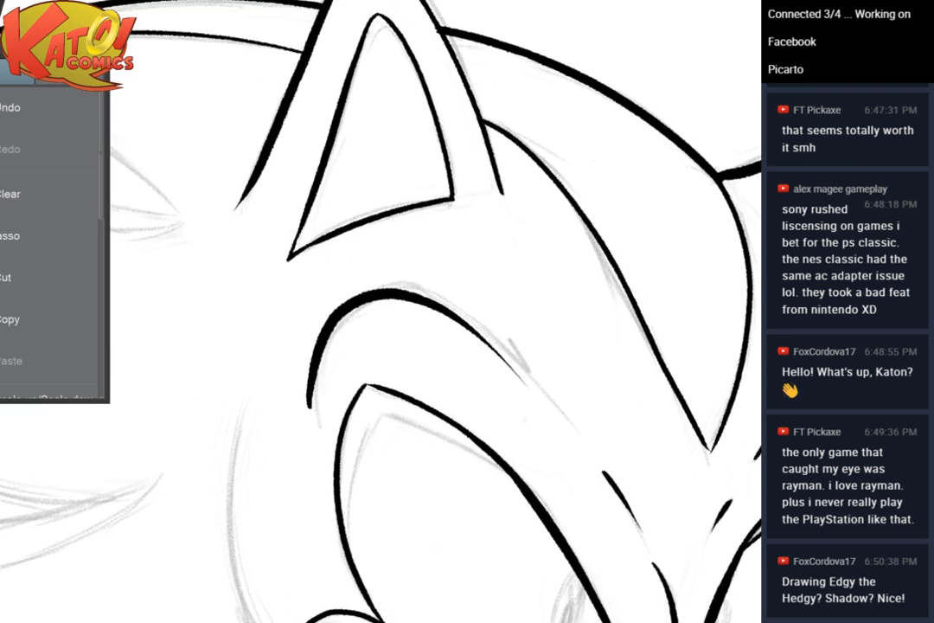
{"action": "scroll", "coordinate": [402, 342], "scroll_direction": "up", "scroll_amount": 4}
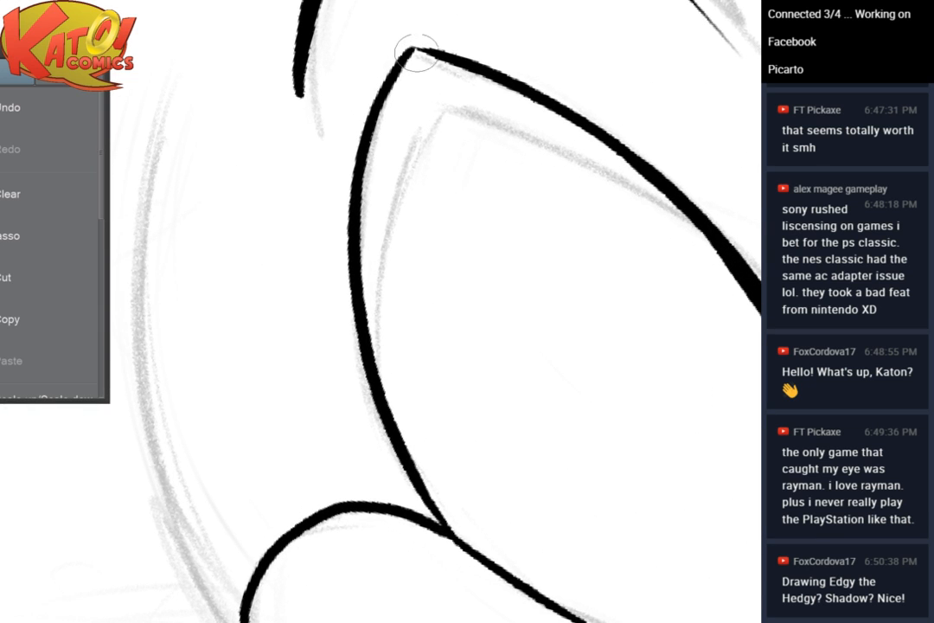
{"action": "left_click_drag", "start_coordinate": [417, 52], "coordinate": [379, 102]}
{"action": "left_click_drag", "start_coordinate": [415, 51], "coordinate": [347, 229]}
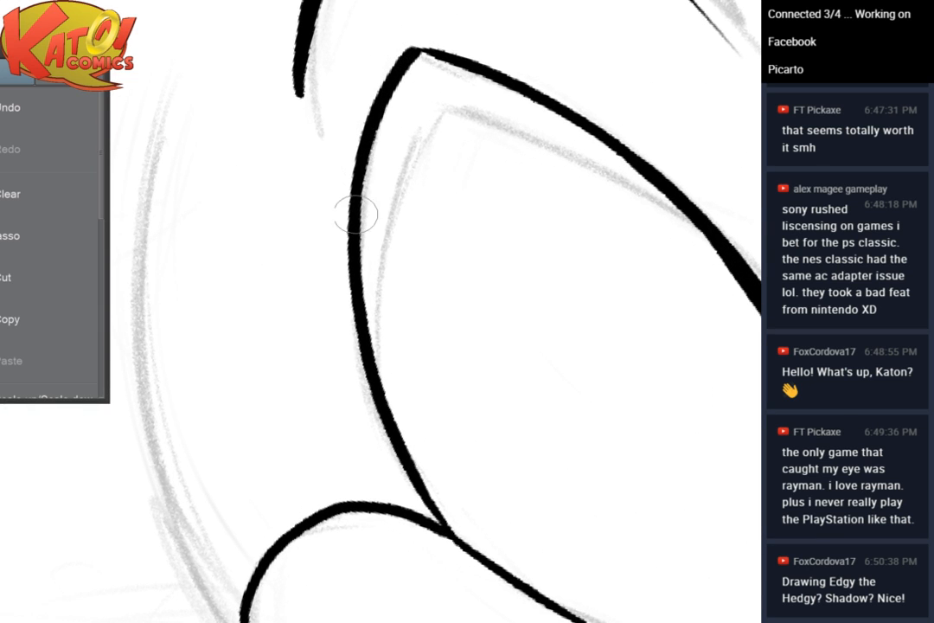
{"action": "scroll", "coordinate": [383, 306], "scroll_direction": "down", "scroll_amount": 5}
{"action": "left_click_drag", "start_coordinate": [416, 311], "coordinate": [383, 277]}
{"action": "mouse_move", "coordinate": [415, 364]}
{"action": "left_mouse_down"}
{"action": "mouse_move", "coordinate": [566, 149]}
{"action": "mouse_move", "coordinate": [532, 138]}
{"action": "left_mouse_up"}
{"action": "scroll", "coordinate": [533, 139], "scroll_direction": "up", "scroll_amount": 3}
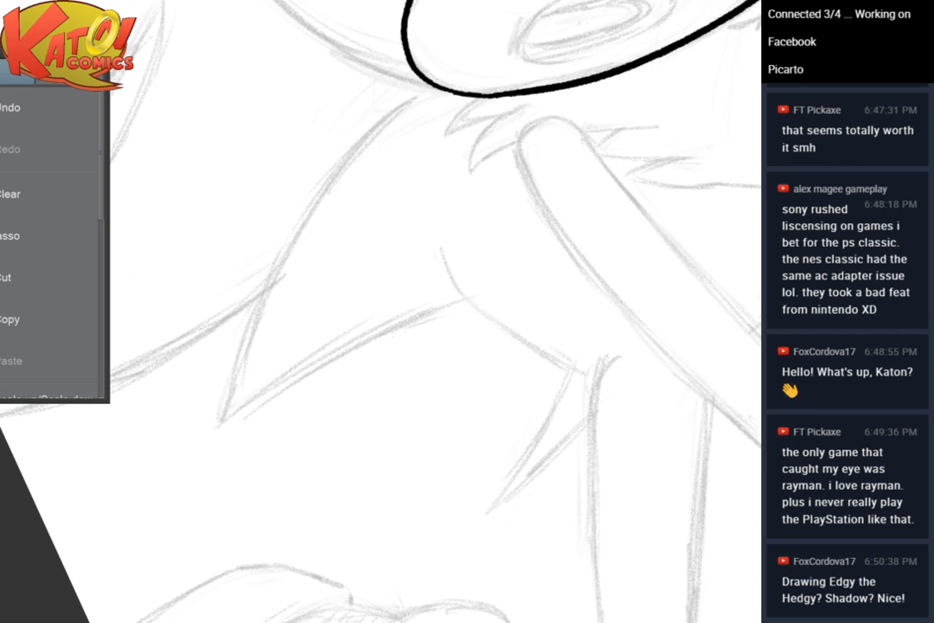
Ink both edges of the pointed lower quill below the muzzle, redrawing its lower edge with a heavier, lower curve
{"action": "mouse_move", "coordinate": [423, 91]}
{"action": "left_mouse_down"}
{"action": "mouse_move", "coordinate": [283, 274]}
{"action": "mouse_move", "coordinate": [219, 460]}
{"action": "mouse_move", "coordinate": [476, 279]}
{"action": "left_mouse_up"}
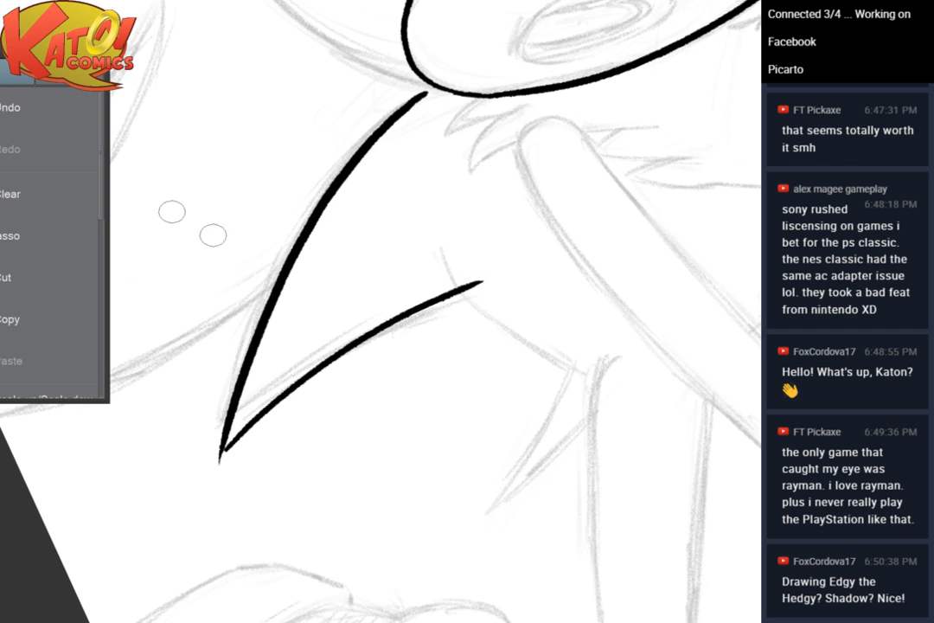
{"action": "left_click", "coordinate": [100, 106]}
{"action": "left_click_drag", "start_coordinate": [222, 452], "coordinate": [474, 303]}
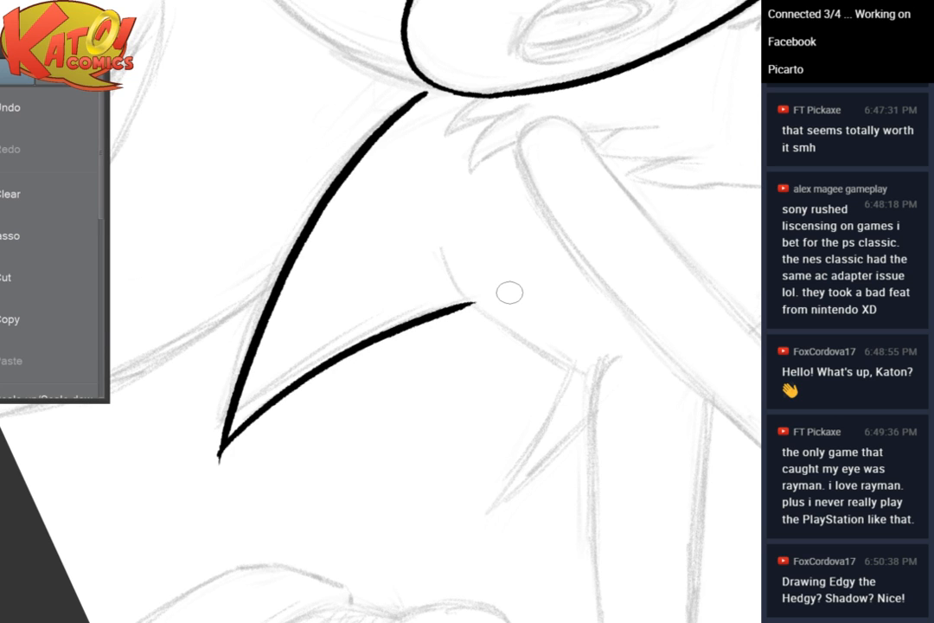
Ink the inner stripe edge of the middle quill and the heavy contour running from the lower quill to the canvas edge
{"action": "left_click_drag", "start_coordinate": [510, 293], "coordinate": [629, 317]}
{"action": "scroll", "coordinate": [381, 311], "scroll_direction": "up", "scroll_amount": 1}
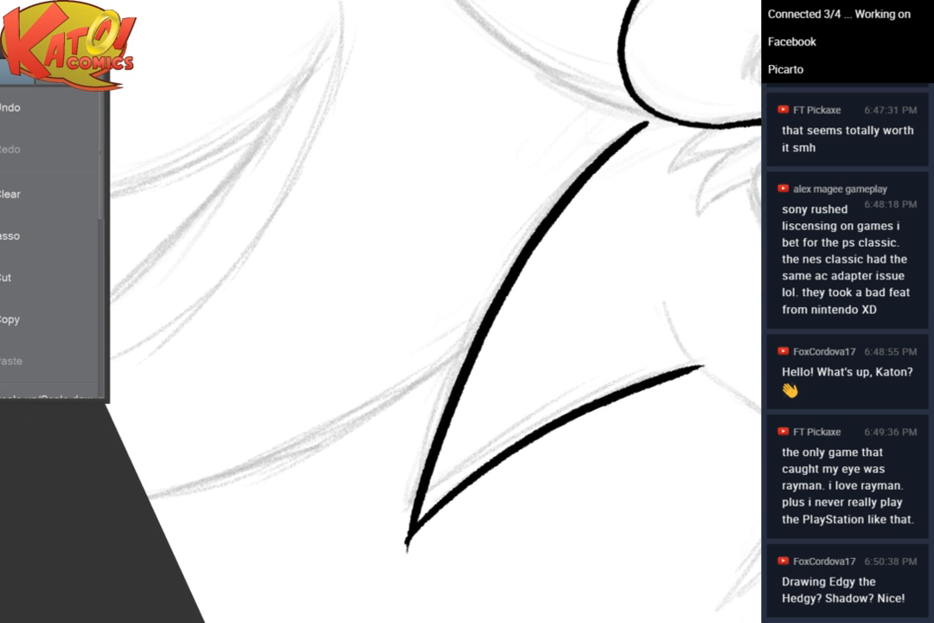
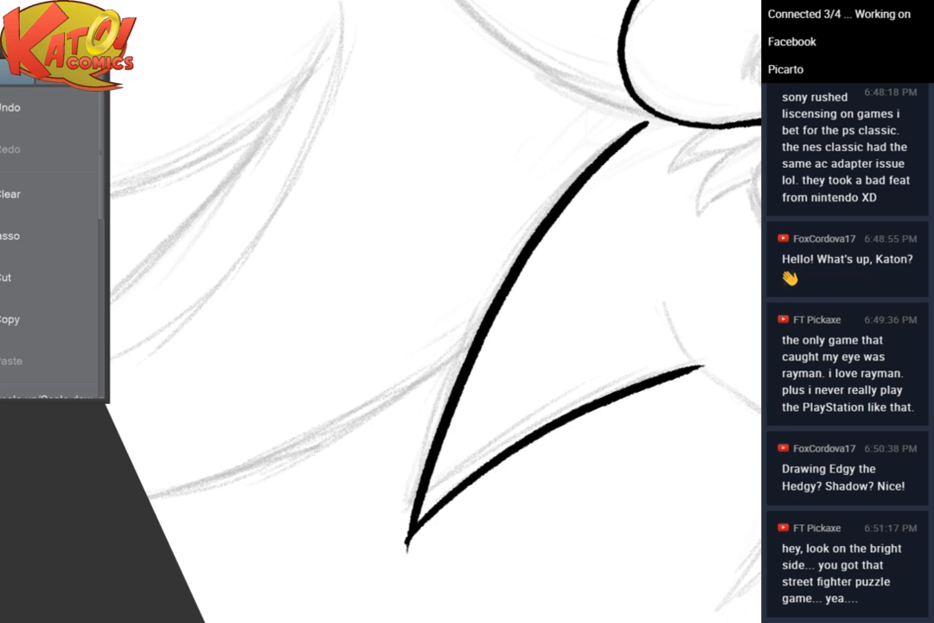
{"action": "left_click_drag", "start_coordinate": [380, 308], "coordinate": [461, 380]}
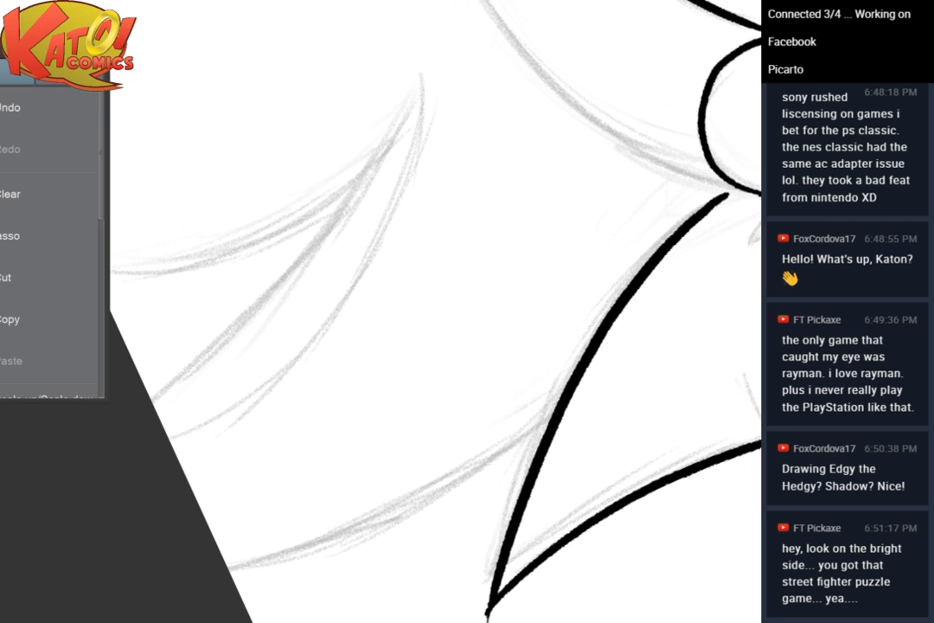
{"action": "left_click_drag", "start_coordinate": [414, 102], "coordinate": [141, 389]}
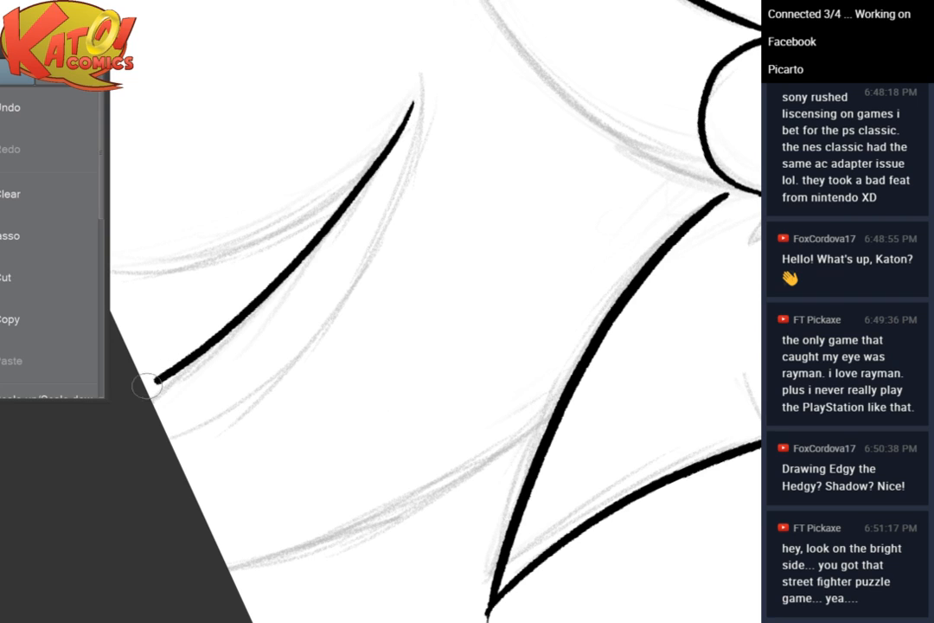
{"action": "left_click_drag", "start_coordinate": [554, 414], "coordinate": [216, 541]}
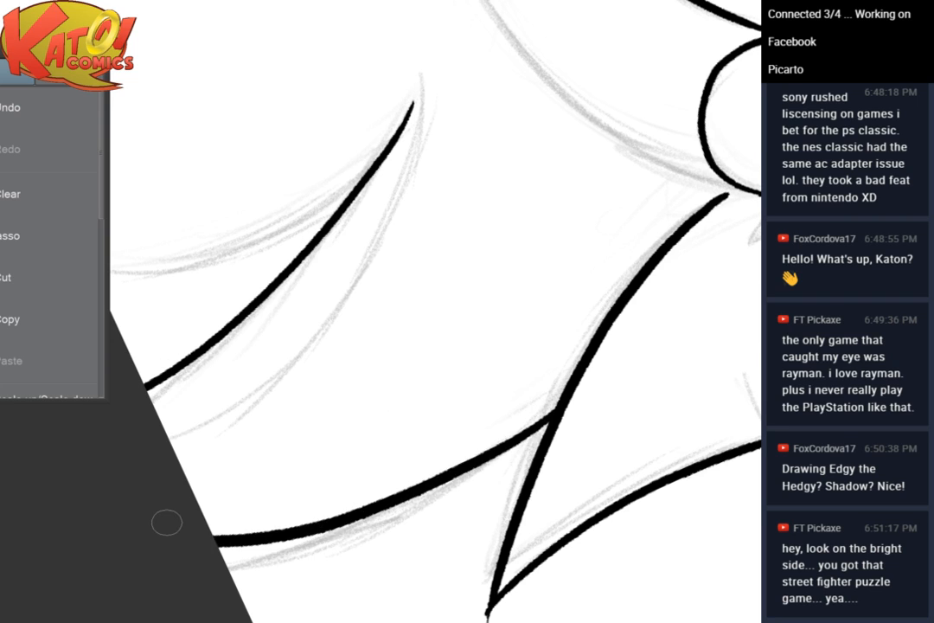
Undo the last few quill strokes and restore them
{"action": "key", "text": "ctrl+z"}
{"action": "key", "text": "ctrl+z"}
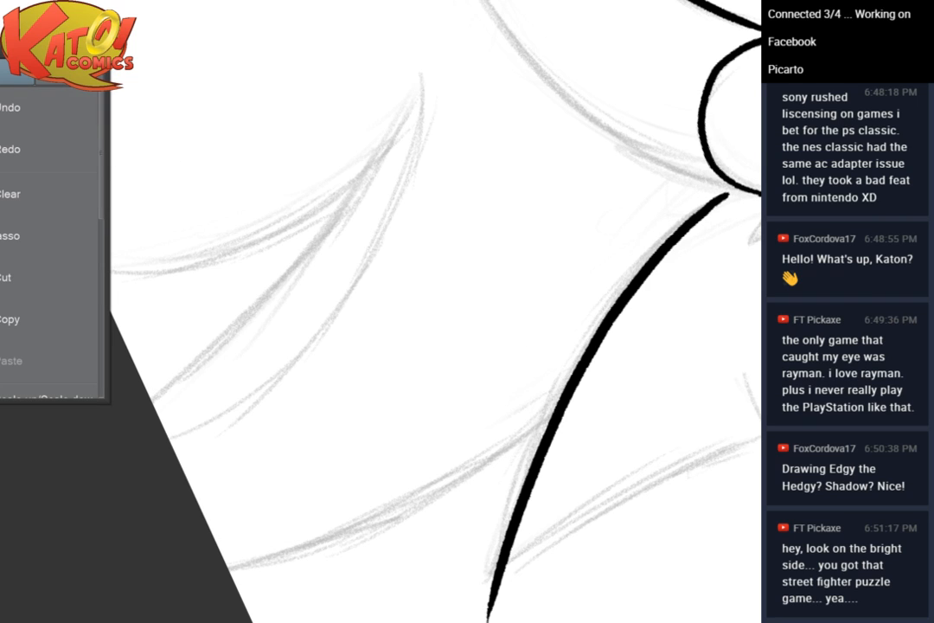
{"action": "key", "text": "ctrl+z"}
{"action": "key", "text": "ctrl+y"}
{"action": "key", "text": "ctrl+y"}
{"action": "key", "text": "ctrl+y"}
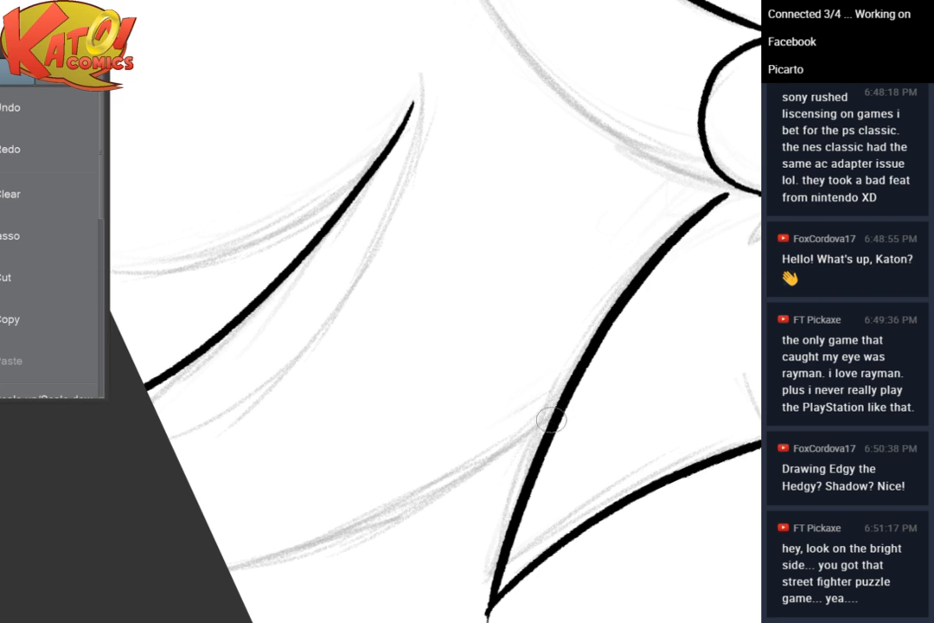
Ink the middle stripe's second curved edge from its tip, plus the heavy contour branching off its first edge to the canvas edge
{"action": "mouse_move", "coordinate": [413, 105]}
{"action": "left_mouse_down"}
{"action": "mouse_move", "coordinate": [409, 172]}
{"action": "mouse_move", "coordinate": [158, 443]}
{"action": "left_mouse_up"}
{"action": "left_click_drag", "start_coordinate": [132, 404], "coordinate": [203, 529]}
{"action": "left_click", "coordinate": [43, 107]}
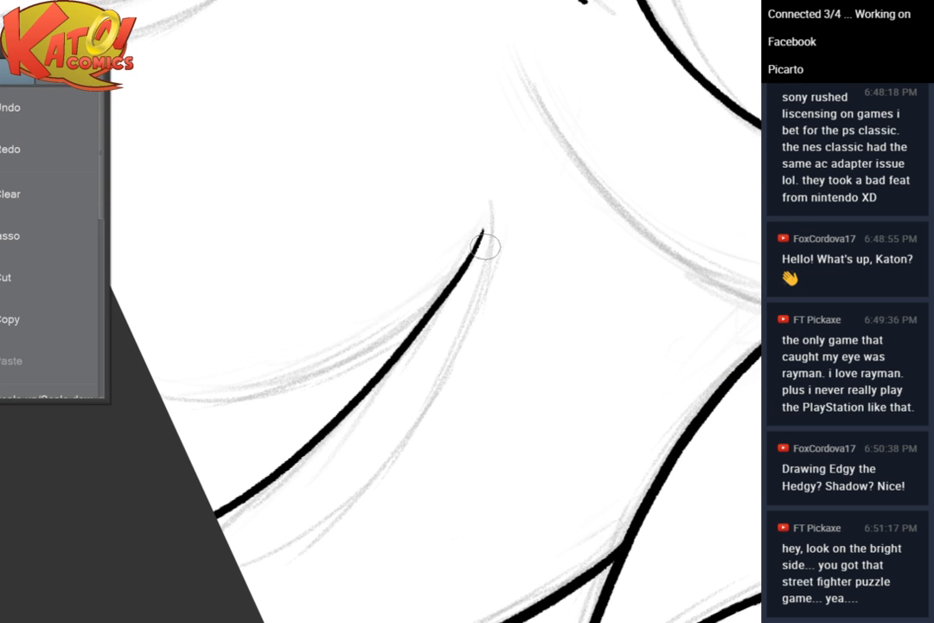
{"action": "mouse_move", "coordinate": [485, 232]}
{"action": "left_mouse_down"}
{"action": "mouse_move", "coordinate": [274, 526]}
{"action": "mouse_move", "coordinate": [229, 549]}
{"action": "left_mouse_up"}
{"action": "left_click", "coordinate": [44, 107]}
{"action": "left_click_drag", "start_coordinate": [484, 232], "coordinate": [245, 578]}
{"action": "left_click_drag", "start_coordinate": [266, 502], "coordinate": [478, 604]}
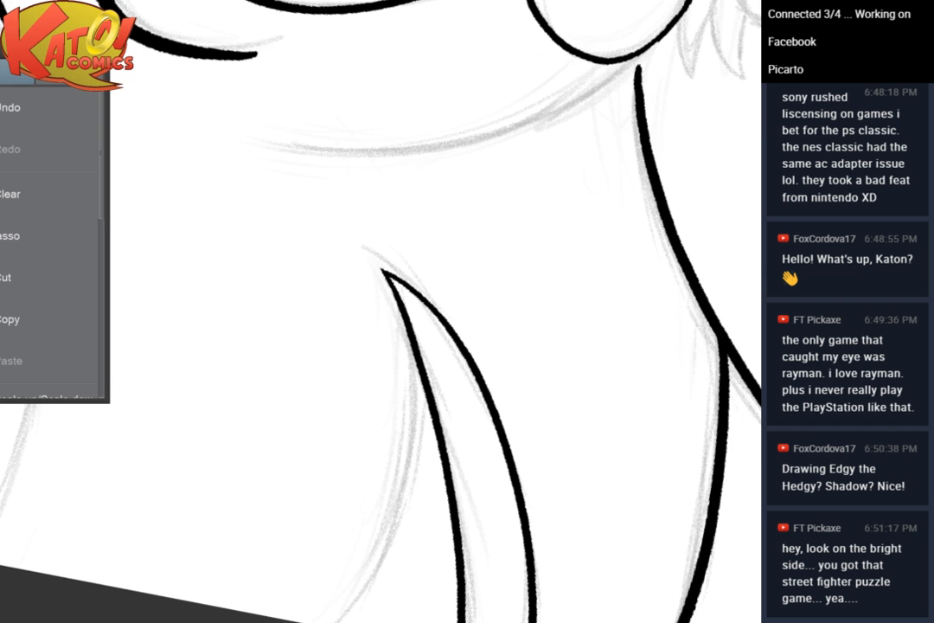
{"action": "left_click_drag", "start_coordinate": [425, 382], "coordinate": [327, 622]}
Ink the two curved edges of the leaf-shaped stripe on the upper quill, from its tip to the canvas edge
{"action": "left_click_drag", "start_coordinate": [290, 589], "coordinate": [569, 609]}
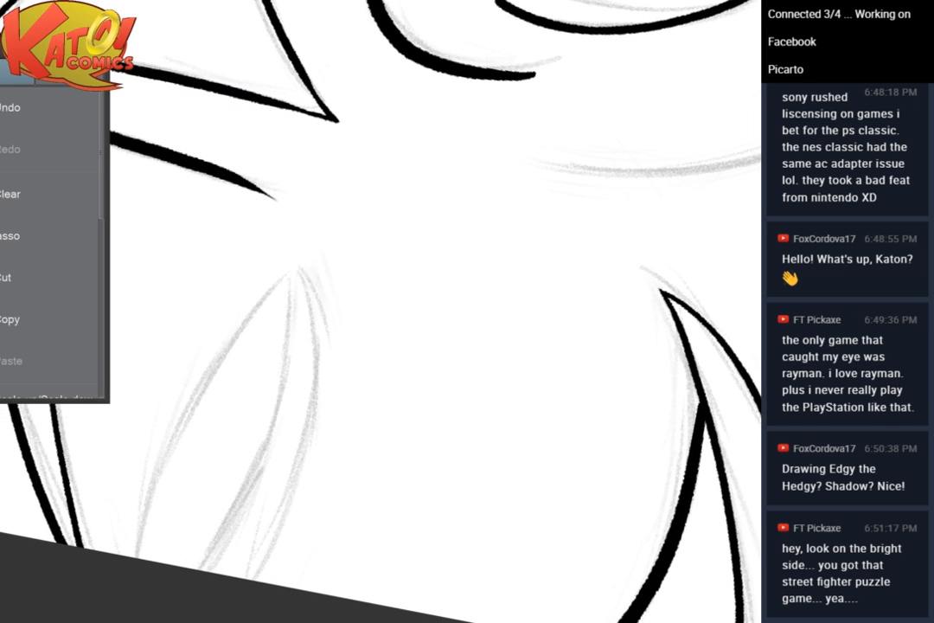
{"action": "mouse_move", "coordinate": [281, 278]}
{"action": "left_mouse_down"}
{"action": "mouse_move", "coordinate": [250, 484]}
{"action": "mouse_move", "coordinate": [189, 570]}
{"action": "mouse_move", "coordinate": [121, 552]}
{"action": "left_mouse_up"}
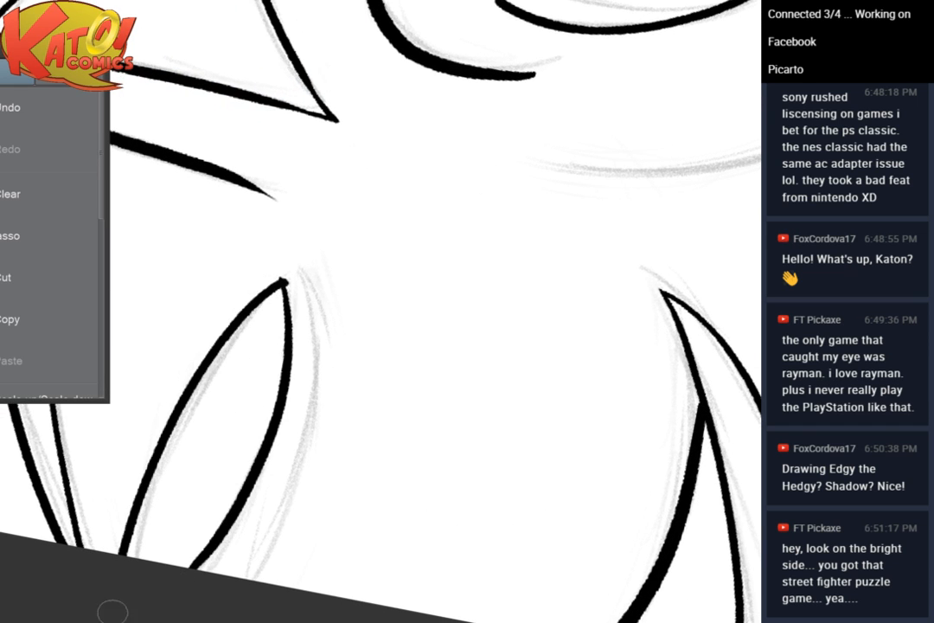
{"action": "left_click", "coordinate": [55, 102]}
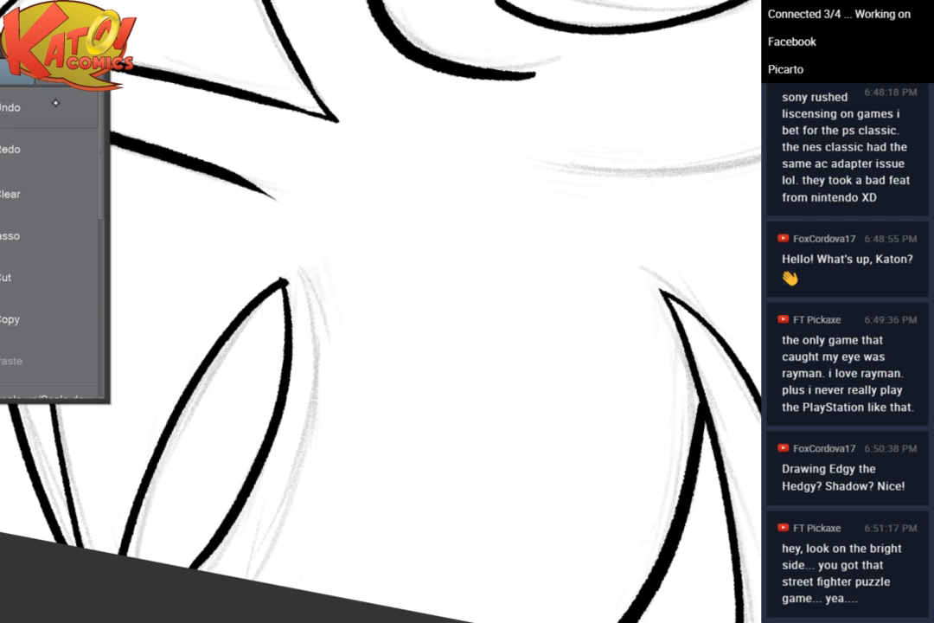
{"action": "key", "text": "ctrl+at"}
{"action": "scroll", "coordinate": [582, 197], "scroll_direction": "down", "scroll_amount": 4}
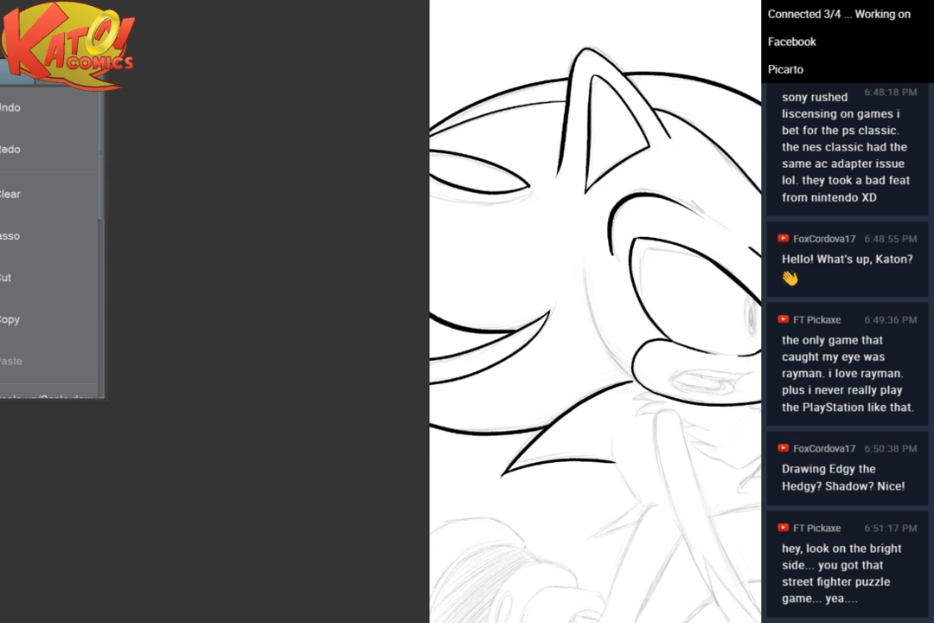
Ink two small pointed fur tufts beneath the rounded end of the muzzle
{"action": "key", "text": "asciicircum"}
{"action": "key", "text": "asciicircum"}
{"action": "key", "text": "asciicircum"}
{"action": "scroll", "coordinate": [631, 251], "scroll_direction": "up", "scroll_amount": 3}
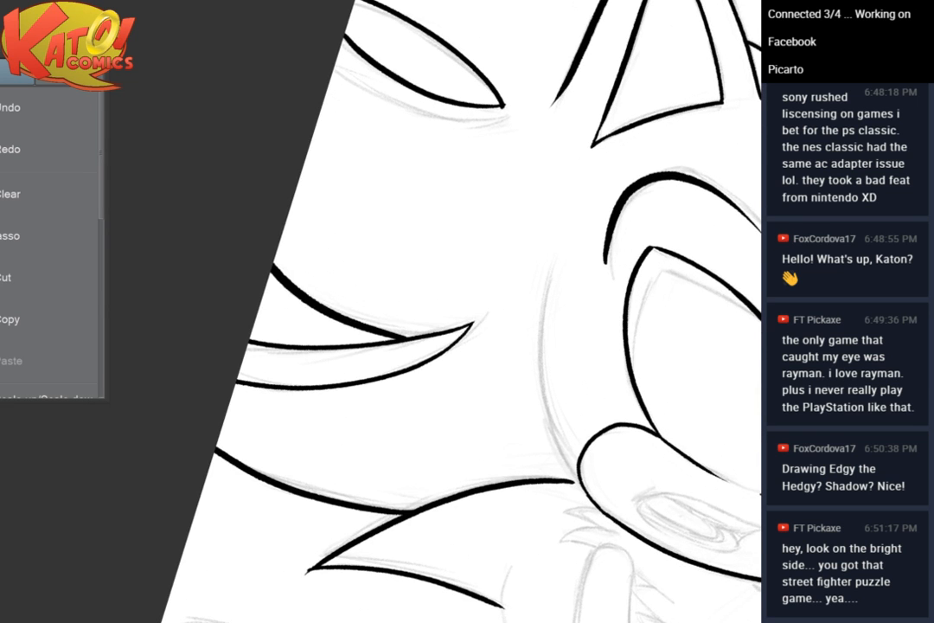
{"action": "left_click_drag", "start_coordinate": [657, 251], "coordinate": [588, 243]}
{"action": "left_click_drag", "start_coordinate": [589, 285], "coordinate": [424, 242]}
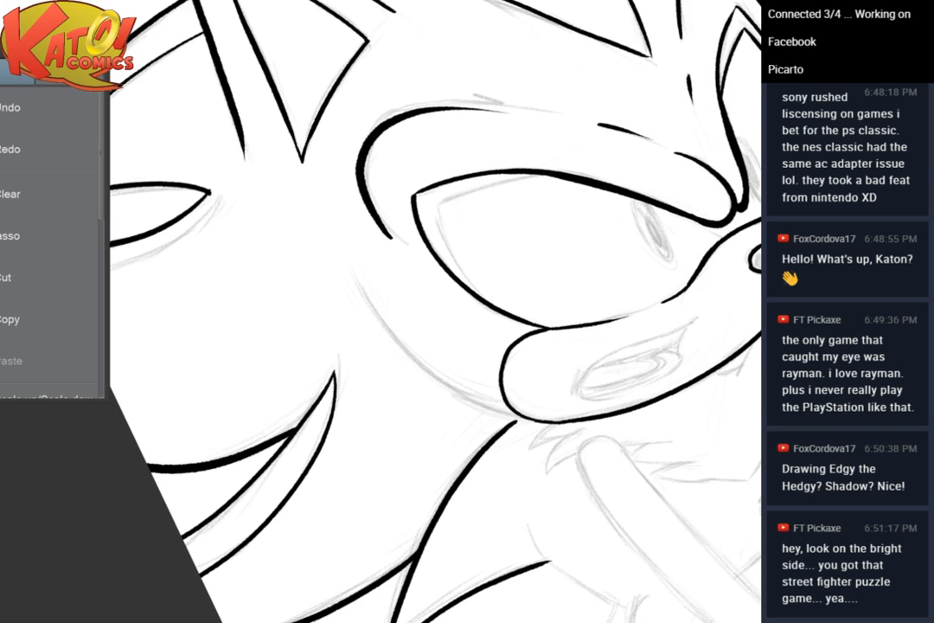
{"action": "left_click_drag", "start_coordinate": [554, 312], "coordinate": [385, 200]}
{"action": "left_click_drag", "start_coordinate": [562, 390], "coordinate": [395, 262]}
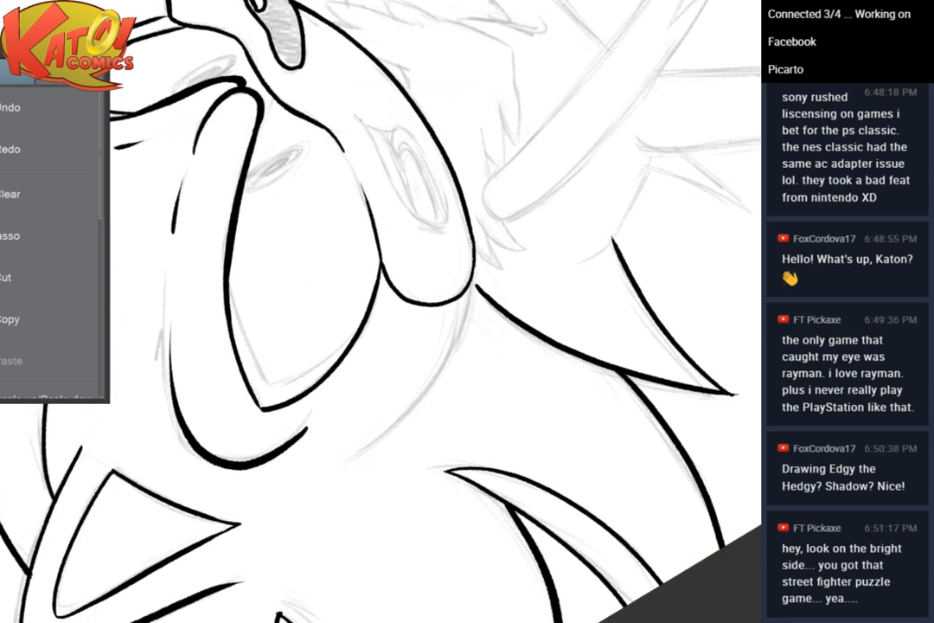
{"action": "scroll", "coordinate": [605, 297], "scroll_direction": "up", "scroll_amount": 3}
{"action": "left_click_drag", "start_coordinate": [458, 224], "coordinate": [517, 336]}
{"action": "scroll", "coordinate": [516, 336], "scroll_direction": "up", "scroll_amount": 2}
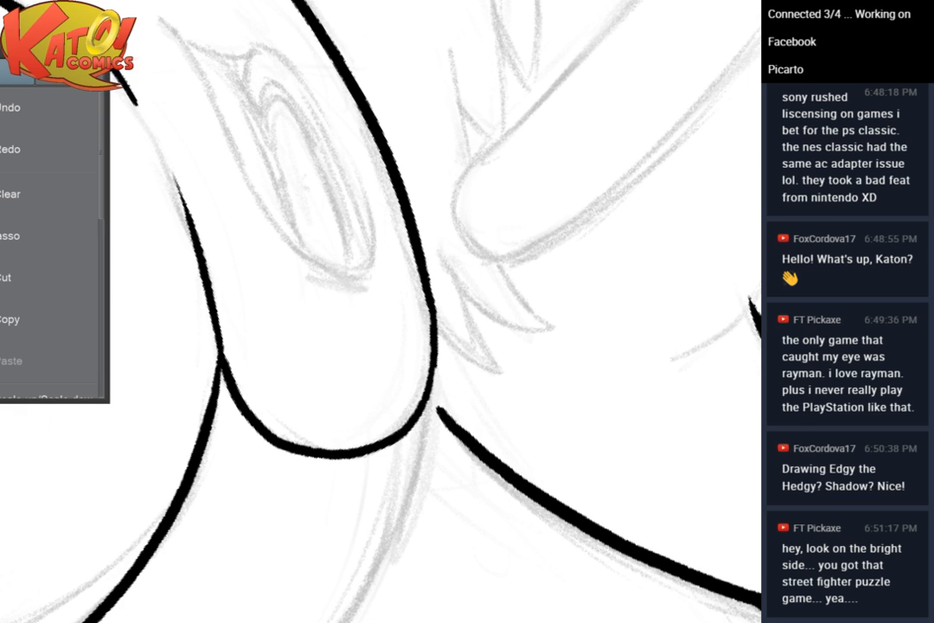
{"action": "mouse_move", "coordinate": [440, 409]}
{"action": "left_mouse_down"}
{"action": "mouse_move", "coordinate": [306, 371]}
{"action": "mouse_move", "coordinate": [261, 392]}
{"action": "left_mouse_up"}
{"action": "left_click_drag", "start_coordinate": [335, 326], "coordinate": [333, 443]}
{"action": "left_click_drag", "start_coordinate": [335, 448], "coordinate": [386, 332]}
{"action": "mouse_move", "coordinate": [415, 276]}
{"action": "left_mouse_down"}
{"action": "mouse_move", "coordinate": [386, 377]}
{"action": "mouse_move", "coordinate": [436, 467]}
{"action": "left_mouse_up"}
{"action": "left_click_drag", "start_coordinate": [436, 464], "coordinate": [444, 381]}
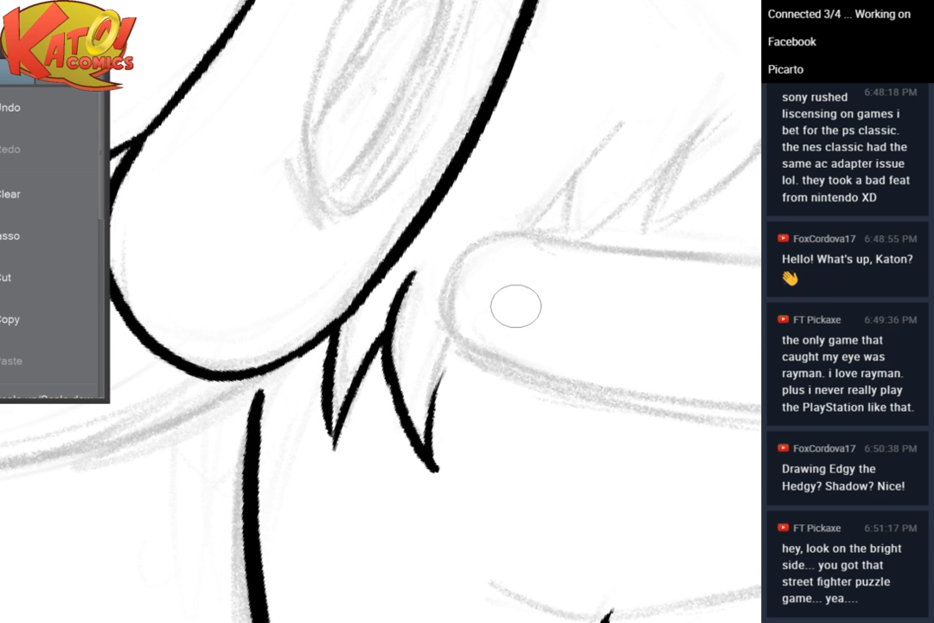
Thicken the upper edge of the leaf-shaped stripe on the upper quill, tapering away from its tip
{"action": "scroll", "coordinate": [518, 309], "scroll_direction": "down", "scroll_amount": 3}
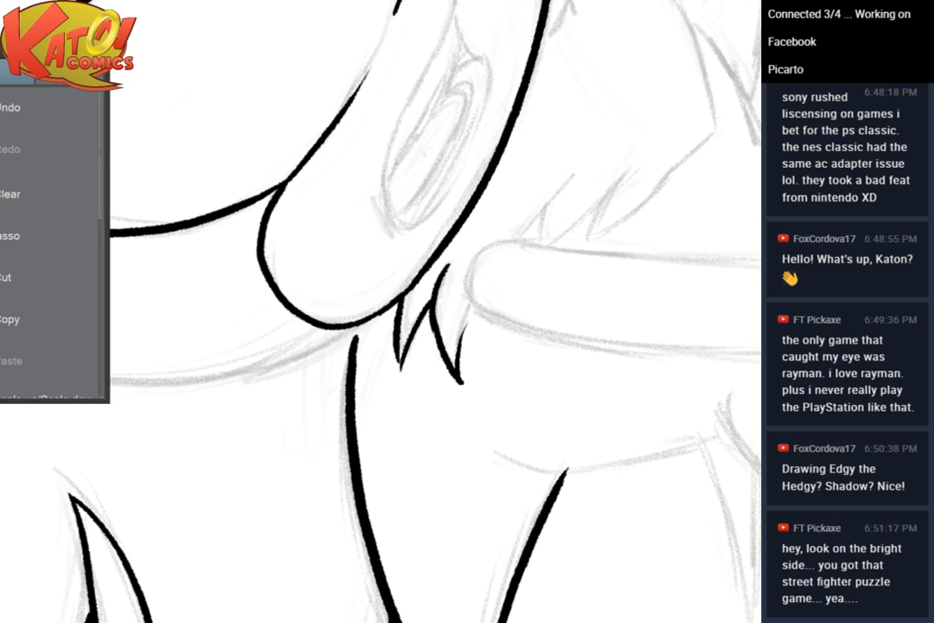
{"action": "left_click_drag", "start_coordinate": [164, 467], "coordinate": [722, 223]}
{"action": "left_click_drag", "start_coordinate": [316, 207], "coordinate": [471, 288]}
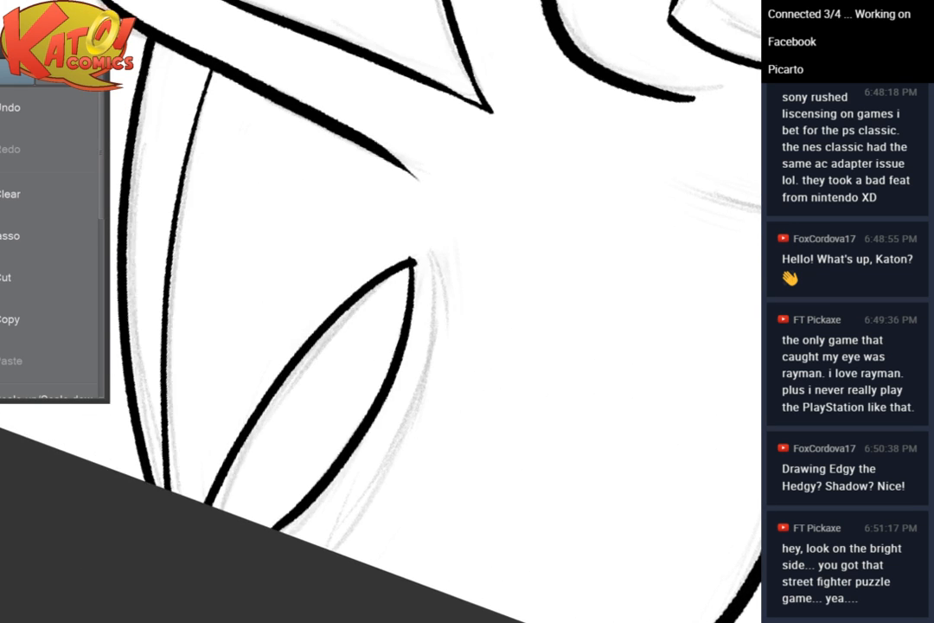
{"action": "scroll", "coordinate": [471, 289], "scroll_direction": "up", "scroll_amount": 2}
{"action": "mouse_move", "coordinate": [373, 246]}
{"action": "left_mouse_down"}
{"action": "mouse_move", "coordinate": [509, 261]}
{"action": "mouse_move", "coordinate": [374, 382]}
{"action": "left_mouse_up"}
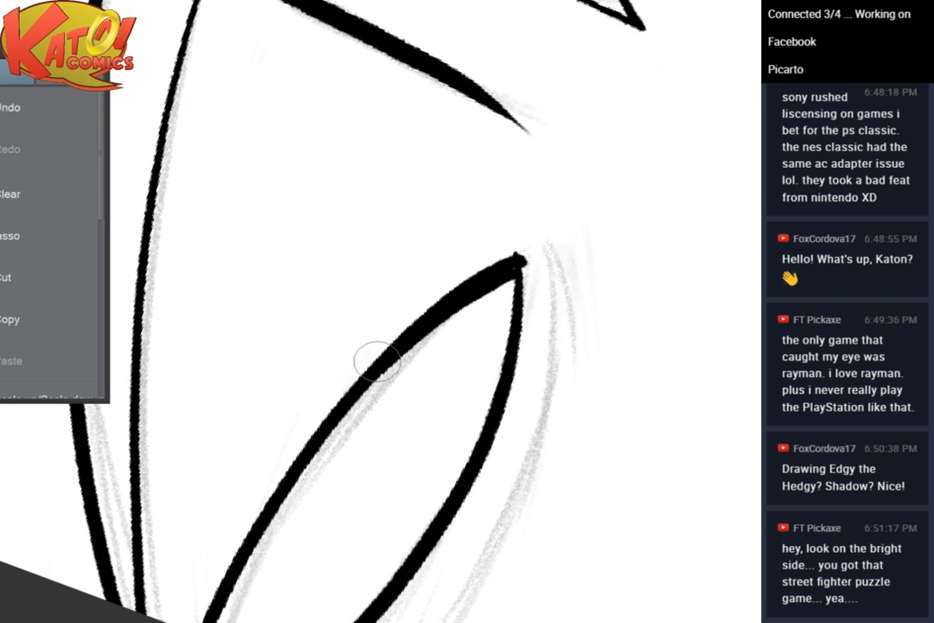
{"action": "left_click_drag", "start_coordinate": [537, 277], "coordinate": [540, 293]}
{"action": "key", "text": "ctrl+z"}
Thicken the lower edge of the leaf-shaped stripe at its tip so both edges merge into a clean point
{"action": "key", "text": "ctrl+plus"}
{"action": "key", "text": "ctrl+plus"}
{"action": "left_click_drag", "start_coordinate": [474, 268], "coordinate": [337, 246]}
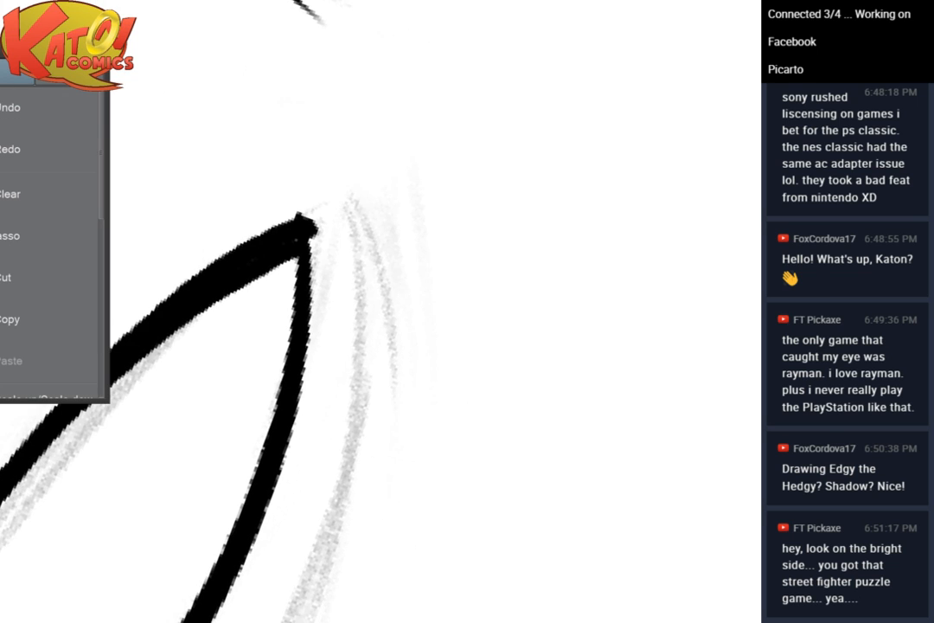
{"action": "mouse_move", "coordinate": [317, 208]}
{"action": "left_mouse_down"}
{"action": "mouse_move", "coordinate": [326, 247]}
{"action": "mouse_move", "coordinate": [303, 223]}
{"action": "mouse_move", "coordinate": [308, 325]}
{"action": "left_mouse_up"}
{"action": "key", "text": "p"}
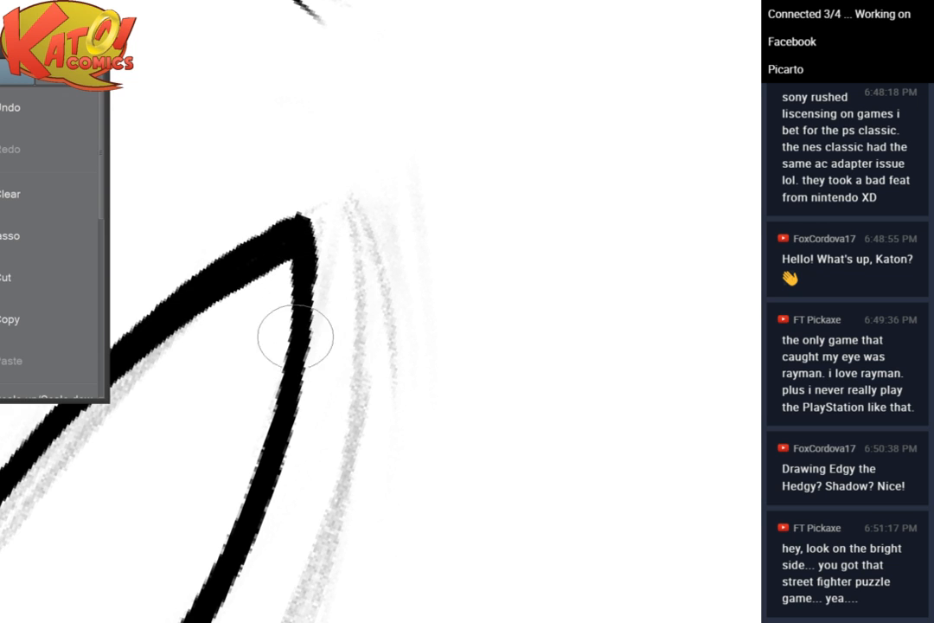
{"action": "key", "text": "ctrl+minus"}
{"action": "key", "text": "ctrl+minus"}
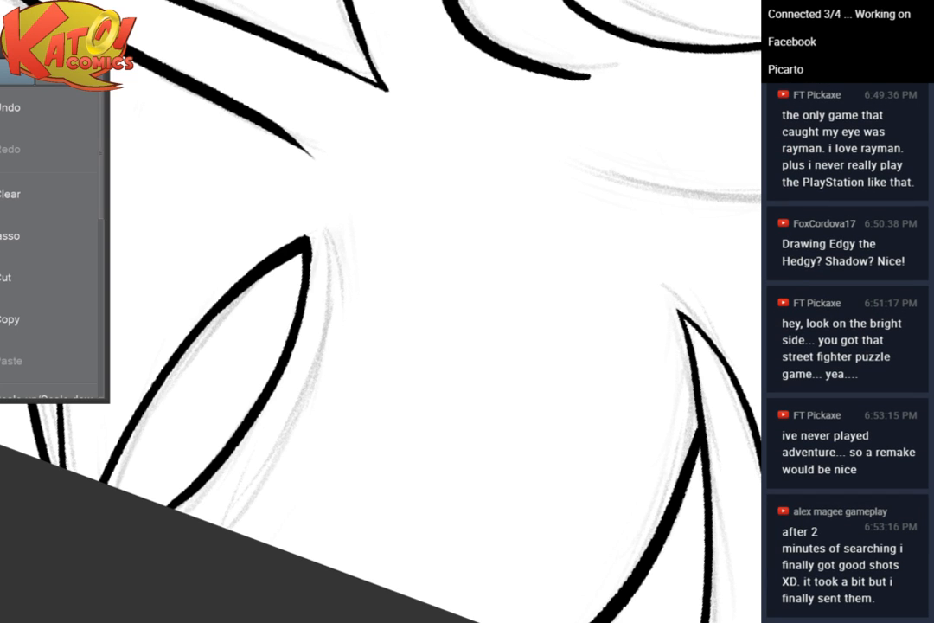
Ink a thin outer curve from the leaf-shaped stripe's tip to the canvas edge, redrawing it until it bows smoothly outward
{"action": "mouse_move", "coordinate": [373, 308]}
{"action": "left_mouse_down"}
{"action": "mouse_move", "coordinate": [493, 340]}
{"action": "mouse_move", "coordinate": [588, 234]}
{"action": "mouse_move", "coordinate": [480, 240]}
{"action": "left_mouse_up"}
{"action": "scroll", "coordinate": [493, 340], "scroll_direction": "up", "scroll_amount": 1}
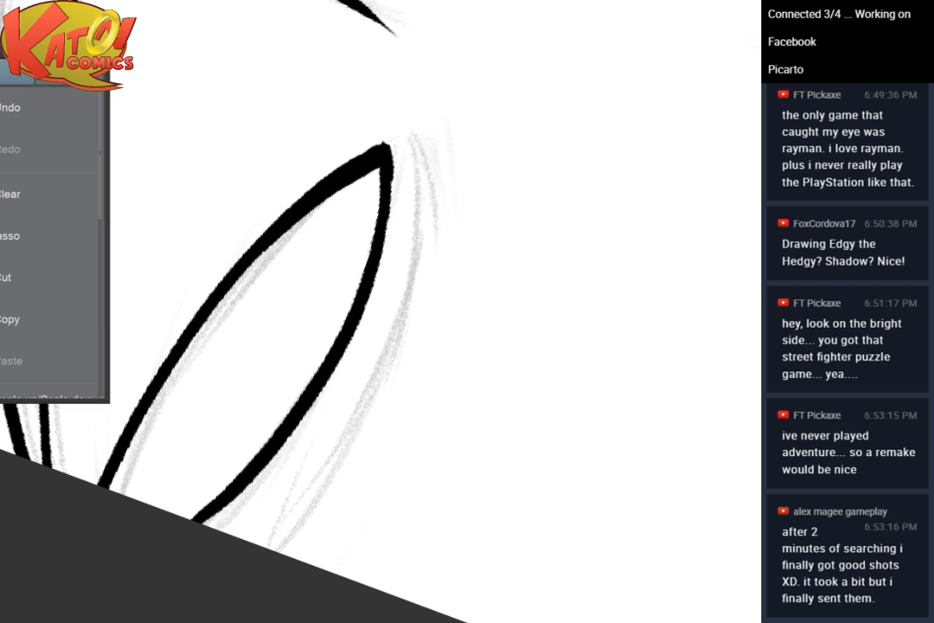
{"action": "mouse_move", "coordinate": [398, 154]}
{"action": "left_mouse_down"}
{"action": "mouse_move", "coordinate": [405, 186]}
{"action": "mouse_move", "coordinate": [312, 561]}
{"action": "left_mouse_up"}
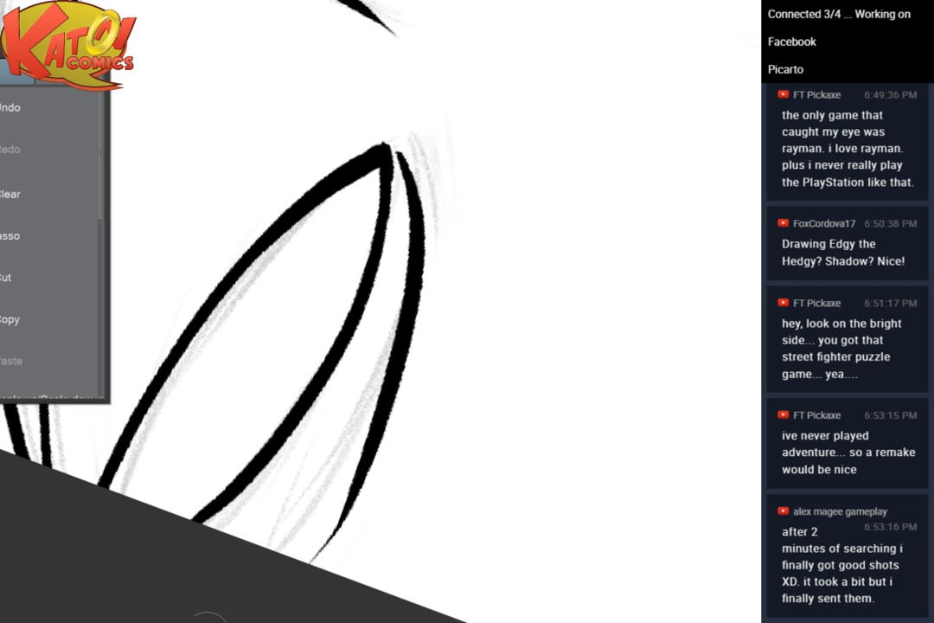
{"action": "left_click", "coordinate": [50, 105]}
{"action": "mouse_move", "coordinate": [394, 149]}
{"action": "left_mouse_down"}
{"action": "mouse_move", "coordinate": [416, 212]}
{"action": "mouse_move", "coordinate": [291, 552]}
{"action": "left_mouse_up"}
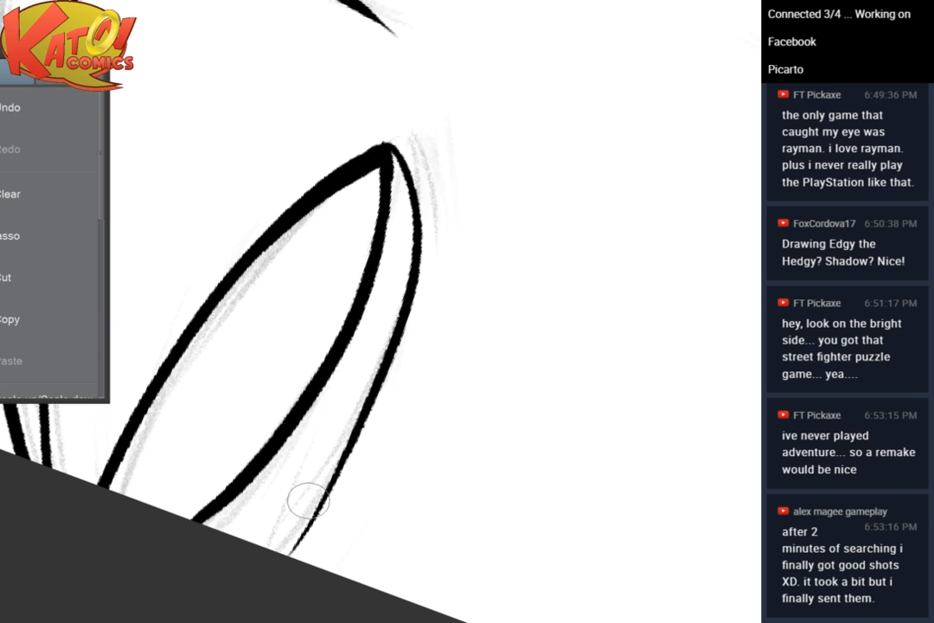
{"action": "left_click", "coordinate": [50, 106]}
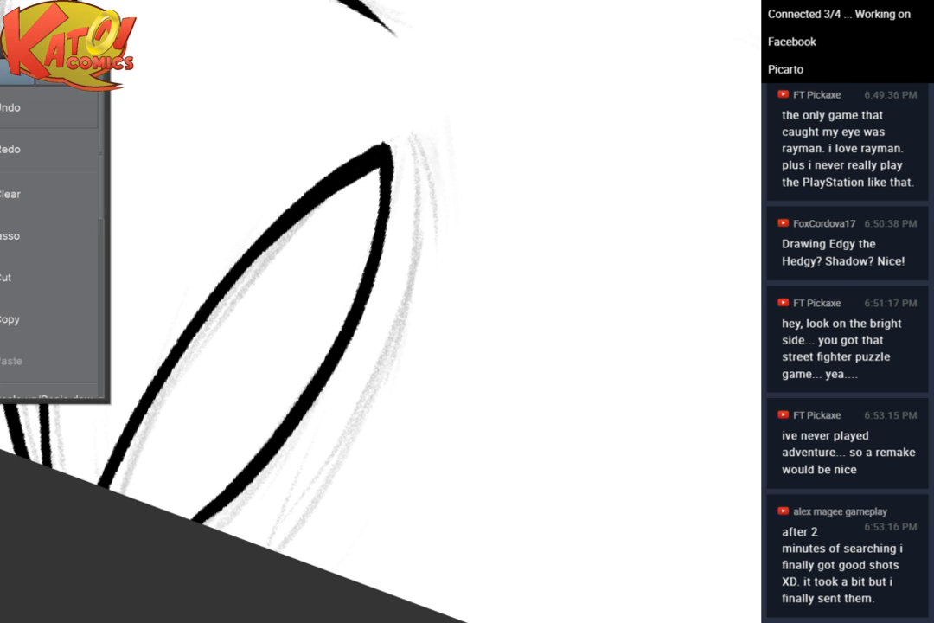
{"action": "left_click_drag", "start_coordinate": [388, 149], "coordinate": [287, 550]}
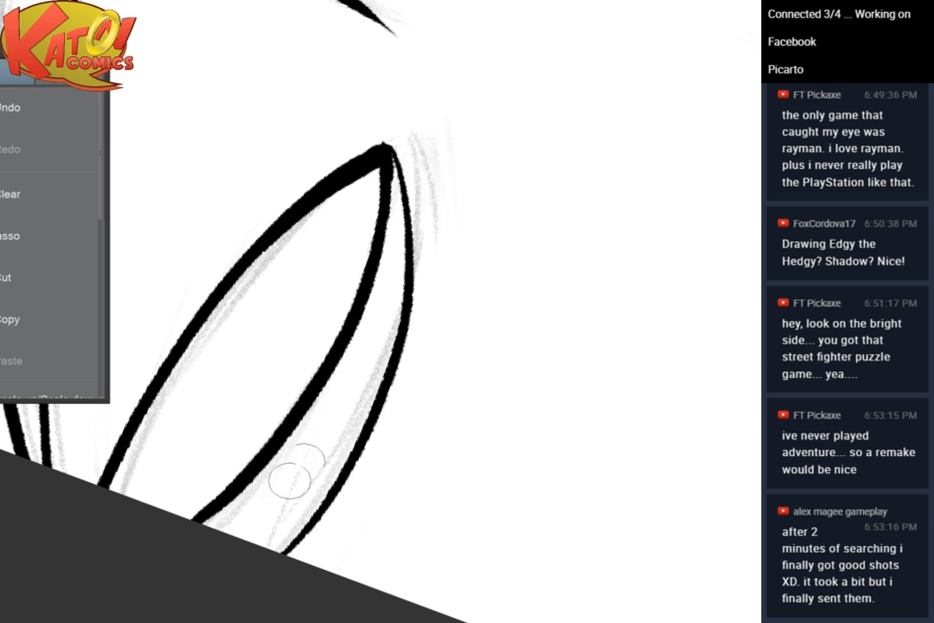
Examine the inked quill stripes and the sketched cheek line between the muzzle and the middle quill
{"action": "scroll", "coordinate": [498, 270], "scroll_direction": "down", "scroll_amount": 5}
{"action": "left_click_drag", "start_coordinate": [497, 269], "coordinate": [344, 306]}
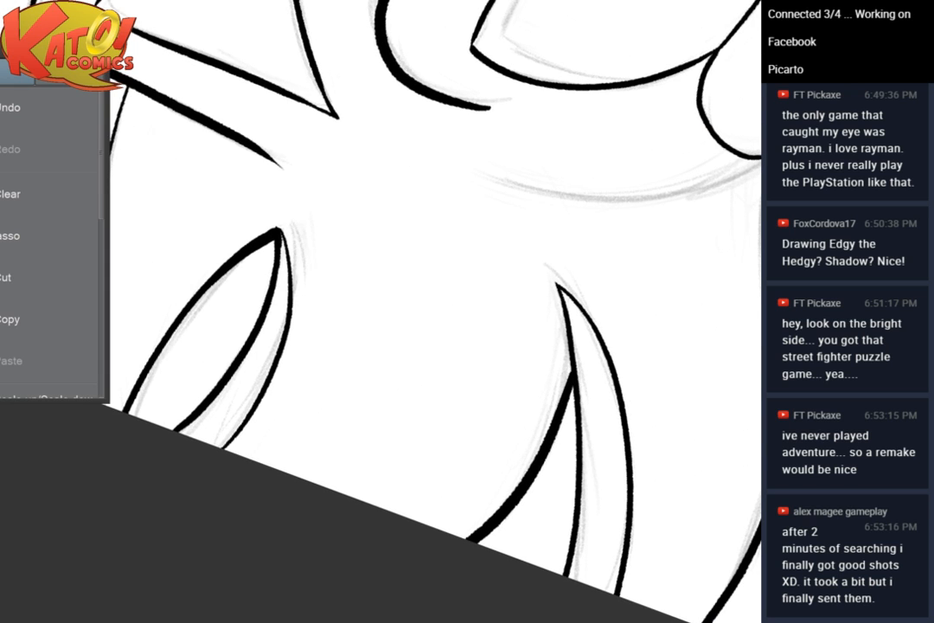
{"action": "mouse_move", "coordinate": [346, 260]}
{"action": "left_mouse_down"}
{"action": "mouse_move", "coordinate": [447, 355]}
{"action": "mouse_move", "coordinate": [476, 347]}
{"action": "left_mouse_up"}
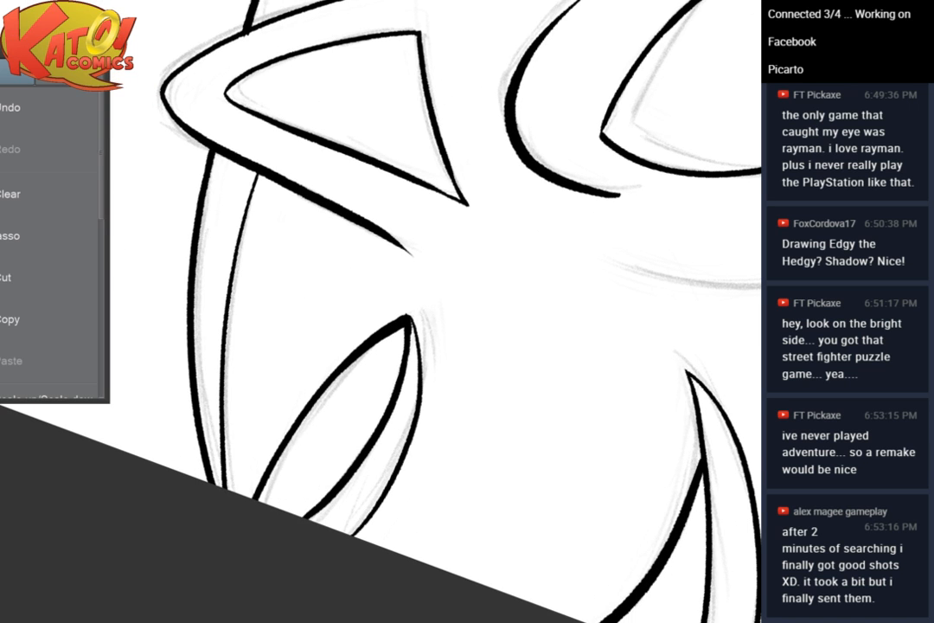
{"action": "left_click_drag", "start_coordinate": [687, 372], "coordinate": [484, 444]}
{"action": "scroll", "coordinate": [519, 259], "scroll_direction": "up", "scroll_amount": 4}
{"action": "left_click_drag", "start_coordinate": [433, 346], "coordinate": [421, 267]}
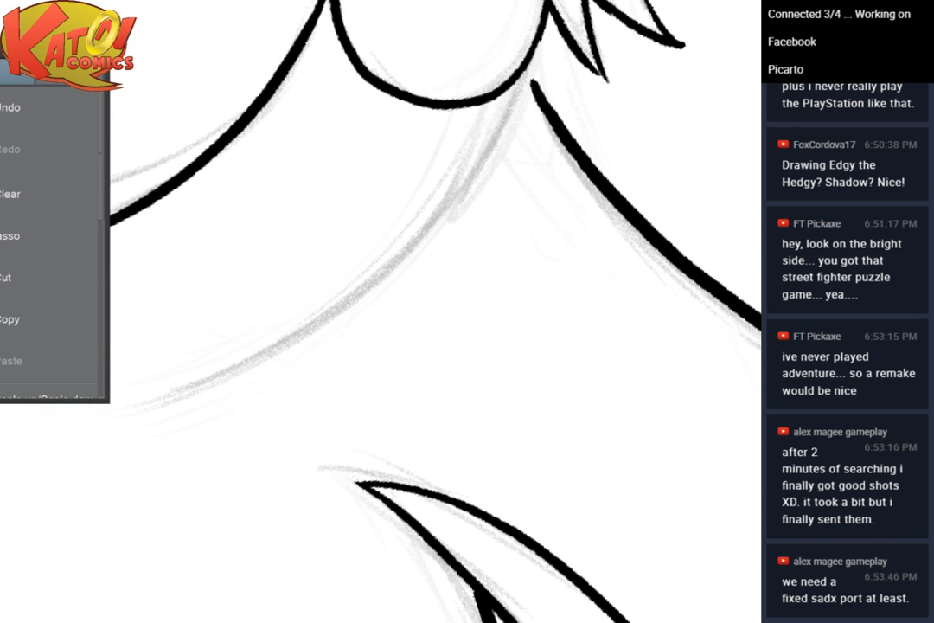
{"action": "left_click_drag", "start_coordinate": [519, 260], "coordinate": [449, 257]}
{"action": "scroll", "coordinate": [545, 232], "scroll_direction": "up", "scroll_amount": 2}
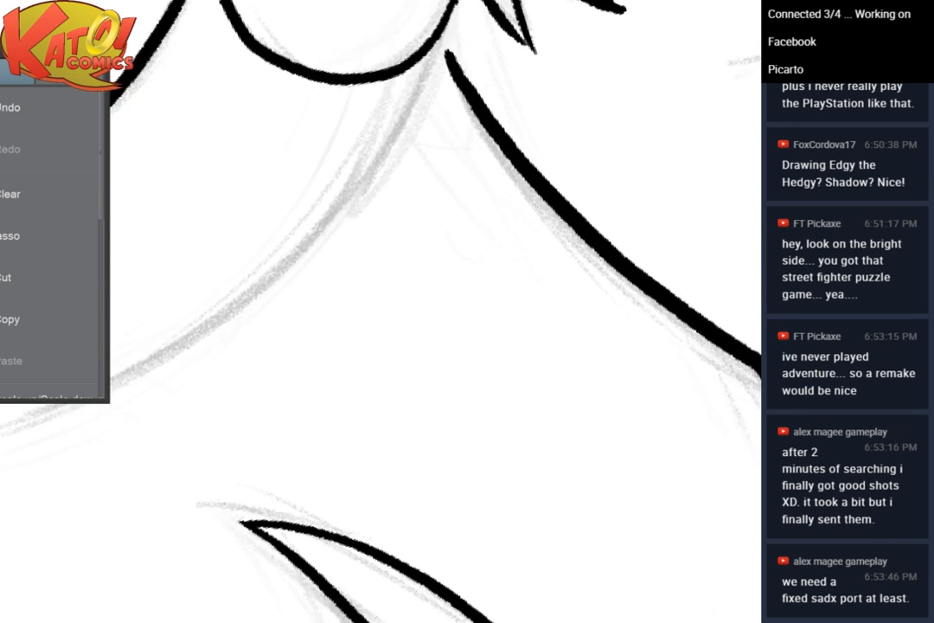
Ink the cheek line from the muzzle's rear corner up behind the eye, redrawing it until it curves smoothly and tapers to a point
{"action": "left_click_drag", "start_coordinate": [416, 217], "coordinate": [534, 339]}
{"action": "scroll", "coordinate": [571, 204], "scroll_direction": "down", "scroll_amount": 2}
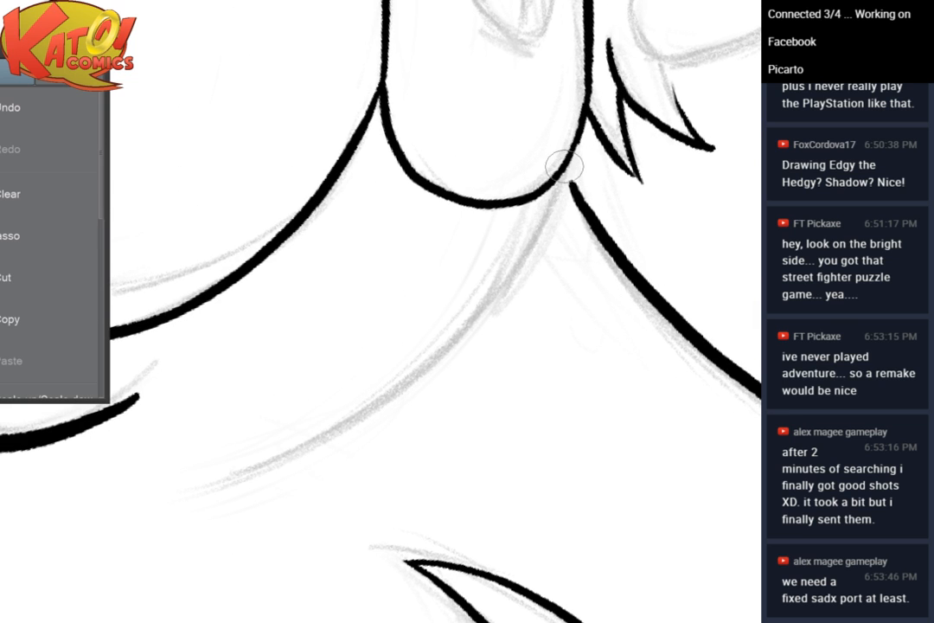
{"action": "left_click_drag", "start_coordinate": [564, 171], "coordinate": [242, 468]}
{"action": "key", "text": "ctrl+z"}
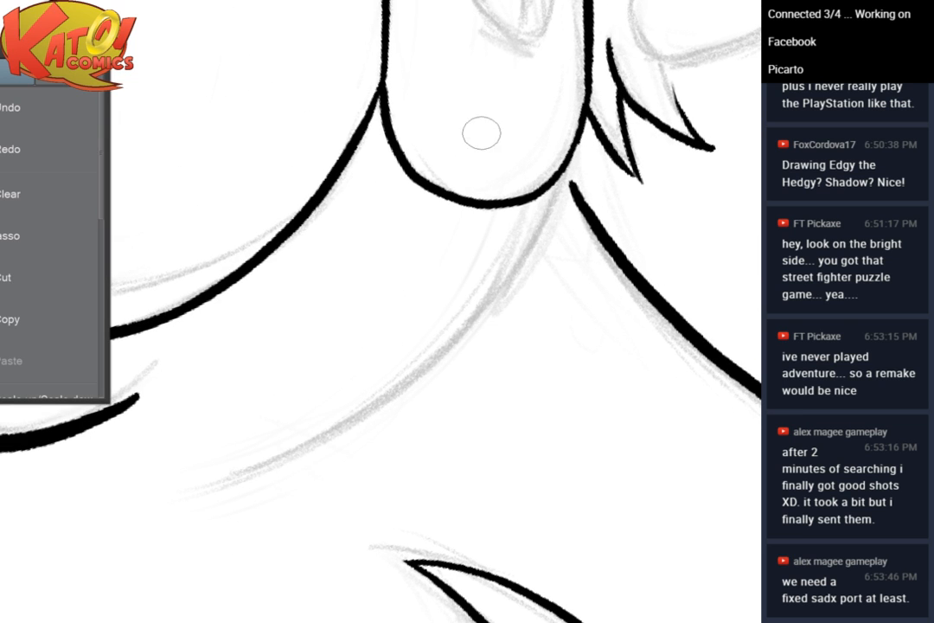
{"action": "mouse_move", "coordinate": [567, 175]}
{"action": "left_mouse_down"}
{"action": "mouse_move", "coordinate": [304, 458]}
{"action": "mouse_move", "coordinate": [200, 495]}
{"action": "left_mouse_up"}
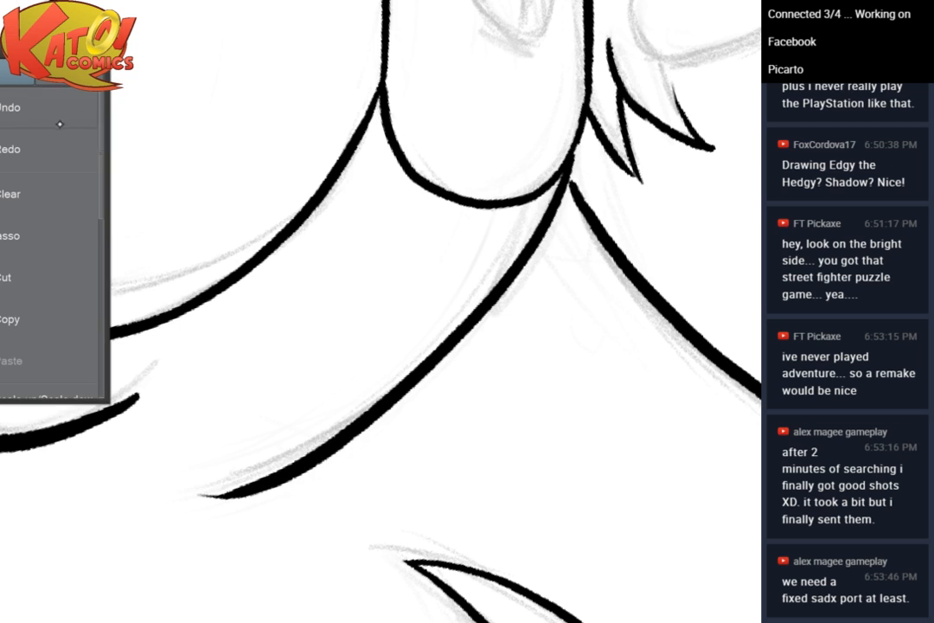
{"action": "key", "text": "ctrl+z"}
{"action": "mouse_move", "coordinate": [567, 173]}
{"action": "left_mouse_down"}
{"action": "mouse_move", "coordinate": [336, 445]}
{"action": "mouse_move", "coordinate": [257, 479]}
{"action": "left_mouse_up"}
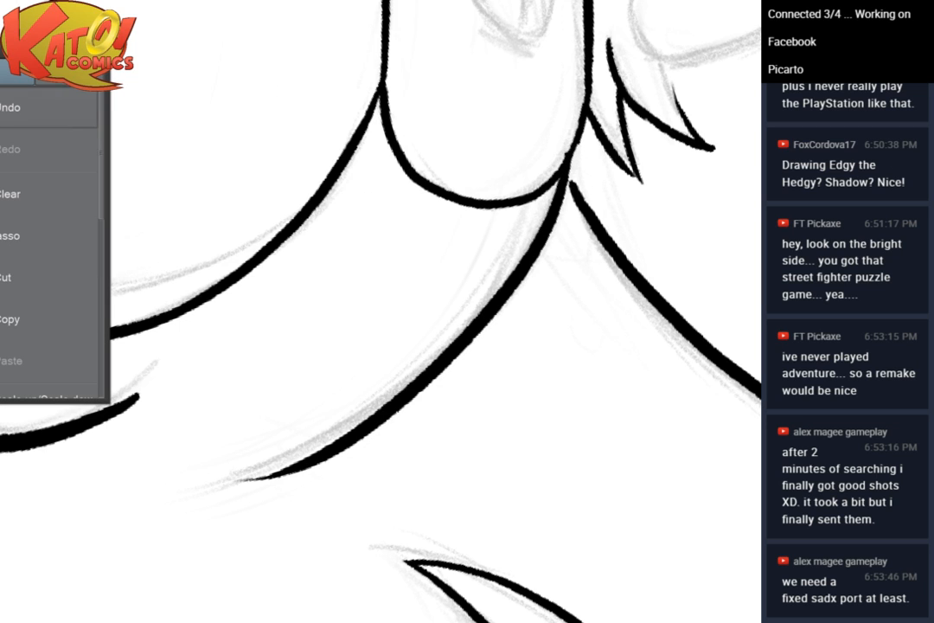
{"action": "key", "text": "ctrl+z"}
{"action": "mouse_move", "coordinate": [567, 173]}
{"action": "left_mouse_down"}
{"action": "mouse_move", "coordinate": [355, 411]}
{"action": "mouse_move", "coordinate": [286, 437]}
{"action": "left_mouse_up"}
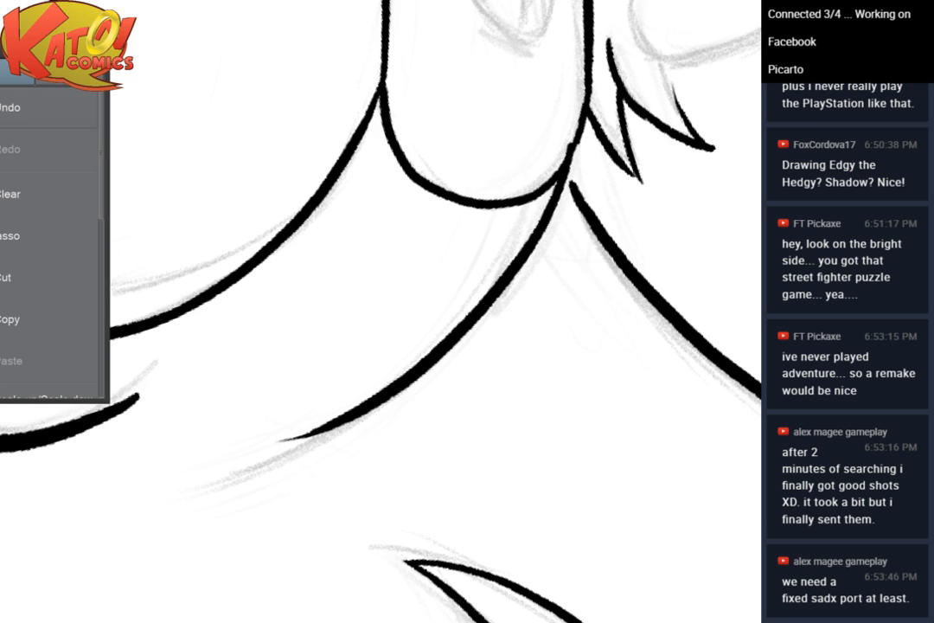
{"action": "key", "text": "ctrl+z"}
{"action": "left_click_drag", "start_coordinate": [566, 173], "coordinate": [260, 474]}
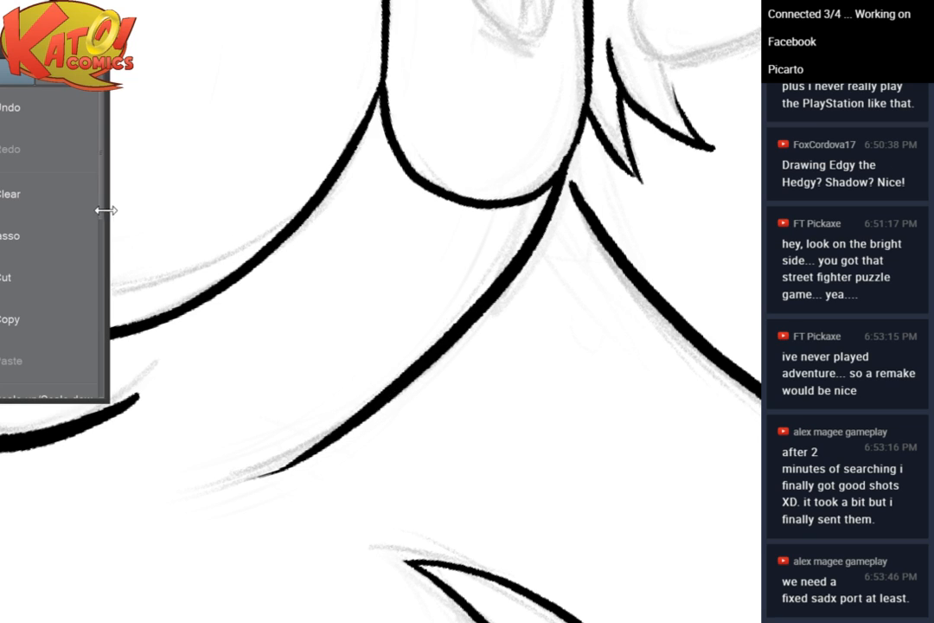
{"action": "key", "text": "ctrl+z"}
{"action": "mouse_move", "coordinate": [566, 173]}
{"action": "left_mouse_down"}
{"action": "mouse_move", "coordinate": [246, 459]}
{"action": "mouse_move", "coordinate": [215, 468]}
{"action": "left_mouse_up"}
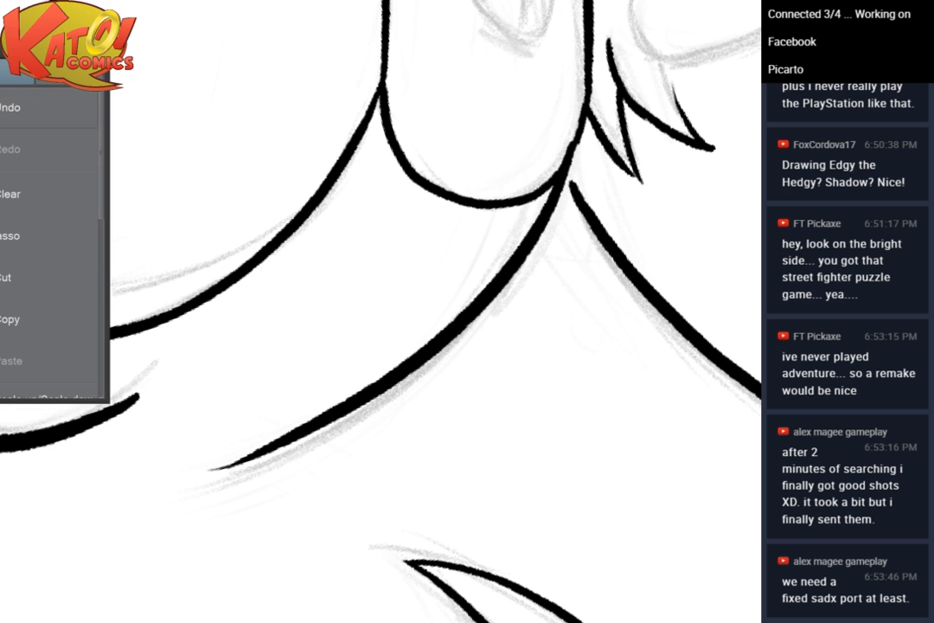
{"action": "key", "text": "ctrl+z"}
{"action": "mouse_move", "coordinate": [567, 173]}
{"action": "left_mouse_down"}
{"action": "mouse_move", "coordinate": [344, 442]}
{"action": "mouse_move", "coordinate": [268, 467]}
{"action": "left_mouse_up"}
{"action": "key", "text": "ctrl+z"}
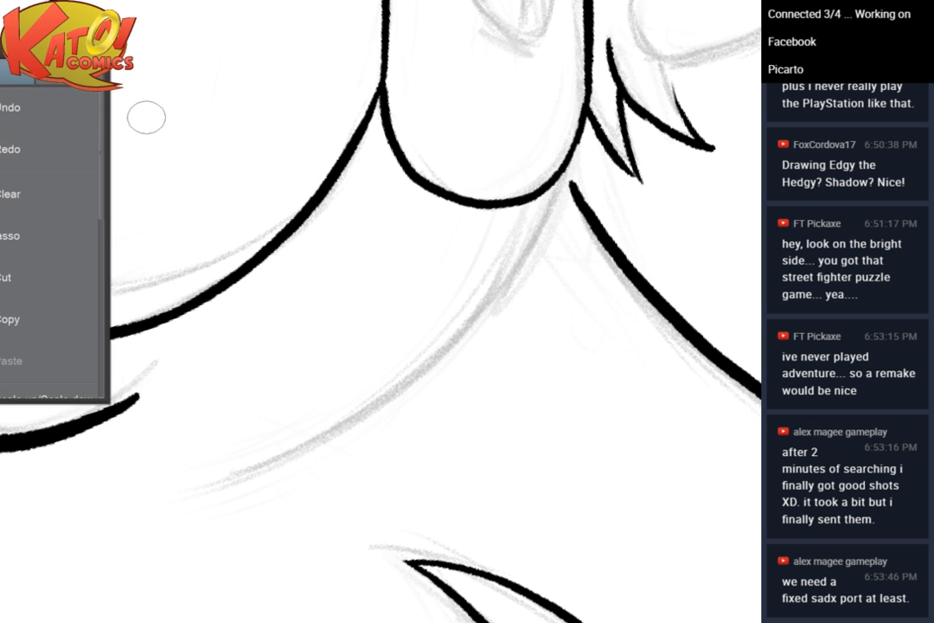
{"action": "left_click_drag", "start_coordinate": [566, 173], "coordinate": [226, 452]}
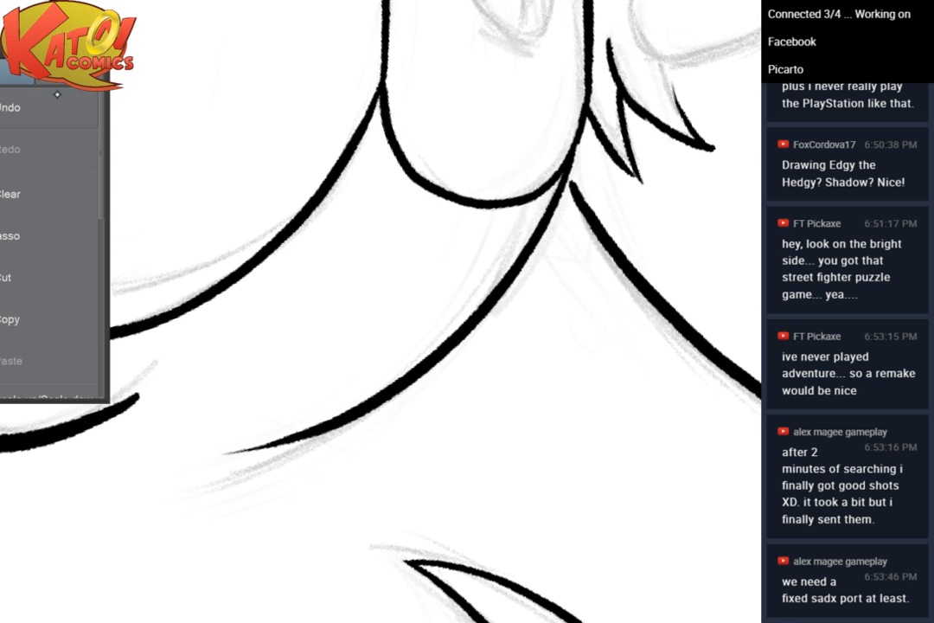
Join the upper line of the lowest quill to the muzzle's rear corner and thicken the muzzle outline below that junction
{"action": "left_click_drag", "start_coordinate": [551, 296], "coordinate": [475, 280]}
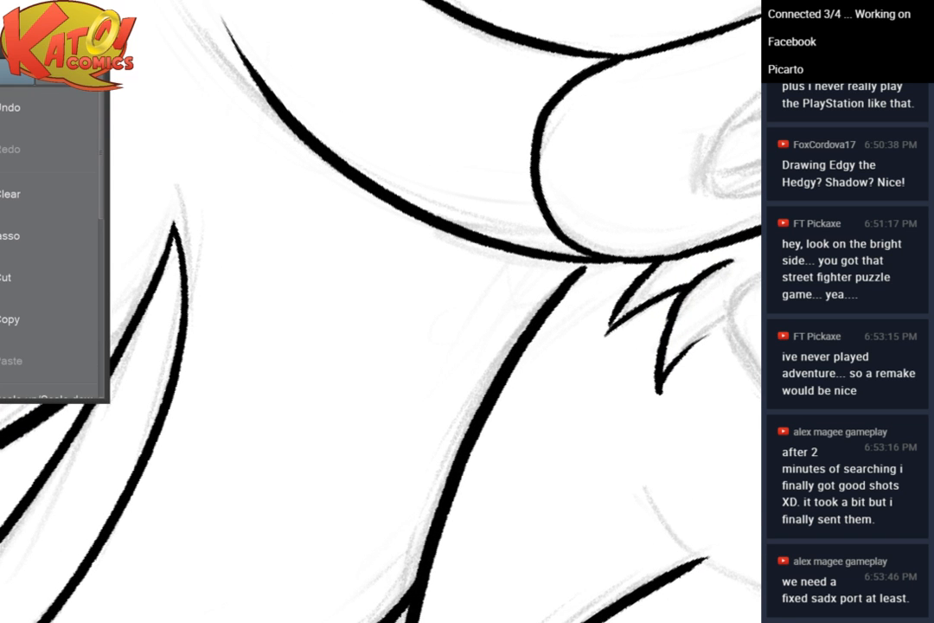
{"action": "left_click_drag", "start_coordinate": [519, 372], "coordinate": [463, 308]}
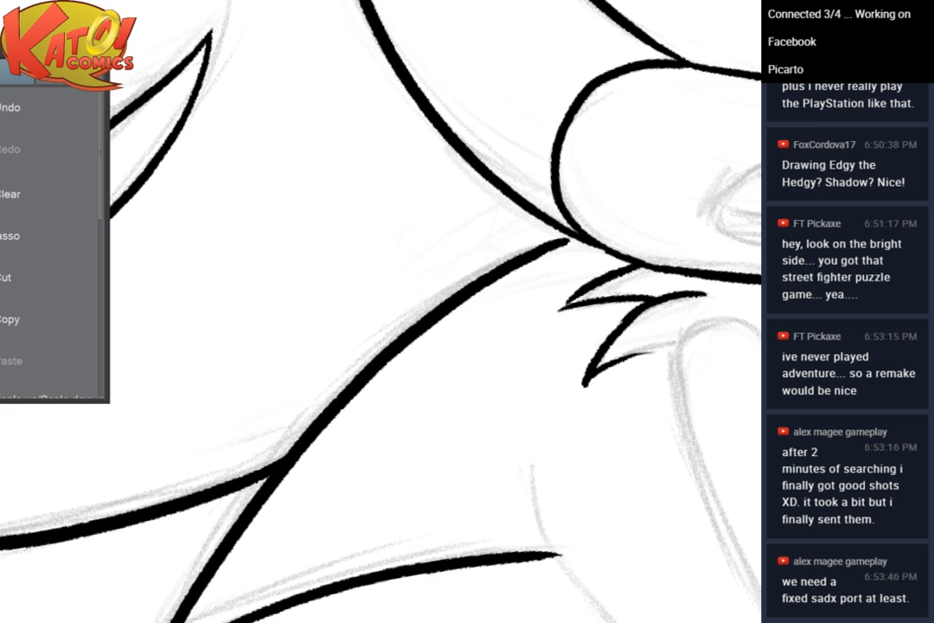
{"action": "left_click_drag", "start_coordinate": [649, 226], "coordinate": [620, 306]}
{"action": "scroll", "coordinate": [637, 308], "scroll_direction": "down", "scroll_amount": 5}
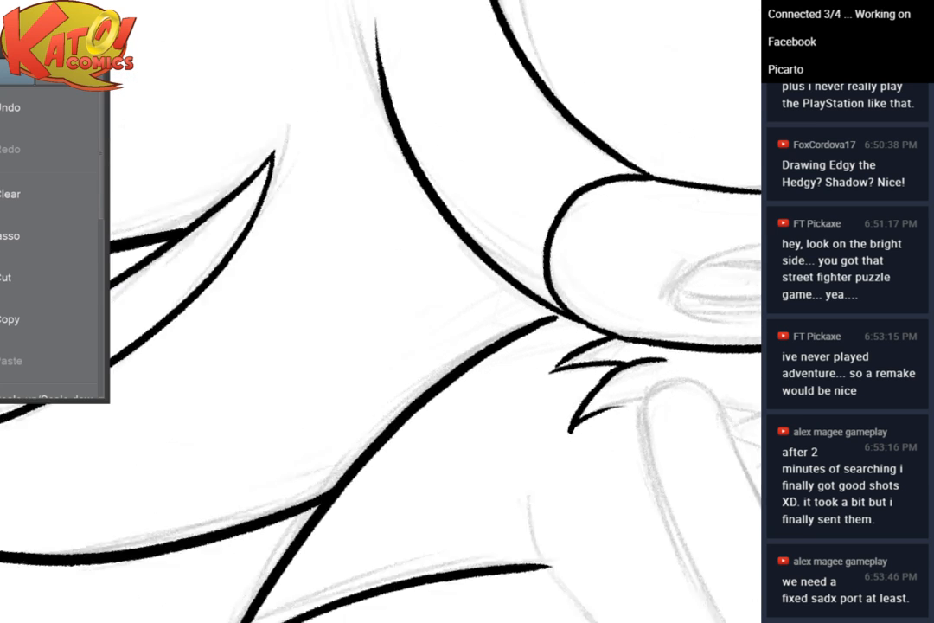
{"action": "left_click_drag", "start_coordinate": [730, 187], "coordinate": [603, 358]}
{"action": "scroll", "coordinate": [563, 467], "scroll_direction": "up", "scroll_amount": 5}
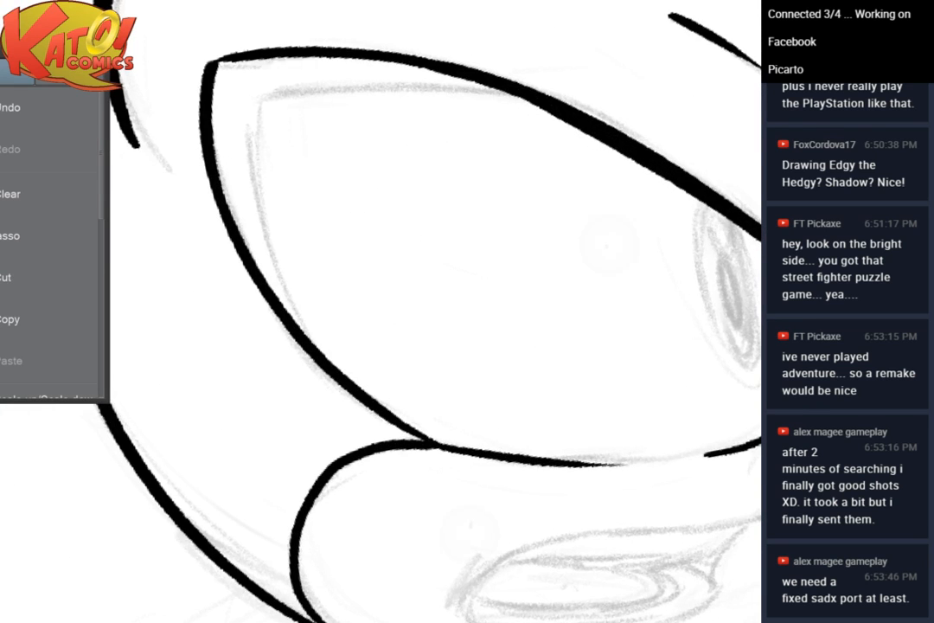
{"action": "left_click_drag", "start_coordinate": [562, 467], "coordinate": [557, 475]}
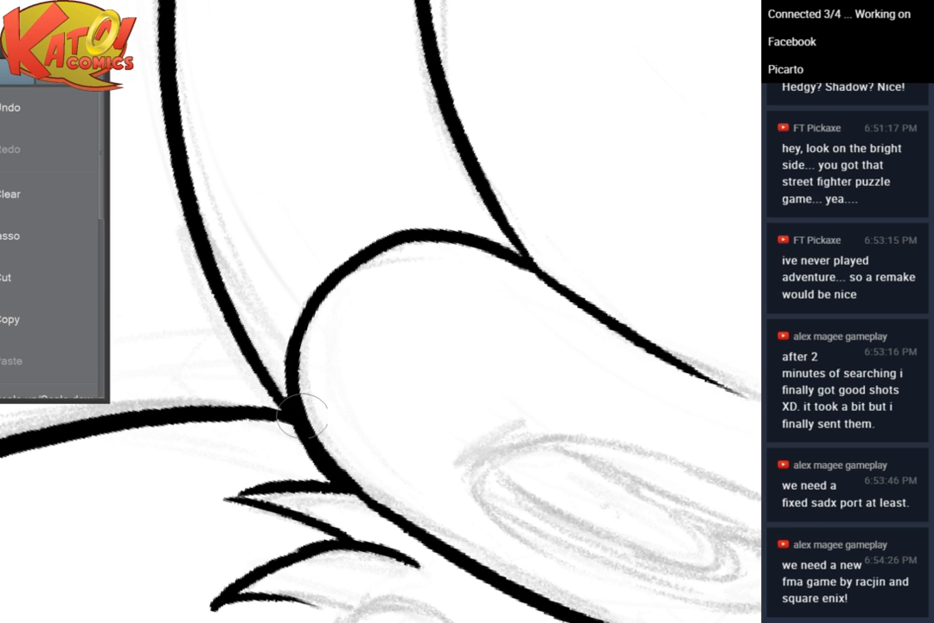
{"action": "mouse_move", "coordinate": [291, 421]}
{"action": "left_mouse_down"}
{"action": "mouse_move", "coordinate": [346, 486]}
{"action": "mouse_move", "coordinate": [433, 532]}
{"action": "left_mouse_up"}
{"action": "scroll", "coordinate": [419, 298], "scroll_direction": "down", "scroll_amount": 5}
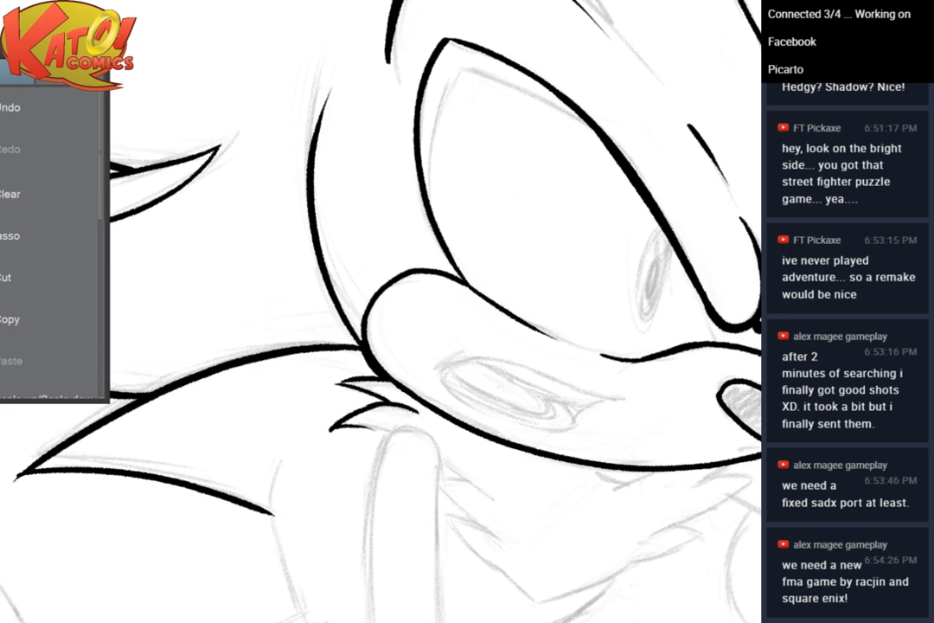
Ink the back contour from above the lowest quill's inner end down to the sketched back spike, bending it where it meets the quill
{"action": "left_click_drag", "start_coordinate": [364, 303], "coordinate": [510, 314]}
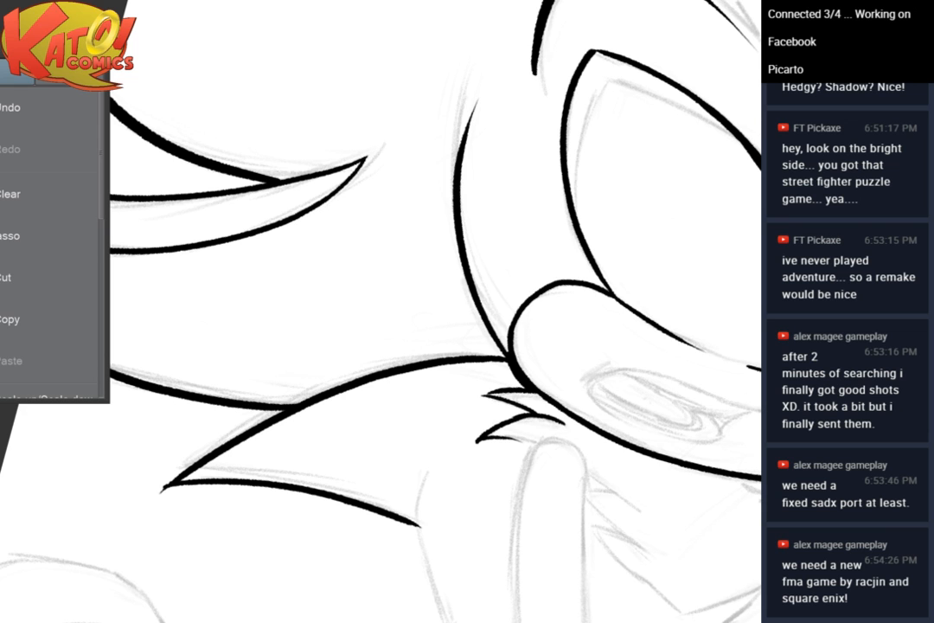
{"action": "scroll", "coordinate": [388, 307], "scroll_direction": "down", "scroll_amount": 3}
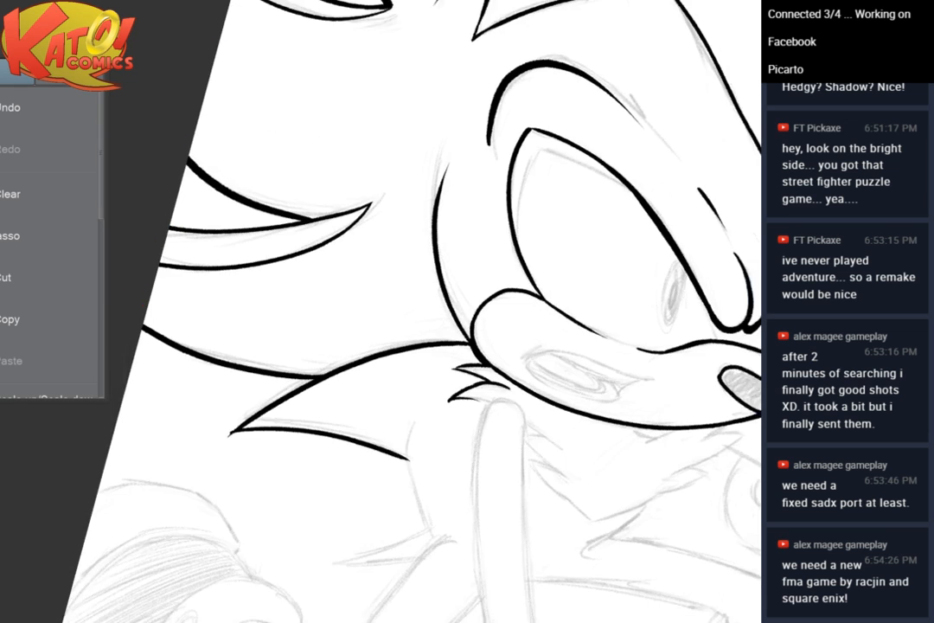
{"action": "left_click_drag", "start_coordinate": [363, 303], "coordinate": [469, 294]}
{"action": "left_click_drag", "start_coordinate": [501, 166], "coordinate": [581, 266]}
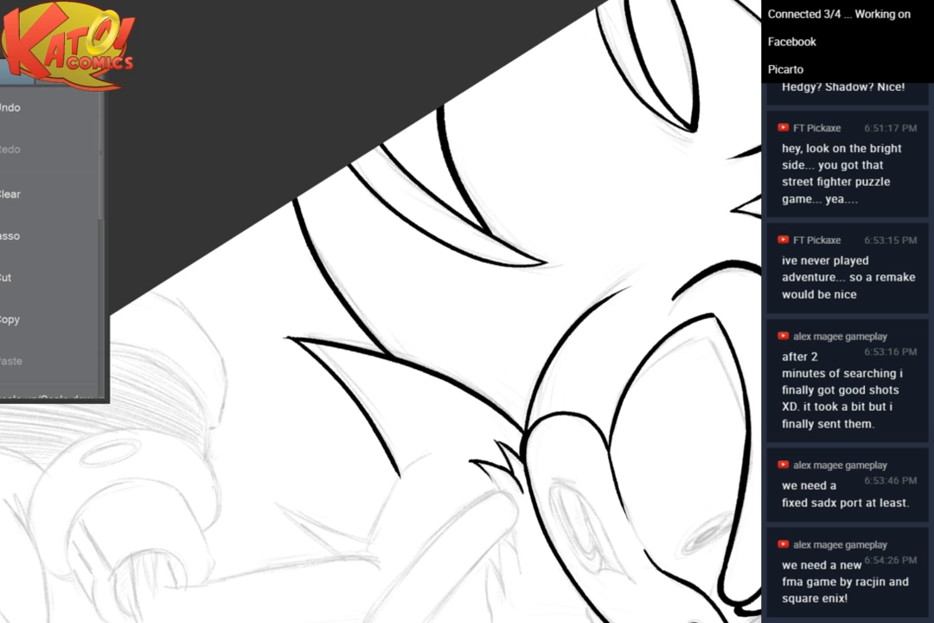
{"action": "mouse_move", "coordinate": [519, 432]}
{"action": "left_mouse_down"}
{"action": "mouse_move", "coordinate": [372, 215]}
{"action": "mouse_move", "coordinate": [528, 178]}
{"action": "left_mouse_up"}
{"action": "scroll", "coordinate": [481, 251], "scroll_direction": "up", "scroll_amount": 4}
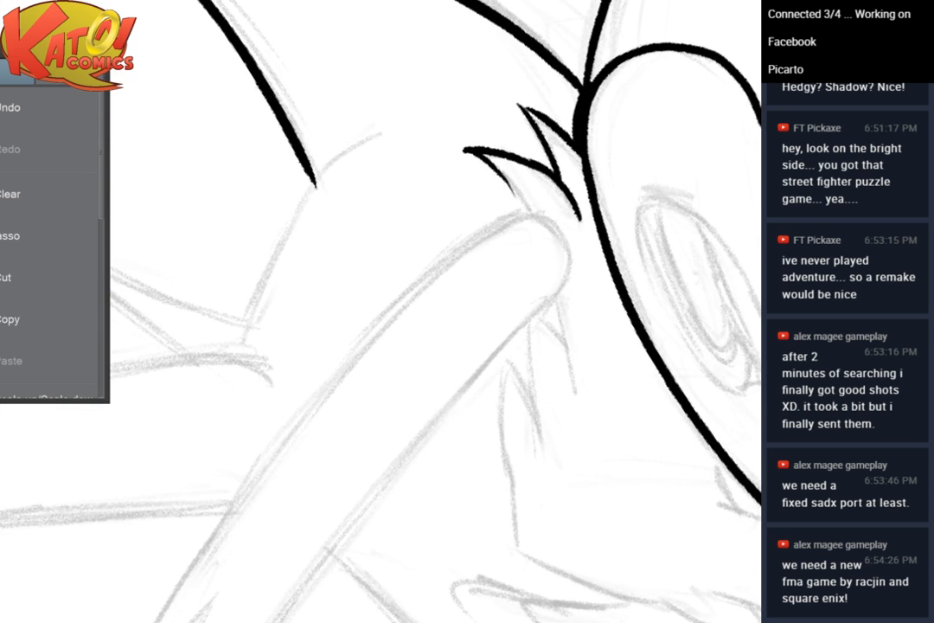
{"action": "mouse_move", "coordinate": [480, 251]}
{"action": "left_mouse_down"}
{"action": "mouse_move", "coordinate": [559, 326]}
{"action": "mouse_move", "coordinate": [527, 275]}
{"action": "left_mouse_up"}
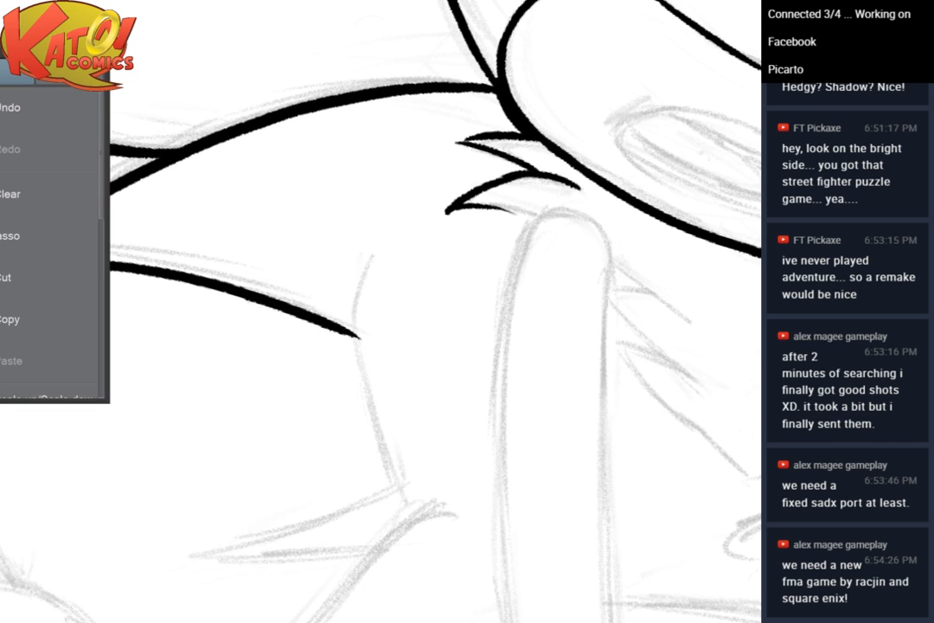
{"action": "mouse_move", "coordinate": [375, 253]}
{"action": "left_mouse_down"}
{"action": "mouse_move", "coordinate": [358, 291]}
{"action": "mouse_move", "coordinate": [359, 355]}
{"action": "mouse_move", "coordinate": [386, 475]}
{"action": "left_mouse_up"}
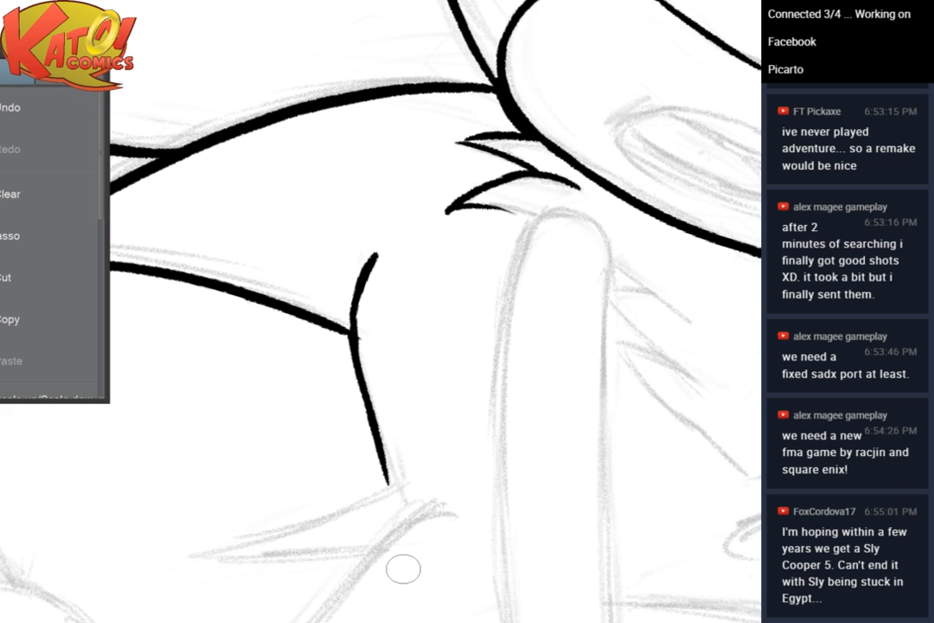
Ink both edges of the pointed spike below the back contour, redrawing them to follow the sketch, and trim the lower edge's overshoot at the arm
{"action": "scroll", "coordinate": [403, 569], "scroll_direction": "down", "scroll_amount": 3}
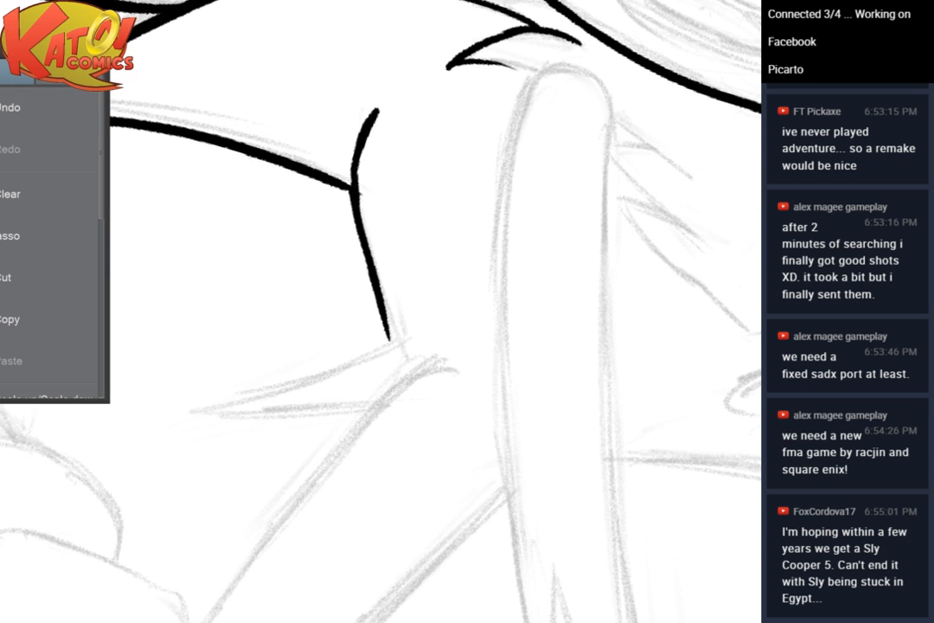
{"action": "mouse_move", "coordinate": [471, 447]}
{"action": "left_mouse_down"}
{"action": "mouse_move", "coordinate": [511, 351]}
{"action": "mouse_move", "coordinate": [501, 382]}
{"action": "left_mouse_up"}
{"action": "left_click_drag", "start_coordinate": [585, 290], "coordinate": [691, 228]}
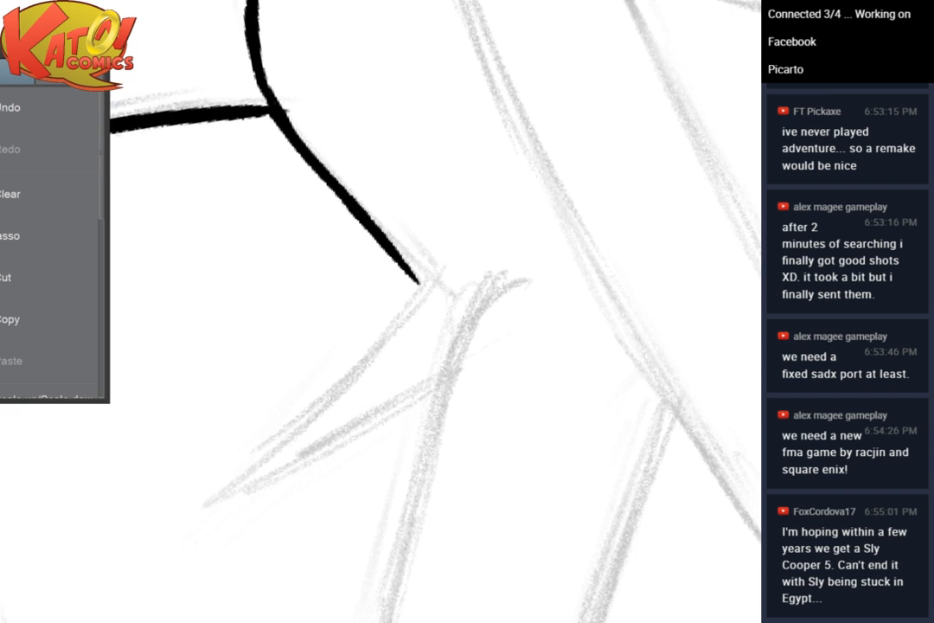
{"action": "left_click_drag", "start_coordinate": [411, 288], "coordinate": [227, 489]}
{"action": "key", "text": "ctrl+z"}
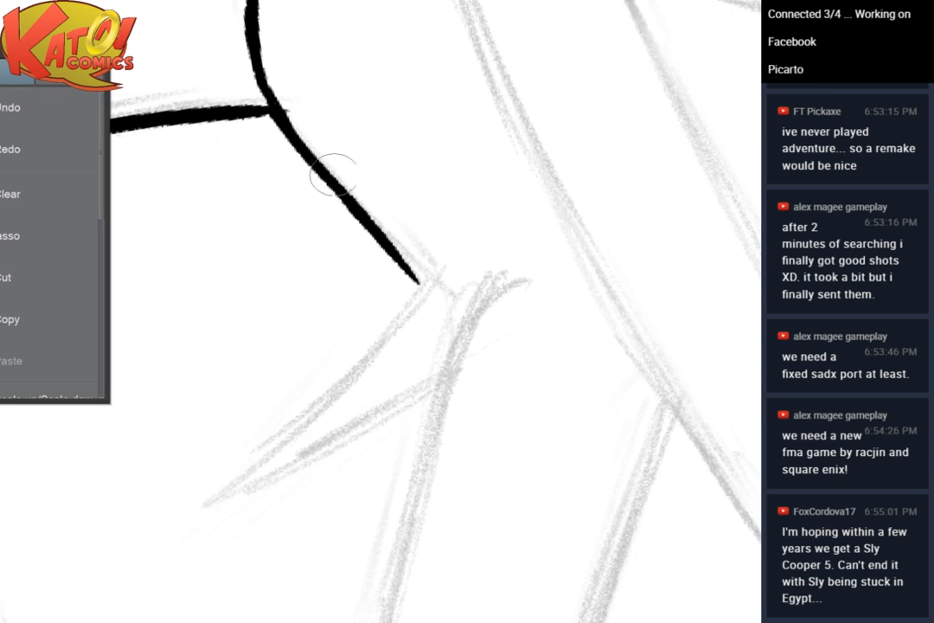
{"action": "mouse_move", "coordinate": [413, 285]}
{"action": "left_mouse_down"}
{"action": "mouse_move", "coordinate": [271, 428]}
{"action": "mouse_move", "coordinate": [209, 469]}
{"action": "left_mouse_up"}
{"action": "left_click", "coordinate": [92, 113]}
{"action": "mouse_move", "coordinate": [412, 286]}
{"action": "left_mouse_down"}
{"action": "mouse_move", "coordinate": [162, 496]}
{"action": "mouse_move", "coordinate": [446, 387]}
{"action": "left_mouse_up"}
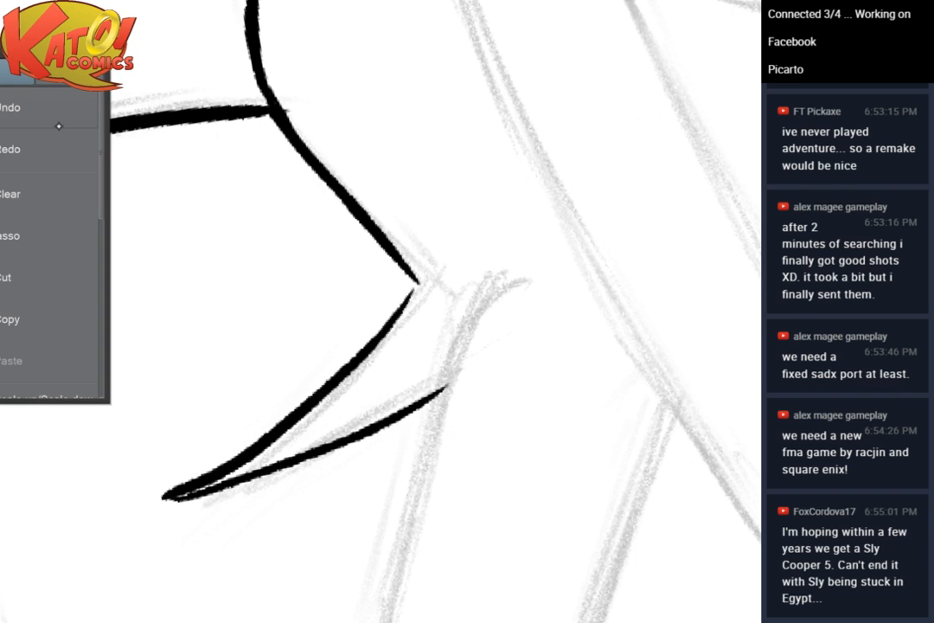
{"action": "left_click", "coordinate": [59, 126]}
{"action": "mouse_move", "coordinate": [412, 286]}
{"action": "left_mouse_down"}
{"action": "mouse_move", "coordinate": [232, 487]}
{"action": "mouse_move", "coordinate": [478, 358]}
{"action": "left_mouse_up"}
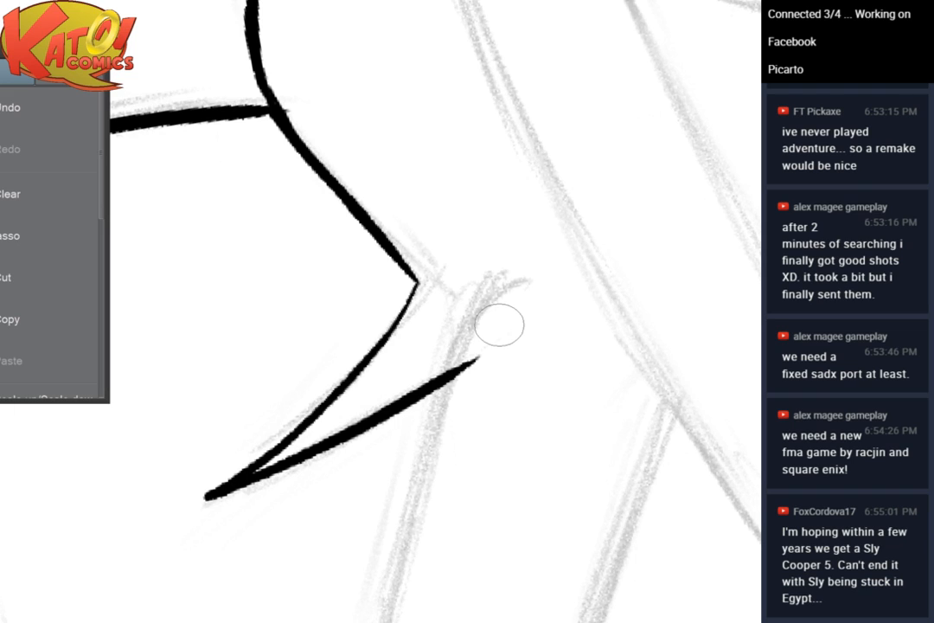
{"action": "left_click_drag", "start_coordinate": [469, 364], "coordinate": [459, 381]}
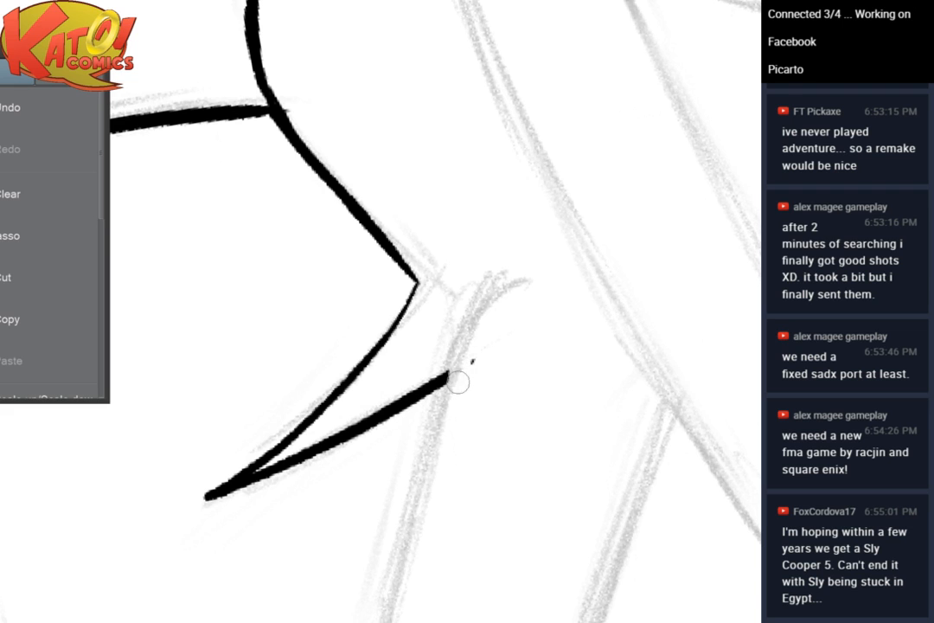
Ink the upper arm's outer line from the curved shoulder past the back spike to the wrist, tapering it at the glove opening
{"action": "left_click_drag", "start_coordinate": [495, 338], "coordinate": [413, 174]}
{"action": "scroll", "coordinate": [459, 199], "scroll_direction": "down", "scroll_amount": 3}
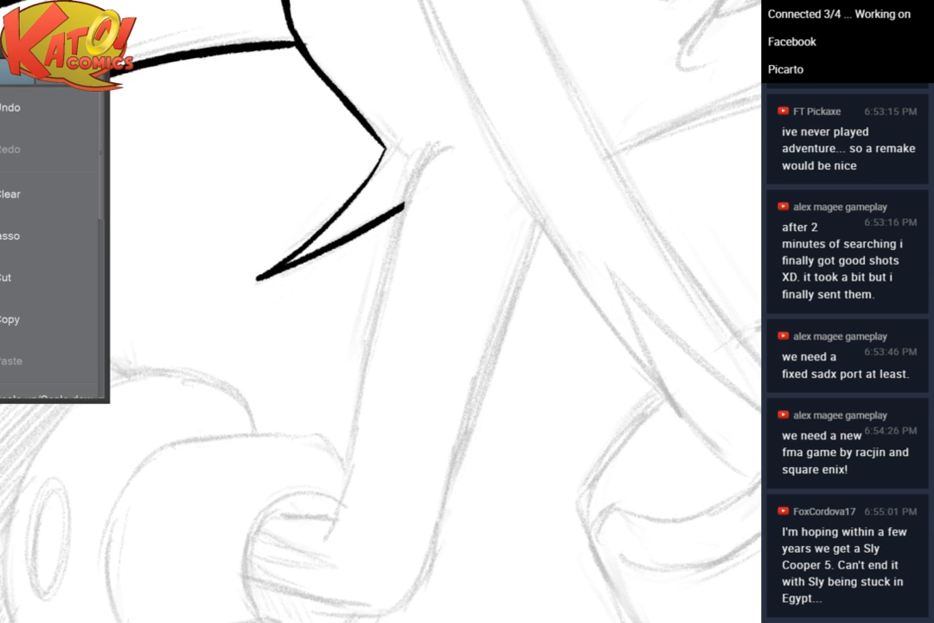
{"action": "scroll", "coordinate": [567, 235], "scroll_direction": "up", "scroll_amount": 3}
{"action": "left_click_drag", "start_coordinate": [626, 158], "coordinate": [703, 126]}
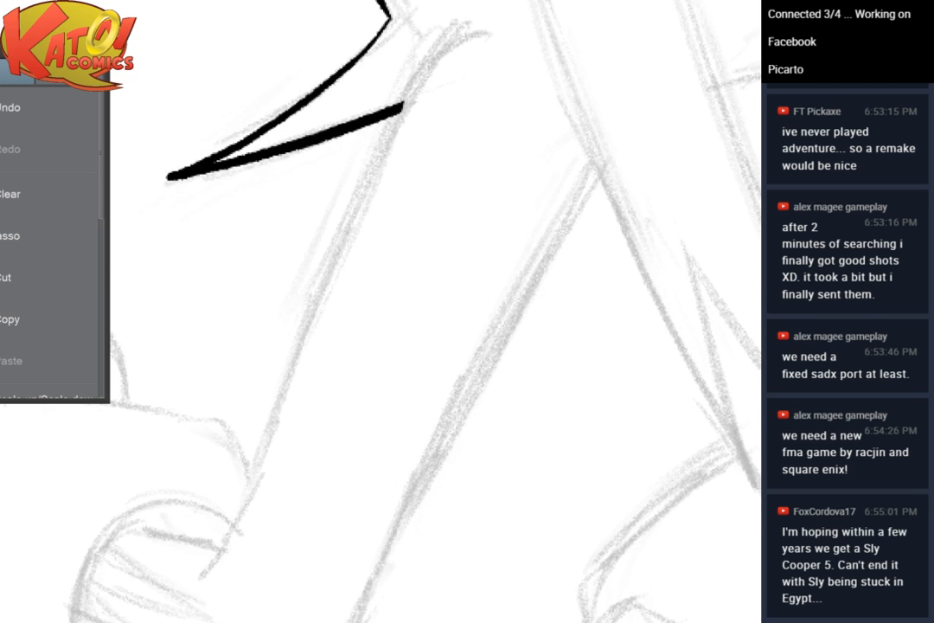
{"action": "left_click_drag", "start_coordinate": [513, 369], "coordinate": [524, 418]}
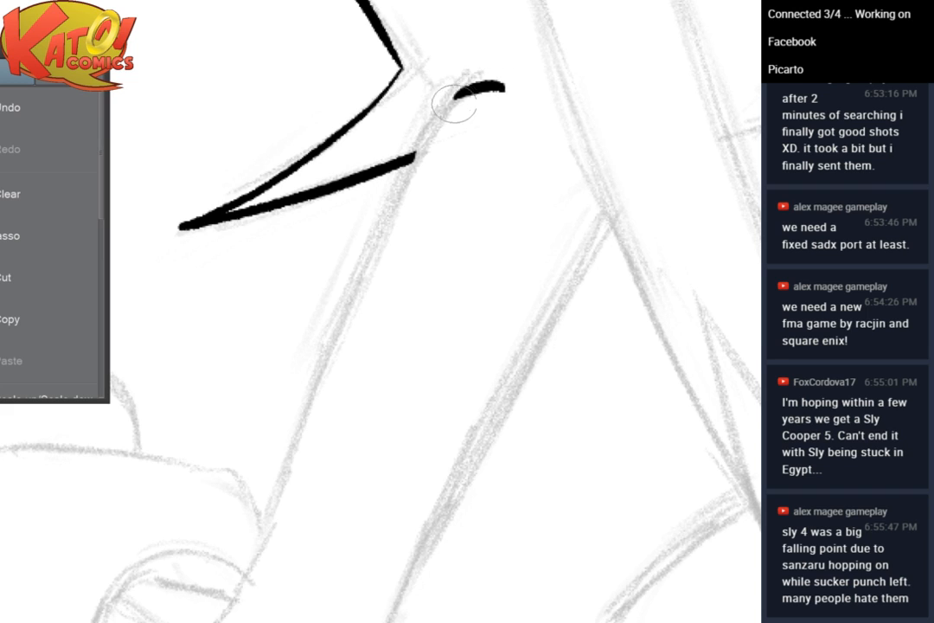
{"action": "mouse_move", "coordinate": [503, 87]}
{"action": "left_mouse_down"}
{"action": "mouse_move", "coordinate": [411, 164]}
{"action": "mouse_move", "coordinate": [234, 595]}
{"action": "left_mouse_up"}
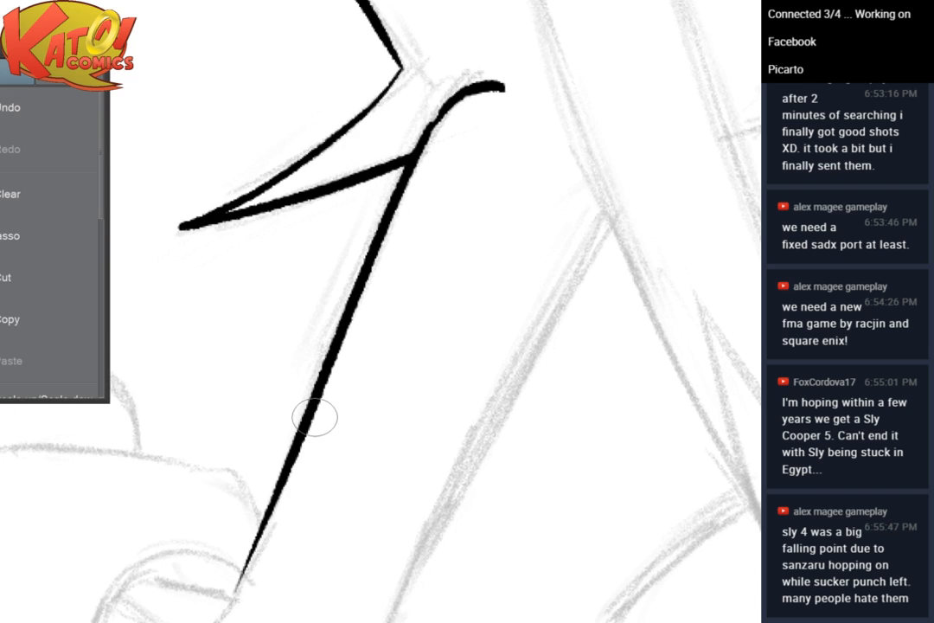
Review the inked figure as a whole and inspect the outline of the ear nearest the back quills
{"action": "scroll", "coordinate": [525, 235], "scroll_direction": "down", "scroll_amount": 5}
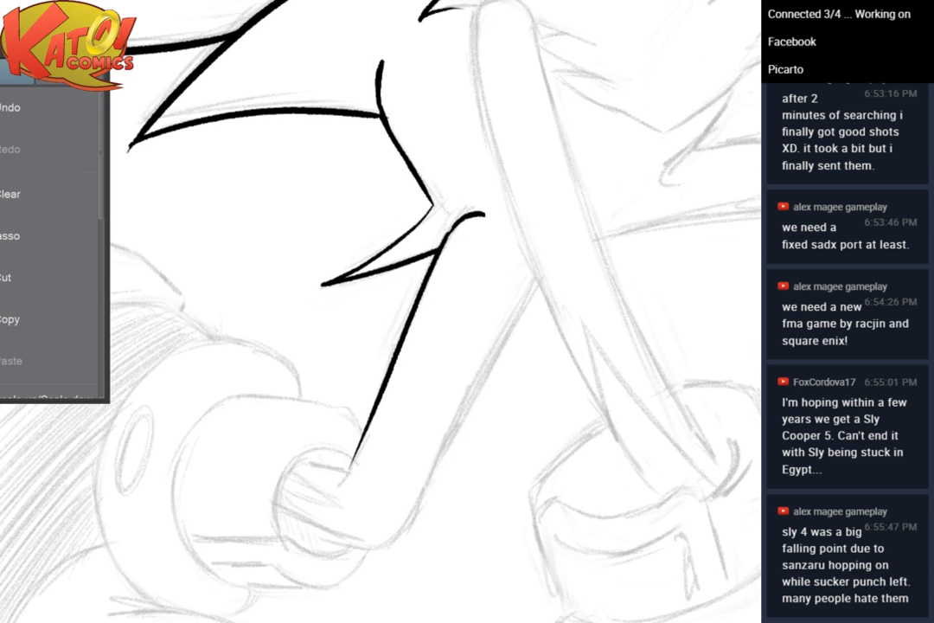
{"action": "left_click_drag", "start_coordinate": [626, 213], "coordinate": [579, 260]}
{"action": "scroll", "coordinate": [536, 346], "scroll_direction": "down", "scroll_amount": 5}
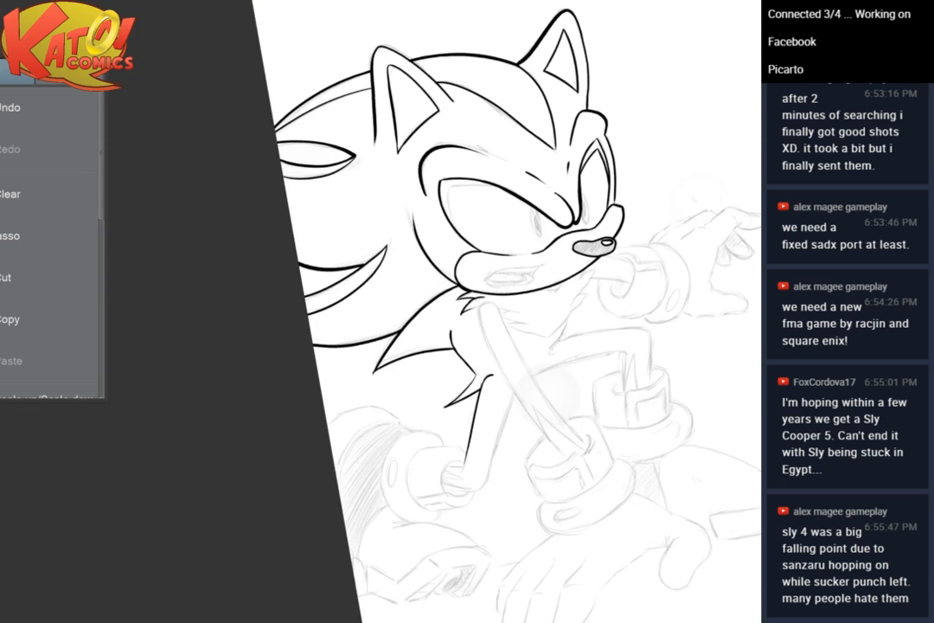
{"action": "scroll", "coordinate": [597, 230], "scroll_direction": "up", "scroll_amount": 2}
{"action": "scroll", "coordinate": [701, 157], "scroll_direction": "up", "scroll_amount": 6}
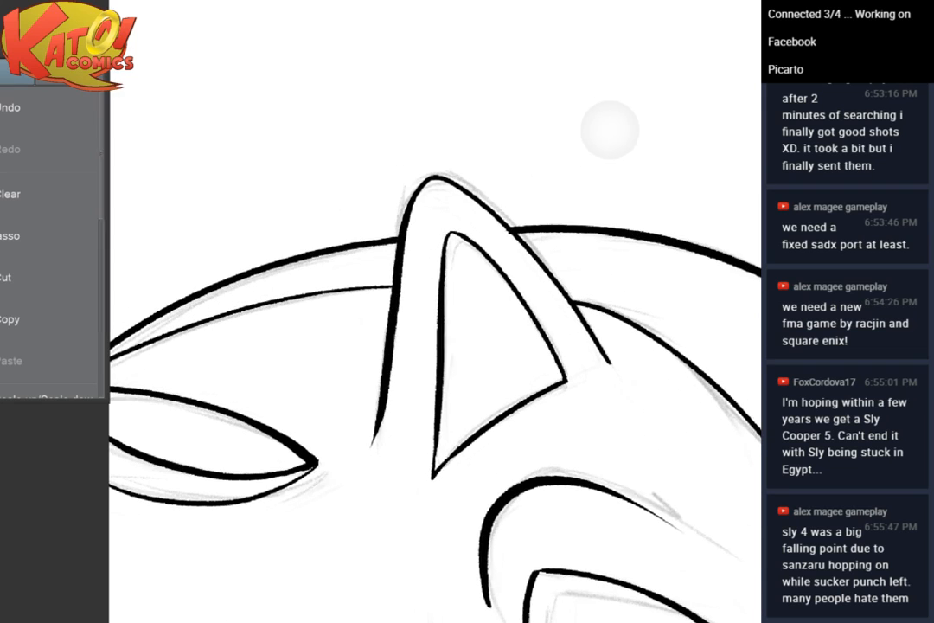
{"action": "left_click_drag", "start_coordinate": [433, 346], "coordinate": [483, 332]}
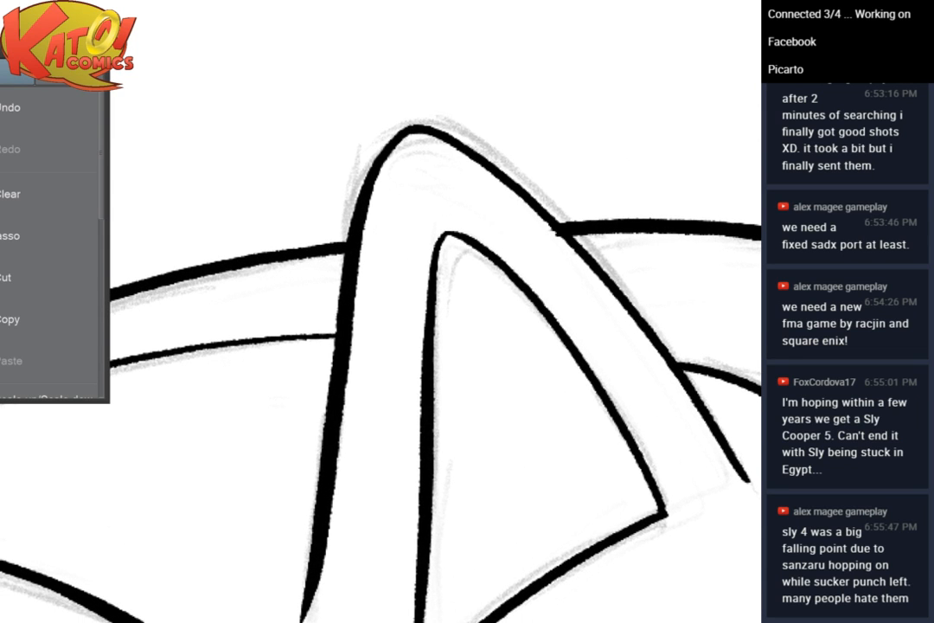
Thicken the outline of the ear nearest the back quills around its rounded tip and down its quill-side edge
{"action": "left_click_drag", "start_coordinate": [379, 149], "coordinate": [328, 348]}
{"action": "left_click", "coordinate": [12, 108]}
{"action": "left_click_drag", "start_coordinate": [417, 135], "coordinate": [356, 239]}
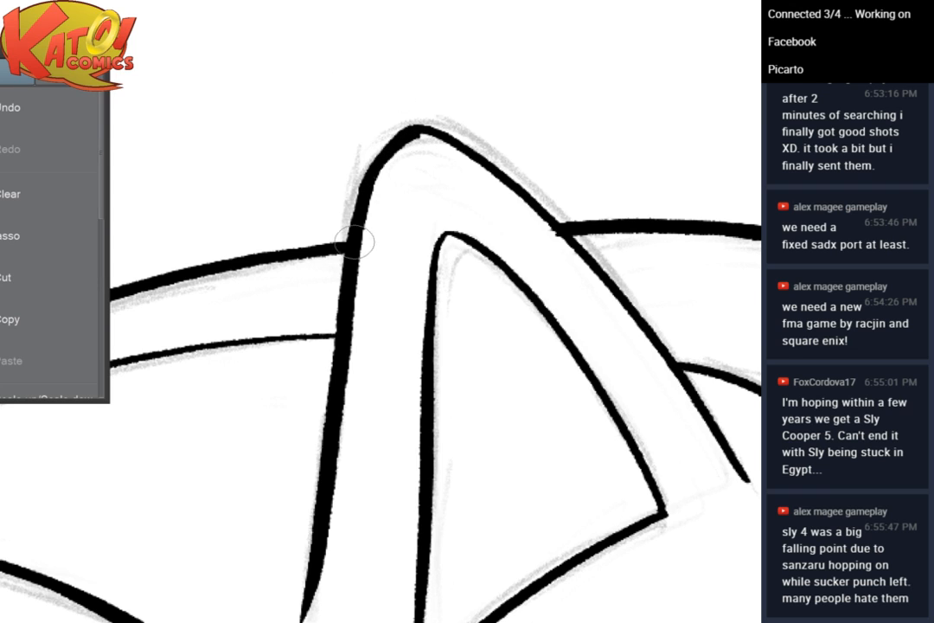
{"action": "left_click_drag", "start_coordinate": [425, 135], "coordinate": [364, 208]}
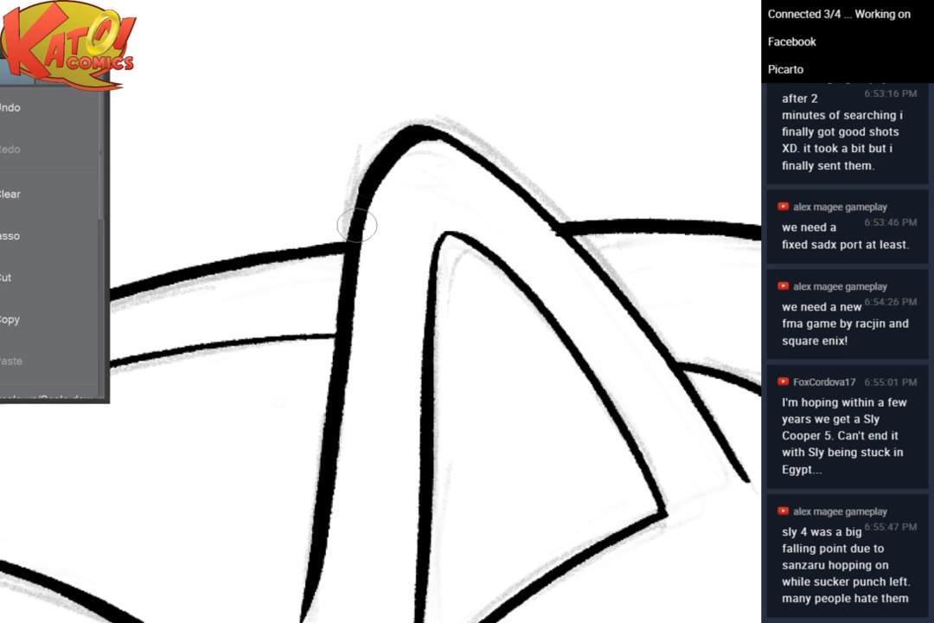
{"action": "left_click_drag", "start_coordinate": [426, 135], "coordinate": [448, 143]}
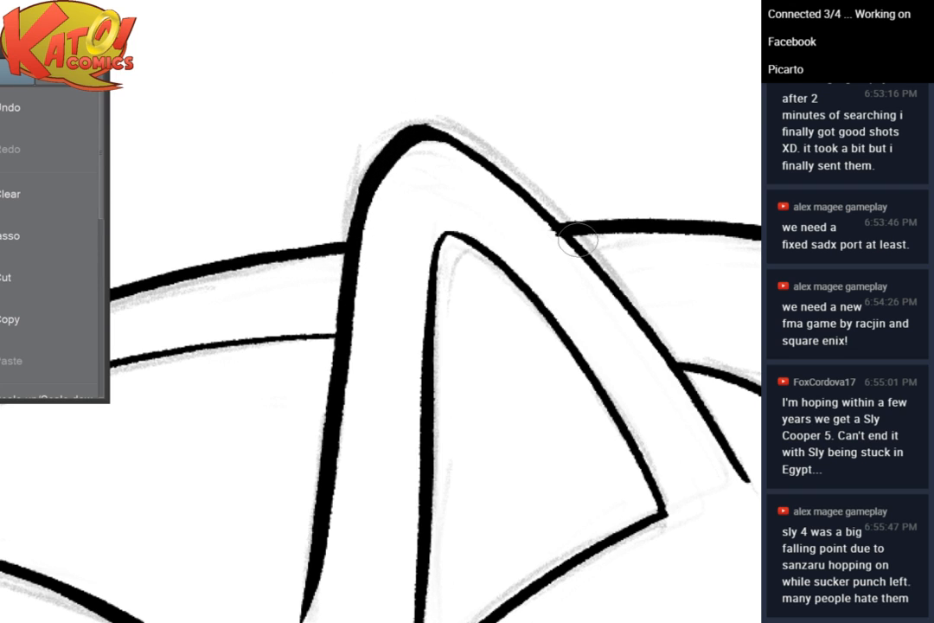
Round off the thickened line at the same ear's tip into its thinner forward edge, and trim the head contour's overshoot inside the ear
{"action": "key", "text": "asciicircum"}
{"action": "left_click_drag", "start_coordinate": [578, 240], "coordinate": [469, 321]}
{"action": "scroll", "coordinate": [519, 180], "scroll_direction": "up", "scroll_amount": 3}
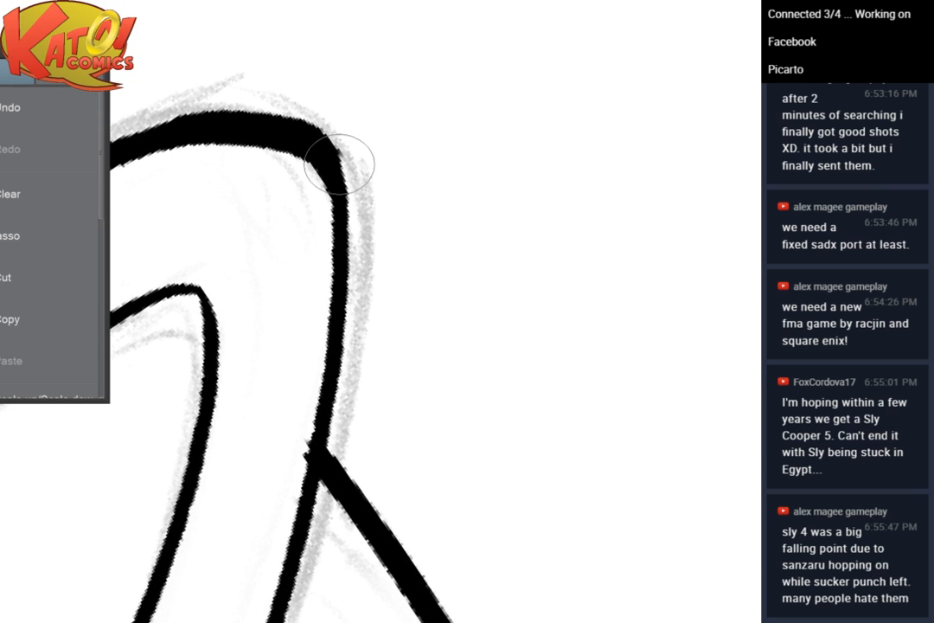
{"action": "left_click_drag", "start_coordinate": [337, 168], "coordinate": [349, 227]}
{"action": "left_click", "coordinate": [39, 117]}
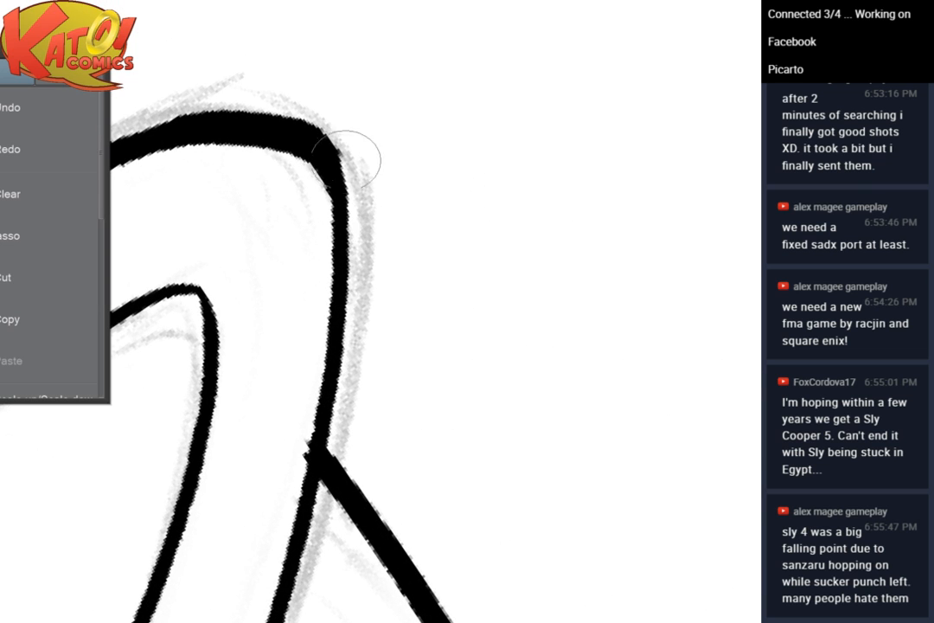
{"action": "left_click_drag", "start_coordinate": [327, 142], "coordinate": [334, 190]}
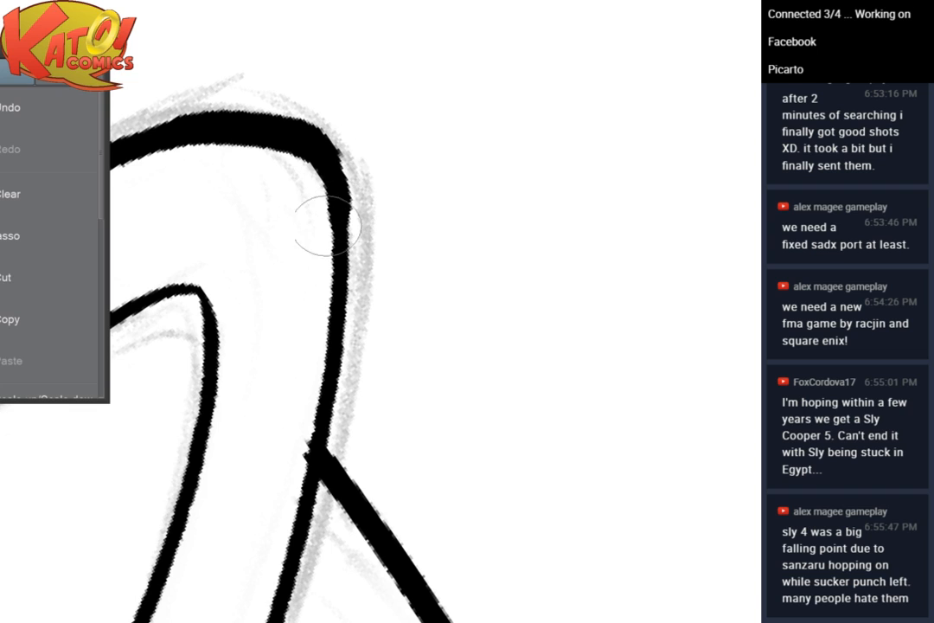
{"action": "left_click", "coordinate": [39, 117]}
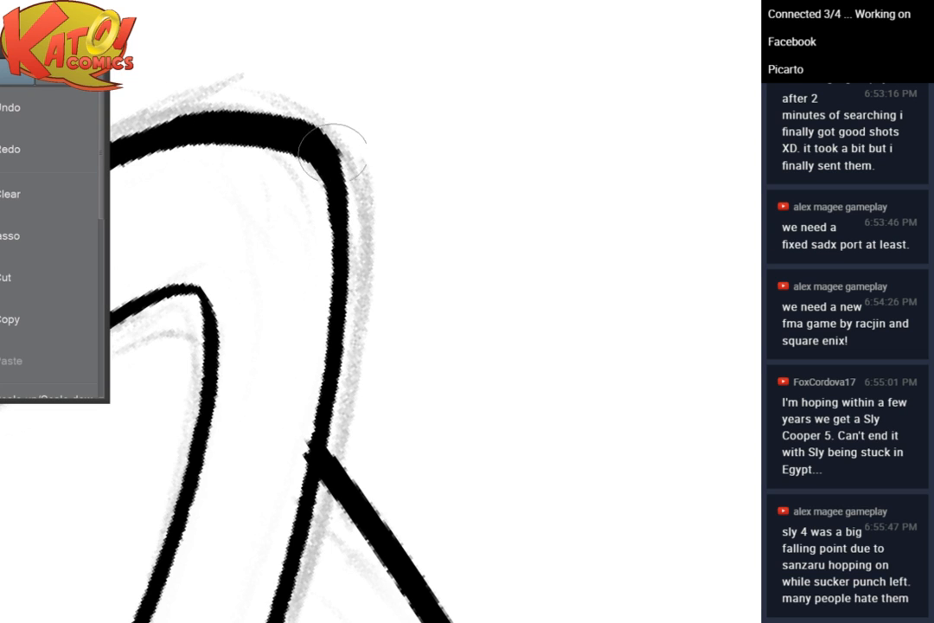
{"action": "left_click_drag", "start_coordinate": [327, 147], "coordinate": [341, 170]}
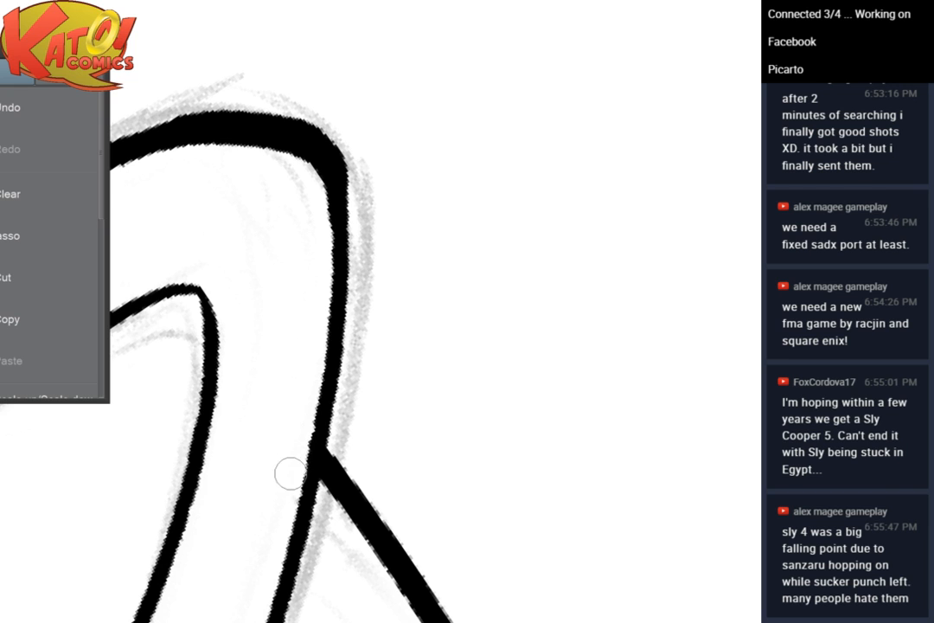
{"action": "scroll", "coordinate": [395, 272], "scroll_direction": "down", "scroll_amount": 4}
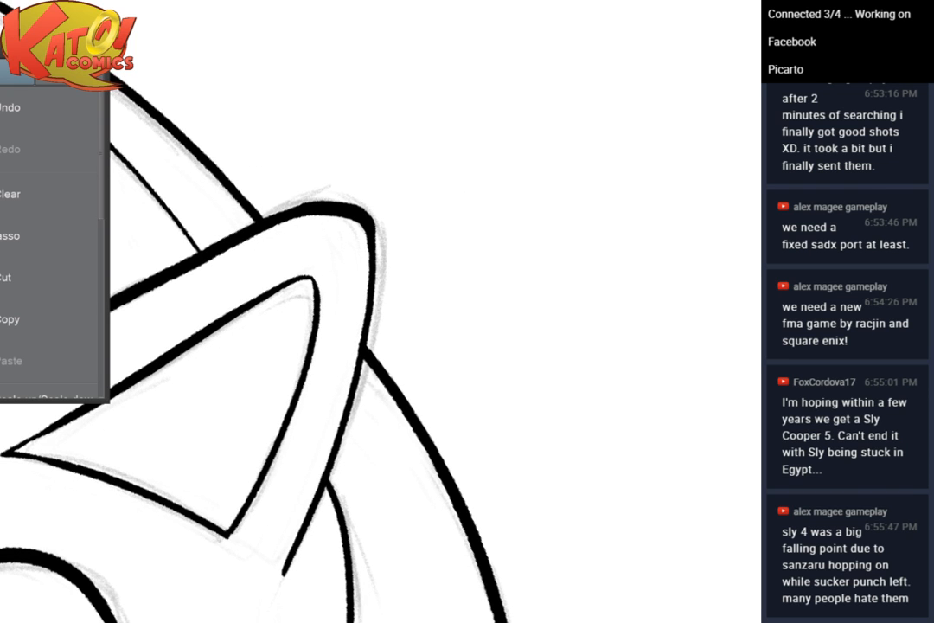
{"action": "scroll", "coordinate": [459, 280], "scroll_direction": "down", "scroll_amount": 4}
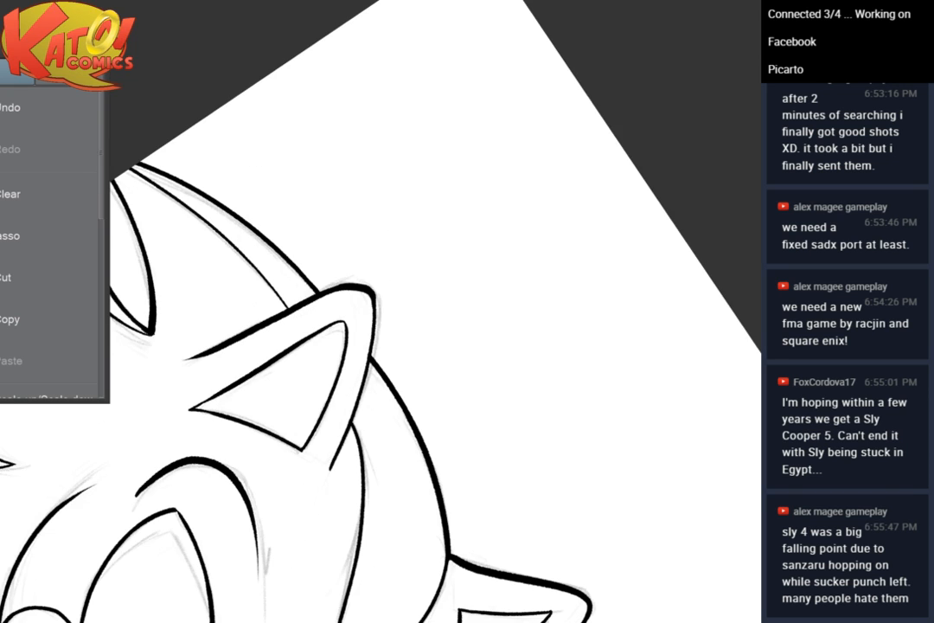
{"action": "mouse_move", "coordinate": [459, 280]}
{"action": "left_mouse_down"}
{"action": "mouse_move", "coordinate": [364, 390]}
{"action": "mouse_move", "coordinate": [523, 372]}
{"action": "mouse_move", "coordinate": [582, 334]}
{"action": "left_mouse_up"}
{"action": "scroll", "coordinate": [583, 335], "scroll_direction": "down", "scroll_amount": 1}
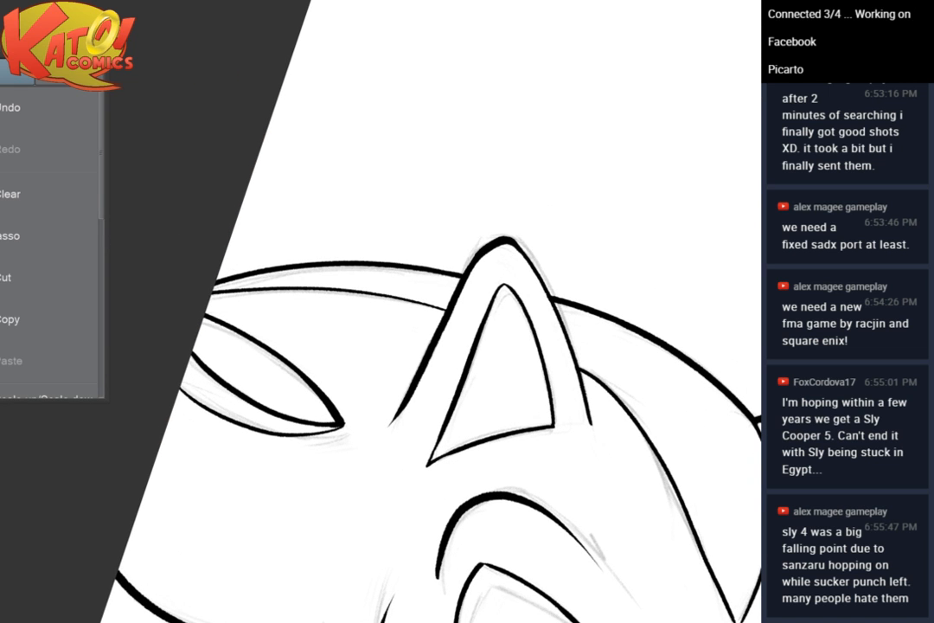
Thicken the ear's forward edge just below the tip, tapering it toward the point where the head contour meets the ear
{"action": "scroll", "coordinate": [528, 335], "scroll_direction": "up", "scroll_amount": 5}
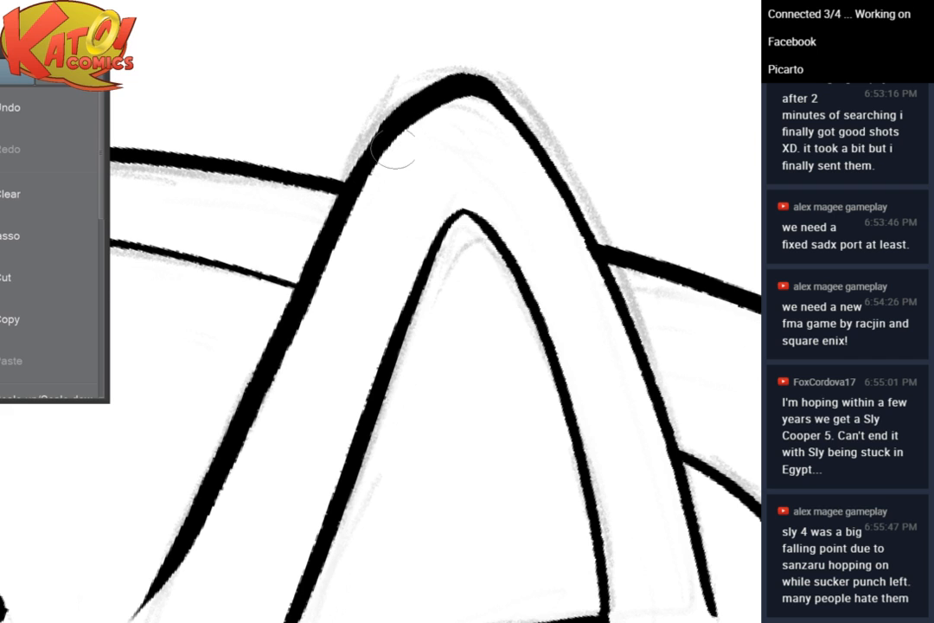
{"action": "left_click_drag", "start_coordinate": [422, 154], "coordinate": [566, 224]}
{"action": "scroll", "coordinate": [484, 217], "scroll_direction": "up", "scroll_amount": 3}
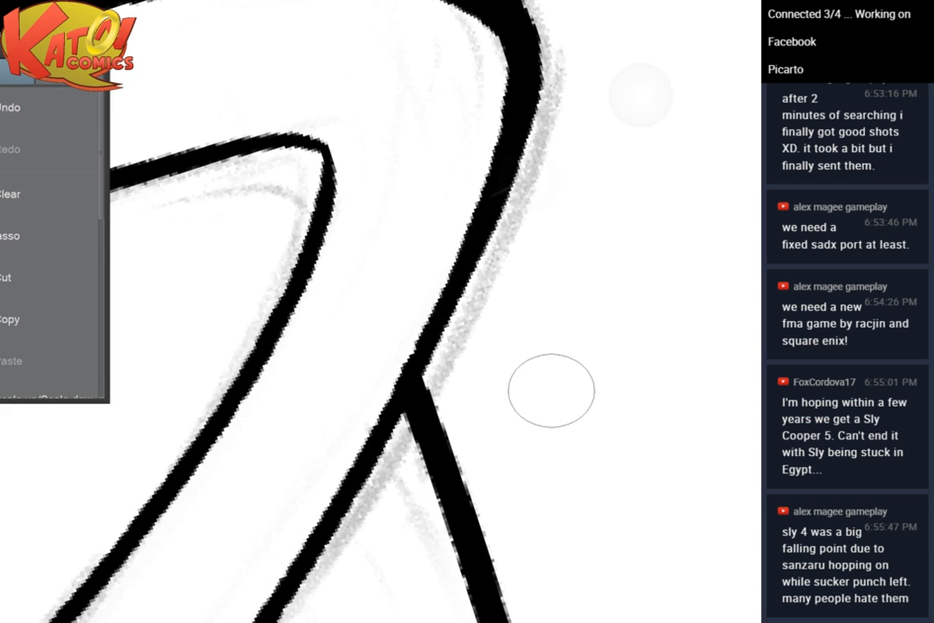
{"action": "scroll", "coordinate": [550, 389], "scroll_direction": "down", "scroll_amount": 3}
{"action": "key", "text": "minus"}
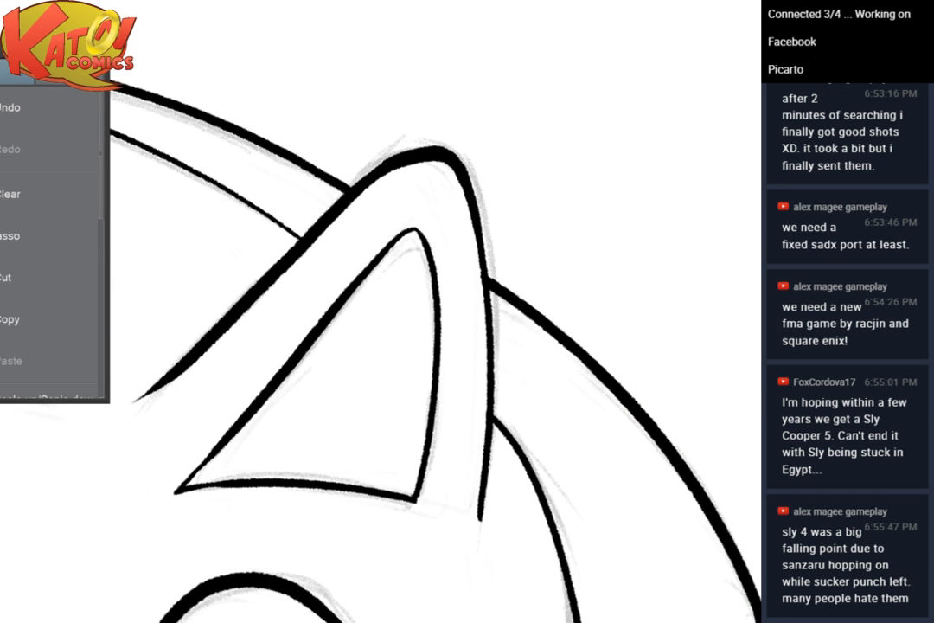
{"action": "scroll", "coordinate": [590, 142], "scroll_direction": "up", "scroll_amount": 3}
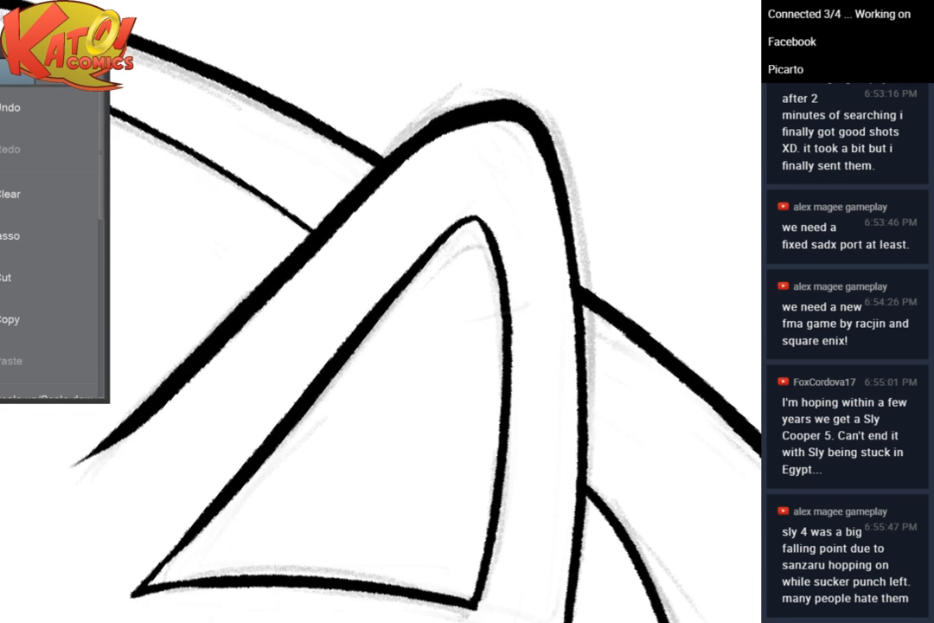
{"action": "scroll", "coordinate": [636, 127], "scroll_direction": "down", "scroll_amount": 4}
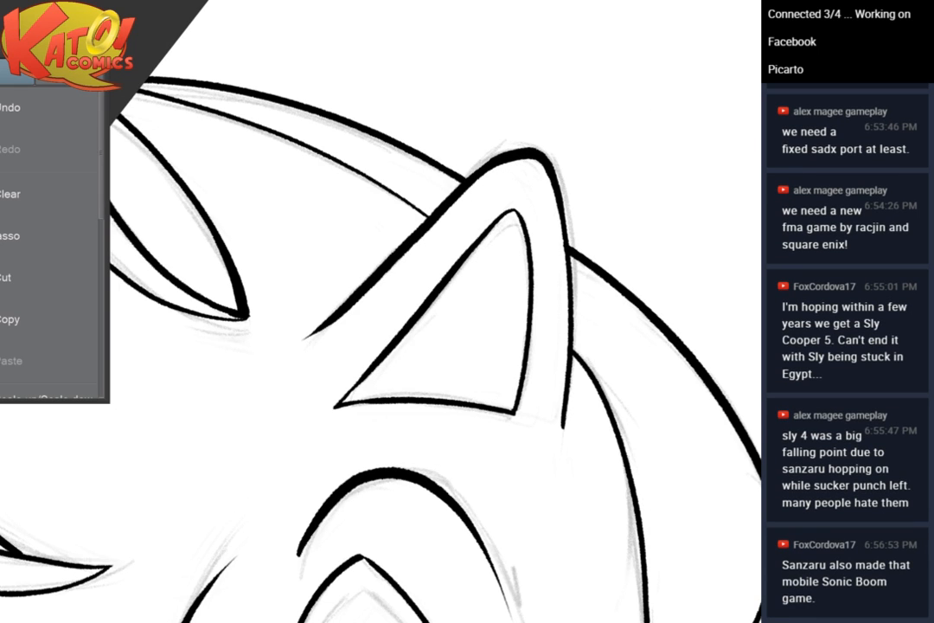
Inspect the other ear's outline, its inner triangle and the junction with the head contour
{"action": "left_click_drag", "start_coordinate": [692, 485], "coordinate": [233, 209]}
{"action": "left_click_drag", "start_coordinate": [605, 390], "coordinate": [725, 398]}
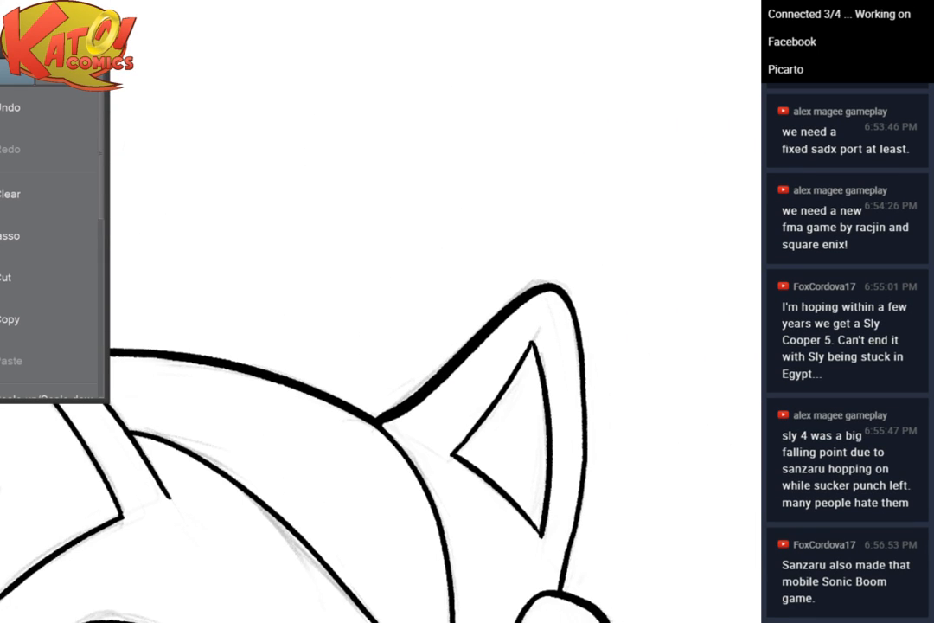
{"action": "scroll", "coordinate": [432, 328], "scroll_direction": "up", "scroll_amount": 5}
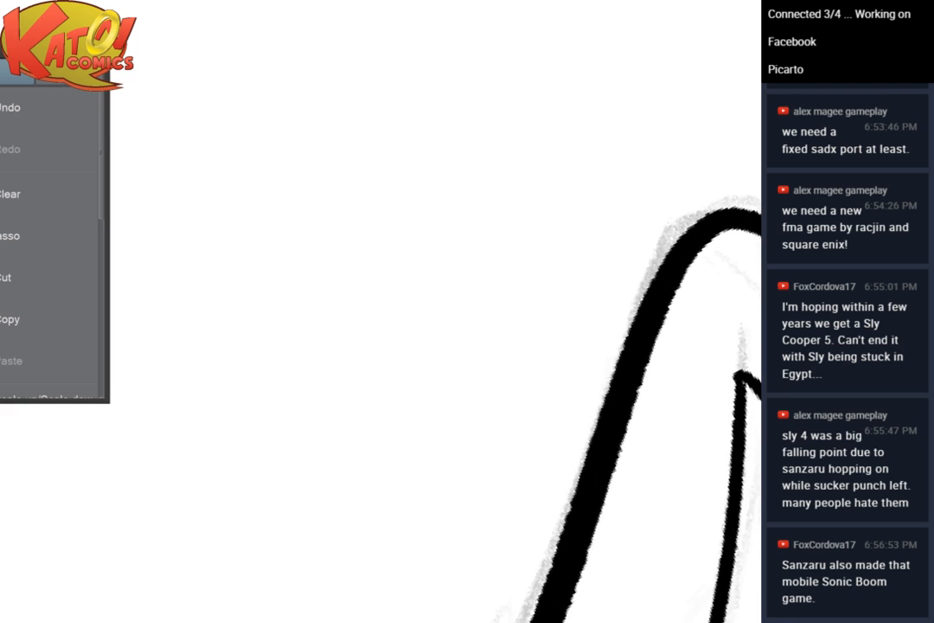
{"action": "scroll", "coordinate": [459, 502], "scroll_direction": "down", "scroll_amount": 3}
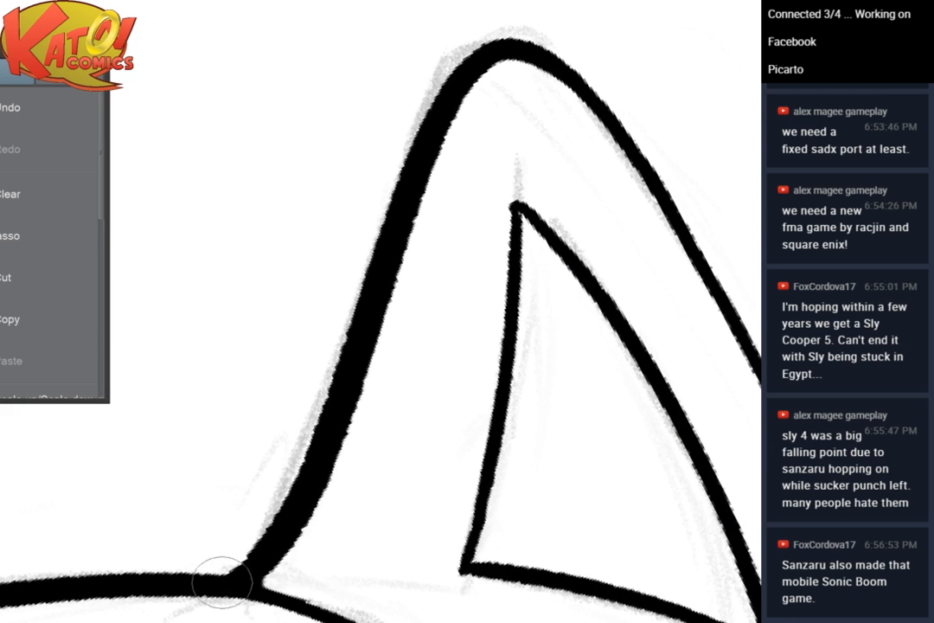
{"action": "scroll", "coordinate": [334, 476], "scroll_direction": "down", "scroll_amount": 2}
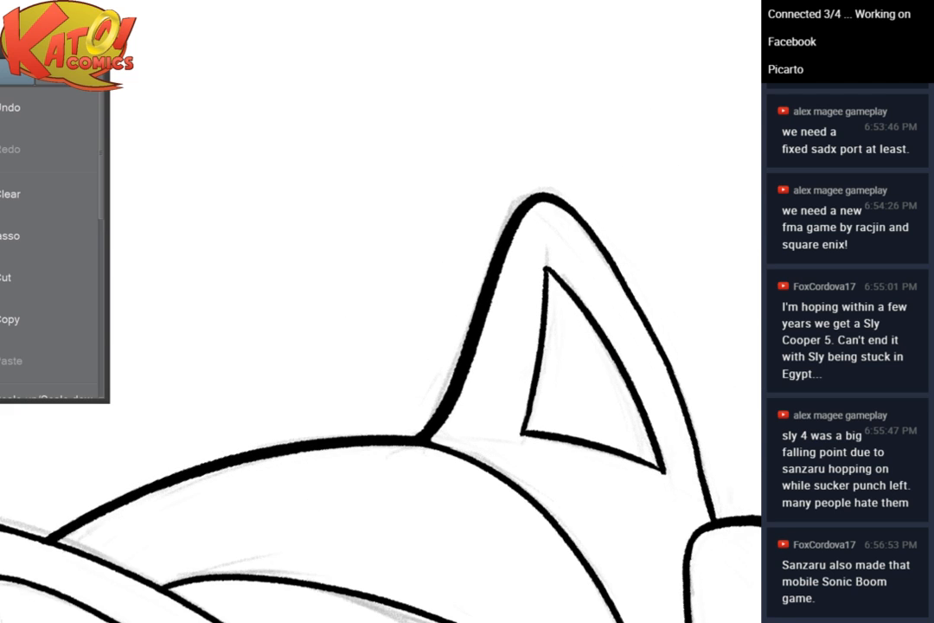
{"action": "scroll", "coordinate": [663, 187], "scroll_direction": "down", "scroll_amount": 3}
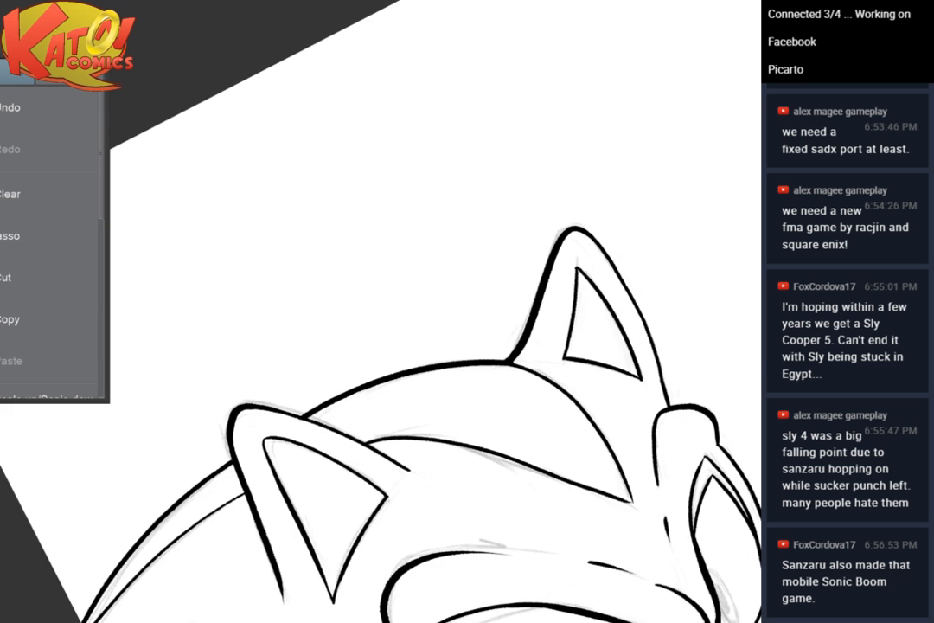
Thicken the head contour where it meets the quill-side edge of the ear, tapering it away along the head
{"action": "left_click_drag", "start_coordinate": [337, 415], "coordinate": [508, 258]}
{"action": "scroll", "coordinate": [558, 235], "scroll_direction": "up", "scroll_amount": 4}
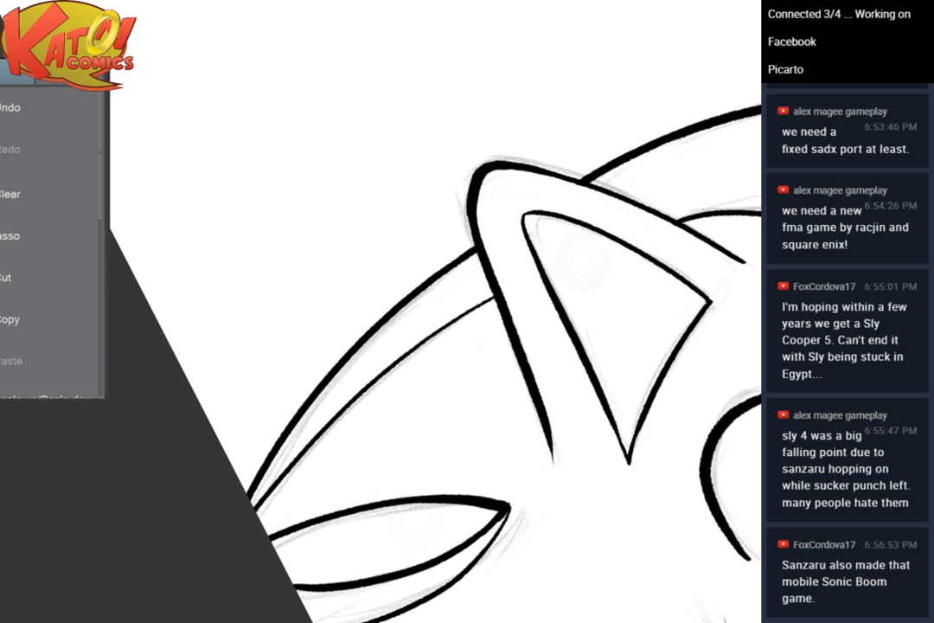
{"action": "scroll", "coordinate": [558, 235], "scroll_direction": "up", "scroll_amount": 2}
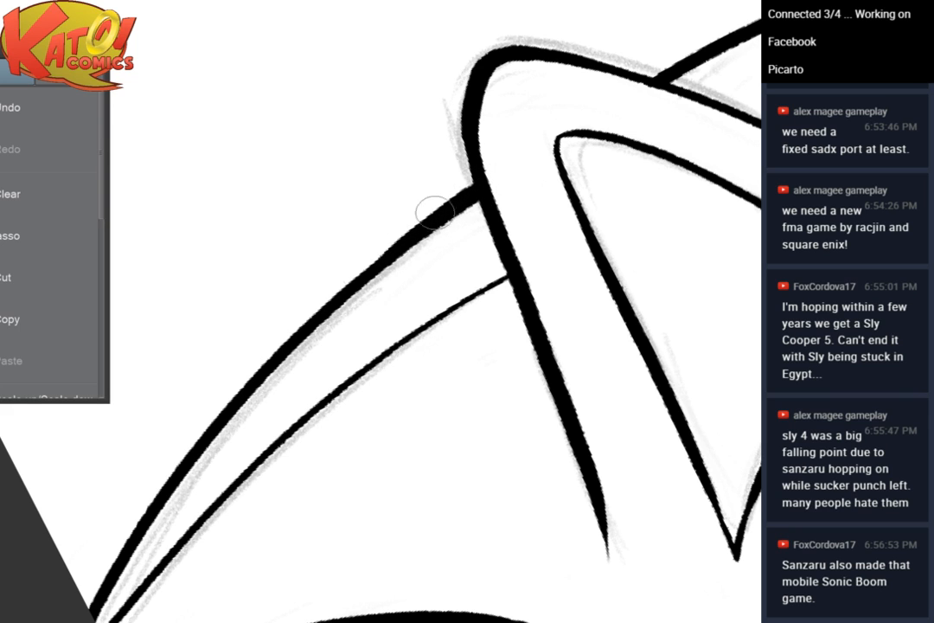
{"action": "mouse_move", "coordinate": [472, 189]}
{"action": "left_mouse_down"}
{"action": "mouse_move", "coordinate": [317, 313]}
{"action": "mouse_move", "coordinate": [359, 273]}
{"action": "left_mouse_up"}
{"action": "left_click_drag", "start_coordinate": [478, 179], "coordinate": [317, 316]}
{"action": "scroll", "coordinate": [533, 281], "scroll_direction": "down", "scroll_amount": 5}
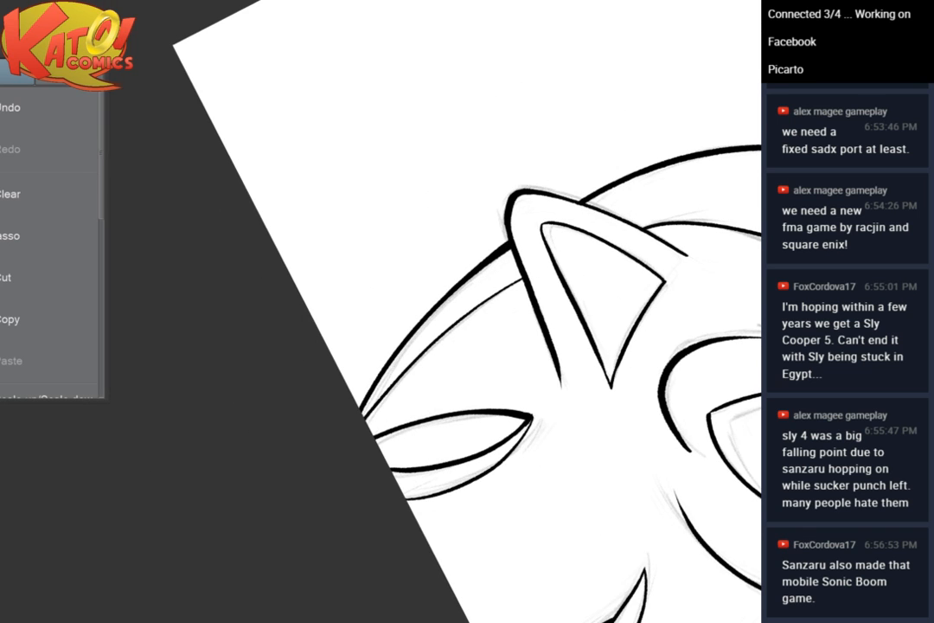
Thicken the curved shoulder line from its upper part past the large back spike's lower edge, tapering it toward the smaller spike
{"action": "left_click_drag", "start_coordinate": [533, 282], "coordinate": [301, 146]}
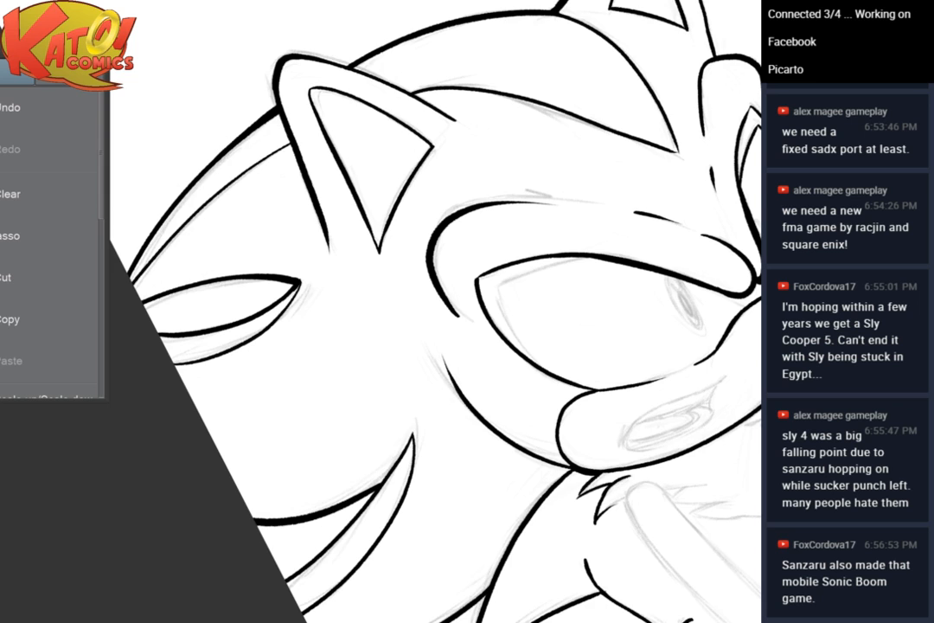
{"action": "left_click_drag", "start_coordinate": [502, 338], "coordinate": [351, 263]}
{"action": "scroll", "coordinate": [537, 394], "scroll_direction": "up", "scroll_amount": 3}
{"action": "left_click_drag", "start_coordinate": [433, 485], "coordinate": [568, 220]}
{"action": "scroll", "coordinate": [501, 305], "scroll_direction": "up", "scroll_amount": 5}
{"action": "left_click_drag", "start_coordinate": [502, 286], "coordinate": [411, 358]}
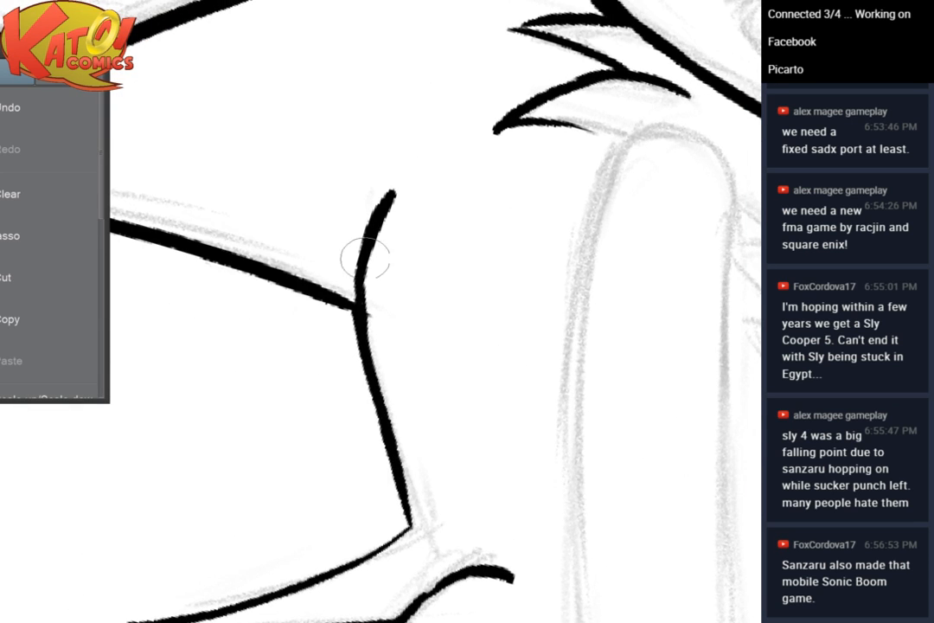
{"action": "mouse_move", "coordinate": [371, 231]}
{"action": "left_mouse_down"}
{"action": "mouse_move", "coordinate": [358, 372]}
{"action": "mouse_move", "coordinate": [405, 487]}
{"action": "mouse_move", "coordinate": [369, 391]}
{"action": "mouse_move", "coordinate": [397, 472]}
{"action": "left_mouse_up"}
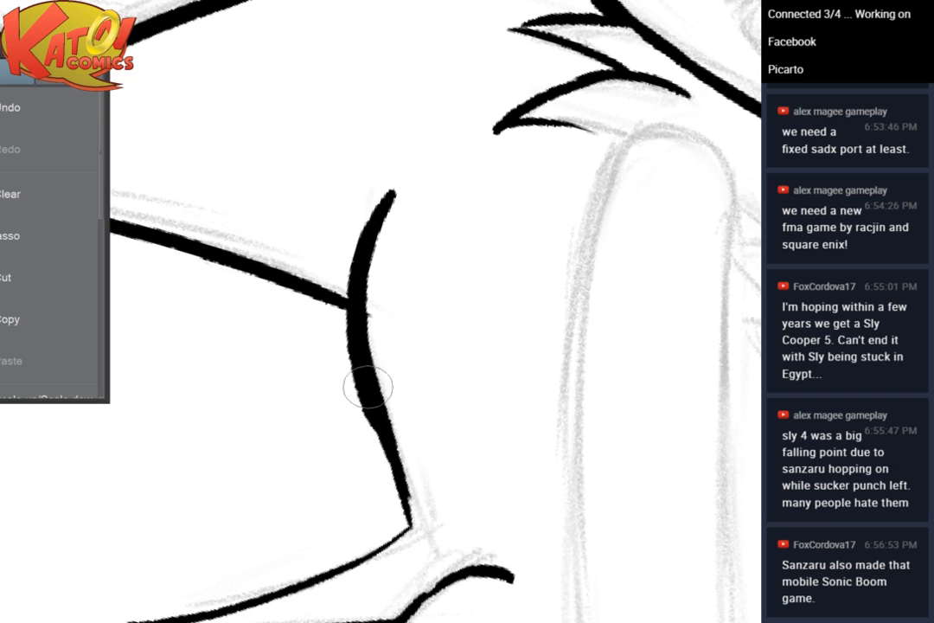
{"action": "left_click_drag", "start_coordinate": [380, 434], "coordinate": [414, 519]}
{"action": "left_click_drag", "start_coordinate": [372, 405], "coordinate": [403, 495]}
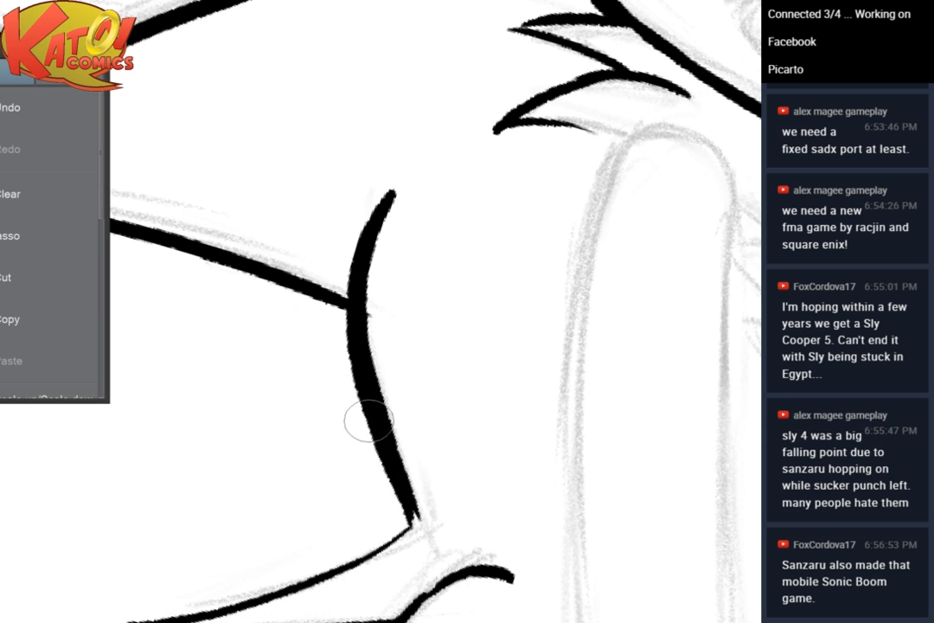
{"action": "mouse_move", "coordinate": [368, 422]}
{"action": "left_mouse_down"}
{"action": "mouse_move", "coordinate": [443, 522]}
{"action": "mouse_move", "coordinate": [412, 493]}
{"action": "left_mouse_up"}
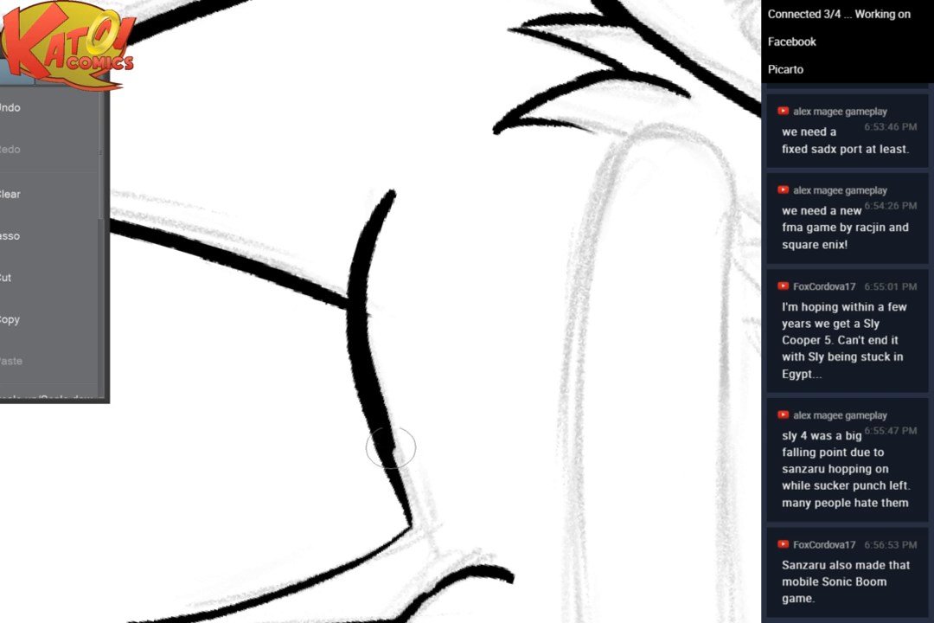
{"action": "left_click_drag", "start_coordinate": [392, 445], "coordinate": [408, 510]}
{"action": "left_click_drag", "start_coordinate": [386, 423], "coordinate": [416, 523]}
Thicken the end of the large back spike's lower edge where it joins the curved shoulder line, redoing the stroke to blend the junction
{"action": "left_click_drag", "start_coordinate": [546, 530], "coordinate": [598, 407]}
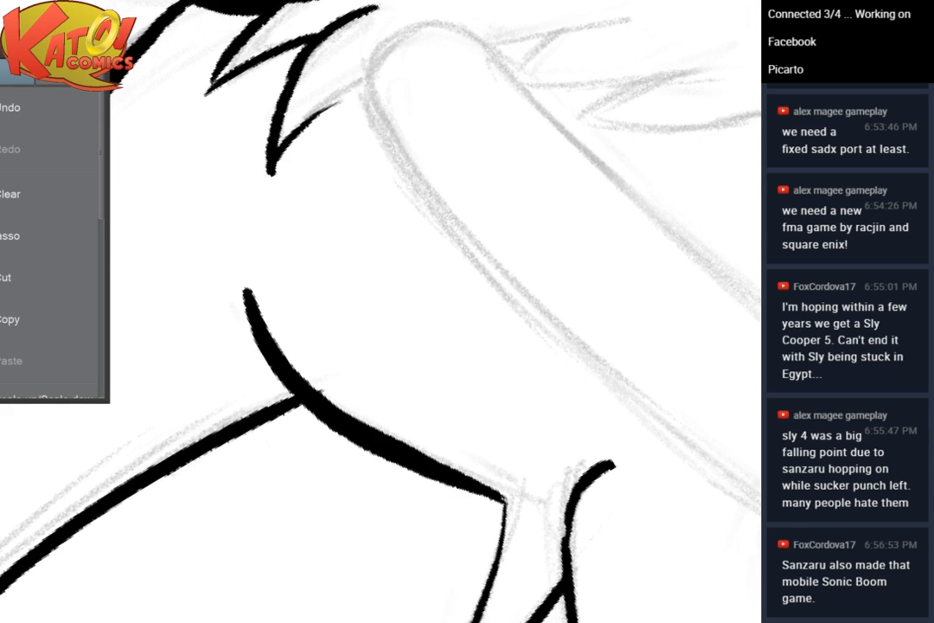
{"action": "left_click_drag", "start_coordinate": [389, 406], "coordinate": [640, 244]}
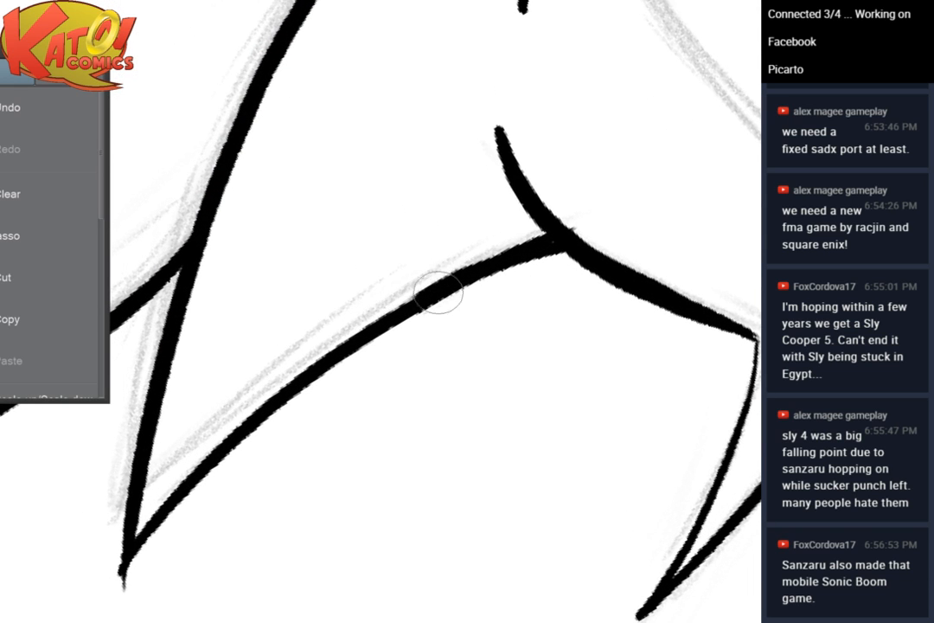
{"action": "left_click", "coordinate": [46, 115]}
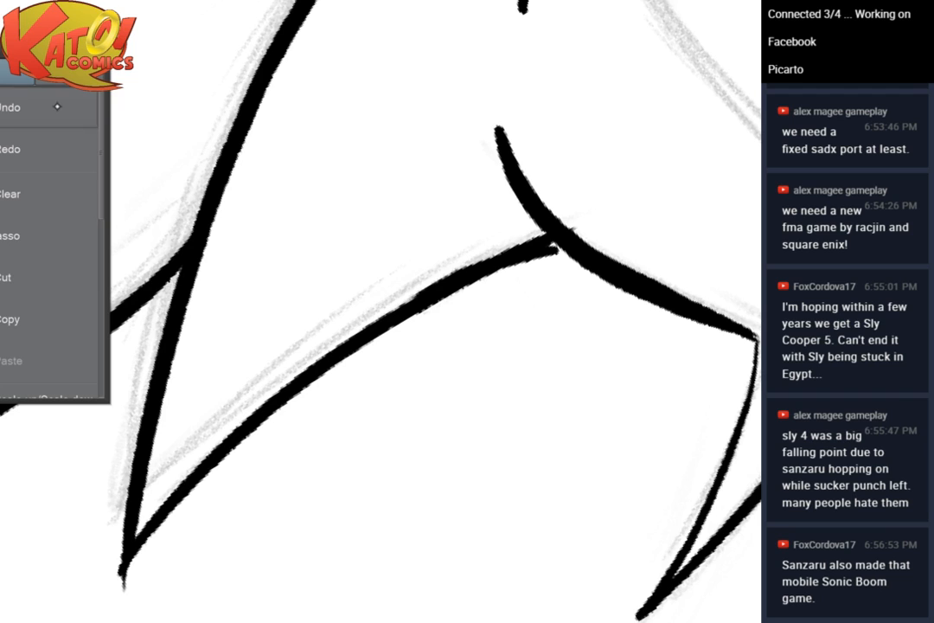
{"action": "left_click_drag", "start_coordinate": [563, 246], "coordinate": [548, 246]}
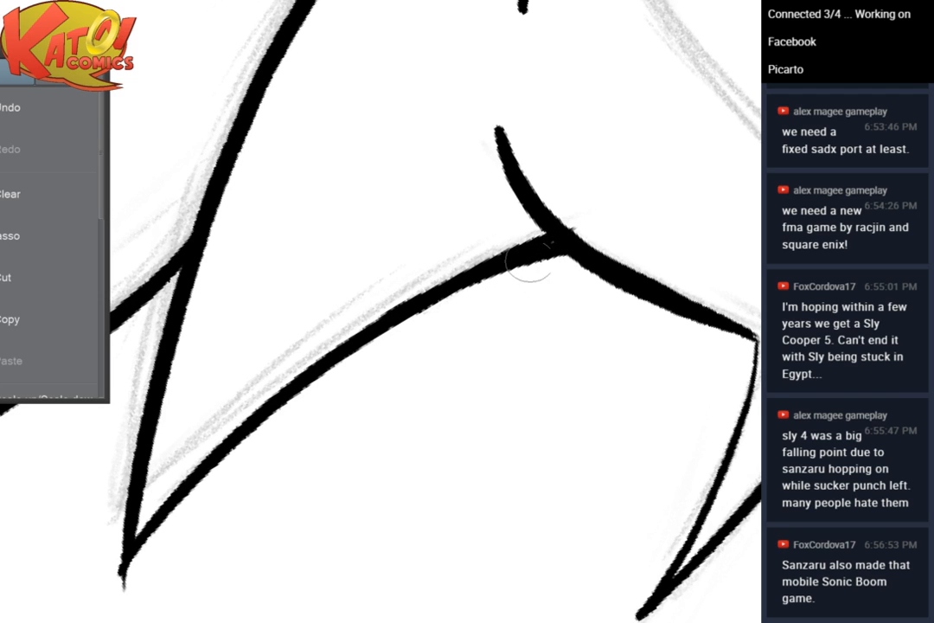
{"action": "left_click_drag", "start_coordinate": [583, 257], "coordinate": [559, 261]}
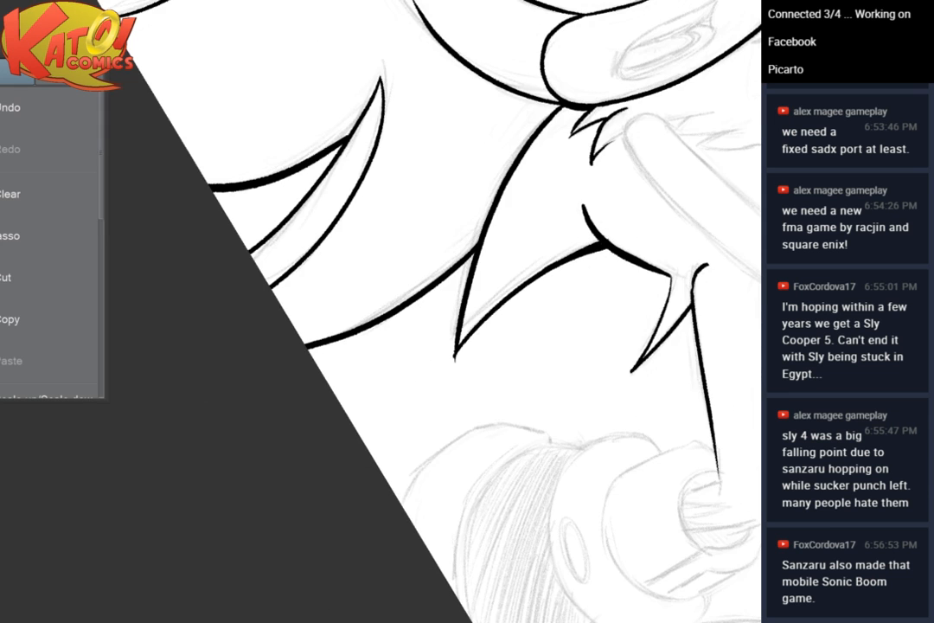
{"action": "scroll", "coordinate": [380, 312], "scroll_direction": "up", "scroll_amount": 3}
{"action": "scroll", "coordinate": [381, 312], "scroll_direction": "down", "scroll_amount": 5}
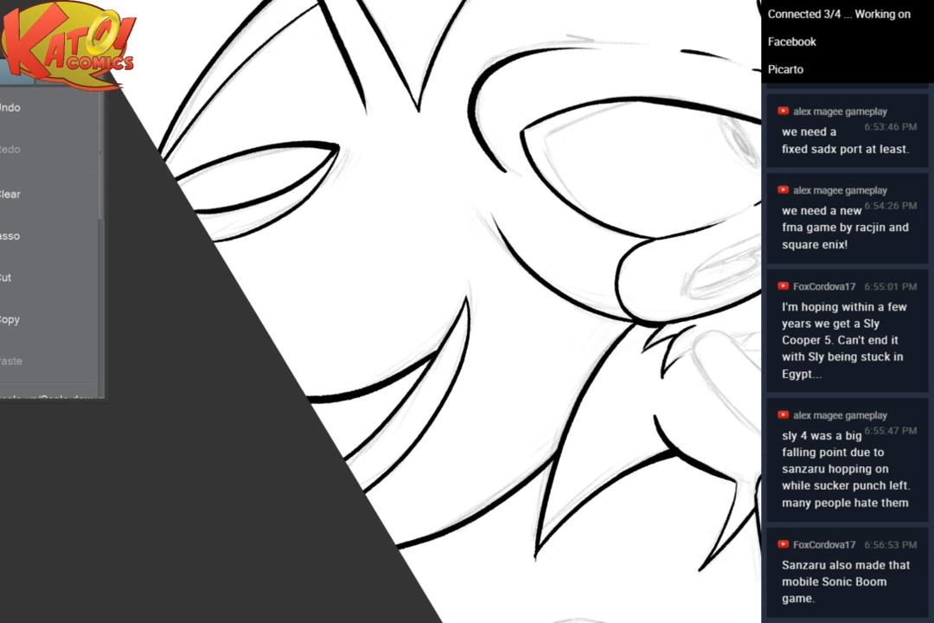
Thicken the upper back line from its junction with the cheek down toward the large spike, building it up with overlapping strokes
{"action": "scroll", "coordinate": [641, 299], "scroll_direction": "up", "scroll_amount": 3}
{"action": "scroll", "coordinate": [600, 260], "scroll_direction": "up", "scroll_amount": 4}
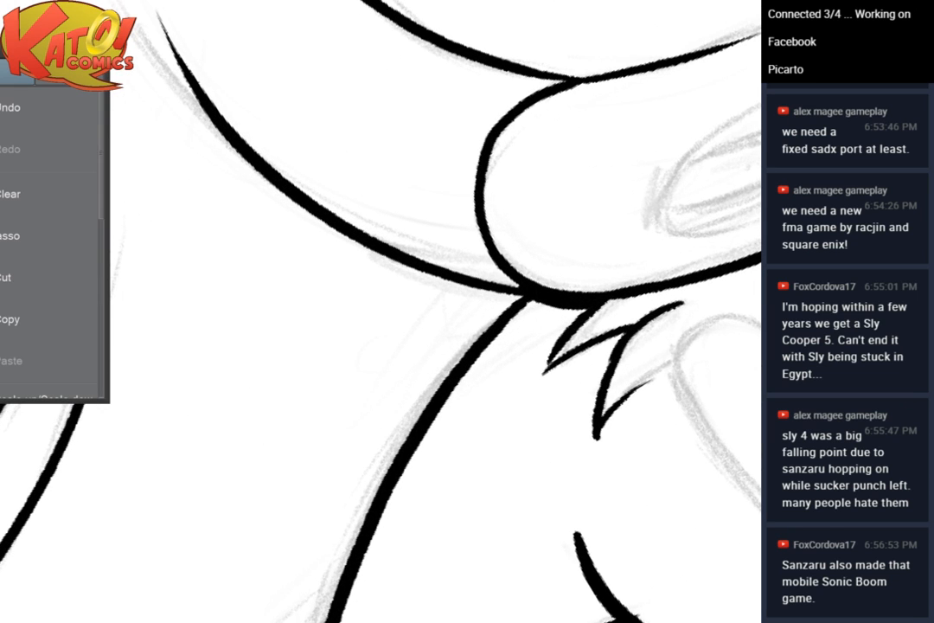
{"action": "mouse_move", "coordinate": [528, 300]}
{"action": "left_mouse_down"}
{"action": "mouse_move", "coordinate": [478, 344]}
{"action": "mouse_move", "coordinate": [525, 294]}
{"action": "mouse_move", "coordinate": [426, 416]}
{"action": "left_mouse_up"}
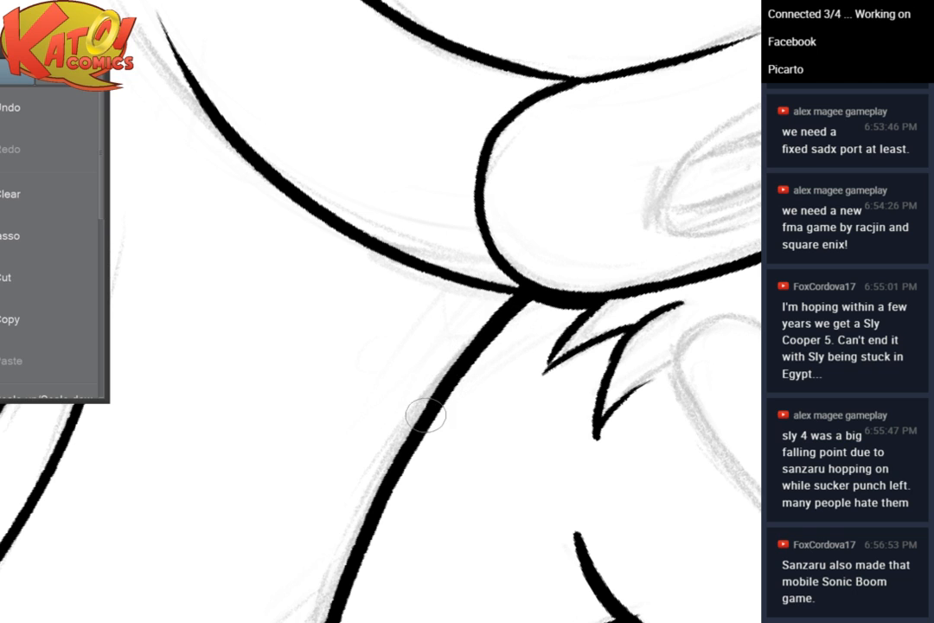
{"action": "mouse_move", "coordinate": [346, 563]}
{"action": "left_mouse_down"}
{"action": "mouse_move", "coordinate": [371, 471]}
{"action": "mouse_move", "coordinate": [556, 293]}
{"action": "mouse_move", "coordinate": [542, 296]}
{"action": "left_mouse_up"}
{"action": "mouse_move", "coordinate": [508, 374]}
{"action": "left_mouse_down"}
{"action": "mouse_move", "coordinate": [449, 411]}
{"action": "mouse_move", "coordinate": [512, 367]}
{"action": "mouse_move", "coordinate": [413, 440]}
{"action": "mouse_move", "coordinate": [510, 366]}
{"action": "mouse_move", "coordinate": [380, 472]}
{"action": "mouse_move", "coordinate": [485, 398]}
{"action": "mouse_move", "coordinate": [403, 463]}
{"action": "left_mouse_up"}
{"action": "left_click_drag", "start_coordinate": [499, 389], "coordinate": [378, 478]}
{"action": "left_click_drag", "start_coordinate": [497, 393], "coordinate": [318, 518]}
Refine the two fur tufts beneath the cheek and extend the second tuft's lower edge to the sketched arm
{"action": "scroll", "coordinate": [578, 368], "scroll_direction": "down", "scroll_amount": 5}
{"action": "mouse_move", "coordinate": [578, 368]}
{"action": "left_mouse_down"}
{"action": "mouse_move", "coordinate": [401, 408]}
{"action": "mouse_move", "coordinate": [358, 406]}
{"action": "left_mouse_up"}
{"action": "key", "text": "ctrl+at"}
{"action": "left_click_drag", "start_coordinate": [691, 276], "coordinate": [582, 345]}
{"action": "scroll", "coordinate": [653, 307], "scroll_direction": "up", "scroll_amount": 3}
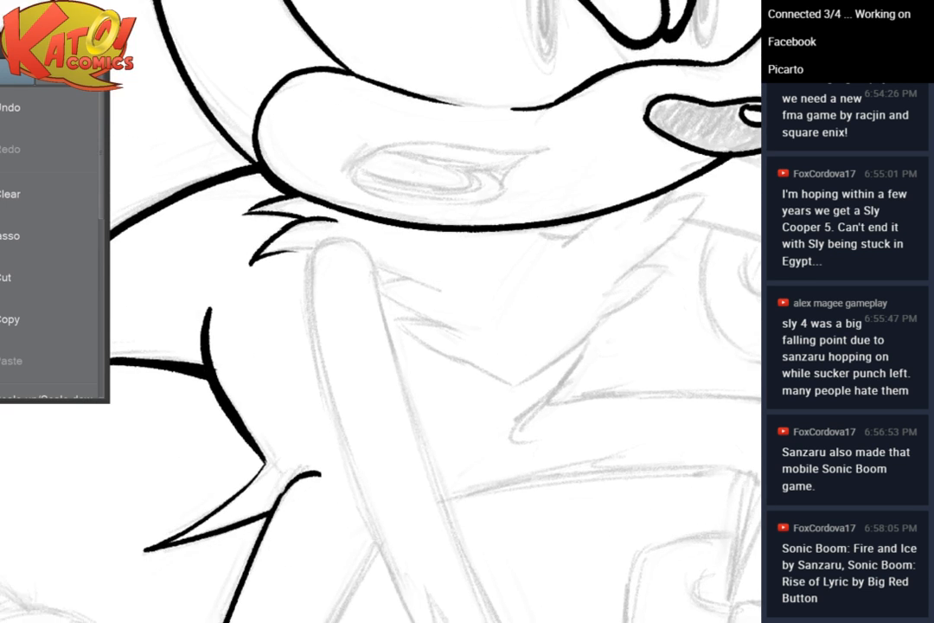
{"action": "left_click_drag", "start_coordinate": [653, 307], "coordinate": [599, 395]}
{"action": "scroll", "coordinate": [467, 355], "scroll_direction": "up", "scroll_amount": 3}
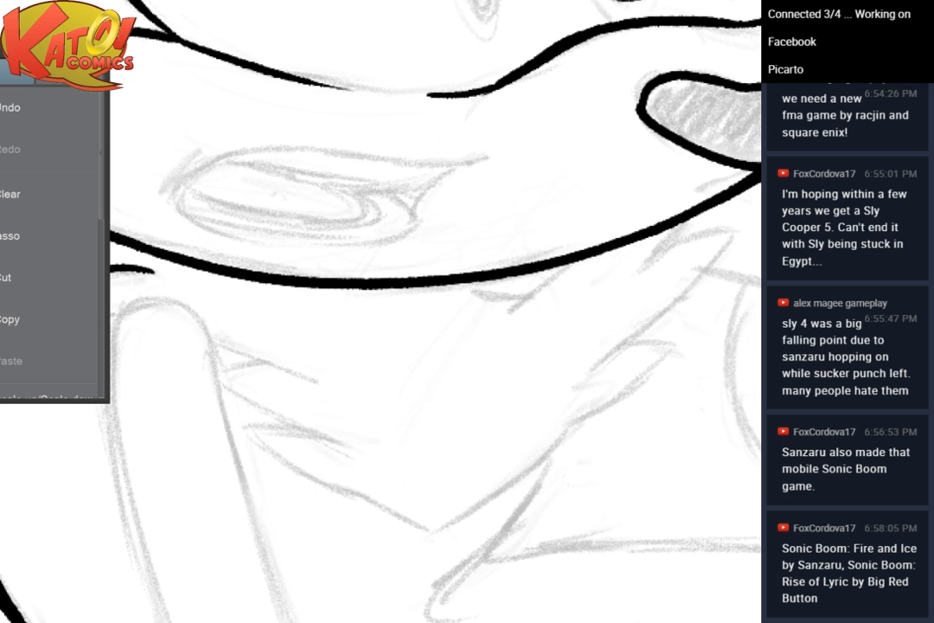
{"action": "left_click_drag", "start_coordinate": [185, 578], "coordinate": [467, 346]}
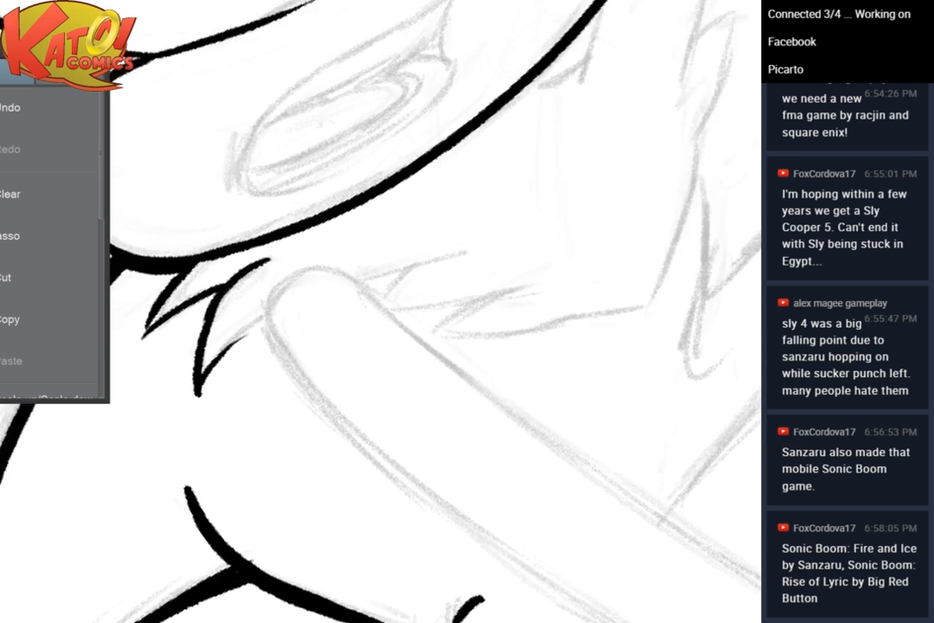
{"action": "left_click_drag", "start_coordinate": [250, 62], "coordinate": [417, 271]}
{"action": "scroll", "coordinate": [414, 336], "scroll_direction": "up", "scroll_amount": 3}
{"action": "left_click_drag", "start_coordinate": [414, 336], "coordinate": [429, 232]}
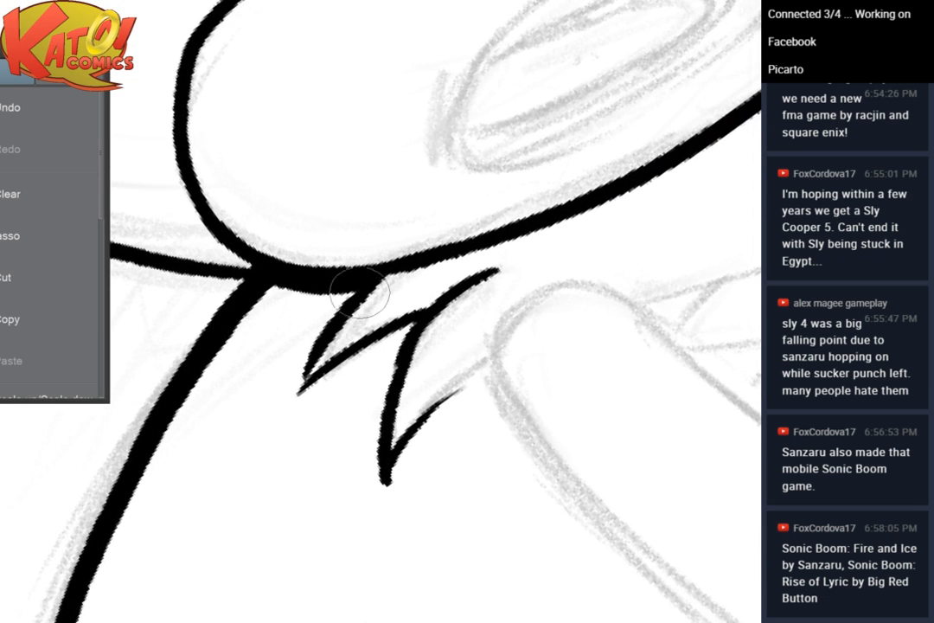
{"action": "left_click_drag", "start_coordinate": [309, 370], "coordinate": [300, 395]}
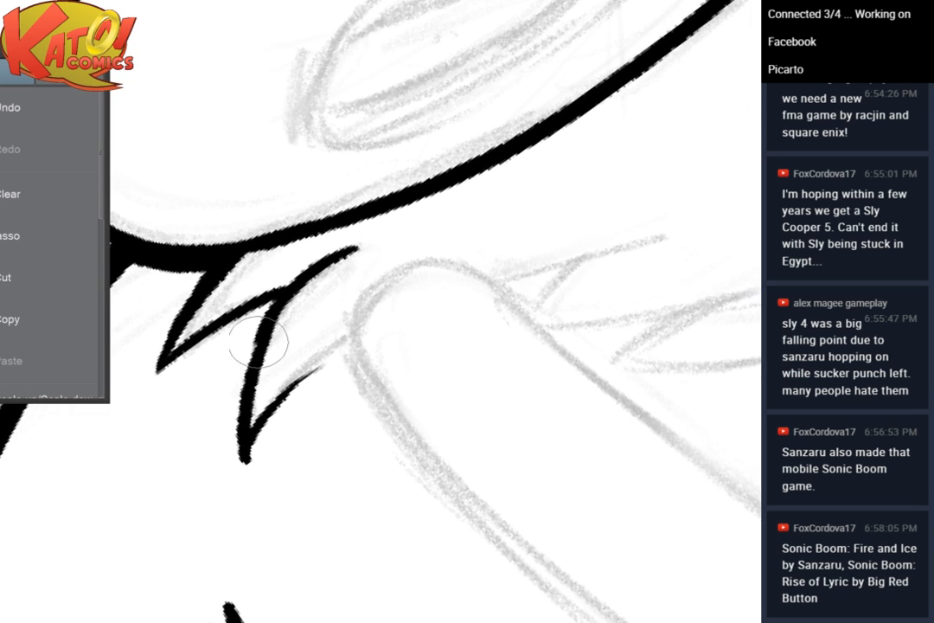
{"action": "left_click_drag", "start_coordinate": [335, 351], "coordinate": [356, 337]}
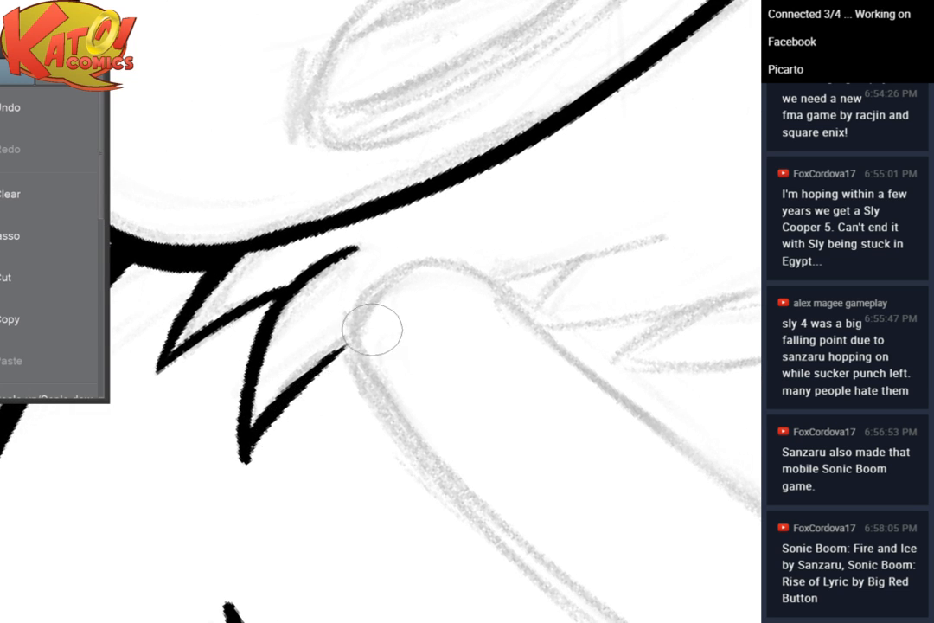
Ink the first small fur tuft on the other side of the sketched arm with two strokes meeting in a fork
{"action": "key", "text": "shift+space"}
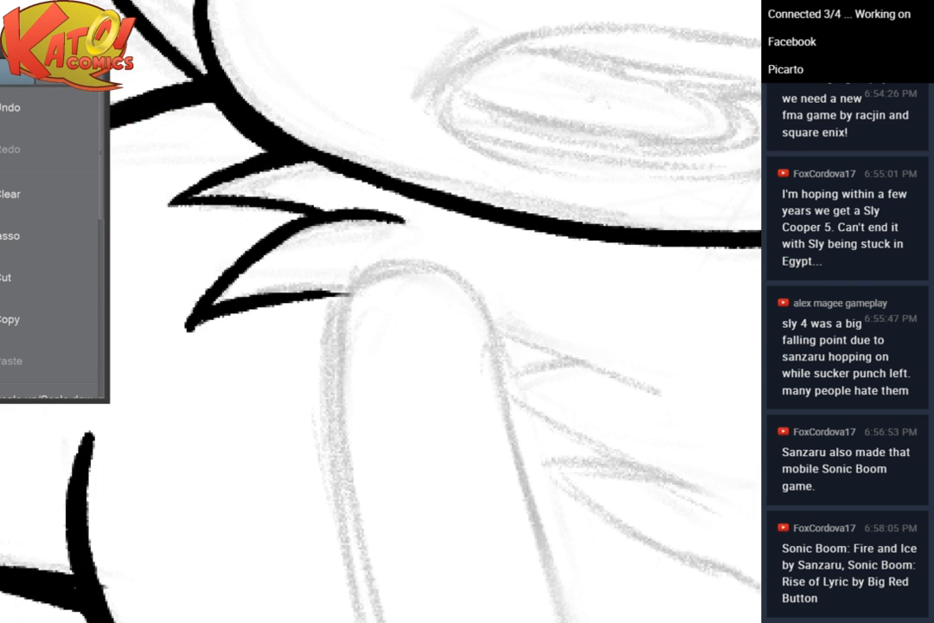
{"action": "left_click_drag", "start_coordinate": [340, 300], "coordinate": [374, 422]}
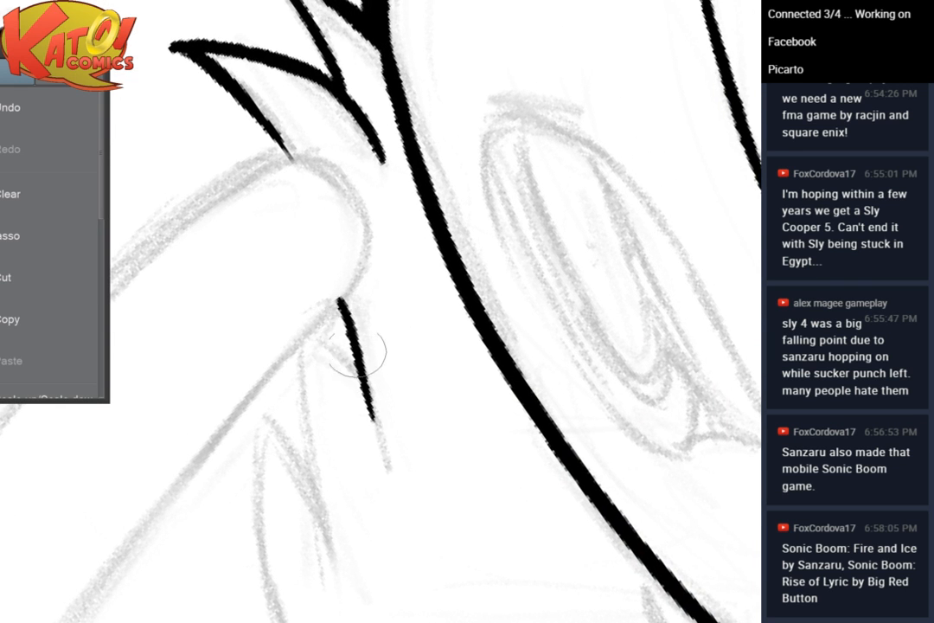
{"action": "left_click_drag", "start_coordinate": [357, 351], "coordinate": [382, 455]}
{"action": "left_click_drag", "start_coordinate": [357, 370], "coordinate": [317, 329]}
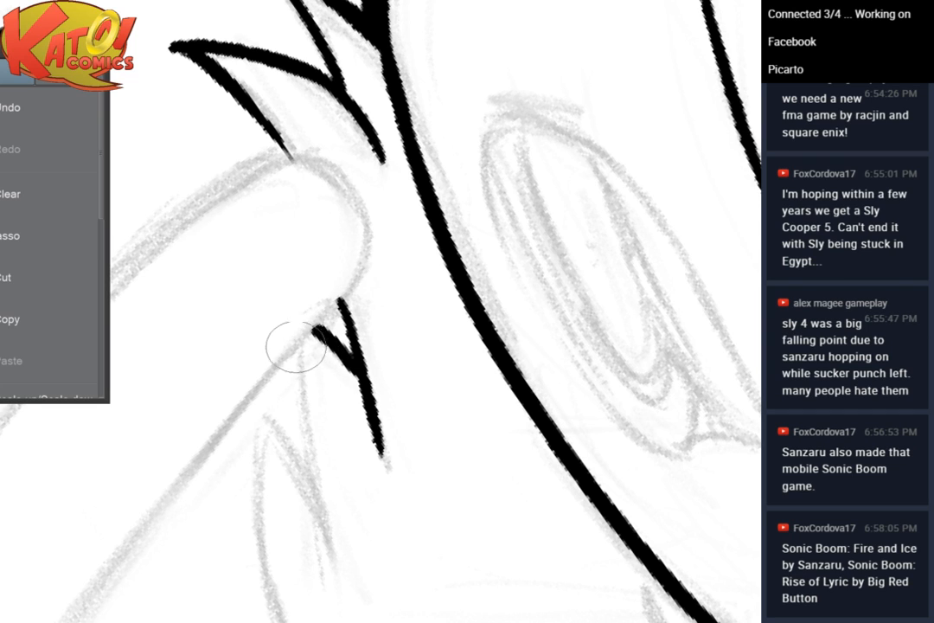
Ink the larger chest tuft below it and the long chest fur edge starting at the arm, redoing the first stroke
{"action": "left_click_drag", "start_coordinate": [251, 290], "coordinate": [292, 444]}
{"action": "left_click", "coordinate": [38, 107]}
{"action": "left_click_drag", "start_coordinate": [302, 337], "coordinate": [333, 566]}
{"action": "mouse_move", "coordinate": [251, 402]}
{"action": "left_mouse_down"}
{"action": "mouse_move", "coordinate": [305, 470]}
{"action": "mouse_move", "coordinate": [279, 350]}
{"action": "mouse_move", "coordinate": [267, 504]}
{"action": "mouse_move", "coordinate": [275, 302]}
{"action": "mouse_move", "coordinate": [277, 410]}
{"action": "left_mouse_up"}
{"action": "left_click_drag", "start_coordinate": [271, 371], "coordinate": [293, 480]}
{"action": "mouse_move", "coordinate": [269, 341]}
{"action": "left_mouse_down"}
{"action": "mouse_move", "coordinate": [269, 401]}
{"action": "mouse_move", "coordinate": [271, 365]}
{"action": "mouse_move", "coordinate": [288, 472]}
{"action": "mouse_move", "coordinate": [272, 427]}
{"action": "mouse_move", "coordinate": [300, 520]}
{"action": "mouse_move", "coordinate": [294, 487]}
{"action": "mouse_move", "coordinate": [287, 465]}
{"action": "mouse_move", "coordinate": [314, 617]}
{"action": "left_mouse_up"}
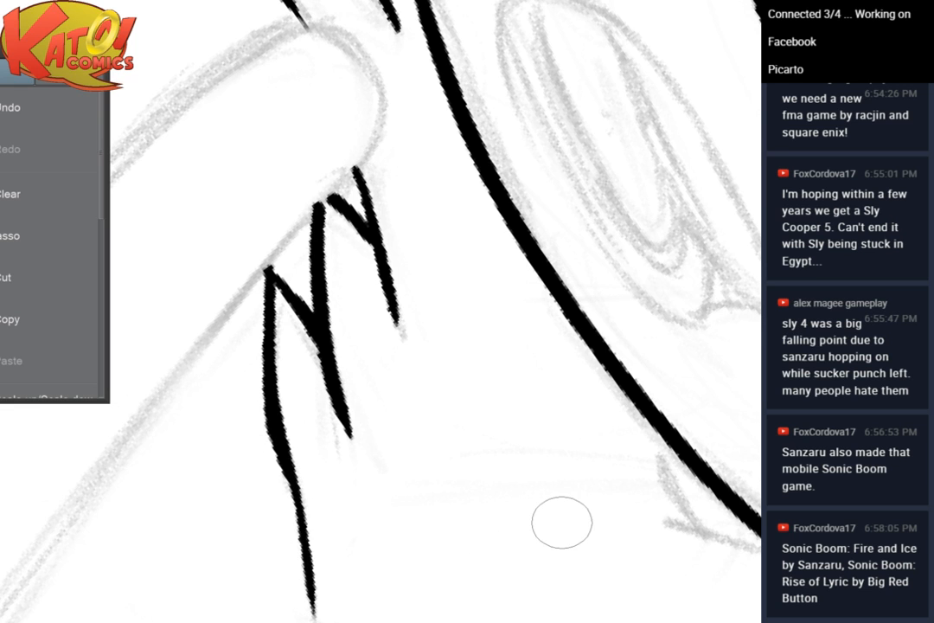
Ink a small pointed fur tuft hanging from the middle of the lower muzzle contour
{"action": "scroll", "coordinate": [561, 522], "scroll_direction": "down", "scroll_amount": 5}
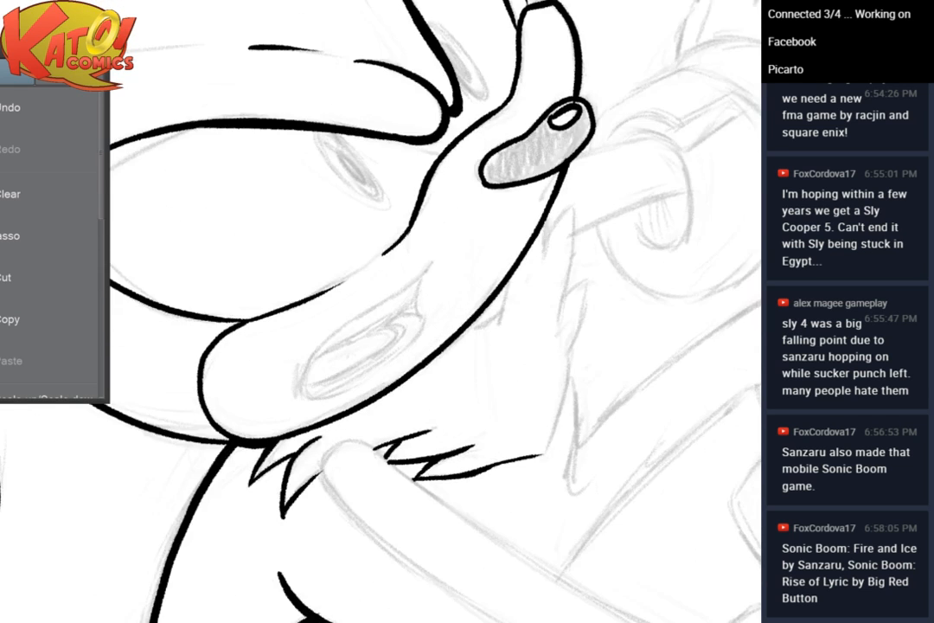
{"action": "left_click_drag", "start_coordinate": [538, 142], "coordinate": [396, 135]}
{"action": "scroll", "coordinate": [381, 311], "scroll_direction": "up", "scroll_amount": 4}
{"action": "scroll", "coordinate": [392, 222], "scroll_direction": "up", "scroll_amount": 3}
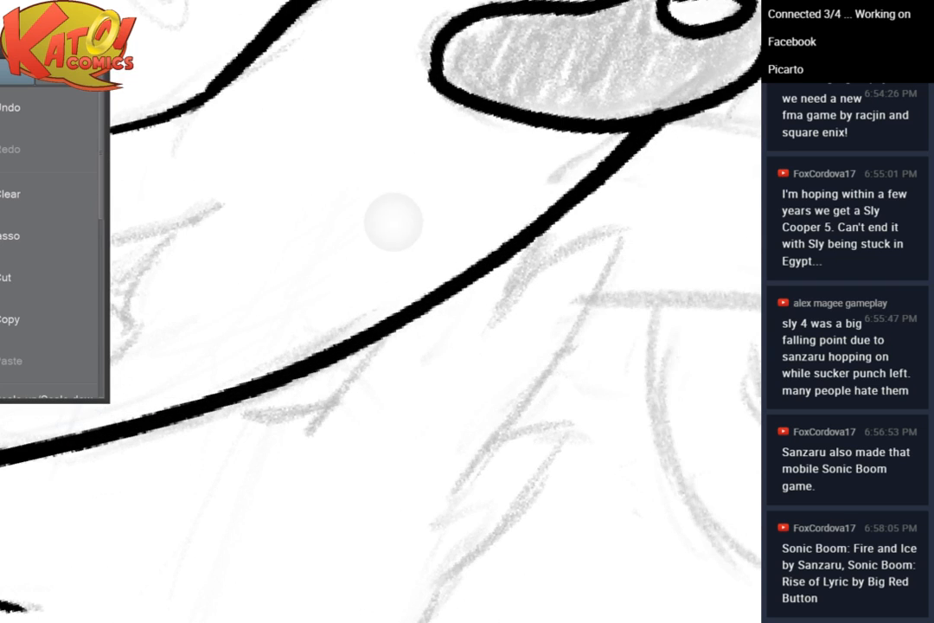
{"action": "mouse_move", "coordinate": [246, 396]}
{"action": "left_mouse_down"}
{"action": "mouse_move", "coordinate": [322, 407]}
{"action": "mouse_move", "coordinate": [312, 423]}
{"action": "mouse_move", "coordinate": [381, 340]}
{"action": "left_mouse_up"}
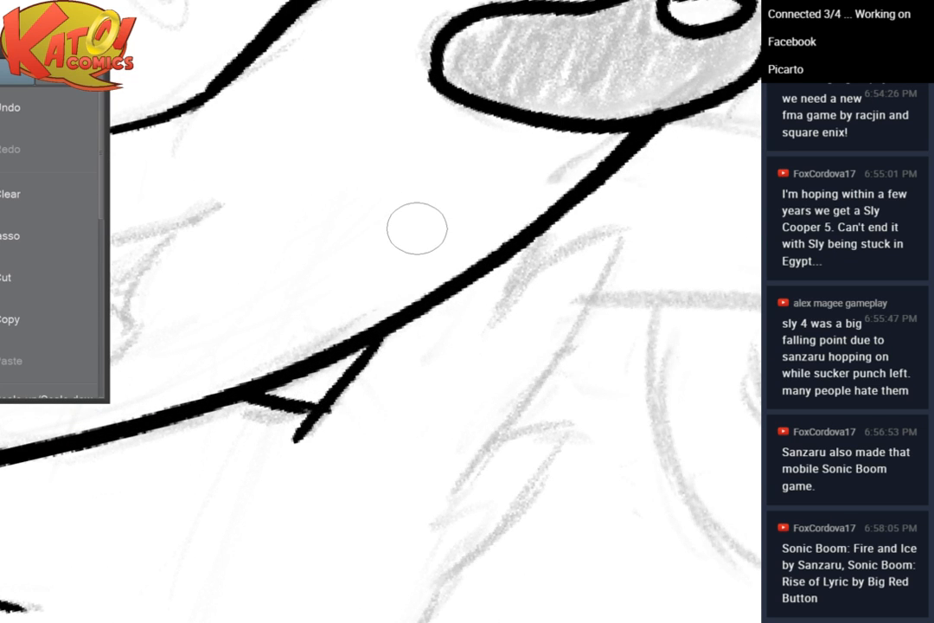
Ink the short tuft edge under the muzzle near the nose, redoing its first stroke, and branch the next tuft's upper edge from it
{"action": "left_click_drag", "start_coordinate": [417, 227], "coordinate": [337, 194]}
{"action": "left_click_drag", "start_coordinate": [456, 215], "coordinate": [398, 303]}
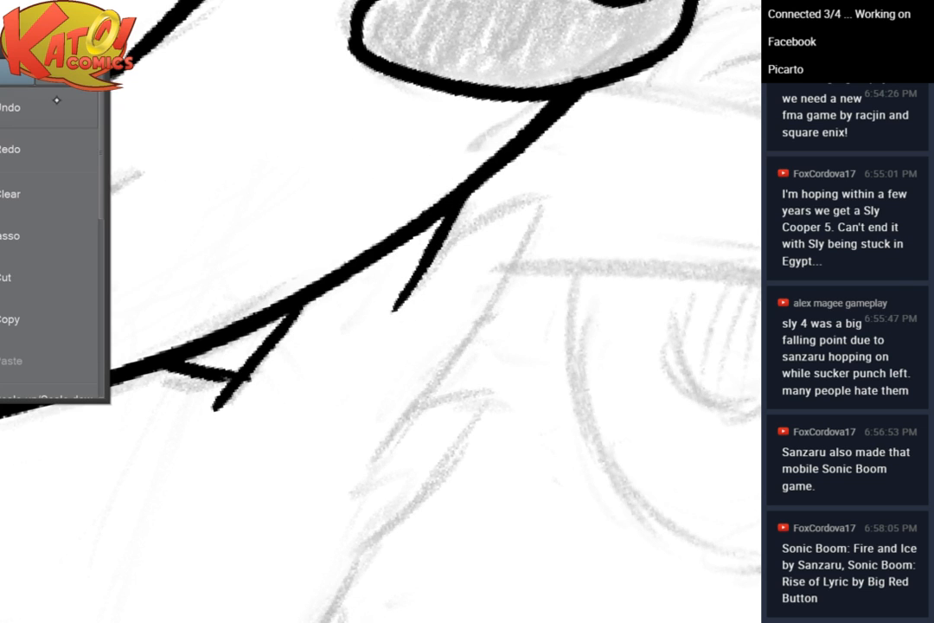
{"action": "left_click", "coordinate": [67, 118]}
{"action": "left_click", "coordinate": [66, 118]}
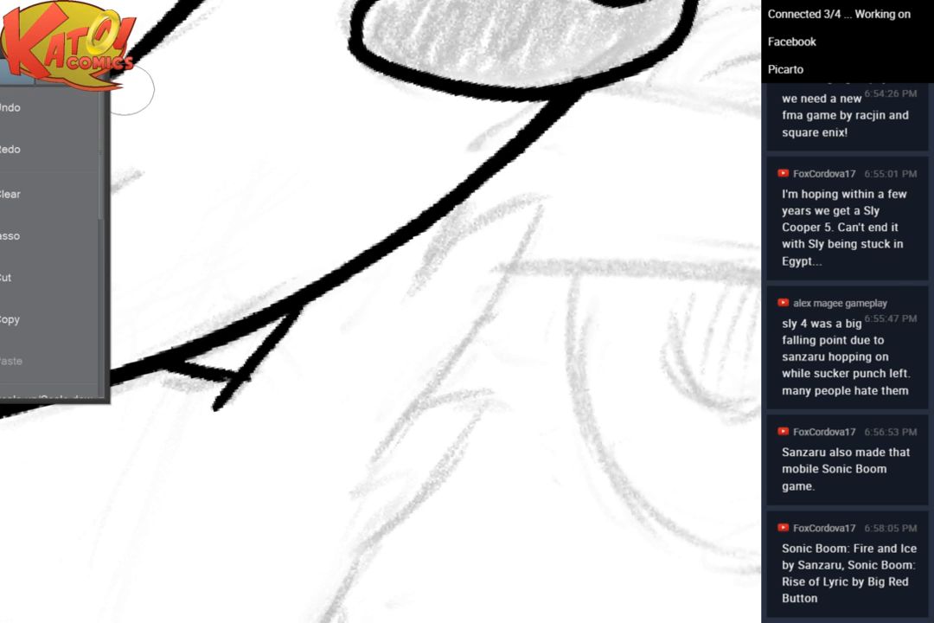
{"action": "left_click_drag", "start_coordinate": [461, 201], "coordinate": [408, 303]}
{"action": "mouse_move", "coordinate": [449, 239]}
{"action": "left_mouse_down"}
{"action": "mouse_move", "coordinate": [516, 206]}
{"action": "mouse_move", "coordinate": [497, 218]}
{"action": "left_mouse_up"}
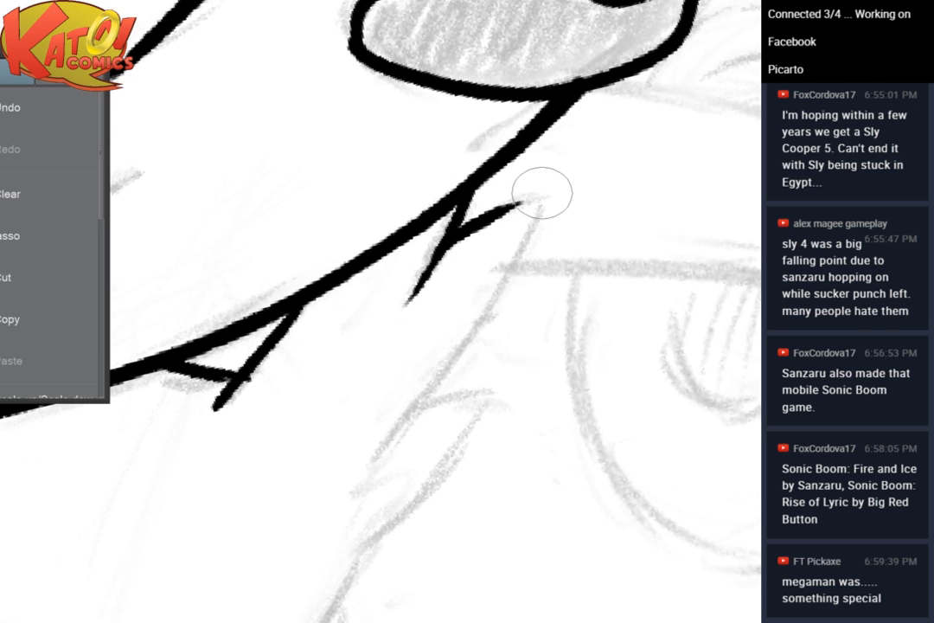
{"action": "scroll", "coordinate": [542, 193], "scroll_direction": "up", "scroll_amount": 1}
{"action": "mouse_move", "coordinate": [450, 229]}
{"action": "left_mouse_down"}
{"action": "mouse_move", "coordinate": [529, 197]}
{"action": "mouse_move", "coordinate": [537, 211]}
{"action": "left_mouse_up"}
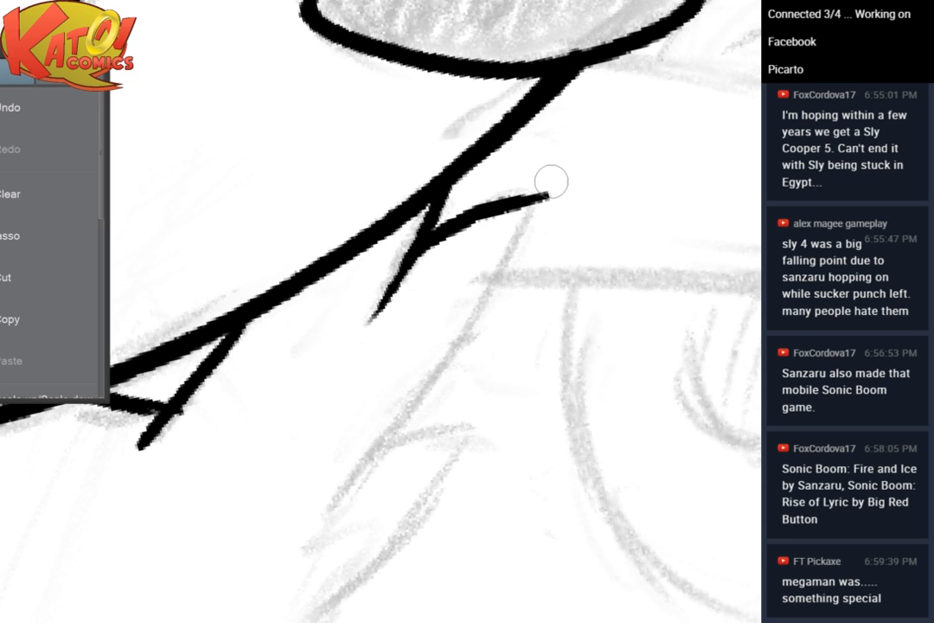
{"action": "key", "text": "ctrl+z"}
Ink that tuft's long outer edge from its tip down the chest, redoing the lower part and tapering it to a point
{"action": "left_click_drag", "start_coordinate": [536, 197], "coordinate": [459, 346]}
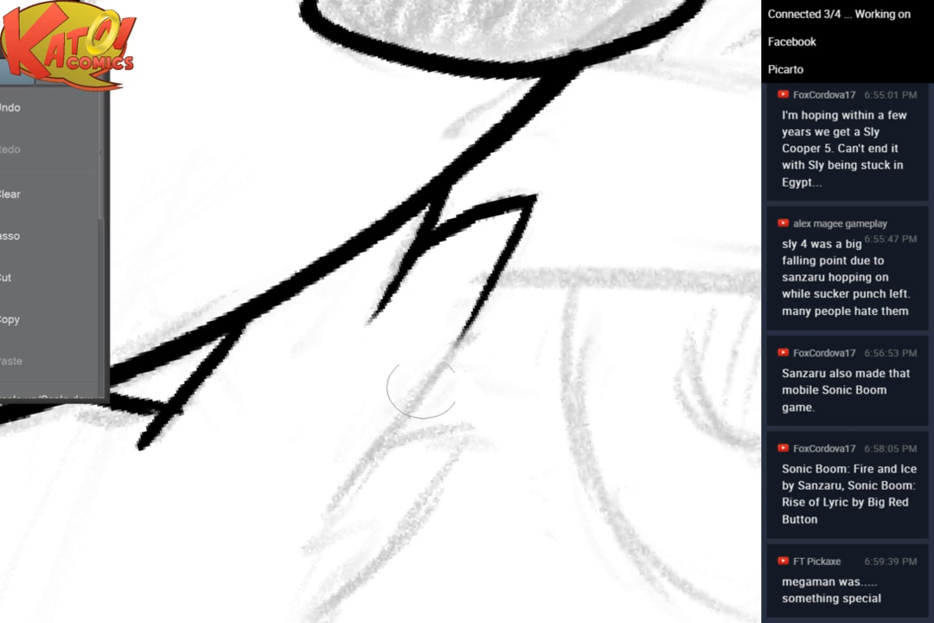
{"action": "left_click_drag", "start_coordinate": [515, 244], "coordinate": [368, 471]}
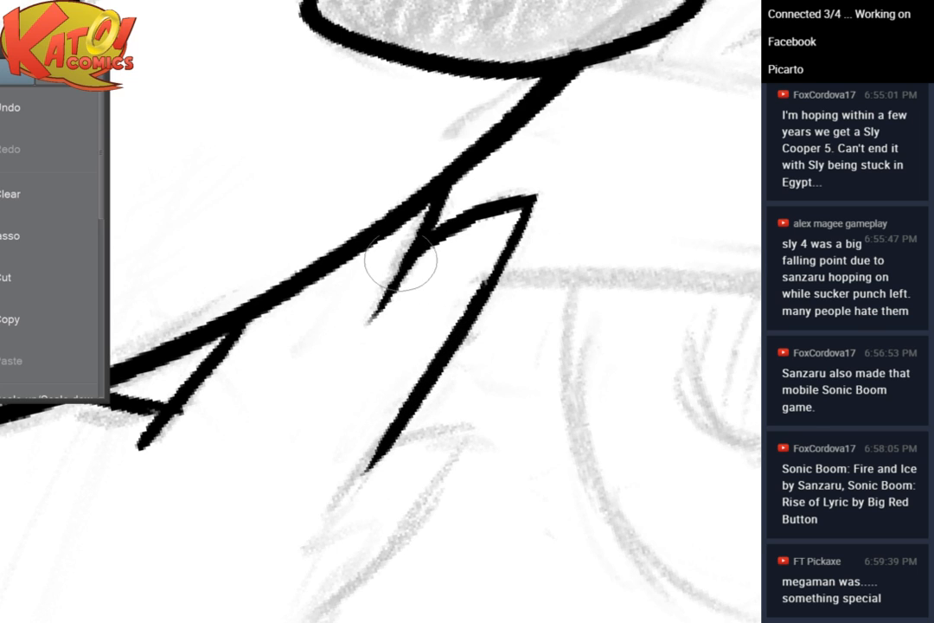
{"action": "key", "text": "ctrl+z"}
{"action": "mouse_move", "coordinate": [447, 360]}
{"action": "left_mouse_down"}
{"action": "mouse_move", "coordinate": [390, 447]}
{"action": "mouse_move", "coordinate": [350, 482]}
{"action": "left_mouse_up"}
{"action": "left_click_drag", "start_coordinate": [428, 381], "coordinate": [337, 503]}
{"action": "left_click_drag", "start_coordinate": [397, 428], "coordinate": [329, 515]}
{"action": "left_click_drag", "start_coordinate": [419, 411], "coordinate": [434, 314]}
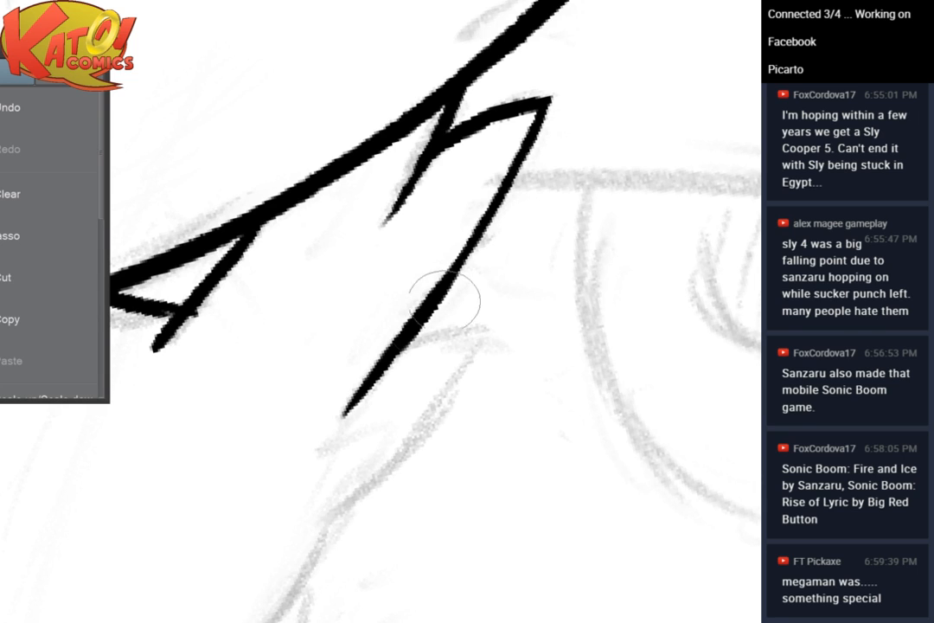
Ink the second chest tuft below it, with a short upper edge and a curved outer edge running down the chest
{"action": "left_click_drag", "start_coordinate": [402, 345], "coordinate": [467, 333]}
{"action": "mouse_move", "coordinate": [391, 345]}
{"action": "left_mouse_down"}
{"action": "mouse_move", "coordinate": [464, 330]}
{"action": "mouse_move", "coordinate": [469, 341]}
{"action": "mouse_move", "coordinate": [488, 333]}
{"action": "mouse_move", "coordinate": [450, 335]}
{"action": "mouse_move", "coordinate": [499, 333]}
{"action": "mouse_move", "coordinate": [396, 446]}
{"action": "left_mouse_up"}
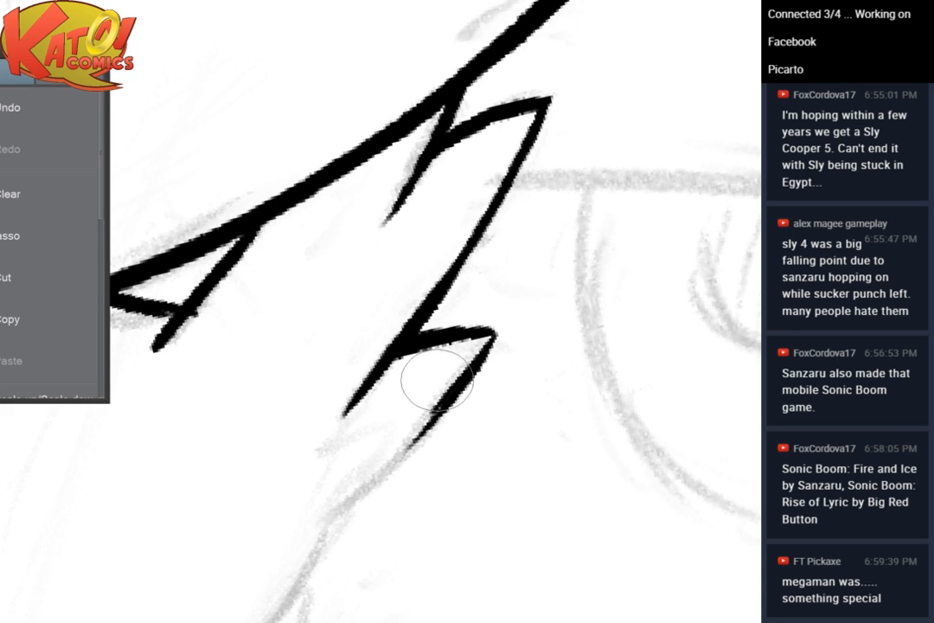
{"action": "mouse_move", "coordinate": [437, 380]}
{"action": "left_mouse_down"}
{"action": "mouse_move", "coordinate": [404, 303]}
{"action": "mouse_move", "coordinate": [345, 391]}
{"action": "mouse_move", "coordinate": [292, 441]}
{"action": "left_mouse_up"}
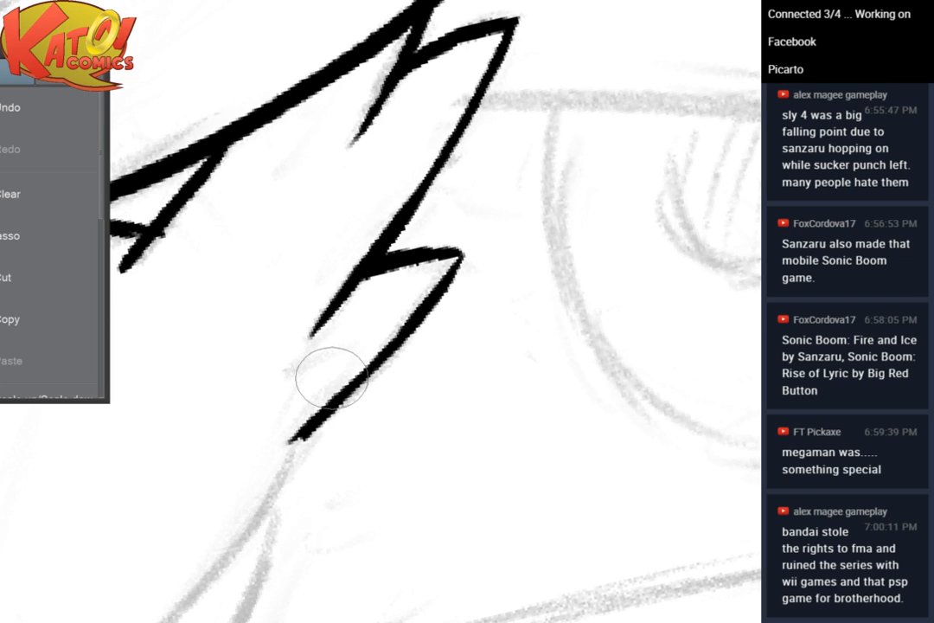
{"action": "left_click_drag", "start_coordinate": [331, 375], "coordinate": [244, 307]}
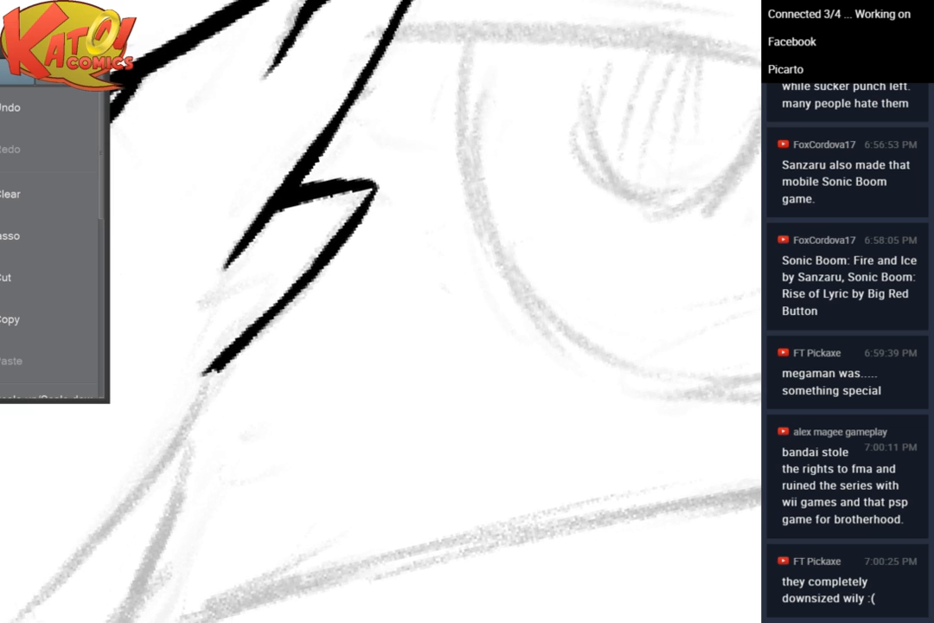
Thicken the end of the second tuft's outer edge and sharpen the tuft's tip
{"action": "scroll", "coordinate": [334, 401], "scroll_direction": "up", "scroll_amount": 3}
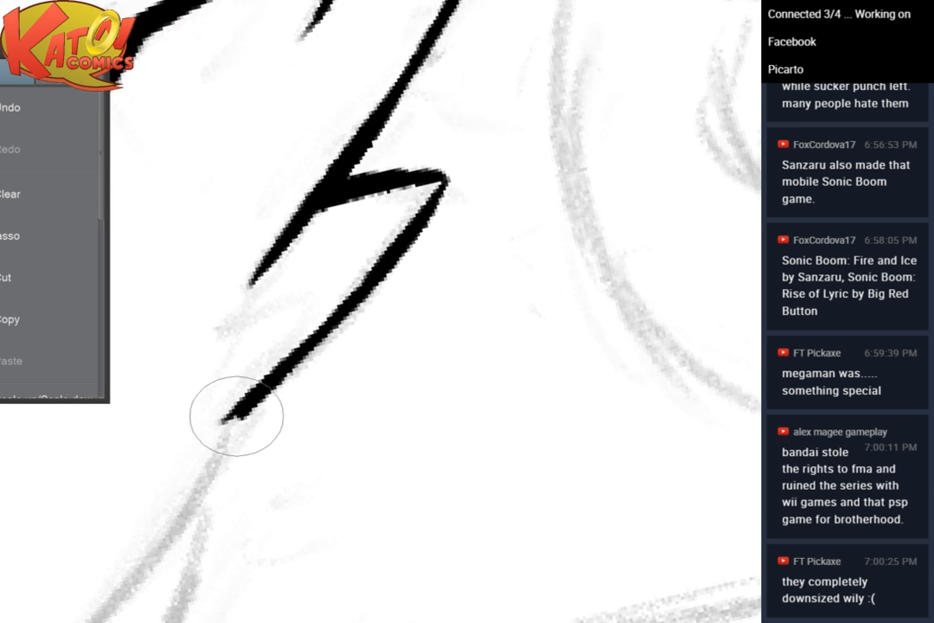
{"action": "mouse_move", "coordinate": [227, 424]}
{"action": "left_mouse_down"}
{"action": "mouse_move", "coordinate": [409, 246]}
{"action": "mouse_move", "coordinate": [343, 459]}
{"action": "left_mouse_up"}
{"action": "left_click_drag", "start_coordinate": [278, 388], "coordinate": [372, 249]}
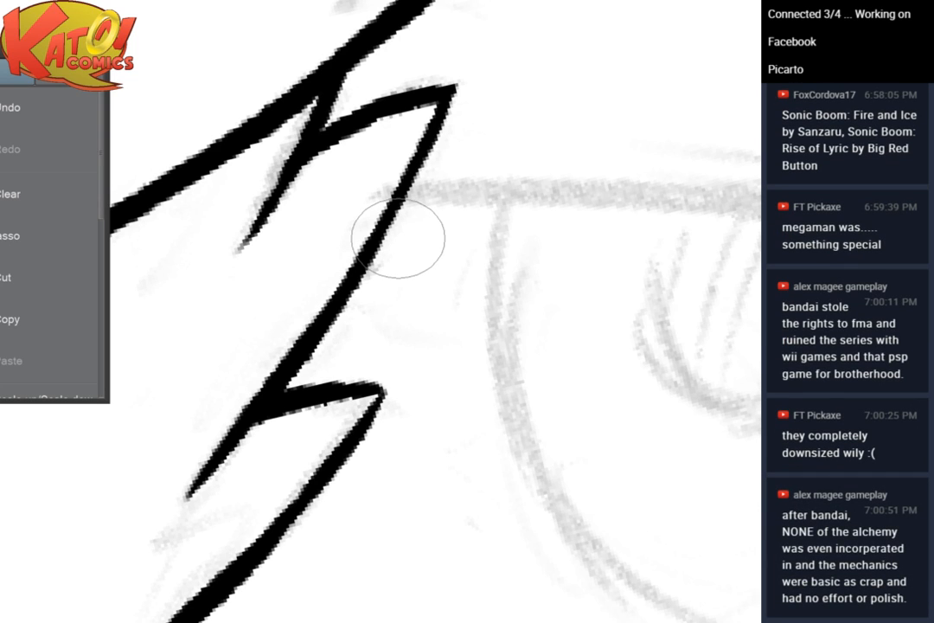
{"action": "scroll", "coordinate": [398, 239], "scroll_direction": "up", "scroll_amount": 2}
{"action": "scroll", "coordinate": [480, 213], "scroll_direction": "down", "scroll_amount": 3}
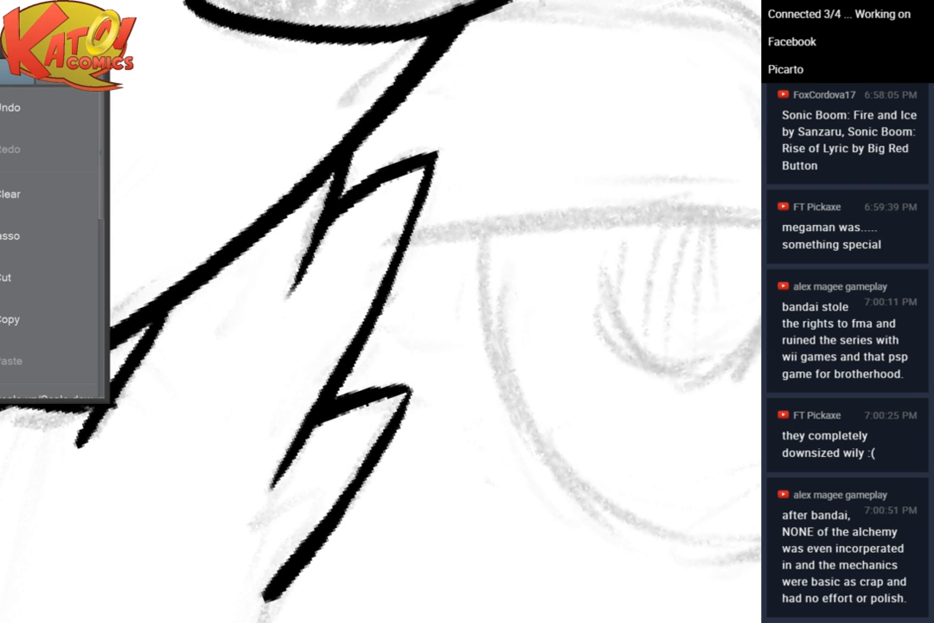
{"action": "mouse_move", "coordinate": [402, 389]}
{"action": "left_mouse_down"}
{"action": "mouse_move", "coordinate": [417, 387]}
{"action": "mouse_move", "coordinate": [372, 476]}
{"action": "left_mouse_up"}
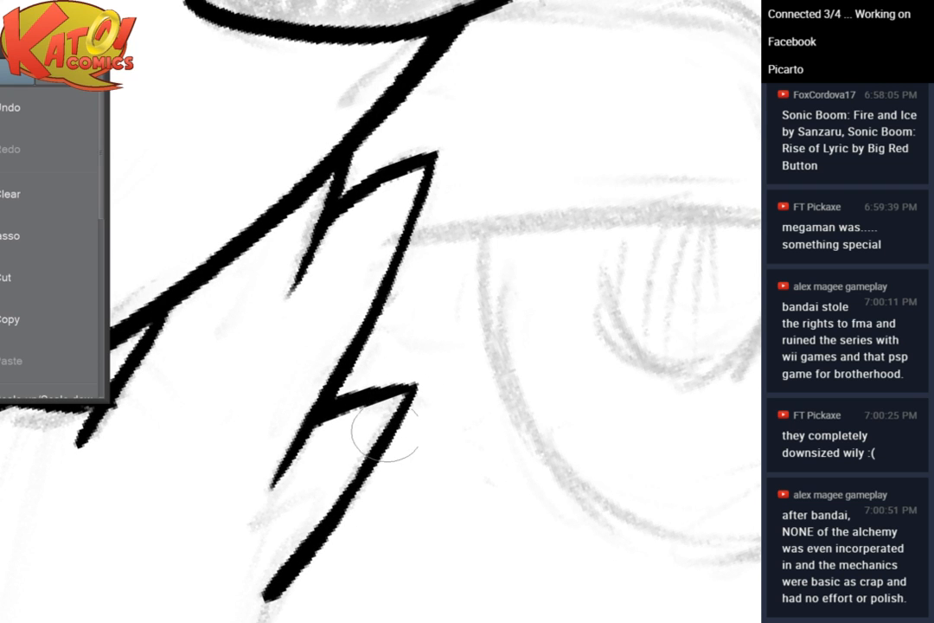
Ink the remaining chest fur edge from the second tuft down to the fur's bottom point, joining the opposite edge
{"action": "mouse_move", "coordinate": [383, 436]}
{"action": "left_mouse_down"}
{"action": "mouse_move", "coordinate": [335, 519]}
{"action": "mouse_move", "coordinate": [298, 550]}
{"action": "mouse_move", "coordinate": [403, 294]}
{"action": "left_mouse_up"}
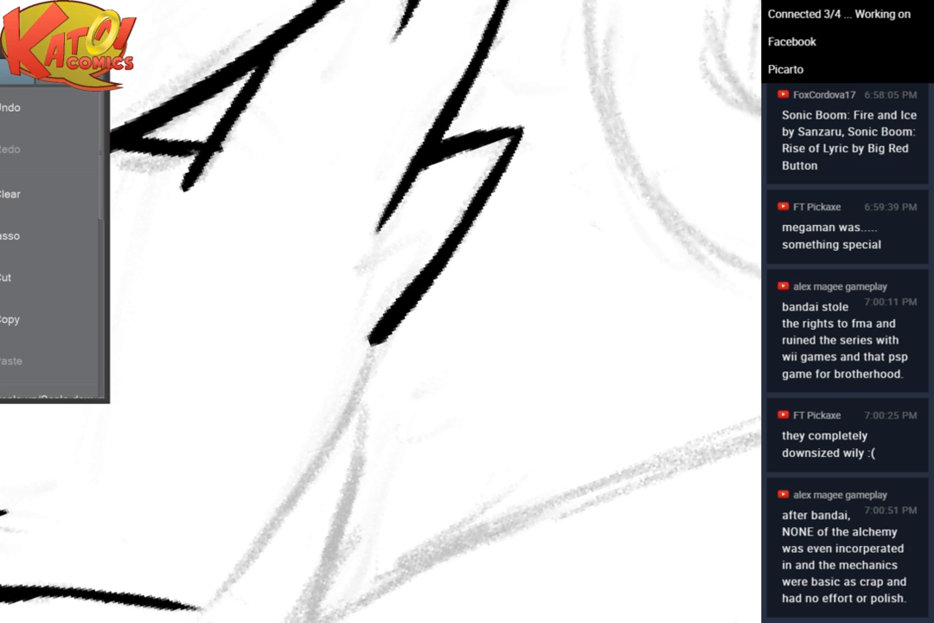
{"action": "mouse_move", "coordinate": [373, 343]}
{"action": "left_mouse_down"}
{"action": "mouse_move", "coordinate": [409, 284]}
{"action": "mouse_move", "coordinate": [493, 197]}
{"action": "mouse_move", "coordinate": [484, 230]}
{"action": "mouse_move", "coordinate": [440, 284]}
{"action": "mouse_move", "coordinate": [430, 326]}
{"action": "mouse_move", "coordinate": [320, 466]}
{"action": "mouse_move", "coordinate": [342, 437]}
{"action": "left_mouse_up"}
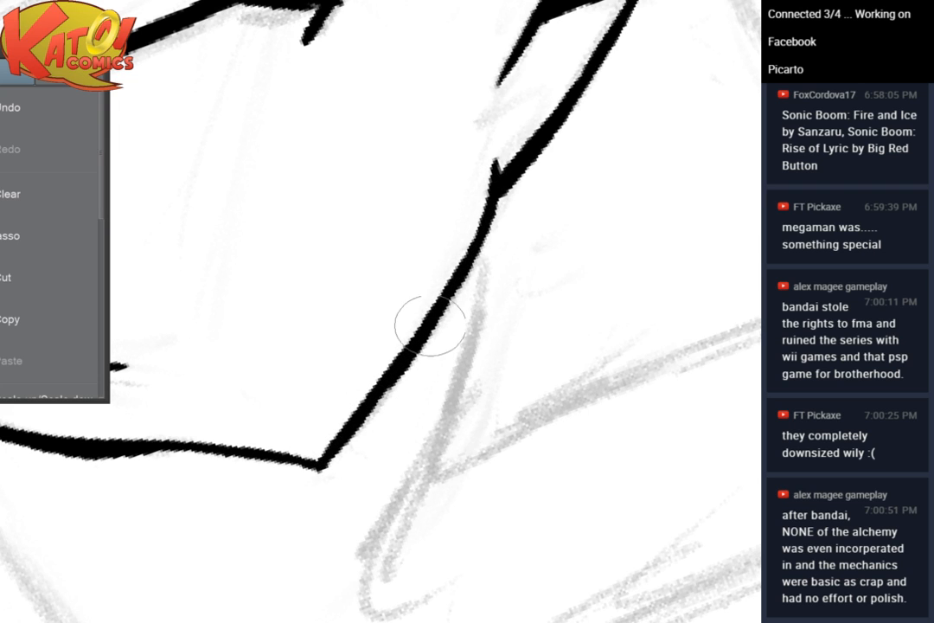
{"action": "key", "text": "ctrl+minus"}
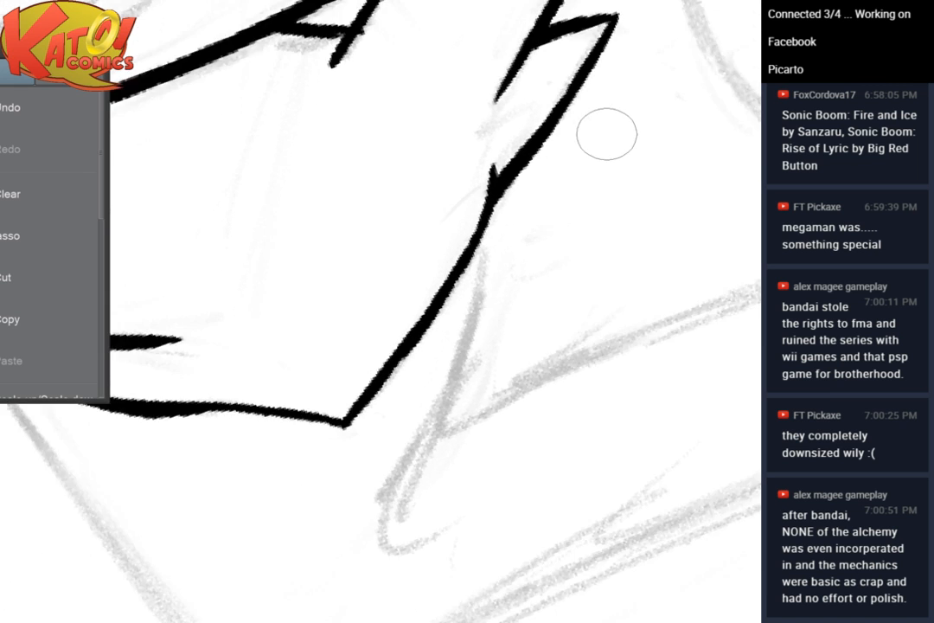
{"action": "key", "text": "ctrl+minus"}
{"action": "key", "text": "ctrl+minus"}
{"action": "key", "text": "ctrl+minus"}
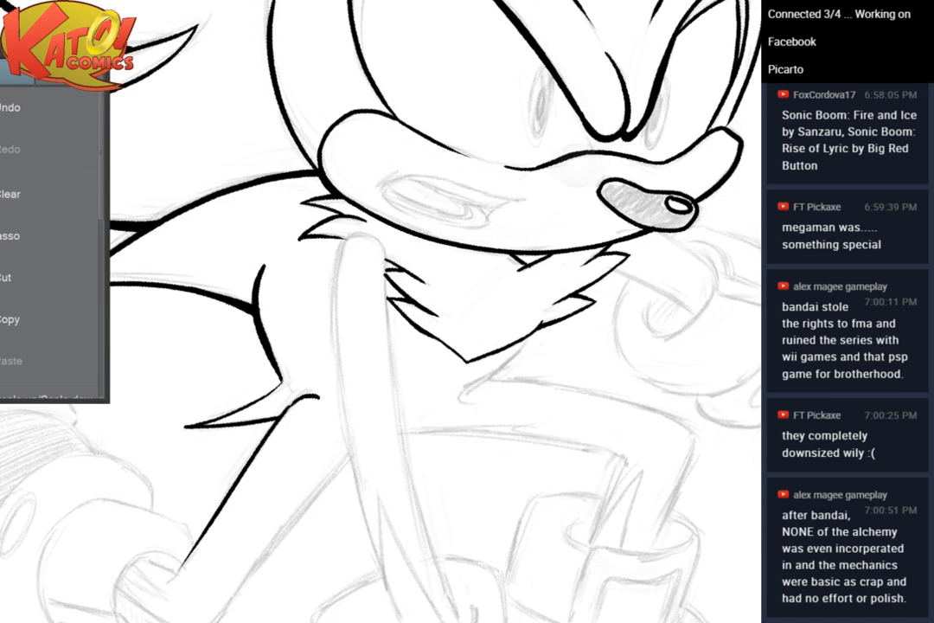
Ink the tall oval iris outline in the hedgehog's nearer eye, both sides hanging down from the heavy brow line
{"action": "key", "text": "ctrl+plus"}
{"action": "key", "text": "ctrl+plus"}
{"action": "key", "text": "ctrl+plus"}
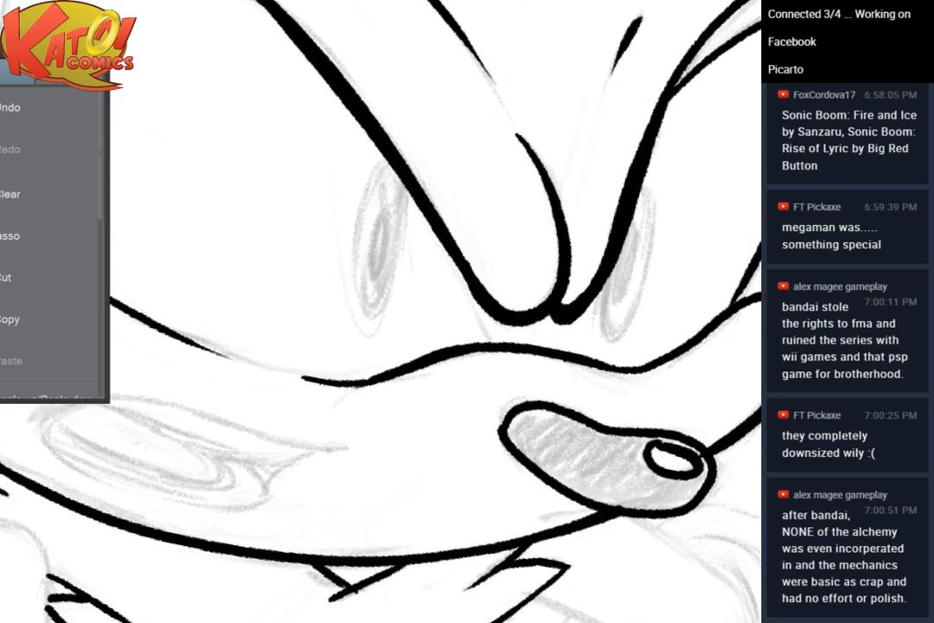
{"action": "key", "text": "ctrl+plus"}
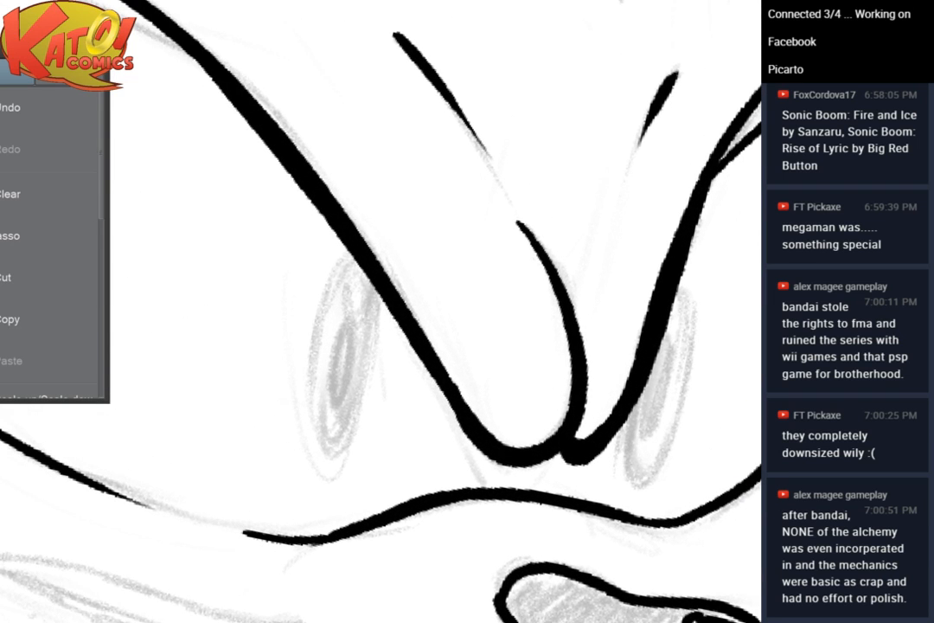
{"action": "mouse_move", "coordinate": [351, 253]}
{"action": "left_mouse_down"}
{"action": "mouse_move", "coordinate": [313, 346]}
{"action": "mouse_move", "coordinate": [322, 466]}
{"action": "mouse_move", "coordinate": [338, 462]}
{"action": "mouse_move", "coordinate": [368, 408]}
{"action": "mouse_move", "coordinate": [381, 295]}
{"action": "left_mouse_up"}
{"action": "left_click_drag", "start_coordinate": [369, 385], "coordinate": [382, 293]}
Erase and redraw the nose-side edge of the nearer eye's iris from the brow line to the oval's bottom, cleaning its inner side
{"action": "left_click_drag", "start_coordinate": [379, 354], "coordinate": [233, 286]}
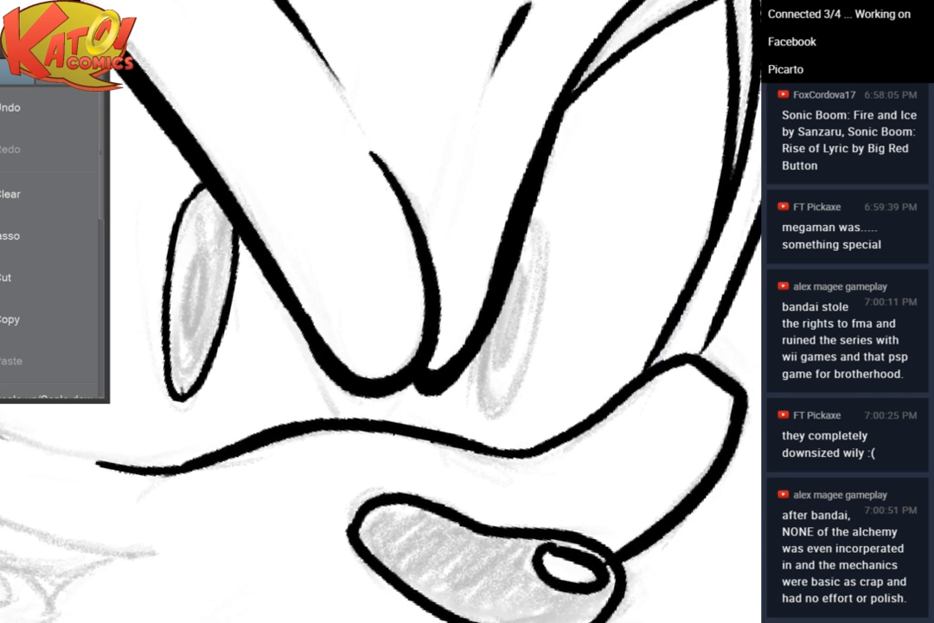
{"action": "scroll", "coordinate": [386, 174], "scroll_direction": "up", "scroll_amount": 4}
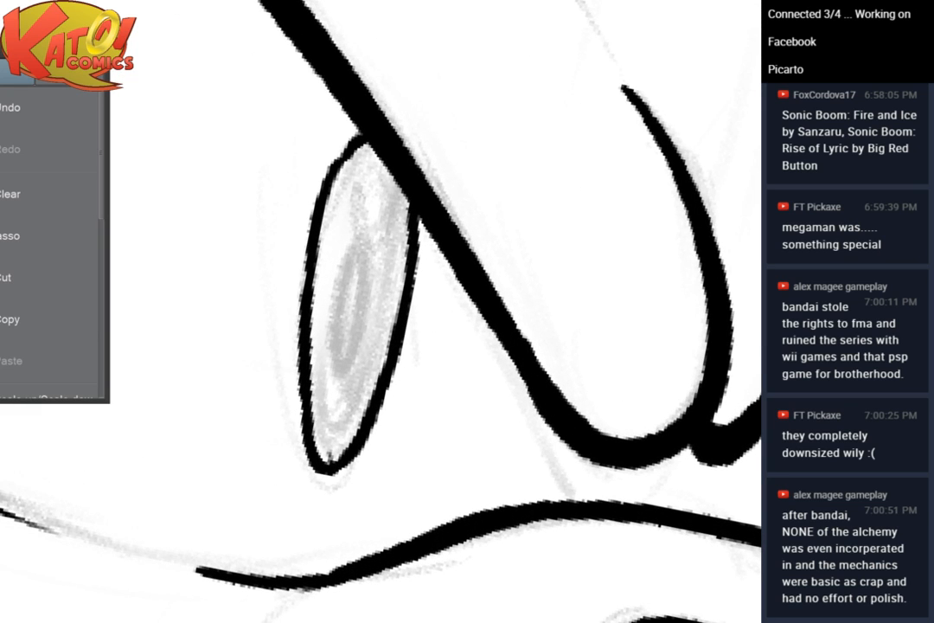
{"action": "mouse_move", "coordinate": [391, 396]}
{"action": "left_mouse_down"}
{"action": "mouse_move", "coordinate": [382, 387]}
{"action": "mouse_move", "coordinate": [348, 450]}
{"action": "mouse_move", "coordinate": [357, 470]}
{"action": "mouse_move", "coordinate": [348, 472]}
{"action": "mouse_move", "coordinate": [403, 351]}
{"action": "mouse_move", "coordinate": [399, 259]}
{"action": "mouse_move", "coordinate": [412, 319]}
{"action": "left_mouse_up"}
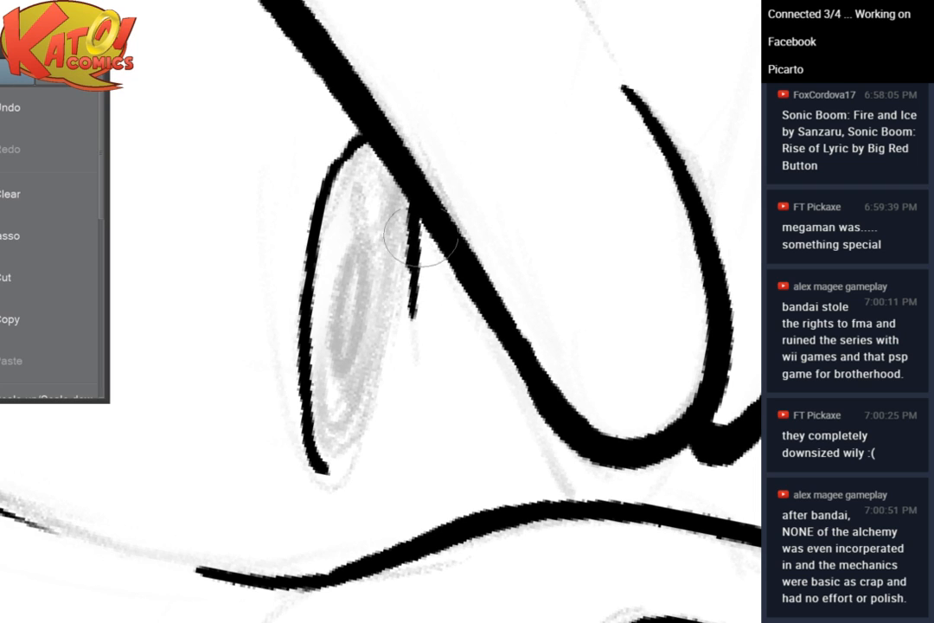
{"action": "left_click_drag", "start_coordinate": [420, 241], "coordinate": [386, 415]}
{"action": "mouse_move", "coordinate": [414, 342]}
{"action": "left_mouse_down"}
{"action": "mouse_move", "coordinate": [378, 420]}
{"action": "mouse_move", "coordinate": [398, 278]}
{"action": "mouse_move", "coordinate": [386, 424]}
{"action": "left_mouse_up"}
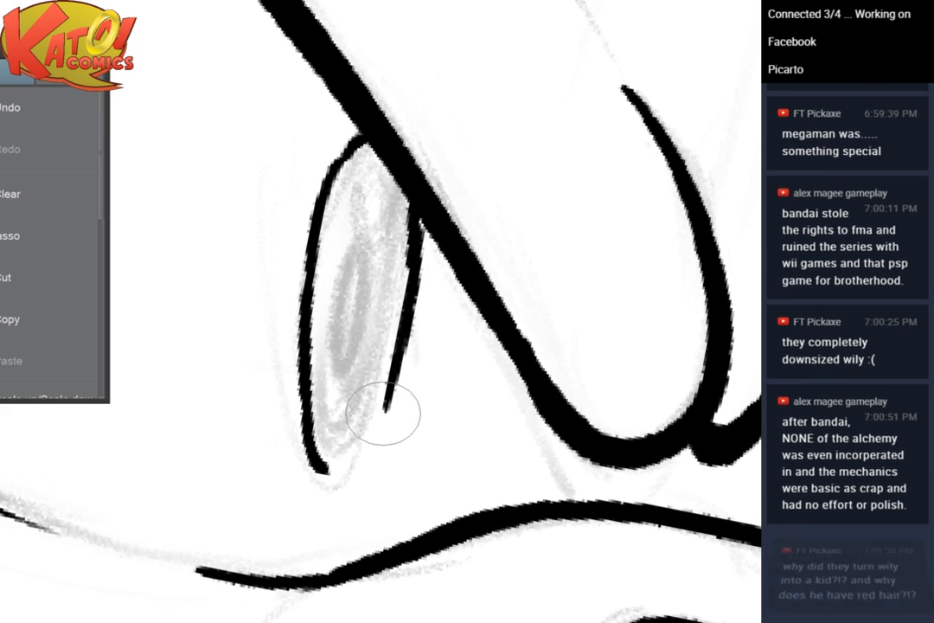
{"action": "mouse_move", "coordinate": [314, 450]}
{"action": "left_mouse_down"}
{"action": "mouse_move", "coordinate": [343, 474]}
{"action": "mouse_move", "coordinate": [336, 450]}
{"action": "mouse_move", "coordinate": [381, 425]}
{"action": "left_mouse_up"}
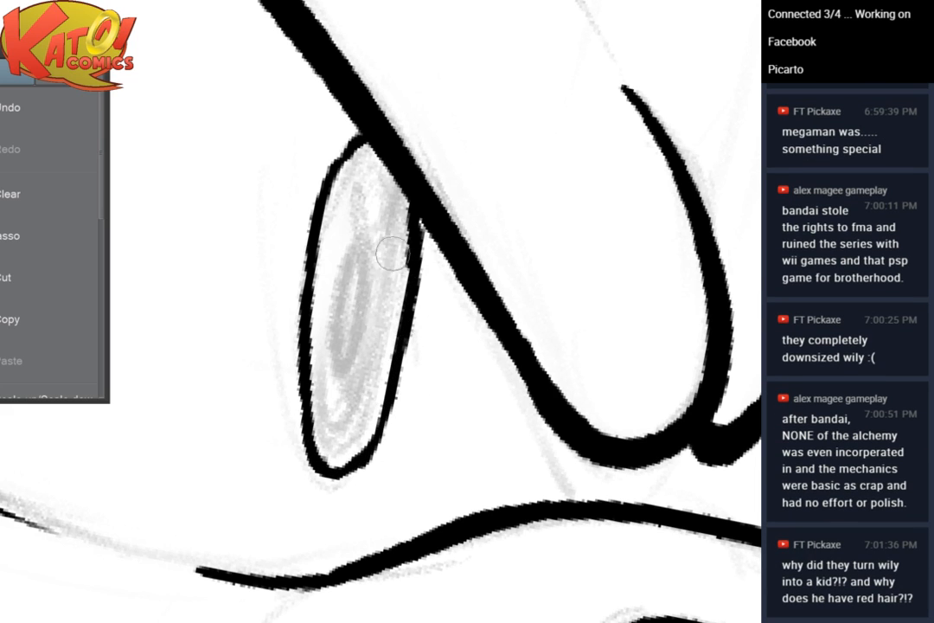
{"action": "mouse_move", "coordinate": [393, 253]}
{"action": "left_mouse_down"}
{"action": "mouse_move", "coordinate": [394, 214]}
{"action": "mouse_move", "coordinate": [398, 245]}
{"action": "left_mouse_up"}
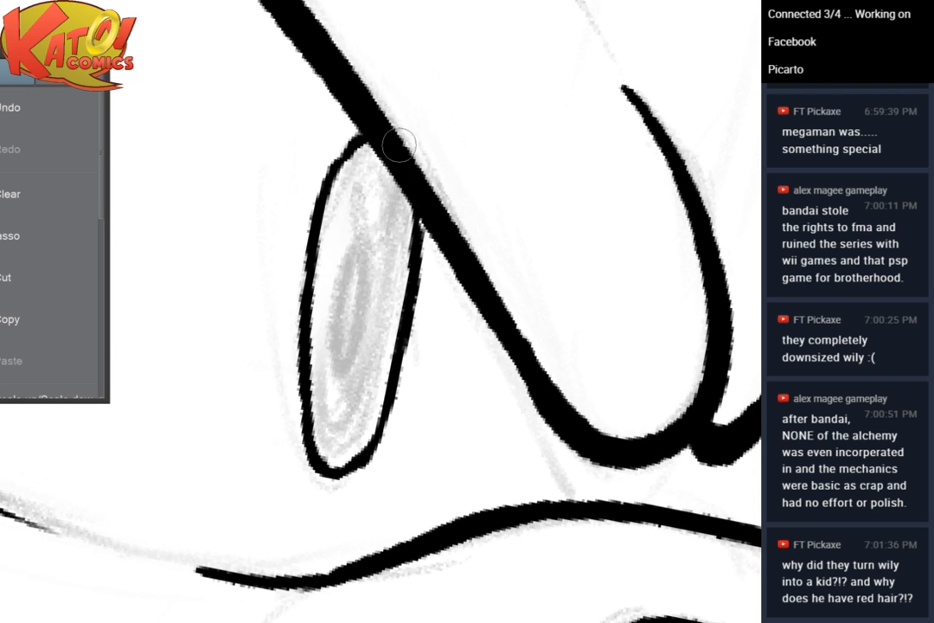
Erase the lower outer edge of the same iris and redraw it with a wider curve joining the bottom
{"action": "mouse_move", "coordinate": [290, 267]}
{"action": "left_mouse_down"}
{"action": "mouse_move", "coordinate": [307, 347]}
{"action": "mouse_move", "coordinate": [294, 323]}
{"action": "mouse_move", "coordinate": [301, 328]}
{"action": "mouse_move", "coordinate": [316, 279]}
{"action": "mouse_move", "coordinate": [287, 304]}
{"action": "mouse_move", "coordinate": [326, 322]}
{"action": "left_mouse_up"}
{"action": "mouse_move", "coordinate": [336, 347]}
{"action": "left_mouse_down"}
{"action": "mouse_move", "coordinate": [328, 417]}
{"action": "mouse_move", "coordinate": [327, 398]}
{"action": "left_mouse_up"}
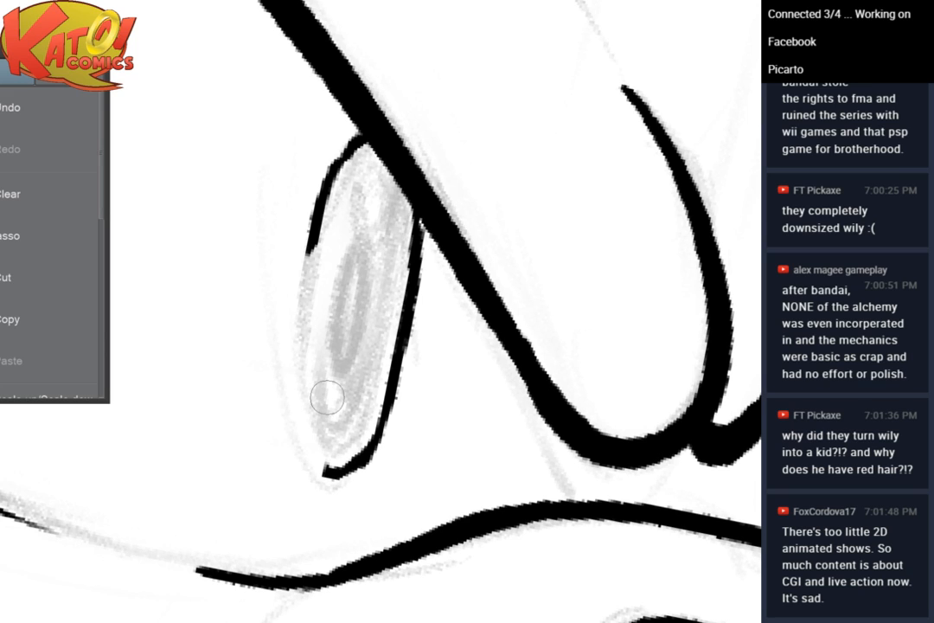
{"action": "left_click_drag", "start_coordinate": [313, 249], "coordinate": [295, 351]}
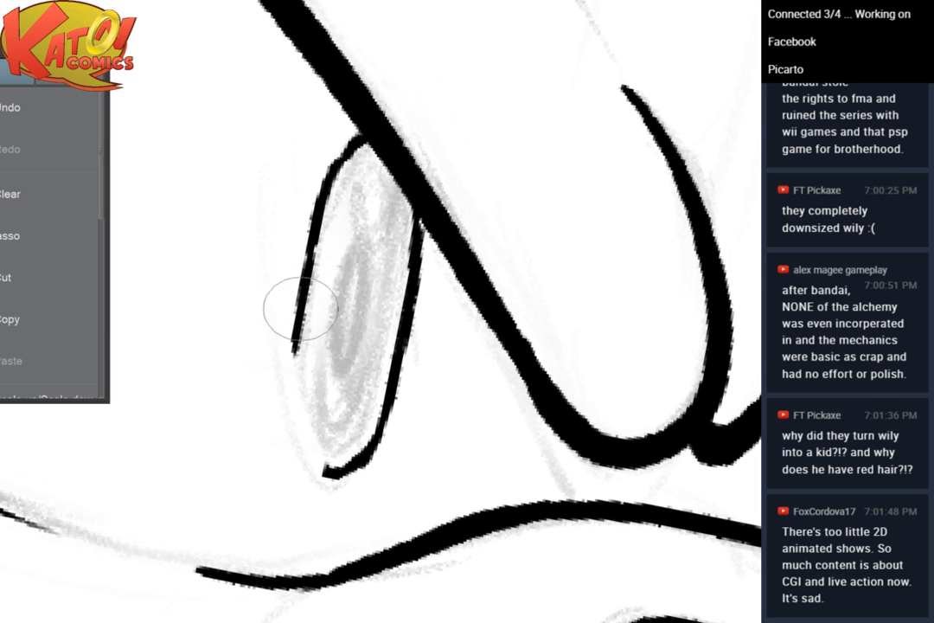
{"action": "mouse_move", "coordinate": [300, 309]}
{"action": "left_mouse_down"}
{"action": "mouse_move", "coordinate": [295, 443]}
{"action": "mouse_move", "coordinate": [302, 456]}
{"action": "mouse_move", "coordinate": [297, 413]}
{"action": "mouse_move", "coordinate": [328, 471]}
{"action": "mouse_move", "coordinate": [311, 446]}
{"action": "mouse_move", "coordinate": [344, 449]}
{"action": "left_mouse_up"}
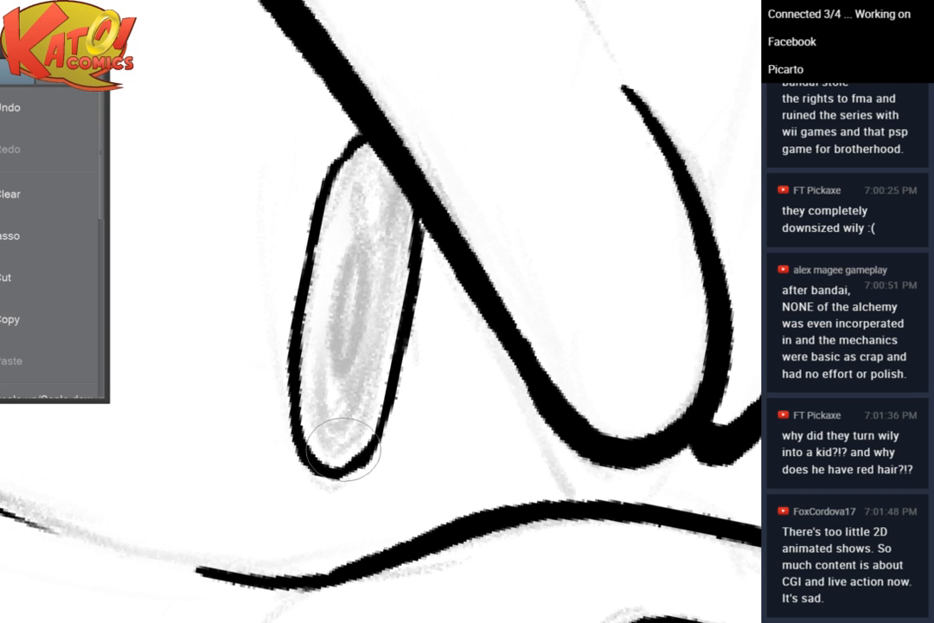
Ink a small oval highlight at the top of the iris and a solid black elongated pupil beneath it
{"action": "mouse_move", "coordinate": [350, 163]}
{"action": "left_mouse_down"}
{"action": "mouse_move", "coordinate": [374, 197]}
{"action": "mouse_move", "coordinate": [336, 205]}
{"action": "mouse_move", "coordinate": [338, 169]}
{"action": "left_mouse_up"}
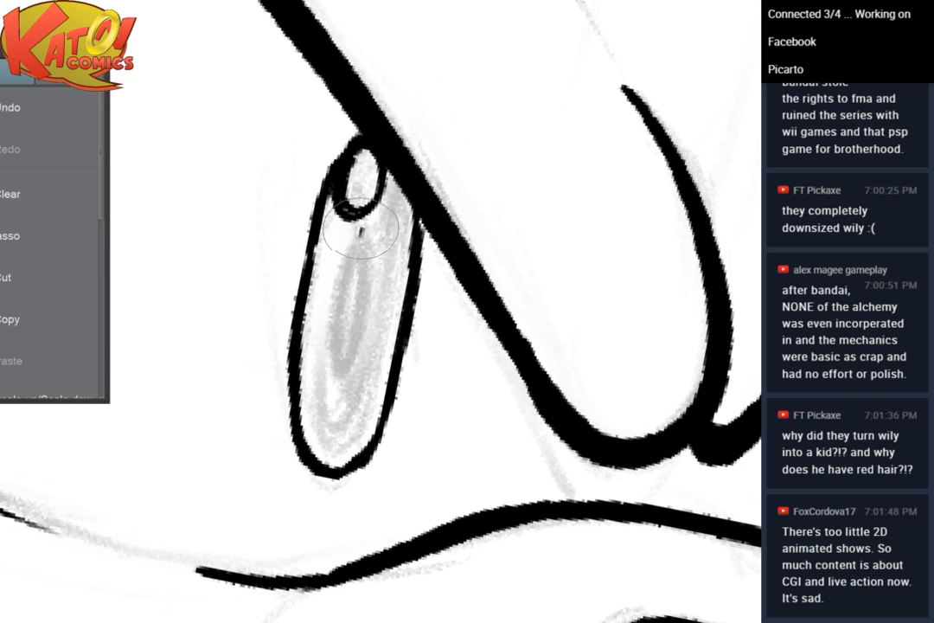
{"action": "mouse_move", "coordinate": [360, 225]}
{"action": "left_mouse_down"}
{"action": "mouse_move", "coordinate": [333, 338]}
{"action": "mouse_move", "coordinate": [357, 374]}
{"action": "left_mouse_up"}
{"action": "mouse_move", "coordinate": [348, 271]}
{"action": "left_mouse_down"}
{"action": "mouse_move", "coordinate": [364, 325]}
{"action": "mouse_move", "coordinate": [336, 359]}
{"action": "mouse_move", "coordinate": [368, 240]}
{"action": "mouse_move", "coordinate": [337, 332]}
{"action": "mouse_move", "coordinate": [351, 261]}
{"action": "mouse_move", "coordinate": [369, 242]}
{"action": "mouse_move", "coordinate": [343, 361]}
{"action": "mouse_move", "coordinate": [367, 220]}
{"action": "mouse_move", "coordinate": [368, 336]}
{"action": "mouse_move", "coordinate": [379, 229]}
{"action": "mouse_move", "coordinate": [349, 371]}
{"action": "mouse_move", "coordinate": [348, 302]}
{"action": "mouse_move", "coordinate": [371, 255]}
{"action": "mouse_move", "coordinate": [366, 213]}
{"action": "mouse_move", "coordinate": [362, 304]}
{"action": "mouse_move", "coordinate": [379, 235]}
{"action": "mouse_move", "coordinate": [360, 341]}
{"action": "mouse_move", "coordinate": [376, 214]}
{"action": "mouse_move", "coordinate": [381, 273]}
{"action": "mouse_move", "coordinate": [383, 214]}
{"action": "mouse_move", "coordinate": [360, 364]}
{"action": "mouse_move", "coordinate": [375, 316]}
{"action": "mouse_move", "coordinate": [369, 349]}
{"action": "mouse_move", "coordinate": [386, 309]}
{"action": "left_mouse_up"}
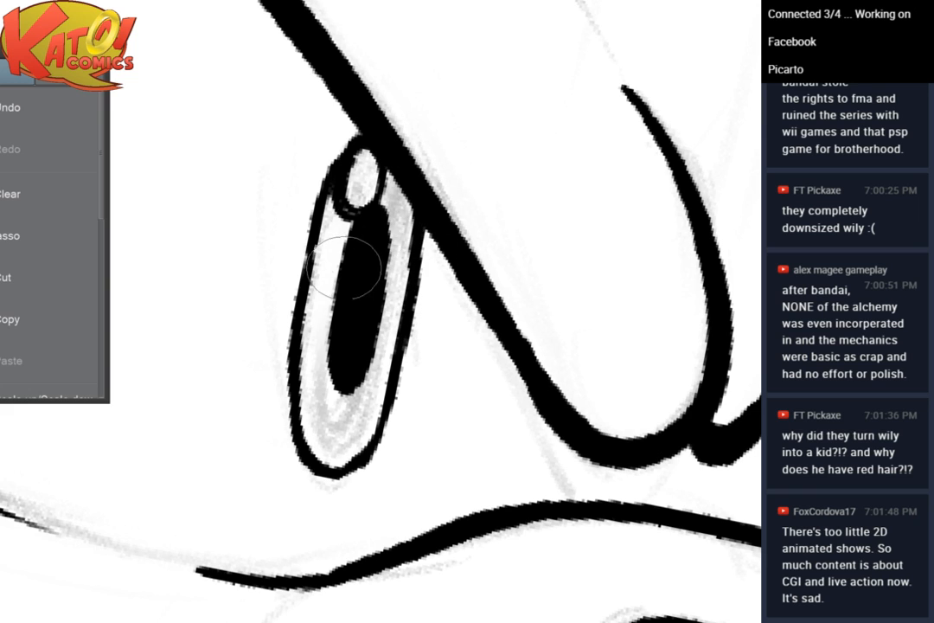
Ink the narrow iris outline of the far eye, emerging from behind the brow line and rounded at the bottom
{"action": "mouse_move", "coordinate": [356, 236]}
{"action": "left_mouse_down"}
{"action": "mouse_move", "coordinate": [340, 299]}
{"action": "mouse_move", "coordinate": [345, 284]}
{"action": "mouse_move", "coordinate": [340, 396]}
{"action": "mouse_move", "coordinate": [333, 355]}
{"action": "mouse_move", "coordinate": [363, 320]}
{"action": "mouse_move", "coordinate": [81, 269]}
{"action": "mouse_move", "coordinate": [17, 269]}
{"action": "left_mouse_up"}
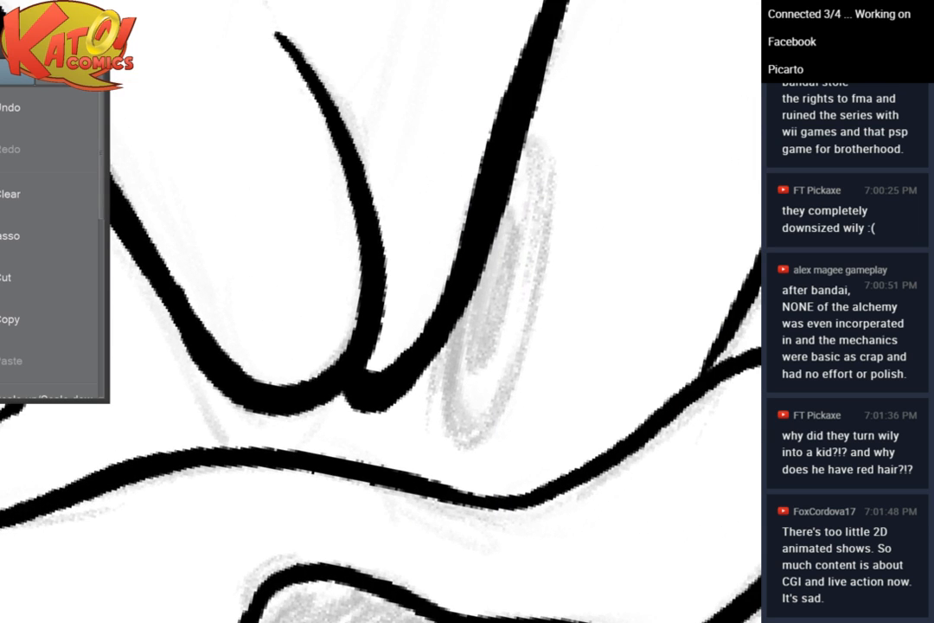
{"action": "mouse_move", "coordinate": [437, 329]}
{"action": "left_mouse_down"}
{"action": "mouse_move", "coordinate": [460, 339]}
{"action": "mouse_move", "coordinate": [455, 420]}
{"action": "left_mouse_up"}
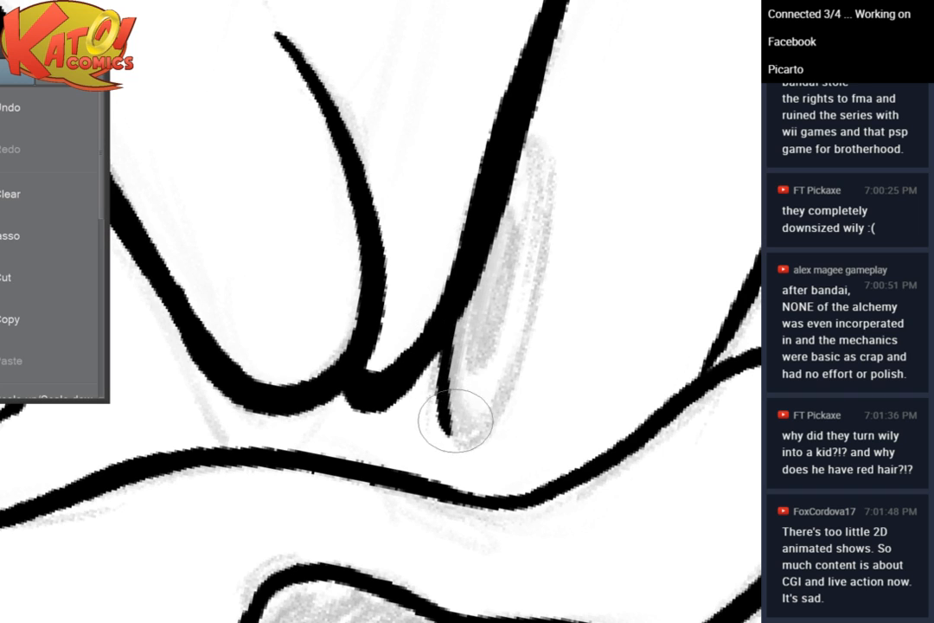
{"action": "mouse_move", "coordinate": [524, 139]}
{"action": "left_mouse_down"}
{"action": "mouse_move", "coordinate": [542, 228]}
{"action": "mouse_move", "coordinate": [546, 181]}
{"action": "mouse_move", "coordinate": [501, 372]}
{"action": "mouse_move", "coordinate": [527, 288]}
{"action": "mouse_move", "coordinate": [484, 423]}
{"action": "left_mouse_up"}
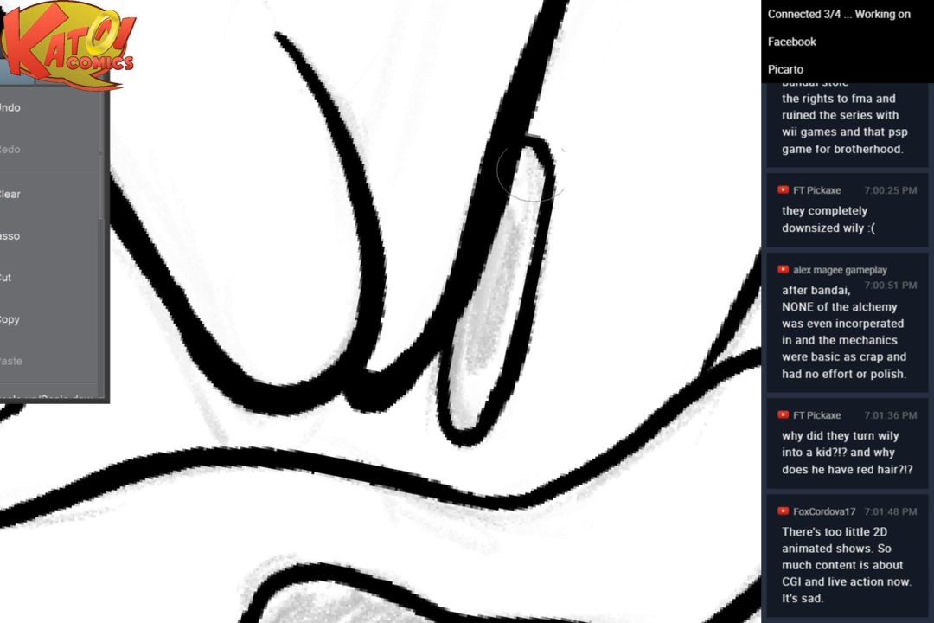
Ink a highlight against the brow line in the far eye's iris, undoing the last stroke and redrawing it smaller
{"action": "mouse_move", "coordinate": [472, 119]}
{"action": "left_mouse_down"}
{"action": "mouse_move", "coordinate": [597, 182]}
{"action": "mouse_move", "coordinate": [737, 173]}
{"action": "mouse_move", "coordinate": [436, 165]}
{"action": "left_mouse_up"}
{"action": "mouse_move", "coordinate": [437, 317]}
{"action": "left_mouse_down"}
{"action": "mouse_move", "coordinate": [432, 368]}
{"action": "mouse_move", "coordinate": [449, 338]}
{"action": "left_mouse_up"}
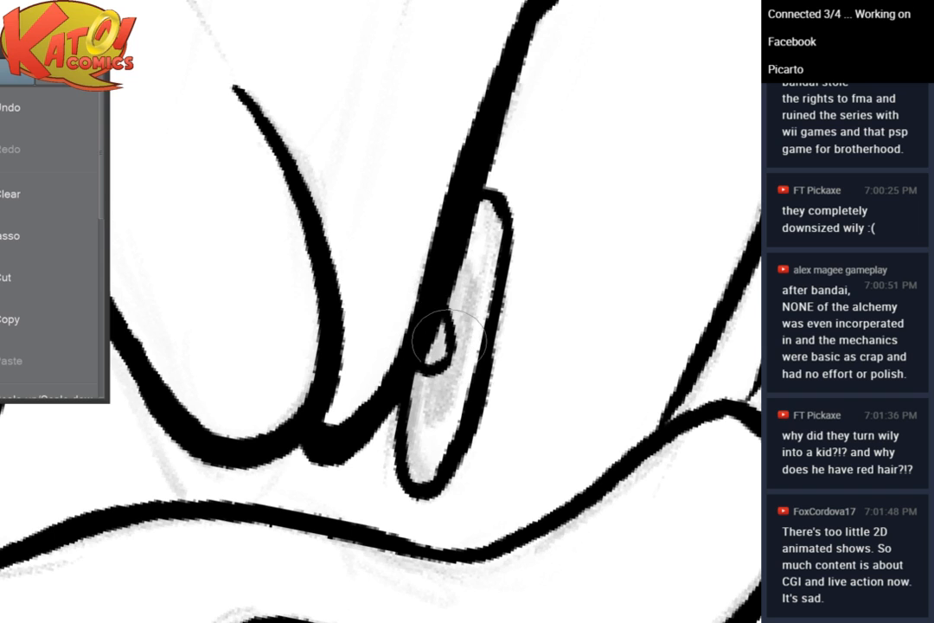
{"action": "key", "text": "ctrl+z"}
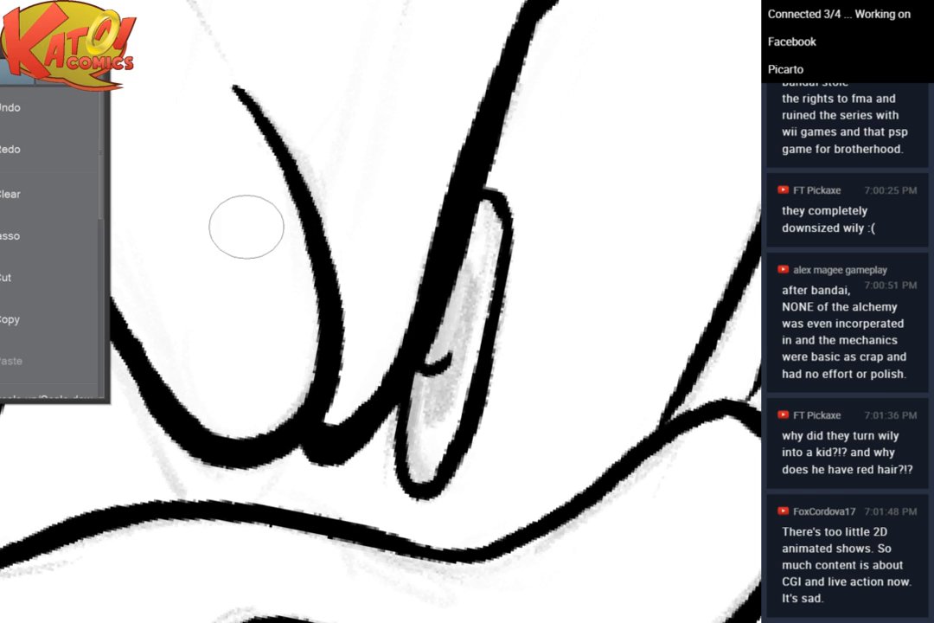
{"action": "left_click_drag", "start_coordinate": [432, 349], "coordinate": [438, 334]}
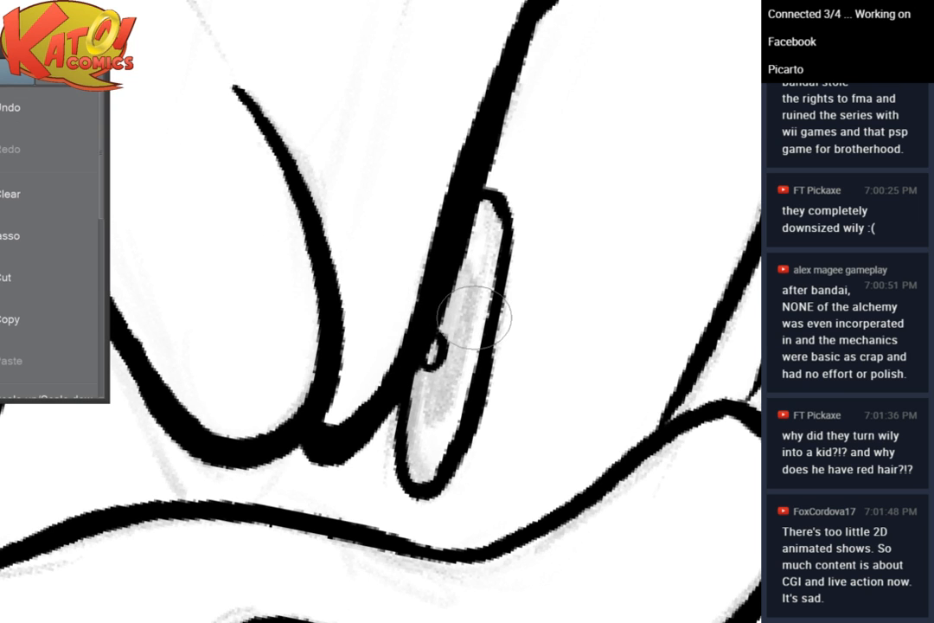
Outline and fill the far eye's pupil in solid black along the brow line, around the small highlight
{"action": "scroll", "coordinate": [526, 219], "scroll_direction": "down", "scroll_amount": 4}
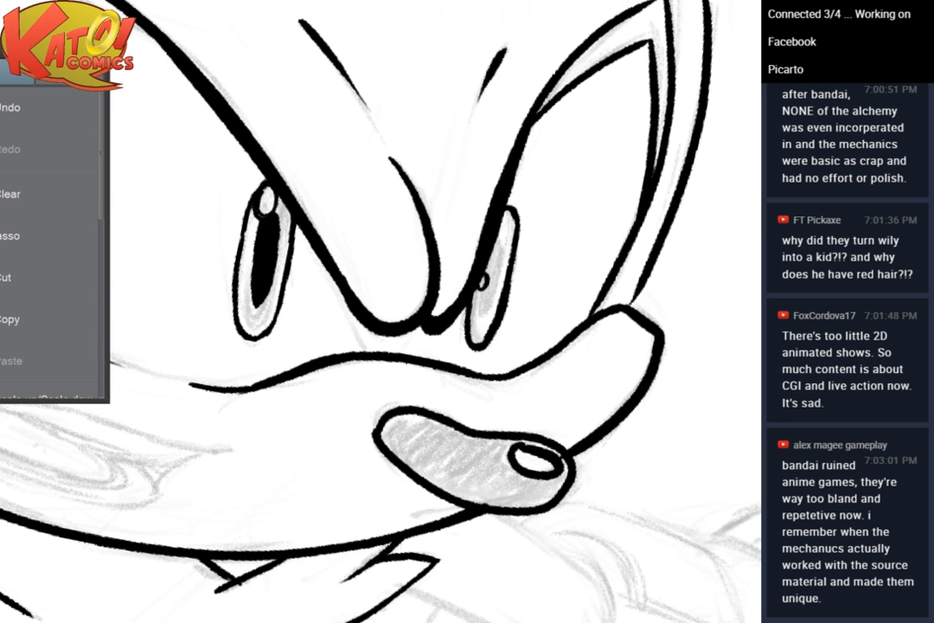
{"action": "scroll", "coordinate": [519, 260], "scroll_direction": "up", "scroll_amount": 4}
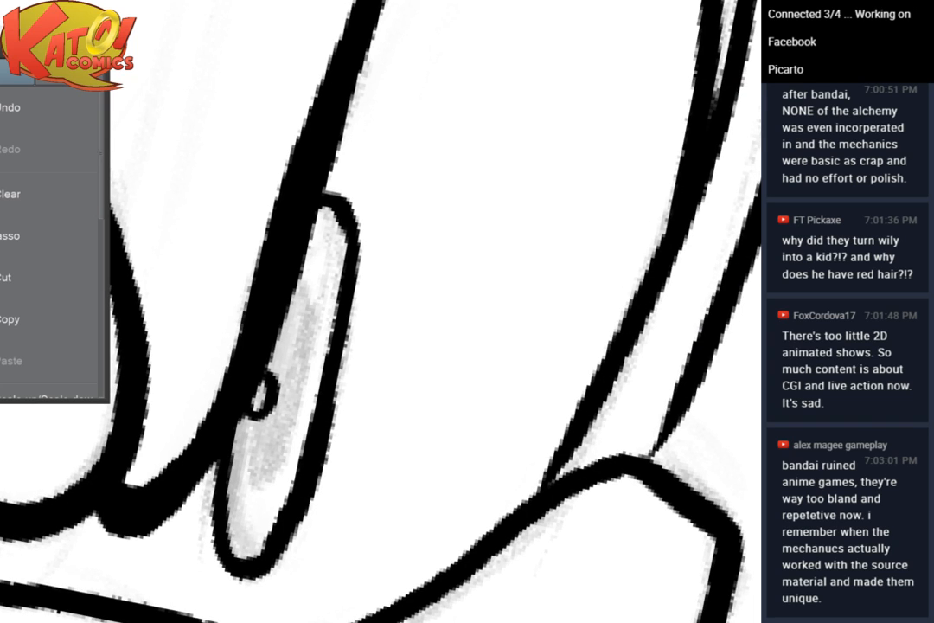
{"action": "scroll", "coordinate": [381, 311], "scroll_direction": "up", "scroll_amount": 1}
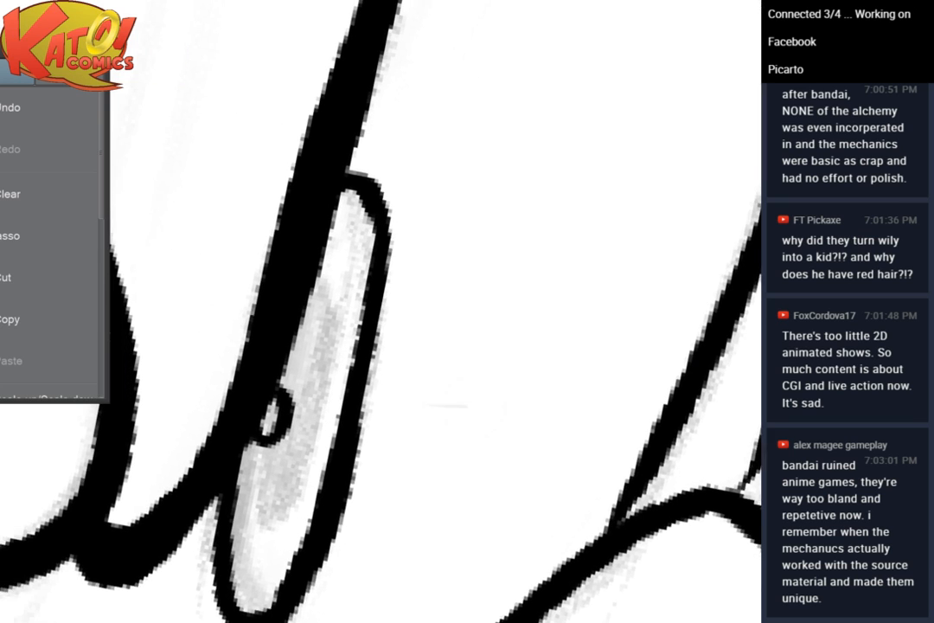
{"action": "left_click_drag", "start_coordinate": [448, 407], "coordinate": [489, 411]}
{"action": "mouse_move", "coordinate": [316, 443]}
{"action": "left_mouse_down"}
{"action": "mouse_move", "coordinate": [312, 472]}
{"action": "mouse_move", "coordinate": [317, 450]}
{"action": "mouse_move", "coordinate": [324, 523]}
{"action": "mouse_move", "coordinate": [359, 418]}
{"action": "left_mouse_up"}
{"action": "left_click_drag", "start_coordinate": [339, 506], "coordinate": [325, 524]}
{"action": "mouse_move", "coordinate": [328, 443]}
{"action": "left_mouse_down"}
{"action": "mouse_move", "coordinate": [352, 433]}
{"action": "mouse_move", "coordinate": [340, 478]}
{"action": "mouse_move", "coordinate": [374, 378]}
{"action": "left_mouse_up"}
{"action": "mouse_move", "coordinate": [363, 267]}
{"action": "left_mouse_down"}
{"action": "mouse_move", "coordinate": [371, 349]}
{"action": "mouse_move", "coordinate": [365, 383]}
{"action": "mouse_move", "coordinate": [372, 278]}
{"action": "mouse_move", "coordinate": [346, 348]}
{"action": "mouse_move", "coordinate": [358, 353]}
{"action": "mouse_move", "coordinate": [358, 376]}
{"action": "mouse_move", "coordinate": [329, 373]}
{"action": "mouse_move", "coordinate": [341, 444]}
{"action": "mouse_move", "coordinate": [326, 475]}
{"action": "mouse_move", "coordinate": [339, 437]}
{"action": "mouse_move", "coordinate": [333, 374]}
{"action": "mouse_move", "coordinate": [351, 432]}
{"action": "mouse_move", "coordinate": [363, 409]}
{"action": "mouse_move", "coordinate": [356, 447]}
{"action": "left_mouse_up"}
Ink the curved body line from the chest fur's edge down past its bottom point, following the sketch
{"action": "scroll", "coordinate": [448, 244], "scroll_direction": "down", "scroll_amount": 5}
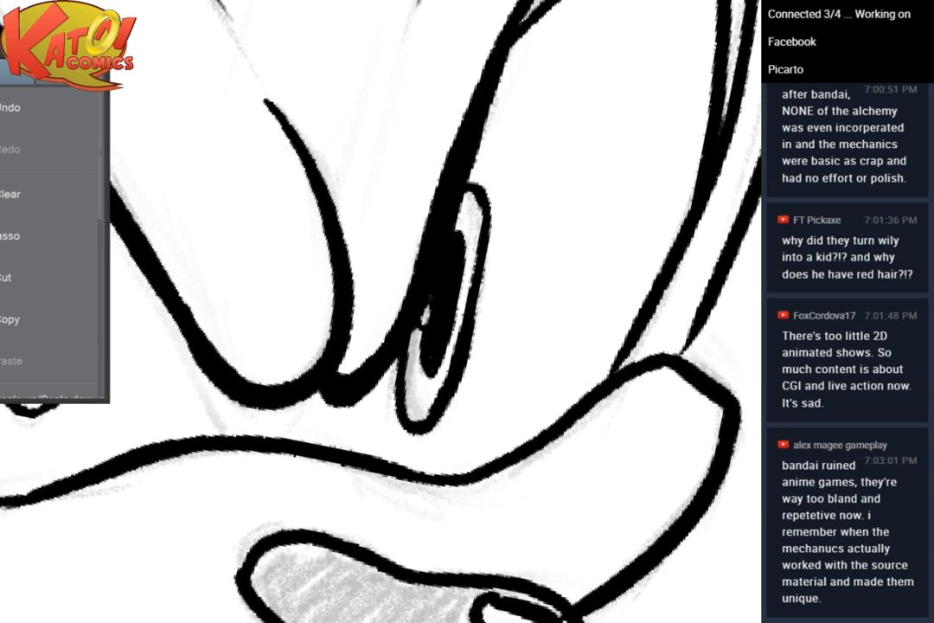
{"action": "scroll", "coordinate": [449, 244], "scroll_direction": "down", "scroll_amount": 5}
{"action": "scroll", "coordinate": [381, 260], "scroll_direction": "down", "scroll_amount": 8}
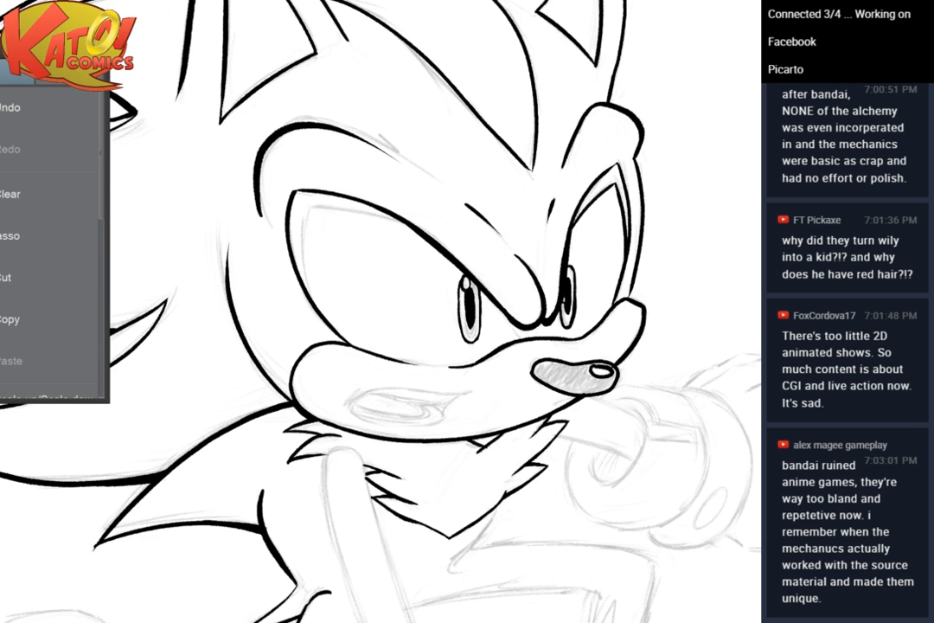
{"action": "left_click_drag", "start_coordinate": [450, 346], "coordinate": [374, 285]}
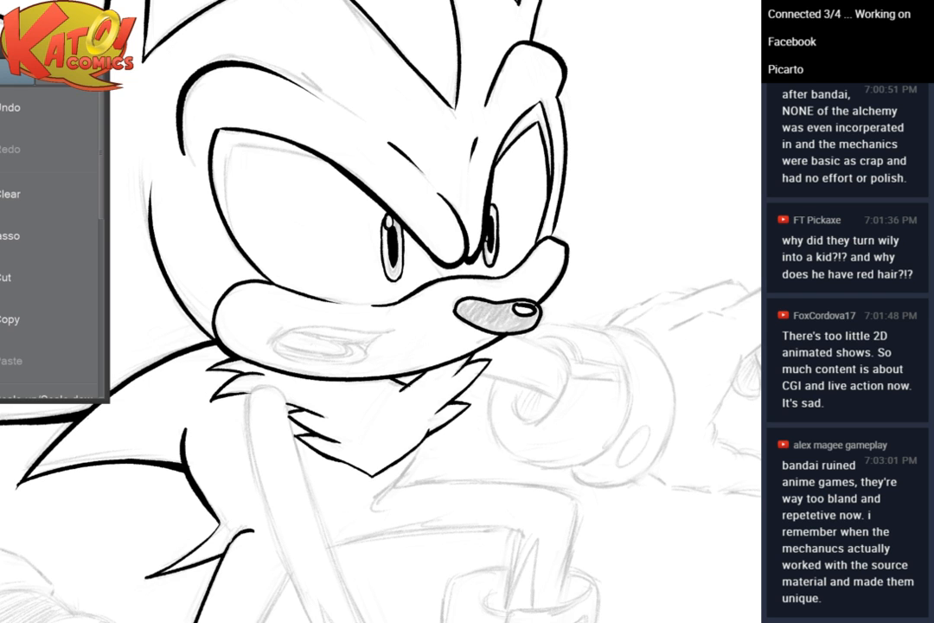
{"action": "scroll", "coordinate": [490, 425], "scroll_direction": "up", "scroll_amount": 3}
{"action": "mouse_move", "coordinate": [532, 334]}
{"action": "left_mouse_down"}
{"action": "mouse_move", "coordinate": [570, 230]}
{"action": "mouse_move", "coordinate": [441, 264]}
{"action": "left_mouse_up"}
{"action": "scroll", "coordinate": [468, 384], "scroll_direction": "up", "scroll_amount": 2}
{"action": "left_click_drag", "start_coordinate": [427, 449], "coordinate": [450, 310]}
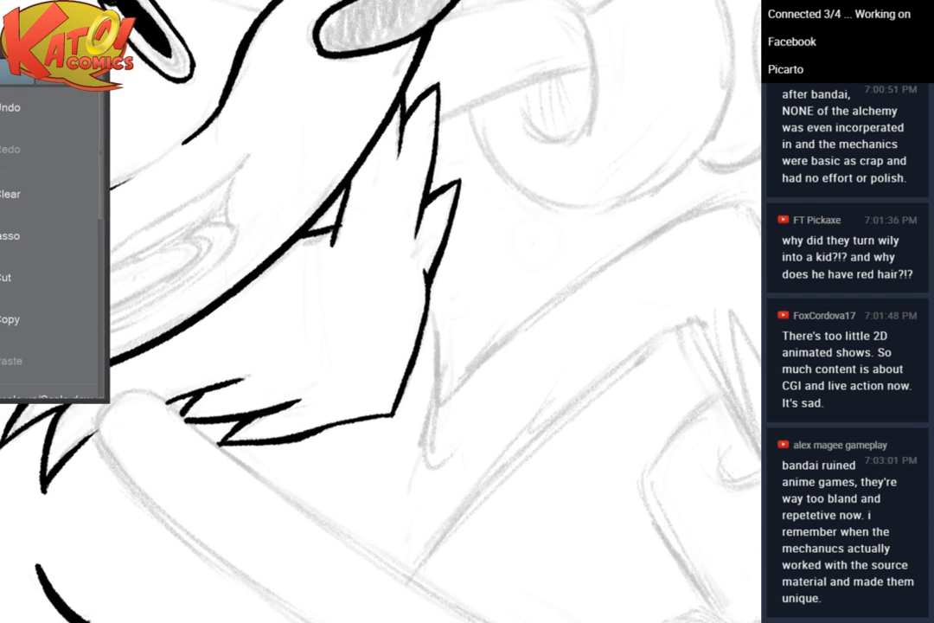
{"action": "scroll", "coordinate": [511, 336], "scroll_direction": "up", "scroll_amount": 3}
{"action": "left_click_drag", "start_coordinate": [442, 207], "coordinate": [554, 246]}
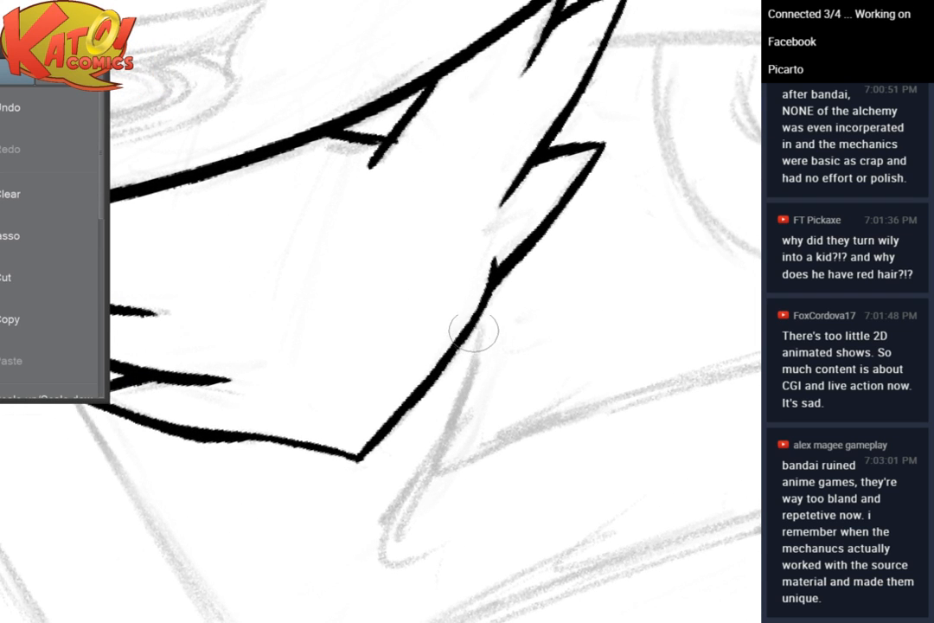
{"action": "mouse_move", "coordinate": [476, 321]}
{"action": "left_mouse_down"}
{"action": "mouse_move", "coordinate": [441, 430]}
{"action": "mouse_move", "coordinate": [408, 489]}
{"action": "left_mouse_up"}
{"action": "left_click_drag", "start_coordinate": [445, 421], "coordinate": [390, 543]}
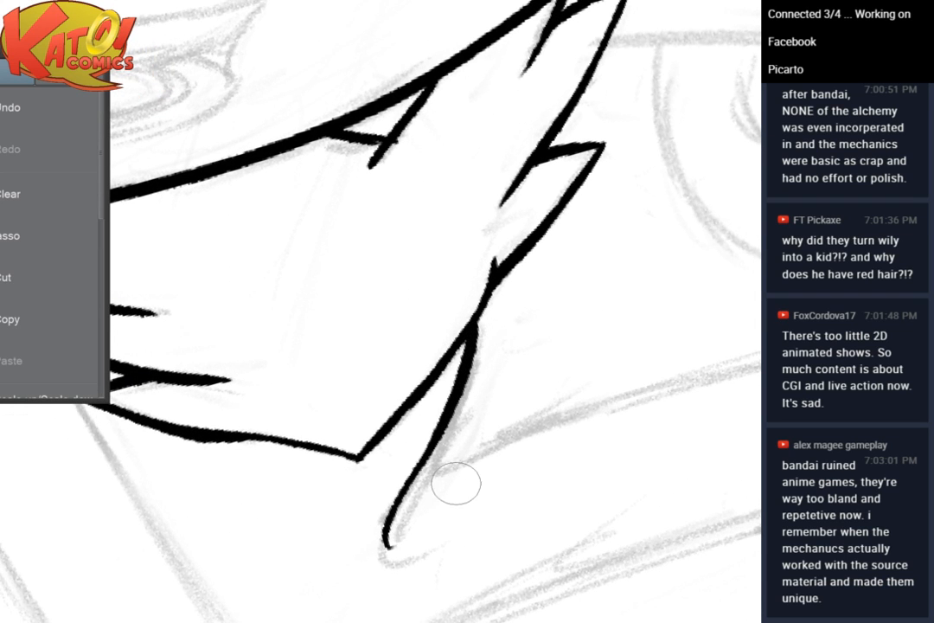
Ink the two edges of the far arm, one from the upper chest tuft and one from below the nose, toward the fist
{"action": "scroll", "coordinate": [621, 226], "scroll_direction": "down", "scroll_amount": 3}
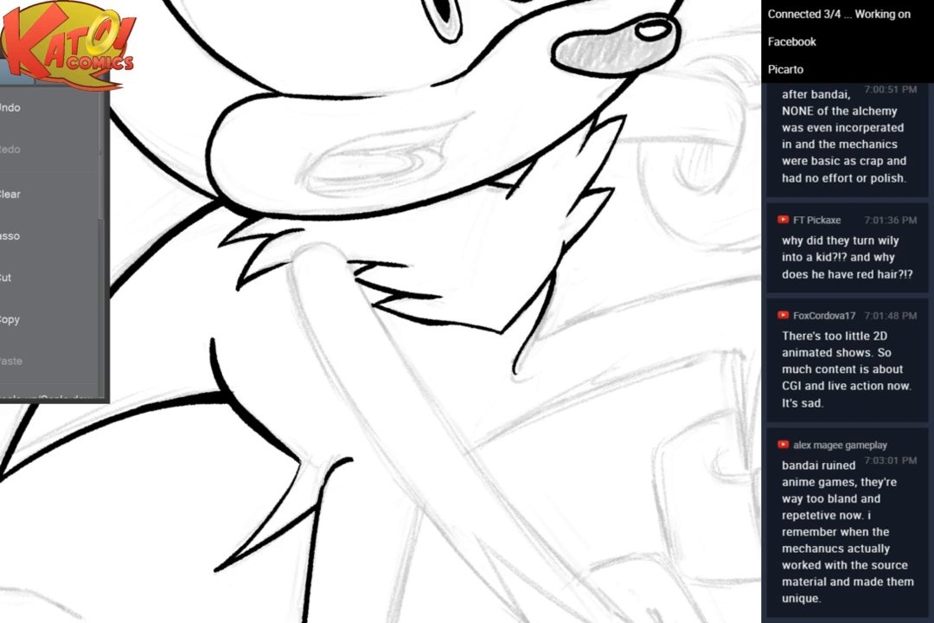
{"action": "scroll", "coordinate": [640, 251], "scroll_direction": "up", "scroll_amount": 4}
{"action": "scroll", "coordinate": [611, 277], "scroll_direction": "up", "scroll_amount": 2}
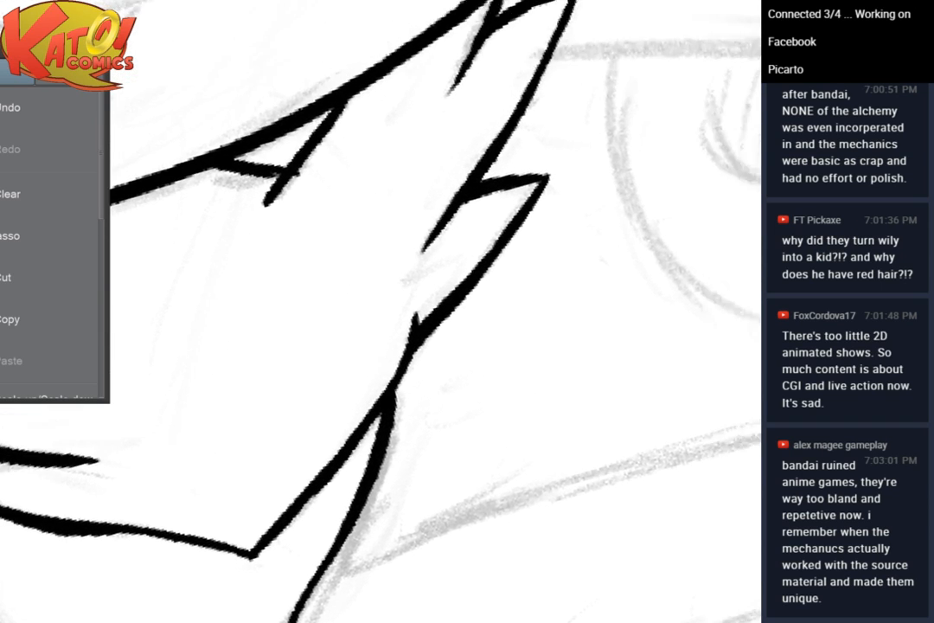
{"action": "mouse_move", "coordinate": [548, 178]}
{"action": "left_mouse_down"}
{"action": "mouse_move", "coordinate": [298, 454]}
{"action": "mouse_move", "coordinate": [258, 274]}
{"action": "mouse_move", "coordinate": [223, 340]}
{"action": "mouse_move", "coordinate": [249, 256]}
{"action": "mouse_move", "coordinate": [213, 276]}
{"action": "left_mouse_up"}
{"action": "left_click_drag", "start_coordinate": [318, 213], "coordinate": [490, 511]}
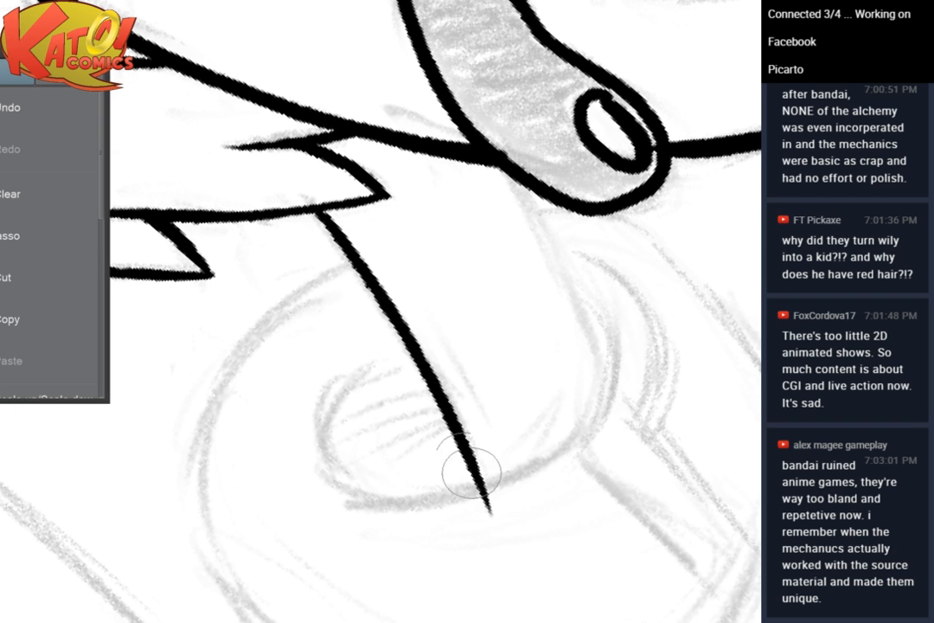
{"action": "left_click_drag", "start_coordinate": [523, 183], "coordinate": [610, 424]}
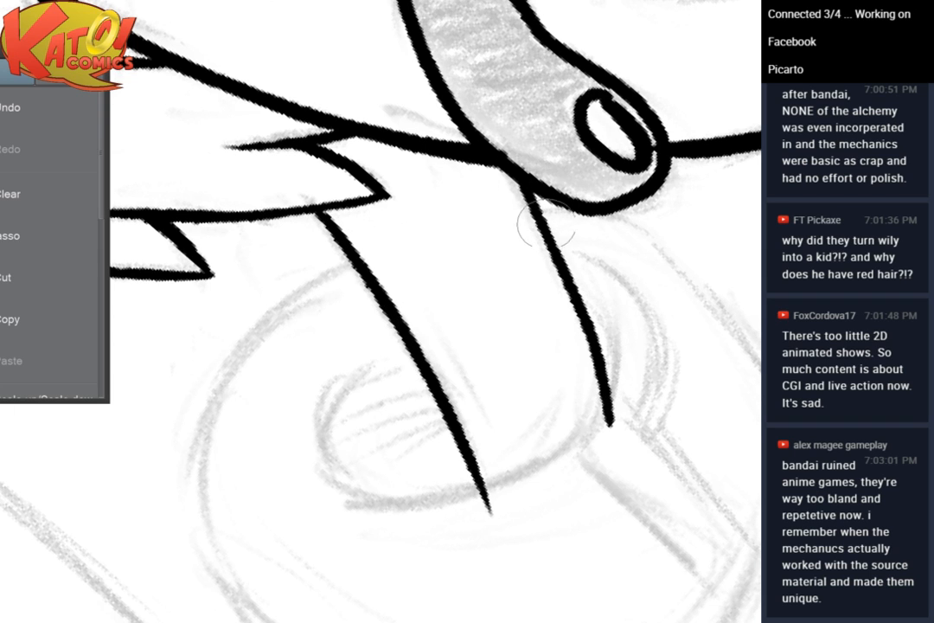
Undo the last stroke on the arm edge below the nose and thicken that edge's upper part
{"action": "left_click_drag", "start_coordinate": [557, 248], "coordinate": [393, 326]}
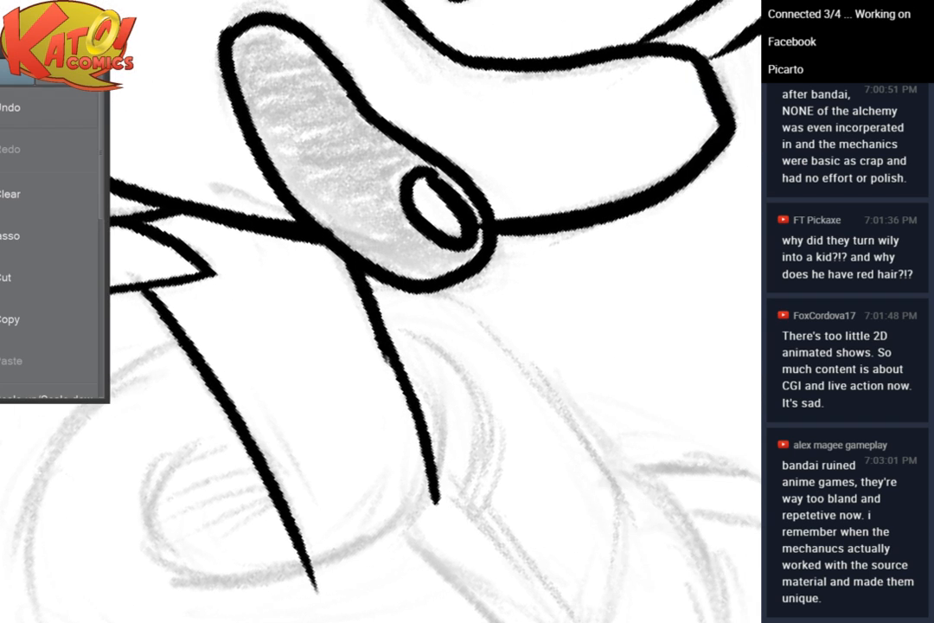
{"action": "left_click", "coordinate": [11, 108]}
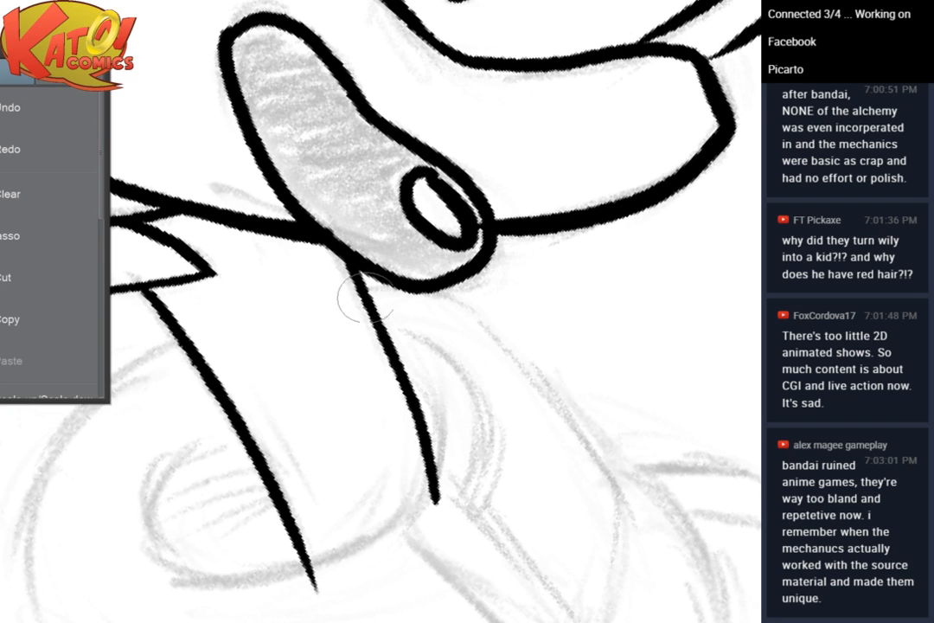
{"action": "mouse_move", "coordinate": [374, 299]}
{"action": "left_mouse_down"}
{"action": "mouse_move", "coordinate": [395, 345]}
{"action": "mouse_move", "coordinate": [366, 289]}
{"action": "mouse_move", "coordinate": [415, 415]}
{"action": "left_mouse_up"}
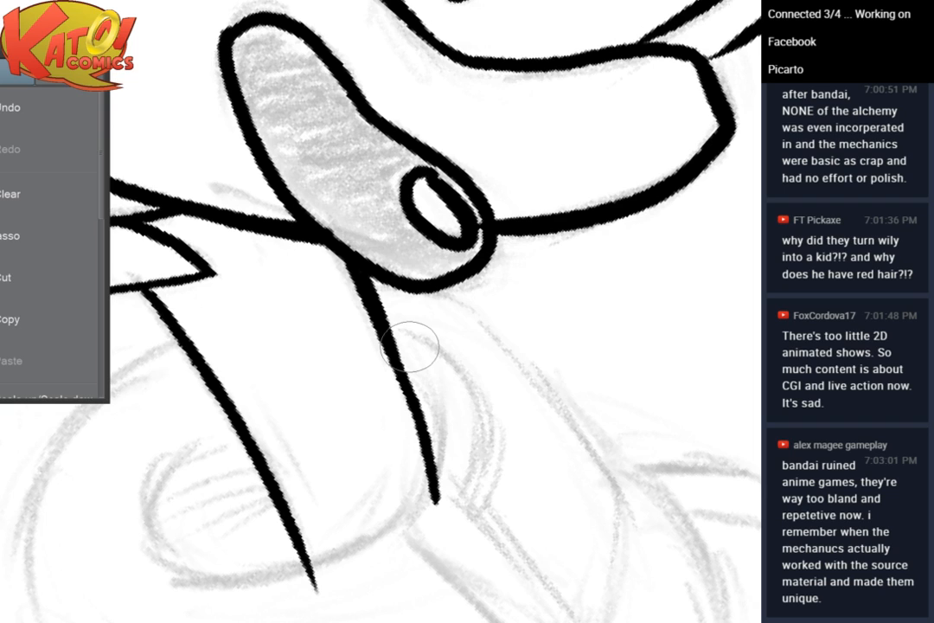
Erase the overshooting tips at the fist ends of the far arm's two edges
{"action": "key", "text": "e"}
{"action": "left_click_drag", "start_coordinate": [296, 607], "coordinate": [326, 566]}
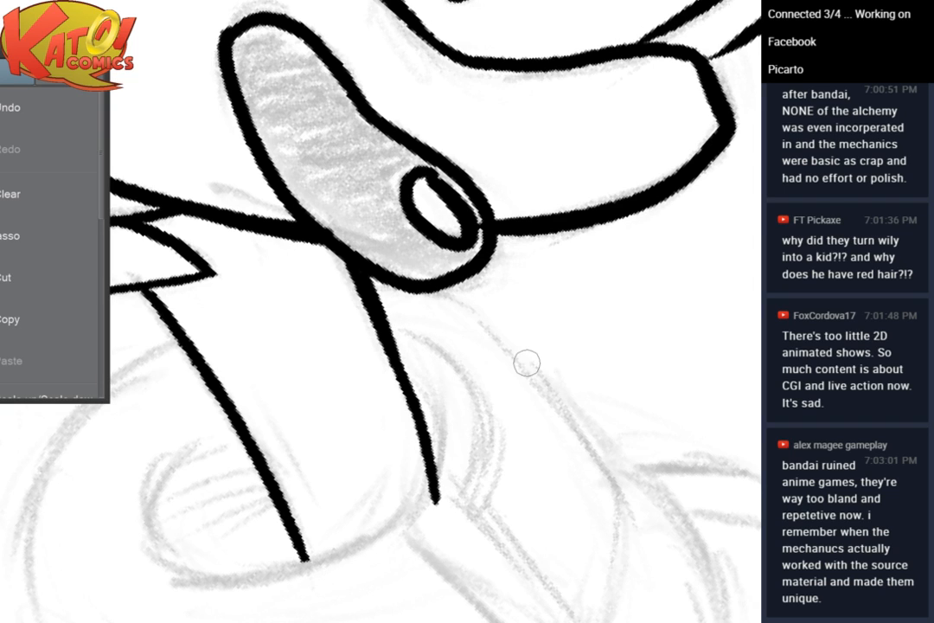
{"action": "left_click_drag", "start_coordinate": [453, 455], "coordinate": [443, 509]}
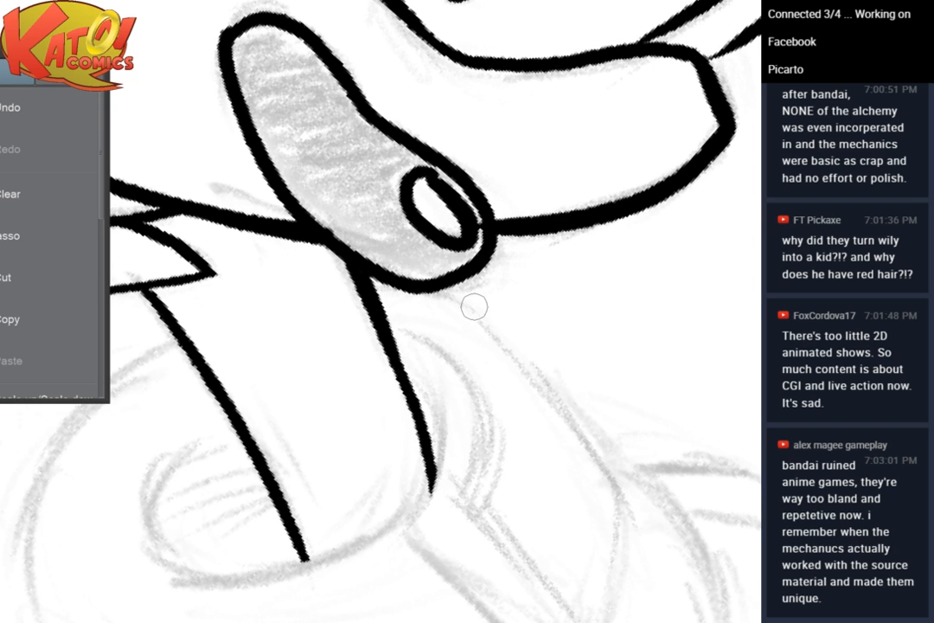
Ink the start of the round cuff's outer edge, curving down from the far arm's lower edge along the sketch
{"action": "key", "text": "ctrl+minus"}
{"action": "key", "text": "ctrl+minus"}
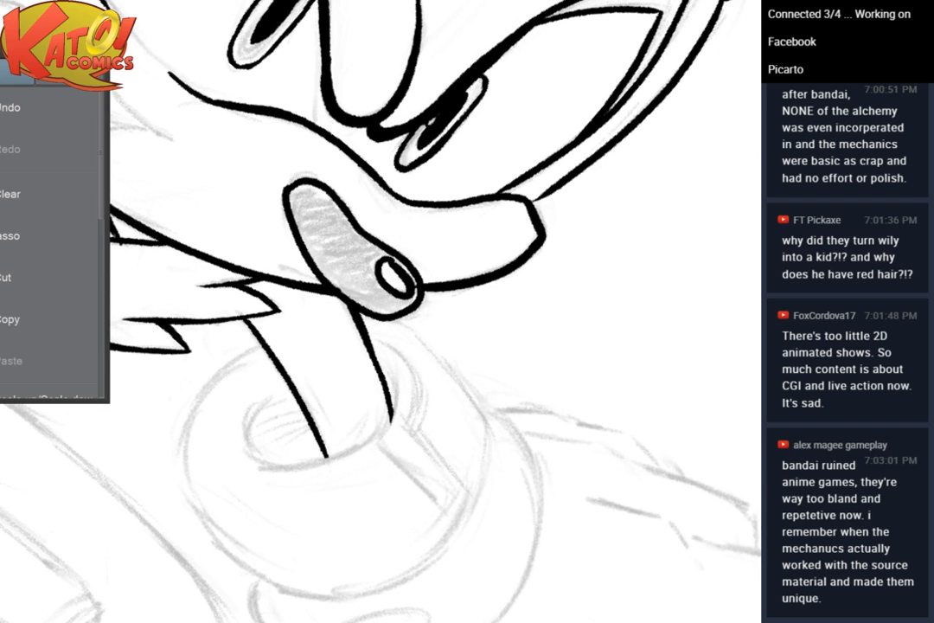
{"action": "mouse_move", "coordinate": [510, 349]}
{"action": "left_mouse_down"}
{"action": "mouse_move", "coordinate": [515, 283]}
{"action": "mouse_move", "coordinate": [457, 189]}
{"action": "left_mouse_up"}
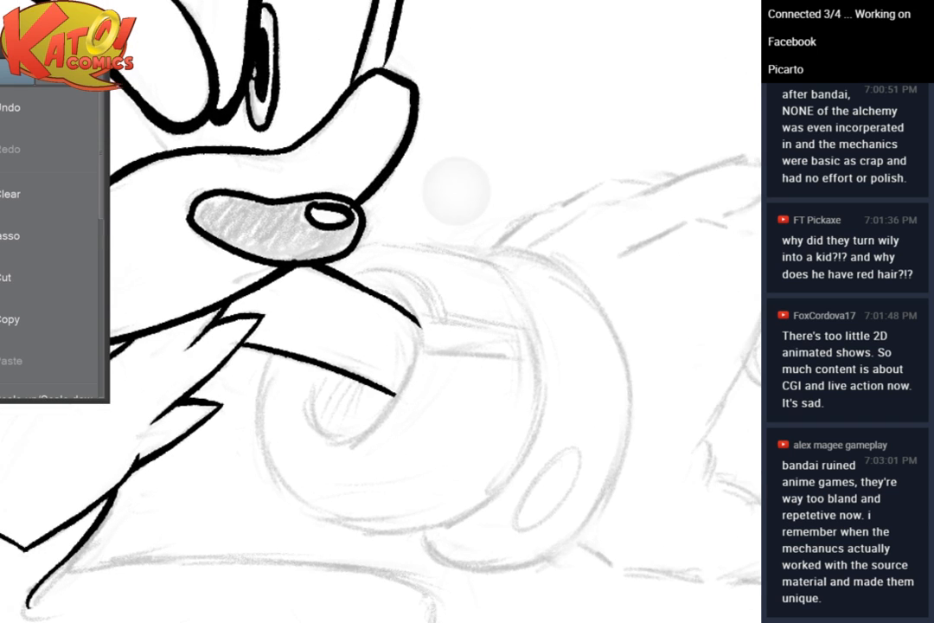
{"action": "scroll", "coordinate": [456, 189], "scroll_direction": "up", "scroll_amount": 2}
{"action": "left_click_drag", "start_coordinate": [419, 337], "coordinate": [434, 286]}
{"action": "scroll", "coordinate": [463, 248], "scroll_direction": "down", "scroll_amount": 2}
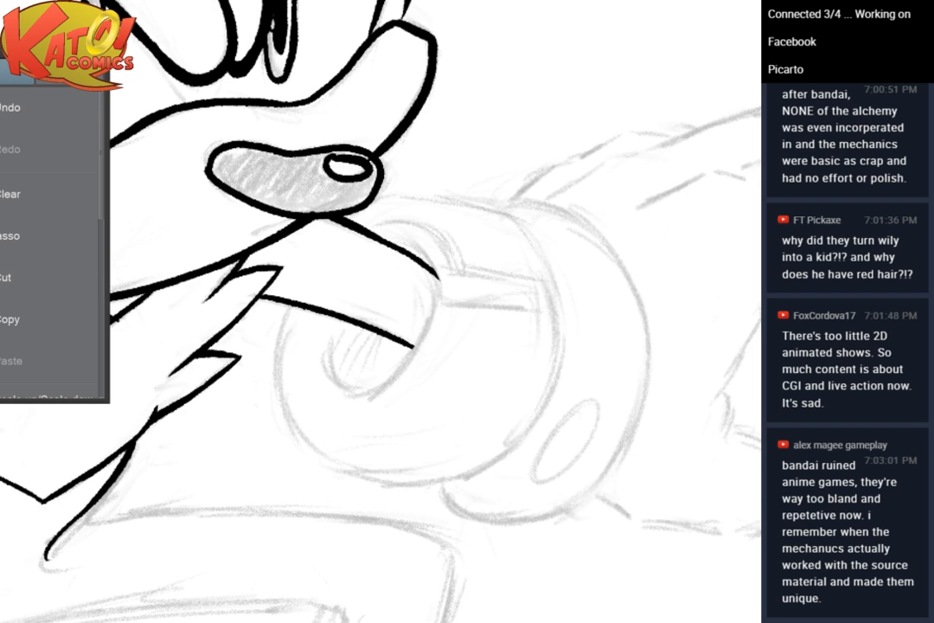
{"action": "scroll", "coordinate": [394, 275], "scroll_direction": "up", "scroll_amount": 3}
{"action": "left_click_drag", "start_coordinate": [394, 275], "coordinate": [418, 259]}
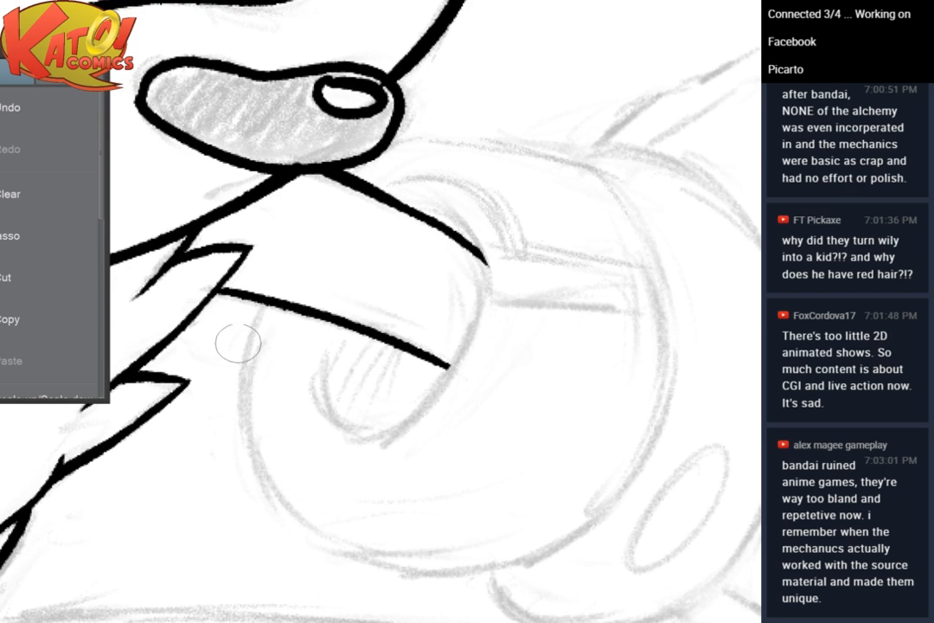
{"action": "mouse_move", "coordinate": [248, 309]}
{"action": "left_mouse_down"}
{"action": "mouse_move", "coordinate": [242, 405]}
{"action": "mouse_move", "coordinate": [253, 422]}
{"action": "left_mouse_up"}
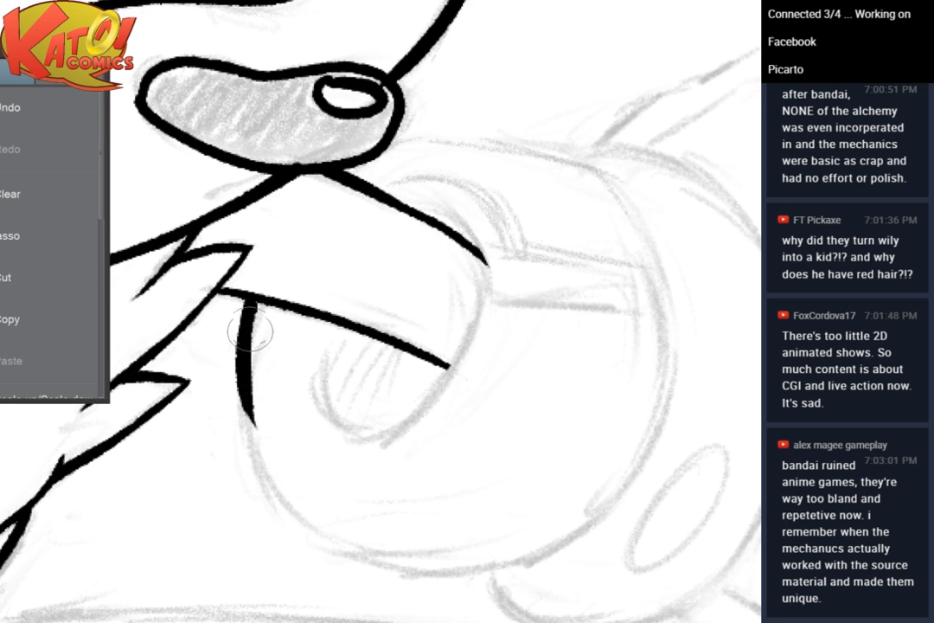
{"action": "left_click", "coordinate": [41, 114]}
{"action": "left_click", "coordinate": [43, 114]}
{"action": "mouse_move", "coordinate": [251, 304]}
{"action": "left_mouse_down"}
{"action": "mouse_move", "coordinate": [238, 382]}
{"action": "mouse_move", "coordinate": [251, 315]}
{"action": "mouse_move", "coordinate": [240, 348]}
{"action": "mouse_move", "coordinate": [251, 328]}
{"action": "mouse_move", "coordinate": [240, 391]}
{"action": "left_mouse_up"}
{"action": "left_click_drag", "start_coordinate": [245, 341], "coordinate": [250, 455]}
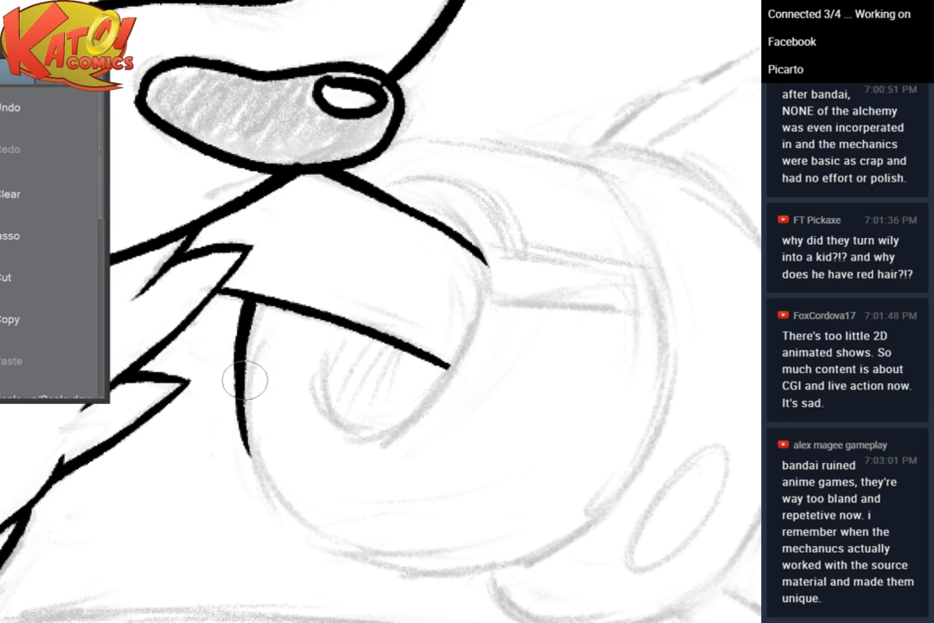
{"action": "left_click_drag", "start_coordinate": [242, 382], "coordinate": [264, 479]}
{"action": "left_click_drag", "start_coordinate": [246, 336], "coordinate": [262, 449]}
{"action": "left_click_drag", "start_coordinate": [244, 355], "coordinate": [263, 467]}
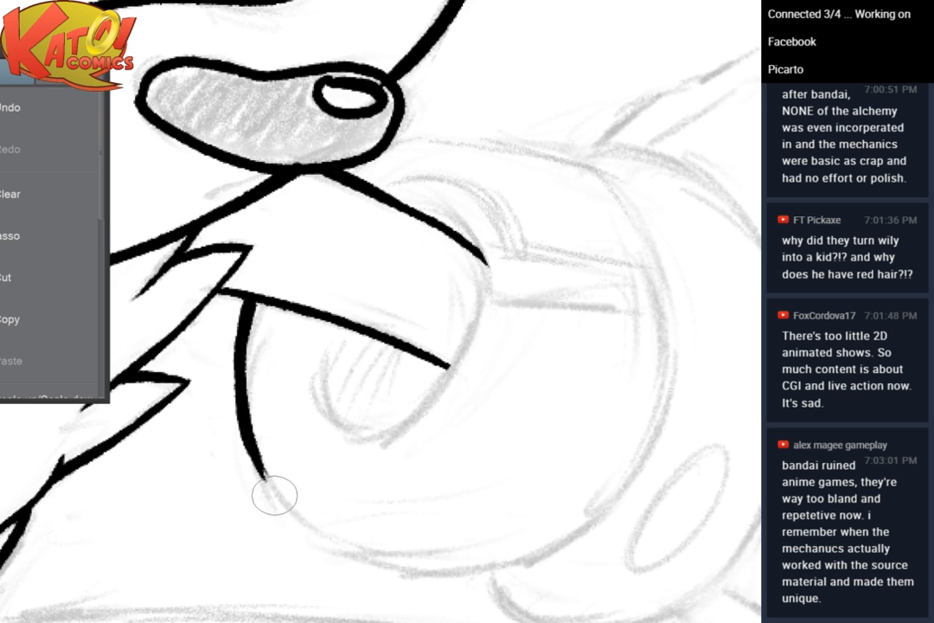
Ink the cuff's upper edge from beside the nose tip outward to where the sketched rim begins
{"action": "key", "text": "ctrl+minus"}
{"action": "key", "text": "ctrl+minus"}
{"action": "scroll", "coordinate": [554, 306], "scroll_direction": "up", "scroll_amount": 3}
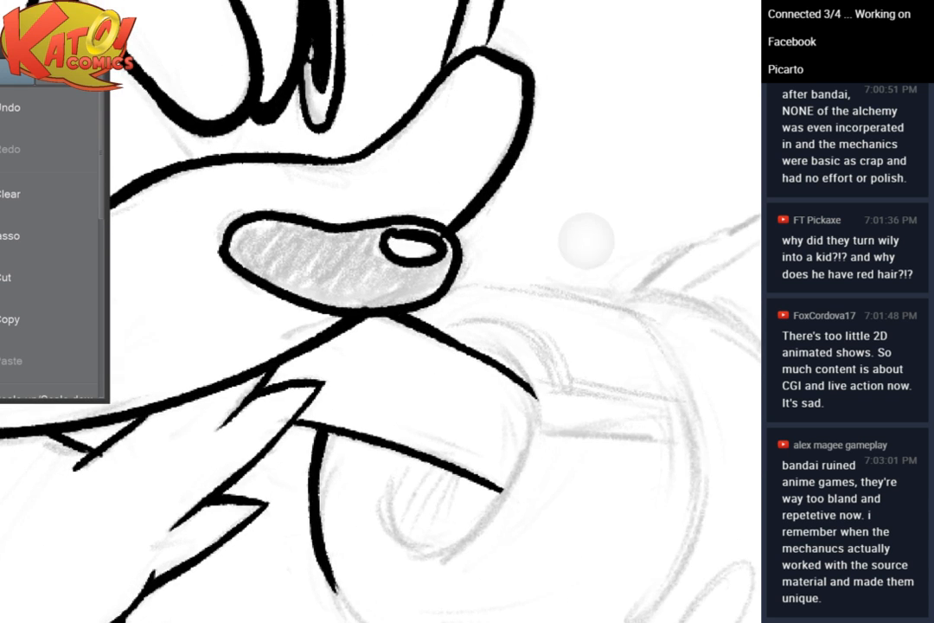
{"action": "scroll", "coordinate": [571, 337], "scroll_direction": "up", "scroll_amount": 2}
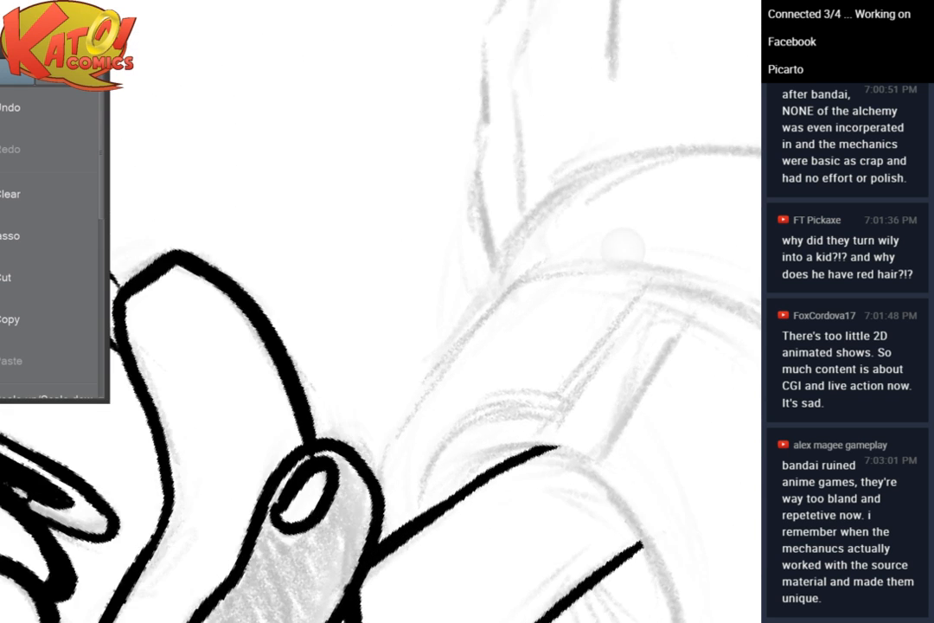
{"action": "mouse_move", "coordinate": [379, 502]}
{"action": "left_mouse_down"}
{"action": "mouse_move", "coordinate": [388, 486]}
{"action": "mouse_move", "coordinate": [383, 463]}
{"action": "mouse_move", "coordinate": [432, 382]}
{"action": "mouse_move", "coordinate": [522, 290]}
{"action": "left_mouse_up"}
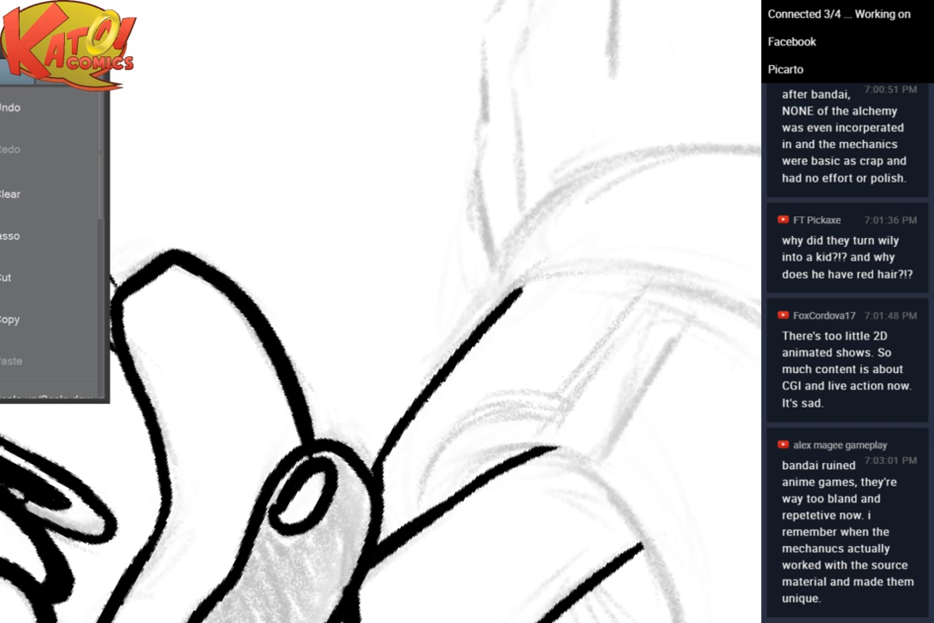
{"action": "mouse_move", "coordinate": [476, 203]}
{"action": "left_mouse_down"}
{"action": "mouse_move", "coordinate": [537, 304]}
{"action": "mouse_move", "coordinate": [455, 249]}
{"action": "left_mouse_up"}
{"action": "scroll", "coordinate": [571, 337], "scroll_direction": "down", "scroll_amount": 3}
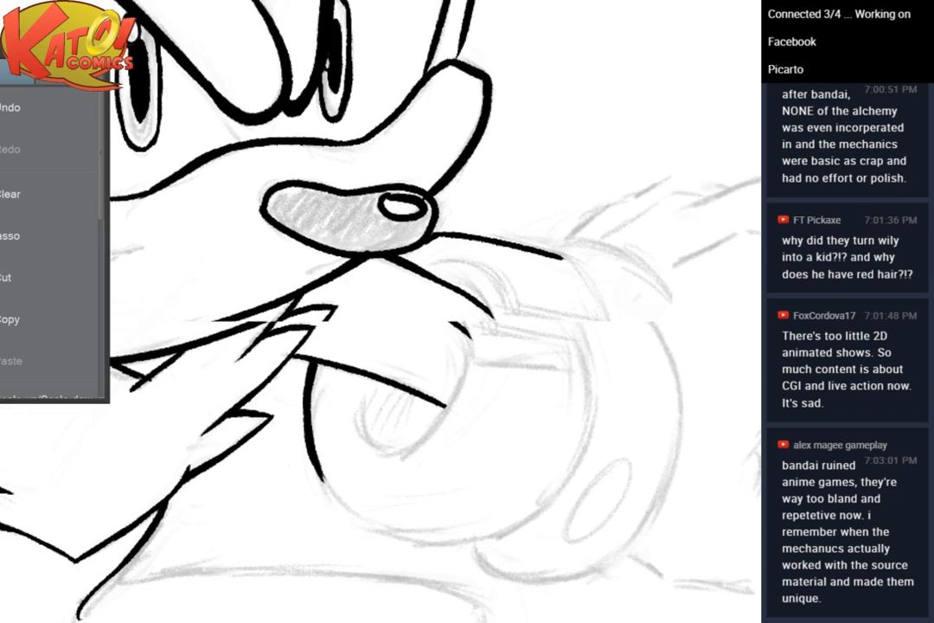
{"action": "scroll", "coordinate": [571, 337], "scroll_direction": "up", "scroll_amount": 3}
{"action": "left_click_drag", "start_coordinate": [554, 251], "coordinate": [502, 281]}
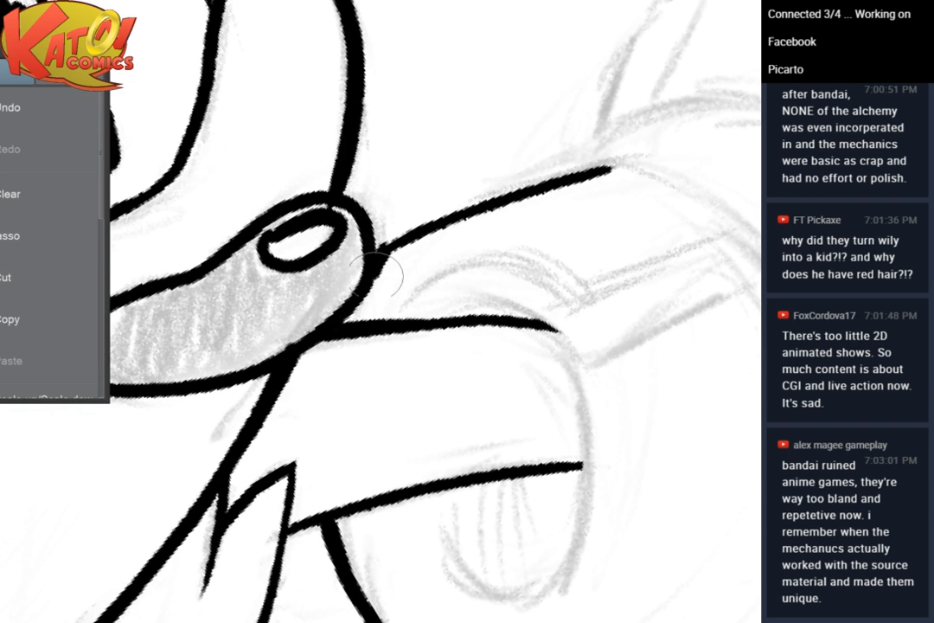
{"action": "left_click_drag", "start_coordinate": [307, 252], "coordinate": [358, 200]}
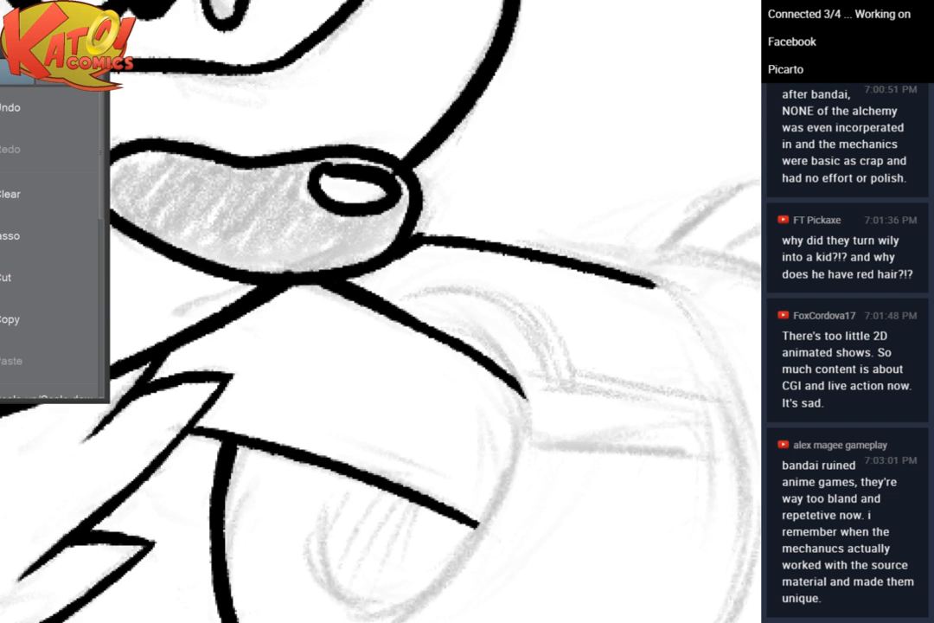
{"action": "left_click_drag", "start_coordinate": [415, 415], "coordinate": [460, 266]}
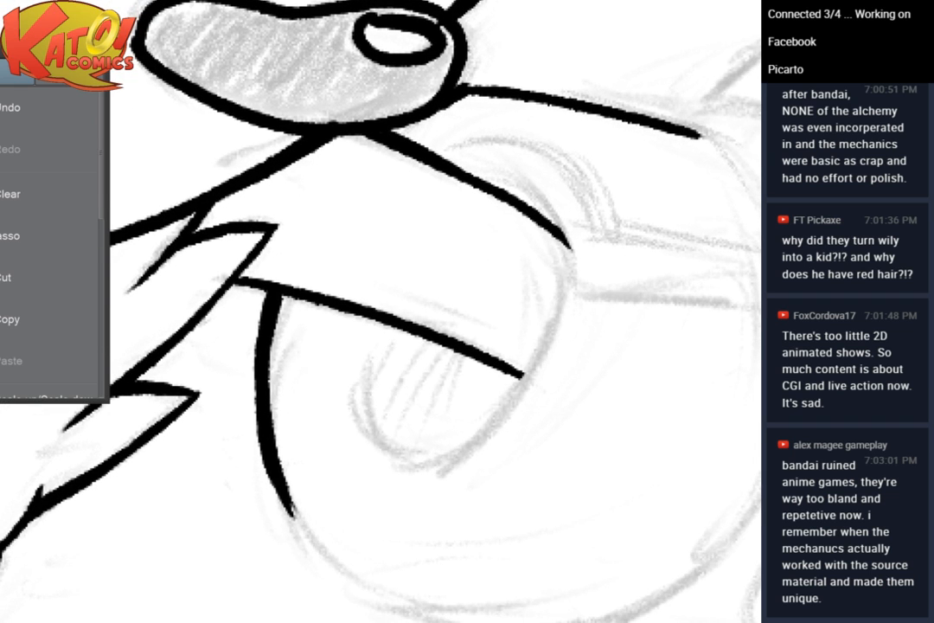
{"action": "left_click_drag", "start_coordinate": [524, 376], "coordinate": [569, 305]}
{"action": "scroll", "coordinate": [637, 242], "scroll_direction": "down", "scroll_amount": 3}
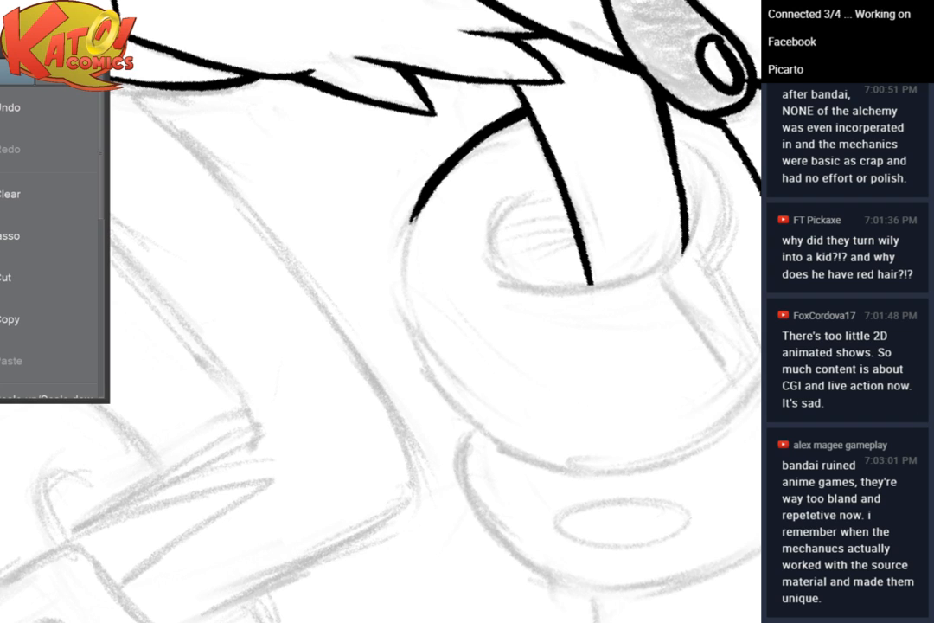
{"action": "mouse_move", "coordinate": [407, 210]}
{"action": "left_mouse_down"}
{"action": "mouse_move", "coordinate": [375, 317]}
{"action": "mouse_move", "coordinate": [479, 305]}
{"action": "left_mouse_up"}
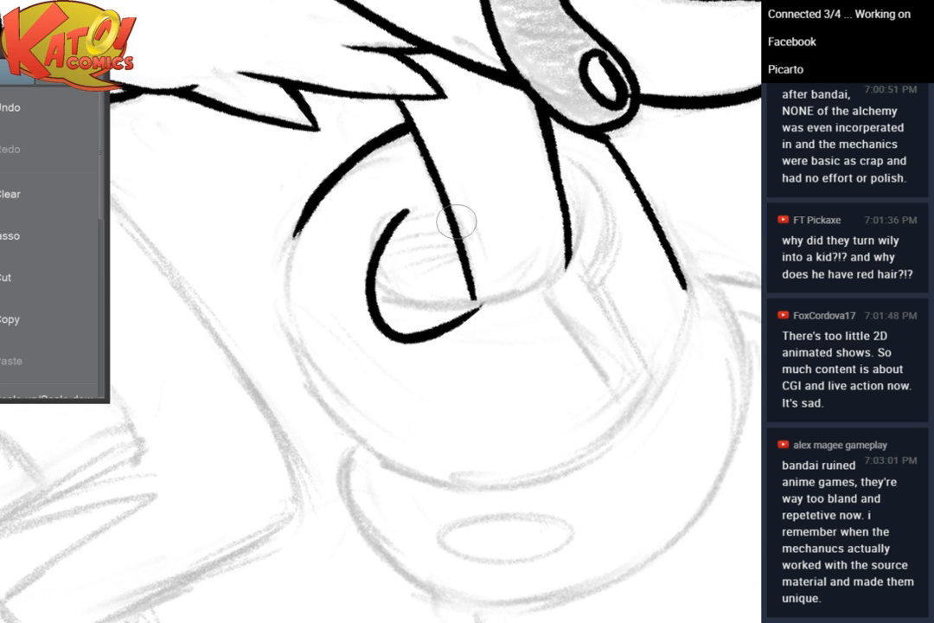
{"action": "left_click", "coordinate": [61, 96]}
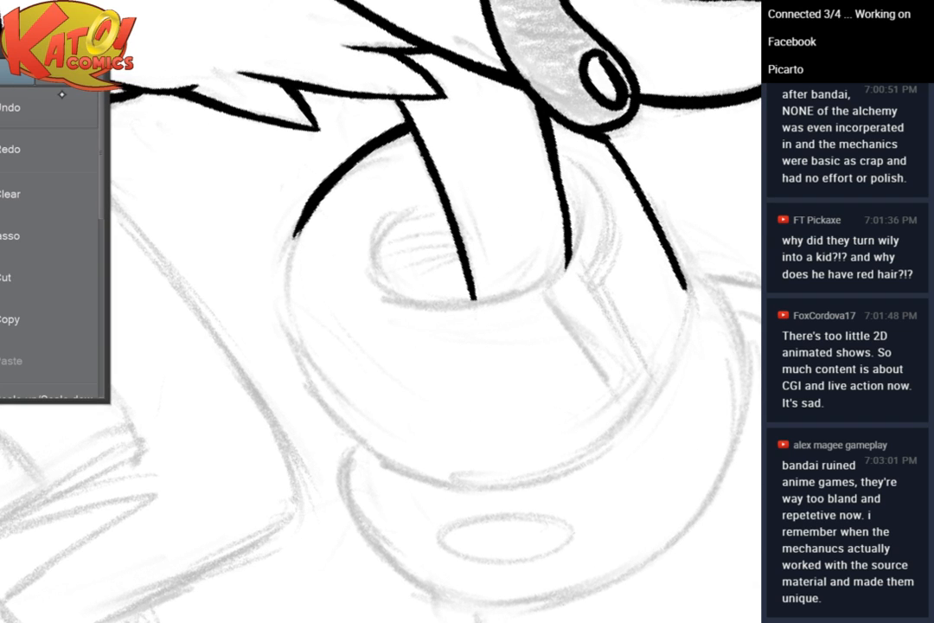
{"action": "mouse_move", "coordinate": [473, 299]}
{"action": "left_mouse_down"}
{"action": "mouse_move", "coordinate": [473, 327]}
{"action": "mouse_move", "coordinate": [390, 320]}
{"action": "left_mouse_up"}
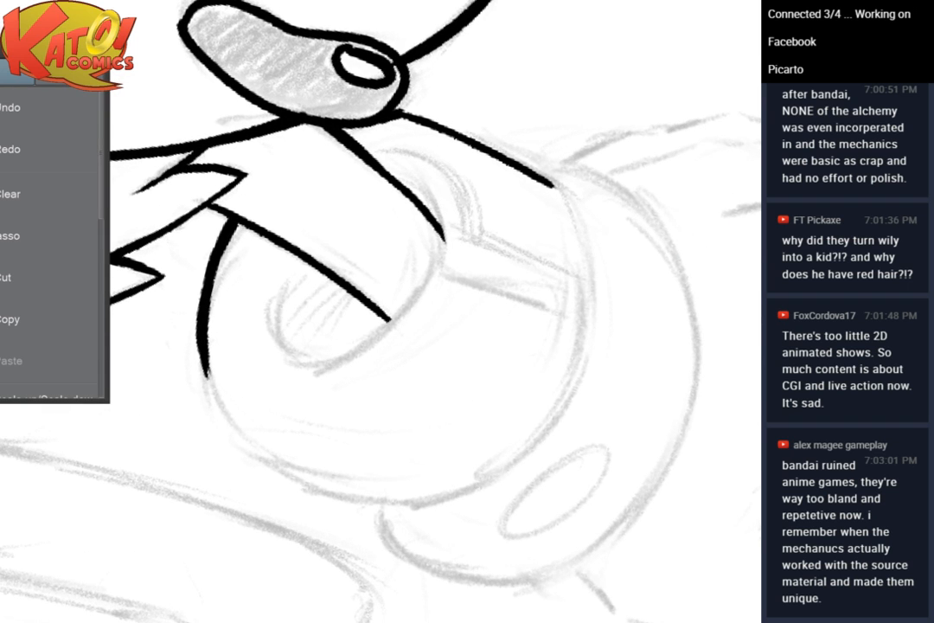
{"action": "key", "text": "ctrl+plus"}
{"action": "left_click_drag", "start_coordinate": [476, 221], "coordinate": [587, 259]}
{"action": "left_click_drag", "start_coordinate": [225, 309], "coordinate": [249, 298]}
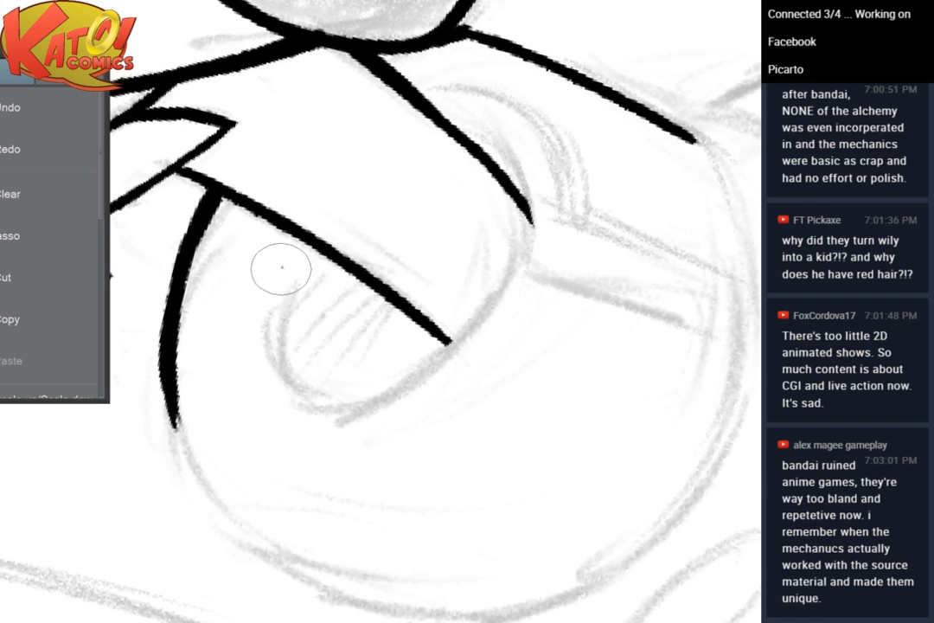
{"action": "mouse_move", "coordinate": [281, 266]}
{"action": "left_mouse_down"}
{"action": "mouse_move", "coordinate": [497, 326]}
{"action": "mouse_move", "coordinate": [519, 264]}
{"action": "left_mouse_up"}
{"action": "key", "text": "ctrl+z"}
Ink the cuff's curved opening around the end of the far arm and clean up where it meets the arm's upper edge
{"action": "mouse_move", "coordinate": [301, 246]}
{"action": "left_mouse_down"}
{"action": "mouse_move", "coordinate": [290, 275]}
{"action": "mouse_move", "coordinate": [543, 197]}
{"action": "left_mouse_up"}
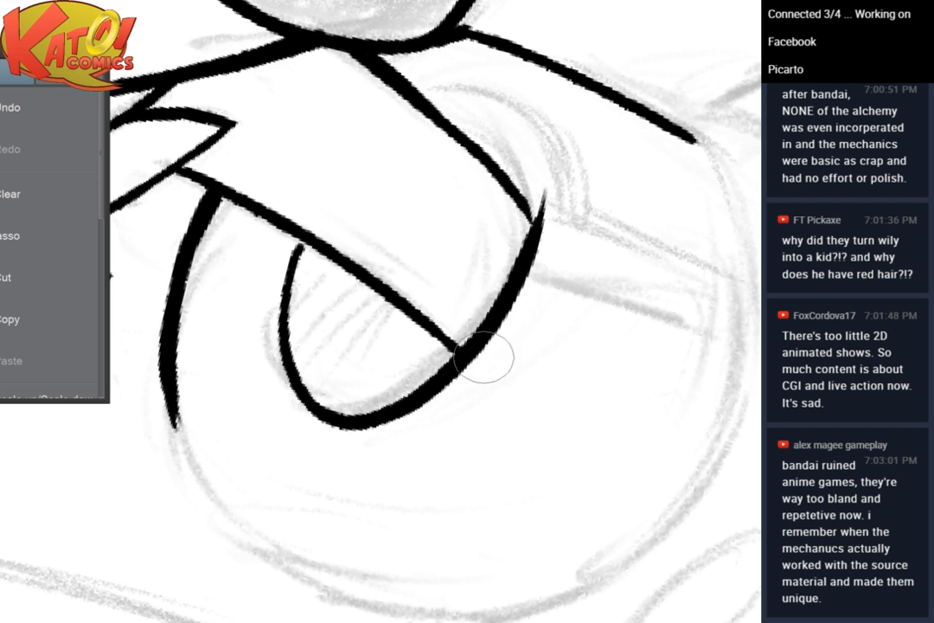
{"action": "left_click_drag", "start_coordinate": [450, 333], "coordinate": [370, 406]}
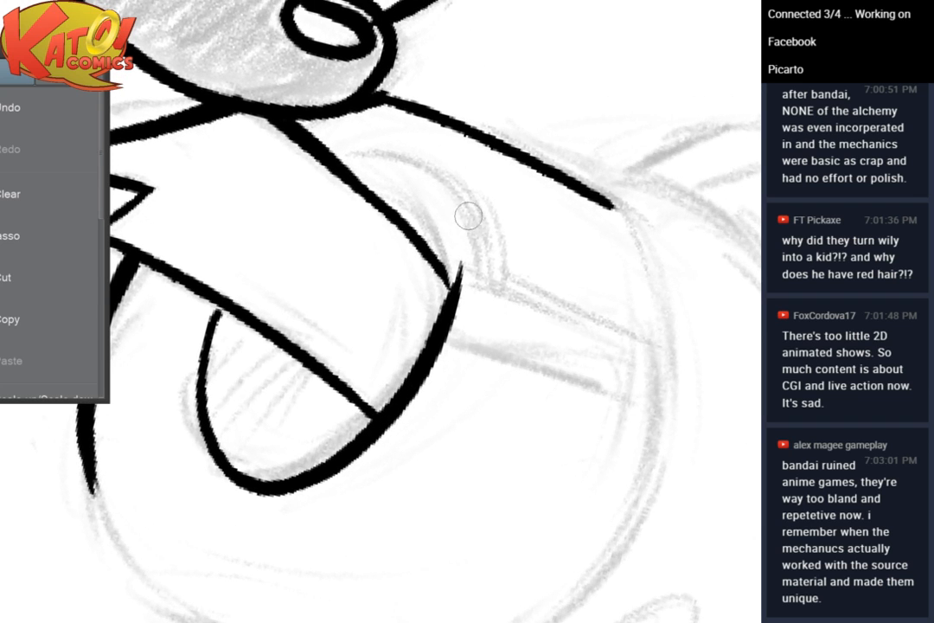
{"action": "left_click_drag", "start_coordinate": [472, 242], "coordinate": [471, 278]}
{"action": "mouse_move", "coordinate": [465, 305]}
{"action": "left_mouse_down"}
{"action": "mouse_move", "coordinate": [463, 282]}
{"action": "mouse_move", "coordinate": [463, 327]}
{"action": "mouse_move", "coordinate": [418, 340]}
{"action": "left_mouse_up"}
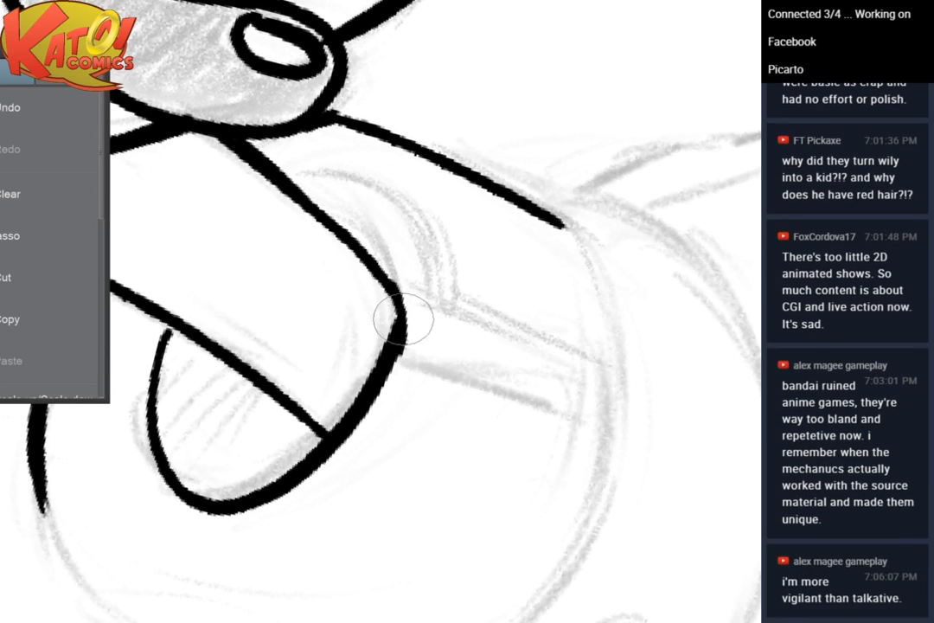
Ink the two strap lines across the cuff, with the upper one starting as a curved rim behind the arm
{"action": "left_click_drag", "start_coordinate": [402, 354], "coordinate": [578, 423]}
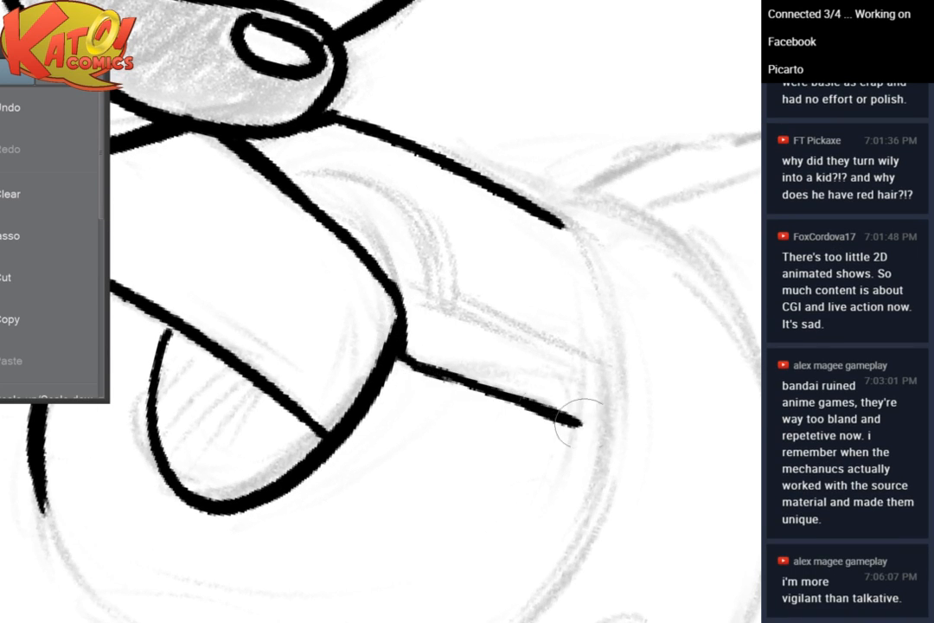
{"action": "mouse_move", "coordinate": [293, 182]}
{"action": "left_mouse_down"}
{"action": "mouse_move", "coordinate": [374, 189]}
{"action": "mouse_move", "coordinate": [355, 189]}
{"action": "mouse_move", "coordinate": [429, 258]}
{"action": "mouse_move", "coordinate": [407, 223]}
{"action": "mouse_move", "coordinate": [437, 307]}
{"action": "mouse_move", "coordinate": [433, 277]}
{"action": "mouse_move", "coordinate": [437, 296]}
{"action": "mouse_move", "coordinate": [465, 315]}
{"action": "mouse_move", "coordinate": [627, 366]}
{"action": "left_mouse_up"}
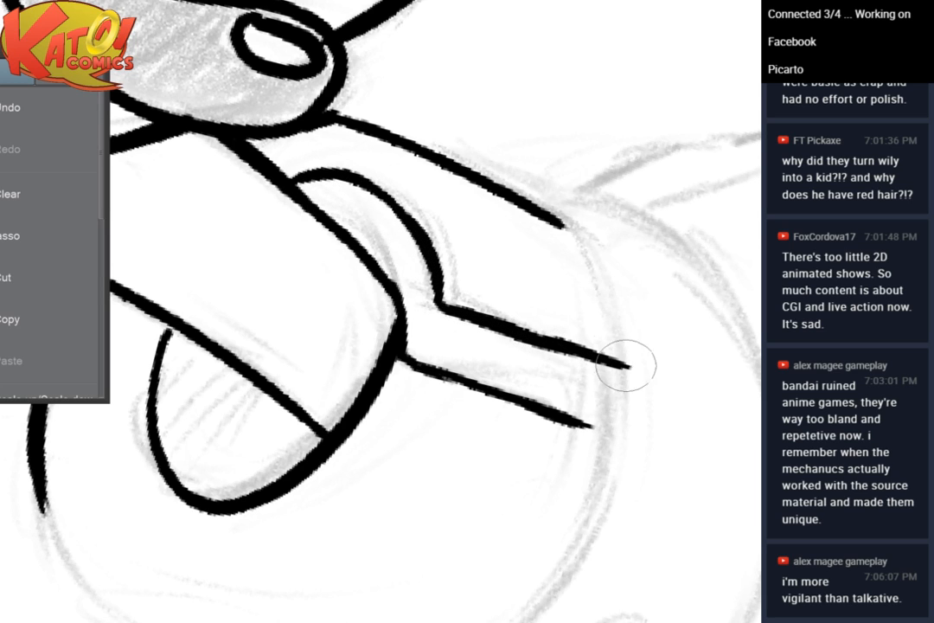
{"action": "mouse_move", "coordinate": [431, 257]}
{"action": "left_mouse_down"}
{"action": "mouse_move", "coordinate": [436, 290]}
{"action": "mouse_move", "coordinate": [452, 306]}
{"action": "mouse_move", "coordinate": [552, 342]}
{"action": "left_mouse_up"}
{"action": "mouse_move", "coordinate": [484, 312]}
{"action": "left_mouse_down"}
{"action": "mouse_move", "coordinate": [628, 367]}
{"action": "mouse_move", "coordinate": [542, 312]}
{"action": "mouse_move", "coordinate": [569, 373]}
{"action": "left_mouse_up"}
{"action": "left_click_drag", "start_coordinate": [558, 311], "coordinate": [560, 375]}
{"action": "mouse_move", "coordinate": [532, 275]}
{"action": "left_mouse_down"}
{"action": "mouse_move", "coordinate": [440, 244]}
{"action": "mouse_move", "coordinate": [458, 164]}
{"action": "mouse_move", "coordinate": [481, 183]}
{"action": "mouse_move", "coordinate": [591, 209]}
{"action": "mouse_move", "coordinate": [603, 342]}
{"action": "left_mouse_up"}
Extend the cuff's outer edge around its underside toward the sketched rim corner
{"action": "scroll", "coordinate": [519, 164], "scroll_direction": "down", "scroll_amount": 4}
{"action": "scroll", "coordinate": [511, 348], "scroll_direction": "up", "scroll_amount": 4}
{"action": "mouse_move", "coordinate": [443, 173]}
{"action": "left_mouse_down"}
{"action": "mouse_move", "coordinate": [405, 193]}
{"action": "mouse_move", "coordinate": [340, 303]}
{"action": "mouse_move", "coordinate": [337, 432]}
{"action": "left_mouse_up"}
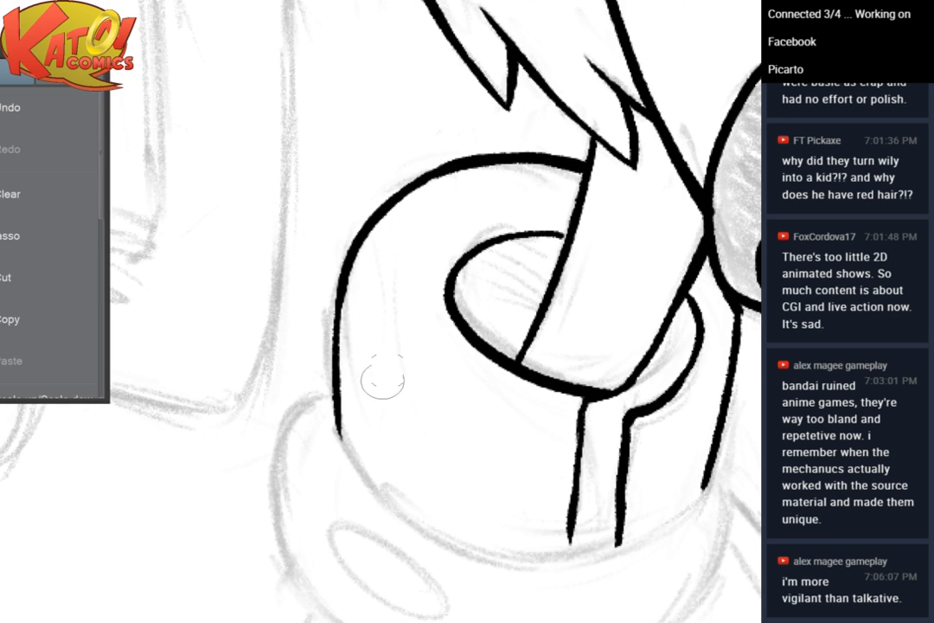
{"action": "mouse_move", "coordinate": [387, 370]}
{"action": "left_mouse_down"}
{"action": "mouse_move", "coordinate": [460, 158]}
{"action": "mouse_move", "coordinate": [405, 206]}
{"action": "mouse_move", "coordinate": [385, 164]}
{"action": "left_mouse_up"}
{"action": "mouse_move", "coordinate": [306, 177]}
{"action": "left_mouse_down"}
{"action": "mouse_move", "coordinate": [274, 286]}
{"action": "mouse_move", "coordinate": [294, 386]}
{"action": "left_mouse_up"}
{"action": "left_click", "coordinate": [58, 110]}
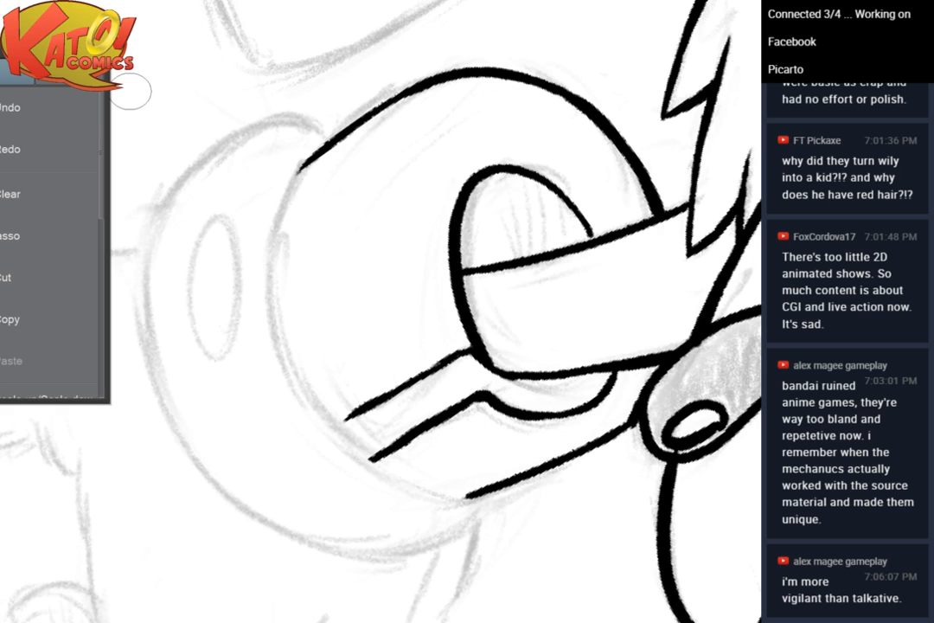
{"action": "left_click_drag", "start_coordinate": [307, 169], "coordinate": [372, 472]}
{"action": "left_click", "coordinate": [91, 108]}
Ink the cuff's curved rim from the outer edge's end past both strap lines, and the lower arc of the band behind it
{"action": "mouse_move", "coordinate": [306, 164]}
{"action": "left_mouse_down"}
{"action": "mouse_move", "coordinate": [282, 320]}
{"action": "mouse_move", "coordinate": [396, 473]}
{"action": "left_mouse_up"}
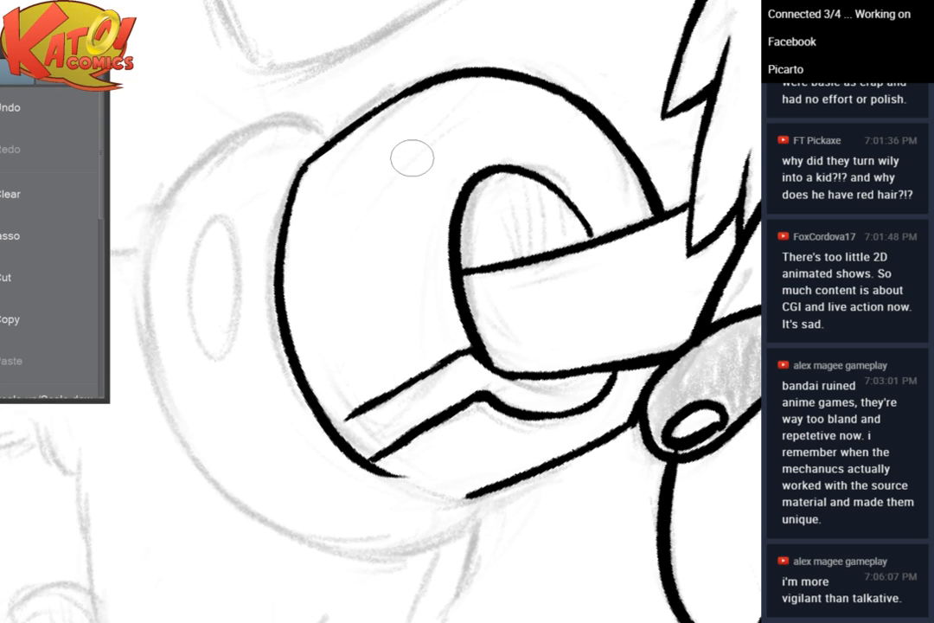
{"action": "left_click_drag", "start_coordinate": [412, 158], "coordinate": [515, 100]}
{"action": "mouse_move", "coordinate": [425, 83]}
{"action": "left_mouse_down"}
{"action": "mouse_move", "coordinate": [251, 182]}
{"action": "mouse_move", "coordinate": [246, 238]}
{"action": "left_mouse_up"}
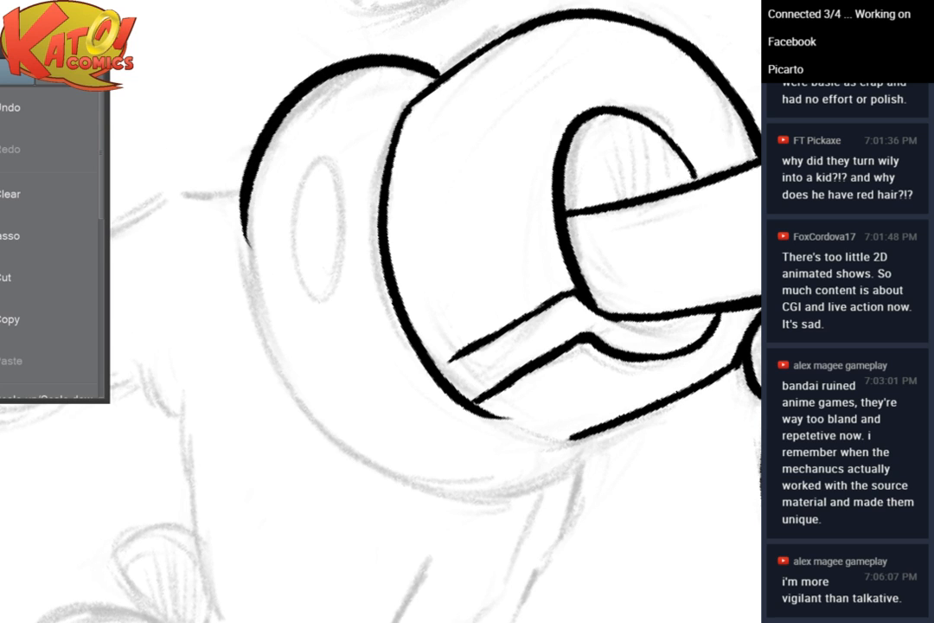
{"action": "left_click_drag", "start_coordinate": [216, 173], "coordinate": [510, 537]}
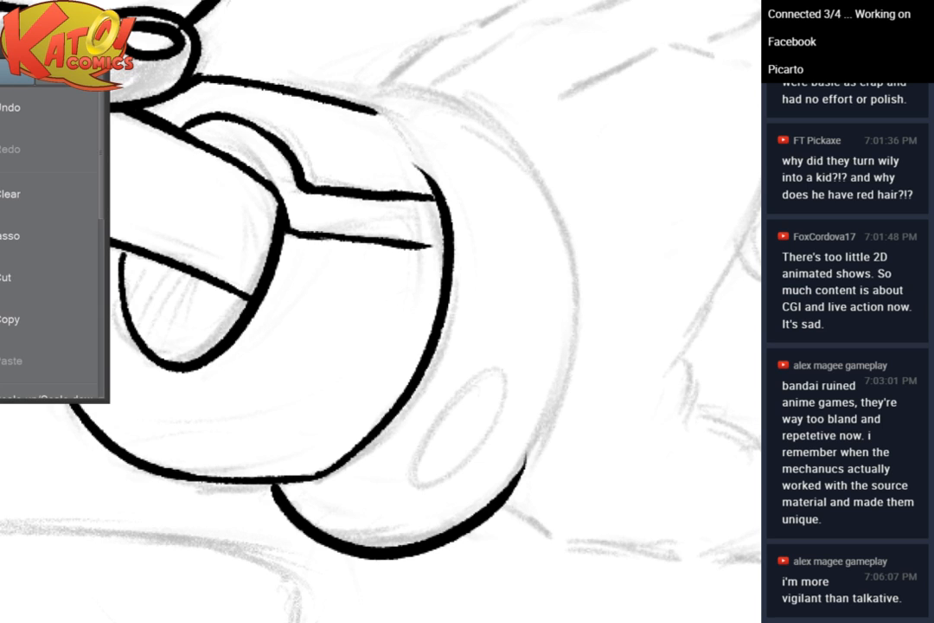
Ink the rear band's long outer curve from the cuff's upper edge around to its lower arc, redrawing it until the shape fits
{"action": "mouse_move", "coordinate": [416, 260]}
{"action": "left_mouse_down"}
{"action": "mouse_move", "coordinate": [376, 287]}
{"action": "mouse_move", "coordinate": [346, 374]}
{"action": "left_mouse_up"}
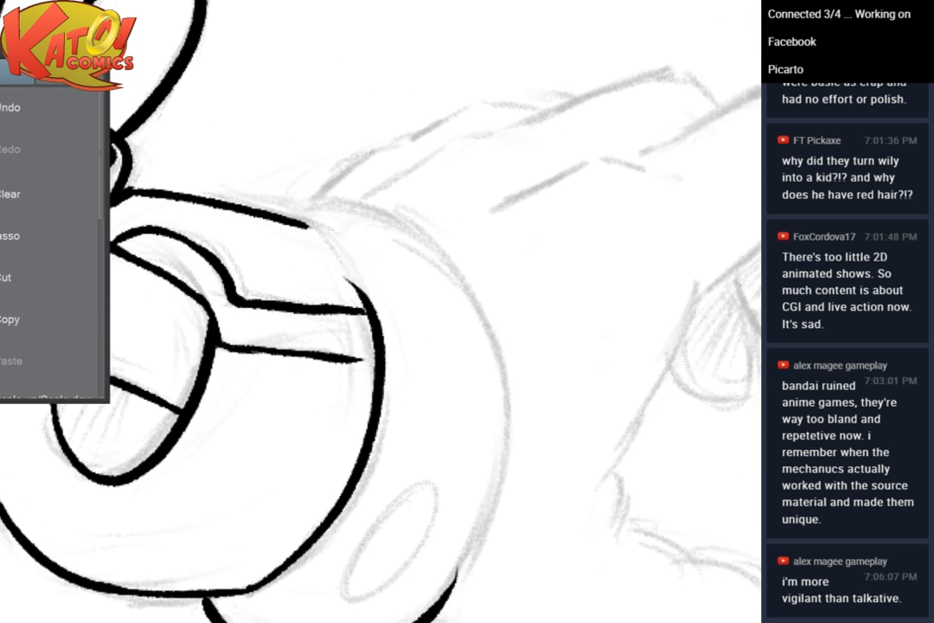
{"action": "left_click_drag", "start_coordinate": [279, 212], "coordinate": [480, 566]}
{"action": "left_click_drag", "start_coordinate": [560, 65], "coordinate": [623, 0]}
{"action": "key", "text": "ctrl+z"}
{"action": "mouse_move", "coordinate": [351, 126]}
{"action": "left_mouse_down"}
{"action": "mouse_move", "coordinate": [557, 250]}
{"action": "mouse_move", "coordinate": [515, 553]}
{"action": "left_mouse_up"}
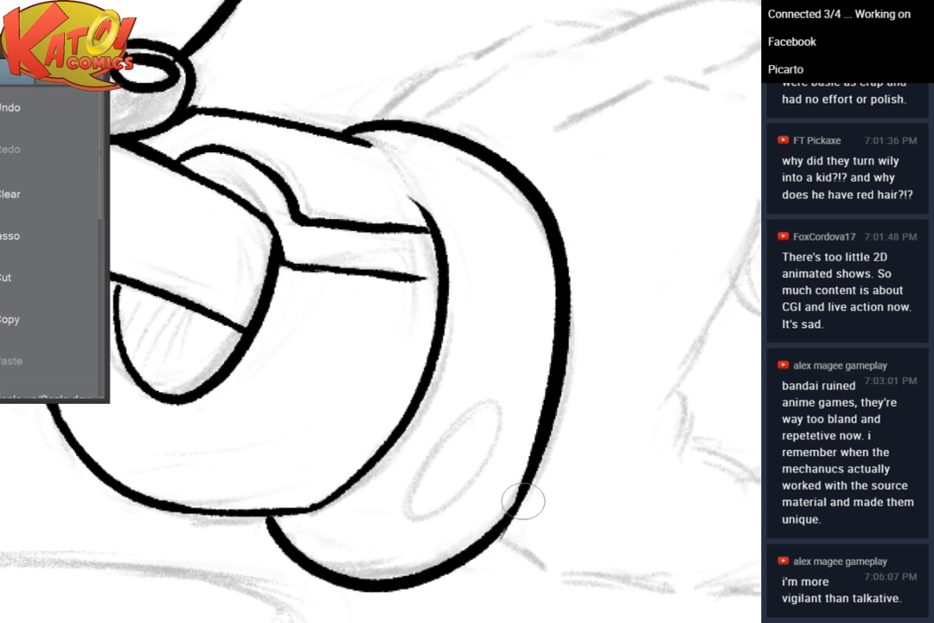
{"action": "left_click", "coordinate": [82, 92]}
{"action": "left_click_drag", "start_coordinate": [355, 128], "coordinate": [498, 519]}
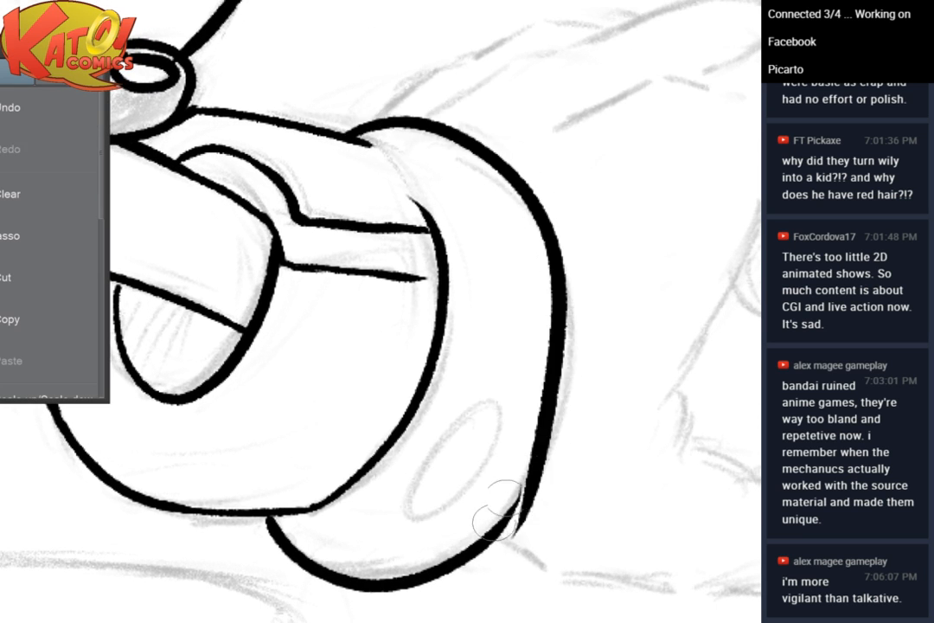
{"action": "left_click", "coordinate": [55, 101]}
{"action": "mouse_move", "coordinate": [372, 121]}
{"action": "left_mouse_down"}
{"action": "mouse_move", "coordinate": [570, 319]}
{"action": "mouse_move", "coordinate": [505, 542]}
{"action": "left_mouse_up"}
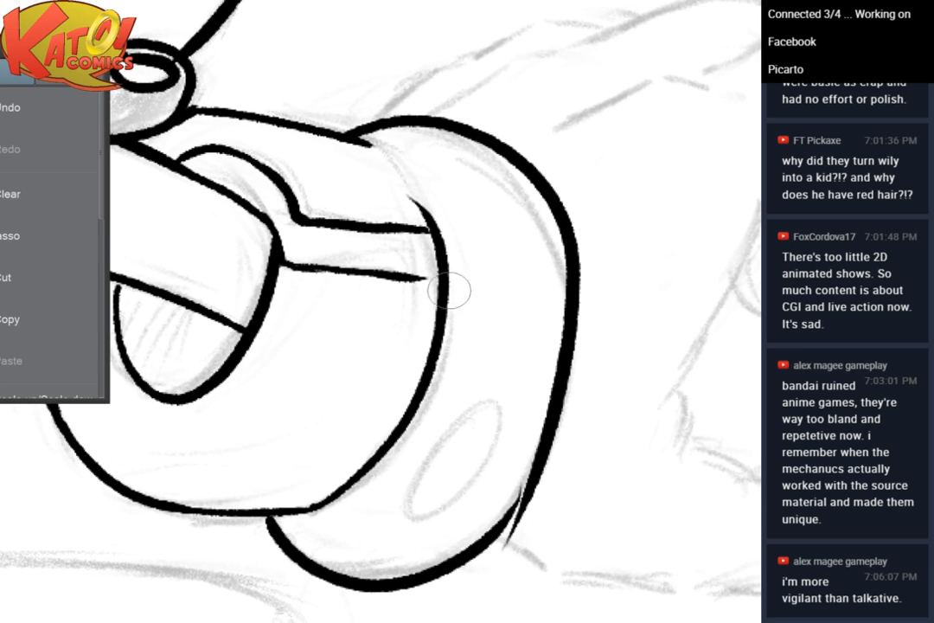
Redraw the rear band's long outer curve as one tighter, evenly rounded arc from the cuff's upper edge to the lower arc
{"action": "left_click", "coordinate": [45, 115]}
{"action": "left_click", "coordinate": [45, 115]}
{"action": "mouse_move", "coordinate": [336, 138]}
{"action": "left_mouse_down"}
{"action": "mouse_move", "coordinate": [518, 172]}
{"action": "mouse_move", "coordinate": [518, 506]}
{"action": "left_mouse_up"}
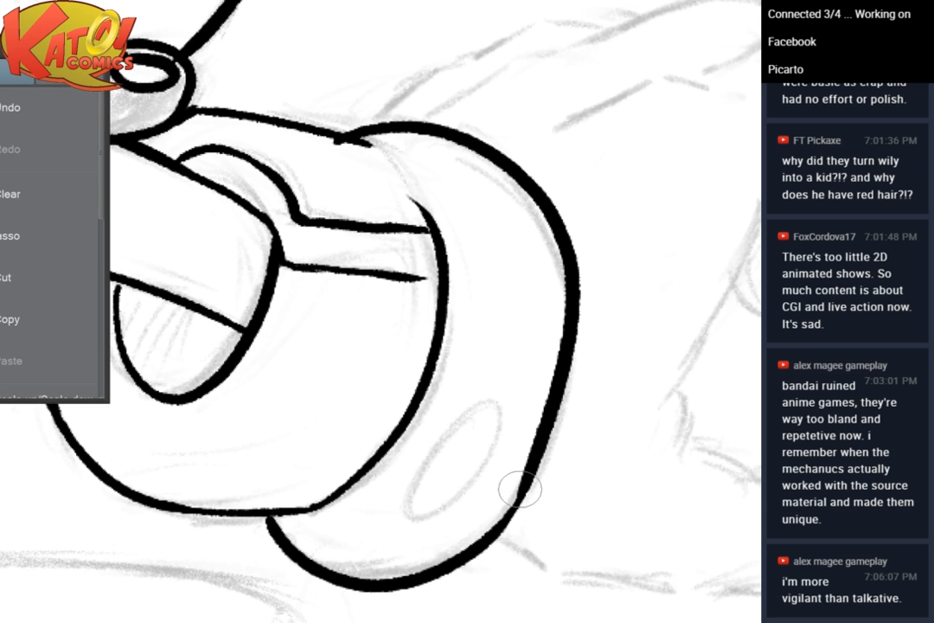
{"action": "left_click", "coordinate": [49, 110]}
{"action": "mouse_move", "coordinate": [350, 136]}
{"action": "left_mouse_down"}
{"action": "mouse_move", "coordinate": [558, 305]}
{"action": "mouse_move", "coordinate": [507, 528]}
{"action": "left_mouse_up"}
Ink the missing upper part of the cuff's curved rim, from its upper edge down past the upper strap line
{"action": "mouse_move", "coordinate": [365, 140]}
{"action": "left_mouse_down"}
{"action": "mouse_move", "coordinate": [421, 210]}
{"action": "mouse_move", "coordinate": [431, 278]}
{"action": "left_mouse_up"}
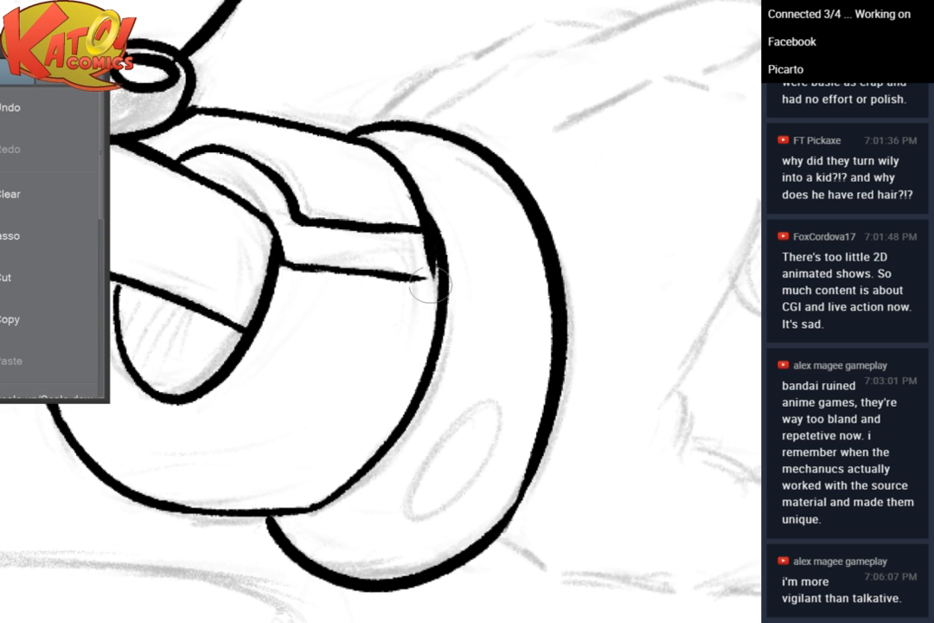
{"action": "left_click", "coordinate": [52, 110]}
{"action": "mouse_move", "coordinate": [358, 139]}
{"action": "left_mouse_down"}
{"action": "mouse_move", "coordinate": [439, 223]}
{"action": "mouse_move", "coordinate": [441, 270]}
{"action": "left_mouse_up"}
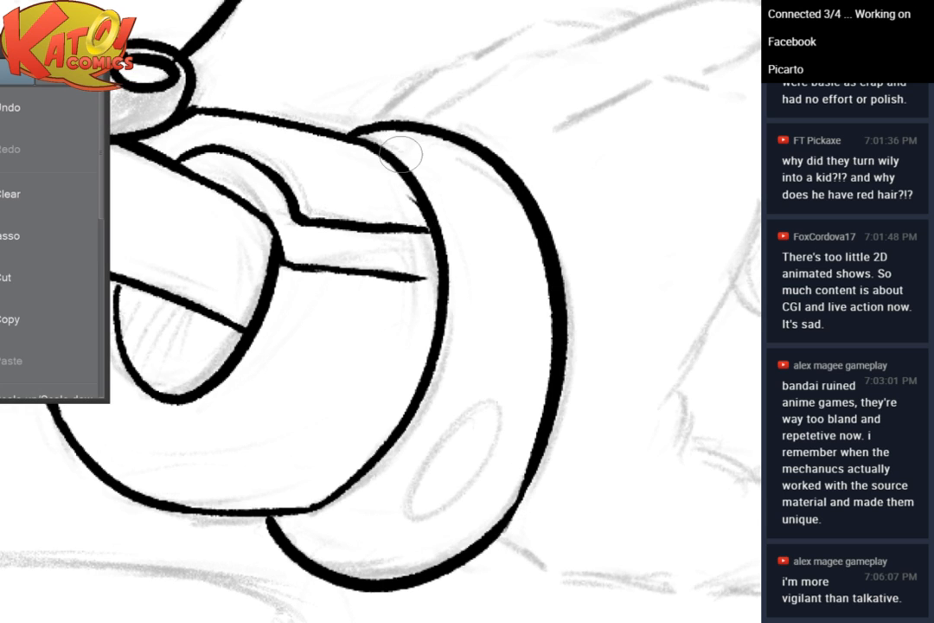
Smooth the joint in the rear band's lower outer curve and ink the slanted oval on the band
{"action": "mouse_move", "coordinate": [401, 155]}
{"action": "left_mouse_down"}
{"action": "mouse_move", "coordinate": [351, 151]}
{"action": "mouse_move", "coordinate": [272, 108]}
{"action": "left_mouse_up"}
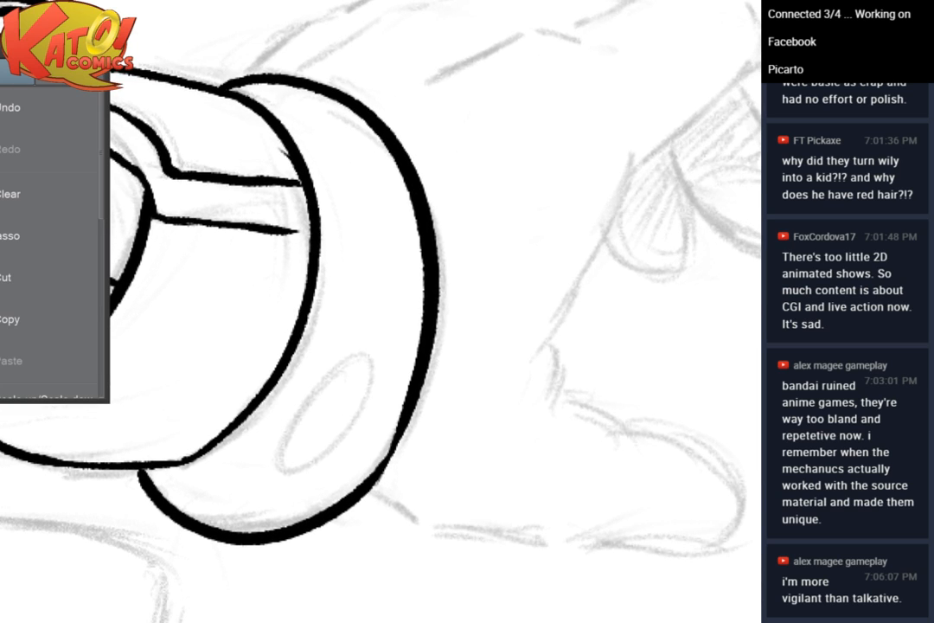
{"action": "mouse_move", "coordinate": [403, 420]}
{"action": "left_mouse_down"}
{"action": "mouse_move", "coordinate": [374, 484]}
{"action": "mouse_move", "coordinate": [360, 493]}
{"action": "left_mouse_up"}
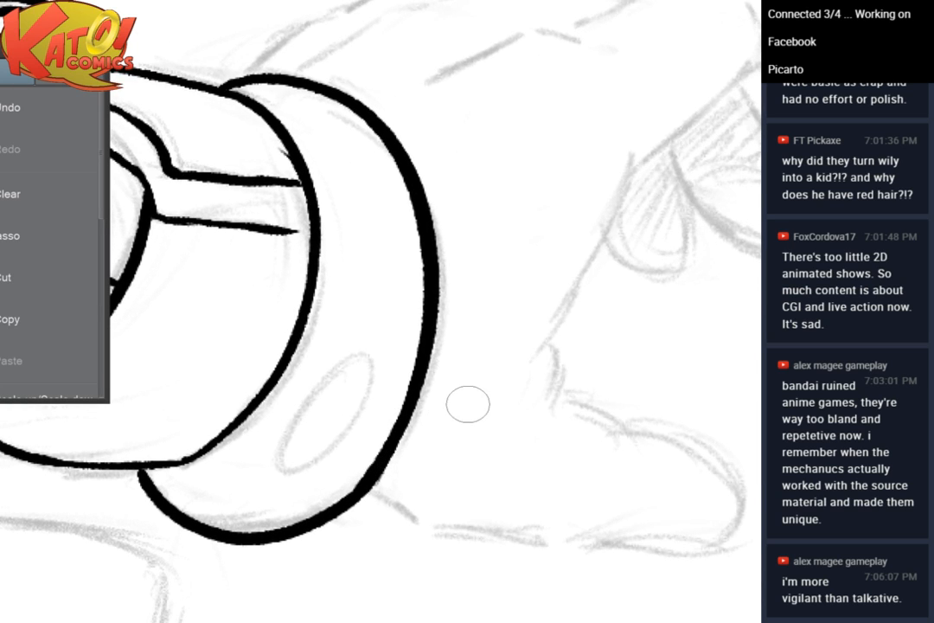
{"action": "left_click_drag", "start_coordinate": [467, 402], "coordinate": [516, 417]}
{"action": "mouse_move", "coordinate": [394, 405]}
{"action": "left_mouse_down"}
{"action": "mouse_move", "coordinate": [381, 478]}
{"action": "mouse_move", "coordinate": [405, 392]}
{"action": "mouse_move", "coordinate": [435, 391]}
{"action": "left_mouse_up"}
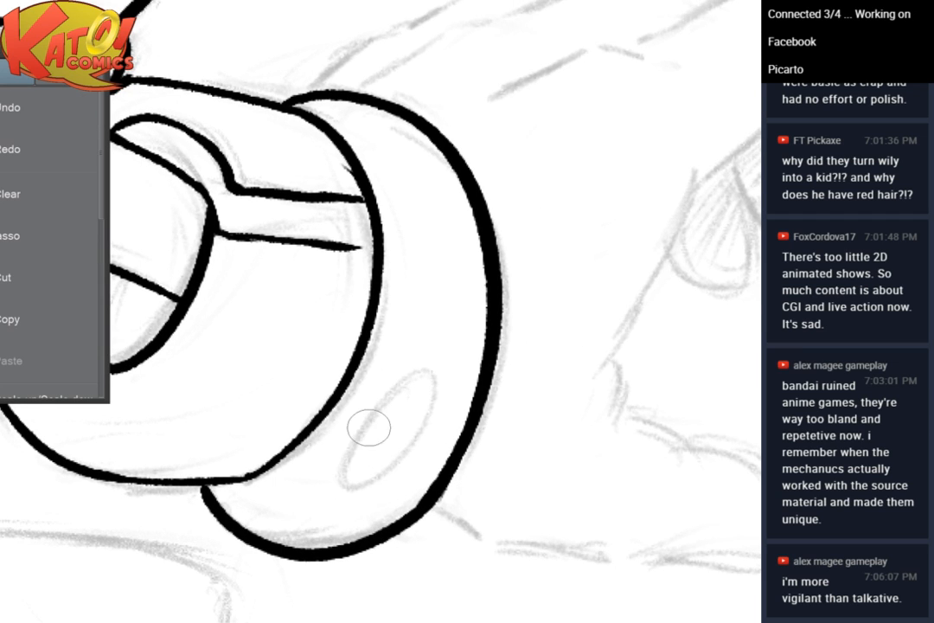
{"action": "left_click_drag", "start_coordinate": [371, 427], "coordinate": [429, 386]}
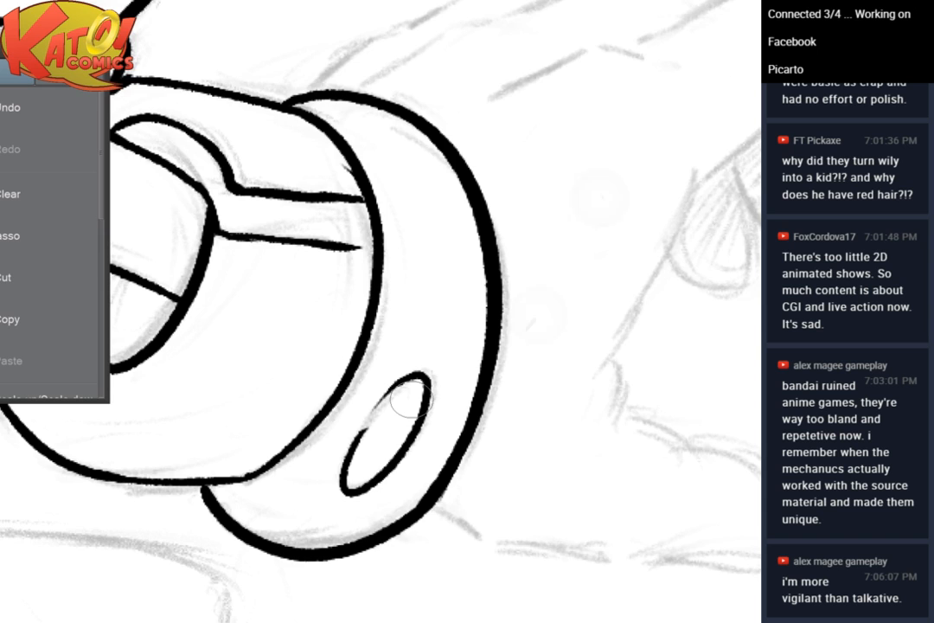
Try to ink the two long edges of the planted arm from the chest fur down to the sketched wrist cuff
{"action": "scroll", "coordinate": [554, 273], "scroll_direction": "down", "scroll_amount": 5}
{"action": "scroll", "coordinate": [554, 273], "scroll_direction": "up", "scroll_amount": 1}
{"action": "scroll", "coordinate": [606, 251], "scroll_direction": "down", "scroll_amount": 4}
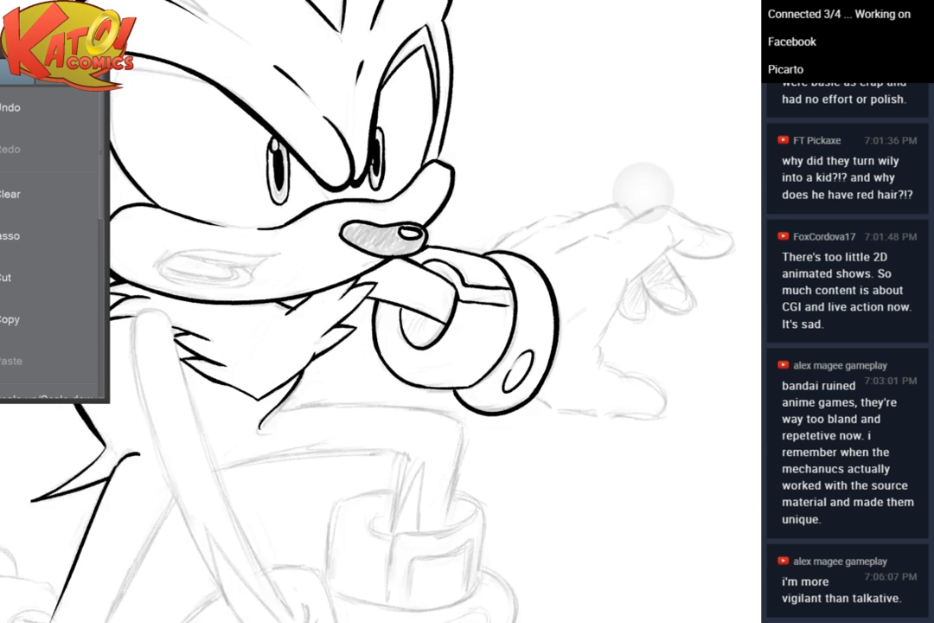
{"action": "scroll", "coordinate": [643, 193], "scroll_direction": "down", "scroll_amount": 2}
{"action": "left_click_drag", "start_coordinate": [475, 223], "coordinate": [644, 187]}
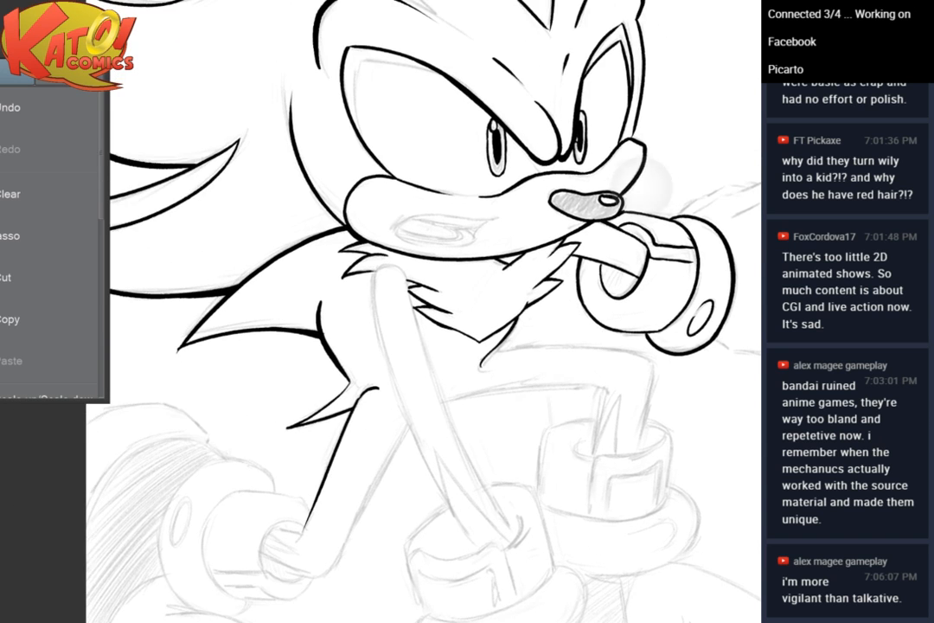
{"action": "scroll", "coordinate": [644, 182], "scroll_direction": "up", "scroll_amount": 3}
{"action": "left_click_drag", "start_coordinate": [432, 191], "coordinate": [639, 201]}
{"action": "scroll", "coordinate": [638, 201], "scroll_direction": "up", "scroll_amount": 1}
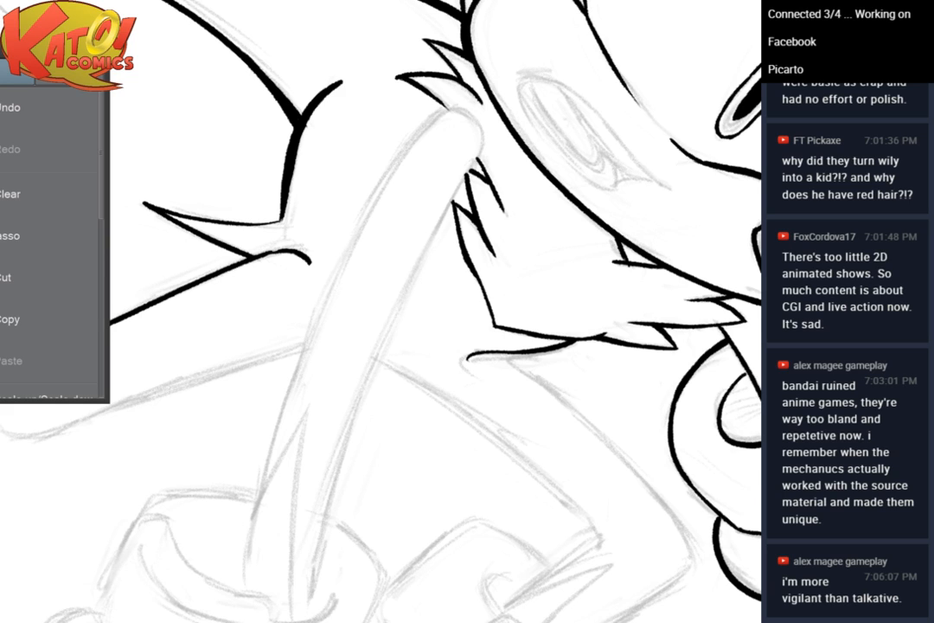
{"action": "left_click_drag", "start_coordinate": [431, 126], "coordinate": [262, 566]}
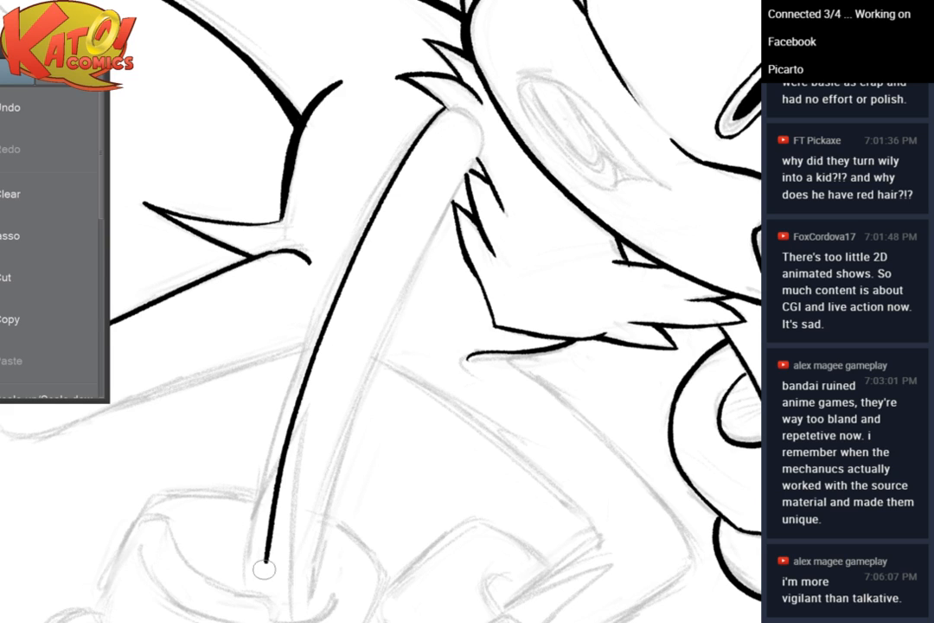
{"action": "key", "text": "ctrl+z"}
{"action": "mouse_move", "coordinate": [374, 97]}
{"action": "left_mouse_down"}
{"action": "mouse_move", "coordinate": [329, 169]}
{"action": "mouse_move", "coordinate": [186, 520]}
{"action": "left_mouse_up"}
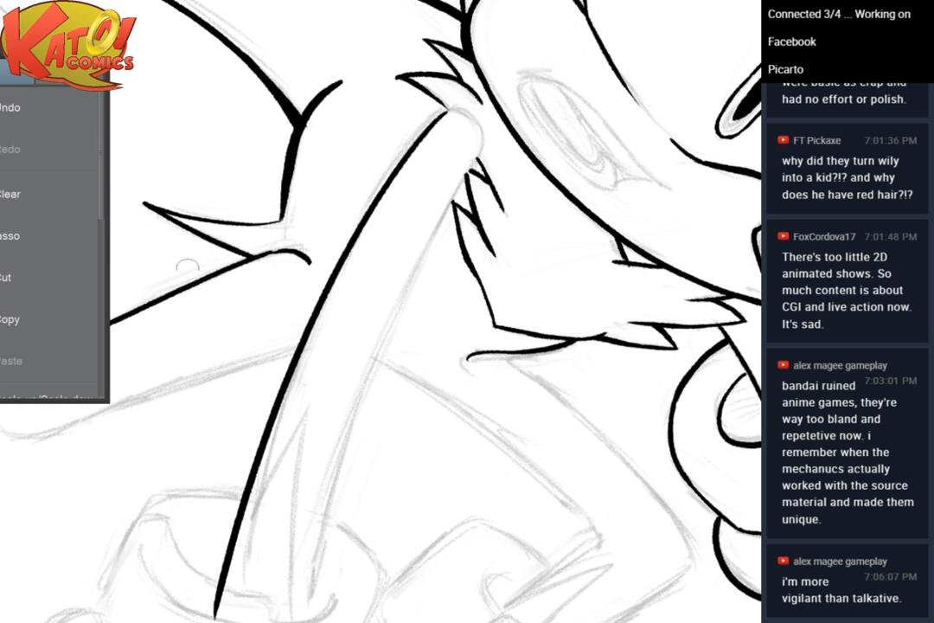
{"action": "key", "text": "ctrl+z"}
{"action": "left_click_drag", "start_coordinate": [443, 111], "coordinate": [212, 501]}
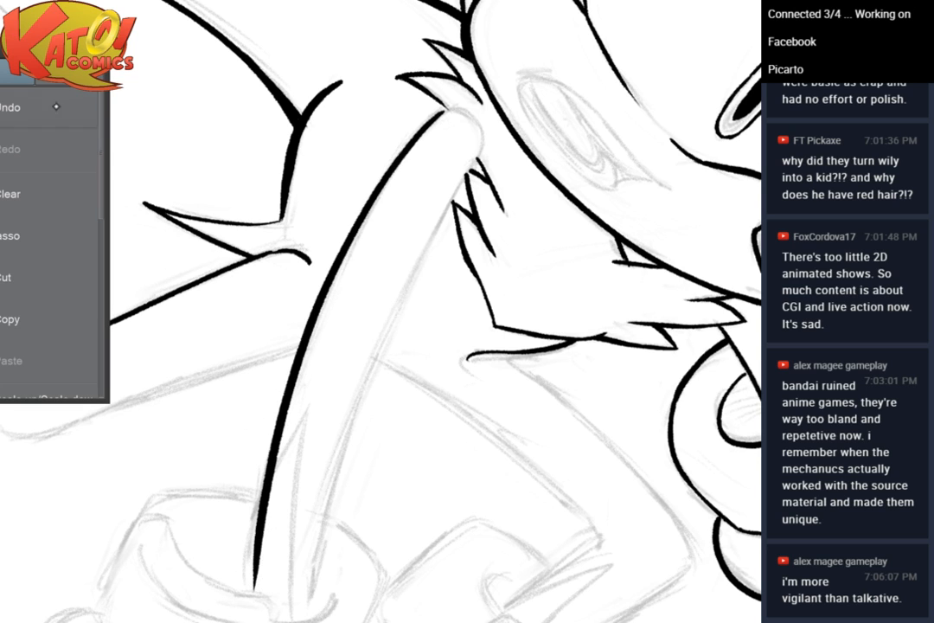
{"action": "key", "text": "ctrl+z"}
{"action": "left_click_drag", "start_coordinate": [439, 115], "coordinate": [212, 501]}
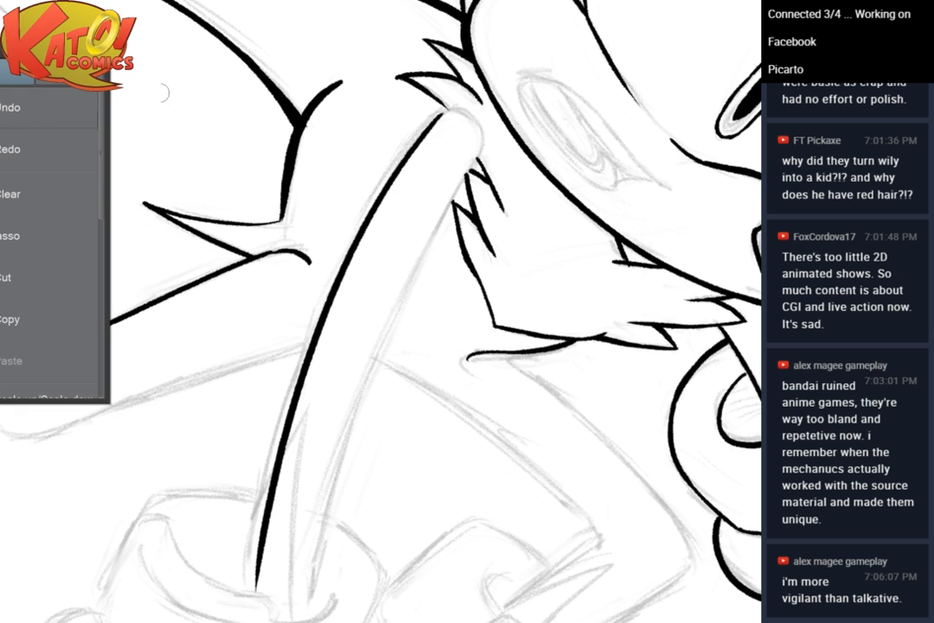
{"action": "key", "text": "ctrl+z"}
{"action": "left_click_drag", "start_coordinate": [442, 113], "coordinate": [243, 575]}
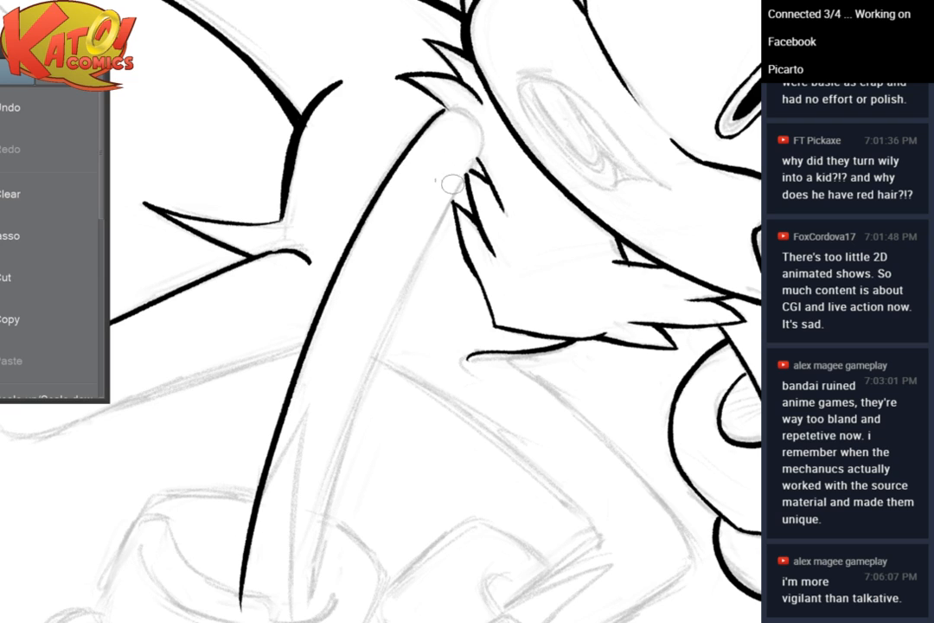
{"action": "left_click_drag", "start_coordinate": [477, 152], "coordinate": [311, 616]}
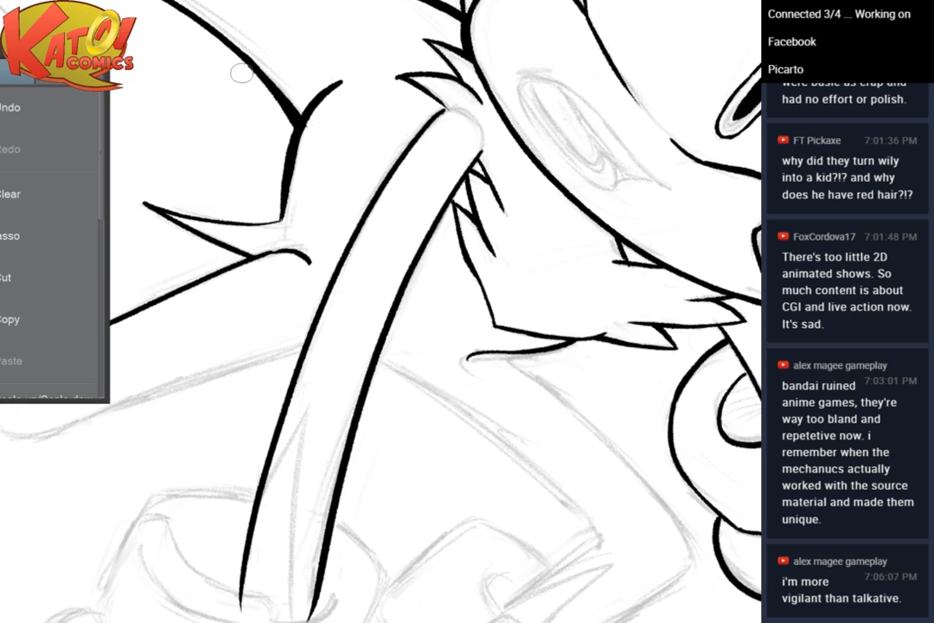
{"action": "key", "text": "ctrl+z"}
{"action": "key", "text": "ctrl+z"}
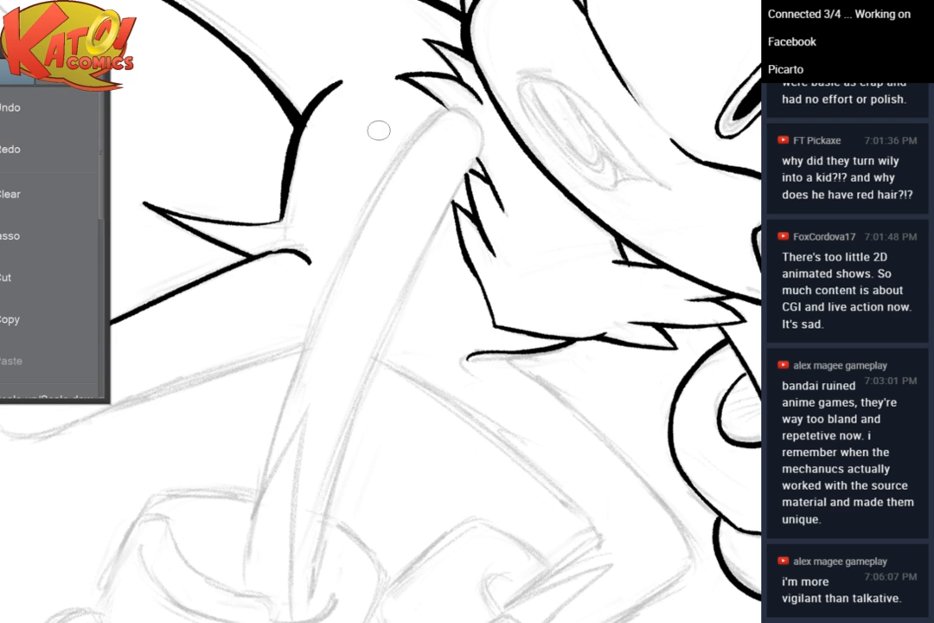
Ink both long curved edges of the planted arm from the shoulder to inside the wrist cuff, redrawing each until it fits
{"action": "left_click_drag", "start_coordinate": [440, 114], "coordinate": [215, 611]}
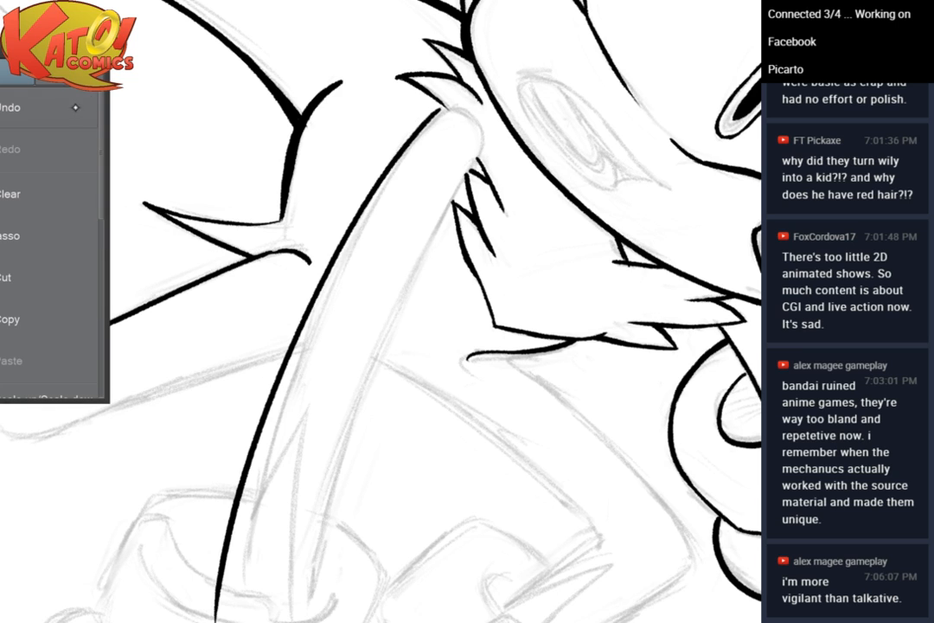
{"action": "key", "text": "ctrl+z"}
{"action": "mouse_move", "coordinate": [437, 126]}
{"action": "left_mouse_down"}
{"action": "mouse_move", "coordinate": [209, 433]}
{"action": "mouse_move", "coordinate": [204, 515]}
{"action": "left_mouse_up"}
{"action": "mouse_move", "coordinate": [406, 126]}
{"action": "left_mouse_down"}
{"action": "mouse_move", "coordinate": [386, 296]}
{"action": "mouse_move", "coordinate": [316, 523]}
{"action": "left_mouse_up"}
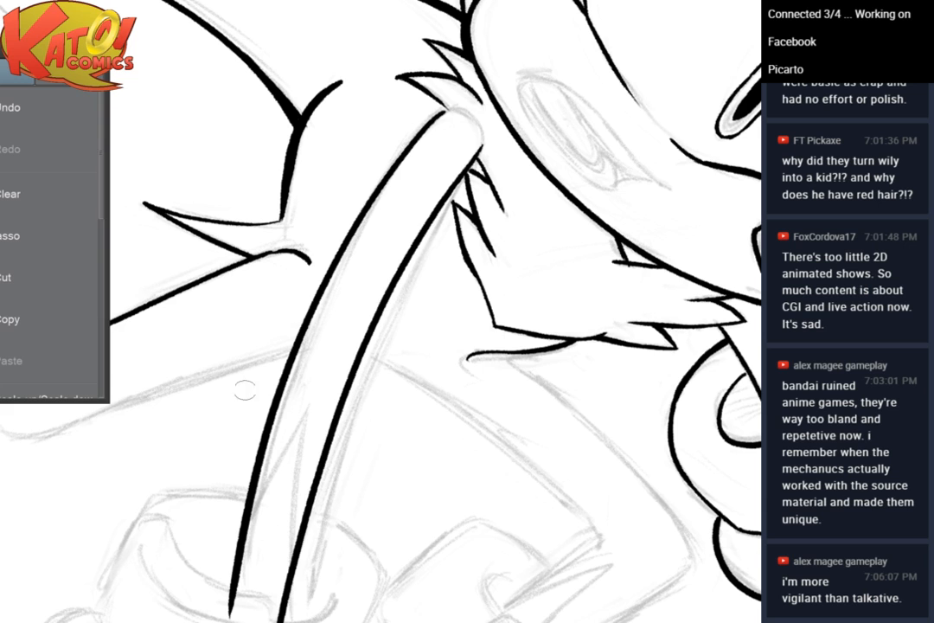
{"action": "key", "text": "ctrl+z"}
{"action": "mouse_move", "coordinate": [459, 125]}
{"action": "left_mouse_down"}
{"action": "mouse_move", "coordinate": [312, 542]}
{"action": "mouse_move", "coordinate": [299, 610]}
{"action": "left_mouse_up"}
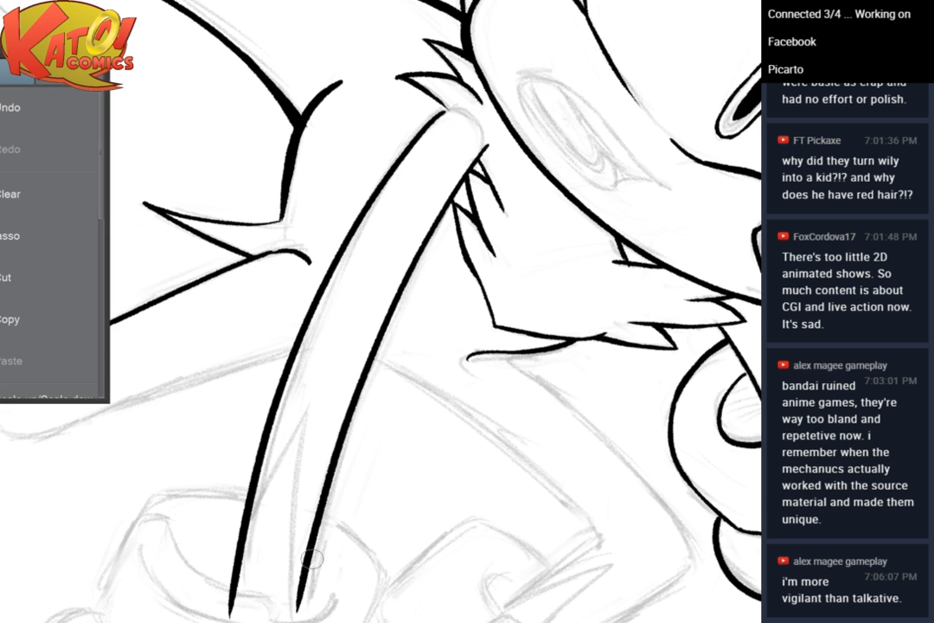
Extend the back leg's outer line down into the sketched cuff opening and finish it with a short hooked end
{"action": "key", "text": "ctrl+at"}
{"action": "key", "text": "ctrl+minus"}
{"action": "key", "text": "ctrl+minus"}
{"action": "key", "text": "ctrl+minus"}
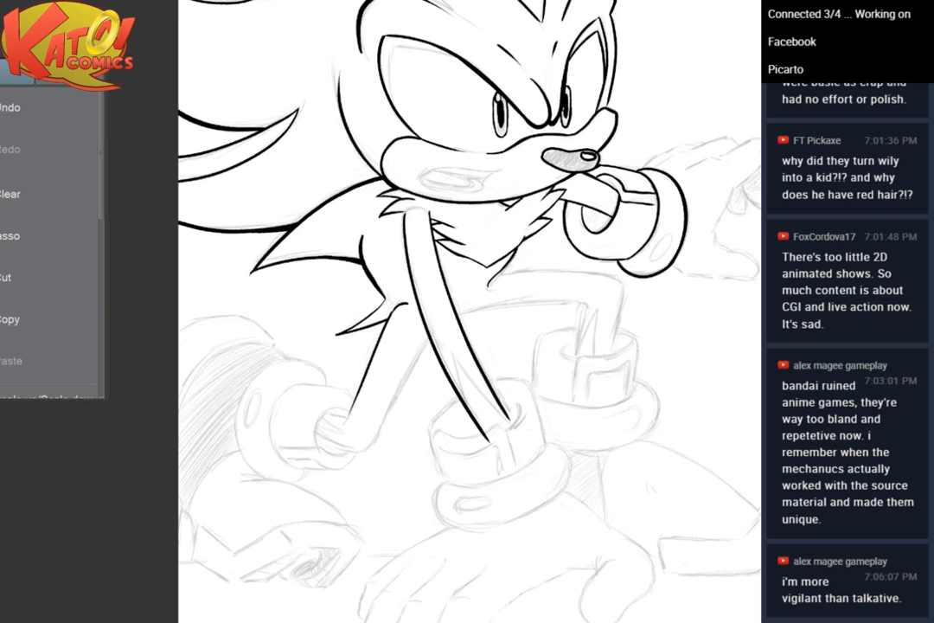
{"action": "key", "text": "ctrl+plus"}
{"action": "key", "text": "ctrl+plus"}
{"action": "key", "text": "ctrl+plus"}
{"action": "key", "text": "ctrl+plus"}
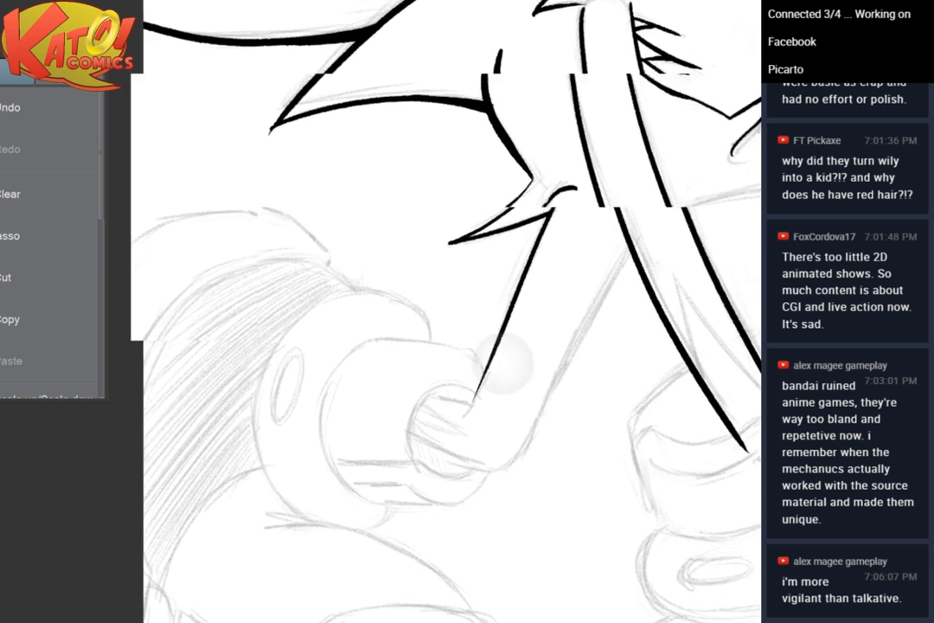
{"action": "key", "text": "ctrl+plus"}
{"action": "key", "text": "ctrl+plus"}
{"action": "key", "text": "ctrl+plus"}
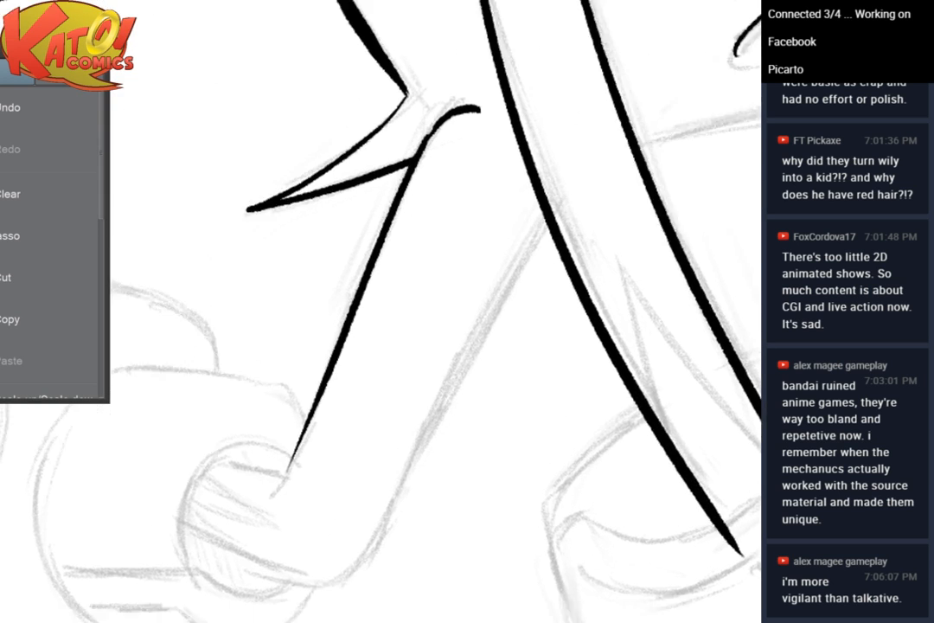
{"action": "left_click_drag", "start_coordinate": [380, 346], "coordinate": [438, 224]}
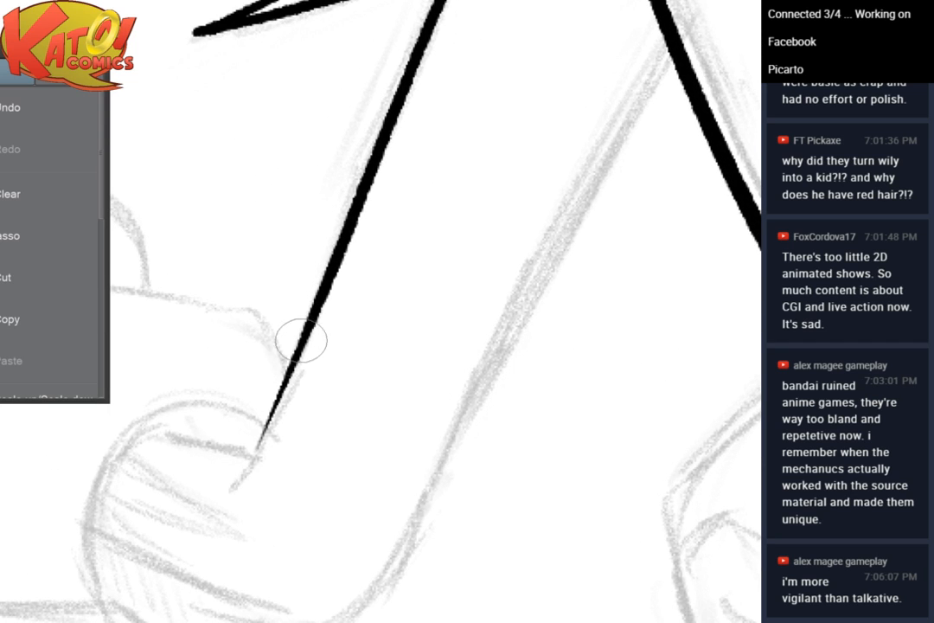
{"action": "mouse_move", "coordinate": [301, 341]}
{"action": "left_mouse_down"}
{"action": "mouse_move", "coordinate": [237, 482]}
{"action": "mouse_move", "coordinate": [298, 351]}
{"action": "left_mouse_up"}
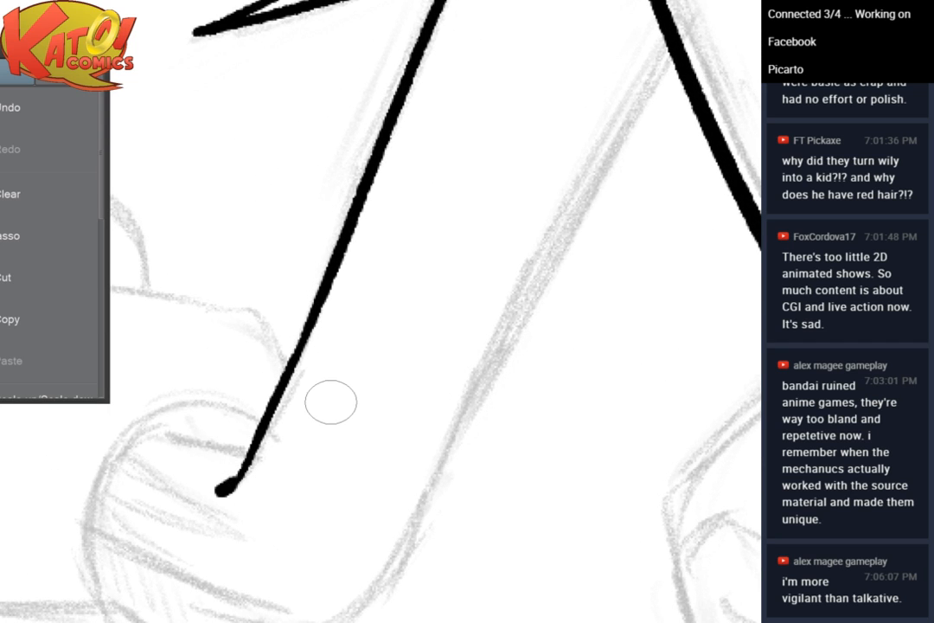
Ink the straight slanted line across the lower part of the back leg's cuff opening
{"action": "left_click_drag", "start_coordinate": [83, 538], "coordinate": [249, 597]}
{"action": "key", "text": "ctrl+z"}
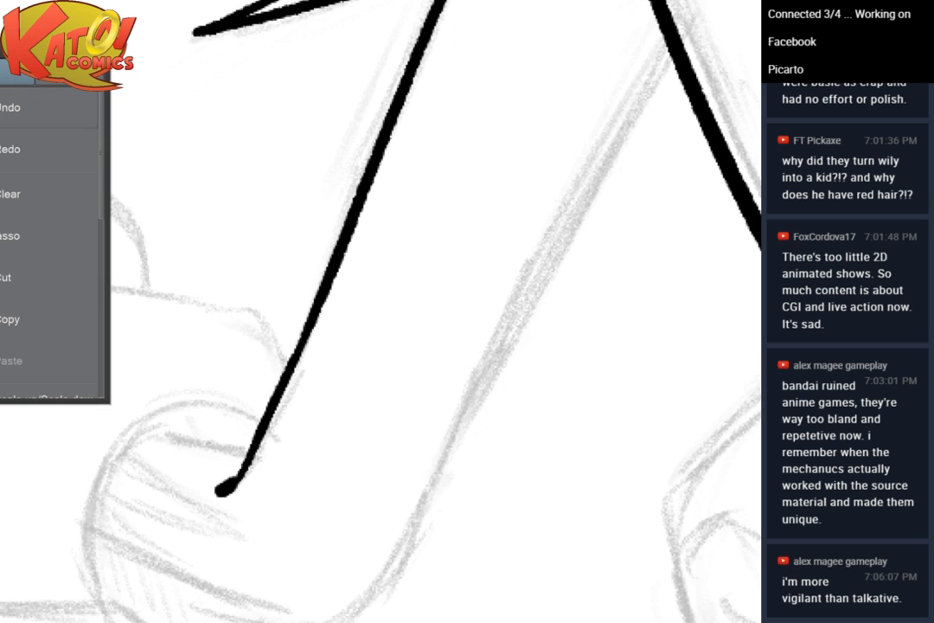
{"action": "mouse_move", "coordinate": [97, 539]}
{"action": "left_mouse_down"}
{"action": "mouse_move", "coordinate": [324, 620]}
{"action": "mouse_move", "coordinate": [231, 622]}
{"action": "left_mouse_up"}
Ink the back leg's inner edge from the planted arm to the slanted cuff line and trim the overshoot at their corner
{"action": "scroll", "coordinate": [294, 524], "scroll_direction": "down", "scroll_amount": 3}
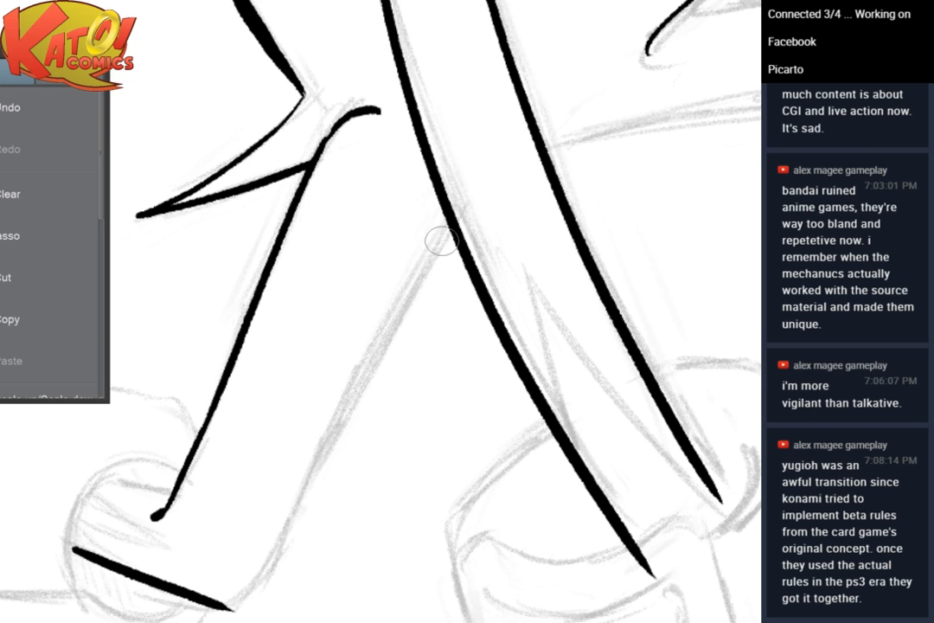
{"action": "left_click_drag", "start_coordinate": [451, 227], "coordinate": [269, 590]}
{"action": "left_click", "coordinate": [74, 118]}
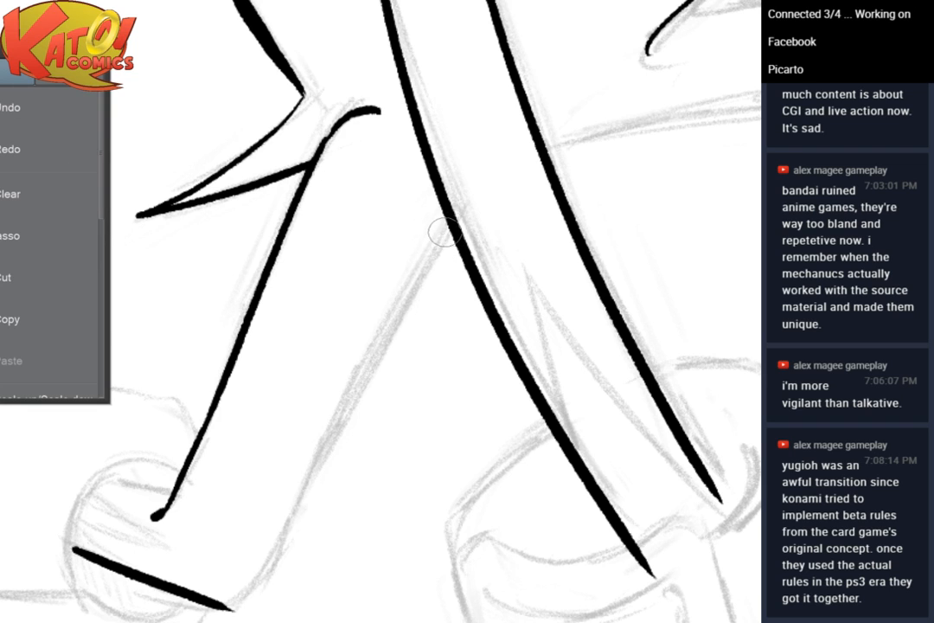
{"action": "left_click_drag", "start_coordinate": [448, 227], "coordinate": [220, 617]}
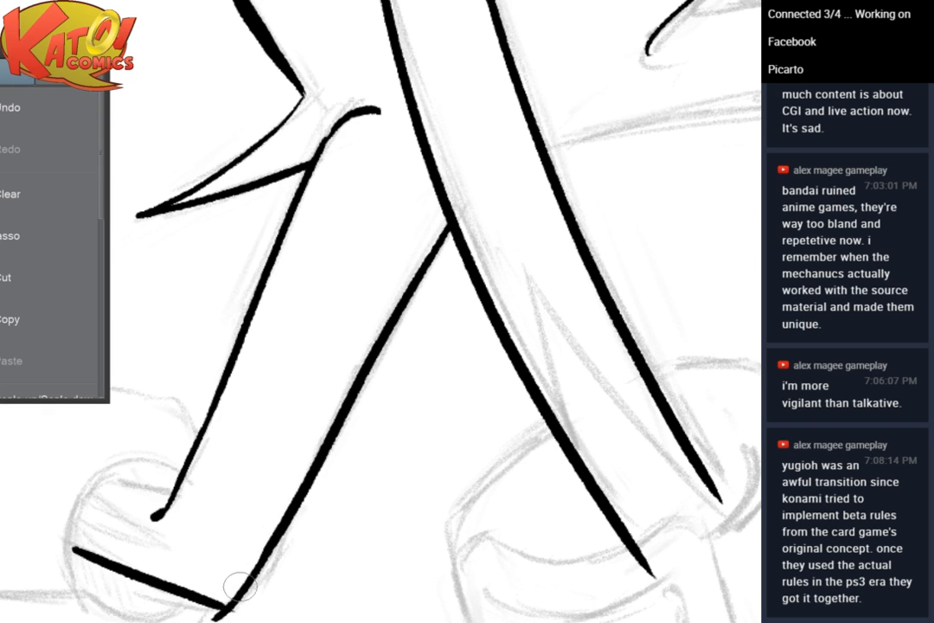
{"action": "left_click_drag", "start_coordinate": [432, 398], "coordinate": [427, 308]}
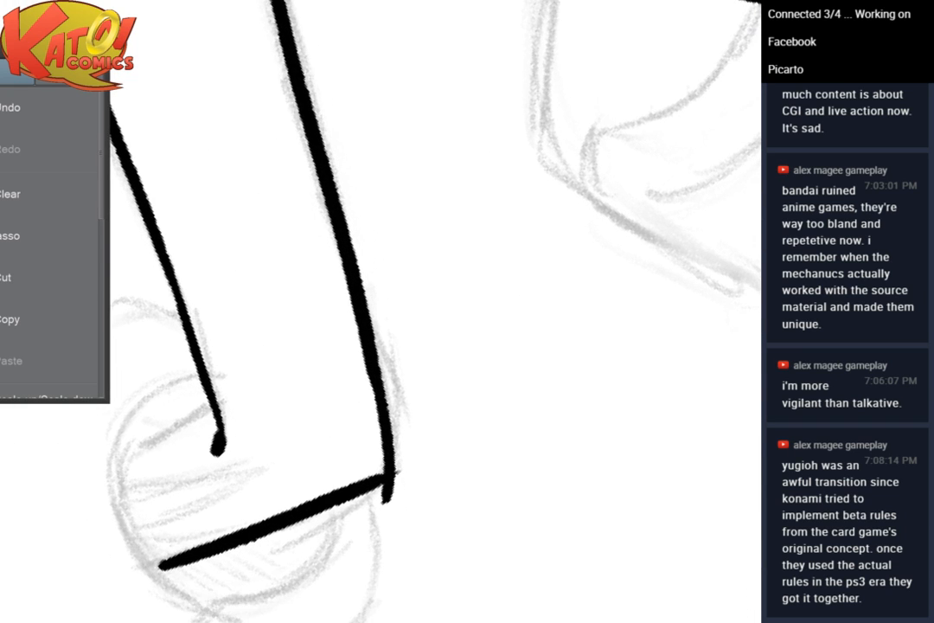
{"action": "left_click_drag", "start_coordinate": [370, 519], "coordinate": [405, 477]}
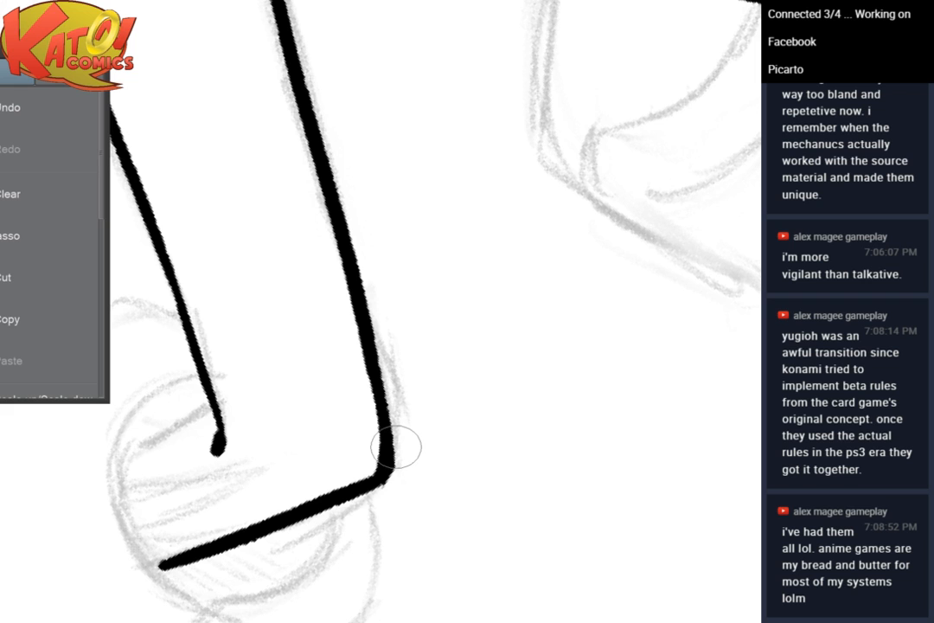
Ink the short fold line inside the cuff opening, branching off the leg's outer line near its hooked end
{"action": "left_click_drag", "start_coordinate": [396, 446], "coordinate": [469, 269]}
{"action": "scroll", "coordinate": [381, 341], "scroll_direction": "up", "scroll_amount": 3}
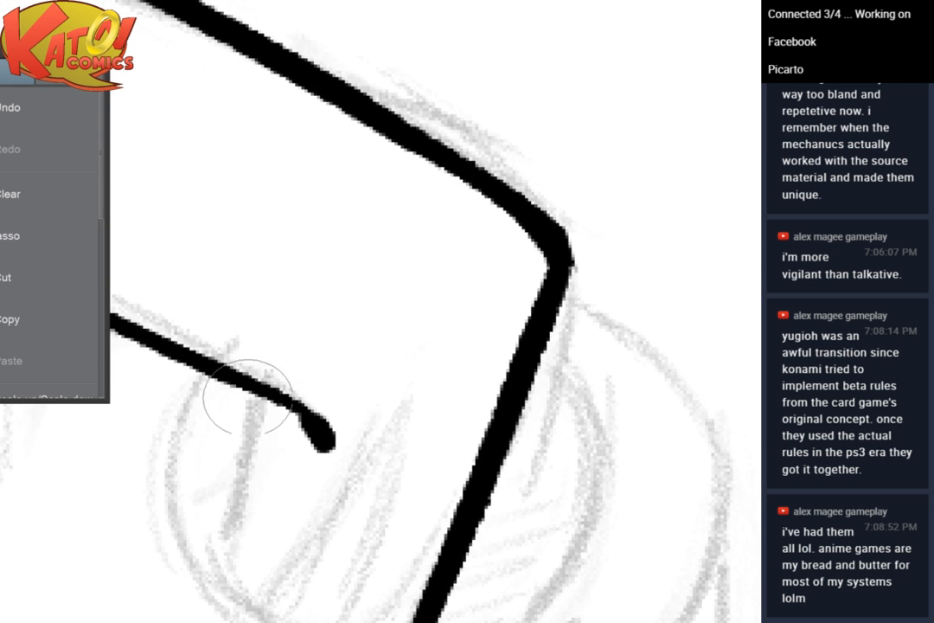
{"action": "left_click_drag", "start_coordinate": [258, 400], "coordinate": [205, 601]}
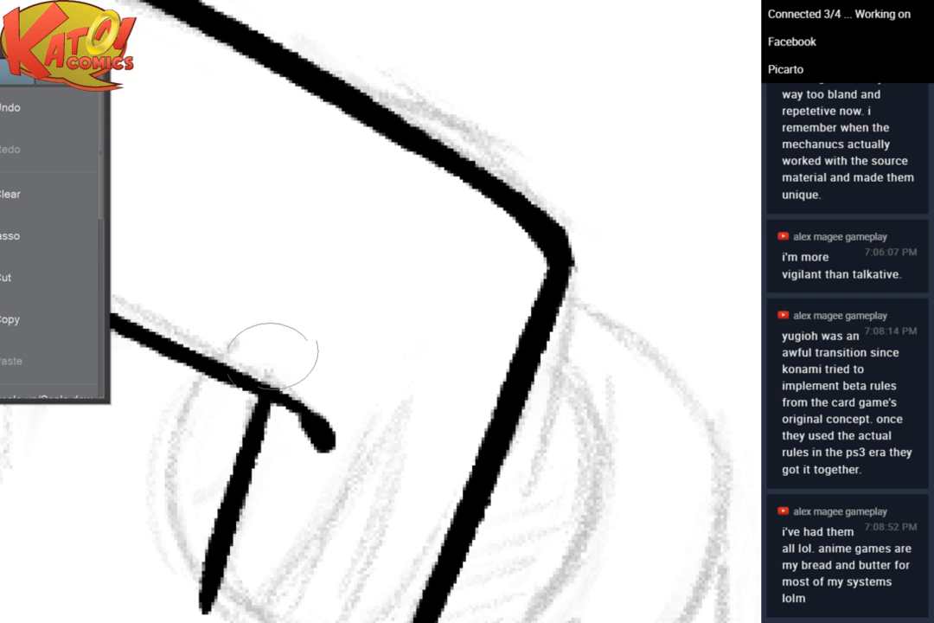
{"action": "left_click", "coordinate": [64, 106]}
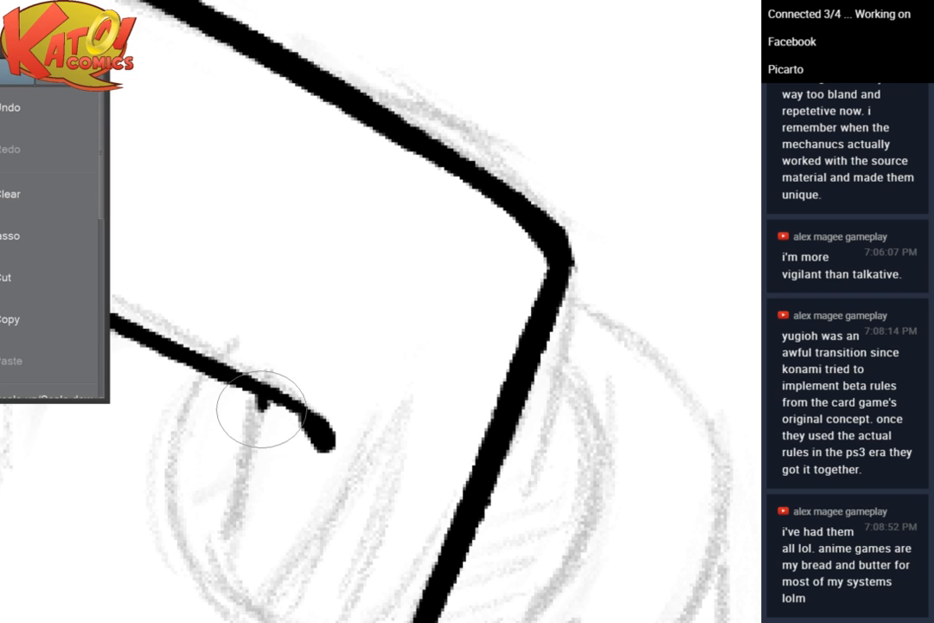
{"action": "mouse_move", "coordinate": [260, 400]}
{"action": "left_mouse_down"}
{"action": "mouse_move", "coordinate": [225, 522]}
{"action": "mouse_move", "coordinate": [192, 578]}
{"action": "left_mouse_up"}
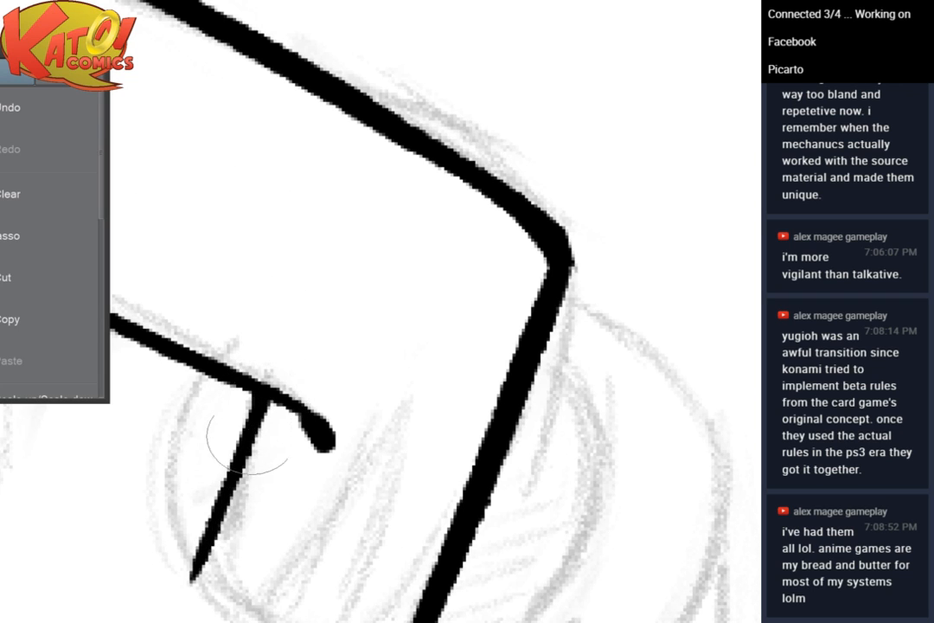
Ink the bent front leg's upper thigh line from the fold below the chest fur toward the knee
{"action": "scroll", "coordinate": [554, 187], "scroll_direction": "down", "scroll_amount": 5}
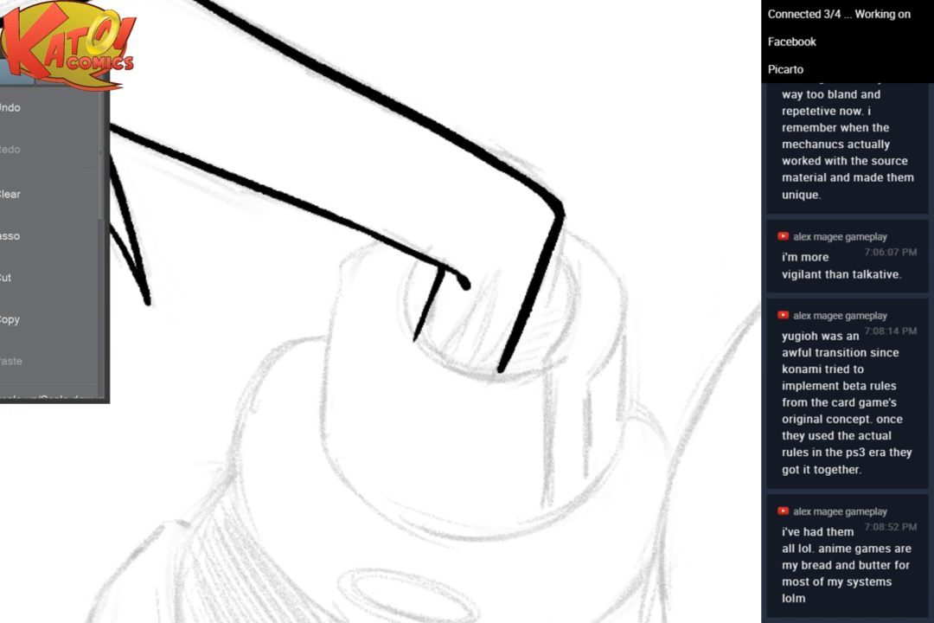
{"action": "mouse_move", "coordinate": [520, 173]}
{"action": "left_mouse_down"}
{"action": "mouse_move", "coordinate": [387, 448]}
{"action": "mouse_move", "coordinate": [403, 488]}
{"action": "left_mouse_up"}
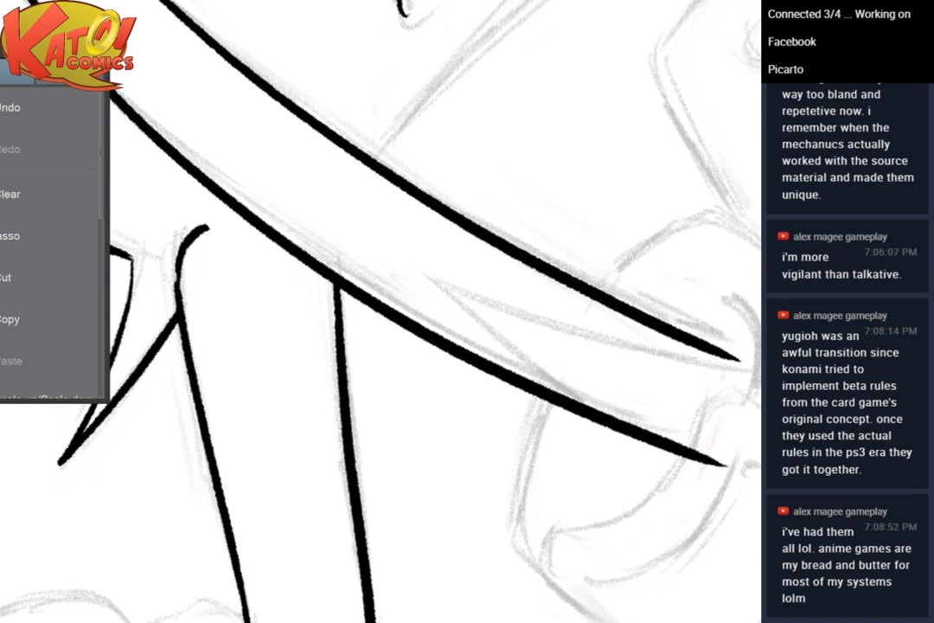
{"action": "left_click_drag", "start_coordinate": [484, 242], "coordinate": [371, 441]}
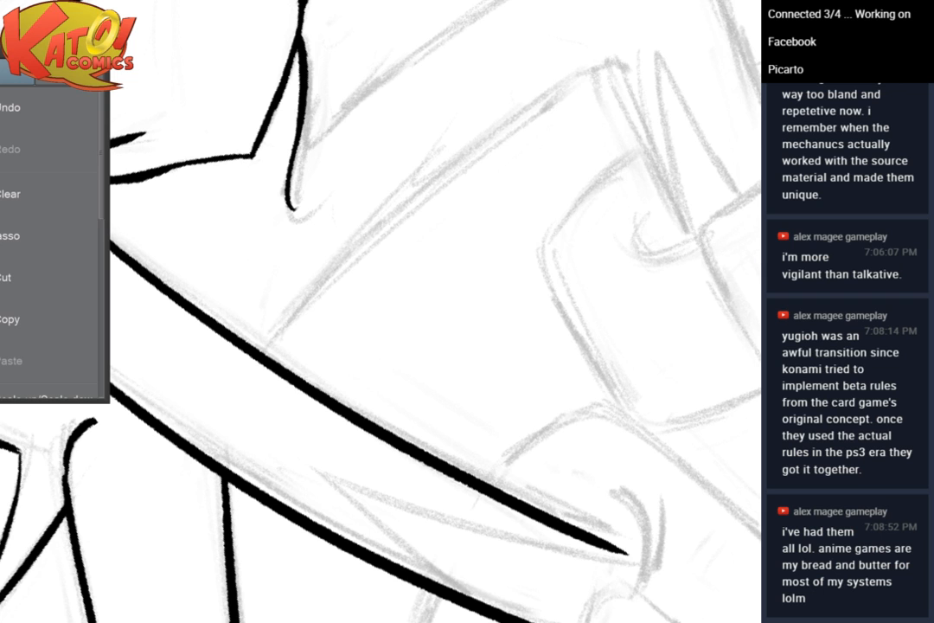
{"action": "key", "text": "h"}
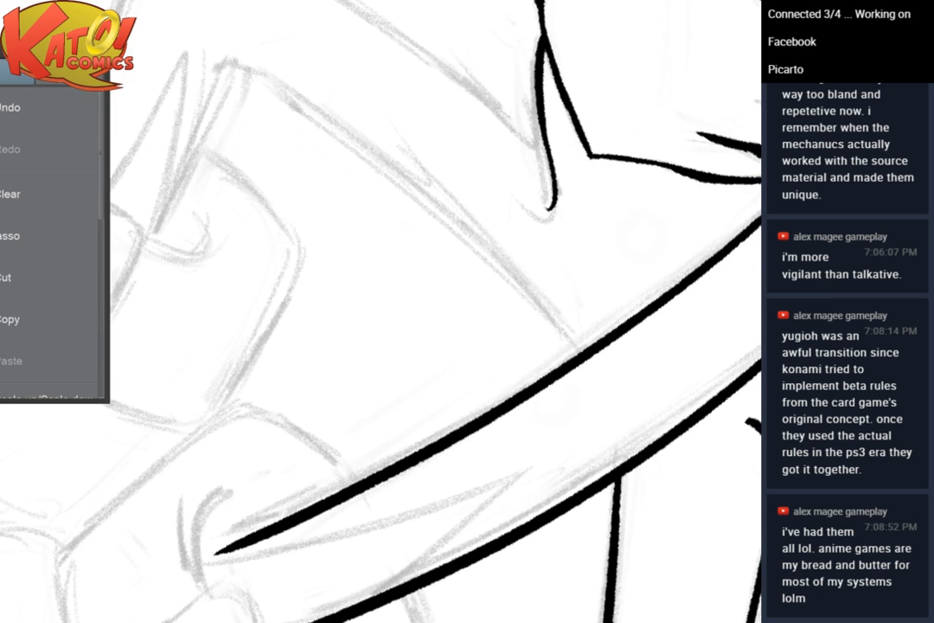
{"action": "mouse_move", "coordinate": [551, 208]}
{"action": "left_mouse_down"}
{"action": "mouse_move", "coordinate": [489, 267]}
{"action": "mouse_move", "coordinate": [521, 334]}
{"action": "mouse_move", "coordinate": [520, 279]}
{"action": "mouse_move", "coordinate": [561, 215]}
{"action": "left_mouse_up"}
{"action": "left_click_drag", "start_coordinate": [491, 217], "coordinate": [177, 450]}
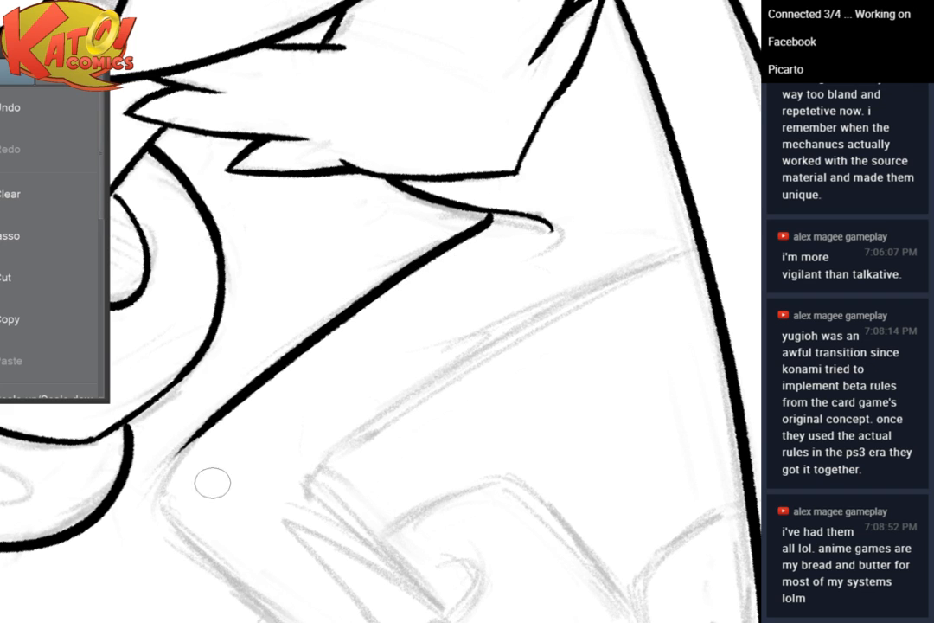
Ink the front leg's thigh underside, rounded knee and both shin lines, and trim the shin ends at the sketched cuff opening
{"action": "left_click_drag", "start_coordinate": [597, 206], "coordinate": [260, 426]}
{"action": "key", "text": "ctrl+z"}
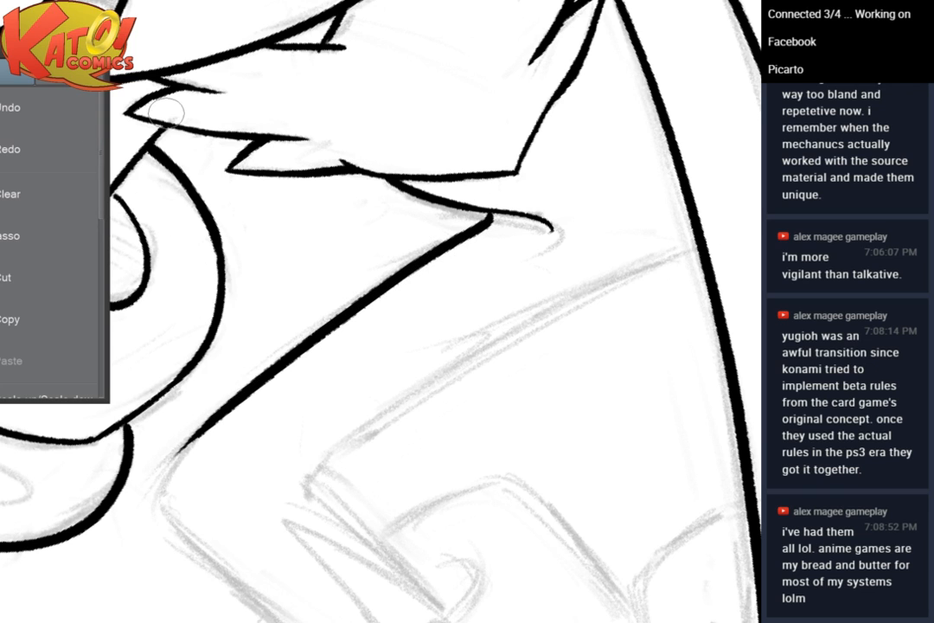
{"action": "mouse_move", "coordinate": [699, 254]}
{"action": "left_mouse_down"}
{"action": "mouse_move", "coordinate": [473, 342]}
{"action": "mouse_move", "coordinate": [285, 494]}
{"action": "mouse_move", "coordinate": [204, 380]}
{"action": "mouse_move", "coordinate": [282, 342]}
{"action": "mouse_move", "coordinate": [314, 346]}
{"action": "mouse_move", "coordinate": [342, 576]}
{"action": "left_mouse_up"}
{"action": "mouse_move", "coordinate": [224, 246]}
{"action": "left_mouse_down"}
{"action": "mouse_move", "coordinate": [169, 315]}
{"action": "mouse_move", "coordinate": [208, 544]}
{"action": "left_mouse_up"}
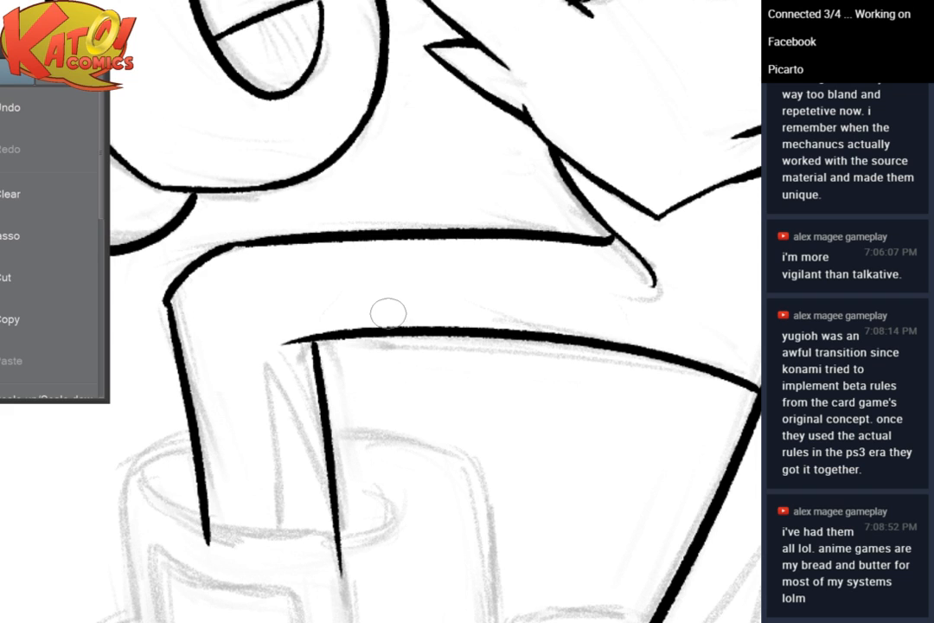
{"action": "left_click_drag", "start_coordinate": [213, 552], "coordinate": [227, 540]}
{"action": "left_click_drag", "start_coordinate": [335, 567], "coordinate": [357, 562]}
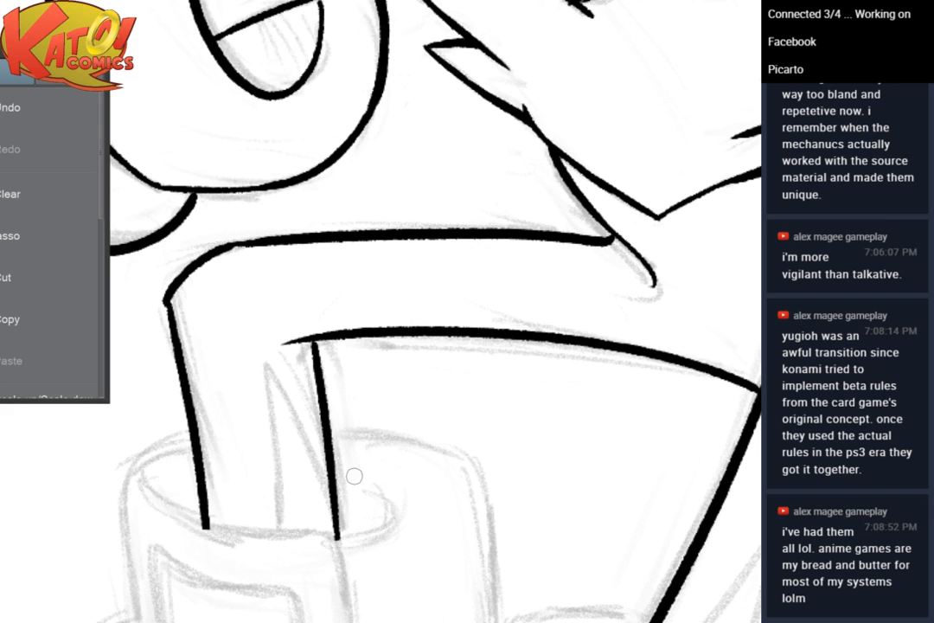
Ink the short curved rim of the front leg's cuff ahead of the shin and bring the Quick Access palette fully into view
{"action": "left_click_drag", "start_coordinate": [299, 409], "coordinate": [361, 331]}
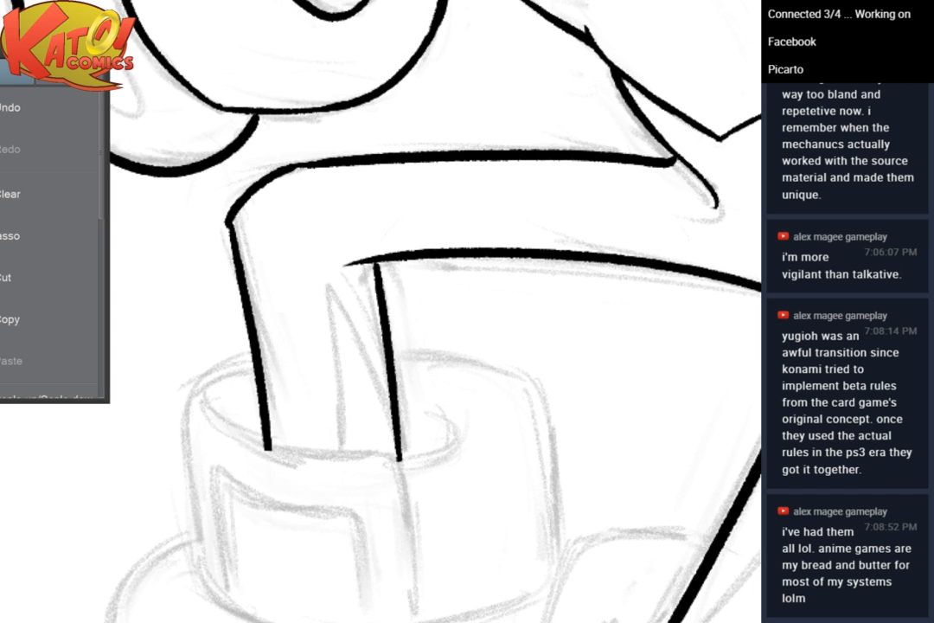
{"action": "scroll", "coordinate": [493, 277], "scroll_direction": "down", "scroll_amount": 5}
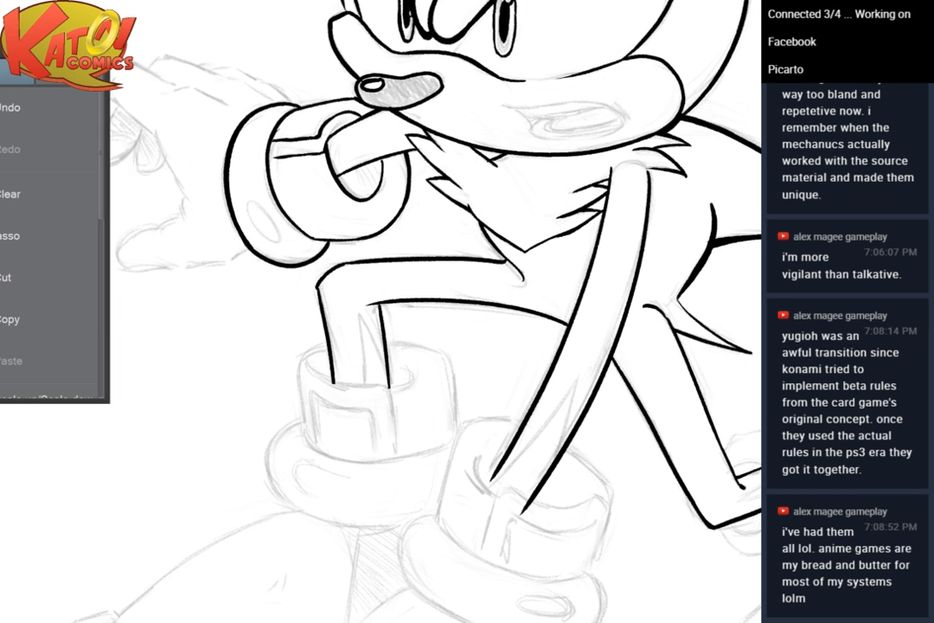
{"action": "scroll", "coordinate": [637, 245], "scroll_direction": "down", "scroll_amount": 2}
{"action": "scroll", "coordinate": [579, 378], "scroll_direction": "up", "scroll_amount": 6}
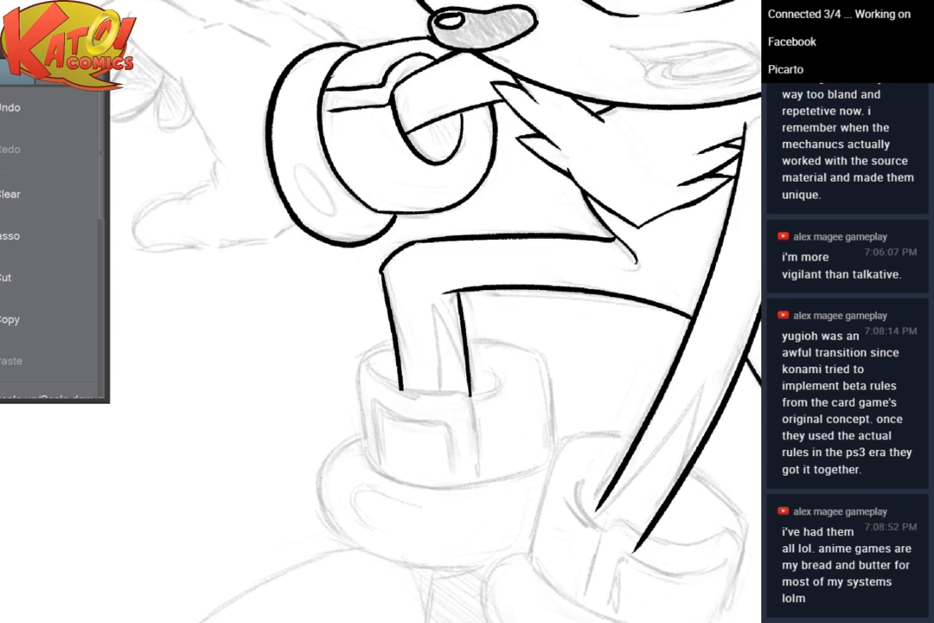
{"action": "scroll", "coordinate": [581, 378], "scroll_direction": "up", "scroll_amount": 3}
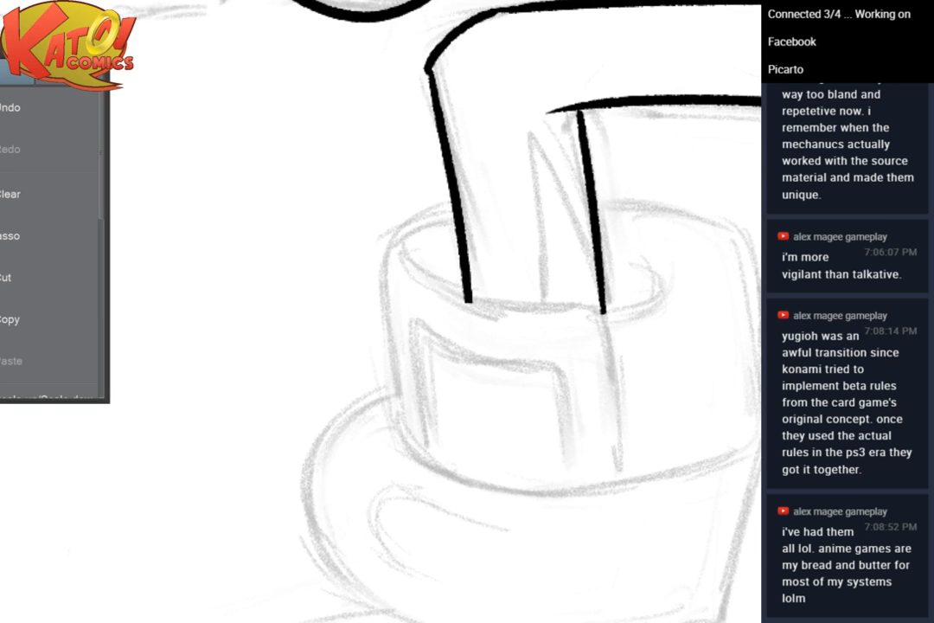
{"action": "left_click_drag", "start_coordinate": [453, 218], "coordinate": [392, 257]}
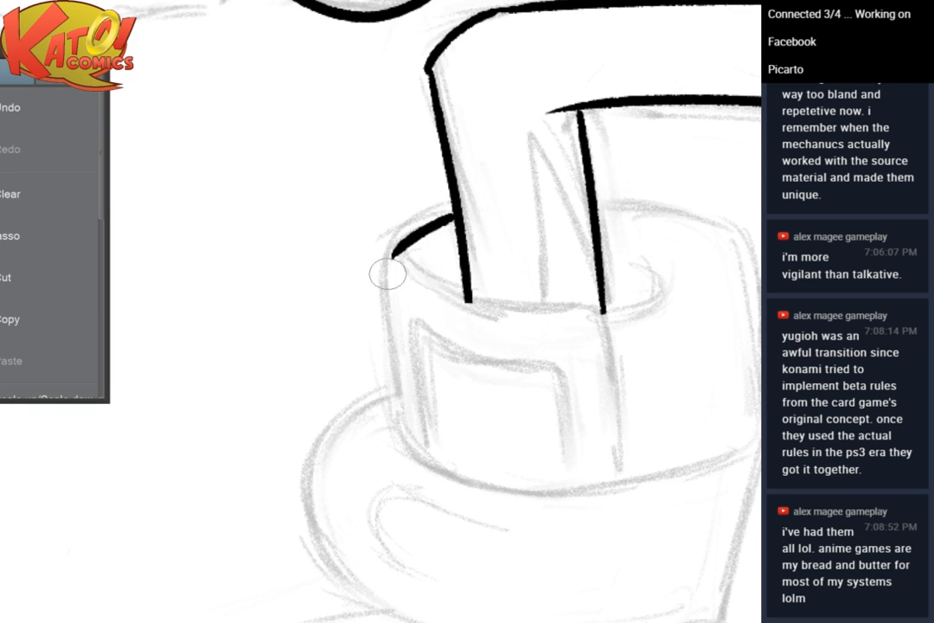
{"action": "left_click", "coordinate": [39, 115]}
{"action": "left_click_drag", "start_coordinate": [72, 45], "coordinate": [126, 100]}
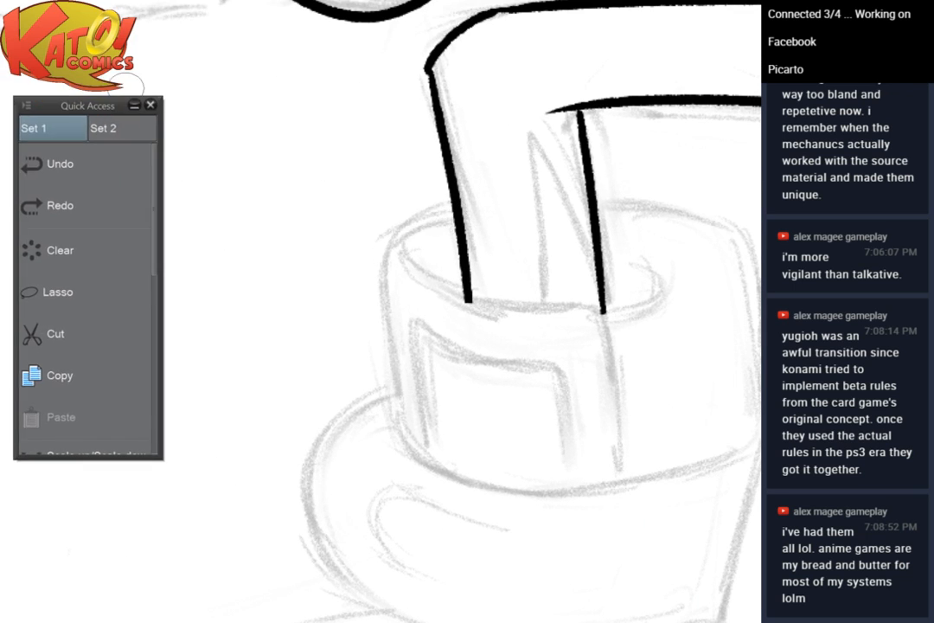
{"action": "left_click_drag", "start_coordinate": [452, 209], "coordinate": [390, 252]}
Ink the cuff's front side line from the short rim curve down toward the sketched shoe
{"action": "left_click_drag", "start_coordinate": [329, 203], "coordinate": [357, 381]}
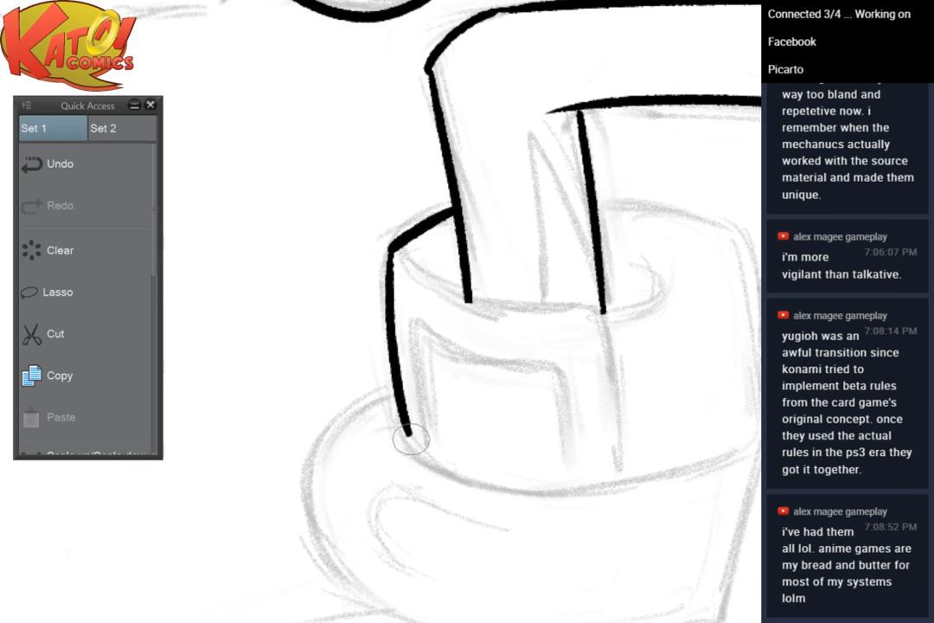
{"action": "left_click", "coordinate": [111, 158]}
{"action": "left_click_drag", "start_coordinate": [391, 251], "coordinate": [396, 379]}
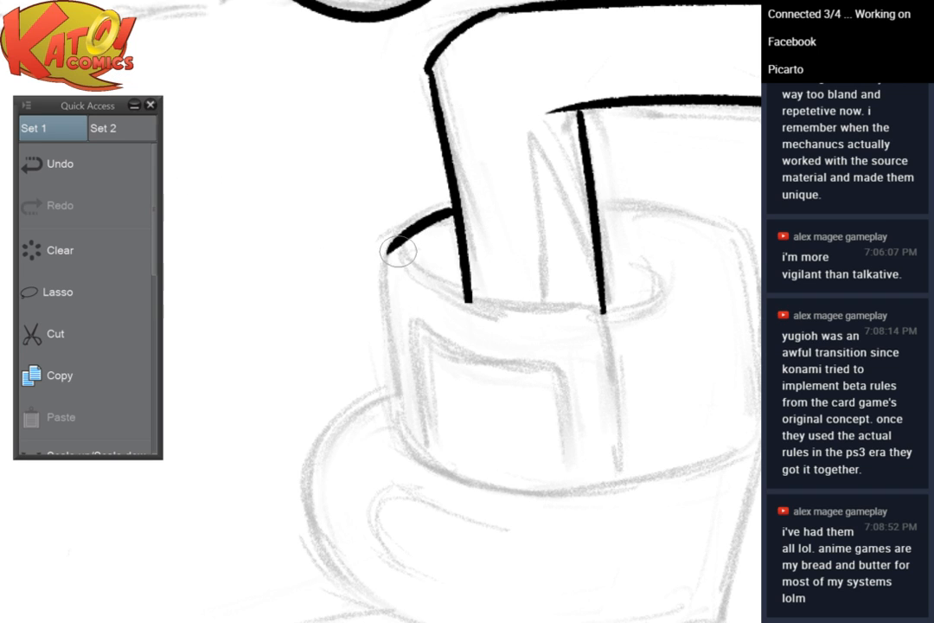
{"action": "left_click_drag", "start_coordinate": [390, 332], "coordinate": [400, 424]}
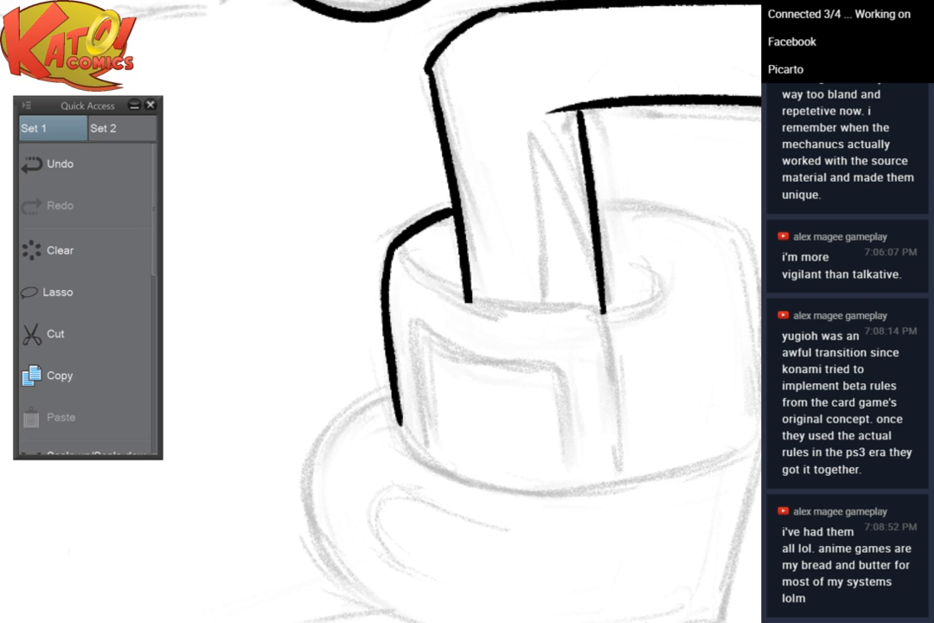
Ink the cuff's back rim from the shin's rear line out to the sketched rear corner
{"action": "key", "text": "h"}
{"action": "mouse_move", "coordinate": [243, 201]}
{"action": "left_mouse_down"}
{"action": "mouse_move", "coordinate": [512, 271]}
{"action": "mouse_move", "coordinate": [376, 311]}
{"action": "left_mouse_up"}
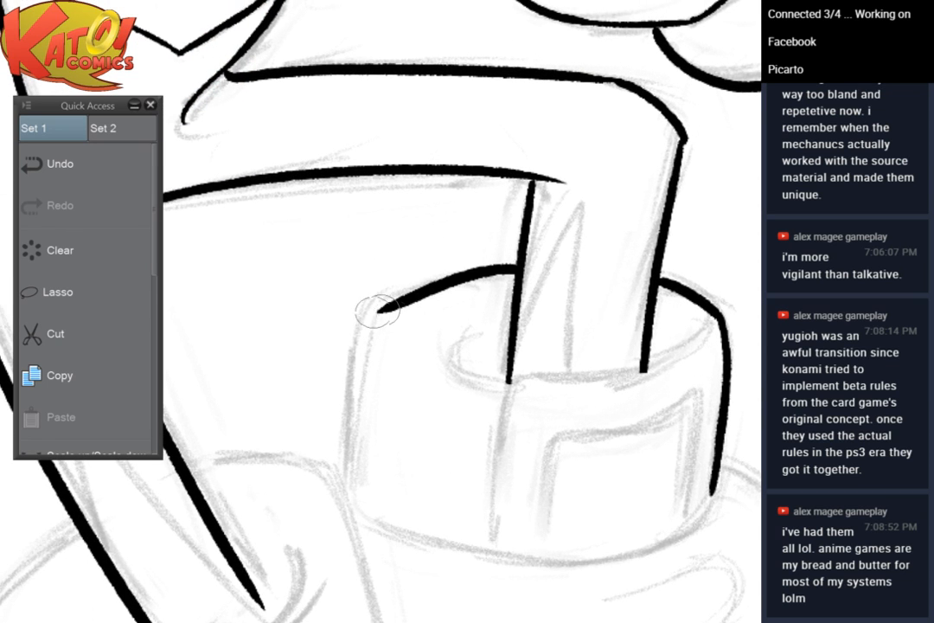
{"action": "left_click", "coordinate": [60, 163]}
{"action": "left_click_drag", "start_coordinate": [545, 363], "coordinate": [500, 289]}
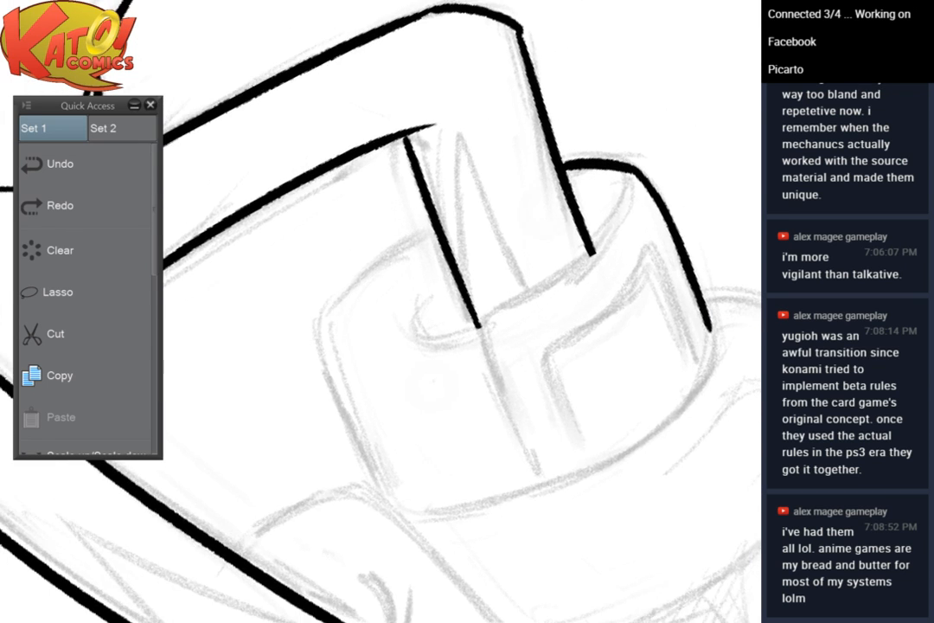
{"action": "scroll", "coordinate": [500, 289], "scroll_direction": "up", "scroll_amount": 1}
{"action": "left_click_drag", "start_coordinate": [413, 205], "coordinate": [250, 319]}
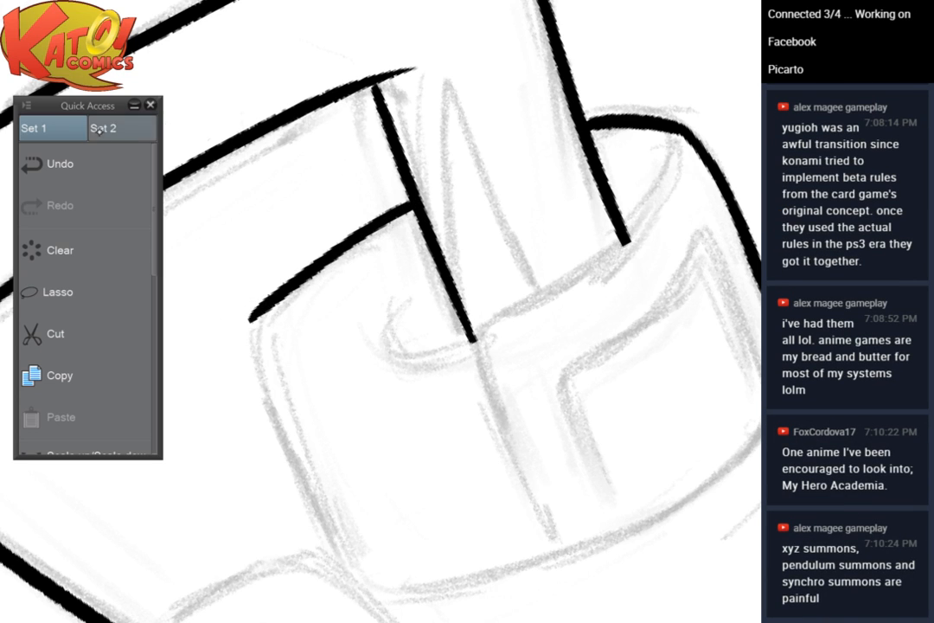
Ink the cuff's rear side line from the back rim's corner down to the sketched lower edge
{"action": "left_click_drag", "start_coordinate": [380, 110], "coordinate": [478, 114]}
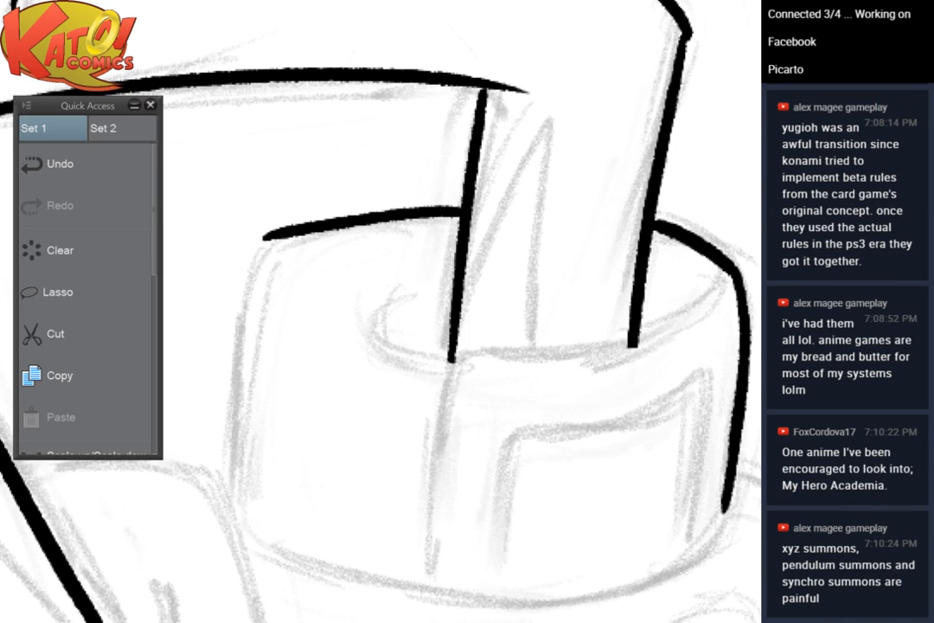
{"action": "left_click_drag", "start_coordinate": [381, 277], "coordinate": [481, 314]}
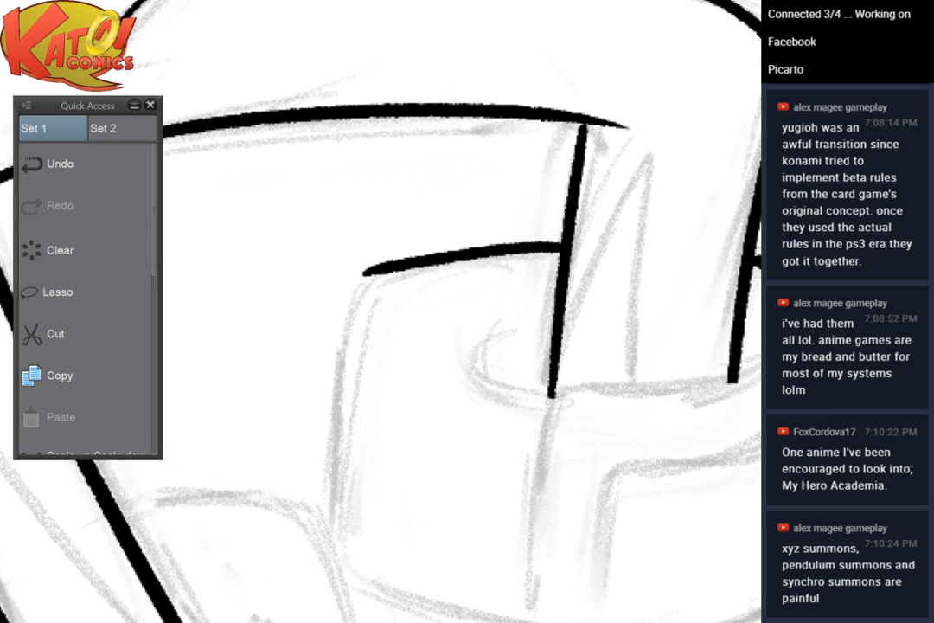
{"action": "left_click_drag", "start_coordinate": [416, 329], "coordinate": [303, 274]}
{"action": "mouse_move", "coordinate": [253, 219]}
{"action": "left_mouse_down"}
{"action": "mouse_move", "coordinate": [232, 275]}
{"action": "mouse_move", "coordinate": [213, 504]}
{"action": "left_mouse_up"}
{"action": "left_click", "coordinate": [113, 165]}
{"action": "left_click_drag", "start_coordinate": [254, 218], "coordinate": [217, 483]}
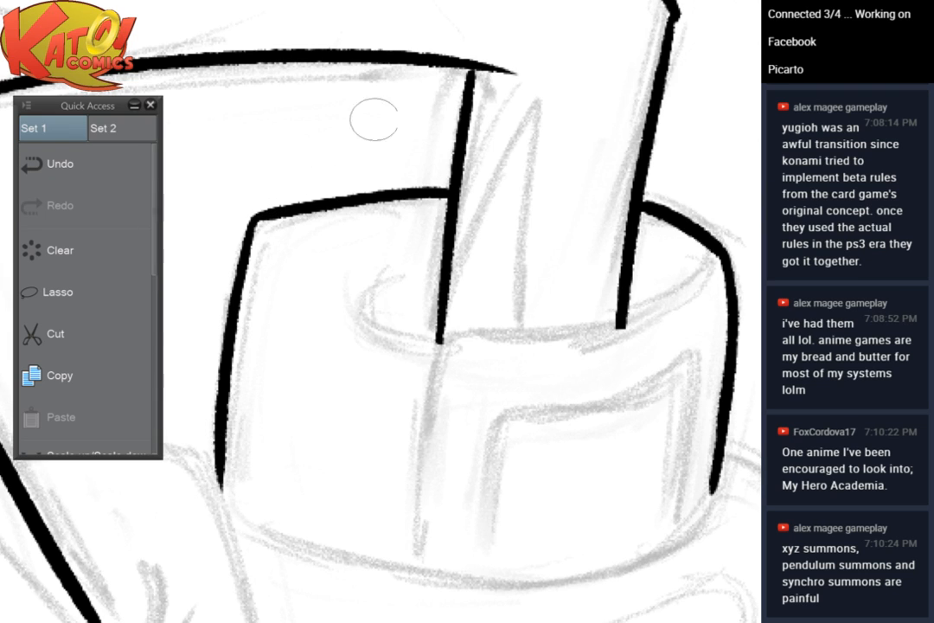
Ink the curled inner edge of the cuff opening behind the shin, ending near the base of the shin's rear line
{"action": "left_click_drag", "start_coordinate": [385, 267], "coordinate": [429, 355]}
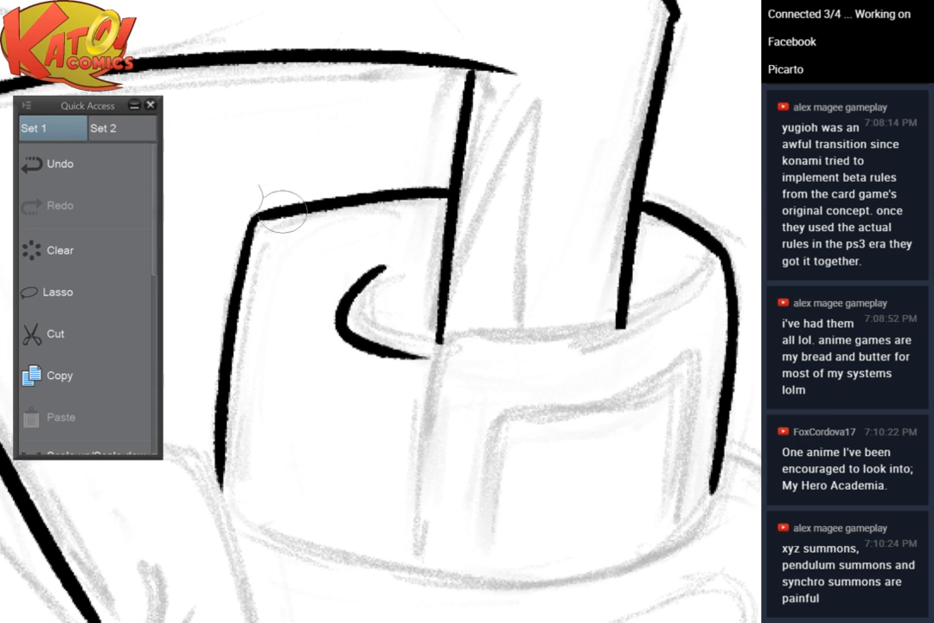
{"action": "left_click", "coordinate": [108, 164]}
{"action": "mouse_move", "coordinate": [417, 269]}
{"action": "left_mouse_down"}
{"action": "mouse_move", "coordinate": [375, 334]}
{"action": "mouse_move", "coordinate": [430, 346]}
{"action": "mouse_move", "coordinate": [401, 568]}
{"action": "left_mouse_up"}
{"action": "left_click", "coordinate": [104, 162]}
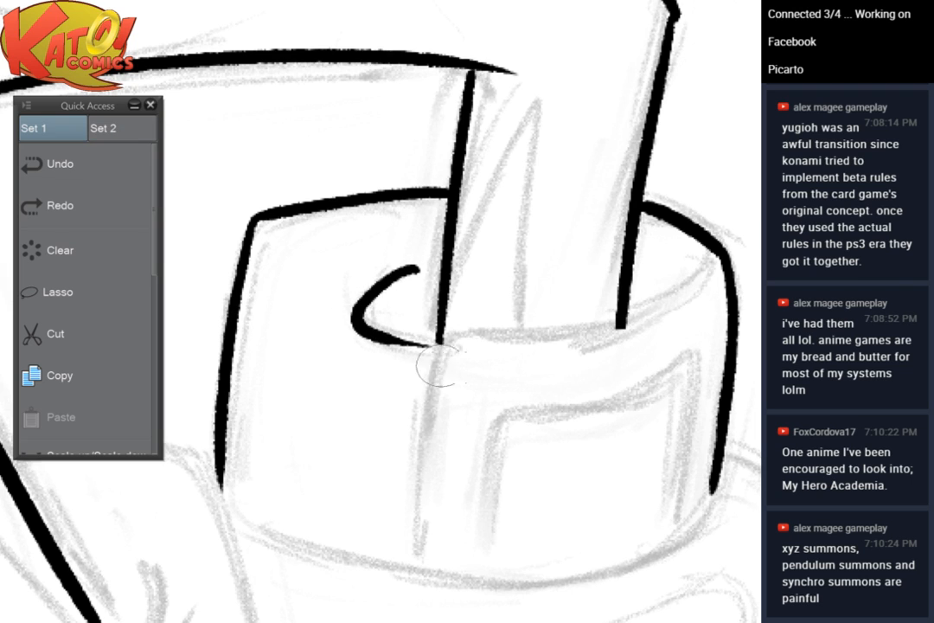
Ink the cuff's slanted overlap seam from the end of the curled inner edge down to the sketched lower edge
{"action": "left_click_drag", "start_coordinate": [420, 346], "coordinate": [387, 507]}
{"action": "left_click", "coordinate": [113, 164]}
{"action": "left_click_drag", "start_coordinate": [419, 346], "coordinate": [374, 537]}
{"action": "left_click", "coordinate": [117, 164]}
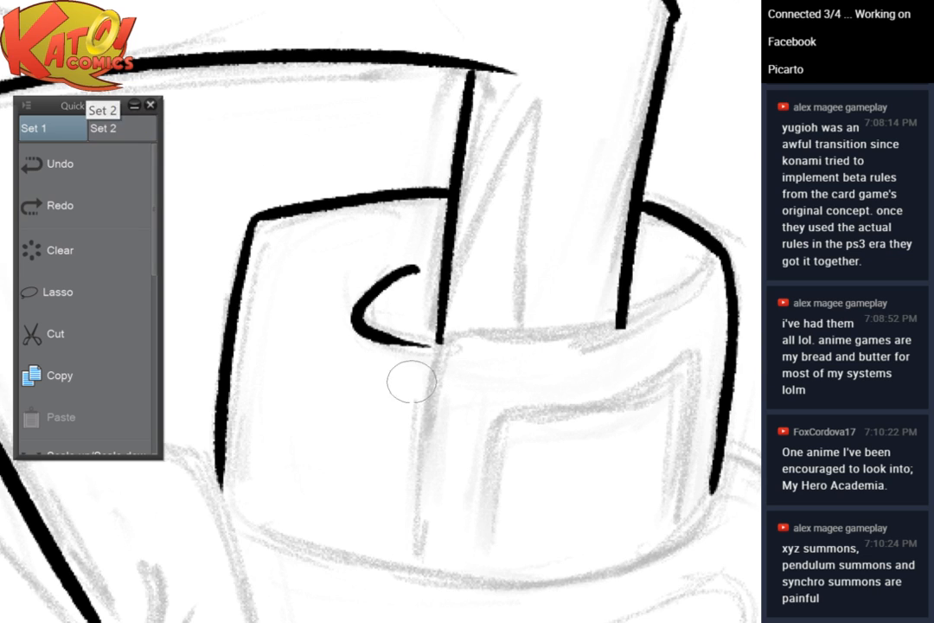
{"action": "left_click_drag", "start_coordinate": [420, 346], "coordinate": [377, 533]}
{"action": "left_click", "coordinate": [101, 169]}
{"action": "left_click_drag", "start_coordinate": [420, 346], "coordinate": [382, 529]}
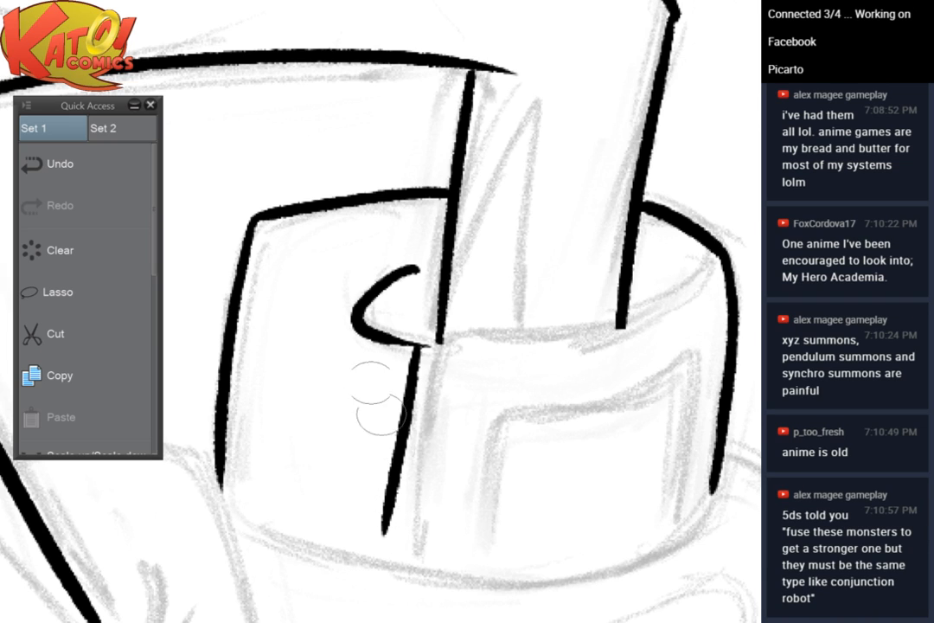
{"action": "left_click", "coordinate": [81, 165]}
{"action": "left_click_drag", "start_coordinate": [424, 346], "coordinate": [381, 584]}
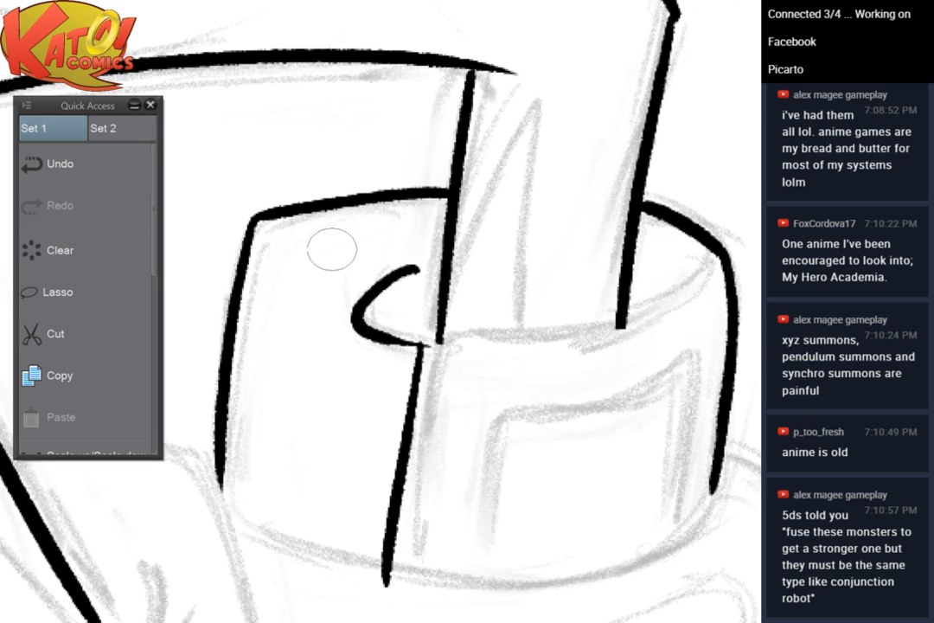
{"action": "key", "text": "ctrl+z"}
{"action": "left_click_drag", "start_coordinate": [422, 346], "coordinate": [386, 578]}
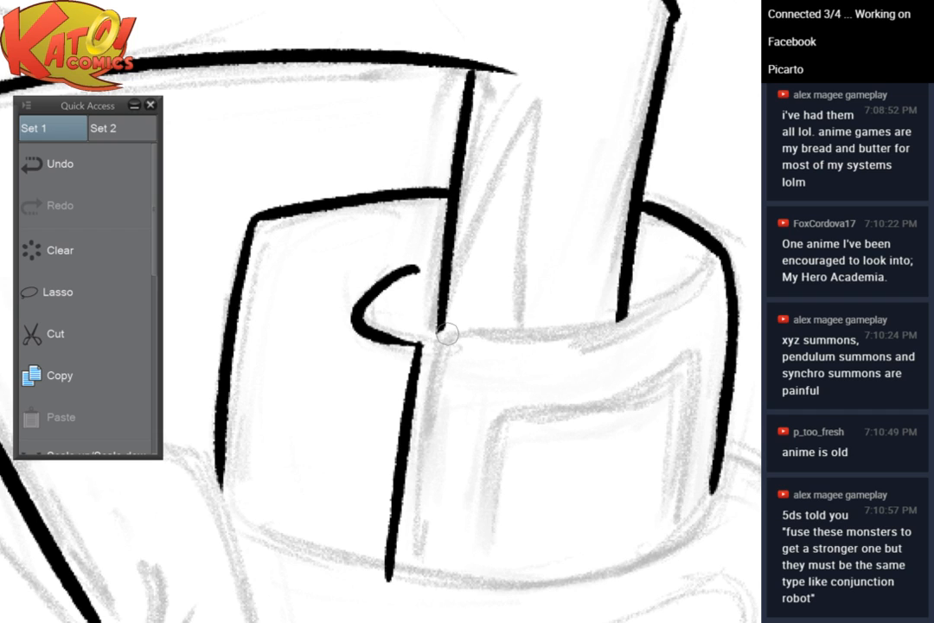
Ink the cuff's front rim from the overlap seam across the shin and curve it up into the outer rim
{"action": "mouse_move", "coordinate": [422, 346]}
{"action": "left_mouse_down"}
{"action": "mouse_move", "coordinate": [623, 325]}
{"action": "mouse_move", "coordinate": [691, 287]}
{"action": "left_mouse_up"}
{"action": "left_click_drag", "start_coordinate": [694, 264], "coordinate": [485, 242]}
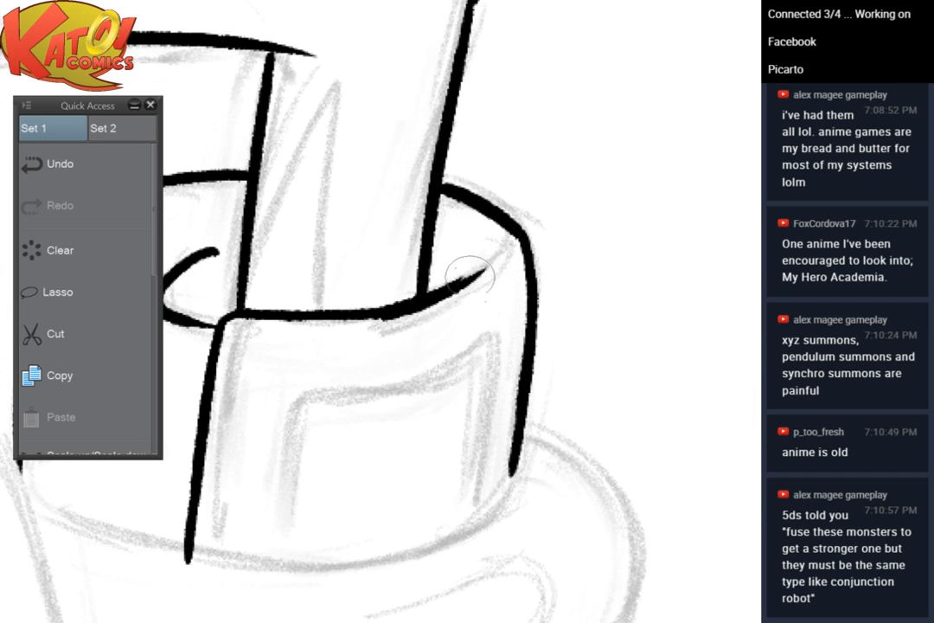
{"action": "mouse_move", "coordinate": [449, 289]}
{"action": "left_mouse_down"}
{"action": "mouse_move", "coordinate": [493, 266]}
{"action": "mouse_move", "coordinate": [500, 244]}
{"action": "mouse_move", "coordinate": [493, 263]}
{"action": "left_mouse_up"}
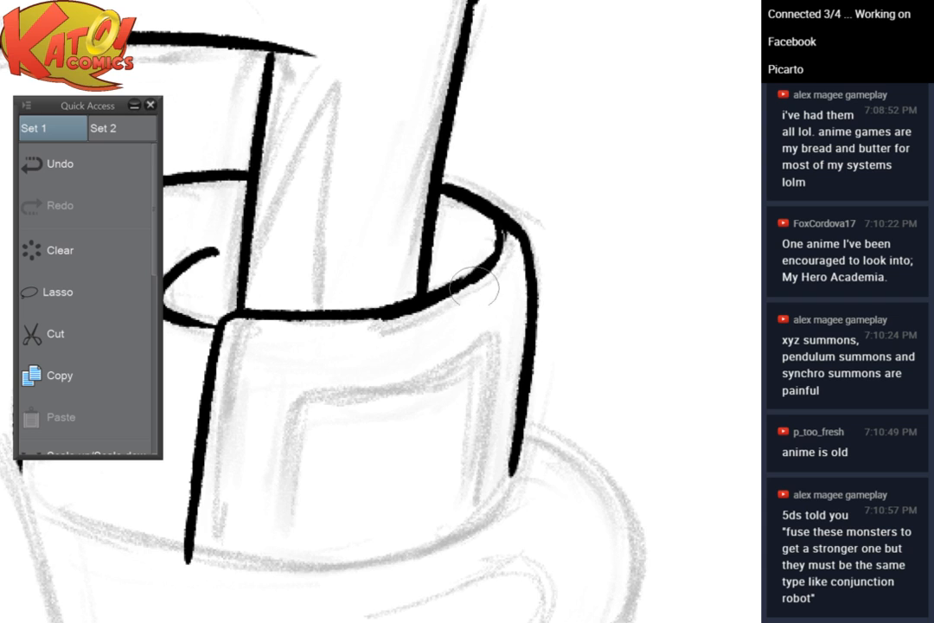
Ink the three-sided inset panel on the front of the cuff, leaving its lower side open
{"action": "mouse_move", "coordinate": [273, 553]}
{"action": "left_mouse_down"}
{"action": "mouse_move", "coordinate": [330, 393]}
{"action": "mouse_move", "coordinate": [371, 395]}
{"action": "mouse_move", "coordinate": [460, 373]}
{"action": "mouse_move", "coordinate": [429, 379]}
{"action": "mouse_move", "coordinate": [485, 343]}
{"action": "mouse_move", "coordinate": [435, 370]}
{"action": "mouse_move", "coordinate": [447, 382]}
{"action": "mouse_move", "coordinate": [374, 404]}
{"action": "mouse_move", "coordinate": [408, 380]}
{"action": "mouse_move", "coordinate": [407, 361]}
{"action": "mouse_move", "coordinate": [385, 410]}
{"action": "mouse_move", "coordinate": [356, 389]}
{"action": "mouse_move", "coordinate": [335, 395]}
{"action": "mouse_move", "coordinate": [494, 333]}
{"action": "mouse_move", "coordinate": [479, 514]}
{"action": "left_mouse_up"}
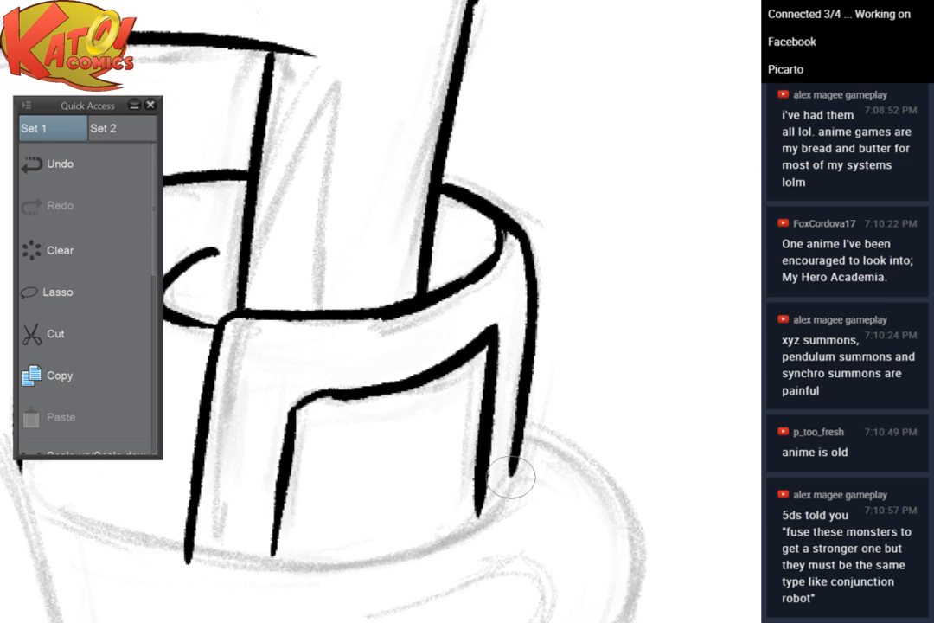
{"action": "left_click_drag", "start_coordinate": [512, 477], "coordinate": [564, 386]}
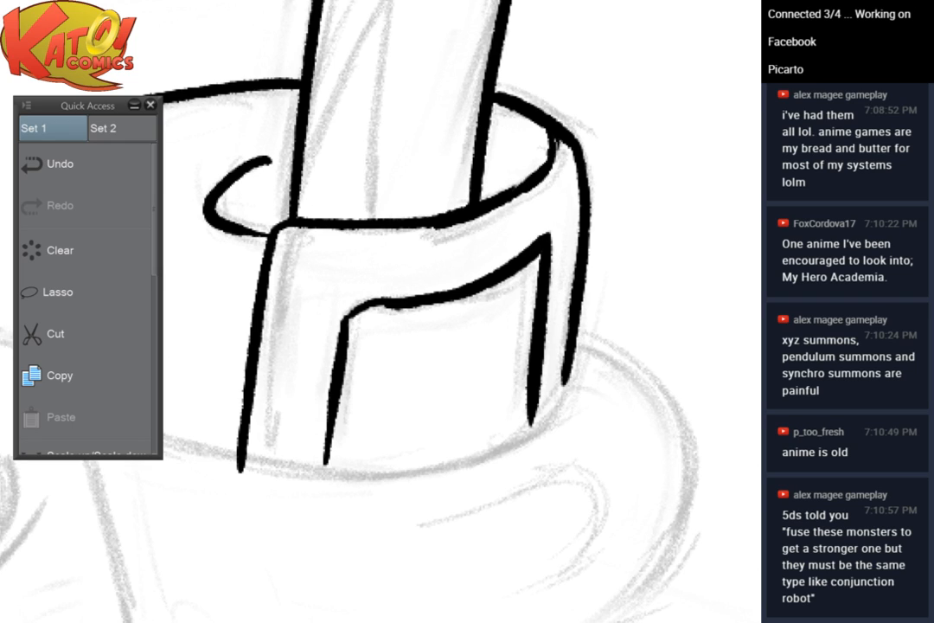
{"action": "mouse_move", "coordinate": [389, 363]}
{"action": "left_mouse_down"}
{"action": "mouse_move", "coordinate": [413, 308]}
{"action": "mouse_move", "coordinate": [554, 247]}
{"action": "left_mouse_up"}
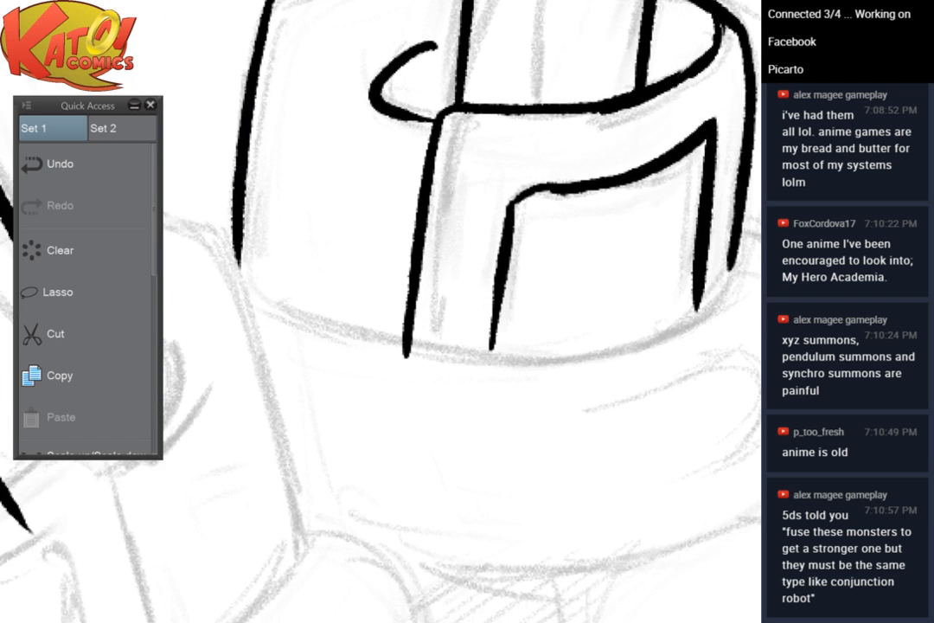
{"action": "mouse_move", "coordinate": [484, 250]}
{"action": "left_mouse_down"}
{"action": "mouse_move", "coordinate": [479, 438]}
{"action": "mouse_move", "coordinate": [398, 444]}
{"action": "left_mouse_up"}
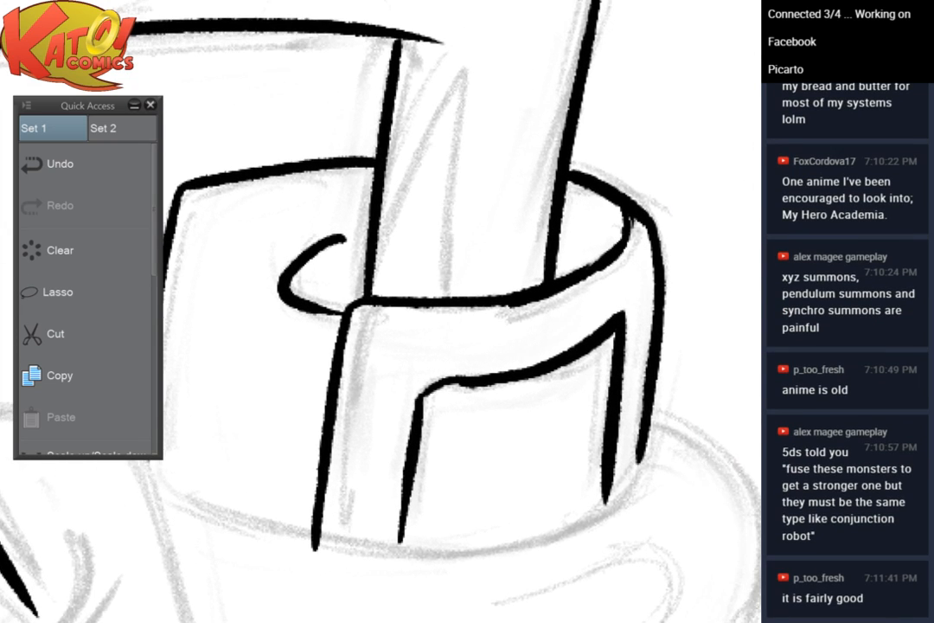
Mirror the canvas view and remove the inked rear side of the cuff, keeping its back rim near the shin
{"action": "key", "text": "h"}
{"action": "left_click_drag", "start_coordinate": [609, 187], "coordinate": [637, 163]}
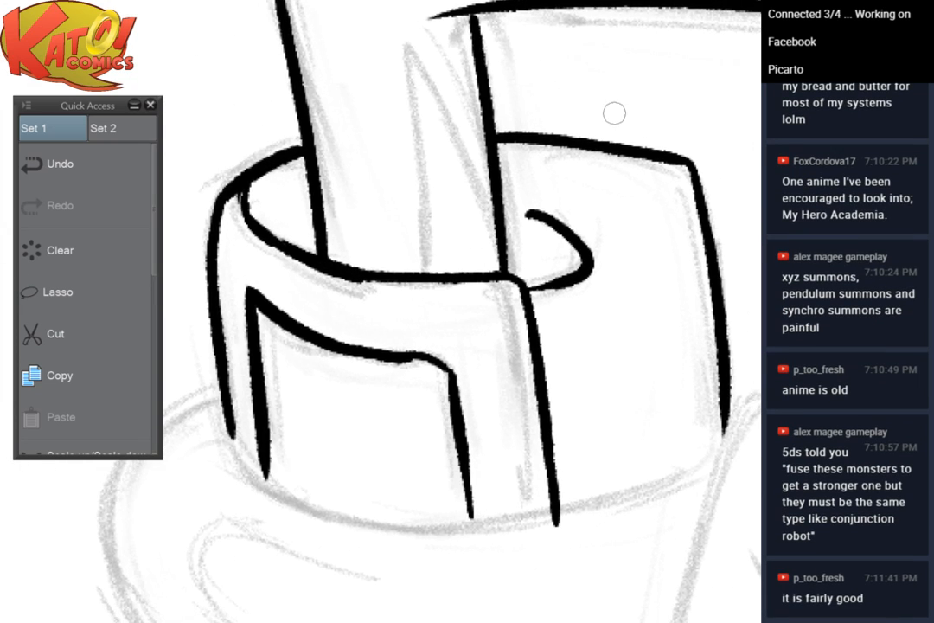
{"action": "scroll", "coordinate": [612, 179], "scroll_direction": "down", "scroll_amount": 3}
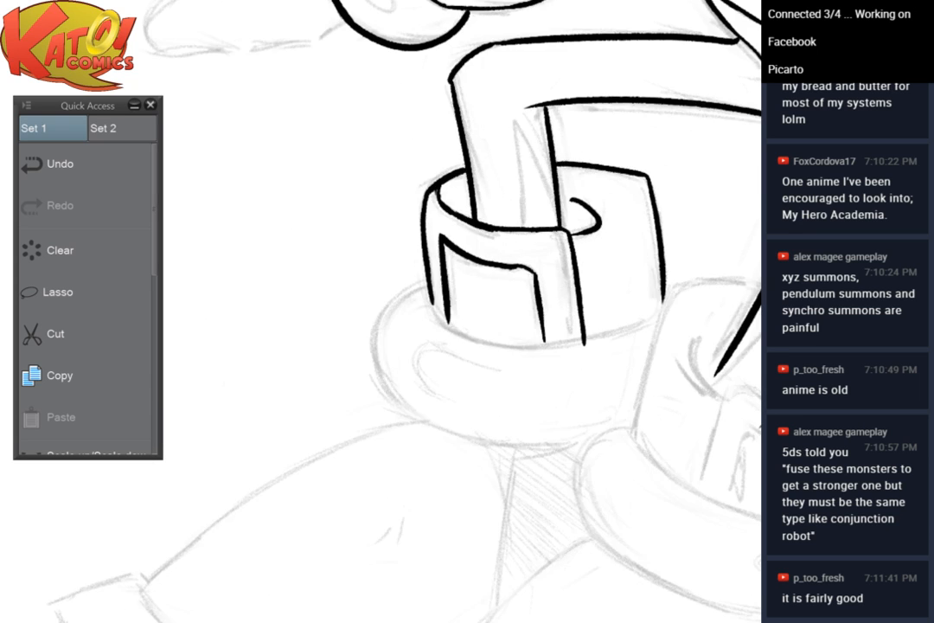
{"action": "mouse_move", "coordinate": [612, 179]}
{"action": "left_mouse_down"}
{"action": "mouse_move", "coordinate": [484, 215]}
{"action": "mouse_move", "coordinate": [528, 330]}
{"action": "left_mouse_up"}
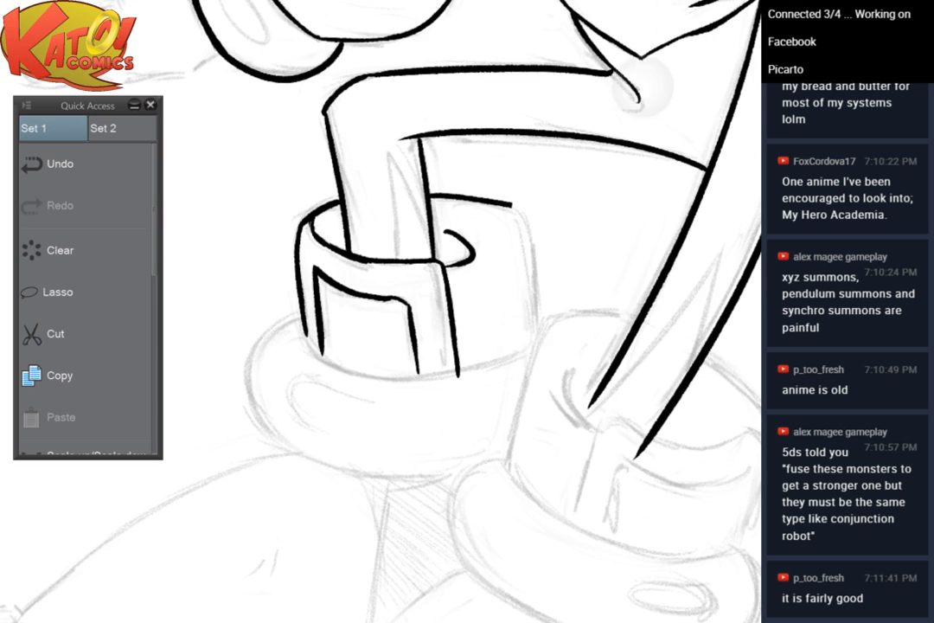
Try to re-ink the cuff's rear side with a rounded upper corner curving down toward the sketched lower edge
{"action": "scroll", "coordinate": [597, 208], "scroll_direction": "up", "scroll_amount": 2}
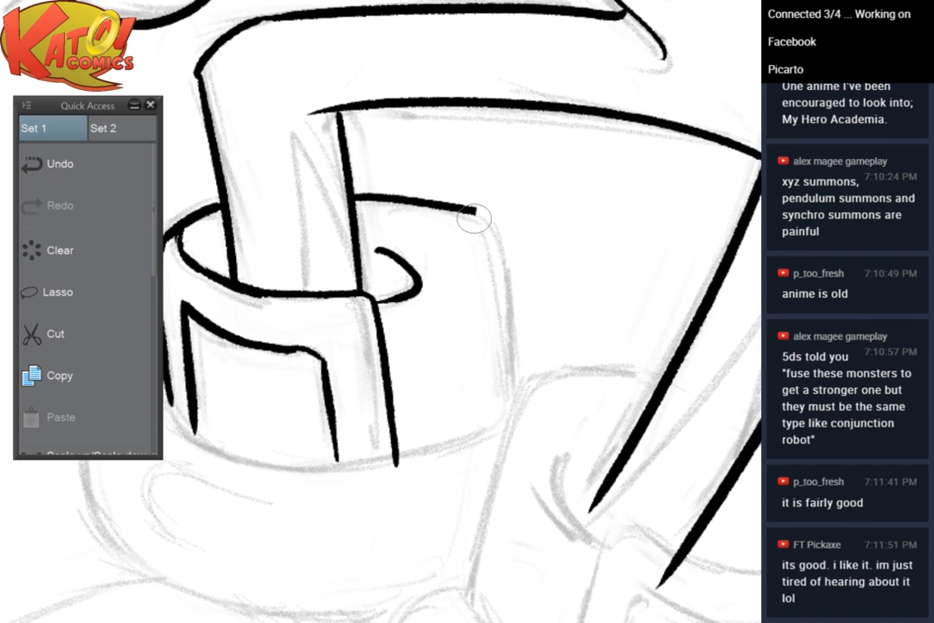
{"action": "left_click_drag", "start_coordinate": [486, 227], "coordinate": [502, 386]}
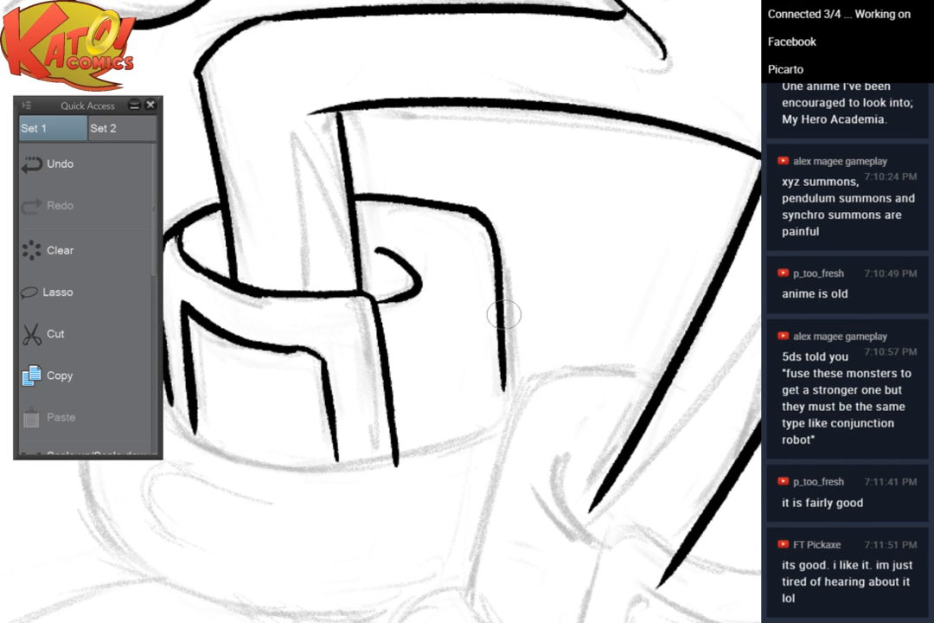
{"action": "left_click_drag", "start_coordinate": [503, 315], "coordinate": [503, 416]}
{"action": "left_click_drag", "start_coordinate": [522, 369], "coordinate": [674, 340]}
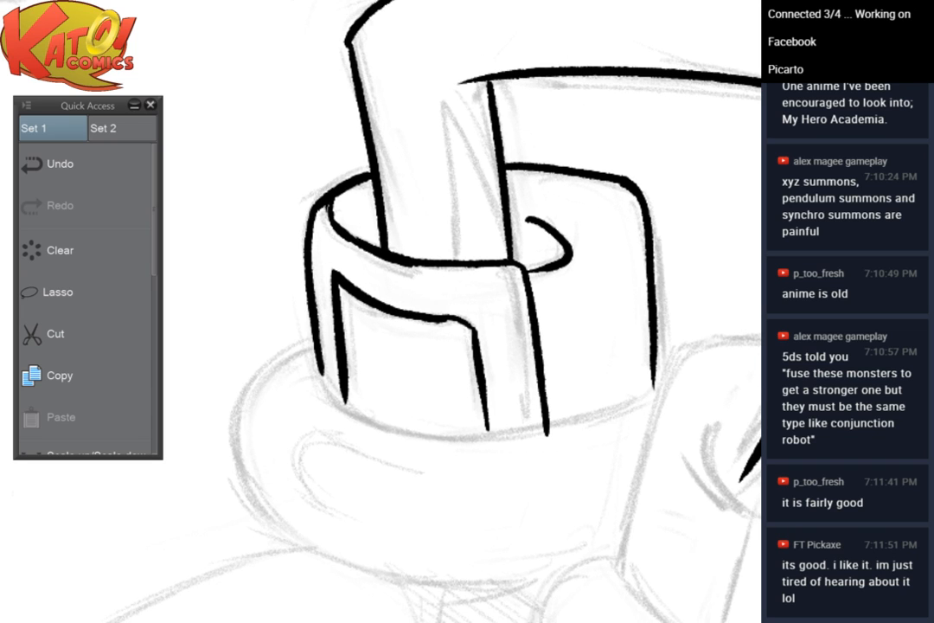
{"action": "left_click_drag", "start_coordinate": [536, 346], "coordinate": [480, 343]}
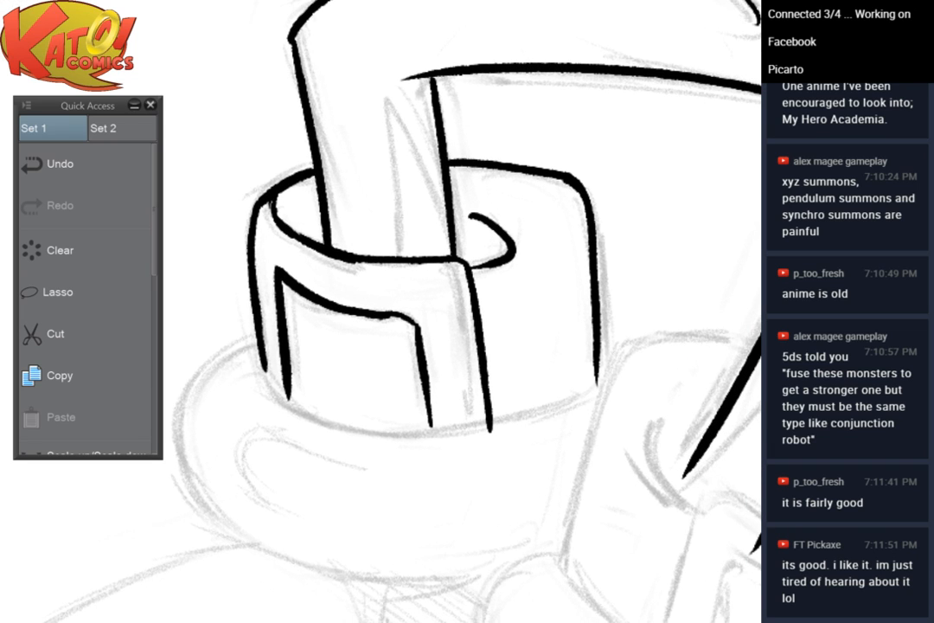
{"action": "left_click_drag", "start_coordinate": [519, 346], "coordinate": [428, 333]}
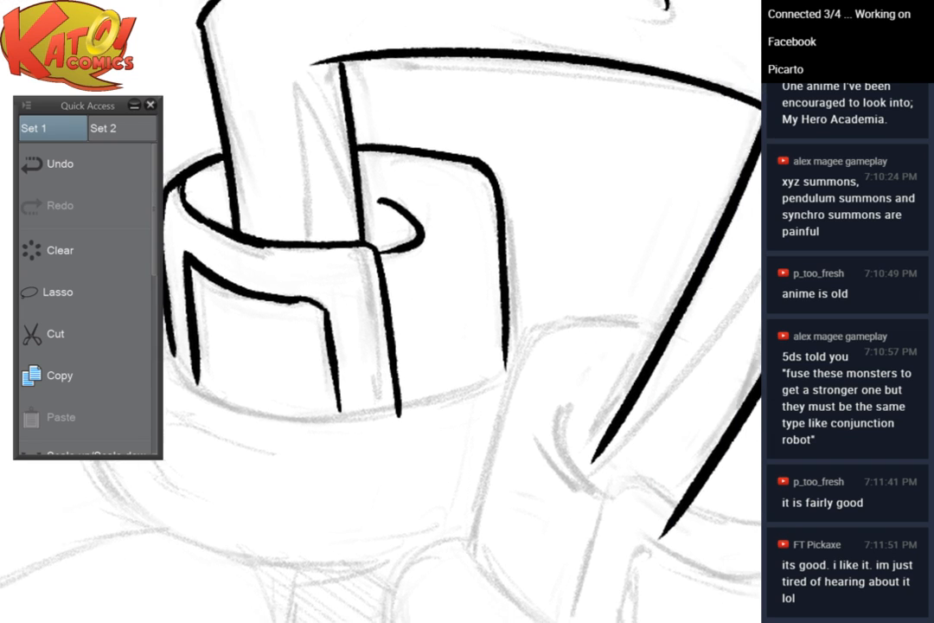
{"action": "left_click_drag", "start_coordinate": [519, 346], "coordinate": [555, 360]}
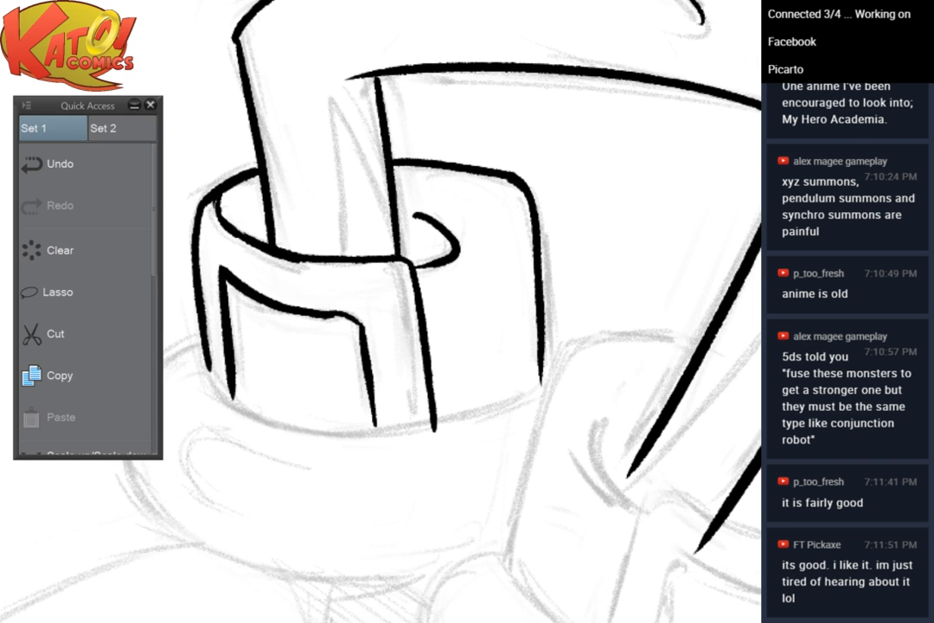
{"action": "mouse_move", "coordinate": [520, 191]}
{"action": "left_mouse_down"}
{"action": "mouse_move", "coordinate": [560, 246]}
{"action": "mouse_move", "coordinate": [545, 359]}
{"action": "mouse_move", "coordinate": [443, 345]}
{"action": "left_mouse_up"}
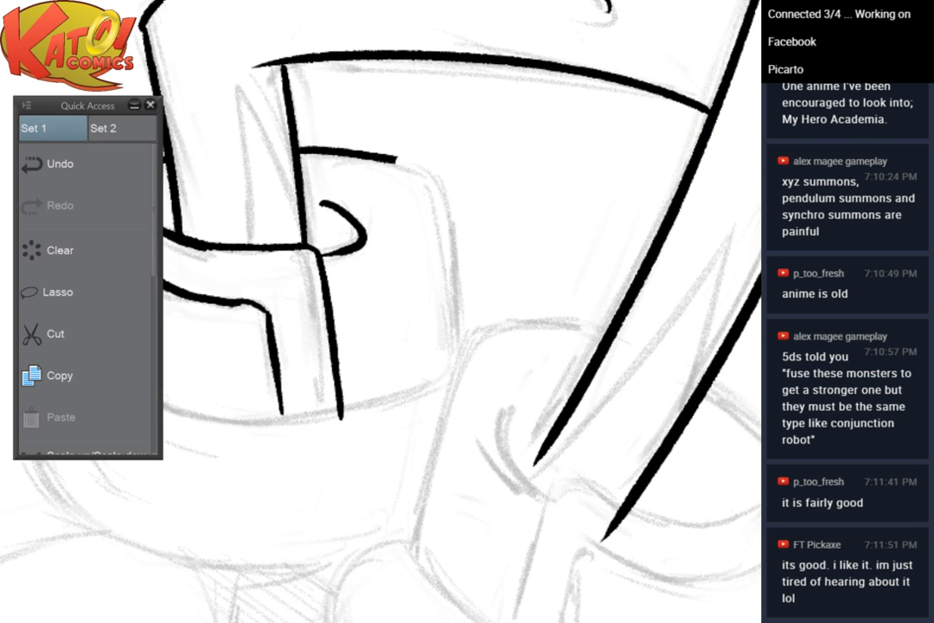
Ink the rear edge of the front boot's cuff, and thicken the upper line and corner of its front panel
{"action": "mouse_move", "coordinate": [305, 152]}
{"action": "left_mouse_down"}
{"action": "mouse_move", "coordinate": [346, 154]}
{"action": "mouse_move", "coordinate": [438, 339]}
{"action": "left_mouse_up"}
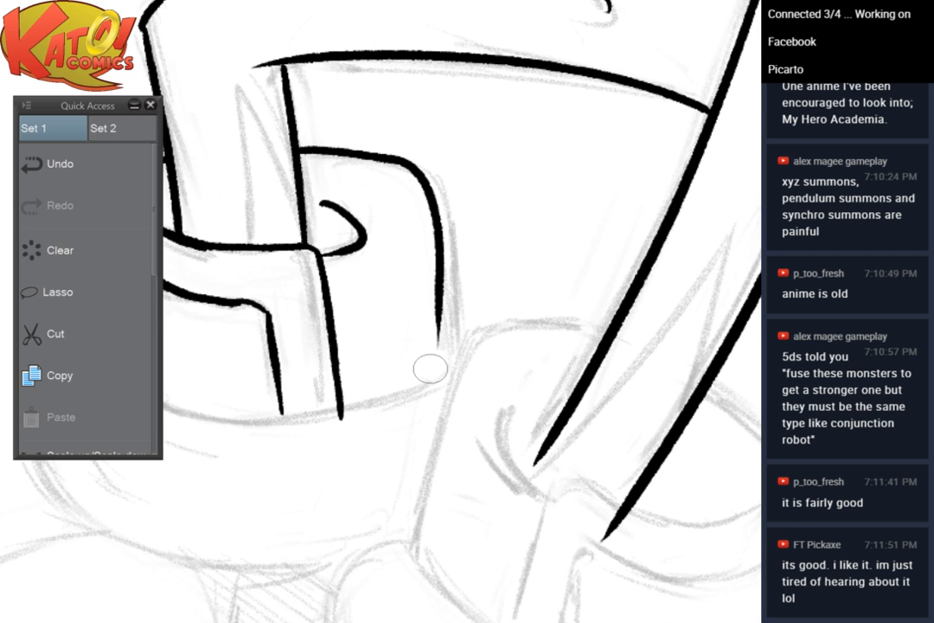
{"action": "left_click_drag", "start_coordinate": [364, 312], "coordinate": [511, 311]}
{"action": "scroll", "coordinate": [405, 285], "scroll_direction": "up", "scroll_amount": 3}
{"action": "left_click_drag", "start_coordinate": [485, 372], "coordinate": [491, 264]}
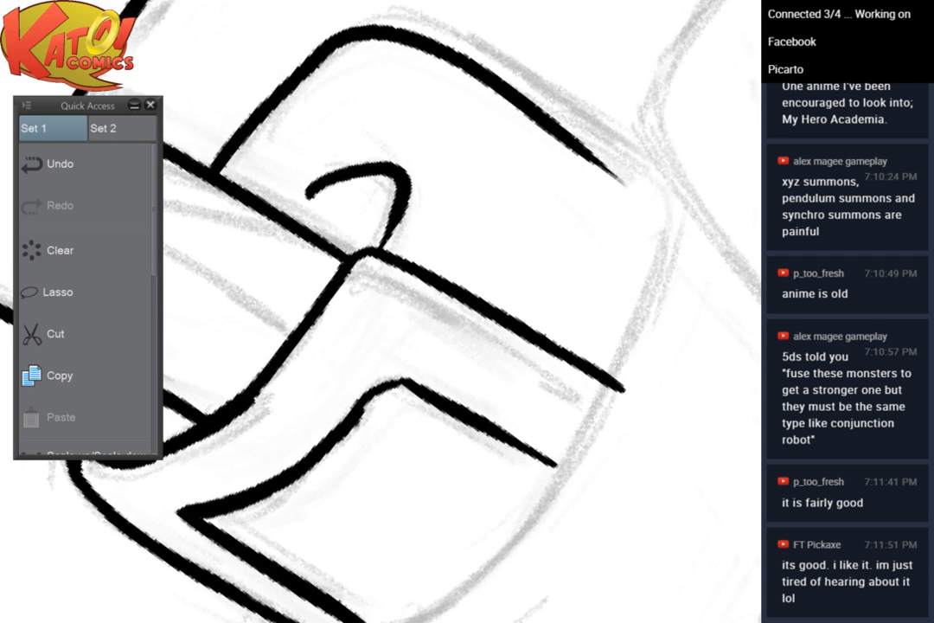
{"action": "left_click_drag", "start_coordinate": [268, 370], "coordinate": [347, 324]}
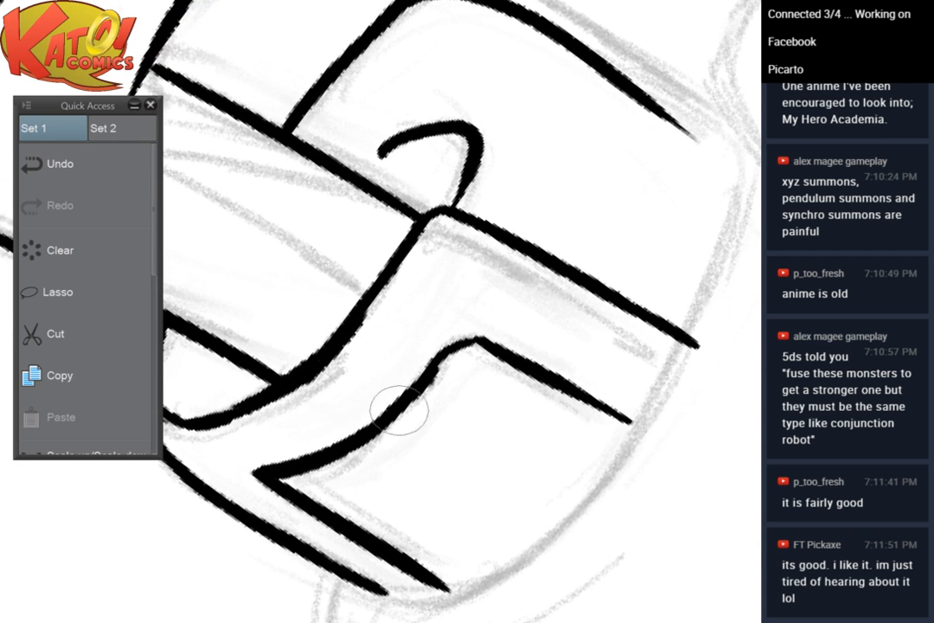
{"action": "left_click_drag", "start_coordinate": [373, 435], "coordinate": [459, 331]}
{"action": "mouse_move", "coordinate": [412, 390]}
{"action": "left_mouse_down"}
{"action": "mouse_move", "coordinate": [473, 324]}
{"action": "mouse_move", "coordinate": [506, 349]}
{"action": "mouse_move", "coordinate": [465, 333]}
{"action": "mouse_move", "coordinate": [411, 375]}
{"action": "left_mouse_up"}
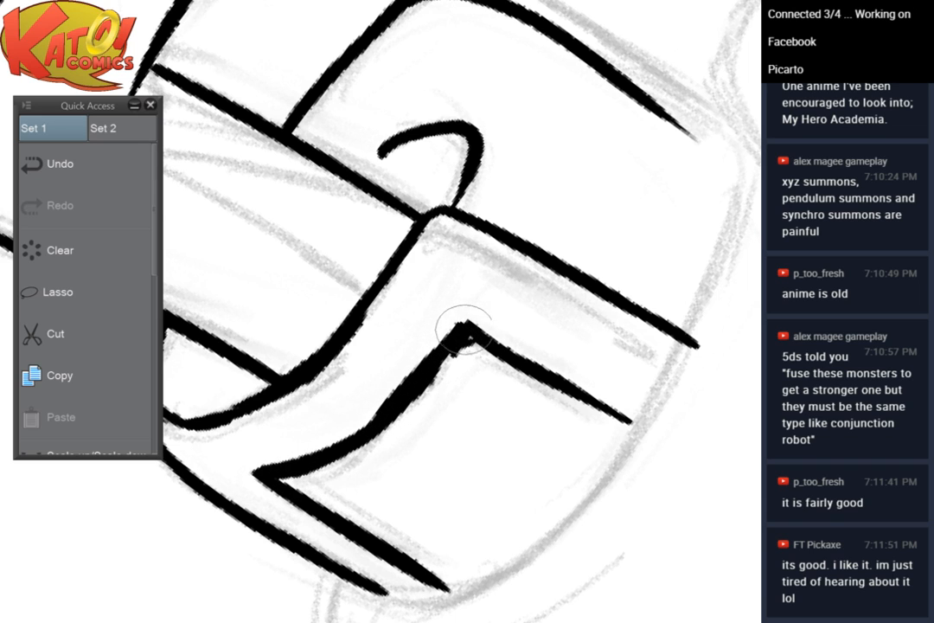
{"action": "mouse_move", "coordinate": [463, 323]}
{"action": "left_mouse_down"}
{"action": "mouse_move", "coordinate": [417, 386]}
{"action": "mouse_move", "coordinate": [331, 456]}
{"action": "left_mouse_up"}
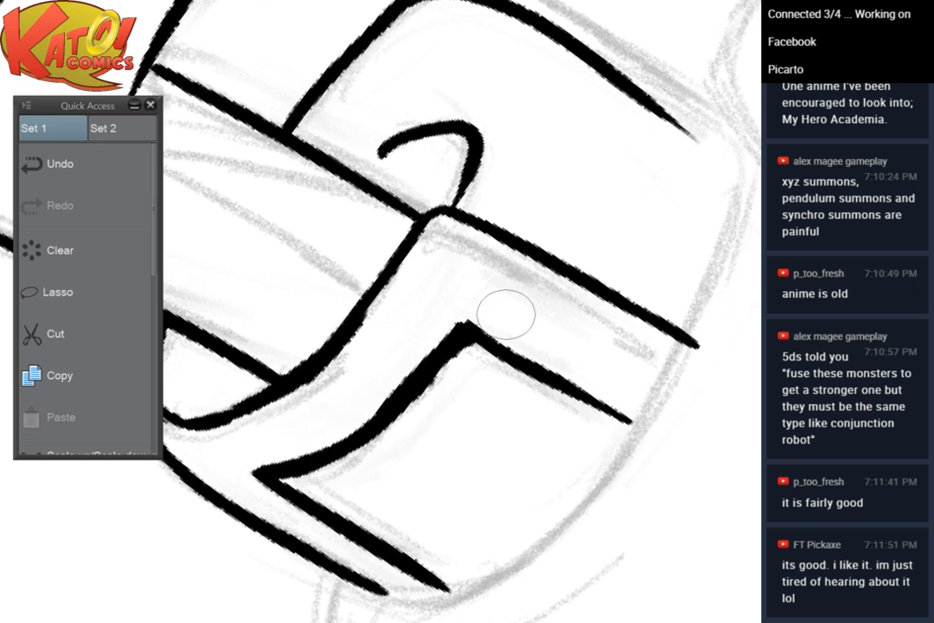
Thicken the top rim line at the back of the front boot's cuff where it meets the leg
{"action": "key", "text": "h"}
{"action": "key", "text": "minus"}
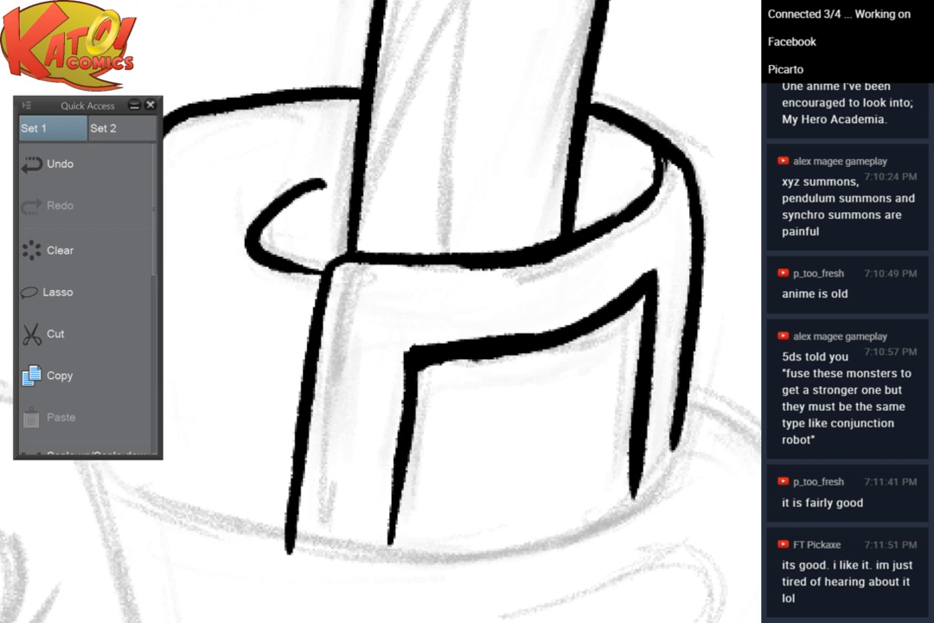
{"action": "left_click_drag", "start_coordinate": [431, 306], "coordinate": [634, 480]}
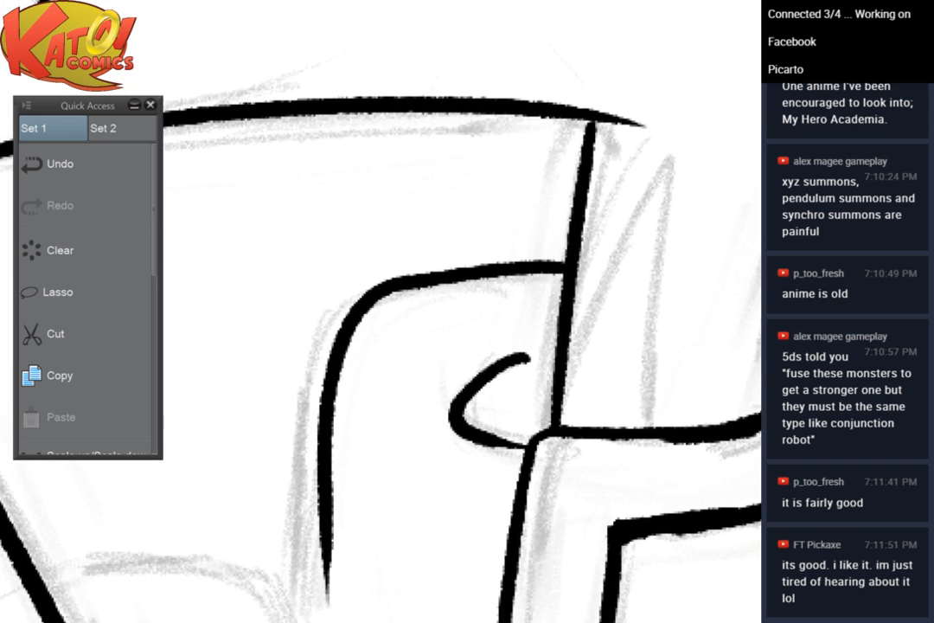
{"action": "left_click_drag", "start_coordinate": [561, 261], "coordinate": [503, 263]}
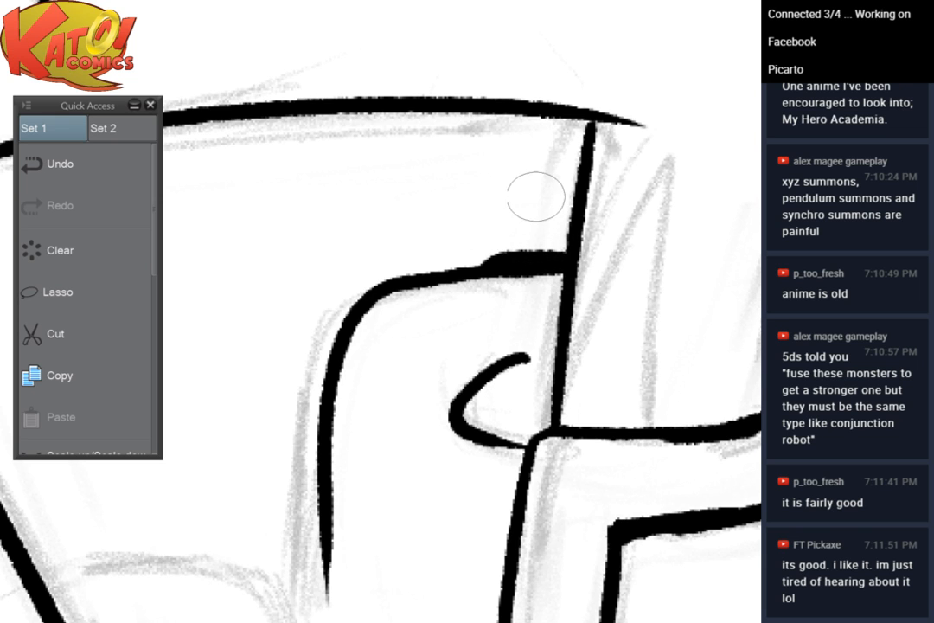
{"action": "left_click_drag", "start_coordinate": [560, 258], "coordinate": [433, 269]}
{"action": "left_click_drag", "start_coordinate": [513, 257], "coordinate": [389, 283]}
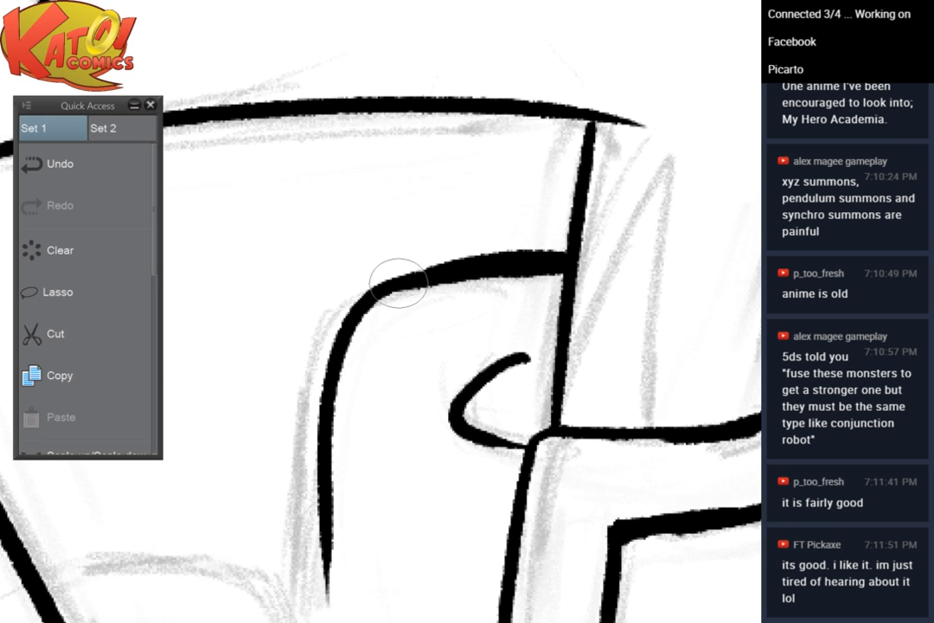
Thicken the front thigh's lower line where it meets the arm, and the start of its upper line near the waist
{"action": "scroll", "coordinate": [401, 281], "scroll_direction": "down", "scroll_amount": 5}
{"action": "mouse_move", "coordinate": [537, 330]}
{"action": "left_mouse_down"}
{"action": "mouse_move", "coordinate": [594, 371]}
{"action": "mouse_move", "coordinate": [612, 344]}
{"action": "left_mouse_up"}
{"action": "scroll", "coordinate": [510, 292], "scroll_direction": "up", "scroll_amount": 5}
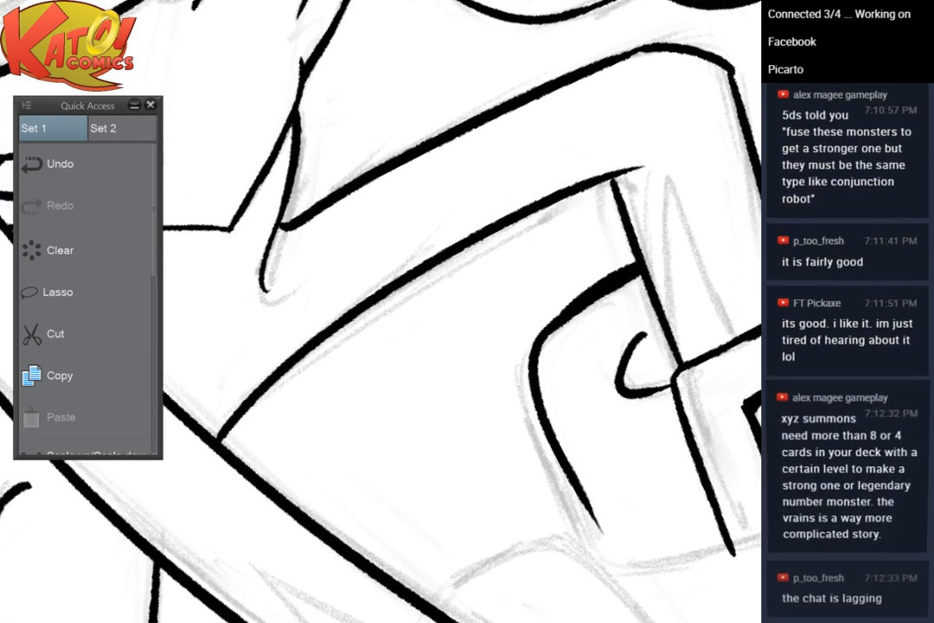
{"action": "left_click_drag", "start_coordinate": [225, 441], "coordinate": [286, 372]}
{"action": "left_click_drag", "start_coordinate": [257, 413], "coordinate": [358, 325]}
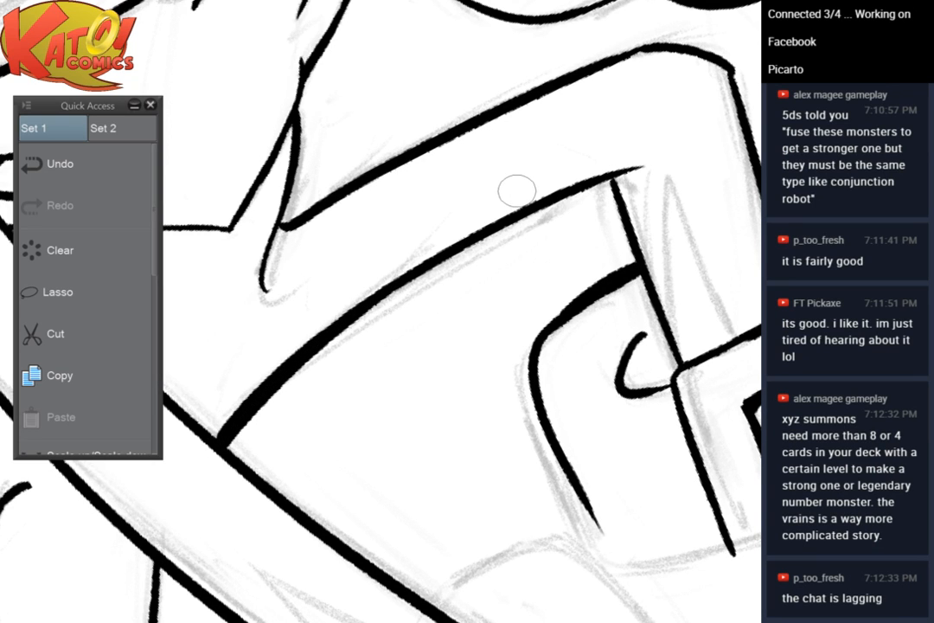
{"action": "mouse_move", "coordinate": [517, 191]}
{"action": "left_mouse_down"}
{"action": "mouse_move", "coordinate": [519, 268]}
{"action": "mouse_move", "coordinate": [520, 232]}
{"action": "left_mouse_up"}
{"action": "scroll", "coordinate": [467, 277], "scroll_direction": "up", "scroll_amount": 2}
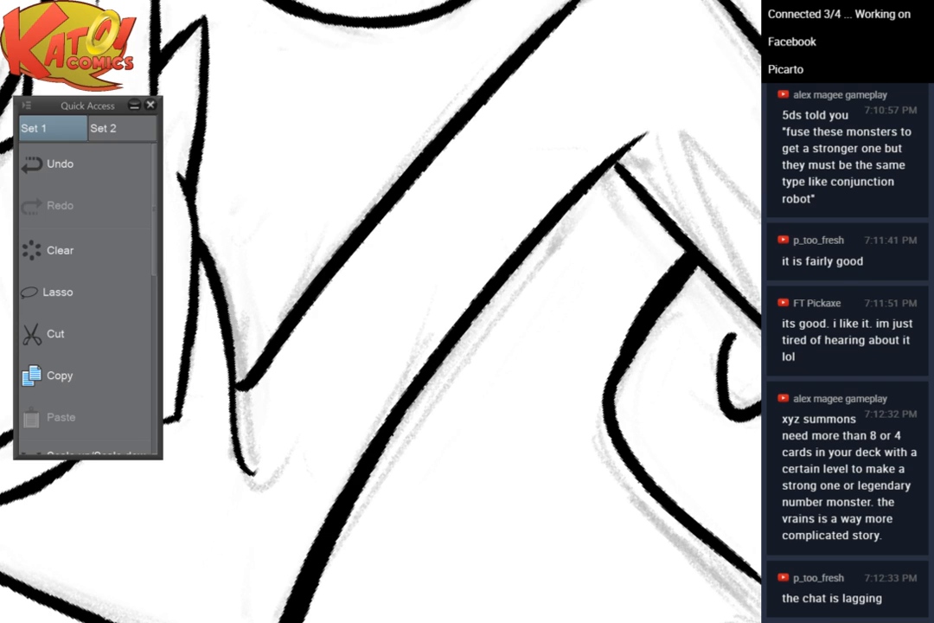
{"action": "left_click_drag", "start_coordinate": [236, 380], "coordinate": [261, 357]}
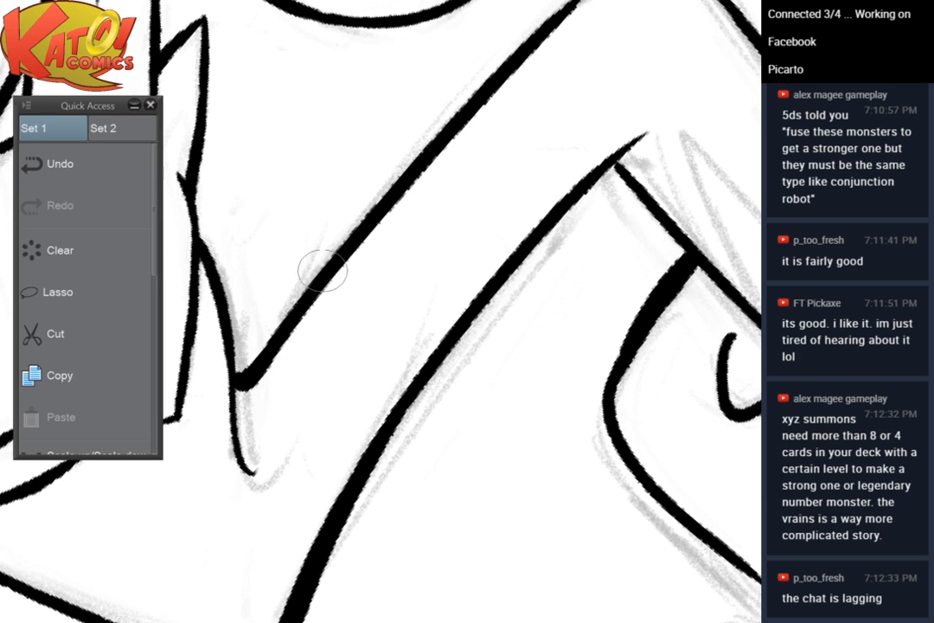
Thicken the raised glove cuff's outer contour and taper it smoothly where it meets the wrist ring
{"action": "left_click_drag", "start_coordinate": [451, 330], "coordinate": [459, 493]}
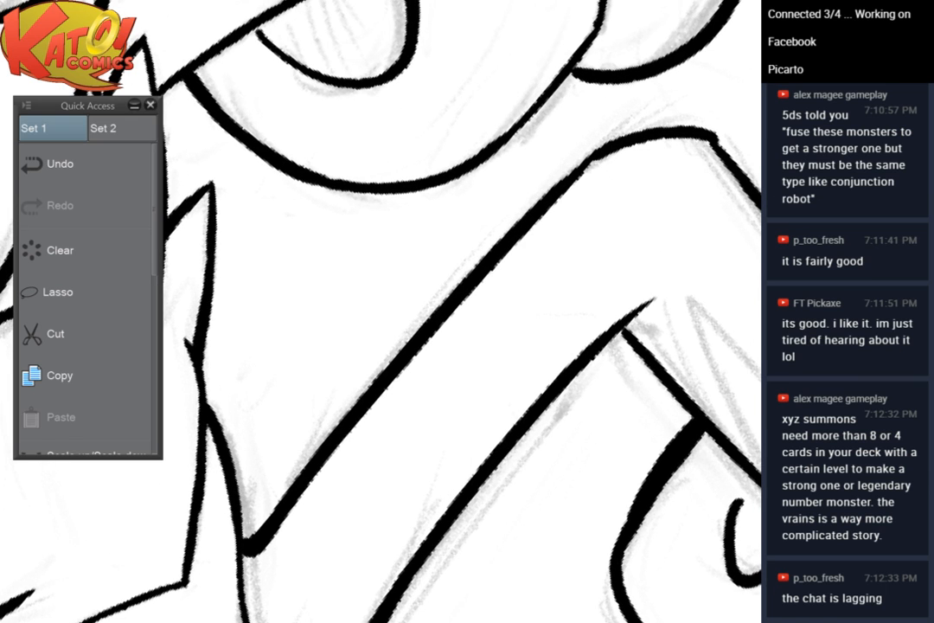
{"action": "left_click_drag", "start_coordinate": [459, 259], "coordinate": [435, 412]}
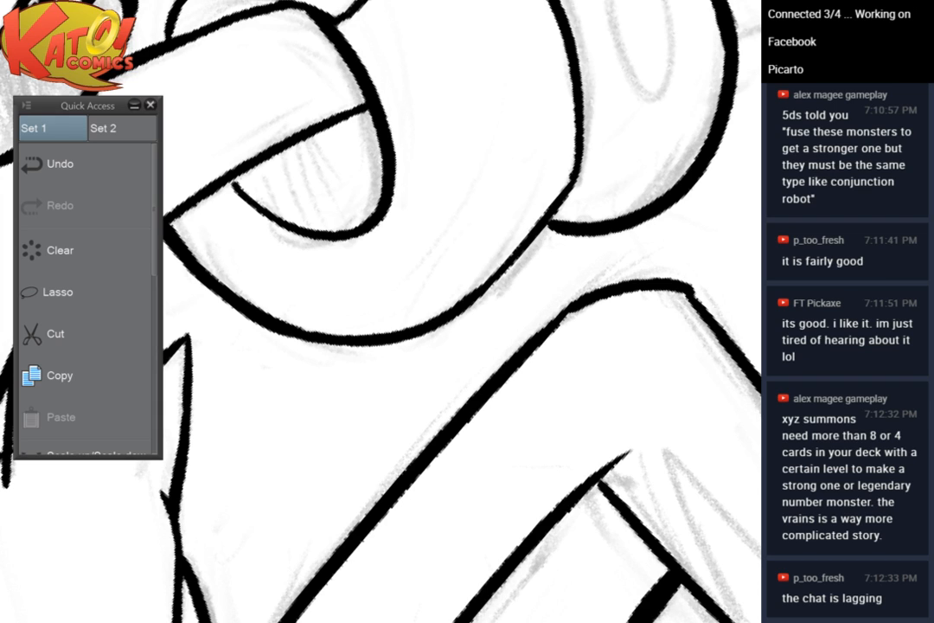
{"action": "left_click_drag", "start_coordinate": [389, 311], "coordinate": [482, 320]}
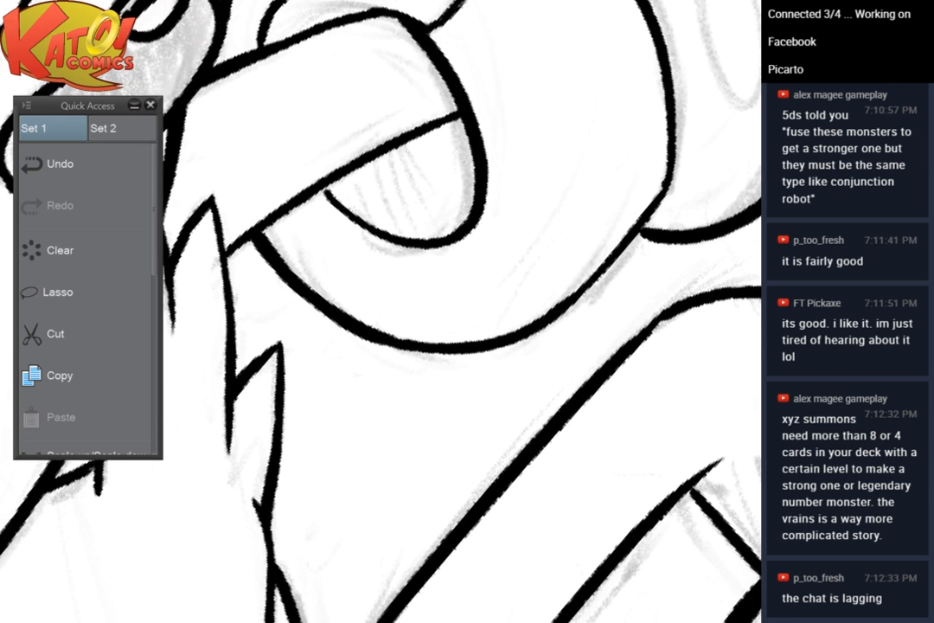
{"action": "left_click_drag", "start_coordinate": [536, 260], "coordinate": [515, 411]}
{"action": "scroll", "coordinate": [486, 191], "scroll_direction": "up", "scroll_amount": 2}
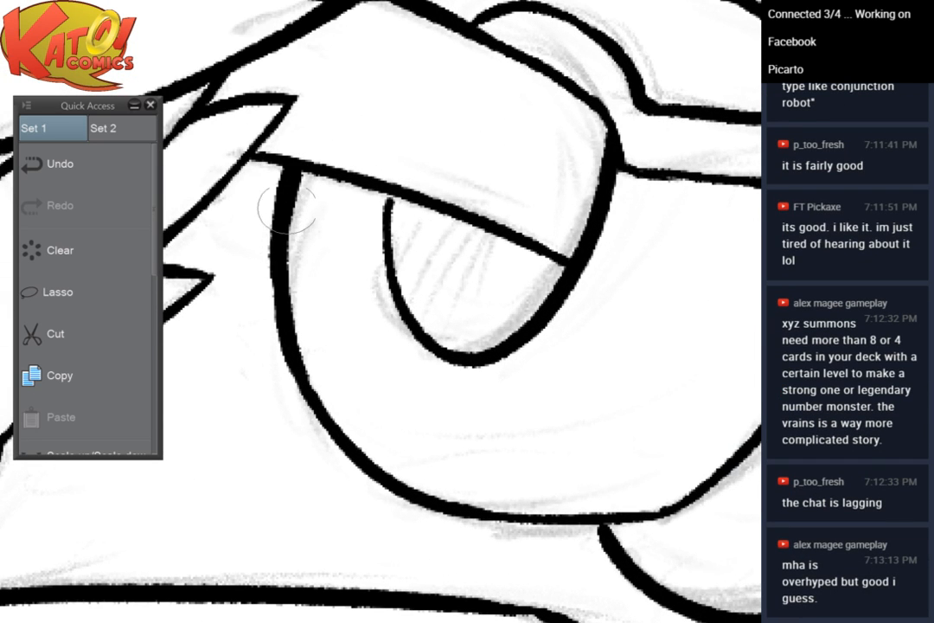
{"action": "mouse_move", "coordinate": [518, 186]}
{"action": "left_mouse_down"}
{"action": "mouse_move", "coordinate": [636, 115]}
{"action": "mouse_move", "coordinate": [782, 56]}
{"action": "left_mouse_up"}
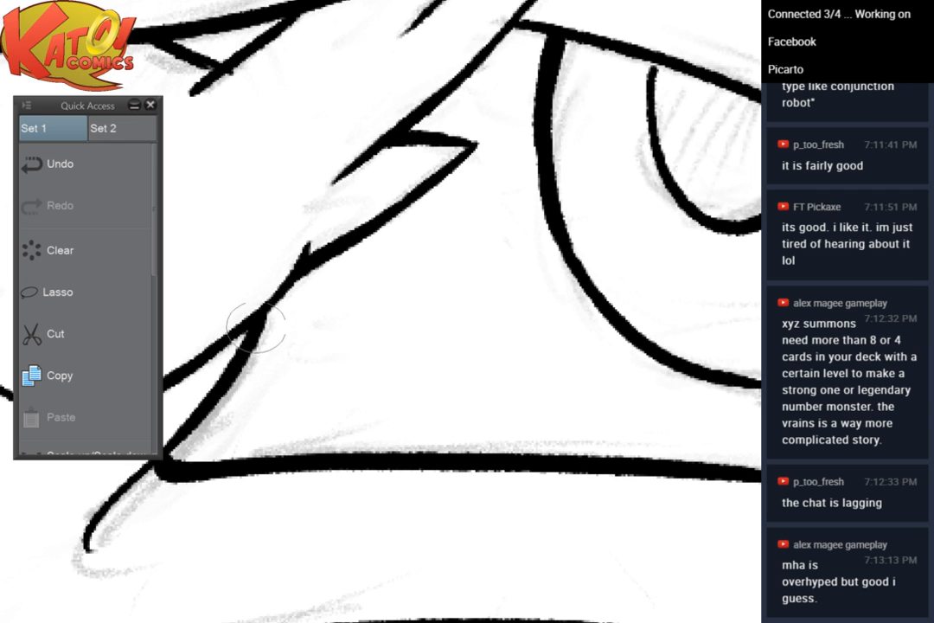
{"action": "left_click_drag", "start_coordinate": [285, 310], "coordinate": [69, 211]}
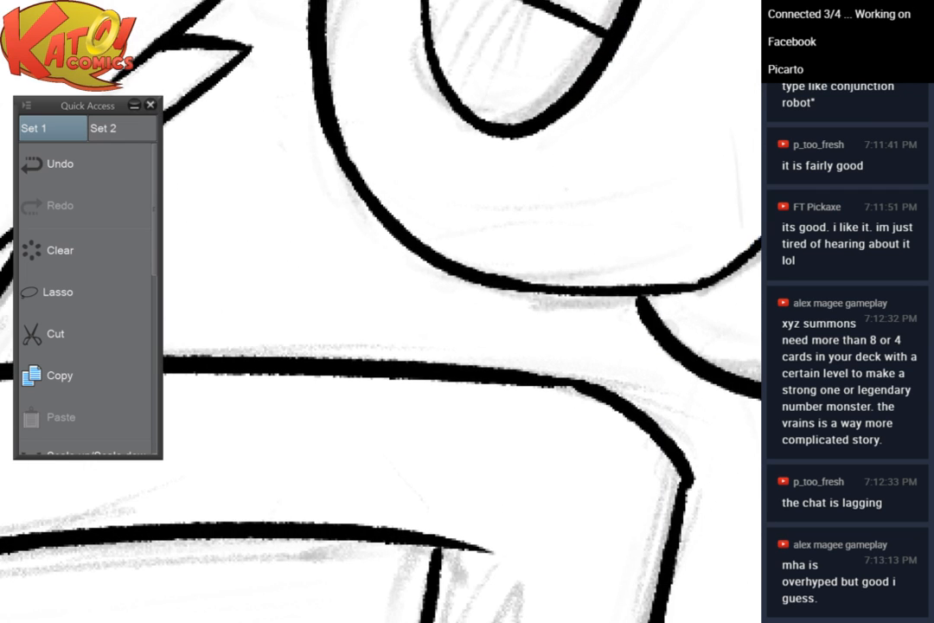
{"action": "mouse_move", "coordinate": [340, 387]}
{"action": "left_mouse_down"}
{"action": "mouse_move", "coordinate": [348, 221]}
{"action": "mouse_move", "coordinate": [293, 239]}
{"action": "left_mouse_up"}
{"action": "left_click_drag", "start_coordinate": [250, 212], "coordinate": [289, 312]}
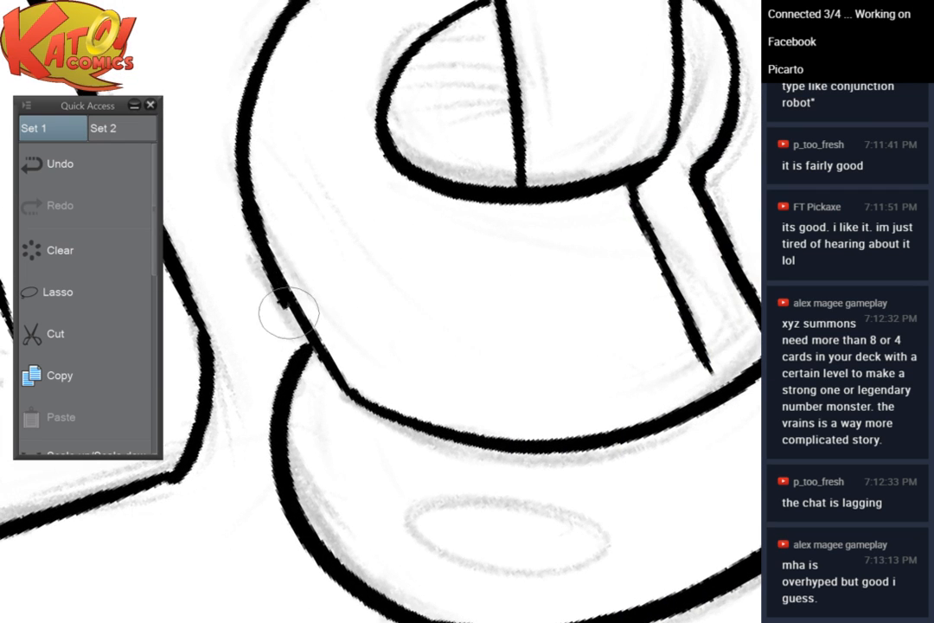
{"action": "left_click_drag", "start_coordinate": [266, 260], "coordinate": [315, 355]}
{"action": "left_click_drag", "start_coordinate": [275, 289], "coordinate": [326, 374]}
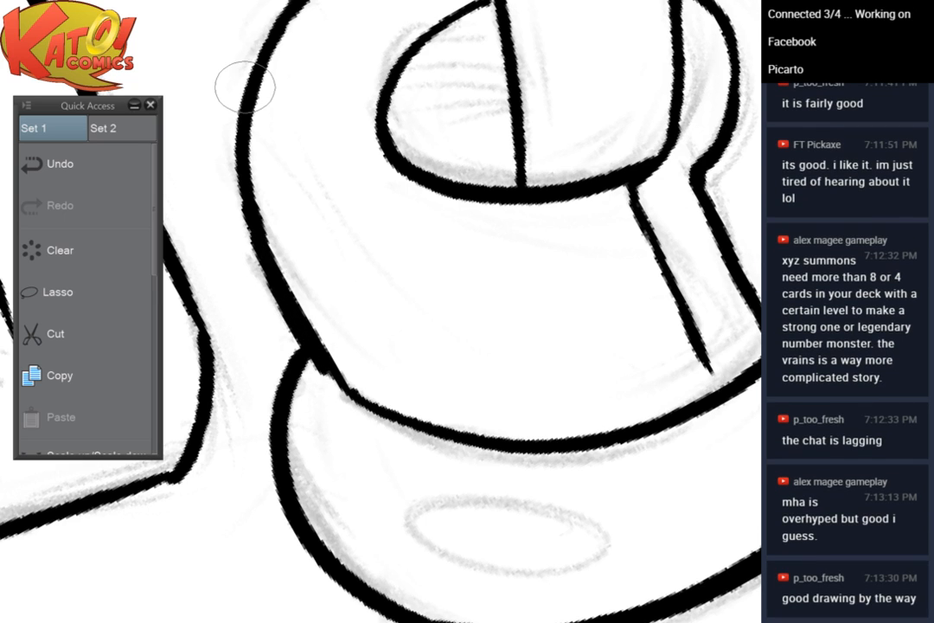
{"action": "left_click_drag", "start_coordinate": [245, 87], "coordinate": [281, 233]}
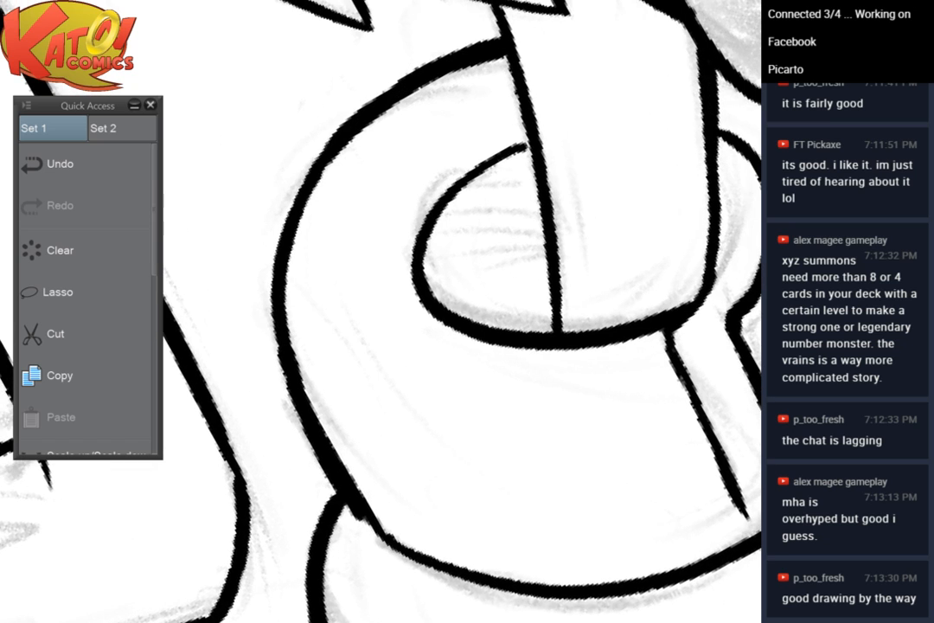
{"action": "mouse_move", "coordinate": [343, 502]}
{"action": "left_mouse_down"}
{"action": "mouse_move", "coordinate": [377, 530]}
{"action": "mouse_move", "coordinate": [363, 526]}
{"action": "mouse_move", "coordinate": [384, 543]}
{"action": "left_mouse_up"}
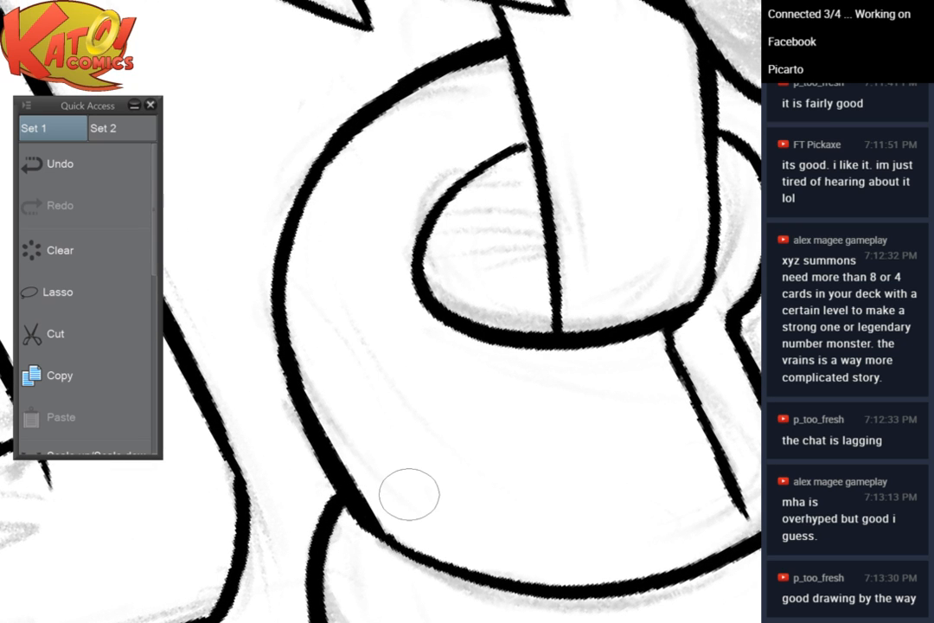
Thicken the rear leg's underside line where it emerges from behind the lowered arm
{"action": "scroll", "coordinate": [409, 494], "scroll_direction": "down", "scroll_amount": 5}
{"action": "left_click_drag", "start_coordinate": [409, 494], "coordinate": [637, 388]}
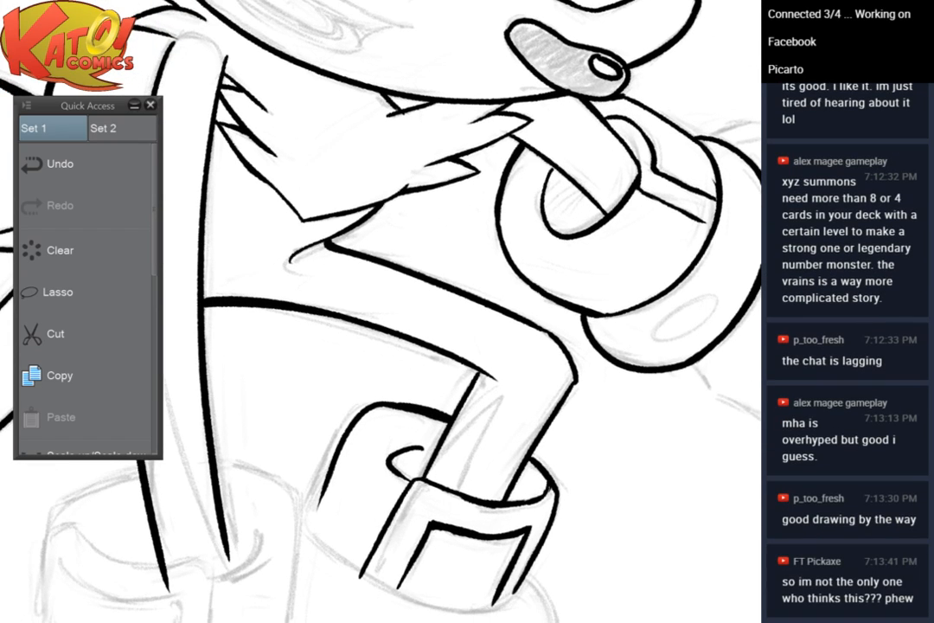
{"action": "left_click_drag", "start_coordinate": [346, 416], "coordinate": [574, 218]}
{"action": "left_click_drag", "start_coordinate": [389, 328], "coordinate": [517, 313]}
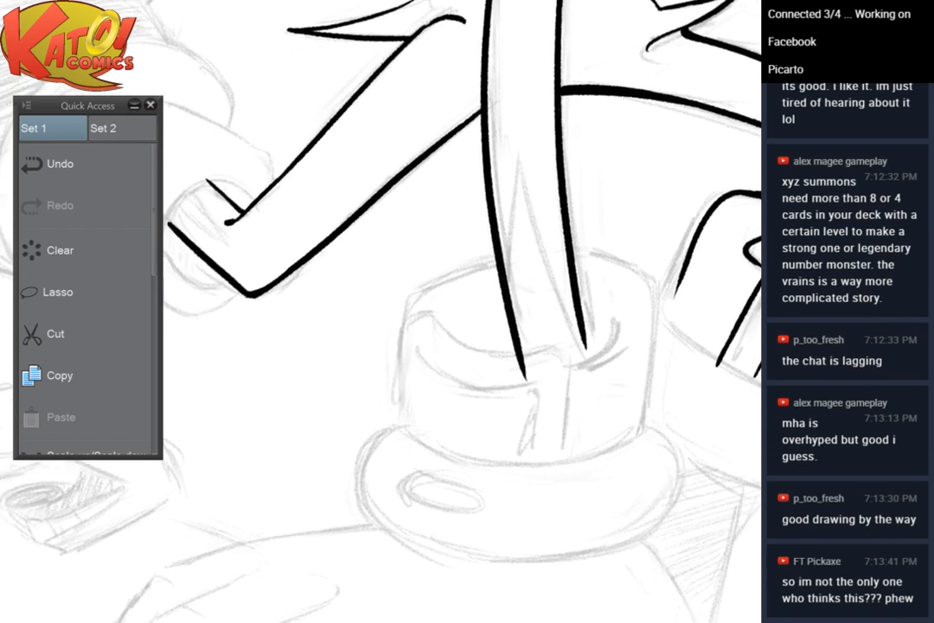
{"action": "left_click_drag", "start_coordinate": [630, 124], "coordinate": [567, 77]}
{"action": "scroll", "coordinate": [568, 77], "scroll_direction": "up", "scroll_amount": 3}
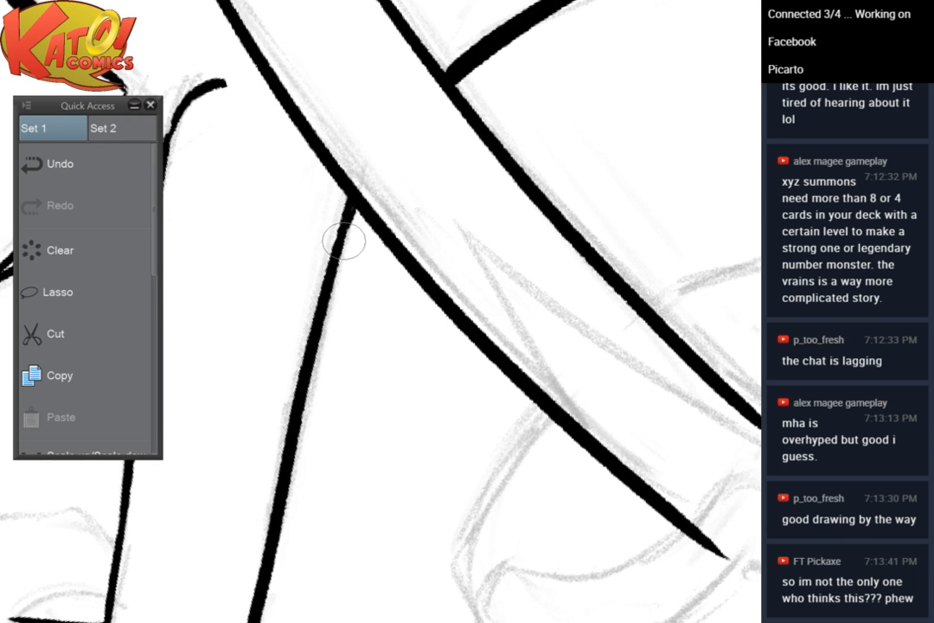
{"action": "left_click_drag", "start_coordinate": [357, 213], "coordinate": [336, 289]}
{"action": "left_click_drag", "start_coordinate": [352, 234], "coordinate": [322, 365]}
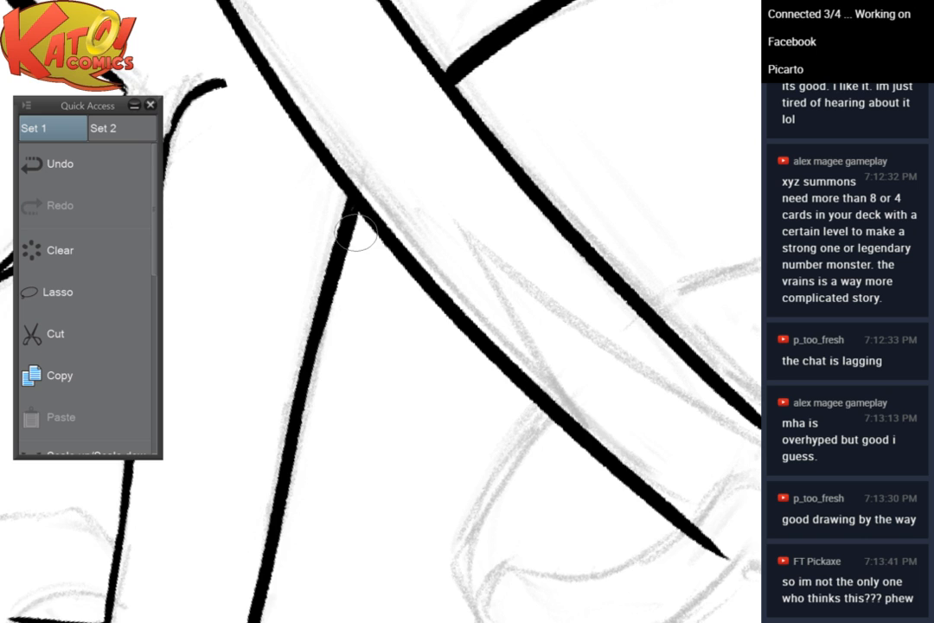
Thicken the short ankle line of the rear leg where it joins the shin line
{"action": "mouse_move", "coordinate": [356, 232]}
{"action": "left_mouse_down"}
{"action": "mouse_move", "coordinate": [495, 134]}
{"action": "mouse_move", "coordinate": [573, 162]}
{"action": "left_mouse_up"}
{"action": "left_click_drag", "start_coordinate": [433, 389], "coordinate": [488, 148]}
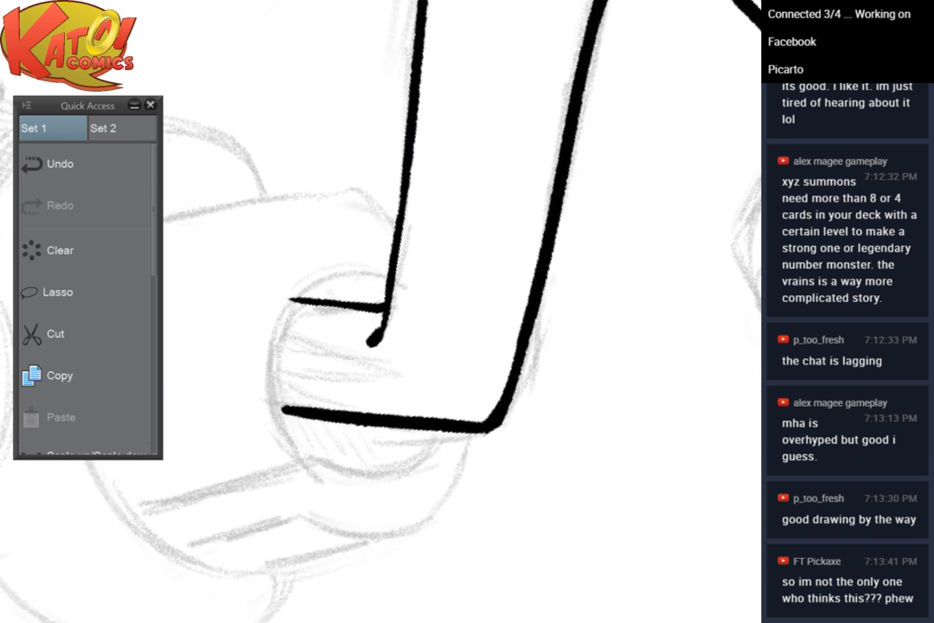
{"action": "left_click_drag", "start_coordinate": [378, 170], "coordinate": [465, 86]}
{"action": "scroll", "coordinate": [537, 130], "scroll_direction": "up", "scroll_amount": 1}
{"action": "mouse_move", "coordinate": [556, 25]}
{"action": "left_mouse_down"}
{"action": "mouse_move", "coordinate": [406, 327]}
{"action": "mouse_move", "coordinate": [558, 164]}
{"action": "left_mouse_up"}
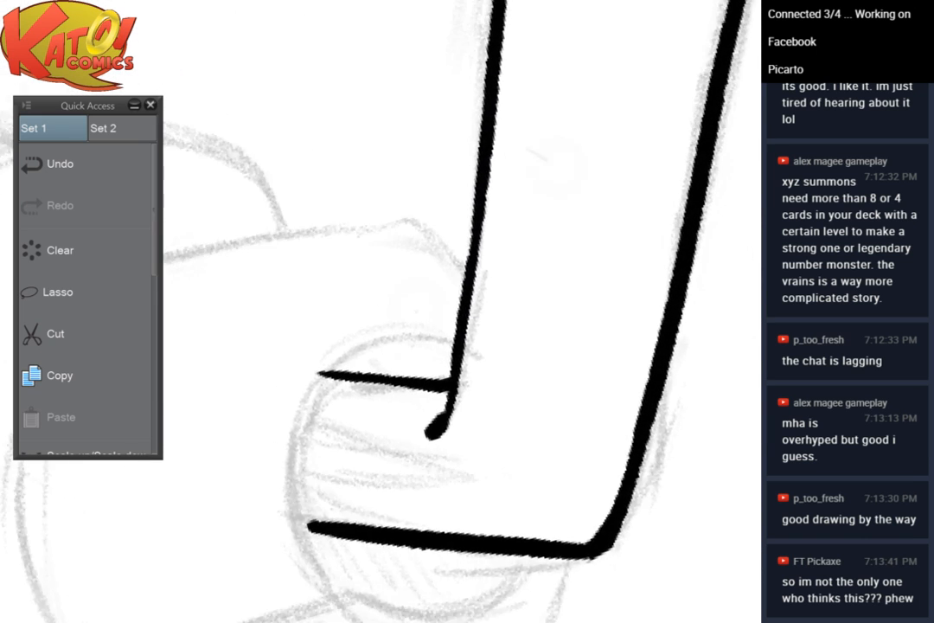
{"action": "left_click_drag", "start_coordinate": [310, 302], "coordinate": [381, 147]}
{"action": "scroll", "coordinate": [423, 257], "scroll_direction": "up", "scroll_amount": 2}
{"action": "left_click_drag", "start_coordinate": [317, 318], "coordinate": [399, 455]}
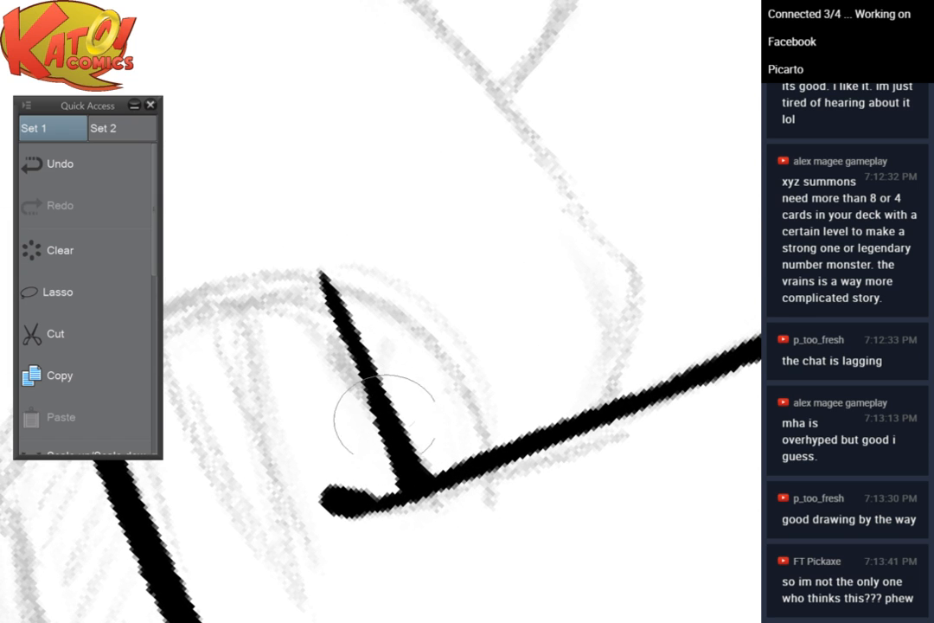
Thicken the lower line of the small tail where it joins the rear hip
{"action": "scroll", "coordinate": [385, 247], "scroll_direction": "down", "scroll_amount": 4}
{"action": "left_click_drag", "start_coordinate": [385, 246], "coordinate": [437, 349]}
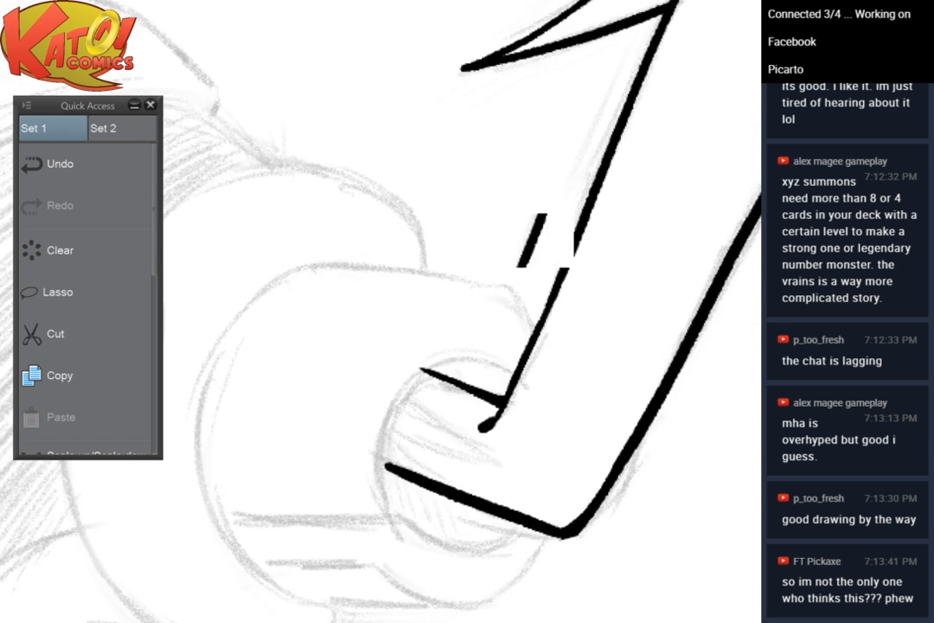
{"action": "left_click_drag", "start_coordinate": [536, 260], "coordinate": [307, 244]}
{"action": "scroll", "coordinate": [536, 259], "scroll_direction": "down", "scroll_amount": 1}
{"action": "left_click_drag", "start_coordinate": [528, 52], "coordinate": [451, 87]}
{"action": "scroll", "coordinate": [487, 174], "scroll_direction": "up", "scroll_amount": 2}
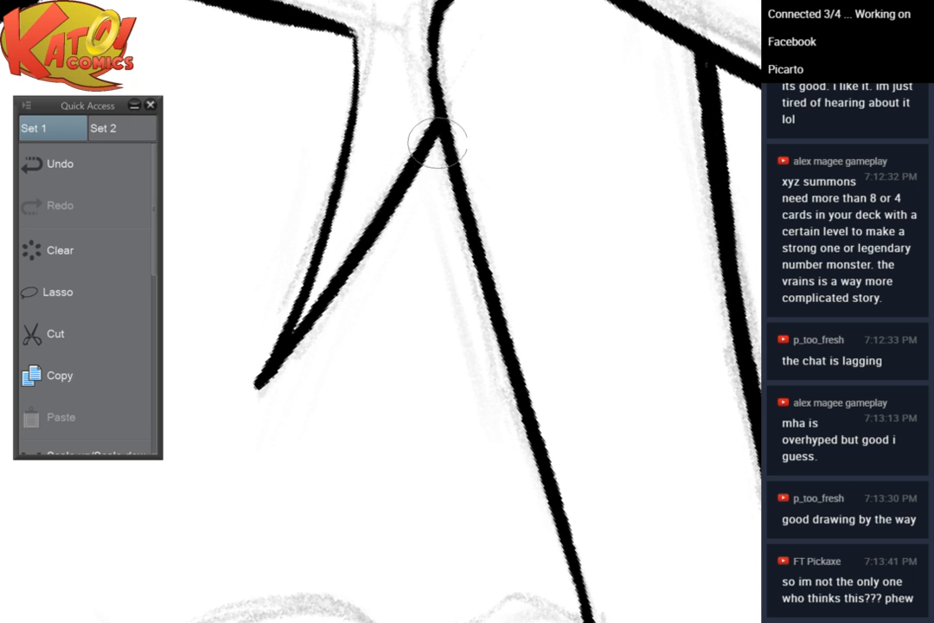
{"action": "left_click_drag", "start_coordinate": [439, 131], "coordinate": [362, 252]}
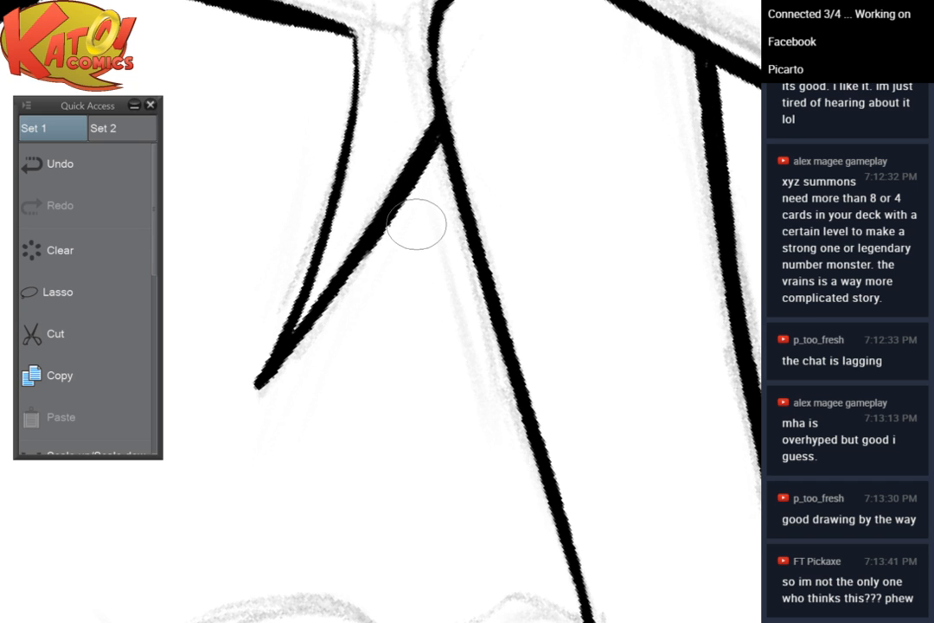
{"action": "scroll", "coordinate": [540, 201], "scroll_direction": "down", "scroll_amount": 3}
{"action": "left_click_drag", "start_coordinate": [515, 117], "coordinate": [188, 355]}
{"action": "scroll", "coordinate": [583, 198], "scroll_direction": "down", "scroll_amount": 3}
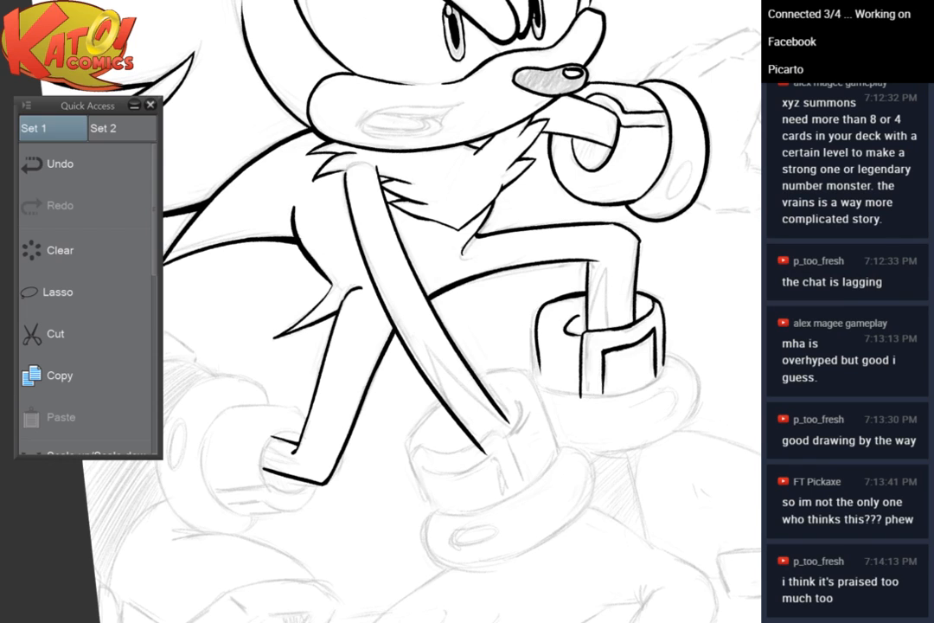
{"action": "left_click_drag", "start_coordinate": [432, 260], "coordinate": [372, 337]}
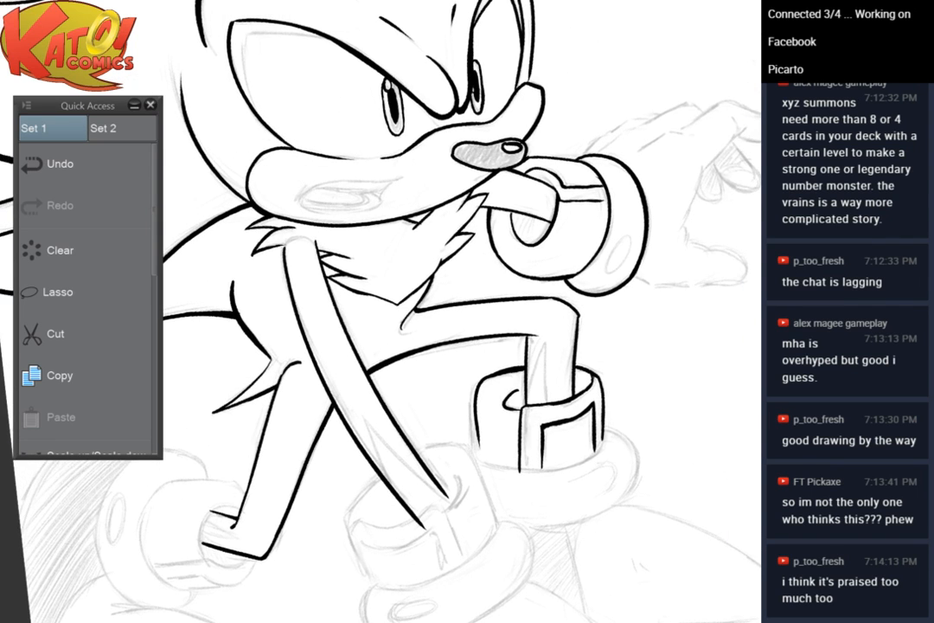
Thicken the start of the raised arm's underside line where it emerges from the pointed chest fur
{"action": "left_click_drag", "start_coordinate": [489, 160], "coordinate": [666, 305]}
{"action": "scroll", "coordinate": [563, 226], "scroll_direction": "up", "scroll_amount": 5}
{"action": "scroll", "coordinate": [491, 226], "scroll_direction": "up", "scroll_amount": 4}
{"action": "mouse_move", "coordinate": [476, 450]}
{"action": "left_mouse_down"}
{"action": "mouse_move", "coordinate": [317, 307]}
{"action": "mouse_move", "coordinate": [334, 293]}
{"action": "mouse_move", "coordinate": [349, 335]}
{"action": "left_mouse_up"}
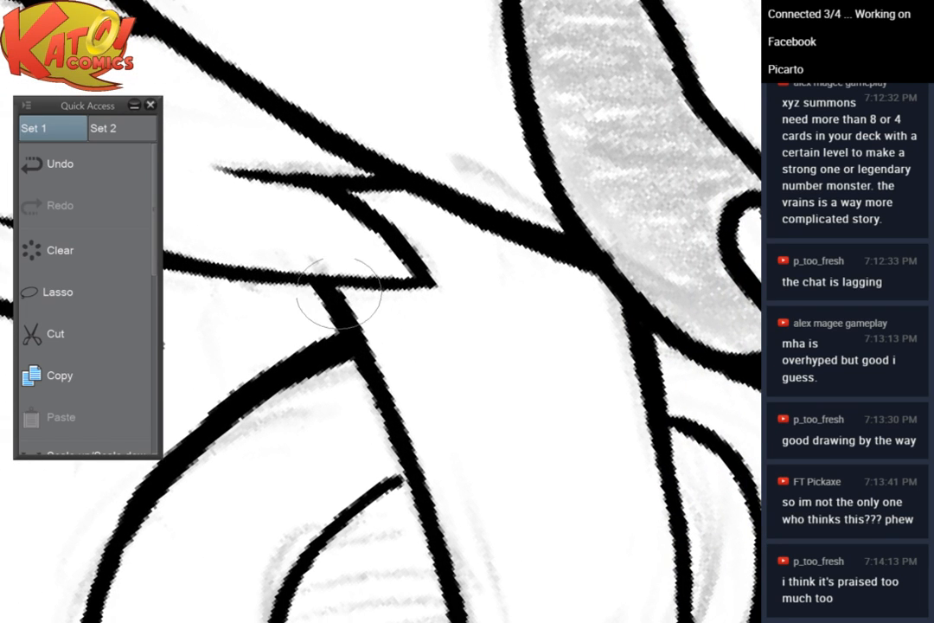
{"action": "left_click_drag", "start_coordinate": [332, 285], "coordinate": [362, 341]}
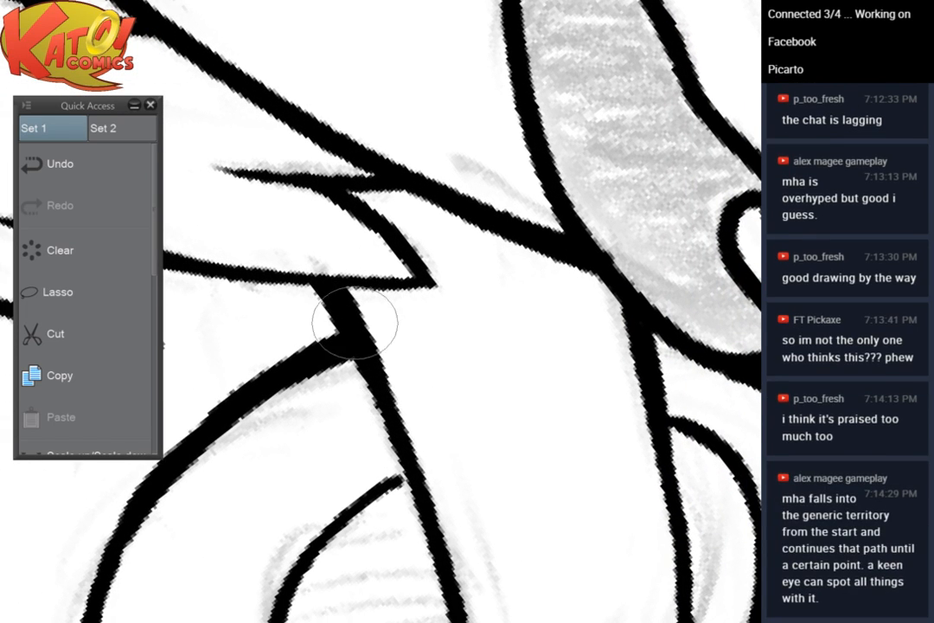
{"action": "scroll", "coordinate": [447, 356], "scroll_direction": "down", "scroll_amount": 4}
{"action": "left_click_drag", "start_coordinate": [447, 355], "coordinate": [459, 229]}
{"action": "scroll", "coordinate": [463, 320], "scroll_direction": "up", "scroll_amount": 2}
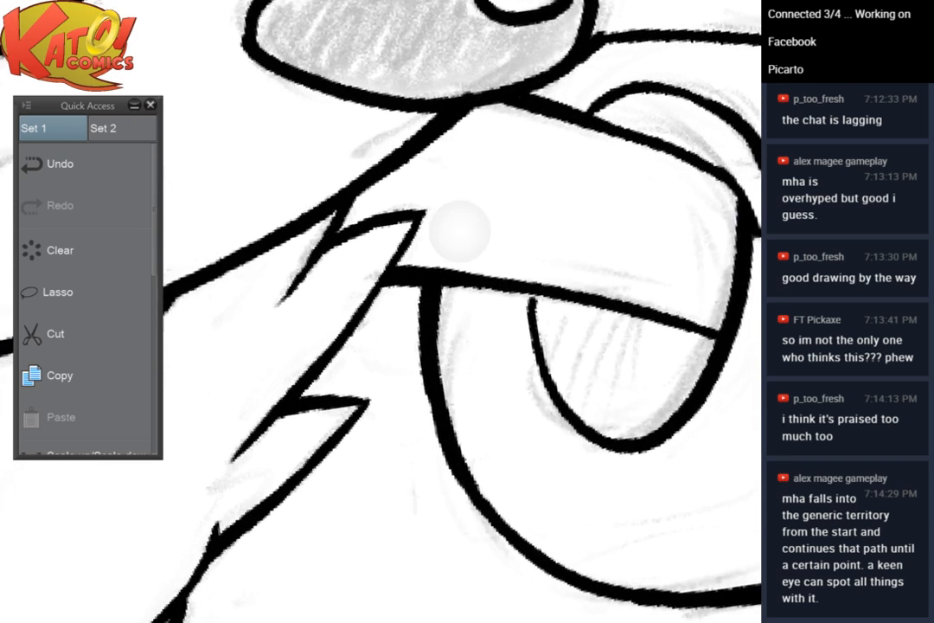
{"action": "scroll", "coordinate": [432, 325], "scroll_direction": "up", "scroll_amount": 2}
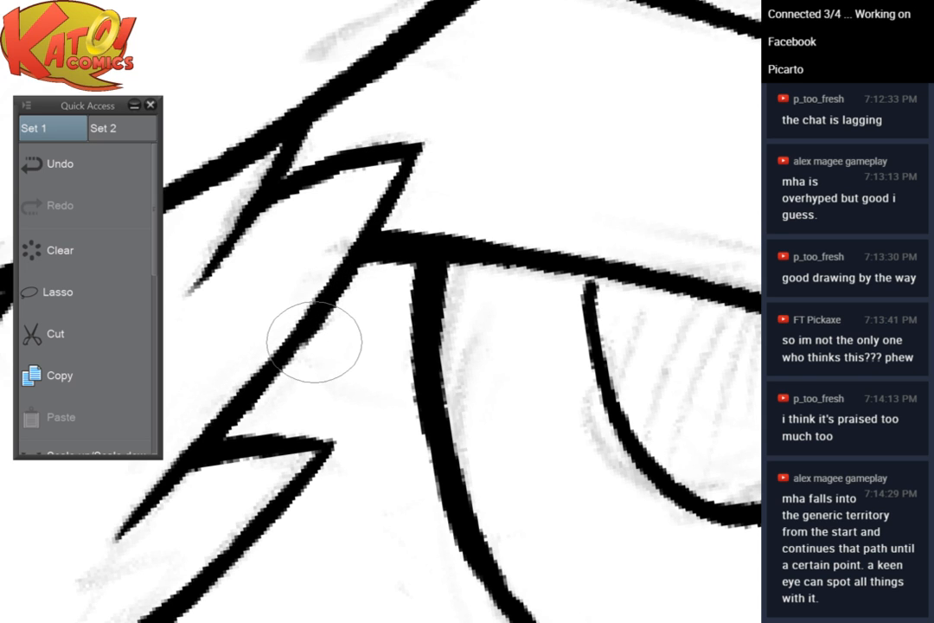
{"action": "scroll", "coordinate": [314, 344], "scroll_direction": "down", "scroll_amount": 3}
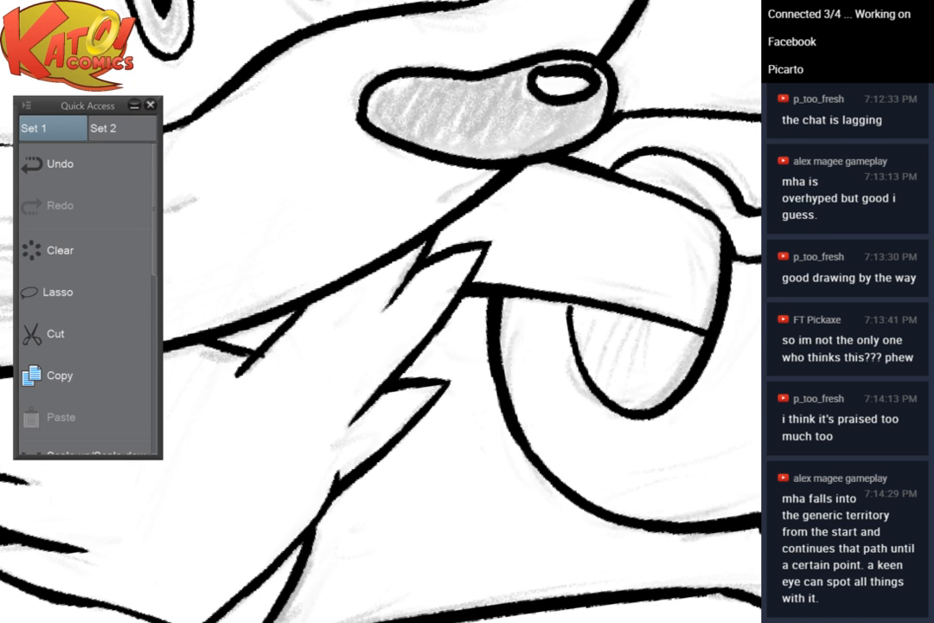
{"action": "scroll", "coordinate": [441, 428], "scroll_direction": "down", "scroll_amount": 3}
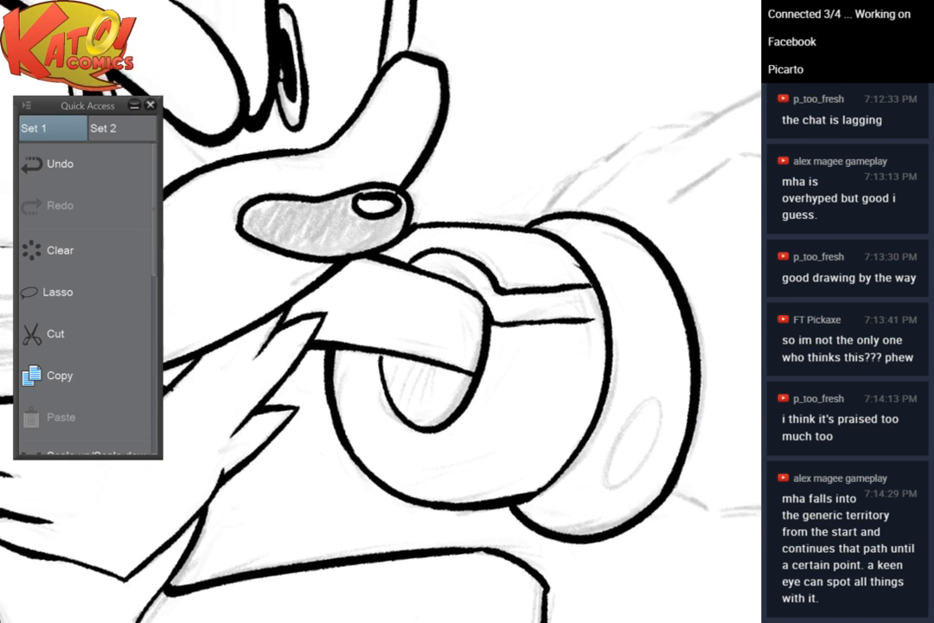
Extend the lower slit line on the raised wrist ring until it meets the glove cuff's edge
{"action": "scroll", "coordinate": [525, 298], "scroll_direction": "up", "scroll_amount": 3}
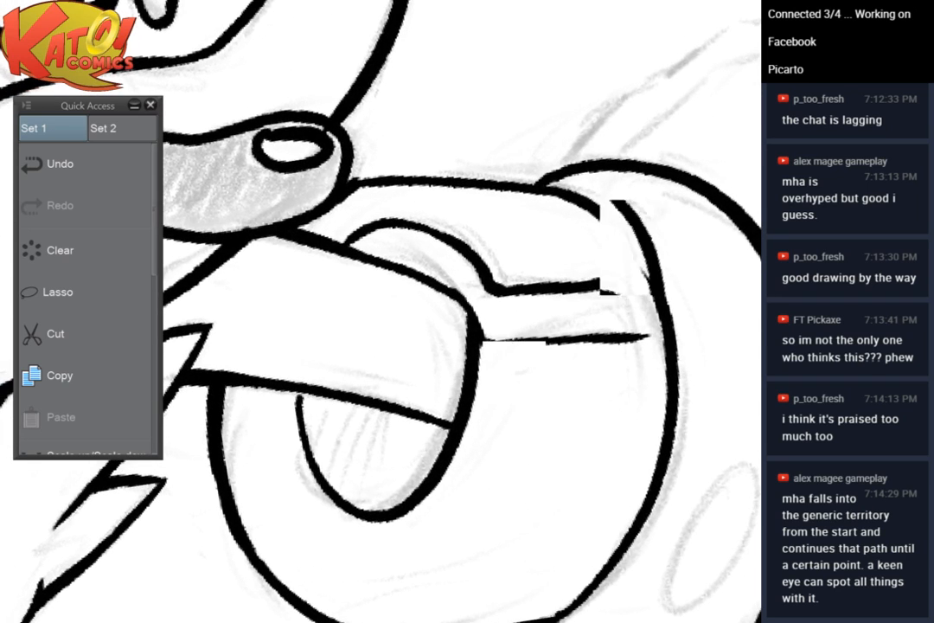
{"action": "scroll", "coordinate": [493, 286], "scroll_direction": "down", "scroll_amount": 1}
{"action": "scroll", "coordinate": [493, 285], "scroll_direction": "up", "scroll_amount": 2}
{"action": "scroll", "coordinate": [493, 286], "scroll_direction": "down", "scroll_amount": 2}
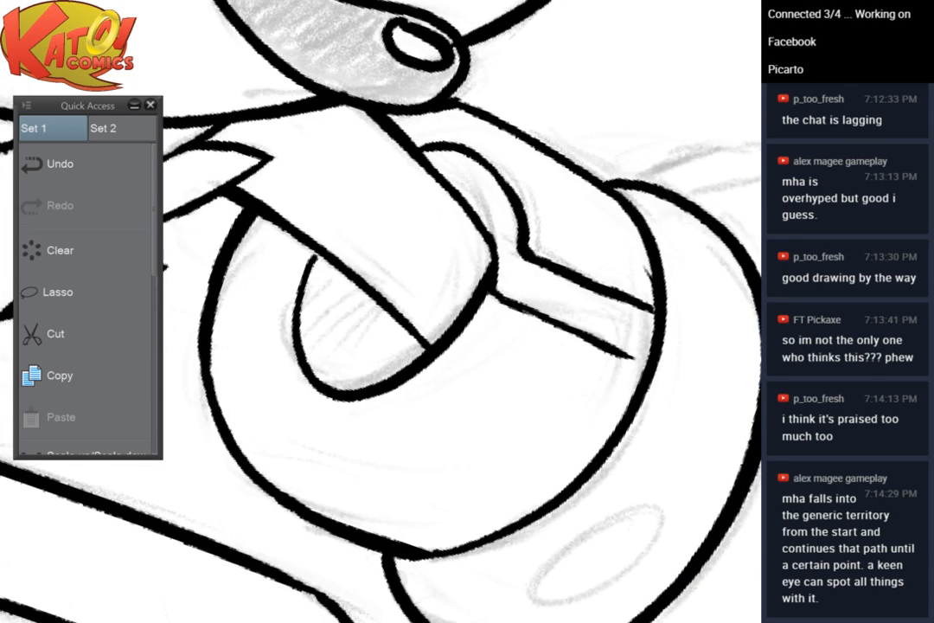
{"action": "left_click_drag", "start_coordinate": [654, 309], "coordinate": [452, 334]}
{"action": "scroll", "coordinate": [537, 251], "scroll_direction": "up", "scroll_amount": 1}
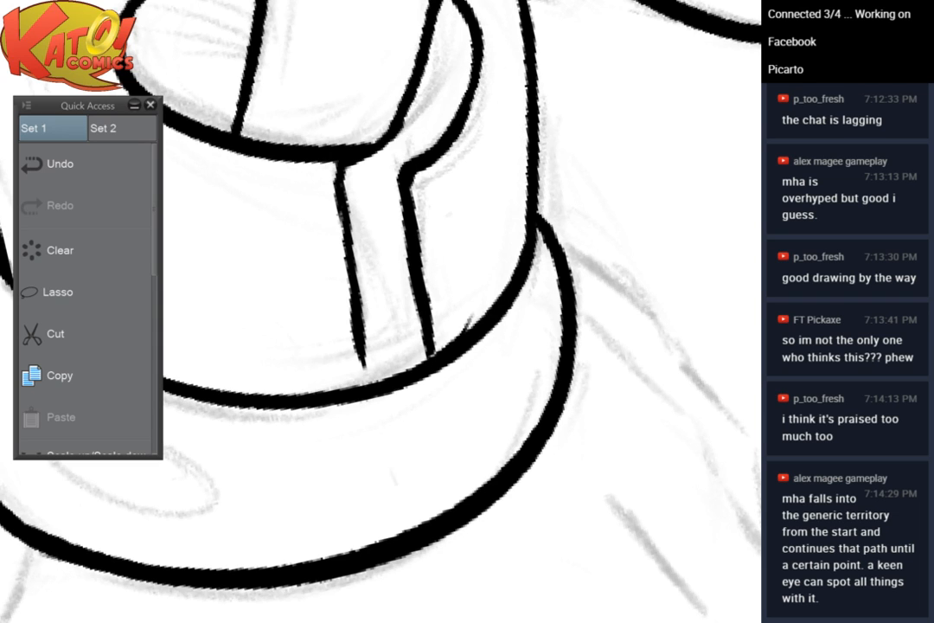
{"action": "scroll", "coordinate": [401, 312], "scroll_direction": "up", "scroll_amount": 2}
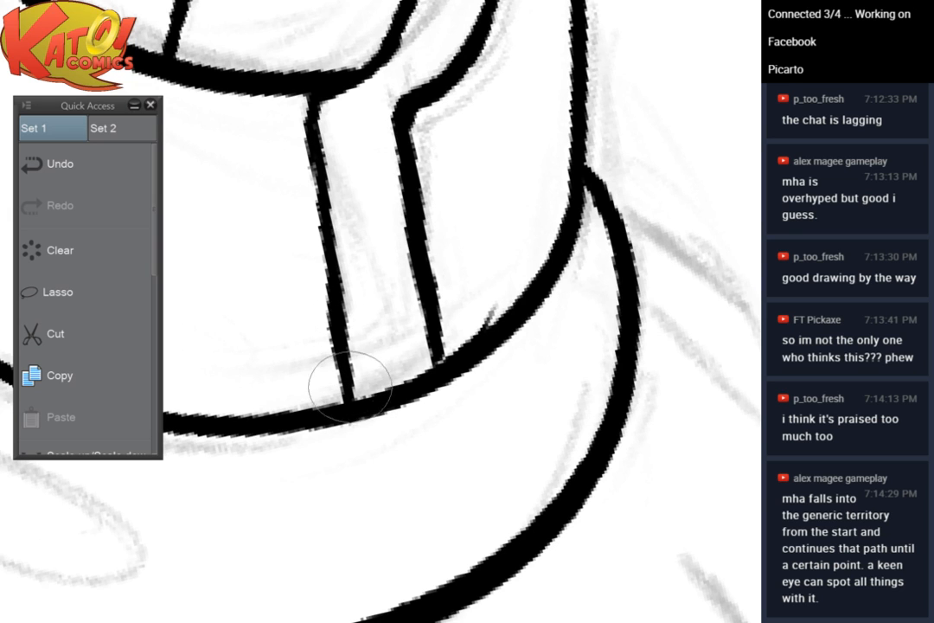
{"action": "key", "text": "ctrl+z"}
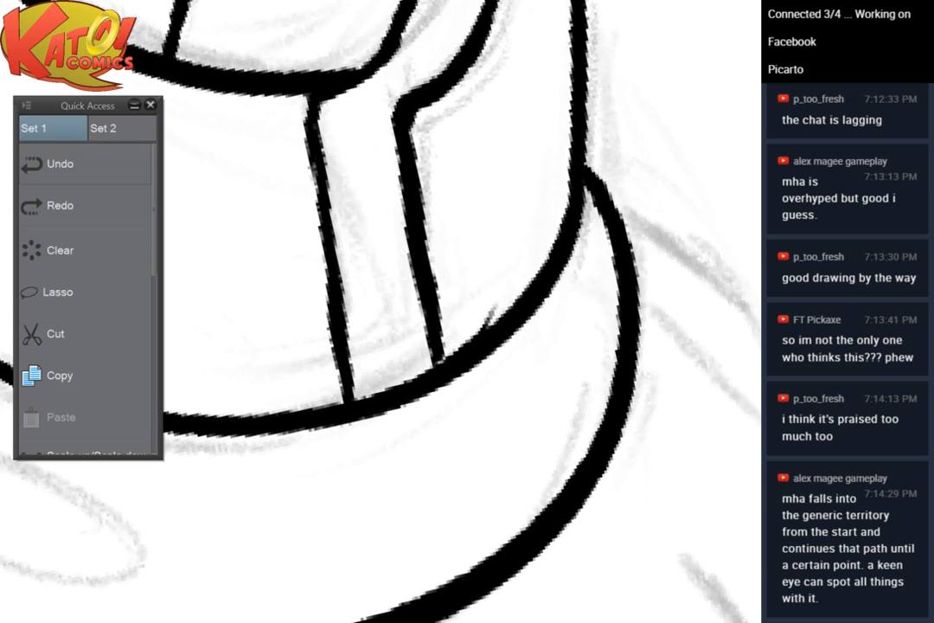
Ink the short line of the raised hand's heel where it leaves the glove cuff
{"action": "scroll", "coordinate": [578, 183], "scroll_direction": "down", "scroll_amount": 2}
{"action": "scroll", "coordinate": [578, 184], "scroll_direction": "down", "scroll_amount": 2}
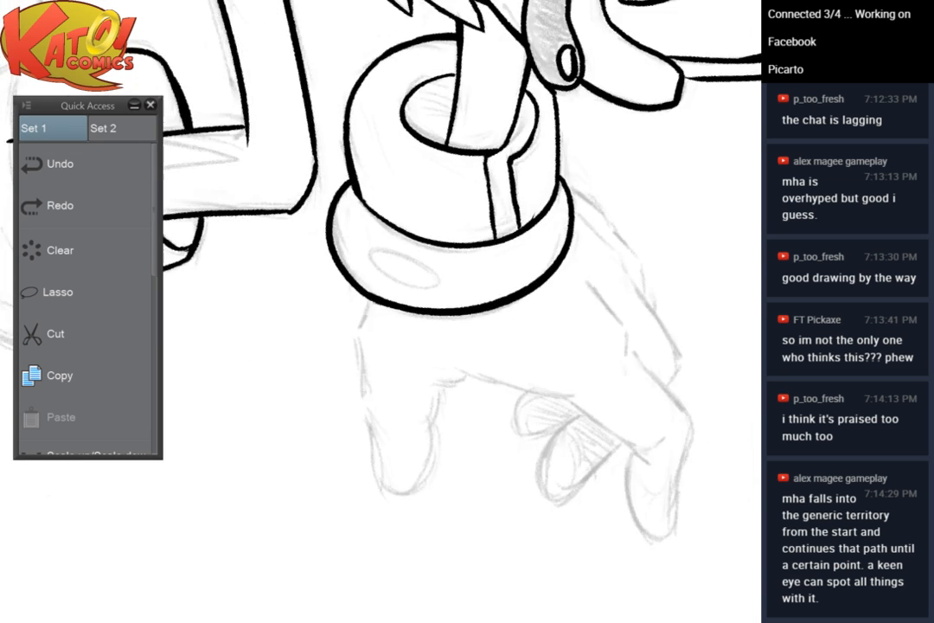
{"action": "scroll", "coordinate": [554, 260], "scroll_direction": "up", "scroll_amount": 4}
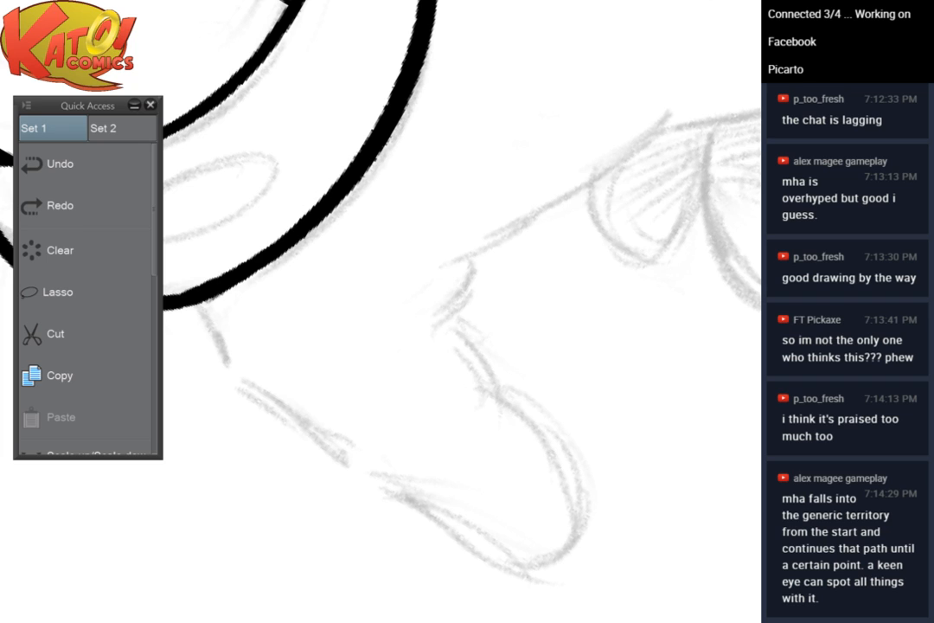
{"action": "left_click_drag", "start_coordinate": [192, 301], "coordinate": [231, 367]}
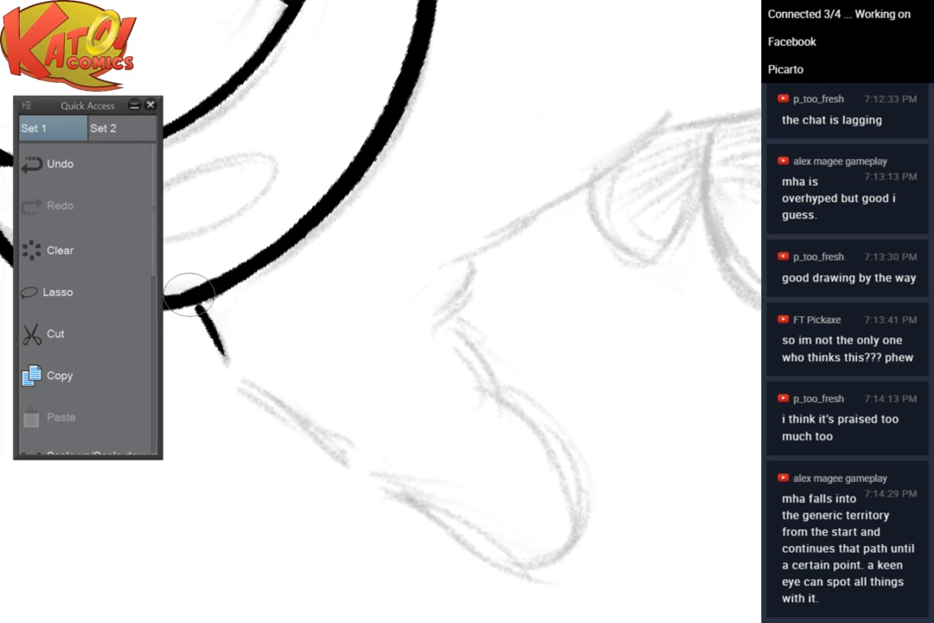
{"action": "left_click_drag", "start_coordinate": [200, 304], "coordinate": [238, 376]}
{"action": "scroll", "coordinate": [264, 418], "scroll_direction": "down", "scroll_amount": 5}
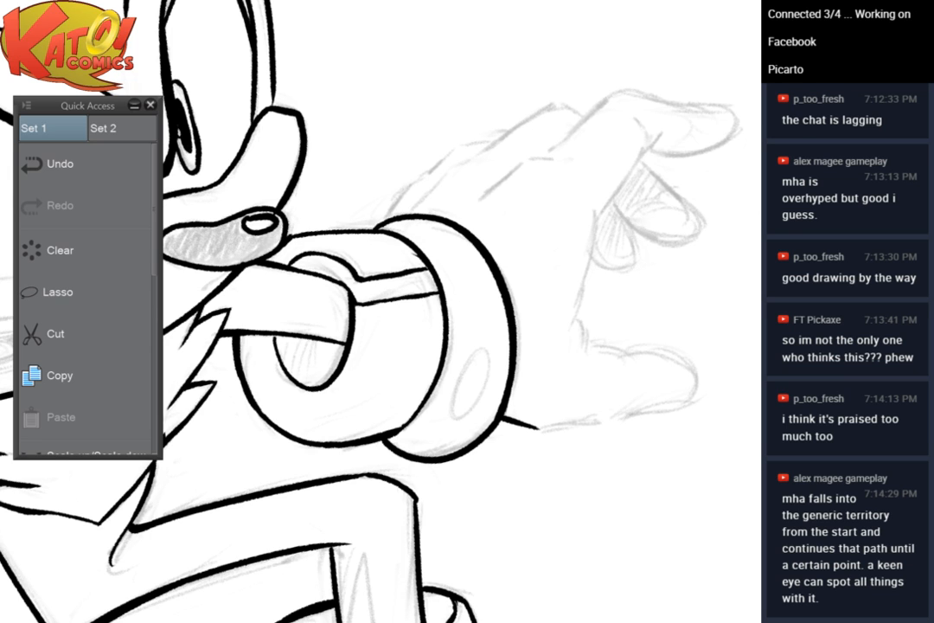
Ink the rear ankle ring's upper edge from the shin line around the corner, tapering along the sketch
{"action": "left_click_drag", "start_coordinate": [381, 415], "coordinate": [515, 230]}
{"action": "scroll", "coordinate": [515, 229], "scroll_direction": "up", "scroll_amount": 2}
{"action": "left_click_drag", "start_coordinate": [364, 390], "coordinate": [545, 173]}
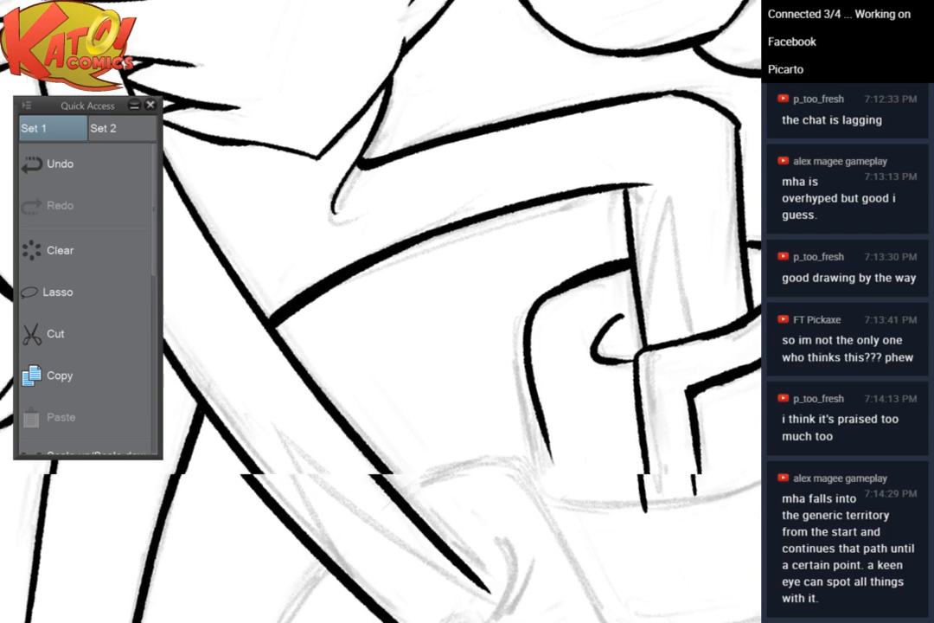
{"action": "left_click_drag", "start_coordinate": [381, 416], "coordinate": [511, 214]}
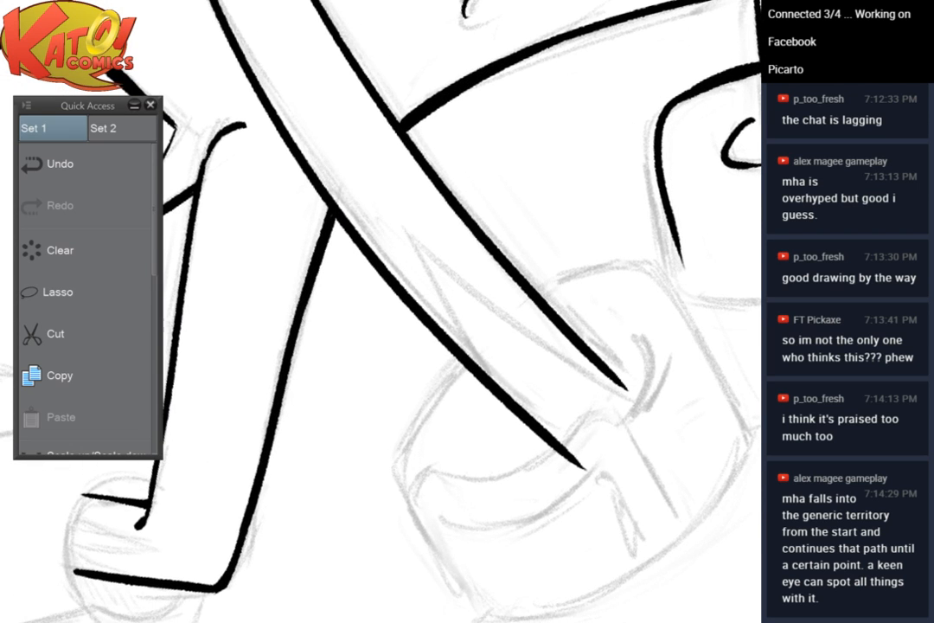
{"action": "left_click_drag", "start_coordinate": [381, 416], "coordinate": [473, 296]}
{"action": "left_click_drag", "start_coordinate": [347, 363], "coordinate": [614, 306]}
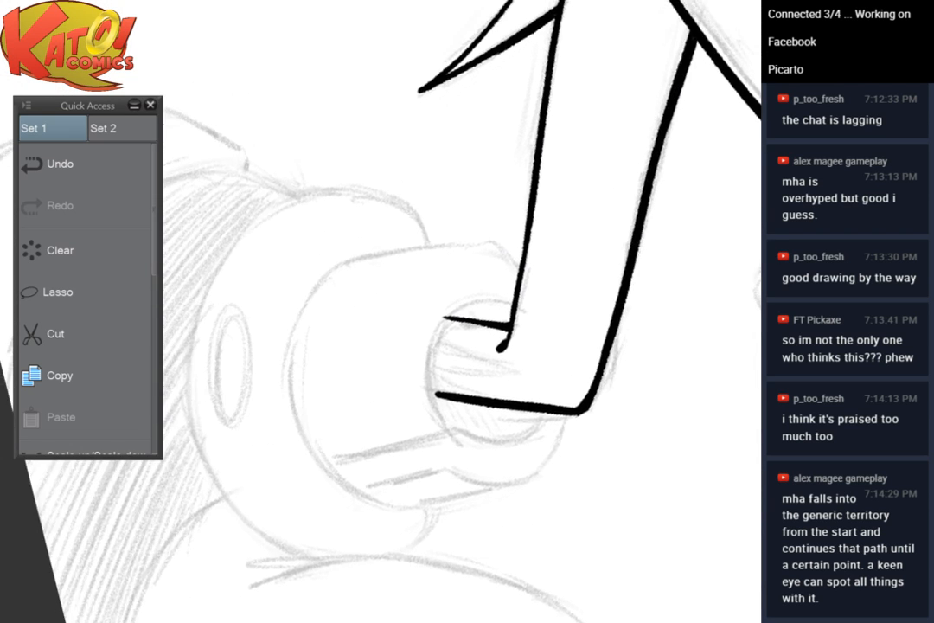
{"action": "scroll", "coordinate": [564, 229], "scroll_direction": "up", "scroll_amount": 3}
{"action": "mouse_move", "coordinate": [355, 386]}
{"action": "left_mouse_down"}
{"action": "mouse_move", "coordinate": [458, 525]}
{"action": "mouse_move", "coordinate": [459, 380]}
{"action": "mouse_move", "coordinate": [551, 156]}
{"action": "mouse_move", "coordinate": [518, 173]}
{"action": "mouse_move", "coordinate": [455, 282]}
{"action": "left_mouse_up"}
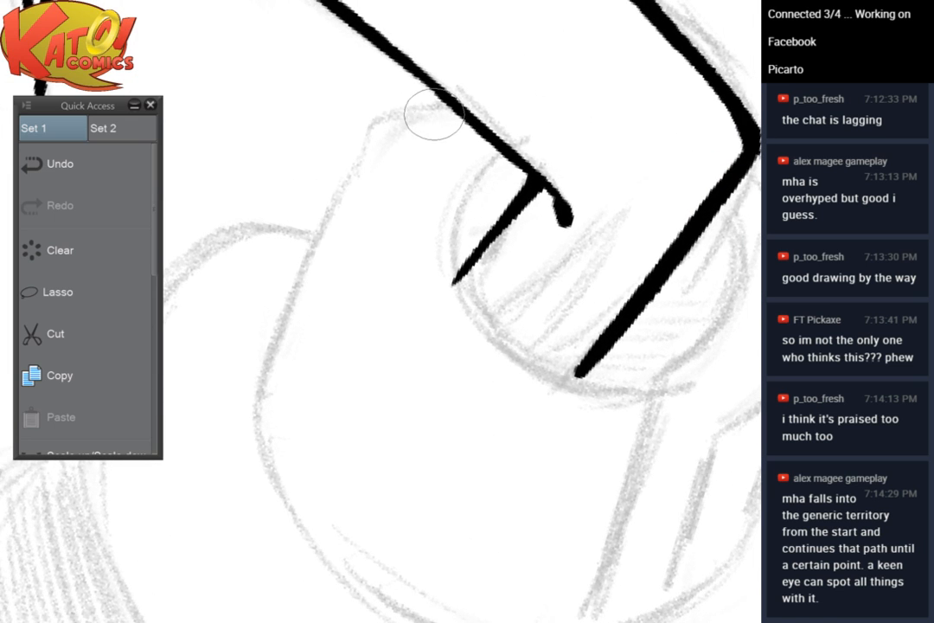
{"action": "mouse_move", "coordinate": [447, 101]}
{"action": "left_mouse_down"}
{"action": "mouse_move", "coordinate": [376, 117]}
{"action": "mouse_move", "coordinate": [372, 150]}
{"action": "mouse_move", "coordinate": [356, 147]}
{"action": "mouse_move", "coordinate": [368, 121]}
{"action": "mouse_move", "coordinate": [259, 392]}
{"action": "left_mouse_up"}
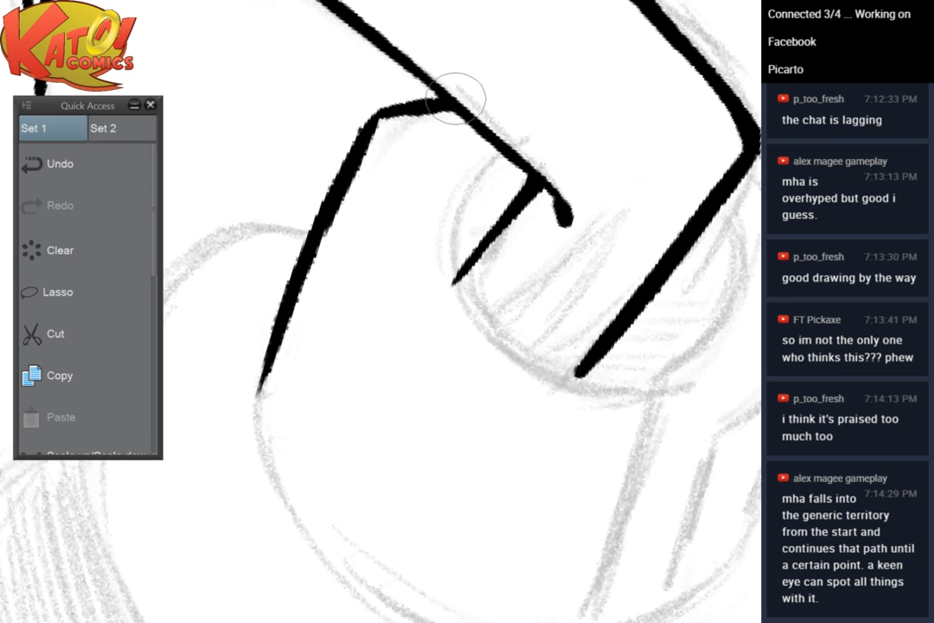
Thicken and square off the ankle ring's upper corner where it joins the shin line
{"action": "left_click_drag", "start_coordinate": [445, 95], "coordinate": [378, 111]}
{"action": "left_click_drag", "start_coordinate": [562, 132], "coordinate": [494, 56]}
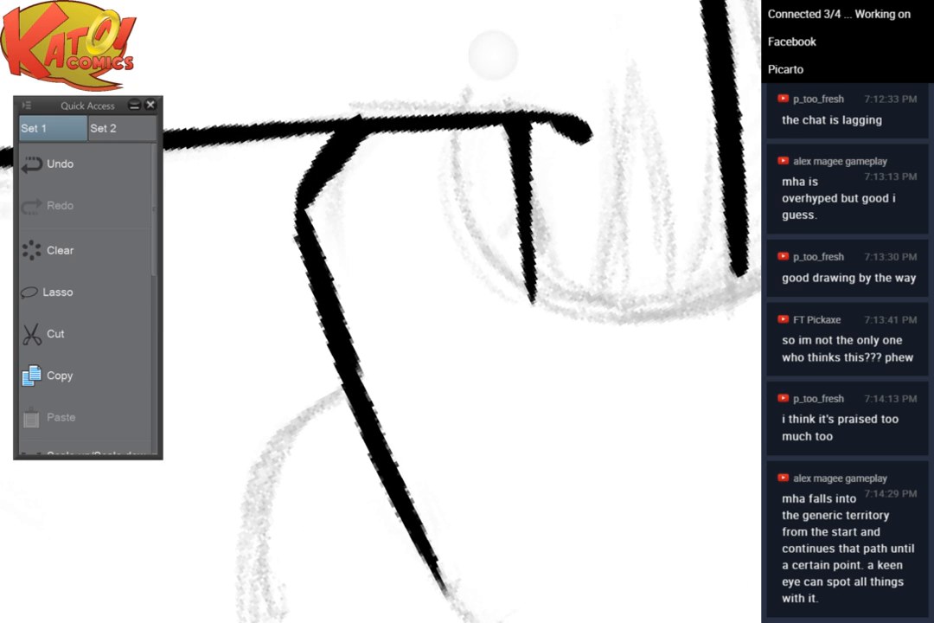
{"action": "left_click_drag", "start_coordinate": [340, 137], "coordinate": [282, 204]}
{"action": "left_click_drag", "start_coordinate": [311, 171], "coordinate": [292, 205]}
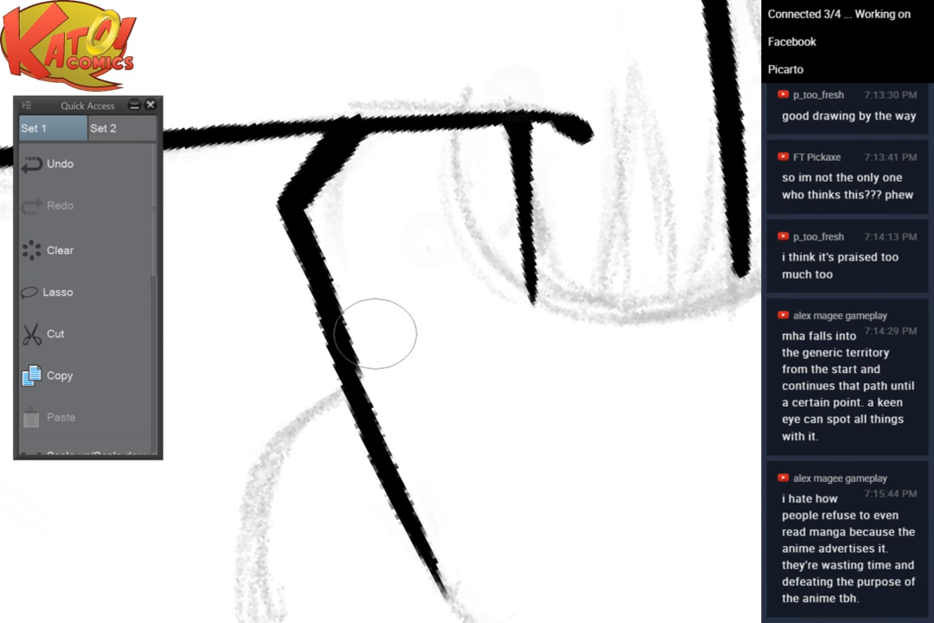
{"action": "scroll", "coordinate": [428, 241], "scroll_direction": "down", "scroll_amount": 5}
Ink the rear shoe cuff's upper contour, curving out from behind the ankle ring
{"action": "mouse_move", "coordinate": [534, 297]}
{"action": "left_mouse_down"}
{"action": "mouse_move", "coordinate": [481, 325]}
{"action": "mouse_move", "coordinate": [413, 305]}
{"action": "mouse_move", "coordinate": [420, 285]}
{"action": "mouse_move", "coordinate": [468, 242]}
{"action": "left_mouse_up"}
{"action": "scroll", "coordinate": [441, 224], "scroll_direction": "up", "scroll_amount": 4}
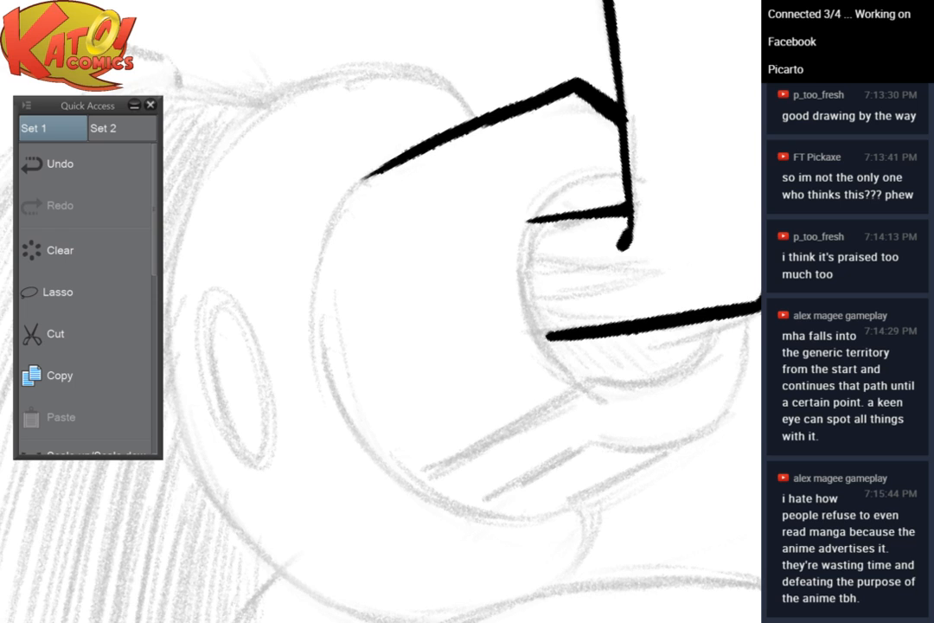
{"action": "left_click_drag", "start_coordinate": [371, 194], "coordinate": [449, 174]}
{"action": "mouse_move", "coordinate": [552, 99]}
{"action": "left_mouse_down"}
{"action": "mouse_move", "coordinate": [491, 61]}
{"action": "mouse_move", "coordinate": [302, 129]}
{"action": "mouse_move", "coordinate": [257, 401]}
{"action": "left_mouse_up"}
{"action": "left_click_drag", "start_coordinate": [414, 154], "coordinate": [653, 98]}
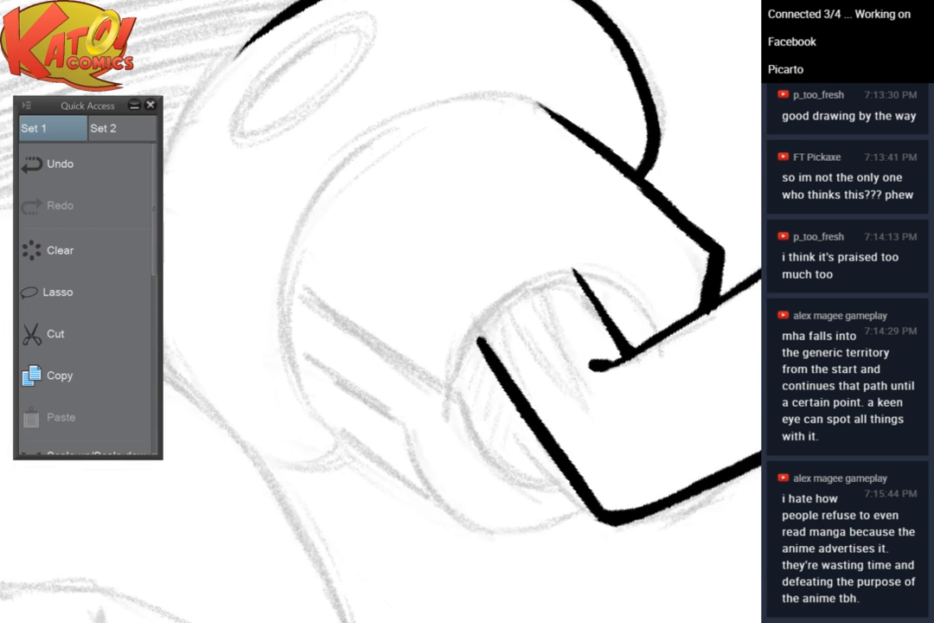
Ink the curved seam between the ankle ring and shoe cuff down to the ring's underside
{"action": "left_click_drag", "start_coordinate": [372, 286], "coordinate": [472, 311]}
{"action": "left_click_drag", "start_coordinate": [654, 98], "coordinate": [488, 105]}
{"action": "mouse_move", "coordinate": [424, 234]}
{"action": "left_mouse_down"}
{"action": "mouse_move", "coordinate": [518, 159]}
{"action": "mouse_move", "coordinate": [413, 158]}
{"action": "left_mouse_up"}
{"action": "mouse_move", "coordinate": [493, 67]}
{"action": "left_mouse_down"}
{"action": "mouse_move", "coordinate": [387, 188]}
{"action": "mouse_move", "coordinate": [534, 445]}
{"action": "left_mouse_up"}
Ink the rear shoe cuff's outer contour down to the top of the shoe, redoing the first stroke
{"action": "mouse_move", "coordinate": [233, 165]}
{"action": "left_mouse_down"}
{"action": "mouse_move", "coordinate": [264, 411]}
{"action": "mouse_move", "coordinate": [364, 489]}
{"action": "left_mouse_up"}
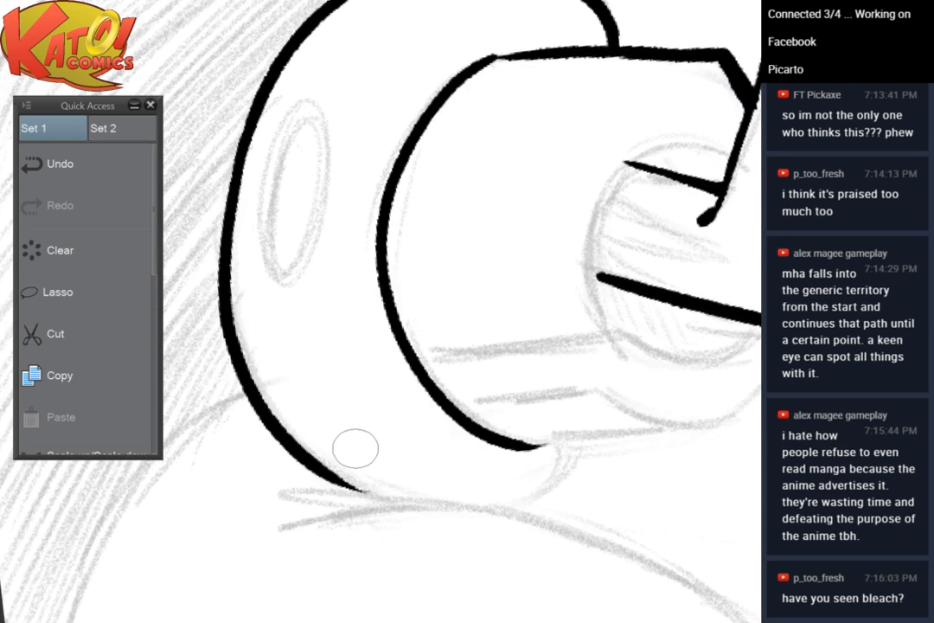
{"action": "mouse_move", "coordinate": [356, 448]}
{"action": "left_mouse_down"}
{"action": "mouse_move", "coordinate": [348, 450]}
{"action": "mouse_move", "coordinate": [432, 456]}
{"action": "left_mouse_up"}
{"action": "key", "text": "ctrl+z"}
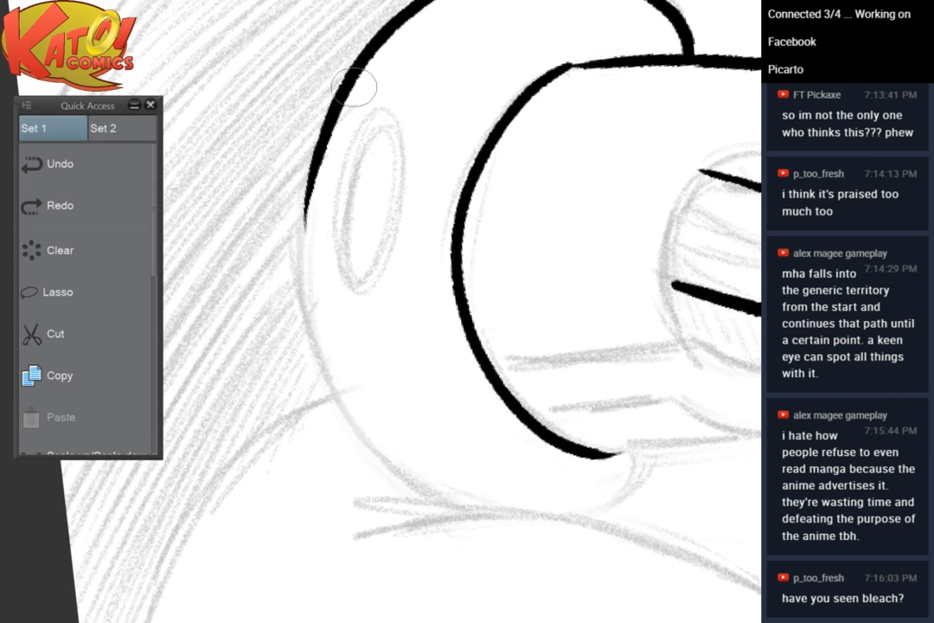
{"action": "left_click_drag", "start_coordinate": [308, 212], "coordinate": [433, 488]}
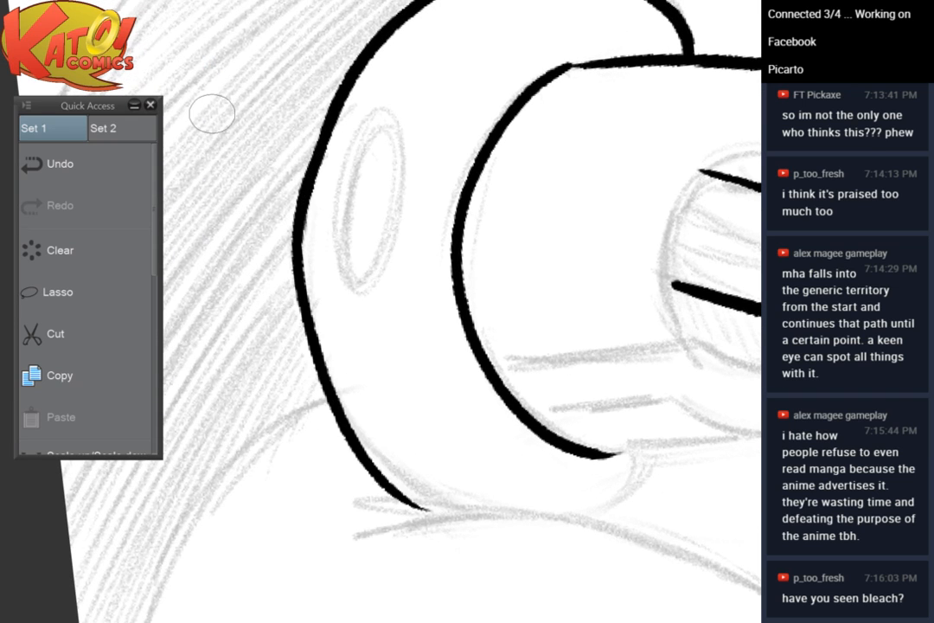
Ink the rear shoe's curved back contour from the shoe cuff down toward the sole
{"action": "scroll", "coordinate": [213, 111], "scroll_direction": "down", "scroll_amount": 3}
{"action": "left_click_drag", "start_coordinate": [433, 346], "coordinate": [431, 338]}
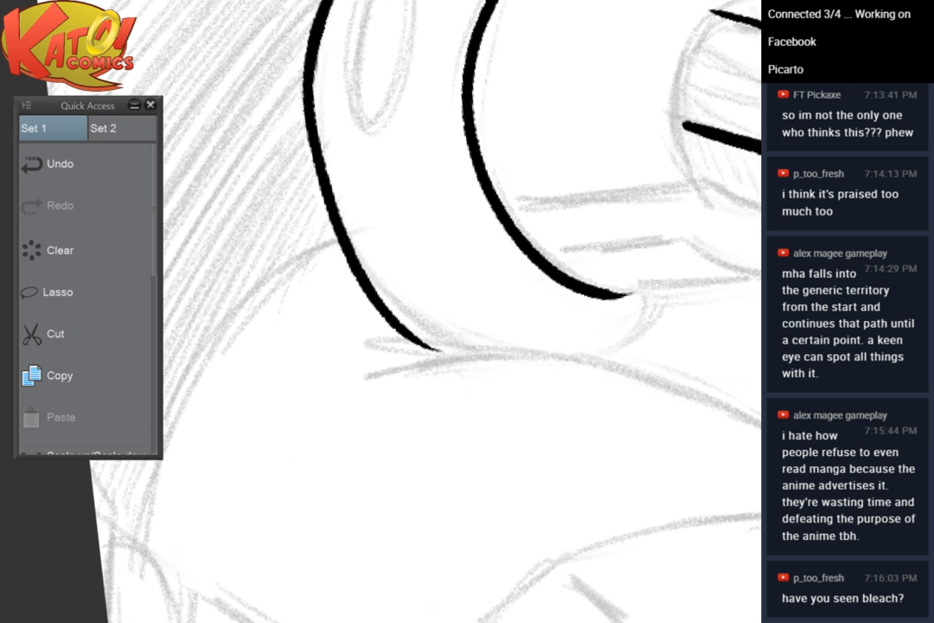
{"action": "key", "text": "ctrl+minus"}
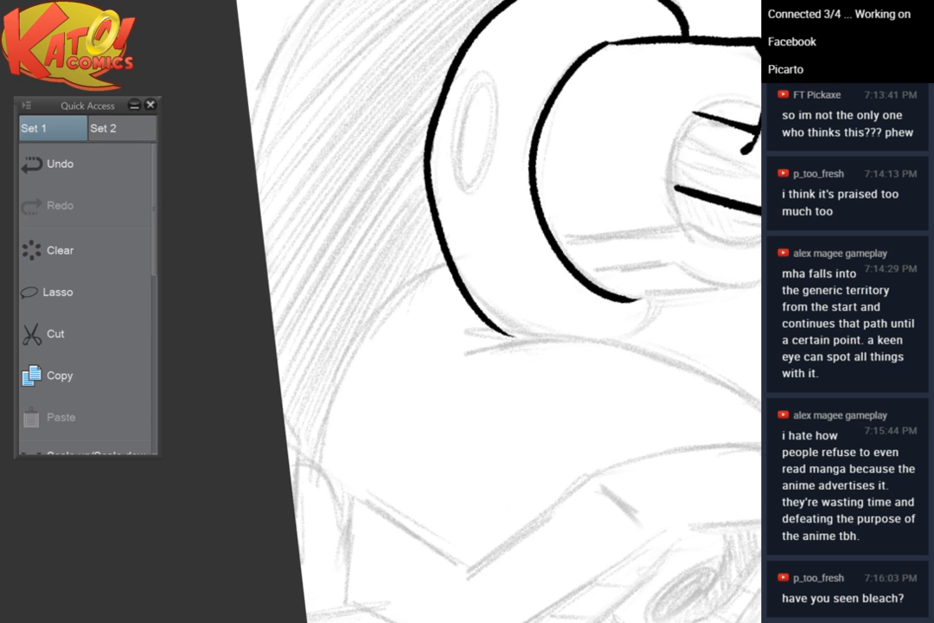
{"action": "left_click_drag", "start_coordinate": [502, 311], "coordinate": [399, 381]}
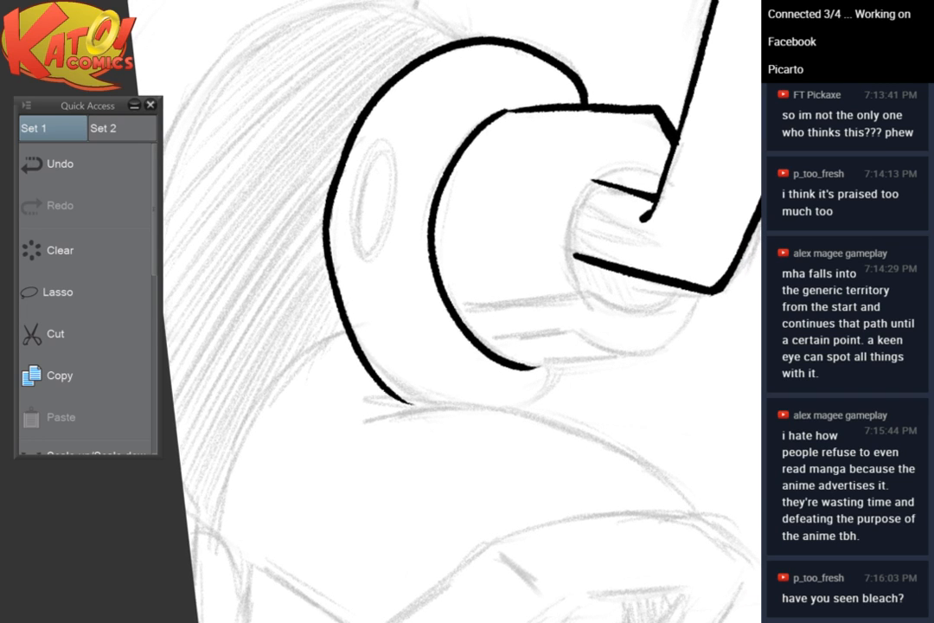
{"action": "scroll", "coordinate": [597, 355], "scroll_direction": "down", "scroll_amount": 2}
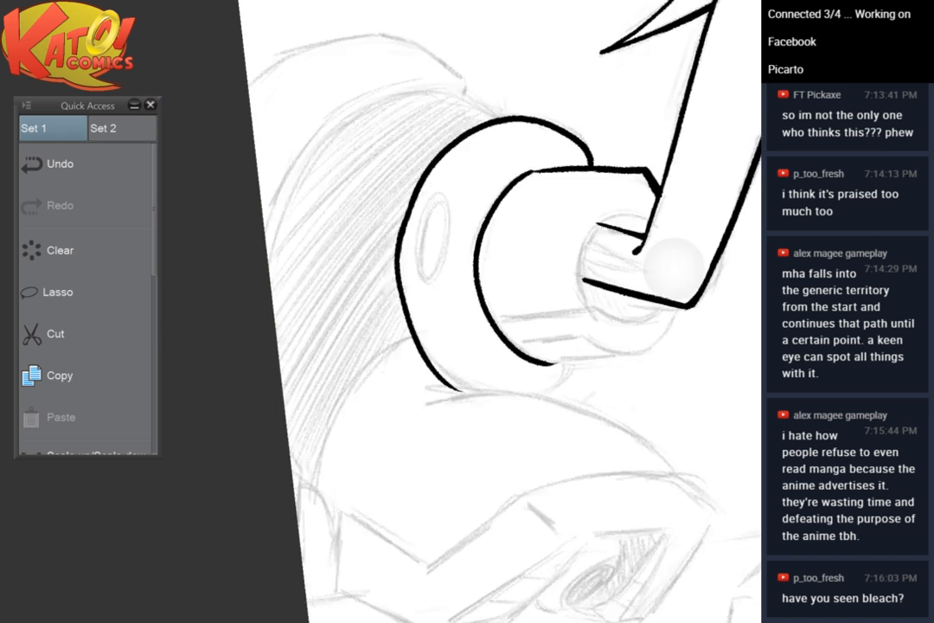
{"action": "left_click_drag", "start_coordinate": [671, 263], "coordinate": [846, 109]}
{"action": "scroll", "coordinate": [662, 327], "scroll_direction": "up", "scroll_amount": 2}
{"action": "mouse_move", "coordinate": [616, 317]}
{"action": "left_mouse_down"}
{"action": "mouse_move", "coordinate": [537, 464]}
{"action": "mouse_move", "coordinate": [530, 465]}
{"action": "mouse_move", "coordinate": [522, 394]}
{"action": "left_mouse_up"}
{"action": "mouse_move", "coordinate": [467, 209]}
{"action": "left_mouse_down"}
{"action": "mouse_move", "coordinate": [426, 234]}
{"action": "mouse_move", "coordinate": [332, 446]}
{"action": "mouse_move", "coordinate": [345, 443]}
{"action": "left_mouse_up"}
{"action": "key", "text": "e"}
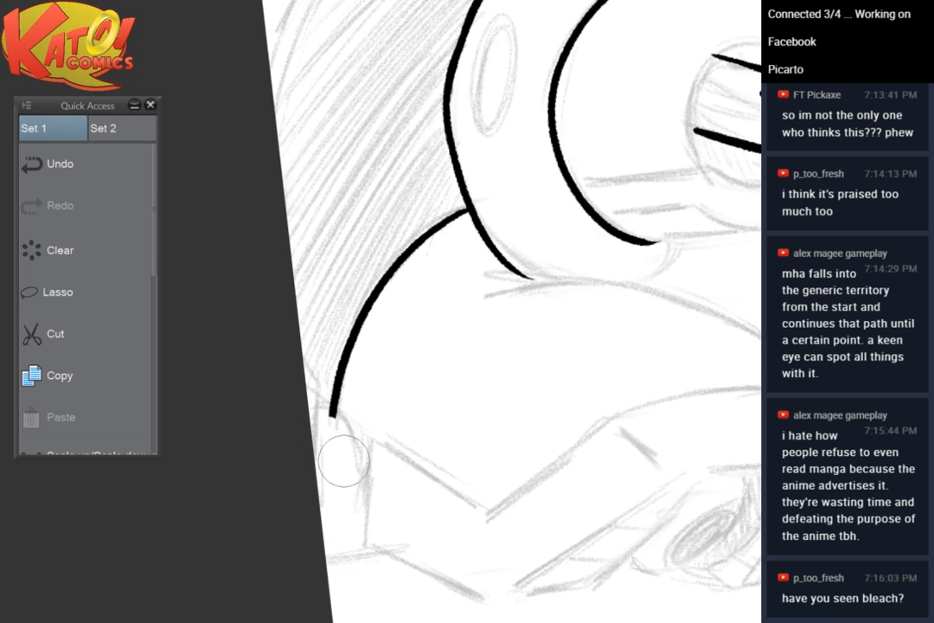
Ink two short diverging crease lines where the rear shoe cuff's underside meets the shoe
{"action": "left_click_drag", "start_coordinate": [348, 400], "coordinate": [239, 409]}
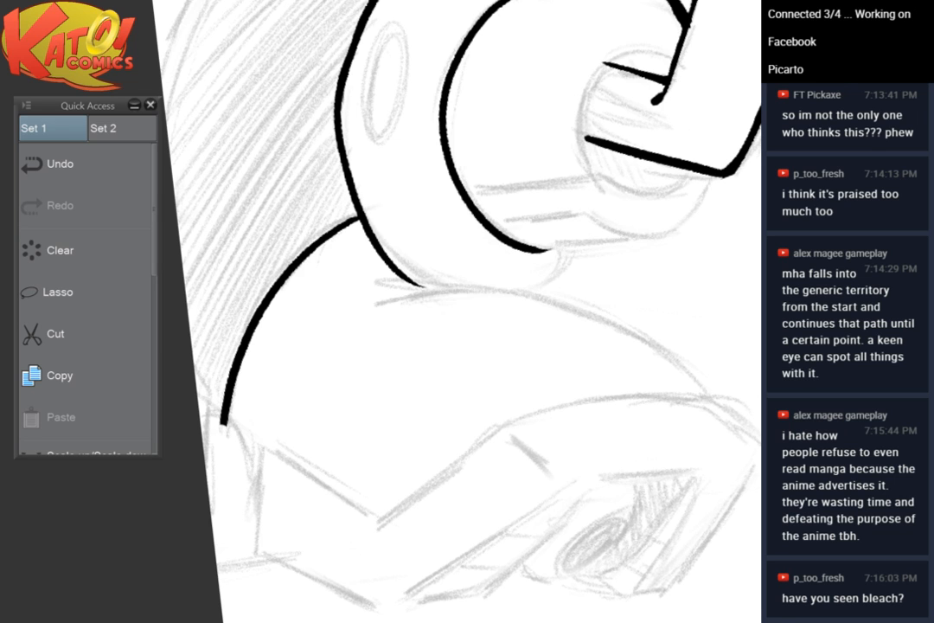
{"action": "left_click_drag", "start_coordinate": [468, 294], "coordinate": [467, 386]}
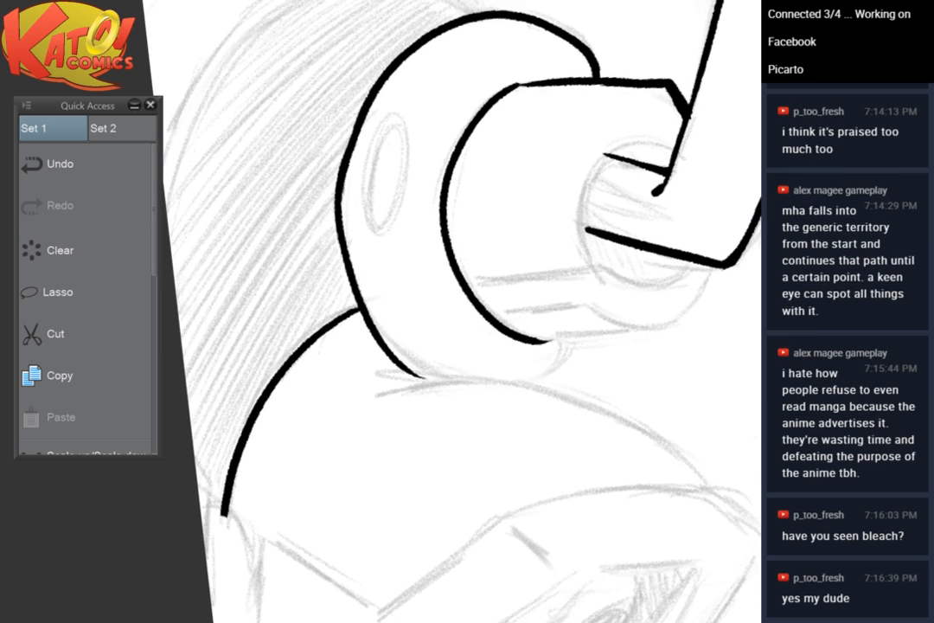
{"action": "key", "text": "minus"}
{"action": "key", "text": "minus"}
{"action": "key", "text": "minus"}
{"action": "key", "text": "ctrl+plus"}
{"action": "key", "text": "ctrl+plus"}
{"action": "left_click_drag", "start_coordinate": [573, 497], "coordinate": [642, 329]}
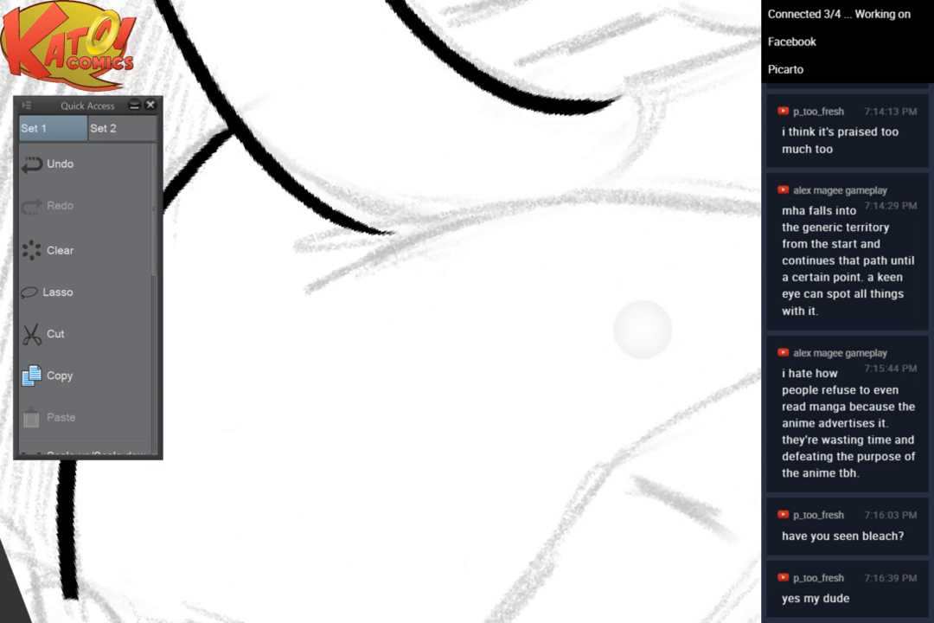
{"action": "left_click_drag", "start_coordinate": [291, 309], "coordinate": [596, 194]}
{"action": "left_click_drag", "start_coordinate": [403, 226], "coordinate": [216, 284]}
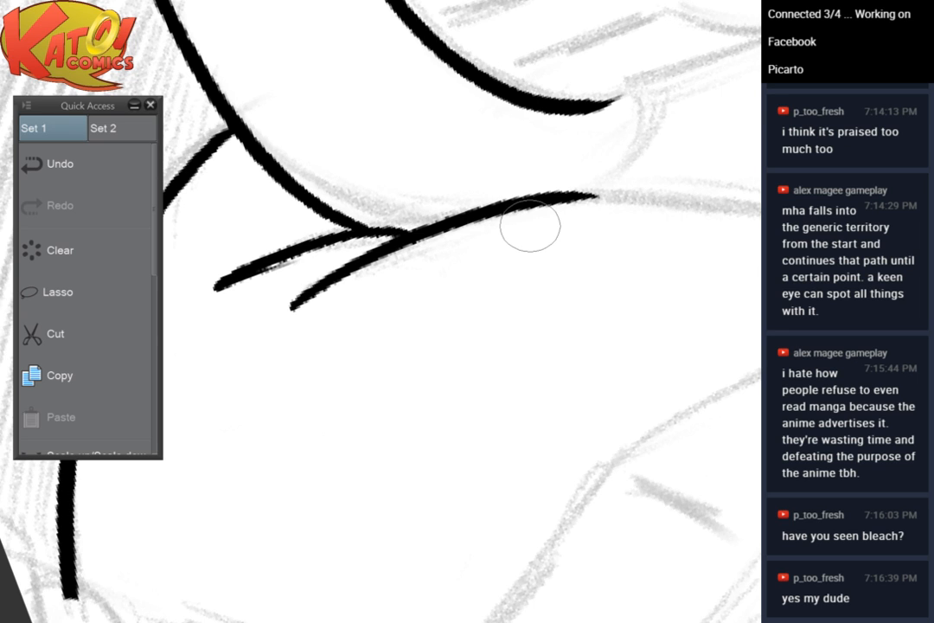
Extend the lower crease into the shoe's long upper contour, swelling the line in the middle and tapering it at the end
{"action": "mouse_move", "coordinate": [530, 226]}
{"action": "left_mouse_down"}
{"action": "mouse_move", "coordinate": [406, 361]}
{"action": "mouse_move", "coordinate": [465, 231]}
{"action": "left_mouse_up"}
{"action": "left_click_drag", "start_coordinate": [588, 271], "coordinate": [446, 282]}
{"action": "left_click_drag", "start_coordinate": [545, 322], "coordinate": [485, 294]}
{"action": "mouse_move", "coordinate": [381, 229]}
{"action": "left_mouse_down"}
{"action": "mouse_move", "coordinate": [417, 438]}
{"action": "mouse_move", "coordinate": [392, 594]}
{"action": "left_mouse_up"}
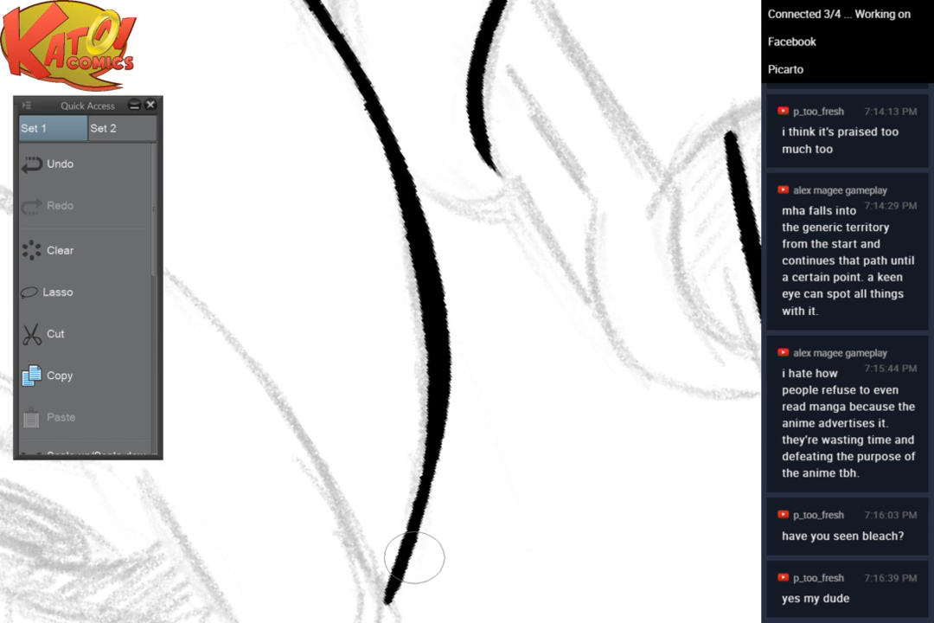
Ink a short line outward from the shoe cuff's outer contour along the upper edge of the hatched shape
{"action": "scroll", "coordinate": [519, 356], "scroll_direction": "down", "scroll_amount": 4}
{"action": "left_click_drag", "start_coordinate": [519, 450], "coordinate": [612, 469]}
{"action": "left_click_drag", "start_coordinate": [467, 259], "coordinate": [493, 351]}
{"action": "left_click_drag", "start_coordinate": [521, 182], "coordinate": [511, 216]}
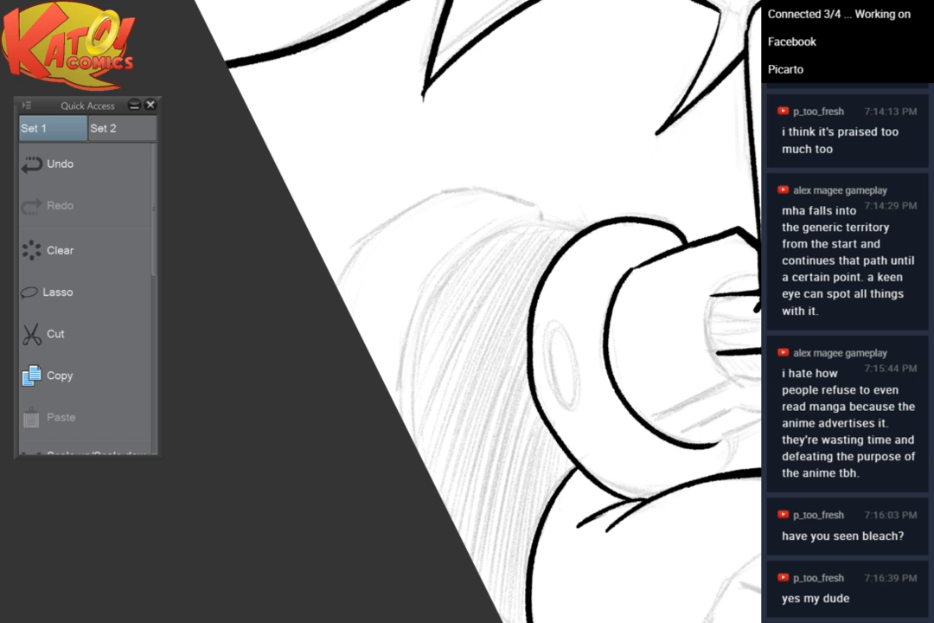
{"action": "key", "text": "minus"}
{"action": "scroll", "coordinate": [568, 272], "scroll_direction": "up", "scroll_amount": 3}
{"action": "left_click_drag", "start_coordinate": [444, 166], "coordinate": [382, 198]}
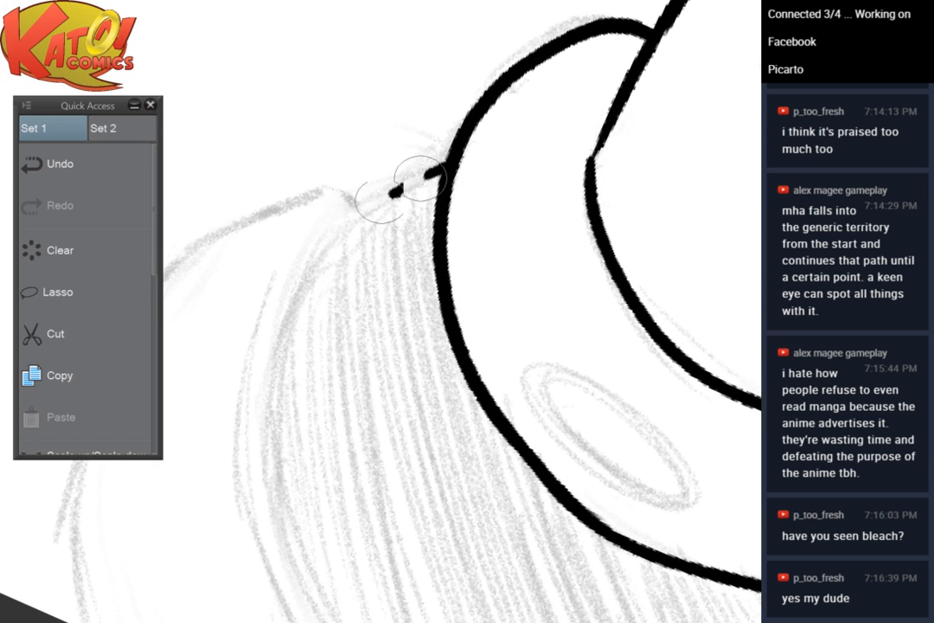
{"action": "left_click", "coordinate": [103, 170]}
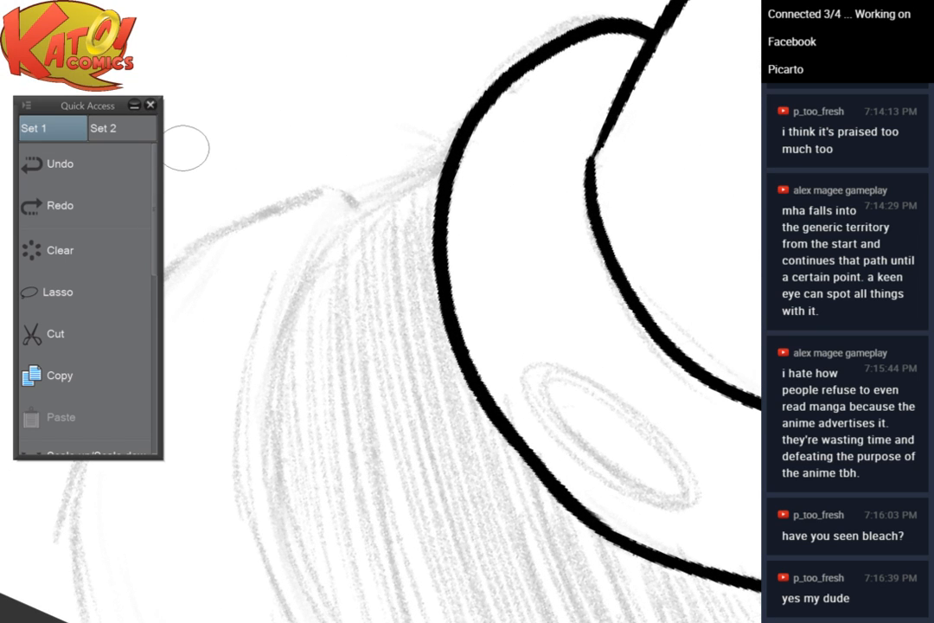
{"action": "left_click", "coordinate": [53, 205]}
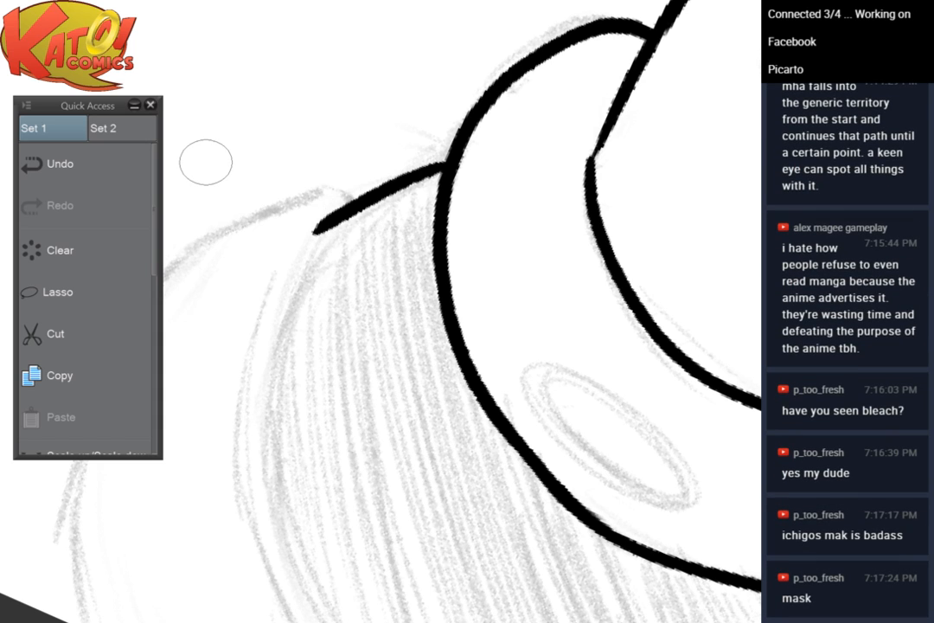
Ink the hatched shape's long outer curve down from the end of the short edge, redoing the first stroke
{"action": "mouse_move", "coordinate": [516, 158]}
{"action": "left_mouse_down"}
{"action": "mouse_move", "coordinate": [560, 190]}
{"action": "mouse_move", "coordinate": [628, 150]}
{"action": "left_mouse_up"}
{"action": "scroll", "coordinate": [489, 95], "scroll_direction": "down", "scroll_amount": 2}
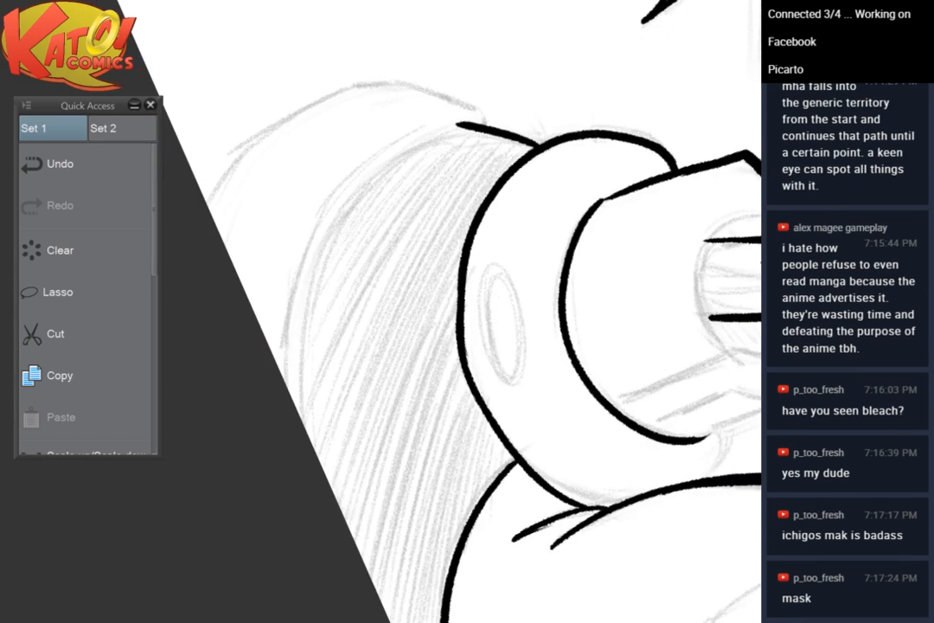
{"action": "key", "text": "ctrl+z"}
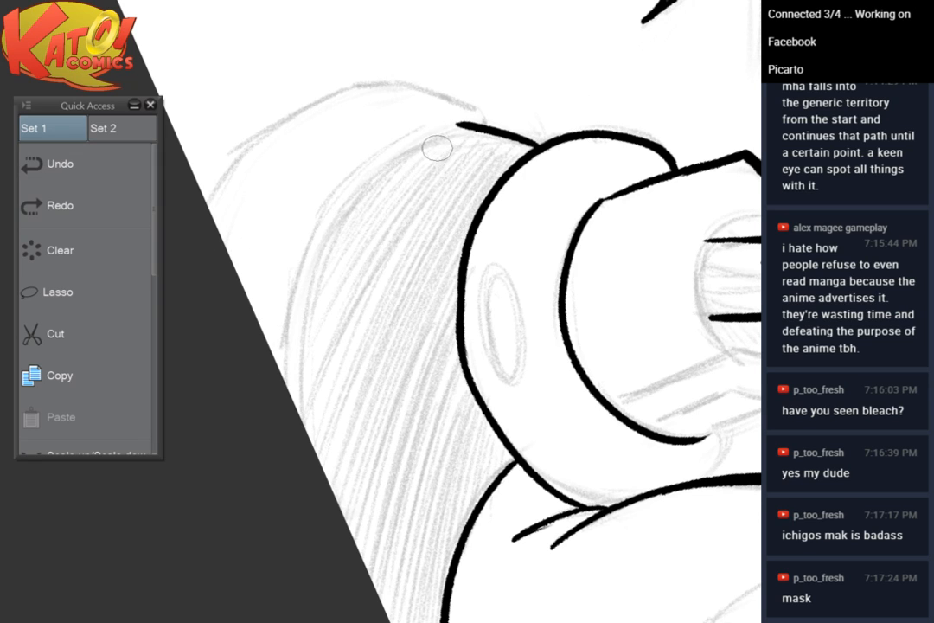
{"action": "key", "text": "ctrl+y"}
{"action": "key", "text": "ctrl+z"}
{"action": "left_click_drag", "start_coordinate": [461, 127], "coordinate": [272, 354]}
{"action": "left_click", "coordinate": [92, 164]}
{"action": "mouse_move", "coordinate": [461, 127]}
{"action": "left_mouse_down"}
{"action": "mouse_move", "coordinate": [356, 205]}
{"action": "mouse_move", "coordinate": [305, 381]}
{"action": "left_mouse_up"}
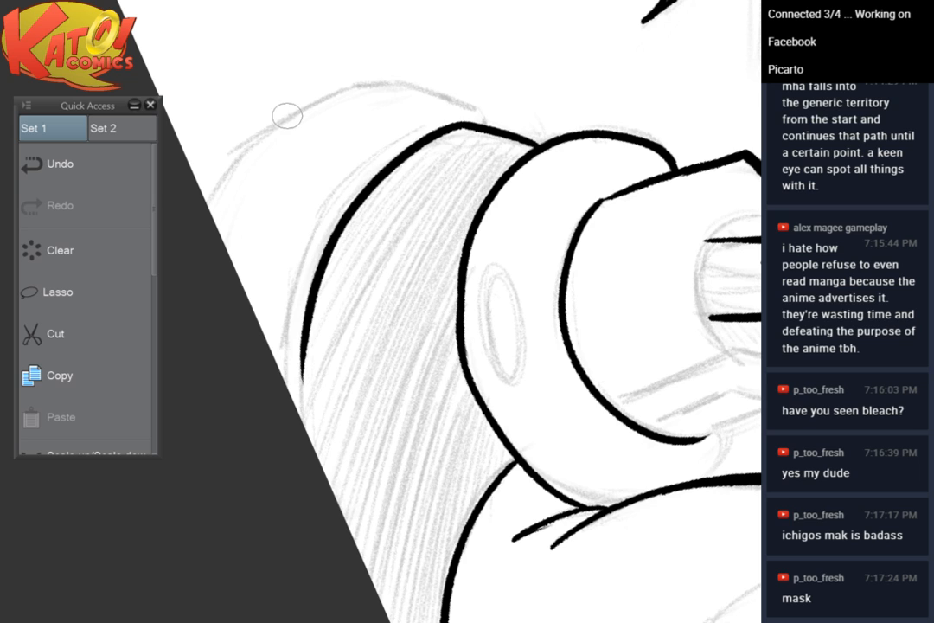
Ink the short corner edge above the hatched shape and try the outer contour beyond it, undoing the long strokes
{"action": "mouse_move", "coordinate": [480, 120]}
{"action": "left_mouse_down"}
{"action": "mouse_move", "coordinate": [378, 90]}
{"action": "mouse_move", "coordinate": [207, 206]}
{"action": "left_mouse_up"}
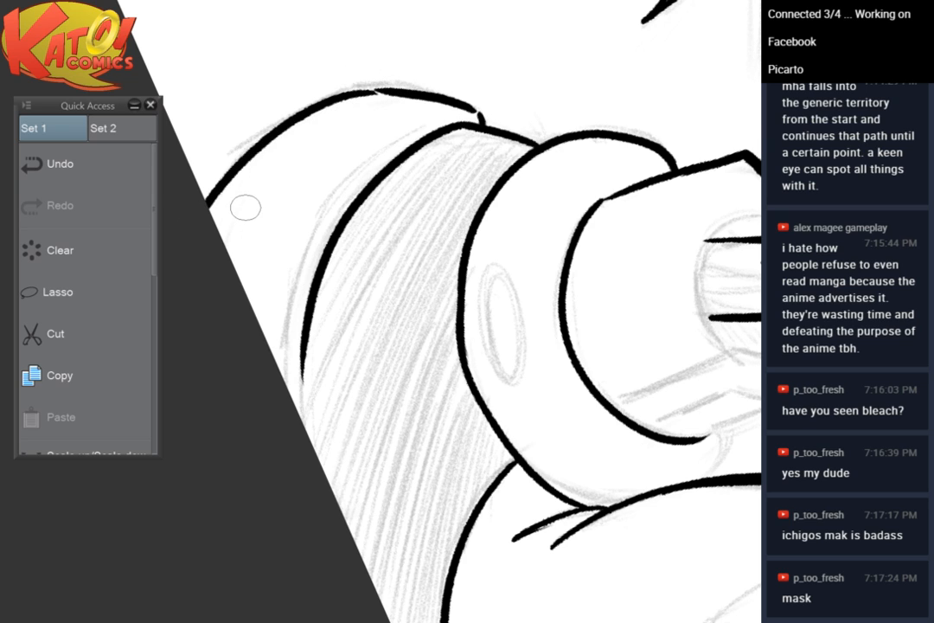
{"action": "scroll", "coordinate": [245, 208], "scroll_direction": "up", "scroll_amount": 3}
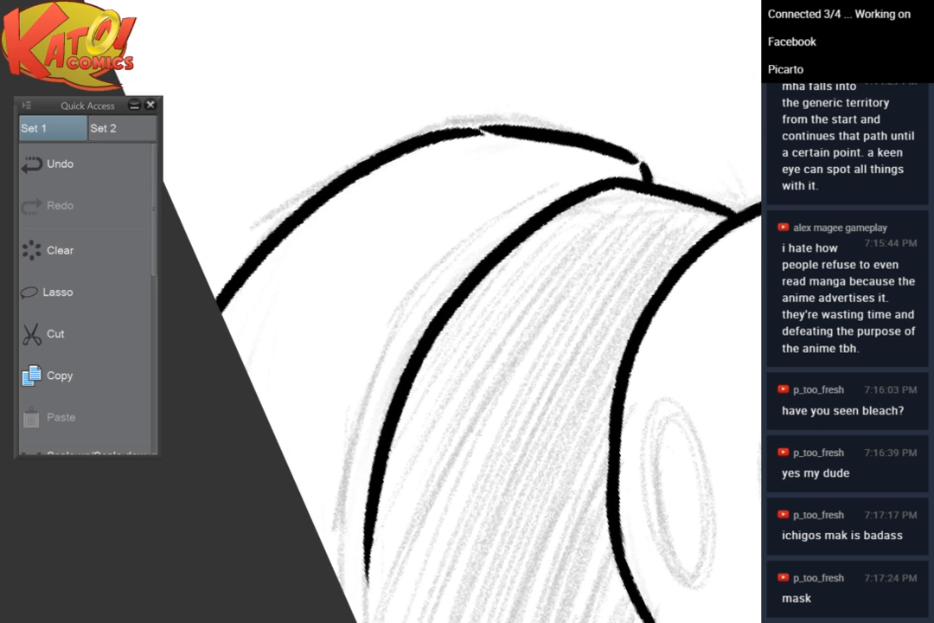
{"action": "key", "text": "ctrl+z"}
{"action": "key", "text": "ctrl+z"}
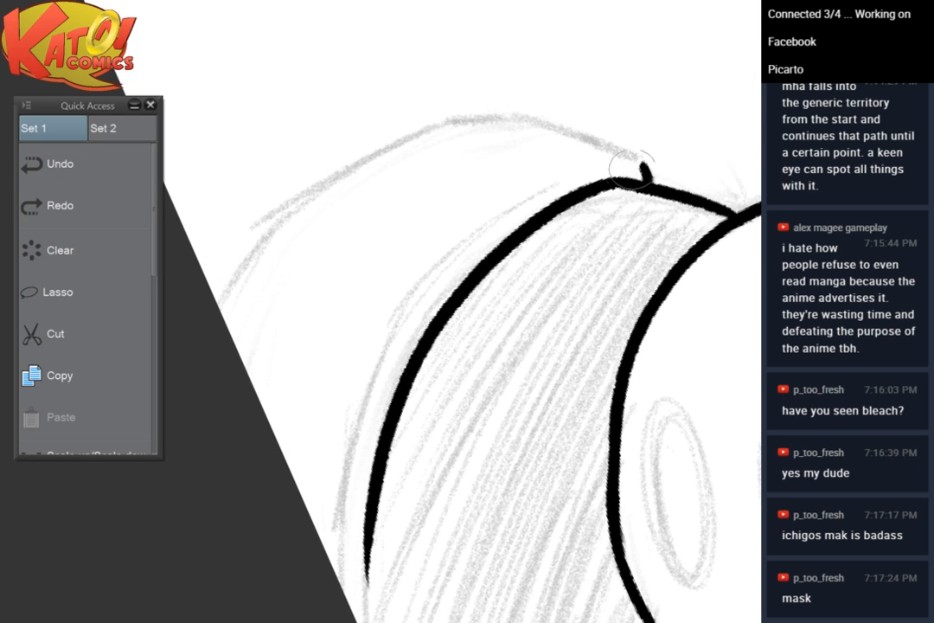
{"action": "left_click_drag", "start_coordinate": [638, 163], "coordinate": [474, 110]}
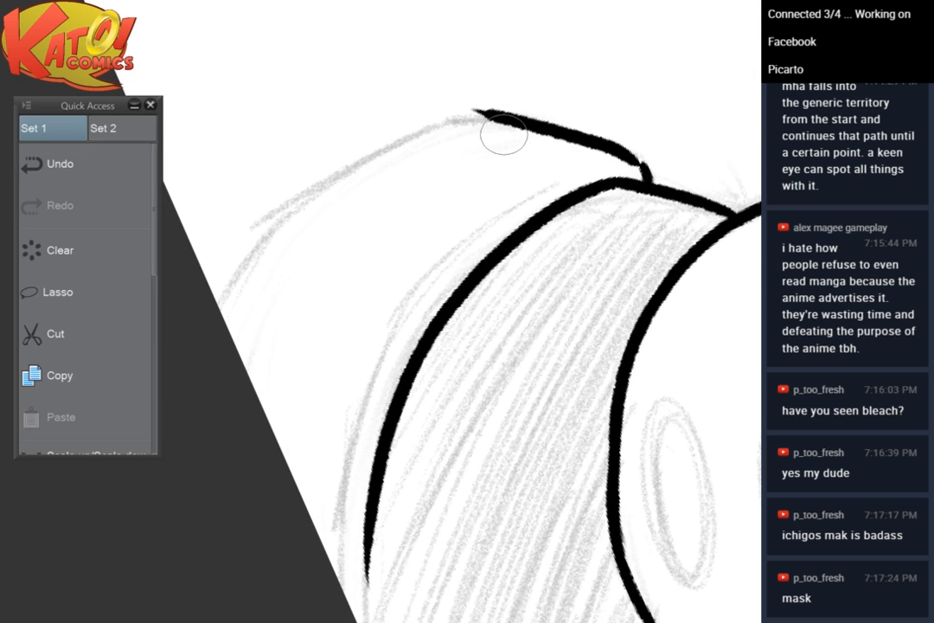
{"action": "key", "text": "ctrl+z"}
Ink the outer contour from the short corner edge around to the canvas edge, redoing its far section
{"action": "key", "text": "minus"}
{"action": "key", "text": "minus"}
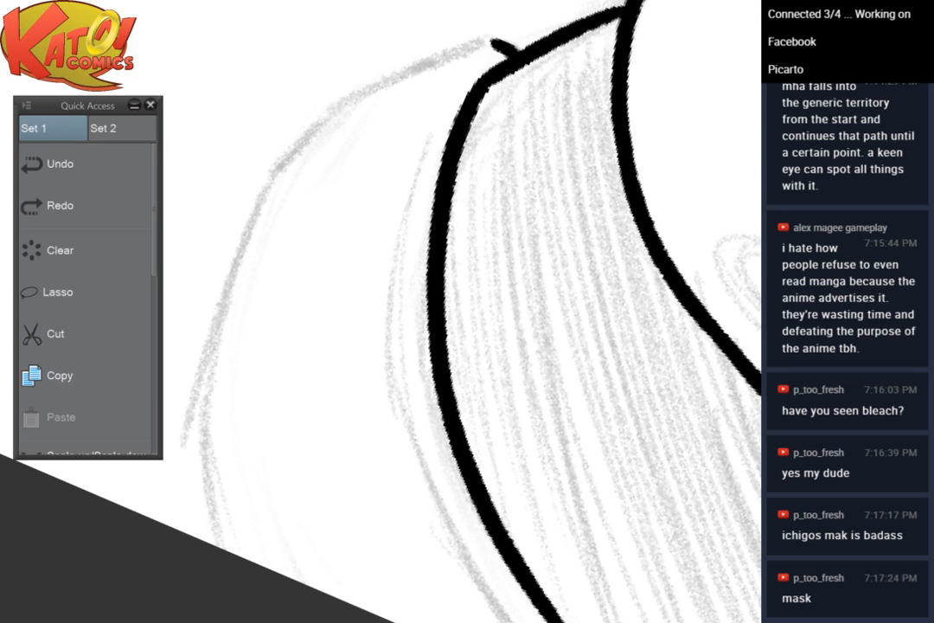
{"action": "mouse_move", "coordinate": [495, 38]}
{"action": "left_mouse_down"}
{"action": "mouse_move", "coordinate": [302, 141]}
{"action": "mouse_move", "coordinate": [214, 610]}
{"action": "left_mouse_up"}
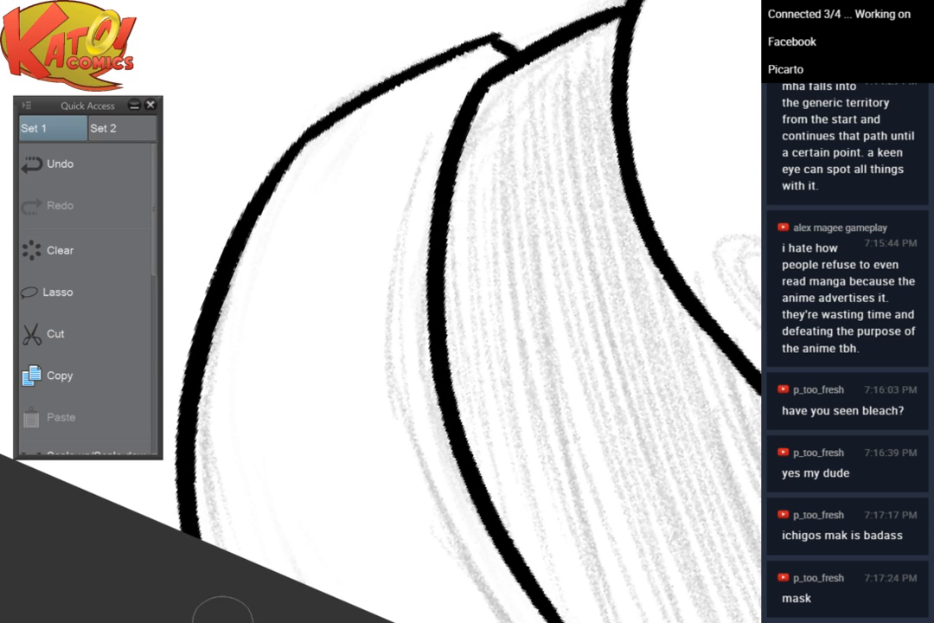
{"action": "left_click", "coordinate": [112, 163]}
{"action": "key", "text": "asciicircum"}
{"action": "left_click_drag", "start_coordinate": [433, 276], "coordinate": [580, 275]}
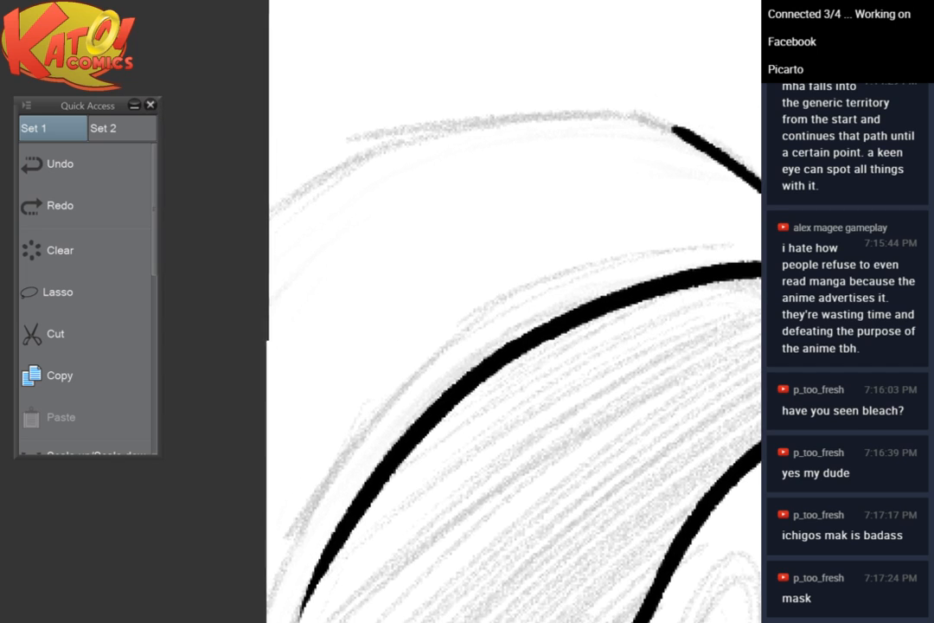
{"action": "mouse_move", "coordinate": [682, 131]}
{"action": "left_mouse_down"}
{"action": "mouse_move", "coordinate": [385, 143]}
{"action": "mouse_move", "coordinate": [221, 274]}
{"action": "left_mouse_up"}
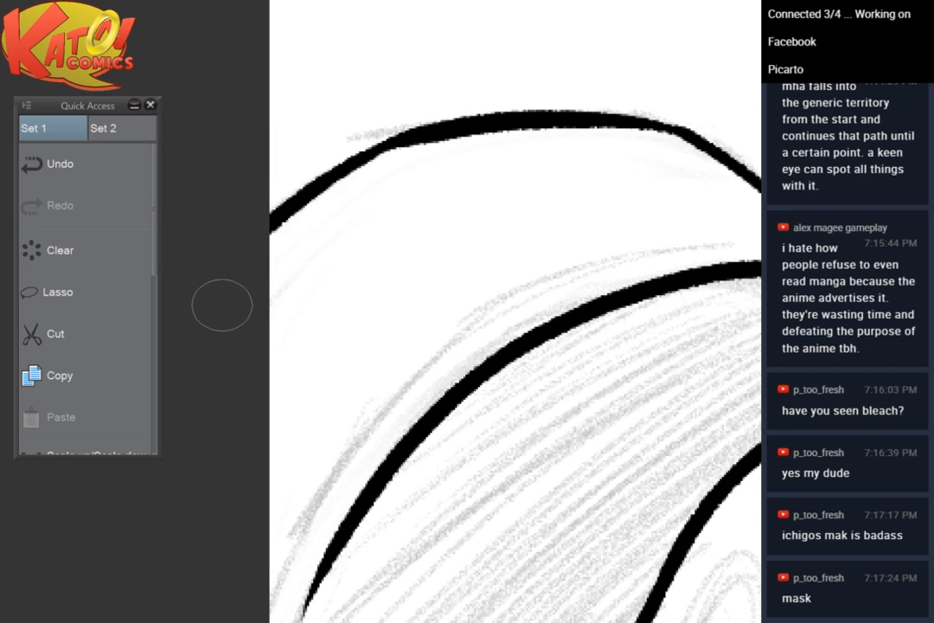
{"action": "left_click", "coordinate": [112, 163]}
{"action": "left_click_drag", "start_coordinate": [381, 145], "coordinate": [236, 278]}
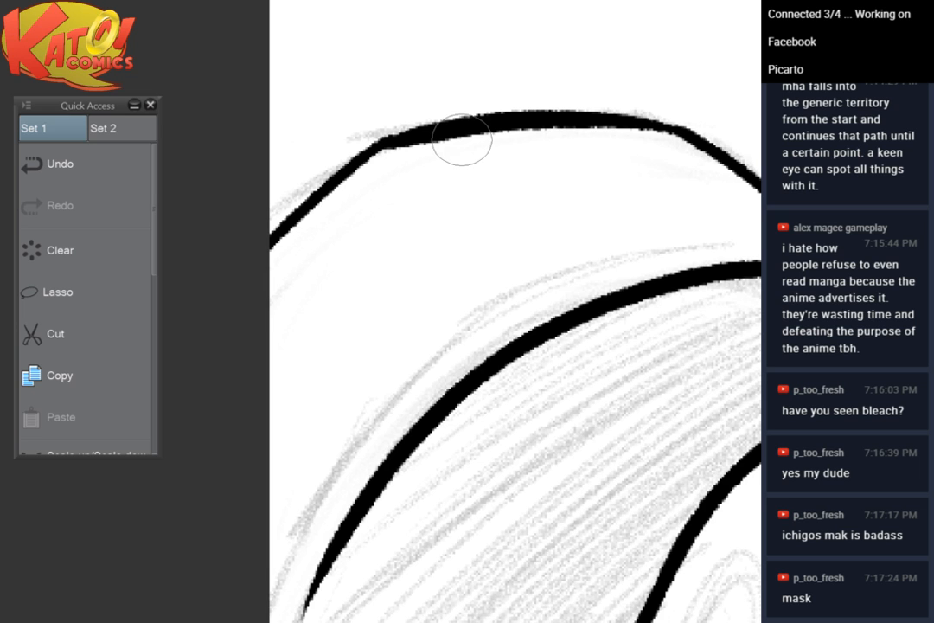
Extend the hatched shape's outer curve to the canvas edge and ink a thinner parallel line just outside it
{"action": "left_click_drag", "start_coordinate": [462, 139], "coordinate": [382, 7]}
{"action": "left_click_drag", "start_coordinate": [224, 479], "coordinate": [187, 604]}
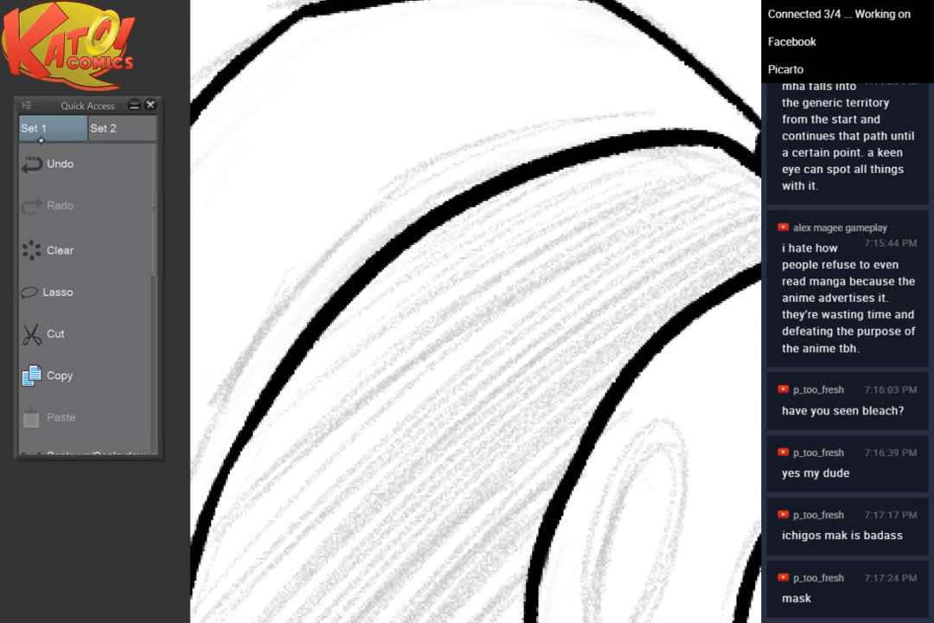
{"action": "left_click_drag", "start_coordinate": [96, 102], "coordinate": [25, 149]}
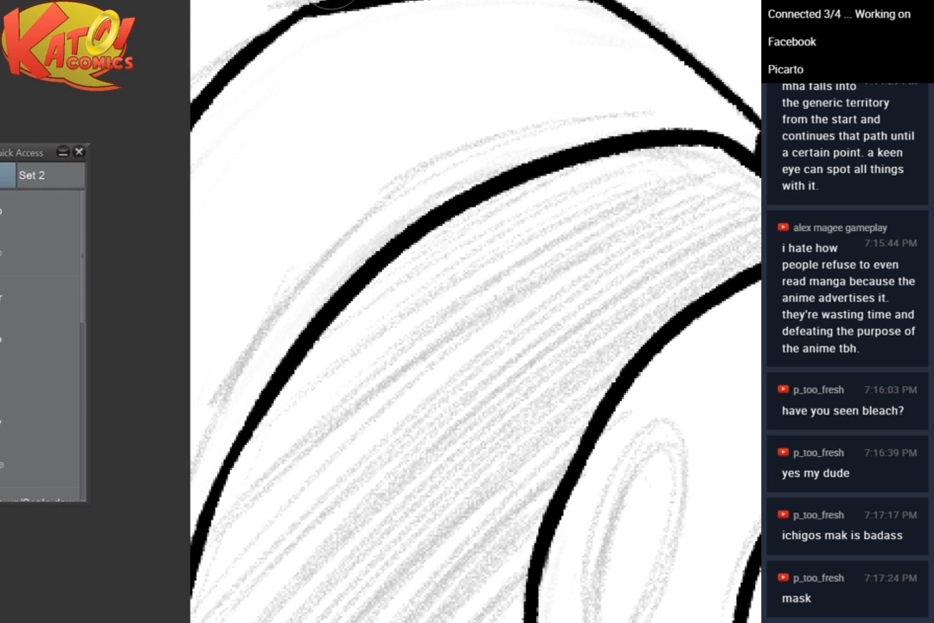
{"action": "left_click_drag", "start_coordinate": [333, 3], "coordinate": [246, 119]}
{"action": "mouse_move", "coordinate": [655, 35]}
{"action": "left_mouse_down"}
{"action": "mouse_move", "coordinate": [424, 78]}
{"action": "mouse_move", "coordinate": [363, 113]}
{"action": "mouse_move", "coordinate": [312, 173]}
{"action": "mouse_move", "coordinate": [307, 229]}
{"action": "mouse_move", "coordinate": [259, 367]}
{"action": "mouse_move", "coordinate": [241, 500]}
{"action": "mouse_move", "coordinate": [246, 622]}
{"action": "left_mouse_up"}
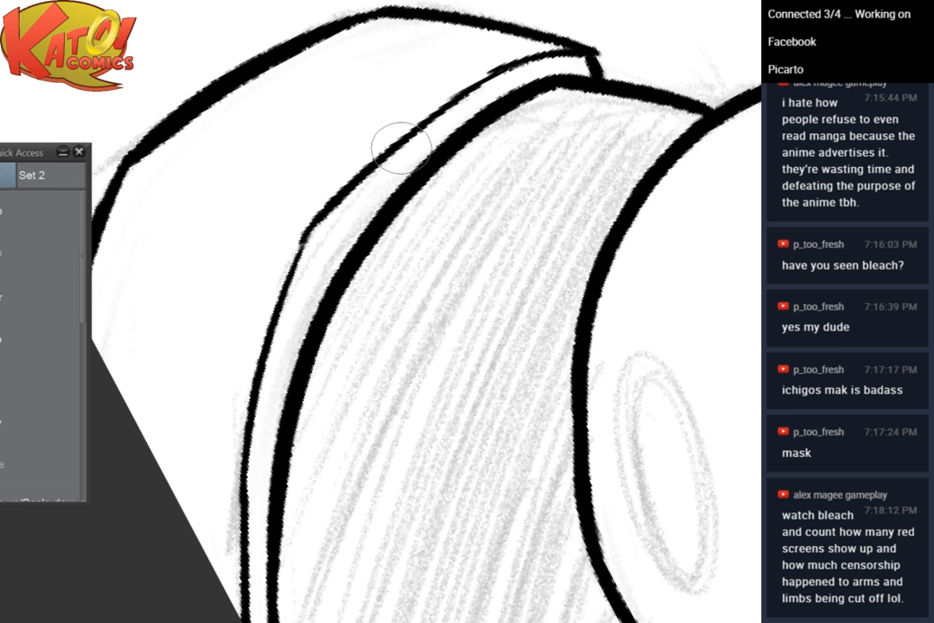
Thicken the shoe cuff's outer contour along its lower curve, down to the creases on the shoe
{"action": "key", "text": "ctrl+minus"}
{"action": "key", "text": "ctrl+minus"}
{"action": "mouse_move", "coordinate": [820, 286]}
{"action": "left_mouse_down"}
{"action": "mouse_move", "coordinate": [730, 286]}
{"action": "mouse_move", "coordinate": [676, 269]}
{"action": "left_mouse_up"}
{"action": "key", "text": "asciicircum"}
{"action": "key", "text": "ctrl+plus"}
{"action": "key", "text": "ctrl+plus"}
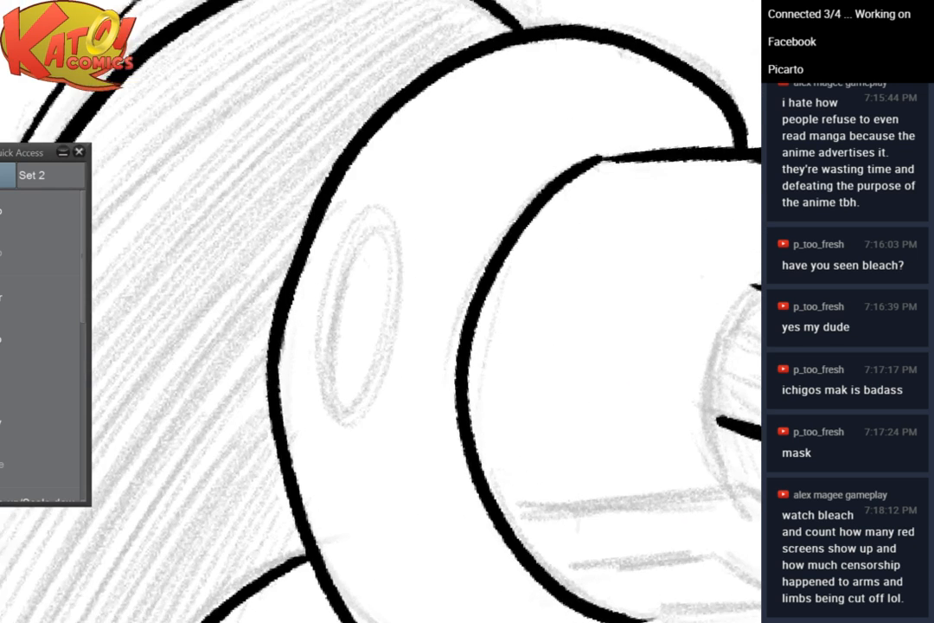
{"action": "left_click_drag", "start_coordinate": [484, 390], "coordinate": [493, 249]}
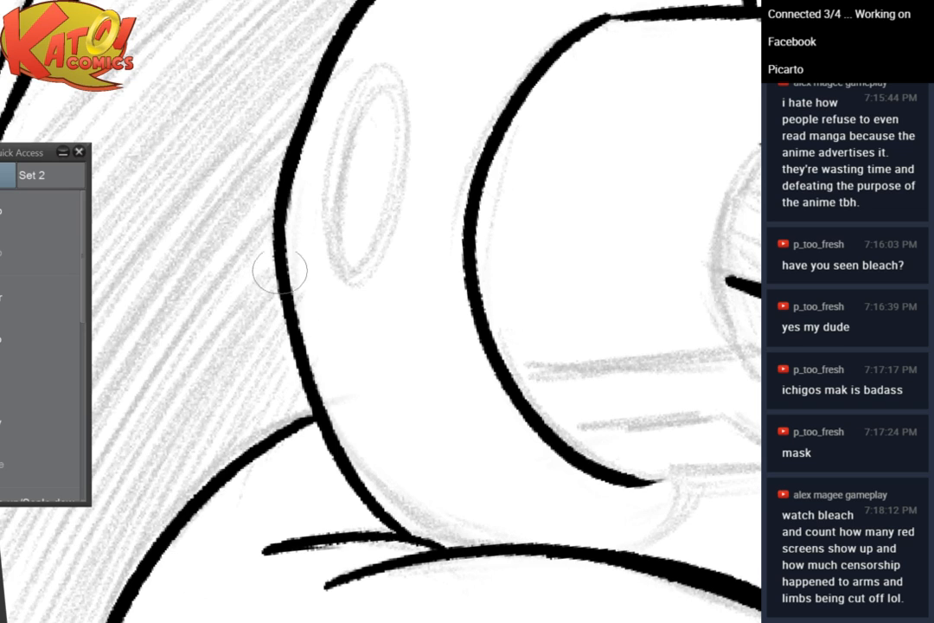
{"action": "mouse_move", "coordinate": [275, 288]}
{"action": "left_mouse_down"}
{"action": "mouse_move", "coordinate": [328, 446]}
{"action": "mouse_move", "coordinate": [317, 422]}
{"action": "mouse_move", "coordinate": [368, 515]}
{"action": "mouse_move", "coordinate": [351, 485]}
{"action": "mouse_move", "coordinate": [396, 536]}
{"action": "left_mouse_up"}
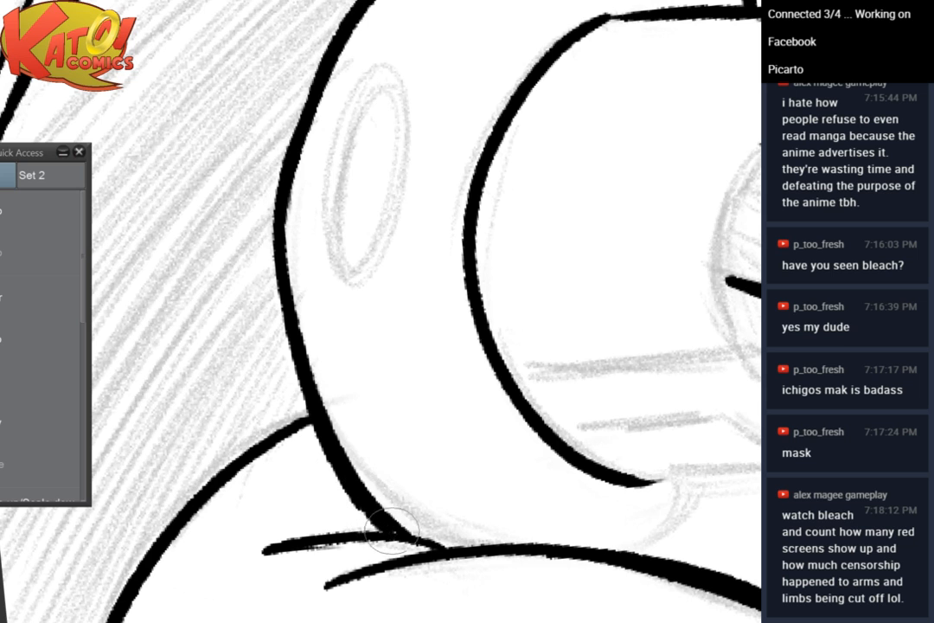
{"action": "left_click_drag", "start_coordinate": [345, 496], "coordinate": [395, 534]}
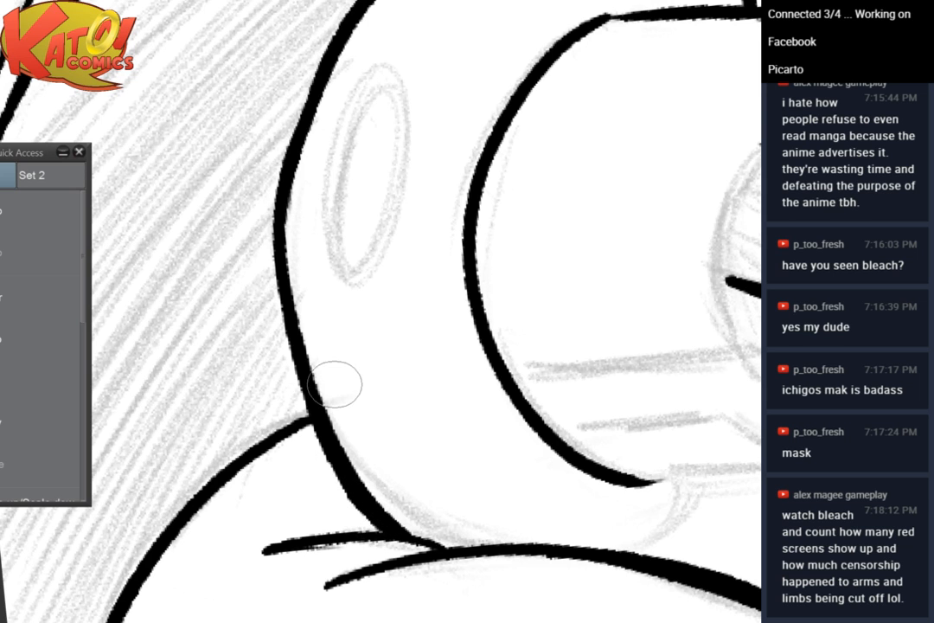
Ink the straight upper edge of the band running across the ankle ring to the hatched circle
{"action": "mouse_move", "coordinate": [335, 383]}
{"action": "left_mouse_down"}
{"action": "mouse_move", "coordinate": [379, 504]}
{"action": "mouse_move", "coordinate": [486, 506]}
{"action": "left_mouse_up"}
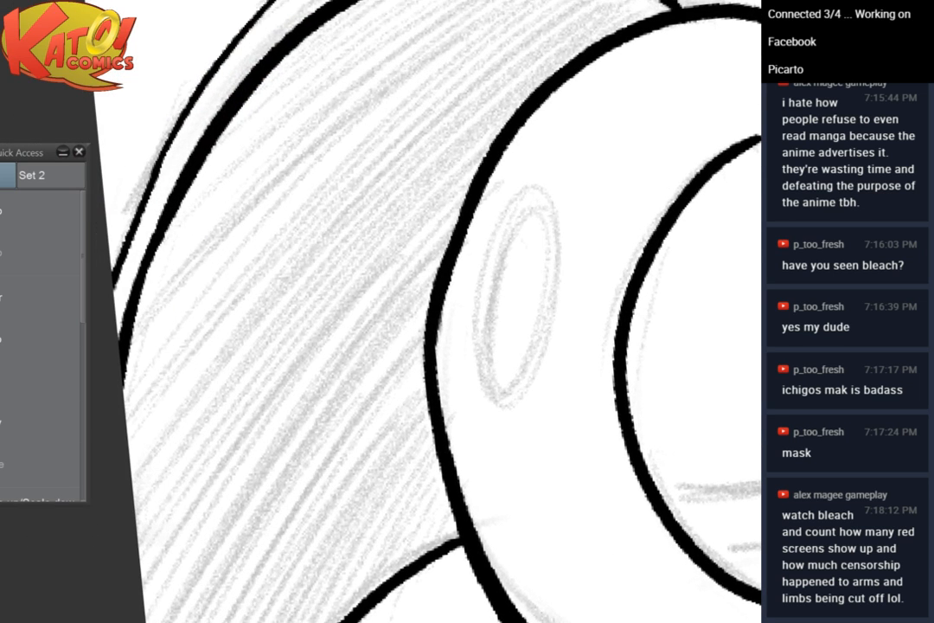
{"action": "left_click_drag", "start_coordinate": [484, 347], "coordinate": [279, 478]}
{"action": "left_click_drag", "start_coordinate": [313, 428], "coordinate": [284, 413]}
{"action": "key", "text": "ctrl+minus"}
{"action": "left_click_drag", "start_coordinate": [417, 327], "coordinate": [322, 298]}
{"action": "key", "text": "ctrl+plus"}
{"action": "left_click_drag", "start_coordinate": [433, 320], "coordinate": [333, 414]}
{"action": "key", "text": "ctrl+plus"}
{"action": "left_click_drag", "start_coordinate": [401, 260], "coordinate": [371, 292]}
{"action": "left_click_drag", "start_coordinate": [143, 618], "coordinate": [321, 410]}
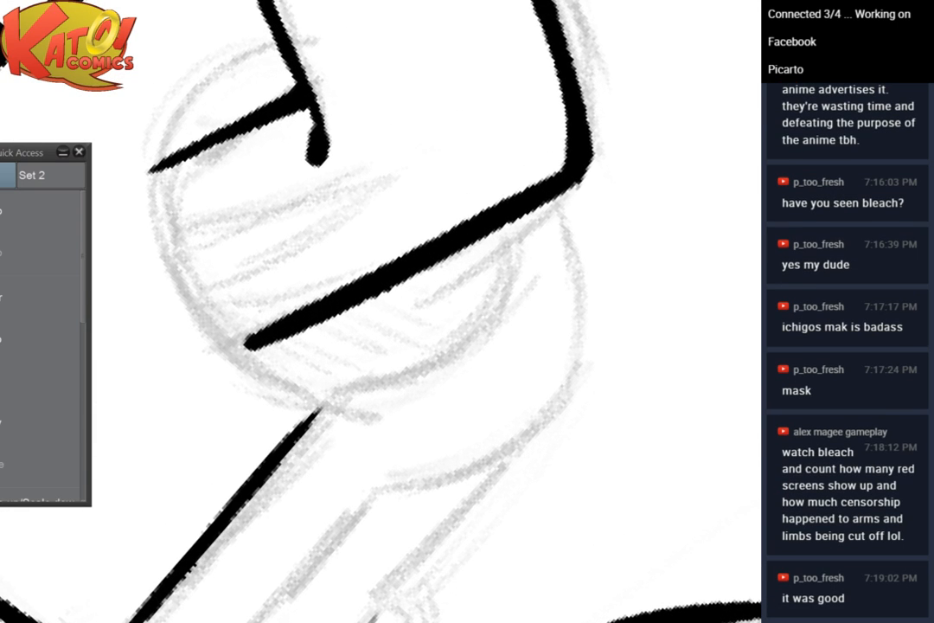
Ink the hatched circle's lower curve and the wider curve beneath it, carrying both up to the thick diagonal line
{"action": "left_click_drag", "start_coordinate": [449, 292], "coordinate": [450, 318]}
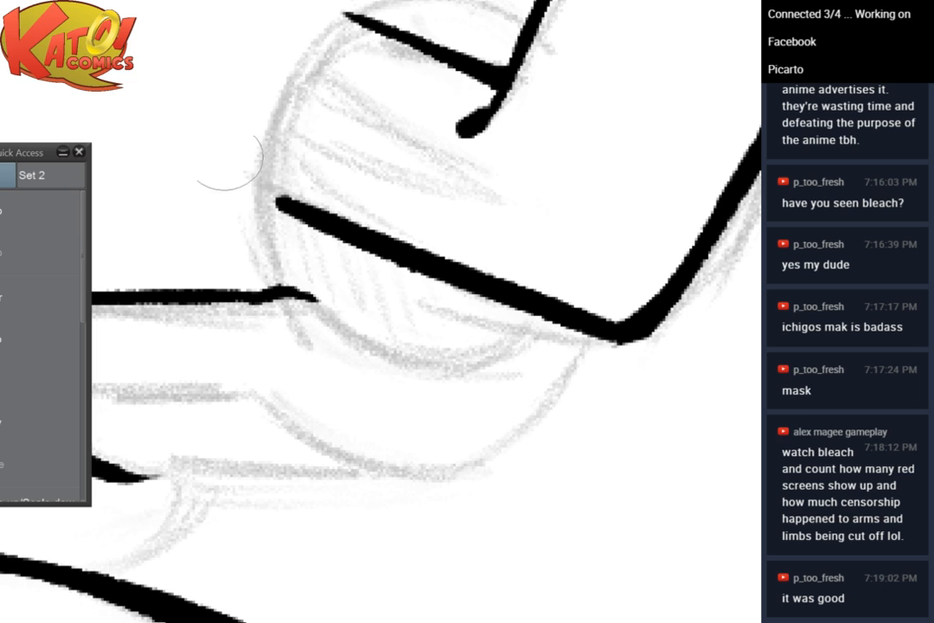
{"action": "mouse_move", "coordinate": [290, 296]}
{"action": "left_mouse_down"}
{"action": "mouse_move", "coordinate": [404, 357]}
{"action": "mouse_move", "coordinate": [392, 356]}
{"action": "mouse_move", "coordinate": [543, 319]}
{"action": "left_mouse_up"}
{"action": "mouse_move", "coordinate": [235, 394]}
{"action": "left_mouse_down"}
{"action": "mouse_move", "coordinate": [367, 464]}
{"action": "mouse_move", "coordinate": [420, 475]}
{"action": "mouse_move", "coordinate": [447, 469]}
{"action": "mouse_move", "coordinate": [540, 402]}
{"action": "mouse_move", "coordinate": [538, 420]}
{"action": "mouse_move", "coordinate": [578, 386]}
{"action": "mouse_move", "coordinate": [564, 393]}
{"action": "mouse_move", "coordinate": [575, 390]}
{"action": "mouse_move", "coordinate": [578, 337]}
{"action": "mouse_move", "coordinate": [534, 309]}
{"action": "mouse_move", "coordinate": [580, 382]}
{"action": "left_mouse_up"}
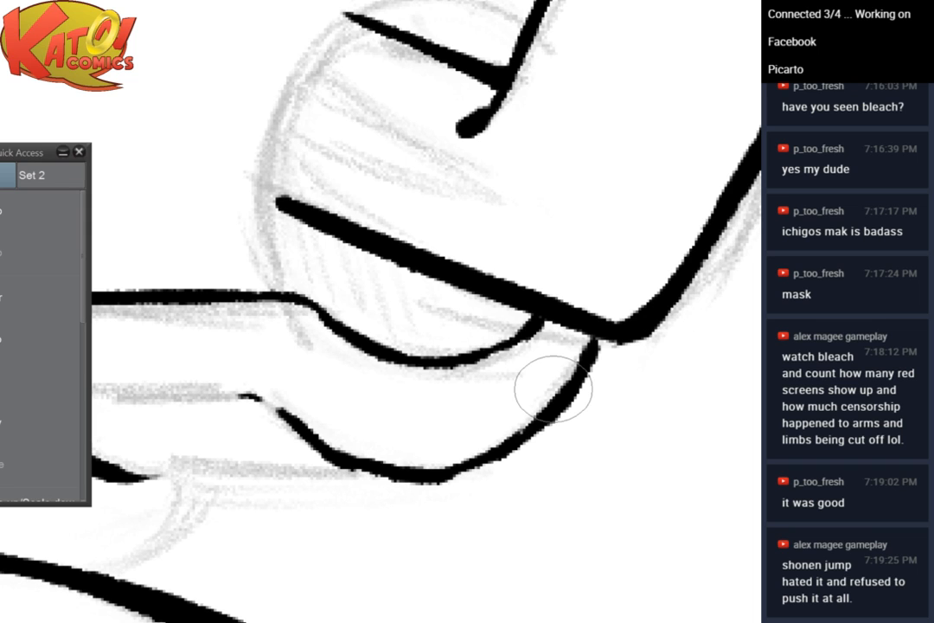
Ink the hatched circle's remaining side and upper arc, and thicken the short upper diagonal line where it joins
{"action": "left_click_drag", "start_coordinate": [554, 389], "coordinate": [576, 555]}
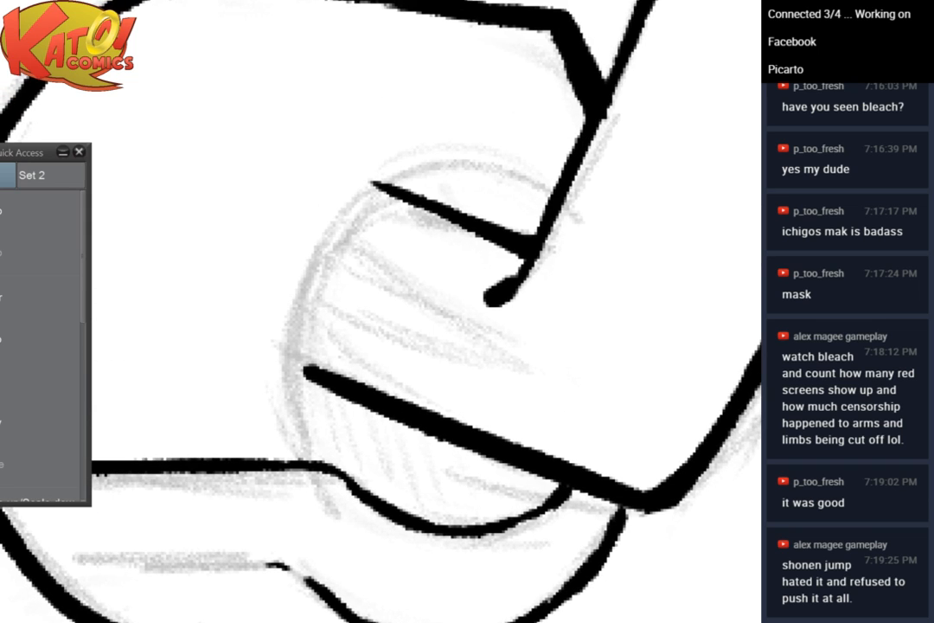
{"action": "mouse_move", "coordinate": [303, 437]}
{"action": "left_mouse_down"}
{"action": "mouse_move", "coordinate": [293, 322]}
{"action": "mouse_move", "coordinate": [307, 261]}
{"action": "mouse_move", "coordinate": [340, 235]}
{"action": "mouse_move", "coordinate": [340, 218]}
{"action": "mouse_move", "coordinate": [418, 184]}
{"action": "mouse_move", "coordinate": [532, 165]}
{"action": "left_mouse_up"}
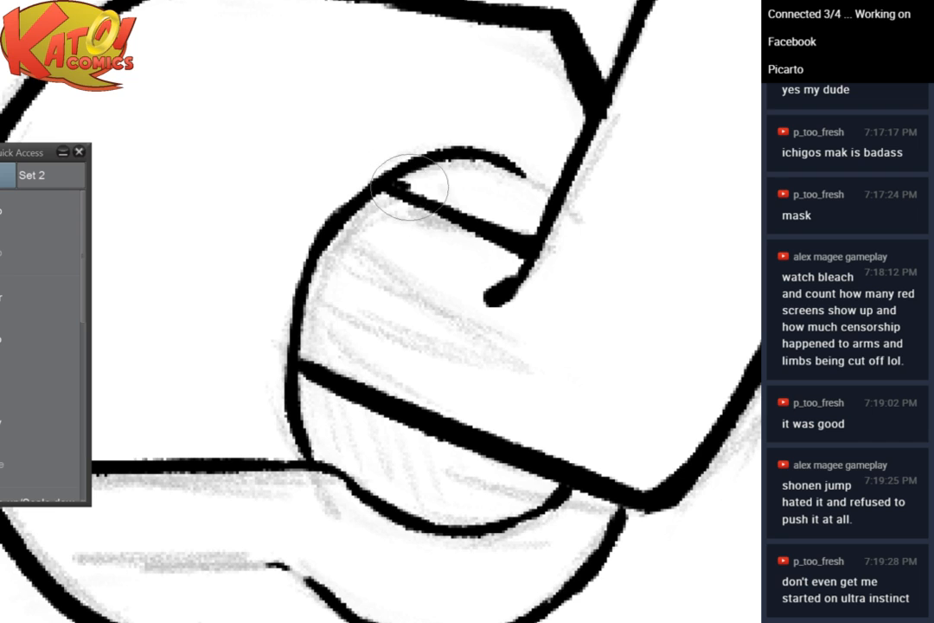
{"action": "left_click_drag", "start_coordinate": [400, 181], "coordinate": [472, 213]}
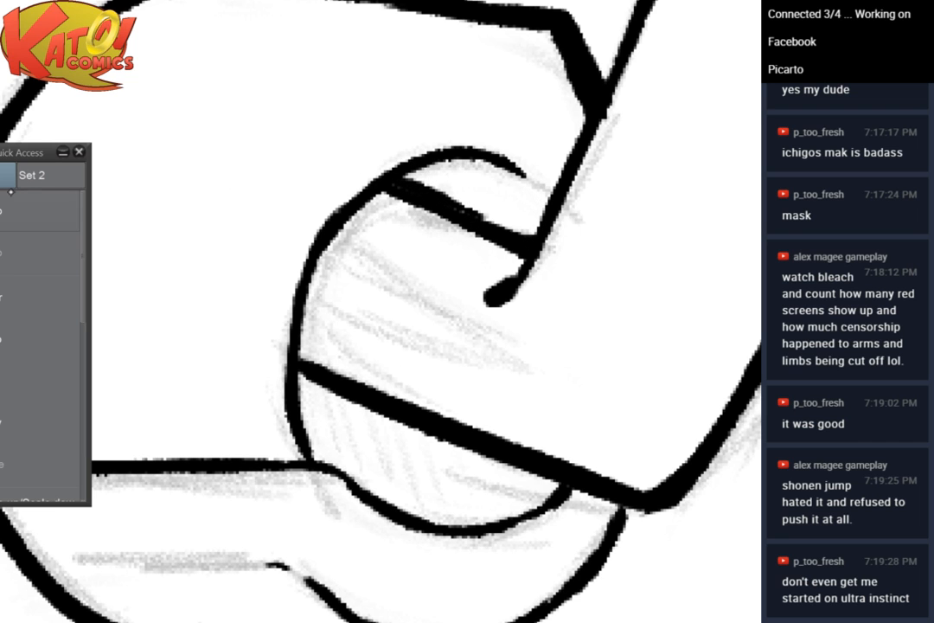
{"action": "mouse_move", "coordinate": [484, 208]}
{"action": "left_mouse_down"}
{"action": "mouse_move", "coordinate": [367, 339]}
{"action": "mouse_move", "coordinate": [203, 439]}
{"action": "left_mouse_up"}
{"action": "left_click_drag", "start_coordinate": [286, 251], "coordinate": [454, 312]}
{"action": "left_click_drag", "start_coordinate": [346, 259], "coordinate": [386, 300]}
{"action": "key", "text": "ctrl+z"}
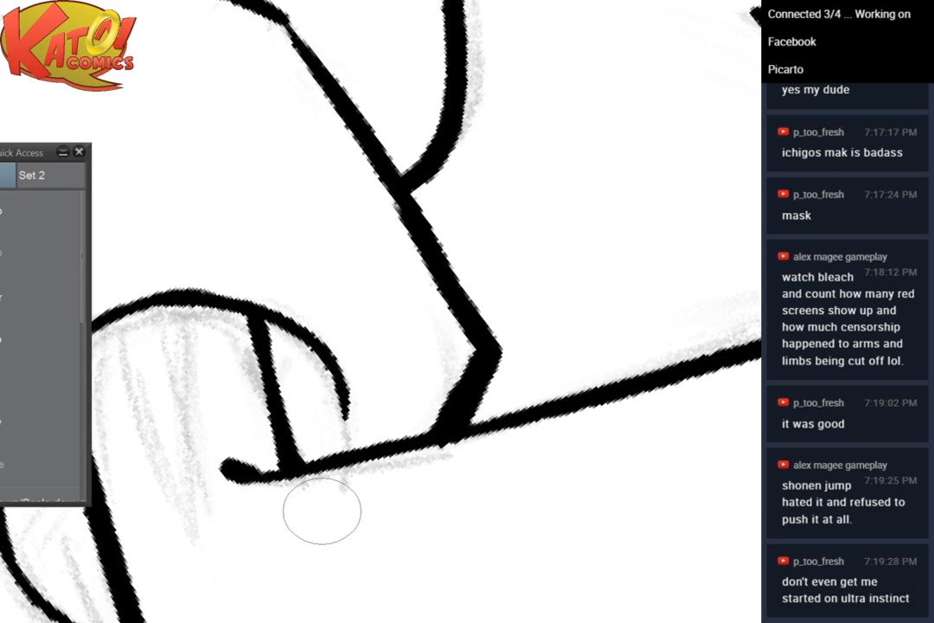
Ink the inner crease and the lower edge of the band where it crosses the ankle ring's inner curve
{"action": "left_click_drag", "start_coordinate": [323, 511], "coordinate": [603, 490]}
{"action": "left_click_drag", "start_coordinate": [405, 444], "coordinate": [524, 335]}
{"action": "scroll", "coordinate": [524, 335], "scroll_direction": "down", "scroll_amount": 3}
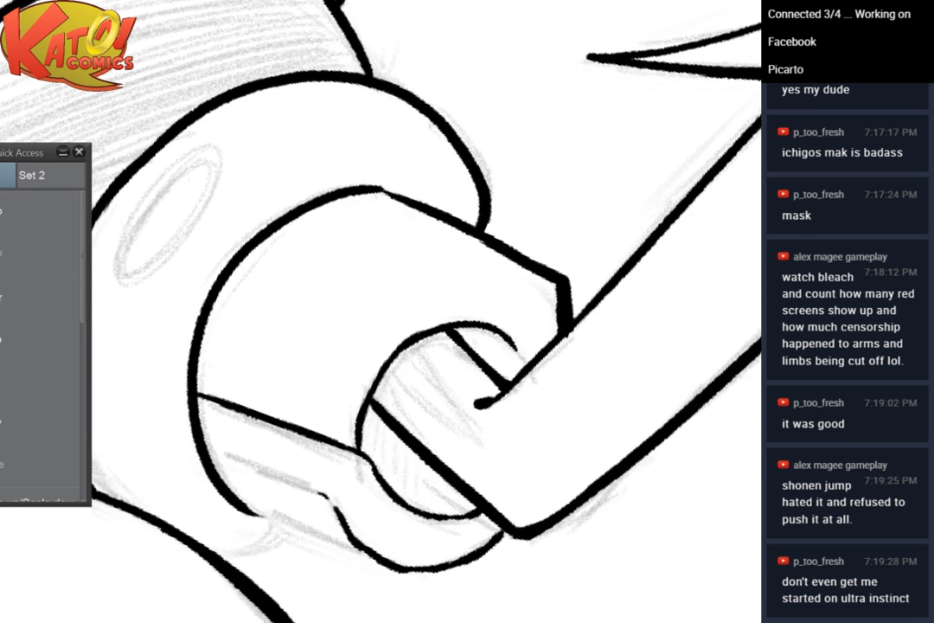
{"action": "left_click_drag", "start_coordinate": [390, 363], "coordinate": [476, 301]}
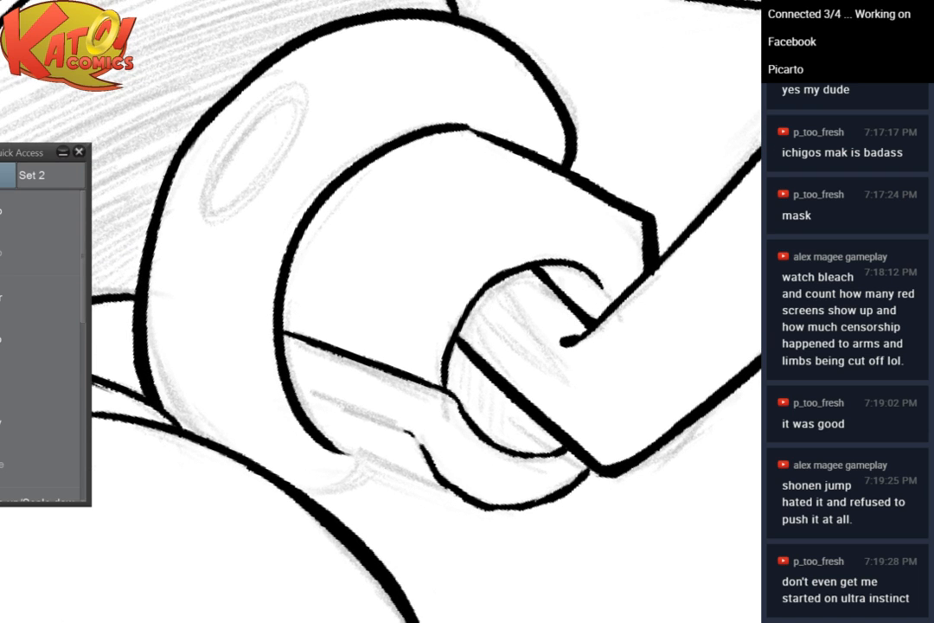
{"action": "left_click_drag", "start_coordinate": [381, 467], "coordinate": [500, 372]}
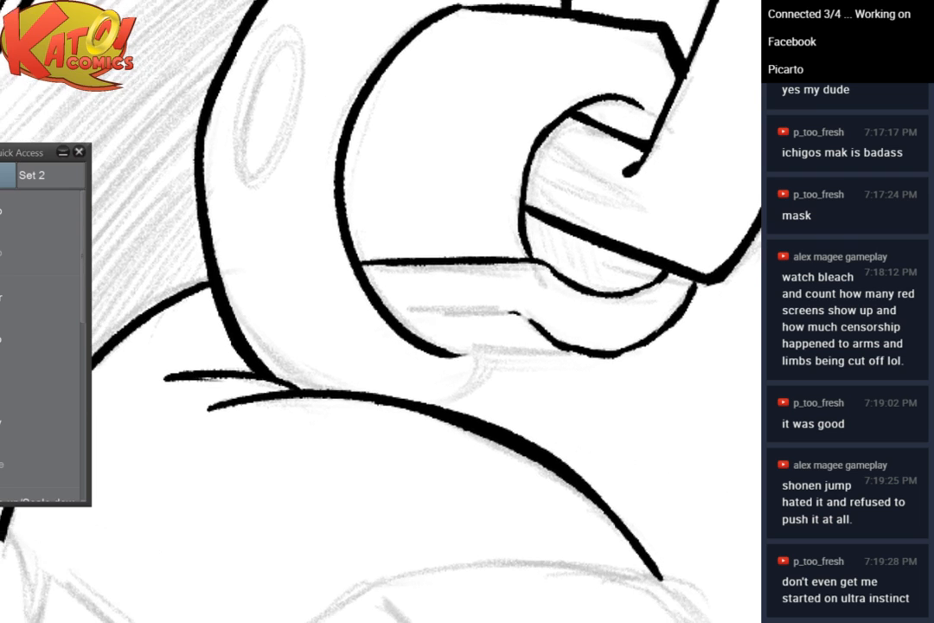
{"action": "left_click_drag", "start_coordinate": [450, 416], "coordinate": [536, 443]}
{"action": "scroll", "coordinate": [563, 324], "scroll_direction": "up", "scroll_amount": 2}
{"action": "left_click_drag", "start_coordinate": [458, 424], "coordinate": [526, 300]}
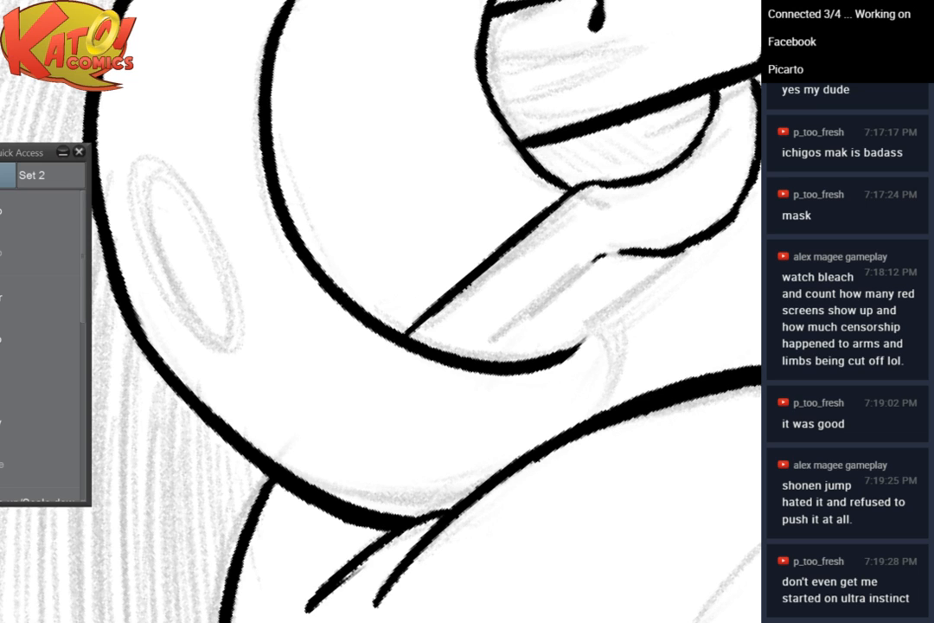
{"action": "mouse_move", "coordinate": [550, 296]}
{"action": "left_mouse_down"}
{"action": "mouse_move", "coordinate": [417, 339]}
{"action": "mouse_move", "coordinate": [383, 374]}
{"action": "left_mouse_up"}
{"action": "left_click_drag", "start_coordinate": [423, 336], "coordinate": [353, 402]}
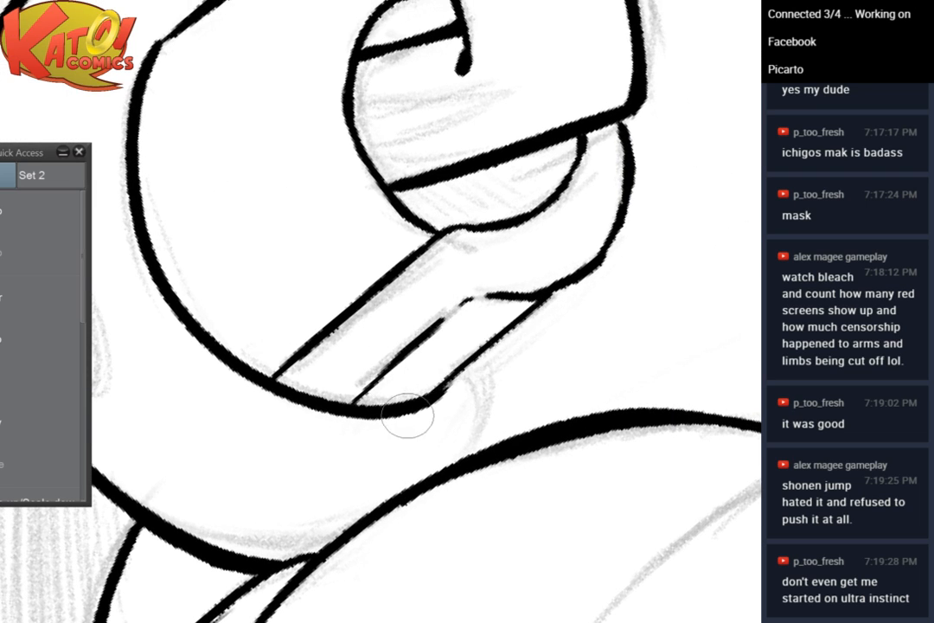
{"action": "left_click_drag", "start_coordinate": [428, 394], "coordinate": [550, 298]}
Ink the ankle ring's short end curve from the band down to the shoe's top contour, and thicken its outer side
{"action": "mouse_move", "coordinate": [461, 370]}
{"action": "left_mouse_down"}
{"action": "mouse_move", "coordinate": [489, 405]}
{"action": "mouse_move", "coordinate": [478, 451]}
{"action": "mouse_move", "coordinate": [493, 418]}
{"action": "mouse_move", "coordinate": [480, 455]}
{"action": "left_mouse_up"}
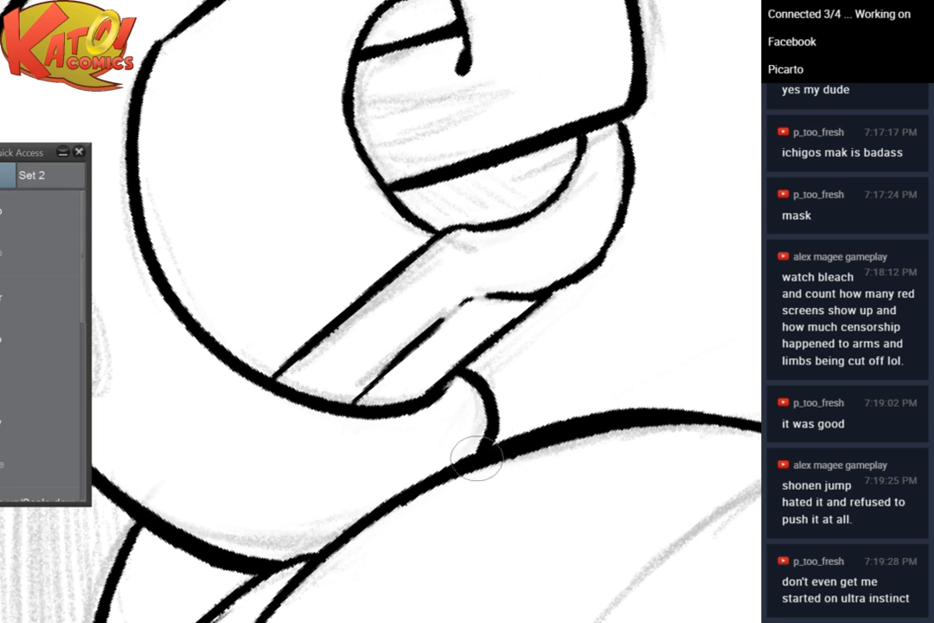
{"action": "mouse_move", "coordinate": [468, 363]}
{"action": "left_mouse_down"}
{"action": "mouse_move", "coordinate": [492, 406]}
{"action": "mouse_move", "coordinate": [476, 376]}
{"action": "mouse_move", "coordinate": [493, 435]}
{"action": "mouse_move", "coordinate": [480, 375]}
{"action": "mouse_move", "coordinate": [486, 449]}
{"action": "left_mouse_up"}
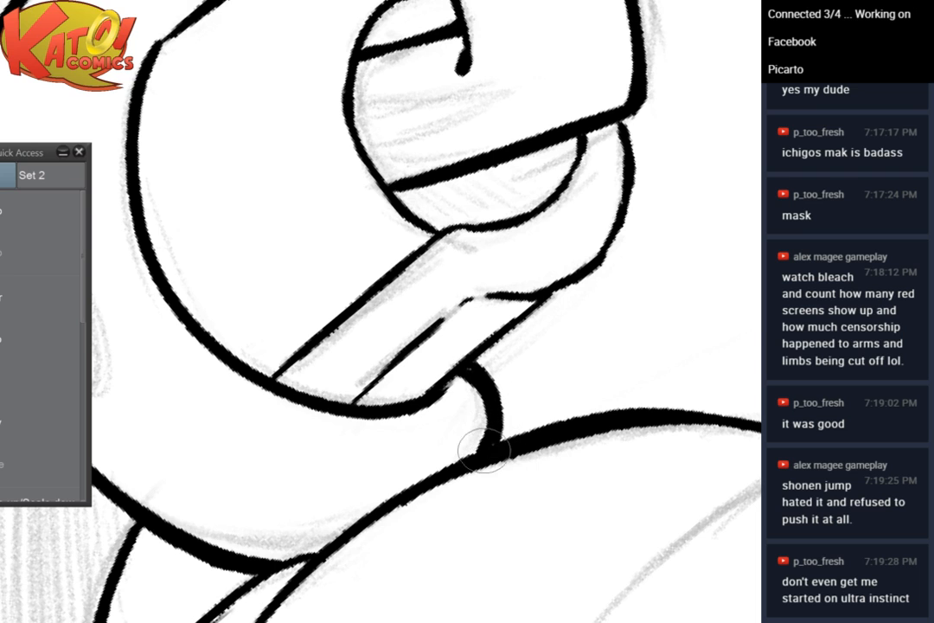
{"action": "scroll", "coordinate": [567, 207], "scroll_direction": "down", "scroll_amount": 4}
{"action": "scroll", "coordinate": [620, 212], "scroll_direction": "up", "scroll_amount": 5}
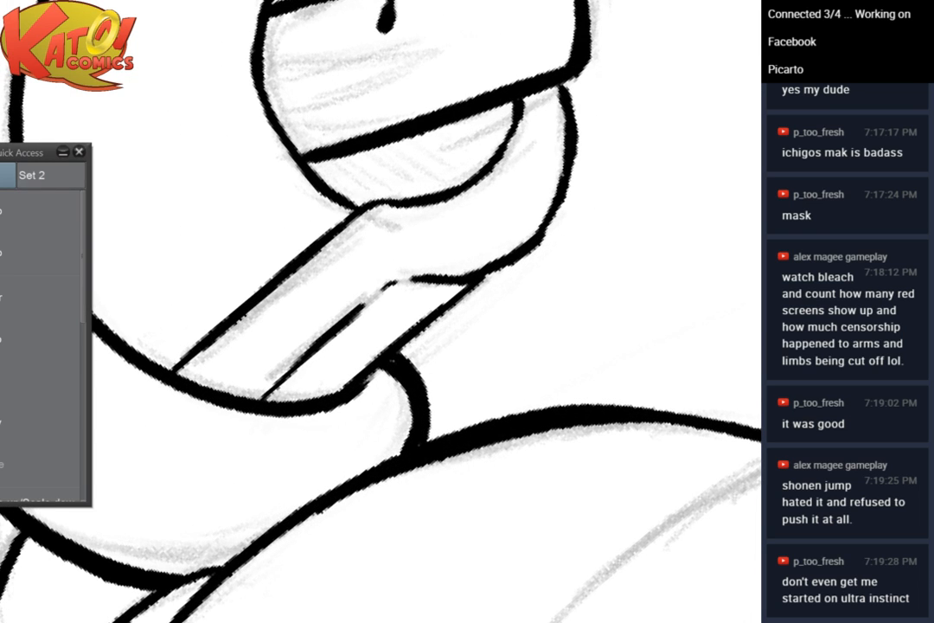
{"action": "left_click", "coordinate": [42, 211]}
{"action": "left_click", "coordinate": [42, 211]}
{"action": "key", "text": "ctrl+z"}
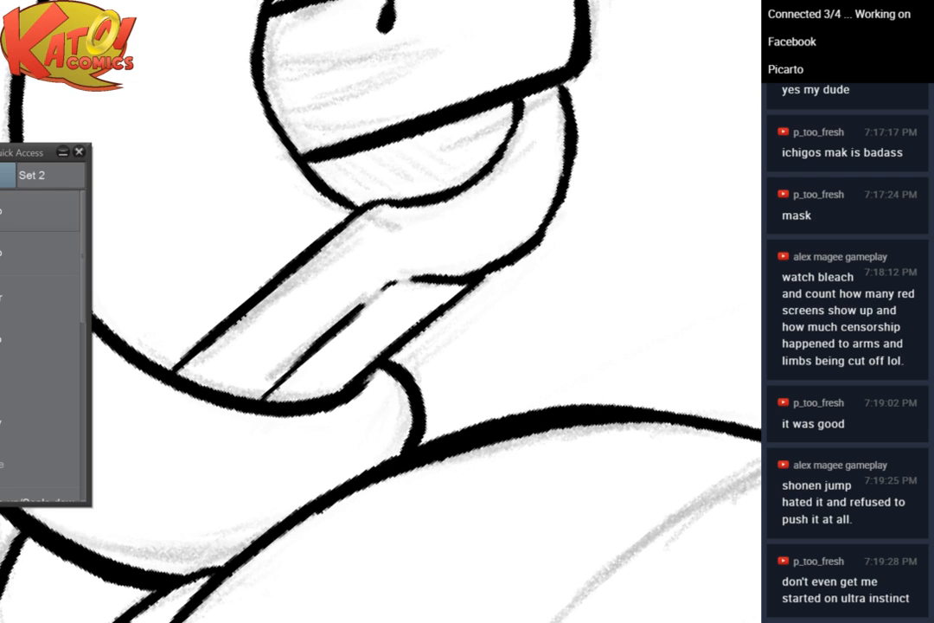
{"action": "mouse_move", "coordinate": [386, 354]}
{"action": "left_mouse_down"}
{"action": "mouse_move", "coordinate": [415, 381]}
{"action": "mouse_move", "coordinate": [402, 370]}
{"action": "mouse_move", "coordinate": [420, 413]}
{"action": "mouse_move", "coordinate": [423, 404]}
{"action": "mouse_move", "coordinate": [421, 437]}
{"action": "left_mouse_up"}
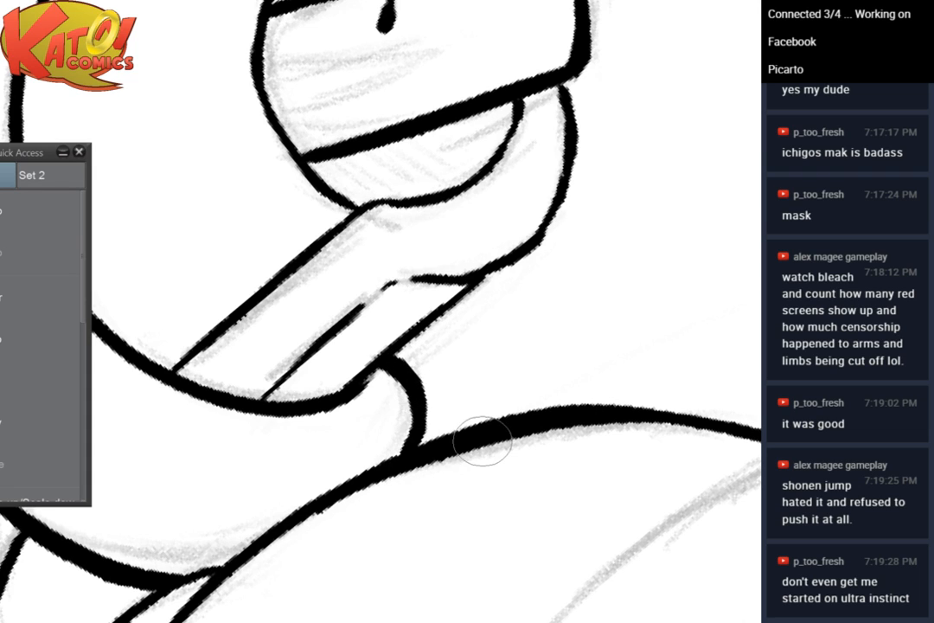
Review the inked ankle ring, cuff and shoe contours against the surrounding figure in a wider, unrotated view
{"action": "key", "text": "ctrl+minus"}
{"action": "key", "text": "ctrl+minus"}
{"action": "left_click_drag", "start_coordinate": [483, 442], "coordinate": [580, 503]}
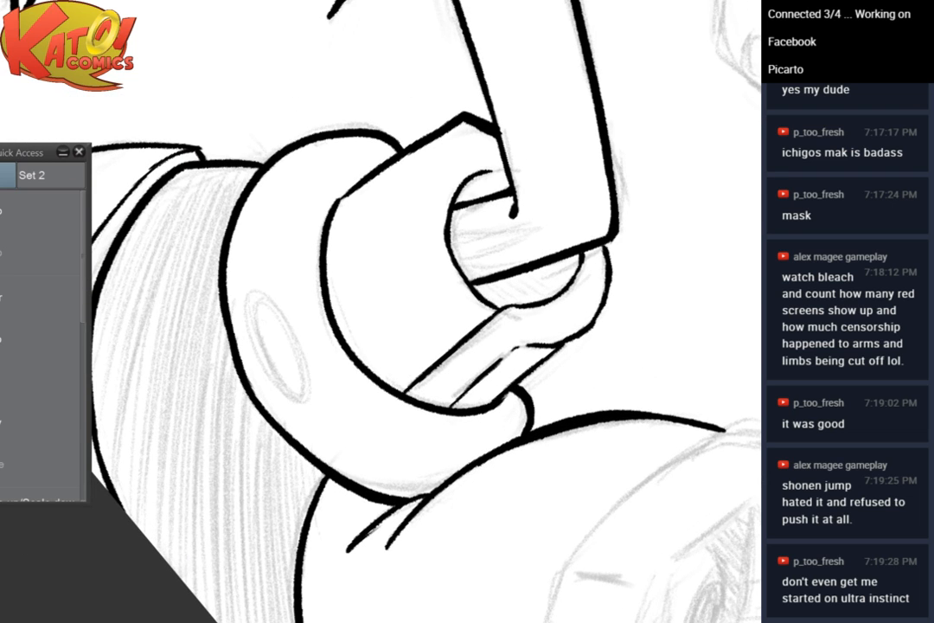
{"action": "left_click_drag", "start_coordinate": [433, 294], "coordinate": [518, 336]}
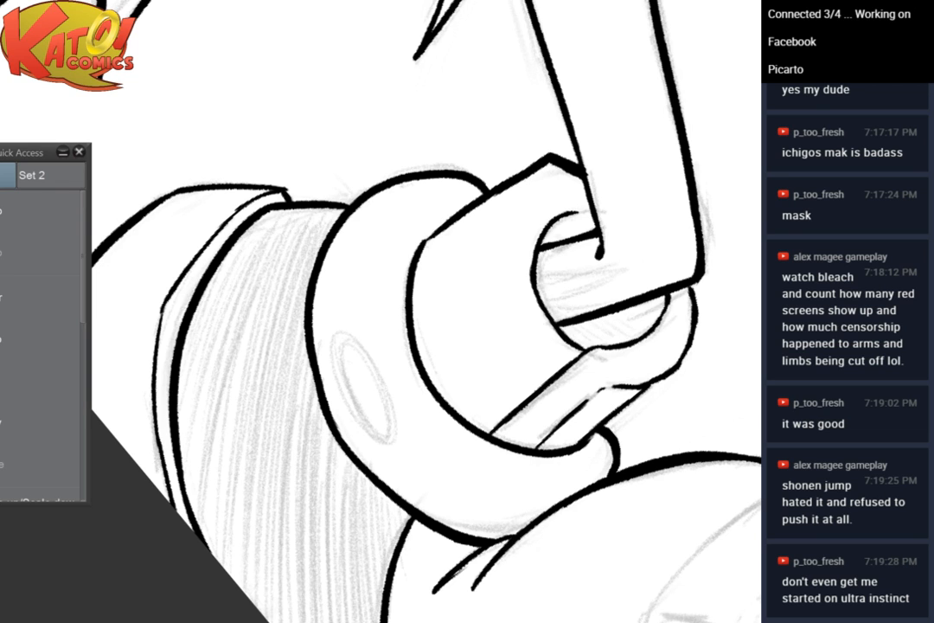
{"action": "key", "text": "ctrl+minus"}
{"action": "key", "text": "ctrl+minus"}
{"action": "key", "text": "ctrl+at"}
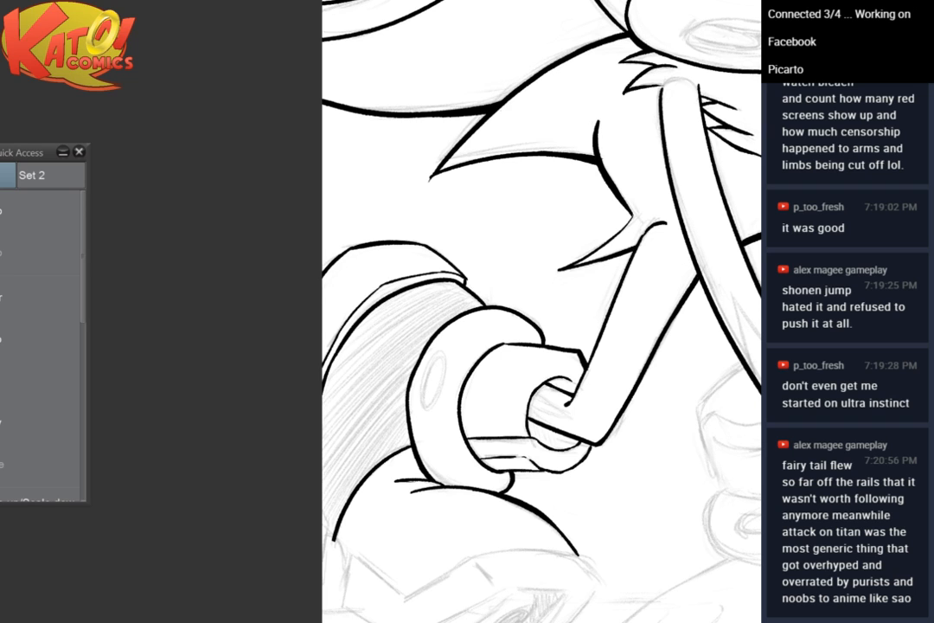
Ink the V-shaped shoe panel's short end edge and the descending parts of its upper and lower edges
{"action": "left_click_drag", "start_coordinate": [500, 383], "coordinate": [428, 253]}
{"action": "scroll", "coordinate": [429, 252], "scroll_direction": "up", "scroll_amount": 3}
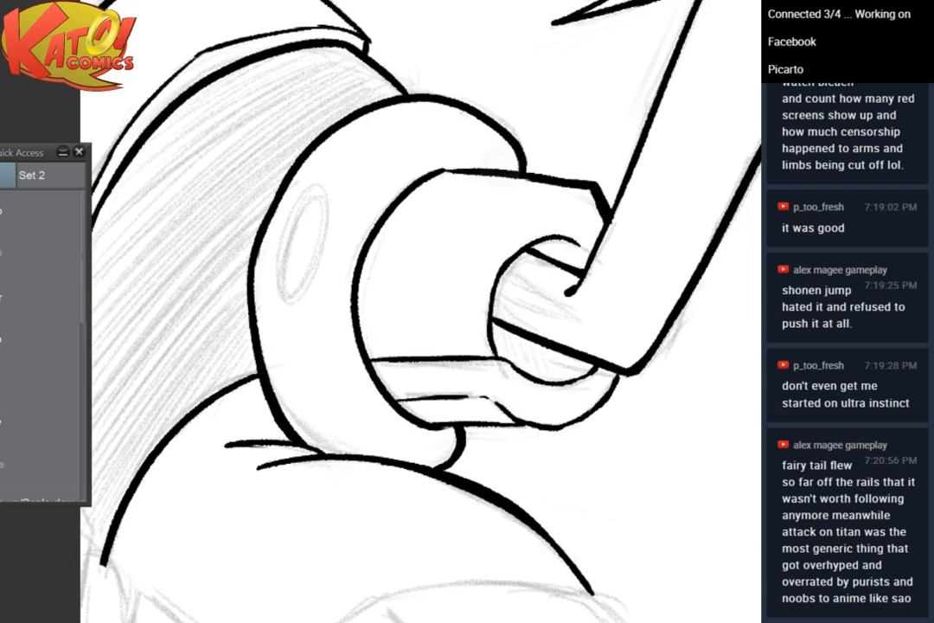
{"action": "mouse_move", "coordinate": [346, 415]}
{"action": "left_mouse_down"}
{"action": "mouse_move", "coordinate": [510, 456]}
{"action": "mouse_move", "coordinate": [577, 261]}
{"action": "left_mouse_up"}
{"action": "scroll", "coordinate": [554, 468], "scroll_direction": "up", "scroll_amount": 2}
{"action": "left_click_drag", "start_coordinate": [485, 468], "coordinate": [508, 295]}
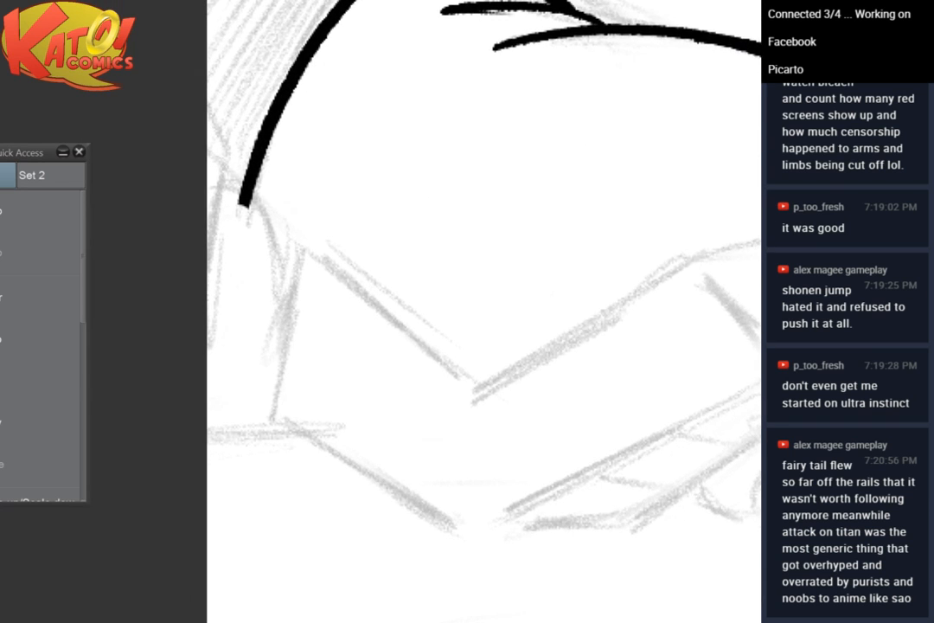
{"action": "left_click_drag", "start_coordinate": [301, 249], "coordinate": [281, 411]}
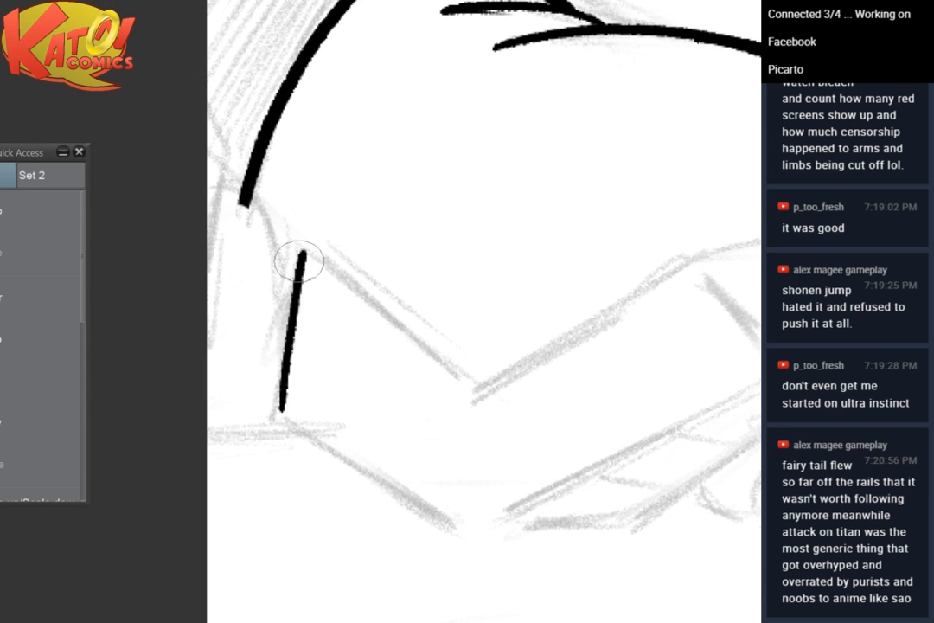
{"action": "left_click_drag", "start_coordinate": [301, 245], "coordinate": [459, 382]}
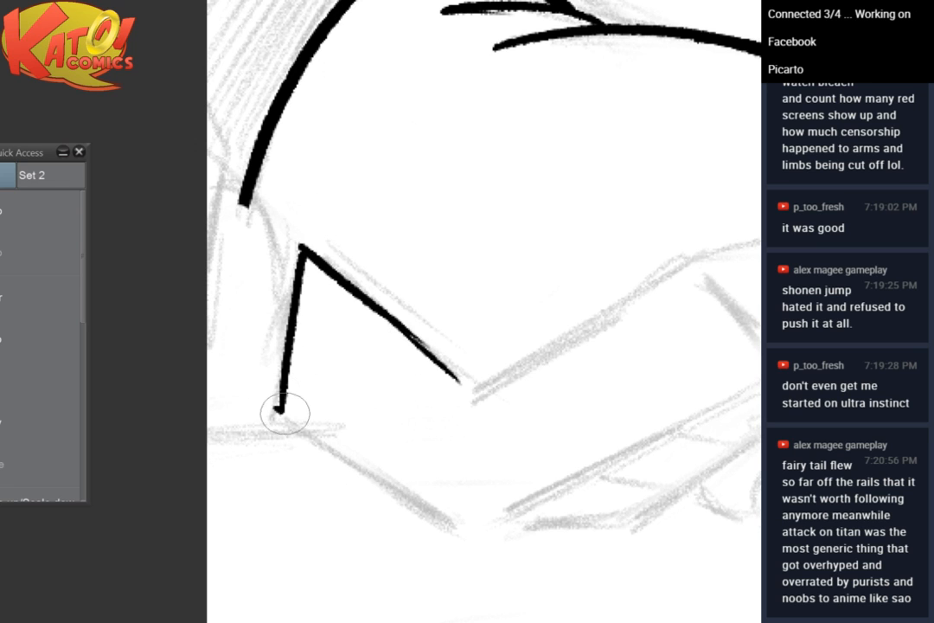
{"action": "left_click_drag", "start_coordinate": [278, 409], "coordinate": [436, 514]}
Ink the rising parts of the V-shaped shoe panel's upper and lower edges, plus the short crossing line between their far ends
{"action": "left_click_drag", "start_coordinate": [462, 305], "coordinate": [344, 326]}
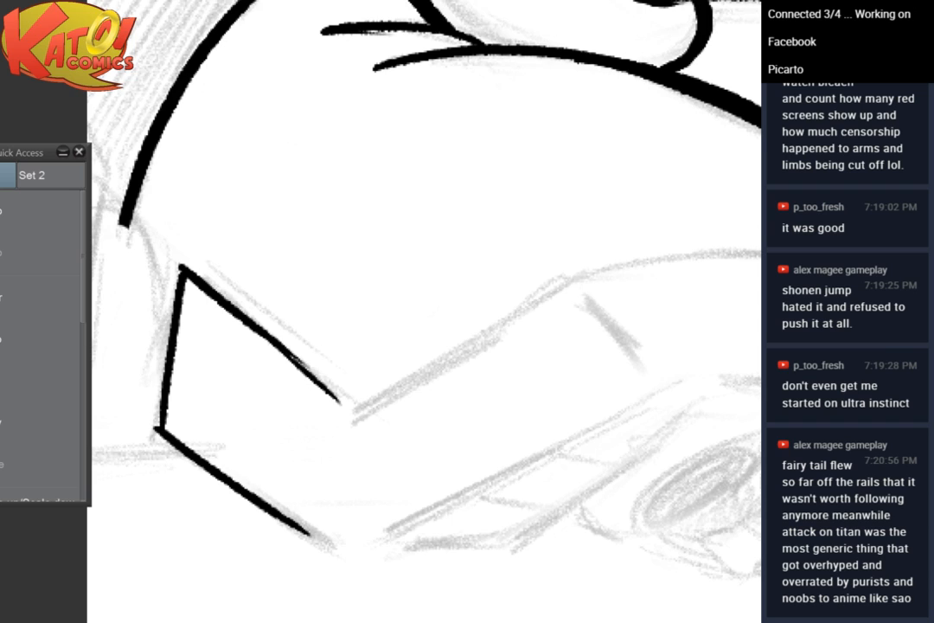
{"action": "left_click_drag", "start_coordinate": [415, 346], "coordinate": [355, 313]}
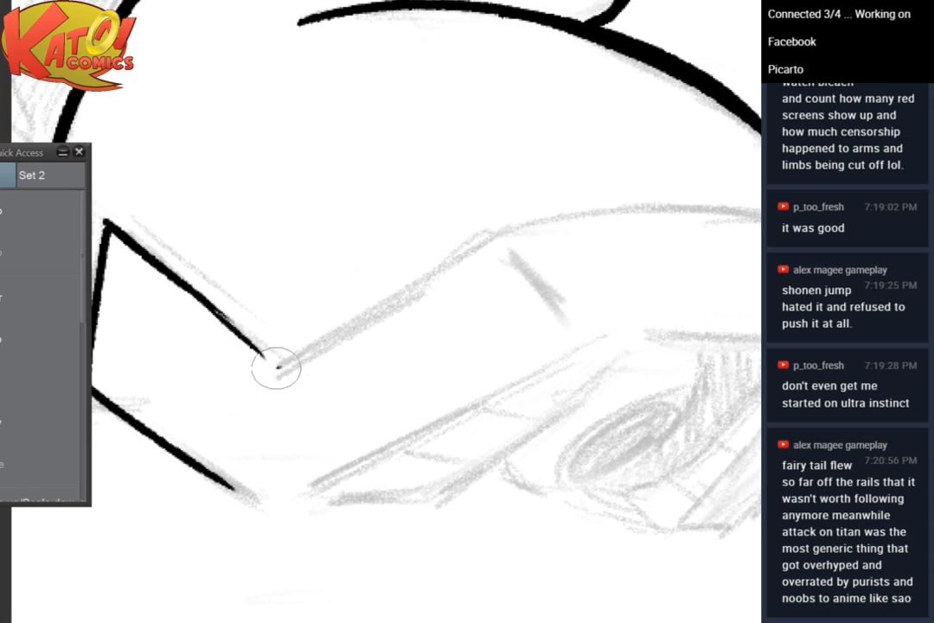
{"action": "mouse_move", "coordinate": [277, 370]}
{"action": "left_mouse_down"}
{"action": "mouse_move", "coordinate": [510, 236]}
{"action": "mouse_move", "coordinate": [606, 309]}
{"action": "left_mouse_up"}
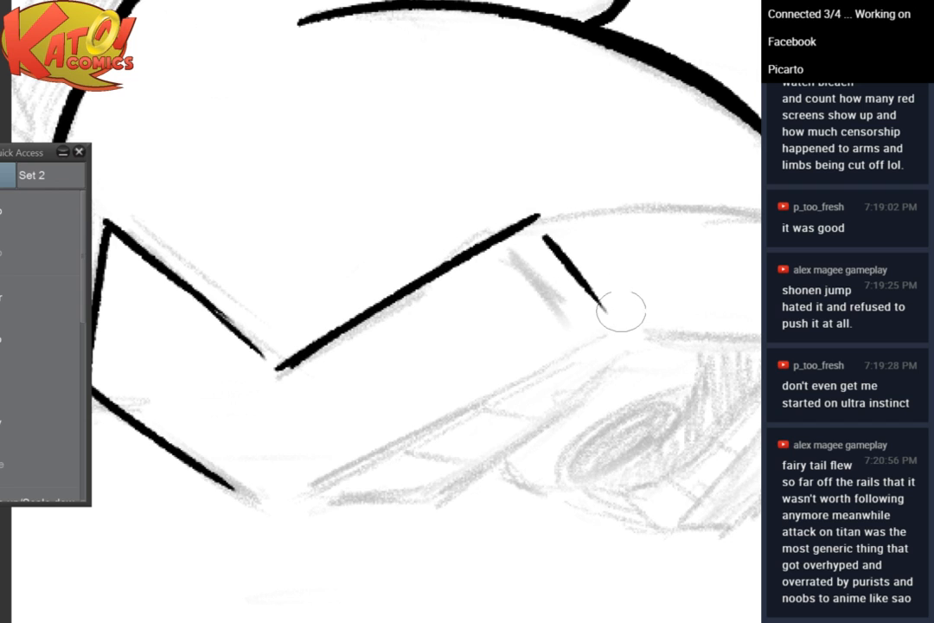
{"action": "left_click_drag", "start_coordinate": [277, 502], "coordinate": [533, 375]}
{"action": "left_click_drag", "start_coordinate": [453, 412], "coordinate": [644, 324]}
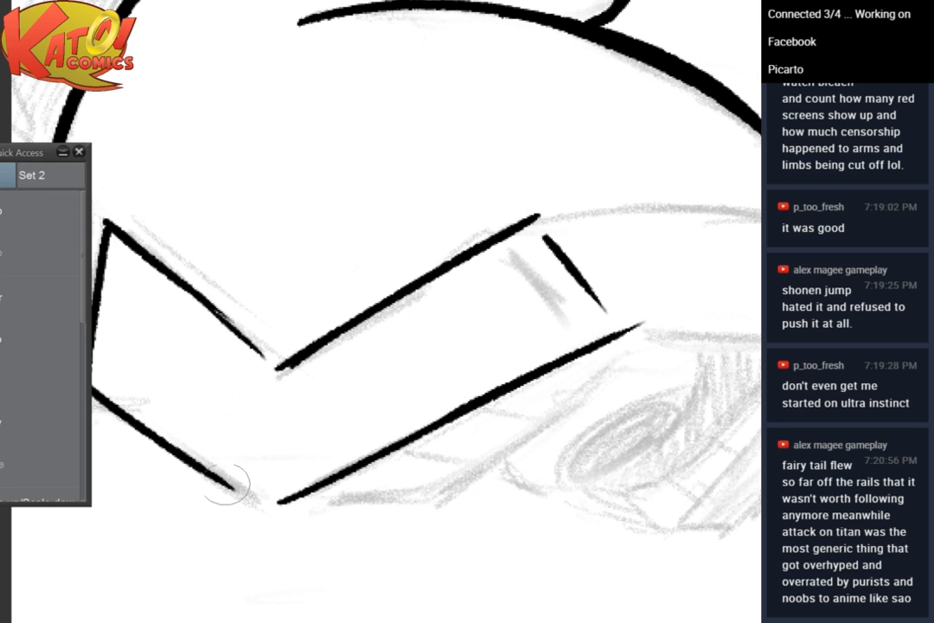
Extend the V-shaped panel's lower and upper edges until the strokes meet in sharp corners at both bends
{"action": "left_click_drag", "start_coordinate": [226, 484], "coordinate": [267, 502]}
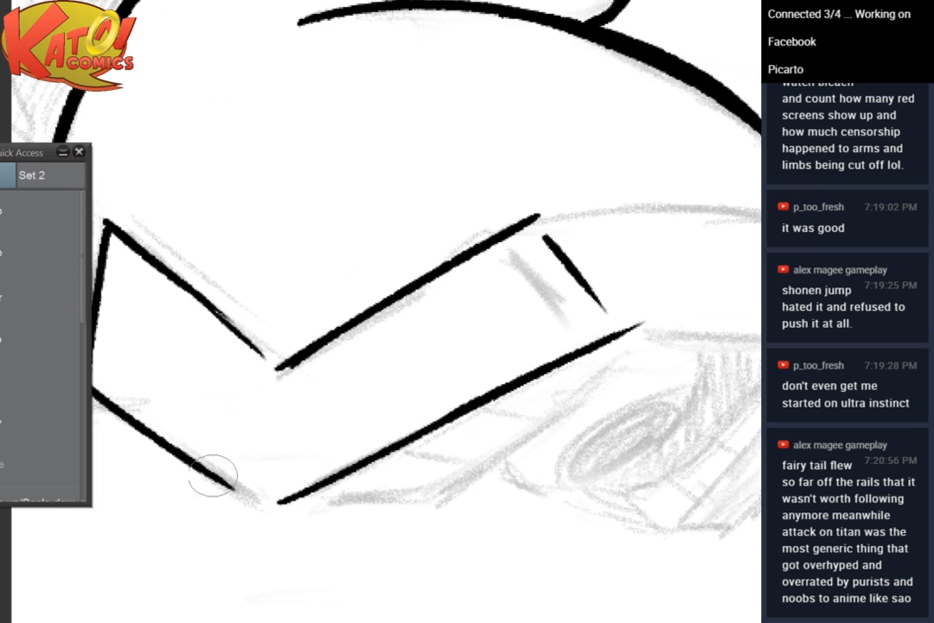
{"action": "left_click_drag", "start_coordinate": [262, 512], "coordinate": [356, 461]}
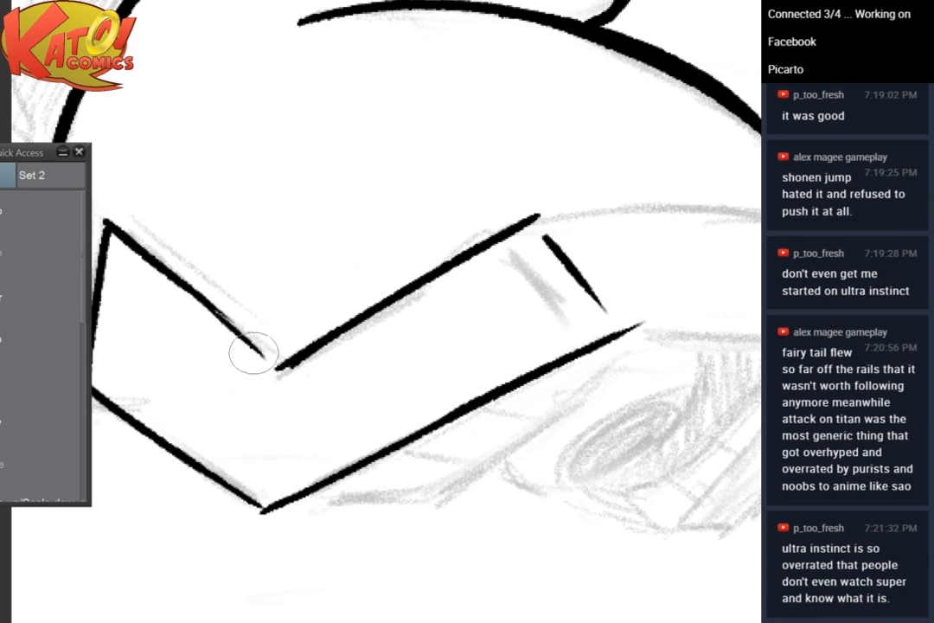
{"action": "left_click_drag", "start_coordinate": [252, 347], "coordinate": [281, 369]}
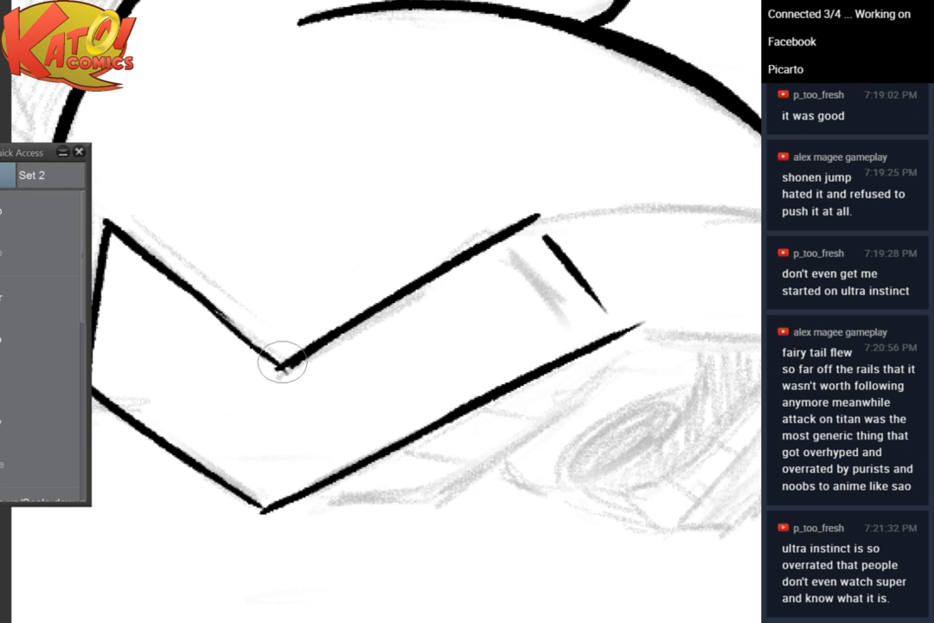
Ink the long curve from the panel's upper edge past the shoe's top contour, and the short tapered edge angling down from its tip
{"action": "scroll", "coordinate": [552, 274], "scroll_direction": "down", "scroll_amount": 4}
{"action": "mouse_move", "coordinate": [427, 315]}
{"action": "left_mouse_down"}
{"action": "mouse_move", "coordinate": [281, 411]}
{"action": "mouse_move", "coordinate": [377, 340]}
{"action": "left_mouse_up"}
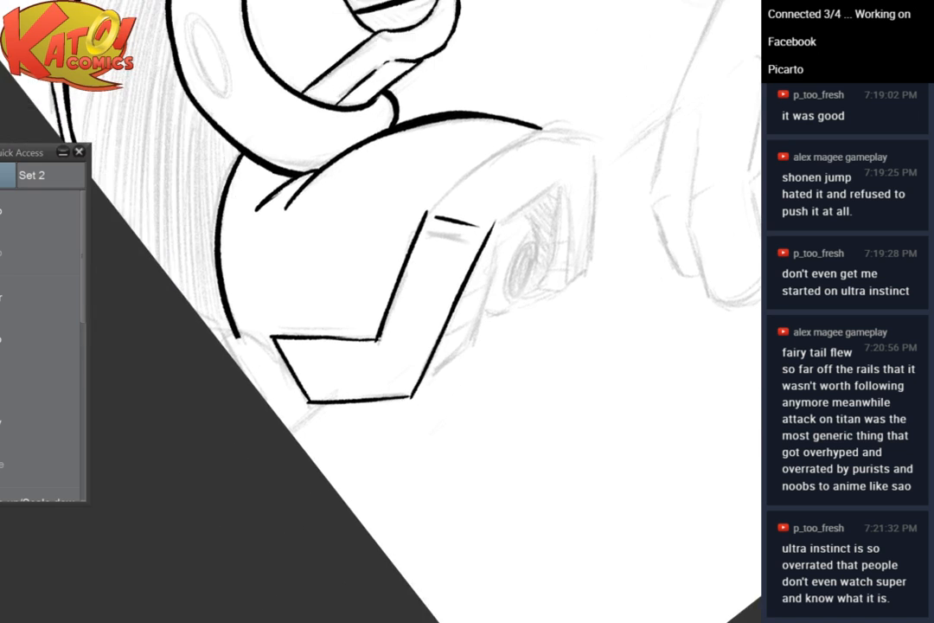
{"action": "scroll", "coordinate": [497, 232], "scroll_direction": "up", "scroll_amount": 4}
{"action": "left_click_drag", "start_coordinate": [732, 81], "coordinate": [631, 63]}
{"action": "scroll", "coordinate": [578, 125], "scroll_direction": "up", "scroll_amount": 3}
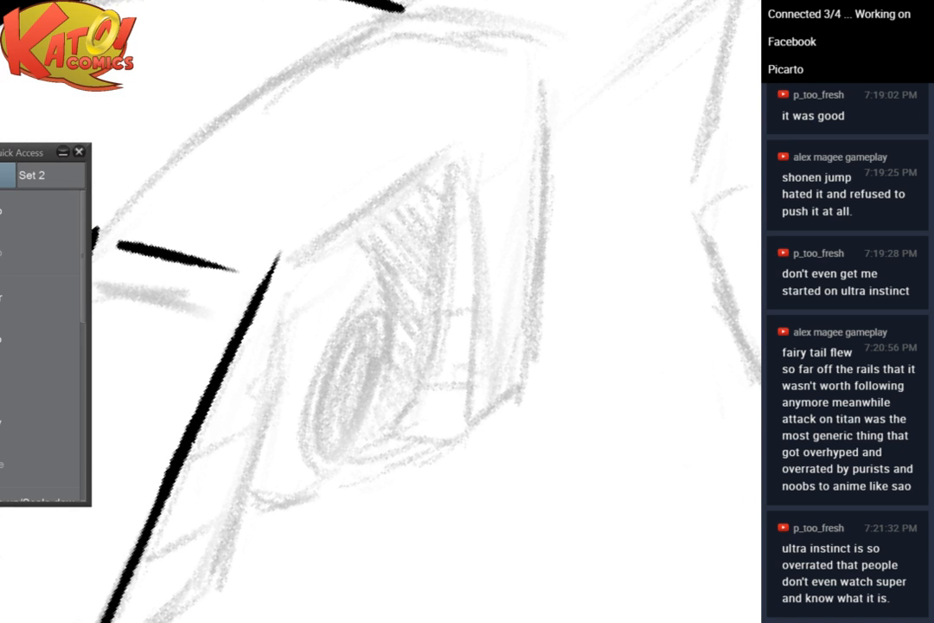
{"action": "left_click_drag", "start_coordinate": [398, 276], "coordinate": [534, 323]}
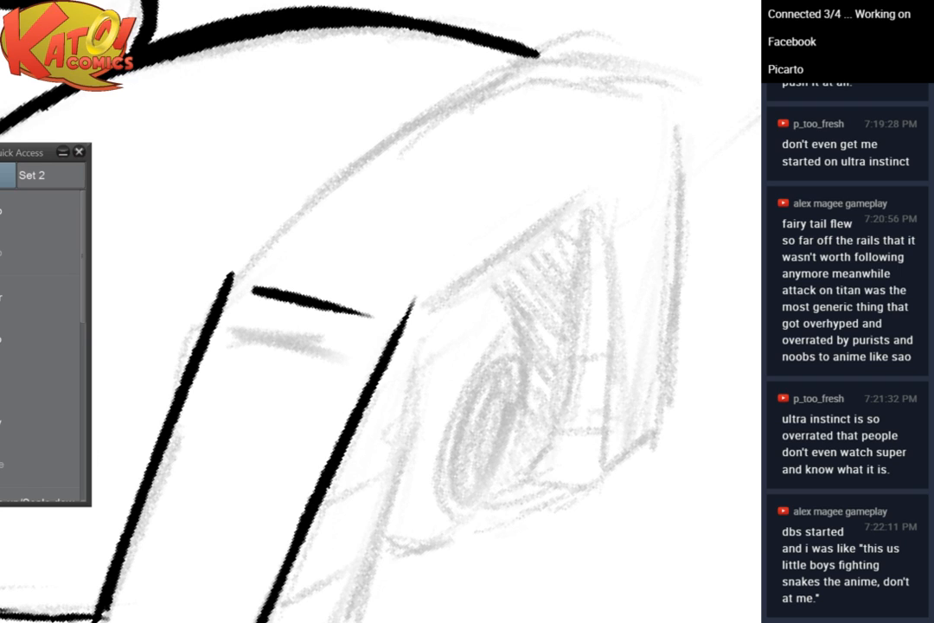
{"action": "left_click_drag", "start_coordinate": [441, 311], "coordinate": [380, 299]}
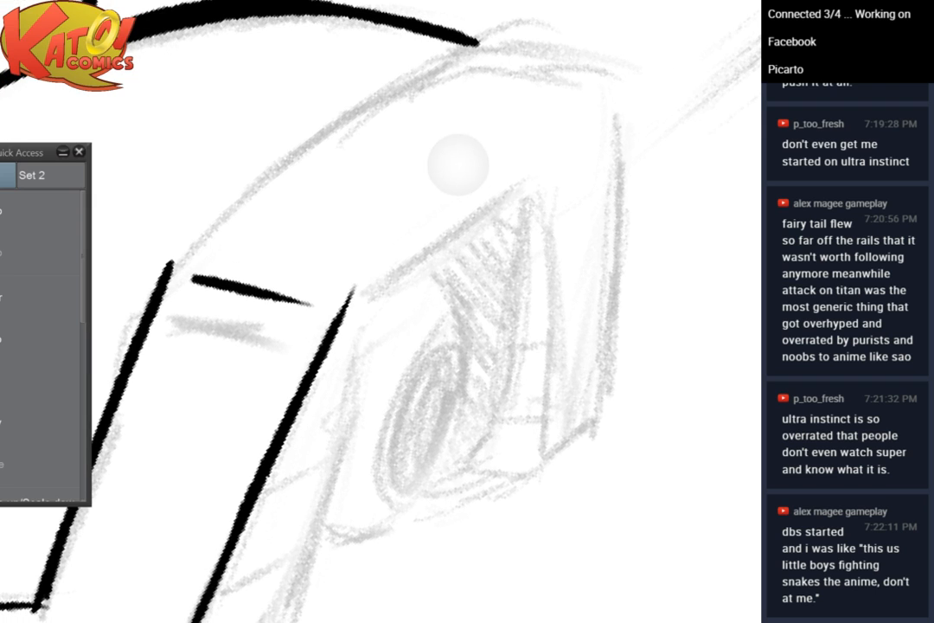
{"action": "left_click_drag", "start_coordinate": [459, 164], "coordinate": [370, 147]}
{"action": "scroll", "coordinate": [370, 148], "scroll_direction": "up", "scroll_amount": 1}
{"action": "left_click_drag", "start_coordinate": [394, 60], "coordinate": [486, 135]}
{"action": "scroll", "coordinate": [486, 136], "scroll_direction": "down", "scroll_amount": 1}
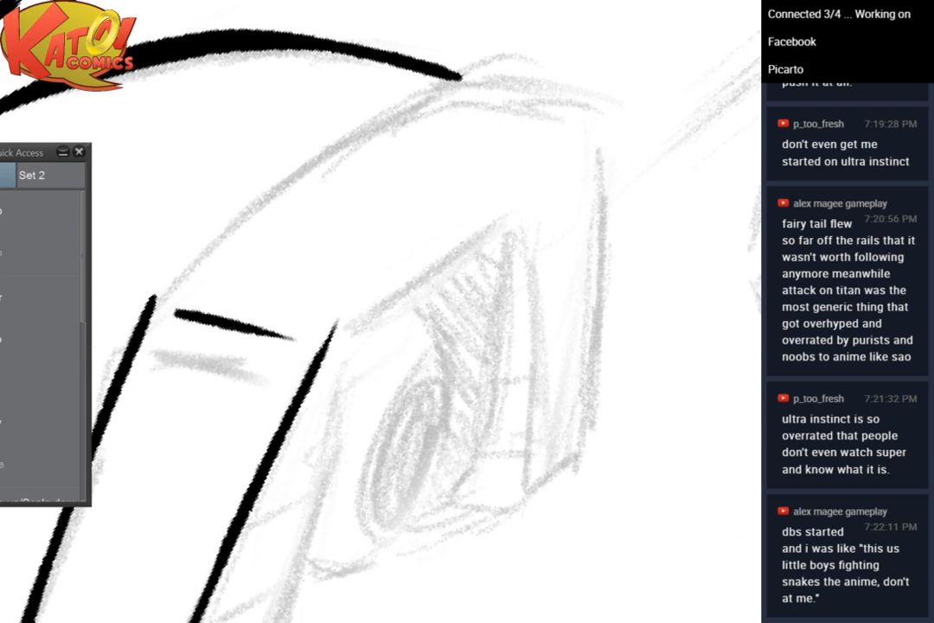
{"action": "mouse_move", "coordinate": [151, 299]}
{"action": "left_mouse_down"}
{"action": "mouse_move", "coordinate": [254, 205]}
{"action": "mouse_move", "coordinate": [488, 61]}
{"action": "left_mouse_up"}
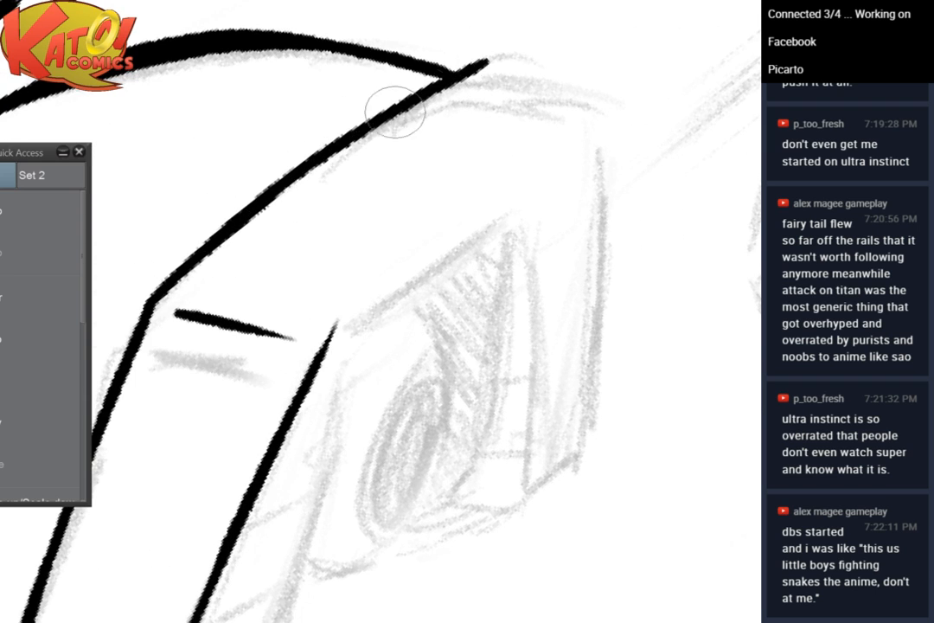
{"action": "left_click_drag", "start_coordinate": [648, 7], "coordinate": [779, 210]}
{"action": "mouse_move", "coordinate": [554, 156]}
{"action": "left_mouse_down"}
{"action": "mouse_move", "coordinate": [430, 197]}
{"action": "mouse_move", "coordinate": [566, 293]}
{"action": "left_mouse_up"}
{"action": "left_click_drag", "start_coordinate": [222, 318], "coordinate": [382, 347]}
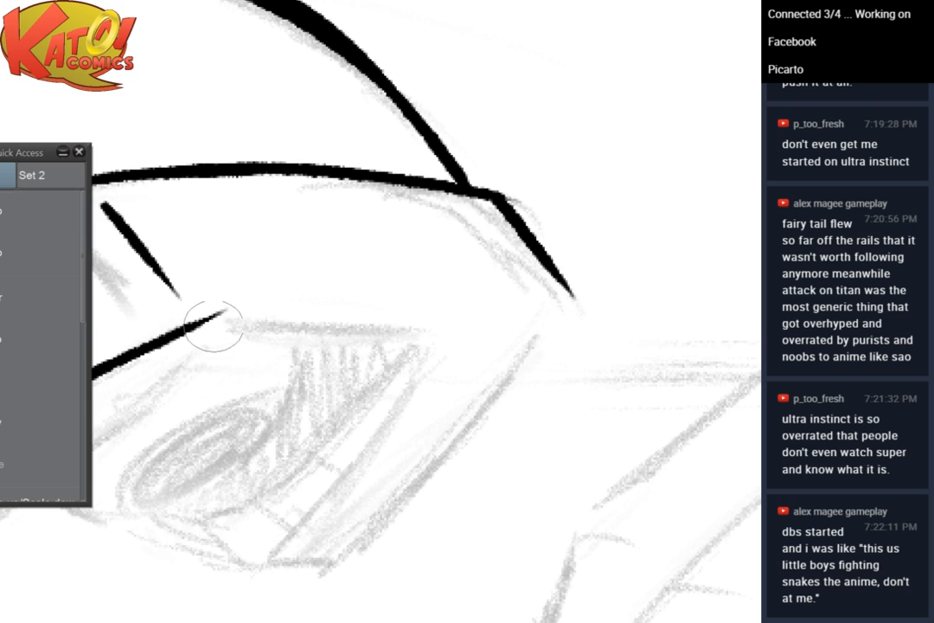
{"action": "left_click_drag", "start_coordinate": [207, 318], "coordinate": [426, 334]}
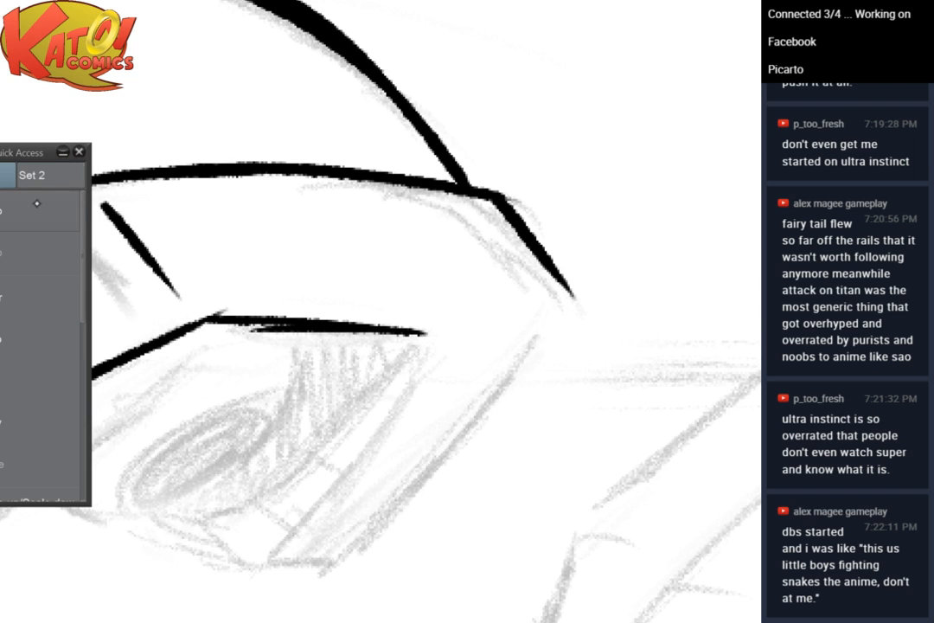
{"action": "left_click", "coordinate": [32, 209]}
{"action": "left_click", "coordinate": [32, 210]}
Ink the upper edge of the rear shoe's sole opening and the thin slanted edge descending from its toe end
{"action": "left_click_drag", "start_coordinate": [211, 318], "coordinate": [438, 335]}
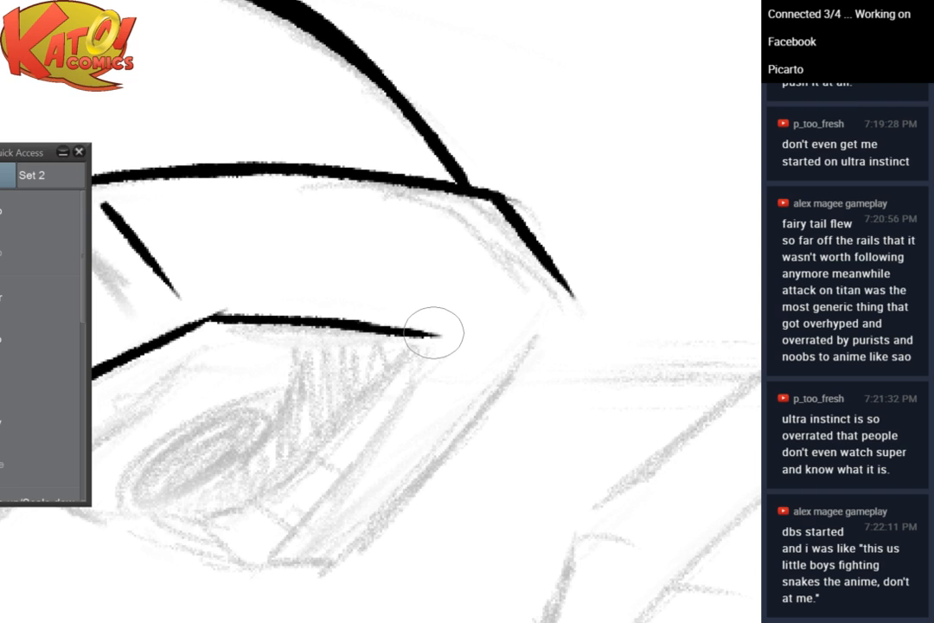
{"action": "left_click_drag", "start_coordinate": [430, 344], "coordinate": [348, 421]}
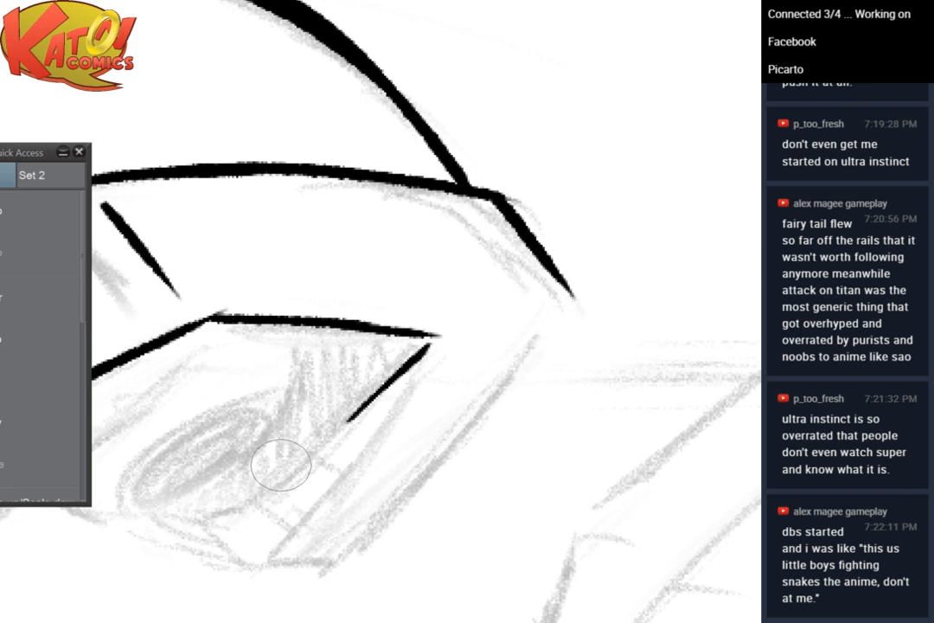
{"action": "left_click_drag", "start_coordinate": [348, 422], "coordinate": [251, 509]}
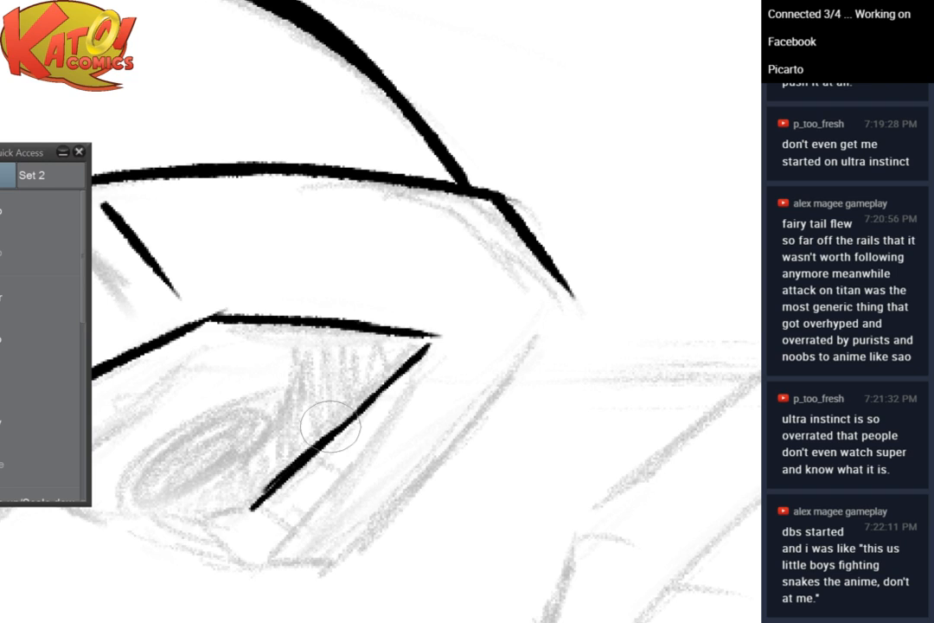
Ink the second slanted edge that forms the narrow toe-side tread wedge, plus the thicker outer toe edge parallel to it
{"action": "left_click_drag", "start_coordinate": [435, 342], "coordinate": [280, 547]}
{"action": "mouse_move", "coordinate": [573, 298]}
{"action": "left_mouse_down"}
{"action": "mouse_move", "coordinate": [549, 326]}
{"action": "mouse_move", "coordinate": [493, 383]}
{"action": "mouse_move", "coordinate": [372, 537]}
{"action": "left_mouse_up"}
{"action": "left_click_drag", "start_coordinate": [438, 448], "coordinate": [334, 573]}
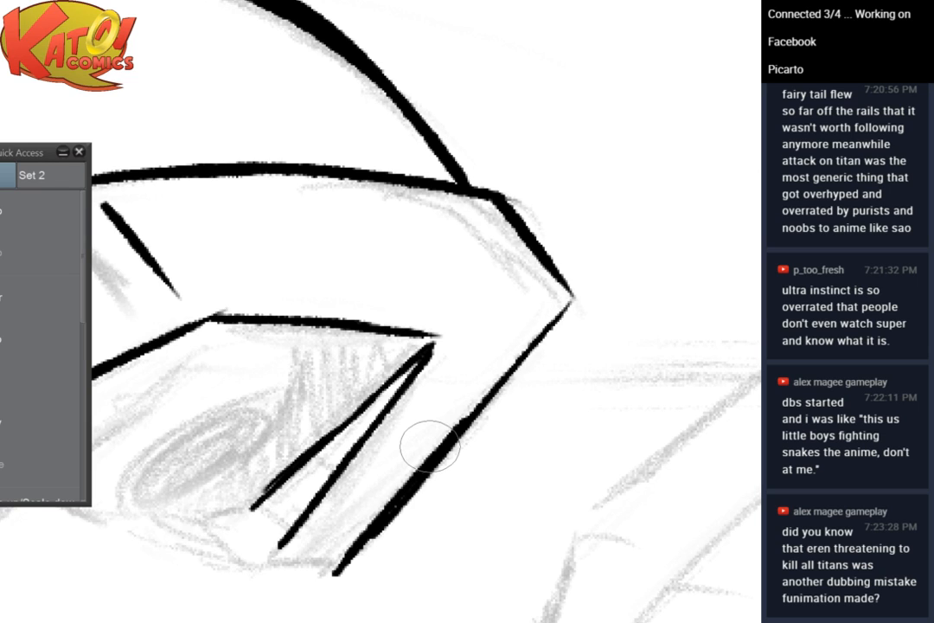
Ink the short edges at the toe's lower end and three short crossbars across the narrow tread wedge
{"action": "left_click_drag", "start_coordinate": [264, 568], "coordinate": [346, 561]}
{"action": "left_click_drag", "start_coordinate": [290, 537], "coordinate": [265, 569]}
{"action": "left_click_drag", "start_coordinate": [222, 526], "coordinate": [273, 575]}
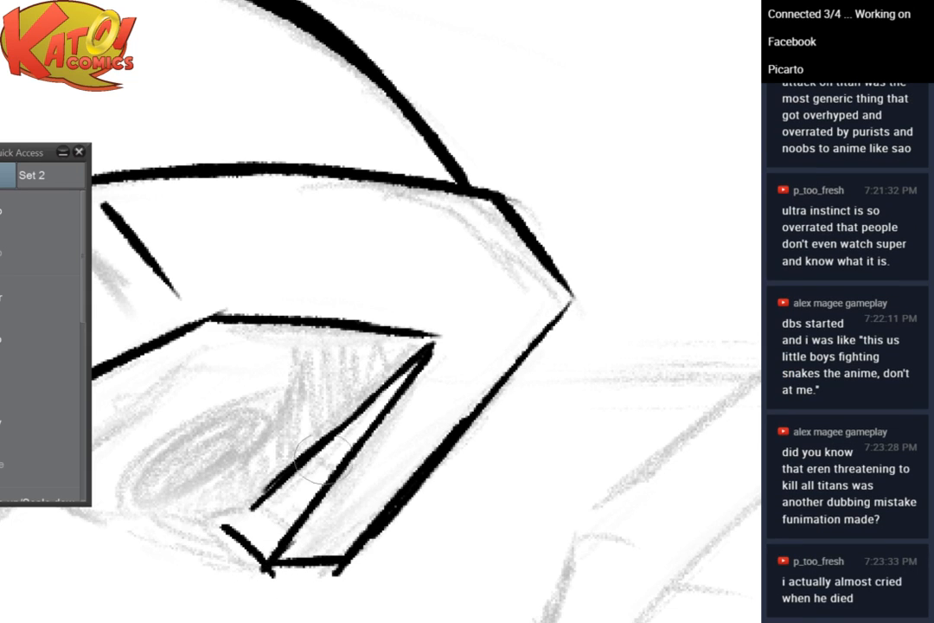
{"action": "left_click_drag", "start_coordinate": [265, 502], "coordinate": [289, 530]}
{"action": "left_click_drag", "start_coordinate": [313, 455], "coordinate": [341, 475]}
{"action": "left_click_drag", "start_coordinate": [351, 423], "coordinate": [370, 434]}
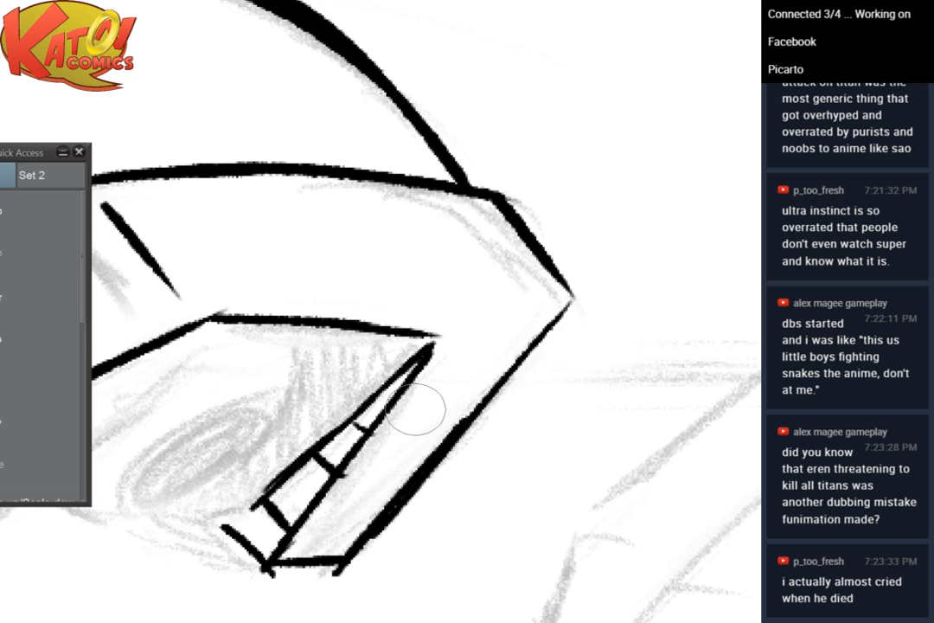
Erase the line ends overshooting the two lower corners of the toe
{"action": "mouse_move", "coordinate": [417, 408]}
{"action": "left_mouse_down"}
{"action": "mouse_move", "coordinate": [527, 378]}
{"action": "mouse_move", "coordinate": [484, 245]}
{"action": "left_mouse_up"}
{"action": "left_click_drag", "start_coordinate": [496, 180], "coordinate": [334, 245]}
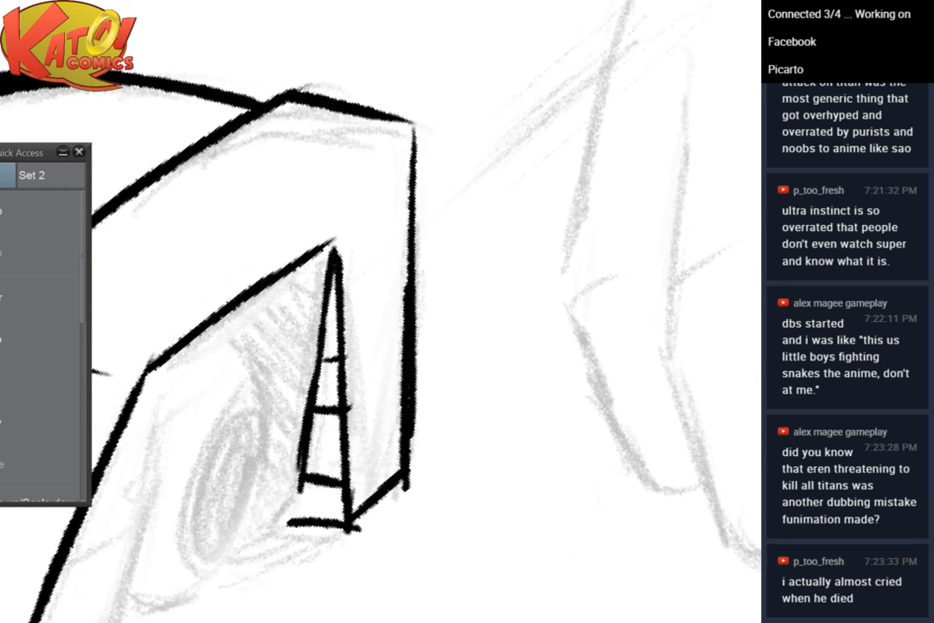
{"action": "scroll", "coordinate": [499, 409], "scroll_direction": "up", "scroll_amount": 2}
{"action": "left_click_drag", "start_coordinate": [450, 380], "coordinate": [500, 259]}
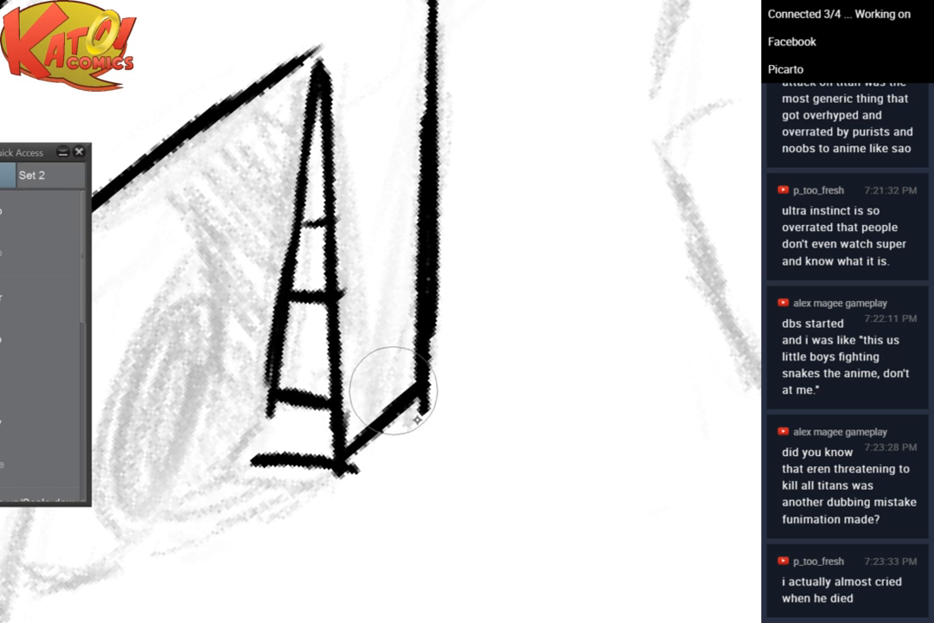
{"action": "key", "text": "e"}
{"action": "left_click_drag", "start_coordinate": [439, 419], "coordinate": [356, 490]}
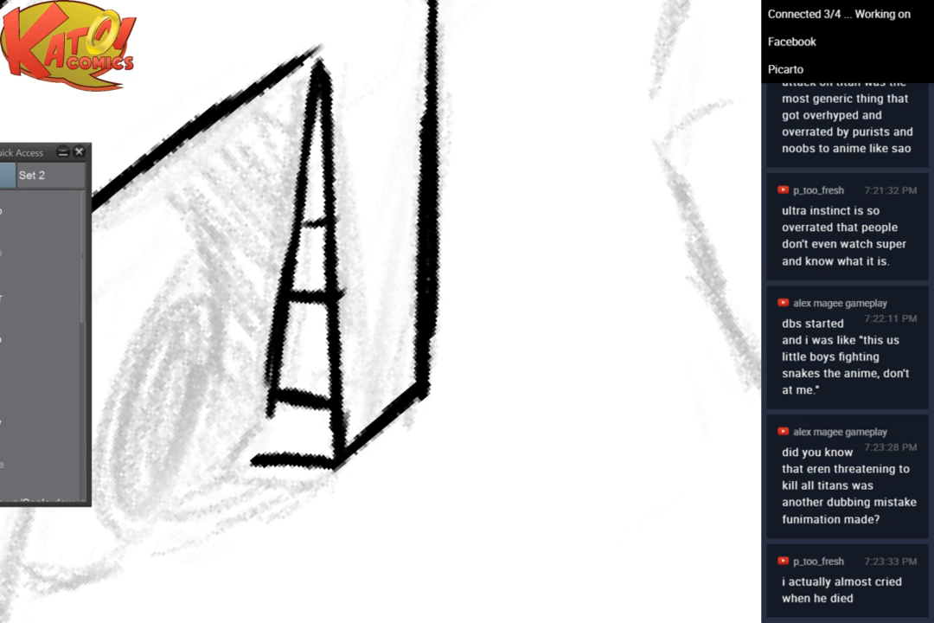
Ink the heel-side tread wedge with a thick slanted edge from the sole opening's corner and a lower edge closing it
{"action": "left_click_drag", "start_coordinate": [500, 230], "coordinate": [599, 337]}
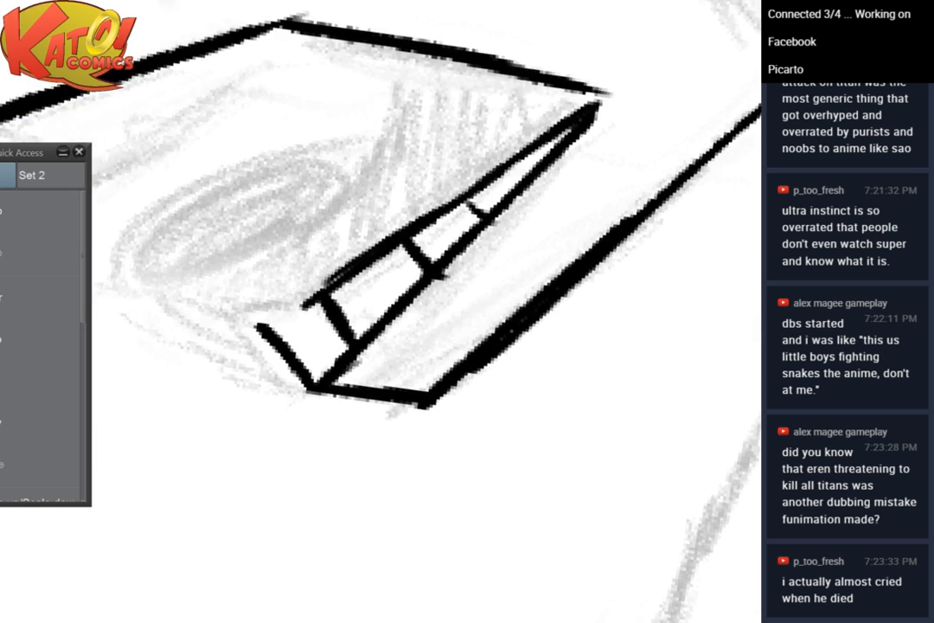
{"action": "scroll", "coordinate": [605, 257], "scroll_direction": "down", "scroll_amount": 3}
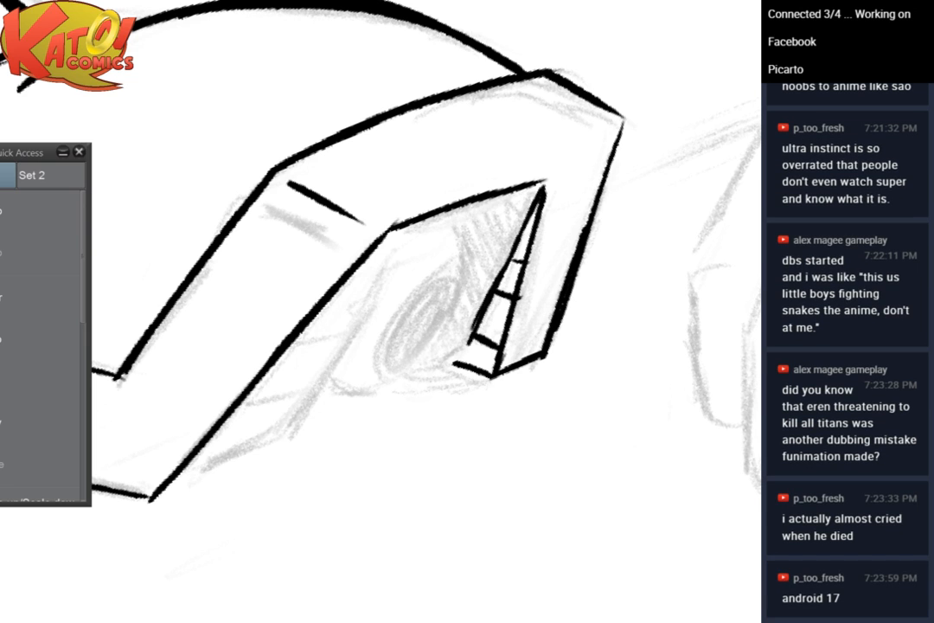
{"action": "scroll", "coordinate": [493, 268], "scroll_direction": "up", "scroll_amount": 2}
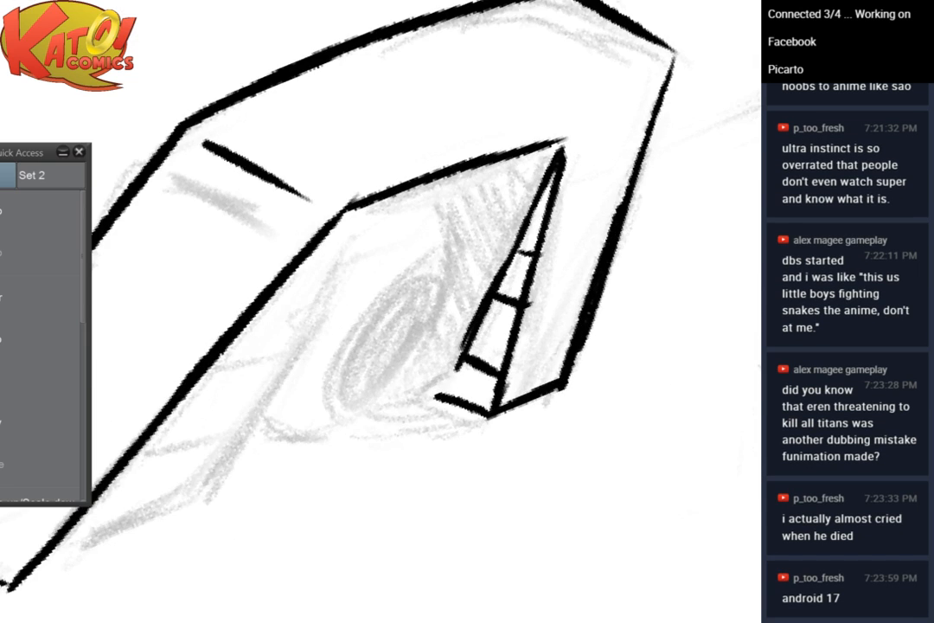
{"action": "mouse_move", "coordinate": [494, 268]}
{"action": "left_mouse_down"}
{"action": "mouse_move", "coordinate": [558, 258]}
{"action": "mouse_move", "coordinate": [596, 274]}
{"action": "left_mouse_up"}
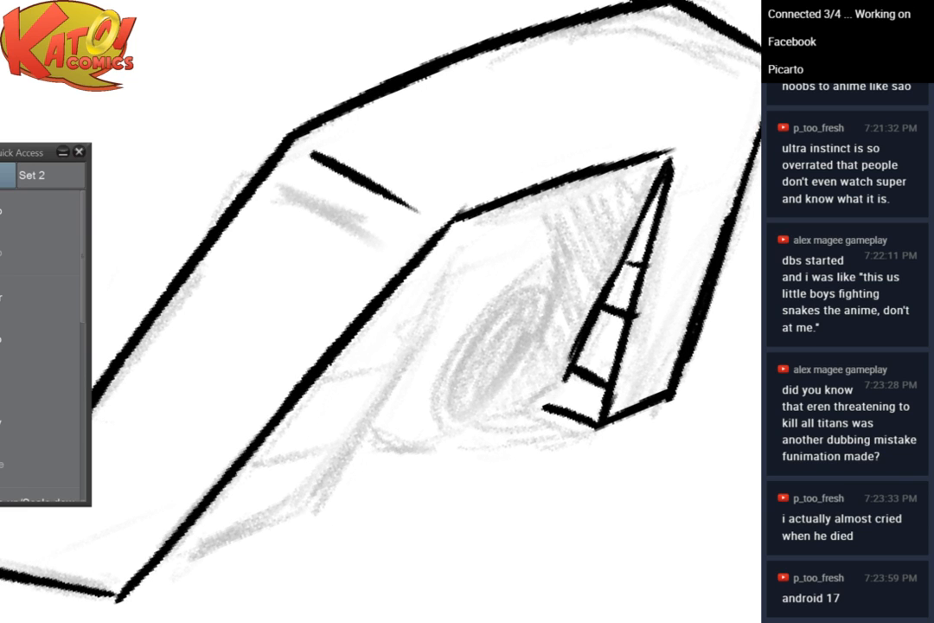
{"action": "left_click_drag", "start_coordinate": [456, 218], "coordinate": [313, 506]}
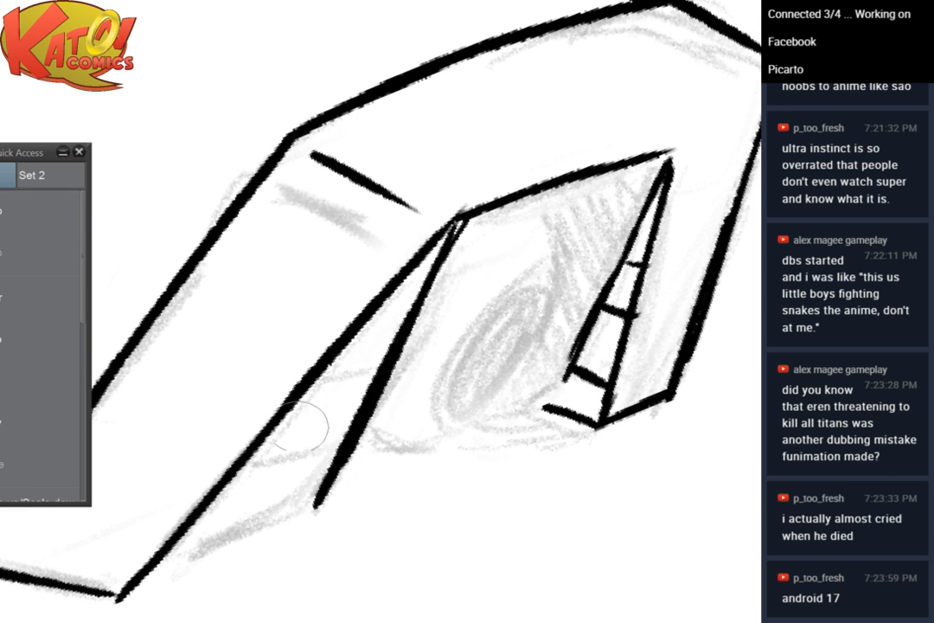
{"action": "left_click_drag", "start_coordinate": [138, 571], "coordinate": [313, 502]}
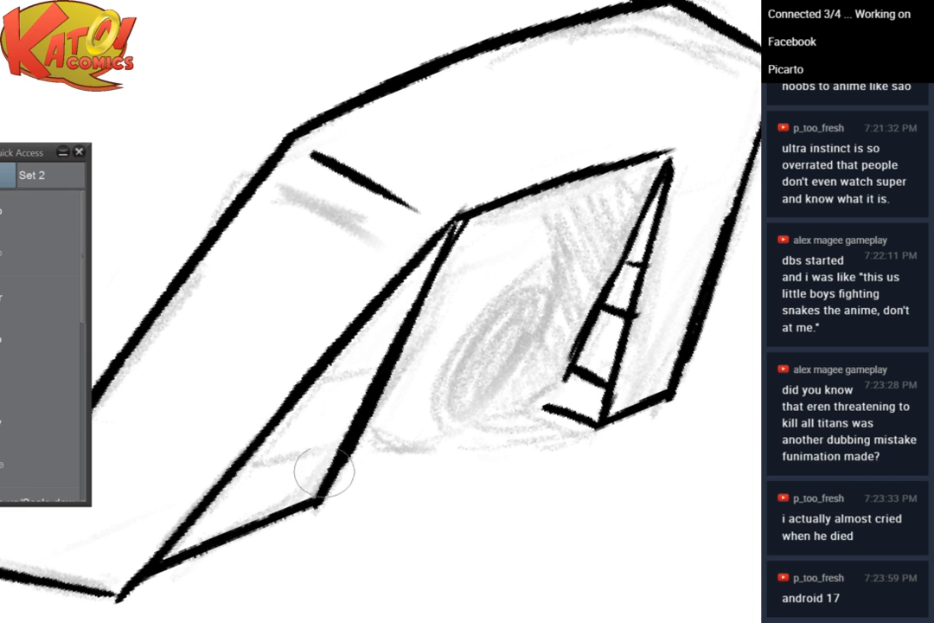
Ink three tread lines across the heel-side wedge, redrawing the middle one slightly lower
{"action": "left_click_drag", "start_coordinate": [221, 481], "coordinate": [346, 437]}
{"action": "left_click_drag", "start_coordinate": [301, 383], "coordinate": [389, 360]}
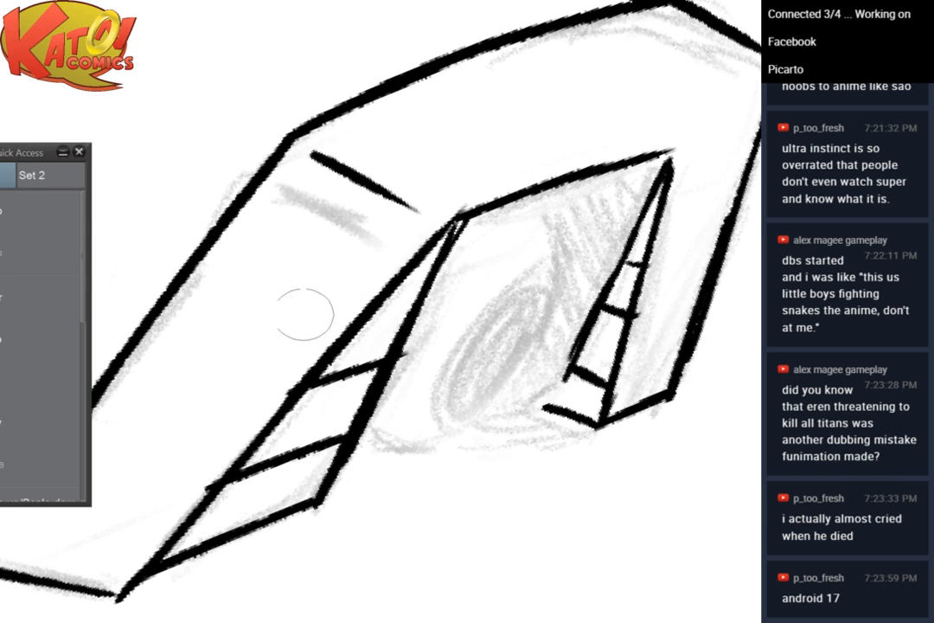
{"action": "left_click_drag", "start_coordinate": [298, 387], "coordinate": [406, 357]}
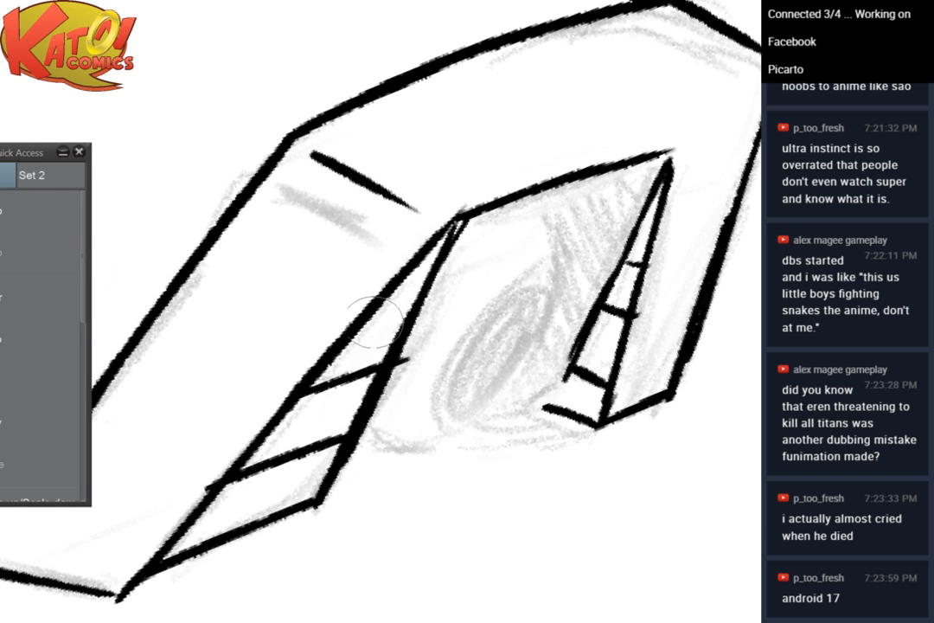
{"action": "left_click_drag", "start_coordinate": [373, 316], "coordinate": [417, 304]}
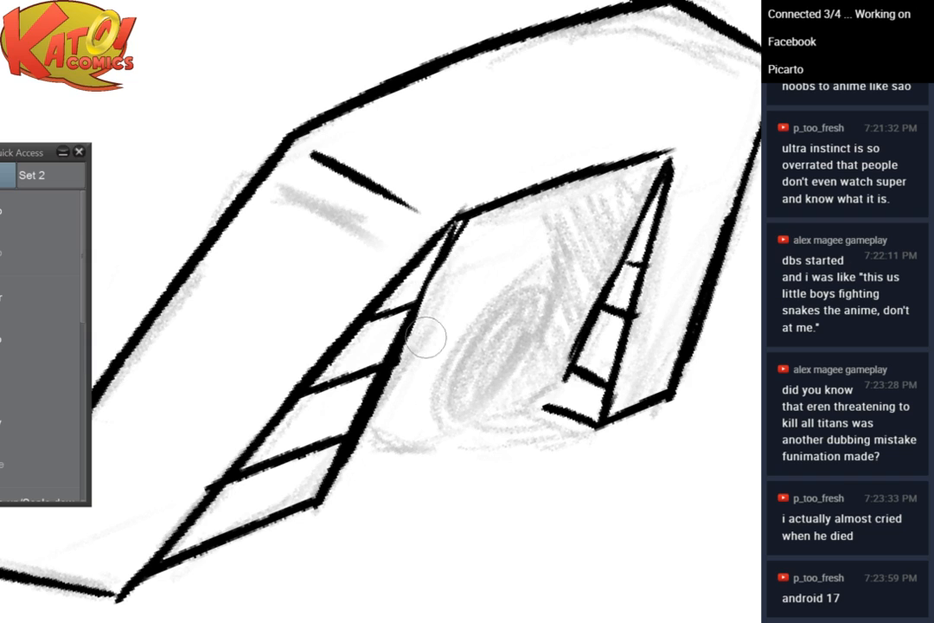
Erase the tread line ends that stick out past the heel-side wedge's thick edge, redoing the cleanup once
{"action": "left_click", "coordinate": [25, 210]}
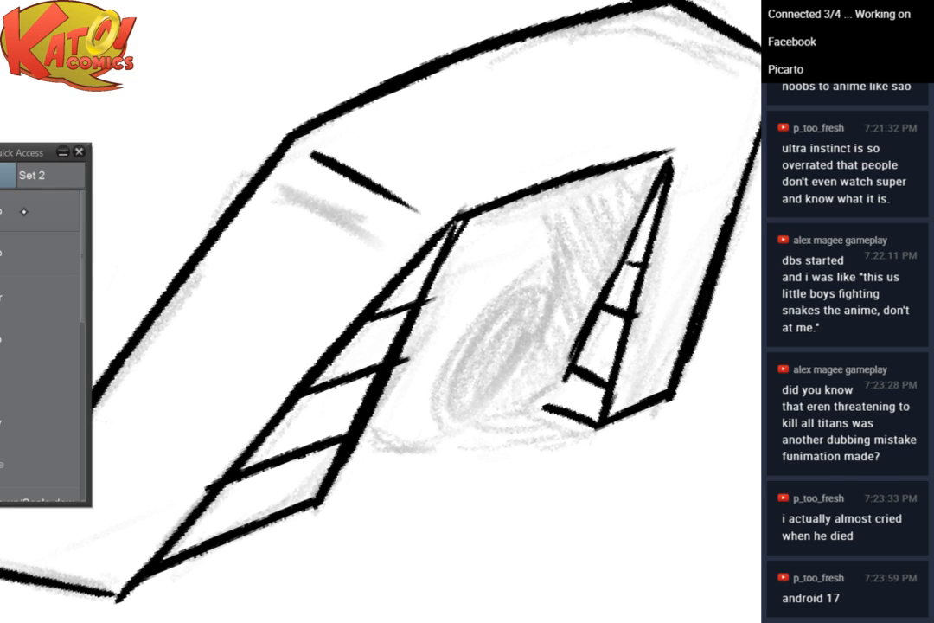
{"action": "left_click_drag", "start_coordinate": [424, 367], "coordinate": [439, 301]}
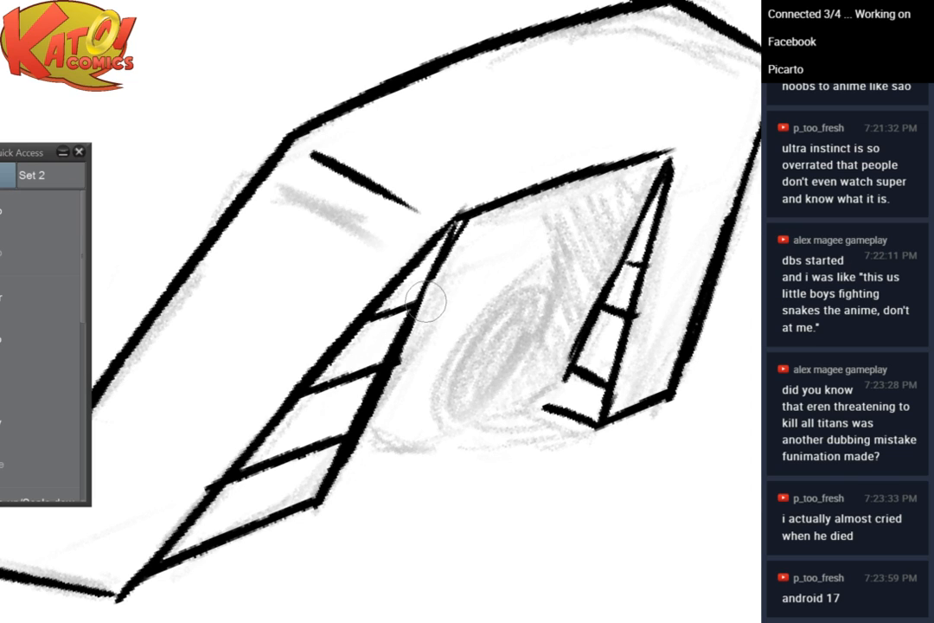
{"action": "key", "text": "ctrl+z"}
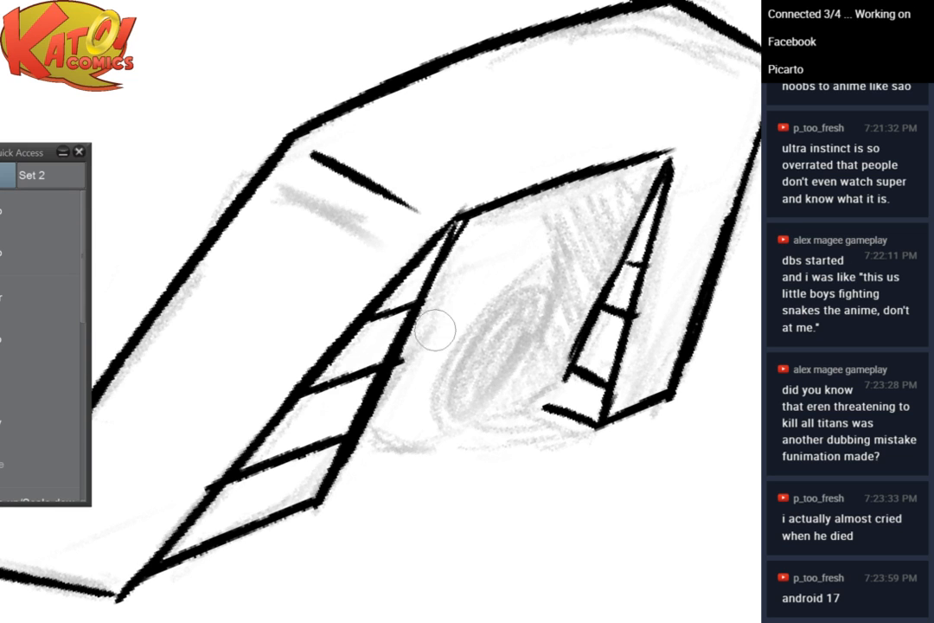
{"action": "left_click_drag", "start_coordinate": [420, 351], "coordinate": [418, 358]}
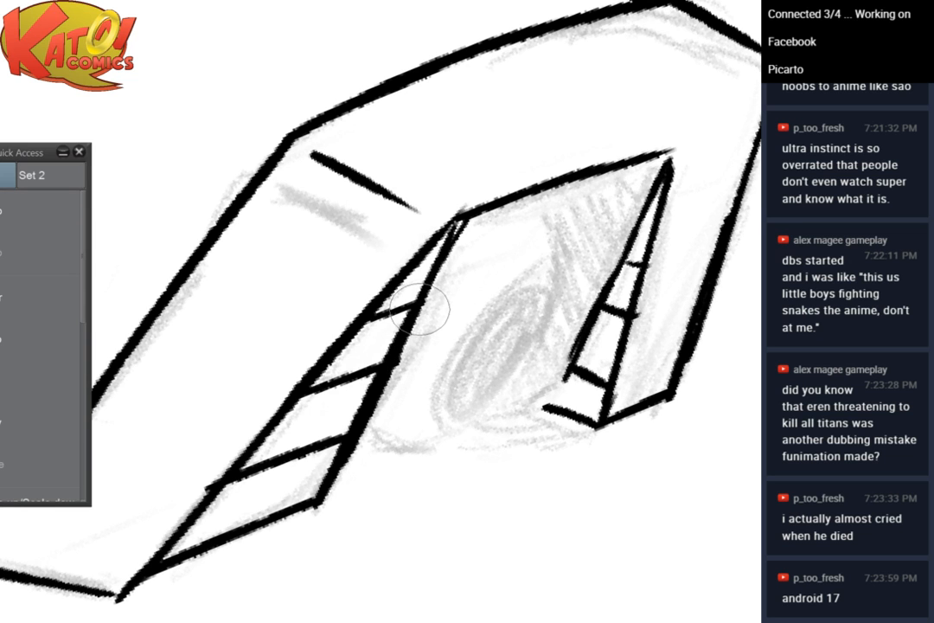
Ink the small rounded shape behind the rear shoe's heel and the pointed edges beside it at the canvas border
{"action": "key", "text": "ctrl+minus"}
{"action": "key", "text": "ctrl+minus"}
{"action": "key", "text": "ctrl+minus"}
{"action": "key", "text": "ctrl+at"}
{"action": "mouse_move", "coordinate": [520, 242]}
{"action": "left_mouse_down"}
{"action": "mouse_move", "coordinate": [476, 273]}
{"action": "mouse_move", "coordinate": [457, 386]}
{"action": "left_mouse_up"}
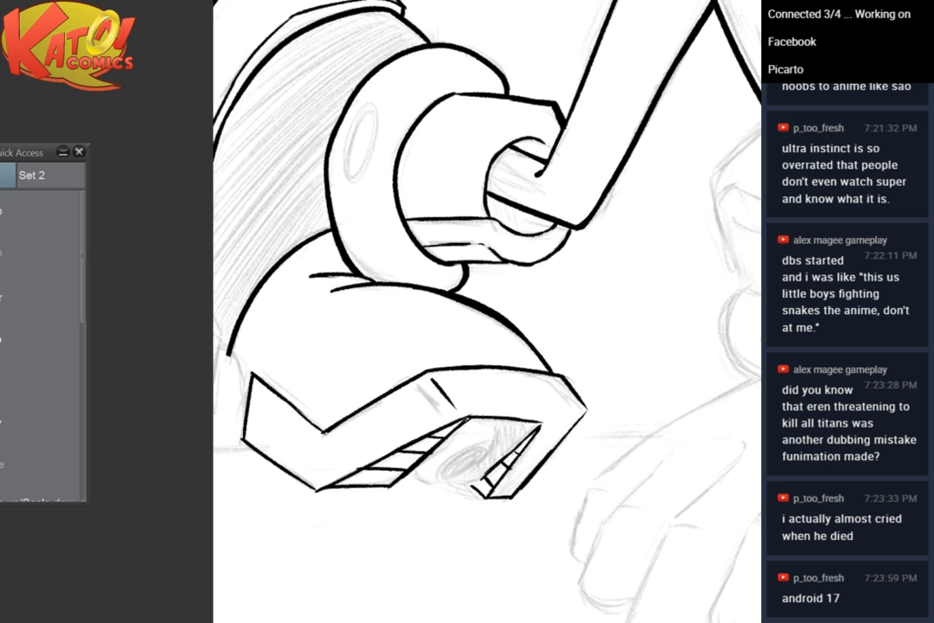
{"action": "scroll", "coordinate": [275, 217], "scroll_direction": "up", "scroll_amount": 4}
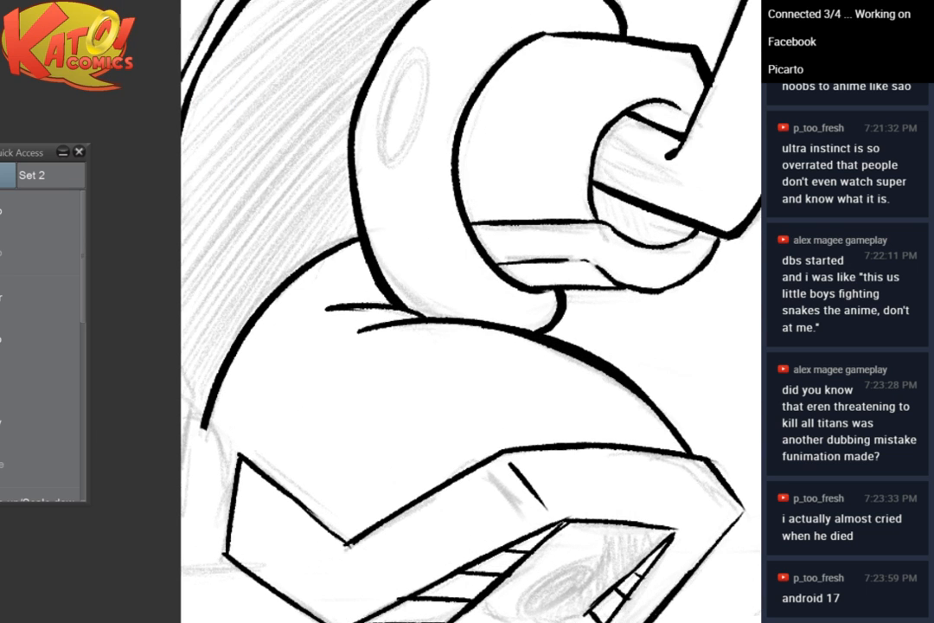
{"action": "scroll", "coordinate": [257, 308], "scroll_direction": "up", "scroll_amount": 3}
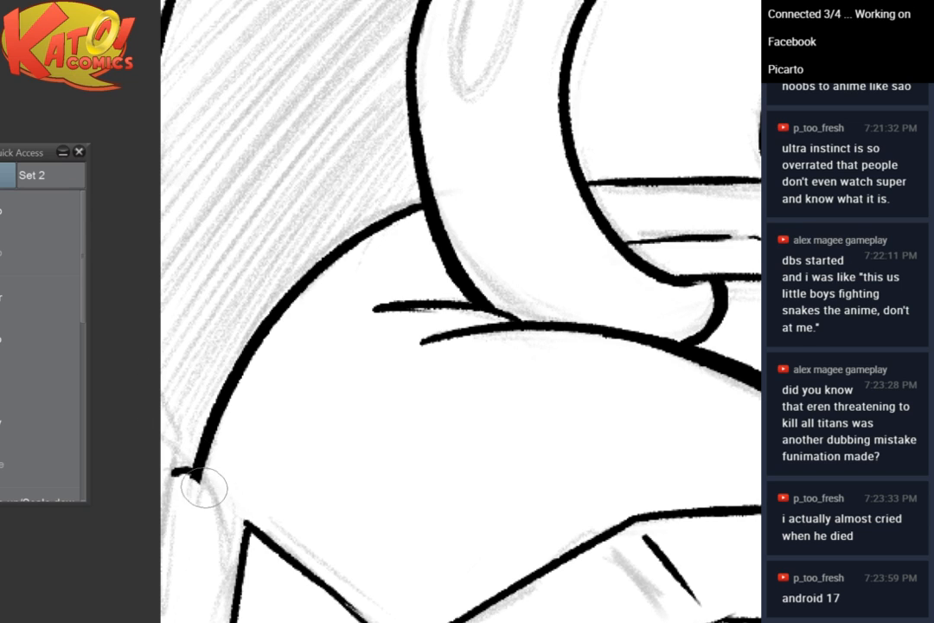
{"action": "mouse_move", "coordinate": [176, 473]}
{"action": "left_mouse_down"}
{"action": "mouse_move", "coordinate": [223, 513]}
{"action": "mouse_move", "coordinate": [233, 564]}
{"action": "left_mouse_up"}
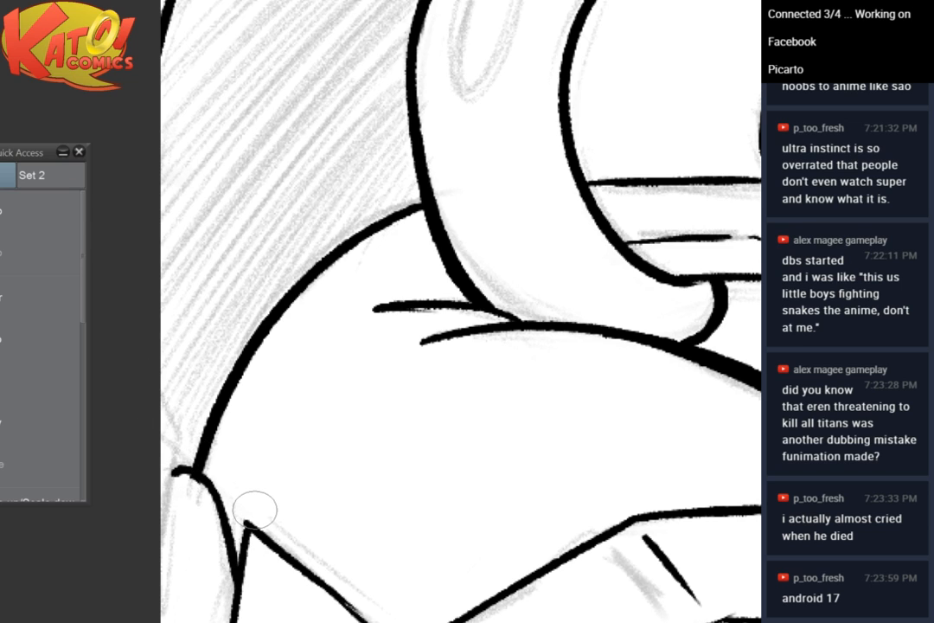
{"action": "left_click_drag", "start_coordinate": [180, 444], "coordinate": [163, 518]}
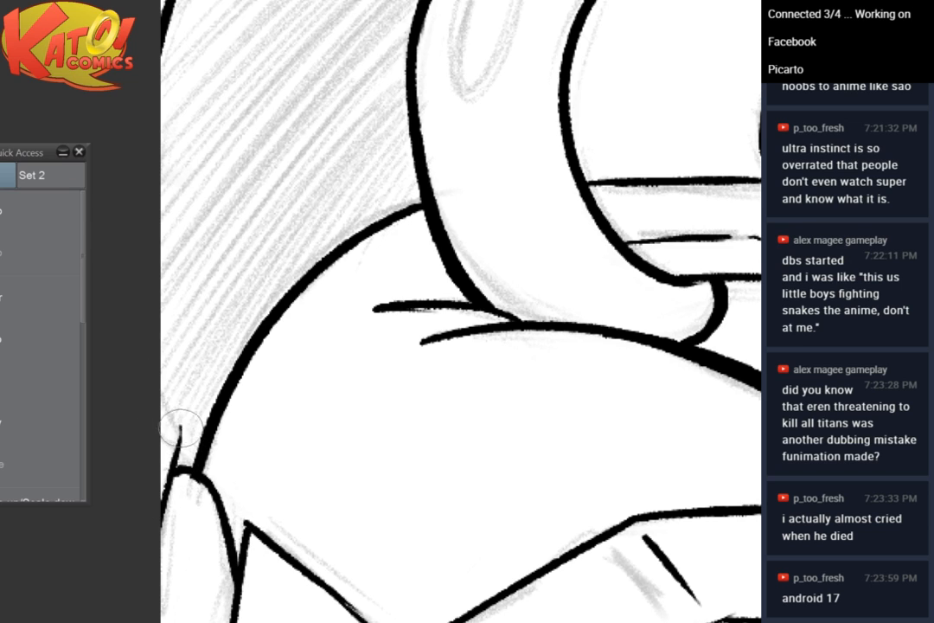
{"action": "left_click_drag", "start_coordinate": [182, 438], "coordinate": [162, 389]}
Try to ink a nearly closed oval highlight on the ankle ring over the sketched ellipse
{"action": "left_click_drag", "start_coordinate": [433, 173], "coordinate": [450, 526]}
{"action": "key", "text": "ctrl+minus"}
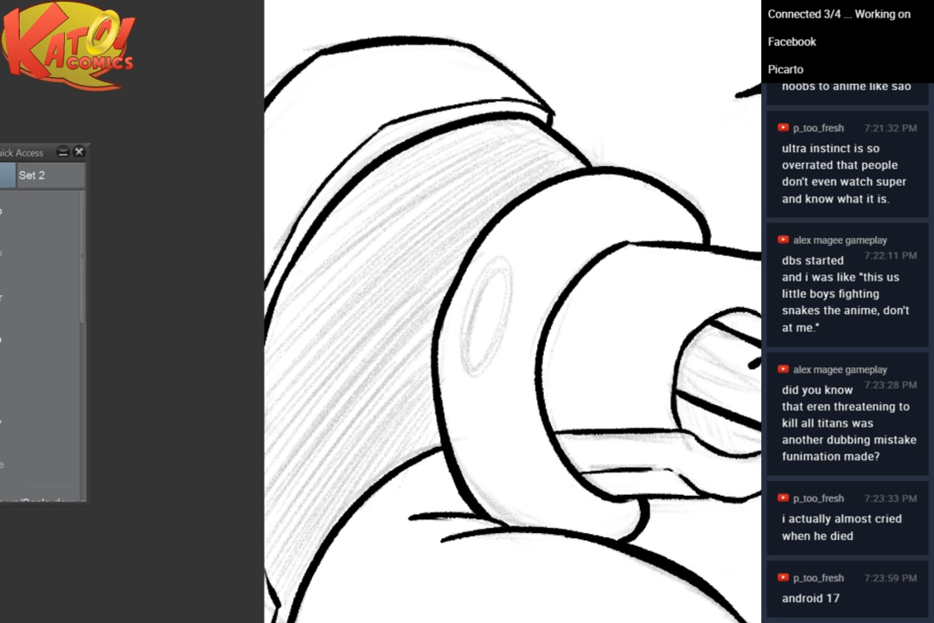
{"action": "left_click_drag", "start_coordinate": [572, 347], "coordinate": [452, 283]}
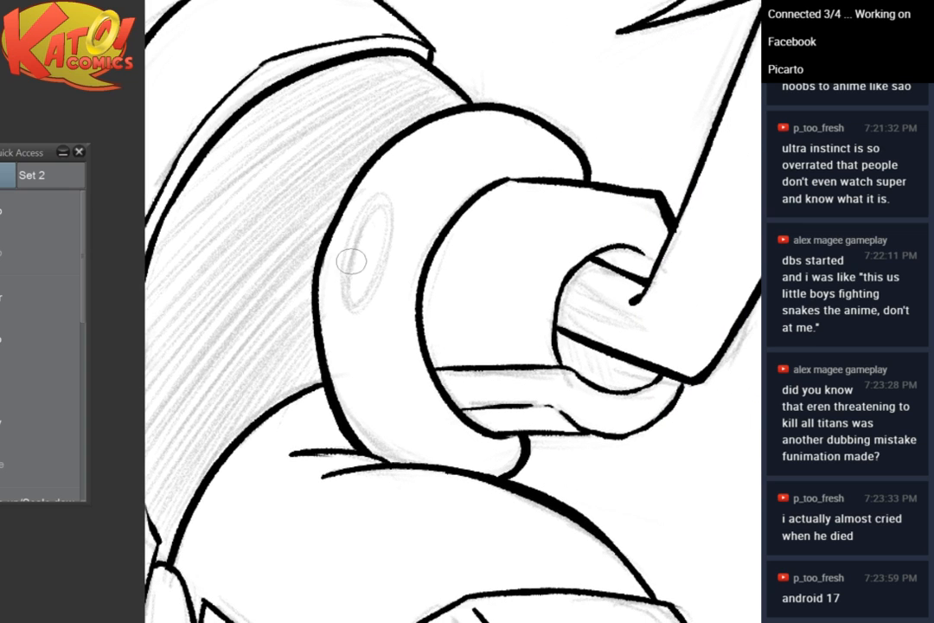
{"action": "mouse_move", "coordinate": [357, 242]}
{"action": "left_mouse_down"}
{"action": "mouse_move", "coordinate": [360, 301]}
{"action": "mouse_move", "coordinate": [368, 234]}
{"action": "mouse_move", "coordinate": [389, 212]}
{"action": "mouse_move", "coordinate": [382, 273]}
{"action": "left_mouse_up"}
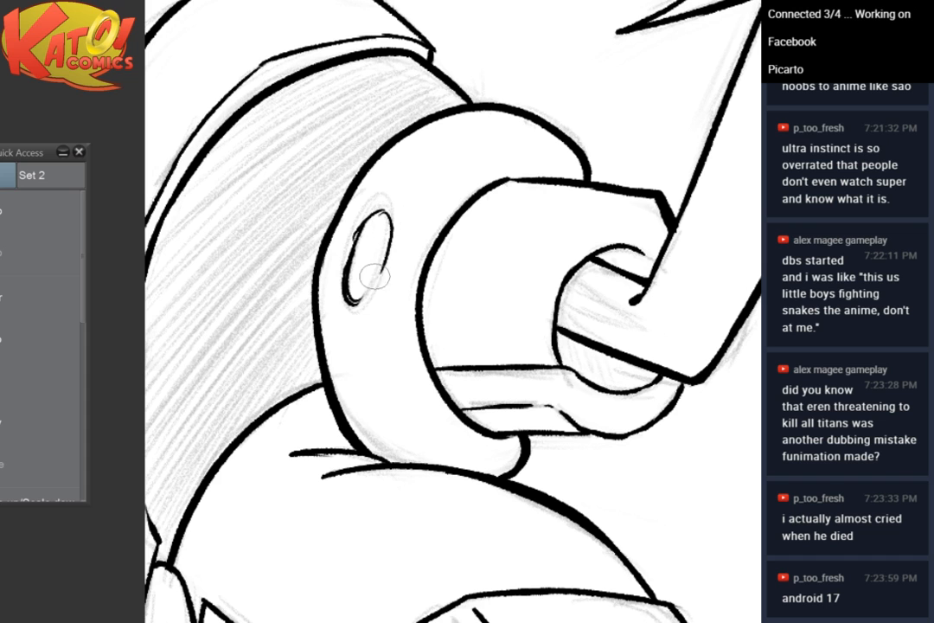
{"action": "scroll", "coordinate": [432, 211], "scroll_direction": "up", "scroll_amount": 3}
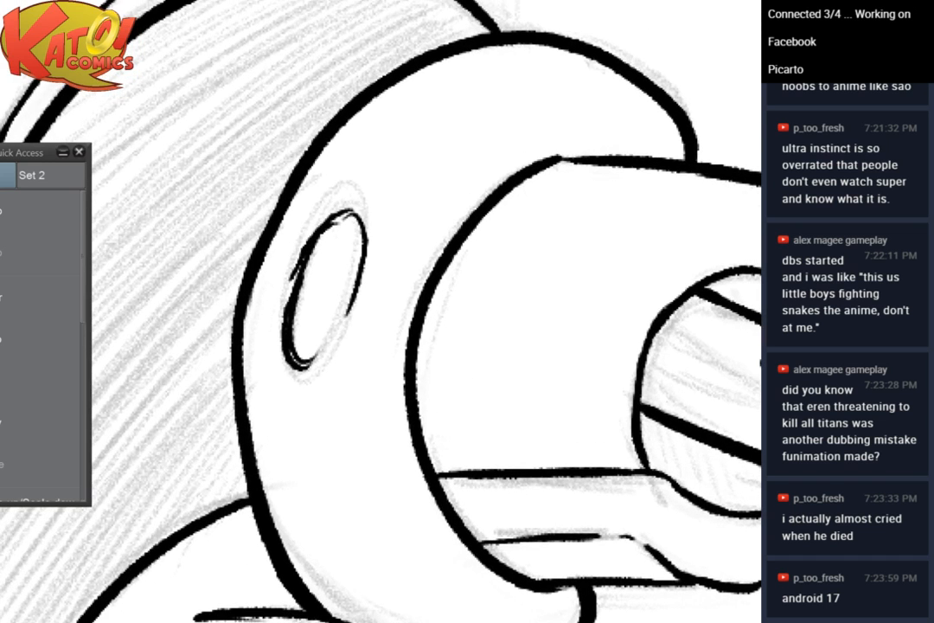
{"action": "mouse_move", "coordinate": [299, 226]}
{"action": "left_mouse_down"}
{"action": "mouse_move", "coordinate": [352, 309]}
{"action": "mouse_move", "coordinate": [283, 303]}
{"action": "mouse_move", "coordinate": [296, 346]}
{"action": "mouse_move", "coordinate": [334, 292]}
{"action": "left_mouse_up"}
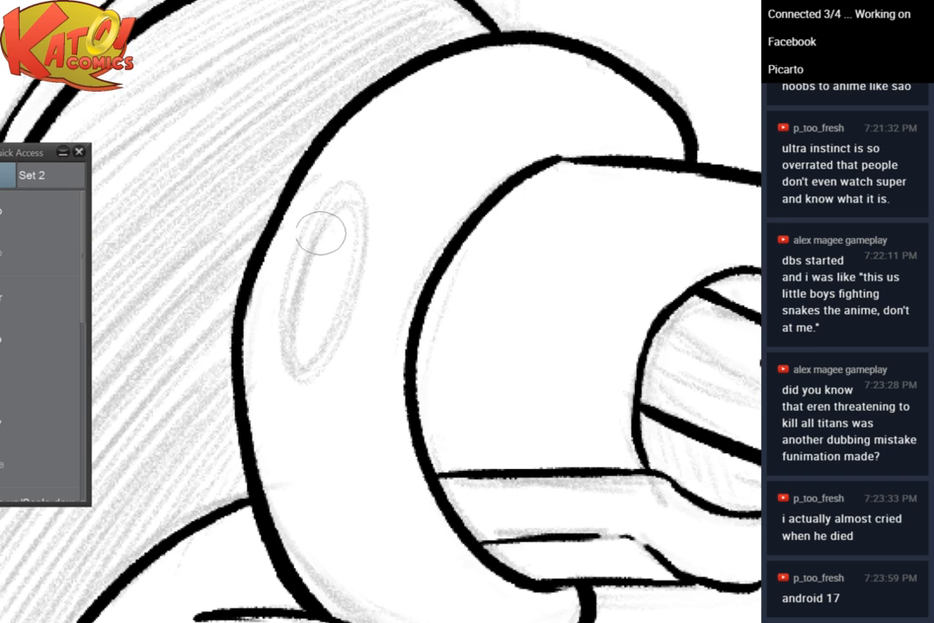
Ink the ankle ring's highlight as a narrow loop left open at the upper end, inside the sketched ellipse
{"action": "mouse_move", "coordinate": [318, 226]}
{"action": "left_mouse_down"}
{"action": "mouse_move", "coordinate": [292, 315]}
{"action": "mouse_move", "coordinate": [347, 258]}
{"action": "left_mouse_up"}
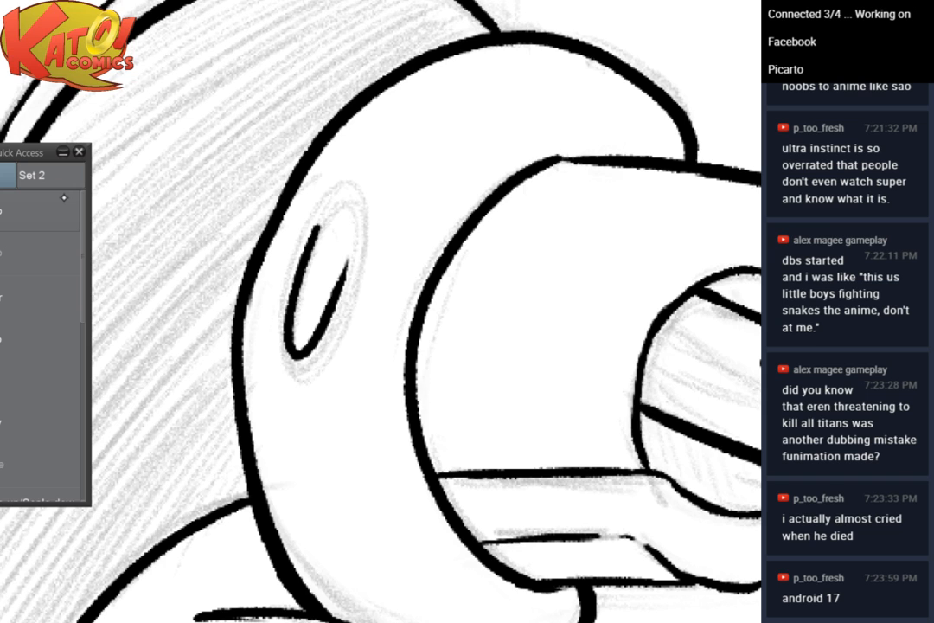
{"action": "scroll", "coordinate": [415, 314], "scroll_direction": "down", "scroll_amount": 5}
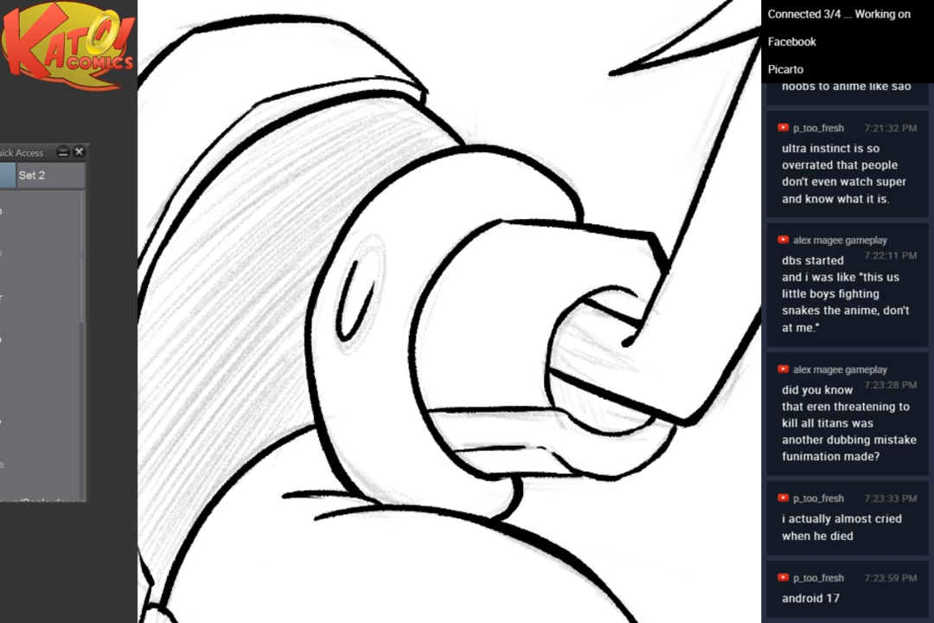
{"action": "left_click_drag", "start_coordinate": [484, 311], "coordinate": [385, 307]}
{"action": "key", "text": "ctrl+minus"}
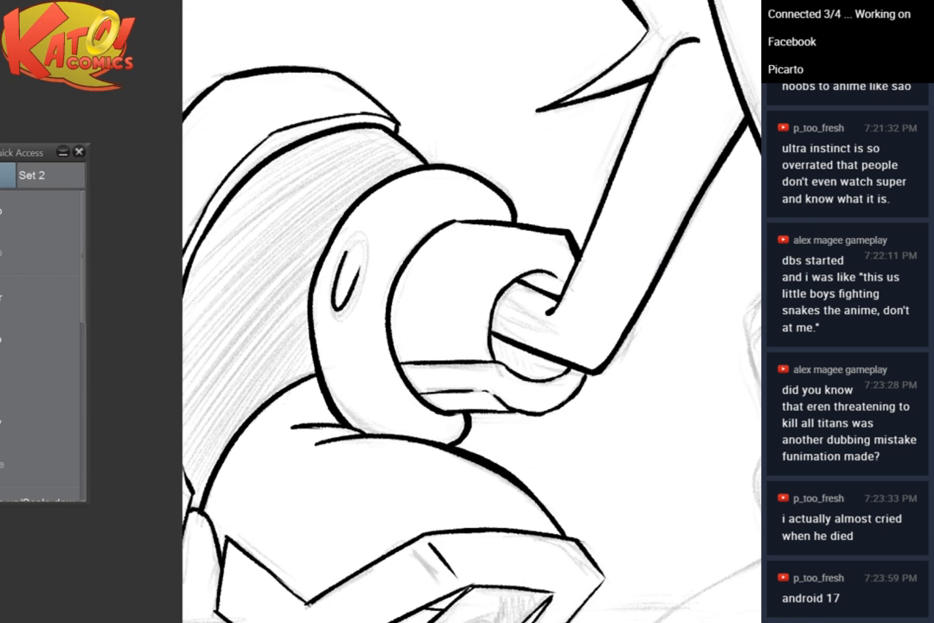
{"action": "left_click_drag", "start_coordinate": [450, 346], "coordinate": [411, 249]}
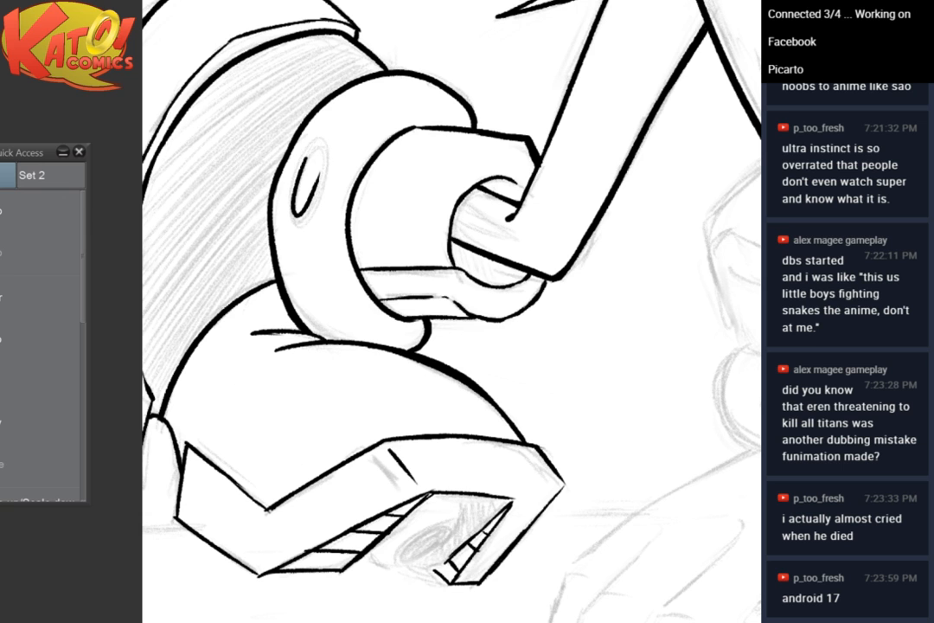
{"action": "scroll", "coordinate": [519, 338], "scroll_direction": "down", "scroll_amount": 3}
{"action": "scroll", "coordinate": [519, 285], "scroll_direction": "up", "scroll_amount": 3}
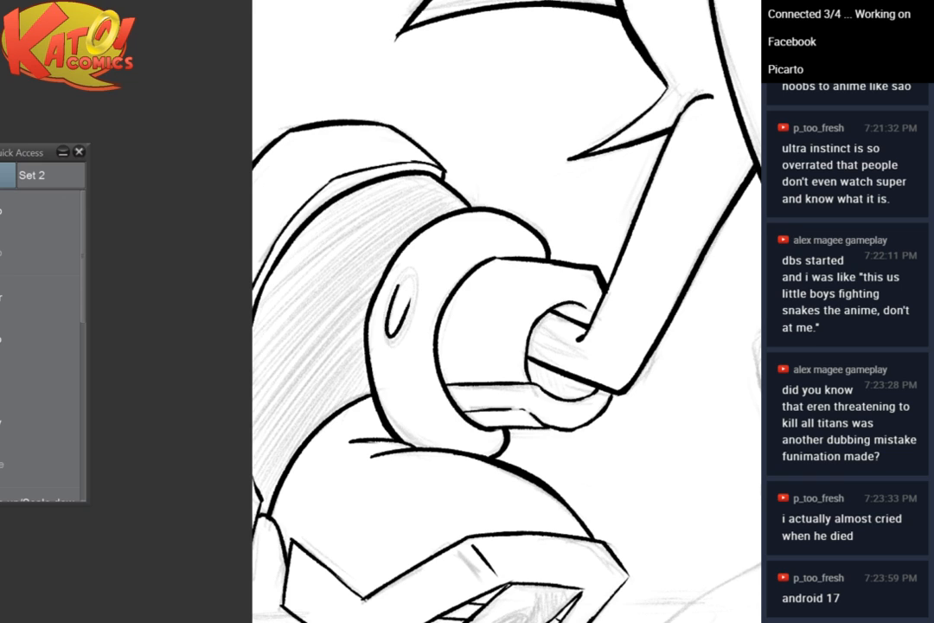
{"action": "scroll", "coordinate": [532, 390], "scroll_direction": "up", "scroll_amount": 3}
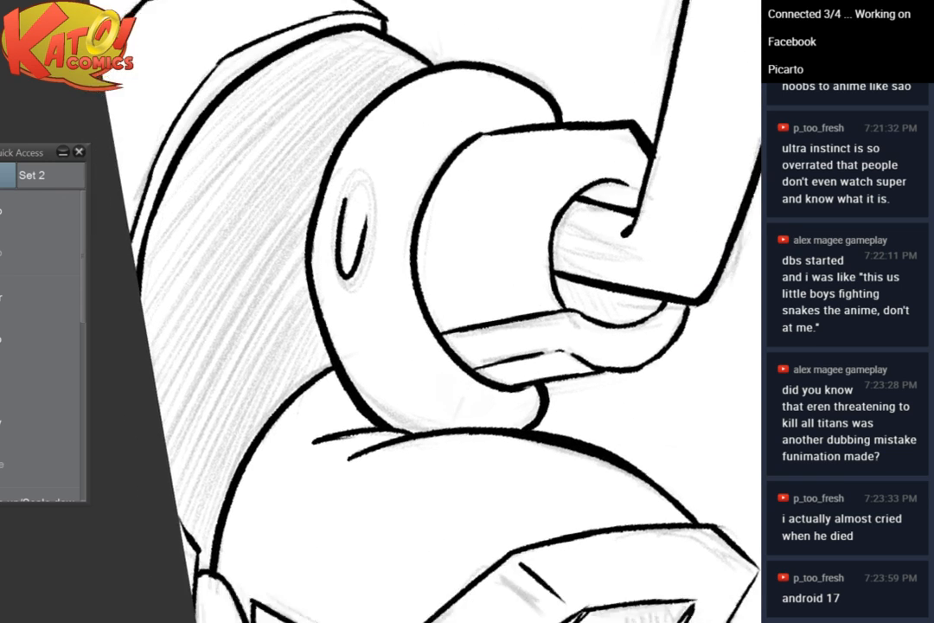
{"action": "scroll", "coordinate": [524, 304], "scroll_direction": "down", "scroll_amount": 3}
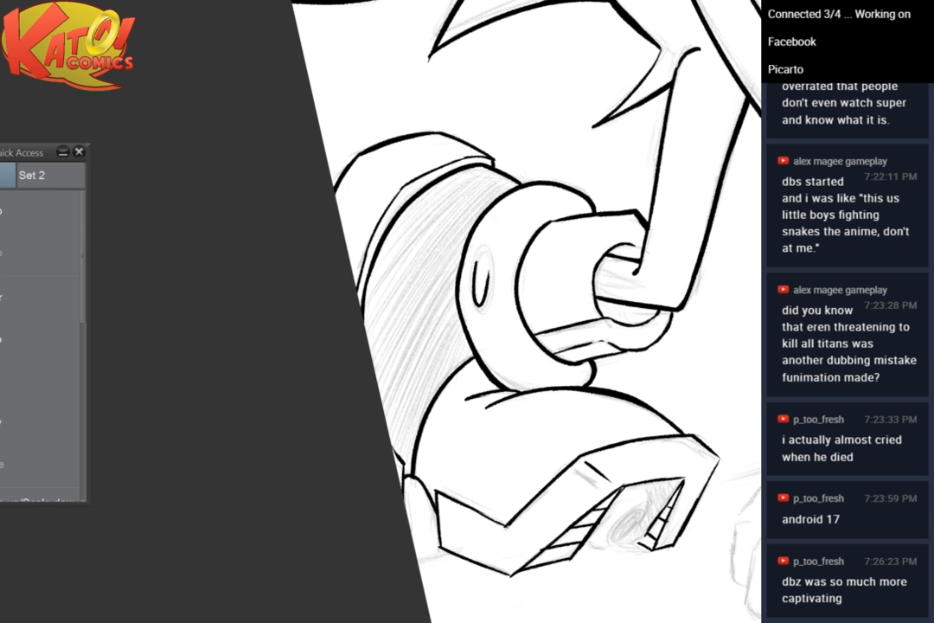
{"action": "scroll", "coordinate": [554, 441], "scroll_direction": "up", "scroll_amount": 3}
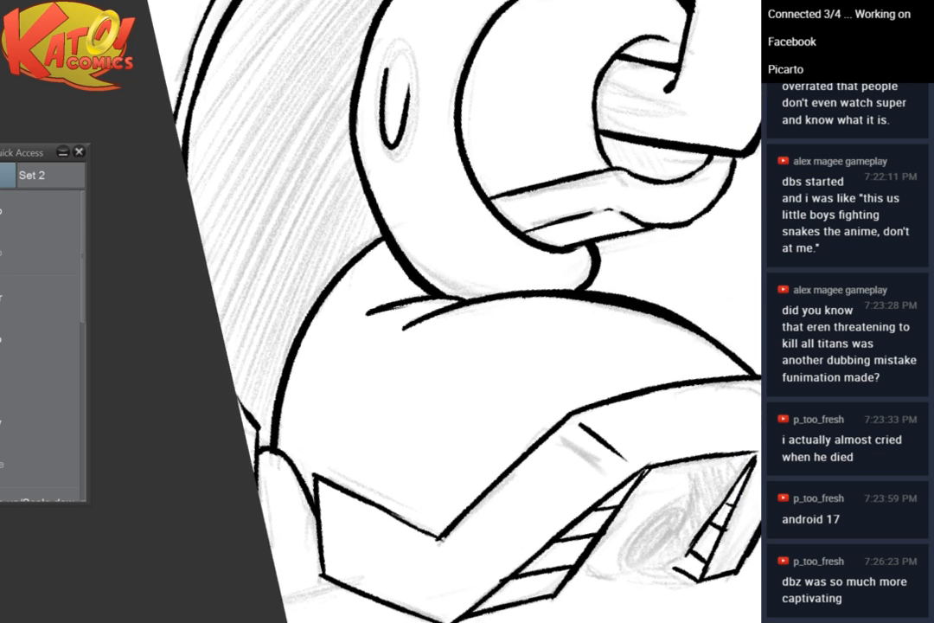
Ink the two curved strokes outlining the rounded form inside the shoe sole's opening, leaving a gap at the shaded oval
{"action": "mouse_move", "coordinate": [605, 433]}
{"action": "left_mouse_down"}
{"action": "mouse_move", "coordinate": [531, 388]}
{"action": "mouse_move", "coordinate": [515, 357]}
{"action": "mouse_move", "coordinate": [386, 347]}
{"action": "left_mouse_up"}
{"action": "scroll", "coordinate": [611, 370], "scroll_direction": "up", "scroll_amount": 4}
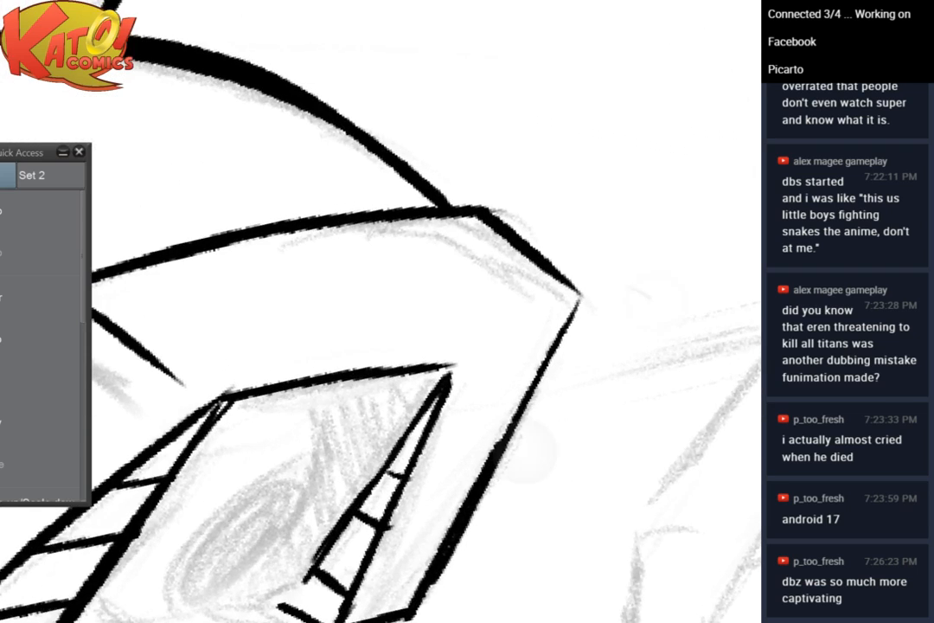
{"action": "scroll", "coordinate": [480, 395], "scroll_direction": "up", "scroll_amount": 3}
{"action": "left_click_drag", "start_coordinate": [346, 381], "coordinate": [727, 367]}
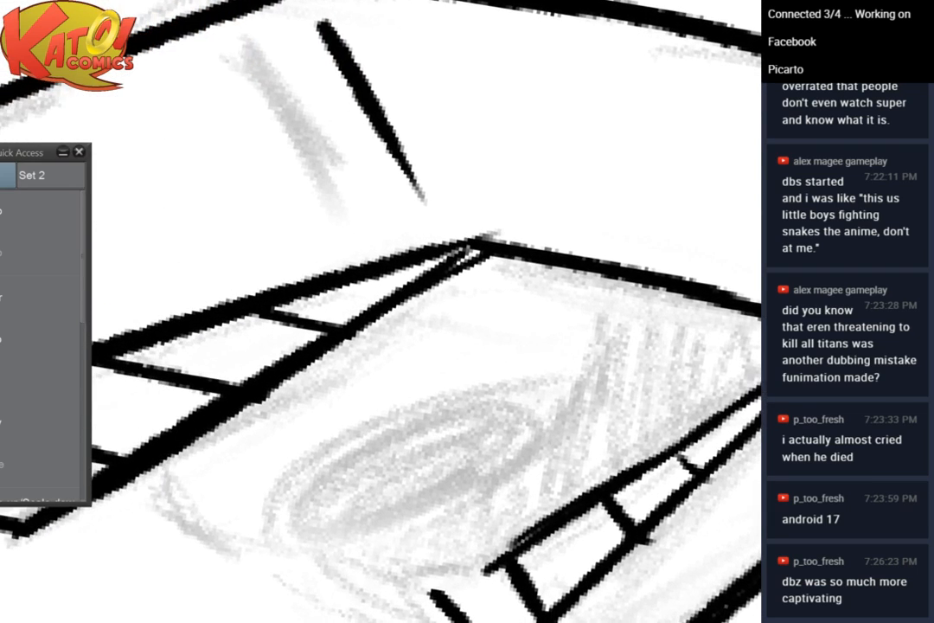
{"action": "mouse_move", "coordinate": [156, 474]}
{"action": "left_mouse_down"}
{"action": "mouse_move", "coordinate": [207, 506]}
{"action": "mouse_move", "coordinate": [264, 519]}
{"action": "left_mouse_up"}
{"action": "mouse_move", "coordinate": [615, 292]}
{"action": "left_mouse_down"}
{"action": "mouse_move", "coordinate": [588, 368]}
{"action": "mouse_move", "coordinate": [609, 278]}
{"action": "mouse_move", "coordinate": [567, 404]}
{"action": "left_mouse_up"}
{"action": "mouse_move", "coordinate": [596, 340]}
{"action": "left_mouse_down"}
{"action": "mouse_move", "coordinate": [545, 429]}
{"action": "mouse_move", "coordinate": [489, 471]}
{"action": "left_mouse_up"}
{"action": "left_click_drag", "start_coordinate": [258, 524], "coordinate": [379, 513]}
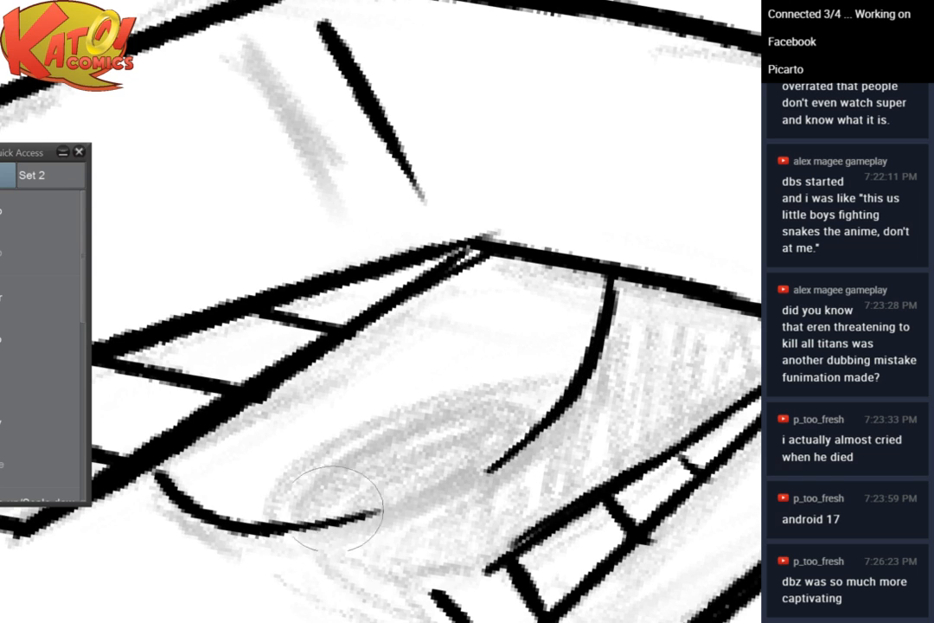
Fill the sketched oval inside the sole opening solid black and thicken the upper end of the curve above it
{"action": "left_click_drag", "start_coordinate": [298, 524], "coordinate": [539, 426]}
{"action": "mouse_move", "coordinate": [507, 390]}
{"action": "left_mouse_down"}
{"action": "mouse_move", "coordinate": [345, 442]}
{"action": "mouse_move", "coordinate": [349, 431]}
{"action": "mouse_move", "coordinate": [343, 451]}
{"action": "mouse_move", "coordinate": [276, 512]}
{"action": "mouse_move", "coordinate": [312, 481]}
{"action": "mouse_move", "coordinate": [286, 499]}
{"action": "mouse_move", "coordinate": [509, 428]}
{"action": "mouse_move", "coordinate": [480, 455]}
{"action": "mouse_move", "coordinate": [327, 504]}
{"action": "mouse_move", "coordinate": [440, 463]}
{"action": "mouse_move", "coordinate": [469, 443]}
{"action": "mouse_move", "coordinate": [408, 437]}
{"action": "mouse_move", "coordinate": [453, 419]}
{"action": "mouse_move", "coordinate": [460, 428]}
{"action": "mouse_move", "coordinate": [355, 466]}
{"action": "mouse_move", "coordinate": [285, 512]}
{"action": "left_mouse_up"}
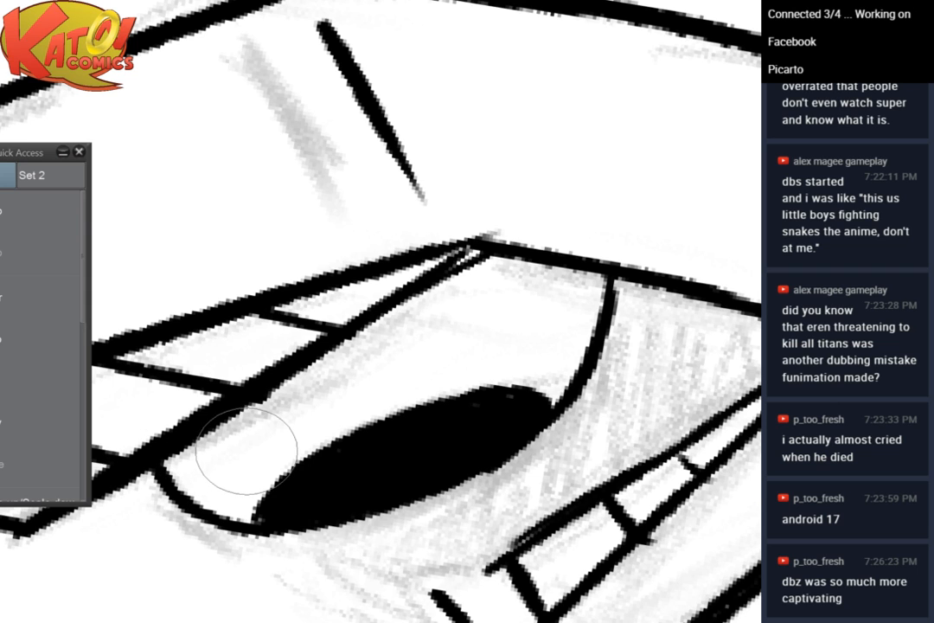
{"action": "left_click_drag", "start_coordinate": [247, 451], "coordinate": [174, 418]}
{"action": "left_click_drag", "start_coordinate": [541, 254], "coordinate": [536, 292]}
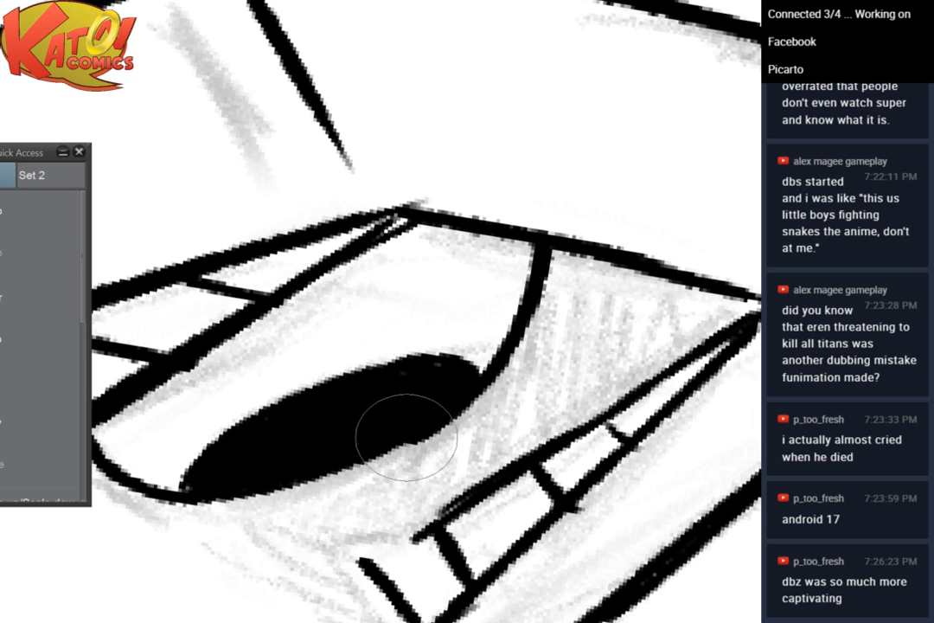
{"action": "left_click_drag", "start_coordinate": [339, 459], "coordinate": [443, 485]}
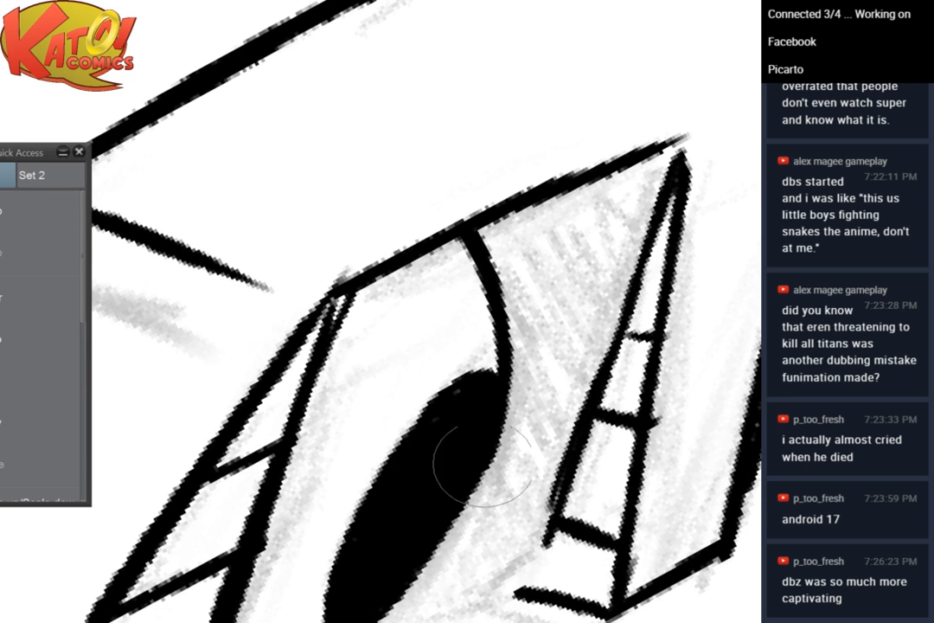
{"action": "left_click_drag", "start_coordinate": [413, 564], "coordinate": [335, 390]}
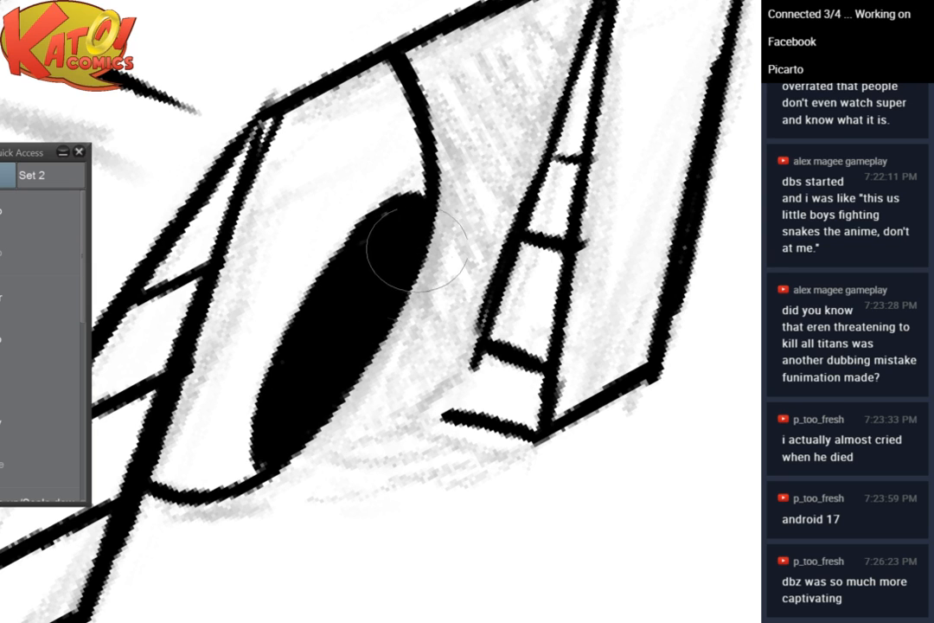
Ink a lower line joining the black oval to the narrow tread wedge and close the wedge's open lower corner
{"action": "scroll", "coordinate": [460, 298], "scroll_direction": "down", "scroll_amount": 3}
{"action": "left_click_drag", "start_coordinate": [494, 432], "coordinate": [475, 448]}
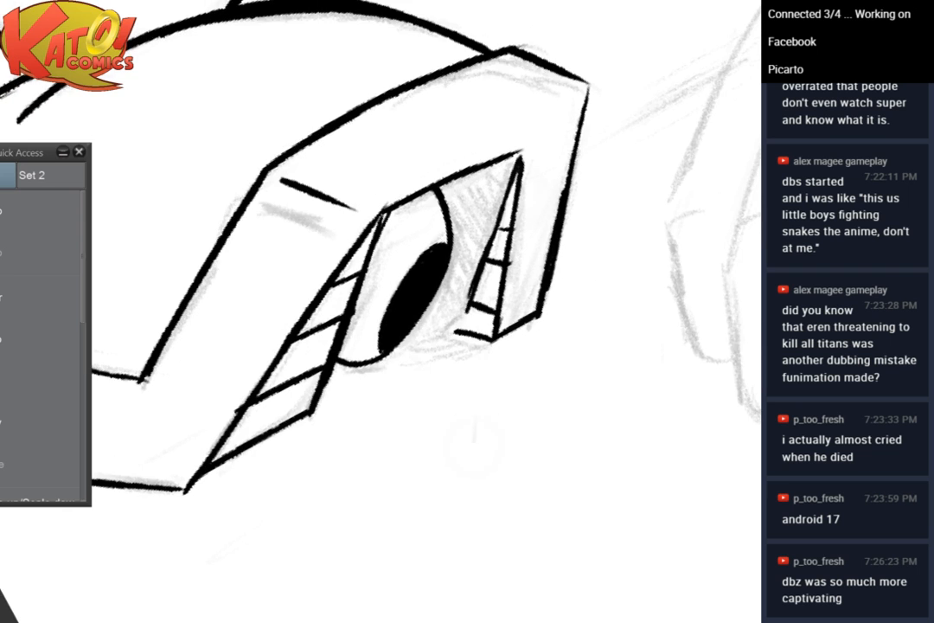
{"action": "scroll", "coordinate": [474, 447], "scroll_direction": "up", "scroll_amount": 3}
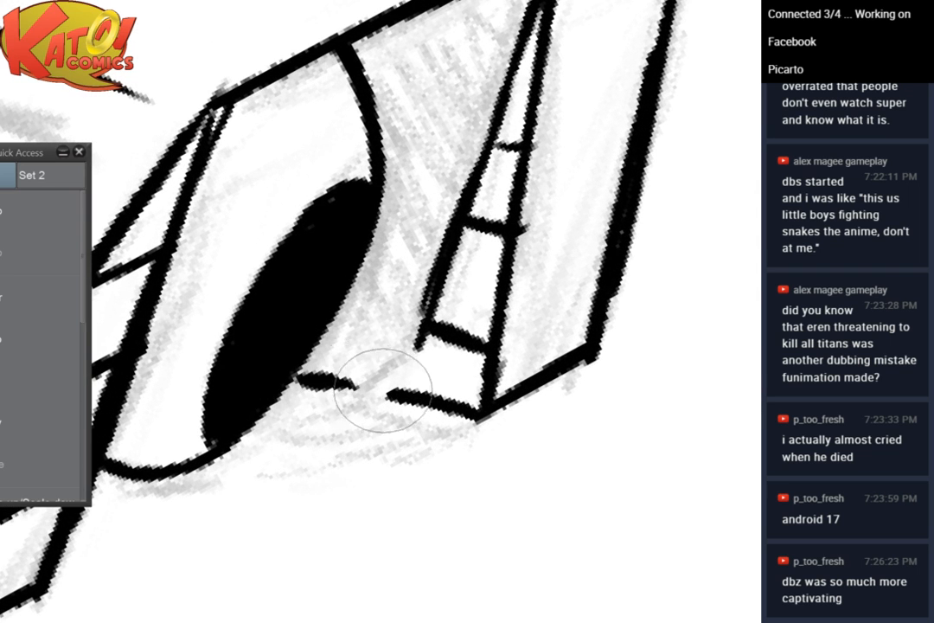
{"action": "left_click_drag", "start_coordinate": [348, 374], "coordinate": [396, 395]}
{"action": "left_click_drag", "start_coordinate": [424, 338], "coordinate": [411, 382]}
{"action": "left_click_drag", "start_coordinate": [308, 371], "coordinate": [389, 388]}
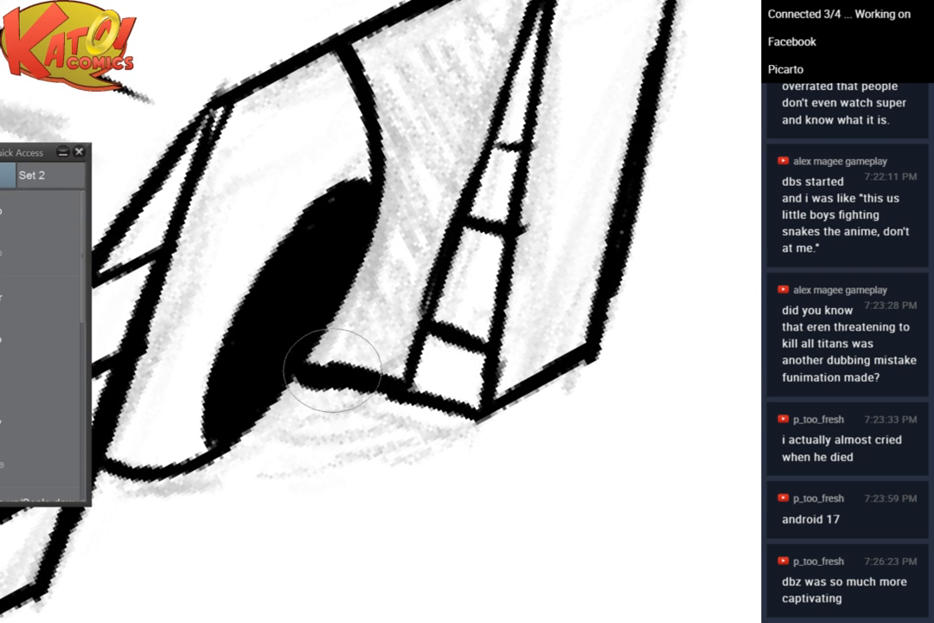
Thicken the sole opening's upper edge from the wide tread strip to the tip of the narrow tread wedge
{"action": "scroll", "coordinate": [439, 286], "scroll_direction": "down", "scroll_amount": 4}
{"action": "scroll", "coordinate": [473, 236], "scroll_direction": "up", "scroll_amount": 3}
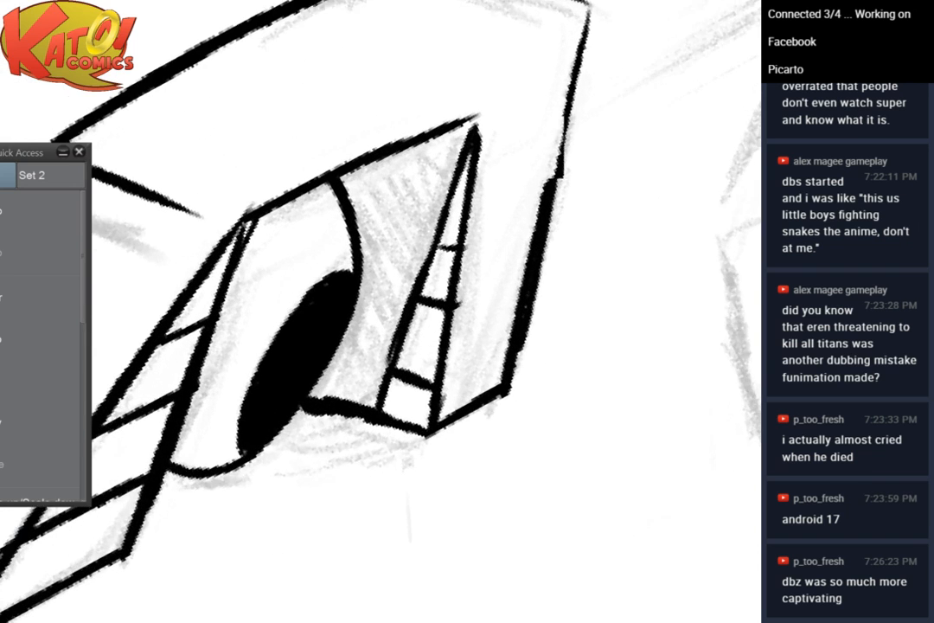
{"action": "left_click_drag", "start_coordinate": [226, 222], "coordinate": [467, 113]}
{"action": "left_click_drag", "start_coordinate": [379, 148], "coordinate": [475, 109]}
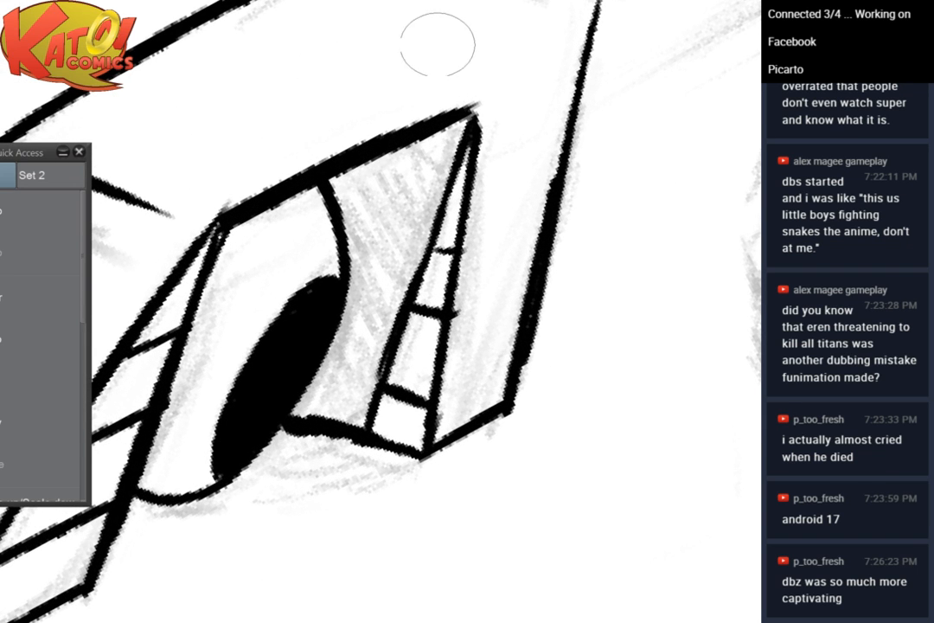
Ink a second curve alongside the rounded form, running from the opening's upper edge down to its lower line
{"action": "mouse_move", "coordinate": [344, 170]}
{"action": "left_mouse_down"}
{"action": "mouse_move", "coordinate": [376, 212]}
{"action": "mouse_move", "coordinate": [348, 176]}
{"action": "mouse_move", "coordinate": [370, 209]}
{"action": "mouse_move", "coordinate": [357, 183]}
{"action": "mouse_move", "coordinate": [375, 263]}
{"action": "left_mouse_up"}
{"action": "mouse_move", "coordinate": [376, 206]}
{"action": "left_mouse_down"}
{"action": "mouse_move", "coordinate": [369, 266]}
{"action": "mouse_move", "coordinate": [356, 326]}
{"action": "left_mouse_up"}
{"action": "mouse_move", "coordinate": [370, 281]}
{"action": "left_mouse_down"}
{"action": "mouse_move", "coordinate": [344, 351]}
{"action": "mouse_move", "coordinate": [304, 415]}
{"action": "left_mouse_up"}
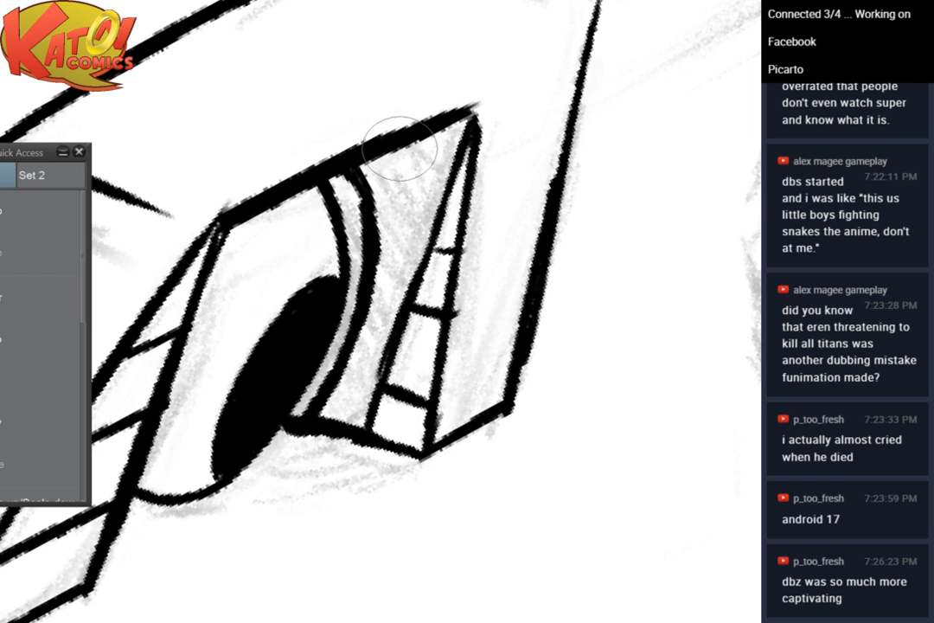
Fill the space between the second curve and the narrow tread wedge solid black, undoing the stroke that spills past the lower line
{"action": "mouse_move", "coordinate": [362, 176]}
{"action": "left_mouse_down"}
{"action": "mouse_move", "coordinate": [467, 118]}
{"action": "mouse_move", "coordinate": [500, 87]}
{"action": "mouse_move", "coordinate": [426, 111]}
{"action": "mouse_move", "coordinate": [444, 130]}
{"action": "mouse_move", "coordinate": [414, 199]}
{"action": "mouse_move", "coordinate": [450, 130]}
{"action": "mouse_move", "coordinate": [464, 132]}
{"action": "mouse_move", "coordinate": [424, 177]}
{"action": "mouse_move", "coordinate": [418, 210]}
{"action": "mouse_move", "coordinate": [429, 147]}
{"action": "mouse_move", "coordinate": [391, 200]}
{"action": "mouse_move", "coordinate": [375, 177]}
{"action": "mouse_move", "coordinate": [392, 281]}
{"action": "mouse_move", "coordinate": [445, 157]}
{"action": "mouse_move", "coordinate": [392, 312]}
{"action": "mouse_move", "coordinate": [457, 209]}
{"action": "mouse_move", "coordinate": [448, 213]}
{"action": "mouse_move", "coordinate": [475, 214]}
{"action": "left_mouse_up"}
{"action": "left_click_drag", "start_coordinate": [168, 294], "coordinate": [189, 291]}
{"action": "mouse_move", "coordinate": [398, 286]}
{"action": "left_mouse_down"}
{"action": "mouse_move", "coordinate": [381, 290]}
{"action": "mouse_move", "coordinate": [372, 348]}
{"action": "left_mouse_up"}
{"action": "mouse_move", "coordinate": [381, 238]}
{"action": "left_mouse_down"}
{"action": "mouse_move", "coordinate": [299, 346]}
{"action": "mouse_move", "coordinate": [294, 368]}
{"action": "mouse_move", "coordinate": [320, 421]}
{"action": "mouse_move", "coordinate": [375, 334]}
{"action": "mouse_move", "coordinate": [359, 371]}
{"action": "mouse_move", "coordinate": [314, 386]}
{"action": "mouse_move", "coordinate": [351, 431]}
{"action": "mouse_move", "coordinate": [312, 430]}
{"action": "mouse_move", "coordinate": [362, 435]}
{"action": "mouse_move", "coordinate": [357, 447]}
{"action": "mouse_move", "coordinate": [298, 256]}
{"action": "left_mouse_up"}
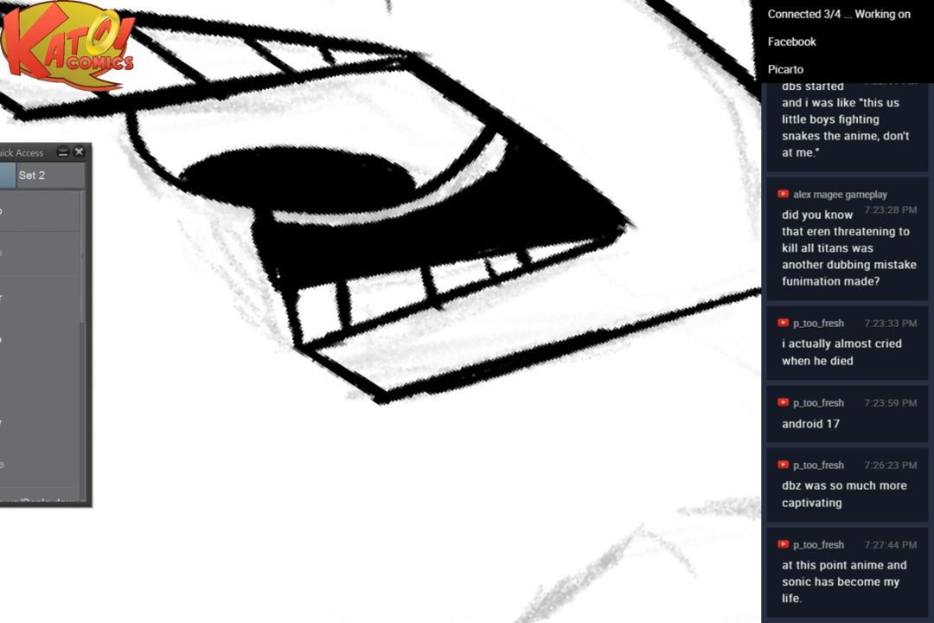
{"action": "key", "text": "ctrl+z"}
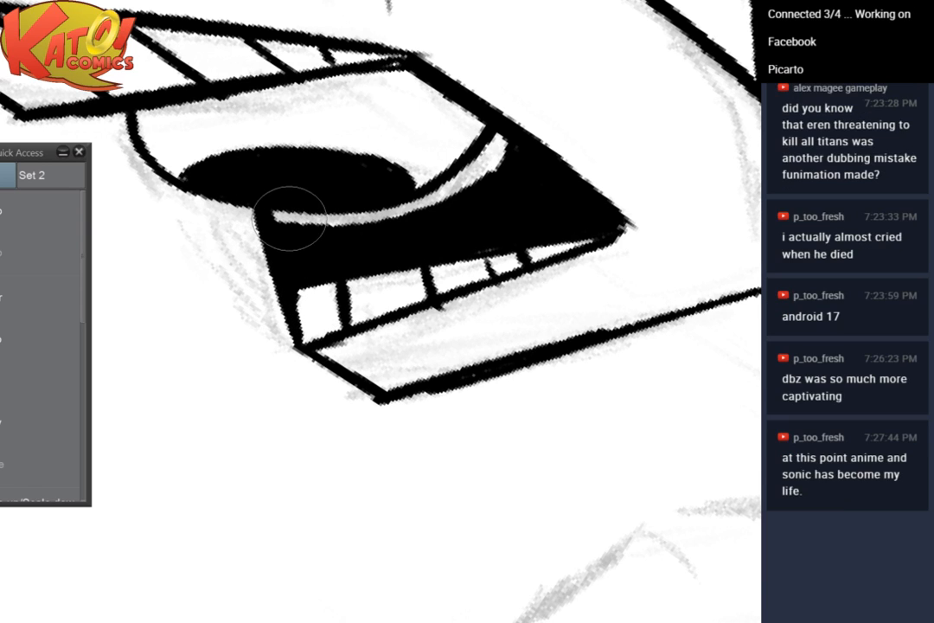
{"action": "left_click_drag", "start_coordinate": [289, 218], "coordinate": [252, 195]}
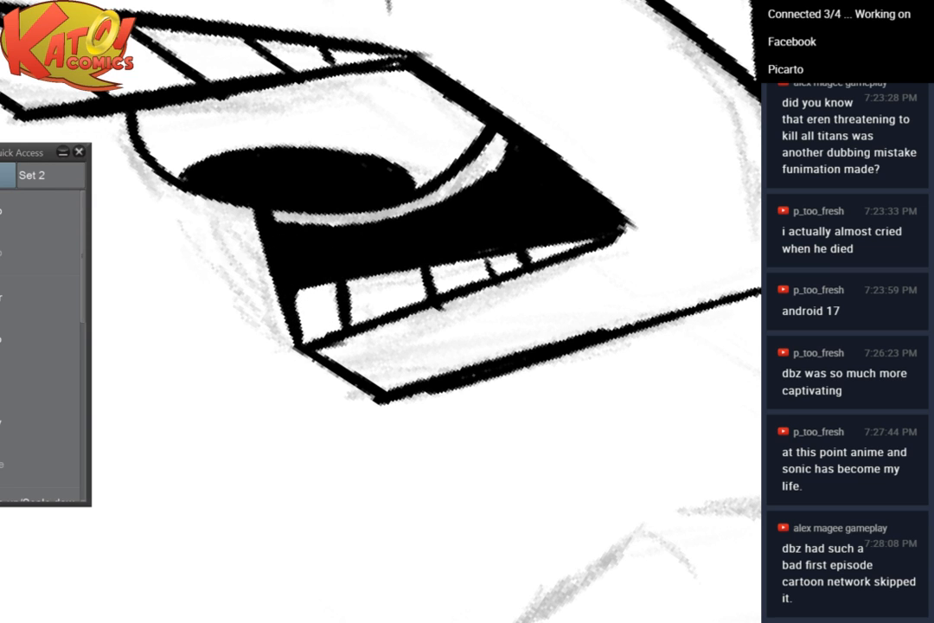
Clean the black area's pointed tip and ink a thin line parallel to the sole opening's upper edge, redrawing it once to be longer
{"action": "scroll", "coordinate": [649, 60], "scroll_direction": "down", "scroll_amount": 4}
{"action": "scroll", "coordinate": [642, 58], "scroll_direction": "up", "scroll_amount": 4}
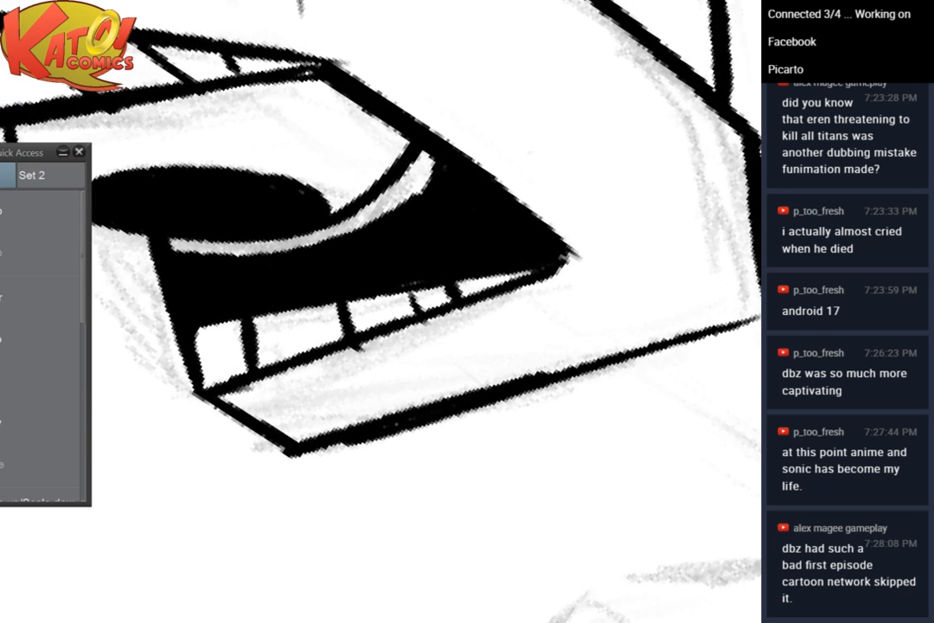
{"action": "key", "text": "minus"}
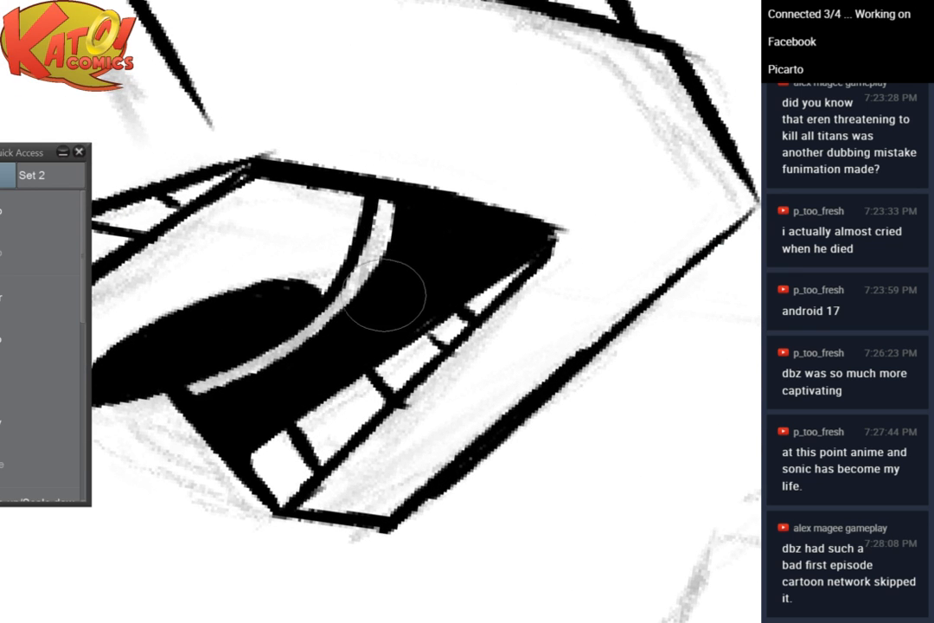
{"action": "scroll", "coordinate": [478, 215], "scroll_direction": "down", "scroll_amount": 2}
{"action": "key", "text": "minus"}
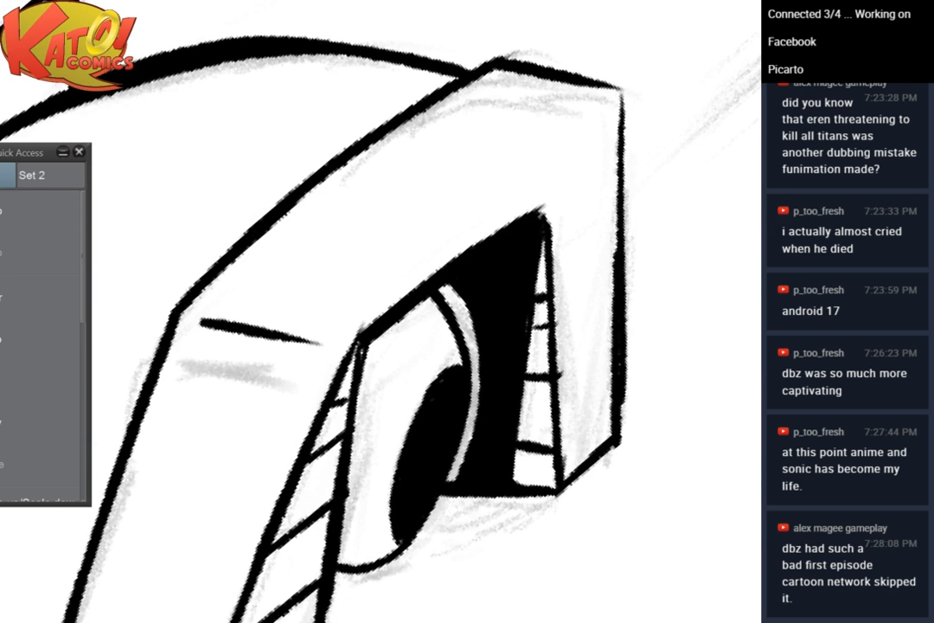
{"action": "key", "text": "minus"}
{"action": "scroll", "coordinate": [597, 165], "scroll_direction": "up", "scroll_amount": 2}
{"action": "key", "text": "asciicircum"}
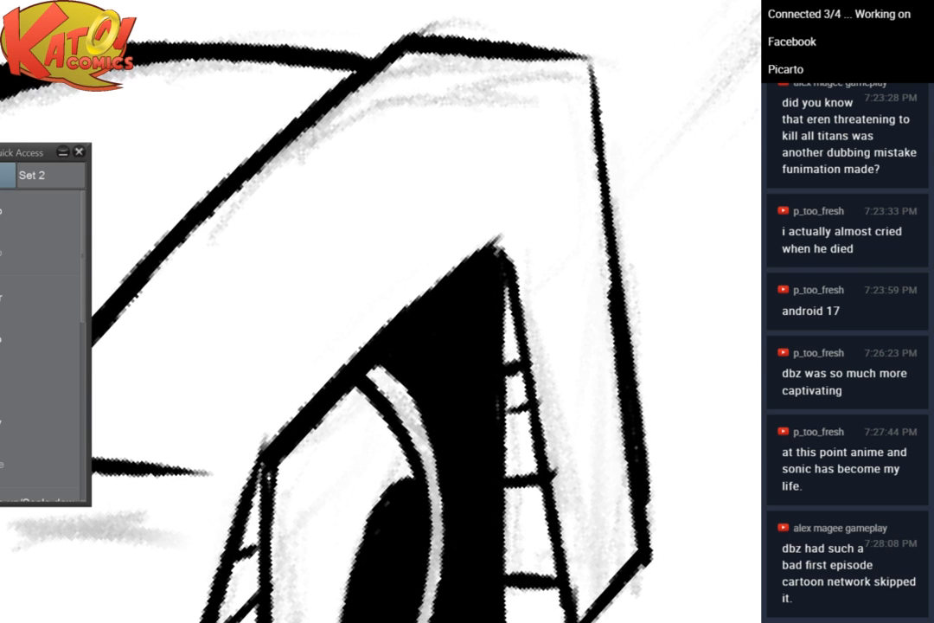
{"action": "left_click_drag", "start_coordinate": [494, 252], "coordinate": [518, 249]}
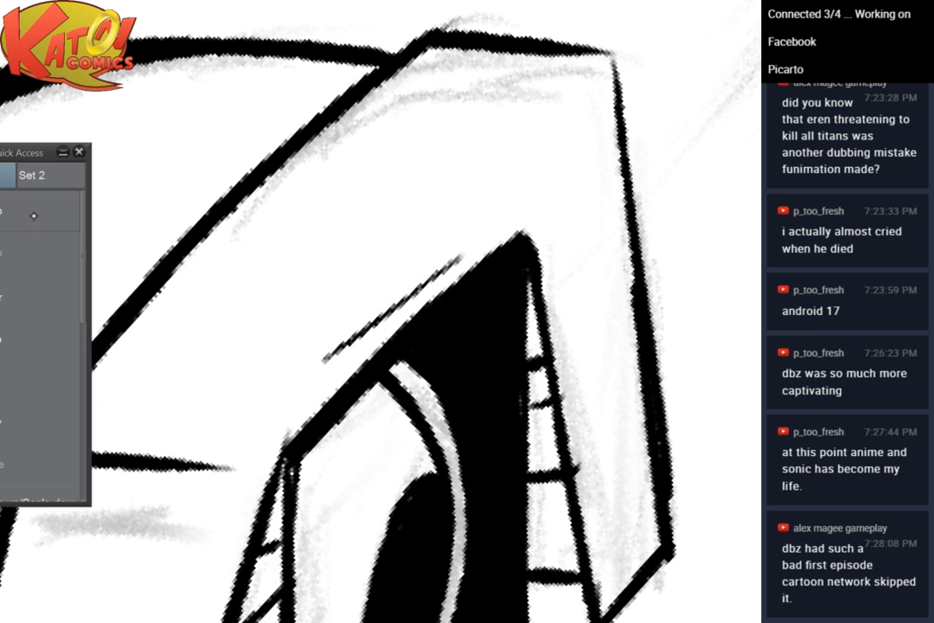
{"action": "left_click", "coordinate": [32, 213]}
{"action": "left_click_drag", "start_coordinate": [288, 407], "coordinate": [366, 332]}
{"action": "left_click_drag", "start_coordinate": [317, 380], "coordinate": [467, 245]}
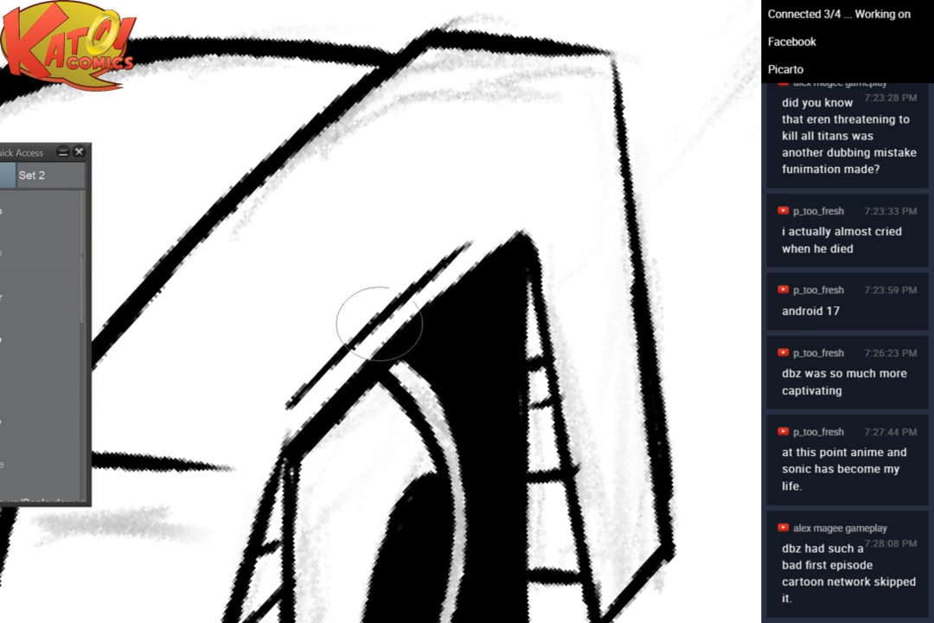
Try to ink a short accent line inside the shoe sole's heel-side edge, and undo it
{"action": "key", "text": "ctrl+minus"}
{"action": "key", "text": "ctrl+minus"}
{"action": "key", "text": "ctrl+minus"}
{"action": "left_click_drag", "start_coordinate": [286, 218], "coordinate": [424, 104]}
{"action": "key", "text": "ctrl+plus"}
{"action": "key", "text": "ctrl+plus"}
{"action": "left_click_drag", "start_coordinate": [424, 229], "coordinate": [467, 271]}
{"action": "mouse_move", "coordinate": [334, 246]}
{"action": "left_mouse_down"}
{"action": "mouse_move", "coordinate": [428, 246]}
{"action": "mouse_move", "coordinate": [508, 216]}
{"action": "left_mouse_up"}
{"action": "mouse_move", "coordinate": [392, 354]}
{"action": "left_mouse_down"}
{"action": "mouse_move", "coordinate": [413, 327]}
{"action": "mouse_move", "coordinate": [513, 258]}
{"action": "left_mouse_up"}
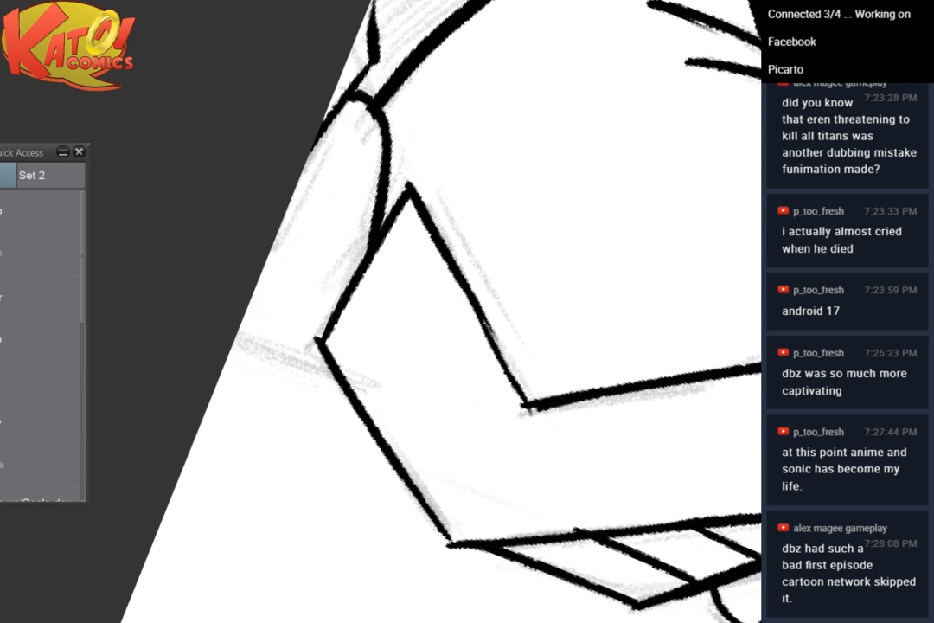
{"action": "key", "text": "ctrl+plus"}
{"action": "key", "text": "ctrl+plus"}
{"action": "mouse_move", "coordinate": [370, 221]}
{"action": "left_mouse_down"}
{"action": "mouse_move", "coordinate": [313, 303]}
{"action": "mouse_move", "coordinate": [294, 365]}
{"action": "left_mouse_up"}
{"action": "key", "text": "ctrl+z"}
{"action": "key", "text": "ctrl+z"}
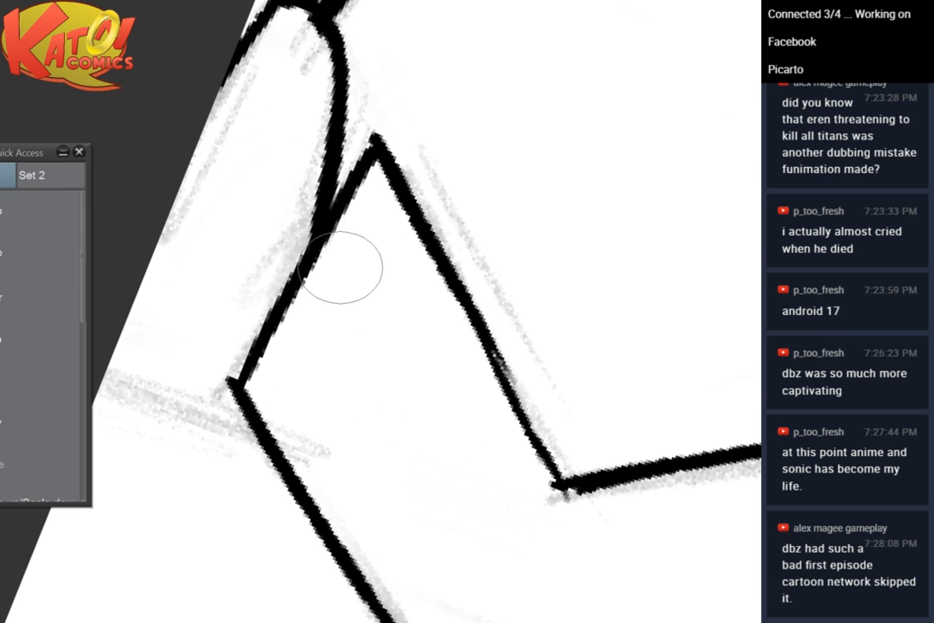
Ink a short thin accent line inside the sole's heel-side edge, parallel to the outline
{"action": "left_click_drag", "start_coordinate": [377, 227], "coordinate": [314, 338]}
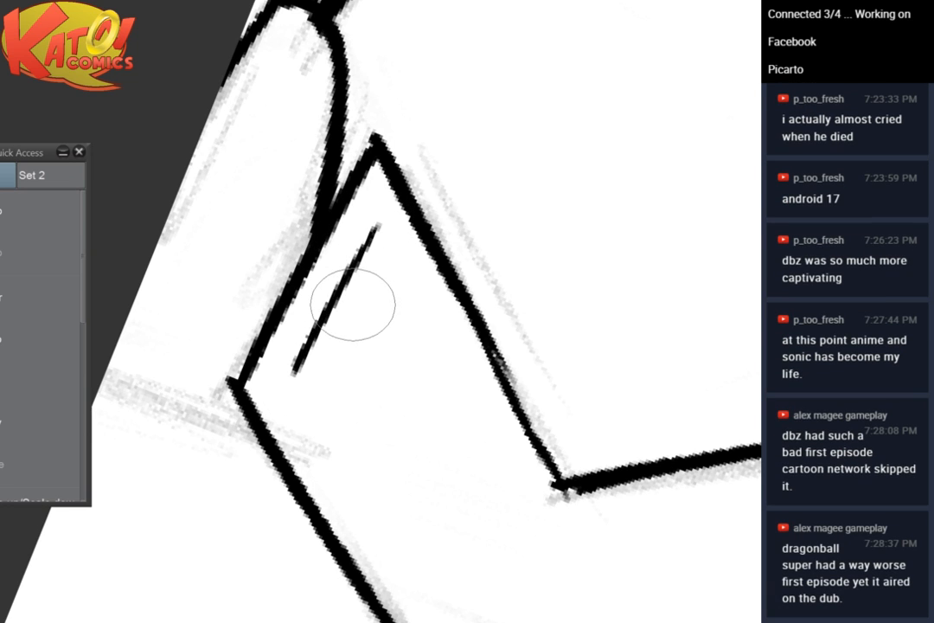
{"action": "key", "text": "ctrl+minus"}
{"action": "key", "text": "ctrl+minus"}
{"action": "key", "text": "ctrl+minus"}
{"action": "key", "text": "ctrl+minus"}
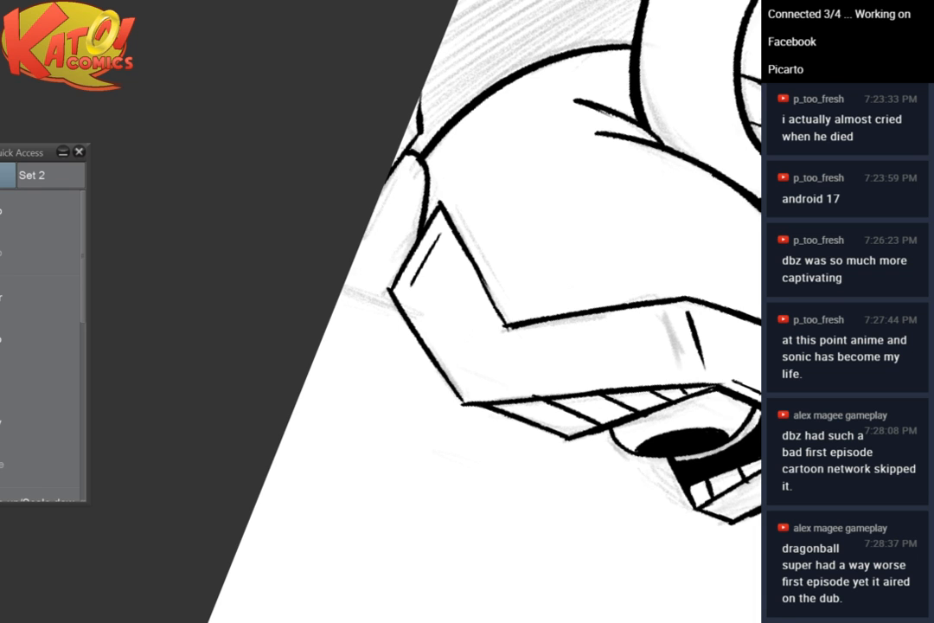
Ink a short line from the pointed corner behind the heel out to the canvas border
{"action": "scroll", "coordinate": [536, 322], "scroll_direction": "up", "scroll_amount": 5}
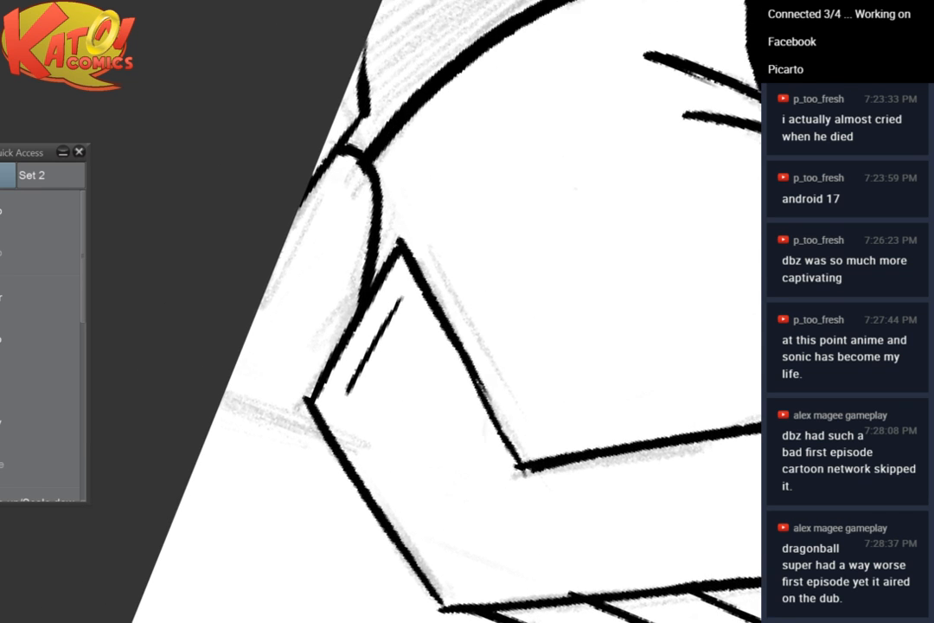
{"action": "mouse_move", "coordinate": [390, 338]}
{"action": "left_mouse_down"}
{"action": "mouse_move", "coordinate": [493, 291]}
{"action": "mouse_move", "coordinate": [596, 353]}
{"action": "left_mouse_up"}
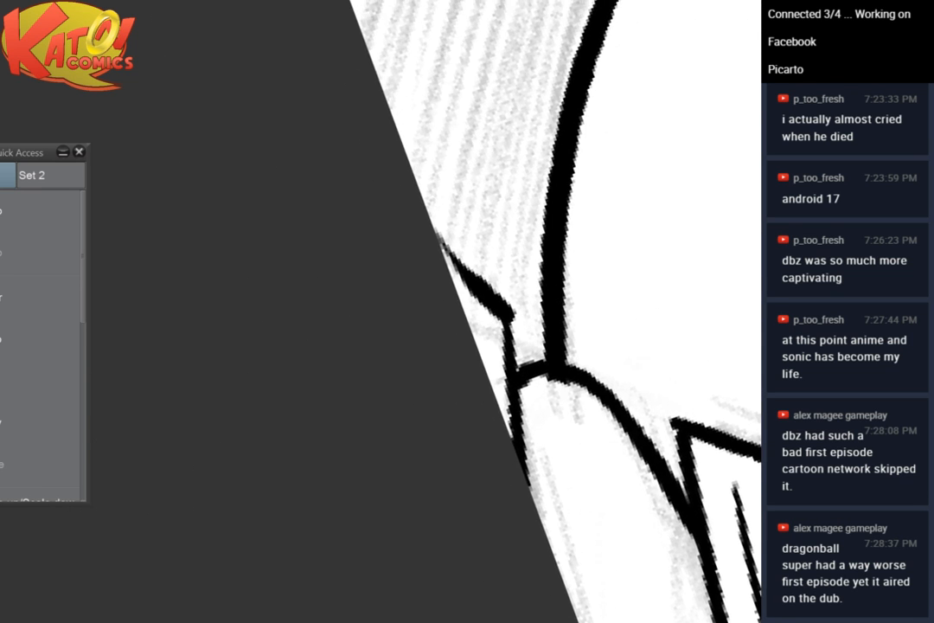
{"action": "scroll", "coordinate": [520, 321], "scroll_direction": "up", "scroll_amount": 3}
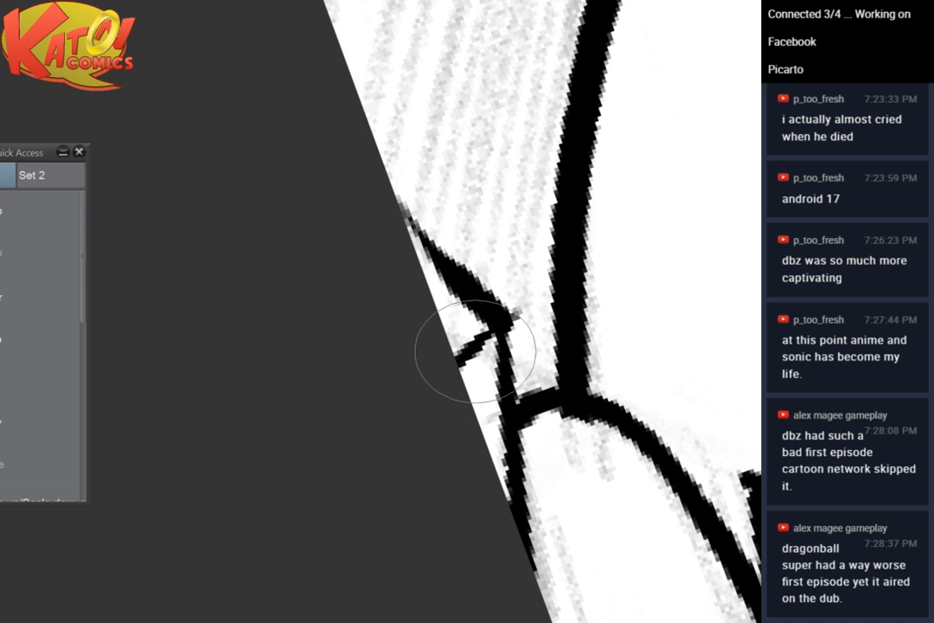
{"action": "scroll", "coordinate": [461, 355], "scroll_direction": "down", "scroll_amount": 6}
{"action": "scroll", "coordinate": [519, 320], "scroll_direction": "down", "scroll_amount": 3}
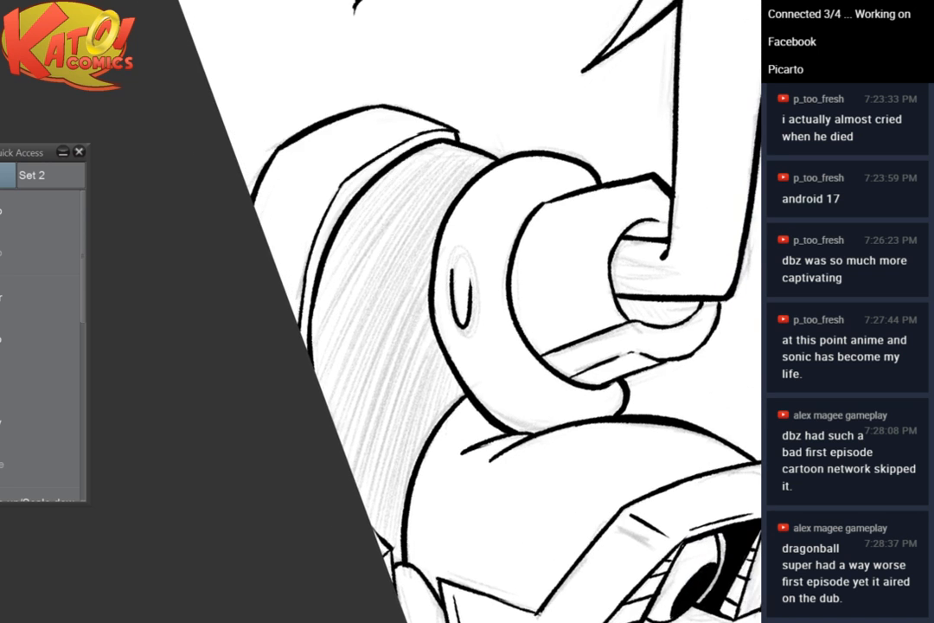
Extend the heel-side accent line around the sole's pointed corner with a short thin line parallel to the adjoining edge
{"action": "left_click_drag", "start_coordinate": [519, 389], "coordinate": [567, 251]}
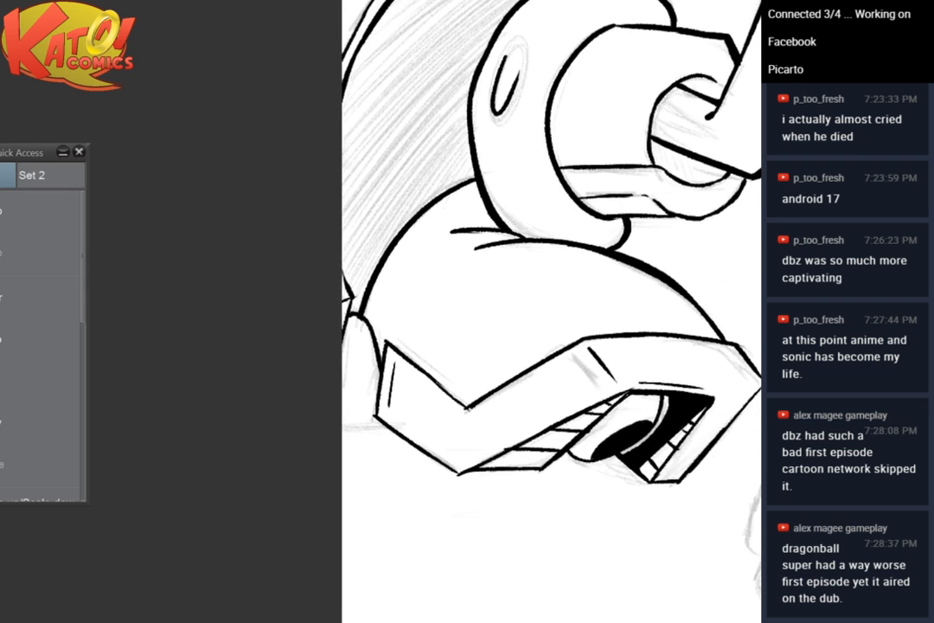
{"action": "scroll", "coordinate": [597, 260], "scroll_direction": "up", "scroll_amount": 3}
{"action": "left_click_drag", "start_coordinate": [389, 320], "coordinate": [649, 372]}
{"action": "scroll", "coordinate": [262, 392], "scroll_direction": "up", "scroll_amount": 2}
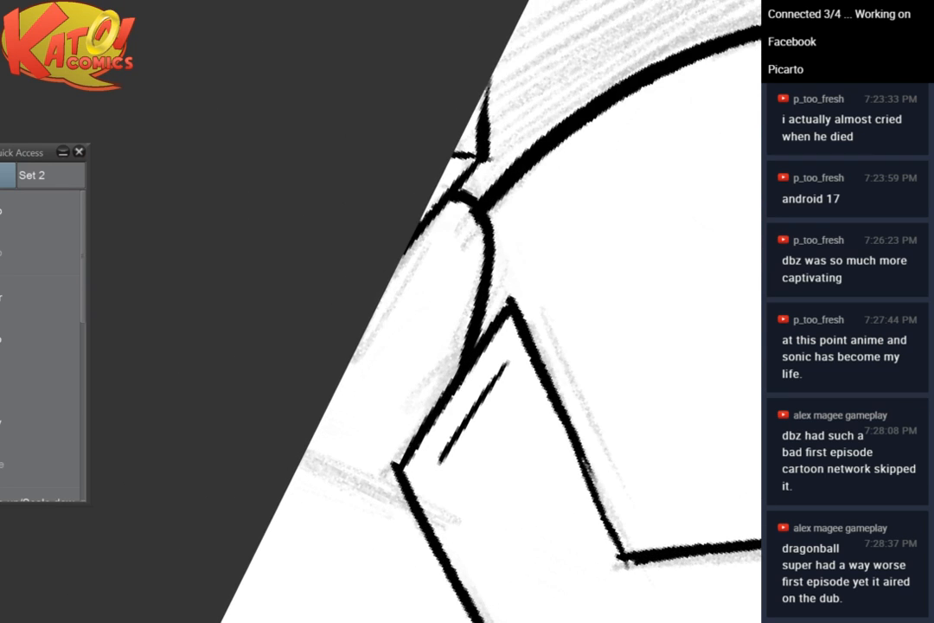
{"action": "left_click_drag", "start_coordinate": [433, 260], "coordinate": [485, 224]}
{"action": "left_click_drag", "start_coordinate": [519, 390], "coordinate": [488, 268]}
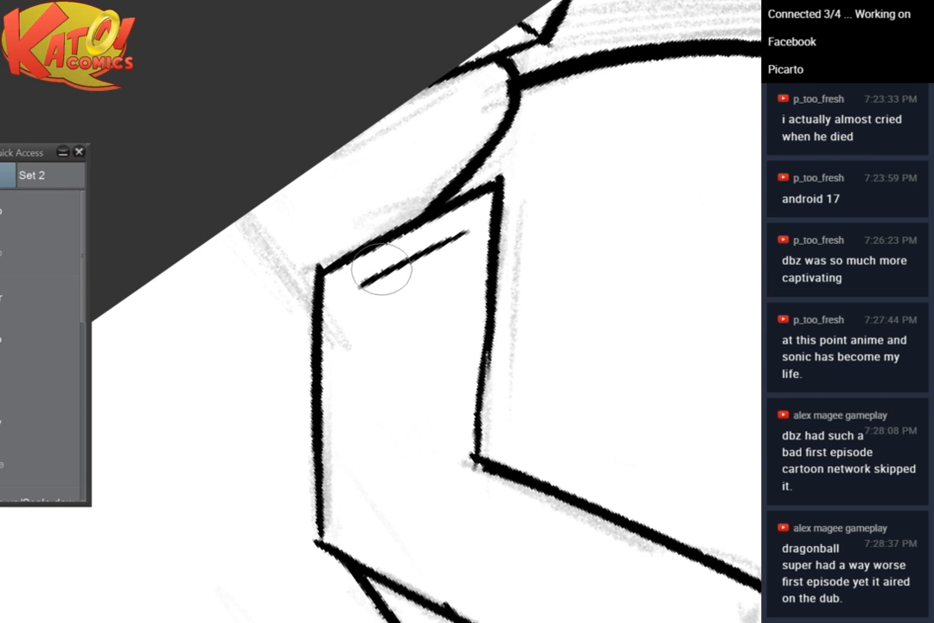
{"action": "mouse_move", "coordinate": [470, 231]}
{"action": "left_mouse_down"}
{"action": "mouse_move", "coordinate": [473, 271]}
{"action": "mouse_move", "coordinate": [530, 350]}
{"action": "left_mouse_up"}
{"action": "left_click_drag", "start_coordinate": [606, 259], "coordinate": [401, 326]}
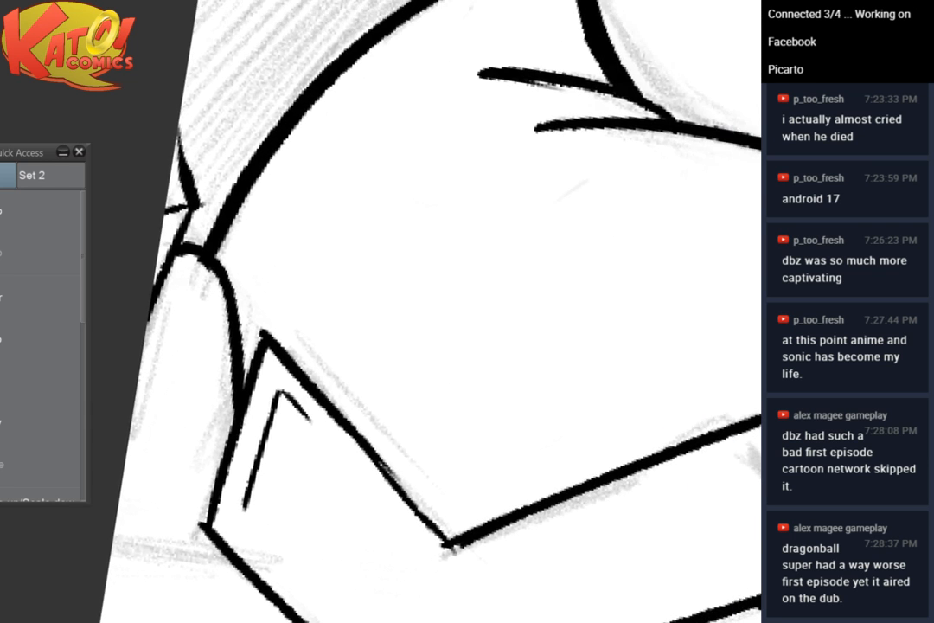
Round off the corner on the rear ankle cuff where its curved edge meets the straight upper line
{"action": "scroll", "coordinate": [568, 162], "scroll_direction": "down", "scroll_amount": 5}
{"action": "mouse_move", "coordinate": [509, 312]}
{"action": "left_mouse_down"}
{"action": "mouse_move", "coordinate": [403, 408]}
{"action": "mouse_move", "coordinate": [526, 466]}
{"action": "mouse_move", "coordinate": [424, 425]}
{"action": "left_mouse_up"}
{"action": "scroll", "coordinate": [562, 204], "scroll_direction": "up", "scroll_amount": 3}
{"action": "scroll", "coordinate": [636, 112], "scroll_direction": "up", "scroll_amount": 2}
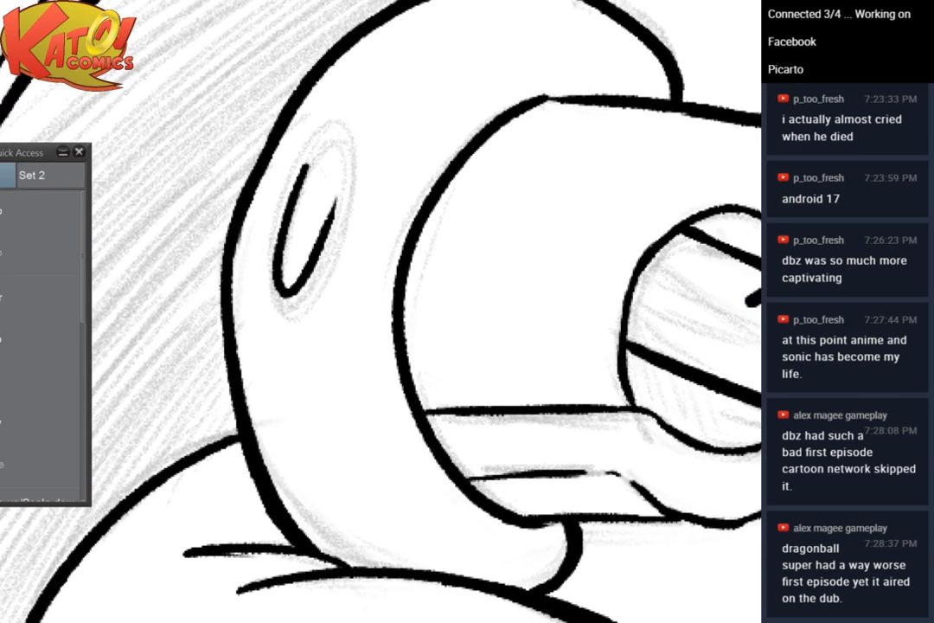
{"action": "left_click_drag", "start_coordinate": [535, 103], "coordinate": [592, 103]}
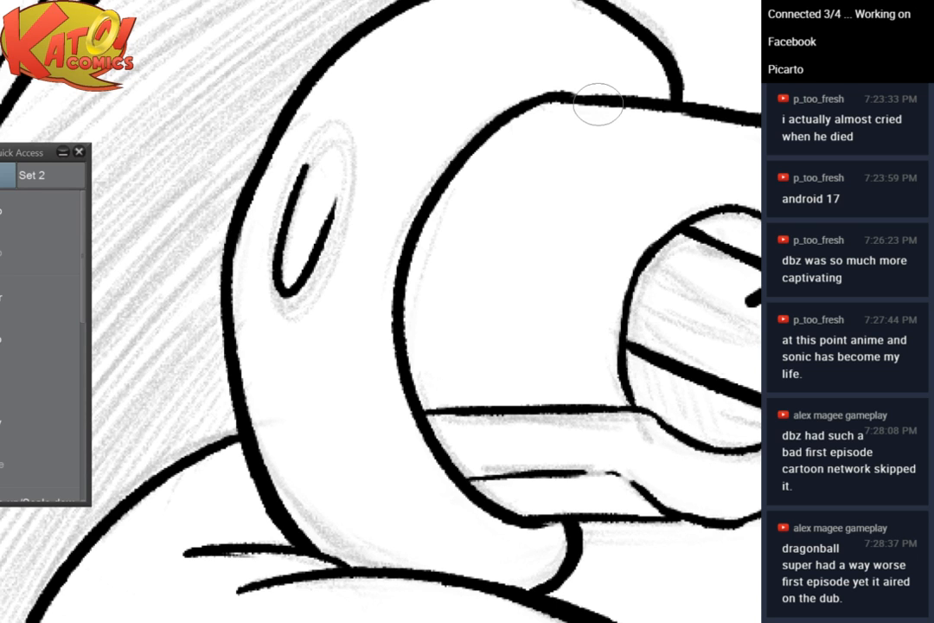
{"action": "left_click_drag", "start_coordinate": [598, 104], "coordinate": [521, 90]}
{"action": "scroll", "coordinate": [463, 280], "scroll_direction": "down", "scroll_amount": 4}
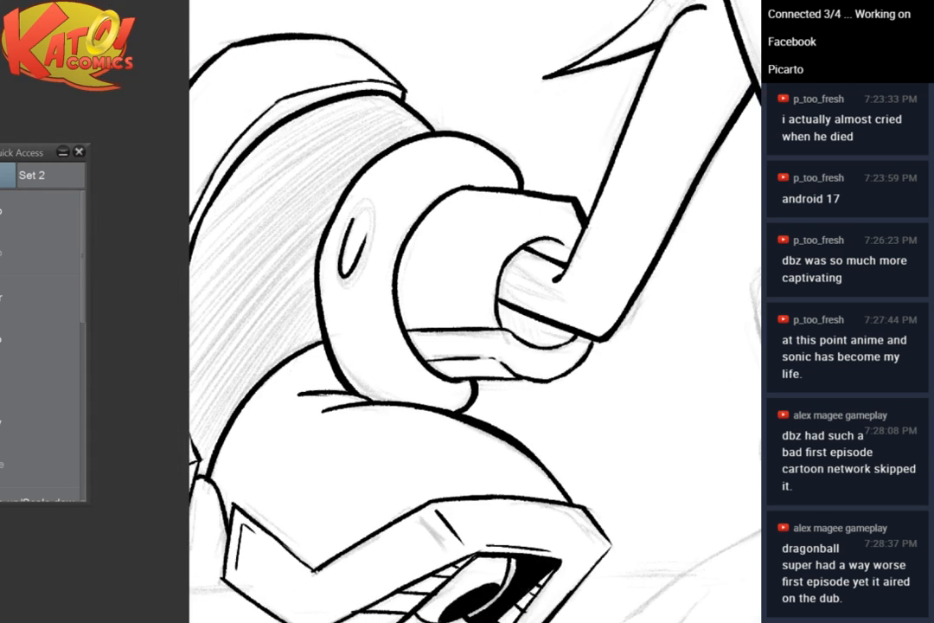
Examine the inked rear shoe, ankle cuff and leg from several angles for remaining gaps or rough line ends
{"action": "left_click_drag", "start_coordinate": [463, 280], "coordinate": [425, 240]}
{"action": "left_click_drag", "start_coordinate": [542, 209], "coordinate": [654, 103]}
{"action": "scroll", "coordinate": [534, 185], "scroll_direction": "up", "scroll_amount": 2}
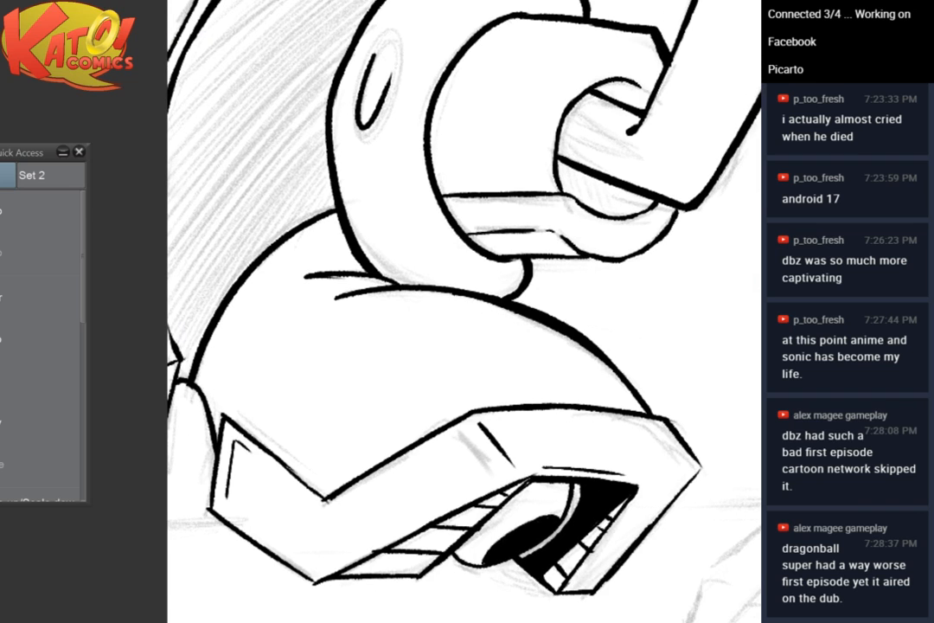
{"action": "left_click_drag", "start_coordinate": [338, 303], "coordinate": [467, 312]}
{"action": "scroll", "coordinate": [467, 311], "scroll_direction": "up", "scroll_amount": 1}
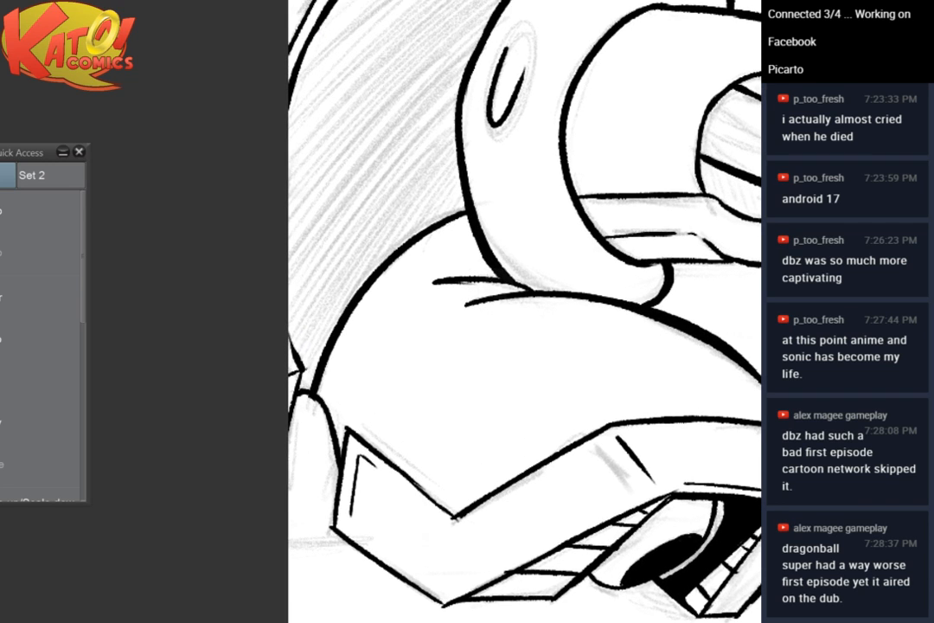
{"action": "left_click_drag", "start_coordinate": [325, 387], "coordinate": [184, 444]}
{"action": "left_click_drag", "start_coordinate": [488, 521], "coordinate": [476, 439]}
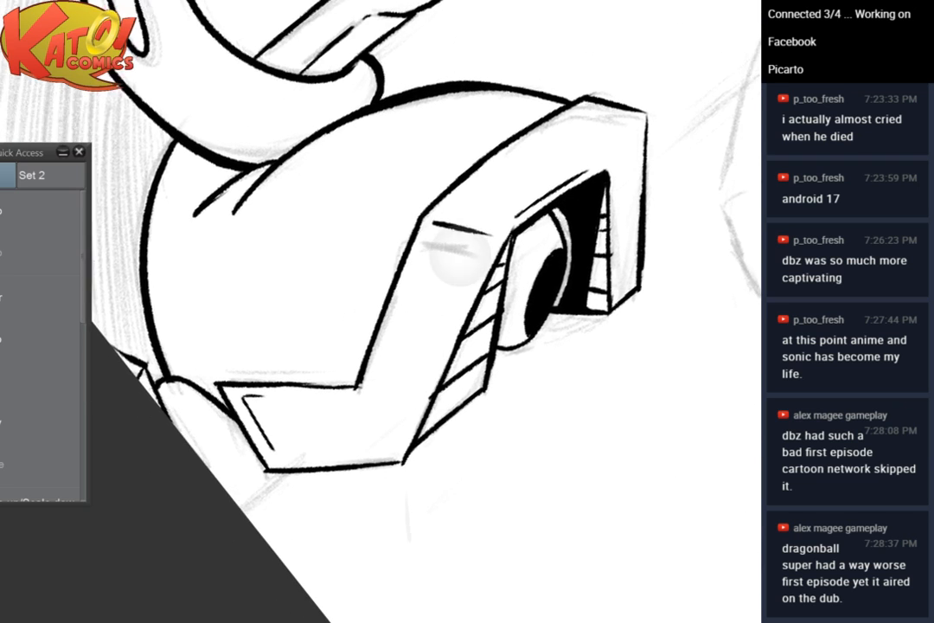
{"action": "scroll", "coordinate": [476, 439], "scroll_direction": "up", "scroll_amount": 4}
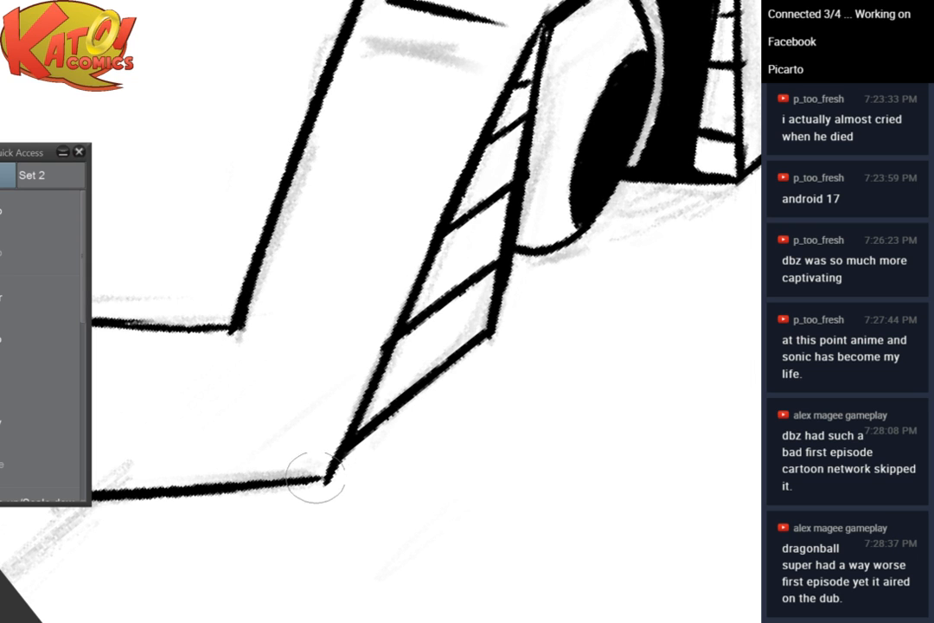
{"action": "left_click_drag", "start_coordinate": [432, 438], "coordinate": [516, 453]}
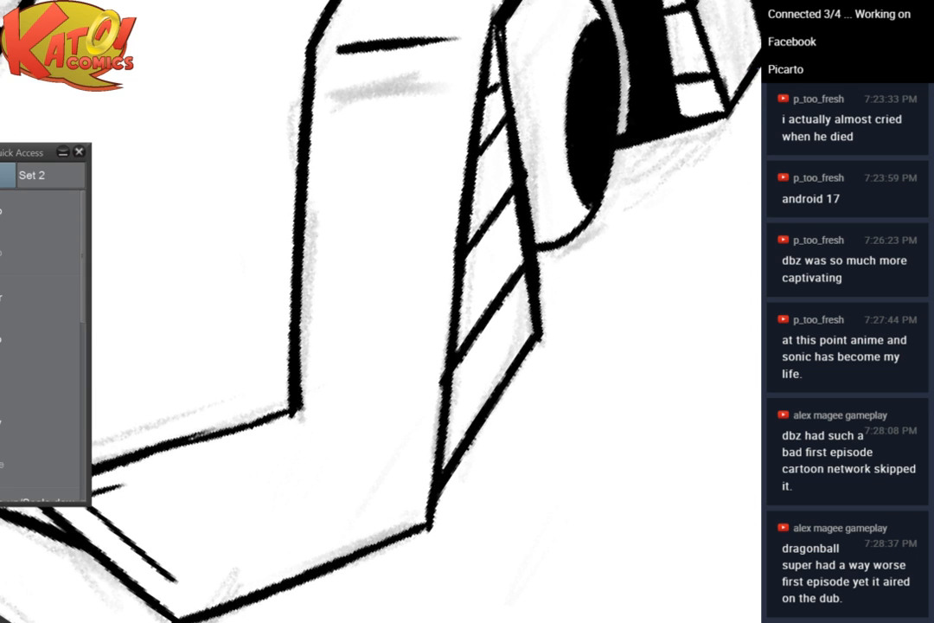
{"action": "scroll", "coordinate": [555, 233], "scroll_direction": "down", "scroll_amount": 4}
{"action": "left_click_drag", "start_coordinate": [555, 234], "coordinate": [465, 450]}
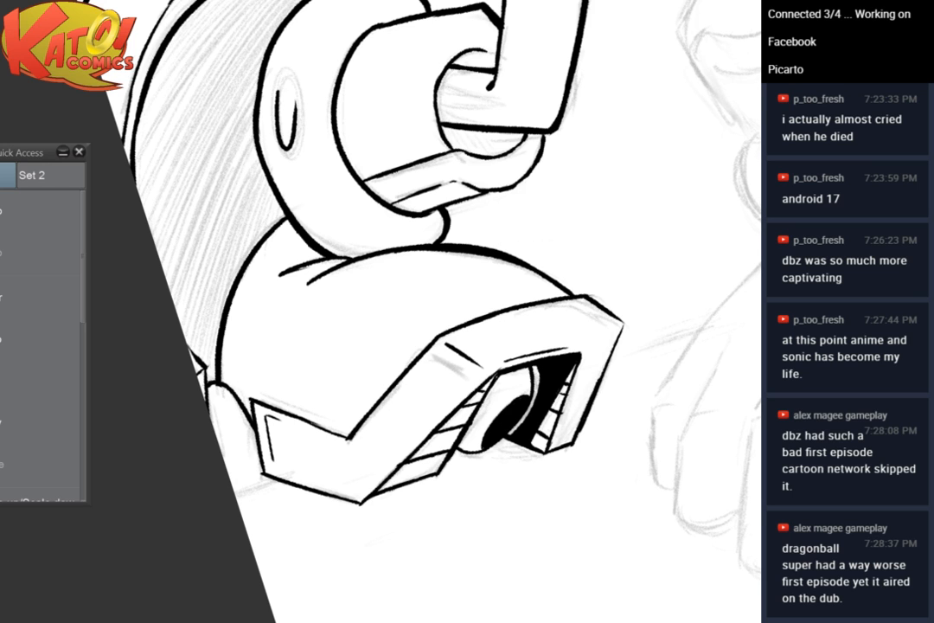
{"action": "scroll", "coordinate": [406, 312], "scroll_direction": "up", "scroll_amount": 5}
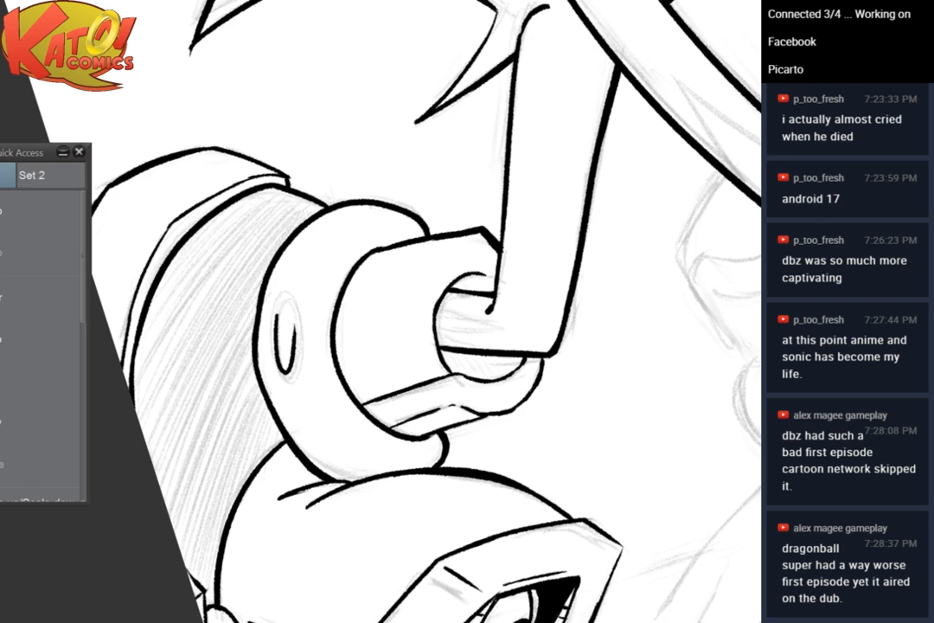
{"action": "scroll", "coordinate": [545, 234], "scroll_direction": "up", "scroll_amount": 2}
{"action": "scroll", "coordinate": [381, 311], "scroll_direction": "up", "scroll_amount": 5}
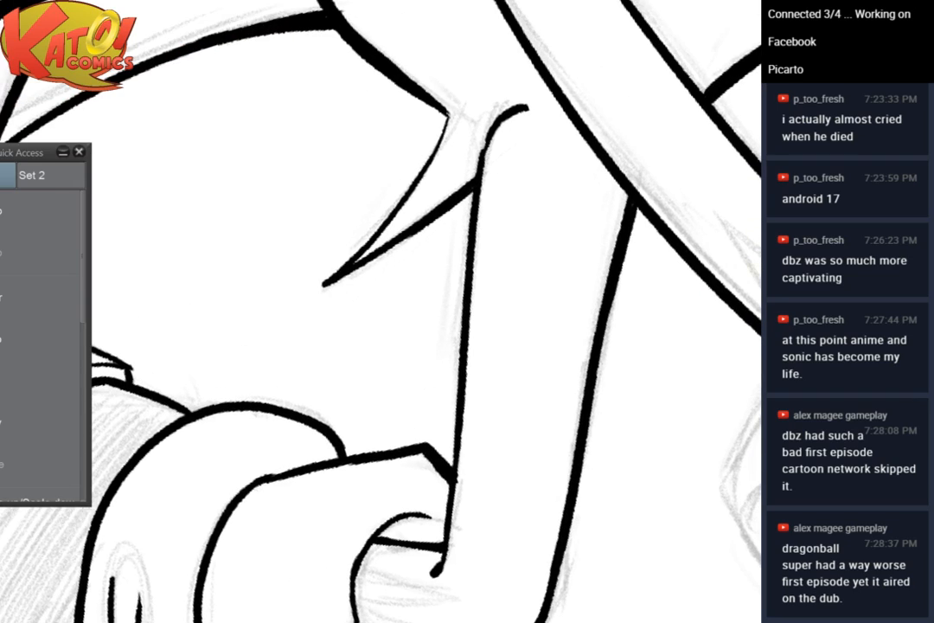
{"action": "scroll", "coordinate": [381, 311], "scroll_direction": "down", "scroll_amount": 5}
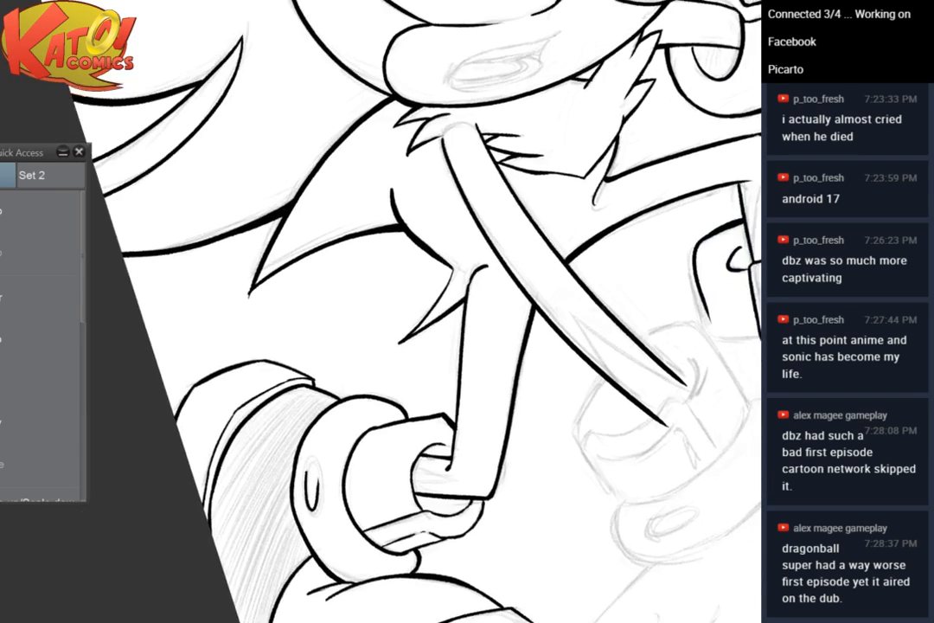
Ink the far rim of the other leg's ankle cuff as two thick curves, one on each side of the leg
{"action": "scroll", "coordinate": [327, 468], "scroll_direction": "up", "scroll_amount": 6}
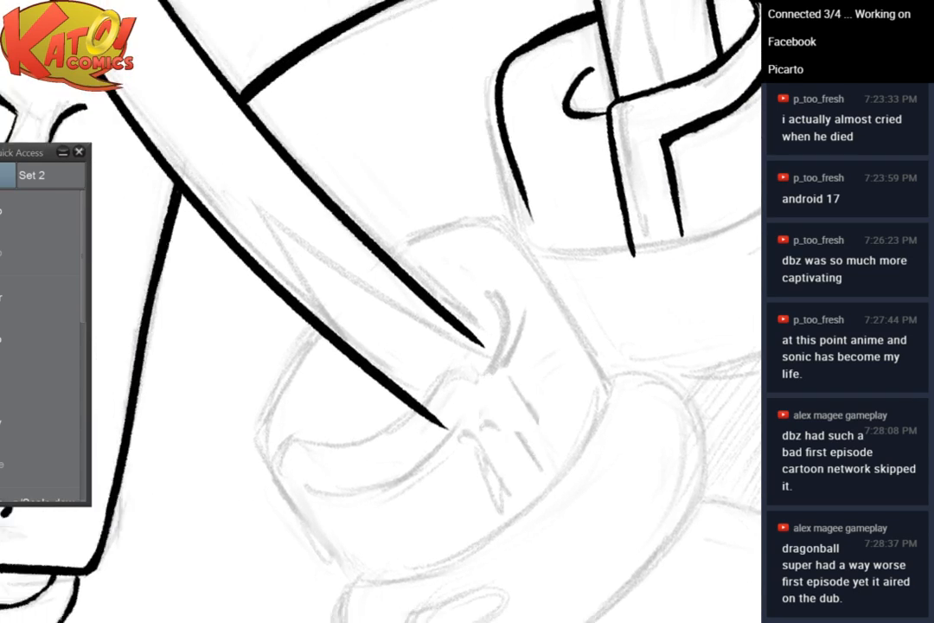
{"action": "mouse_move", "coordinate": [341, 279]}
{"action": "left_mouse_down"}
{"action": "mouse_move", "coordinate": [271, 413]}
{"action": "mouse_move", "coordinate": [270, 478]}
{"action": "left_mouse_up"}
{"action": "mouse_move", "coordinate": [457, 166]}
{"action": "left_mouse_down"}
{"action": "mouse_move", "coordinate": [502, 121]}
{"action": "mouse_move", "coordinate": [589, 115]}
{"action": "mouse_move", "coordinate": [649, 146]}
{"action": "left_mouse_up"}
{"action": "mouse_move", "coordinate": [327, 295]}
{"action": "left_mouse_down"}
{"action": "mouse_move", "coordinate": [268, 390]}
{"action": "mouse_move", "coordinate": [288, 366]}
{"action": "mouse_move", "coordinate": [256, 452]}
{"action": "mouse_move", "coordinate": [273, 414]}
{"action": "mouse_move", "coordinate": [270, 474]}
{"action": "mouse_move", "coordinate": [266, 433]}
{"action": "mouse_move", "coordinate": [277, 485]}
{"action": "left_mouse_up"}
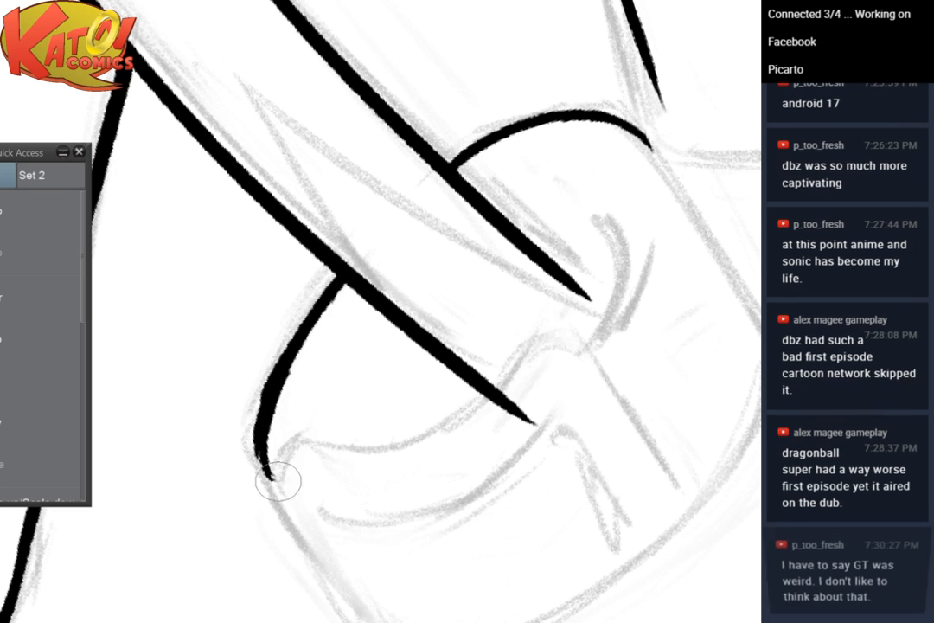
Trim the tapered tip of the leg's outline so it ends at the cuff's sketched front rim
{"action": "left_click_drag", "start_coordinate": [309, 448], "coordinate": [270, 404]}
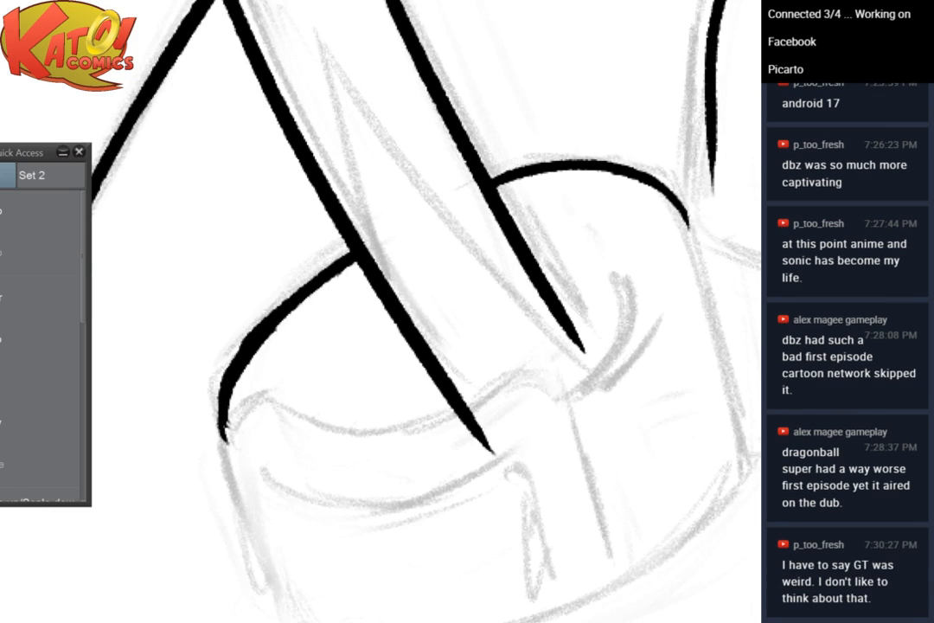
{"action": "left_click_drag", "start_coordinate": [381, 380], "coordinate": [413, 313]}
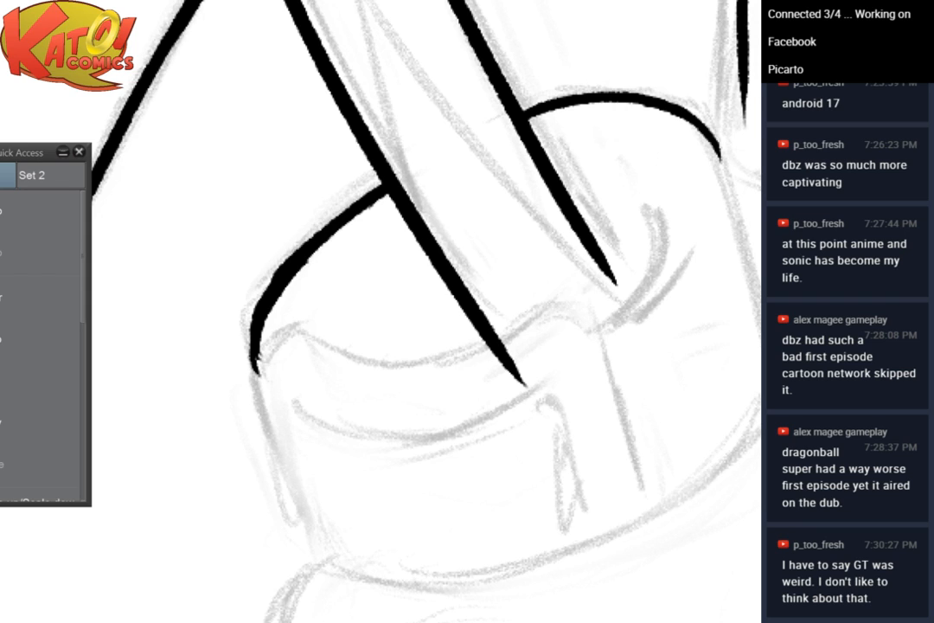
{"action": "mouse_move", "coordinate": [517, 371]}
{"action": "left_mouse_down"}
{"action": "mouse_move", "coordinate": [520, 338]}
{"action": "mouse_move", "coordinate": [523, 364]}
{"action": "mouse_move", "coordinate": [502, 400]}
{"action": "left_mouse_up"}
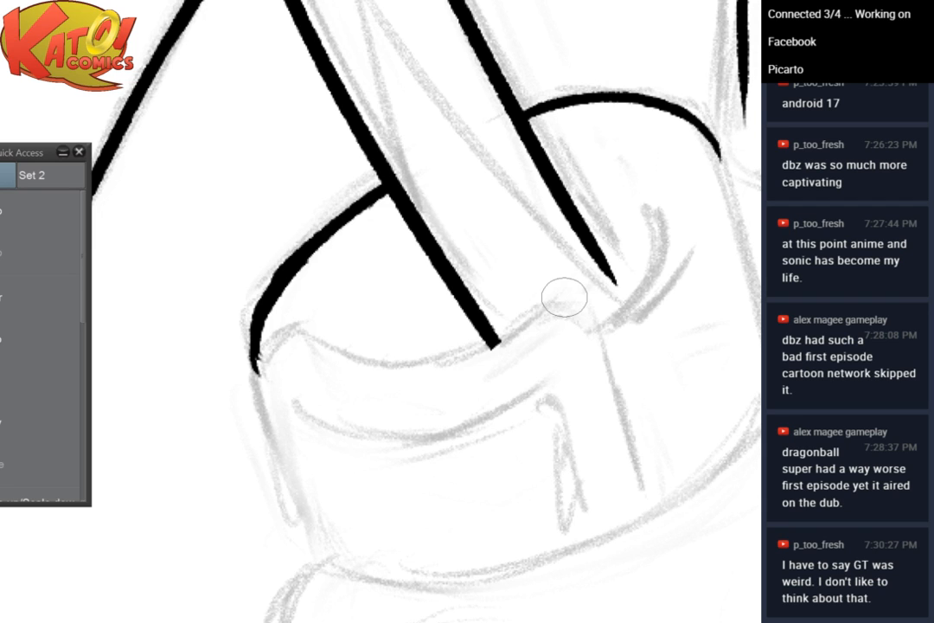
{"action": "left_click_drag", "start_coordinate": [565, 297], "coordinate": [524, 258]}
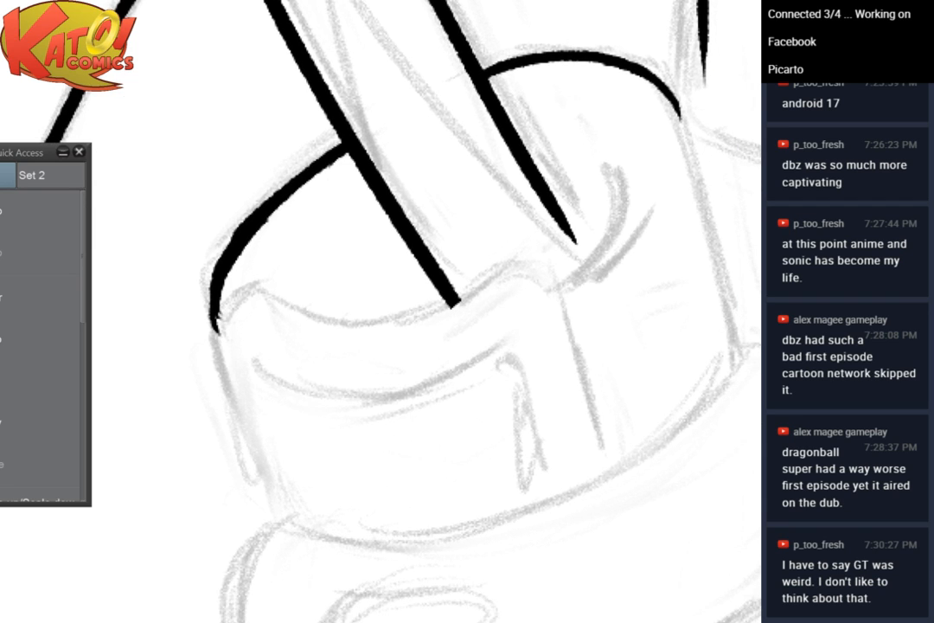
Ink the cuff's wavy front rim from the far rim's outer end, past the leg line and over the second hump
{"action": "left_click_drag", "start_coordinate": [245, 293], "coordinate": [222, 319]}
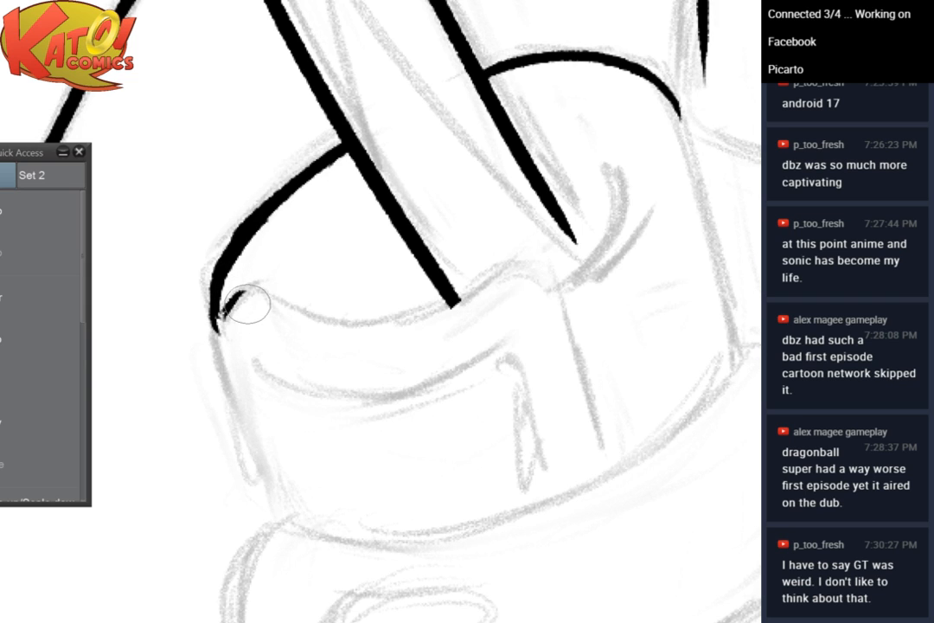
{"action": "mouse_move", "coordinate": [223, 313]}
{"action": "left_mouse_down"}
{"action": "mouse_move", "coordinate": [255, 290]}
{"action": "mouse_move", "coordinate": [362, 317]}
{"action": "mouse_move", "coordinate": [479, 278]}
{"action": "left_mouse_up"}
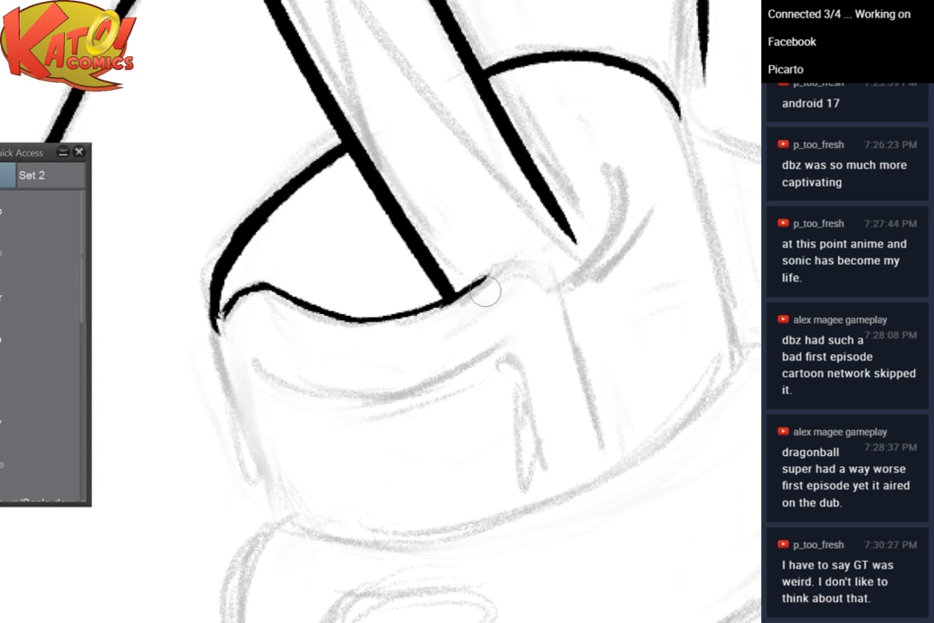
{"action": "scroll", "coordinate": [495, 272], "scroll_direction": "up", "scroll_amount": 1}
{"action": "left_click_drag", "start_coordinate": [519, 251], "coordinate": [492, 111]}
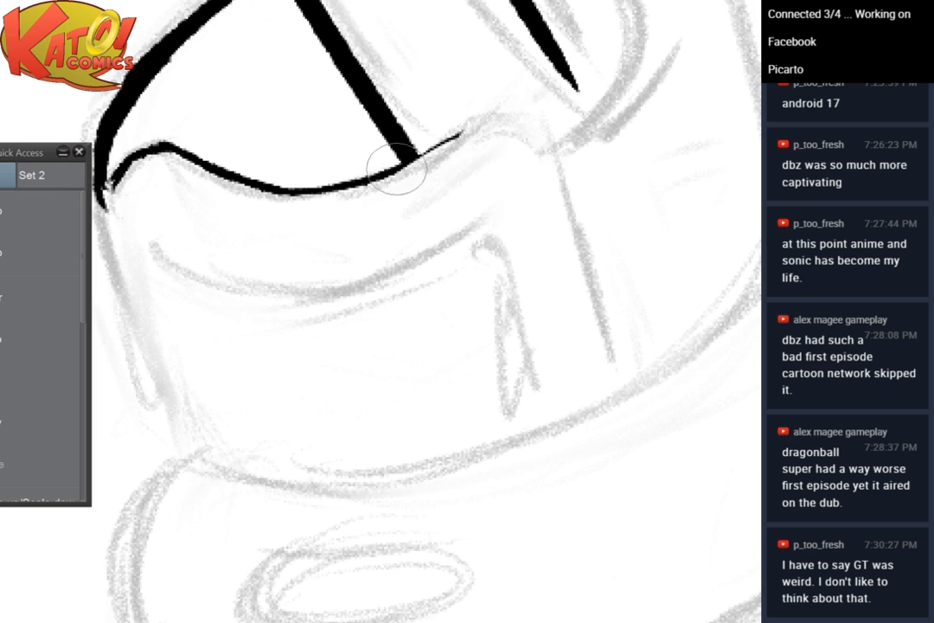
{"action": "mouse_move", "coordinate": [437, 152]}
{"action": "left_mouse_down"}
{"action": "mouse_move", "coordinate": [482, 123]}
{"action": "mouse_move", "coordinate": [533, 141]}
{"action": "mouse_move", "coordinate": [373, 225]}
{"action": "left_mouse_up"}
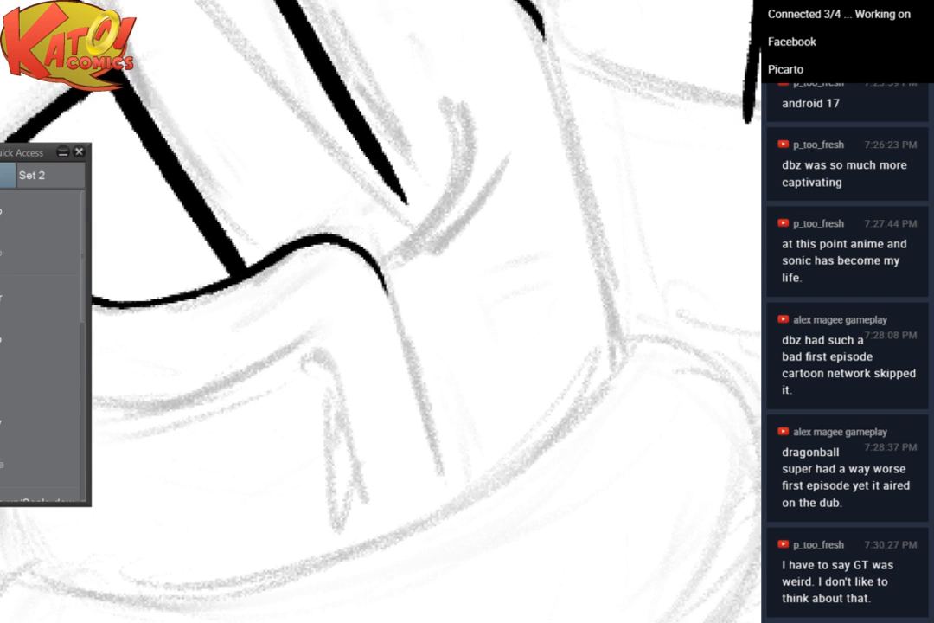
Ink a tapered straight line from the front rim's inner end down along the cuff, redrawing it to join cleanly
{"action": "left_click_drag", "start_coordinate": [379, 279], "coordinate": [440, 480]}
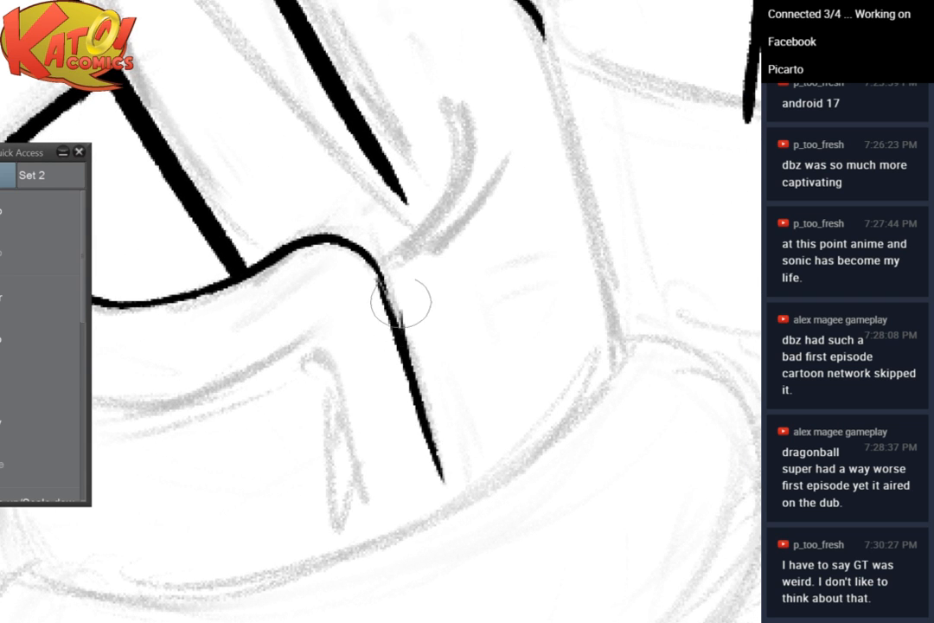
{"action": "key", "text": "ctrl+z"}
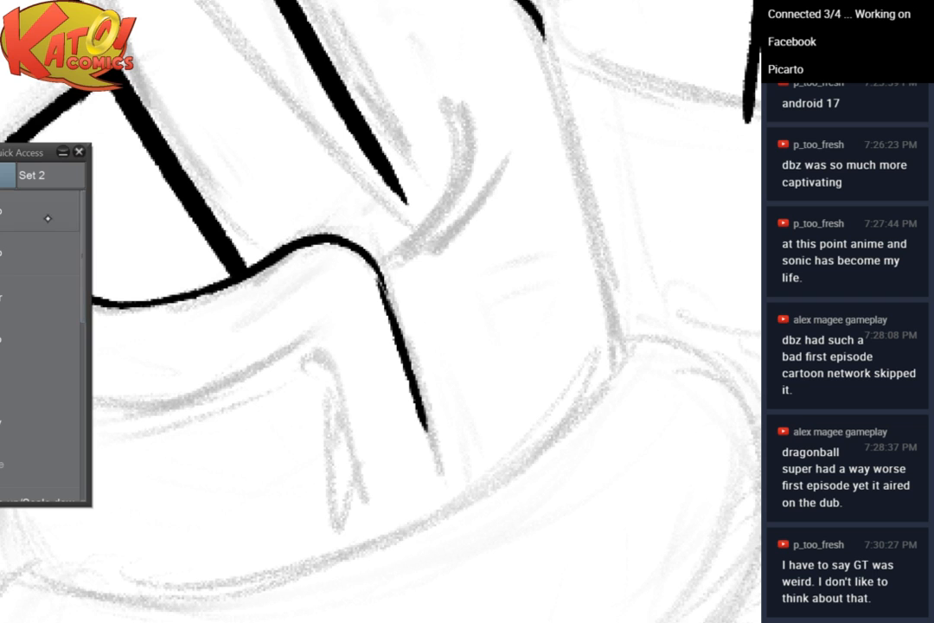
{"action": "left_click_drag", "start_coordinate": [381, 286], "coordinate": [445, 480]}
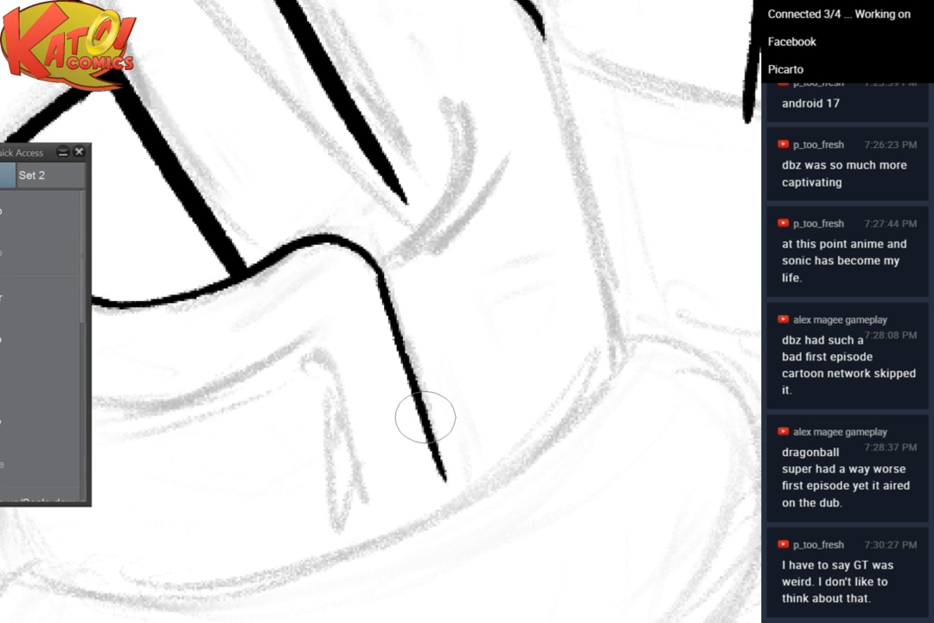
Ink the cuff's outer side as a line curving from the front rim's outer end down to the ankle ring
{"action": "mouse_move", "coordinate": [425, 417]}
{"action": "left_mouse_down"}
{"action": "mouse_move", "coordinate": [615, 345]}
{"action": "mouse_move", "coordinate": [759, 343]}
{"action": "left_mouse_up"}
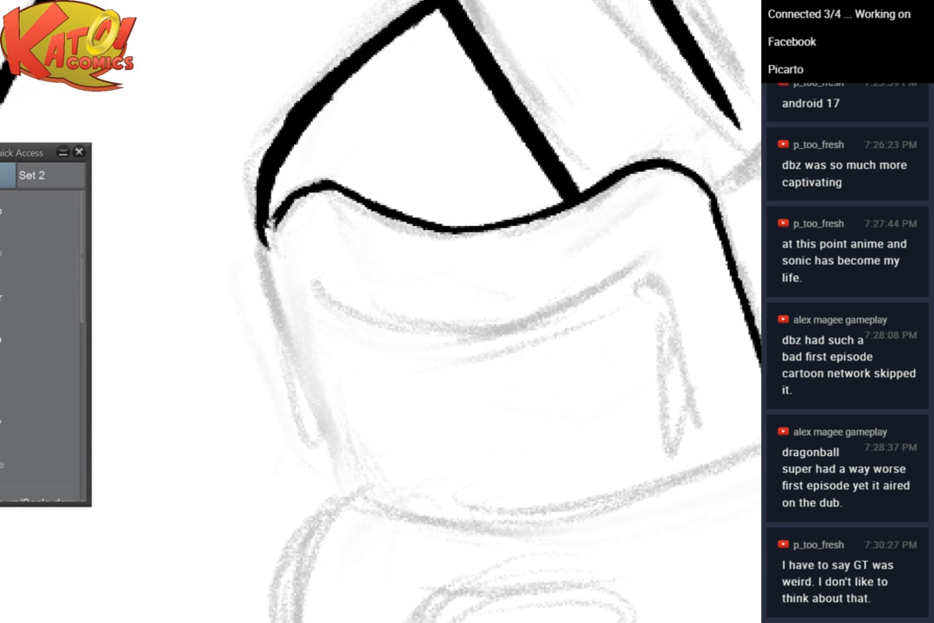
{"action": "left_click_drag", "start_coordinate": [389, 346], "coordinate": [519, 338]}
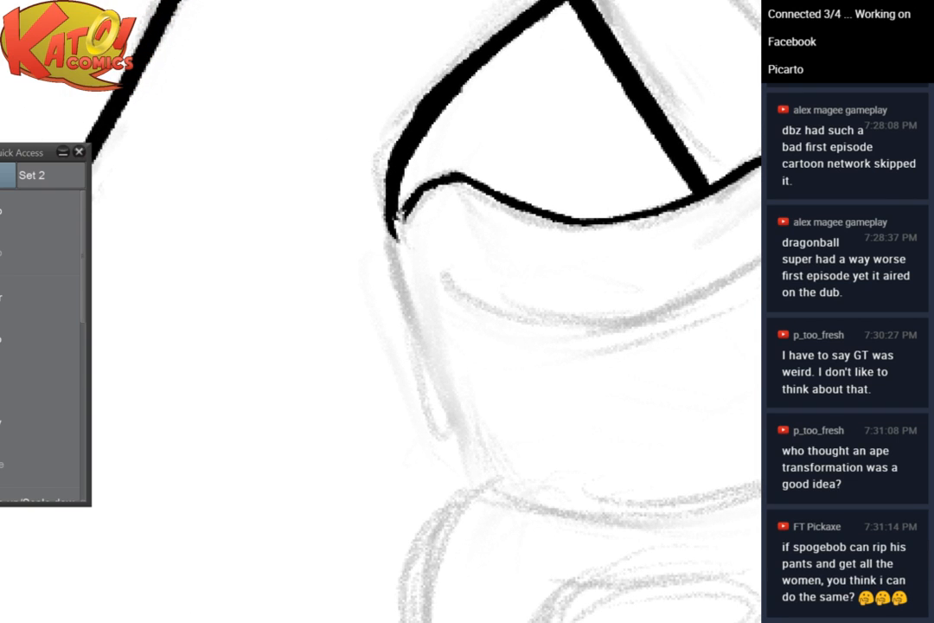
{"action": "mouse_move", "coordinate": [403, 230]}
{"action": "left_mouse_down"}
{"action": "mouse_move", "coordinate": [432, 396]}
{"action": "mouse_move", "coordinate": [422, 351]}
{"action": "mouse_move", "coordinate": [464, 491]}
{"action": "left_mouse_up"}
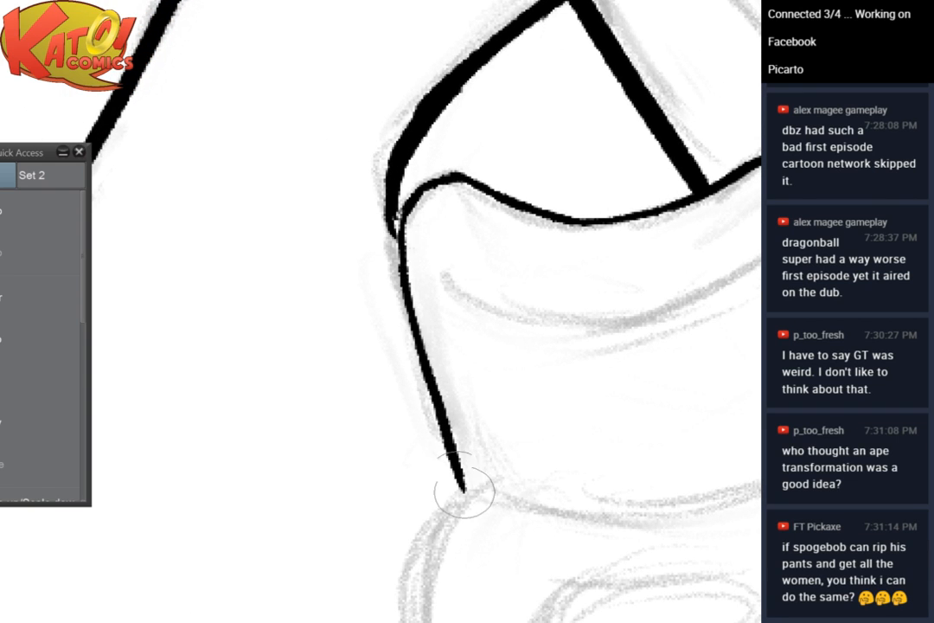
Ink an inner line parallel to the cuff's outer side, building it up with overlapping strokes toward the ankle ring
{"action": "left_click_drag", "start_coordinate": [444, 407], "coordinate": [281, 420]}
{"action": "left_click_drag", "start_coordinate": [291, 327], "coordinate": [322, 434]}
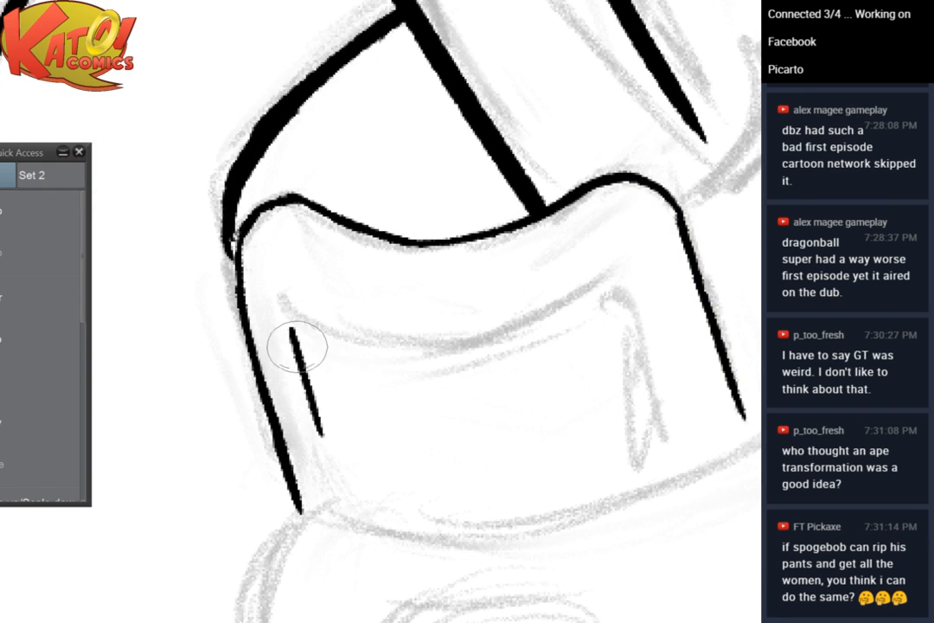
{"action": "left_click_drag", "start_coordinate": [298, 347], "coordinate": [341, 510]}
{"action": "left_click_drag", "start_coordinate": [294, 355], "coordinate": [335, 491]}
{"action": "left_click_drag", "start_coordinate": [289, 319], "coordinate": [296, 345]}
Ink the cuff's inner contour following the wavy rim, and the inner line parallel to the cuff's opposite side
{"action": "mouse_move", "coordinate": [272, 294]}
{"action": "left_mouse_down"}
{"action": "mouse_move", "coordinate": [296, 317]}
{"action": "mouse_move", "coordinate": [417, 317]}
{"action": "mouse_move", "coordinate": [600, 291]}
{"action": "mouse_move", "coordinate": [623, 310]}
{"action": "mouse_move", "coordinate": [649, 396]}
{"action": "left_mouse_up"}
{"action": "left_click_drag", "start_coordinate": [638, 341], "coordinate": [671, 484]}
{"action": "mouse_move", "coordinate": [640, 373]}
{"action": "left_mouse_down"}
{"action": "mouse_move", "coordinate": [482, 199]}
{"action": "mouse_move", "coordinate": [412, 356]}
{"action": "mouse_move", "coordinate": [519, 272]}
{"action": "left_mouse_up"}
{"action": "scroll", "coordinate": [494, 185], "scroll_direction": "down", "scroll_amount": 5}
{"action": "scroll", "coordinate": [422, 260], "scroll_direction": "up", "scroll_amount": 2}
{"action": "left_click_drag", "start_coordinate": [414, 260], "coordinate": [403, 373]}
{"action": "mouse_move", "coordinate": [403, 294]}
{"action": "left_mouse_down"}
{"action": "mouse_move", "coordinate": [399, 367]}
{"action": "mouse_move", "coordinate": [474, 265]}
{"action": "mouse_move", "coordinate": [485, 262]}
{"action": "left_mouse_up"}
{"action": "scroll", "coordinate": [444, 271], "scroll_direction": "up", "scroll_amount": 3}
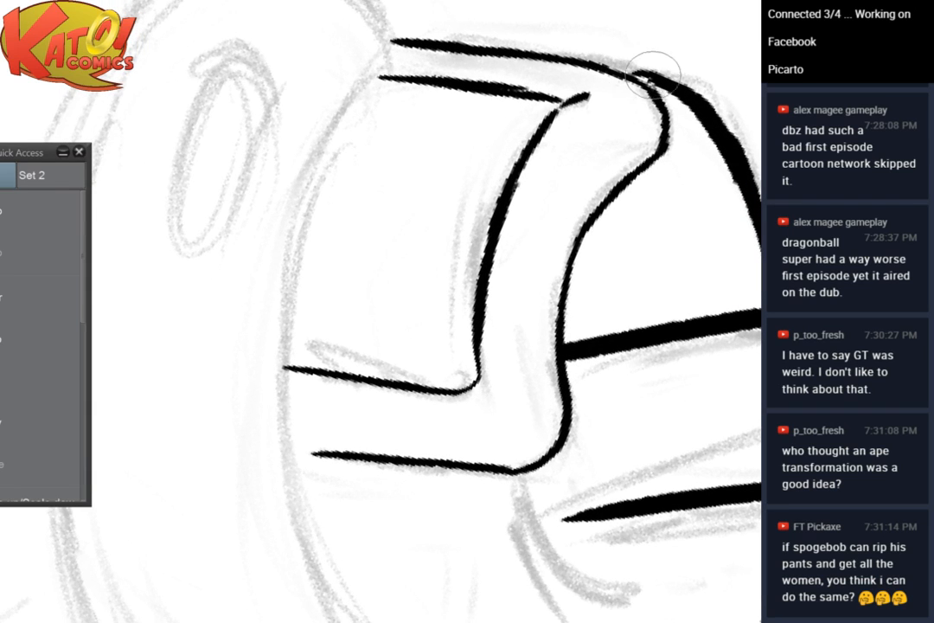
{"action": "mouse_move", "coordinate": [653, 75]}
{"action": "left_mouse_down"}
{"action": "mouse_move", "coordinate": [621, 71]}
{"action": "mouse_move", "coordinate": [576, 0]}
{"action": "left_mouse_up"}
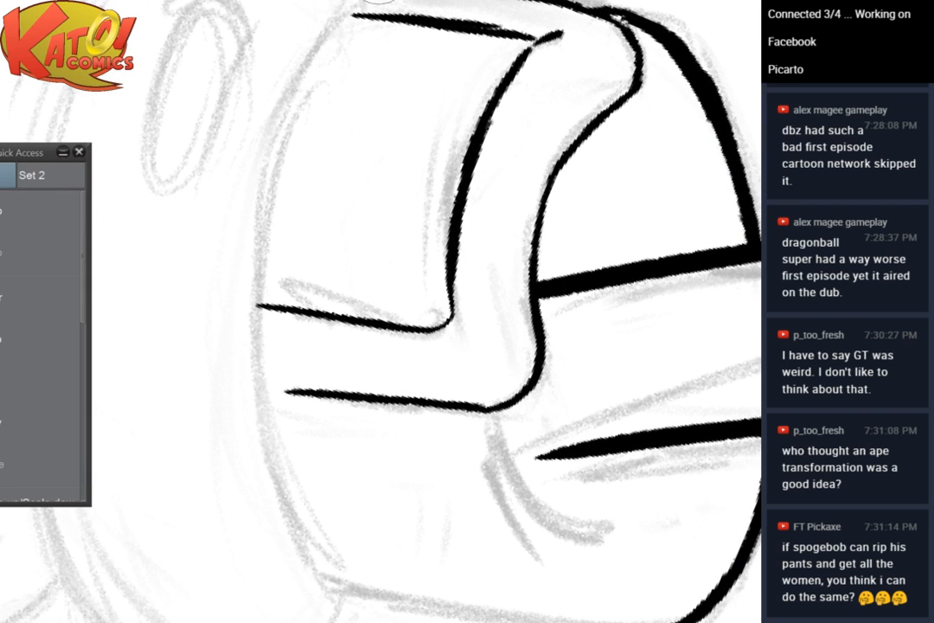
Ink the cuff's base edge as one long tapered curve along the ankle ring, redrawing it until it follows the sketch
{"action": "left_click_drag", "start_coordinate": [350, 0], "coordinate": [296, 553]}
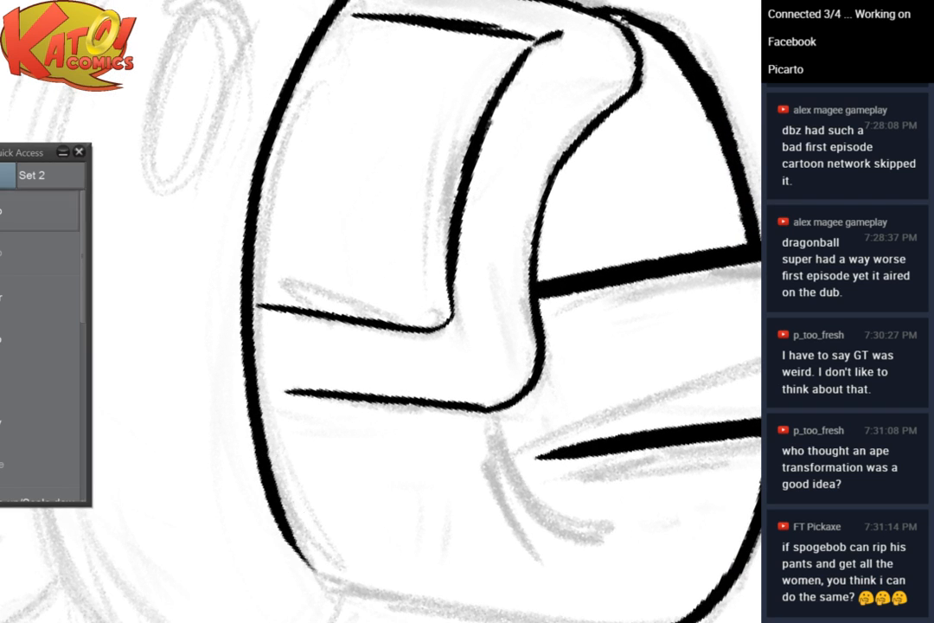
{"action": "key", "text": "ctrl+z"}
{"action": "mouse_move", "coordinate": [346, 1]}
{"action": "left_mouse_down"}
{"action": "mouse_move", "coordinate": [288, 163]}
{"action": "mouse_move", "coordinate": [292, 501]}
{"action": "left_mouse_up"}
{"action": "key", "text": "ctrl+z"}
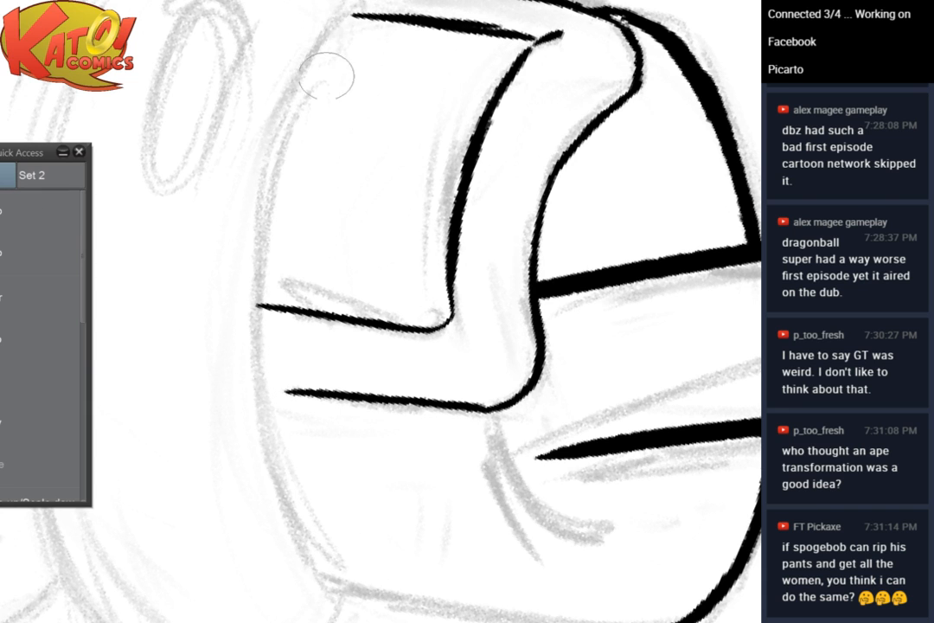
{"action": "left_click_drag", "start_coordinate": [353, 1], "coordinate": [315, 567]}
Ink the ankle ring's outer contour as one rounded stroke from the end of the cuff's base around its underside, redrawing it for shape
{"action": "mouse_move", "coordinate": [259, 419]}
{"action": "left_mouse_down"}
{"action": "mouse_move", "coordinate": [325, 484]}
{"action": "mouse_move", "coordinate": [414, 484]}
{"action": "left_mouse_up"}
{"action": "scroll", "coordinate": [448, 155], "scroll_direction": "down", "scroll_amount": 3}
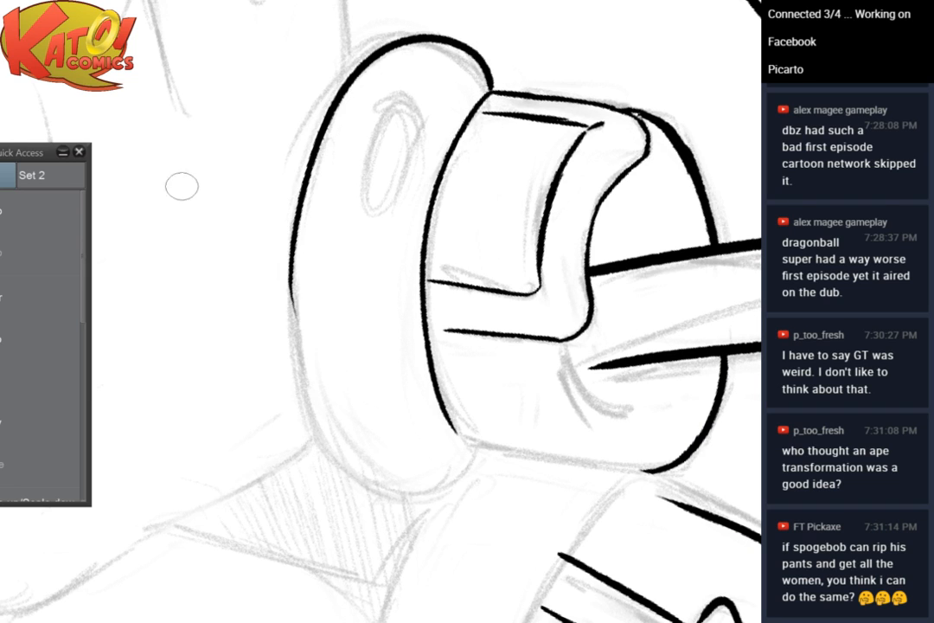
{"action": "left_click_drag", "start_coordinate": [493, 87], "coordinate": [319, 476]}
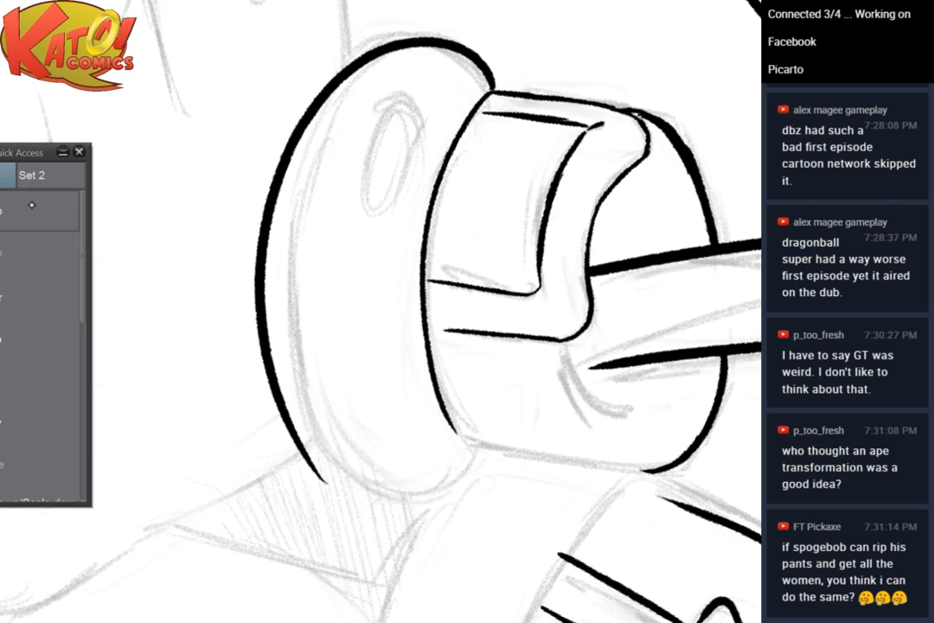
{"action": "key", "text": "ctrl+z"}
{"action": "mouse_move", "coordinate": [490, 88]}
{"action": "left_mouse_down"}
{"action": "mouse_move", "coordinate": [317, 122]}
{"action": "mouse_move", "coordinate": [328, 462]}
{"action": "left_mouse_up"}
{"action": "key", "text": "ctrl+z"}
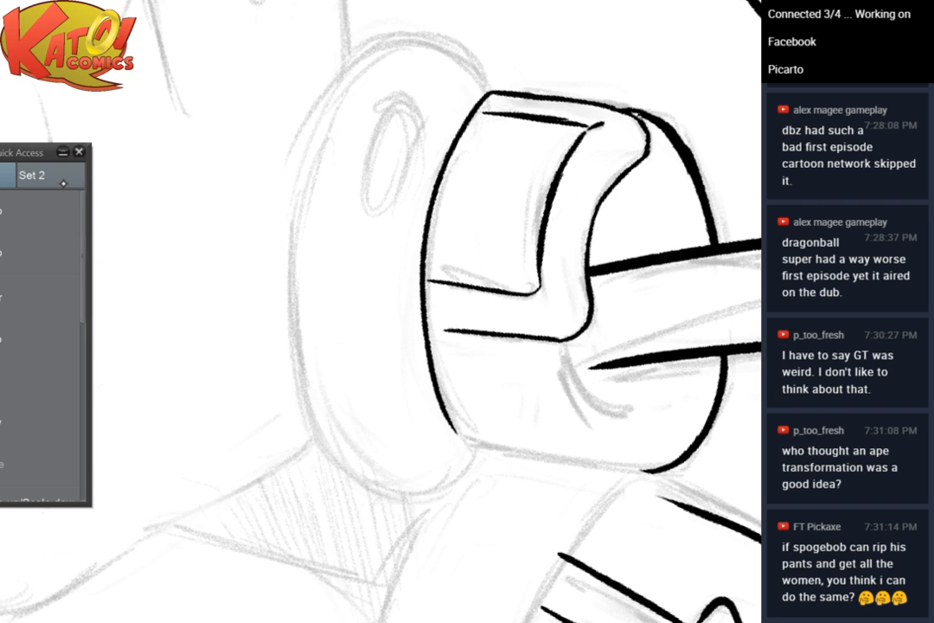
{"action": "left_click_drag", "start_coordinate": [493, 89], "coordinate": [392, 45]}
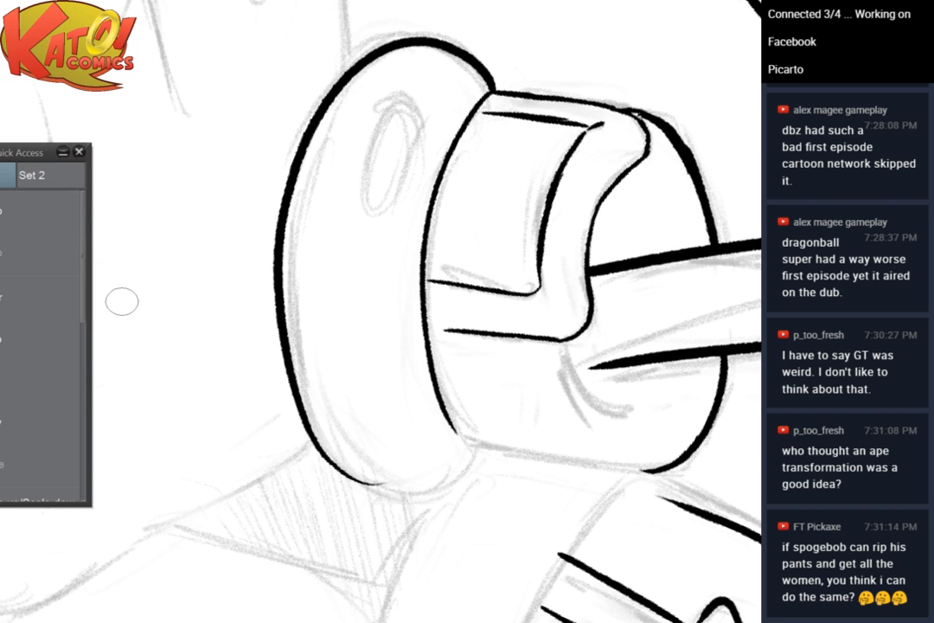
Ink the ankle ring's remaining rounded end, redrawing it to blend into the outer contour and join the cuff's base edge
{"action": "key", "text": "h"}
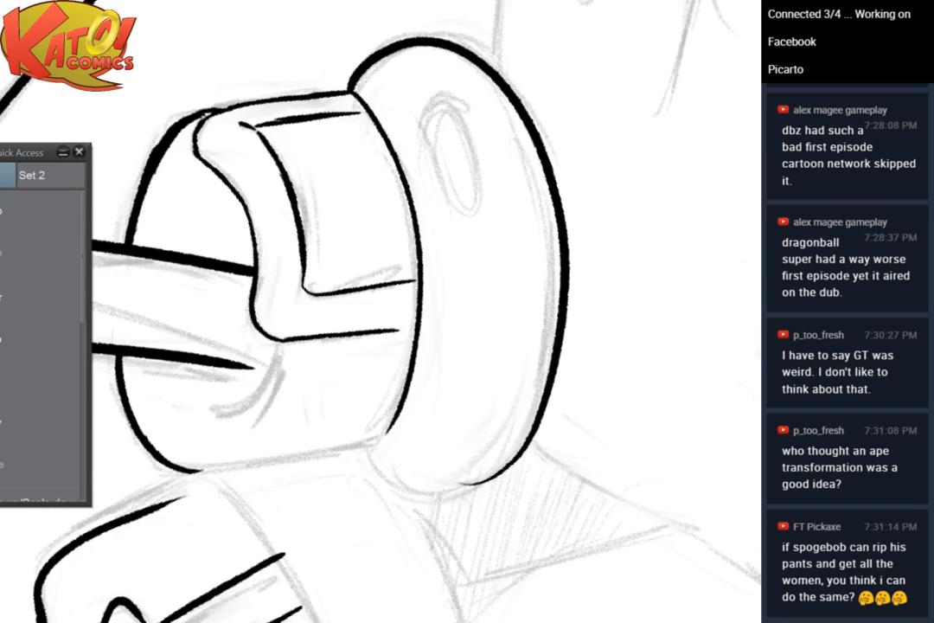
{"action": "left_click_drag", "start_coordinate": [545, 394], "coordinate": [630, 84]}
{"action": "scroll", "coordinate": [371, 261], "scroll_direction": "up", "scroll_amount": 4}
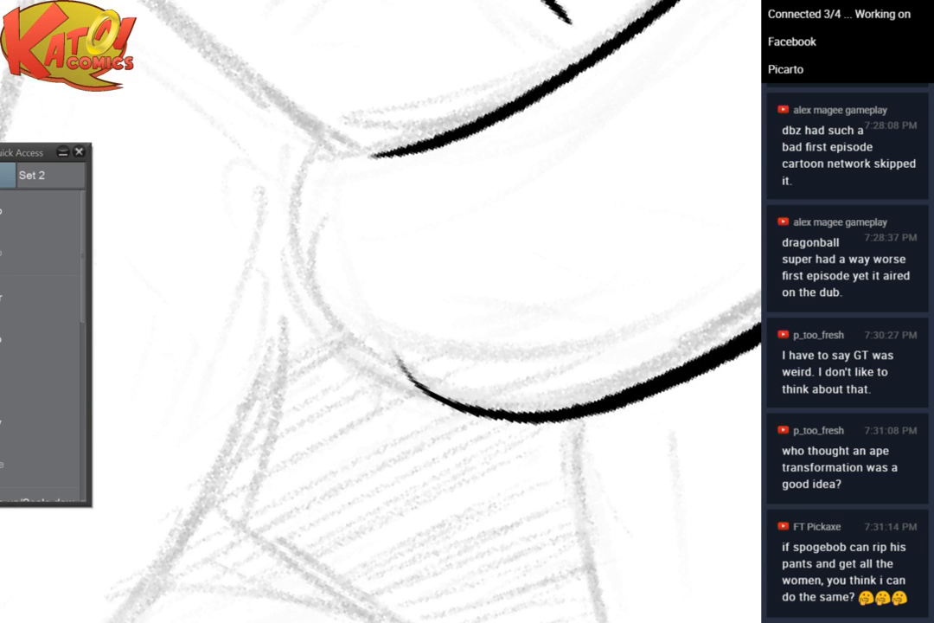
{"action": "scroll", "coordinate": [389, 265], "scroll_direction": "up", "scroll_amount": 1}
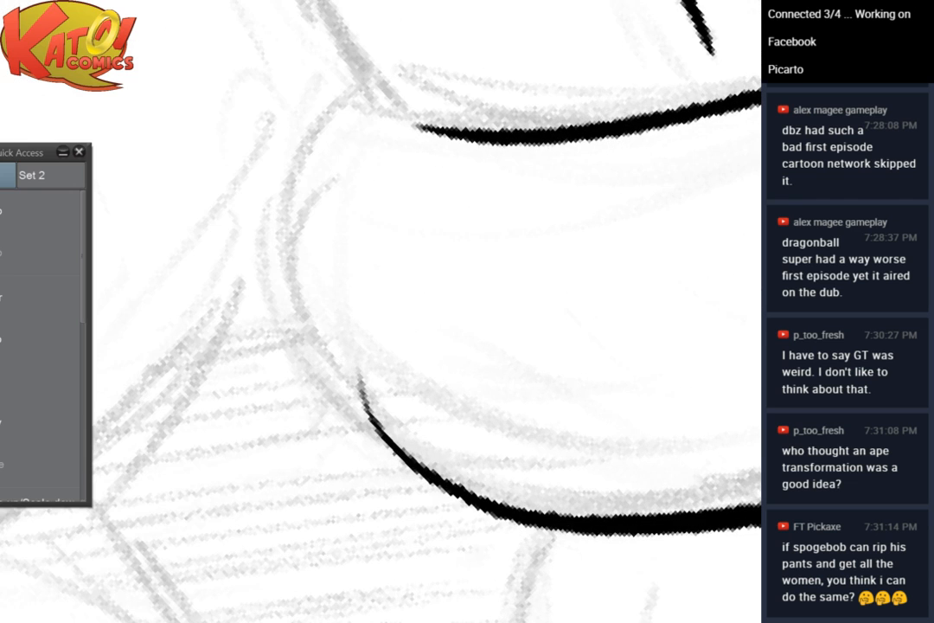
{"action": "mouse_move", "coordinate": [377, 88]}
{"action": "left_mouse_down"}
{"action": "mouse_move", "coordinate": [368, 92]}
{"action": "mouse_move", "coordinate": [475, 517]}
{"action": "left_mouse_up"}
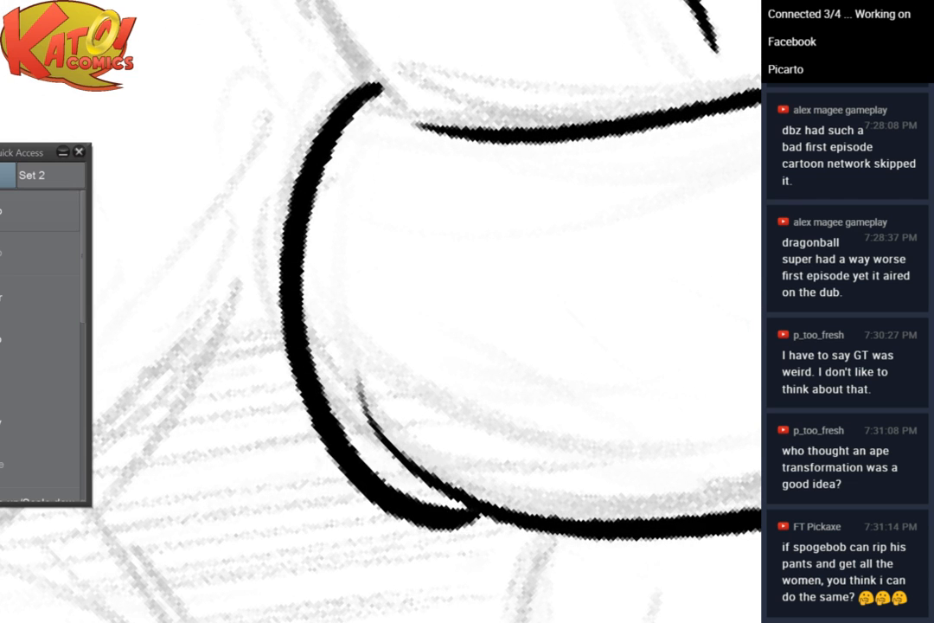
{"action": "key", "text": "ctrl+z"}
{"action": "left_click_drag", "start_coordinate": [359, 377], "coordinate": [269, 299]}
{"action": "scroll", "coordinate": [493, 139], "scroll_direction": "down", "scroll_amount": 2}
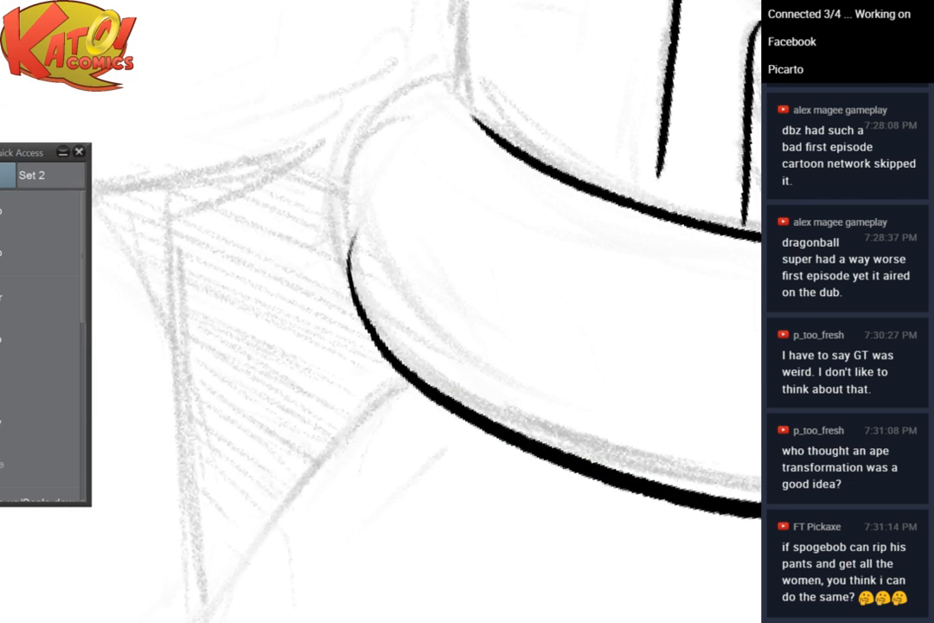
{"action": "left_click_drag", "start_coordinate": [441, 125], "coordinate": [398, 259]}
{"action": "left_click_drag", "start_coordinate": [423, 213], "coordinate": [335, 475]}
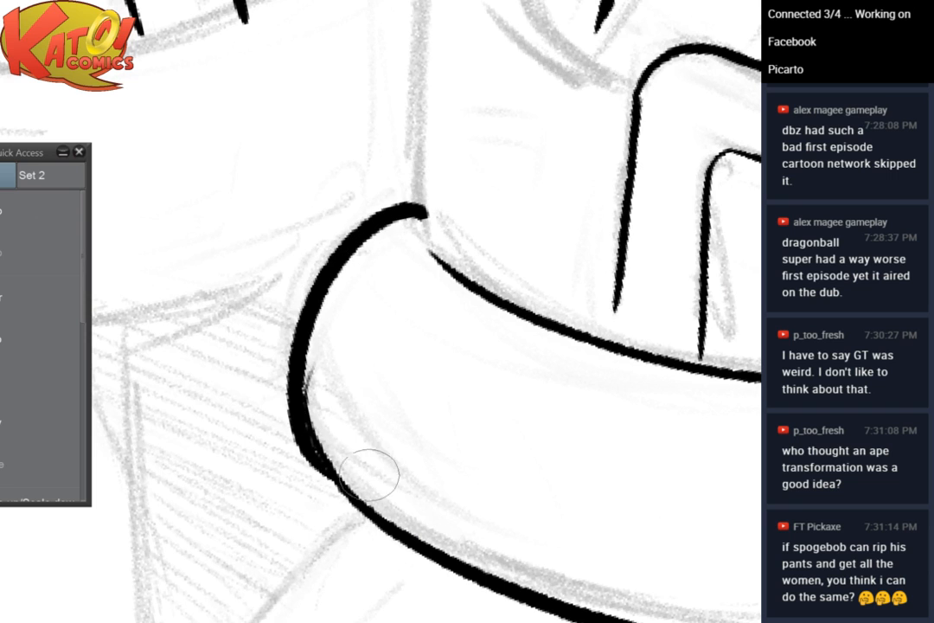
{"action": "left_click", "coordinate": [33, 221]}
{"action": "mouse_move", "coordinate": [424, 210]}
{"action": "left_mouse_down"}
{"action": "mouse_move", "coordinate": [318, 460]}
{"action": "mouse_move", "coordinate": [360, 508]}
{"action": "left_mouse_up"}
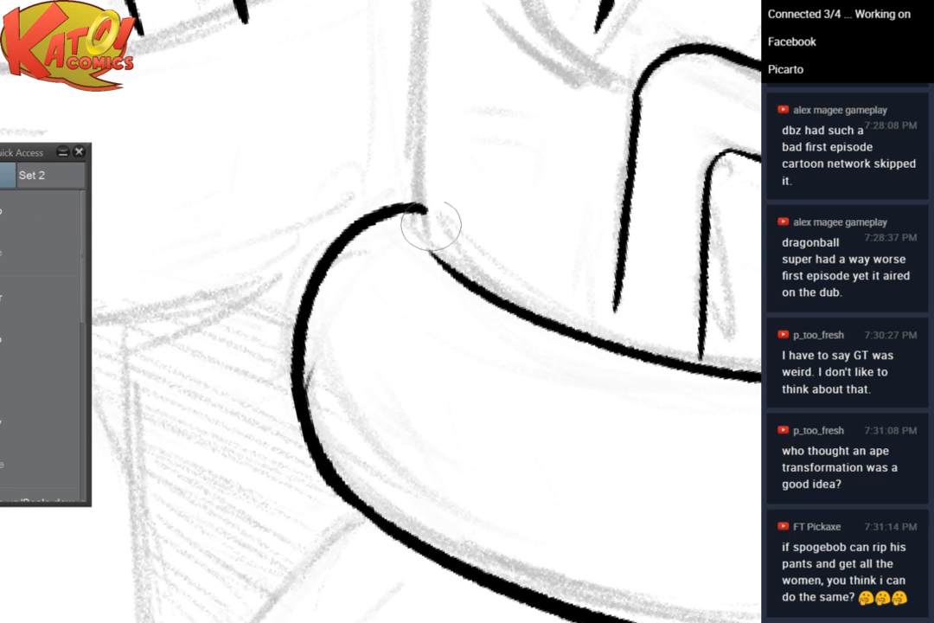
{"action": "left_click_drag", "start_coordinate": [424, 209], "coordinate": [529, 277]}
Ink the same cuff's remaining side from its rounded upper rim down to the ankle ring, building it up with overlapping strokes
{"action": "scroll", "coordinate": [553, 195], "scroll_direction": "down", "scroll_amount": 5}
{"action": "left_click_drag", "start_coordinate": [554, 195], "coordinate": [463, 381]}
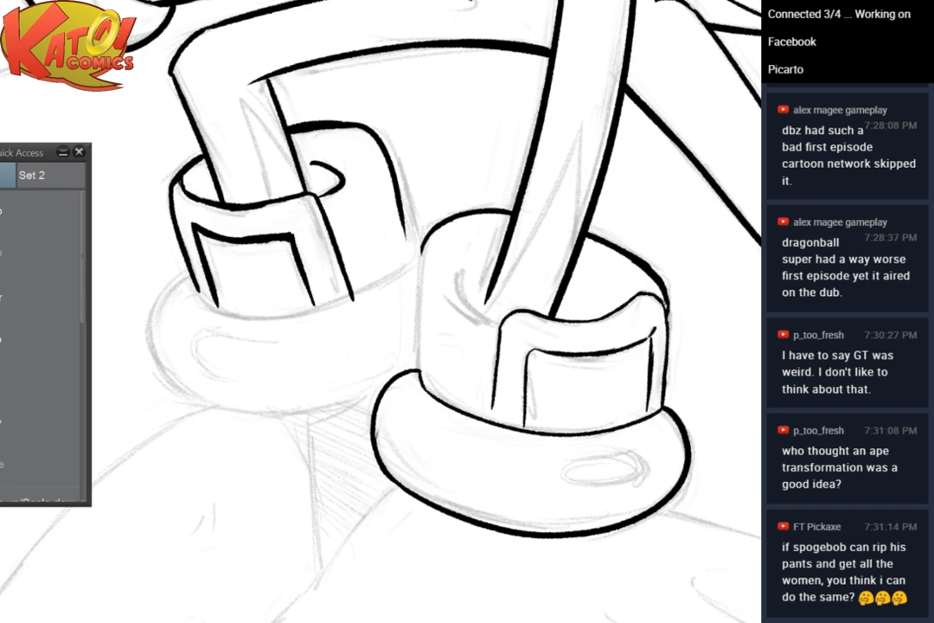
{"action": "scroll", "coordinate": [514, 262], "scroll_direction": "up", "scroll_amount": 5}
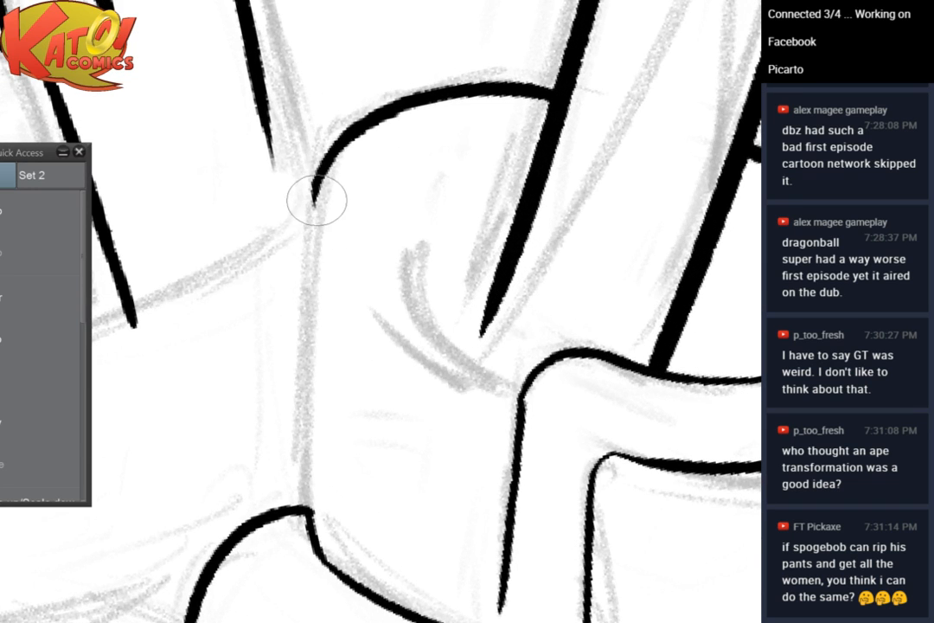
{"action": "left_click_drag", "start_coordinate": [317, 200], "coordinate": [313, 269]}
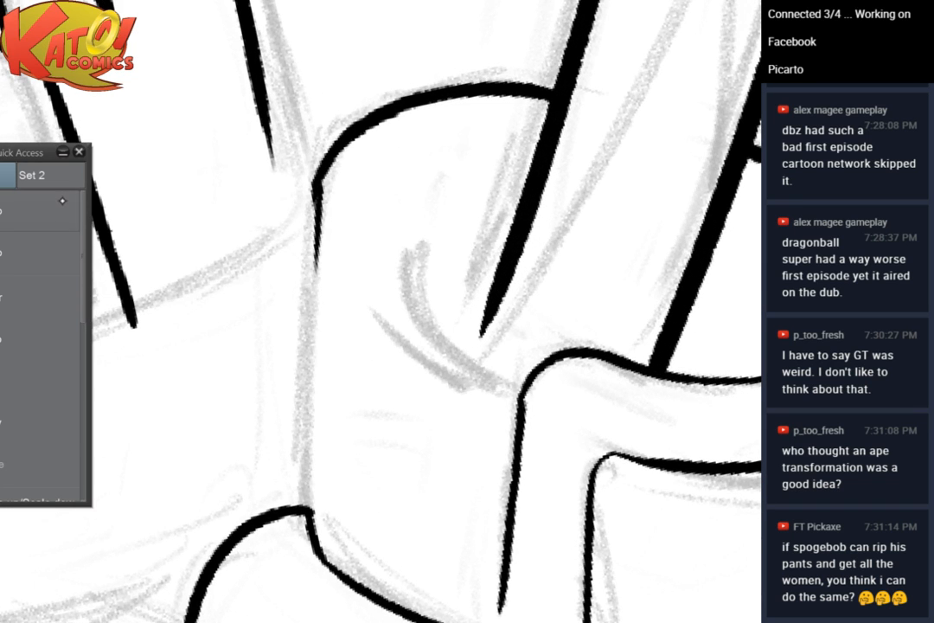
{"action": "left_click_drag", "start_coordinate": [313, 202], "coordinate": [298, 374]}
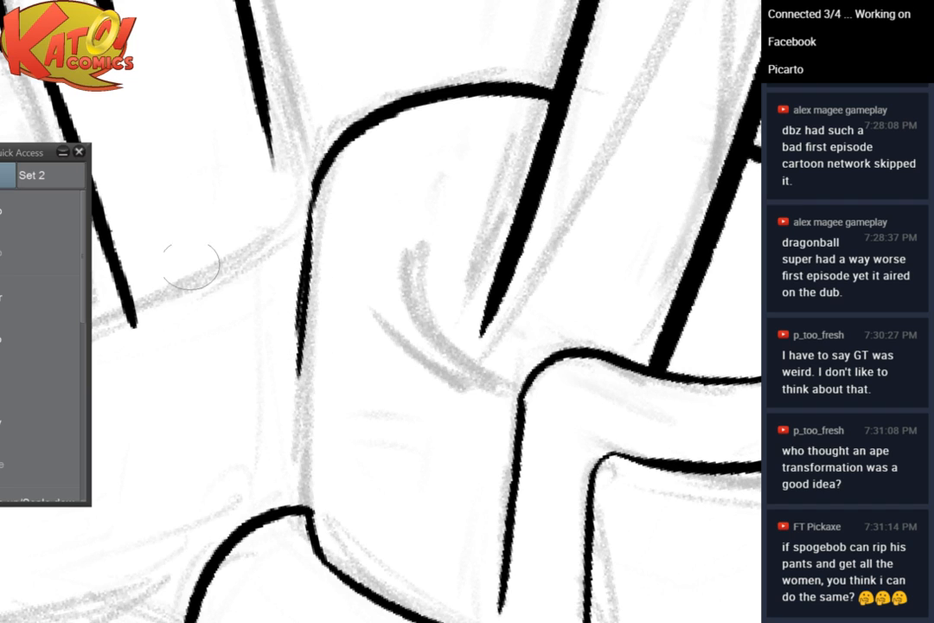
{"action": "left_click", "coordinate": [62, 210]}
{"action": "left_click", "coordinate": [70, 204]}
{"action": "left_click_drag", "start_coordinate": [313, 204], "coordinate": [308, 337]}
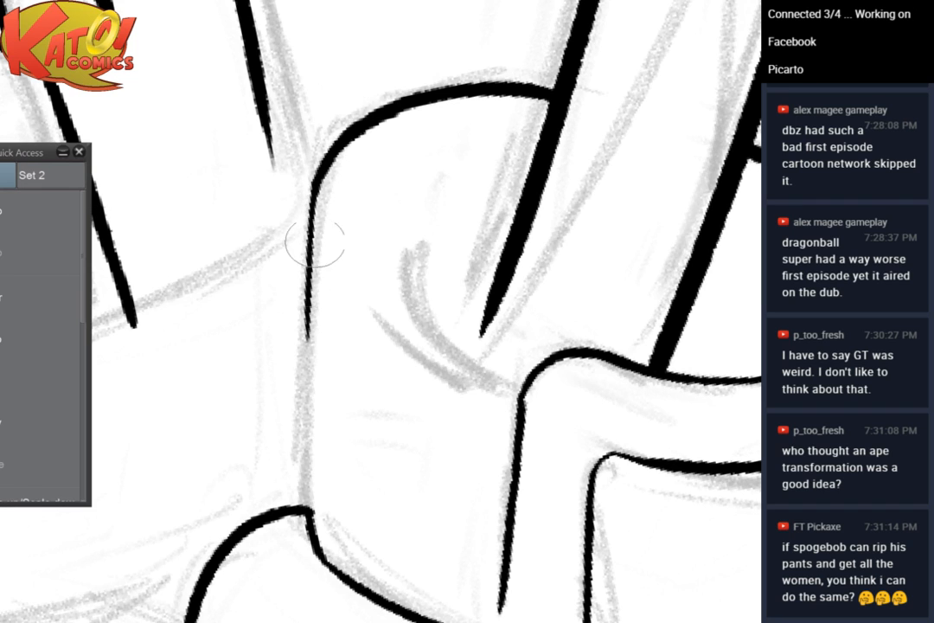
{"action": "mouse_move", "coordinate": [315, 243]}
{"action": "left_mouse_down"}
{"action": "mouse_move", "coordinate": [299, 442]}
{"action": "mouse_move", "coordinate": [307, 463]}
{"action": "left_mouse_up"}
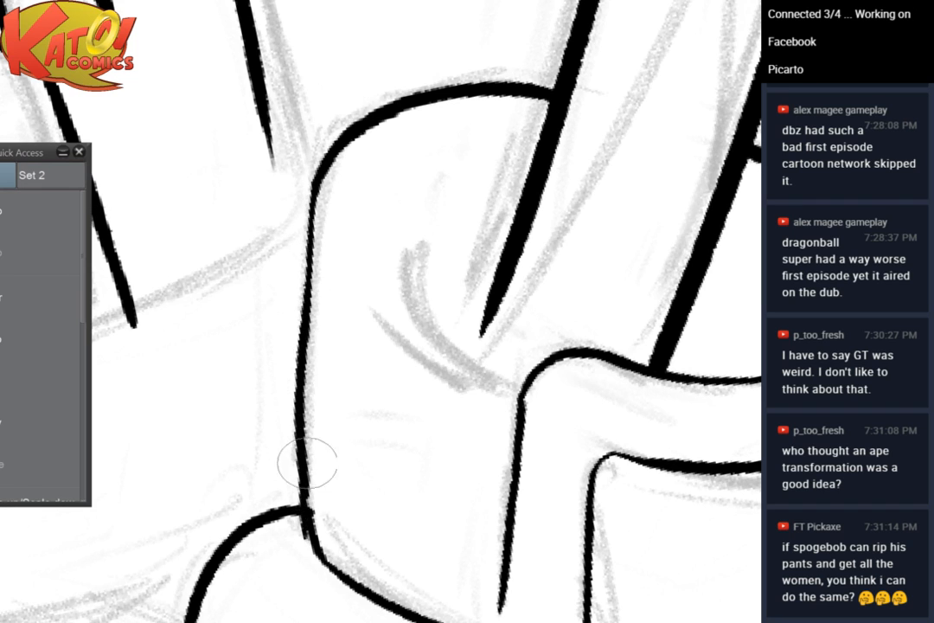
{"action": "left_click", "coordinate": [43, 229]}
{"action": "left_click_drag", "start_coordinate": [310, 298], "coordinate": [305, 495]}
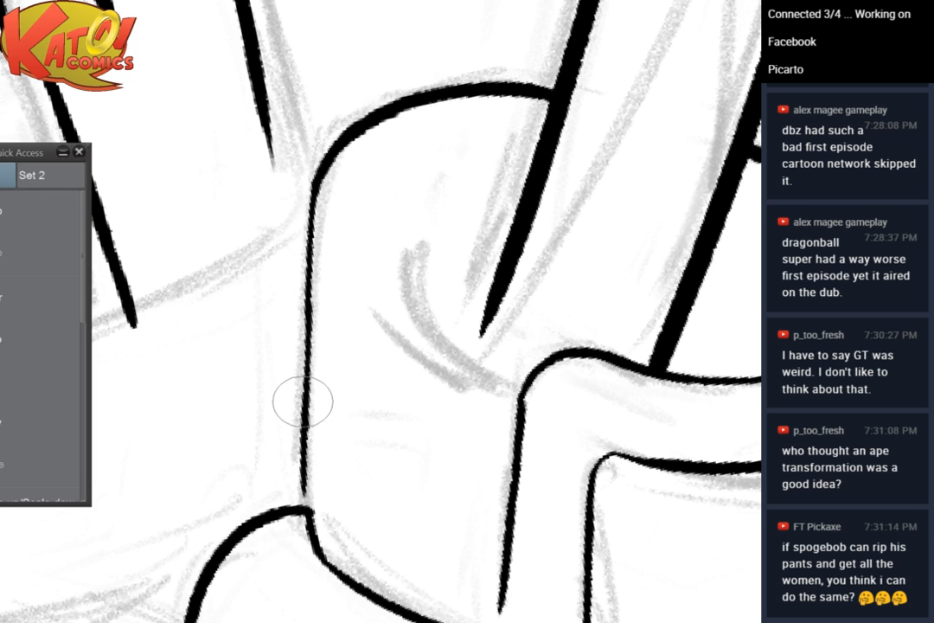
{"action": "left_click_drag", "start_coordinate": [305, 432], "coordinate": [310, 520]}
Ink the neighbouring cuff's base edge as a long curve beneath its folded panel, redrawing it until it matches the sketched ring line
{"action": "mouse_move", "coordinate": [383, 278]}
{"action": "left_mouse_down"}
{"action": "mouse_move", "coordinate": [422, 173]}
{"action": "mouse_move", "coordinate": [398, 208]}
{"action": "left_mouse_up"}
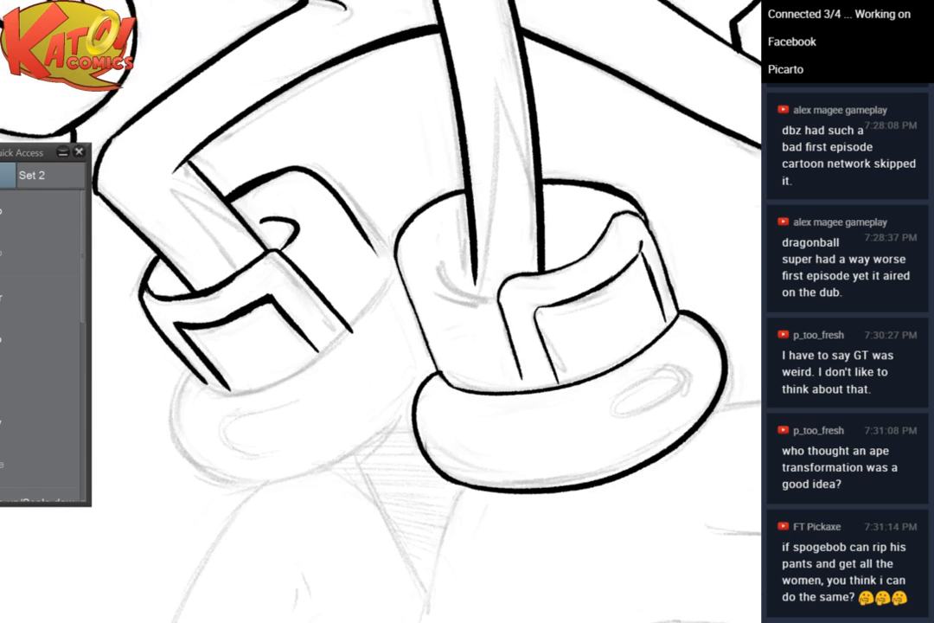
{"action": "scroll", "coordinate": [315, 295], "scroll_direction": "up", "scroll_amount": 4}
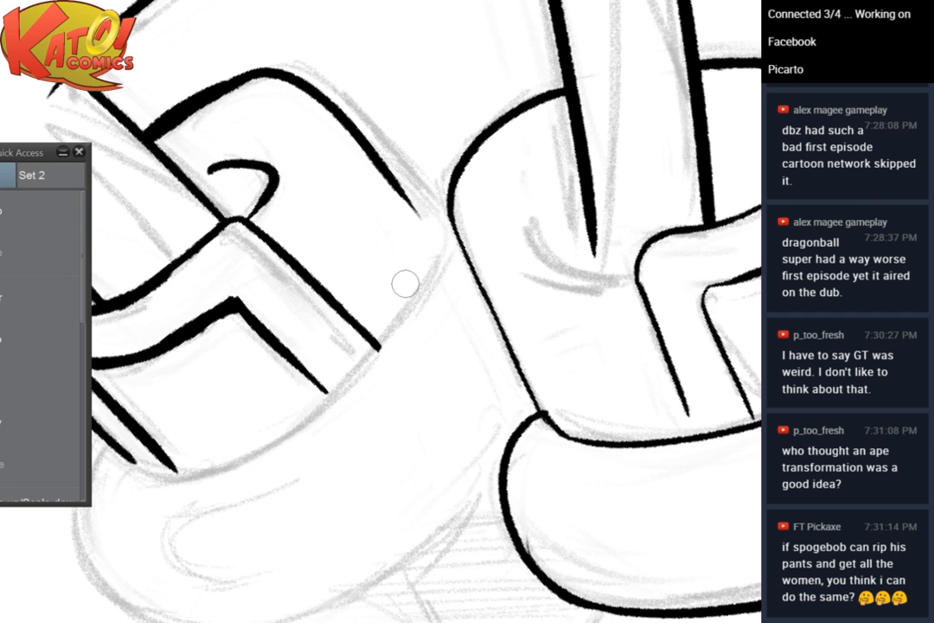
{"action": "key", "text": "h"}
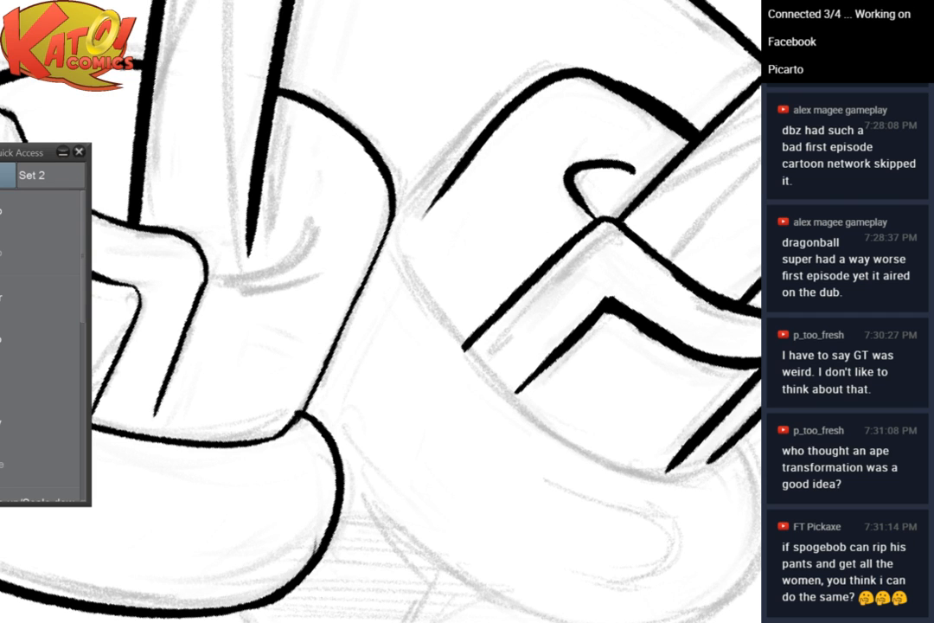
{"action": "left_click_drag", "start_coordinate": [520, 164], "coordinate": [602, 100]}
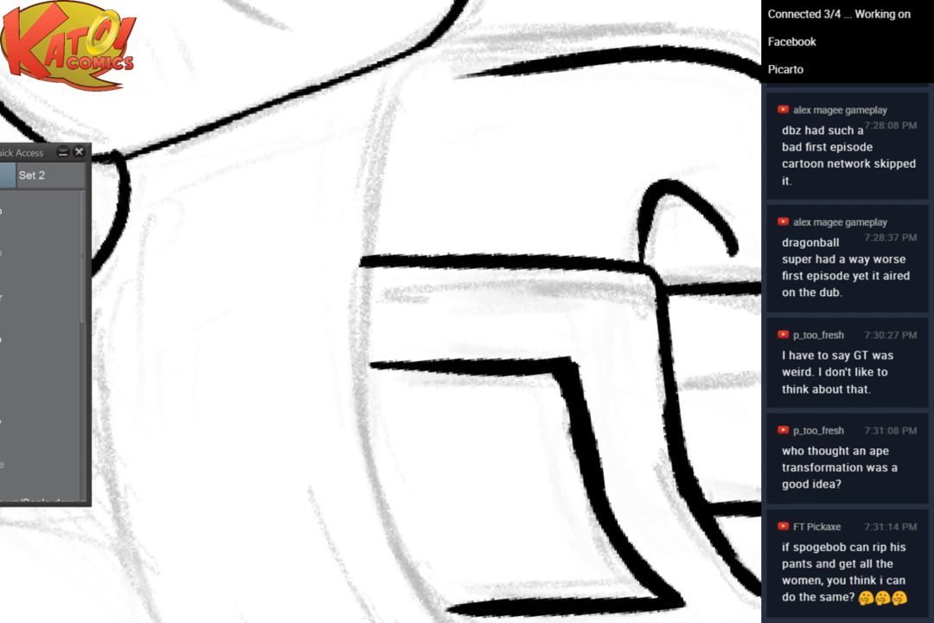
{"action": "left_click_drag", "start_coordinate": [484, 220], "coordinate": [457, 185]}
{"action": "scroll", "coordinate": [479, 183], "scroll_direction": "down", "scroll_amount": 2}
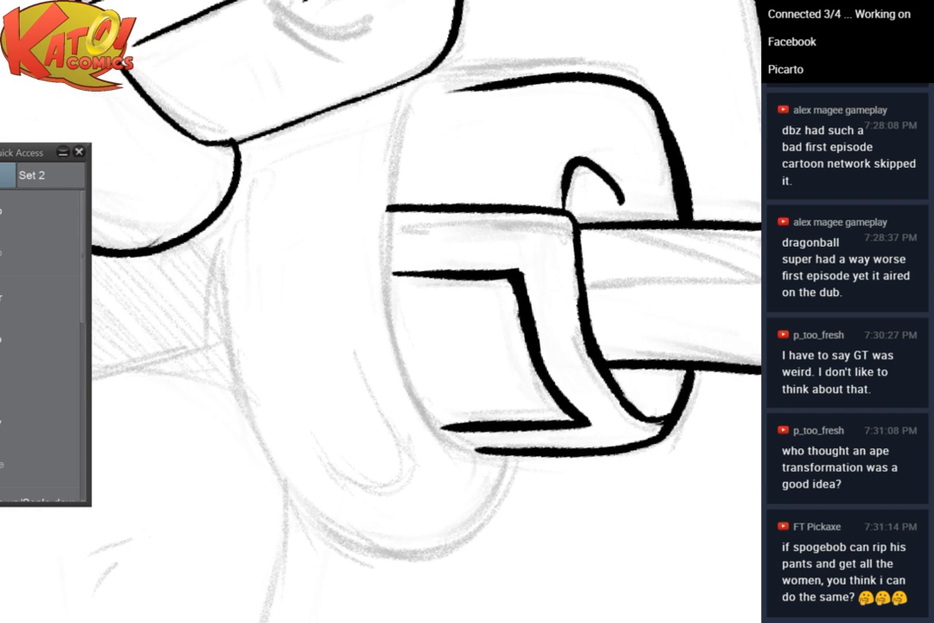
{"action": "left_click_drag", "start_coordinate": [572, 212], "coordinate": [545, 298]}
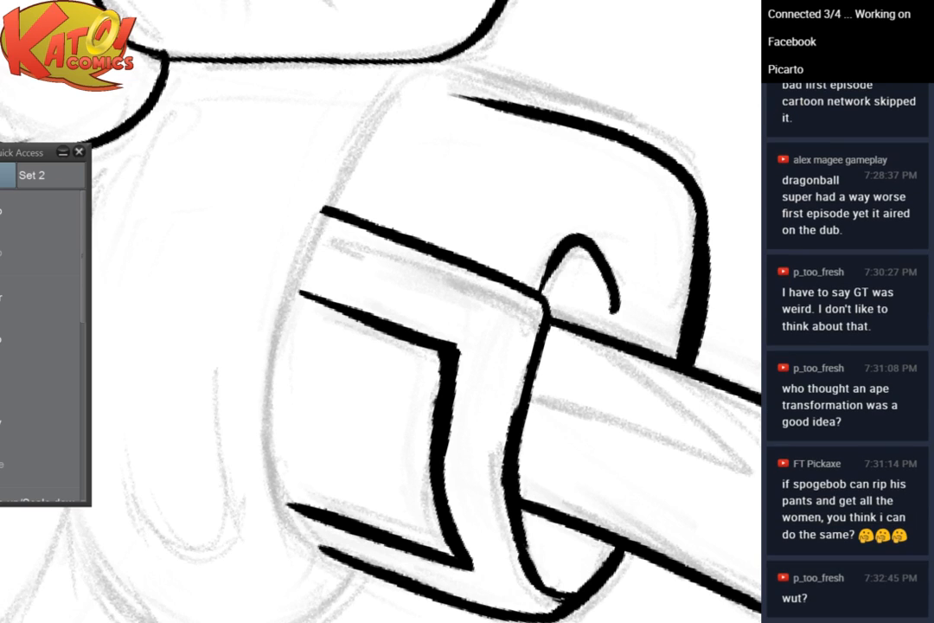
{"action": "mouse_move", "coordinate": [433, 66]}
{"action": "left_mouse_down"}
{"action": "mouse_move", "coordinate": [355, 154]}
{"action": "mouse_move", "coordinate": [333, 572]}
{"action": "left_mouse_up"}
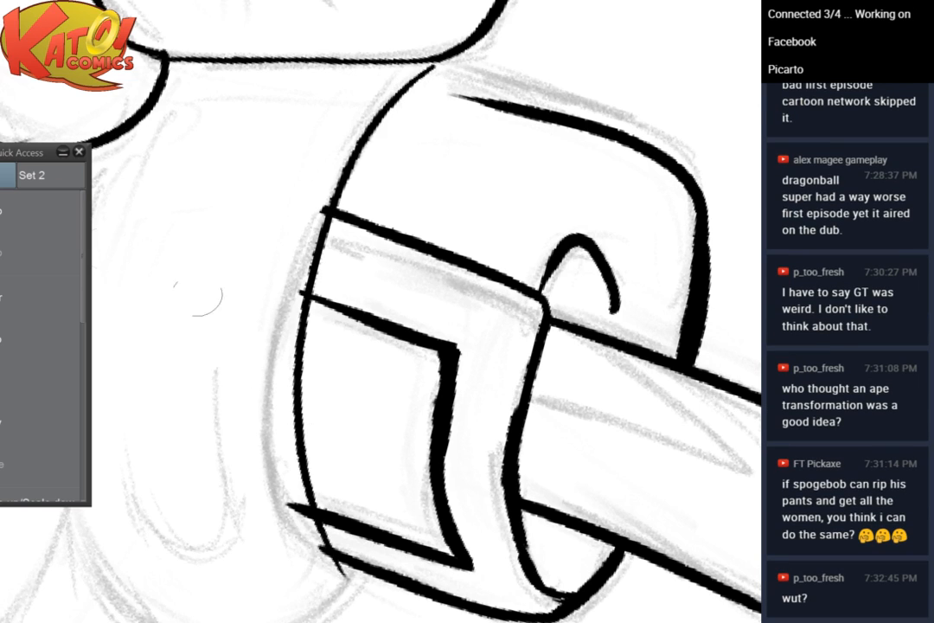
{"action": "key", "text": "ctrl+z"}
{"action": "mouse_move", "coordinate": [427, 71]}
{"action": "left_mouse_down"}
{"action": "mouse_move", "coordinate": [283, 369]}
{"action": "mouse_move", "coordinate": [330, 578]}
{"action": "left_mouse_up"}
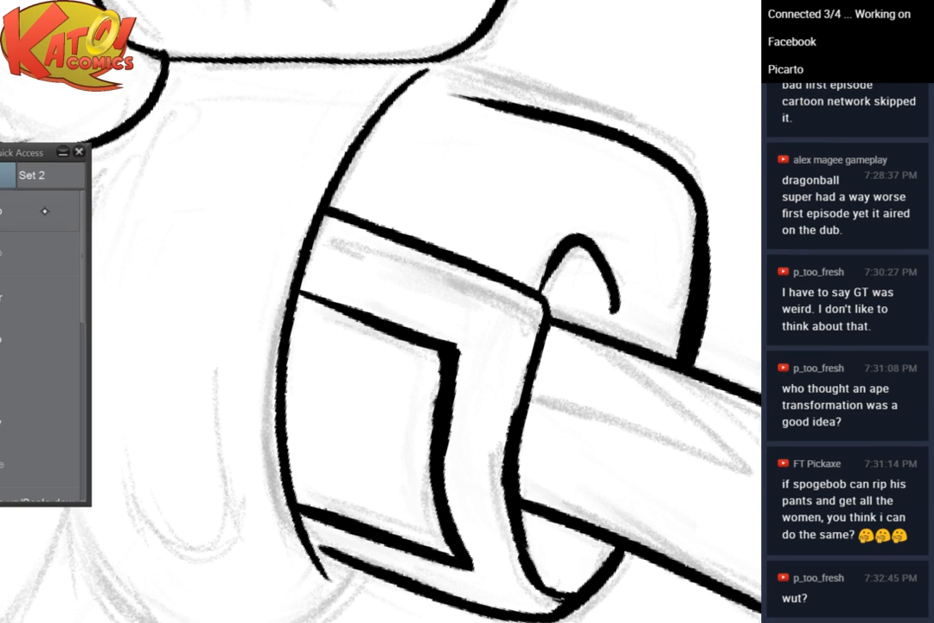
{"action": "key", "text": "ctrl+z"}
{"action": "mouse_move", "coordinate": [427, 71]}
{"action": "left_mouse_down"}
{"action": "mouse_move", "coordinate": [312, 233]}
{"action": "mouse_move", "coordinate": [309, 524]}
{"action": "left_mouse_up"}
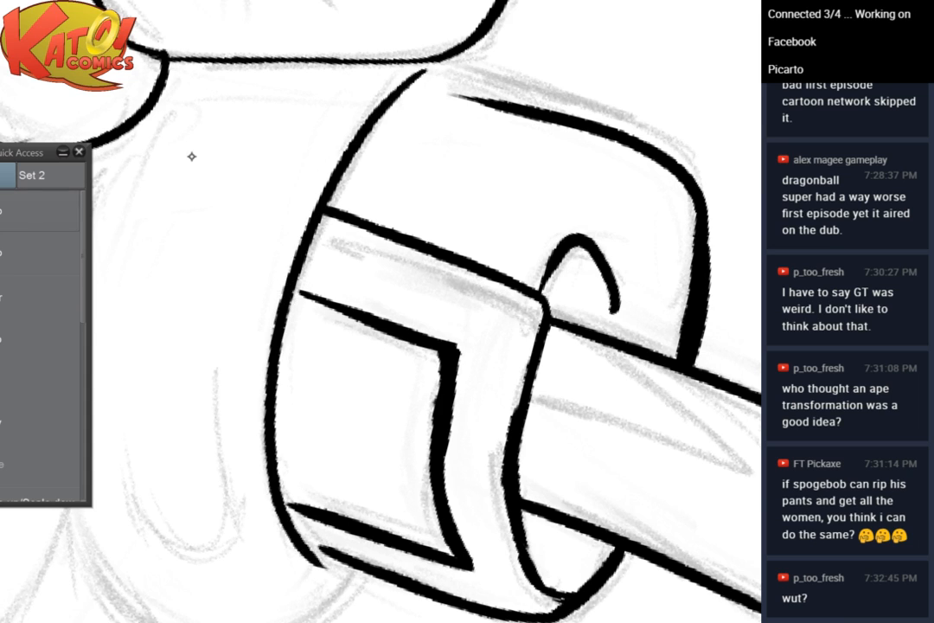
{"action": "key", "text": "ctrl+z"}
{"action": "left_click_drag", "start_coordinate": [427, 77], "coordinate": [285, 483]}
{"action": "key", "text": "ctrl+z"}
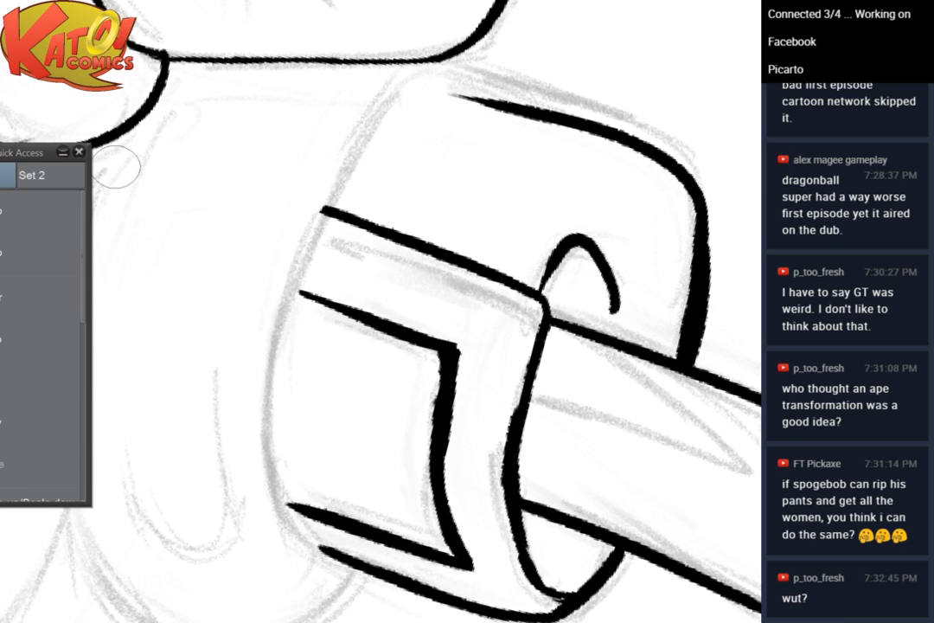
{"action": "left_click_drag", "start_coordinate": [428, 71], "coordinate": [309, 568]}
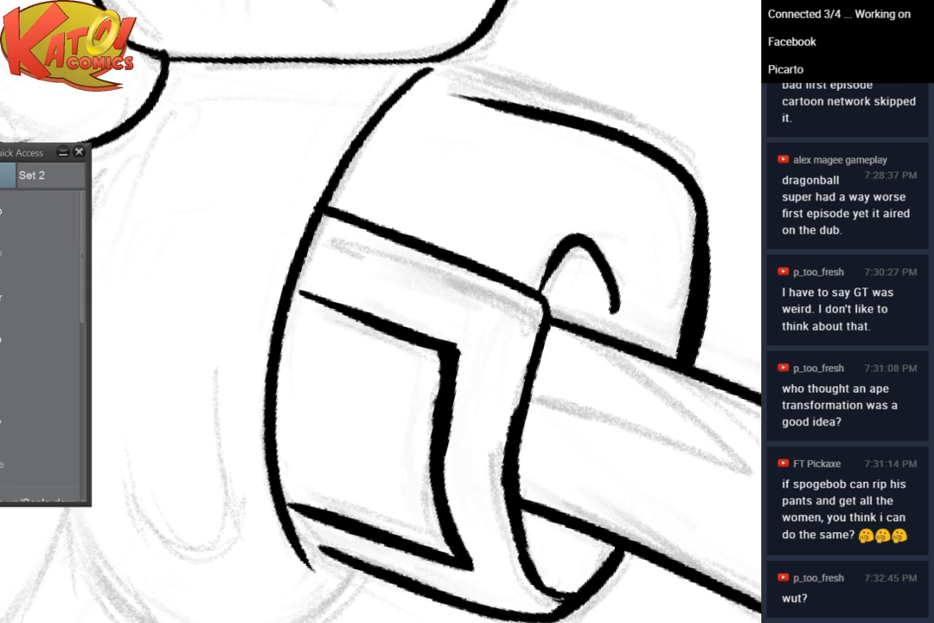
Ink the rounded outer end of the neighbouring cuff's ankle ring, from the cuff's side down to the top of the shoe
{"action": "key", "text": "h"}
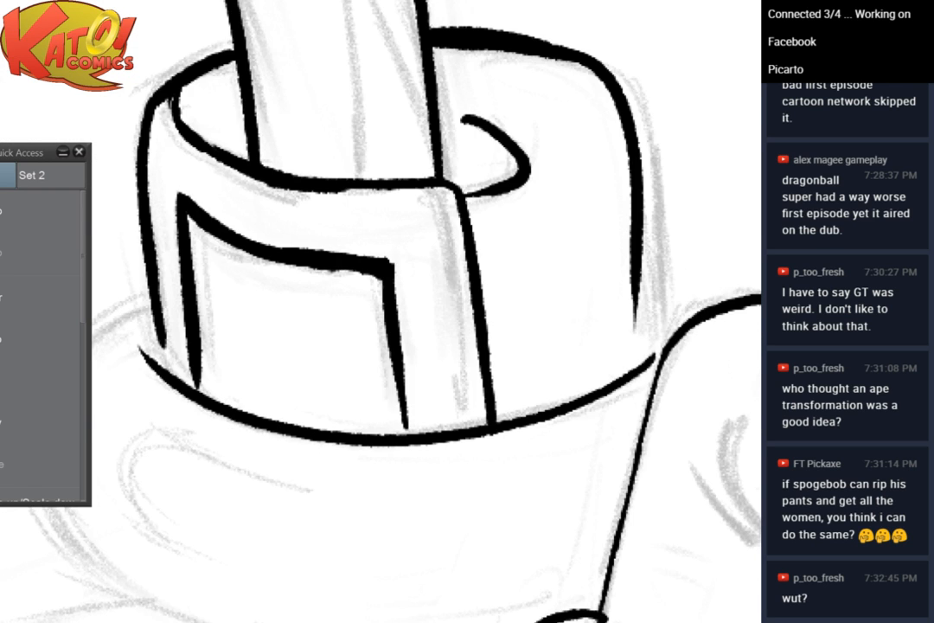
{"action": "mouse_move", "coordinate": [159, 346]}
{"action": "left_mouse_down"}
{"action": "mouse_move", "coordinate": [308, 258]}
{"action": "mouse_move", "coordinate": [316, 284]}
{"action": "left_mouse_up"}
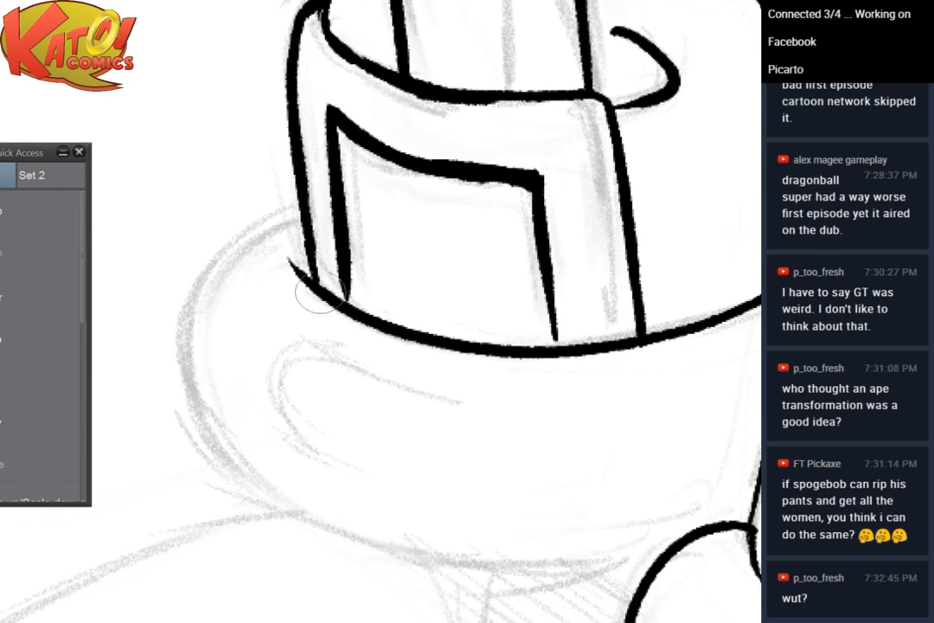
{"action": "mouse_move", "coordinate": [327, 218]}
{"action": "left_mouse_down"}
{"action": "mouse_move", "coordinate": [414, 153]}
{"action": "mouse_move", "coordinate": [284, 371]}
{"action": "mouse_move", "coordinate": [354, 443]}
{"action": "left_mouse_up"}
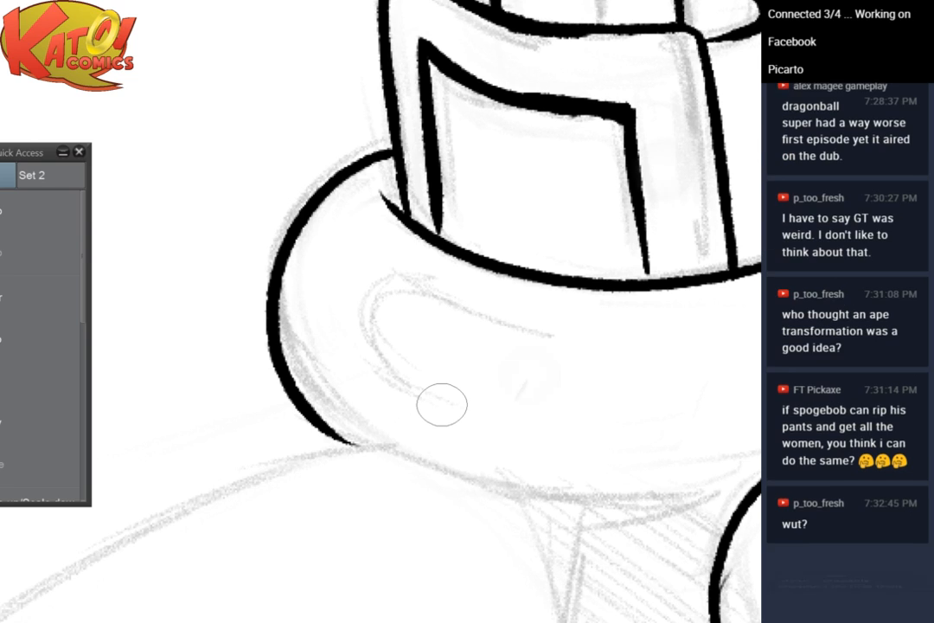
{"action": "key", "text": "ctrl+minus"}
{"action": "key", "text": "ctrl+minus"}
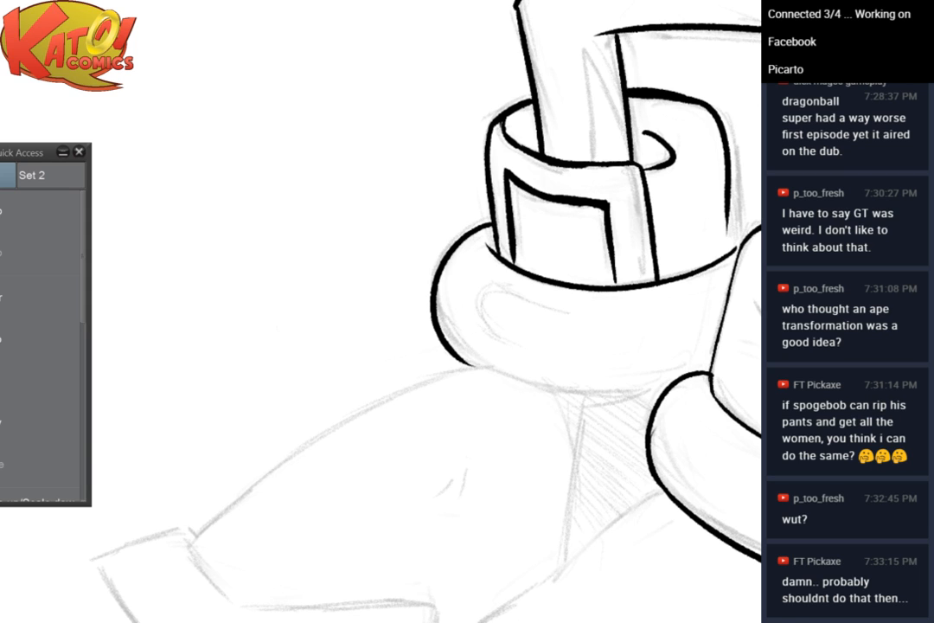
Ink the ankle ring's underside from its rounded outer end to the neighbouring ring, redrawing the curve until it follows the sketch
{"action": "left_click_drag", "start_coordinate": [520, 311], "coordinate": [354, 267]}
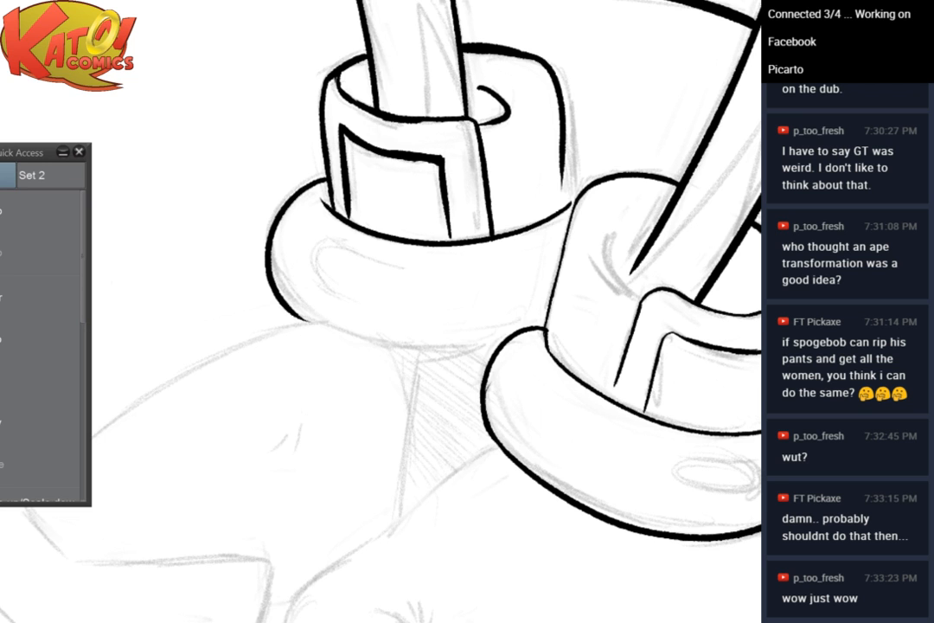
{"action": "scroll", "coordinate": [485, 228], "scroll_direction": "up", "scroll_amount": 3}
{"action": "left_click_drag", "start_coordinate": [216, 364], "coordinate": [347, 104]}
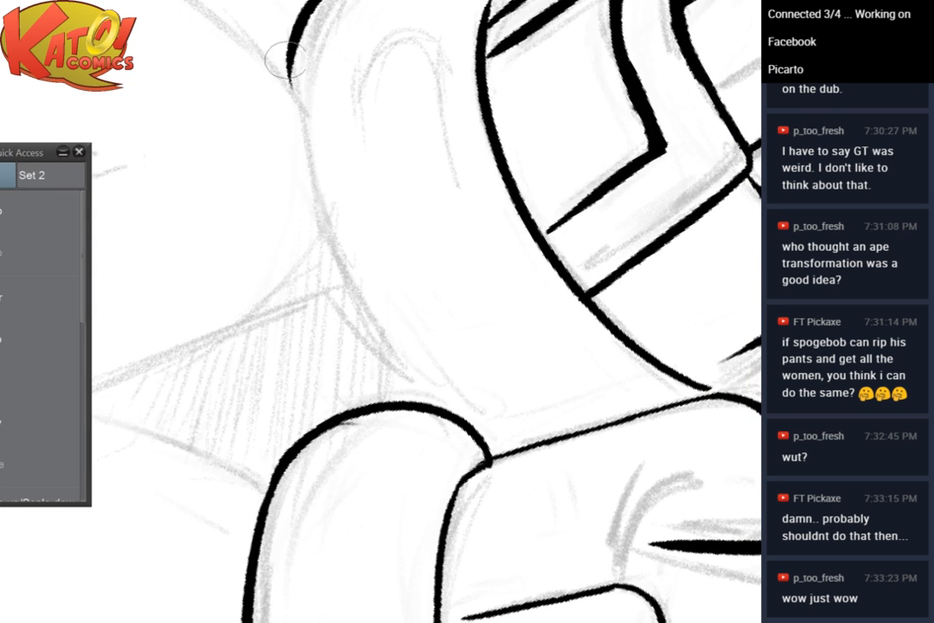
{"action": "left_click_drag", "start_coordinate": [247, 39], "coordinate": [333, 328]}
{"action": "key", "text": "ctrl+z"}
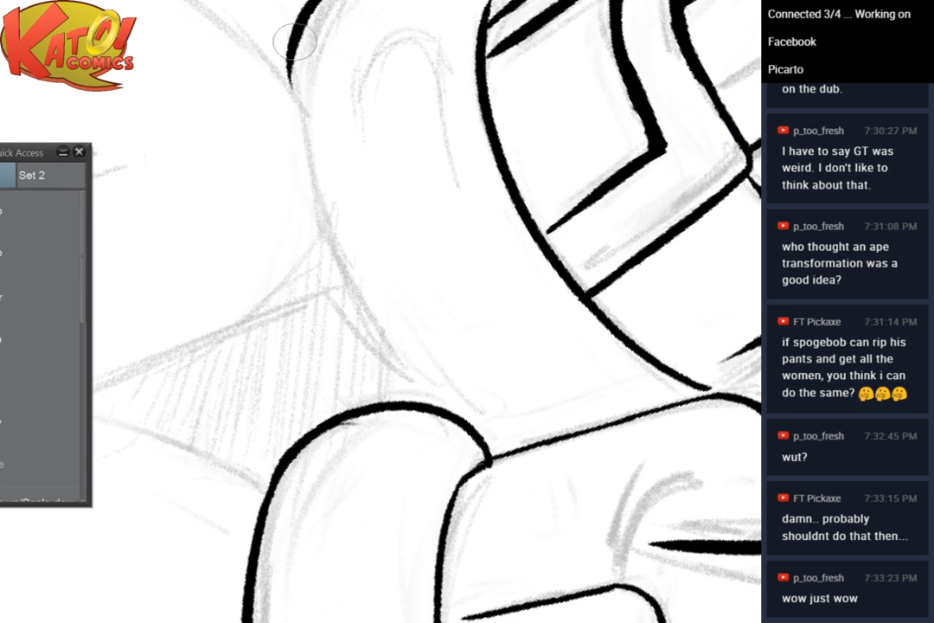
{"action": "left_click_drag", "start_coordinate": [296, 42], "coordinate": [407, 391]}
{"action": "left_click_drag", "start_coordinate": [207, 111], "coordinate": [127, 221]}
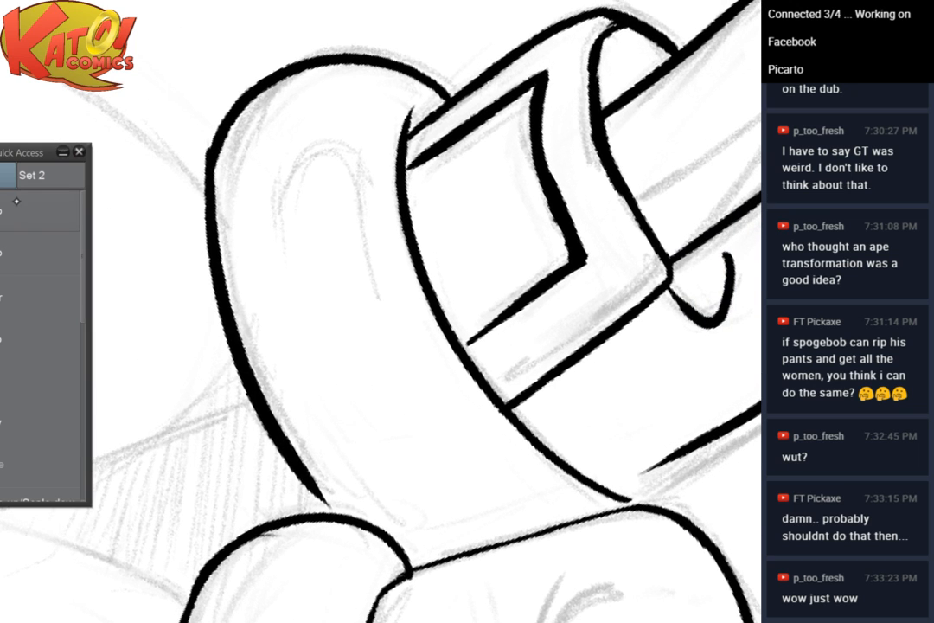
{"action": "key", "text": "ctrl+z"}
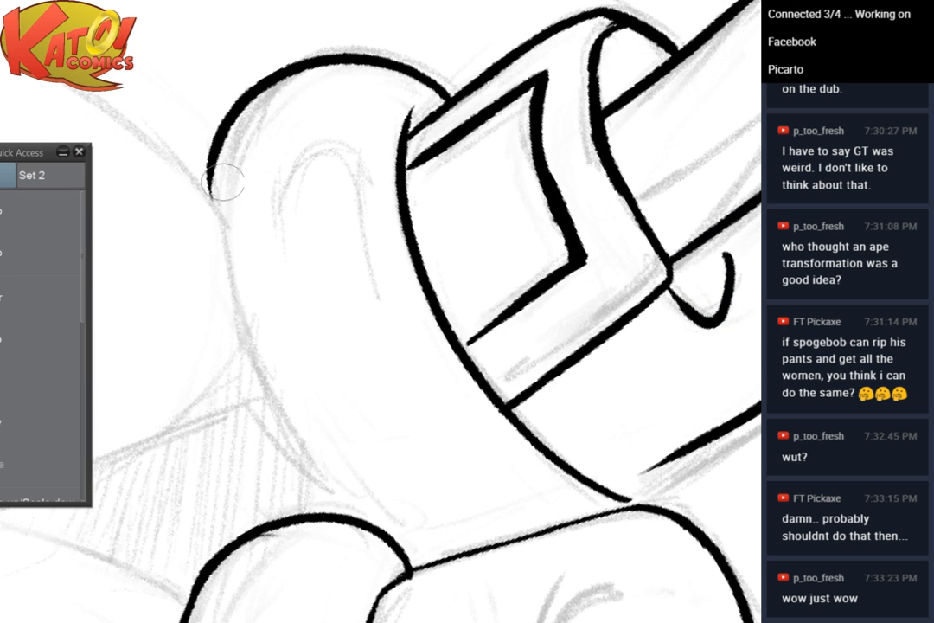
{"action": "left_click_drag", "start_coordinate": [200, 130], "coordinate": [288, 433]}
{"action": "key", "text": "ctrl+z"}
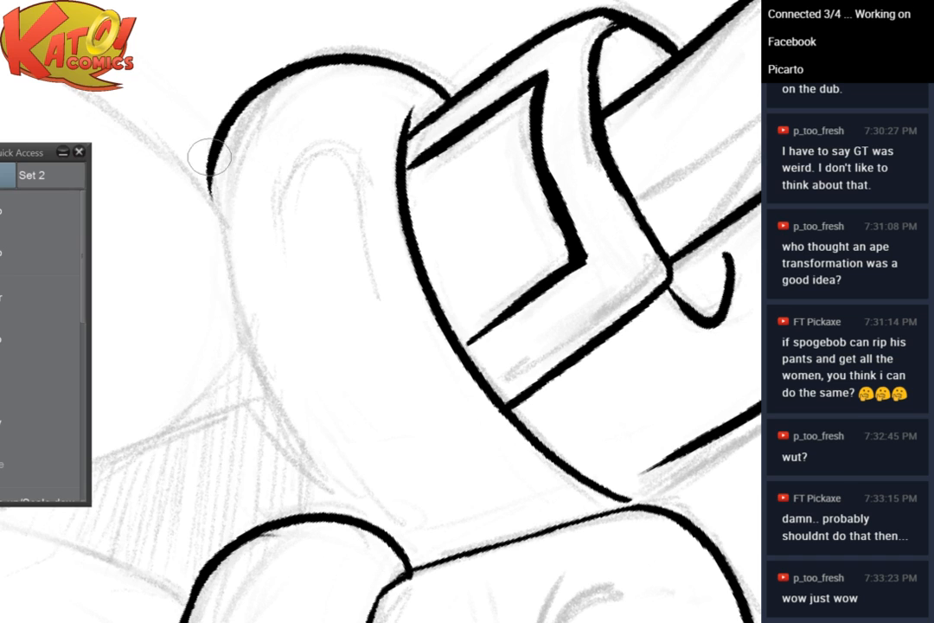
{"action": "left_click_drag", "start_coordinate": [210, 158], "coordinate": [340, 528]}
{"action": "key", "text": "ctrl+at"}
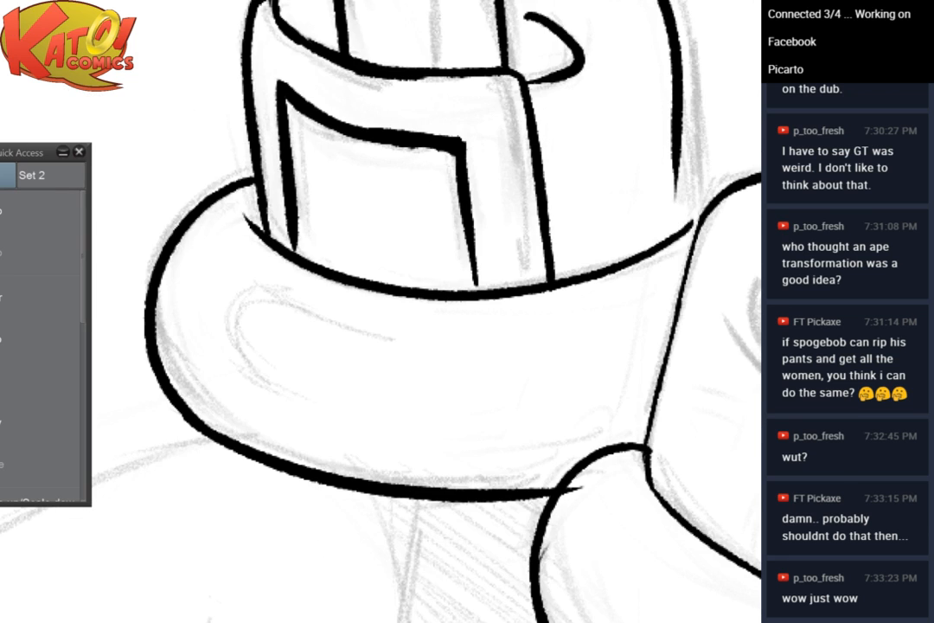
Extend the cuff's inner side down to its base edge and ink the ring's small visible end between it and the neighbouring cuff
{"action": "key", "text": "h"}
{"action": "left_click_drag", "start_coordinate": [208, 208], "coordinate": [361, 385]}
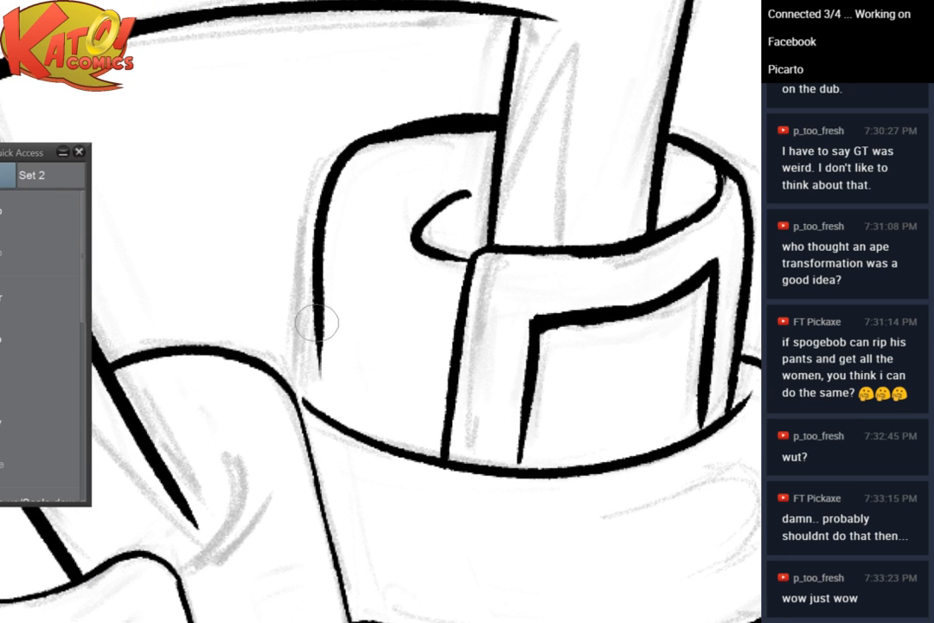
{"action": "left_click_drag", "start_coordinate": [317, 323], "coordinate": [321, 410]}
{"action": "left_click_drag", "start_coordinate": [330, 324], "coordinate": [294, 288]}
{"action": "scroll", "coordinate": [351, 264], "scroll_direction": "up", "scroll_amount": 3}
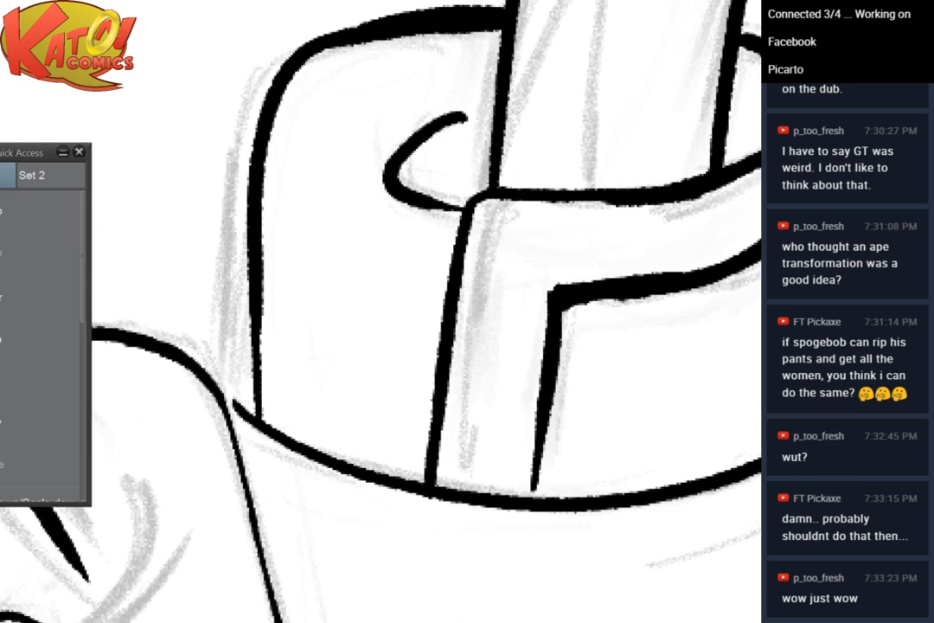
{"action": "left_click_drag", "start_coordinate": [352, 264], "coordinate": [392, 202]}
{"action": "left_click_drag", "start_coordinate": [292, 288], "coordinate": [244, 318]}
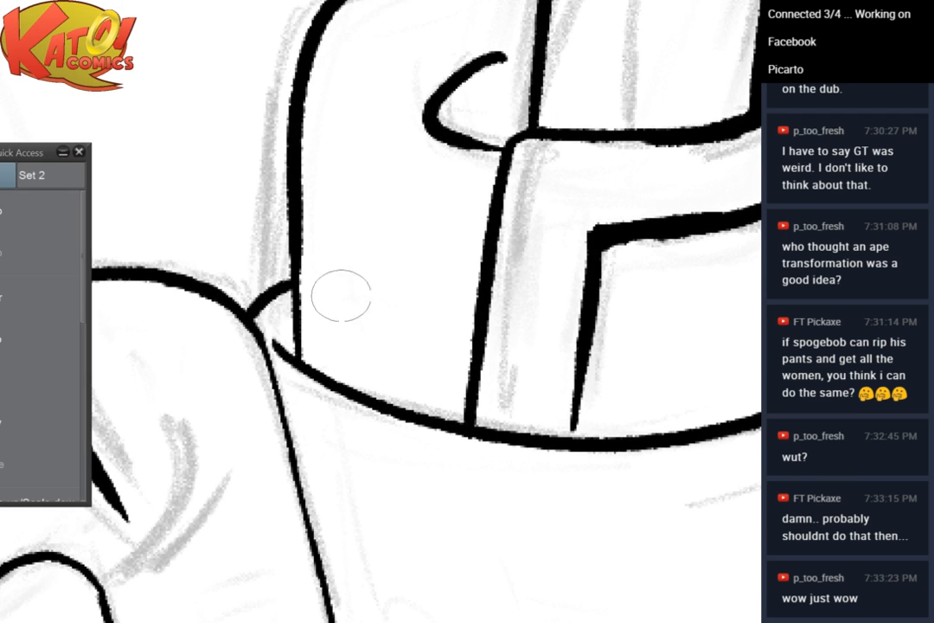
Ink the shoe's upper contour as one tapered curve from beneath the ankle ring to the toe end of the sole, redrawing it to match
{"action": "scroll", "coordinate": [357, 298], "scroll_direction": "down", "scroll_amount": 3}
{"action": "left_click_drag", "start_coordinate": [401, 157], "coordinate": [241, 44]}
{"action": "left_click_drag", "start_coordinate": [449, 346], "coordinate": [344, 214]}
{"action": "key", "text": "h"}
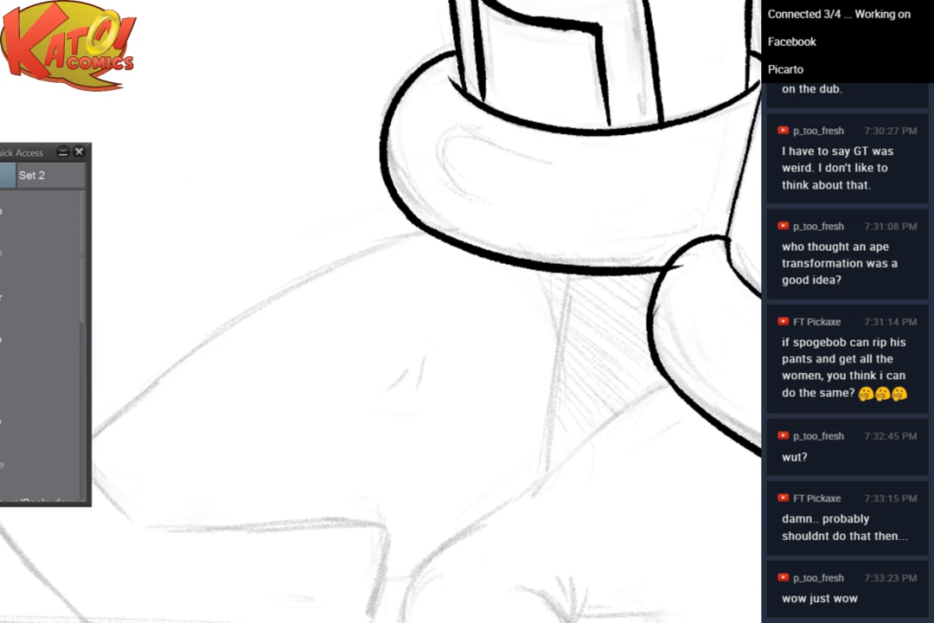
{"action": "left_click_drag", "start_coordinate": [346, 328], "coordinate": [498, 290]}
{"action": "key", "text": "minus"}
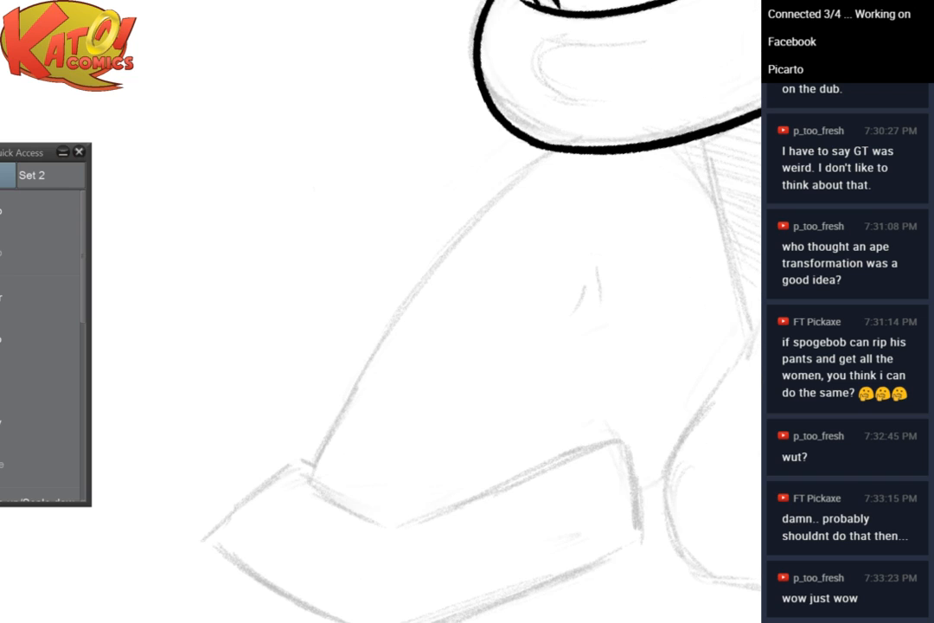
{"action": "left_click_drag", "start_coordinate": [561, 152], "coordinate": [307, 530]}
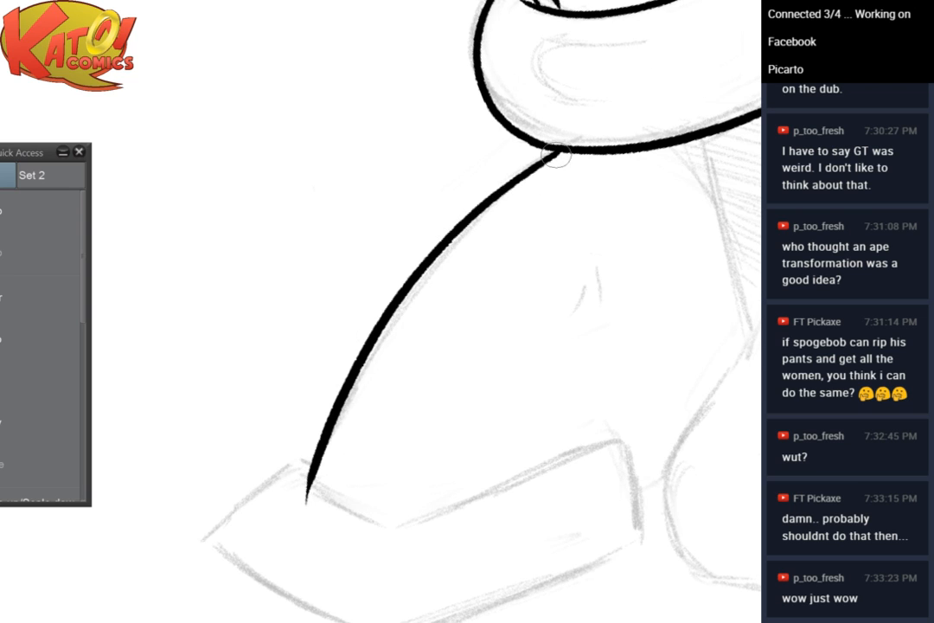
{"action": "key", "text": "ctrl+z"}
{"action": "left_click_drag", "start_coordinate": [563, 153], "coordinate": [316, 542]}
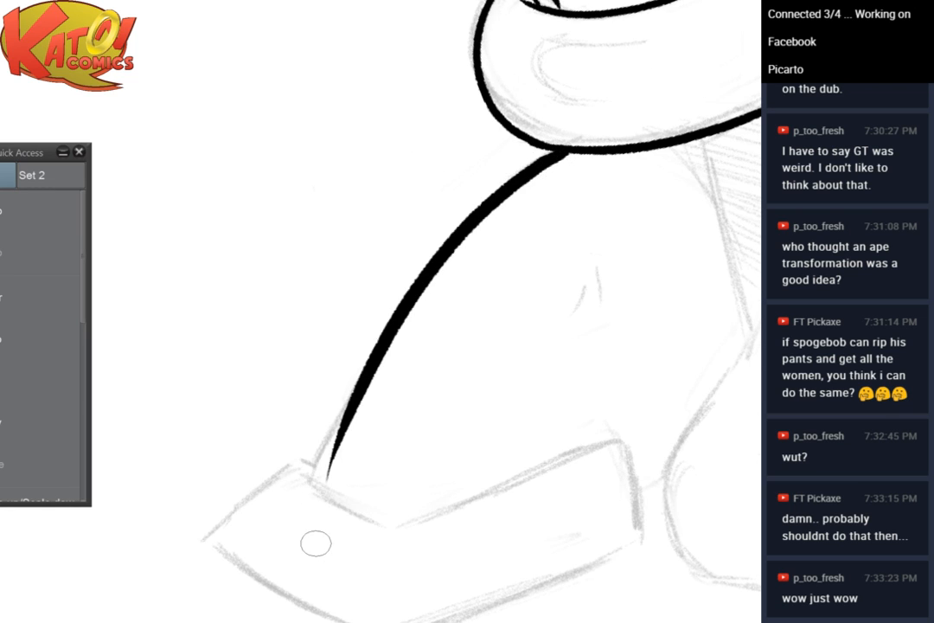
{"action": "key", "text": "ctrl+z"}
{"action": "mouse_move", "coordinate": [566, 152]}
{"action": "left_mouse_down"}
{"action": "mouse_move", "coordinate": [518, 182]}
{"action": "mouse_move", "coordinate": [310, 491]}
{"action": "left_mouse_up"}
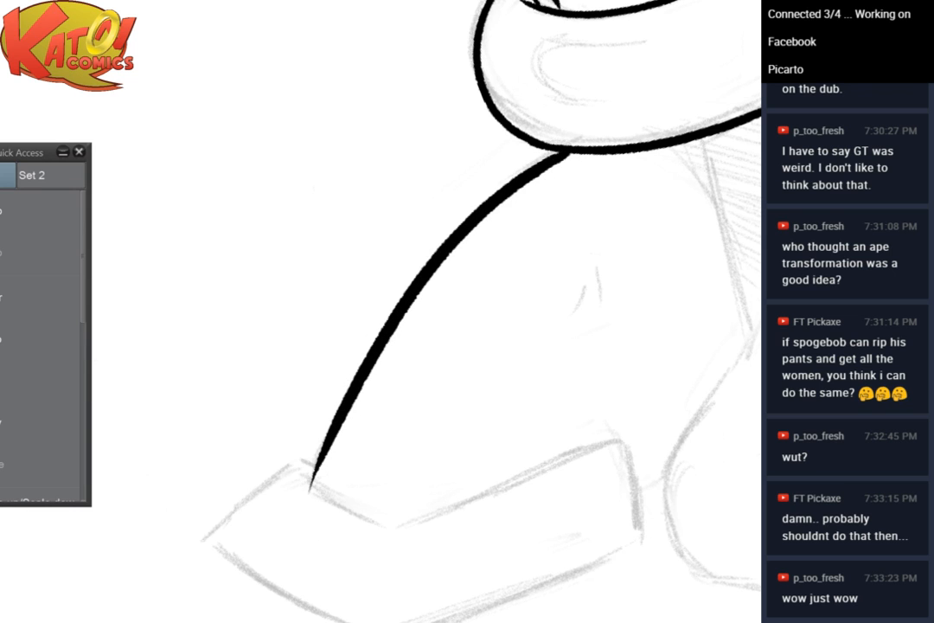
Ink the short slanted edge where the shoe's toe meets the sole, redrawing it to start at the end of the upper contour
{"action": "key", "text": "h"}
{"action": "key", "text": "h"}
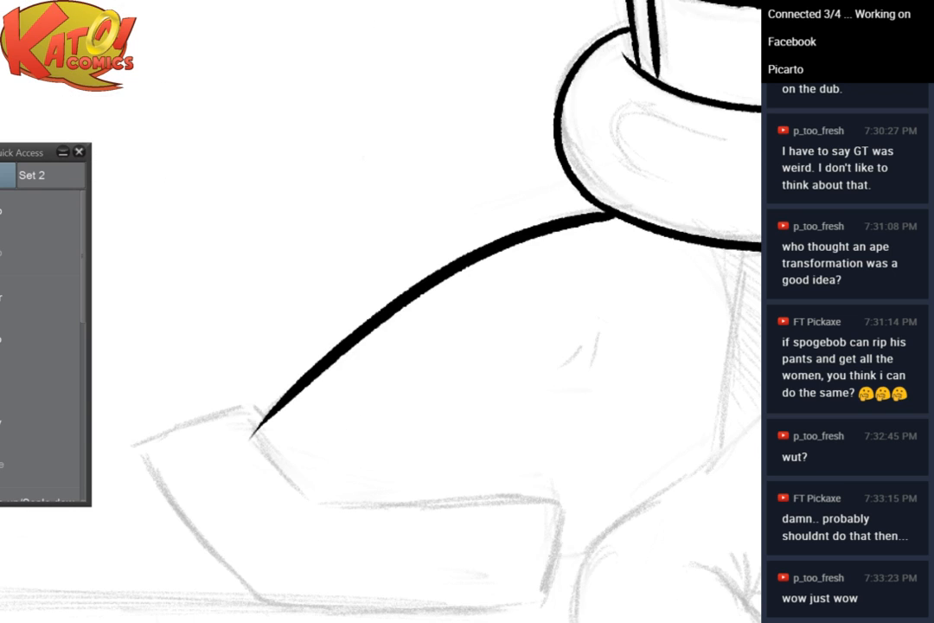
{"action": "left_click_drag", "start_coordinate": [381, 346], "coordinate": [423, 305]}
{"action": "left_click_drag", "start_coordinate": [433, 216], "coordinate": [514, 236]}
{"action": "scroll", "coordinate": [446, 299], "scroll_direction": "up", "scroll_amount": 2}
{"action": "left_click_drag", "start_coordinate": [415, 329], "coordinate": [442, 292]}
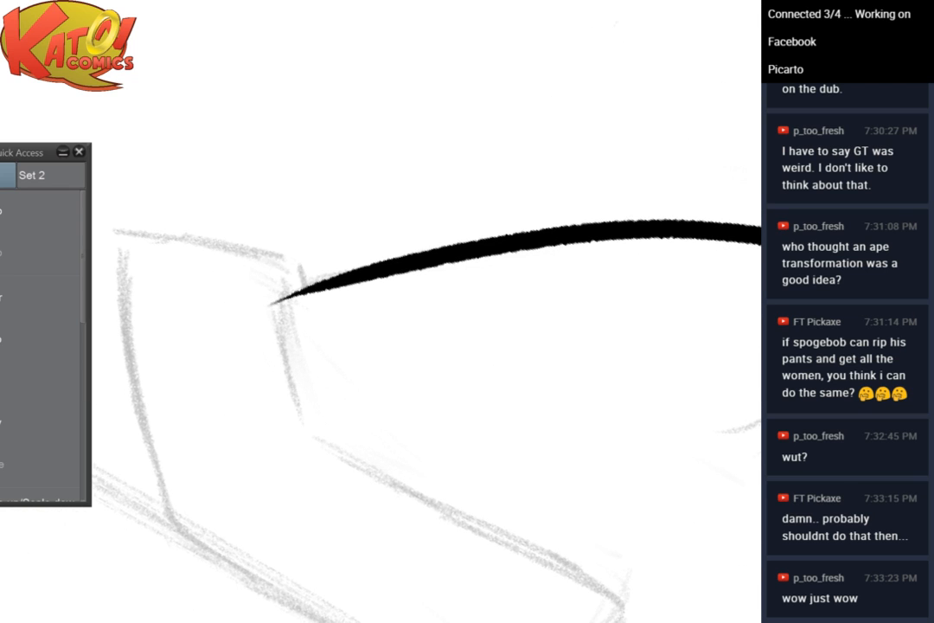
{"action": "left_click_drag", "start_coordinate": [275, 294], "coordinate": [305, 452]}
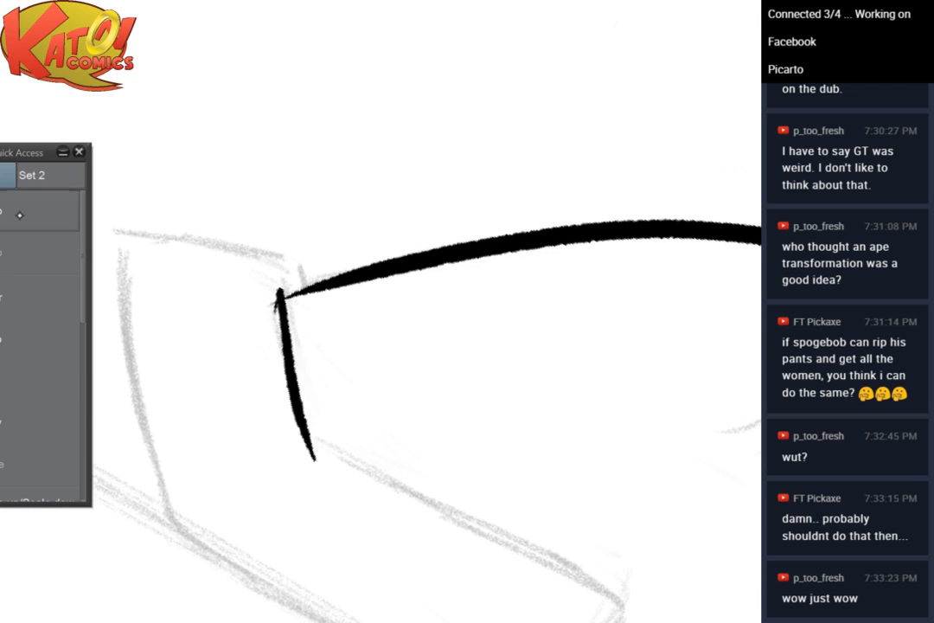
{"action": "key", "text": "ctrl+z"}
{"action": "left_click_drag", "start_coordinate": [275, 295], "coordinate": [305, 424]}
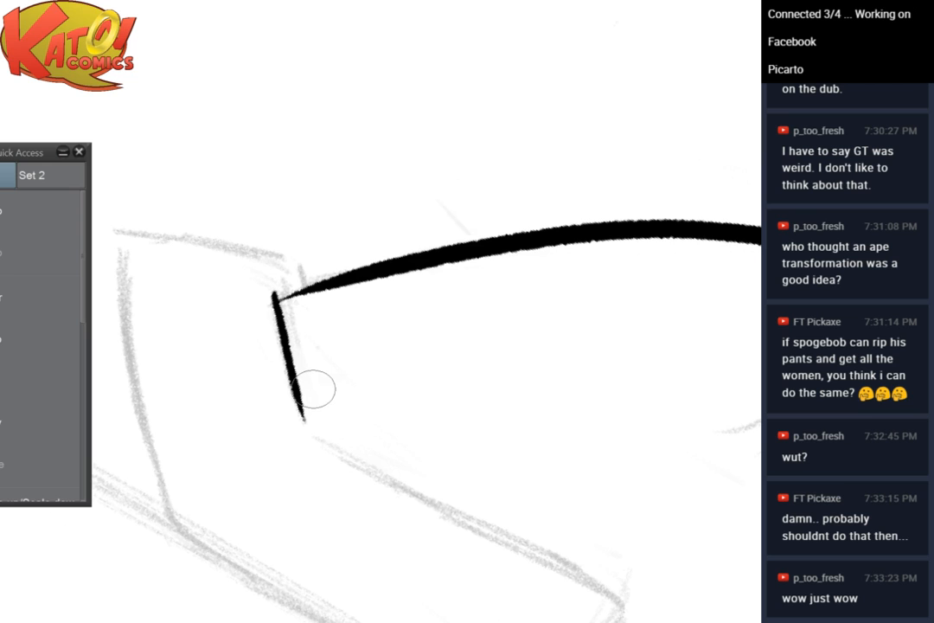
Ink the sole's long upper edge from the slanted toe edge to the heel, and add the sole's short heel edge
{"action": "left_click_drag", "start_coordinate": [387, 189], "coordinate": [503, 174]}
{"action": "left_click_drag", "start_coordinate": [416, 346], "coordinate": [420, 194]}
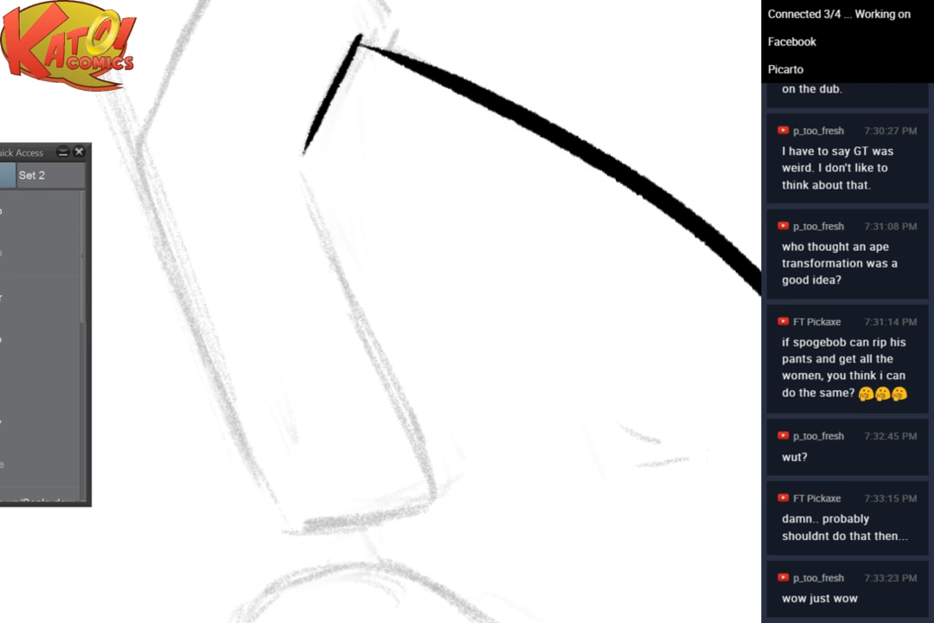
{"action": "left_click_drag", "start_coordinate": [302, 166], "coordinate": [411, 476]}
{"action": "left_click", "coordinate": [63, 192]}
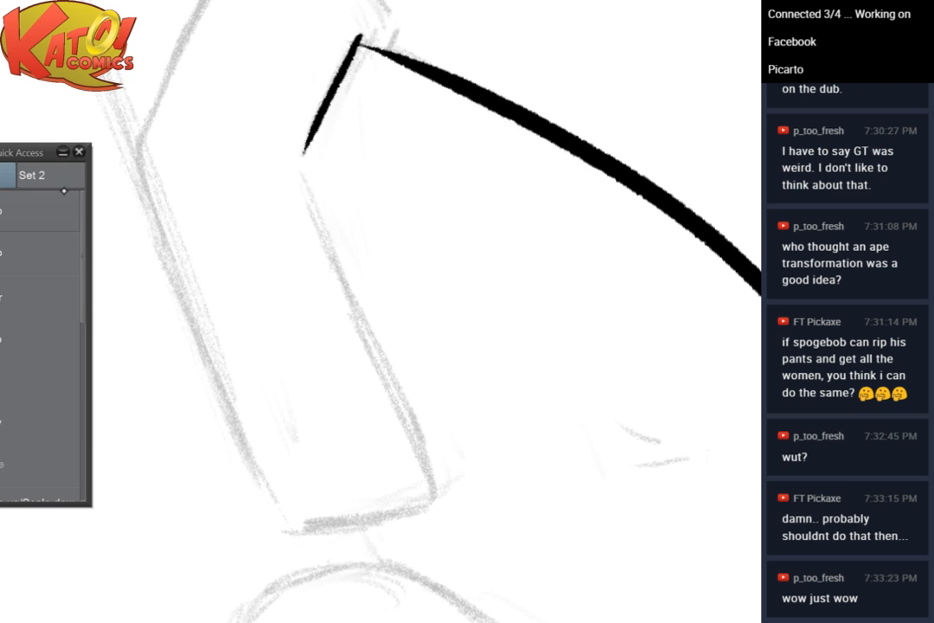
{"action": "key", "text": "h"}
{"action": "left_click_drag", "start_coordinate": [417, 135], "coordinate": [577, 238]}
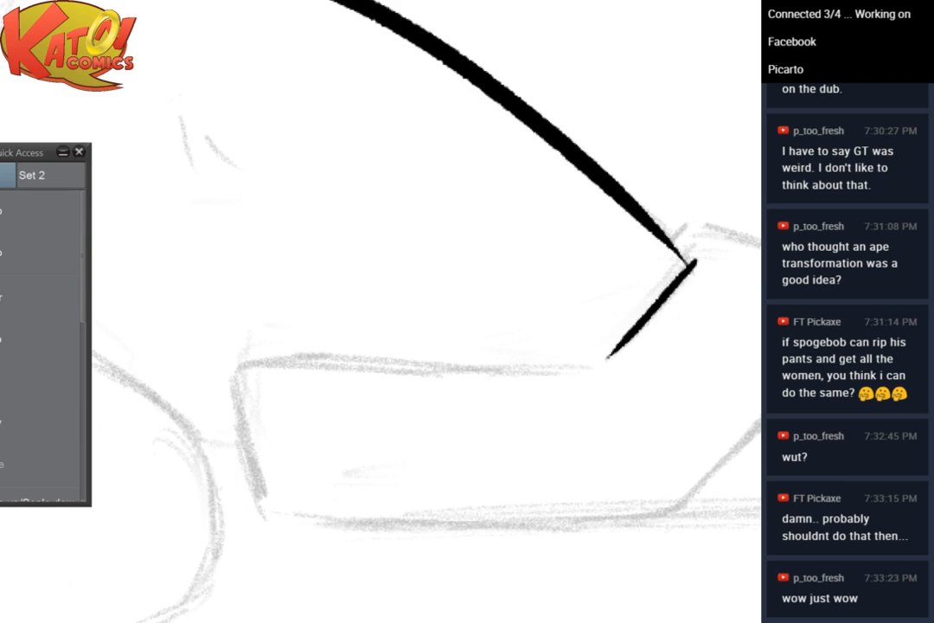
{"action": "mouse_move", "coordinate": [608, 357]}
{"action": "left_mouse_down"}
{"action": "mouse_move", "coordinate": [464, 320]}
{"action": "mouse_move", "coordinate": [502, 281]}
{"action": "mouse_move", "coordinate": [436, 231]}
{"action": "mouse_move", "coordinate": [457, 234]}
{"action": "mouse_move", "coordinate": [129, 439]}
{"action": "left_mouse_up"}
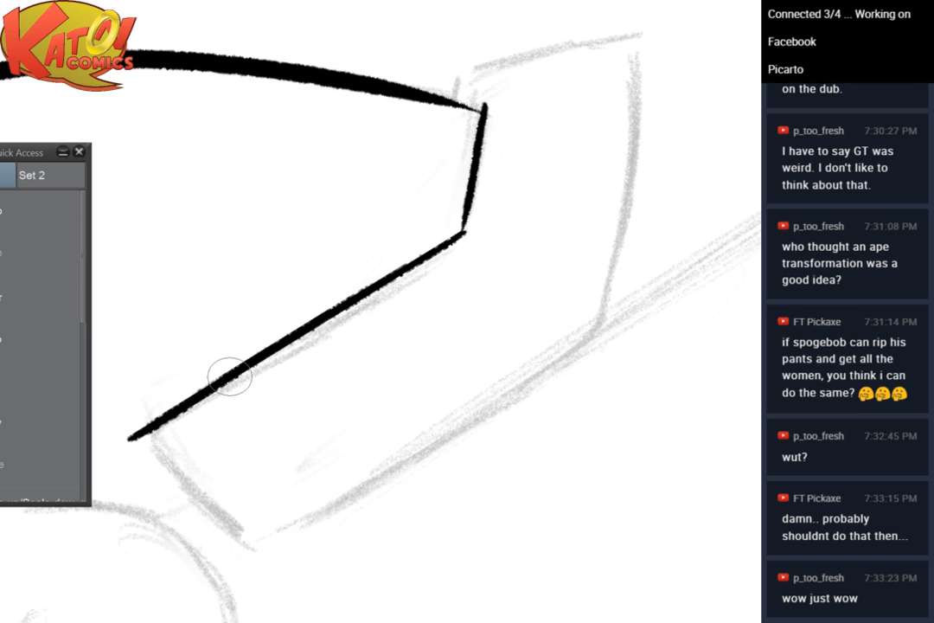
{"action": "left_click_drag", "start_coordinate": [230, 377], "coordinate": [316, 141]}
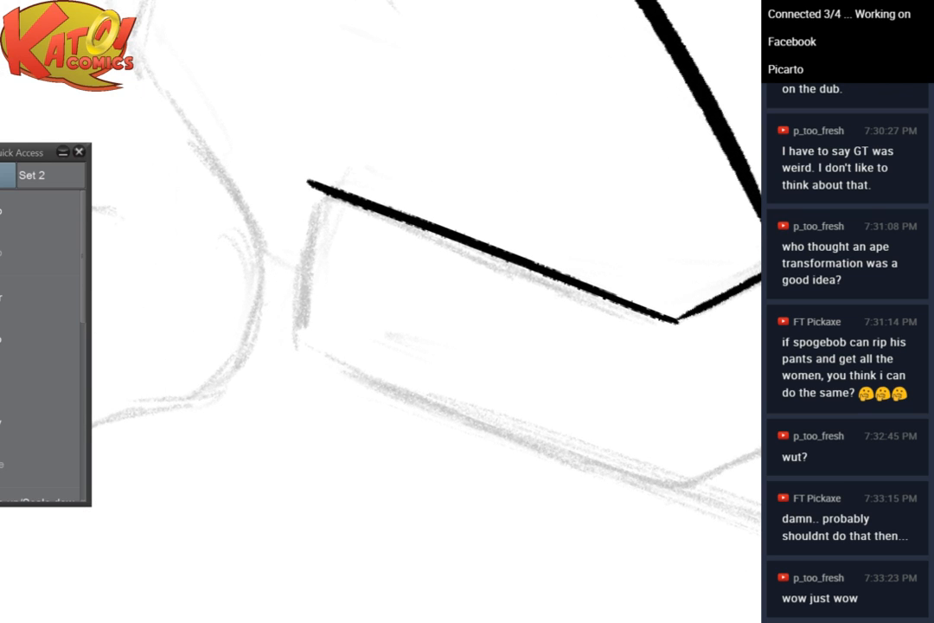
{"action": "left_click_drag", "start_coordinate": [315, 186], "coordinate": [300, 337]}
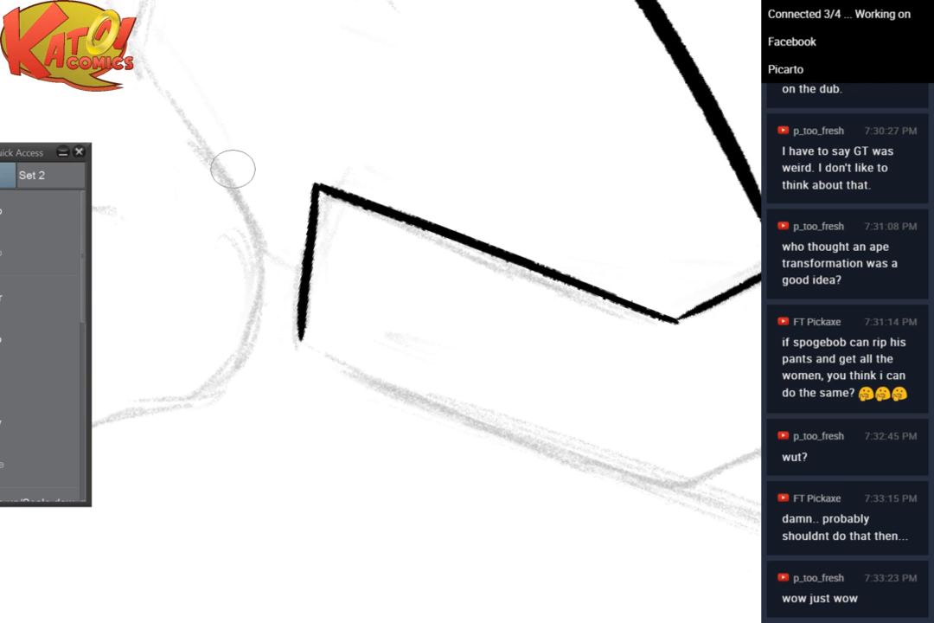
Ink the sole's raised toe tip, with its short top edge and a slanted front edge running down to the ground
{"action": "key", "text": "h"}
{"action": "left_click_drag", "start_coordinate": [166, 322], "coordinate": [426, 352]}
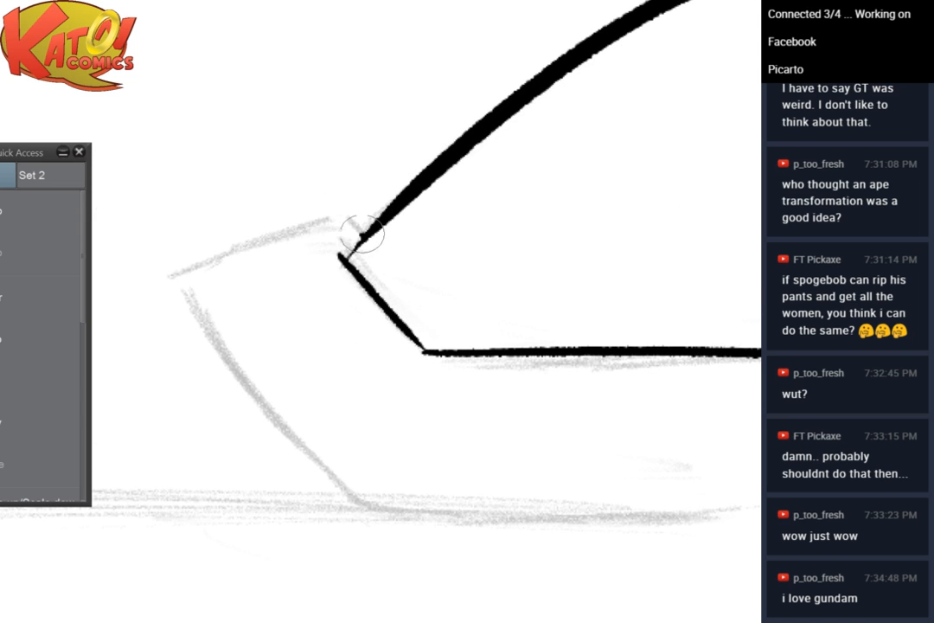
{"action": "left_click_drag", "start_coordinate": [340, 219], "coordinate": [211, 270]}
{"action": "key", "text": "h"}
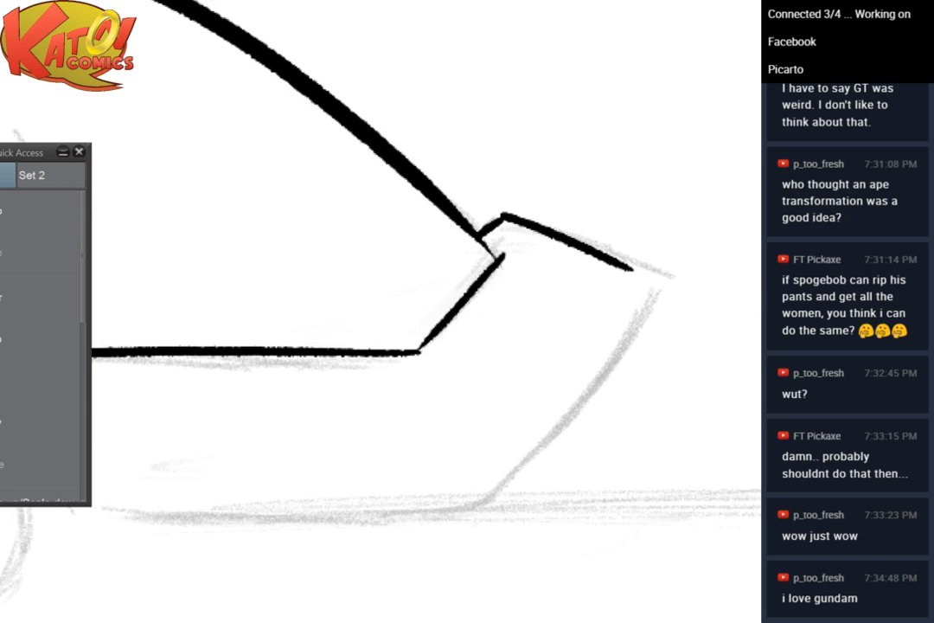
{"action": "left_click_drag", "start_coordinate": [502, 217], "coordinate": [273, 175]}
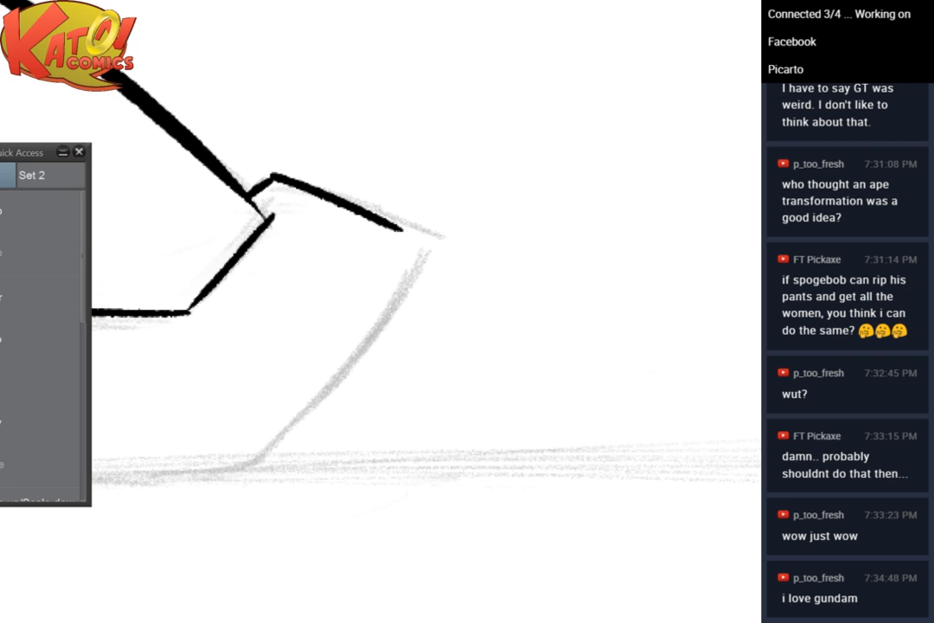
{"action": "mouse_move", "coordinate": [411, 242]}
{"action": "left_mouse_down"}
{"action": "mouse_move", "coordinate": [430, 248]}
{"action": "mouse_move", "coordinate": [305, 422]}
{"action": "left_mouse_up"}
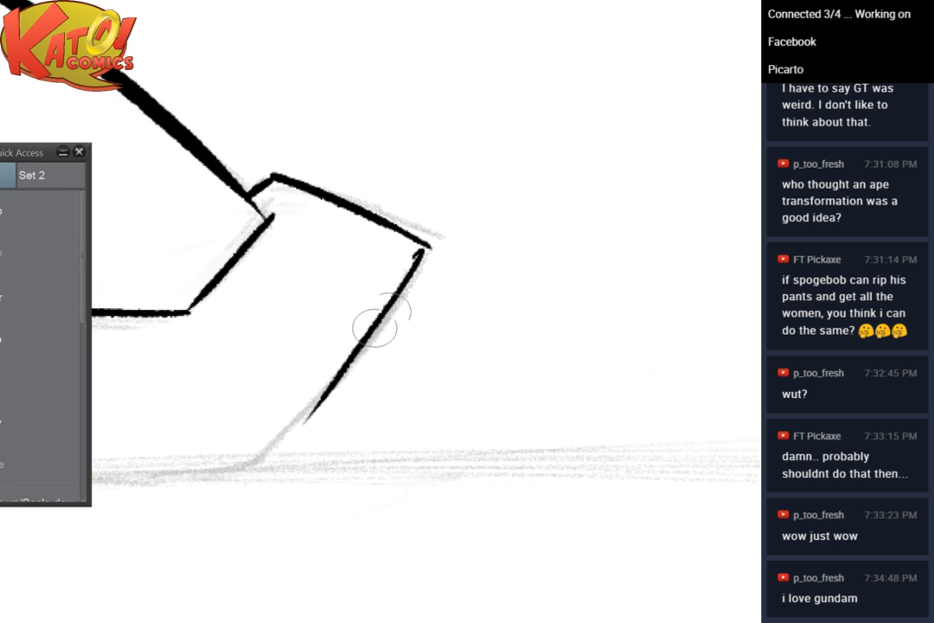
{"action": "key", "text": "ctrl+z"}
{"action": "left_click_drag", "start_coordinate": [425, 251], "coordinate": [251, 448]}
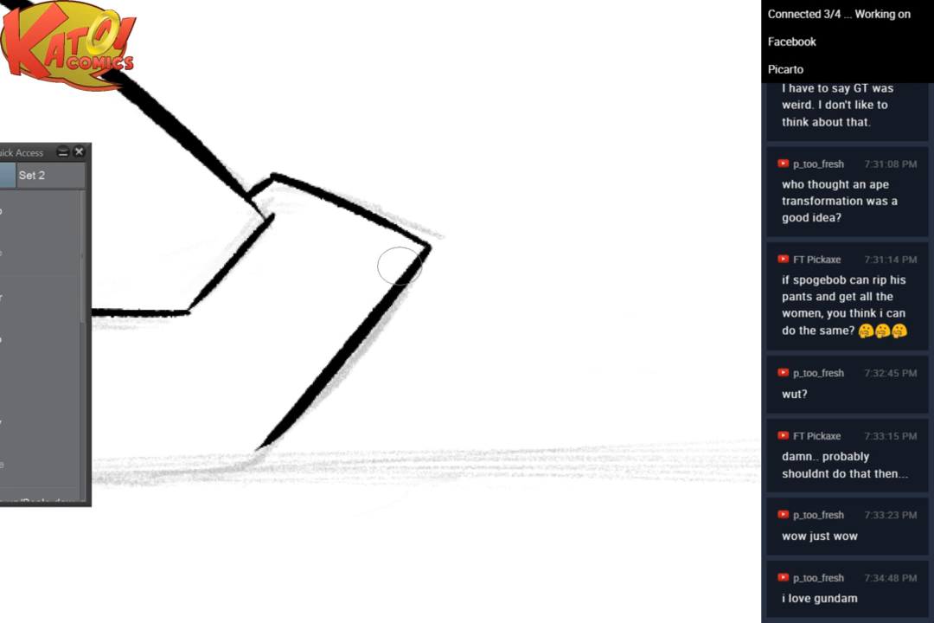
Ink the sole's long ground edge from the slanted toe edge to the heel, redrawing it until it meets the heel edge
{"action": "key", "text": "h"}
{"action": "left_click_drag", "start_coordinate": [400, 265], "coordinate": [510, 43]}
{"action": "mouse_move", "coordinate": [522, 292]}
{"action": "left_mouse_down"}
{"action": "mouse_move", "coordinate": [478, 275]}
{"action": "mouse_move", "coordinate": [491, 271]}
{"action": "left_mouse_up"}
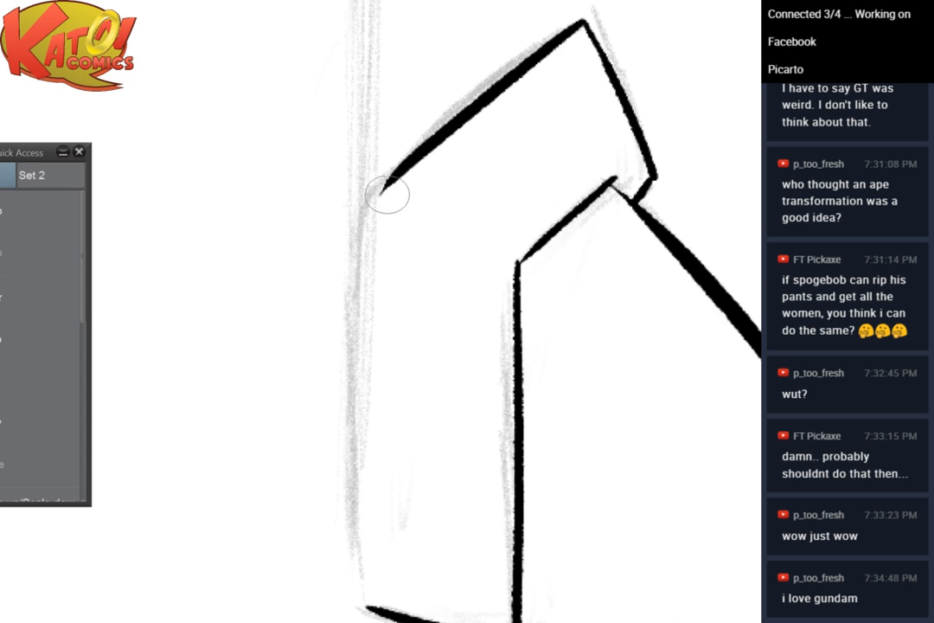
{"action": "mouse_move", "coordinate": [394, 182]}
{"action": "left_mouse_down"}
{"action": "mouse_move", "coordinate": [361, 223]}
{"action": "mouse_move", "coordinate": [359, 254]}
{"action": "mouse_move", "coordinate": [366, 571]}
{"action": "left_mouse_up"}
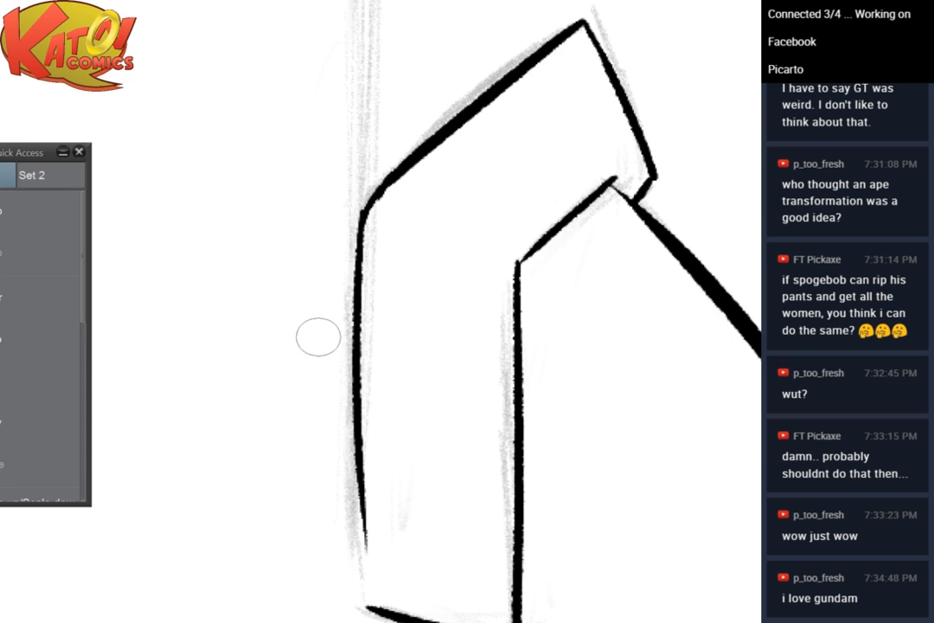
{"action": "left_click_drag", "start_coordinate": [317, 335], "coordinate": [309, 240]}
{"action": "key", "text": "ctrl+z"}
{"action": "key", "text": "ctrl+z"}
{"action": "left_click_drag", "start_coordinate": [354, 115], "coordinate": [344, 500]}
{"action": "key", "text": "ctrl+z"}
{"action": "left_click_drag", "start_coordinate": [355, 116], "coordinate": [344, 506]}
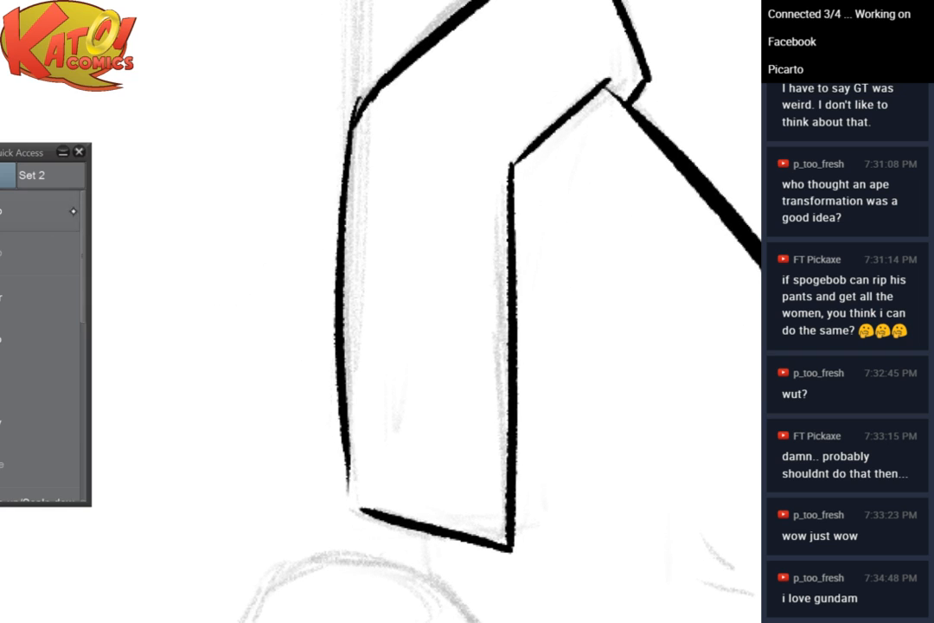
{"action": "key", "text": "ctrl+z"}
{"action": "left_click_drag", "start_coordinate": [358, 106], "coordinate": [337, 524]}
{"action": "key", "text": "ctrl+z"}
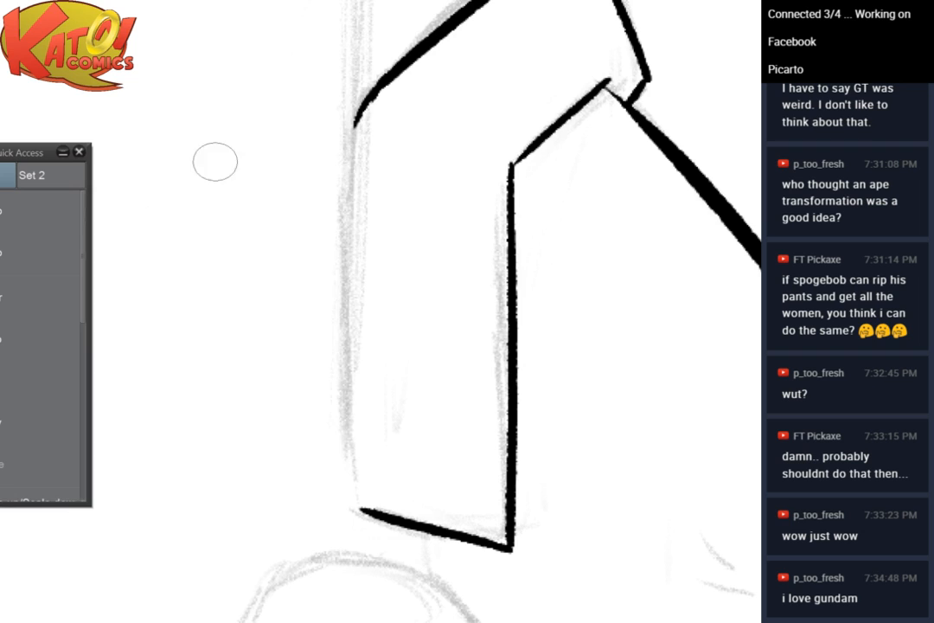
{"action": "left_click_drag", "start_coordinate": [359, 113], "coordinate": [342, 476]}
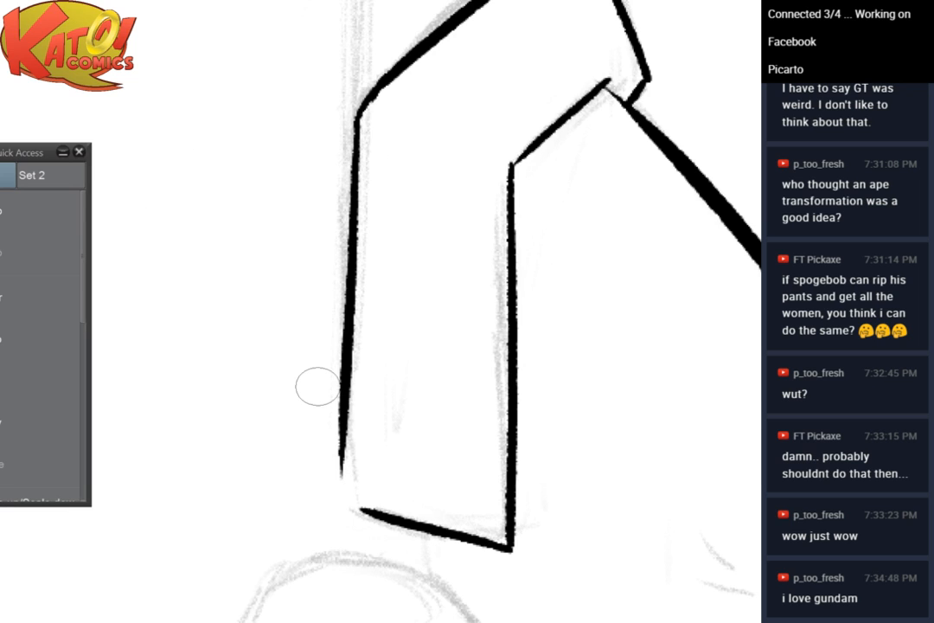
{"action": "key", "text": "ctrl+z"}
{"action": "left_click_drag", "start_coordinate": [358, 115], "coordinate": [353, 509]}
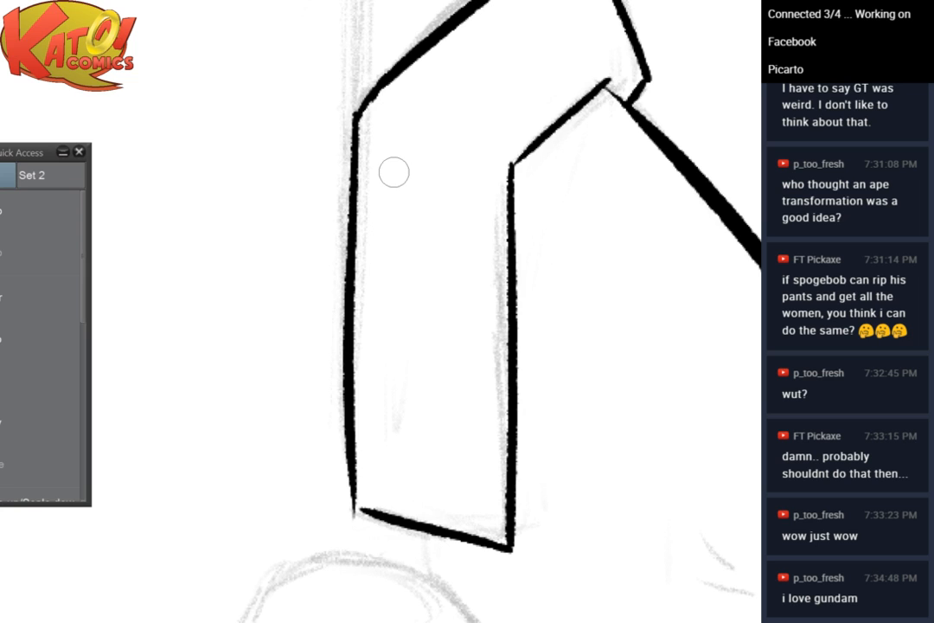
Ink two short crease marks on the shoe's side and the shoe's curved back contour from the ankle ring down to the hand
{"action": "key", "text": "h"}
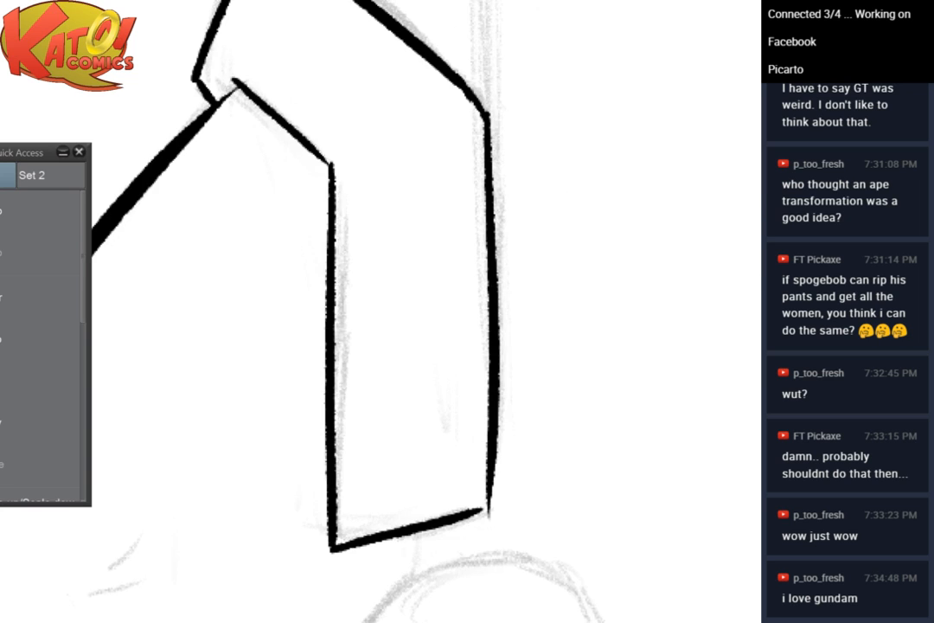
{"action": "key", "text": "r"}
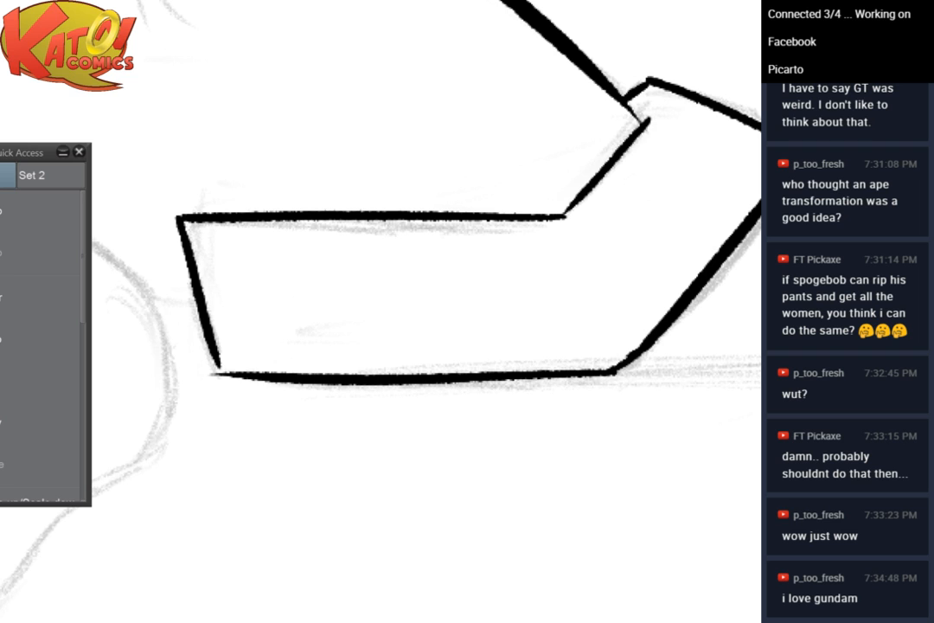
{"action": "scroll", "coordinate": [471, 256], "scroll_direction": "down", "scroll_amount": 3}
{"action": "left_click_drag", "start_coordinate": [321, 189], "coordinate": [484, 251]}
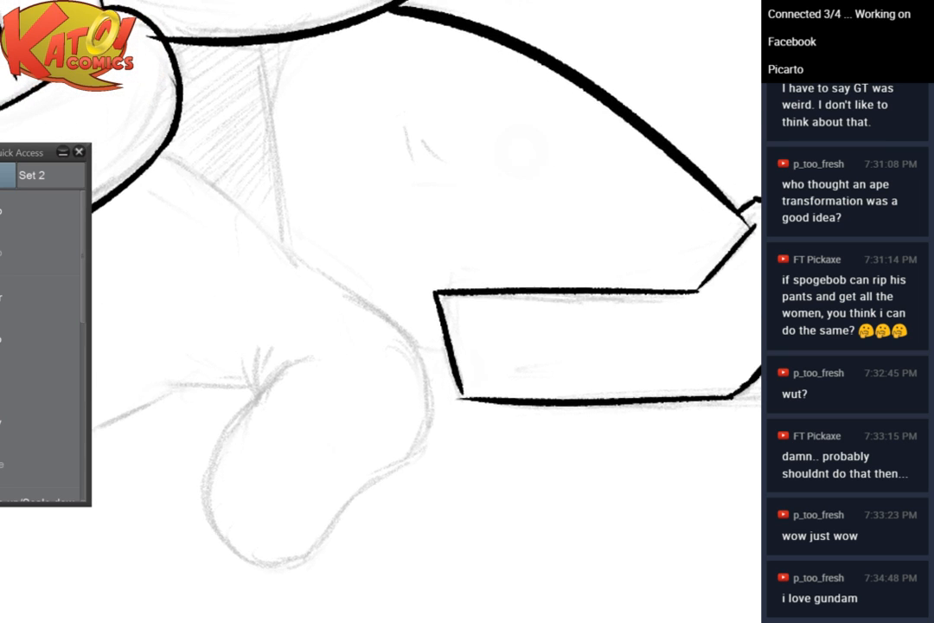
{"action": "scroll", "coordinate": [484, 251], "scroll_direction": "up", "scroll_amount": 3}
{"action": "left_click_drag", "start_coordinate": [378, 88], "coordinate": [406, 128]}
{"action": "left_click_drag", "start_coordinate": [356, 62], "coordinate": [352, 123]}
{"action": "left_click_drag", "start_coordinate": [355, 164], "coordinate": [458, 301]}
{"action": "mouse_move", "coordinate": [289, 56]}
{"action": "left_mouse_down"}
{"action": "mouse_move", "coordinate": [245, 163]}
{"action": "mouse_move", "coordinate": [288, 413]}
{"action": "left_mouse_up"}
{"action": "scroll", "coordinate": [528, 227], "scroll_direction": "down", "scroll_amount": 4}
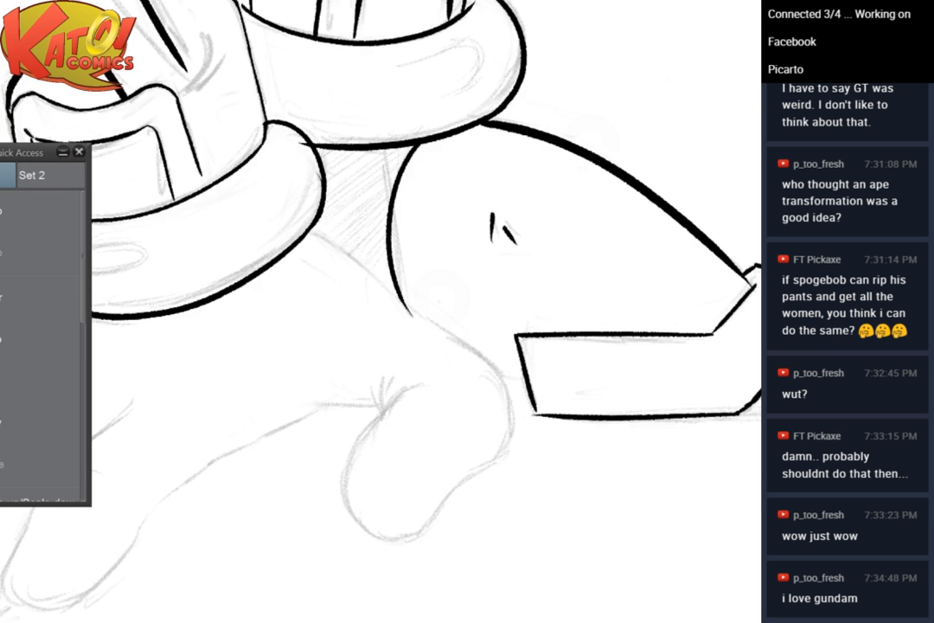
Ink the hand's outer contour from the wrist cuff past the shoe to the start of the thumb
{"action": "left_click_drag", "start_coordinate": [497, 215], "coordinate": [607, 192]}
{"action": "scroll", "coordinate": [416, 254], "scroll_direction": "up", "scroll_amount": 3}
{"action": "mouse_move", "coordinate": [522, 218]}
{"action": "left_mouse_down"}
{"action": "mouse_move", "coordinate": [430, 278]}
{"action": "mouse_move", "coordinate": [481, 307]}
{"action": "left_mouse_up"}
{"action": "scroll", "coordinate": [554, 234], "scroll_direction": "up", "scroll_amount": 3}
{"action": "left_click_drag", "start_coordinate": [261, 57], "coordinate": [351, 279]}
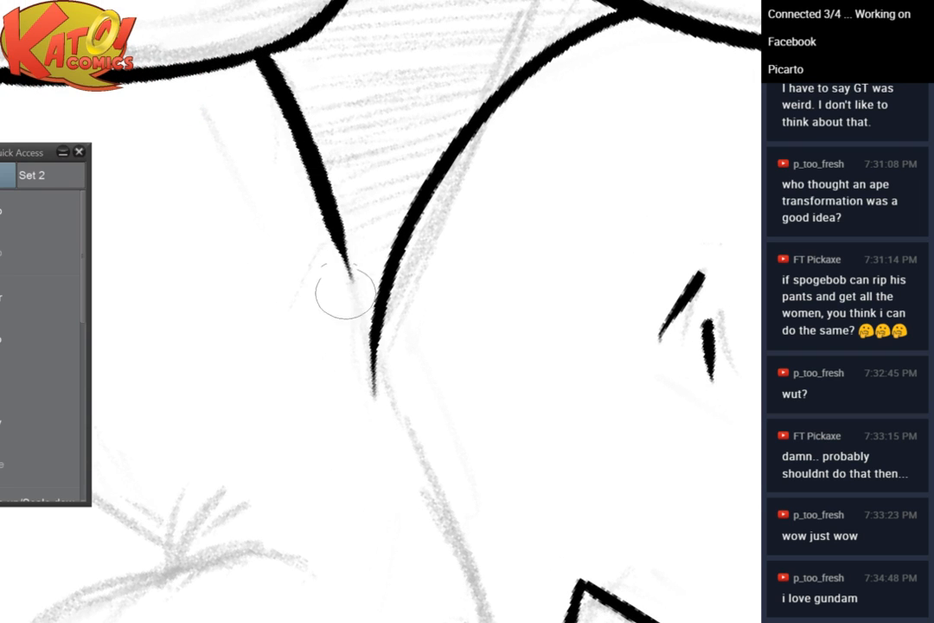
{"action": "left_click_drag", "start_coordinate": [331, 222], "coordinate": [375, 391]}
{"action": "left_click_drag", "start_coordinate": [367, 345], "coordinate": [404, 437]}
{"action": "left_click_drag", "start_coordinate": [416, 373], "coordinate": [407, 196]}
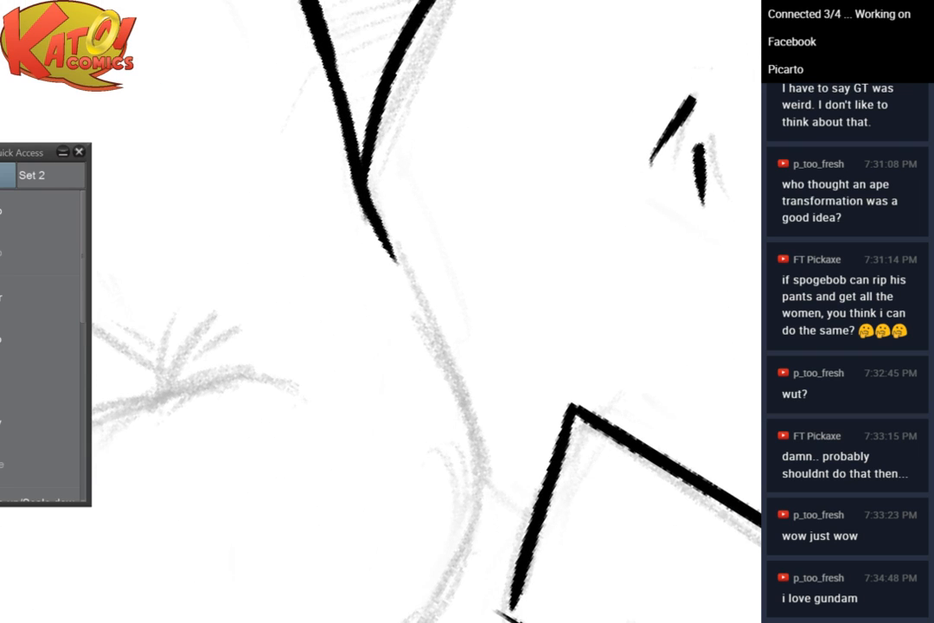
{"action": "mouse_move", "coordinate": [357, 177]}
{"action": "left_mouse_down"}
{"action": "mouse_move", "coordinate": [442, 351]}
{"action": "mouse_move", "coordinate": [464, 506]}
{"action": "mouse_move", "coordinate": [599, 400]}
{"action": "mouse_move", "coordinate": [661, 325]}
{"action": "mouse_move", "coordinate": [572, 202]}
{"action": "left_mouse_up"}
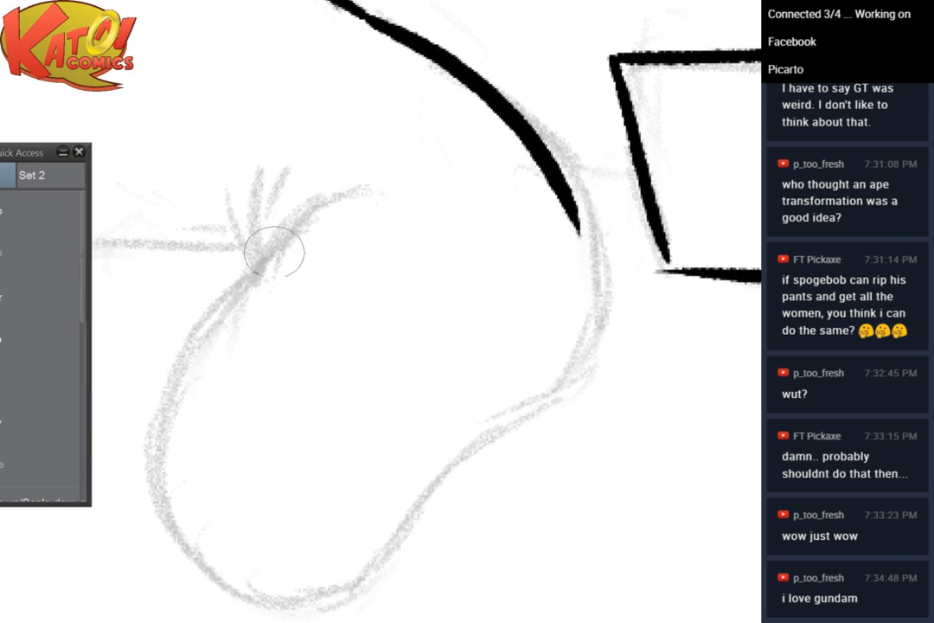
Ink the curved crease at the thumb's base with short fold lines, and outline the rounded thumb
{"action": "left_click_drag", "start_coordinate": [254, 276], "coordinate": [414, 187]}
{"action": "mouse_move", "coordinate": [263, 249]}
{"action": "left_mouse_down"}
{"action": "mouse_move", "coordinate": [289, 166]}
{"action": "mouse_move", "coordinate": [294, 172]}
{"action": "mouse_move", "coordinate": [244, 171]}
{"action": "left_mouse_up"}
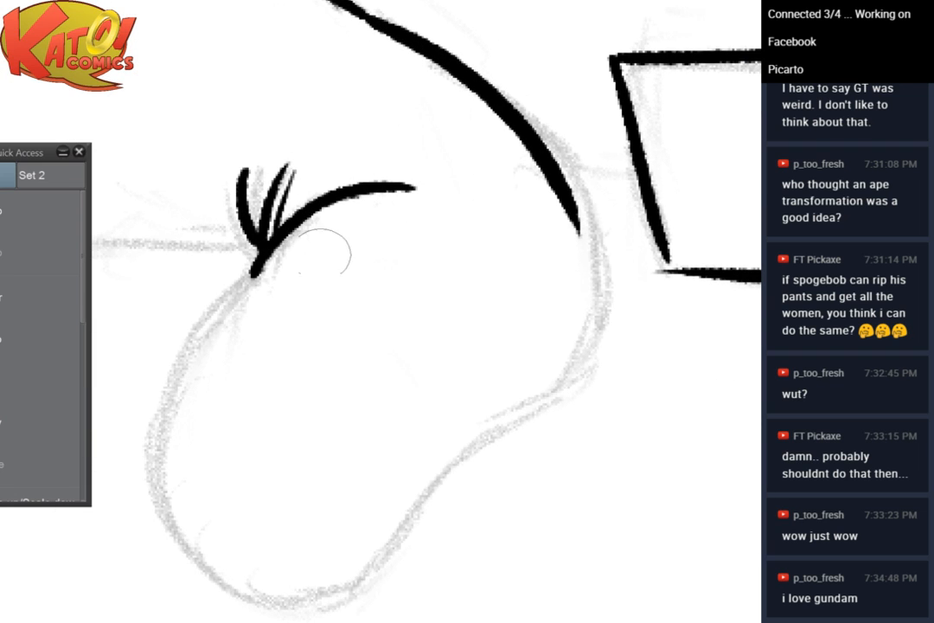
{"action": "left_click_drag", "start_coordinate": [251, 279], "coordinate": [258, 606]}
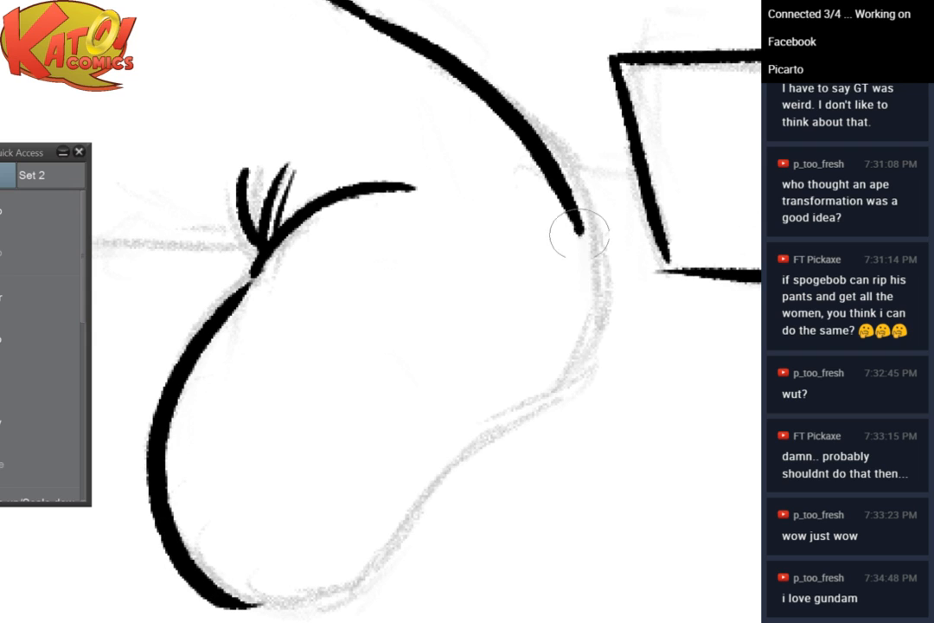
{"action": "mouse_move", "coordinate": [579, 234]}
{"action": "left_mouse_down"}
{"action": "mouse_move", "coordinate": [569, 363]}
{"action": "mouse_move", "coordinate": [353, 586]}
{"action": "mouse_move", "coordinate": [246, 604]}
{"action": "left_mouse_up"}
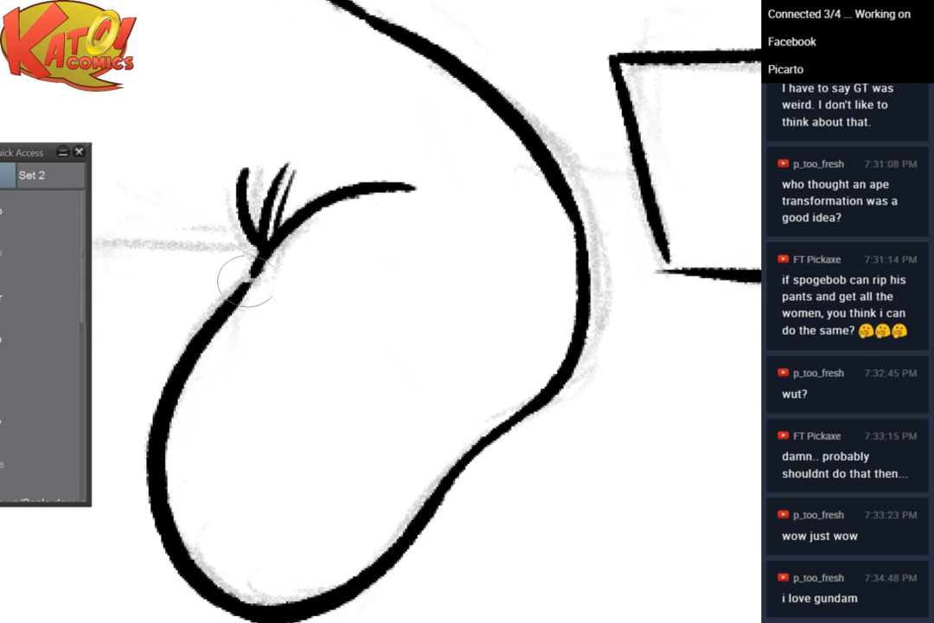
Ink the palm edge from the thumb's crease and continue it down the near side of the index finger
{"action": "mouse_move", "coordinate": [333, 196]}
{"action": "left_mouse_down"}
{"action": "mouse_move", "coordinate": [352, 283]}
{"action": "mouse_move", "coordinate": [498, 133]}
{"action": "left_mouse_up"}
{"action": "key", "text": "ctrl+minus"}
{"action": "key", "text": "ctrl+minus"}
{"action": "key", "text": "ctrl+plus"}
{"action": "mouse_move", "coordinate": [346, 346]}
{"action": "left_mouse_down"}
{"action": "mouse_move", "coordinate": [471, 235]}
{"action": "mouse_move", "coordinate": [432, 289]}
{"action": "mouse_move", "coordinate": [321, 380]}
{"action": "left_mouse_up"}
{"action": "left_click_drag", "start_coordinate": [489, 141], "coordinate": [323, 205]}
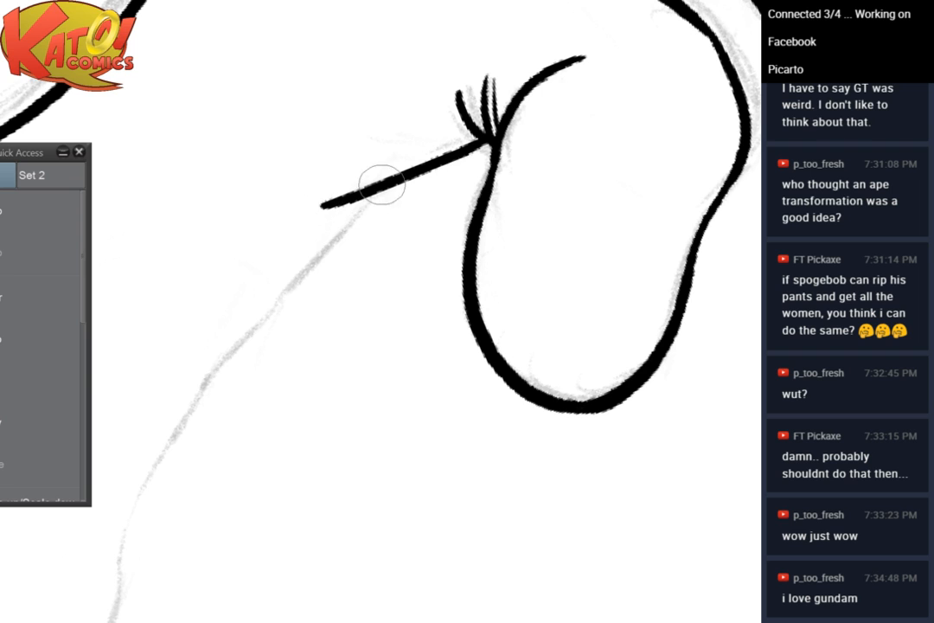
{"action": "mouse_move", "coordinate": [381, 189]}
{"action": "left_mouse_down"}
{"action": "mouse_move", "coordinate": [161, 430]}
{"action": "mouse_move", "coordinate": [241, 371]}
{"action": "left_mouse_up"}
{"action": "left_click", "coordinate": [36, 221]}
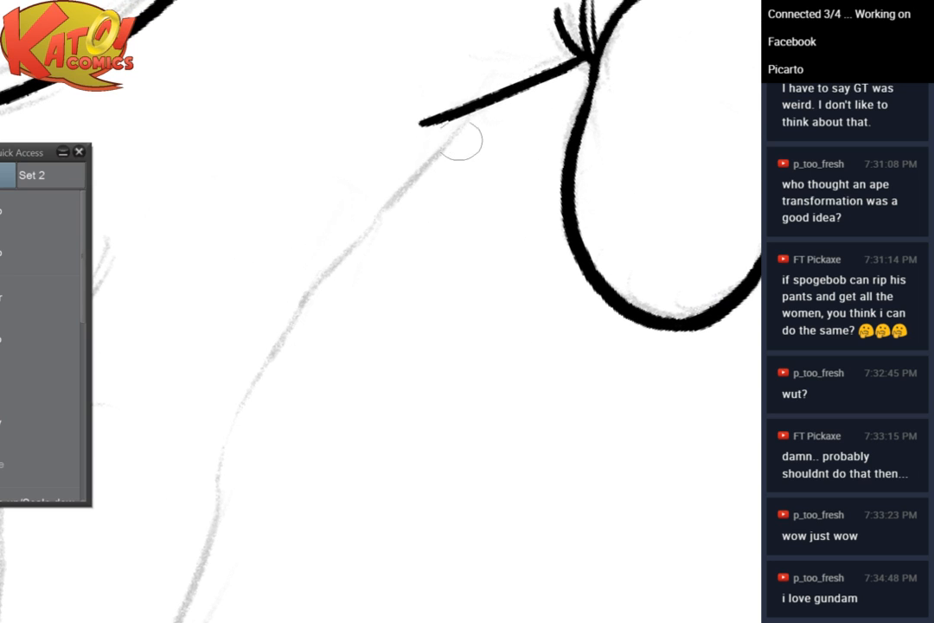
{"action": "mouse_move", "coordinate": [467, 116]}
{"action": "left_mouse_down"}
{"action": "mouse_move", "coordinate": [281, 326]}
{"action": "mouse_move", "coordinate": [299, 303]}
{"action": "mouse_move", "coordinate": [206, 487]}
{"action": "left_mouse_up"}
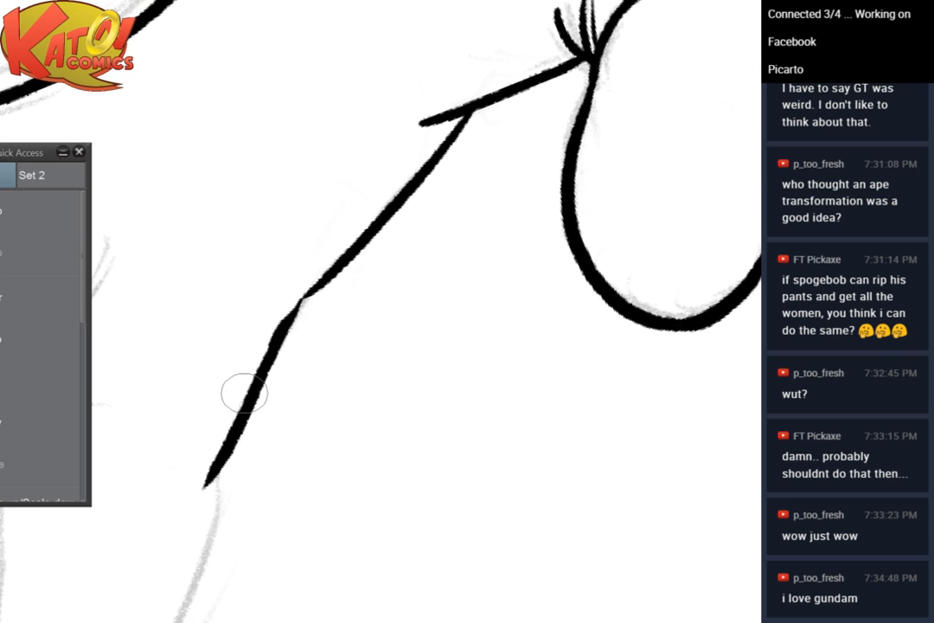
Ink the far side of the index finger from its hooked knuckle end downward, and add the curved joint crease
{"action": "mouse_move", "coordinate": [216, 381]}
{"action": "left_mouse_down"}
{"action": "mouse_move", "coordinate": [500, 215]}
{"action": "mouse_move", "coordinate": [528, 249]}
{"action": "mouse_move", "coordinate": [566, 260]}
{"action": "mouse_move", "coordinate": [513, 342]}
{"action": "left_mouse_up"}
{"action": "mouse_move", "coordinate": [454, 171]}
{"action": "left_mouse_down"}
{"action": "mouse_move", "coordinate": [449, 199]}
{"action": "mouse_move", "coordinate": [311, 307]}
{"action": "mouse_move", "coordinate": [285, 340]}
{"action": "mouse_move", "coordinate": [215, 498]}
{"action": "left_mouse_up"}
{"action": "left_click_drag", "start_coordinate": [292, 329], "coordinate": [385, 308]}
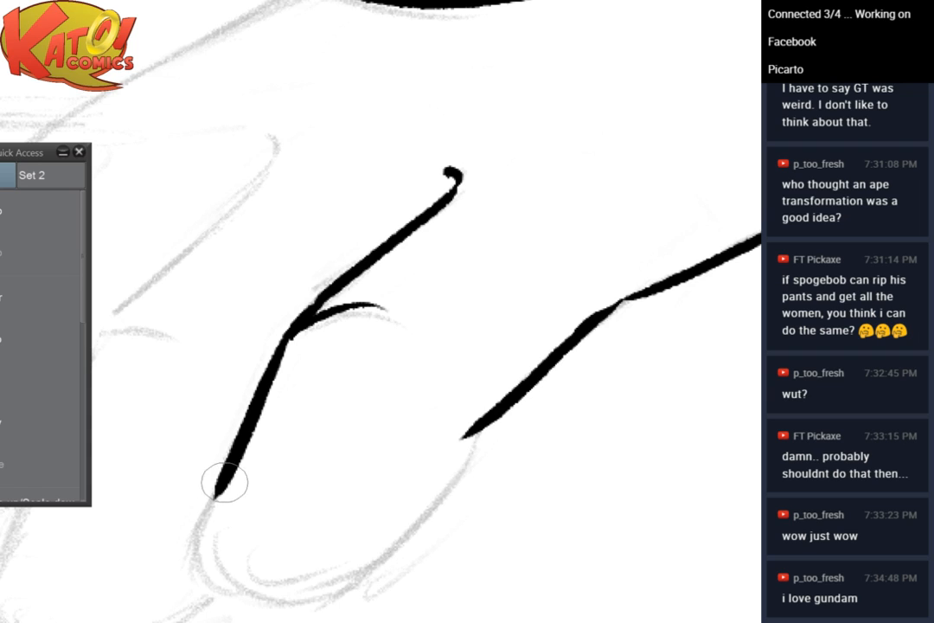
Ink the index finger's rounded tip as one curve joining its far side, redrawing it to follow the sketch
{"action": "left_click_drag", "start_coordinate": [225, 485], "coordinate": [444, 454]}
{"action": "left_click", "coordinate": [52, 210]}
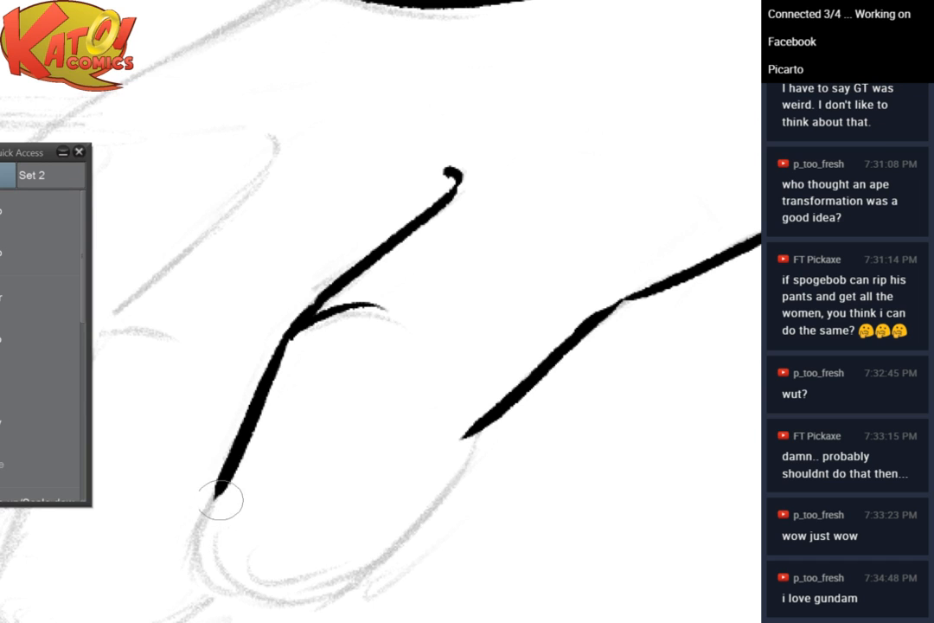
{"action": "mouse_move", "coordinate": [221, 499]}
{"action": "left_mouse_down"}
{"action": "mouse_move", "coordinate": [360, 581]}
{"action": "mouse_move", "coordinate": [488, 440]}
{"action": "left_mouse_up"}
{"action": "left_click", "coordinate": [54, 217]}
{"action": "scroll", "coordinate": [53, 218], "scroll_direction": "down", "scroll_amount": 2}
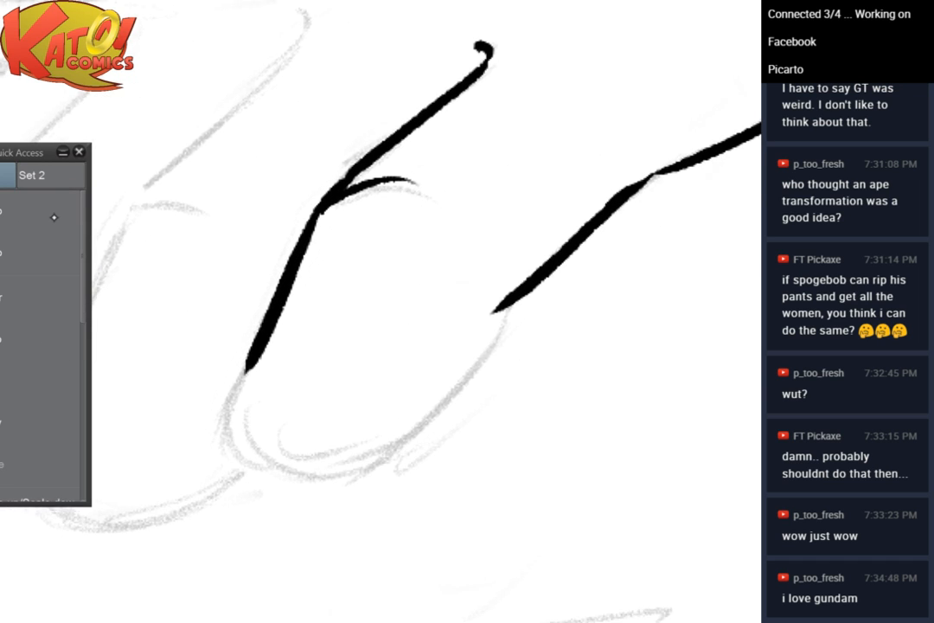
{"action": "left_click_drag", "start_coordinate": [249, 366], "coordinate": [419, 411]}
{"action": "key", "text": "ctrl+z"}
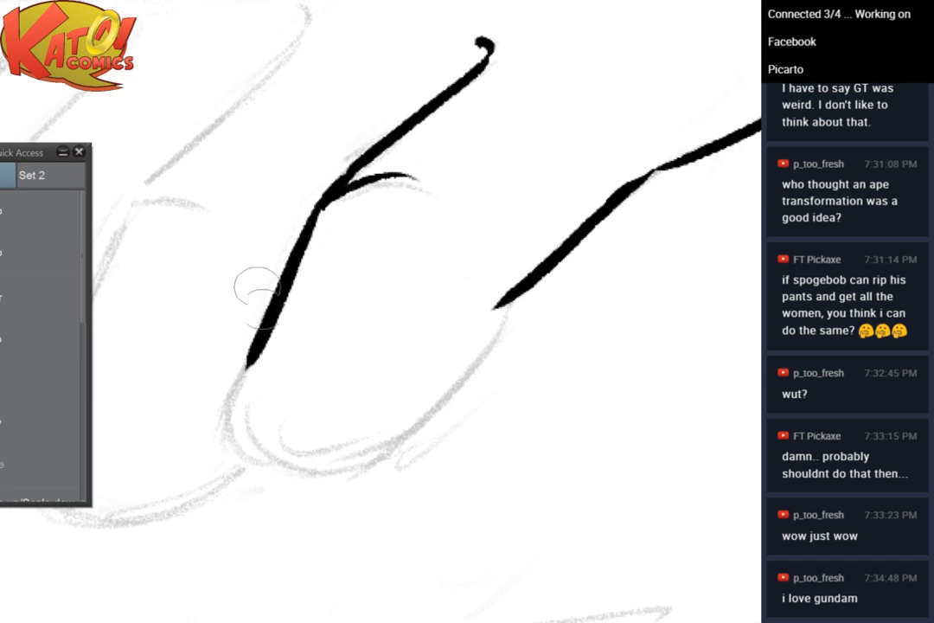
{"action": "mouse_move", "coordinate": [253, 358]}
{"action": "left_mouse_down"}
{"action": "mouse_move", "coordinate": [283, 481]}
{"action": "mouse_move", "coordinate": [484, 356]}
{"action": "left_mouse_up"}
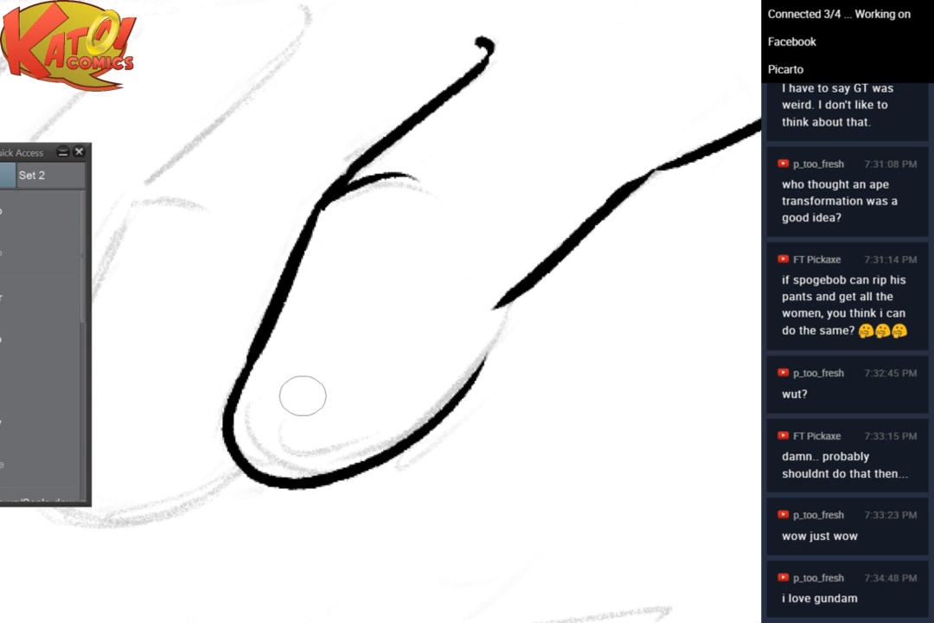
Ink the middle finger's bent side line and its rounded tip up to the index finger, redrawing the tip as a smoother curve
{"action": "left_click_drag", "start_coordinate": [303, 395], "coordinate": [566, 460]}
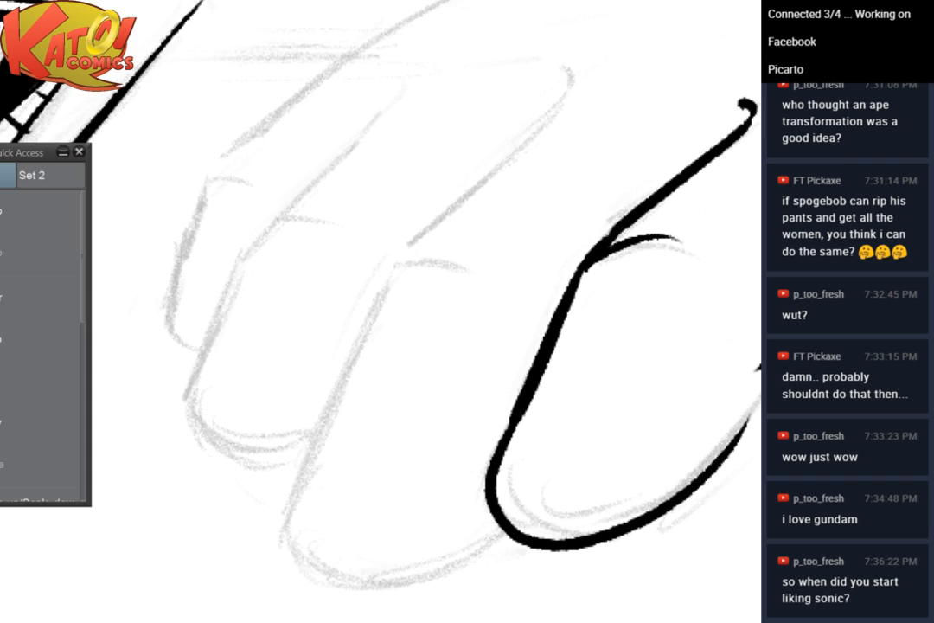
{"action": "mouse_move", "coordinate": [564, 71]}
{"action": "left_mouse_down"}
{"action": "mouse_move", "coordinate": [391, 268]}
{"action": "mouse_move", "coordinate": [279, 536]}
{"action": "left_mouse_up"}
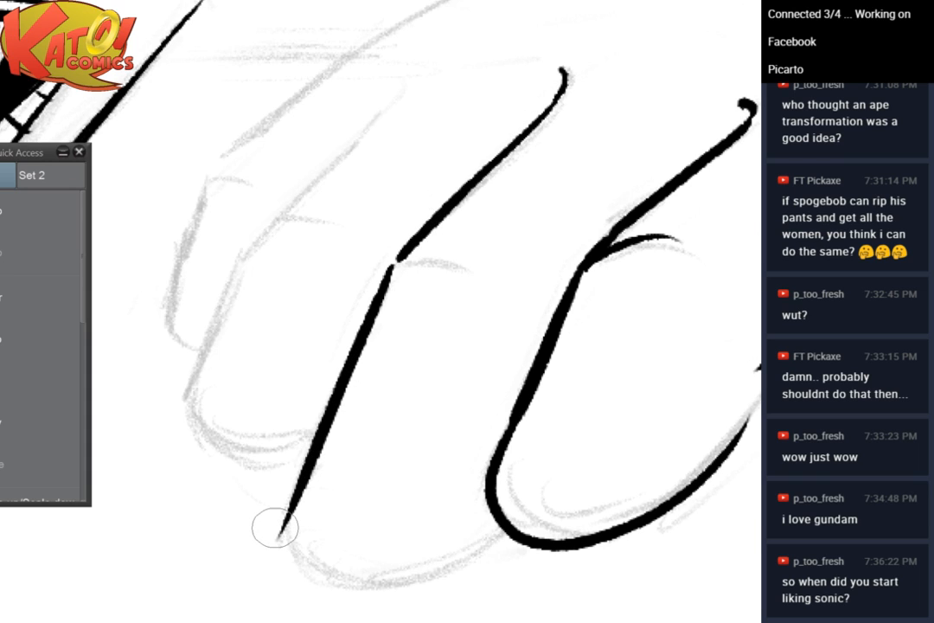
{"action": "scroll", "coordinate": [552, 430], "scroll_direction": "down", "scroll_amount": 4}
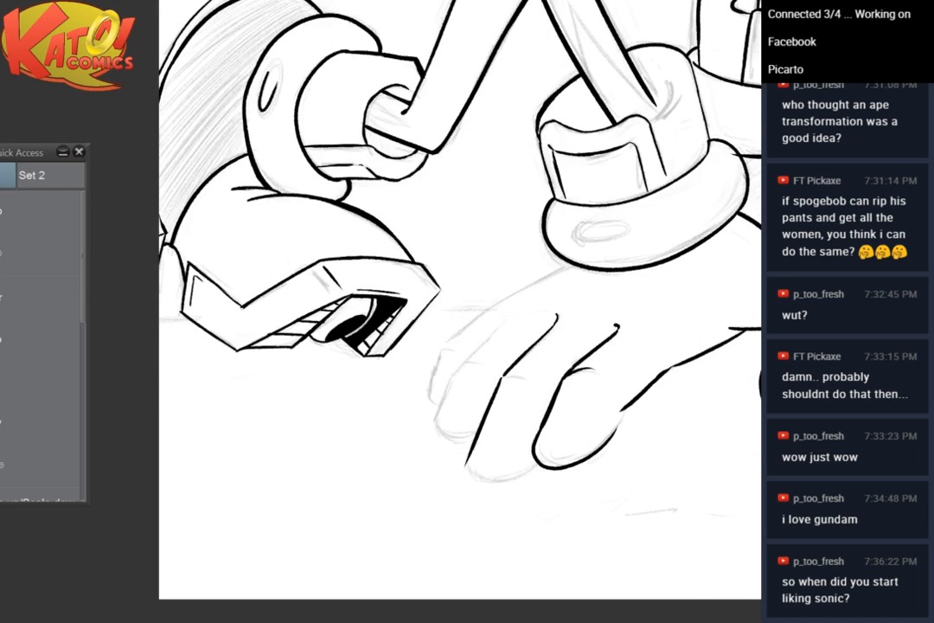
{"action": "left_click_drag", "start_coordinate": [519, 329], "coordinate": [469, 485]}
{"action": "scroll", "coordinate": [597, 378], "scroll_direction": "down", "scroll_amount": 2}
{"action": "left_click_drag", "start_coordinate": [554, 363], "coordinate": [529, 419]}
{"action": "left_click_drag", "start_coordinate": [553, 312], "coordinate": [481, 434]}
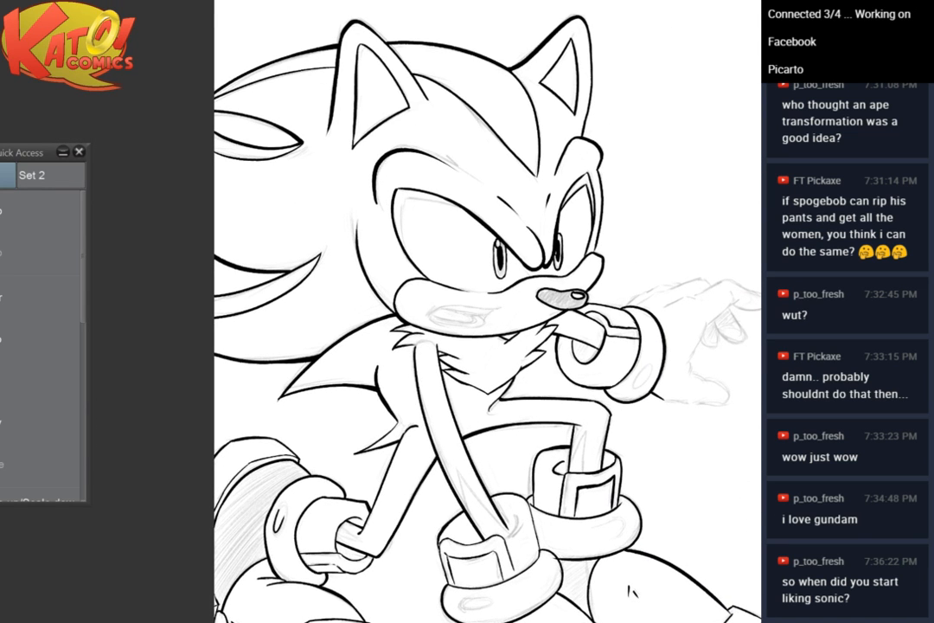
{"action": "left_click_drag", "start_coordinate": [730, 475], "coordinate": [701, 182]}
{"action": "scroll", "coordinate": [671, 264], "scroll_direction": "up", "scroll_amount": 3}
{"action": "left_click_drag", "start_coordinate": [606, 363], "coordinate": [702, 170]}
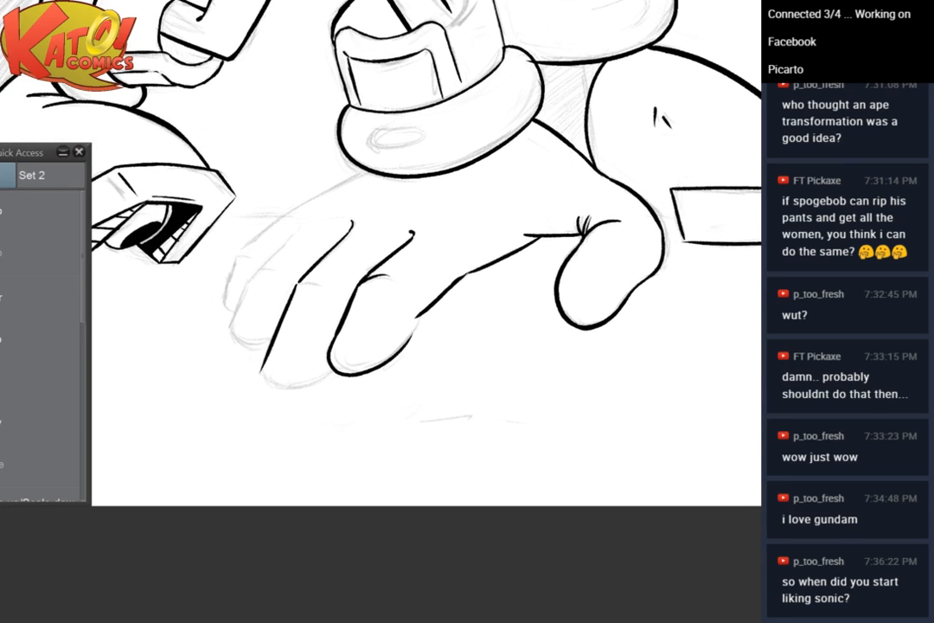
{"action": "scroll", "coordinate": [266, 281], "scroll_direction": "up", "scroll_amount": 5}
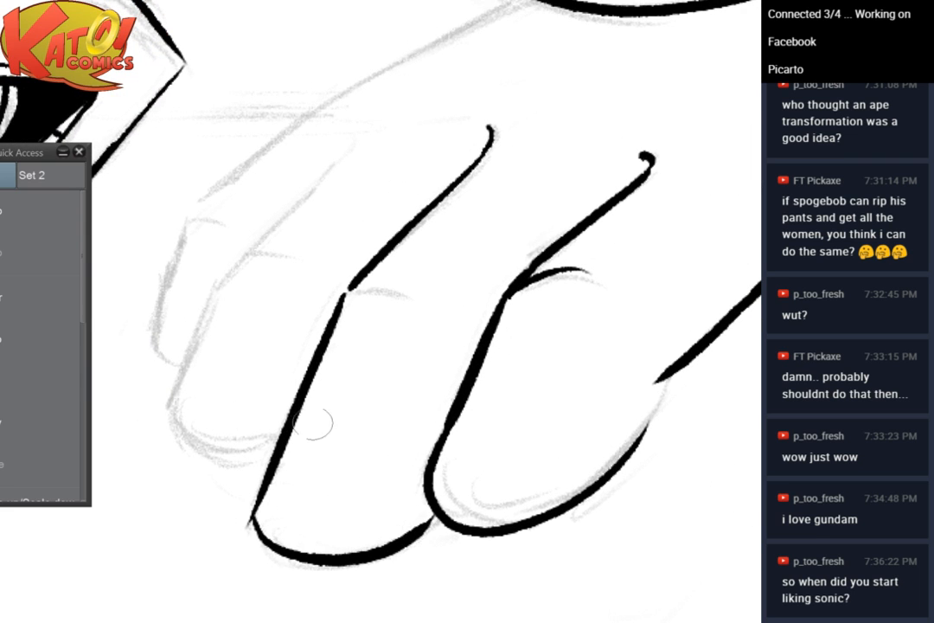
{"action": "mouse_move", "coordinate": [257, 511]}
{"action": "left_mouse_down"}
{"action": "mouse_move", "coordinate": [340, 559]}
{"action": "mouse_move", "coordinate": [429, 506]}
{"action": "left_mouse_up"}
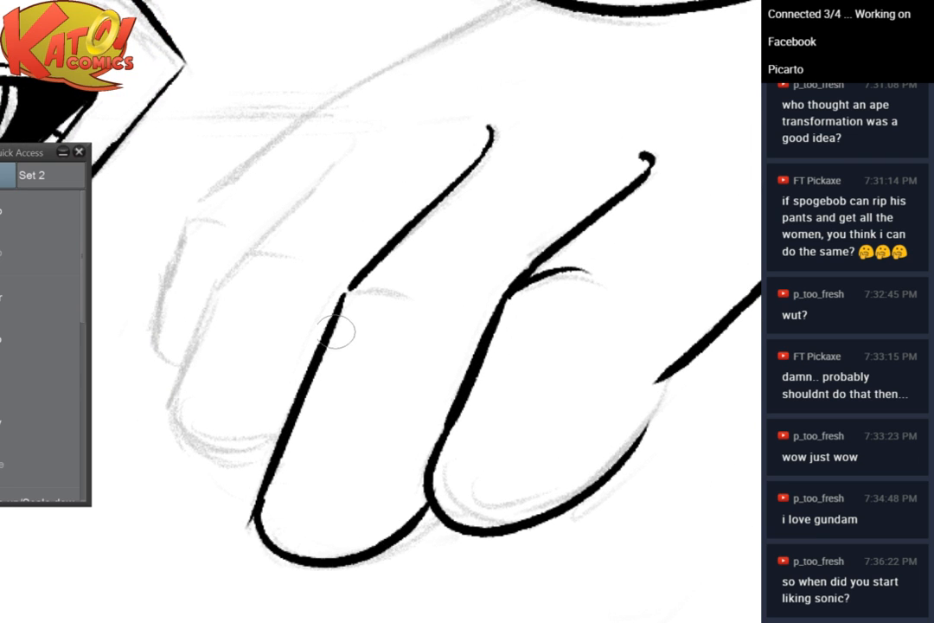
Ink the ring finger's bent side line and rounded tip up to the middle finger, redrawing the whole outline closer to the sketch
{"action": "mouse_move", "coordinate": [332, 155]}
{"action": "left_mouse_down"}
{"action": "mouse_move", "coordinate": [222, 267]}
{"action": "mouse_move", "coordinate": [174, 378]}
{"action": "mouse_move", "coordinate": [194, 336]}
{"action": "mouse_move", "coordinate": [171, 392]}
{"action": "mouse_move", "coordinate": [241, 453]}
{"action": "left_mouse_up"}
{"action": "scroll", "coordinate": [475, 280], "scroll_direction": "down", "scroll_amount": 3}
{"action": "mouse_move", "coordinate": [484, 216]}
{"action": "left_mouse_down"}
{"action": "mouse_move", "coordinate": [336, 592]}
{"action": "mouse_move", "coordinate": [342, 599]}
{"action": "left_mouse_up"}
{"action": "scroll", "coordinate": [576, 302], "scroll_direction": "down", "scroll_amount": 2}
{"action": "scroll", "coordinate": [553, 346], "scroll_direction": "down", "scroll_amount": 1}
{"action": "scroll", "coordinate": [575, 329], "scroll_direction": "up", "scroll_amount": 3}
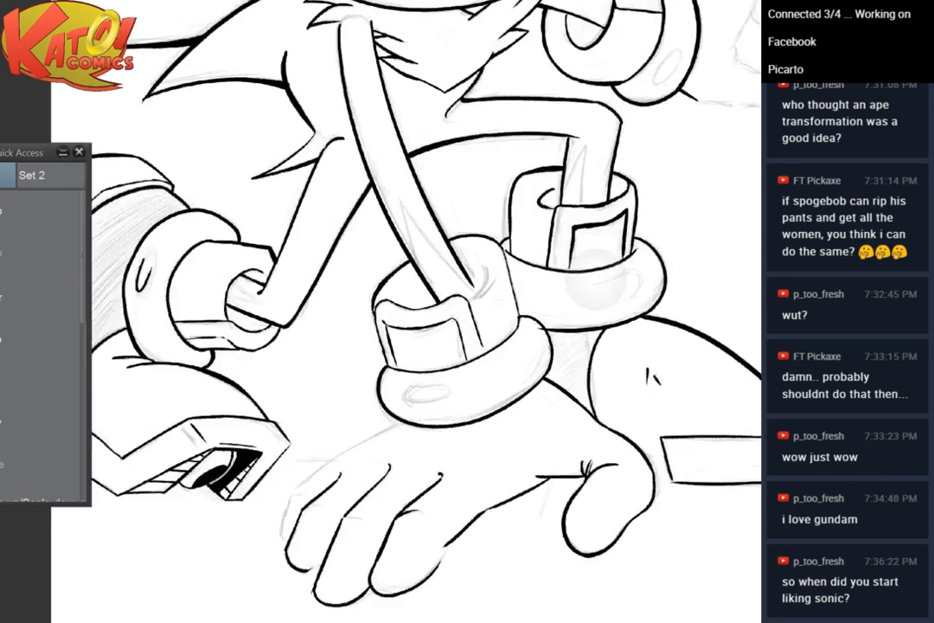
{"action": "left_click_drag", "start_coordinate": [234, 519], "coordinate": [416, 381]}
{"action": "scroll", "coordinate": [409, 398], "scroll_direction": "up", "scroll_amount": 3}
{"action": "left_click_drag", "start_coordinate": [531, 469], "coordinate": [498, 354]}
{"action": "scroll", "coordinate": [499, 354], "scroll_direction": "up", "scroll_amount": 3}
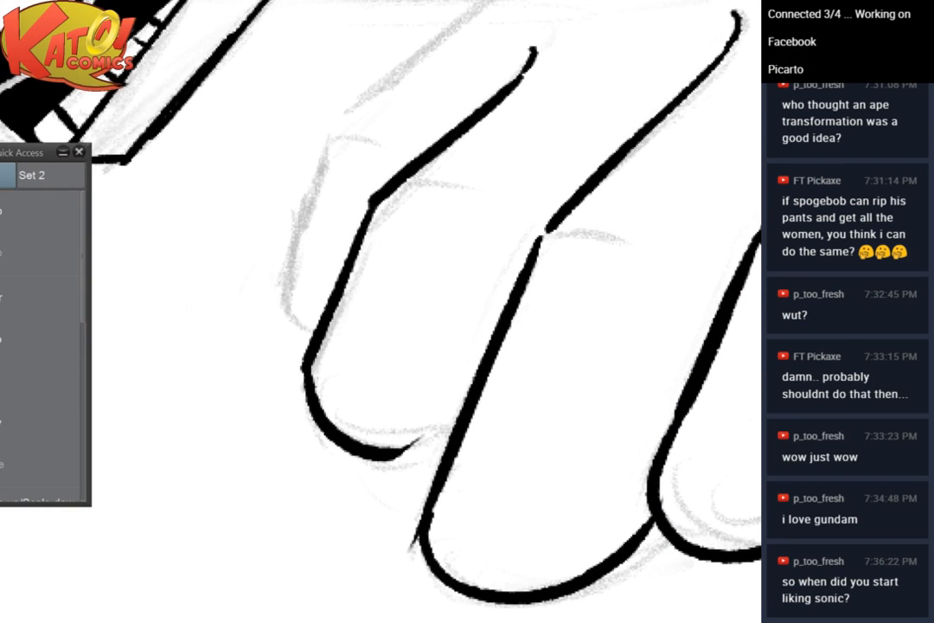
{"action": "left_click", "coordinate": [60, 196]}
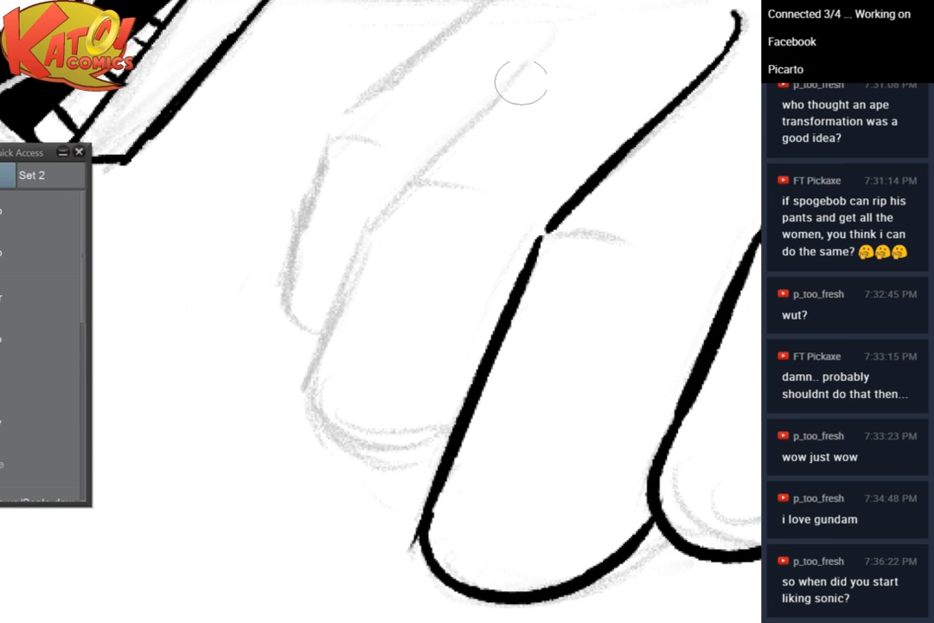
{"action": "mouse_move", "coordinate": [519, 59]}
{"action": "left_mouse_down"}
{"action": "mouse_move", "coordinate": [358, 234]}
{"action": "mouse_move", "coordinate": [310, 393]}
{"action": "mouse_move", "coordinate": [306, 374]}
{"action": "mouse_move", "coordinate": [345, 444]}
{"action": "mouse_move", "coordinate": [459, 394]}
{"action": "mouse_move", "coordinate": [411, 446]}
{"action": "mouse_move", "coordinate": [459, 417]}
{"action": "left_mouse_up"}
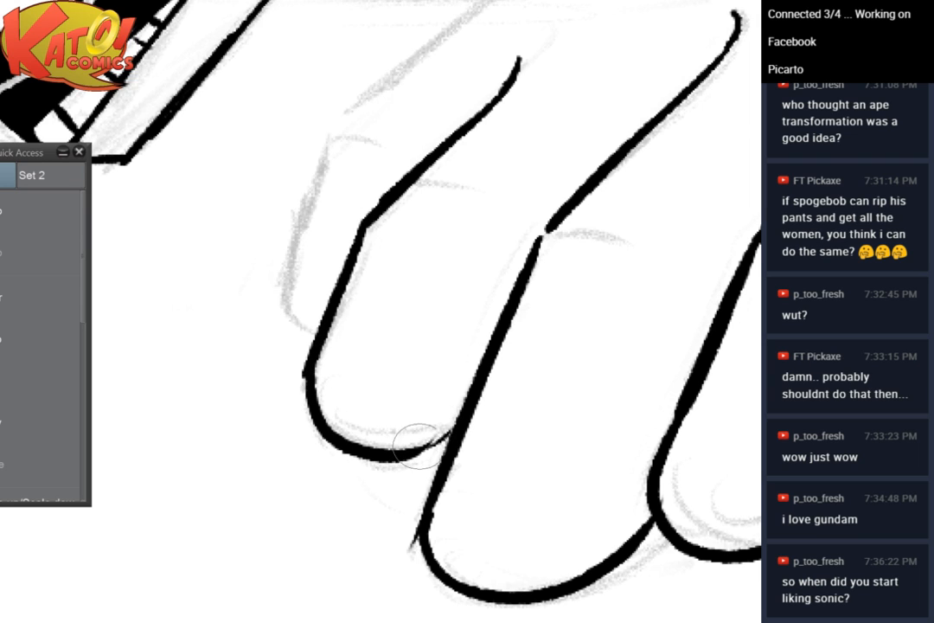
Close the ring finger's tip against the middle finger and ink the hand's outer edge down around the little finger's tip
{"action": "left_click_drag", "start_coordinate": [417, 445], "coordinate": [465, 414]}
{"action": "left_click_drag", "start_coordinate": [474, 372], "coordinate": [427, 326]}
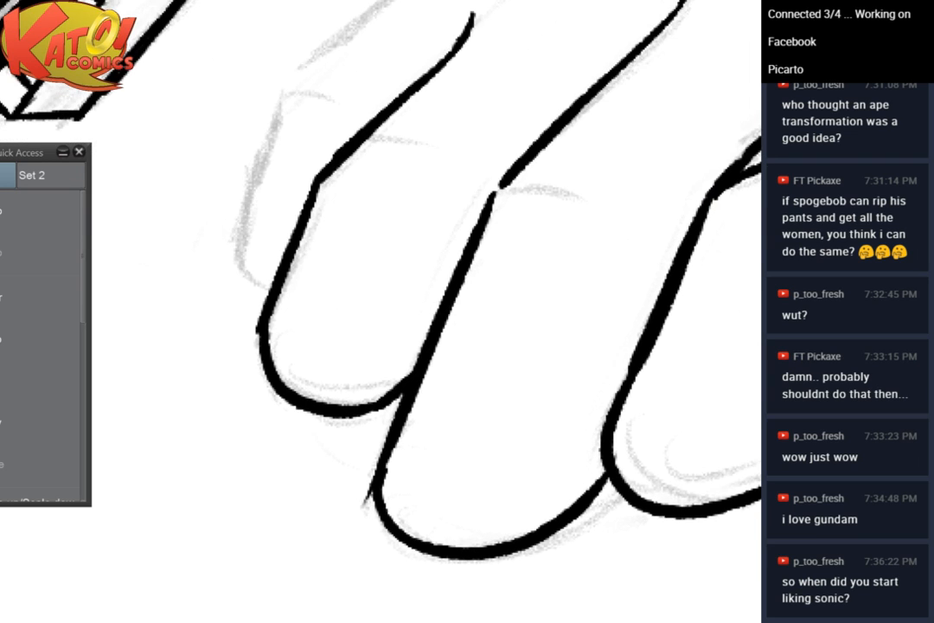
{"action": "left_click_drag", "start_coordinate": [372, 259], "coordinate": [505, 592]}
{"action": "left_click_drag", "start_coordinate": [468, 346], "coordinate": [417, 339]}
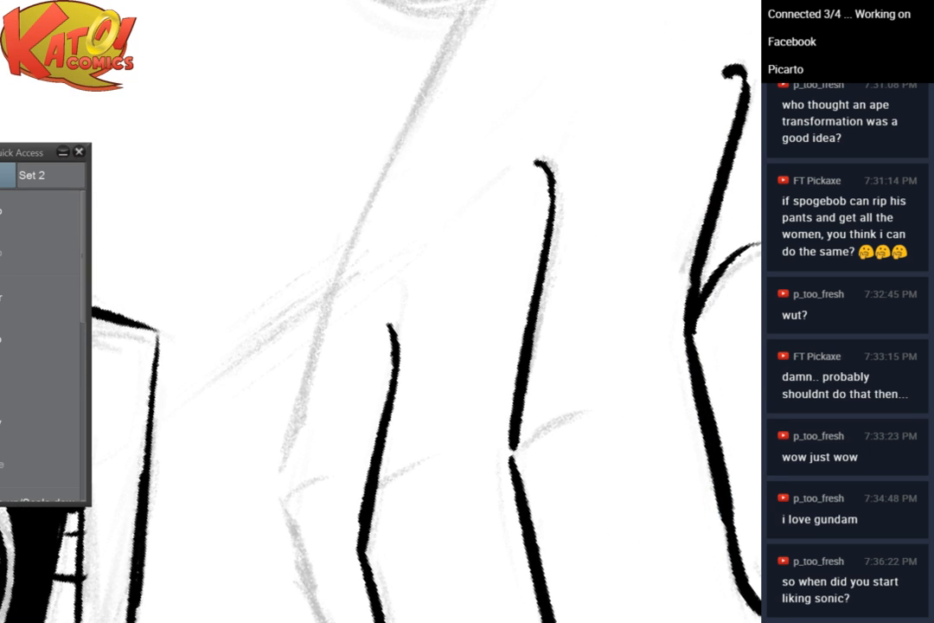
{"action": "mouse_move", "coordinate": [489, 5]}
{"action": "left_mouse_down"}
{"action": "mouse_move", "coordinate": [381, 78]}
{"action": "mouse_move", "coordinate": [311, 203]}
{"action": "mouse_move", "coordinate": [324, 156]}
{"action": "mouse_move", "coordinate": [286, 521]}
{"action": "mouse_move", "coordinate": [234, 392]}
{"action": "mouse_move", "coordinate": [259, 512]}
{"action": "mouse_move", "coordinate": [337, 570]}
{"action": "left_mouse_up"}
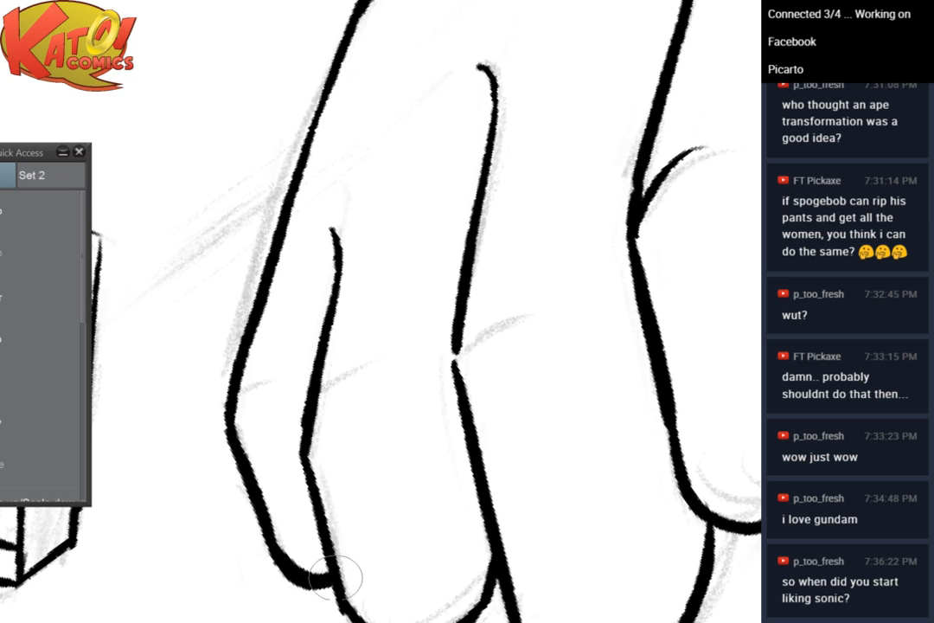
Ink short curved joint creases at the bends of the little, ring and middle fingers
{"action": "left_click_drag", "start_coordinate": [441, 188], "coordinate": [514, 198]}
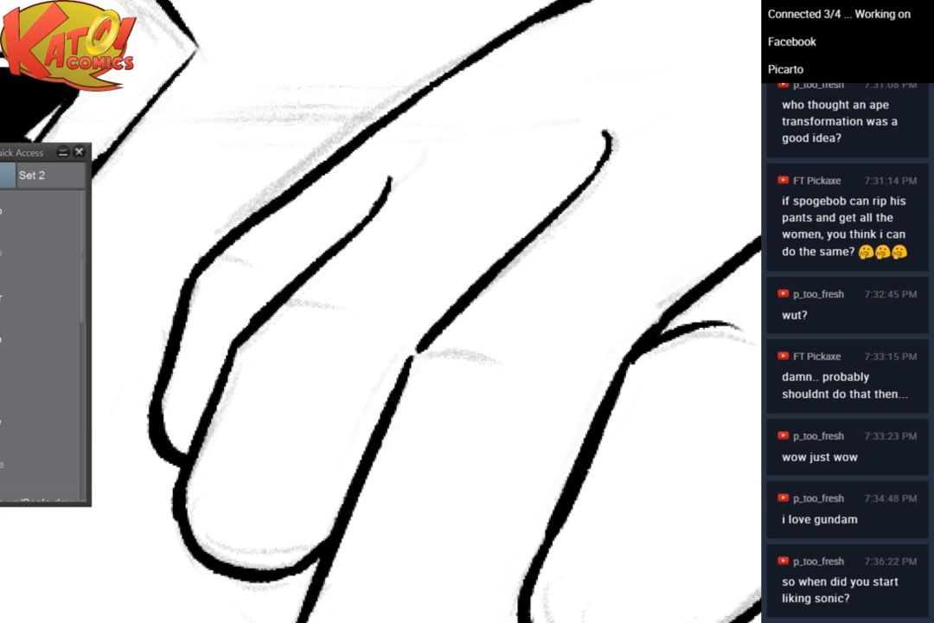
{"action": "left_click_drag", "start_coordinate": [433, 114], "coordinate": [460, 127]}
{"action": "mouse_move", "coordinate": [452, 218]}
{"action": "left_mouse_down"}
{"action": "mouse_move", "coordinate": [380, 218]}
{"action": "mouse_move", "coordinate": [464, 218]}
{"action": "left_mouse_up"}
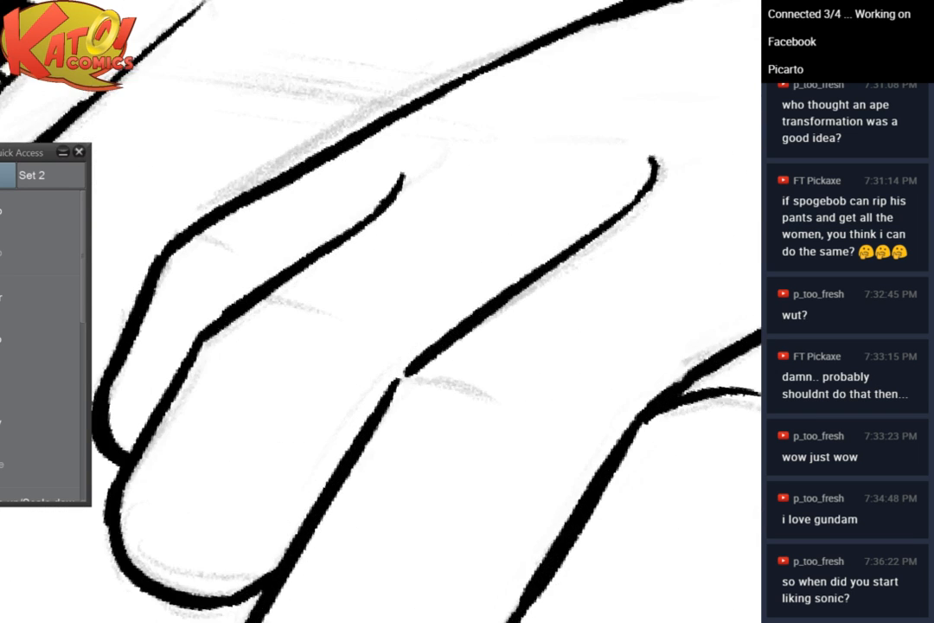
{"action": "left_click_drag", "start_coordinate": [432, 286], "coordinate": [578, 109]}
{"action": "left_click_drag", "start_coordinate": [430, 229], "coordinate": [472, 230]}
{"action": "mouse_move", "coordinate": [216, 385]}
{"action": "left_mouse_down"}
{"action": "mouse_move", "coordinate": [208, 390]}
{"action": "mouse_move", "coordinate": [250, 421]}
{"action": "left_mouse_up"}
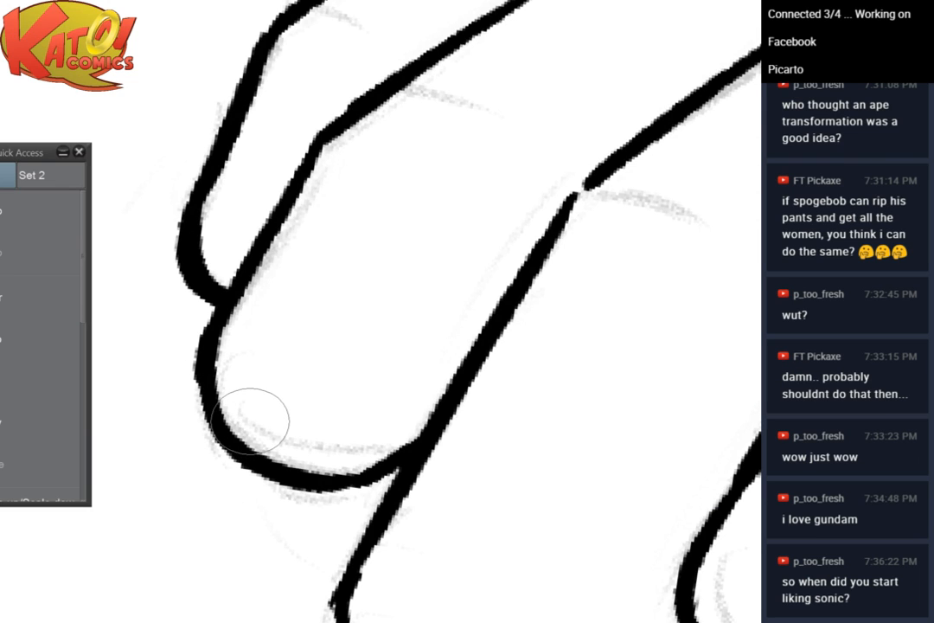
{"action": "mouse_move", "coordinate": [433, 217]}
{"action": "left_mouse_down"}
{"action": "mouse_move", "coordinate": [455, 354]}
{"action": "mouse_move", "coordinate": [527, 380]}
{"action": "left_mouse_up"}
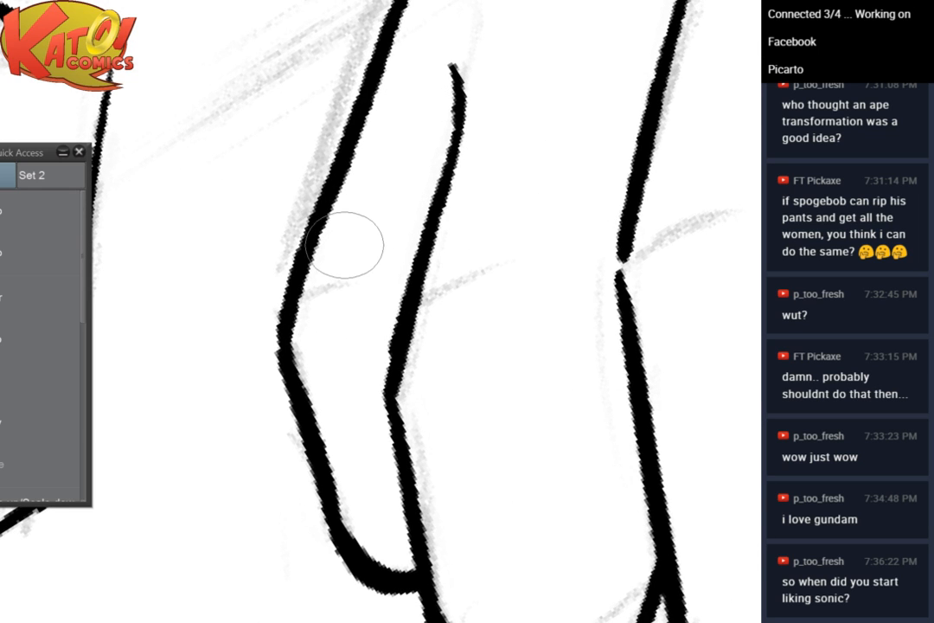
{"action": "left_click_drag", "start_coordinate": [286, 327], "coordinate": [336, 304]}
{"action": "left_click_drag", "start_coordinate": [397, 375], "coordinate": [492, 338]}
{"action": "left_click_drag", "start_coordinate": [597, 324], "coordinate": [405, 313]}
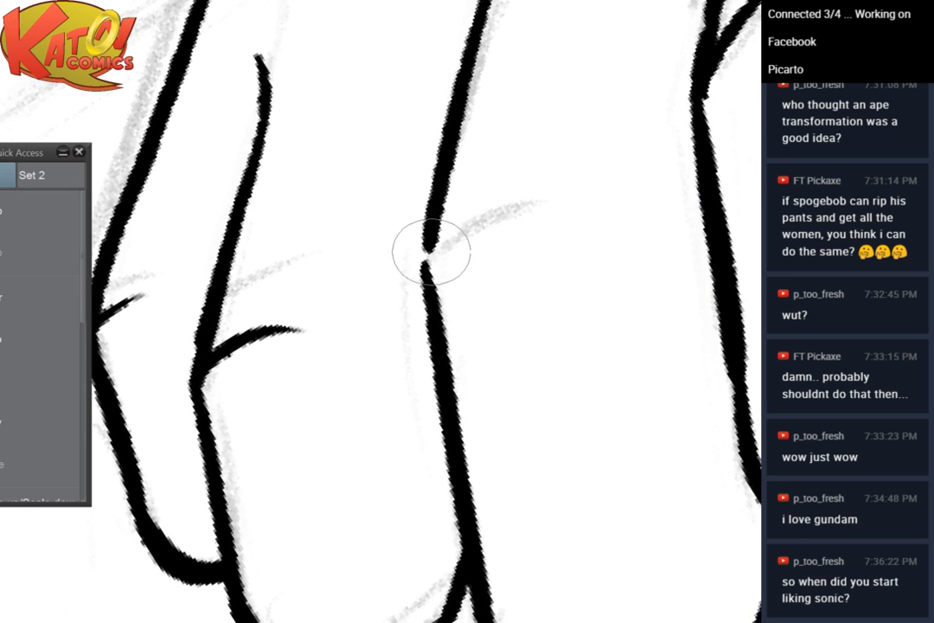
{"action": "left_click_drag", "start_coordinate": [429, 258], "coordinate": [523, 206]}
Erase the thin end of the index finger's joint crease and redraw the crease shorter and thicker
{"action": "mouse_move", "coordinate": [634, 192]}
{"action": "left_mouse_down"}
{"action": "mouse_move", "coordinate": [356, 329]}
{"action": "mouse_move", "coordinate": [275, 407]}
{"action": "left_mouse_up"}
{"action": "key", "text": "e"}
{"action": "mouse_move", "coordinate": [474, 193]}
{"action": "left_mouse_down"}
{"action": "mouse_move", "coordinate": [457, 148]}
{"action": "mouse_move", "coordinate": [419, 203]}
{"action": "mouse_move", "coordinate": [403, 200]}
{"action": "left_mouse_up"}
{"action": "key", "text": "p"}
{"action": "left_click_drag", "start_coordinate": [351, 290], "coordinate": [444, 209]}
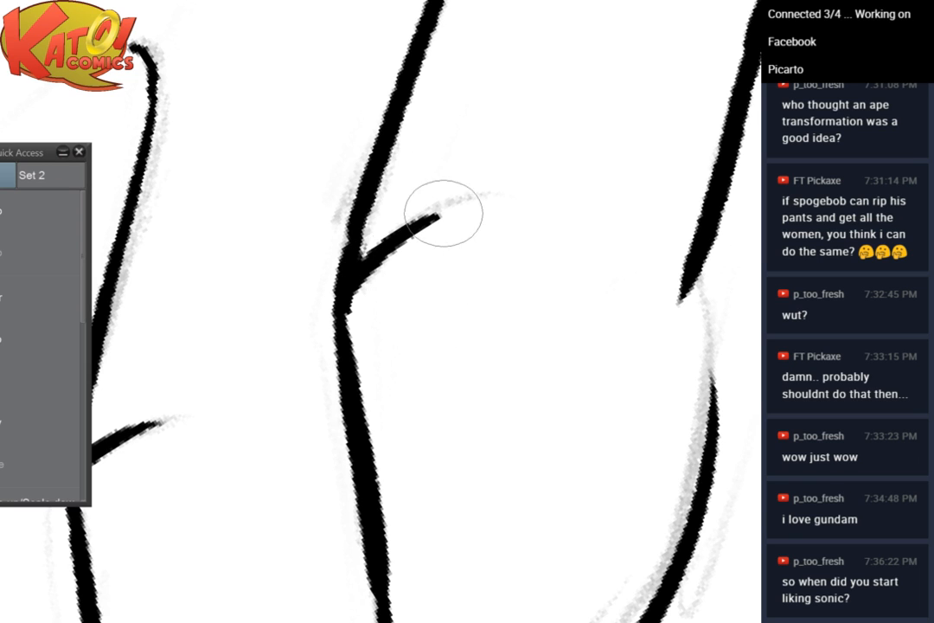
Ink the missing stretch of the index finger's outer side, joining the line above the knuckle to the fingertip curve
{"action": "left_click_drag", "start_coordinate": [507, 183], "coordinate": [287, 107]}
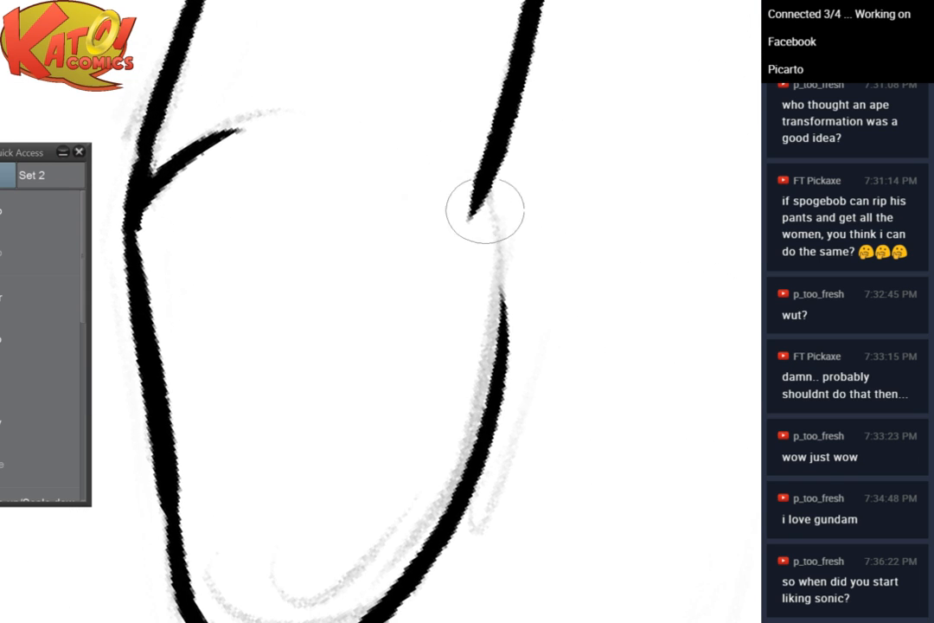
{"action": "left_click_drag", "start_coordinate": [483, 208], "coordinate": [477, 428]}
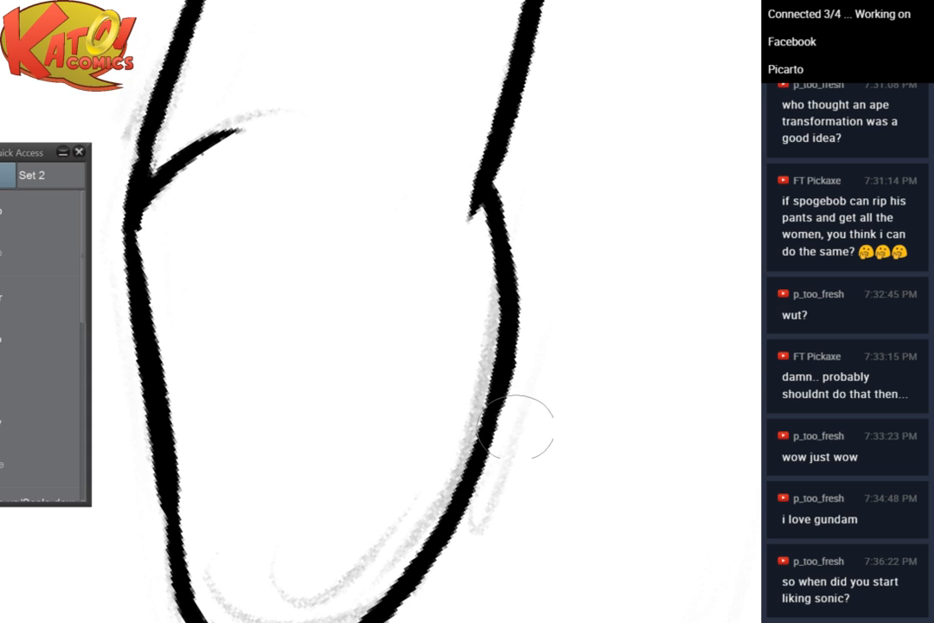
{"action": "scroll", "coordinate": [523, 427], "scroll_direction": "down", "scroll_amount": 5}
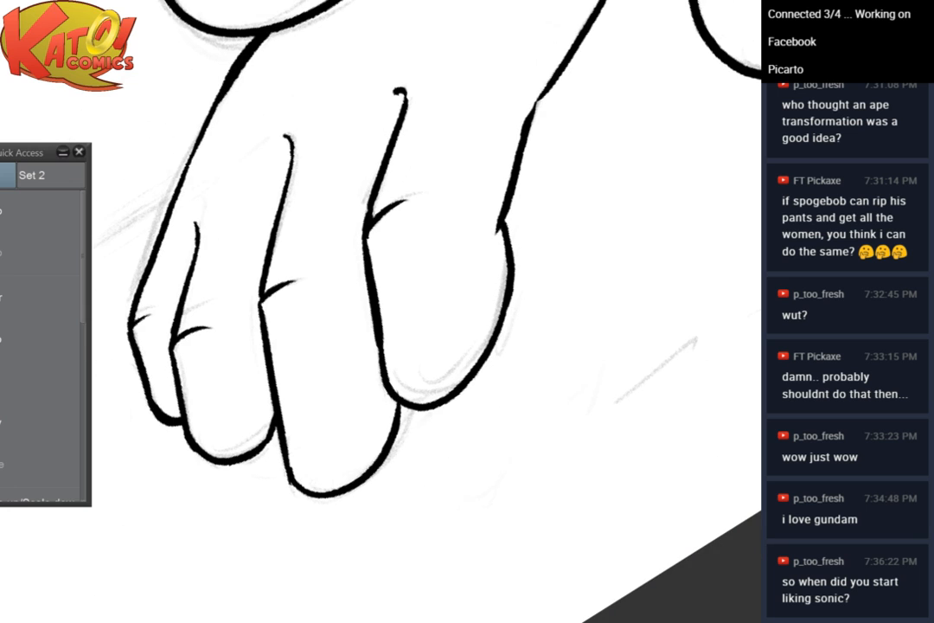
Thicken and smooth the ring finger's tip line where it meets the side of the middle finger
{"action": "mouse_move", "coordinate": [433, 346]}
{"action": "left_mouse_down"}
{"action": "mouse_move", "coordinate": [409, 376]}
{"action": "mouse_move", "coordinate": [539, 283]}
{"action": "left_mouse_up"}
{"action": "scroll", "coordinate": [421, 293], "scroll_direction": "up", "scroll_amount": 5}
{"action": "mouse_move", "coordinate": [449, 251]}
{"action": "left_mouse_down"}
{"action": "mouse_move", "coordinate": [470, 335]}
{"action": "mouse_move", "coordinate": [428, 391]}
{"action": "mouse_move", "coordinate": [455, 371]}
{"action": "mouse_move", "coordinate": [329, 315]}
{"action": "left_mouse_up"}
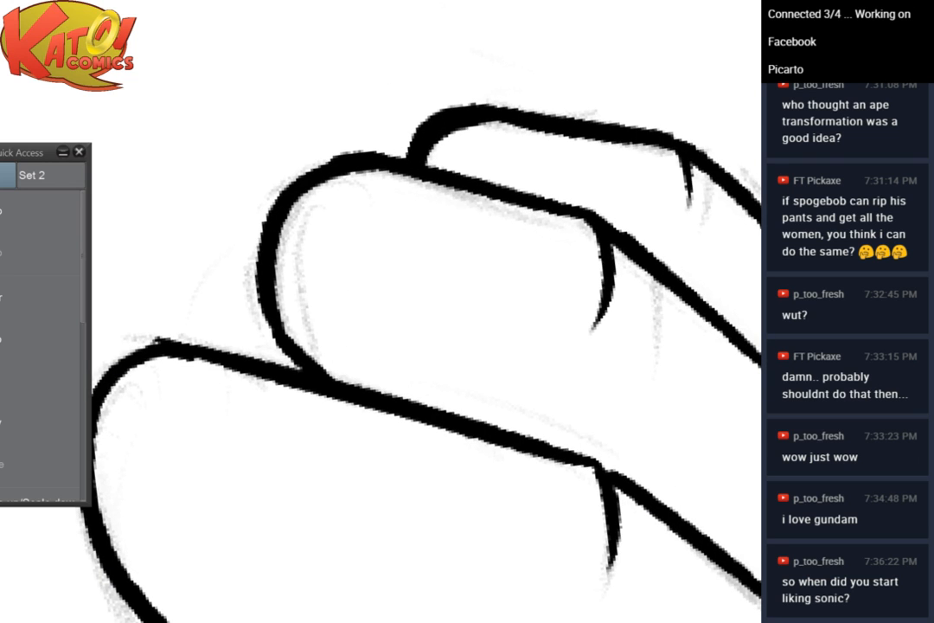
{"action": "mouse_move", "coordinate": [267, 284]}
{"action": "left_mouse_down"}
{"action": "mouse_move", "coordinate": [302, 345]}
{"action": "mouse_move", "coordinate": [302, 366]}
{"action": "left_mouse_up"}
{"action": "left_click_drag", "start_coordinate": [288, 327], "coordinate": [312, 367]}
{"action": "left_click_drag", "start_coordinate": [269, 303], "coordinate": [309, 376]}
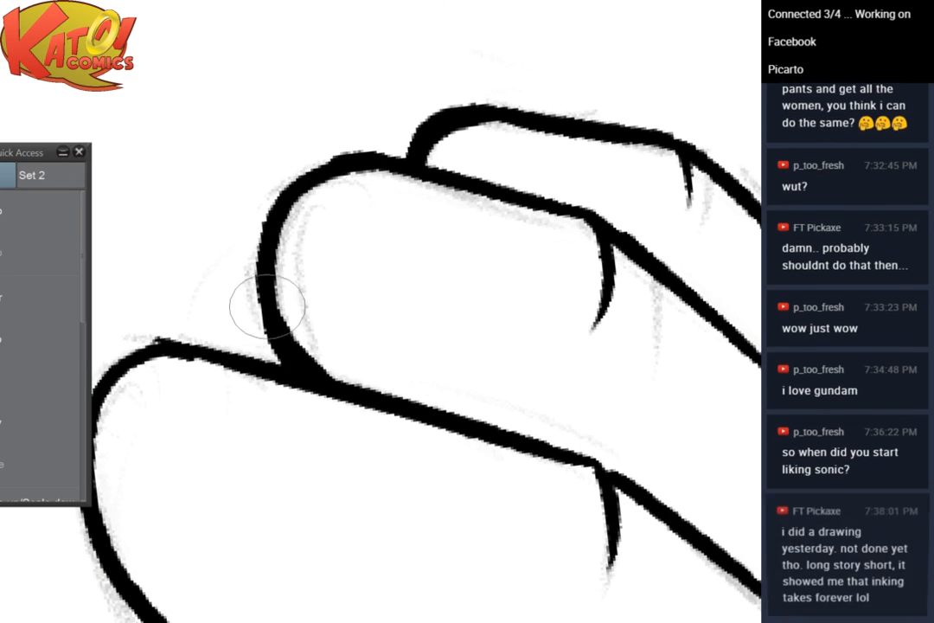
Thicken the ink outlines of the middle fingertips and the junctions where the neighbouring fingers overlap
{"action": "left_click_drag", "start_coordinate": [269, 291], "coordinate": [331, 373]}
{"action": "mouse_move", "coordinate": [302, 330]}
{"action": "left_mouse_down"}
{"action": "mouse_move", "coordinate": [441, 259]}
{"action": "mouse_move", "coordinate": [411, 253]}
{"action": "mouse_move", "coordinate": [405, 217]}
{"action": "left_mouse_up"}
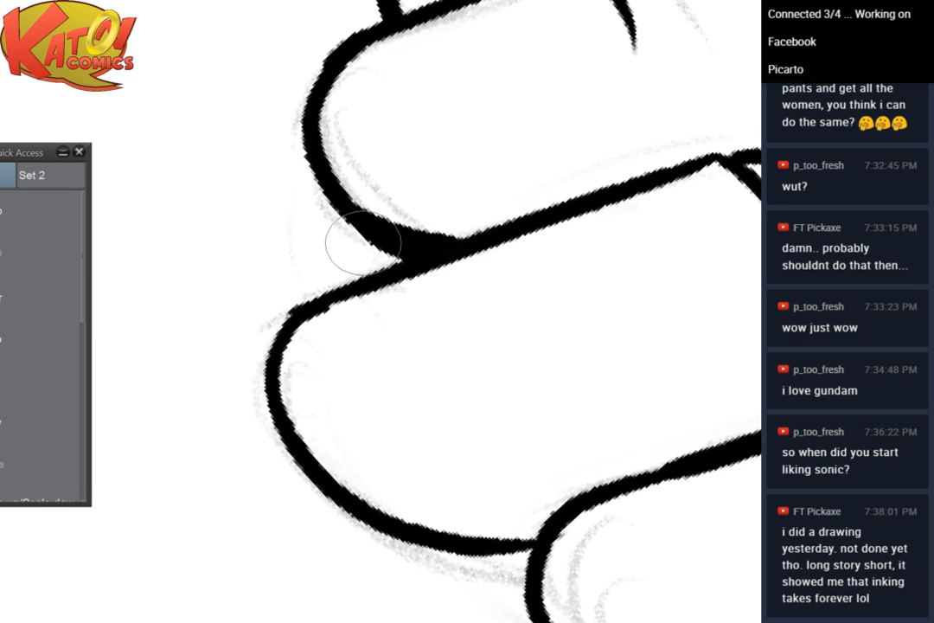
{"action": "left_click_drag", "start_coordinate": [468, 303], "coordinate": [429, 272]}
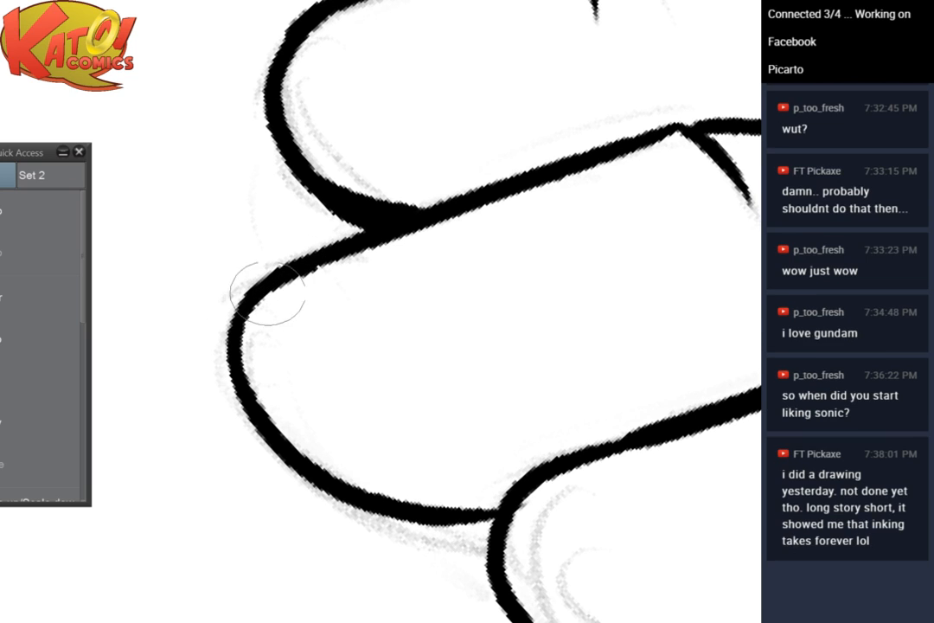
{"action": "left_click_drag", "start_coordinate": [392, 265], "coordinate": [431, 245]}
{"action": "mouse_move", "coordinate": [292, 108]}
{"action": "left_mouse_down"}
{"action": "mouse_move", "coordinate": [246, 192]}
{"action": "mouse_move", "coordinate": [219, 308]}
{"action": "mouse_move", "coordinate": [260, 414]}
{"action": "left_mouse_up"}
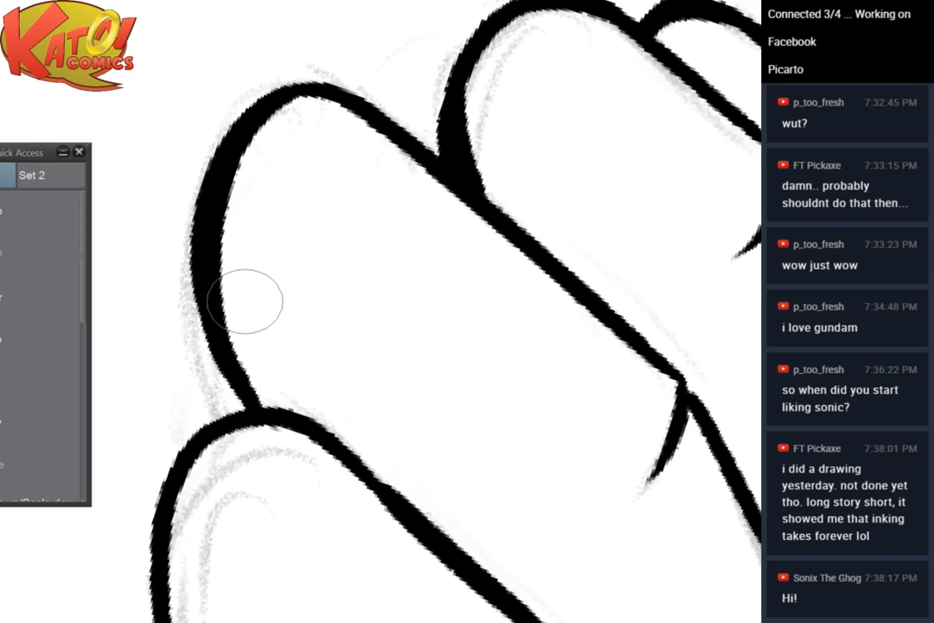
Thicken the inner curve of the index fingertip's outline, undoing the first stroke and redrawing it to follow the fingertip
{"action": "left_click_drag", "start_coordinate": [449, 390], "coordinate": [475, 205]}
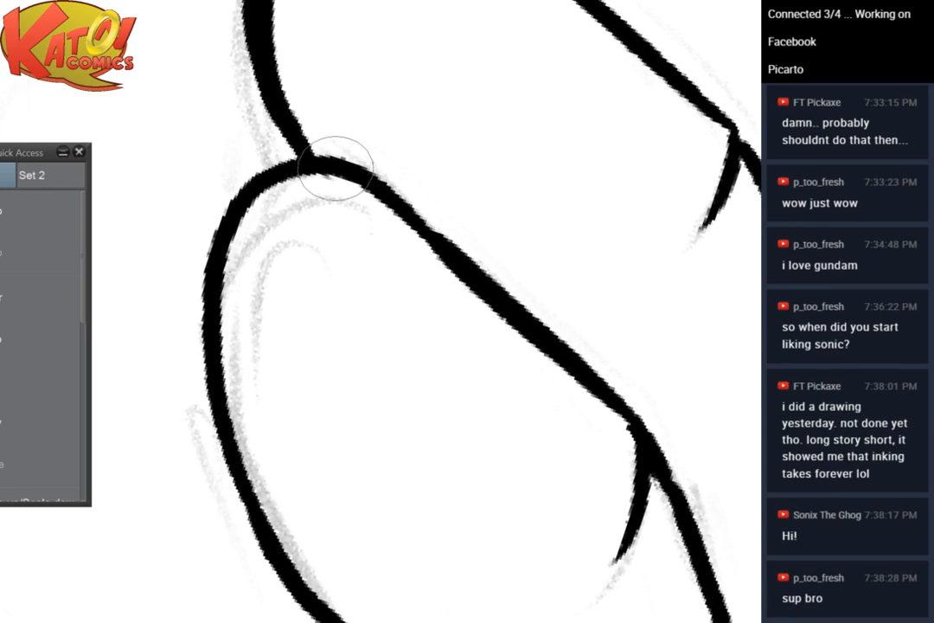
{"action": "mouse_move", "coordinate": [289, 145]}
{"action": "left_mouse_down"}
{"action": "mouse_move", "coordinate": [226, 186]}
{"action": "mouse_move", "coordinate": [259, 451]}
{"action": "left_mouse_up"}
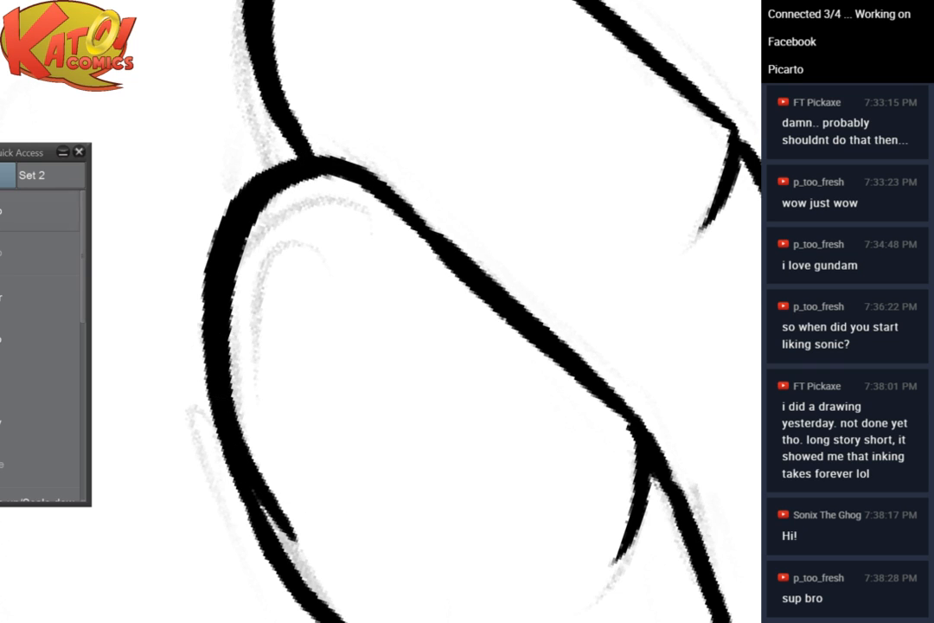
{"action": "key", "text": "ctrl+z"}
{"action": "left_click_drag", "start_coordinate": [347, 363], "coordinate": [365, 316]}
{"action": "mouse_move", "coordinate": [348, 125]}
{"action": "left_mouse_down"}
{"action": "mouse_move", "coordinate": [286, 147]}
{"action": "mouse_move", "coordinate": [250, 402]}
{"action": "mouse_move", "coordinate": [274, 416]}
{"action": "left_mouse_up"}
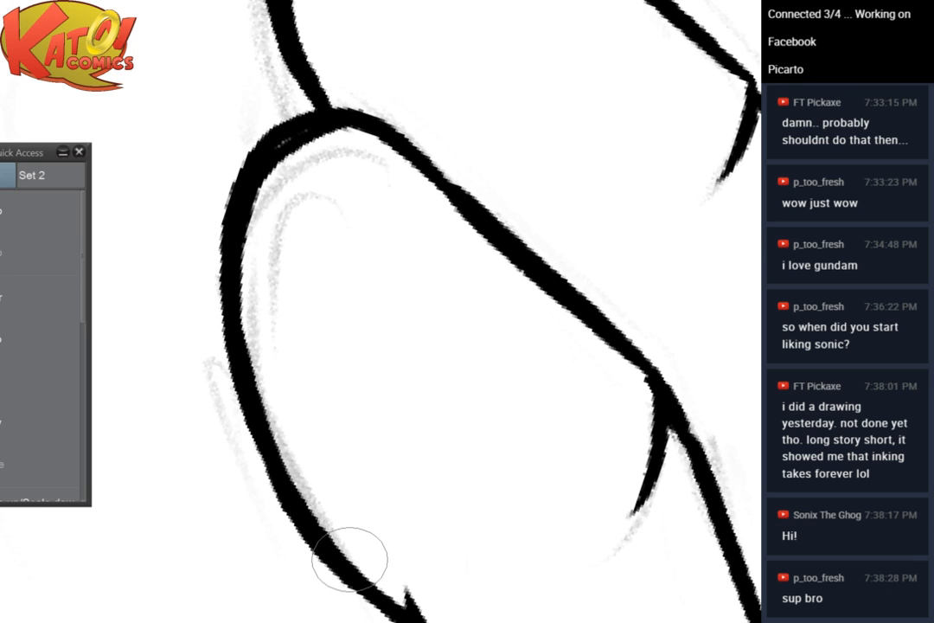
{"action": "left_click_drag", "start_coordinate": [350, 559], "coordinate": [249, 597]}
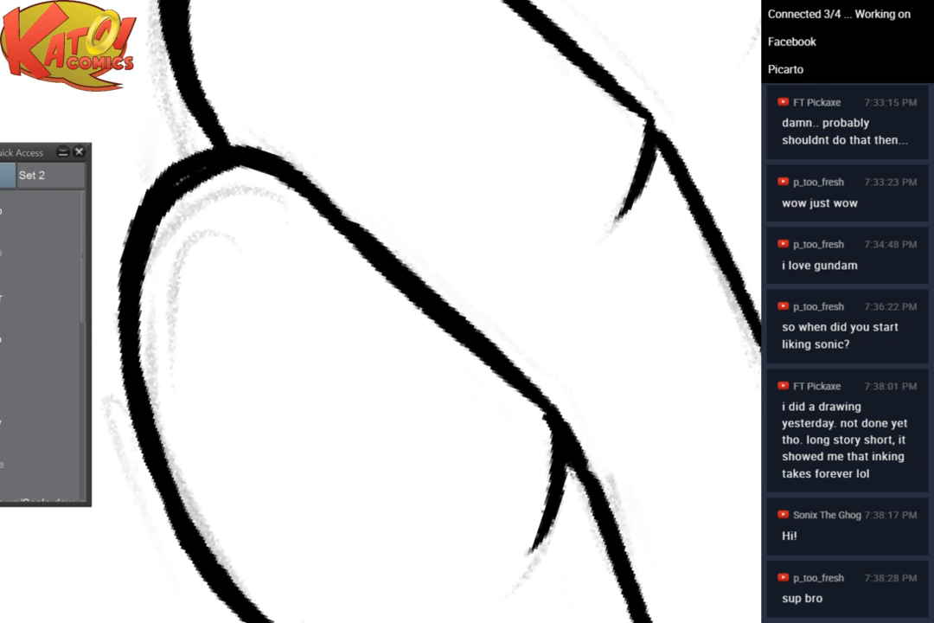
Fill the gap in the doubled line where the index fingertip meets the middle fingertip and thicken that junction
{"action": "key", "text": "ctrl+at"}
{"action": "scroll", "coordinate": [540, 167], "scroll_direction": "down", "scroll_amount": 1}
{"action": "left_click_drag", "start_coordinate": [519, 160], "coordinate": [422, 122]}
{"action": "scroll", "coordinate": [418, 121], "scroll_direction": "down", "scroll_amount": 2}
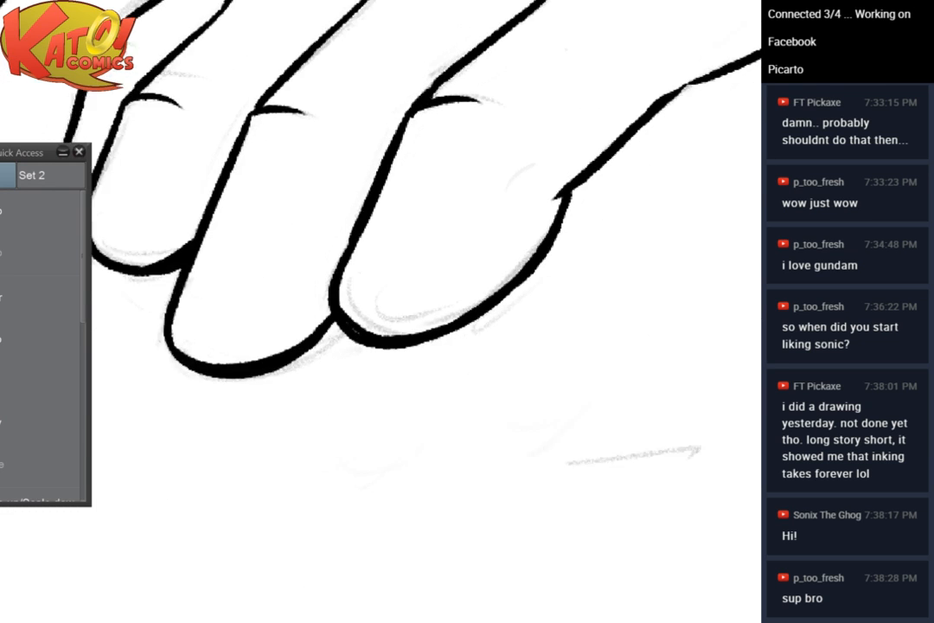
{"action": "left_click_drag", "start_coordinate": [519, 164], "coordinate": [432, 208]}
{"action": "scroll", "coordinate": [520, 58], "scroll_direction": "up", "scroll_amount": 2}
{"action": "left_click_drag", "start_coordinate": [389, 259], "coordinate": [514, 173]}
{"action": "scroll", "coordinate": [489, 164], "scroll_direction": "up", "scroll_amount": 1}
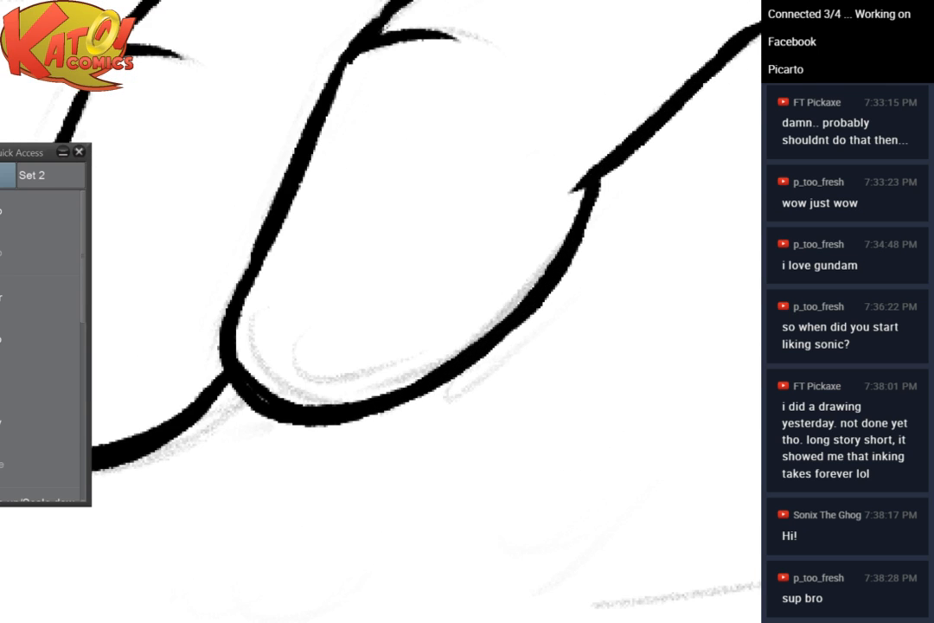
{"action": "scroll", "coordinate": [381, 311], "scroll_direction": "up", "scroll_amount": 1}
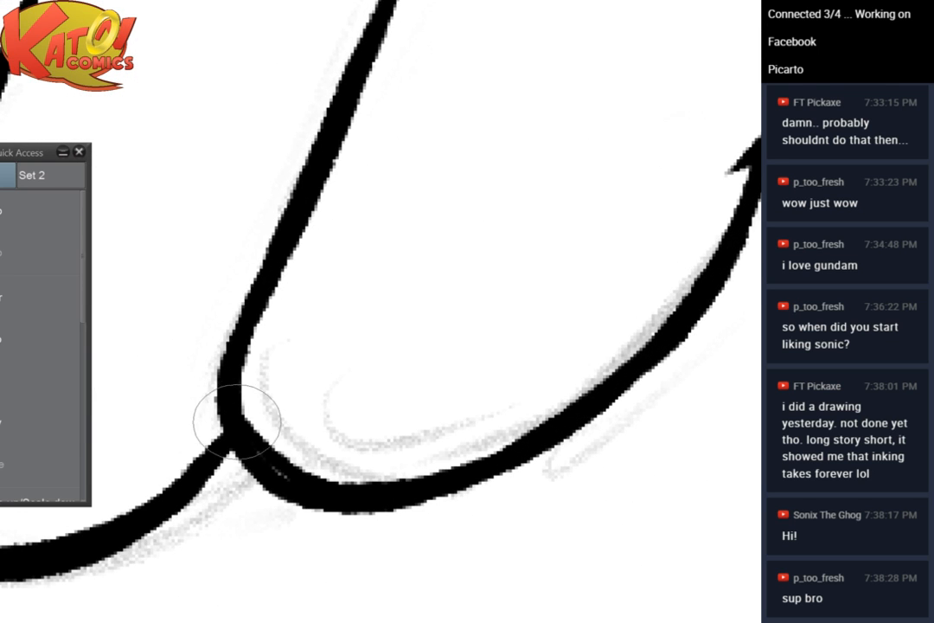
{"action": "mouse_move", "coordinate": [267, 403]}
{"action": "left_mouse_down"}
{"action": "mouse_move", "coordinate": [413, 328]}
{"action": "mouse_move", "coordinate": [306, 427]}
{"action": "left_mouse_up"}
{"action": "left_click_drag", "start_coordinate": [375, 335], "coordinate": [264, 446]}
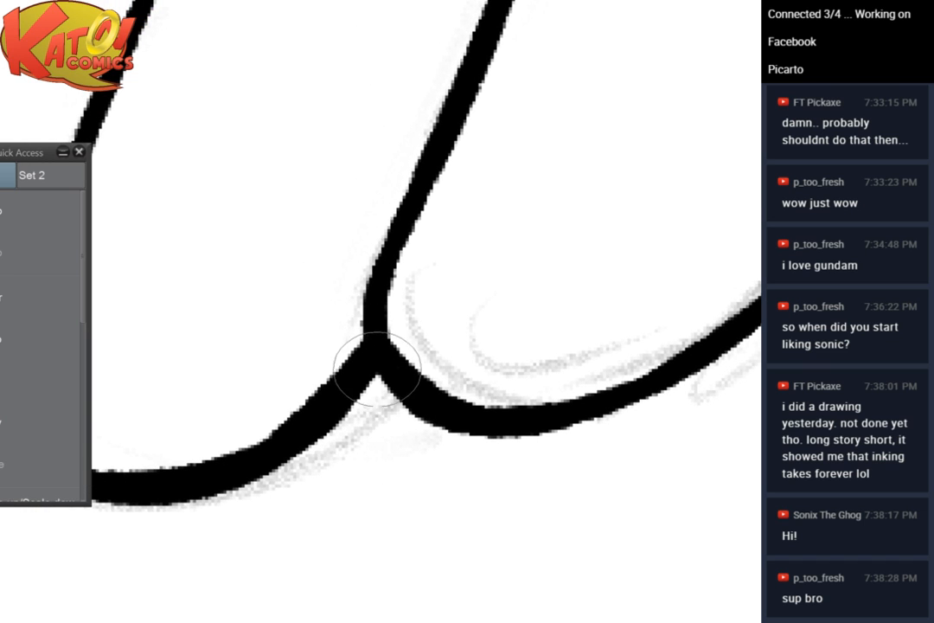
Build up the lower curve of the middle fingertip's outline beside the index finger with a heavier line
{"action": "scroll", "coordinate": [598, 196], "scroll_direction": "down", "scroll_amount": 3}
{"action": "scroll", "coordinate": [598, 196], "scroll_direction": "down", "scroll_amount": 1}
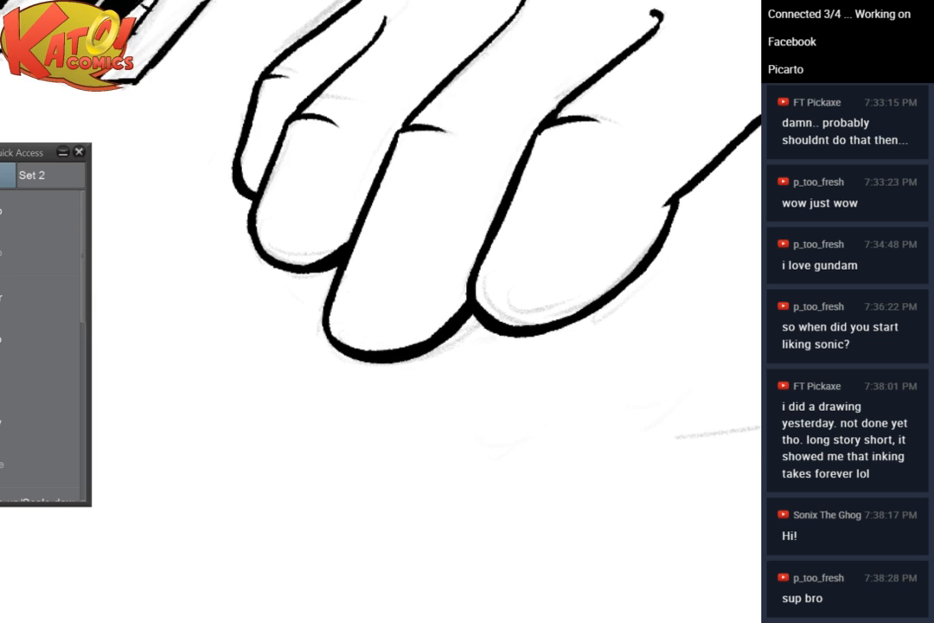
{"action": "scroll", "coordinate": [592, 251], "scroll_direction": "up", "scroll_amount": 3}
{"action": "mouse_move", "coordinate": [433, 347]}
{"action": "left_mouse_down"}
{"action": "mouse_move", "coordinate": [656, 160]}
{"action": "mouse_move", "coordinate": [631, 200]}
{"action": "mouse_move", "coordinate": [553, 250]}
{"action": "left_mouse_up"}
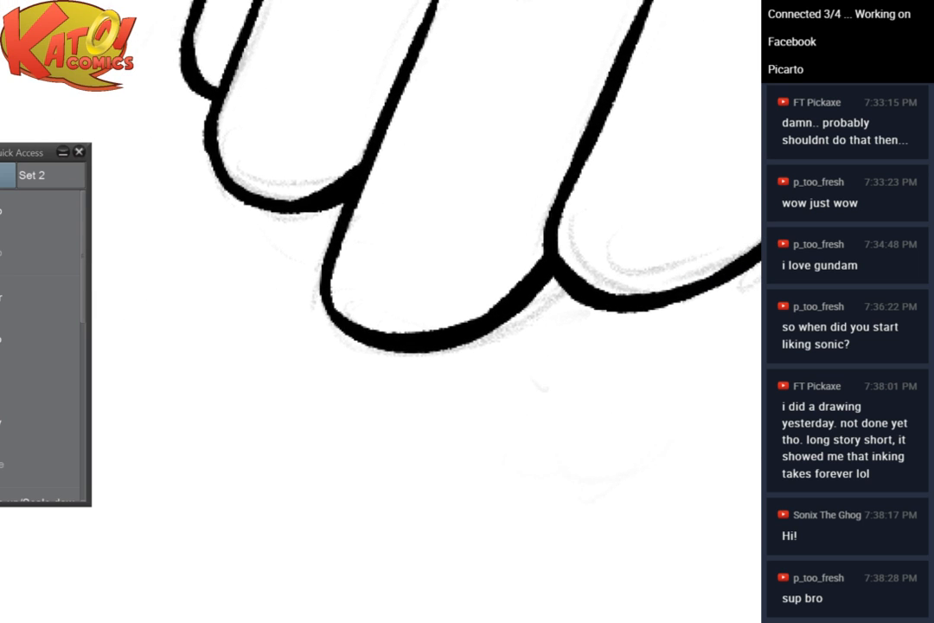
{"action": "scroll", "coordinate": [553, 250], "scroll_direction": "up", "scroll_amount": 3}
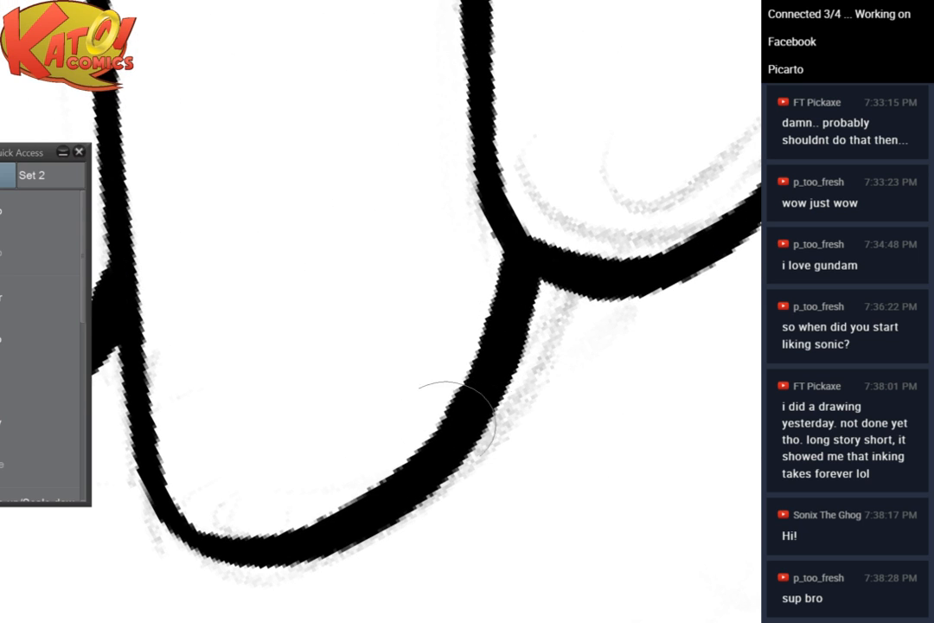
Add line weight to the outer edge of the index fingertip, from the finger junction along its rounded end
{"action": "scroll", "coordinate": [586, 208], "scroll_direction": "down", "scroll_amount": 4}
{"action": "mouse_move", "coordinate": [586, 207]}
{"action": "left_mouse_down"}
{"action": "mouse_move", "coordinate": [457, 297]}
{"action": "mouse_move", "coordinate": [469, 188]}
{"action": "mouse_move", "coordinate": [400, 265]}
{"action": "mouse_move", "coordinate": [512, 188]}
{"action": "mouse_move", "coordinate": [420, 157]}
{"action": "left_mouse_up"}
{"action": "scroll", "coordinate": [434, 209], "scroll_direction": "up", "scroll_amount": 3}
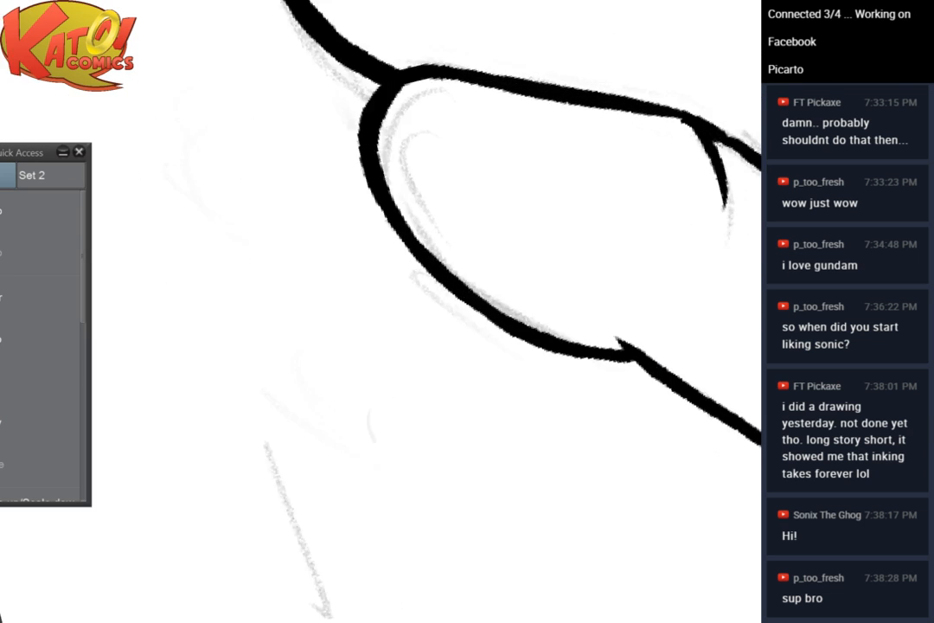
{"action": "left_click_drag", "start_coordinate": [575, 83], "coordinate": [540, 103]}
{"action": "mouse_move", "coordinate": [455, 97]}
{"action": "left_mouse_down"}
{"action": "mouse_move", "coordinate": [518, 76]}
{"action": "mouse_move", "coordinate": [469, 136]}
{"action": "left_mouse_up"}
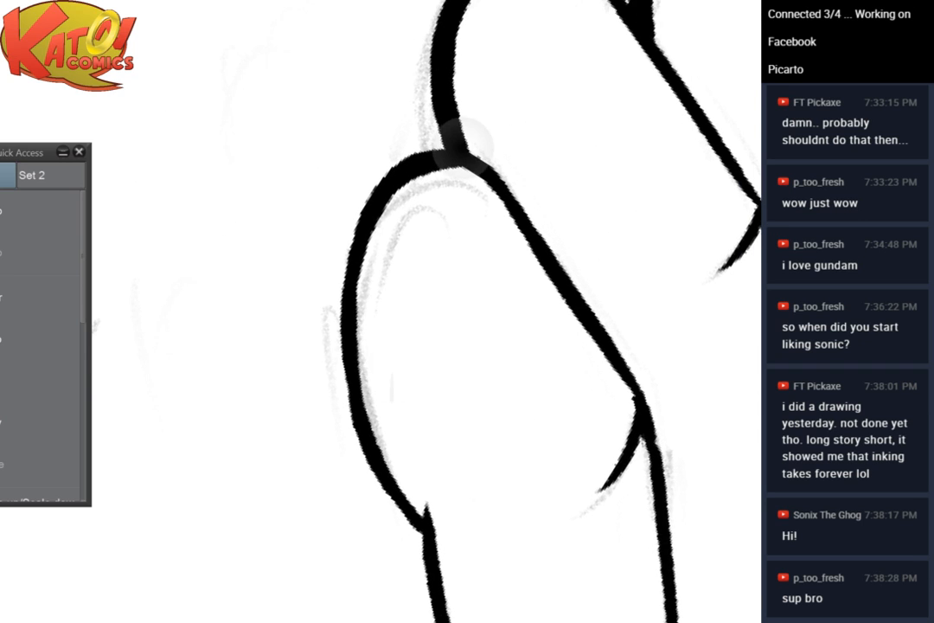
{"action": "scroll", "coordinate": [469, 136], "scroll_direction": "up", "scroll_amount": 1}
{"action": "mouse_move", "coordinate": [383, 179]}
{"action": "left_mouse_down"}
{"action": "mouse_move", "coordinate": [334, 288]}
{"action": "mouse_move", "coordinate": [376, 193]}
{"action": "mouse_move", "coordinate": [330, 325]}
{"action": "mouse_move", "coordinate": [347, 275]}
{"action": "mouse_move", "coordinate": [337, 343]}
{"action": "mouse_move", "coordinate": [335, 288]}
{"action": "mouse_move", "coordinate": [338, 396]}
{"action": "left_mouse_up"}
{"action": "left_click_drag", "start_coordinate": [332, 298], "coordinate": [353, 448]}
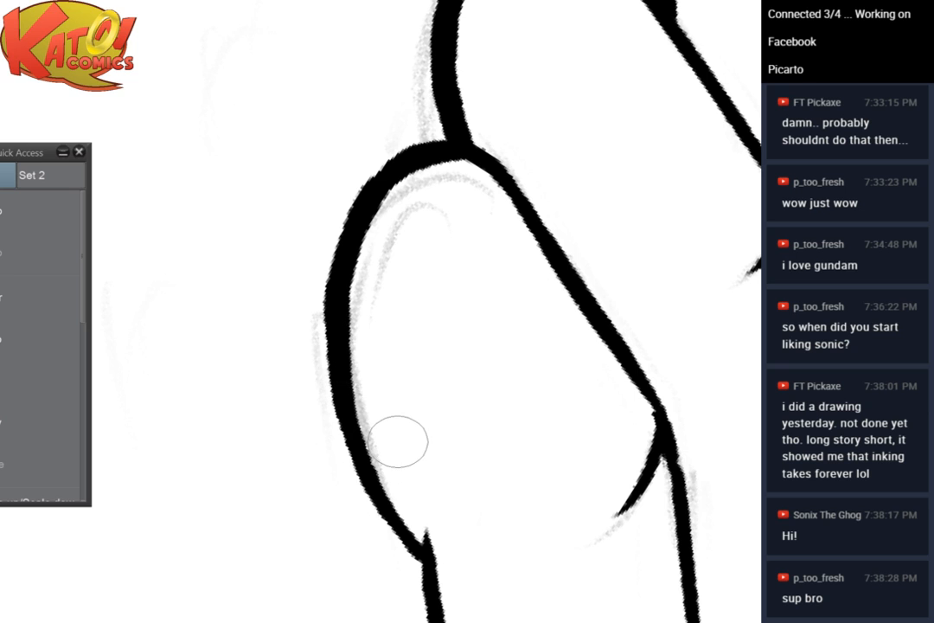
Thicken the palm edge segment that runs from the base of the index finger toward the thumb
{"action": "scroll", "coordinate": [492, 201], "scroll_direction": "down", "scroll_amount": 5}
{"action": "left_click_drag", "start_coordinate": [491, 201], "coordinate": [249, 395]}
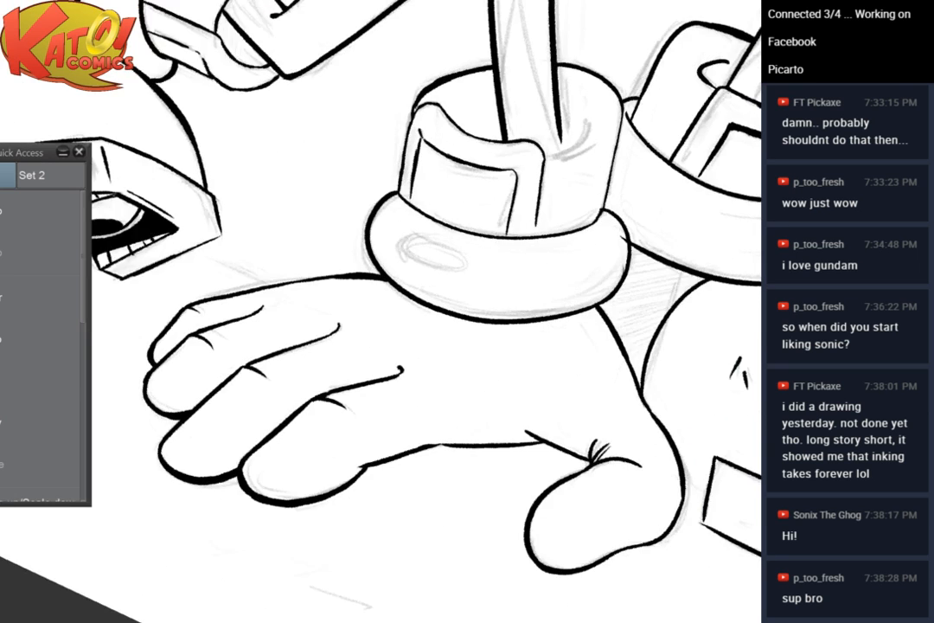
{"action": "left_click_drag", "start_coordinate": [666, 320], "coordinate": [451, 126]}
{"action": "scroll", "coordinate": [524, 195], "scroll_direction": "up", "scroll_amount": 3}
{"action": "left_click_drag", "start_coordinate": [431, 352], "coordinate": [515, 169]}
{"action": "scroll", "coordinate": [515, 169], "scroll_direction": "up", "scroll_amount": 3}
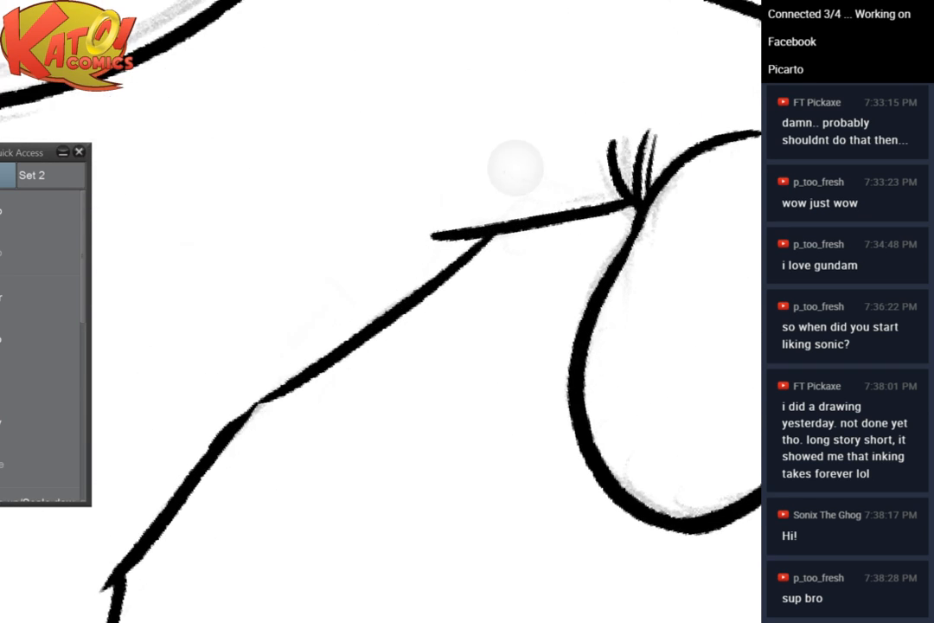
{"action": "left_click_drag", "start_coordinate": [134, 559], "coordinate": [229, 433]}
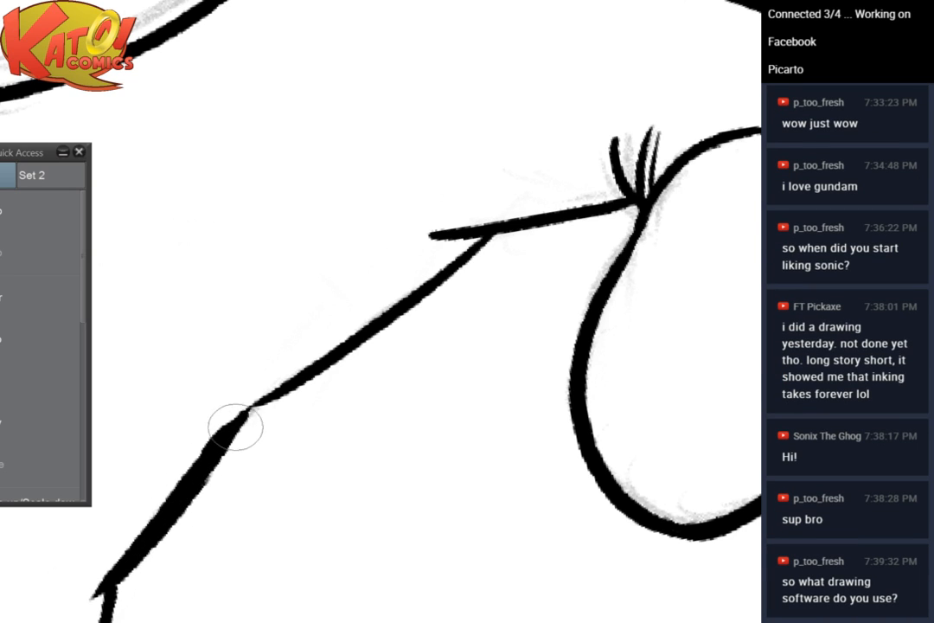
Thicken the rest of the palm edge up to the thumb crease, tapering it into the crease line
{"action": "left_click_drag", "start_coordinate": [556, 307], "coordinate": [374, 364]}
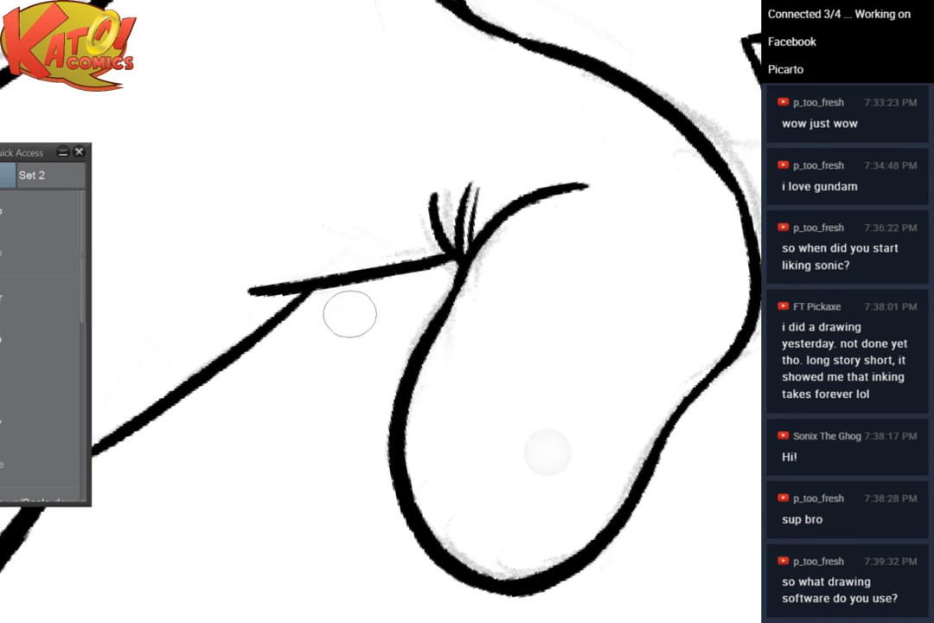
{"action": "mouse_move", "coordinate": [313, 293]}
{"action": "left_mouse_down"}
{"action": "mouse_move", "coordinate": [244, 355]}
{"action": "mouse_move", "coordinate": [260, 322]}
{"action": "mouse_move", "coordinate": [431, 244]}
{"action": "left_mouse_up"}
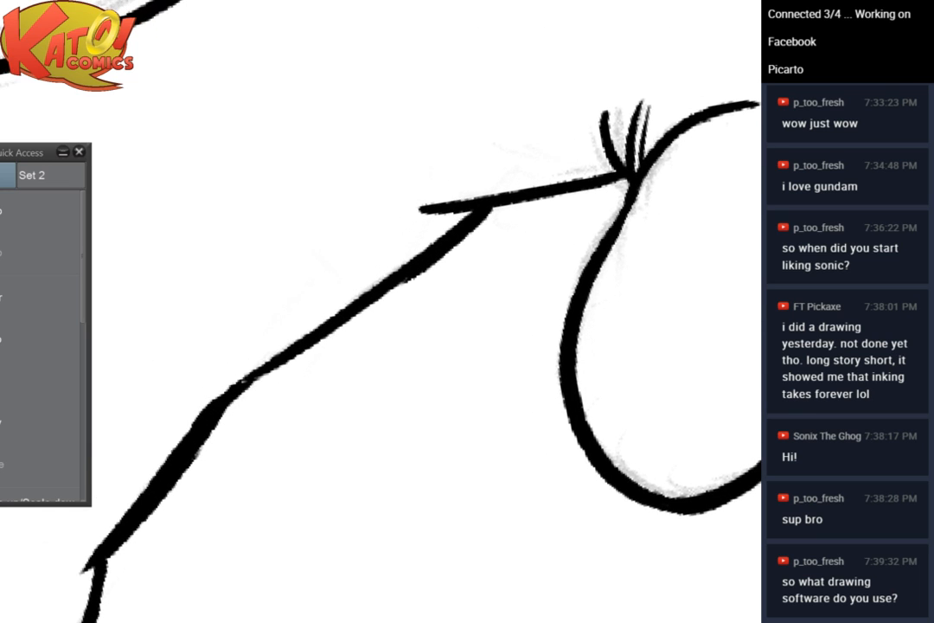
{"action": "mouse_move", "coordinate": [490, 215]}
{"action": "left_mouse_down"}
{"action": "mouse_move", "coordinate": [334, 320]}
{"action": "mouse_move", "coordinate": [471, 230]}
{"action": "mouse_move", "coordinate": [336, 316]}
{"action": "mouse_move", "coordinate": [462, 246]}
{"action": "mouse_move", "coordinate": [328, 326]}
{"action": "left_mouse_up"}
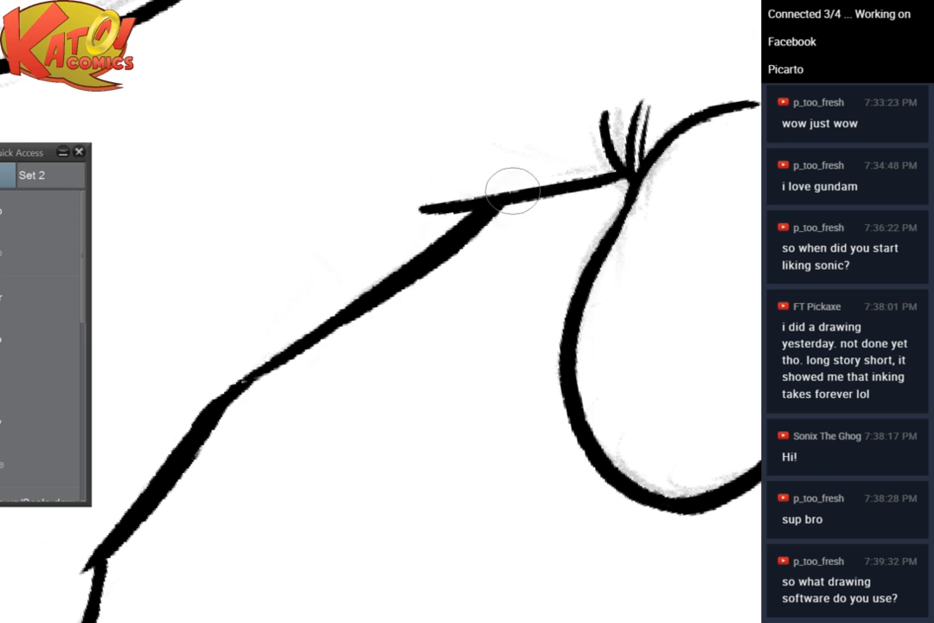
{"action": "left_click_drag", "start_coordinate": [513, 191], "coordinate": [344, 208]}
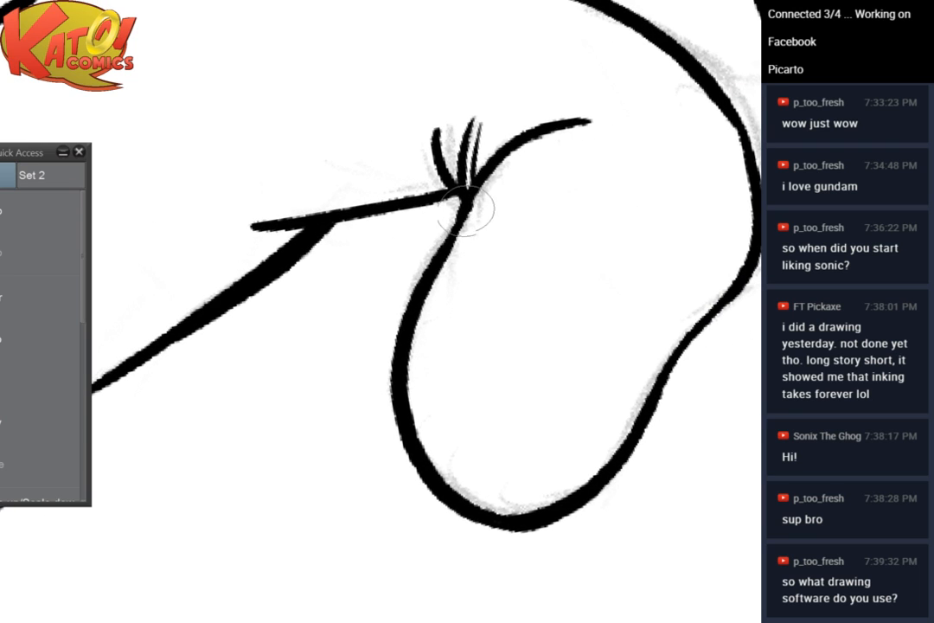
Thicken the thumb's outline from the crease down around its rounded tip
{"action": "mouse_move", "coordinate": [470, 204]}
{"action": "left_mouse_down"}
{"action": "mouse_move", "coordinate": [431, 263]}
{"action": "mouse_move", "coordinate": [392, 356]}
{"action": "left_mouse_up"}
{"action": "mouse_move", "coordinate": [427, 279]}
{"action": "left_mouse_down"}
{"action": "mouse_move", "coordinate": [396, 426]}
{"action": "mouse_move", "coordinate": [410, 429]}
{"action": "mouse_move", "coordinate": [392, 373]}
{"action": "mouse_move", "coordinate": [434, 485]}
{"action": "left_mouse_up"}
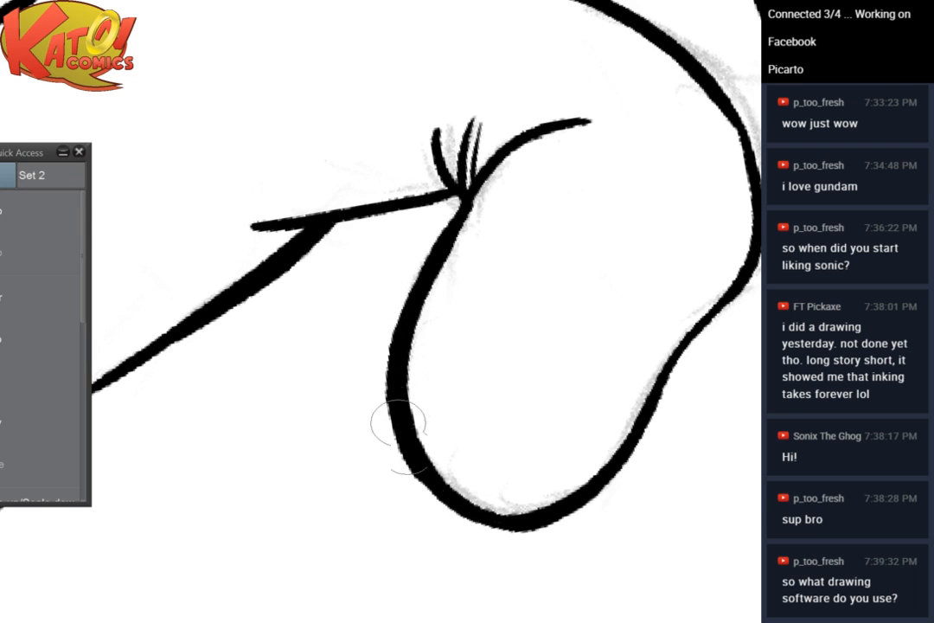
{"action": "left_click_drag", "start_coordinate": [398, 423], "coordinate": [459, 515]}
{"action": "left_click_drag", "start_coordinate": [449, 475], "coordinate": [364, 418]}
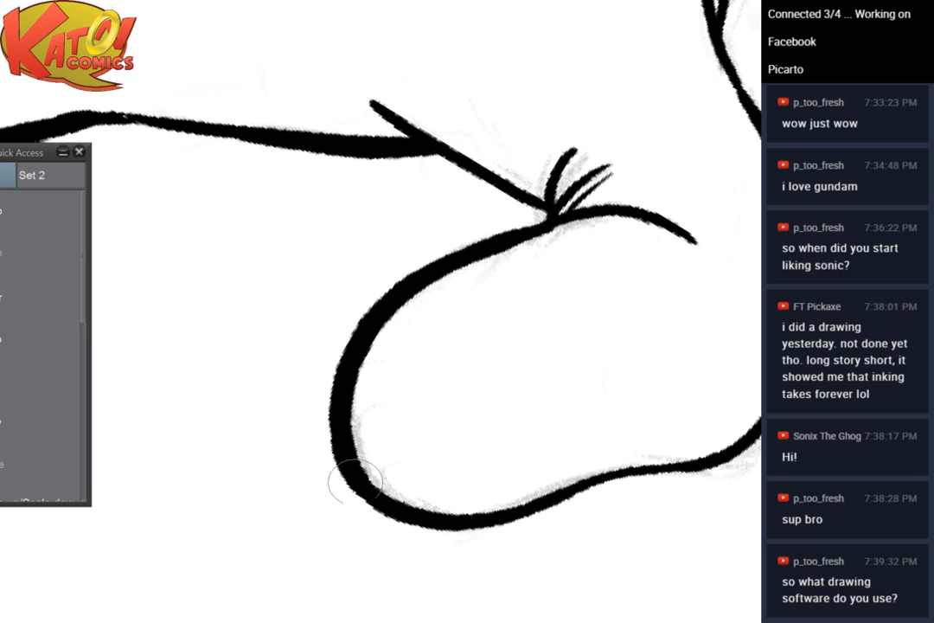
Thicken the outline around the rounded end of the glove cuff above the hand
{"action": "key", "text": "ctrl+minus"}
{"action": "key", "text": "ctrl+minus"}
{"action": "key", "text": "ctrl+minus"}
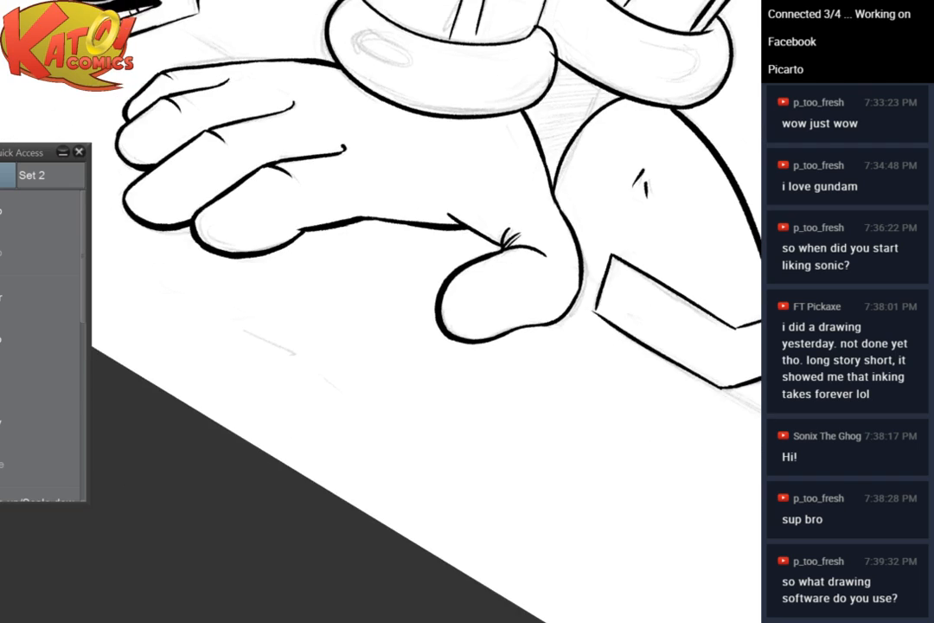
{"action": "key", "text": "ctrl+at"}
{"action": "left_click_drag", "start_coordinate": [502, 260], "coordinate": [527, 301]}
{"action": "left_click_drag", "start_coordinate": [623, 312], "coordinate": [637, 259]}
{"action": "left_click_drag", "start_coordinate": [479, 251], "coordinate": [552, 238]}
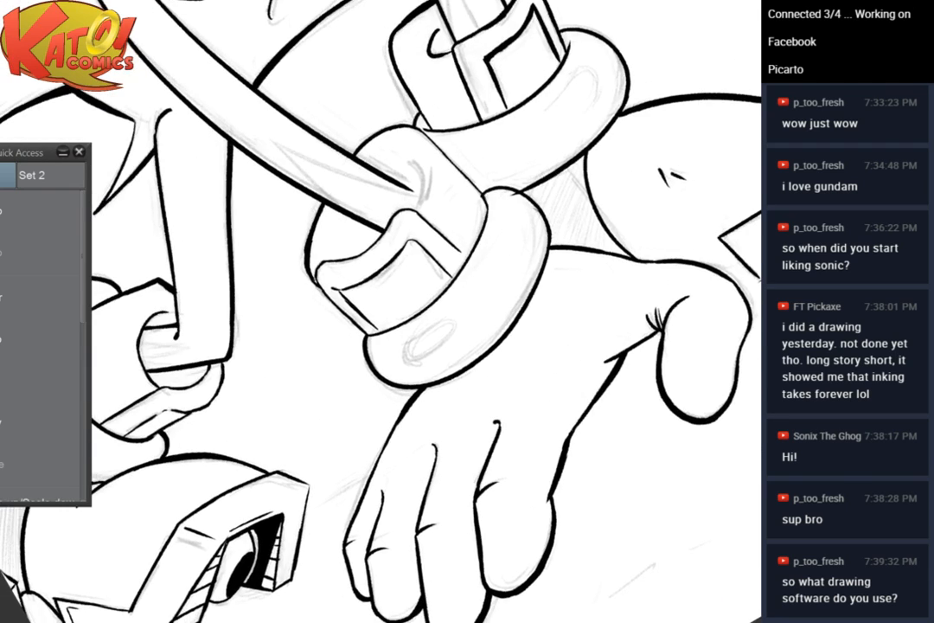
{"action": "key", "text": "ctrl+plus"}
{"action": "key", "text": "ctrl+plus"}
{"action": "left_click_drag", "start_coordinate": [530, 26], "coordinate": [534, 219]}
{"action": "key", "text": "ctrl+plus"}
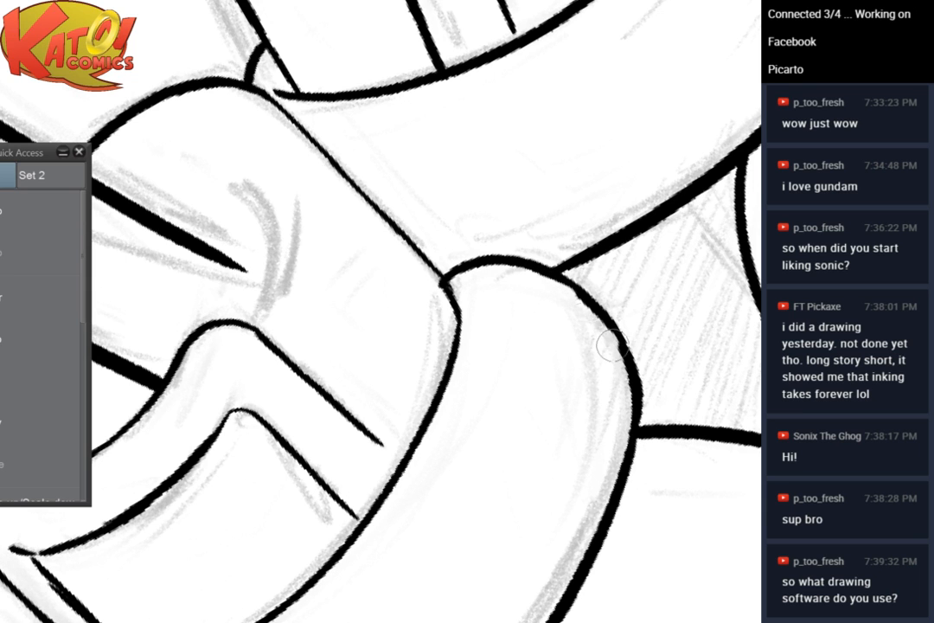
{"action": "left_click_drag", "start_coordinate": [540, 297], "coordinate": [480, 332]}
{"action": "key", "text": "ctrl+plus"}
{"action": "mouse_move", "coordinate": [452, 241]}
{"action": "left_mouse_down"}
{"action": "mouse_move", "coordinate": [419, 231]}
{"action": "mouse_move", "coordinate": [482, 297]}
{"action": "mouse_move", "coordinate": [482, 405]}
{"action": "left_mouse_up"}
{"action": "left_click_drag", "start_coordinate": [477, 350], "coordinate": [435, 495]}
{"action": "left_click_drag", "start_coordinate": [481, 377], "coordinate": [428, 510]}
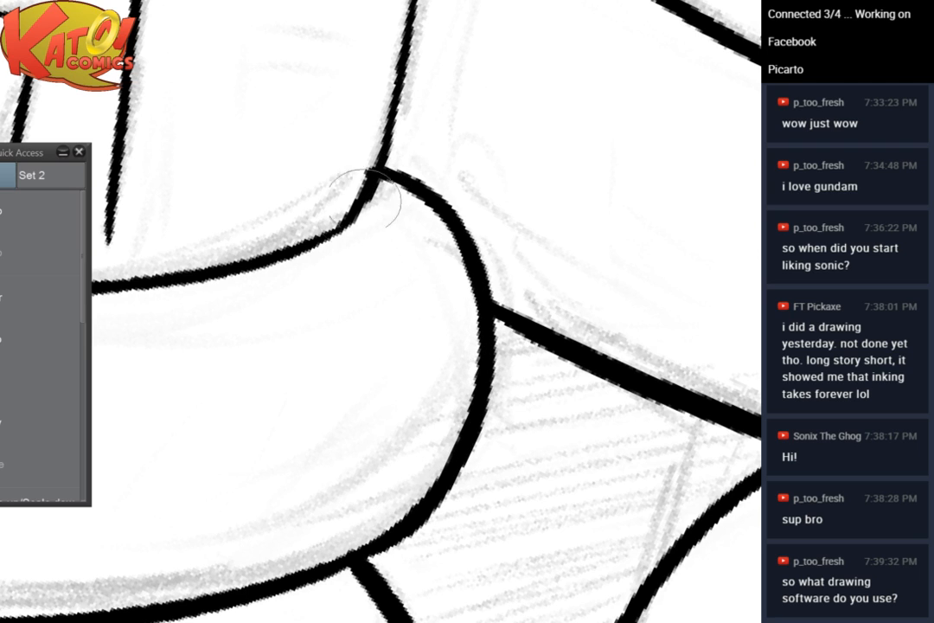
Thicken the corner where the wristband meets the cuff and the adjoining lower edge of the neighbouring cuff
{"action": "left_click_drag", "start_coordinate": [359, 202], "coordinate": [447, 192]}
{"action": "mouse_move", "coordinate": [493, 307]}
{"action": "left_mouse_down"}
{"action": "mouse_move", "coordinate": [449, 177]}
{"action": "mouse_move", "coordinate": [320, 151]}
{"action": "mouse_move", "coordinate": [334, 230]}
{"action": "left_mouse_up"}
{"action": "left_click_drag", "start_coordinate": [330, 156], "coordinate": [343, 281]}
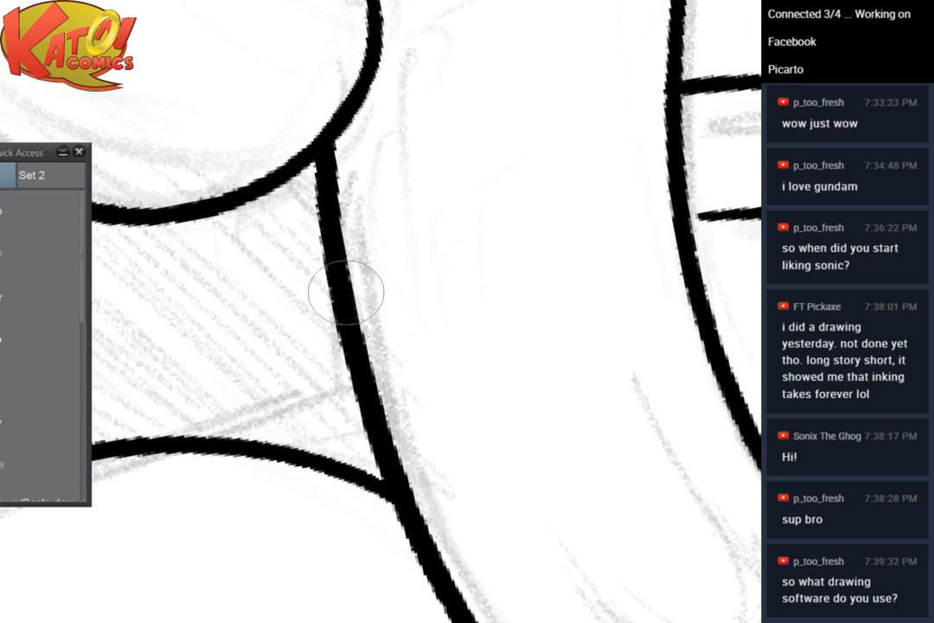
{"action": "mouse_move", "coordinate": [339, 161]}
{"action": "left_mouse_down"}
{"action": "mouse_move", "coordinate": [340, 258]}
{"action": "mouse_move", "coordinate": [361, 339]}
{"action": "left_mouse_up"}
{"action": "scroll", "coordinate": [418, 209], "scroll_direction": "down", "scroll_amount": 3}
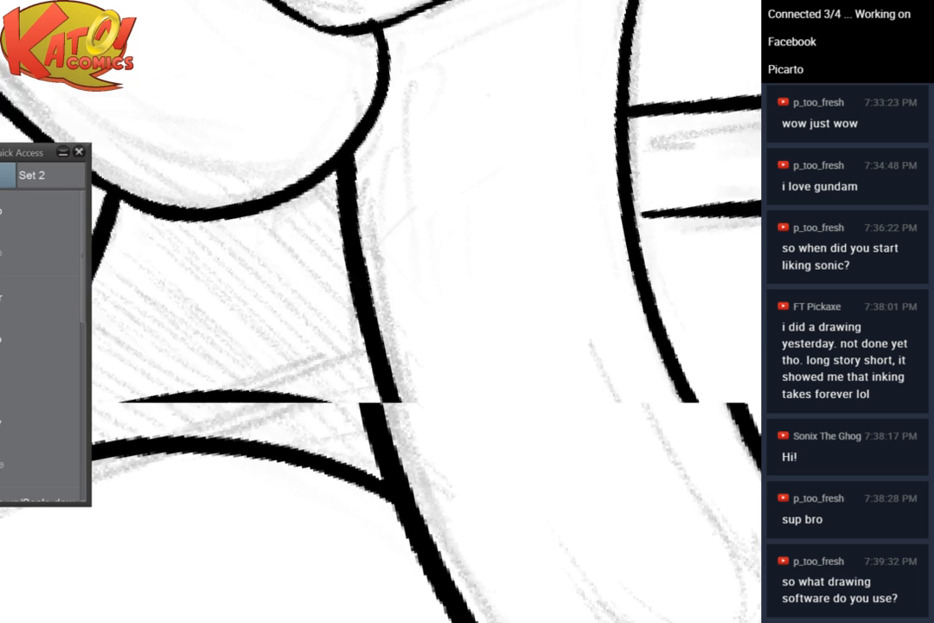
Thicken the wristband's rounded upper corner and side edge next to the neighbouring cuff
{"action": "left_click_drag", "start_coordinate": [346, 389], "coordinate": [537, 454]}
{"action": "scroll", "coordinate": [519, 162], "scroll_direction": "up", "scroll_amount": 3}
{"action": "left_click_drag", "start_coordinate": [380, 208], "coordinate": [391, 530]}
{"action": "scroll", "coordinate": [504, 182], "scroll_direction": "up", "scroll_amount": 1}
{"action": "left_click_drag", "start_coordinate": [503, 182], "coordinate": [455, 133]}
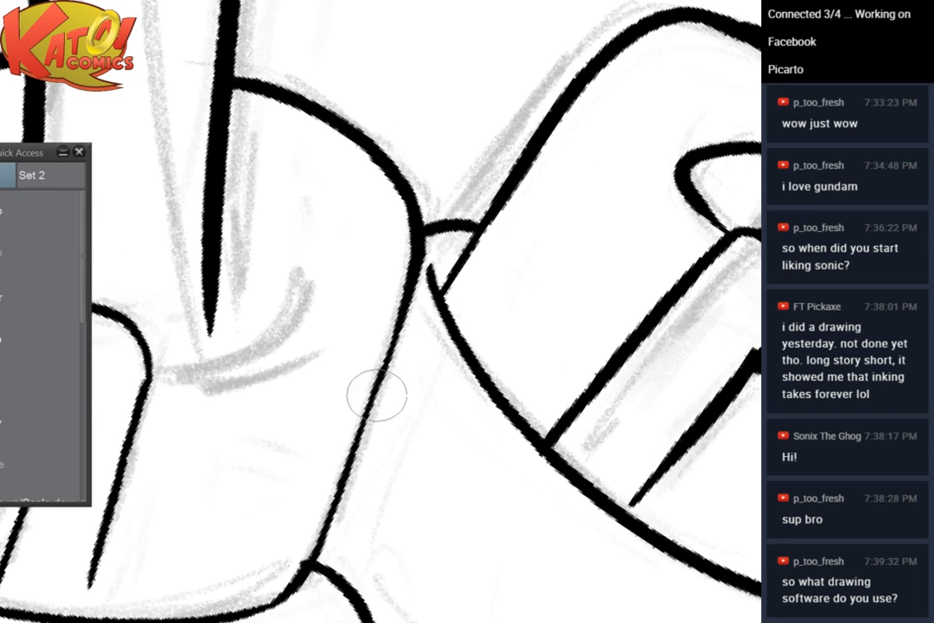
Thicken the outer curve of the cuff behind the limb, down to where it meets the raised strap panel
{"action": "scroll", "coordinate": [406, 353], "scroll_direction": "down", "scroll_amount": 3}
{"action": "left_click_drag", "start_coordinate": [405, 353], "coordinate": [517, 133]}
{"action": "left_click_drag", "start_coordinate": [380, 260], "coordinate": [492, 229]}
{"action": "scroll", "coordinate": [405, 190], "scroll_direction": "up", "scroll_amount": 2}
{"action": "left_click_drag", "start_coordinate": [405, 191], "coordinate": [542, 335]}
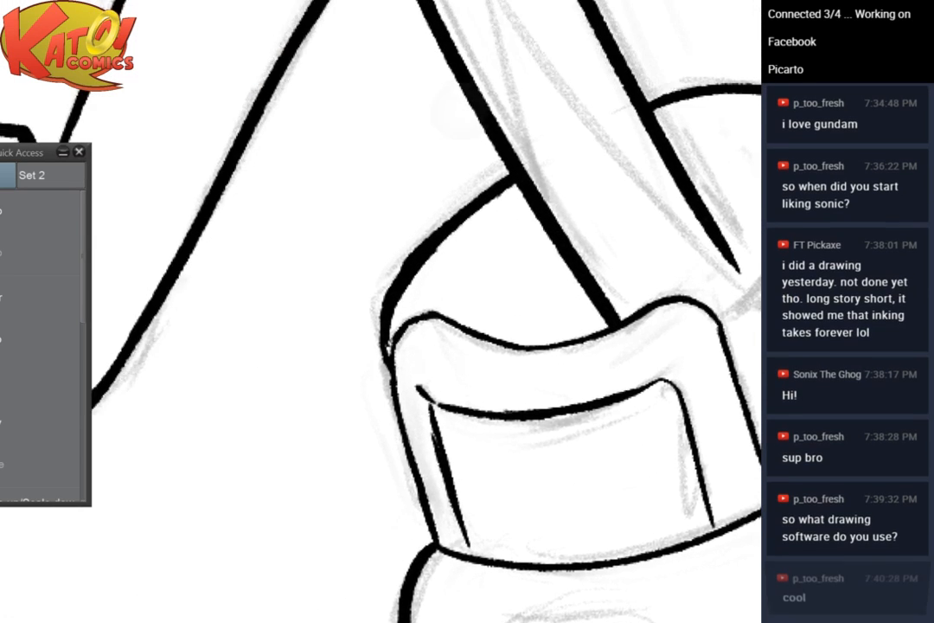
{"action": "scroll", "coordinate": [440, 211], "scroll_direction": "up", "scroll_amount": 2}
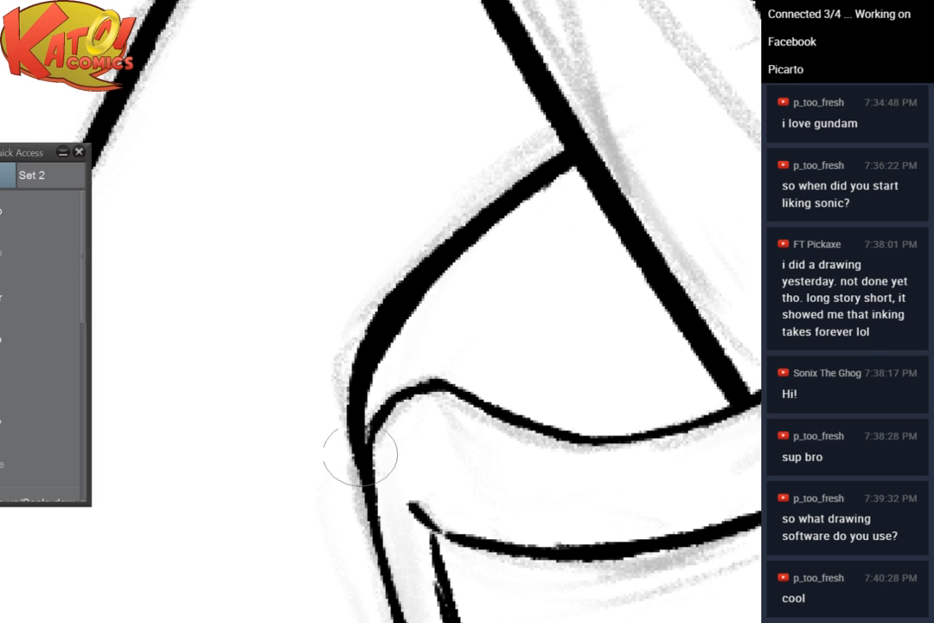
{"action": "scroll", "coordinate": [388, 539], "scroll_direction": "down", "scroll_amount": 4}
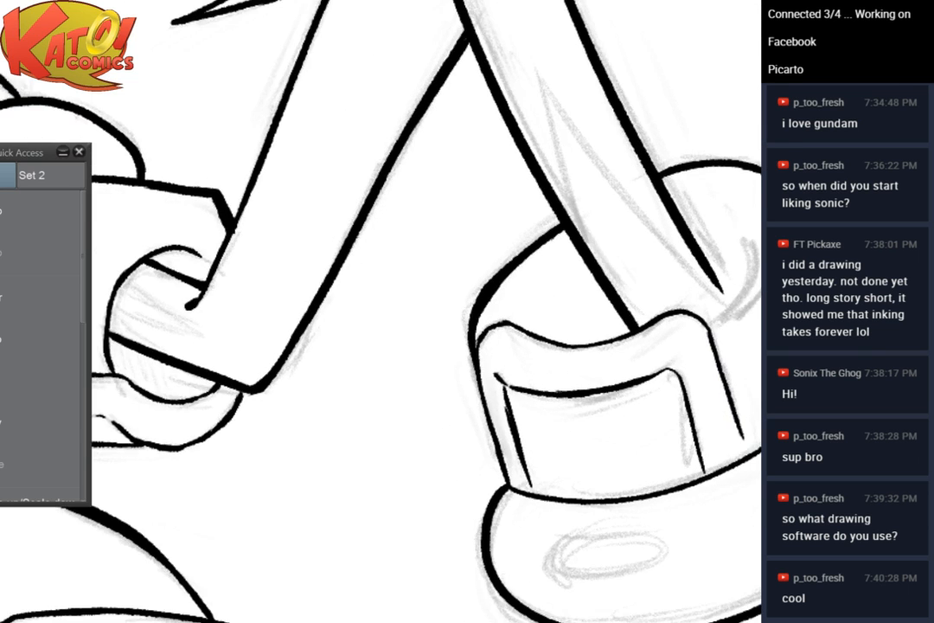
Add line weight to the lower edge of the bent limb that passes behind the front limb
{"action": "left_click_drag", "start_coordinate": [520, 303], "coordinate": [421, 377]}
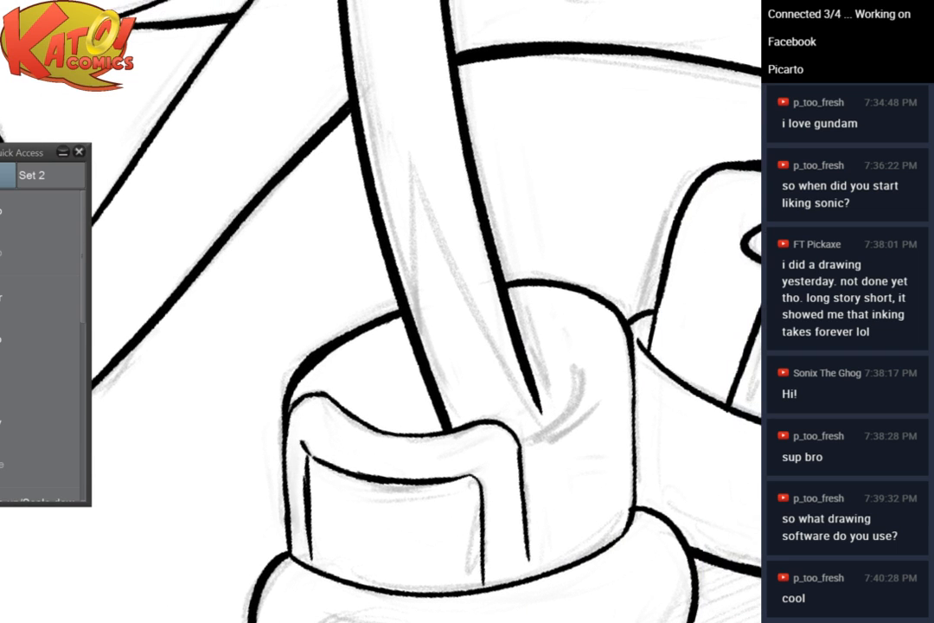
{"action": "left_click_drag", "start_coordinate": [519, 303], "coordinate": [517, 399]}
{"action": "scroll", "coordinate": [509, 250], "scroll_direction": "up", "scroll_amount": 2}
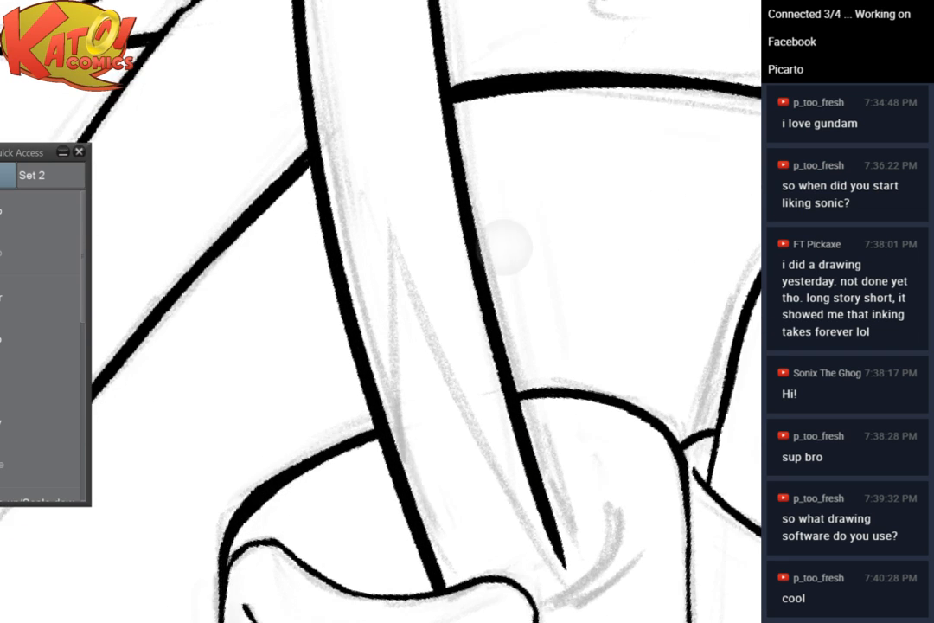
{"action": "left_click_drag", "start_coordinate": [509, 250], "coordinate": [600, 270]}
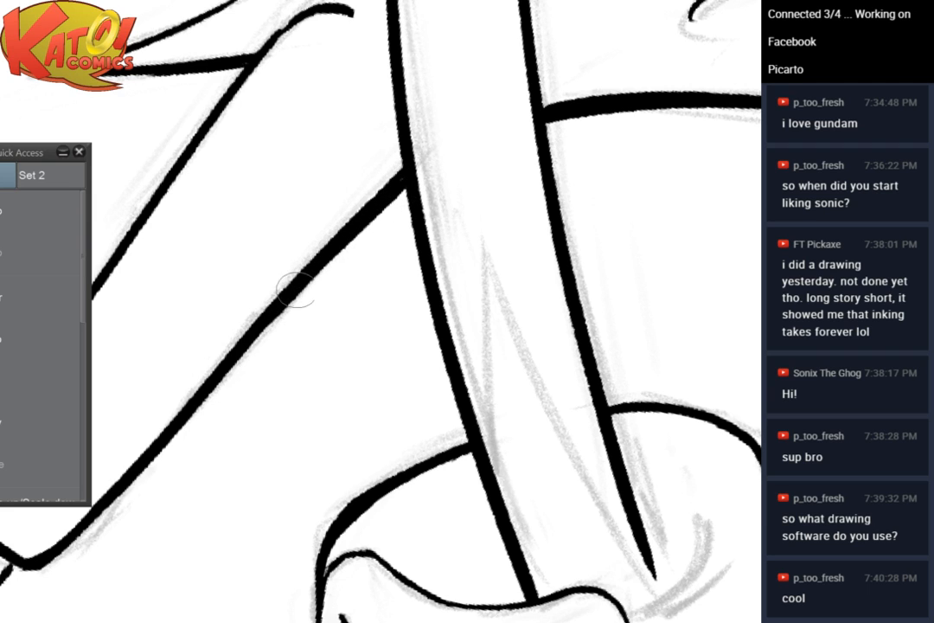
{"action": "left_click_drag", "start_coordinate": [296, 290], "coordinate": [171, 444]}
{"action": "scroll", "coordinate": [163, 453], "scroll_direction": "down", "scroll_amount": 5}
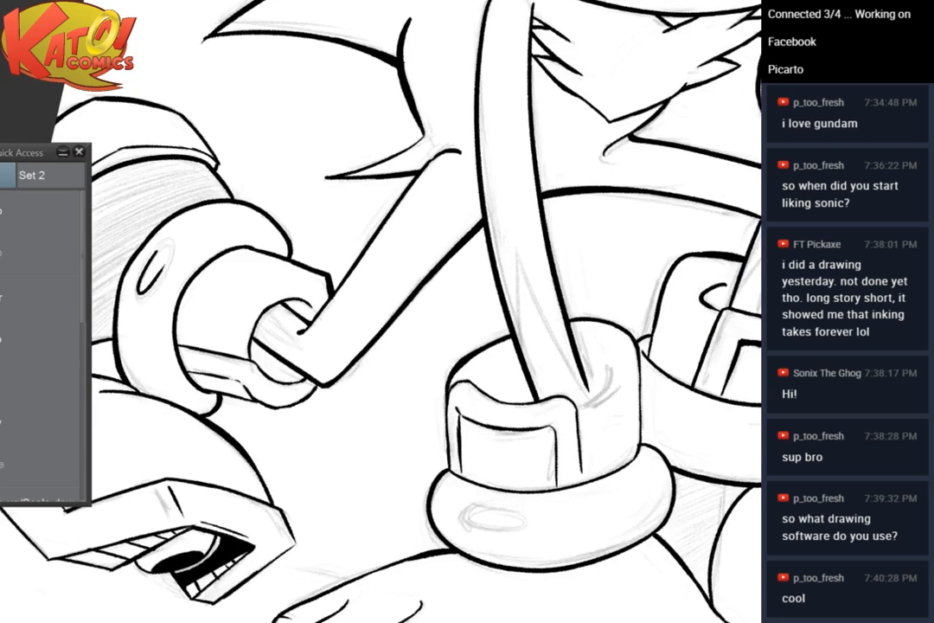
Thicken the limb's inner edge from the bend down to the rounded cuff outline behind it
{"action": "scroll", "coordinate": [573, 177], "scroll_direction": "up", "scroll_amount": 8}
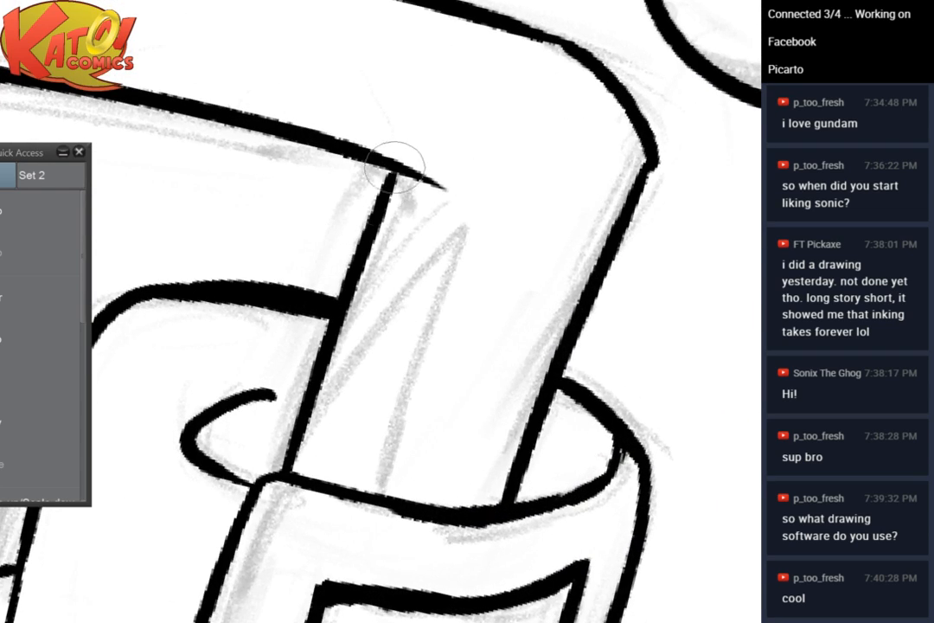
{"action": "mouse_move", "coordinate": [394, 166]}
{"action": "left_mouse_down"}
{"action": "mouse_move", "coordinate": [370, 207]}
{"action": "mouse_move", "coordinate": [357, 275]}
{"action": "left_mouse_up"}
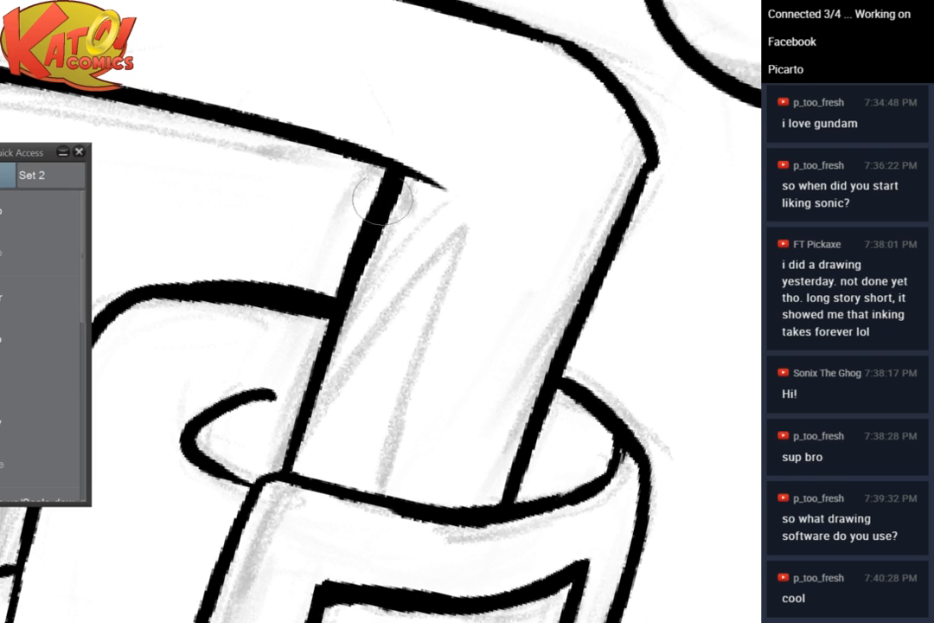
{"action": "mouse_move", "coordinate": [363, 248]}
{"action": "left_mouse_down"}
{"action": "mouse_move", "coordinate": [350, 275]}
{"action": "mouse_move", "coordinate": [371, 241]}
{"action": "mouse_move", "coordinate": [361, 263]}
{"action": "left_mouse_up"}
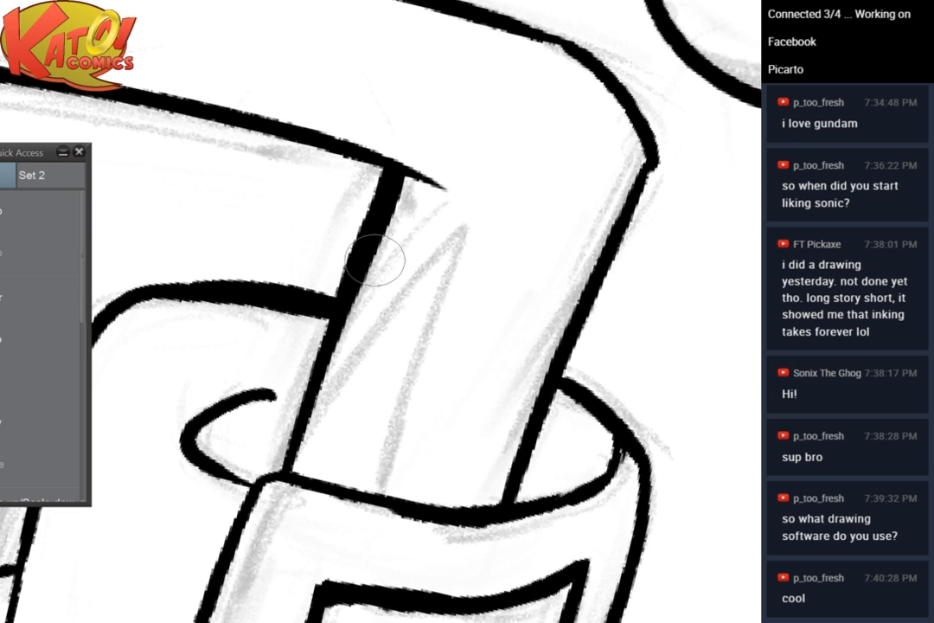
{"action": "left_click_drag", "start_coordinate": [376, 260], "coordinate": [369, 325]}
{"action": "left_click_drag", "start_coordinate": [380, 260], "coordinate": [360, 398]}
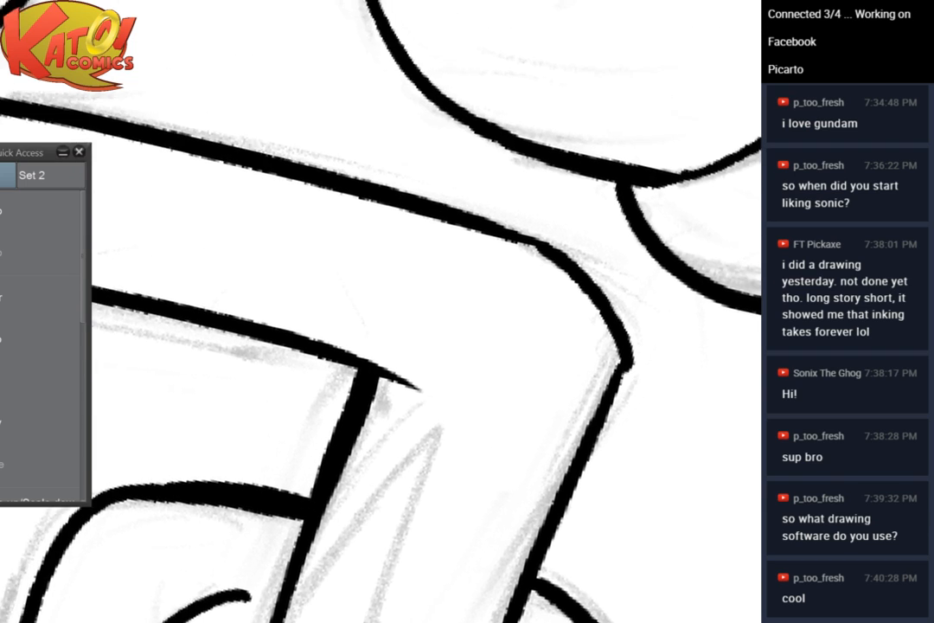
Thicken the outer curve of the round cuff below the chest fur, along its upper and side arc
{"action": "scroll", "coordinate": [594, 273], "scroll_direction": "down", "scroll_amount": 3}
{"action": "mouse_move", "coordinate": [595, 273]}
{"action": "left_mouse_down"}
{"action": "mouse_move", "coordinate": [513, 367]}
{"action": "mouse_move", "coordinate": [386, 414]}
{"action": "left_mouse_up"}
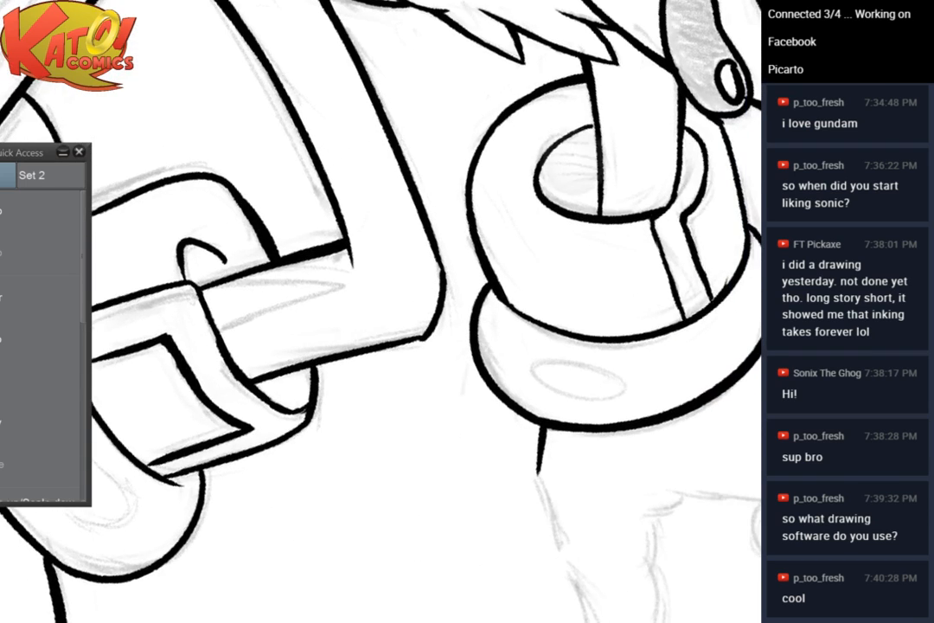
{"action": "scroll", "coordinate": [651, 85], "scroll_direction": "up", "scroll_amount": 4}
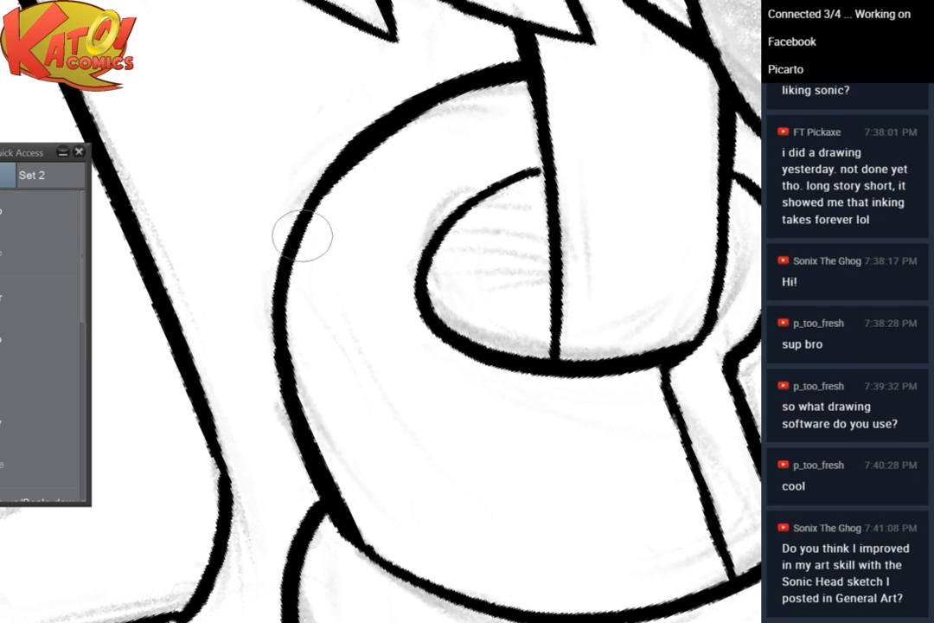
{"action": "left_click_drag", "start_coordinate": [342, 177], "coordinate": [297, 251]}
{"action": "left_click_drag", "start_coordinate": [329, 198], "coordinate": [284, 320]}
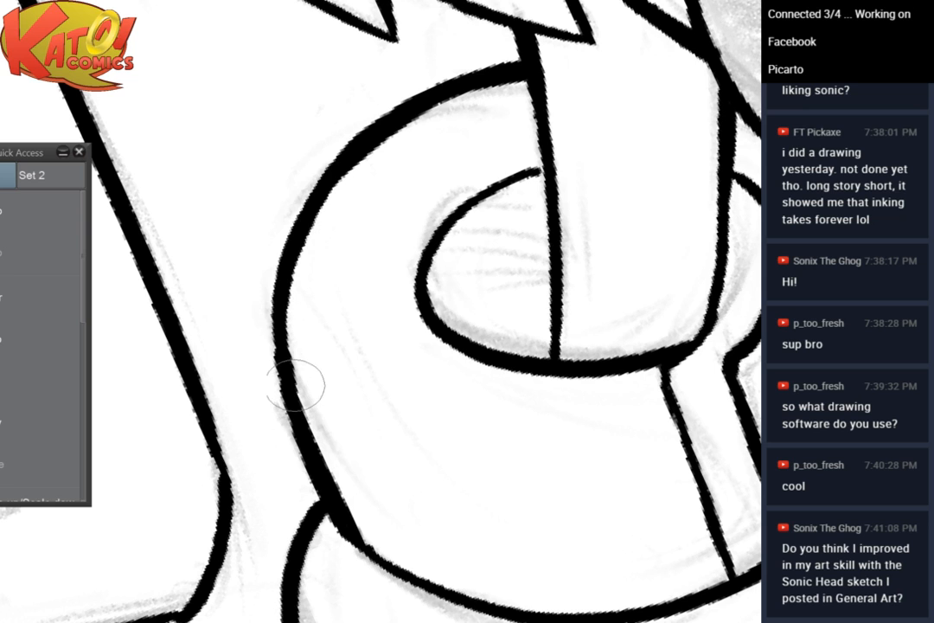
{"action": "left_click_drag", "start_coordinate": [358, 430], "coordinate": [220, 472]}
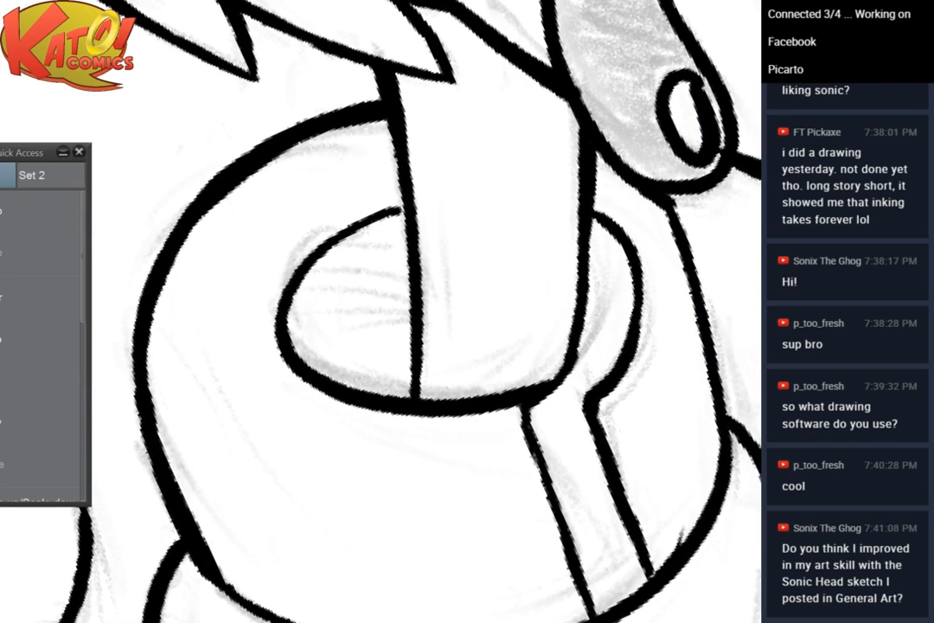
Extend the outline of the round cuff's inner opening to meet the edge of the arm
{"action": "mouse_move", "coordinate": [398, 364]}
{"action": "left_mouse_down"}
{"action": "mouse_move", "coordinate": [332, 373]}
{"action": "mouse_move", "coordinate": [429, 418]}
{"action": "left_mouse_up"}
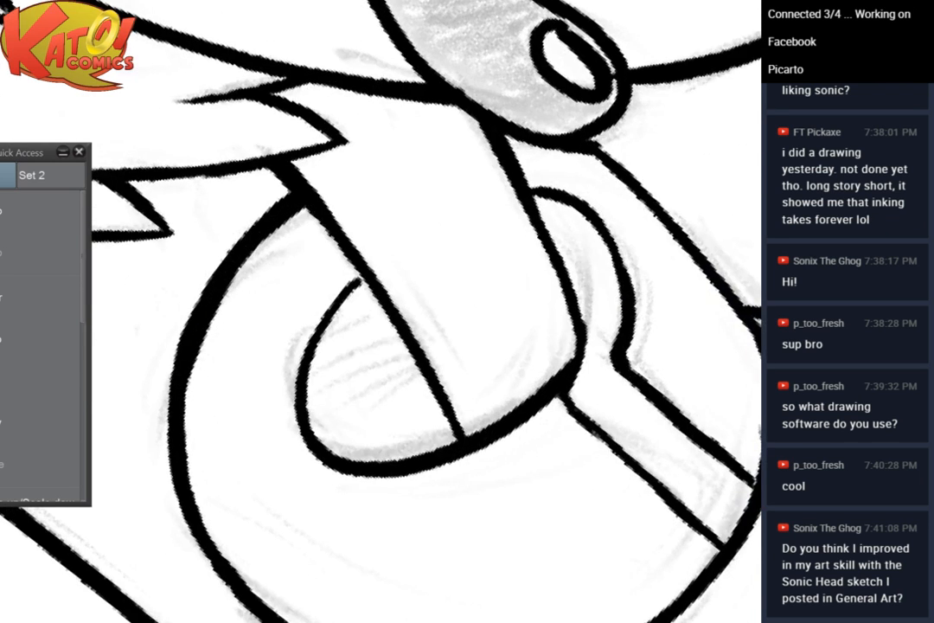
{"action": "left_click_drag", "start_coordinate": [366, 273], "coordinate": [396, 304]}
{"action": "scroll", "coordinate": [395, 308], "scroll_direction": "down", "scroll_amount": 3}
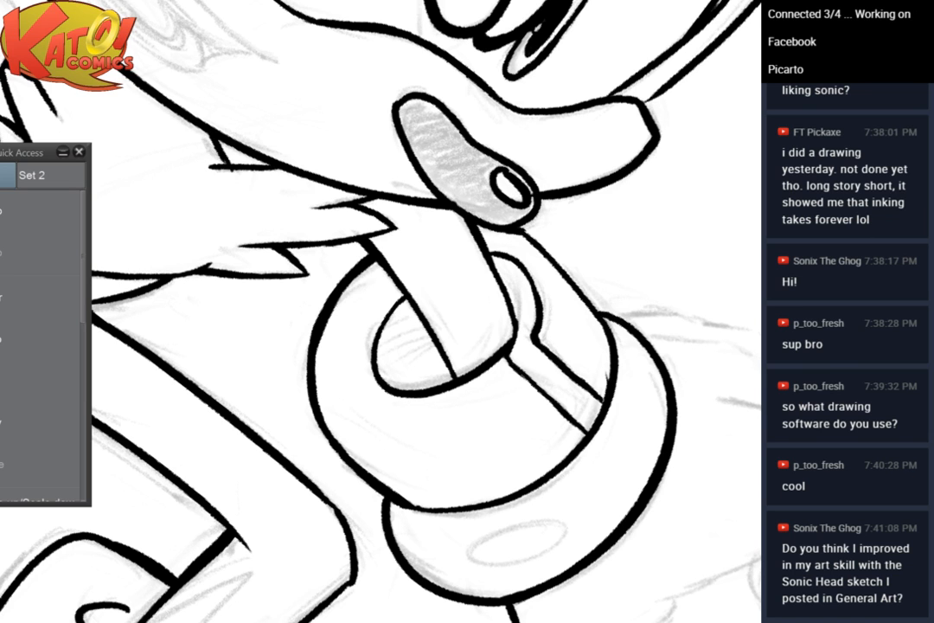
Ink the open hand's palm edge over the sketch from the folded fingers to the thumb, plus the short thumb crease
{"action": "left_click_drag", "start_coordinate": [488, 528], "coordinate": [540, 525]}
{"action": "left_click_drag", "start_coordinate": [553, 433], "coordinate": [341, 332]}
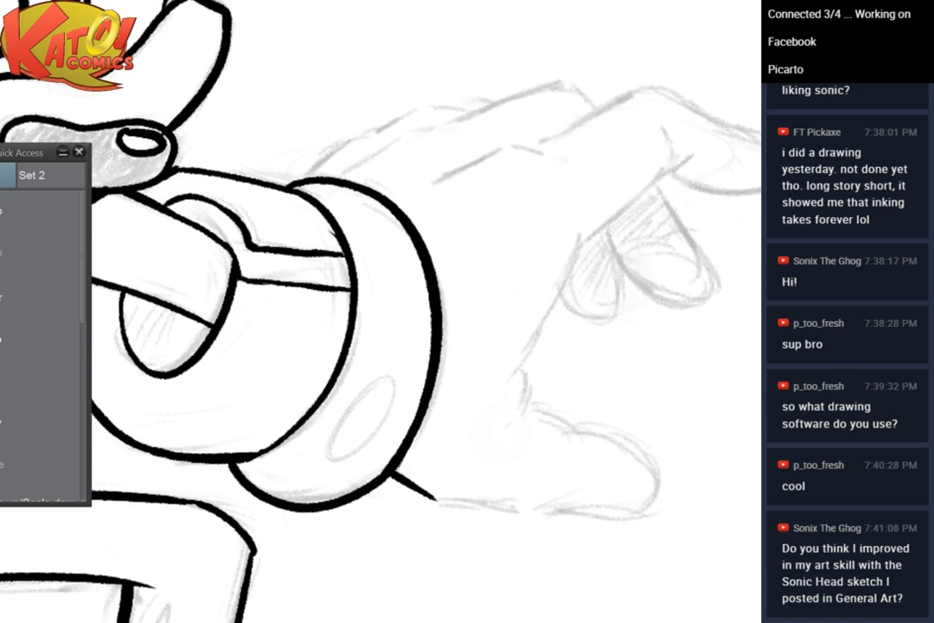
{"action": "scroll", "coordinate": [597, 299], "scroll_direction": "up", "scroll_amount": 1}
{"action": "left_click_drag", "start_coordinate": [496, 393], "coordinate": [321, 427]}
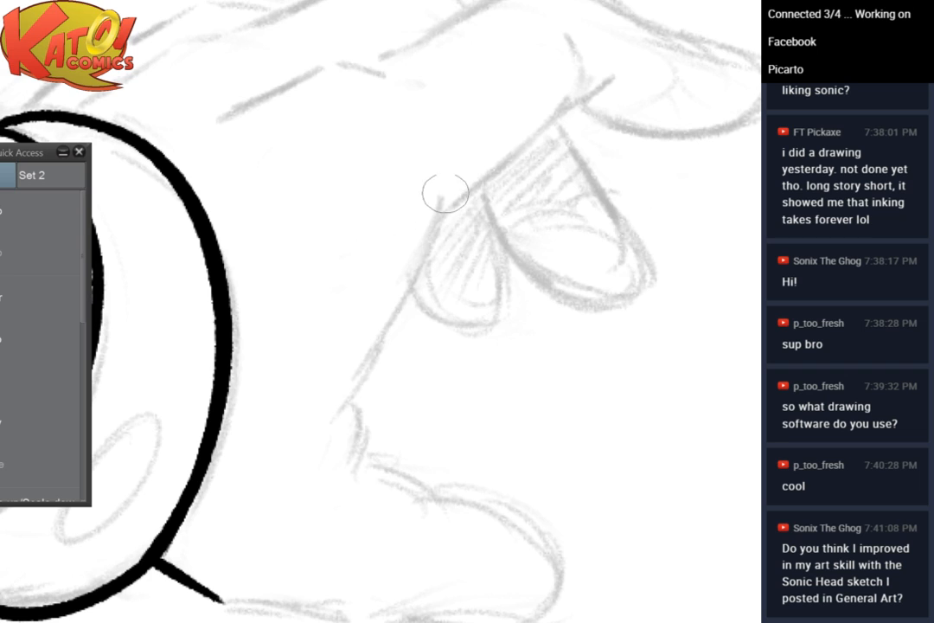
{"action": "mouse_move", "coordinate": [444, 194]}
{"action": "left_mouse_down"}
{"action": "mouse_move", "coordinate": [419, 262]}
{"action": "mouse_move", "coordinate": [317, 422]}
{"action": "left_mouse_up"}
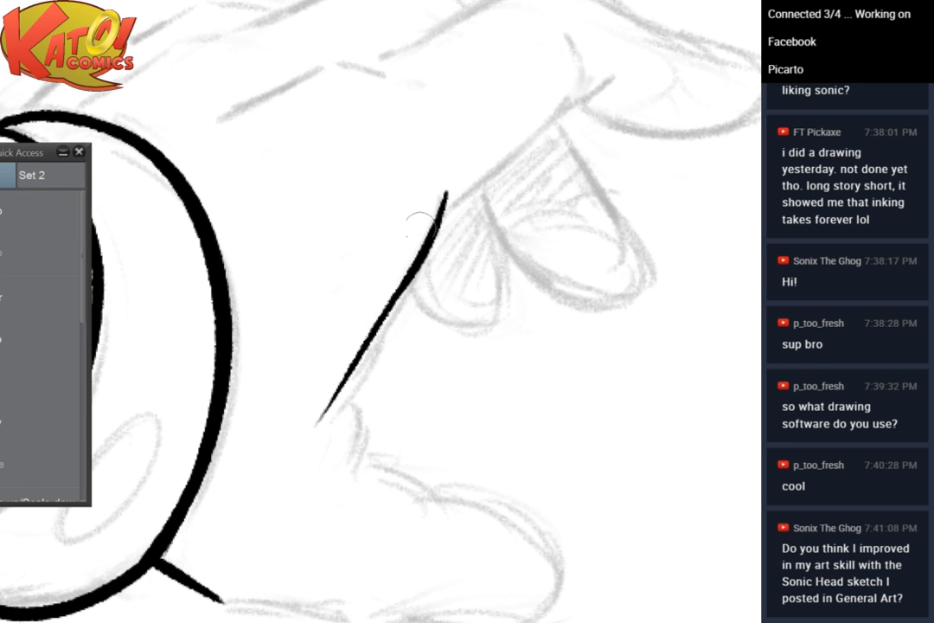
{"action": "mouse_move", "coordinate": [426, 229]}
{"action": "left_mouse_down"}
{"action": "mouse_move", "coordinate": [471, 178]}
{"action": "mouse_move", "coordinate": [416, 246]}
{"action": "left_mouse_up"}
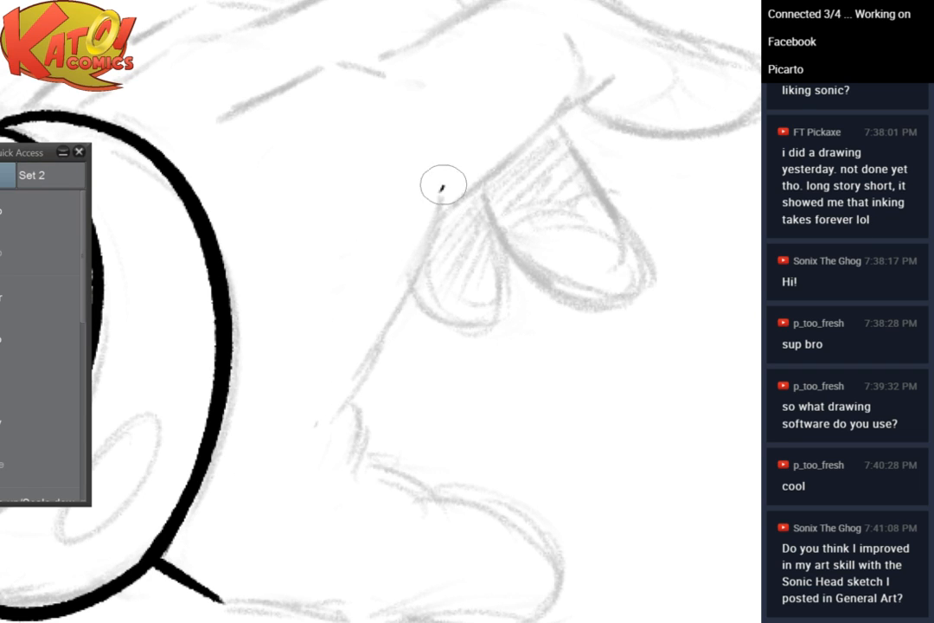
{"action": "left_click_drag", "start_coordinate": [444, 185], "coordinate": [325, 428]}
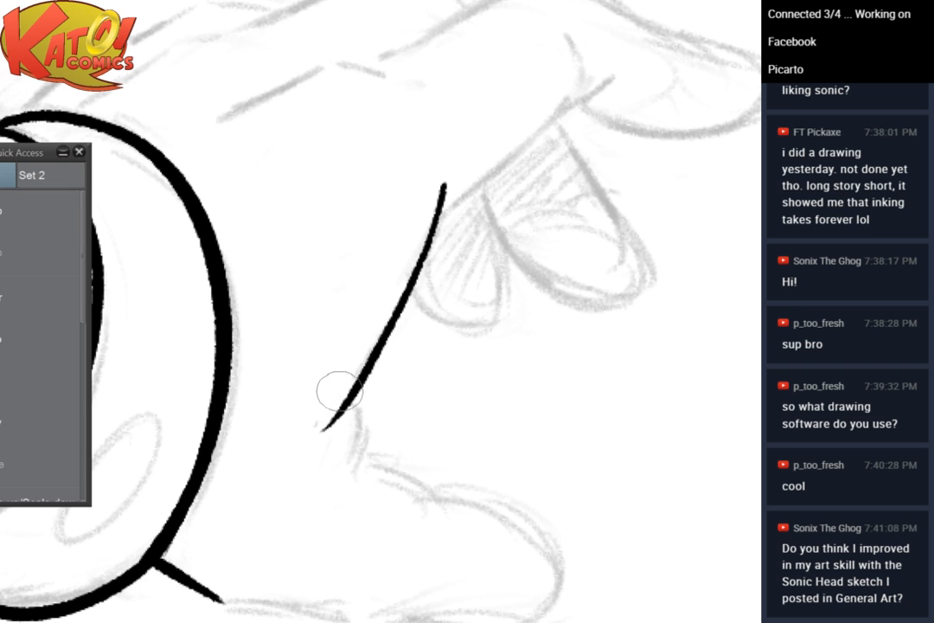
{"action": "left_click_drag", "start_coordinate": [353, 404], "coordinate": [347, 480]}
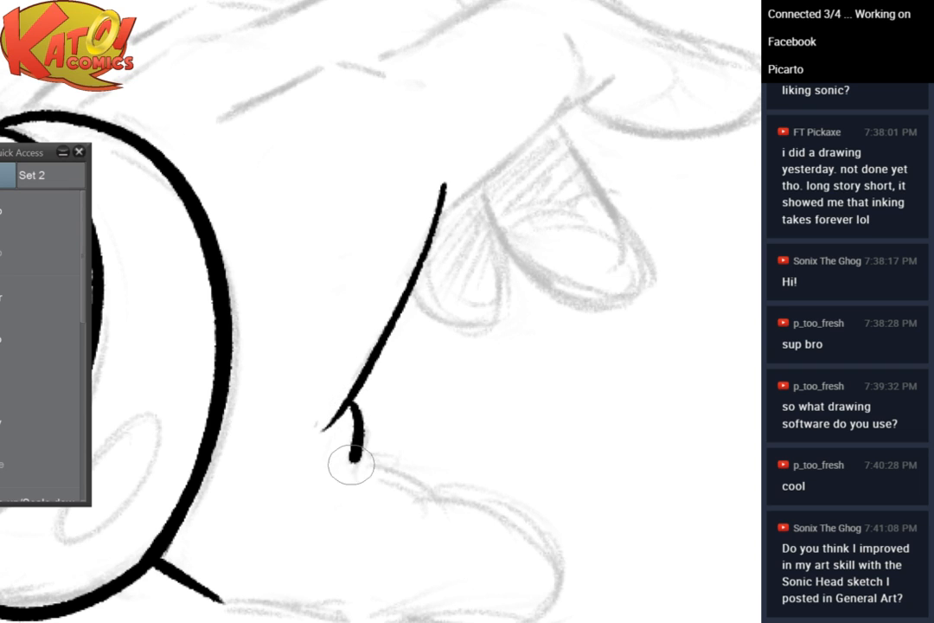
Ink the palm edge above the folded fingers and the upper edge at the base of the extended finger
{"action": "left_click_drag", "start_coordinate": [365, 423], "coordinate": [267, 512]}
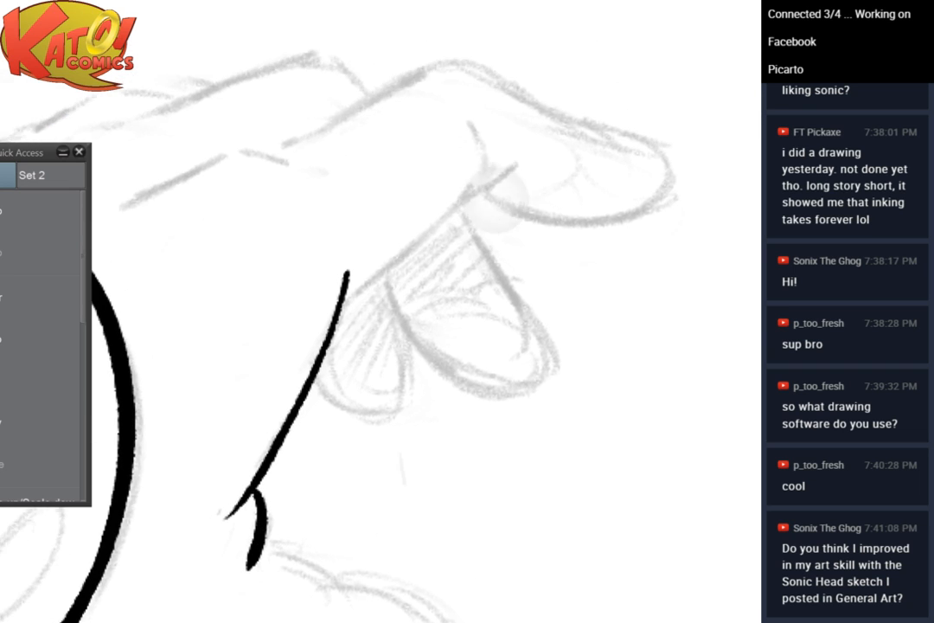
{"action": "key", "text": "ctrl+plus"}
{"action": "left_click_drag", "start_coordinate": [314, 298], "coordinate": [509, 127]}
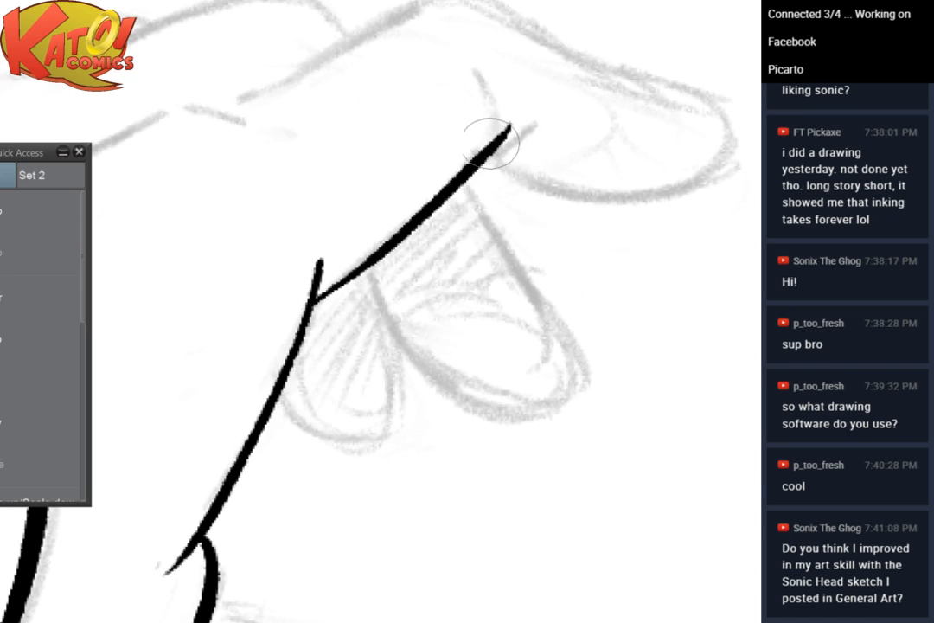
{"action": "mouse_move", "coordinate": [242, 94]}
{"action": "left_mouse_down"}
{"action": "mouse_move", "coordinate": [417, 11]}
{"action": "mouse_move", "coordinate": [469, 7]}
{"action": "mouse_move", "coordinate": [517, 19]}
{"action": "mouse_move", "coordinate": [372, 26]}
{"action": "left_mouse_up"}
Ink the short fold under the extended finger and its outline from the knuckle around the rounded tip
{"action": "left_click_drag", "start_coordinate": [400, 259], "coordinate": [346, 357]}
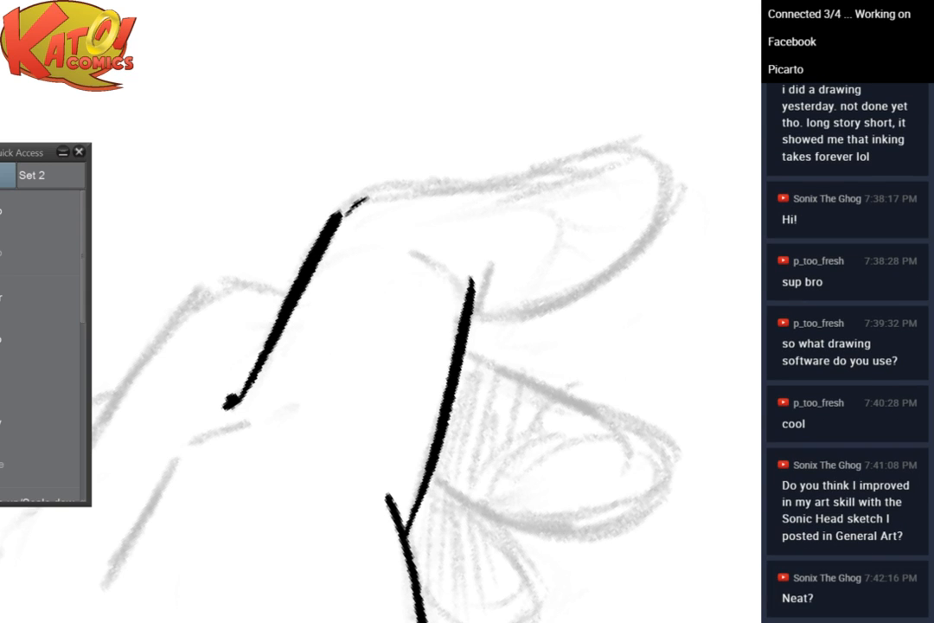
{"action": "mouse_move", "coordinate": [415, 329]}
{"action": "left_mouse_down"}
{"action": "mouse_move", "coordinate": [370, 328]}
{"action": "mouse_move", "coordinate": [330, 366]}
{"action": "left_mouse_up"}
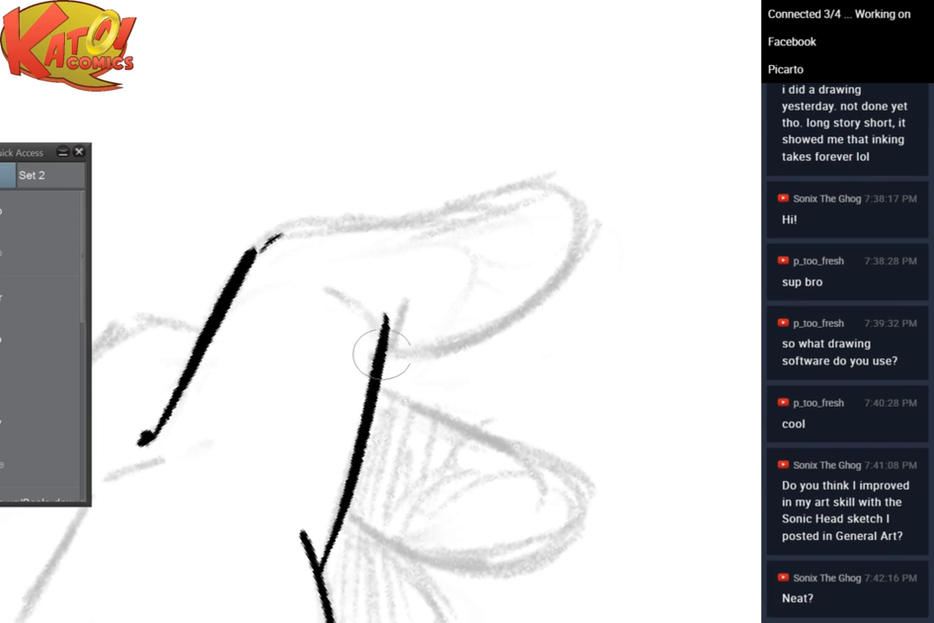
{"action": "left_click_drag", "start_coordinate": [388, 350], "coordinate": [408, 298]}
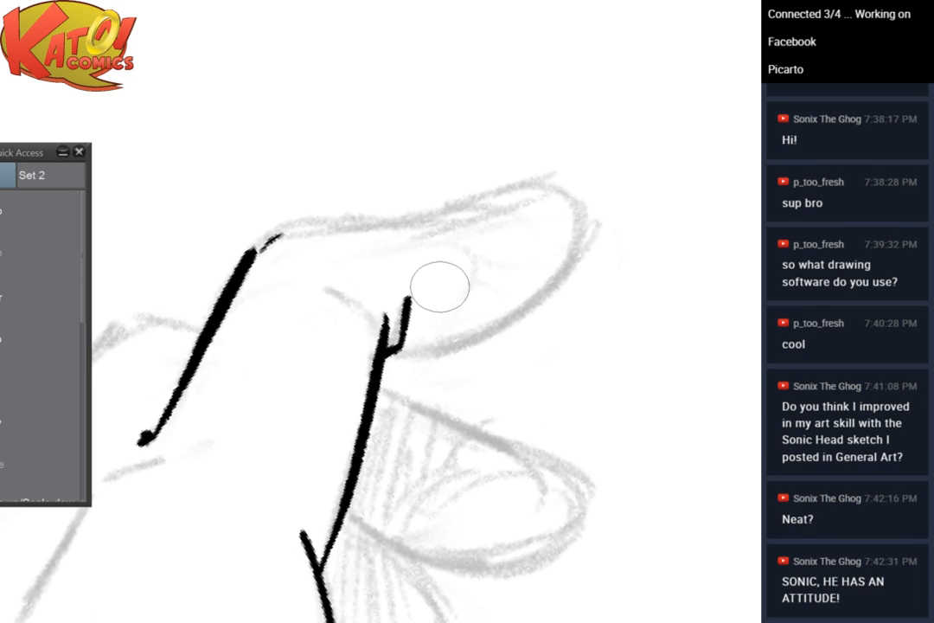
{"action": "mouse_move", "coordinate": [589, 228]}
{"action": "left_mouse_down"}
{"action": "mouse_move", "coordinate": [594, 235]}
{"action": "mouse_move", "coordinate": [588, 230]}
{"action": "mouse_move", "coordinate": [549, 270]}
{"action": "left_mouse_up"}
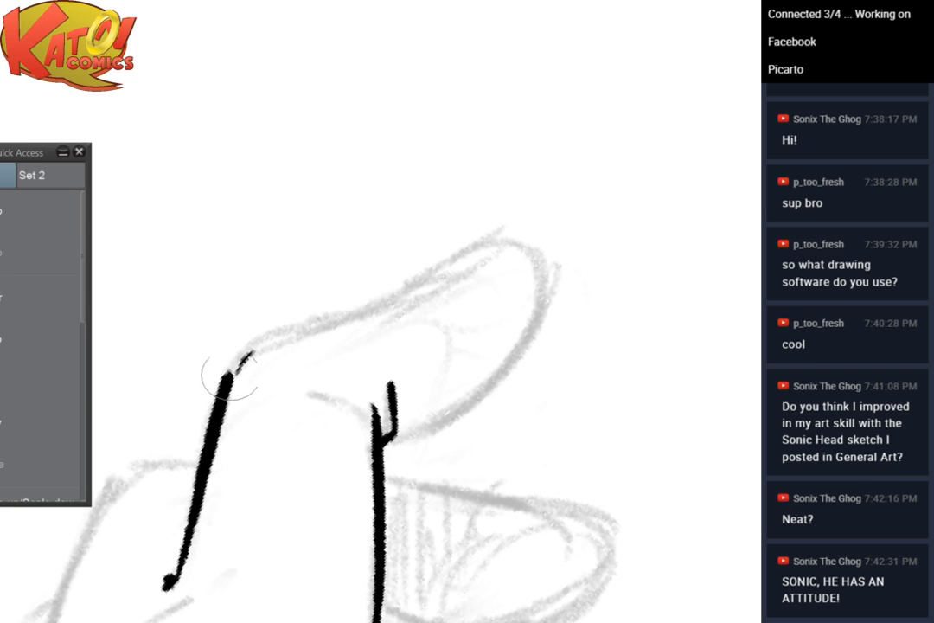
{"action": "mouse_move", "coordinate": [225, 374]}
{"action": "left_mouse_down"}
{"action": "mouse_move", "coordinate": [477, 246]}
{"action": "mouse_move", "coordinate": [546, 264]}
{"action": "mouse_move", "coordinate": [538, 322]}
{"action": "mouse_move", "coordinate": [491, 377]}
{"action": "mouse_move", "coordinate": [431, 409]}
{"action": "mouse_move", "coordinate": [399, 405]}
{"action": "mouse_move", "coordinate": [375, 381]}
{"action": "mouse_move", "coordinate": [497, 304]}
{"action": "left_mouse_up"}
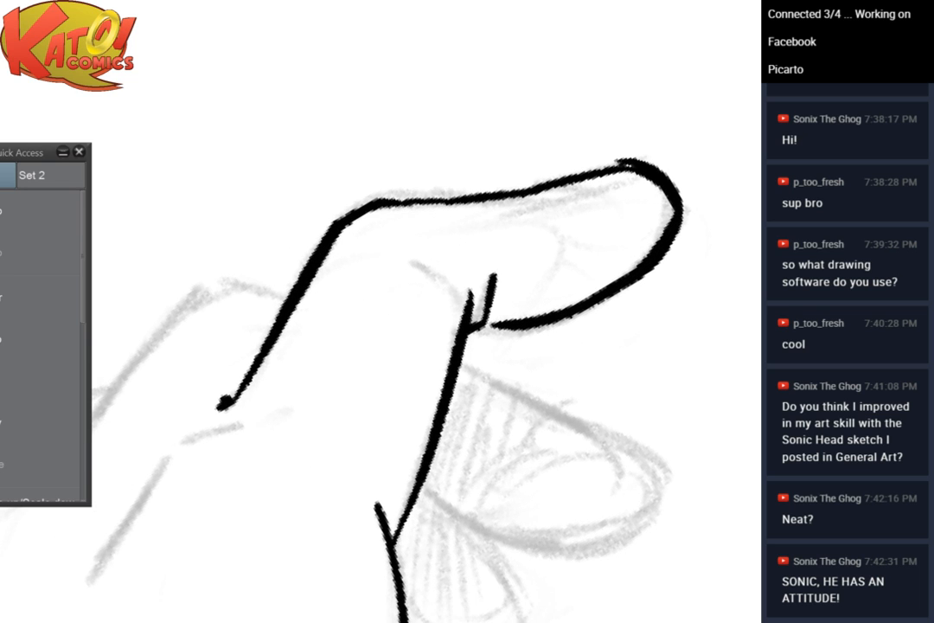
Ink the angled knuckle line on the back of the hand and the outline of the finger behind the extended one
{"action": "mouse_move", "coordinate": [346, 390]}
{"action": "left_mouse_down"}
{"action": "mouse_move", "coordinate": [449, 352]}
{"action": "mouse_move", "coordinate": [655, 351]}
{"action": "mouse_move", "coordinate": [670, 273]}
{"action": "mouse_move", "coordinate": [608, 274]}
{"action": "left_mouse_up"}
{"action": "mouse_move", "coordinate": [483, 313]}
{"action": "left_mouse_down"}
{"action": "mouse_move", "coordinate": [425, 338]}
{"action": "mouse_move", "coordinate": [370, 448]}
{"action": "left_mouse_up"}
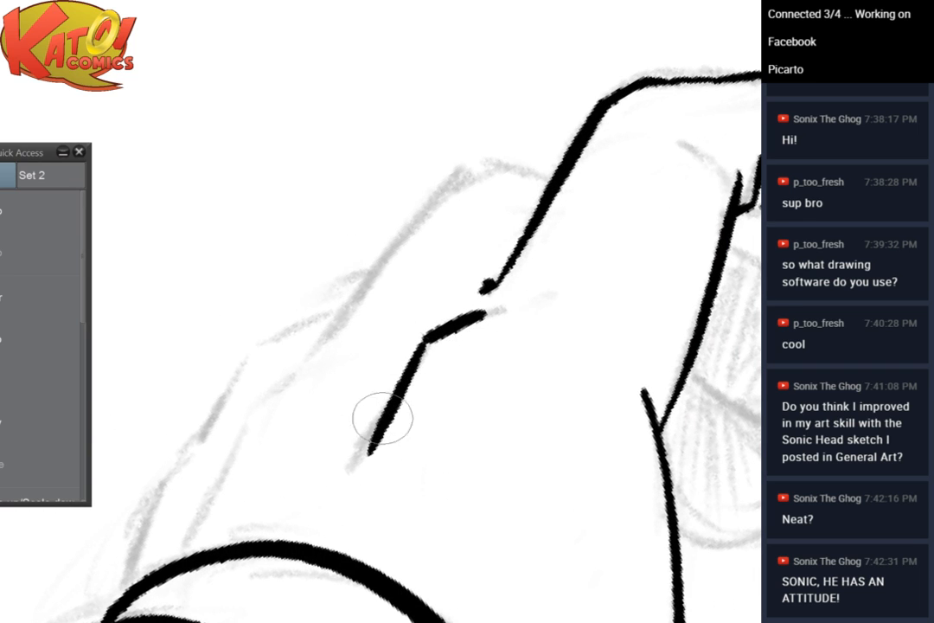
{"action": "mouse_move", "coordinate": [541, 177]}
{"action": "left_mouse_down"}
{"action": "mouse_move", "coordinate": [467, 183]}
{"action": "mouse_move", "coordinate": [368, 307]}
{"action": "mouse_move", "coordinate": [349, 301]}
{"action": "mouse_move", "coordinate": [483, 249]}
{"action": "left_mouse_up"}
Ink the second knuckle line and the hand's far upper contour from the rear finger toward the wristband
{"action": "key", "text": "asciicircum"}
{"action": "mouse_move", "coordinate": [404, 249]}
{"action": "left_mouse_down"}
{"action": "mouse_move", "coordinate": [342, 250]}
{"action": "mouse_move", "coordinate": [245, 318]}
{"action": "left_mouse_up"}
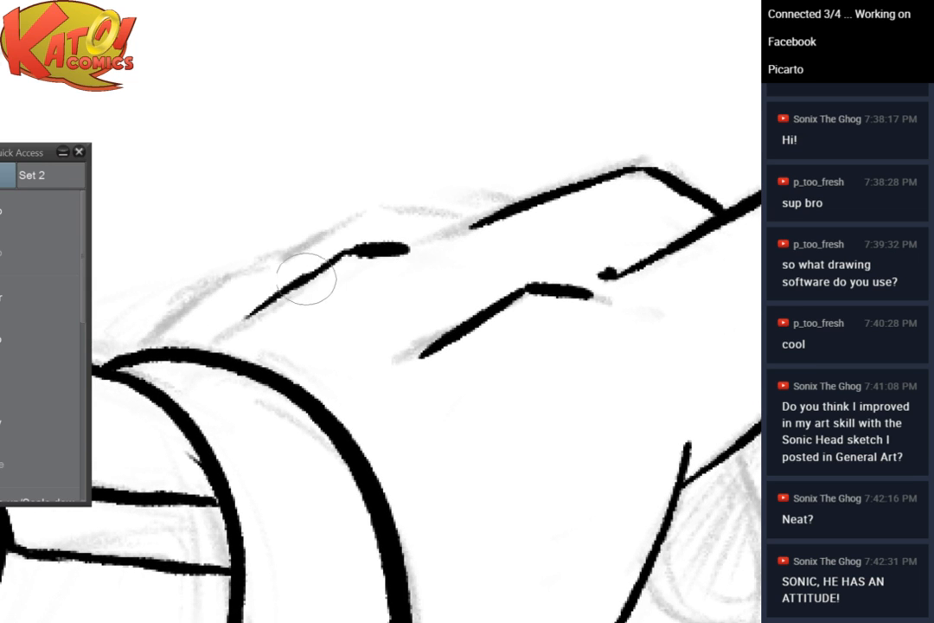
{"action": "left_click_drag", "start_coordinate": [310, 278], "coordinate": [232, 329]}
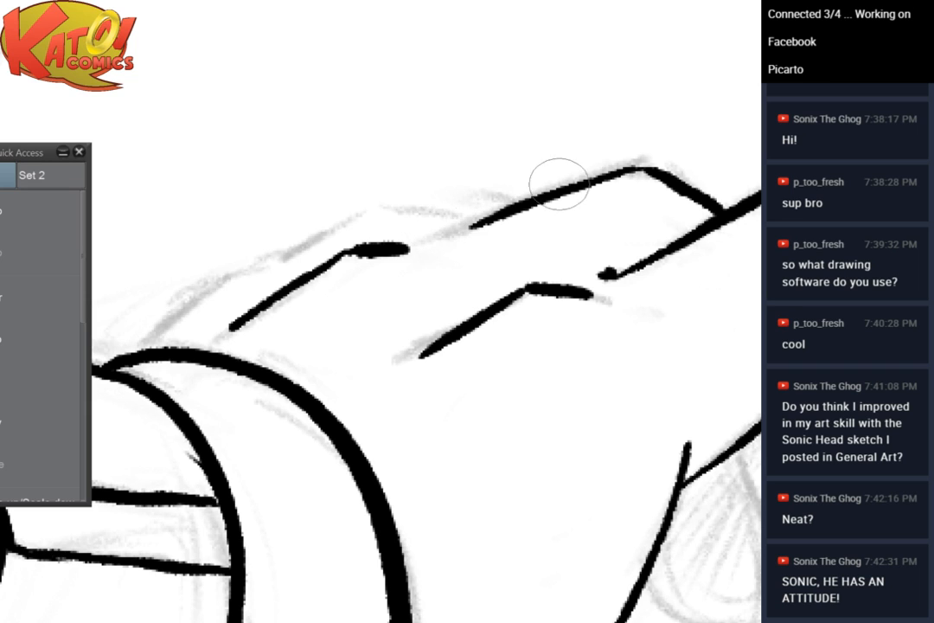
{"action": "mouse_move", "coordinate": [510, 202]}
{"action": "left_mouse_down"}
{"action": "mouse_move", "coordinate": [353, 216]}
{"action": "mouse_move", "coordinate": [224, 277]}
{"action": "mouse_move", "coordinate": [170, 321]}
{"action": "left_mouse_up"}
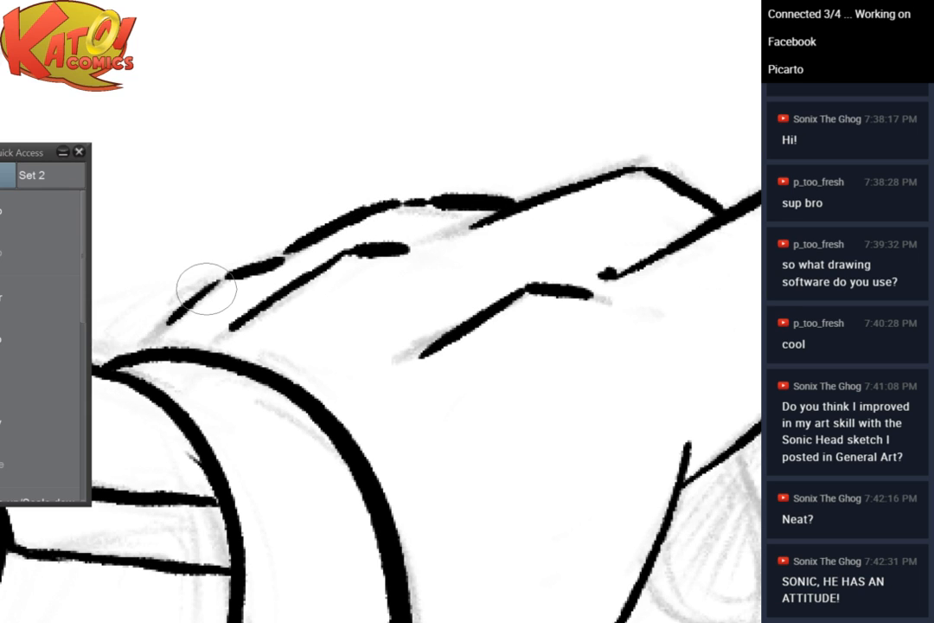
{"action": "scroll", "coordinate": [568, 154], "scroll_direction": "down", "scroll_amount": 5}
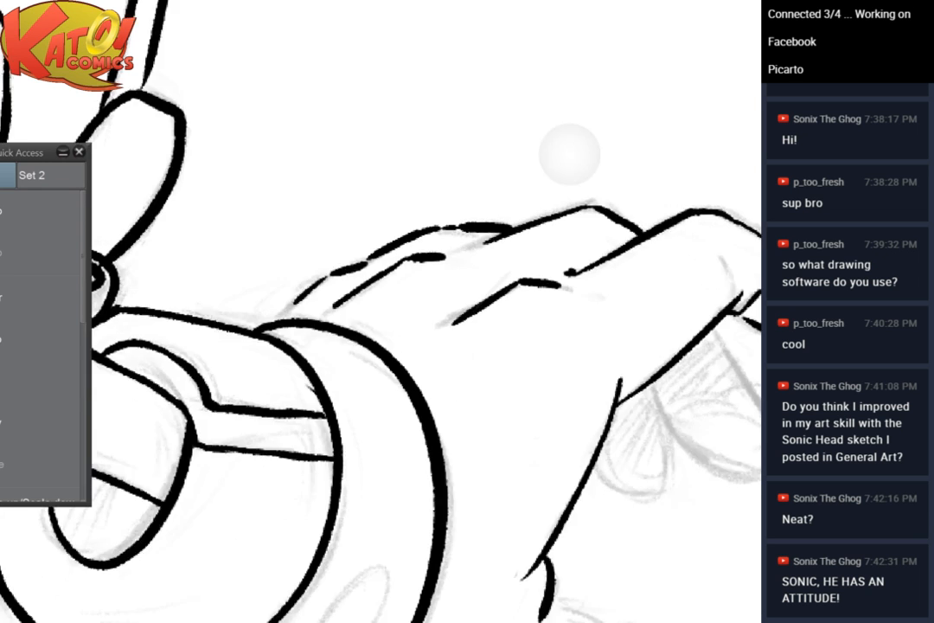
Ink the outlines of the two folded fingers hanging below the palm edge, following the grey sketch
{"action": "scroll", "coordinate": [365, 303], "scroll_direction": "up", "scroll_amount": 5}
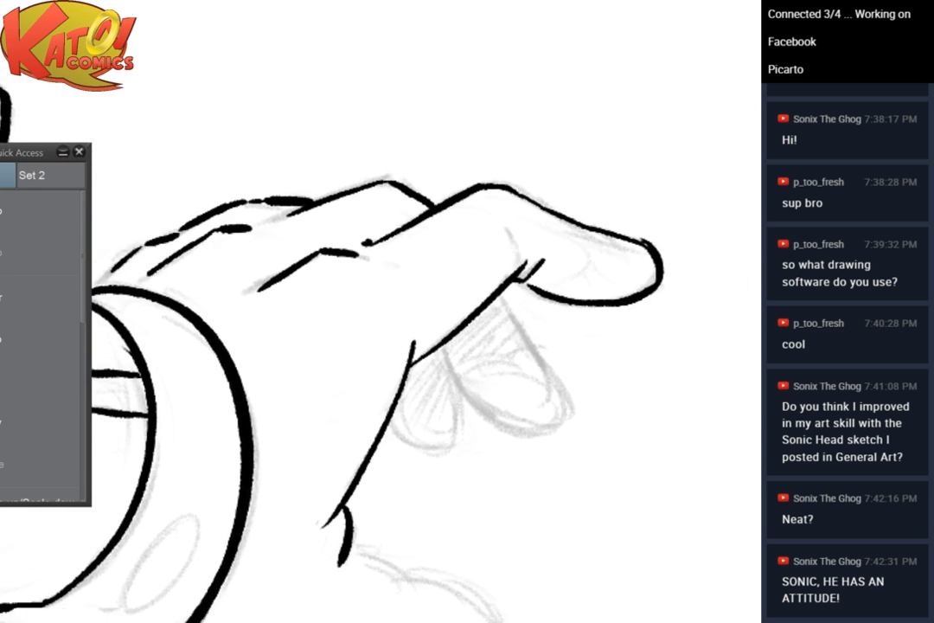
{"action": "mouse_move", "coordinate": [346, 286]}
{"action": "left_mouse_down"}
{"action": "mouse_move", "coordinate": [457, 476]}
{"action": "mouse_move", "coordinate": [336, 534]}
{"action": "mouse_move", "coordinate": [239, 378]}
{"action": "left_mouse_up"}
{"action": "mouse_move", "coordinate": [262, 467]}
{"action": "left_mouse_down"}
{"action": "mouse_move", "coordinate": [268, 520]}
{"action": "mouse_move", "coordinate": [230, 582]}
{"action": "mouse_move", "coordinate": [128, 512]}
{"action": "left_mouse_up"}
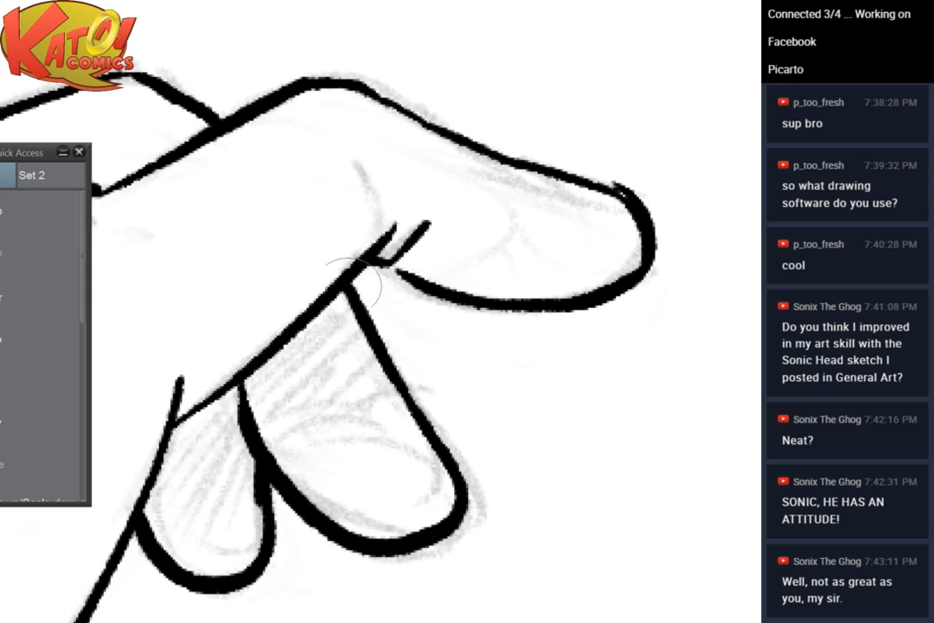
Thicken the line between the two folded fingers and the outer edge of the larger one near its base
{"action": "mouse_move", "coordinate": [242, 386]}
{"action": "left_mouse_down"}
{"action": "mouse_move", "coordinate": [277, 464]}
{"action": "mouse_move", "coordinate": [251, 443]}
{"action": "mouse_move", "coordinate": [266, 509]}
{"action": "left_mouse_up"}
{"action": "left_click_drag", "start_coordinate": [254, 455], "coordinate": [262, 534]}
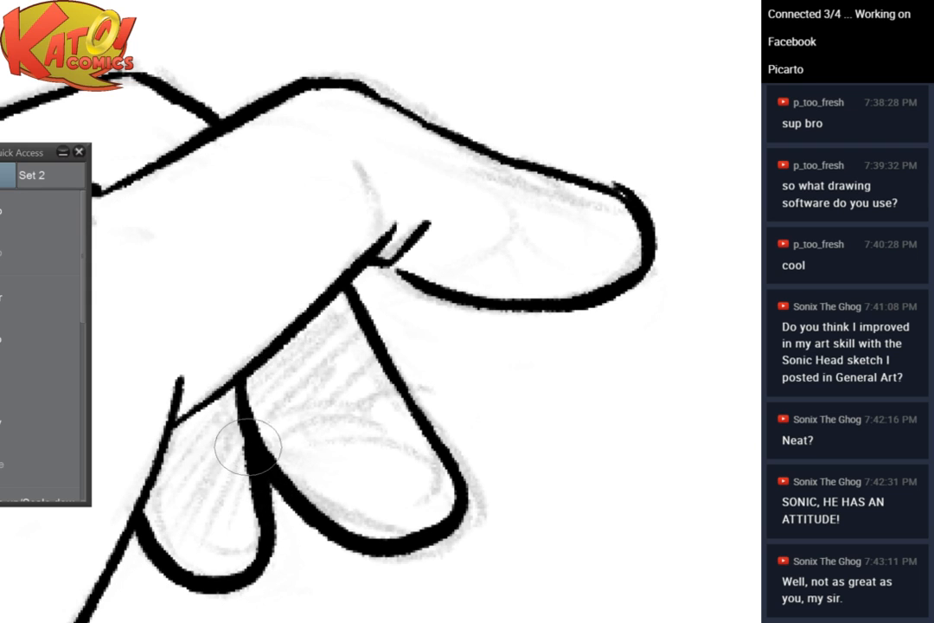
{"action": "left_click_drag", "start_coordinate": [351, 275], "coordinate": [389, 362]}
{"action": "left_click_drag", "start_coordinate": [364, 298], "coordinate": [409, 398]}
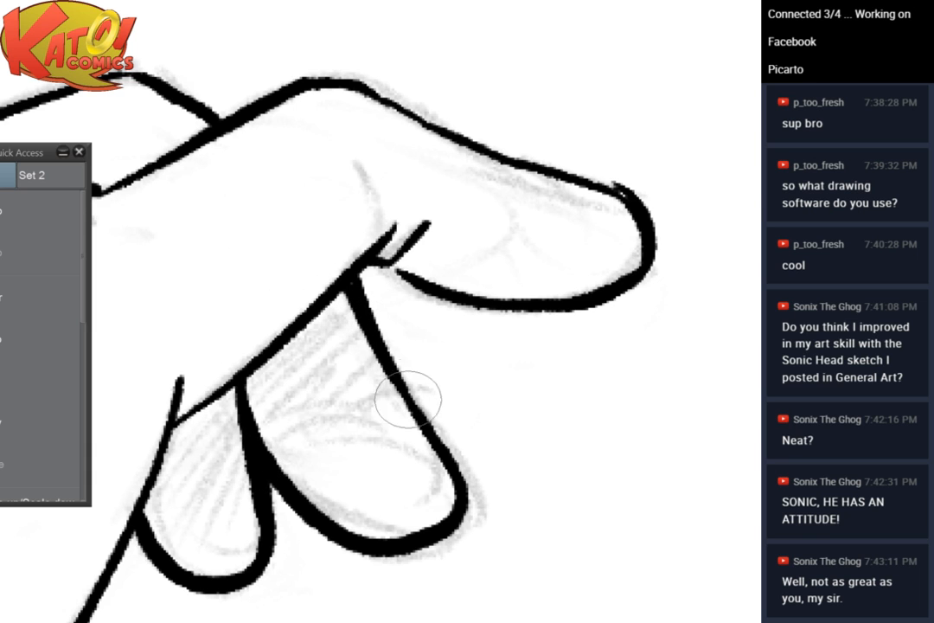
Join the extended finger's underside to its base fold and add weight along that curve up to the rounded tip
{"action": "left_click_drag", "start_coordinate": [423, 305], "coordinate": [387, 326]}
{"action": "left_click_drag", "start_coordinate": [269, 294], "coordinate": [237, 334]}
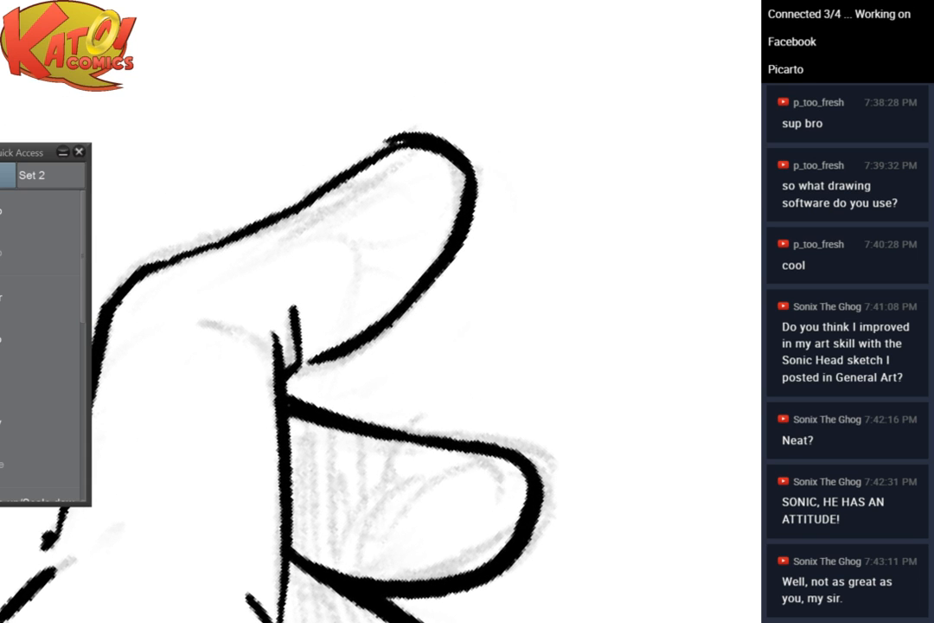
{"action": "scroll", "coordinate": [497, 272], "scroll_direction": "up", "scroll_amount": 2}
{"action": "left_click_drag", "start_coordinate": [232, 389], "coordinate": [309, 361]}
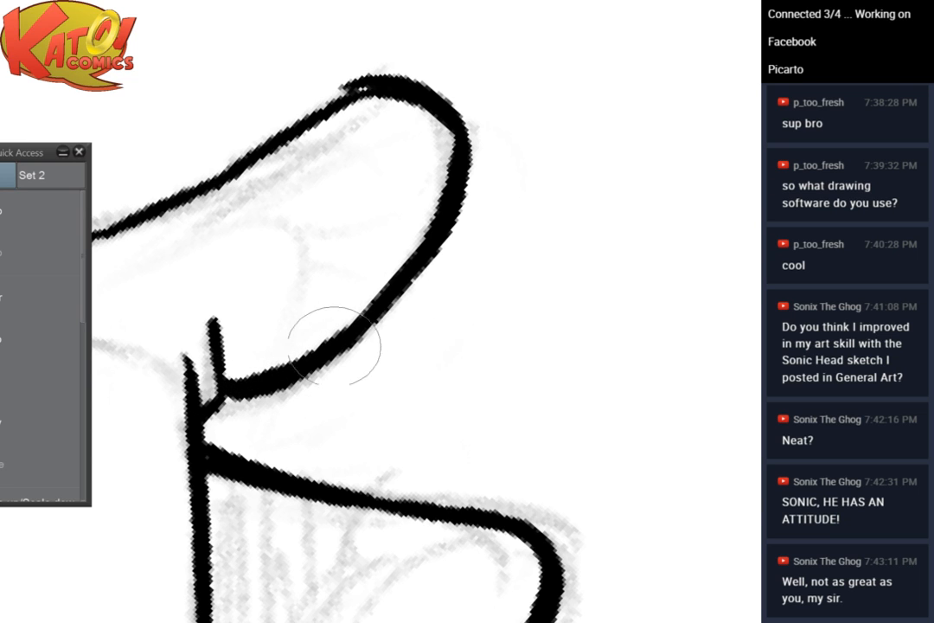
{"action": "mouse_move", "coordinate": [448, 222]}
{"action": "left_mouse_down"}
{"action": "mouse_move", "coordinate": [352, 341]}
{"action": "mouse_move", "coordinate": [434, 226]}
{"action": "mouse_move", "coordinate": [379, 300]}
{"action": "left_mouse_up"}
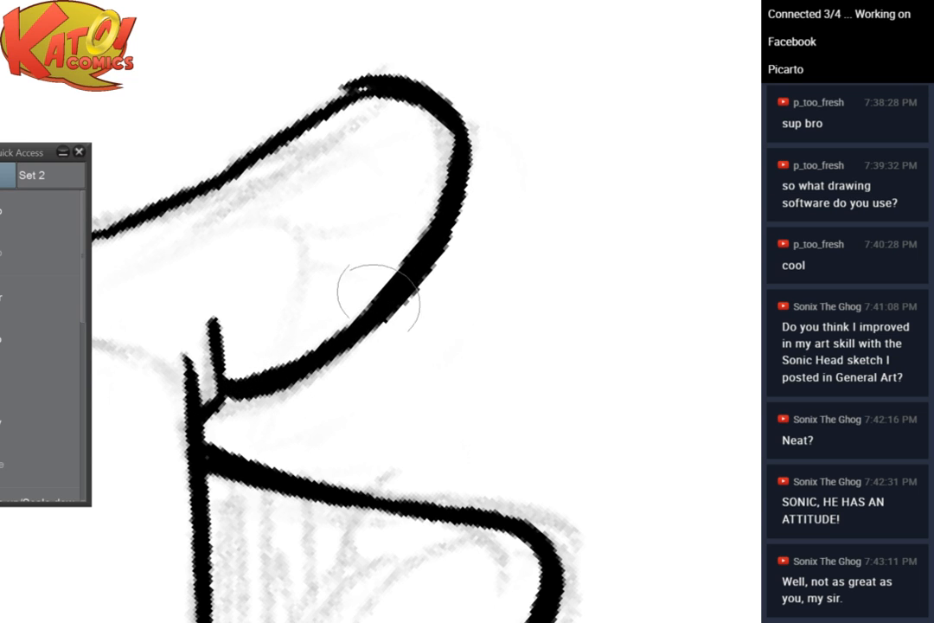
{"action": "left_click_drag", "start_coordinate": [450, 124], "coordinate": [468, 187]}
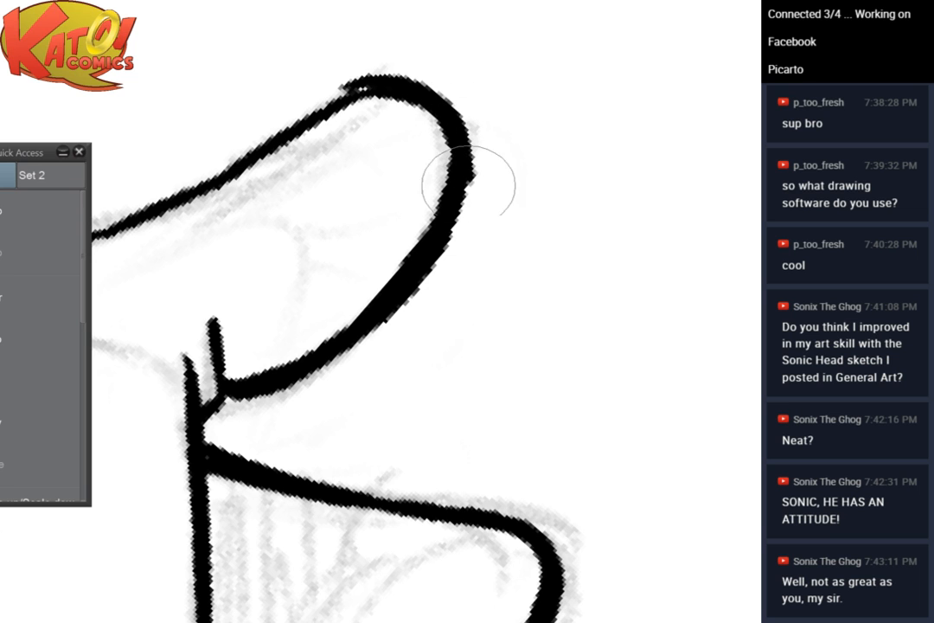
Review the line art of the head, eye, hand and whole figure, including a check with the canvas mirrored
{"action": "key", "text": "ctrl+minus"}
{"action": "key", "text": "ctrl+minus"}
{"action": "key", "text": "ctrl+minus"}
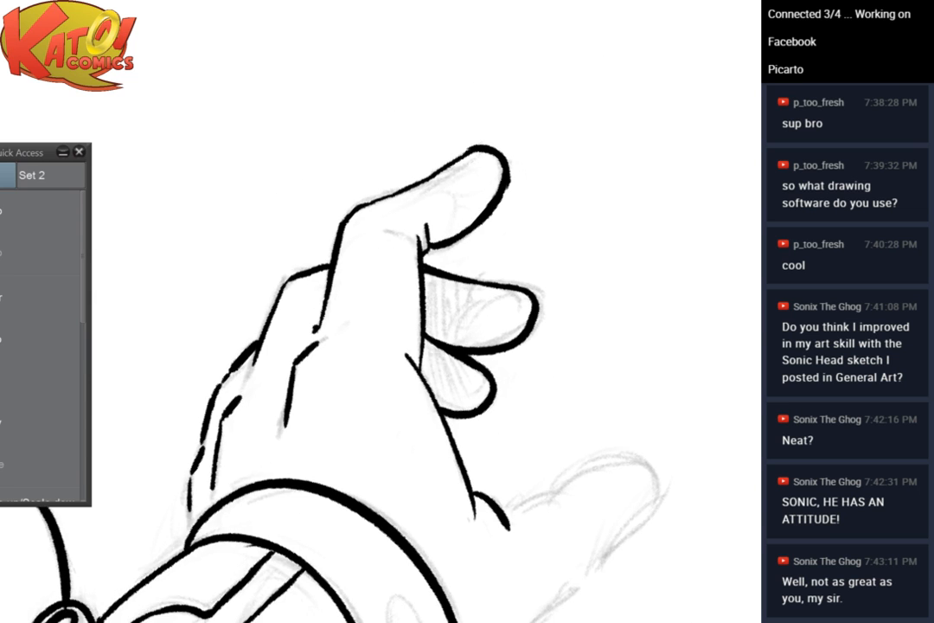
{"action": "key", "text": "asciicircum"}
{"action": "key", "text": "asciicircum"}
{"action": "key", "text": "asciicircum"}
{"action": "scroll", "coordinate": [484, 199], "scroll_direction": "down", "scroll_amount": 4}
{"action": "scroll", "coordinate": [582, 246], "scroll_direction": "up", "scroll_amount": 2}
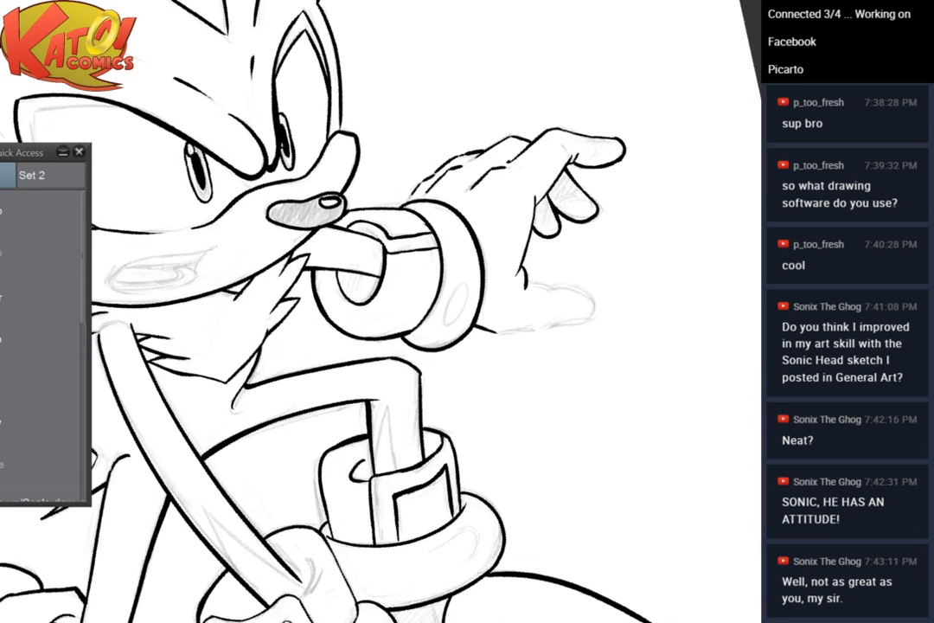
{"action": "left_click_drag", "start_coordinate": [485, 199], "coordinate": [597, 379]}
{"action": "scroll", "coordinate": [580, 125], "scroll_direction": "up", "scroll_amount": 2}
{"action": "left_click_drag", "start_coordinate": [580, 125], "coordinate": [742, 247]}
{"action": "scroll", "coordinate": [494, 225], "scroll_direction": "up", "scroll_amount": 1}
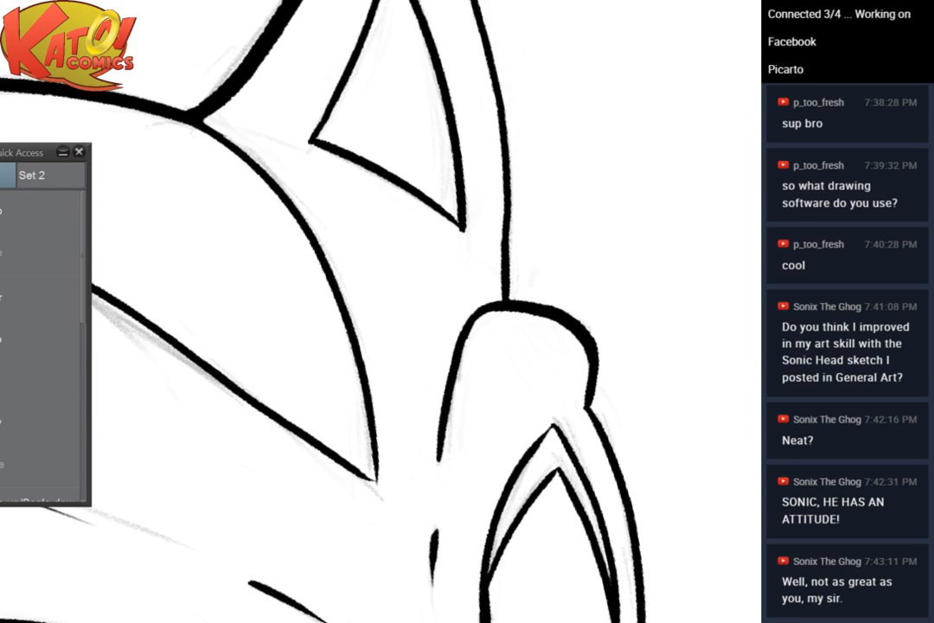
{"action": "left_click_drag", "start_coordinate": [494, 225], "coordinate": [454, 186]}
{"action": "scroll", "coordinate": [455, 187], "scroll_direction": "up", "scroll_amount": 1}
{"action": "left_click_drag", "start_coordinate": [539, 221], "coordinate": [488, 147]}
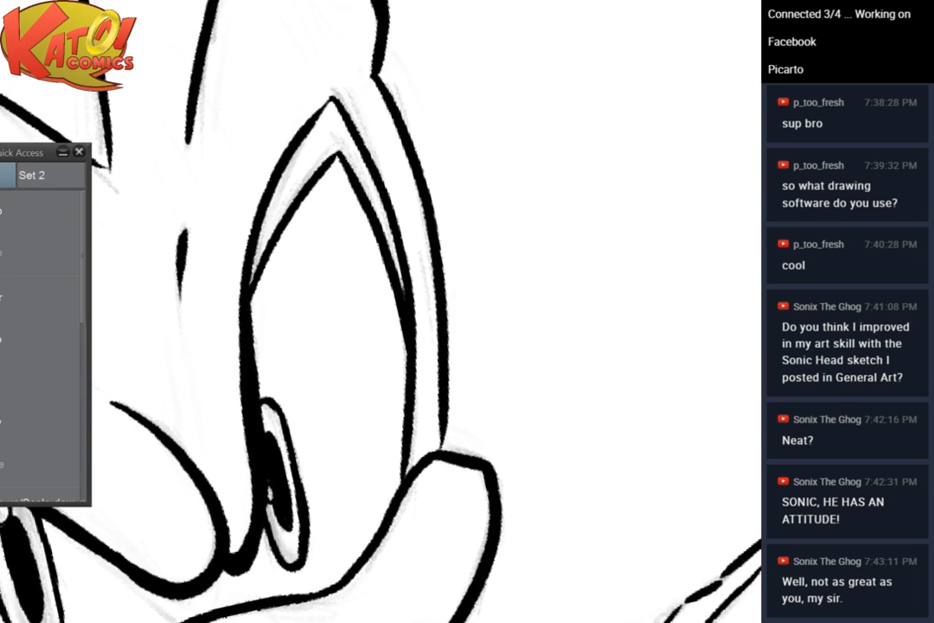
{"action": "scroll", "coordinate": [488, 148], "scroll_direction": "up", "scroll_amount": 1}
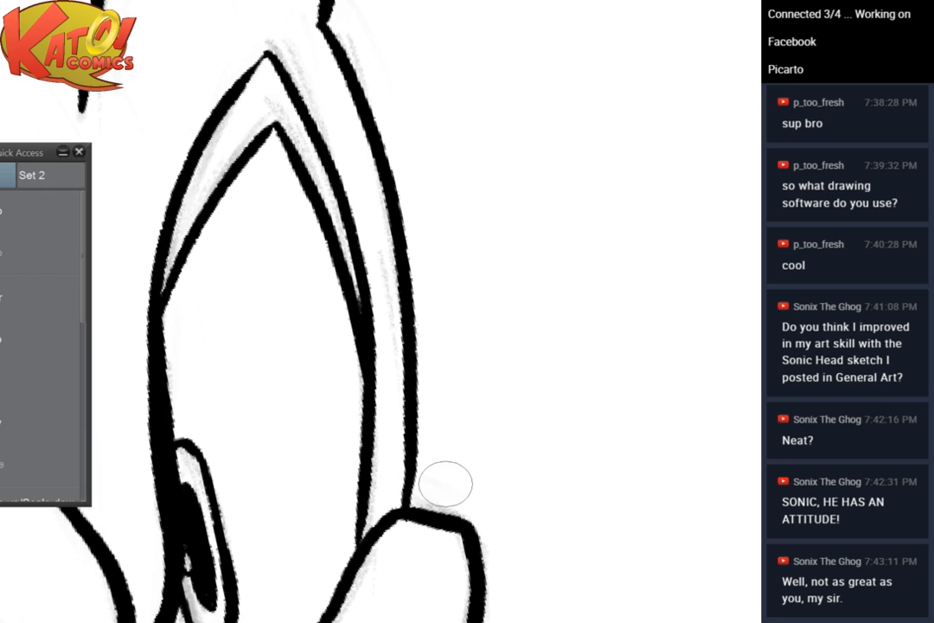
{"action": "scroll", "coordinate": [454, 486], "scroll_direction": "down", "scroll_amount": 2}
{"action": "left_click_drag", "start_coordinate": [476, 399], "coordinate": [577, 220]}
{"action": "scroll", "coordinate": [578, 220], "scroll_direction": "down", "scroll_amount": 3}
{"action": "left_click_drag", "start_coordinate": [554, 311], "coordinate": [356, 252]}
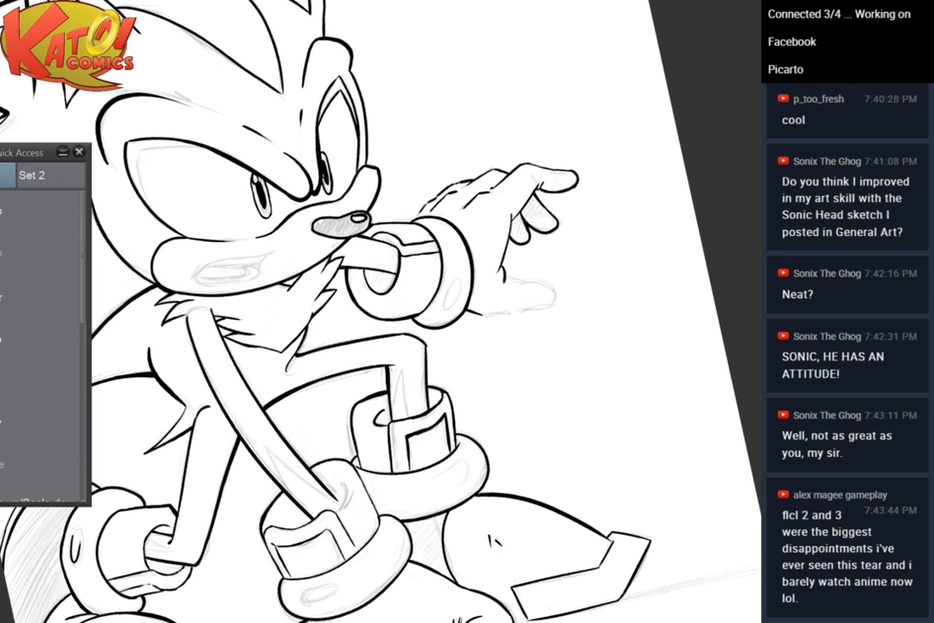
{"action": "key", "text": "h"}
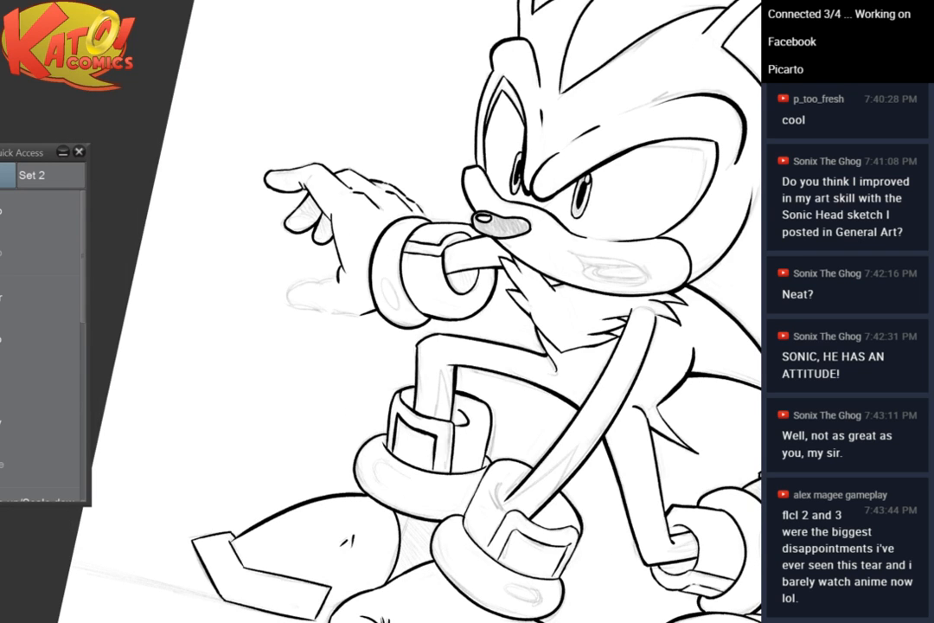
{"action": "key", "text": "h"}
Ink the thumb's segmented lower contour from the wristband and its upper contour from the palm crease around the knuckle
{"action": "scroll", "coordinate": [580, 270], "scroll_direction": "up", "scroll_amount": 4}
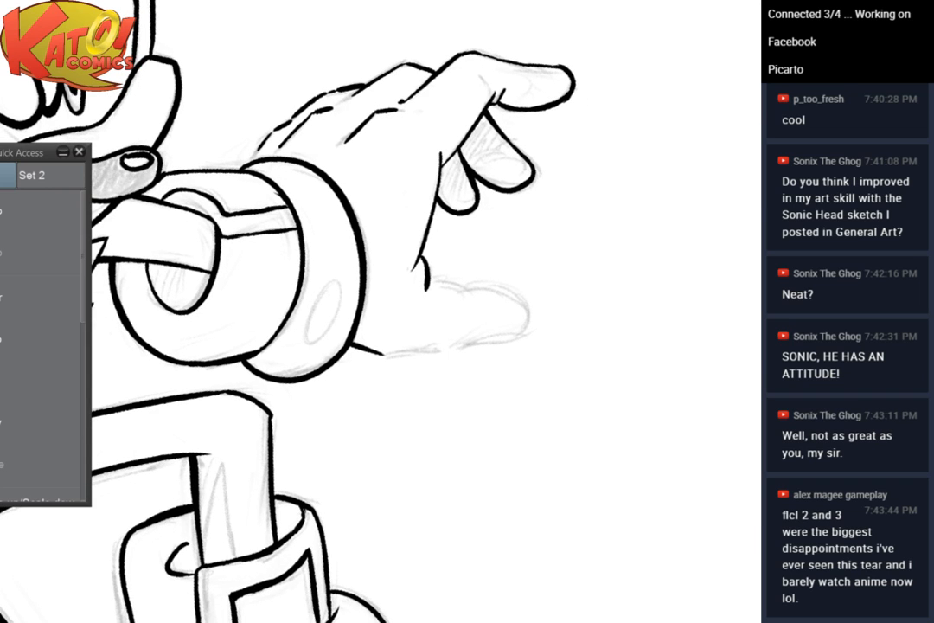
{"action": "scroll", "coordinate": [476, 311], "scroll_direction": "up", "scroll_amount": 4}
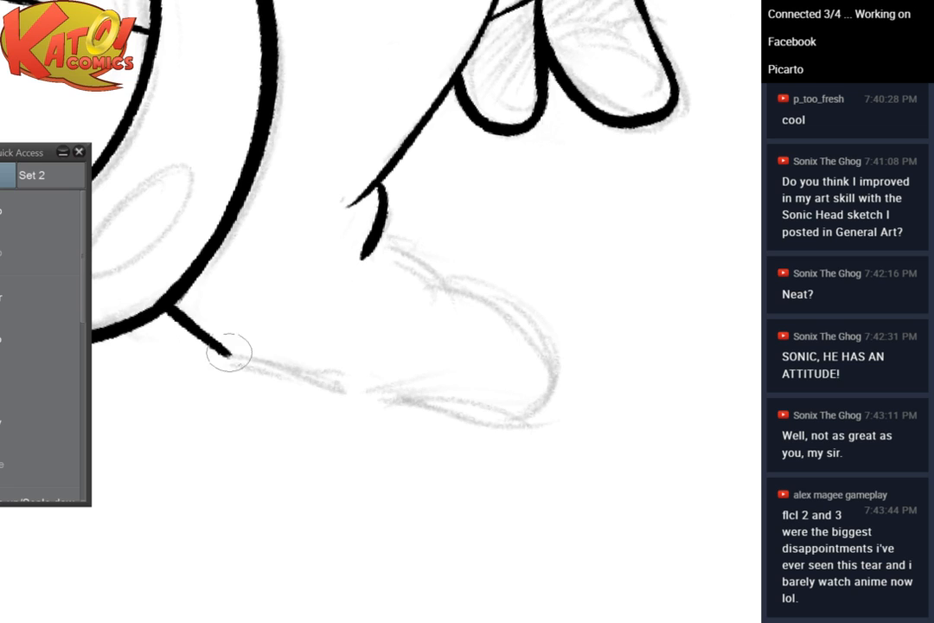
{"action": "mouse_move", "coordinate": [233, 362]}
{"action": "left_mouse_down"}
{"action": "mouse_move", "coordinate": [330, 392]}
{"action": "mouse_move", "coordinate": [412, 403]}
{"action": "mouse_move", "coordinate": [384, 392]}
{"action": "mouse_move", "coordinate": [453, 420]}
{"action": "left_mouse_up"}
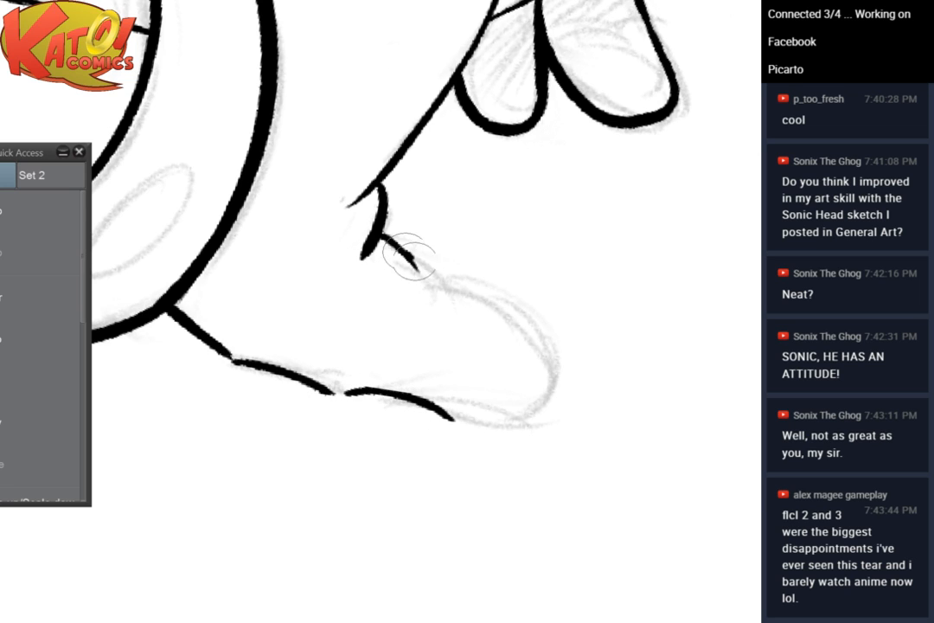
{"action": "mouse_move", "coordinate": [382, 234]}
{"action": "left_mouse_down"}
{"action": "mouse_move", "coordinate": [434, 286]}
{"action": "mouse_move", "coordinate": [490, 305]}
{"action": "mouse_move", "coordinate": [466, 293]}
{"action": "mouse_move", "coordinate": [526, 359]}
{"action": "mouse_move", "coordinate": [522, 404]}
{"action": "left_mouse_up"}
Close the thumb tip with a smooth rounded curve joining its lower and upper contours, replacing the angular first stroke
{"action": "mouse_move", "coordinate": [453, 424]}
{"action": "left_mouse_down"}
{"action": "mouse_move", "coordinate": [510, 425]}
{"action": "mouse_move", "coordinate": [501, 424]}
{"action": "mouse_move", "coordinate": [530, 383]}
{"action": "left_mouse_up"}
{"action": "left_click_drag", "start_coordinate": [458, 319], "coordinate": [370, 328]}
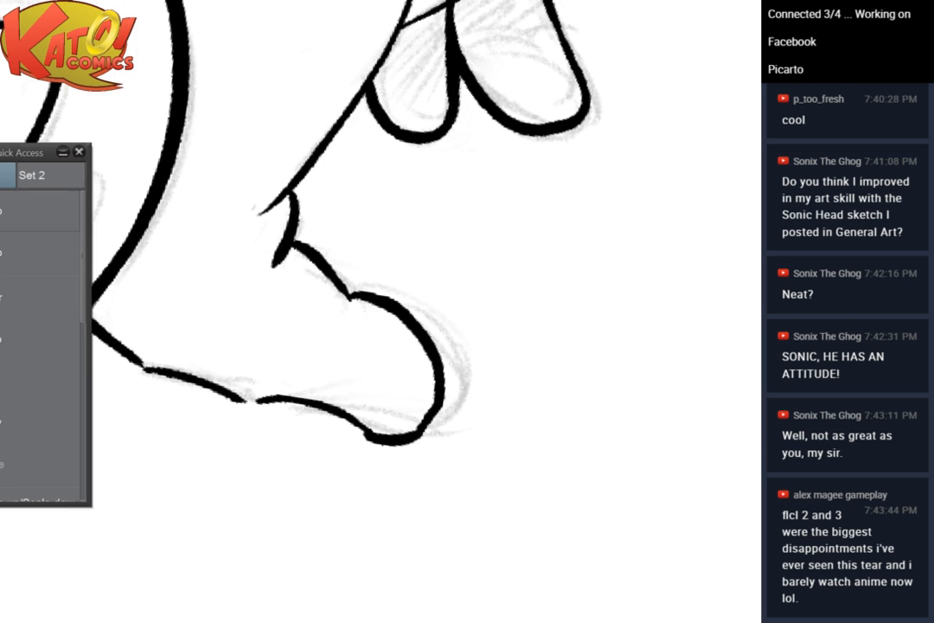
{"action": "left_click", "coordinate": [45, 211]}
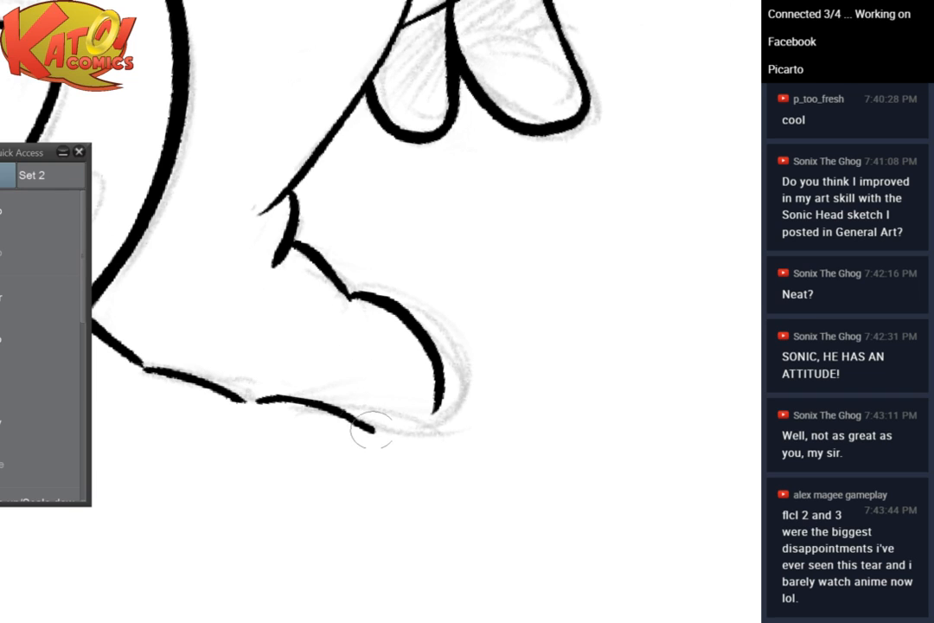
{"action": "mouse_move", "coordinate": [371, 429]}
{"action": "left_mouse_down"}
{"action": "mouse_move", "coordinate": [394, 431]}
{"action": "mouse_move", "coordinate": [440, 382]}
{"action": "left_mouse_up"}
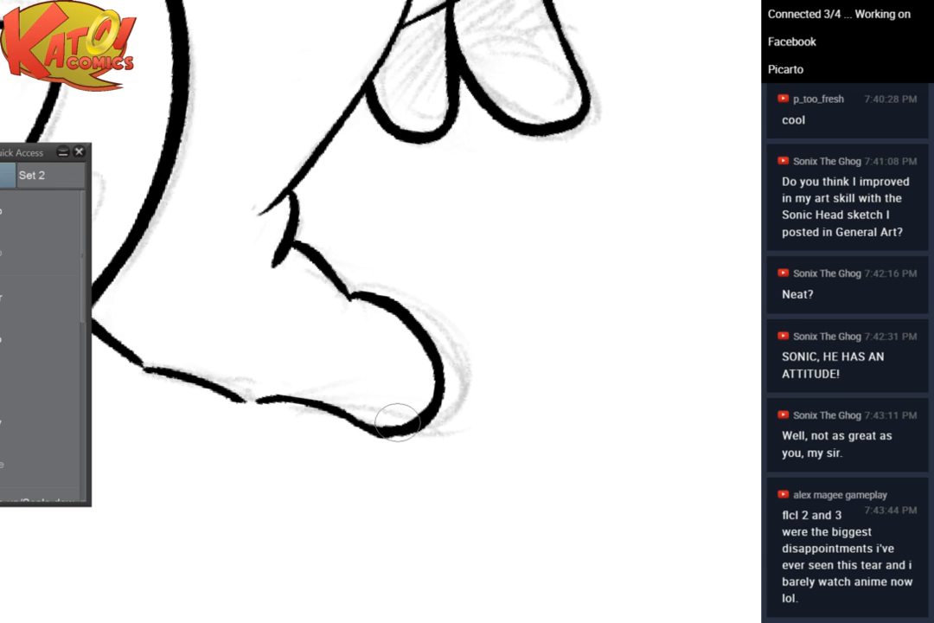
Thicken the palm edge from the base of the folded fingers down to the crease above the thumb
{"action": "scroll", "coordinate": [568, 219], "scroll_direction": "up", "scroll_amount": 3}
{"action": "left_click_drag", "start_coordinate": [390, 360], "coordinate": [557, 588]}
{"action": "left_click_drag", "start_coordinate": [446, 470], "coordinate": [402, 512]}
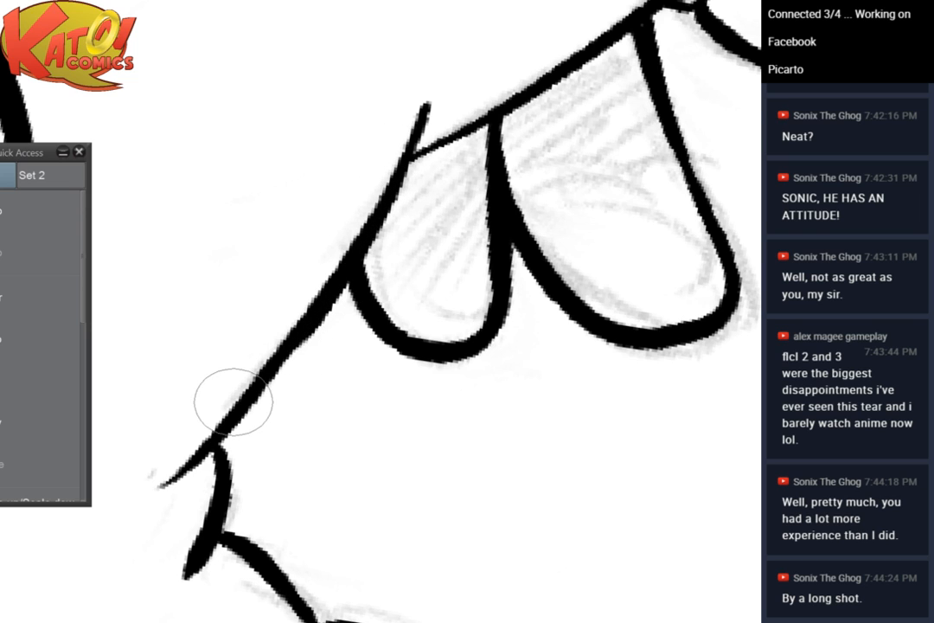
{"action": "left_click_drag", "start_coordinate": [233, 402], "coordinate": [183, 484]}
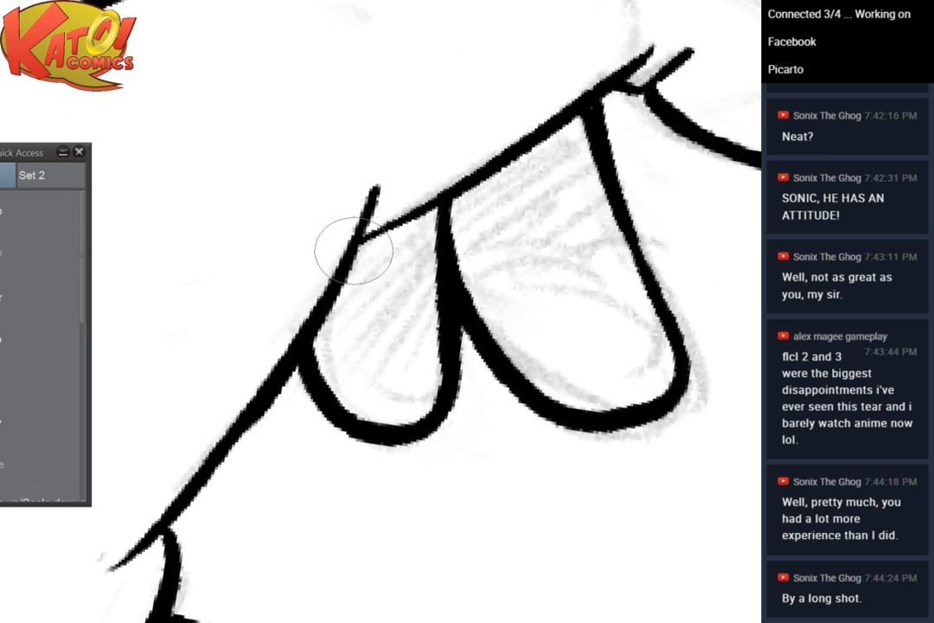
{"action": "mouse_move", "coordinate": [358, 260]}
{"action": "left_mouse_down"}
{"action": "mouse_move", "coordinate": [336, 284]}
{"action": "mouse_move", "coordinate": [275, 402]}
{"action": "mouse_move", "coordinate": [315, 322]}
{"action": "mouse_move", "coordinate": [237, 450]}
{"action": "mouse_move", "coordinate": [258, 415]}
{"action": "mouse_move", "coordinate": [180, 510]}
{"action": "left_mouse_up"}
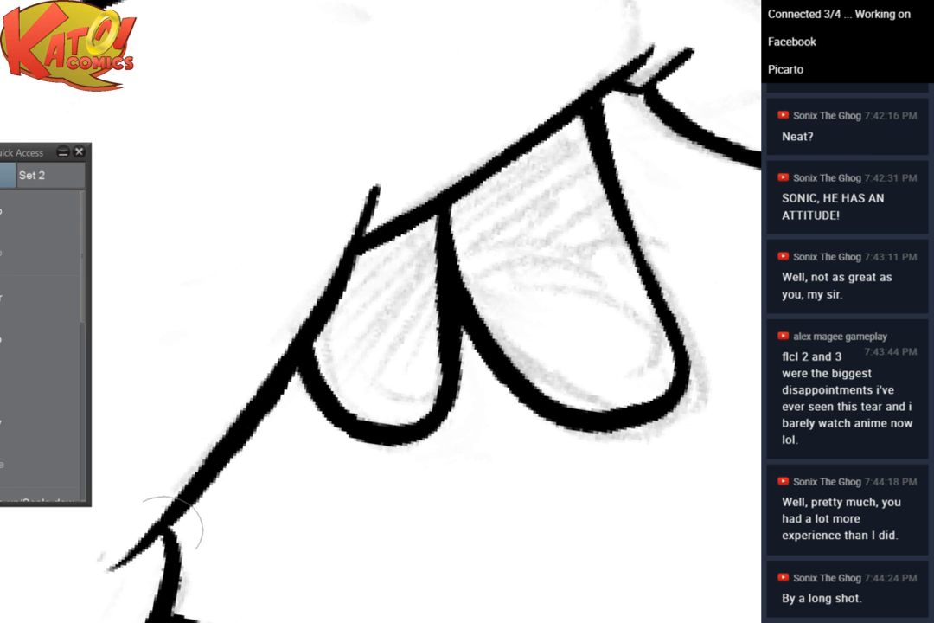
Add weight to the extended finger's underside from the base fold to the tip and smooth the bumps in that line
{"action": "left_click_drag", "start_coordinate": [566, 156], "coordinate": [437, 168]}
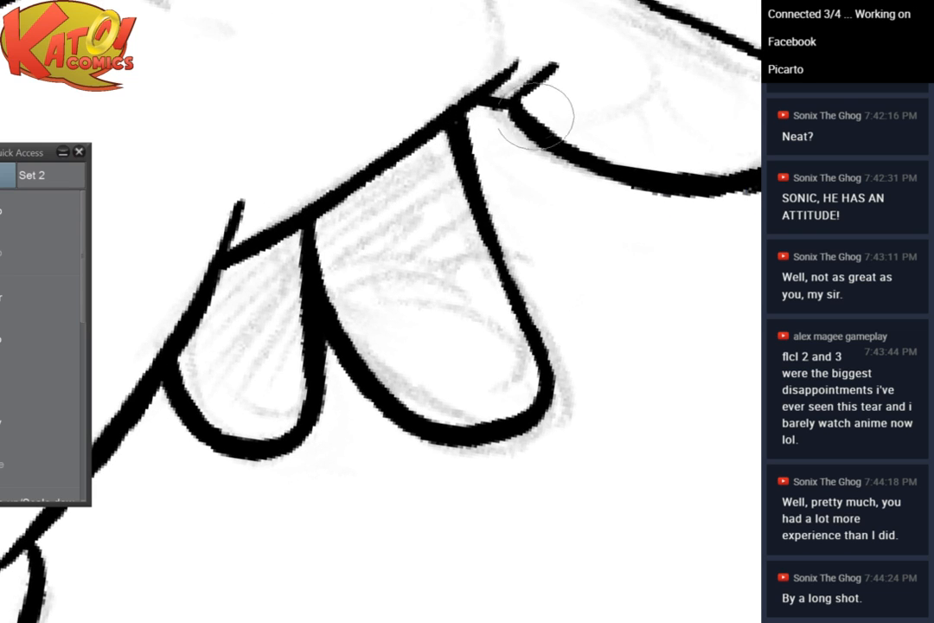
{"action": "mouse_move", "coordinate": [516, 102]}
{"action": "left_mouse_down"}
{"action": "mouse_move", "coordinate": [496, 93]}
{"action": "mouse_move", "coordinate": [662, 165]}
{"action": "mouse_move", "coordinate": [567, 209]}
{"action": "mouse_move", "coordinate": [504, 252]}
{"action": "mouse_move", "coordinate": [536, 290]}
{"action": "left_mouse_up"}
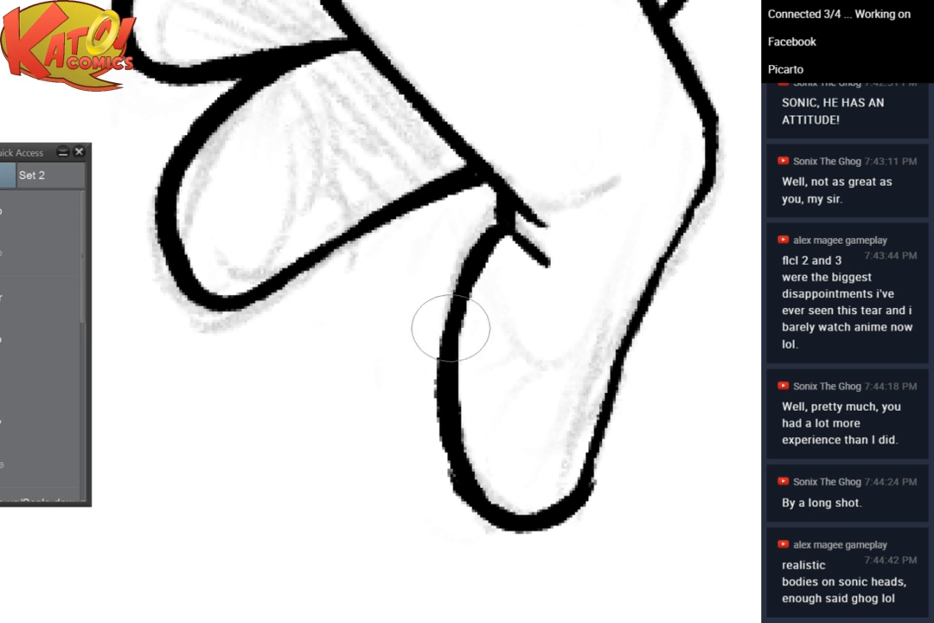
{"action": "left_click_drag", "start_coordinate": [447, 433], "coordinate": [474, 485]}
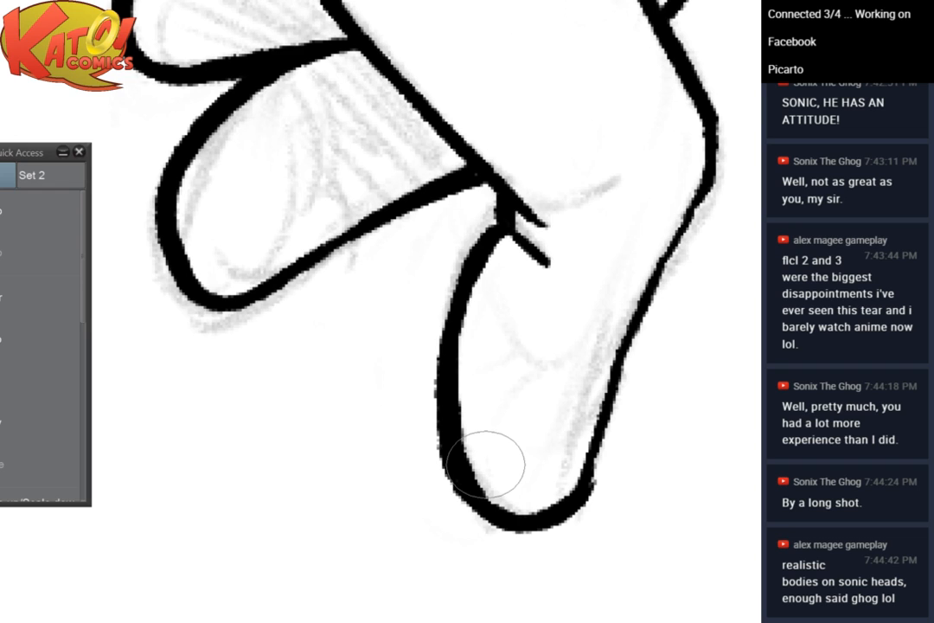
{"action": "mouse_move", "coordinate": [499, 251]}
{"action": "left_mouse_down"}
{"action": "mouse_move", "coordinate": [467, 285]}
{"action": "mouse_move", "coordinate": [444, 379]}
{"action": "left_mouse_up"}
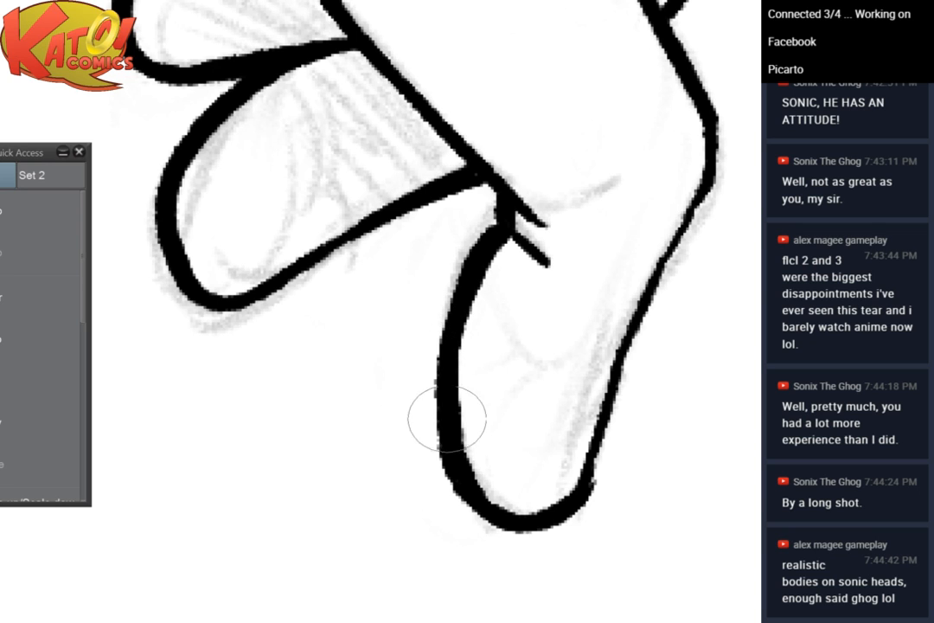
Thicken the outline around the rounded tip of the larger folded finger, undoing the first attempt
{"action": "left_click_drag", "start_coordinate": [549, 432], "coordinate": [578, 305]}
{"action": "scroll", "coordinate": [438, 275], "scroll_direction": "up", "scroll_amount": 1}
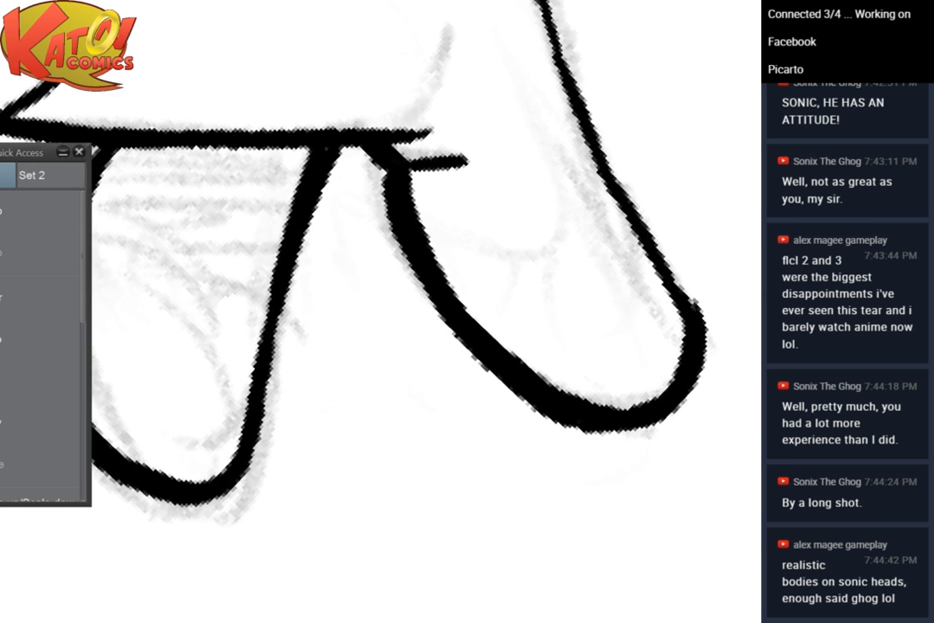
{"action": "left_click_drag", "start_coordinate": [322, 154], "coordinate": [496, 78]}
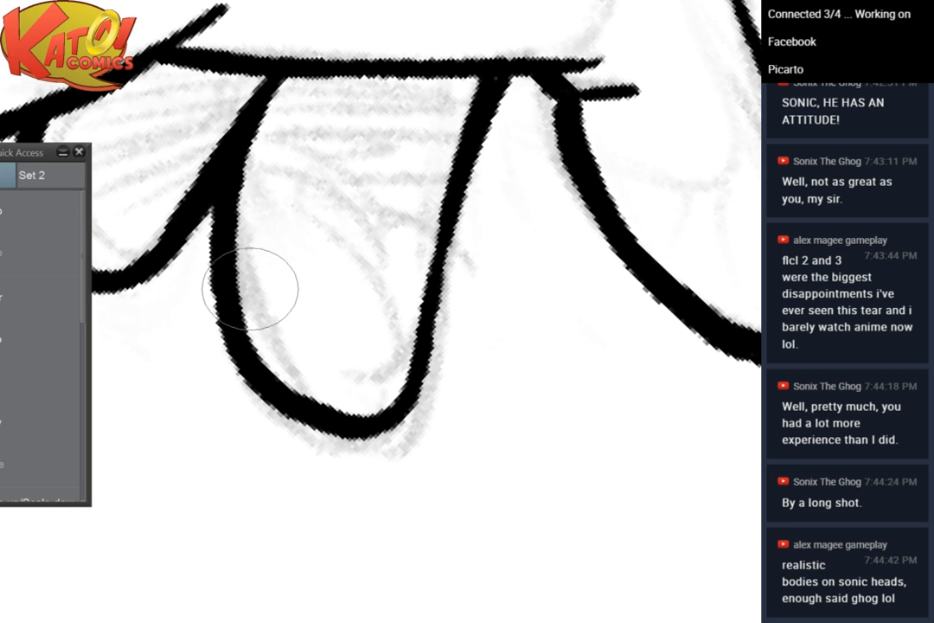
{"action": "mouse_move", "coordinate": [229, 317]}
{"action": "left_mouse_down"}
{"action": "mouse_move", "coordinate": [273, 385]}
{"action": "mouse_move", "coordinate": [279, 418]}
{"action": "mouse_move", "coordinate": [259, 374]}
{"action": "mouse_move", "coordinate": [307, 417]}
{"action": "left_mouse_up"}
{"action": "left_click", "coordinate": [51, 211]}
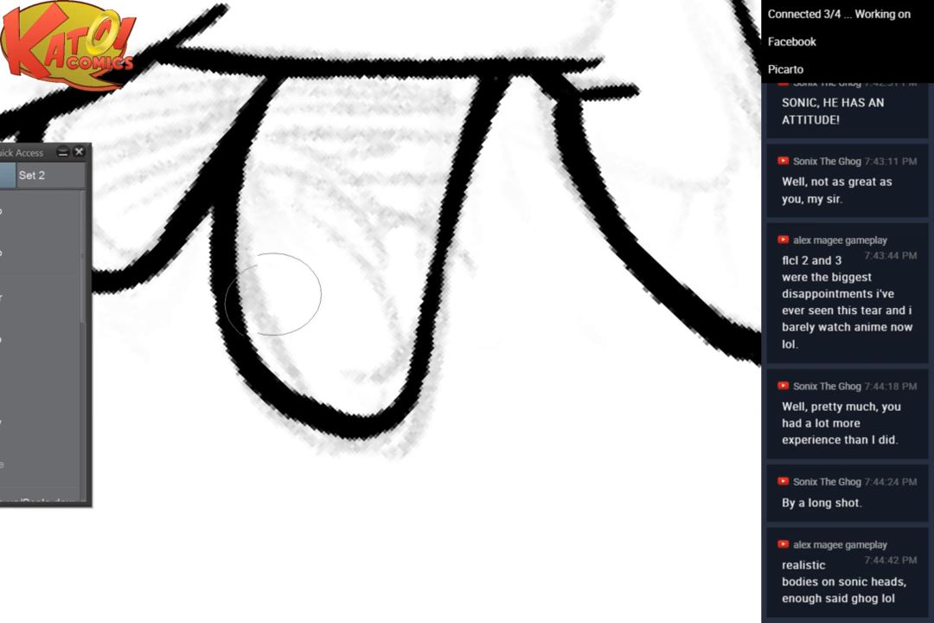
{"action": "mouse_move", "coordinate": [234, 358]}
{"action": "left_mouse_down"}
{"action": "mouse_move", "coordinate": [283, 389]}
{"action": "mouse_move", "coordinate": [303, 425]}
{"action": "mouse_move", "coordinate": [262, 363]}
{"action": "mouse_move", "coordinate": [309, 428]}
{"action": "mouse_move", "coordinate": [262, 381]}
{"action": "mouse_move", "coordinate": [345, 439]}
{"action": "mouse_move", "coordinate": [333, 415]}
{"action": "mouse_move", "coordinate": [365, 428]}
{"action": "left_mouse_up"}
{"action": "mouse_move", "coordinate": [313, 413]}
{"action": "left_mouse_down"}
{"action": "mouse_move", "coordinate": [338, 438]}
{"action": "mouse_move", "coordinate": [332, 423]}
{"action": "mouse_move", "coordinate": [361, 422]}
{"action": "mouse_move", "coordinate": [379, 435]}
{"action": "mouse_move", "coordinate": [349, 435]}
{"action": "mouse_move", "coordinate": [402, 403]}
{"action": "mouse_move", "coordinate": [405, 411]}
{"action": "mouse_move", "coordinate": [417, 382]}
{"action": "left_mouse_up"}
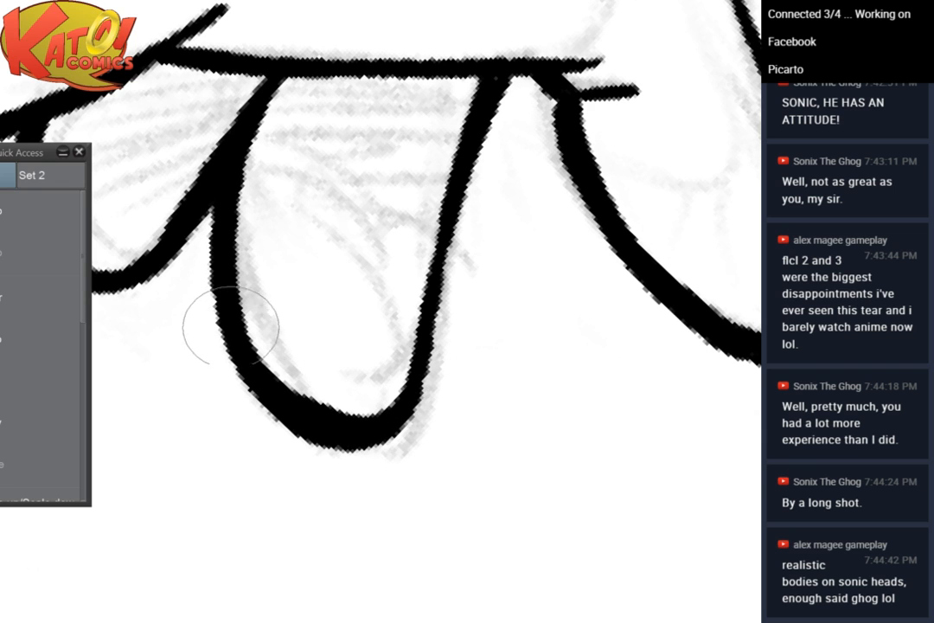
{"action": "left_click_drag", "start_coordinate": [310, 346], "coordinate": [453, 372]}
{"action": "scroll", "coordinate": [453, 372], "scroll_direction": "down", "scroll_amount": 5}
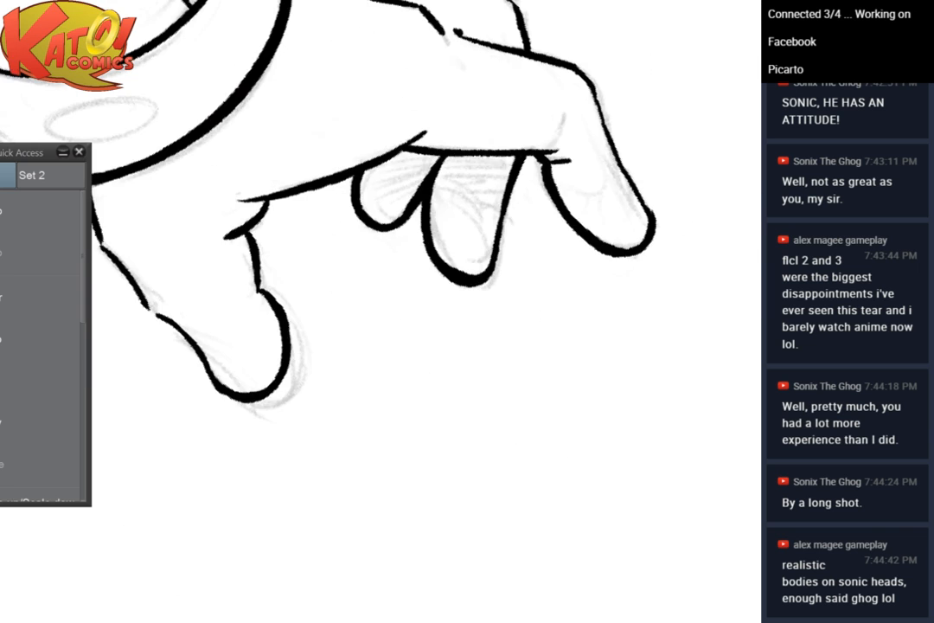
Close the gaps in the thumb's outer outline between the wristband and the thumb tip, smoothing the line segments into one continuous contour
{"action": "mouse_move", "coordinate": [271, 401]}
{"action": "left_mouse_down"}
{"action": "mouse_move", "coordinate": [376, 500]}
{"action": "mouse_move", "coordinate": [459, 378]}
{"action": "left_mouse_up"}
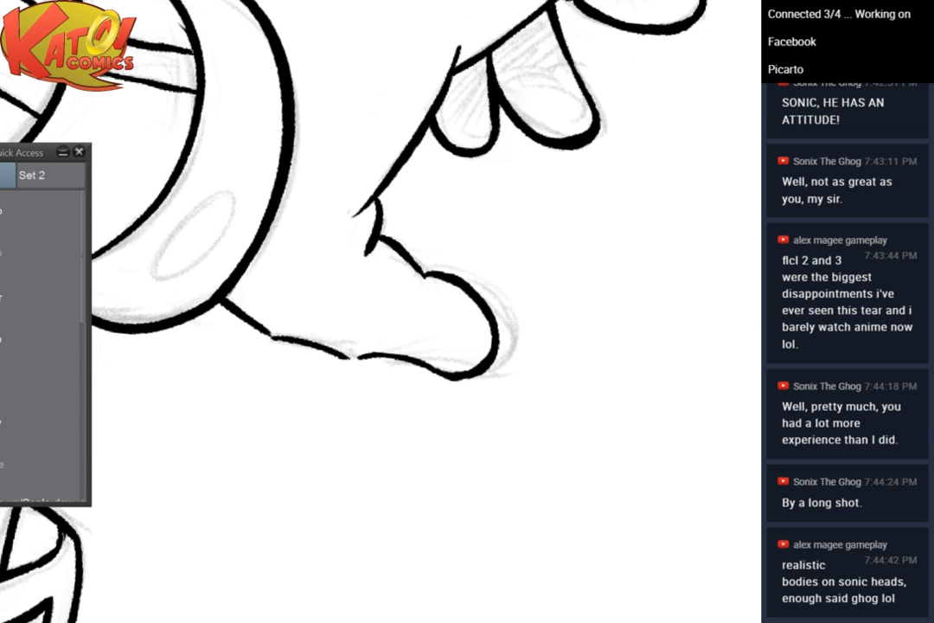
{"action": "left_click_drag", "start_coordinate": [185, 337], "coordinate": [372, 309]}
{"action": "mouse_move", "coordinate": [358, 170]}
{"action": "left_mouse_down"}
{"action": "mouse_move", "coordinate": [495, 224]}
{"action": "mouse_move", "coordinate": [435, 90]}
{"action": "left_mouse_up"}
{"action": "scroll", "coordinate": [495, 224], "scroll_direction": "up", "scroll_amount": 3}
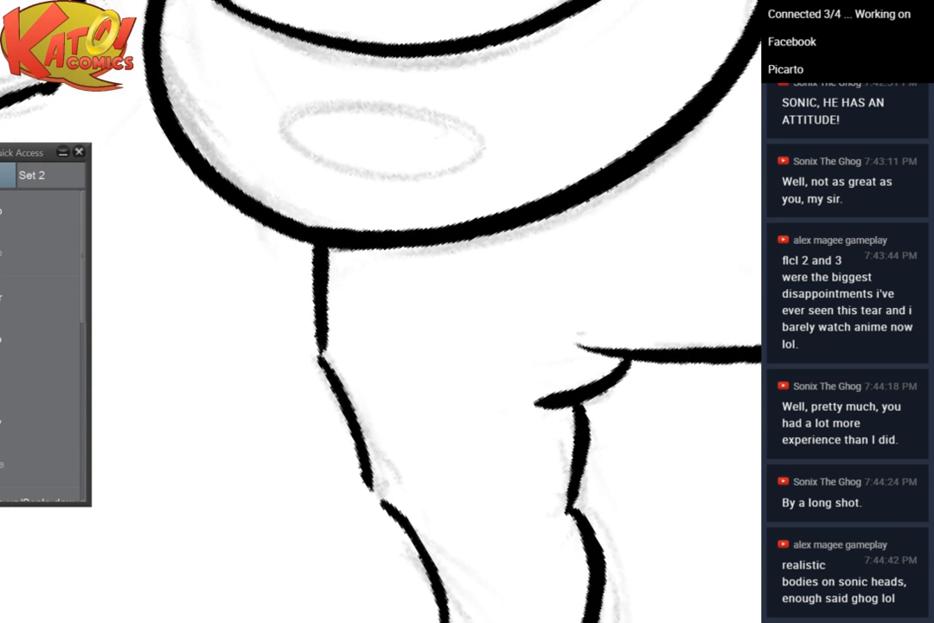
{"action": "mouse_move", "coordinate": [321, 301]}
{"action": "left_mouse_down"}
{"action": "mouse_move", "coordinate": [334, 377]}
{"action": "mouse_move", "coordinate": [317, 322]}
{"action": "mouse_move", "coordinate": [317, 330]}
{"action": "mouse_move", "coordinate": [325, 367]}
{"action": "mouse_move", "coordinate": [319, 284]}
{"action": "mouse_move", "coordinate": [326, 353]}
{"action": "mouse_move", "coordinate": [382, 500]}
{"action": "left_mouse_up"}
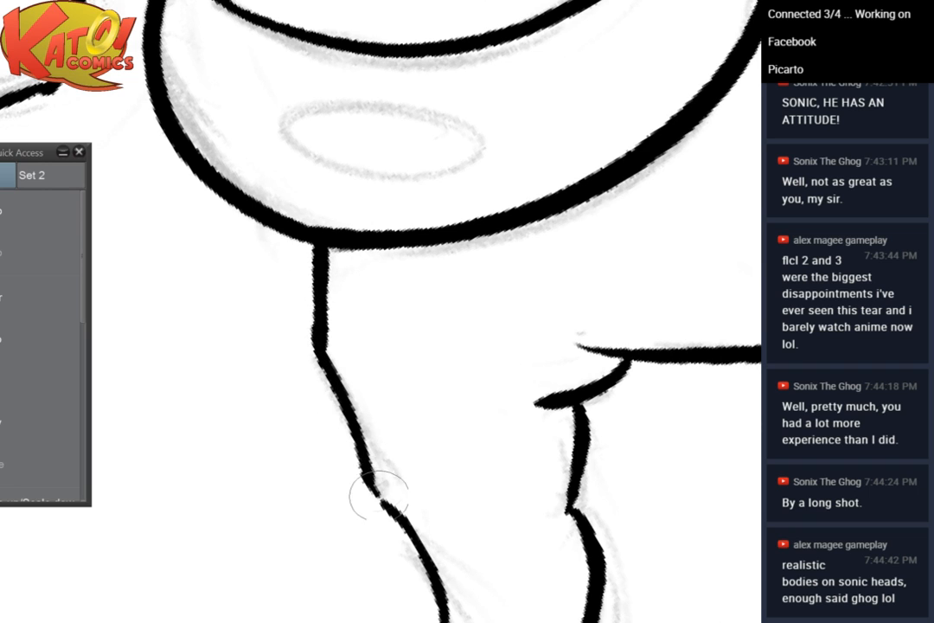
{"action": "scroll", "coordinate": [446, 209], "scroll_direction": "down", "scroll_amount": 4}
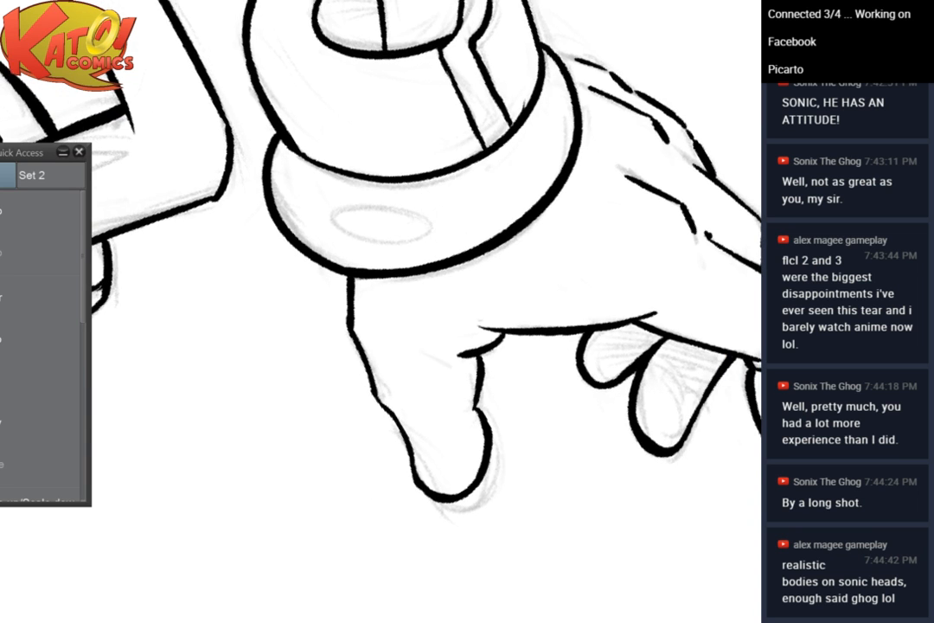
{"action": "scroll", "coordinate": [502, 211], "scroll_direction": "down", "scroll_amount": 3}
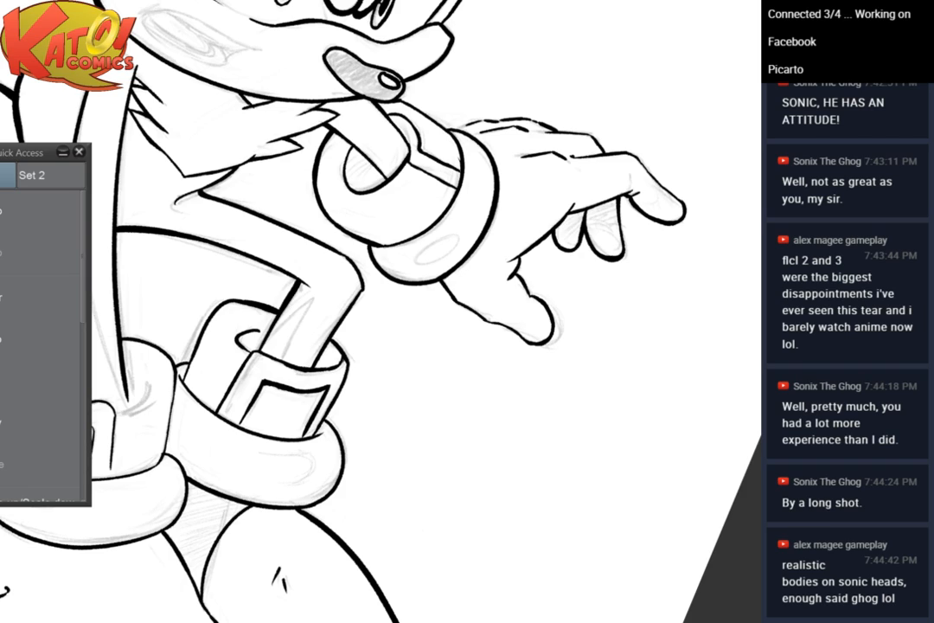
{"action": "scroll", "coordinate": [539, 329], "scroll_direction": "down", "scroll_amount": 4}
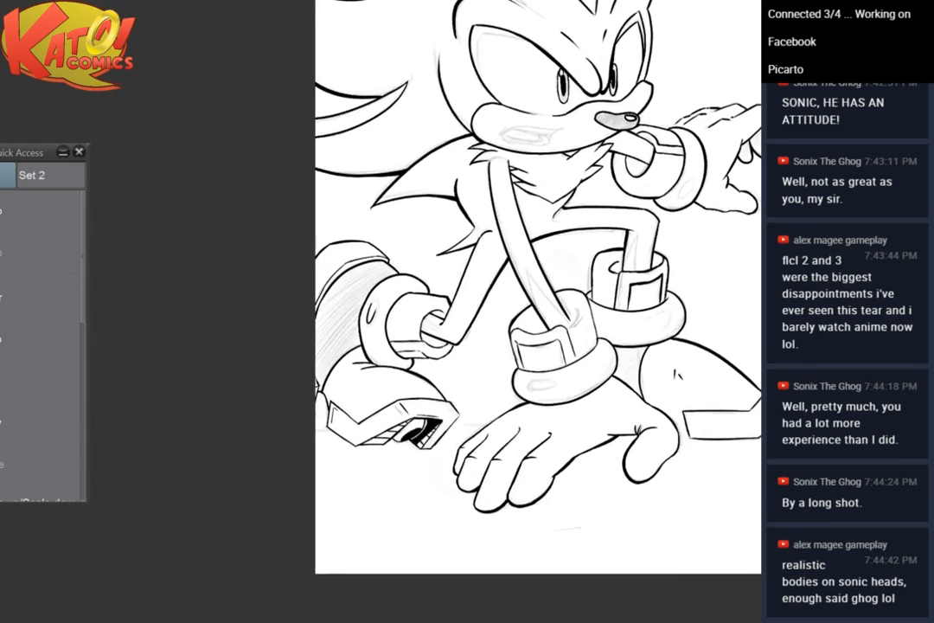
Ink the curled inner edge of the front glove cuff's opening around the arm, ending at the cuff's folded flap
{"action": "scroll", "coordinate": [505, 389], "scroll_direction": "up", "scroll_amount": 4}
{"action": "left_click_drag", "start_coordinate": [693, 288], "coordinate": [558, 346]}
{"action": "scroll", "coordinate": [558, 346], "scroll_direction": "up", "scroll_amount": 3}
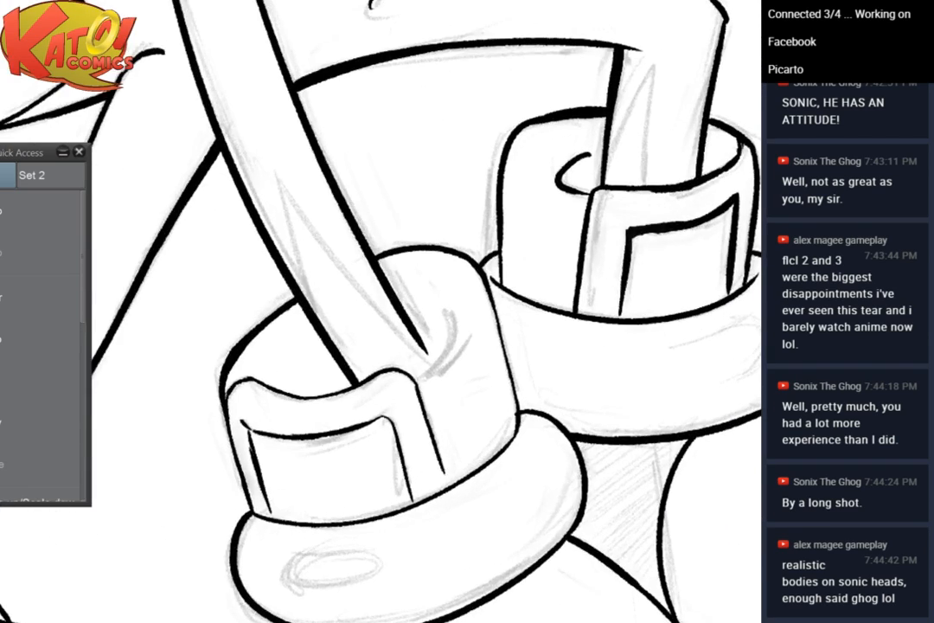
{"action": "scroll", "coordinate": [553, 233], "scroll_direction": "up", "scroll_amount": 2}
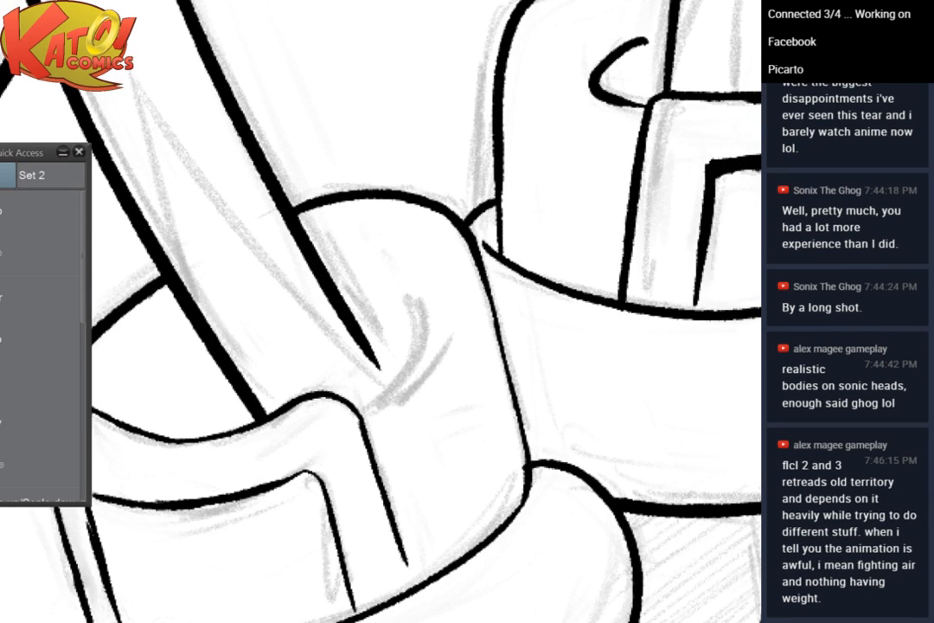
{"action": "mouse_move", "coordinate": [387, 290]}
{"action": "left_mouse_down"}
{"action": "mouse_move", "coordinate": [418, 320]}
{"action": "mouse_move", "coordinate": [371, 386]}
{"action": "left_mouse_up"}
{"action": "left_click_drag", "start_coordinate": [409, 356], "coordinate": [357, 403]}
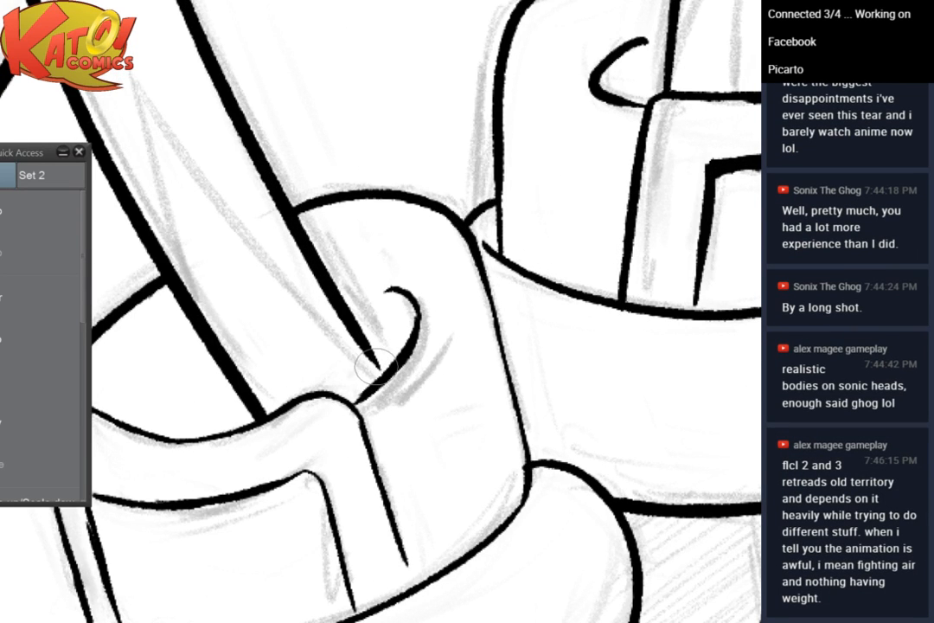
{"action": "left_click_drag", "start_coordinate": [353, 321], "coordinate": [386, 371]}
{"action": "left_click_drag", "start_coordinate": [446, 363], "coordinate": [365, 396]}
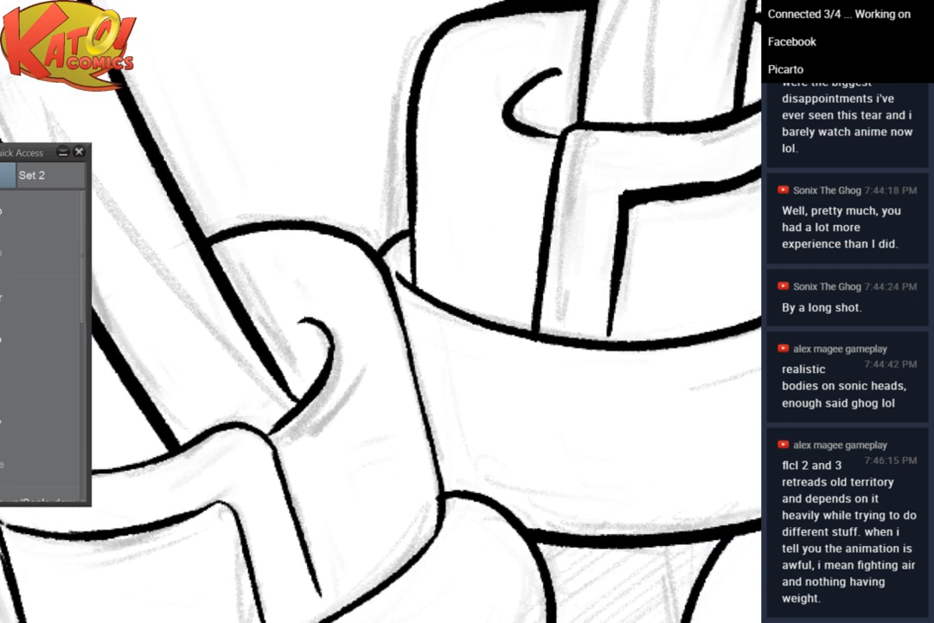
Reshape the outer upper corner of the rear glove cuff into a squarer bend where the flap meets the opening's rim
{"action": "scroll", "coordinate": [562, 269], "scroll_direction": "up", "scroll_amount": 2}
{"action": "left_click_drag", "start_coordinate": [605, 193], "coordinate": [530, 268]}
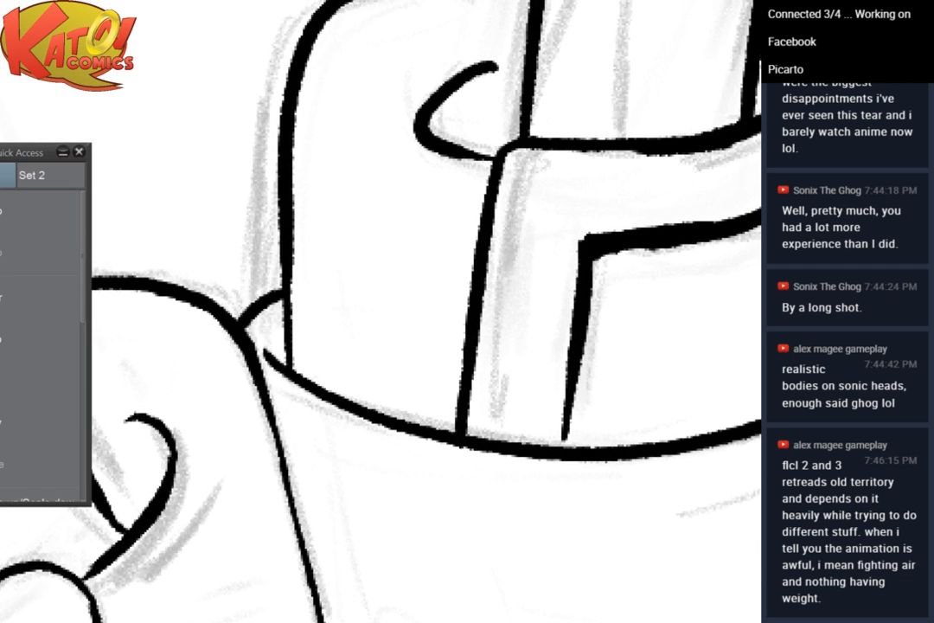
{"action": "scroll", "coordinate": [473, 314], "scroll_direction": "up", "scroll_amount": 2}
{"action": "left_click_drag", "start_coordinate": [473, 314], "coordinate": [414, 427]}
{"action": "left_click_drag", "start_coordinate": [430, 363], "coordinate": [248, 525]}
{"action": "scroll", "coordinate": [680, 238], "scroll_direction": "down", "scroll_amount": 4}
{"action": "left_click_drag", "start_coordinate": [679, 238], "coordinate": [587, 344]}
{"action": "scroll", "coordinate": [567, 314], "scroll_direction": "up", "scroll_amount": 2}
{"action": "left_click_drag", "start_coordinate": [651, 195], "coordinate": [482, 181]}
{"action": "scroll", "coordinate": [692, 303], "scroll_direction": "up", "scroll_amount": 2}
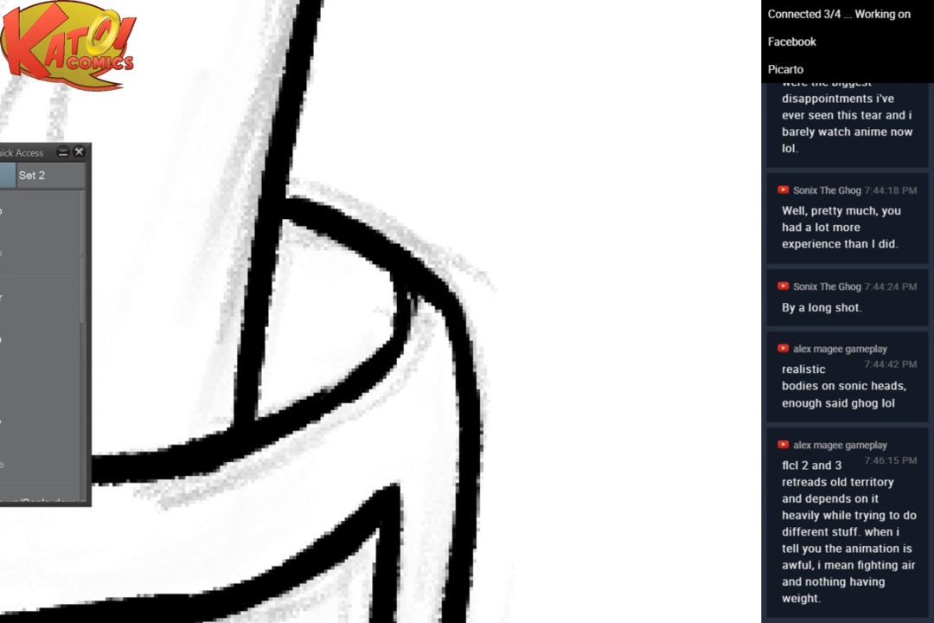
{"action": "mouse_move", "coordinate": [455, 251]}
{"action": "left_mouse_down"}
{"action": "mouse_move", "coordinate": [421, 241]}
{"action": "mouse_move", "coordinate": [417, 248]}
{"action": "mouse_move", "coordinate": [415, 231]}
{"action": "mouse_move", "coordinate": [410, 278]}
{"action": "mouse_move", "coordinate": [457, 274]}
{"action": "mouse_move", "coordinate": [460, 304]}
{"action": "mouse_move", "coordinate": [481, 264]}
{"action": "mouse_move", "coordinate": [488, 283]}
{"action": "mouse_move", "coordinate": [453, 286]}
{"action": "mouse_move", "coordinate": [464, 339]}
{"action": "left_mouse_up"}
{"action": "key", "text": "ctrl+z"}
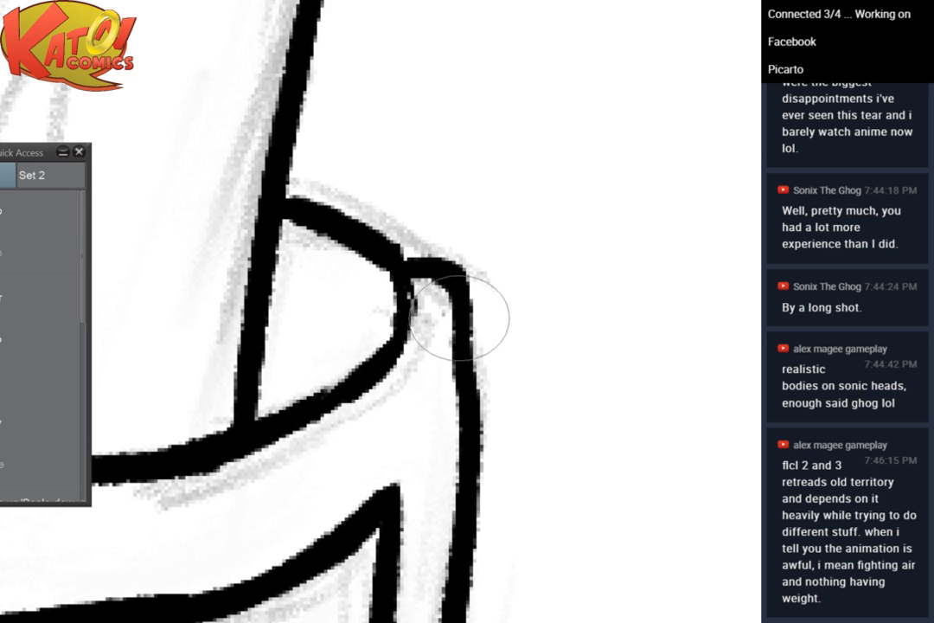
{"action": "scroll", "coordinate": [480, 212], "scroll_direction": "down", "scroll_amount": 4}
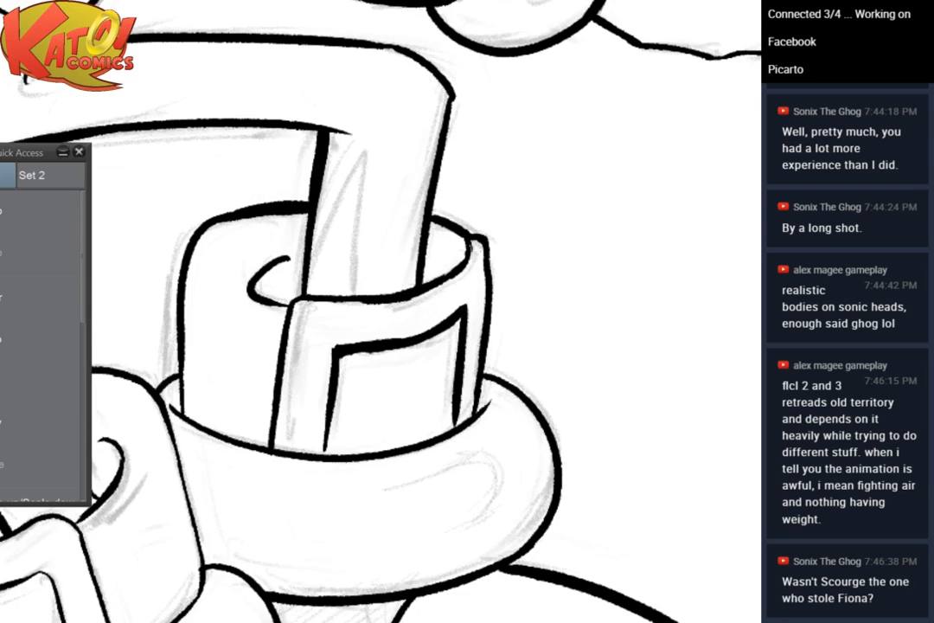
Erase the curl inside the rear glove cuff and redraw it as a rounder curve joining the flap's corner
{"action": "left_click_drag", "start_coordinate": [519, 173], "coordinate": [614, 162]}
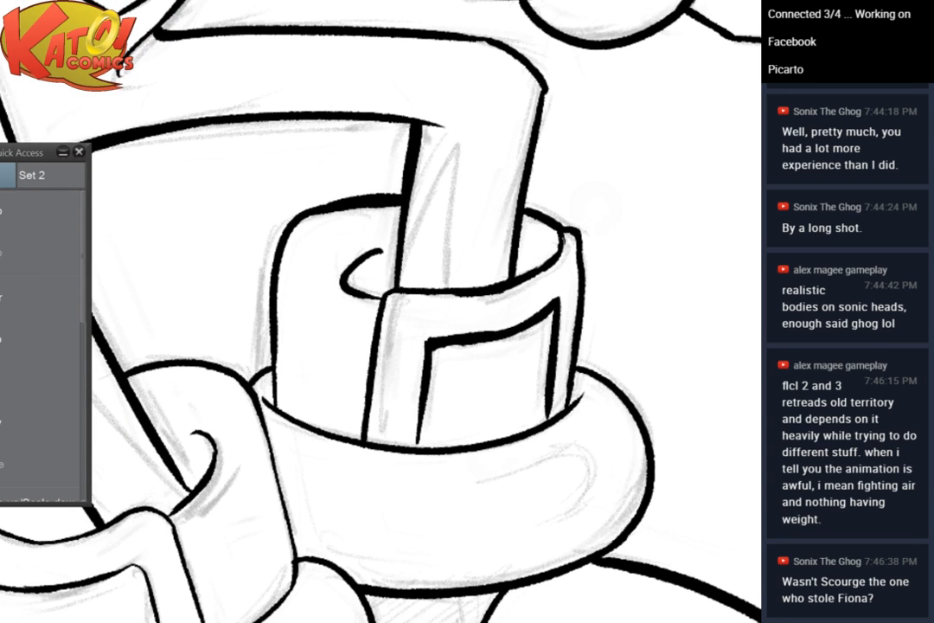
{"action": "scroll", "coordinate": [597, 203], "scroll_direction": "up", "scroll_amount": 2}
{"action": "mouse_move", "coordinate": [212, 182]}
{"action": "left_mouse_down"}
{"action": "mouse_move", "coordinate": [251, 210]}
{"action": "mouse_move", "coordinate": [260, 250]}
{"action": "mouse_move", "coordinate": [227, 276]}
{"action": "left_mouse_up"}
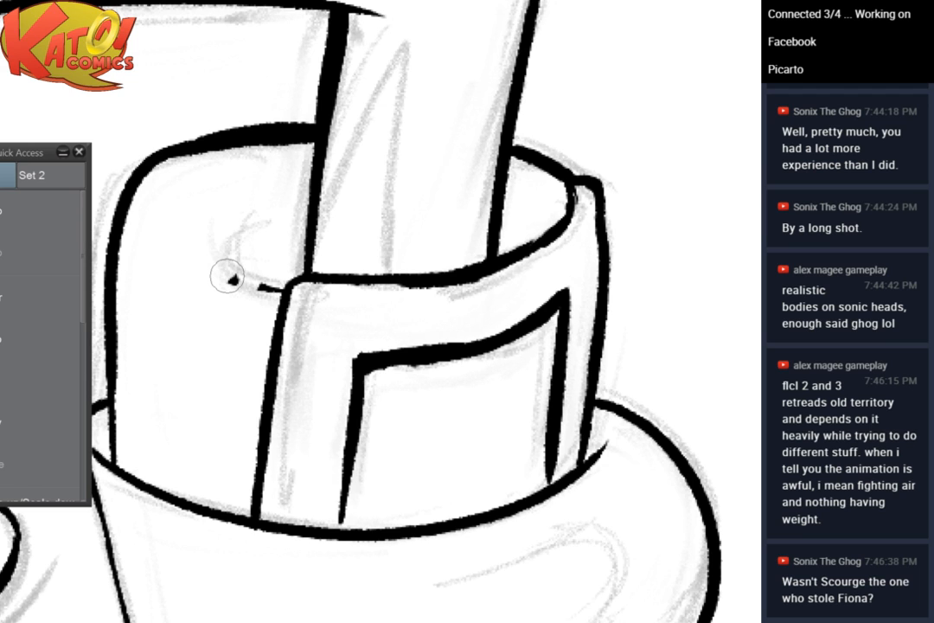
{"action": "left_click_drag", "start_coordinate": [244, 267], "coordinate": [255, 309]}
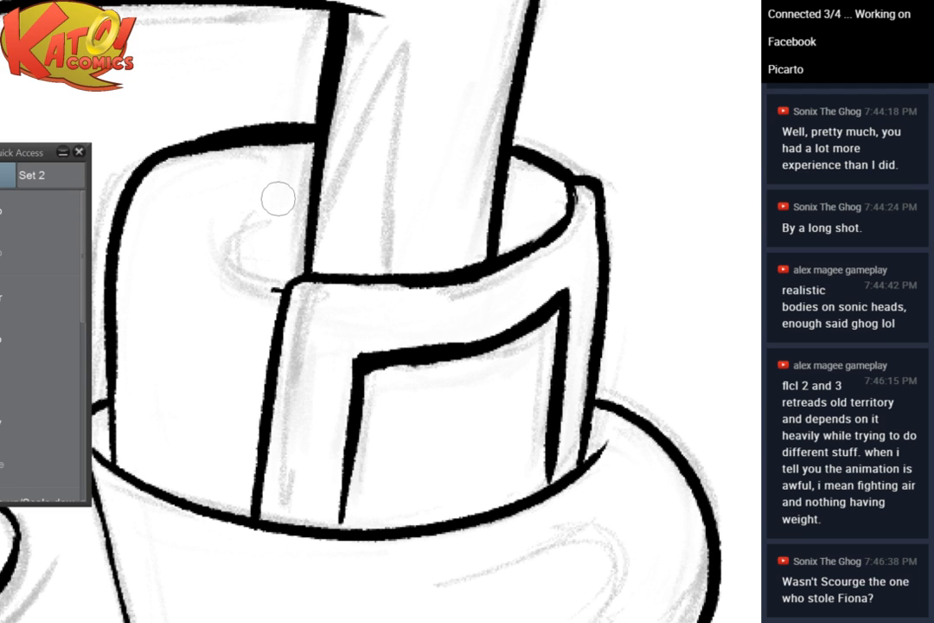
{"action": "key", "text": "h"}
{"action": "left_click_drag", "start_coordinate": [547, 278], "coordinate": [448, 250]}
{"action": "scroll", "coordinate": [548, 231], "scroll_direction": "up", "scroll_amount": 1}
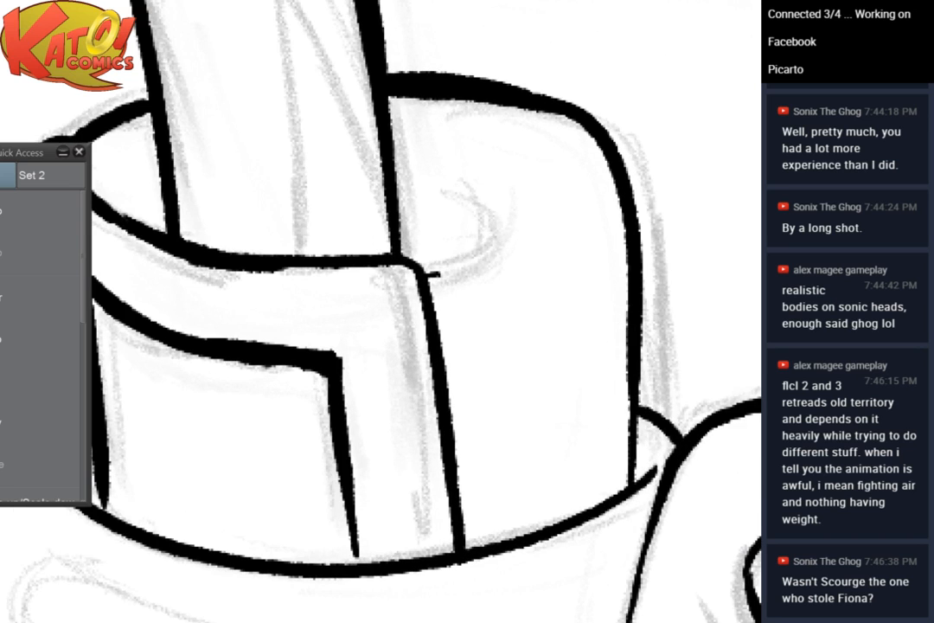
{"action": "mouse_move", "coordinate": [445, 174]}
{"action": "left_mouse_down"}
{"action": "mouse_move", "coordinate": [509, 212]}
{"action": "mouse_move", "coordinate": [432, 277]}
{"action": "left_mouse_up"}
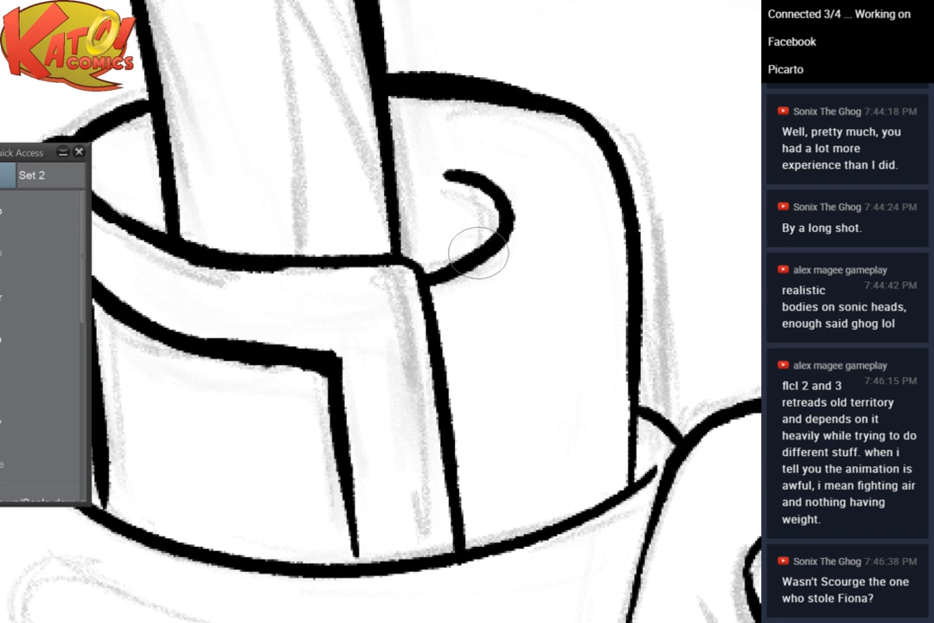
{"action": "scroll", "coordinate": [424, 311], "scroll_direction": "down", "scroll_amount": 4}
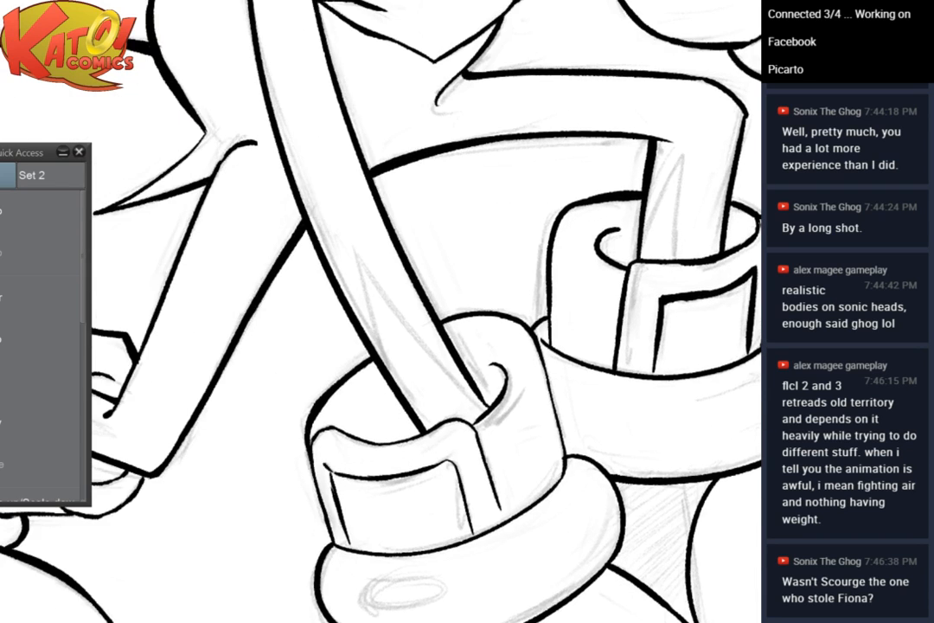
Ink a narrow pointed crease with two tapered strokes on the bent forearm just above the rear cuff
{"action": "scroll", "coordinate": [519, 372], "scroll_direction": "up", "scroll_amount": 4}
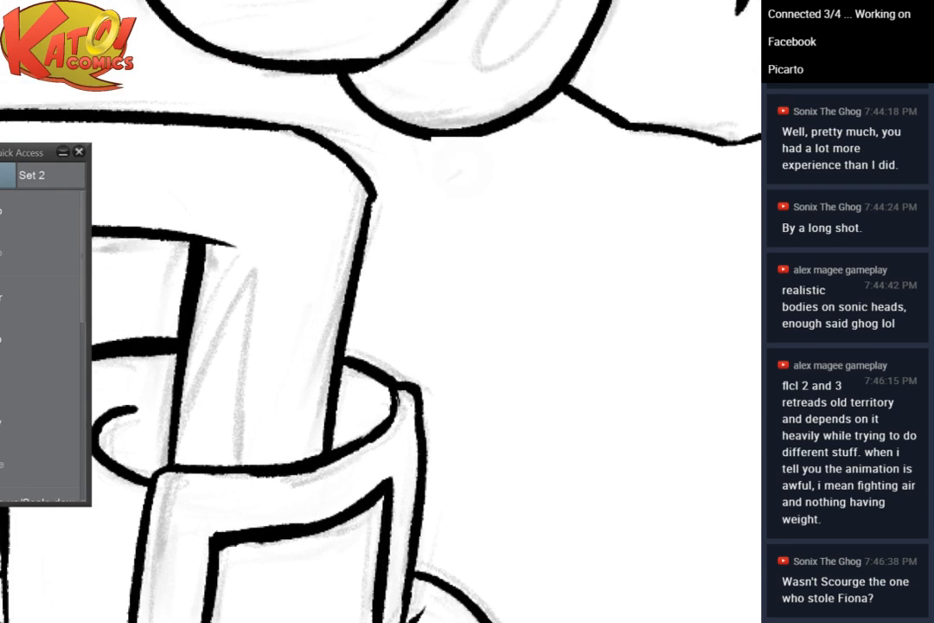
{"action": "left_click_drag", "start_coordinate": [203, 370], "coordinate": [288, 227]}
{"action": "left_click_drag", "start_coordinate": [281, 237], "coordinate": [251, 429]}
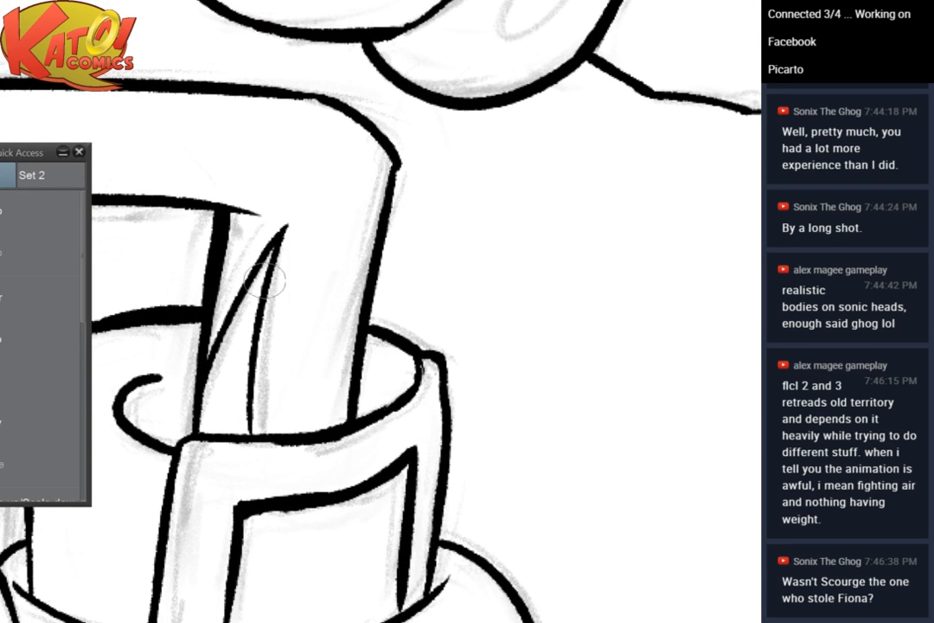
{"action": "left_click_drag", "start_coordinate": [484, 245], "coordinate": [446, 279]}
{"action": "scroll", "coordinate": [511, 212], "scroll_direction": "down", "scroll_amount": 2}
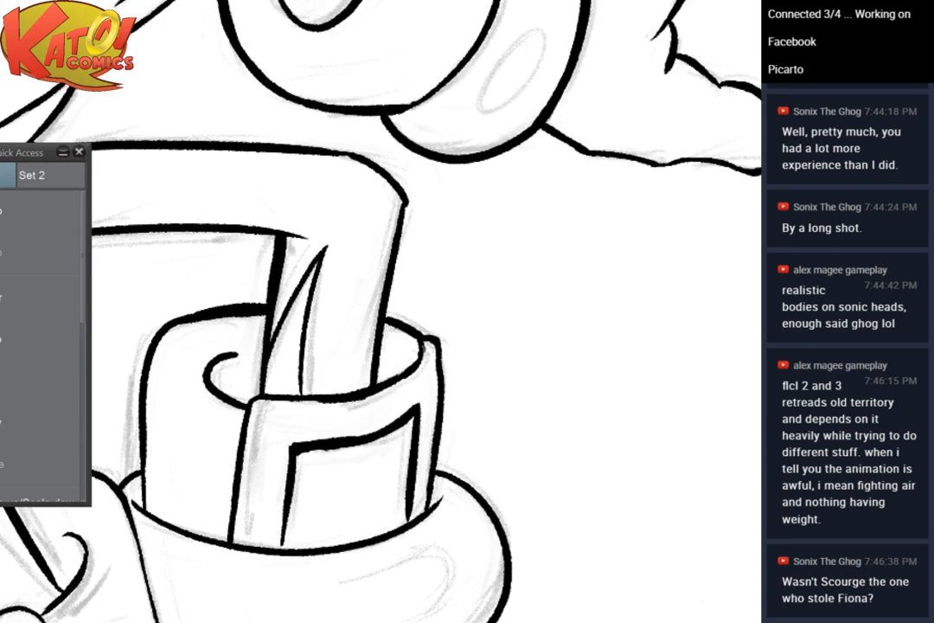
Ink the slanted oval highlight on the raised hand's wristband over the sketch
{"action": "left_click_drag", "start_coordinate": [519, 212], "coordinate": [496, 308]}
{"action": "scroll", "coordinate": [523, 220], "scroll_direction": "up", "scroll_amount": 2}
{"action": "left_click_drag", "start_coordinate": [573, 139], "coordinate": [541, 216]}
{"action": "scroll", "coordinate": [485, 238], "scroll_direction": "up", "scroll_amount": 2}
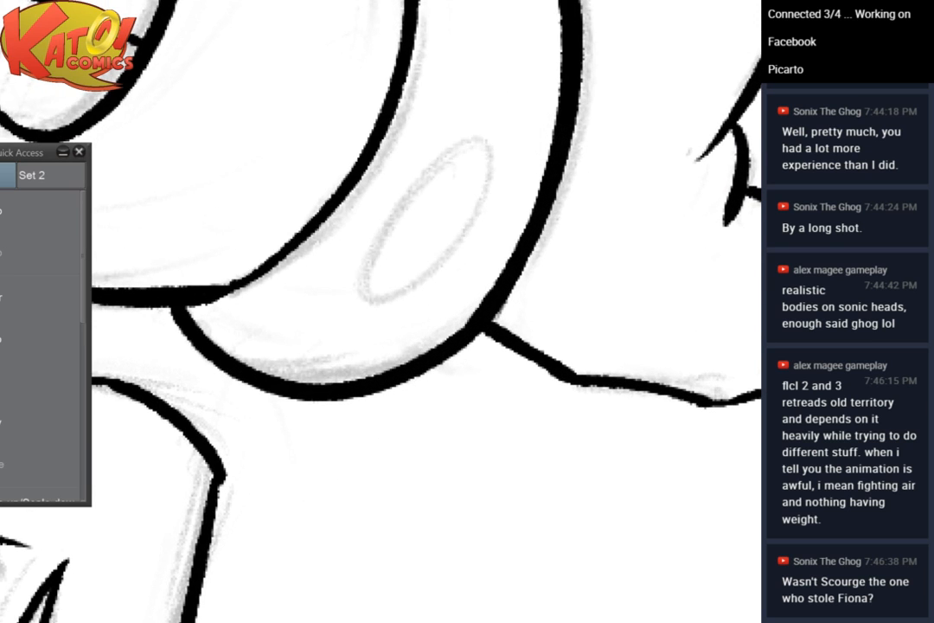
{"action": "mouse_move", "coordinate": [400, 212]}
{"action": "left_mouse_down"}
{"action": "mouse_move", "coordinate": [438, 265]}
{"action": "mouse_move", "coordinate": [397, 216]}
{"action": "left_mouse_up"}
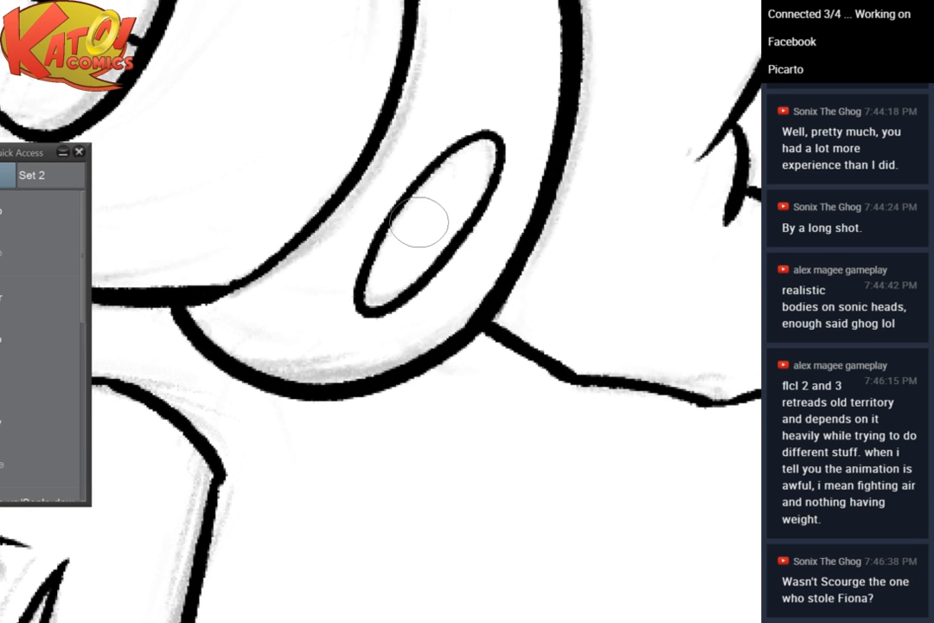
Add line weight to the outer end of the rear shoe's angular band and along its lower edge above the treads
{"action": "key", "text": "ctrl+minus"}
{"action": "key", "text": "ctrl+minus"}
{"action": "mouse_move", "coordinate": [214, 367]}
{"action": "left_mouse_down"}
{"action": "mouse_move", "coordinate": [274, 310]}
{"action": "mouse_move", "coordinate": [437, 223]}
{"action": "mouse_move", "coordinate": [591, 67]}
{"action": "mouse_move", "coordinate": [708, 2]}
{"action": "left_mouse_up"}
{"action": "left_click_drag", "start_coordinate": [381, 311], "coordinate": [469, 280]}
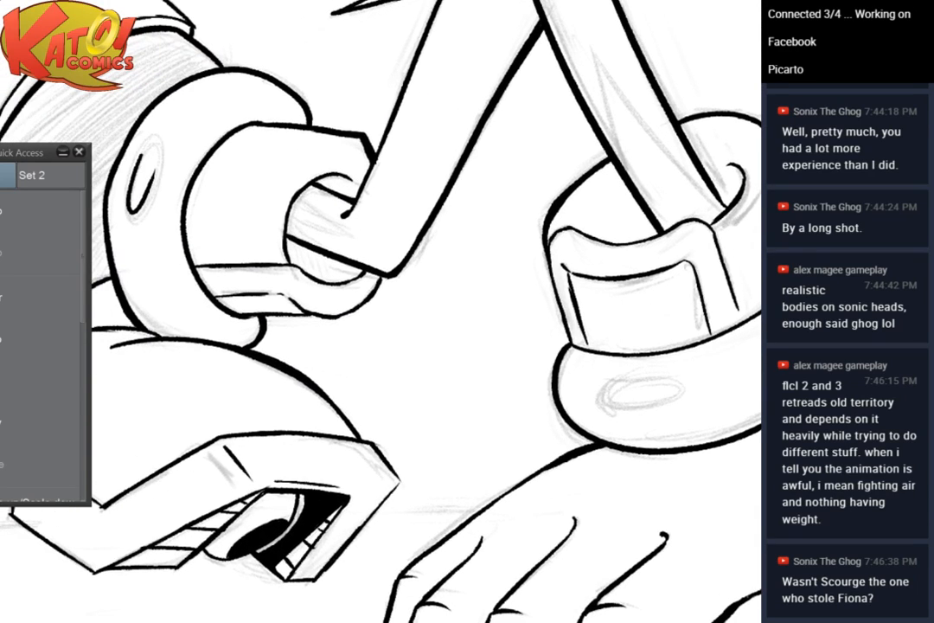
{"action": "key", "text": "ctrl+minus"}
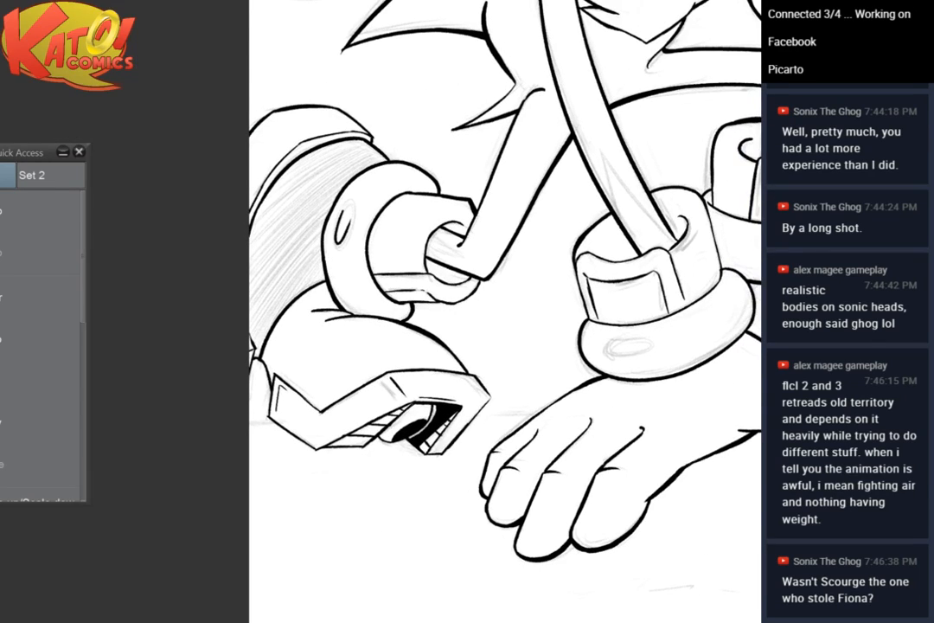
{"action": "left_click_drag", "start_coordinate": [230, 204], "coordinate": [396, 209]}
{"action": "scroll", "coordinate": [396, 208], "scroll_direction": "up", "scroll_amount": 5}
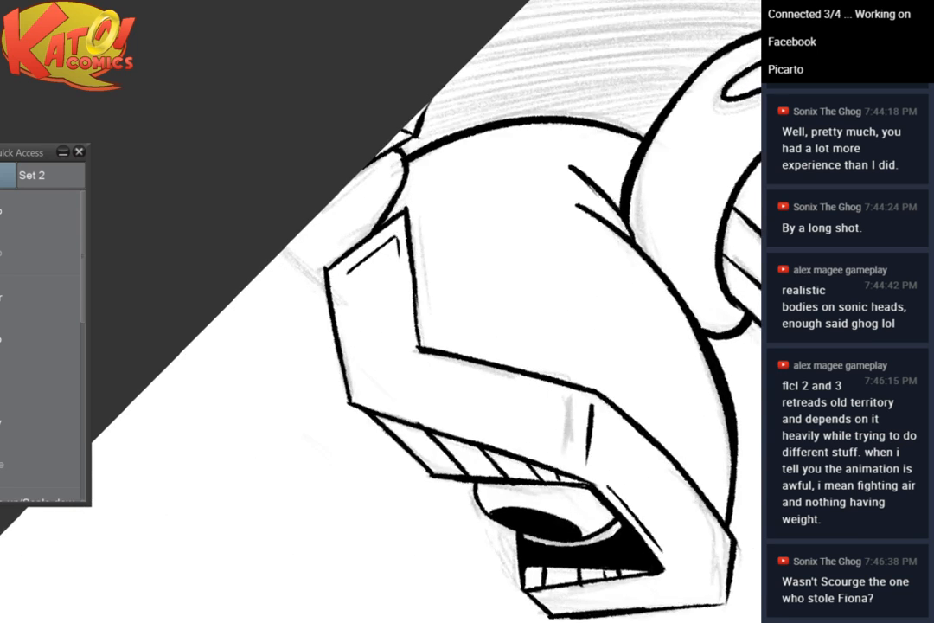
{"action": "mouse_move", "coordinate": [302, 229]}
{"action": "left_mouse_down"}
{"action": "mouse_move", "coordinate": [340, 454]}
{"action": "mouse_move", "coordinate": [308, 238]}
{"action": "left_mouse_up"}
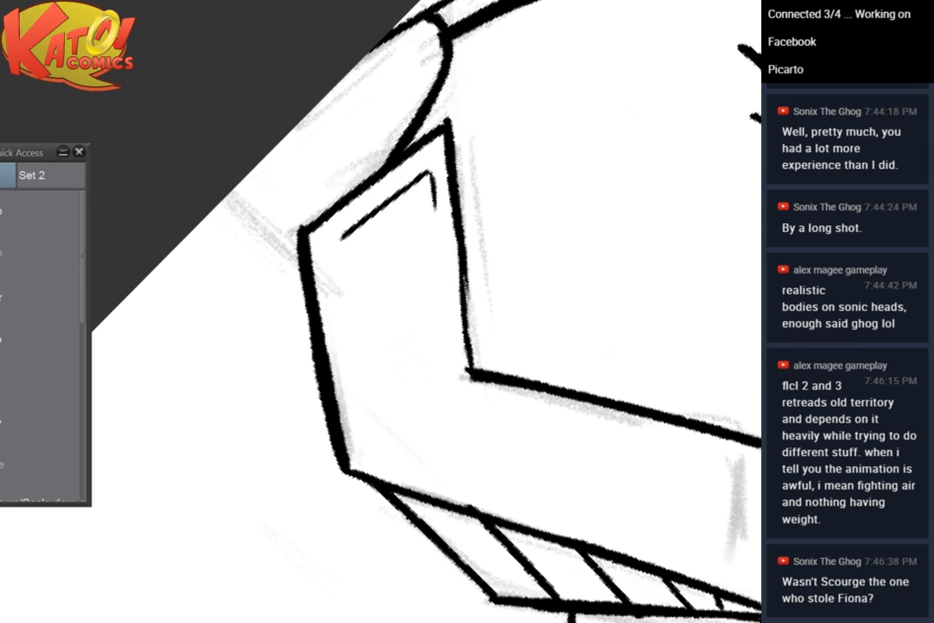
{"action": "left_click_drag", "start_coordinate": [447, 126], "coordinate": [259, 148], "text": "shift"}
{"action": "mouse_move", "coordinate": [494, 438]}
{"action": "left_mouse_down"}
{"action": "mouse_move", "coordinate": [363, 425]}
{"action": "mouse_move", "coordinate": [340, 434]}
{"action": "left_mouse_up"}
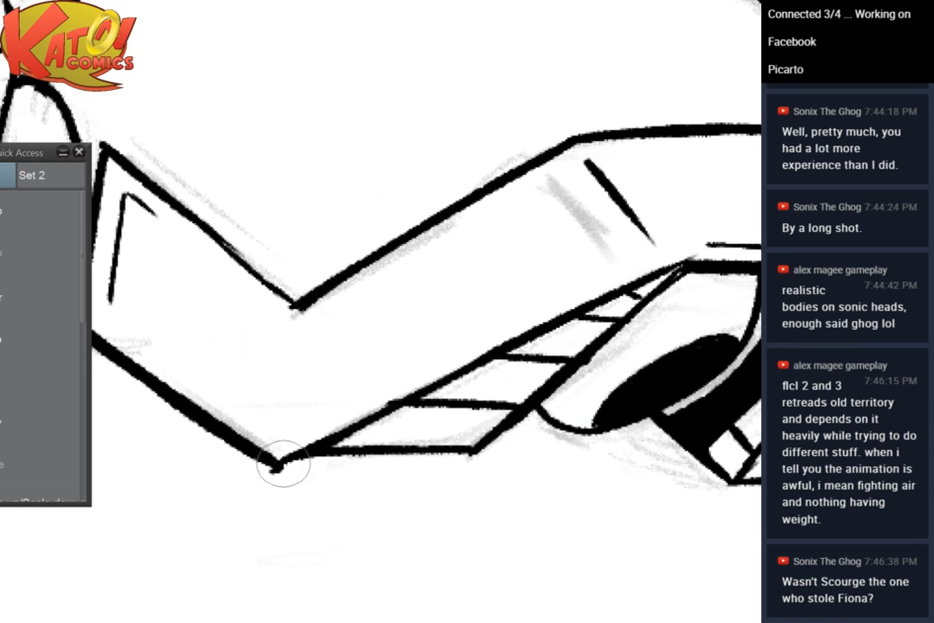
{"action": "mouse_move", "coordinate": [283, 468]}
{"action": "left_mouse_down"}
{"action": "mouse_move", "coordinate": [612, 288]}
{"action": "mouse_move", "coordinate": [498, 354]}
{"action": "mouse_move", "coordinate": [623, 311]}
{"action": "left_mouse_up"}
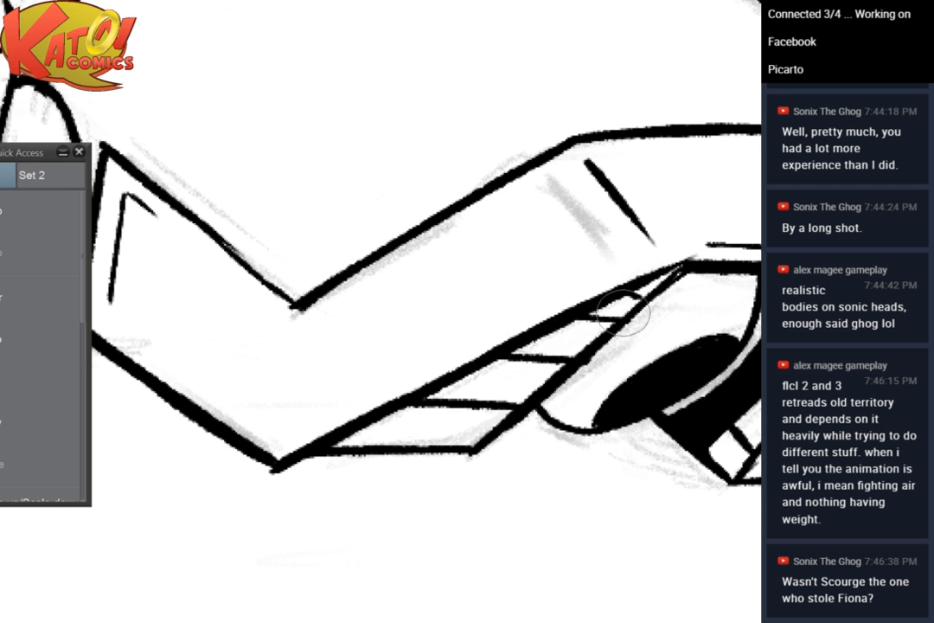
Thicken the shoe's lower tread outline and the inner edge of the band beside the black opening
{"action": "mouse_move", "coordinate": [450, 173]}
{"action": "left_mouse_down", "text": "shift"}
{"action": "mouse_move", "coordinate": [337, 195]}
{"action": "mouse_move", "coordinate": [251, 193]}
{"action": "left_mouse_up", "text": "shift"}
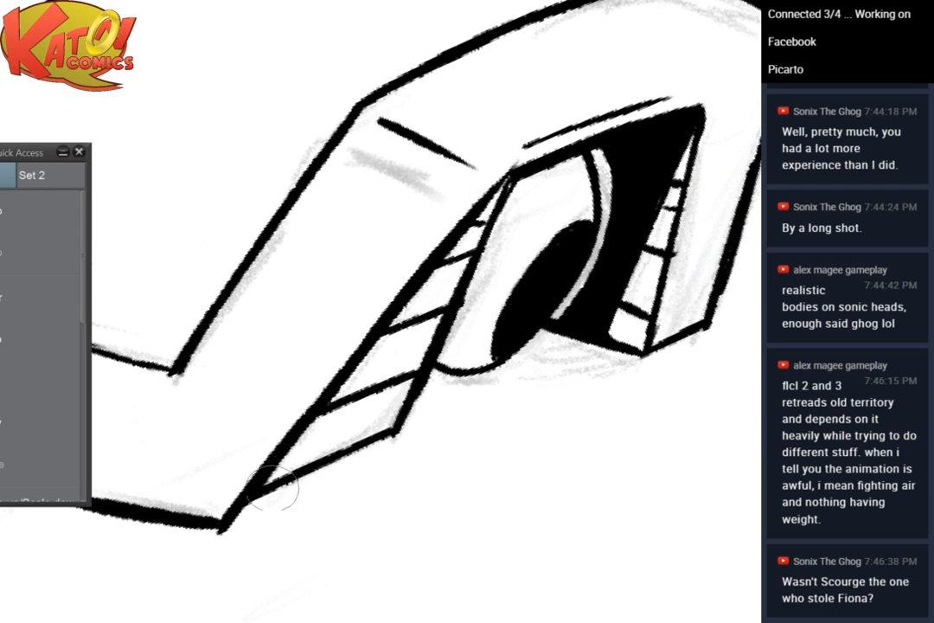
{"action": "mouse_move", "coordinate": [246, 503]}
{"action": "left_mouse_down"}
{"action": "mouse_move", "coordinate": [410, 428]}
{"action": "mouse_move", "coordinate": [370, 482]}
{"action": "mouse_move", "coordinate": [242, 474]}
{"action": "left_mouse_up"}
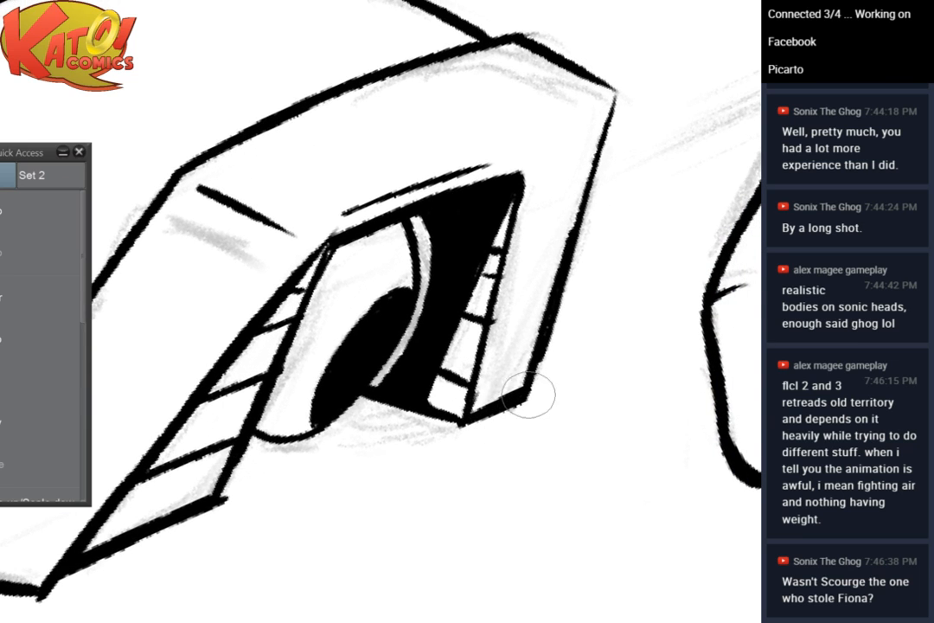
{"action": "left_click_drag", "start_coordinate": [521, 187], "coordinate": [505, 275]}
{"action": "left_click_drag", "start_coordinate": [519, 211], "coordinate": [487, 369]}
{"action": "left_click_drag", "start_coordinate": [492, 319], "coordinate": [478, 390]}
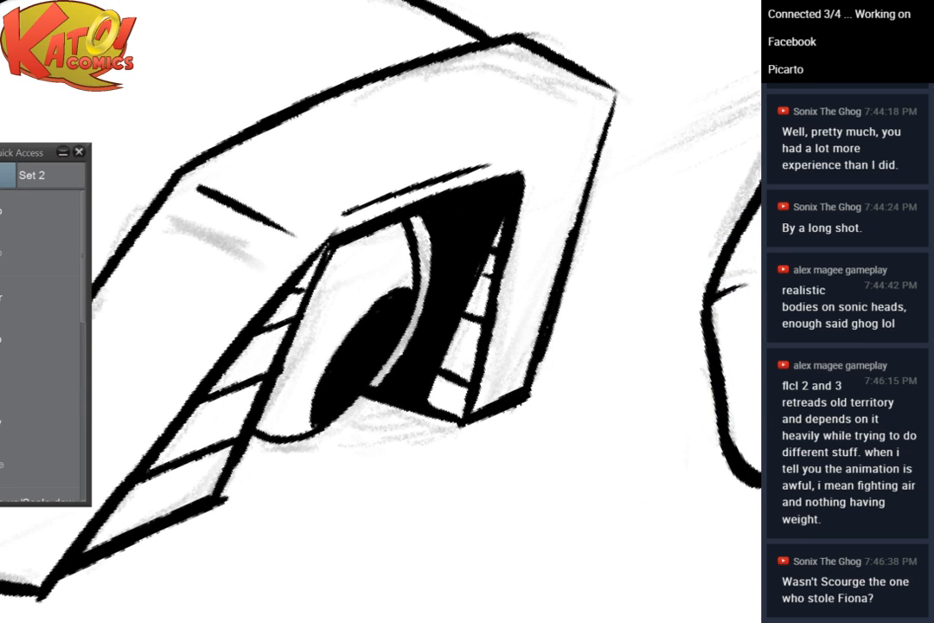
{"action": "key", "text": "ctrl+minus"}
{"action": "key", "text": "ctrl+minus"}
{"action": "key", "text": "ctrl+minus"}
{"action": "key", "text": "ctrl+minus"}
{"action": "left_click_drag", "start_coordinate": [495, 285], "coordinate": [317, 347]}
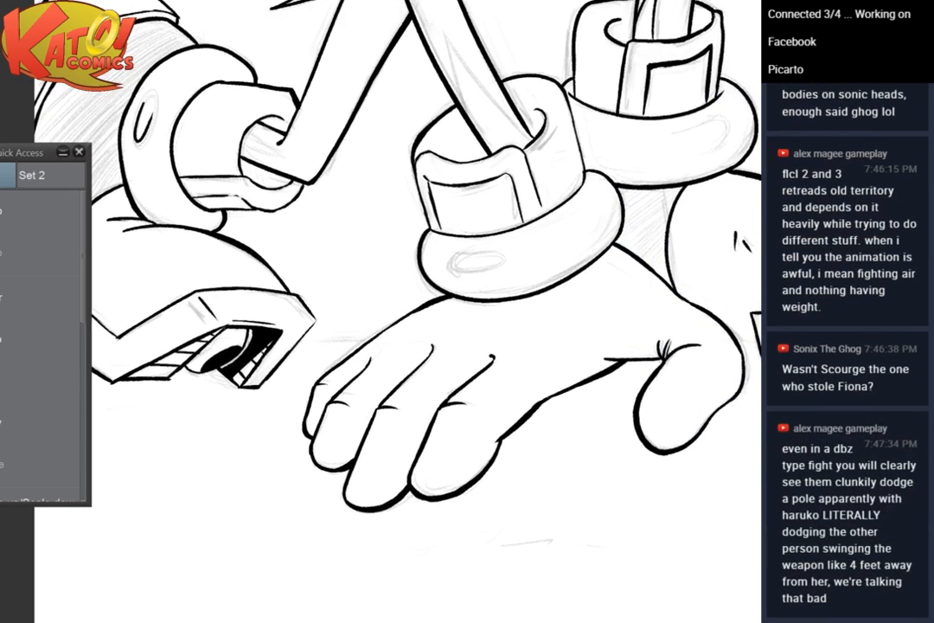
Thicken the short slanted end of the front shoe's angular band and ink a short curve joining it to the hand's outline
{"action": "left_click_drag", "start_coordinate": [520, 346], "coordinate": [335, 301]}
{"action": "key", "text": "ctrl+plus"}
{"action": "key", "text": "ctrl+plus"}
{"action": "key", "text": "ctrl+plus"}
{"action": "key", "text": "ctrl+plus"}
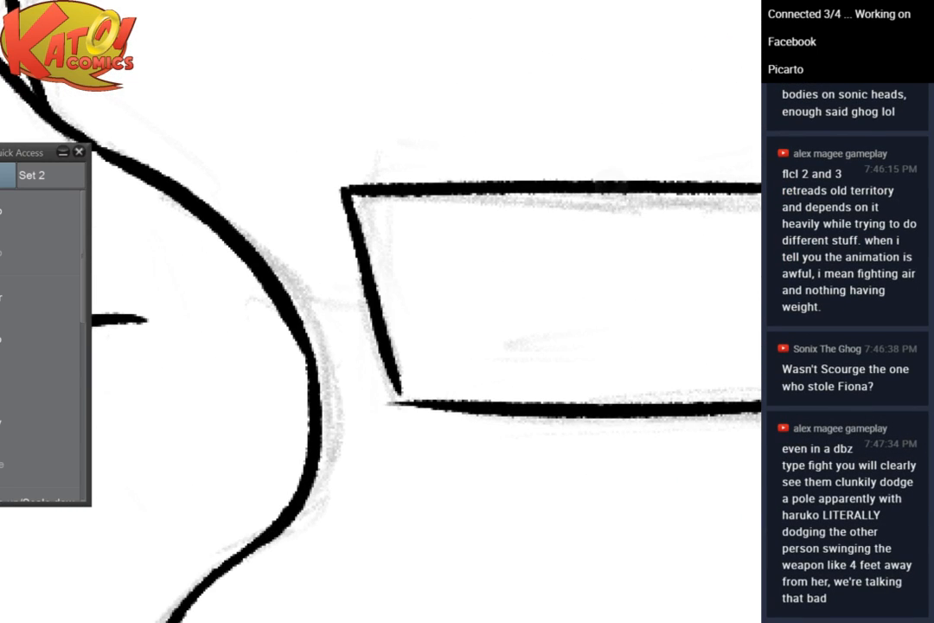
{"action": "left_click_drag", "start_coordinate": [341, 190], "coordinate": [392, 367]}
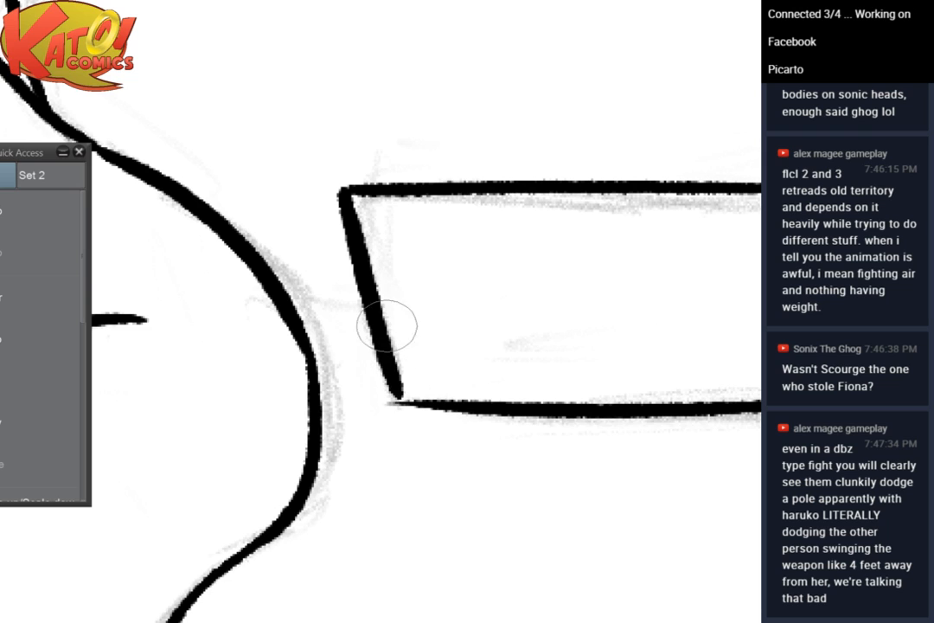
{"action": "mouse_move", "coordinate": [369, 304]}
{"action": "left_mouse_down"}
{"action": "mouse_move", "coordinate": [328, 294]}
{"action": "mouse_move", "coordinate": [296, 312]}
{"action": "mouse_move", "coordinate": [237, 309]}
{"action": "left_mouse_up"}
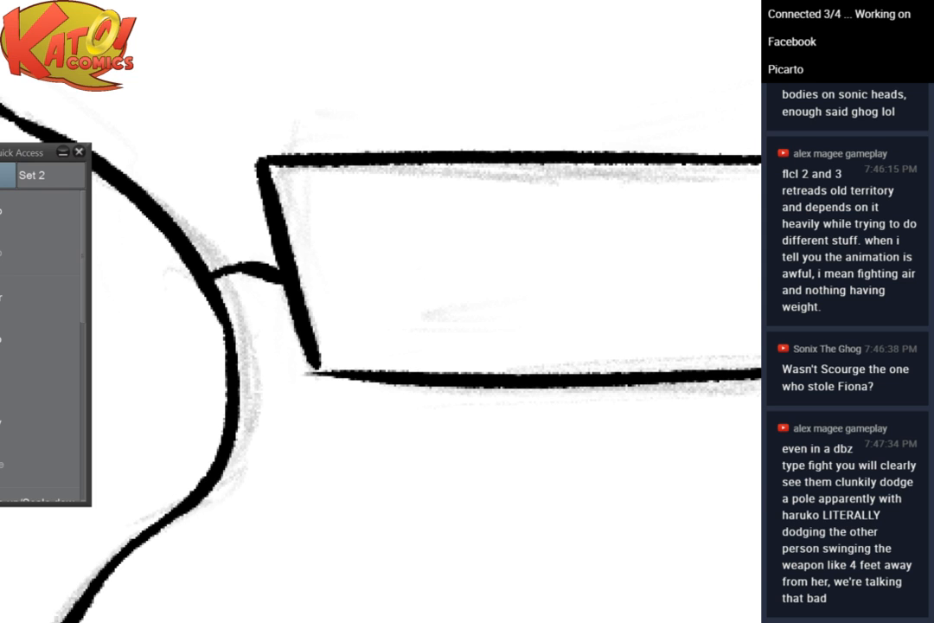
Add line weight along the lower edge of the front shoe's band, closing the corner beside the hand
{"action": "scroll", "coordinate": [438, 391], "scroll_direction": "down", "scroll_amount": 3}
{"action": "left_click_drag", "start_coordinate": [438, 391], "coordinate": [350, 392]}
{"action": "key", "text": "minus"}
{"action": "key", "text": "minus"}
{"action": "key", "text": "minus"}
{"action": "key", "text": "minus"}
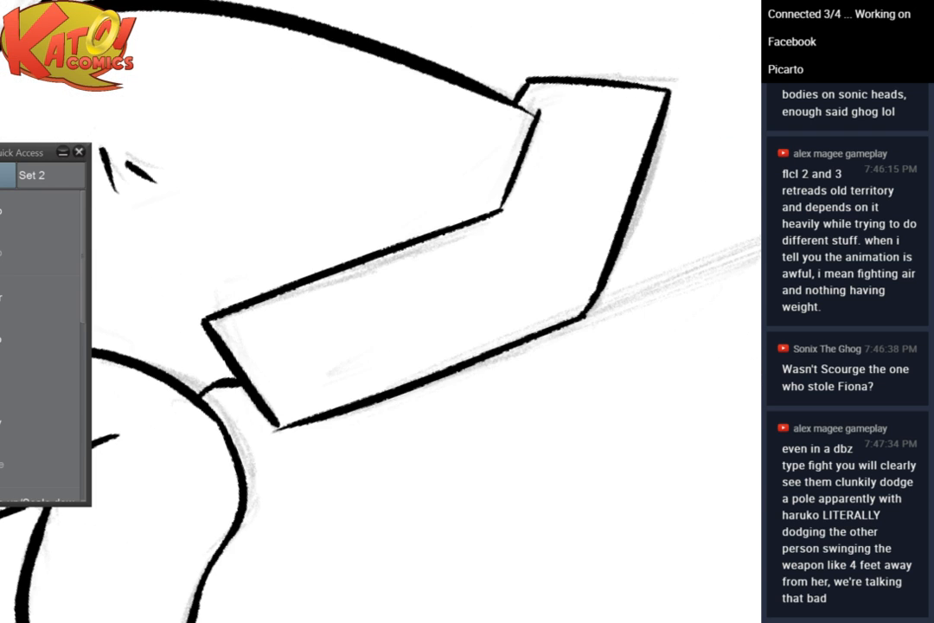
{"action": "mouse_move", "coordinate": [365, 280]}
{"action": "left_mouse_down"}
{"action": "mouse_move", "coordinate": [430, 334]}
{"action": "mouse_move", "coordinate": [413, 328]}
{"action": "mouse_move", "coordinate": [392, 290]}
{"action": "mouse_move", "coordinate": [346, 263]}
{"action": "left_mouse_up"}
{"action": "scroll", "coordinate": [413, 328], "scroll_direction": "up", "scroll_amount": 2}
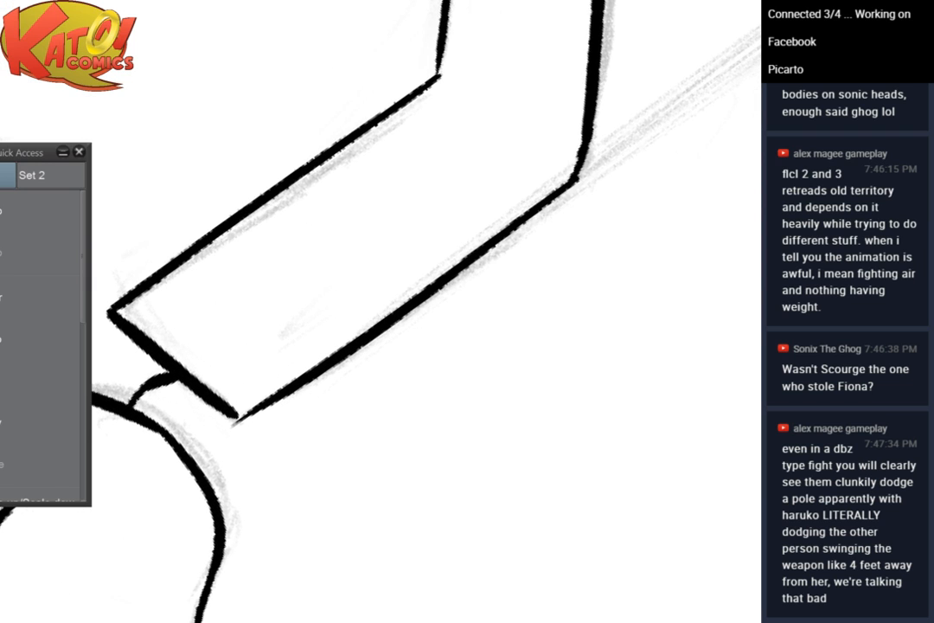
{"action": "mouse_move", "coordinate": [230, 410]}
{"action": "left_mouse_down"}
{"action": "mouse_move", "coordinate": [240, 418]}
{"action": "mouse_move", "coordinate": [338, 352]}
{"action": "left_mouse_up"}
{"action": "left_click_drag", "start_coordinate": [260, 405], "coordinate": [372, 333]}
{"action": "left_click_drag", "start_coordinate": [394, 225], "coordinate": [356, 255]}
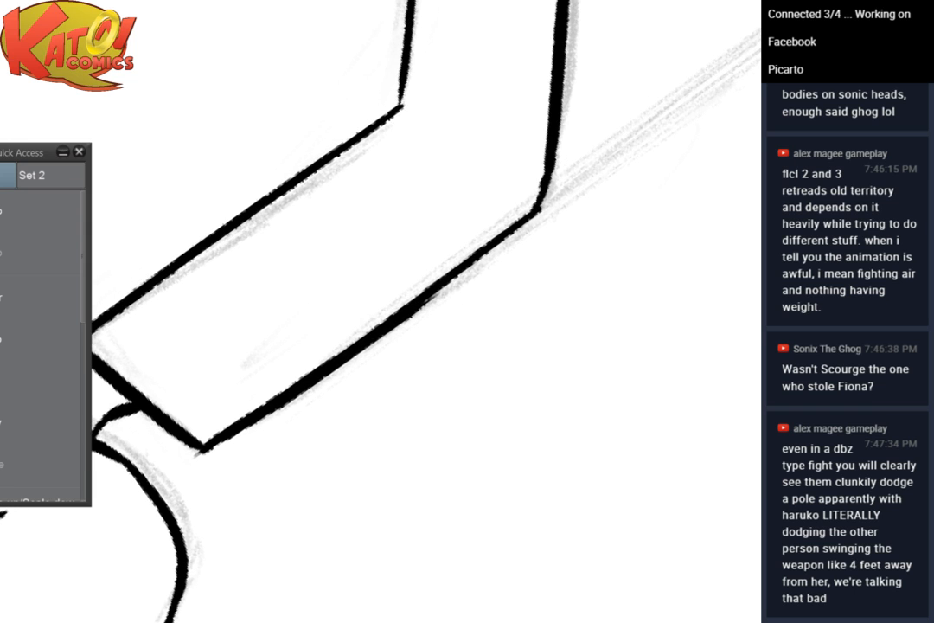
{"action": "mouse_move", "coordinate": [221, 440]}
{"action": "left_mouse_down"}
{"action": "mouse_move", "coordinate": [437, 291]}
{"action": "mouse_move", "coordinate": [551, 194]}
{"action": "mouse_move", "coordinate": [464, 367]}
{"action": "mouse_move", "coordinate": [421, 380]}
{"action": "mouse_move", "coordinate": [582, 197]}
{"action": "left_mouse_up"}
{"action": "left_click_drag", "start_coordinate": [346, 173], "coordinate": [718, 373]}
{"action": "scroll", "coordinate": [657, 127], "scroll_direction": "down", "scroll_amount": 2}
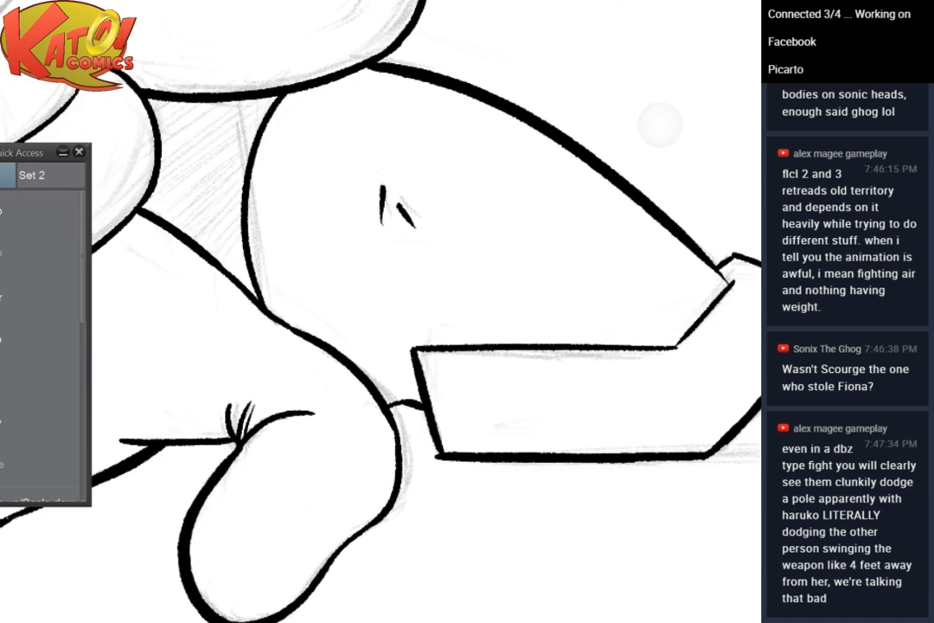
{"action": "scroll", "coordinate": [484, 320], "scroll_direction": "up", "scroll_amount": 2}
{"action": "scroll", "coordinate": [498, 316], "scroll_direction": "up", "scroll_amount": 1}
{"action": "left_click_drag", "start_coordinate": [335, 429], "coordinate": [351, 458]}
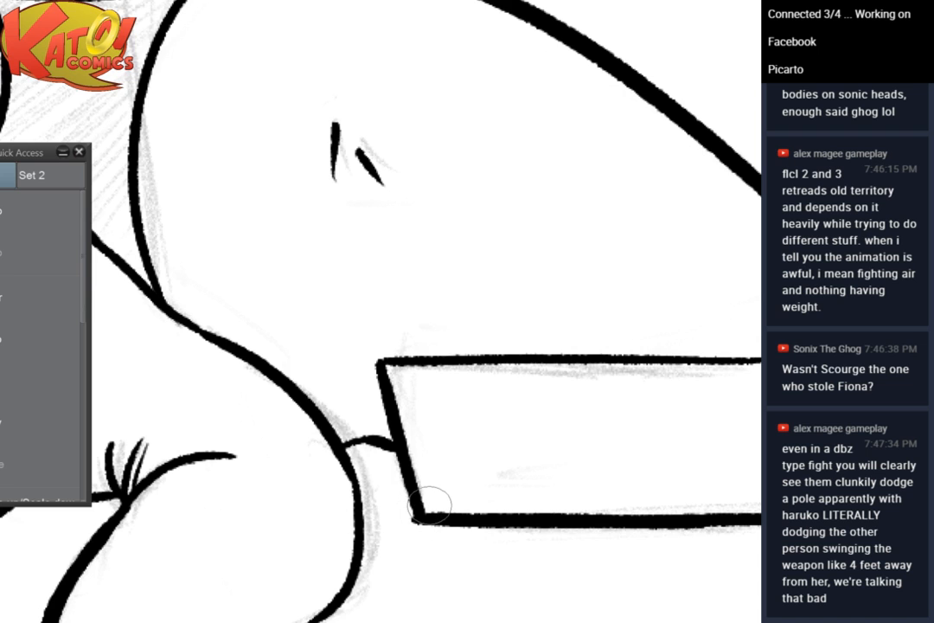
Thicken the underside of the ankle ring where it overlaps the front shoe and the shaded gap
{"action": "mouse_move", "coordinate": [406, 260]}
{"action": "left_mouse_down"}
{"action": "mouse_move", "coordinate": [462, 411]}
{"action": "mouse_move", "coordinate": [542, 565]}
{"action": "left_mouse_up"}
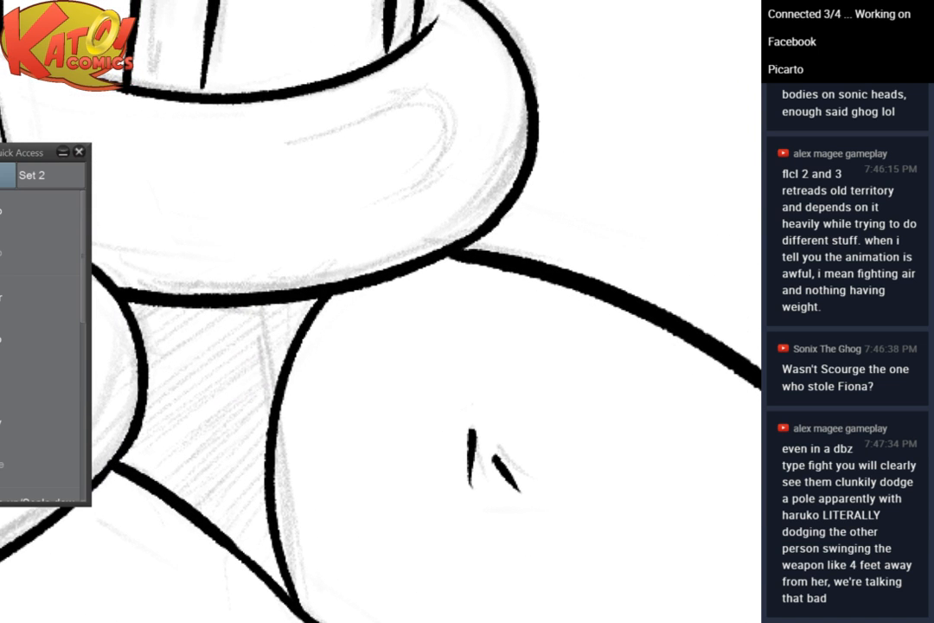
{"action": "left_click_drag", "start_coordinate": [563, 224], "coordinate": [494, 213]}
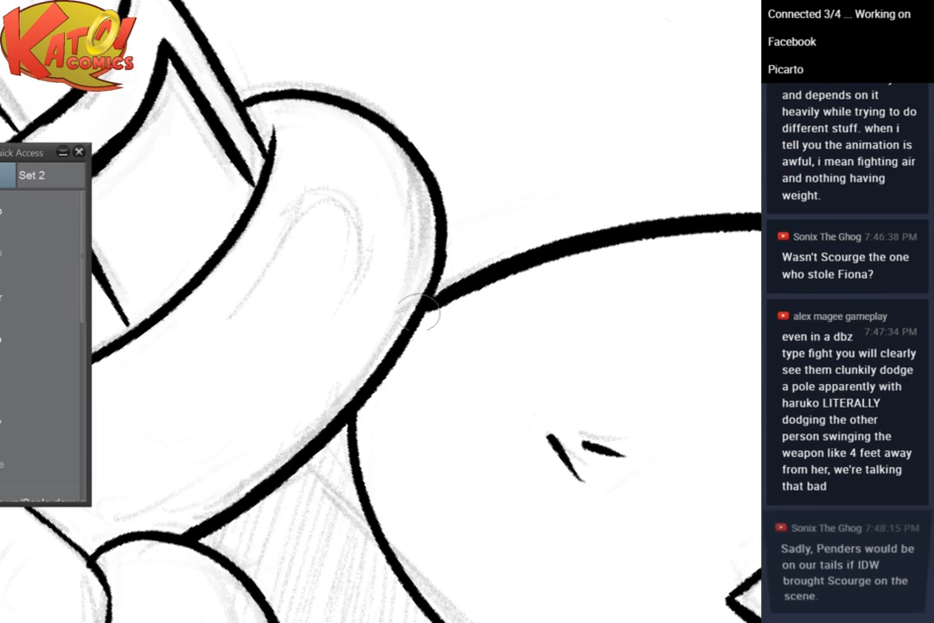
{"action": "mouse_move", "coordinate": [435, 297]}
{"action": "left_mouse_down"}
{"action": "mouse_move", "coordinate": [416, 334]}
{"action": "mouse_move", "coordinate": [204, 534]}
{"action": "left_mouse_up"}
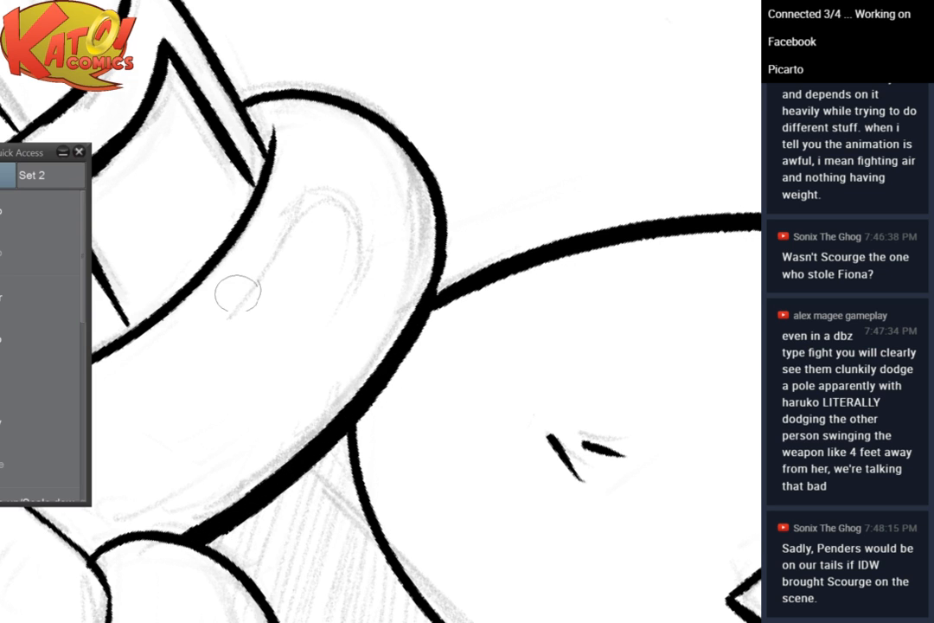
Ink the hooked highlight on the ankle ring over the sketch
{"action": "mouse_move", "coordinate": [240, 294]}
{"action": "left_mouse_down"}
{"action": "mouse_move", "coordinate": [356, 249]}
{"action": "mouse_move", "coordinate": [349, 262]}
{"action": "left_mouse_up"}
{"action": "left_click_drag", "start_coordinate": [363, 269], "coordinate": [558, 451]}
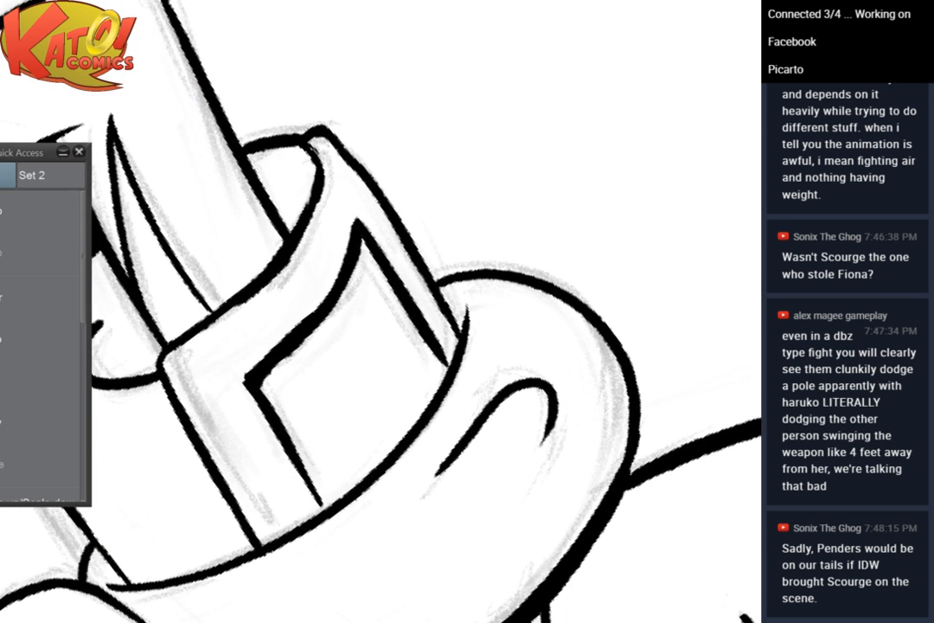
{"action": "left_click_drag", "start_coordinate": [372, 519], "coordinate": [509, 156]}
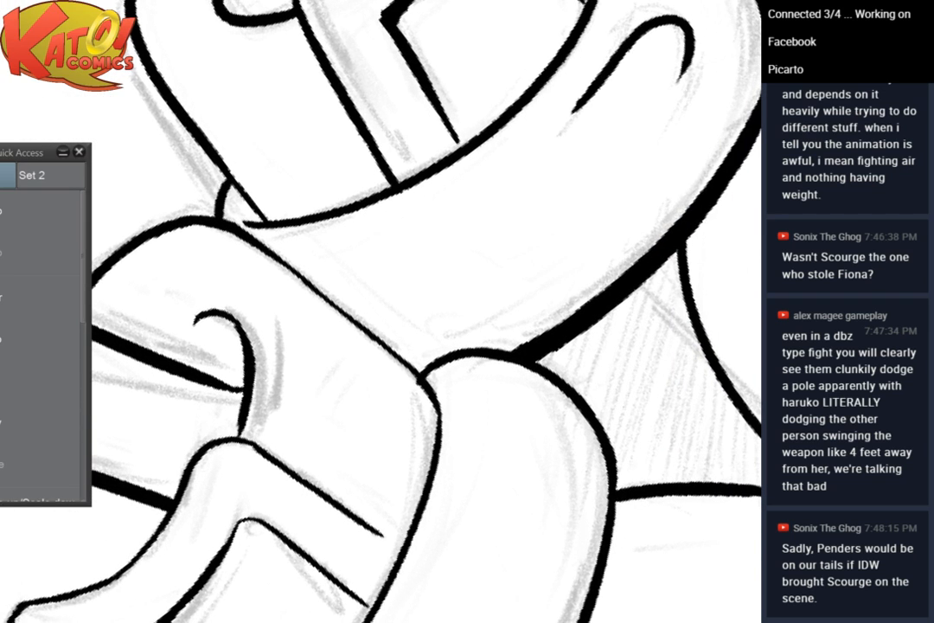
Extend the planted hand's cuff fold lines down to the ring's upper edge and ink the oval highlight on the ring
{"action": "mouse_move", "coordinate": [438, 347]}
{"action": "left_mouse_down"}
{"action": "mouse_move", "coordinate": [495, 192]}
{"action": "mouse_move", "coordinate": [595, 128]}
{"action": "mouse_move", "coordinate": [665, 164]}
{"action": "left_mouse_up"}
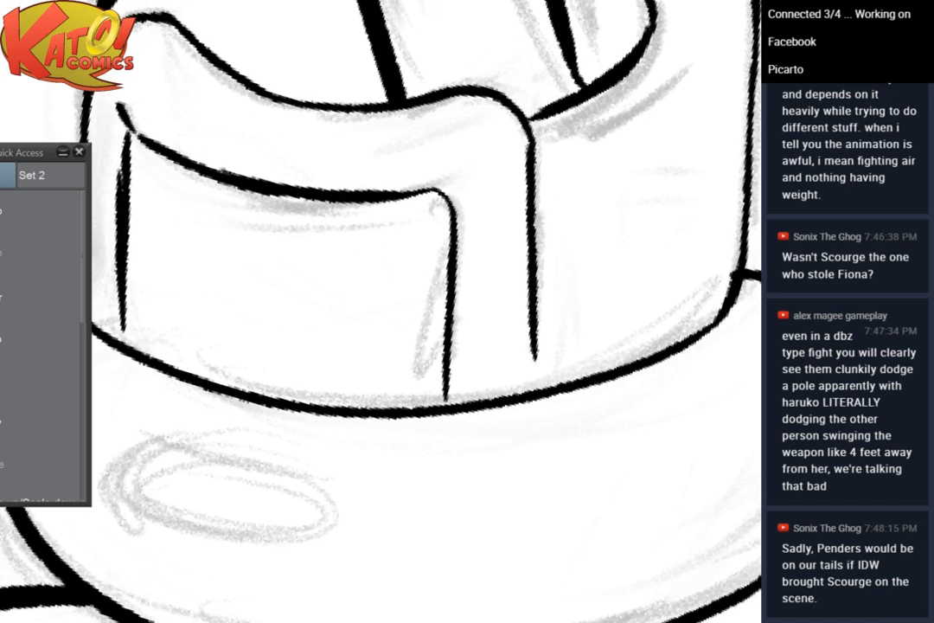
{"action": "left_click_drag", "start_coordinate": [447, 398], "coordinate": [445, 405]}
{"action": "mouse_move", "coordinate": [533, 343]}
{"action": "left_mouse_down"}
{"action": "mouse_move", "coordinate": [535, 394]}
{"action": "mouse_move", "coordinate": [647, 344]}
{"action": "left_mouse_up"}
{"action": "mouse_move", "coordinate": [292, 413]}
{"action": "left_mouse_down"}
{"action": "mouse_move", "coordinate": [396, 423]}
{"action": "mouse_move", "coordinate": [290, 418]}
{"action": "mouse_move", "coordinate": [750, 173]}
{"action": "left_mouse_up"}
Add line weight to the planted hand's finger dividing lines and to the junctions where the fingertips meet
{"action": "mouse_move", "coordinate": [389, 554]}
{"action": "left_mouse_down"}
{"action": "mouse_move", "coordinate": [454, 500]}
{"action": "mouse_move", "coordinate": [561, 293]}
{"action": "mouse_move", "coordinate": [435, 104]}
{"action": "mouse_move", "coordinate": [581, 67]}
{"action": "left_mouse_up"}
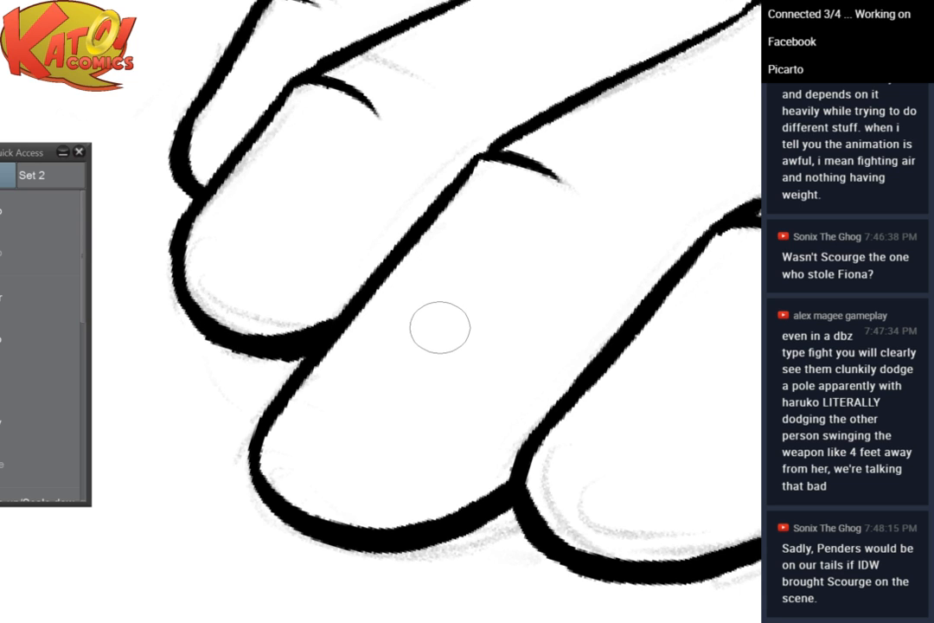
{"action": "left_click_drag", "start_coordinate": [440, 328], "coordinate": [320, 437]}
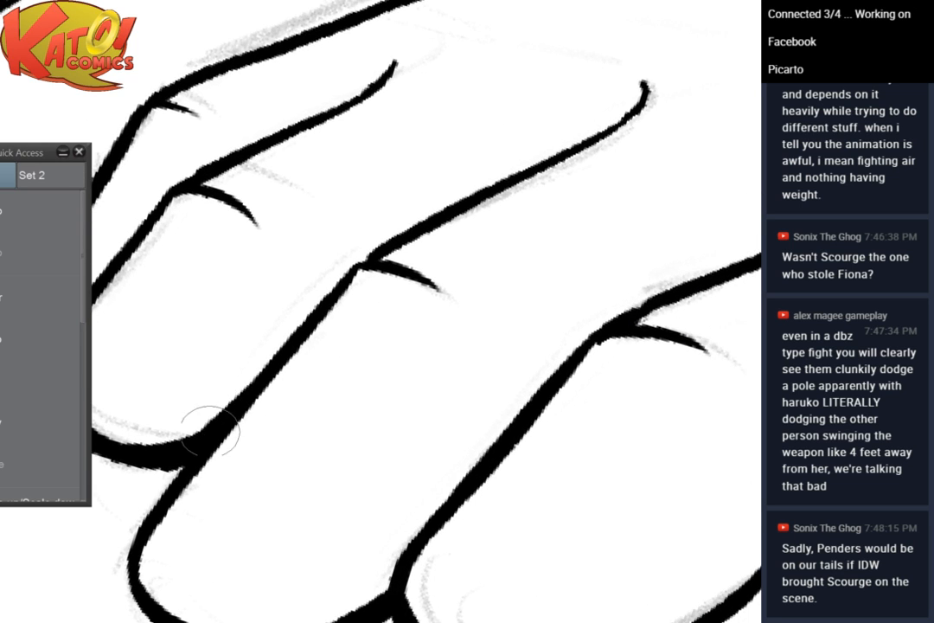
{"action": "left_click_drag", "start_coordinate": [385, 269], "coordinate": [219, 246]}
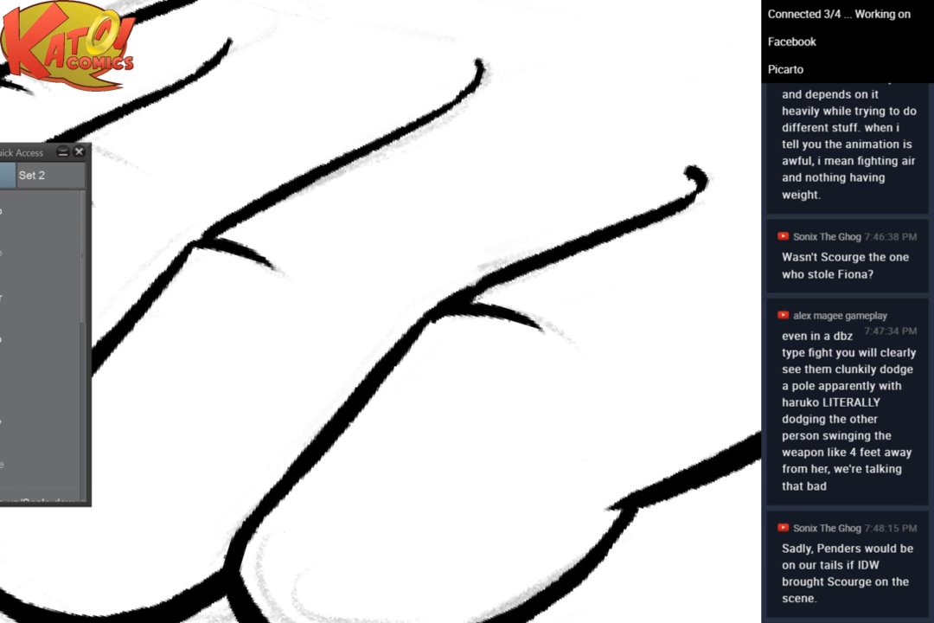
{"action": "mouse_move", "coordinate": [366, 430]}
{"action": "left_mouse_down"}
{"action": "mouse_move", "coordinate": [279, 367]}
{"action": "mouse_move", "coordinate": [304, 370]}
{"action": "mouse_move", "coordinate": [240, 403]}
{"action": "mouse_move", "coordinate": [379, 545]}
{"action": "left_mouse_up"}
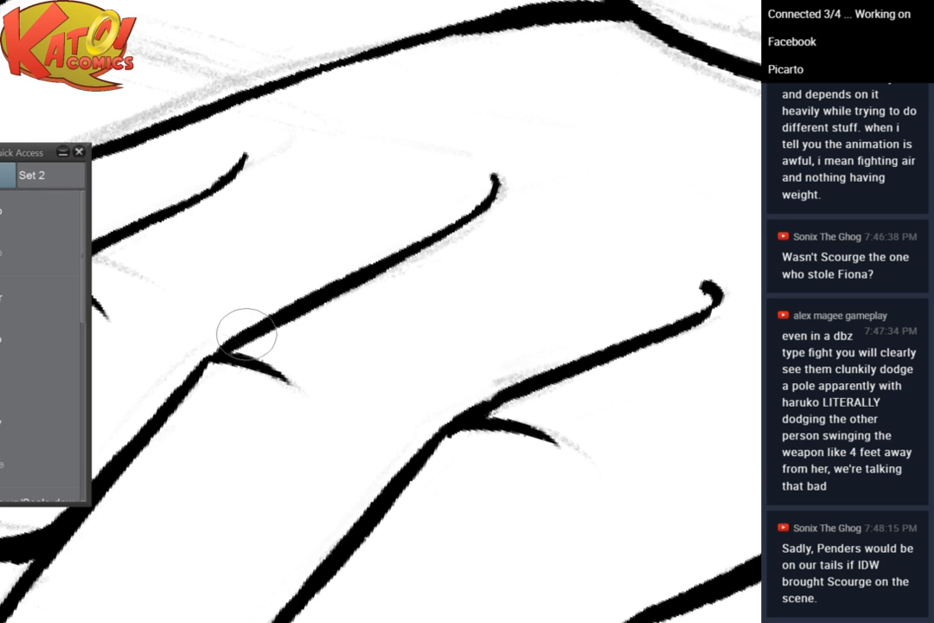
{"action": "left_click_drag", "start_coordinate": [256, 327], "coordinate": [511, 388]}
Ink small knuckle marks beside the ends of the planted hand's finger lines
{"action": "left_click", "coordinate": [465, 233]}
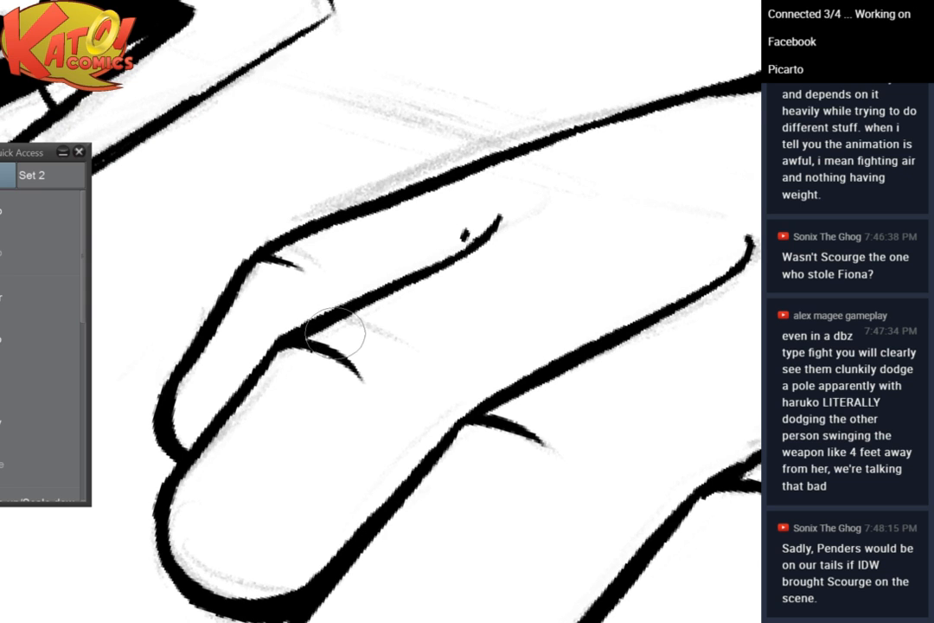
{"action": "left_click_drag", "start_coordinate": [336, 333], "coordinate": [159, 412]}
{"action": "left_click_drag", "start_coordinate": [536, 331], "coordinate": [527, 344]}
Ink a thick rounded shoulder cap joining the two open lines at the top of the front arm
{"action": "mouse_move", "coordinate": [611, 337]}
{"action": "left_mouse_down"}
{"action": "mouse_move", "coordinate": [412, 428]}
{"action": "mouse_move", "coordinate": [273, 597]}
{"action": "left_mouse_up"}
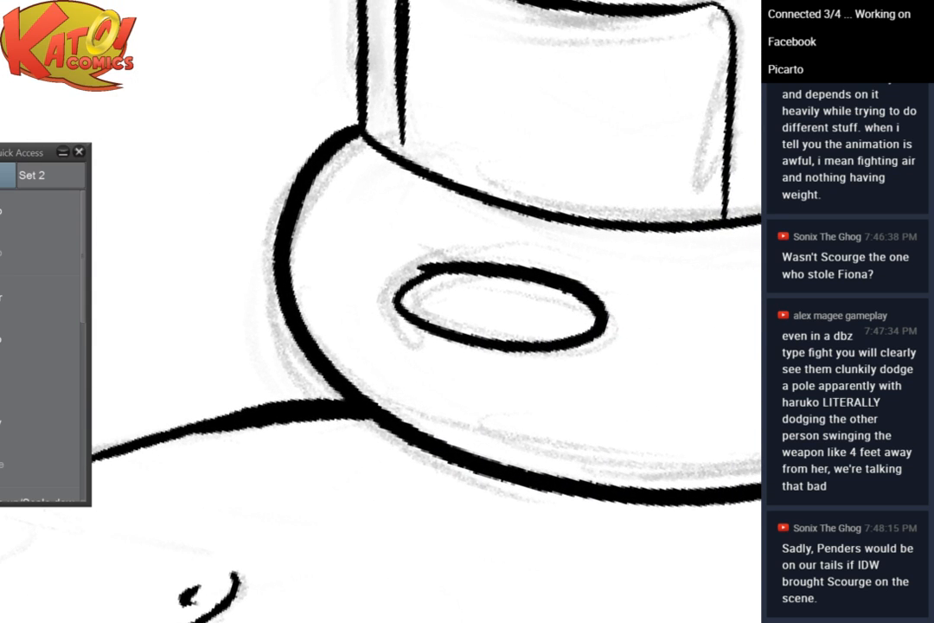
{"action": "left_click_drag", "start_coordinate": [450, 234], "coordinate": [379, 465]}
{"action": "left_click_drag", "start_coordinate": [538, 240], "coordinate": [530, 433]}
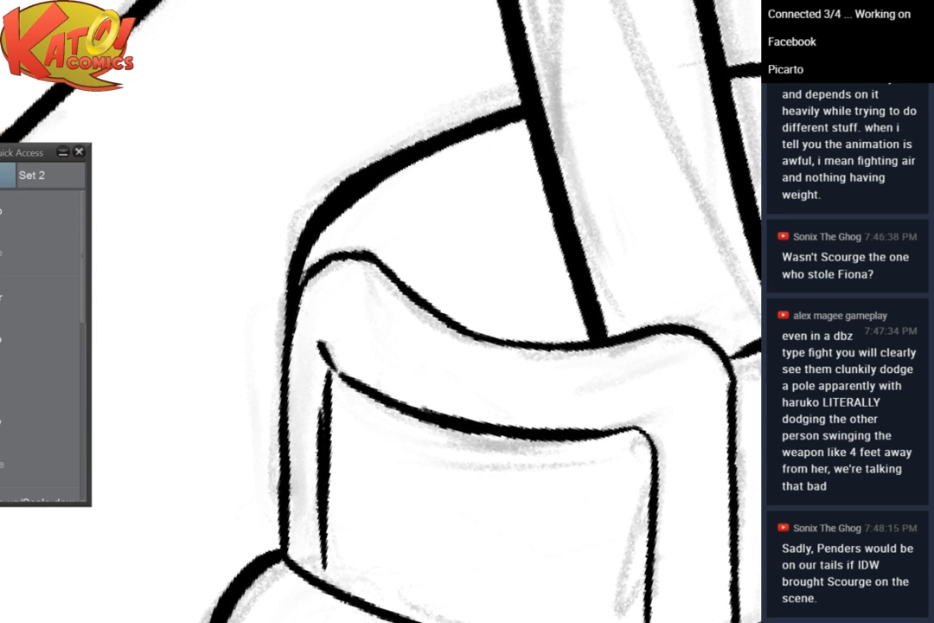
{"action": "left_click_drag", "start_coordinate": [755, 353], "coordinate": [538, 340]}
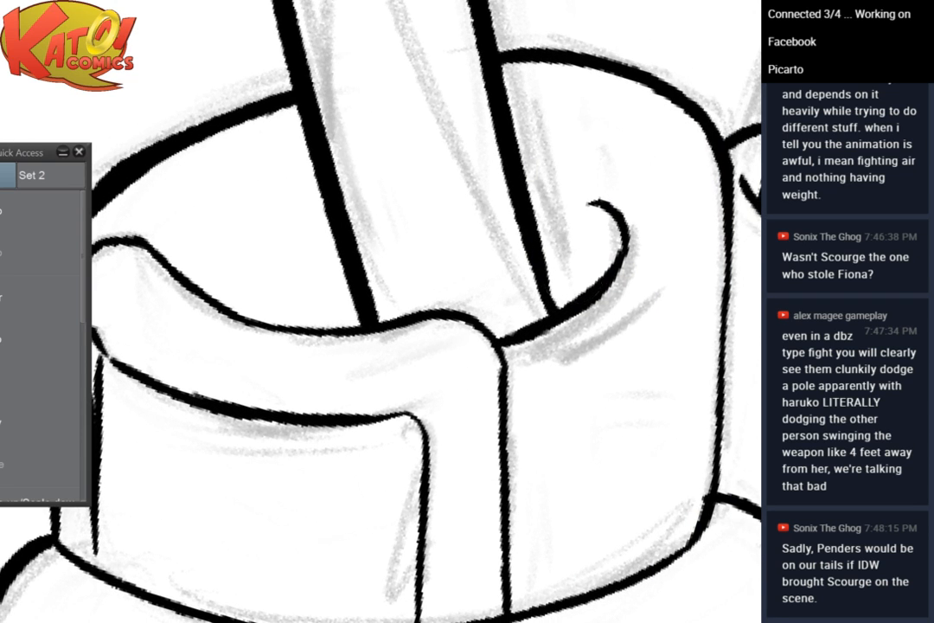
{"action": "mouse_move", "coordinate": [519, 329]}
{"action": "left_mouse_down"}
{"action": "mouse_move", "coordinate": [381, 367]}
{"action": "mouse_move", "coordinate": [504, 288]}
{"action": "mouse_move", "coordinate": [657, 269]}
{"action": "mouse_move", "coordinate": [661, 315]}
{"action": "left_mouse_up"}
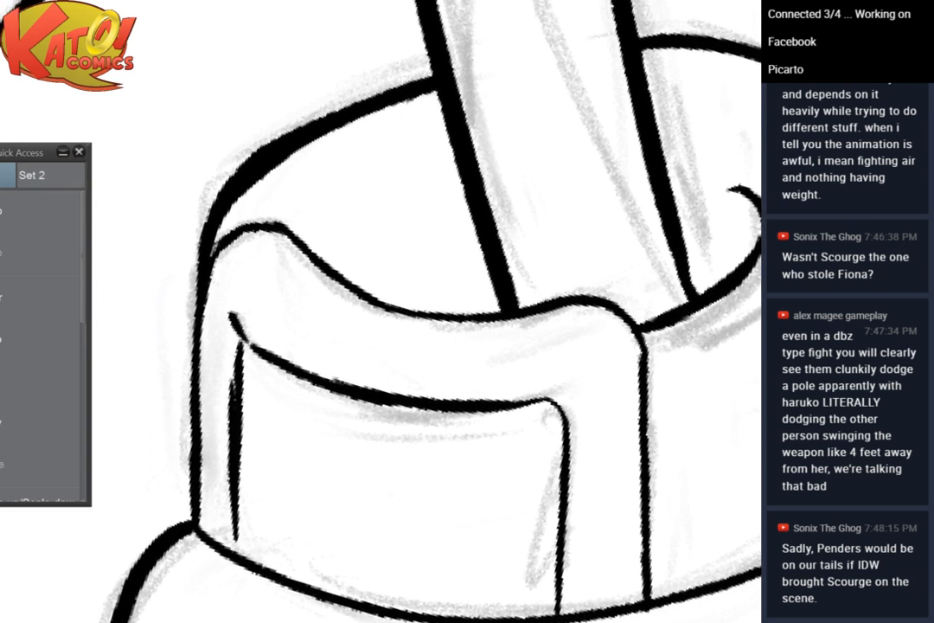
{"action": "mouse_move", "coordinate": [519, 87]}
{"action": "left_mouse_down"}
{"action": "mouse_move", "coordinate": [517, 141]}
{"action": "mouse_move", "coordinate": [472, 294]}
{"action": "mouse_move", "coordinate": [451, 590]}
{"action": "left_mouse_up"}
{"action": "left_click_drag", "start_coordinate": [433, 173], "coordinate": [504, 544]}
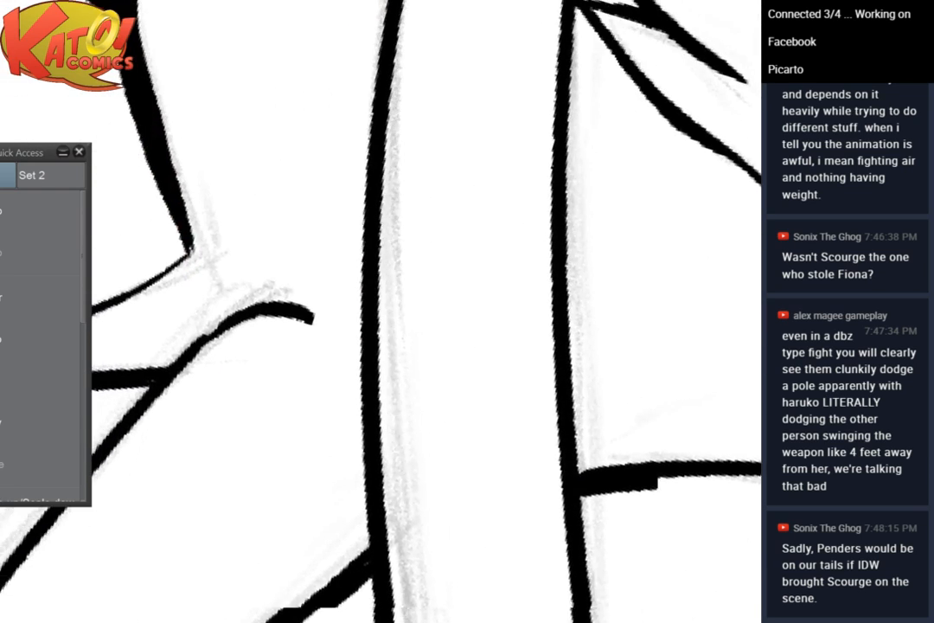
{"action": "mouse_move", "coordinate": [346, 216]}
{"action": "left_mouse_down"}
{"action": "mouse_move", "coordinate": [396, 423]}
{"action": "mouse_move", "coordinate": [697, 373]}
{"action": "mouse_move", "coordinate": [697, 334]}
{"action": "mouse_move", "coordinate": [506, 284]}
{"action": "left_mouse_up"}
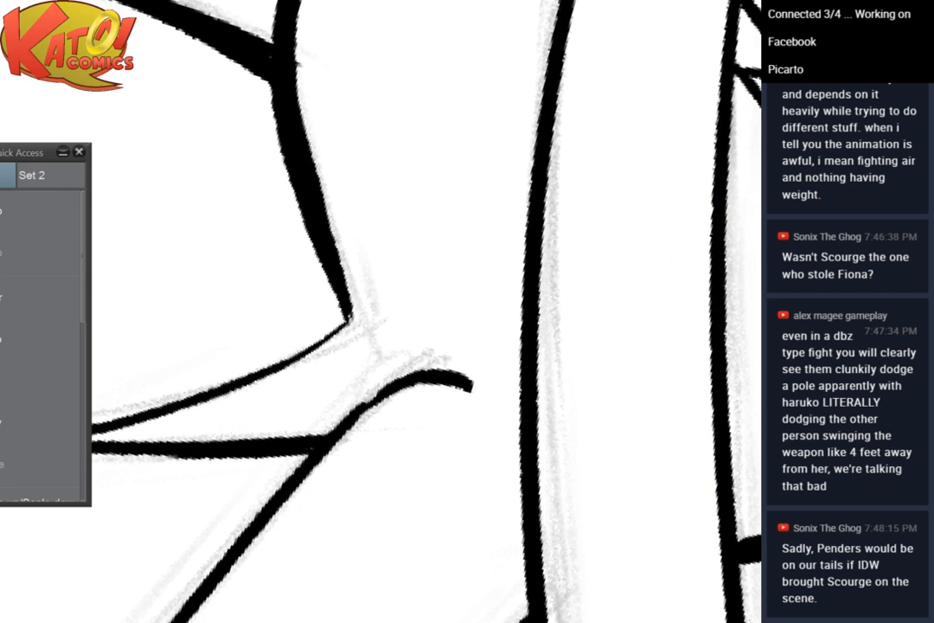
{"action": "mouse_move", "coordinate": [726, 173]}
{"action": "left_mouse_down"}
{"action": "mouse_move", "coordinate": [564, 183]}
{"action": "mouse_move", "coordinate": [231, 284]}
{"action": "mouse_move", "coordinate": [109, 465]}
{"action": "mouse_move", "coordinate": [423, 567]}
{"action": "left_mouse_up"}
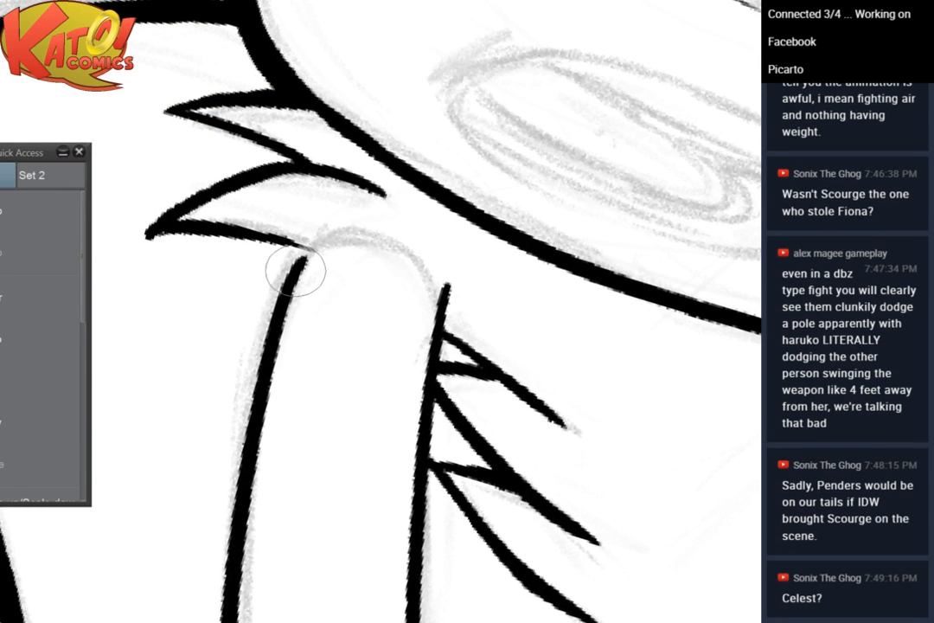
{"action": "mouse_move", "coordinate": [296, 270]}
{"action": "left_mouse_down"}
{"action": "mouse_move", "coordinate": [378, 227]}
{"action": "mouse_move", "coordinate": [407, 255]}
{"action": "mouse_move", "coordinate": [423, 253]}
{"action": "mouse_move", "coordinate": [438, 313]}
{"action": "left_mouse_up"}
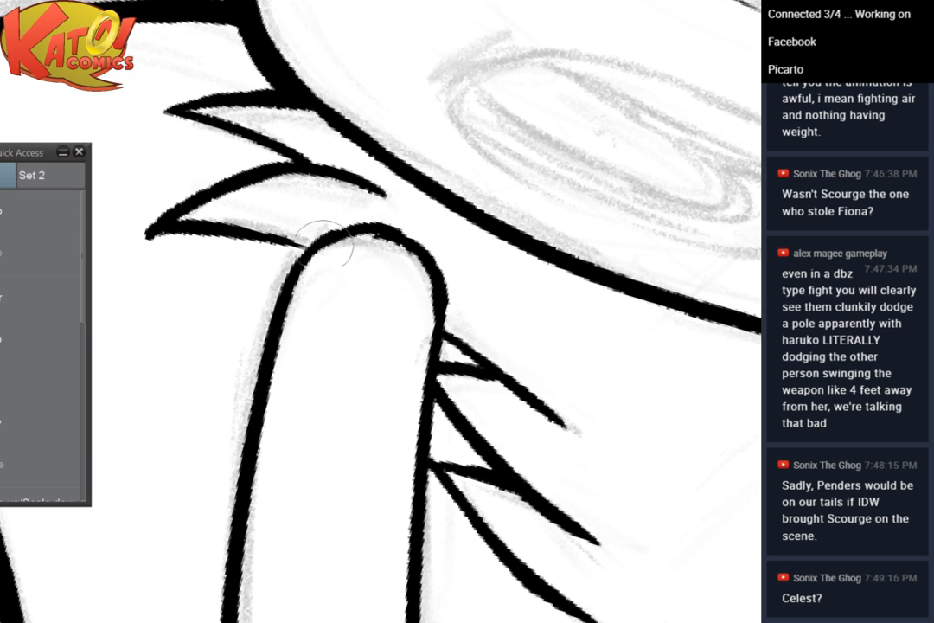
{"action": "mouse_move", "coordinate": [327, 242]}
{"action": "left_mouse_down"}
{"action": "mouse_move", "coordinate": [376, 234]}
{"action": "mouse_move", "coordinate": [344, 239]}
{"action": "mouse_move", "coordinate": [415, 262]}
{"action": "mouse_move", "coordinate": [372, 238]}
{"action": "mouse_move", "coordinate": [435, 302]}
{"action": "left_mouse_up"}
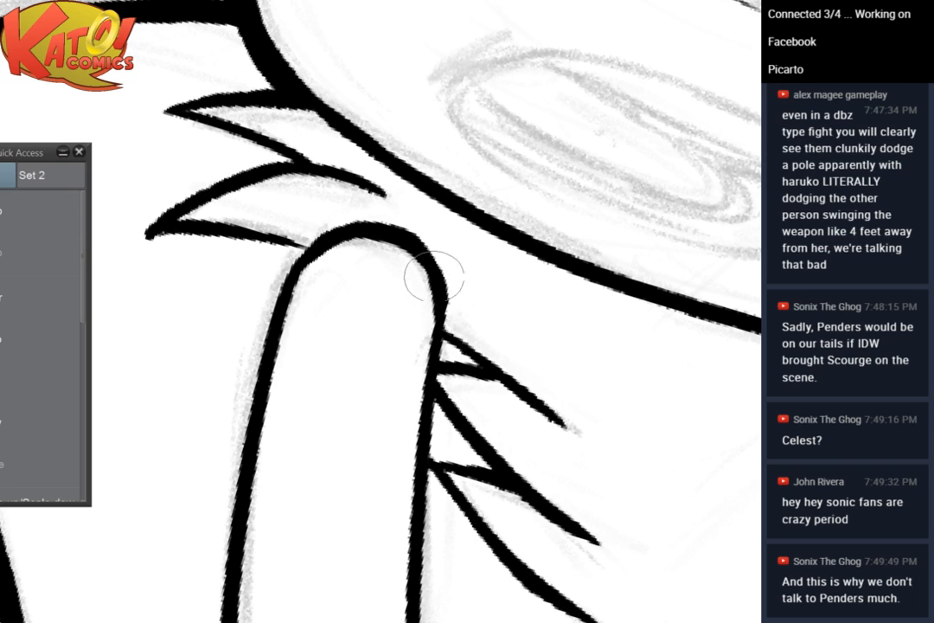
Thicken the chest fur tuft's lower line where it meets the rounded shoulder
{"action": "mouse_move", "coordinate": [277, 244]}
{"action": "left_mouse_down"}
{"action": "mouse_move", "coordinate": [323, 265]}
{"action": "mouse_move", "coordinate": [510, 147]}
{"action": "mouse_move", "coordinate": [438, 324]}
{"action": "mouse_move", "coordinate": [373, 389]}
{"action": "mouse_move", "coordinate": [368, 458]}
{"action": "mouse_move", "coordinate": [347, 501]}
{"action": "left_mouse_up"}
{"action": "scroll", "coordinate": [511, 147], "scroll_direction": "up", "scroll_amount": 3}
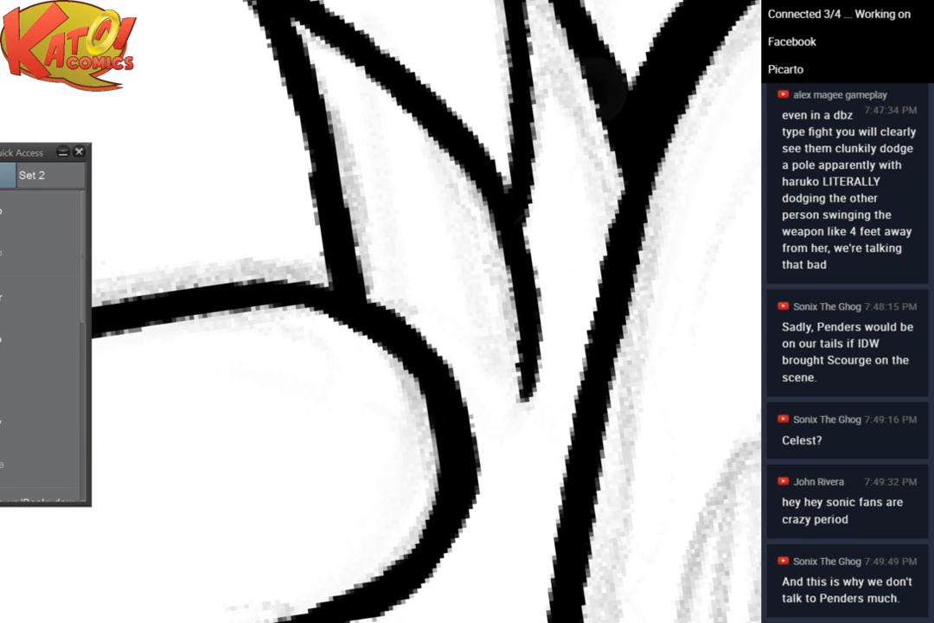
{"action": "scroll", "coordinate": [542, 176], "scroll_direction": "down", "scroll_amount": 3}
{"action": "scroll", "coordinate": [467, 277], "scroll_direction": "up", "scroll_amount": 4}
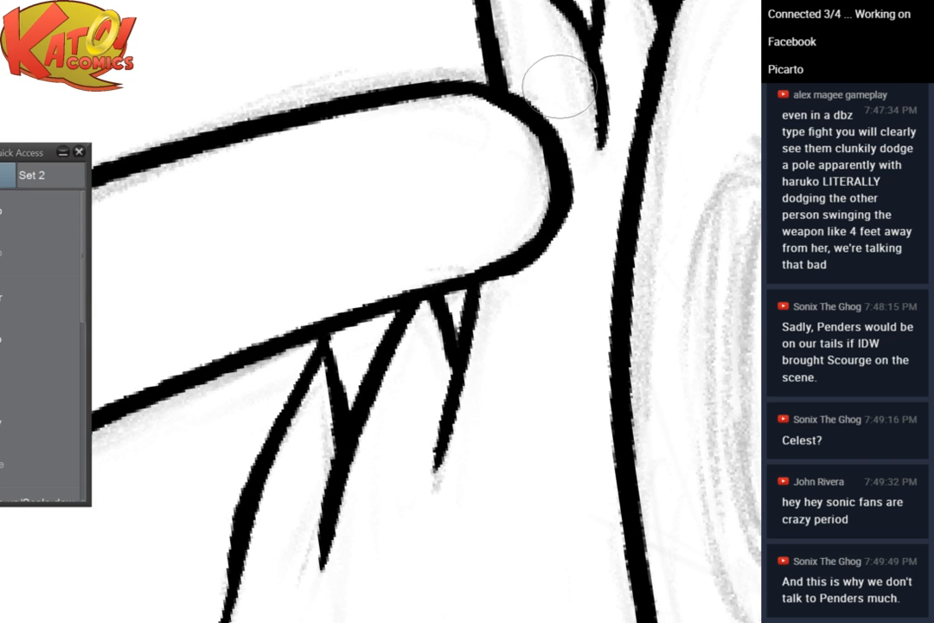
{"action": "left_click_drag", "start_coordinate": [558, 87], "coordinate": [226, 144]}
{"action": "scroll", "coordinate": [606, 199], "scroll_direction": "down", "scroll_amount": 3}
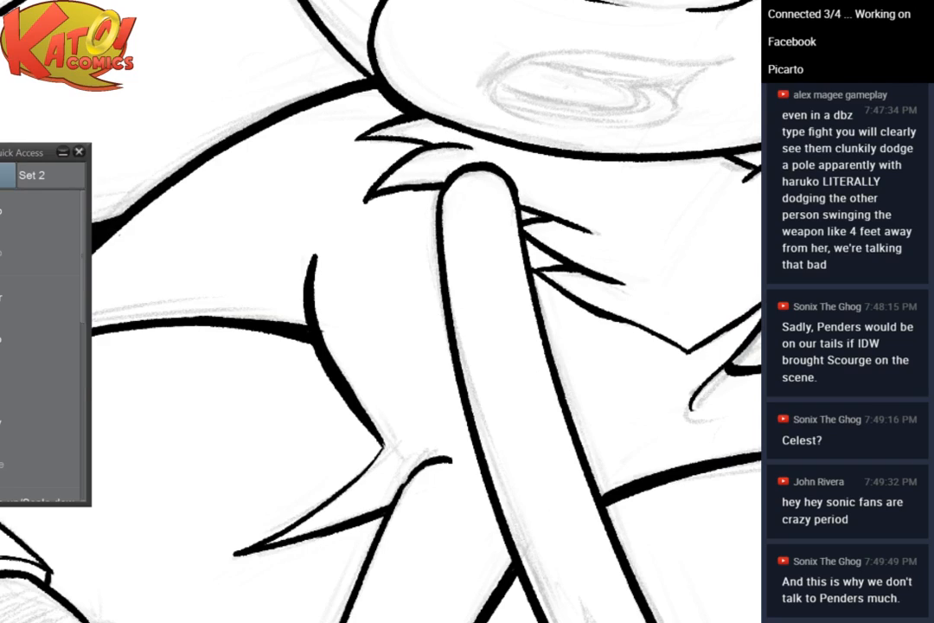
Close the gap between the muzzle's upper line and the lower eye outline with a tapered ink stroke
{"action": "left_click_drag", "start_coordinate": [389, 216], "coordinate": [597, 489]}
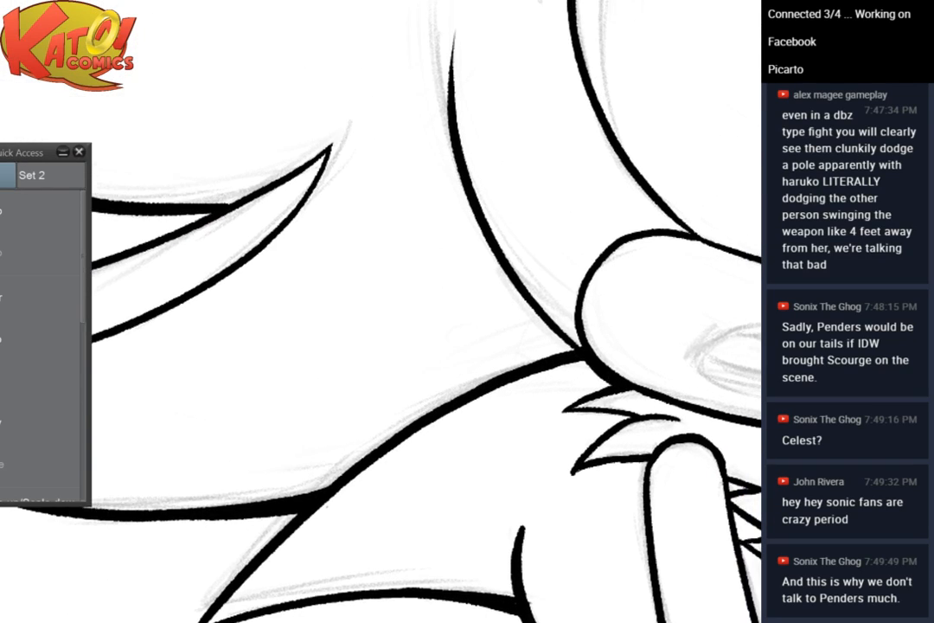
{"action": "scroll", "coordinate": [634, 230], "scroll_direction": "down", "scroll_amount": 3}
{"action": "scroll", "coordinate": [640, 251], "scroll_direction": "down", "scroll_amount": 3}
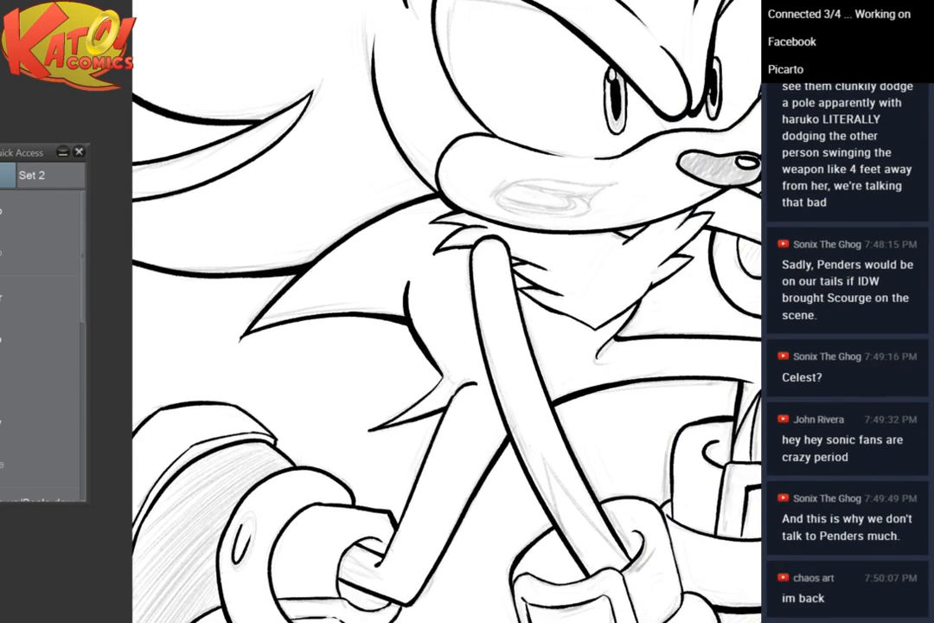
{"action": "scroll", "coordinate": [649, 250], "scroll_direction": "up", "scroll_amount": 5}
{"action": "left_click_drag", "start_coordinate": [606, 346], "coordinate": [549, 221]}
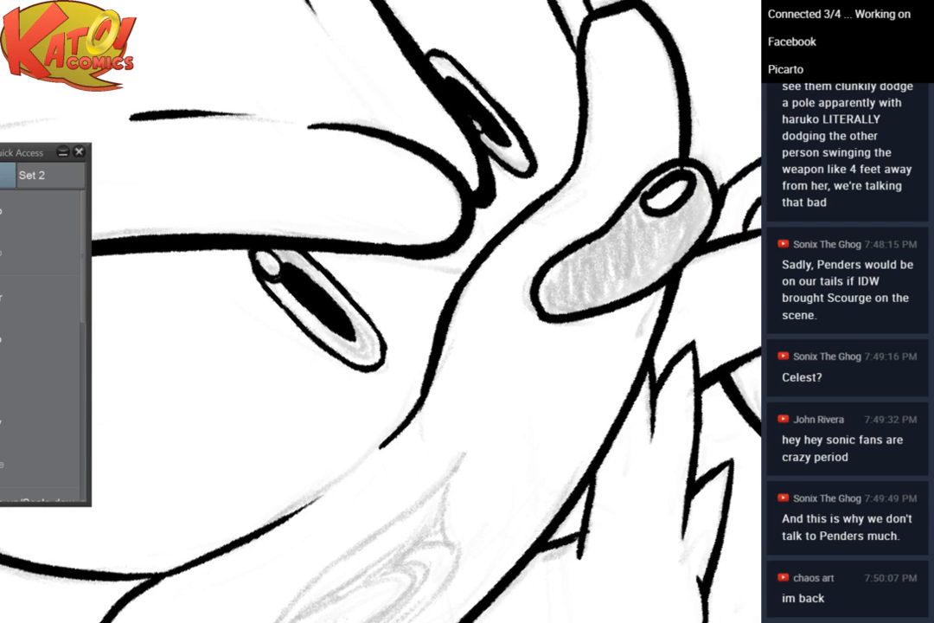
{"action": "left_click_drag", "start_coordinate": [438, 362], "coordinate": [503, 270]}
{"action": "scroll", "coordinate": [502, 270], "scroll_direction": "up", "scroll_amount": 2}
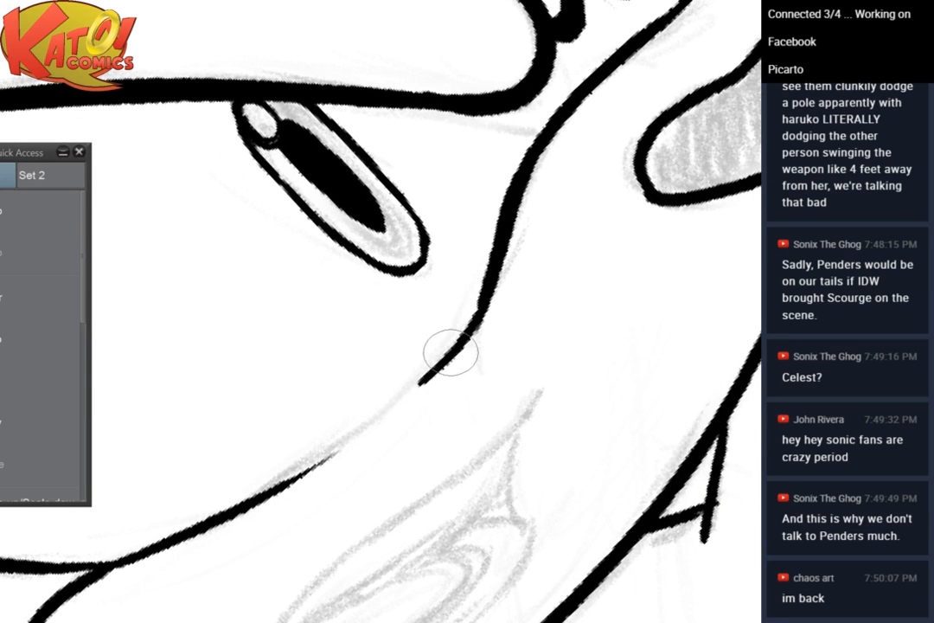
{"action": "mouse_move", "coordinate": [455, 348]}
{"action": "left_mouse_down"}
{"action": "mouse_move", "coordinate": [366, 438]}
{"action": "mouse_move", "coordinate": [433, 379]}
{"action": "mouse_move", "coordinate": [301, 479]}
{"action": "left_mouse_up"}
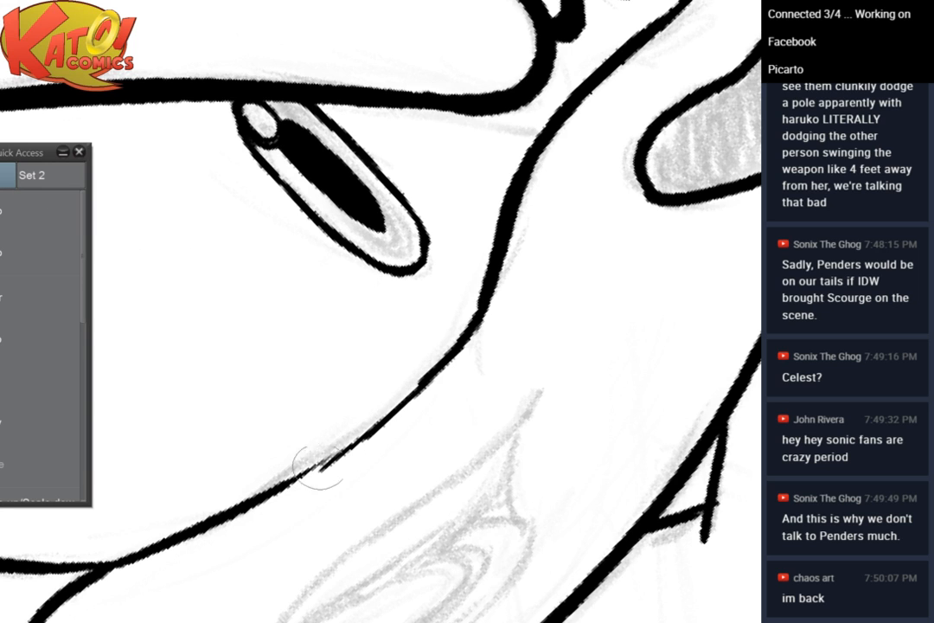
Ink the open mouth over the sketch, including its upper edge, corner creases, teeth line and rounded lower edge
{"action": "mouse_move", "coordinate": [305, 474]}
{"action": "left_mouse_down"}
{"action": "mouse_move", "coordinate": [343, 452]}
{"action": "mouse_move", "coordinate": [315, 358]}
{"action": "mouse_move", "coordinate": [293, 211]}
{"action": "left_mouse_up"}
{"action": "mouse_move", "coordinate": [508, 179]}
{"action": "left_mouse_down"}
{"action": "mouse_move", "coordinate": [461, 239]}
{"action": "mouse_move", "coordinate": [346, 319]}
{"action": "mouse_move", "coordinate": [246, 438]}
{"action": "mouse_move", "coordinate": [227, 511]}
{"action": "left_mouse_up"}
{"action": "left_click_drag", "start_coordinate": [212, 445], "coordinate": [221, 525]}
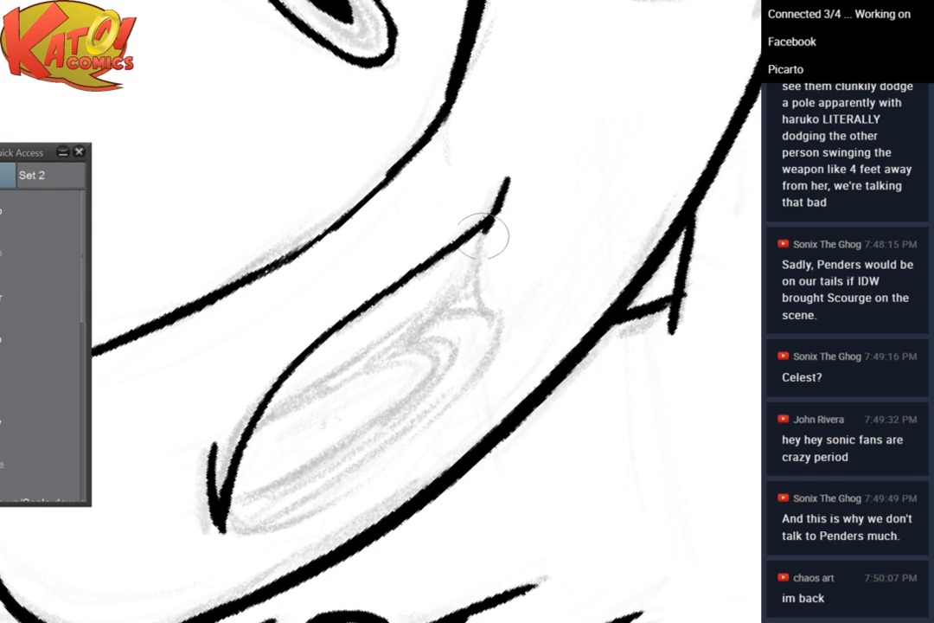
{"action": "mouse_move", "coordinate": [488, 225]}
{"action": "left_mouse_down"}
{"action": "mouse_move", "coordinate": [454, 293]}
{"action": "mouse_move", "coordinate": [330, 378]}
{"action": "mouse_move", "coordinate": [363, 350]}
{"action": "mouse_move", "coordinate": [288, 413]}
{"action": "mouse_move", "coordinate": [258, 421]}
{"action": "left_mouse_up"}
{"action": "left_click_drag", "start_coordinate": [473, 270], "coordinate": [485, 311]}
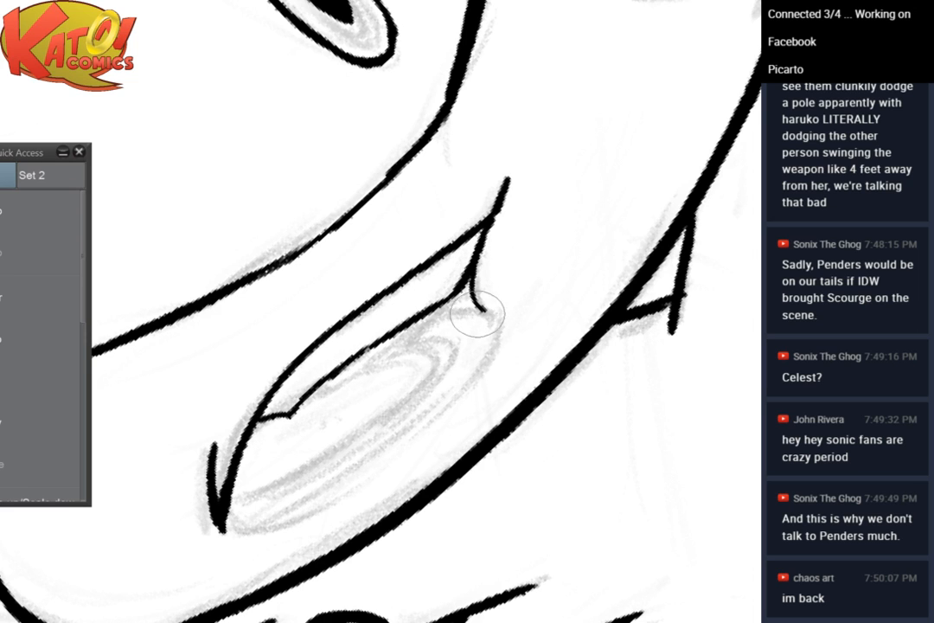
{"action": "mouse_move", "coordinate": [228, 527]}
{"action": "left_mouse_down"}
{"action": "mouse_move", "coordinate": [259, 527]}
{"action": "mouse_move", "coordinate": [372, 470]}
{"action": "mouse_move", "coordinate": [480, 380]}
{"action": "mouse_move", "coordinate": [504, 317]}
{"action": "mouse_move", "coordinate": [482, 302]}
{"action": "mouse_move", "coordinate": [503, 328]}
{"action": "mouse_move", "coordinate": [499, 354]}
{"action": "left_mouse_up"}
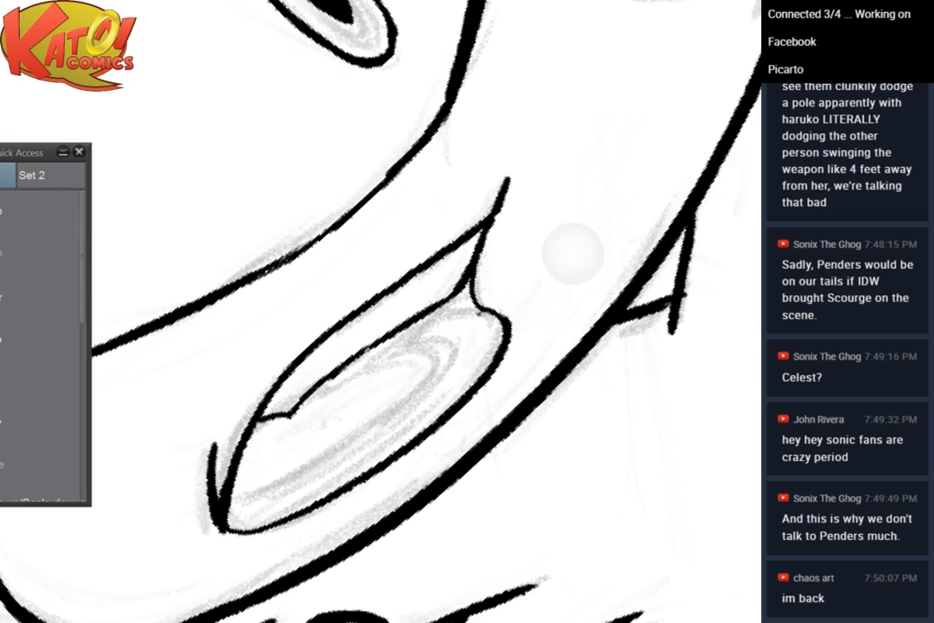
Ink the tongue's rounded outline inside the mouth, close the lip line beside the teeth, and add small marks on the tongue
{"action": "scroll", "coordinate": [522, 332], "scroll_direction": "up", "scroll_amount": 2}
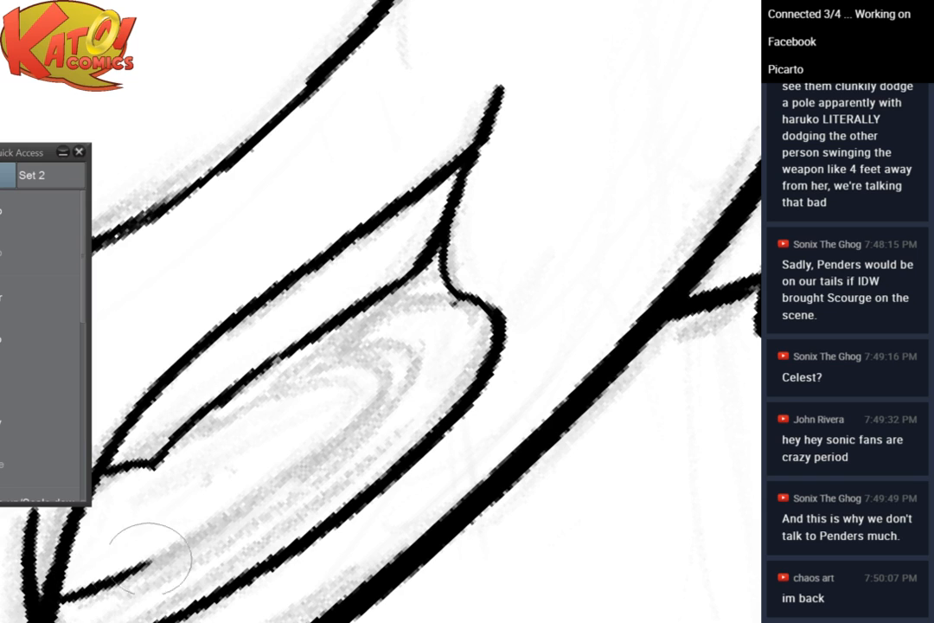
{"action": "mouse_move", "coordinate": [210, 511]}
{"action": "left_mouse_down"}
{"action": "mouse_move", "coordinate": [344, 420]}
{"action": "mouse_move", "coordinate": [393, 361]}
{"action": "mouse_move", "coordinate": [281, 365]}
{"action": "left_mouse_up"}
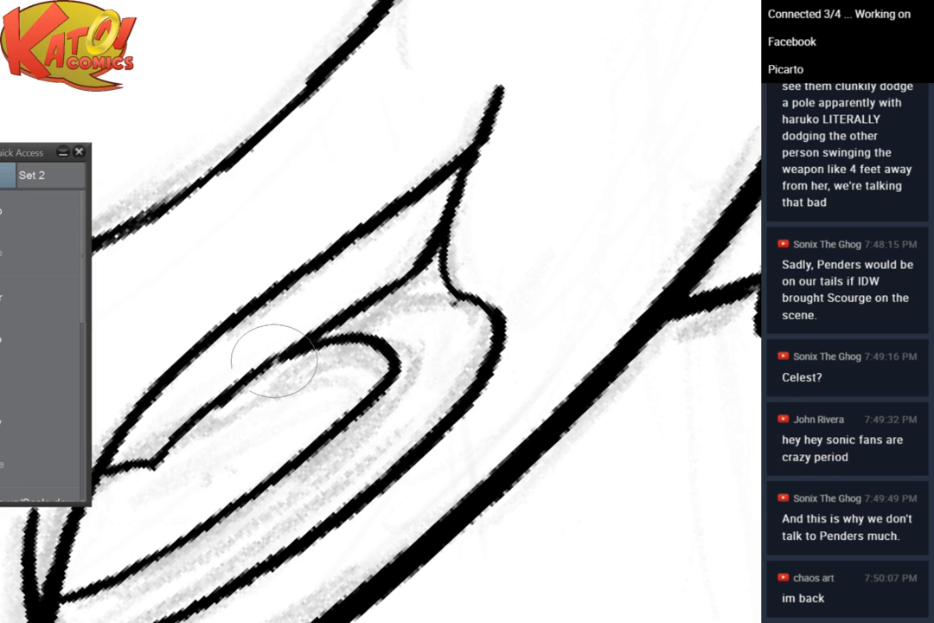
{"action": "mouse_move", "coordinate": [396, 293]}
{"action": "left_mouse_down"}
{"action": "mouse_move", "coordinate": [435, 285]}
{"action": "mouse_move", "coordinate": [387, 293]}
{"action": "mouse_move", "coordinate": [473, 304]}
{"action": "left_mouse_up"}
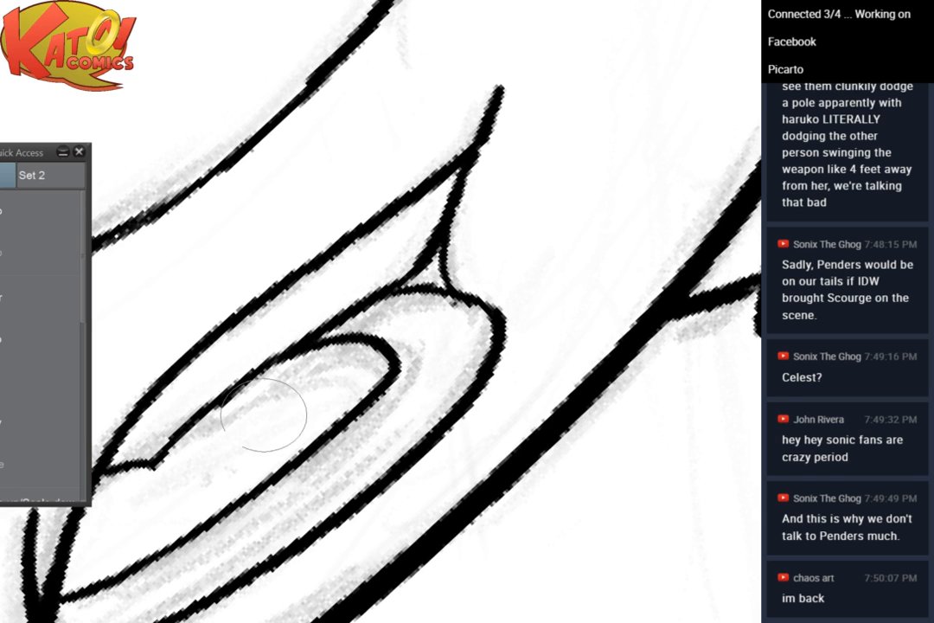
{"action": "left_click_drag", "start_coordinate": [221, 441], "coordinate": [218, 458]}
{"action": "left_click_drag", "start_coordinate": [233, 439], "coordinate": [288, 427]}
Fill the small triangular gap at the front corner of the mouth with solid black
{"action": "key", "text": "r"}
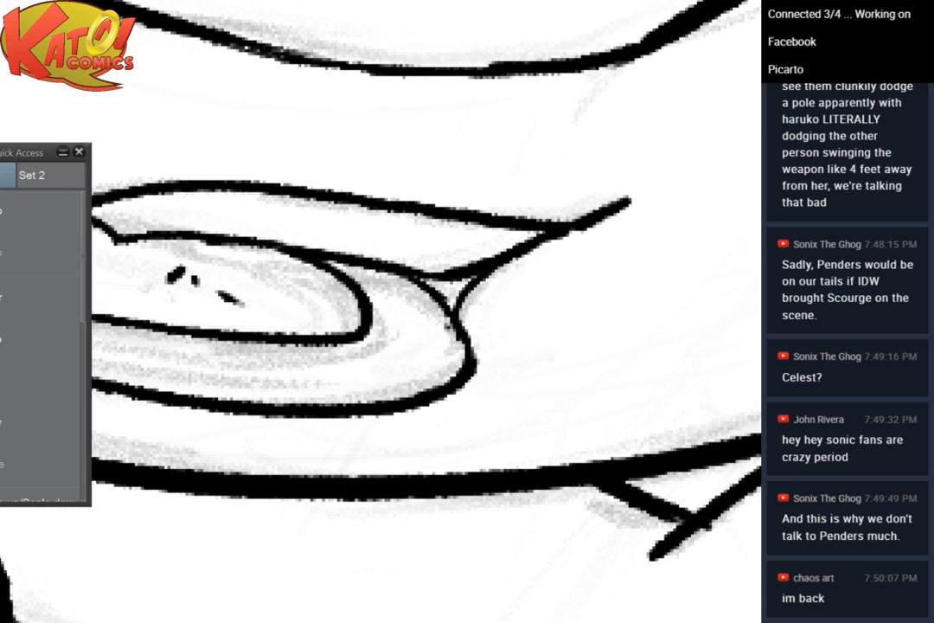
{"action": "mouse_move", "coordinate": [434, 292]}
{"action": "left_mouse_down"}
{"action": "mouse_move", "coordinate": [468, 276]}
{"action": "mouse_move", "coordinate": [451, 311]}
{"action": "mouse_move", "coordinate": [494, 376]}
{"action": "mouse_move", "coordinate": [493, 368]}
{"action": "mouse_move", "coordinate": [406, 328]}
{"action": "mouse_move", "coordinate": [433, 330]}
{"action": "mouse_move", "coordinate": [459, 282]}
{"action": "mouse_move", "coordinate": [436, 298]}
{"action": "mouse_move", "coordinate": [461, 338]}
{"action": "left_mouse_up"}
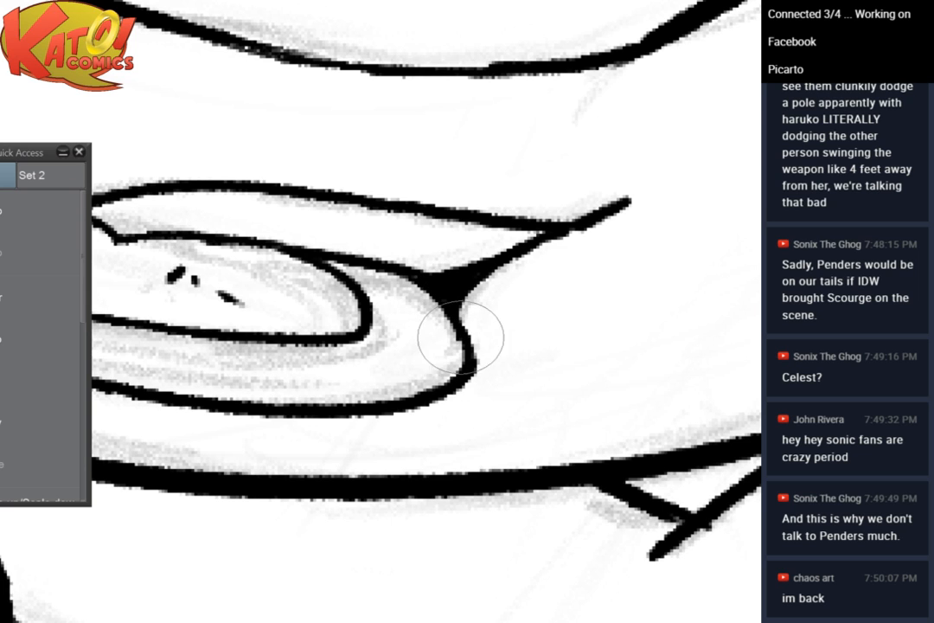
{"action": "key", "text": "ctrl+minus"}
{"action": "left_click_drag", "start_coordinate": [381, 311], "coordinate": [483, 347]}
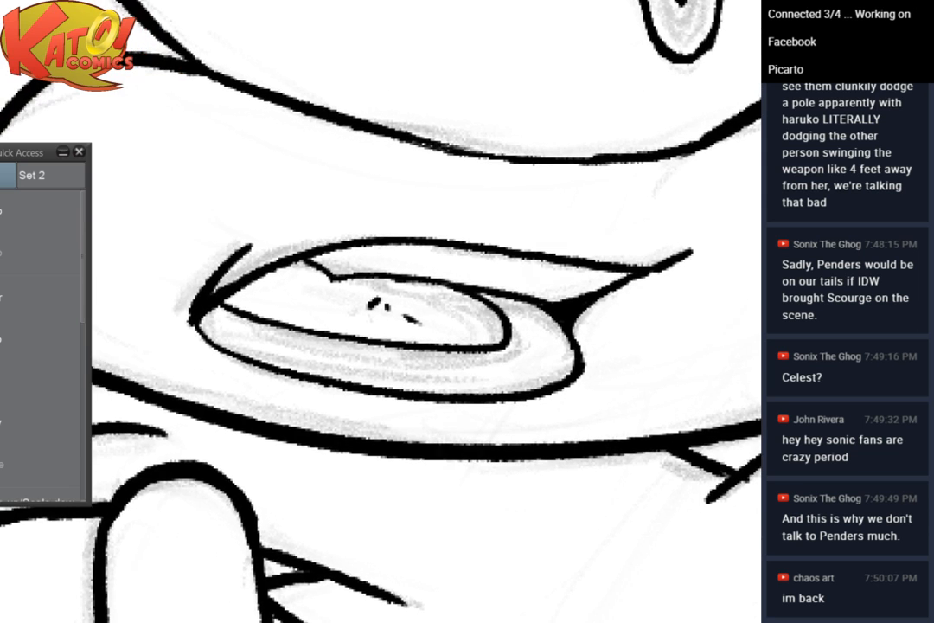
Thicken the short edge of the teeth near the back corner of the mouth
{"action": "key", "text": "minus"}
{"action": "key", "text": "minus"}
{"action": "key", "text": "minus"}
{"action": "key", "text": "minus"}
{"action": "key", "text": "ctrl+plus"}
{"action": "left_click_drag", "start_coordinate": [364, 346], "coordinate": [470, 344]}
{"action": "left_click_drag", "start_coordinate": [271, 355], "coordinate": [344, 337]}
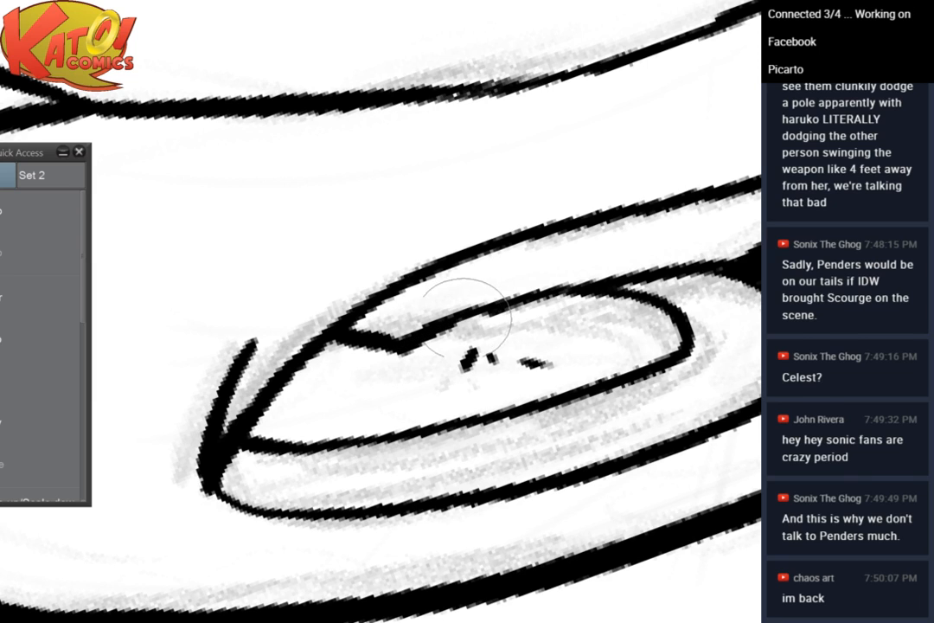
{"action": "key", "text": "minus"}
{"action": "key", "text": "minus"}
{"action": "left_click_drag", "start_coordinate": [519, 285], "coordinate": [364, 427]}
{"action": "key", "text": "ctrl+minus"}
{"action": "key", "text": "ctrl+minus"}
{"action": "key", "text": "ctrl+at"}
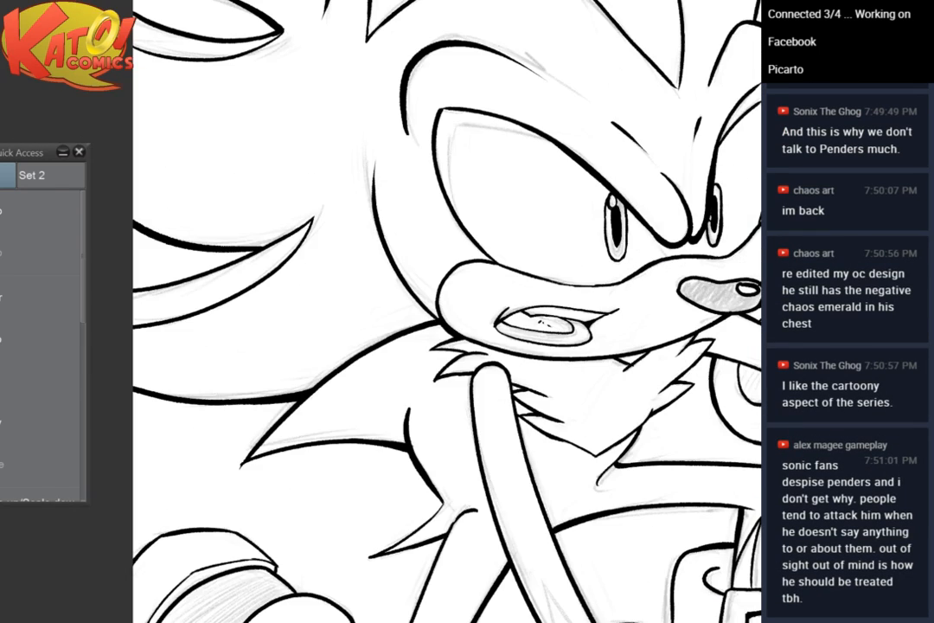
{"action": "left_click_drag", "start_coordinate": [485, 285], "coordinate": [326, 327]}
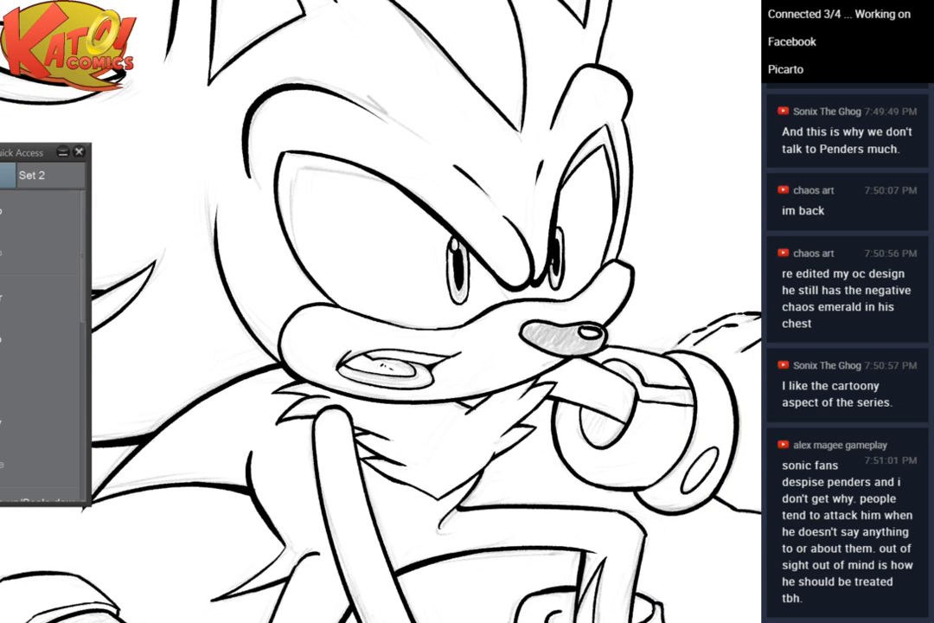
Add line weight to the inner rim of the outstretched arm's cuff, covering the stray mark beside it
{"action": "left_click_drag", "start_coordinate": [640, 346], "coordinate": [426, 304]}
{"action": "key", "text": "ctrl+plus"}
{"action": "key", "text": "ctrl+plus"}
{"action": "key", "text": "ctrl+plus"}
{"action": "mouse_move", "coordinate": [519, 303]}
{"action": "left_mouse_down"}
{"action": "mouse_move", "coordinate": [387, 310]}
{"action": "mouse_move", "coordinate": [374, 301]}
{"action": "mouse_move", "coordinate": [384, 312]}
{"action": "left_mouse_up"}
{"action": "left_click_drag", "start_coordinate": [419, 274], "coordinate": [377, 319]}
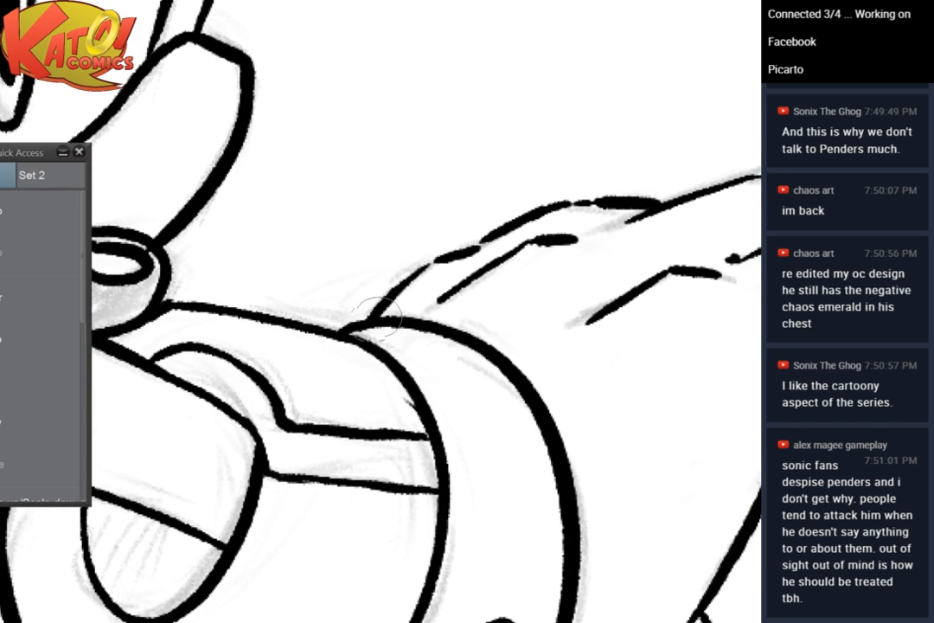
{"action": "left_click_drag", "start_coordinate": [579, 416], "coordinate": [592, 233]}
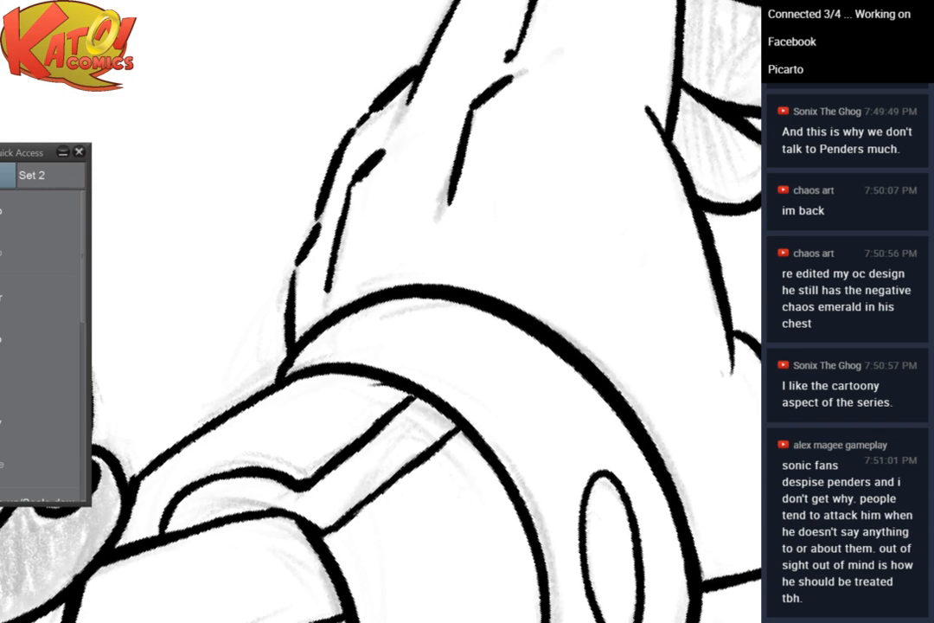
{"action": "key", "text": "ctrl+plus"}
{"action": "left_click_drag", "start_coordinate": [554, 321], "coordinate": [550, 278]}
{"action": "left_click_drag", "start_coordinate": [372, 320], "coordinate": [427, 291]}
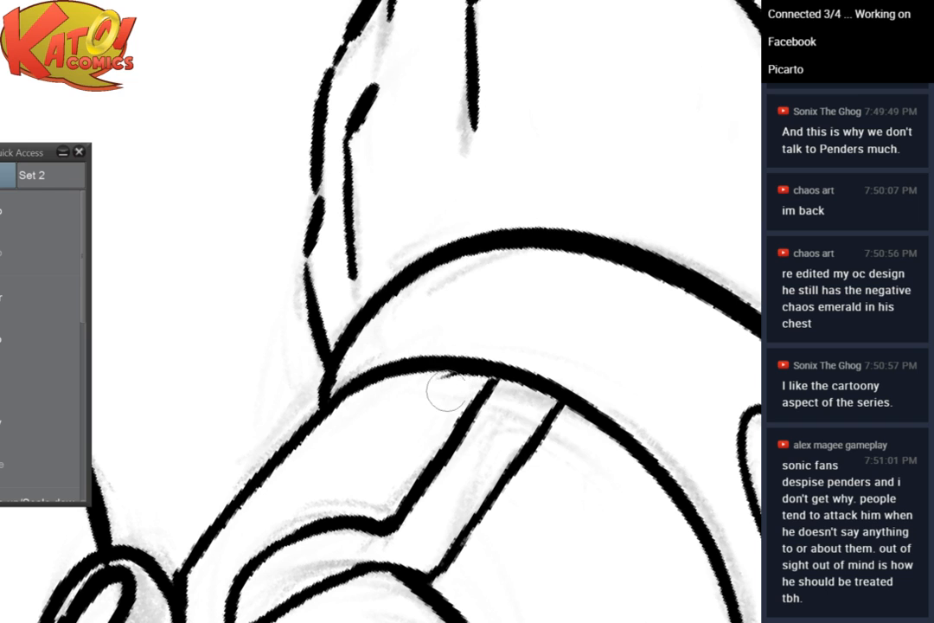
{"action": "left_click_drag", "start_coordinate": [444, 364], "coordinate": [482, 293]}
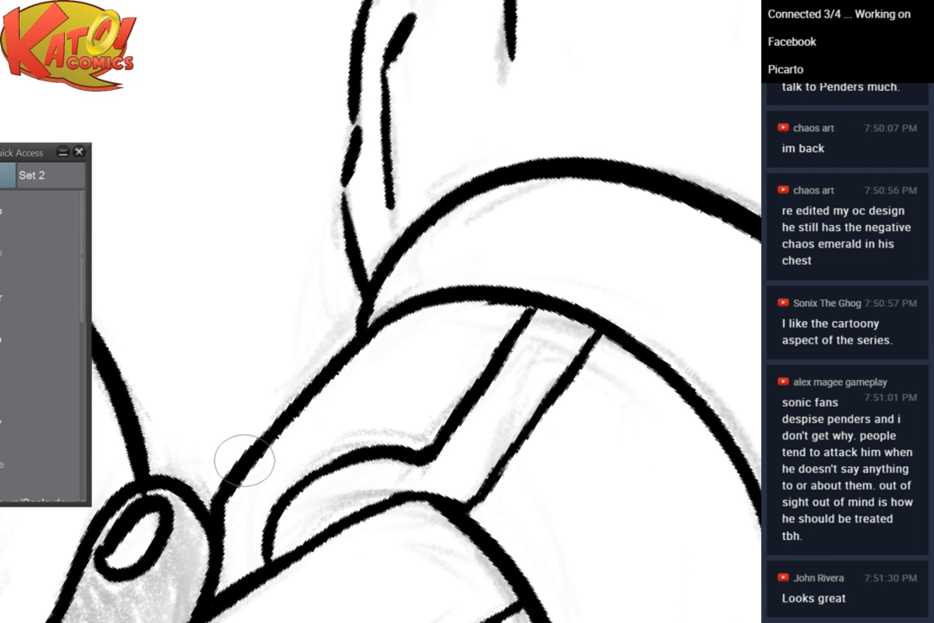
Close the gaps between the outline segments along the back of the outstretched hand
{"action": "left_click_drag", "start_coordinate": [208, 390], "coordinate": [232, 177]}
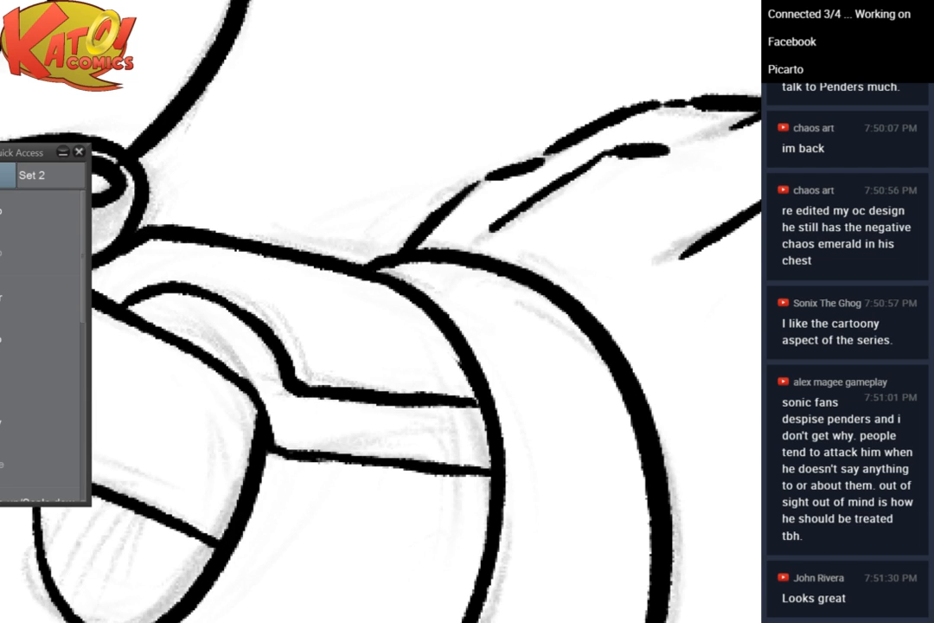
{"action": "scroll", "coordinate": [575, 332], "scroll_direction": "down", "scroll_amount": 5}
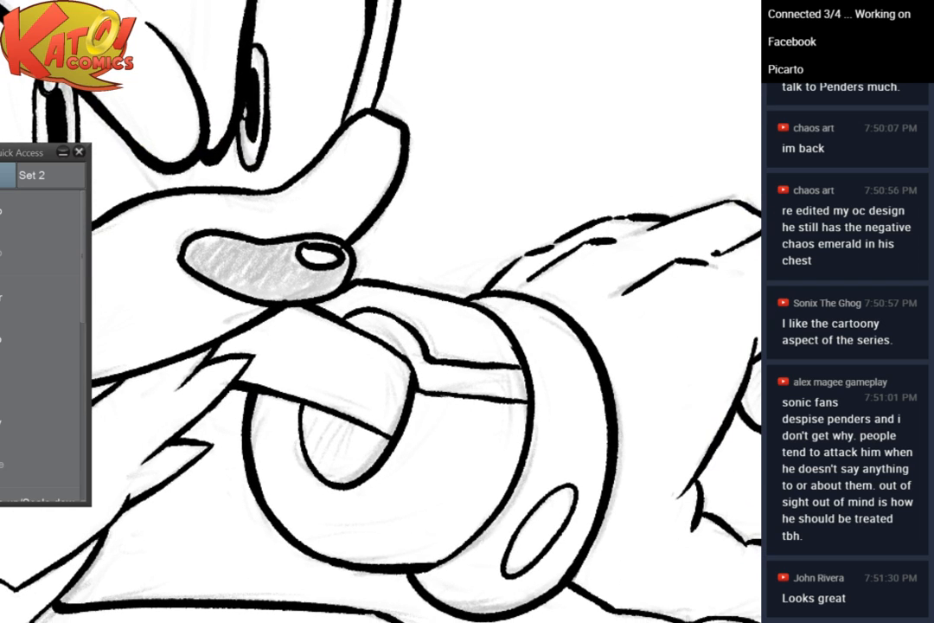
{"action": "scroll", "coordinate": [565, 360], "scroll_direction": "up", "scroll_amount": 3}
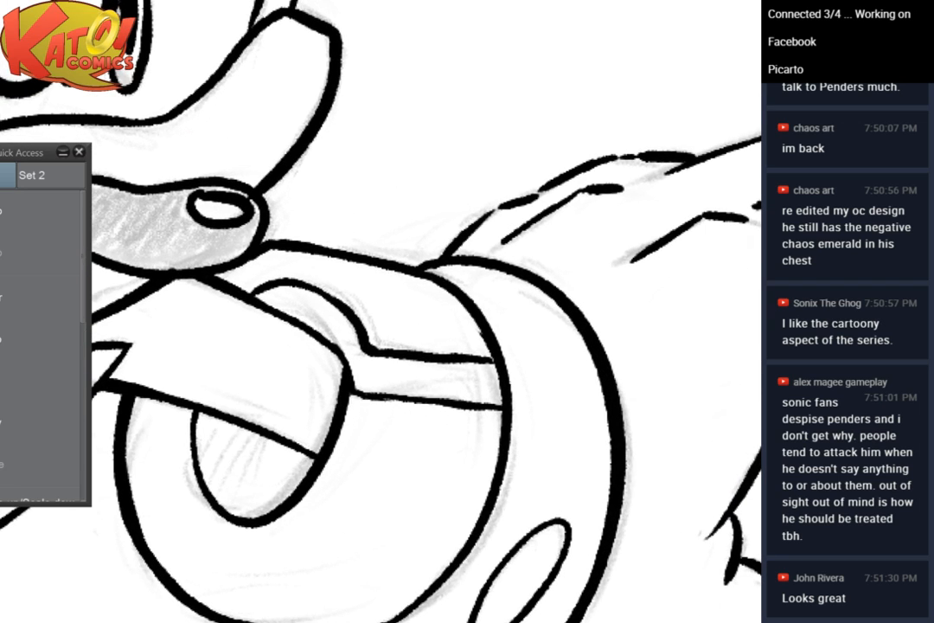
{"action": "scroll", "coordinate": [554, 260], "scroll_direction": "down", "scroll_amount": 2}
{"action": "scroll", "coordinate": [554, 260], "scroll_direction": "up", "scroll_amount": 6}
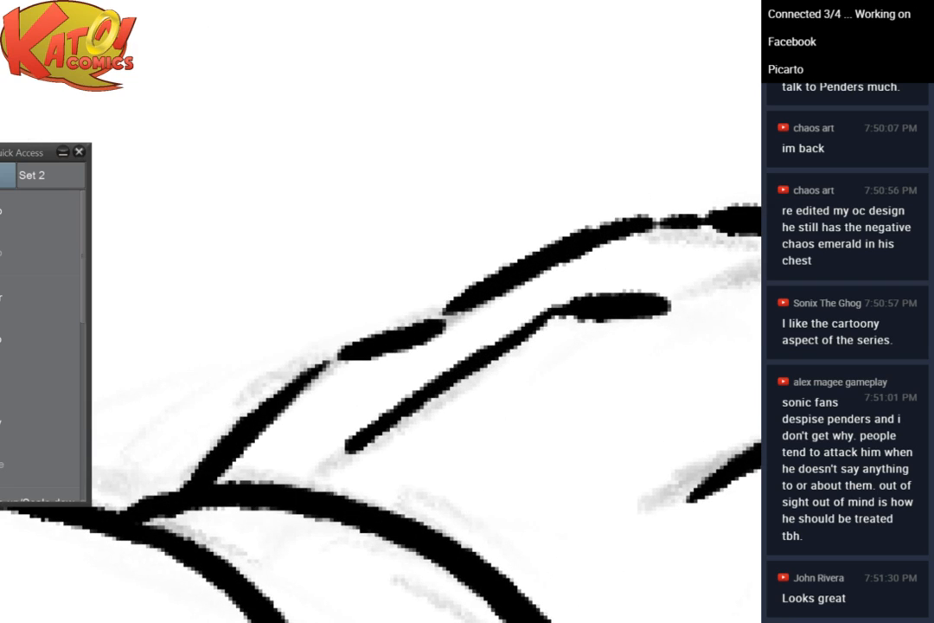
{"action": "left_click_drag", "start_coordinate": [297, 396], "coordinate": [344, 350]}
{"action": "left_click_drag", "start_coordinate": [431, 333], "coordinate": [486, 285]}
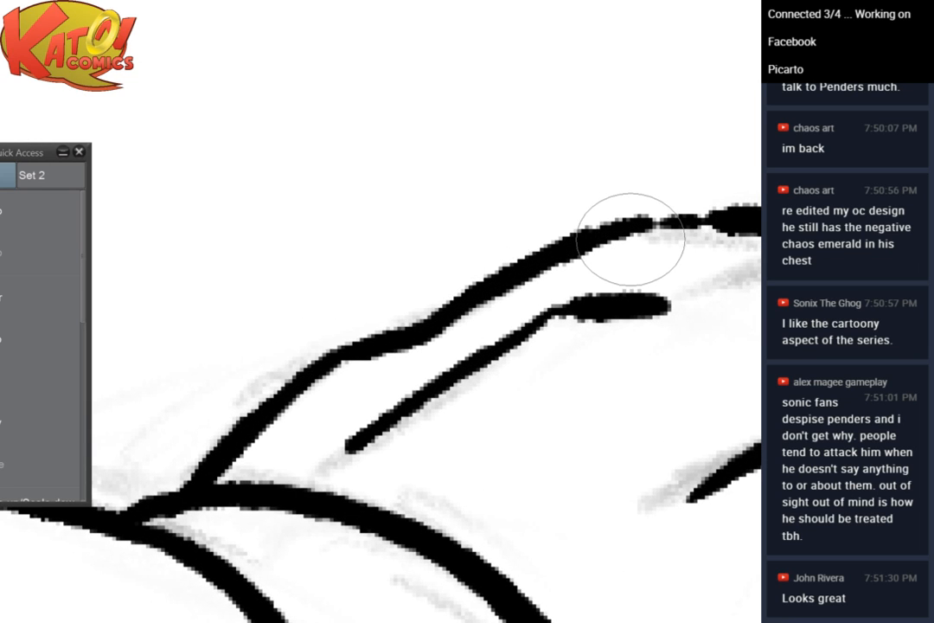
{"action": "mouse_move", "coordinate": [631, 240]}
{"action": "left_mouse_down"}
{"action": "mouse_move", "coordinate": [515, 271]}
{"action": "mouse_move", "coordinate": [414, 280]}
{"action": "mouse_move", "coordinate": [452, 262]}
{"action": "mouse_move", "coordinate": [502, 263]}
{"action": "left_mouse_up"}
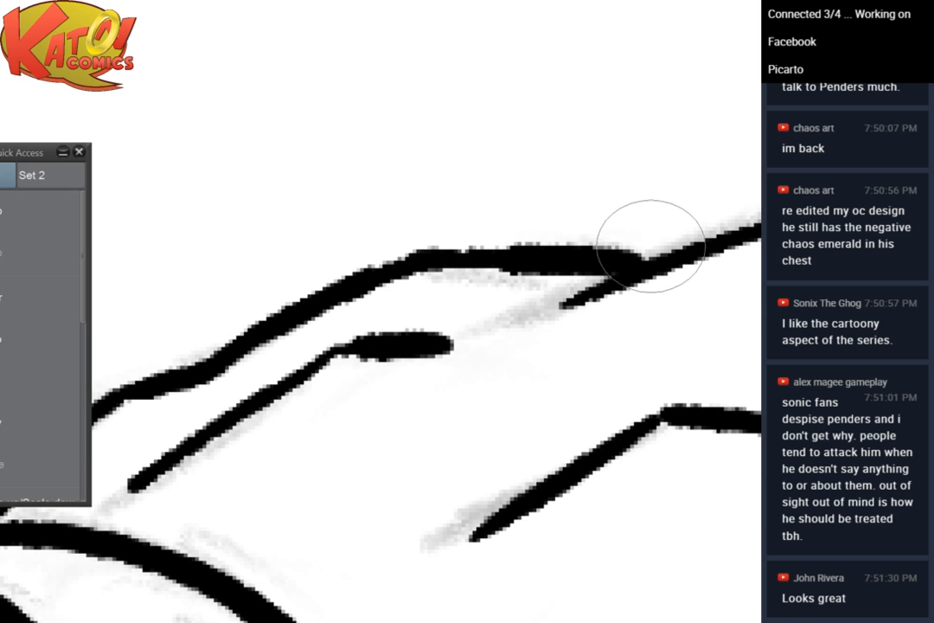
Thicken the outstretched hand's knuckle line where it meets the index finger, redoing the first attempt
{"action": "scroll", "coordinate": [651, 260], "scroll_direction": "down", "scroll_amount": 3}
{"action": "left_click_drag", "start_coordinate": [693, 277], "coordinate": [355, 200]}
{"action": "scroll", "coordinate": [692, 260], "scroll_direction": "up", "scroll_amount": 1}
{"action": "mouse_move", "coordinate": [549, 117]}
{"action": "left_mouse_down"}
{"action": "mouse_move", "coordinate": [616, 212]}
{"action": "mouse_move", "coordinate": [463, 172]}
{"action": "left_mouse_up"}
{"action": "scroll", "coordinate": [438, 363], "scroll_direction": "up", "scroll_amount": 2}
{"action": "left_click_drag", "start_coordinate": [438, 363], "coordinate": [538, 330]}
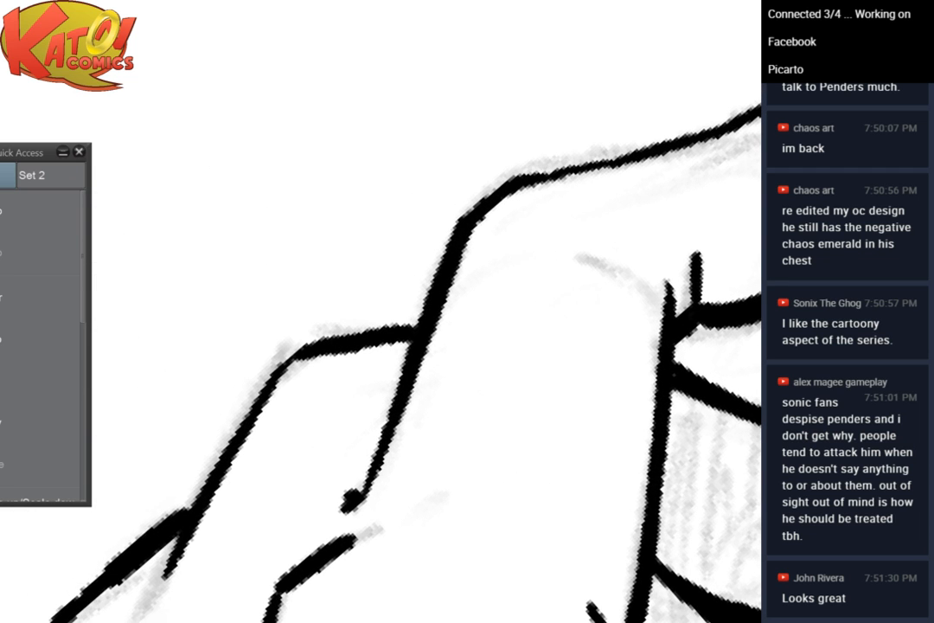
{"action": "left_click_drag", "start_coordinate": [426, 320], "coordinate": [358, 334]}
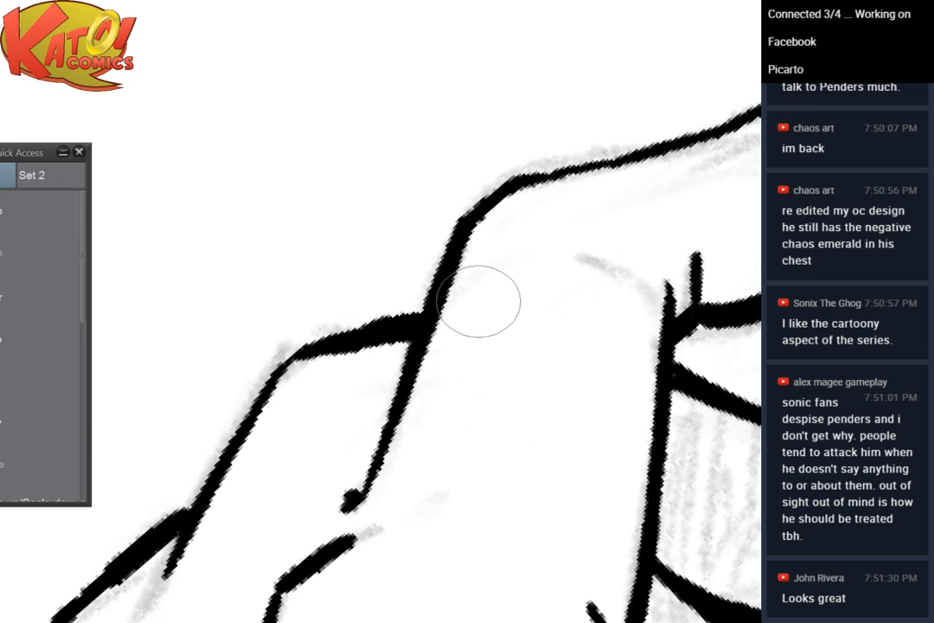
{"action": "left_click_drag", "start_coordinate": [511, 326], "coordinate": [485, 292]}
{"action": "scroll", "coordinate": [484, 359], "scroll_direction": "up", "scroll_amount": 2}
{"action": "left_click", "coordinate": [34, 211]}
{"action": "left_click", "coordinate": [35, 211]}
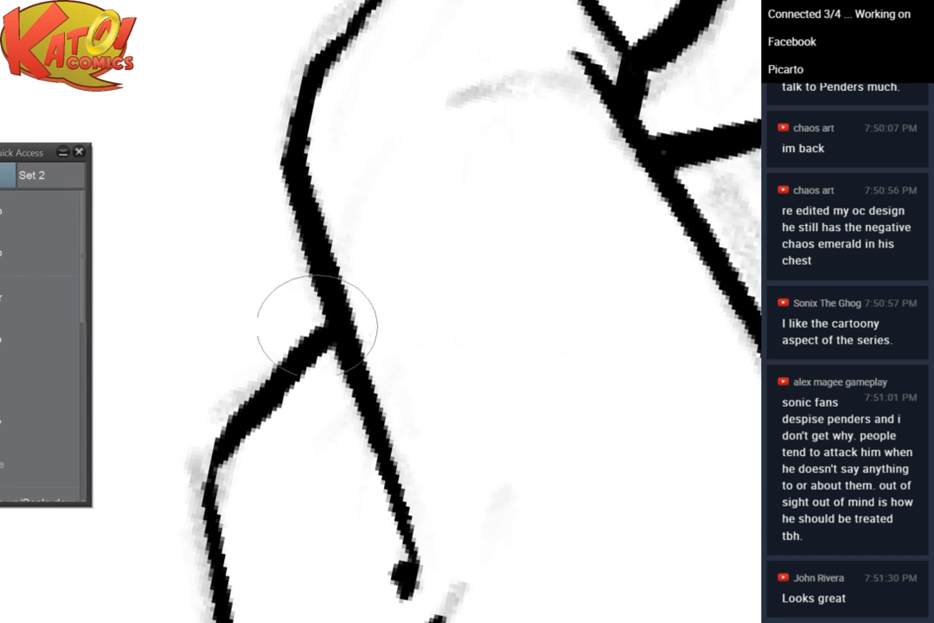
{"action": "left_click_drag", "start_coordinate": [330, 327], "coordinate": [262, 389]}
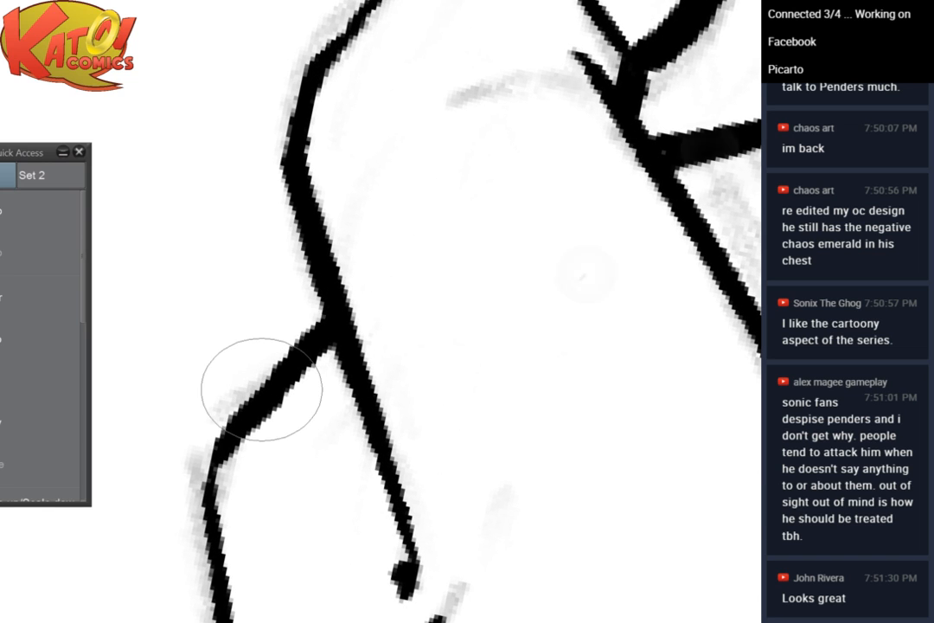
Add line weight to the upper edge of the outstretched index finger toward its tip
{"action": "scroll", "coordinate": [624, 255], "scroll_direction": "down", "scroll_amount": 5}
{"action": "scroll", "coordinate": [620, 110], "scroll_direction": "up", "scroll_amount": 7}
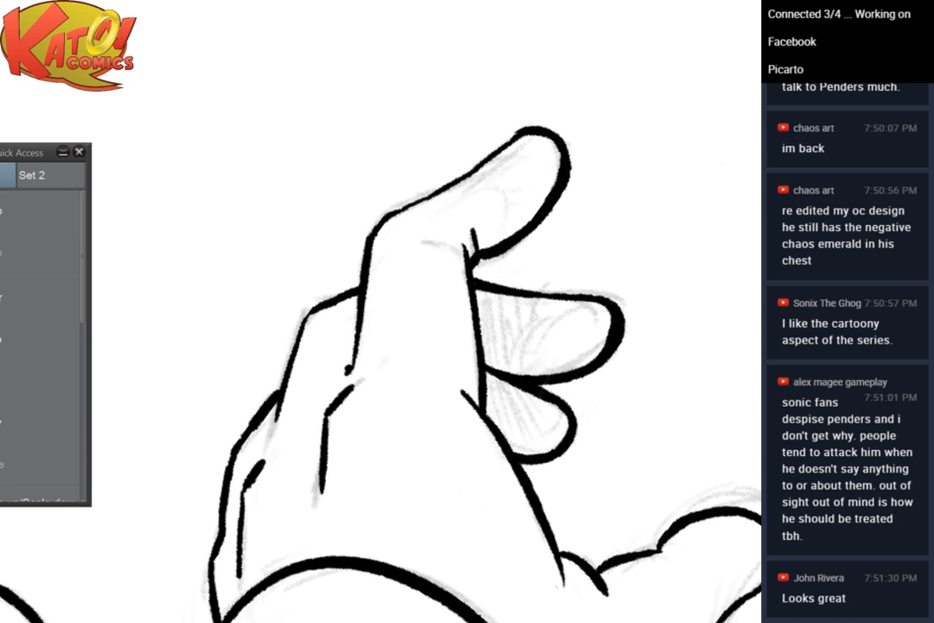
{"action": "scroll", "coordinate": [620, 110], "scroll_direction": "down", "scroll_amount": 2}
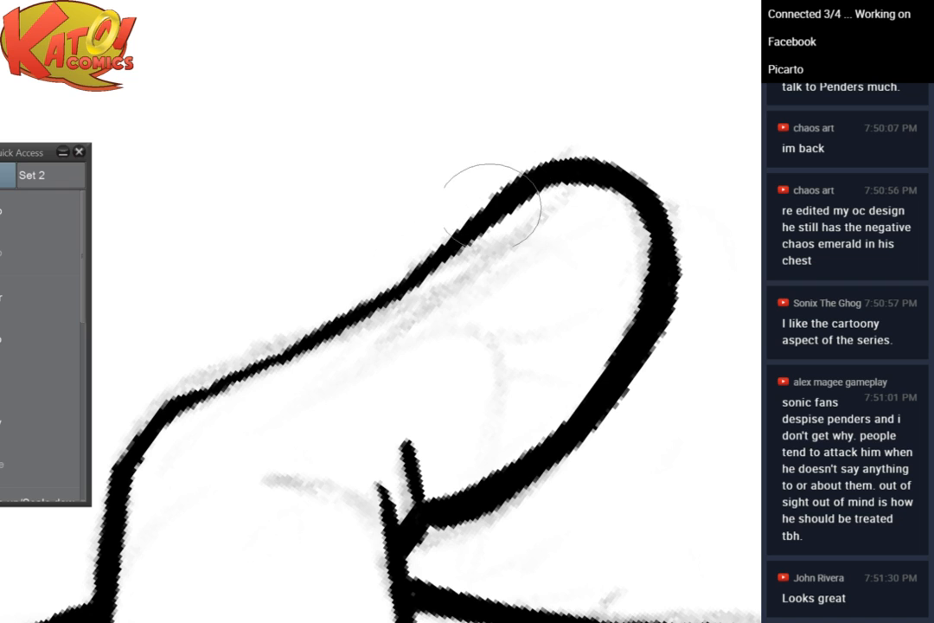
{"action": "scroll", "coordinate": [381, 381], "scroll_direction": "down", "scroll_amount": 2}
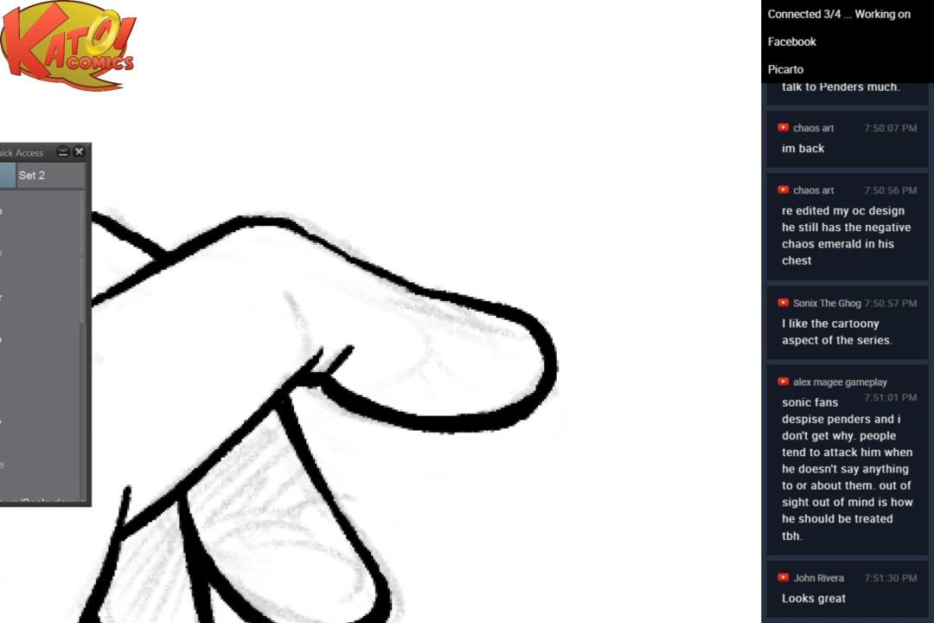
{"action": "scroll", "coordinate": [380, 381], "scroll_direction": "down", "scroll_amount": 2}
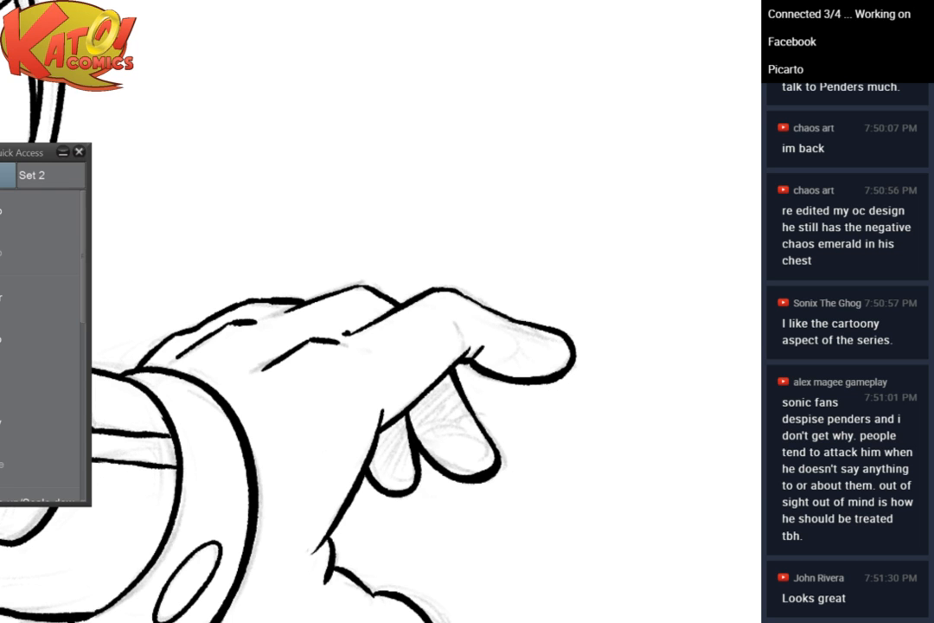
Smooth the outer corner of the bent front knee's outline by erasing the ink bump that sticks out
{"action": "scroll", "coordinate": [554, 346], "scroll_direction": "up", "scroll_amount": 1}
{"action": "left_click_drag", "start_coordinate": [381, 381], "coordinate": [427, 322]}
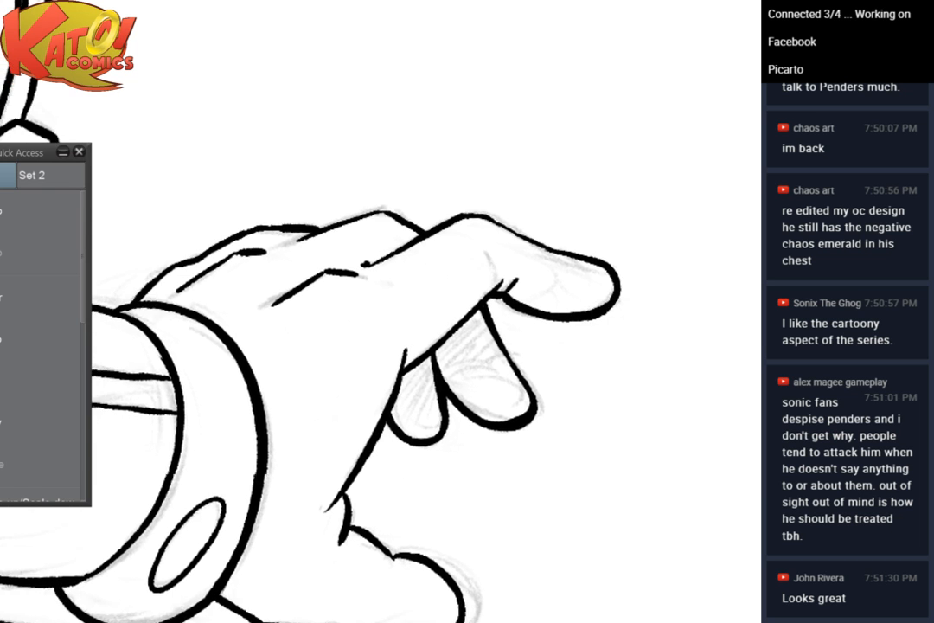
{"action": "left_click_drag", "start_coordinate": [381, 380], "coordinate": [508, 216]}
{"action": "left_click_drag", "start_coordinate": [381, 346], "coordinate": [475, 381]}
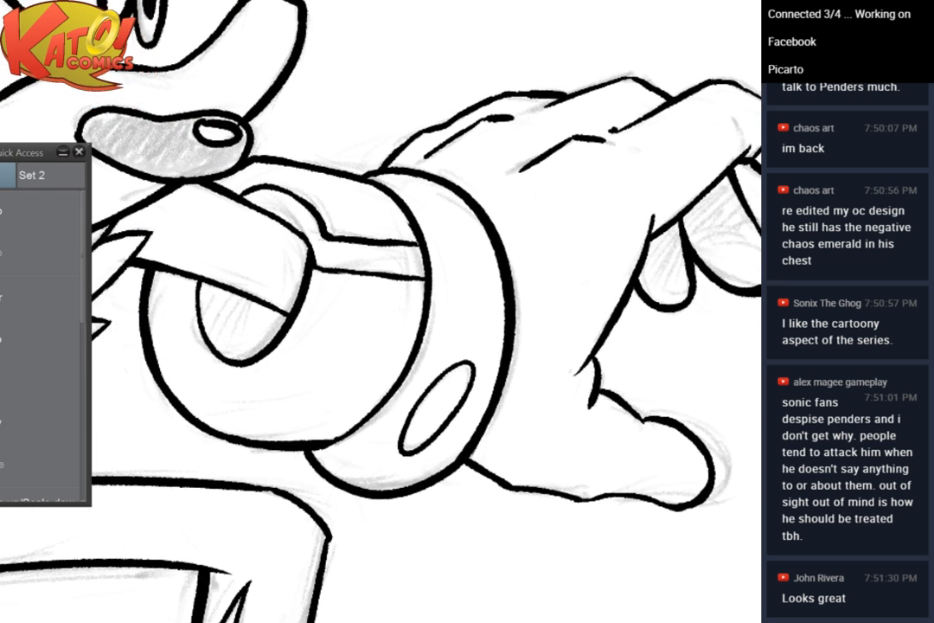
{"action": "left_click_drag", "start_coordinate": [208, 381], "coordinate": [575, 239]}
{"action": "left_click_drag", "start_coordinate": [381, 381], "coordinate": [317, 235]}
{"action": "scroll", "coordinate": [695, 270], "scroll_direction": "up", "scroll_amount": 3}
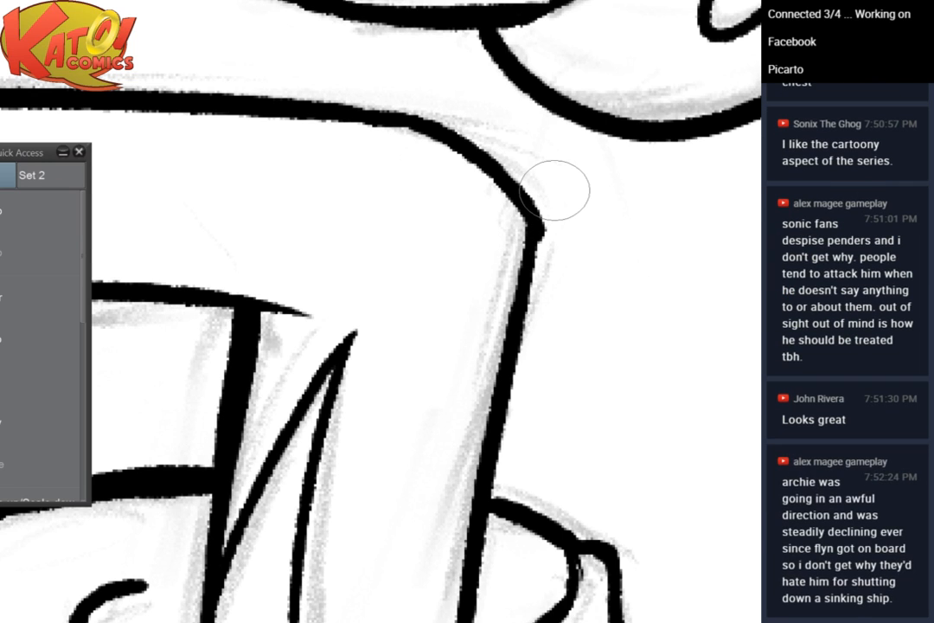
{"action": "left_click_drag", "start_coordinate": [567, 271], "coordinate": [558, 232]}
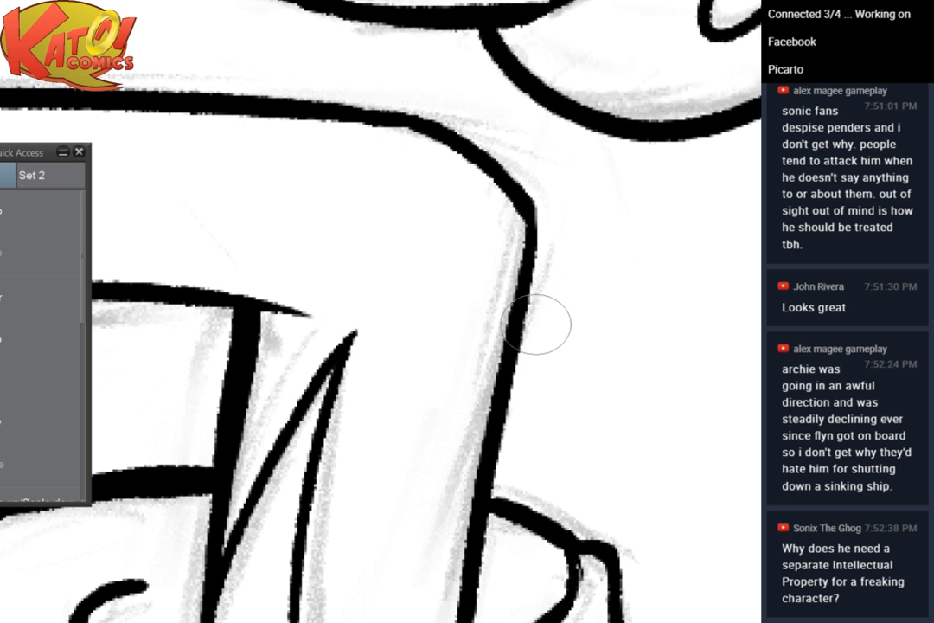
{"action": "scroll", "coordinate": [536, 324], "scroll_direction": "down", "scroll_amount": 3}
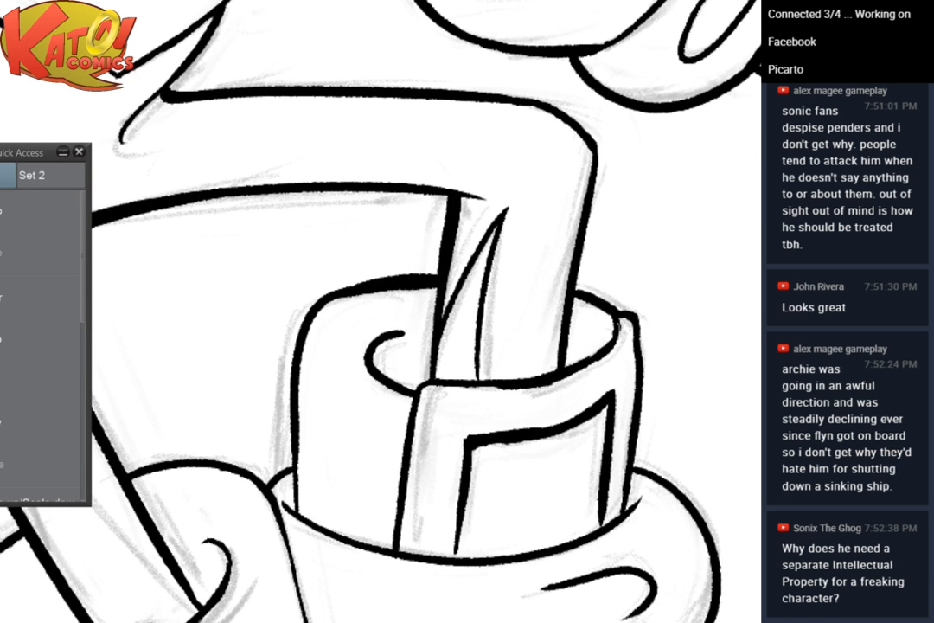
Ink the inner contour line along the outer side of the larger eye, redoing the stroke until it merges into the eye outline
{"action": "mouse_move", "coordinate": [450, 96]}
{"action": "left_mouse_down"}
{"action": "mouse_move", "coordinate": [491, 138]}
{"action": "mouse_move", "coordinate": [630, 227]}
{"action": "left_mouse_up"}
{"action": "scroll", "coordinate": [630, 221], "scroll_direction": "down", "scroll_amount": 2}
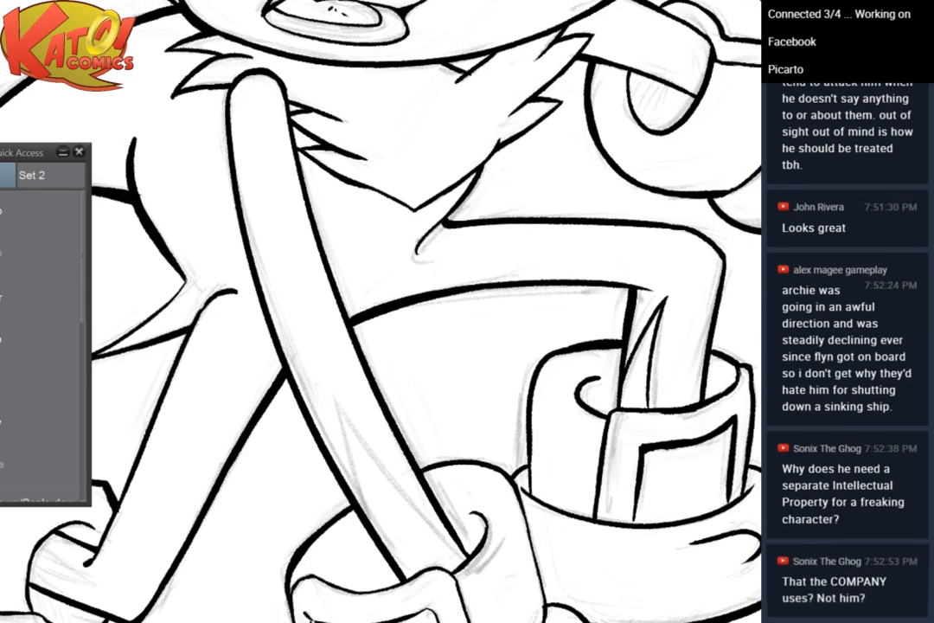
{"action": "left_click_drag", "start_coordinate": [415, 225], "coordinate": [516, 375]}
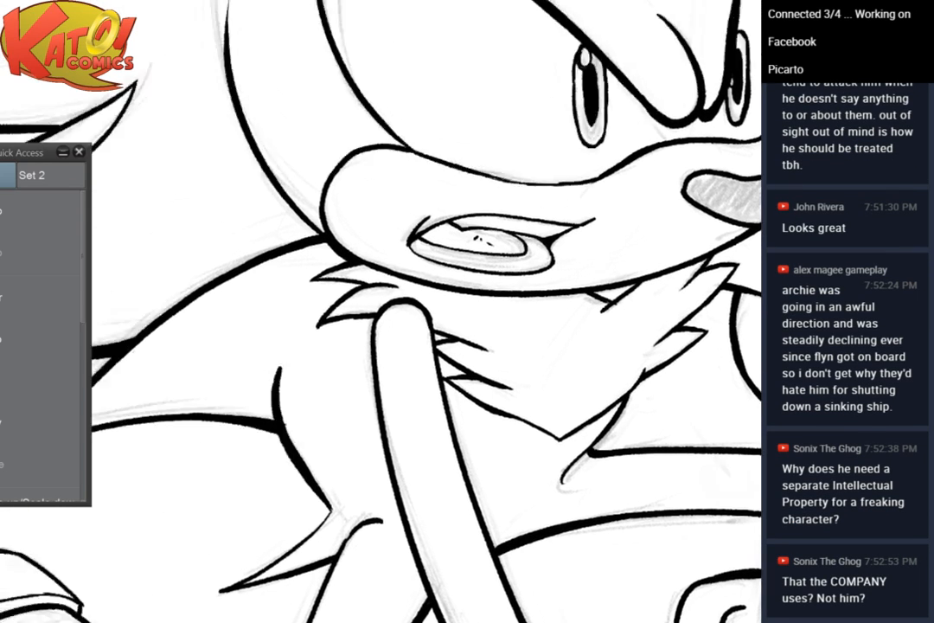
{"action": "left_click_drag", "start_coordinate": [415, 260], "coordinate": [558, 476]}
{"action": "scroll", "coordinate": [697, 234], "scroll_direction": "up", "scroll_amount": 5}
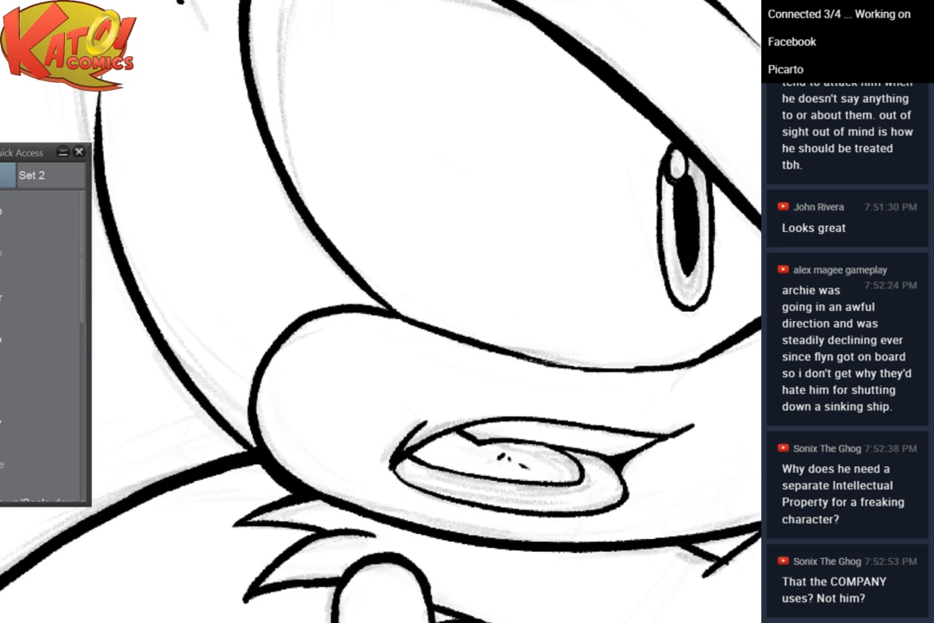
{"action": "left_click_drag", "start_coordinate": [519, 233], "coordinate": [523, 351]}
{"action": "scroll", "coordinate": [424, 42], "scroll_direction": "up", "scroll_amount": 3}
{"action": "left_click_drag", "start_coordinate": [424, 225], "coordinate": [499, 319]}
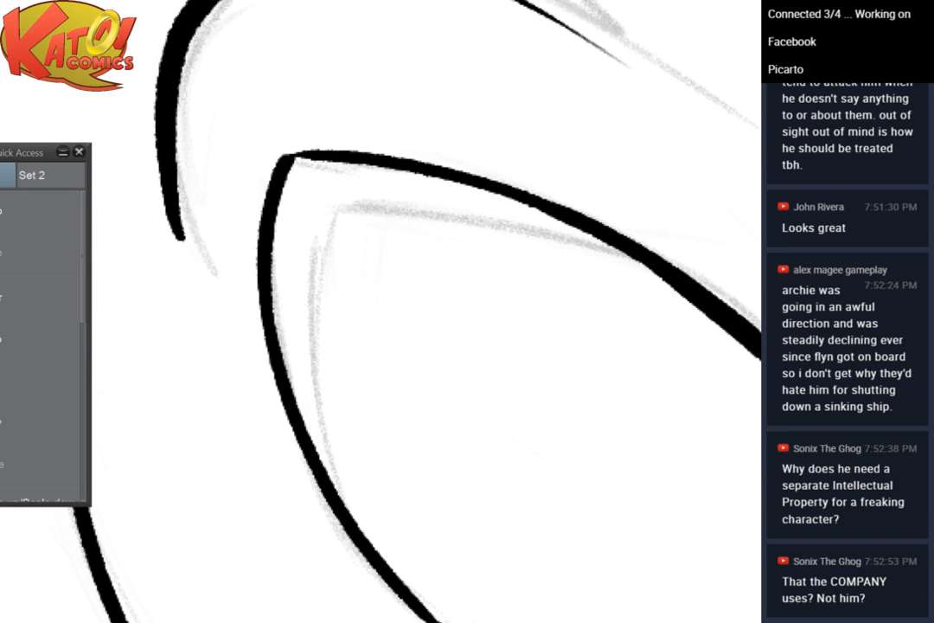
{"action": "left_click_drag", "start_coordinate": [336, 215], "coordinate": [314, 448]}
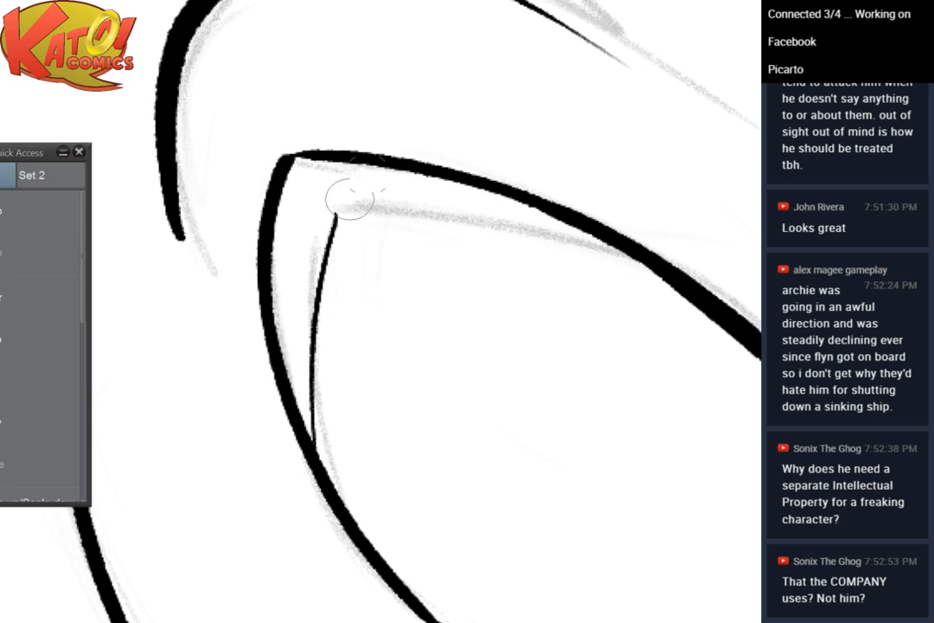
{"action": "left_click_drag", "start_coordinate": [336, 214], "coordinate": [605, 275]}
{"action": "left_click", "coordinate": [45, 220]}
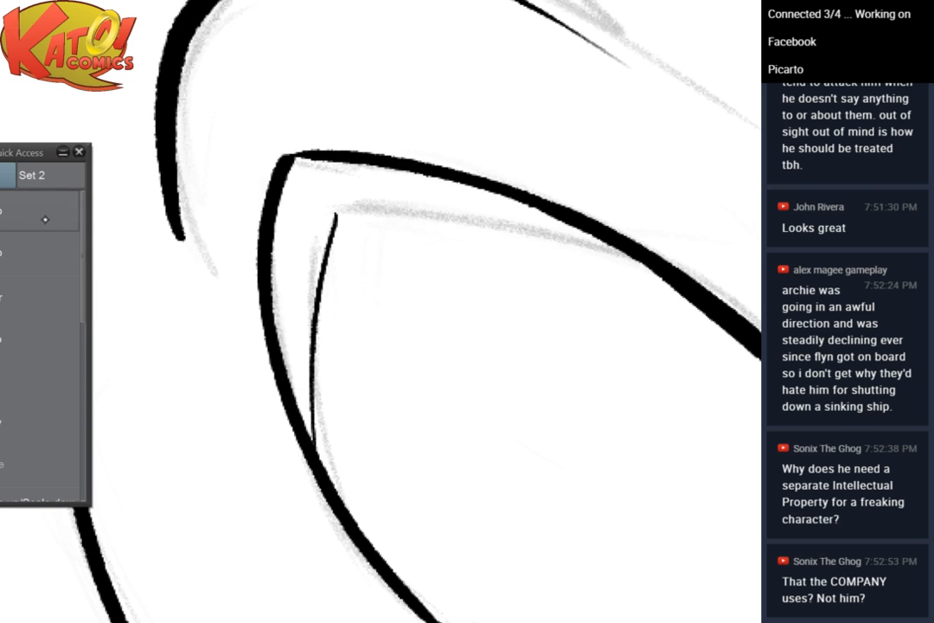
{"action": "left_click_drag", "start_coordinate": [312, 445], "coordinate": [363, 573]}
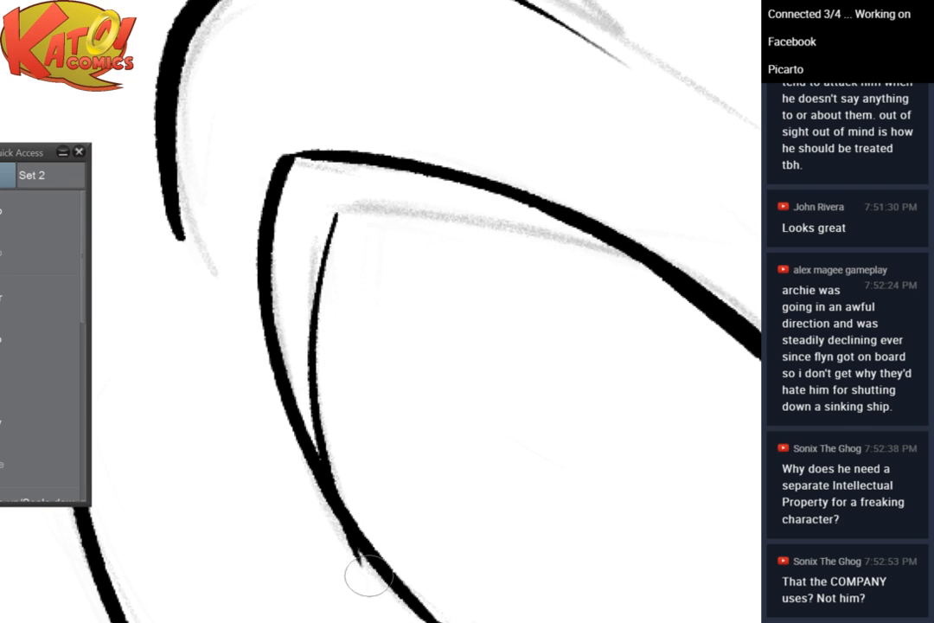
{"action": "left_click", "coordinate": [47, 211]}
{"action": "left_click_drag", "start_coordinate": [341, 207], "coordinate": [375, 585]}
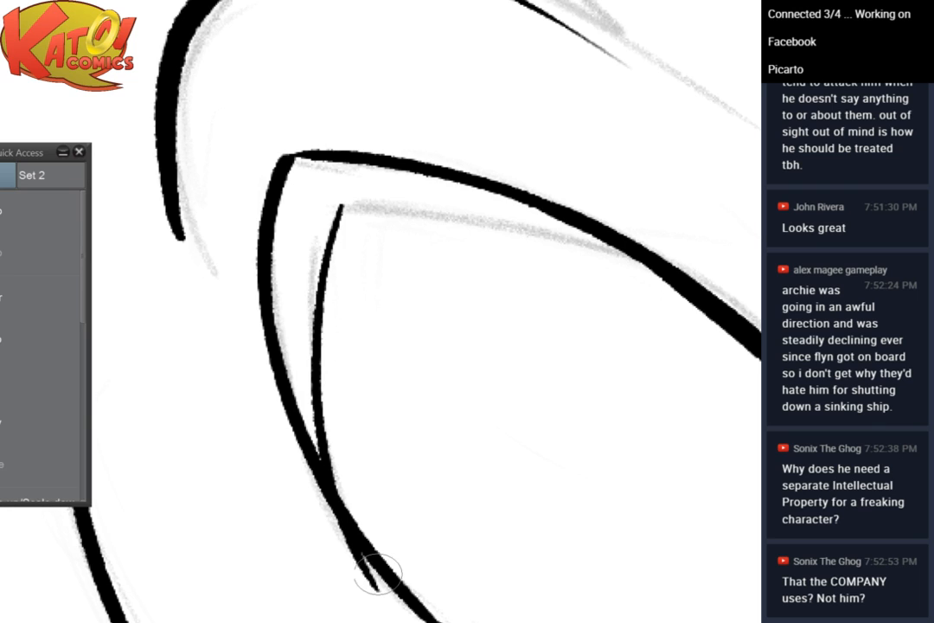
{"action": "left_click", "coordinate": [47, 209]}
{"action": "left_click_drag", "start_coordinate": [336, 218], "coordinate": [334, 488]}
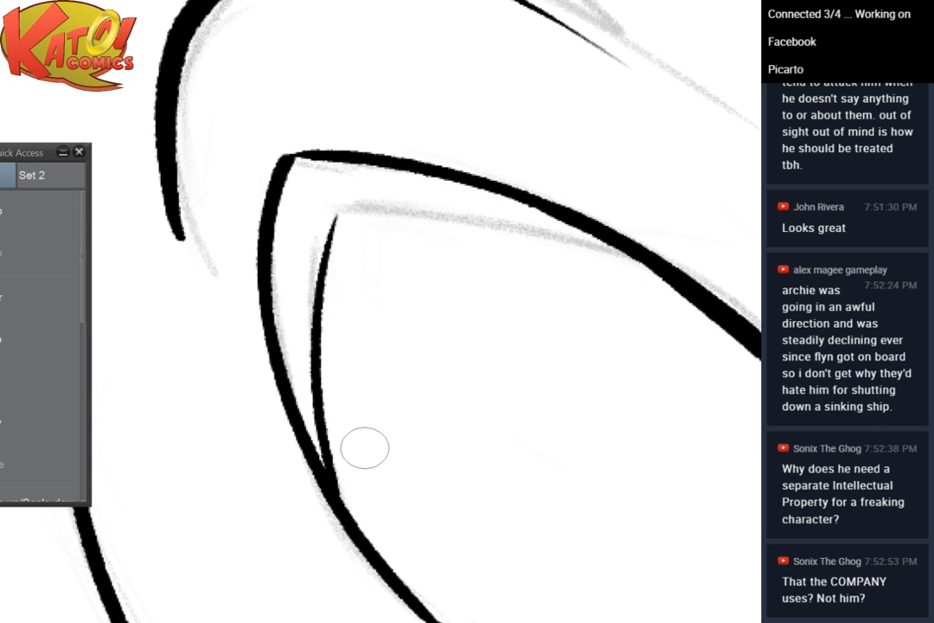
Ink the inner contour line beneath the larger eye's upper lid and tidy the corner where it meets the side line
{"action": "left_click_drag", "start_coordinate": [365, 447], "coordinate": [523, 582]}
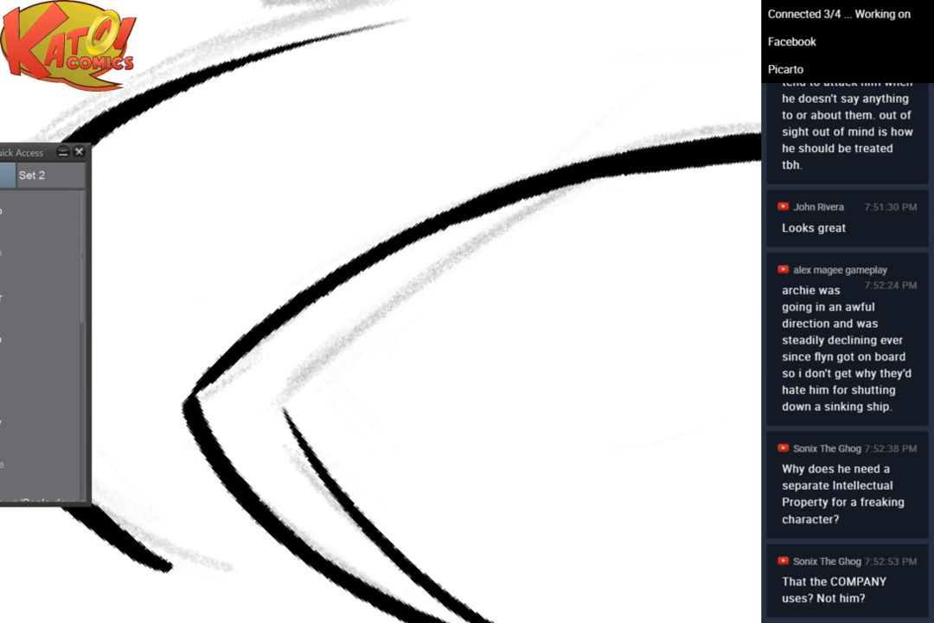
{"action": "mouse_move", "coordinate": [288, 406]}
{"action": "left_mouse_down"}
{"action": "mouse_move", "coordinate": [623, 167]}
{"action": "mouse_move", "coordinate": [655, 160]}
{"action": "left_mouse_up"}
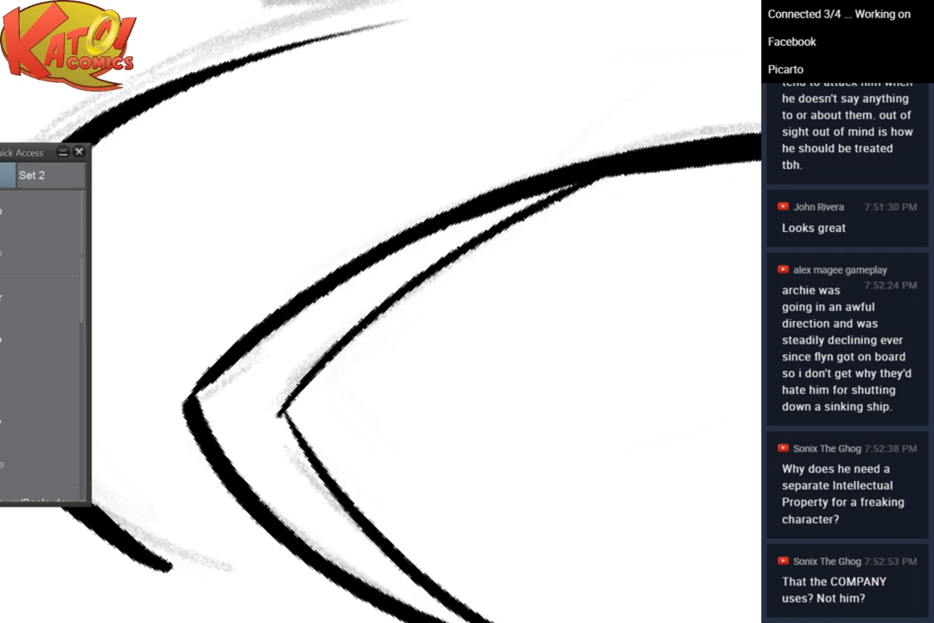
{"action": "left_click_drag", "start_coordinate": [519, 484], "coordinate": [364, 501]}
{"action": "left_click_drag", "start_coordinate": [232, 273], "coordinate": [228, 280]}
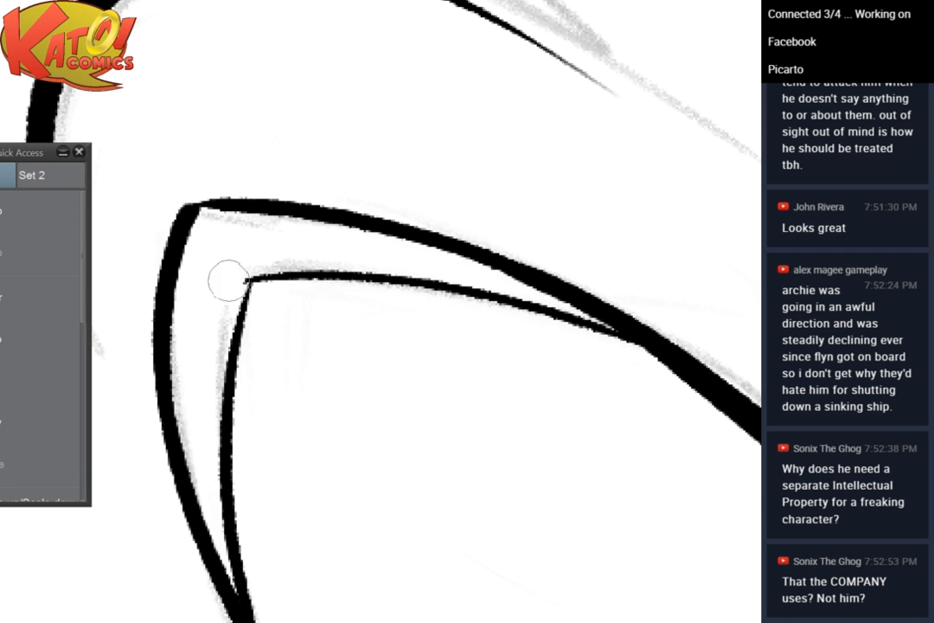
Fill the character's nose with solid black, leaving the oval highlight white
{"action": "scroll", "coordinate": [736, 108], "scroll_direction": "down", "scroll_amount": 4}
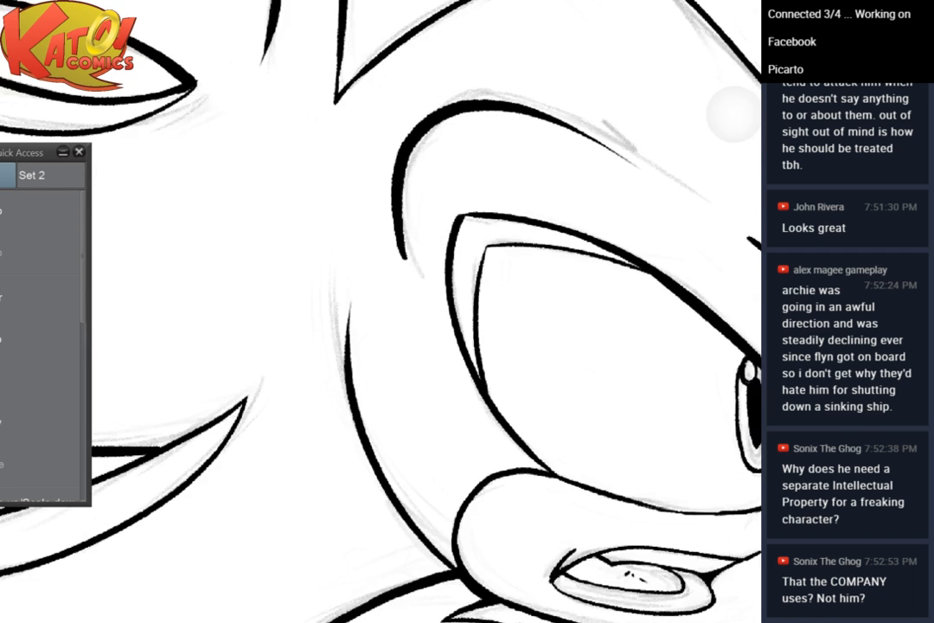
{"action": "left_click_drag", "start_coordinate": [736, 109], "coordinate": [164, 173]}
{"action": "scroll", "coordinate": [674, 144], "scroll_direction": "down", "scroll_amount": 2}
{"action": "scroll", "coordinate": [674, 143], "scroll_direction": "down", "scroll_amount": 3}
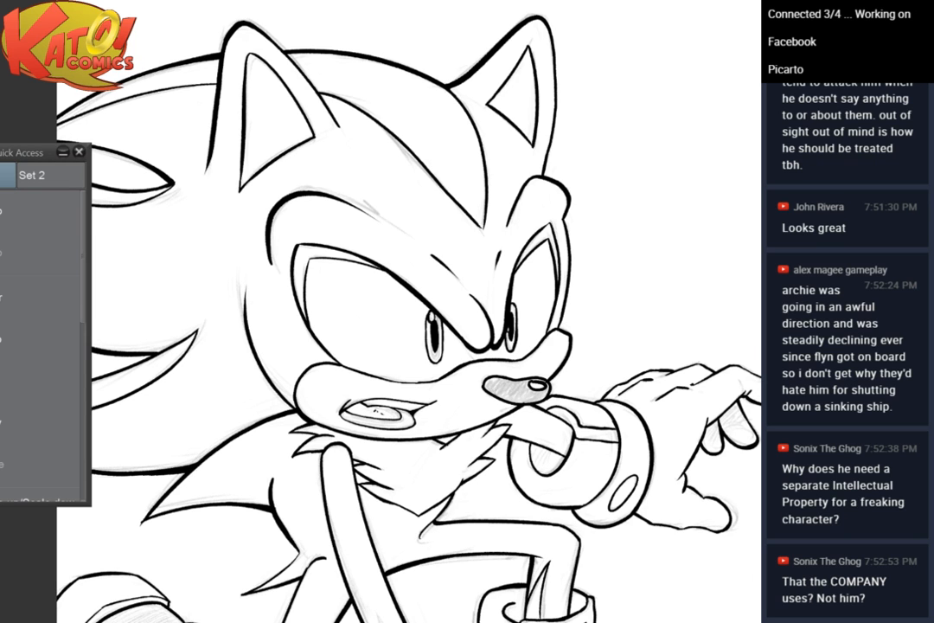
{"action": "scroll", "coordinate": [727, 216], "scroll_direction": "down", "scroll_amount": 1}
{"action": "scroll", "coordinate": [731, 217], "scroll_direction": "up", "scroll_amount": 2}
{"action": "left_click_drag", "start_coordinate": [498, 410], "coordinate": [659, 187]}
{"action": "scroll", "coordinate": [659, 188], "scroll_direction": "up", "scroll_amount": 5}
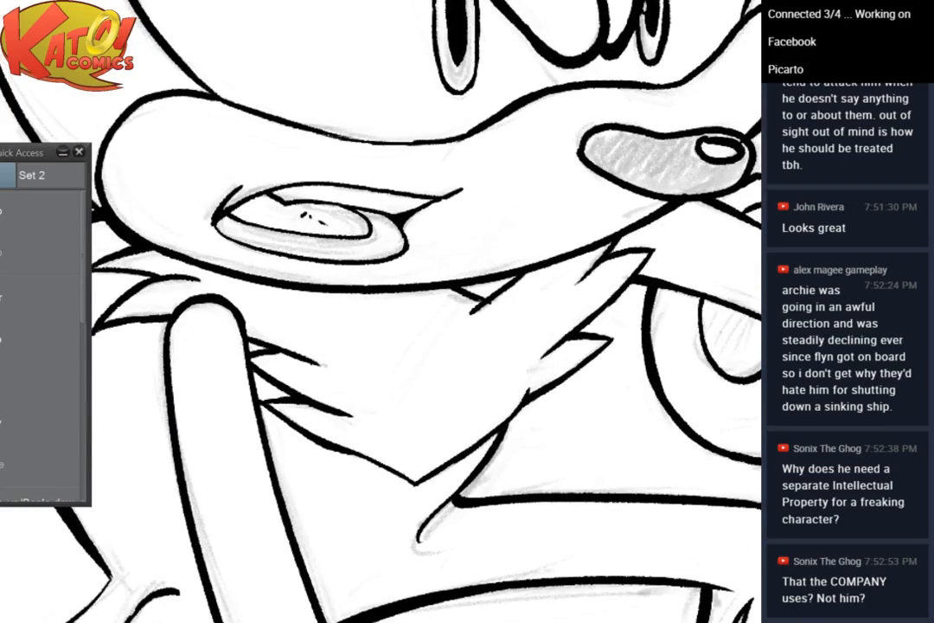
{"action": "scroll", "coordinate": [710, 156], "scroll_direction": "up", "scroll_amount": 3}
{"action": "left_click_drag", "start_coordinate": [597, 147], "coordinate": [472, 321]}
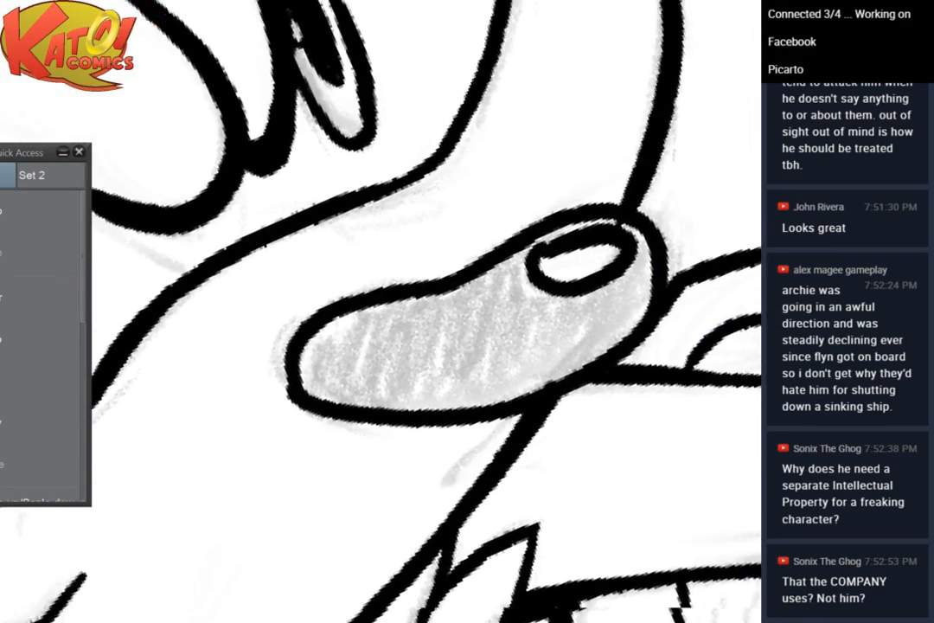
{"action": "scroll", "coordinate": [688, 130], "scroll_direction": "up", "scroll_amount": 2}
{"action": "scroll", "coordinate": [380, 311], "scroll_direction": "down", "scroll_amount": 4}
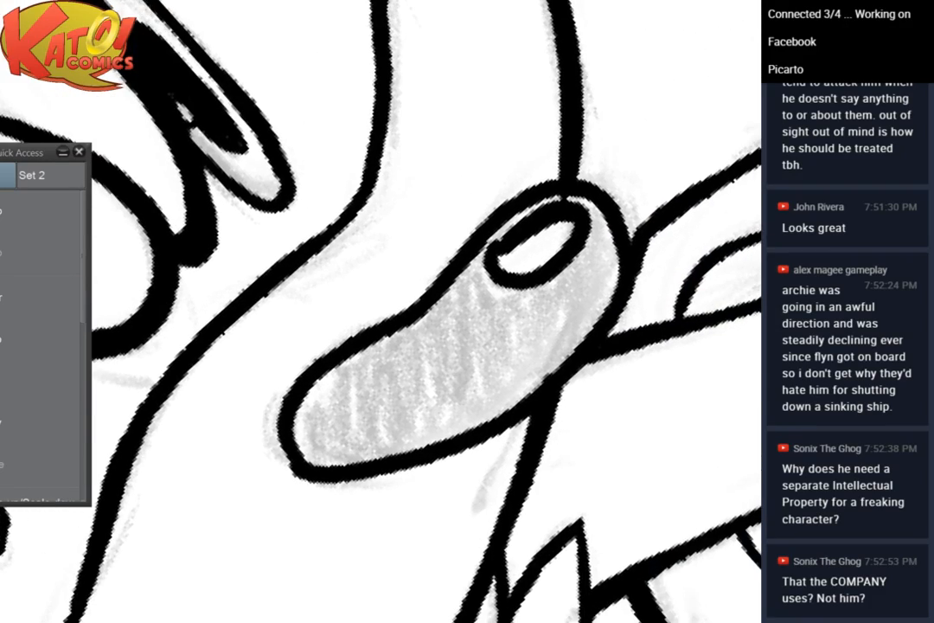
{"action": "mouse_move", "coordinate": [519, 216]}
{"action": "left_mouse_down"}
{"action": "mouse_move", "coordinate": [594, 230]}
{"action": "mouse_move", "coordinate": [580, 209]}
{"action": "mouse_move", "coordinate": [584, 301]}
{"action": "mouse_move", "coordinate": [588, 232]}
{"action": "mouse_move", "coordinate": [541, 311]}
{"action": "mouse_move", "coordinate": [578, 264]}
{"action": "mouse_move", "coordinate": [501, 299]}
{"action": "mouse_move", "coordinate": [474, 281]}
{"action": "mouse_move", "coordinate": [481, 260]}
{"action": "mouse_move", "coordinate": [397, 355]}
{"action": "mouse_move", "coordinate": [377, 359]}
{"action": "mouse_move", "coordinate": [402, 338]}
{"action": "mouse_move", "coordinate": [354, 406]}
{"action": "mouse_move", "coordinate": [333, 381]}
{"action": "mouse_move", "coordinate": [338, 372]}
{"action": "mouse_move", "coordinate": [376, 402]}
{"action": "mouse_move", "coordinate": [354, 450]}
{"action": "mouse_move", "coordinate": [335, 426]}
{"action": "mouse_move", "coordinate": [421, 378]}
{"action": "mouse_move", "coordinate": [495, 366]}
{"action": "mouse_move", "coordinate": [478, 381]}
{"action": "mouse_move", "coordinate": [592, 249]}
{"action": "mouse_move", "coordinate": [503, 370]}
{"action": "mouse_move", "coordinate": [607, 262]}
{"action": "mouse_move", "coordinate": [537, 350]}
{"action": "mouse_move", "coordinate": [604, 299]}
{"action": "mouse_move", "coordinate": [499, 410]}
{"action": "mouse_move", "coordinate": [535, 381]}
{"action": "mouse_move", "coordinate": [482, 396]}
{"action": "mouse_move", "coordinate": [448, 436]}
{"action": "mouse_move", "coordinate": [486, 422]}
{"action": "mouse_move", "coordinate": [348, 455]}
{"action": "mouse_move", "coordinate": [375, 446]}
{"action": "mouse_move", "coordinate": [329, 437]}
{"action": "mouse_move", "coordinate": [305, 459]}
{"action": "mouse_move", "coordinate": [316, 440]}
{"action": "mouse_move", "coordinate": [311, 461]}
{"action": "mouse_move", "coordinate": [456, 365]}
{"action": "mouse_move", "coordinate": [546, 324]}
{"action": "mouse_move", "coordinate": [464, 353]}
{"action": "mouse_move", "coordinate": [410, 385]}
{"action": "mouse_move", "coordinate": [479, 296]}
{"action": "left_mouse_up"}
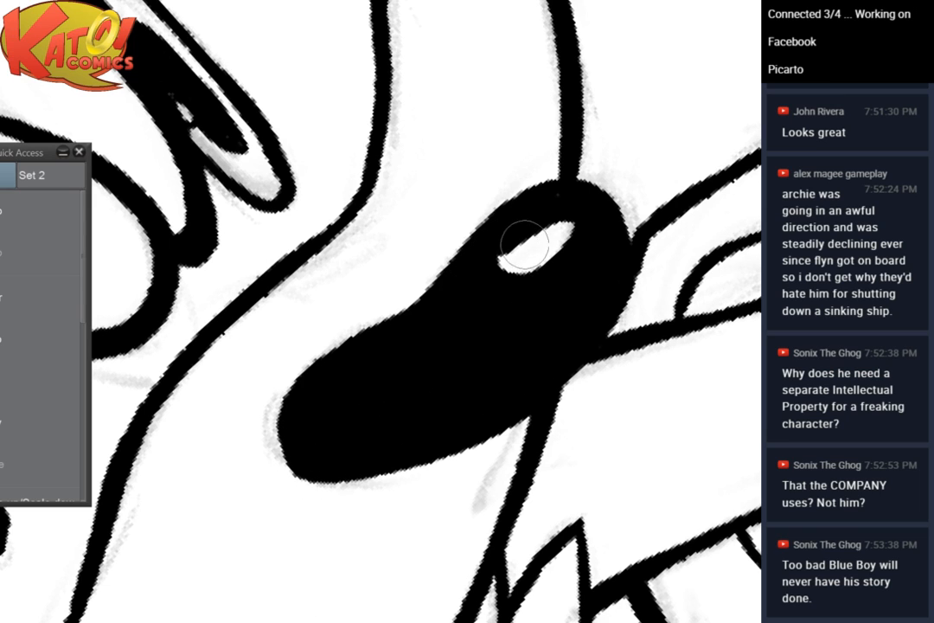
Erase along the upper edge of the nose highlight to give it a fuller, rounder oval shape
{"action": "mouse_move", "coordinate": [531, 245]}
{"action": "left_mouse_down"}
{"action": "mouse_move", "coordinate": [576, 215]}
{"action": "mouse_move", "coordinate": [548, 226]}
{"action": "mouse_move", "coordinate": [542, 240]}
{"action": "mouse_move", "coordinate": [550, 199]}
{"action": "left_mouse_up"}
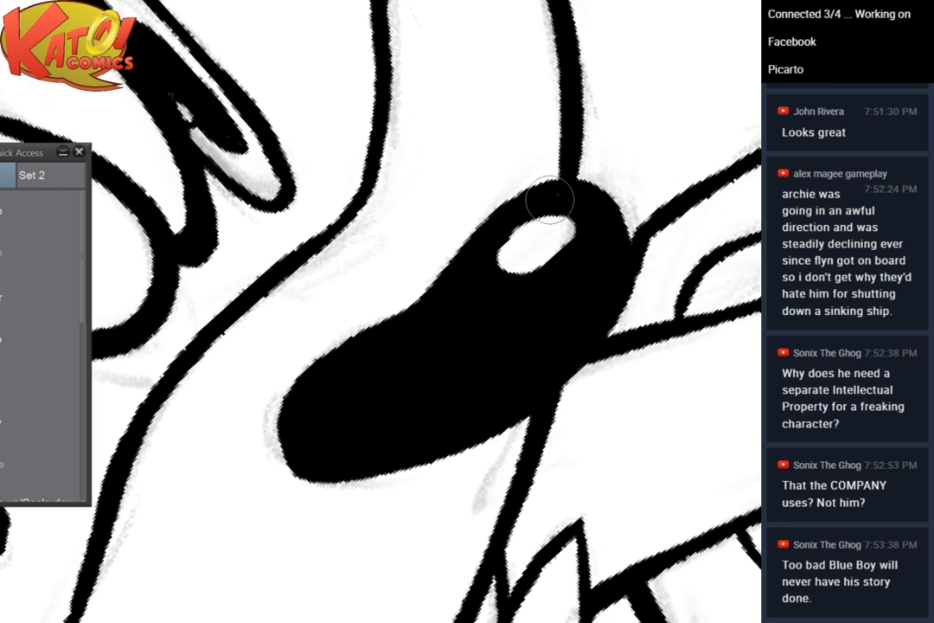
{"action": "key", "text": "e"}
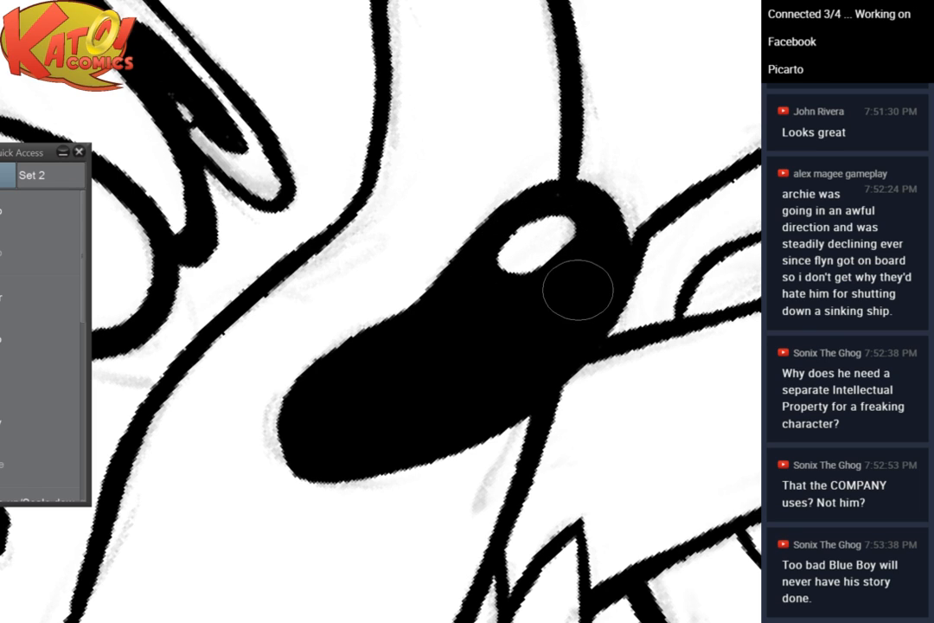
{"action": "scroll", "coordinate": [578, 290], "scroll_direction": "down", "scroll_amount": 5}
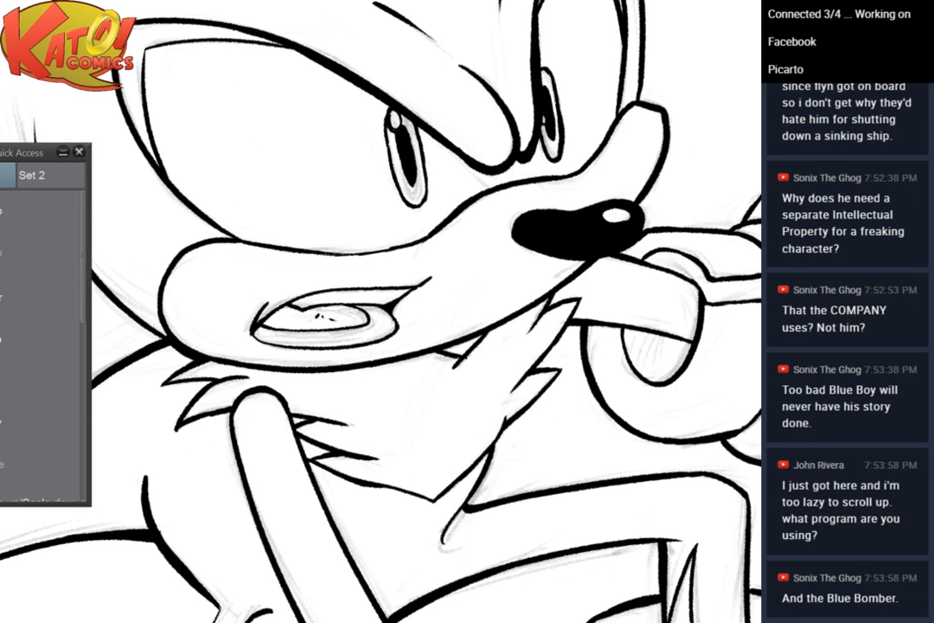
Examine the inked outlines of the back spines, chest fur, long arm and rear shoe cuff for remaining gaps and unfinished details
{"action": "scroll", "coordinate": [578, 290], "scroll_direction": "down", "scroll_amount": 5}
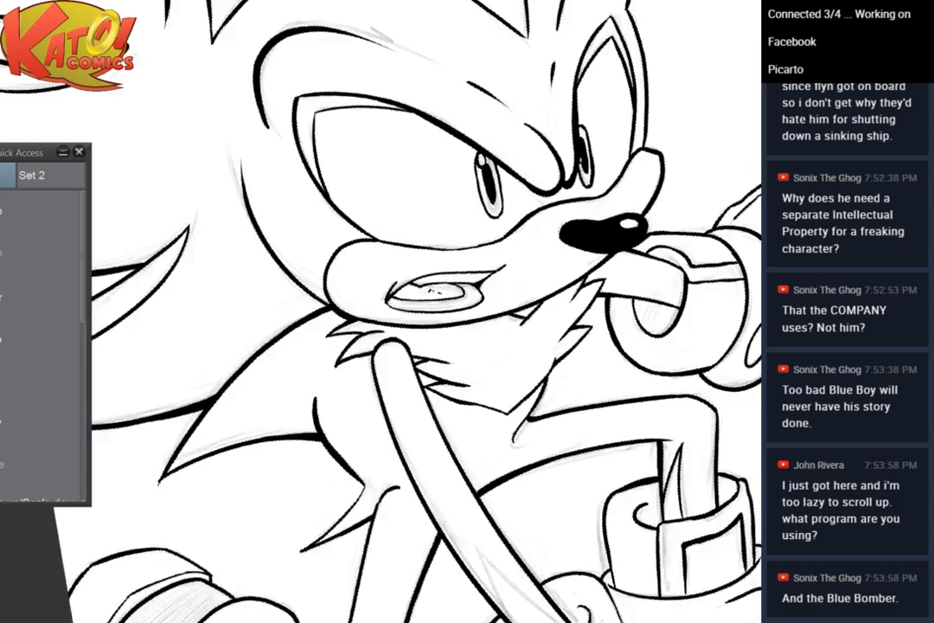
{"action": "left_click_drag", "start_coordinate": [519, 347], "coordinate": [467, 99]}
{"action": "left_click_drag", "start_coordinate": [346, 260], "coordinate": [554, 320]}
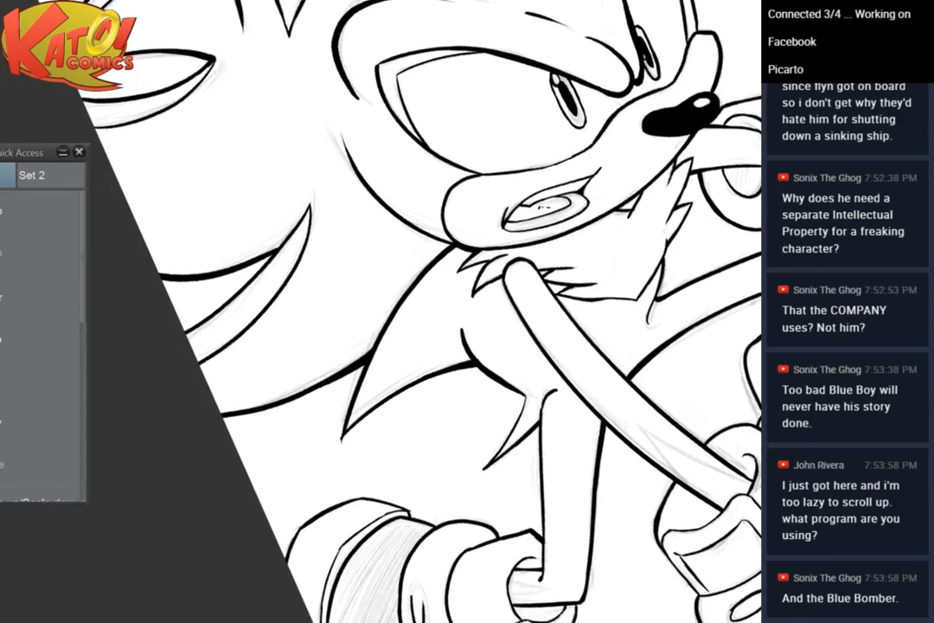
{"action": "scroll", "coordinate": [547, 216], "scroll_direction": "up", "scroll_amount": 6}
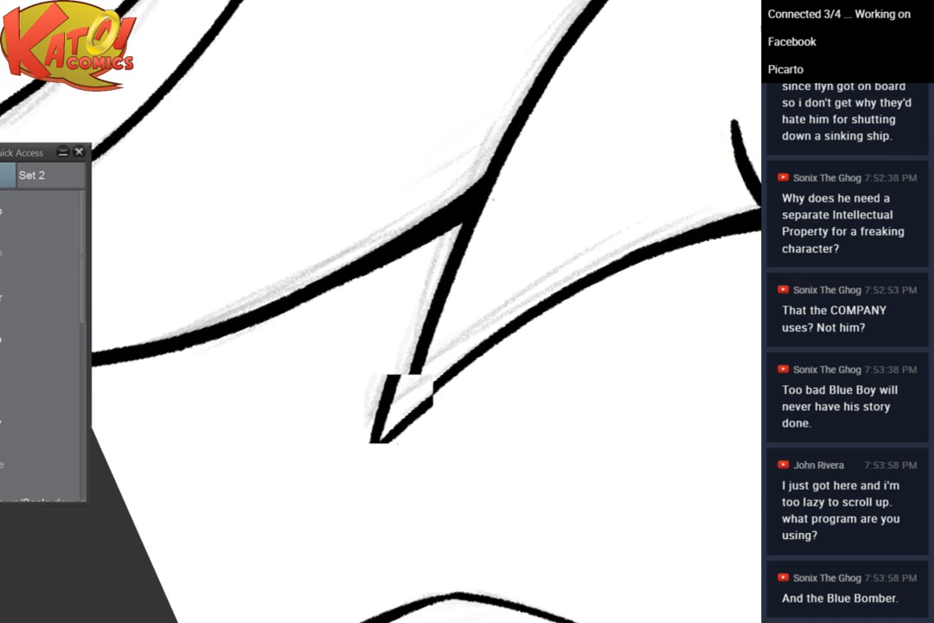
{"action": "left_click_drag", "start_coordinate": [493, 199], "coordinate": [253, 432]}
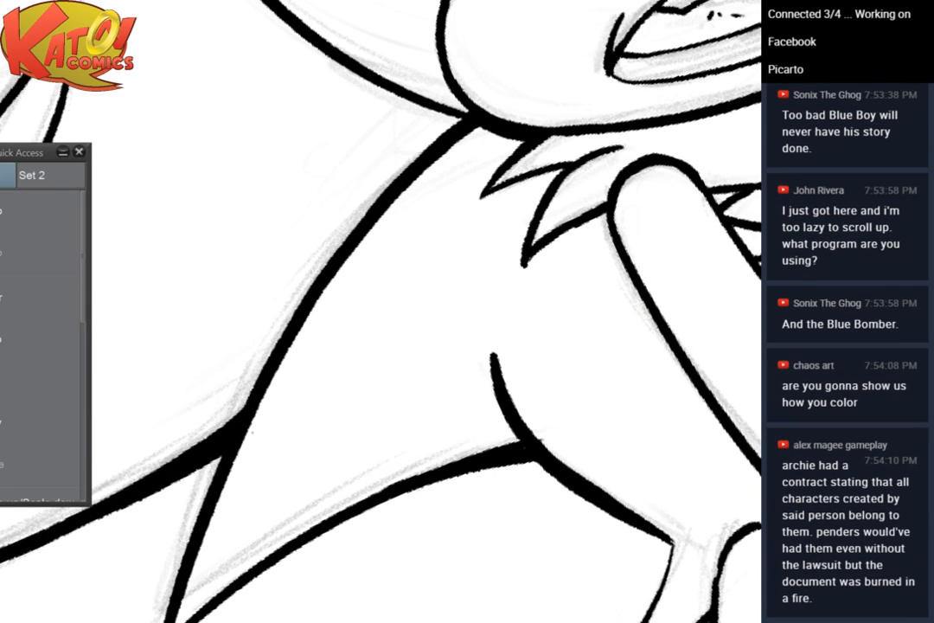
{"action": "left_click_drag", "start_coordinate": [554, 260], "coordinate": [563, 323]}
{"action": "left_click_drag", "start_coordinate": [597, 355], "coordinate": [184, 170]}
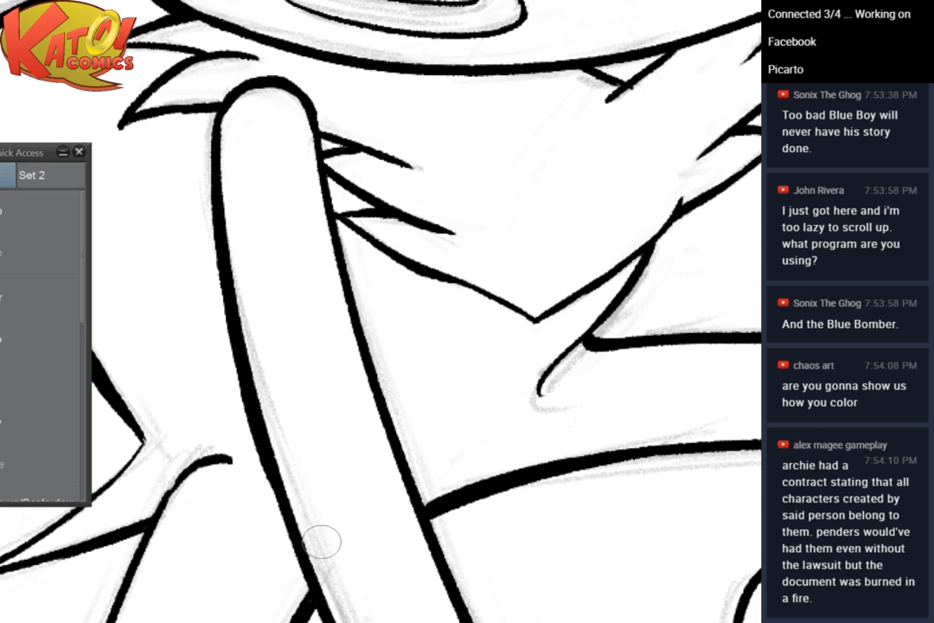
{"action": "left_click_drag", "start_coordinate": [322, 542], "coordinate": [349, 436]}
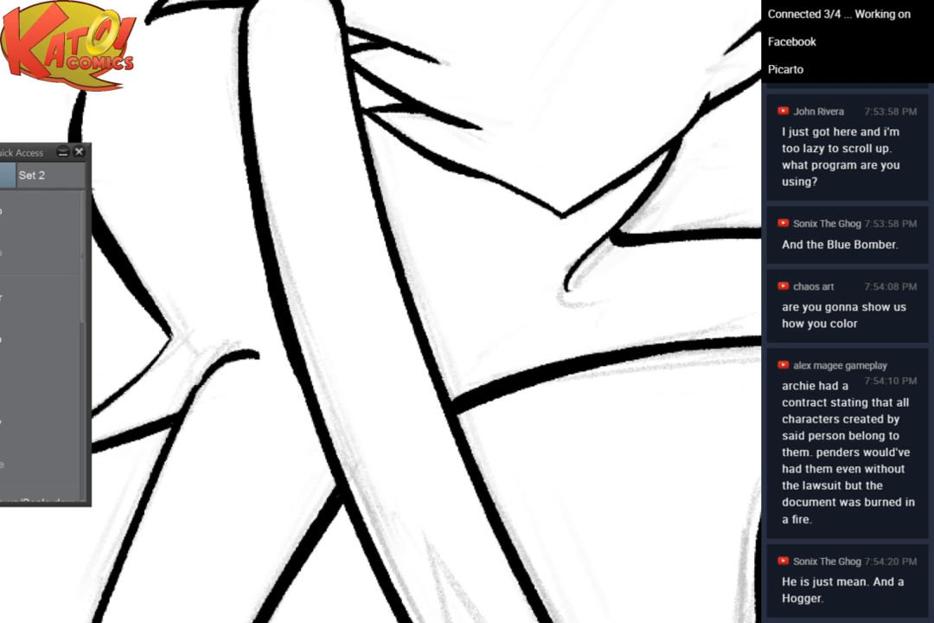
{"action": "left_click_drag", "start_coordinate": [454, 372], "coordinate": [398, 267]}
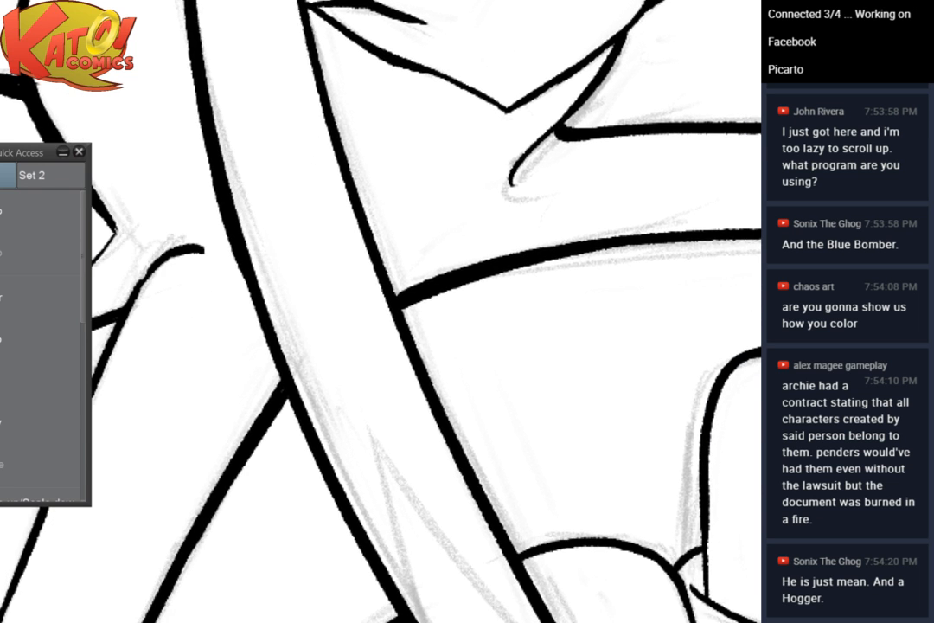
{"action": "key", "text": "ctrl+minus"}
{"action": "left_click_drag", "start_coordinate": [329, 389], "coordinate": [542, 194]}
{"action": "left_click_drag", "start_coordinate": [415, 329], "coordinate": [499, 266]}
{"action": "key", "text": "ctrl+plus"}
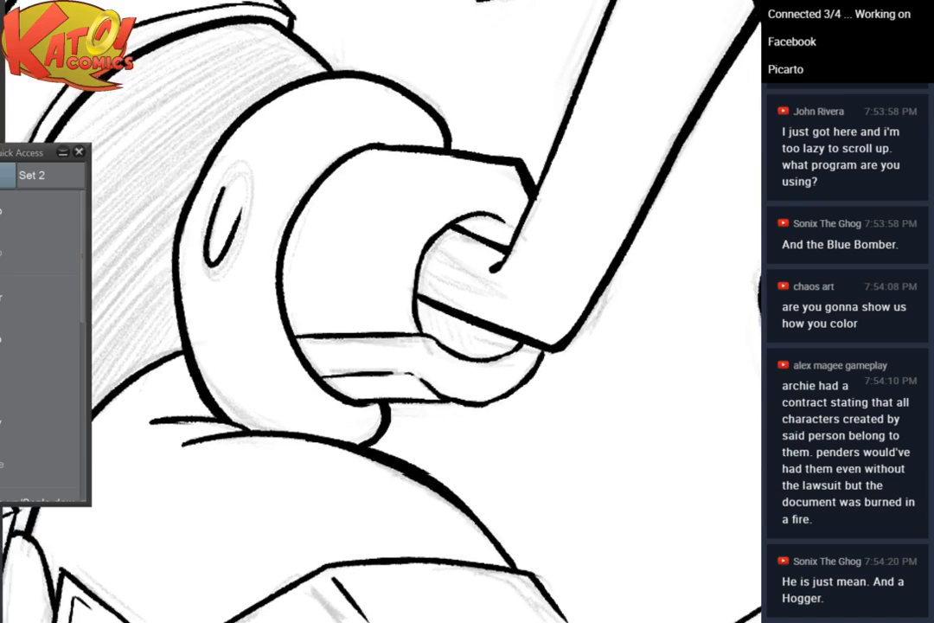
{"action": "left_click_drag", "start_coordinate": [433, 363], "coordinate": [480, 191]}
{"action": "left_click_drag", "start_coordinate": [381, 216], "coordinate": [492, 448]}
{"action": "key", "text": "ctrl+plus"}
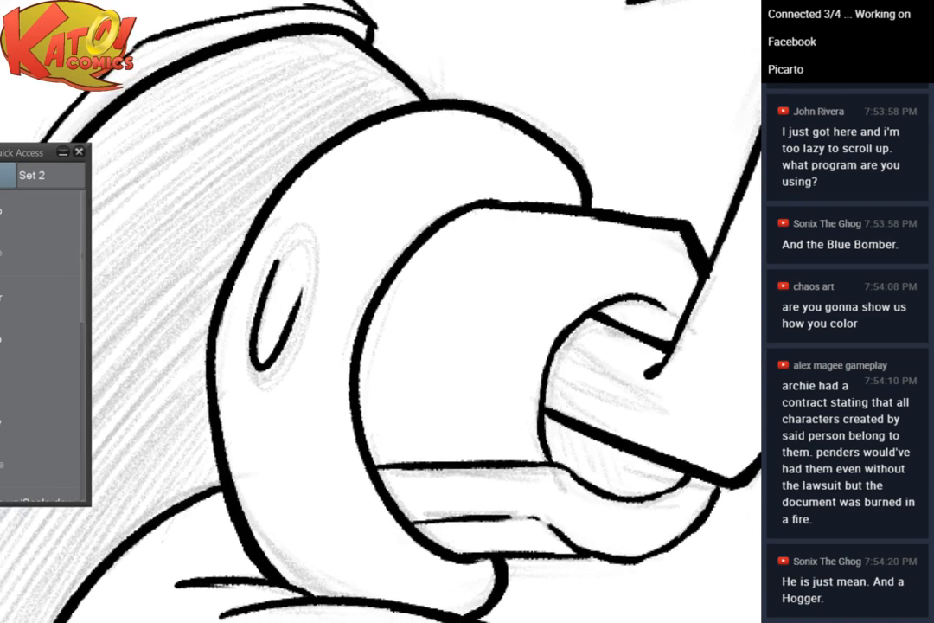
Examine the rear leg's lower end and shoe cuff for gaps and stray lines in the inked outline
{"action": "left_click_drag", "start_coordinate": [519, 389], "coordinate": [368, 268]}
{"action": "key", "text": "ctrl+minus"}
{"action": "left_click_drag", "start_coordinate": [433, 363], "coordinate": [365, 260]}
{"action": "left_click_drag", "start_coordinate": [550, 154], "coordinate": [494, 167]}
{"action": "key", "text": "ctrl+plus"}
{"action": "key", "text": "ctrl+plus"}
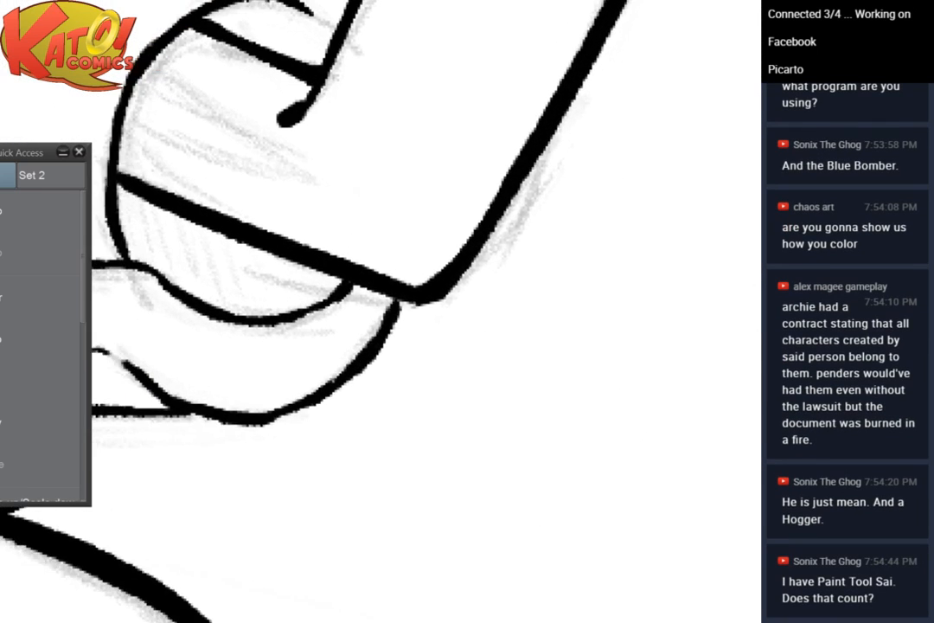
{"action": "left_click_drag", "start_coordinate": [415, 303], "coordinate": [496, 310]}
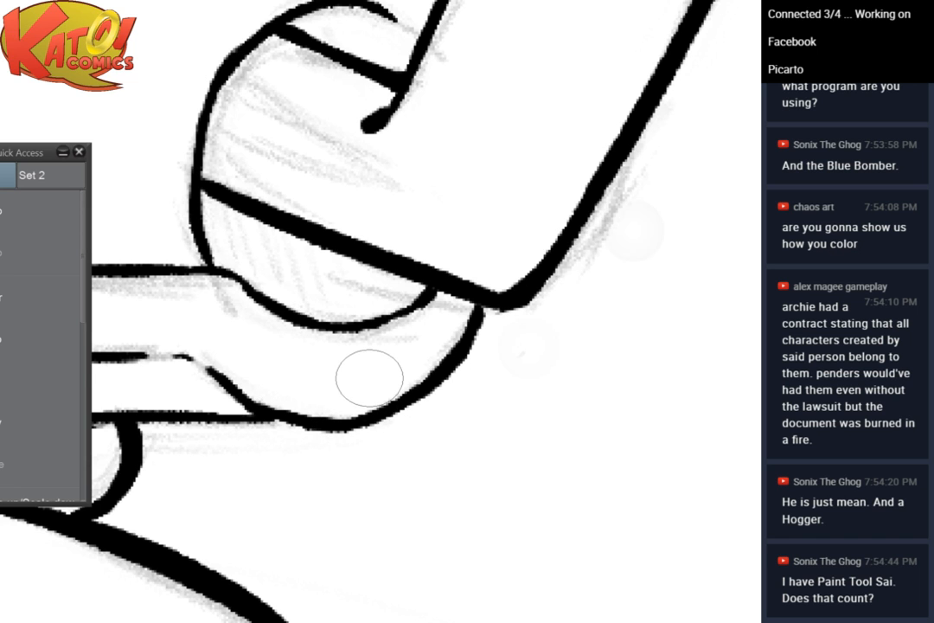
Thicken the descending upper edge of the rear shoe's V-shaped band, down to the point of the V
{"action": "key", "text": "ctrl+minus"}
{"action": "key", "text": "ctrl+minus"}
{"action": "left_click_drag", "start_coordinate": [369, 378], "coordinate": [280, 301]}
{"action": "left_click_drag", "start_coordinate": [390, 433], "coordinate": [529, 359]}
{"action": "scroll", "coordinate": [519, 390], "scroll_direction": "up", "scroll_amount": 3}
{"action": "left_click_drag", "start_coordinate": [510, 394], "coordinate": [645, 344]}
{"action": "left_click_drag", "start_coordinate": [433, 381], "coordinate": [616, 353]}
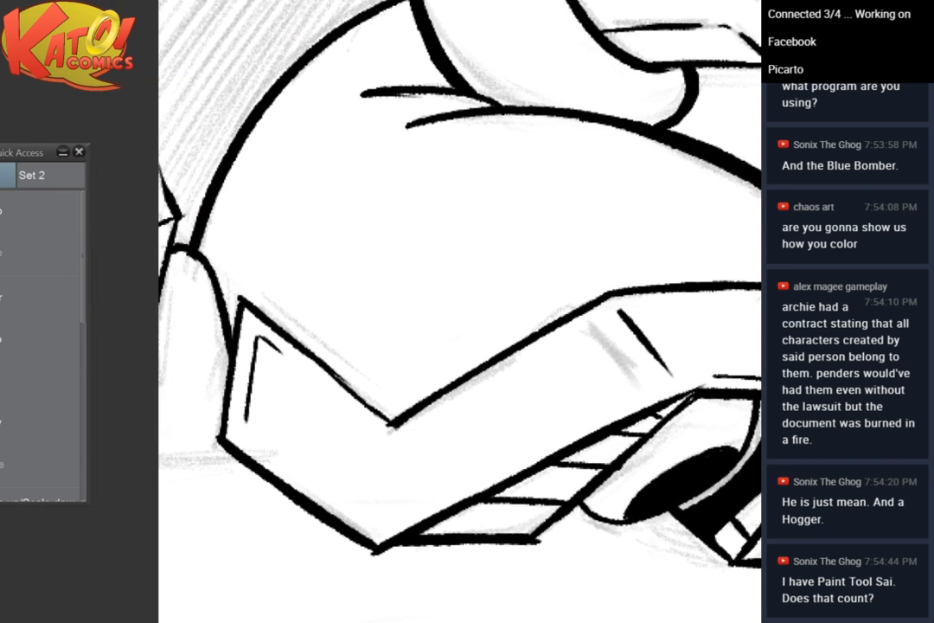
{"action": "left_click_drag", "start_coordinate": [249, 306], "coordinate": [324, 374]}
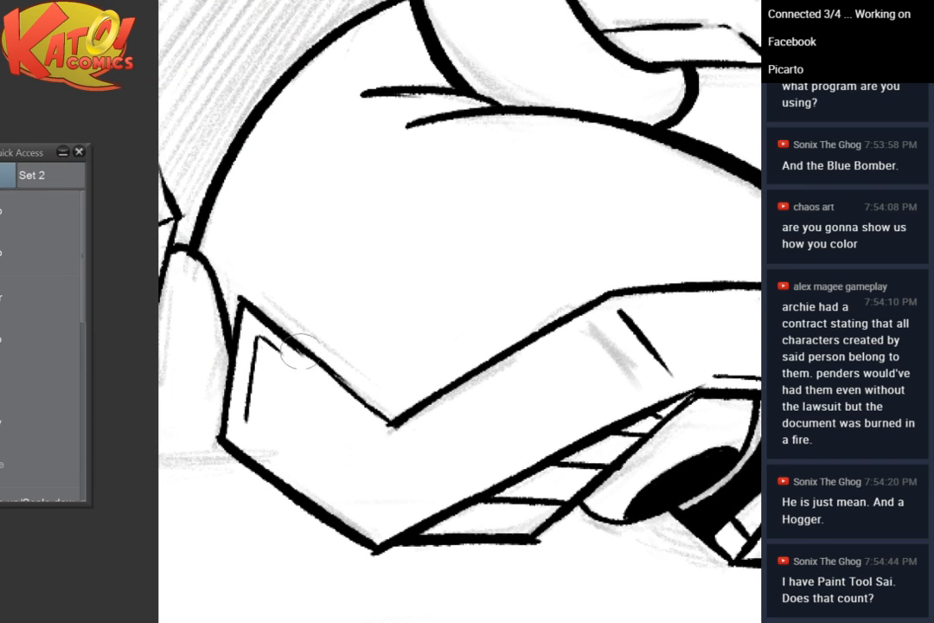
{"action": "left_click_drag", "start_coordinate": [306, 354], "coordinate": [385, 419]}
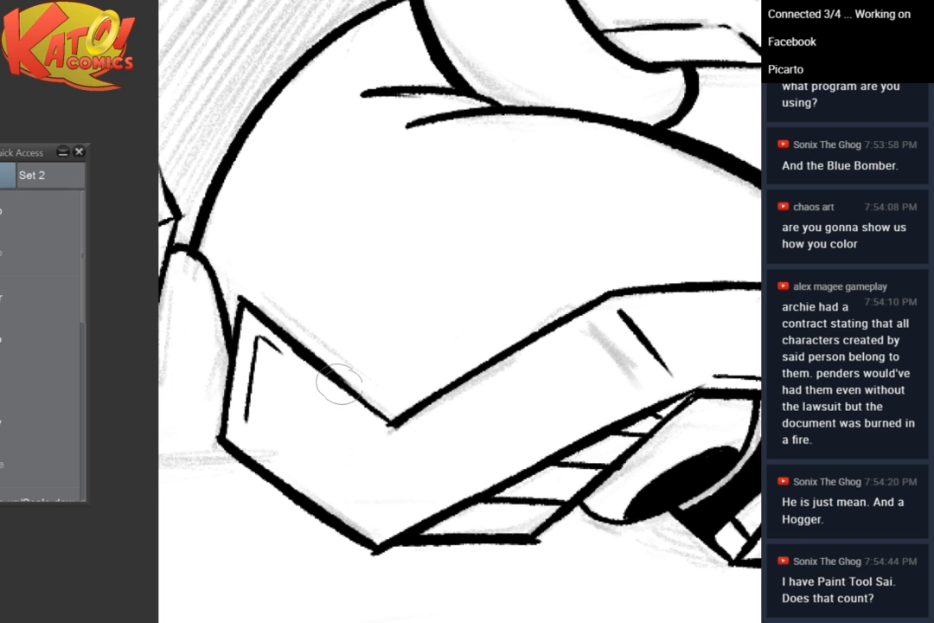
{"action": "left_click_drag", "start_coordinate": [334, 382], "coordinate": [397, 426]}
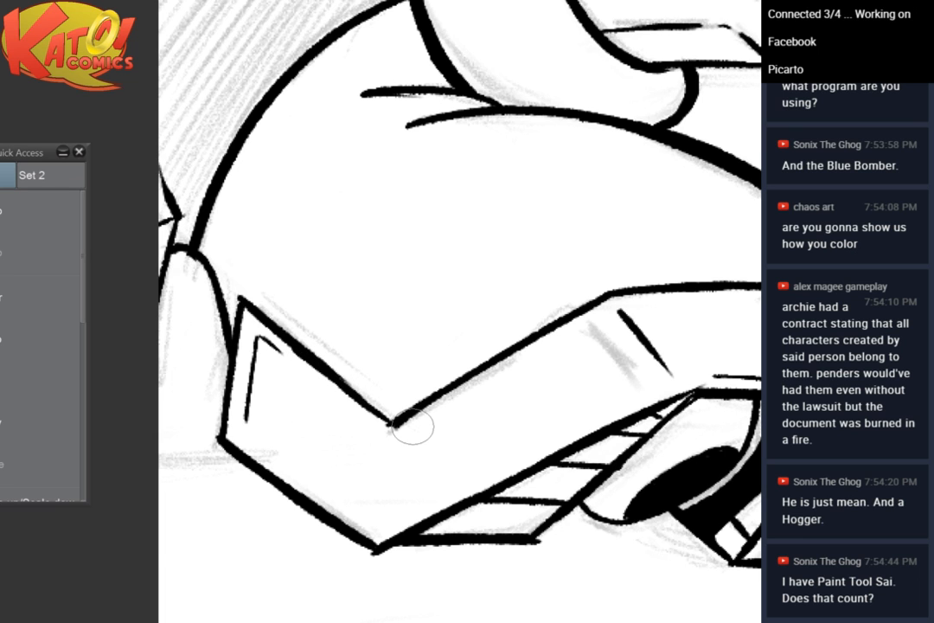
Examine the rear shoe cuff and the planted hand's glove cuff for outlines that still need more weight
{"action": "left_click_drag", "start_coordinate": [553, 104], "coordinate": [238, 439]}
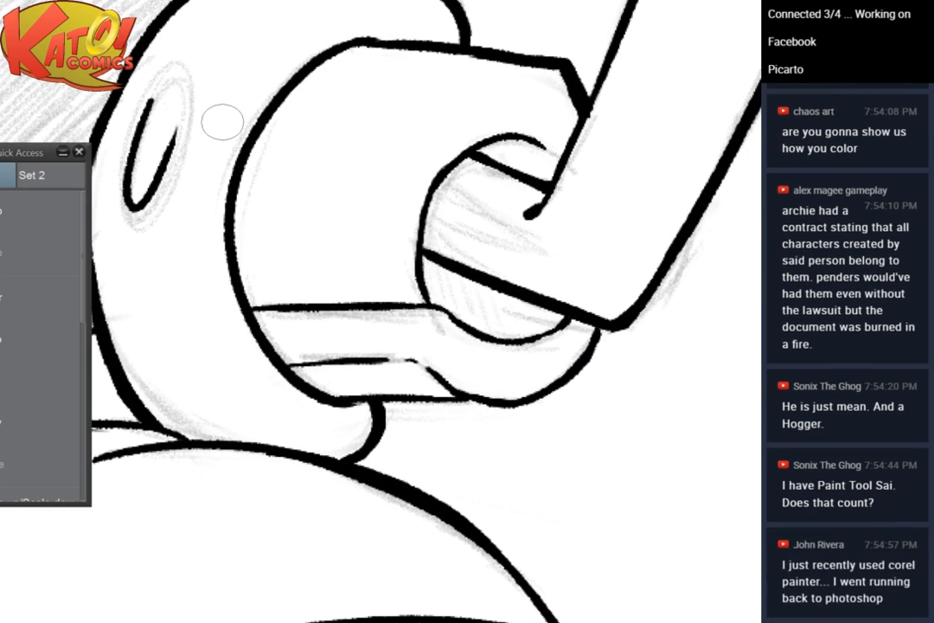
{"action": "key", "text": "ctrl+minus"}
{"action": "left_click_drag", "start_coordinate": [525, 142], "coordinate": [337, 108]}
{"action": "left_click_drag", "start_coordinate": [554, 398], "coordinate": [236, 189]}
{"action": "scroll", "coordinate": [665, 132], "scroll_direction": "up", "scroll_amount": 2}
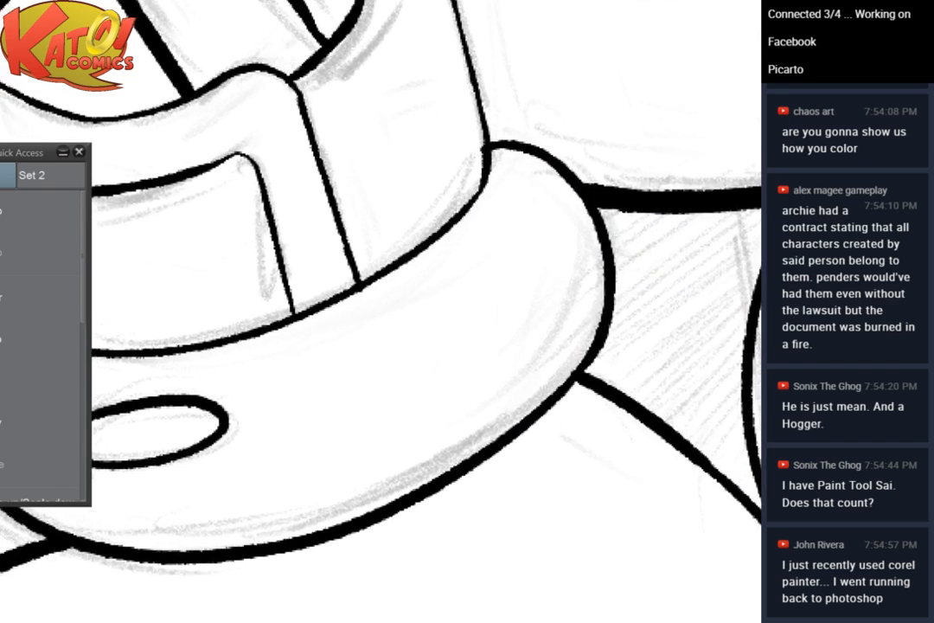
{"action": "left_click_drag", "start_coordinate": [487, 146], "coordinate": [378, 179]}
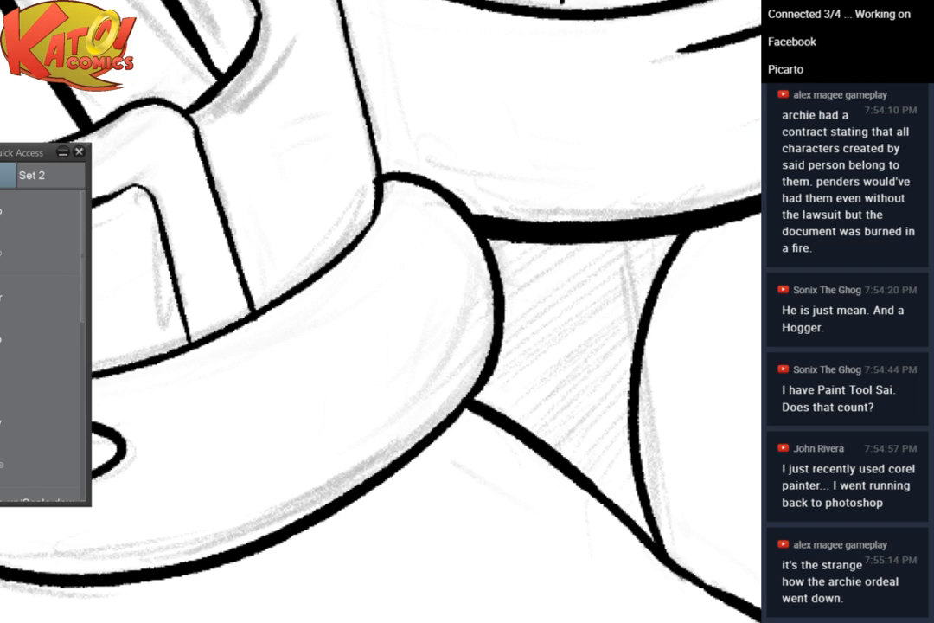
{"action": "mouse_move", "coordinate": [232, 262]}
{"action": "left_mouse_down"}
{"action": "mouse_move", "coordinate": [490, 259]}
{"action": "mouse_move", "coordinate": [718, 353]}
{"action": "left_mouse_up"}
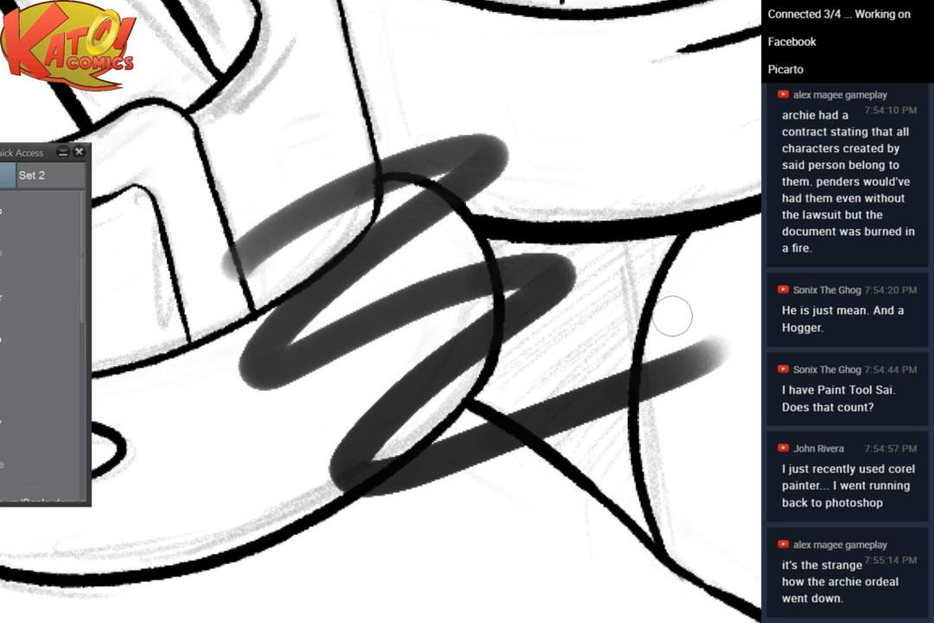
{"action": "left_click", "coordinate": [33, 215]}
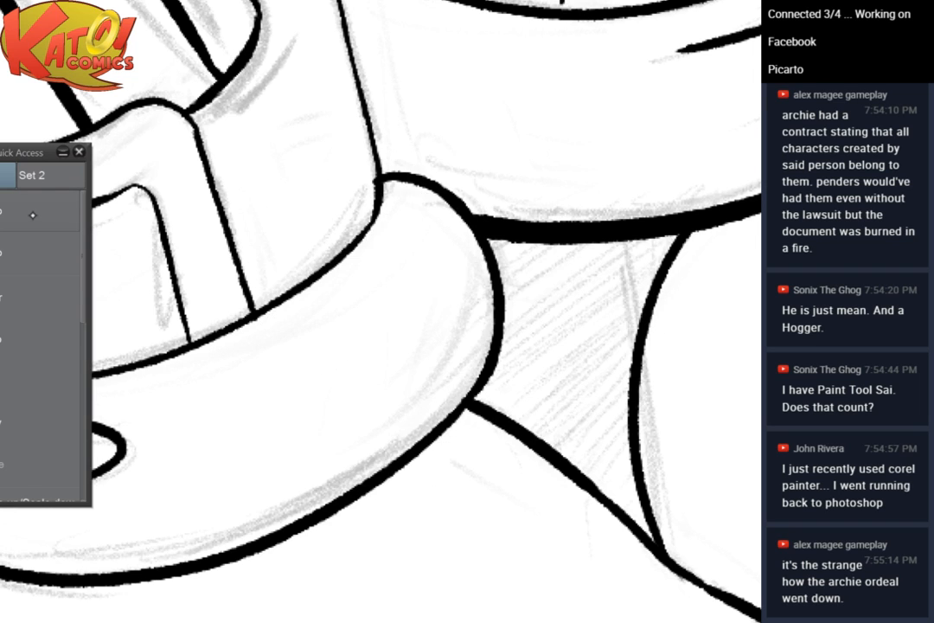
{"action": "mouse_move", "coordinate": [295, 188]}
{"action": "left_mouse_down"}
{"action": "mouse_move", "coordinate": [422, 203]}
{"action": "mouse_move", "coordinate": [518, 281]}
{"action": "left_mouse_up"}
{"action": "left_click", "coordinate": [41, 211]}
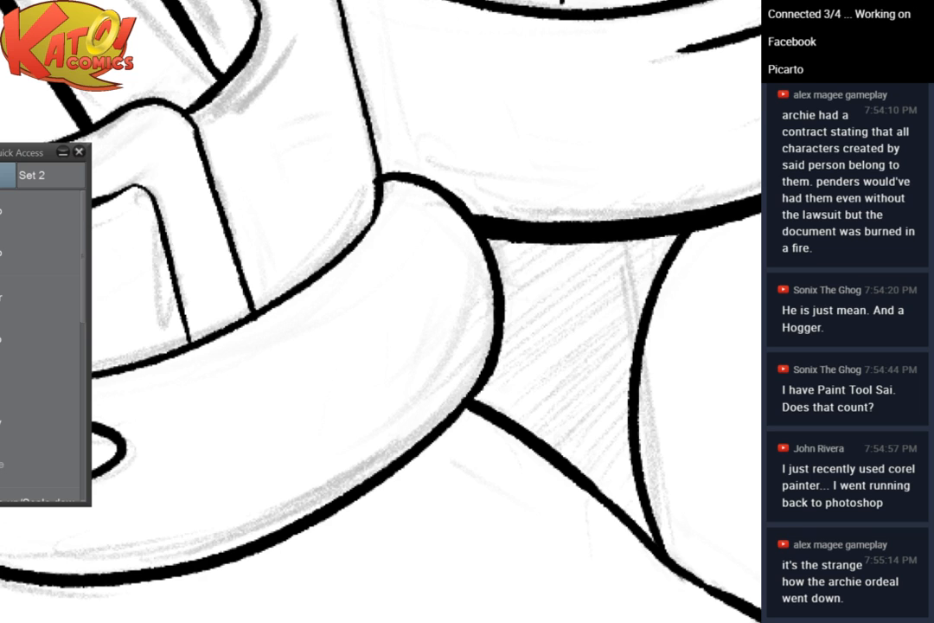
Thicken the side outline of the planted hand's glove cuff, from its rounded upper corner to the ring
{"action": "key", "text": "ctrl+minus"}
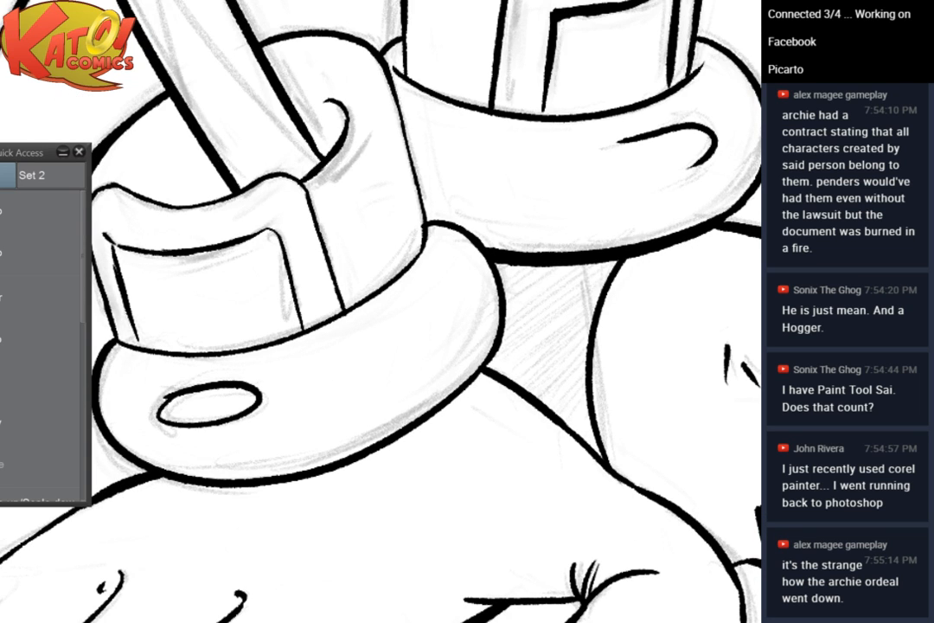
{"action": "key", "text": "ctrl+minus"}
{"action": "key", "text": "ctrl+plus"}
{"action": "key", "text": "ctrl+plus"}
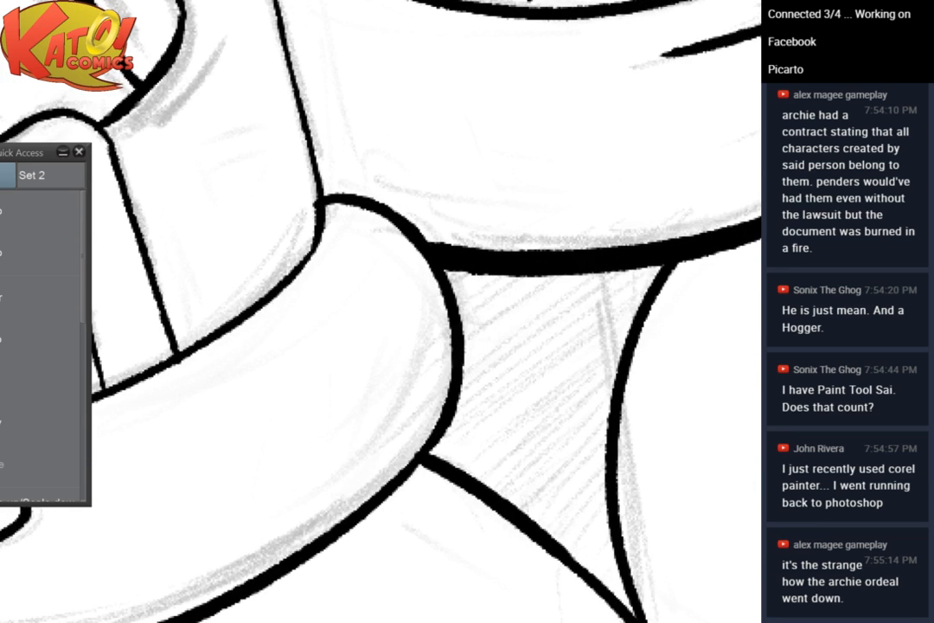
{"action": "key", "text": "asciicircum"}
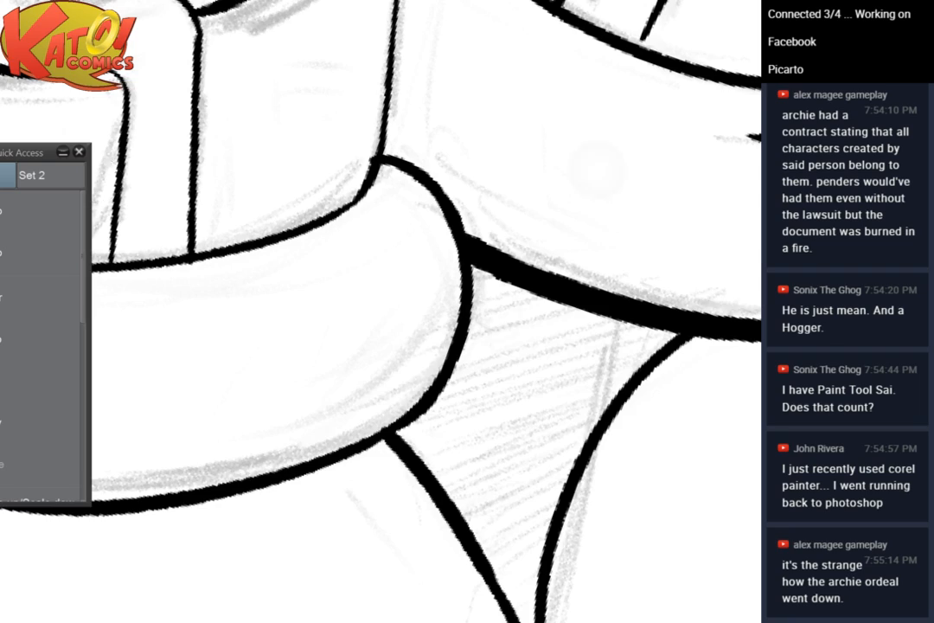
{"action": "key", "text": "ctrl+minus"}
{"action": "key", "text": "ctrl+minus"}
{"action": "left_click_drag", "start_coordinate": [485, 260], "coordinate": [398, 351]}
{"action": "mouse_move", "coordinate": [519, 329]}
{"action": "left_mouse_down"}
{"action": "mouse_move", "coordinate": [449, 190]}
{"action": "mouse_move", "coordinate": [524, 208]}
{"action": "mouse_move", "coordinate": [536, 347]}
{"action": "mouse_move", "coordinate": [566, 426]}
{"action": "left_mouse_up"}
{"action": "key", "text": "ctrl+plus"}
{"action": "key", "text": "ctrl+plus"}
{"action": "left_click_drag", "start_coordinate": [305, 562], "coordinate": [349, 497]}
{"action": "left_click_drag", "start_coordinate": [322, 530], "coordinate": [494, 293]}
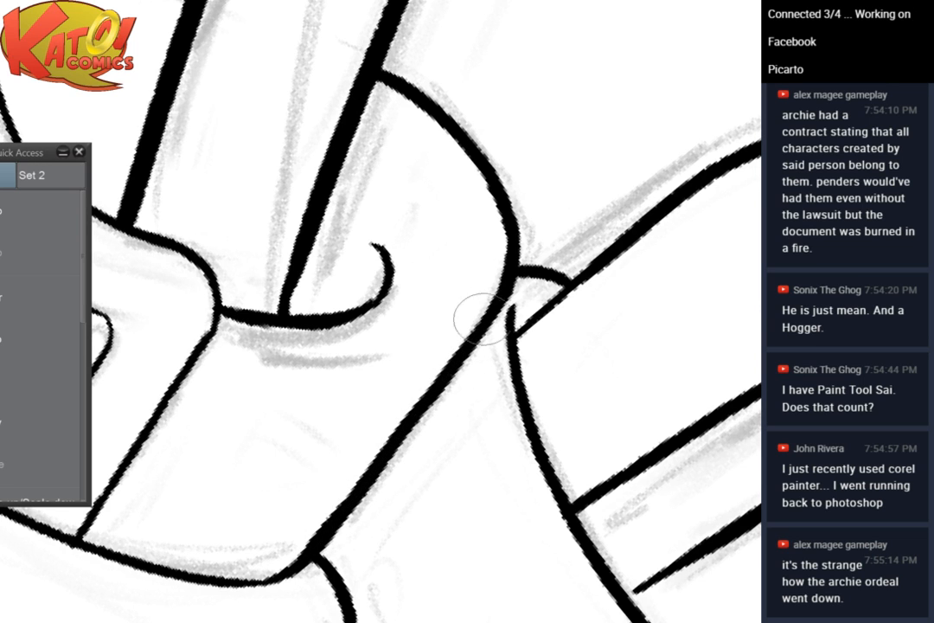
Add weight to the curved upper edge of the planted hand's glove cuff where it meets the arm
{"action": "left_click_drag", "start_coordinate": [570, 206], "coordinate": [422, 180]}
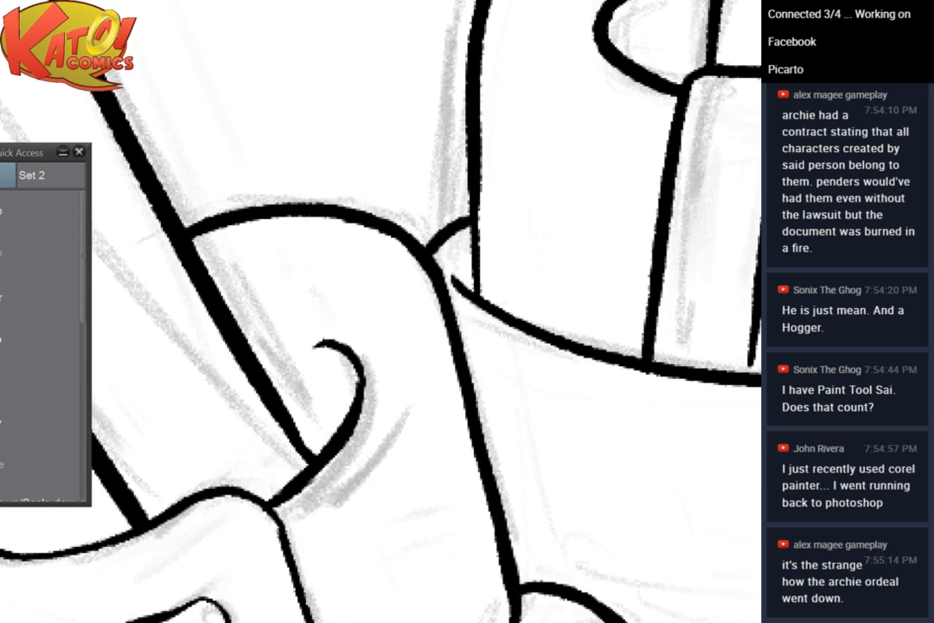
{"action": "left_click_drag", "start_coordinate": [398, 243], "coordinate": [563, 206]}
{"action": "mouse_move", "coordinate": [372, 203]}
{"action": "left_mouse_down"}
{"action": "mouse_move", "coordinate": [313, 284]}
{"action": "mouse_move", "coordinate": [351, 258]}
{"action": "left_mouse_up"}
{"action": "left_click_drag", "start_coordinate": [324, 295], "coordinate": [405, 212]}
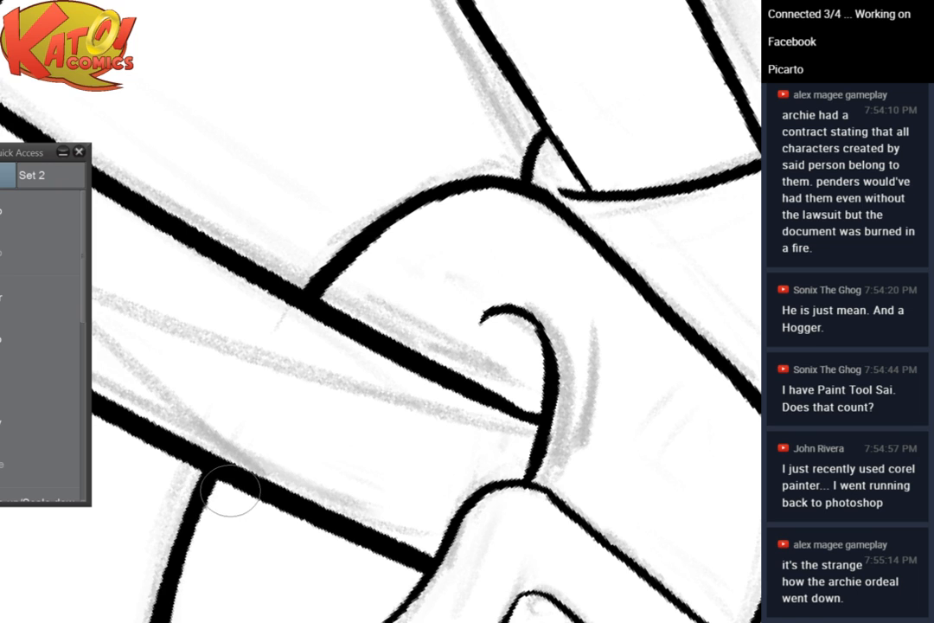
Examine the arms, both cuffs, the front shoe and the planted hand, and review the whole figure's outlines
{"action": "key", "text": "ctrl+minus"}
{"action": "key", "text": "ctrl+minus"}
{"action": "key", "text": "ctrl+minus"}
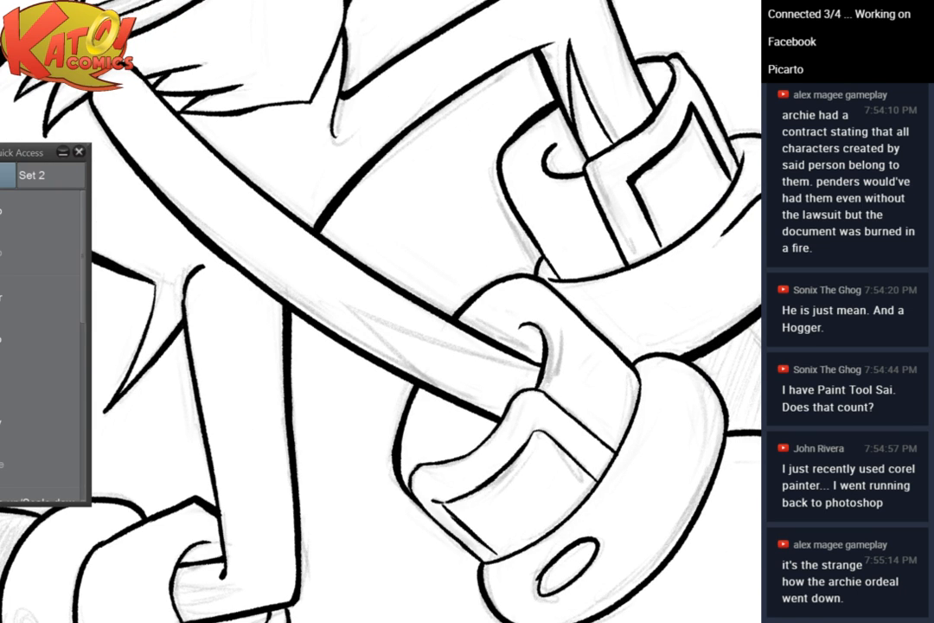
{"action": "left_click_drag", "start_coordinate": [450, 303], "coordinate": [342, 311]}
{"action": "left_click_drag", "start_coordinate": [554, 329], "coordinate": [242, 251]}
{"action": "key", "text": "asciicircum"}
{"action": "key", "text": "ctrl+plus"}
{"action": "key", "text": "ctrl+plus"}
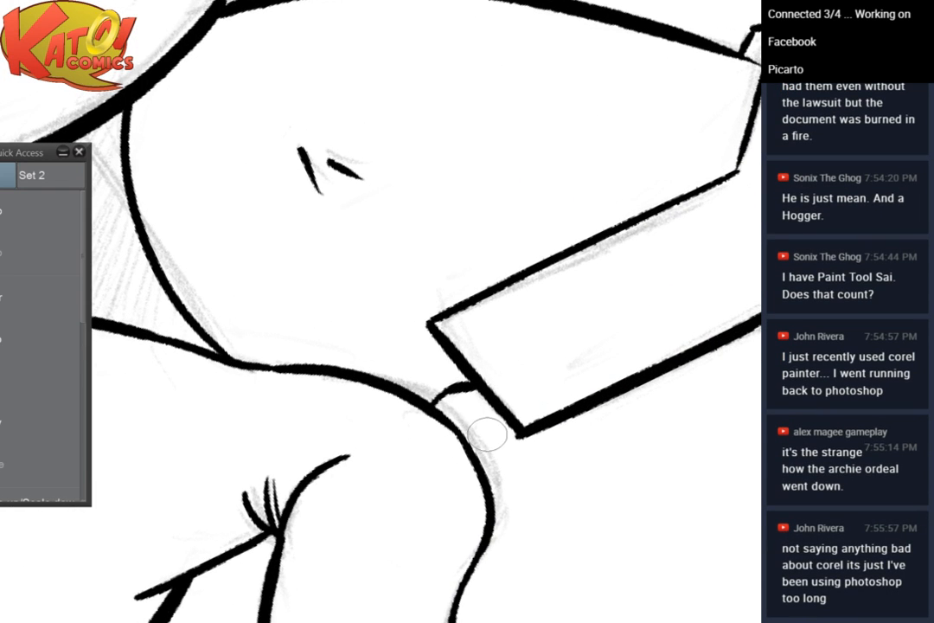
{"action": "key", "text": "ctrl+minus"}
{"action": "key", "text": "ctrl+minus"}
{"action": "left_click_drag", "start_coordinate": [277, 485], "coordinate": [719, 114]}
{"action": "left_click_drag", "start_coordinate": [519, 87], "coordinate": [513, 601]}
{"action": "left_click_drag", "start_coordinate": [485, 199], "coordinate": [501, 467]}
{"action": "key", "text": "ctrl+minus"}
{"action": "key", "text": "ctrl+minus"}
{"action": "left_click_drag", "start_coordinate": [515, 169], "coordinate": [537, 284]}
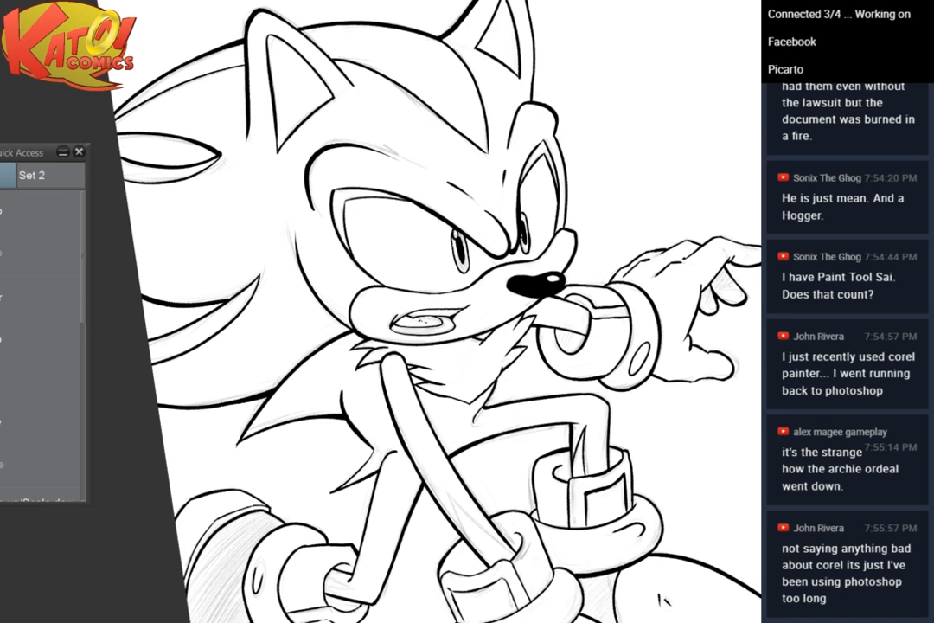
Thicken the outline of the outstretched hand running from the glove cuff toward the tip of the thumb
{"action": "scroll", "coordinate": [676, 357], "scroll_direction": "up", "scroll_amount": 3}
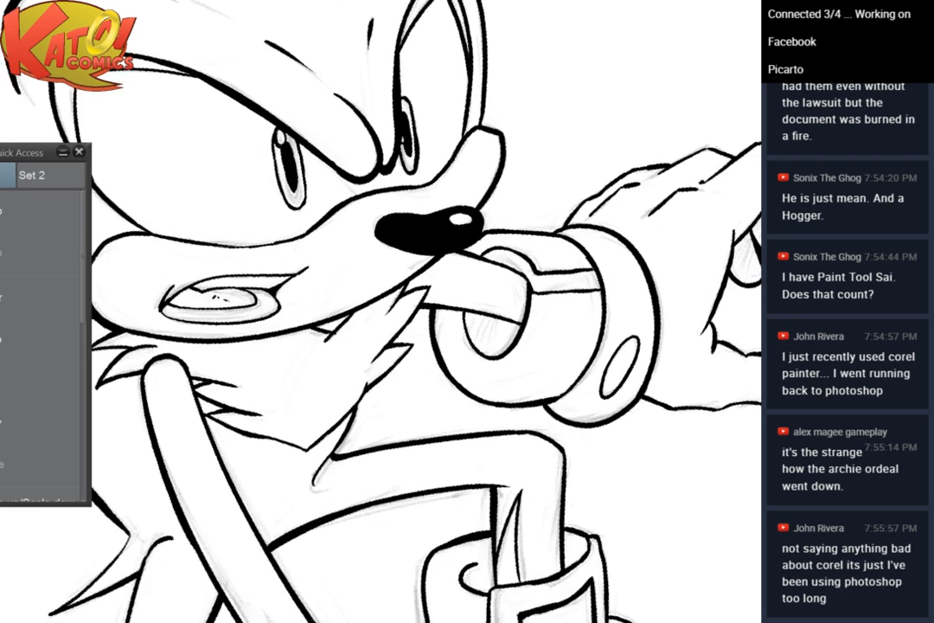
{"action": "left_click_drag", "start_coordinate": [432, 230], "coordinate": [491, 42]}
{"action": "scroll", "coordinate": [604, 321], "scroll_direction": "up", "scroll_amount": 3}
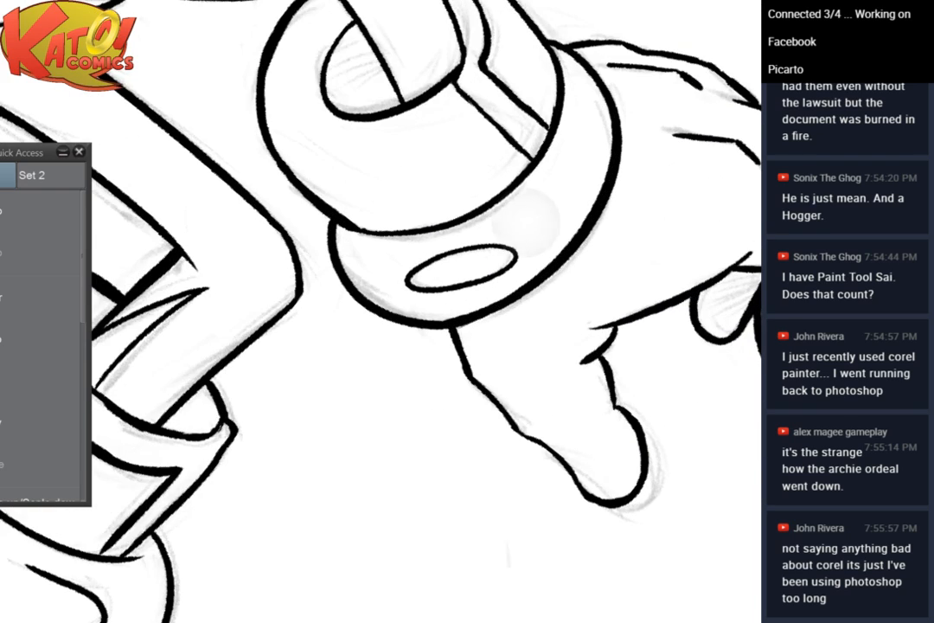
{"action": "scroll", "coordinate": [509, 342], "scroll_direction": "up", "scroll_amount": 3}
{"action": "left_click_drag", "start_coordinate": [423, 430], "coordinate": [315, 382]}
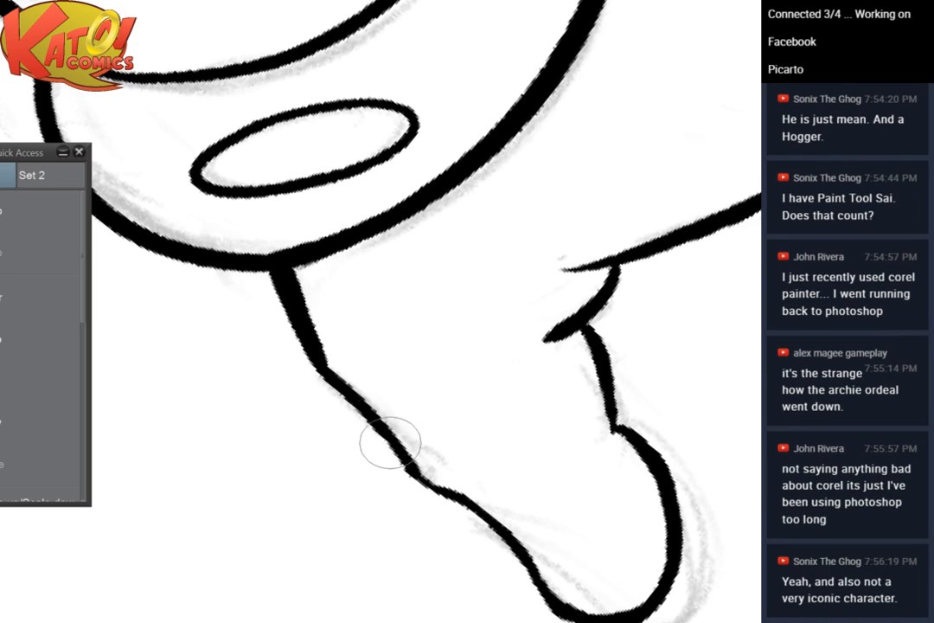
{"action": "mouse_move", "coordinate": [346, 393]}
{"action": "left_mouse_down"}
{"action": "mouse_move", "coordinate": [406, 467]}
{"action": "mouse_move", "coordinate": [504, 529]}
{"action": "left_mouse_up"}
{"action": "left_click_drag", "start_coordinate": [489, 487], "coordinate": [332, 465]}
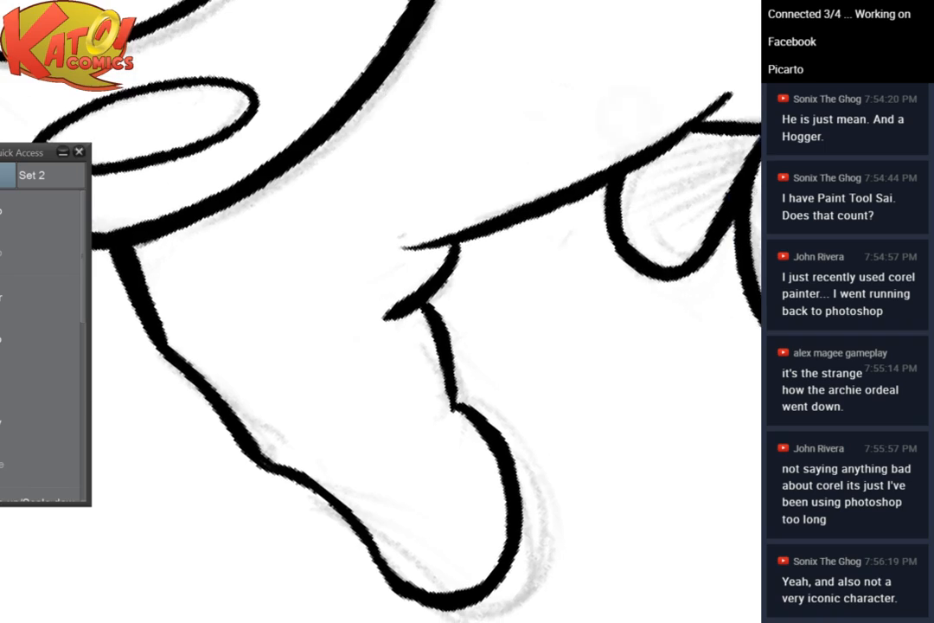
Review the outstretched hand, face, chest fur and legs at several zoom levels for uneven line weight
{"action": "key", "text": "ctrl+minus"}
{"action": "key", "text": "ctrl+minus"}
{"action": "key", "text": "minus"}
{"action": "key", "text": "ctrl+minus"}
{"action": "scroll", "coordinate": [731, 104], "scroll_direction": "up", "scroll_amount": 5}
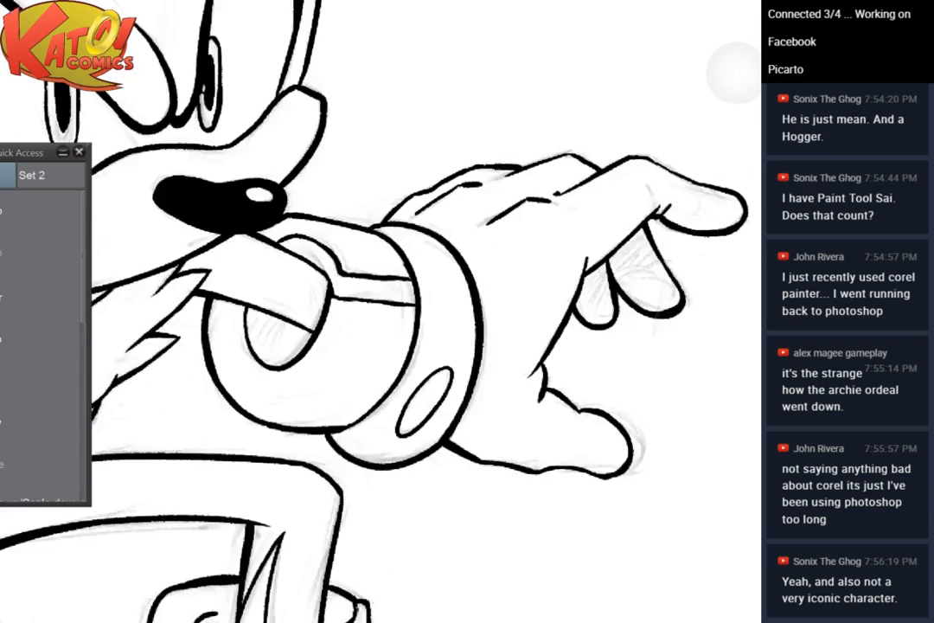
{"action": "scroll", "coordinate": [705, 107], "scroll_direction": "down", "scroll_amount": 3}
{"action": "scroll", "coordinate": [705, 108], "scroll_direction": "down", "scroll_amount": 3}
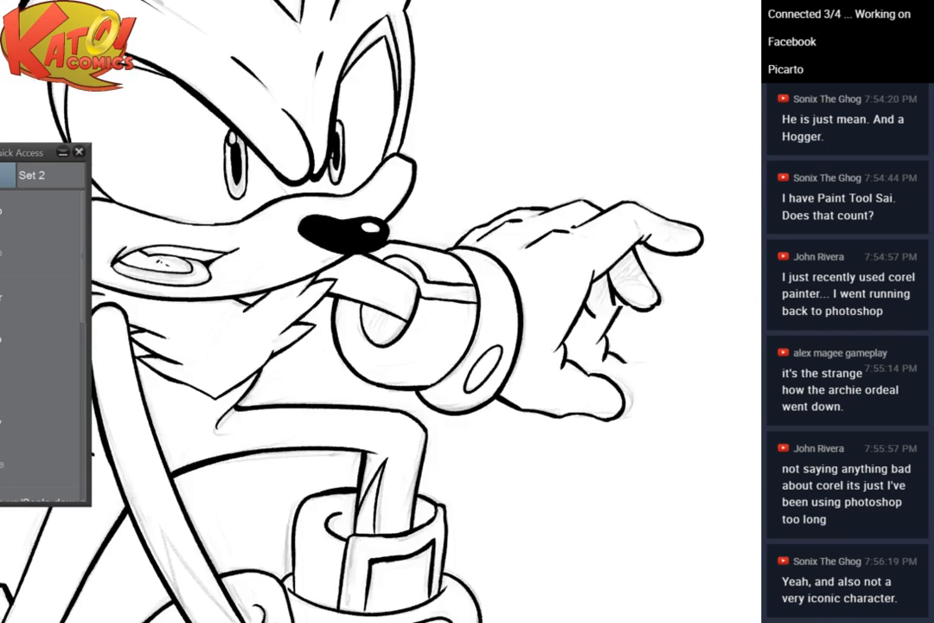
{"action": "left_click_drag", "start_coordinate": [529, 283], "coordinate": [697, 254]}
{"action": "left_click_drag", "start_coordinate": [574, 250], "coordinate": [739, 172]}
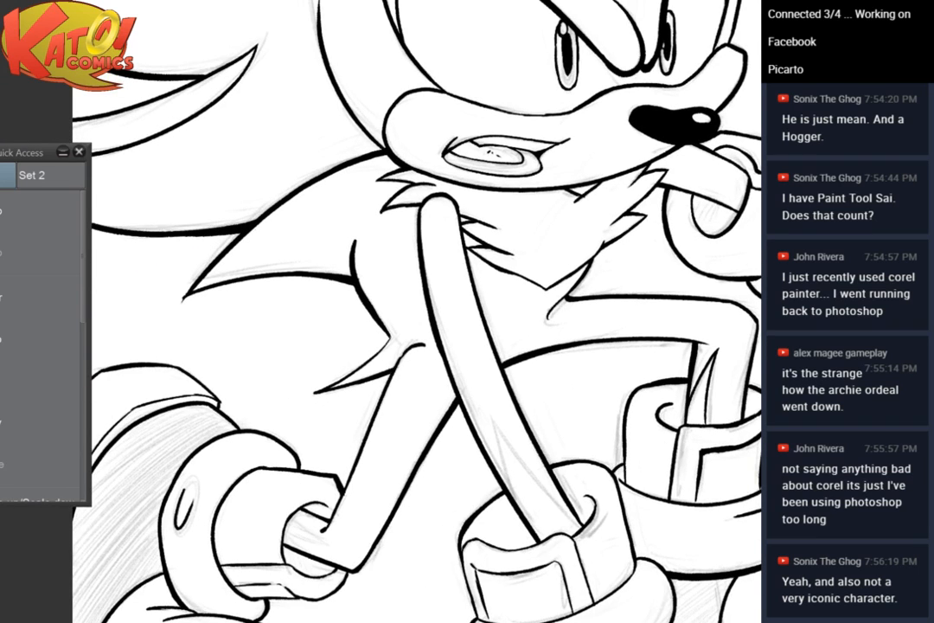
{"action": "scroll", "coordinate": [609, 226], "scroll_direction": "down", "scroll_amount": 3}
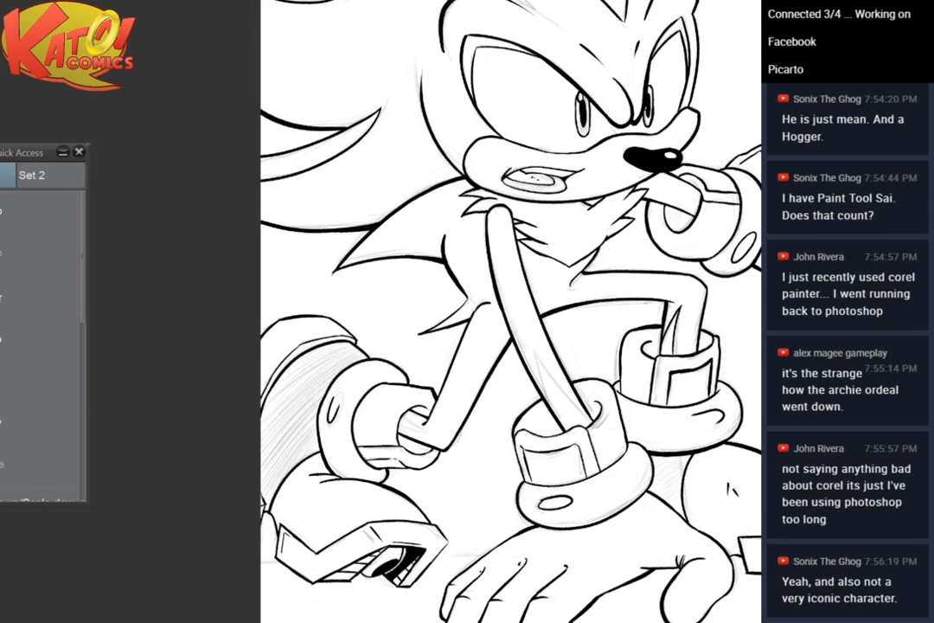
Erase the thick inner panel outline on the front shoe's cuff, leaving the surrounding cuff lines intact
{"action": "scroll", "coordinate": [670, 363], "scroll_direction": "up", "scroll_amount": 5}
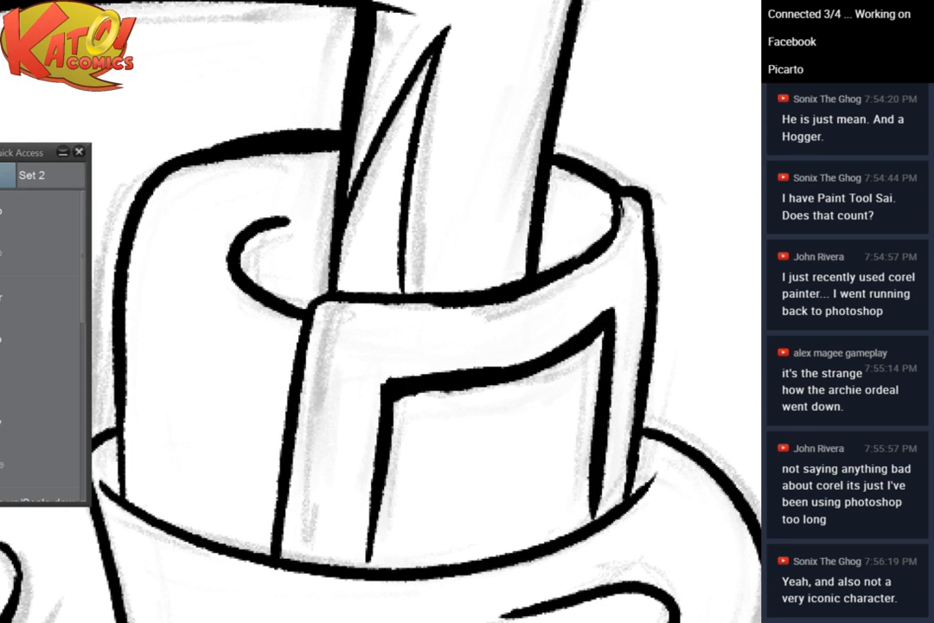
{"action": "mouse_move", "coordinate": [405, 390]}
{"action": "left_mouse_down"}
{"action": "mouse_move", "coordinate": [372, 383]}
{"action": "mouse_move", "coordinate": [370, 539]}
{"action": "mouse_move", "coordinate": [382, 527]}
{"action": "mouse_move", "coordinate": [370, 537]}
{"action": "mouse_move", "coordinate": [399, 409]}
{"action": "mouse_move", "coordinate": [392, 400]}
{"action": "mouse_move", "coordinate": [413, 398]}
{"action": "mouse_move", "coordinate": [458, 369]}
{"action": "mouse_move", "coordinate": [487, 334]}
{"action": "mouse_move", "coordinate": [566, 316]}
{"action": "mouse_move", "coordinate": [593, 323]}
{"action": "mouse_move", "coordinate": [568, 394]}
{"action": "mouse_move", "coordinate": [594, 446]}
{"action": "mouse_move", "coordinate": [600, 410]}
{"action": "mouse_move", "coordinate": [596, 458]}
{"action": "mouse_move", "coordinate": [607, 469]}
{"action": "mouse_move", "coordinate": [583, 507]}
{"action": "left_mouse_up"}
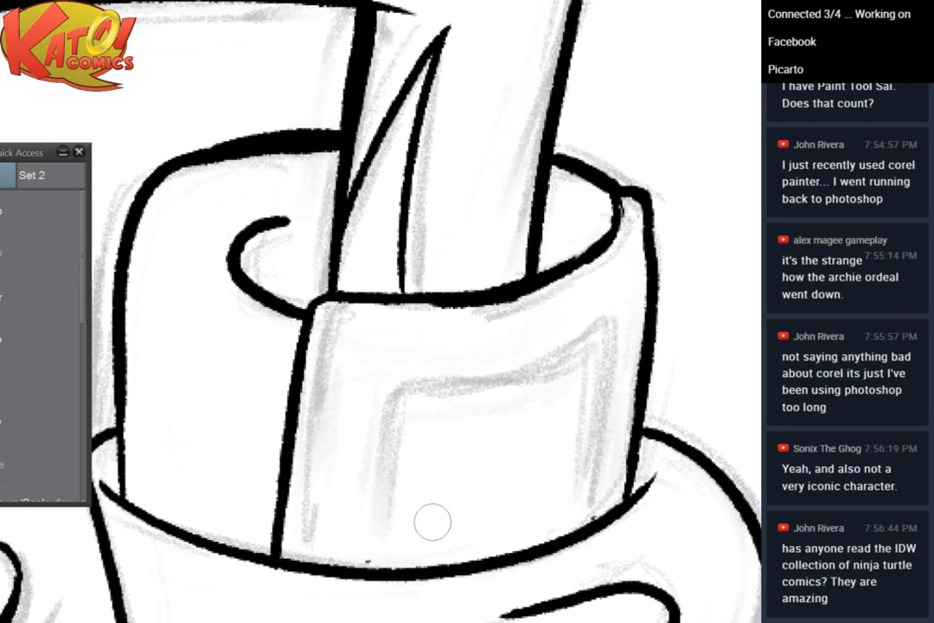
{"action": "left_click_drag", "start_coordinate": [458, 376], "coordinate": [404, 333]}
Redraw the front shoe cuff's inner panel with thinner lines for its two sides and curved upper edge
{"action": "key", "text": "ctrl+plus"}
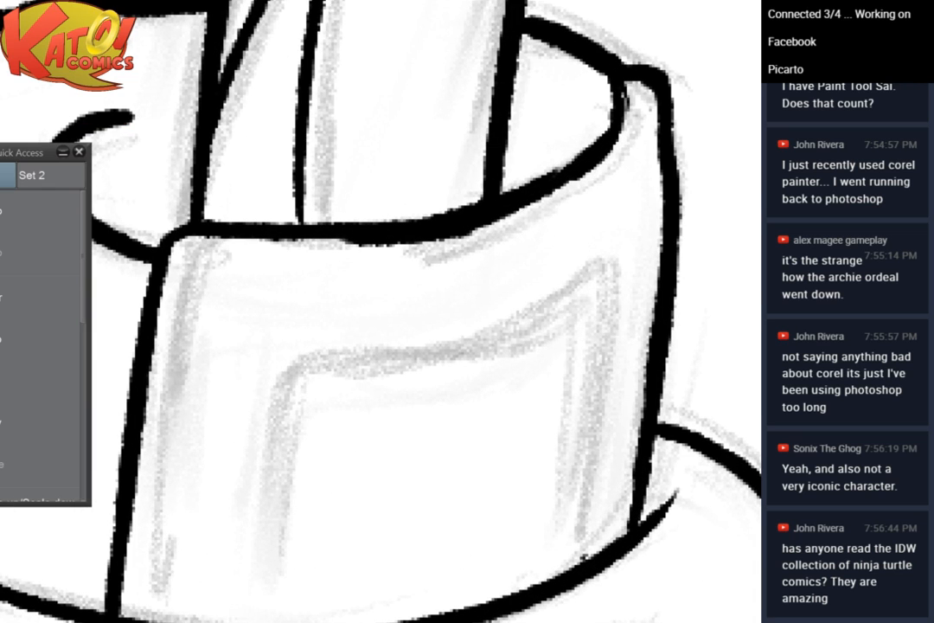
{"action": "mouse_move", "coordinate": [303, 363]}
{"action": "left_mouse_down"}
{"action": "mouse_move", "coordinate": [275, 408]}
{"action": "mouse_move", "coordinate": [266, 619]}
{"action": "left_mouse_up"}
{"action": "mouse_move", "coordinate": [359, 354]}
{"action": "left_mouse_down"}
{"action": "mouse_move", "coordinate": [484, 327]}
{"action": "mouse_move", "coordinate": [588, 282]}
{"action": "mouse_move", "coordinate": [605, 366]}
{"action": "mouse_move", "coordinate": [608, 526]}
{"action": "left_mouse_up"}
{"action": "key", "text": "ctrl+minus"}
{"action": "key", "text": "ctrl+minus"}
{"action": "key", "text": "ctrl+minus"}
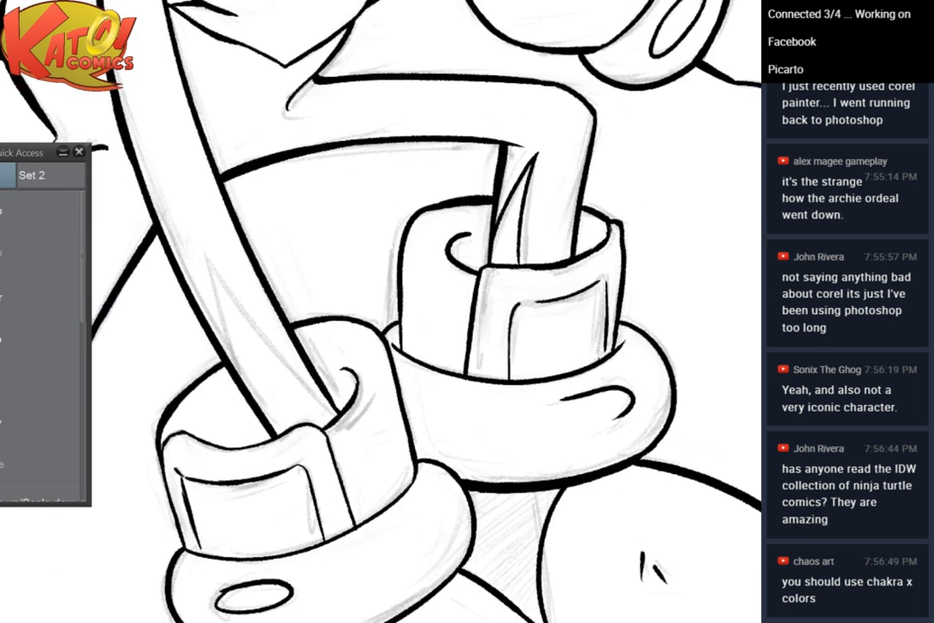
Undo the line drawn for the outer vertical side of the front shoe cuff's inner panel
{"action": "scroll", "coordinate": [696, 242], "scroll_direction": "up", "scroll_amount": 5}
{"action": "left_click", "coordinate": [32, 224]}
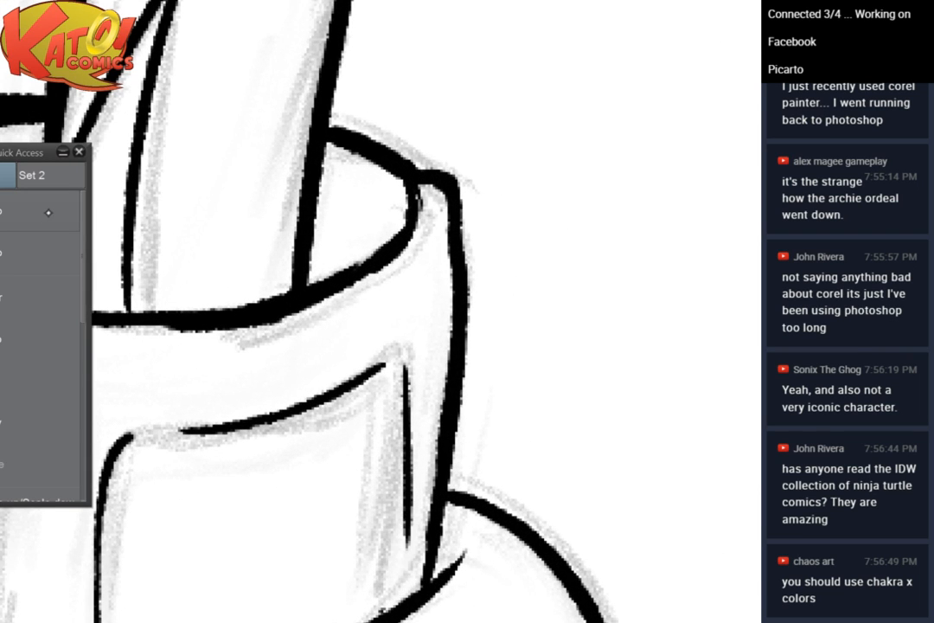
{"action": "left_click", "coordinate": [42, 221]}
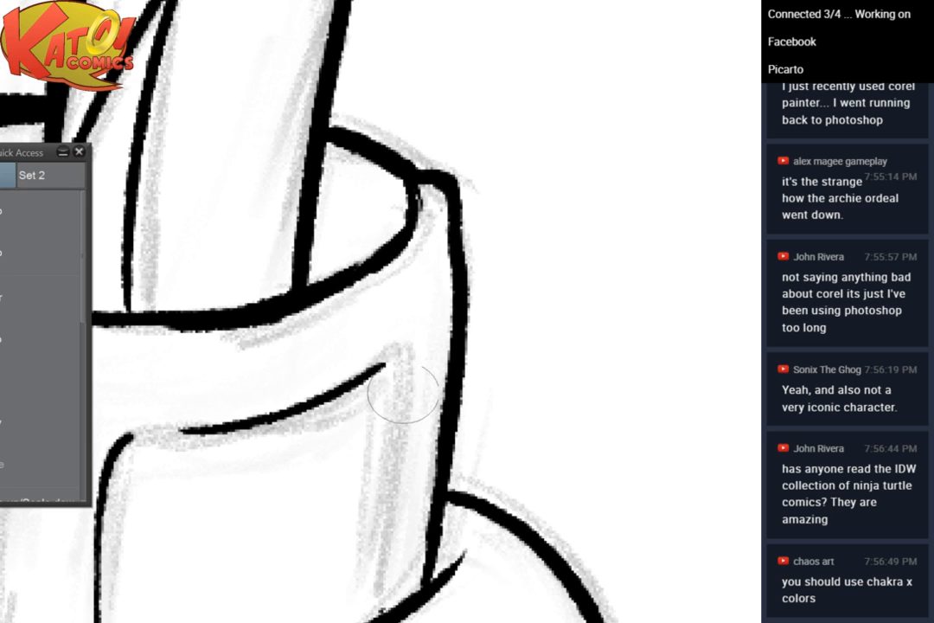
Redraw the outer vertical side of the cuff's inner panel as a thin line from the curved upper edge down to the cuff's base
{"action": "left_click_drag", "start_coordinate": [403, 388], "coordinate": [387, 545]}
{"action": "left_click_drag", "start_coordinate": [392, 493], "coordinate": [382, 609]}
{"action": "key", "text": "ctrl+minus"}
{"action": "key", "text": "ctrl+minus"}
{"action": "key", "text": "ctrl+minus"}
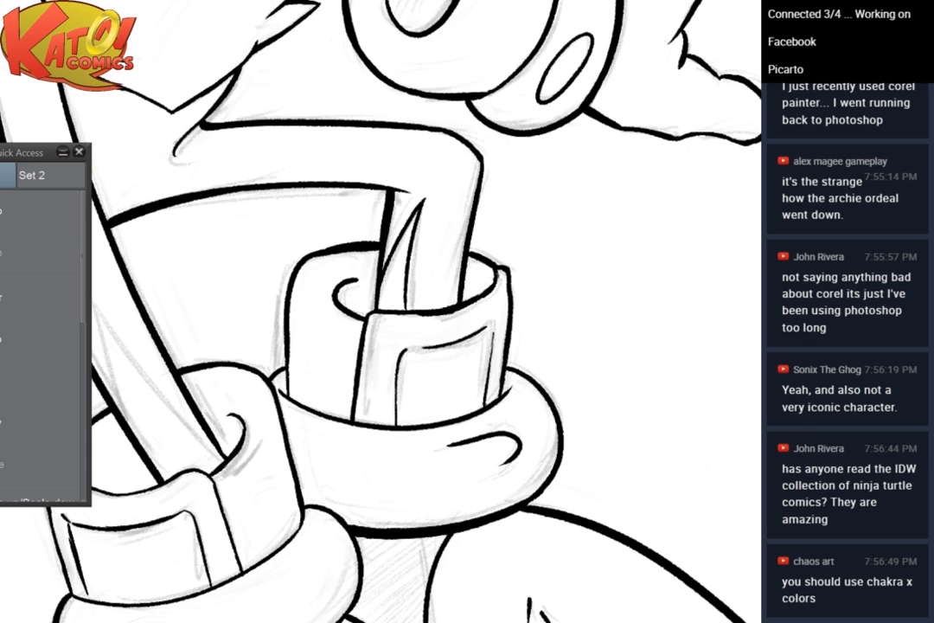
Erase the thick curved strap line on the outstretched arm's cuff, from below its upper arc to the cuff's rim
{"action": "left_click_drag", "start_coordinate": [381, 346], "coordinate": [467, 252]}
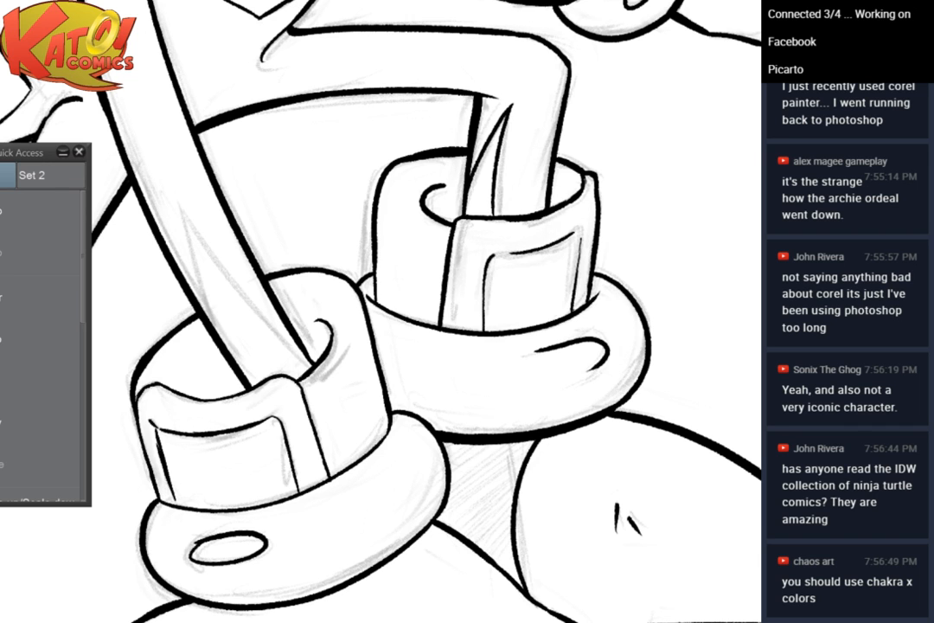
{"action": "scroll", "coordinate": [649, 345], "scroll_direction": "down", "scroll_amount": 2}
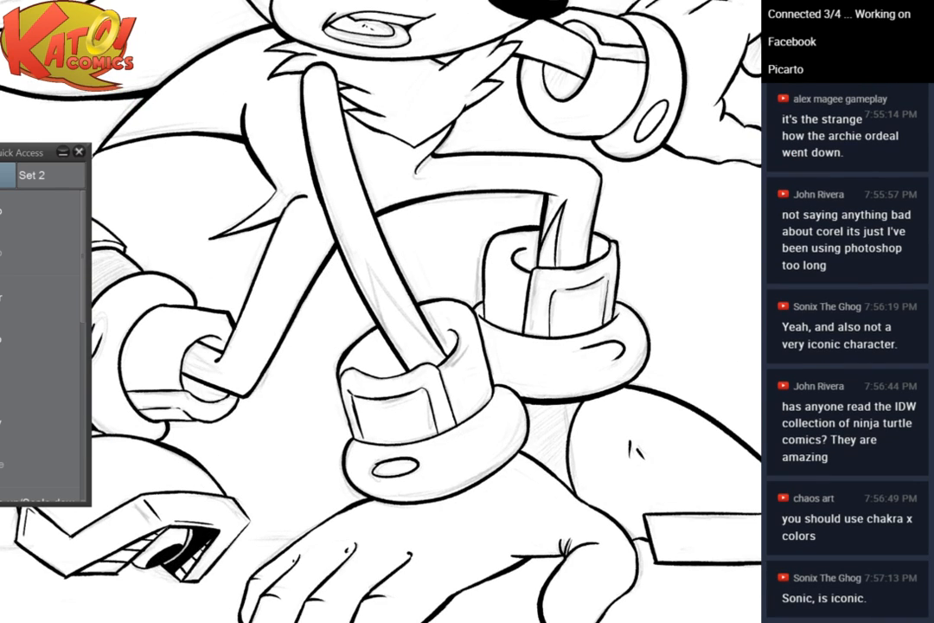
{"action": "mouse_move", "coordinate": [381, 346]}
{"action": "left_mouse_down"}
{"action": "mouse_move", "coordinate": [500, 296]}
{"action": "mouse_move", "coordinate": [472, 334]}
{"action": "left_mouse_up"}
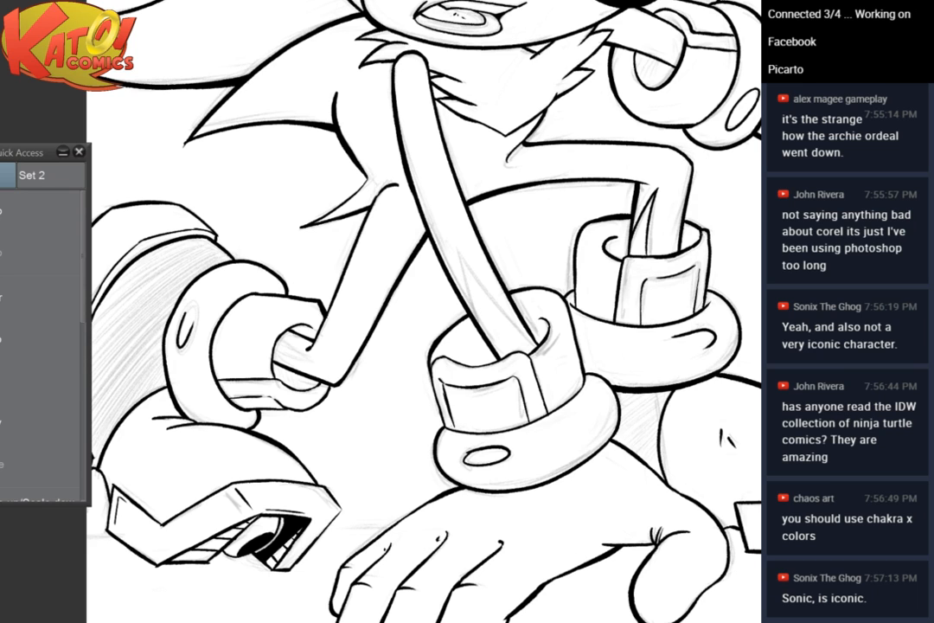
{"action": "left_click_drag", "start_coordinate": [416, 260], "coordinate": [419, 359]}
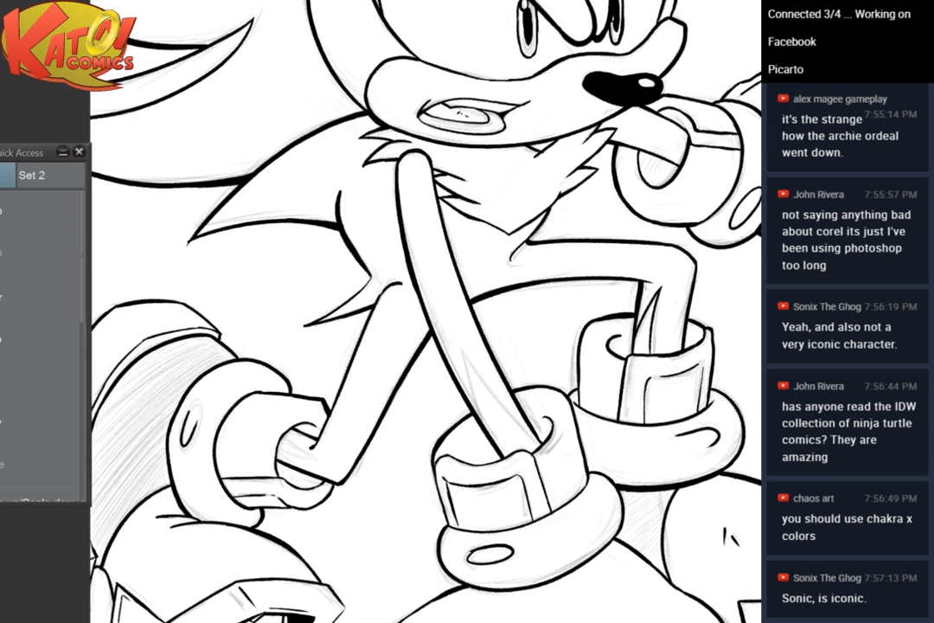
{"action": "scroll", "coordinate": [744, 165], "scroll_direction": "up", "scroll_amount": 3}
{"action": "mouse_move", "coordinate": [424, 346]}
{"action": "left_mouse_down"}
{"action": "mouse_move", "coordinate": [448, 247]}
{"action": "mouse_move", "coordinate": [473, 189]}
{"action": "left_mouse_up"}
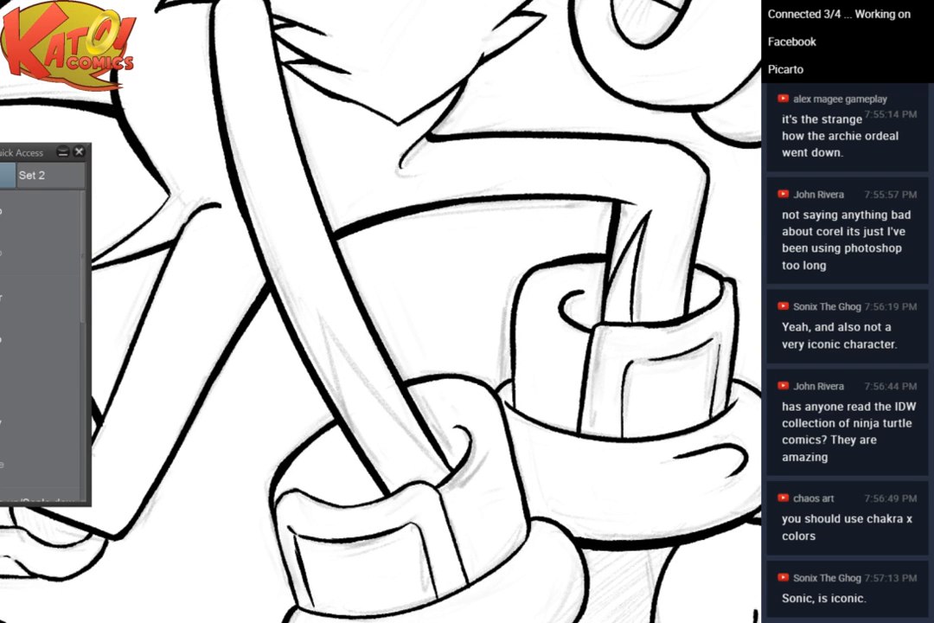
{"action": "mouse_move", "coordinate": [520, 112]}
{"action": "left_mouse_down"}
{"action": "mouse_move", "coordinate": [389, 331]}
{"action": "mouse_move", "coordinate": [351, 441]}
{"action": "mouse_move", "coordinate": [351, 533]}
{"action": "left_mouse_up"}
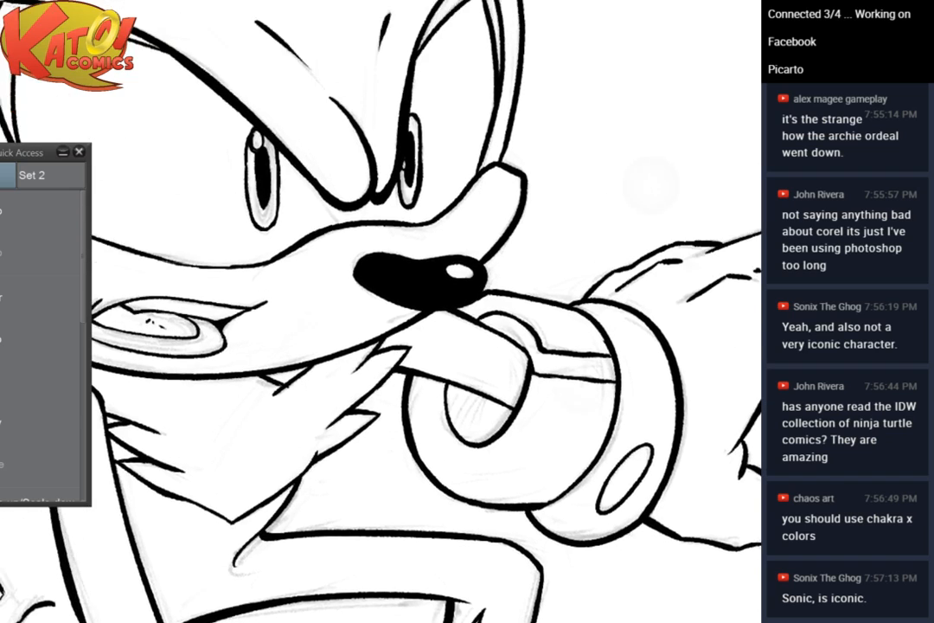
{"action": "scroll", "coordinate": [614, 255], "scroll_direction": "up", "scroll_amount": 4}
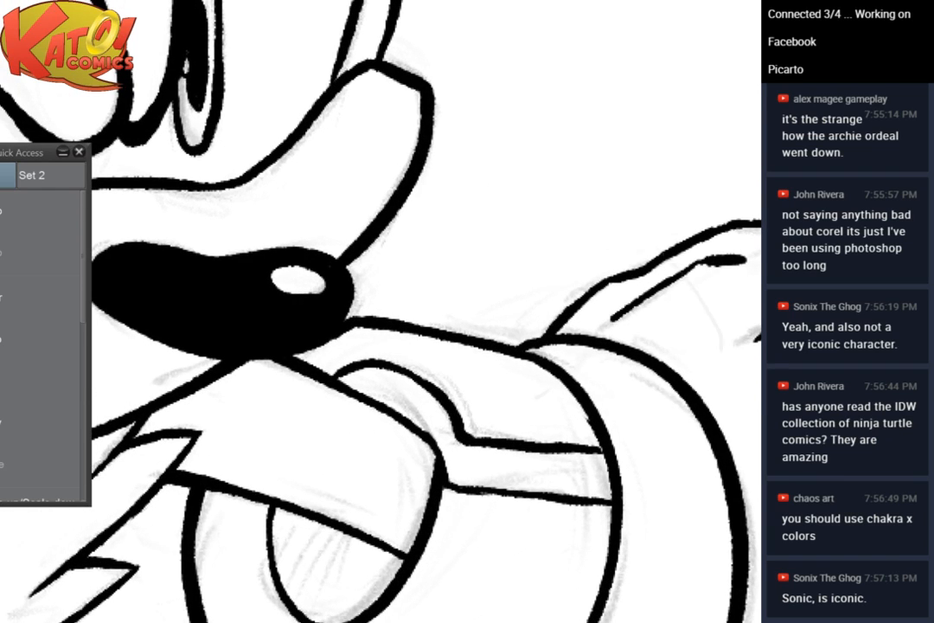
{"action": "left_click_drag", "start_coordinate": [484, 449], "coordinate": [493, 280]}
{"action": "scroll", "coordinate": [620, 347], "scroll_direction": "up", "scroll_amount": 2}
{"action": "left_click_drag", "start_coordinate": [484, 217], "coordinate": [425, 371]}
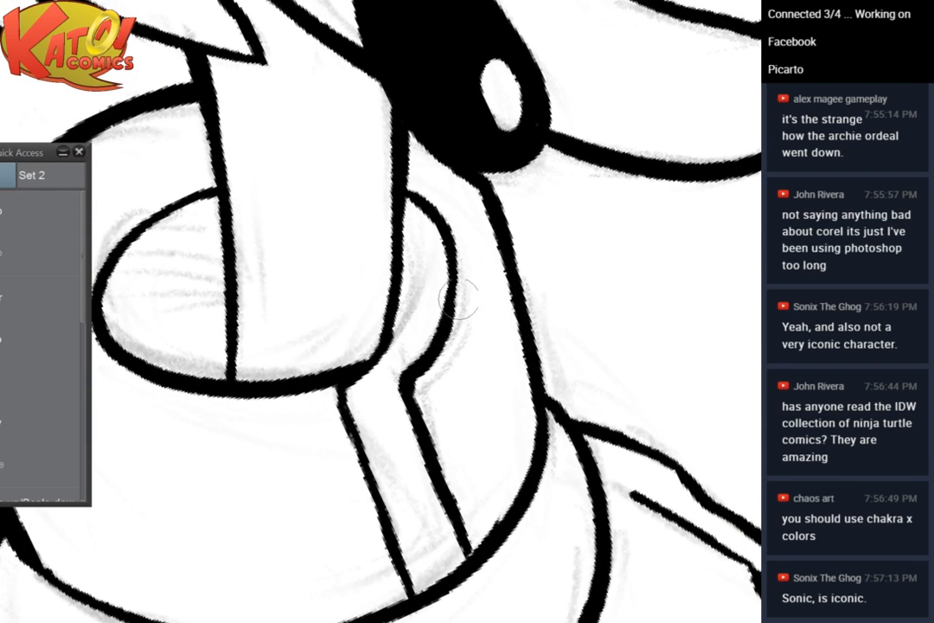
{"action": "mouse_move", "coordinate": [458, 298]}
{"action": "left_mouse_down"}
{"action": "mouse_move", "coordinate": [417, 402]}
{"action": "mouse_move", "coordinate": [445, 336]}
{"action": "mouse_move", "coordinate": [425, 358]}
{"action": "mouse_move", "coordinate": [414, 426]}
{"action": "mouse_move", "coordinate": [422, 439]}
{"action": "mouse_move", "coordinate": [444, 428]}
{"action": "mouse_move", "coordinate": [433, 476]}
{"action": "mouse_move", "coordinate": [443, 528]}
{"action": "mouse_move", "coordinate": [462, 509]}
{"action": "mouse_move", "coordinate": [473, 514]}
{"action": "mouse_move", "coordinate": [465, 512]}
{"action": "mouse_move", "coordinate": [445, 542]}
{"action": "left_mouse_up"}
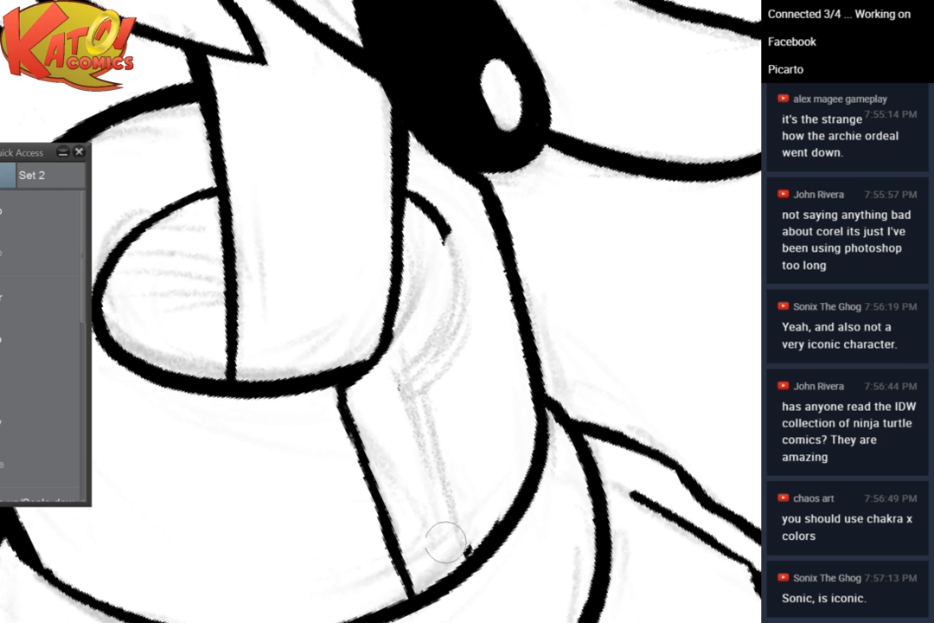
Redraw the erased strap line on the outstretched arm's cuff with a thinner stroke from the upper arc to the rim
{"action": "left_click_drag", "start_coordinate": [438, 351], "coordinate": [403, 385]}
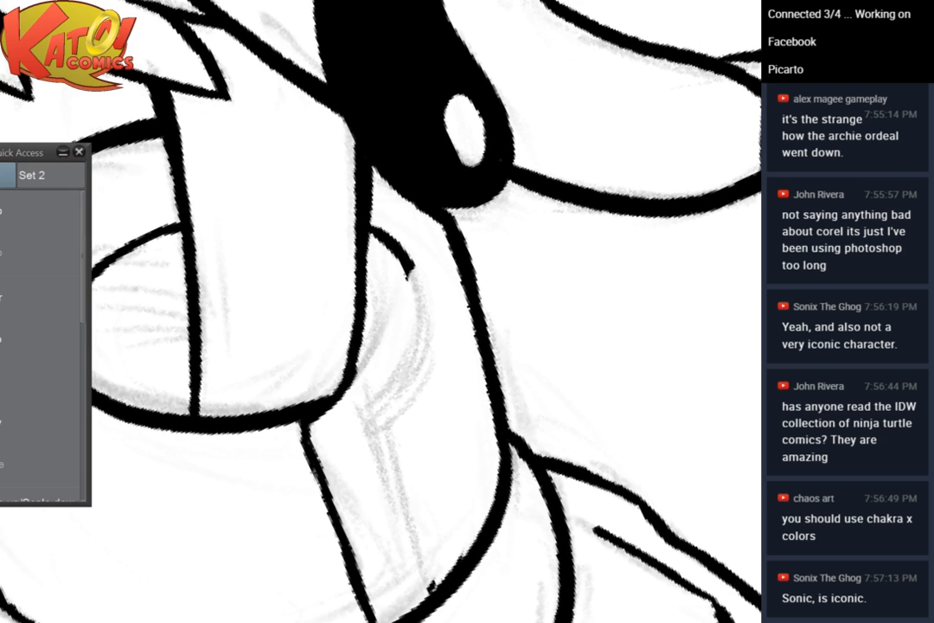
{"action": "mouse_move", "coordinate": [420, 302]}
{"action": "left_mouse_down"}
{"action": "mouse_move", "coordinate": [405, 368]}
{"action": "mouse_move", "coordinate": [377, 412]}
{"action": "mouse_move", "coordinate": [398, 534]}
{"action": "mouse_move", "coordinate": [430, 588]}
{"action": "left_mouse_up"}
{"action": "scroll", "coordinate": [463, 610], "scroll_direction": "down", "scroll_amount": 5}
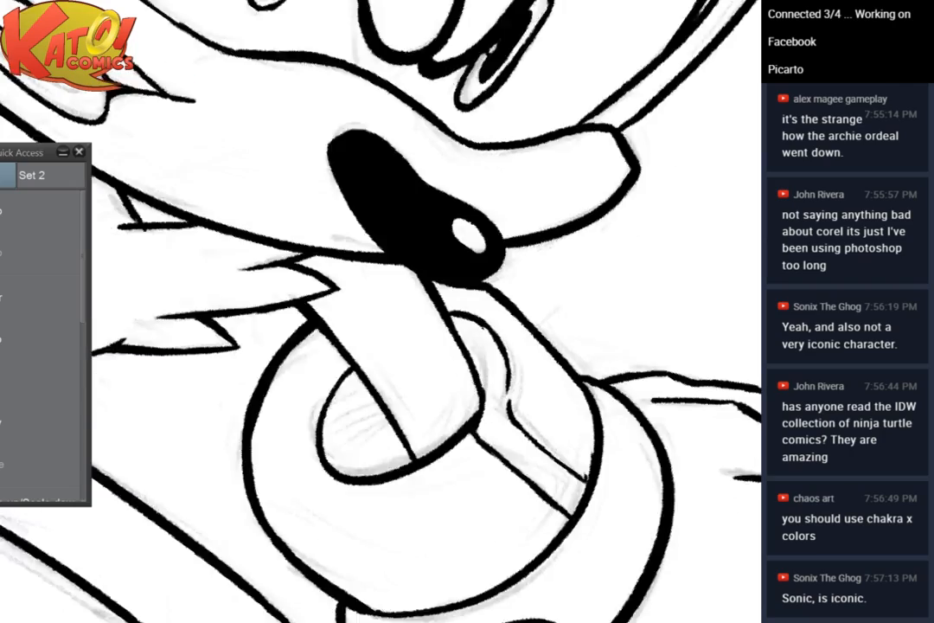
{"action": "scroll", "coordinate": [519, 186], "scroll_direction": "up", "scroll_amount": 5}
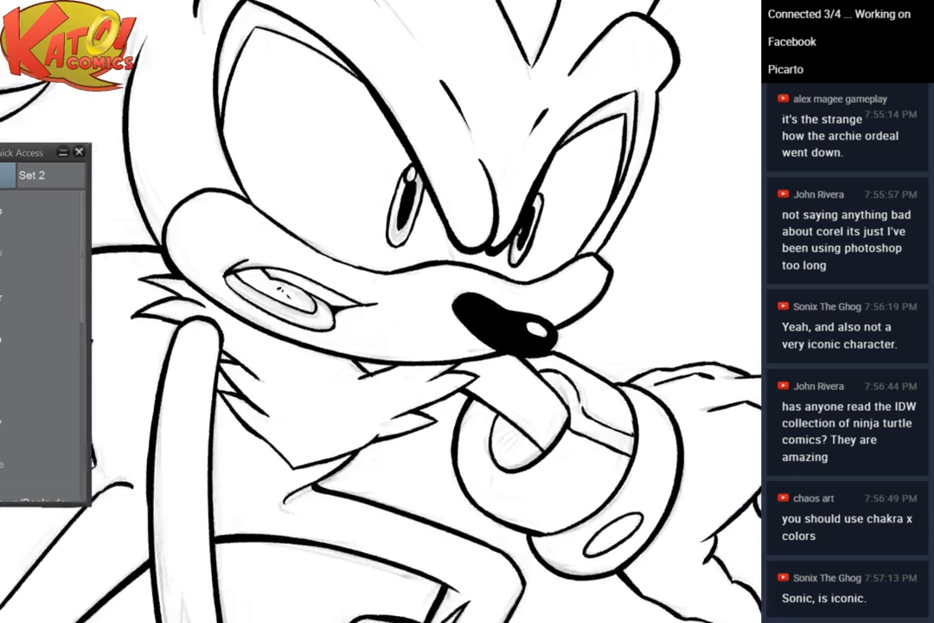
Review the face, back quills, rear leg and shoe, and the full figure for line quality at several zoom levels
{"action": "left_click_drag", "start_coordinate": [376, 242], "coordinate": [463, 322]}
{"action": "scroll", "coordinate": [623, 264], "scroll_direction": "down", "scroll_amount": 2}
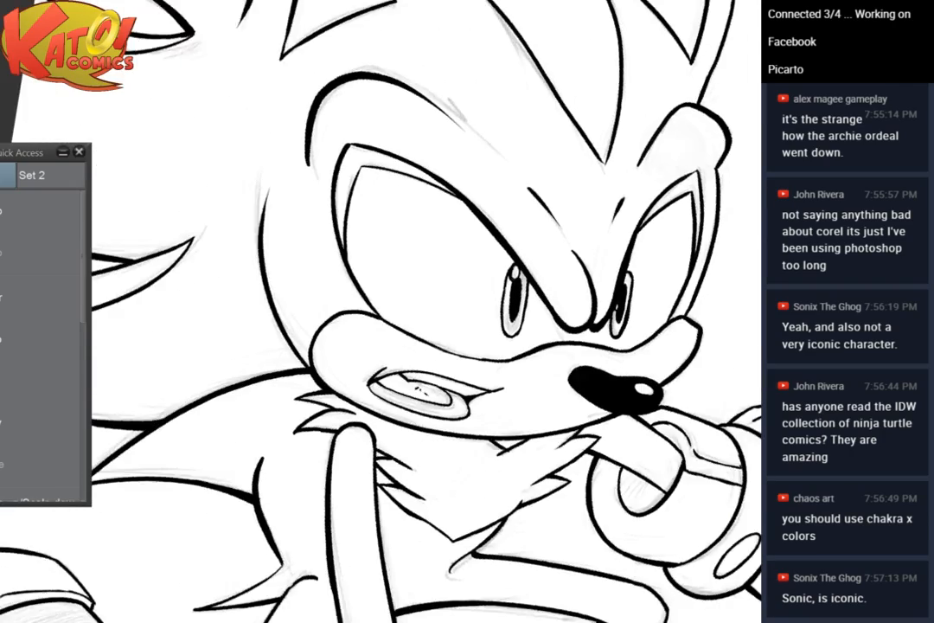
{"action": "left_click_drag", "start_coordinate": [513, 303], "coordinate": [649, 455]}
{"action": "left_click_drag", "start_coordinate": [381, 308], "coordinate": [522, 355]}
{"action": "scroll", "coordinate": [549, 260], "scroll_direction": "up", "scroll_amount": 3}
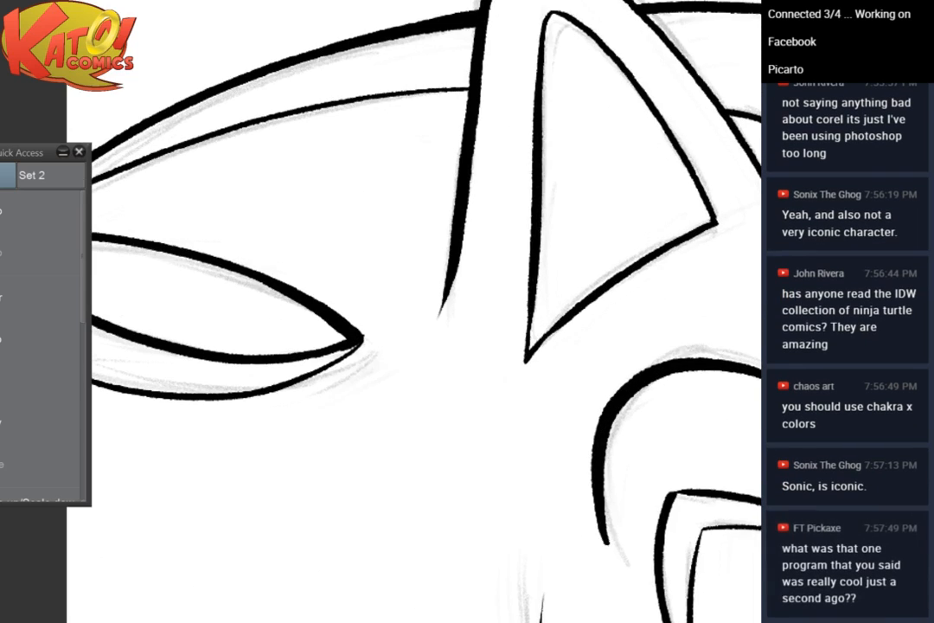
{"action": "left_click_drag", "start_coordinate": [432, 364], "coordinate": [567, 184]}
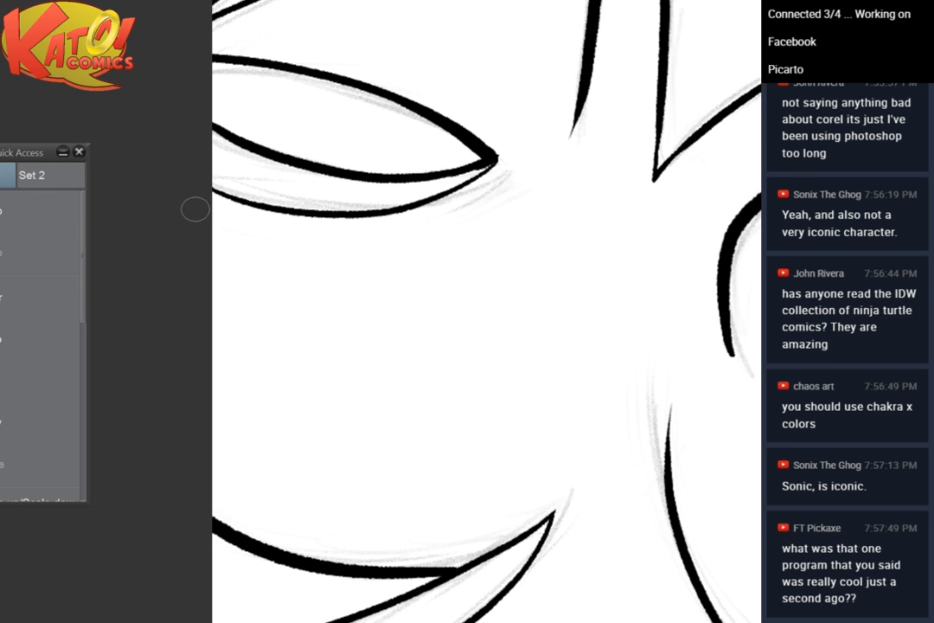
{"action": "left_click_drag", "start_coordinate": [195, 210], "coordinate": [194, 78]}
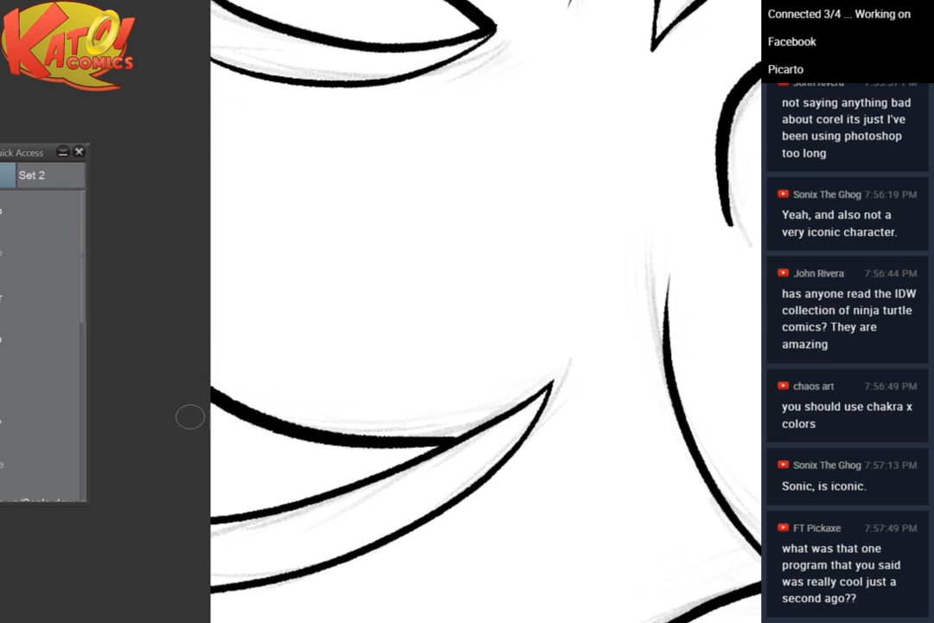
{"action": "left_click_drag", "start_coordinate": [180, 622], "coordinate": [216, 324]}
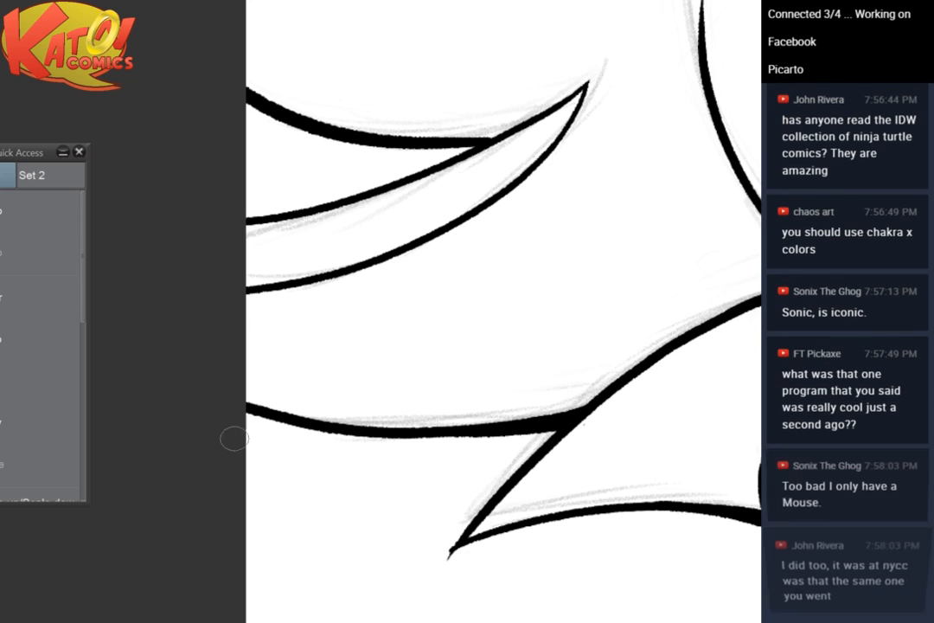
{"action": "left_click_drag", "start_coordinate": [221, 600], "coordinate": [204, 21]}
{"action": "left_click_drag", "start_coordinate": [207, 129], "coordinate": [220, 24]}
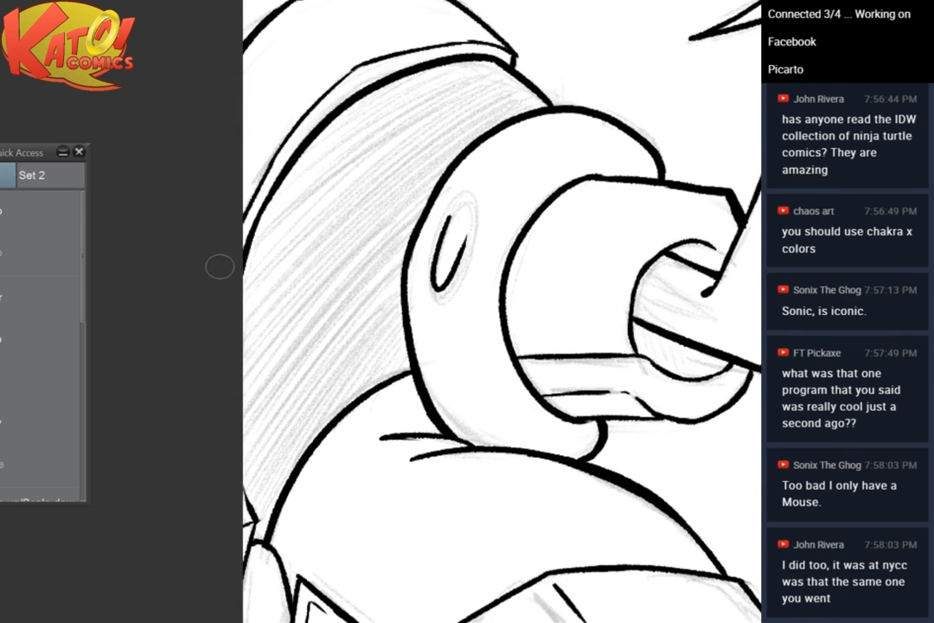
{"action": "left_click_drag", "start_coordinate": [214, 410], "coordinate": [210, 303]}
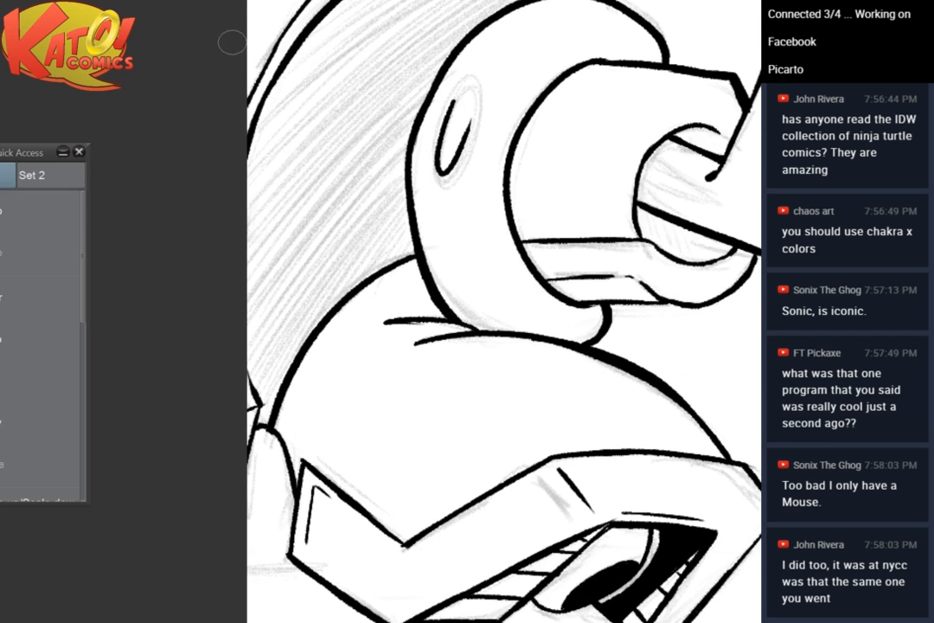
{"action": "left_click_drag", "start_coordinate": [229, 40], "coordinate": [198, 256]}
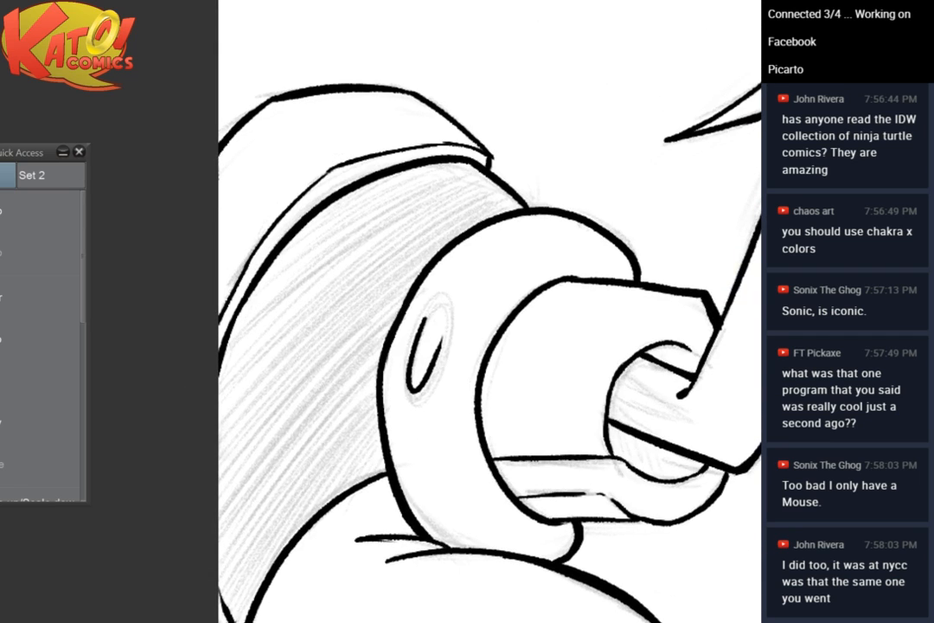
{"action": "key", "text": "ctrl+minus"}
{"action": "key", "text": "ctrl+minus"}
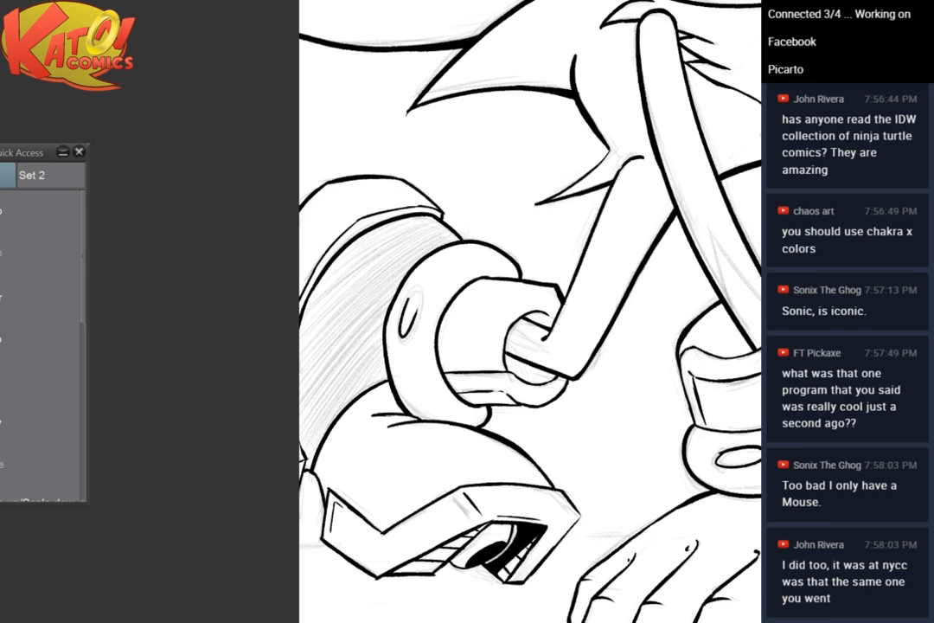
{"action": "scroll", "coordinate": [470, 207], "scroll_direction": "down", "scroll_amount": 2}
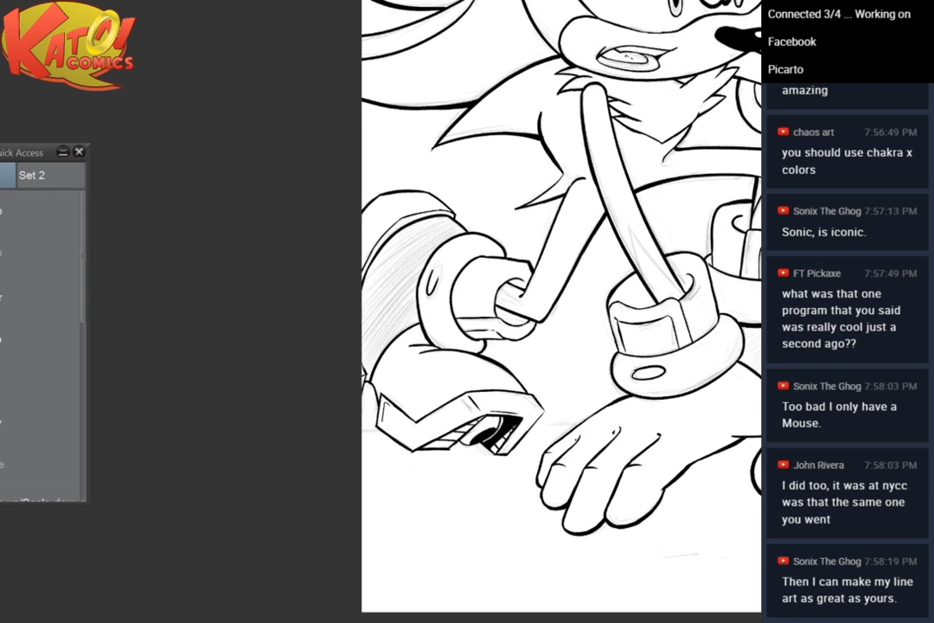
{"action": "left_click_drag", "start_coordinate": [533, 312], "coordinate": [474, 338]}
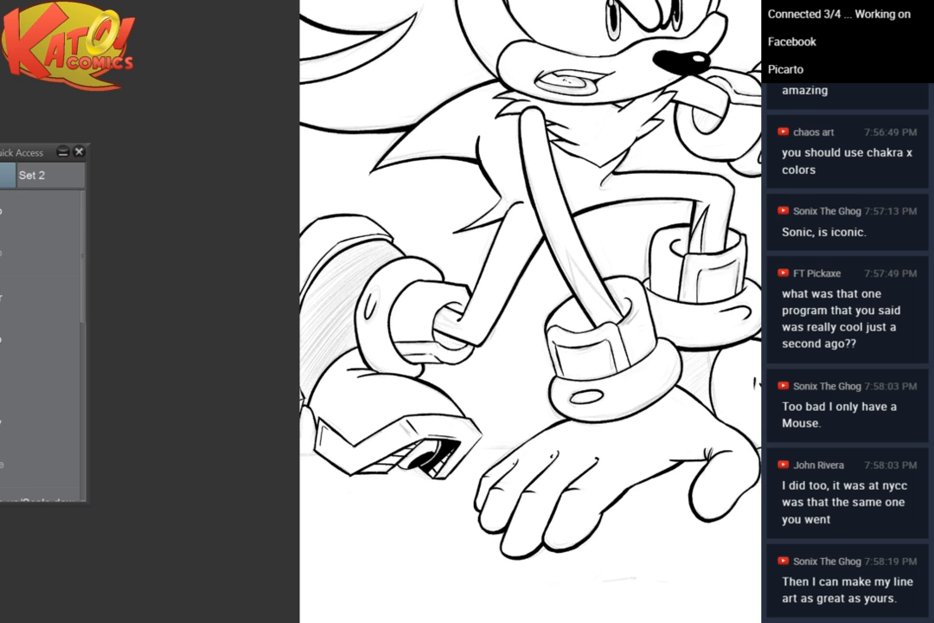
{"action": "key", "text": "ctrl+minus"}
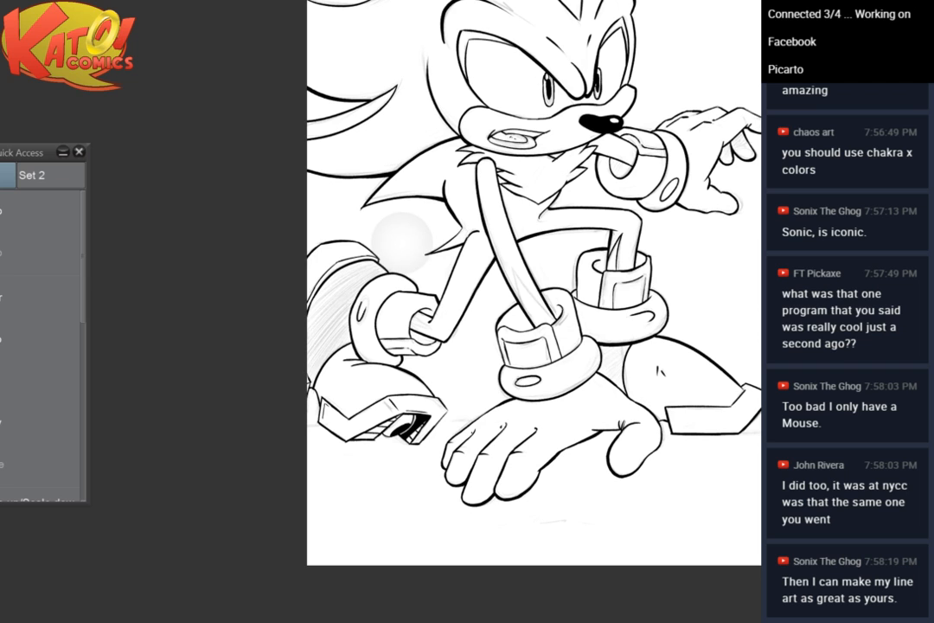
{"action": "left_click_drag", "start_coordinate": [536, 260], "coordinate": [402, 362]}
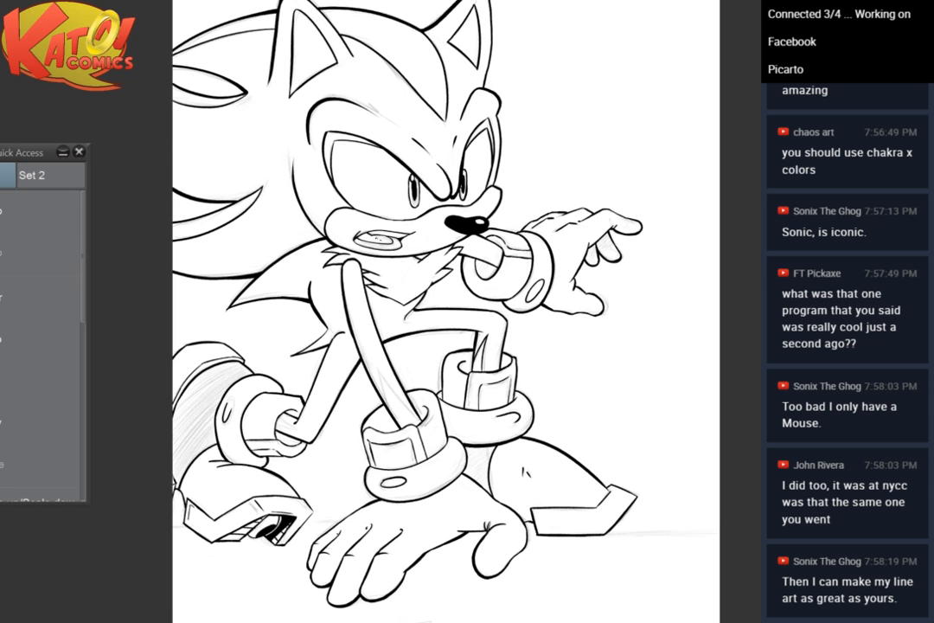
Inspect the planted hand's thumb and the front shoe's toe and sole outlines up close
{"action": "key", "text": "ctrl+plus"}
{"action": "key", "text": "ctrl+plus"}
{"action": "left_click_drag", "start_coordinate": [521, 564], "coordinate": [537, 301]}
{"action": "key", "text": "ctrl+plus"}
{"action": "key", "text": "ctrl+plus"}
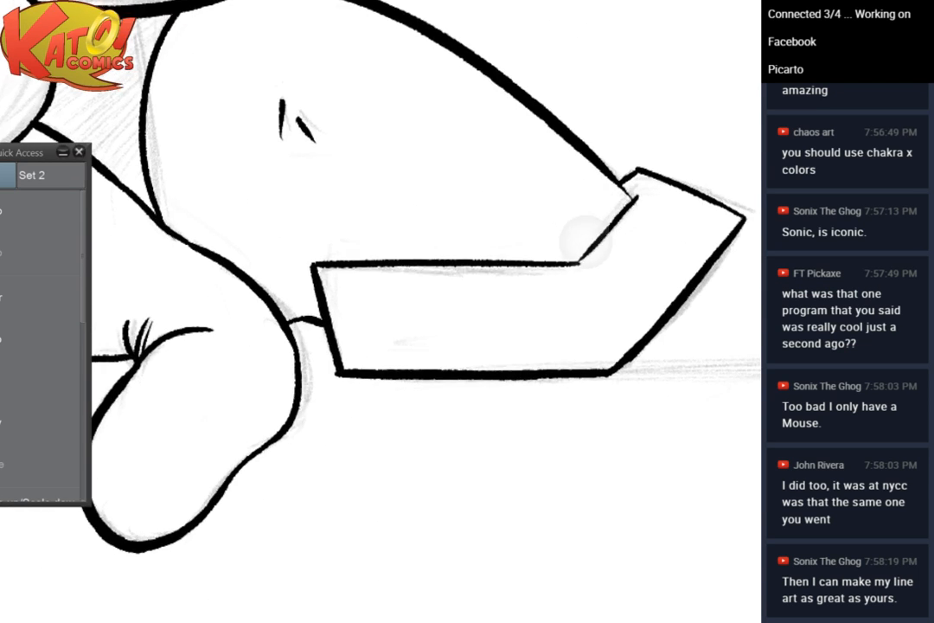
{"action": "key", "text": "ctrl+minus"}
{"action": "key", "text": "ctrl+minus"}
{"action": "left_click_drag", "start_coordinate": [415, 251], "coordinate": [562, 401]}
{"action": "mouse_move", "coordinate": [337, 78]}
{"action": "left_mouse_down"}
{"action": "mouse_move", "coordinate": [552, 377]}
{"action": "mouse_move", "coordinate": [539, 593]}
{"action": "left_mouse_up"}
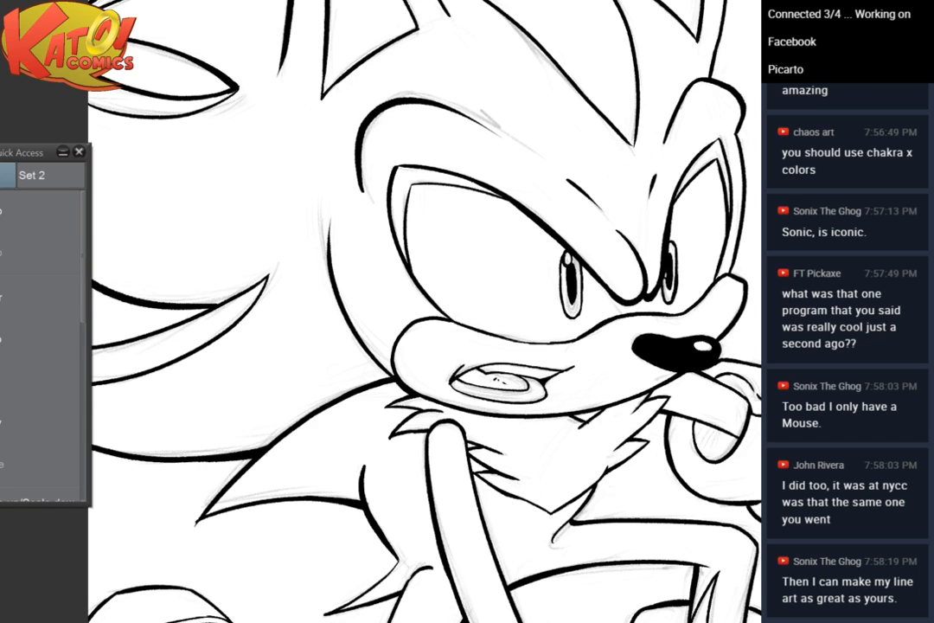
Select the enclosed fur area covering the character's head, ears and back quills
{"action": "left_click_drag", "start_coordinate": [484, 268], "coordinate": [373, 366]}
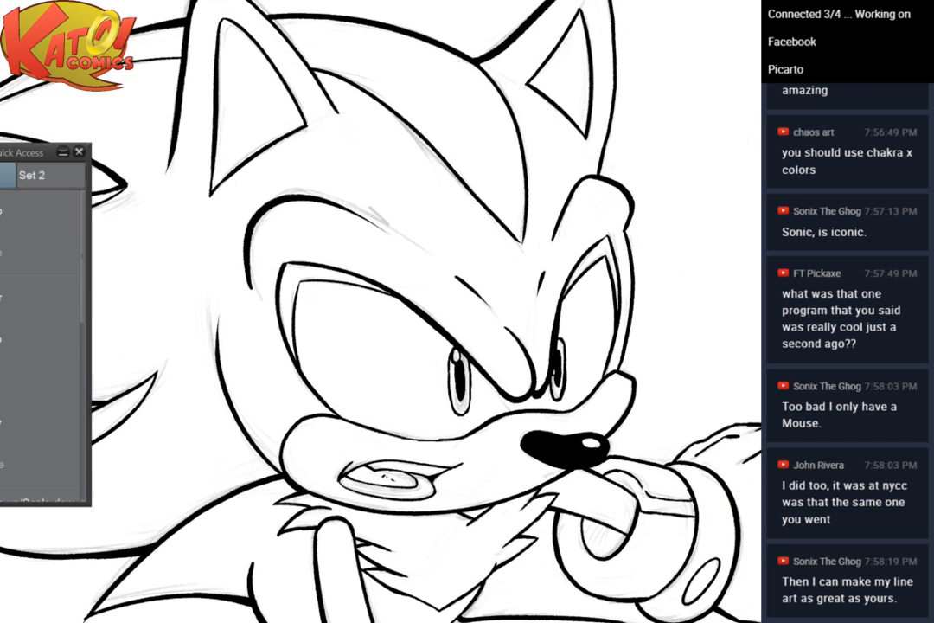
{"action": "left_click", "coordinate": [199, 276]}
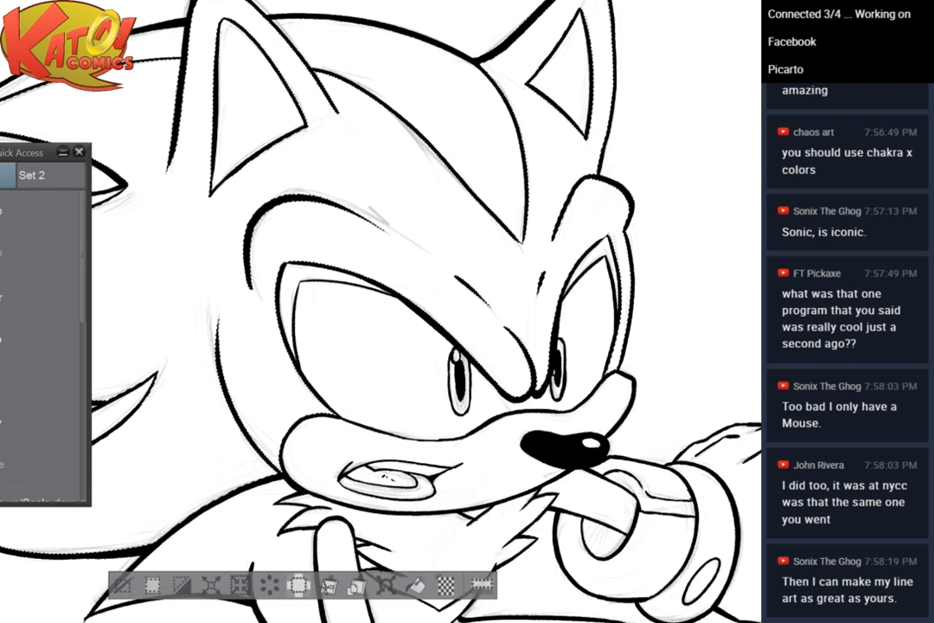
{"action": "mouse_move", "coordinate": [329, 303]}
{"action": "left_mouse_down"}
{"action": "mouse_move", "coordinate": [454, 309]}
{"action": "mouse_move", "coordinate": [481, 301]}
{"action": "left_mouse_up"}
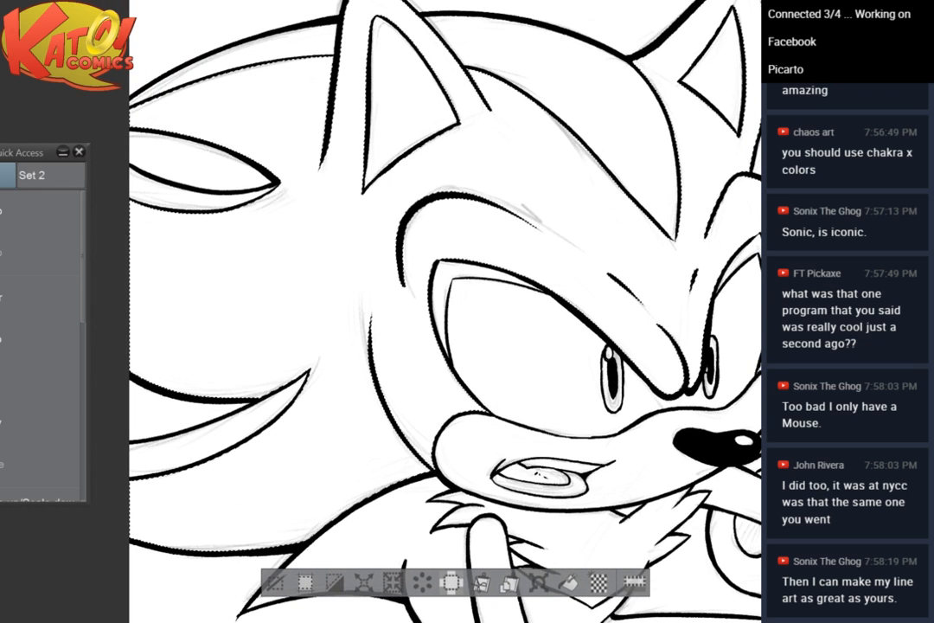
Try filling the selected head and quill area with dark grey and a lighter grey, and clear the selection
{"action": "left_click", "coordinate": [568, 582]}
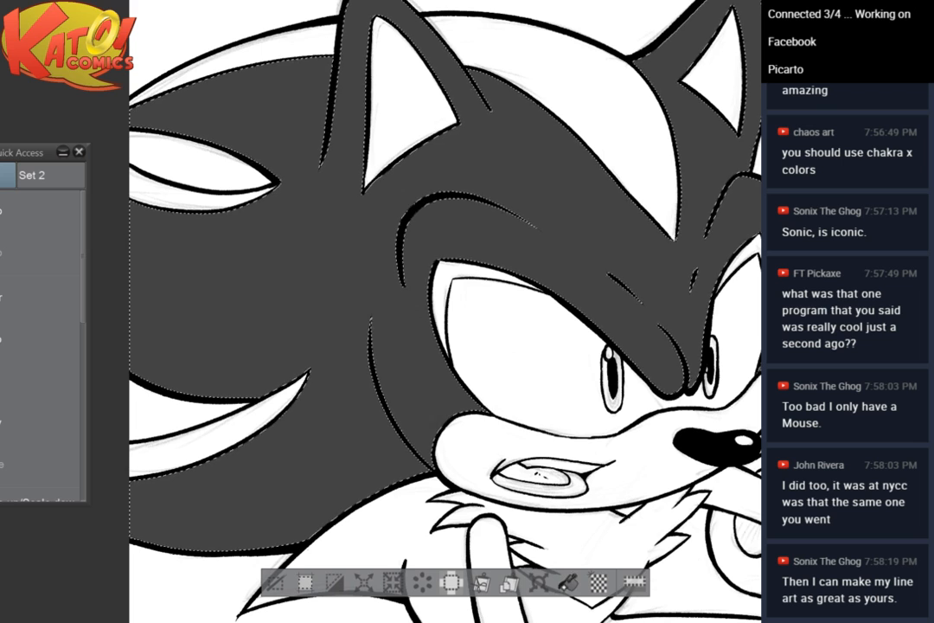
{"action": "left_click", "coordinate": [569, 583]}
{"action": "left_click", "coordinate": [275, 582]}
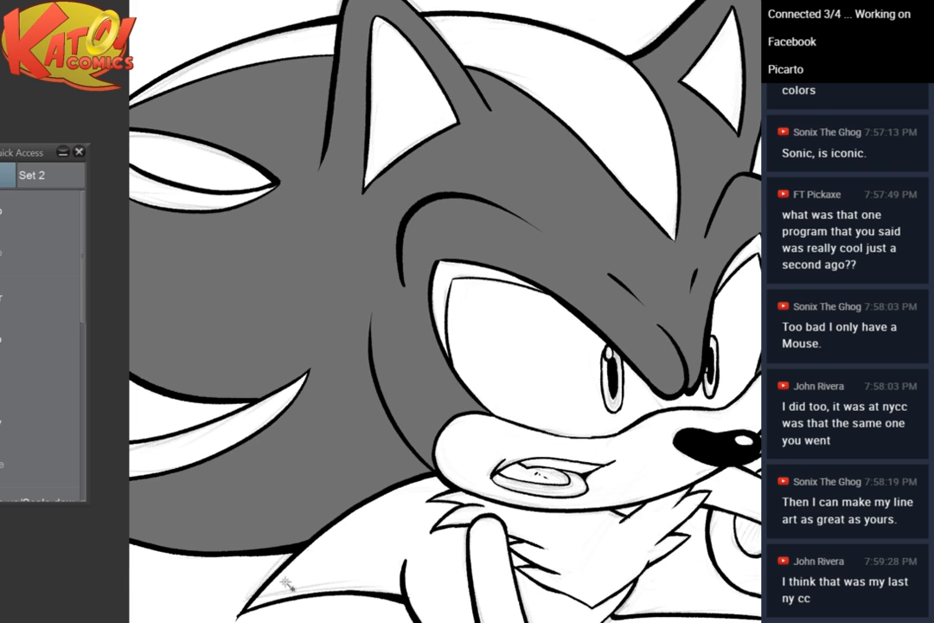
Undo the deselection and the grey fill on the head and quills
{"action": "key", "text": "ctrl+z"}
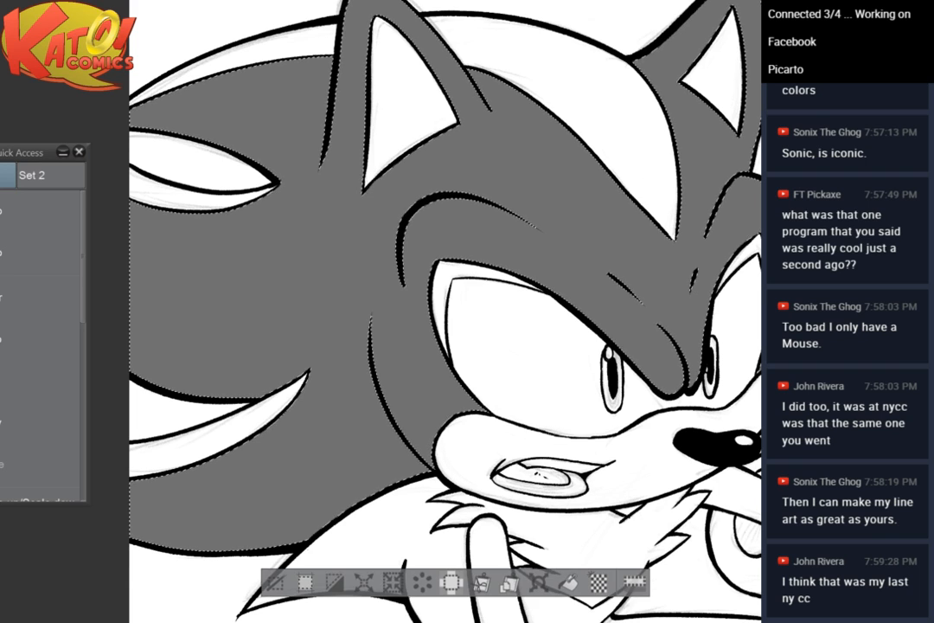
{"action": "key", "text": "ctrl+z"}
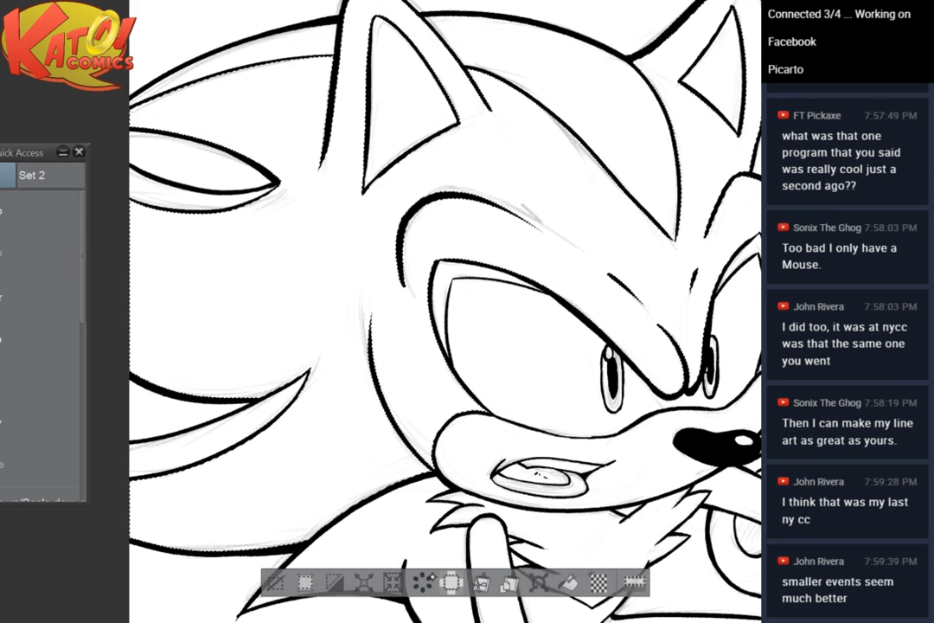
Expand the head and quill selection by 2 px, fill it with dark grey, and clear the selection
{"action": "left_click", "coordinate": [363, 582]}
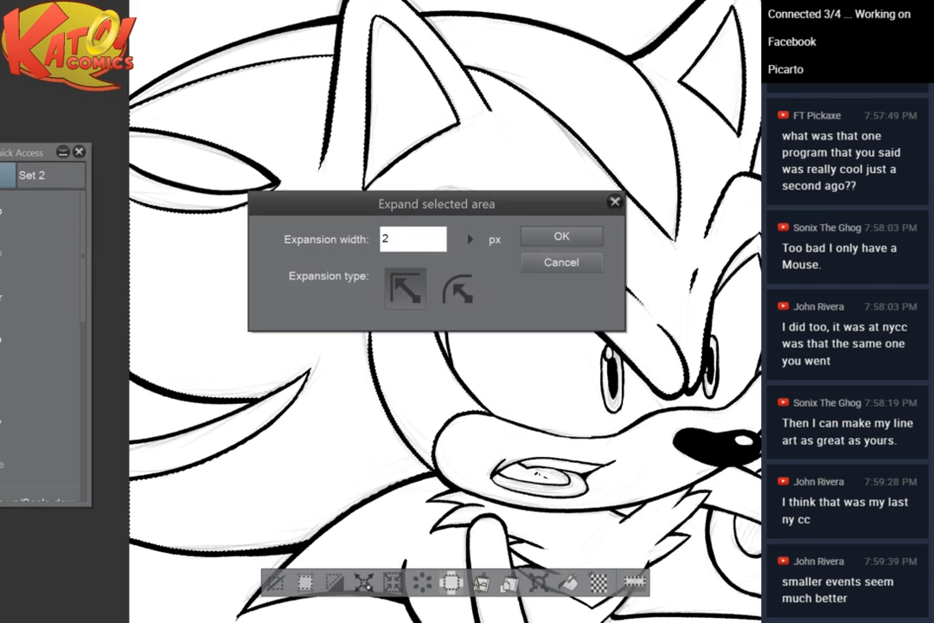
{"action": "left_click", "coordinate": [562, 236]}
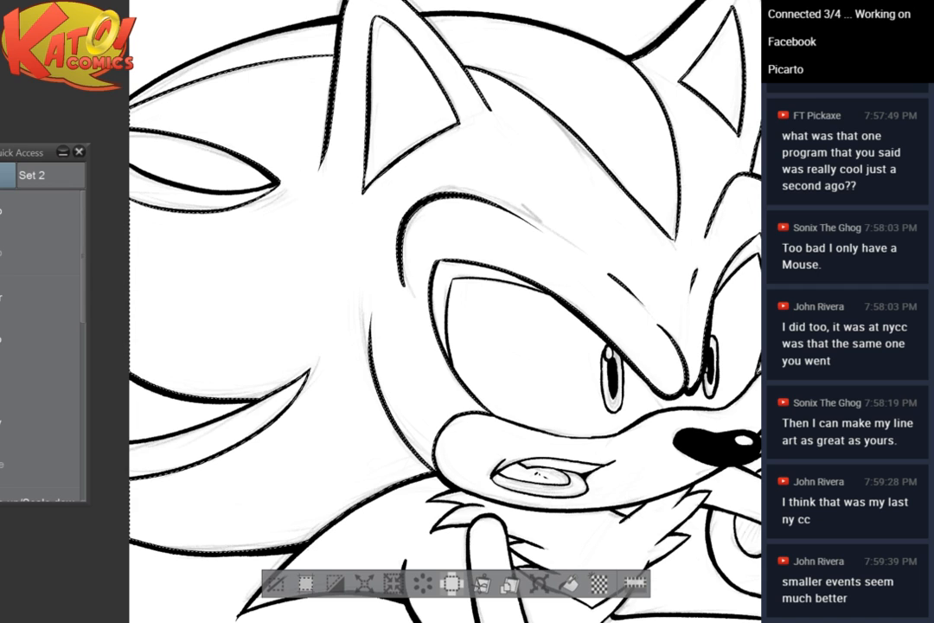
{"action": "left_click", "coordinate": [569, 584]}
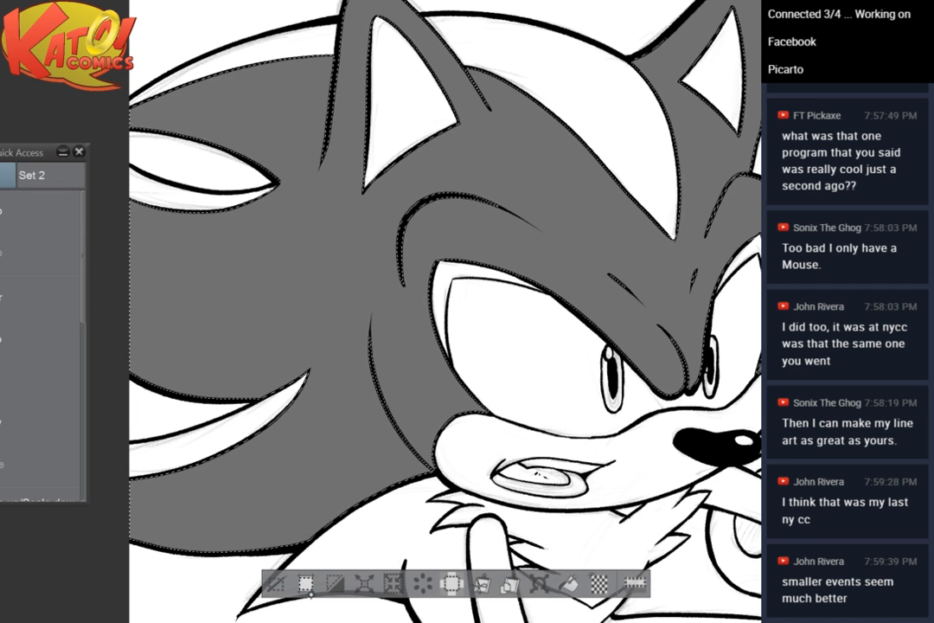
{"action": "left_click", "coordinate": [276, 584]}
{"action": "mouse_move", "coordinate": [296, 583]}
{"action": "left_mouse_down"}
{"action": "mouse_move", "coordinate": [244, 492]}
{"action": "mouse_move", "coordinate": [244, 467]}
{"action": "left_mouse_up"}
{"action": "left_click", "coordinate": [346, 420]}
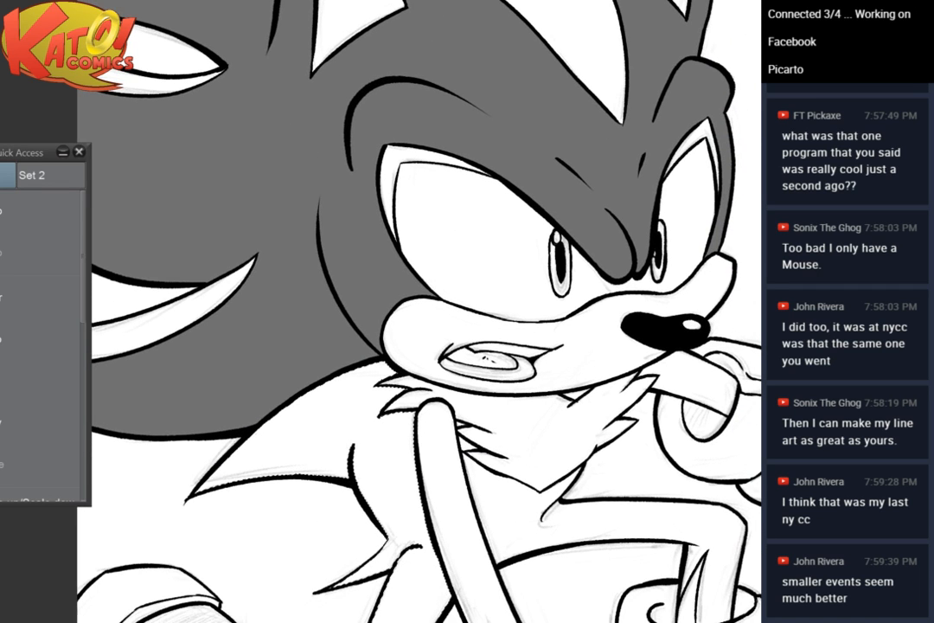
{"action": "left_click_drag", "start_coordinate": [347, 420], "coordinate": [351, 190]}
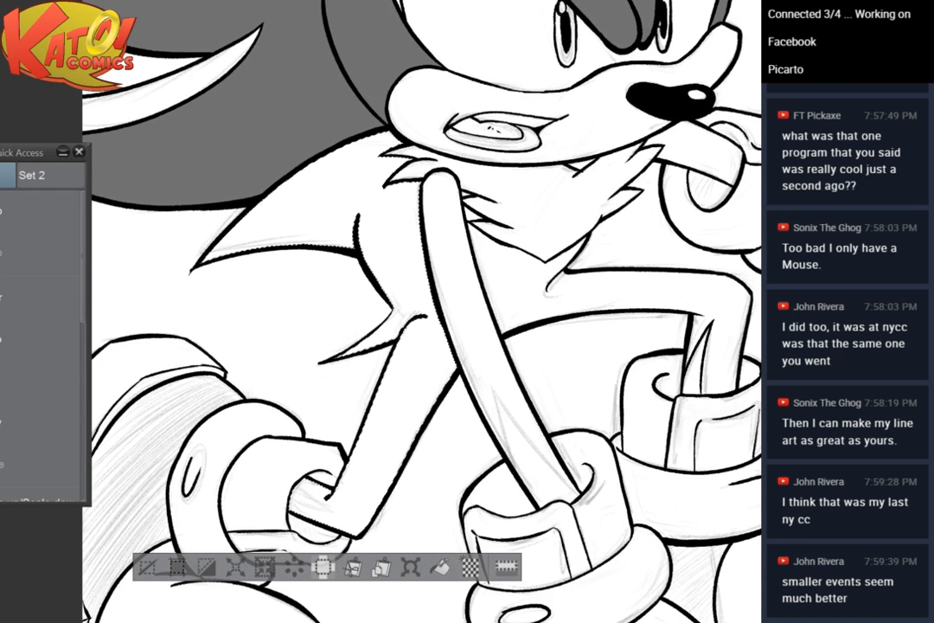
{"action": "left_click", "coordinate": [323, 567]}
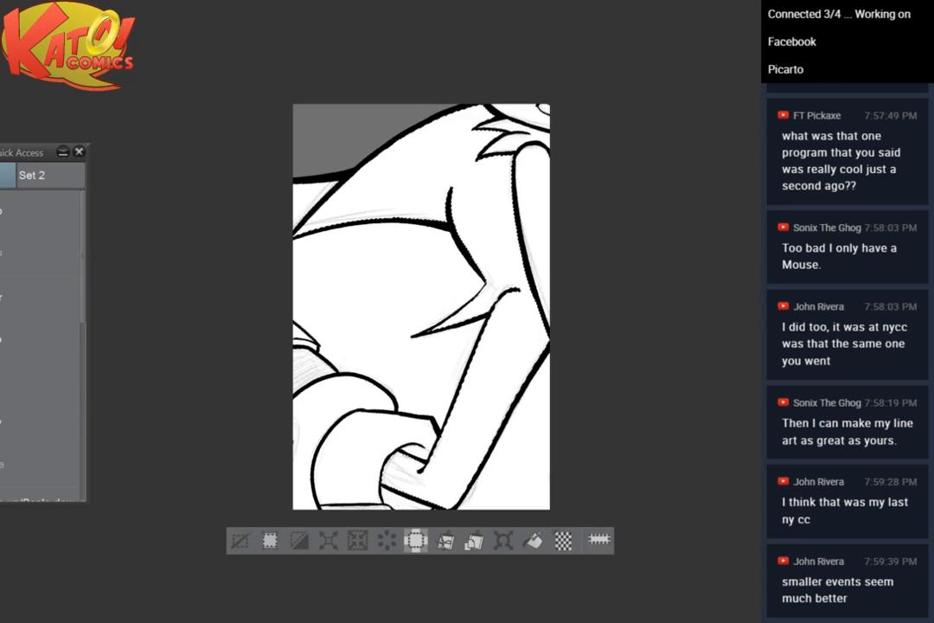
{"action": "key", "text": "ctrl+z"}
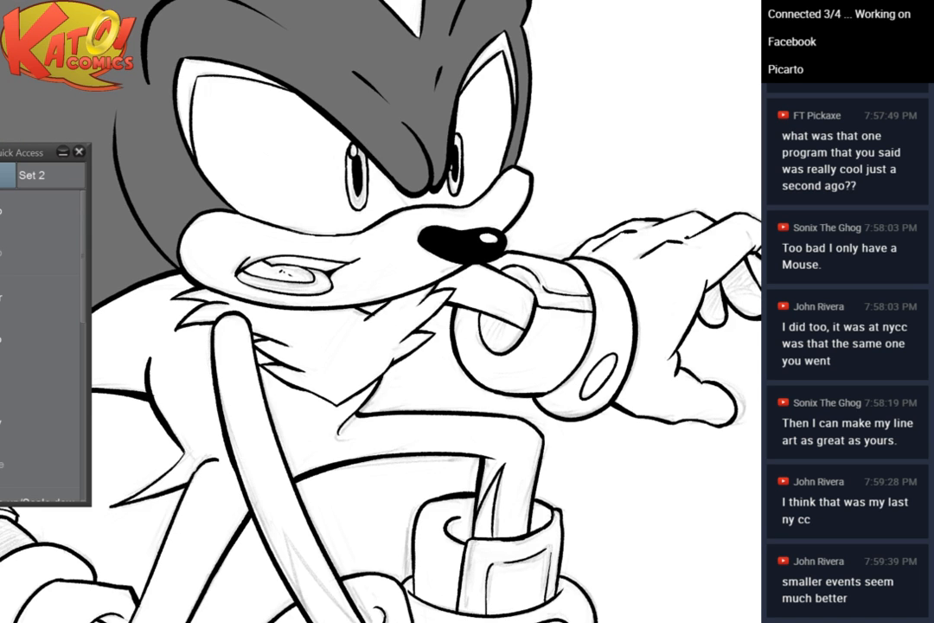
Ink the upper edge of the pointed stripe on the planted forearm, running from the arm's outline to the tip
{"action": "mouse_move", "coordinate": [347, 389]}
{"action": "left_mouse_down"}
{"action": "mouse_move", "coordinate": [461, 283]}
{"action": "mouse_move", "coordinate": [400, 329]}
{"action": "left_mouse_up"}
{"action": "scroll", "coordinate": [583, 360], "scroll_direction": "up", "scroll_amount": 3}
{"action": "left_click_drag", "start_coordinate": [415, 259], "coordinate": [549, 236]}
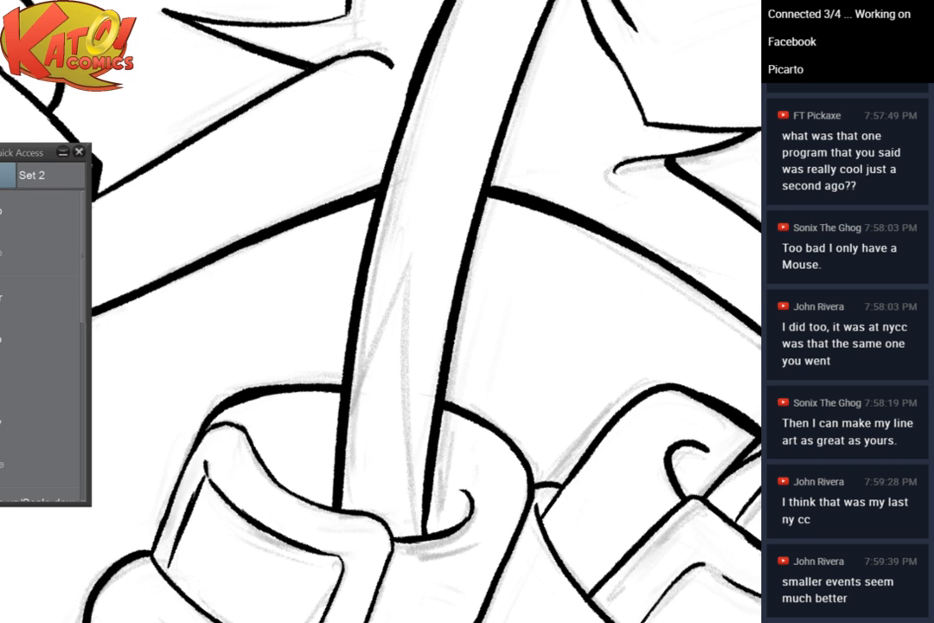
{"action": "scroll", "coordinate": [372, 259], "scroll_direction": "up", "scroll_amount": 1}
{"action": "left_click_drag", "start_coordinate": [432, 346], "coordinate": [279, 290]}
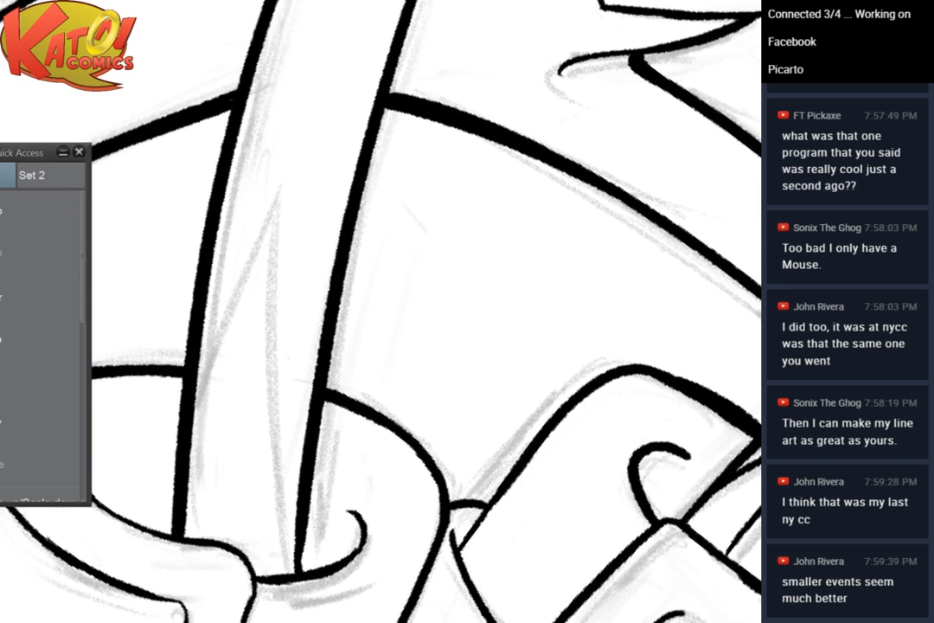
{"action": "left_click_drag", "start_coordinate": [372, 207], "coordinate": [430, 252]}
{"action": "left_click_drag", "start_coordinate": [151, 402], "coordinate": [251, 290]}
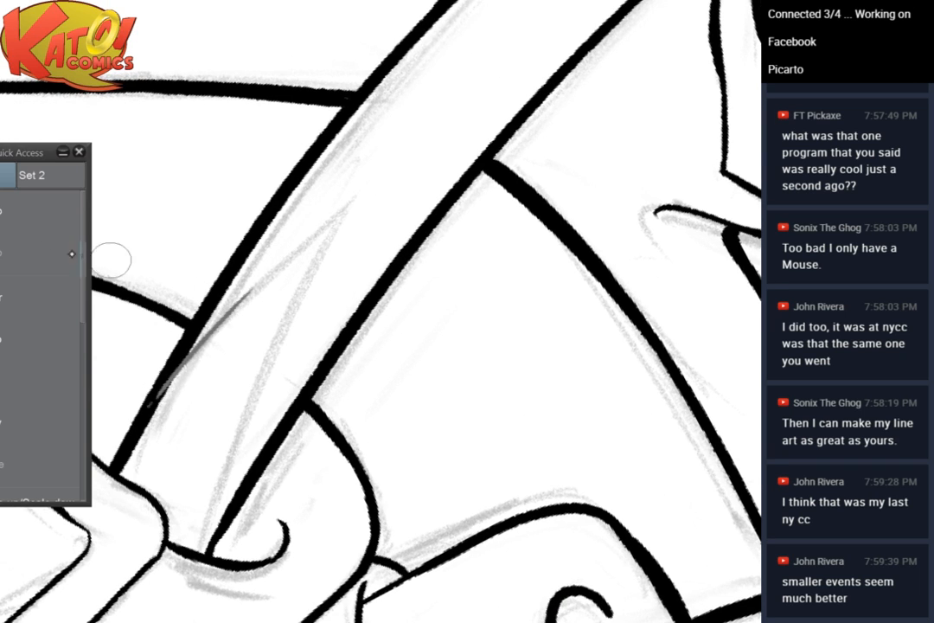
{"action": "key", "text": "ctrl+z"}
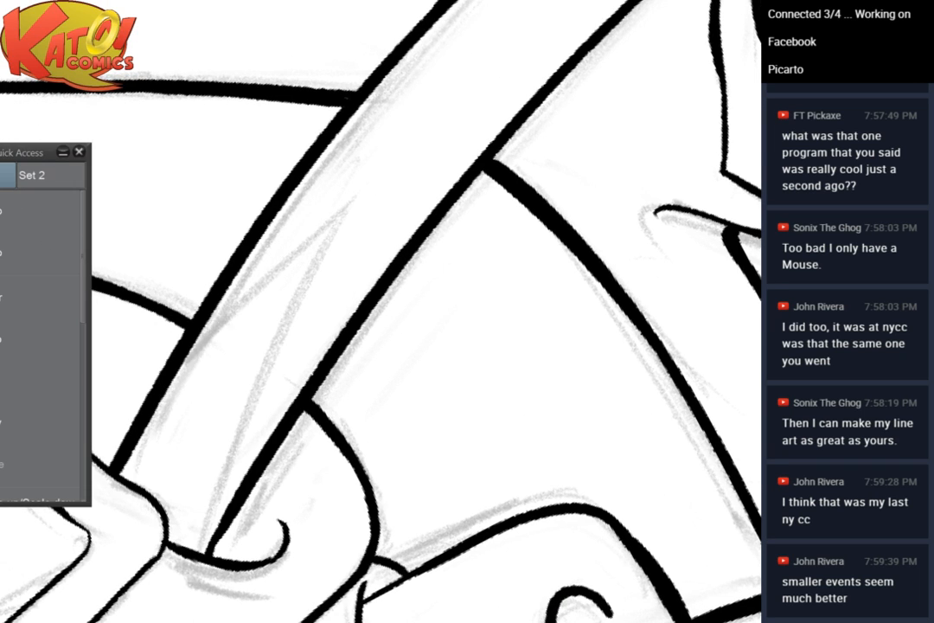
{"action": "mouse_move", "coordinate": [198, 333]}
{"action": "left_mouse_down"}
{"action": "mouse_move", "coordinate": [313, 219]}
{"action": "mouse_move", "coordinate": [350, 201]}
{"action": "left_mouse_up"}
{"action": "key", "text": "ctrl+z"}
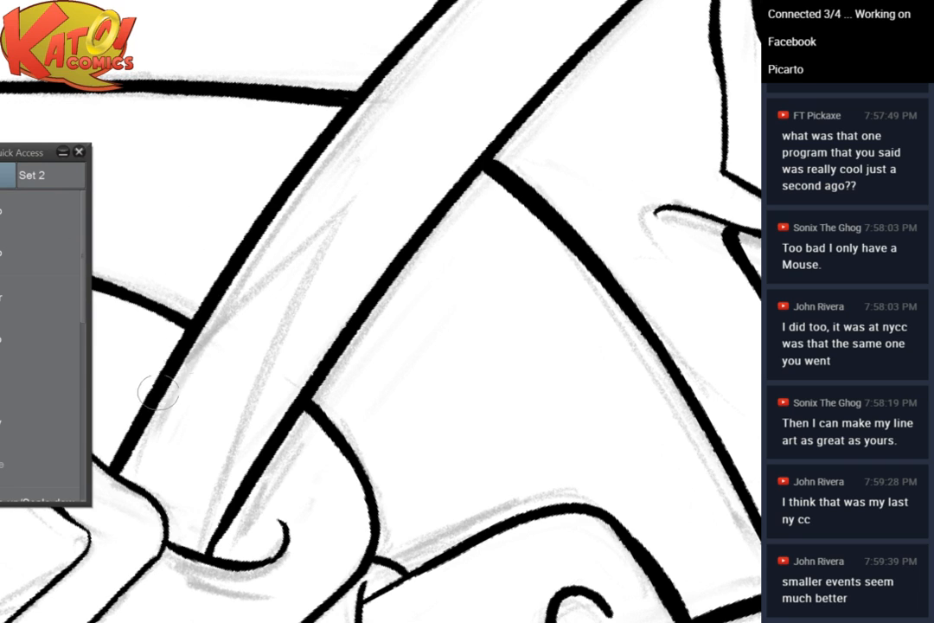
{"action": "key", "text": "ctrl+y"}
Ink the stripe's second edge from its tip down to the cuff opening of the planted arm
{"action": "left_click_drag", "start_coordinate": [276, 317], "coordinate": [241, 406]}
{"action": "key", "text": "ctrl+z"}
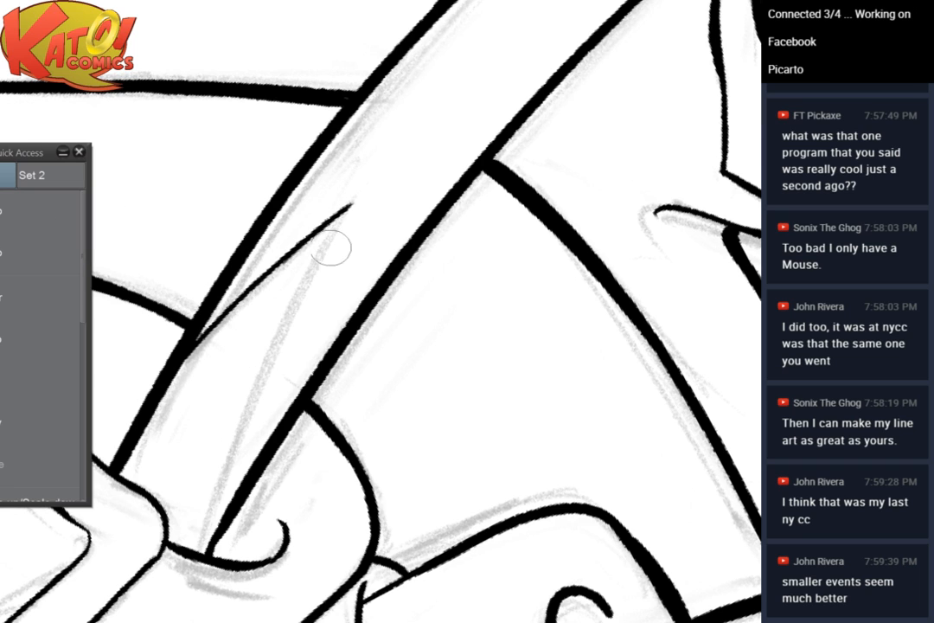
{"action": "mouse_move", "coordinate": [342, 215]}
{"action": "left_mouse_down"}
{"action": "mouse_move", "coordinate": [223, 453]}
{"action": "mouse_move", "coordinate": [206, 547]}
{"action": "left_mouse_up"}
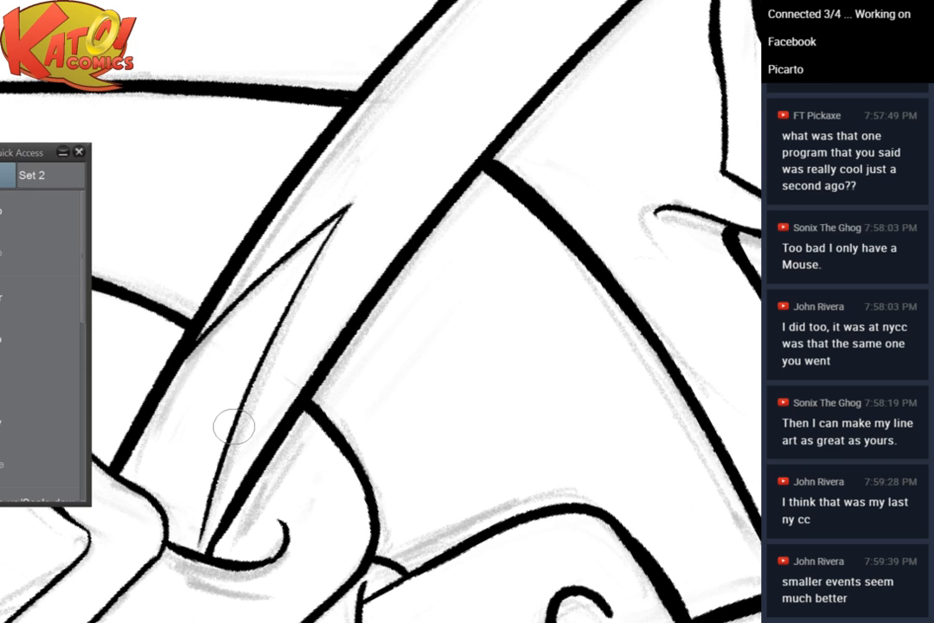
Ink the small pointed stripe on the rear leg just inside its cuff opening, following the sketch
{"action": "mouse_move", "coordinate": [234, 427]}
{"action": "left_mouse_down"}
{"action": "mouse_move", "coordinate": [385, 513]}
{"action": "mouse_move", "coordinate": [346, 285]}
{"action": "mouse_move", "coordinate": [285, 216]}
{"action": "left_mouse_up"}
{"action": "left_click_drag", "start_coordinate": [357, 331], "coordinate": [383, 138]}
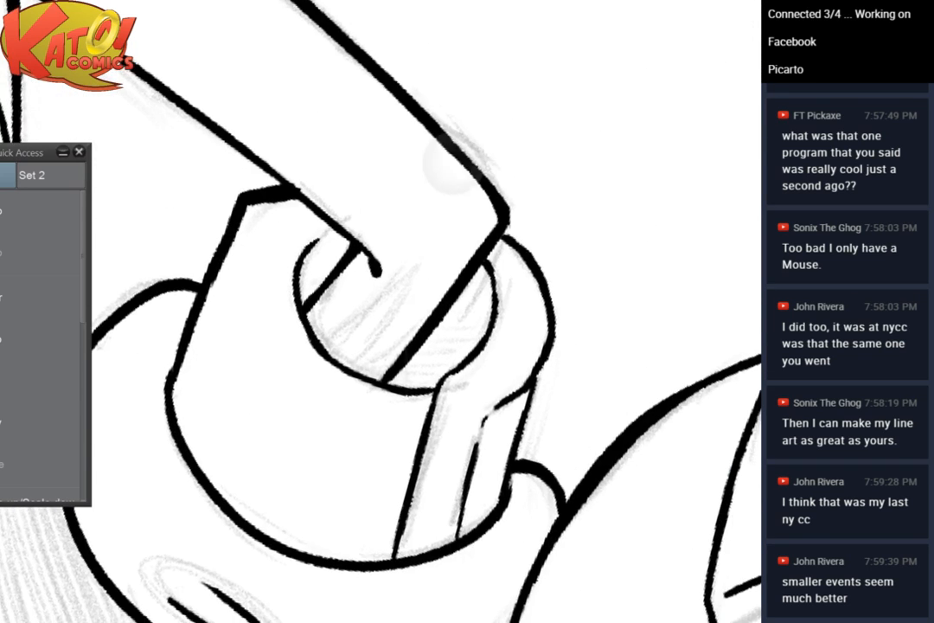
{"action": "scroll", "coordinate": [381, 285], "scroll_direction": "up", "scroll_amount": 4}
{"action": "left_click_drag", "start_coordinate": [302, 285], "coordinate": [311, 243]}
{"action": "mouse_move", "coordinate": [157, 387]}
{"action": "left_mouse_down"}
{"action": "mouse_move", "coordinate": [387, 199]}
{"action": "mouse_move", "coordinate": [229, 447]}
{"action": "left_mouse_up"}
{"action": "double_click", "coordinate": [43, 210]}
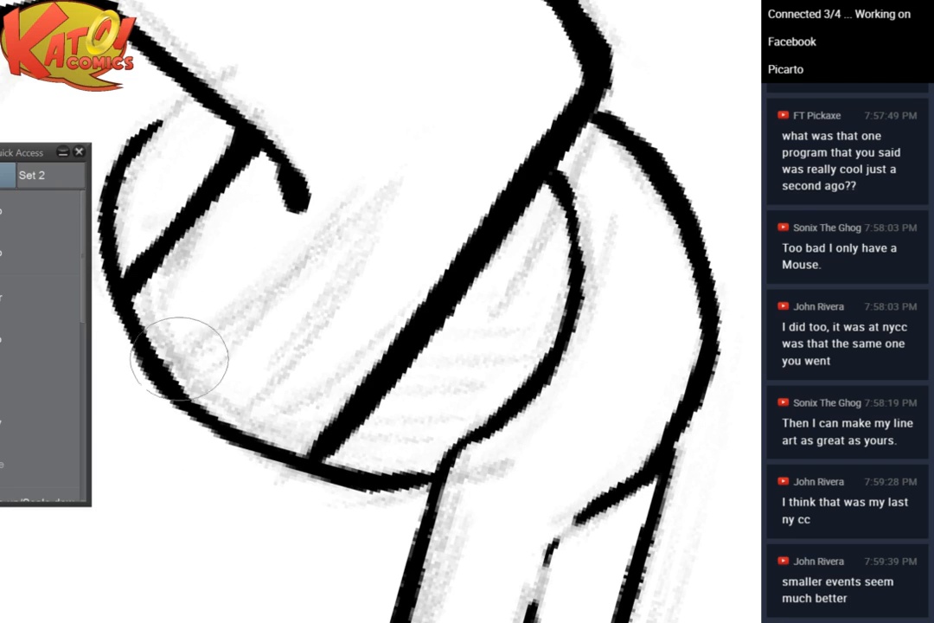
{"action": "mouse_move", "coordinate": [166, 367]}
{"action": "left_mouse_down"}
{"action": "mouse_move", "coordinate": [396, 178]}
{"action": "mouse_move", "coordinate": [245, 426]}
{"action": "left_mouse_up"}
{"action": "scroll", "coordinate": [459, 203], "scroll_direction": "down", "scroll_amount": 5}
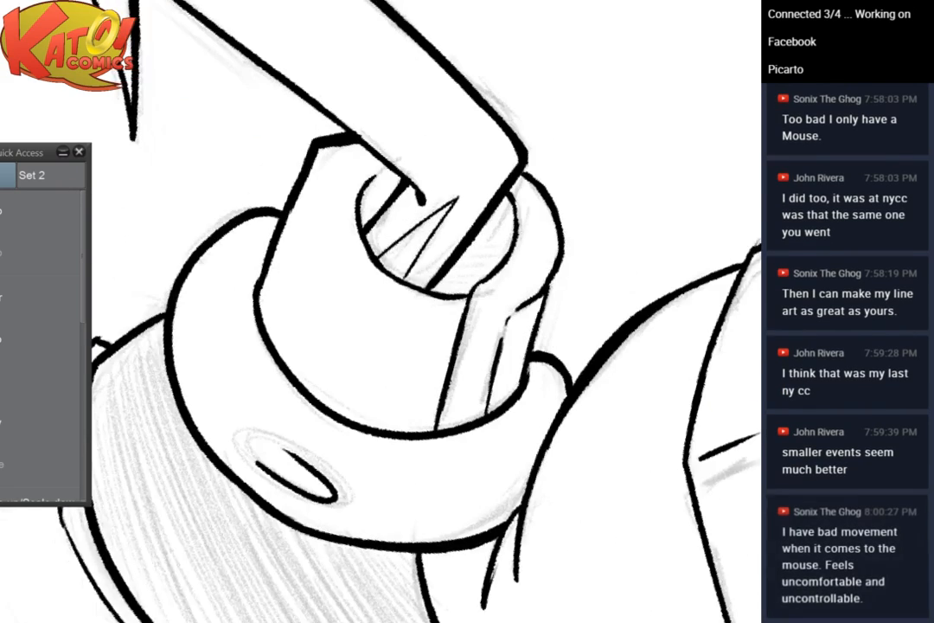
Select the enclosed fur areas of the torso, both arms and both legs together, leaving out the chest tuft and limb stripes
{"action": "left_click_drag", "start_coordinate": [459, 203], "coordinate": [350, 415]}
{"action": "scroll", "coordinate": [493, 264], "scroll_direction": "down", "scroll_amount": 3}
{"action": "left_click_drag", "start_coordinate": [467, 173], "coordinate": [446, 349]}
{"action": "left_click_drag", "start_coordinate": [598, 217], "coordinate": [616, 337]}
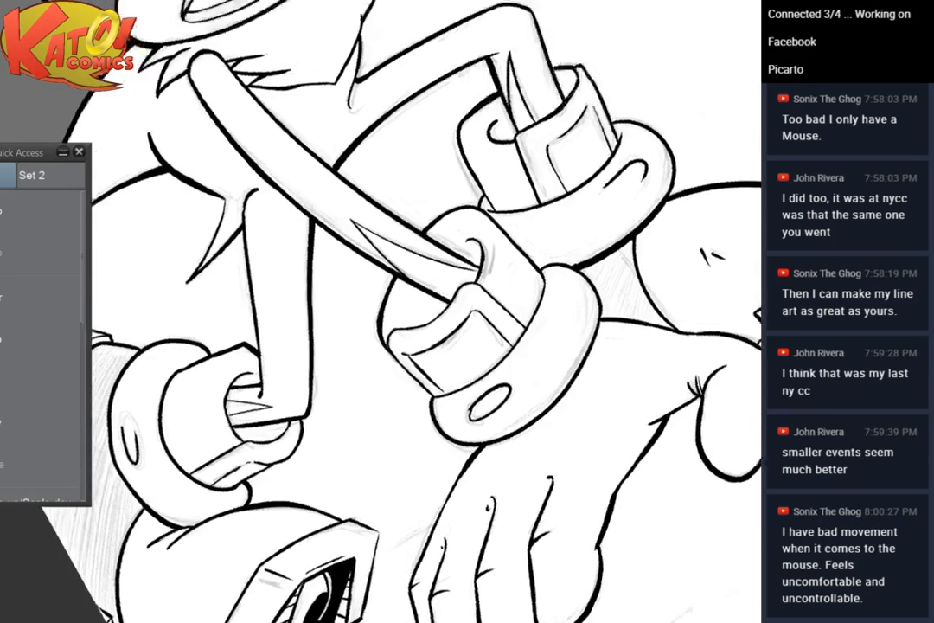
{"action": "left_click_drag", "start_coordinate": [476, 190], "coordinate": [512, 448]}
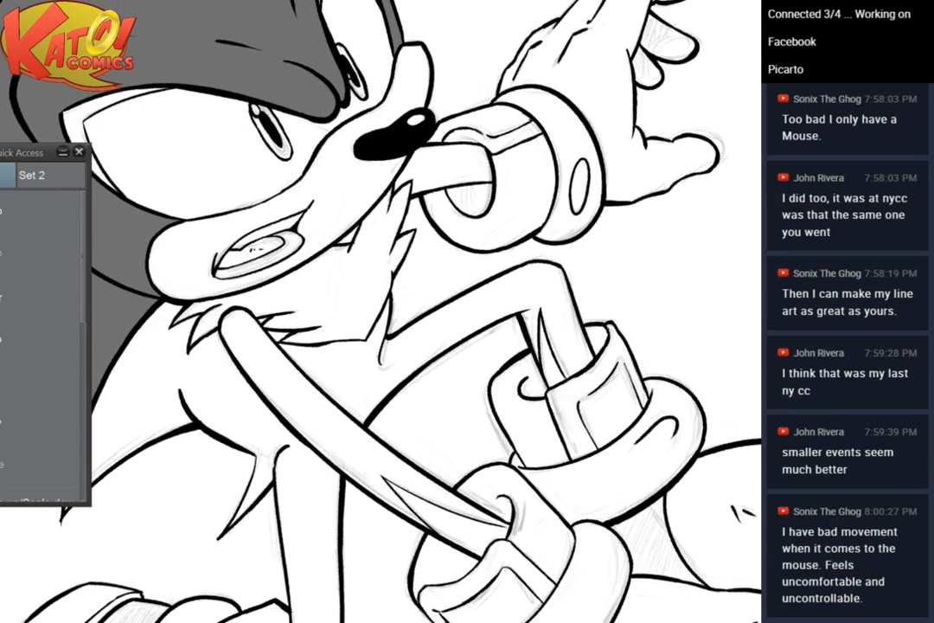
{"action": "left_click_drag", "start_coordinate": [390, 286], "coordinate": [468, 261]}
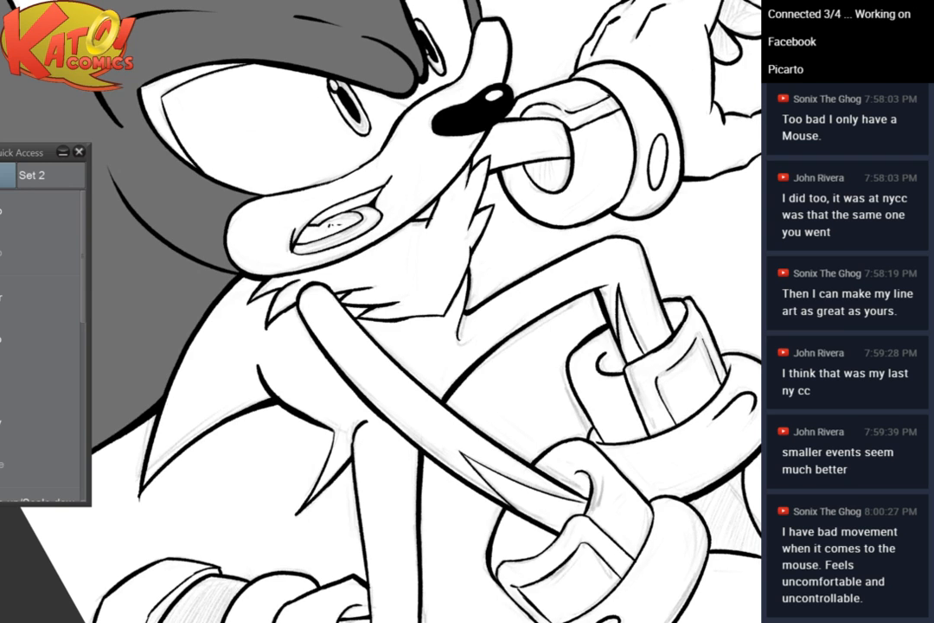
{"action": "left_click_drag", "start_coordinate": [467, 173], "coordinate": [528, 171]}
{"action": "left_click_drag", "start_coordinate": [415, 285], "coordinate": [484, 280]}
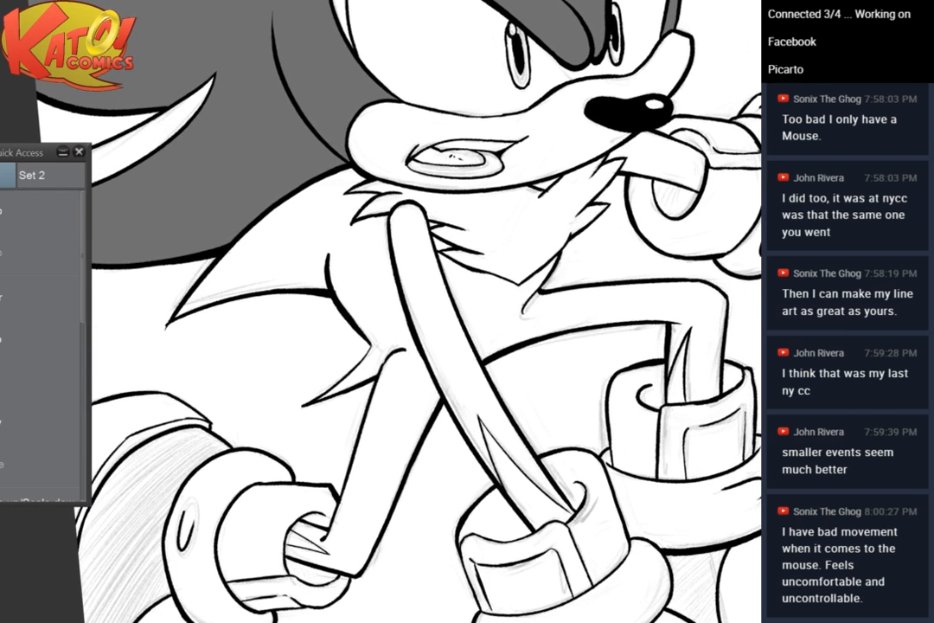
{"action": "left_click", "coordinate": [368, 294]}
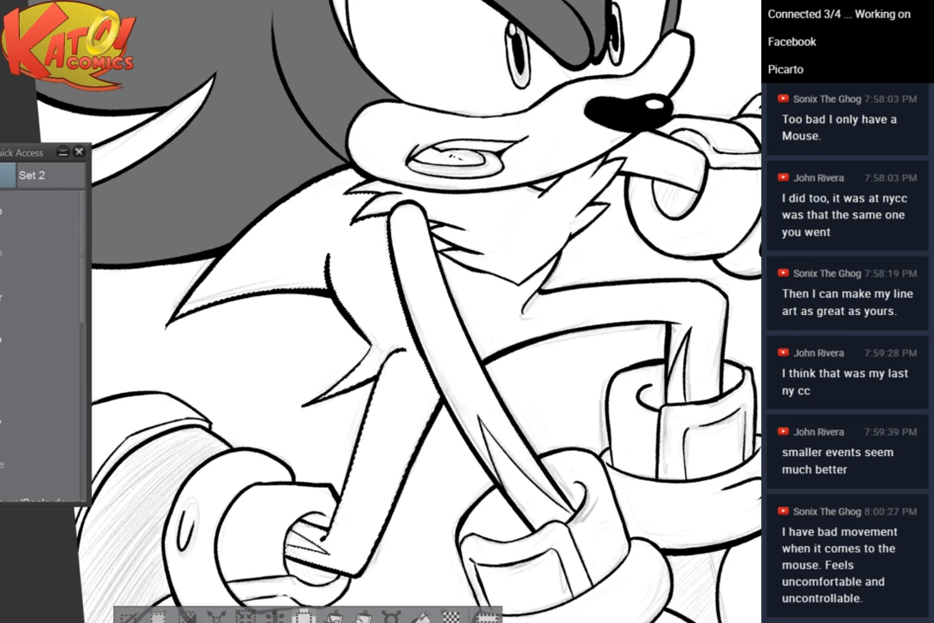
{"action": "left_click", "coordinate": [668, 162], "text": "shift"}
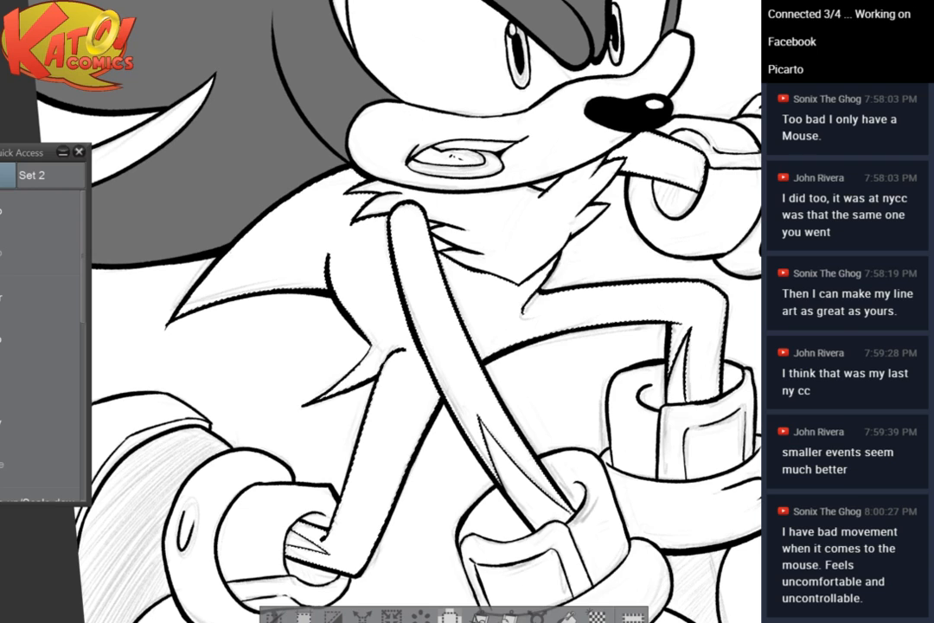
Expand the body and limb selection, fill it with the same dark grey as the head, and clear the selection
{"action": "left_click", "coordinate": [362, 616]}
{"action": "left_click", "coordinate": [587, 243]}
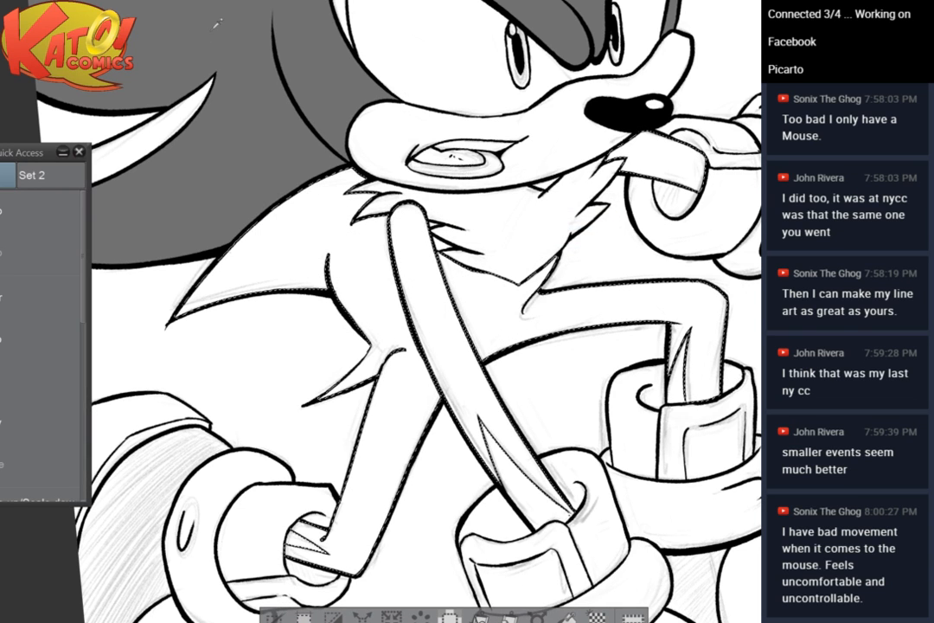
{"action": "left_click", "coordinate": [568, 617]}
{"action": "left_click", "coordinate": [275, 617]}
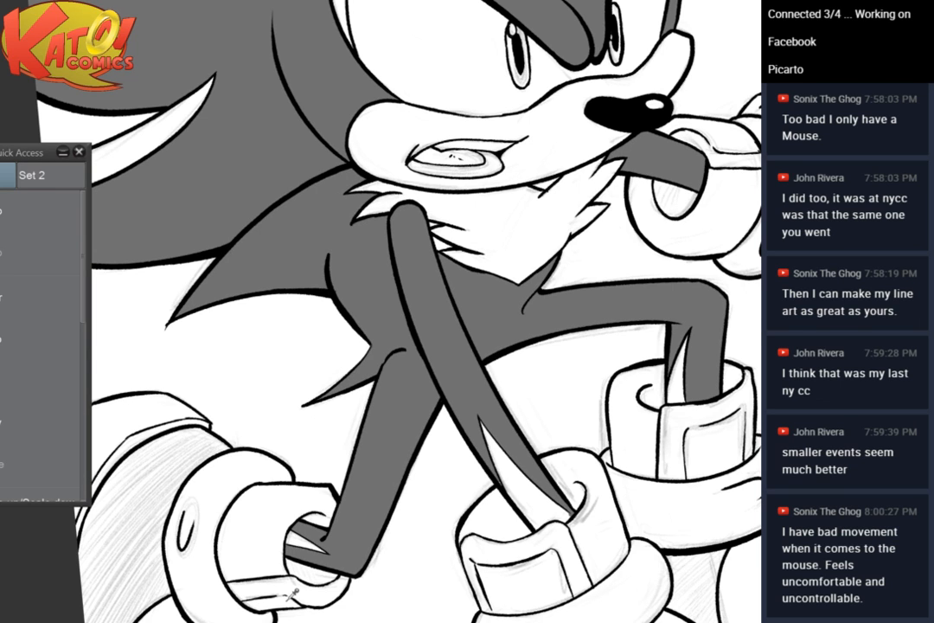
Select the main cuff areas on all four limbs, fill them with a lighter grey, and clear the selection
{"action": "left_click_drag", "start_coordinate": [293, 594], "coordinate": [228, 564]}
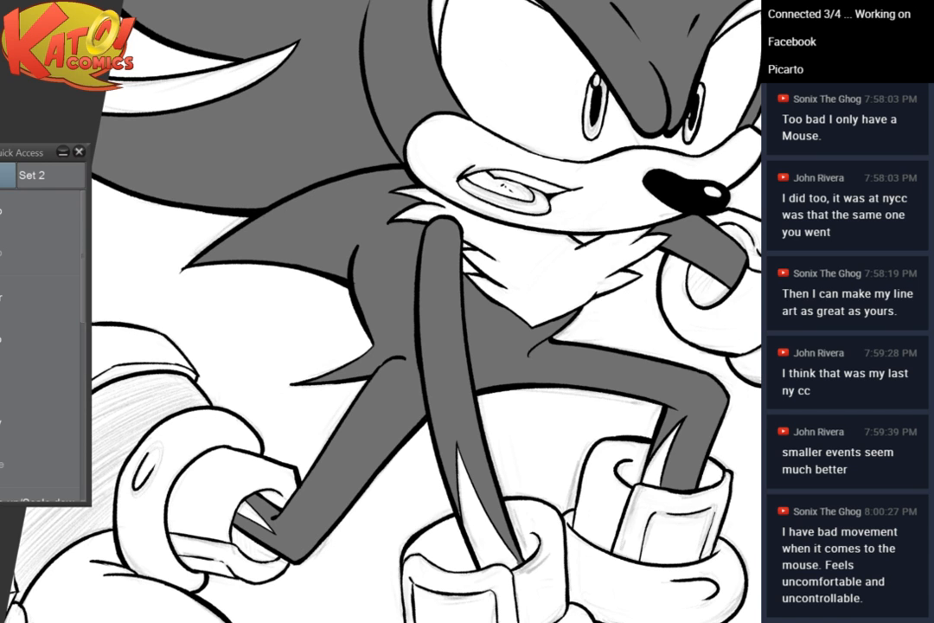
{"action": "left_click_drag", "start_coordinate": [745, 303], "coordinate": [536, 342]}
{"action": "scroll", "coordinate": [640, 269], "scroll_direction": "down", "scroll_amount": 1}
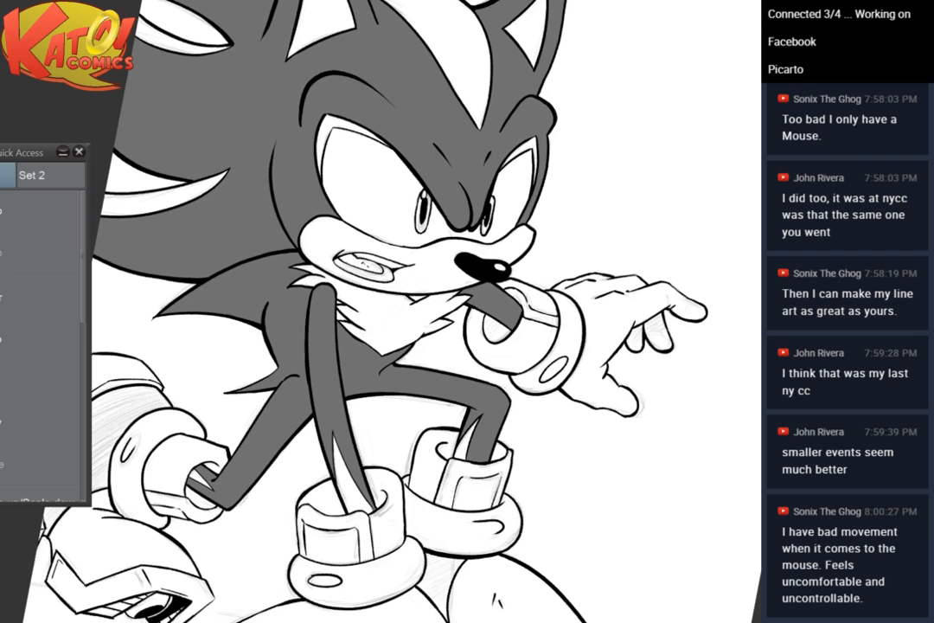
{"action": "left_click", "coordinate": [177, 455]}
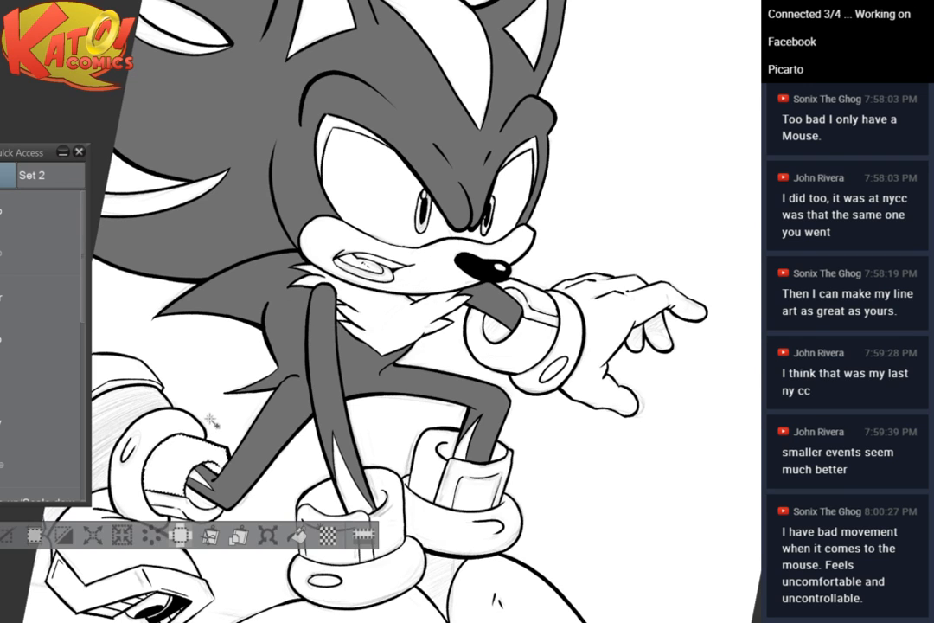
{"action": "left_click", "coordinate": [387, 516], "text": "shift"}
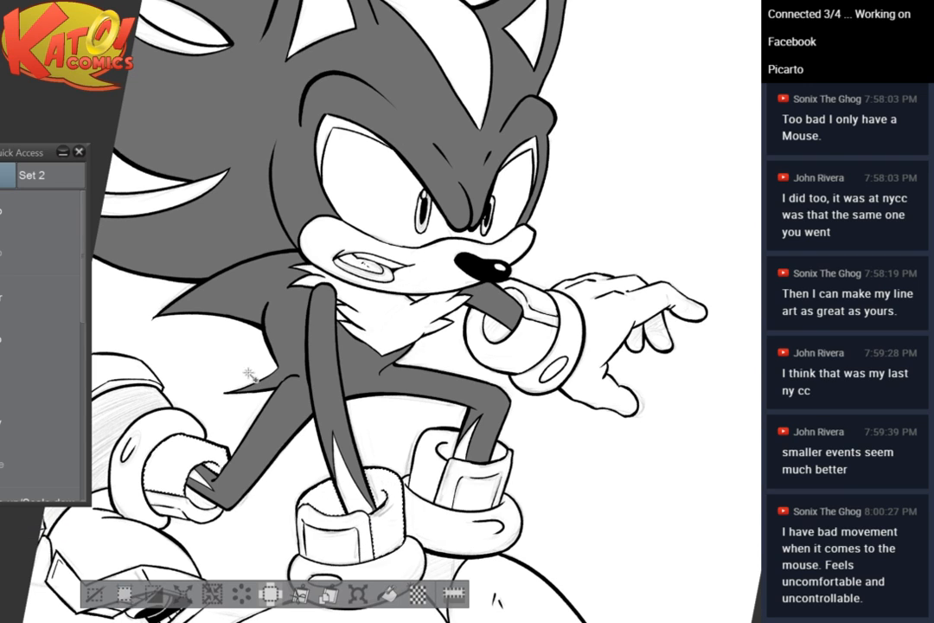
{"action": "left_click", "coordinate": [451, 450], "text": "shift"}
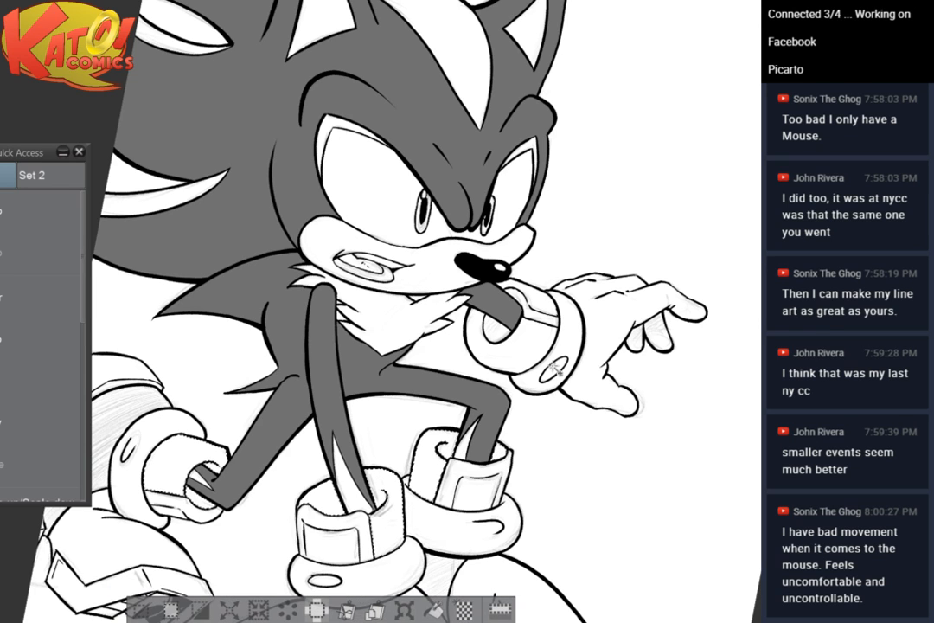
{"action": "left_click", "coordinate": [523, 322], "text": "shift"}
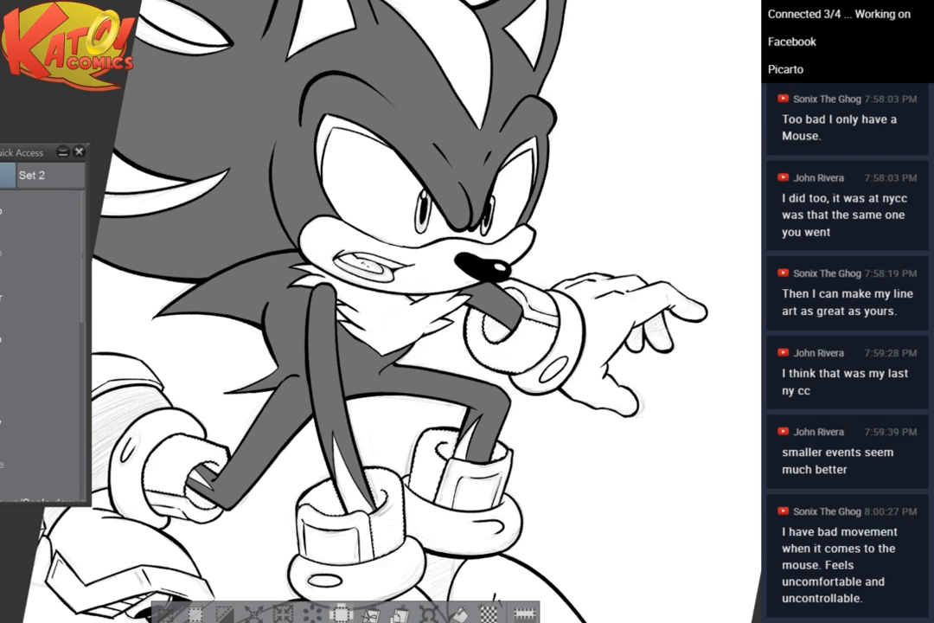
{"action": "left_click", "coordinate": [461, 615]}
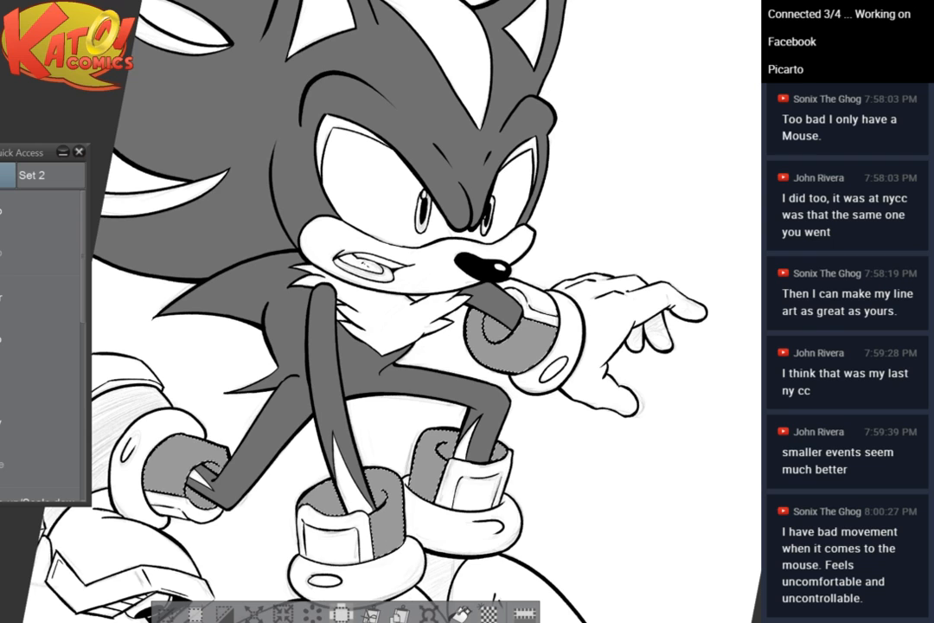
{"action": "key", "text": "ctrl+d"}
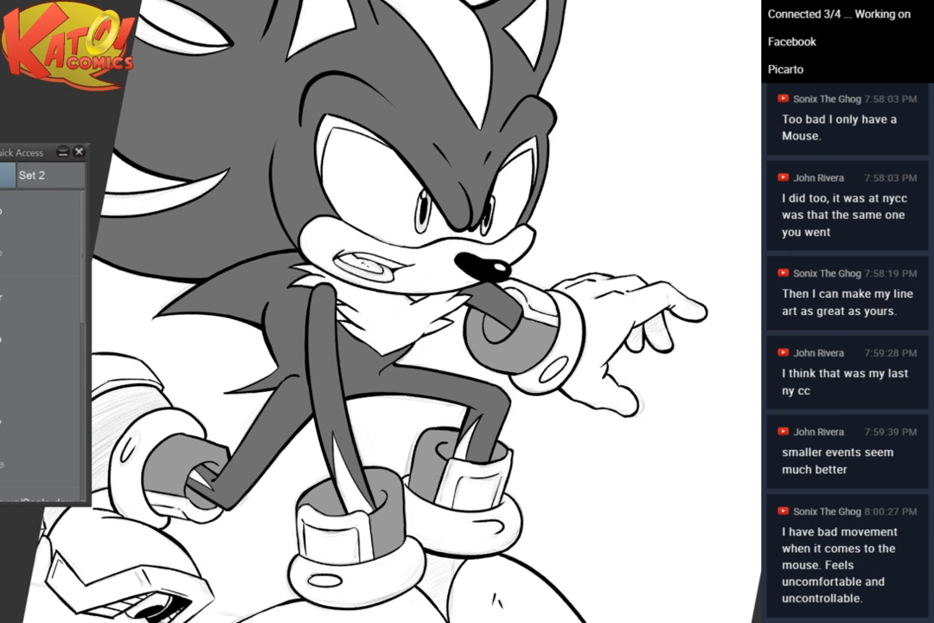
{"action": "left_click_drag", "start_coordinate": [463, 267], "coordinate": [473, 328]}
{"action": "left_click_drag", "start_coordinate": [463, 266], "coordinate": [499, 349]}
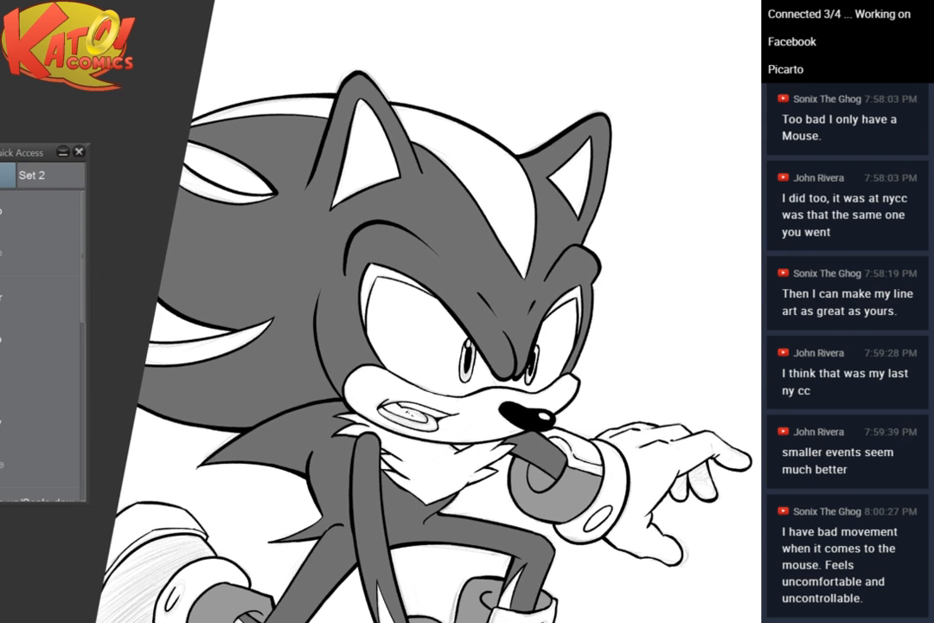
{"action": "key", "text": "minus"}
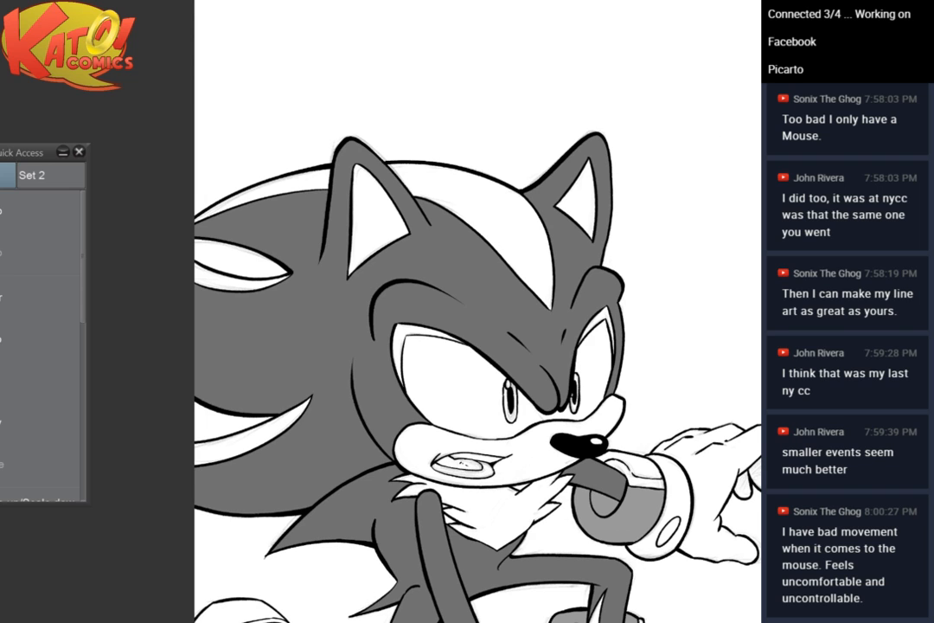
Select the head stripe, both inner ears, the quill stripes and the rims around both eyes together
{"action": "left_click", "coordinate": [492, 210]}
{"action": "left_click", "coordinate": [373, 231], "text": "shift"}
{"action": "left_click", "coordinate": [289, 189], "text": "shift"}
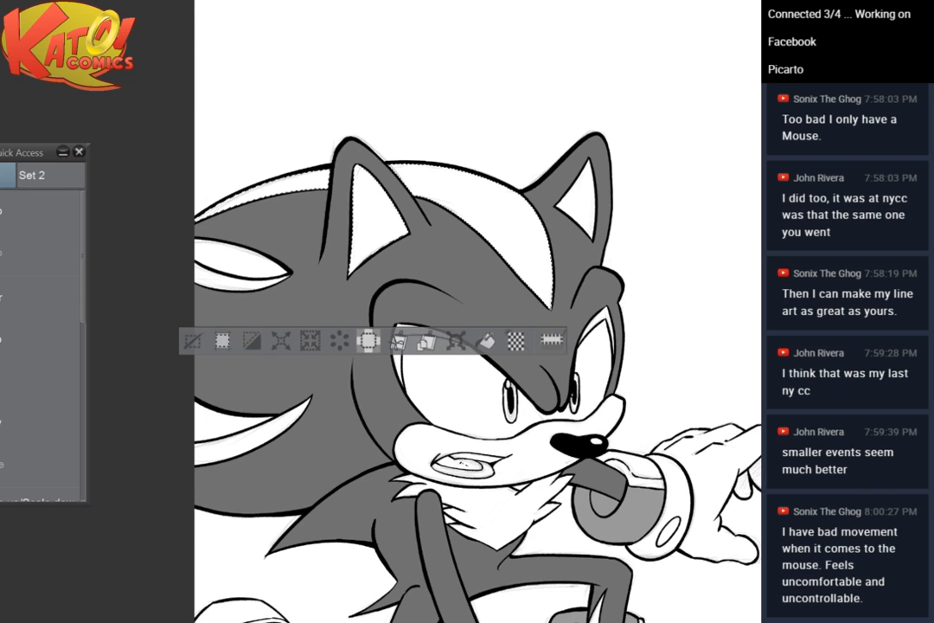
{"action": "left_click", "coordinate": [227, 281], "text": "shift"}
{"action": "left_click", "coordinate": [234, 444], "text": "shift"}
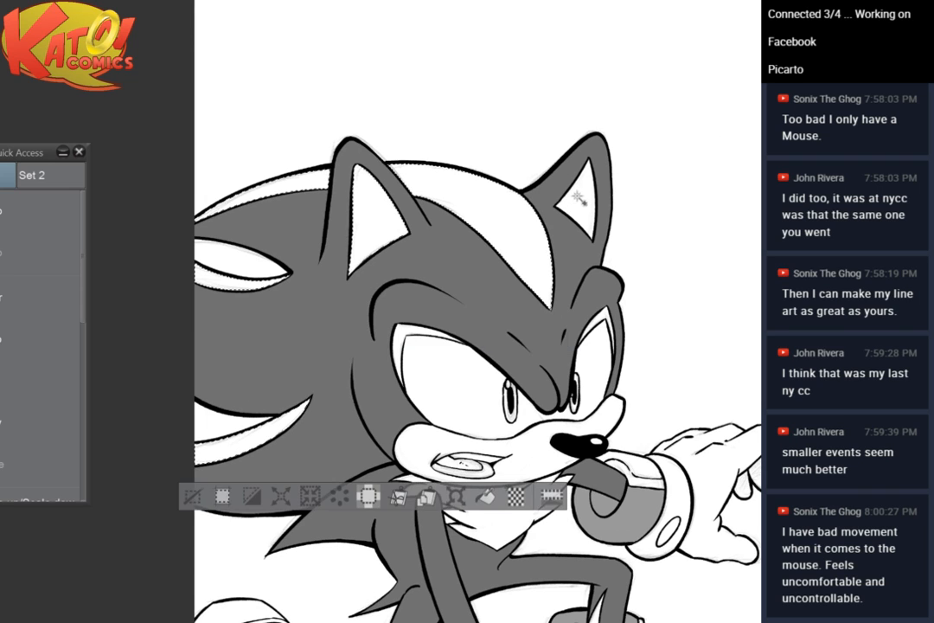
{"action": "left_click", "coordinate": [579, 198], "text": "shift"}
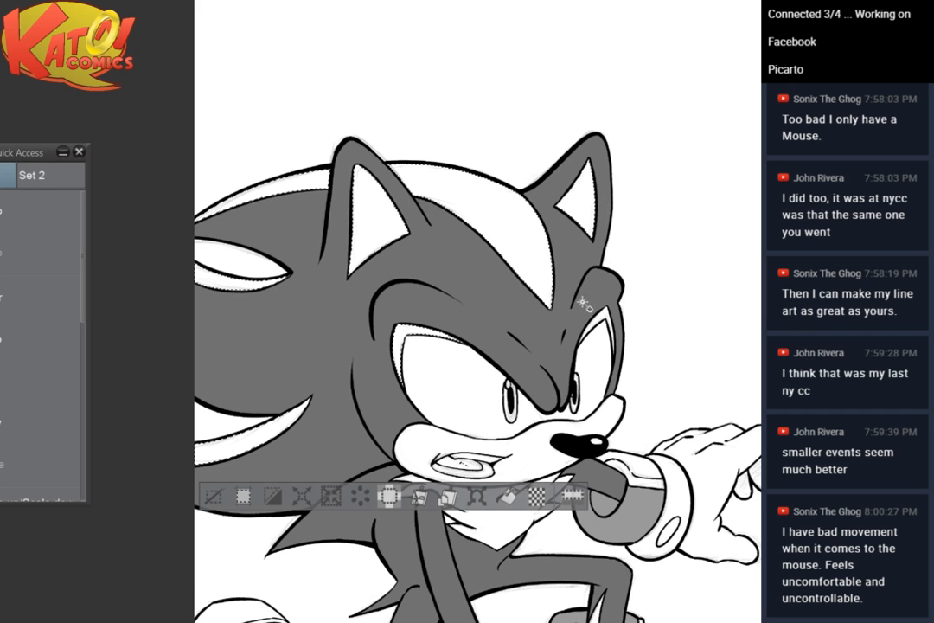
{"action": "left_click", "coordinate": [609, 328], "text": "shift"}
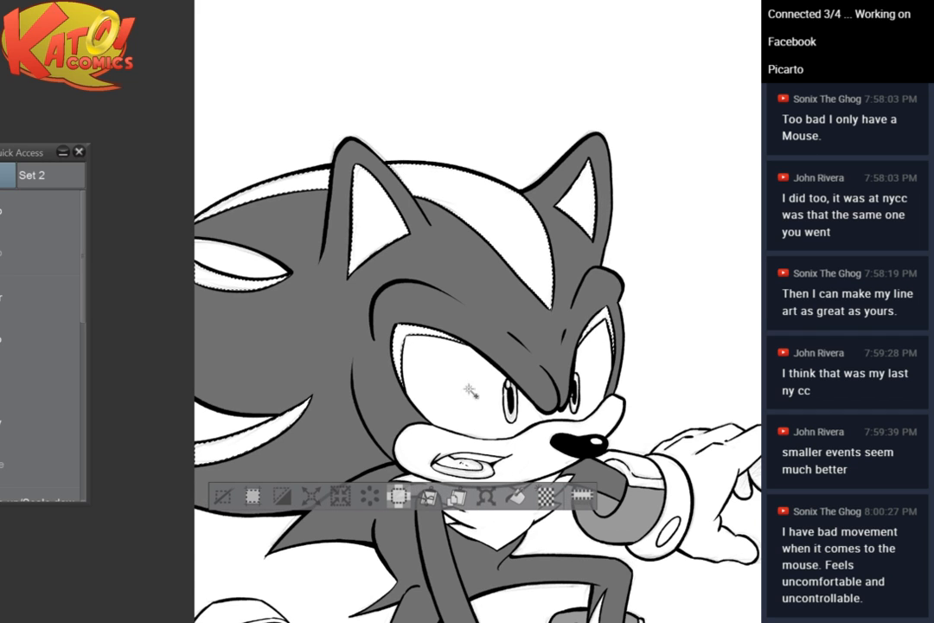
Expand the head-marking selection, fill it with a flat red lightened to pale salmon pink, and clear the selection
{"action": "key", "text": "Return"}
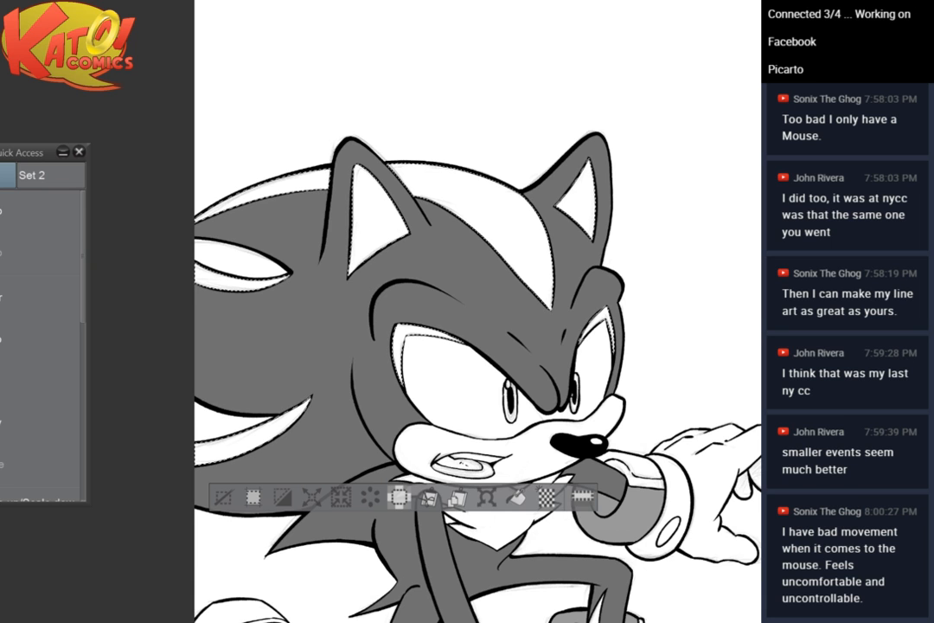
{"action": "left_click_drag", "start_coordinate": [476, 346], "coordinate": [571, 312]}
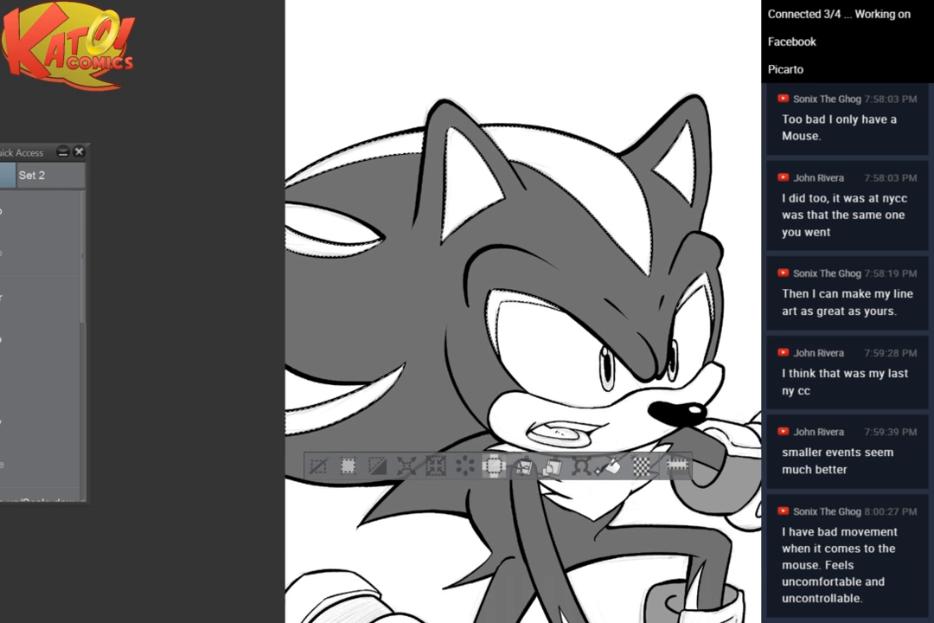
{"action": "left_click", "coordinate": [641, 466]}
{"action": "left_click", "coordinate": [684, 209]}
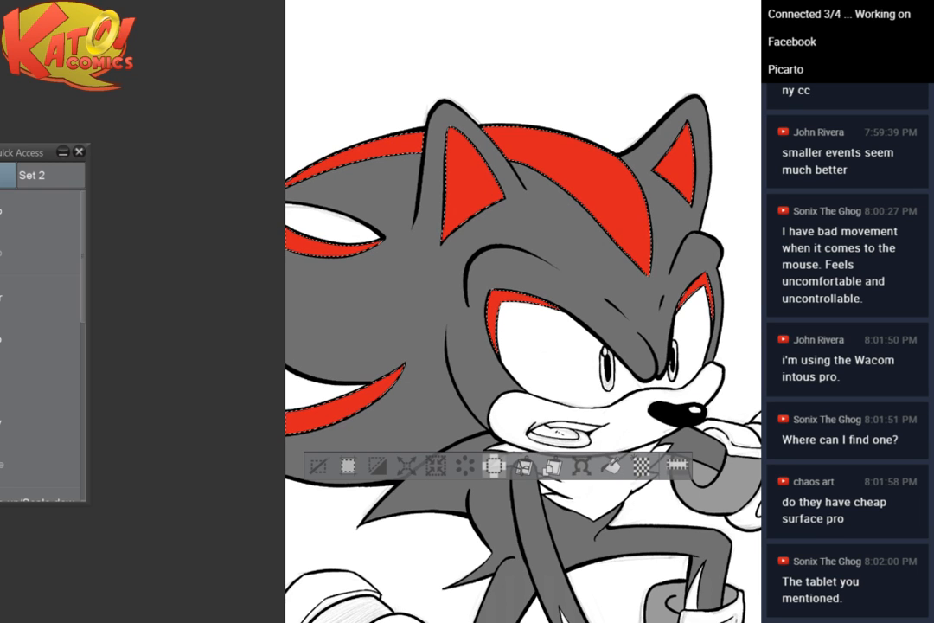
{"action": "left_click", "coordinate": [612, 466]}
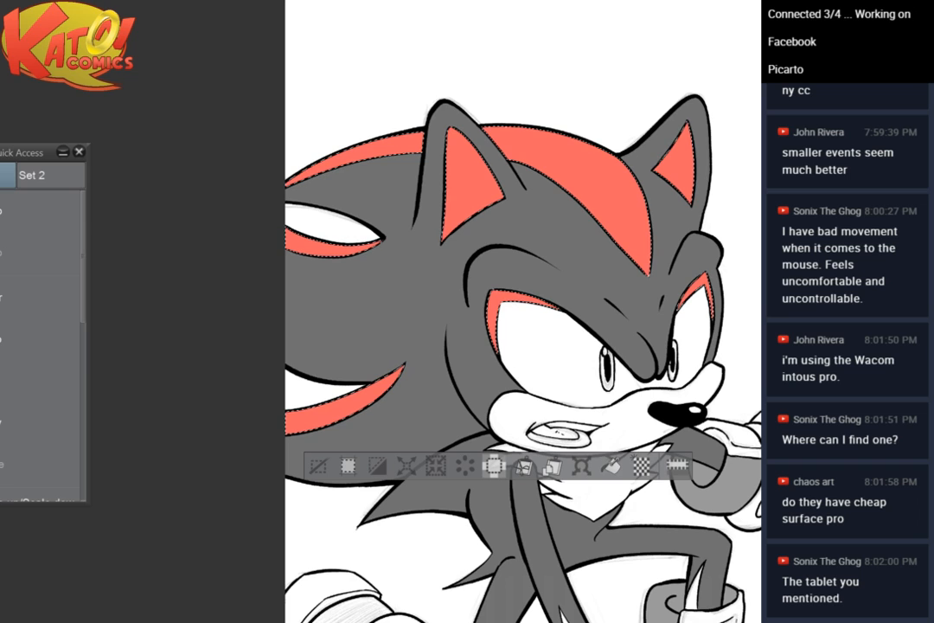
{"action": "left_click", "coordinate": [611, 467]}
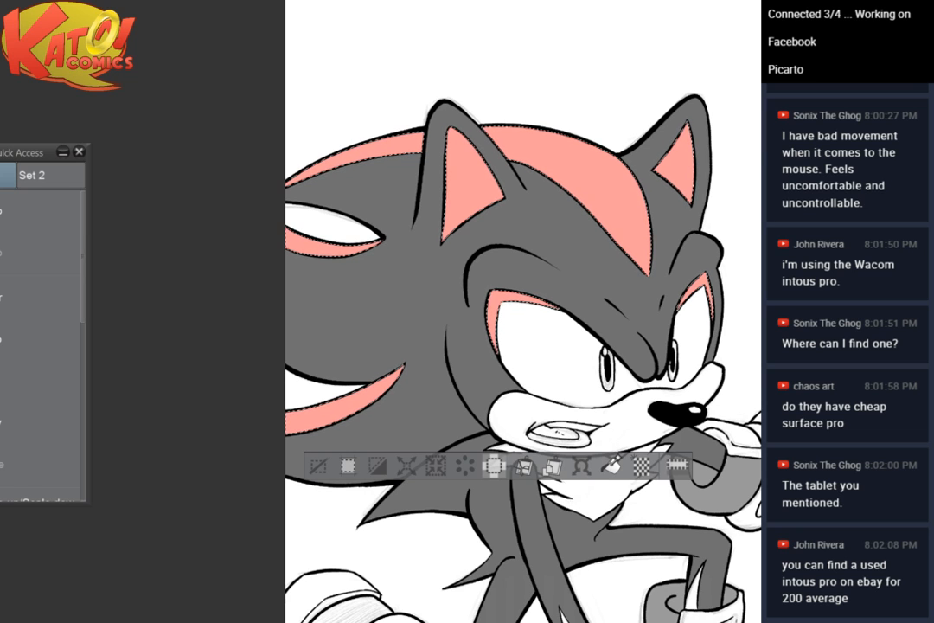
{"action": "left_click", "coordinate": [320, 466]}
Select the white front panels of the outstretched arm's cuff and the two cuffs below the torso together
{"action": "left_click_drag", "start_coordinate": [327, 453], "coordinate": [58, 246]}
{"action": "left_click", "coordinate": [476, 233]}
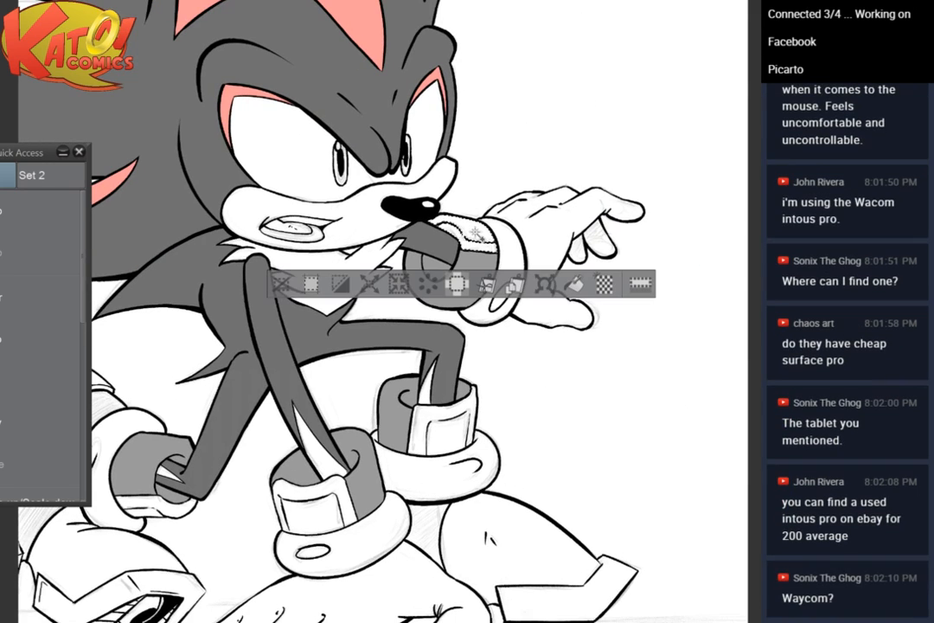
{"action": "left_click", "coordinate": [432, 432]}
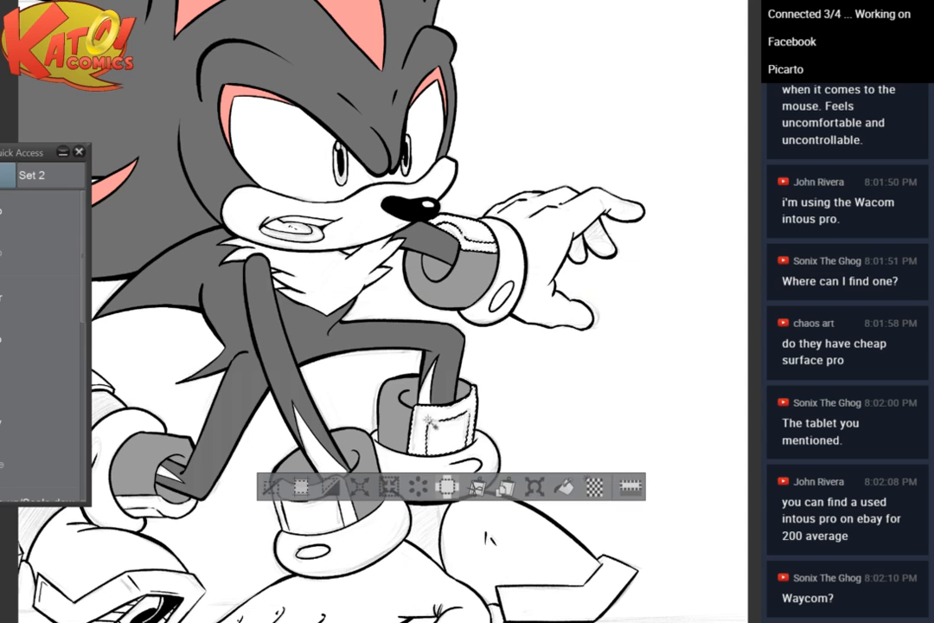
{"action": "left_click", "coordinate": [325, 518]}
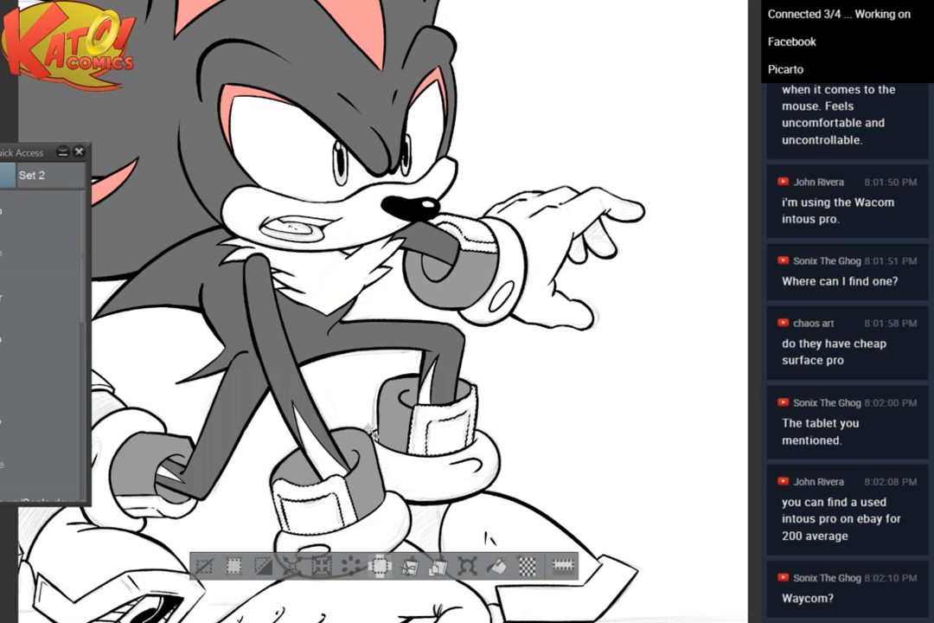
Complete the selection of the cuff panels and limb stripes, expand it, fill it with salmon red and deselect
{"action": "left_click", "coordinate": [154, 500]}
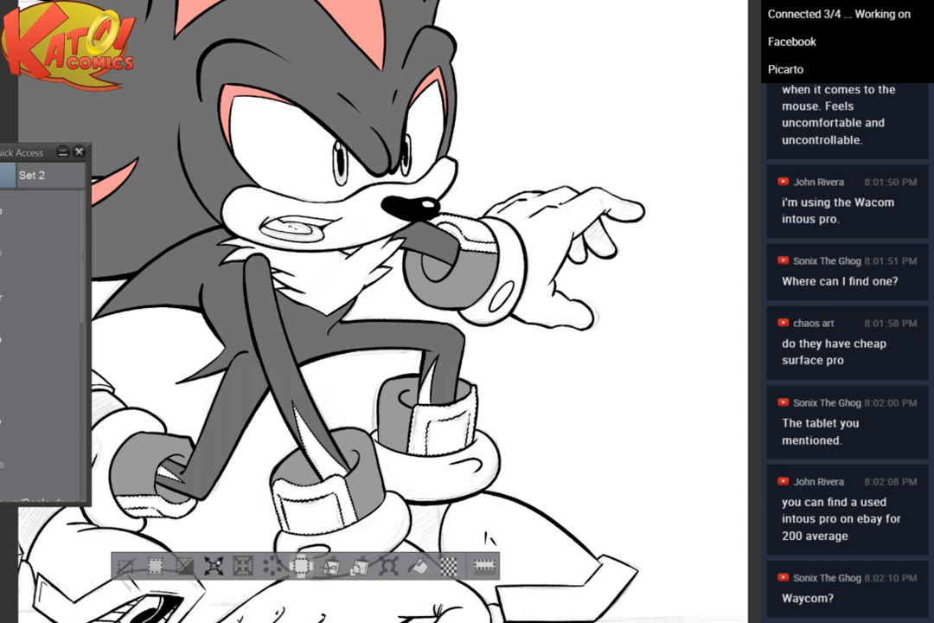
{"action": "left_click", "coordinate": [214, 566]}
{"action": "left_click", "coordinate": [548, 236]}
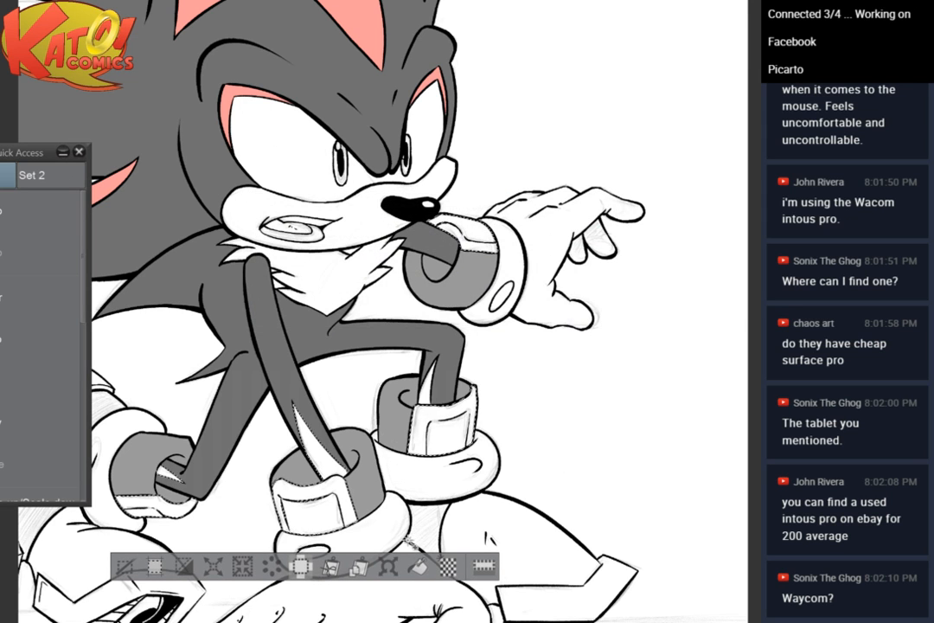
{"action": "left_click", "coordinate": [420, 569]}
{"action": "left_click", "coordinate": [125, 567]}
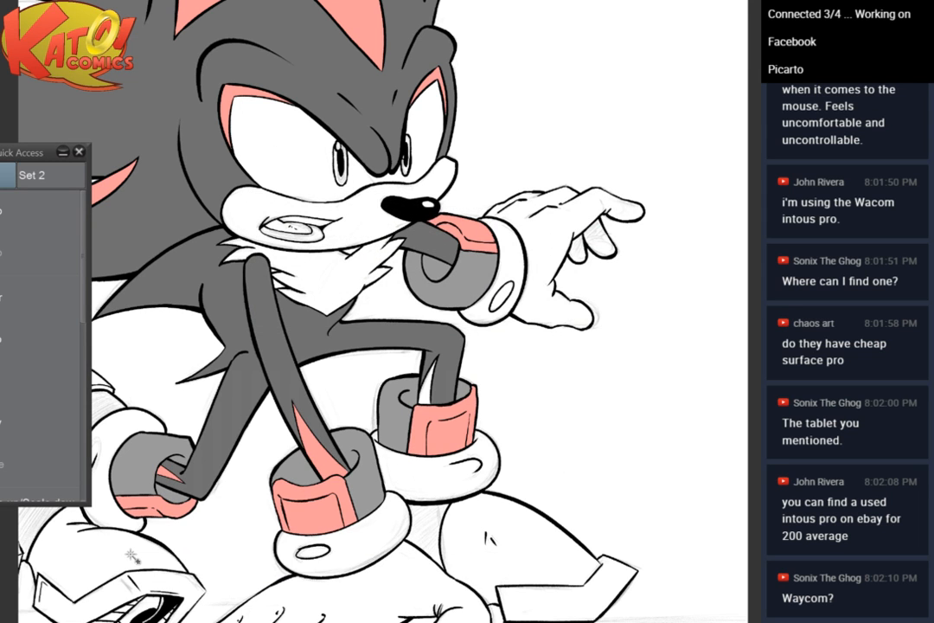
Select the white stripe above the bent front leg's ankle cuff, expand the selection, fill it with salmon red and deselect
{"action": "left_click_drag", "start_coordinate": [132, 555], "coordinate": [239, 506]}
{"action": "scroll", "coordinate": [574, 267], "scroll_direction": "up", "scroll_amount": 3}
{"action": "left_click_drag", "start_coordinate": [573, 266], "coordinate": [457, 223]}
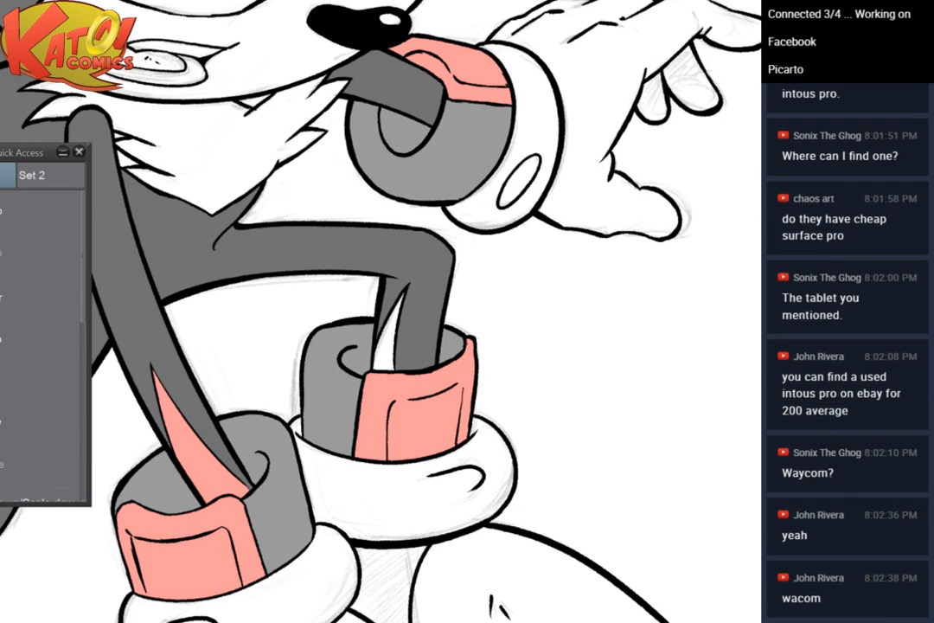
{"action": "key", "text": "ctrl+a"}
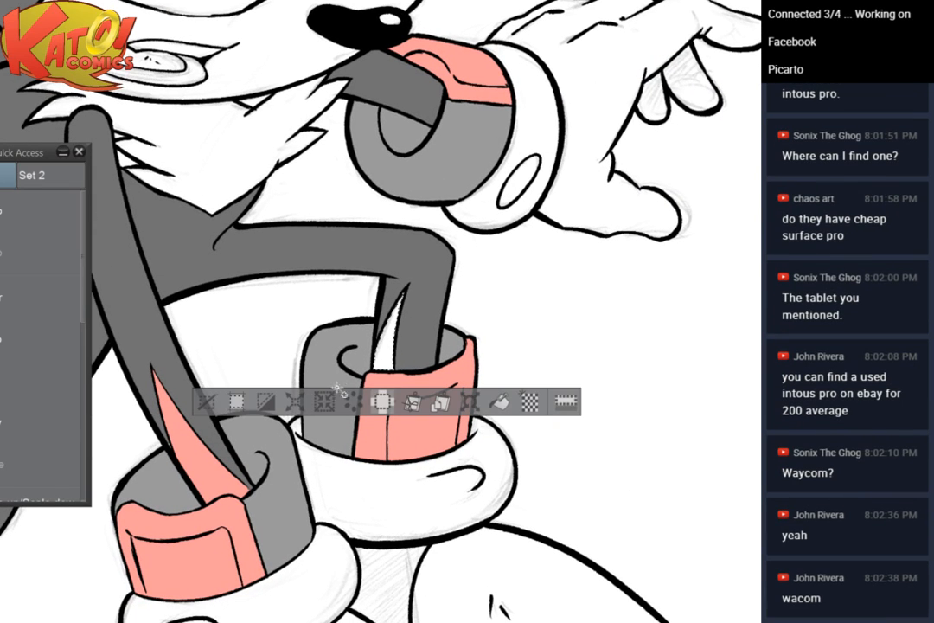
{"action": "left_click", "coordinate": [295, 401]}
{"action": "left_click", "coordinate": [559, 234]}
{"action": "key", "text": "alt+BackSpace"}
{"action": "key", "text": "ctrl+d"}
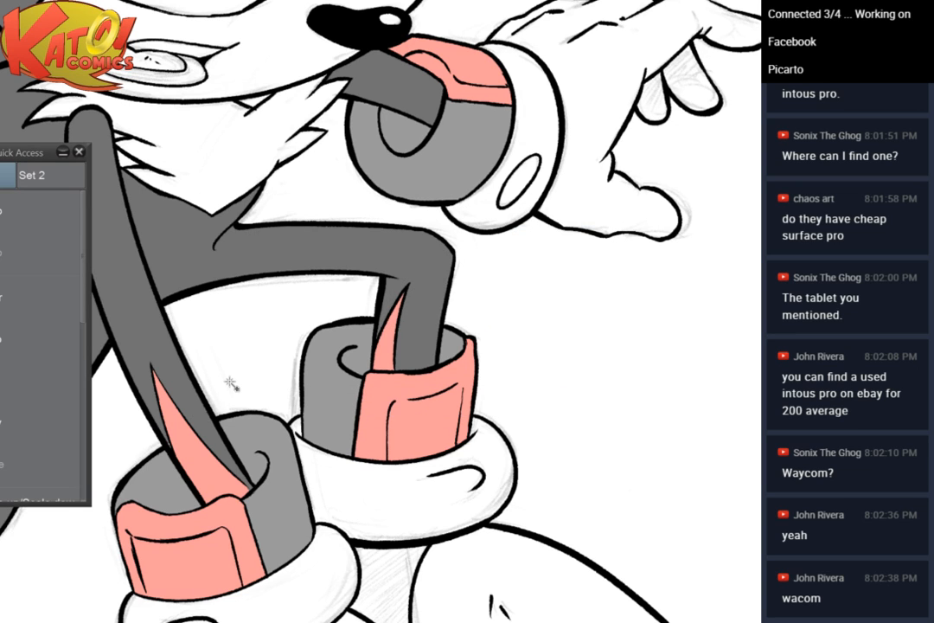
{"action": "key", "text": "ctrl+minus"}
{"action": "left_click_drag", "start_coordinate": [231, 383], "coordinate": [314, 425]}
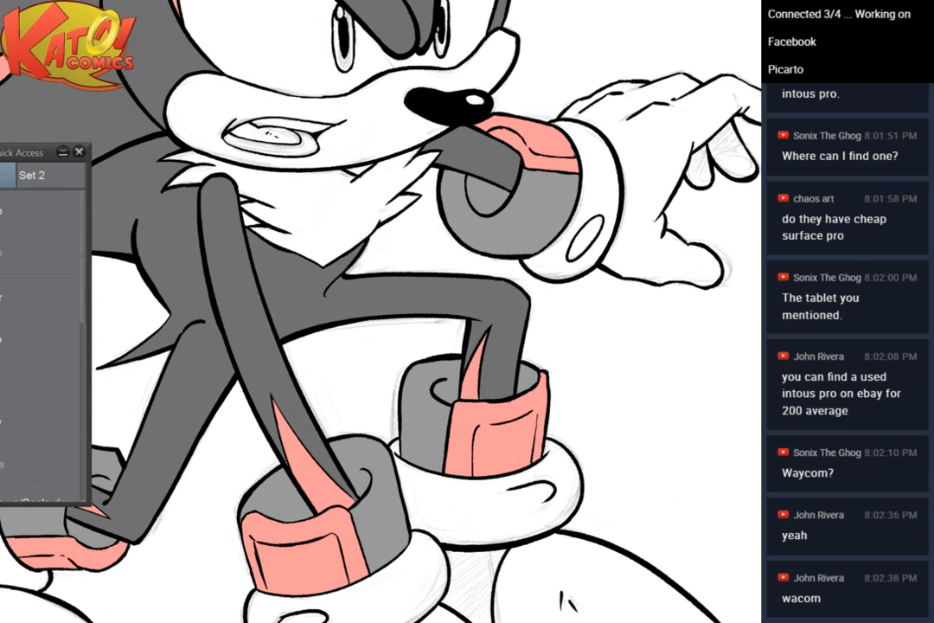
{"action": "key", "text": "ctrl+minus"}
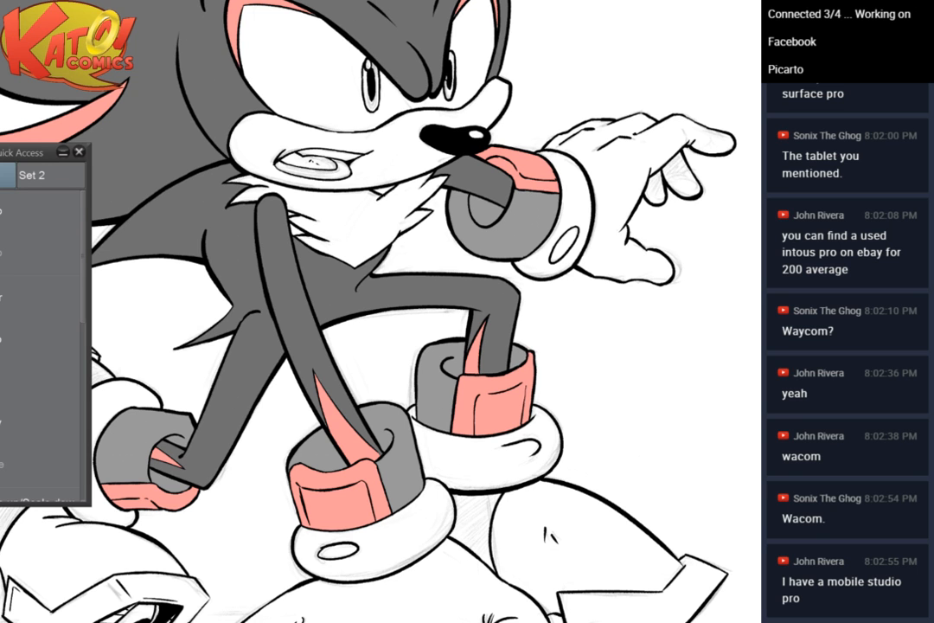
{"action": "scroll", "coordinate": [426, 378], "scroll_direction": "down", "scroll_amount": 3}
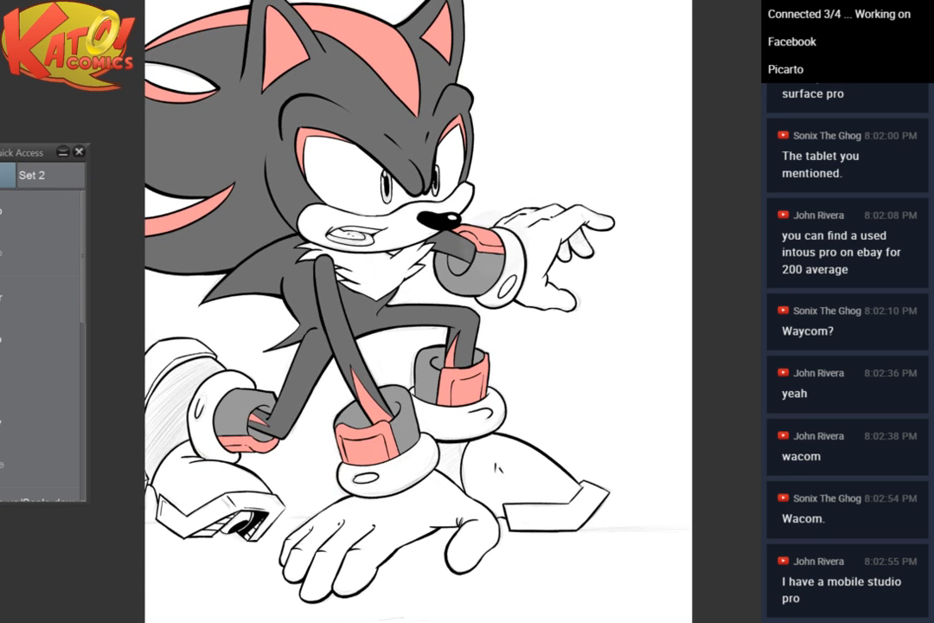
Select the wrist and ankle rings, expand the selection by 2 px and fill it with golden yellow
{"action": "scroll", "coordinate": [457, 342], "scroll_direction": "up", "scroll_amount": 3}
{"action": "left_click_drag", "start_coordinate": [381, 381], "coordinate": [478, 270]}
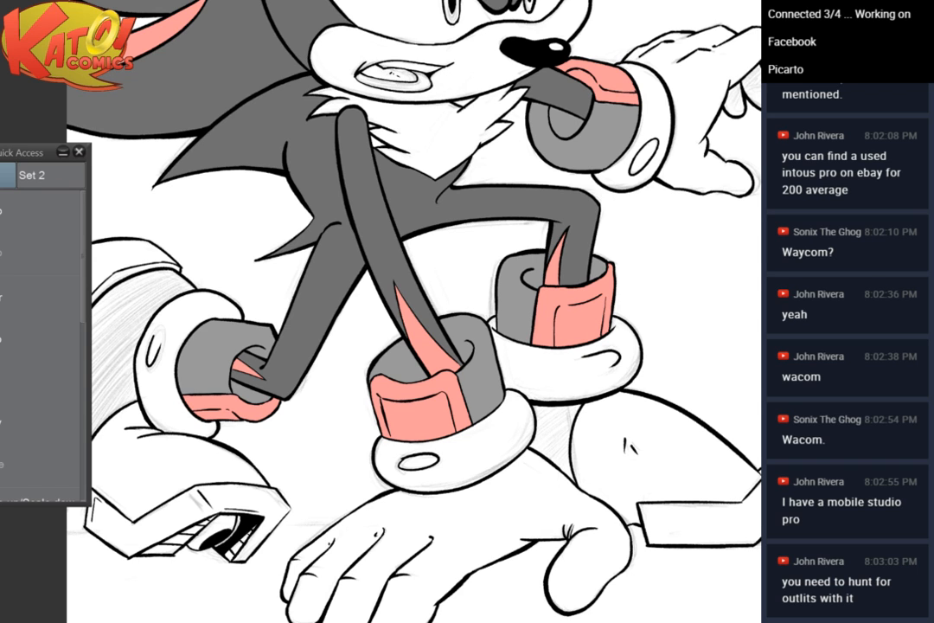
{"action": "left_click_drag", "start_coordinate": [392, 353], "coordinate": [519, 302]}
{"action": "scroll", "coordinate": [519, 303], "scroll_direction": "up", "scroll_amount": 2}
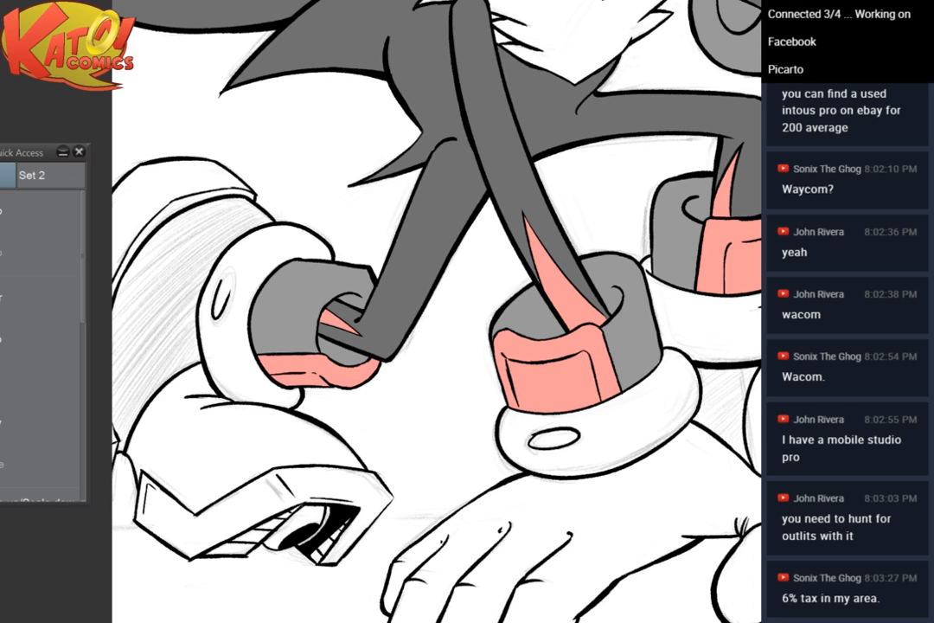
{"action": "left_click", "coordinate": [230, 351]}
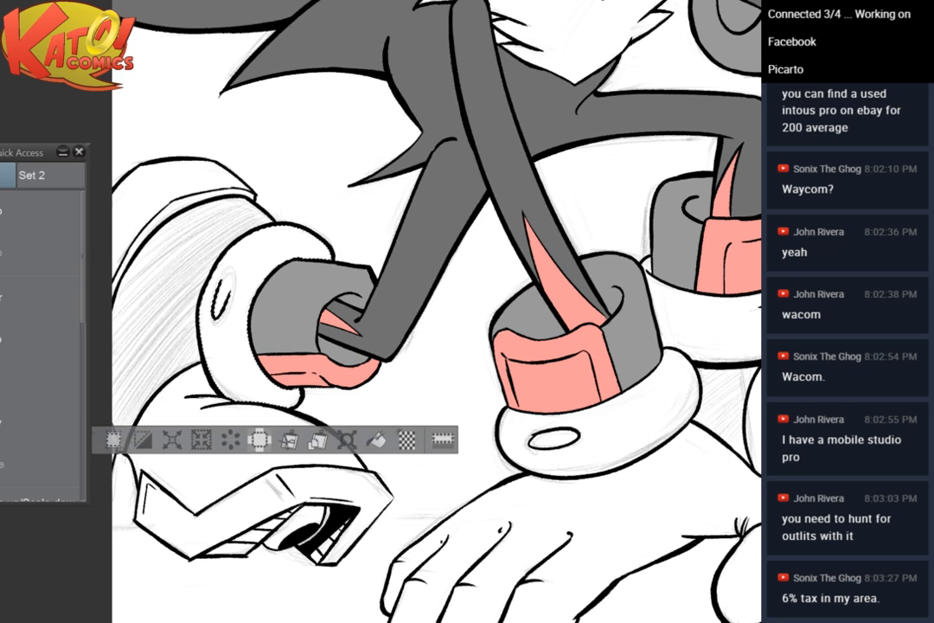
{"action": "left_click_drag", "start_coordinate": [485, 372], "coordinate": [359, 350]}
{"action": "left_click", "coordinate": [502, 415]}
{"action": "left_click", "coordinate": [597, 308]}
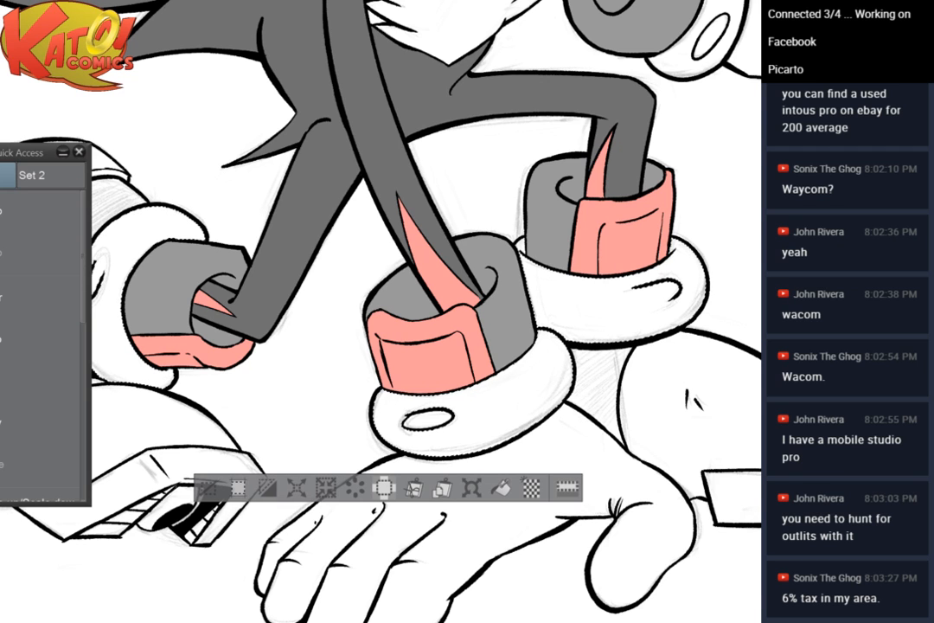
{"action": "left_click_drag", "start_coordinate": [476, 294], "coordinate": [314, 326]}
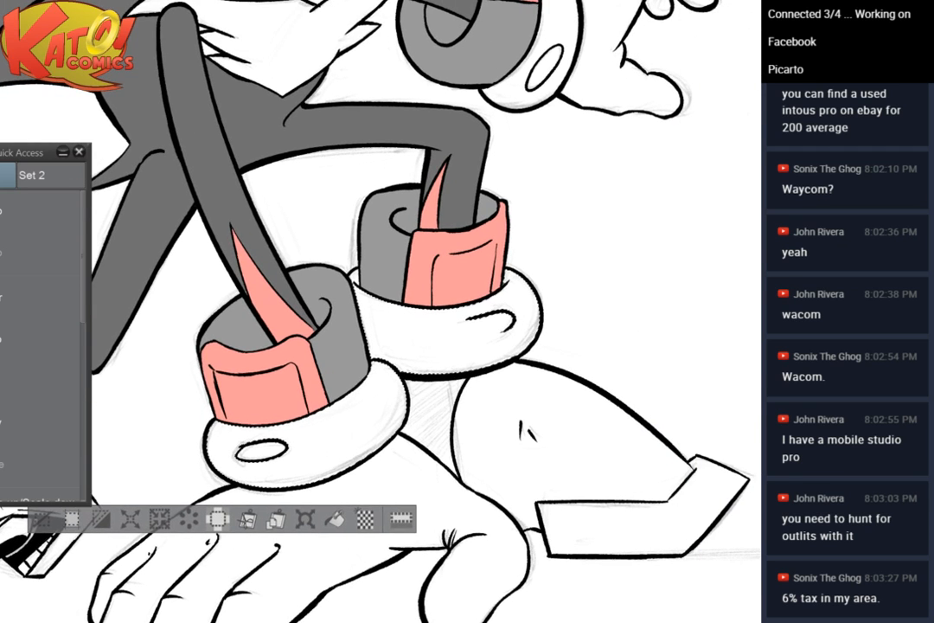
{"action": "left_click_drag", "start_coordinate": [346, 294], "coordinate": [558, 418]}
{"action": "left_click", "coordinate": [367, 622]}
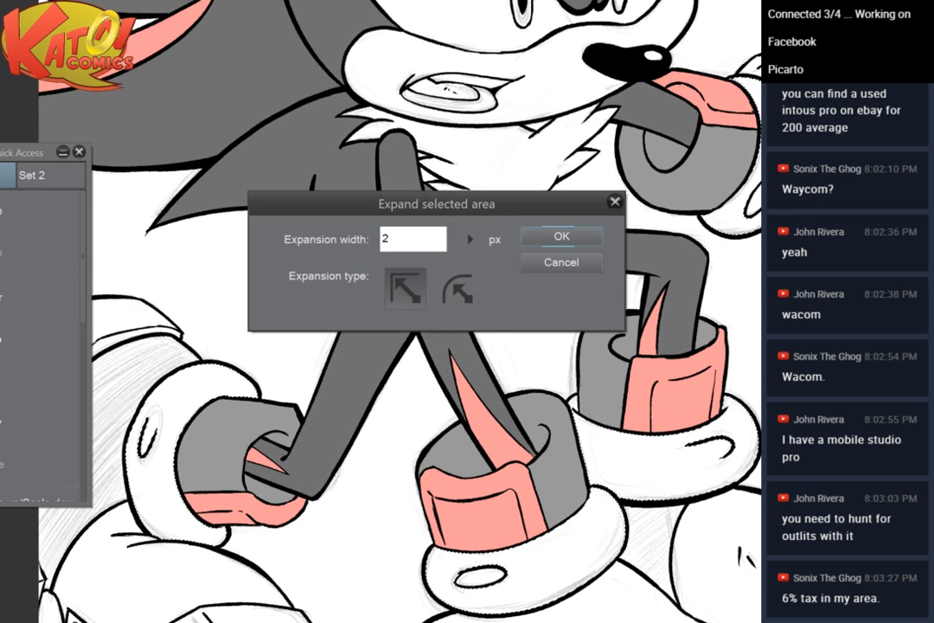
{"action": "key", "text": "Return"}
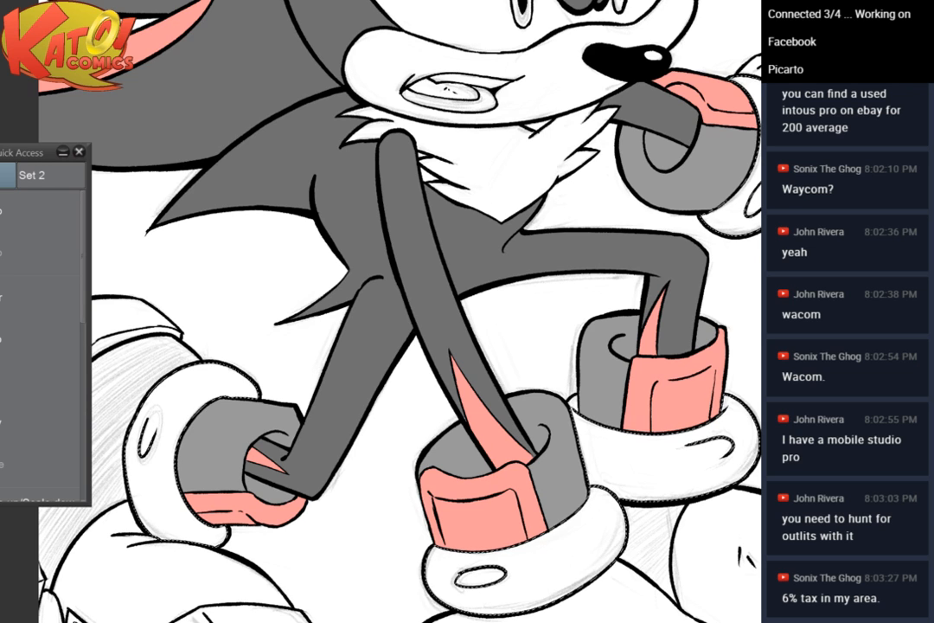
{"action": "key", "text": "alt+BackSpace"}
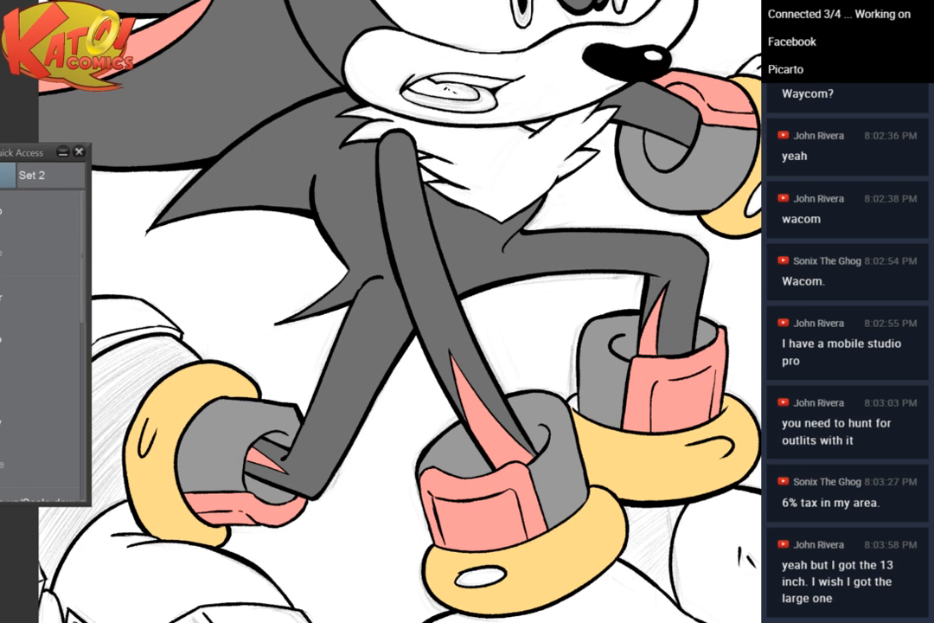
Paint the small white gap at the back of the front ankle's ring golden yellow
{"action": "scroll", "coordinate": [425, 311], "scroll_direction": "up", "scroll_amount": 3}
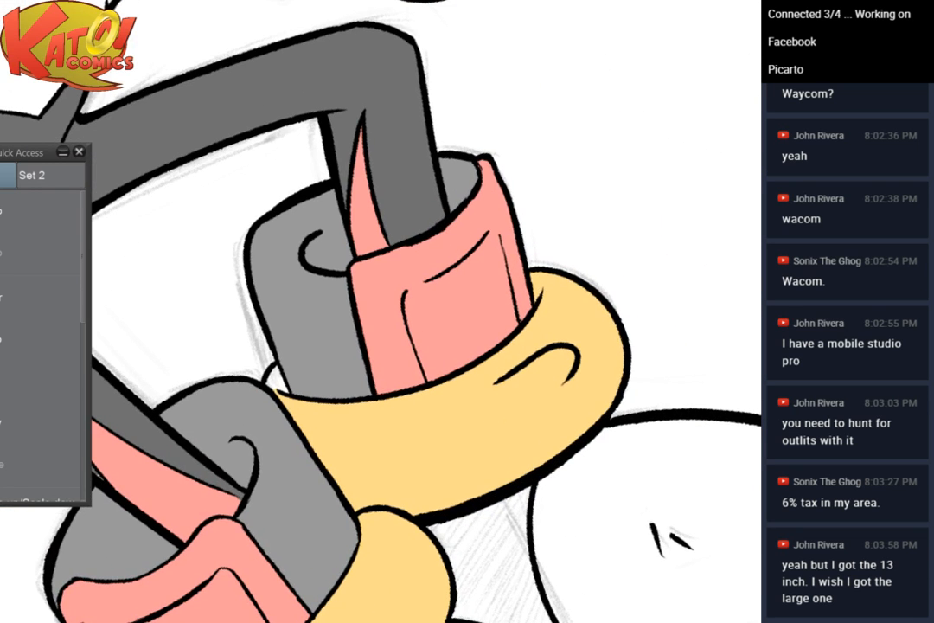
{"action": "left_click_drag", "start_coordinate": [421, 182], "coordinate": [524, 223]}
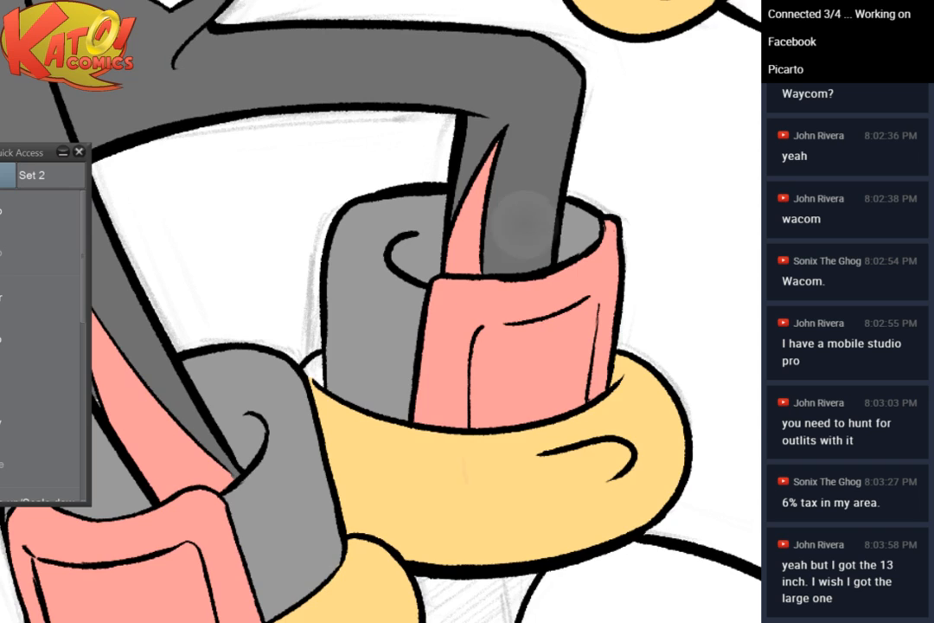
{"action": "scroll", "coordinate": [523, 223], "scroll_direction": "up", "scroll_amount": 5}
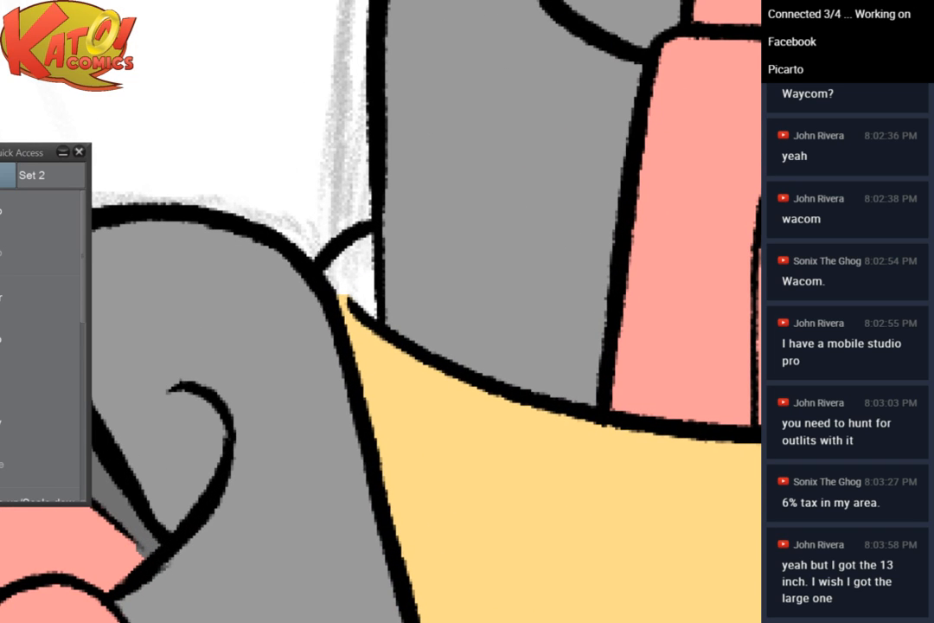
{"action": "mouse_move", "coordinate": [362, 299]}
{"action": "left_mouse_down"}
{"action": "mouse_move", "coordinate": [337, 278]}
{"action": "mouse_move", "coordinate": [356, 263]}
{"action": "mouse_move", "coordinate": [364, 320]}
{"action": "left_mouse_up"}
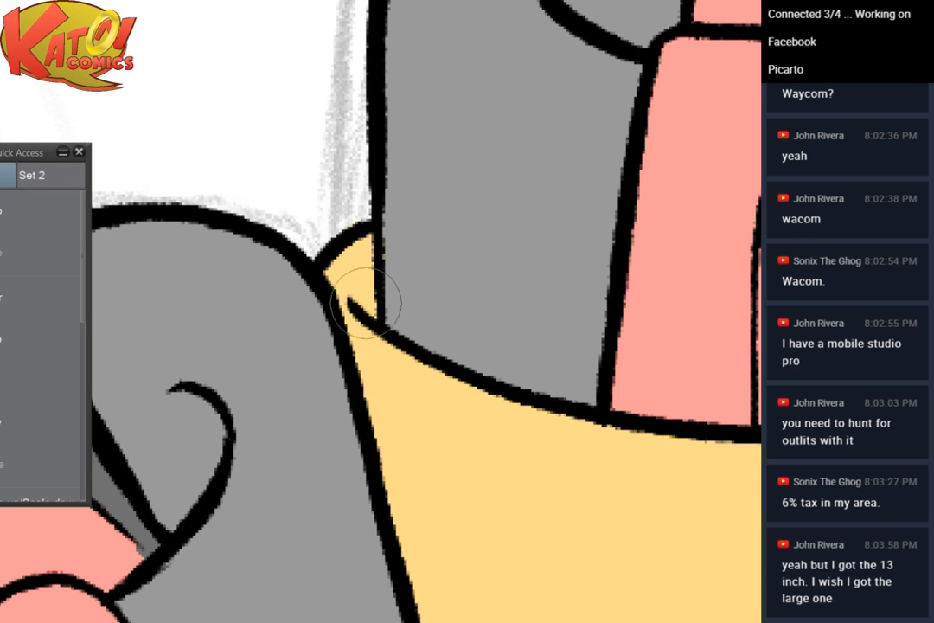
{"action": "scroll", "coordinate": [413, 190], "scroll_direction": "down", "scroll_amount": 5}
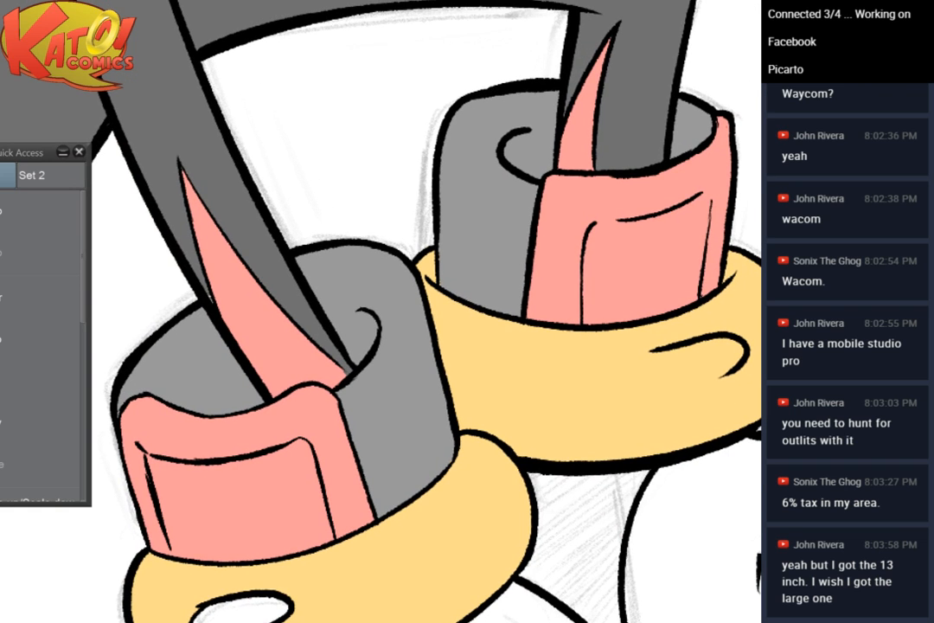
Paint the small gap between the chin and the chest fur dark grey
{"action": "scroll", "coordinate": [593, 212], "scroll_direction": "down", "scroll_amount": 4}
{"action": "left_click_drag", "start_coordinate": [593, 212], "coordinate": [499, 413]}
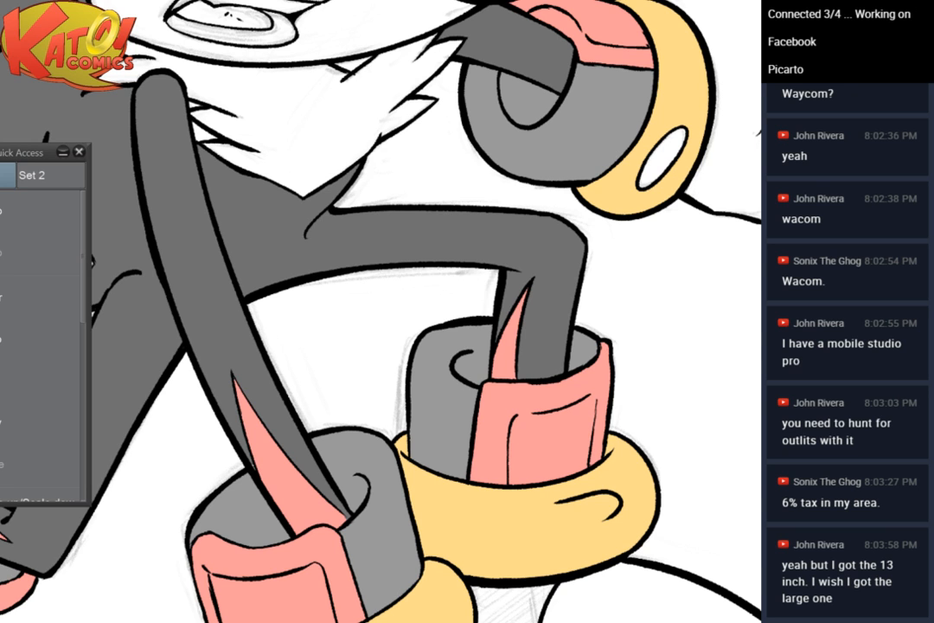
{"action": "left_click_drag", "start_coordinate": [346, 372], "coordinate": [771, 152]}
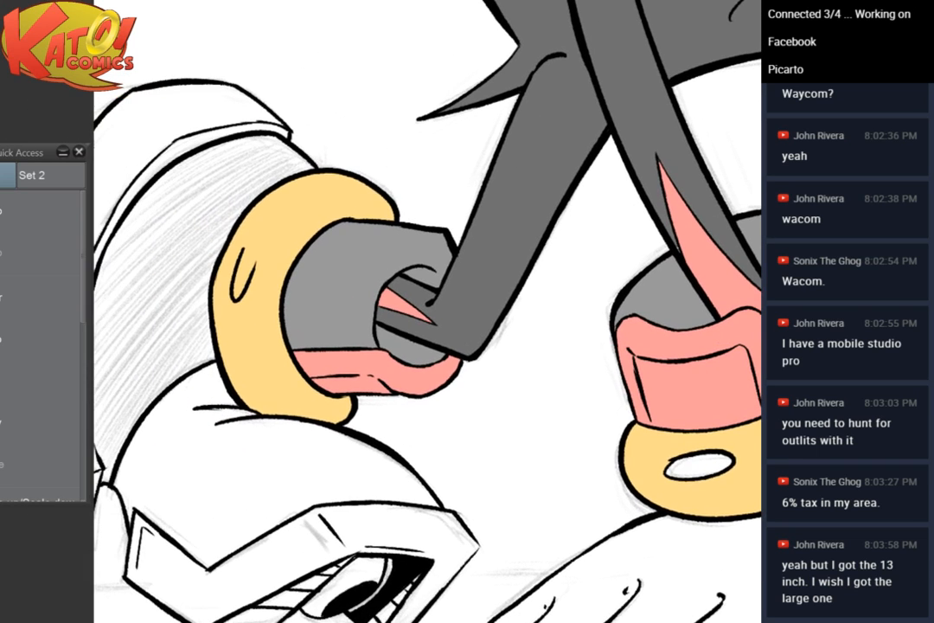
{"action": "left_click_drag", "start_coordinate": [520, 207], "coordinate": [325, 529]}
{"action": "scroll", "coordinate": [597, 181], "scroll_direction": "up", "scroll_amount": 5}
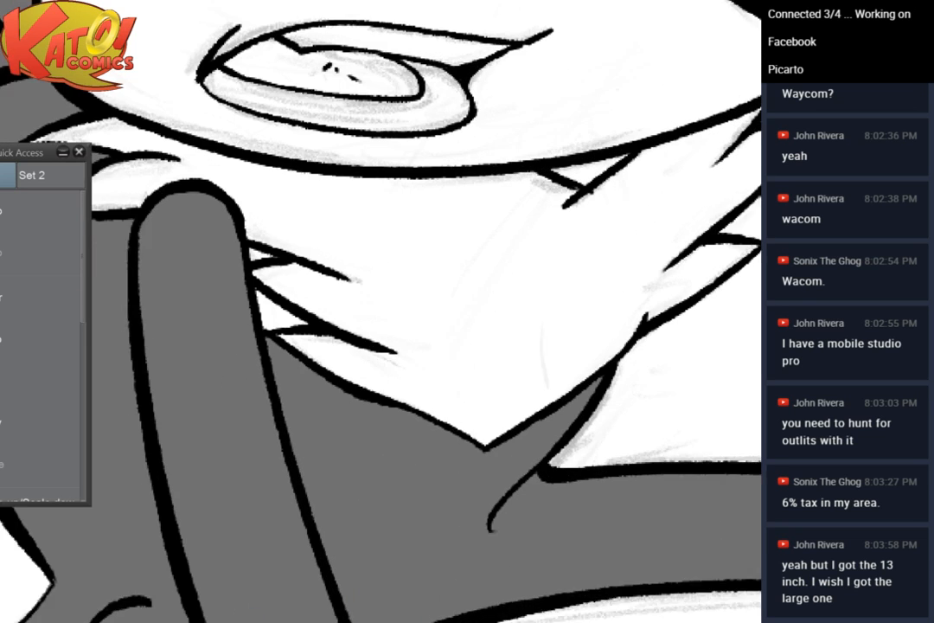
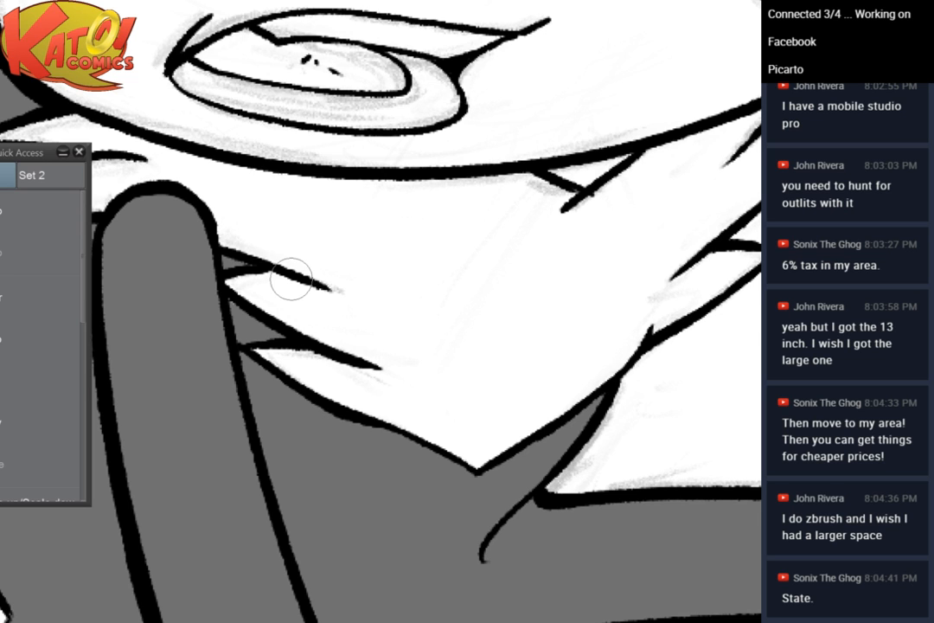
{"action": "scroll", "coordinate": [444, 279], "scroll_direction": "down", "scroll_amount": 3}
{"action": "scroll", "coordinate": [630, 174], "scroll_direction": "up", "scroll_amount": 4}
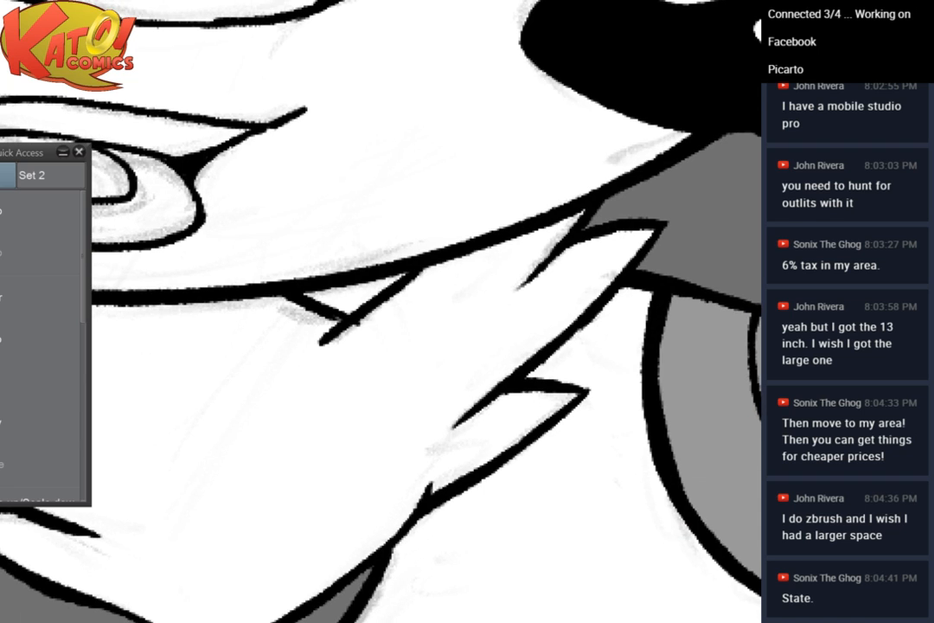
{"action": "left_click_drag", "start_coordinate": [316, 299], "coordinate": [340, 294]}
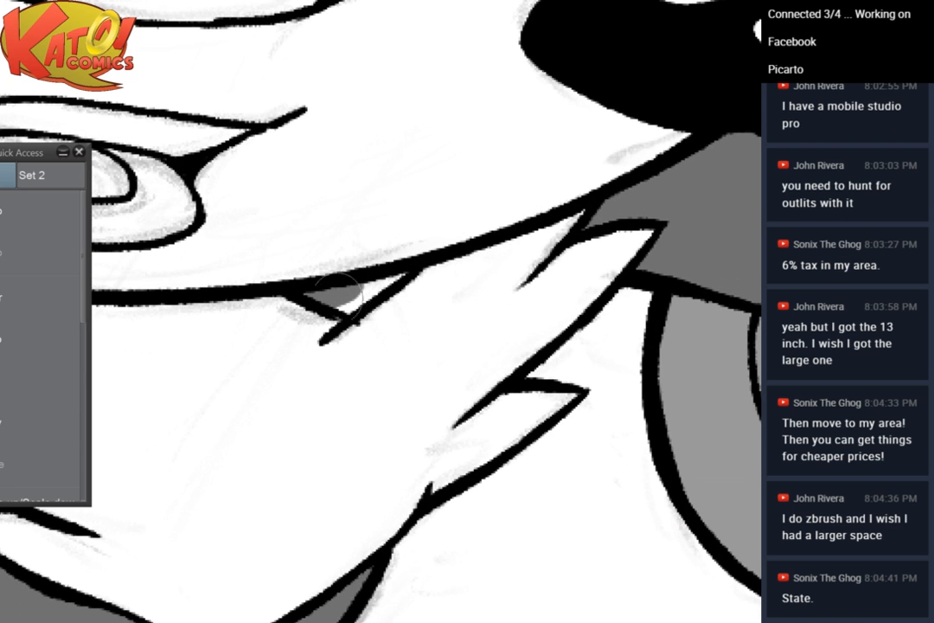
Select the white sole of the front shoe
{"action": "scroll", "coordinate": [462, 225], "scroll_direction": "down", "scroll_amount": 3}
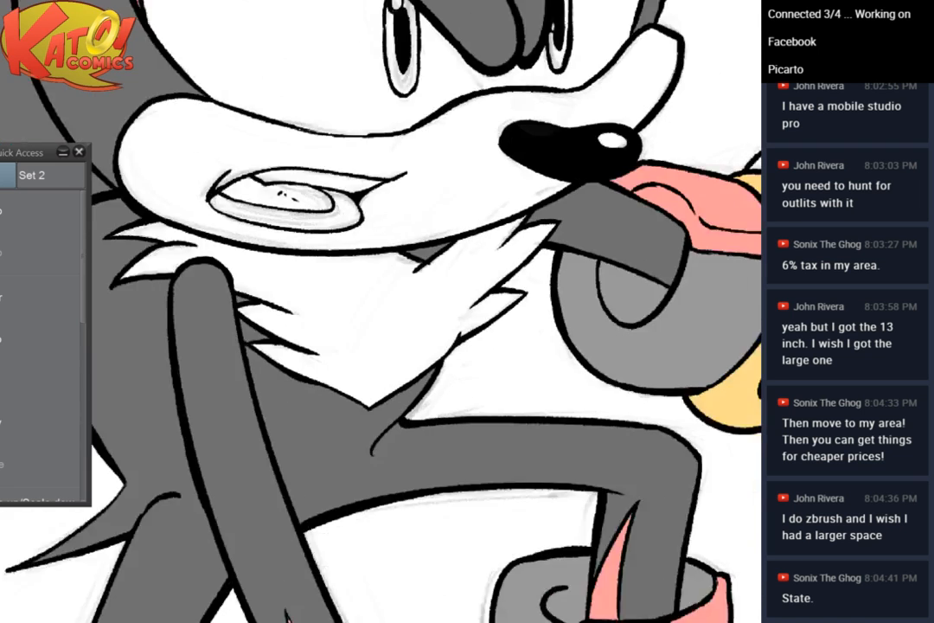
{"action": "scroll", "coordinate": [484, 212], "scroll_direction": "down", "scroll_amount": 2}
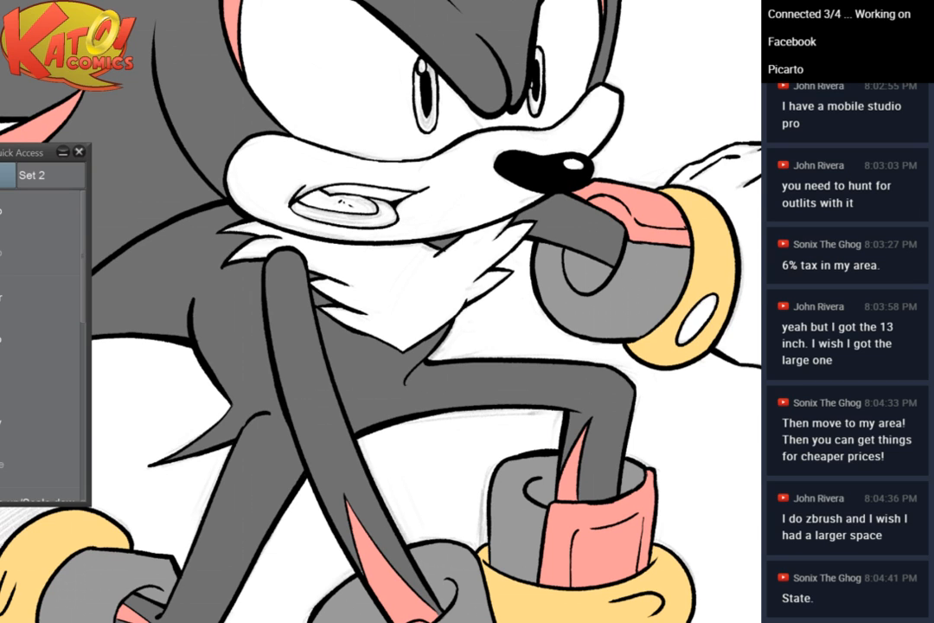
{"action": "scroll", "coordinate": [554, 198], "scroll_direction": "down", "scroll_amount": 3}
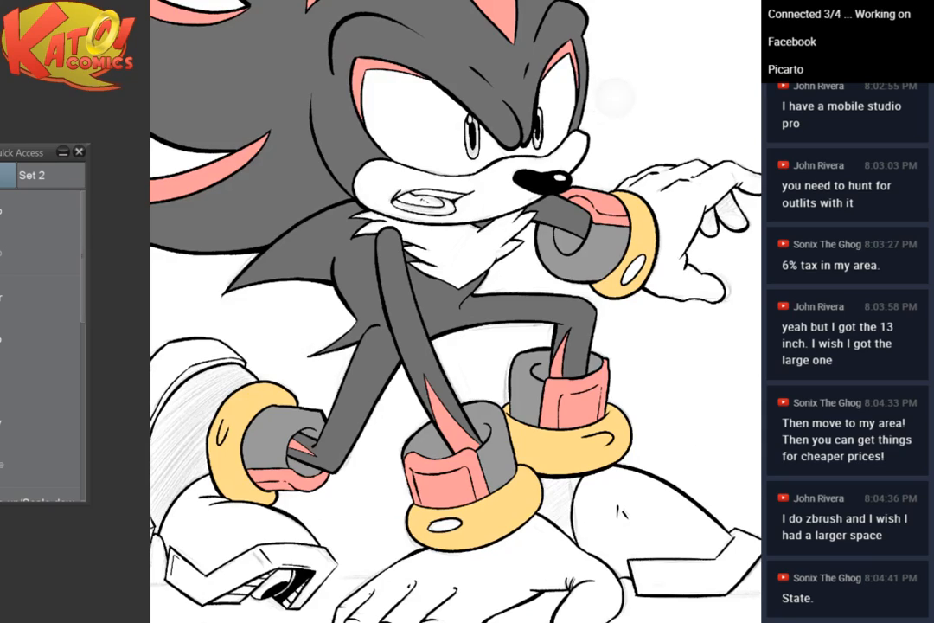
{"action": "left_click_drag", "start_coordinate": [484, 260], "coordinate": [632, 328]}
{"action": "scroll", "coordinate": [595, 154], "scroll_direction": "up", "scroll_amount": 3}
{"action": "left_click_drag", "start_coordinate": [501, 468], "coordinate": [524, 176]}
{"action": "left_click_drag", "start_coordinate": [597, 450], "coordinate": [180, 185]}
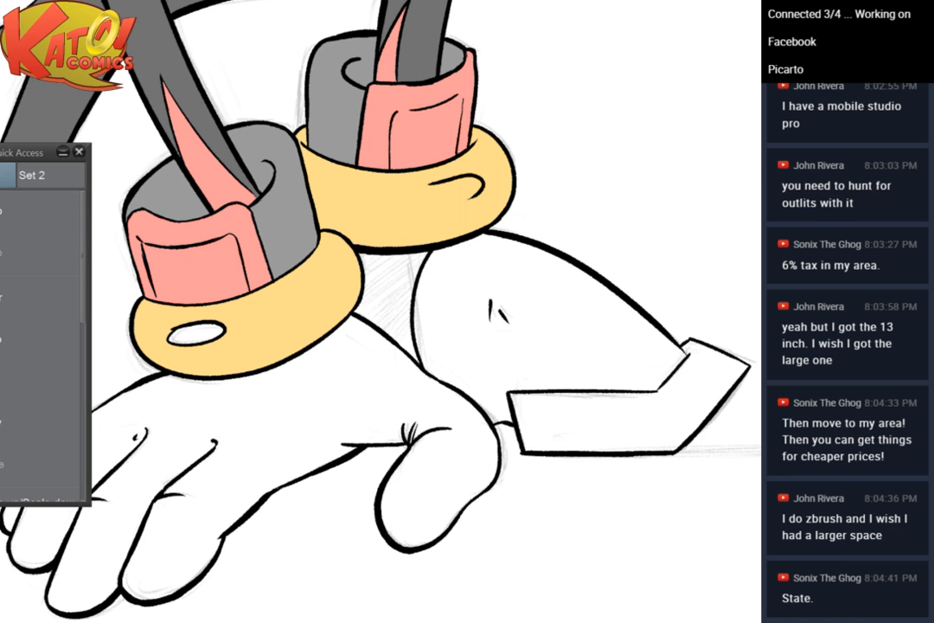
{"action": "left_click_drag", "start_coordinate": [597, 398], "coordinate": [433, 305]}
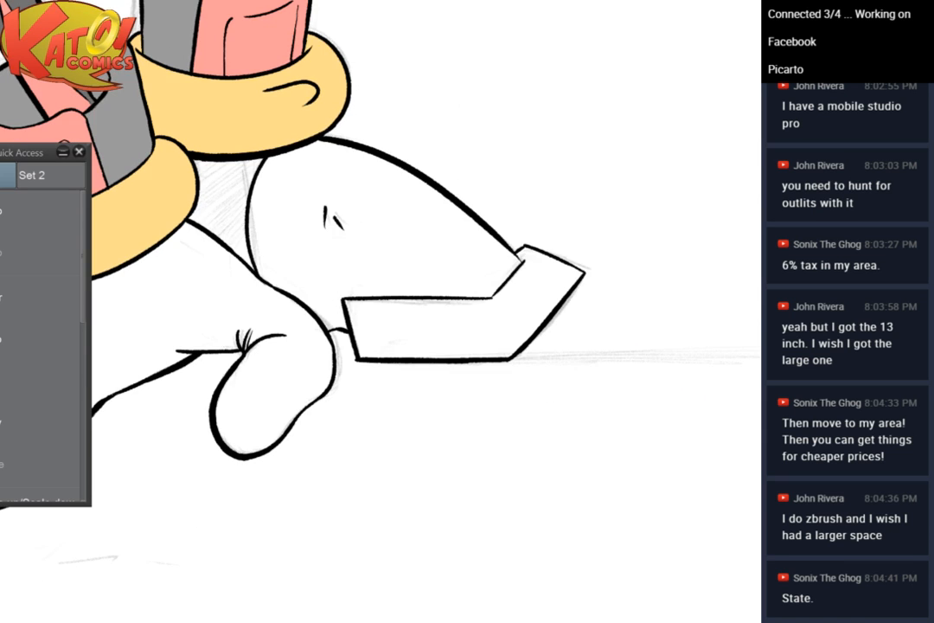
{"action": "scroll", "coordinate": [423, 306], "scroll_direction": "up", "scroll_amount": 2}
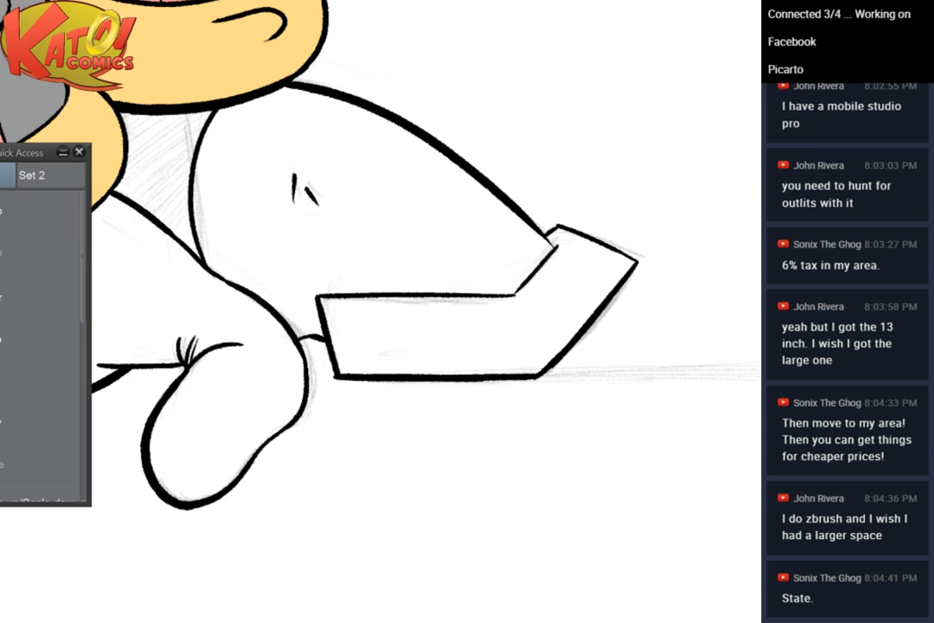
{"action": "left_click", "coordinate": [424, 337]}
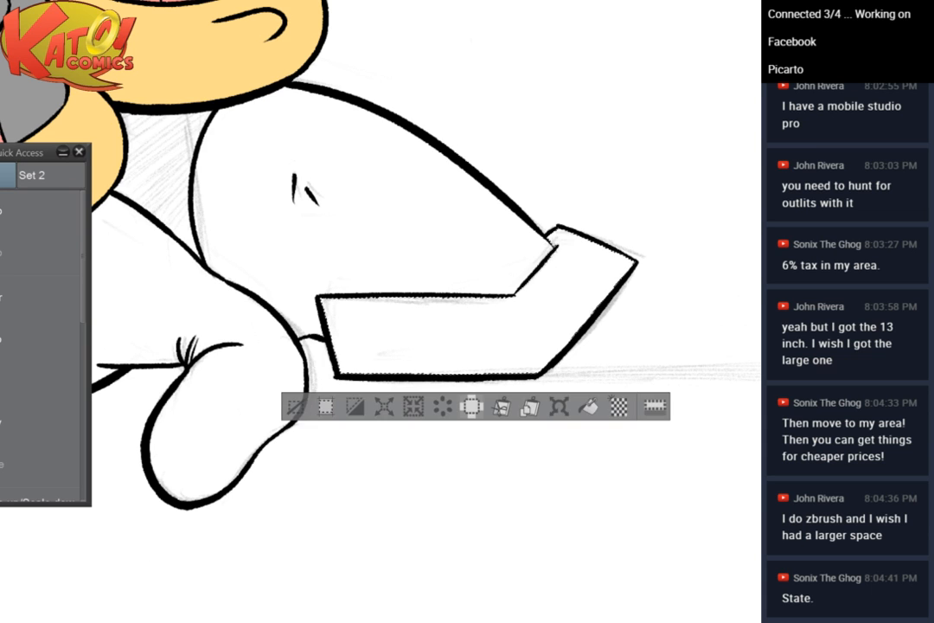
Add the back shoe's toe sole and the upper sole band of the shoe behind the ankle ring to the selection
{"action": "mouse_move", "coordinate": [346, 320]}
{"action": "left_mouse_down"}
{"action": "mouse_move", "coordinate": [497, 347]}
{"action": "mouse_move", "coordinate": [711, 409]}
{"action": "left_mouse_up"}
{"action": "left_click_drag", "start_coordinate": [553, 329], "coordinate": [595, 299]}
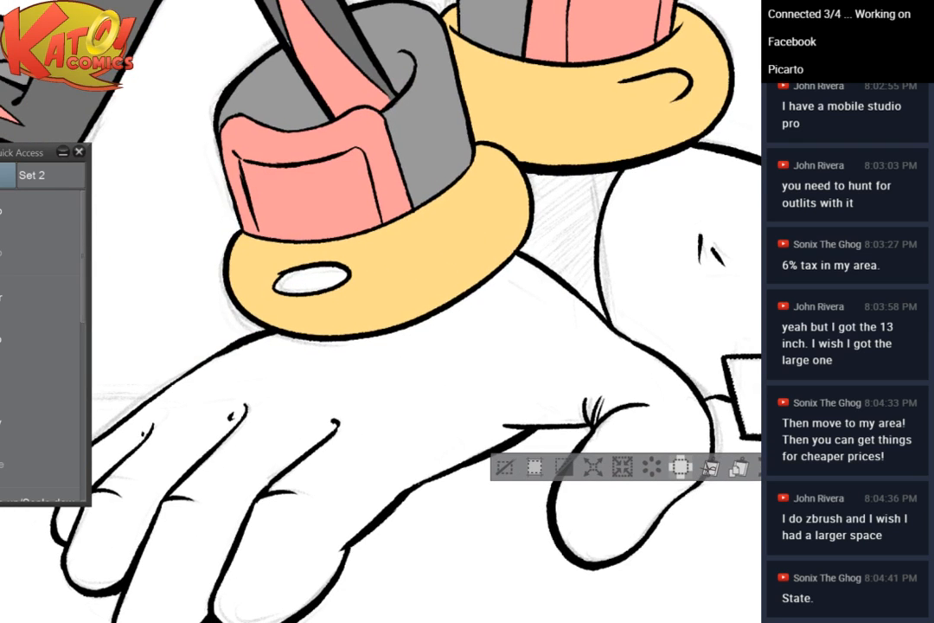
{"action": "left_click_drag", "start_coordinate": [303, 302], "coordinate": [682, 345]}
{"action": "left_click", "coordinate": [261, 409]}
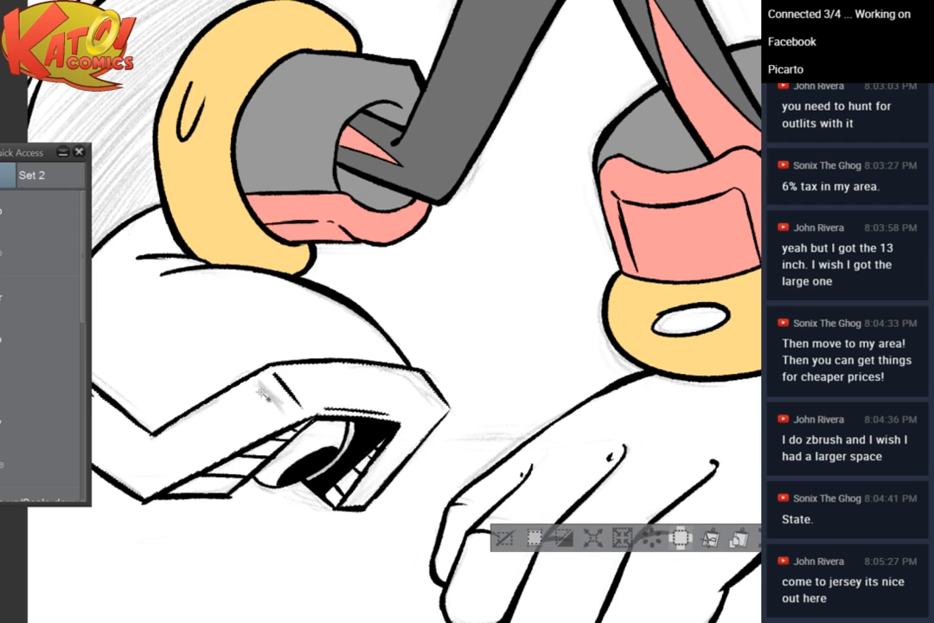
{"action": "mouse_move", "coordinate": [457, 233]}
{"action": "left_mouse_down"}
{"action": "mouse_move", "coordinate": [619, 358]}
{"action": "mouse_move", "coordinate": [646, 400]}
{"action": "left_mouse_up"}
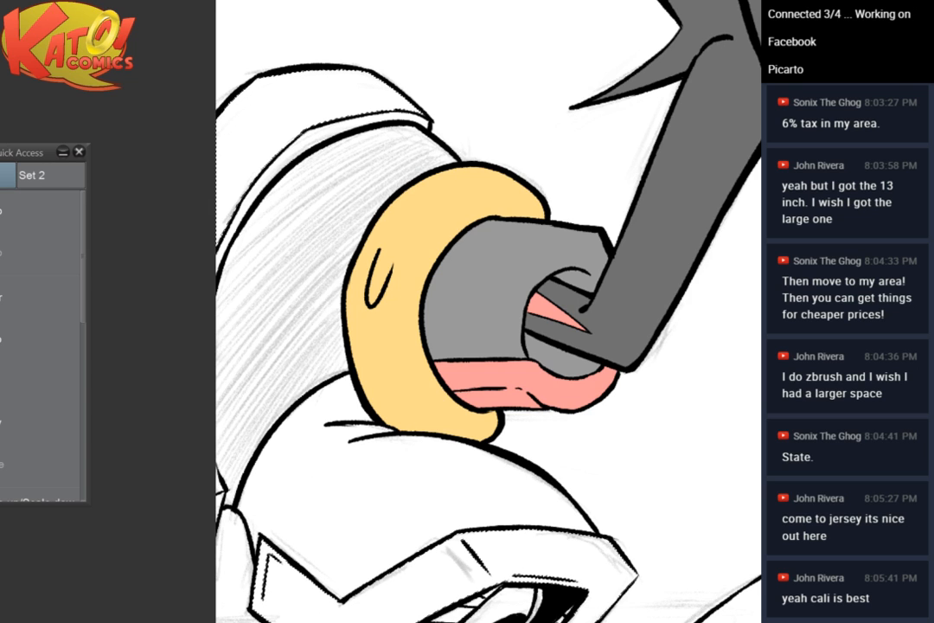
{"action": "scroll", "coordinate": [380, 311], "scroll_direction": "down", "scroll_amount": 10}
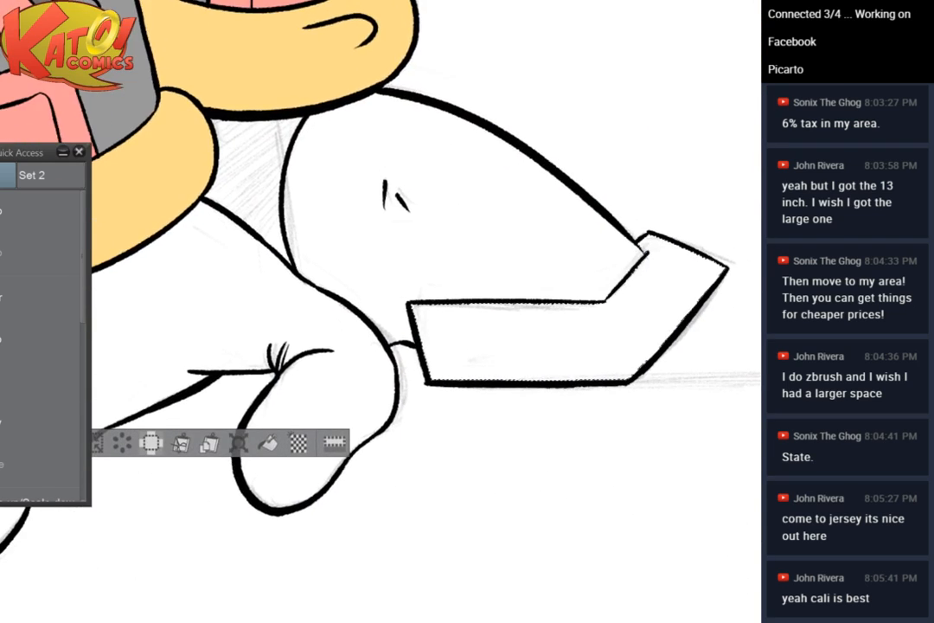
Sample the salmon red from the wrist cuff, fill the selected shoe soles with it and deselect
{"action": "left_click_drag", "start_coordinate": [164, 217], "coordinate": [732, 407]}
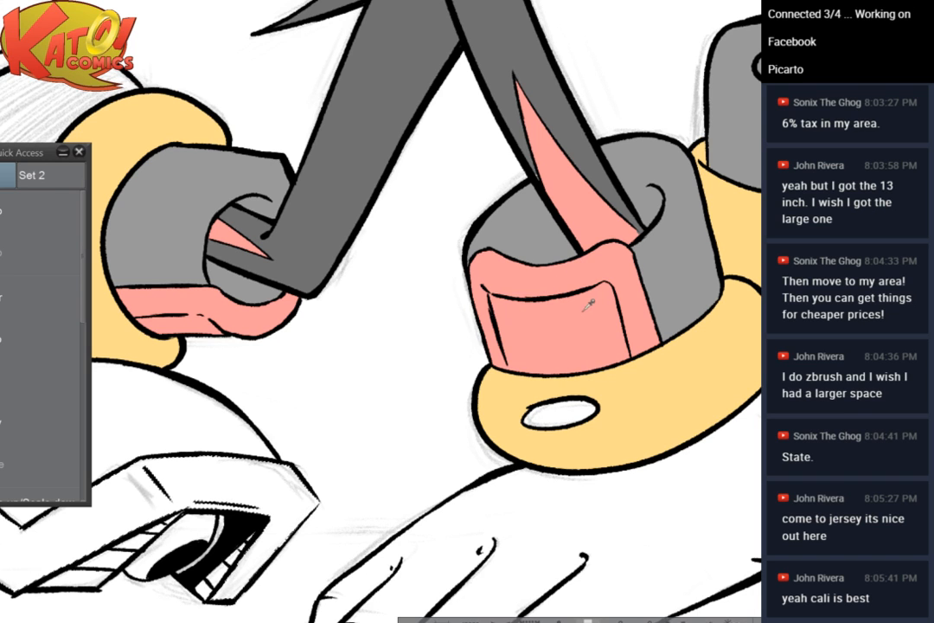
{"action": "left_click", "coordinate": [211, 461]}
{"action": "left_click_drag", "start_coordinate": [285, 302], "coordinate": [455, 342]}
{"action": "left_click_drag", "start_coordinate": [389, 347], "coordinate": [456, 328]}
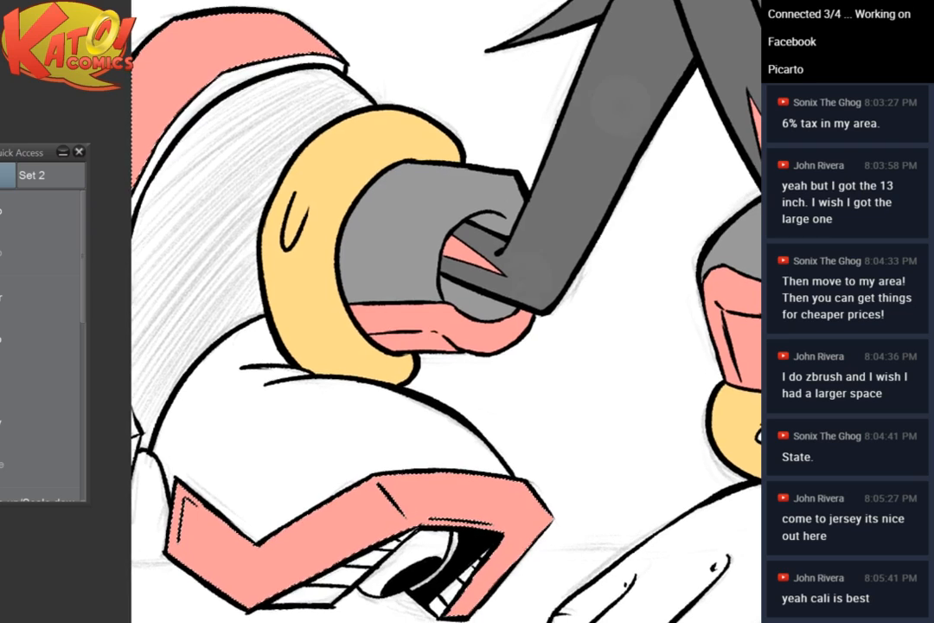
{"action": "key", "text": "ctrl+minus"}
{"action": "key", "text": "ctrl+minus"}
{"action": "left_click_drag", "start_coordinate": [562, 320], "coordinate": [377, 306]}
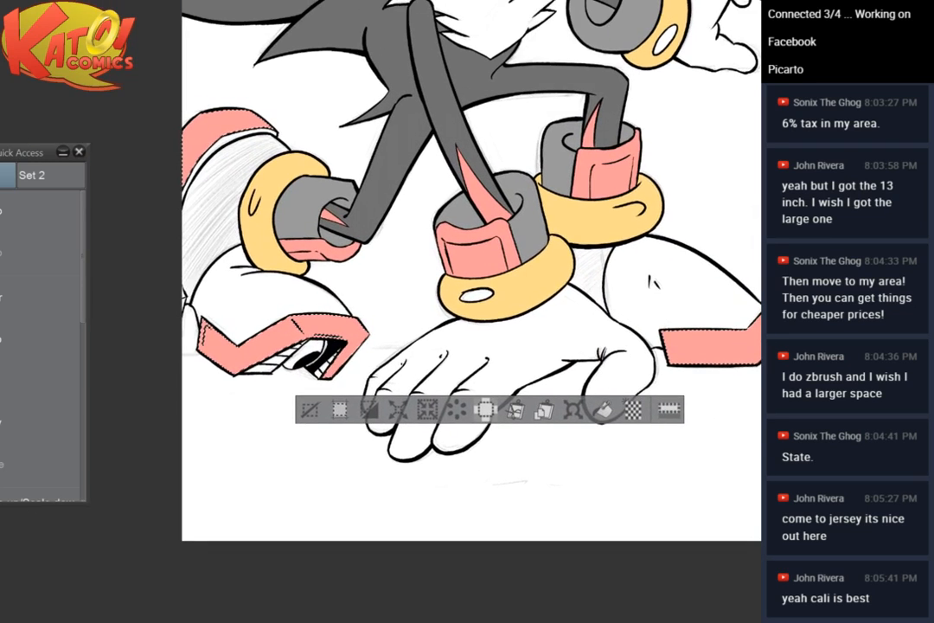
{"action": "key", "text": "ctrl+plus"}
{"action": "left_click", "coordinate": [284, 513]}
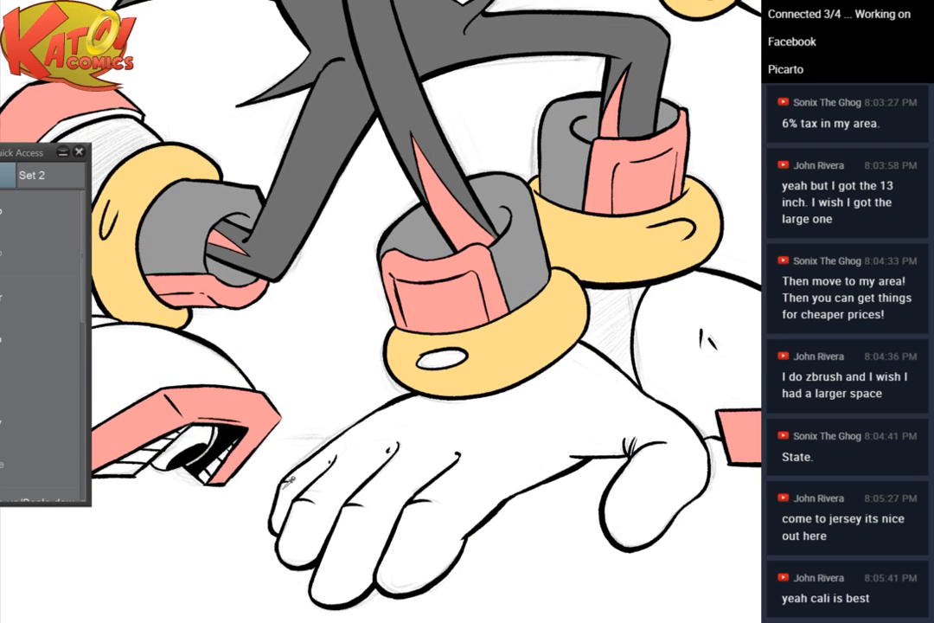
Paint the thin white strip along the inner edge of the back shoe's upper band salmon red
{"action": "left_click_drag", "start_coordinate": [288, 482], "coordinate": [437, 485]}
{"action": "key", "text": "ctrl+plus"}
{"action": "left_click_drag", "start_coordinate": [346, 285], "coordinate": [456, 346]}
{"action": "key", "text": "ctrl+plus"}
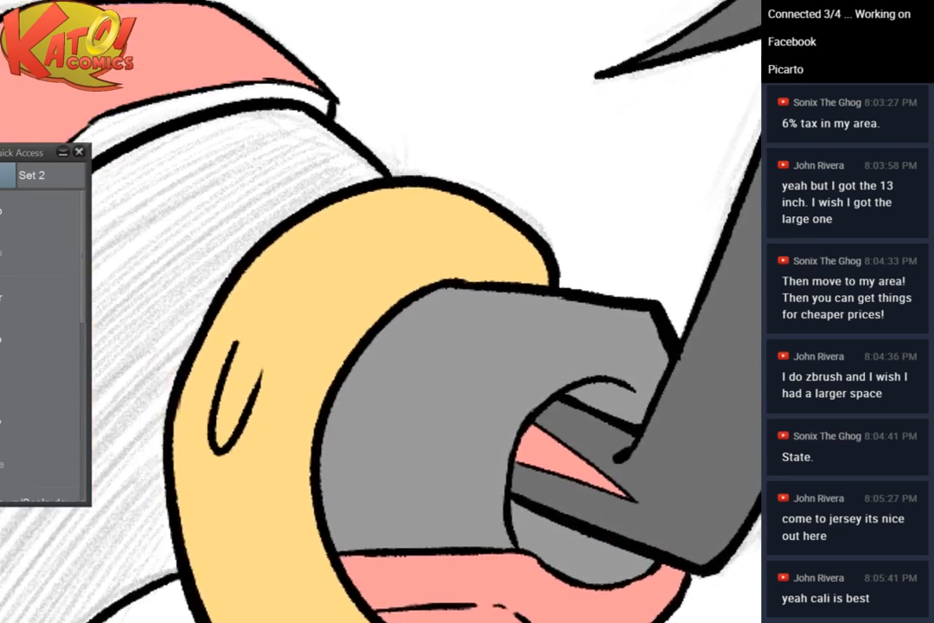
{"action": "left_click_drag", "start_coordinate": [338, 260], "coordinate": [597, 345]}
{"action": "left_click_drag", "start_coordinate": [484, 519], "coordinate": [674, 489]}
{"action": "left_click_drag", "start_coordinate": [519, 346], "coordinate": [454, 326]}
{"action": "key", "text": "ctrl+plus"}
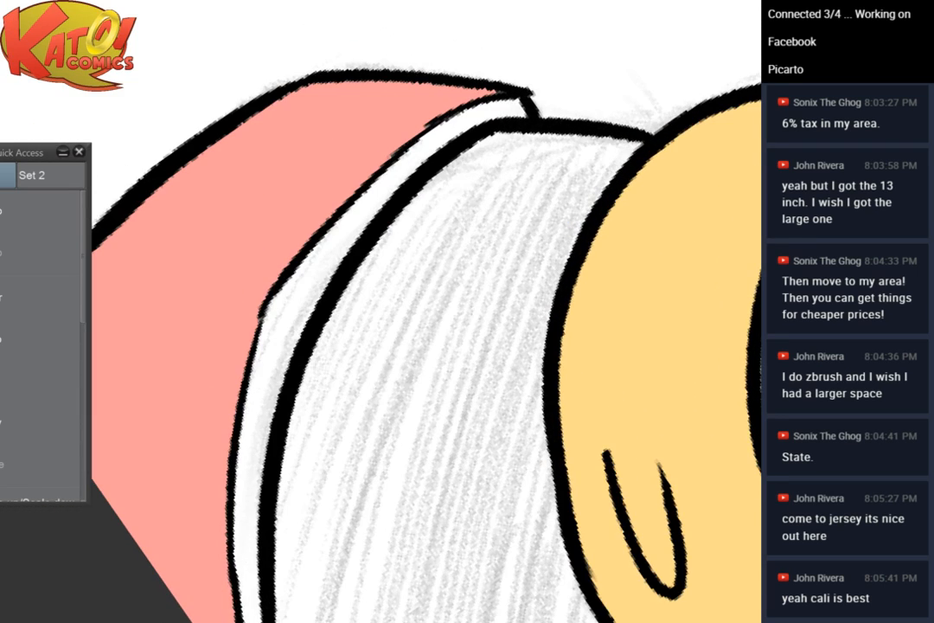
{"action": "mouse_move", "coordinate": [504, 108]}
{"action": "left_mouse_down"}
{"action": "mouse_move", "coordinate": [478, 117]}
{"action": "mouse_move", "coordinate": [365, 181]}
{"action": "mouse_move", "coordinate": [476, 116]}
{"action": "mouse_move", "coordinate": [334, 220]}
{"action": "mouse_move", "coordinate": [485, 115]}
{"action": "mouse_move", "coordinate": [357, 209]}
{"action": "mouse_move", "coordinate": [420, 149]}
{"action": "mouse_move", "coordinate": [503, 108]}
{"action": "mouse_move", "coordinate": [331, 219]}
{"action": "mouse_move", "coordinate": [344, 208]}
{"action": "mouse_move", "coordinate": [225, 404]}
{"action": "mouse_move", "coordinate": [332, 250]}
{"action": "mouse_move", "coordinate": [277, 335]}
{"action": "mouse_move", "coordinate": [237, 467]}
{"action": "mouse_move", "coordinate": [324, 266]}
{"action": "mouse_move", "coordinate": [279, 364]}
{"action": "left_mouse_up"}
{"action": "left_click_drag", "start_coordinate": [226, 324], "coordinate": [255, 196]}
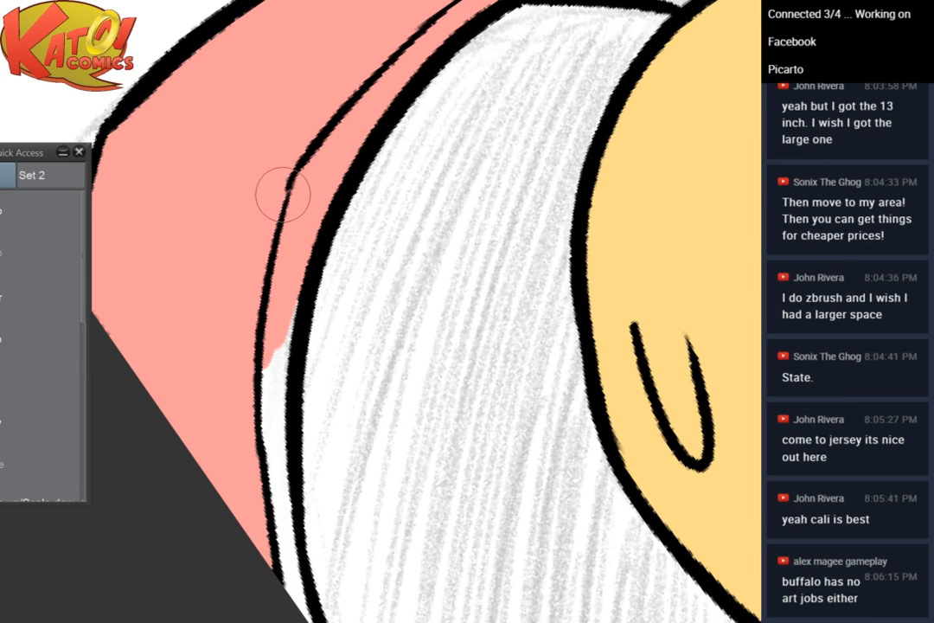
{"action": "left_click_drag", "start_coordinate": [285, 177], "coordinate": [299, 76]}
{"action": "mouse_move", "coordinate": [295, 199]}
{"action": "left_mouse_down"}
{"action": "mouse_move", "coordinate": [270, 346]}
{"action": "mouse_move", "coordinate": [301, 221]}
{"action": "mouse_move", "coordinate": [284, 378]}
{"action": "mouse_move", "coordinate": [280, 313]}
{"action": "mouse_move", "coordinate": [288, 295]}
{"action": "mouse_move", "coordinate": [286, 467]}
{"action": "mouse_move", "coordinate": [287, 257]}
{"action": "mouse_move", "coordinate": [297, 422]}
{"action": "mouse_move", "coordinate": [291, 260]}
{"action": "mouse_move", "coordinate": [290, 404]}
{"action": "mouse_move", "coordinate": [311, 567]}
{"action": "mouse_move", "coordinate": [309, 479]}
{"action": "left_mouse_up"}
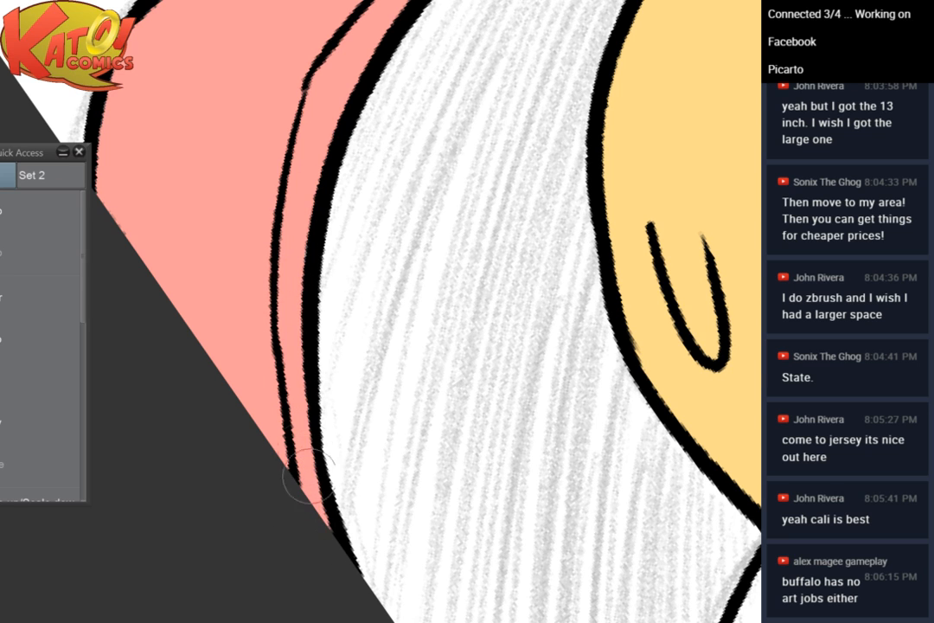
Paint the small white shoe pieces at the canvas edge behind the back shoe's toe salmon red
{"action": "key", "text": "ctrl+minus"}
{"action": "key", "text": "ctrl+minus"}
{"action": "key", "text": "ctrl+at"}
{"action": "left_click_drag", "start_coordinate": [567, 575], "coordinate": [563, 467]}
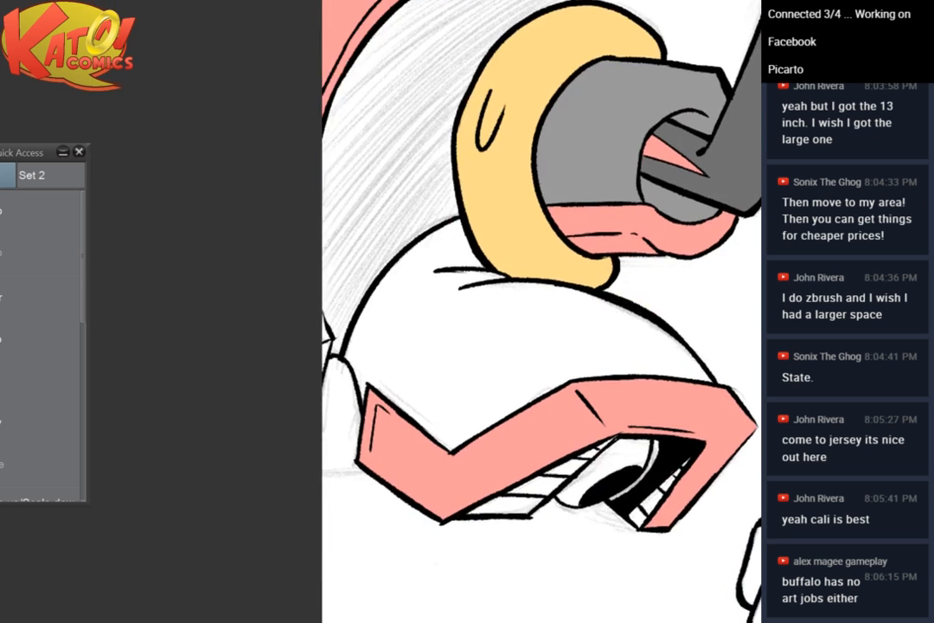
{"action": "key", "text": "ctrl+plus"}
{"action": "key", "text": "ctrl+plus"}
{"action": "left_click_drag", "start_coordinate": [450, 381], "coordinate": [523, 201]}
{"action": "mouse_move", "coordinate": [304, 243]}
{"action": "left_mouse_down"}
{"action": "mouse_move", "coordinate": [304, 217]}
{"action": "mouse_move", "coordinate": [320, 255]}
{"action": "left_mouse_up"}
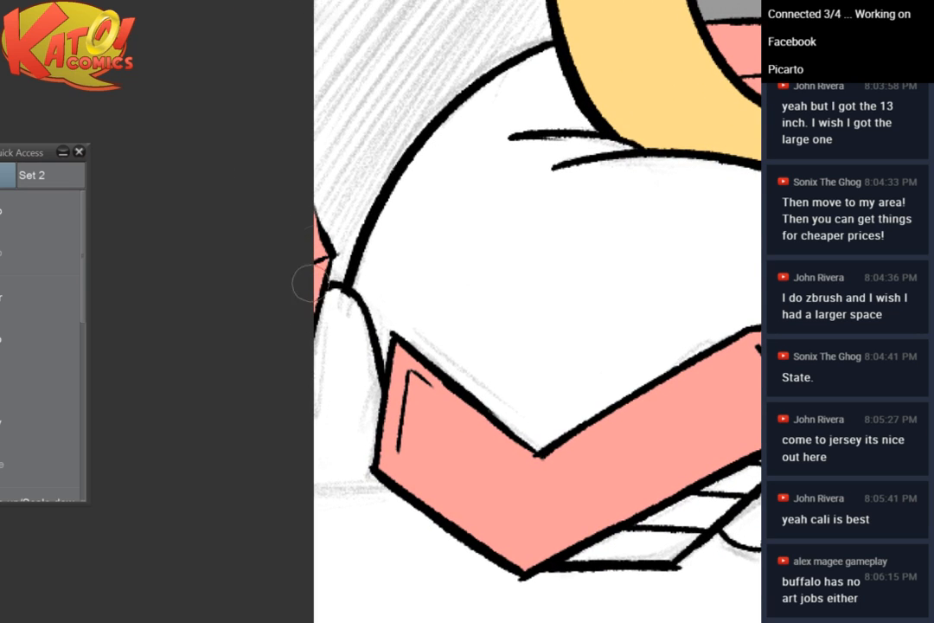
Paint the white tread segments on both sides of the back shoe's sole opening salmon red
{"action": "key", "text": "ctrl+minus"}
{"action": "key", "text": "ctrl+minus"}
{"action": "left_click_drag", "start_coordinate": [554, 312], "coordinate": [353, 297]}
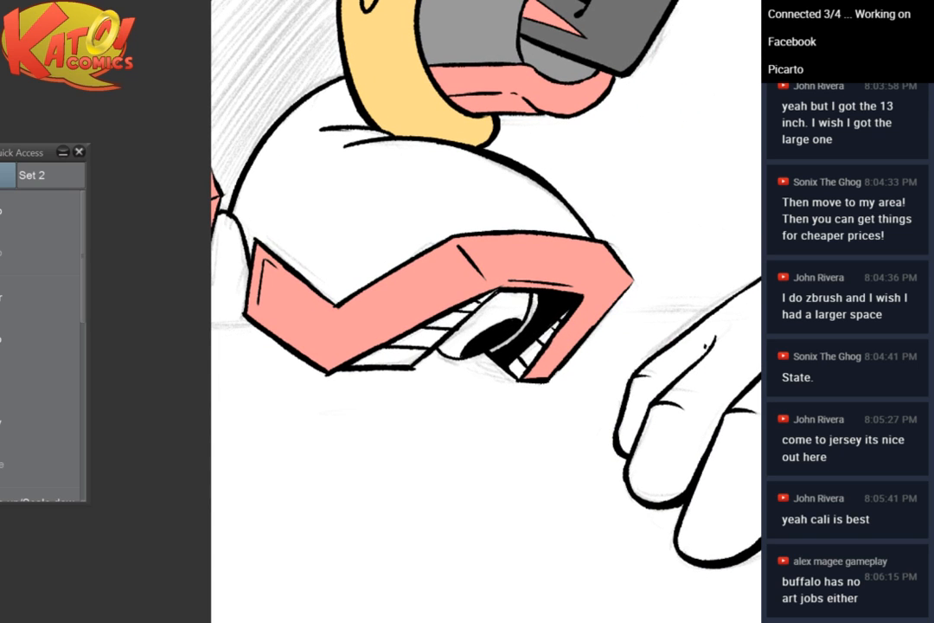
{"action": "left_click_drag", "start_coordinate": [554, 311], "coordinate": [446, 249]}
{"action": "key", "text": "ctrl+plus"}
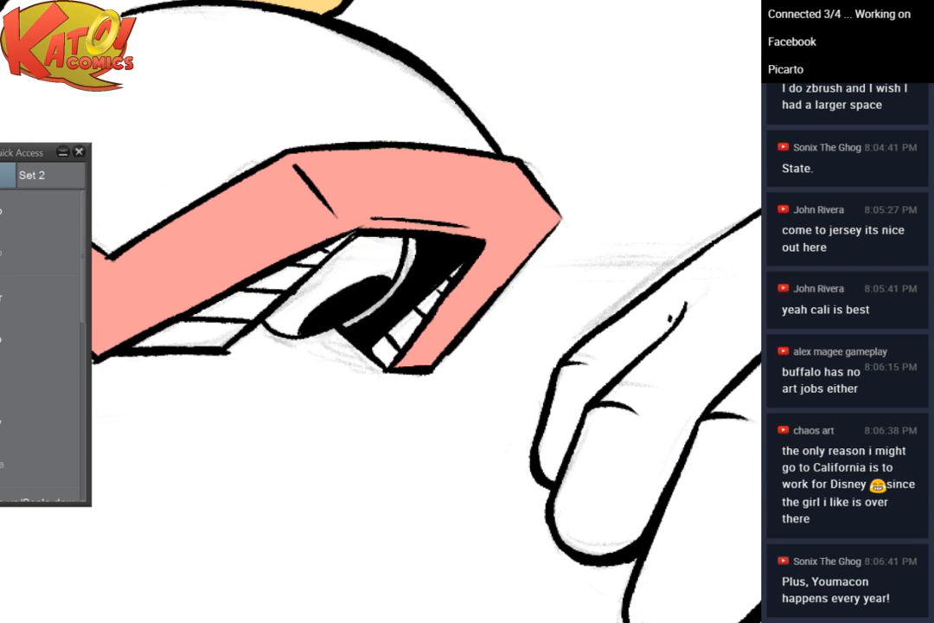
{"action": "mouse_move", "coordinate": [554, 325]}
{"action": "left_mouse_down"}
{"action": "mouse_move", "coordinate": [589, 212]}
{"action": "mouse_move", "coordinate": [668, 331]}
{"action": "left_mouse_up"}
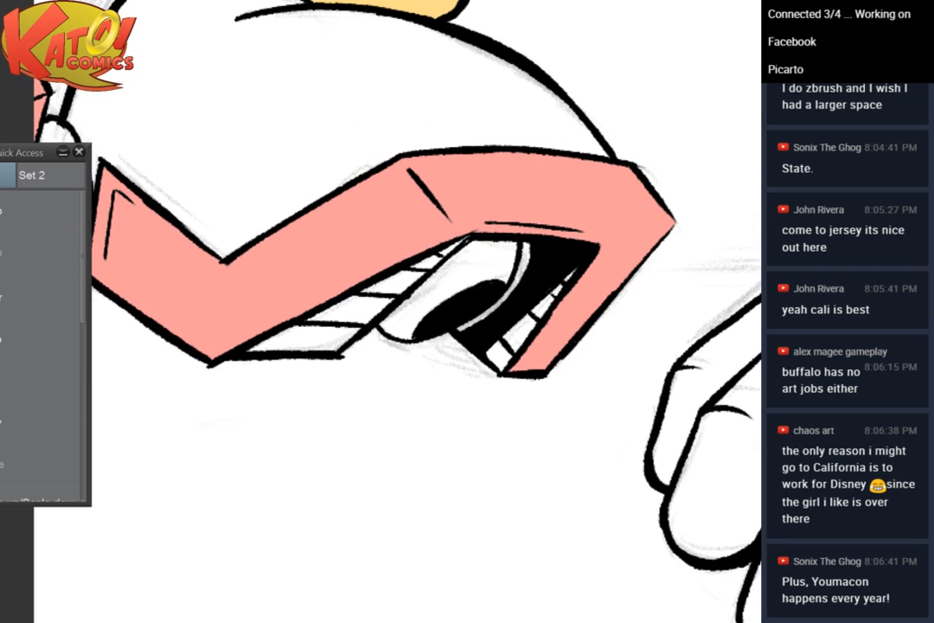
{"action": "left_click_drag", "start_coordinate": [441, 244], "coordinate": [368, 314]}
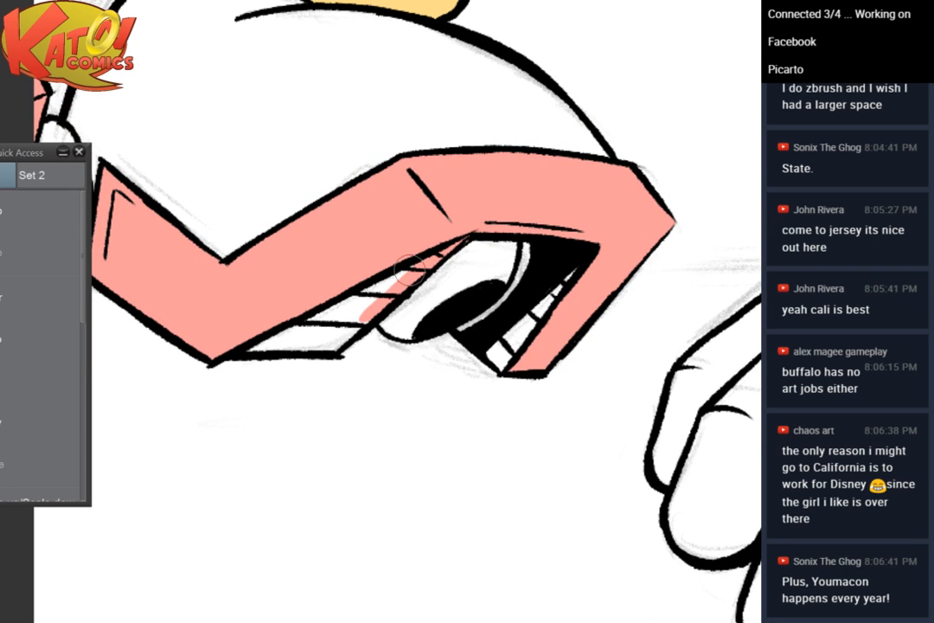
{"action": "key", "text": "ctrl+plus"}
{"action": "key", "text": "minus"}
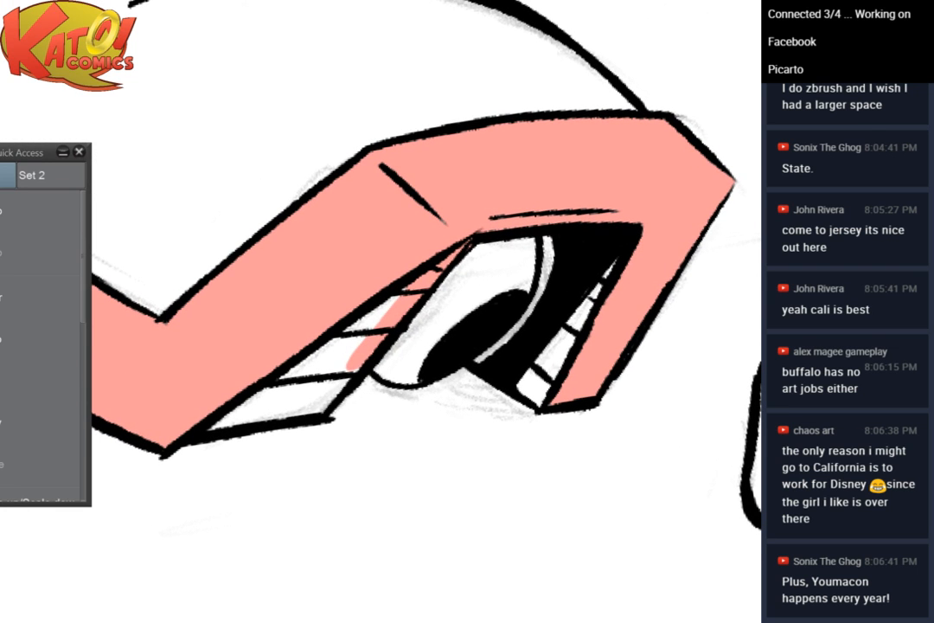
{"action": "mouse_move", "coordinate": [381, 306]}
{"action": "left_mouse_down"}
{"action": "mouse_move", "coordinate": [408, 237]}
{"action": "mouse_move", "coordinate": [378, 291]}
{"action": "mouse_move", "coordinate": [269, 350]}
{"action": "mouse_move", "coordinate": [352, 327]}
{"action": "mouse_move", "coordinate": [310, 340]}
{"action": "mouse_move", "coordinate": [394, 285]}
{"action": "mouse_move", "coordinate": [339, 275]}
{"action": "left_mouse_up"}
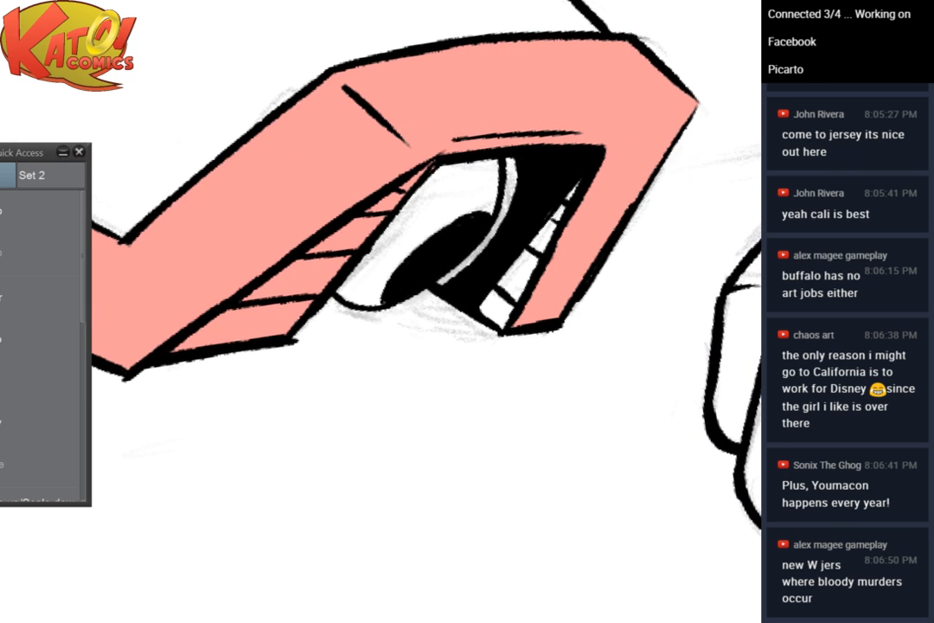
{"action": "mouse_move", "coordinate": [568, 186]}
{"action": "left_mouse_down"}
{"action": "mouse_move", "coordinate": [486, 305]}
{"action": "mouse_move", "coordinate": [495, 313]}
{"action": "mouse_move", "coordinate": [509, 306]}
{"action": "left_mouse_up"}
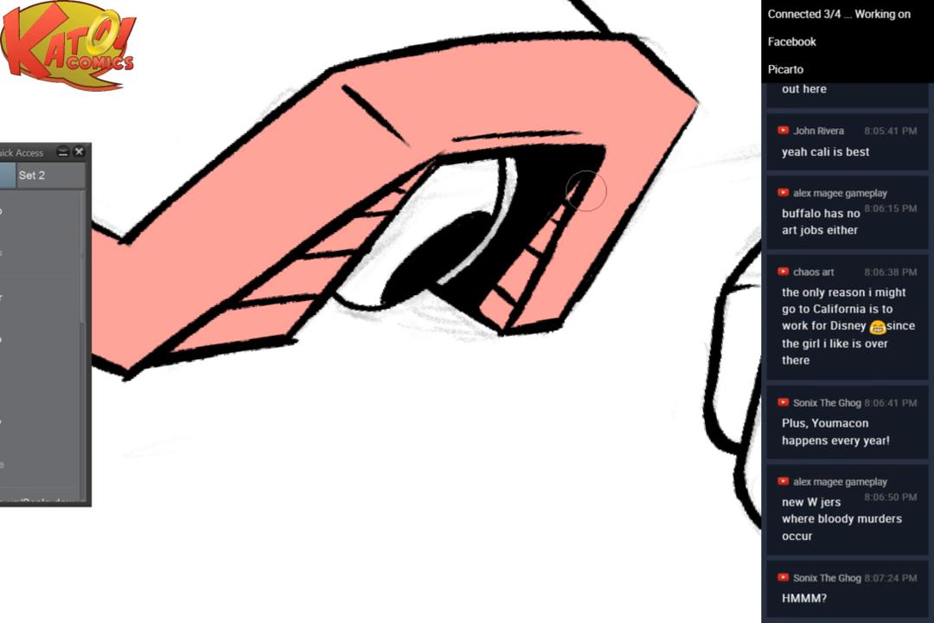
Sample the light grey of the front ankle cuff, fill the hatched patch below the front ankle ring with it and deselect
{"action": "scroll", "coordinate": [571, 185], "scroll_direction": "down", "scroll_amount": 3}
{"action": "left_click_drag", "start_coordinate": [587, 191], "coordinate": [288, 276]}
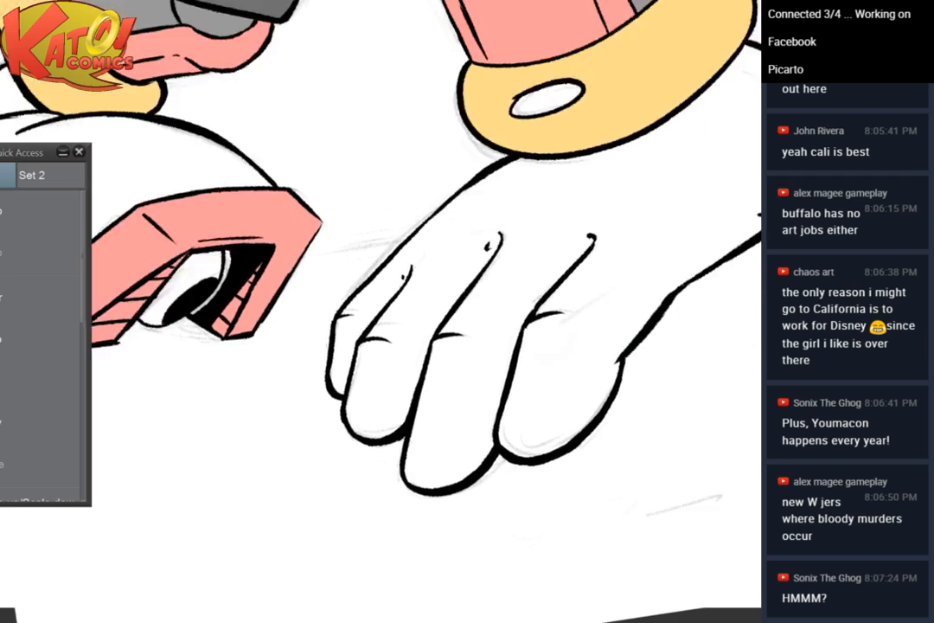
{"action": "left_click_drag", "start_coordinate": [554, 156], "coordinate": [136, 481]}
{"action": "scroll", "coordinate": [611, 218], "scroll_direction": "down", "scroll_amount": 3}
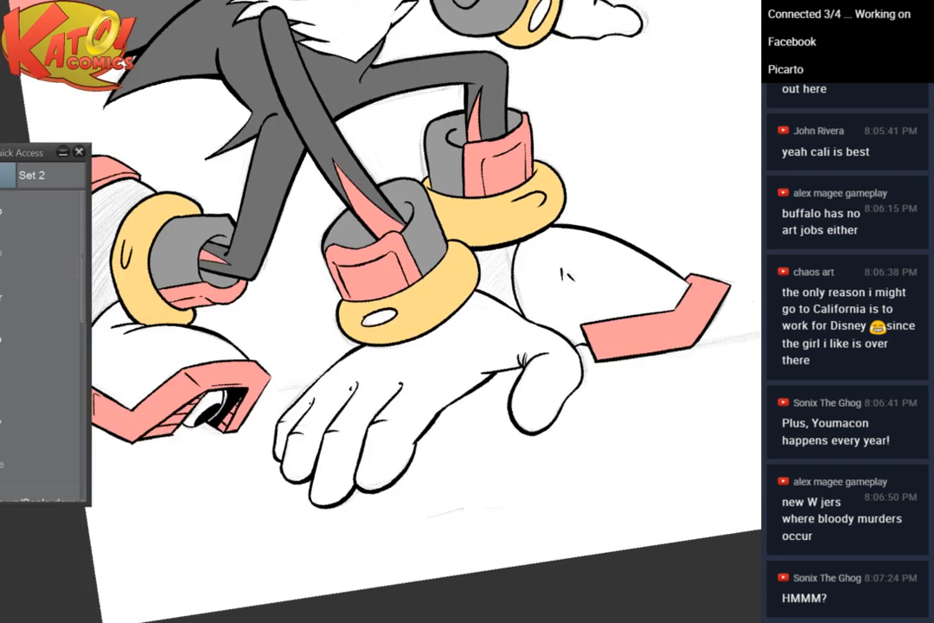
{"action": "scroll", "coordinate": [623, 189], "scroll_direction": "down", "scroll_amount": 1}
{"action": "scroll", "coordinate": [469, 251], "scroll_direction": "up", "scroll_amount": 3}
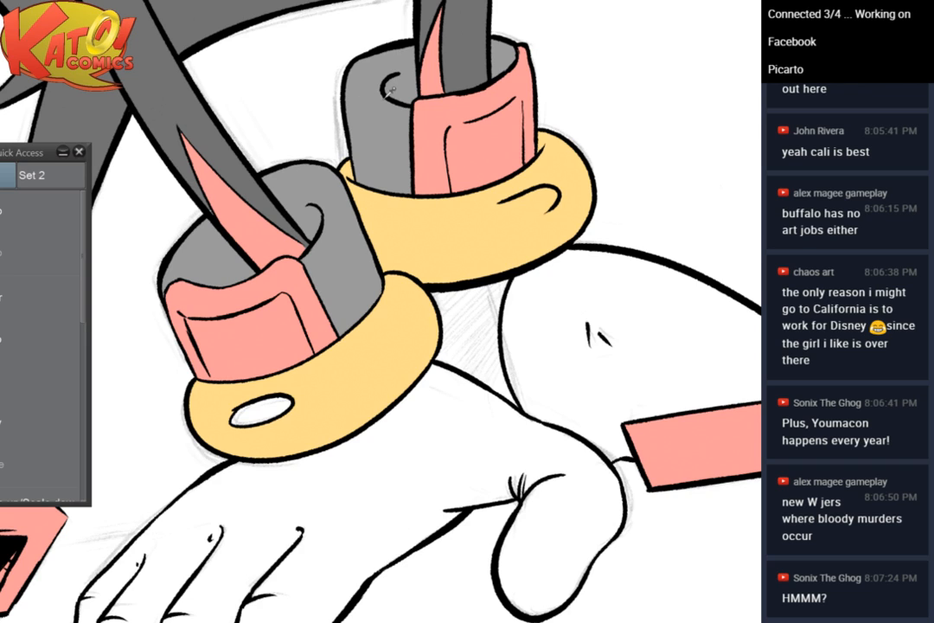
{"action": "left_click_drag", "start_coordinate": [394, 78], "coordinate": [398, 93]}
{"action": "left_click", "coordinate": [476, 323]}
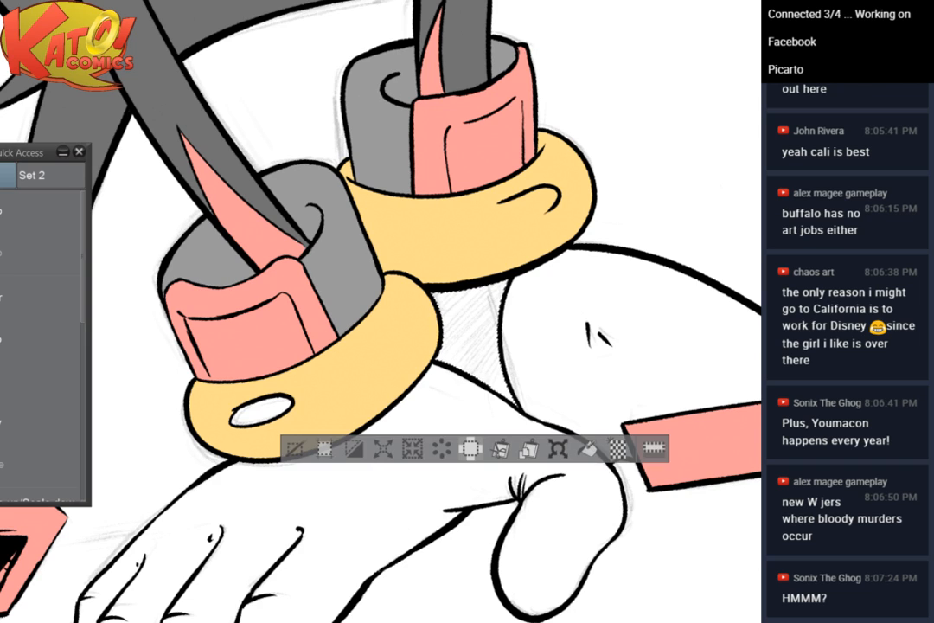
{"action": "left_click", "coordinate": [587, 449]}
{"action": "left_click", "coordinate": [296, 449]}
Select the hatched middle section of the back shoe, fill it with light grey and deselect
{"action": "left_click_drag", "start_coordinate": [319, 425], "coordinate": [732, 397]}
{"action": "left_click", "coordinate": [155, 340]}
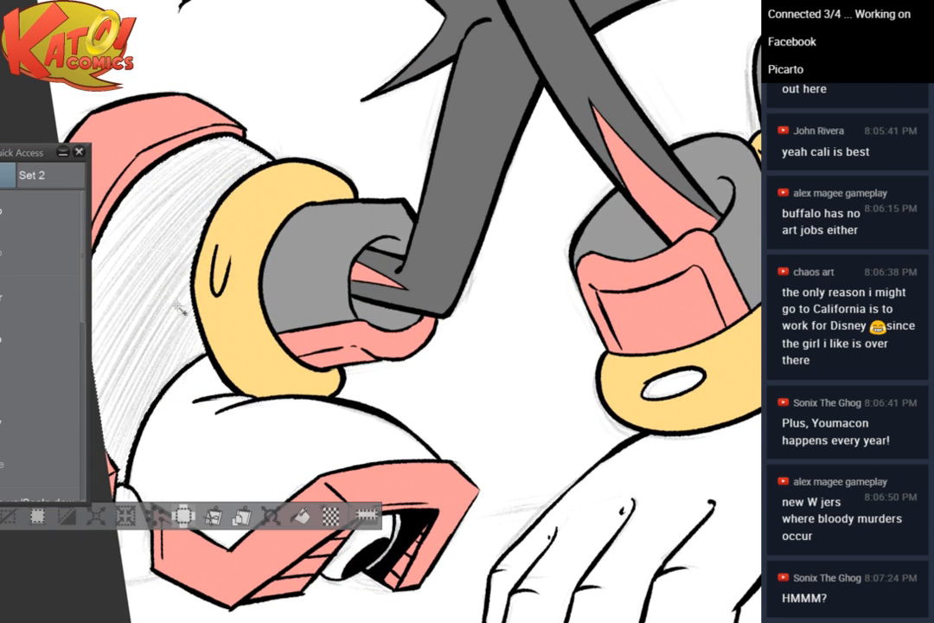
{"action": "left_click", "coordinate": [301, 516]}
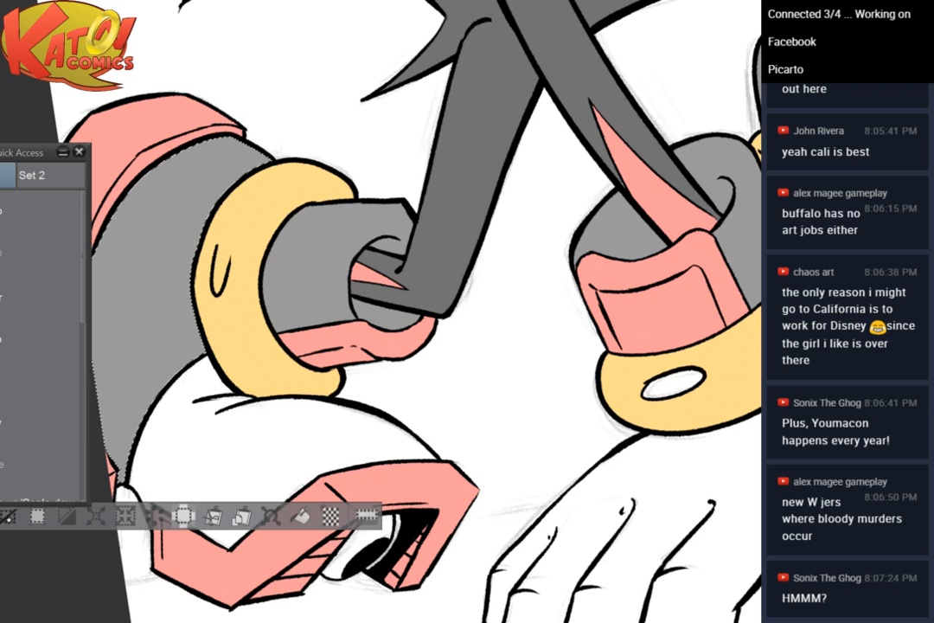
{"action": "left_click", "coordinate": [9, 516]}
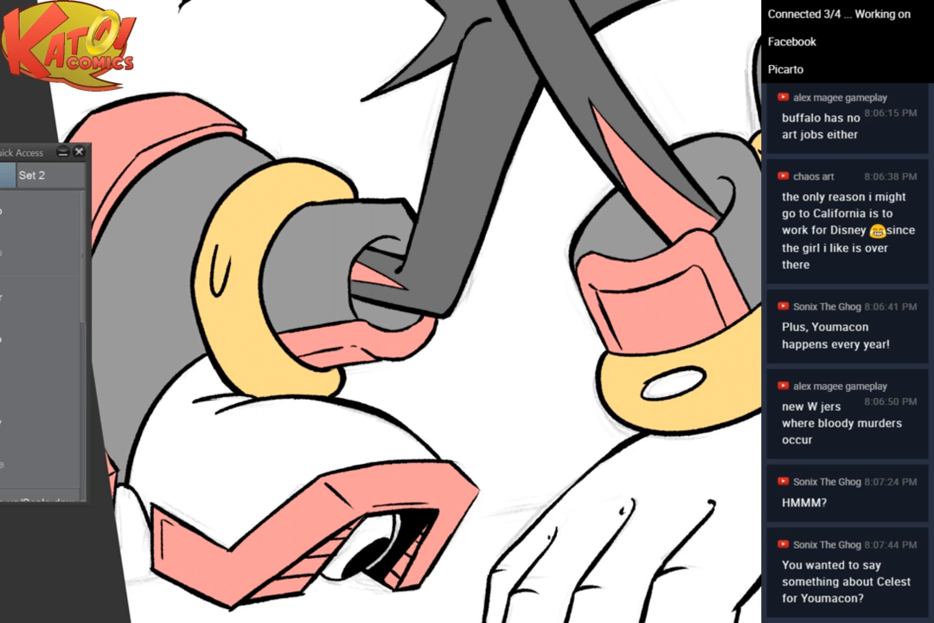
Select the white jet piece inside the back shoe's sole opening, fill it with the rings' golden yellow and deselect
{"action": "scroll", "coordinate": [459, 212], "scroll_direction": "down", "scroll_amount": 2}
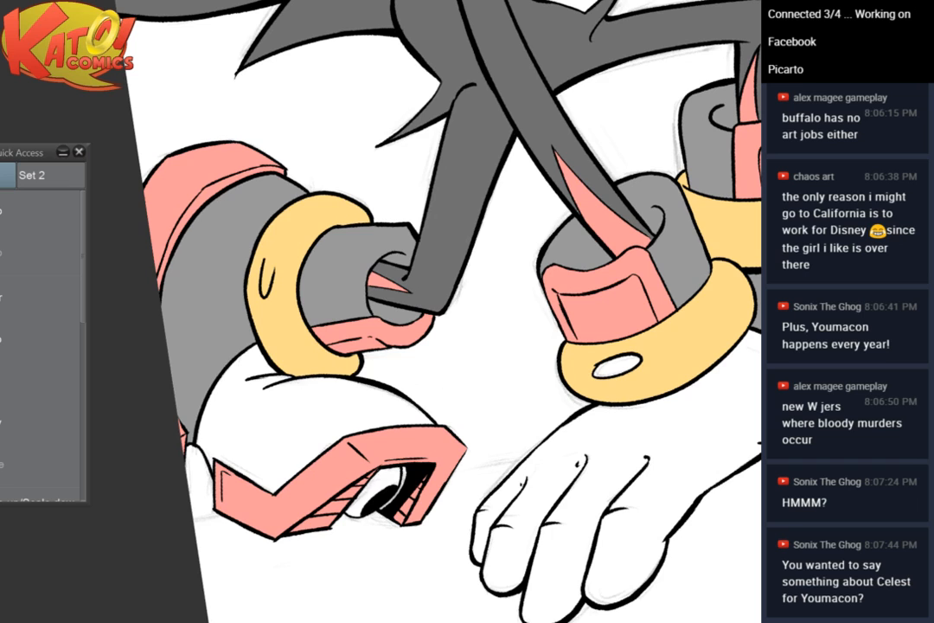
{"action": "left_click_drag", "start_coordinate": [468, 286], "coordinate": [403, 333]}
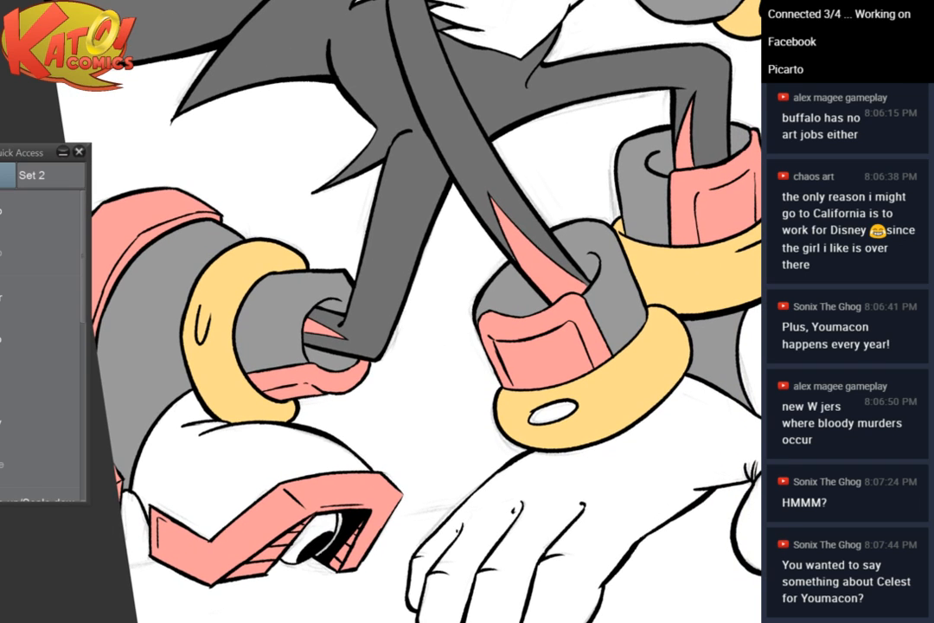
{"action": "left_click_drag", "start_coordinate": [370, 518], "coordinate": [283, 311]}
{"action": "scroll", "coordinate": [284, 312], "scroll_direction": "up", "scroll_amount": 2}
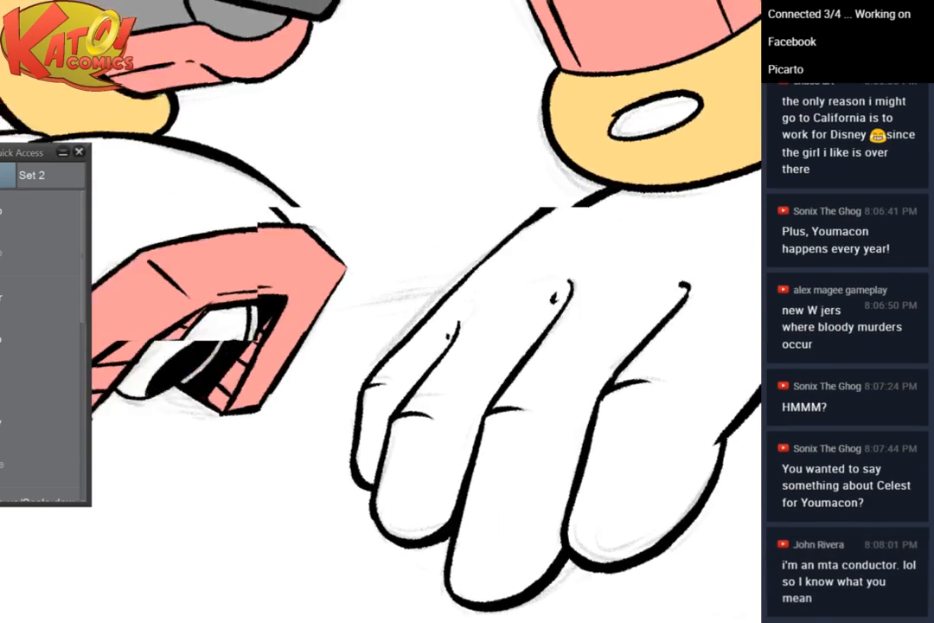
{"action": "left_click_drag", "start_coordinate": [179, 330], "coordinate": [354, 459]}
{"action": "scroll", "coordinate": [357, 317], "scroll_direction": "up", "scroll_amount": 2}
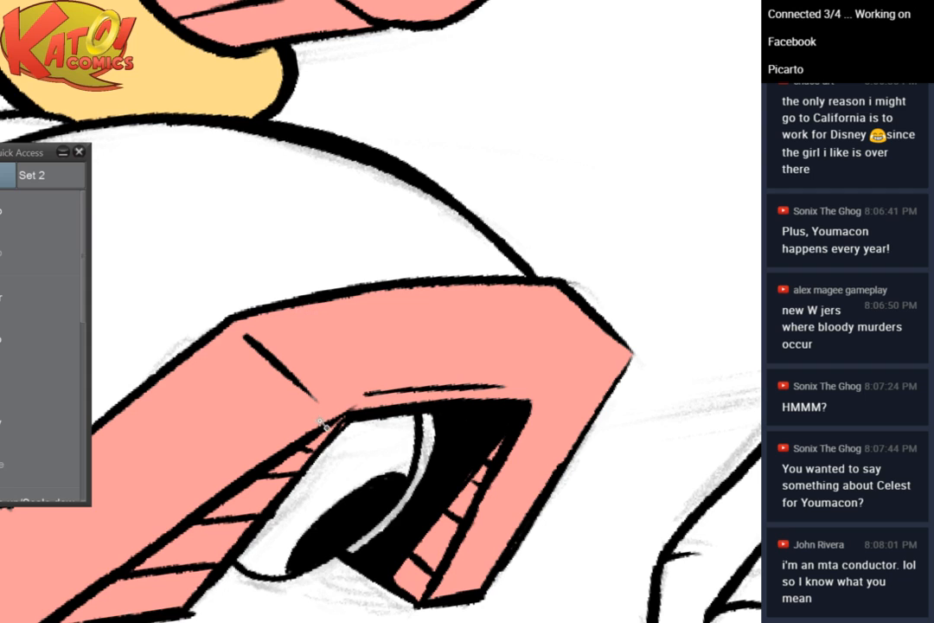
{"action": "left_click", "coordinate": [345, 462]}
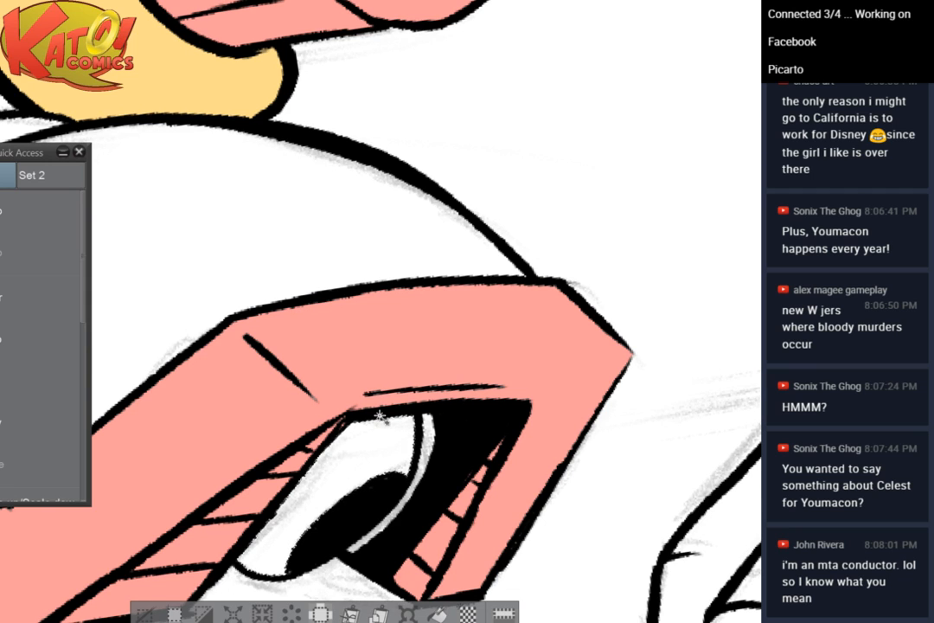
{"action": "left_click_drag", "start_coordinate": [381, 417], "coordinate": [366, 364]}
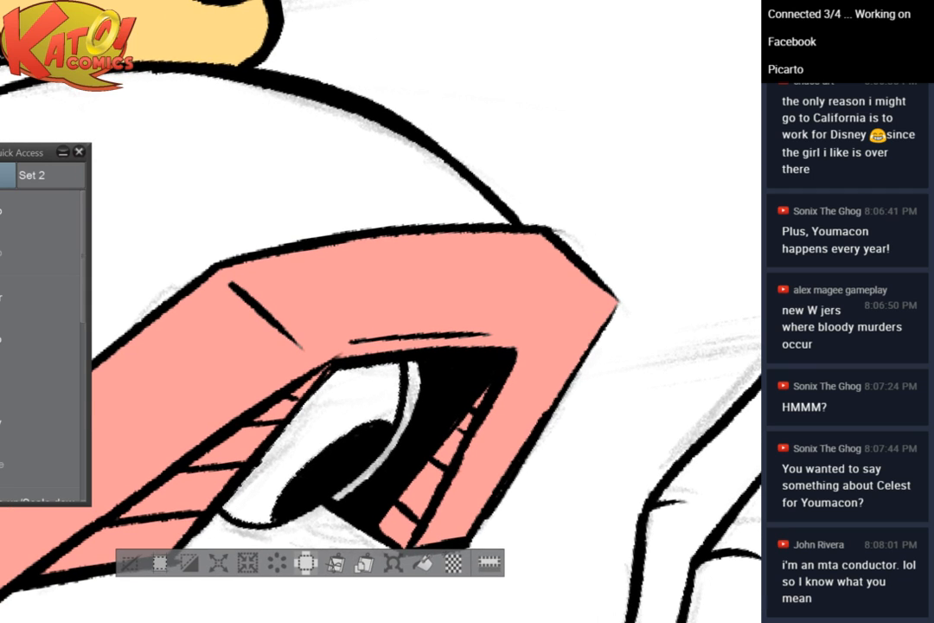
{"action": "left_click", "coordinate": [258, 392]}
{"action": "left_click", "coordinate": [129, 563]}
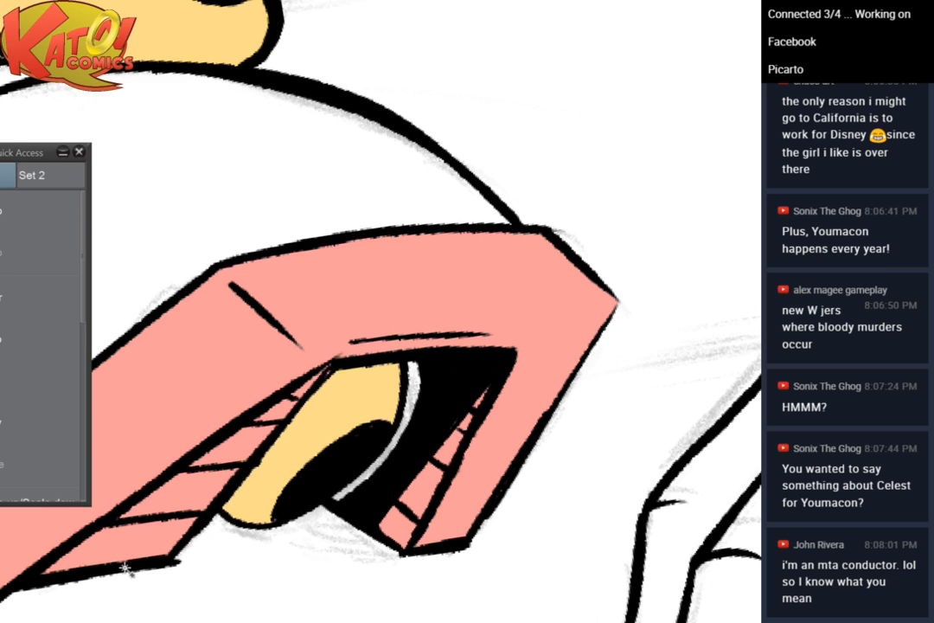
Select both inner ears and the muzzle, fill them with light peach and deselect
{"action": "key", "text": "ctrl+minus"}
{"action": "key", "text": "ctrl+minus"}
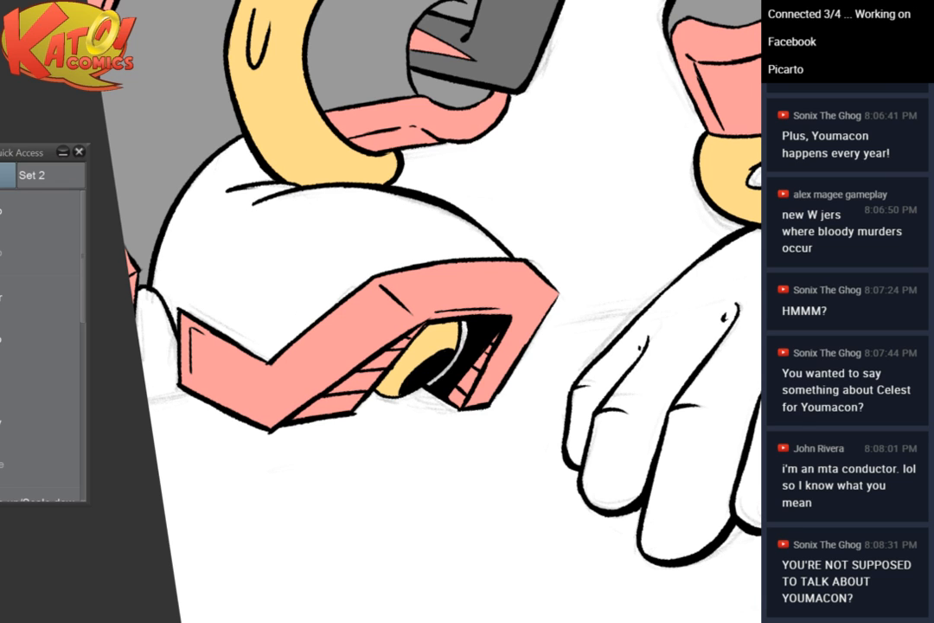
{"action": "left_click_drag", "start_coordinate": [519, 286], "coordinate": [365, 381]}
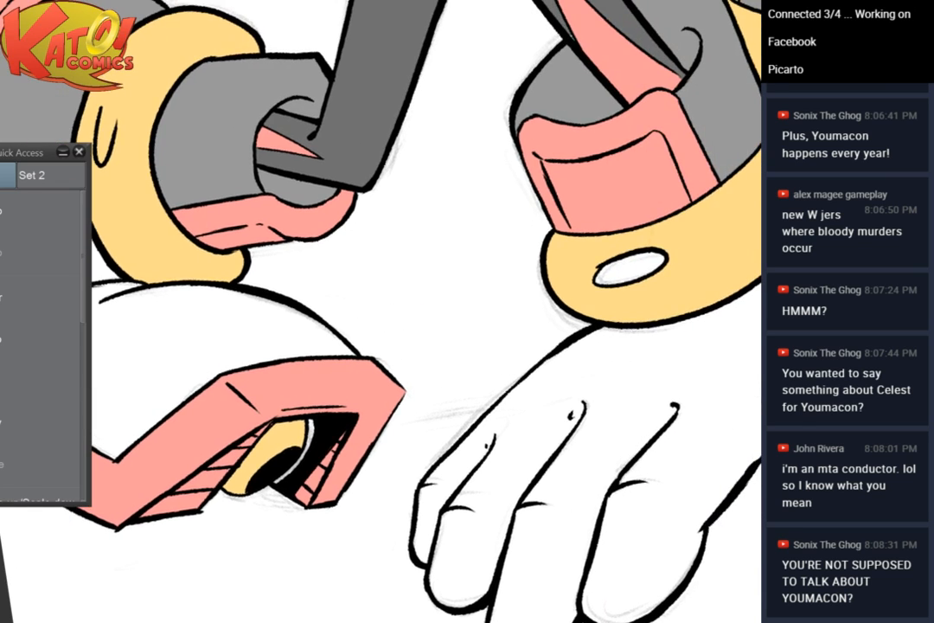
{"action": "key", "text": "ctrl+minus"}
{"action": "key", "text": "ctrl+minus"}
{"action": "left_click_drag", "start_coordinate": [443, 381], "coordinate": [236, 584]}
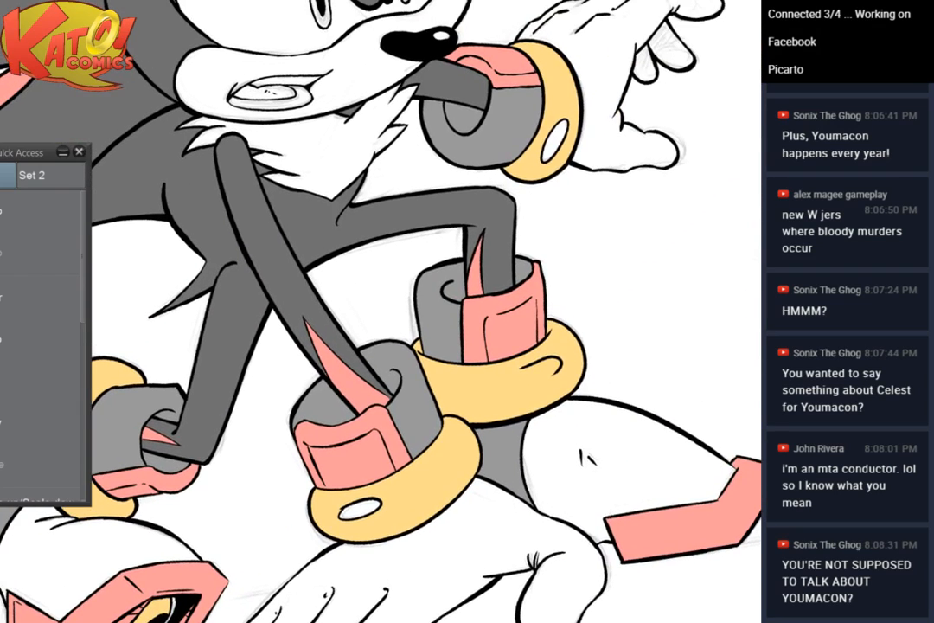
{"action": "left_click_drag", "start_coordinate": [381, 259], "coordinate": [494, 421]}
{"action": "left_click_drag", "start_coordinate": [442, 162], "coordinate": [532, 379]}
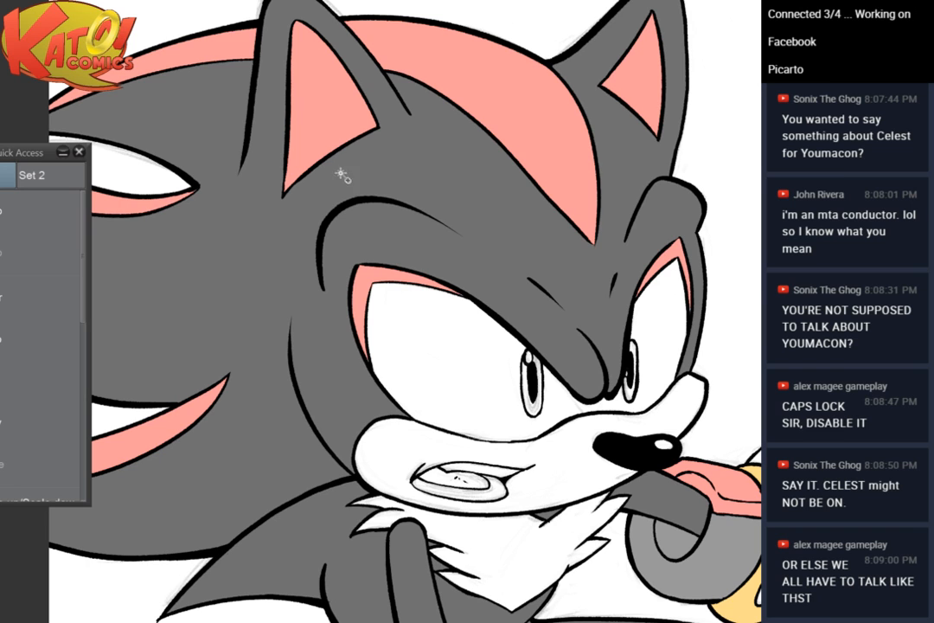
{"action": "left_click", "coordinate": [341, 99]}
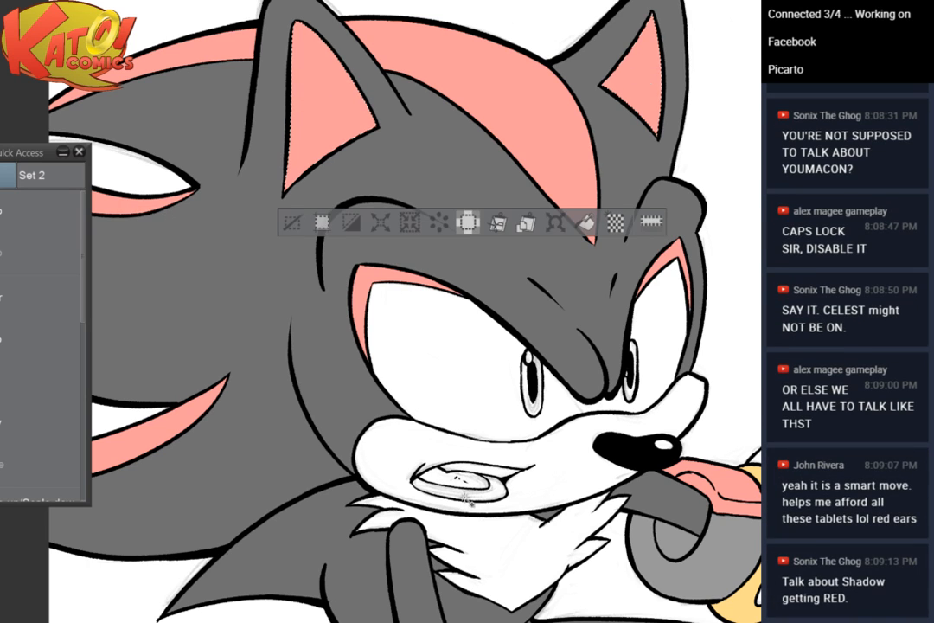
{"action": "left_click", "coordinate": [534, 456]}
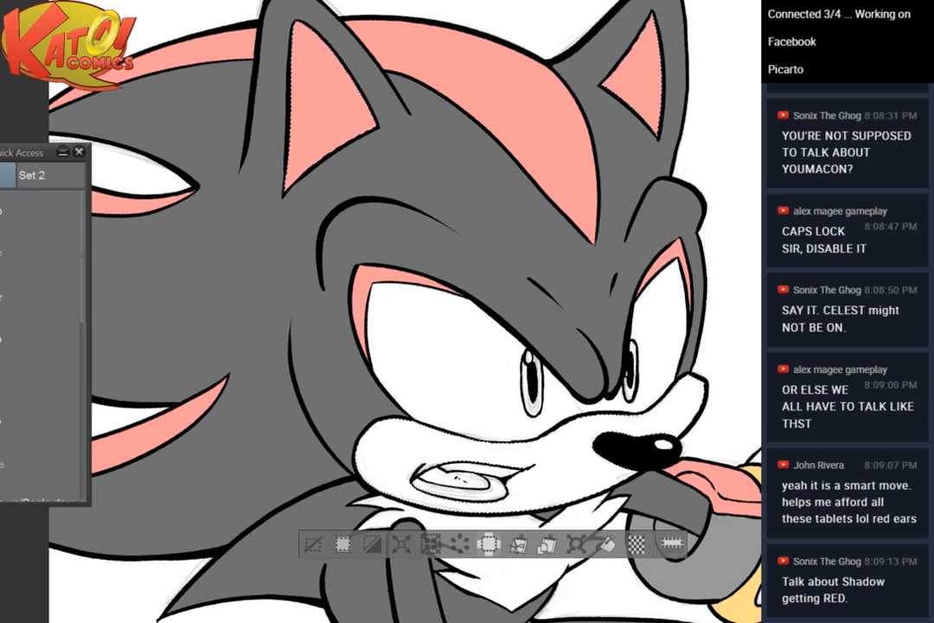
{"action": "left_click", "coordinate": [607, 544]}
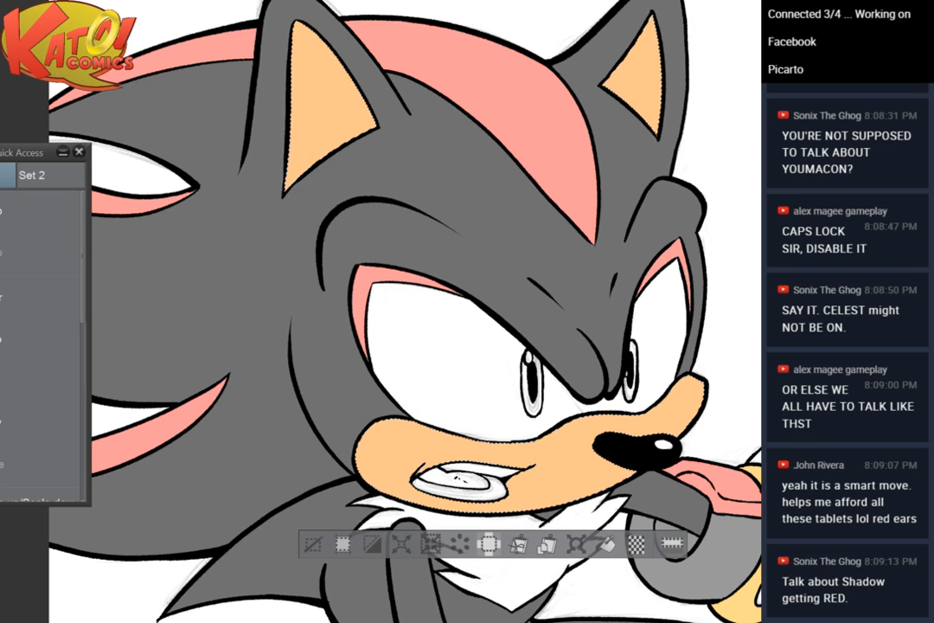
{"action": "left_click", "coordinate": [607, 537]}
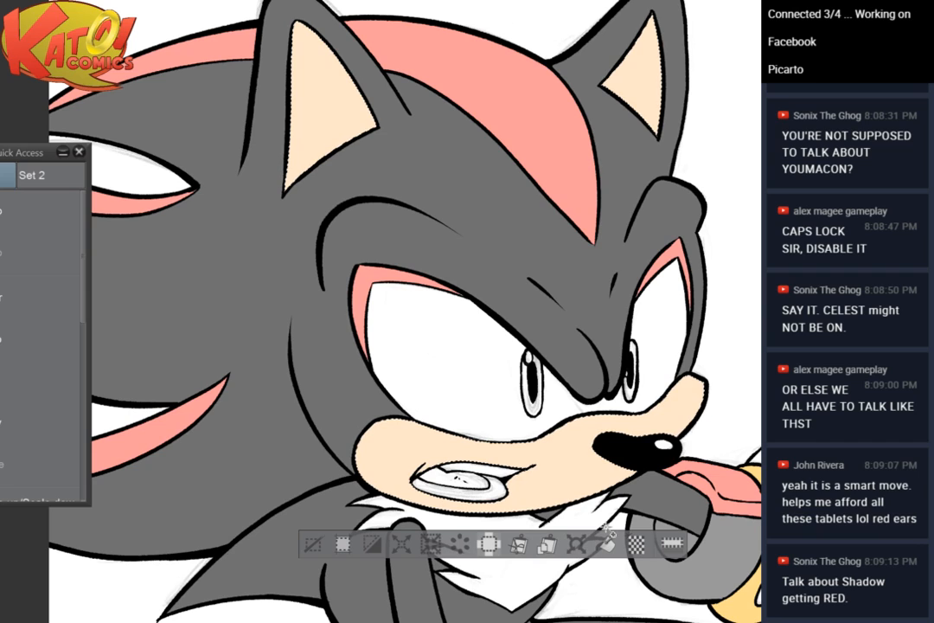
{"action": "left_click", "coordinate": [315, 541]}
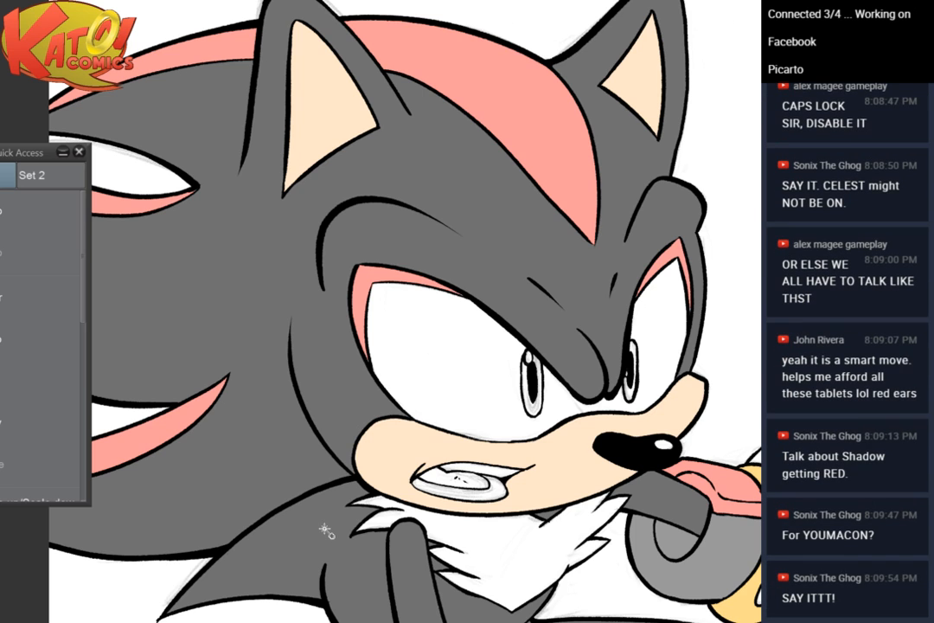
Select the irises of both eyes, fill them with red and deselect
{"action": "scroll", "coordinate": [562, 298], "scroll_direction": "down", "scroll_amount": 3}
{"action": "left_click_drag", "start_coordinate": [631, 360], "coordinate": [567, 231]}
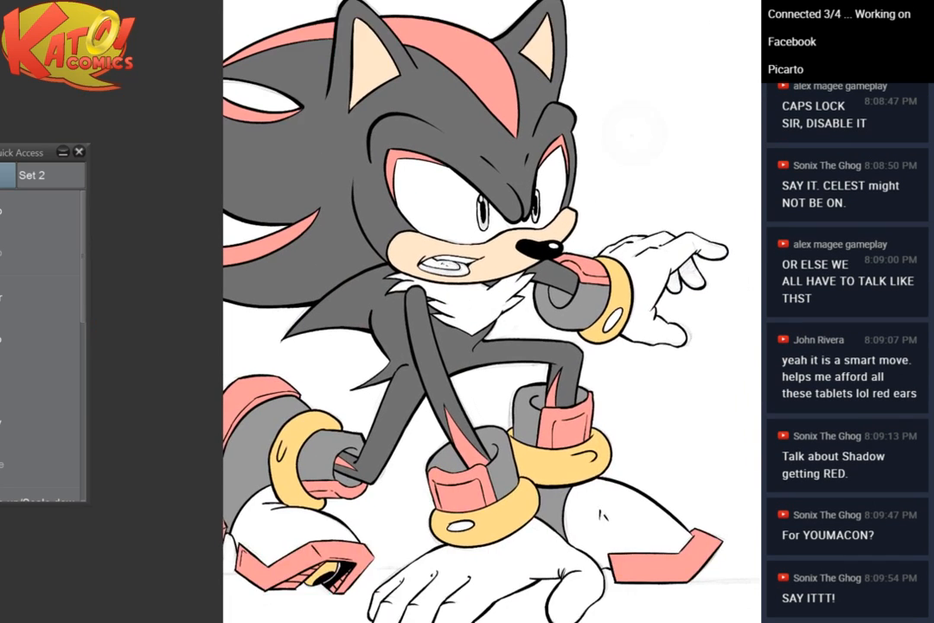
{"action": "scroll", "coordinate": [567, 231], "scroll_direction": "up", "scroll_amount": 1}
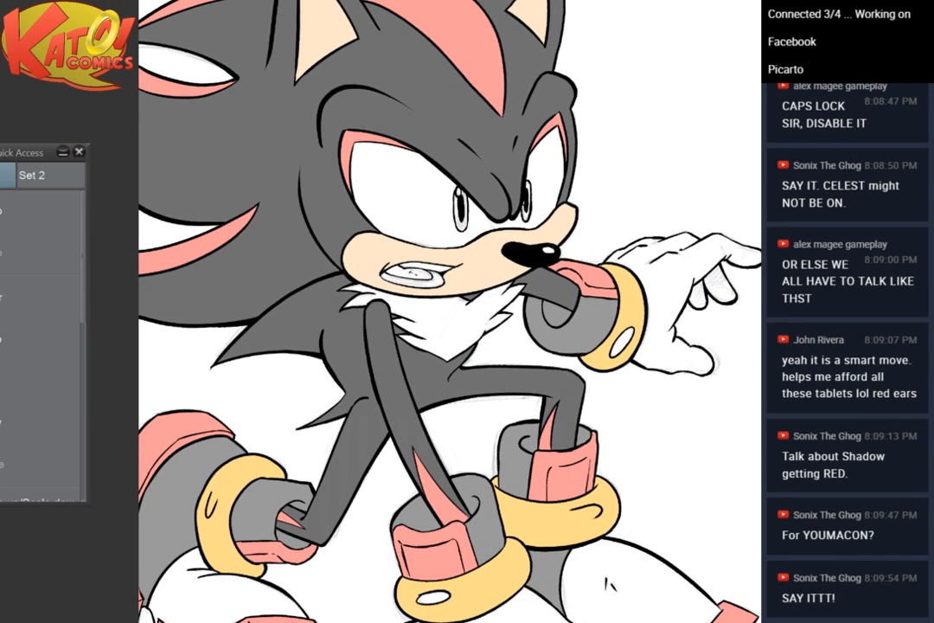
{"action": "scroll", "coordinate": [506, 130], "scroll_direction": "up", "scroll_amount": 6}
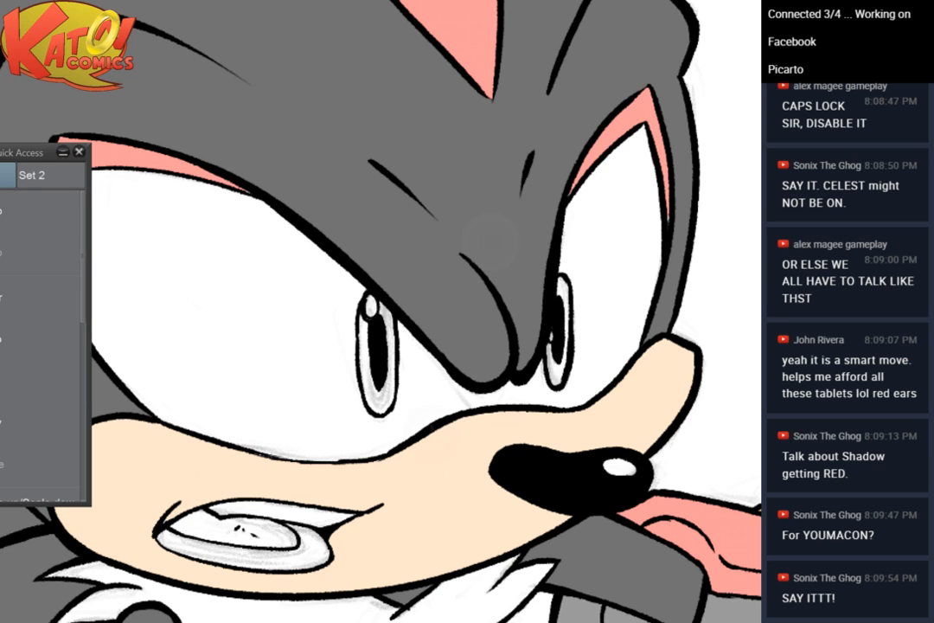
{"action": "scroll", "coordinate": [467, 303], "scroll_direction": "up", "scroll_amount": 4}
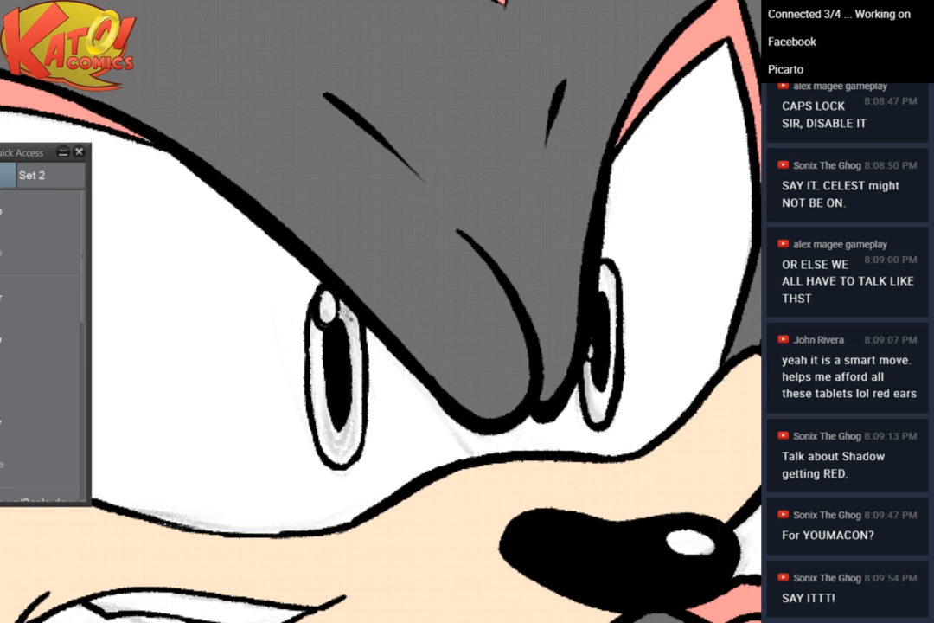
{"action": "left_click", "coordinate": [348, 313]}
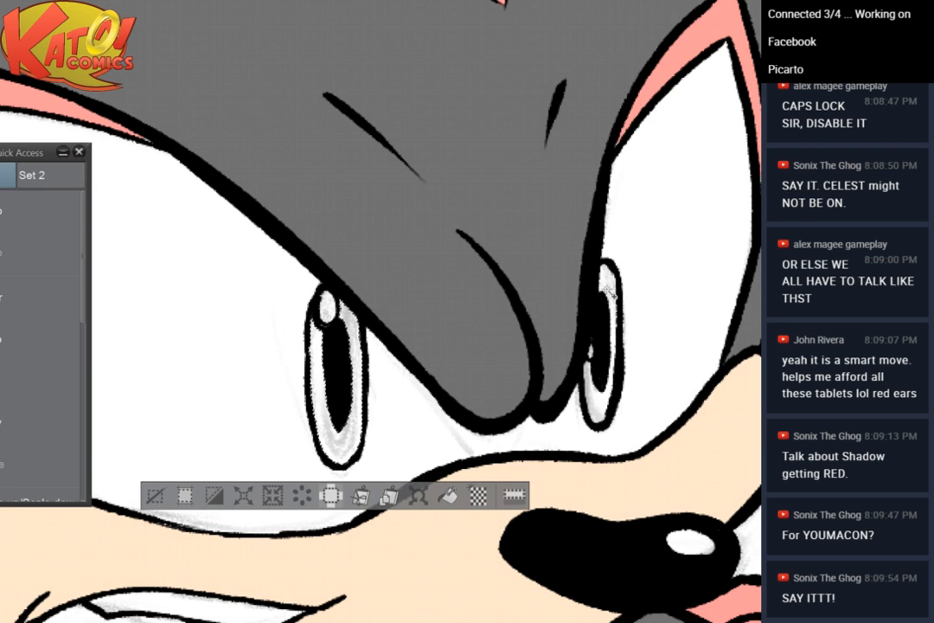
{"action": "left_click", "coordinate": [614, 290], "text": "shift"}
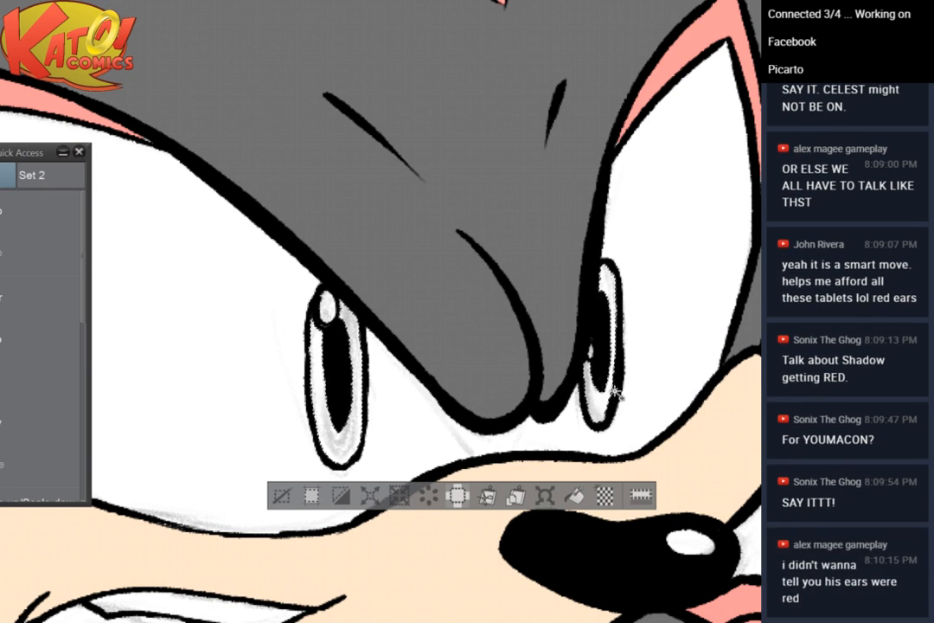
{"action": "scroll", "coordinate": [597, 95], "scroll_direction": "down", "scroll_amount": 3}
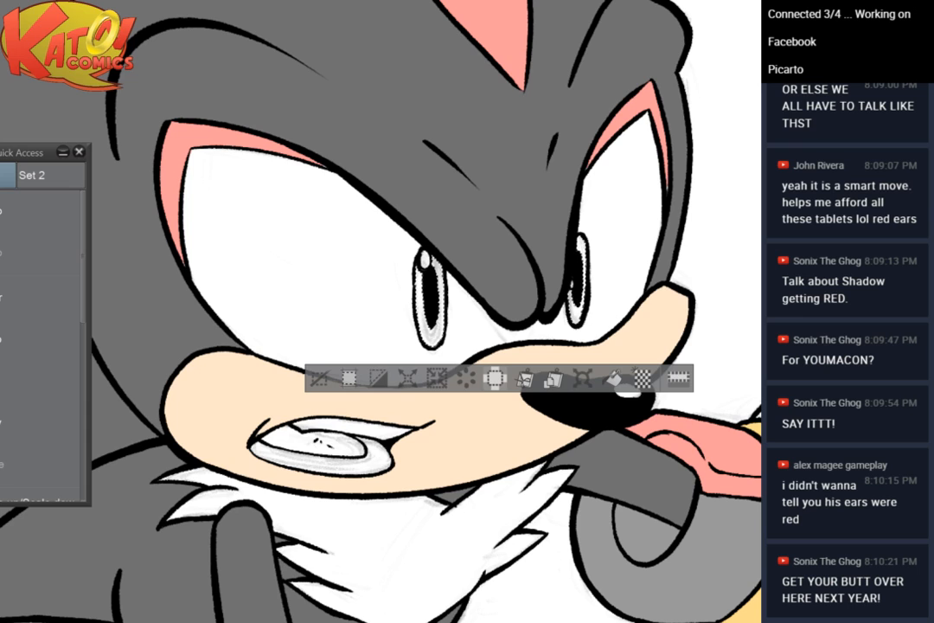
{"action": "scroll", "coordinate": [521, 161], "scroll_direction": "up", "scroll_amount": 3}
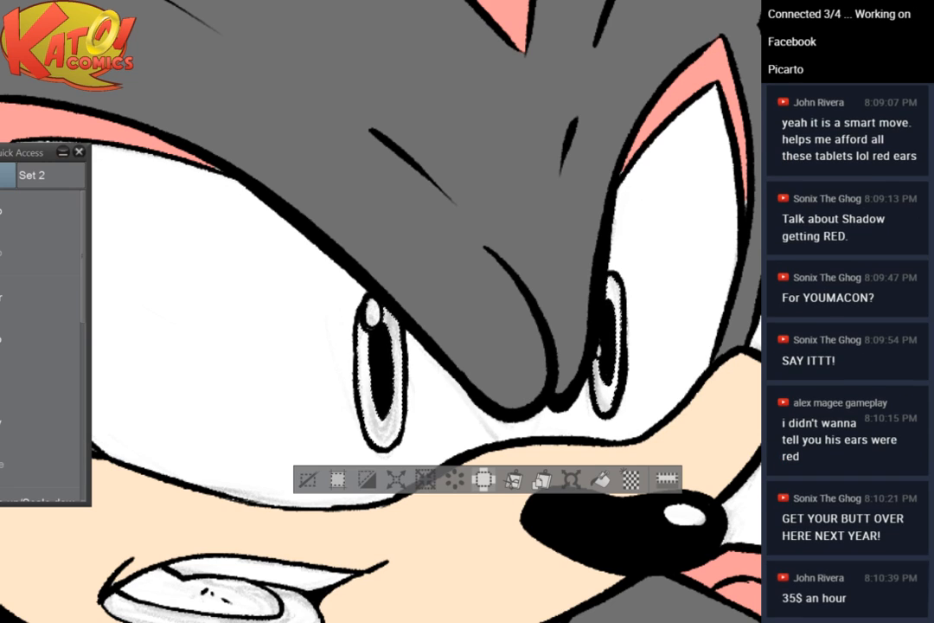
{"action": "left_click", "coordinate": [599, 478]}
{"action": "key", "text": "ctrl+d"}
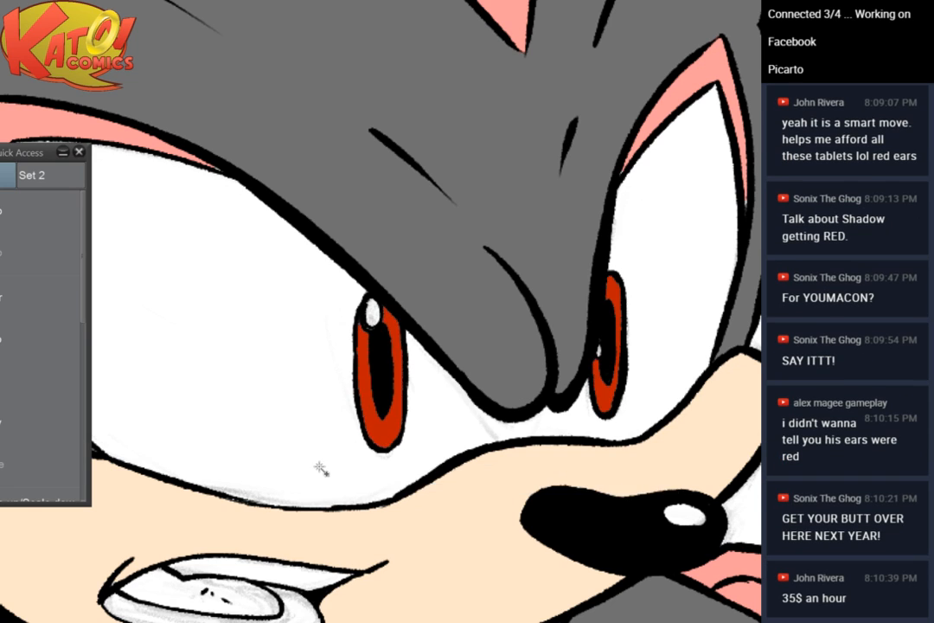
Touch up the red along the outer edge of the far eye's iris with the pen
{"action": "key", "text": "ctrl+minus"}
{"action": "key", "text": "ctrl+minus"}
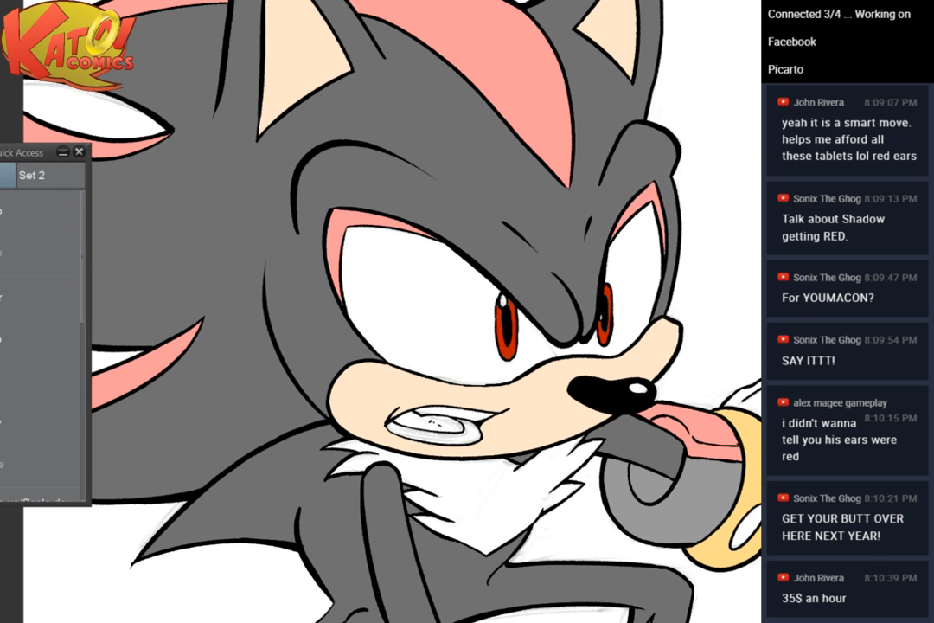
{"action": "left_click_drag", "start_coordinate": [415, 259], "coordinate": [465, 386]}
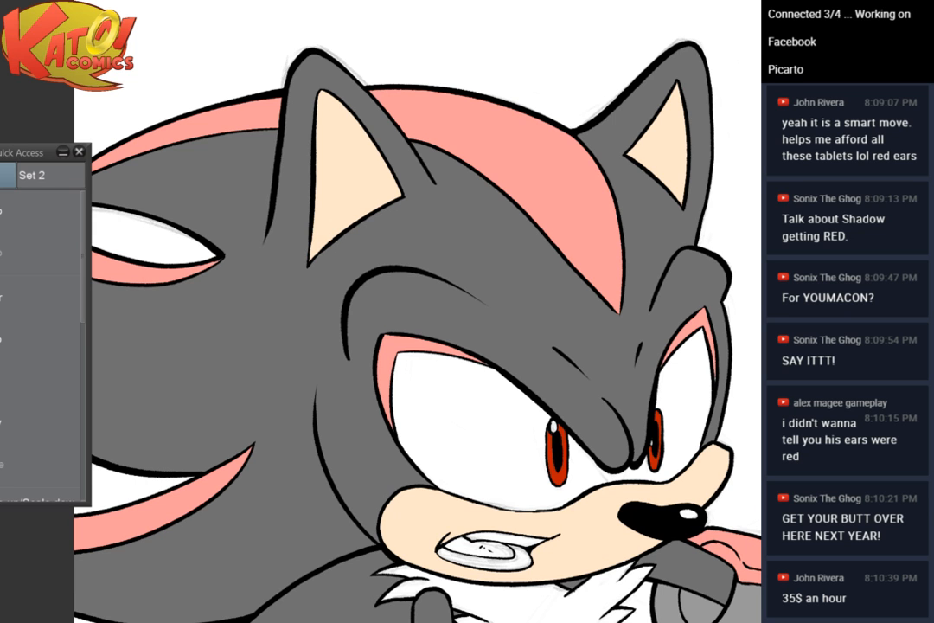
{"action": "scroll", "coordinate": [648, 355], "scroll_direction": "up", "scroll_amount": 6}
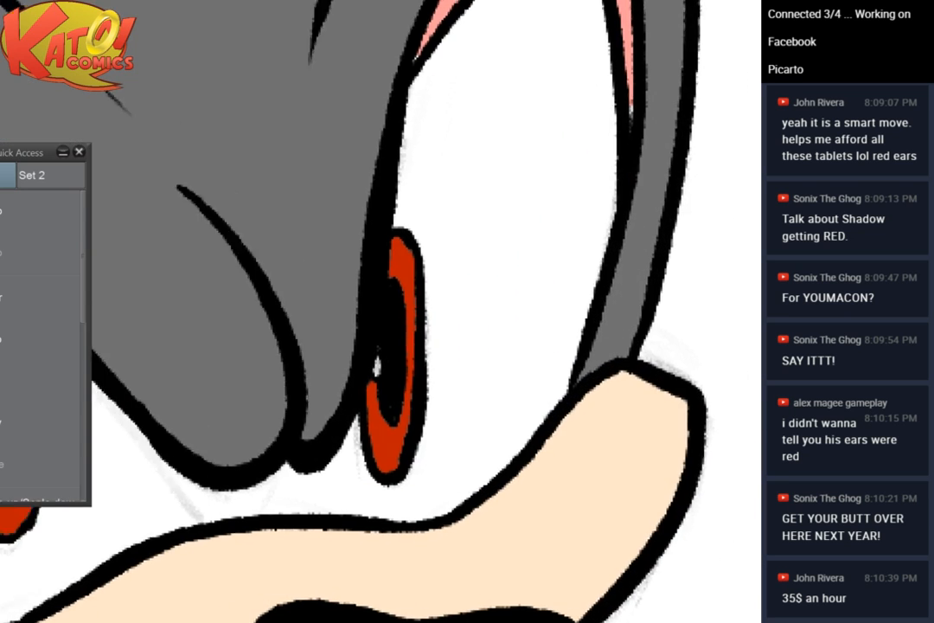
{"action": "left_click_drag", "start_coordinate": [285, 333], "coordinate": [539, 311]}
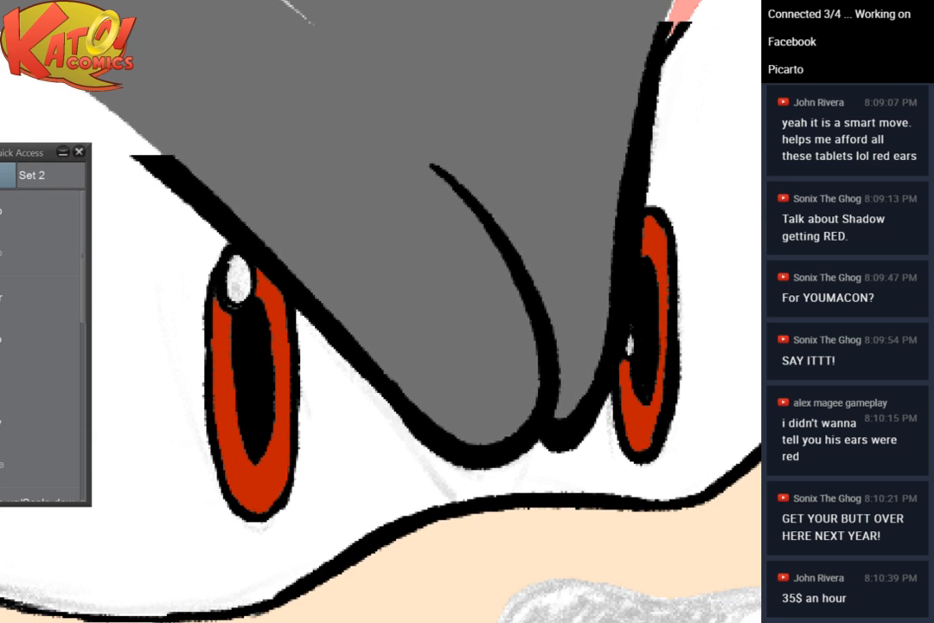
{"action": "left_click_drag", "start_coordinate": [688, 285], "coordinate": [603, 256]}
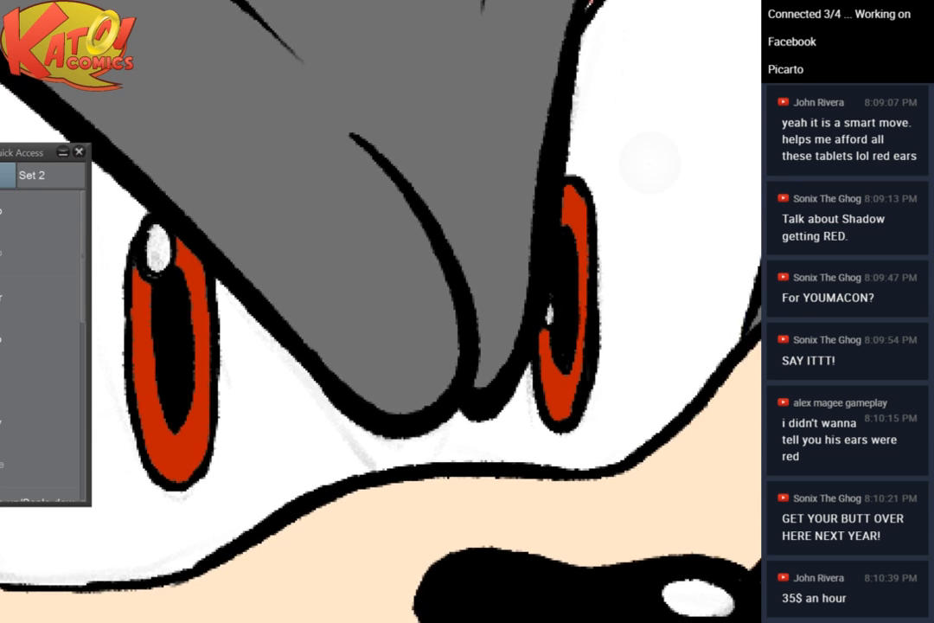
{"action": "scroll", "coordinate": [603, 256], "scroll_direction": "up", "scroll_amount": 1}
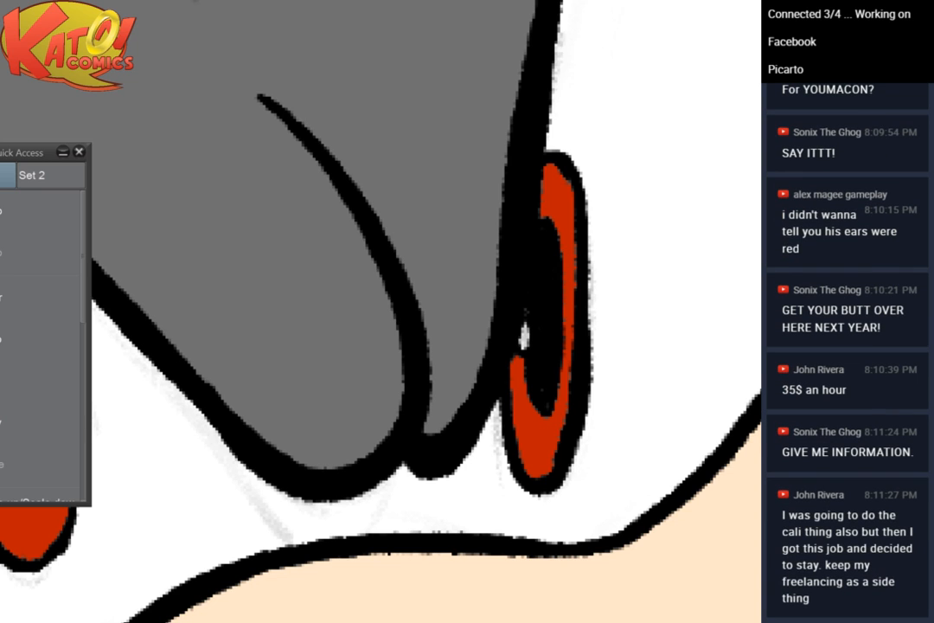
{"action": "mouse_move", "coordinate": [616, 254]}
{"action": "left_mouse_down"}
{"action": "mouse_move", "coordinate": [486, 259]}
{"action": "mouse_move", "coordinate": [481, 392]}
{"action": "mouse_move", "coordinate": [463, 421]}
{"action": "left_mouse_up"}
{"action": "key", "text": "p"}
{"action": "mouse_move", "coordinate": [445, 188]}
{"action": "left_mouse_down"}
{"action": "mouse_move", "coordinate": [457, 248]}
{"action": "mouse_move", "coordinate": [443, 470]}
{"action": "mouse_move", "coordinate": [574, 463]}
{"action": "mouse_move", "coordinate": [443, 536]}
{"action": "left_mouse_up"}
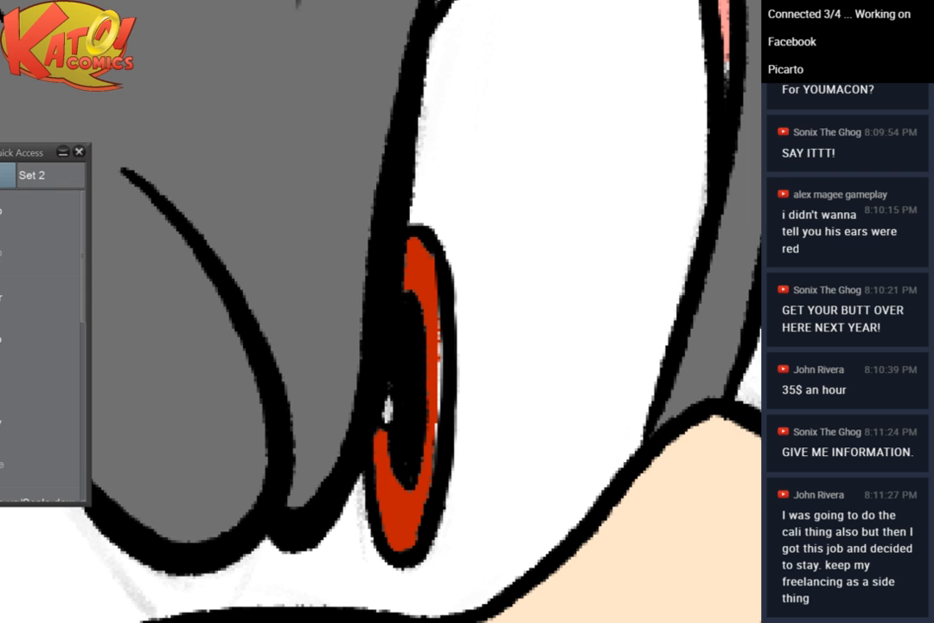
{"action": "left_click_drag", "start_coordinate": [431, 323], "coordinate": [433, 398]}
{"action": "scroll", "coordinate": [498, 273], "scroll_direction": "down", "scroll_amount": 5}
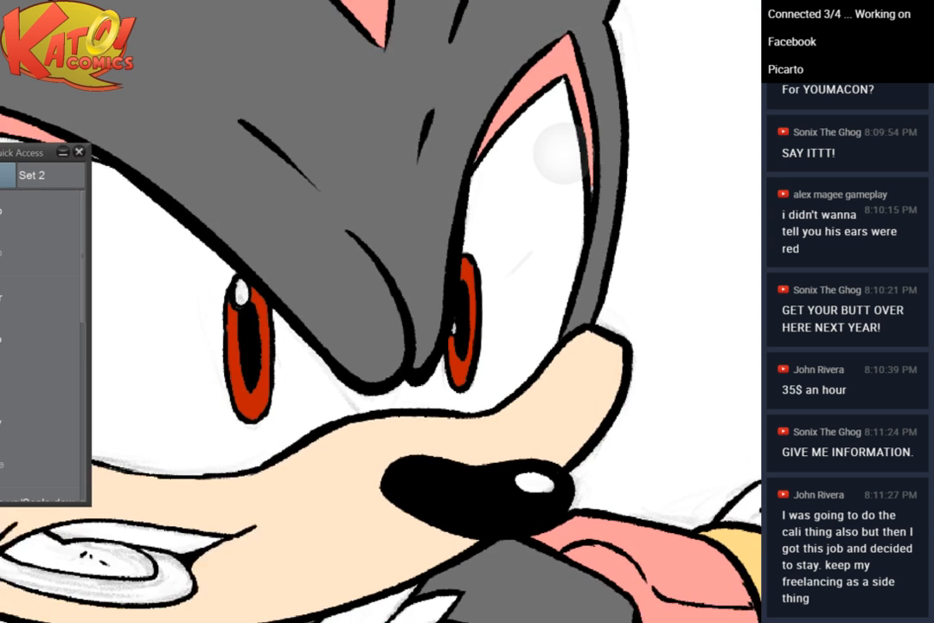
{"action": "scroll", "coordinate": [517, 292], "scroll_direction": "down", "scroll_amount": 1}
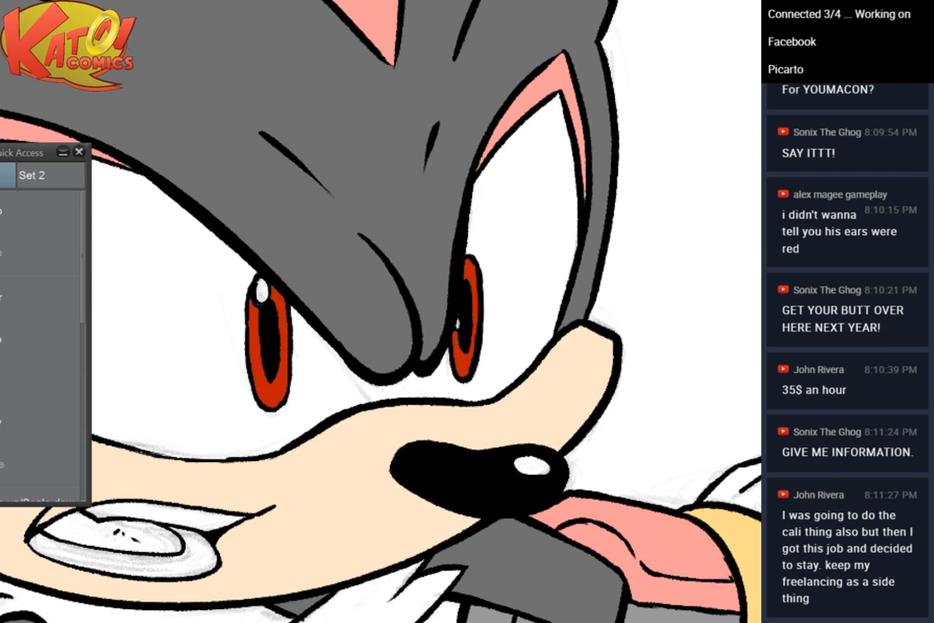
{"action": "scroll", "coordinate": [363, 173], "scroll_direction": "up", "scroll_amount": 3}
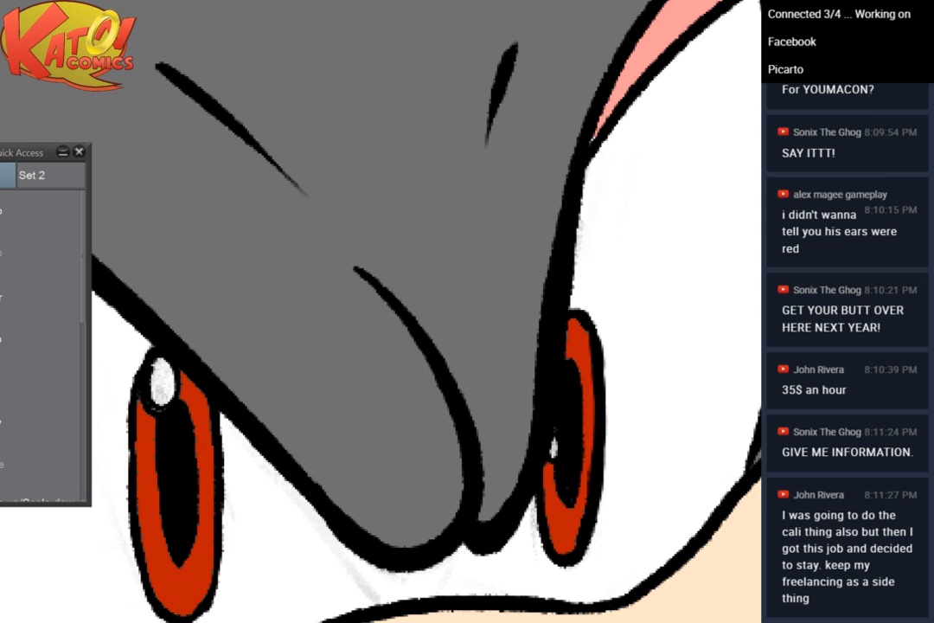
Erase the outer outline of the far eye's iris and redraw it as a thinner black line
{"action": "mouse_move", "coordinate": [595, 321]}
{"action": "left_mouse_down"}
{"action": "mouse_move", "coordinate": [618, 416]}
{"action": "mouse_move", "coordinate": [618, 460]}
{"action": "mouse_move", "coordinate": [598, 400]}
{"action": "mouse_move", "coordinate": [600, 521]}
{"action": "left_mouse_up"}
{"action": "left_click_drag", "start_coordinate": [568, 446], "coordinate": [465, 411]}
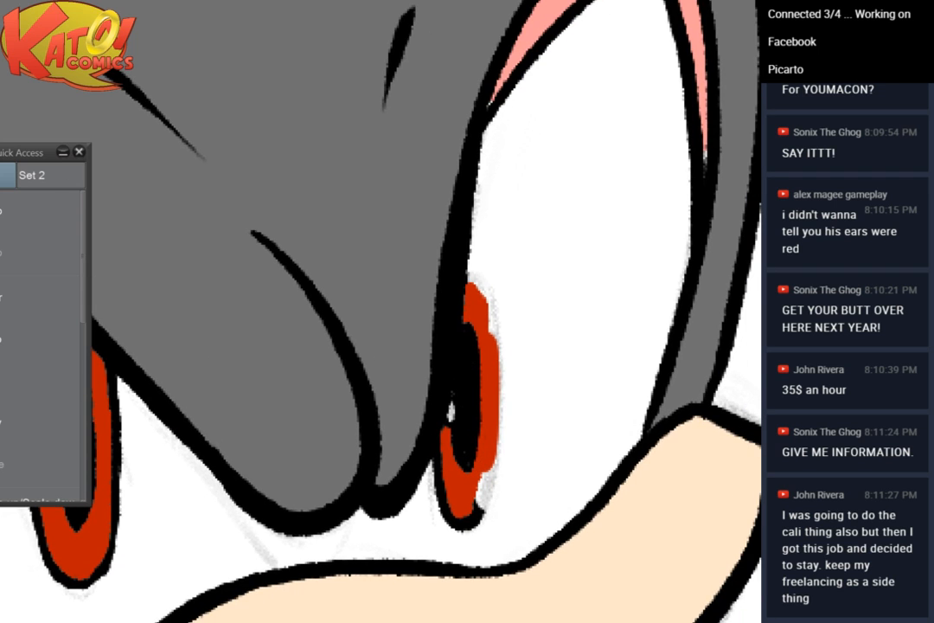
{"action": "left_click_drag", "start_coordinate": [467, 277], "coordinate": [479, 273]}
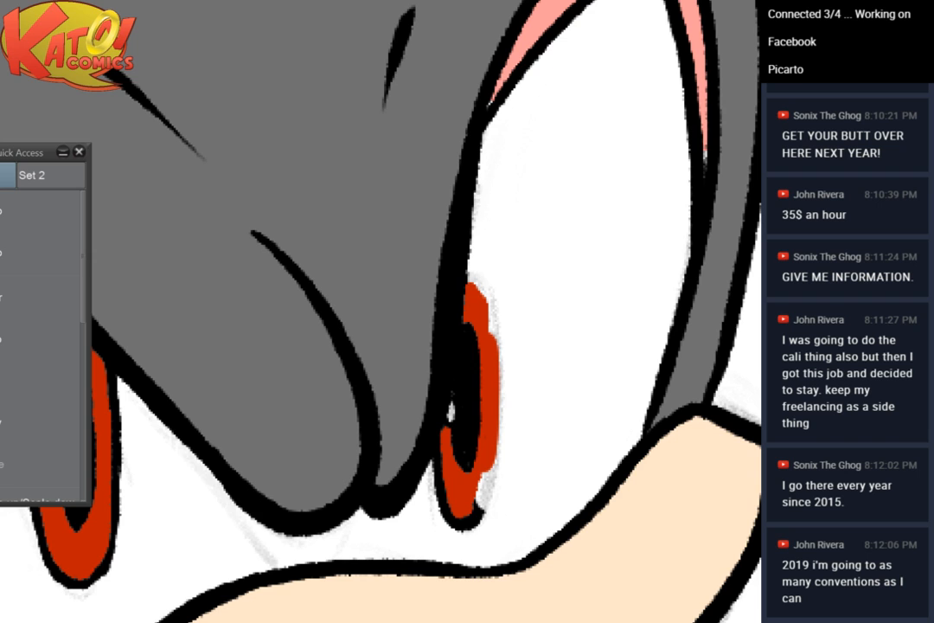
{"action": "mouse_move", "coordinate": [468, 283]}
{"action": "left_mouse_down"}
{"action": "mouse_move", "coordinate": [398, 252]}
{"action": "mouse_move", "coordinate": [402, 244]}
{"action": "mouse_move", "coordinate": [417, 252]}
{"action": "mouse_move", "coordinate": [438, 309]}
{"action": "mouse_move", "coordinate": [427, 448]}
{"action": "mouse_move", "coordinate": [409, 483]}
{"action": "left_mouse_up"}
{"action": "left_click_drag", "start_coordinate": [396, 421], "coordinate": [378, 317]}
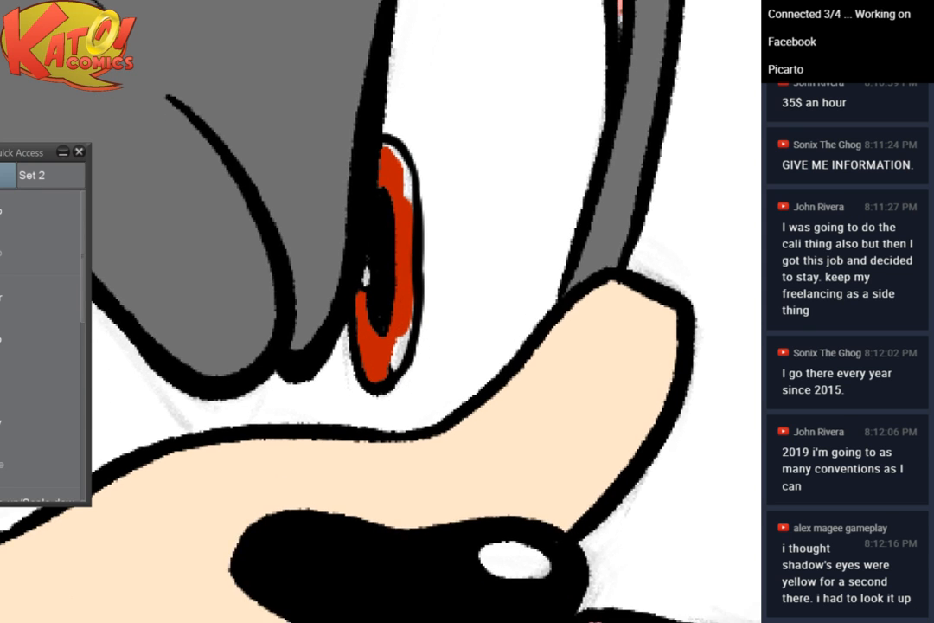
Clean up the lower outline of the far eye's iris and paint the remaining white gaps inside it red
{"action": "scroll", "coordinate": [393, 259], "scroll_direction": "up", "scroll_amount": 1}
{"action": "scroll", "coordinate": [449, 157], "scroll_direction": "up", "scroll_amount": 1}
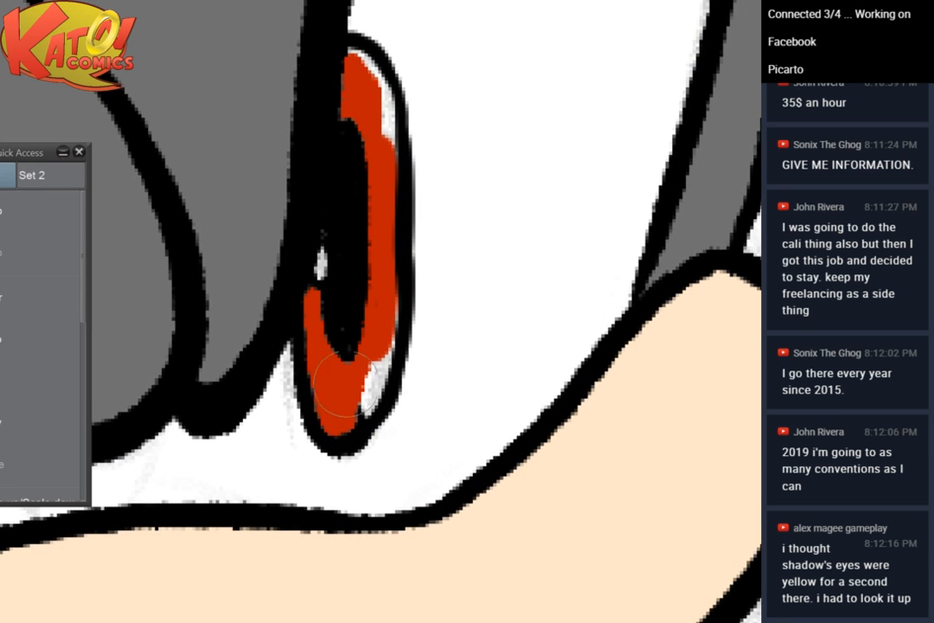
{"action": "mouse_move", "coordinate": [353, 388]}
{"action": "left_mouse_down"}
{"action": "mouse_move", "coordinate": [342, 363]}
{"action": "mouse_move", "coordinate": [357, 442]}
{"action": "left_mouse_up"}
{"action": "key", "text": "p"}
{"action": "mouse_move", "coordinate": [401, 367]}
{"action": "left_mouse_down"}
{"action": "mouse_move", "coordinate": [351, 453]}
{"action": "mouse_move", "coordinate": [395, 357]}
{"action": "mouse_move", "coordinate": [350, 456]}
{"action": "mouse_move", "coordinate": [398, 369]}
{"action": "mouse_move", "coordinate": [372, 429]}
{"action": "mouse_move", "coordinate": [389, 401]}
{"action": "mouse_move", "coordinate": [356, 438]}
{"action": "mouse_move", "coordinate": [404, 350]}
{"action": "mouse_move", "coordinate": [359, 449]}
{"action": "mouse_move", "coordinate": [400, 367]}
{"action": "mouse_move", "coordinate": [385, 413]}
{"action": "left_mouse_up"}
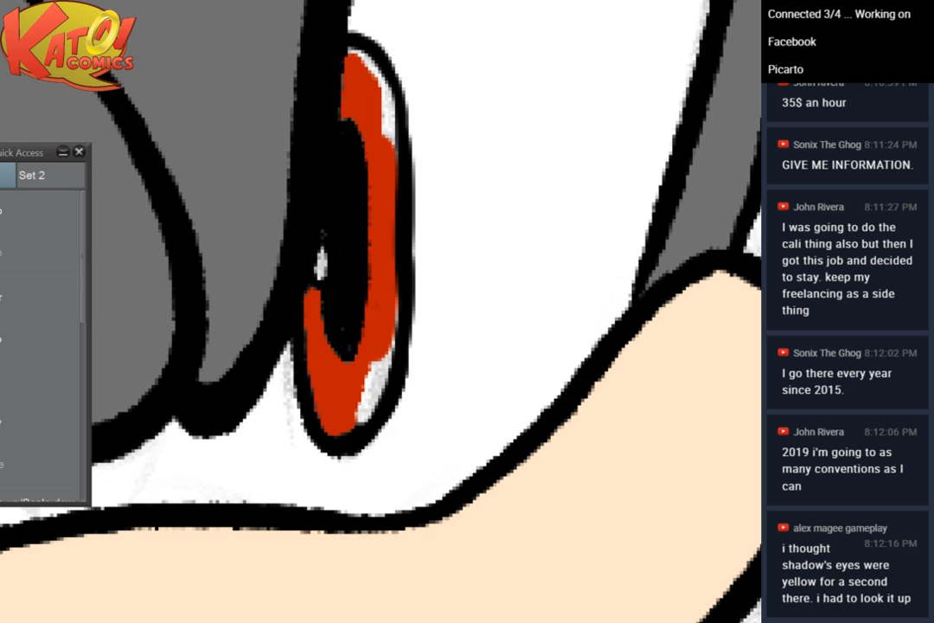
{"action": "mouse_move", "coordinate": [314, 77]}
{"action": "left_mouse_down"}
{"action": "mouse_move", "coordinate": [344, 58]}
{"action": "mouse_move", "coordinate": [386, 198]}
{"action": "mouse_move", "coordinate": [373, 370]}
{"action": "mouse_move", "coordinate": [344, 363]}
{"action": "mouse_move", "coordinate": [334, 346]}
{"action": "left_mouse_up"}
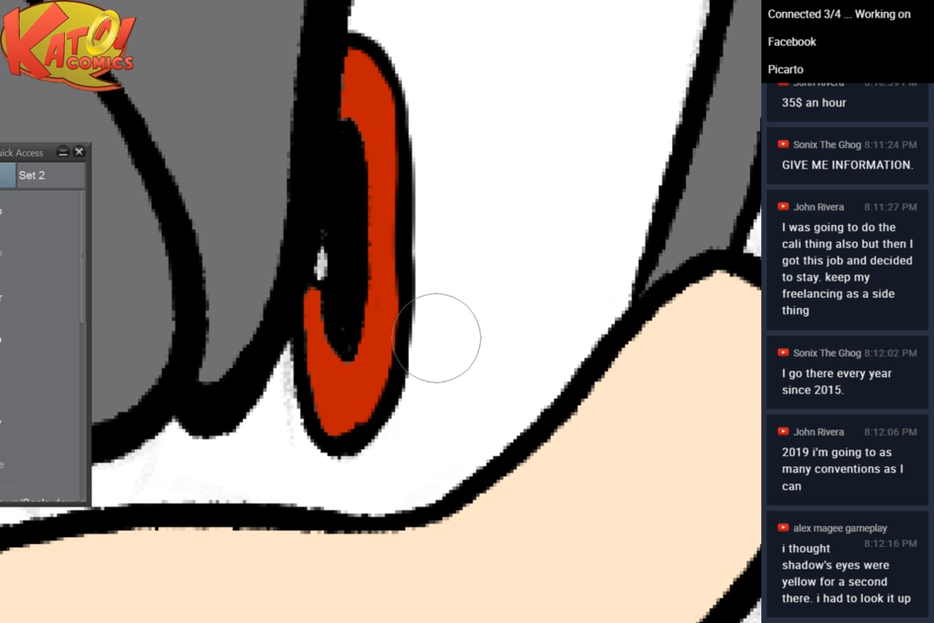
Paint over the small white highlight in the far eye's pupil with black
{"action": "scroll", "coordinate": [437, 337], "scroll_direction": "down", "scroll_amount": 2}
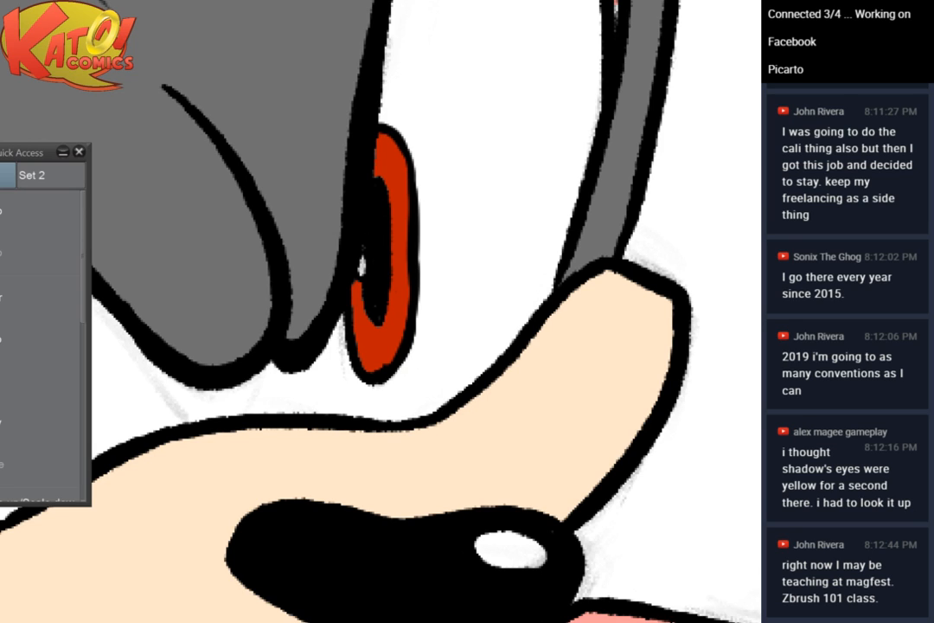
{"action": "scroll", "coordinate": [419, 421], "scroll_direction": "down", "scroll_amount": 3}
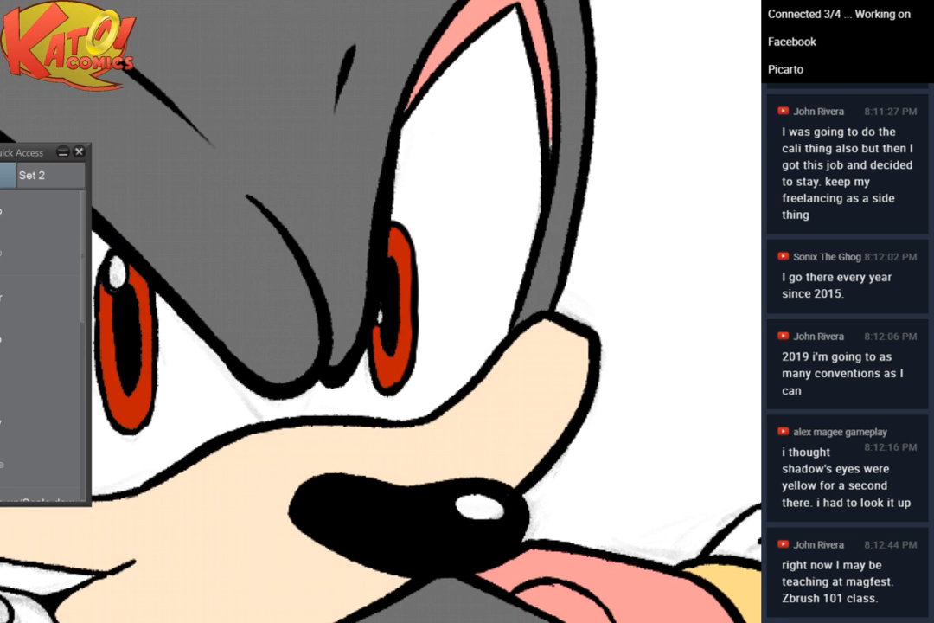
{"action": "left_click_drag", "start_coordinate": [381, 285], "coordinate": [487, 399]}
{"action": "scroll", "coordinate": [510, 329], "scroll_direction": "down", "scroll_amount": 2}
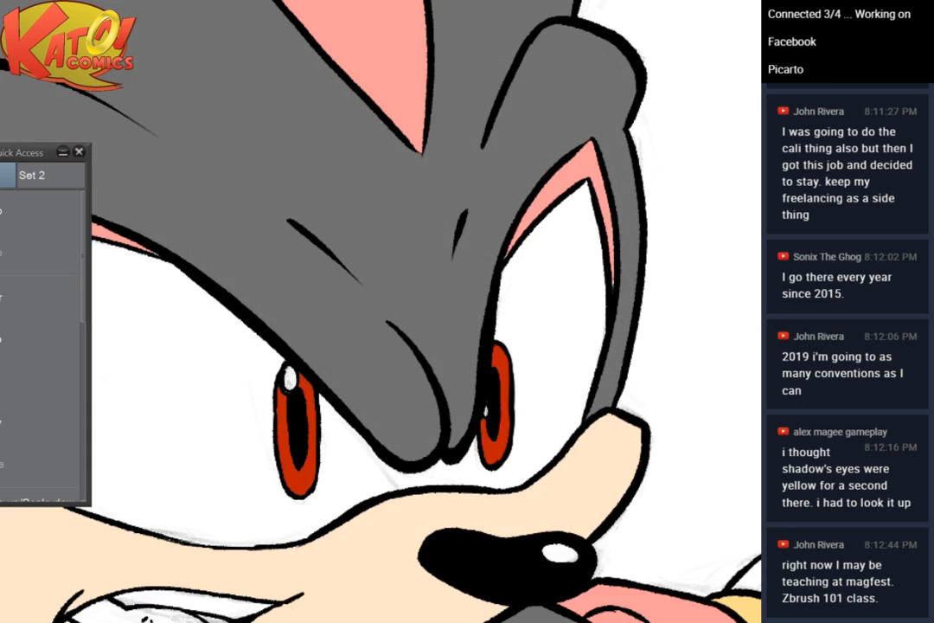
{"action": "scroll", "coordinate": [565, 301], "scroll_direction": "up", "scroll_amount": 2}
{"action": "left_click_drag", "start_coordinate": [565, 300], "coordinate": [618, 253]}
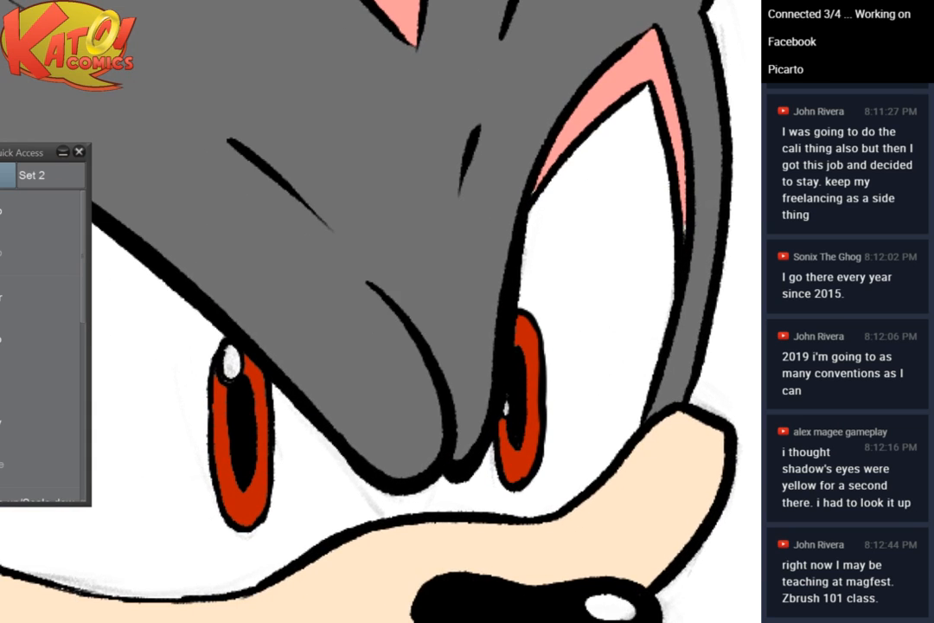
{"action": "scroll", "coordinate": [702, 187], "scroll_direction": "down", "scroll_amount": 4}
{"action": "scroll", "coordinate": [714, 169], "scroll_direction": "down", "scroll_amount": 4}
{"action": "scroll", "coordinate": [711, 170], "scroll_direction": "up", "scroll_amount": 7}
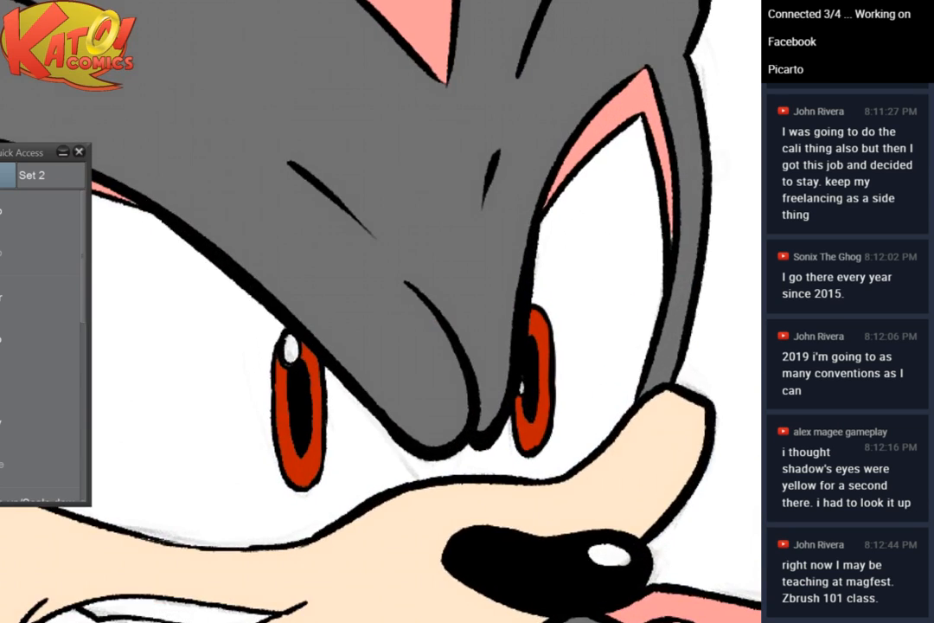
{"action": "scroll", "coordinate": [590, 296], "scroll_direction": "up", "scroll_amount": 2}
{"action": "scroll", "coordinate": [590, 296], "scroll_direction": "down", "scroll_amount": 6}
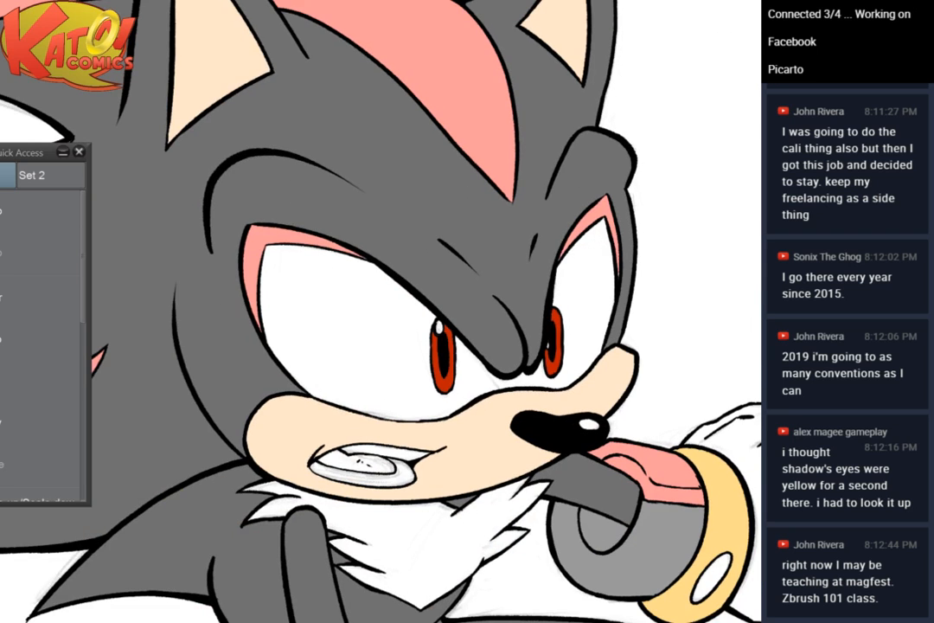
{"action": "scroll", "coordinate": [605, 307], "scroll_direction": "up", "scroll_amount": 4}
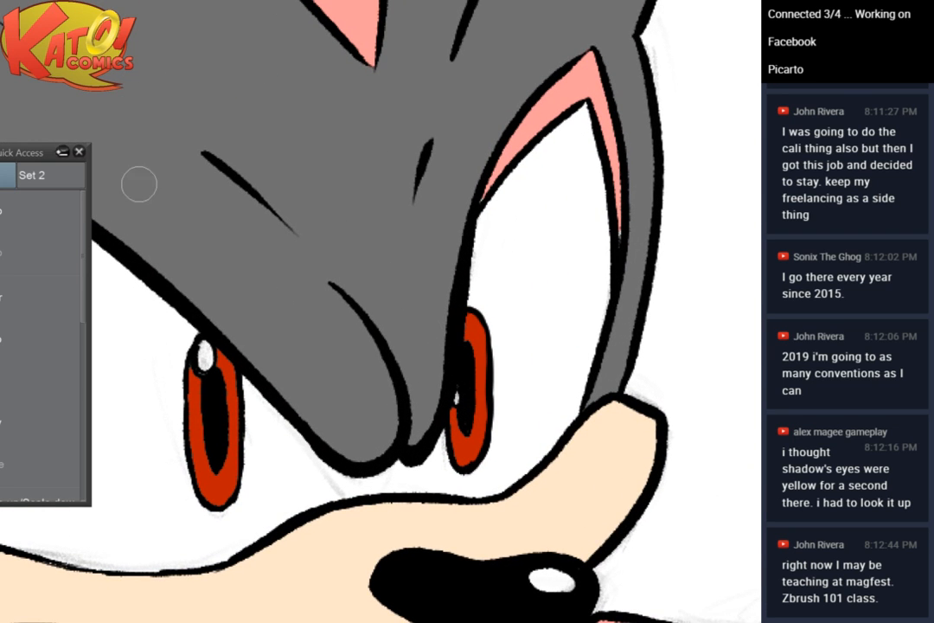
{"action": "left_click_drag", "start_coordinate": [463, 399], "coordinate": [459, 400]}
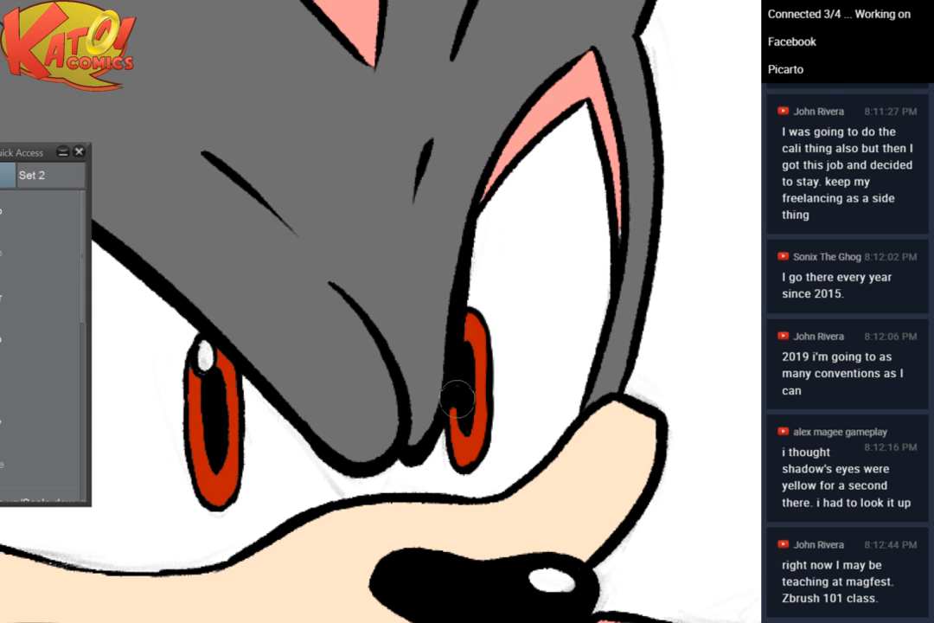
{"action": "scroll", "coordinate": [505, 411], "scroll_direction": "down", "scroll_amount": 3}
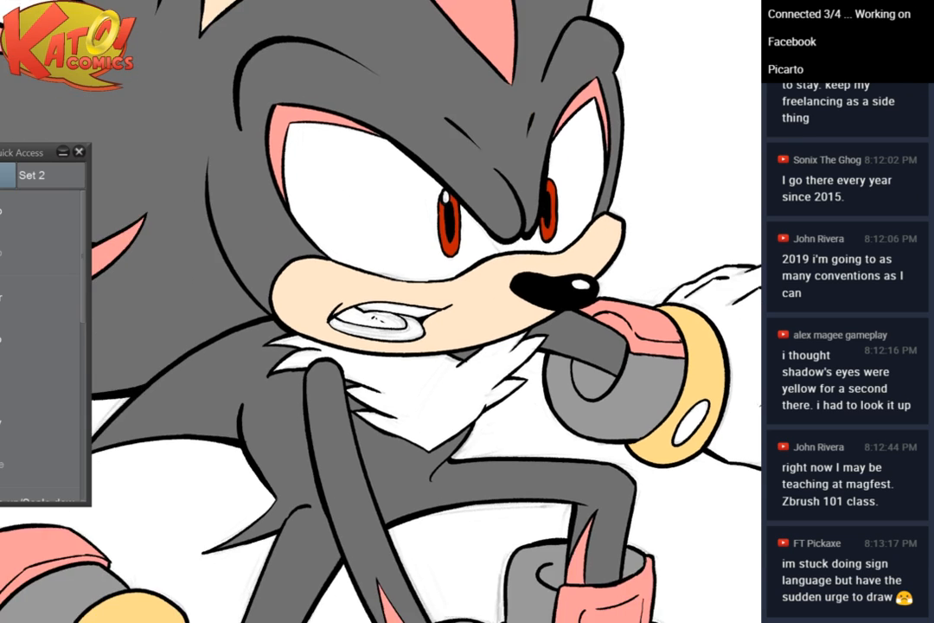
Try painting the tongue with a salmon-orange brush stroke
{"action": "scroll", "coordinate": [381, 311], "scroll_direction": "up", "scroll_amount": 4}
{"action": "scroll", "coordinate": [419, 290], "scroll_direction": "up", "scroll_amount": 1}
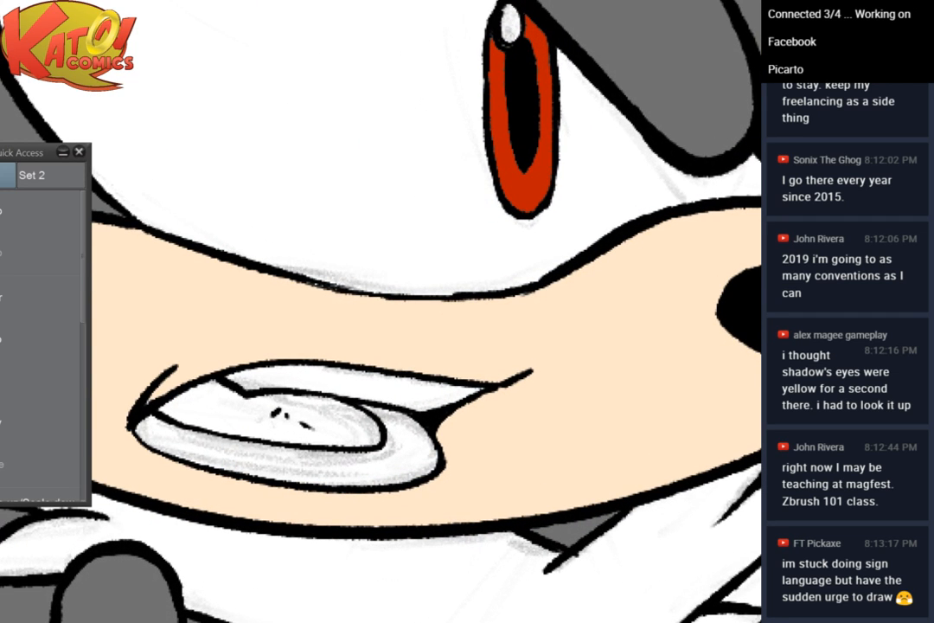
{"action": "left_click_drag", "start_coordinate": [309, 259], "coordinate": [386, 232]}
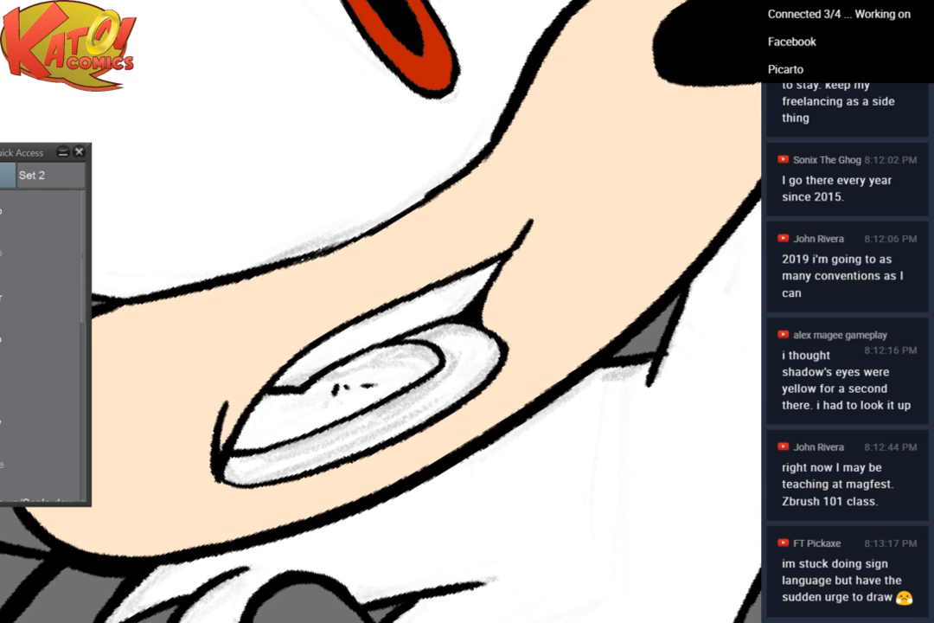
{"action": "mouse_move", "coordinate": [374, 367]}
{"action": "left_mouse_down"}
{"action": "mouse_move", "coordinate": [323, 396]}
{"action": "mouse_move", "coordinate": [374, 369]}
{"action": "left_mouse_up"}
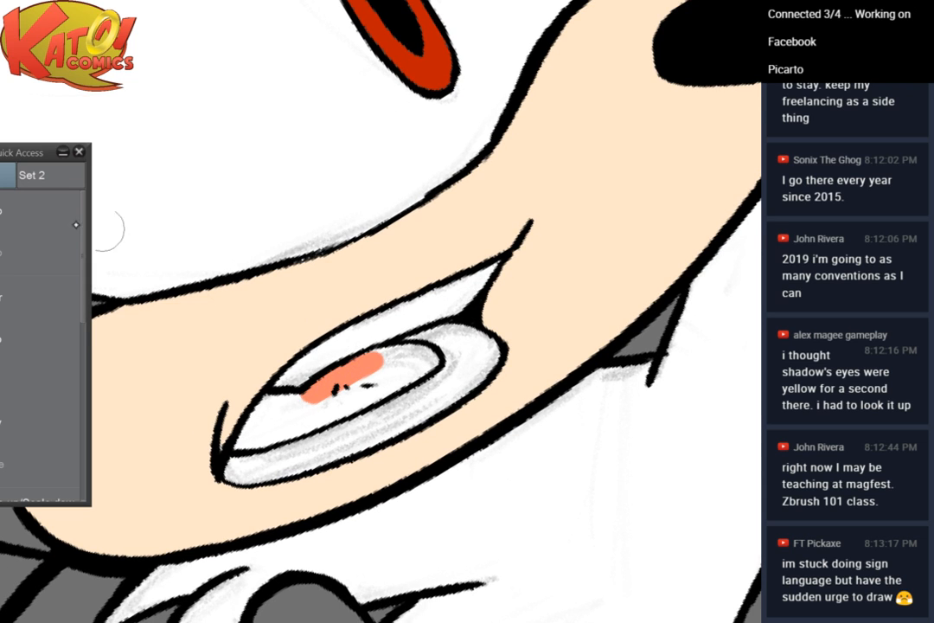
{"action": "left_click", "coordinate": [21, 203]}
{"action": "left_click_drag", "start_coordinate": [494, 267], "coordinate": [745, 615]}
{"action": "left_click_drag", "start_coordinate": [380, 260], "coordinate": [304, 0]}
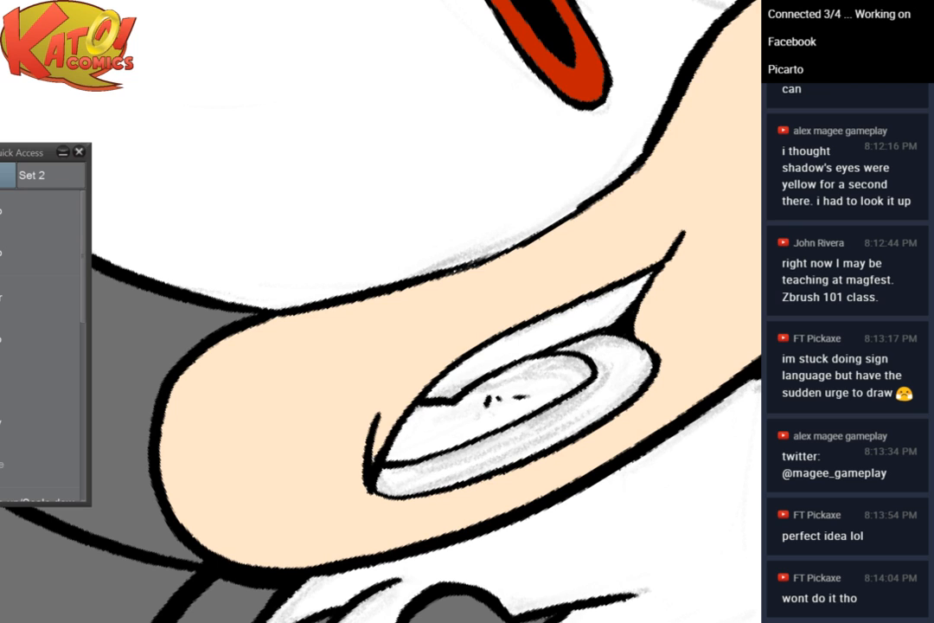
Fill the whole tongue with the same light pink as the head stripes
{"action": "left_click_drag", "start_coordinate": [467, 407], "coordinate": [381, 403]}
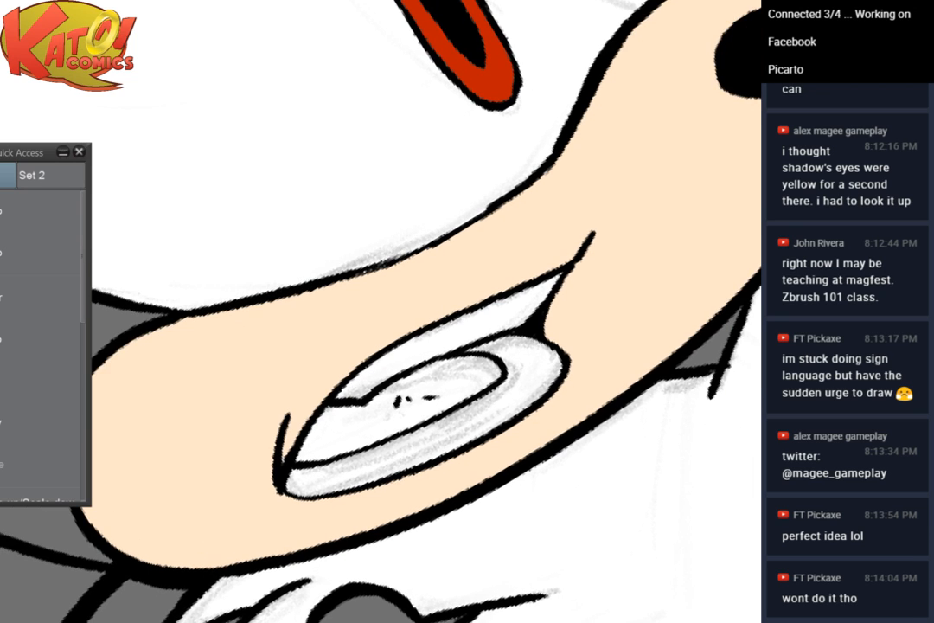
{"action": "mouse_move", "coordinate": [441, 377]}
{"action": "left_mouse_down"}
{"action": "mouse_move", "coordinate": [374, 418]}
{"action": "mouse_move", "coordinate": [438, 376]}
{"action": "mouse_move", "coordinate": [416, 378]}
{"action": "mouse_move", "coordinate": [410, 384]}
{"action": "mouse_move", "coordinate": [479, 369]}
{"action": "mouse_move", "coordinate": [478, 379]}
{"action": "mouse_move", "coordinate": [496, 366]}
{"action": "mouse_move", "coordinate": [388, 419]}
{"action": "mouse_move", "coordinate": [454, 381]}
{"action": "mouse_move", "coordinate": [341, 422]}
{"action": "mouse_move", "coordinate": [363, 414]}
{"action": "mouse_move", "coordinate": [328, 418]}
{"action": "mouse_move", "coordinate": [330, 442]}
{"action": "mouse_move", "coordinate": [370, 436]}
{"action": "mouse_move", "coordinate": [465, 391]}
{"action": "left_mouse_up"}
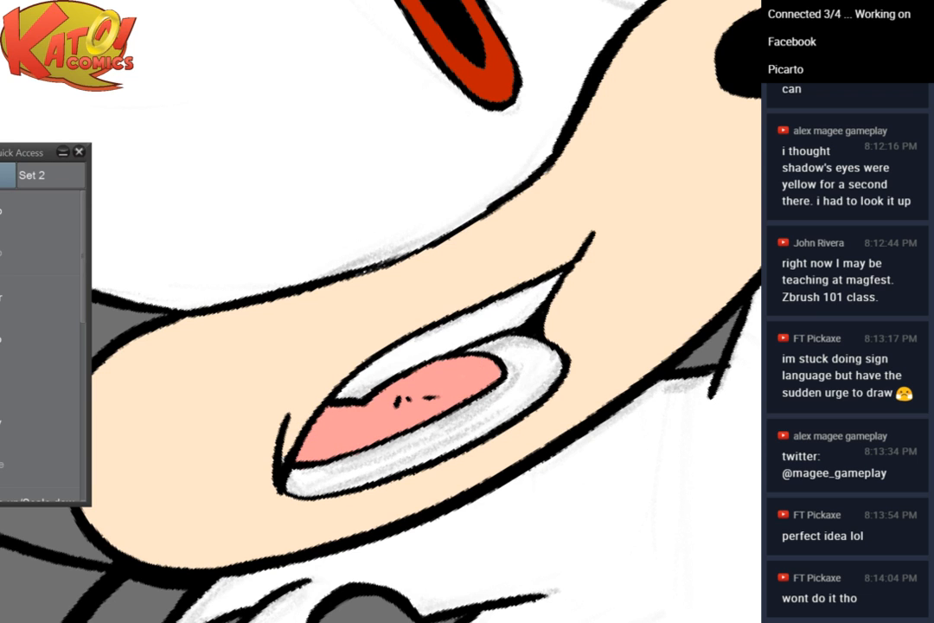
{"action": "key", "text": "ctrl+minus"}
{"action": "key", "text": "ctrl+minus"}
{"action": "key", "text": "ctrl+minus"}
{"action": "key", "text": "ctrl+minus"}
{"action": "left_click_drag", "start_coordinate": [450, 363], "coordinate": [361, 227]}
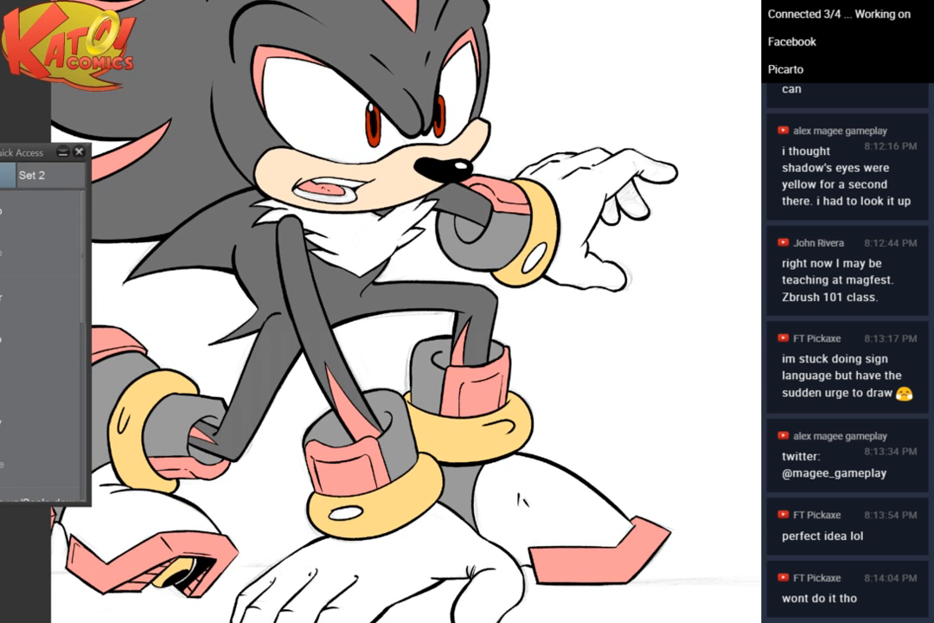
{"action": "left_click_drag", "start_coordinate": [362, 346], "coordinate": [463, 487]}
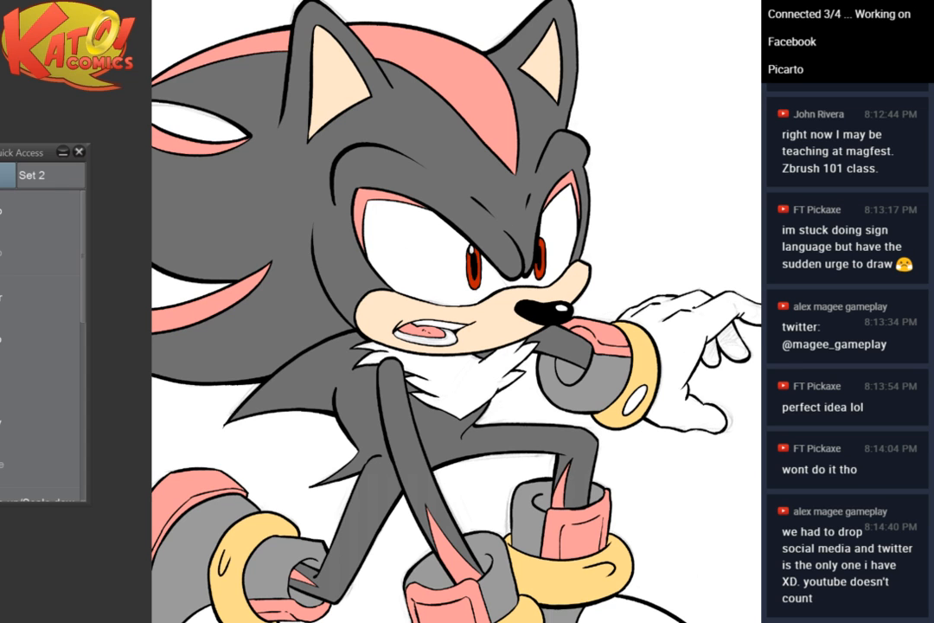
{"action": "left_click_drag", "start_coordinate": [751, 386], "coordinate": [798, 213]}
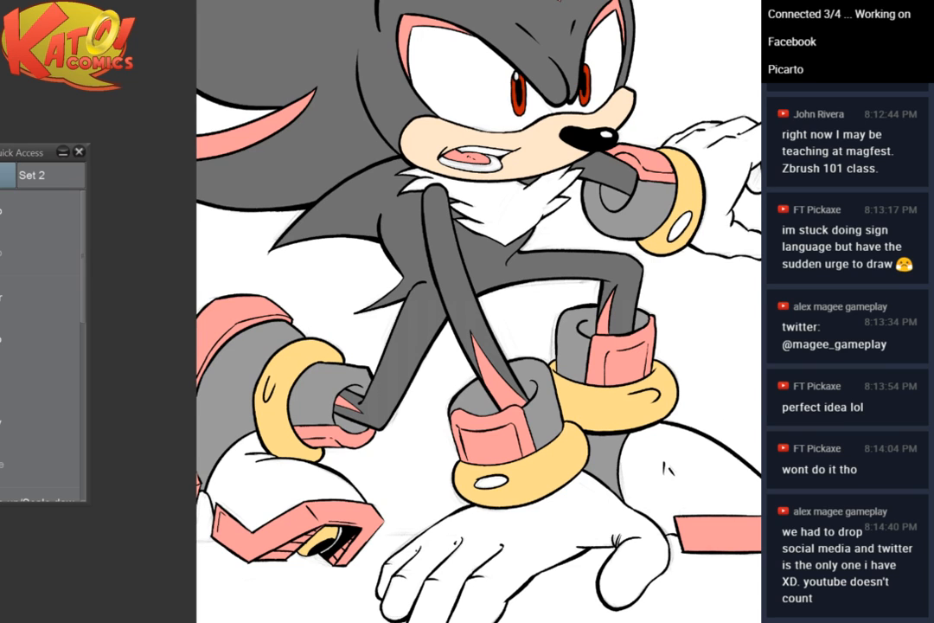
{"action": "left_click_drag", "start_coordinate": [480, 346], "coordinate": [481, 304]}
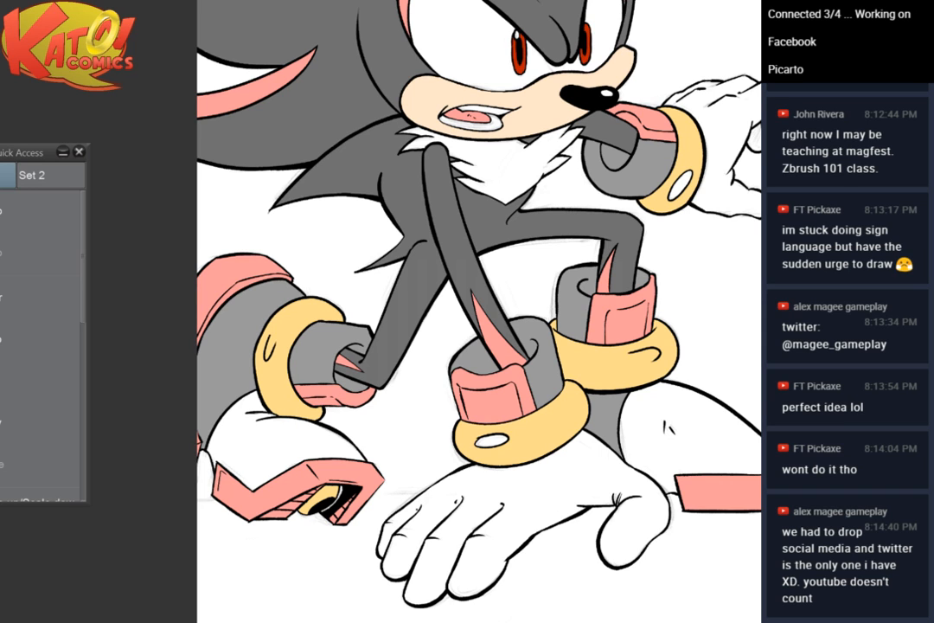
{"action": "left_click_drag", "start_coordinate": [480, 302], "coordinate": [478, 356]}
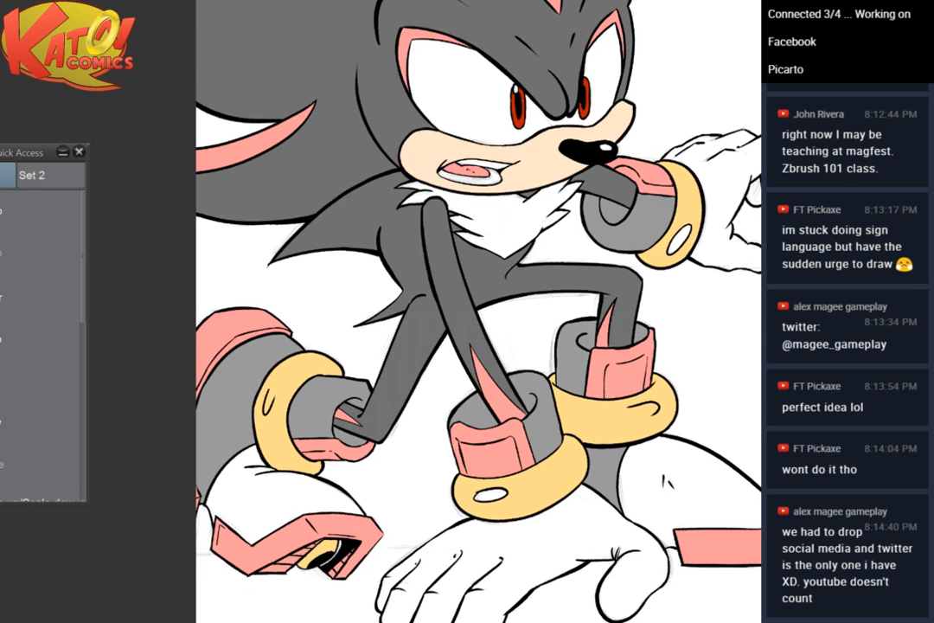
{"action": "left_click_drag", "start_coordinate": [479, 260], "coordinate": [484, 221]}
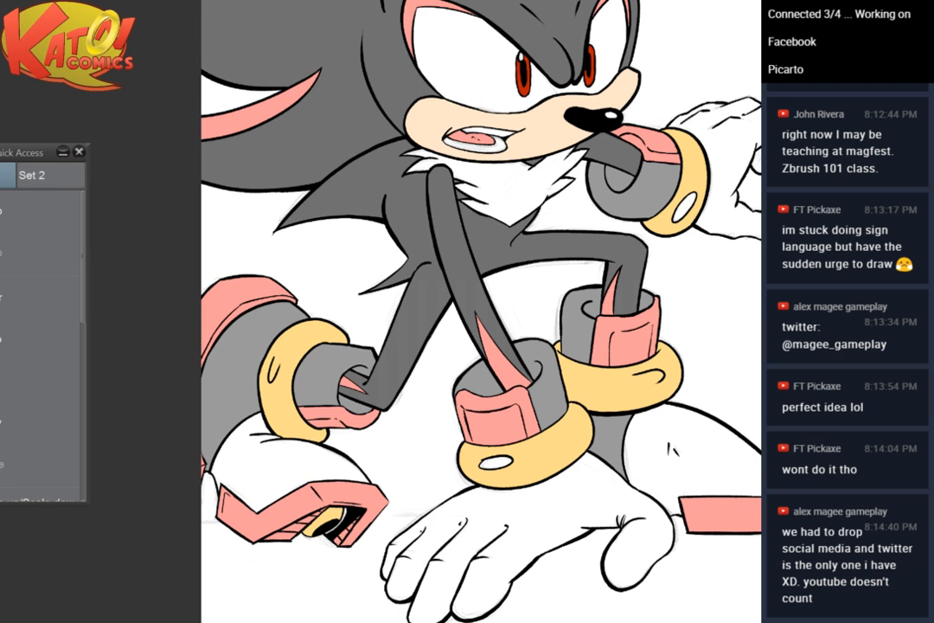
{"action": "left_click_drag", "start_coordinate": [481, 260], "coordinate": [469, 395]}
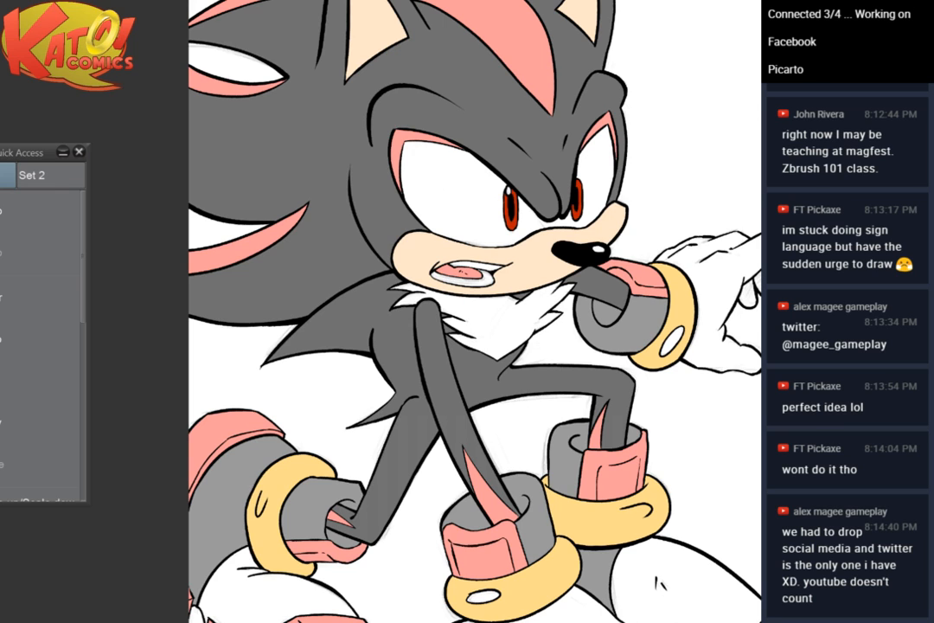
{"action": "left_click_drag", "start_coordinate": [474, 346], "coordinate": [467, 315]}
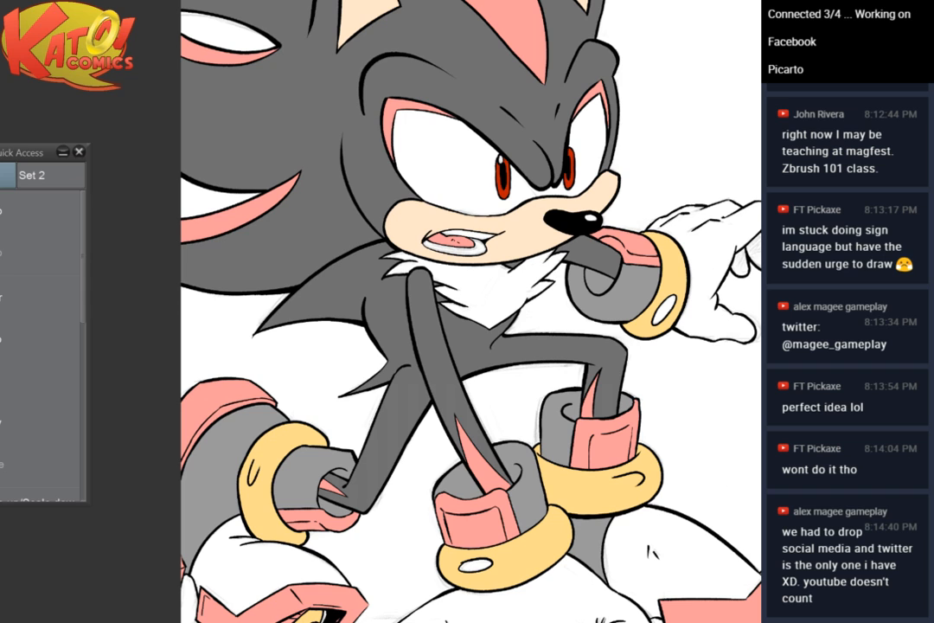
Select the grey fur of the head and quills and shade it with a dark-grey-to-black gradient running from the back quills toward the face
{"action": "left_click_drag", "start_coordinate": [467, 269], "coordinate": [416, 352]}
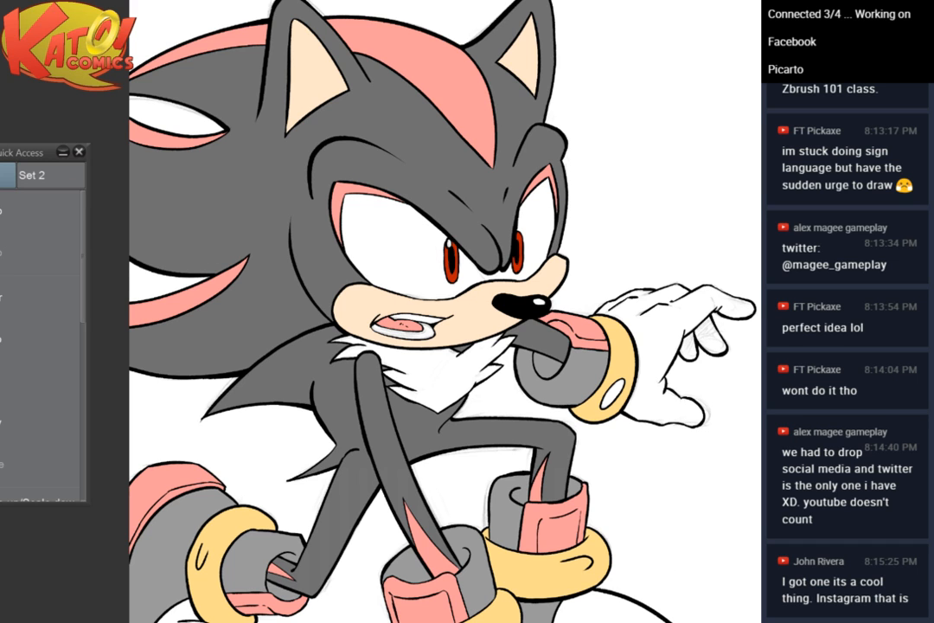
{"action": "left_click", "coordinate": [285, 199]}
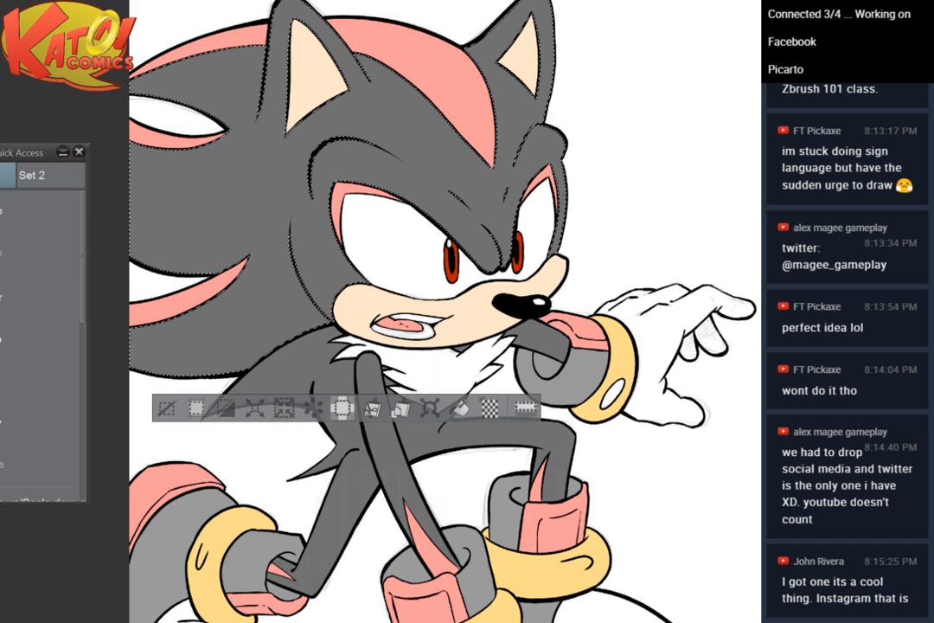
{"action": "left_click_drag", "start_coordinate": [286, 199], "coordinate": [311, 252]}
{"action": "left_click_drag", "start_coordinate": [725, 264], "coordinate": [725, 345]}
{"action": "scroll", "coordinate": [667, 239], "scroll_direction": "up", "scroll_amount": 2}
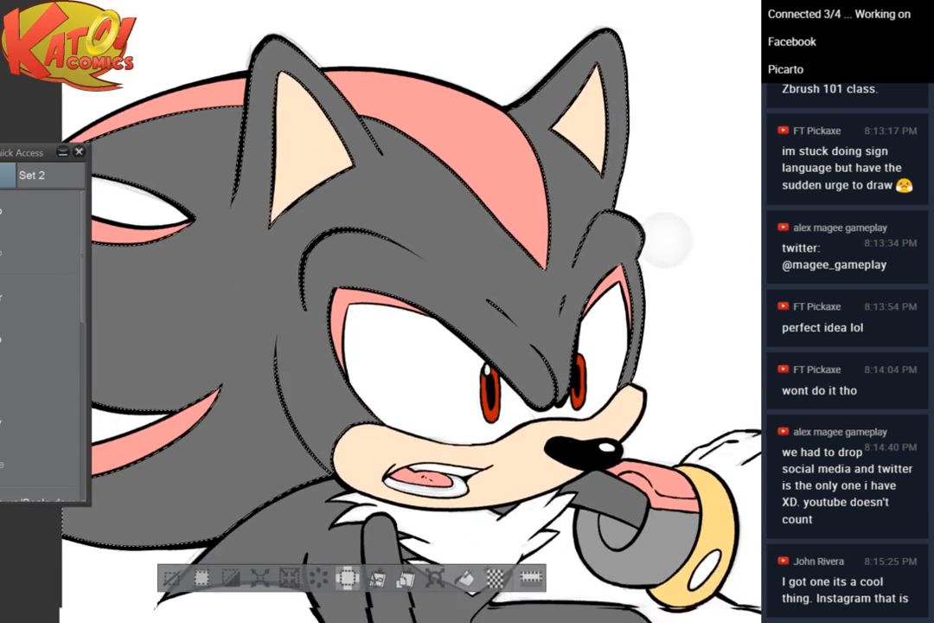
{"action": "left_click_drag", "start_coordinate": [667, 240], "coordinate": [744, 186]}
{"action": "scroll", "coordinate": [744, 186], "scroll_direction": "down", "scroll_amount": 2}
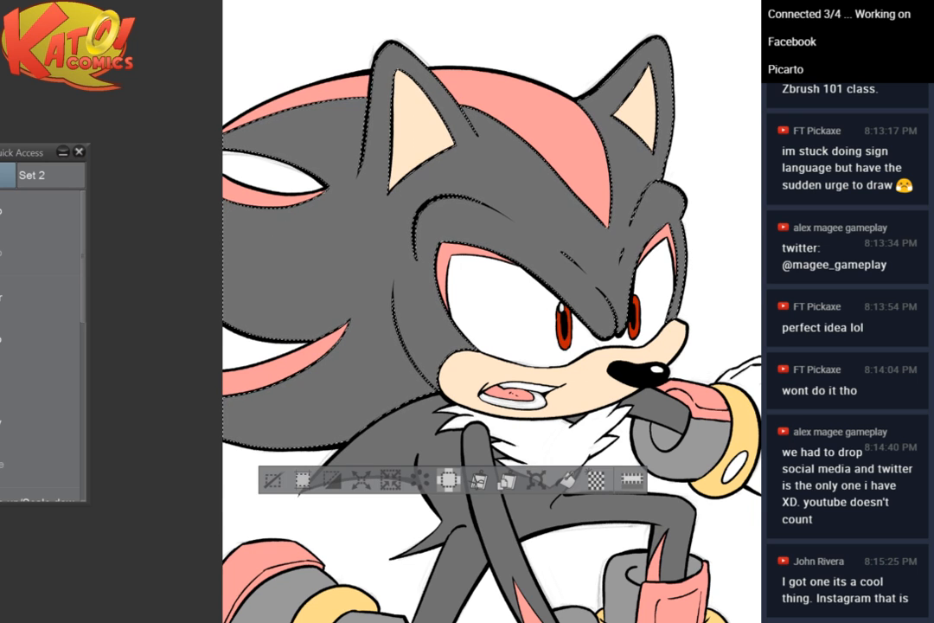
{"action": "left_click_drag", "start_coordinate": [344, 249], "coordinate": [259, 224]}
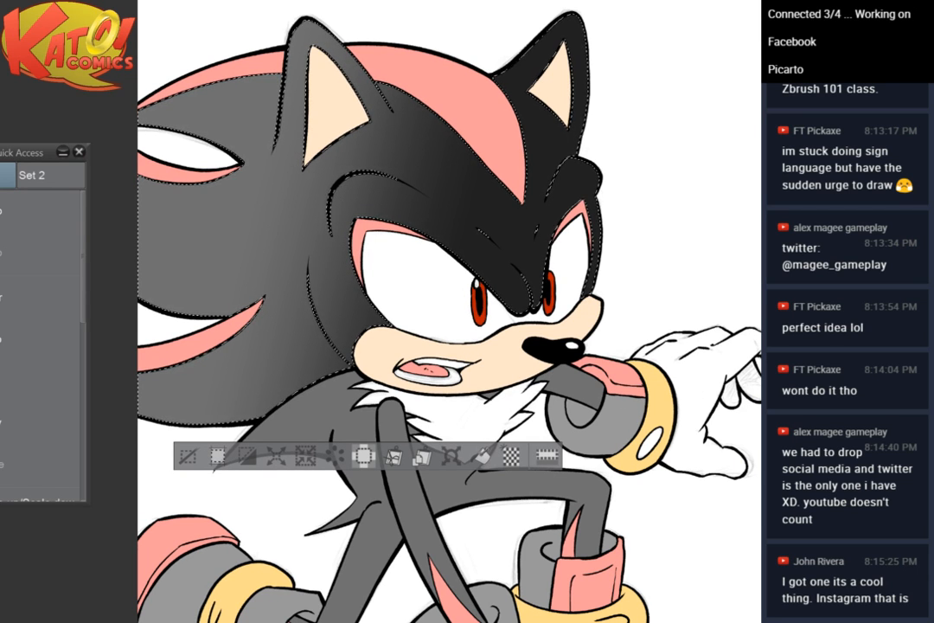
{"action": "left_click_drag", "start_coordinate": [164, 120], "coordinate": [386, 261]}
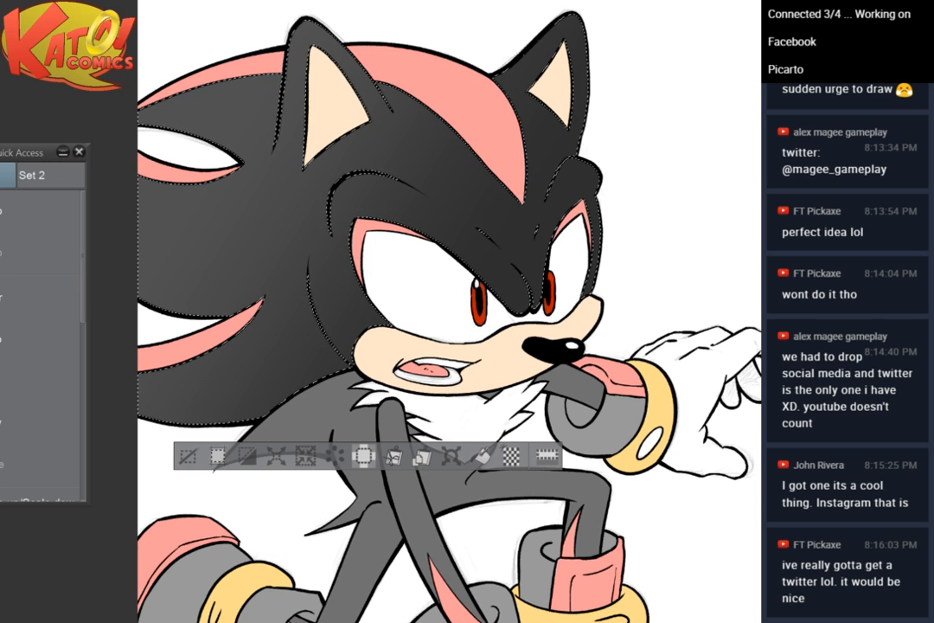
Try re-shading the selected head and quills with a gradient from dark grey at the quills to near-black reddish brown at the face
{"action": "left_click_drag", "start_coordinate": [360, 164], "coordinate": [729, 297]}
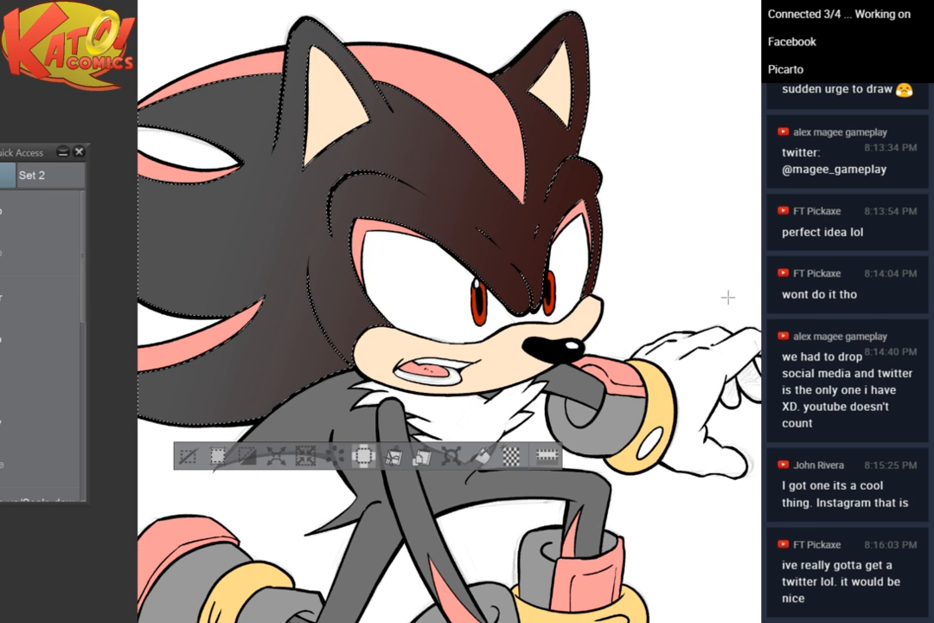
{"action": "mouse_move", "coordinate": [286, 163]}
{"action": "left_mouse_down"}
{"action": "mouse_move", "coordinate": [694, 340]}
{"action": "mouse_move", "coordinate": [603, 436]}
{"action": "left_mouse_up"}
{"action": "key", "text": "ctrl+plus"}
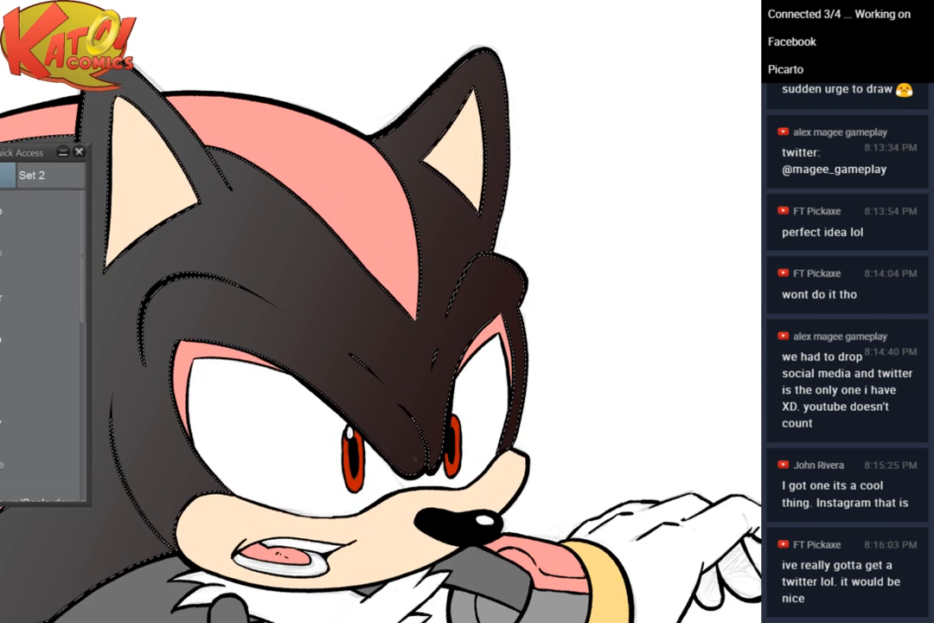
{"action": "key", "text": "b"}
{"action": "key", "text": "ctrl+minus"}
{"action": "key", "text": "ctrl+minus"}
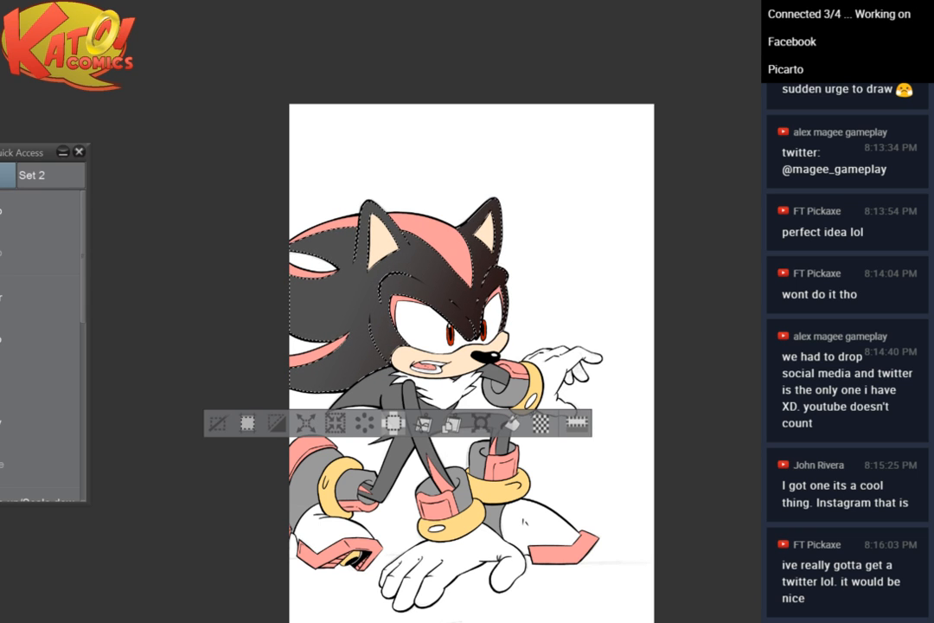
{"action": "key", "text": "ctrl+d"}
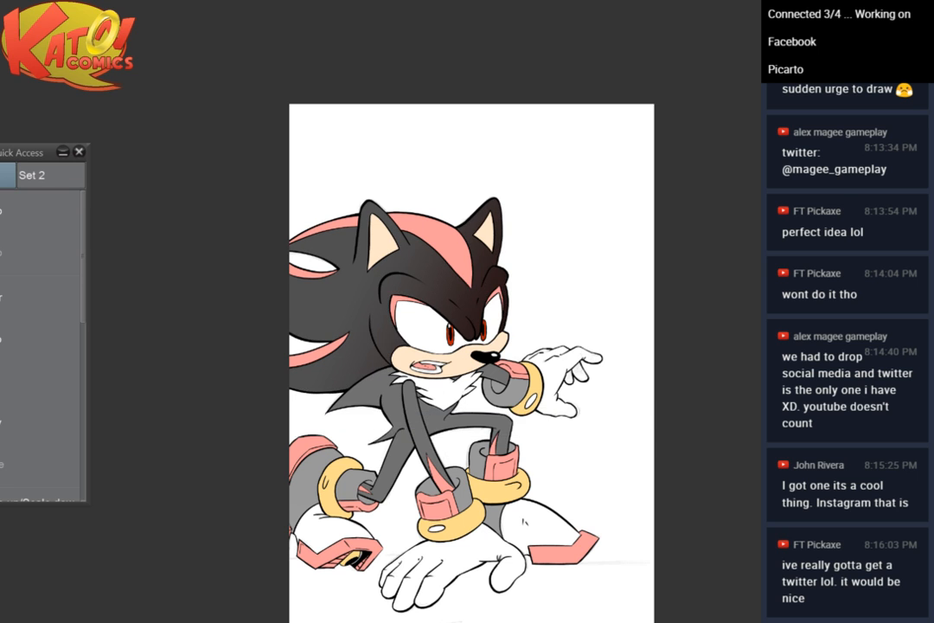
Try shading the back half of the torso and the trailing leg with the same dark-grey-to-reddish-black gradient
{"action": "scroll", "coordinate": [496, 260], "scroll_direction": "up", "scroll_amount": 4}
{"action": "scroll", "coordinate": [574, 104], "scroll_direction": "down", "scroll_amount": 4}
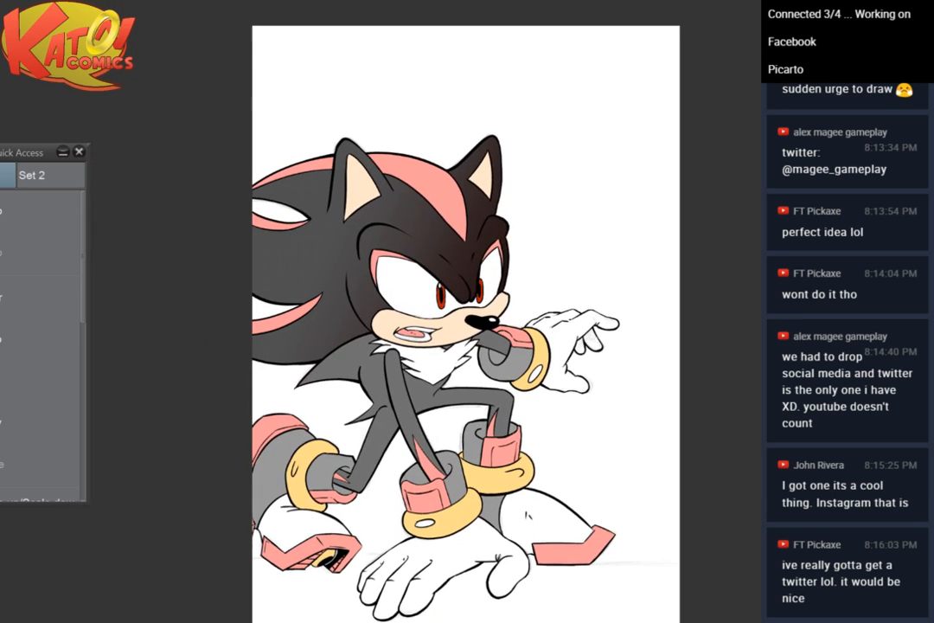
{"action": "left_click_drag", "start_coordinate": [519, 363], "coordinate": [556, 264]}
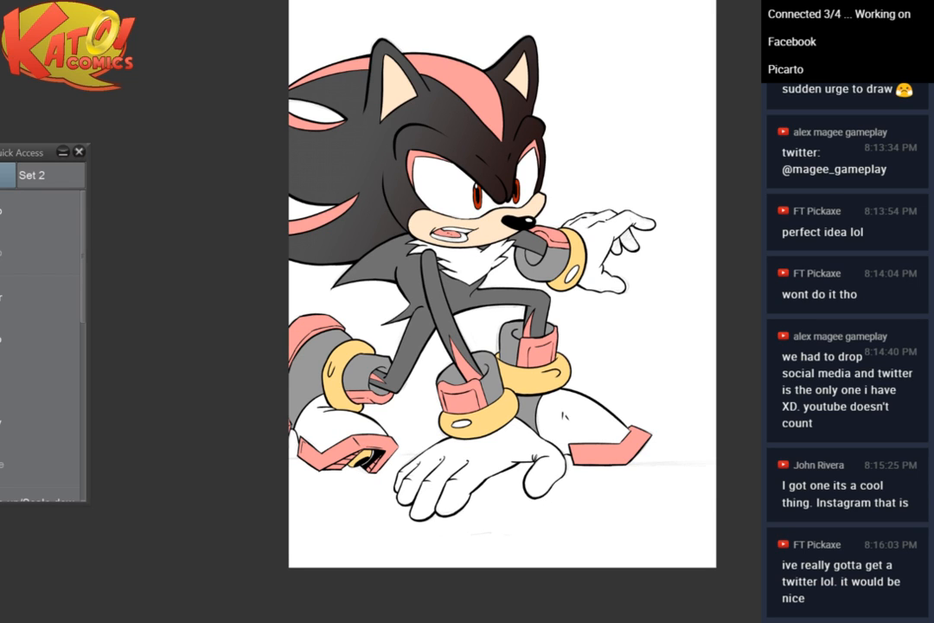
{"action": "left_click", "coordinate": [413, 296]}
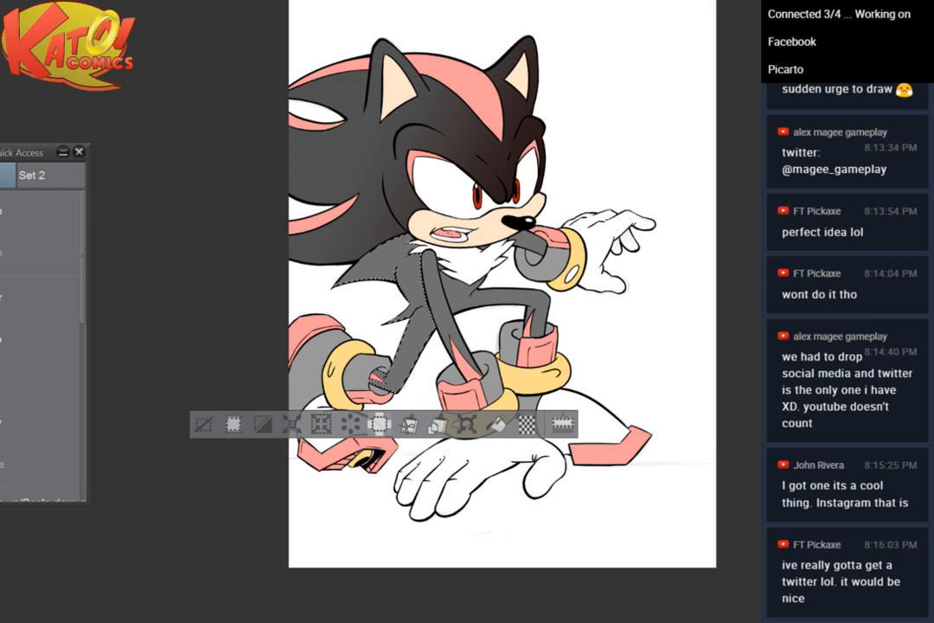
{"action": "scroll", "coordinate": [555, 156], "scroll_direction": "up", "scroll_amount": 4}
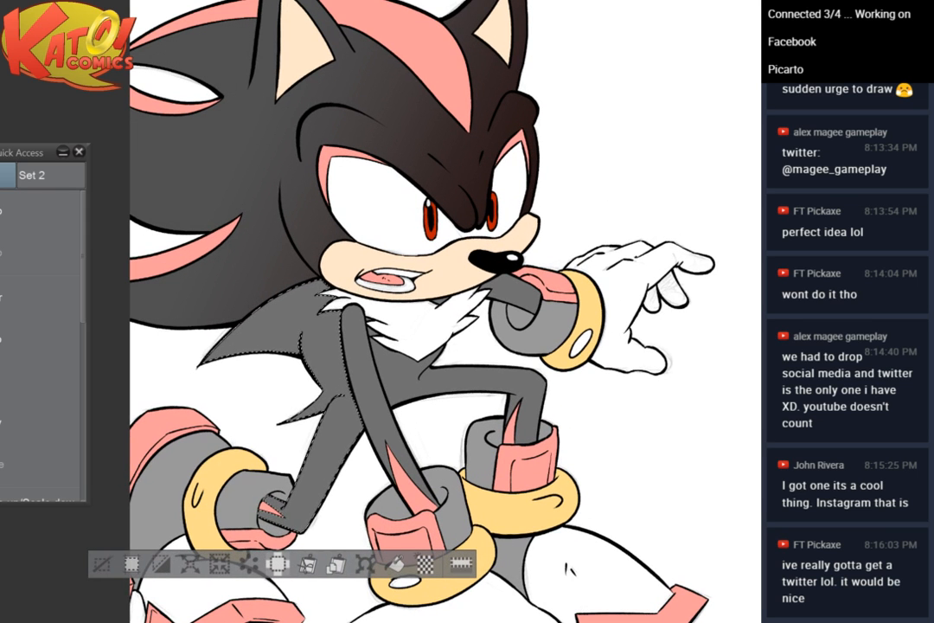
{"action": "left_click_drag", "start_coordinate": [480, 440], "coordinate": [441, 435]}
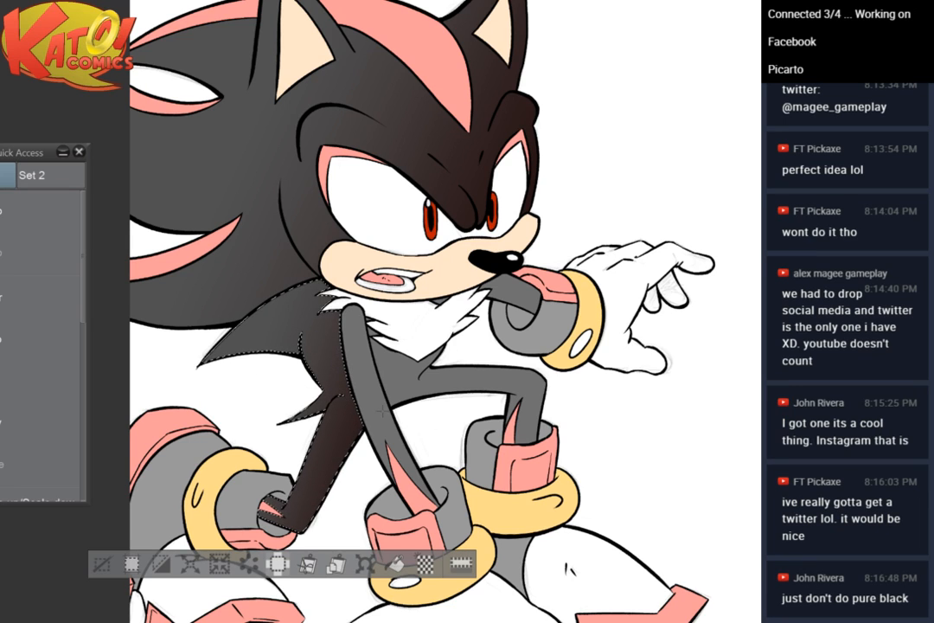
{"action": "left_click_drag", "start_coordinate": [233, 366], "coordinate": [379, 365]}
{"action": "left_click_drag", "start_coordinate": [262, 390], "coordinate": [431, 442]}
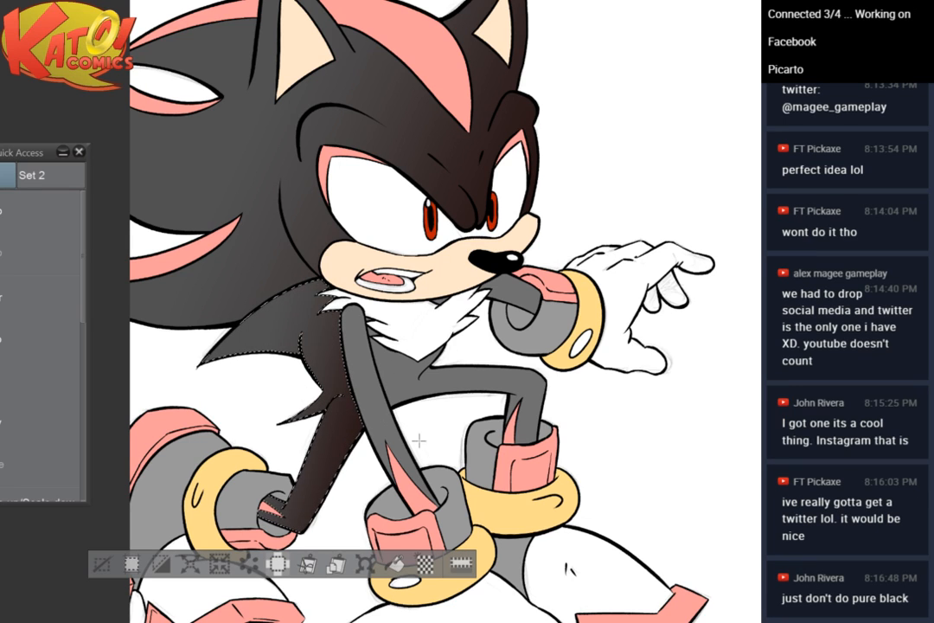
{"action": "left_click_drag", "start_coordinate": [291, 417], "coordinate": [419, 437]}
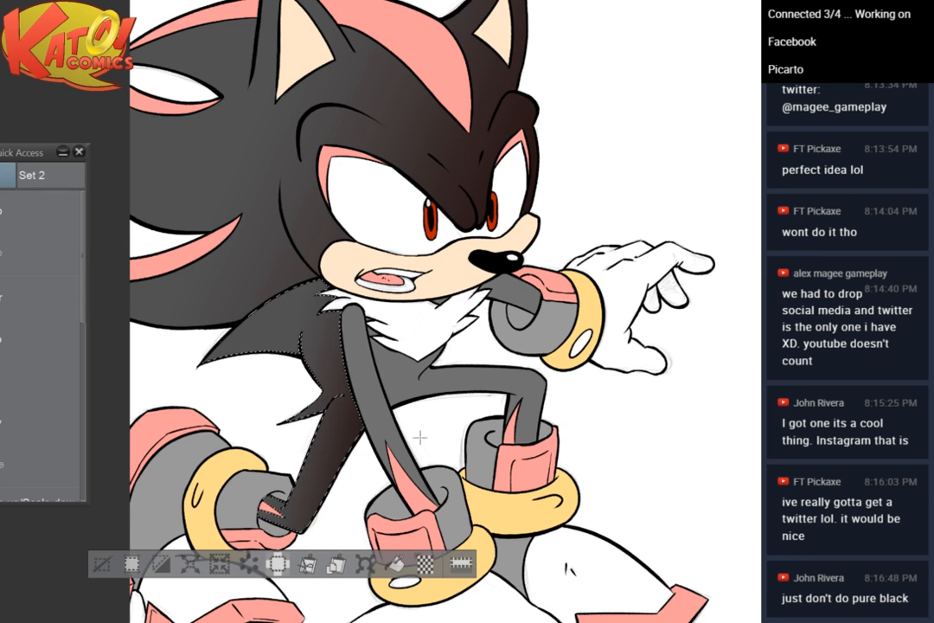
{"action": "key", "text": "ctrl+d"}
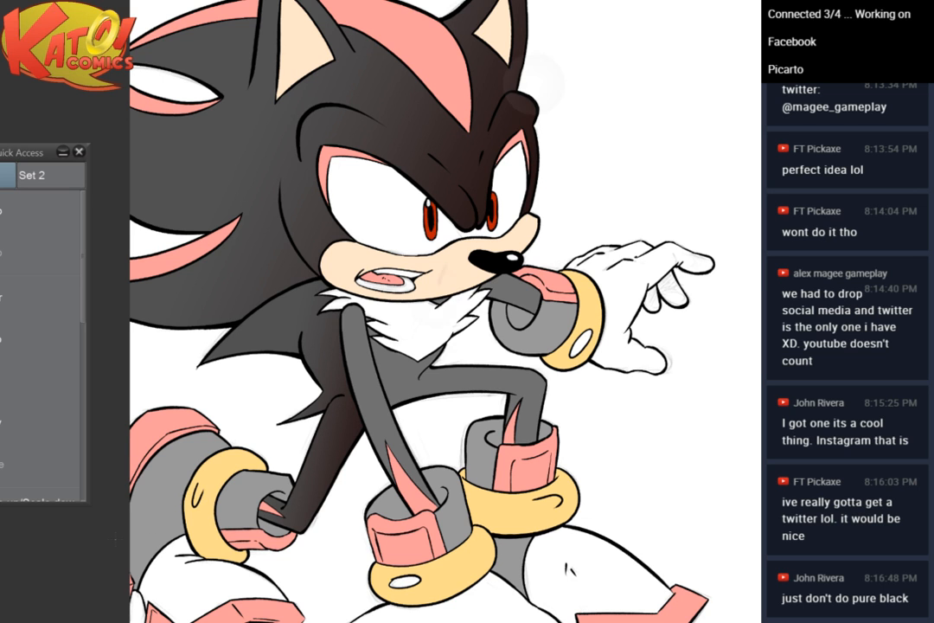
Revert the gradients on the head, torso and trailing leg to the flat grey fur colour
{"action": "scroll", "coordinate": [500, 152], "scroll_direction": "up", "scroll_amount": 5}
{"action": "left_click_drag", "start_coordinate": [500, 152], "coordinate": [422, 275]}
{"action": "scroll", "coordinate": [504, 174], "scroll_direction": "down", "scroll_amount": 5}
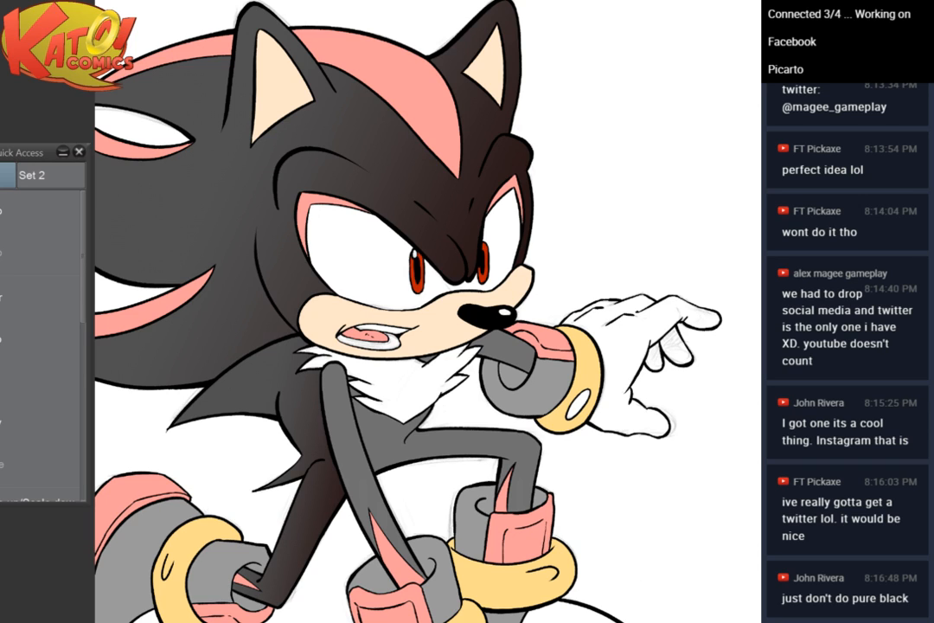
{"action": "left_click", "coordinate": [39, 298]}
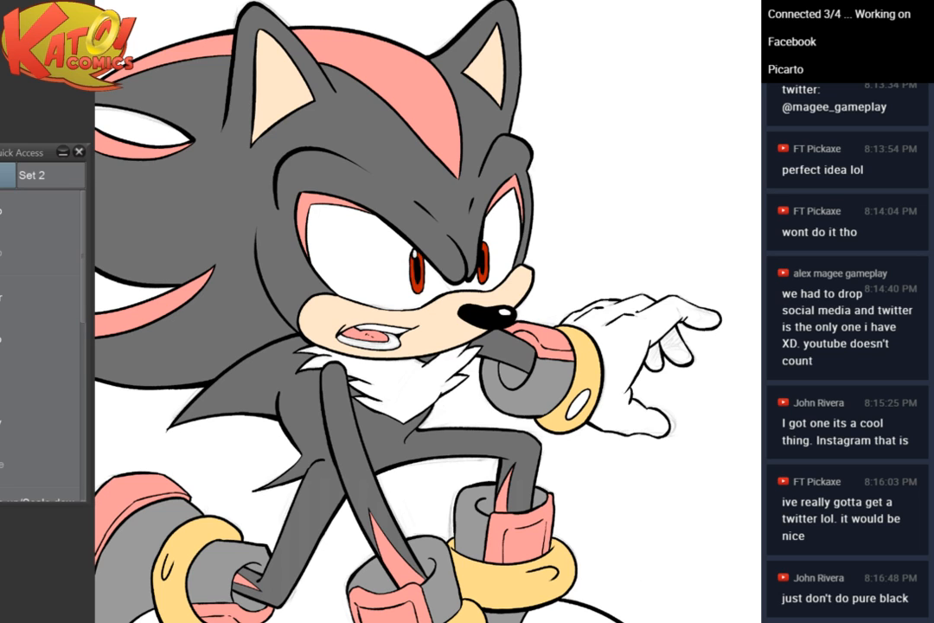
Select the grey head and quills and shade them with a softer gradient from dark grey to brownish grey toward the face
{"action": "left_click", "coordinate": [370, 149]}
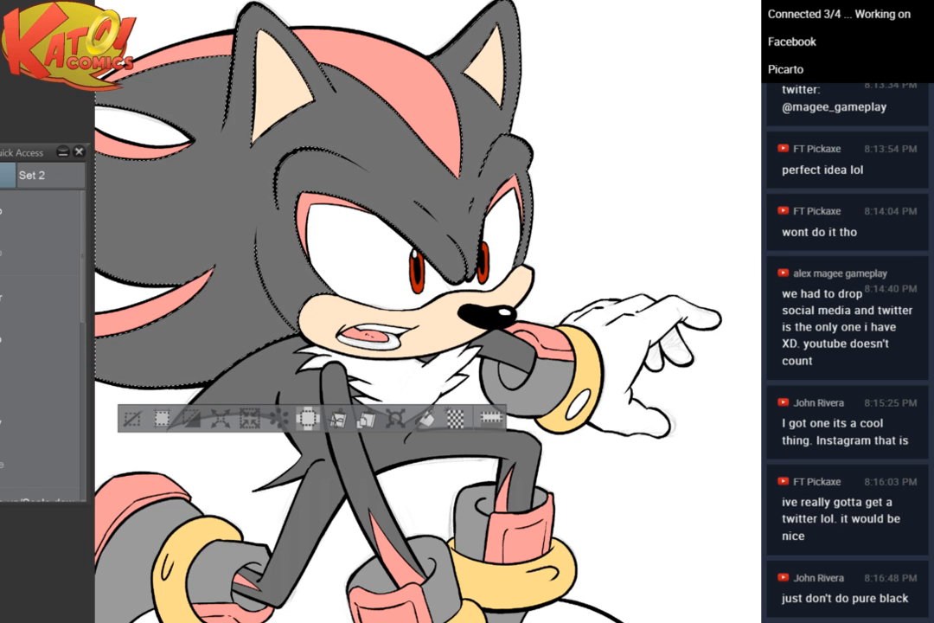
{"action": "left_click_drag", "start_coordinate": [251, 197], "coordinate": [436, 268]}
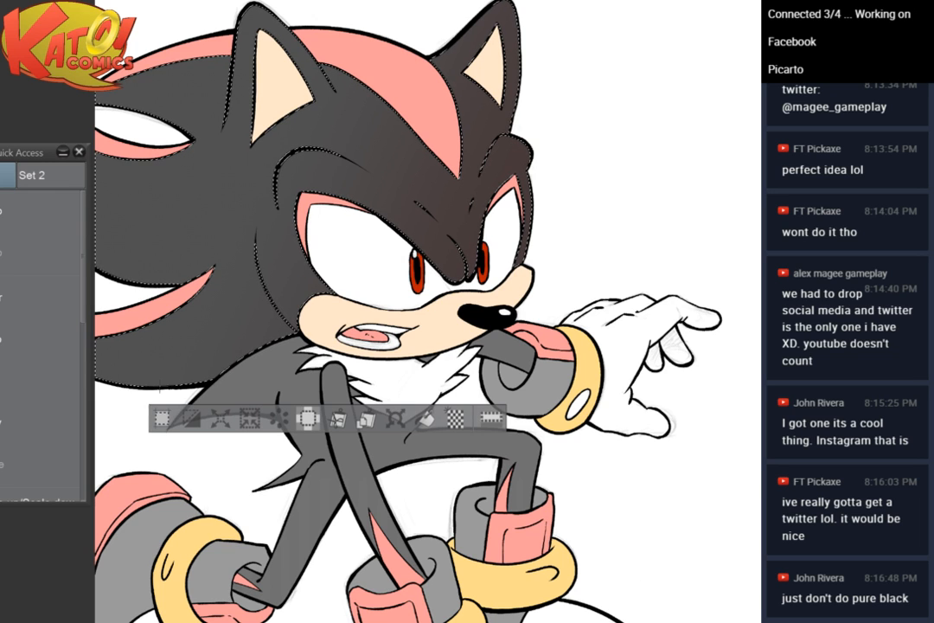
{"action": "key", "text": "ctrl+d"}
Select the back half of the torso with the trailing leg and shade it with the dark-grey-to-brownish-grey gradient, darkening toward the leg
{"action": "left_click_drag", "start_coordinate": [160, 388], "coordinate": [188, 331]}
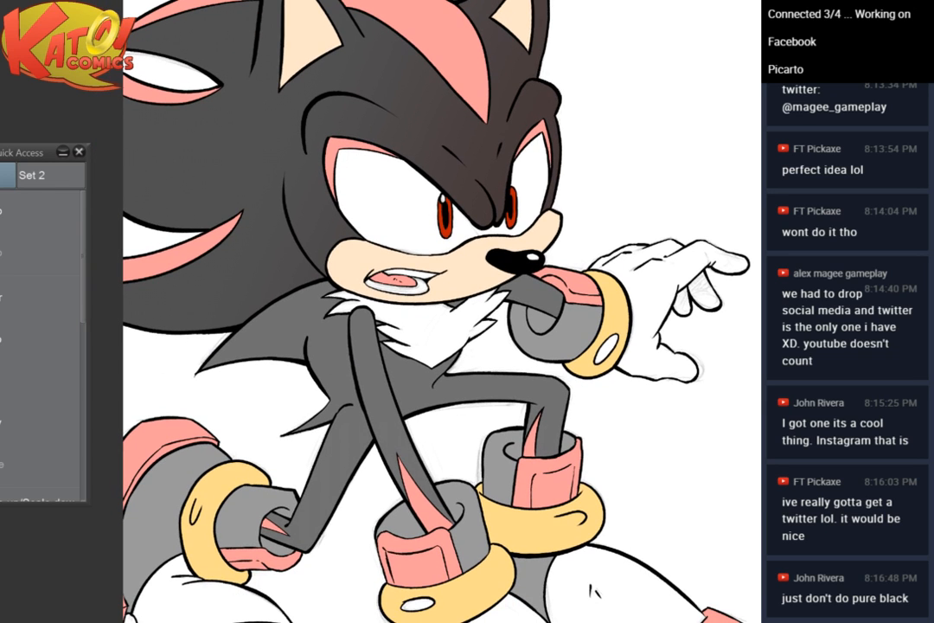
{"action": "left_click", "coordinate": [331, 352]}
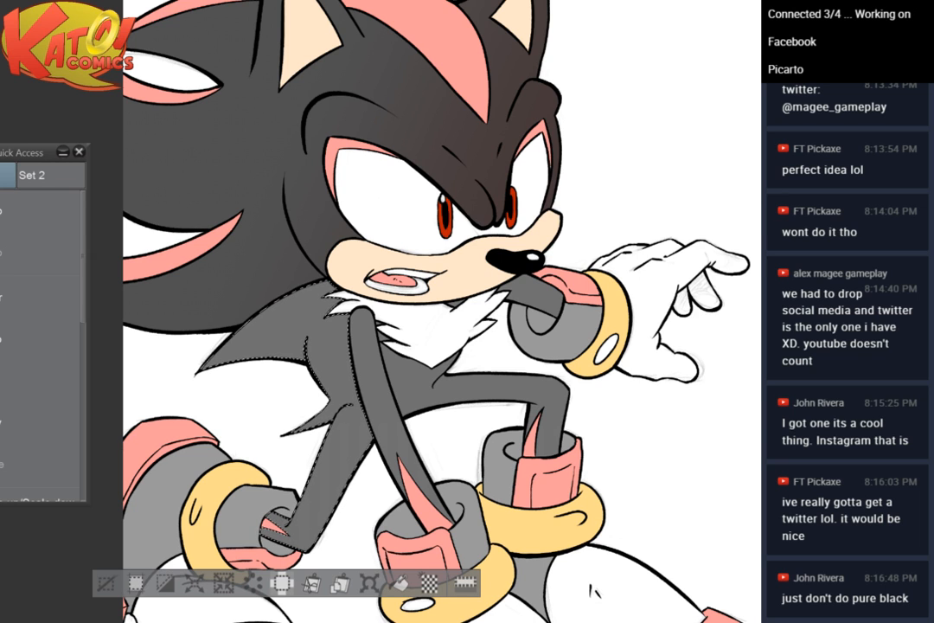
{"action": "left_click_drag", "start_coordinate": [372, 372], "coordinate": [406, 316]}
{"action": "left_click_drag", "start_coordinate": [309, 325], "coordinate": [405, 421]}
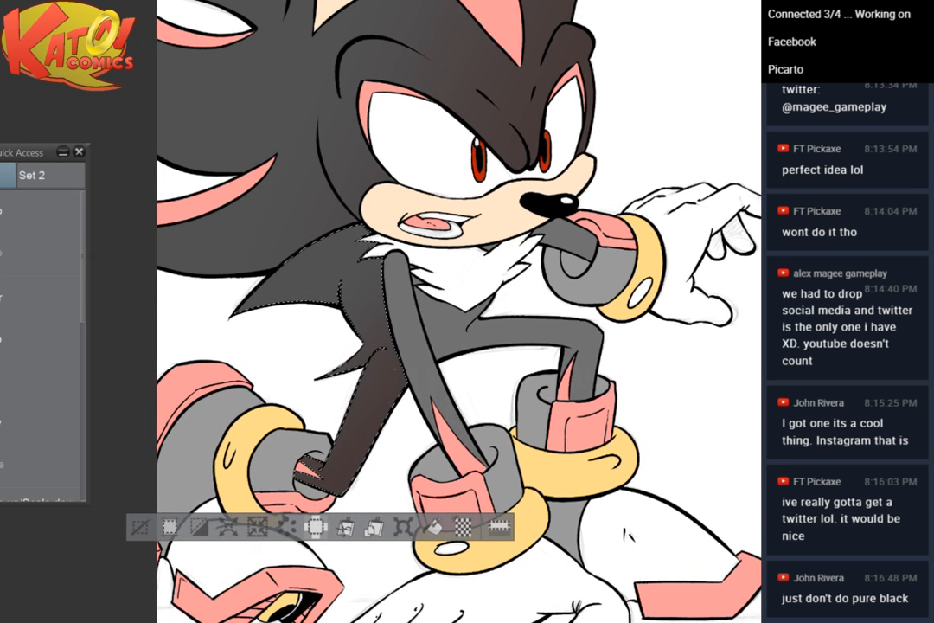
{"action": "left_click_drag", "start_coordinate": [296, 324], "coordinate": [389, 387]}
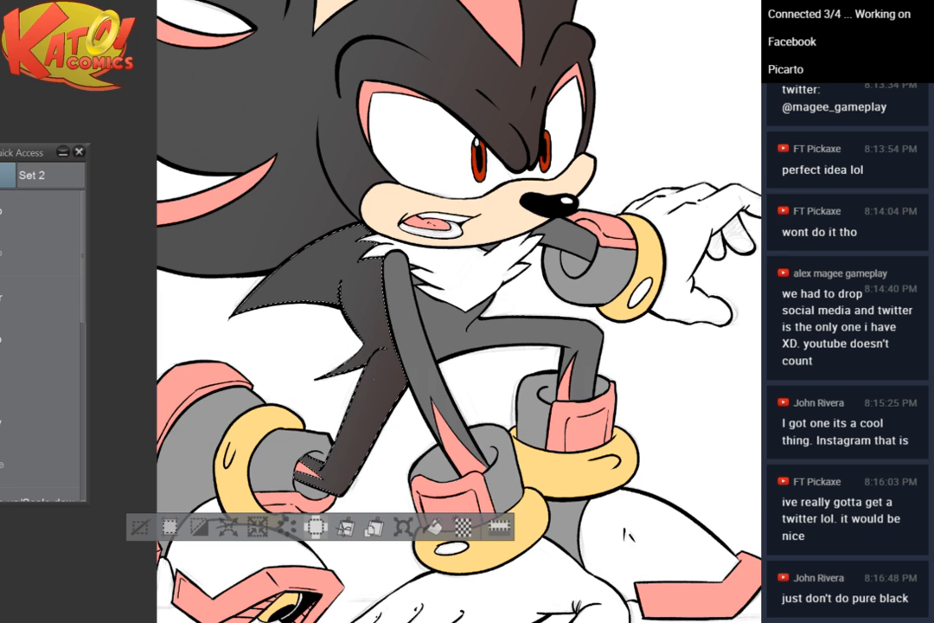
{"action": "left_click_drag", "start_coordinate": [289, 308], "coordinate": [365, 346]}
{"action": "left_click_drag", "start_coordinate": [310, 366], "coordinate": [406, 404]}
{"action": "left_click_drag", "start_coordinate": [305, 384], "coordinate": [440, 447]}
{"action": "key", "text": "ctrl+d"}
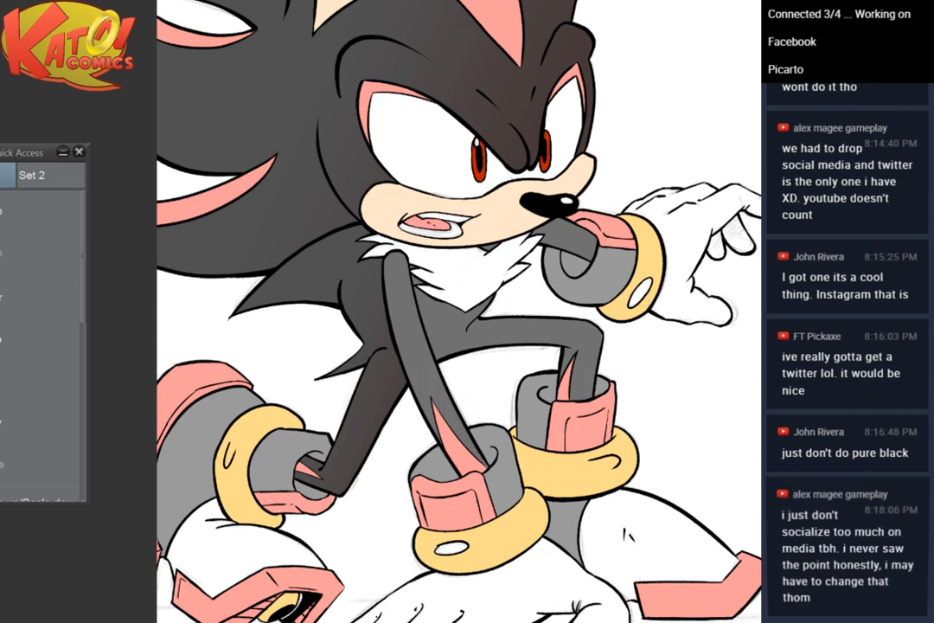
Try shading the supporting arm together with the belly and bent front leg using the brownish gradient
{"action": "left_click", "coordinate": [405, 287]}
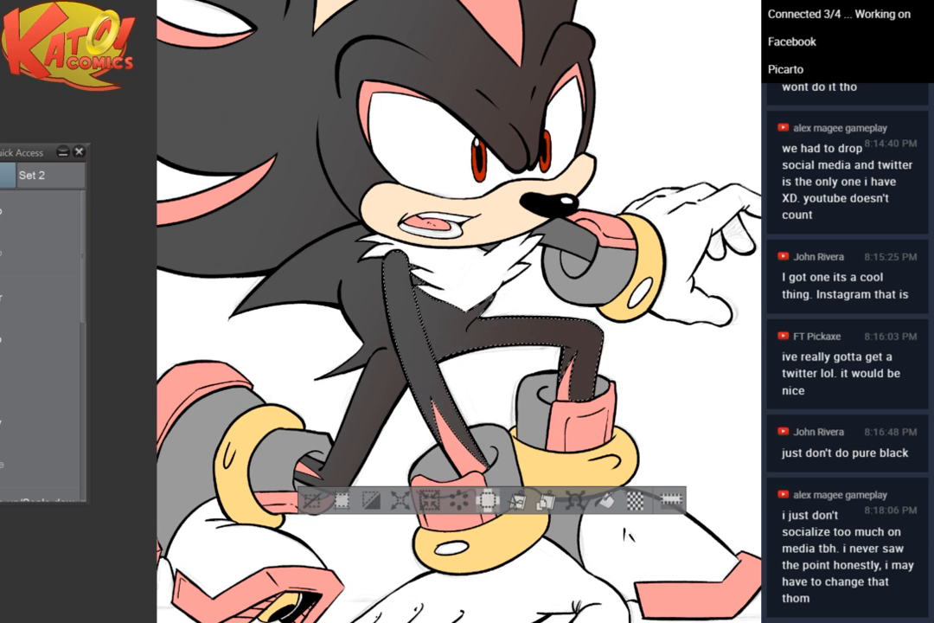
{"action": "key", "text": "ctrl+z"}
{"action": "key", "text": "ctrl+d"}
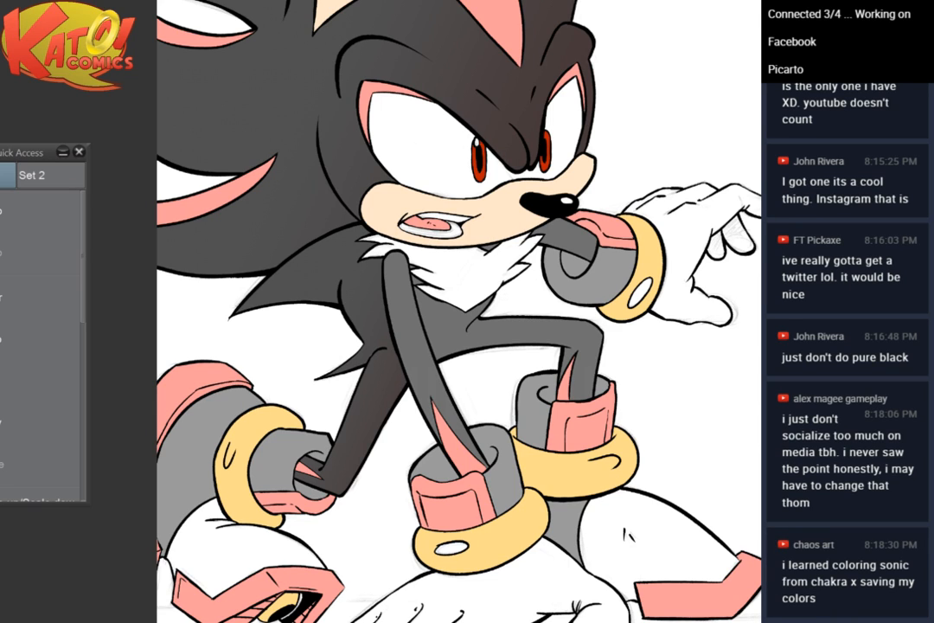
Select only the supporting arm and shade it with the gradient from dark grey at the shoulder to dark brown at the wrist
{"action": "left_click", "coordinate": [413, 346]}
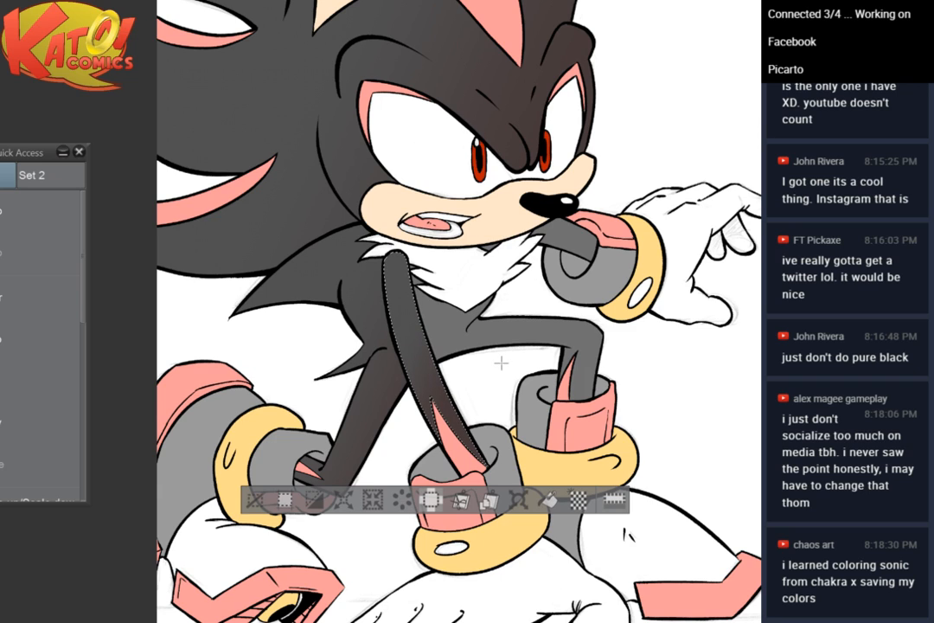
{"action": "key", "text": "ctrl+d"}
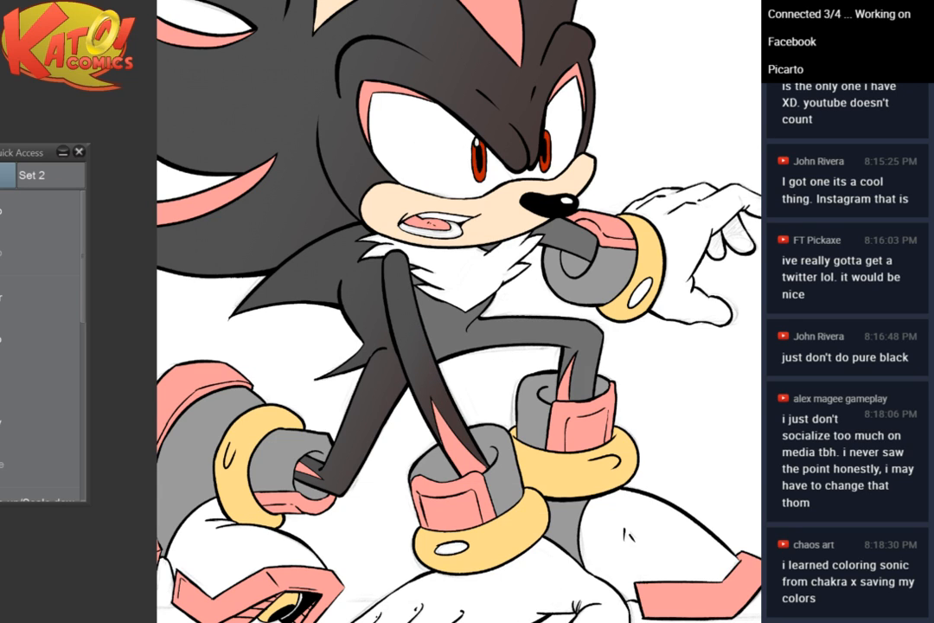
Select the belly and bent front leg and shade them with a dark grey gradient that turns brown toward the underside
{"action": "left_click_drag", "start_coordinate": [537, 277], "coordinate": [431, 279]}
{"action": "scroll", "coordinate": [373, 311], "scroll_direction": "up", "scroll_amount": 3}
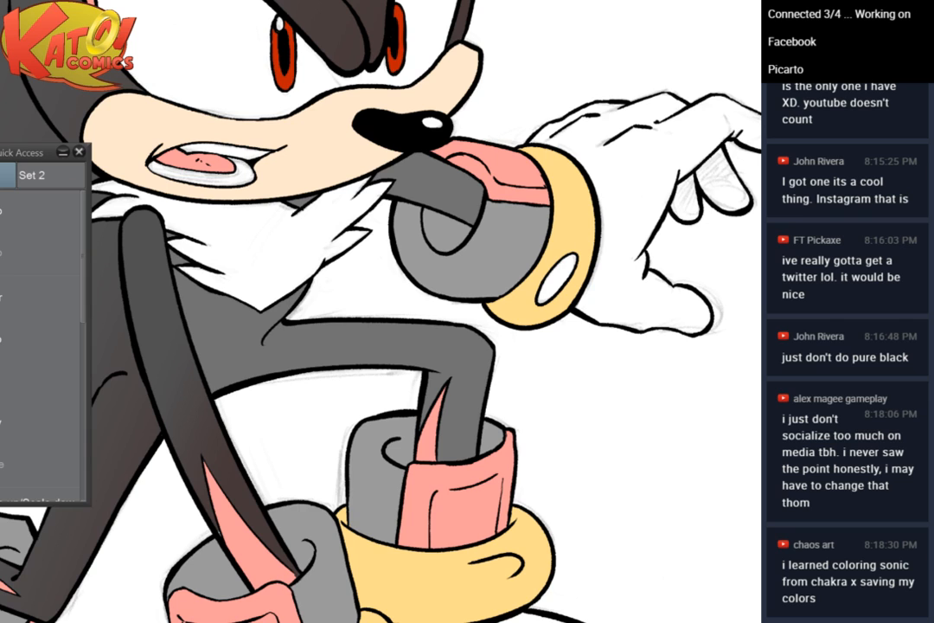
{"action": "left_click", "coordinate": [346, 345]}
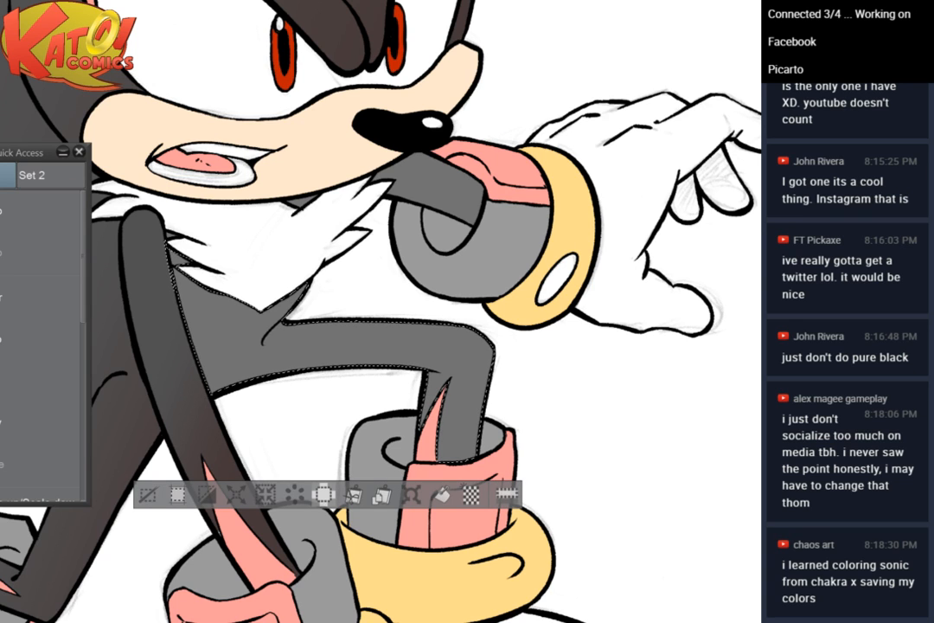
{"action": "left_click_drag", "start_coordinate": [214, 299], "coordinate": [367, 359]}
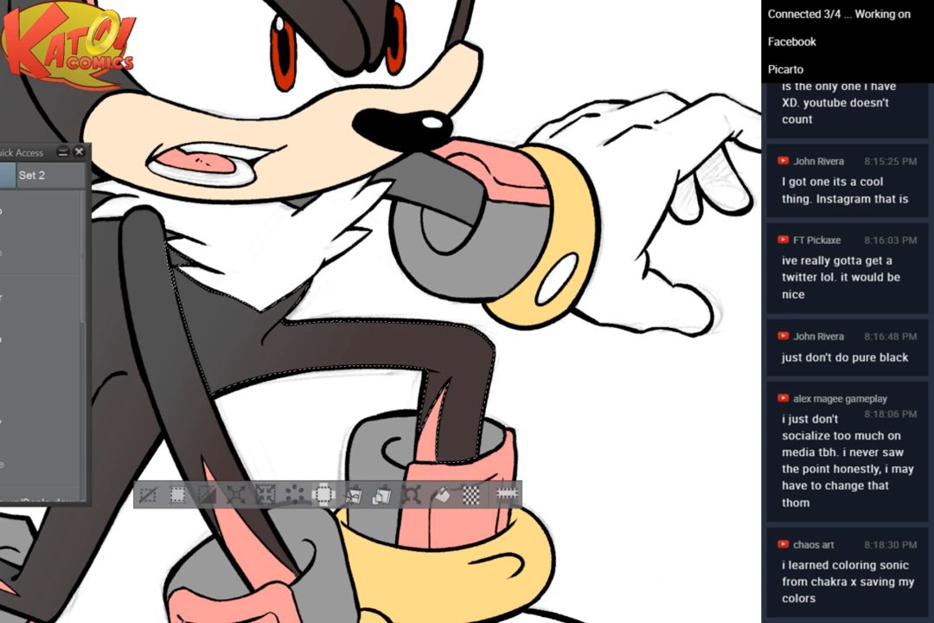
{"action": "left_click_drag", "start_coordinate": [390, 298], "coordinate": [352, 417]}
{"action": "left_click_drag", "start_coordinate": [336, 283], "coordinate": [227, 414]}
{"action": "left_click_drag", "start_coordinate": [364, 279], "coordinate": [298, 440]}
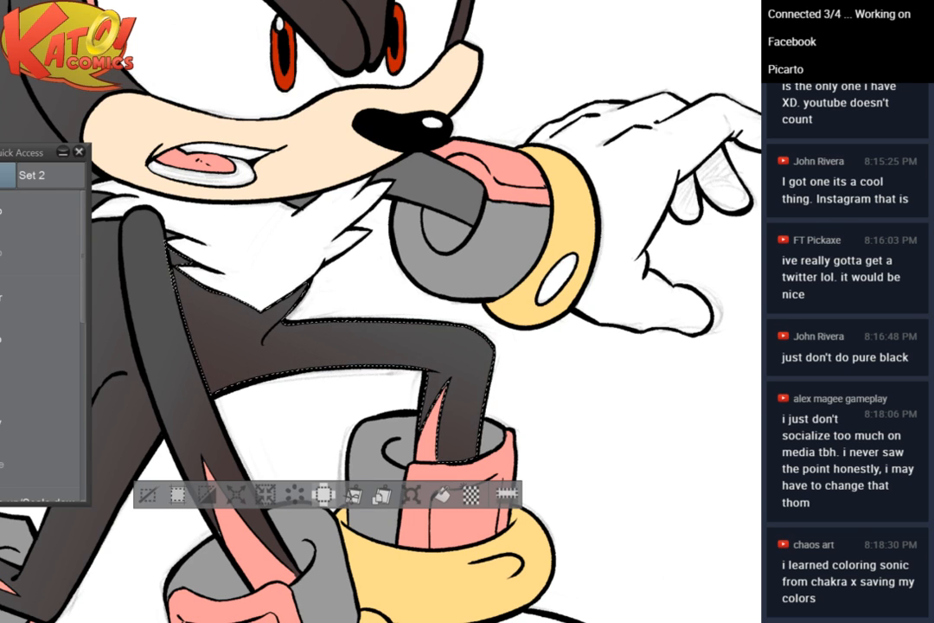
{"action": "key", "text": "ctrl+d"}
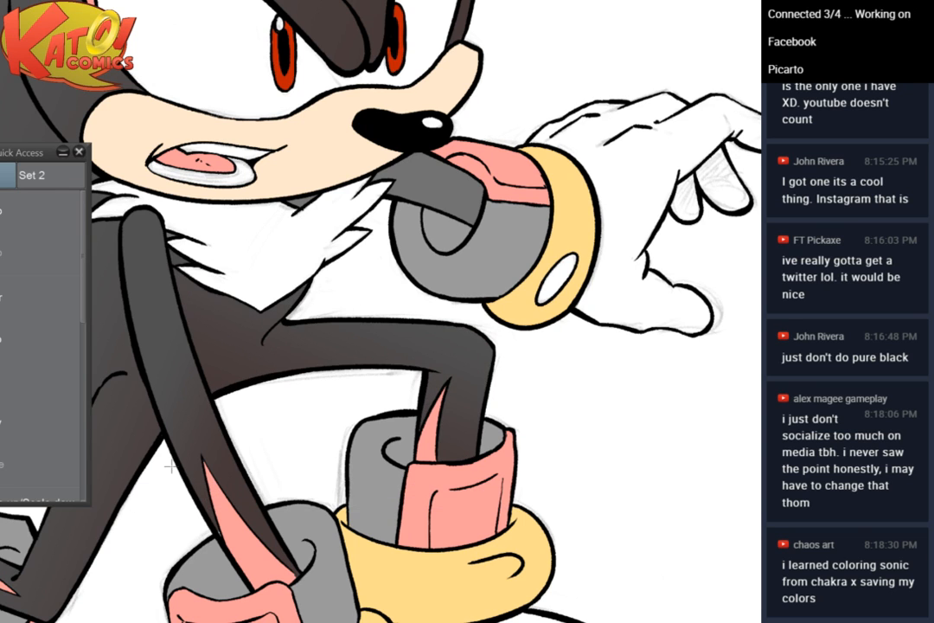
Select the grey forearm of the outstretched arm below the nose and shade it with the dark-grey-to-brown gradient
{"action": "left_click_drag", "start_coordinate": [172, 466], "coordinate": [124, 565]}
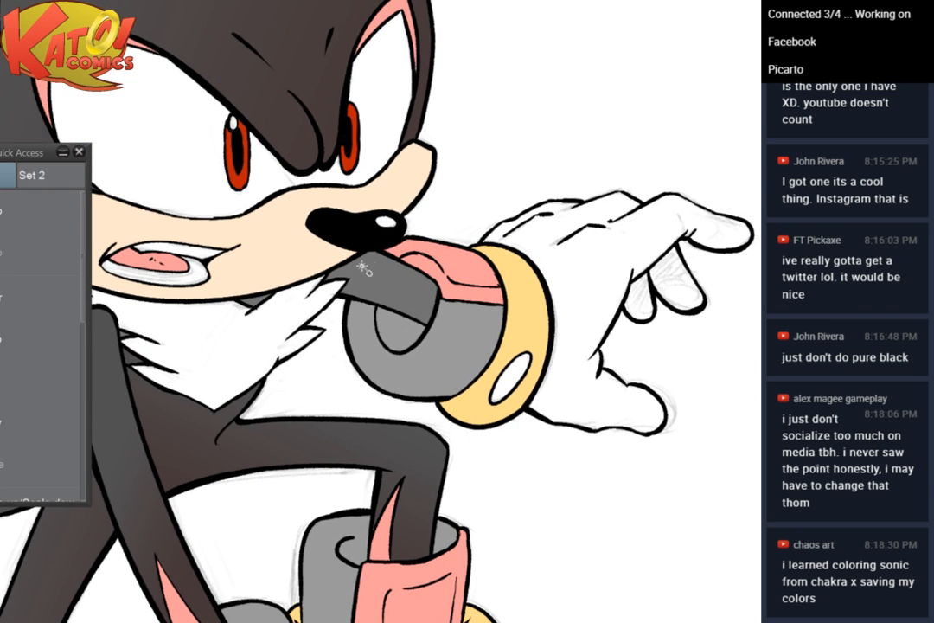
{"action": "left_click", "coordinate": [364, 268]}
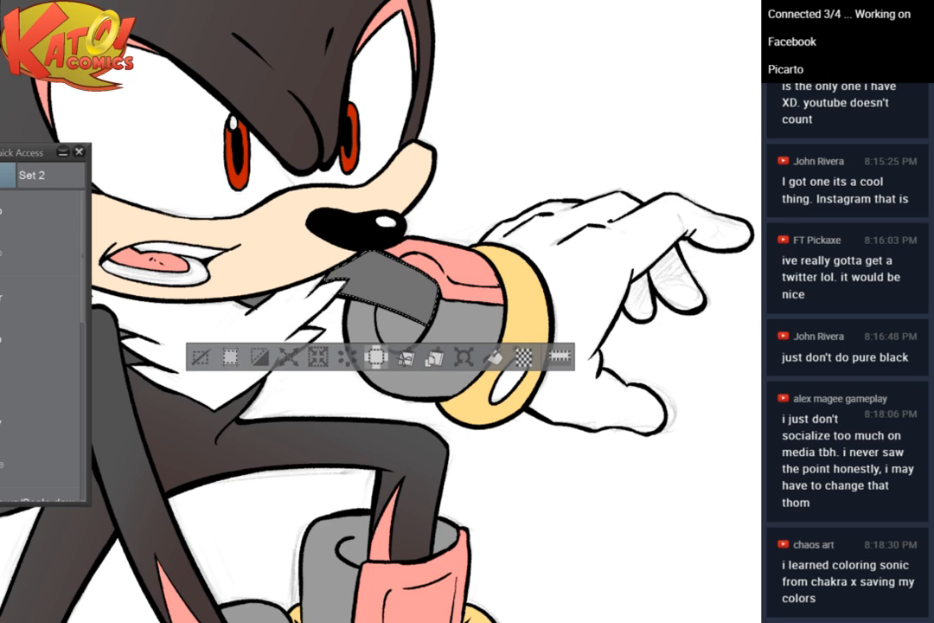
{"action": "left_click_drag", "start_coordinate": [362, 267], "coordinate": [405, 300]}
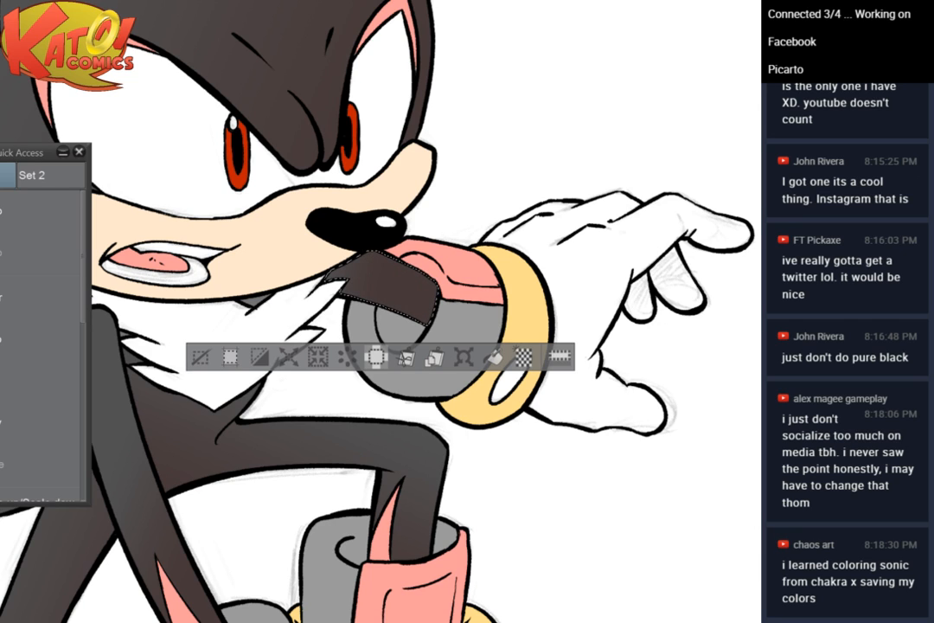
{"action": "scroll", "coordinate": [409, 124], "scroll_direction": "down", "scroll_amount": 3}
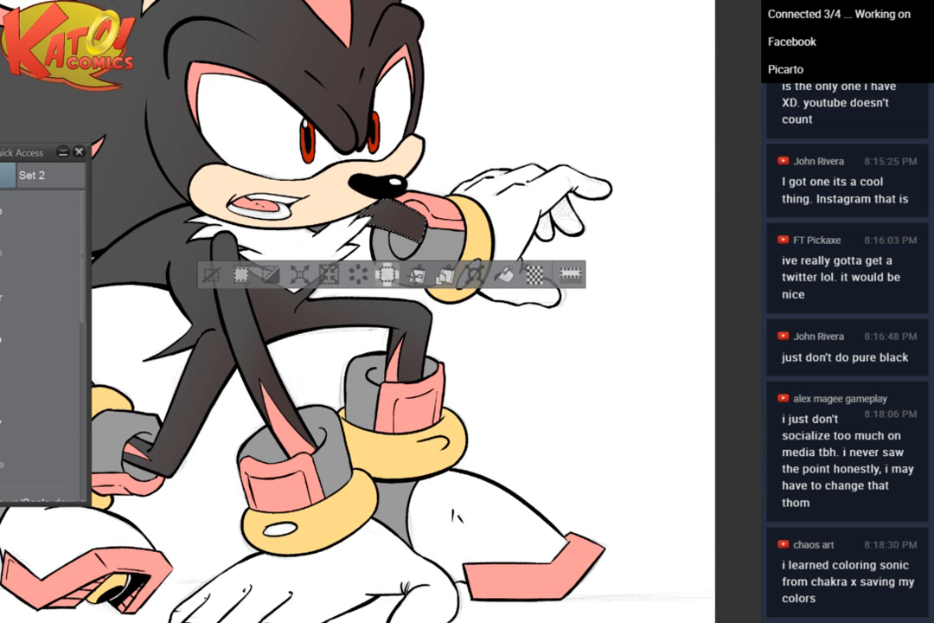
{"action": "scroll", "coordinate": [454, 109], "scroll_direction": "up", "scroll_amount": 2}
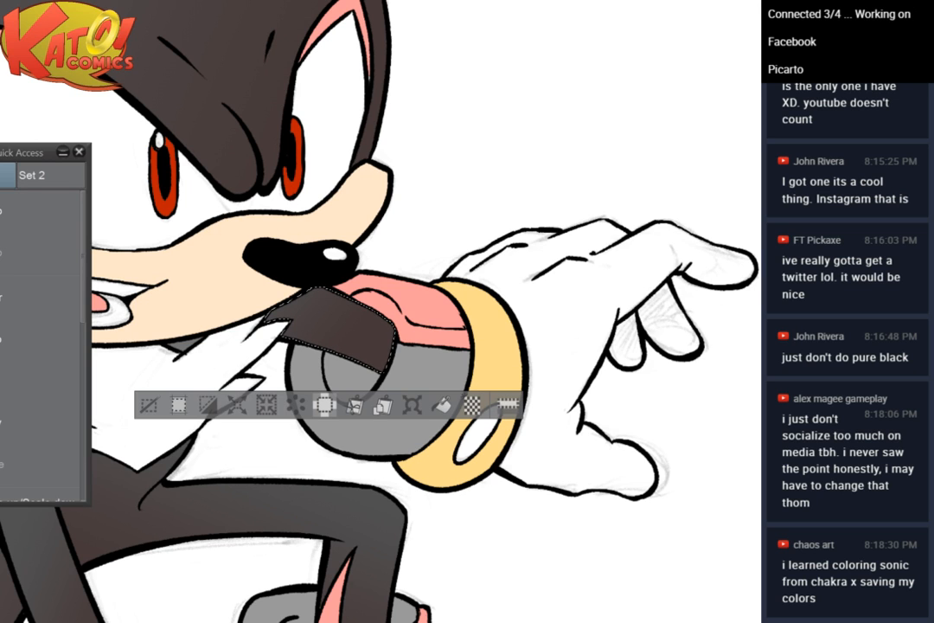
Clear the forearm selection and examine the gradient shading across the head, torso, arms and legs
{"action": "left_click", "coordinate": [148, 405]}
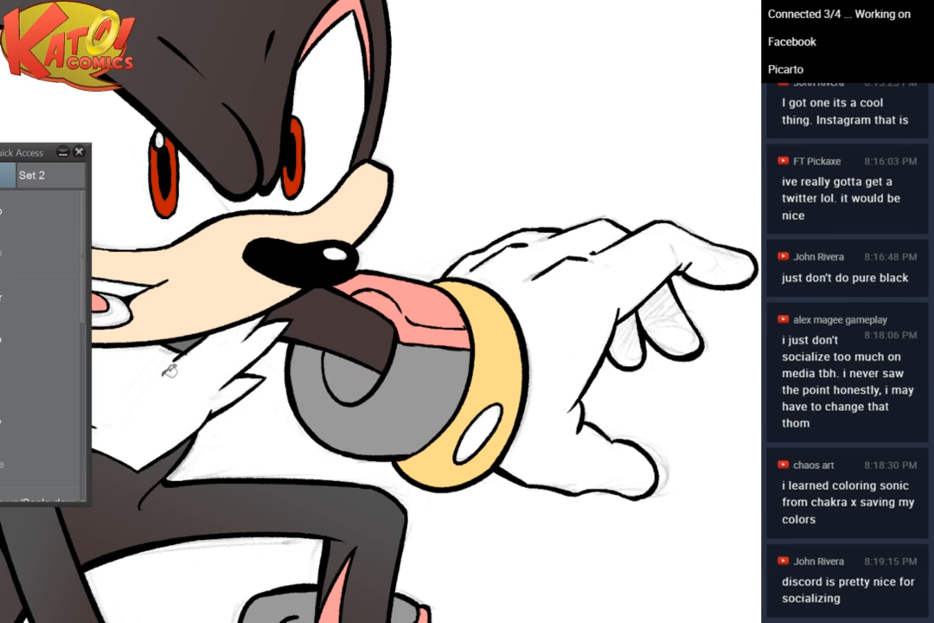
{"action": "scroll", "coordinate": [379, 112], "scroll_direction": "down", "scroll_amount": 2}
{"action": "scroll", "coordinate": [379, 112], "scroll_direction": "down", "scroll_amount": 2}
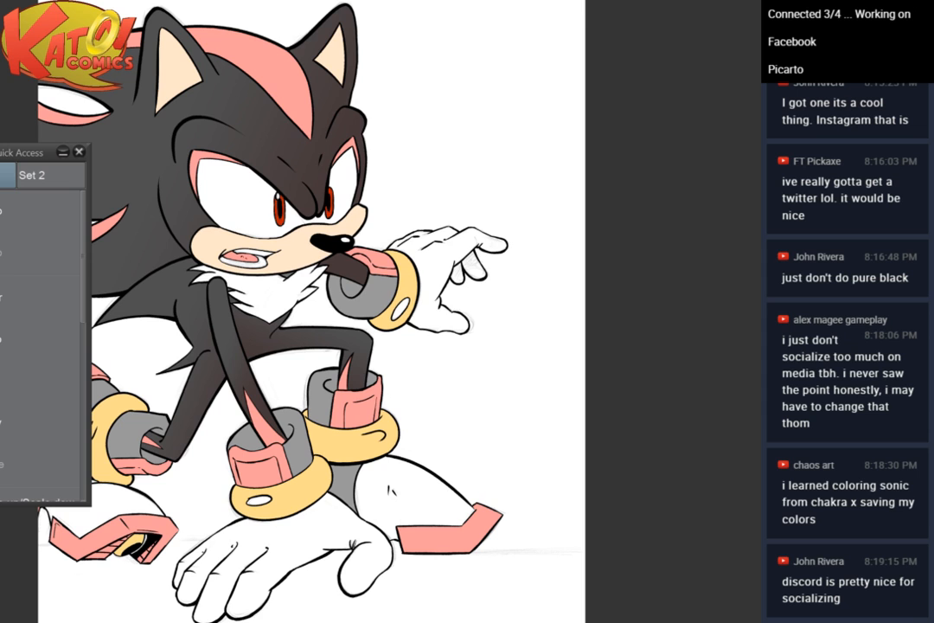
{"action": "scroll", "coordinate": [379, 260], "scroll_direction": "down", "scroll_amount": 2}
{"action": "scroll", "coordinate": [379, 260], "scroll_direction": "up", "scroll_amount": 4}
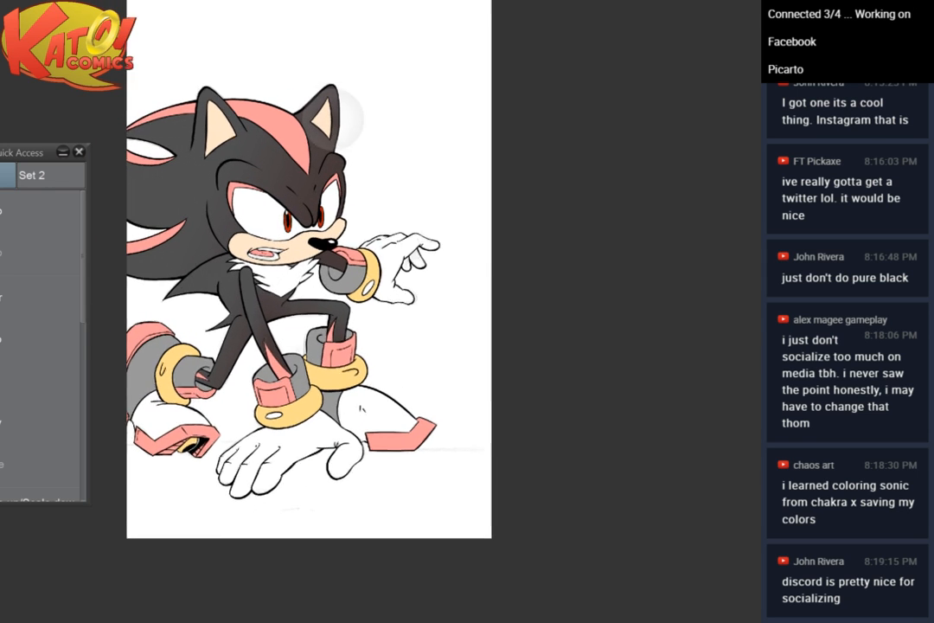
{"action": "left_click_drag", "start_coordinate": [379, 296], "coordinate": [460, 260]}
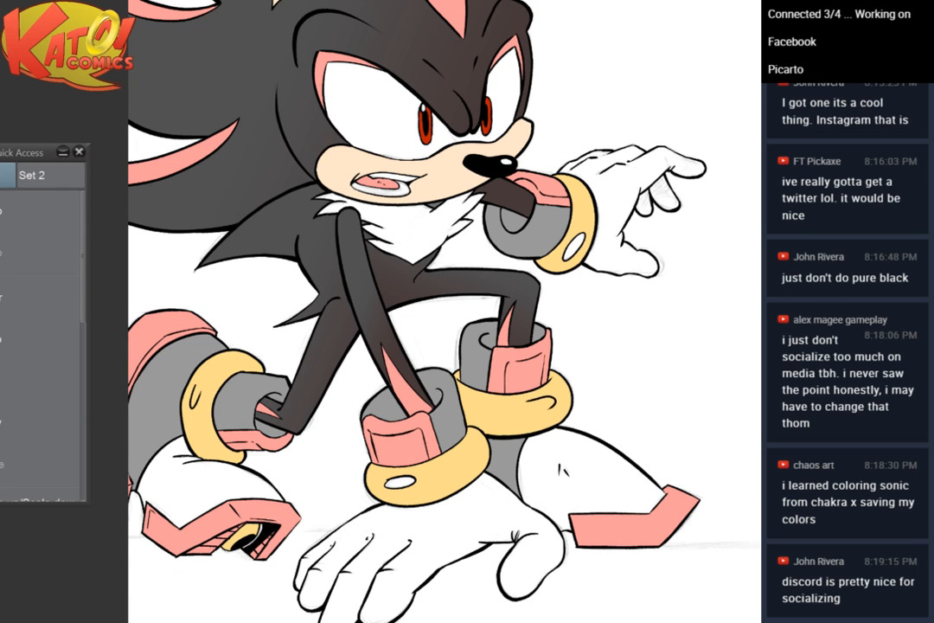
{"action": "scroll", "coordinate": [511, 164], "scroll_direction": "up", "scroll_amount": 1}
{"action": "left_click_drag", "start_coordinate": [490, 164], "coordinate": [563, 231]}
{"action": "scroll", "coordinate": [543, 338], "scroll_direction": "up", "scroll_amount": 2}
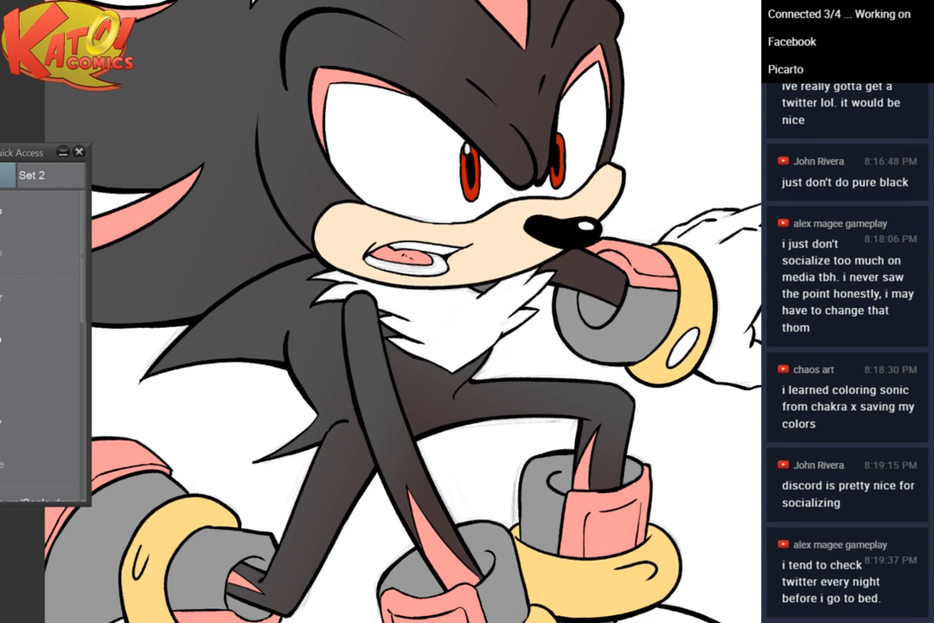
{"action": "left_click_drag", "start_coordinate": [484, 346], "coordinate": [507, 235]}
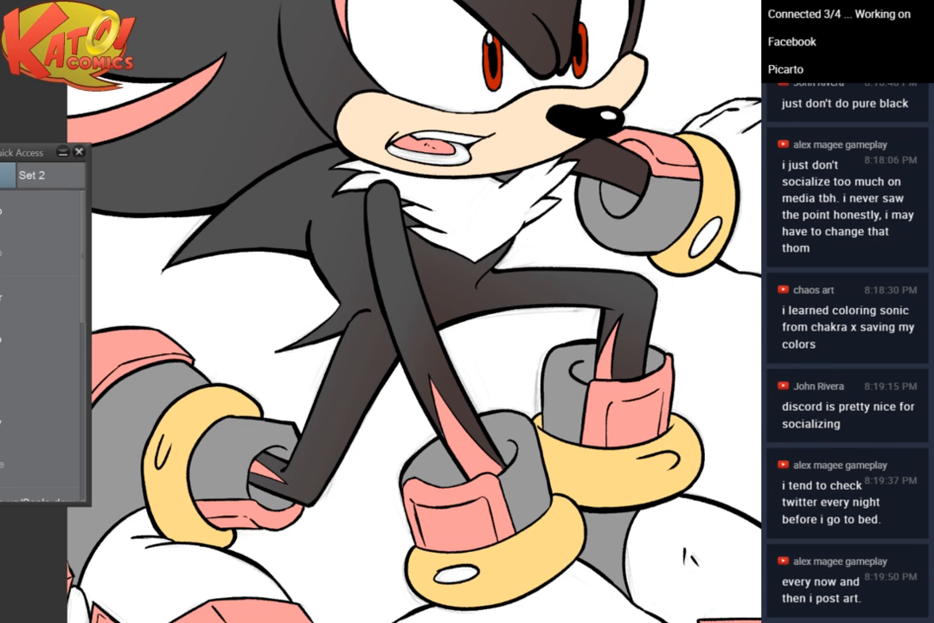
{"action": "left_click_drag", "start_coordinate": [485, 328], "coordinate": [502, 409]}
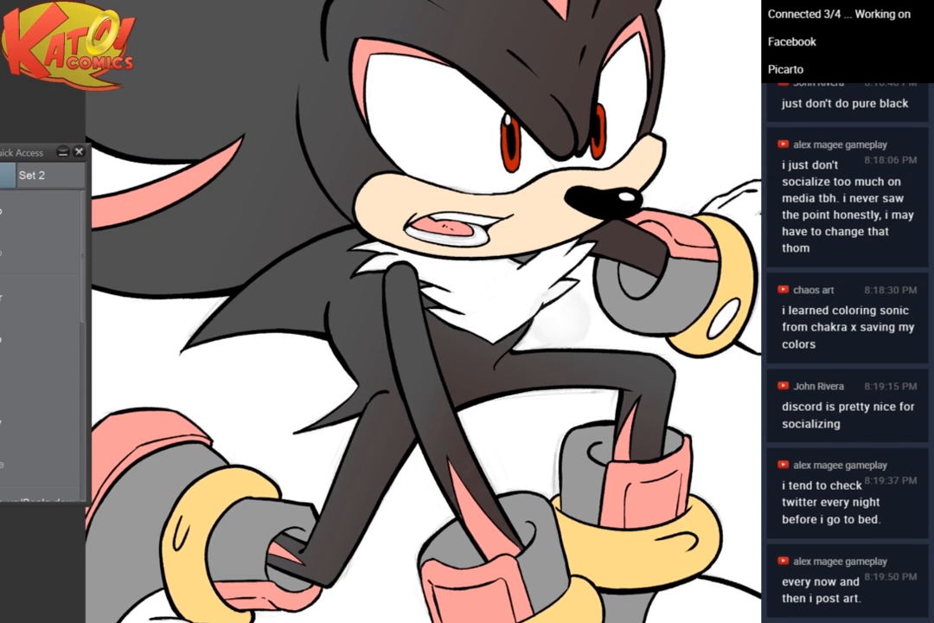
{"action": "scroll", "coordinate": [502, 409], "scroll_direction": "down", "scroll_amount": 3}
{"action": "scroll", "coordinate": [502, 409], "scroll_direction": "up", "scroll_amount": 3}
{"action": "scroll", "coordinate": [471, 394], "scroll_direction": "up", "scroll_amount": 3}
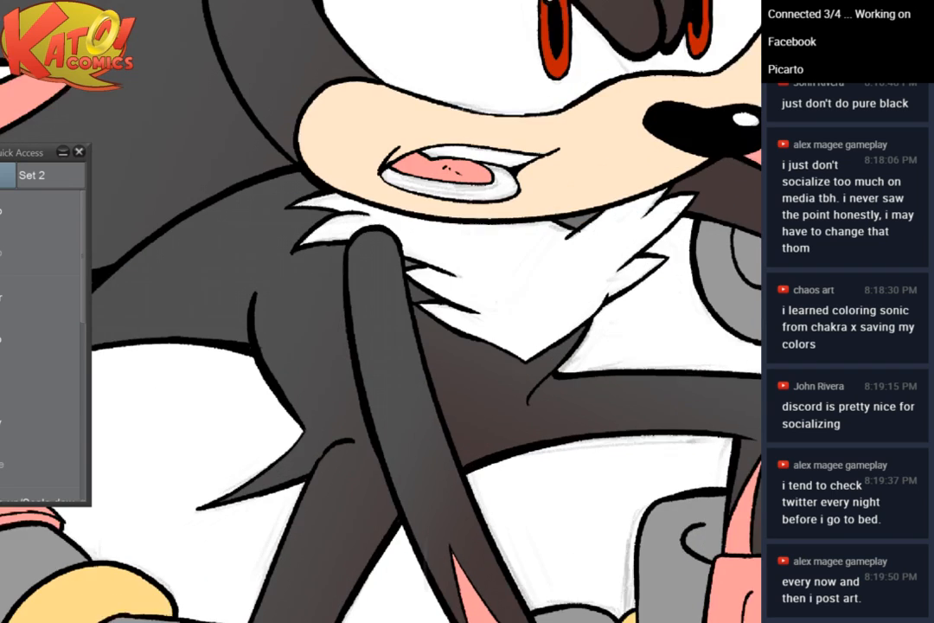
{"action": "left_click_drag", "start_coordinate": [450, 372], "coordinate": [494, 332]}
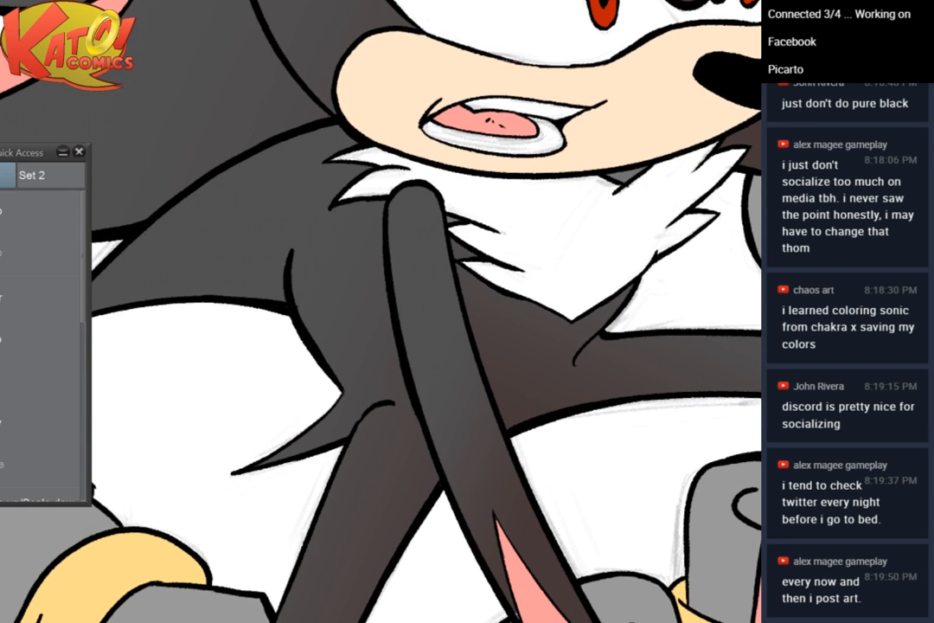
Erase the short curved crease line where the rear leg meets the hip
{"action": "left_click_drag", "start_coordinate": [362, 412], "coordinate": [393, 404]}
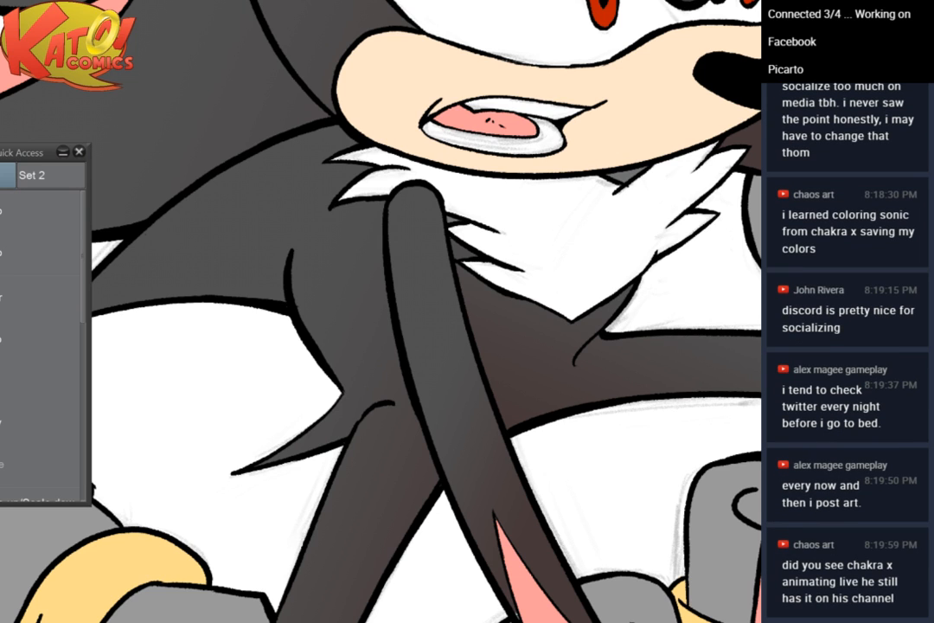
{"action": "left_click_drag", "start_coordinate": [374, 405], "coordinate": [393, 403]}
{"action": "key", "text": "ctrl+0"}
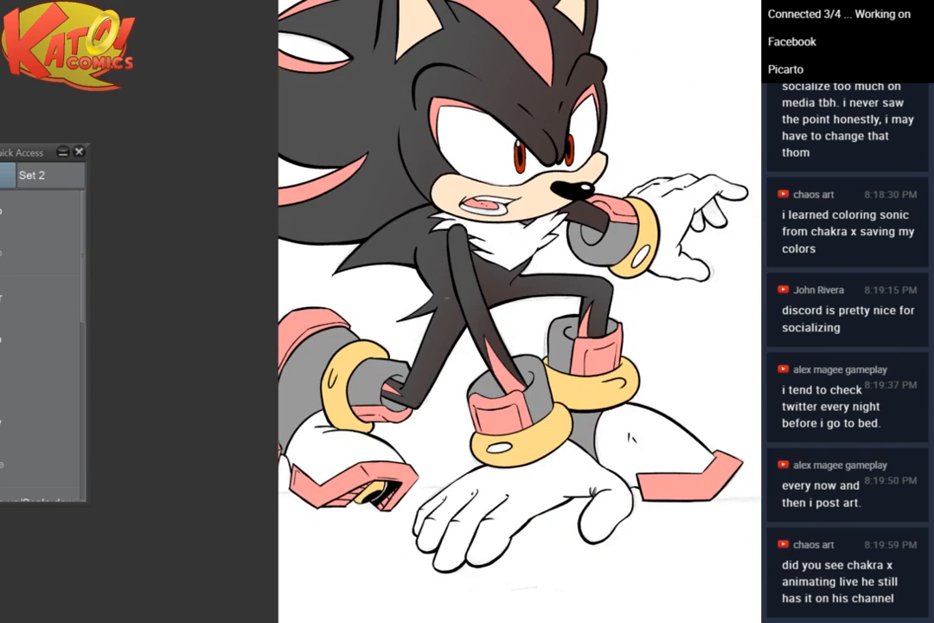
{"action": "scroll", "coordinate": [534, 190], "scroll_direction": "up", "scroll_amount": 3}
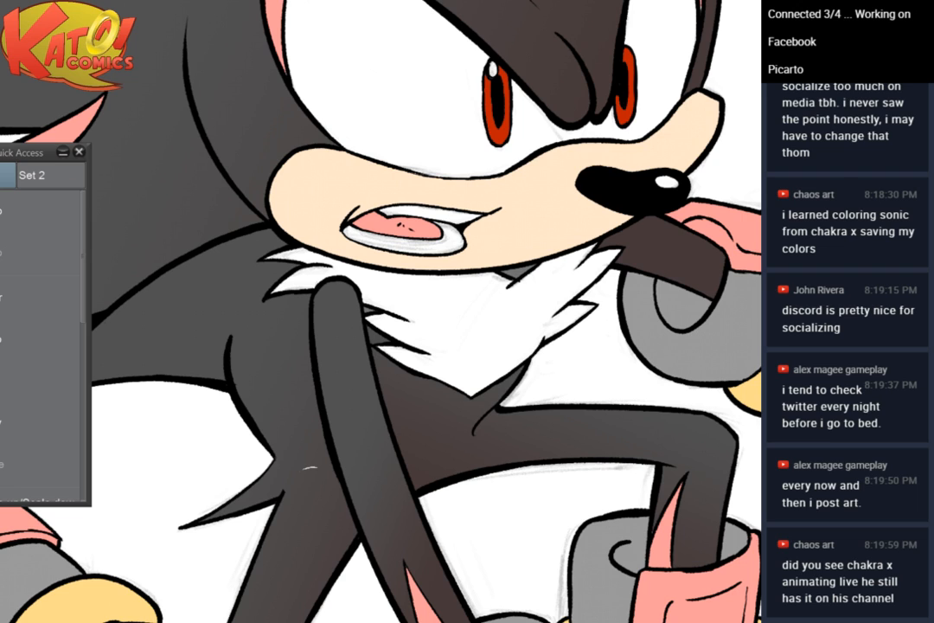
Paint over the light leftover mark of the crease line on the hip so it blends into the shading
{"action": "key", "text": "ctrl+z"}
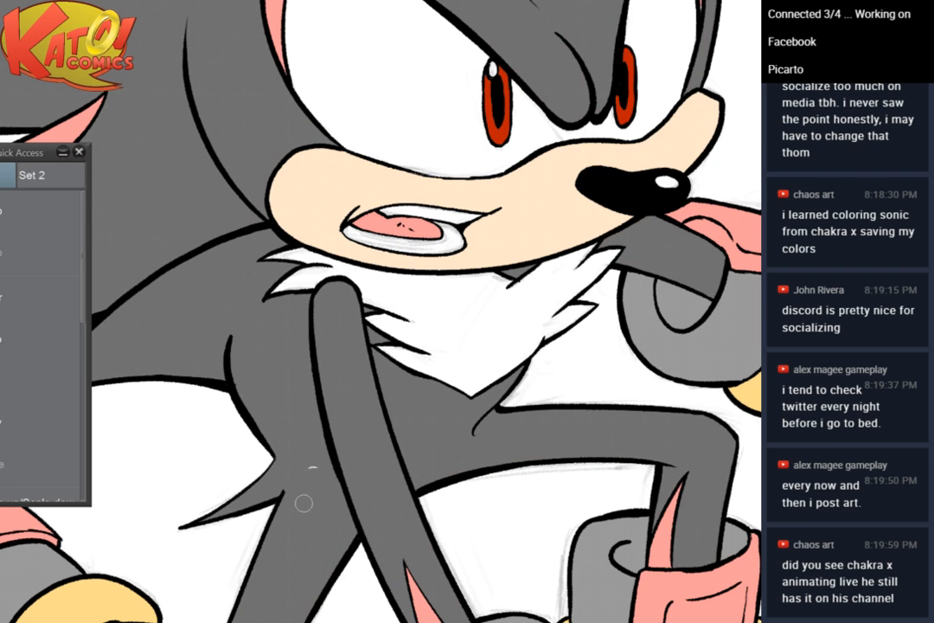
{"action": "key", "text": "ctrl+y"}
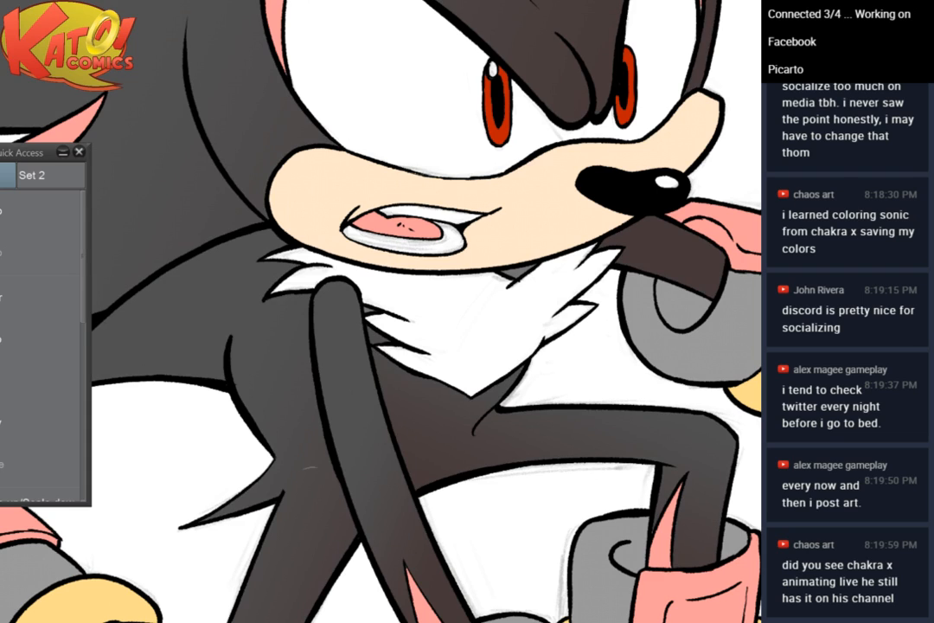
{"action": "left_click_drag", "start_coordinate": [310, 469], "coordinate": [441, 304]}
{"action": "scroll", "coordinate": [491, 303], "scroll_direction": "up", "scroll_amount": 5}
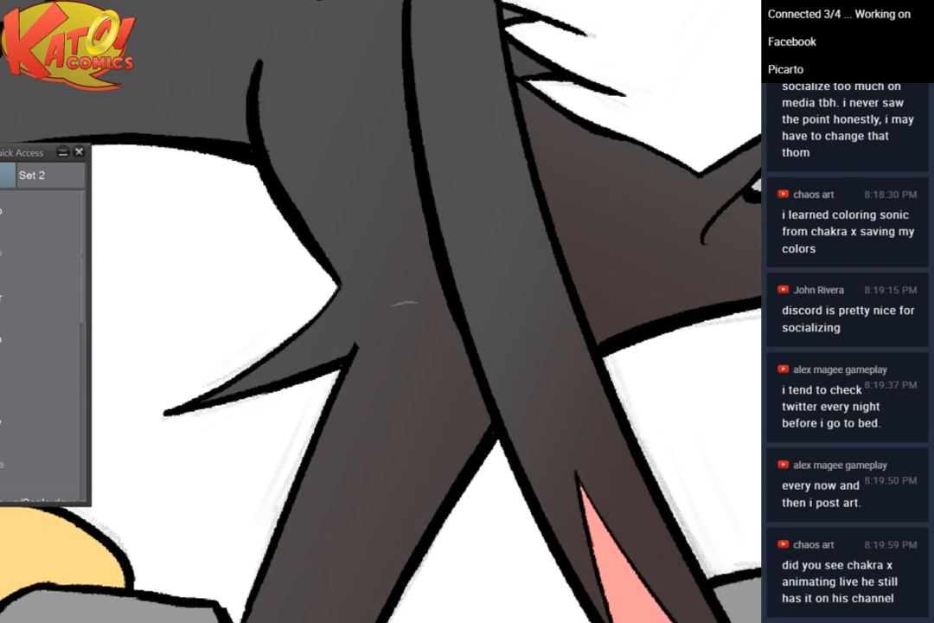
{"action": "scroll", "coordinate": [547, 216], "scroll_direction": "down", "scroll_amount": 5}
{"action": "scroll", "coordinate": [548, 216], "scroll_direction": "up", "scroll_amount": 4}
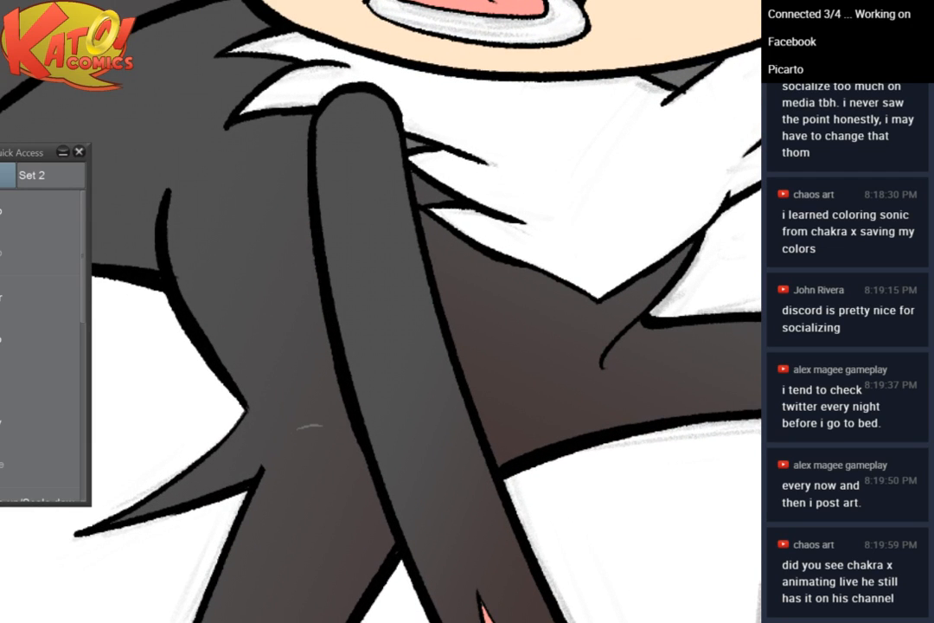
{"action": "scroll", "coordinate": [437, 281], "scroll_direction": "up", "scroll_amount": 4}
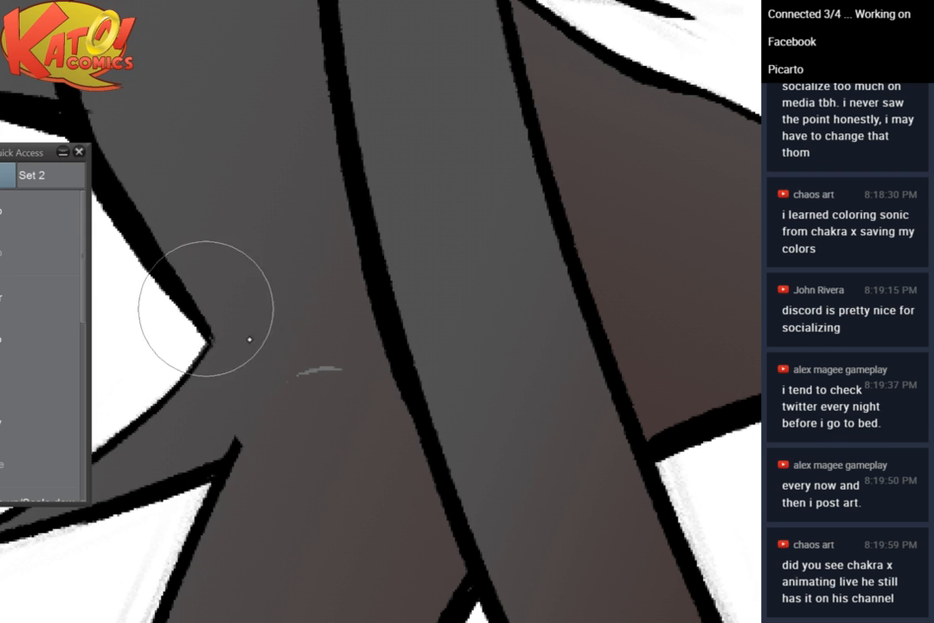
{"action": "left_click_drag", "start_coordinate": [321, 362], "coordinate": [321, 374]}
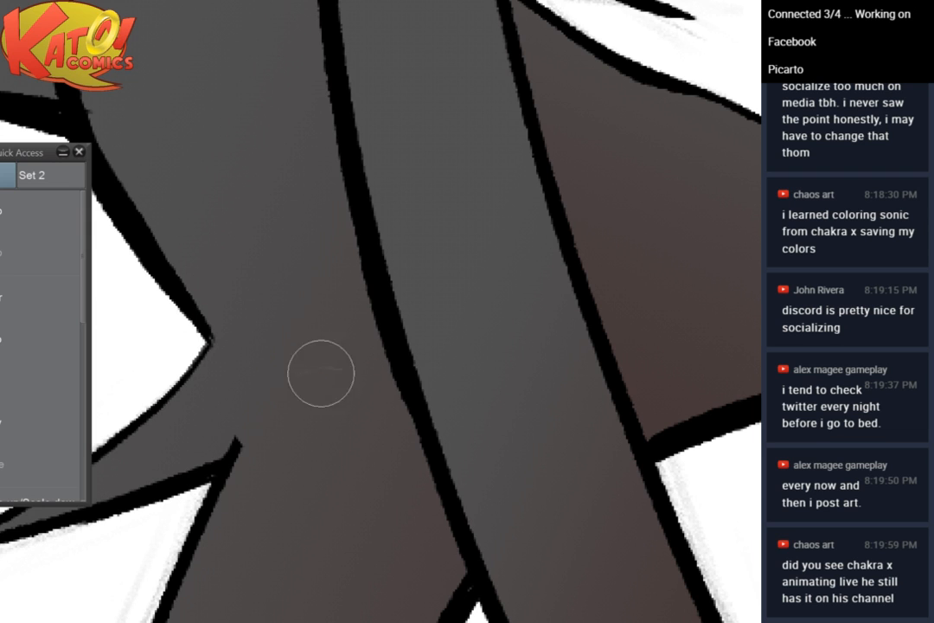
{"action": "scroll", "coordinate": [384, 391], "scroll_direction": "down", "scroll_amount": 3}
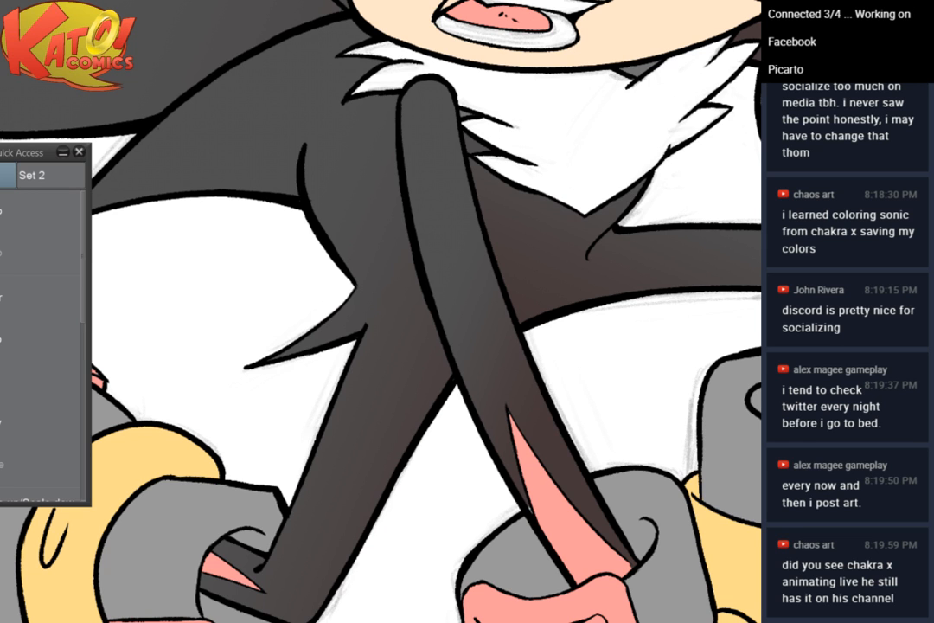
Select the large grey area of the rear boot behind the gold ring, fill it with near-black and deselect it
{"action": "left_click_drag", "start_coordinate": [547, 152], "coordinate": [456, 236]}
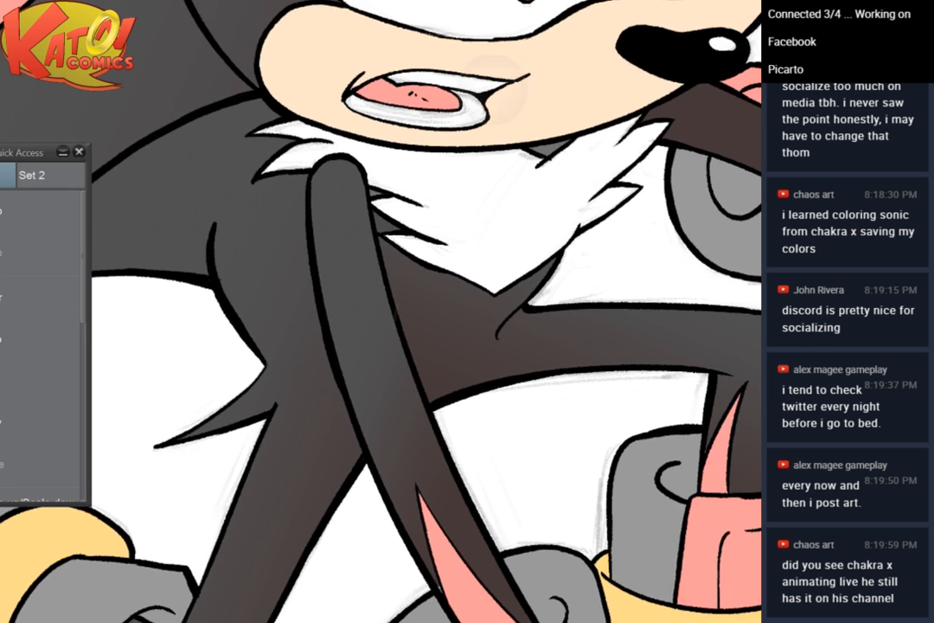
{"action": "scroll", "coordinate": [456, 236], "scroll_direction": "down", "scroll_amount": 2}
{"action": "left_click_drag", "start_coordinate": [545, 211], "coordinate": [620, 161]}
{"action": "scroll", "coordinate": [621, 161], "scroll_direction": "up", "scroll_amount": 1}
{"action": "left_click_drag", "start_coordinate": [415, 368], "coordinate": [457, 255]}
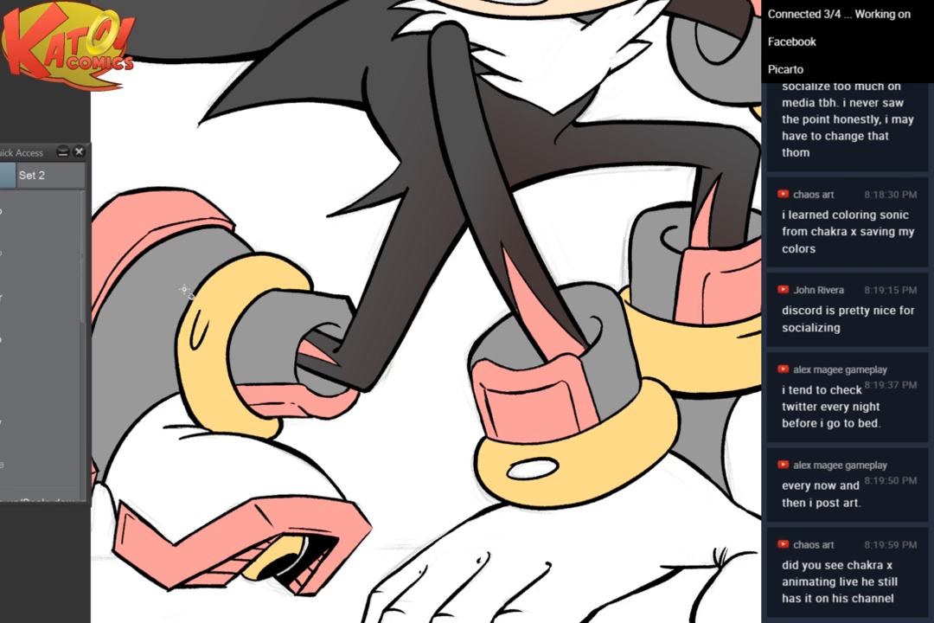
{"action": "left_click_drag", "start_coordinate": [184, 290], "coordinate": [241, 327]}
{"action": "left_click", "coordinate": [229, 307]}
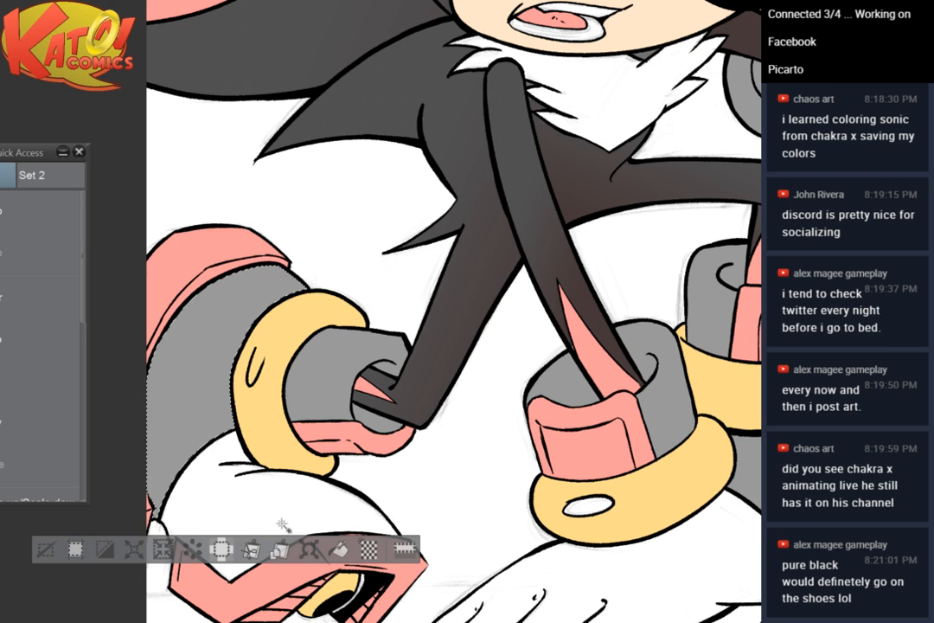
{"action": "left_click", "coordinate": [338, 549]}
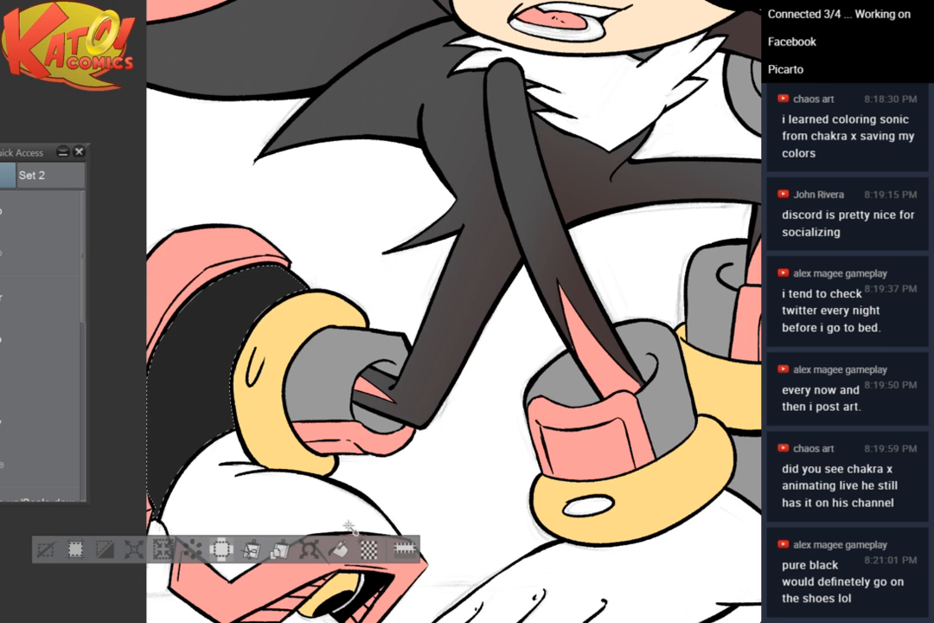
{"action": "left_click", "coordinate": [45, 549]}
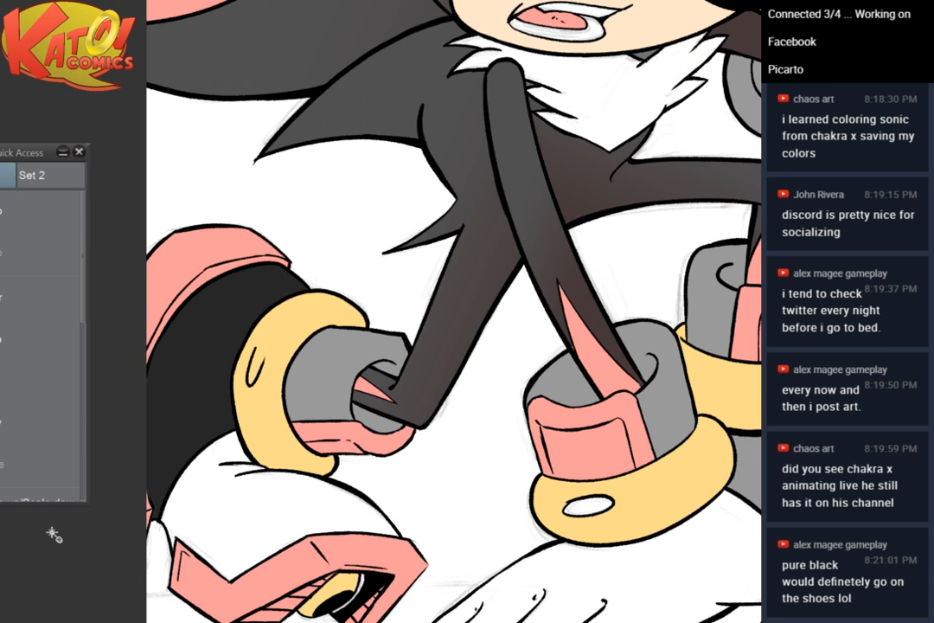
Select the grey part of the front boot below its gold ring, fill it with near-black and deselect it
{"action": "mouse_move", "coordinate": [54, 534]}
{"action": "left_mouse_down"}
{"action": "mouse_move", "coordinate": [0, 557]}
{"action": "mouse_move", "coordinate": [51, 622]}
{"action": "mouse_move", "coordinate": [0, 621]}
{"action": "left_mouse_up"}
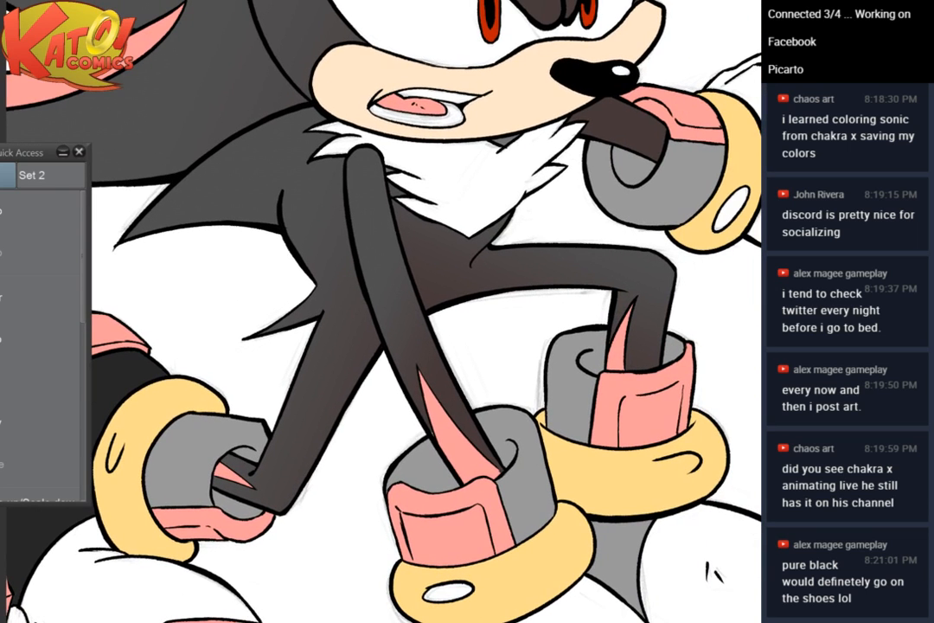
{"action": "left_click", "coordinate": [617, 537]}
{"action": "key", "text": "alt+Delete"}
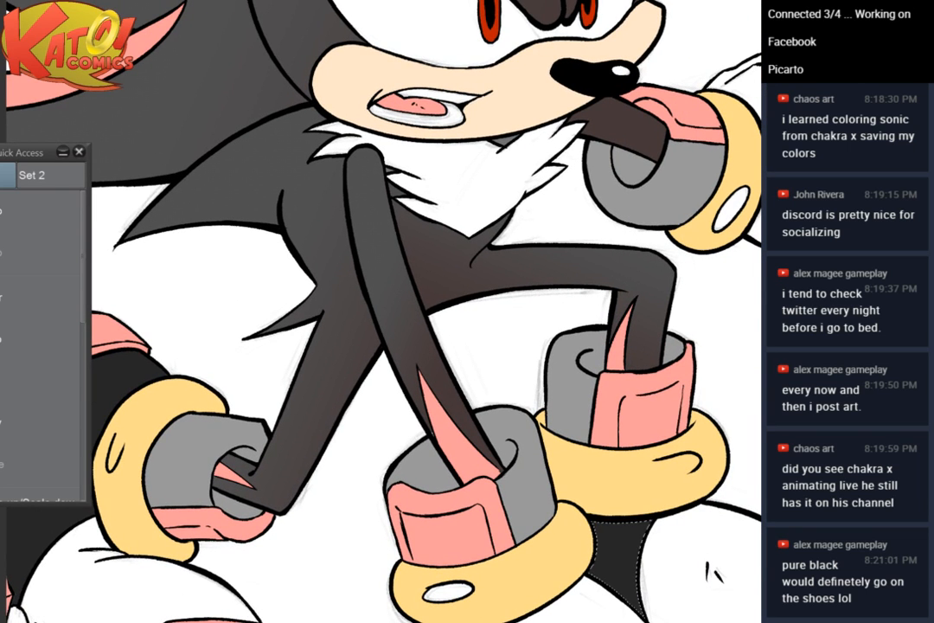
{"action": "key", "text": "ctrl+d"}
{"action": "scroll", "coordinate": [519, 175], "scroll_direction": "down", "scroll_amount": 5}
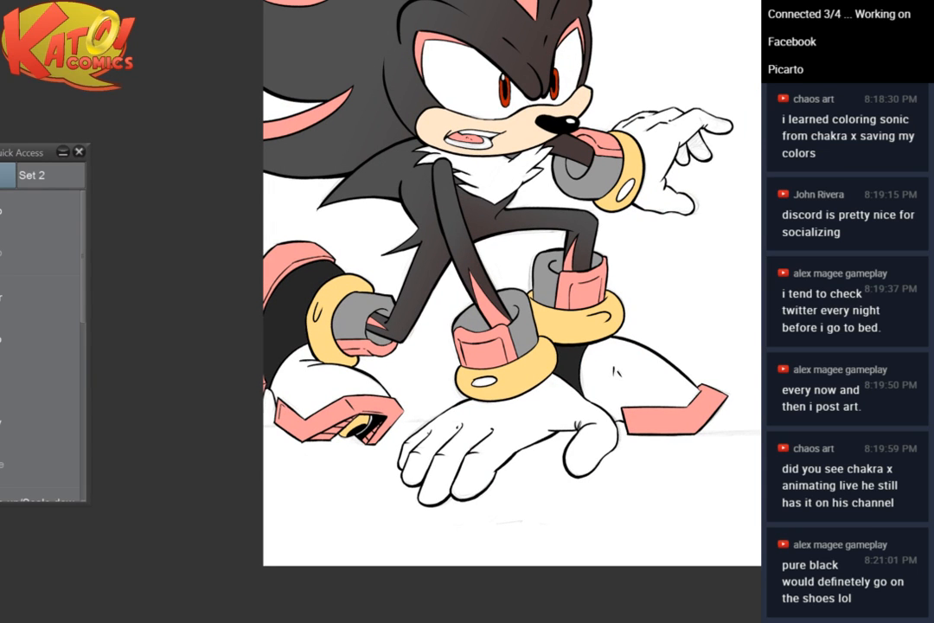
{"action": "scroll", "coordinate": [538, 171], "scroll_direction": "up", "scroll_amount": 4}
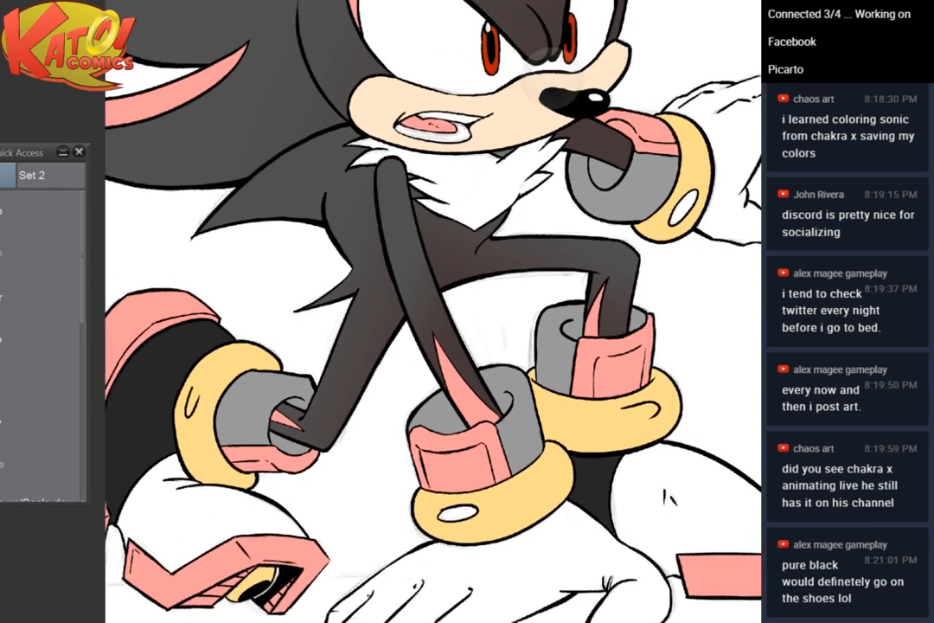
{"action": "mouse_move", "coordinate": [538, 171]}
{"action": "left_mouse_down"}
{"action": "mouse_move", "coordinate": [496, 178]}
{"action": "mouse_move", "coordinate": [572, 264]}
{"action": "mouse_move", "coordinate": [519, 218]}
{"action": "left_mouse_up"}
{"action": "left_click", "coordinate": [164, 500]}
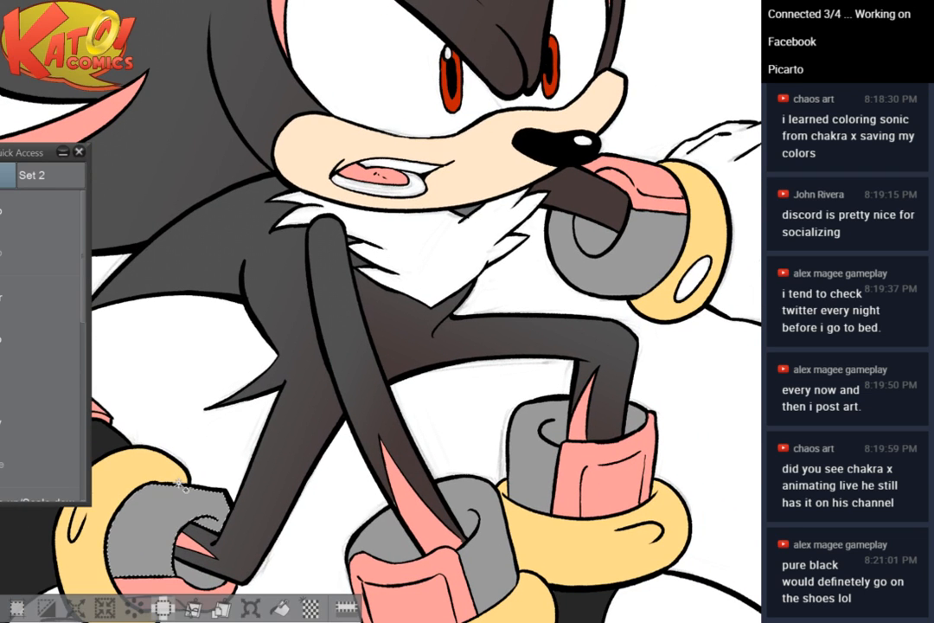
{"action": "left_click", "coordinate": [490, 555]}
{"action": "left_click", "coordinate": [200, 577]}
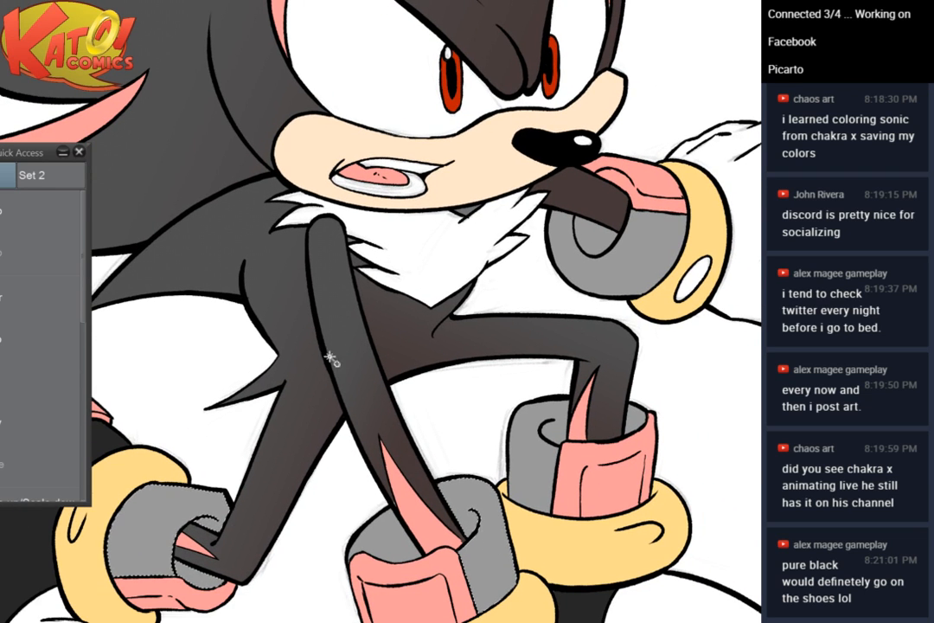
{"action": "key", "text": "ctrl+d"}
Select the outer and inner grey parts of the rear ankle cuff, shade them with a very dark gradient and deselect them
{"action": "left_click", "coordinate": [164, 516]}
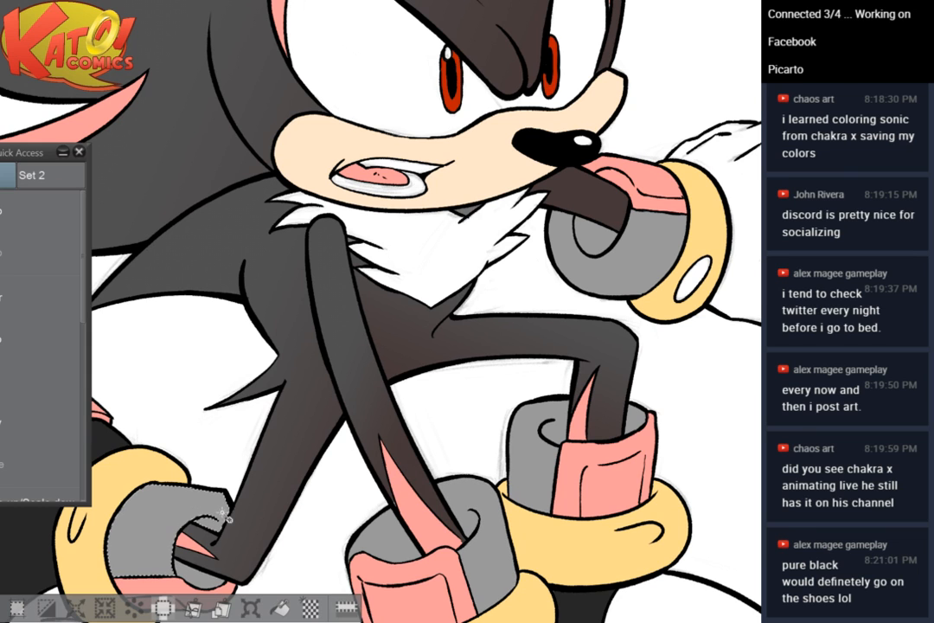
{"action": "left_click", "coordinate": [200, 574]}
{"action": "left_click_drag", "start_coordinate": [210, 540], "coordinate": [416, 471]}
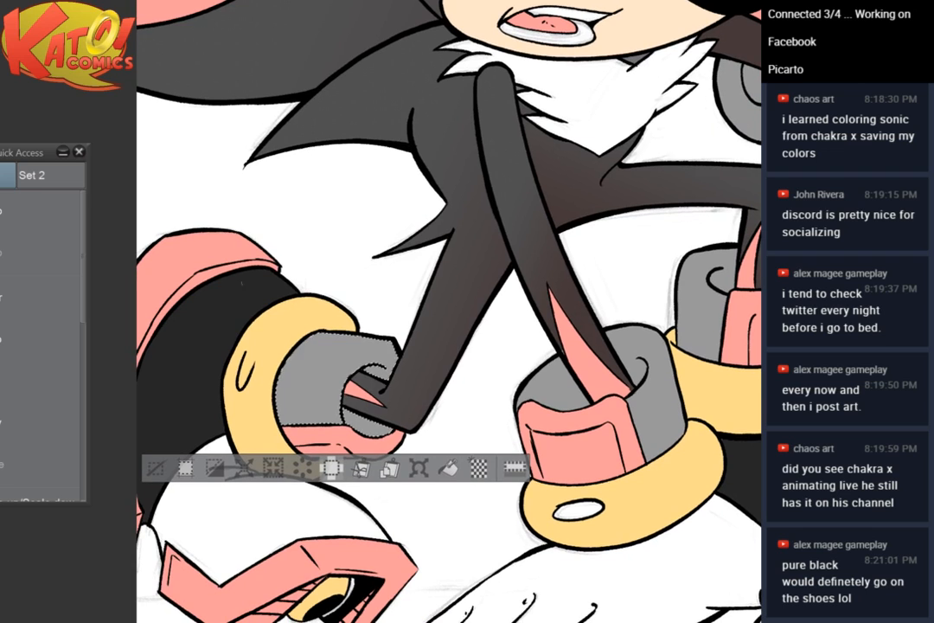
{"action": "left_click_drag", "start_coordinate": [228, 285], "coordinate": [243, 386]}
{"action": "left_click_drag", "start_coordinate": [325, 339], "coordinate": [278, 279]}
{"action": "left_click_drag", "start_coordinate": [279, 278], "coordinate": [298, 326]}
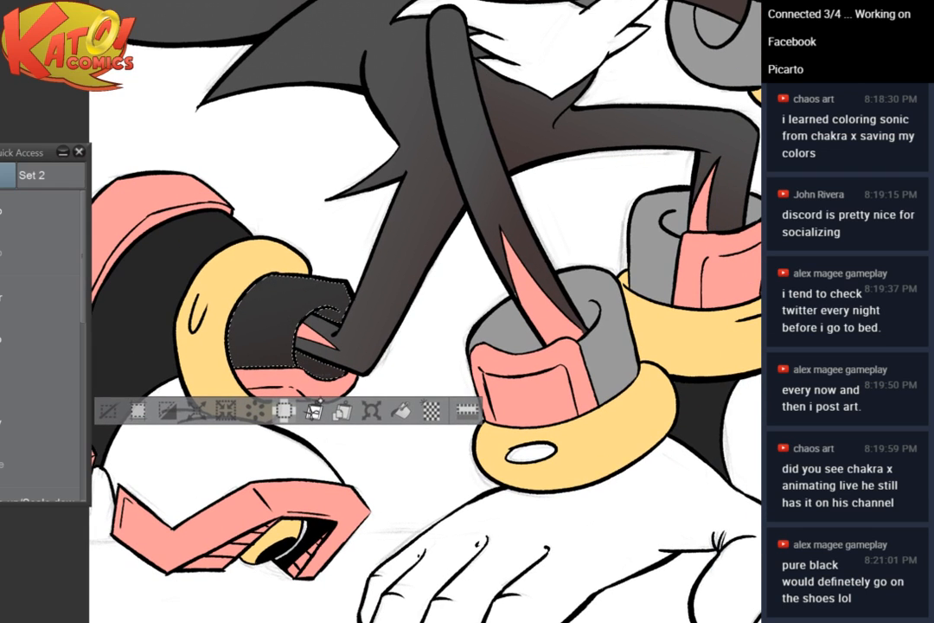
{"action": "key", "text": "ctrl+d"}
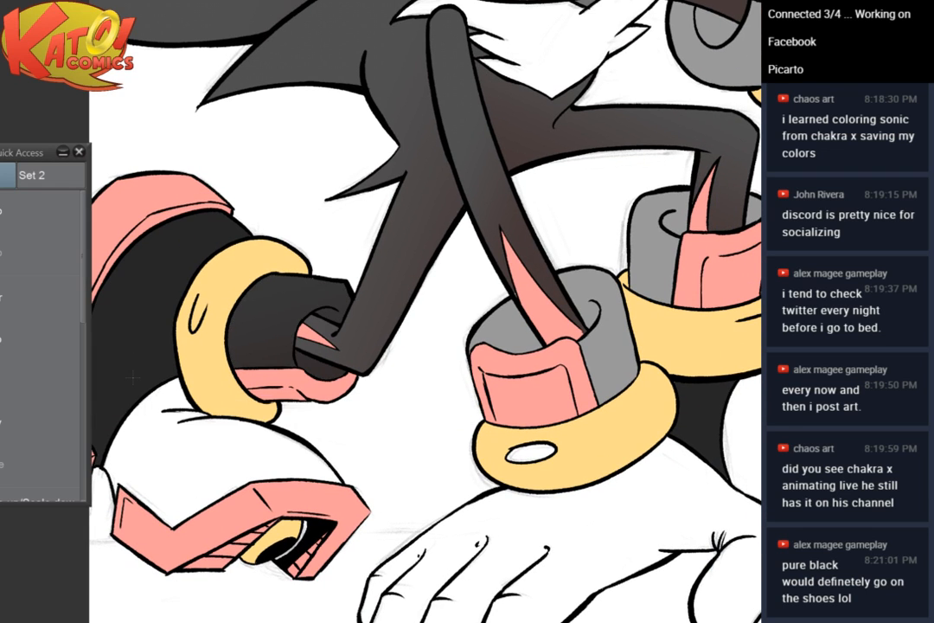
{"action": "key", "text": "ctrl+minus"}
{"action": "key", "text": "ctrl+minus"}
{"action": "key", "text": "ctrl+minus"}
{"action": "left_click_drag", "start_coordinate": [456, 123], "coordinate": [375, 183]}
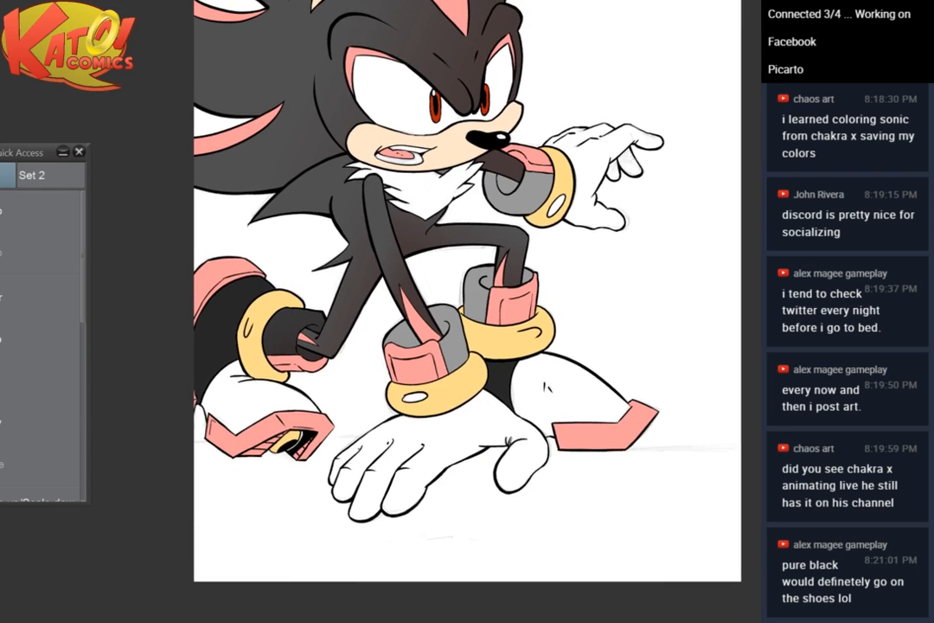
Paint over the small light gaps between the fill and the line art around the rear ankle cuff
{"action": "key", "text": "ctrl+plus"}
{"action": "key", "text": "ctrl+plus"}
{"action": "scroll", "coordinate": [453, 189], "scroll_direction": "up", "scroll_amount": 1}
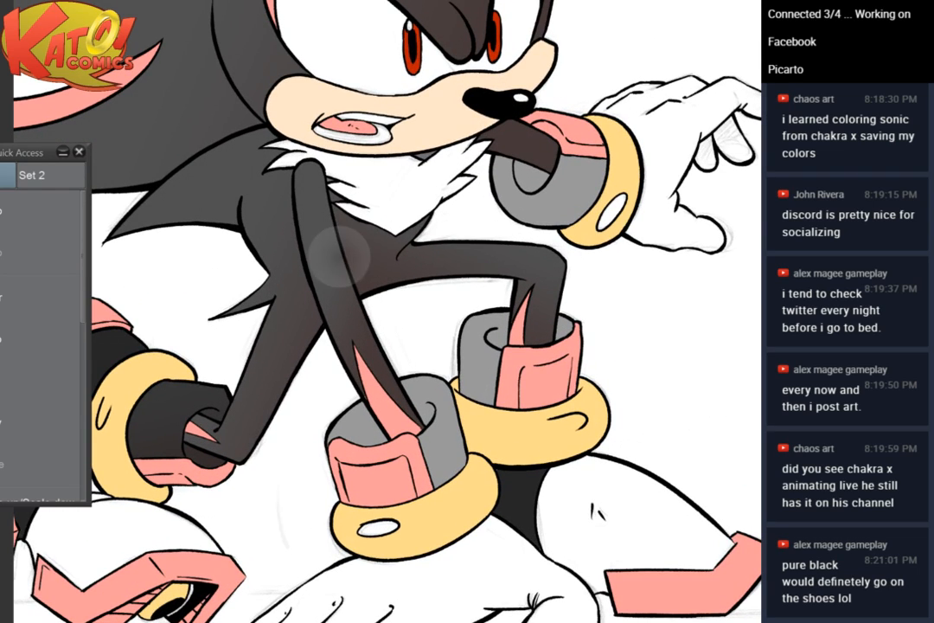
{"action": "scroll", "coordinate": [195, 401], "scroll_direction": "up", "scroll_amount": 5}
{"action": "scroll", "coordinate": [199, 393], "scroll_direction": "up", "scroll_amount": 9}
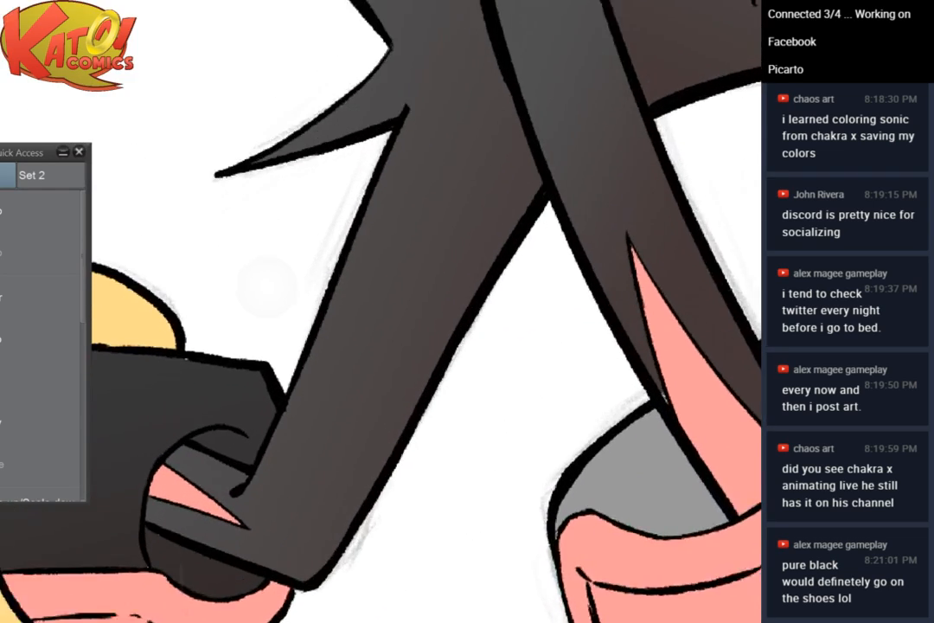
{"action": "left_click_drag", "start_coordinate": [199, 394], "coordinate": [274, 423]}
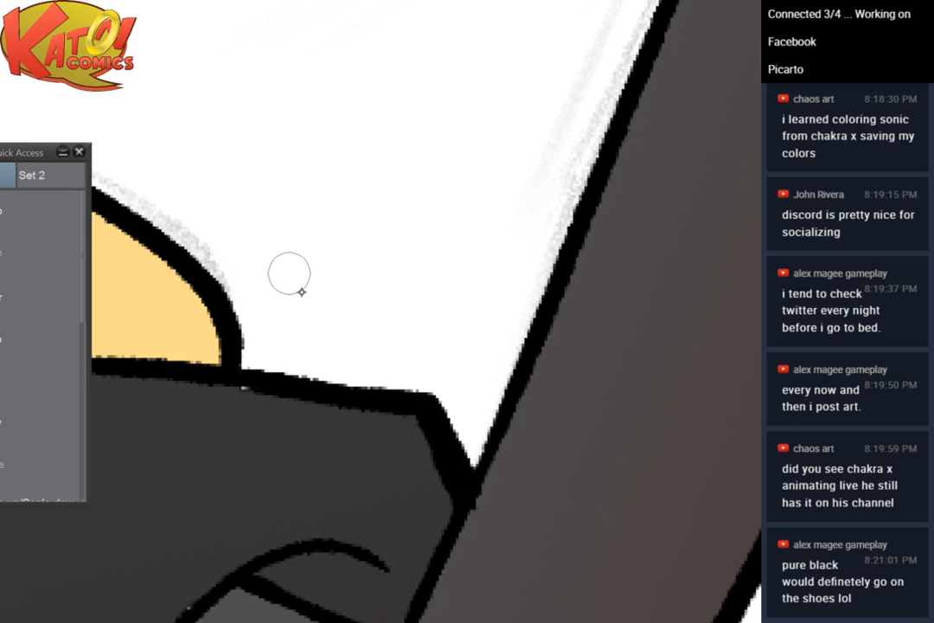
{"action": "left_click_drag", "start_coordinate": [237, 403], "coordinate": [255, 392]}
{"action": "scroll", "coordinate": [467, 143], "scroll_direction": "down", "scroll_amount": 3}
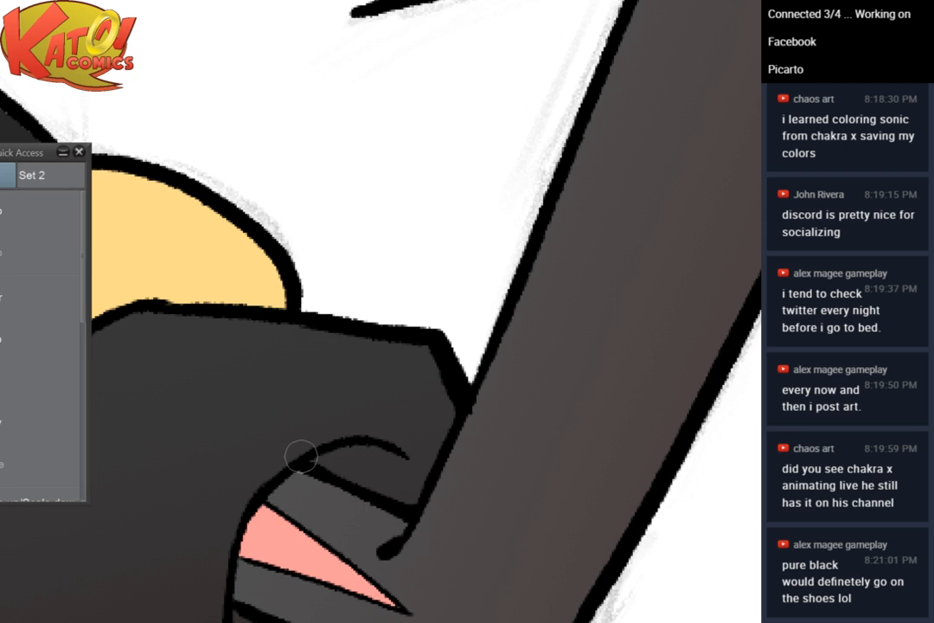
{"action": "left_click_drag", "start_coordinate": [300, 457], "coordinate": [298, 355]}
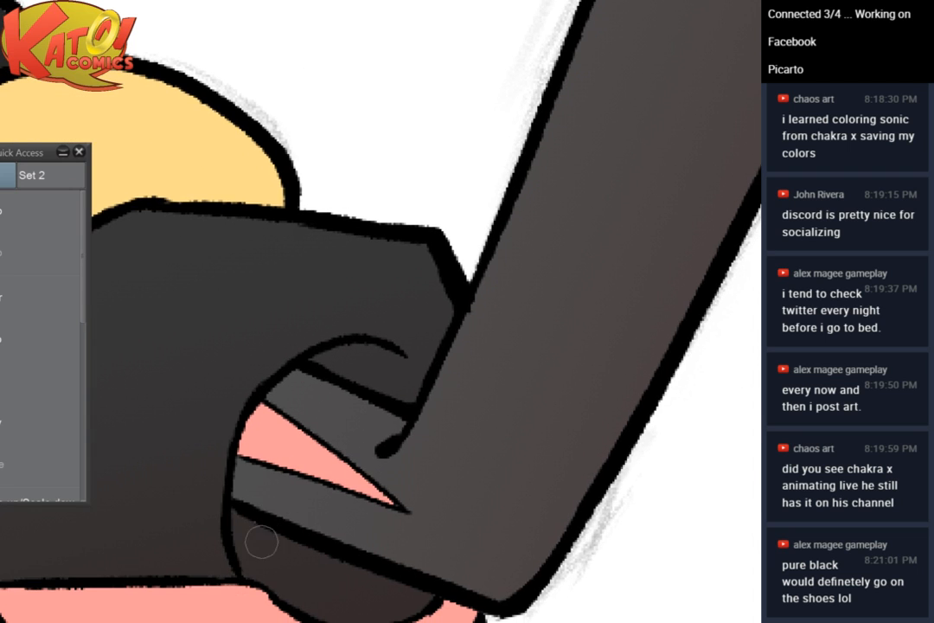
{"action": "scroll", "coordinate": [522, 100], "scroll_direction": "down", "scroll_amount": 5}
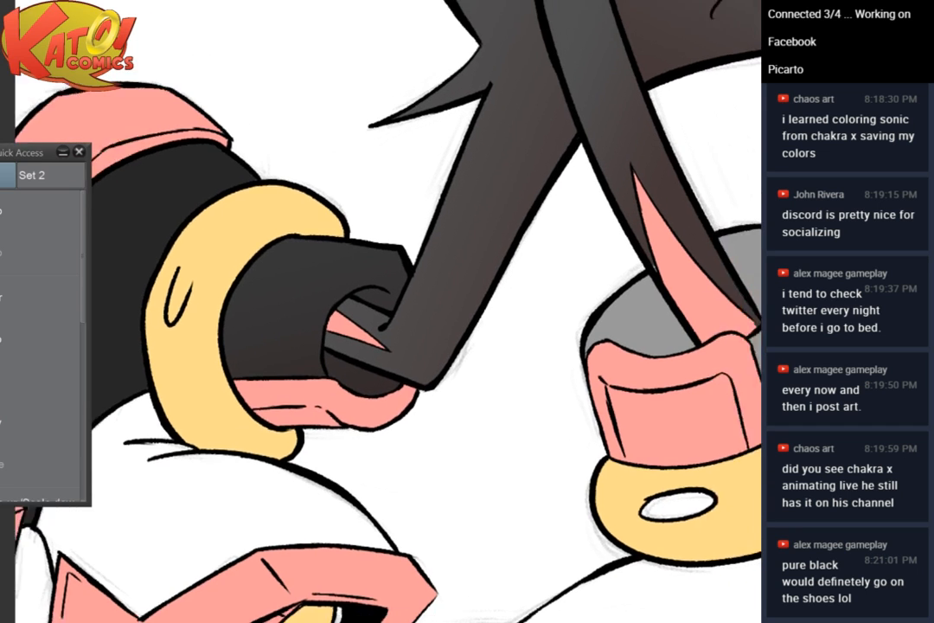
Paint over the light leftover specks beside the pink stripe on the supporting arm, just above the wrist cuff
{"action": "left_click_drag", "start_coordinate": [522, 173], "coordinate": [306, 258]}
{"action": "scroll", "coordinate": [519, 363], "scroll_direction": "up", "scroll_amount": 6}
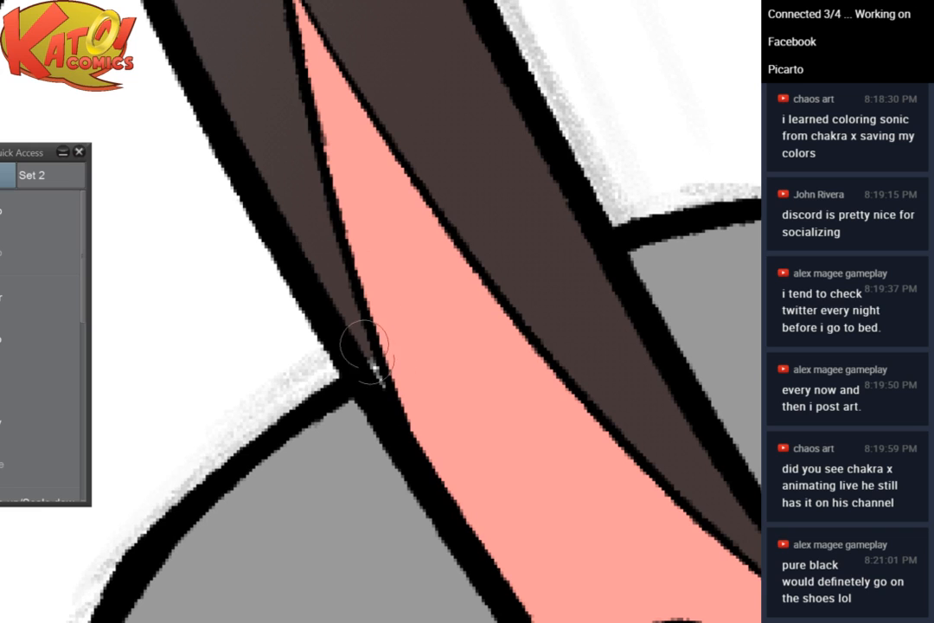
{"action": "left_click_drag", "start_coordinate": [365, 353], "coordinate": [383, 386]}
{"action": "scroll", "coordinate": [420, 401], "scroll_direction": "down", "scroll_amount": 6}
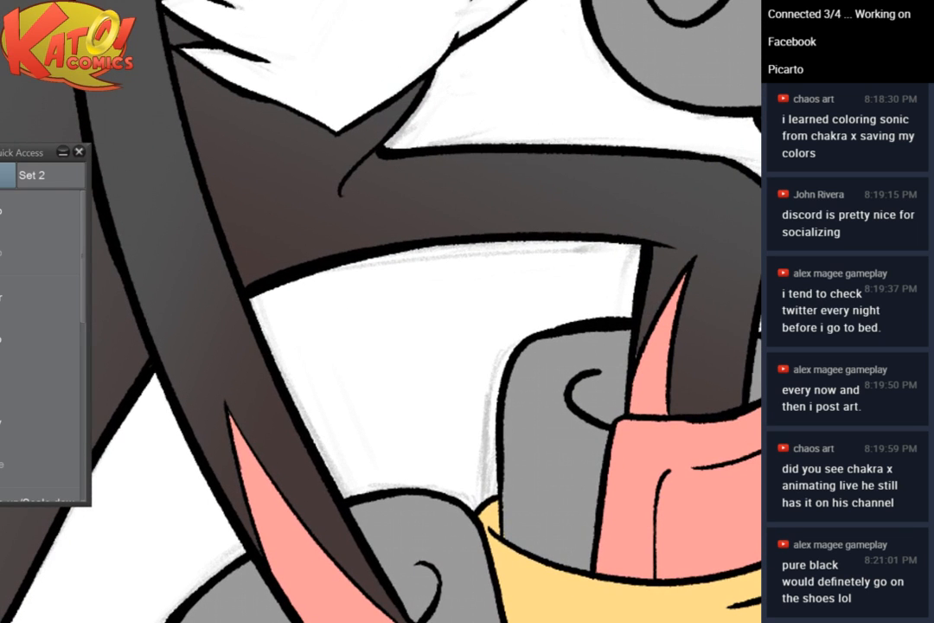
{"action": "scroll", "coordinate": [381, 311], "scroll_direction": "down", "scroll_amount": 5}
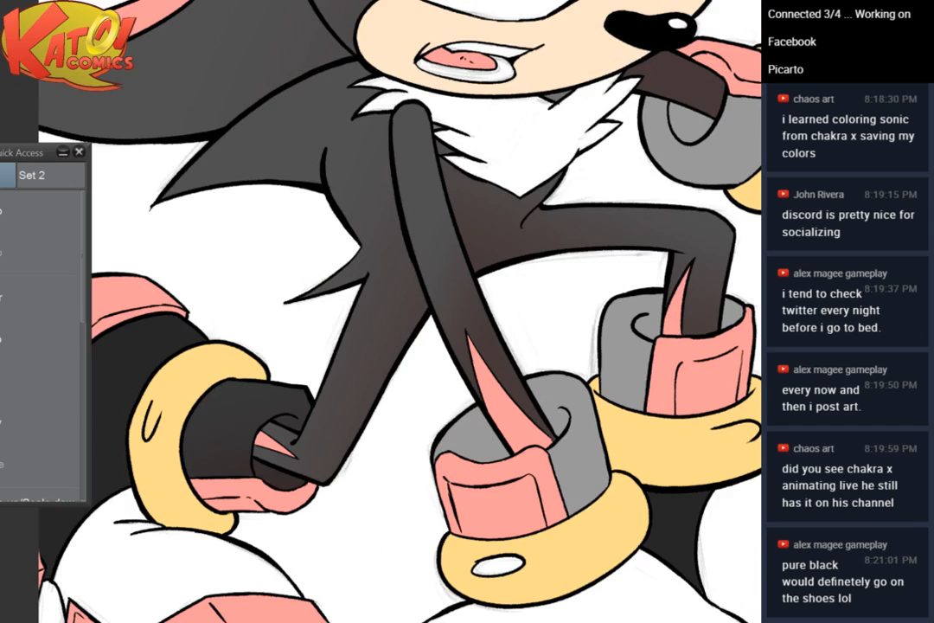
Select both grey parts of the supporting arm's wrist cuff, expand the selection by 2 px, shade it with a very dark grey-to-brown gradient and deselect
{"action": "left_click_drag", "start_coordinate": [415, 113], "coordinate": [266, 22]}
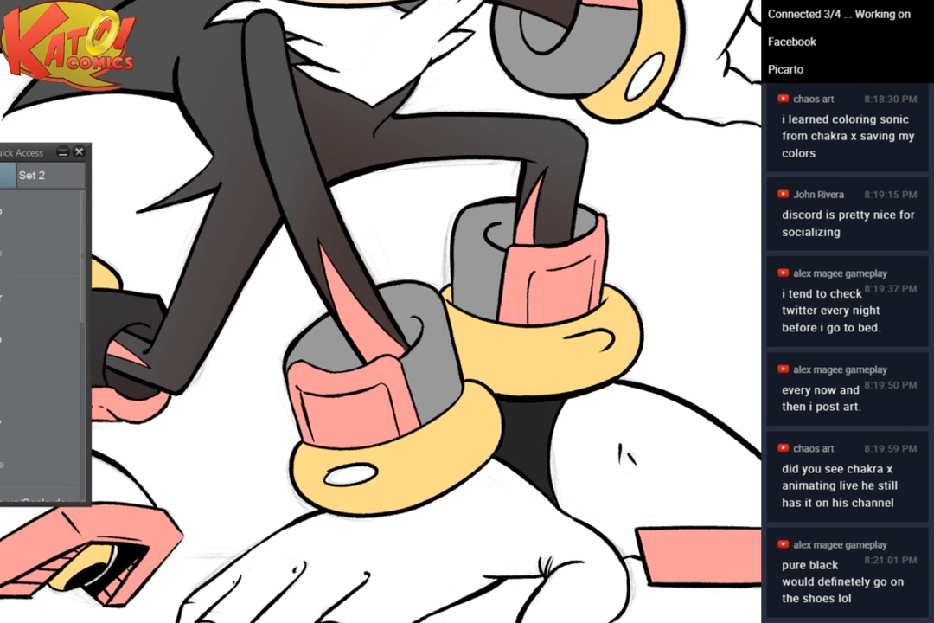
{"action": "left_click", "coordinate": [328, 345]}
{"action": "left_click", "coordinate": [438, 345], "text": "shift"}
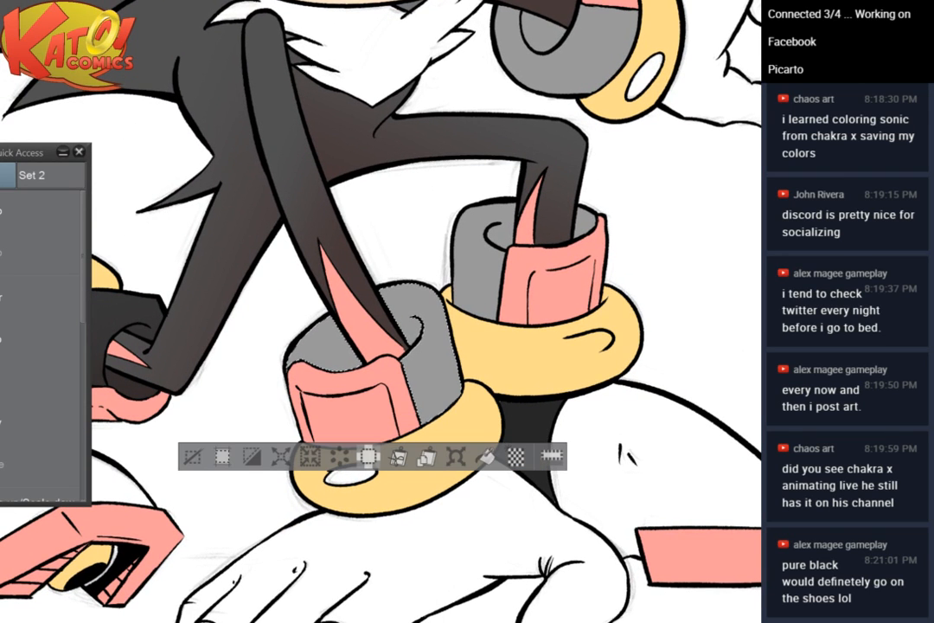
{"action": "left_click", "coordinate": [282, 457]}
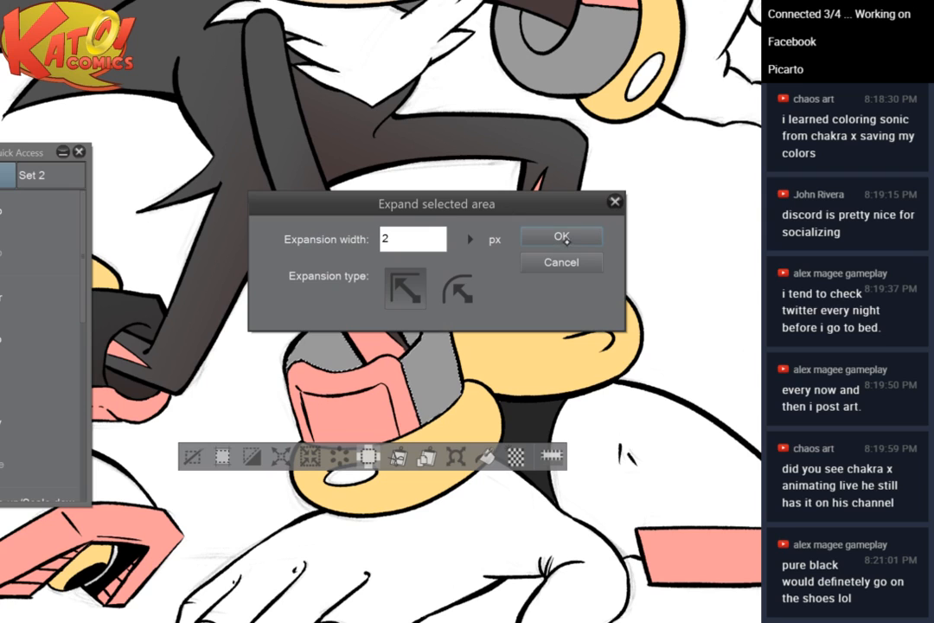
{"action": "left_click", "coordinate": [565, 238]}
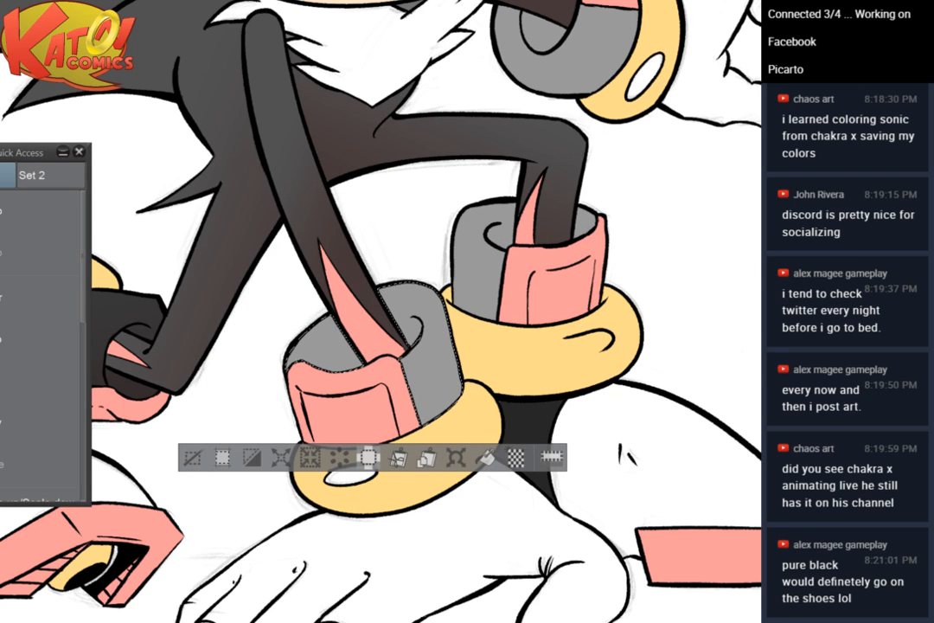
{"action": "left_click_drag", "start_coordinate": [417, 378], "coordinate": [452, 414]}
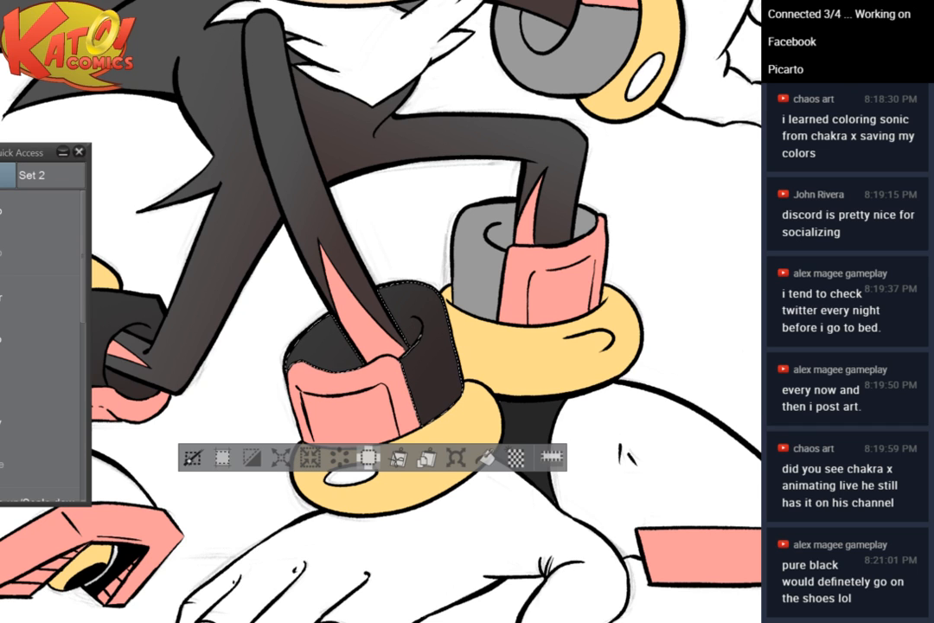
{"action": "key", "text": "ctrl+d"}
Select the grey parts of the front ankle cuff, expand the selection, shade it with the very dark grey-to-brown gradient and deselect it
{"action": "scroll", "coordinate": [466, 233], "scroll_direction": "up", "scroll_amount": 3}
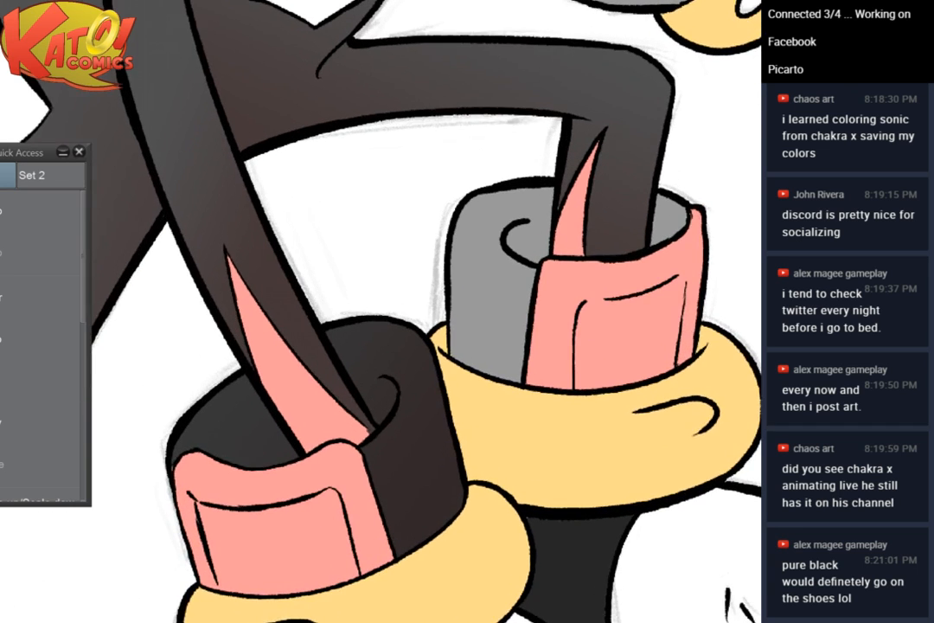
{"action": "left_click_drag", "start_coordinate": [466, 233], "coordinate": [312, 211]}
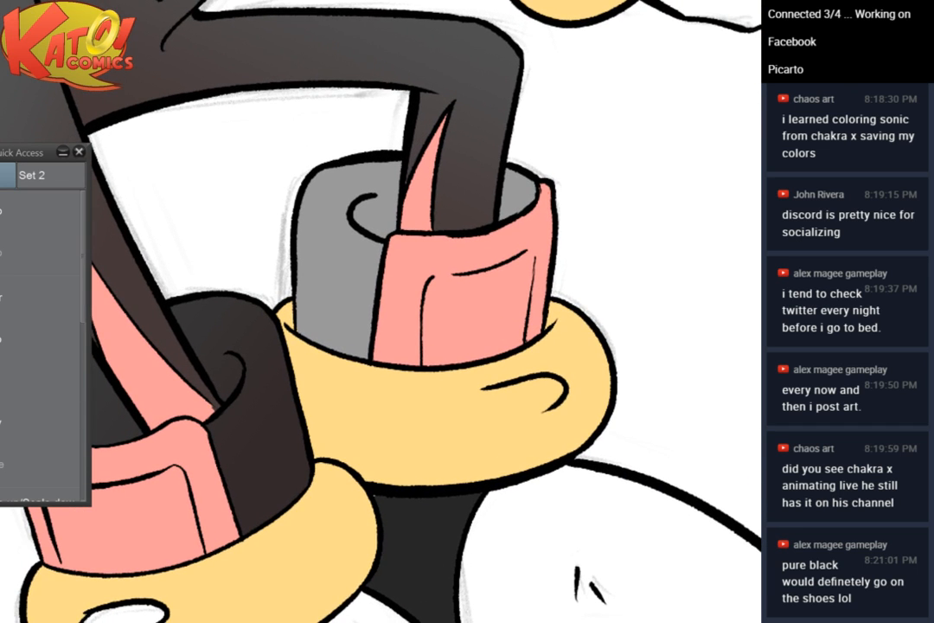
{"action": "left_click", "coordinate": [333, 272]}
{"action": "left_click", "coordinate": [520, 195], "text": "shift"}
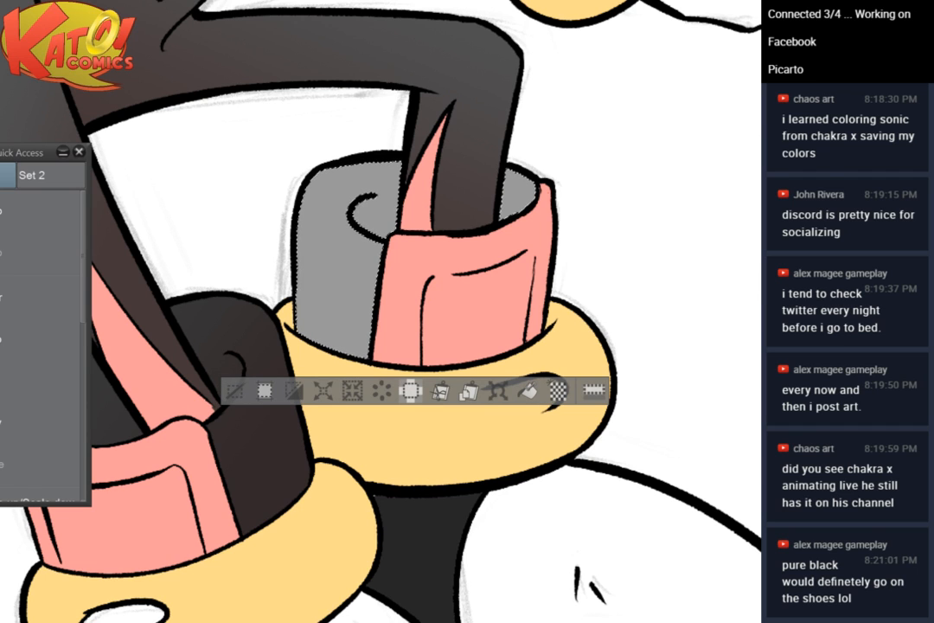
{"action": "key", "text": "alt+e"}
{"action": "left_click", "coordinate": [562, 236]}
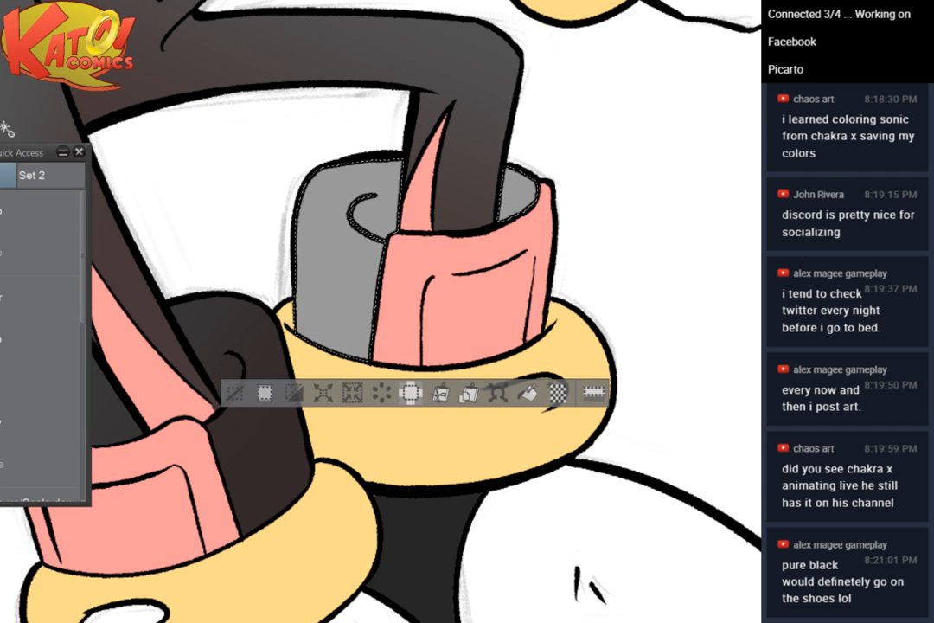
{"action": "key", "text": "alt+Delete"}
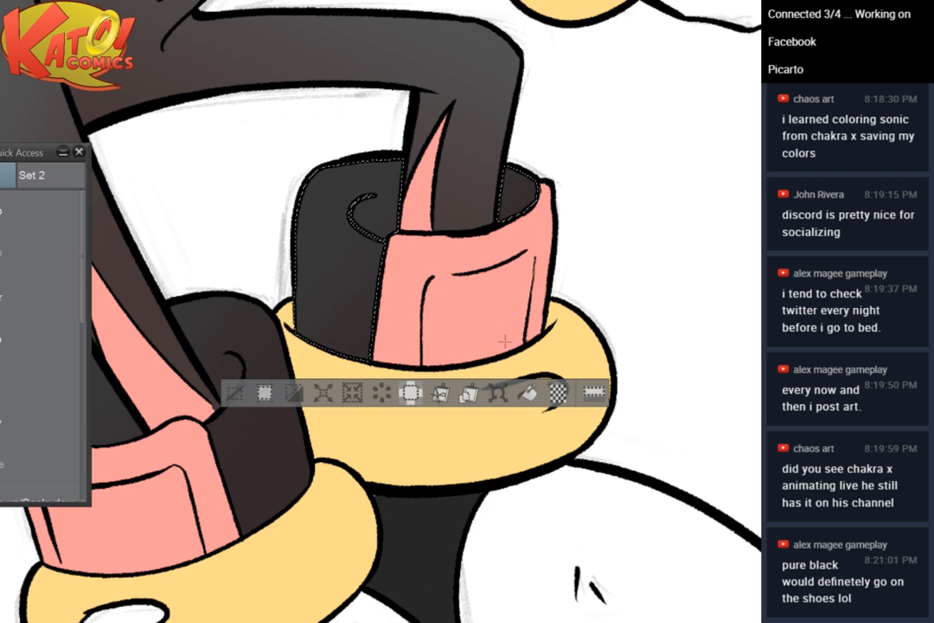
{"action": "key", "text": "ctrl+d"}
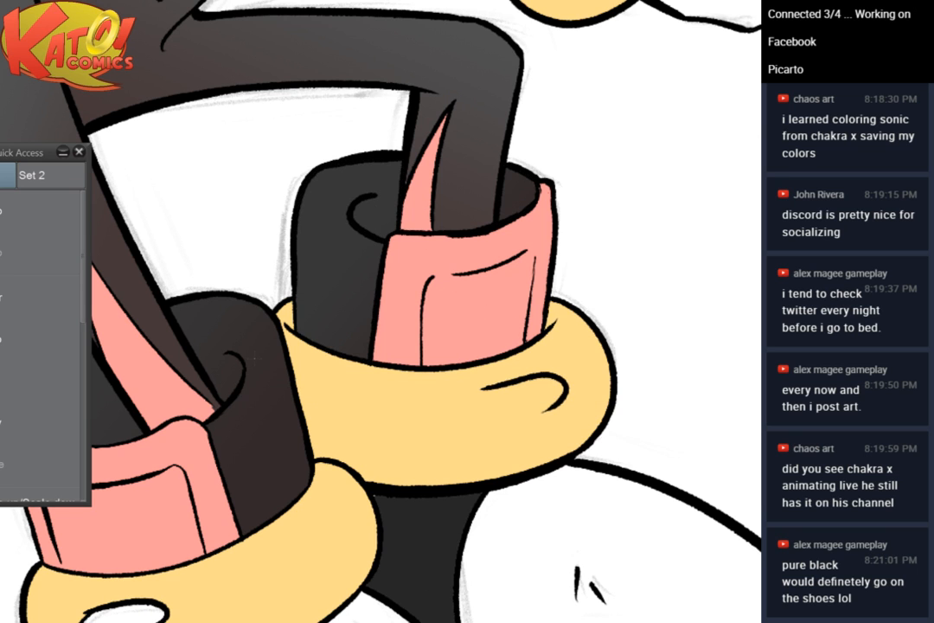
Select the outer and inner grey parts of the raised arm's cuff, shade them with the very dark grey-to-brown gradient and deselect them
{"action": "scroll", "coordinate": [254, 359], "scroll_direction": "up", "scroll_amount": 7}
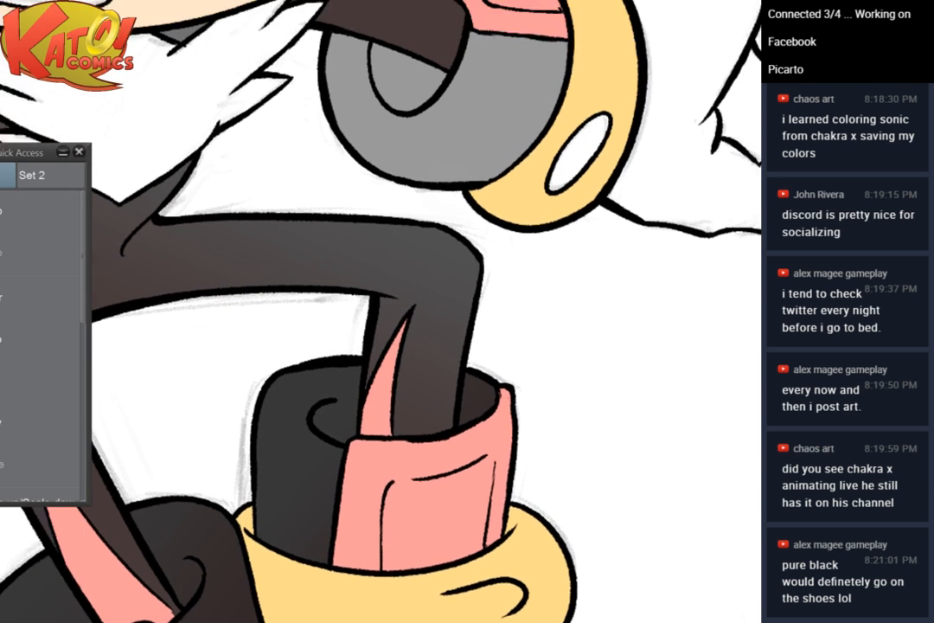
{"action": "scroll", "coordinate": [254, 359], "scroll_direction": "up", "scroll_amount": 4}
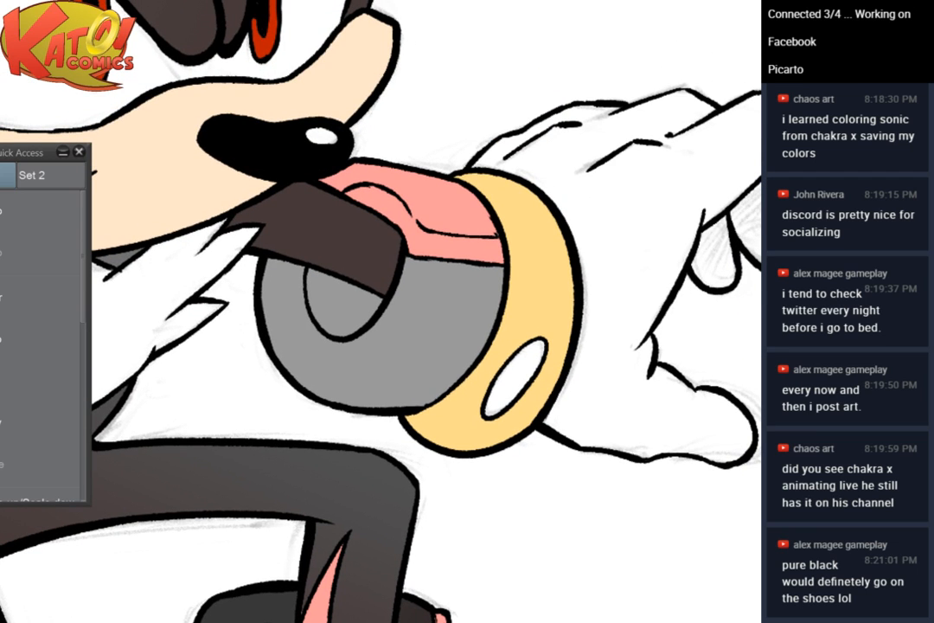
{"action": "left_click", "coordinate": [358, 309]}
{"action": "left_click", "coordinate": [423, 314], "text": "shift"}
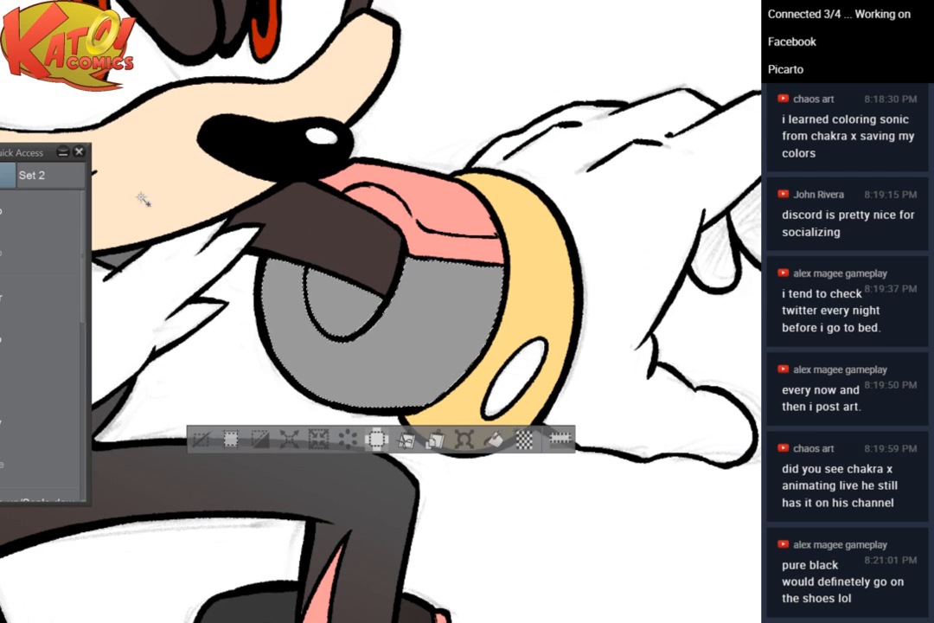
{"action": "left_click_drag", "start_coordinate": [383, 322], "coordinate": [609, 180]}
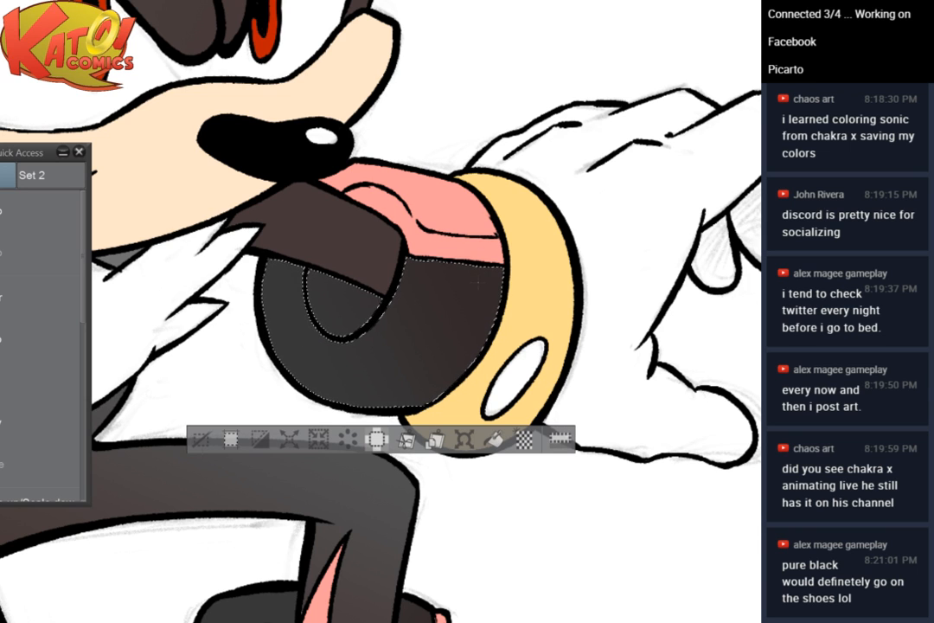
{"action": "left_click", "coordinate": [204, 438]}
{"action": "scroll", "coordinate": [374, 176], "scroll_direction": "down", "scroll_amount": 5}
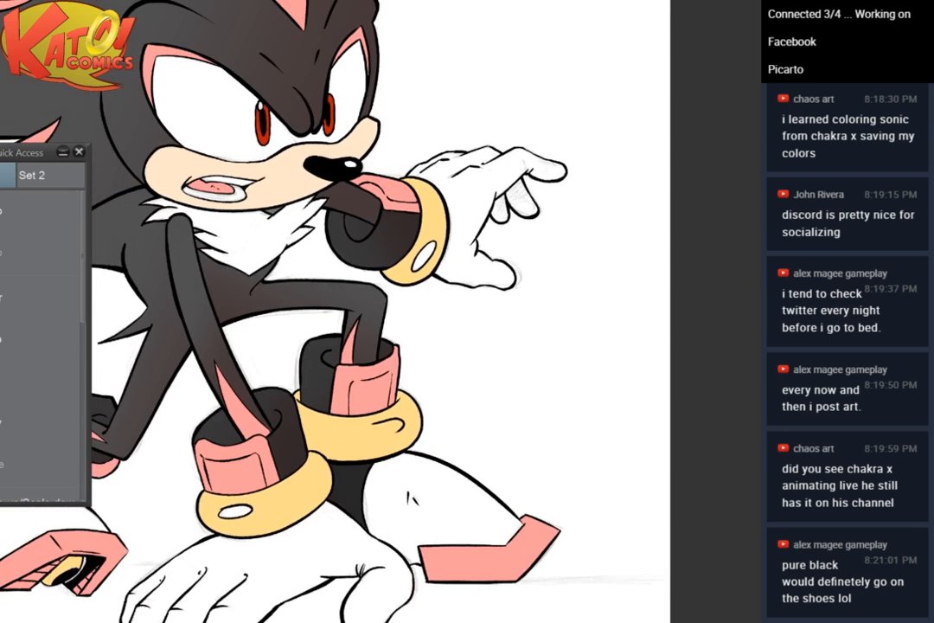
Select the pink stripe on top of the head, on both sides of the ear
{"action": "left_click_drag", "start_coordinate": [373, 175], "coordinate": [569, 386]}
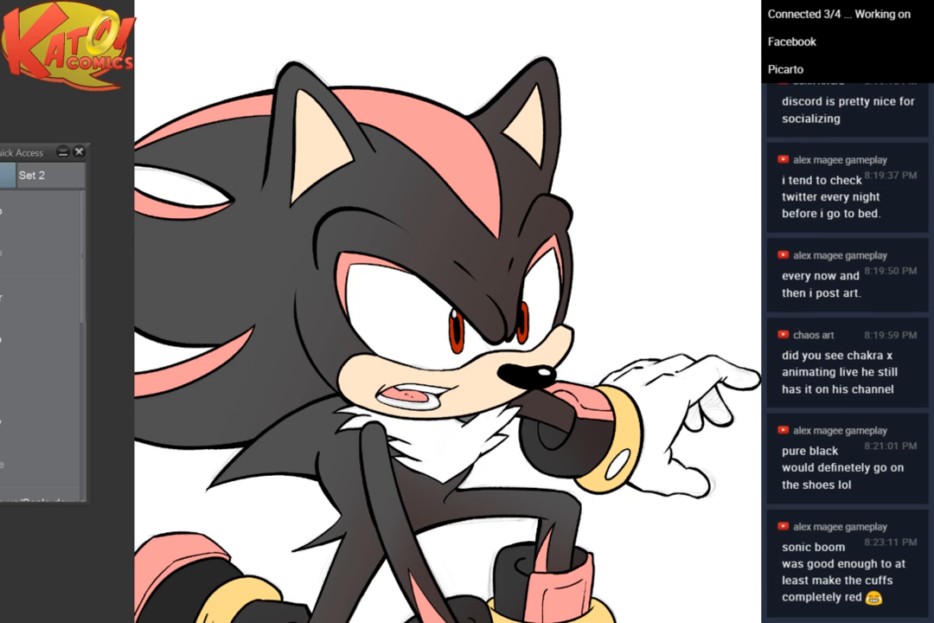
{"action": "left_click_drag", "start_coordinate": [467, 381], "coordinate": [487, 173]}
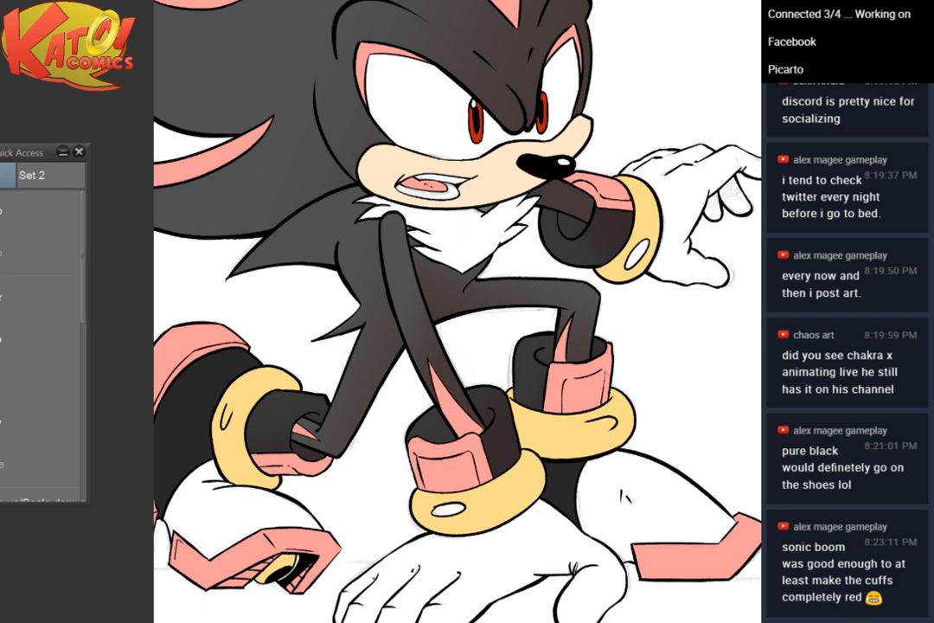
{"action": "left_click_drag", "start_coordinate": [468, 207], "coordinate": [449, 443]}
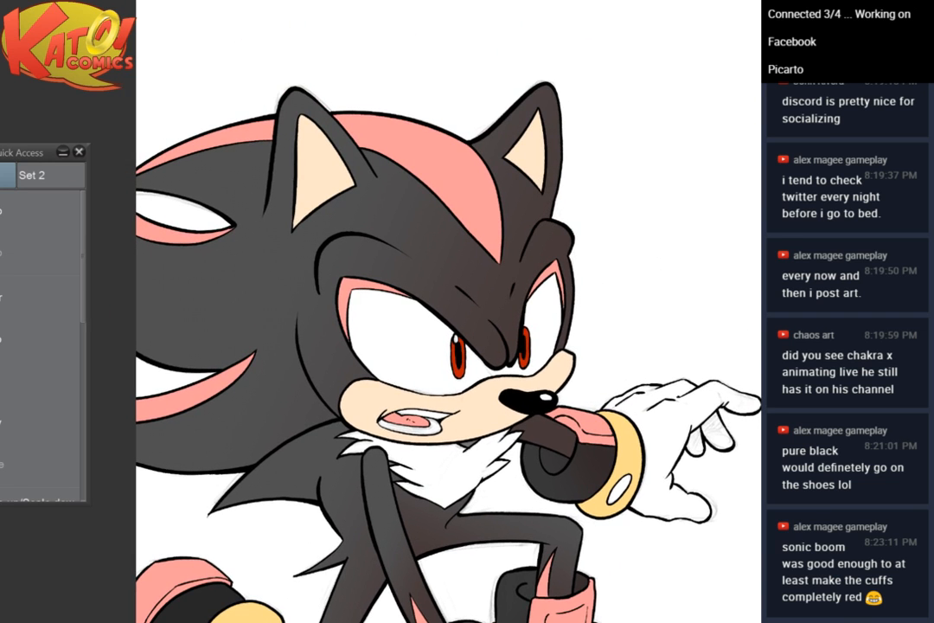
{"action": "scroll", "coordinate": [463, 256], "scroll_direction": "up", "scroll_amount": 4}
{"action": "left_click_drag", "start_coordinate": [463, 255], "coordinate": [531, 355]}
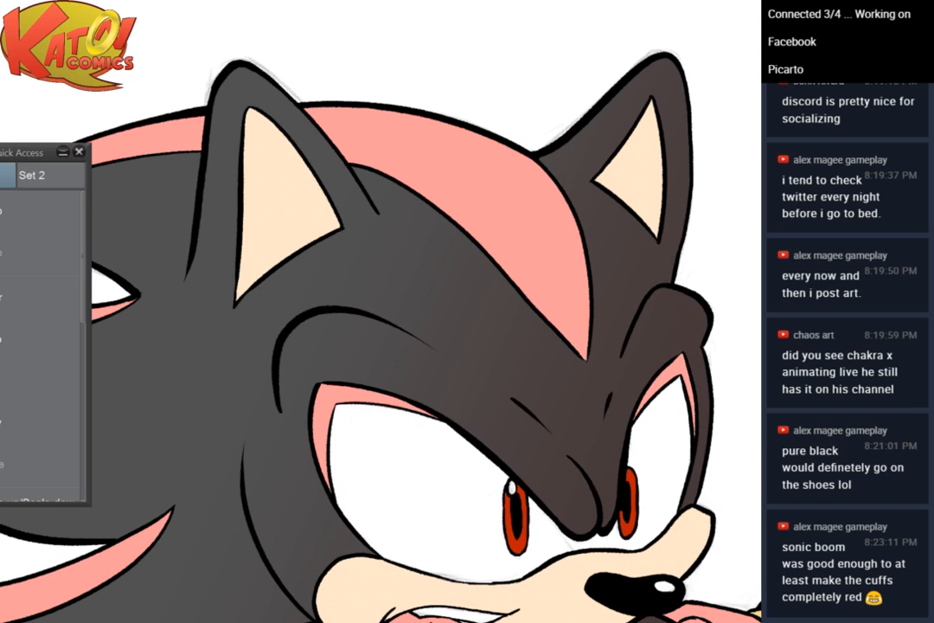
{"action": "left_click_drag", "start_coordinate": [416, 303], "coordinate": [511, 318]}
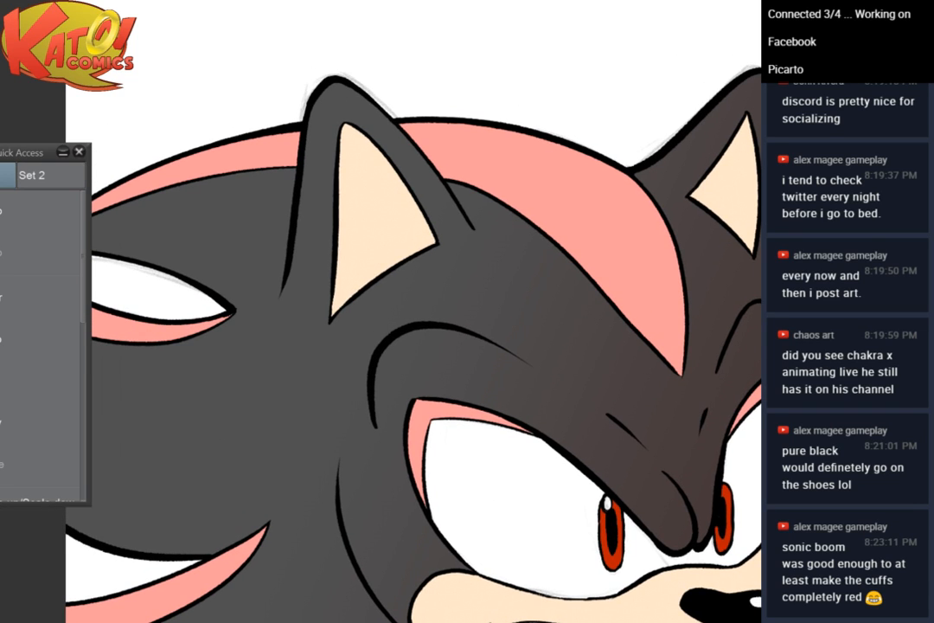
{"action": "left_click", "coordinate": [276, 136]}
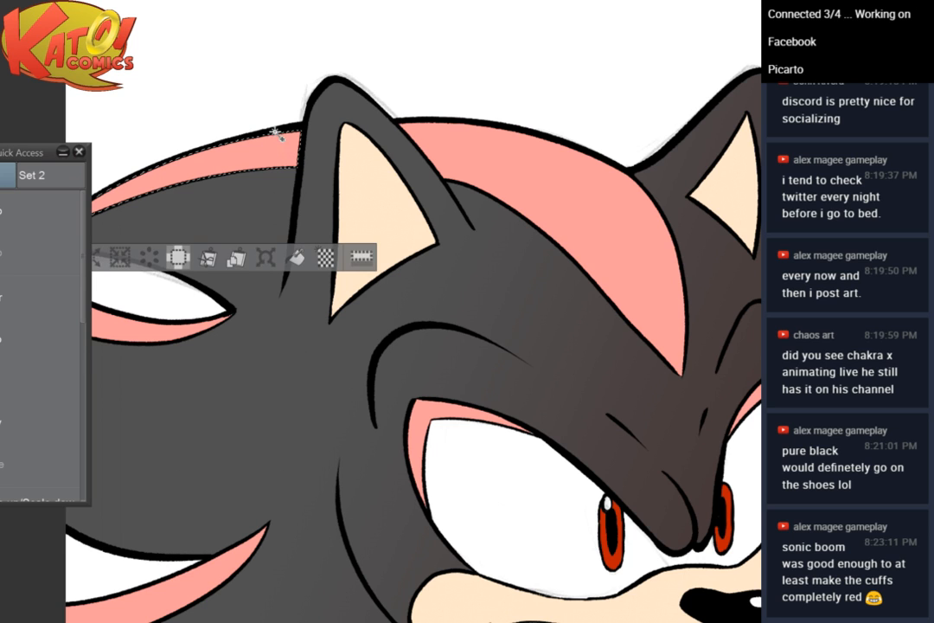
{"action": "left_click", "coordinate": [500, 152]}
{"action": "left_click_drag", "start_coordinate": [503, 240], "coordinate": [569, 251]}
{"action": "left_click_drag", "start_coordinate": [500, 152], "coordinate": [576, 141]}
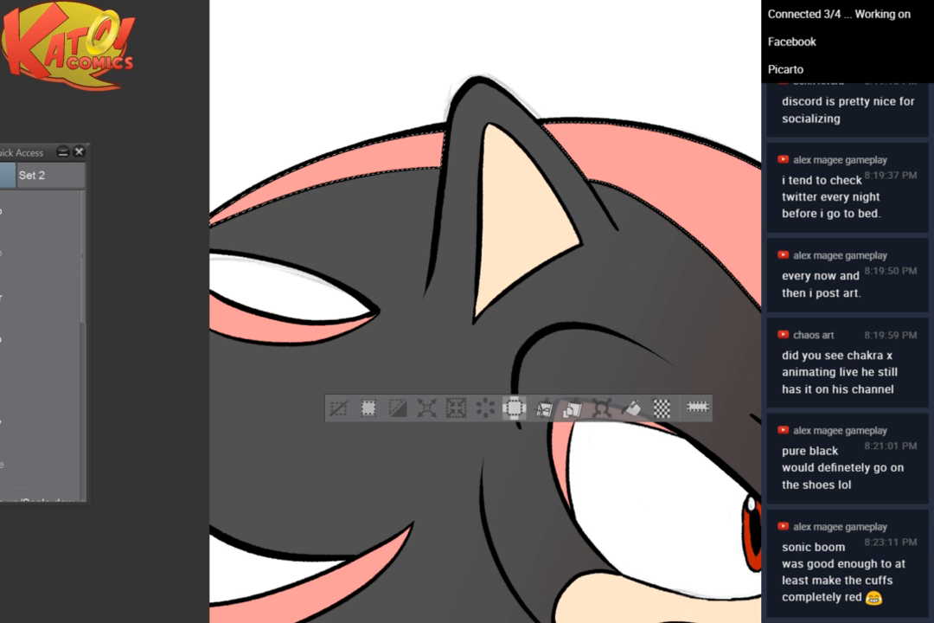
Shade the selected head stripe with a gradient from red at the back to dark crimson at the forehead
{"action": "left_click_drag", "start_coordinate": [519, 260], "coordinate": [421, 270]}
{"action": "left_click_drag", "start_coordinate": [392, 153], "coordinate": [594, 272]}
{"action": "left_click_drag", "start_coordinate": [475, 162], "coordinate": [630, 252]}
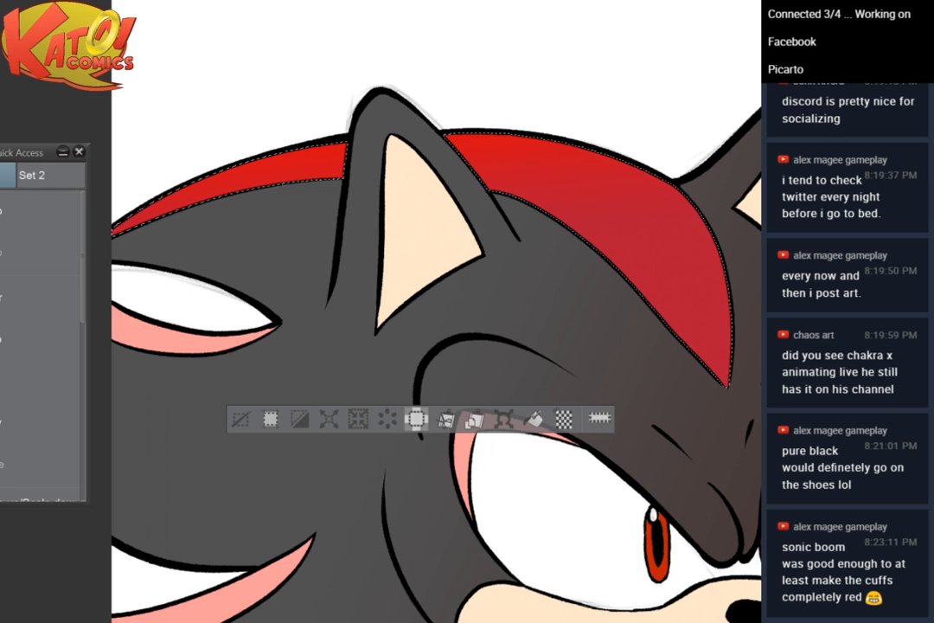
Shade the selected head stripe with a gradient from bright red at the back to pinkish crimson at the forehead
{"action": "left_click_drag", "start_coordinate": [340, 49], "coordinate": [432, 213]}
{"action": "key", "text": "ctrl+minus"}
{"action": "key", "text": "ctrl+minus"}
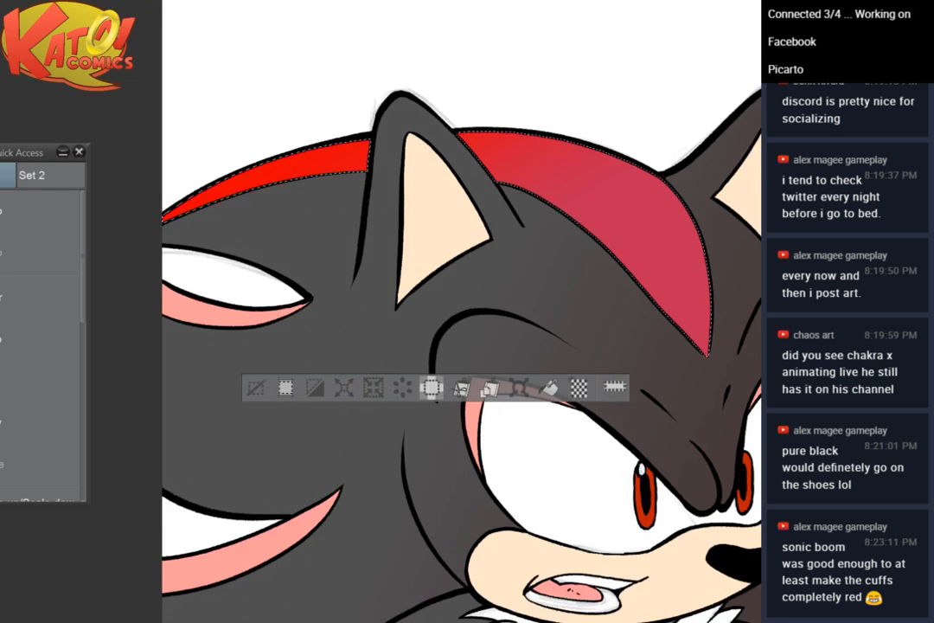
{"action": "key", "text": "ctrl+plus"}
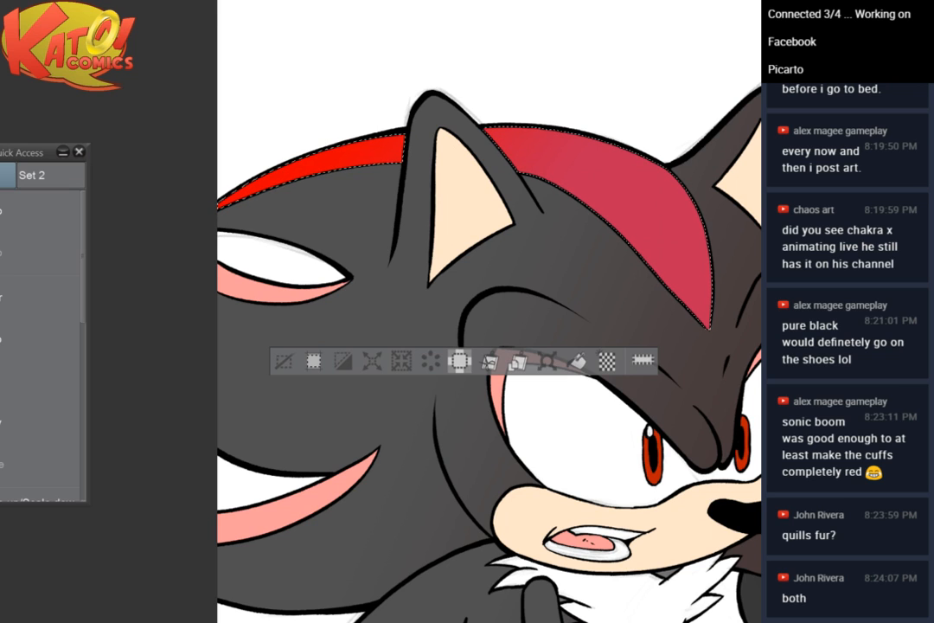
Deselect the head stripe, select the upper quill's pink stripe, shade it with a bright red to pinkish crimson gradient and deselect it
{"action": "key", "text": "ctrl+d"}
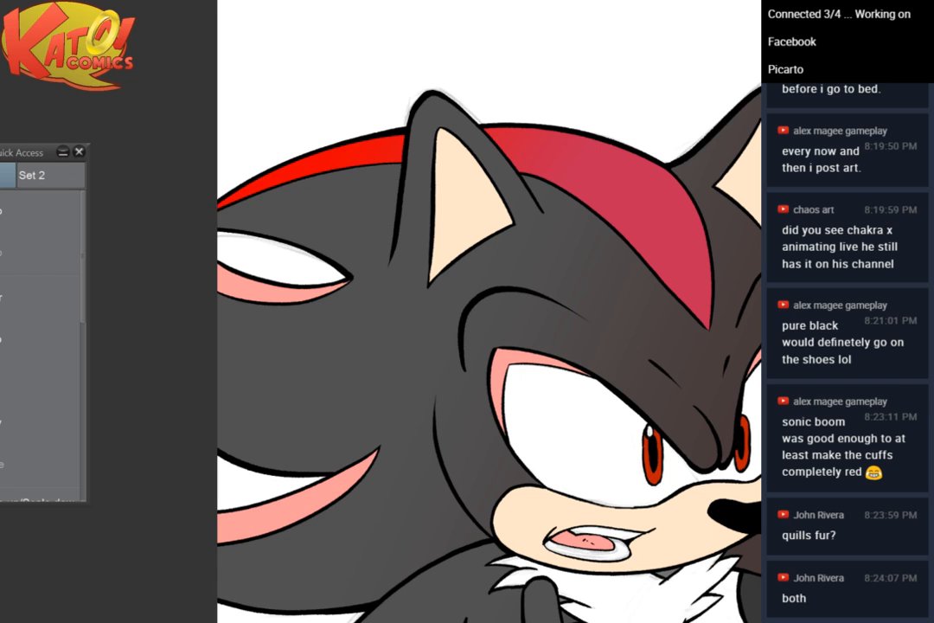
{"action": "left_click", "coordinate": [274, 281]}
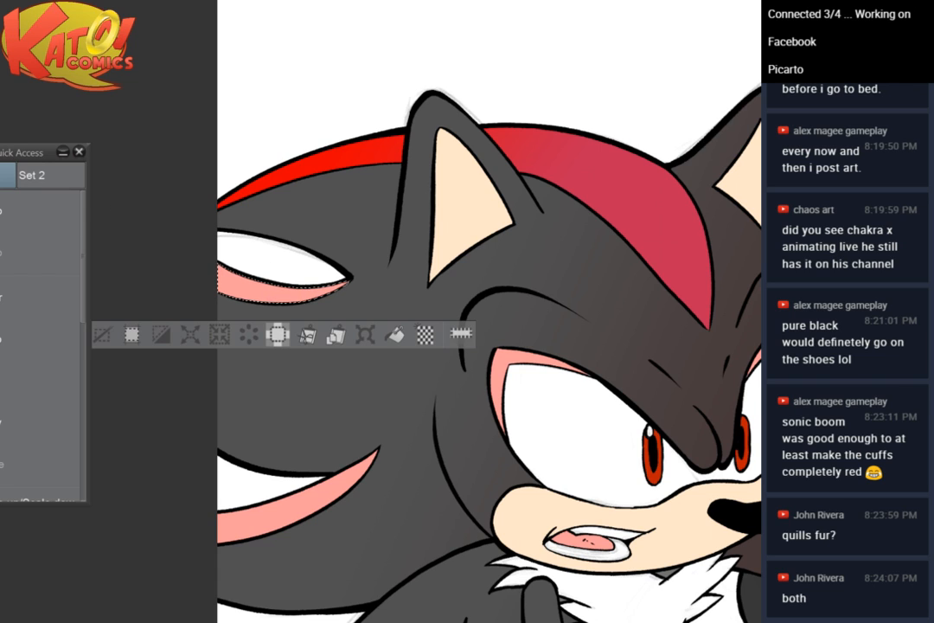
{"action": "left_click_drag", "start_coordinate": [233, 253], "coordinate": [344, 332]}
{"action": "left_click_drag", "start_coordinate": [234, 251], "coordinate": [365, 341]}
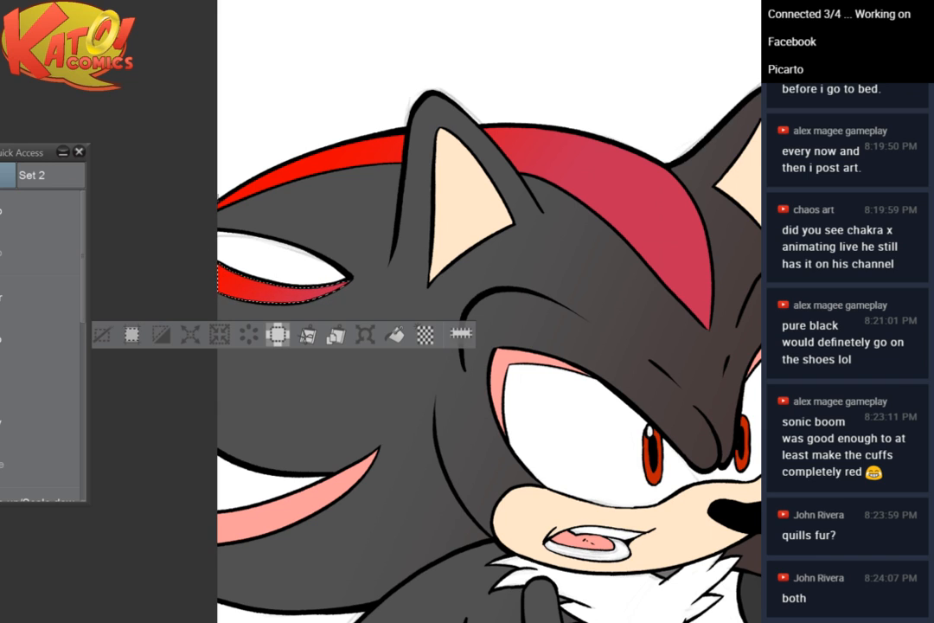
{"action": "left_click_drag", "start_coordinate": [220, 240], "coordinate": [317, 161]}
{"action": "key", "text": "ctrl+d"}
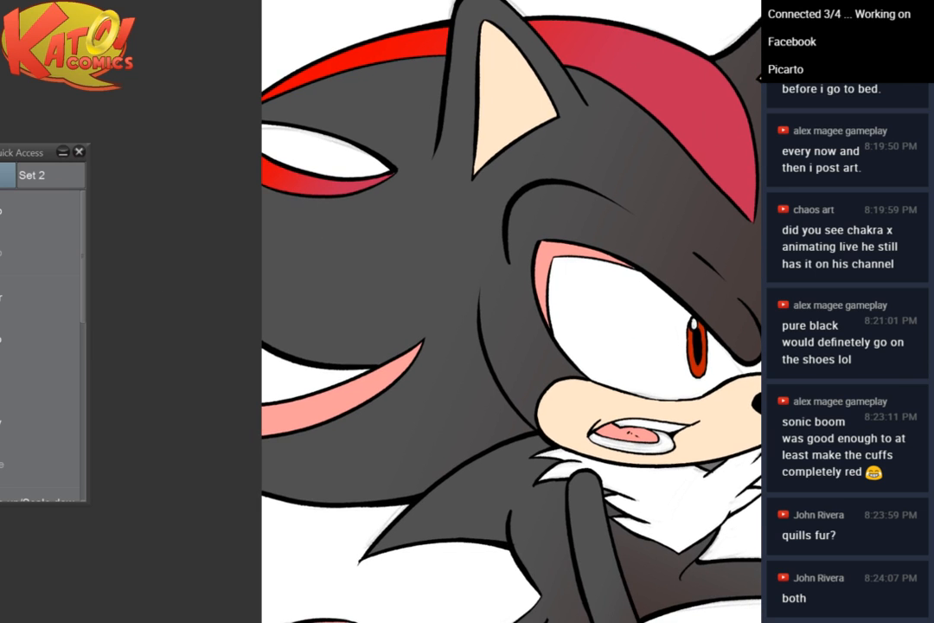
Select the lower quill's pink stripe, shade it from bright red to pinkish crimson toward the tip and deselect it
{"action": "left_click", "coordinate": [305, 410]}
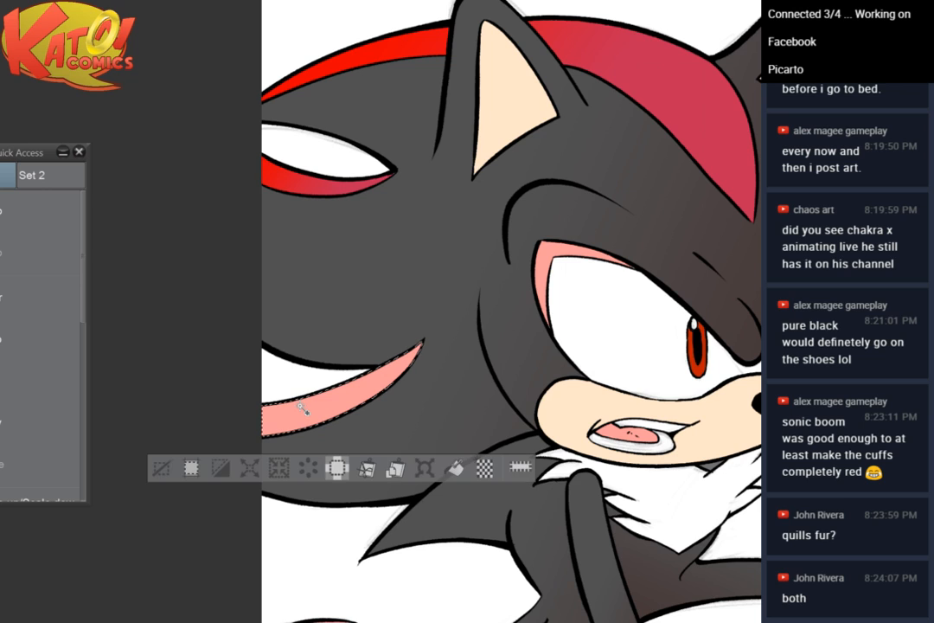
{"action": "left_click_drag", "start_coordinate": [257, 362], "coordinate": [335, 320]}
{"action": "left_click", "coordinate": [159, 470]}
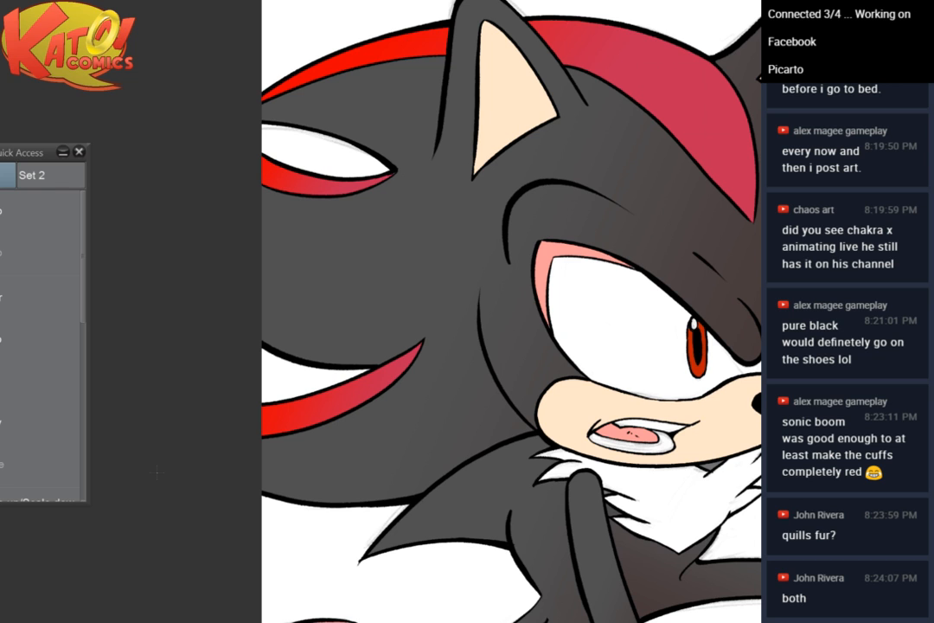
Select the pink marking around the near eye, shade it from red at its upper outer corner to crimson at both ends and deselect it
{"action": "left_click_drag", "start_coordinate": [663, 227], "coordinate": [419, 191]}
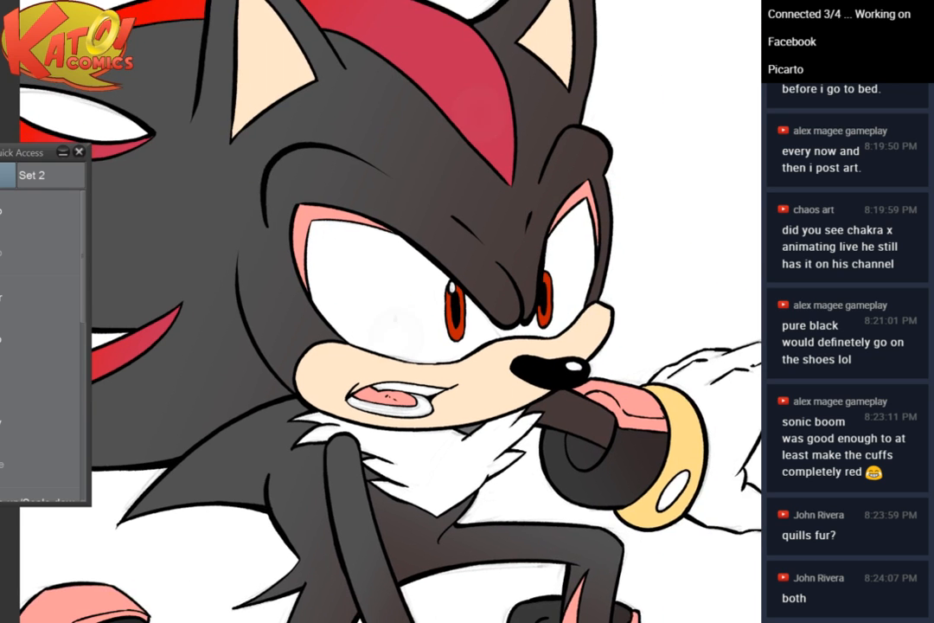
{"action": "scroll", "coordinate": [420, 191], "scroll_direction": "up", "scroll_amount": 1}
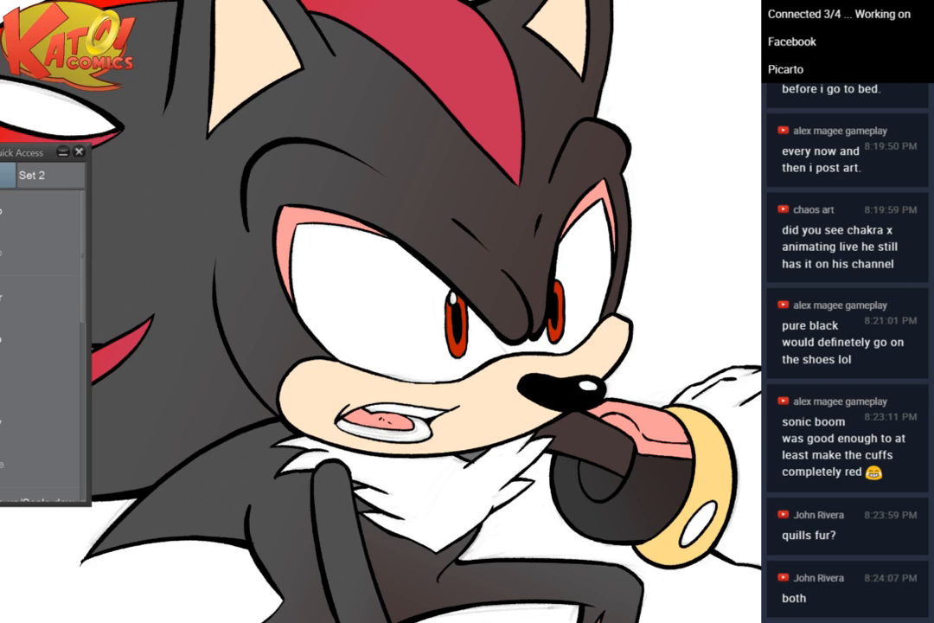
{"action": "left_click", "coordinate": [305, 235]}
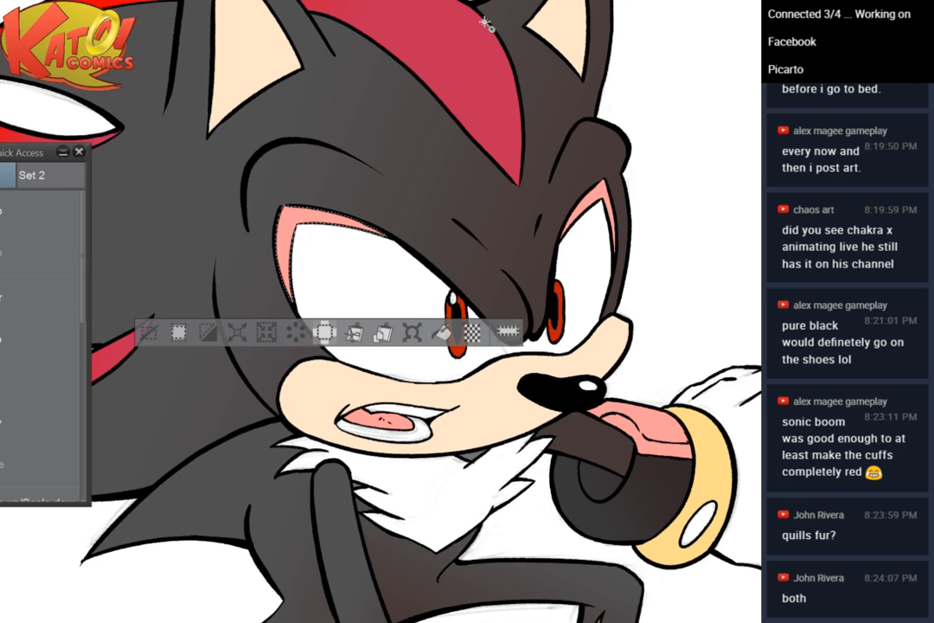
{"action": "left_click", "coordinate": [595, 200]}
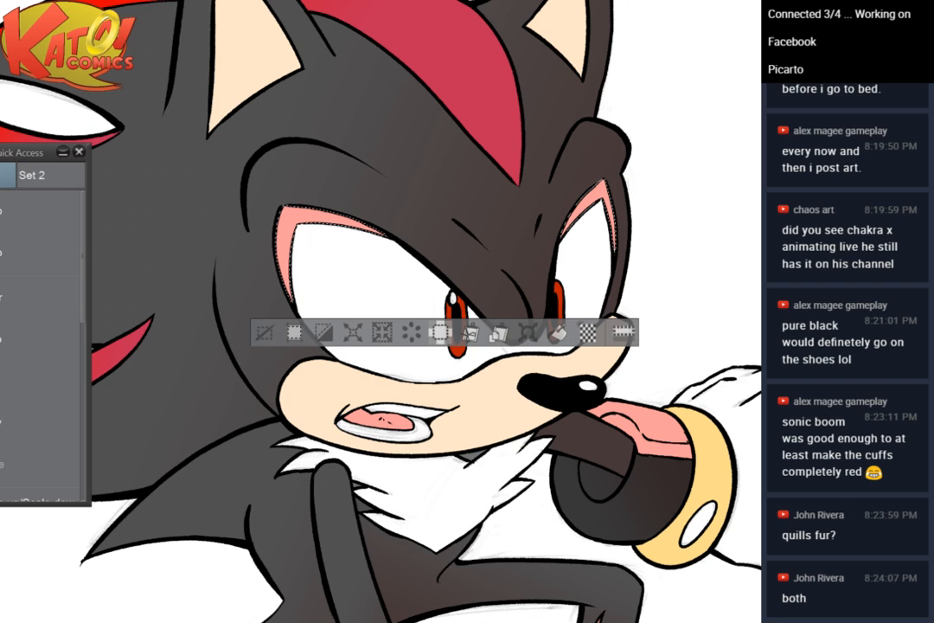
{"action": "key", "text": "ctrl+z"}
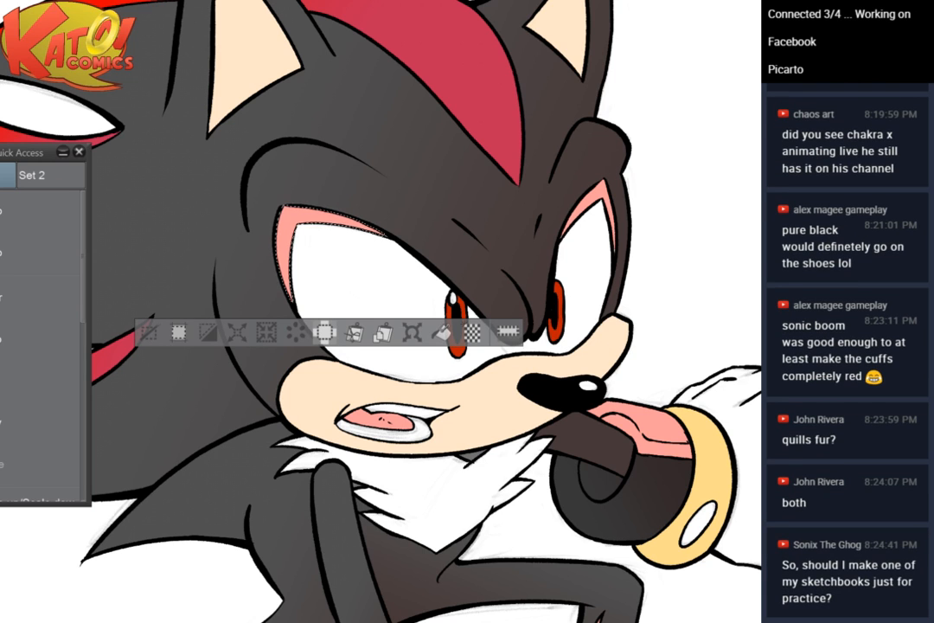
{"action": "left_click_drag", "start_coordinate": [253, 219], "coordinate": [356, 287]}
{"action": "left_click_drag", "start_coordinate": [271, 180], "coordinate": [343, 252]}
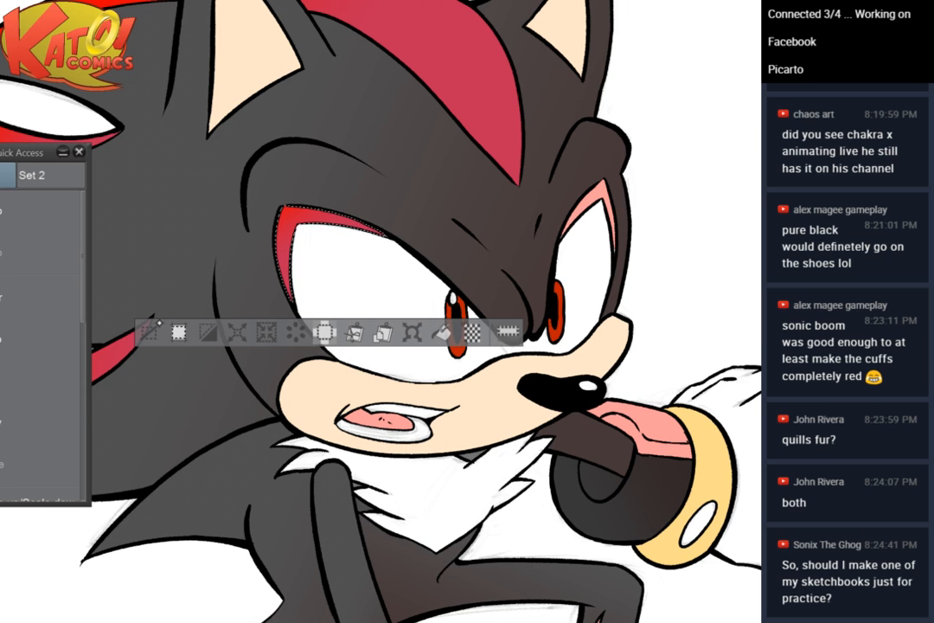
{"action": "left_click", "coordinate": [149, 330]}
Brush over the small white gap at the inner tip of the near eye's red marking
{"action": "scroll", "coordinate": [229, 237], "scroll_direction": "up", "scroll_amount": 5}
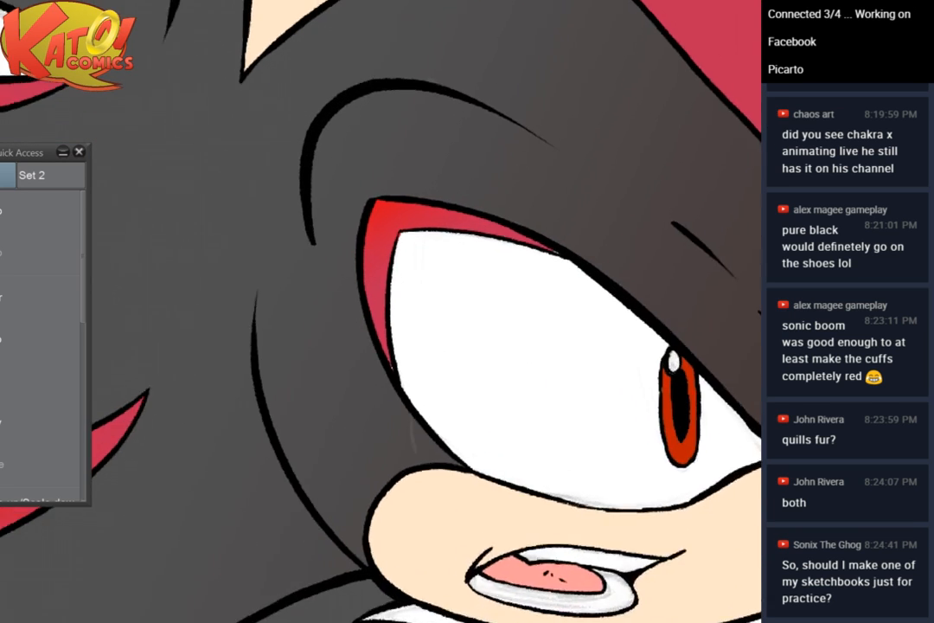
{"action": "scroll", "coordinate": [511, 191], "scroll_direction": "up", "scroll_amount": 5}
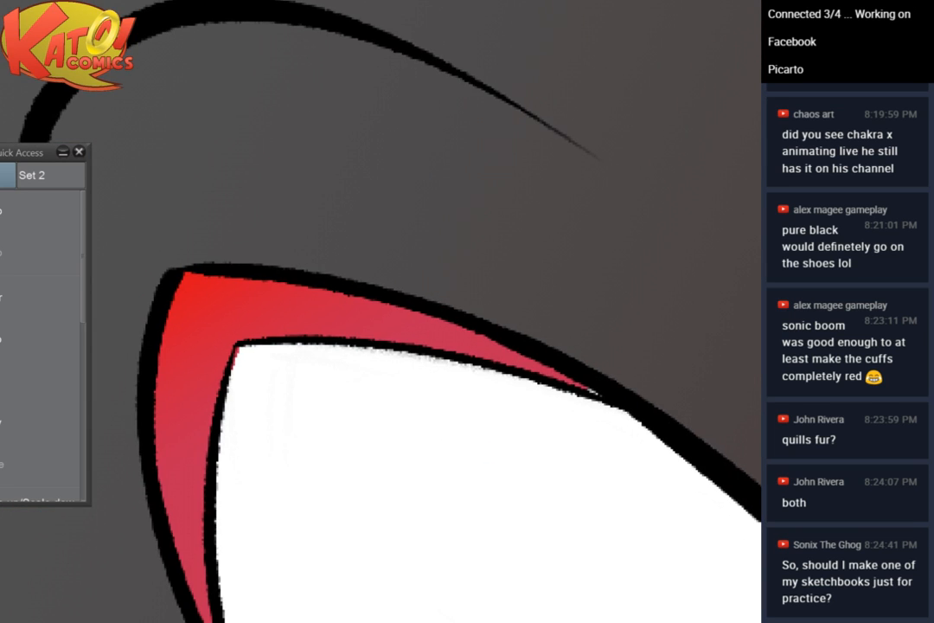
{"action": "left_click_drag", "start_coordinate": [285, 362], "coordinate": [275, 229]}
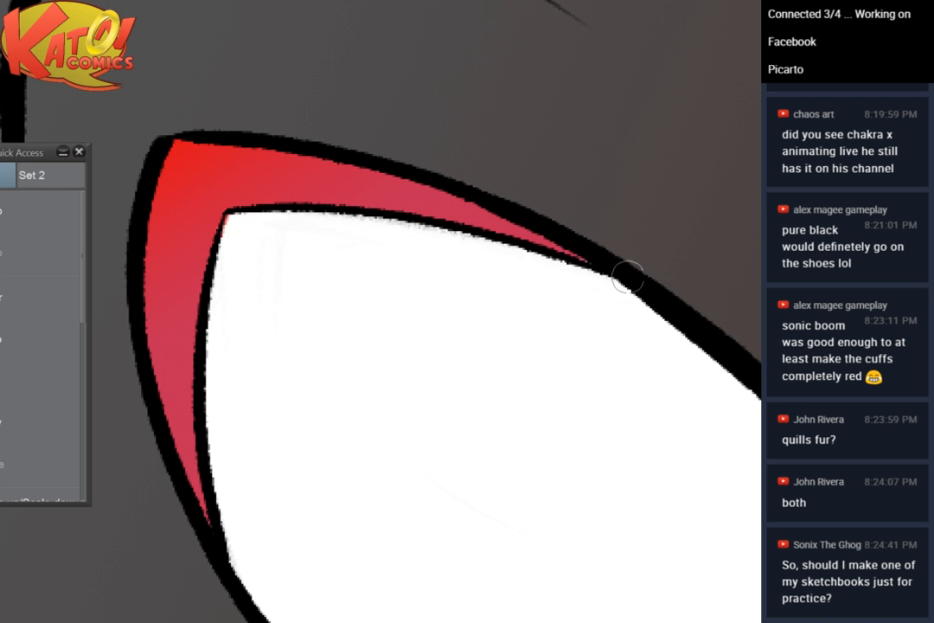
{"action": "scroll", "coordinate": [438, 133], "scroll_direction": "down", "scroll_amount": 3}
{"action": "scroll", "coordinate": [445, 149], "scroll_direction": "down", "scroll_amount": 1}
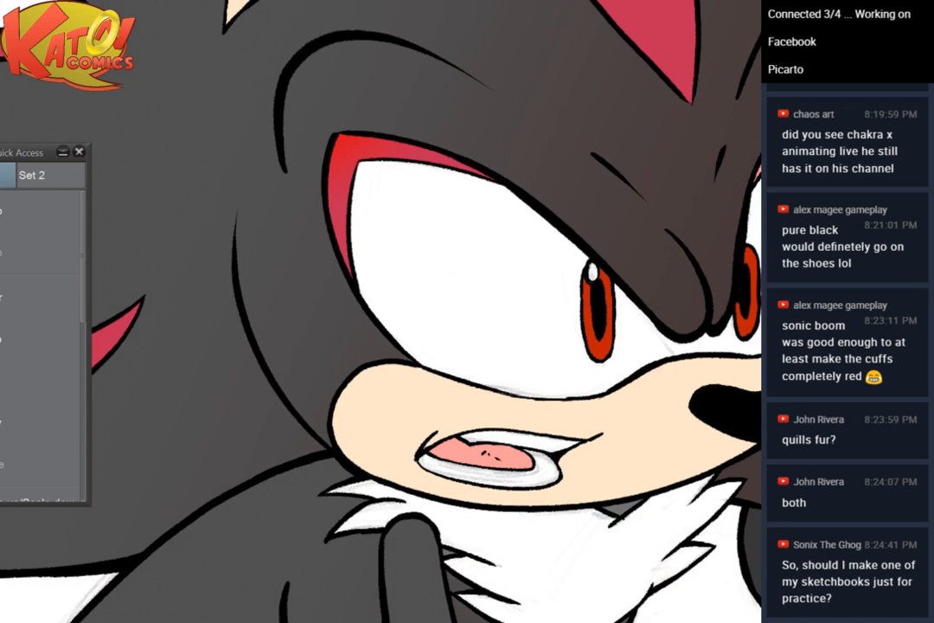
Select the pink marking around the far eye, shade it from red at its peak to crimson at both ends and deselect it
{"action": "left_click_drag", "start_coordinate": [445, 149], "coordinate": [216, 229]}
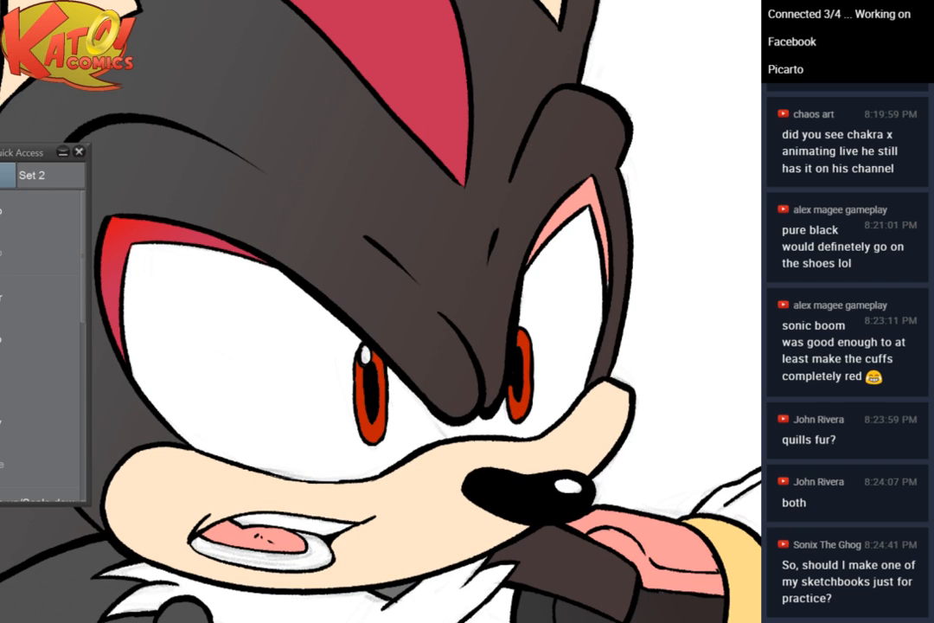
{"action": "left_click_drag", "start_coordinate": [328, 255], "coordinate": [193, 279]}
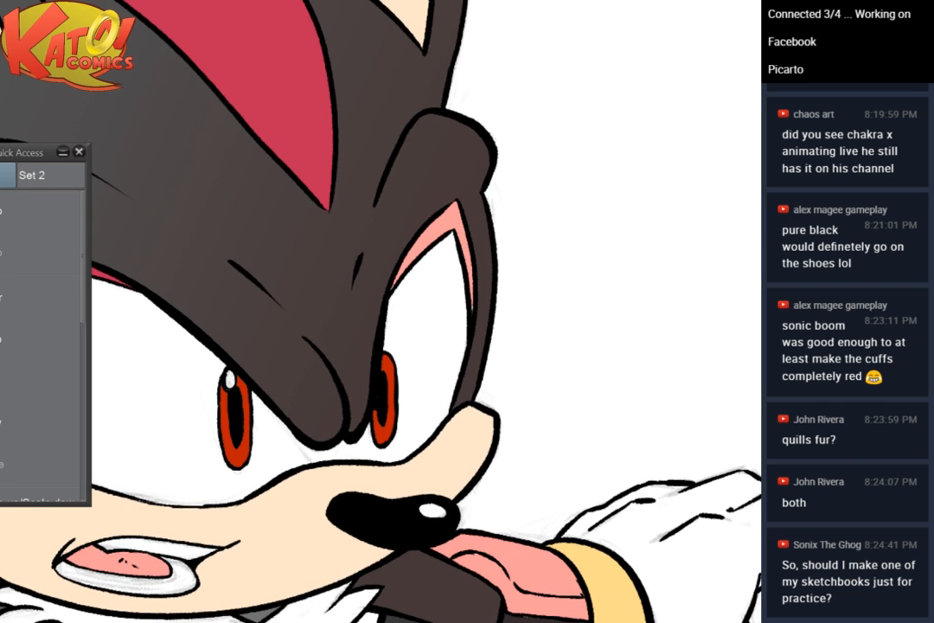
{"action": "left_click", "coordinate": [448, 224]}
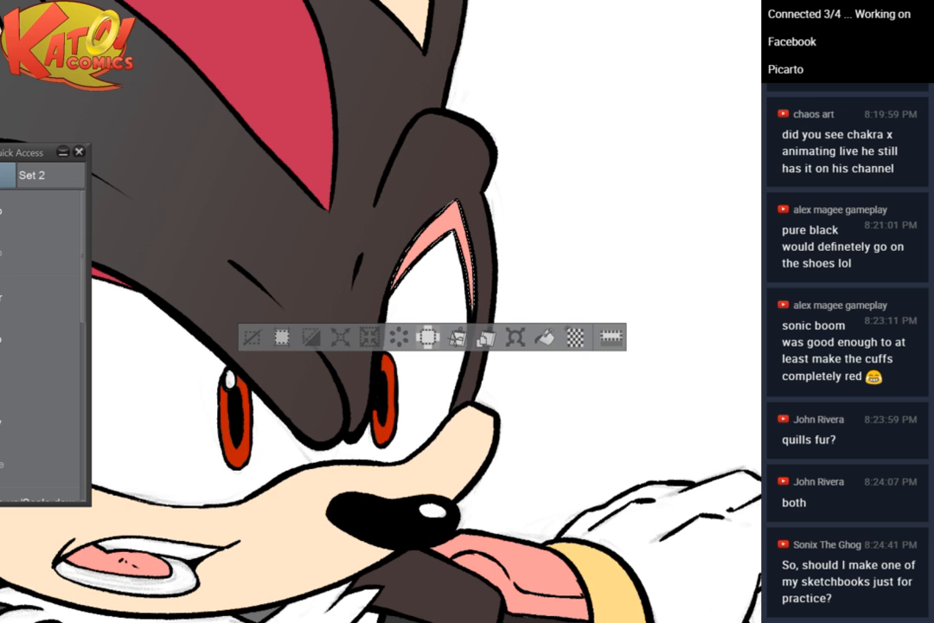
{"action": "left_click_drag", "start_coordinate": [414, 192], "coordinate": [452, 268]}
{"action": "key", "text": "ctrl+d"}
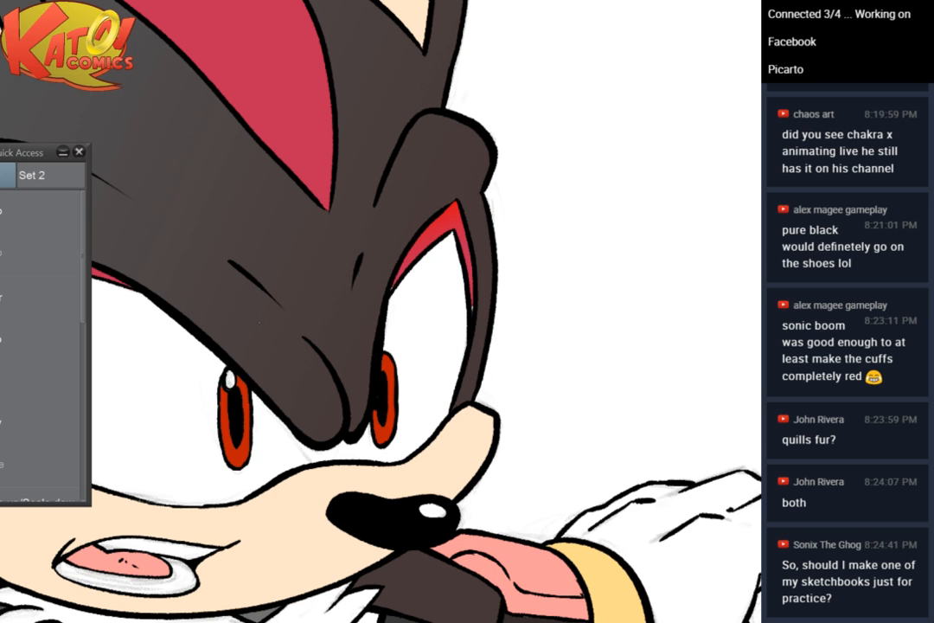
Brush over the white gaps at both tips of the far eye's red marking
{"action": "scroll", "coordinate": [476, 247], "scroll_direction": "up", "scroll_amount": 5}
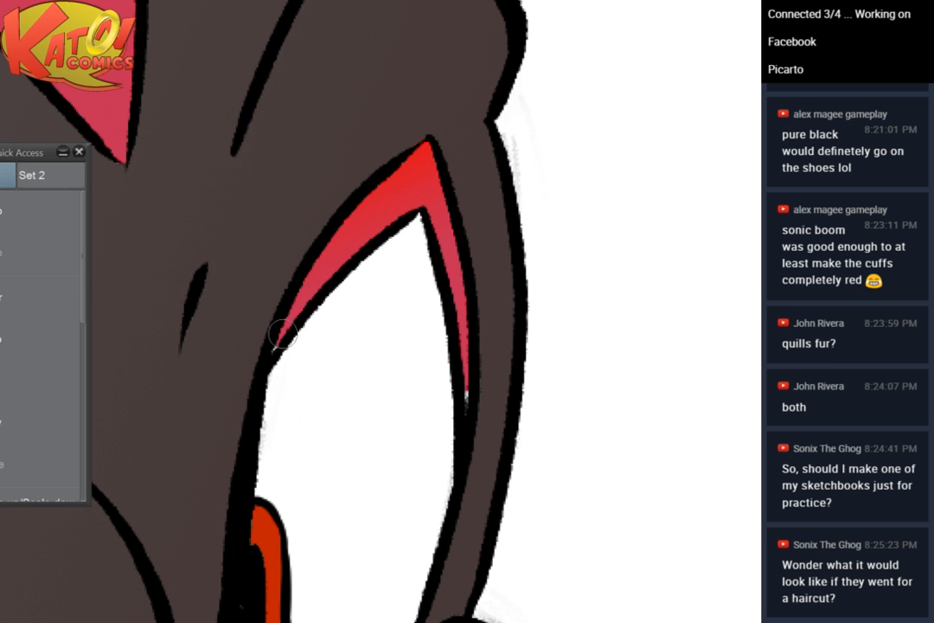
{"action": "left_click_drag", "start_coordinate": [470, 364], "coordinate": [467, 408]}
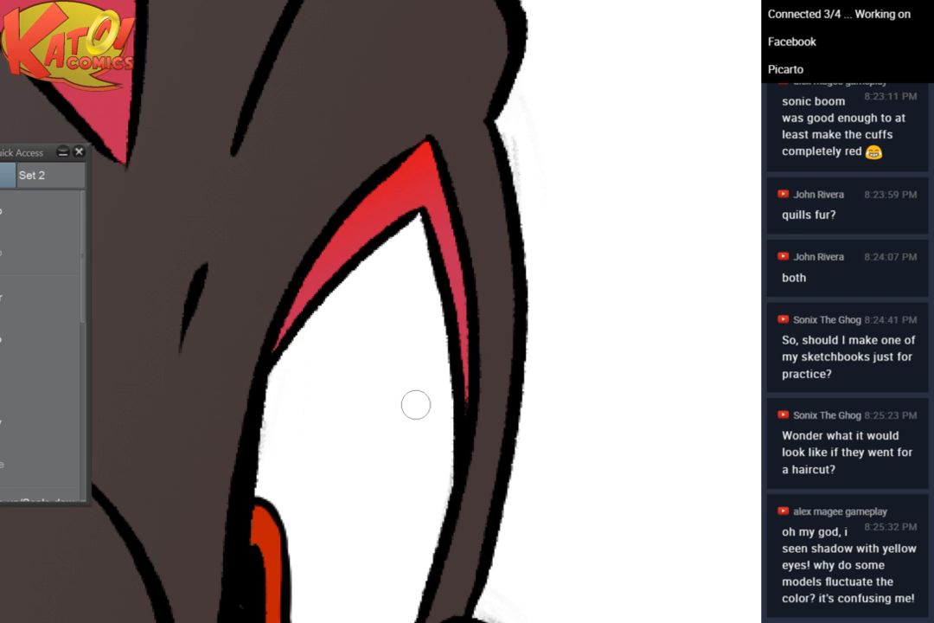
{"action": "left_click_drag", "start_coordinate": [416, 405], "coordinate": [661, 430]}
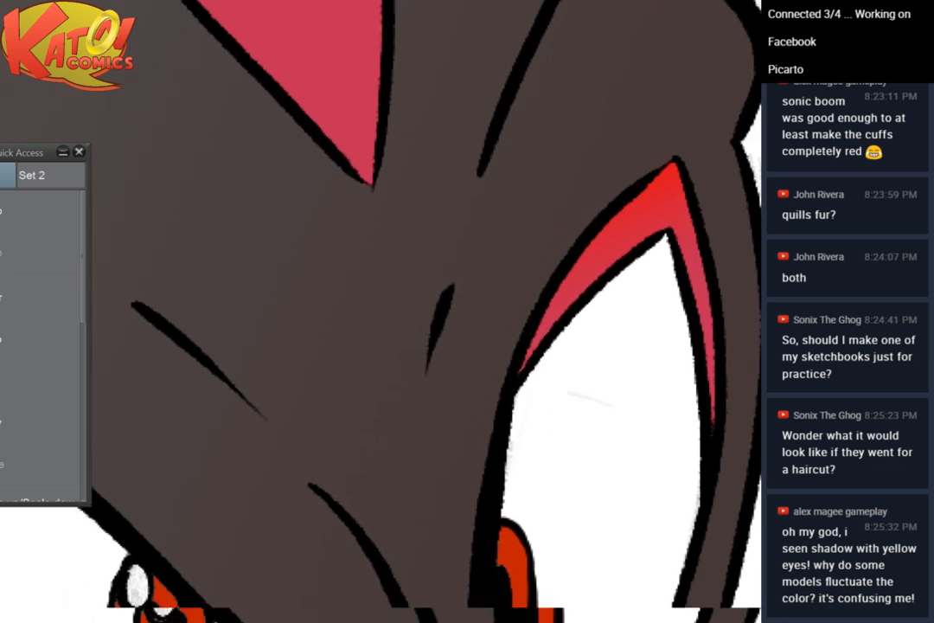
{"action": "scroll", "coordinate": [636, 263], "scroll_direction": "down", "scroll_amount": 2}
{"action": "scroll", "coordinate": [654, 290], "scroll_direction": "down", "scroll_amount": 1}
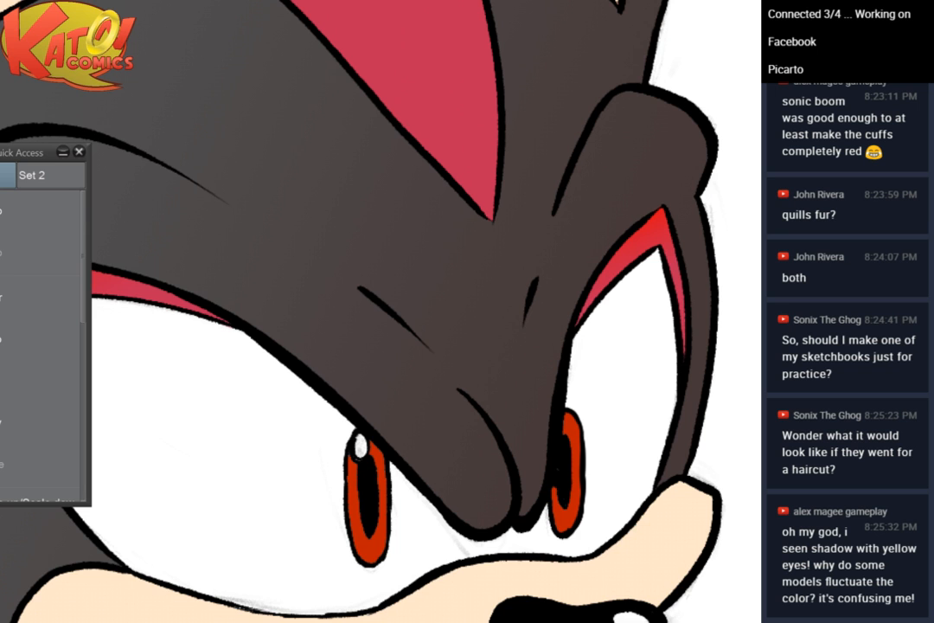
Examine the gradient shading on the head, eye markings and quills, and the flat pink parts of the cuffs and boots
{"action": "left_click_drag", "start_coordinate": [500, 314], "coordinate": [496, 419]}
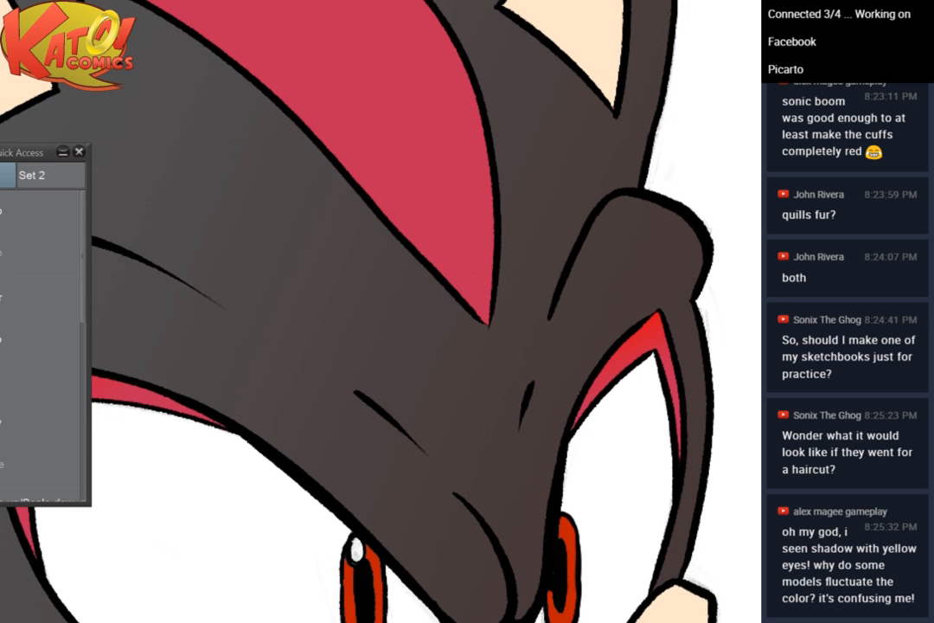
{"action": "scroll", "coordinate": [653, 234], "scroll_direction": "down", "scroll_amount": 4}
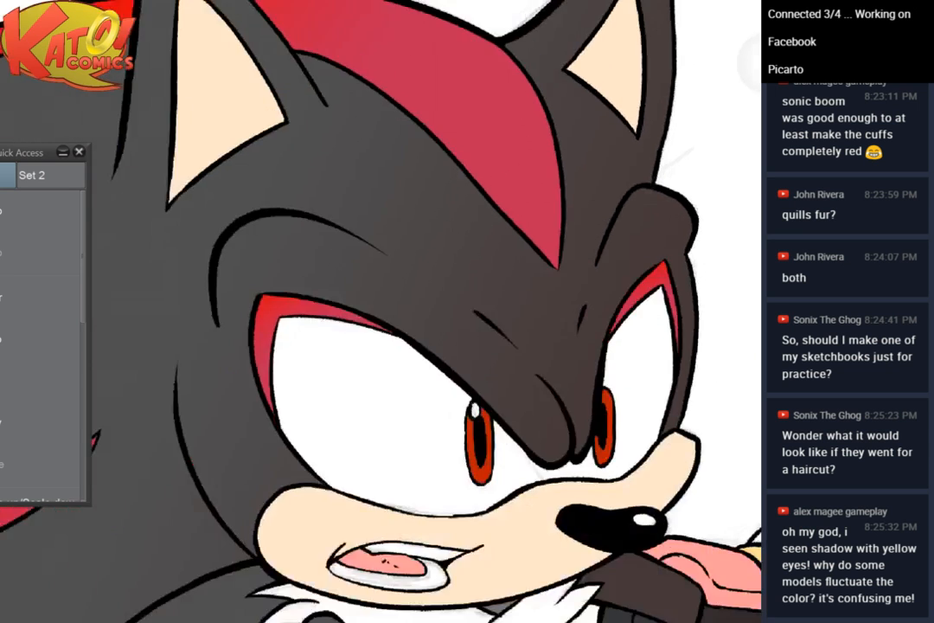
{"action": "left_click_drag", "start_coordinate": [536, 373], "coordinate": [636, 216]}
{"action": "scroll", "coordinate": [636, 217], "scroll_direction": "up", "scroll_amount": 2}
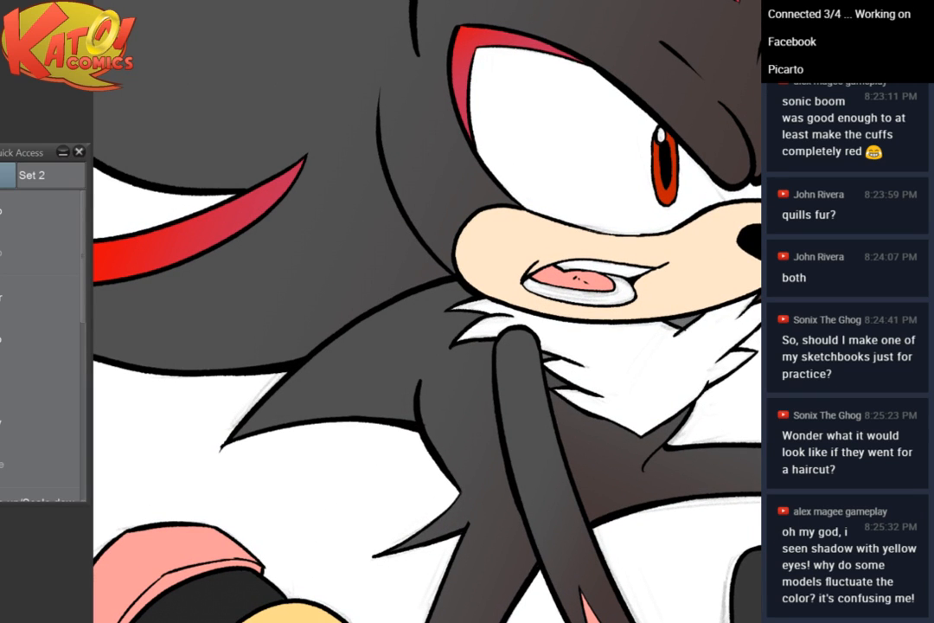
{"action": "left_click_drag", "start_coordinate": [485, 251], "coordinate": [490, 413]}
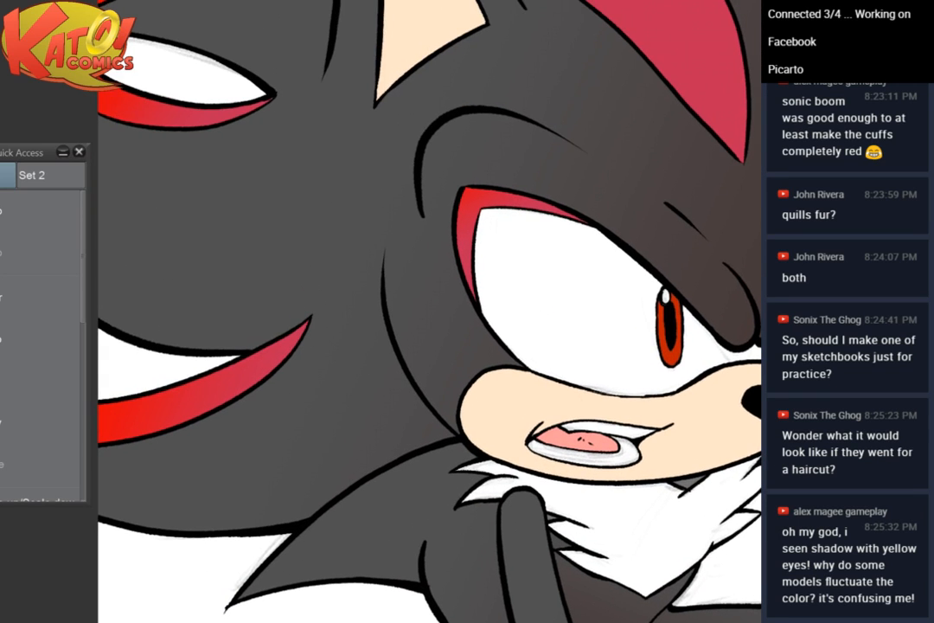
{"action": "left_click_drag", "start_coordinate": [720, 309], "coordinate": [532, 207]}
{"action": "scroll", "coordinate": [636, 242], "scroll_direction": "up", "scroll_amount": 1}
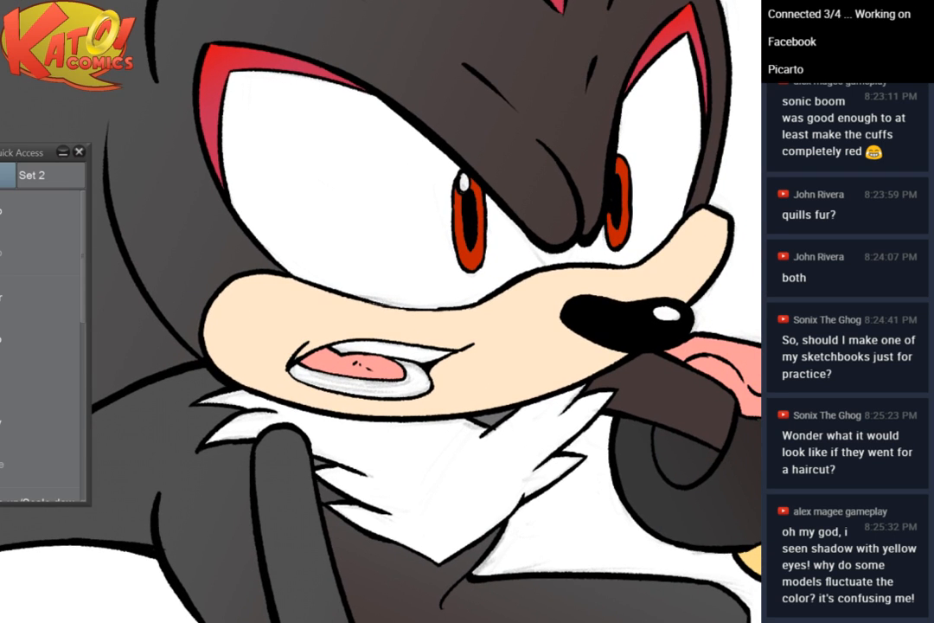
{"action": "left_click_drag", "start_coordinate": [470, 224], "coordinate": [390, 394]}
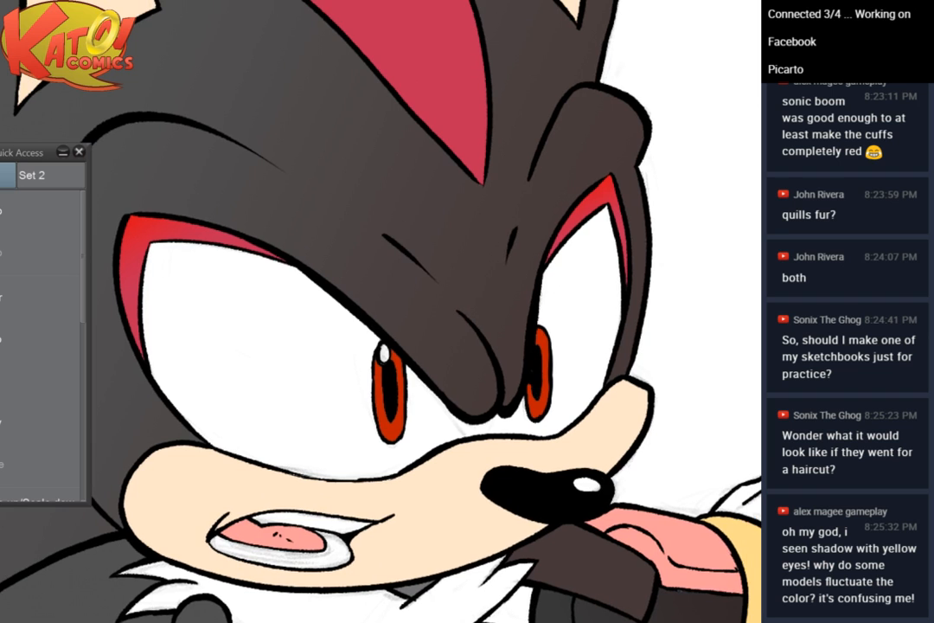
{"action": "left_click_drag", "start_coordinate": [329, 277], "coordinate": [735, 337]}
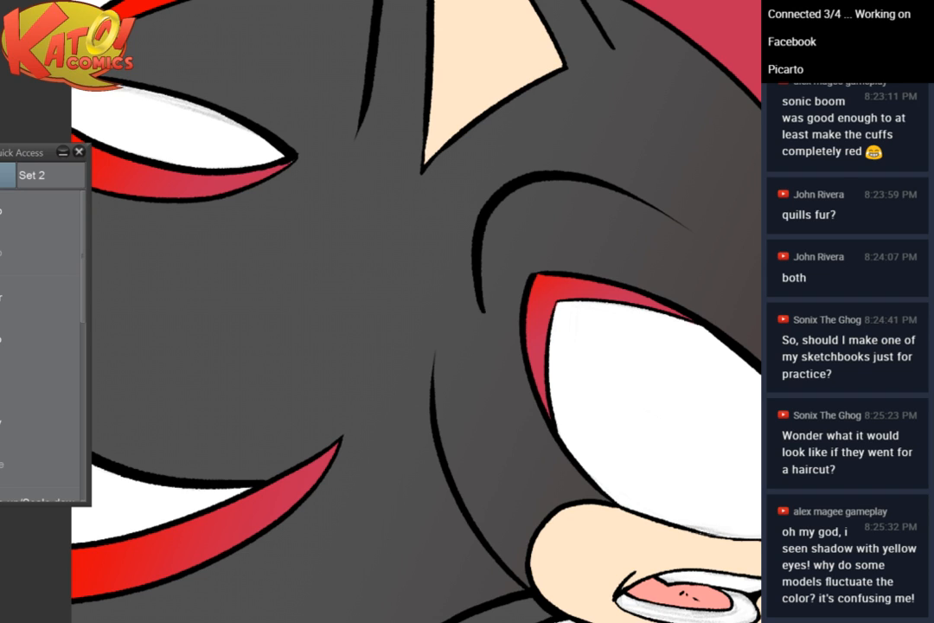
{"action": "scroll", "coordinate": [726, 294], "scroll_direction": "down", "scroll_amount": 3}
{"action": "left_click_drag", "start_coordinate": [734, 337], "coordinate": [578, 134]}
{"action": "left_click_drag", "start_coordinate": [752, 153], "coordinate": [600, 230]}
{"action": "scroll", "coordinate": [656, 144], "scroll_direction": "up", "scroll_amount": 2}
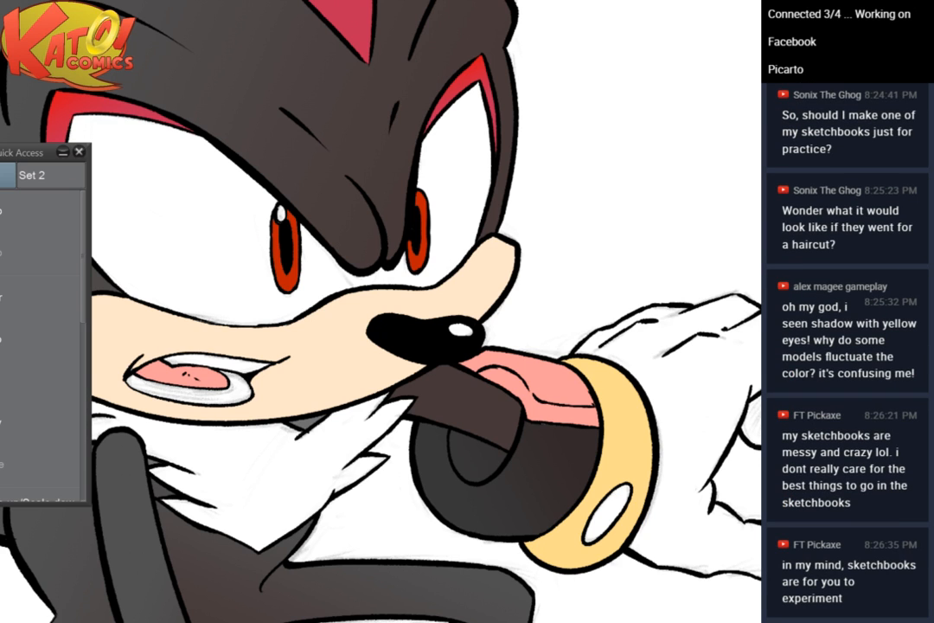
{"action": "key", "text": "ctrl+minus"}
{"action": "left_click_drag", "start_coordinate": [588, 232], "coordinate": [678, 37]}
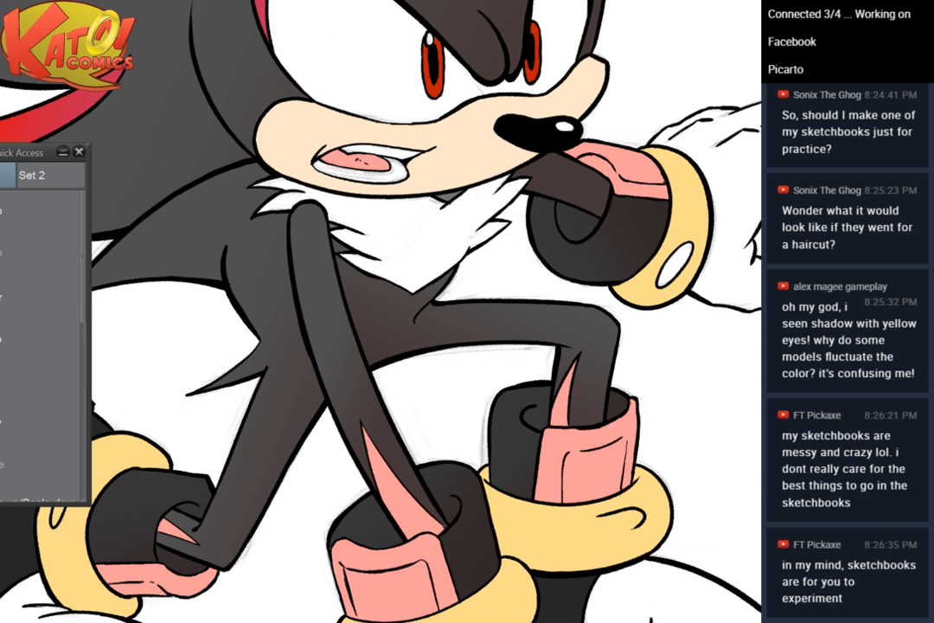
{"action": "left_click_drag", "start_coordinate": [398, 208], "coordinate": [528, 431]}
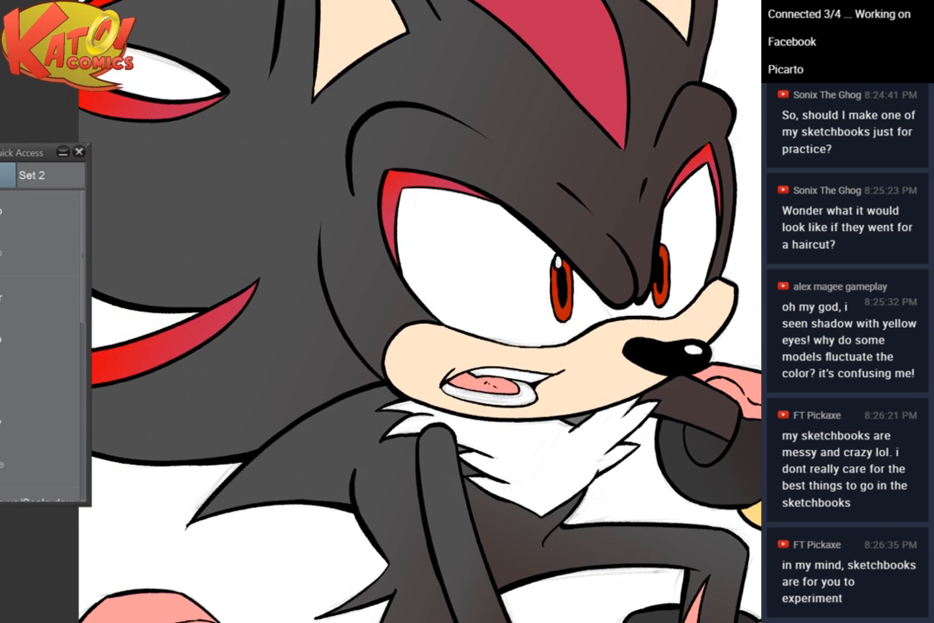
{"action": "left_click_drag", "start_coordinate": [285, 519], "coordinate": [642, 88]}
{"action": "key", "text": "ctrl+plus"}
{"action": "key", "text": "ctrl+plus"}
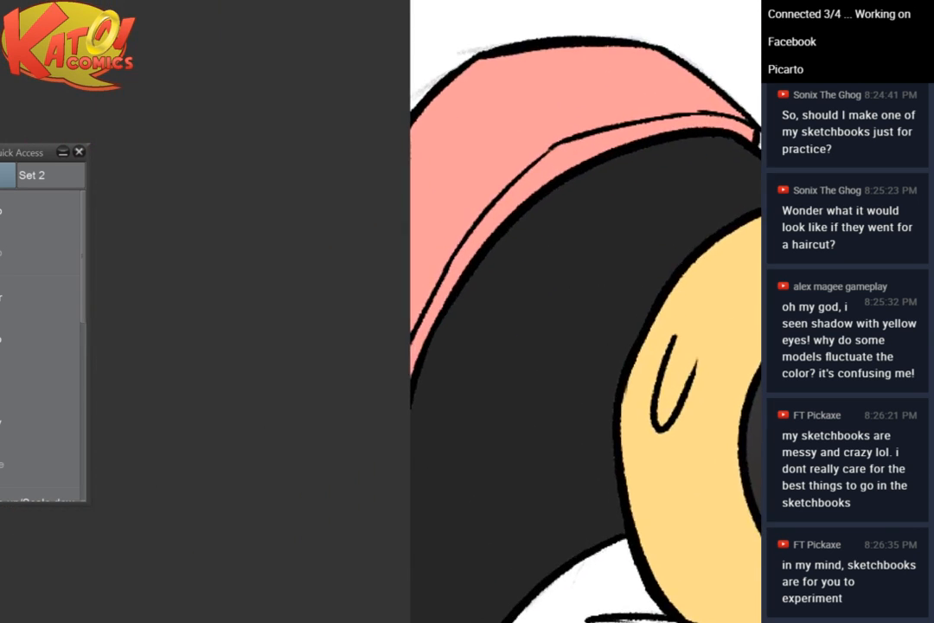
Select the pink outer band of the rear boot, shade it from red at its upper edge to crimson below, and deselect it
{"action": "left_click_drag", "start_coordinate": [536, 259], "coordinate": [309, 317]}
{"action": "left_click", "coordinate": [346, 146]}
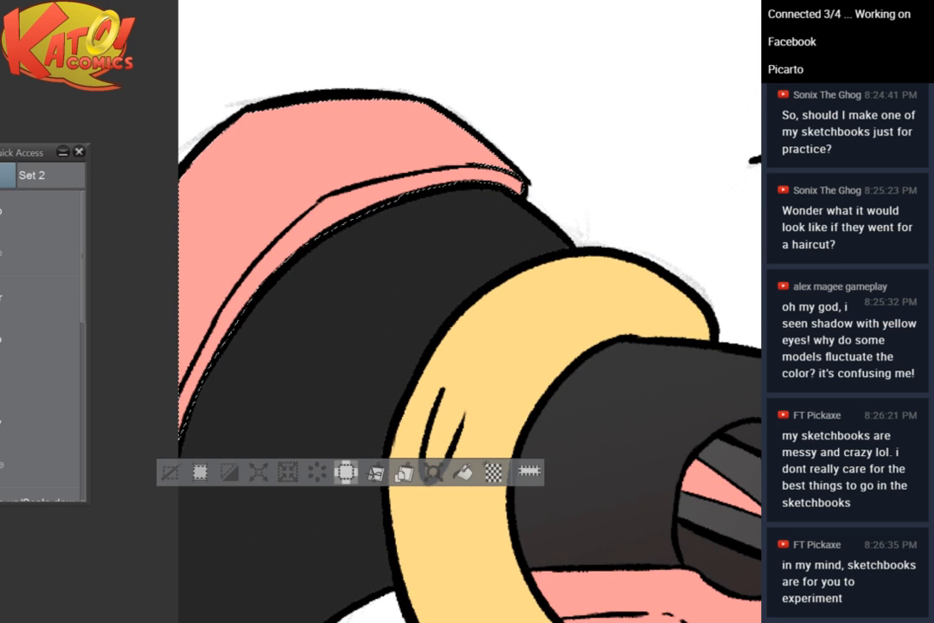
{"action": "left_click_drag", "start_coordinate": [260, 121], "coordinate": [208, 279]}
{"action": "left_click_drag", "start_coordinate": [292, 69], "coordinate": [315, 289]}
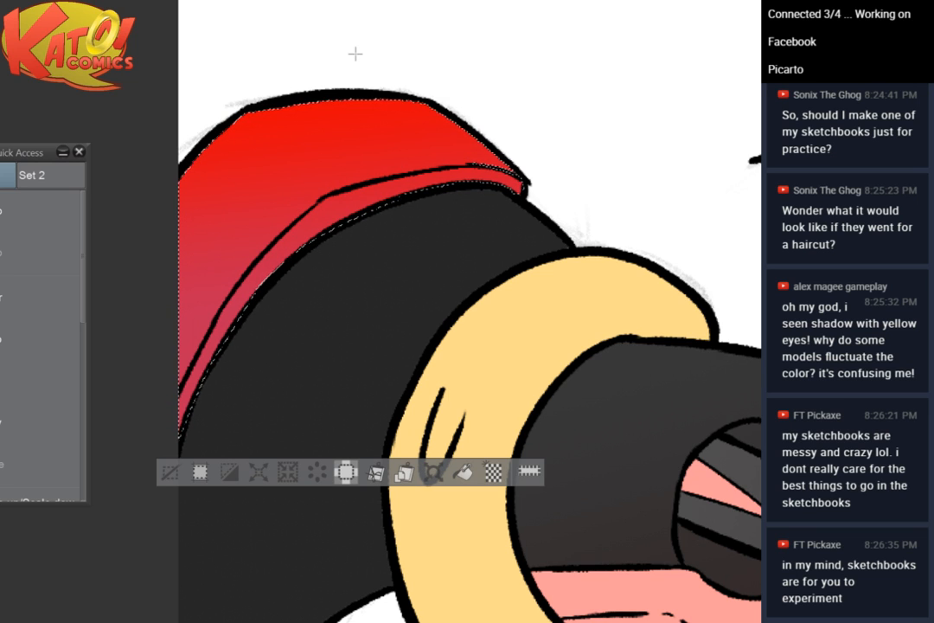
{"action": "key", "text": "ctrl+d"}
Select the small pink sliver at the canvas edge beside the rear shoe, fill it with crimson shading and deselect it
{"action": "scroll", "coordinate": [401, 210], "scroll_direction": "down", "scroll_amount": 3}
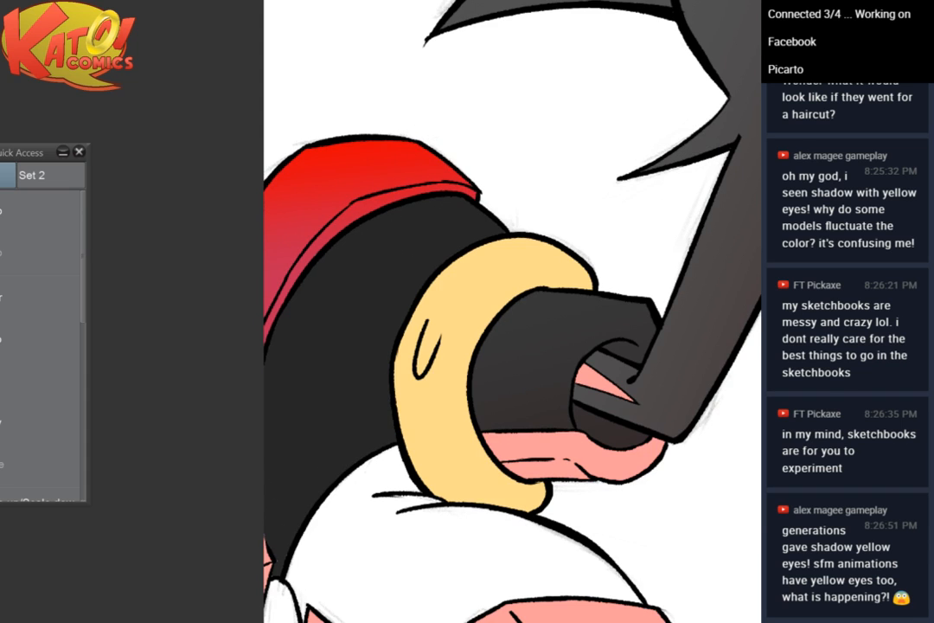
{"action": "left_click_drag", "start_coordinate": [554, 311], "coordinate": [353, 256]}
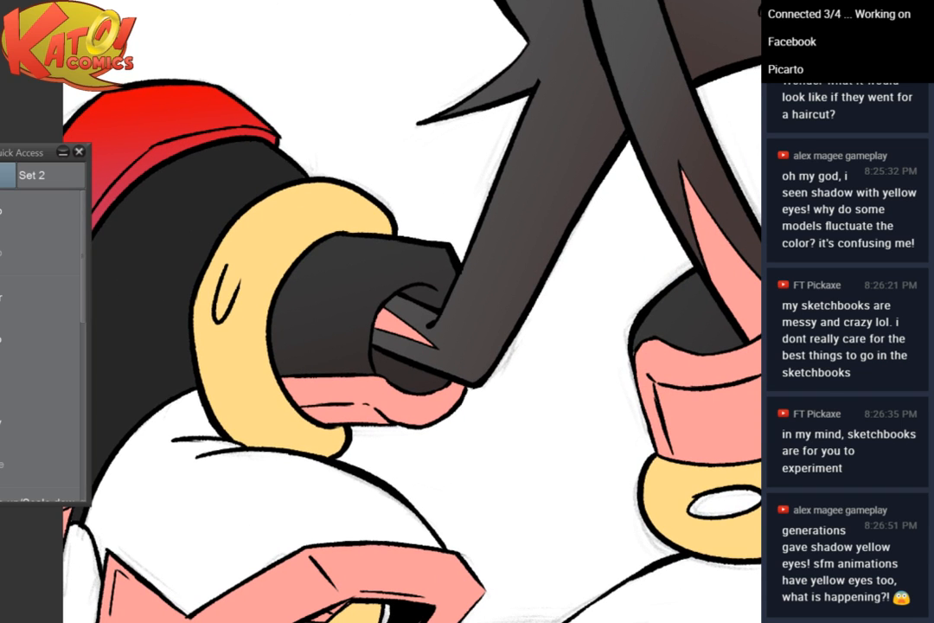
{"action": "left_click_drag", "start_coordinate": [381, 364], "coordinate": [430, 264]}
{"action": "scroll", "coordinate": [194, 467], "scroll_direction": "up", "scroll_amount": 3}
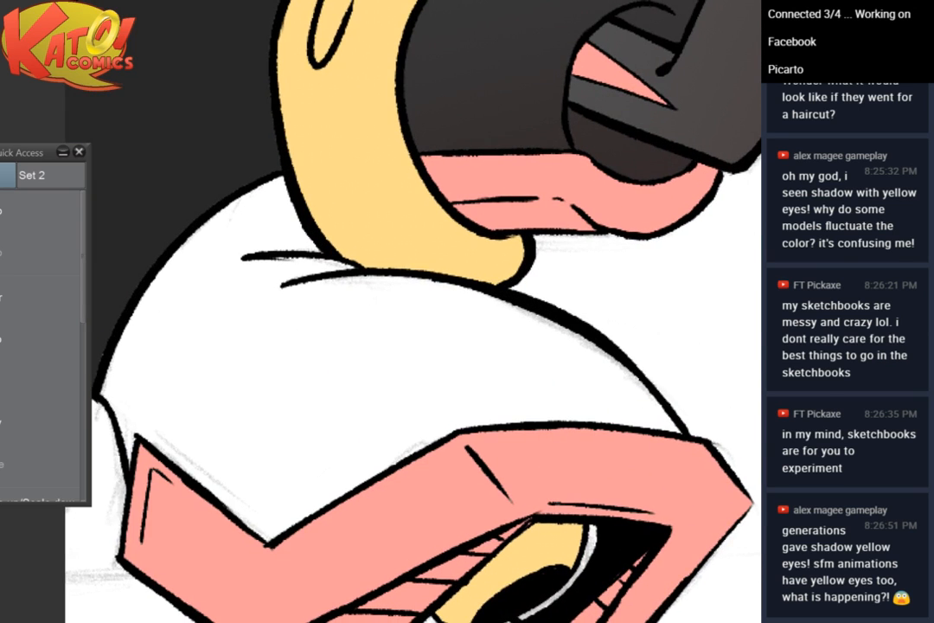
{"action": "left_click_drag", "start_coordinate": [381, 346], "coordinate": [478, 270]}
{"action": "left_click", "coordinate": [170, 284]}
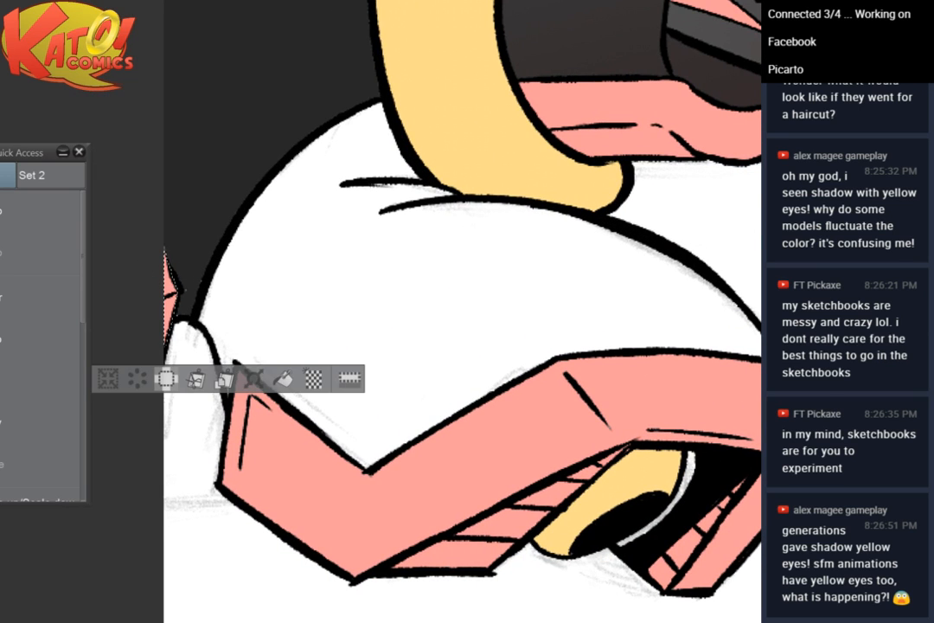
{"action": "left_click", "coordinate": [173, 277]}
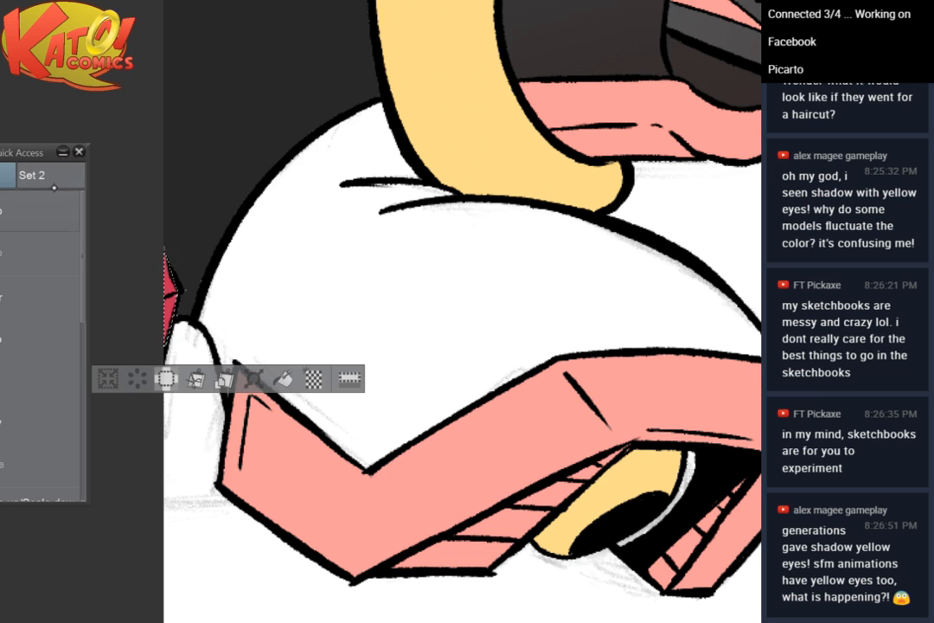
{"action": "left_click_drag", "start_coordinate": [45, 158], "coordinate": [86, 331]}
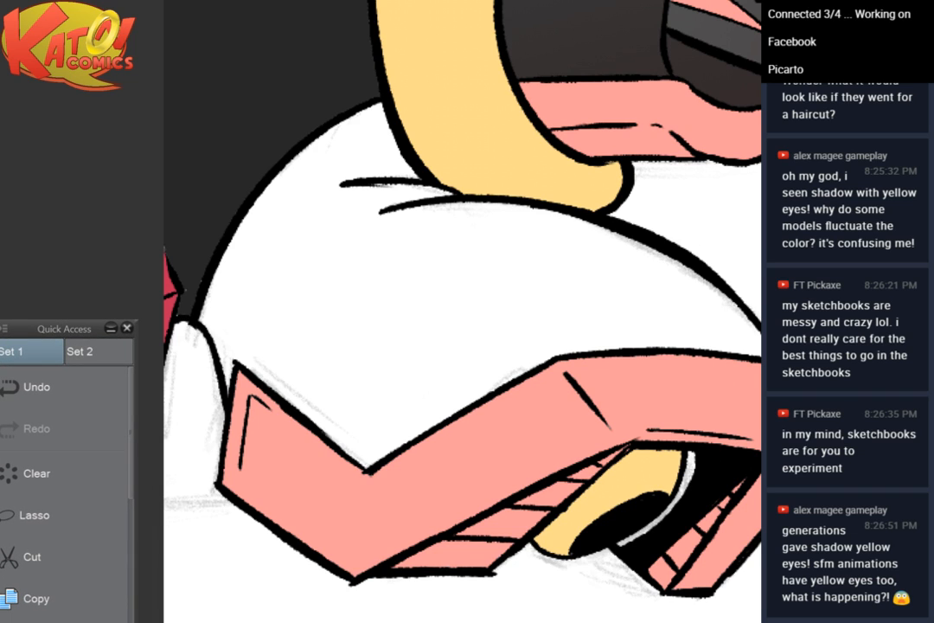
Select the zigzag pink sole of the rear shoe, shade it from red at the toe to crimson at the far end, and deselect it
{"action": "scroll", "coordinate": [344, 296], "scroll_direction": "down", "scroll_amount": 2}
{"action": "left_click_drag", "start_coordinate": [455, 94], "coordinate": [403, 174]}
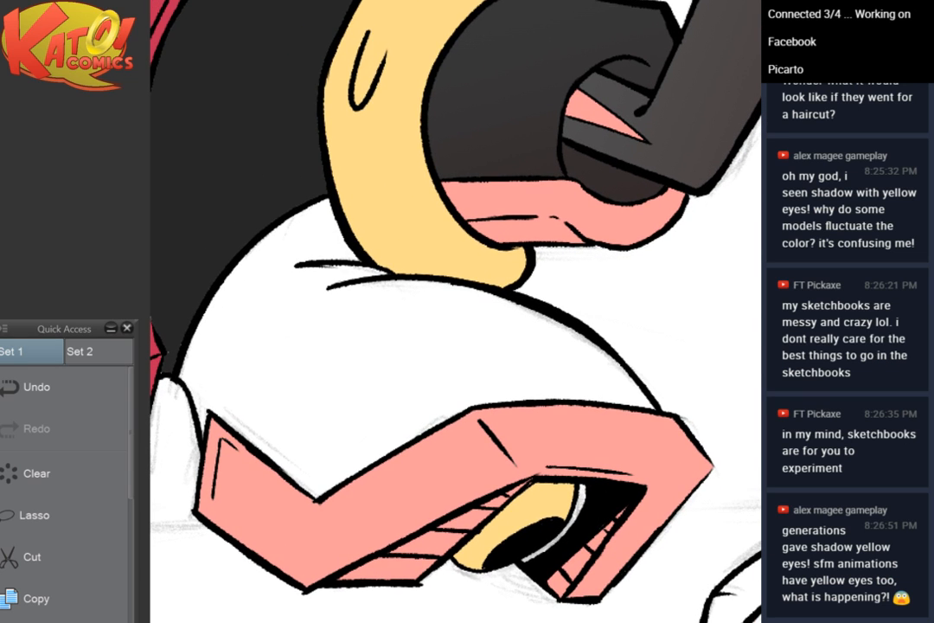
{"action": "left_click", "coordinate": [389, 503]}
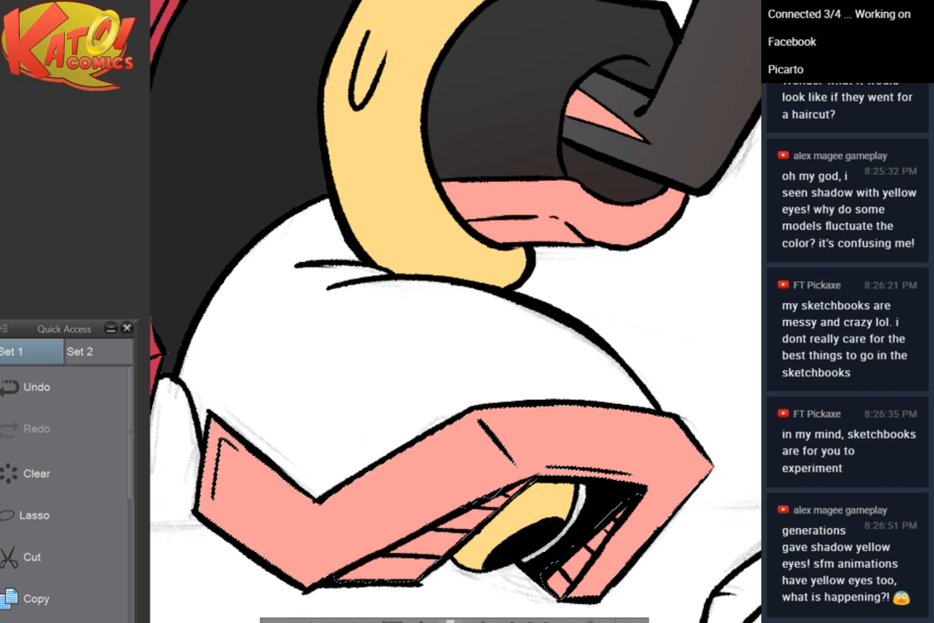
{"action": "left_click_drag", "start_coordinate": [433, 346], "coordinate": [483, 284]}
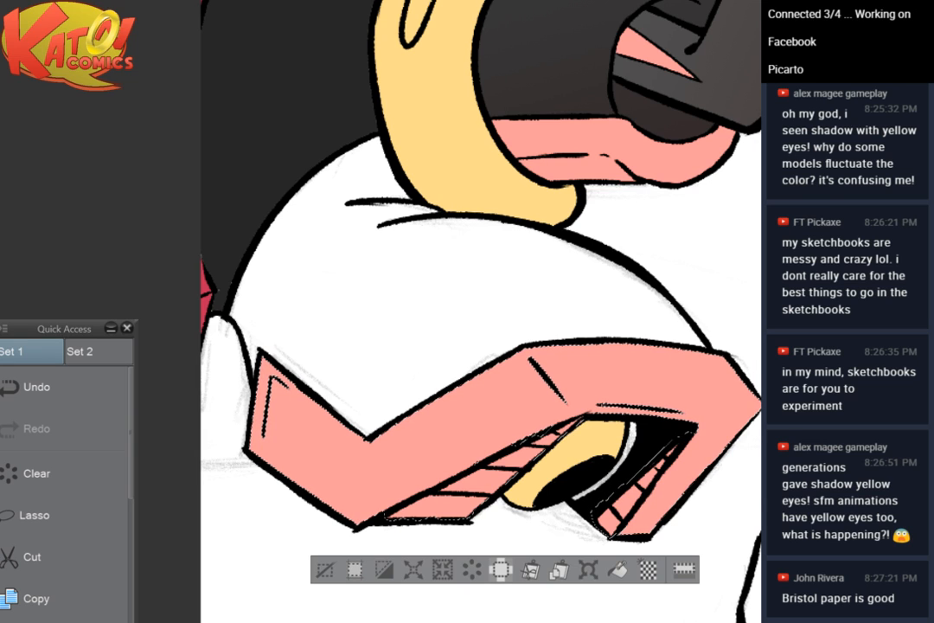
{"action": "left_click_drag", "start_coordinate": [421, 339], "coordinate": [478, 456]}
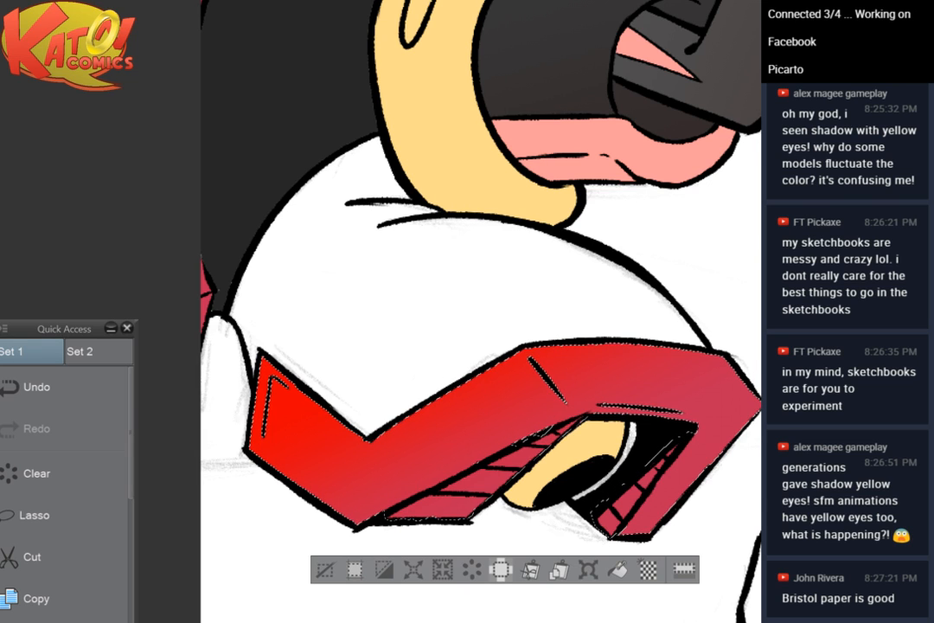
{"action": "key", "text": "ctrl+d"}
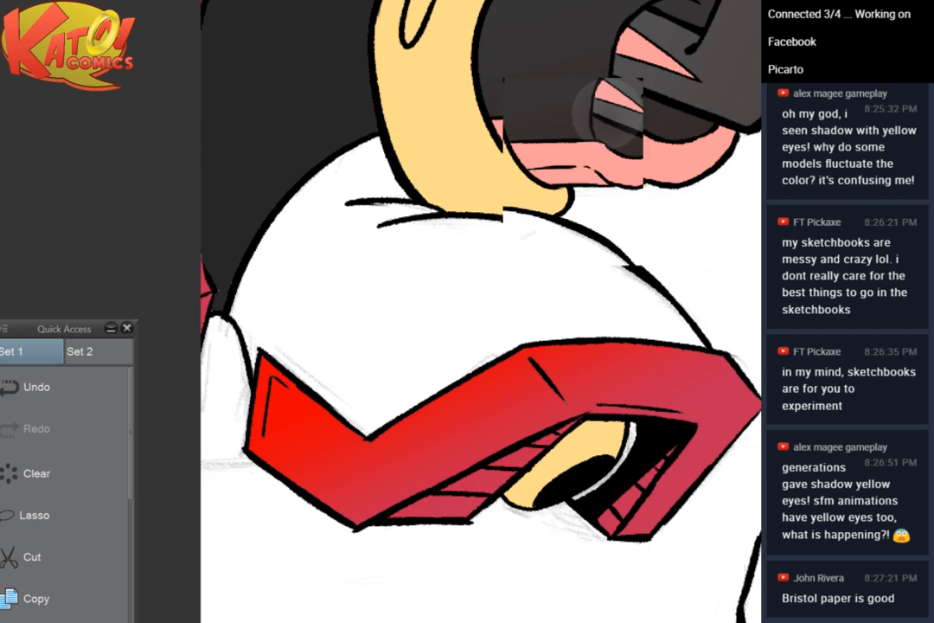
Select the pink stripe and cuff panel of the planted arm, shade them diagonally from red to crimson, and deselect them
{"action": "scroll", "coordinate": [606, 113], "scroll_direction": "down", "scroll_amount": 3}
{"action": "left_click_drag", "start_coordinate": [562, 285], "coordinate": [471, 339]}
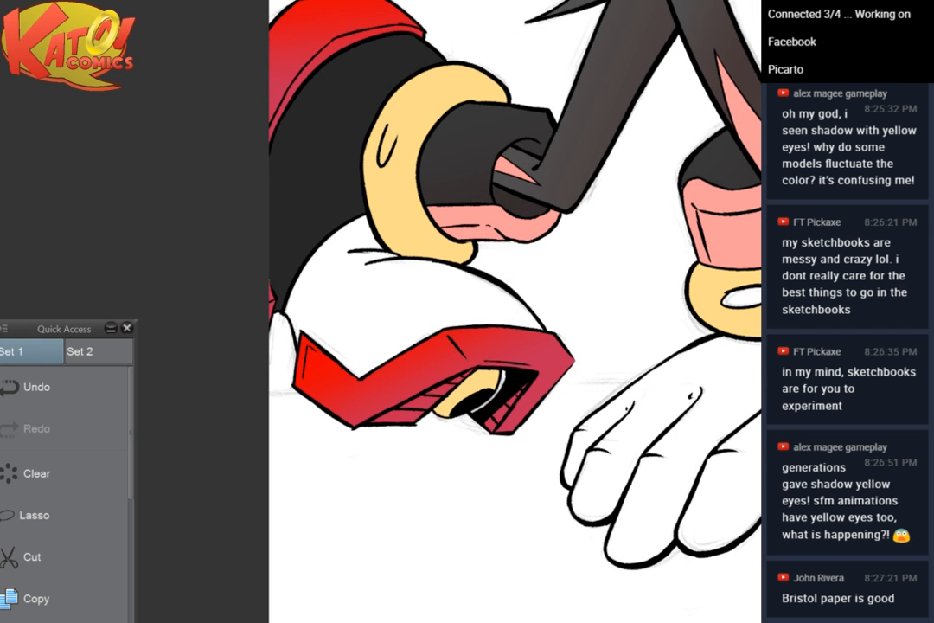
{"action": "left_click_drag", "start_coordinate": [562, 312], "coordinate": [393, 365]}
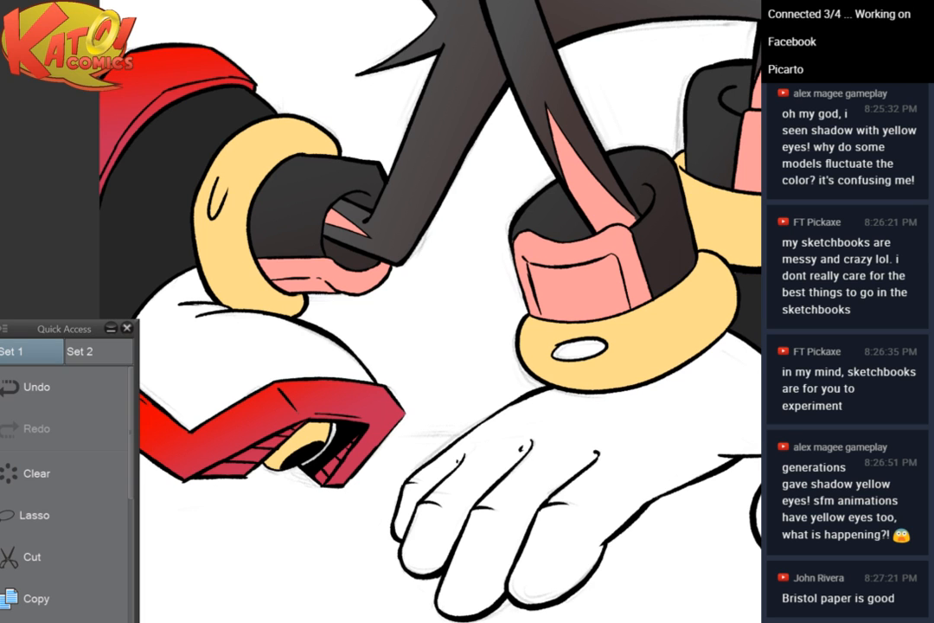
{"action": "left_click_drag", "start_coordinate": [562, 295], "coordinate": [408, 353]}
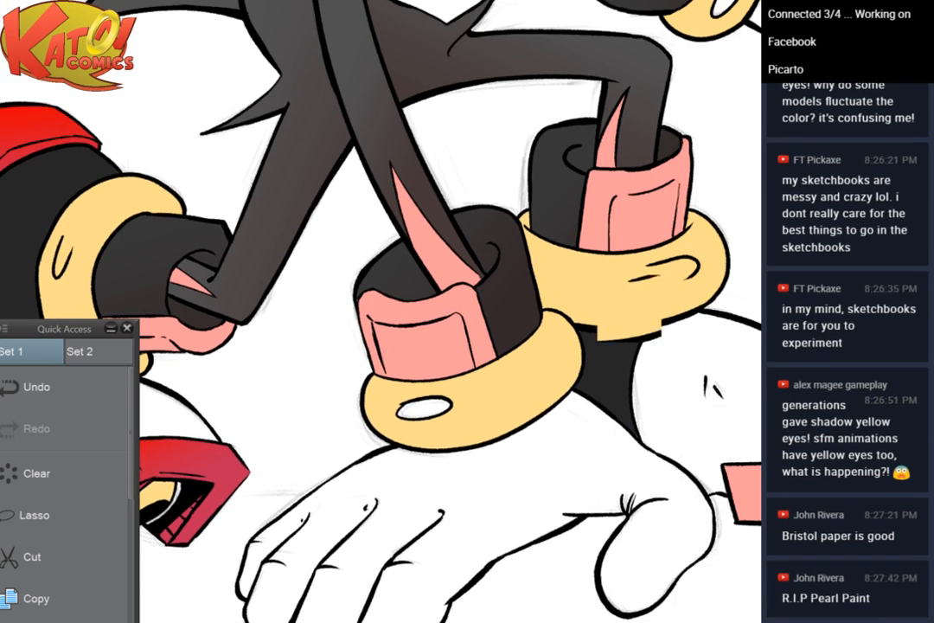
{"action": "left_click_drag", "start_coordinate": [519, 294], "coordinate": [406, 383]}
{"action": "scroll", "coordinate": [582, 255], "scroll_direction": "down", "scroll_amount": 3}
{"action": "scroll", "coordinate": [593, 195], "scroll_direction": "up", "scroll_amount": 5}
{"action": "left_click_drag", "start_coordinate": [432, 346], "coordinate": [571, 220]}
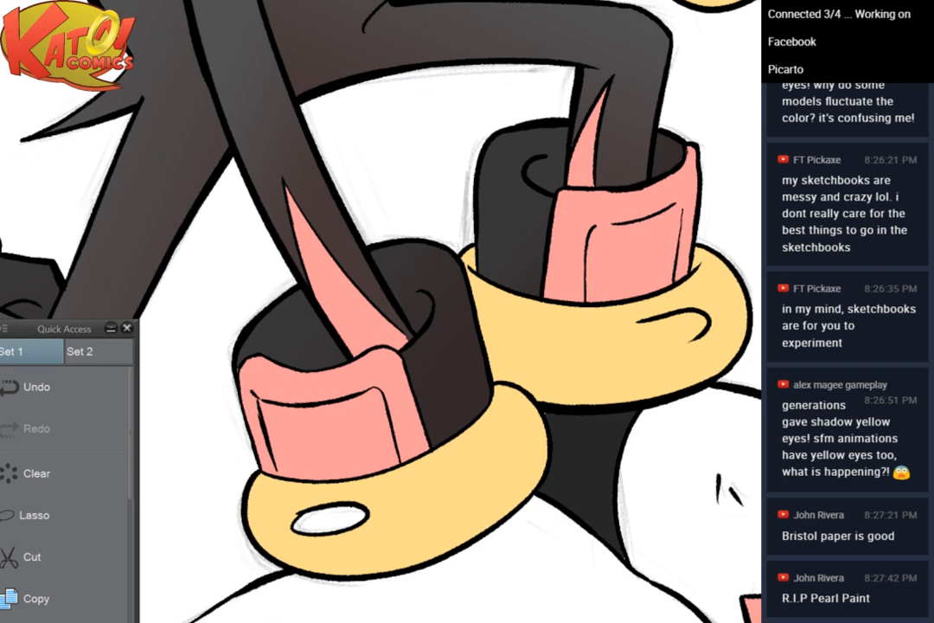
{"action": "left_click", "coordinate": [333, 429]}
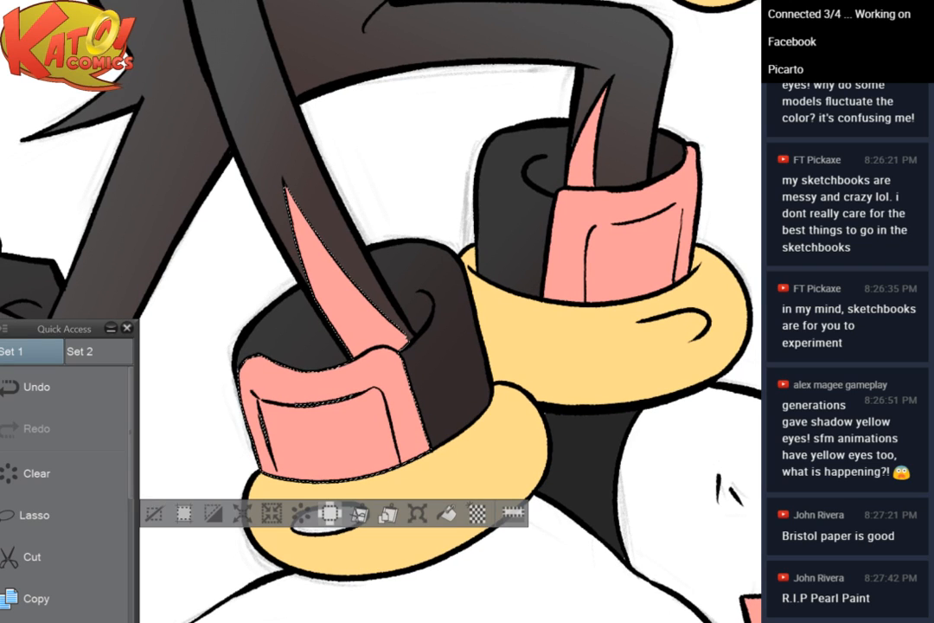
{"action": "left_click_drag", "start_coordinate": [219, 339], "coordinate": [388, 476]}
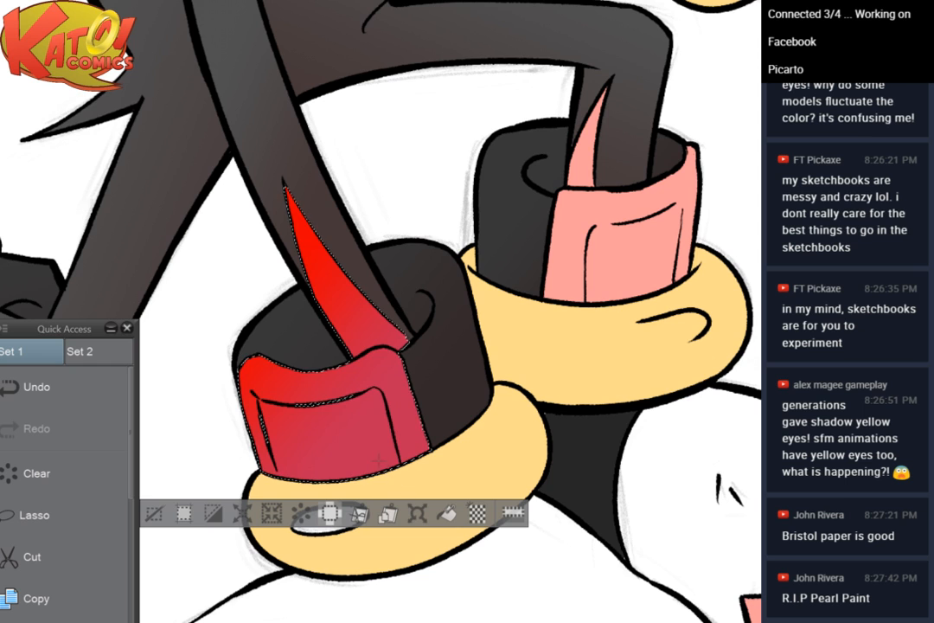
{"action": "left_click_drag", "start_coordinate": [86, 329], "coordinate": [70, 211]}
{"action": "left_click", "coordinate": [154, 513]}
Select the pink stripe and cuff panel of the front leg together, shade them diagonally from red to crimson, and deselect them
{"action": "left_click_drag", "start_coordinate": [182, 462], "coordinate": [148, 481]}
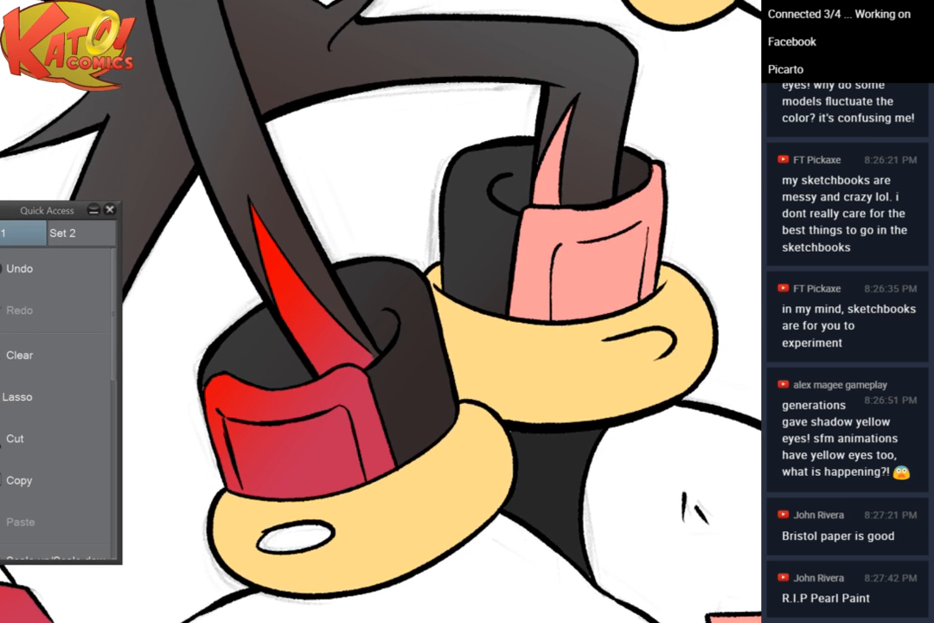
{"action": "left_click_drag", "start_coordinate": [624, 118], "coordinate": [562, 212]}
{"action": "scroll", "coordinate": [562, 212], "scroll_direction": "up", "scroll_amount": 2}
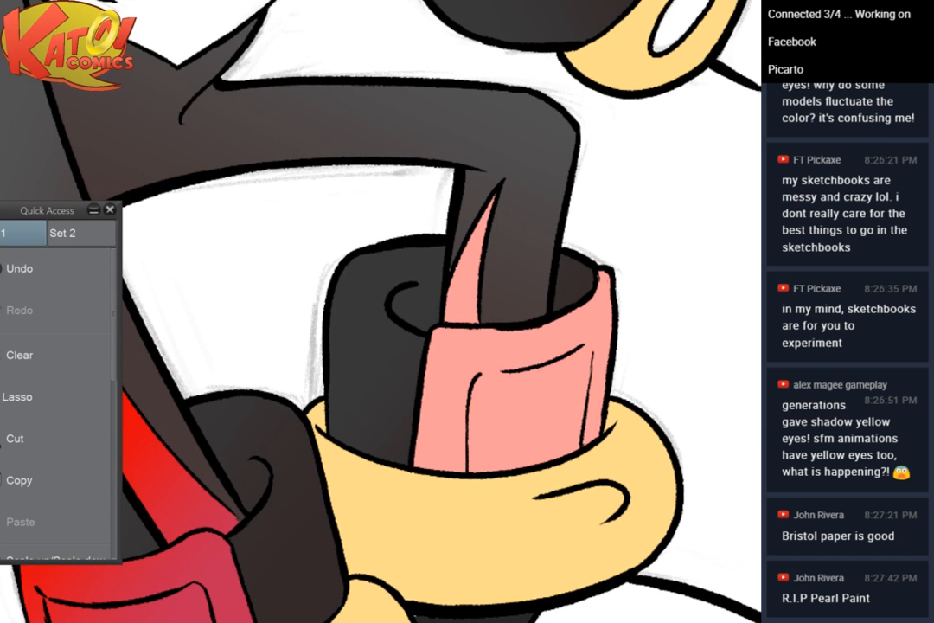
{"action": "left_click", "coordinate": [459, 303]}
{"action": "left_click", "coordinate": [549, 356]}
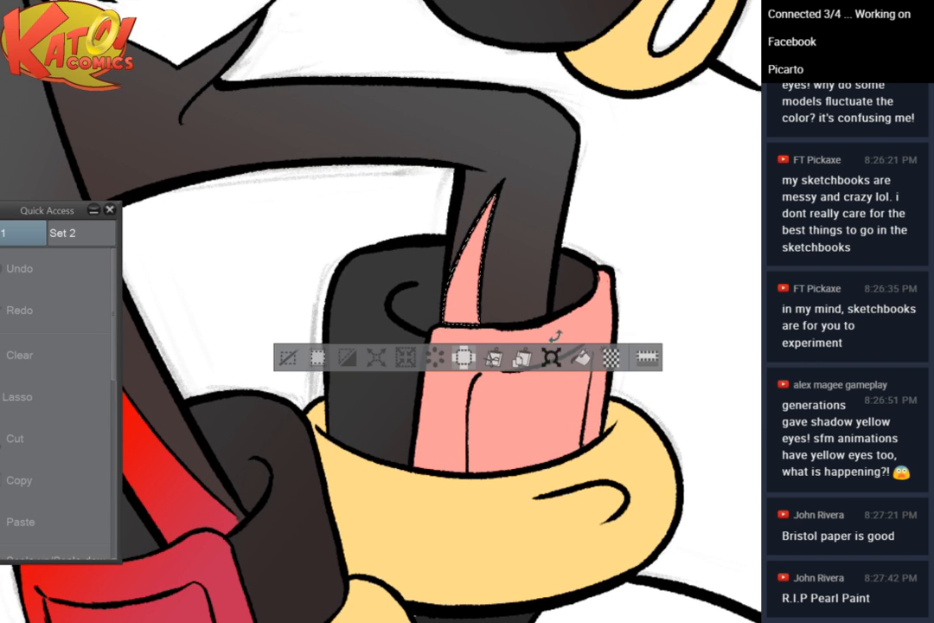
{"action": "left_click", "coordinate": [512, 359]}
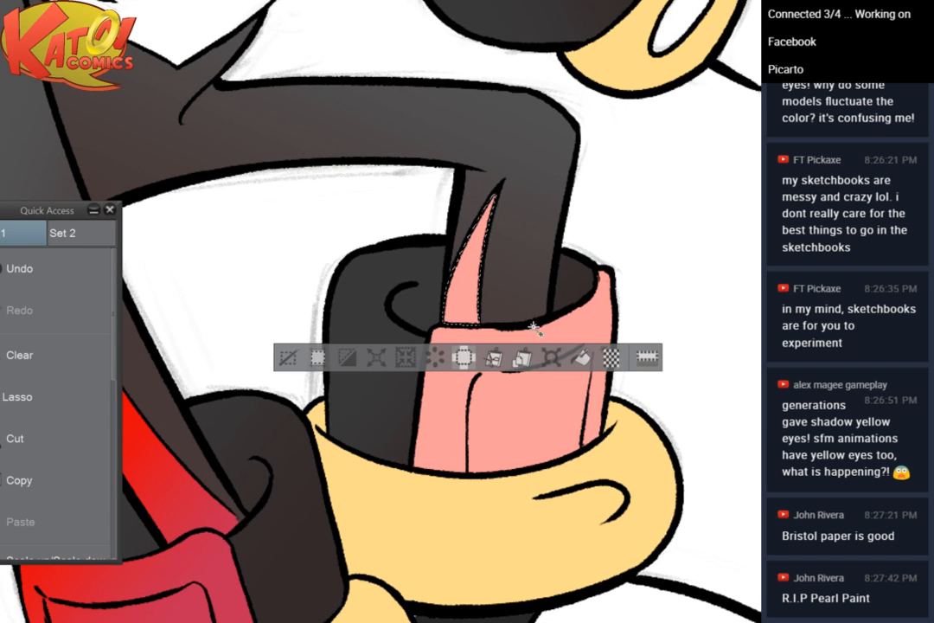
{"action": "left_click", "coordinate": [588, 317], "text": "shift"}
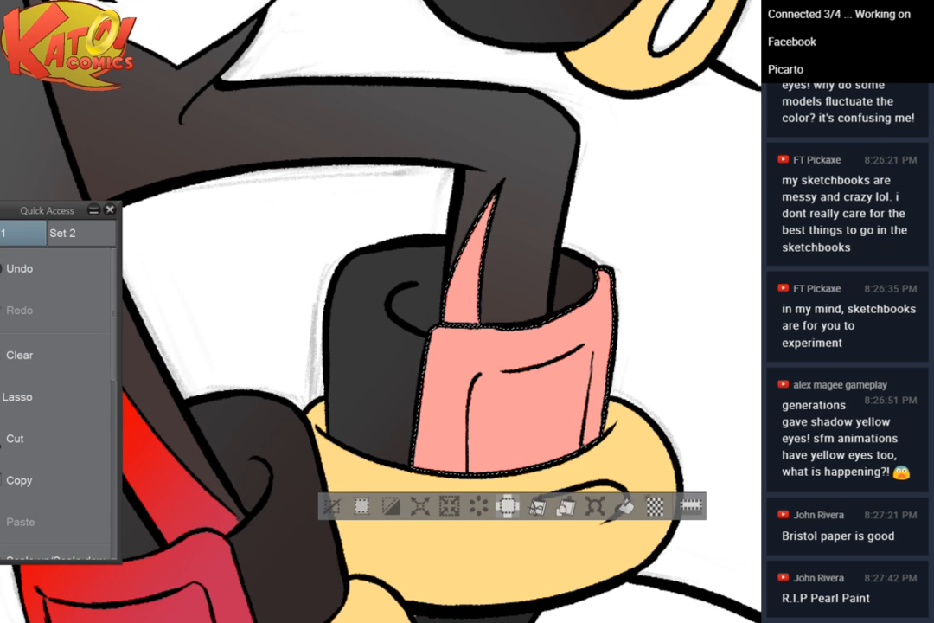
{"action": "left_click_drag", "start_coordinate": [435, 282], "coordinate": [513, 381]}
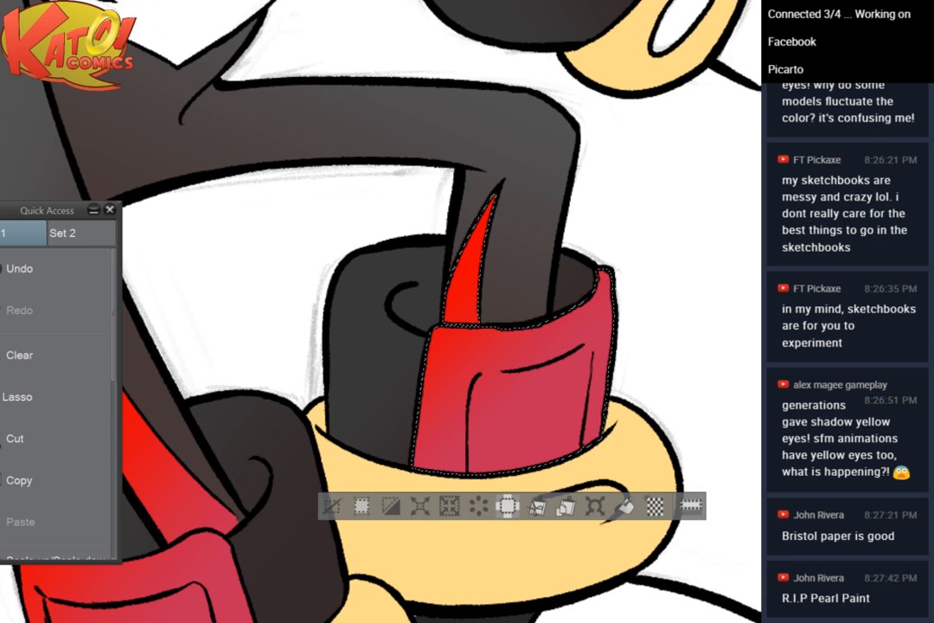
{"action": "left_click", "coordinate": [332, 506]}
Select the raised arm's pink cuff panel, shade it from red near the muzzle to crimson at the ring, and deselect it
{"action": "left_click_drag", "start_coordinate": [344, 484], "coordinate": [270, 501]}
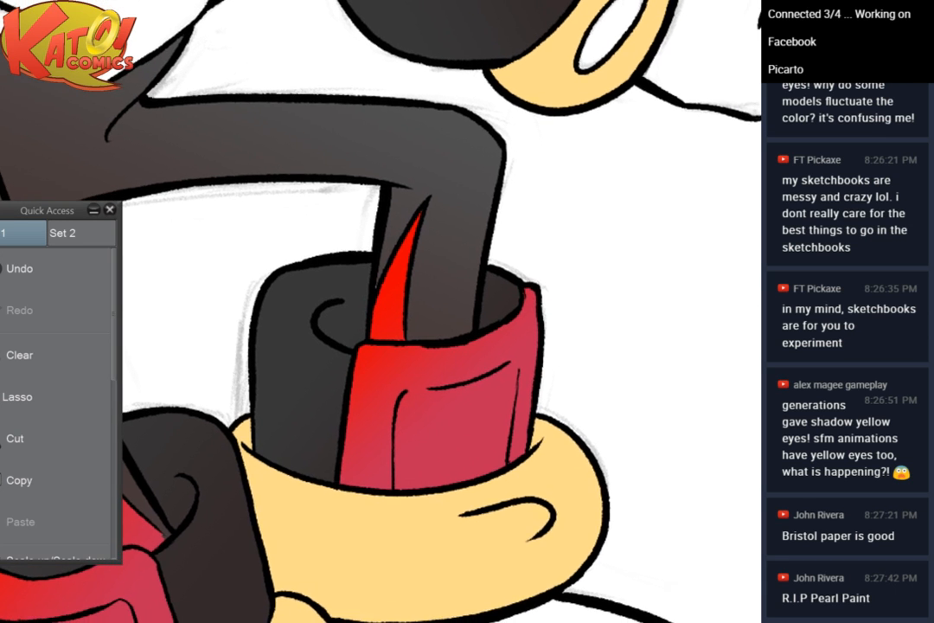
{"action": "scroll", "coordinate": [461, 255], "scroll_direction": "up", "scroll_amount": 4}
{"action": "left_click_drag", "start_coordinate": [385, 347], "coordinate": [465, 265]}
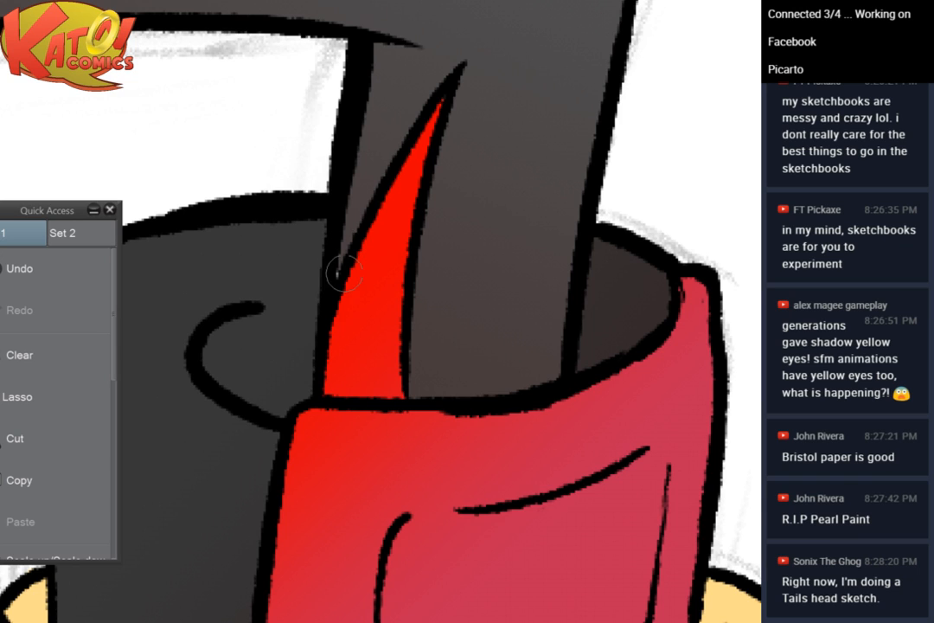
{"action": "scroll", "coordinate": [385, 187], "scroll_direction": "down", "scroll_amount": 4}
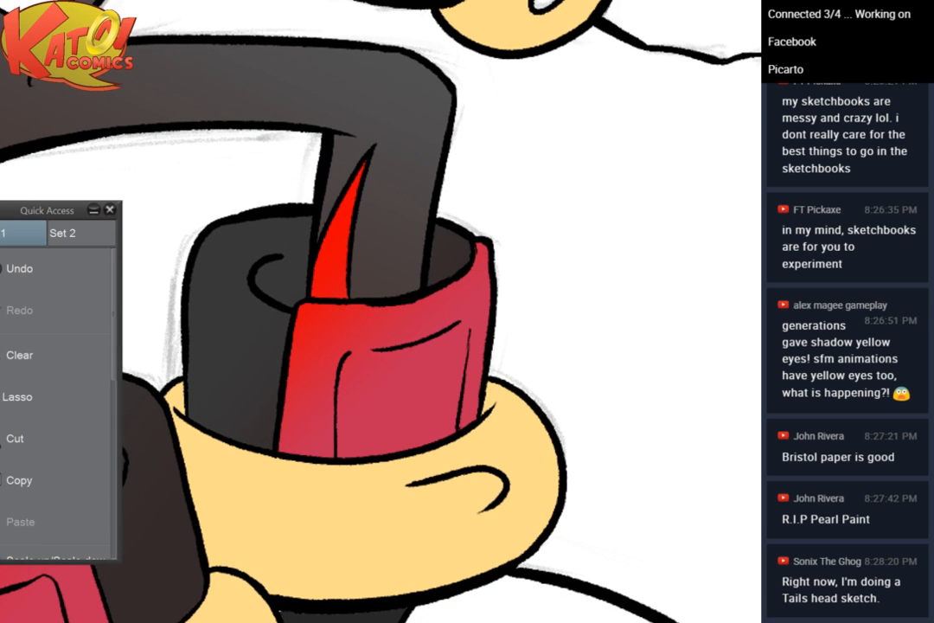
{"action": "left_click_drag", "start_coordinate": [415, 182], "coordinate": [350, 478]}
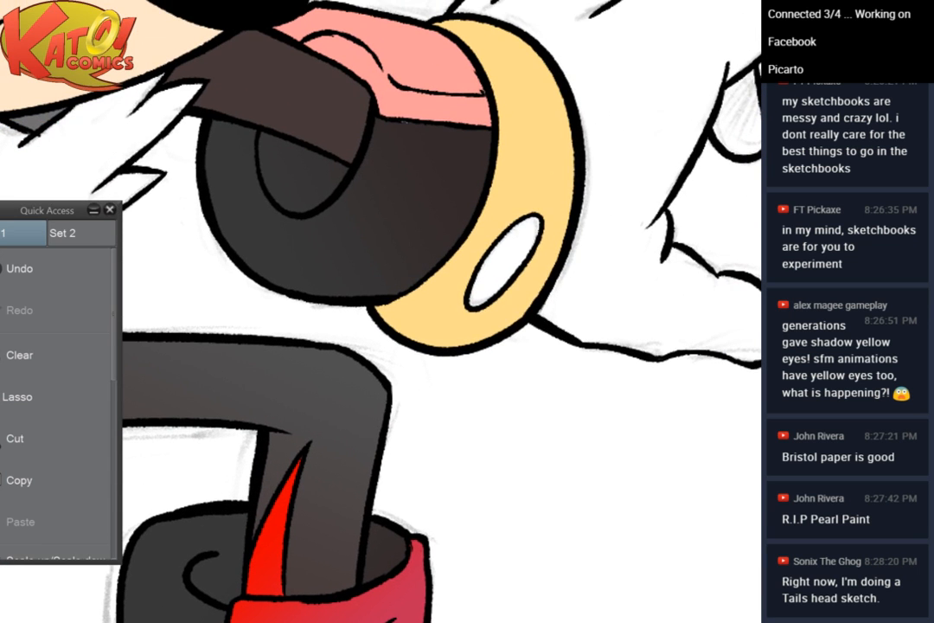
{"action": "left_click", "coordinate": [416, 64]}
{"action": "left_click_drag", "start_coordinate": [416, 130], "coordinate": [418, 270]}
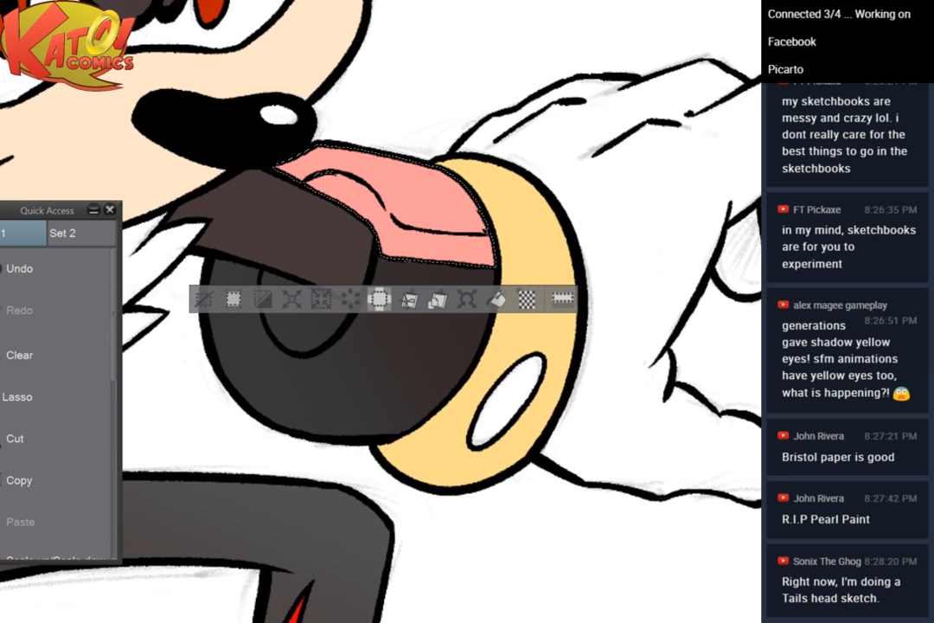
{"action": "left_click_drag", "start_coordinate": [377, 213], "coordinate": [441, 161]}
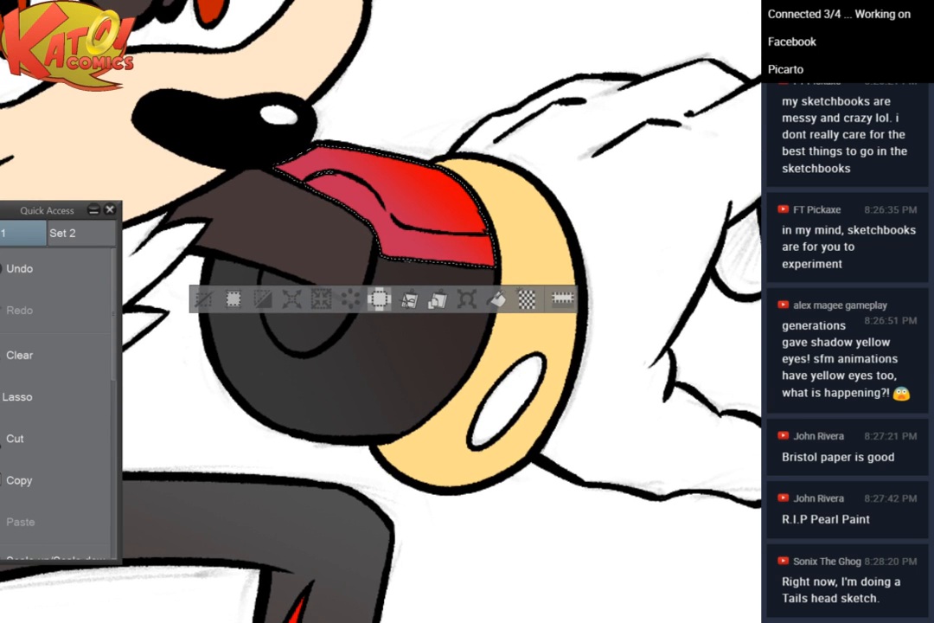
{"action": "left_click_drag", "start_coordinate": [486, 211], "coordinate": [380, 196]}
{"action": "left_click_drag", "start_coordinate": [446, 204], "coordinate": [369, 196]}
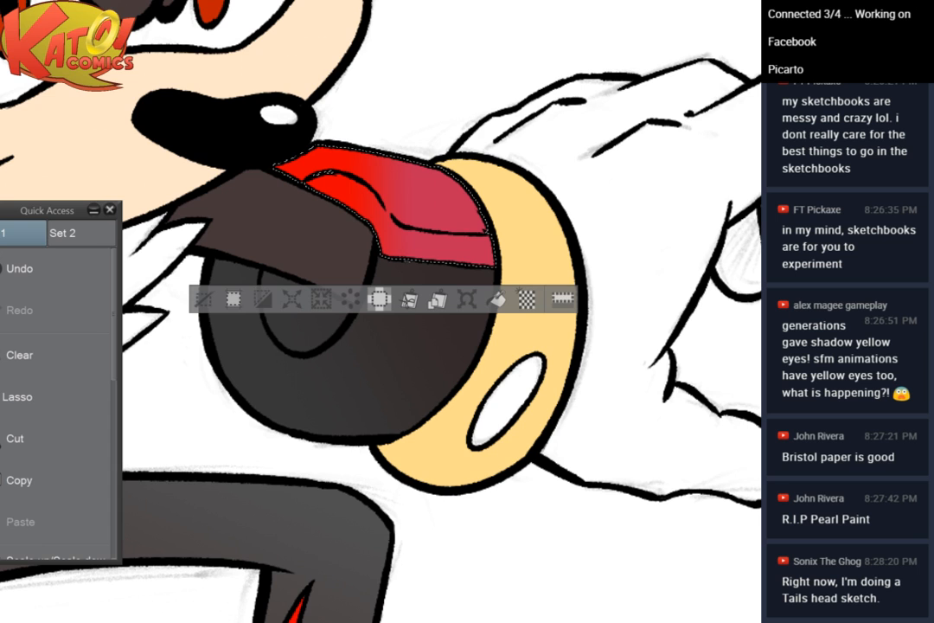
{"action": "scroll", "coordinate": [446, 104], "scroll_direction": "down", "scroll_amount": 3}
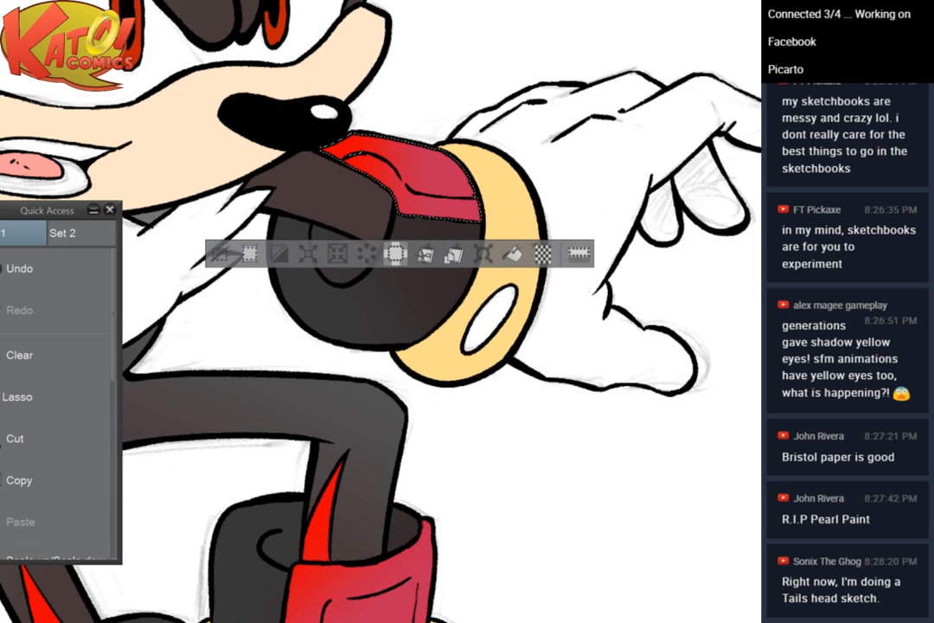
{"action": "key", "text": "ctrl+d"}
Select the pink sole of the front shoe, shade it from red to crimson, and deselect it
{"action": "scroll", "coordinate": [456, 126], "scroll_direction": "down", "scroll_amount": 4}
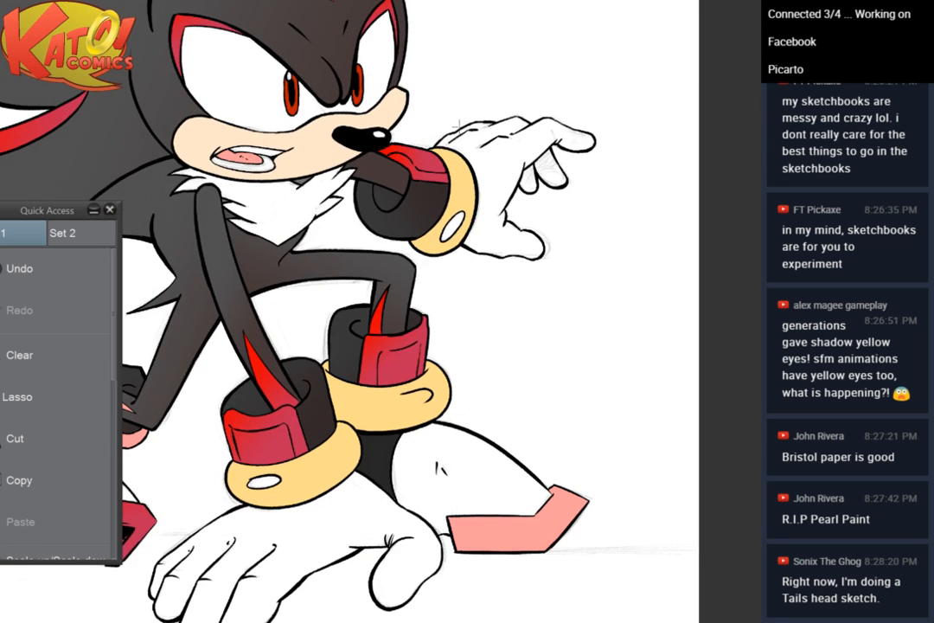
{"action": "left_click_drag", "start_coordinate": [459, 126], "coordinate": [484, 222]}
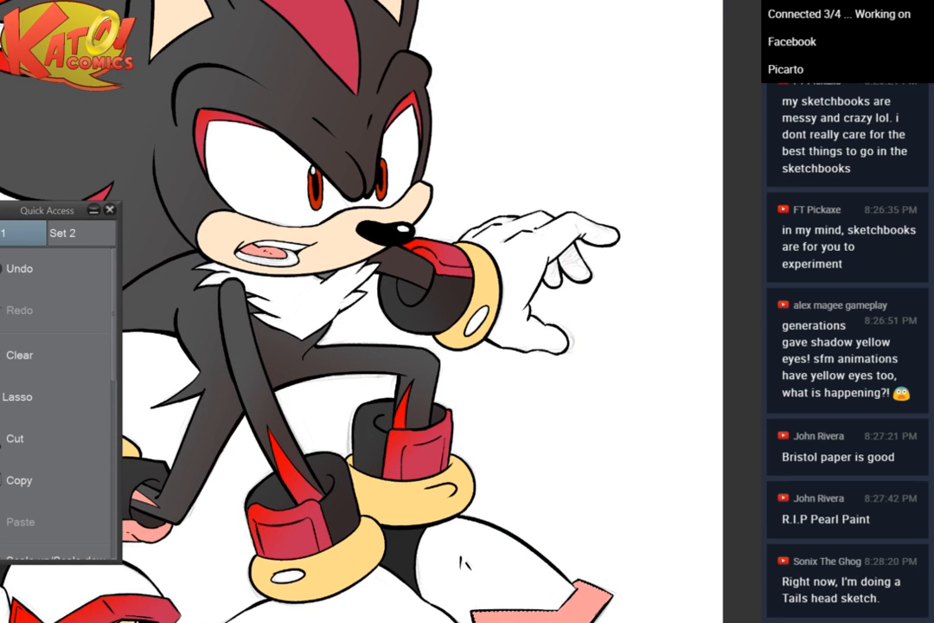
{"action": "left_click_drag", "start_coordinate": [483, 584], "coordinate": [535, 620]}
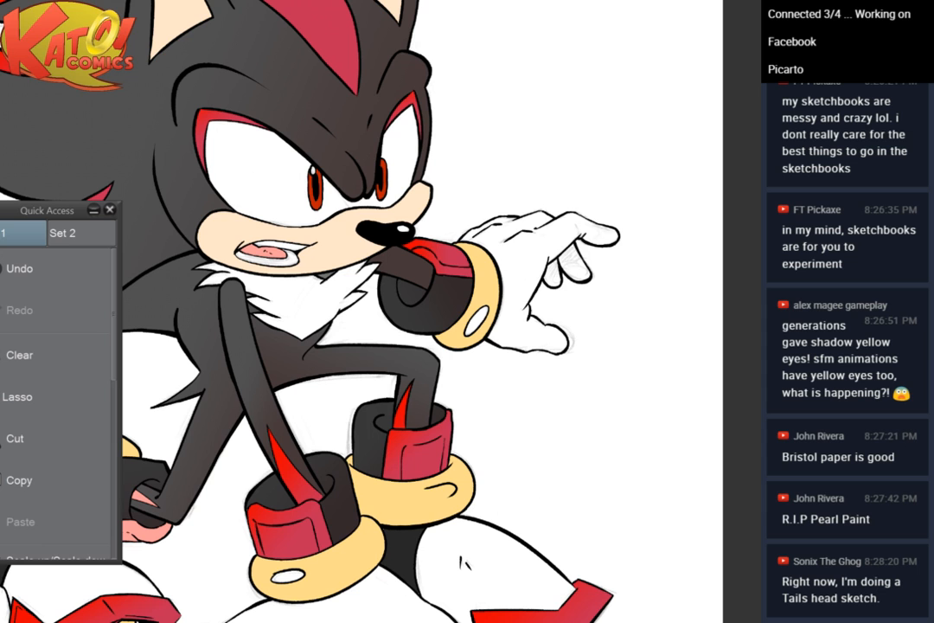
Select the pink cuff panel of the rear leg, shade it downward from red to crimson, and deselect it
{"action": "mouse_move", "coordinate": [390, 346]}
{"action": "left_mouse_down"}
{"action": "mouse_move", "coordinate": [447, 316]}
{"action": "mouse_move", "coordinate": [540, 348]}
{"action": "mouse_move", "coordinate": [649, 192]}
{"action": "left_mouse_up"}
{"action": "scroll", "coordinate": [466, 334], "scroll_direction": "up", "scroll_amount": 3}
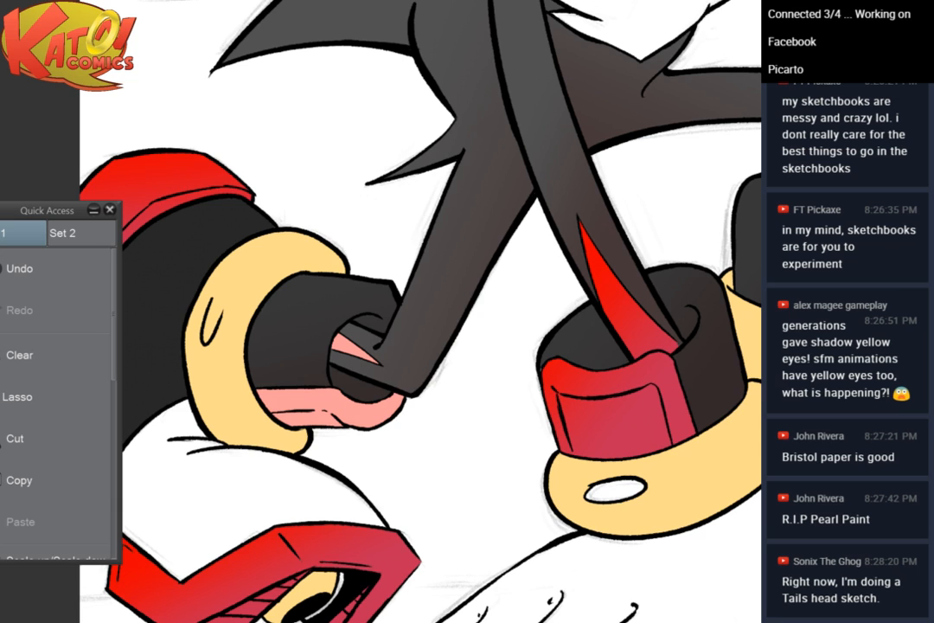
{"action": "left_click", "coordinate": [349, 415]}
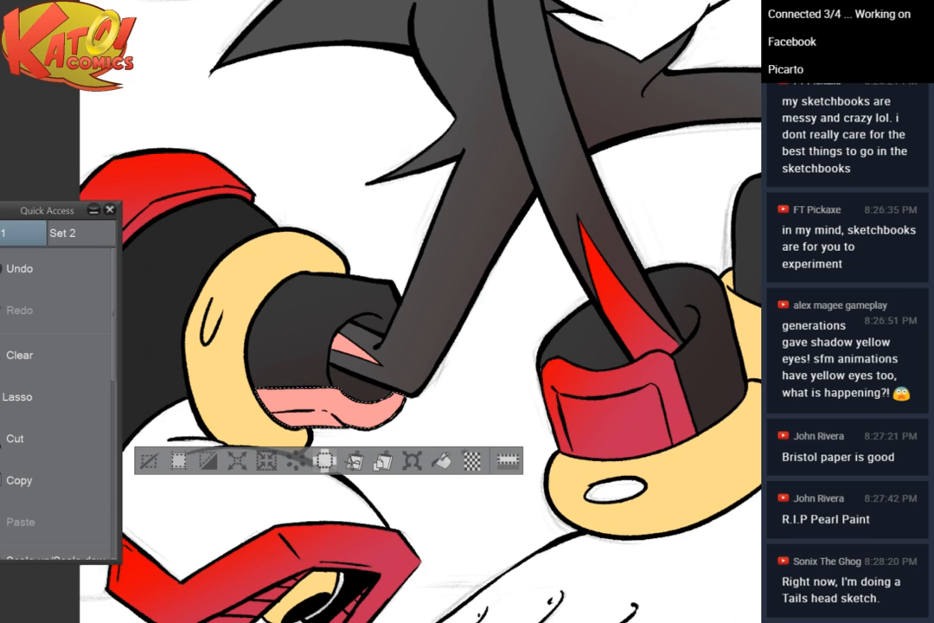
{"action": "left_click_drag", "start_coordinate": [316, 373], "coordinate": [324, 439]}
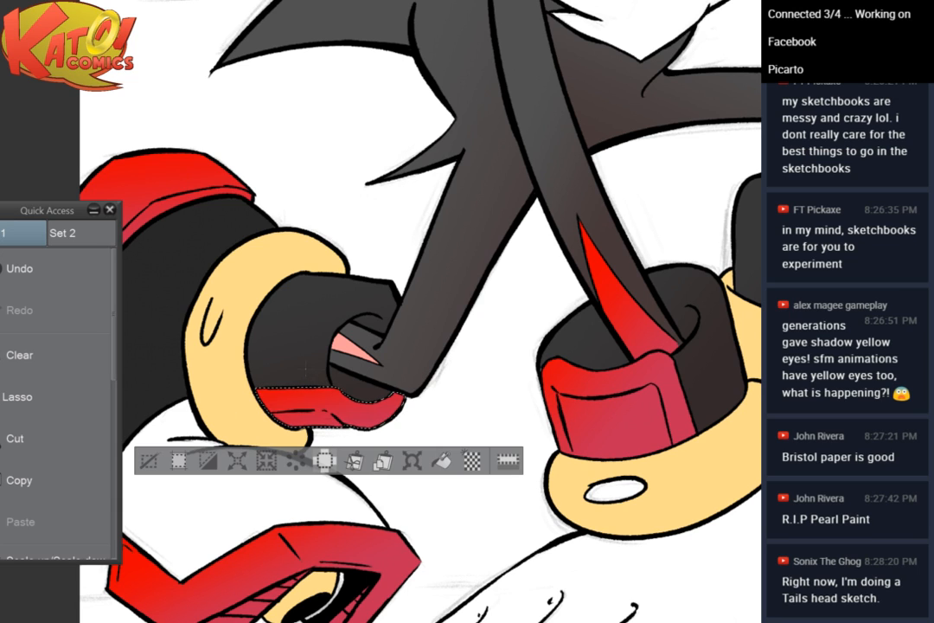
{"action": "left_click", "coordinate": [150, 460]}
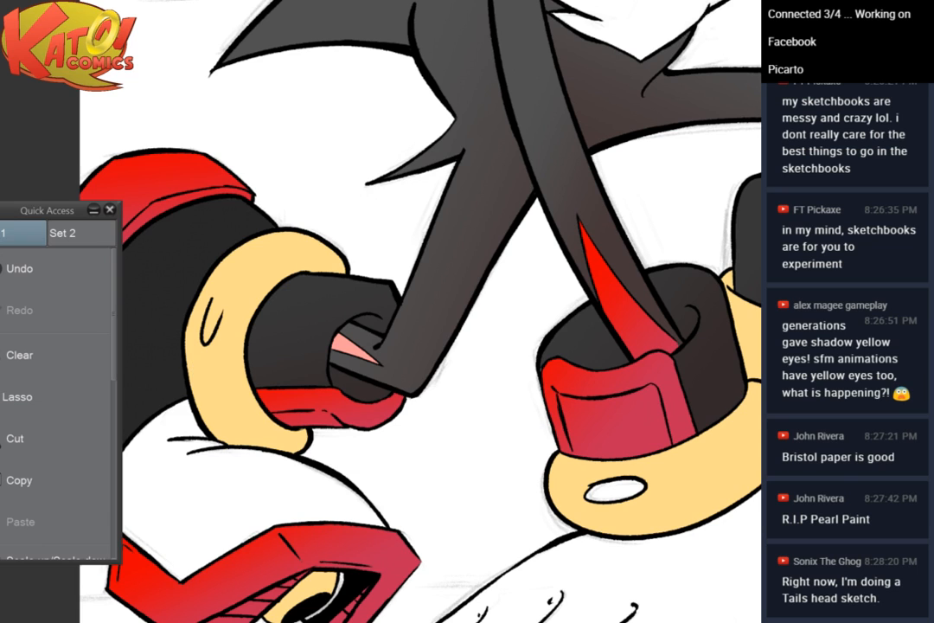
Select the small pink stripe inside the rear leg's cuff, shade it downward from red to crimson, and deselect it
{"action": "left_click", "coordinate": [350, 349]}
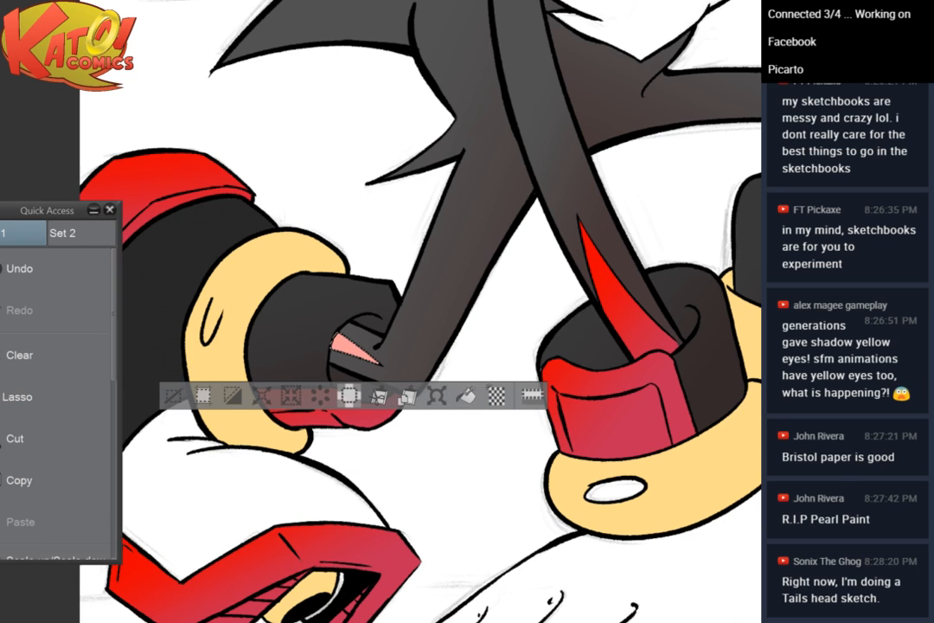
{"action": "left_click_drag", "start_coordinate": [354, 322], "coordinate": [351, 393]}
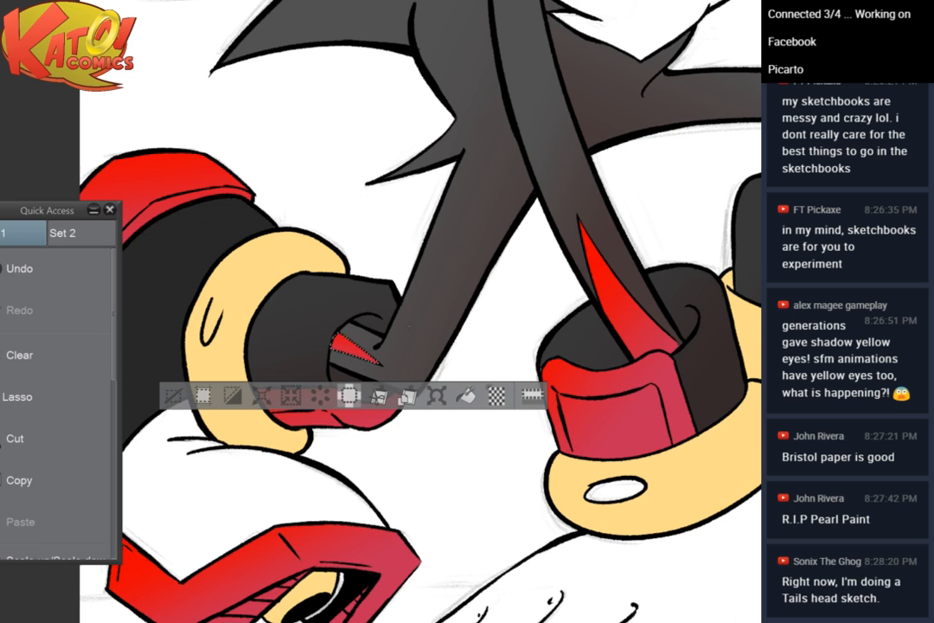
{"action": "scroll", "coordinate": [567, 152], "scroll_direction": "down", "scroll_amount": 1}
{"action": "scroll", "coordinate": [522, 229], "scroll_direction": "down", "scroll_amount": 2}
{"action": "left_click_drag", "start_coordinate": [536, 227], "coordinate": [505, 290]}
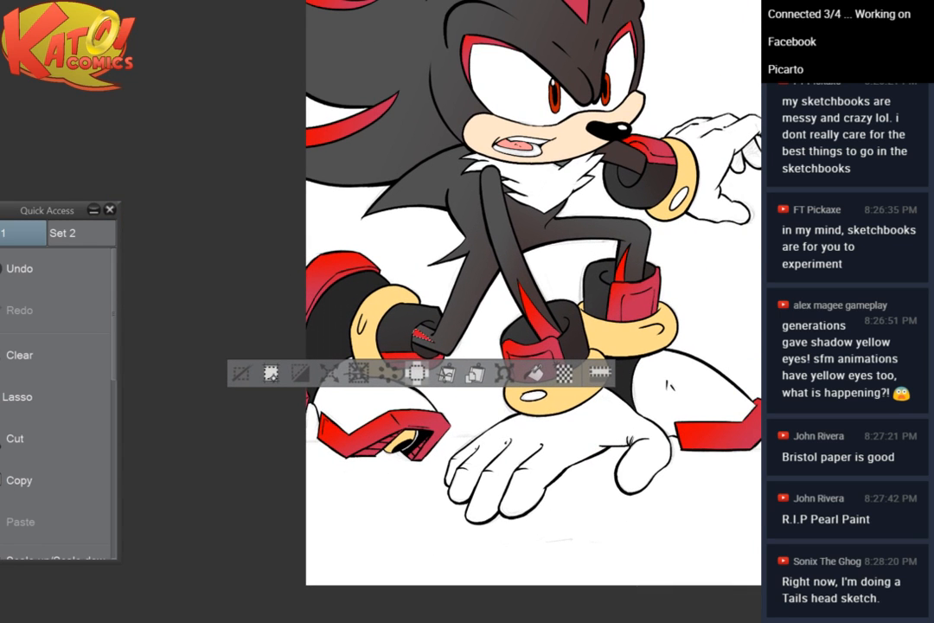
{"action": "left_click", "coordinate": [243, 373]}
Select the pale yellow ring of the rear leg, shade it from bright yellow at the upper end to orange at the lower end, and deselect it
{"action": "scroll", "coordinate": [288, 343], "scroll_direction": "up", "scroll_amount": 5}
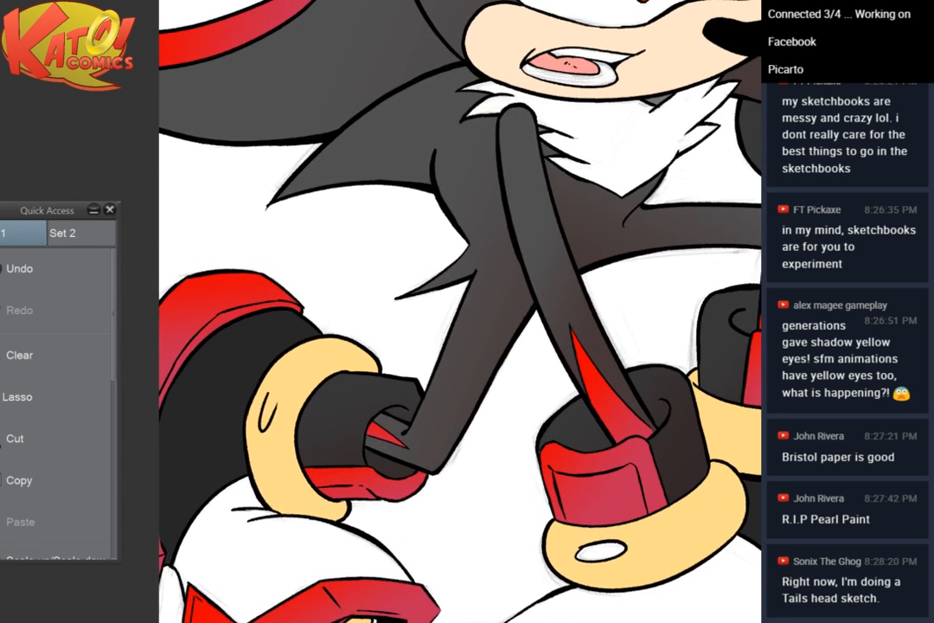
{"action": "scroll", "coordinate": [510, 177], "scroll_direction": "up", "scroll_amount": 1}
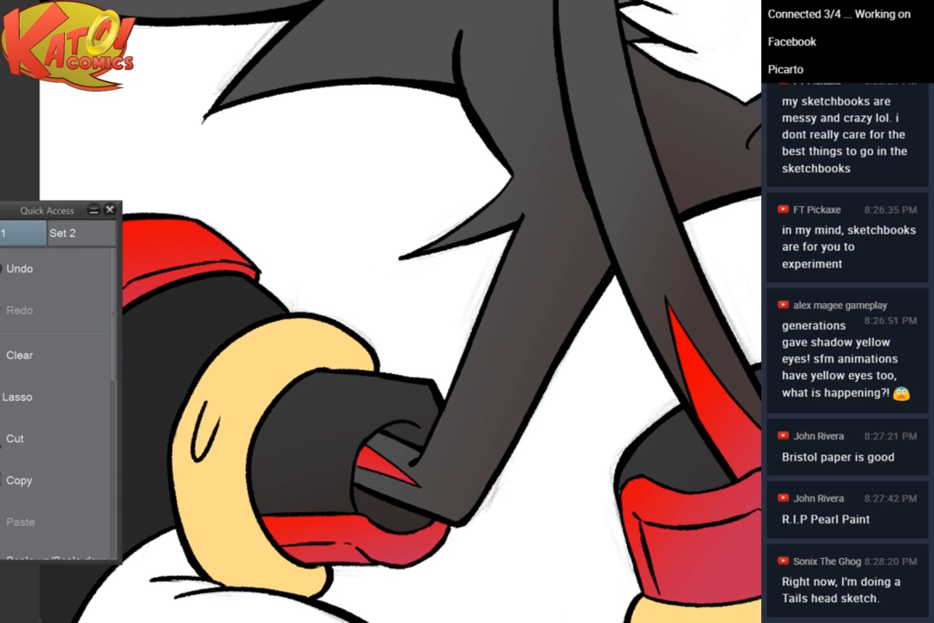
{"action": "left_click", "coordinate": [302, 340]}
{"action": "scroll", "coordinate": [302, 340], "scroll_direction": "up", "scroll_amount": 1}
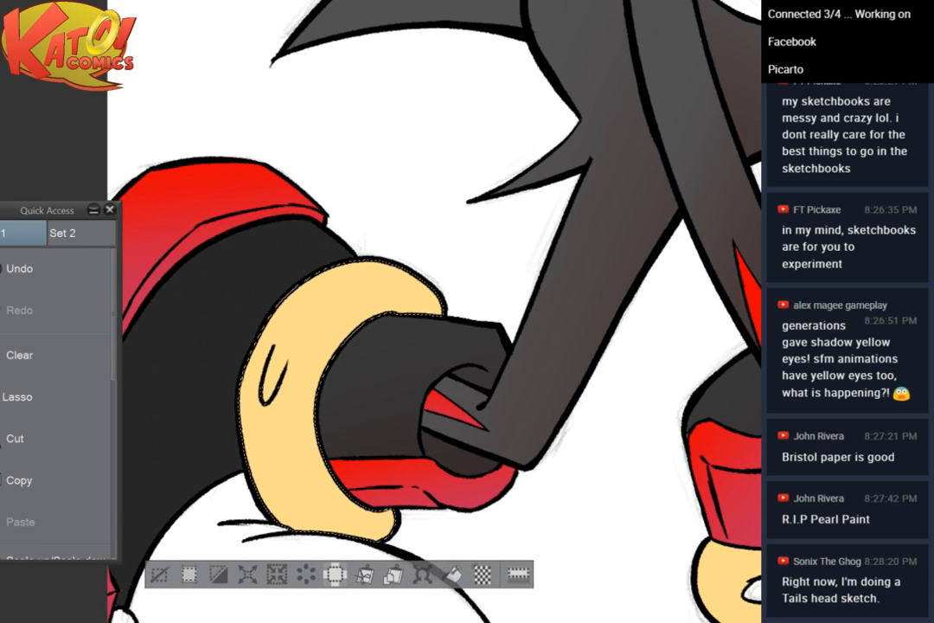
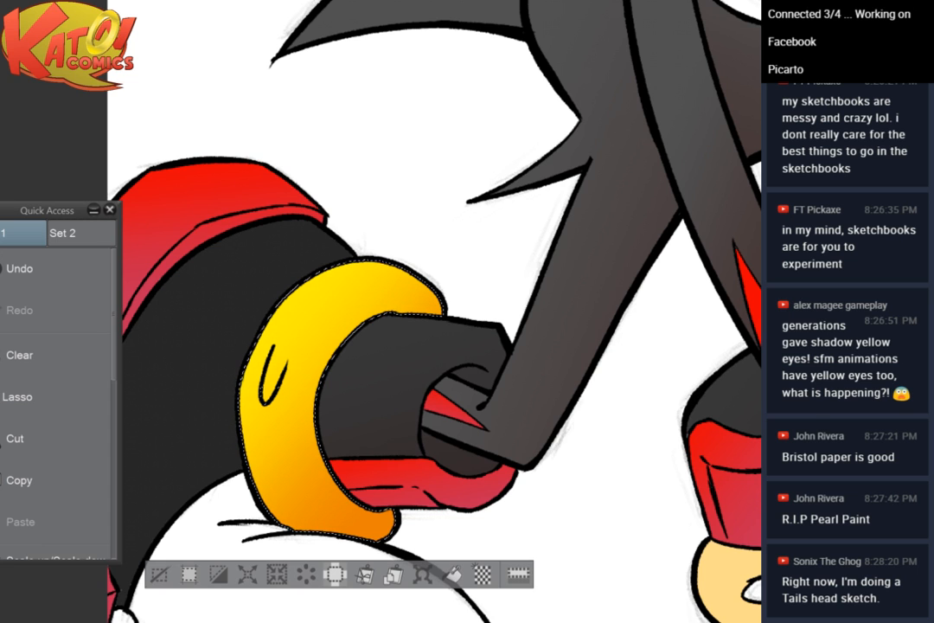
{"action": "scroll", "coordinate": [458, 262], "scroll_direction": "down", "scroll_amount": 5}
{"action": "scroll", "coordinate": [458, 262], "scroll_direction": "up", "scroll_amount": 1}
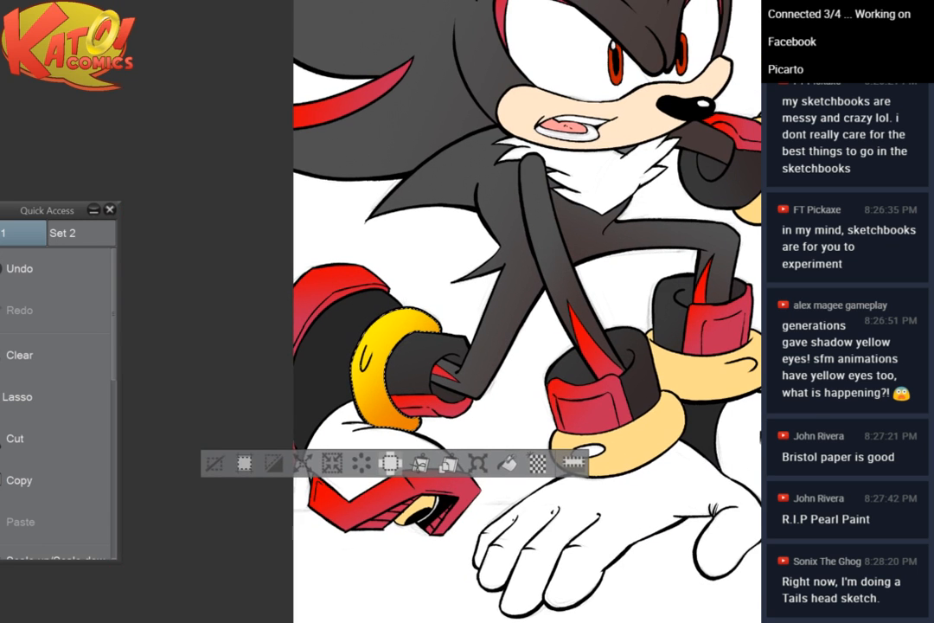
{"action": "left_click", "coordinate": [218, 462]}
Select the planted arm's pale yellow ring, shade it diagonally from bright yellow to orange, and deselect it
{"action": "left_click_drag", "start_coordinate": [540, 367], "coordinate": [432, 327]}
{"action": "scroll", "coordinate": [637, 299], "scroll_direction": "up", "scroll_amount": 3}
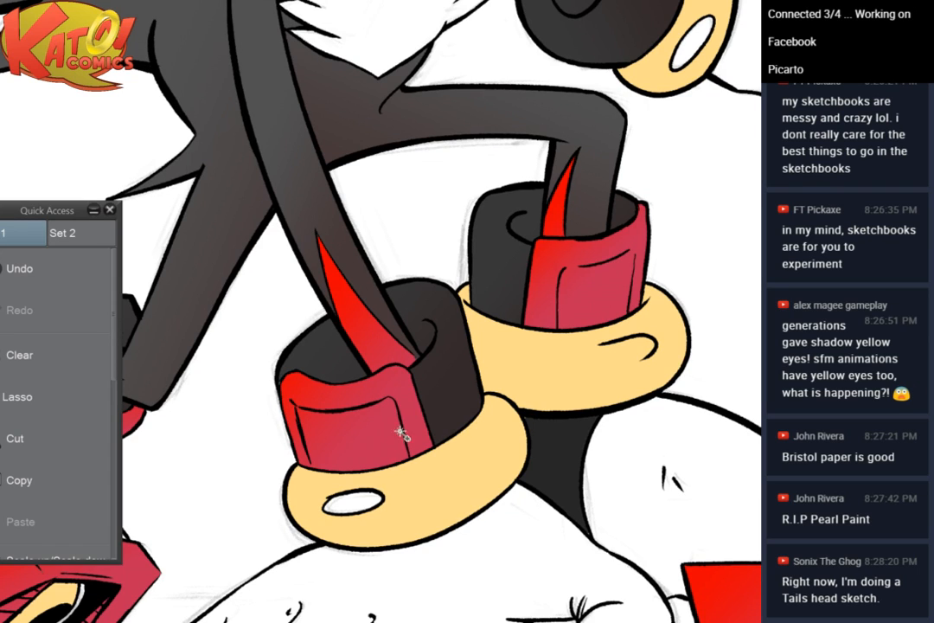
{"action": "left_click", "coordinate": [414, 457]}
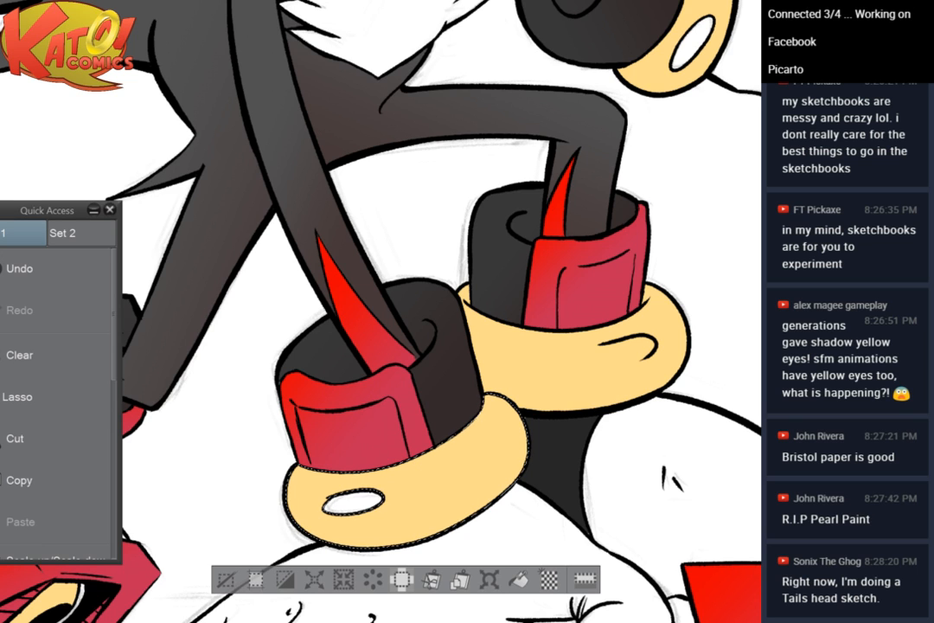
{"action": "left_click_drag", "start_coordinate": [372, 346], "coordinate": [588, 321]}
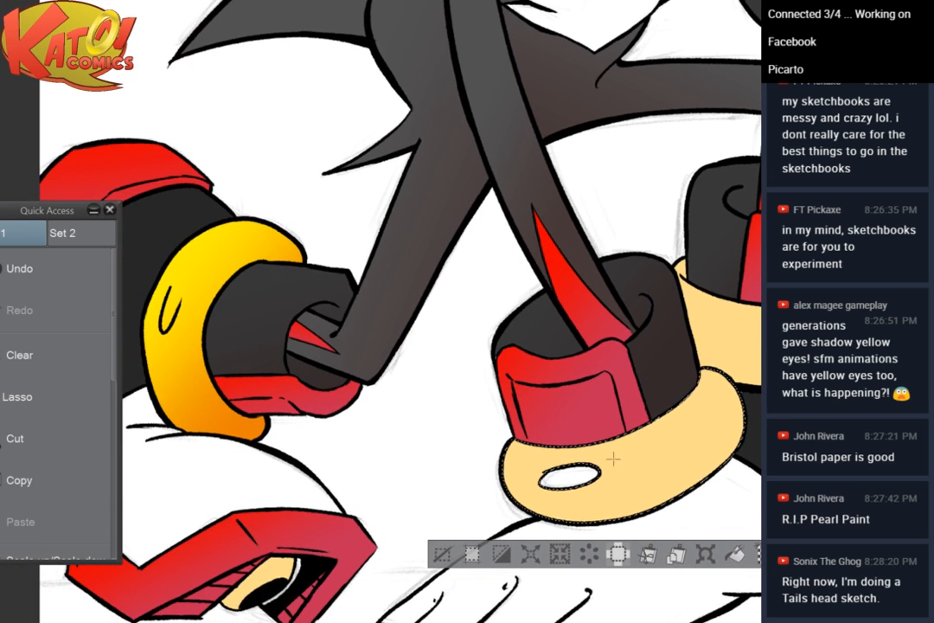
{"action": "left_click_drag", "start_coordinate": [554, 424], "coordinate": [634, 481]}
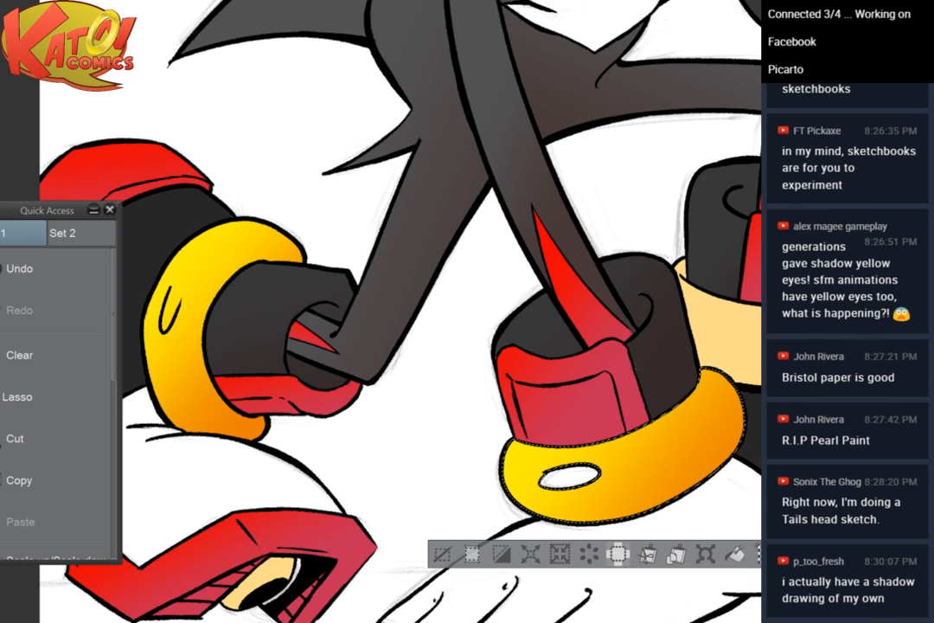
{"action": "left_click", "coordinate": [443, 552]}
Select the front leg's pale yellow ring, shade it from bright yellow to orange, and deselect it
{"action": "left_click_drag", "start_coordinate": [635, 501], "coordinate": [404, 542]}
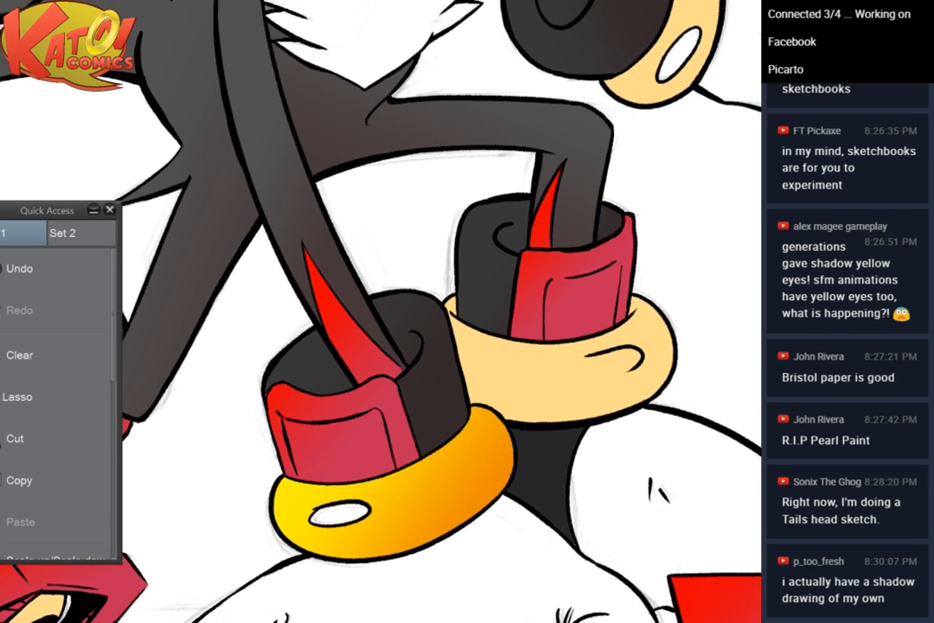
{"action": "left_click", "coordinate": [552, 377]}
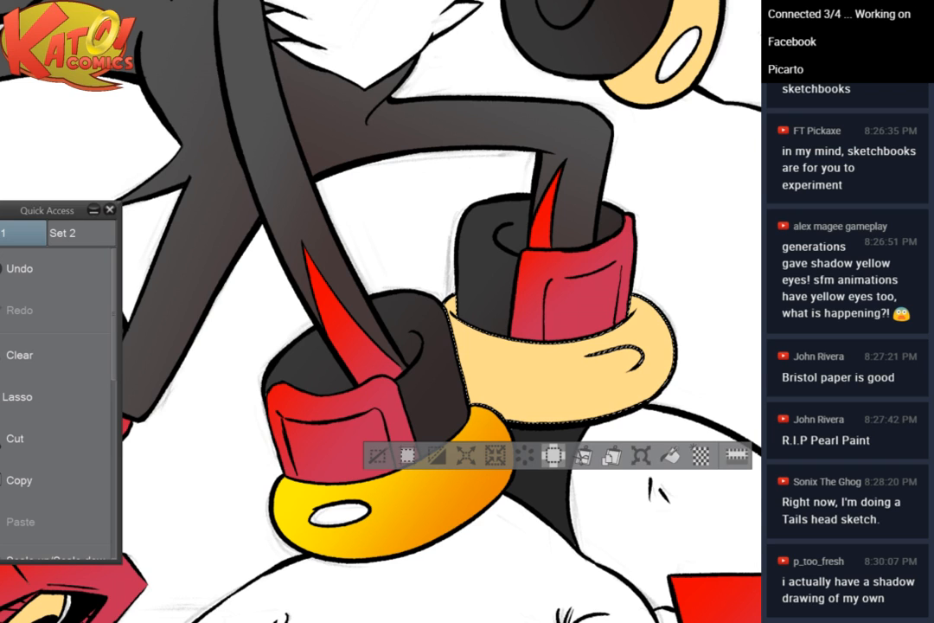
{"action": "left_click", "coordinate": [543, 384]}
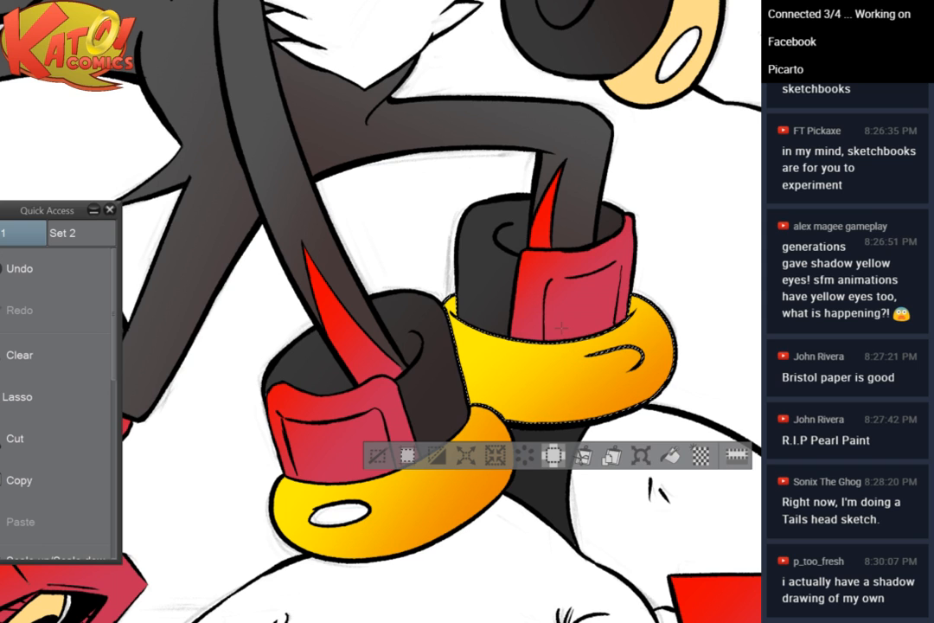
{"action": "left_click", "coordinate": [378, 455]}
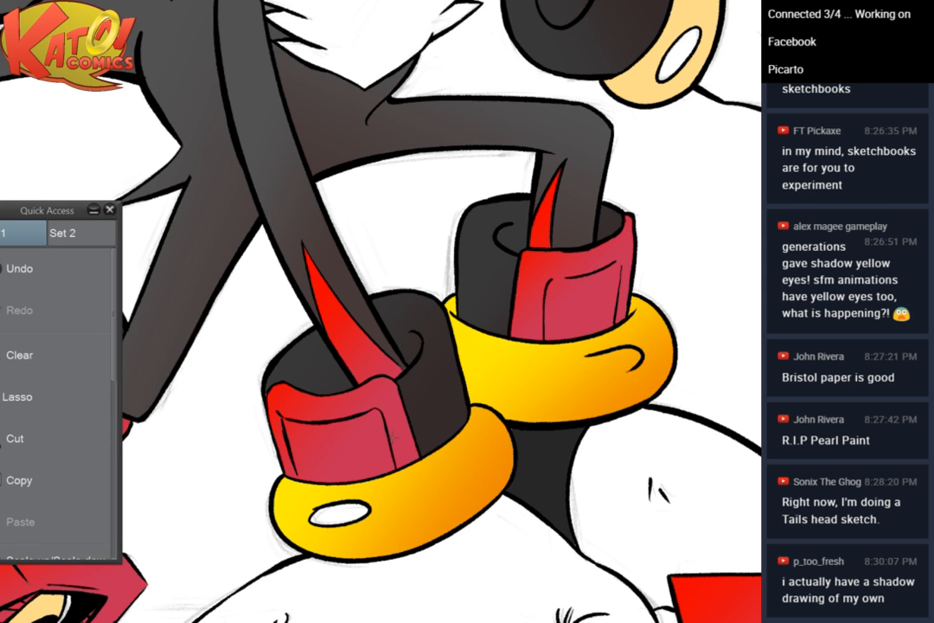
Select the raised arm's pale yellow ring, shade it from bright yellow at the upper end to orange at the lower end, and deselect it
{"action": "key", "text": "ctrl+0"}
{"action": "left_click_drag", "start_coordinate": [665, 260], "coordinate": [691, 382]}
{"action": "scroll", "coordinate": [660, 308], "scroll_direction": "up", "scroll_amount": 5}
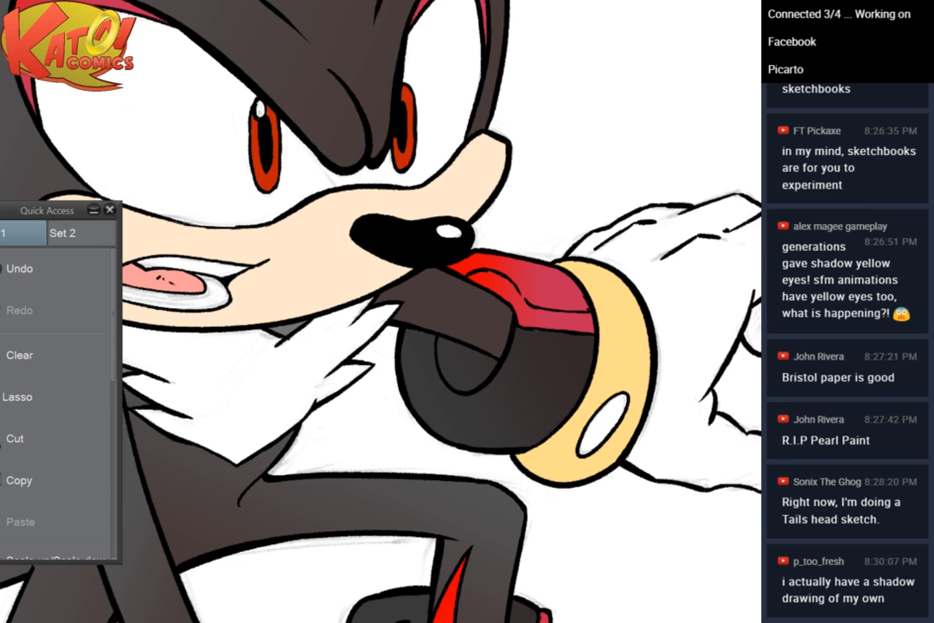
{"action": "left_click_drag", "start_coordinate": [640, 312], "coordinate": [532, 277]}
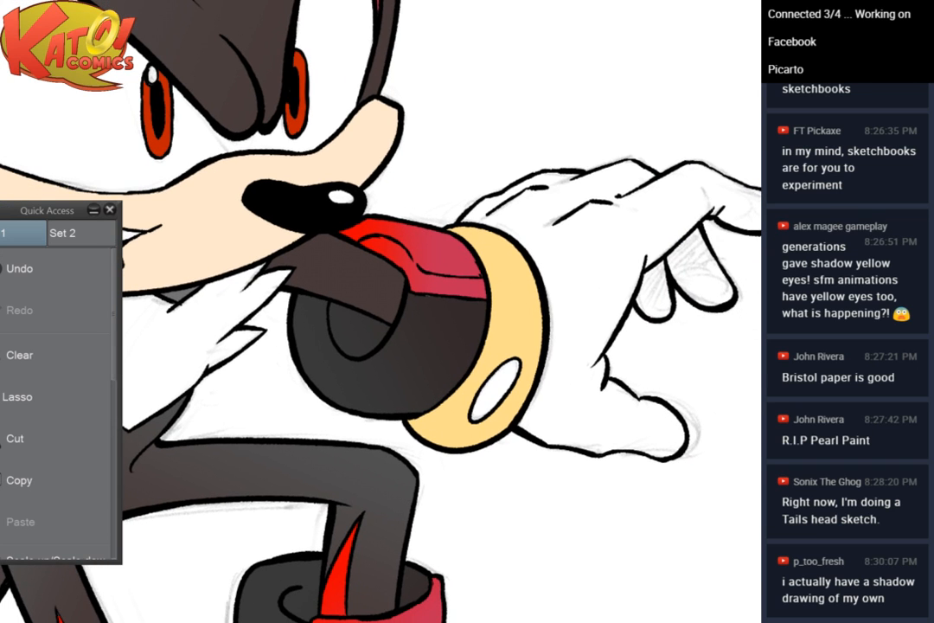
{"action": "left_click", "coordinate": [518, 298]}
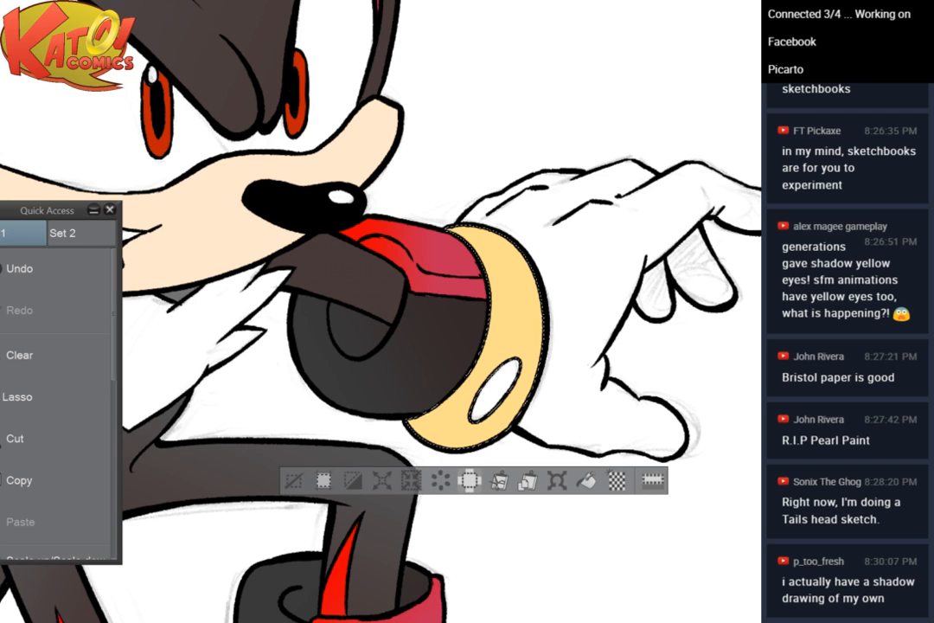
{"action": "left_click_drag", "start_coordinate": [454, 328], "coordinate": [555, 366]}
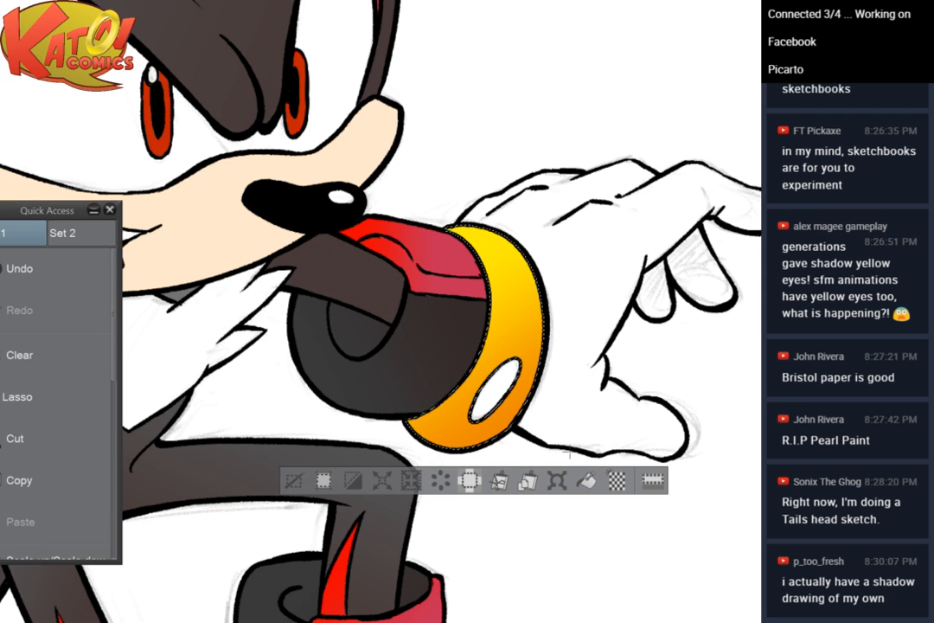
{"action": "scroll", "coordinate": [588, 235], "scroll_direction": "down", "scroll_amount": 3}
{"action": "scroll", "coordinate": [590, 236], "scroll_direction": "down", "scroll_amount": 1}
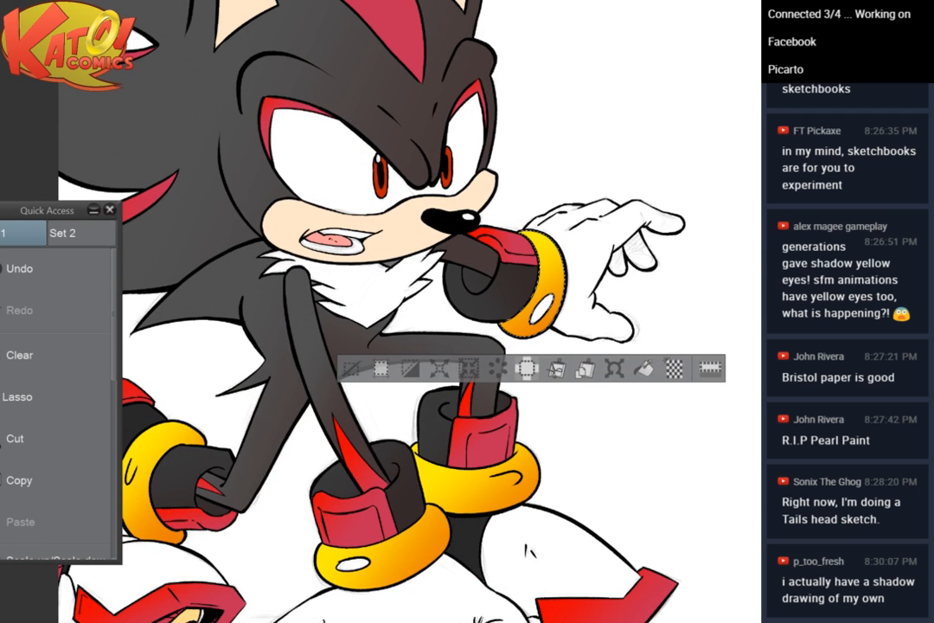
{"action": "left_click", "coordinate": [352, 371]}
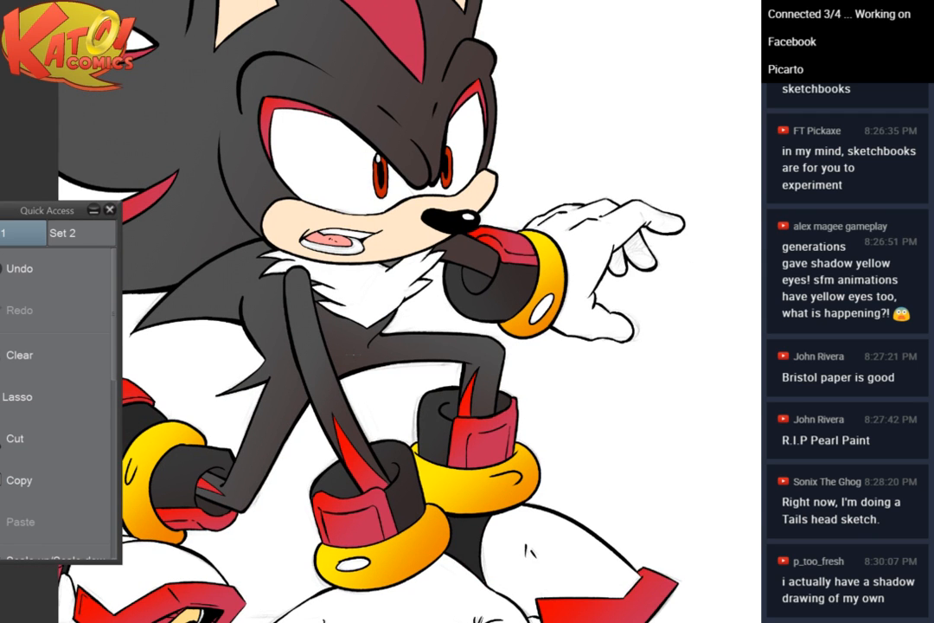
Select the pale yellow cylinder under the rear shoe's sole, shade it from yellow at its lower end to orange at the upper end, and deselect it
{"action": "mouse_move", "coordinate": [415, 372]}
{"action": "left_mouse_down"}
{"action": "mouse_move", "coordinate": [499, 326]}
{"action": "mouse_move", "coordinate": [561, 228]}
{"action": "left_mouse_up"}
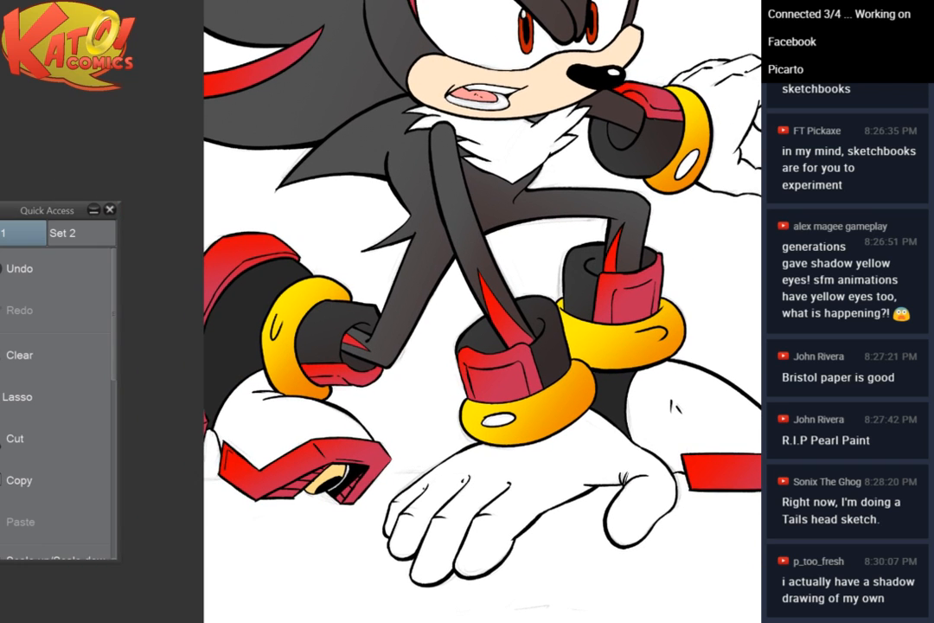
{"action": "scroll", "coordinate": [295, 484], "scroll_direction": "up", "scroll_amount": 6}
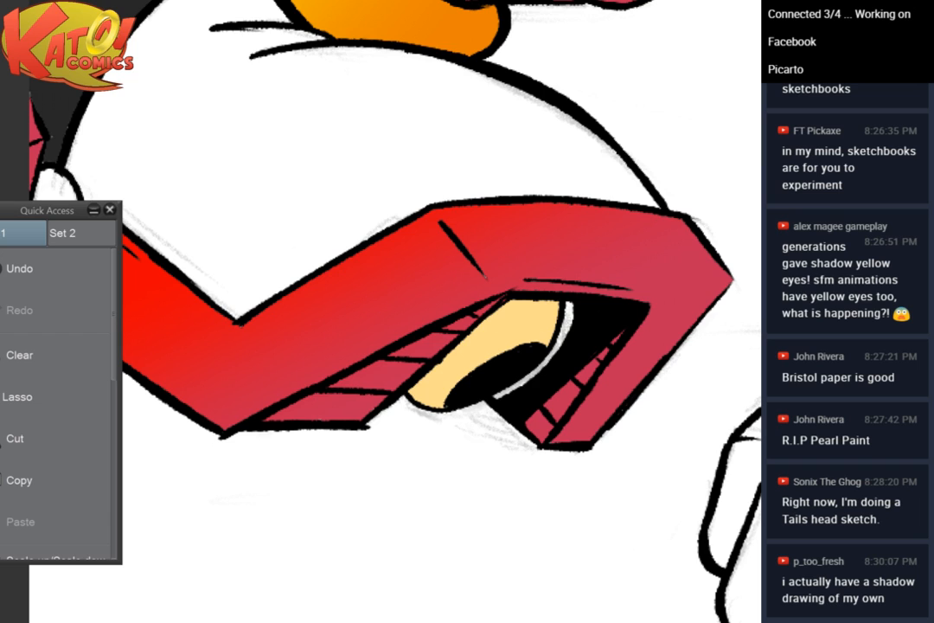
{"action": "left_click", "coordinate": [520, 317]}
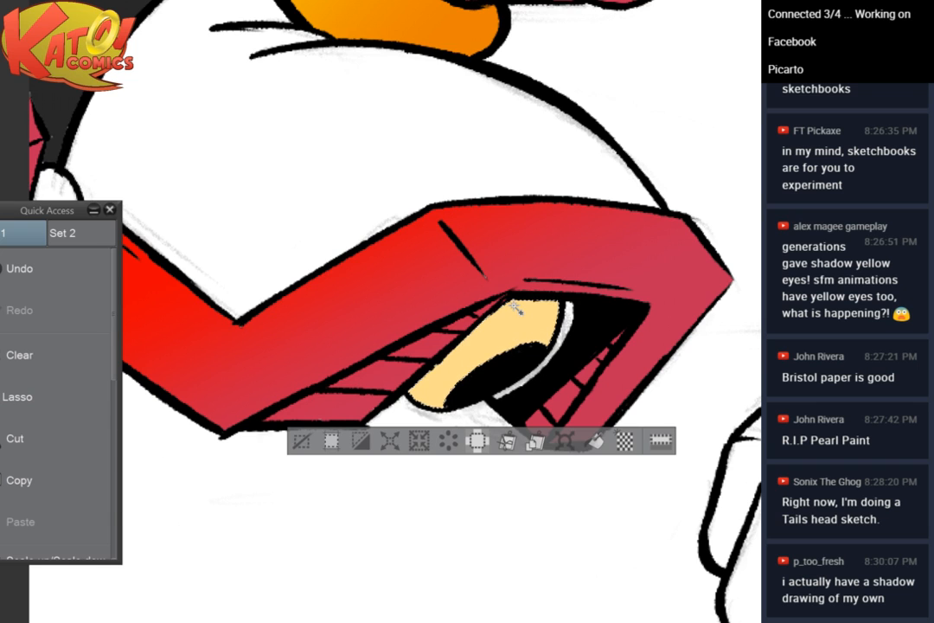
{"action": "left_click_drag", "start_coordinate": [508, 332], "coordinate": [391, 429]}
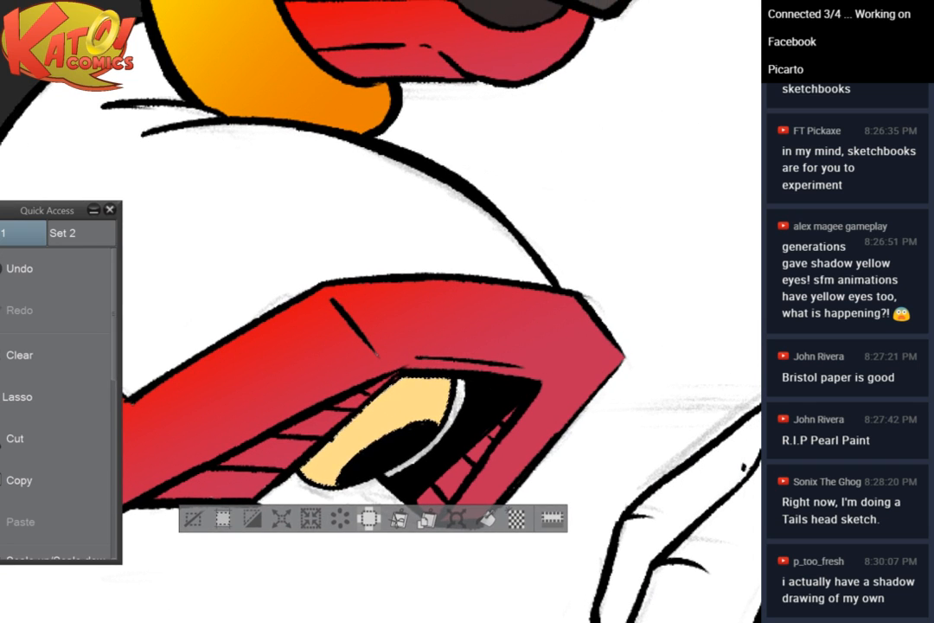
{"action": "left_click_drag", "start_coordinate": [441, 386], "coordinate": [411, 374]}
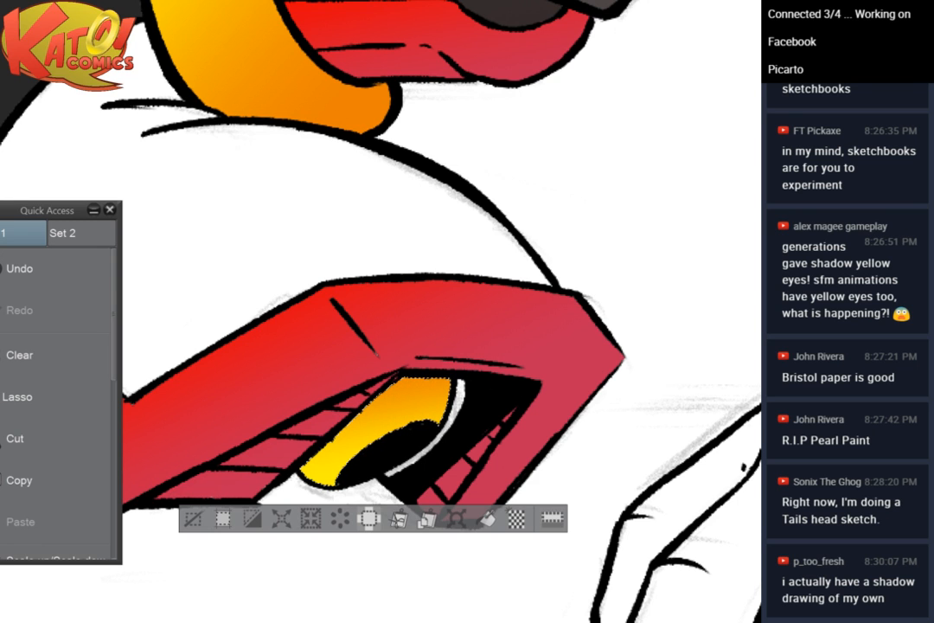
{"action": "left_click_drag", "start_coordinate": [325, 481], "coordinate": [403, 381]}
{"action": "key", "text": "ctrl+d"}
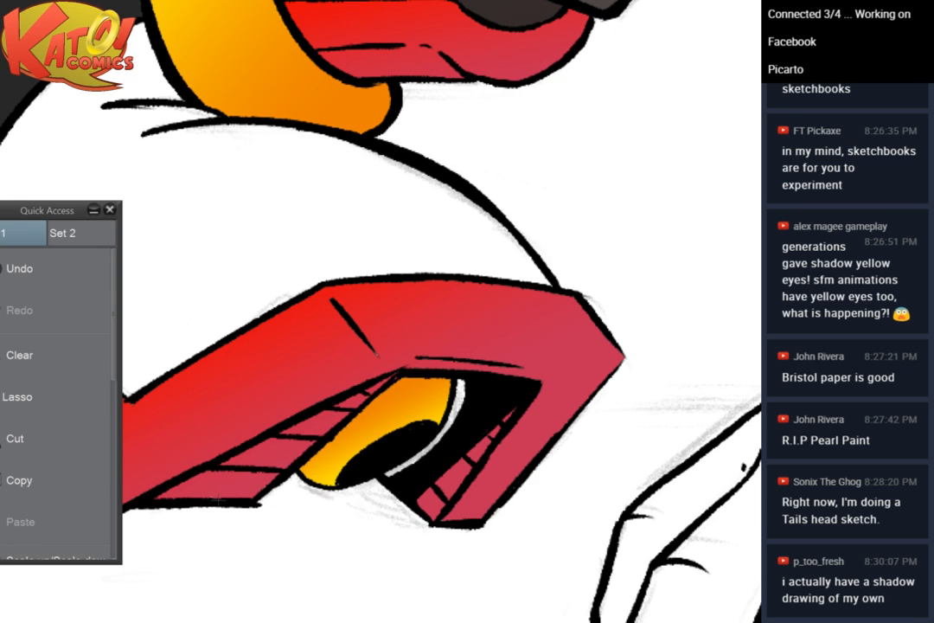
Select the pale peach muzzle and shade it diagonally from light peach at the cheek to darker tan toward the nose
{"action": "scroll", "coordinate": [467, 312], "scroll_direction": "down", "scroll_amount": 4}
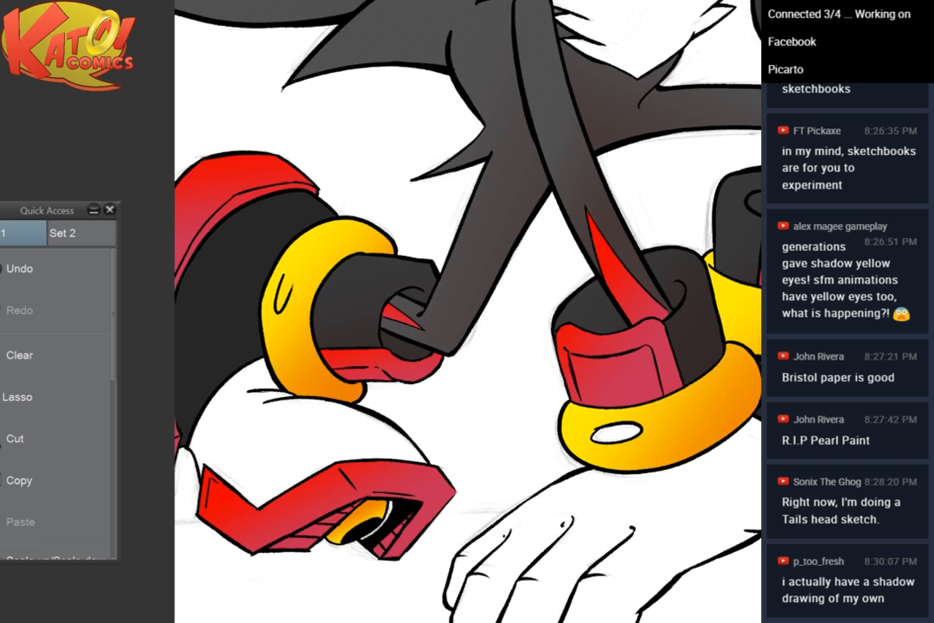
{"action": "scroll", "coordinate": [467, 311], "scroll_direction": "down", "scroll_amount": 3}
{"action": "scroll", "coordinate": [467, 311], "scroll_direction": "down", "scroll_amount": 3}
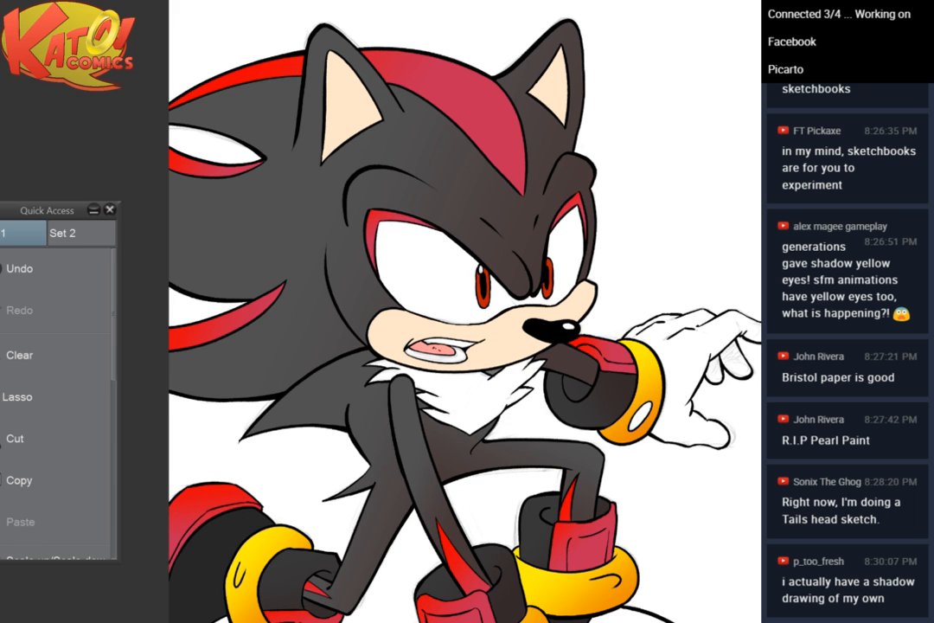
{"action": "scroll", "coordinate": [467, 312], "scroll_direction": "down", "scroll_amount": 2}
{"action": "scroll", "coordinate": [467, 311], "scroll_direction": "up", "scroll_amount": 2}
{"action": "scroll", "coordinate": [468, 311], "scroll_direction": "up", "scroll_amount": 3}
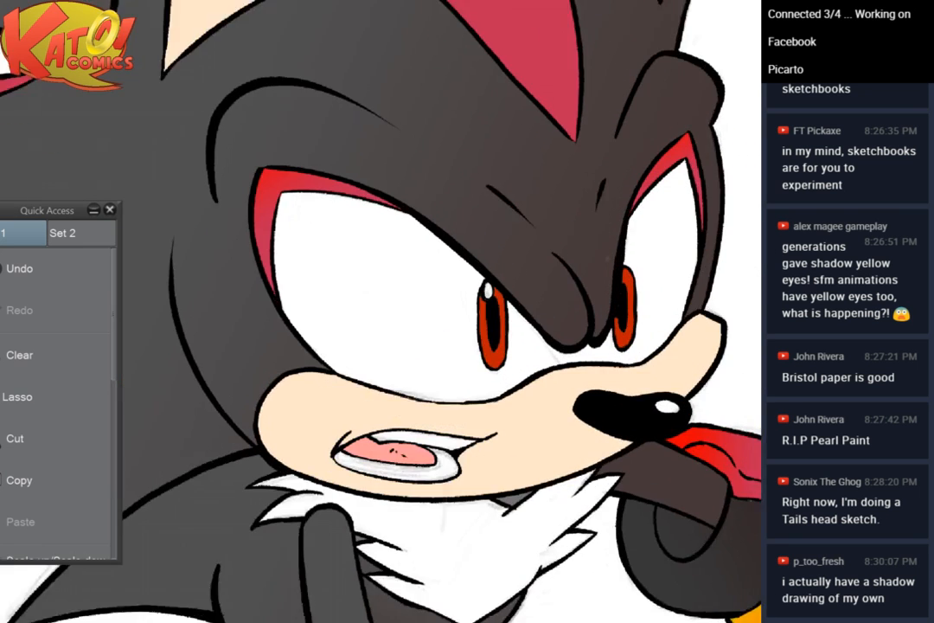
{"action": "scroll", "coordinate": [442, 311], "scroll_direction": "up", "scroll_amount": 2}
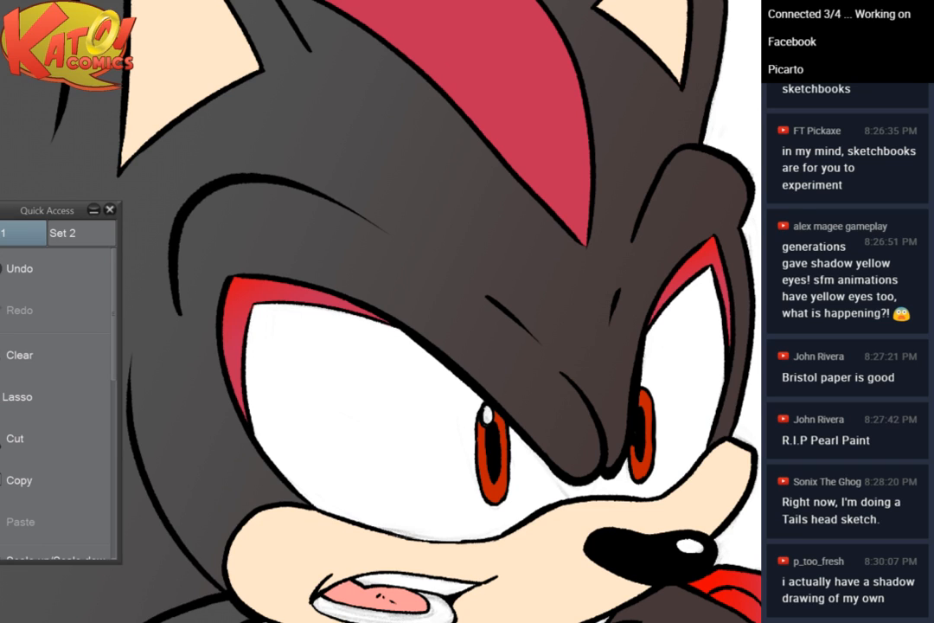
{"action": "left_click_drag", "start_coordinate": [450, 372], "coordinate": [410, 225]}
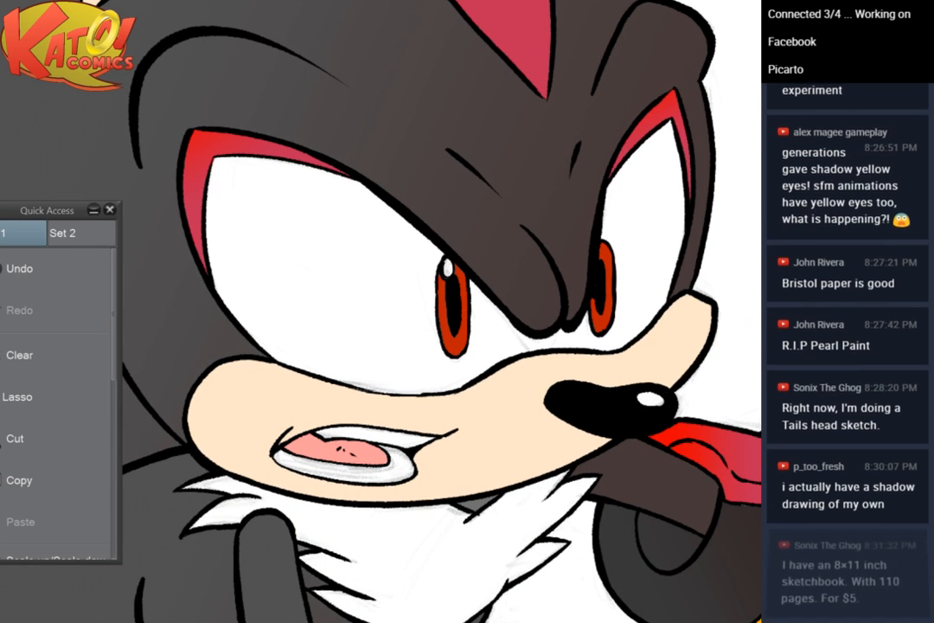
{"action": "left_click", "coordinate": [493, 419]}
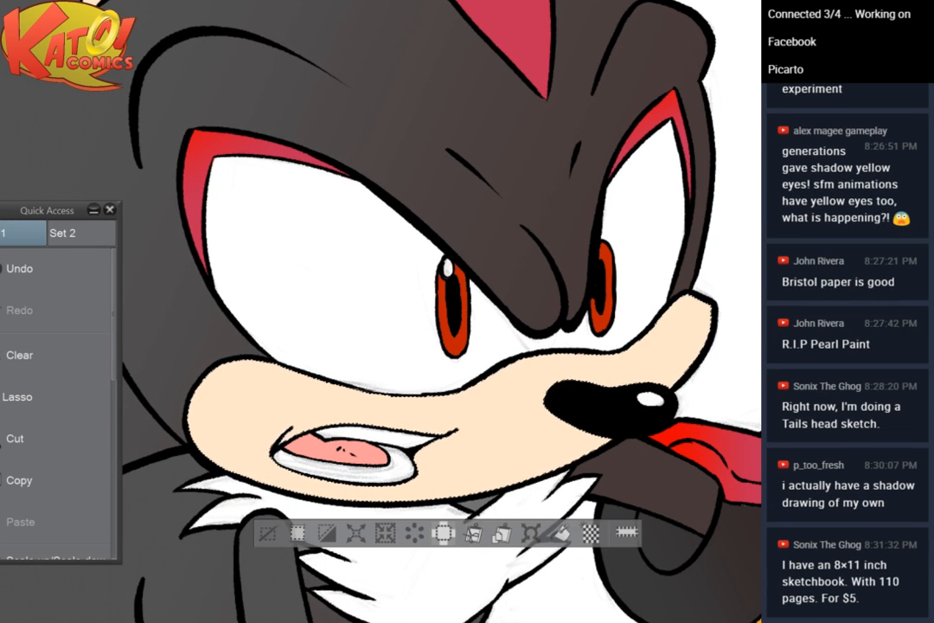
{"action": "left_click_drag", "start_coordinate": [543, 470], "coordinate": [396, 355]}
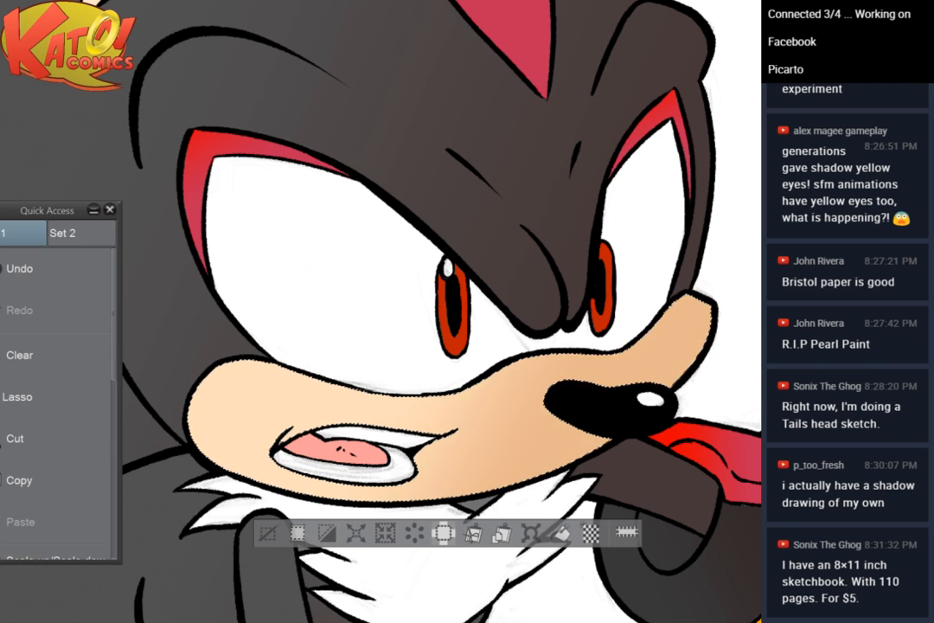
{"action": "left_click_drag", "start_coordinate": [537, 389], "coordinate": [510, 375]}
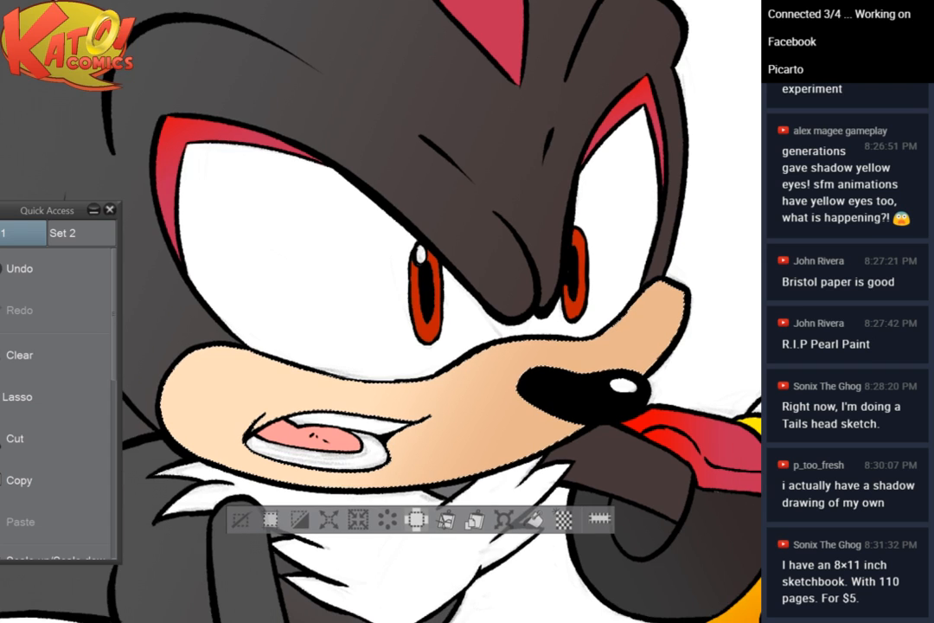
{"action": "left_click_drag", "start_coordinate": [541, 452], "coordinate": [419, 350]}
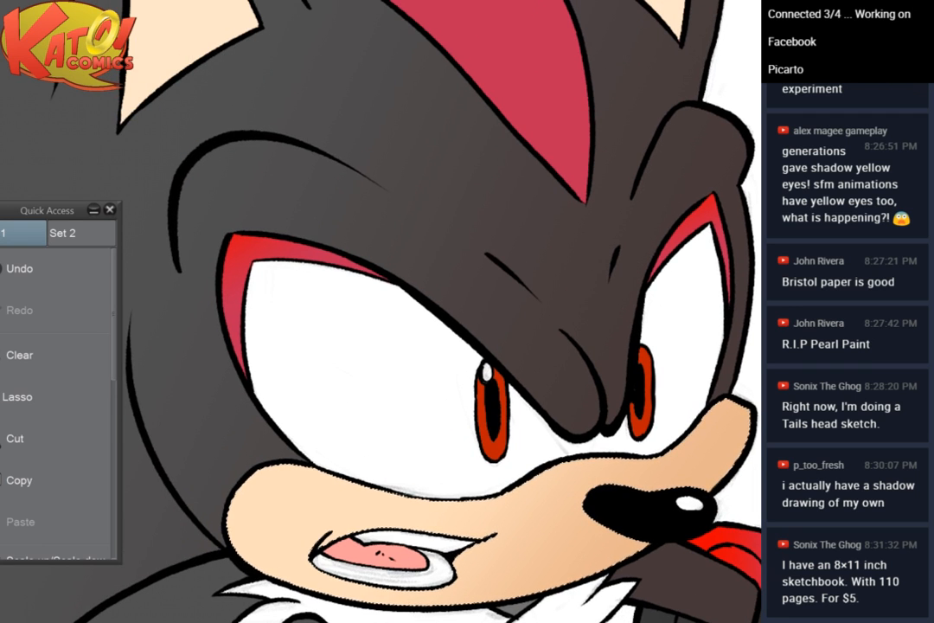
Select the pale peach insides of both ears together and undo the last action
{"action": "left_click_drag", "start_coordinate": [398, 303], "coordinate": [472, 429]}
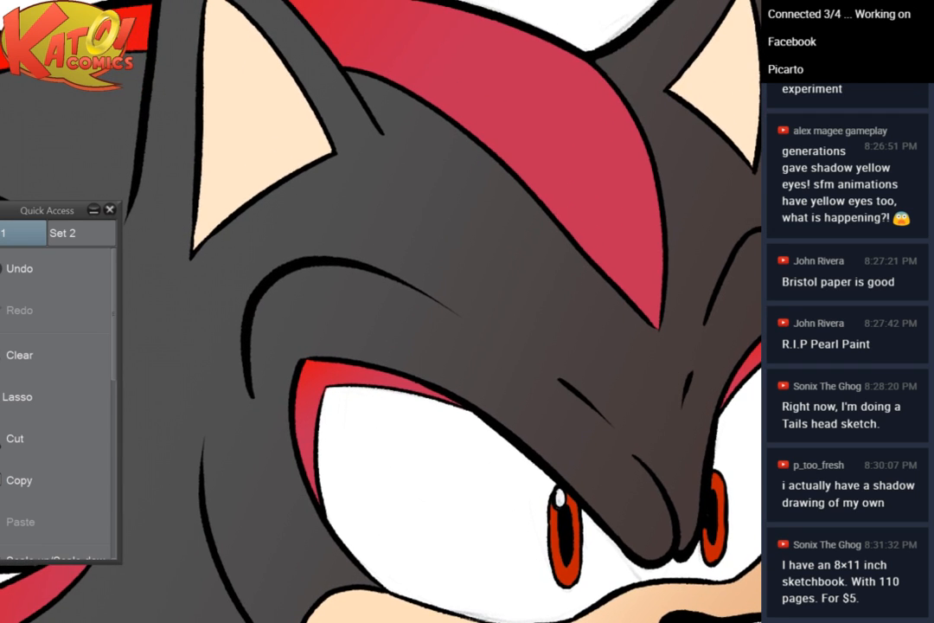
{"action": "left_click", "coordinate": [258, 147]}
{"action": "left_click_drag", "start_coordinate": [416, 277], "coordinate": [311, 318]}
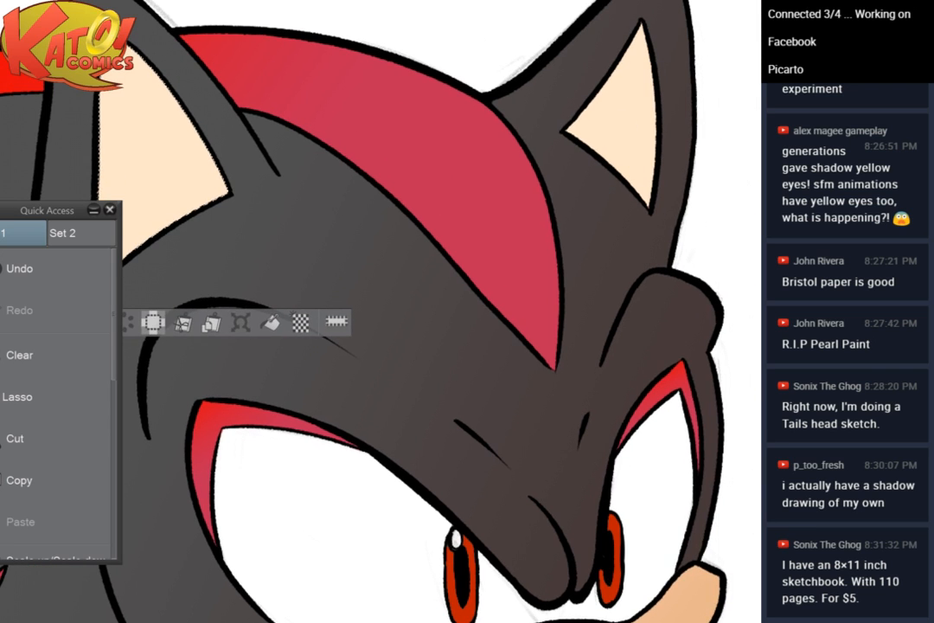
{"action": "left_click", "coordinate": [650, 90]}
{"action": "left_click_drag", "start_coordinate": [650, 89], "coordinate": [768, 142]}
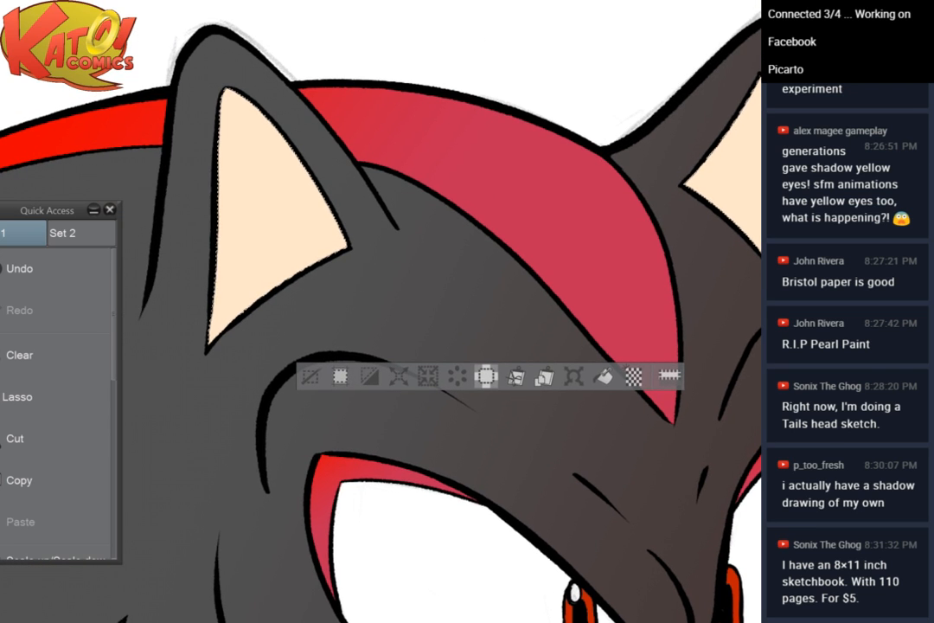
{"action": "key", "text": "ctrl+z"}
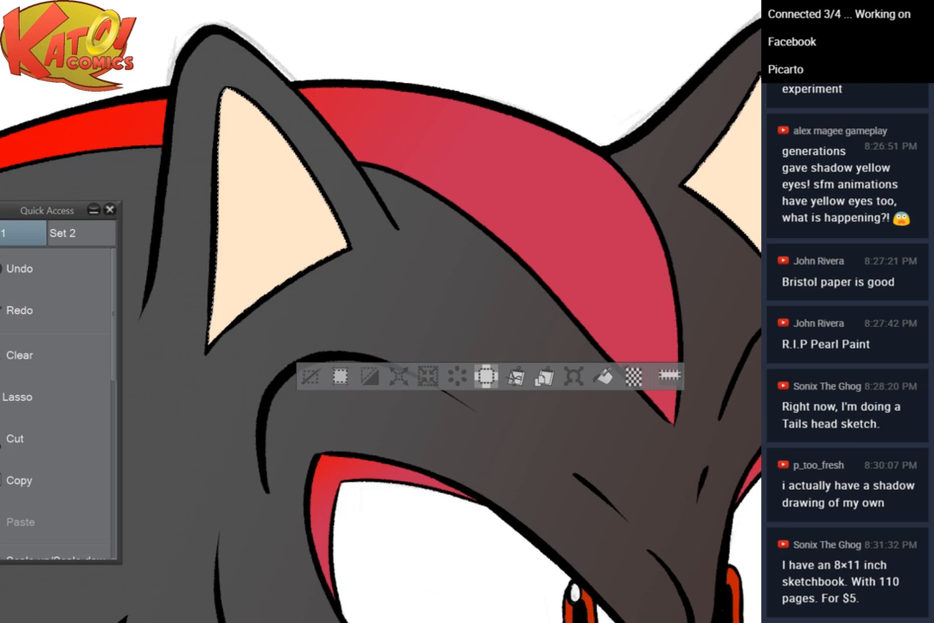
Deselect both inner ears, select only the larger, nearer one, and shade it with a peach-to-tan gradient
{"action": "left_click", "coordinate": [309, 377]}
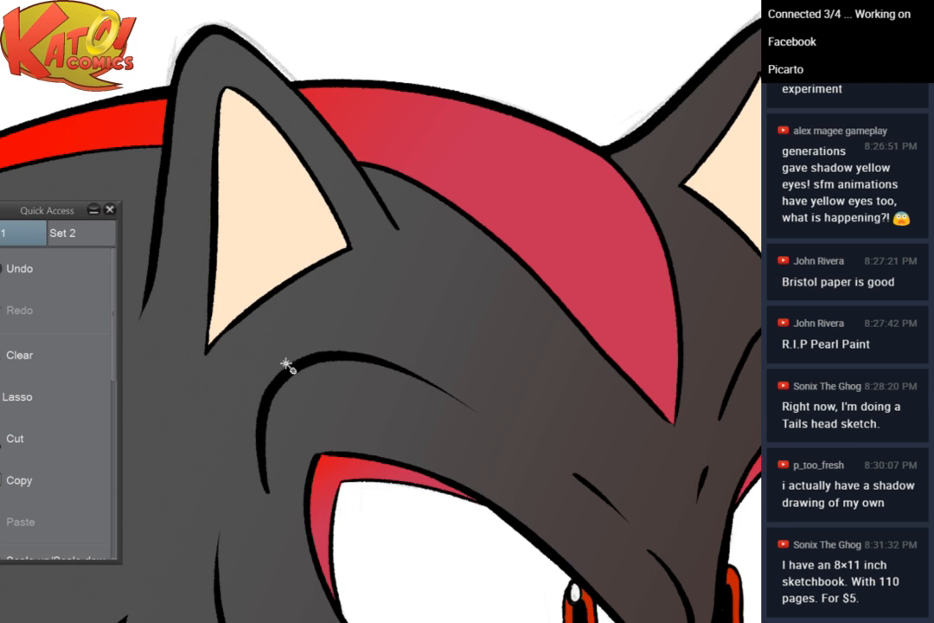
{"action": "left_click", "coordinate": [258, 207]}
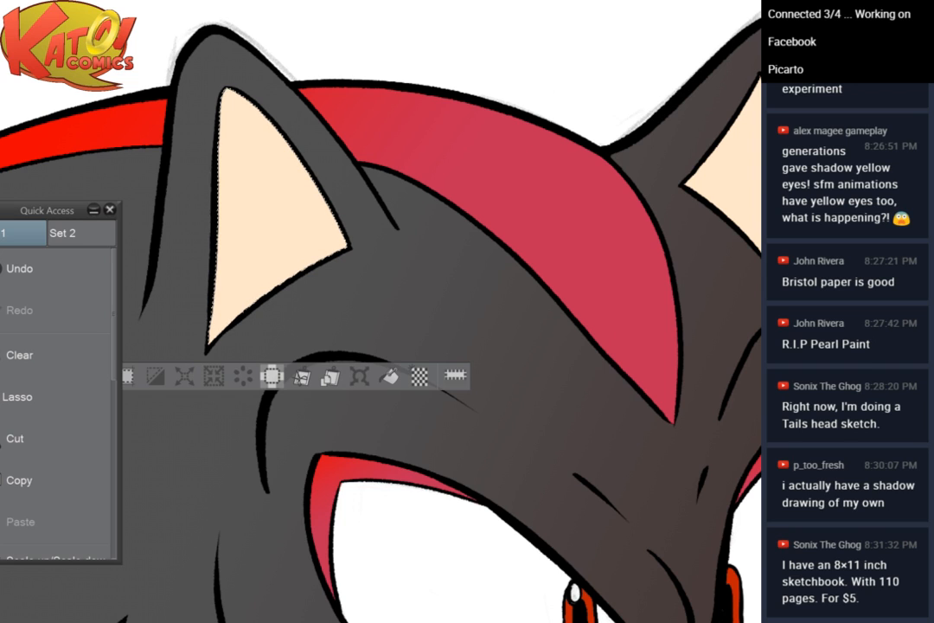
{"action": "mouse_move", "coordinate": [372, 277]}
{"action": "left_mouse_down"}
{"action": "mouse_move", "coordinate": [251, 346]}
{"action": "mouse_move", "coordinate": [412, 294]}
{"action": "left_mouse_up"}
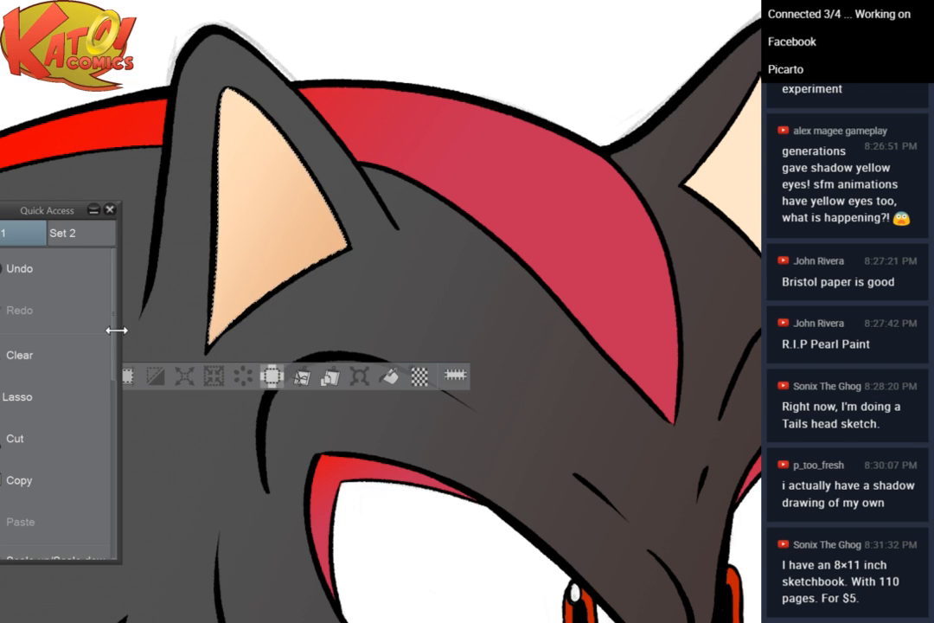
{"action": "left_click_drag", "start_coordinate": [118, 330], "coordinate": [289, 255]}
{"action": "left_click", "coordinate": [266, 303]}
{"action": "left_click_drag", "start_coordinate": [519, 294], "coordinate": [300, 351]}
Select the smaller, farther inner ear, shade it with a matching peach-to-tan gradient, and deselect it
{"action": "left_click", "coordinate": [685, 156]}
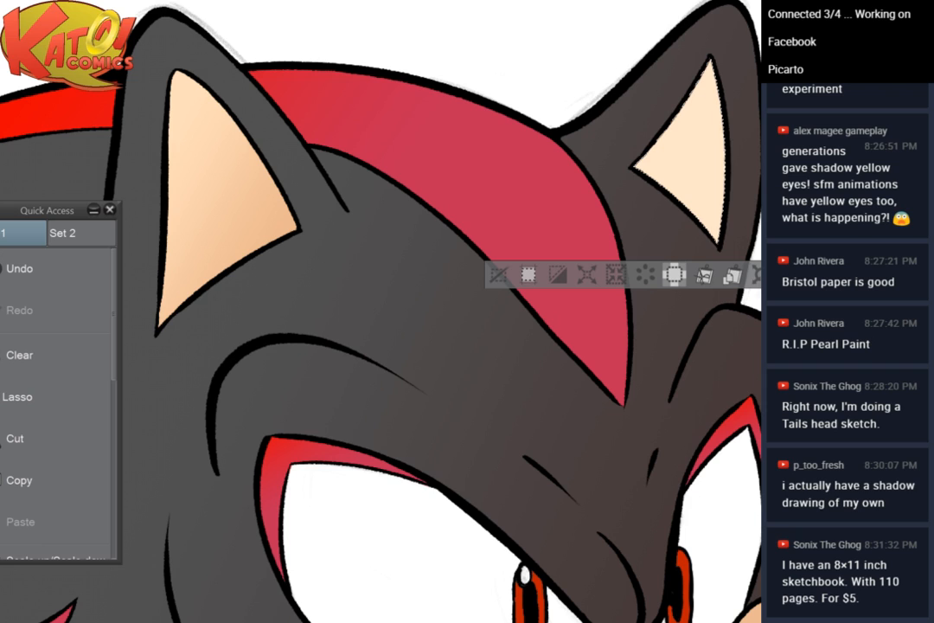
{"action": "left_click_drag", "start_coordinate": [639, 79], "coordinate": [760, 174]}
{"action": "left_click_drag", "start_coordinate": [676, 135], "coordinate": [760, 201]}
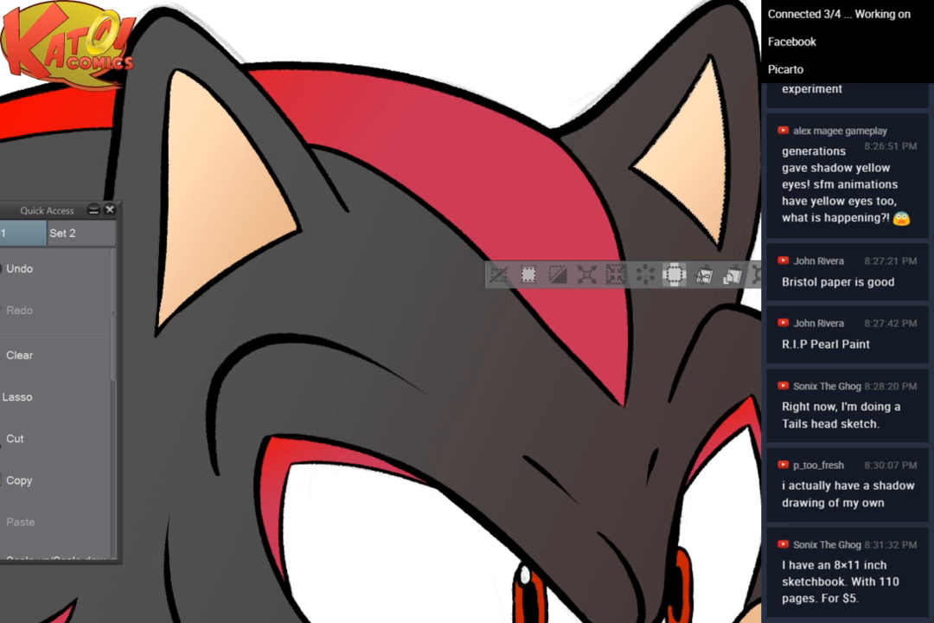
{"action": "left_click_drag", "start_coordinate": [655, 103], "coordinate": [760, 190]}
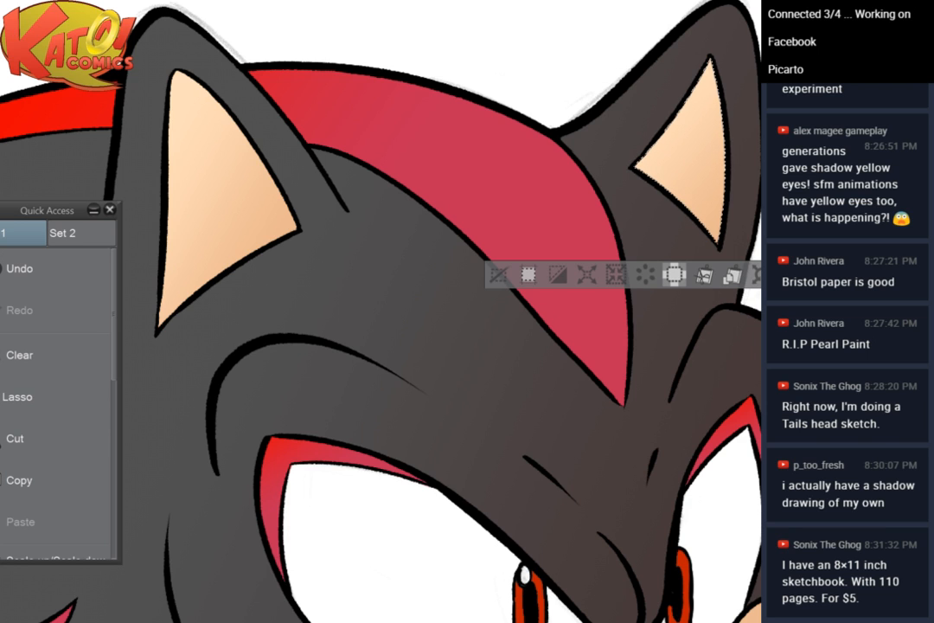
{"action": "scroll", "coordinate": [310, 222], "scroll_direction": "down", "scroll_amount": 3}
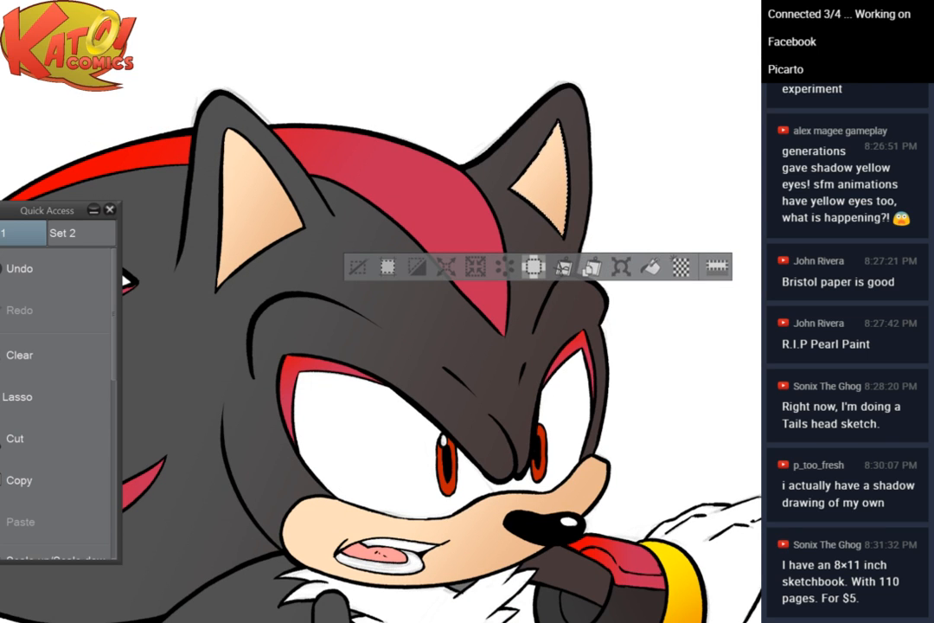
{"action": "left_click_drag", "start_coordinate": [477, 165], "coordinate": [552, 82]}
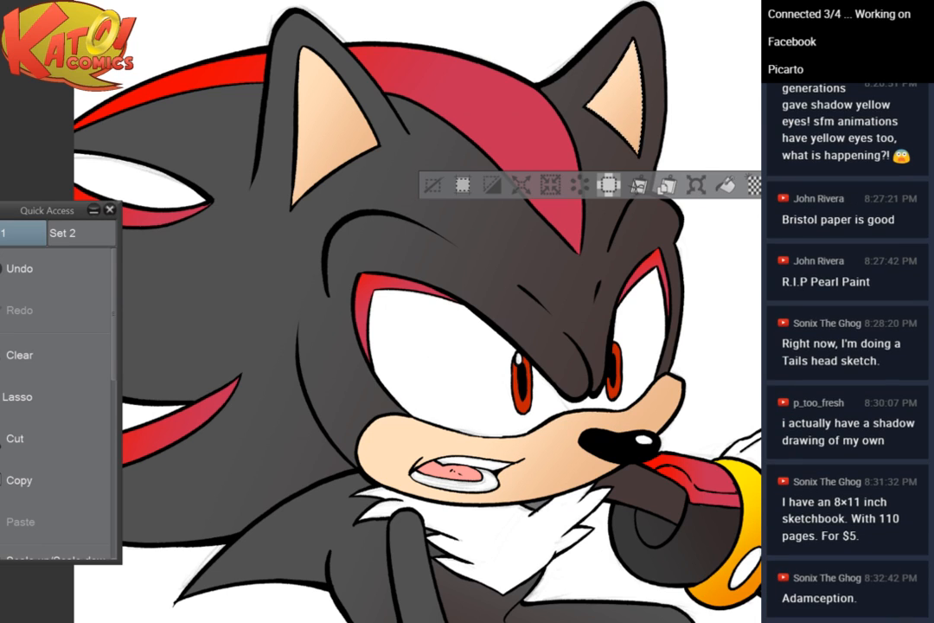
{"action": "key", "text": "ctrl+d"}
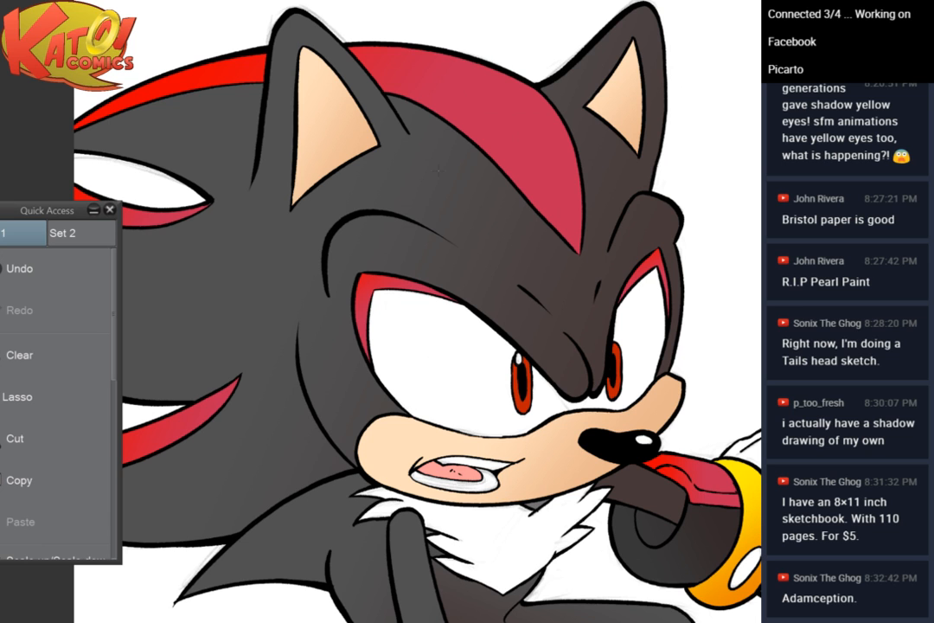
Examine the gradient colouring across the whole figure and up close on the ears and face
{"action": "left_click_drag", "start_coordinate": [438, 168], "coordinate": [388, 15]}
{"action": "scroll", "coordinate": [703, 167], "scroll_direction": "down", "scroll_amount": 3}
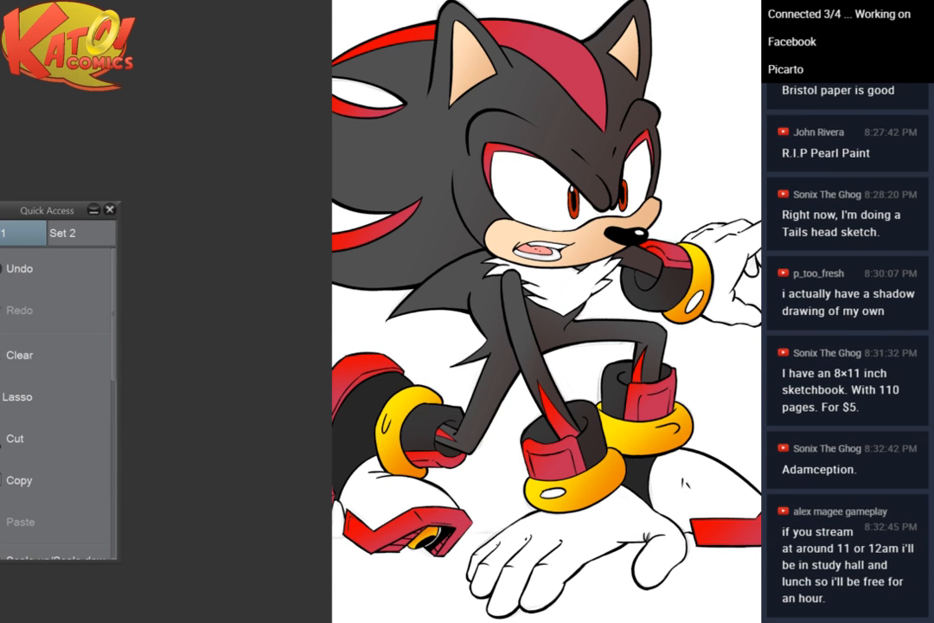
{"action": "left_click_drag", "start_coordinate": [554, 346], "coordinate": [481, 256]}
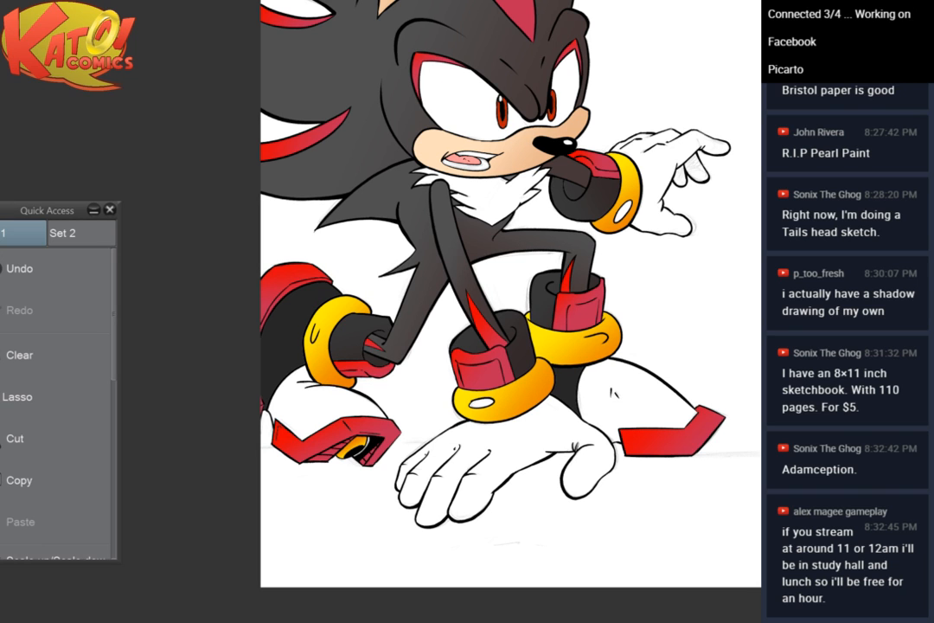
{"action": "left_click_drag", "start_coordinate": [519, 260], "coordinate": [508, 377]}
{"action": "scroll", "coordinate": [673, 216], "scroll_direction": "up", "scroll_amount": 2}
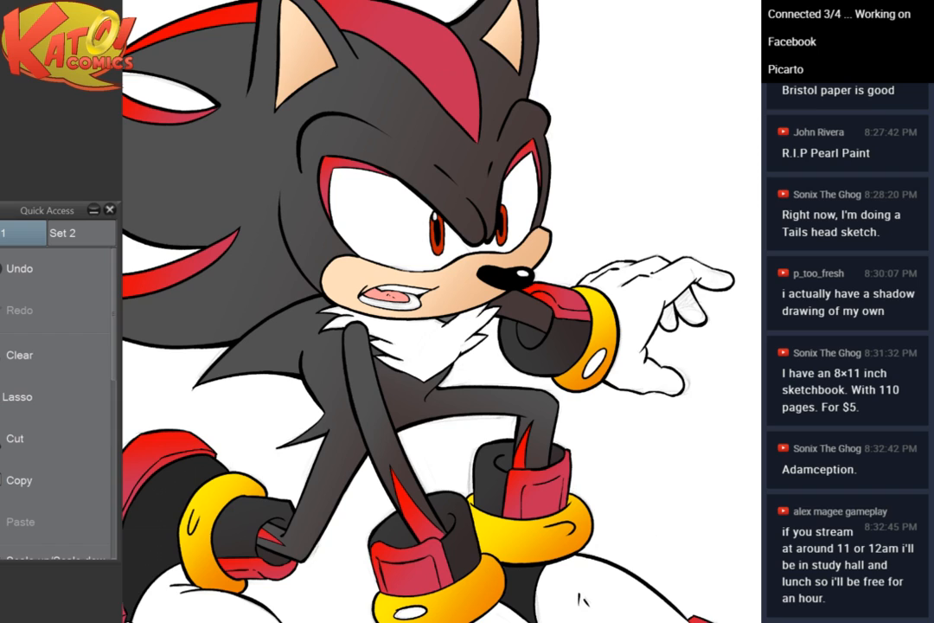
{"action": "scroll", "coordinate": [441, 312], "scroll_direction": "down", "scroll_amount": 1}
{"action": "scroll", "coordinate": [705, 143], "scroll_direction": "up", "scroll_amount": 4}
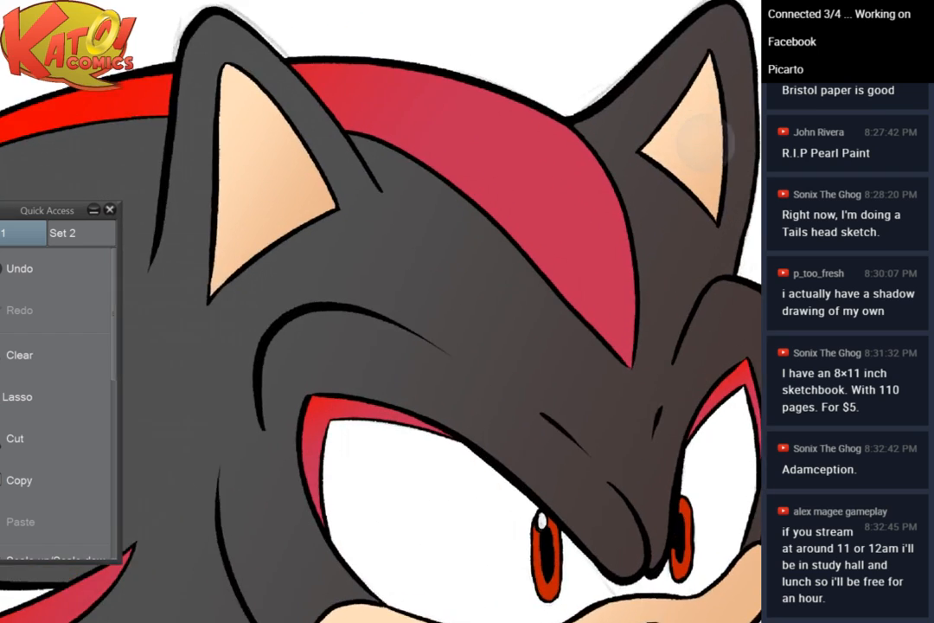
{"action": "left_click_drag", "start_coordinate": [705, 313], "coordinate": [681, 142]}
{"action": "scroll", "coordinate": [597, 212], "scroll_direction": "up", "scroll_amount": 2}
{"action": "left_click_drag", "start_coordinate": [754, 171], "coordinate": [672, 94]}
{"action": "scroll", "coordinate": [606, 195], "scroll_direction": "down", "scroll_amount": 3}
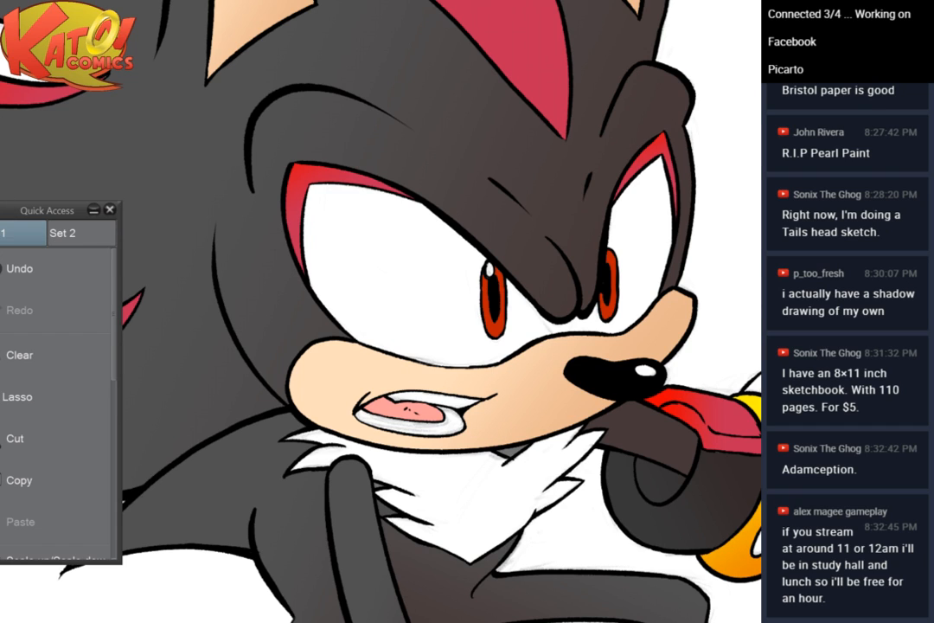
{"action": "left_click_drag", "start_coordinate": [493, 298], "coordinate": [422, 351]}
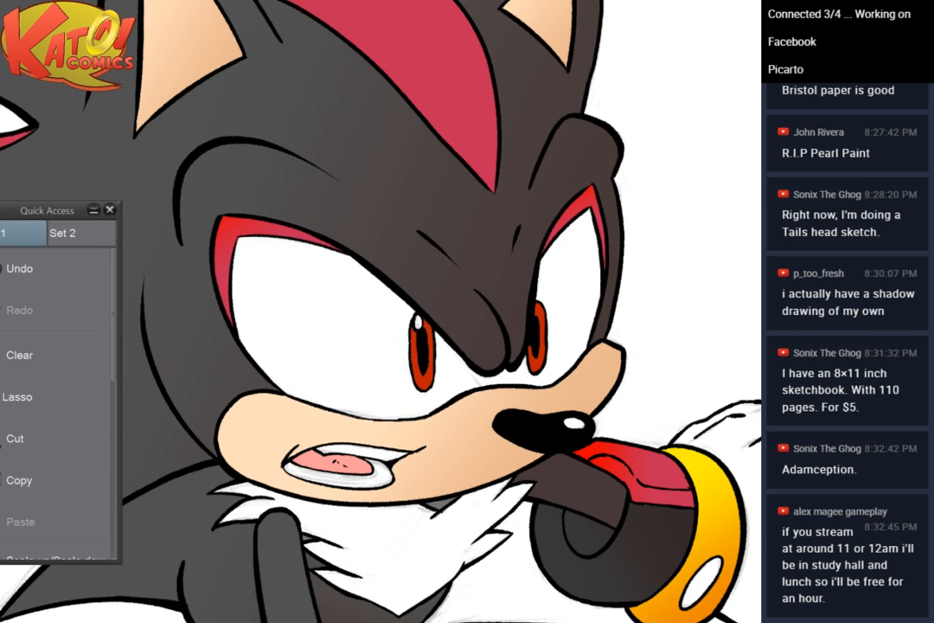
Select the white areas of both eyes
{"action": "left_click", "coordinate": [355, 326]}
{"action": "key", "text": "ctrl+plus"}
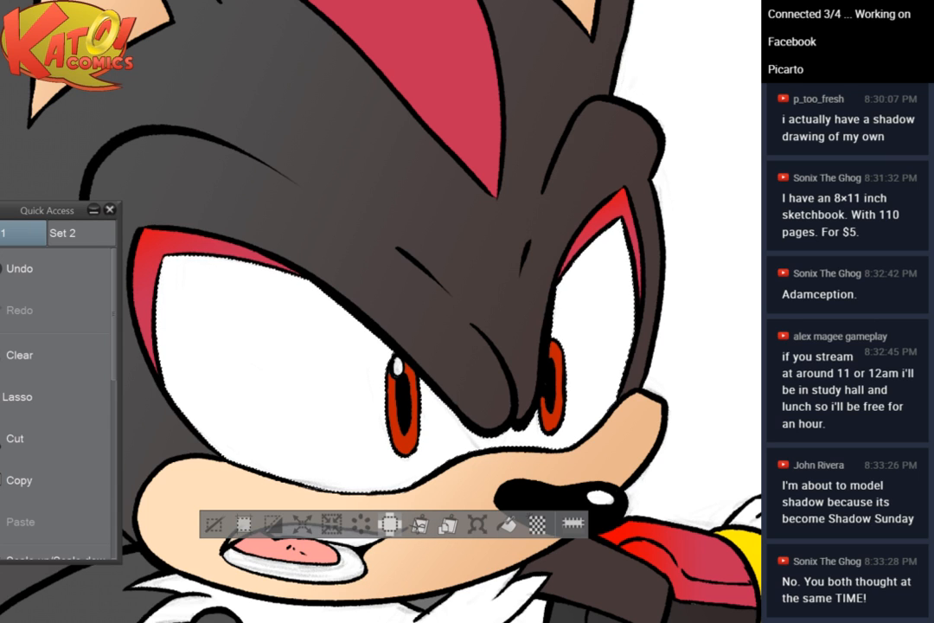
{"action": "left_click_drag", "start_coordinate": [184, 262], "coordinate": [447, 391]}
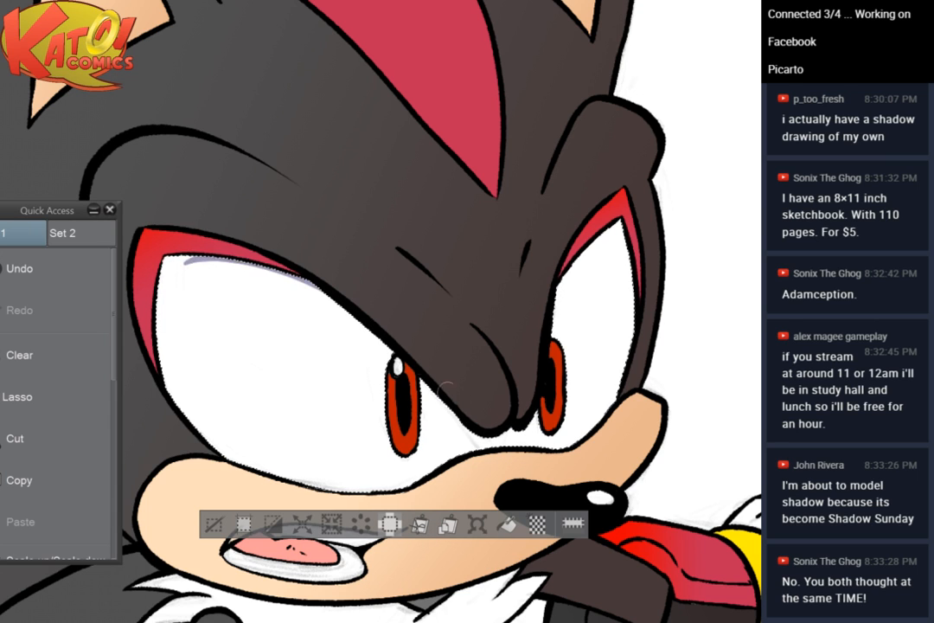
{"action": "scroll", "coordinate": [449, 384], "scroll_direction": "up", "scroll_amount": 2}
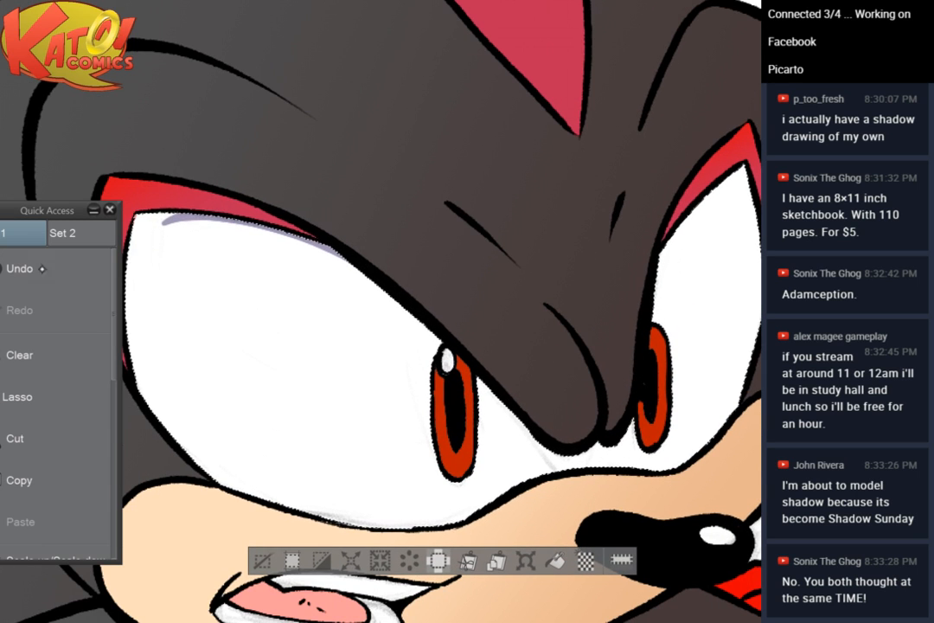
{"action": "left_click", "coordinate": [41, 269]}
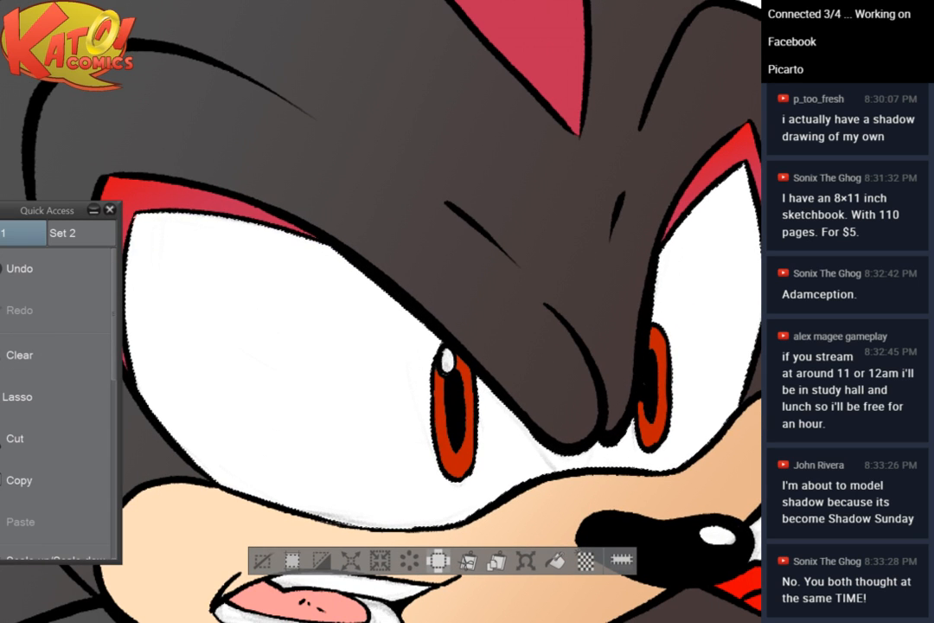
{"action": "mouse_move", "coordinate": [165, 180]}
{"action": "left_mouse_down"}
{"action": "mouse_move", "coordinate": [219, 217]}
{"action": "mouse_move", "coordinate": [355, 265]}
{"action": "left_mouse_up"}
{"action": "key", "text": "ctrl+z"}
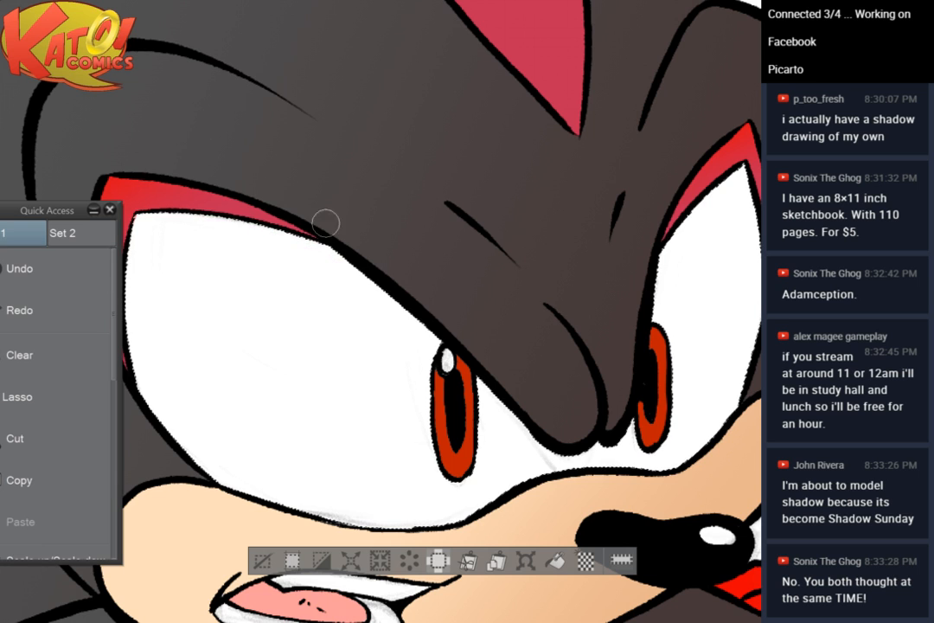
Paint a lavender shadow along the brow edge of both eye whites and around the bridge of the nose
{"action": "left_click_drag", "start_coordinate": [173, 212], "coordinate": [445, 347]}
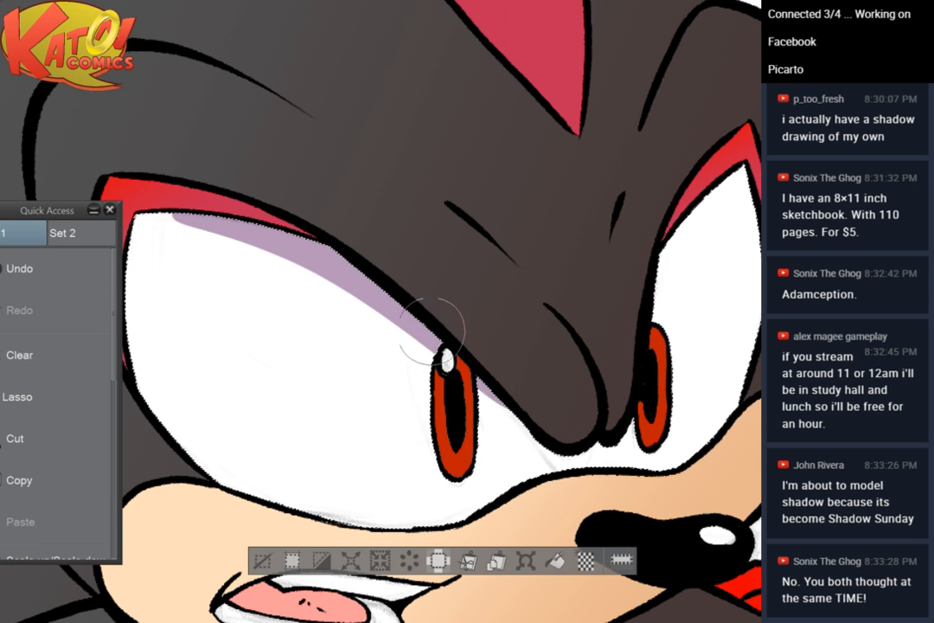
{"action": "left_click_drag", "start_coordinate": [480, 304], "coordinate": [333, 339]}
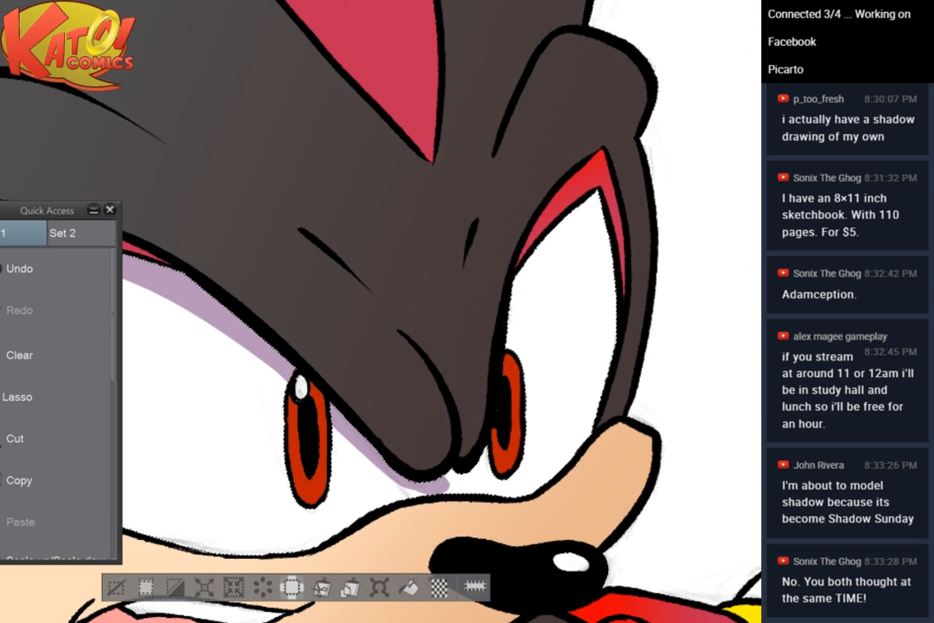
{"action": "left_click_drag", "start_coordinate": [597, 192], "coordinate": [508, 350]}
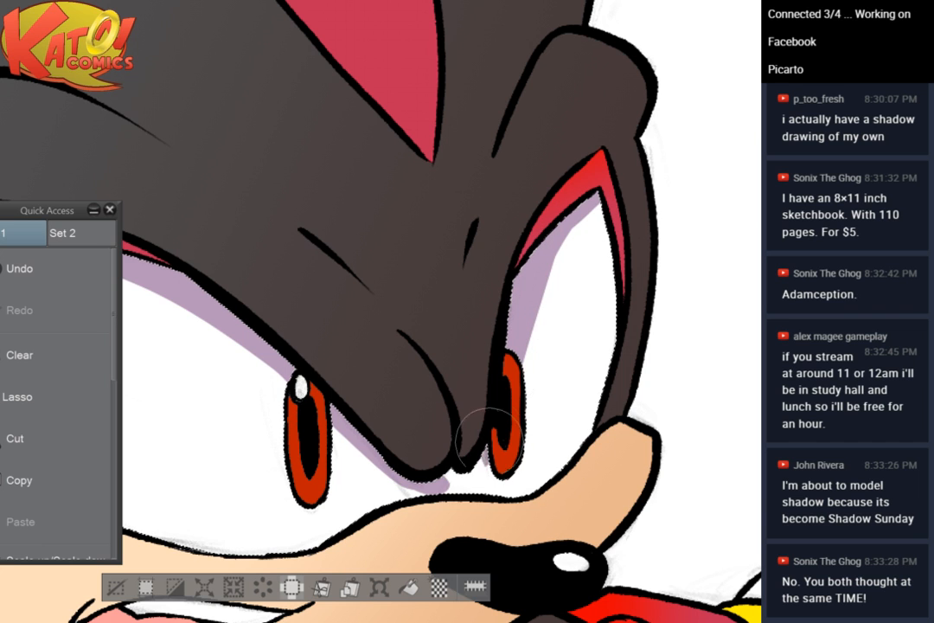
{"action": "mouse_move", "coordinate": [490, 440]}
{"action": "left_mouse_down"}
{"action": "mouse_move", "coordinate": [467, 485]}
{"action": "mouse_move", "coordinate": [448, 467]}
{"action": "mouse_move", "coordinate": [554, 434]}
{"action": "left_mouse_up"}
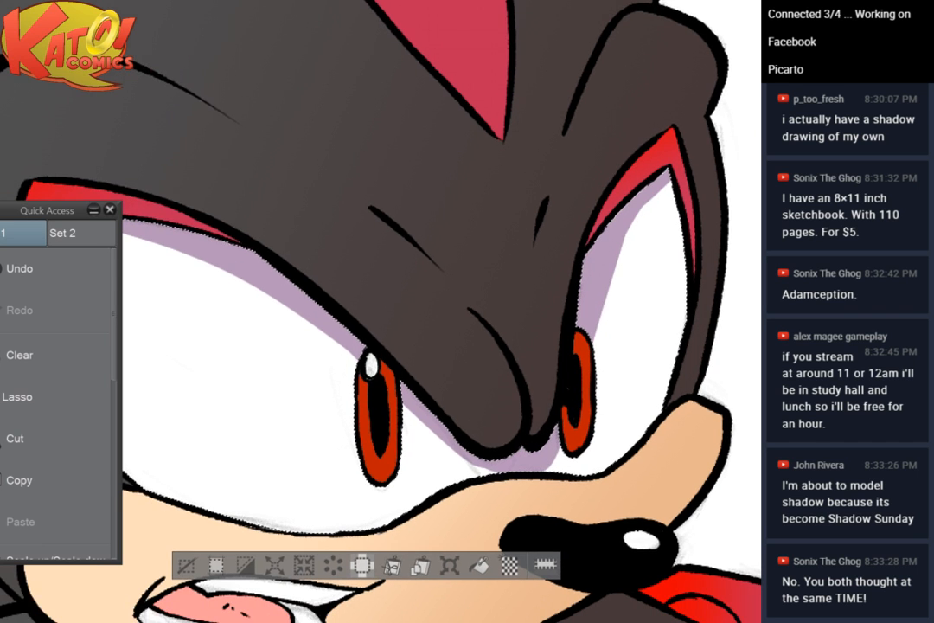
{"action": "key", "text": "ctrl+minus"}
{"action": "key", "text": "ctrl+minus"}
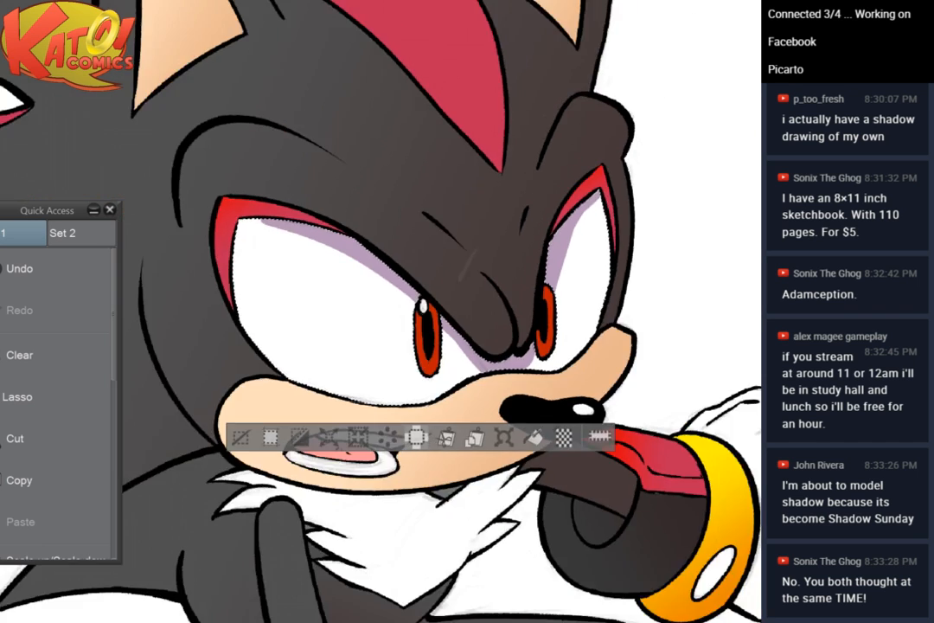
{"action": "key", "text": "ctrl+plus"}
{"action": "key", "text": "ctrl+plus"}
{"action": "key", "text": "ctrl+plus"}
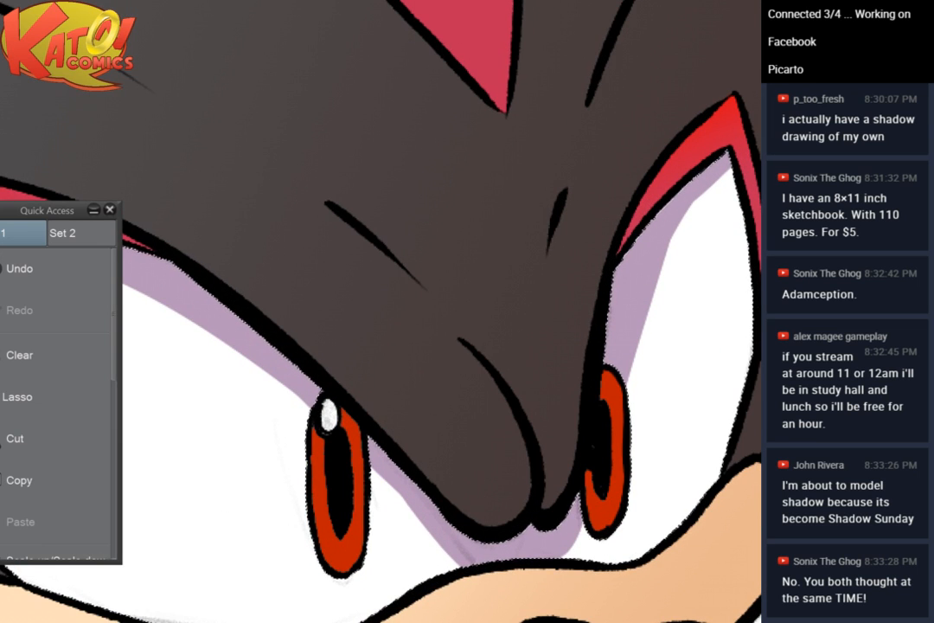
{"action": "key", "text": "ctrl+minus"}
{"action": "key", "text": "ctrl+minus"}
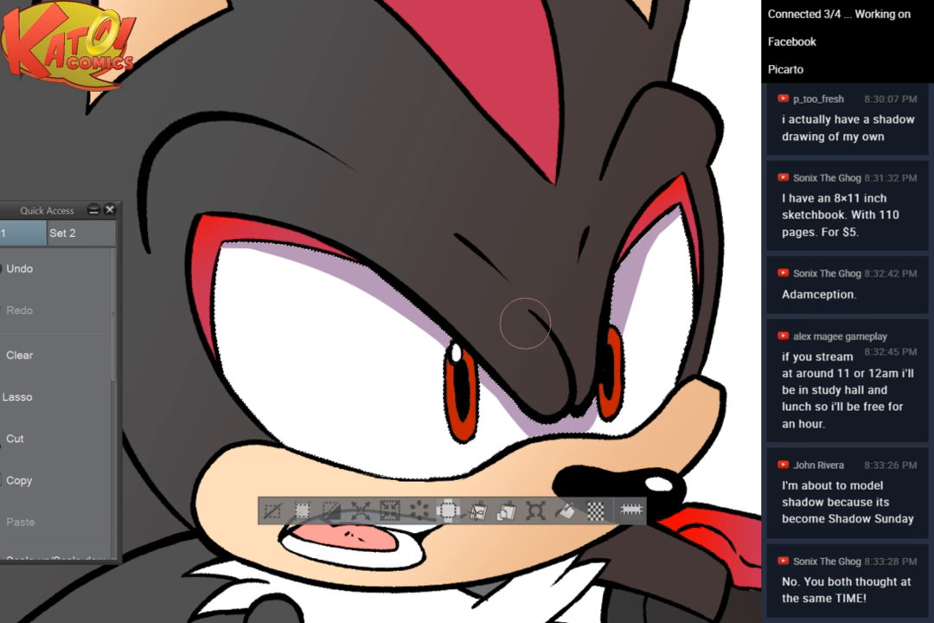
{"action": "left_click_drag", "start_coordinate": [526, 326], "coordinate": [450, 312]}
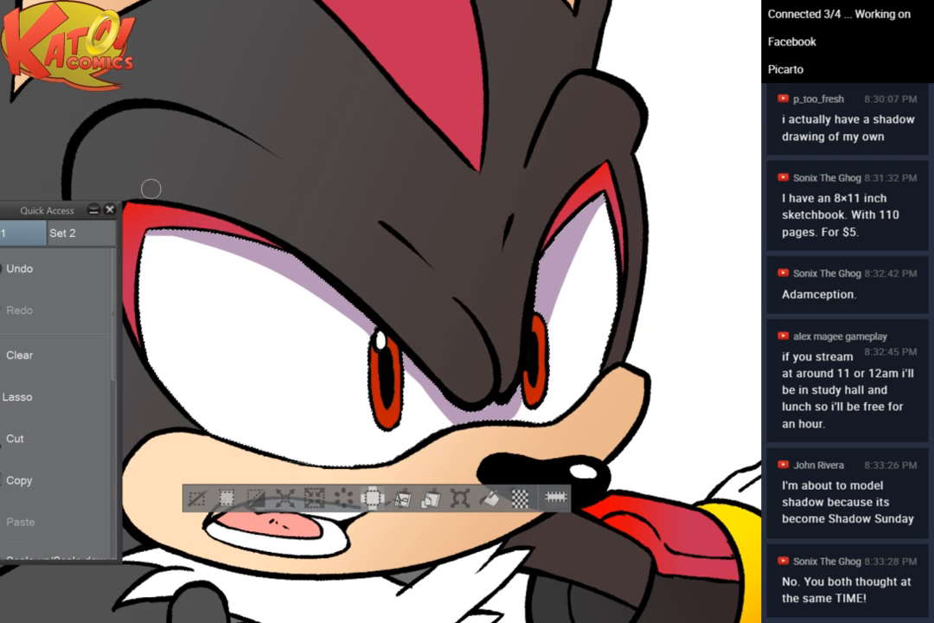
Brush soft lavender shading downward from the brow shadows to blend them into both eye whites
{"action": "key", "text": "b"}
{"action": "mouse_move", "coordinate": [157, 223]}
{"action": "left_mouse_down"}
{"action": "mouse_move", "coordinate": [301, 275]}
{"action": "mouse_move", "coordinate": [223, 242]}
{"action": "mouse_move", "coordinate": [353, 312]}
{"action": "mouse_move", "coordinate": [341, 297]}
{"action": "mouse_move", "coordinate": [279, 265]}
{"action": "mouse_move", "coordinate": [355, 327]}
{"action": "mouse_move", "coordinate": [157, 223]}
{"action": "mouse_move", "coordinate": [204, 258]}
{"action": "mouse_move", "coordinate": [302, 297]}
{"action": "mouse_move", "coordinate": [296, 280]}
{"action": "mouse_move", "coordinate": [306, 309]}
{"action": "mouse_move", "coordinate": [376, 357]}
{"action": "mouse_move", "coordinate": [344, 352]}
{"action": "mouse_move", "coordinate": [389, 383]}
{"action": "mouse_move", "coordinate": [406, 384]}
{"action": "mouse_move", "coordinate": [471, 452]}
{"action": "mouse_move", "coordinate": [483, 435]}
{"action": "mouse_move", "coordinate": [467, 403]}
{"action": "mouse_move", "coordinate": [498, 337]}
{"action": "mouse_move", "coordinate": [540, 300]}
{"action": "left_mouse_up"}
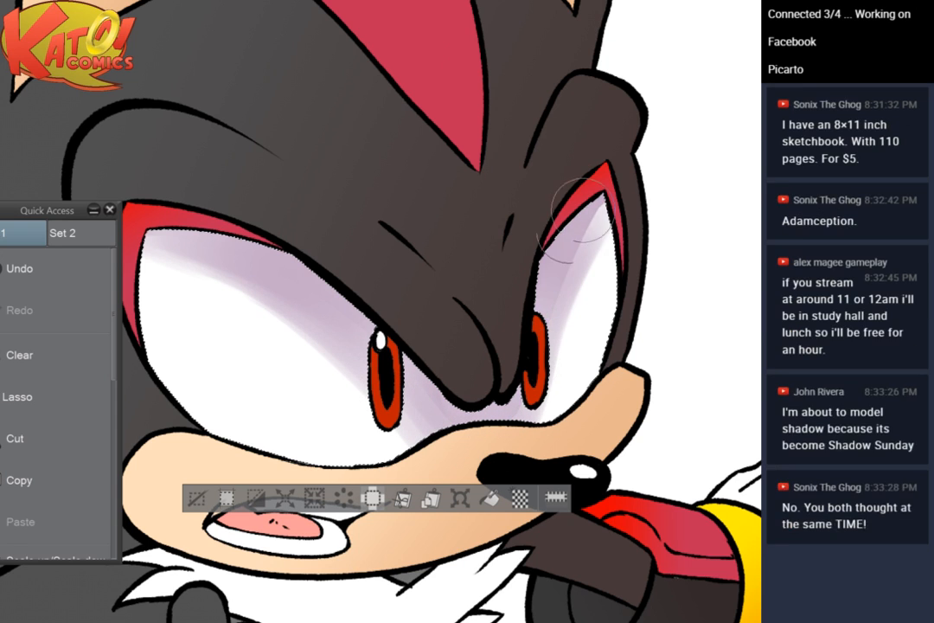
{"action": "left_click_drag", "start_coordinate": [395, 395], "coordinate": [420, 450]}
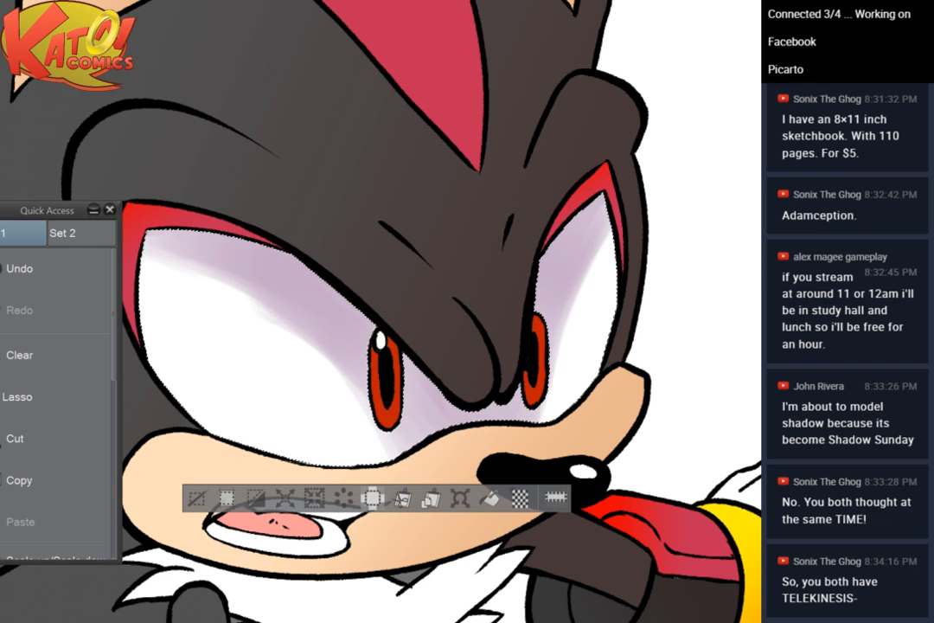
{"action": "mouse_move", "coordinate": [191, 246]}
{"action": "left_mouse_down"}
{"action": "mouse_move", "coordinate": [279, 281]}
{"action": "mouse_move", "coordinate": [149, 238]}
{"action": "mouse_move", "coordinate": [292, 301]}
{"action": "left_mouse_up"}
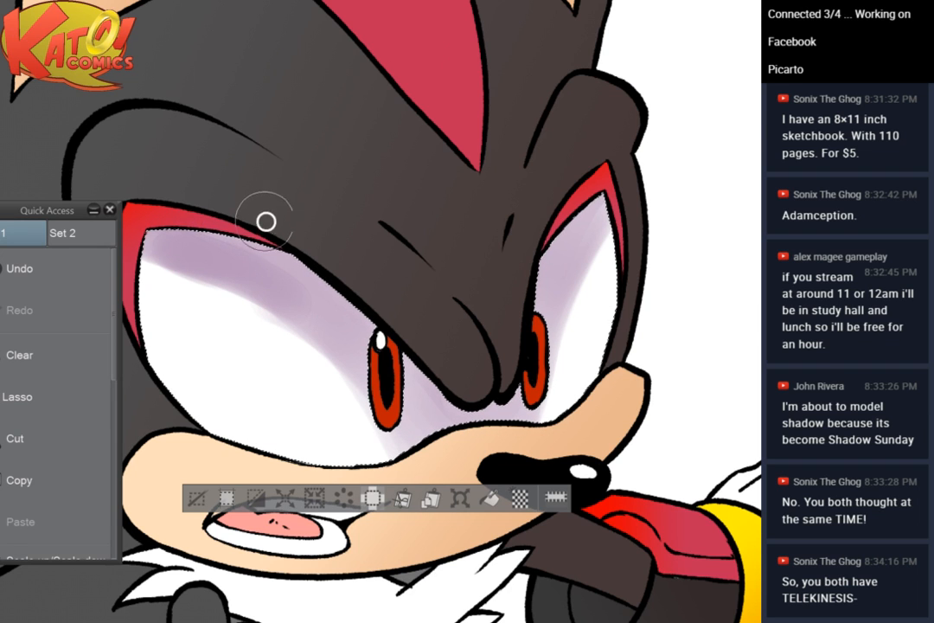
{"action": "mouse_move", "coordinate": [214, 253]}
{"action": "left_mouse_down"}
{"action": "mouse_move", "coordinate": [294, 331]}
{"action": "mouse_move", "coordinate": [225, 289]}
{"action": "mouse_move", "coordinate": [267, 350]}
{"action": "left_mouse_up"}
{"action": "left_click", "coordinate": [41, 270]}
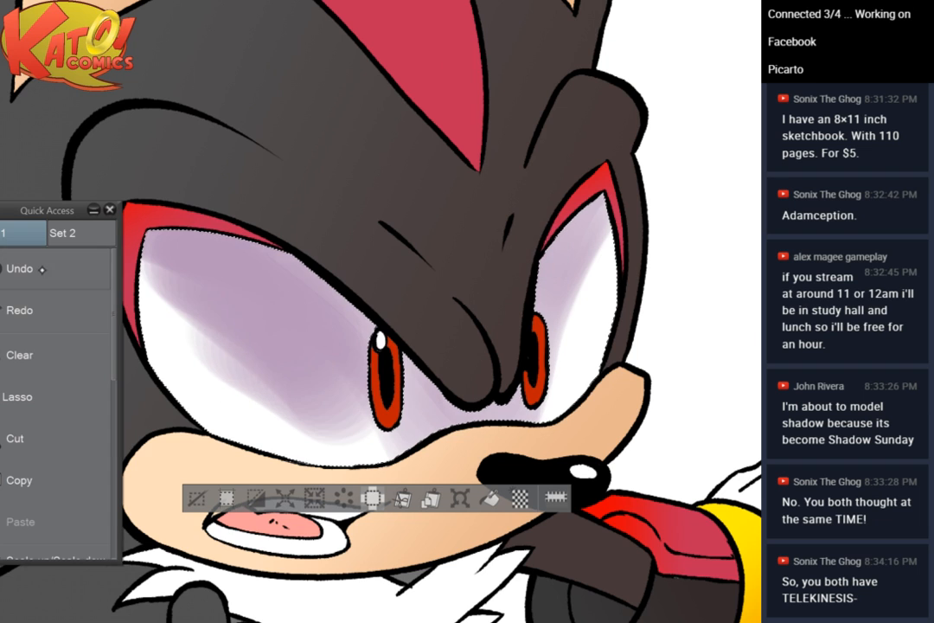
{"action": "left_click", "coordinate": [42, 270]}
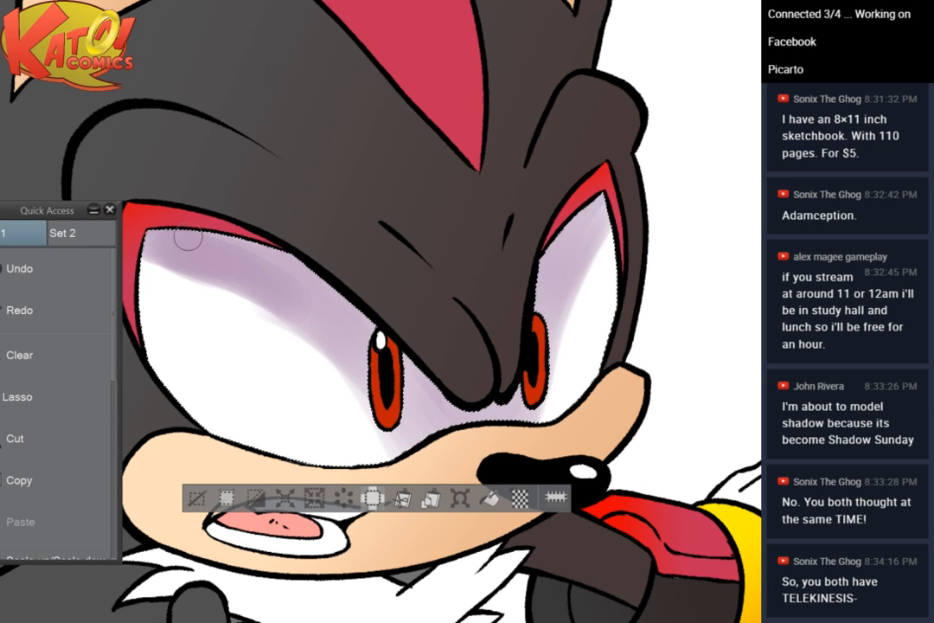
Touch up the lavender shading along the upper lid of the larger eye
{"action": "left_click_drag", "start_coordinate": [188, 237], "coordinate": [181, 251]}
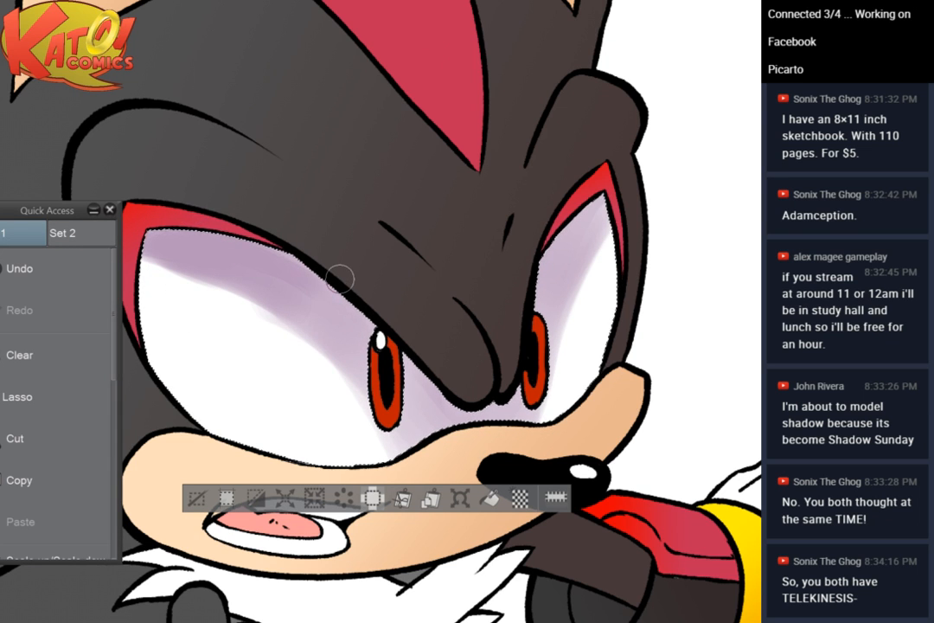
{"action": "scroll", "coordinate": [340, 277], "scroll_direction": "down", "scroll_amount": 3}
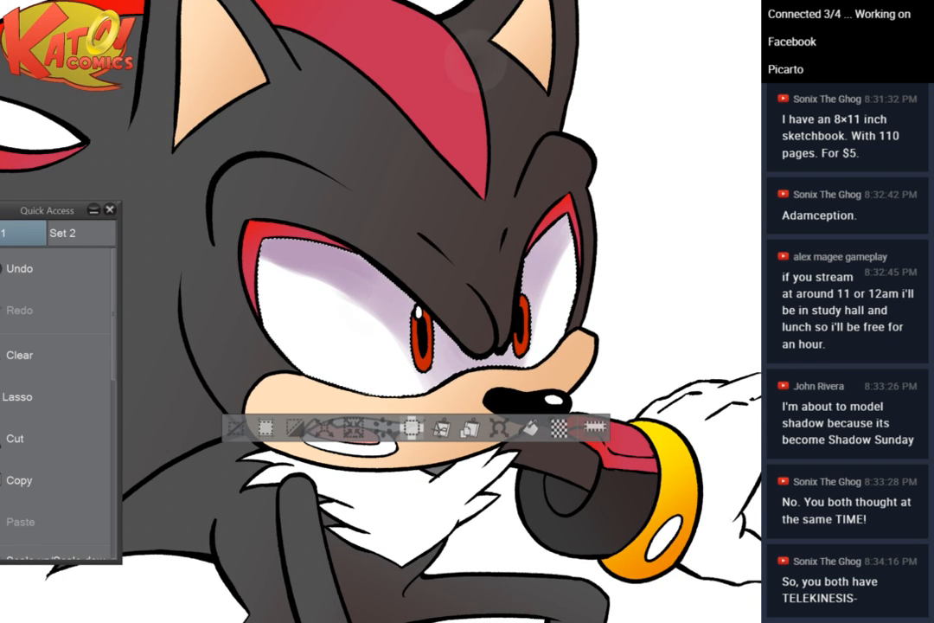
Soften the lavender shading along the upper lids of both eyes
{"action": "scroll", "coordinate": [419, 238], "scroll_direction": "up", "scroll_amount": 3}
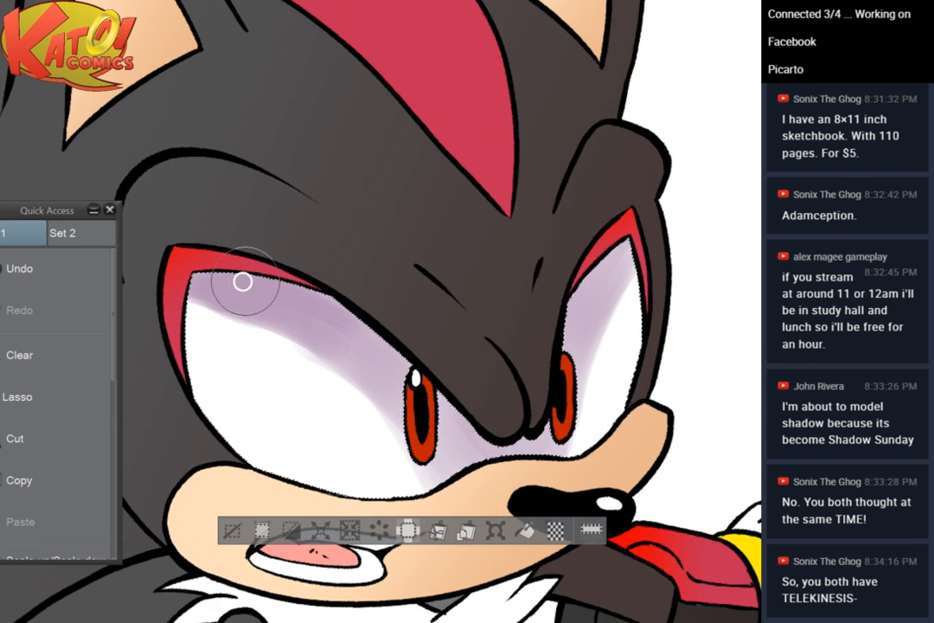
{"action": "mouse_move", "coordinate": [244, 279]}
{"action": "left_mouse_down"}
{"action": "mouse_move", "coordinate": [221, 294]}
{"action": "mouse_move", "coordinate": [249, 320]}
{"action": "mouse_move", "coordinate": [217, 304]}
{"action": "mouse_move", "coordinate": [316, 343]}
{"action": "mouse_move", "coordinate": [229, 309]}
{"action": "mouse_move", "coordinate": [309, 337]}
{"action": "mouse_move", "coordinate": [328, 325]}
{"action": "mouse_move", "coordinate": [214, 319]}
{"action": "left_mouse_up"}
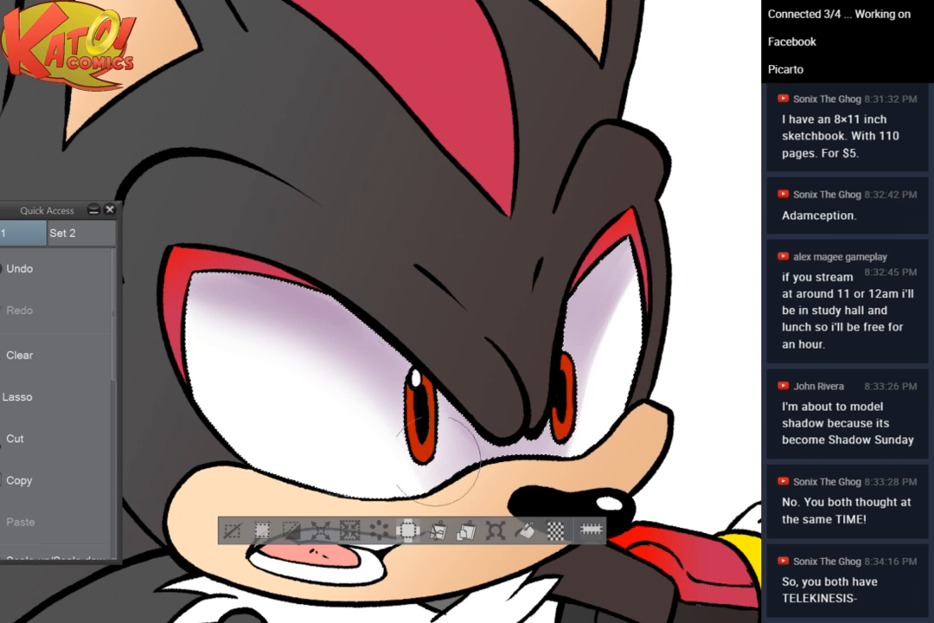
{"action": "left_click_drag", "start_coordinate": [347, 255], "coordinate": [353, 161]}
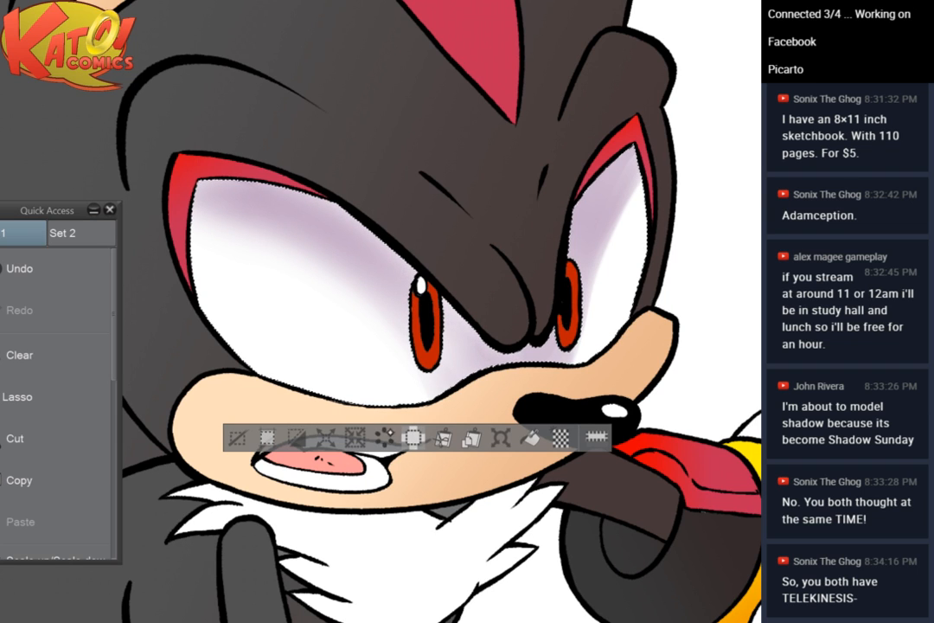
Clear the lavender shading from both eye whites and expand the selection slightly
{"action": "left_click", "coordinate": [385, 436]}
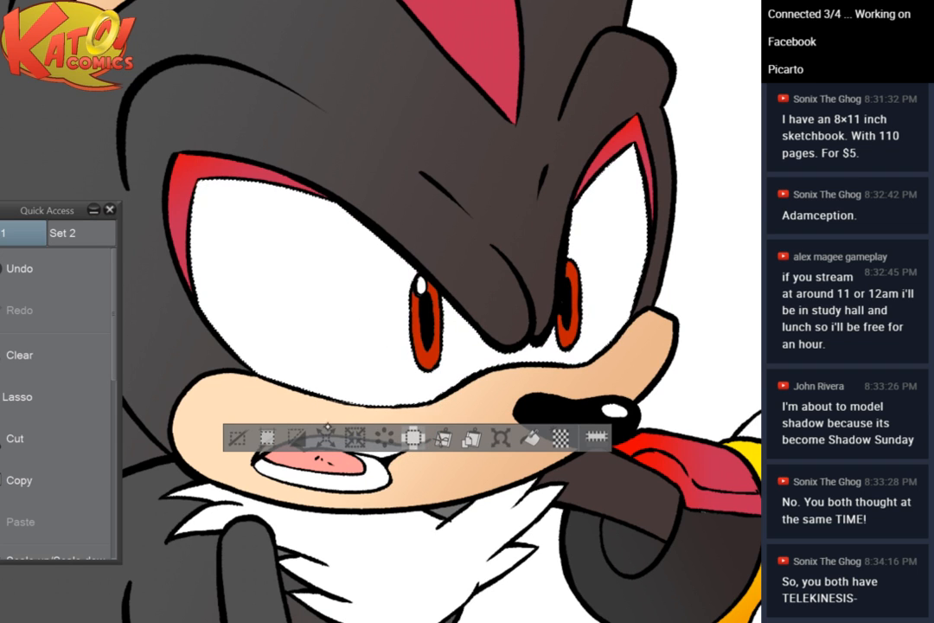
{"action": "left_click", "coordinate": [338, 436]}
{"action": "left_click", "coordinate": [538, 237]}
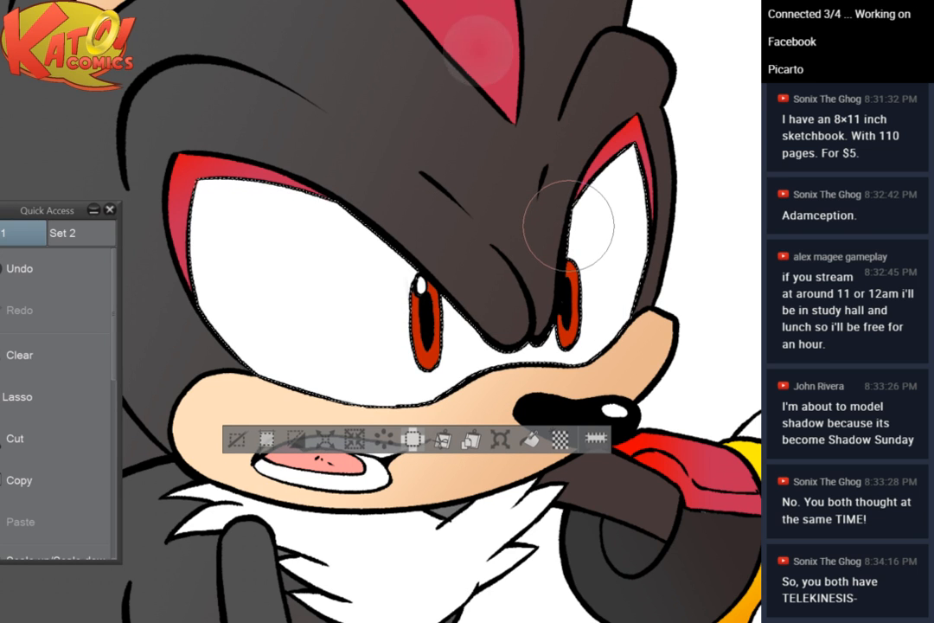
Paint a fresh lavender shadow along the brow edge of both eye whites and across the bridge of the nose
{"action": "left_click_drag", "start_coordinate": [569, 225], "coordinate": [681, 205]}
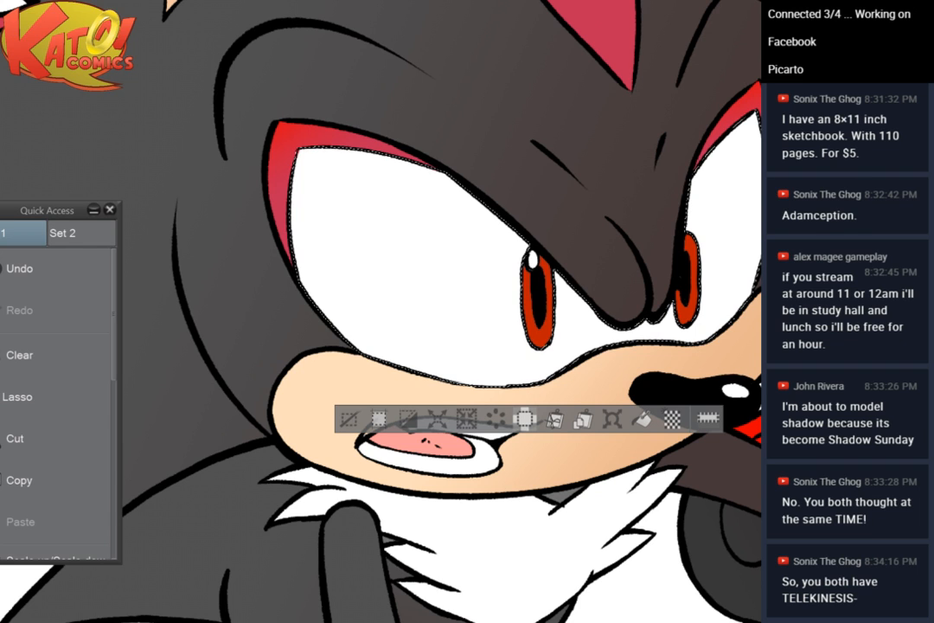
{"action": "left_click_drag", "start_coordinate": [301, 153], "coordinate": [460, 192]}
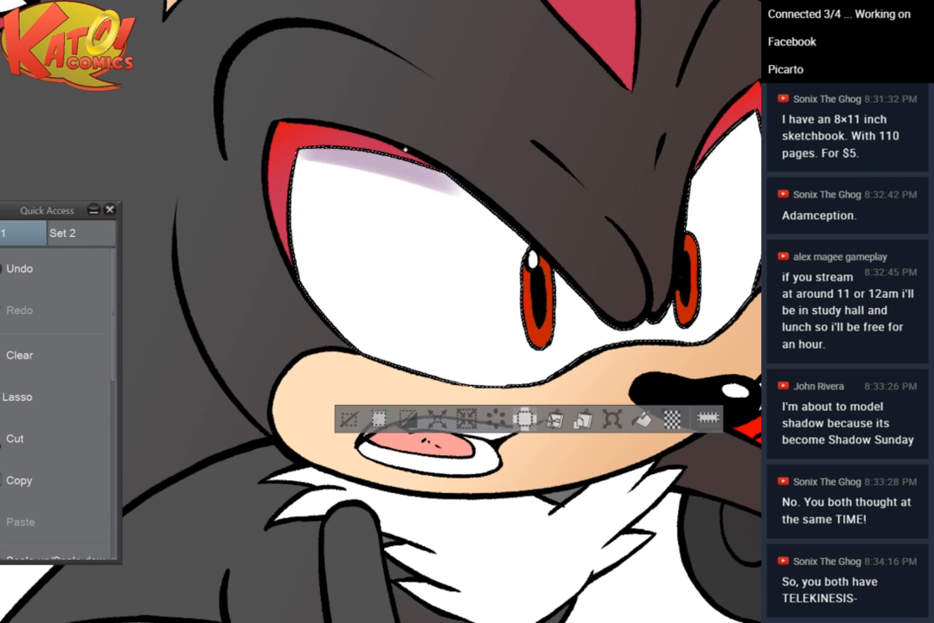
{"action": "left_click_drag", "start_coordinate": [269, 137], "coordinate": [430, 192]}
{"action": "mouse_move", "coordinate": [550, 260]}
{"action": "left_mouse_down"}
{"action": "mouse_move", "coordinate": [573, 291]}
{"action": "mouse_move", "coordinate": [386, 278]}
{"action": "left_mouse_up"}
{"action": "mouse_move", "coordinate": [530, 145]}
{"action": "left_mouse_down"}
{"action": "mouse_move", "coordinate": [488, 239]}
{"action": "mouse_move", "coordinate": [526, 110]}
{"action": "mouse_move", "coordinate": [470, 313]}
{"action": "mouse_move", "coordinate": [437, 345]}
{"action": "mouse_move", "coordinate": [433, 326]}
{"action": "mouse_move", "coordinate": [496, 176]}
{"action": "left_mouse_up"}
{"action": "left_click_drag", "start_coordinate": [488, 239], "coordinate": [544, 149]}
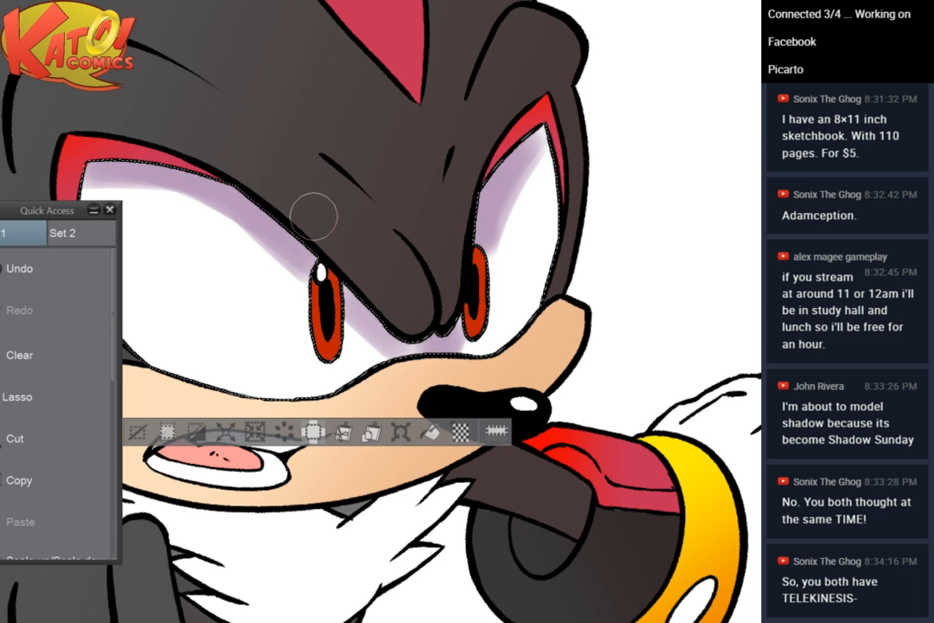
Thicken the lavender shadow beneath the upper lid of the larger eye and beside its iris
{"action": "left_click_drag", "start_coordinate": [314, 215], "coordinate": [419, 197]}
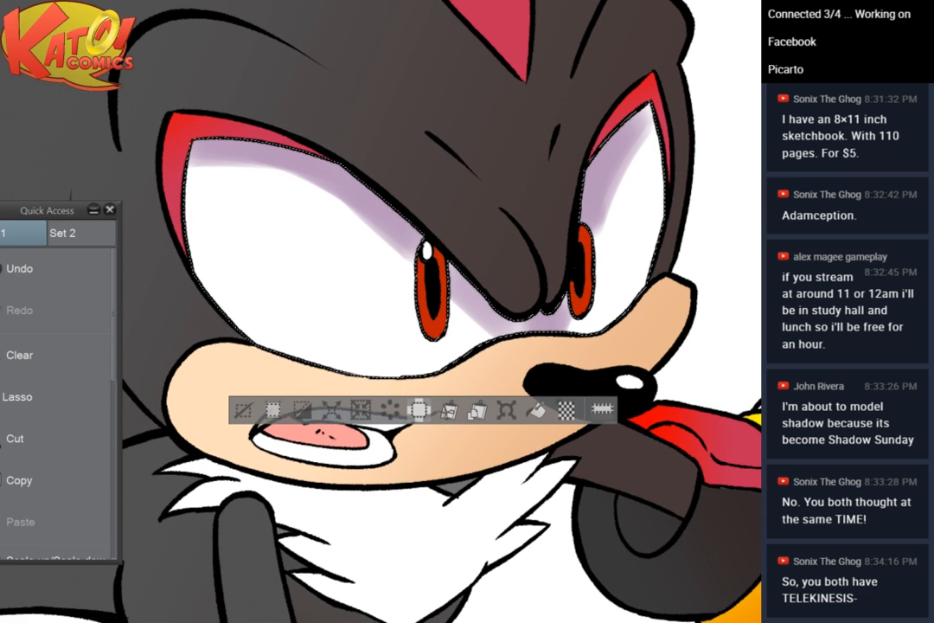
{"action": "left_click_drag", "start_coordinate": [294, 176], "coordinate": [459, 286]}
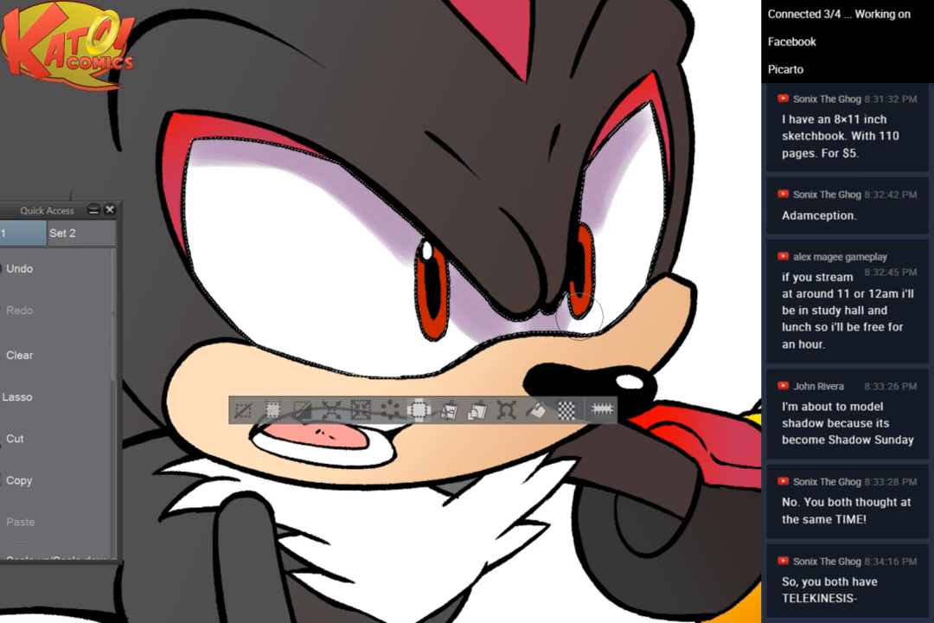
{"action": "left_click_drag", "start_coordinate": [188, 165], "coordinate": [312, 162]}
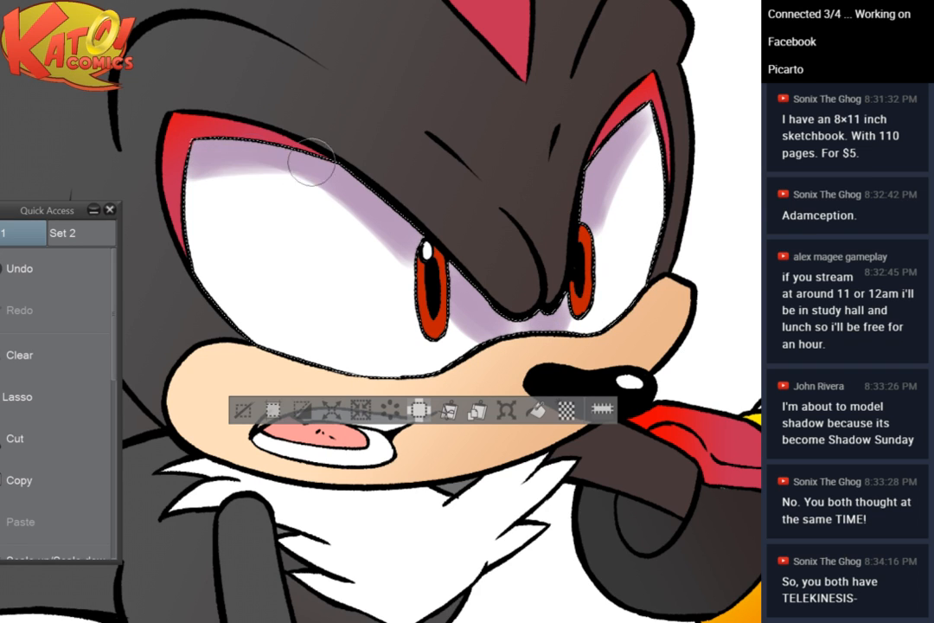
{"action": "left_click_drag", "start_coordinate": [203, 140], "coordinate": [363, 186]}
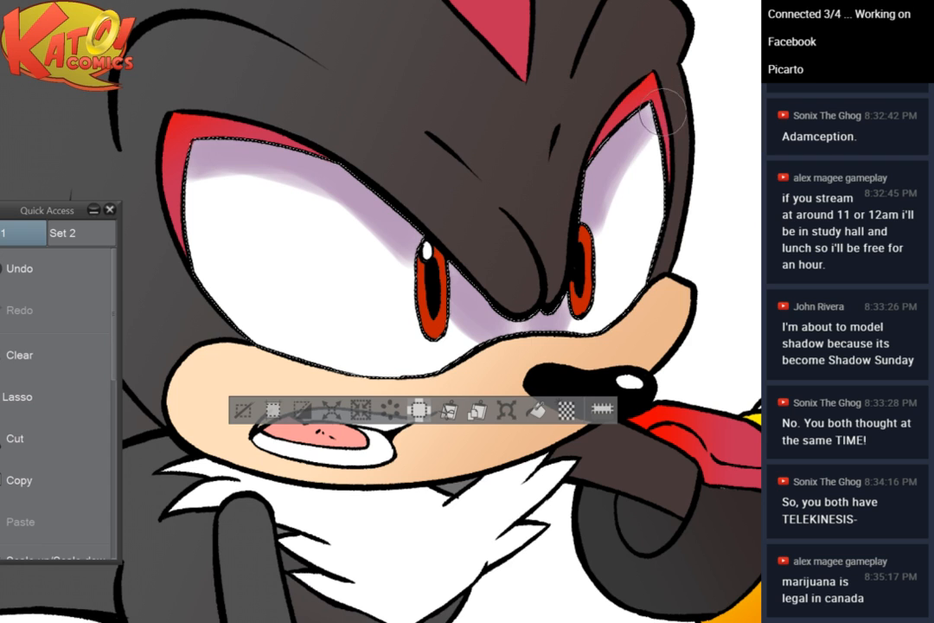
Soften the lower edge of the larger eye's lavender shadow so it fades into the white
{"action": "key", "text": "ctrl+plus"}
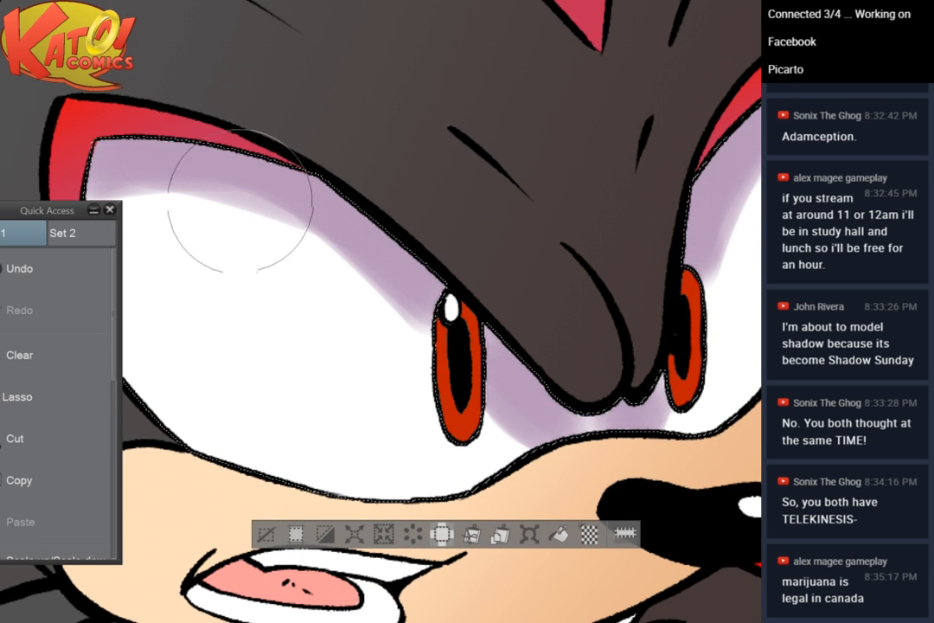
{"action": "key", "text": "bracketleft"}
{"action": "key", "text": "bracketleft"}
{"action": "key", "text": "bracketleft"}
{"action": "key", "text": "bracketleft"}
{"action": "key", "text": "bracketleft"}
{"action": "mouse_move", "coordinate": [217, 190]}
{"action": "left_mouse_down"}
{"action": "mouse_move", "coordinate": [348, 257]}
{"action": "mouse_move", "coordinate": [289, 227]}
{"action": "mouse_move", "coordinate": [363, 278]}
{"action": "mouse_move", "coordinate": [263, 183]}
{"action": "mouse_move", "coordinate": [212, 206]}
{"action": "mouse_move", "coordinate": [235, 181]}
{"action": "mouse_move", "coordinate": [336, 145]}
{"action": "left_mouse_up"}
{"action": "key", "text": "bracketright"}
{"action": "key", "text": "bracketright"}
{"action": "key", "text": "bracketright"}
{"action": "mouse_move", "coordinate": [228, 161]}
{"action": "left_mouse_down"}
{"action": "mouse_move", "coordinate": [244, 142]}
{"action": "mouse_move", "coordinate": [278, 144]}
{"action": "mouse_move", "coordinate": [375, 189]}
{"action": "mouse_move", "coordinate": [500, 315]}
{"action": "mouse_move", "coordinate": [497, 217]}
{"action": "mouse_move", "coordinate": [388, 186]}
{"action": "left_mouse_up"}
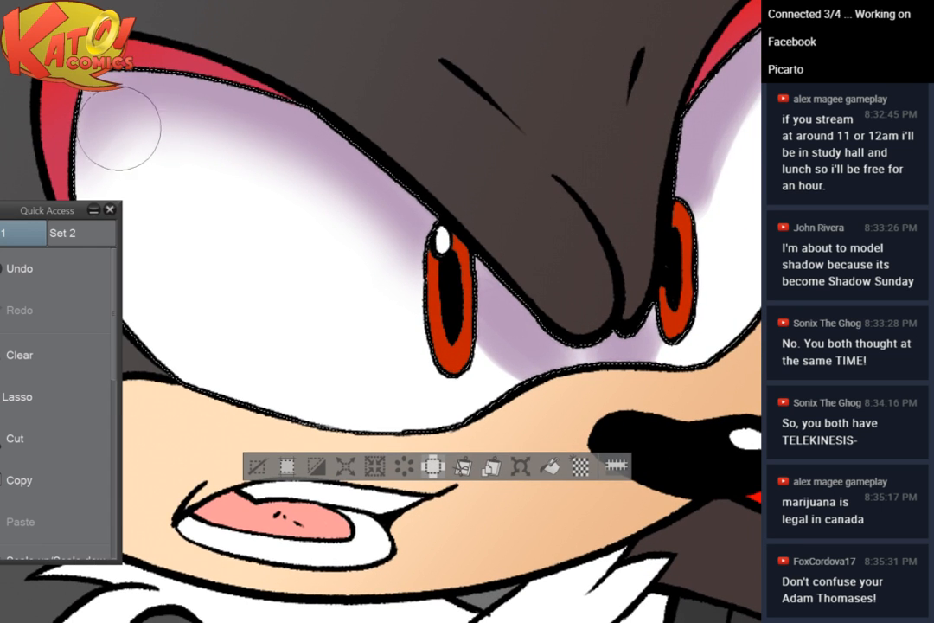
{"action": "mouse_move", "coordinate": [119, 128]}
{"action": "left_mouse_down"}
{"action": "mouse_move", "coordinate": [153, 111]}
{"action": "mouse_move", "coordinate": [295, 153]}
{"action": "mouse_move", "coordinate": [523, 402]}
{"action": "mouse_move", "coordinate": [523, 382]}
{"action": "mouse_move", "coordinate": [352, 180]}
{"action": "mouse_move", "coordinate": [477, 274]}
{"action": "mouse_move", "coordinate": [261, 188]}
{"action": "left_mouse_up"}
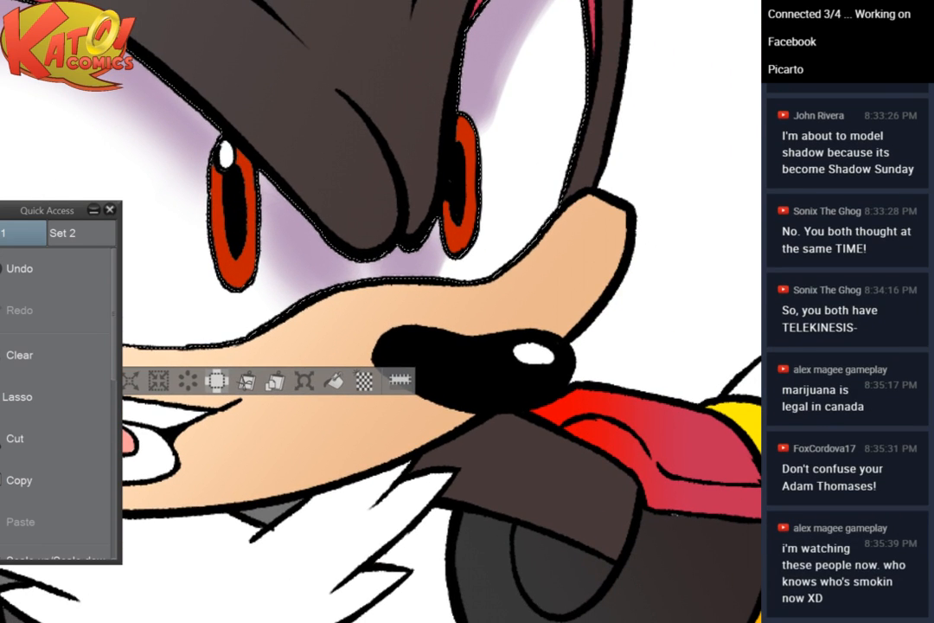
Fade the lavender shadow beside the smaller eye's iris and around the bridge of the nose
{"action": "left_click_drag", "start_coordinate": [470, 147], "coordinate": [477, 169]}
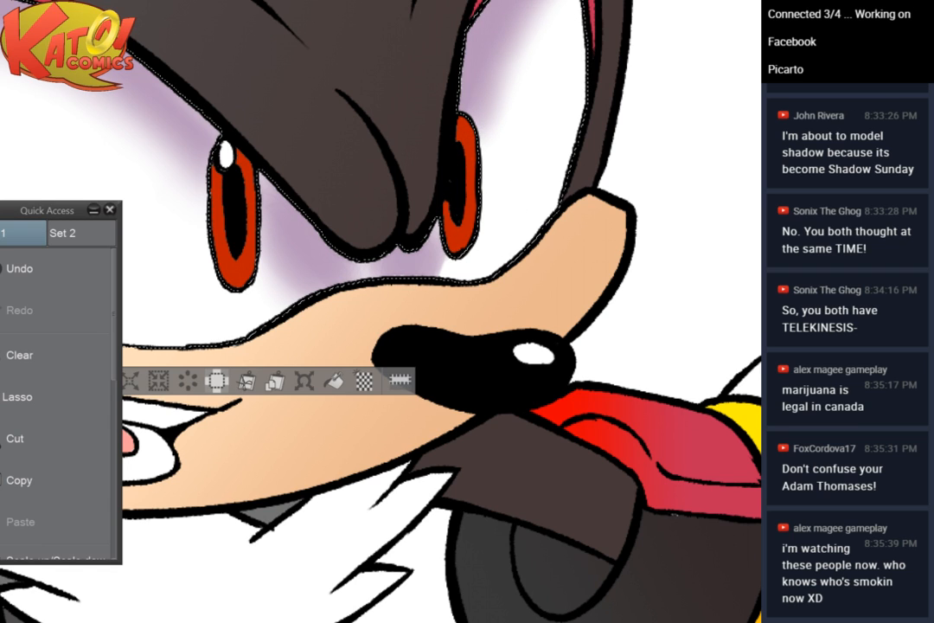
{"action": "mouse_move", "coordinate": [432, 257]}
{"action": "left_mouse_down"}
{"action": "mouse_move", "coordinate": [365, 270]}
{"action": "mouse_move", "coordinate": [245, 251]}
{"action": "mouse_move", "coordinate": [353, 249]}
{"action": "left_mouse_up"}
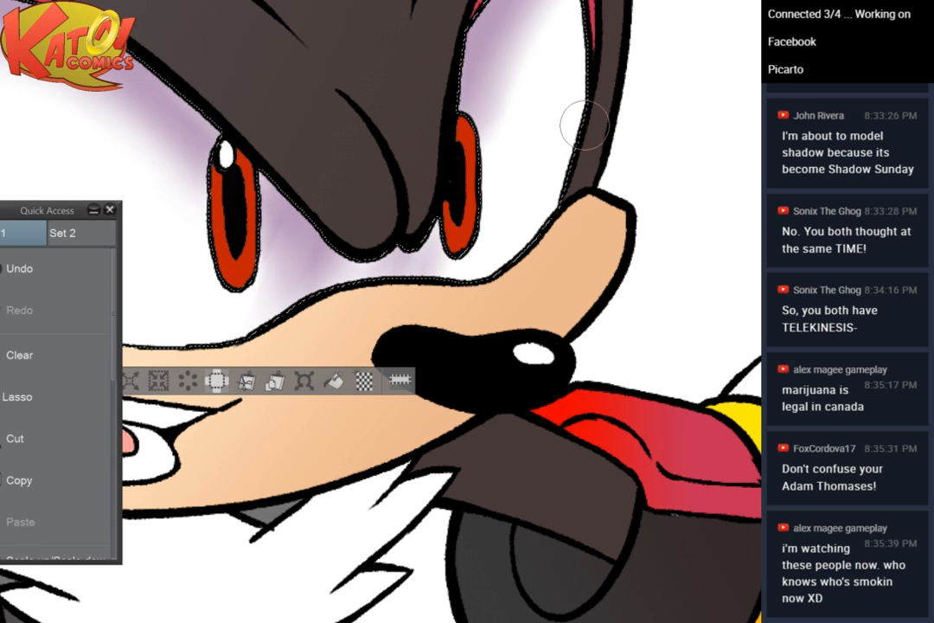
{"action": "scroll", "coordinate": [583, 119], "scroll_direction": "down", "scroll_amount": 3}
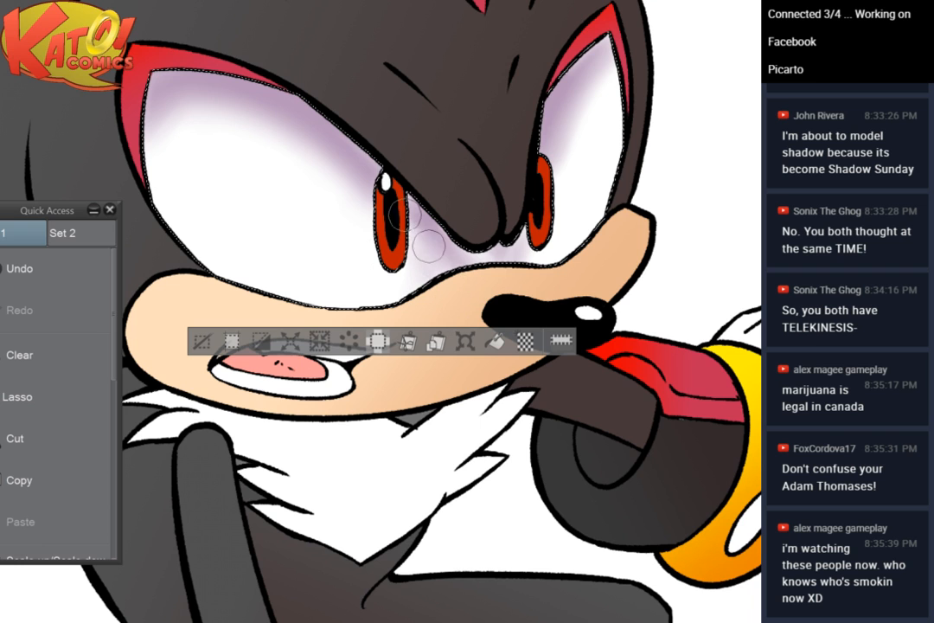
{"action": "scroll", "coordinate": [512, 169], "scroll_direction": "up", "scroll_amount": 3}
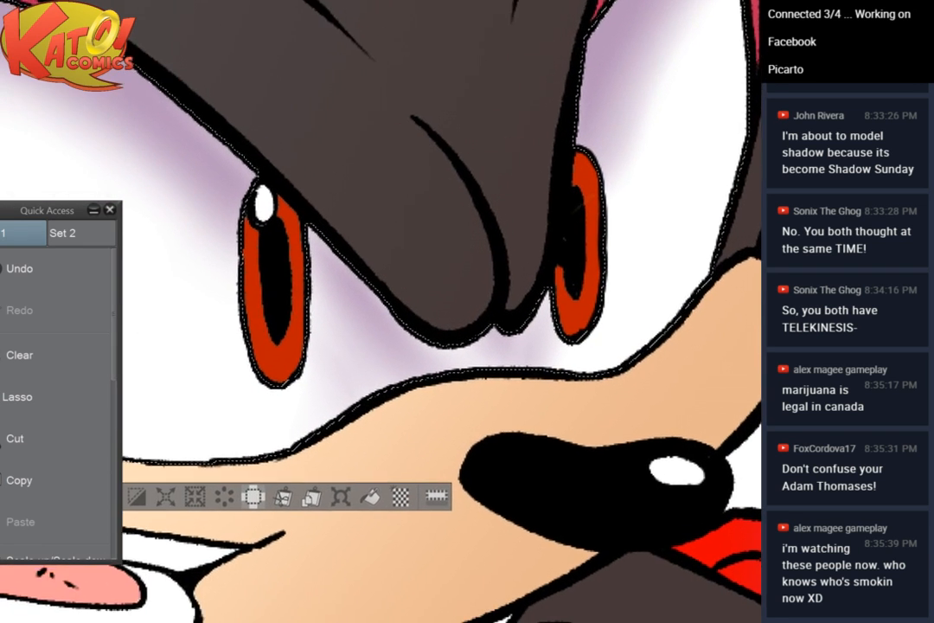
{"action": "left_click_drag", "start_coordinate": [578, 207], "coordinate": [611, 185]}
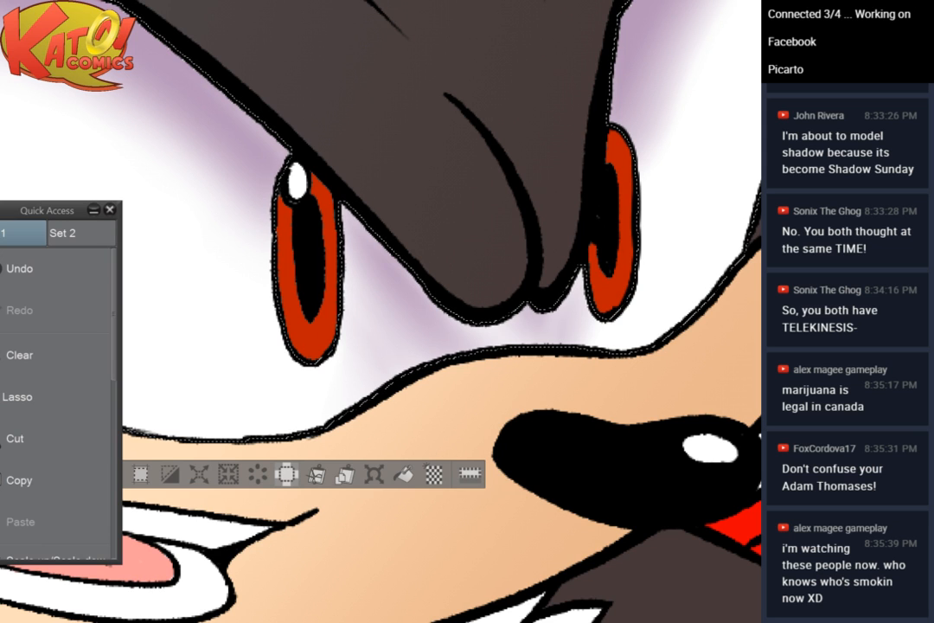
Paint a pale lavender shadow across the bridge of the nose and along the inner edge of the smaller eye
{"action": "scroll", "coordinate": [604, 347], "scroll_direction": "down", "scroll_amount": 3}
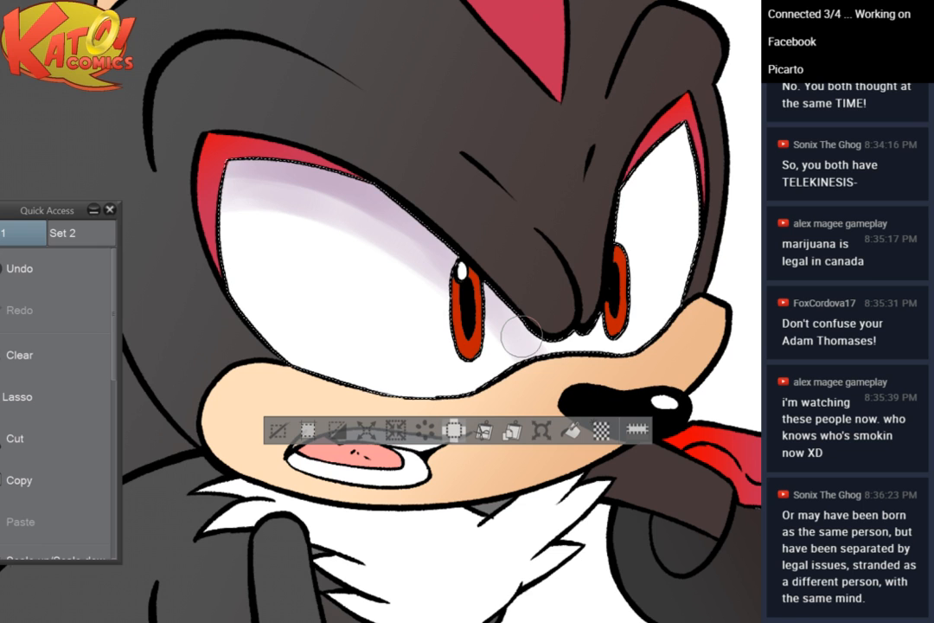
{"action": "left_click_drag", "start_coordinate": [521, 337], "coordinate": [364, 294]}
{"action": "scroll", "coordinate": [407, 199], "scroll_direction": "up", "scroll_amount": 3}
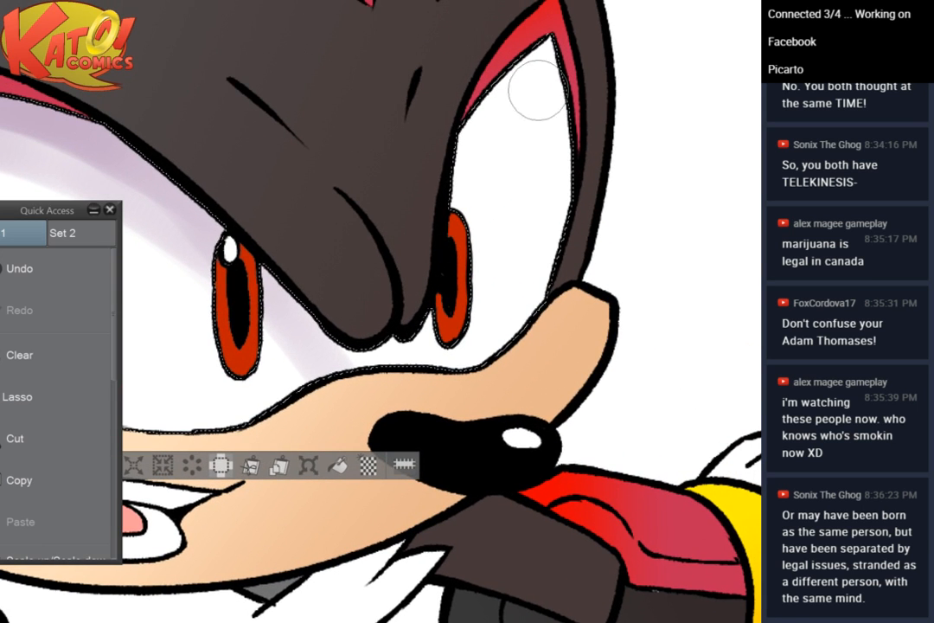
{"action": "left_click_drag", "start_coordinate": [532, 59], "coordinate": [452, 135]}
{"action": "left_click_drag", "start_coordinate": [542, 33], "coordinate": [431, 187]}
{"action": "left_click_drag", "start_coordinate": [528, 63], "coordinate": [445, 182]}
{"action": "mouse_move", "coordinate": [506, 86]}
{"action": "left_mouse_down"}
{"action": "mouse_move", "coordinate": [447, 184]}
{"action": "mouse_move", "coordinate": [443, 320]}
{"action": "mouse_move", "coordinate": [388, 313]}
{"action": "mouse_move", "coordinate": [384, 384]}
{"action": "left_mouse_up"}
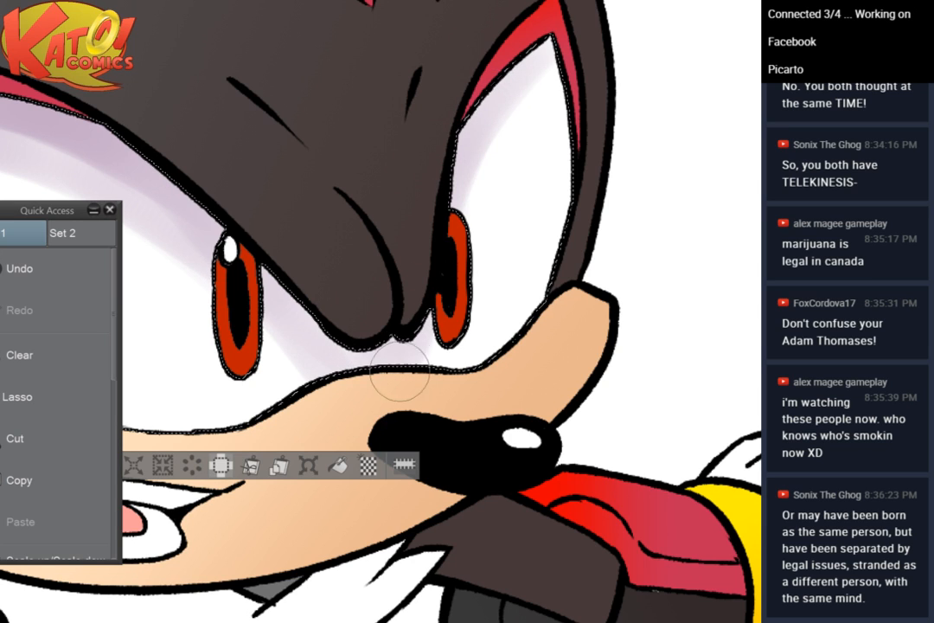
Build up the smaller eye's lavender shadow with repeated strokes from its upper corner down to the iris
{"action": "left_click_drag", "start_coordinate": [510, 73], "coordinate": [456, 161]}
{"action": "left_click_drag", "start_coordinate": [568, 45], "coordinate": [449, 194]}
{"action": "left_click_drag", "start_coordinate": [536, 18], "coordinate": [420, 209]}
{"action": "left_click_drag", "start_coordinate": [539, 54], "coordinate": [421, 240]}
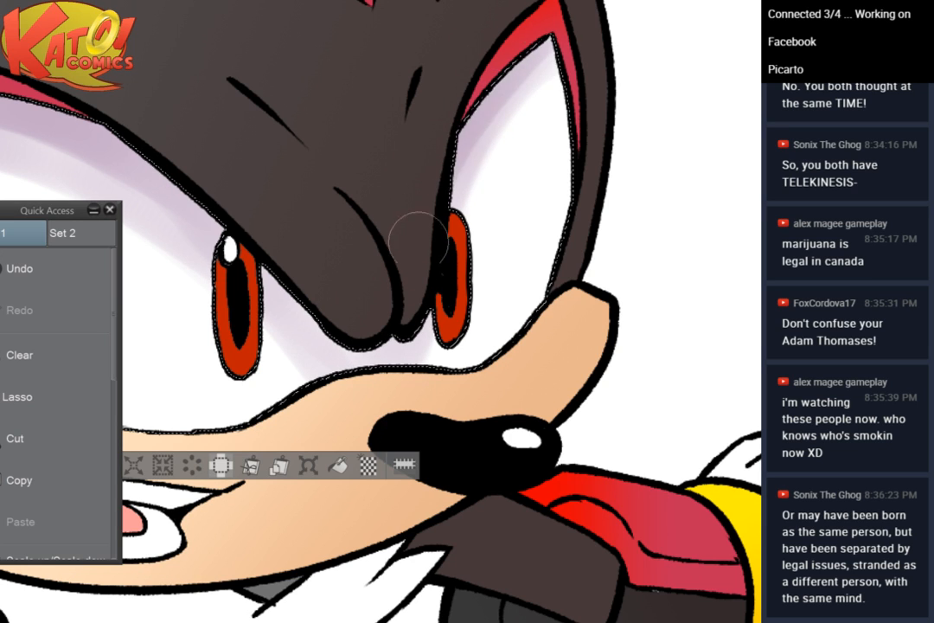
{"action": "left_click_drag", "start_coordinate": [524, 102], "coordinate": [434, 245]}
{"action": "left_click_drag", "start_coordinate": [547, 63], "coordinate": [439, 260]}
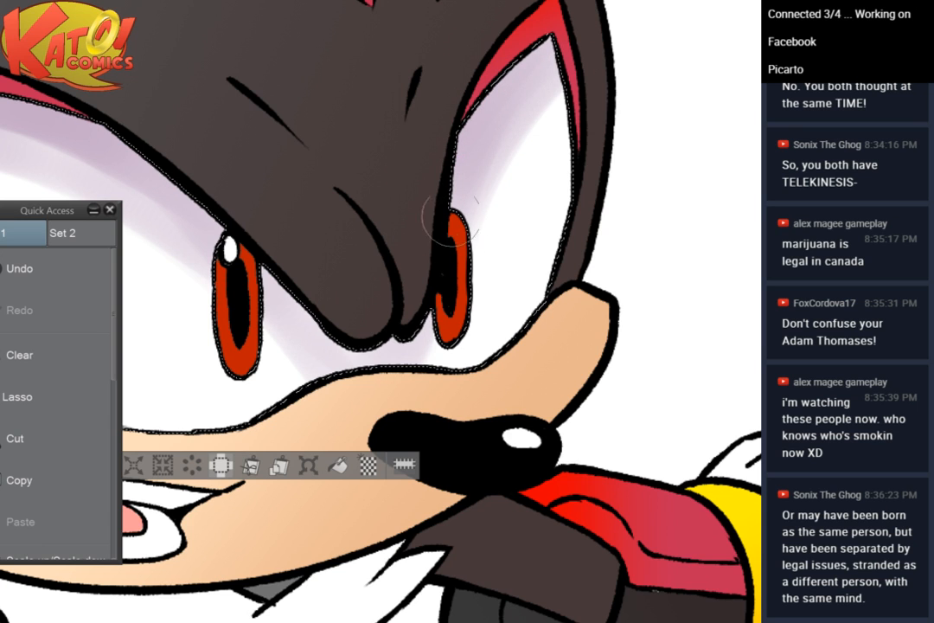
Deepen the lavender shading at the outer upper corner of the larger eye and undo the last stroke
{"action": "left_click_drag", "start_coordinate": [342, 247], "coordinate": [508, 279]}
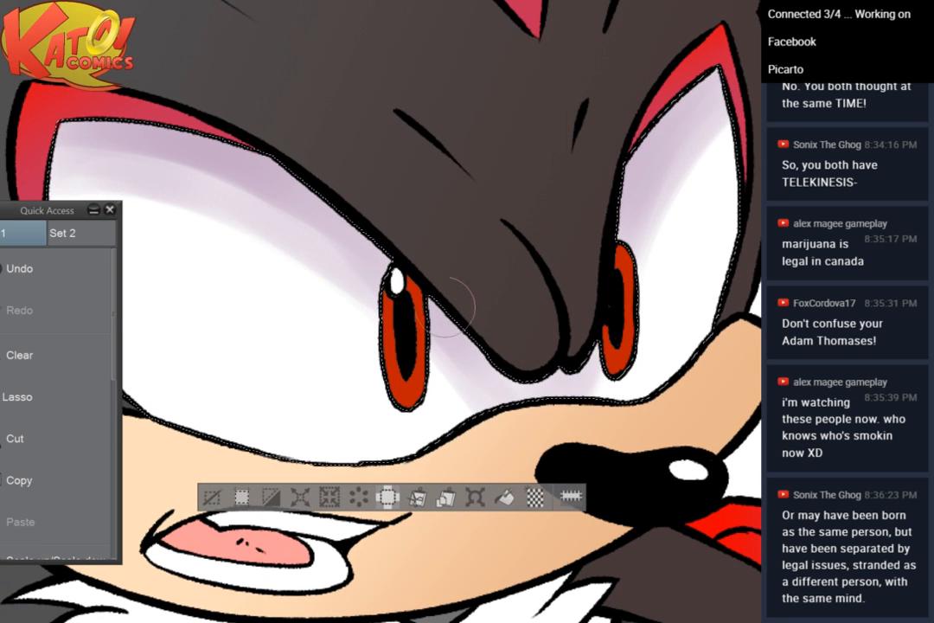
{"action": "left_click_drag", "start_coordinate": [164, 86], "coordinate": [287, 84]}
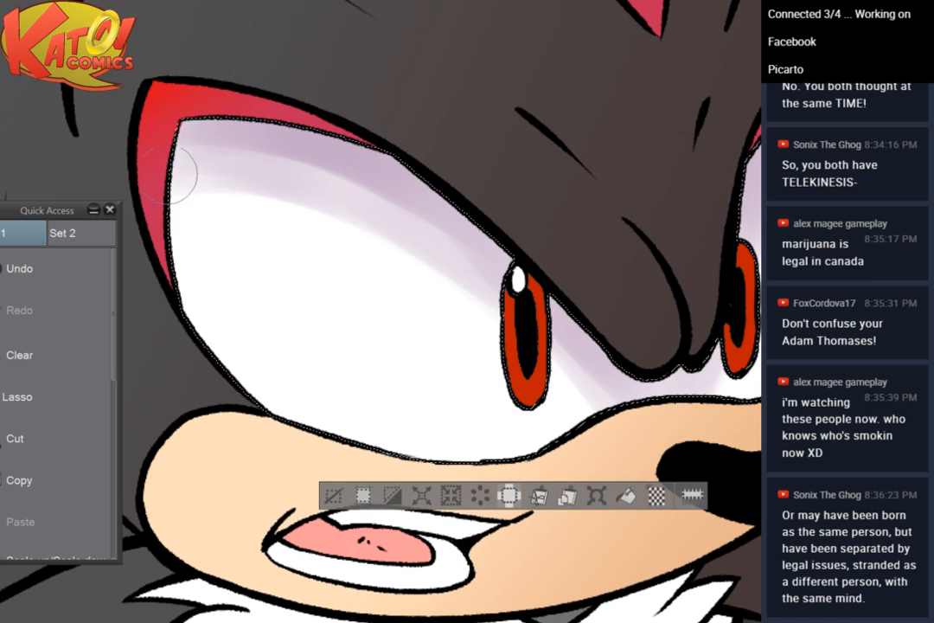
{"action": "left_click_drag", "start_coordinate": [184, 169], "coordinate": [279, 161]}
{"action": "mouse_move", "coordinate": [201, 145]}
{"action": "left_mouse_down"}
{"action": "mouse_move", "coordinate": [414, 212]}
{"action": "mouse_move", "coordinate": [178, 150]}
{"action": "mouse_move", "coordinate": [260, 188]}
{"action": "left_mouse_up"}
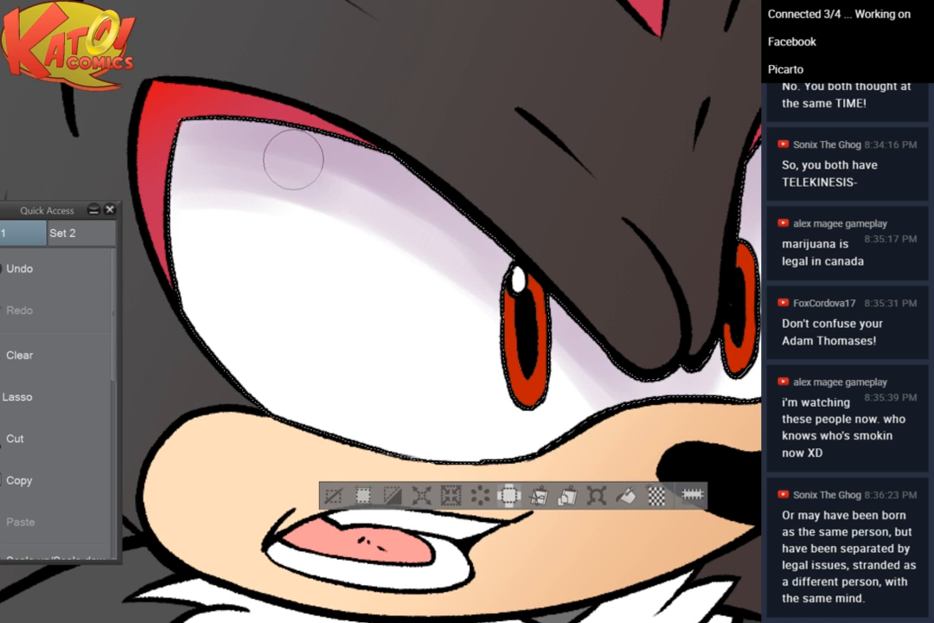
{"action": "key", "text": "ctrl+z"}
Enlarge the brush and sweep a broad pale lavender band across the larger eye toward the nose bridge
{"action": "key", "text": "bracketright"}
{"action": "key", "text": "bracketright"}
{"action": "key", "text": "bracketright"}
{"action": "key", "text": "bracketright"}
{"action": "key", "text": "bracketright"}
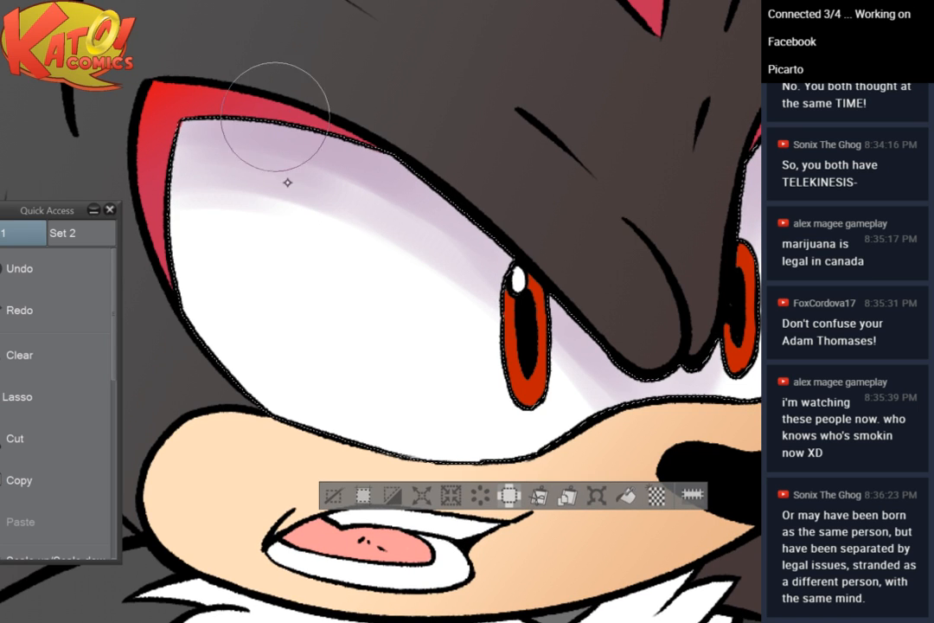
{"action": "left_click_drag", "start_coordinate": [204, 163], "coordinate": [321, 199]}
{"action": "mouse_move", "coordinate": [157, 205]}
{"action": "left_mouse_down"}
{"action": "mouse_move", "coordinate": [473, 316]}
{"action": "mouse_move", "coordinate": [457, 272]}
{"action": "mouse_move", "coordinate": [513, 315]}
{"action": "mouse_move", "coordinate": [699, 332]}
{"action": "left_mouse_up"}
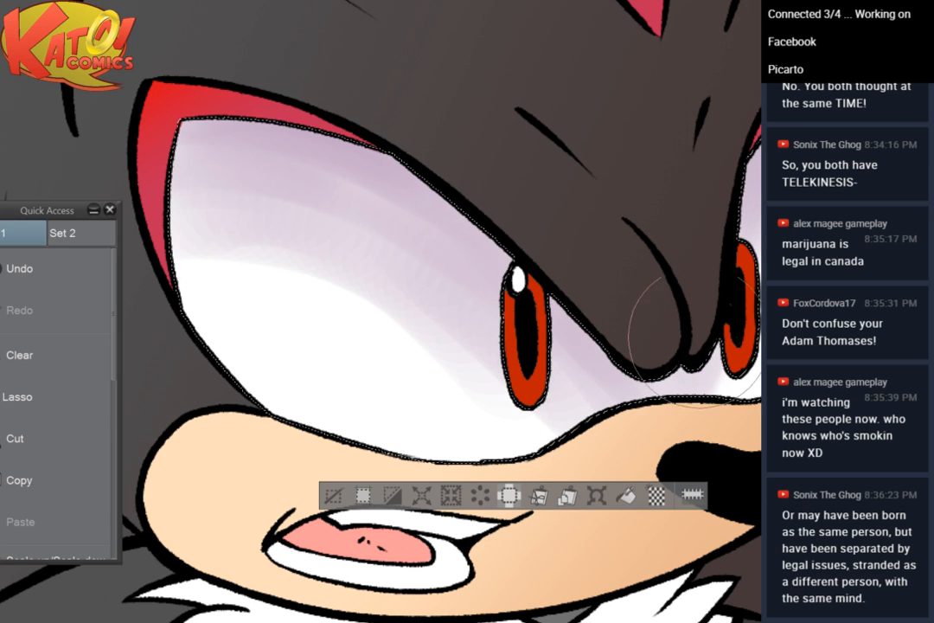
Check the shading on the whole figure and undo the broad lavender strokes
{"action": "scroll", "coordinate": [504, 135], "scroll_direction": "down", "scroll_amount": 3}
{"action": "left_click_drag", "start_coordinate": [513, 234], "coordinate": [472, 434]}
{"action": "scroll", "coordinate": [609, 39], "scroll_direction": "down", "scroll_amount": 5}
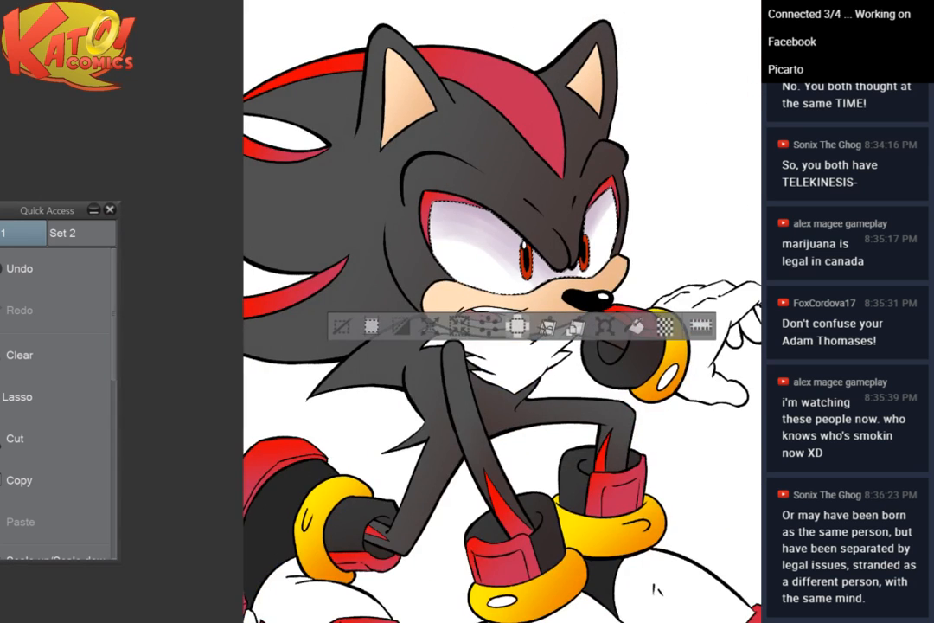
{"action": "scroll", "coordinate": [611, 34], "scroll_direction": "up", "scroll_amount": 3}
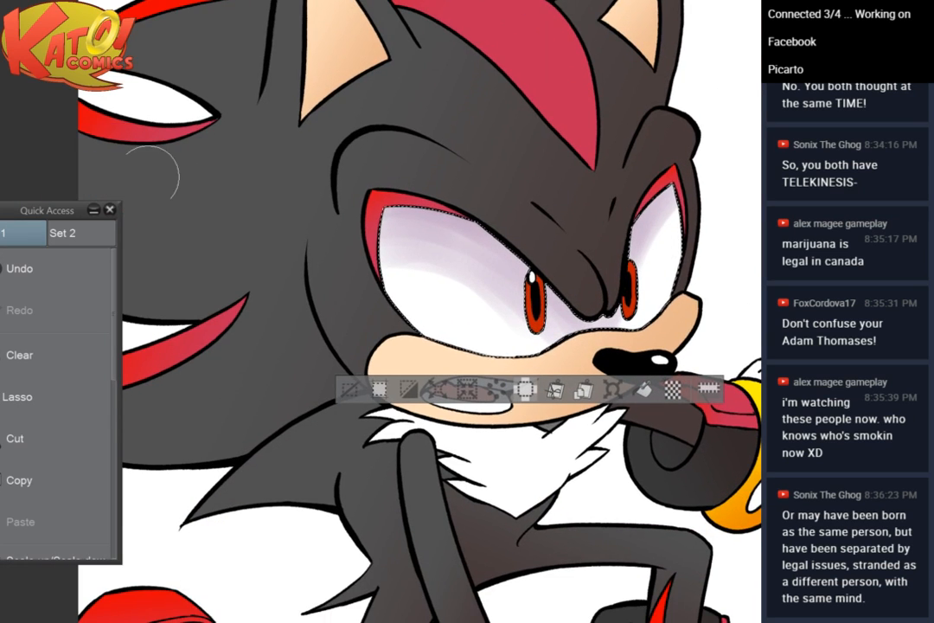
{"action": "left_click", "coordinate": [46, 267]}
{"action": "left_click_drag", "start_coordinate": [485, 259], "coordinate": [350, 227]}
{"action": "left_click", "coordinate": [46, 269]}
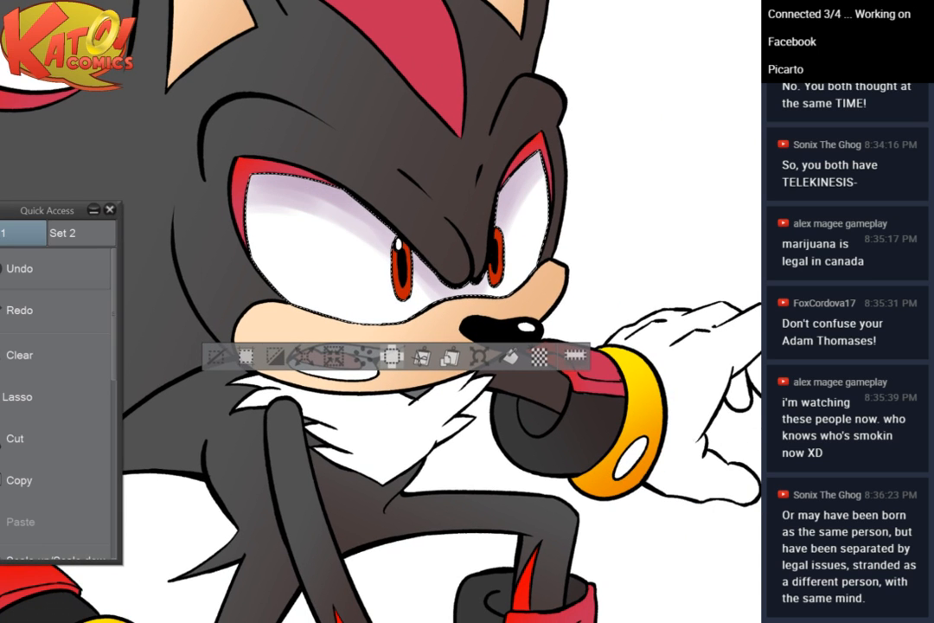
Spread a soft lavender tint across the larger eye and, with a bigger brush, over the smaller eye's white down to the iris
{"action": "left_click_drag", "start_coordinate": [286, 173], "coordinate": [403, 255]}
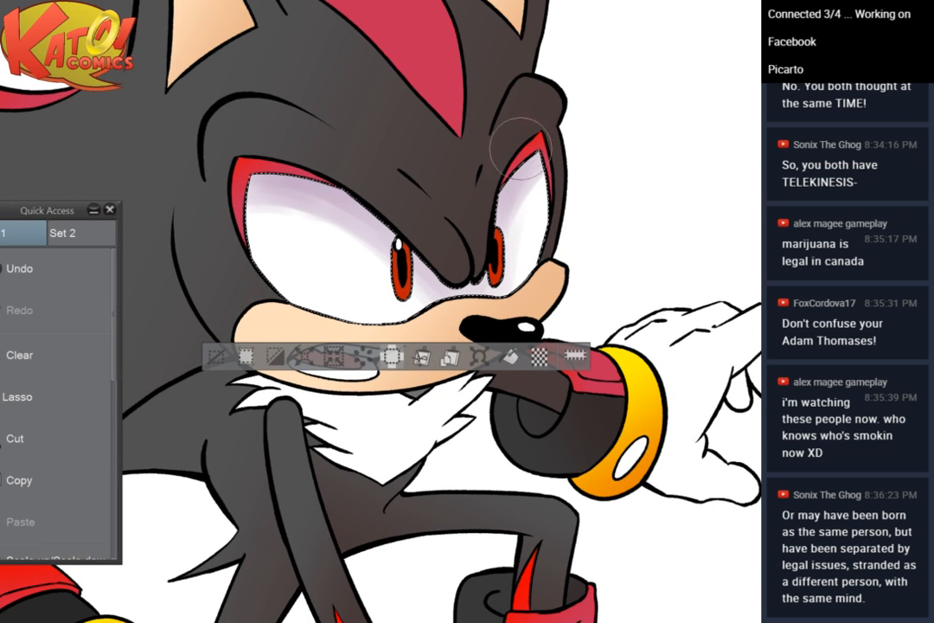
{"action": "scroll", "coordinate": [573, 42], "scroll_direction": "up", "scroll_amount": 3}
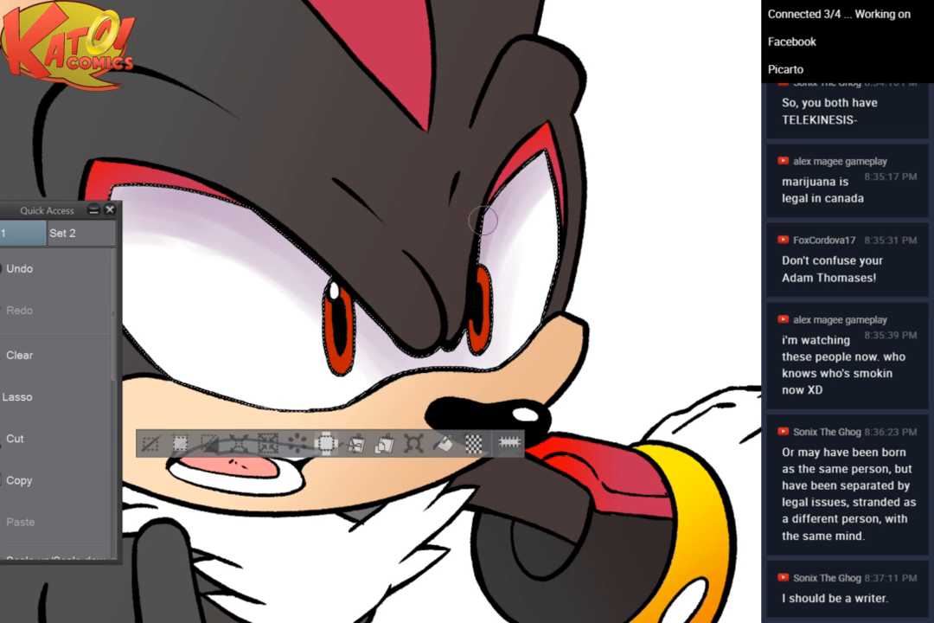
{"action": "key", "text": "bracketright"}
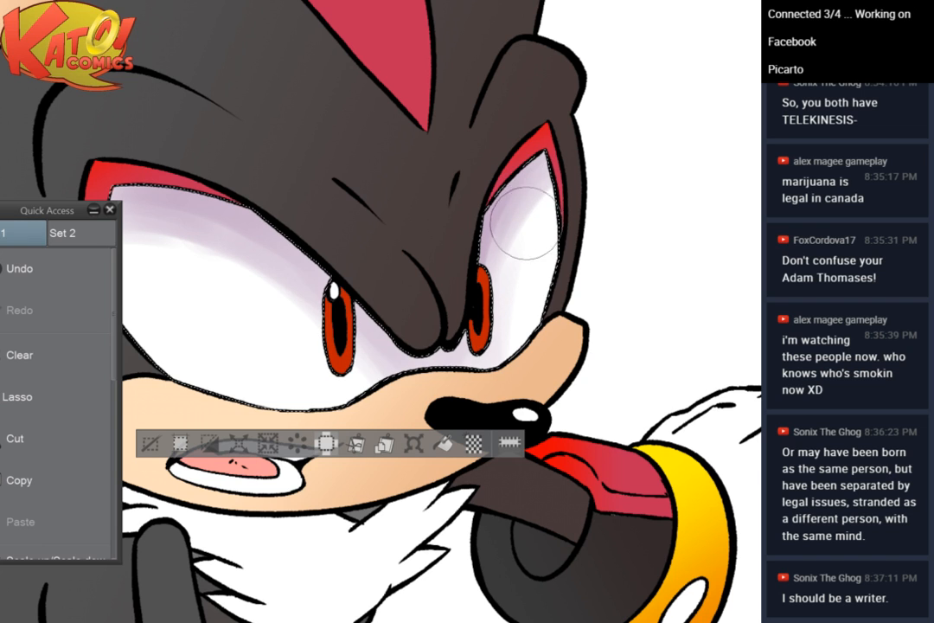
{"action": "mouse_move", "coordinate": [547, 182]}
{"action": "left_mouse_down"}
{"action": "mouse_move", "coordinate": [504, 278]}
{"action": "mouse_move", "coordinate": [554, 170]}
{"action": "mouse_move", "coordinate": [495, 353]}
{"action": "left_mouse_up"}
{"action": "left_click_drag", "start_coordinate": [530, 223], "coordinate": [477, 303]}
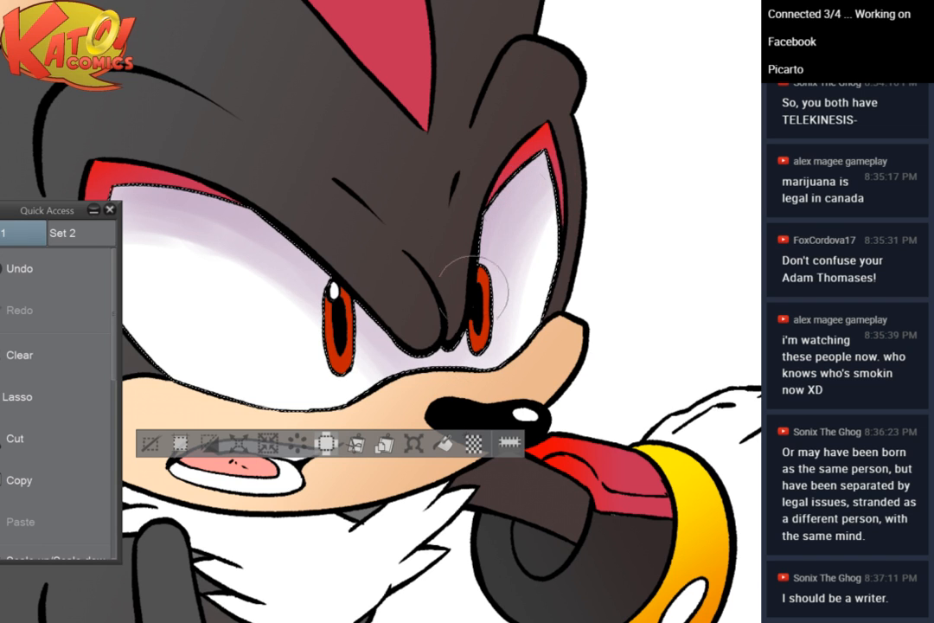
Extend the larger eye's lavender shadow from its outer upper corner along the brow line to the nose bridge
{"action": "left_click_drag", "start_coordinate": [260, 222], "coordinate": [313, 212]}
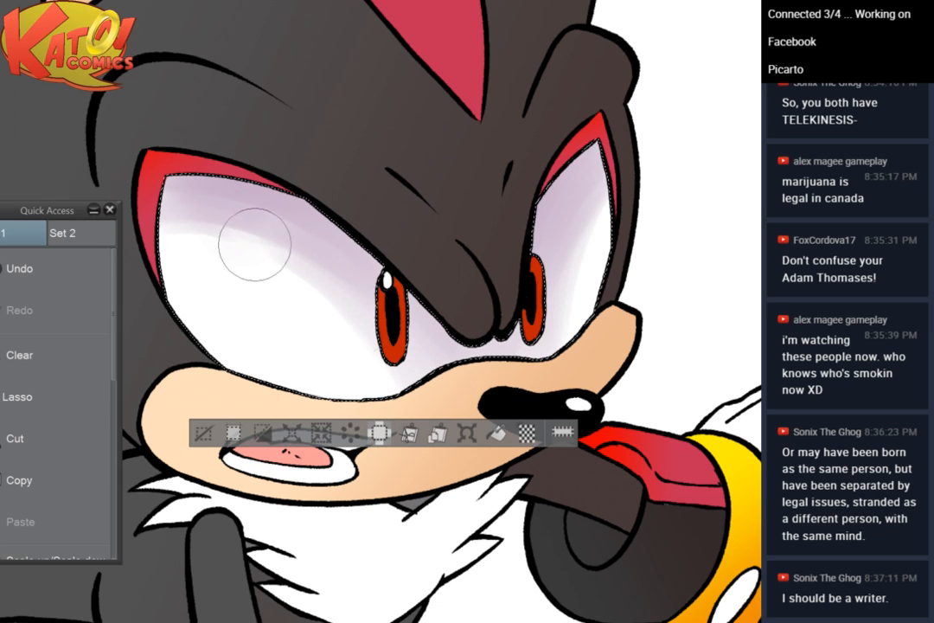
{"action": "left_click_drag", "start_coordinate": [202, 190], "coordinate": [285, 196]}
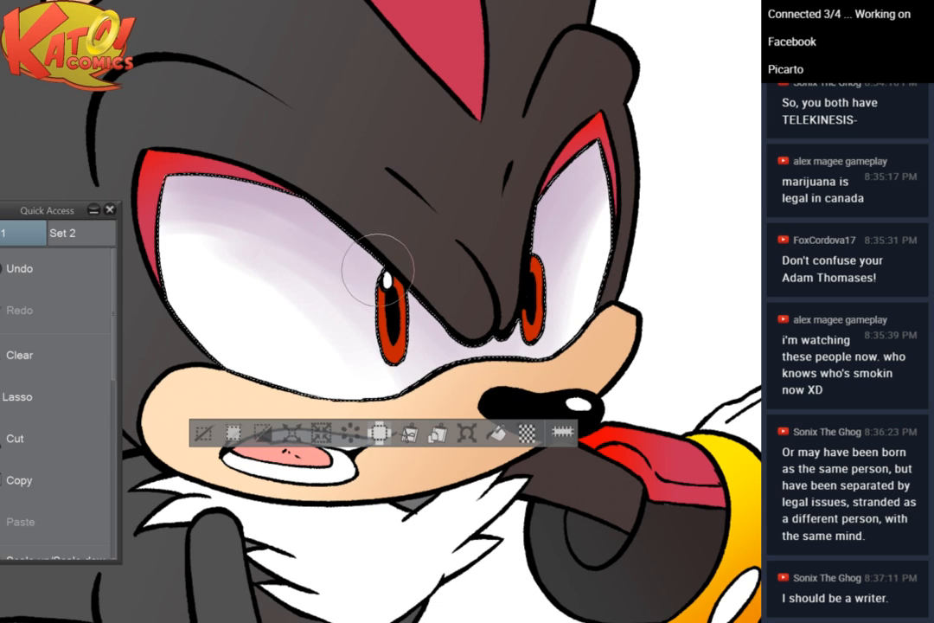
{"action": "mouse_move", "coordinate": [365, 234]}
{"action": "left_mouse_down"}
{"action": "mouse_move", "coordinate": [315, 224]}
{"action": "mouse_move", "coordinate": [443, 337]}
{"action": "left_mouse_up"}
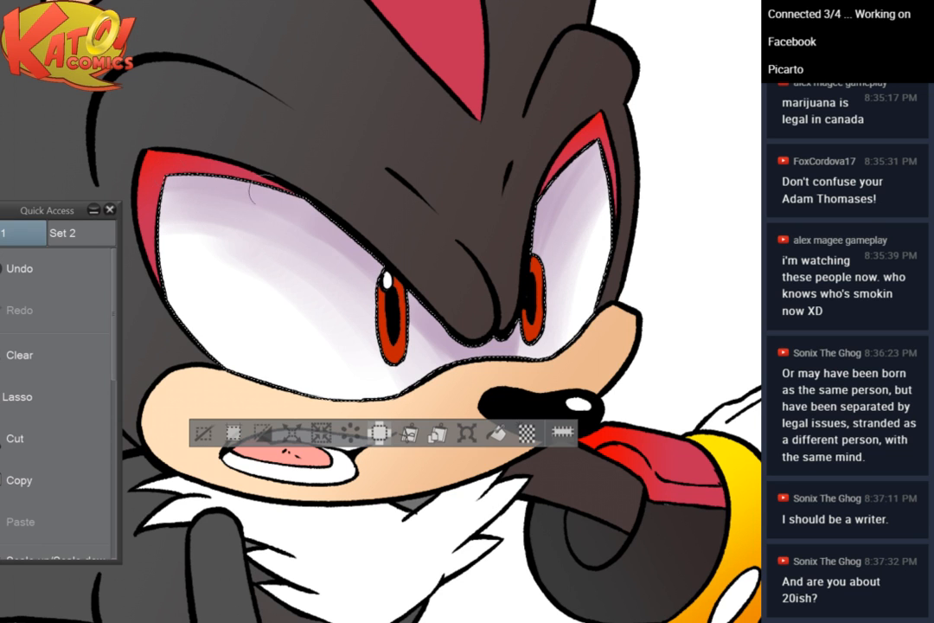
Deepen the lavender shadow along the smaller eye's upper brow edge after checking the shading on the whole face
{"action": "scroll", "coordinate": [251, 192], "scroll_direction": "down", "scroll_amount": 4}
{"action": "scroll", "coordinate": [251, 192], "scroll_direction": "up", "scroll_amount": 3}
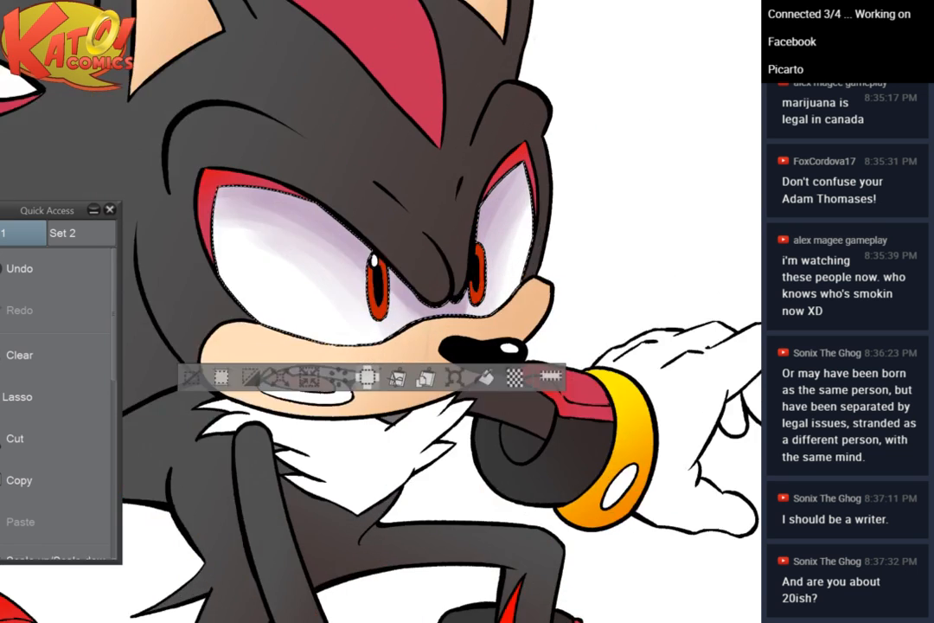
{"action": "scroll", "coordinate": [207, 295], "scroll_direction": "up", "scroll_amount": 5}
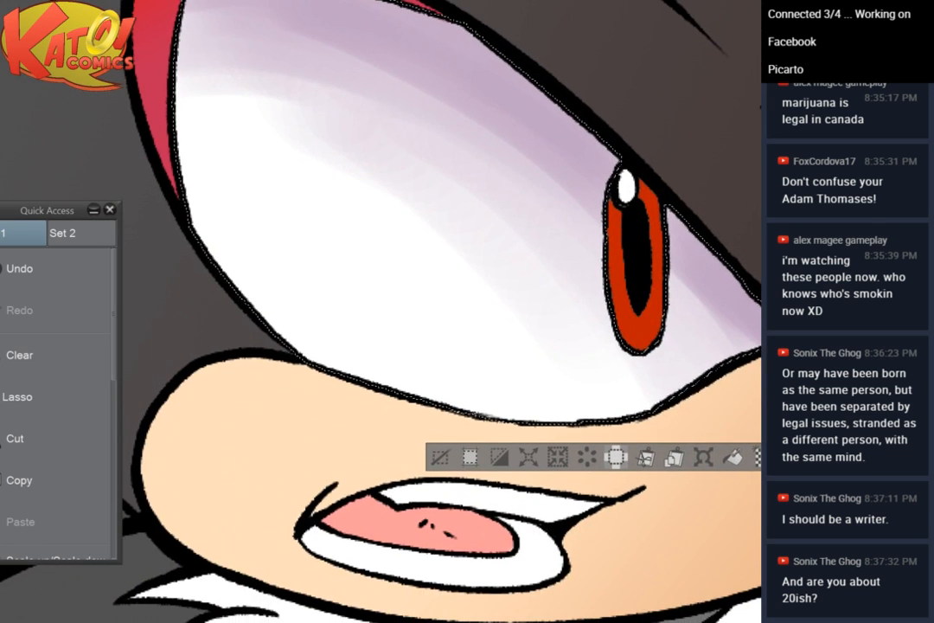
{"action": "scroll", "coordinate": [697, 275], "scroll_direction": "down", "scroll_amount": 3}
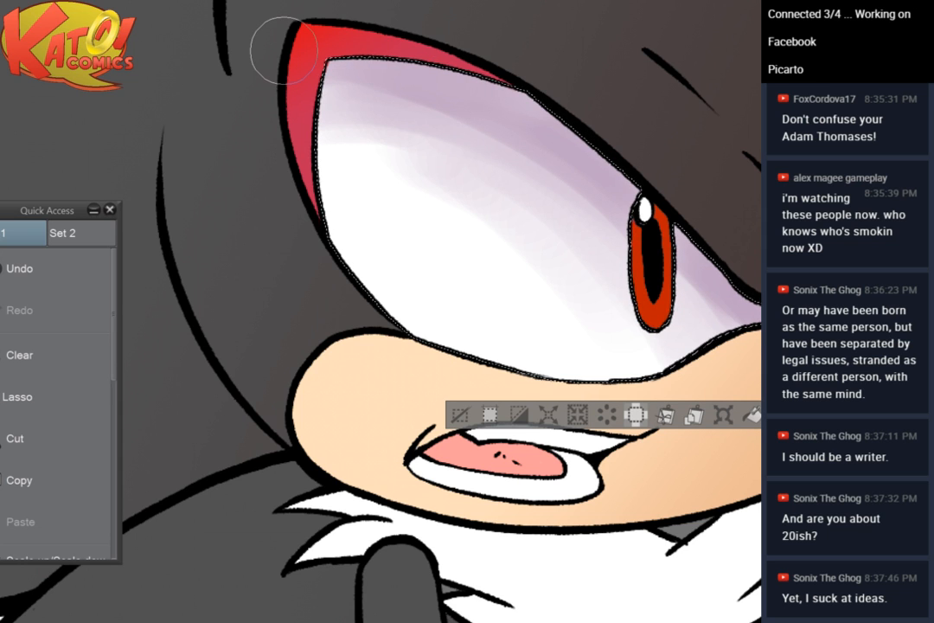
{"action": "left_click_drag", "start_coordinate": [693, 121], "coordinate": [346, 197]}
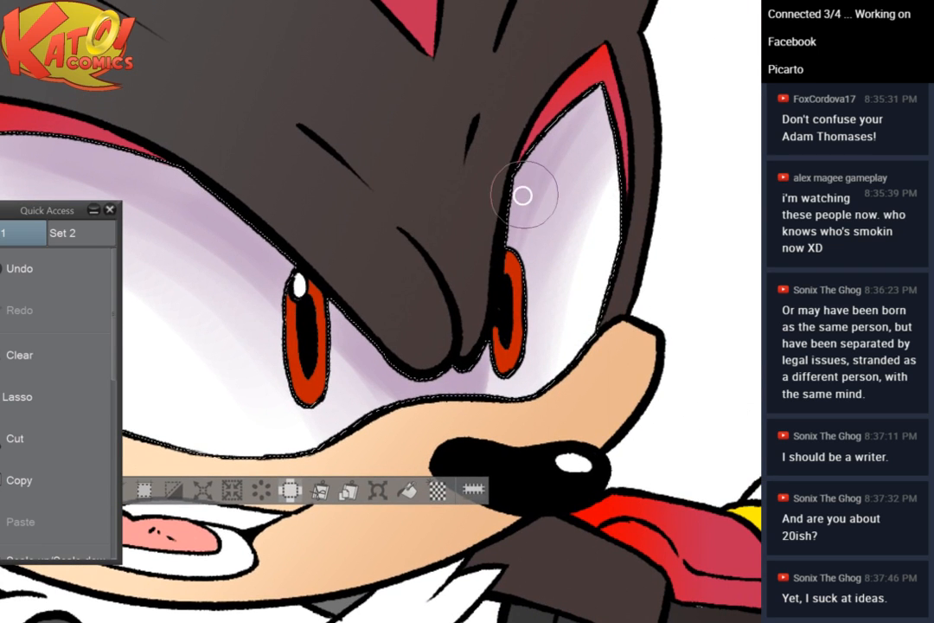
{"action": "mouse_move", "coordinate": [517, 173]}
{"action": "left_mouse_down"}
{"action": "mouse_move", "coordinate": [538, 173]}
{"action": "mouse_move", "coordinate": [587, 111]}
{"action": "mouse_move", "coordinate": [549, 145]}
{"action": "mouse_move", "coordinate": [560, 134]}
{"action": "left_mouse_up"}
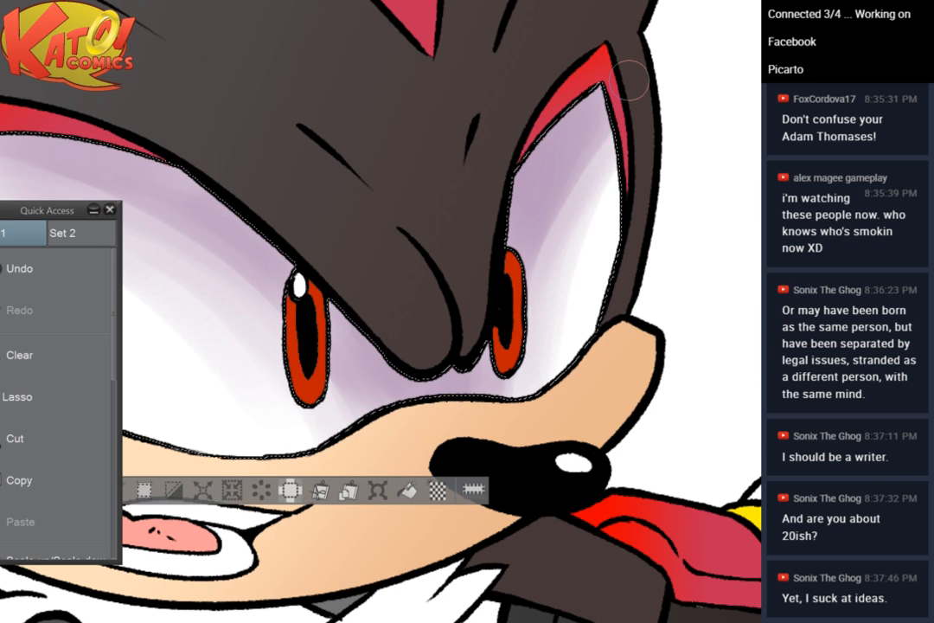
Undo the last stroke in the larger eye and blend its upper lavender bands into a smoother shadow beneath the brow
{"action": "left_click_drag", "start_coordinate": [630, 80], "coordinate": [764, 84]}
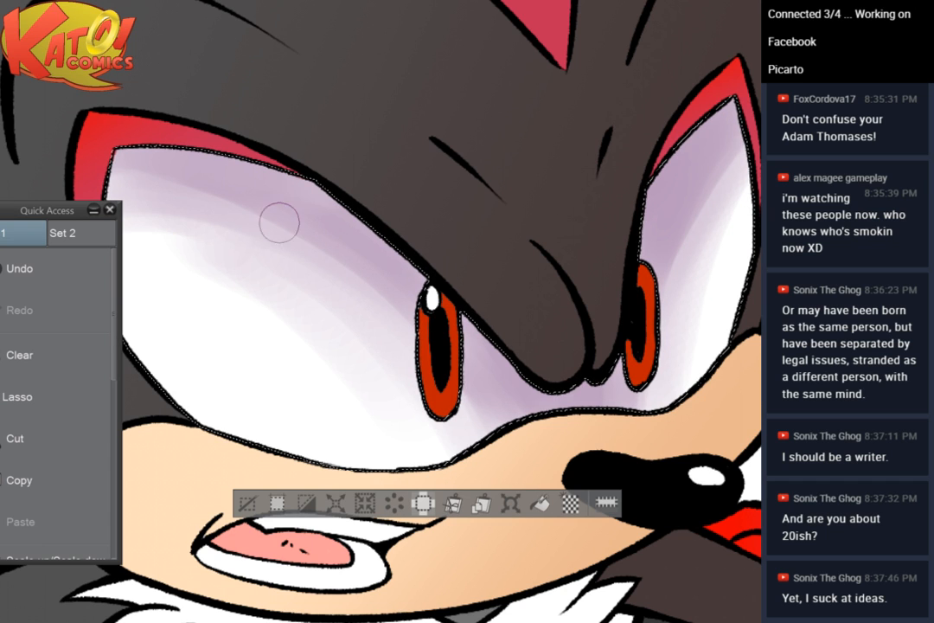
{"action": "left_click_drag", "start_coordinate": [270, 217], "coordinate": [343, 216]}
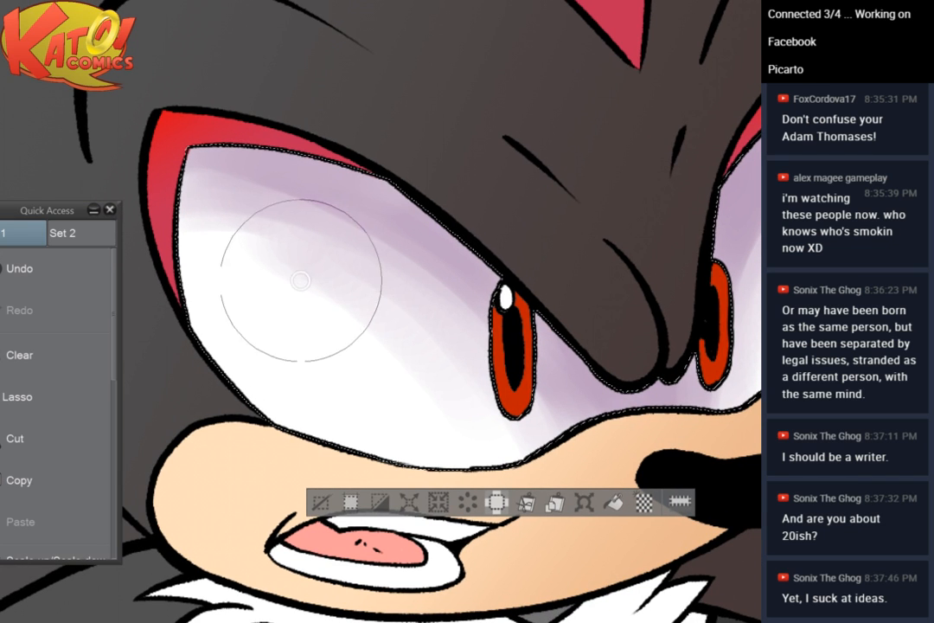
{"action": "left_click", "coordinate": [89, 283]}
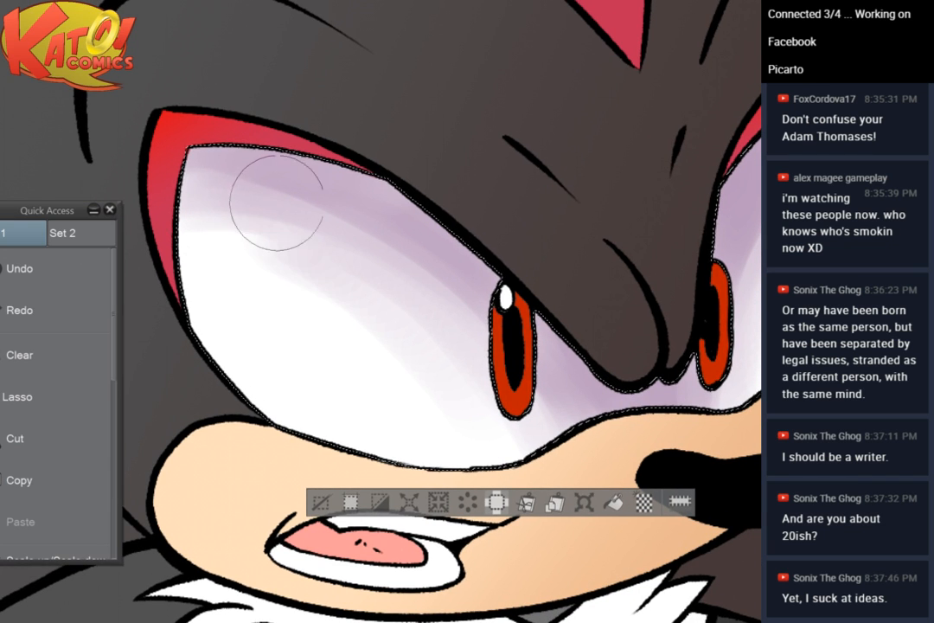
{"action": "left_click_drag", "start_coordinate": [291, 274], "coordinate": [270, 268]}
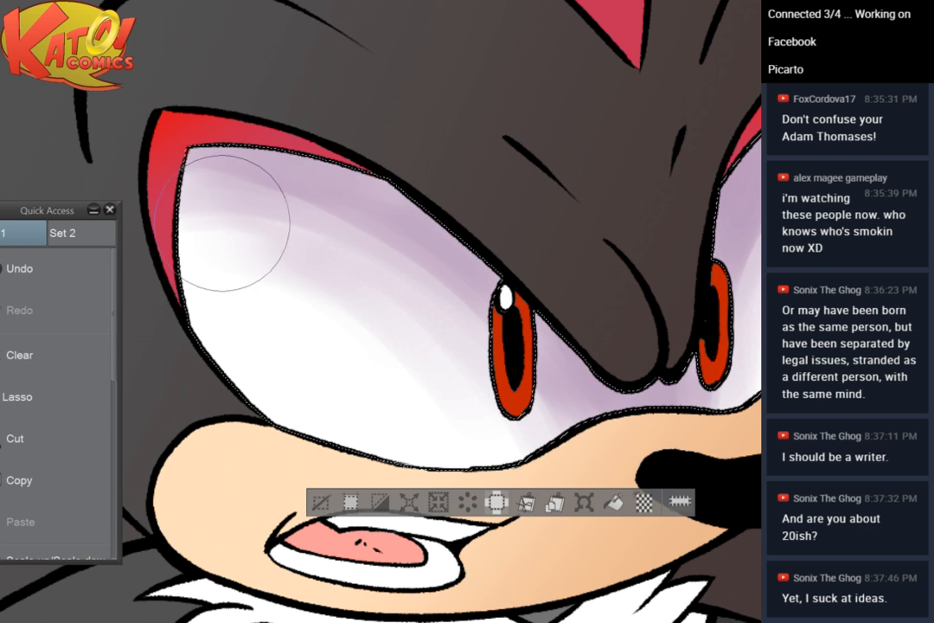
{"action": "mouse_move", "coordinate": [301, 221]}
{"action": "left_mouse_down"}
{"action": "mouse_move", "coordinate": [470, 340]}
{"action": "mouse_move", "coordinate": [356, 180]}
{"action": "left_mouse_up"}
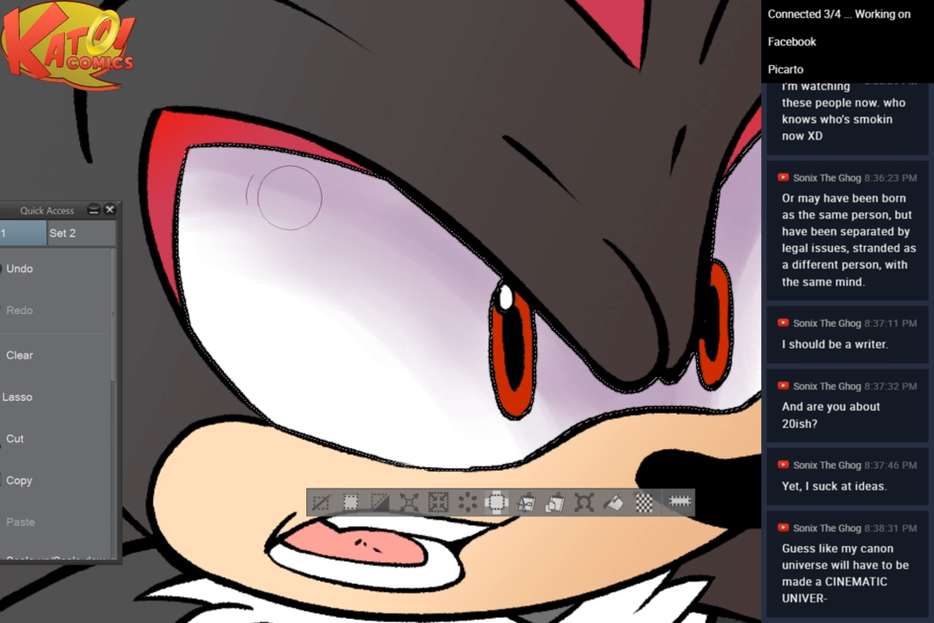
{"action": "left_click_drag", "start_coordinate": [290, 198], "coordinate": [296, 210]}
{"action": "mouse_move", "coordinate": [203, 202]}
{"action": "left_mouse_down"}
{"action": "mouse_move", "coordinate": [317, 228]}
{"action": "mouse_move", "coordinate": [192, 231]}
{"action": "mouse_move", "coordinate": [386, 249]}
{"action": "mouse_move", "coordinate": [211, 210]}
{"action": "mouse_move", "coordinate": [243, 181]}
{"action": "mouse_move", "coordinate": [208, 175]}
{"action": "mouse_move", "coordinate": [257, 158]}
{"action": "mouse_move", "coordinate": [362, 252]}
{"action": "mouse_move", "coordinate": [248, 222]}
{"action": "mouse_move", "coordinate": [307, 229]}
{"action": "mouse_move", "coordinate": [242, 230]}
{"action": "mouse_move", "coordinate": [202, 212]}
{"action": "mouse_move", "coordinate": [346, 235]}
{"action": "left_mouse_up"}
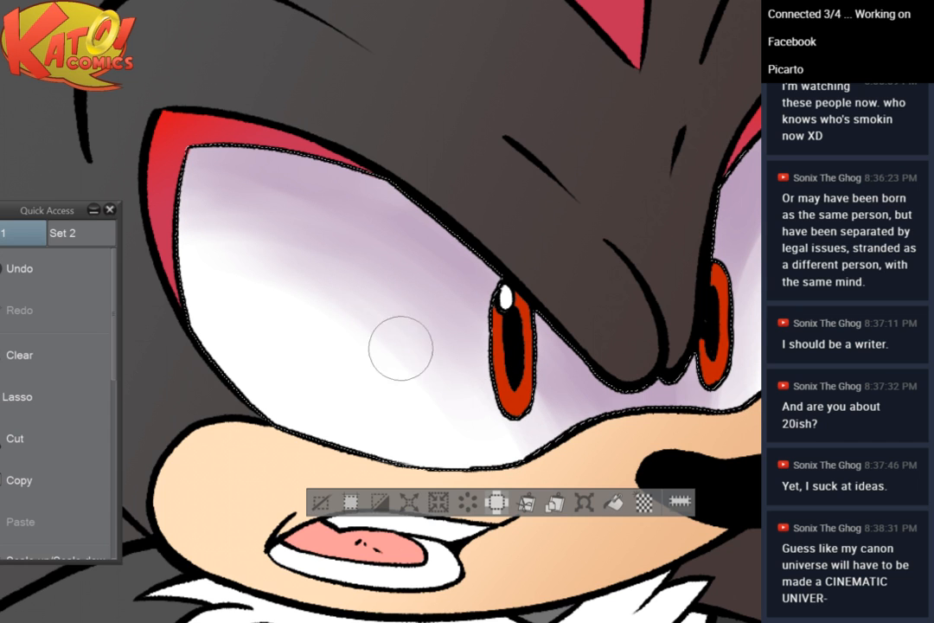
Smooth and deepen the lavender shading in the smaller eye and around both irises near the nose bridge
{"action": "left_click_drag", "start_coordinate": [740, 157], "coordinate": [586, 107]}
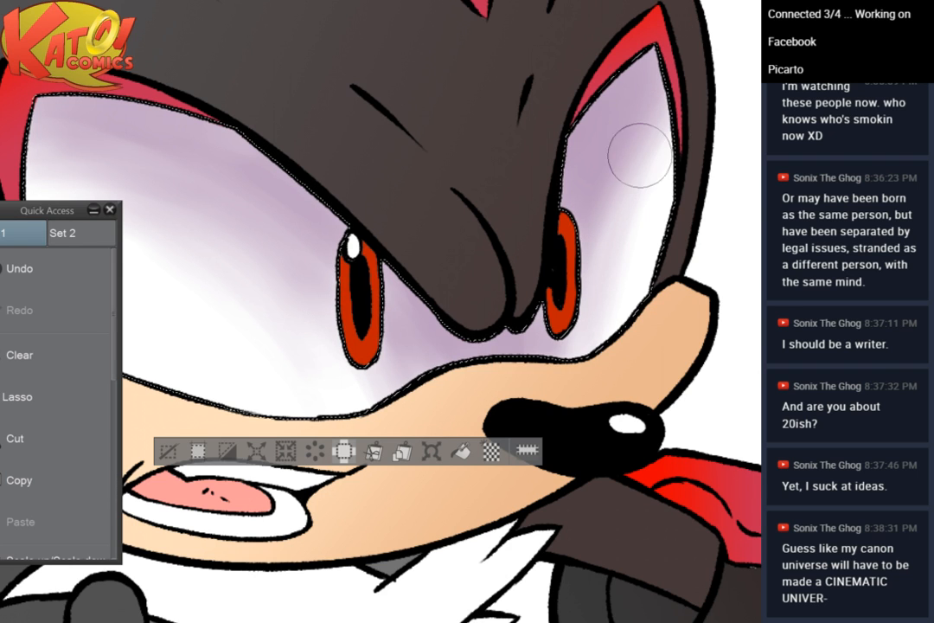
{"action": "left_click_drag", "start_coordinate": [607, 323], "coordinate": [718, 356]}
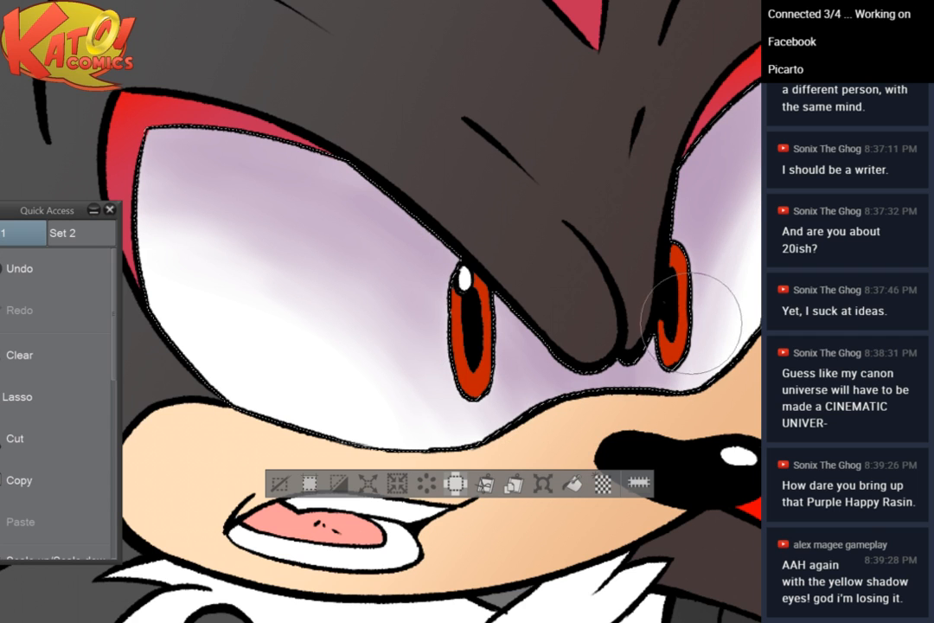
{"action": "left_click_drag", "start_coordinate": [742, 208], "coordinate": [644, 185]}
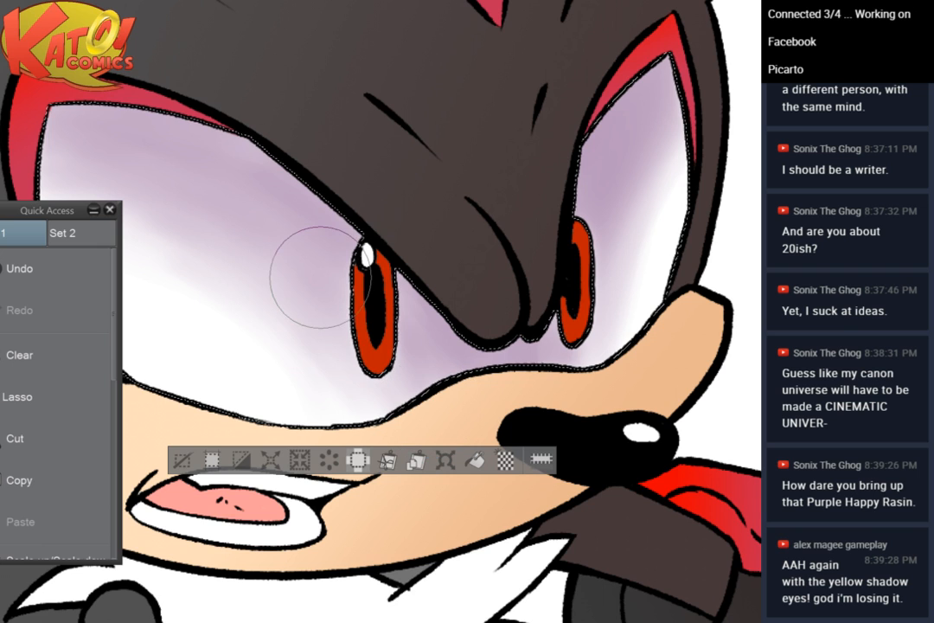
Soften the lower edge of the larger eye's shadow with broad strokes and extend the pale tint over the smaller eye's white
{"action": "scroll", "coordinate": [320, 277], "scroll_direction": "down", "scroll_amount": 5}
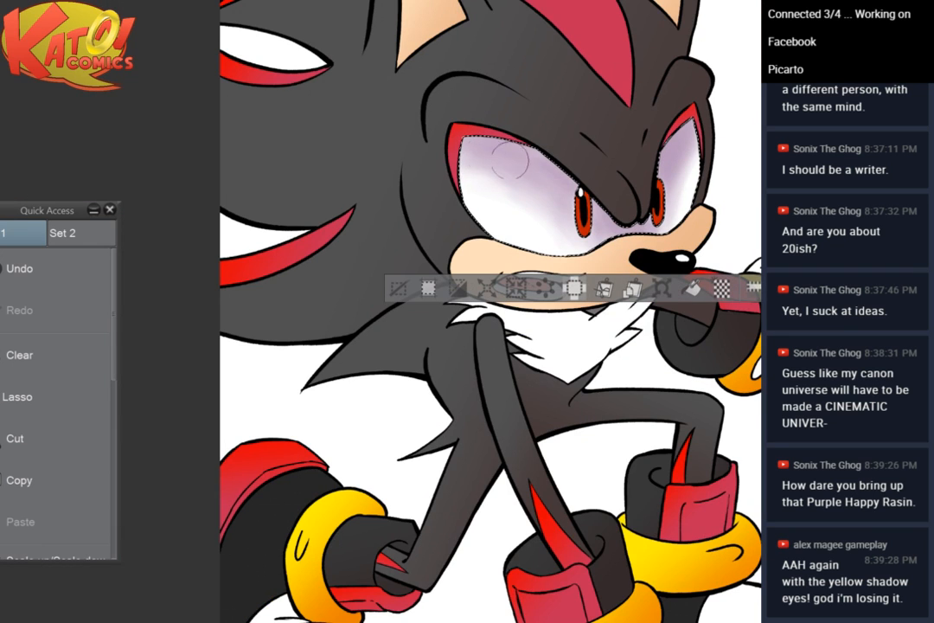
{"action": "scroll", "coordinate": [521, 138], "scroll_direction": "up", "scroll_amount": 3}
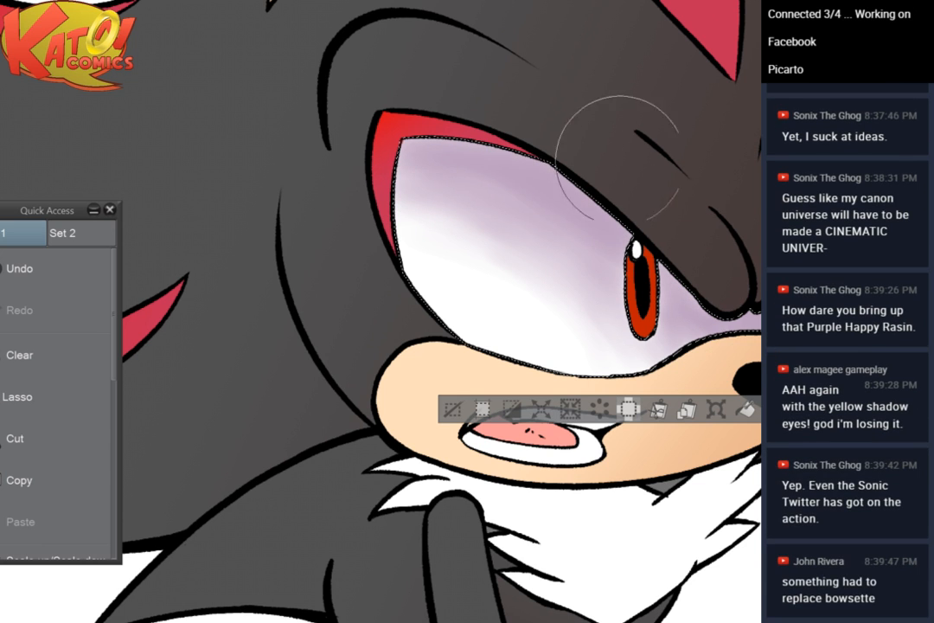
{"action": "scroll", "coordinate": [672, 271], "scroll_direction": "down", "scroll_amount": 4}
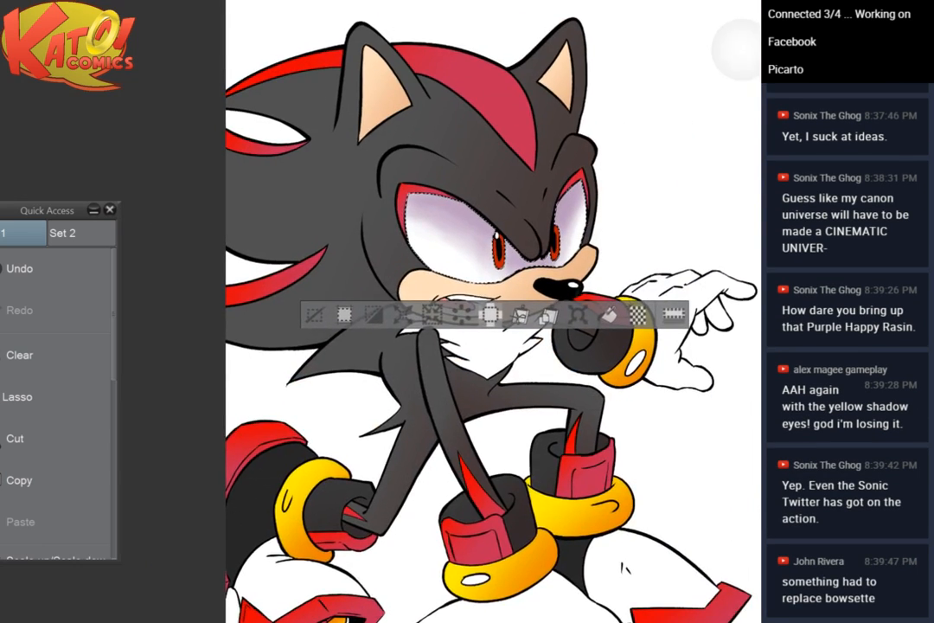
{"action": "scroll", "coordinate": [606, 95], "scroll_direction": "up", "scroll_amount": 5}
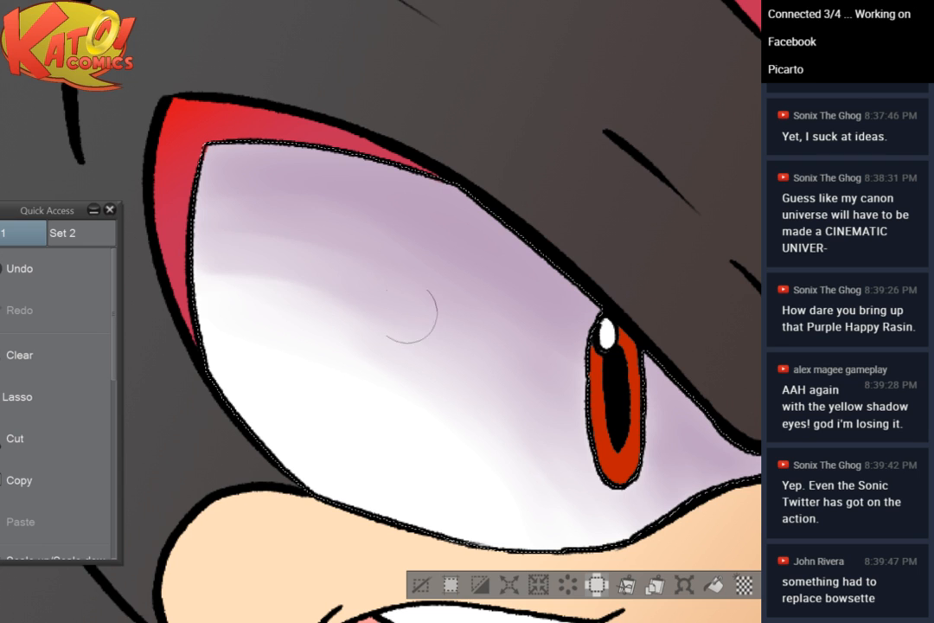
{"action": "key", "text": "e"}
{"action": "left_click_drag", "start_coordinate": [290, 238], "coordinate": [450, 325]}
{"action": "left_click_drag", "start_coordinate": [231, 271], "coordinate": [560, 435]}
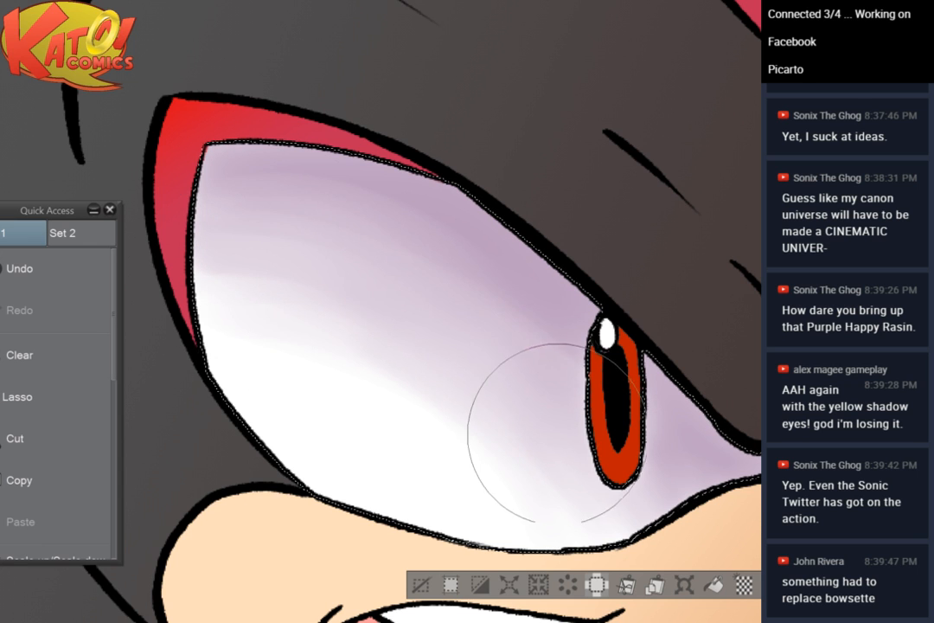
{"action": "left_click_drag", "start_coordinate": [472, 413], "coordinate": [656, 523]}
{"action": "left_click_drag", "start_coordinate": [566, 427], "coordinate": [205, 325]}
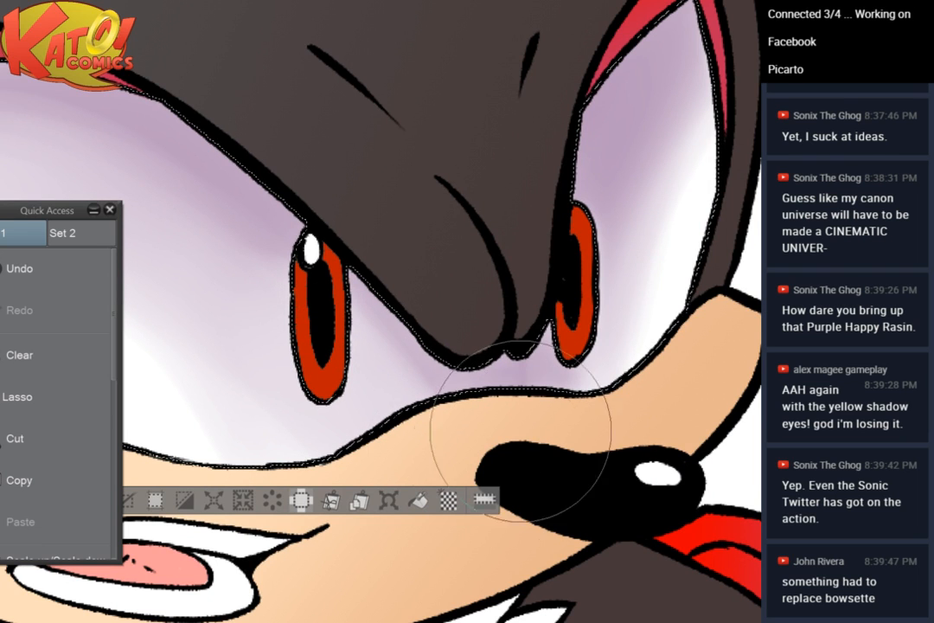
{"action": "mouse_move", "coordinate": [629, 234]}
{"action": "left_mouse_down"}
{"action": "mouse_move", "coordinate": [614, 265]}
{"action": "mouse_move", "coordinate": [651, 249]}
{"action": "mouse_move", "coordinate": [665, 230]}
{"action": "left_mouse_up"}
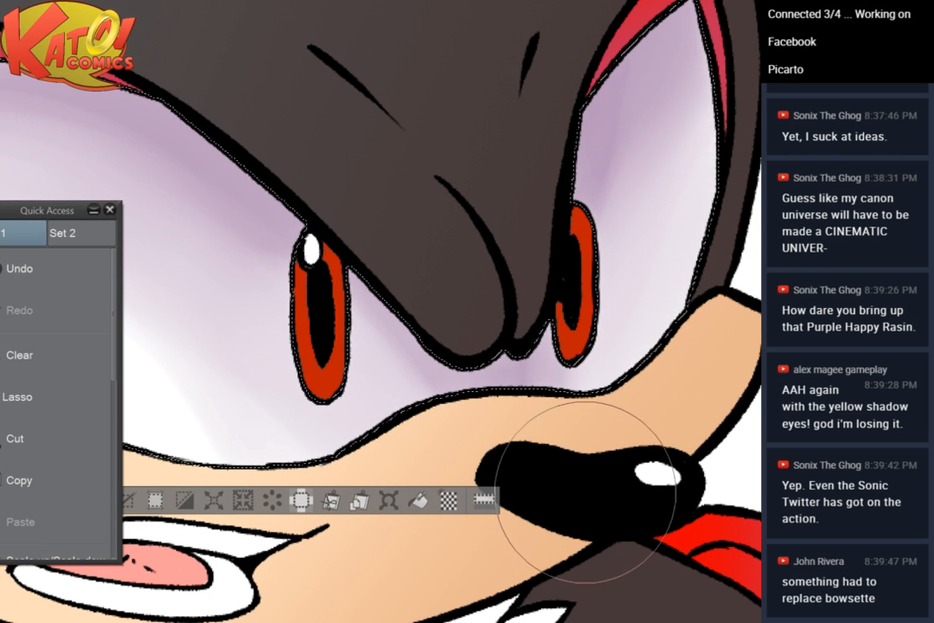
Enlarge the brush, lighten the larger eye's lower outer area, and clear the selection around the eye whites
{"action": "scroll", "coordinate": [585, 492], "scroll_direction": "down", "scroll_amount": 3}
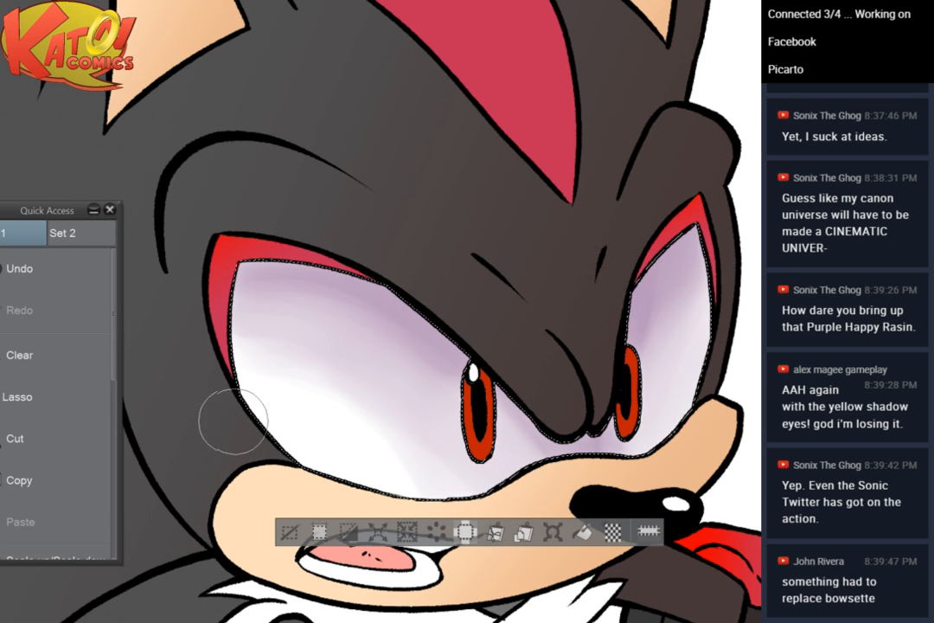
{"action": "key", "text": "bracketright"}
{"action": "mouse_move", "coordinate": [171, 350]}
{"action": "left_mouse_down"}
{"action": "mouse_move", "coordinate": [273, 457]}
{"action": "mouse_move", "coordinate": [167, 423]}
{"action": "mouse_move", "coordinate": [199, 421]}
{"action": "mouse_move", "coordinate": [443, 584]}
{"action": "mouse_move", "coordinate": [472, 492]}
{"action": "left_mouse_up"}
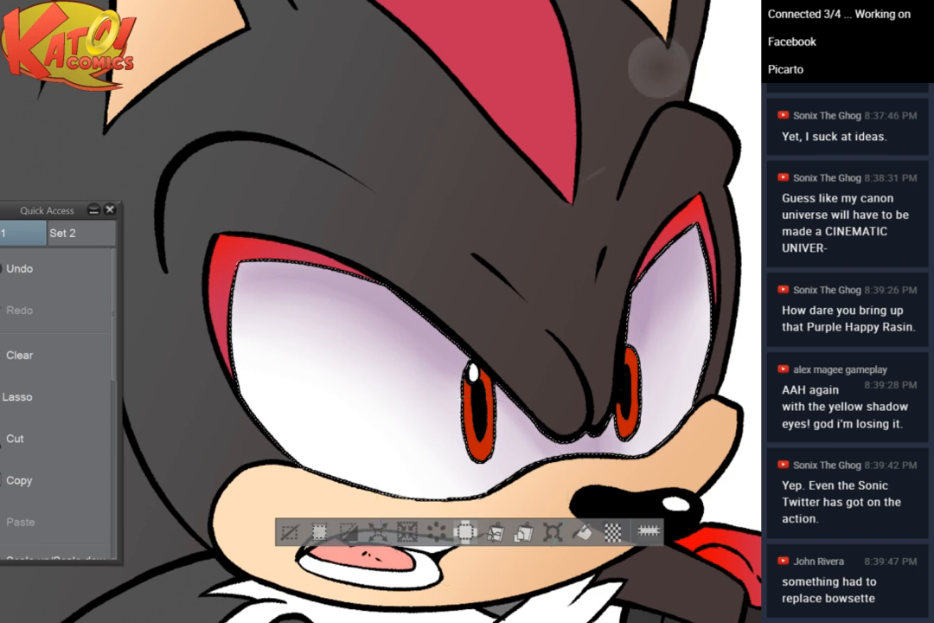
{"action": "scroll", "coordinate": [659, 66], "scroll_direction": "down", "scroll_amount": 5}
{"action": "left_click", "coordinate": [362, 338]}
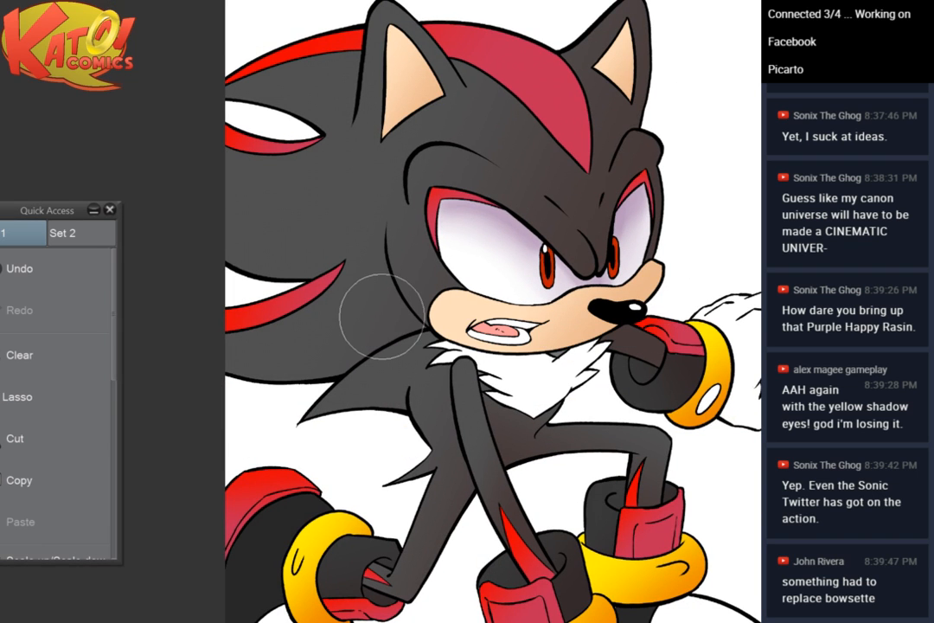
Select the white chest fur and expand the selected area by 2 px
{"action": "left_click_drag", "start_coordinate": [382, 317], "coordinate": [351, 196]}
{"action": "scroll", "coordinate": [588, 243], "scroll_direction": "up", "scroll_amount": 4}
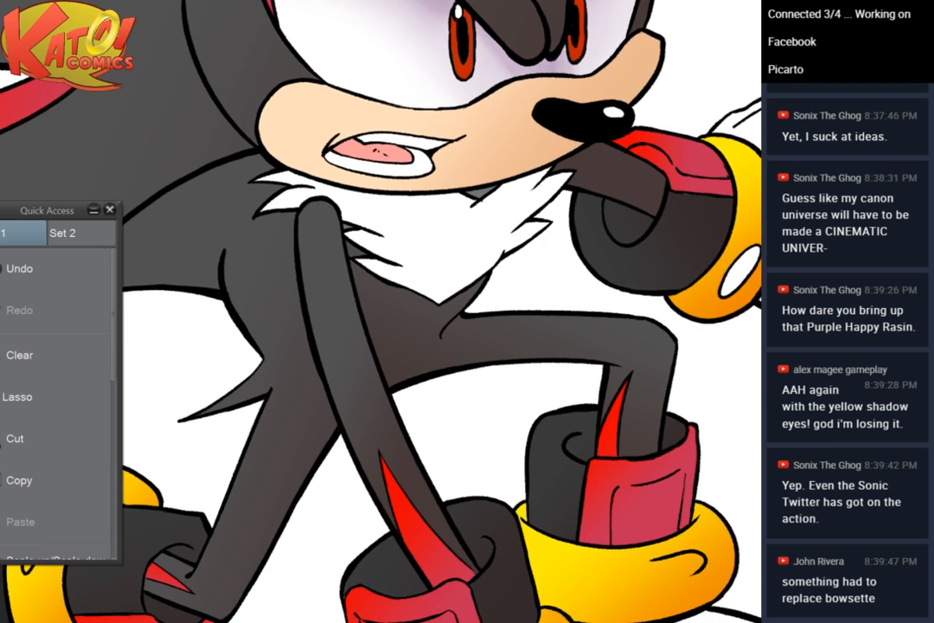
{"action": "scroll", "coordinate": [526, 198], "scroll_direction": "up", "scroll_amount": 4}
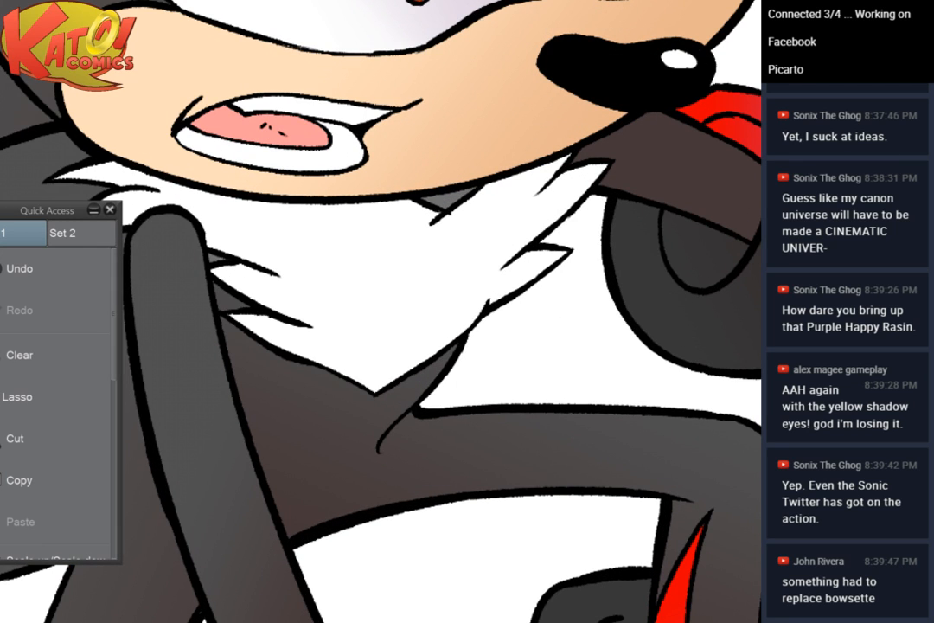
{"action": "left_click", "coordinate": [362, 285]}
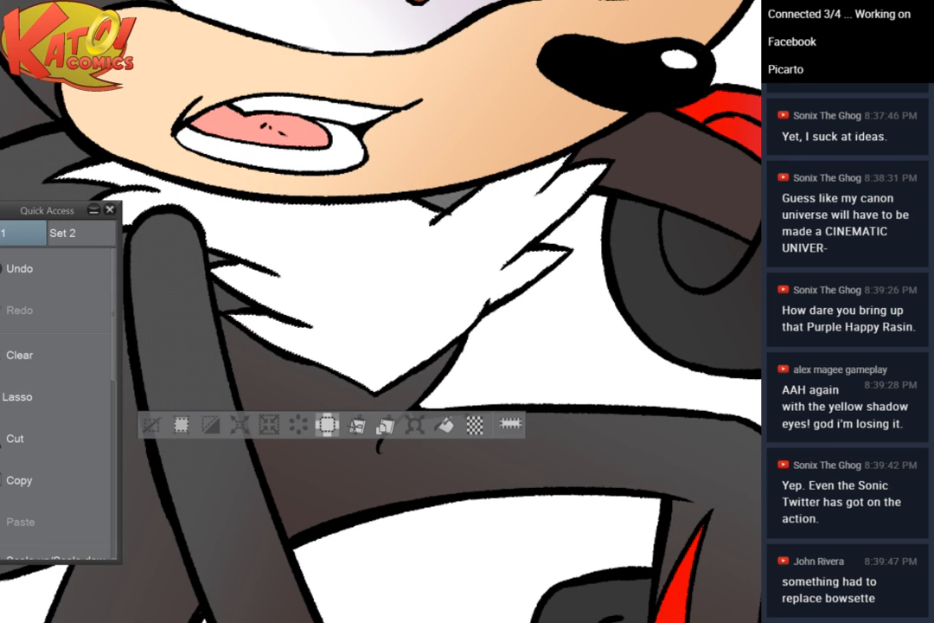
{"action": "left_click_drag", "start_coordinate": [362, 286], "coordinate": [411, 326]}
{"action": "left_click", "coordinate": [289, 465]}
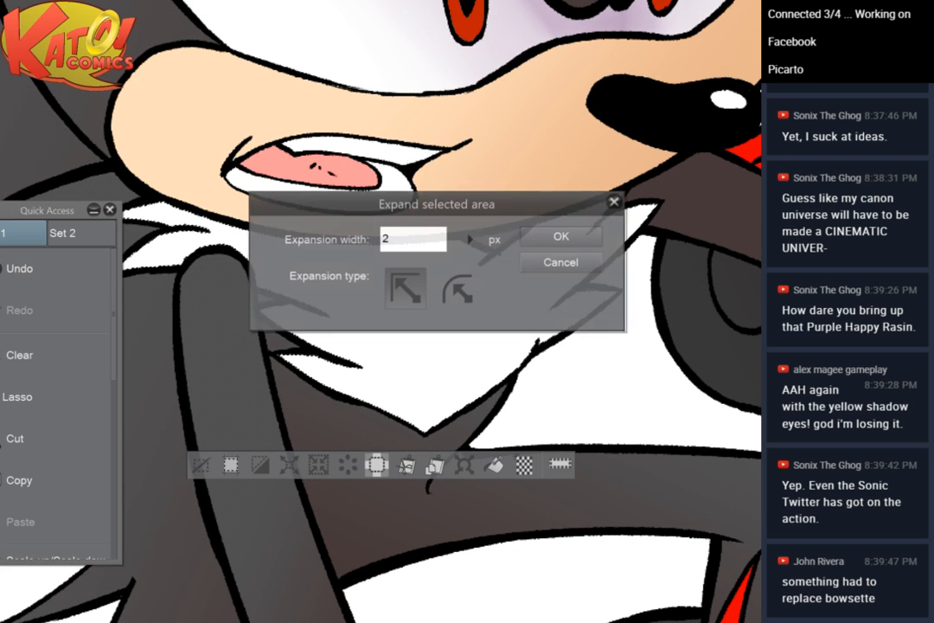
{"action": "left_click", "coordinate": [561, 237]}
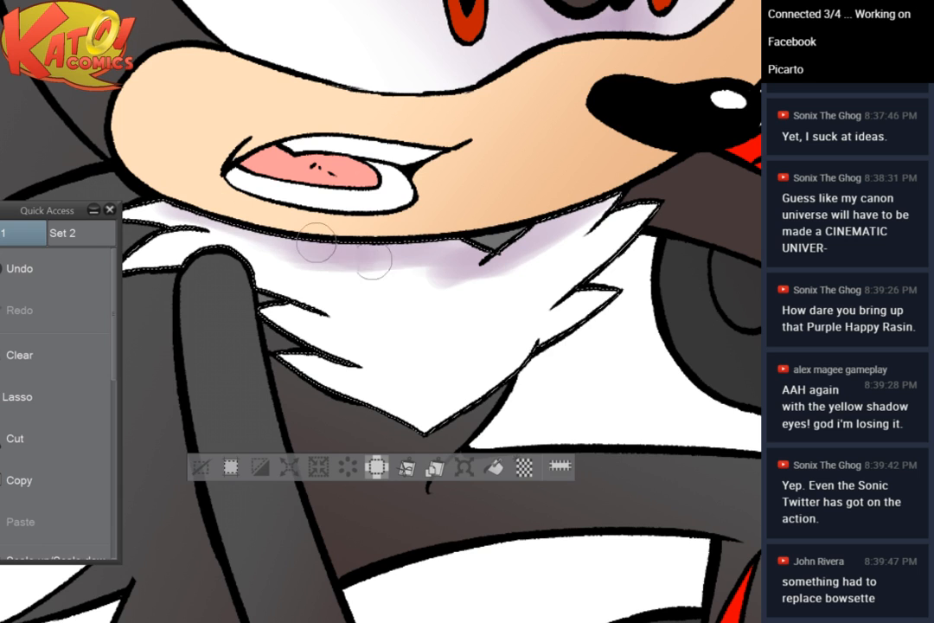
Brush a soft lavender shadow across the chest fur beneath the chin, enlarging the brush to spread it downward
{"action": "left_click_drag", "start_coordinate": [390, 188], "coordinate": [474, 209]}
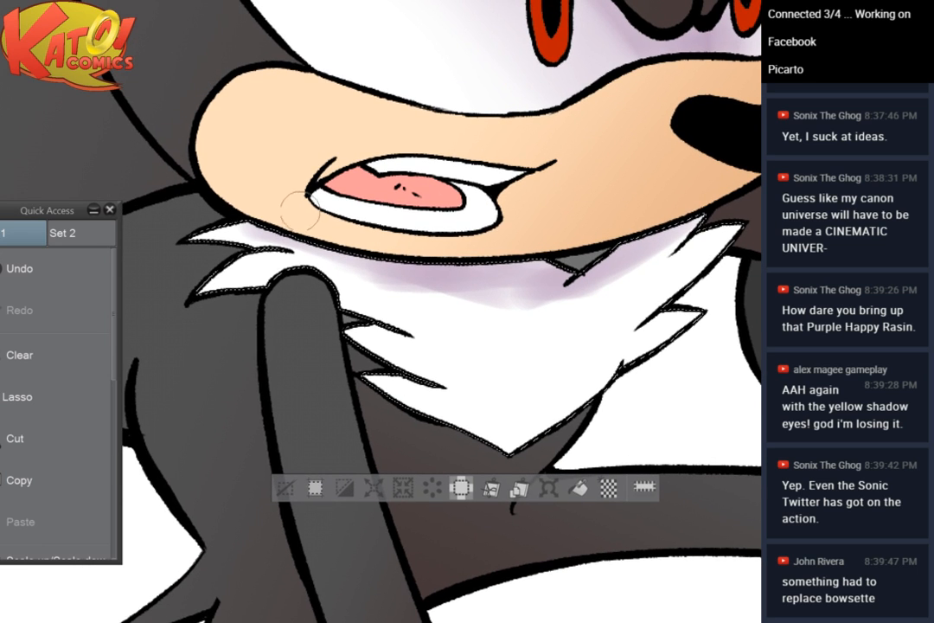
{"action": "left_click_drag", "start_coordinate": [382, 267], "coordinate": [562, 305]}
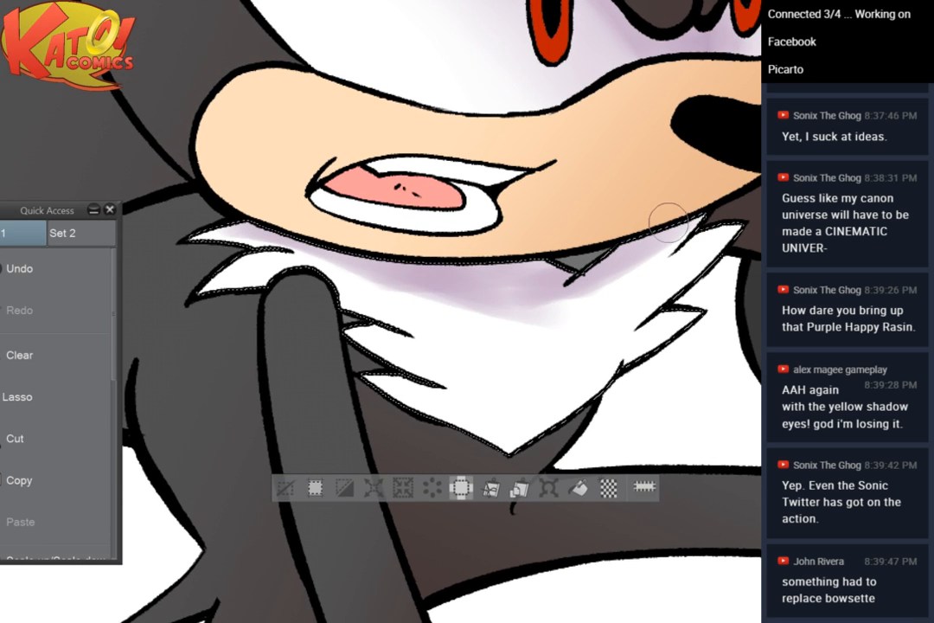
{"action": "key", "text": "]"}
{"action": "mouse_move", "coordinate": [397, 246]}
{"action": "left_mouse_down"}
{"action": "mouse_move", "coordinate": [474, 306]}
{"action": "mouse_move", "coordinate": [538, 336]}
{"action": "mouse_move", "coordinate": [472, 316]}
{"action": "left_mouse_up"}
{"action": "scroll", "coordinate": [586, 147], "scroll_direction": "down", "scroll_amount": 3}
{"action": "left_click_drag", "start_coordinate": [758, 12], "coordinate": [662, 47]}
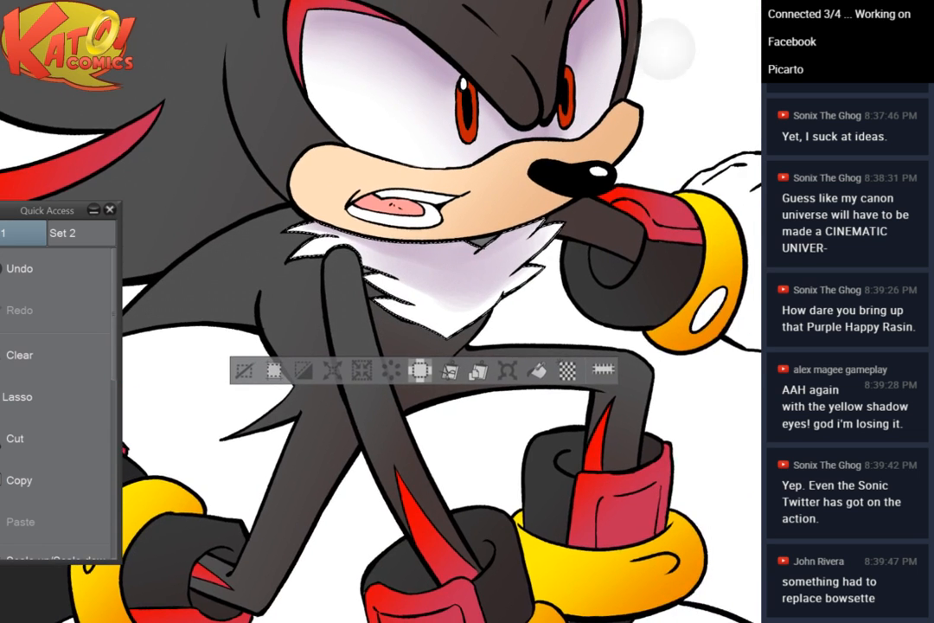
Extend the lavender tint to the chest fur's lower point and outer side, leaving the tuft tips nearly white
{"action": "scroll", "coordinate": [627, 111], "scroll_direction": "up", "scroll_amount": 2}
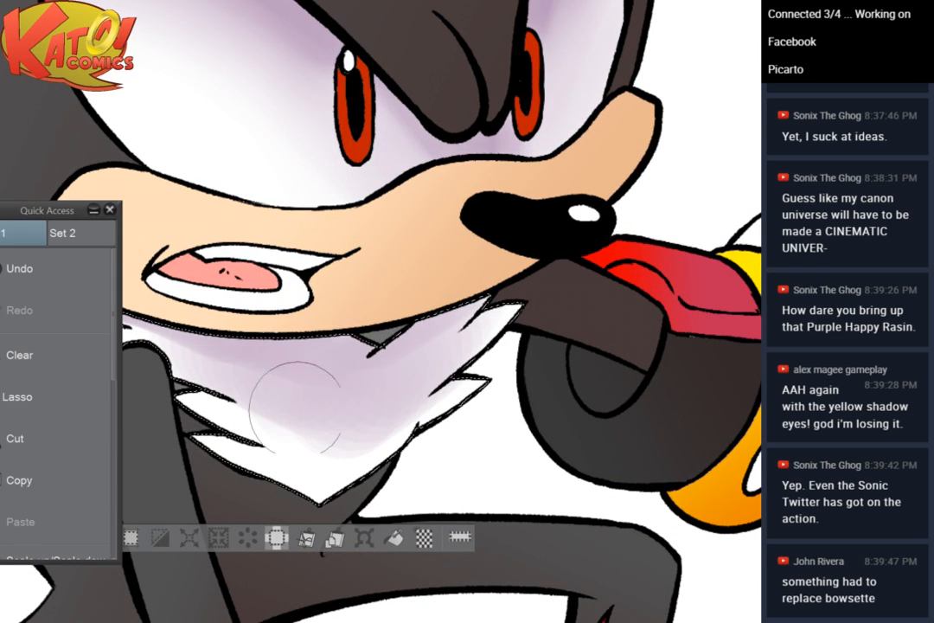
{"action": "mouse_move", "coordinate": [296, 406]}
{"action": "left_mouse_down"}
{"action": "mouse_move", "coordinate": [320, 470]}
{"action": "mouse_move", "coordinate": [439, 337]}
{"action": "mouse_move", "coordinate": [417, 378]}
{"action": "mouse_move", "coordinate": [312, 490]}
{"action": "left_mouse_up"}
{"action": "scroll", "coordinate": [313, 489], "scroll_direction": "down", "scroll_amount": 3}
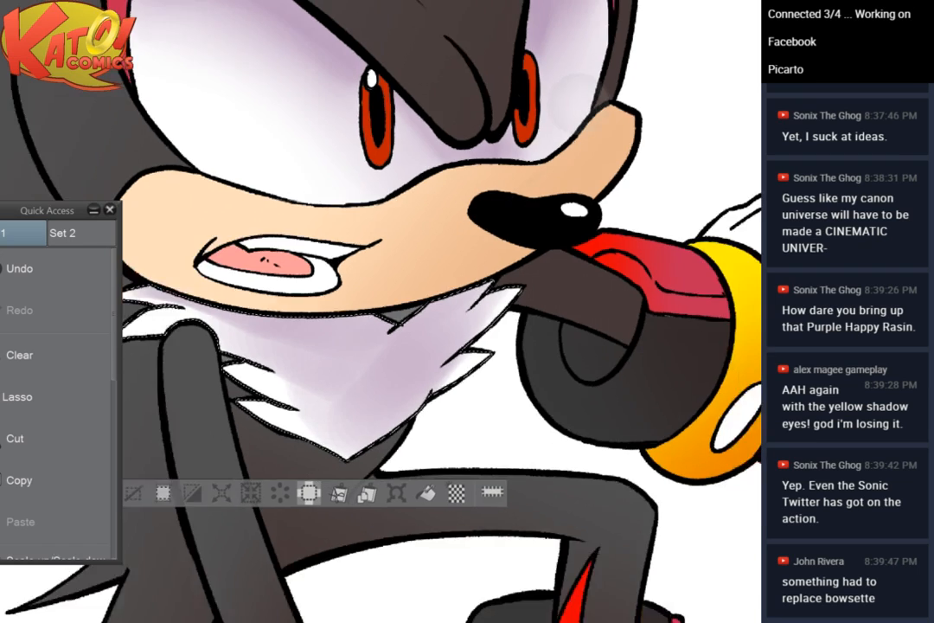
{"action": "scroll", "coordinate": [499, 224], "scroll_direction": "up", "scroll_amount": 3}
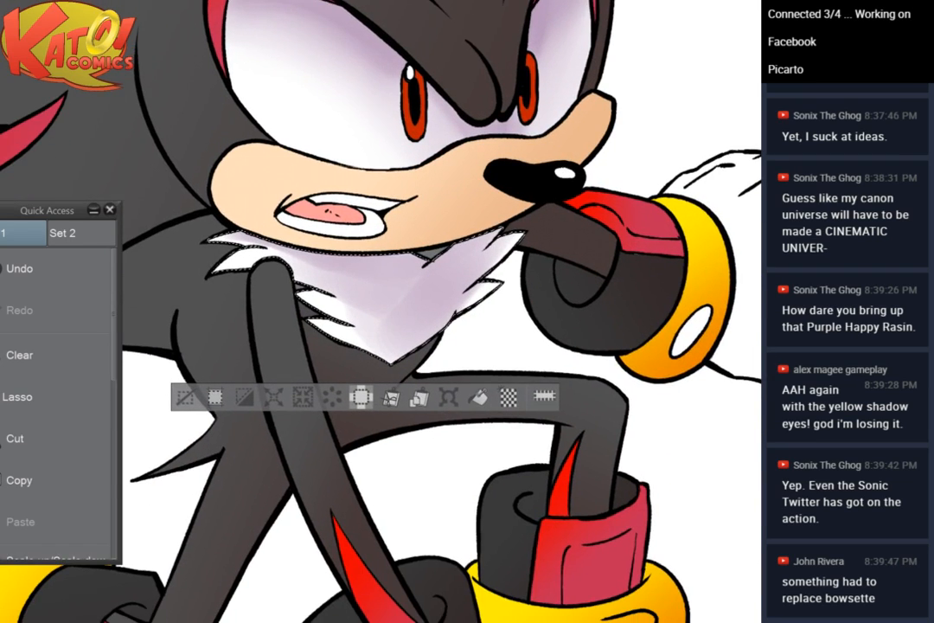
{"action": "scroll", "coordinate": [298, 459], "scroll_direction": "up", "scroll_amount": 2}
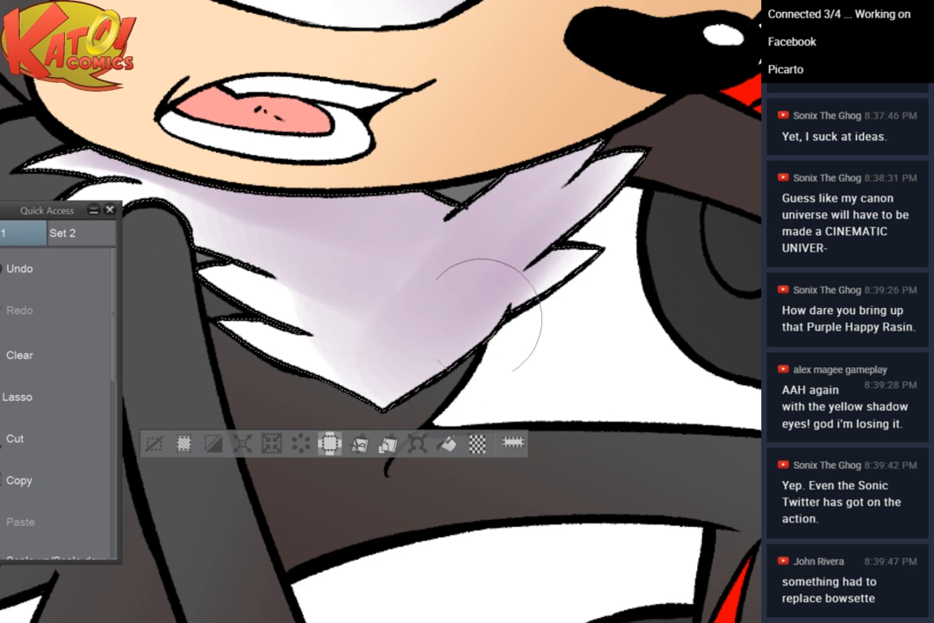
{"action": "mouse_move", "coordinate": [412, 356]}
{"action": "left_mouse_down"}
{"action": "mouse_move", "coordinate": [332, 339]}
{"action": "mouse_move", "coordinate": [343, 381]}
{"action": "mouse_move", "coordinate": [253, 240]}
{"action": "mouse_move", "coordinate": [277, 280]}
{"action": "mouse_move", "coordinate": [198, 210]}
{"action": "left_mouse_up"}
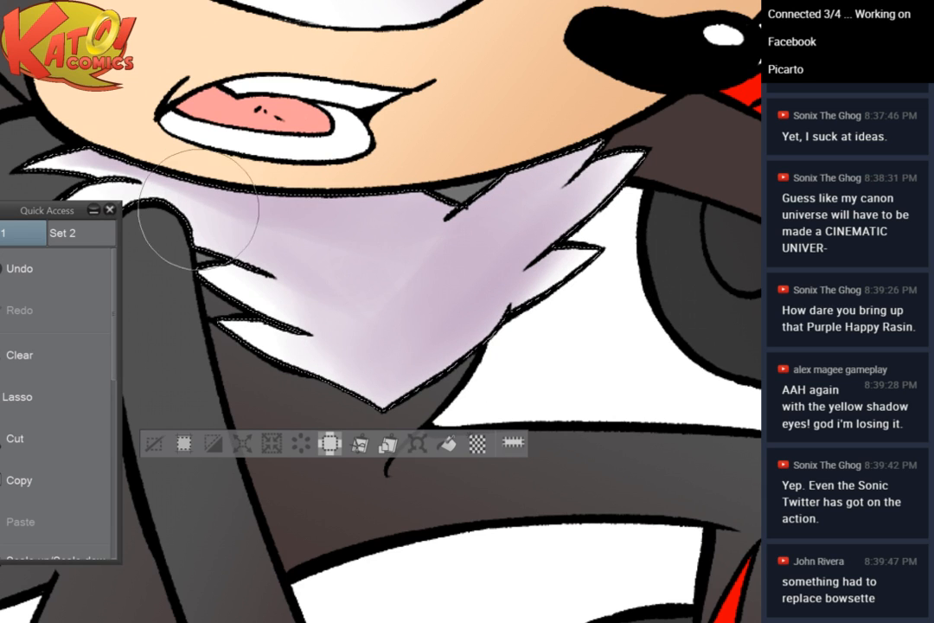
{"action": "left_click_drag", "start_coordinate": [517, 239], "coordinate": [582, 202]}
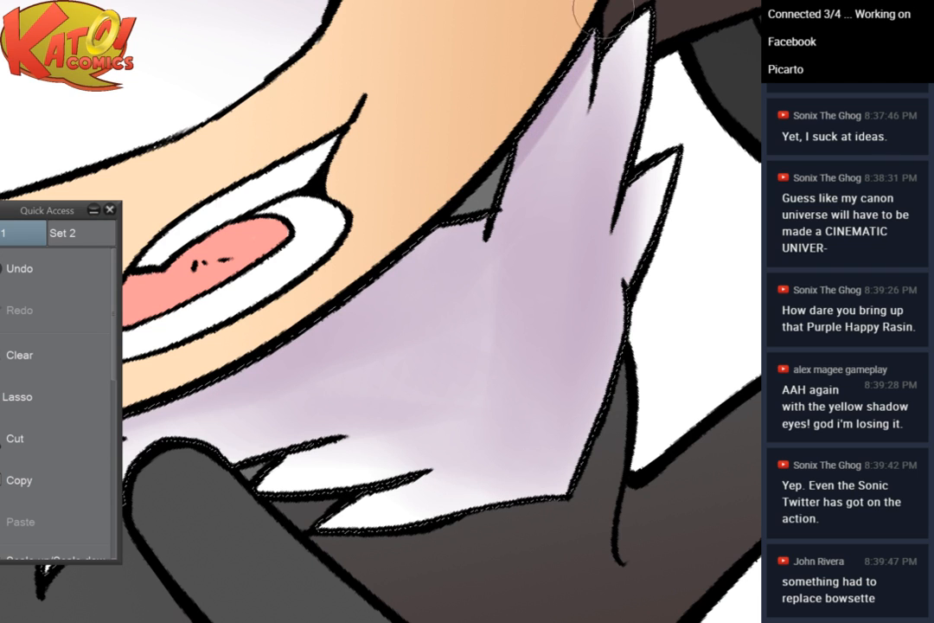
Paint a darker lavender shadow band on the chest fur directly along the underside of the jaw
{"action": "left_click_drag", "start_coordinate": [518, 148], "coordinate": [326, 320]}
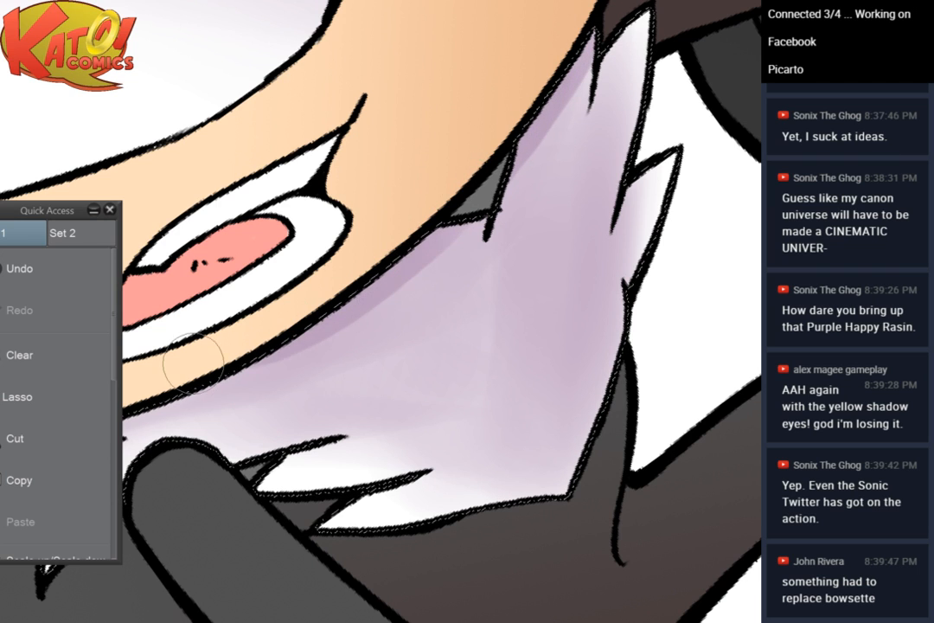
{"action": "left_click_drag", "start_coordinate": [193, 363], "coordinate": [335, 293]}
{"action": "left_click_drag", "start_coordinate": [524, 223], "coordinate": [264, 353]}
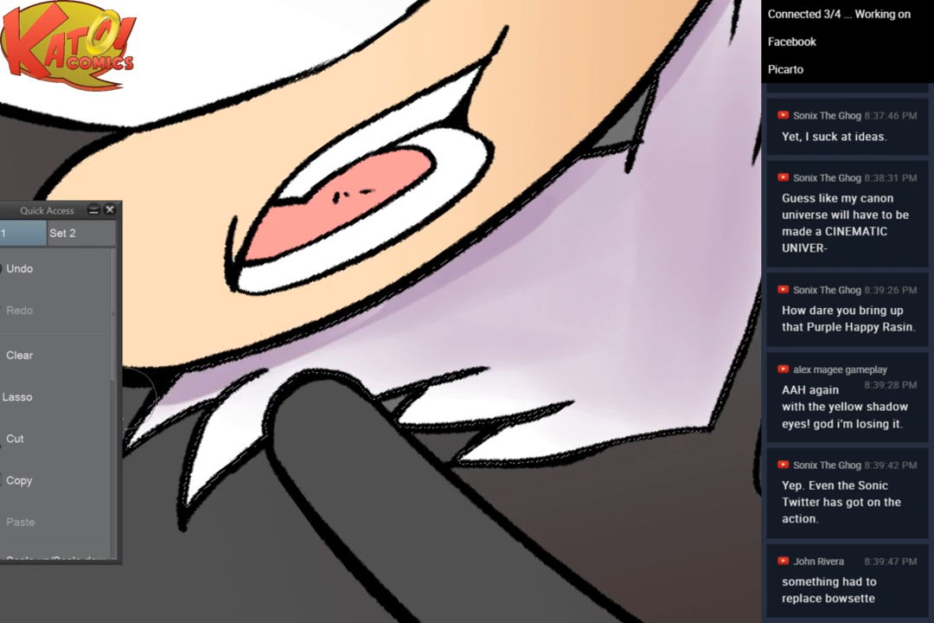
{"action": "key", "text": "ctrl+minus"}
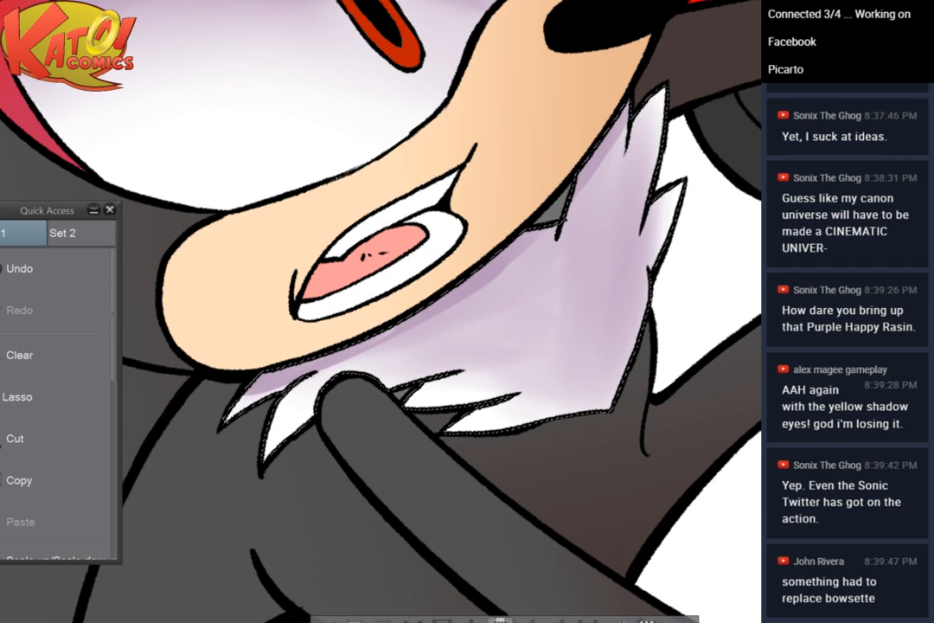
{"action": "left_click_drag", "start_coordinate": [611, 129], "coordinate": [540, 218]}
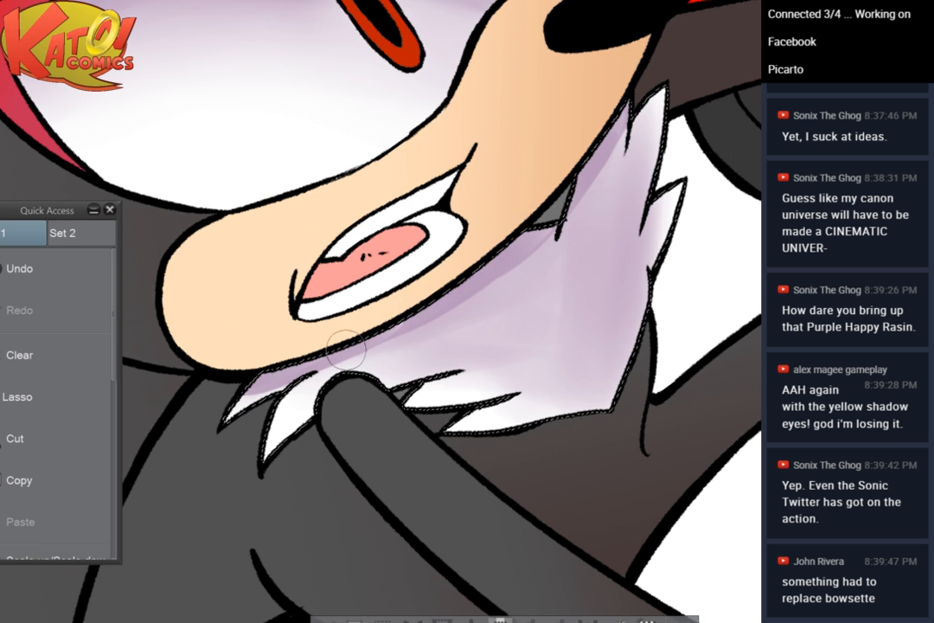
{"action": "scroll", "coordinate": [519, 260], "scroll_direction": "down", "scroll_amount": 4}
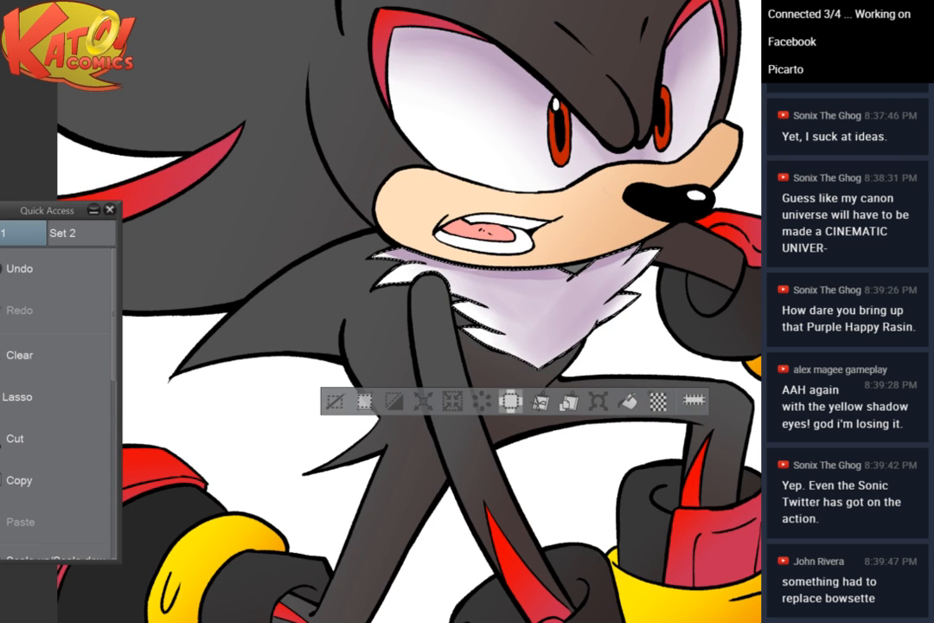
Rotate the canvas and strengthen the darker lavender band between the shoulder-side fur tuft and the chin
{"action": "key", "text": "asciicircum"}
{"action": "scroll", "coordinate": [654, 182], "scroll_direction": "up", "scroll_amount": 1}
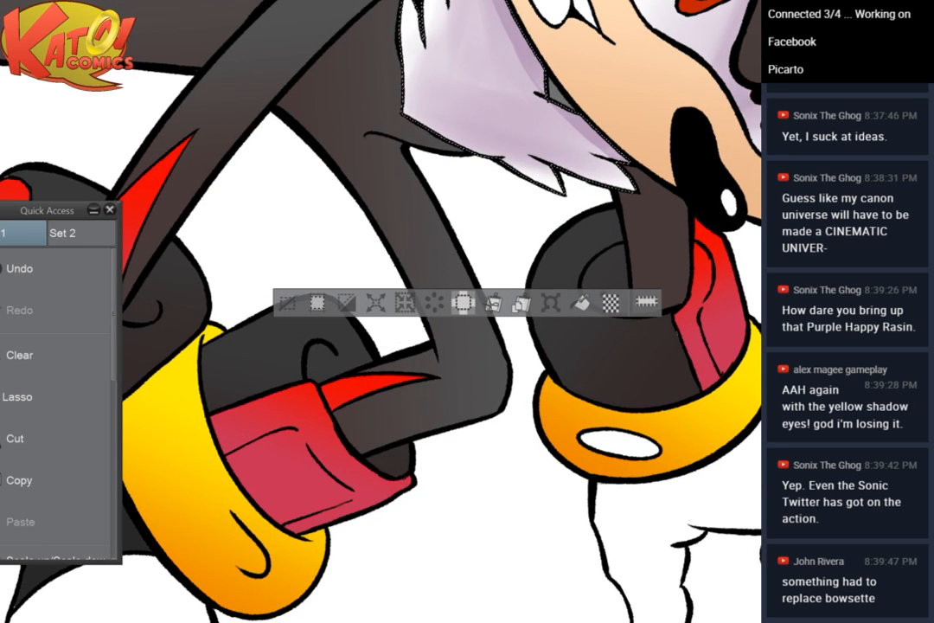
{"action": "left_click_drag", "start_coordinate": [520, 199], "coordinate": [332, 421]}
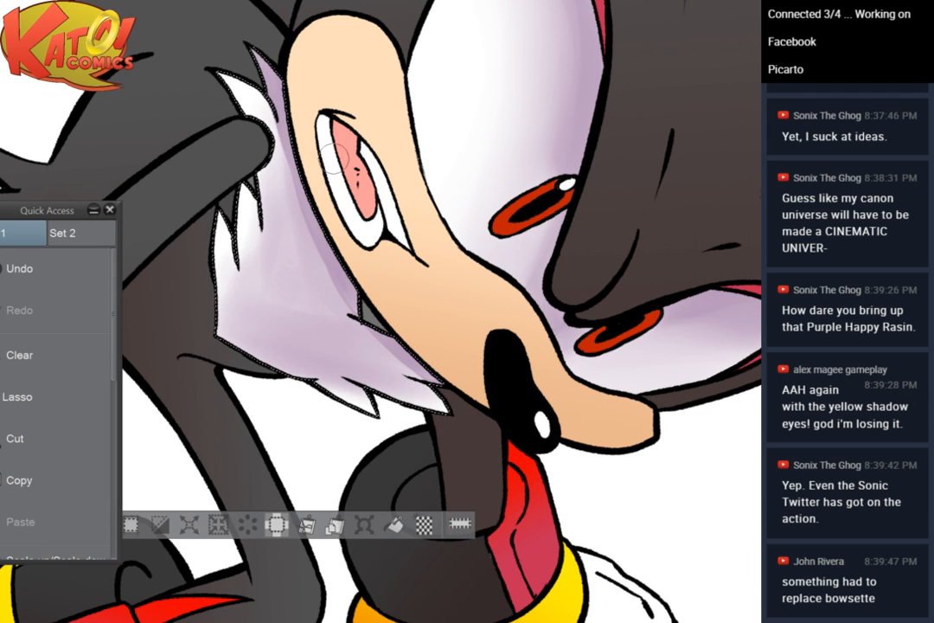
{"action": "scroll", "coordinate": [260, 147], "scroll_direction": "up", "scroll_amount": 2}
{"action": "left_click_drag", "start_coordinate": [216, 143], "coordinate": [263, 217]}
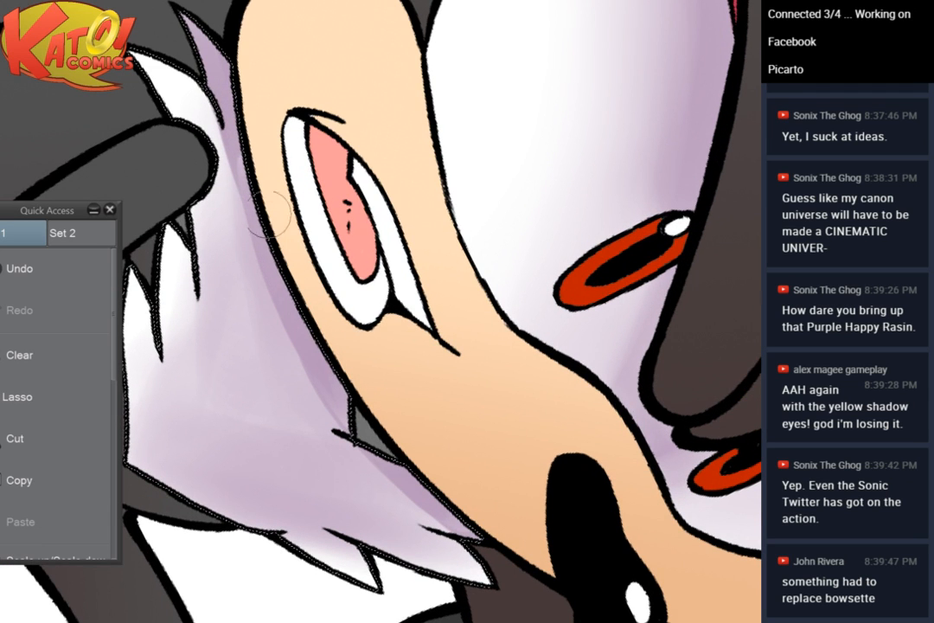
{"action": "left_click_drag", "start_coordinate": [200, 106], "coordinate": [262, 235]}
{"action": "left_click_drag", "start_coordinate": [200, 128], "coordinate": [259, 242]}
{"action": "left_click_drag", "start_coordinate": [193, 93], "coordinate": [250, 216]}
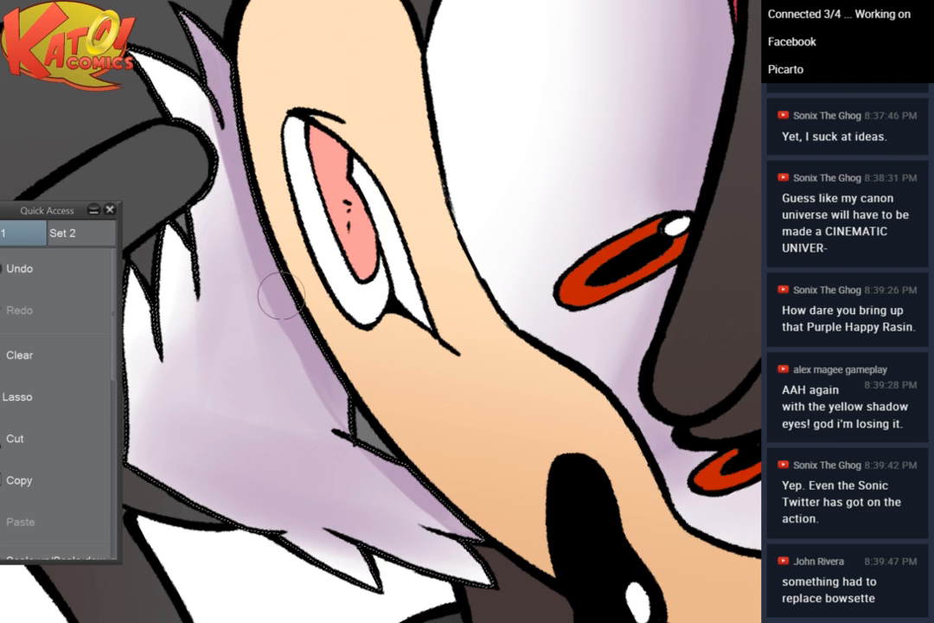
Continue the darker lavender band along the jaw toward the fur tufts beneath the nose
{"action": "left_click_drag", "start_coordinate": [278, 297], "coordinate": [366, 445]}
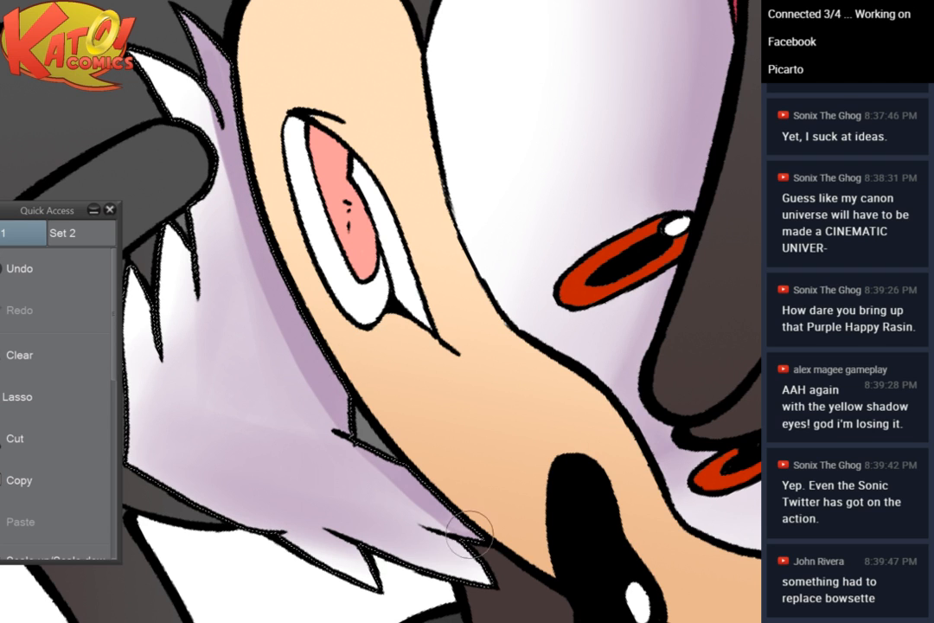
{"action": "left_click_drag", "start_coordinate": [286, 333], "coordinate": [486, 548]}
{"action": "mouse_move", "coordinate": [386, 443]}
{"action": "left_mouse_down"}
{"action": "mouse_move", "coordinate": [484, 532]}
{"action": "mouse_move", "coordinate": [512, 622]}
{"action": "left_mouse_up"}
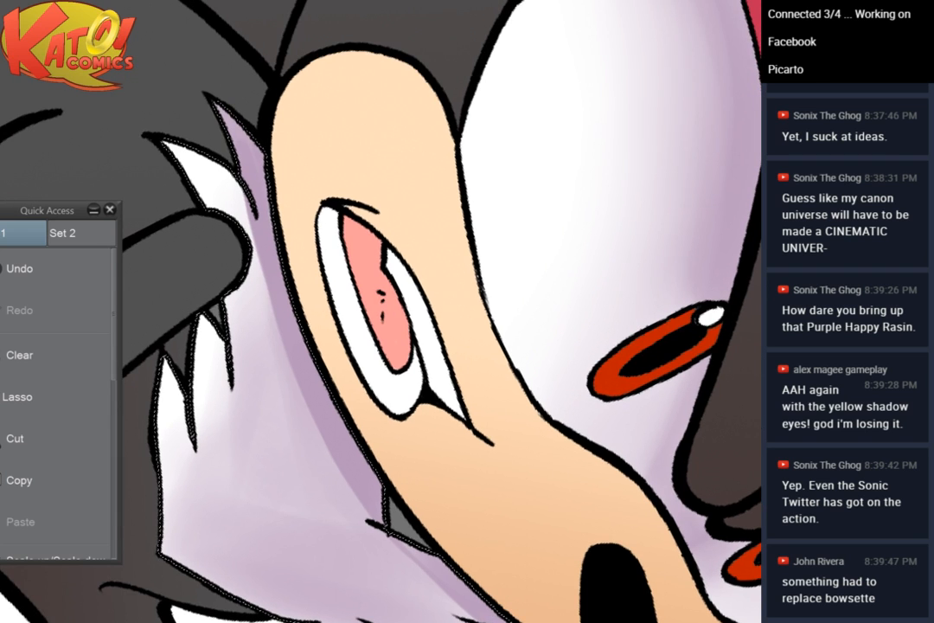
{"action": "scroll", "coordinate": [374, 175], "scroll_direction": "down", "scroll_amount": 3}
{"action": "left_click_drag", "start_coordinate": [420, 374], "coordinate": [535, 377]}
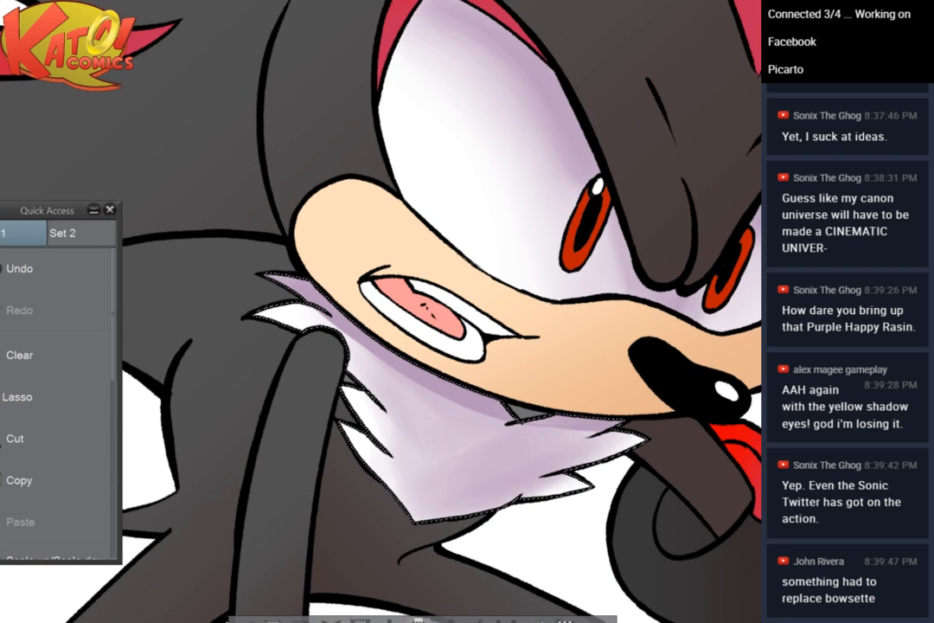
Add a deeper purple layer to the cast shadow on the fur along the full jawline
{"action": "left_click_drag", "start_coordinate": [495, 278], "coordinate": [415, 210]}
{"action": "scroll", "coordinate": [415, 209], "scroll_direction": "up", "scroll_amount": 3}
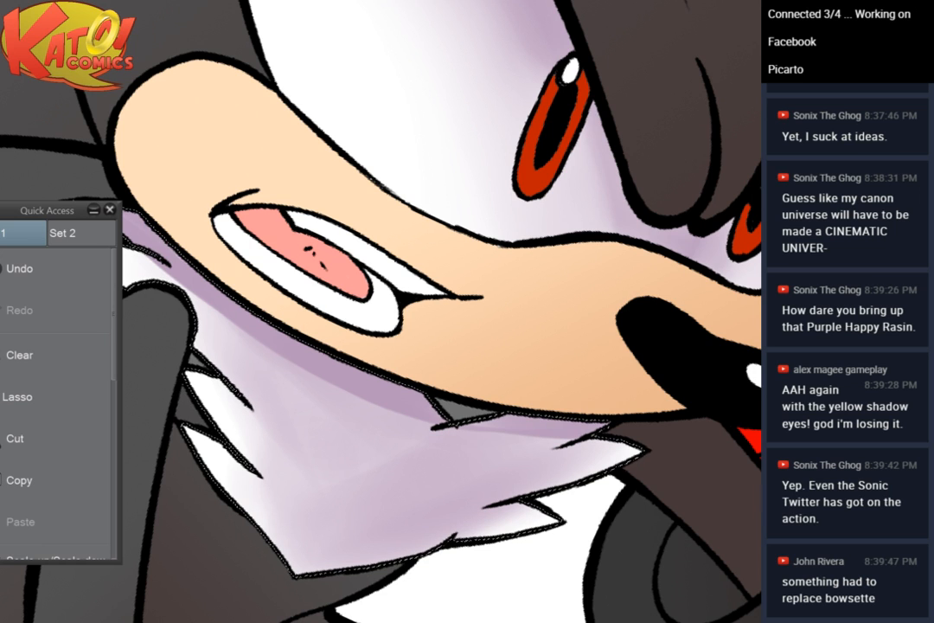
{"action": "left_click_drag", "start_coordinate": [485, 233], "coordinate": [501, 391]}
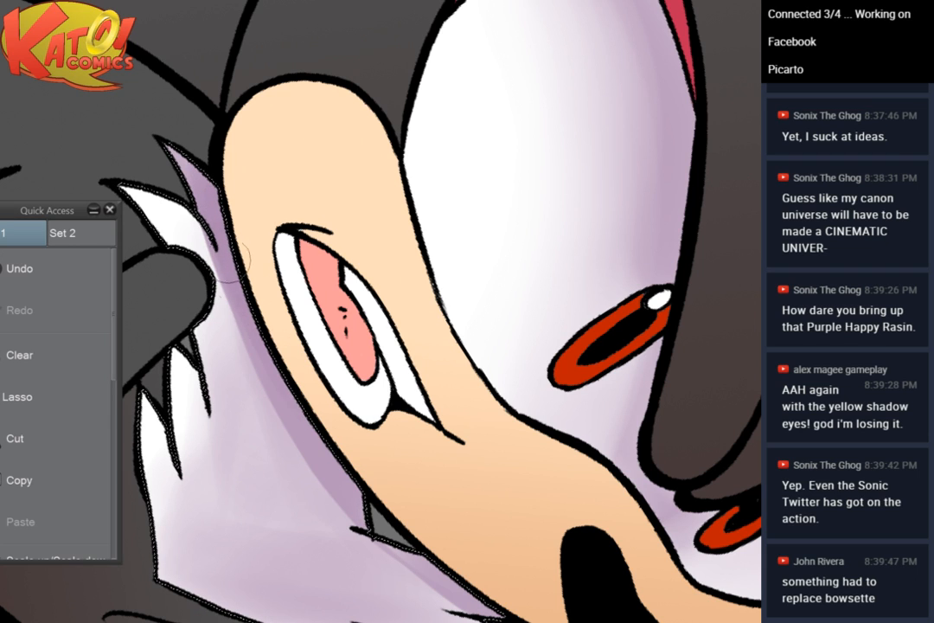
{"action": "mouse_move", "coordinate": [270, 358]}
{"action": "left_mouse_down"}
{"action": "mouse_move", "coordinate": [381, 520]}
{"action": "mouse_move", "coordinate": [348, 469]}
{"action": "mouse_move", "coordinate": [496, 620]}
{"action": "left_mouse_up"}
{"action": "left_click_drag", "start_coordinate": [270, 373], "coordinate": [392, 536]}
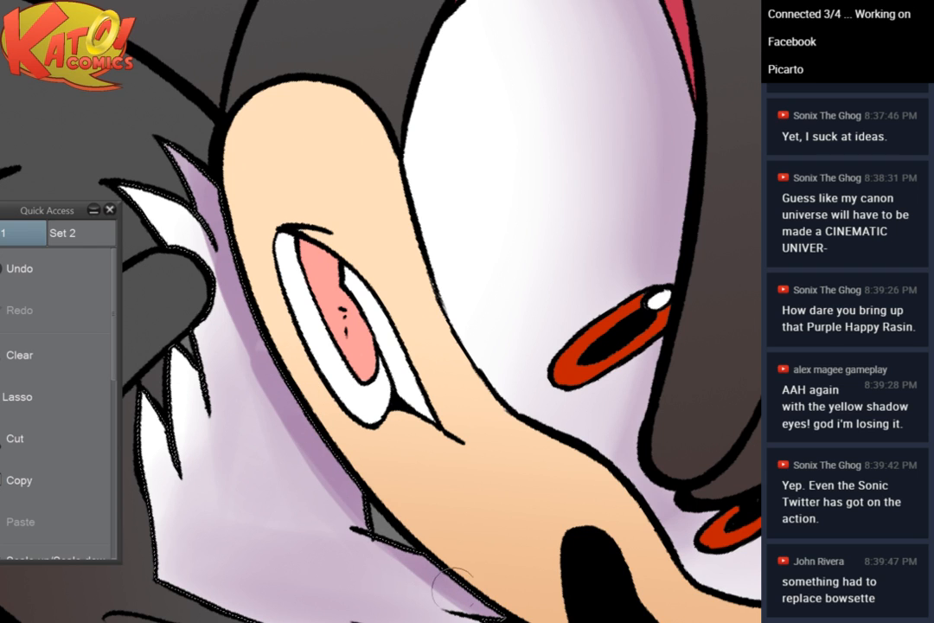
{"action": "left_click_drag", "start_coordinate": [195, 164], "coordinate": [210, 222]}
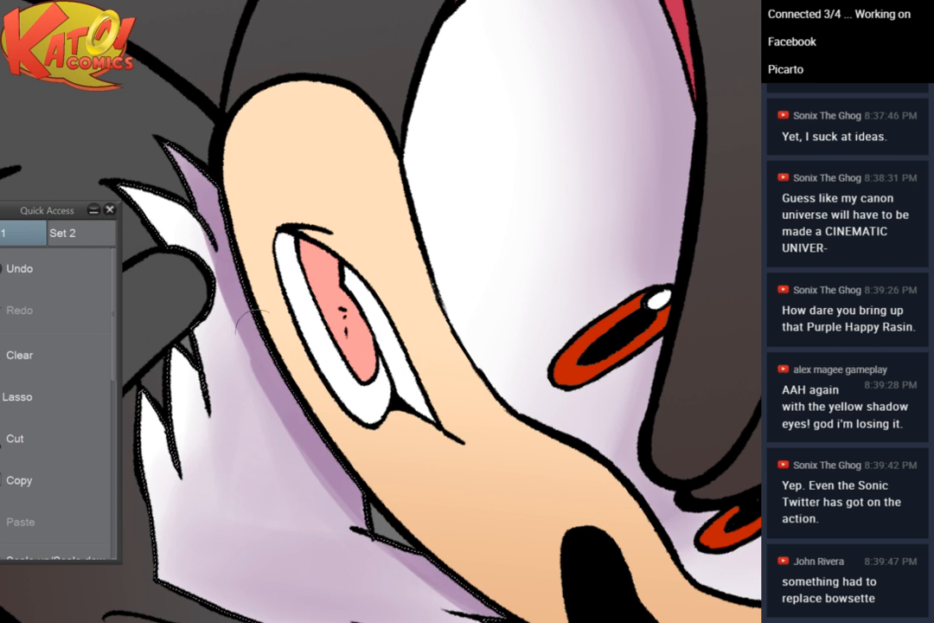
{"action": "scroll", "coordinate": [431, 494], "scroll_direction": "down", "scroll_amount": 2}
{"action": "key", "text": "minus"}
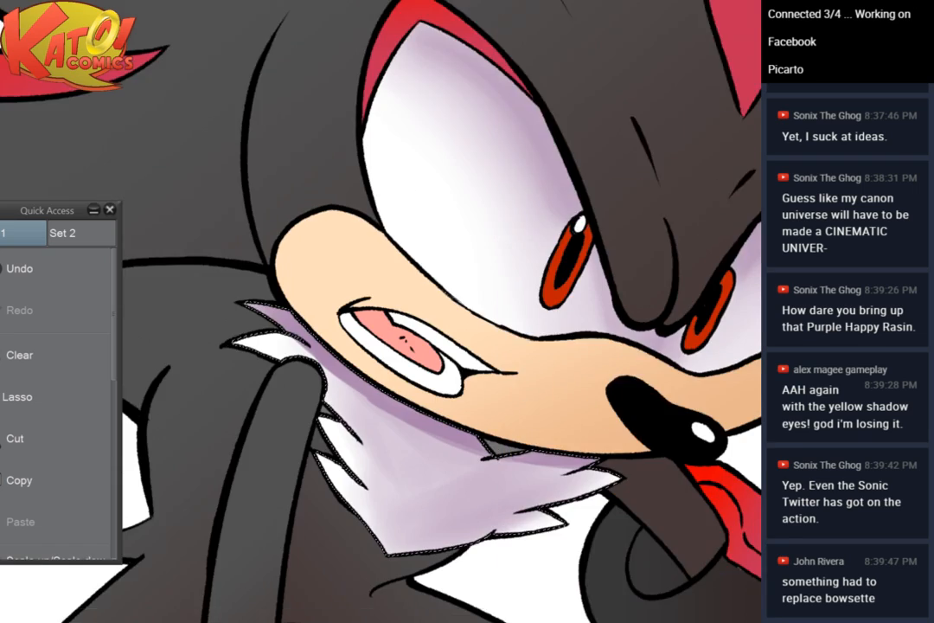
Blend the lower edge of the deep purple jaw shadow into the lavender chest fur along the full jawline
{"action": "scroll", "coordinate": [553, 199], "scroll_direction": "up", "scroll_amount": 2}
{"action": "key", "text": "minus"}
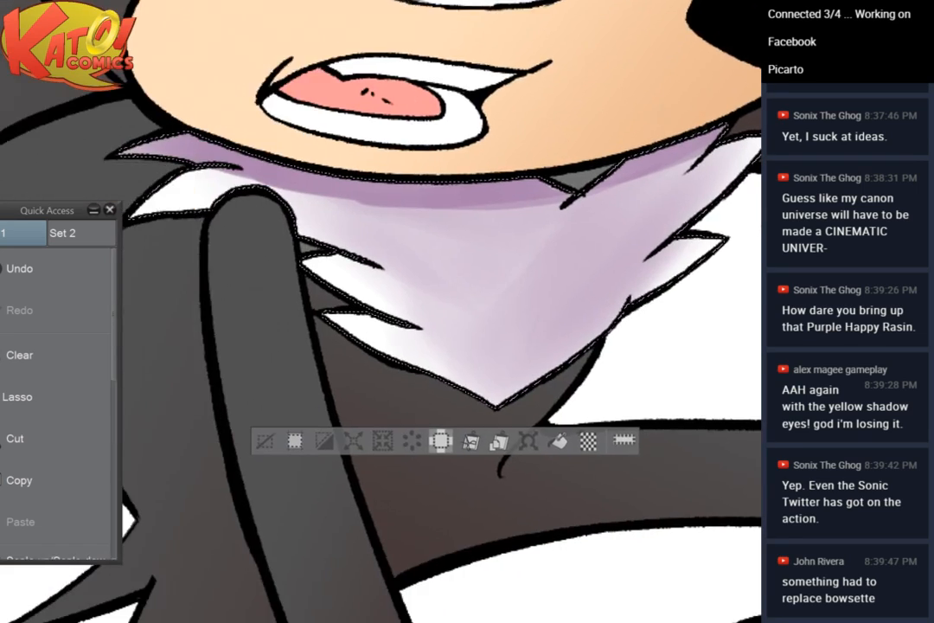
{"action": "scroll", "coordinate": [597, 203], "scroll_direction": "up", "scroll_amount": 2}
{"action": "key", "text": "minus"}
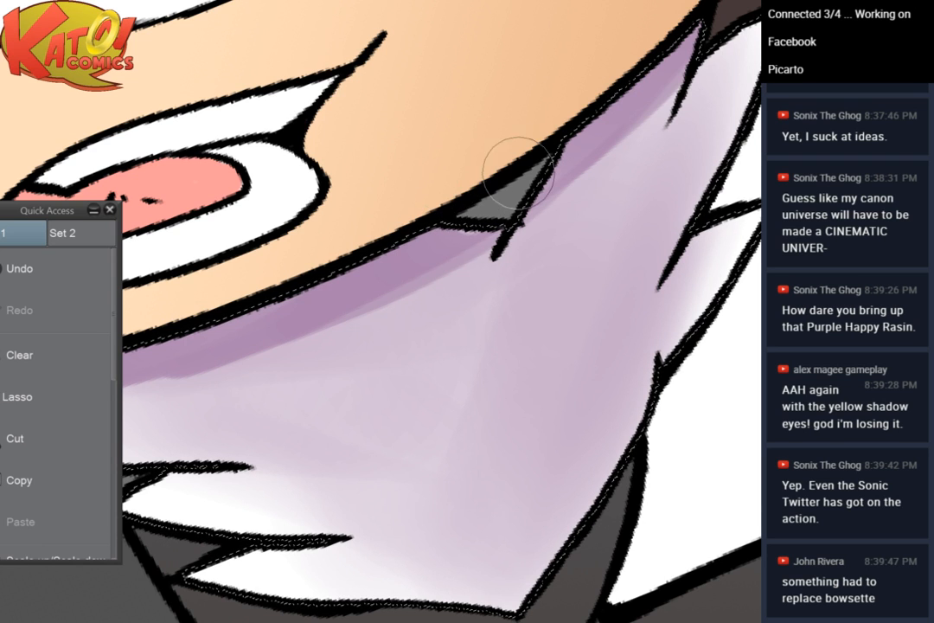
{"action": "left_click_drag", "start_coordinate": [605, 142], "coordinate": [538, 218]}
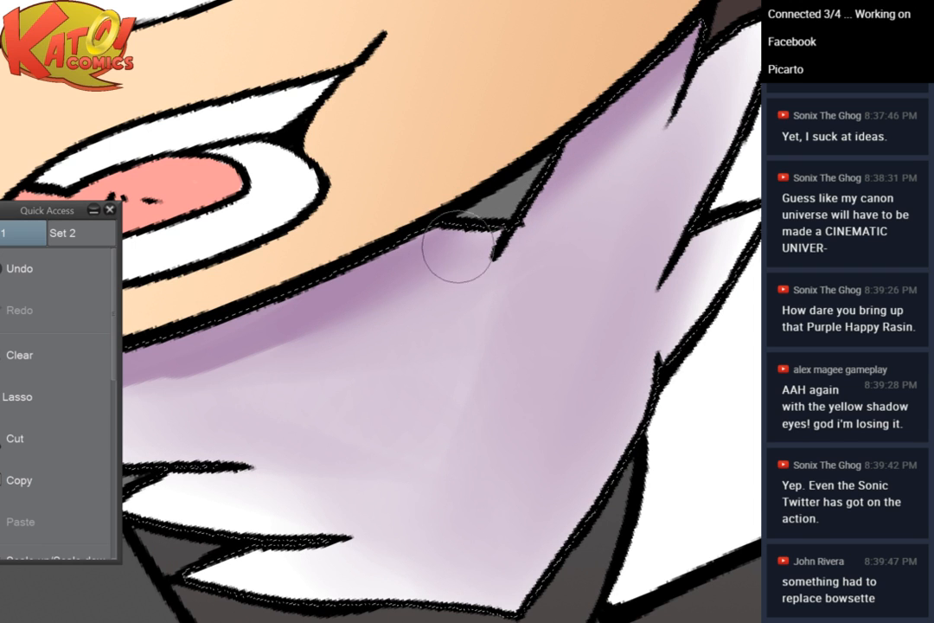
{"action": "left_click_drag", "start_coordinate": [234, 372], "coordinate": [488, 286]}
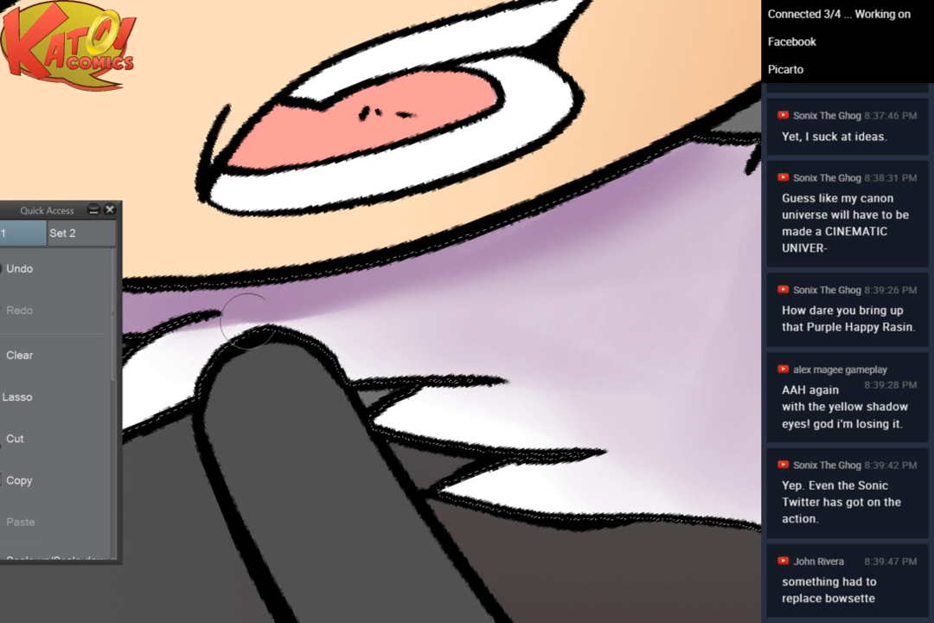
{"action": "left_click_drag", "start_coordinate": [165, 279], "coordinate": [325, 240]}
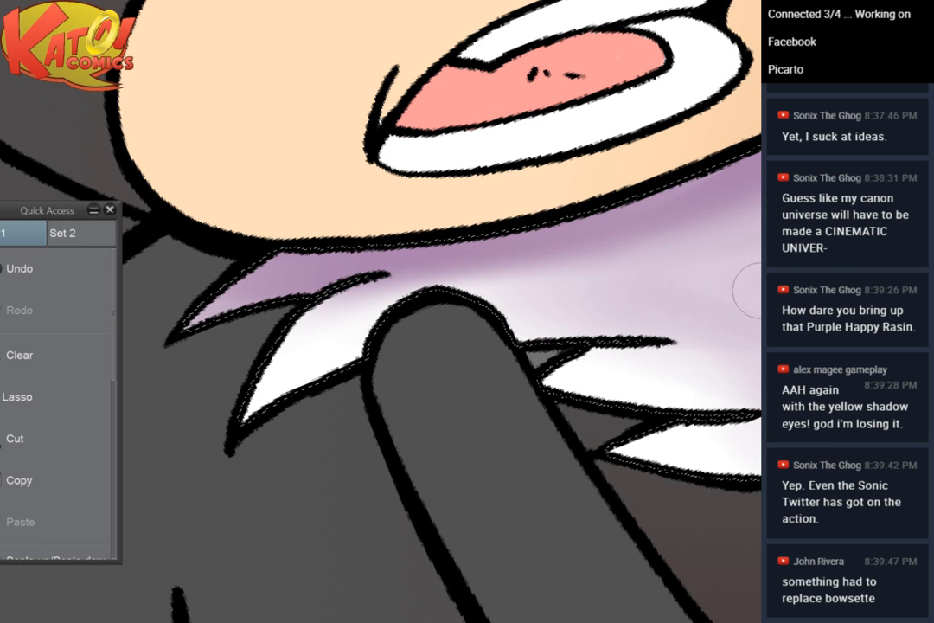
Examine the blended jaw shadow on the chest fur up close and against the whole character
{"action": "key", "text": "ctrl+minus"}
{"action": "key", "text": "ctrl+minus"}
{"action": "key", "text": "ctrl+minus"}
{"action": "key", "text": "ctrl+minus"}
{"action": "left_click_drag", "start_coordinate": [585, 192], "coordinate": [499, 238]}
{"action": "key", "text": "ctrl+plus"}
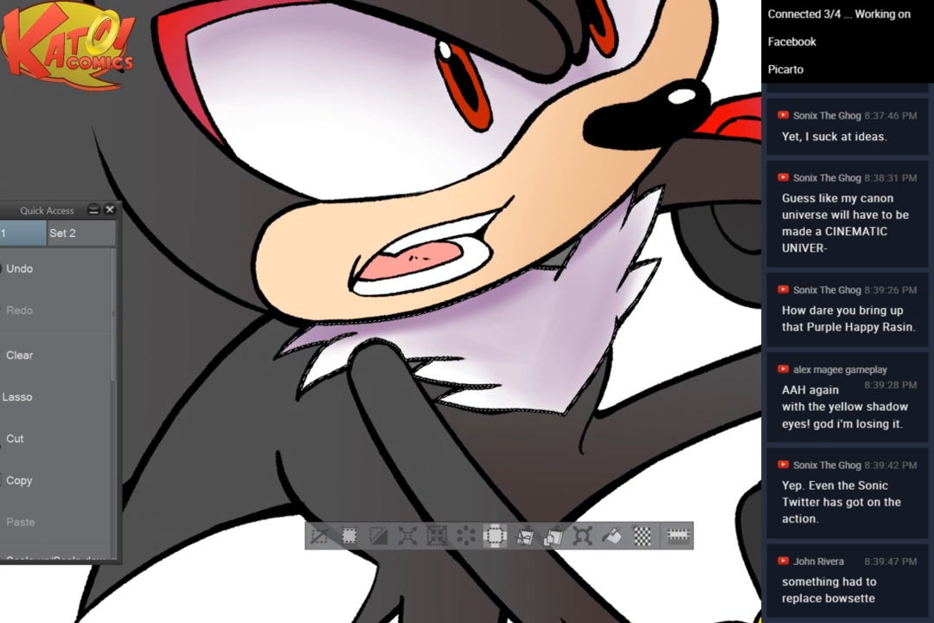
{"action": "key", "text": "ctrl+plus"}
{"action": "key", "text": "ctrl+plus"}
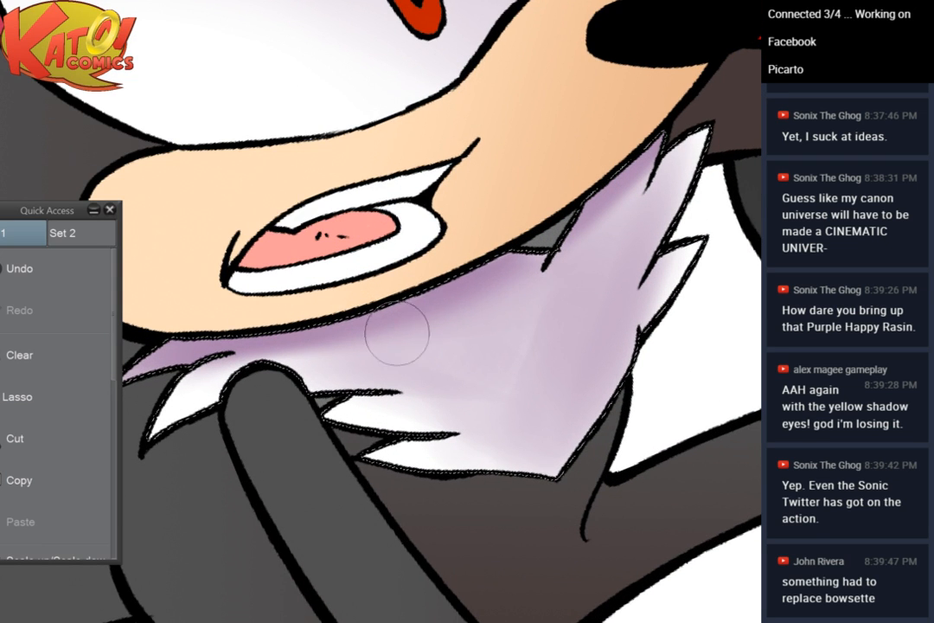
{"action": "key", "text": "ctrl+minus"}
{"action": "key", "text": "ctrl+minus"}
{"action": "key", "text": "ctrl+minus"}
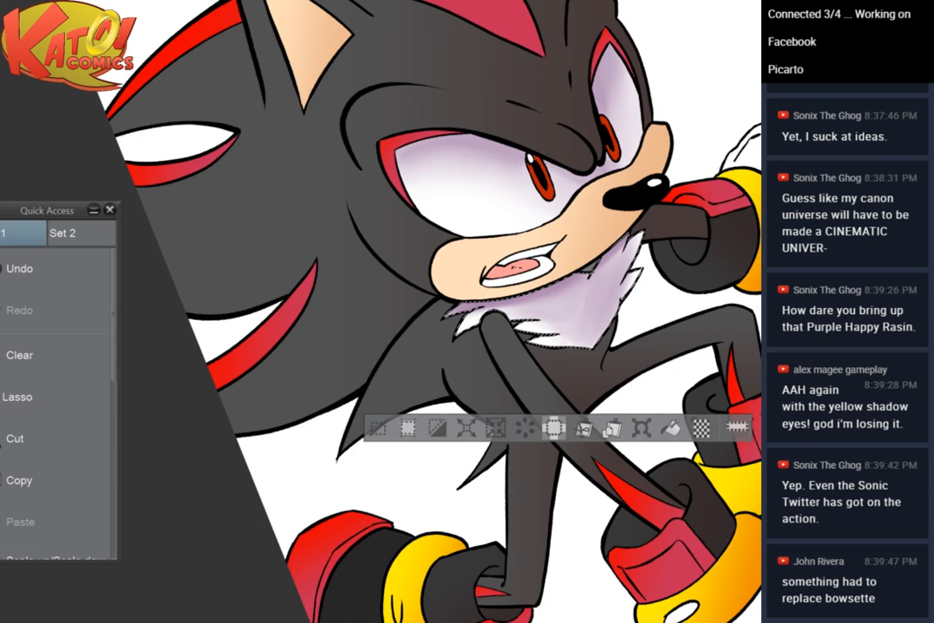
Deepen the lavender shading down the middle of the chest fur, from the jaw toward the lower point
{"action": "key", "text": "ctrl+plus"}
{"action": "key", "text": "ctrl+plus"}
{"action": "key", "text": "ctrl+plus"}
{"action": "key", "text": "ctrl+plus"}
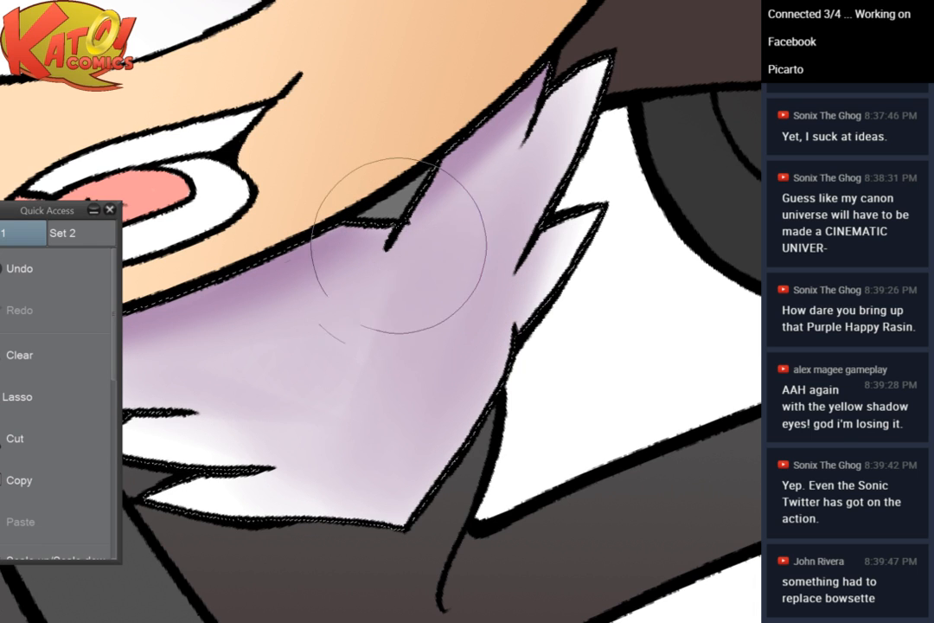
{"action": "mouse_move", "coordinate": [399, 245]}
{"action": "left_mouse_down"}
{"action": "mouse_move", "coordinate": [436, 276]}
{"action": "mouse_move", "coordinate": [417, 460]}
{"action": "mouse_move", "coordinate": [414, 282]}
{"action": "mouse_move", "coordinate": [378, 379]}
{"action": "mouse_move", "coordinate": [359, 295]}
{"action": "mouse_move", "coordinate": [377, 295]}
{"action": "mouse_move", "coordinate": [364, 268]}
{"action": "mouse_move", "coordinate": [390, 473]}
{"action": "left_mouse_up"}
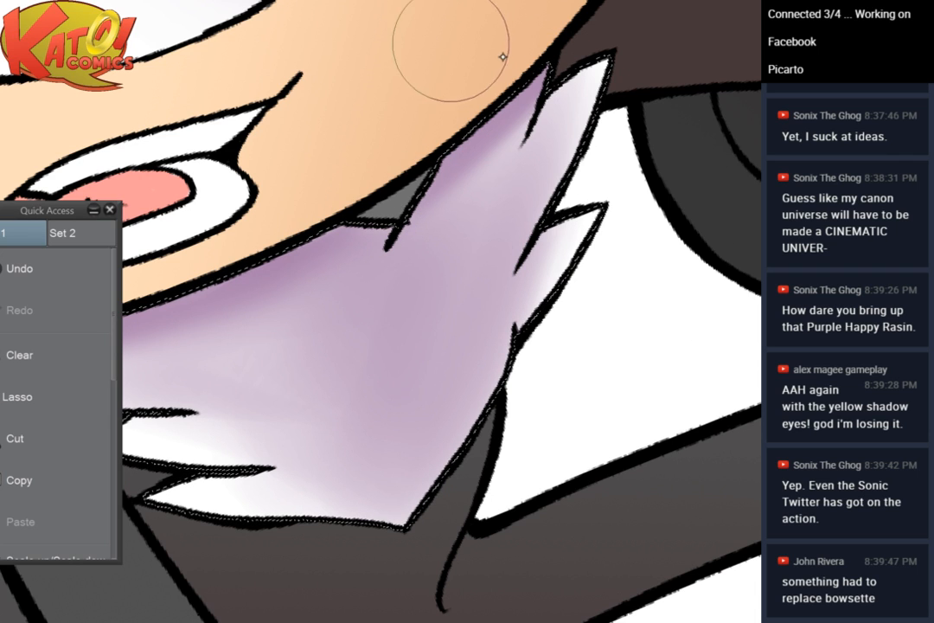
Soften the outer edges of the chest fur to white along the nose-side tufts and both lower sides
{"action": "left_click_drag", "start_coordinate": [503, 57], "coordinate": [473, 54]}
{"action": "mouse_move", "coordinate": [603, 59]}
{"action": "left_mouse_down"}
{"action": "mouse_move", "coordinate": [574, 144]}
{"action": "mouse_move", "coordinate": [538, 205]}
{"action": "mouse_move", "coordinate": [587, 105]}
{"action": "mouse_move", "coordinate": [513, 292]}
{"action": "left_mouse_up"}
{"action": "left_click_drag", "start_coordinate": [578, 182], "coordinate": [523, 320]}
{"action": "left_click_drag", "start_coordinate": [565, 244], "coordinate": [475, 443]}
{"action": "mouse_move", "coordinate": [540, 292]}
{"action": "left_mouse_down"}
{"action": "mouse_move", "coordinate": [432, 463]}
{"action": "mouse_move", "coordinate": [372, 457]}
{"action": "left_mouse_up"}
{"action": "left_click_drag", "start_coordinate": [324, 363], "coordinate": [363, 353]}
{"action": "left_click_drag", "start_coordinate": [185, 291], "coordinate": [219, 362]}
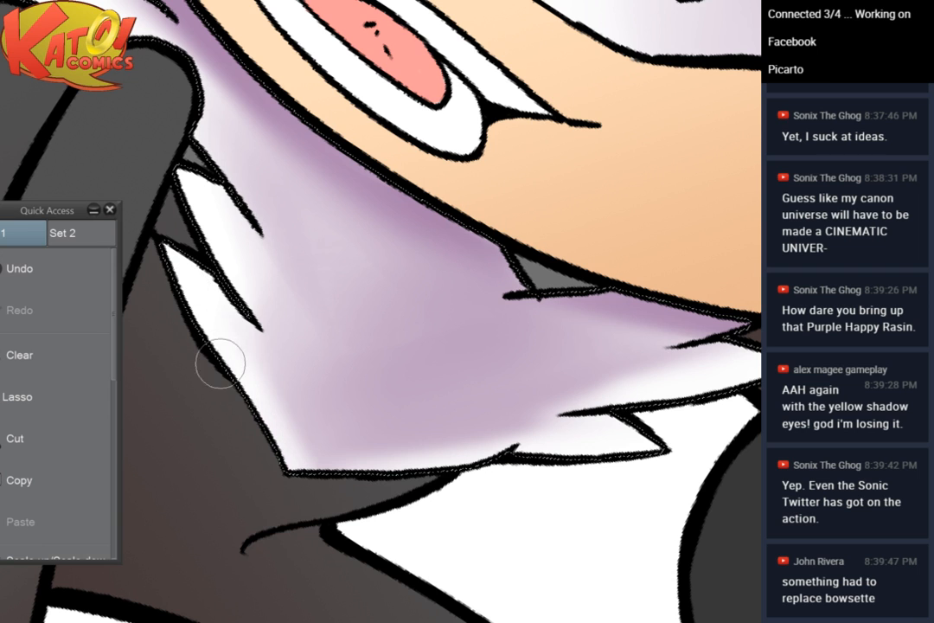
{"action": "left_click_drag", "start_coordinate": [187, 289], "coordinate": [244, 404]}
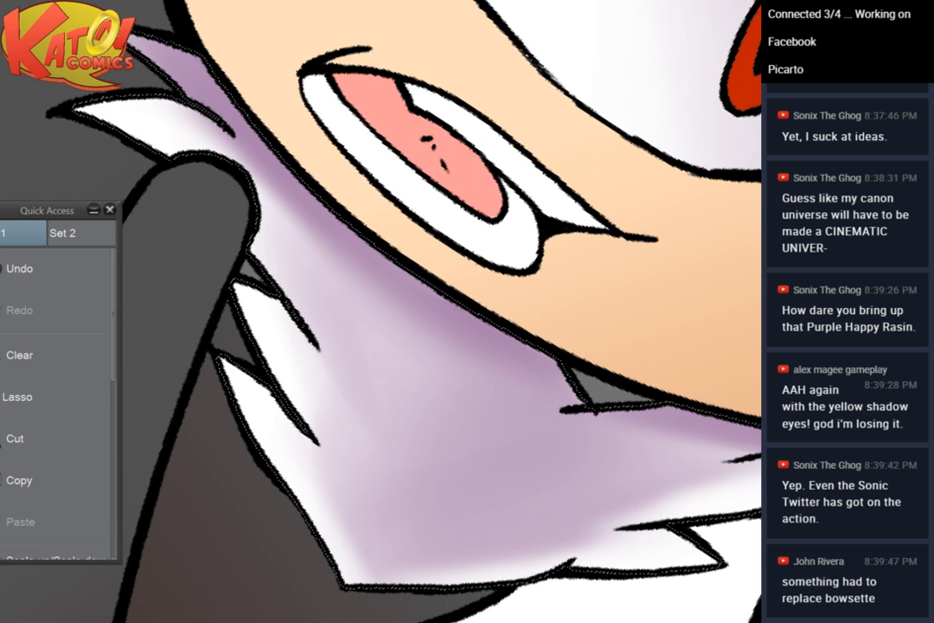
Lighten the tip and lower edge of the uppermost shoulder-side fur tuft to white
{"action": "key", "text": "ctrl+minus"}
{"action": "key", "text": "ctrl+minus"}
{"action": "left_click_drag", "start_coordinate": [316, 325], "coordinate": [345, 397]}
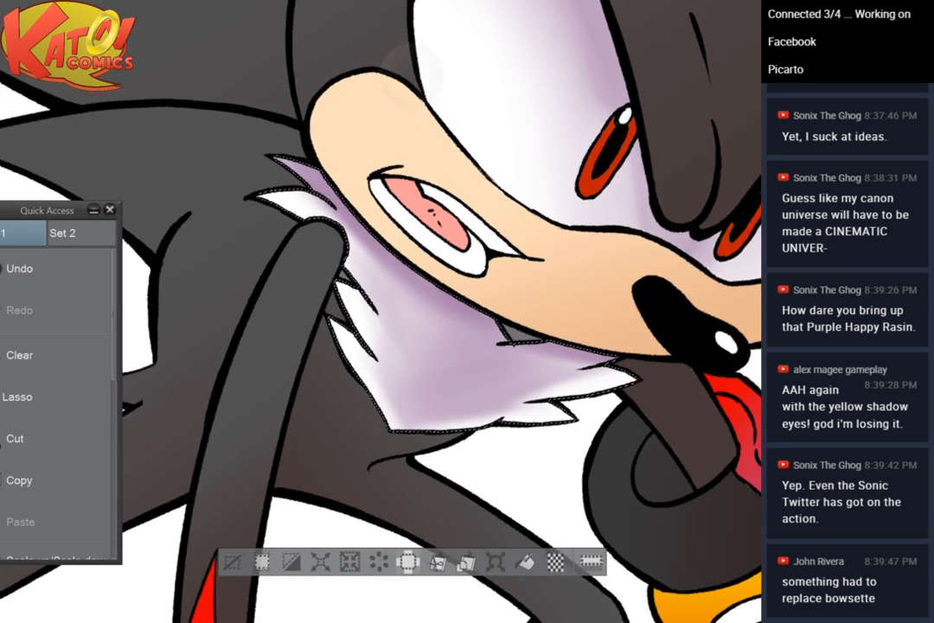
{"action": "key", "text": "ctrl+plus"}
{"action": "key", "text": "ctrl+plus"}
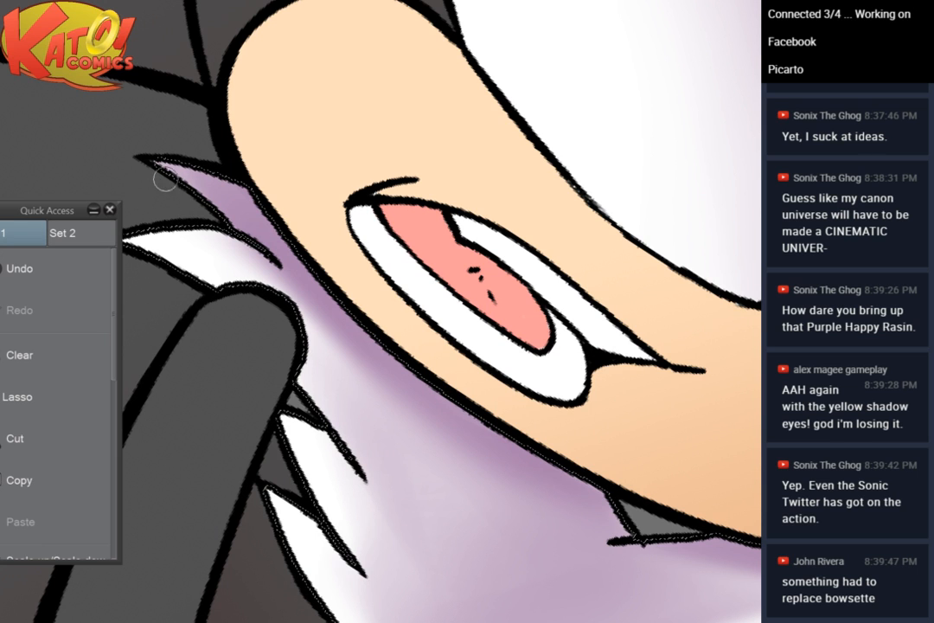
{"action": "left_click_drag", "start_coordinate": [163, 167], "coordinate": [195, 196]}
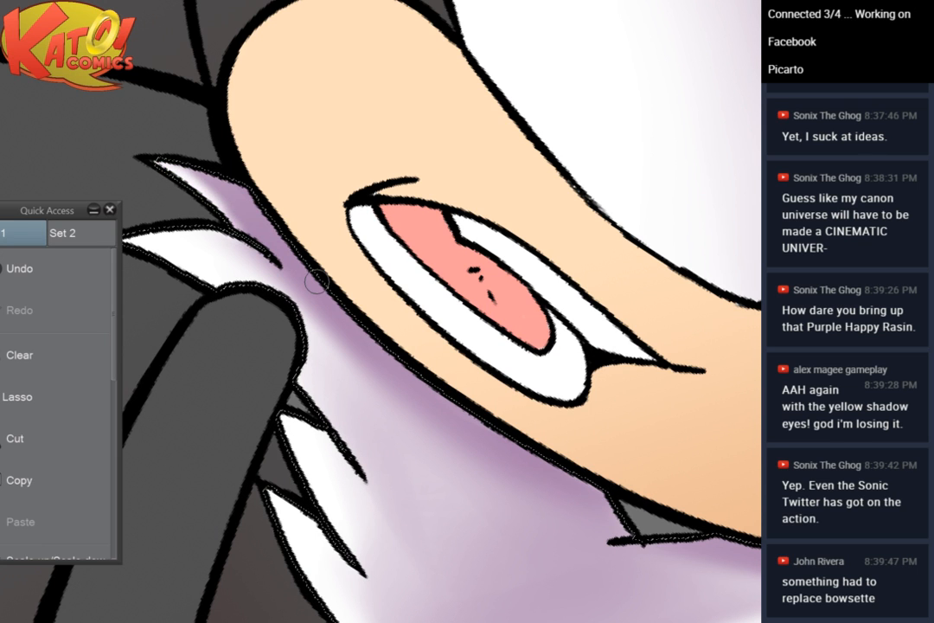
Widen the soft white rim around the lower point of the chest fur
{"action": "key", "text": "ctrl+minus"}
{"action": "key", "text": "ctrl+minus"}
{"action": "left_click_drag", "start_coordinate": [316, 281], "coordinate": [120, 186]}
{"action": "left_click_drag", "start_coordinate": [433, 346], "coordinate": [484, 251]}
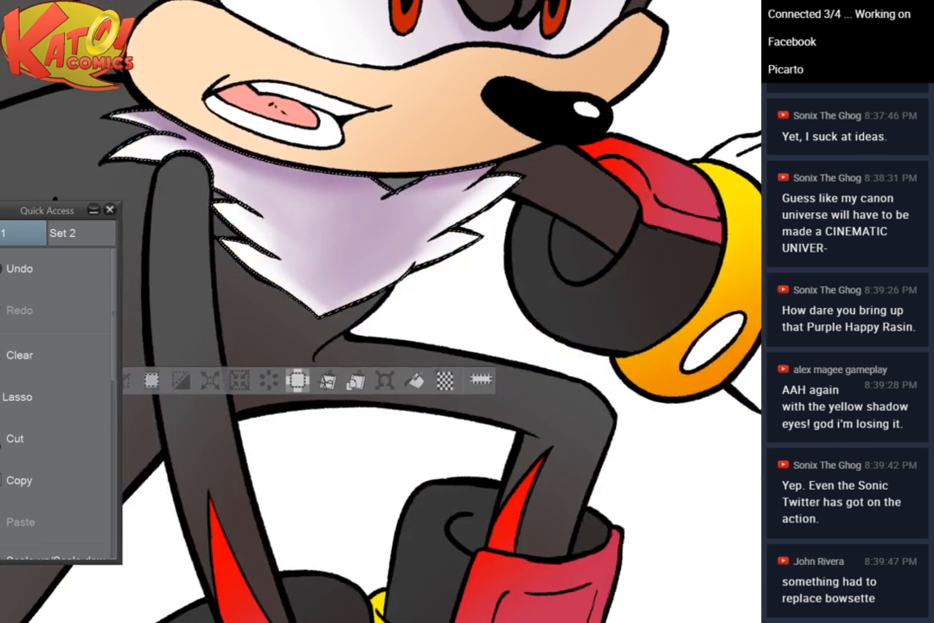
{"action": "left_click_drag", "start_coordinate": [321, 317], "coordinate": [433, 305]}
{"action": "scroll", "coordinate": [433, 260], "scroll_direction": "up", "scroll_amount": 3}
{"action": "left_click_drag", "start_coordinate": [244, 434], "coordinate": [362, 512]}
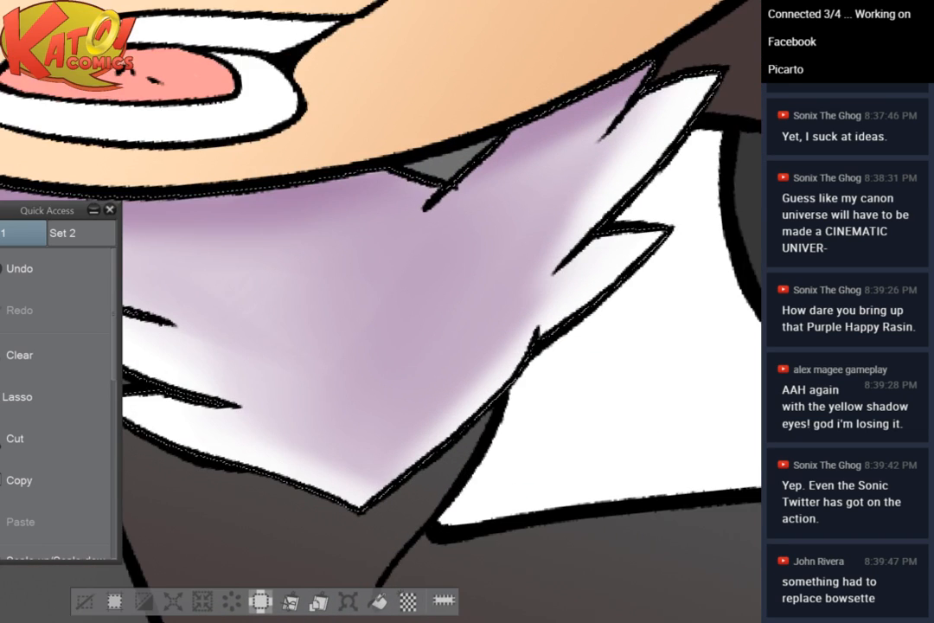
{"action": "mouse_move", "coordinate": [508, 386]}
{"action": "left_mouse_down"}
{"action": "mouse_move", "coordinate": [553, 317]}
{"action": "mouse_move", "coordinate": [455, 409]}
{"action": "mouse_move", "coordinate": [392, 446]}
{"action": "left_mouse_up"}
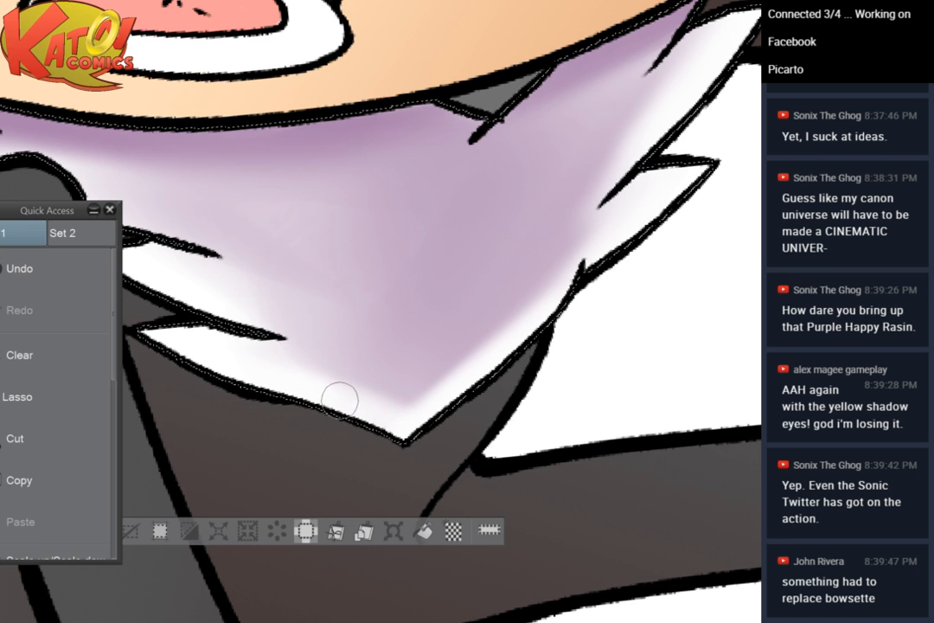
Even out the lavender across the middle of the chest fur and fade it toward the white nose-side tufts
{"action": "scroll", "coordinate": [517, 428], "scroll_direction": "down", "scroll_amount": 3}
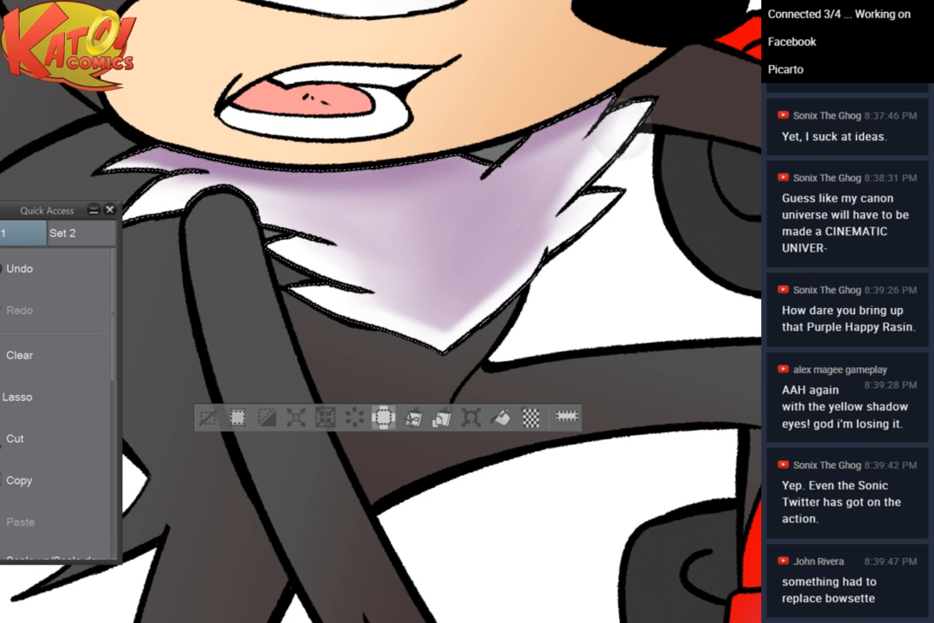
{"action": "scroll", "coordinate": [527, 173], "scroll_direction": "down", "scroll_amount": 2}
{"action": "scroll", "coordinate": [675, 181], "scroll_direction": "up", "scroll_amount": 2}
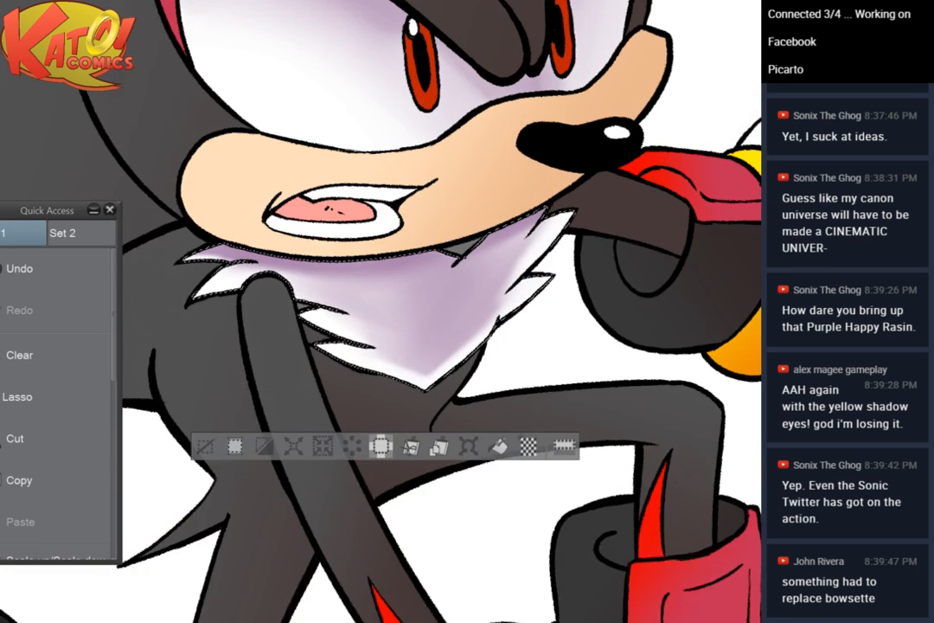
{"action": "scroll", "coordinate": [437, 242], "scroll_direction": "up", "scroll_amount": 2}
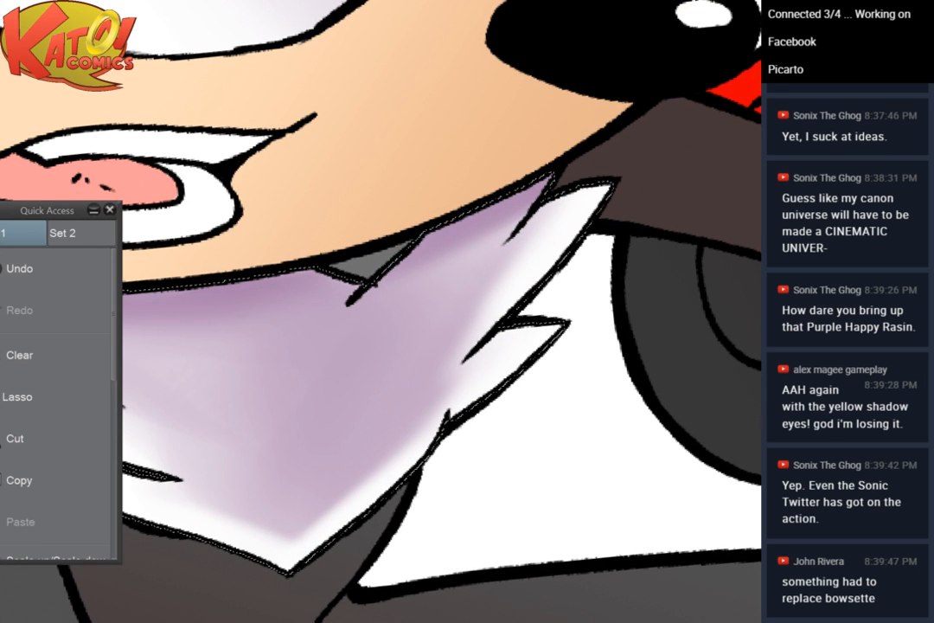
{"action": "mouse_move", "coordinate": [499, 295]}
{"action": "left_mouse_down"}
{"action": "mouse_move", "coordinate": [467, 336]}
{"action": "mouse_move", "coordinate": [489, 321]}
{"action": "mouse_move", "coordinate": [440, 359]}
{"action": "mouse_move", "coordinate": [418, 401]}
{"action": "mouse_move", "coordinate": [473, 369]}
{"action": "mouse_move", "coordinate": [321, 498]}
{"action": "mouse_move", "coordinate": [398, 449]}
{"action": "mouse_move", "coordinate": [312, 439]}
{"action": "mouse_move", "coordinate": [381, 416]}
{"action": "left_mouse_up"}
{"action": "mouse_move", "coordinate": [178, 350]}
{"action": "left_mouse_down"}
{"action": "mouse_move", "coordinate": [300, 473]}
{"action": "mouse_move", "coordinate": [245, 402]}
{"action": "left_mouse_up"}
{"action": "mouse_move", "coordinate": [582, 344]}
{"action": "left_mouse_down"}
{"action": "mouse_move", "coordinate": [515, 324]}
{"action": "mouse_move", "coordinate": [608, 208]}
{"action": "mouse_move", "coordinate": [547, 285]}
{"action": "mouse_move", "coordinate": [593, 192]}
{"action": "mouse_move", "coordinate": [515, 277]}
{"action": "mouse_move", "coordinate": [522, 223]}
{"action": "mouse_move", "coordinate": [501, 250]}
{"action": "mouse_move", "coordinate": [591, 191]}
{"action": "mouse_move", "coordinate": [474, 275]}
{"action": "mouse_move", "coordinate": [556, 214]}
{"action": "mouse_move", "coordinate": [485, 251]}
{"action": "mouse_move", "coordinate": [602, 187]}
{"action": "mouse_move", "coordinate": [584, 247]}
{"action": "mouse_move", "coordinate": [484, 359]}
{"action": "mouse_move", "coordinate": [569, 253]}
{"action": "mouse_move", "coordinate": [520, 258]}
{"action": "mouse_move", "coordinate": [663, 138]}
{"action": "left_mouse_up"}
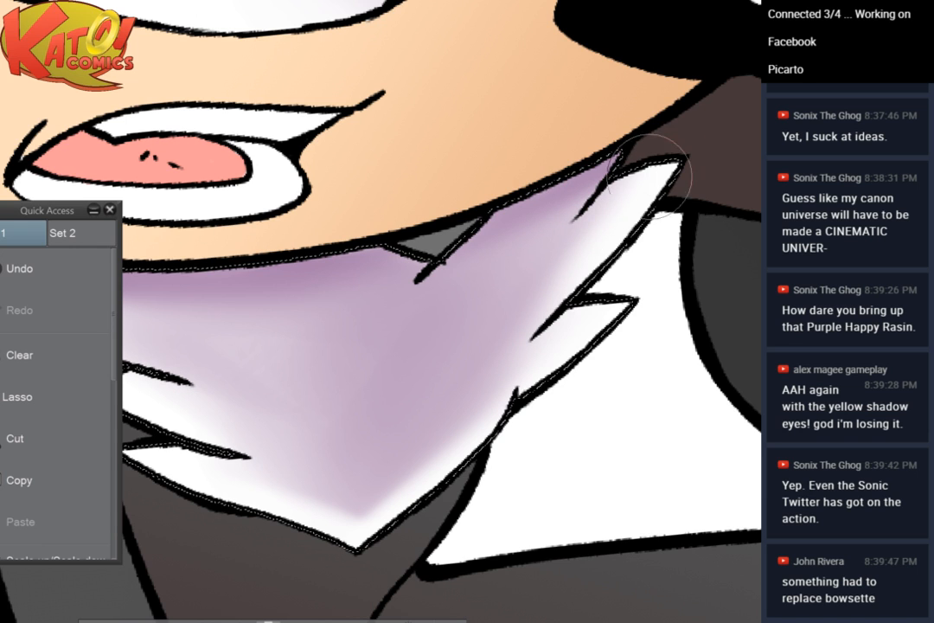
{"action": "mouse_move", "coordinate": [575, 316]}
{"action": "left_mouse_down"}
{"action": "mouse_move", "coordinate": [431, 463]}
{"action": "mouse_move", "coordinate": [584, 307]}
{"action": "mouse_move", "coordinate": [593, 275]}
{"action": "mouse_move", "coordinate": [722, 255]}
{"action": "left_mouse_up"}
{"action": "mouse_move", "coordinate": [299, 349]}
{"action": "left_mouse_down"}
{"action": "mouse_move", "coordinate": [359, 412]}
{"action": "mouse_move", "coordinate": [257, 350]}
{"action": "mouse_move", "coordinate": [446, 443]}
{"action": "mouse_move", "coordinate": [342, 436]}
{"action": "mouse_move", "coordinate": [378, 362]}
{"action": "left_mouse_up"}
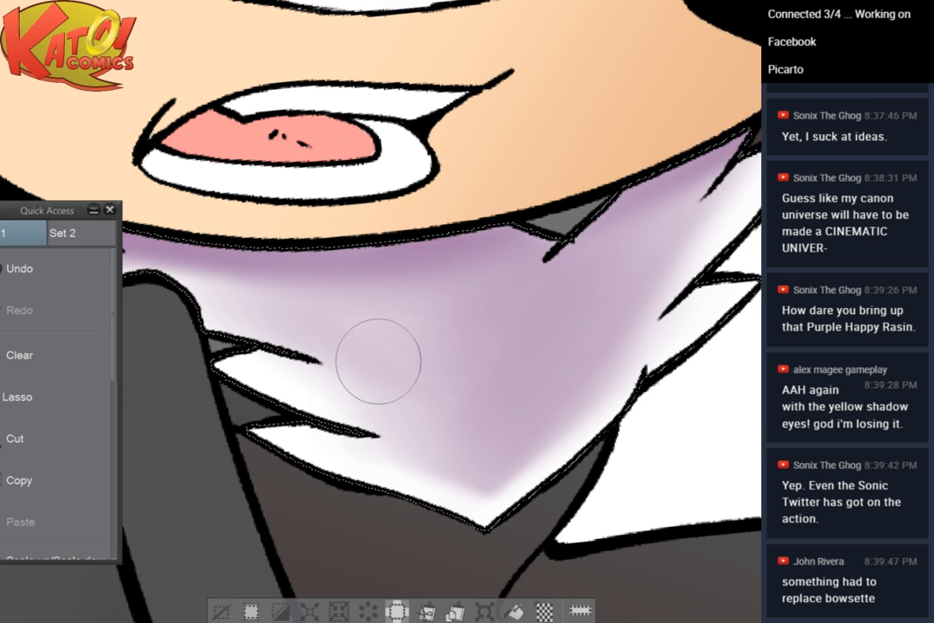
{"action": "scroll", "coordinate": [605, 234], "scroll_direction": "down", "scroll_amount": 2}
{"action": "scroll", "coordinate": [714, 299], "scroll_direction": "up", "scroll_amount": 5}
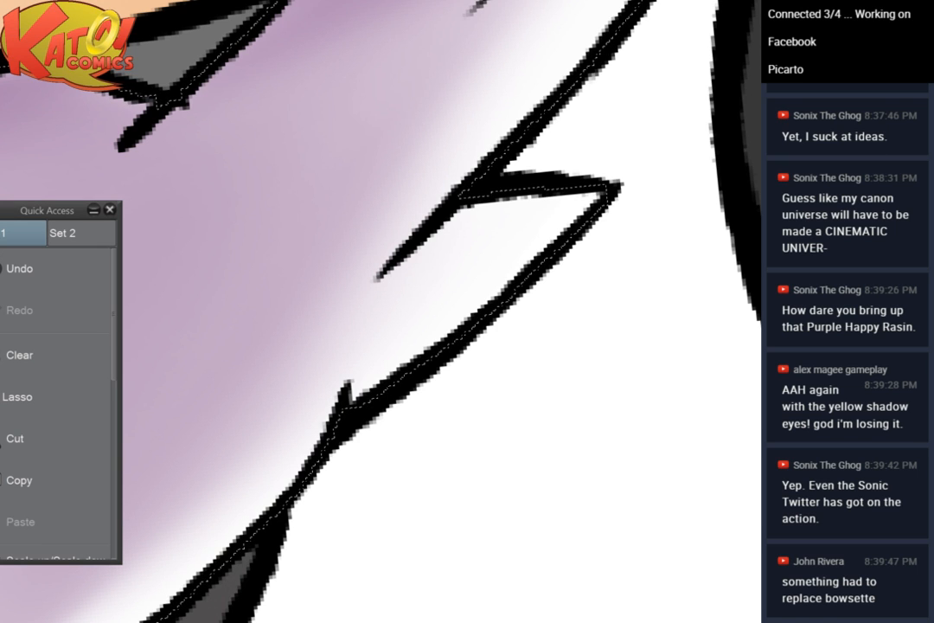
{"action": "mouse_move", "coordinate": [471, 250]}
{"action": "left_mouse_down"}
{"action": "mouse_move", "coordinate": [436, 142]}
{"action": "mouse_move", "coordinate": [389, 89]}
{"action": "left_mouse_up"}
{"action": "mouse_move", "coordinate": [424, 247]}
{"action": "left_mouse_down"}
{"action": "mouse_move", "coordinate": [497, 194]}
{"action": "mouse_move", "coordinate": [416, 244]}
{"action": "mouse_move", "coordinate": [461, 207]}
{"action": "left_mouse_up"}
{"action": "key", "text": "ctrl+z"}
{"action": "left_click", "coordinate": [59, 283]}
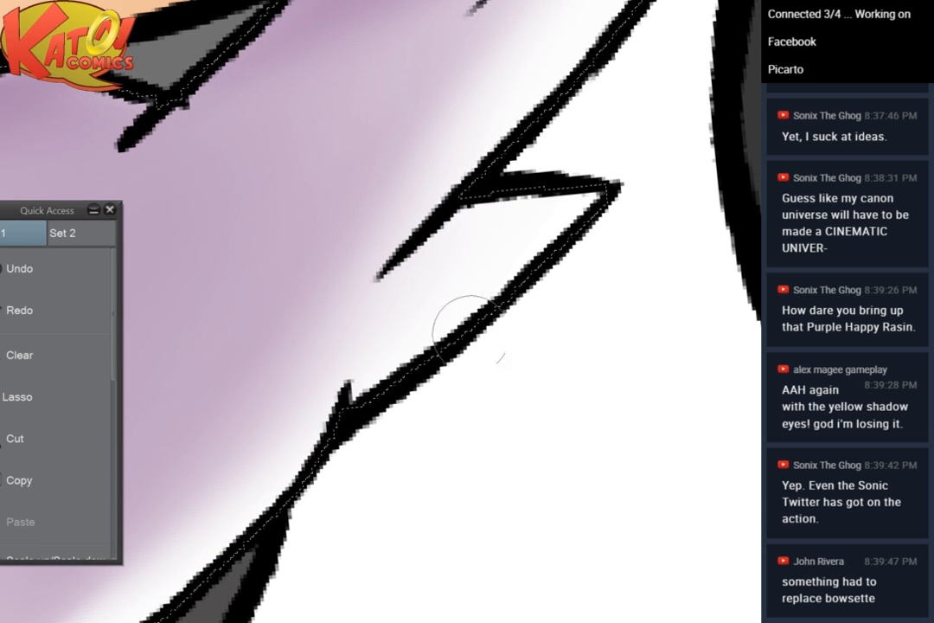
Paint small lavender shadows beneath the dividing lines of the two nose-side fur tufts with a smaller brush
{"action": "left_click_drag", "start_coordinate": [486, 356], "coordinate": [471, 377]}
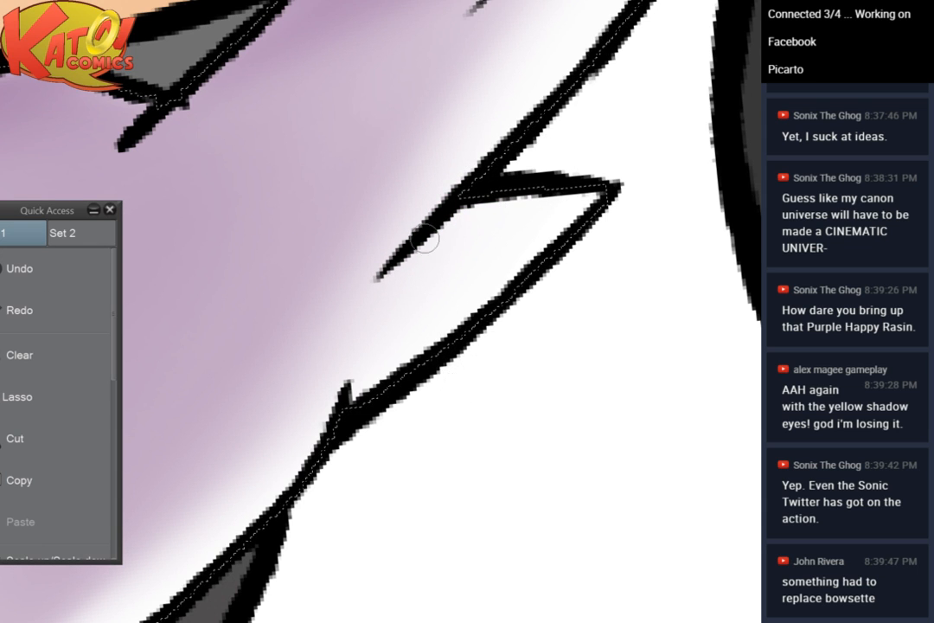
{"action": "left_click_drag", "start_coordinate": [422, 247], "coordinate": [519, 205]}
{"action": "left_click_drag", "start_coordinate": [709, 144], "coordinate": [643, 358]}
{"action": "left_click_drag", "start_coordinate": [472, 173], "coordinate": [597, 105]}
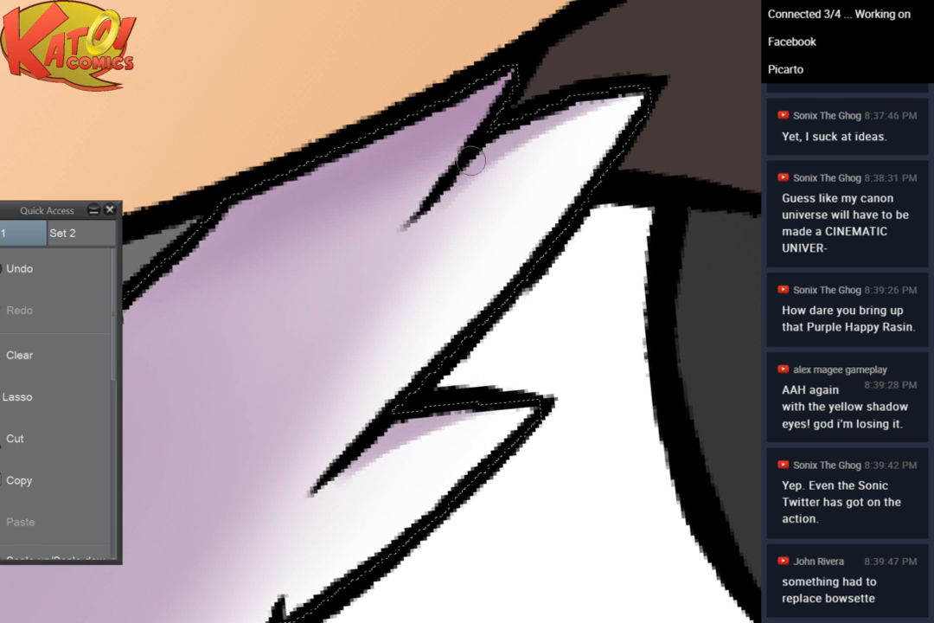
Rotate the canvas and paint thin lavender shadows beneath the lines of the two fur spikes beside the arm
{"action": "left_click_drag", "start_coordinate": [380, 450], "coordinate": [669, 104]}
{"action": "left_click_drag", "start_coordinate": [606, 25], "coordinate": [611, 18]}
{"action": "left_click_drag", "start_coordinate": [366, 370], "coordinate": [432, 330]}
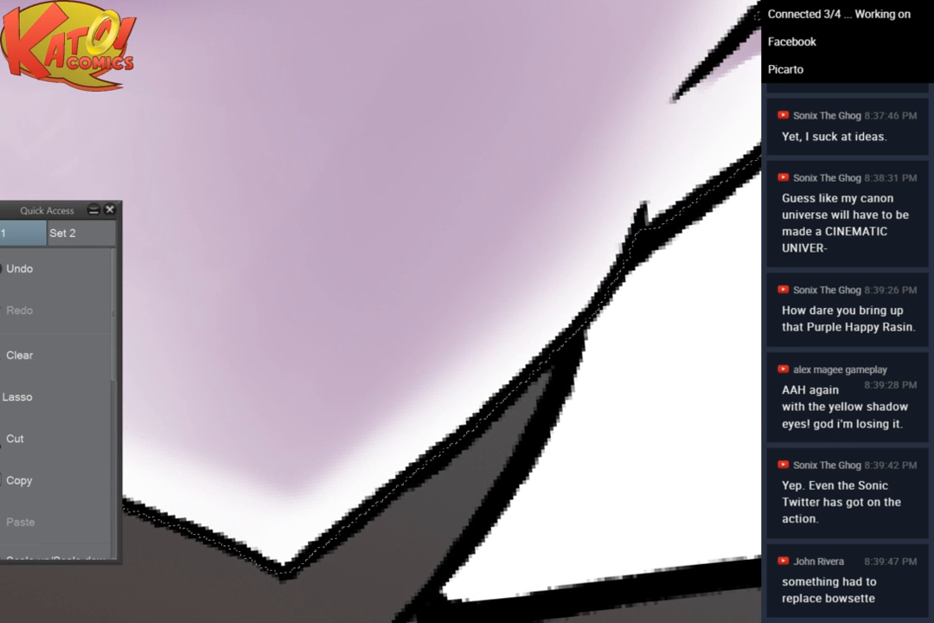
{"action": "left_click_drag", "start_coordinate": [182, 302], "coordinate": [654, 335]}
{"action": "left_click_drag", "start_coordinate": [606, 260], "coordinate": [621, 335]}
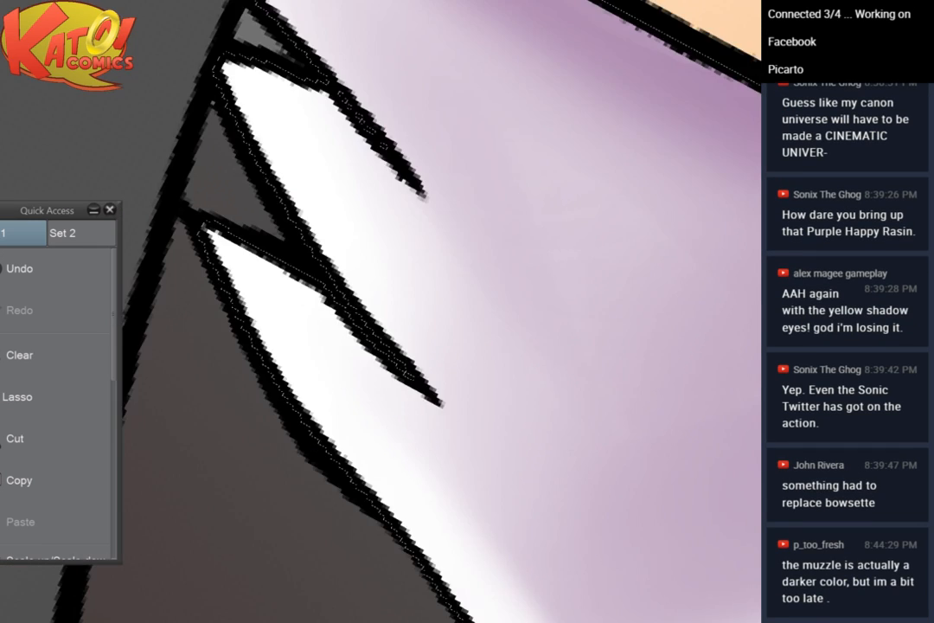
{"action": "left_click_drag", "start_coordinate": [433, 260], "coordinate": [375, 449]}
{"action": "mouse_move", "coordinate": [220, 191]}
{"action": "left_mouse_down"}
{"action": "mouse_move", "coordinate": [350, 336]}
{"action": "mouse_move", "coordinate": [239, 192]}
{"action": "mouse_move", "coordinate": [322, 366]}
{"action": "left_mouse_up"}
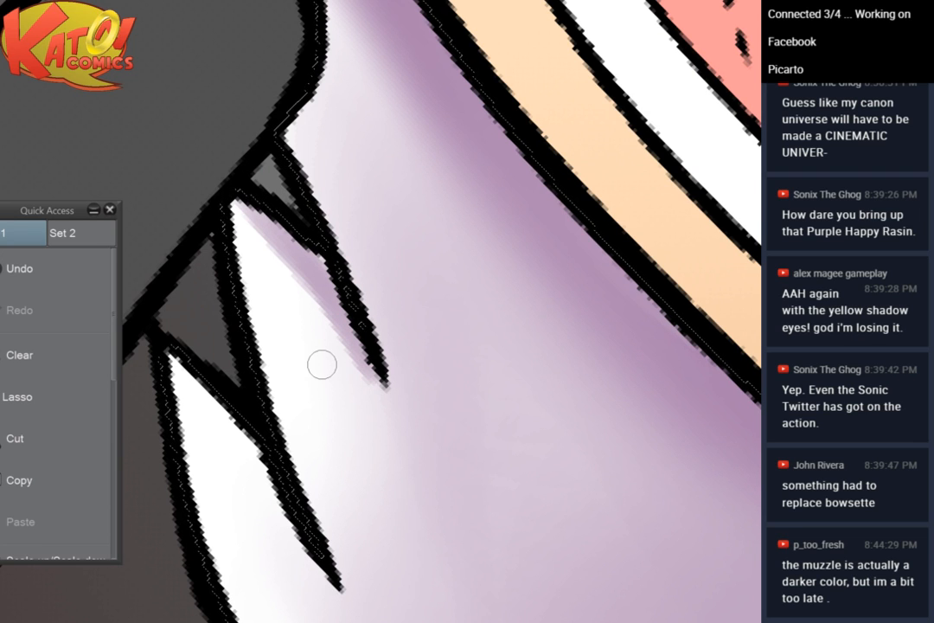
{"action": "mouse_move", "coordinate": [166, 346]}
{"action": "left_mouse_down"}
{"action": "mouse_move", "coordinate": [250, 431]}
{"action": "mouse_move", "coordinate": [355, 592]}
{"action": "left_mouse_up"}
Review the chest fur shading at the shoulder-side tufts and against the whole figure
{"action": "scroll", "coordinate": [381, 312], "scroll_direction": "down", "scroll_amount": 5}
{"action": "left_click_drag", "start_coordinate": [519, 286], "coordinate": [313, 360]}
{"action": "scroll", "coordinate": [354, 167], "scroll_direction": "up", "scroll_amount": 2}
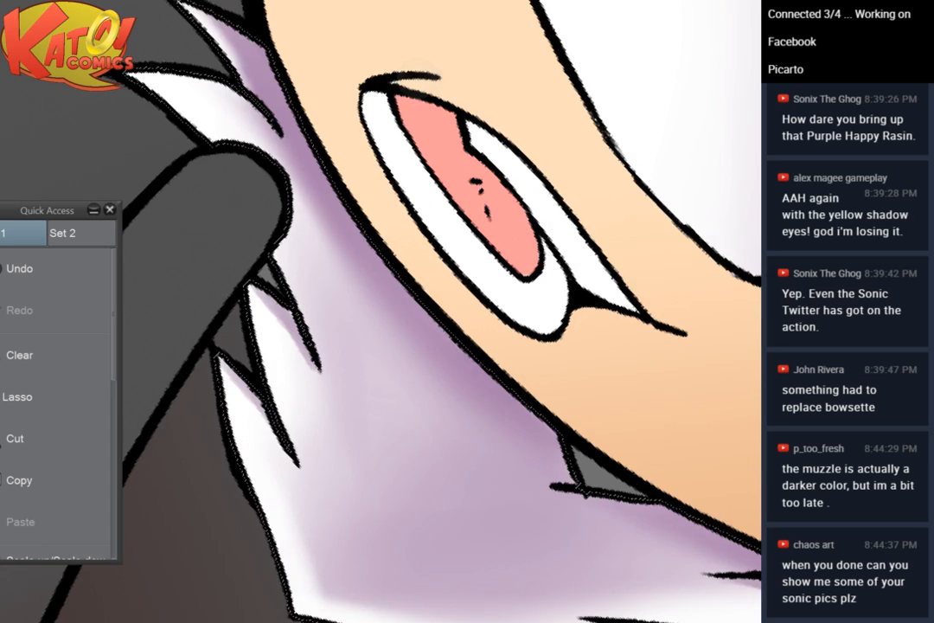
{"action": "left_click_drag", "start_coordinate": [320, 155], "coordinate": [411, 316]}
{"action": "scroll", "coordinate": [355, 234], "scroll_direction": "up", "scroll_amount": 2}
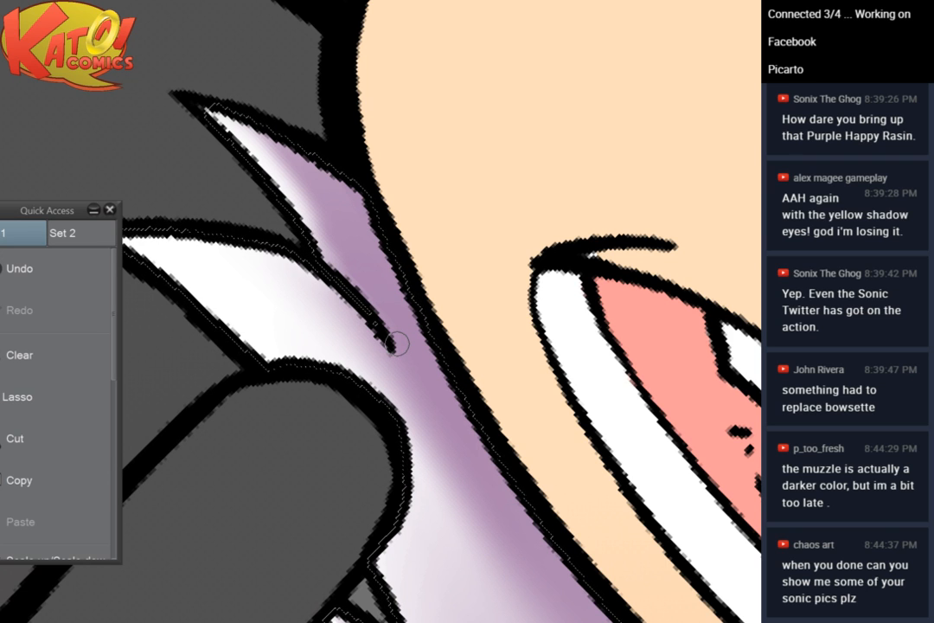
{"action": "scroll", "coordinate": [397, 343], "scroll_direction": "down", "scroll_amount": 5}
{"action": "left_click_drag", "start_coordinate": [640, 311], "coordinate": [323, 388]}
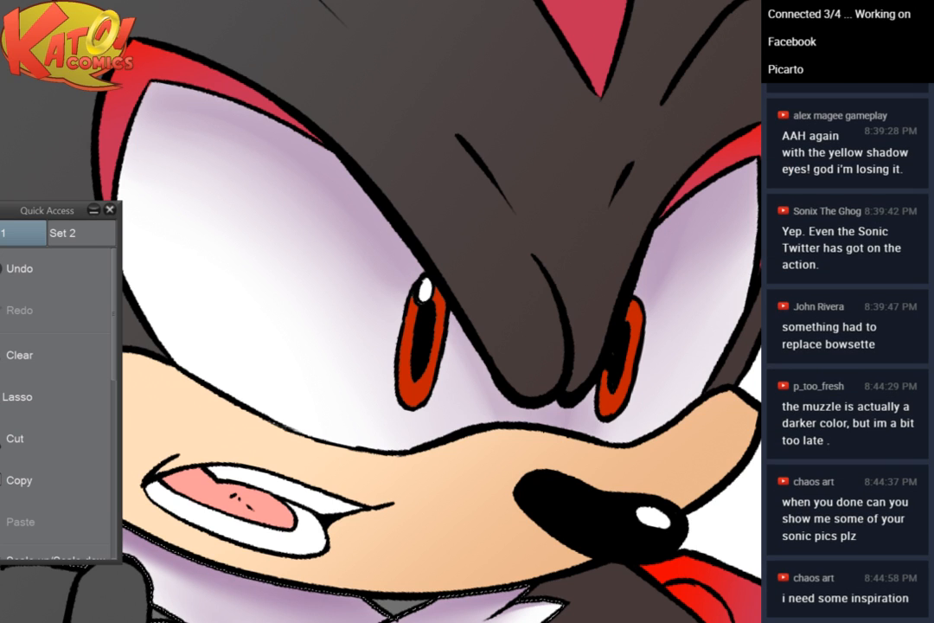
{"action": "scroll", "coordinate": [425, 356], "scroll_direction": "down", "scroll_amount": 4}
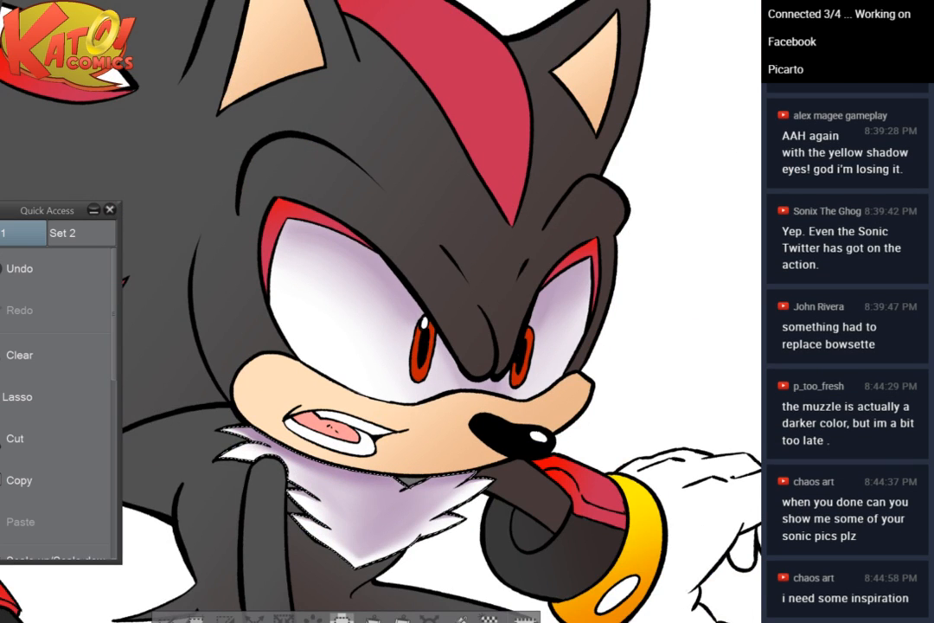
{"action": "left_click_drag", "start_coordinate": [381, 346], "coordinate": [483, 297]}
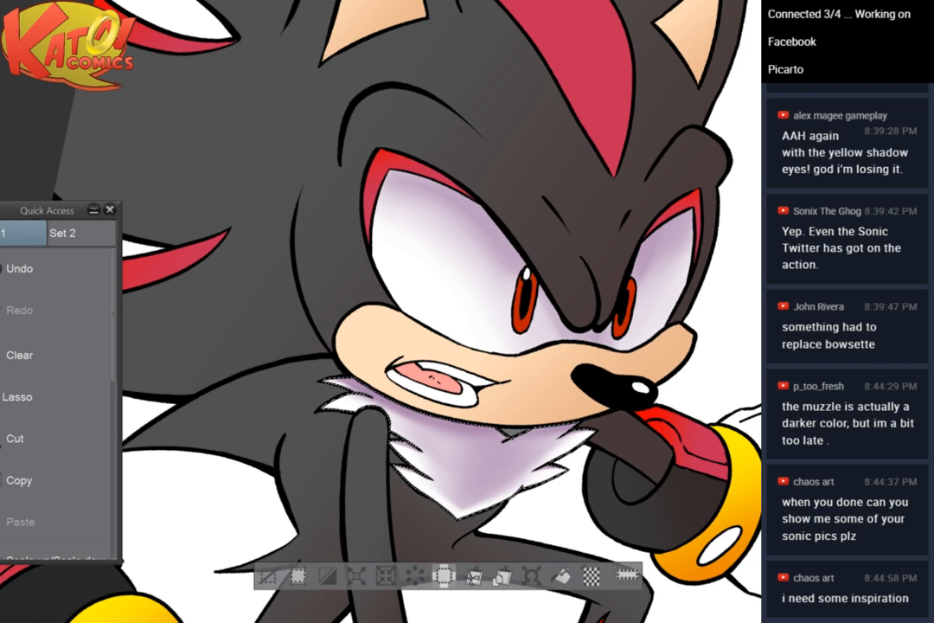
Check the chest fur against the whole figure and clear the selection around it
{"action": "left_click_drag", "start_coordinate": [467, 363], "coordinate": [377, 307]}
{"action": "scroll", "coordinate": [754, 176], "scroll_direction": "down", "scroll_amount": 4}
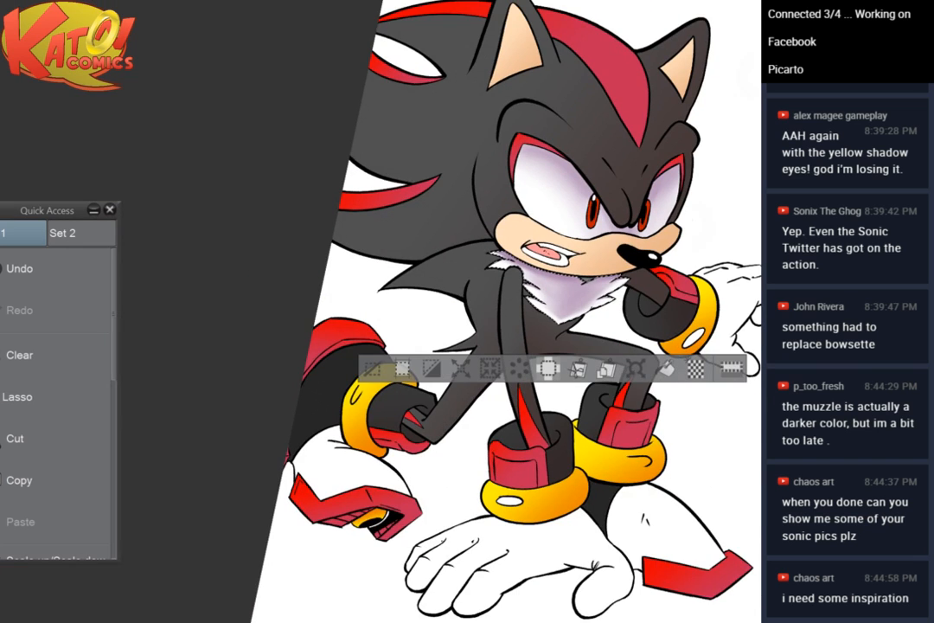
{"action": "scroll", "coordinate": [666, 260], "scroll_direction": "up", "scroll_amount": 5}
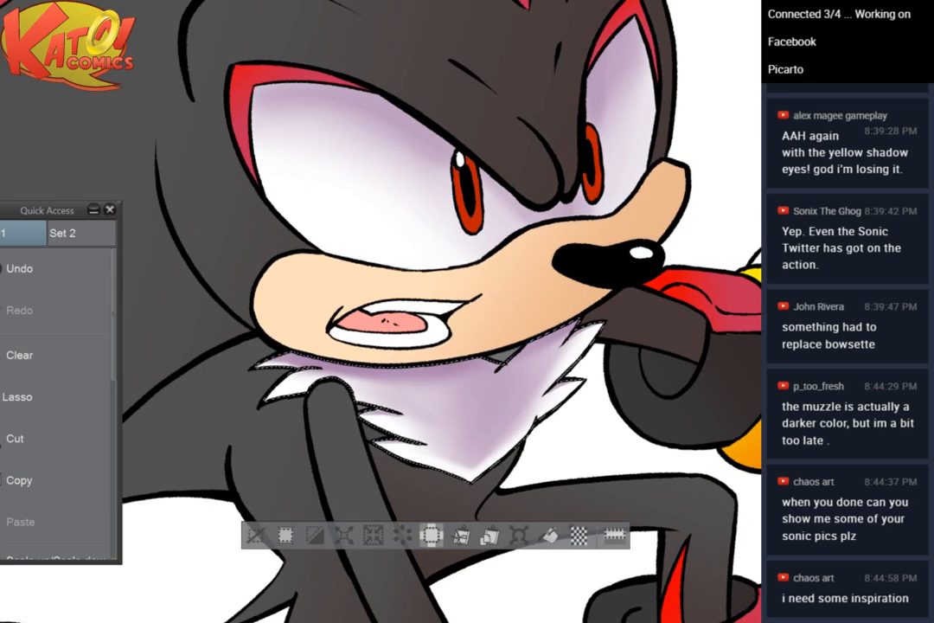
{"action": "left_click_drag", "start_coordinate": [450, 346], "coordinate": [500, 204]}
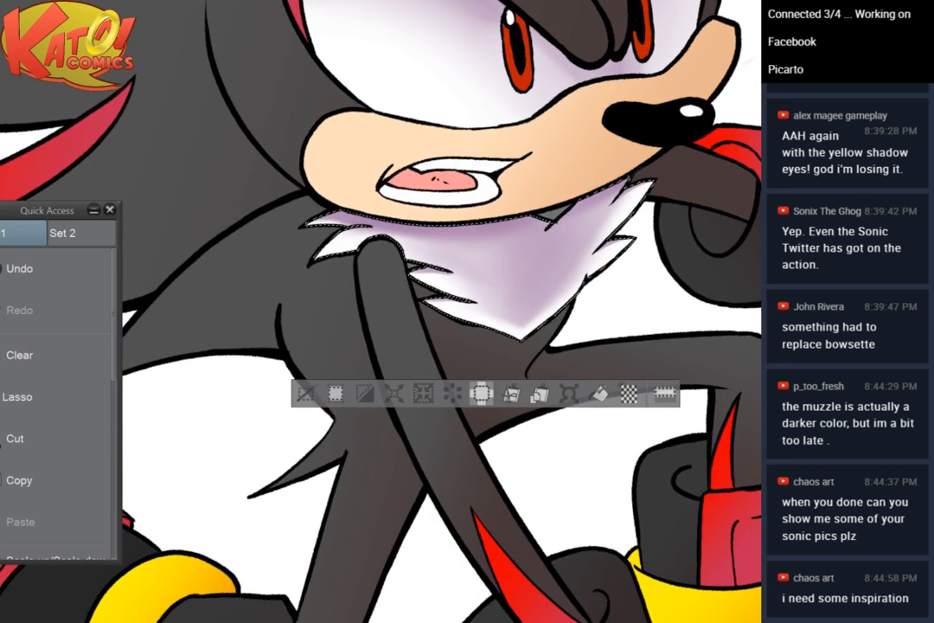
{"action": "scroll", "coordinate": [677, 603], "scroll_direction": "down", "scroll_amount": 3}
{"action": "scroll", "coordinate": [677, 603], "scroll_direction": "up", "scroll_amount": 2}
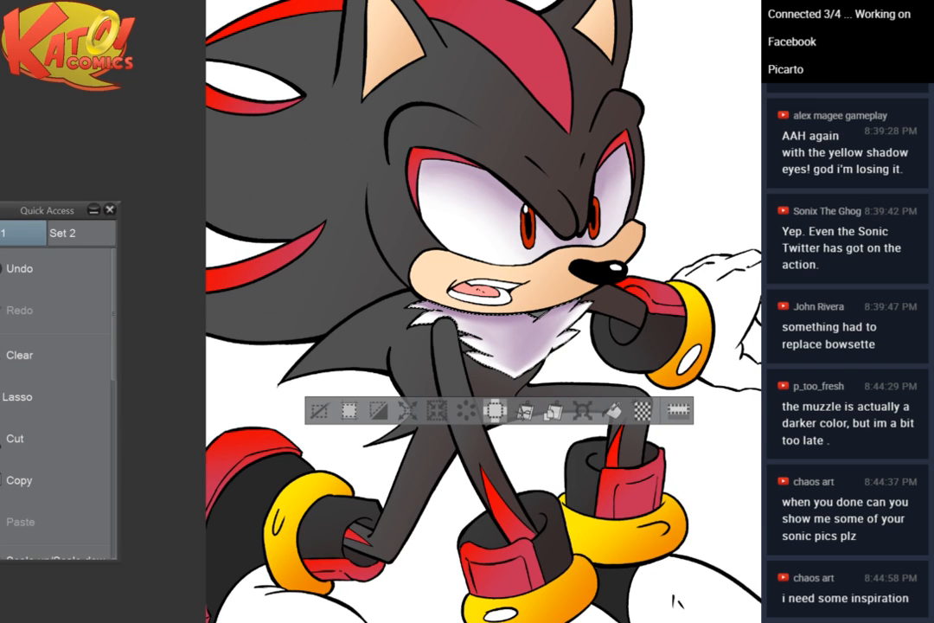
{"action": "key", "text": "ctrl+d"}
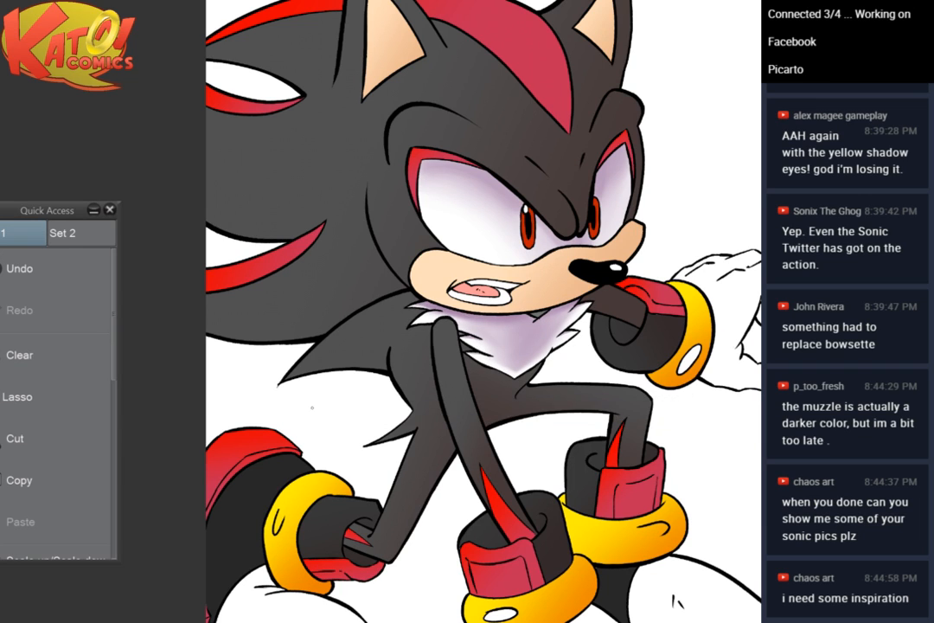
Examine the chest fur shading up close, from the nose-side tufts across the middle to the spikes beside the arm
{"action": "scroll", "coordinate": [614, 254], "scroll_direction": "up", "scroll_amount": 2}
{"action": "left_click_drag", "start_coordinate": [573, 449], "coordinate": [609, 323]}
{"action": "scroll", "coordinate": [637, 397], "scroll_direction": "up", "scroll_amount": 2}
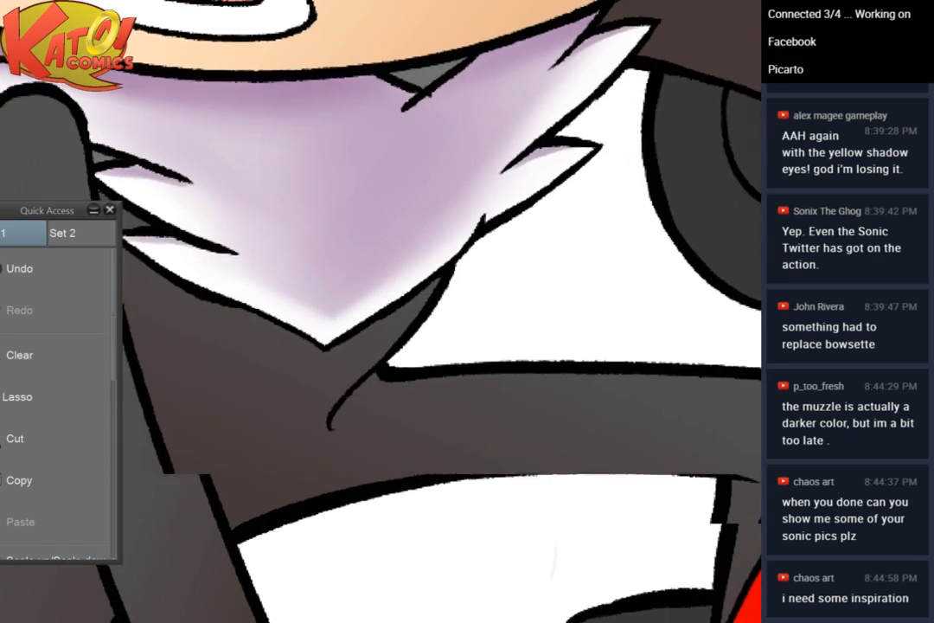
{"action": "scroll", "coordinate": [578, 284], "scroll_direction": "up", "scroll_amount": 2}
{"action": "left_click_drag", "start_coordinate": [525, 415], "coordinate": [585, 608]}
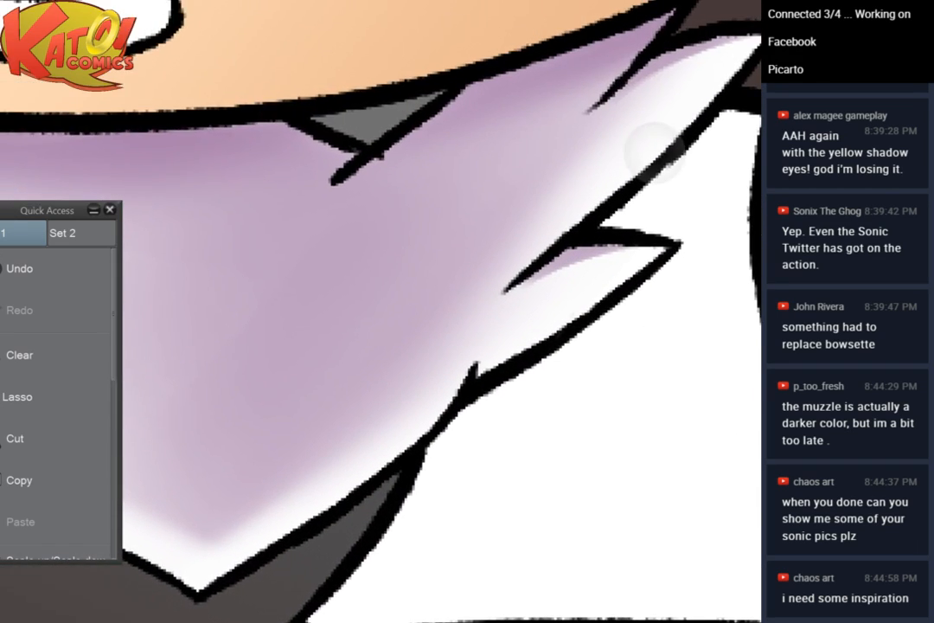
{"action": "scroll", "coordinate": [602, 260], "scroll_direction": "down", "scroll_amount": 2}
{"action": "left_click_drag", "start_coordinate": [513, 231], "coordinate": [560, 286]}
{"action": "scroll", "coordinate": [560, 290], "scroll_direction": "up", "scroll_amount": 1}
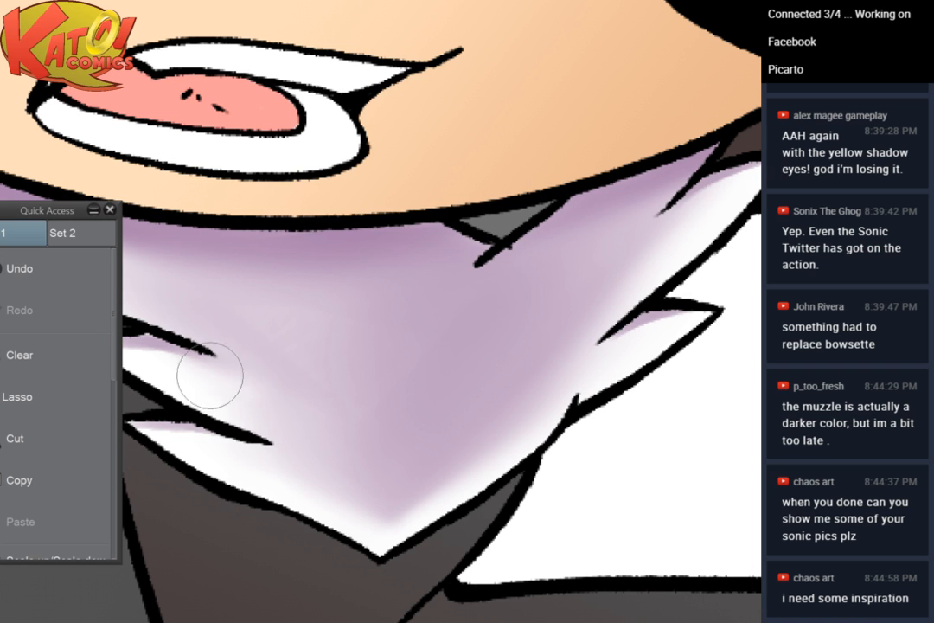
{"action": "left_click_drag", "start_coordinate": [294, 324], "coordinate": [446, 348]}
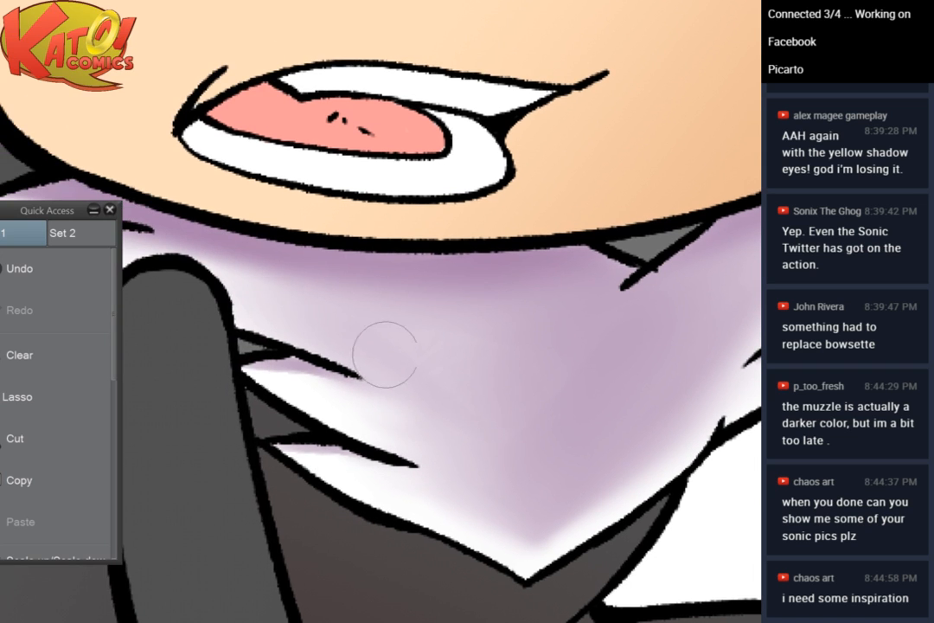
{"action": "left_click_drag", "start_coordinate": [344, 280], "coordinate": [531, 287]}
{"action": "mouse_move", "coordinate": [606, 281]}
{"action": "left_mouse_down"}
{"action": "mouse_move", "coordinate": [517, 271]}
{"action": "mouse_move", "coordinate": [124, 176]}
{"action": "mouse_move", "coordinate": [91, 185]}
{"action": "left_mouse_up"}
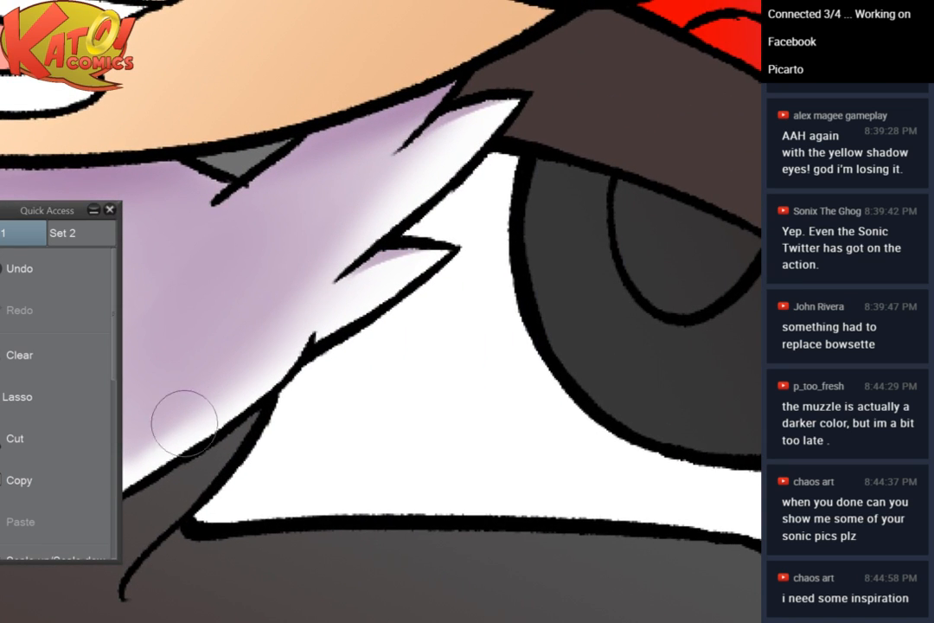
Inspect the shading on the shoulder-side fur tufts and beneath the muzzle in a rotated close view
{"action": "scroll", "coordinate": [418, 277], "scroll_direction": "down", "scroll_amount": 5}
{"action": "left_click_drag", "start_coordinate": [417, 277], "coordinate": [298, 271]}
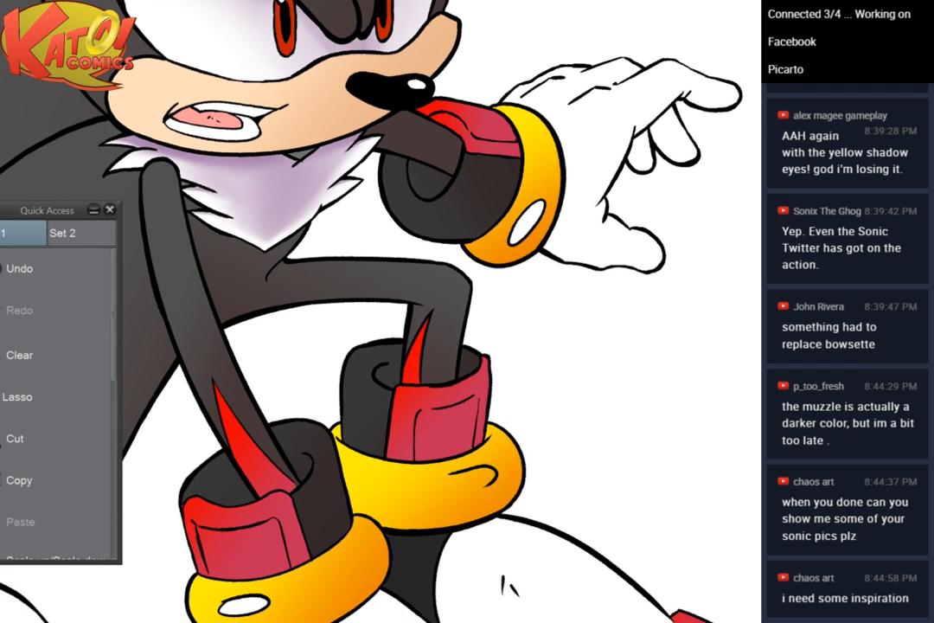
{"action": "scroll", "coordinate": [361, 134], "scroll_direction": "up", "scroll_amount": 6}
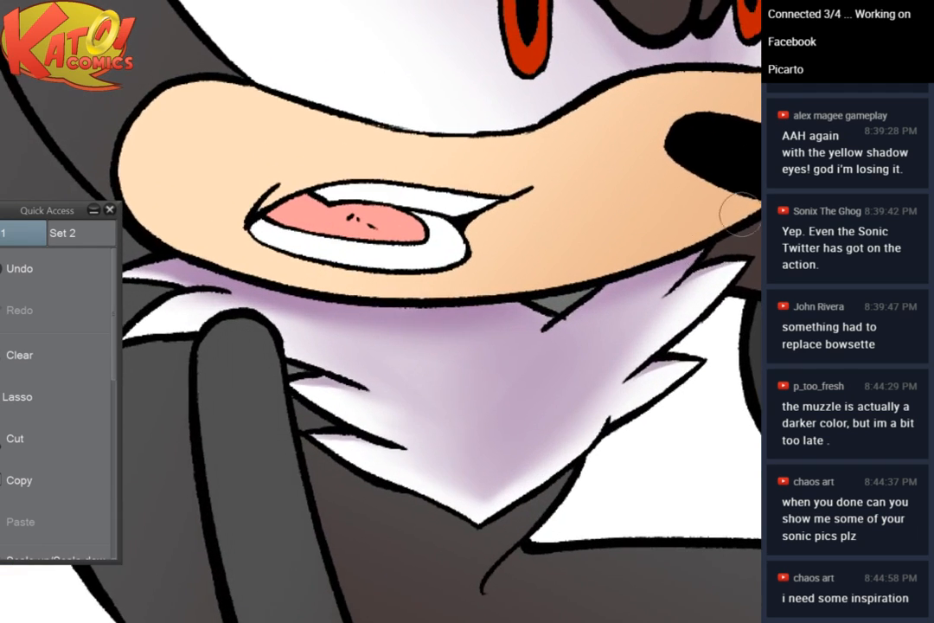
{"action": "scroll", "coordinate": [362, 134], "scroll_direction": "up", "scroll_amount": 3}
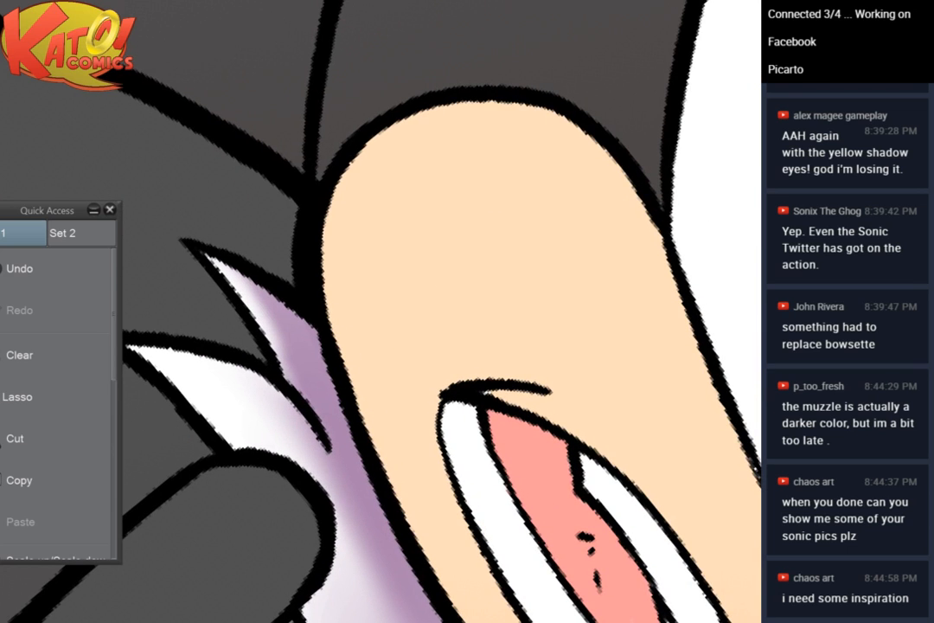
{"action": "mouse_move", "coordinate": [244, 287]}
{"action": "left_mouse_down"}
{"action": "mouse_move", "coordinate": [285, 344]}
{"action": "mouse_move", "coordinate": [245, 367]}
{"action": "mouse_move", "coordinate": [271, 307]}
{"action": "mouse_move", "coordinate": [366, 530]}
{"action": "mouse_move", "coordinate": [324, 457]}
{"action": "mouse_move", "coordinate": [368, 524]}
{"action": "left_mouse_up"}
{"action": "scroll", "coordinate": [368, 525], "scroll_direction": "down", "scroll_amount": 1}
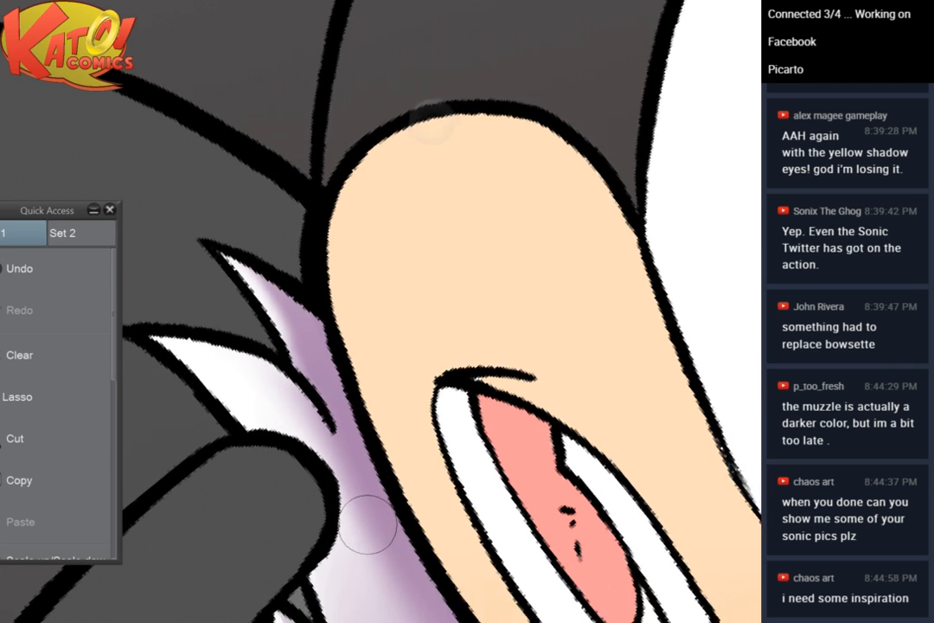
{"action": "scroll", "coordinate": [367, 524], "scroll_direction": "down", "scroll_amount": 4}
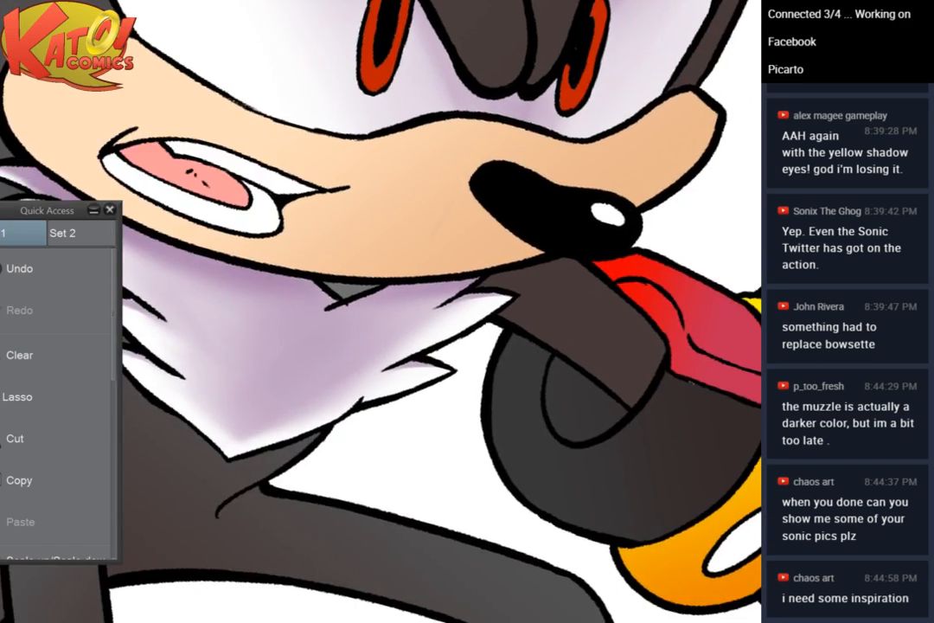
Extend the lavender shading down into the pointed tip of the chest fur with a soft brush
{"action": "scroll", "coordinate": [322, 263], "scroll_direction": "down", "scroll_amount": 3}
{"action": "scroll", "coordinate": [322, 263], "scroll_direction": "up", "scroll_amount": 4}
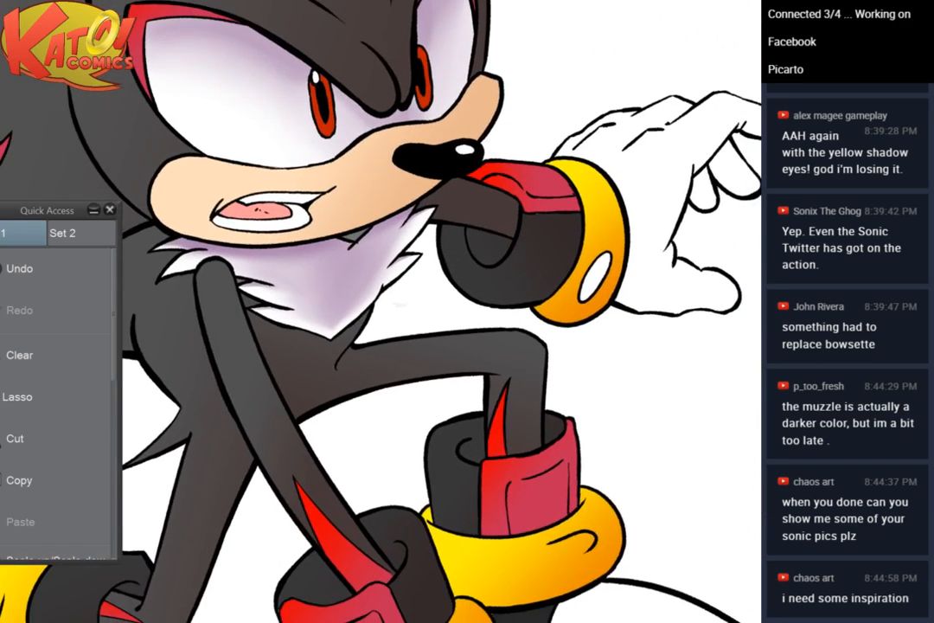
{"action": "scroll", "coordinate": [322, 263], "scroll_direction": "up", "scroll_amount": 4}
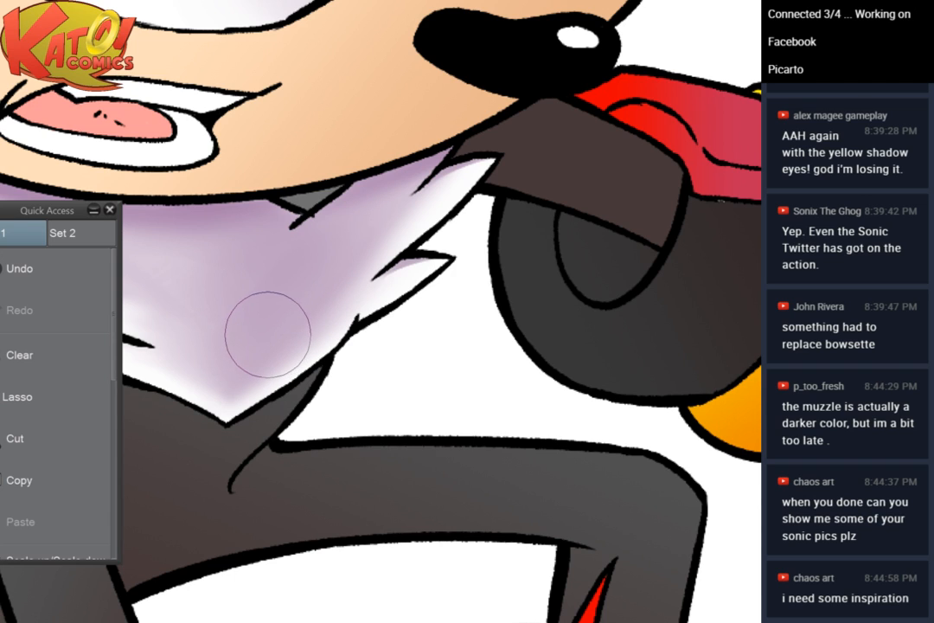
{"action": "left_click_drag", "start_coordinate": [252, 347], "coordinate": [254, 362]}
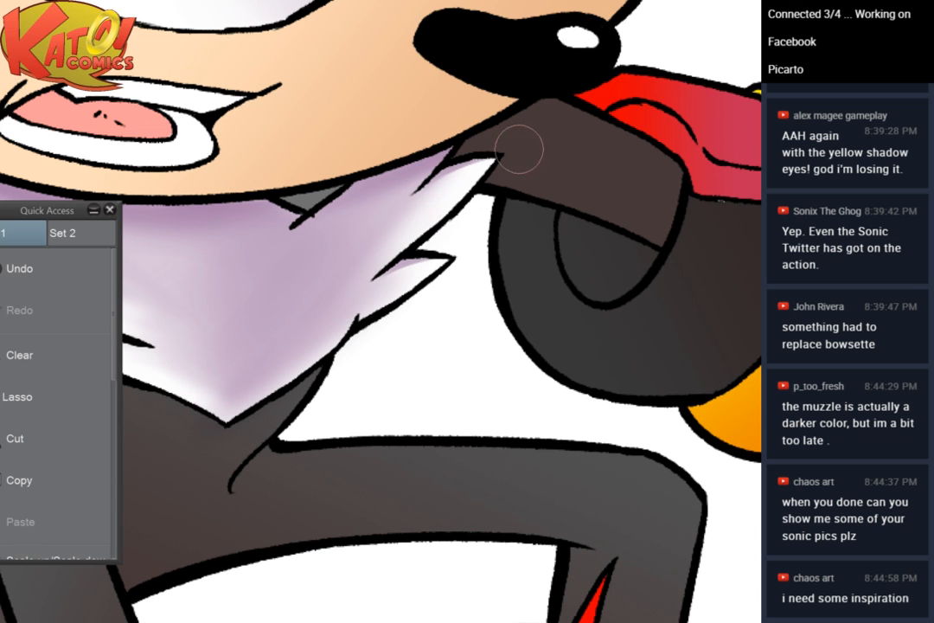
Select the white glove of the hand planted on the ground
{"action": "key", "text": "ctrl+minus"}
{"action": "key", "text": "ctrl+minus"}
{"action": "left_click_drag", "start_coordinate": [824, 102], "coordinate": [597, 130]}
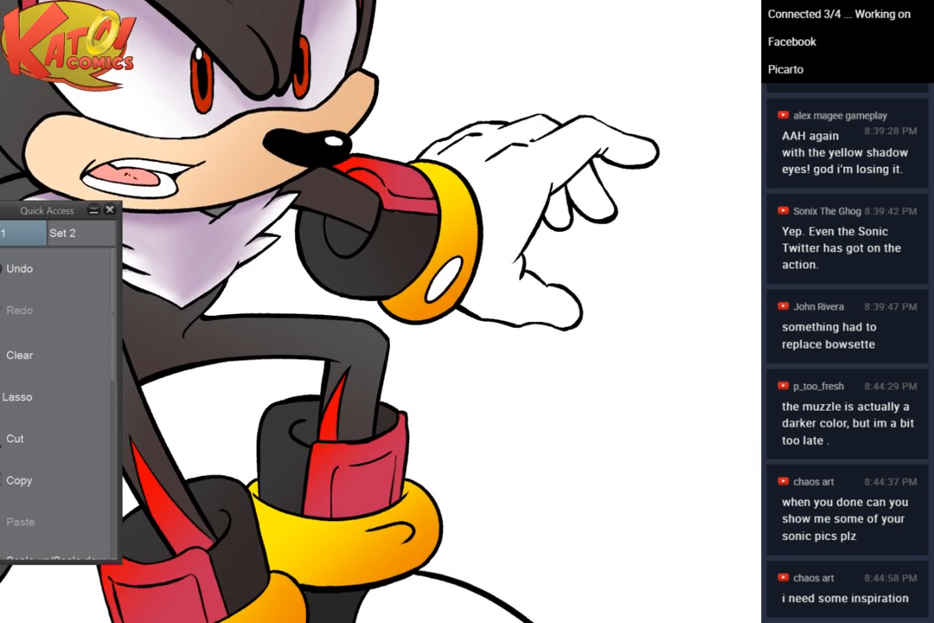
{"action": "scroll", "coordinate": [599, 132], "scroll_direction": "down", "scroll_amount": 1}
{"action": "left_click_drag", "start_coordinate": [632, 182], "coordinate": [669, 49]}
{"action": "scroll", "coordinate": [591, 194], "scroll_direction": "up", "scroll_amount": 2}
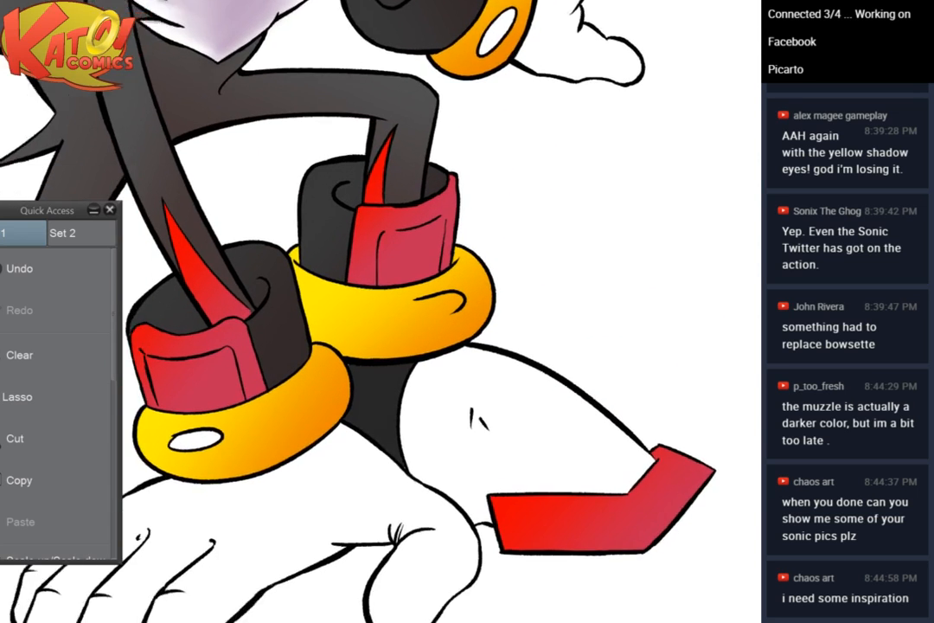
{"action": "left_click_drag", "start_coordinate": [591, 195], "coordinate": [746, 30]}
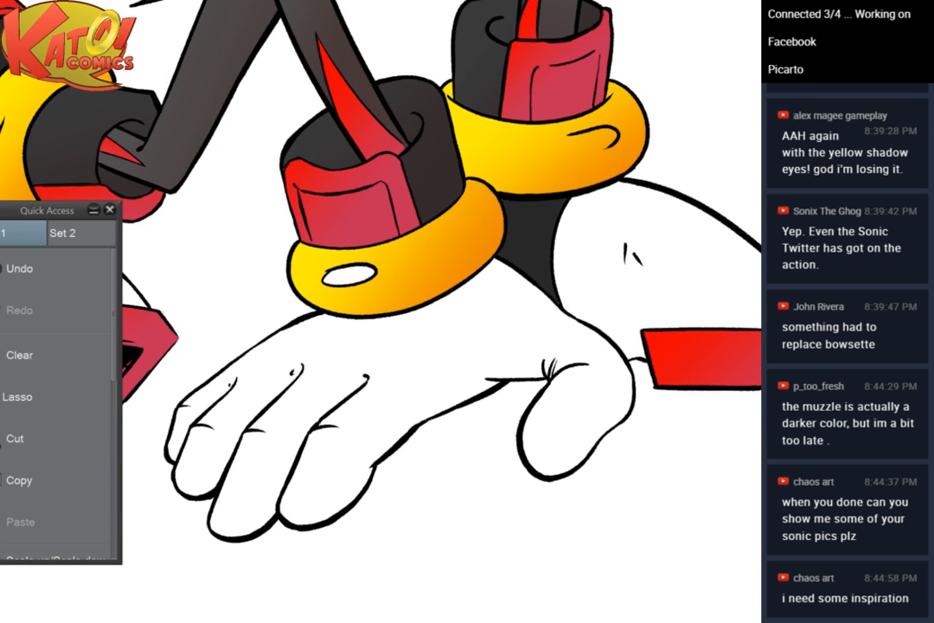
{"action": "left_click", "coordinate": [426, 367]}
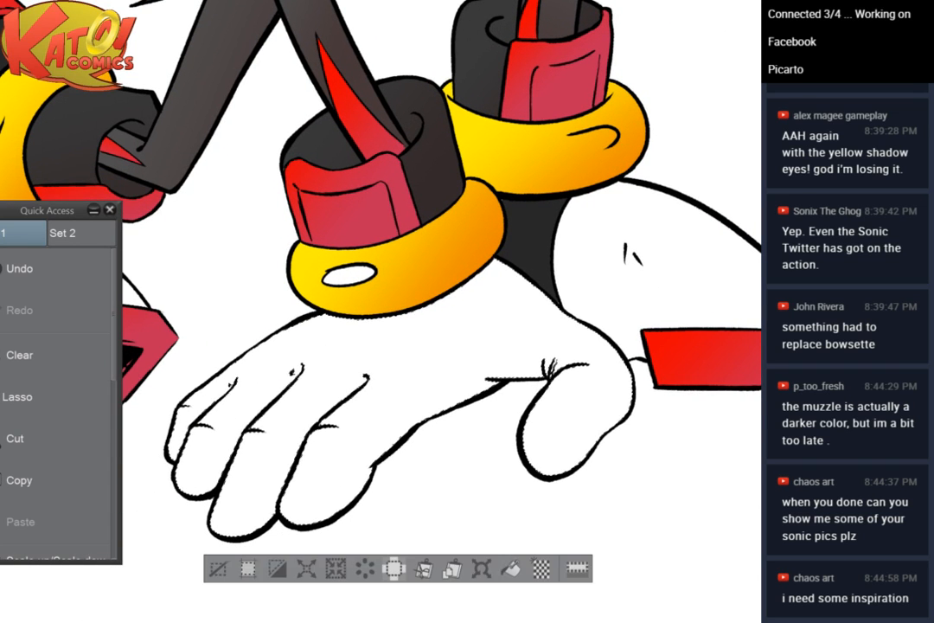
Paint soft lavender shadows on the glove beneath the gold wrist ring, along the palm edge and the index finger
{"action": "left_click_drag", "start_coordinate": [426, 367], "coordinate": [386, 519]}
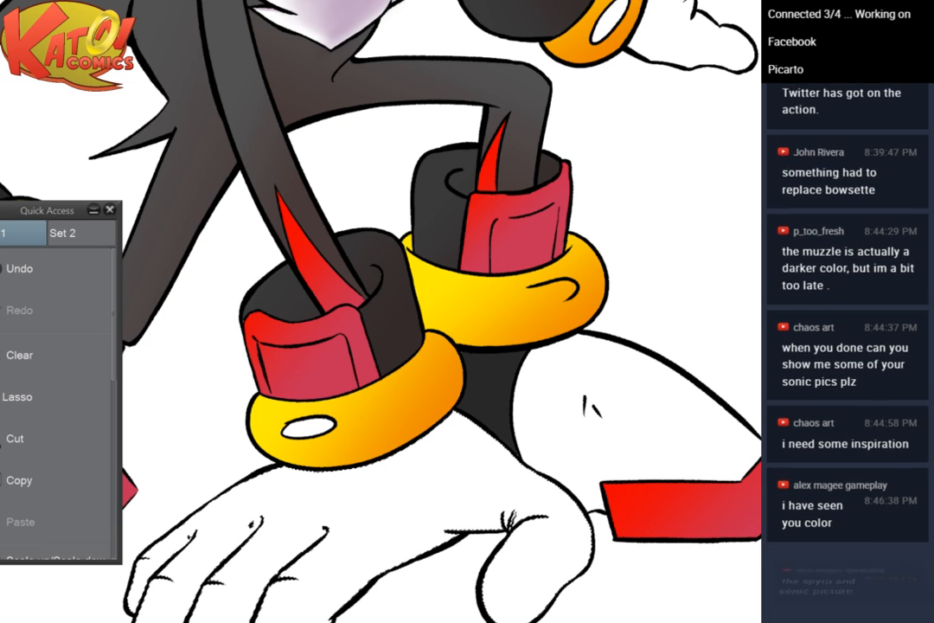
{"action": "mouse_move", "coordinate": [433, 347]}
{"action": "left_mouse_down"}
{"action": "mouse_move", "coordinate": [448, 280]}
{"action": "mouse_move", "coordinate": [441, 268]}
{"action": "left_mouse_up"}
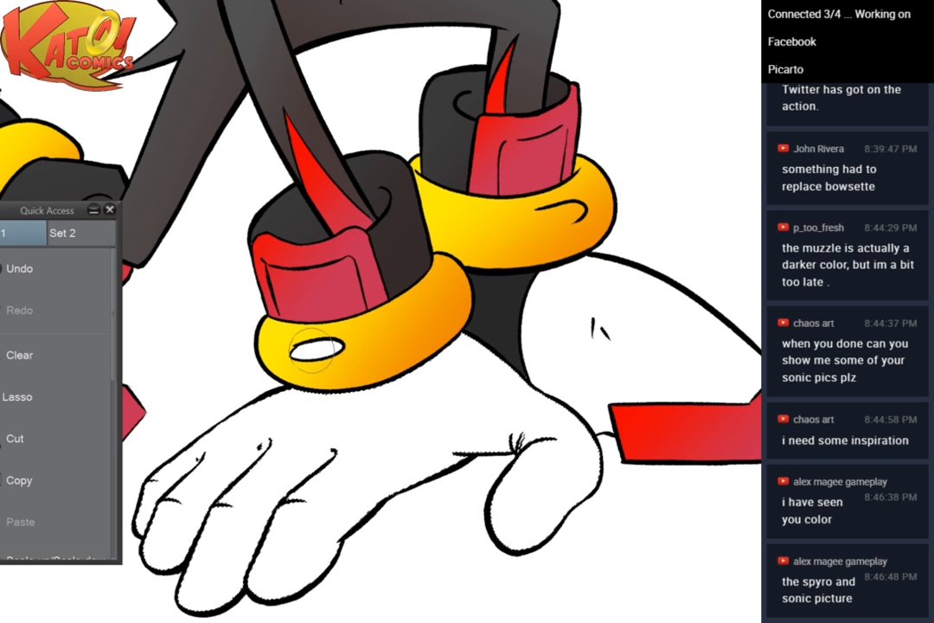
{"action": "mouse_move", "coordinate": [295, 382]}
{"action": "left_mouse_down"}
{"action": "mouse_move", "coordinate": [333, 386]}
{"action": "mouse_move", "coordinate": [371, 354]}
{"action": "mouse_move", "coordinate": [426, 358]}
{"action": "left_mouse_up"}
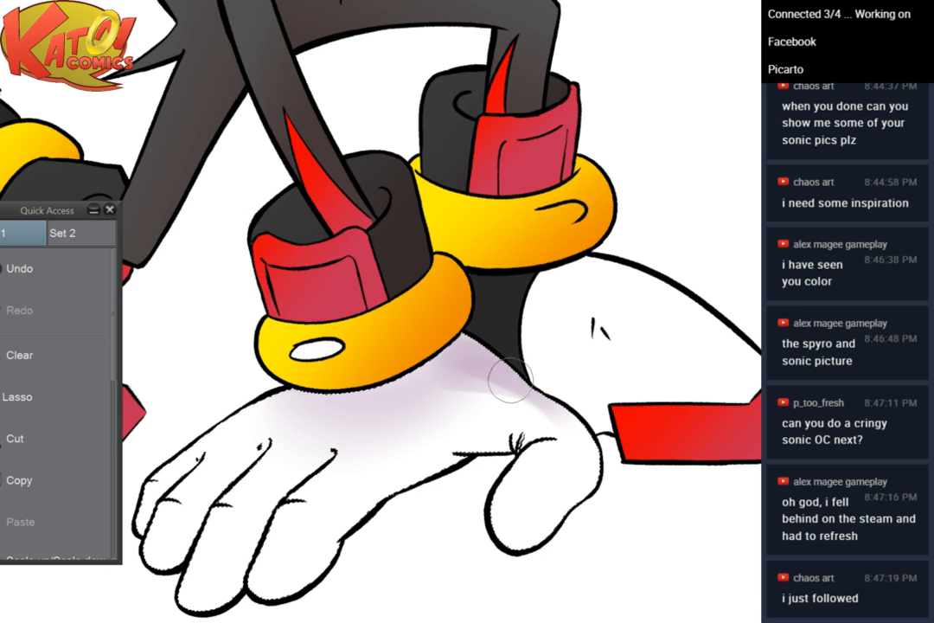
{"action": "mouse_move", "coordinate": [549, 394]}
{"action": "left_mouse_down"}
{"action": "mouse_move", "coordinate": [531, 476]}
{"action": "mouse_move", "coordinate": [494, 463]}
{"action": "mouse_move", "coordinate": [436, 476]}
{"action": "mouse_move", "coordinate": [277, 597]}
{"action": "left_mouse_up"}
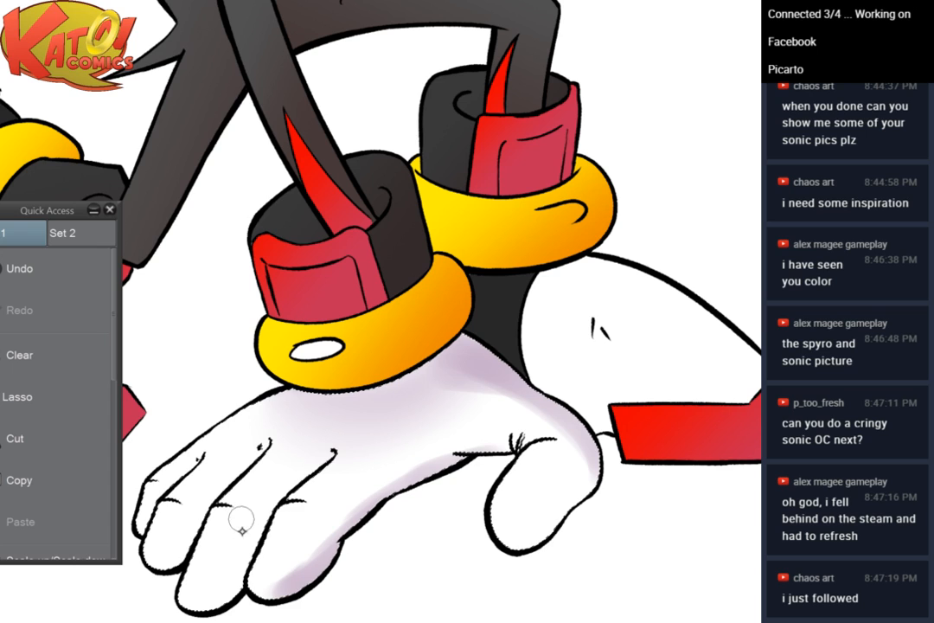
Paint lavender shadows along the sides of the glove's middle and ring fingers and the inner edge of the thumb
{"action": "mouse_move", "coordinate": [332, 456]}
{"action": "left_mouse_down"}
{"action": "mouse_move", "coordinate": [260, 514]}
{"action": "mouse_move", "coordinate": [225, 602]}
{"action": "mouse_move", "coordinate": [248, 562]}
{"action": "mouse_move", "coordinate": [214, 602]}
{"action": "left_mouse_up"}
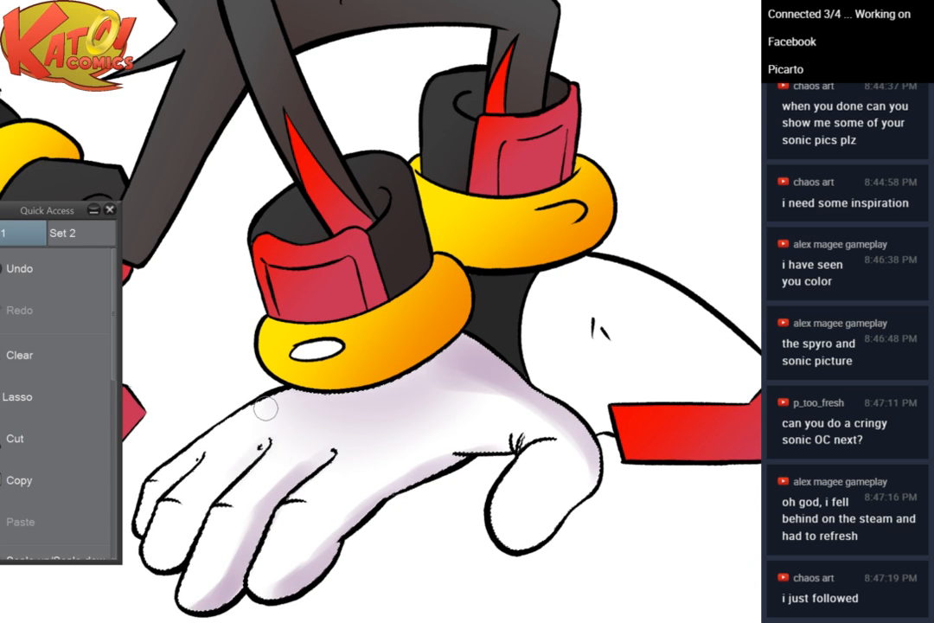
{"action": "mouse_move", "coordinate": [266, 407]}
{"action": "left_mouse_down"}
{"action": "mouse_move", "coordinate": [240, 459]}
{"action": "mouse_move", "coordinate": [260, 447]}
{"action": "mouse_move", "coordinate": [199, 505]}
{"action": "mouse_move", "coordinate": [178, 551]}
{"action": "mouse_move", "coordinate": [199, 506]}
{"action": "left_mouse_up"}
{"action": "left_click_drag", "start_coordinate": [205, 389], "coordinate": [237, 304]}
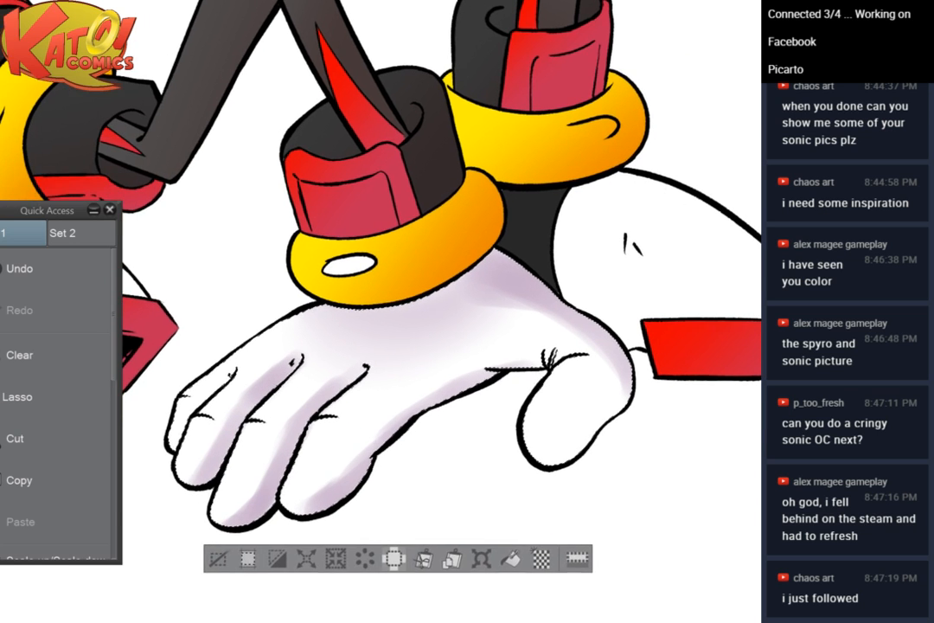
{"action": "mouse_move", "coordinate": [554, 357]}
{"action": "left_mouse_down"}
{"action": "mouse_move", "coordinate": [446, 313]}
{"action": "mouse_move", "coordinate": [439, 438]}
{"action": "left_mouse_up"}
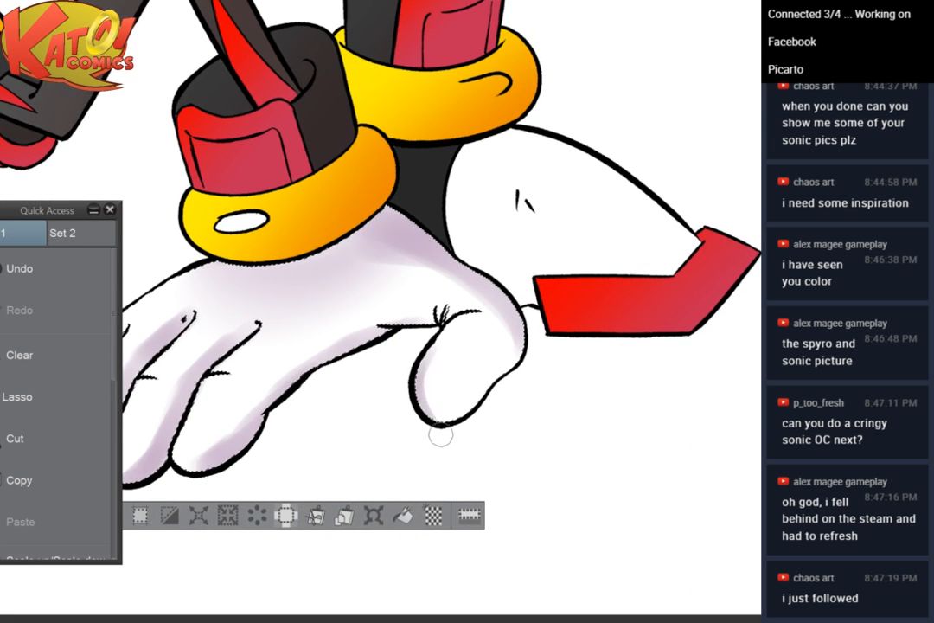
Shade the little finger and fingertips in lavender and deepen the glove shadow beneath the gold wrist ring
{"action": "mouse_move", "coordinate": [412, 381]}
{"action": "left_mouse_down"}
{"action": "mouse_move", "coordinate": [501, 397]}
{"action": "mouse_move", "coordinate": [823, 245]}
{"action": "left_mouse_up"}
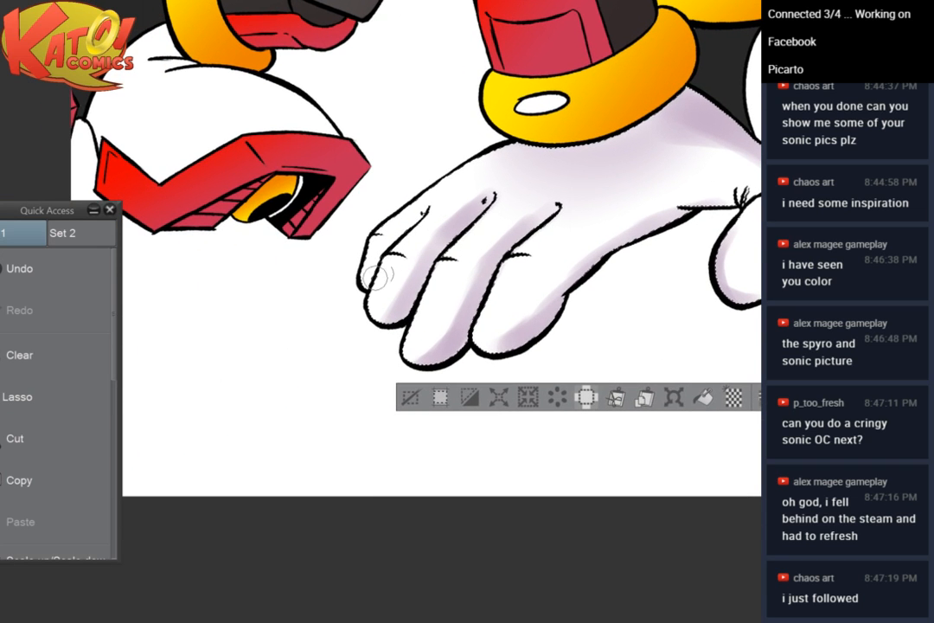
{"action": "left_click_drag", "start_coordinate": [490, 201], "coordinate": [431, 270]}
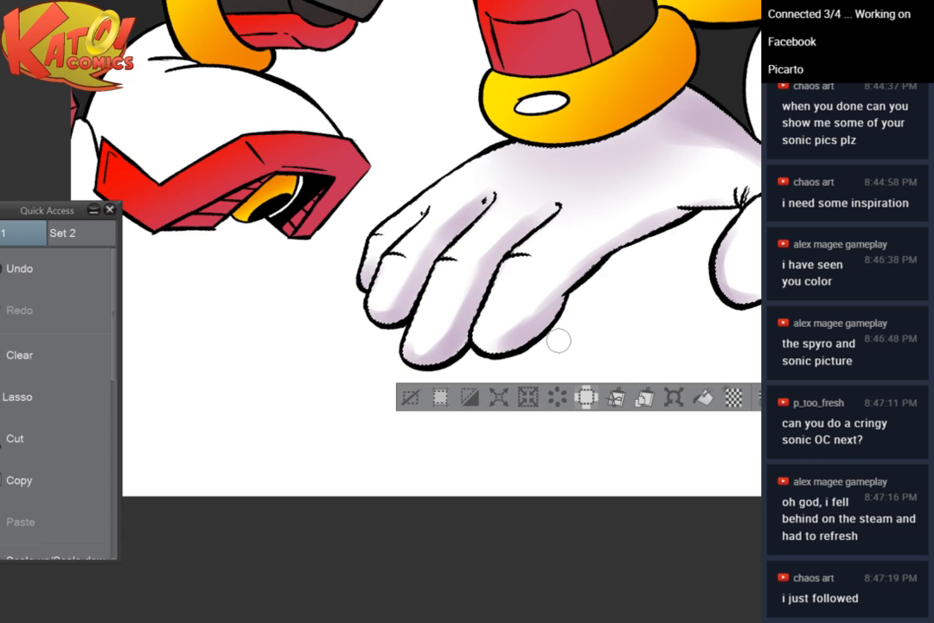
{"action": "mouse_move", "coordinate": [502, 350]}
{"action": "left_mouse_down"}
{"action": "mouse_move", "coordinate": [493, 325]}
{"action": "mouse_move", "coordinate": [501, 336]}
{"action": "left_mouse_up"}
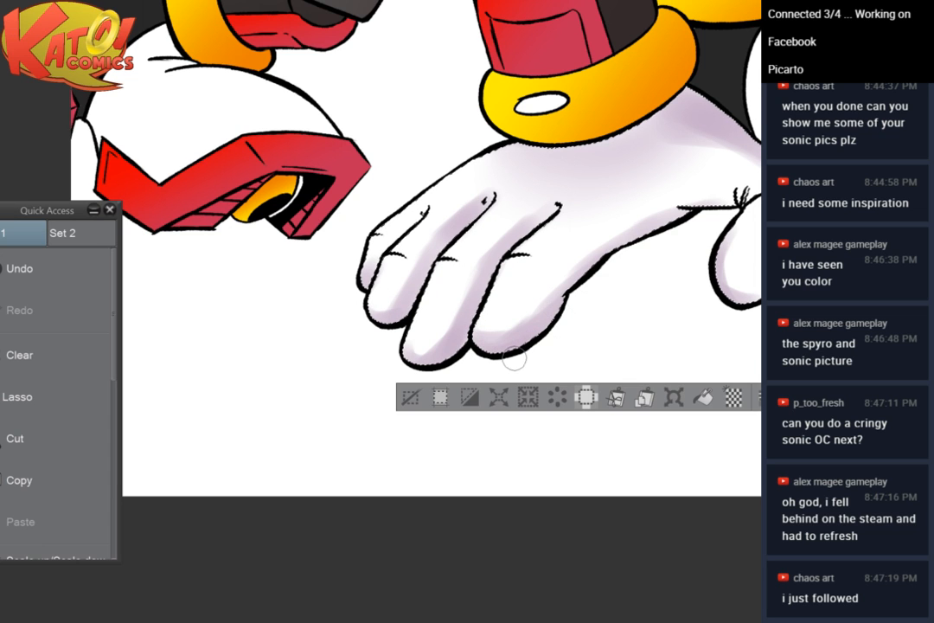
{"action": "left_click_drag", "start_coordinate": [666, 199], "coordinate": [572, 269]}
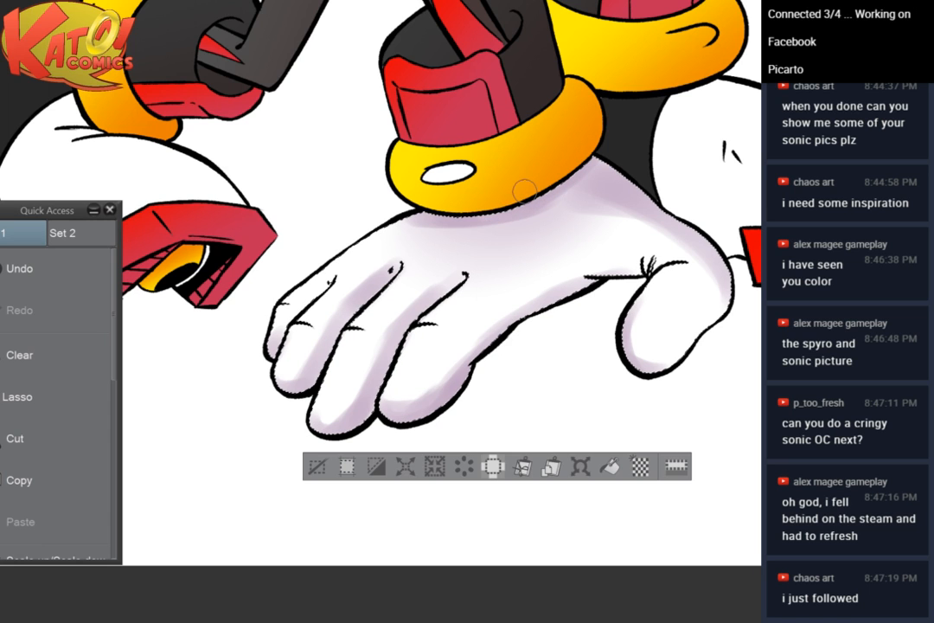
{"action": "key", "text": "ctrl+plus"}
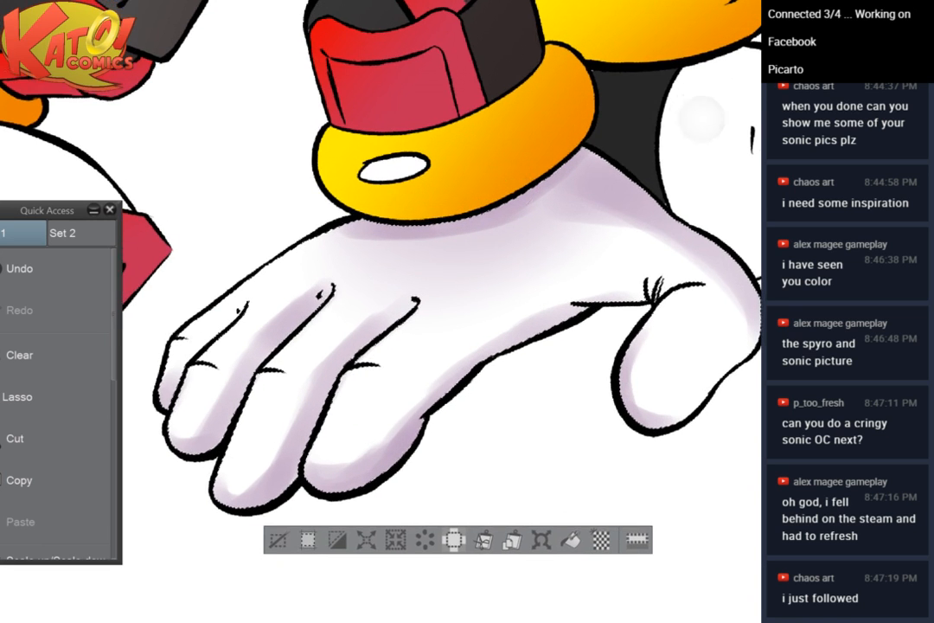
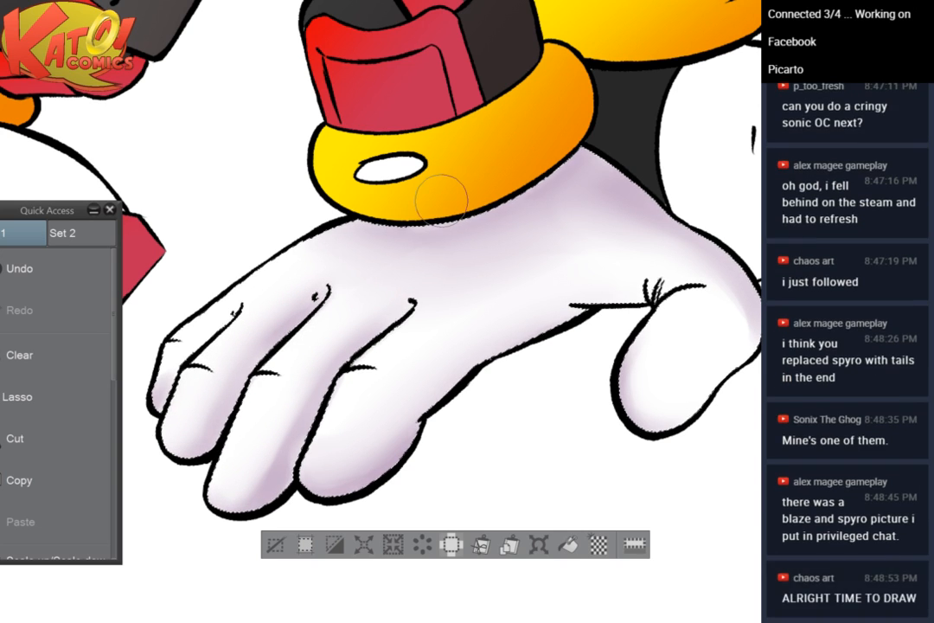
Examine the soft lavender shading across the planted glove's fingers, thumb and wrist
{"action": "scroll", "coordinate": [551, 146], "scroll_direction": "down", "scroll_amount": 2}
{"action": "scroll", "coordinate": [559, 150], "scroll_direction": "down", "scroll_amount": 2}
{"action": "left_click_drag", "start_coordinate": [560, 152], "coordinate": [503, 219]}
{"action": "scroll", "coordinate": [543, 160], "scroll_direction": "up", "scroll_amount": 3}
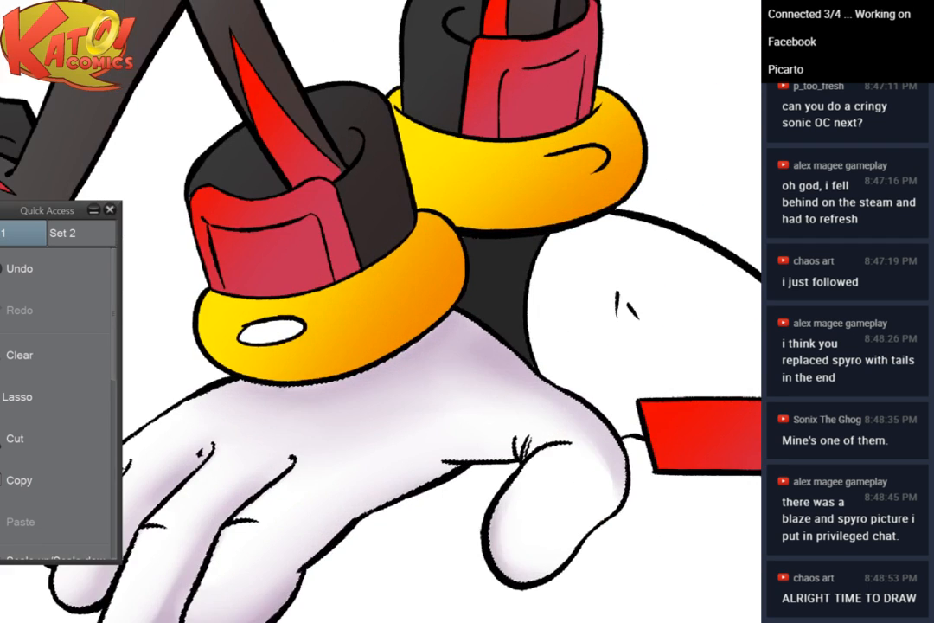
{"action": "left_click_drag", "start_coordinate": [398, 432], "coordinate": [519, 217]}
{"action": "scroll", "coordinate": [338, 349], "scroll_direction": "up", "scroll_amount": 2}
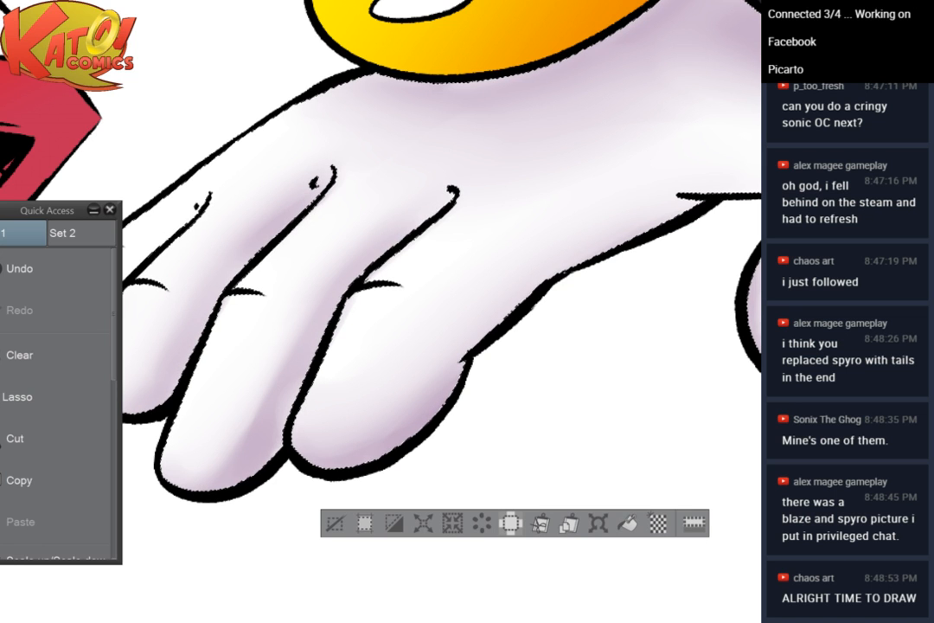
{"action": "left_click_drag", "start_coordinate": [432, 311], "coordinate": [485, 232]}
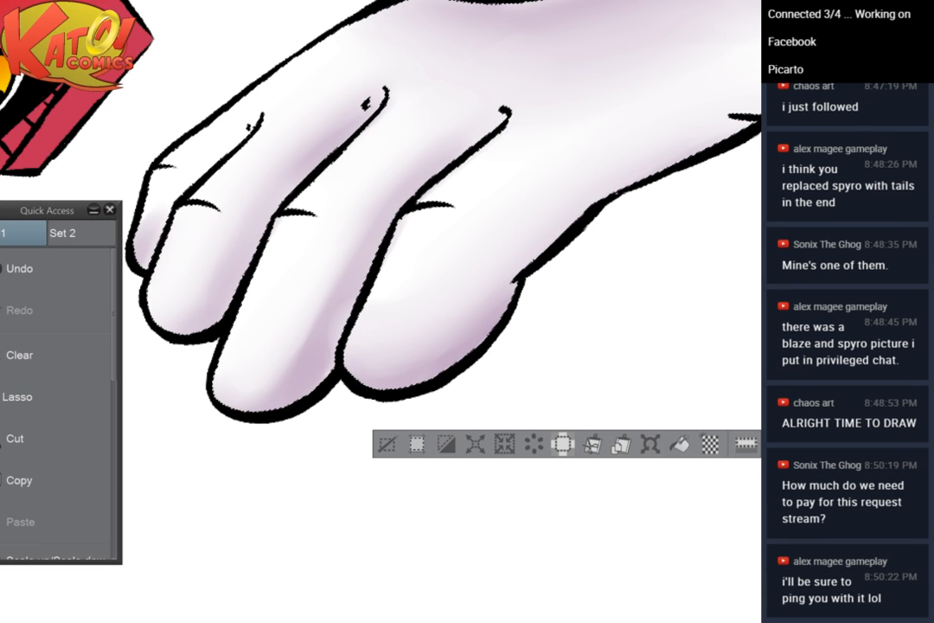
{"action": "left_click_drag", "start_coordinate": [582, 358], "coordinate": [524, 414]}
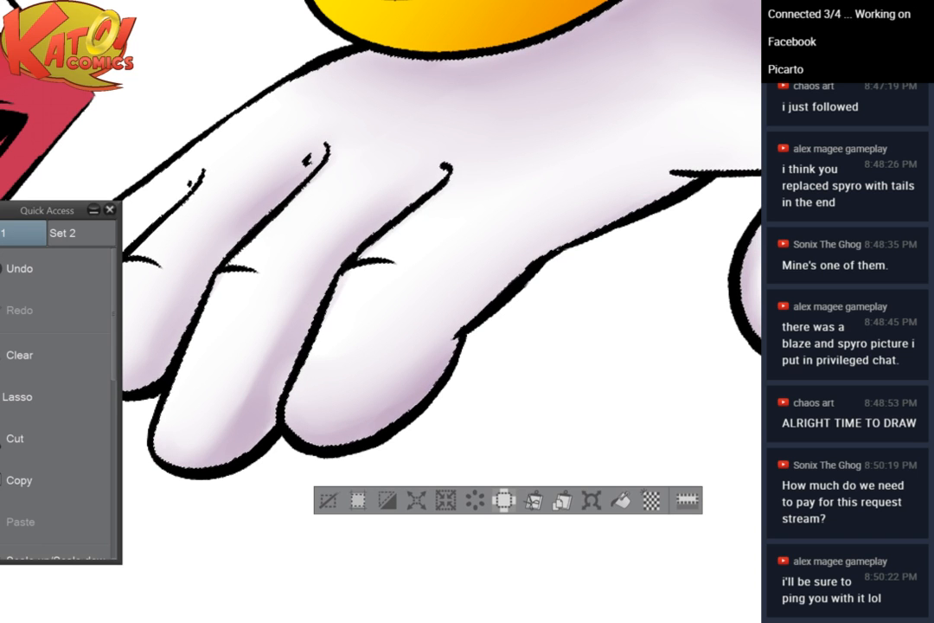
{"action": "left_click_drag", "start_coordinate": [559, 315], "coordinate": [480, 457]}
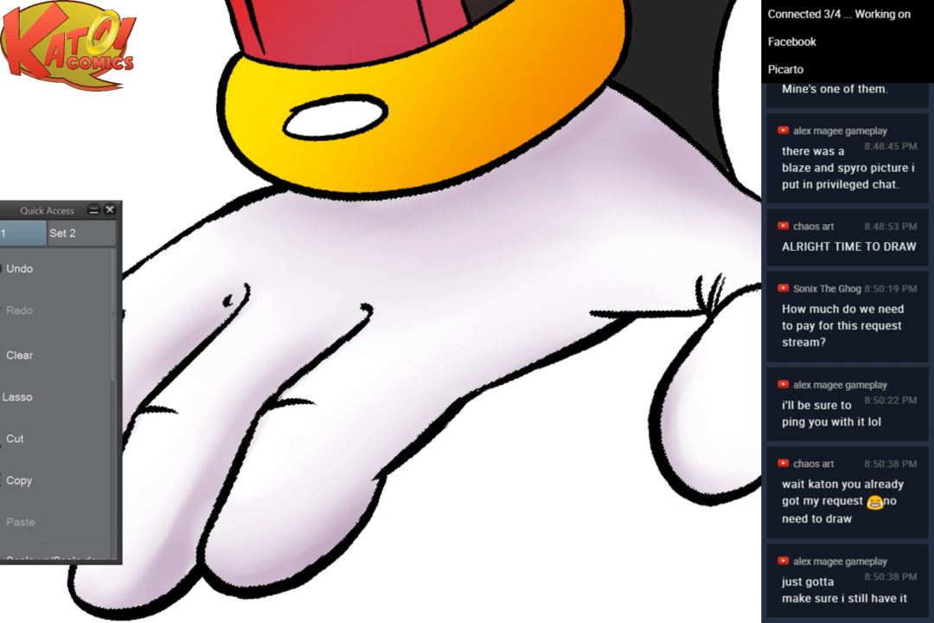
Paint darker lavender shadows along the sides of the middle and ring fingers, the palm edge and the underside of the index fingertip
{"action": "left_click_drag", "start_coordinate": [415, 320], "coordinate": [534, 288]}
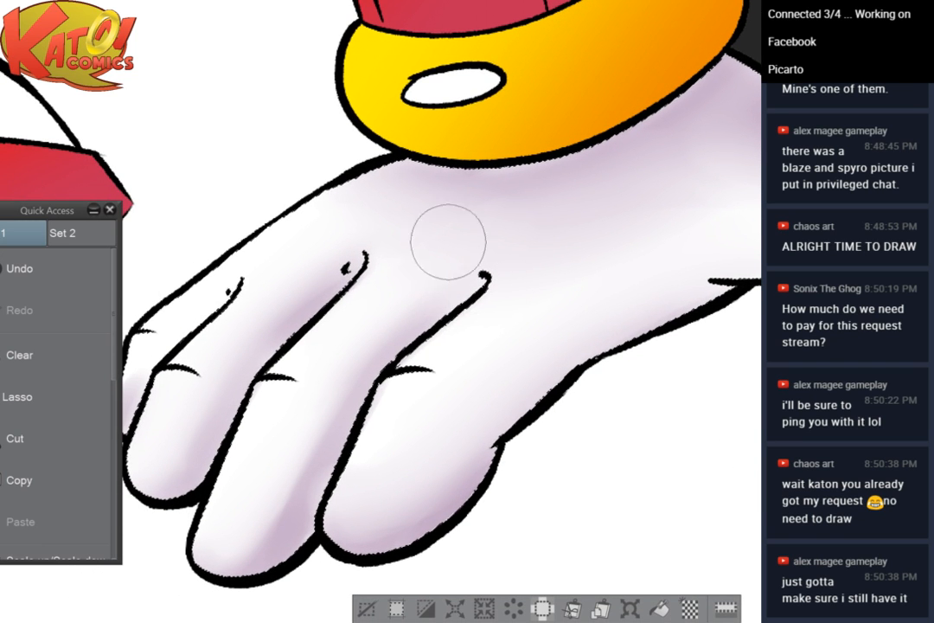
{"action": "mouse_move", "coordinate": [476, 286]}
{"action": "left_mouse_down"}
{"action": "mouse_move", "coordinate": [403, 334]}
{"action": "mouse_move", "coordinate": [330, 443]}
{"action": "left_mouse_up"}
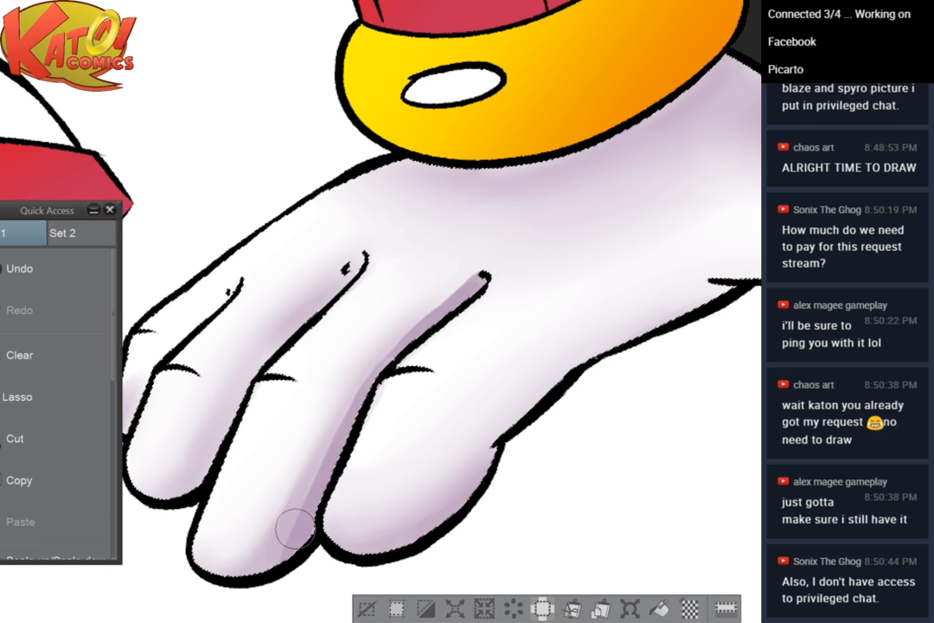
{"action": "scroll", "coordinate": [295, 527], "scroll_direction": "down", "scroll_amount": 3}
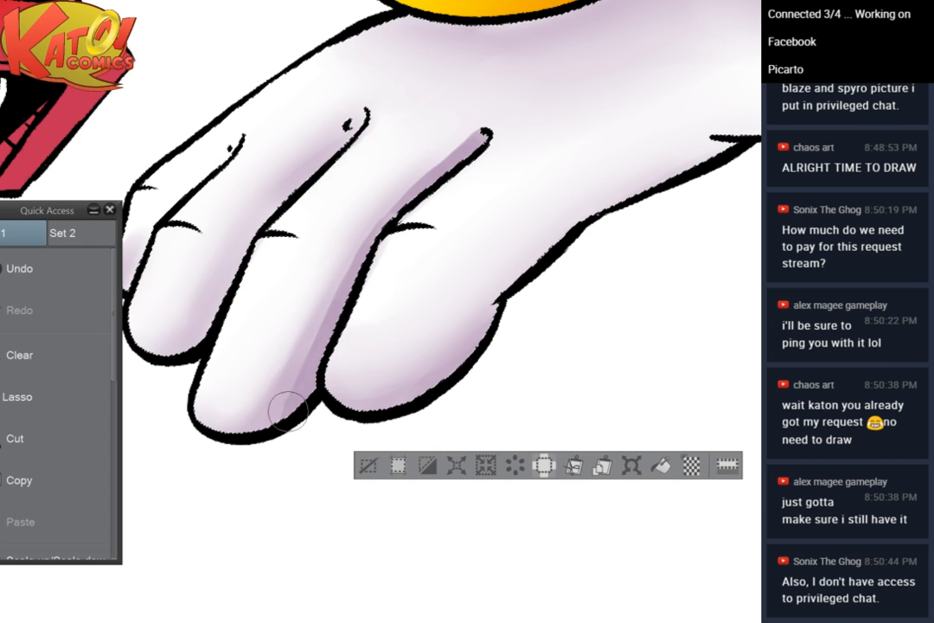
{"action": "mouse_move", "coordinate": [355, 129]}
{"action": "left_mouse_down"}
{"action": "mouse_move", "coordinate": [246, 234]}
{"action": "mouse_move", "coordinate": [186, 348]}
{"action": "mouse_move", "coordinate": [210, 307]}
{"action": "mouse_move", "coordinate": [177, 338]}
{"action": "left_mouse_up"}
{"action": "left_click_drag", "start_coordinate": [433, 209], "coordinate": [243, 191]}
{"action": "mouse_move", "coordinate": [532, 134]}
{"action": "left_mouse_down"}
{"action": "mouse_move", "coordinate": [435, 177]}
{"action": "mouse_move", "coordinate": [355, 229]}
{"action": "mouse_move", "coordinate": [257, 349]}
{"action": "mouse_move", "coordinate": [172, 397]}
{"action": "mouse_move", "coordinate": [229, 379]}
{"action": "left_mouse_up"}
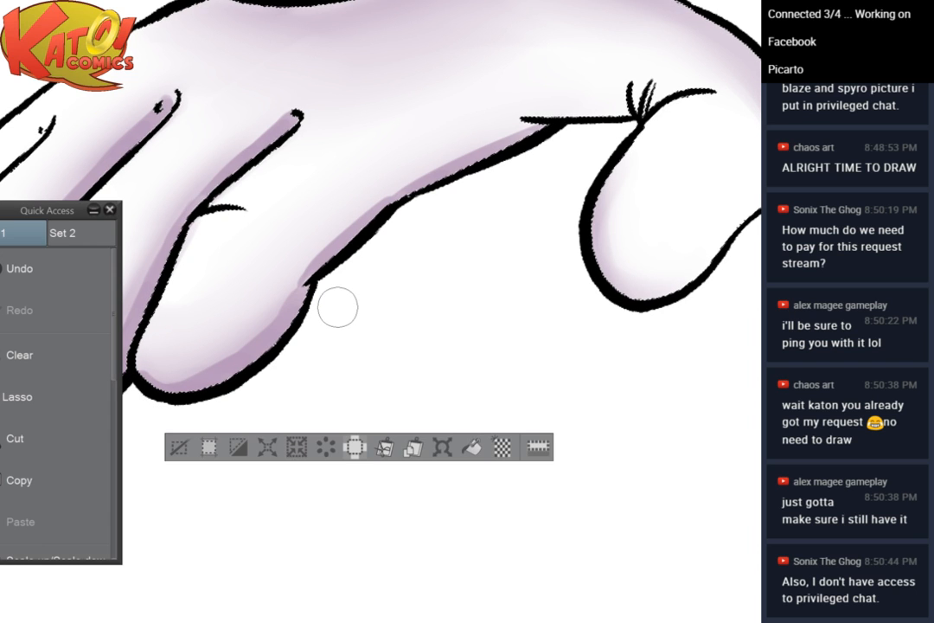
Paint a darker lavender shadow along the side of the little finger and around the ring fingertip
{"action": "left_click_drag", "start_coordinate": [338, 307], "coordinate": [490, 318]}
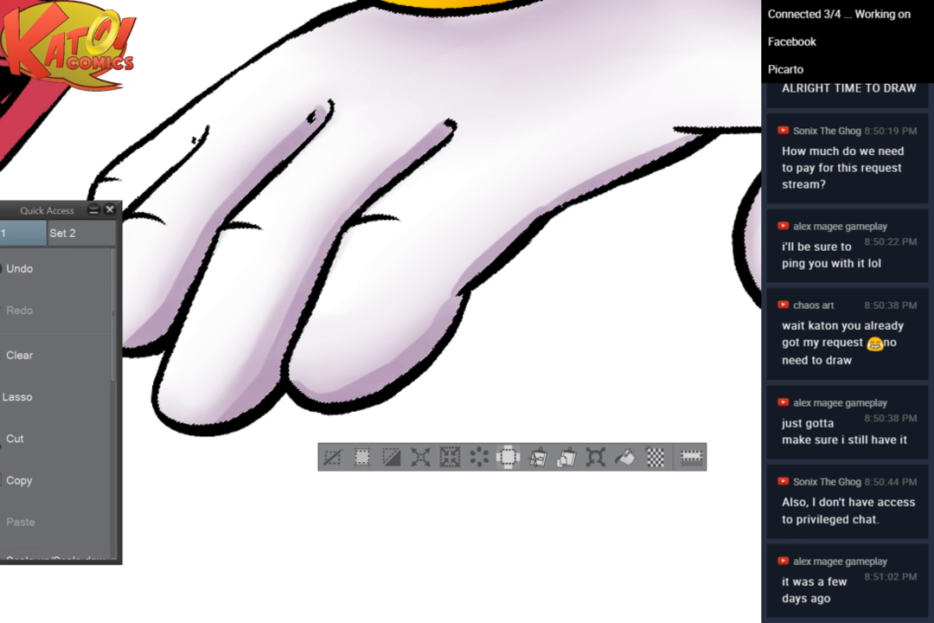
{"action": "left_click_drag", "start_coordinate": [433, 286], "coordinate": [463, 236]}
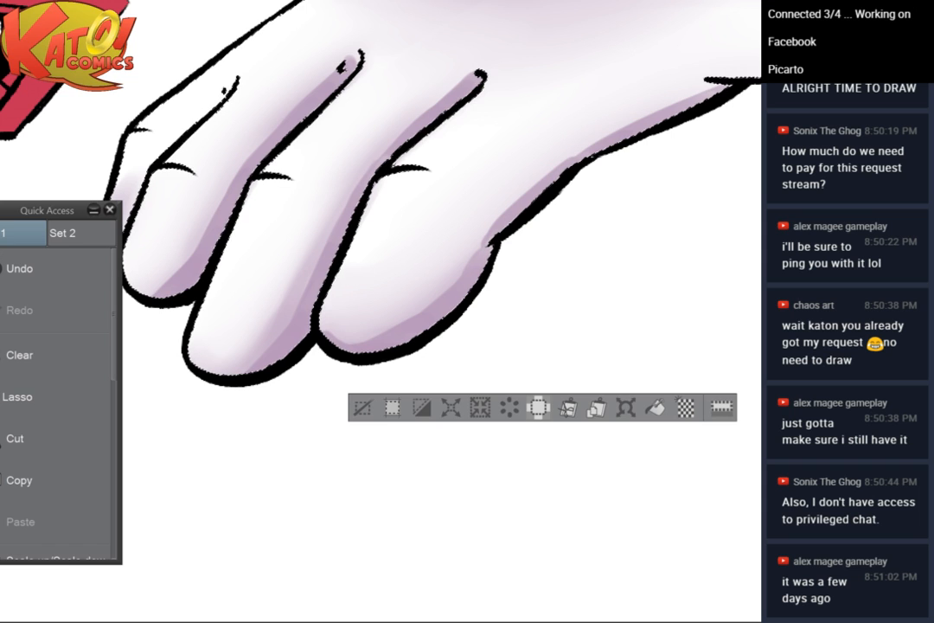
{"action": "left_click_drag", "start_coordinate": [450, 259], "coordinate": [380, 275]}
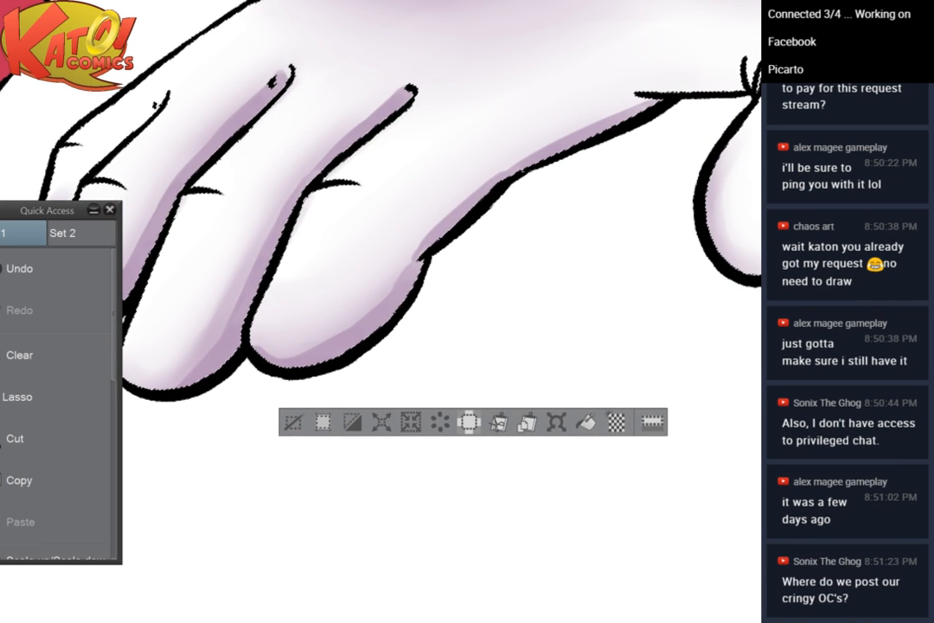
{"action": "left_click_drag", "start_coordinate": [515, 218], "coordinate": [607, 219]}
{"action": "scroll", "coordinate": [493, 52], "scroll_direction": "up", "scroll_amount": 2}
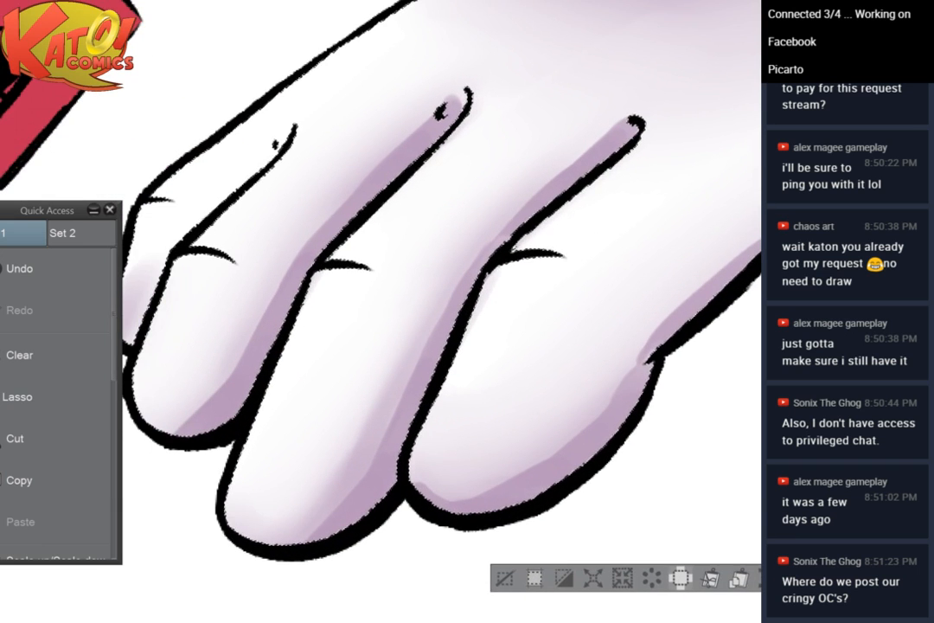
{"action": "left_click_drag", "start_coordinate": [276, 149], "coordinate": [297, 131]}
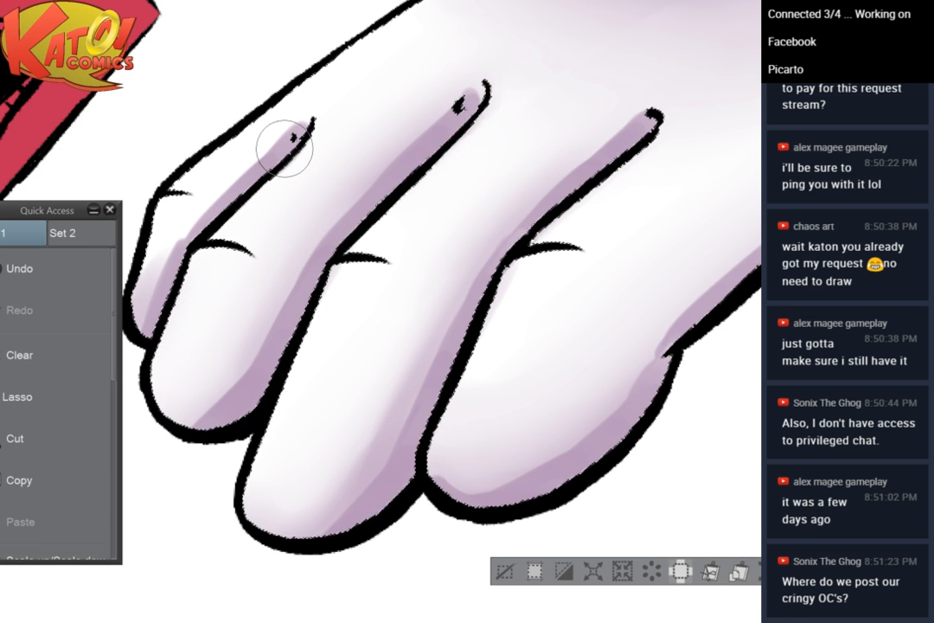
{"action": "left_click_drag", "start_coordinate": [285, 149], "coordinate": [352, 146]}
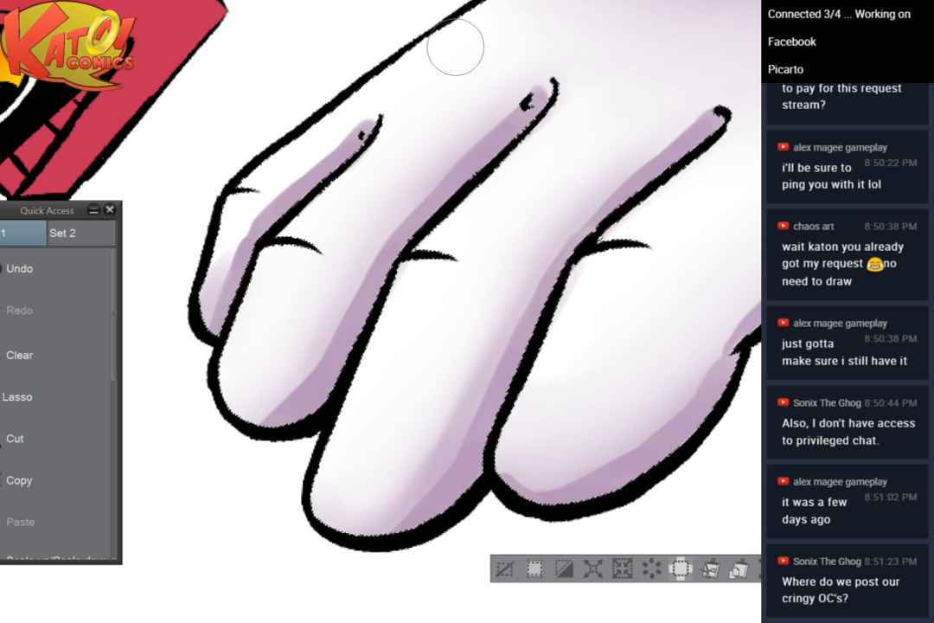
{"action": "left_click_drag", "start_coordinate": [455, 46], "coordinate": [393, 42]}
{"action": "left_click_drag", "start_coordinate": [164, 379], "coordinate": [184, 414]}
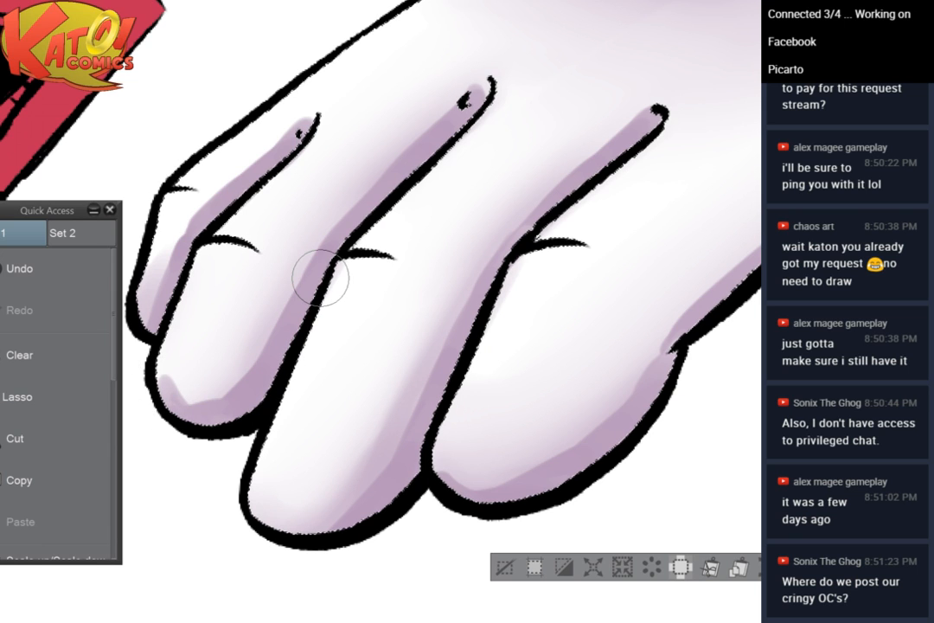
{"action": "left_click_drag", "start_coordinate": [408, 234], "coordinate": [340, 190]}
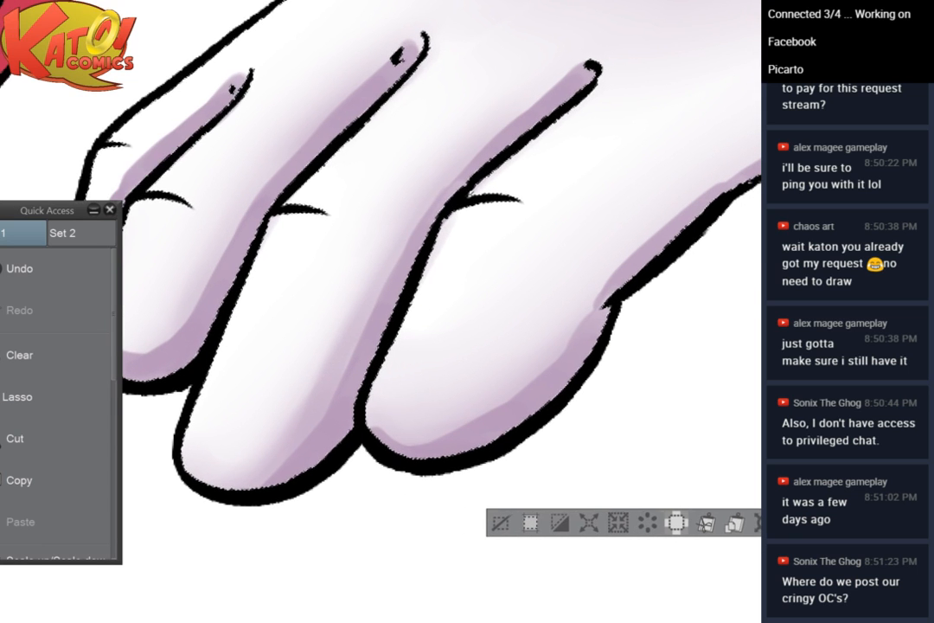
{"action": "left_click_drag", "start_coordinate": [197, 463], "coordinate": [251, 473]}
{"action": "left_click", "coordinate": [50, 269]}
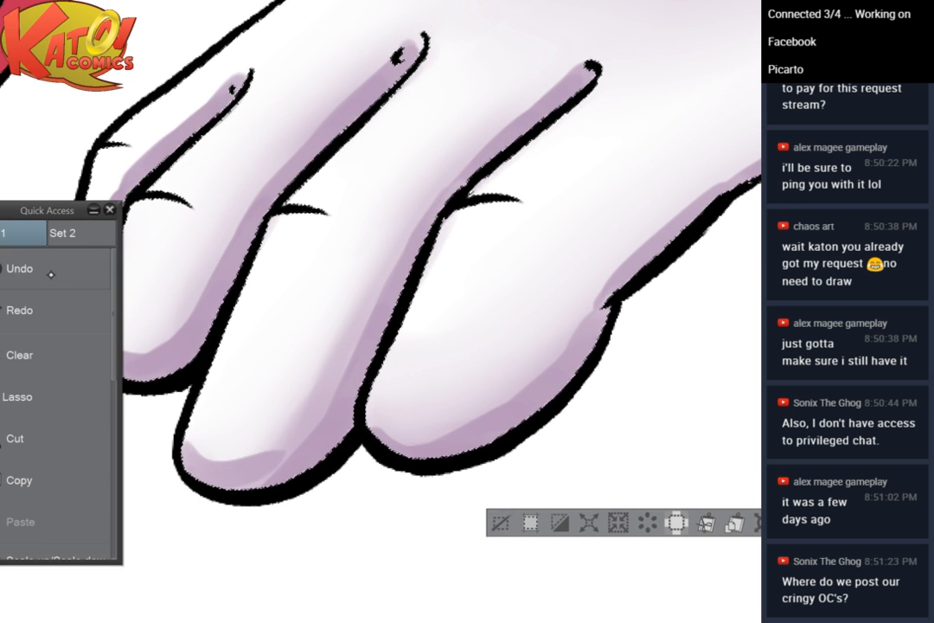
{"action": "left_click", "coordinate": [46, 269]}
Paint darker lavender rims on the middle and index fingertips, above the palm crease and along the thumb's inner edge and tip
{"action": "mouse_move", "coordinate": [183, 457]}
{"action": "left_mouse_down"}
{"action": "mouse_move", "coordinate": [221, 476]}
{"action": "mouse_move", "coordinate": [244, 448]}
{"action": "left_mouse_up"}
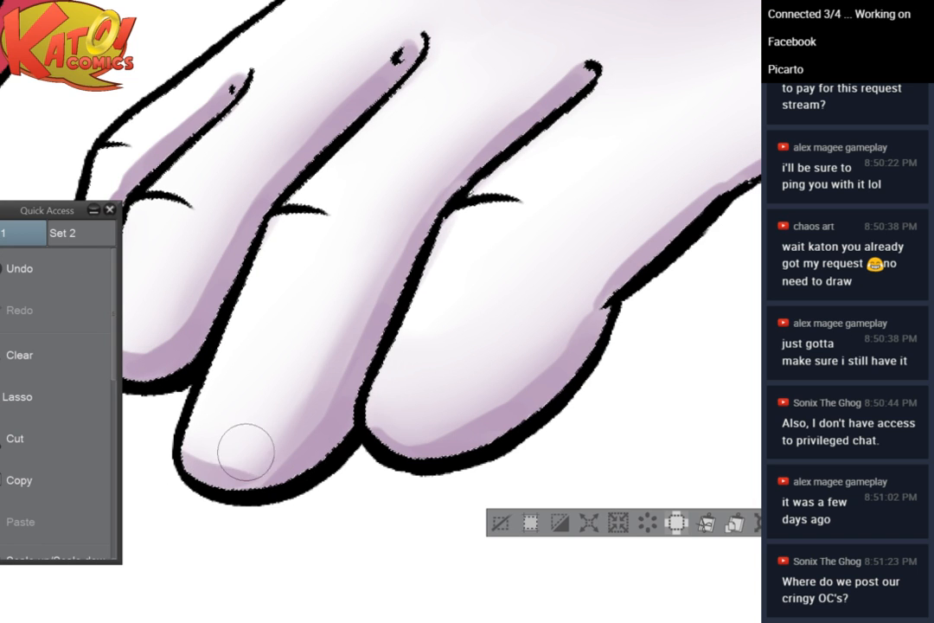
{"action": "mouse_move", "coordinate": [374, 415]}
{"action": "left_mouse_down"}
{"action": "mouse_move", "coordinate": [405, 455]}
{"action": "mouse_move", "coordinate": [384, 404]}
{"action": "mouse_move", "coordinate": [445, 452]}
{"action": "left_mouse_up"}
{"action": "mouse_move", "coordinate": [529, 379]}
{"action": "left_mouse_down"}
{"action": "mouse_move", "coordinate": [334, 428]}
{"action": "mouse_move", "coordinate": [0, 471]}
{"action": "left_mouse_up"}
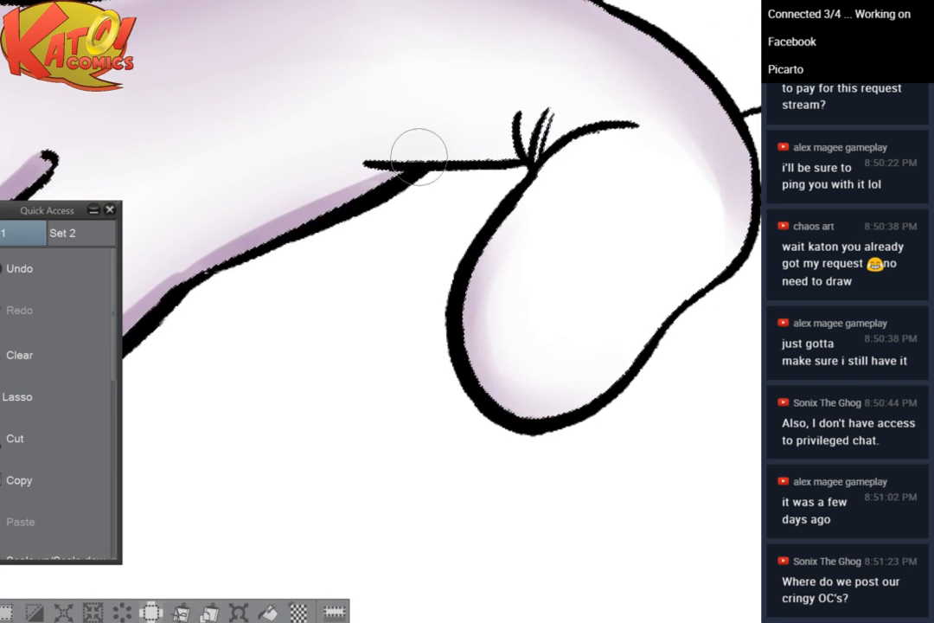
{"action": "mouse_move", "coordinate": [391, 162]}
{"action": "left_mouse_down"}
{"action": "mouse_move", "coordinate": [525, 158]}
{"action": "mouse_move", "coordinate": [414, 170]}
{"action": "mouse_move", "coordinate": [516, 156]}
{"action": "mouse_move", "coordinate": [513, 126]}
{"action": "mouse_move", "coordinate": [537, 165]}
{"action": "mouse_move", "coordinate": [534, 136]}
{"action": "mouse_move", "coordinate": [583, 140]}
{"action": "mouse_move", "coordinate": [551, 156]}
{"action": "mouse_move", "coordinate": [554, 166]}
{"action": "mouse_move", "coordinate": [475, 262]}
{"action": "mouse_move", "coordinate": [517, 217]}
{"action": "mouse_move", "coordinate": [480, 381]}
{"action": "mouse_move", "coordinate": [467, 306]}
{"action": "mouse_move", "coordinate": [512, 381]}
{"action": "mouse_move", "coordinate": [476, 385]}
{"action": "mouse_move", "coordinate": [530, 394]}
{"action": "mouse_move", "coordinate": [513, 416]}
{"action": "mouse_move", "coordinate": [561, 400]}
{"action": "mouse_move", "coordinate": [549, 441]}
{"action": "mouse_move", "coordinate": [633, 362]}
{"action": "mouse_move", "coordinate": [502, 384]}
{"action": "mouse_move", "coordinate": [506, 407]}
{"action": "mouse_move", "coordinate": [587, 388]}
{"action": "mouse_move", "coordinate": [507, 394]}
{"action": "mouse_move", "coordinate": [524, 409]}
{"action": "mouse_move", "coordinate": [621, 370]}
{"action": "left_mouse_up"}
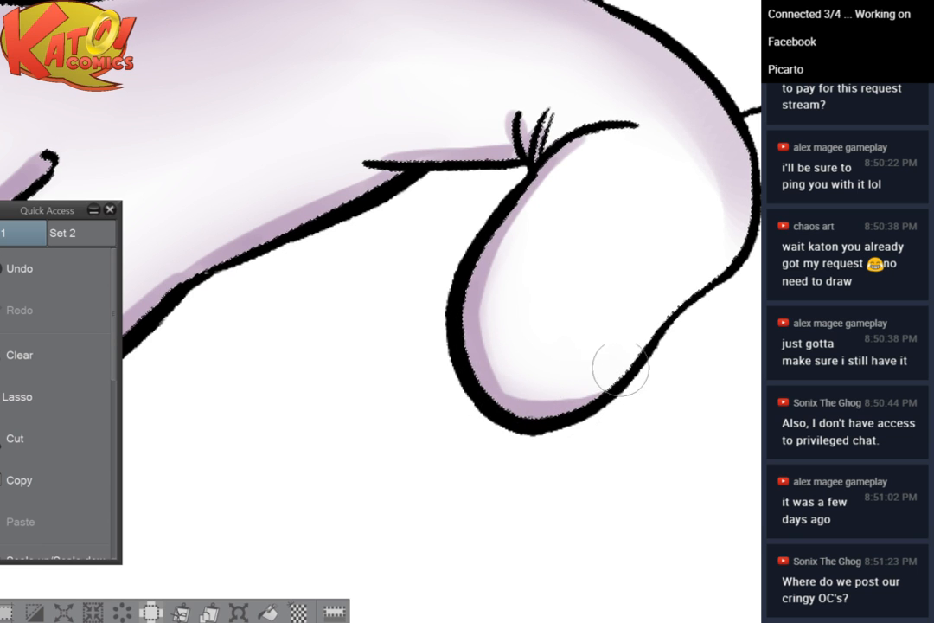
Paint a hard-edged darker lavender shadow on the glove's wrist, between the gold ring and the wrist's outer outline
{"action": "scroll", "coordinate": [522, 180], "scroll_direction": "down", "scroll_amount": 3}
{"action": "left_click_drag", "start_coordinate": [522, 180], "coordinate": [467, 238]}
{"action": "scroll", "coordinate": [607, 177], "scroll_direction": "down", "scroll_amount": 3}
{"action": "scroll", "coordinate": [609, 18], "scroll_direction": "up", "scroll_amount": 2}
{"action": "scroll", "coordinate": [608, 17], "scroll_direction": "up", "scroll_amount": 1}
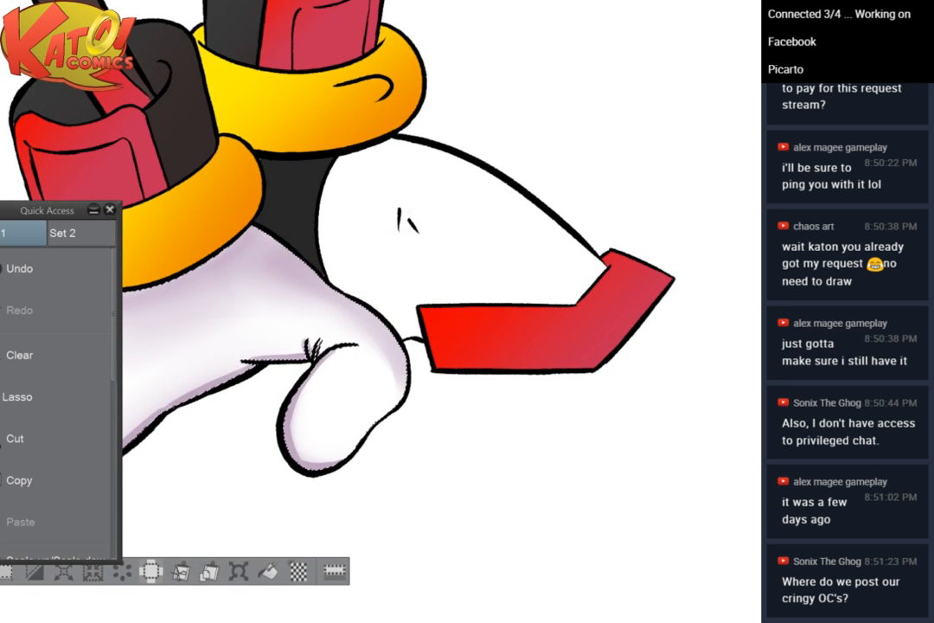
{"action": "scroll", "coordinate": [467, 216], "scroll_direction": "down", "scroll_amount": 1}
{"action": "scroll", "coordinate": [437, 163], "scroll_direction": "up", "scroll_amount": 4}
{"action": "left_click_drag", "start_coordinate": [364, 64], "coordinate": [493, 179]}
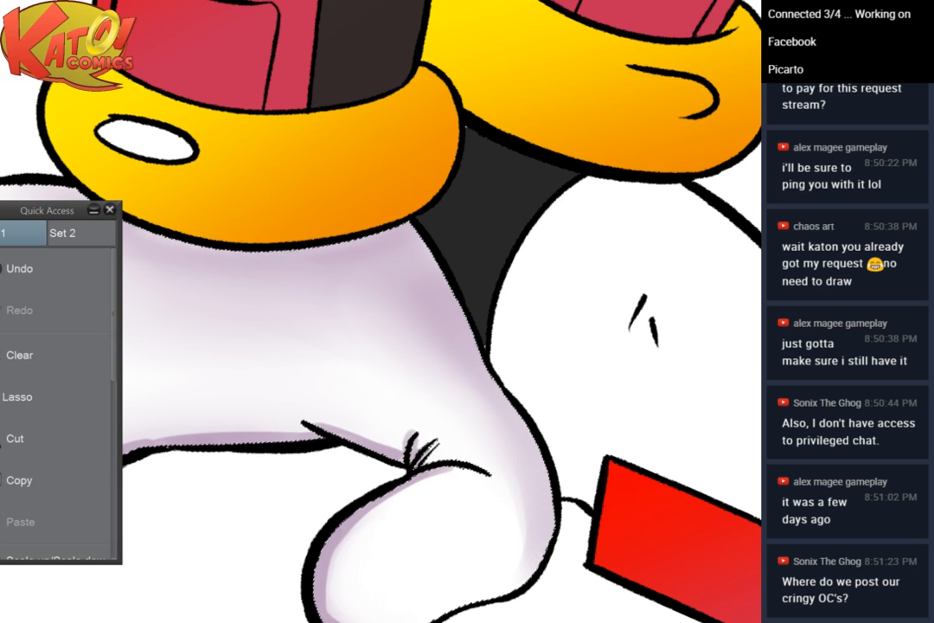
{"action": "mouse_move", "coordinate": [353, 253]}
{"action": "left_mouse_down"}
{"action": "mouse_move", "coordinate": [386, 272]}
{"action": "mouse_move", "coordinate": [359, 238]}
{"action": "mouse_move", "coordinate": [445, 304]}
{"action": "mouse_move", "coordinate": [363, 230]}
{"action": "mouse_move", "coordinate": [463, 294]}
{"action": "left_mouse_up"}
{"action": "mouse_move", "coordinate": [430, 253]}
{"action": "left_mouse_down"}
{"action": "mouse_move", "coordinate": [459, 313]}
{"action": "mouse_move", "coordinate": [342, 240]}
{"action": "mouse_move", "coordinate": [482, 328]}
{"action": "left_mouse_up"}
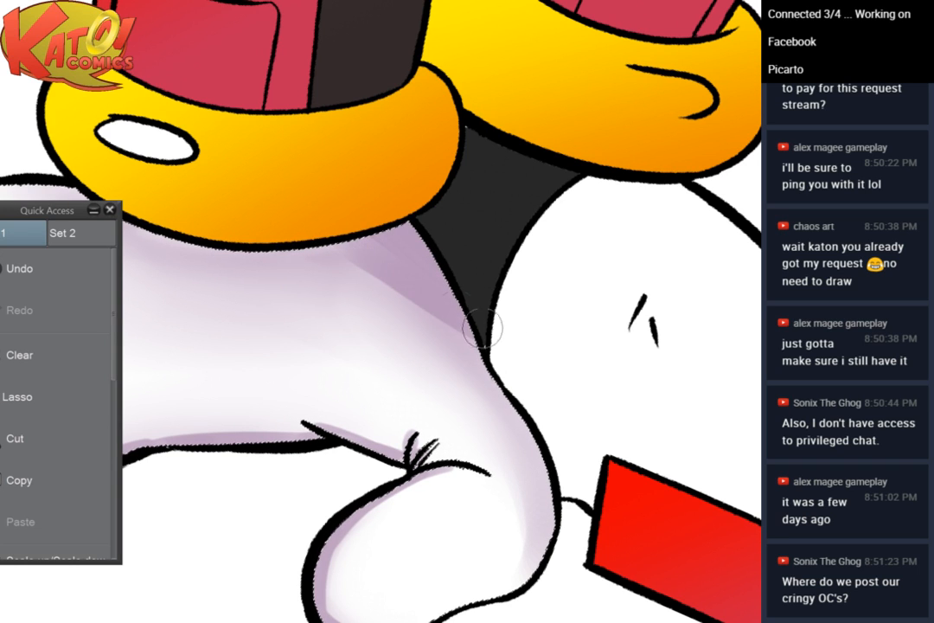
Extend the darker wrist shadow down along the lower edge of the gold ring
{"action": "mouse_move", "coordinate": [324, 413]}
{"action": "left_mouse_down"}
{"action": "mouse_move", "coordinate": [434, 409]}
{"action": "mouse_move", "coordinate": [544, 261]}
{"action": "left_mouse_up"}
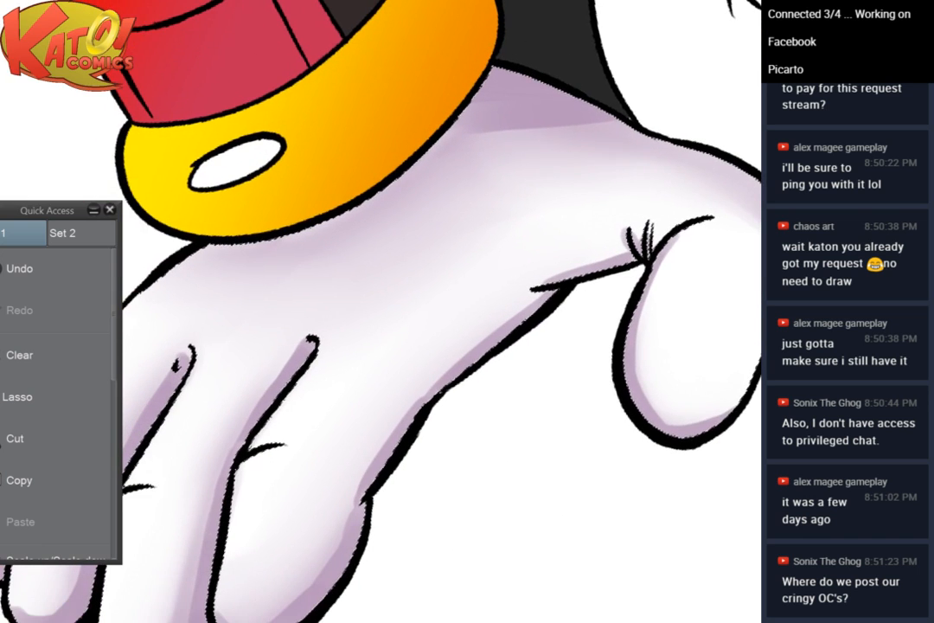
{"action": "scroll", "coordinate": [372, 260], "scroll_direction": "up", "scroll_amount": 3}
{"action": "mouse_move", "coordinate": [500, 169]}
{"action": "left_mouse_down"}
{"action": "mouse_move", "coordinate": [492, 204]}
{"action": "mouse_move", "coordinate": [398, 225]}
{"action": "mouse_move", "coordinate": [517, 234]}
{"action": "mouse_move", "coordinate": [415, 260]}
{"action": "mouse_move", "coordinate": [426, 260]}
{"action": "left_mouse_up"}
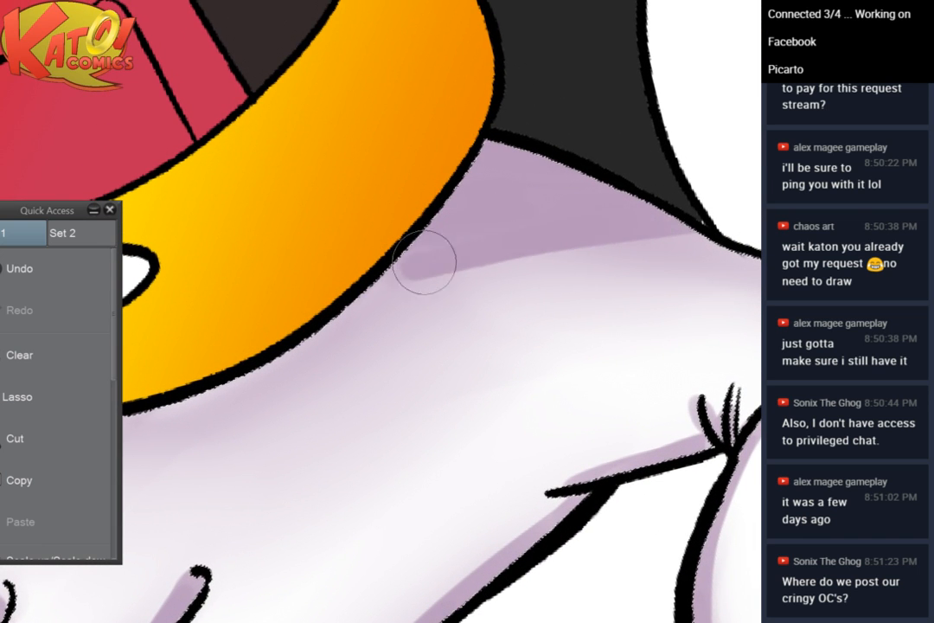
{"action": "key", "text": "ctrl+minus"}
{"action": "mouse_move", "coordinate": [510, 227]}
{"action": "left_mouse_down"}
{"action": "mouse_move", "coordinate": [547, 228]}
{"action": "mouse_move", "coordinate": [373, 266]}
{"action": "mouse_move", "coordinate": [275, 244]}
{"action": "left_mouse_up"}
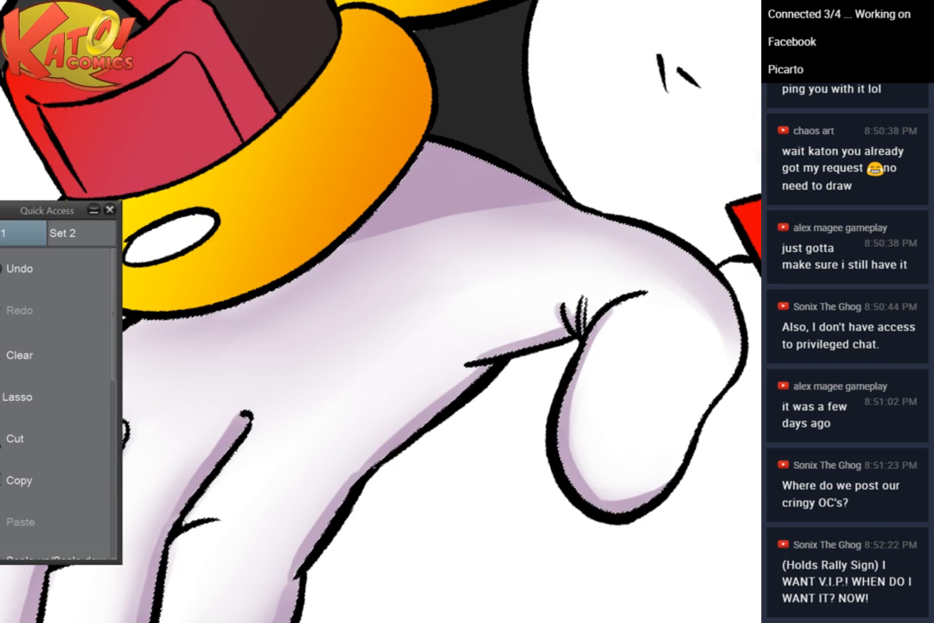
Paint a darker lavender shadow along the outer edge of the thumb down to its tip
{"action": "key", "text": "asciicircum"}
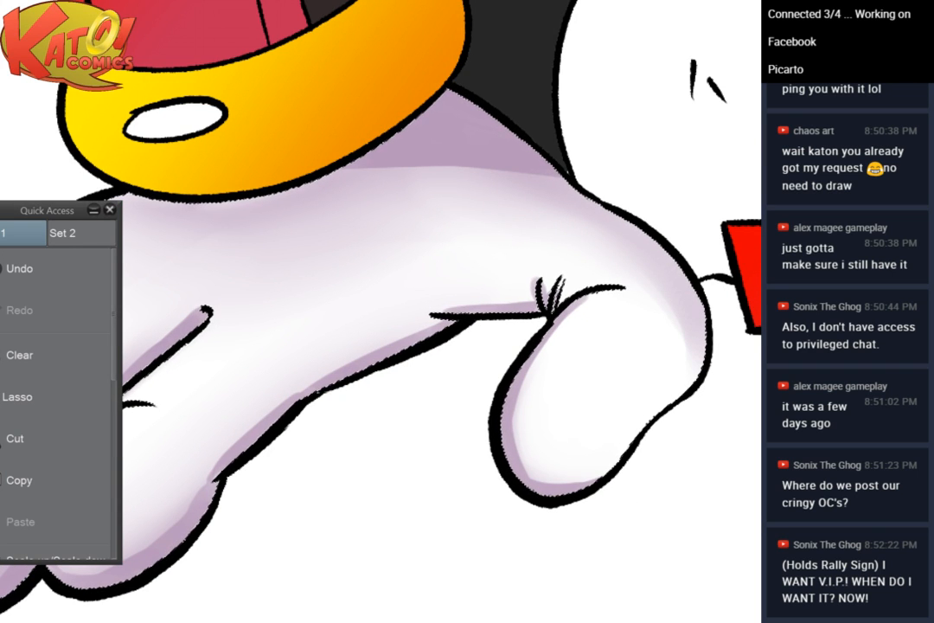
{"action": "left_click_drag", "start_coordinate": [380, 312], "coordinate": [435, 223]}
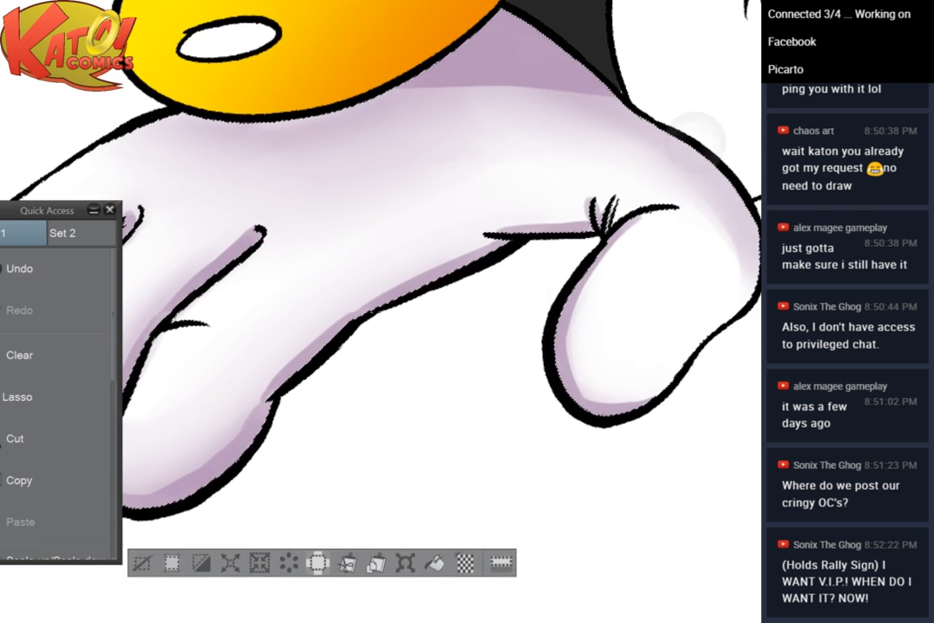
{"action": "scroll", "coordinate": [648, 183], "scroll_direction": "up", "scroll_amount": 3}
{"action": "scroll", "coordinate": [571, 216], "scroll_direction": "down", "scroll_amount": 4}
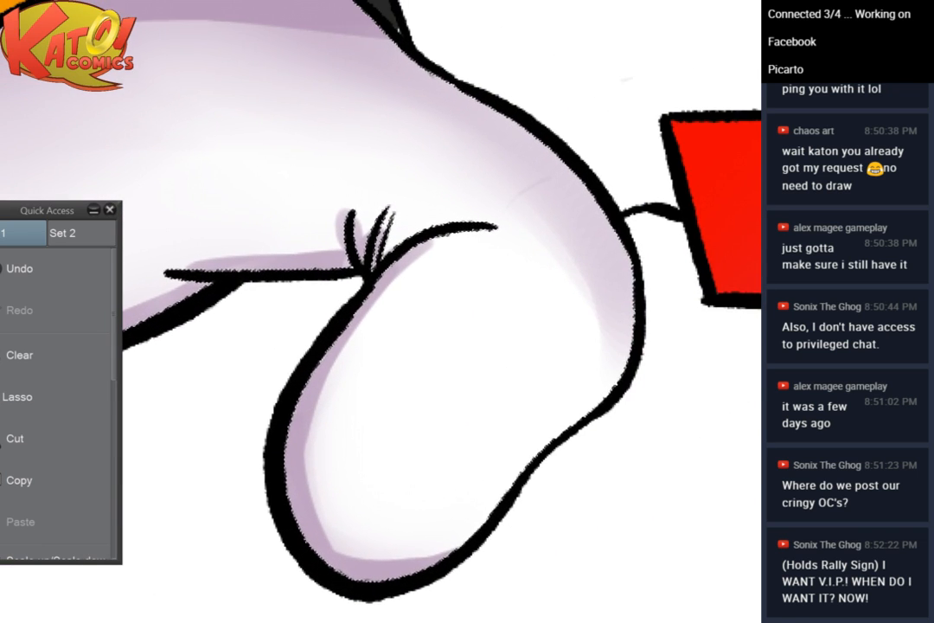
{"action": "mouse_move", "coordinate": [591, 236]}
{"action": "left_mouse_down"}
{"action": "mouse_move", "coordinate": [579, 307]}
{"action": "mouse_move", "coordinate": [607, 236]}
{"action": "mouse_move", "coordinate": [551, 309]}
{"action": "mouse_move", "coordinate": [589, 301]}
{"action": "mouse_move", "coordinate": [484, 393]}
{"action": "mouse_move", "coordinate": [441, 398]}
{"action": "left_mouse_up"}
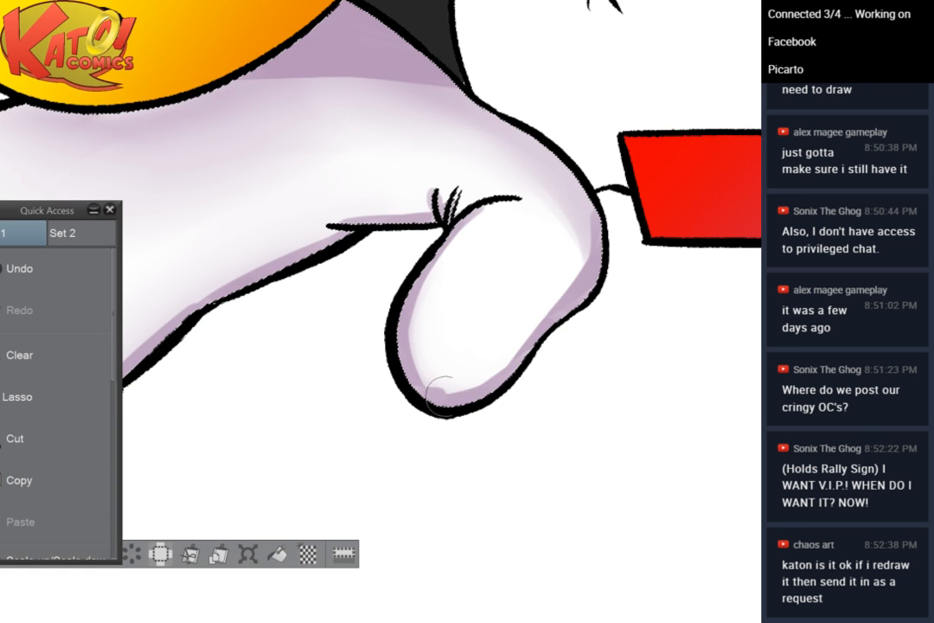
Blend the edges of the darker lavender shadows on the thumb, the wrist and above the thumb crease
{"action": "left_click_drag", "start_coordinate": [590, 319], "coordinate": [666, 345]}
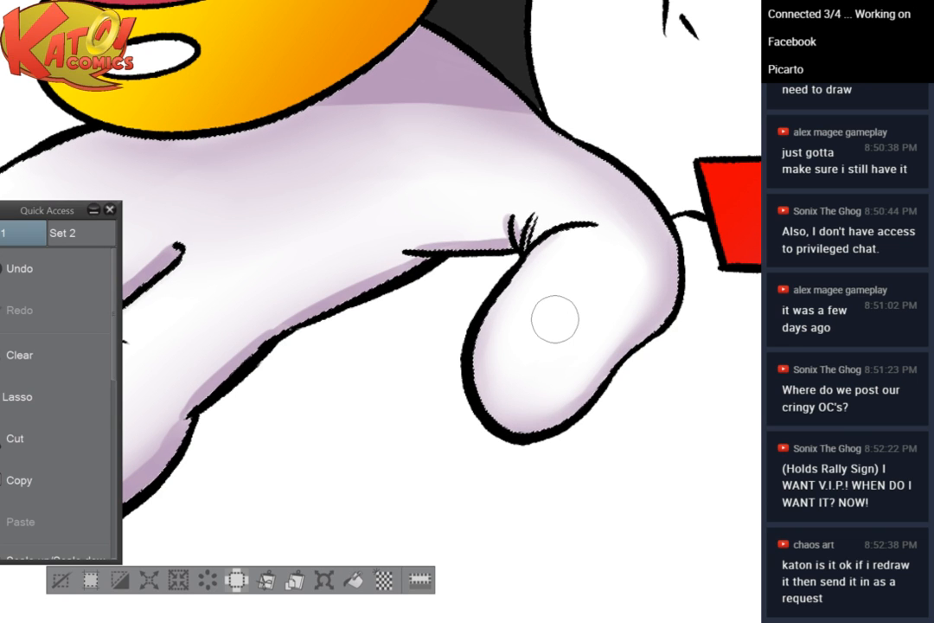
{"action": "left_click_drag", "start_coordinate": [468, 270], "coordinate": [570, 286]}
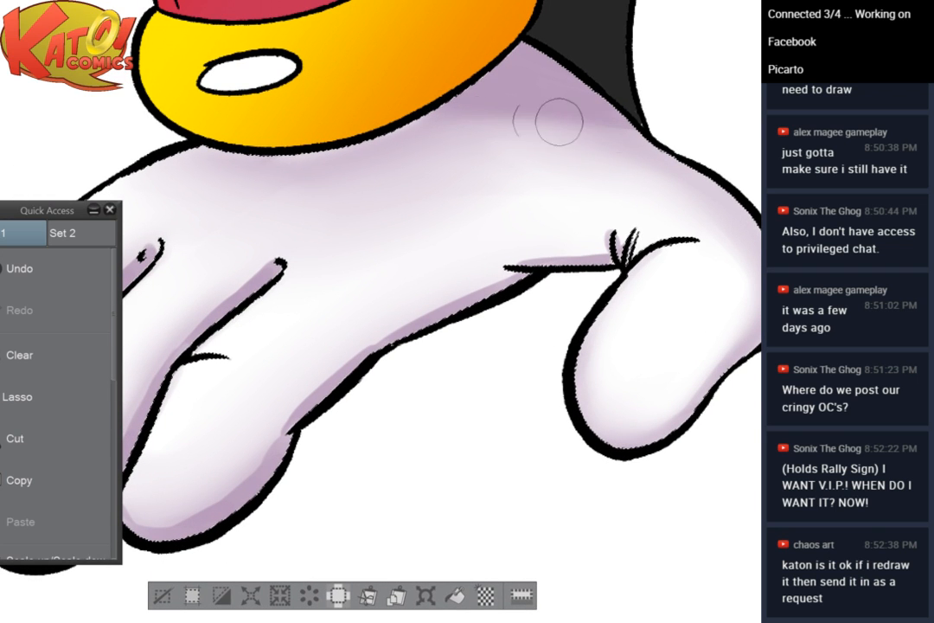
{"action": "left_click_drag", "start_coordinate": [512, 255], "coordinate": [641, 252]}
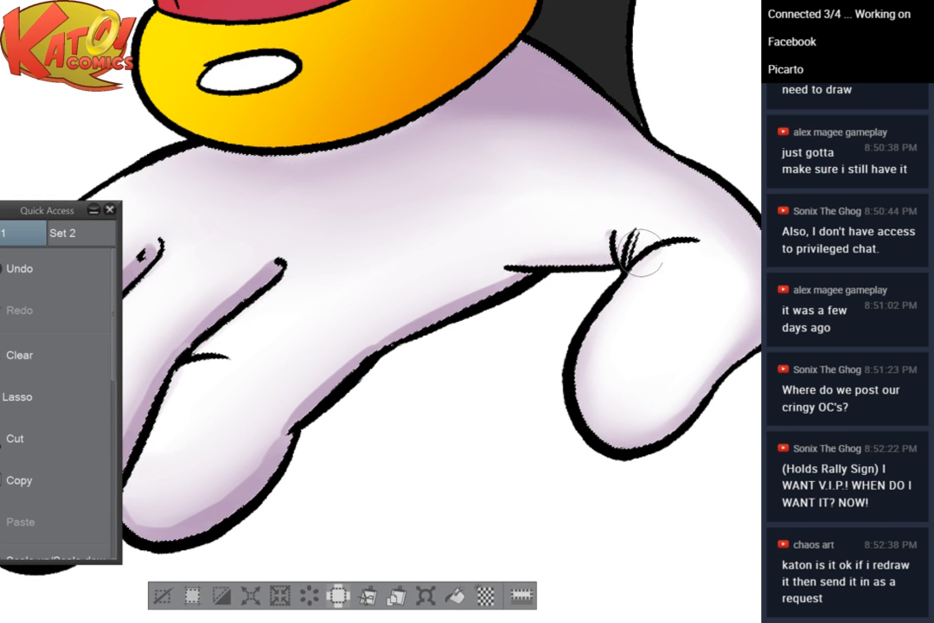
Soften the darker lavender shadows along the glove's lower edge and between the fingers into the white
{"action": "left_click_drag", "start_coordinate": [417, 305], "coordinate": [494, 275]}
{"action": "left_click_drag", "start_coordinate": [338, 362], "coordinate": [279, 427]}
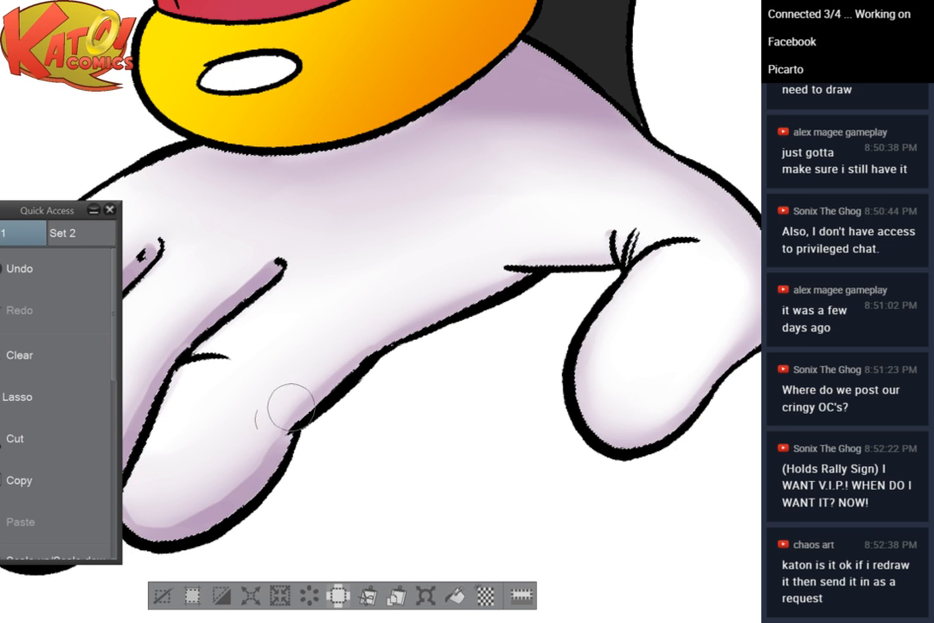
{"action": "left_click_drag", "start_coordinate": [329, 357], "coordinate": [449, 333]}
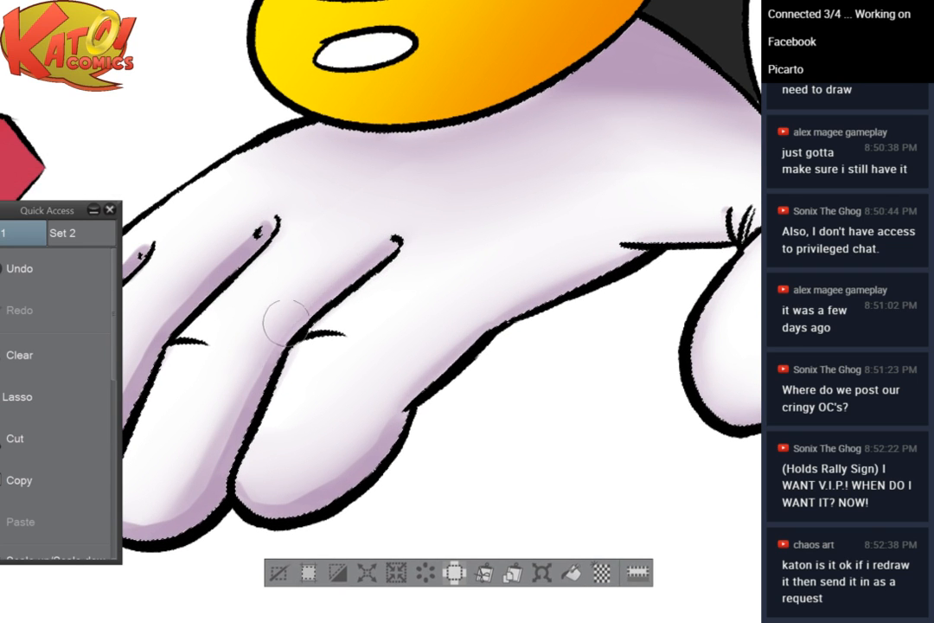
{"action": "left_click_drag", "start_coordinate": [188, 495], "coordinate": [298, 426]}
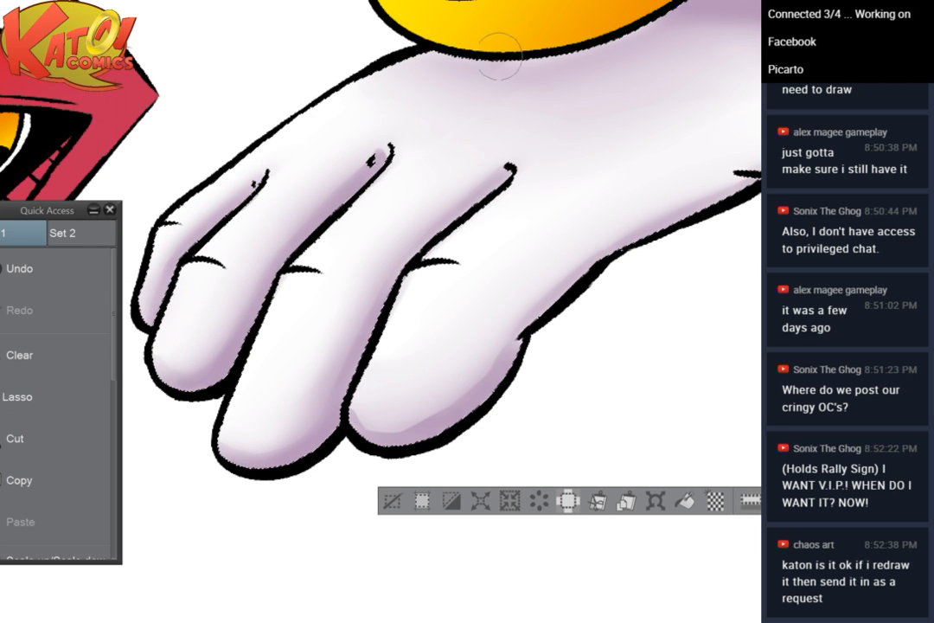
Try a soft orange reflected glow on the glove along the gold ring's lower edge, and undo it
{"action": "scroll", "coordinate": [503, 47], "scroll_direction": "down", "scroll_amount": 2}
{"action": "left_click_drag", "start_coordinate": [502, 47], "coordinate": [298, 287]}
{"action": "key", "text": "ctrl+minus"}
{"action": "key", "text": "ctrl+minus"}
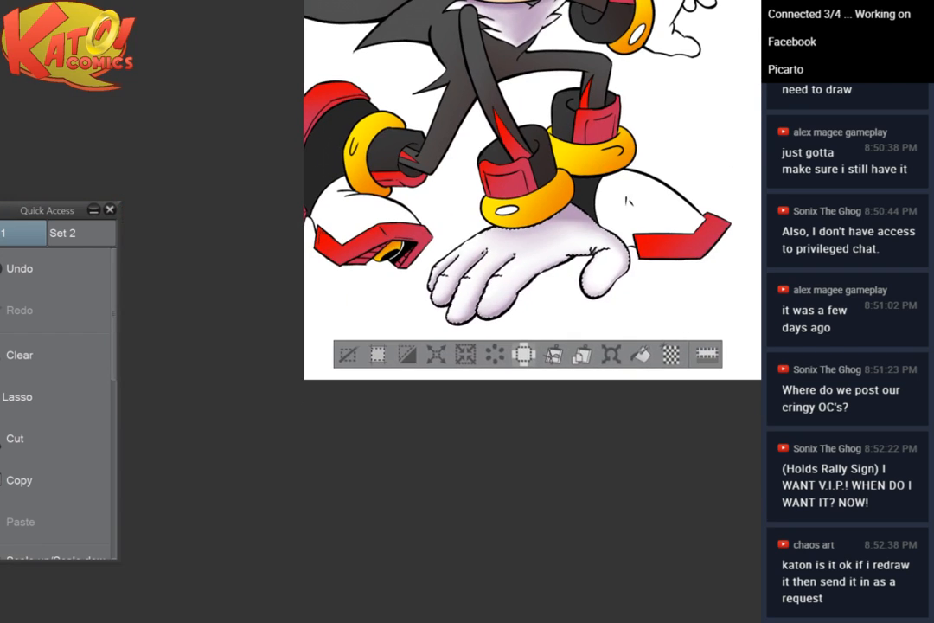
{"action": "key", "text": "ctrl+plus"}
{"action": "left_click_drag", "start_coordinate": [676, 27], "coordinate": [662, 49]}
{"action": "key", "text": "ctrl+plus"}
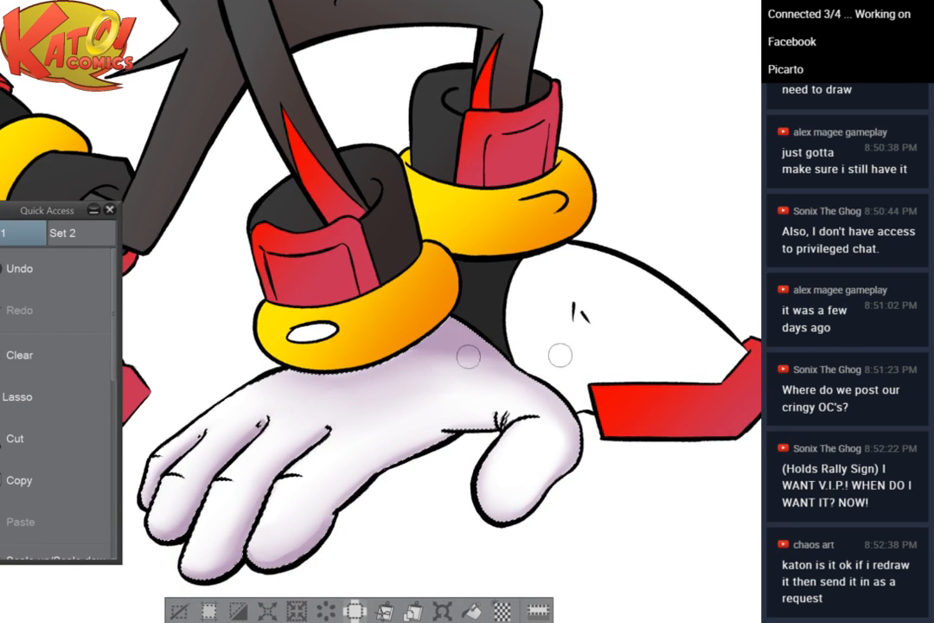
{"action": "left_click_drag", "start_coordinate": [395, 308], "coordinate": [484, 234]}
{"action": "scroll", "coordinate": [484, 234], "scroll_direction": "up", "scroll_amount": 3}
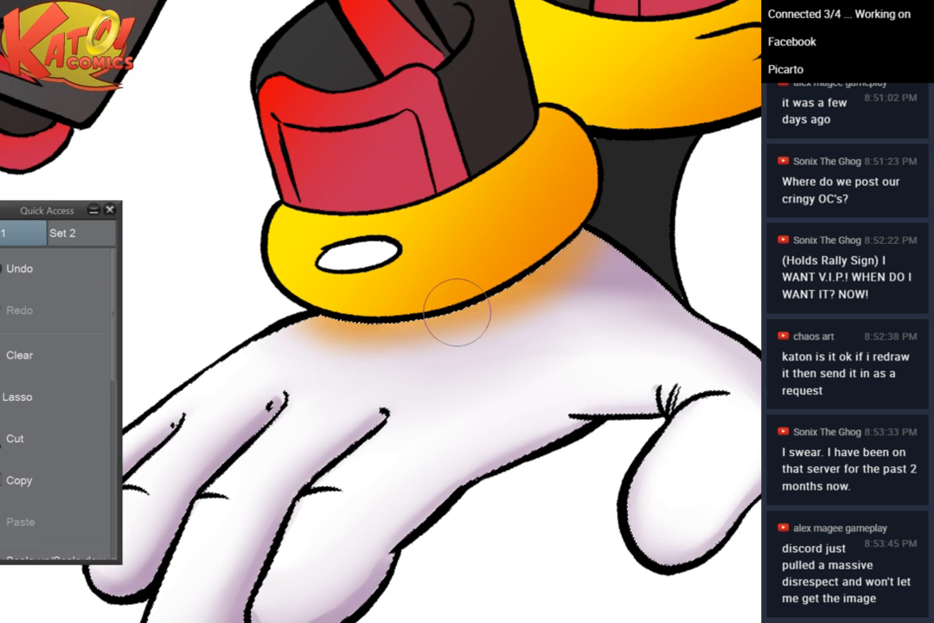
{"action": "key", "text": "ctrl+z"}
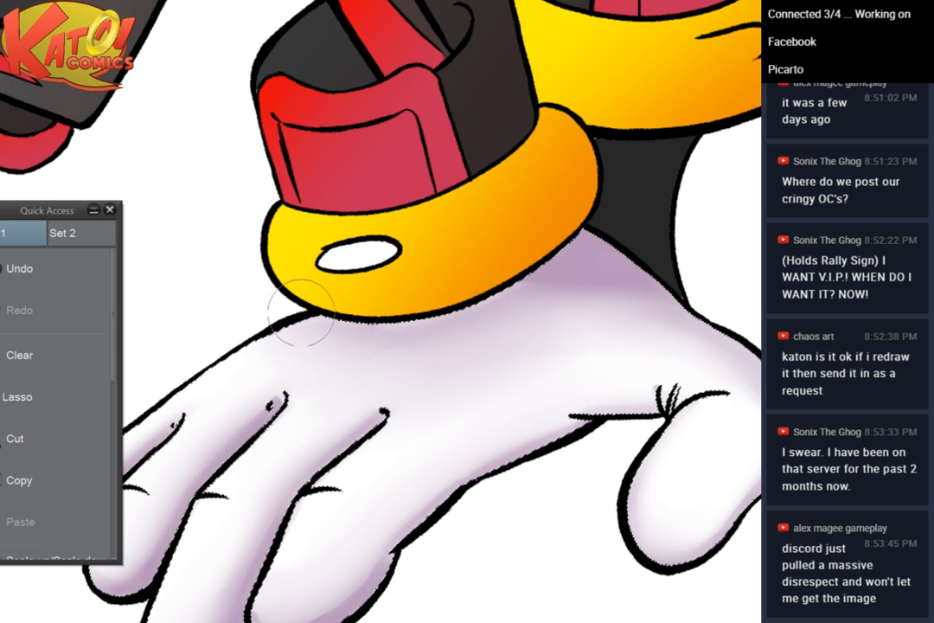
Paint a soft orange glow on the glove below the gold ring and spread it over the back of the hand
{"action": "left_click_drag", "start_coordinate": [301, 311], "coordinate": [478, 264]}
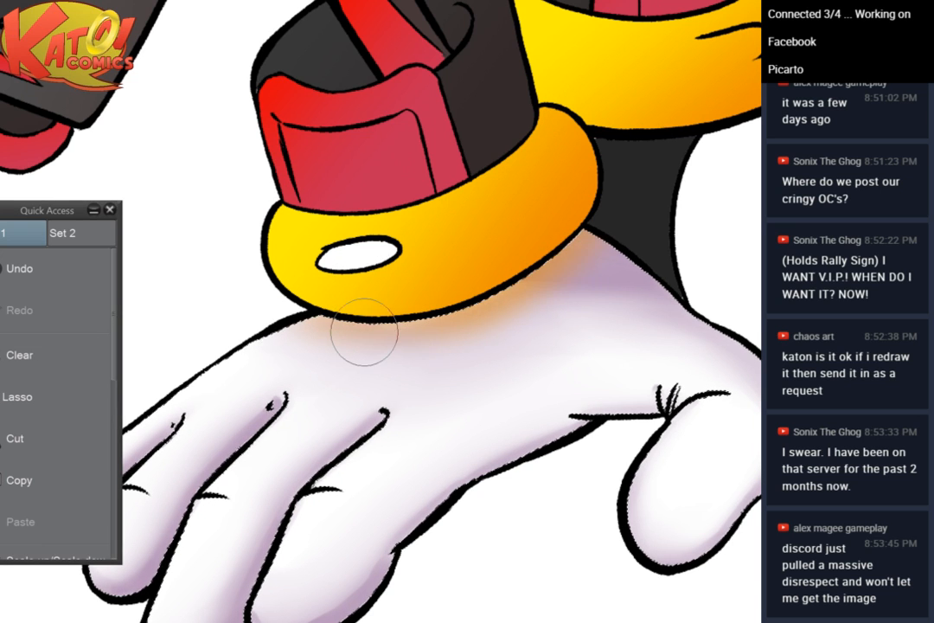
{"action": "scroll", "coordinate": [610, 154], "scroll_direction": "down", "scroll_amount": 3}
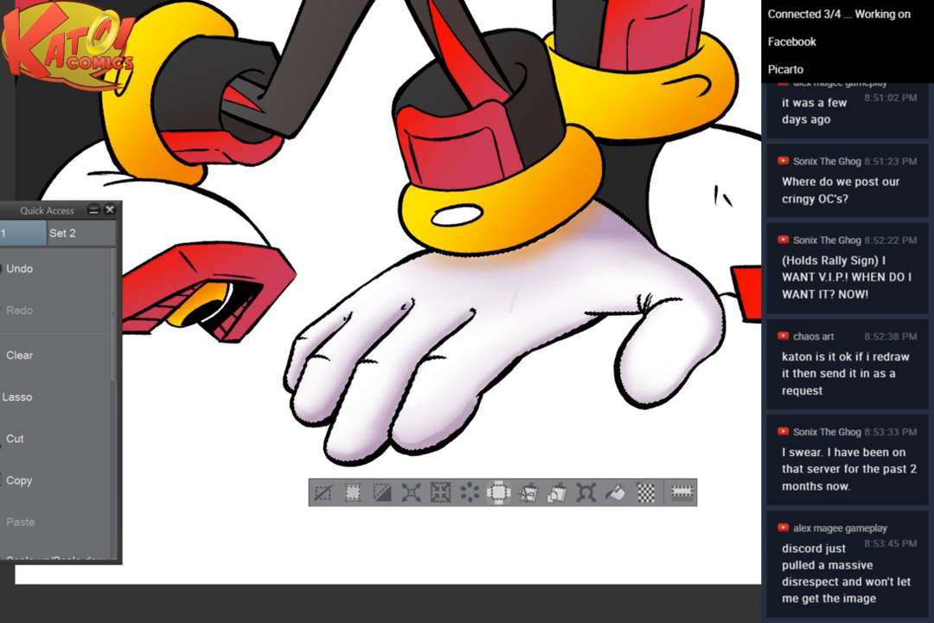
{"action": "scroll", "coordinate": [589, 140], "scroll_direction": "up", "scroll_amount": 2}
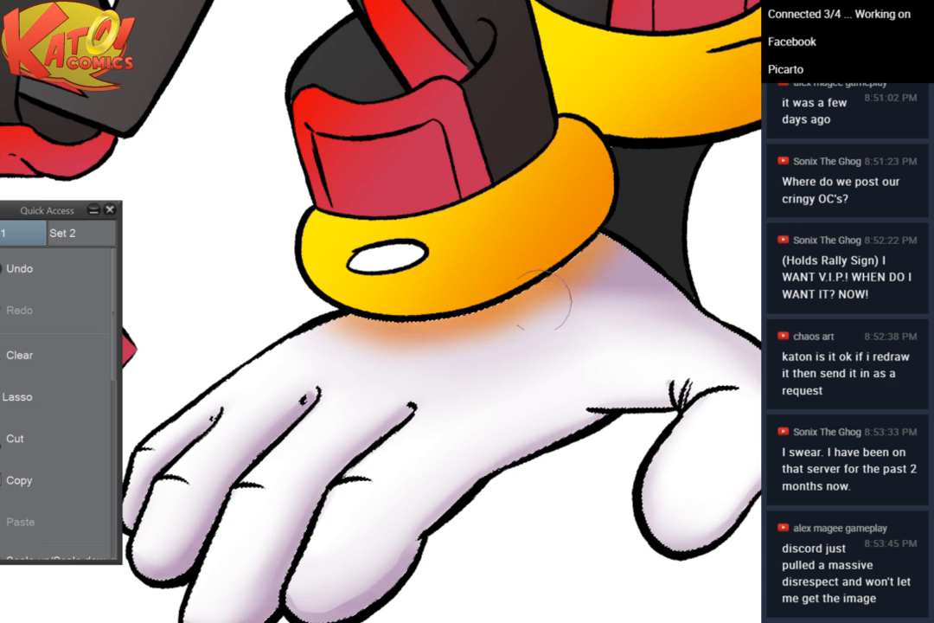
{"action": "mouse_move", "coordinate": [286, 296]}
{"action": "left_mouse_down"}
{"action": "mouse_move", "coordinate": [594, 297]}
{"action": "mouse_move", "coordinate": [675, 121]}
{"action": "mouse_move", "coordinate": [594, 248]}
{"action": "mouse_move", "coordinate": [517, 337]}
{"action": "mouse_move", "coordinate": [437, 330]}
{"action": "left_mouse_up"}
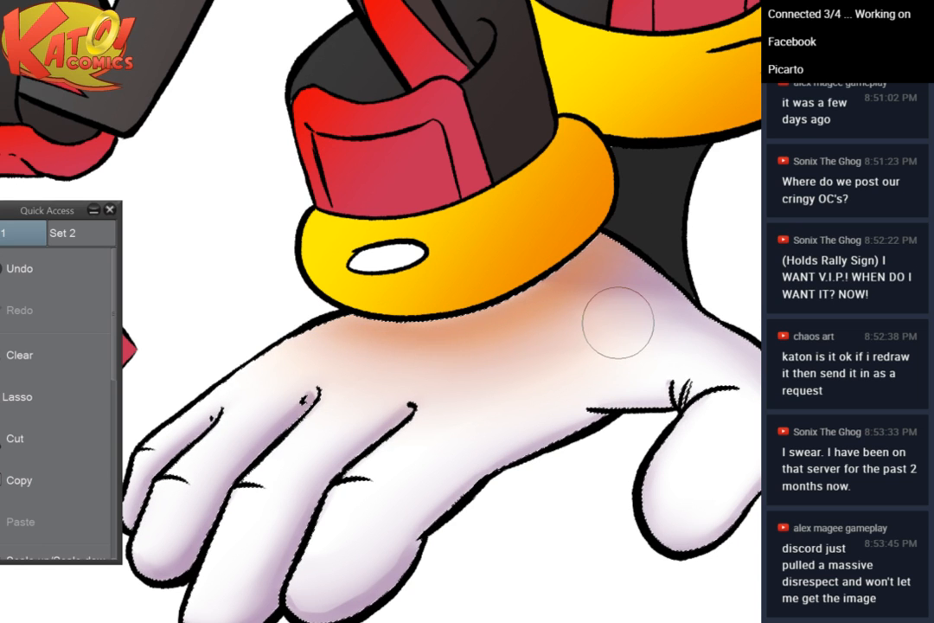
Examine the orange glow on the glove both close up and against the whole figure
{"action": "key", "text": "ctrl+minus"}
{"action": "key", "text": "ctrl+minus"}
{"action": "key", "text": "ctrl+minus"}
{"action": "key", "text": "ctrl+minus"}
{"action": "key", "text": "ctrl+plus"}
{"action": "key", "text": "ctrl+plus"}
{"action": "key", "text": "ctrl+plus"}
{"action": "key", "text": "ctrl+plus"}
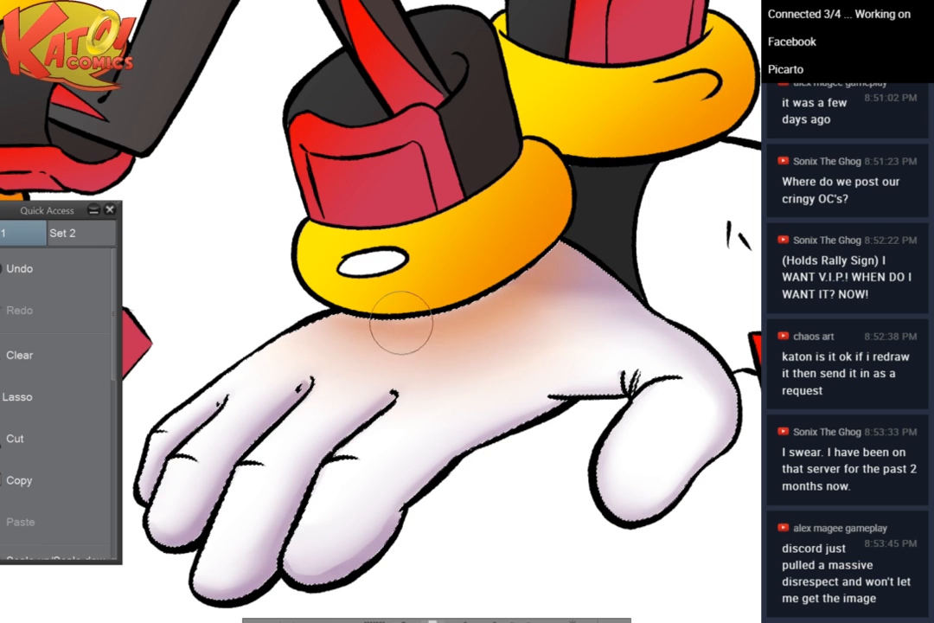
{"action": "key", "text": "ctrl+minus"}
{"action": "key", "text": "ctrl+minus"}
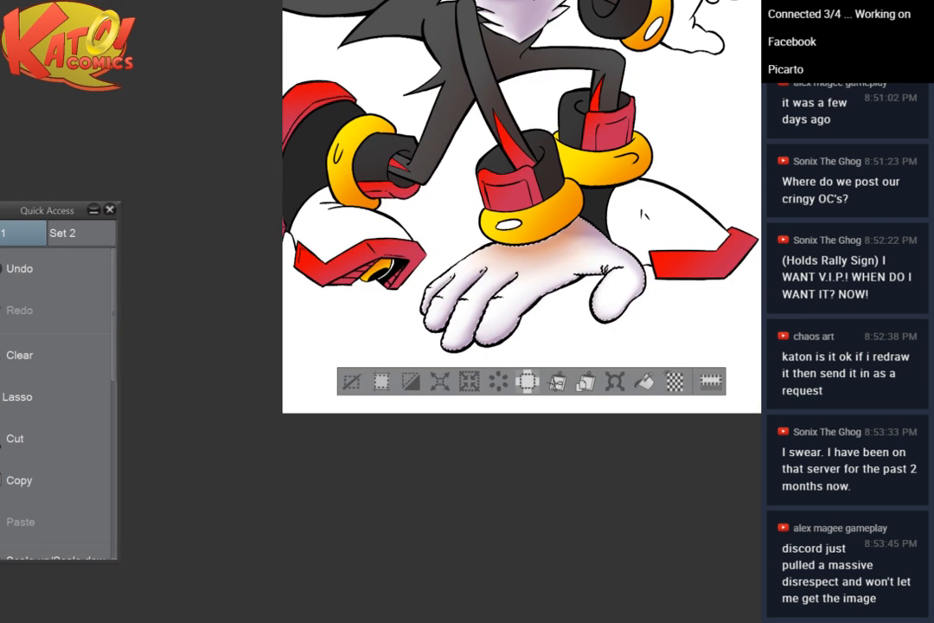
Intensify the glow under the gold ring with a redder orange, strongest toward the wrist
{"action": "key", "text": "ctrl+plus"}
{"action": "key", "text": "ctrl+plus"}
{"action": "key", "text": "ctrl+plus"}
{"action": "key", "text": "ctrl+plus"}
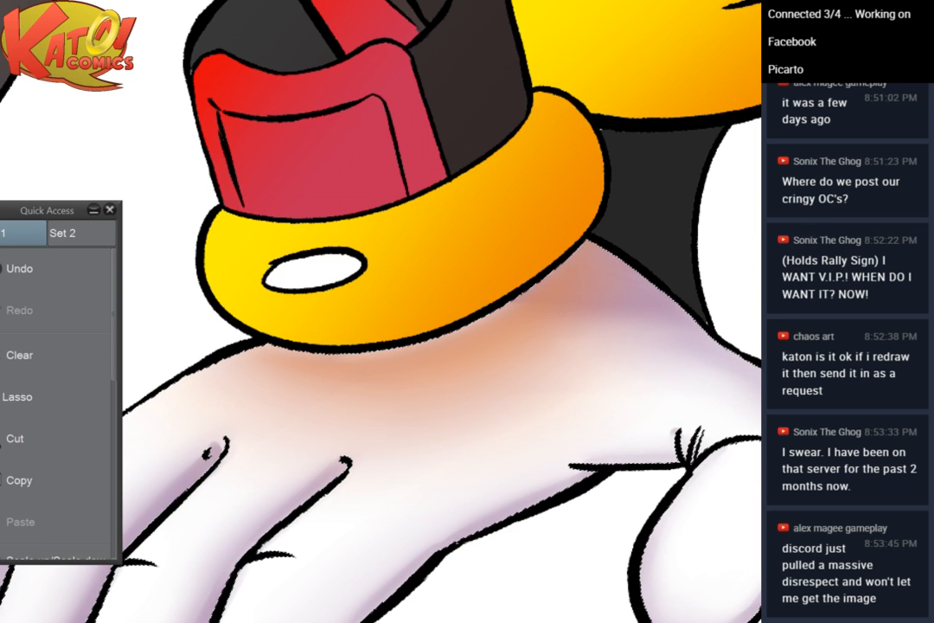
{"action": "key", "text": "ctrl+minus"}
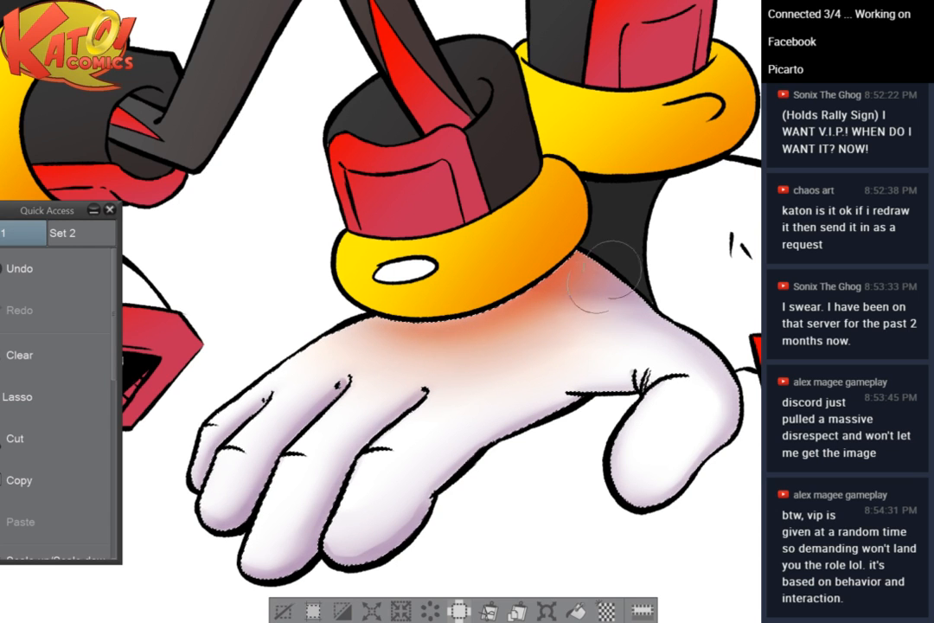
Inspect the red-orange glow on the glove from several canvas rotations, and restore the upright view
{"action": "key", "text": "minus"}
{"action": "key", "text": "minus"}
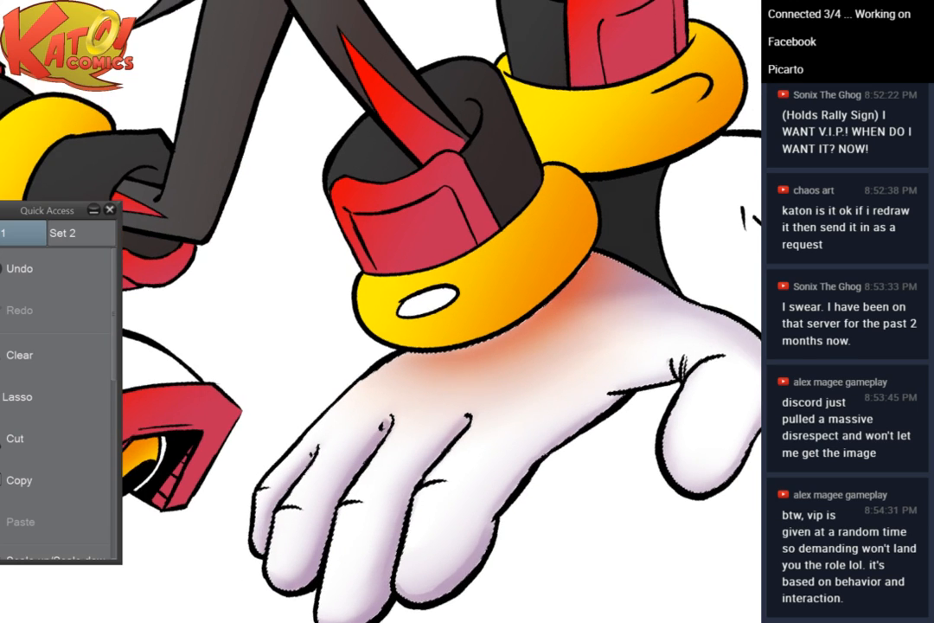
{"action": "scroll", "coordinate": [606, 334], "scroll_direction": "up", "scroll_amount": 1}
{"action": "key", "text": "asciicircum"}
{"action": "key", "text": "asciicircum"}
{"action": "key", "text": "asciicircum"}
{"action": "key", "text": "asciicircum"}
{"action": "key", "text": "asciicircum"}
{"action": "key", "text": "asciicircum"}
{"action": "key", "text": "asciicircum"}
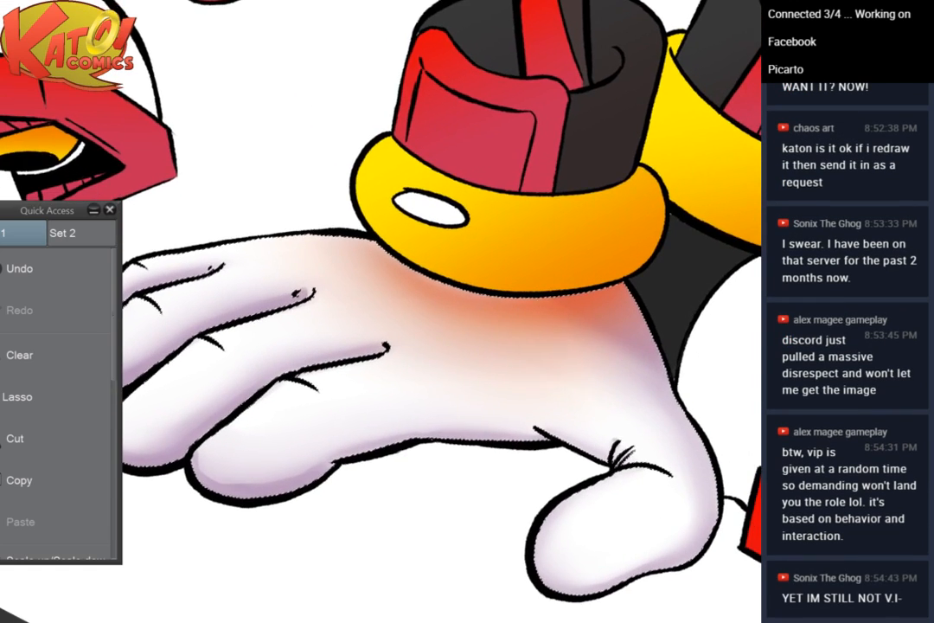
{"action": "key", "text": "asciicircum"}
{"action": "key", "text": "asciicircum"}
{"action": "key", "text": "asciicircum"}
{"action": "key", "text": "asciicircum"}
{"action": "key", "text": "asciicircum"}
{"action": "key", "text": "asciicircum"}
{"action": "key", "text": "asciicircum"}
{"action": "key", "text": "asciicircum"}
{"action": "key", "text": "asciicircum"}
{"action": "key", "text": "asciicircum"}
{"action": "key", "text": "asciicircum"}
{"action": "key", "text": "asciicircum"}
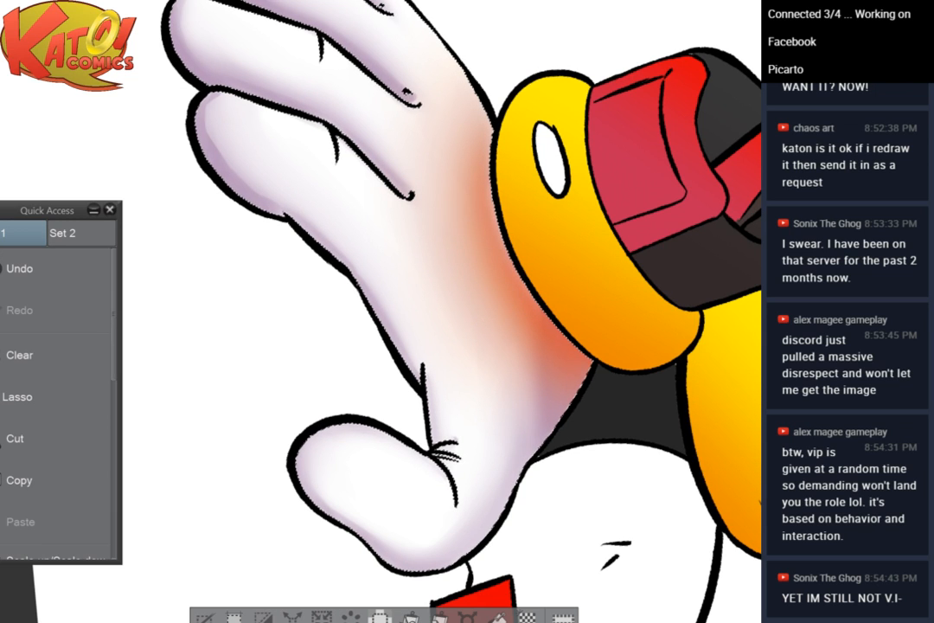
{"action": "key", "text": "ctrl+at"}
{"action": "key", "text": "ctrl+minus"}
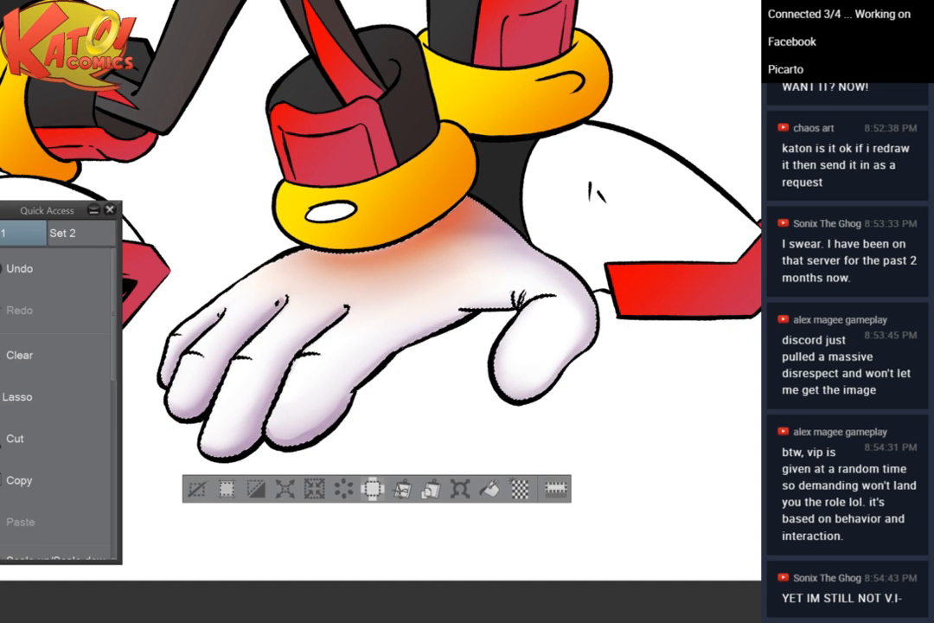
Compare the glow with the rest of the figure and clear the red-orange colour from the glove
{"action": "left_click_drag", "start_coordinate": [389, 259], "coordinate": [474, 381]}
{"action": "scroll", "coordinate": [698, 101], "scroll_direction": "down", "scroll_amount": 5}
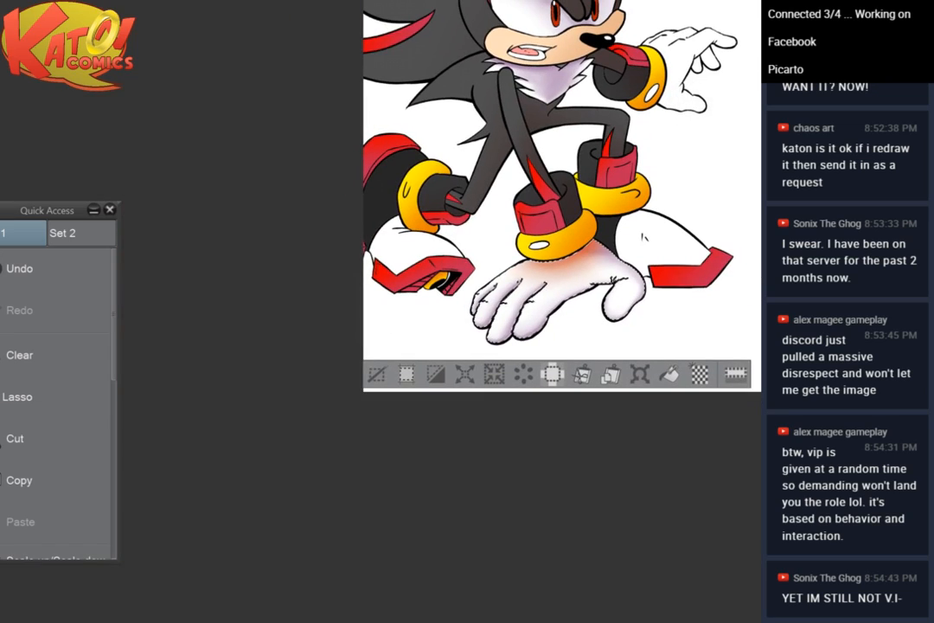
{"action": "scroll", "coordinate": [698, 101], "scroll_direction": "up", "scroll_amount": 6}
{"action": "left_click_drag", "start_coordinate": [382, 445], "coordinate": [508, 226]}
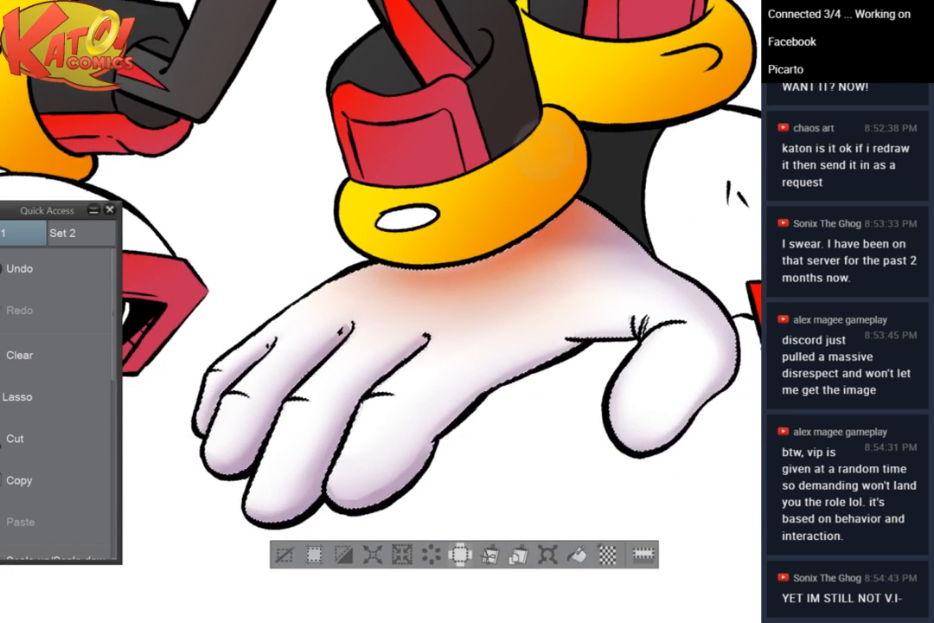
{"action": "scroll", "coordinate": [508, 226], "scroll_direction": "up", "scroll_amount": 3}
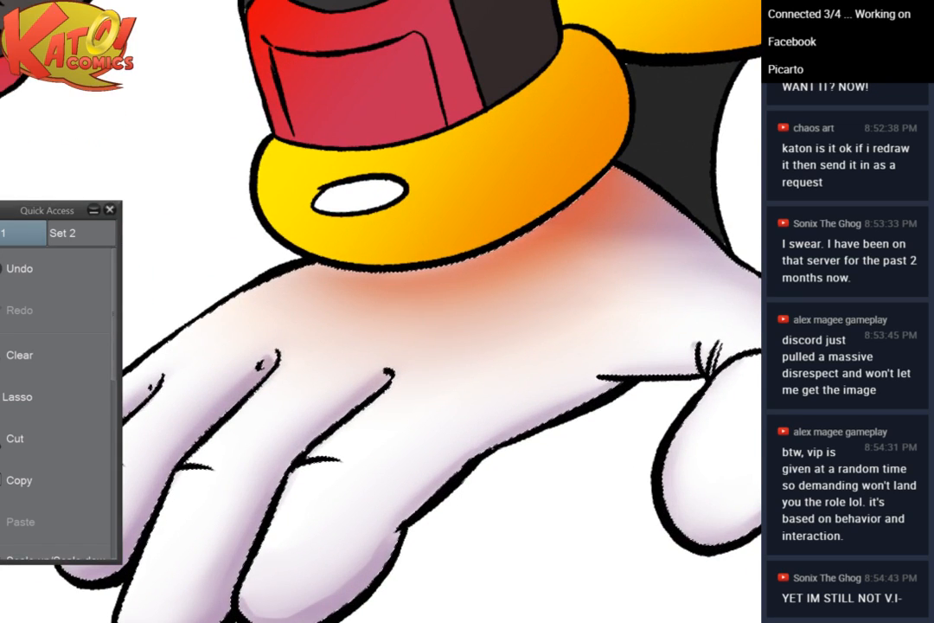
{"action": "key", "text": "Delete"}
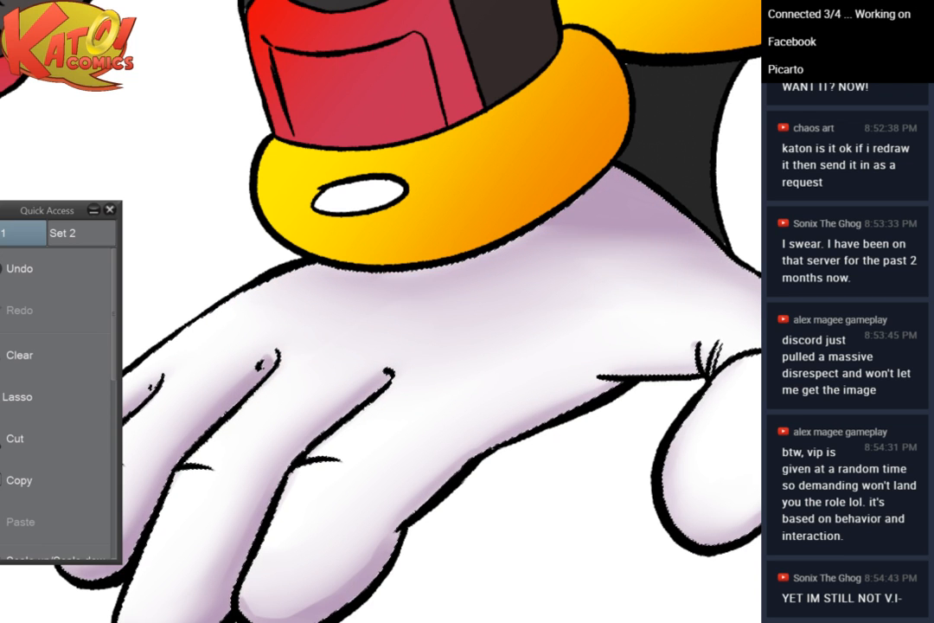
Paint a darker lavender shadow along the little finger's inner edge down to its tip
{"action": "scroll", "coordinate": [700, 132], "scroll_direction": "down", "scroll_amount": 2}
{"action": "left_click_drag", "start_coordinate": [701, 131], "coordinate": [621, 195]}
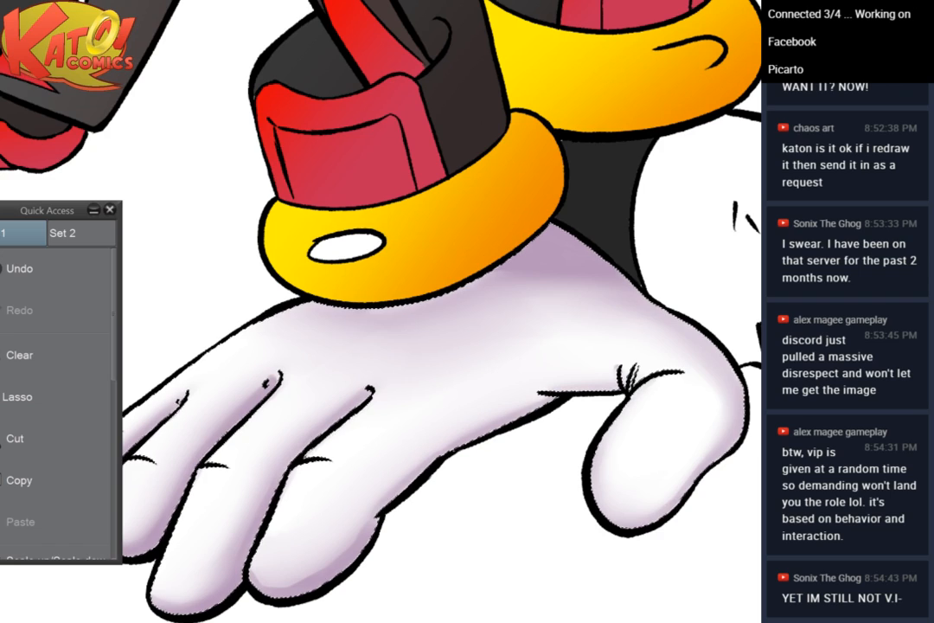
{"action": "key", "text": "ctrl+minus"}
{"action": "left_click_drag", "start_coordinate": [508, 398], "coordinate": [562, 285]}
{"action": "key", "text": "ctrl+plus"}
{"action": "key", "text": "ctrl+plus"}
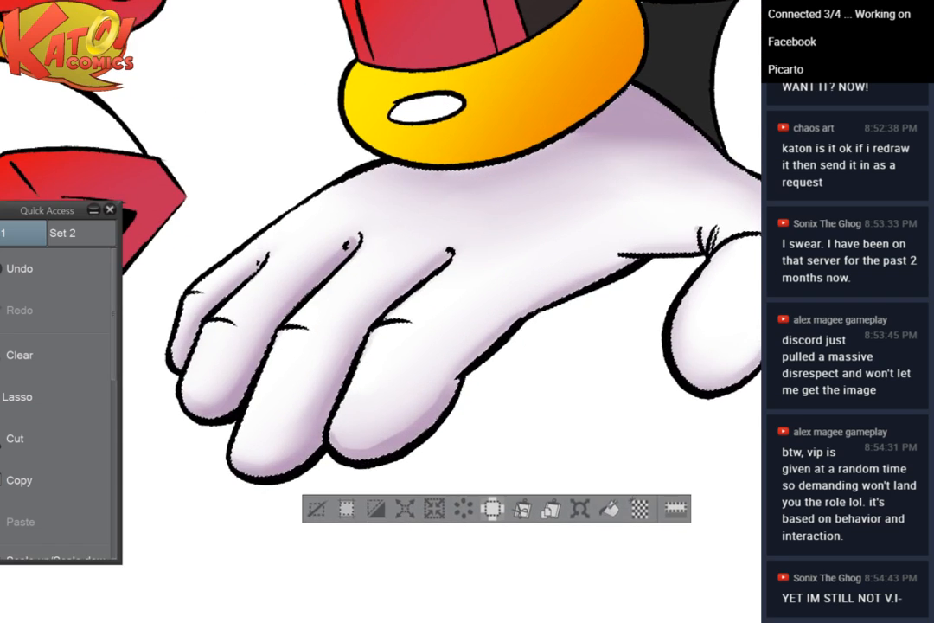
{"action": "left_click_drag", "start_coordinate": [485, 260], "coordinate": [567, 228]}
{"action": "key", "text": "ctrl+plus"}
{"action": "key", "text": "ctrl+plus"}
{"action": "left_click_drag", "start_coordinate": [381, 294], "coordinate": [493, 342]}
{"action": "left_click", "coordinate": [79, 234]}
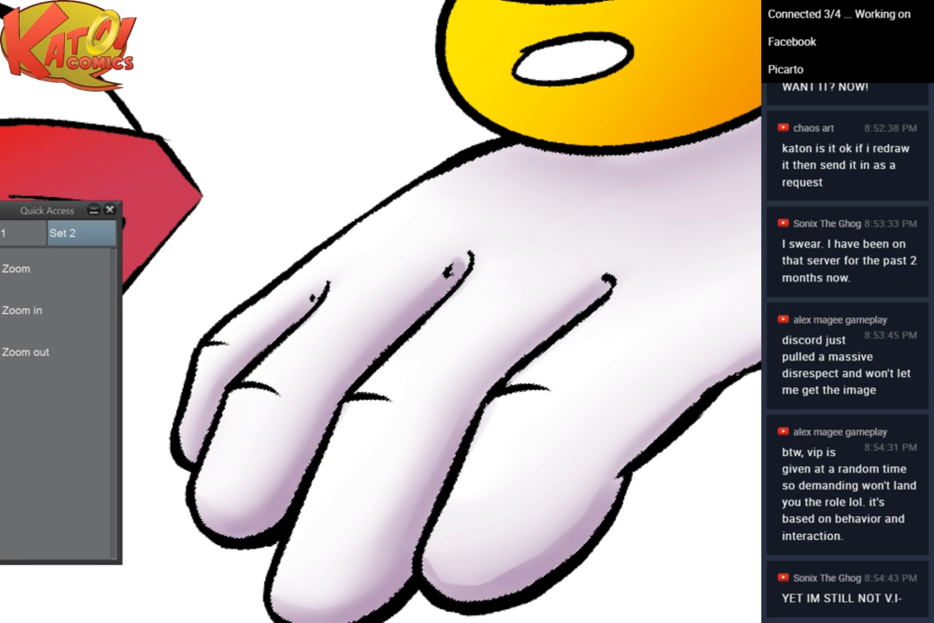
{"action": "left_click_drag", "start_coordinate": [485, 346], "coordinate": [503, 319]}
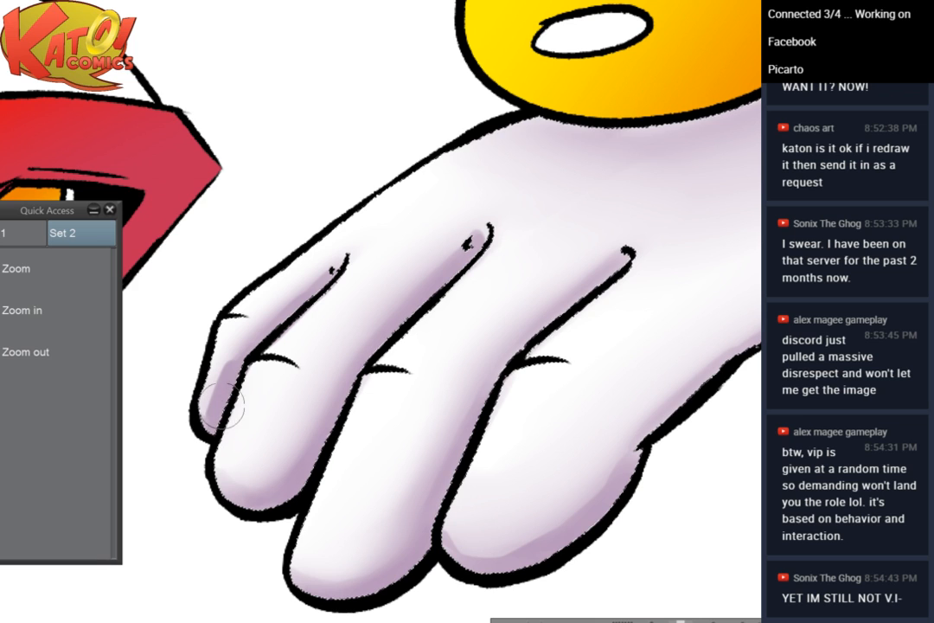
Deepen and blend the lavender shadows around the ring and middle fingertips and along their inner edges
{"action": "left_click_drag", "start_coordinate": [232, 495], "coordinate": [266, 502]}
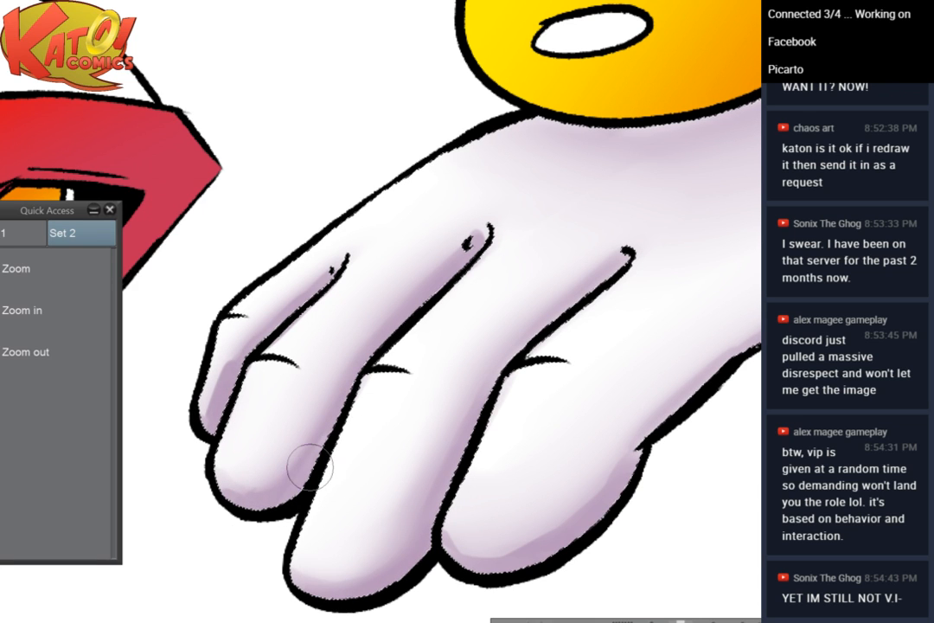
{"action": "left_click_drag", "start_coordinate": [324, 463], "coordinate": [493, 177]}
{"action": "scroll", "coordinate": [519, 277], "scroll_direction": "up", "scroll_amount": 2}
{"action": "left_click_drag", "start_coordinate": [432, 286], "coordinate": [530, 317]}
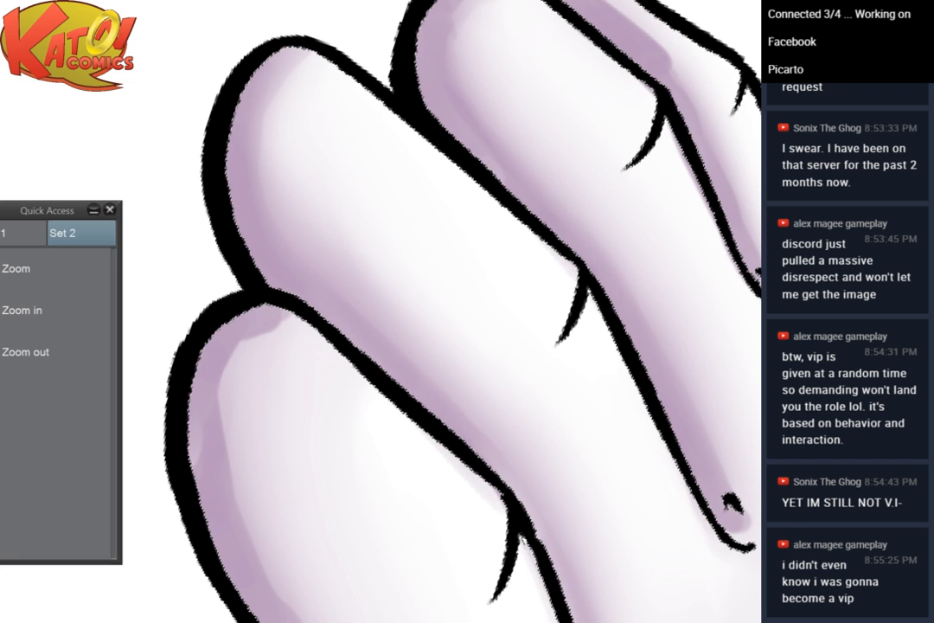
Try a darker purple shadow along the rim of the index fingertip, and undo its strokes
{"action": "mouse_move", "coordinate": [263, 323]}
{"action": "left_mouse_down"}
{"action": "mouse_move", "coordinate": [268, 334]}
{"action": "mouse_move", "coordinate": [209, 381]}
{"action": "mouse_move", "coordinate": [208, 480]}
{"action": "mouse_move", "coordinate": [233, 357]}
{"action": "mouse_move", "coordinate": [295, 310]}
{"action": "left_mouse_up"}
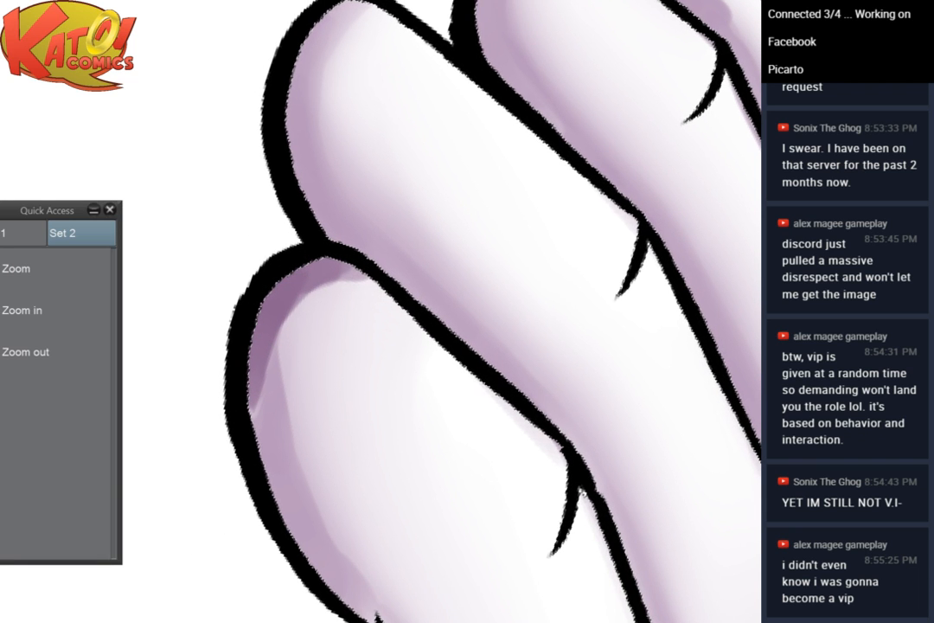
{"action": "left_click", "coordinate": [19, 233]}
{"action": "left_click", "coordinate": [19, 269]}
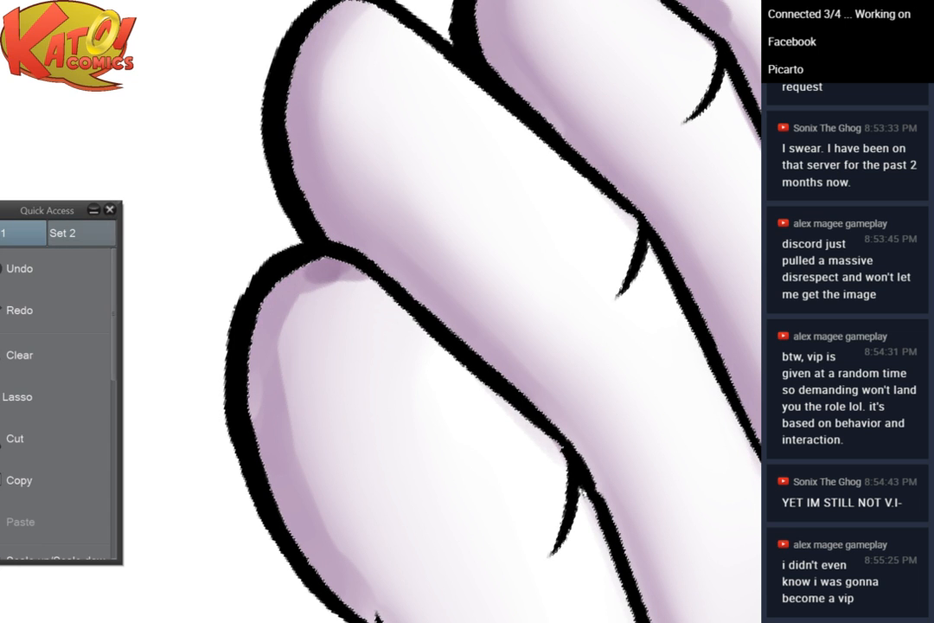
{"action": "left_click", "coordinate": [19, 269]}
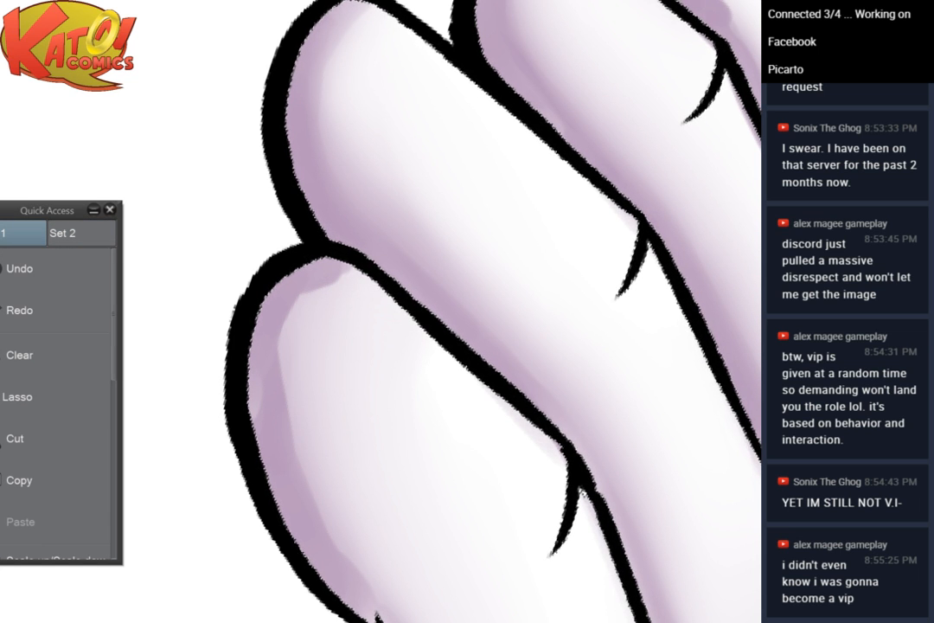
Even out the darker lavender shadow along the index fingertip's rim and extend it across the tip to the middle finger's outline
{"action": "left_click_drag", "start_coordinate": [416, 364], "coordinate": [427, 310]}
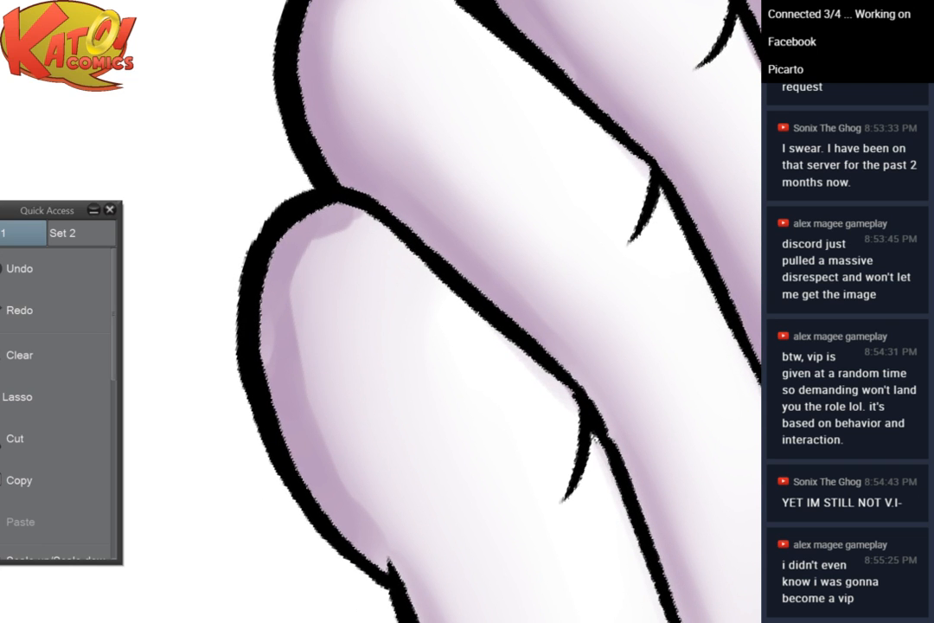
{"action": "left_click_drag", "start_coordinate": [329, 216], "coordinate": [317, 204]}
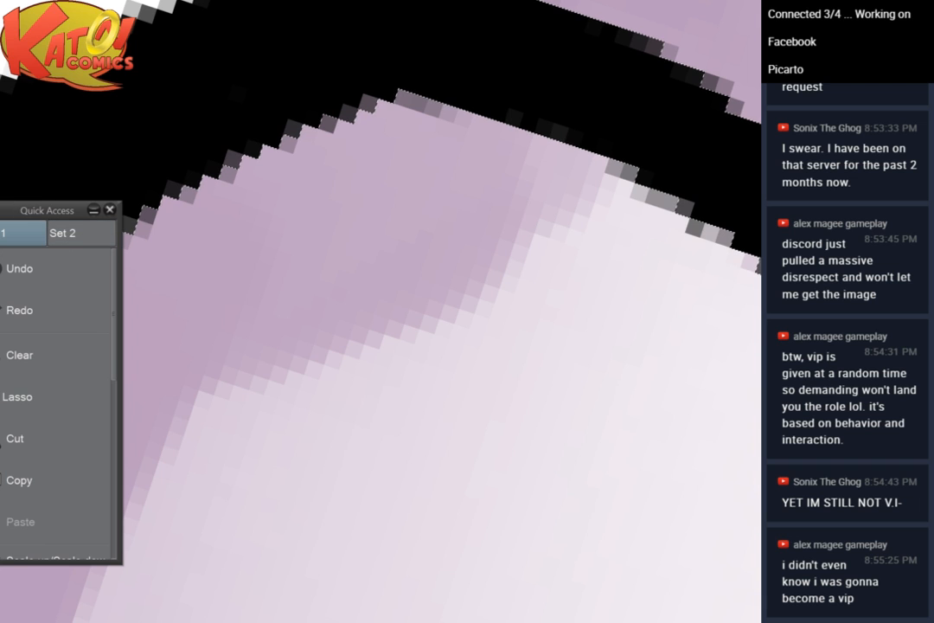
{"action": "mouse_move", "coordinate": [518, 83]}
{"action": "left_mouse_down"}
{"action": "mouse_move", "coordinate": [459, 186]}
{"action": "mouse_move", "coordinate": [526, 116]}
{"action": "left_mouse_up"}
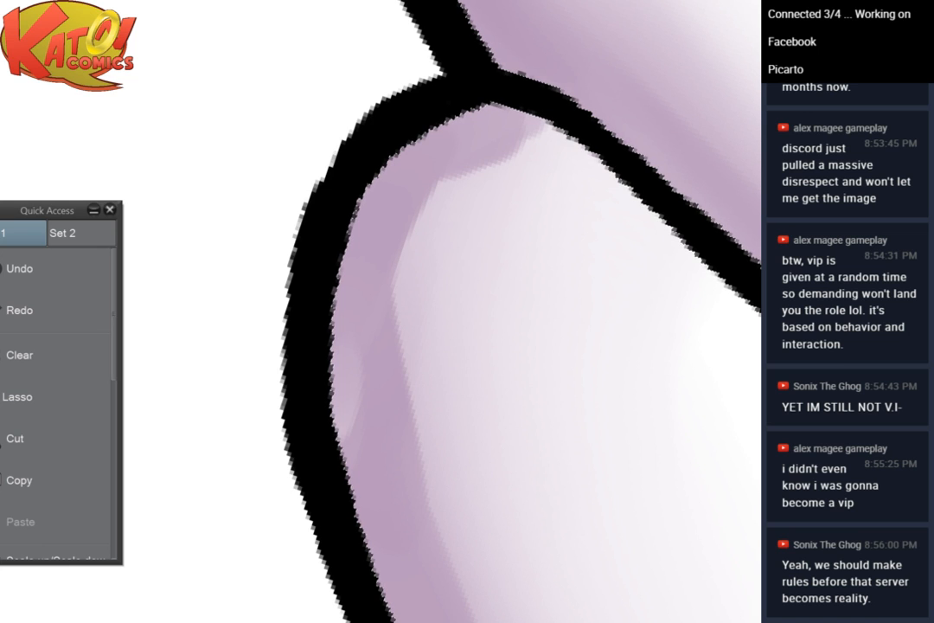
{"action": "left_click_drag", "start_coordinate": [553, 178], "coordinate": [590, 146]}
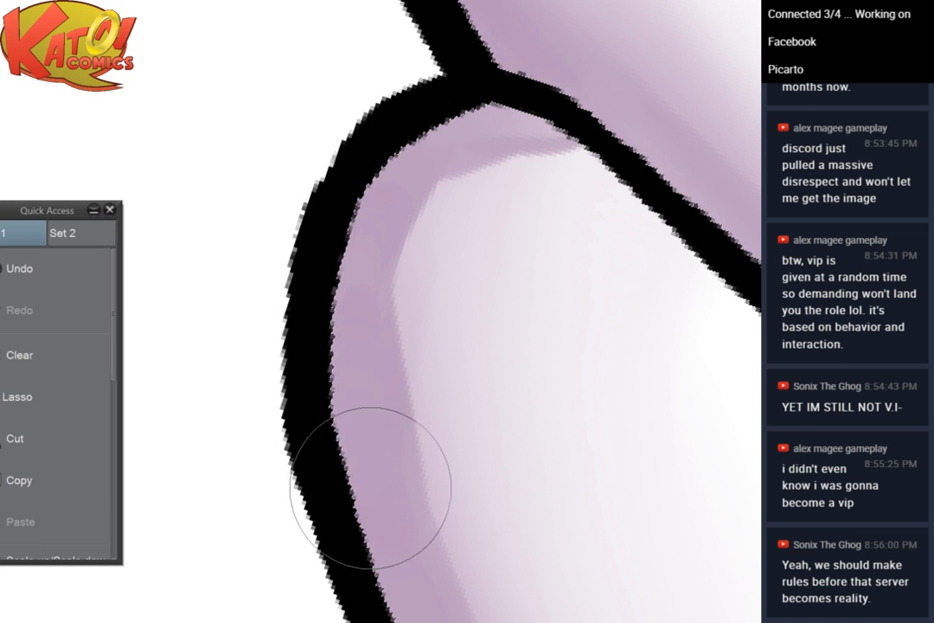
{"action": "scroll", "coordinate": [485, 177], "scroll_direction": "down", "scroll_amount": 4}
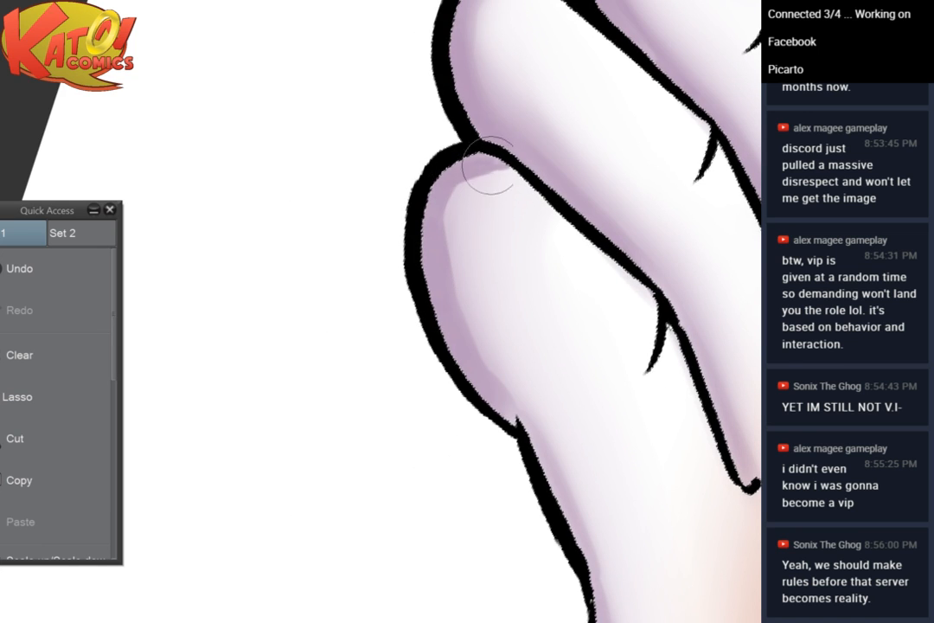
Clear the red-orange glow from the glove and extend the index fingertip's lavender shadow slightly down its inner edge
{"action": "left_click_drag", "start_coordinate": [543, 179], "coordinate": [406, 159]}
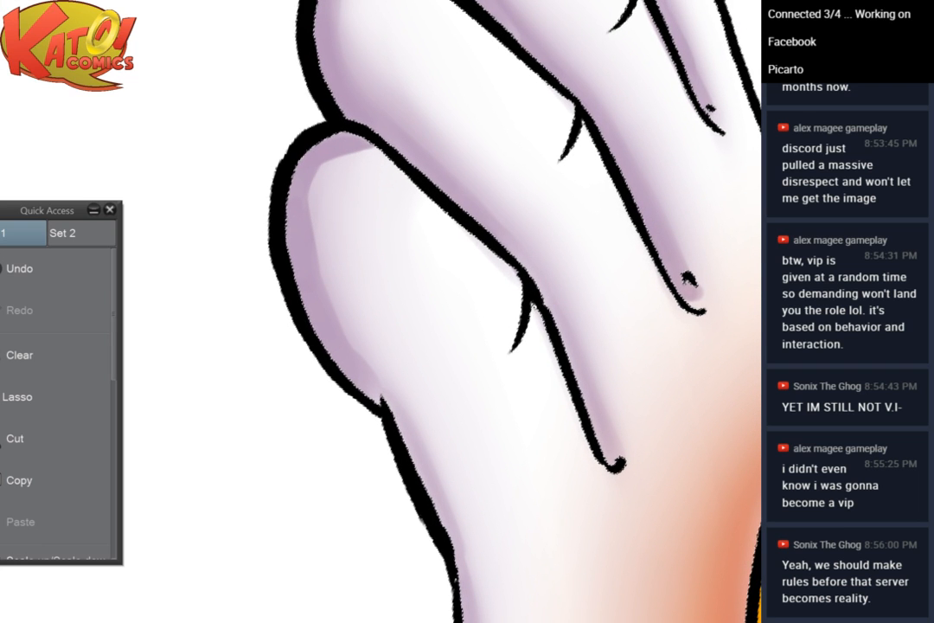
{"action": "key", "text": "ctrl+x"}
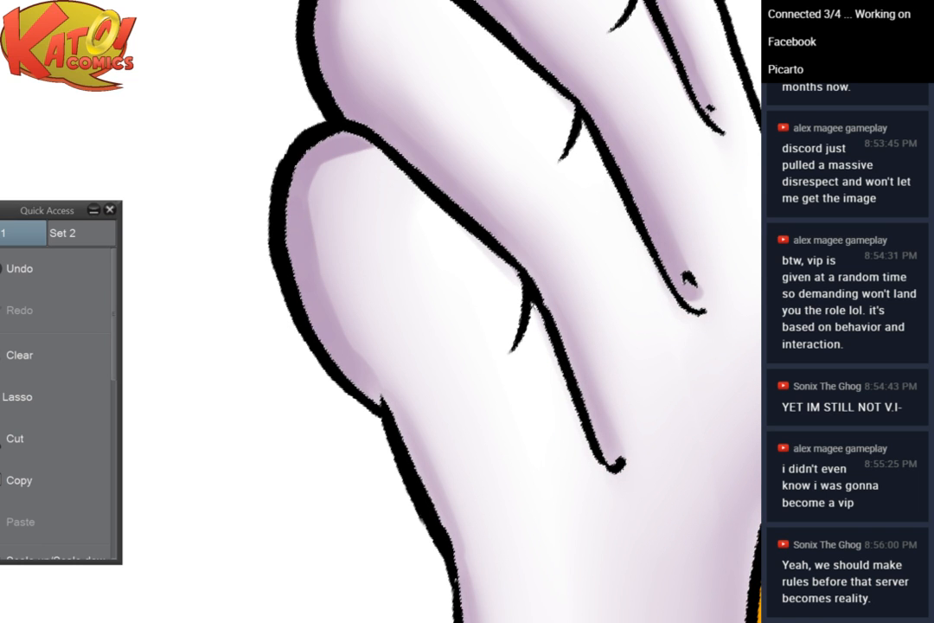
{"action": "scroll", "coordinate": [533, 223], "scroll_direction": "up", "scroll_amount": 2}
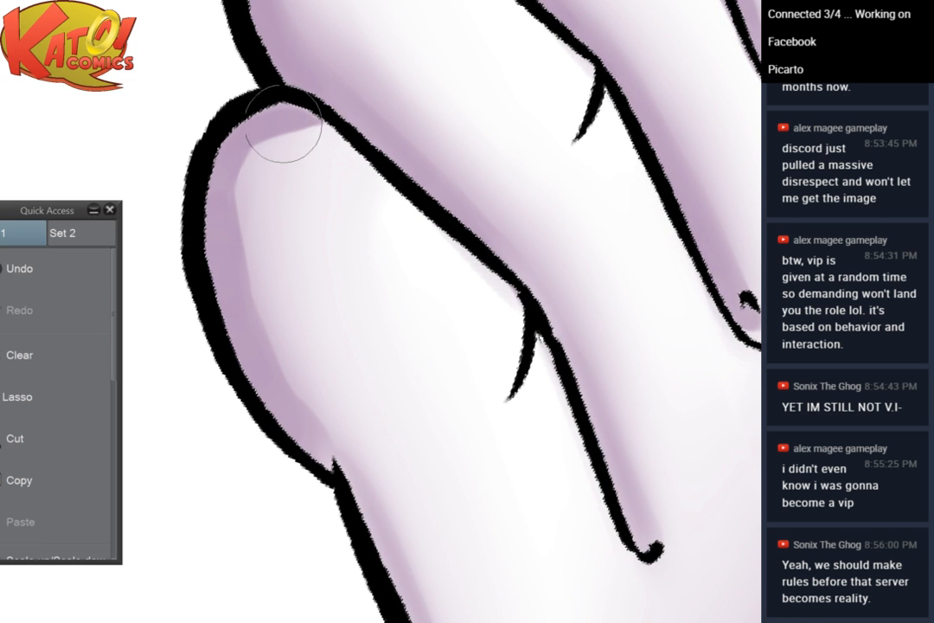
{"action": "scroll", "coordinate": [346, 73], "scroll_direction": "down", "scroll_amount": 2}
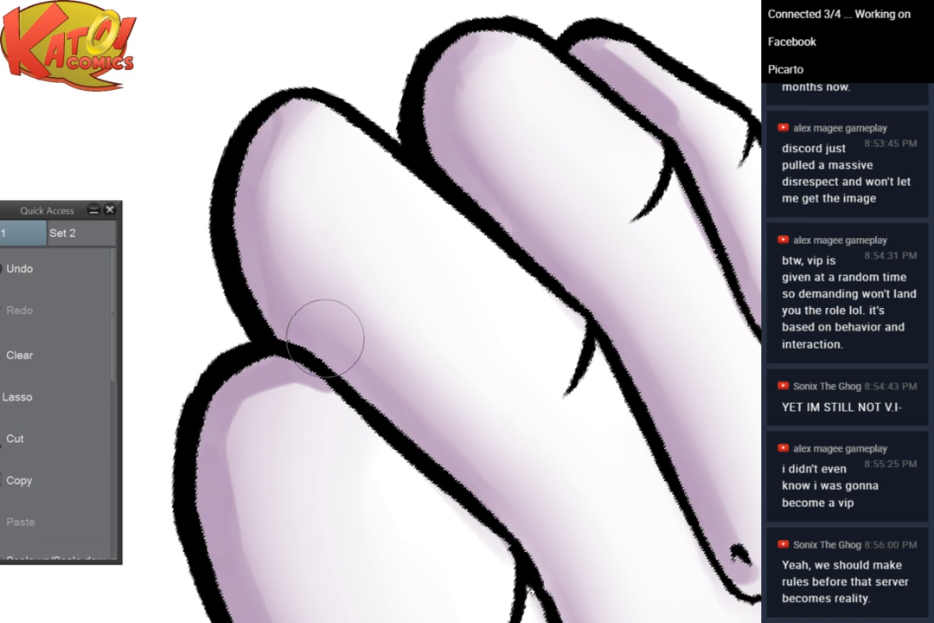
{"action": "scroll", "coordinate": [313, 327], "scroll_direction": "up", "scroll_amount": 3}
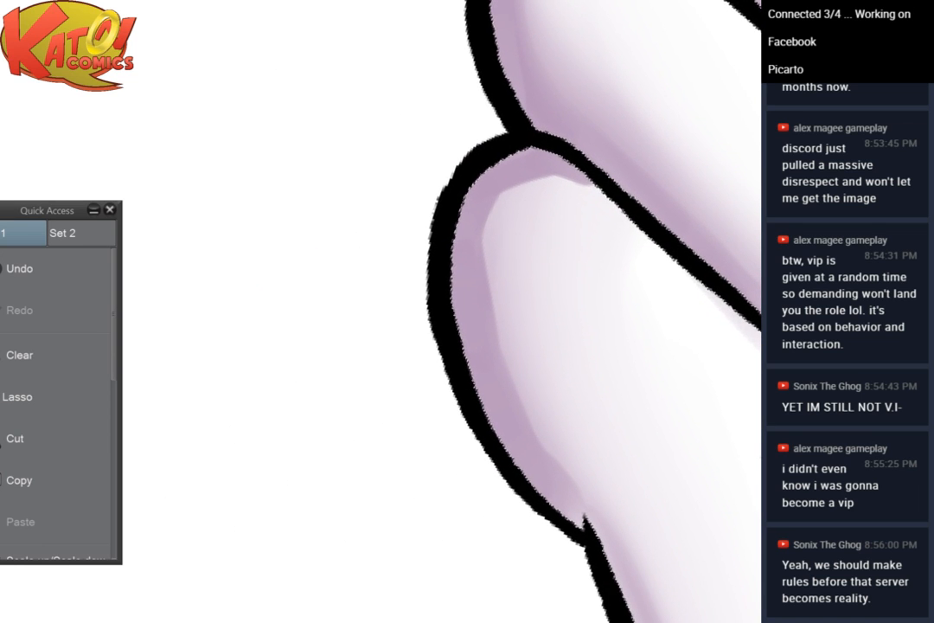
Replace a trial highlight on the index fingertip with a thin, pale rim between the outline and the lavender shadow
{"action": "scroll", "coordinate": [726, 247], "scroll_direction": "up", "scroll_amount": 3}
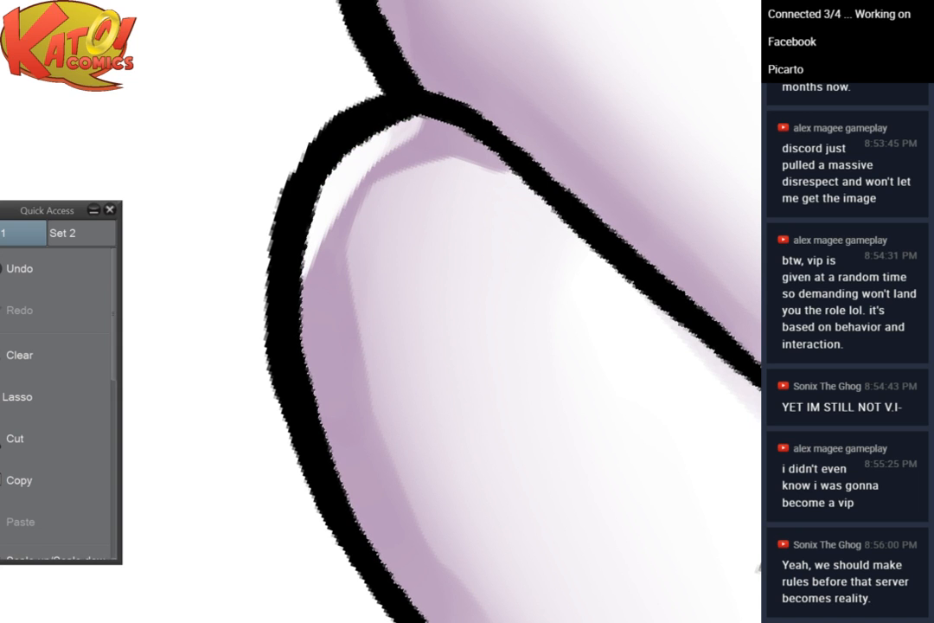
{"action": "left_click", "coordinate": [31, 363]}
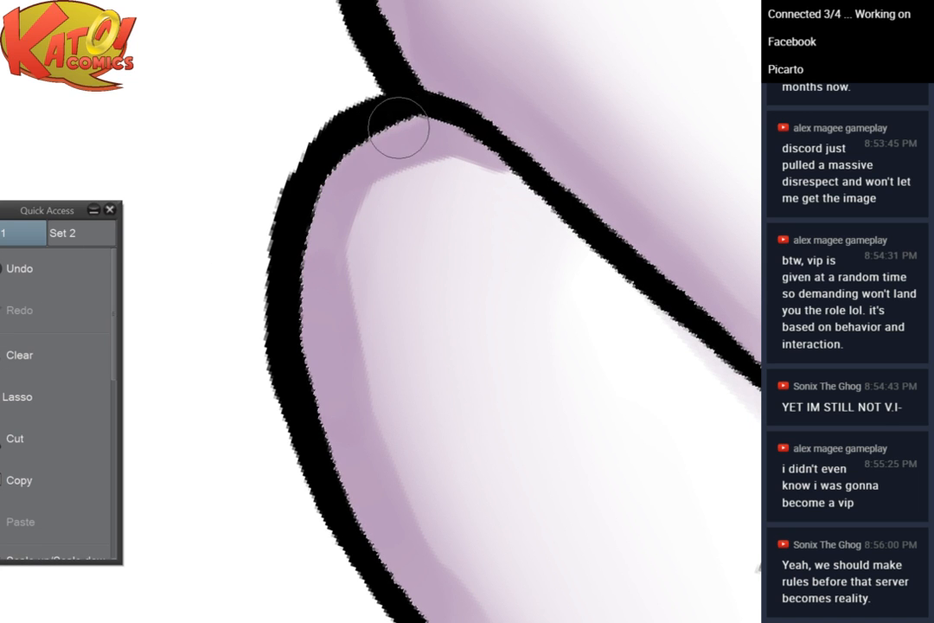
{"action": "left_click_drag", "start_coordinate": [364, 141], "coordinate": [434, 128]}
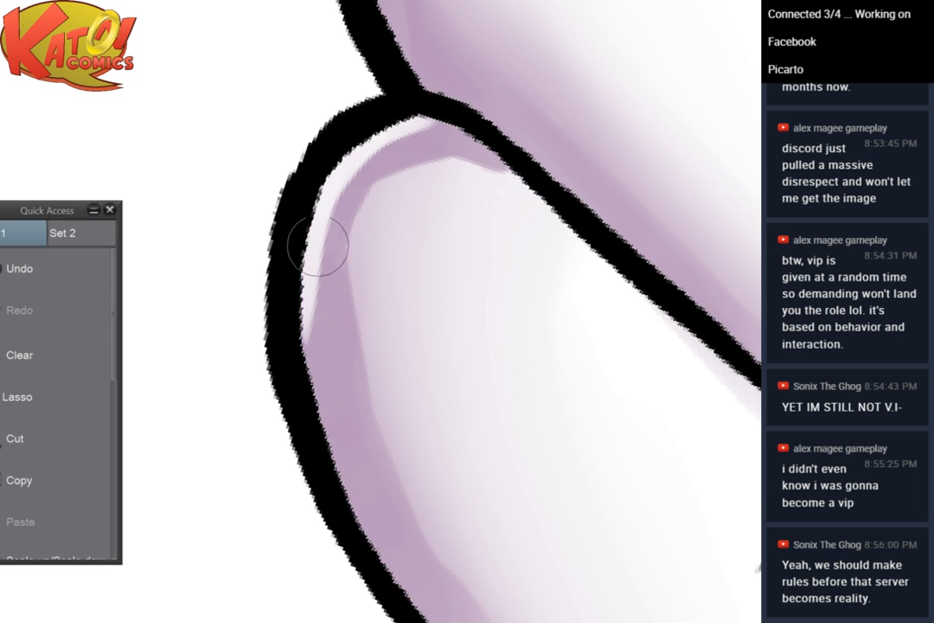
{"action": "mouse_move", "coordinate": [318, 247]}
{"action": "left_mouse_down"}
{"action": "mouse_move", "coordinate": [309, 357]}
{"action": "mouse_move", "coordinate": [493, 605]}
{"action": "left_mouse_up"}
{"action": "key", "text": "ctrl+minus"}
{"action": "key", "text": "ctrl+minus"}
{"action": "key", "text": "ctrl+minus"}
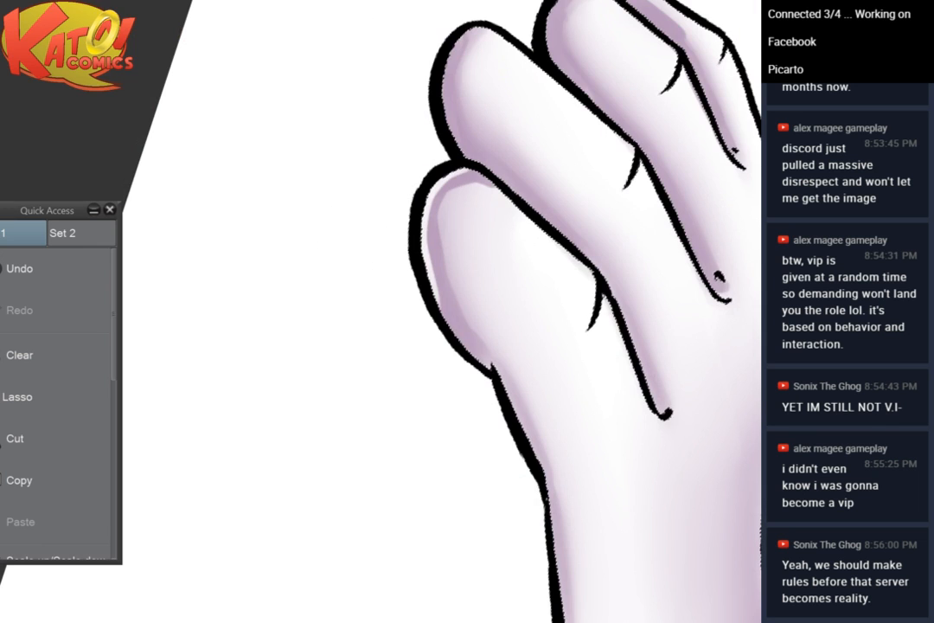
Continue the pale rim highlight down the index fingertip's outer side to the crease at its base
{"action": "key", "text": "ctrl+plus"}
{"action": "key", "text": "asciicircum"}
{"action": "key", "text": "asciicircum"}
{"action": "key", "text": "asciicircum"}
{"action": "key", "text": "asciicircum"}
{"action": "key", "text": "asciicircum"}
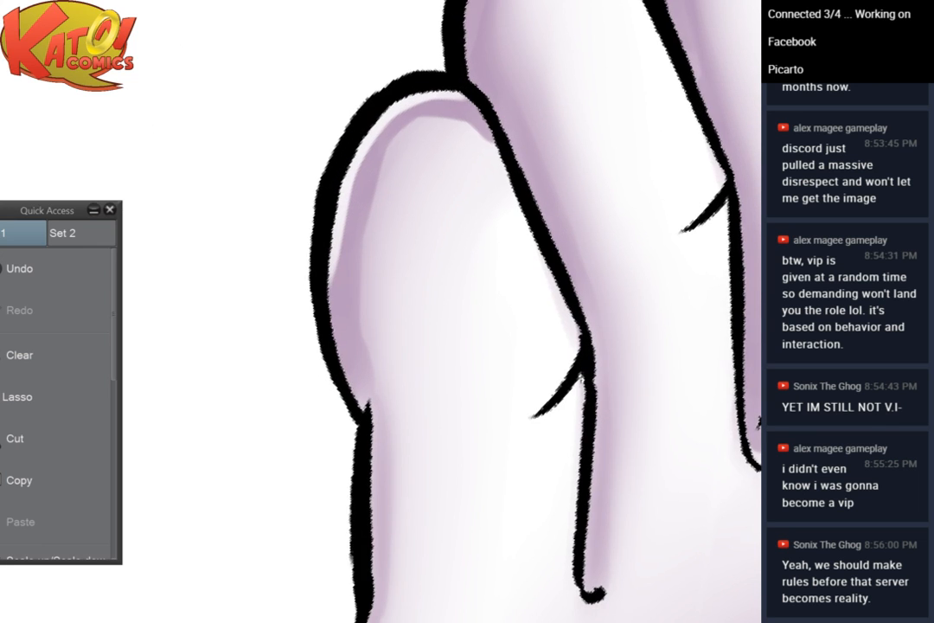
{"action": "left_click_drag", "start_coordinate": [327, 279], "coordinate": [336, 353]}
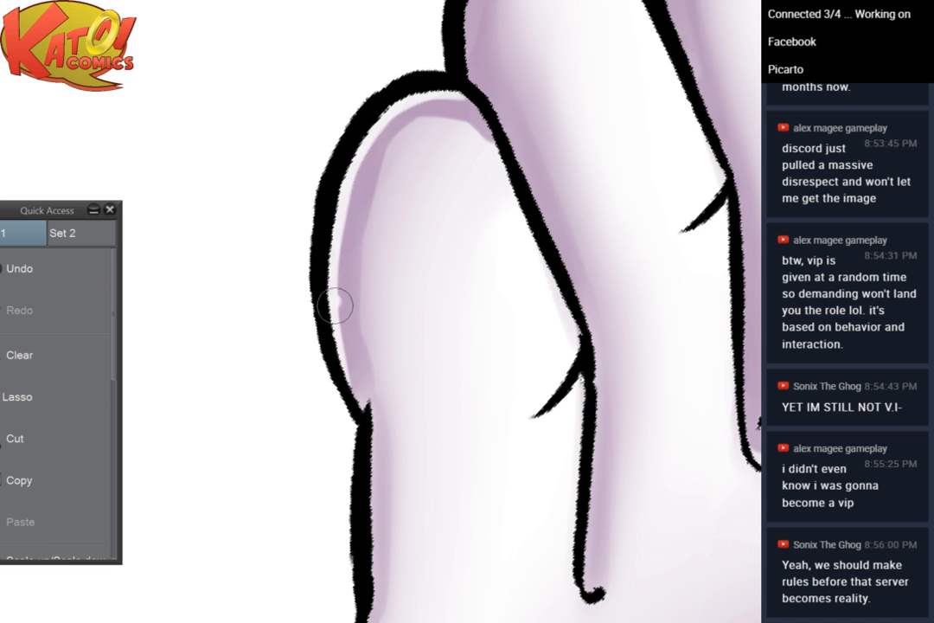
{"action": "left_click_drag", "start_coordinate": [335, 306], "coordinate": [359, 385]}
Lighten a thin rim along the middle fingertip's outer edge, from its top down to the index finger's outline
{"action": "key", "text": "minus"}
{"action": "key", "text": "minus"}
{"action": "key", "text": "minus"}
{"action": "key", "text": "minus"}
{"action": "key", "text": "minus"}
{"action": "key", "text": "minus"}
{"action": "key", "text": "ctrl+plus"}
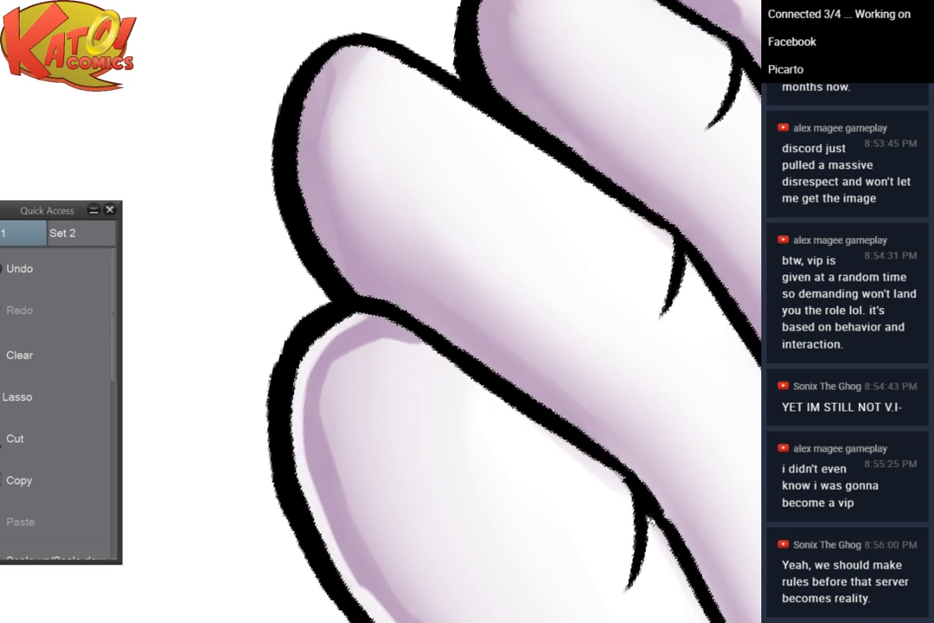
{"action": "key", "text": "ctrl+plus"}
{"action": "mouse_move", "coordinate": [282, 171]}
{"action": "left_mouse_down"}
{"action": "mouse_move", "coordinate": [229, 264]}
{"action": "mouse_move", "coordinate": [259, 186]}
{"action": "mouse_move", "coordinate": [212, 330]}
{"action": "mouse_move", "coordinate": [222, 246]}
{"action": "mouse_move", "coordinate": [225, 383]}
{"action": "mouse_move", "coordinate": [216, 366]}
{"action": "mouse_move", "coordinate": [245, 448]}
{"action": "left_mouse_up"}
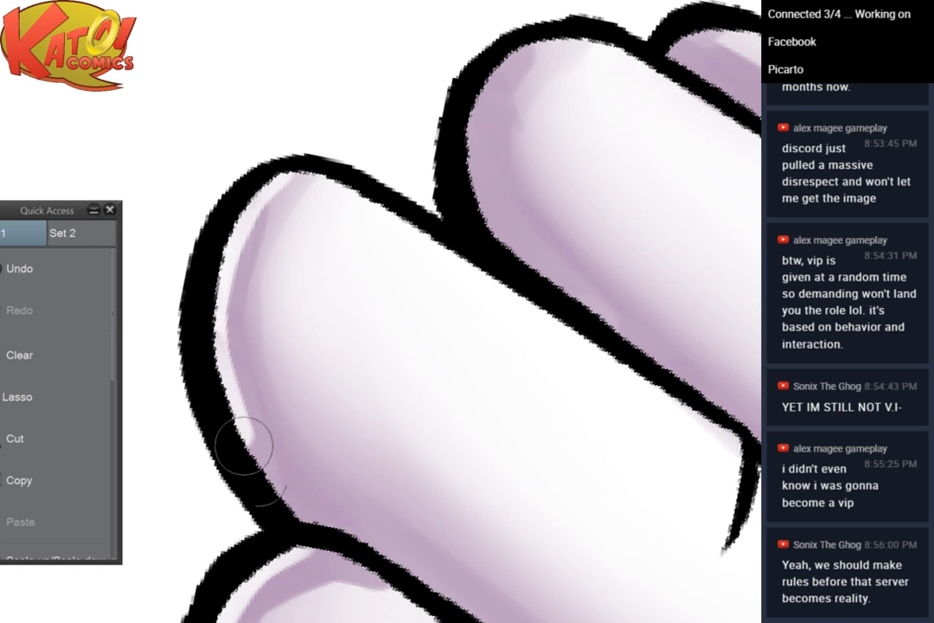
{"action": "left_click_drag", "start_coordinate": [202, 356], "coordinate": [271, 496]}
{"action": "left_click_drag", "start_coordinate": [216, 389], "coordinate": [305, 537]}
Lighten matching thin rims along the outer edges of the ring and little fingertips
{"action": "mouse_move", "coordinate": [450, 346]}
{"action": "left_mouse_down"}
{"action": "mouse_move", "coordinate": [423, 371]}
{"action": "mouse_move", "coordinate": [320, 412]}
{"action": "left_mouse_up"}
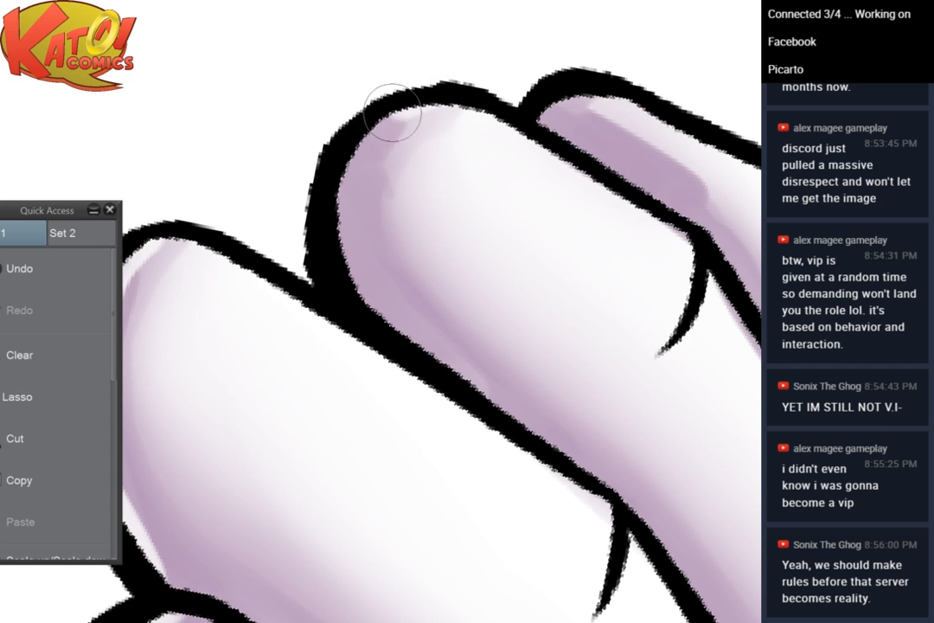
{"action": "mouse_move", "coordinate": [364, 130]}
{"action": "left_mouse_down"}
{"action": "mouse_move", "coordinate": [331, 233]}
{"action": "mouse_move", "coordinate": [344, 226]}
{"action": "mouse_move", "coordinate": [342, 279]}
{"action": "left_mouse_up"}
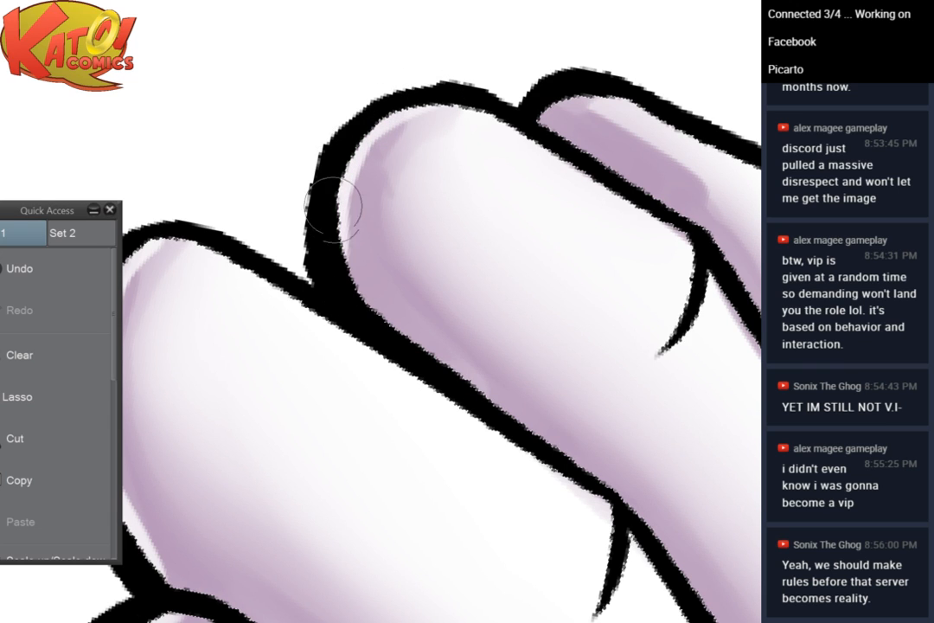
{"action": "left_click_drag", "start_coordinate": [335, 210], "coordinate": [364, 325]}
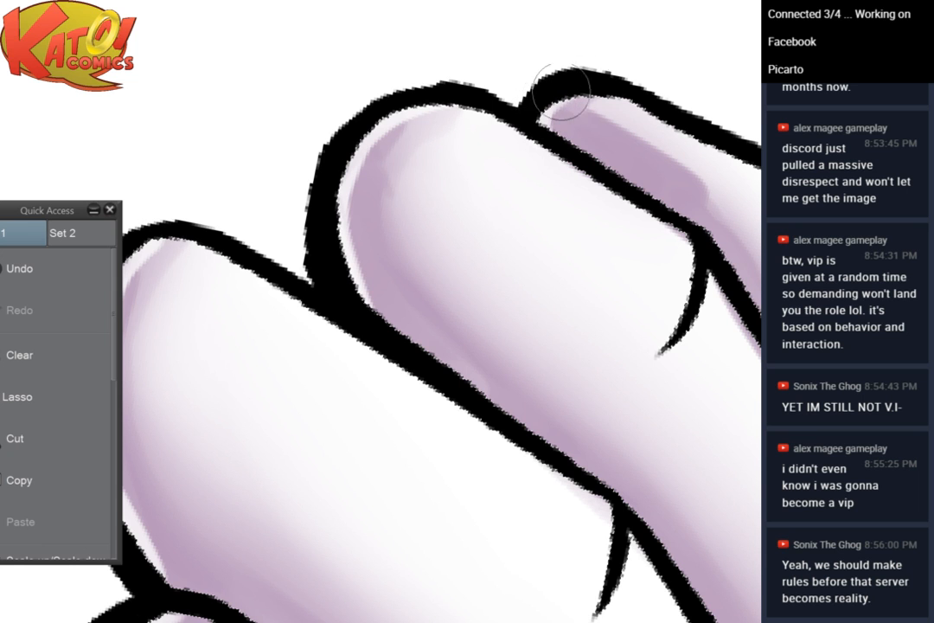
{"action": "scroll", "coordinate": [605, 95], "scroll_direction": "down", "scroll_amount": 3}
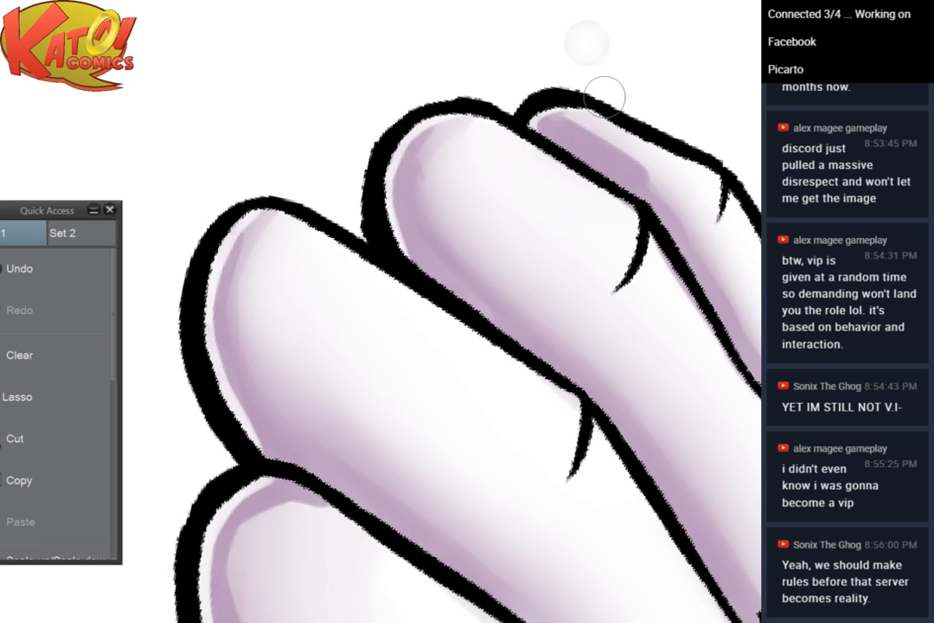
Blend a soft, wider lavender shadow inward from the middle fingertip's rim with a large brush
{"action": "key", "text": "minus"}
{"action": "scroll", "coordinate": [475, 312], "scroll_direction": "up", "scroll_amount": 4}
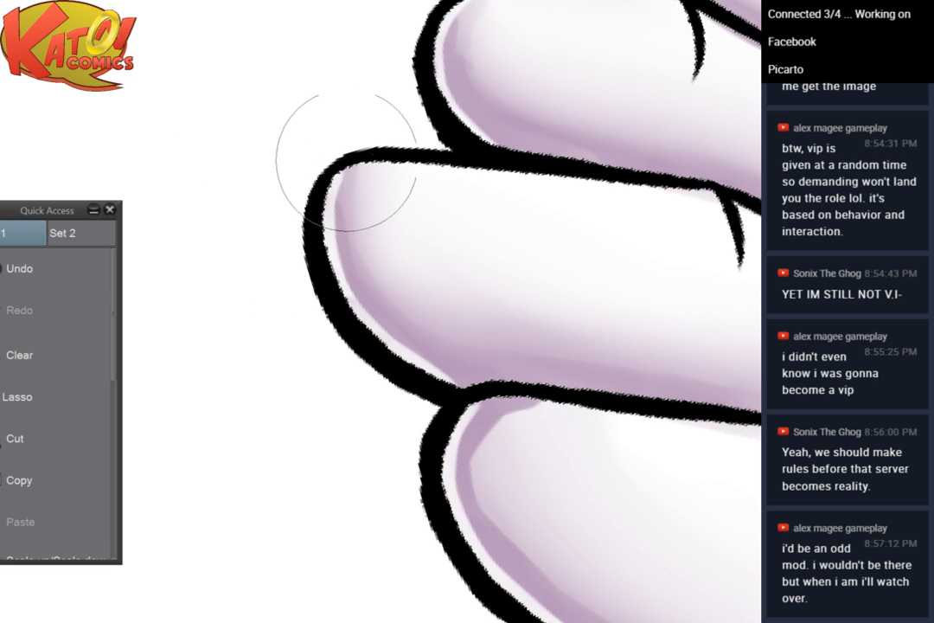
{"action": "mouse_move", "coordinate": [355, 142]}
{"action": "left_mouse_down"}
{"action": "mouse_move", "coordinate": [338, 185]}
{"action": "mouse_move", "coordinate": [334, 169]}
{"action": "mouse_move", "coordinate": [342, 281]}
{"action": "left_mouse_up"}
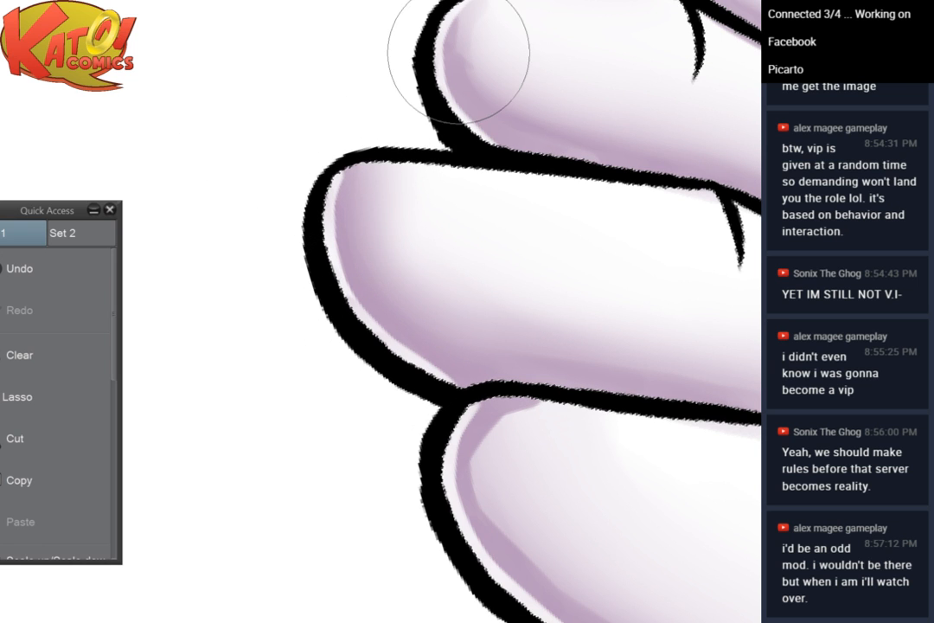
{"action": "left_click_drag", "start_coordinate": [600, 85], "coordinate": [509, 12]}
Soften the hard inner edge of the index fingertip's lavender shadow, adjusting the brush size to blend it into the white
{"action": "mouse_move", "coordinate": [437, 381]}
{"action": "left_mouse_down"}
{"action": "mouse_move", "coordinate": [366, 334]}
{"action": "mouse_move", "coordinate": [363, 258]}
{"action": "left_mouse_up"}
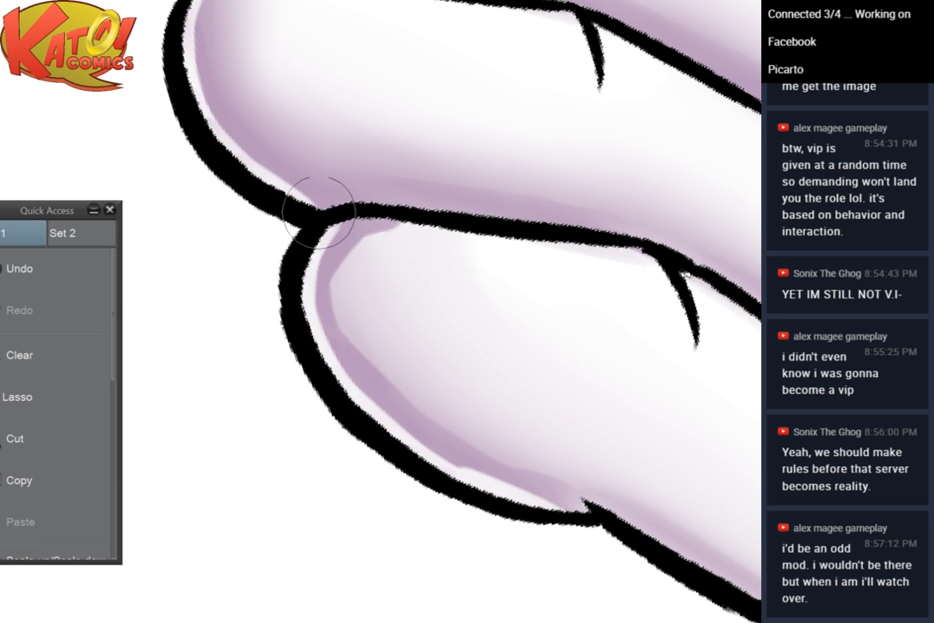
{"action": "key", "text": "["}
{"action": "key", "text": "["}
{"action": "key", "text": "["}
{"action": "key", "text": "["}
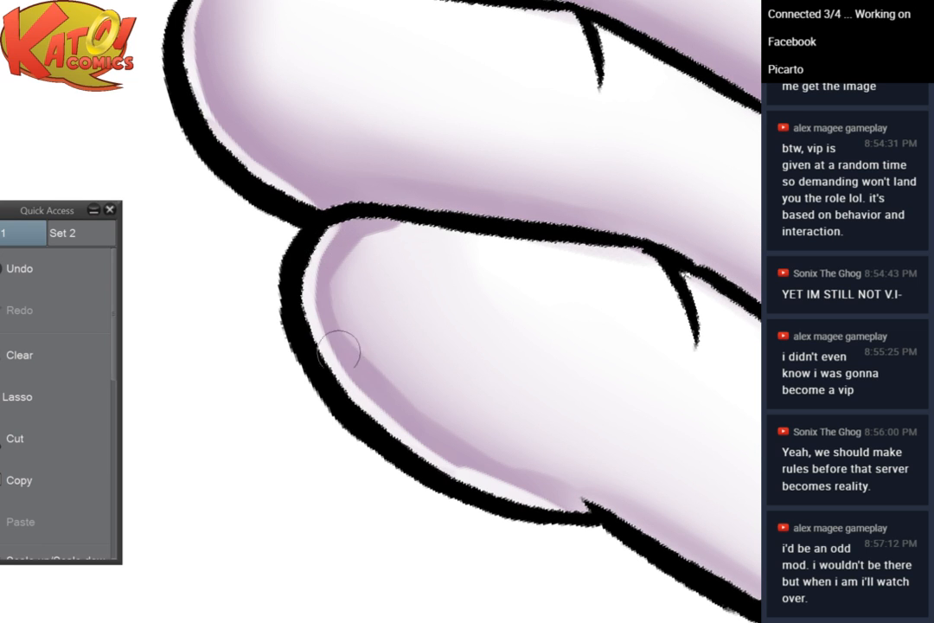
{"action": "key", "text": "]"}
{"action": "key", "text": "]"}
{"action": "key", "text": "]"}
{"action": "key", "text": "]"}
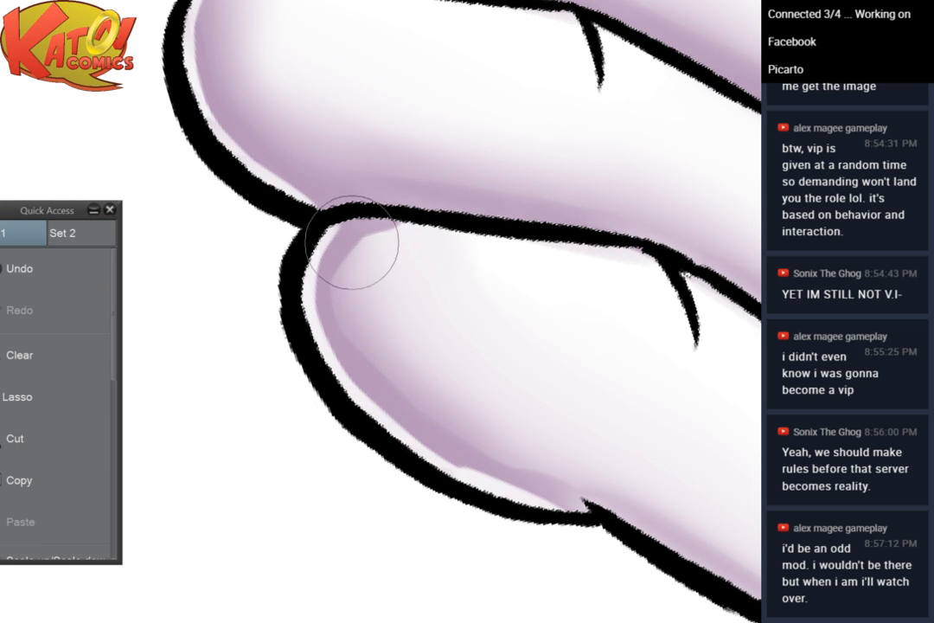
{"action": "mouse_move", "coordinate": [351, 241]}
{"action": "left_mouse_down"}
{"action": "mouse_move", "coordinate": [324, 343]}
{"action": "mouse_move", "coordinate": [408, 251]}
{"action": "mouse_move", "coordinate": [333, 285]}
{"action": "mouse_move", "coordinate": [409, 279]}
{"action": "left_mouse_up"}
{"action": "mouse_move", "coordinate": [437, 394]}
{"action": "left_mouse_down"}
{"action": "mouse_move", "coordinate": [479, 479]}
{"action": "mouse_move", "coordinate": [561, 503]}
{"action": "mouse_move", "coordinate": [646, 484]}
{"action": "left_mouse_up"}
{"action": "scroll", "coordinate": [647, 486], "scroll_direction": "down", "scroll_amount": 3}
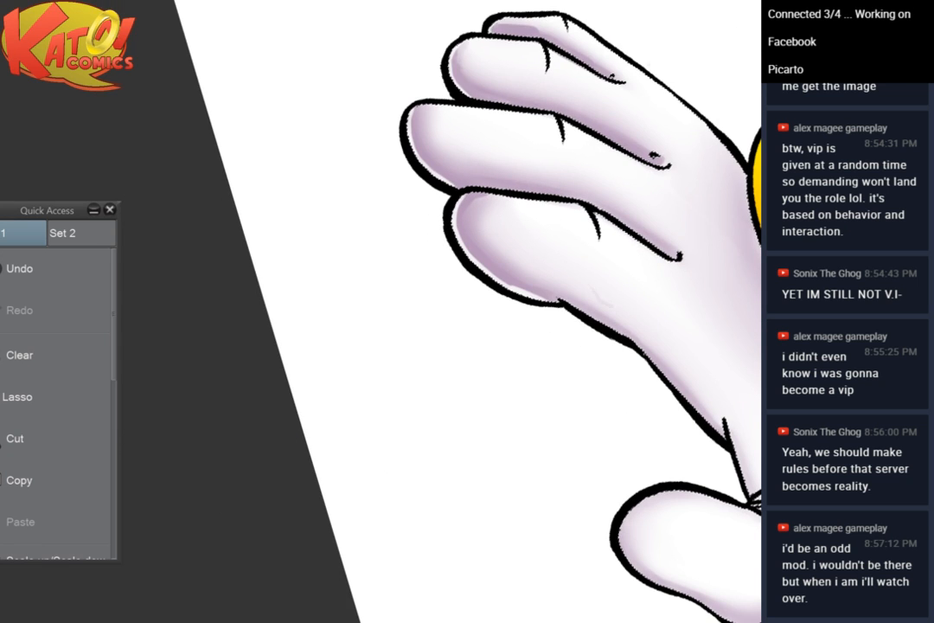
Blend the ring fingertip's lavender shadow inward with a soft gradient inside its pale rim
{"action": "left_click_drag", "start_coordinate": [679, 257], "coordinate": [644, 315]}
{"action": "scroll", "coordinate": [636, 164], "scroll_direction": "down", "scroll_amount": 3}
{"action": "scroll", "coordinate": [658, 116], "scroll_direction": "up", "scroll_amount": 3}
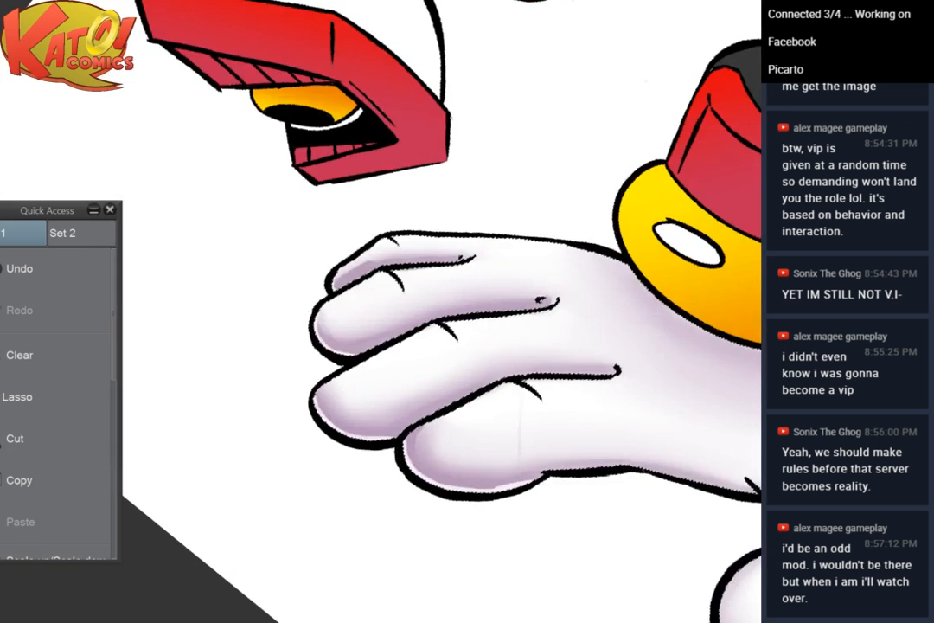
{"action": "scroll", "coordinate": [364, 346], "scroll_direction": "up", "scroll_amount": 5}
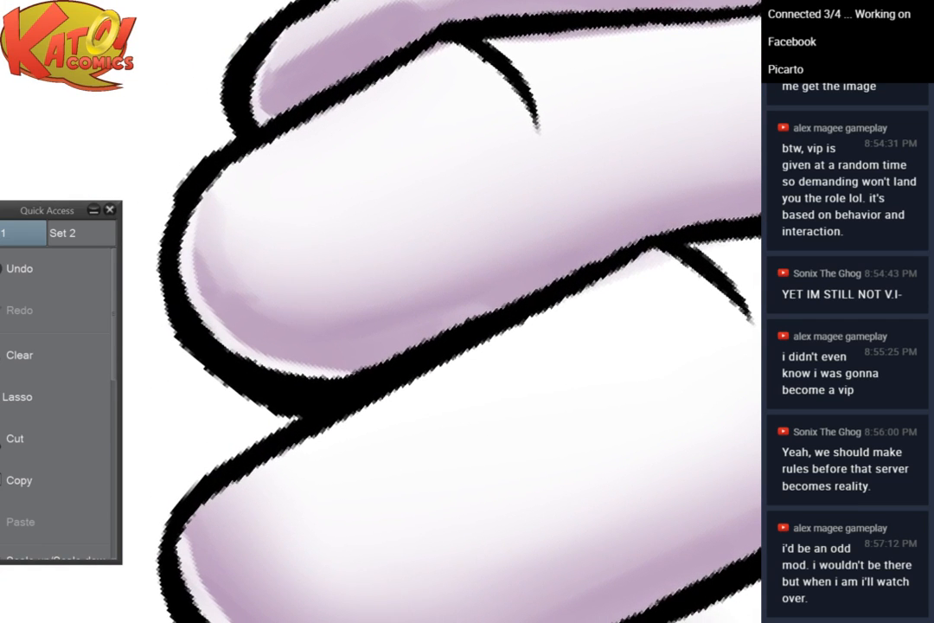
{"action": "mouse_move", "coordinate": [316, 376]}
{"action": "left_mouse_down"}
{"action": "mouse_move", "coordinate": [182, 206]}
{"action": "mouse_move", "coordinate": [297, 336]}
{"action": "mouse_move", "coordinate": [279, 346]}
{"action": "mouse_move", "coordinate": [220, 285]}
{"action": "mouse_move", "coordinate": [266, 174]}
{"action": "mouse_move", "coordinate": [260, 17]}
{"action": "mouse_move", "coordinate": [254, 114]}
{"action": "mouse_move", "coordinate": [343, 19]}
{"action": "left_mouse_up"}
{"action": "scroll", "coordinate": [371, 330], "scroll_direction": "down", "scroll_amount": 5}
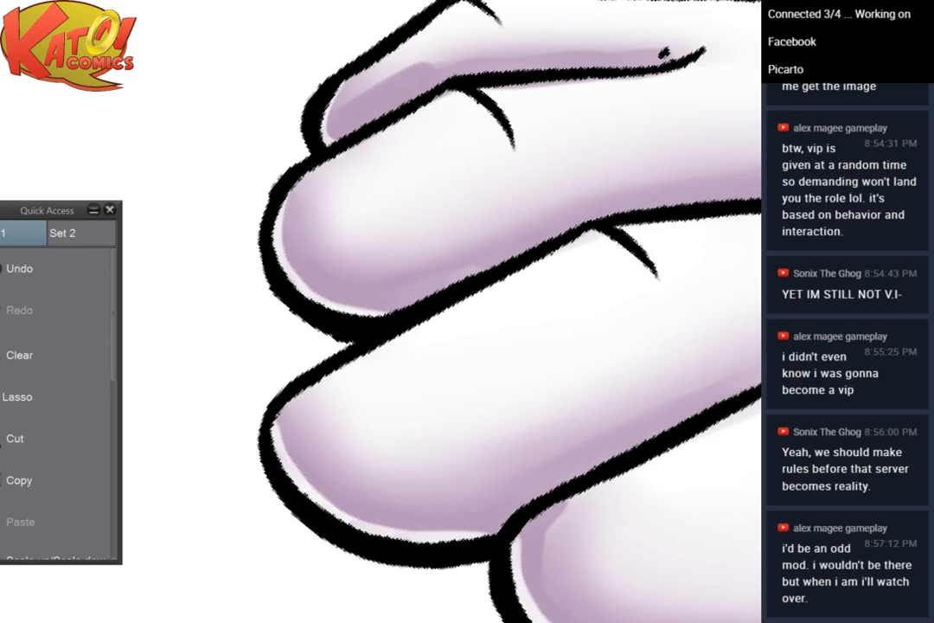
{"action": "scroll", "coordinate": [441, 312], "scroll_direction": "down", "scroll_amount": 5}
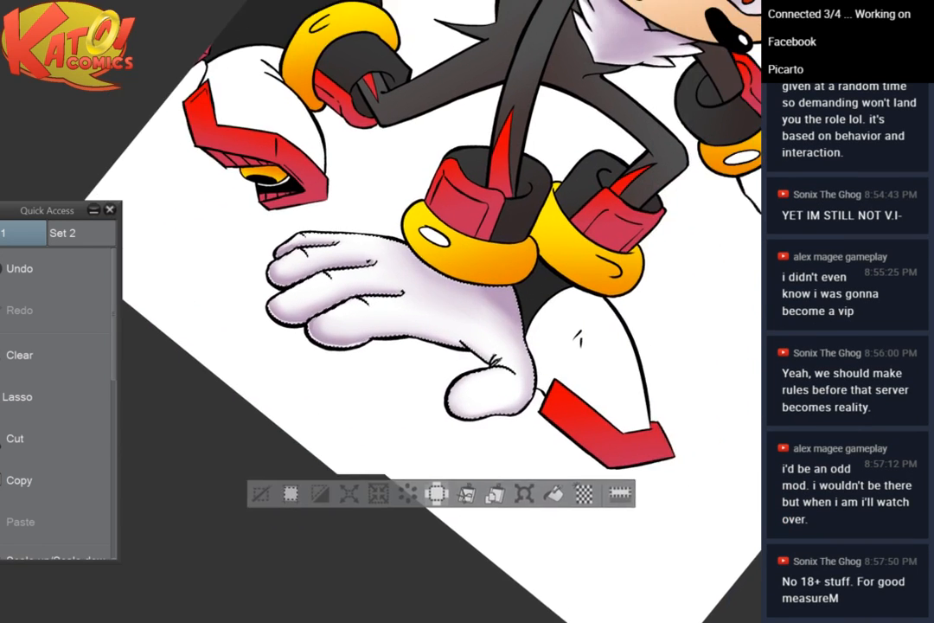
{"action": "scroll", "coordinate": [381, 312], "scroll_direction": "up", "scroll_amount": 6}
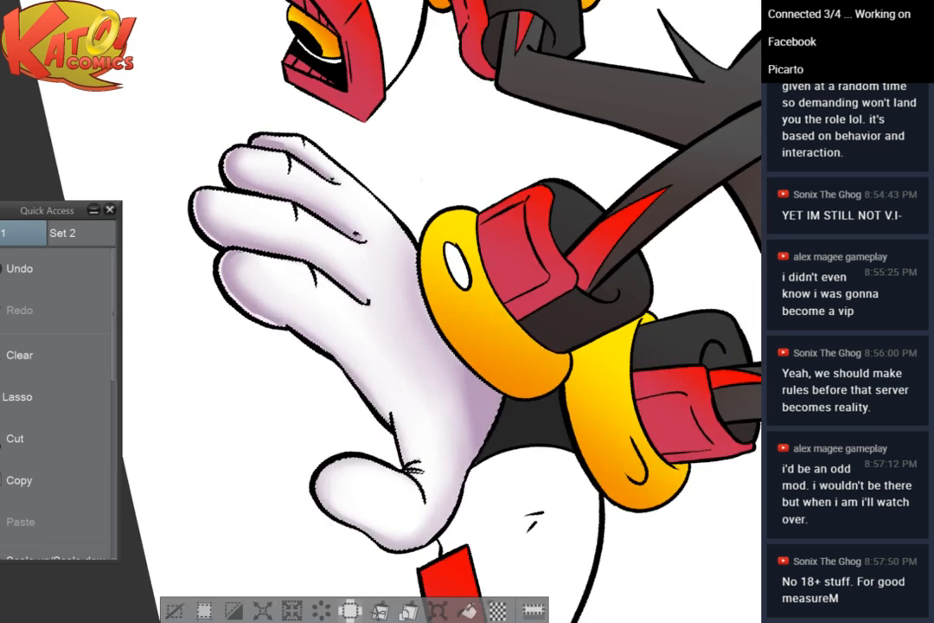
{"action": "scroll", "coordinate": [380, 311], "scroll_direction": "up", "scroll_amount": 6}
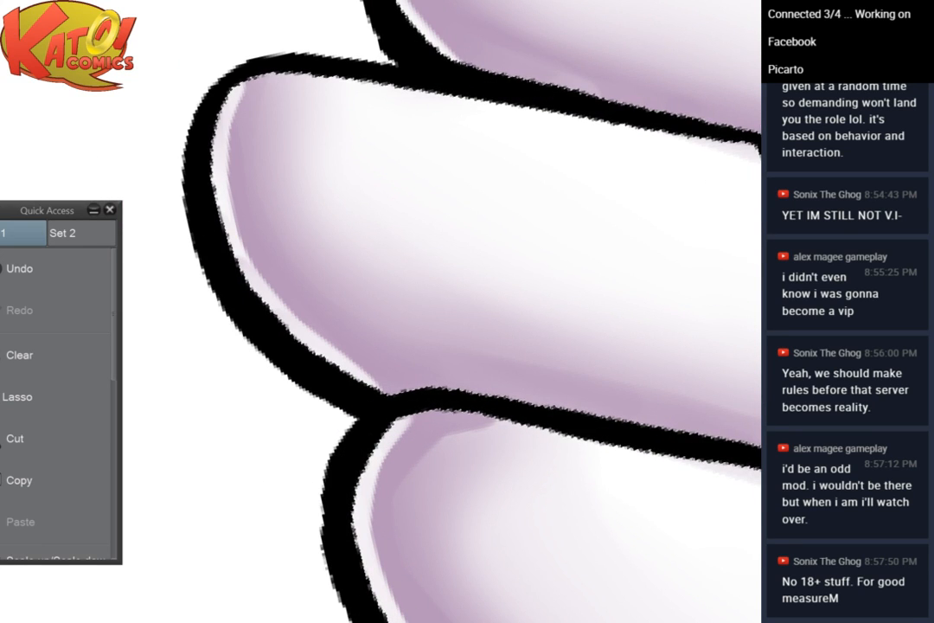
{"action": "left_click_drag", "start_coordinate": [384, 311], "coordinate": [377, 415]}
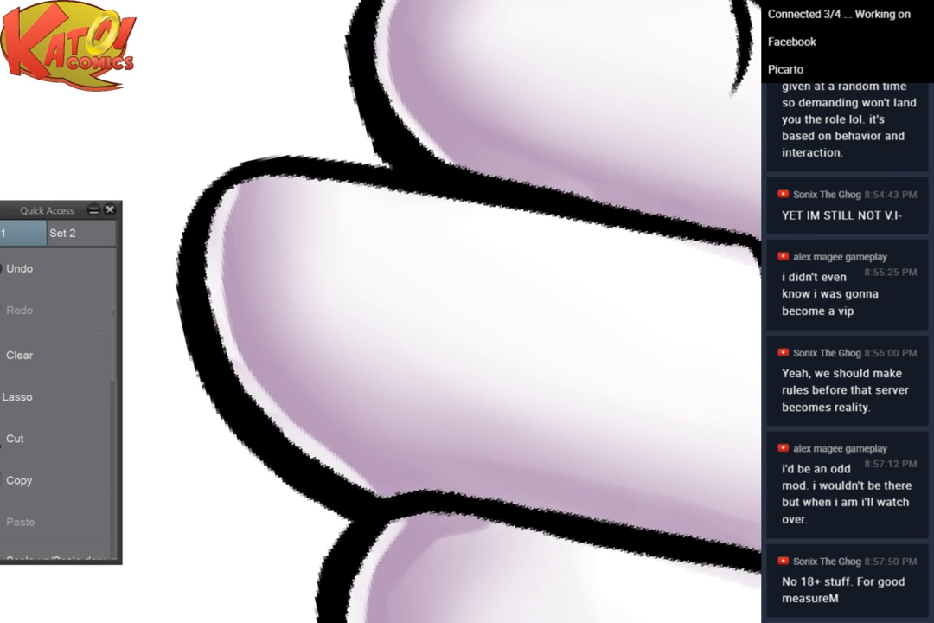
{"action": "left_click_drag", "start_coordinate": [258, 178], "coordinate": [187, 253]}
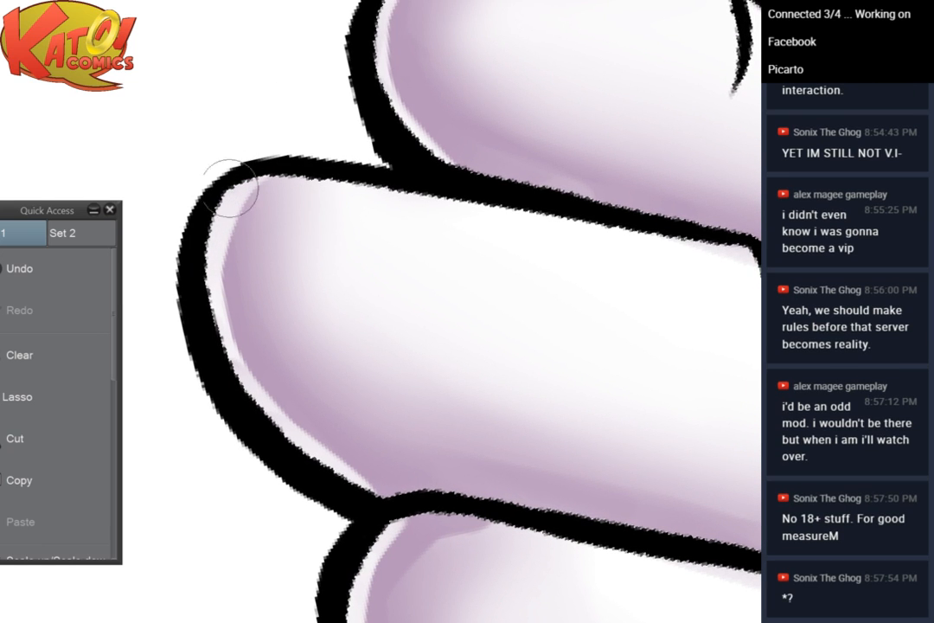
{"action": "left_click_drag", "start_coordinate": [230, 188], "coordinate": [202, 279]}
{"action": "left_click_drag", "start_coordinate": [221, 350], "coordinate": [217, 297]}
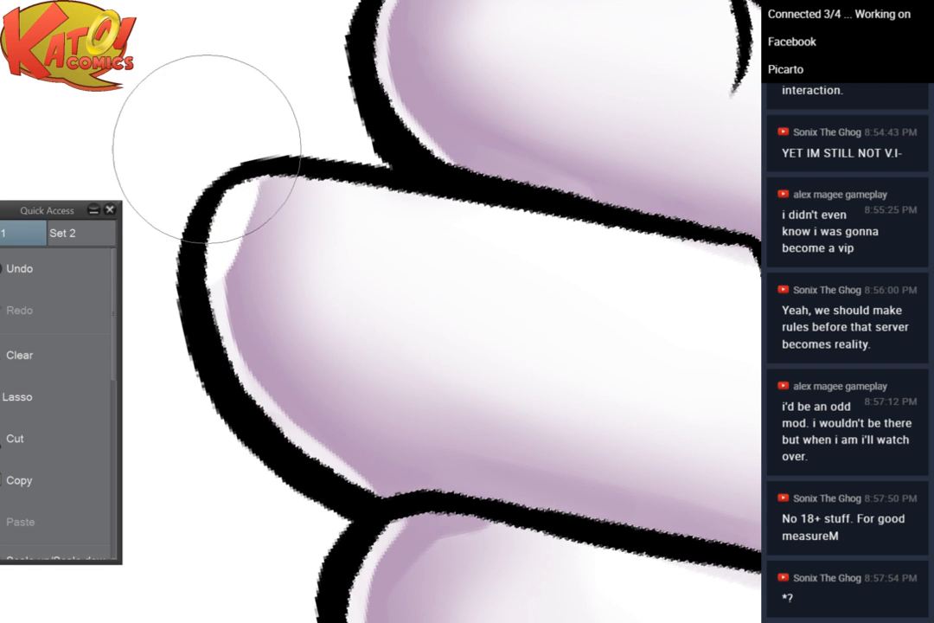
{"action": "key", "text": "ctrl+z"}
Whiten and widen the pale rim along the middle fingertip's outer edge with a smaller brush
{"action": "key", "text": "["}
{"action": "key", "text": "["}
{"action": "key", "text": "["}
{"action": "key", "text": "["}
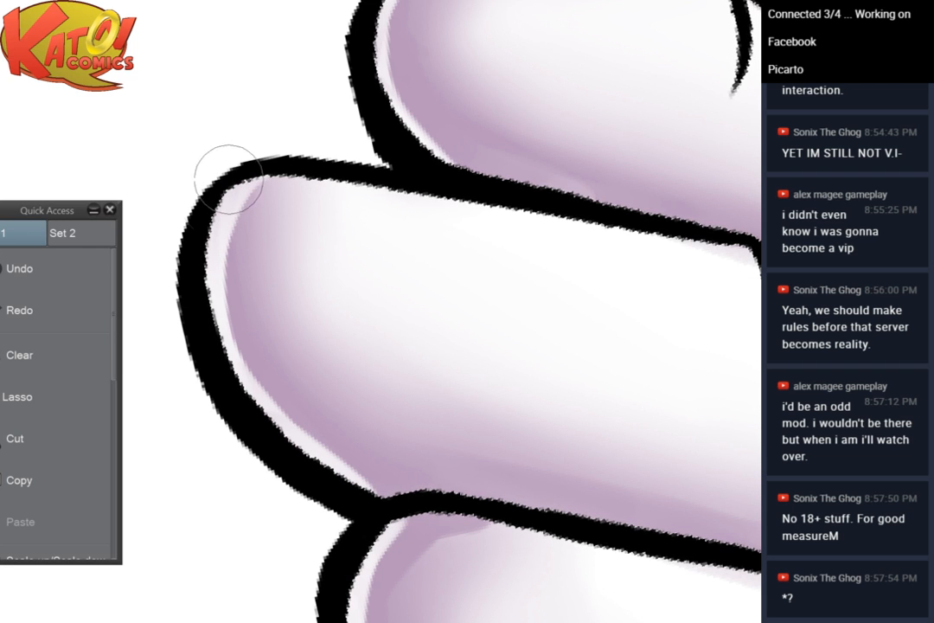
{"action": "mouse_move", "coordinate": [246, 170]}
{"action": "left_mouse_down"}
{"action": "mouse_move", "coordinate": [210, 307]}
{"action": "mouse_move", "coordinate": [244, 176]}
{"action": "mouse_move", "coordinate": [233, 350]}
{"action": "mouse_move", "coordinate": [215, 235]}
{"action": "mouse_move", "coordinate": [262, 411]}
{"action": "left_mouse_up"}
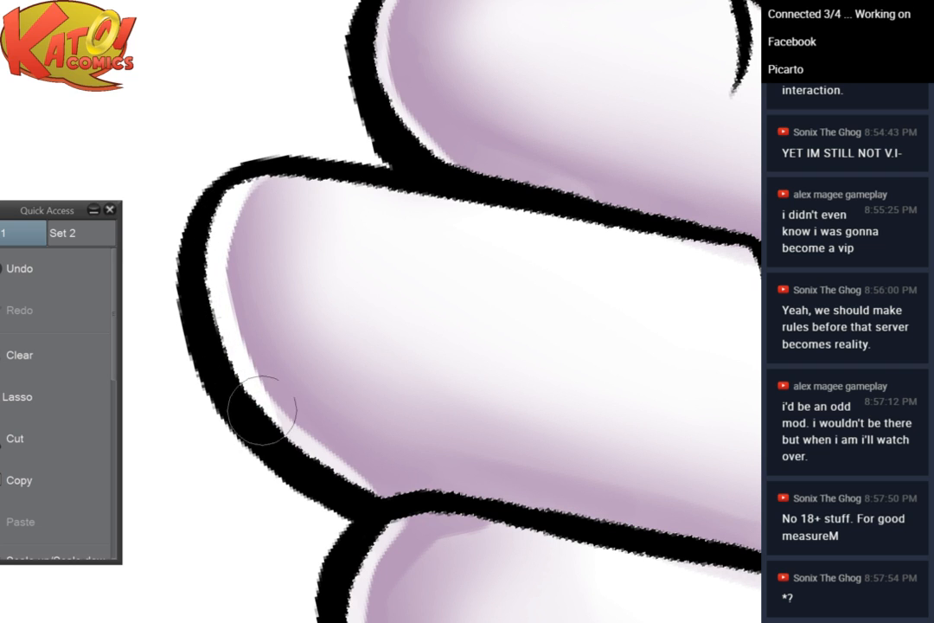
{"action": "mouse_move", "coordinate": [290, 167]}
{"action": "left_mouse_down"}
{"action": "mouse_move", "coordinate": [247, 196]}
{"action": "mouse_move", "coordinate": [262, 221]}
{"action": "mouse_move", "coordinate": [227, 261]}
{"action": "mouse_move", "coordinate": [264, 344]}
{"action": "mouse_move", "coordinate": [225, 278]}
{"action": "mouse_move", "coordinate": [288, 389]}
{"action": "left_mouse_up"}
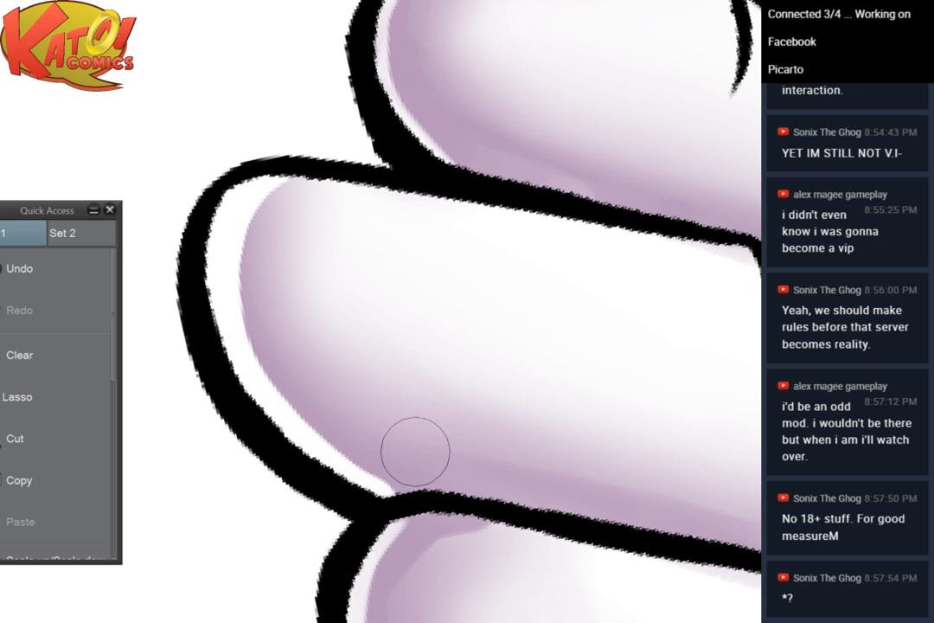
Whiten the pale rim all along the index fingertip's outer edge, down to the fold at its base
{"action": "mouse_move", "coordinate": [415, 451]}
{"action": "left_mouse_down"}
{"action": "mouse_move", "coordinate": [358, 330]}
{"action": "mouse_move", "coordinate": [311, 155]}
{"action": "left_mouse_up"}
{"action": "mouse_move", "coordinate": [346, 209]}
{"action": "left_mouse_down"}
{"action": "mouse_move", "coordinate": [288, 257]}
{"action": "mouse_move", "coordinate": [280, 244]}
{"action": "mouse_move", "coordinate": [270, 272]}
{"action": "left_mouse_up"}
{"action": "left_click_drag", "start_coordinate": [258, 201], "coordinate": [265, 376]}
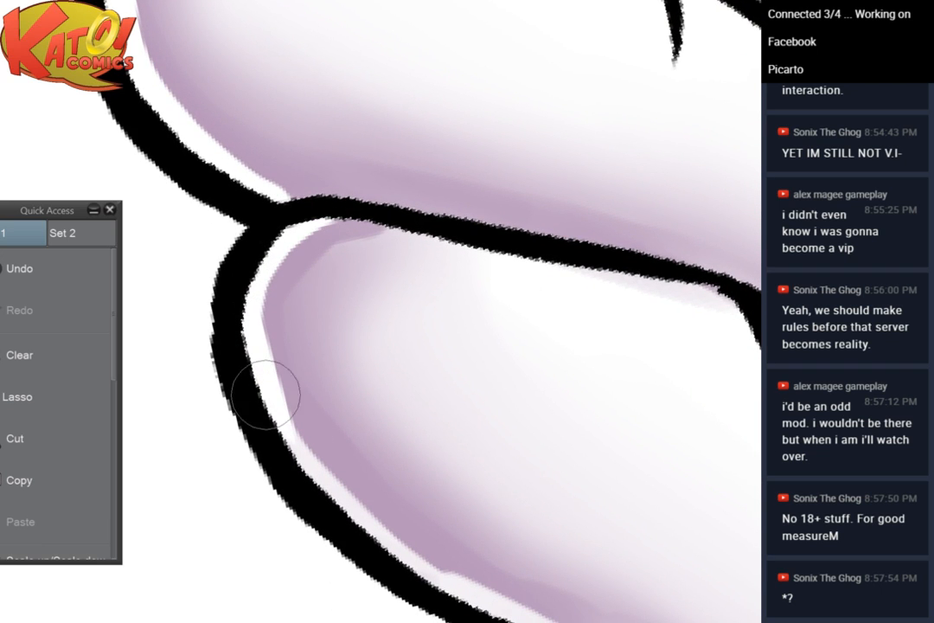
{"action": "left_click_drag", "start_coordinate": [359, 522], "coordinate": [404, 552]}
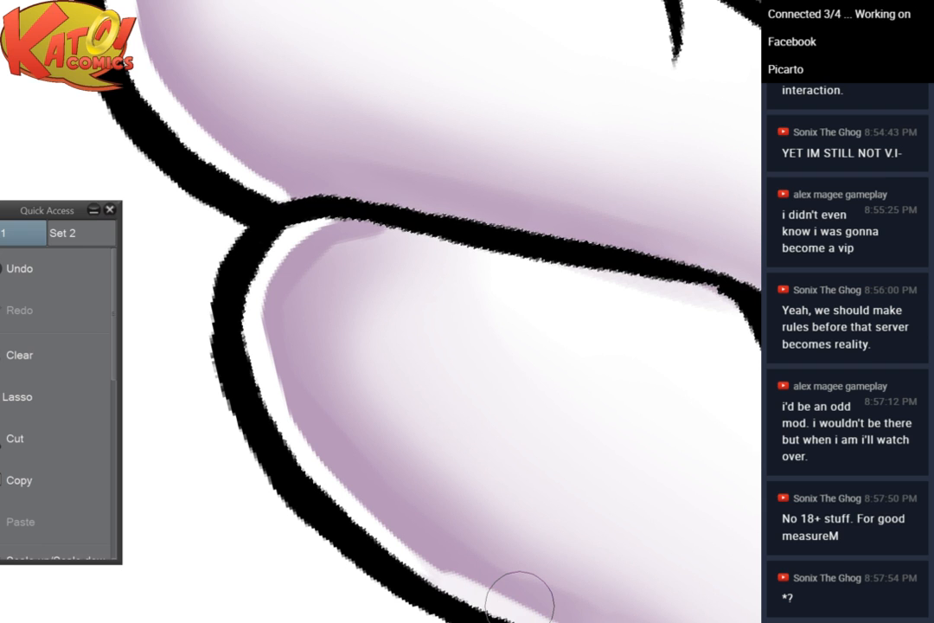
{"action": "mouse_move", "coordinate": [520, 606]}
{"action": "left_mouse_down"}
{"action": "mouse_move", "coordinate": [520, 563]}
{"action": "mouse_move", "coordinate": [497, 537]}
{"action": "left_mouse_up"}
{"action": "key", "text": "asciicircum"}
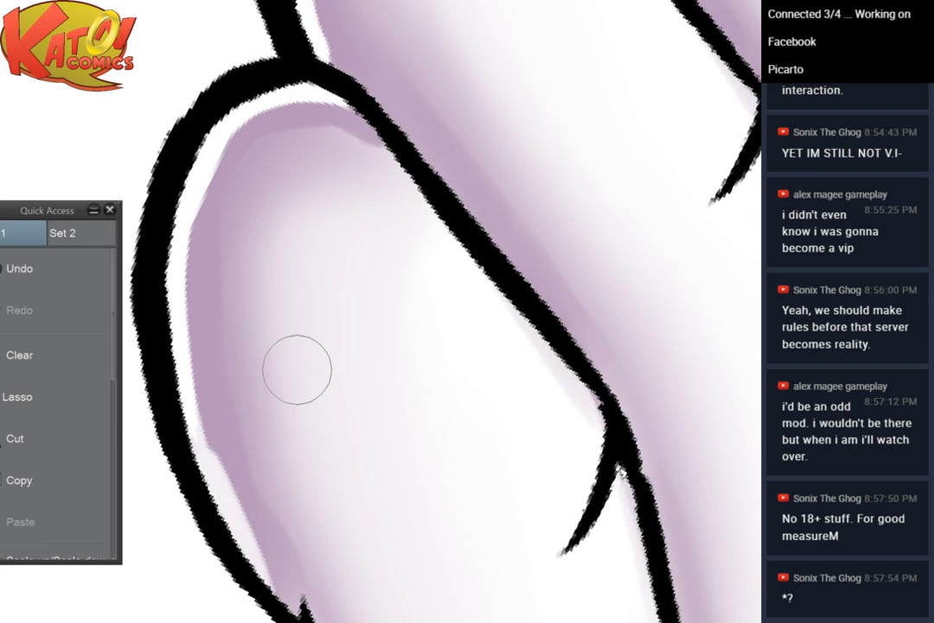
{"action": "key", "text": "asciicircum"}
{"action": "left_click_drag", "start_coordinate": [297, 370], "coordinate": [416, 270]}
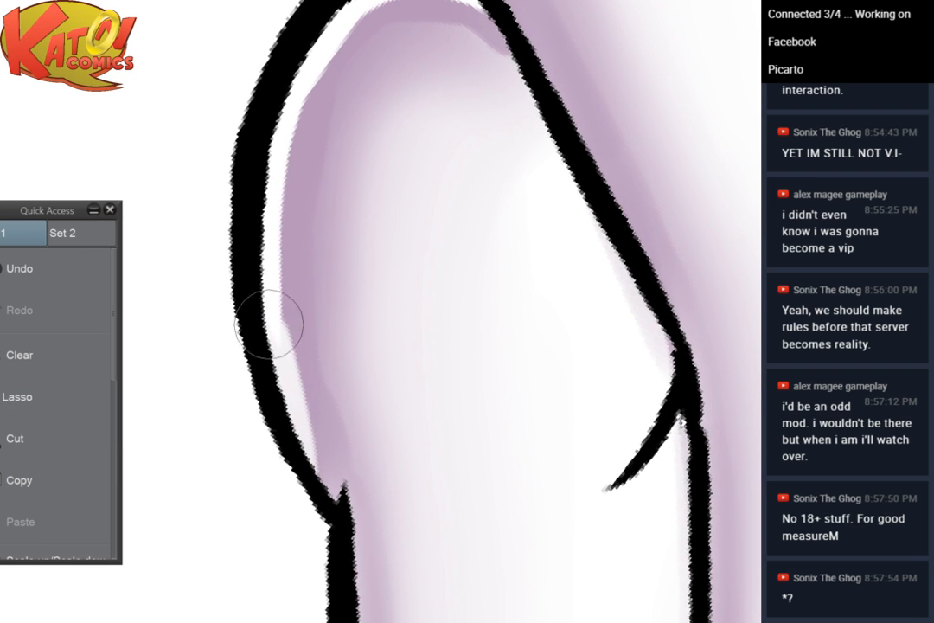
{"action": "left_click_drag", "start_coordinate": [467, 86], "coordinate": [391, 582]}
Brighten the rims around the ring and little fingertips to clean white
{"action": "key", "text": "minus"}
{"action": "left_click_drag", "start_coordinate": [554, 286], "coordinate": [285, 342]}
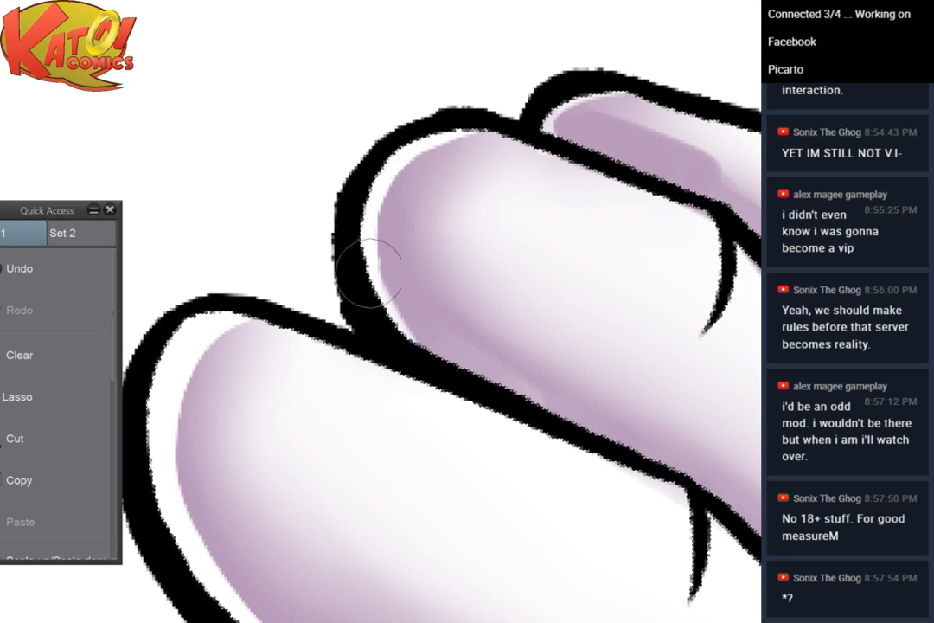
{"action": "mouse_move", "coordinate": [589, 97]}
{"action": "left_mouse_down"}
{"action": "mouse_move", "coordinate": [550, 126]}
{"action": "mouse_move", "coordinate": [560, 135]}
{"action": "left_mouse_up"}
Examine the whitened rims and lavender shadows across the glove's fingers, both close up and from farther out
{"action": "left_click_drag", "start_coordinate": [589, 346], "coordinate": [517, 140]}
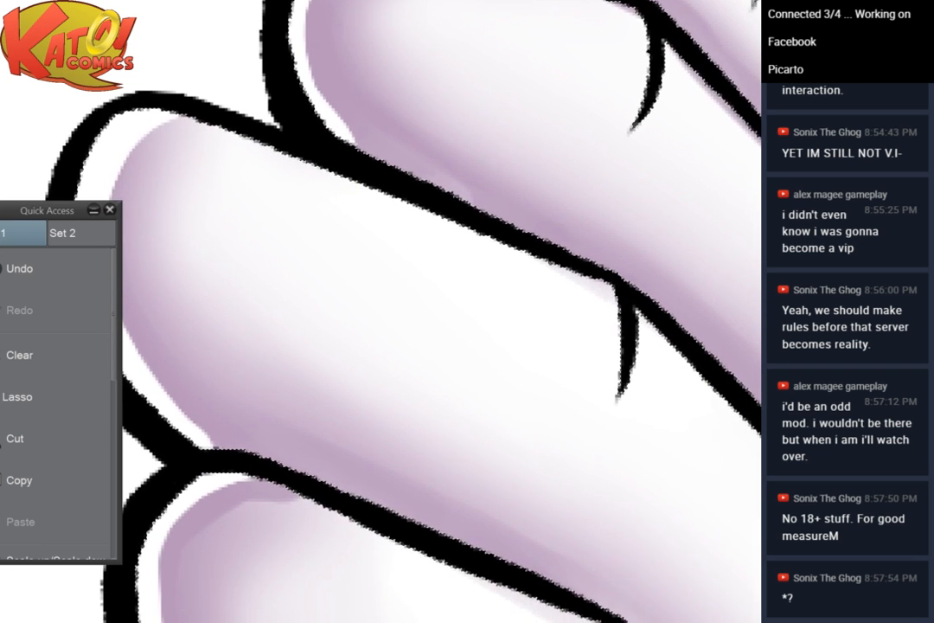
{"action": "left_click_drag", "start_coordinate": [519, 346], "coordinate": [515, 232]}
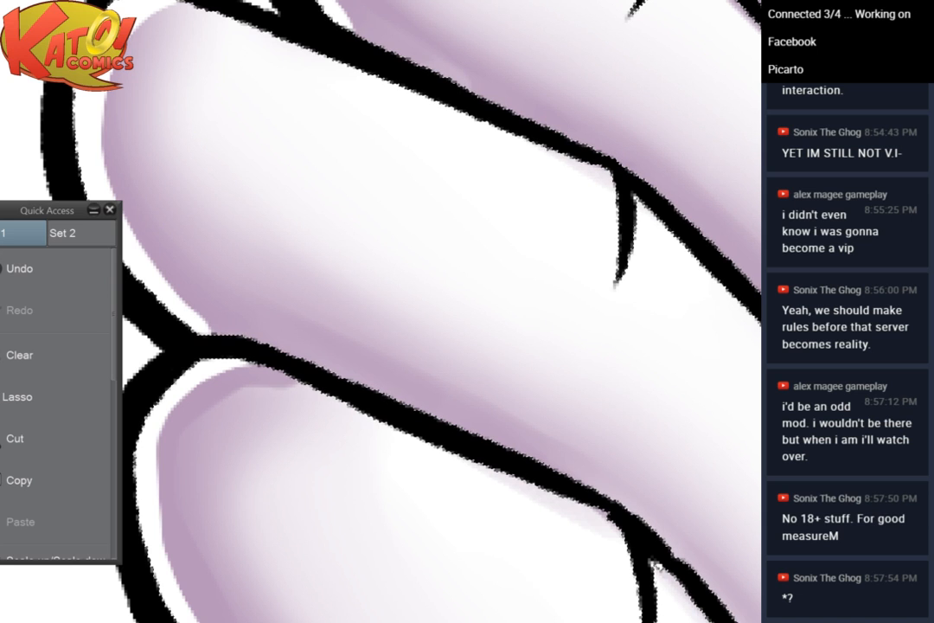
{"action": "left_click_drag", "start_coordinate": [519, 346], "coordinate": [511, 159]}
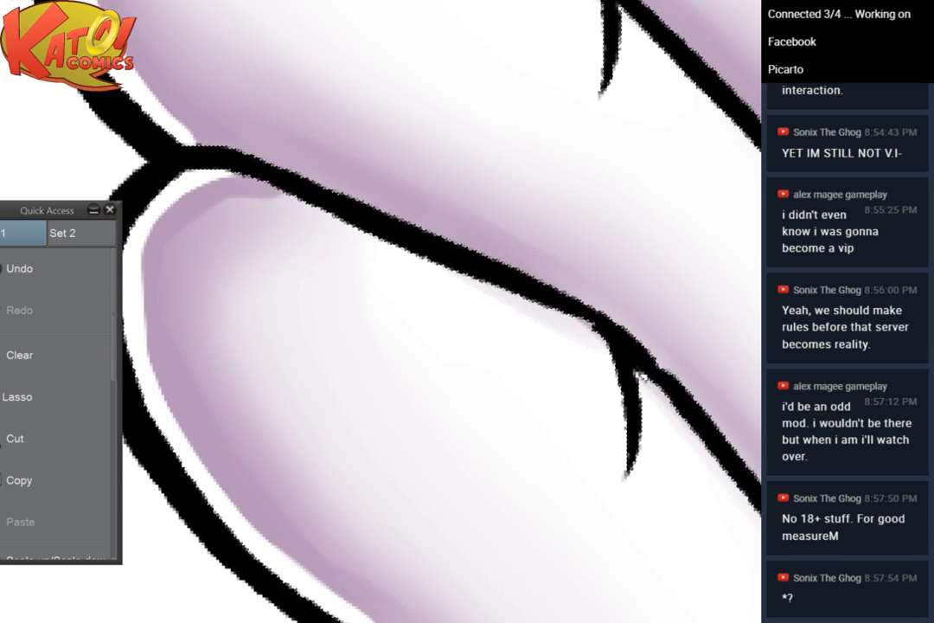
{"action": "left_click_drag", "start_coordinate": [632, 475], "coordinate": [371, 434]}
{"action": "left_click_drag", "start_coordinate": [372, 432], "coordinate": [476, 333]}
{"action": "scroll", "coordinate": [575, 117], "scroll_direction": "down", "scroll_amount": 4}
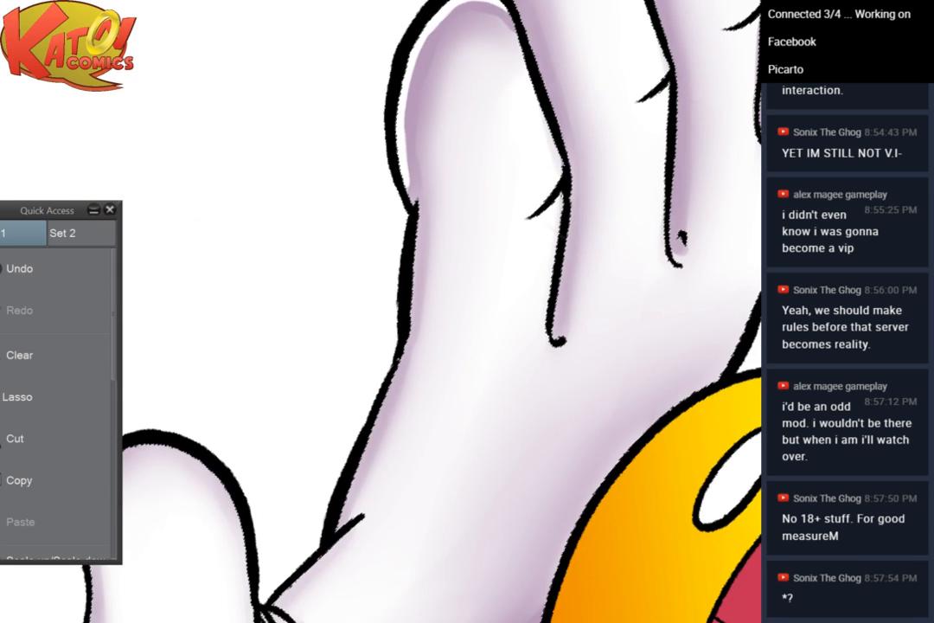
{"action": "left_click_drag", "start_coordinate": [556, 340], "coordinate": [642, 390]}
{"action": "left_click_drag", "start_coordinate": [672, 18], "coordinate": [618, 88]}
{"action": "scroll", "coordinate": [597, 130], "scroll_direction": "up", "scroll_amount": 3}
{"action": "left_click_drag", "start_coordinate": [502, 259], "coordinate": [661, 405]}
{"action": "left_click_drag", "start_coordinate": [657, 260], "coordinate": [685, 221]}
{"action": "scroll", "coordinate": [460, 43], "scroll_direction": "up", "scroll_amount": 2}
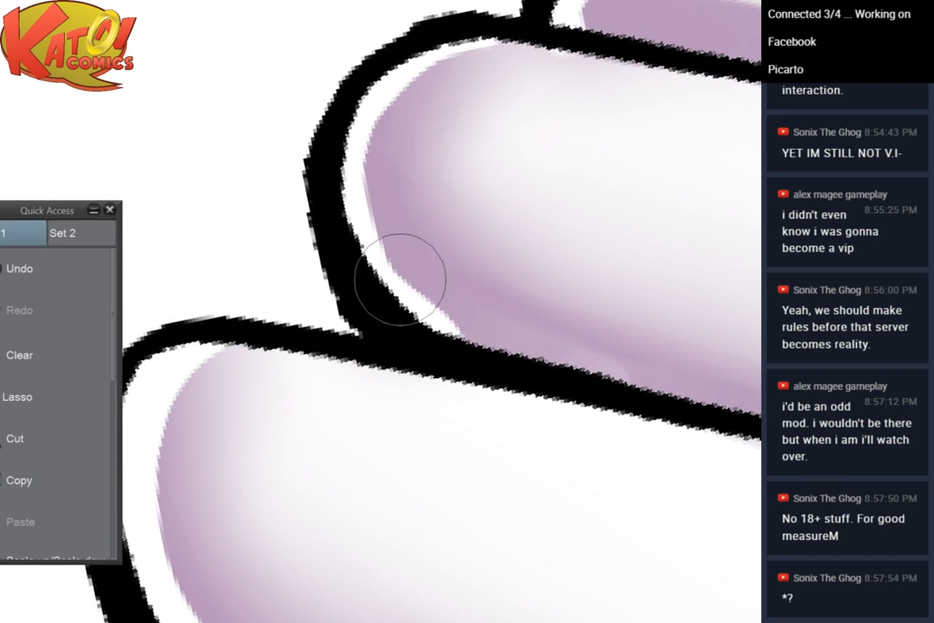
Widen the white rims along the outer edges of the ring and index fingertips
{"action": "left_click_drag", "start_coordinate": [527, 320], "coordinate": [657, 121]}
{"action": "left_click_drag", "start_coordinate": [317, 165], "coordinate": [376, 137]}
{"action": "mouse_move", "coordinate": [420, 91]}
{"action": "left_mouse_down"}
{"action": "mouse_move", "coordinate": [143, 597]}
{"action": "mouse_move", "coordinate": [78, 588]}
{"action": "left_mouse_up"}
{"action": "mouse_move", "coordinate": [341, 296]}
{"action": "left_mouse_down"}
{"action": "mouse_move", "coordinate": [316, 303]}
{"action": "mouse_move", "coordinate": [289, 359]}
{"action": "mouse_move", "coordinate": [270, 370]}
{"action": "left_mouse_up"}
{"action": "mouse_move", "coordinate": [352, 562]}
{"action": "left_mouse_down"}
{"action": "mouse_move", "coordinate": [488, 69]}
{"action": "mouse_move", "coordinate": [641, 259]}
{"action": "left_mouse_up"}
{"action": "left_click_drag", "start_coordinate": [511, 511], "coordinate": [692, 298]}
Paint a thin white rim around the thumb tip, between the outline and its lavender shadow
{"action": "scroll", "coordinate": [528, 217], "scroll_direction": "down", "scroll_amount": 3}
{"action": "left_click_drag", "start_coordinate": [139, 543], "coordinate": [461, 278]}
{"action": "left_click_drag", "start_coordinate": [484, 346], "coordinate": [513, 222]}
{"action": "left_click_drag", "start_coordinate": [567, 313], "coordinate": [444, 185]}
{"action": "scroll", "coordinate": [444, 185], "scroll_direction": "up", "scroll_amount": 2}
{"action": "scroll", "coordinate": [454, 176], "scroll_direction": "up", "scroll_amount": 2}
{"action": "left_click_drag", "start_coordinate": [415, 260], "coordinate": [529, 181]}
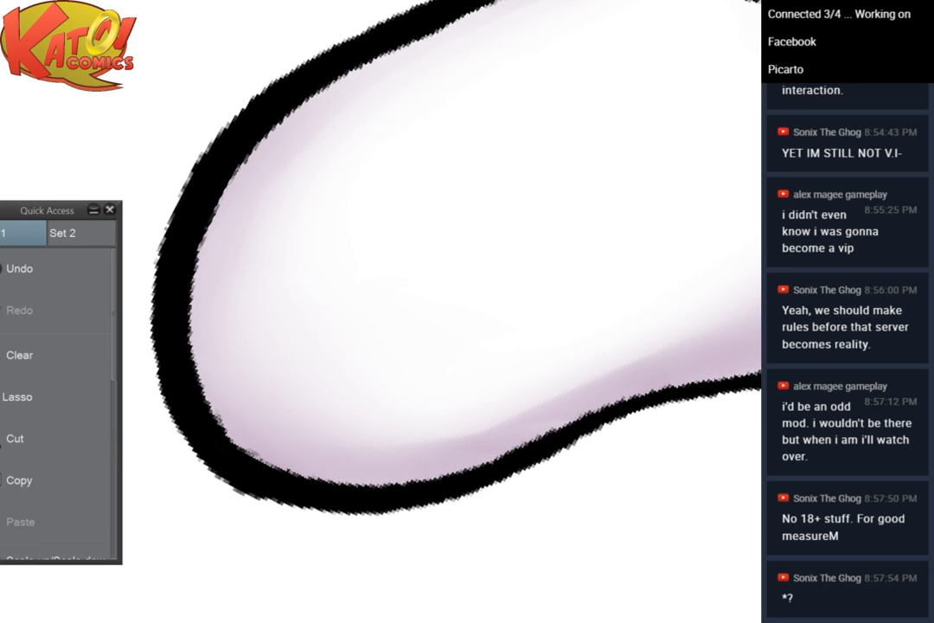
{"action": "mouse_move", "coordinate": [251, 177]}
{"action": "left_mouse_down"}
{"action": "mouse_move", "coordinate": [300, 91]}
{"action": "mouse_move", "coordinate": [230, 215]}
{"action": "mouse_move", "coordinate": [210, 320]}
{"action": "mouse_move", "coordinate": [286, 393]}
{"action": "left_mouse_up"}
{"action": "left_click_drag", "start_coordinate": [551, 138], "coordinate": [644, 309]}
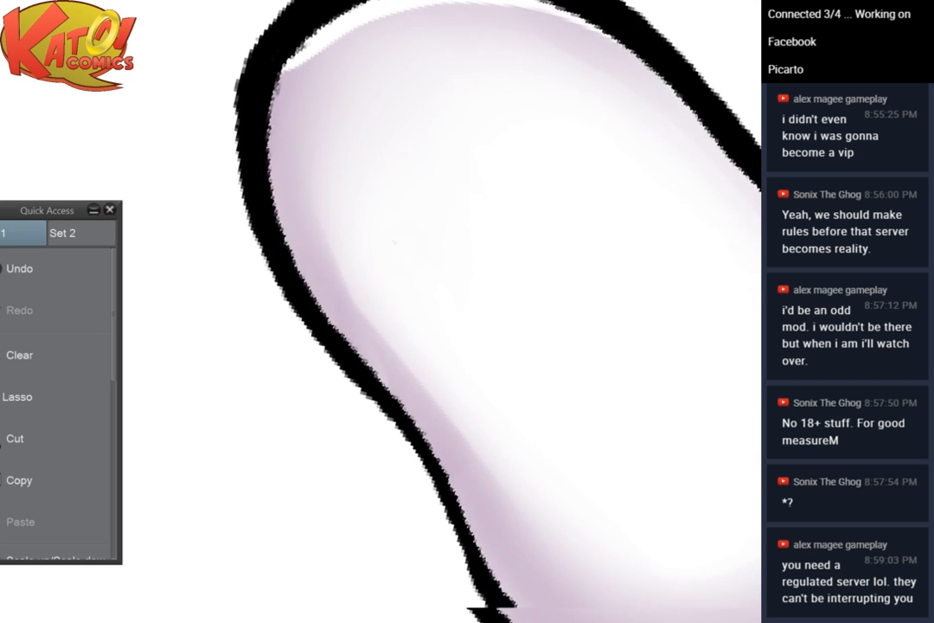
{"action": "left_click_drag", "start_coordinate": [458, 156], "coordinate": [521, 219]}
{"action": "mouse_move", "coordinate": [367, 119]}
{"action": "left_mouse_down"}
{"action": "mouse_move", "coordinate": [340, 146]}
{"action": "mouse_move", "coordinate": [345, 171]}
{"action": "mouse_move", "coordinate": [334, 183]}
{"action": "mouse_move", "coordinate": [350, 143]}
{"action": "mouse_move", "coordinate": [426, 72]}
{"action": "mouse_move", "coordinate": [476, 62]}
{"action": "mouse_move", "coordinate": [647, 92]}
{"action": "mouse_move", "coordinate": [621, 87]}
{"action": "mouse_move", "coordinate": [760, 126]}
{"action": "mouse_move", "coordinate": [689, 104]}
{"action": "left_mouse_up"}
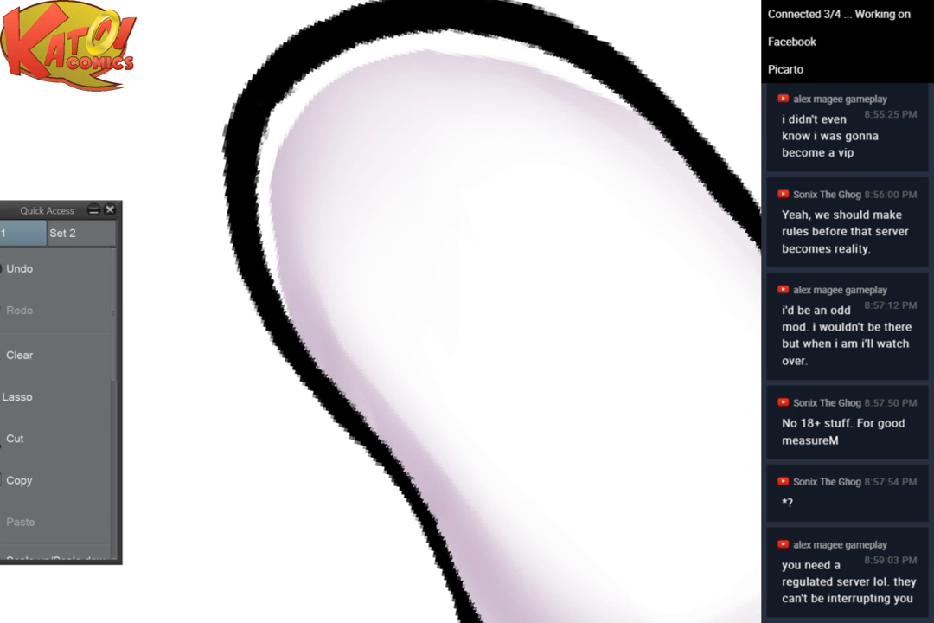
Widen the thumb tip's white rim around the curve and extend it along the thumb's inner edge
{"action": "mouse_move", "coordinate": [277, 169]}
{"action": "left_mouse_down"}
{"action": "mouse_move", "coordinate": [267, 302]}
{"action": "mouse_move", "coordinate": [292, 115]}
{"action": "mouse_move", "coordinate": [309, 93]}
{"action": "mouse_move", "coordinate": [417, 48]}
{"action": "left_mouse_up"}
{"action": "left_click_drag", "start_coordinate": [302, 99], "coordinate": [456, 56]}
{"action": "mouse_move", "coordinate": [376, 65]}
{"action": "left_mouse_down"}
{"action": "mouse_move", "coordinate": [549, 74]}
{"action": "mouse_move", "coordinate": [390, 65]}
{"action": "mouse_move", "coordinate": [628, 102]}
{"action": "left_mouse_up"}
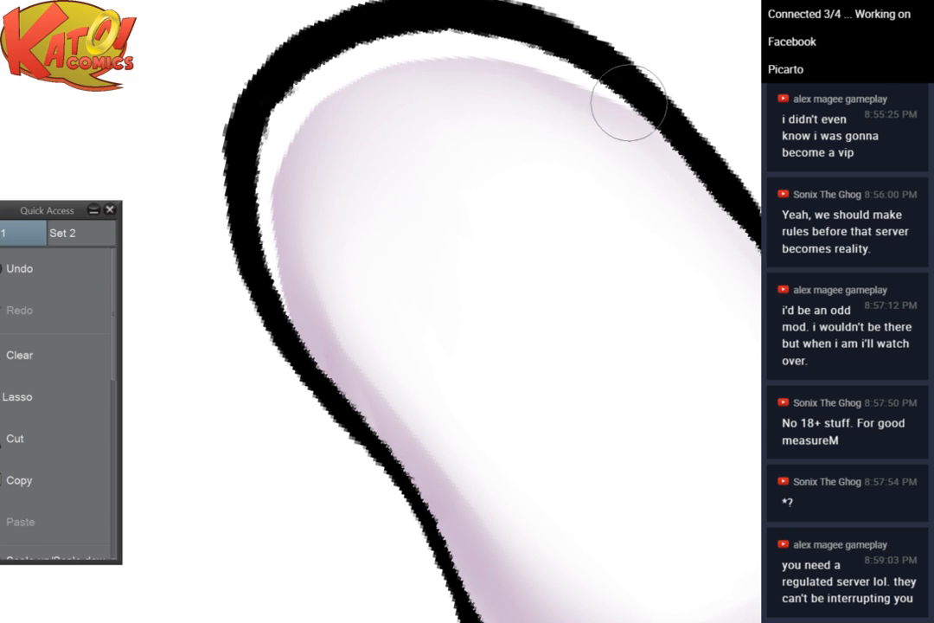
{"action": "mouse_move", "coordinate": [514, 61]}
{"action": "left_mouse_down"}
{"action": "mouse_move", "coordinate": [685, 138]}
{"action": "mouse_move", "coordinate": [589, 79]}
{"action": "mouse_move", "coordinate": [698, 173]}
{"action": "mouse_move", "coordinate": [604, 102]}
{"action": "mouse_move", "coordinate": [706, 199]}
{"action": "mouse_move", "coordinate": [564, 83]}
{"action": "mouse_move", "coordinate": [739, 221]}
{"action": "mouse_move", "coordinate": [559, 88]}
{"action": "mouse_move", "coordinate": [386, 41]}
{"action": "mouse_move", "coordinate": [273, 114]}
{"action": "left_mouse_up"}
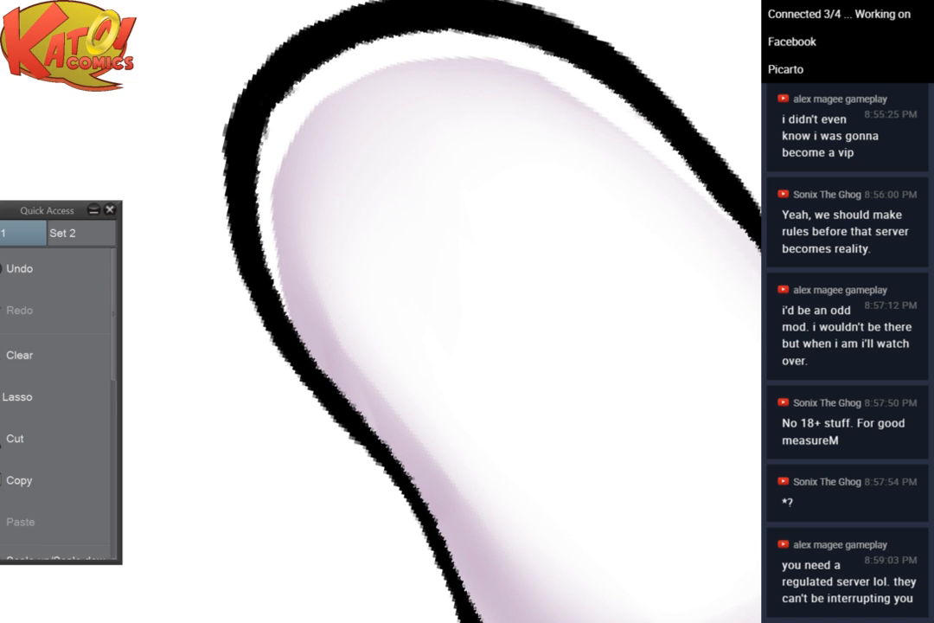
Check the shading and white rims over the whole hand, from the thumb across to the little finger
{"action": "key", "text": "ctrl+@"}
{"action": "scroll", "coordinate": [610, 90], "scroll_direction": "down", "scroll_amount": 5}
{"action": "left_click_drag", "start_coordinate": [519, 260], "coordinate": [614, 349], "text": "space"}
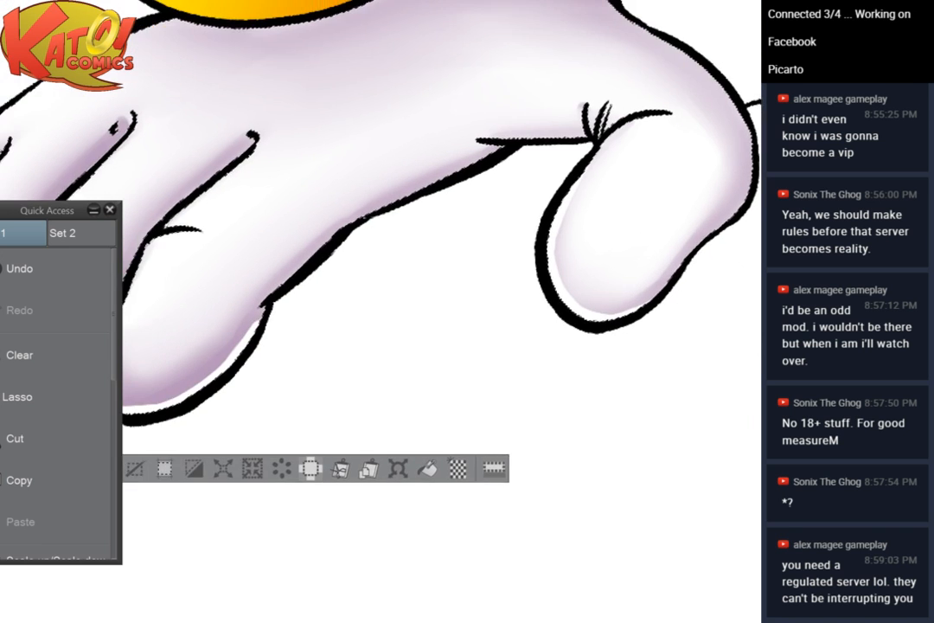
{"action": "left_click_drag", "start_coordinate": [404, 152], "coordinate": [693, 46]}
{"action": "scroll", "coordinate": [692, 69], "scroll_direction": "up", "scroll_amount": 3}
{"action": "mouse_move", "coordinate": [450, 225]}
{"action": "left_mouse_down"}
{"action": "mouse_move", "coordinate": [402, 206]}
{"action": "mouse_move", "coordinate": [740, 97]}
{"action": "mouse_move", "coordinate": [831, 87]}
{"action": "mouse_move", "coordinate": [569, 35]}
{"action": "left_mouse_up"}
{"action": "mouse_move", "coordinate": [259, 130]}
{"action": "left_mouse_down"}
{"action": "mouse_move", "coordinate": [292, 183]}
{"action": "mouse_move", "coordinate": [355, 208]}
{"action": "mouse_move", "coordinate": [355, 166]}
{"action": "mouse_move", "coordinate": [420, 112]}
{"action": "mouse_move", "coordinate": [475, 153]}
{"action": "mouse_move", "coordinate": [497, 141]}
{"action": "mouse_move", "coordinate": [578, 23]}
{"action": "mouse_move", "coordinate": [743, 115]}
{"action": "left_mouse_up"}
{"action": "mouse_move", "coordinate": [420, 244]}
{"action": "left_mouse_down"}
{"action": "mouse_move", "coordinate": [414, 298]}
{"action": "mouse_move", "coordinate": [441, 255]}
{"action": "mouse_move", "coordinate": [290, 171]}
{"action": "mouse_move", "coordinate": [221, 209]}
{"action": "mouse_move", "coordinate": [254, 184]}
{"action": "left_mouse_up"}
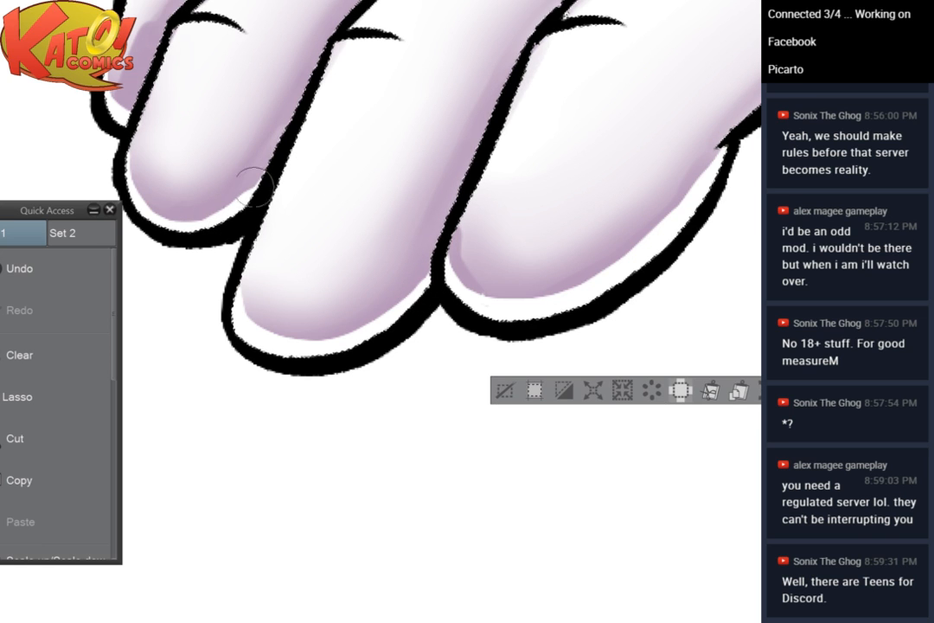
{"action": "left_click_drag", "start_coordinate": [302, 142], "coordinate": [328, 238]}
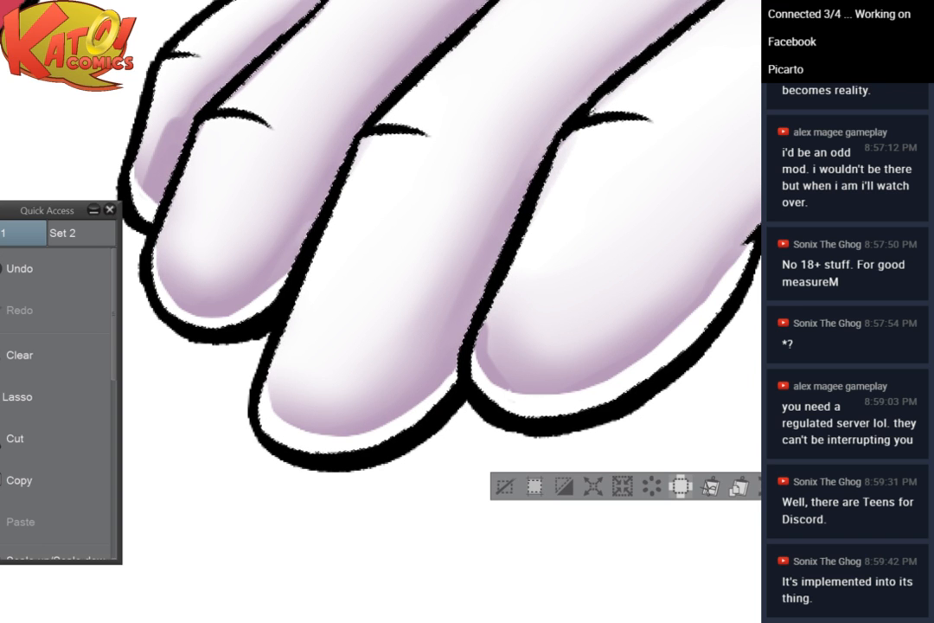
{"action": "left_click_drag", "start_coordinate": [390, 242], "coordinate": [447, 286]}
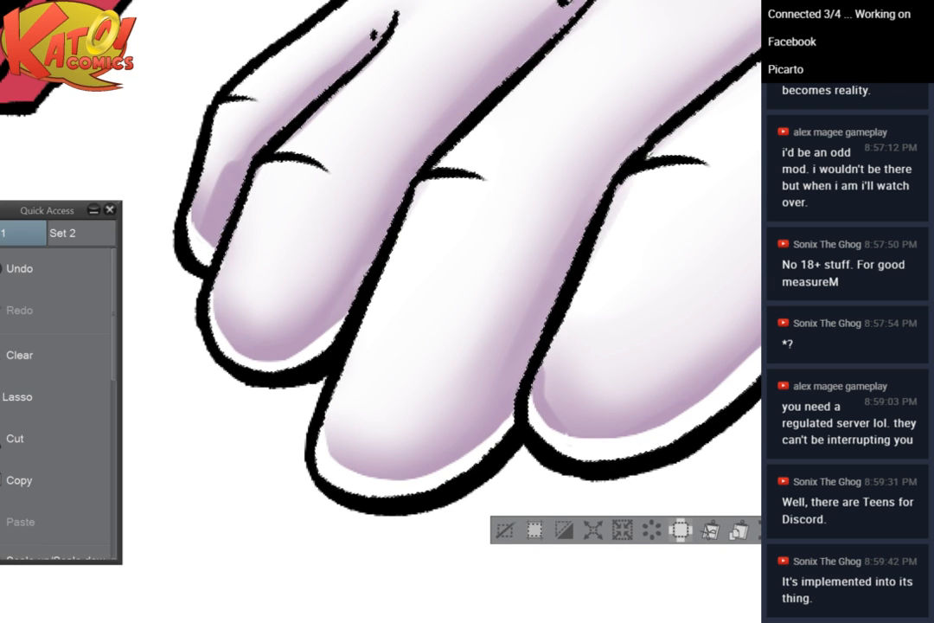
Blend the hard upper edge of the little fingertip's lavender shadow into the finger, adjusting the brush size
{"action": "left_click_drag", "start_coordinate": [195, 224], "coordinate": [195, 310]}
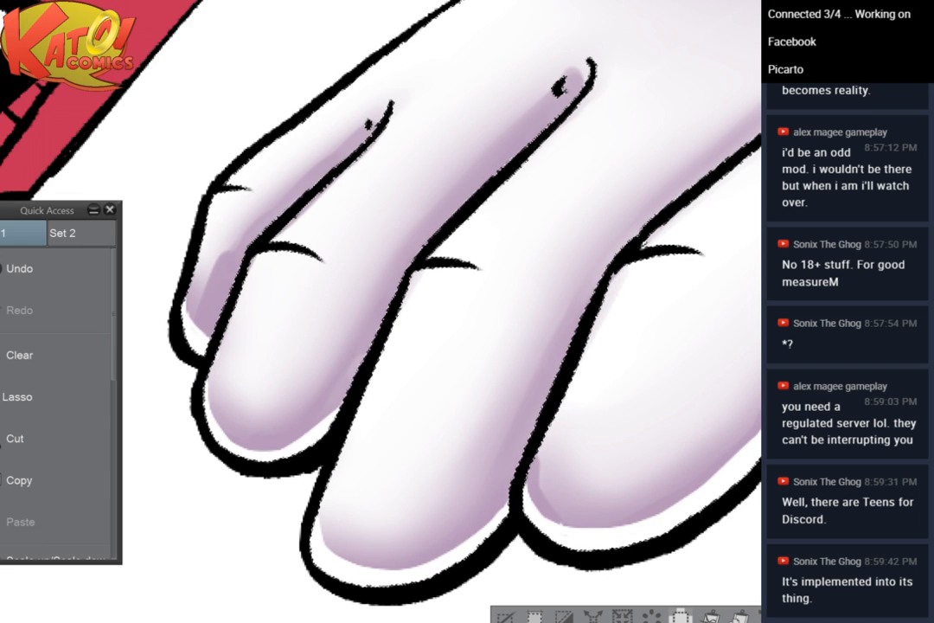
{"action": "key", "text": "bracketleft"}
{"action": "key", "text": "bracketleft"}
{"action": "key", "text": "bracketleft"}
{"action": "key", "text": "bracketleft"}
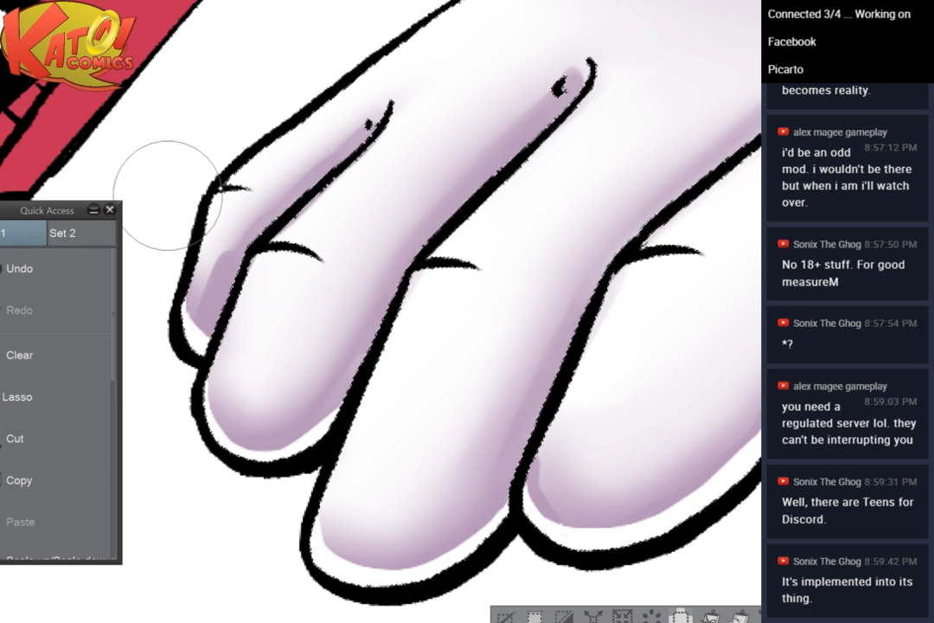
{"action": "left_click_drag", "start_coordinate": [217, 266], "coordinate": [239, 241]}
{"action": "mouse_move", "coordinate": [296, 186]}
{"action": "left_mouse_down"}
{"action": "mouse_move", "coordinate": [330, 153]}
{"action": "mouse_move", "coordinate": [216, 253]}
{"action": "left_mouse_up"}
{"action": "key", "text": "bracketleft"}
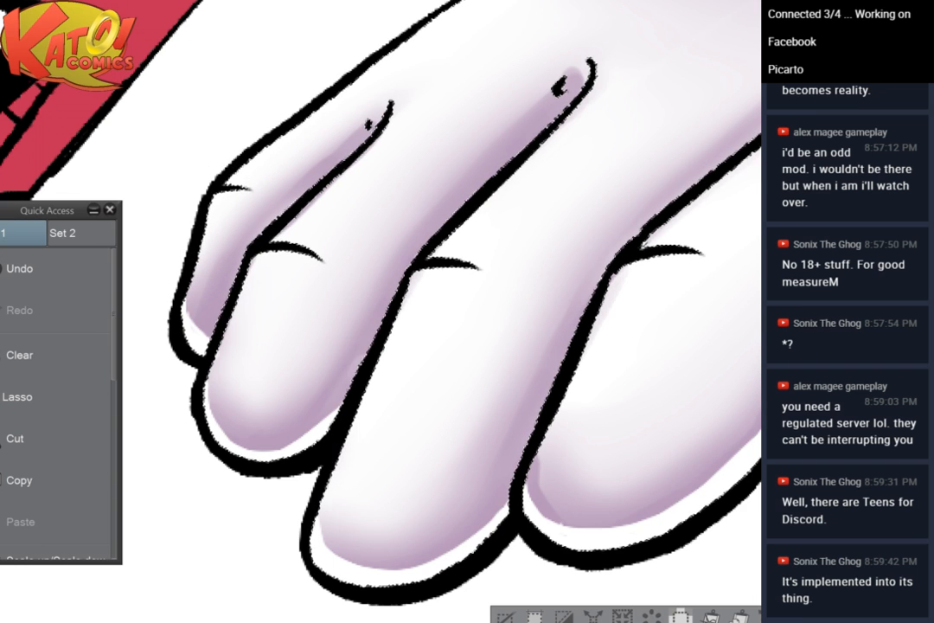
Deepen and smooth the lavender shadows on the middle and index fingertips, blending away the index fingertip's hard inner edge
{"action": "mouse_move", "coordinate": [227, 369]}
{"action": "left_mouse_down"}
{"action": "mouse_move", "coordinate": [216, 408]}
{"action": "mouse_move", "coordinate": [214, 394]}
{"action": "mouse_move", "coordinate": [233, 443]}
{"action": "mouse_move", "coordinate": [212, 367]}
{"action": "mouse_move", "coordinate": [280, 445]}
{"action": "mouse_move", "coordinate": [229, 422]}
{"action": "mouse_move", "coordinate": [284, 427]}
{"action": "left_mouse_up"}
{"action": "scroll", "coordinate": [484, 165], "scroll_direction": "down", "scroll_amount": 3}
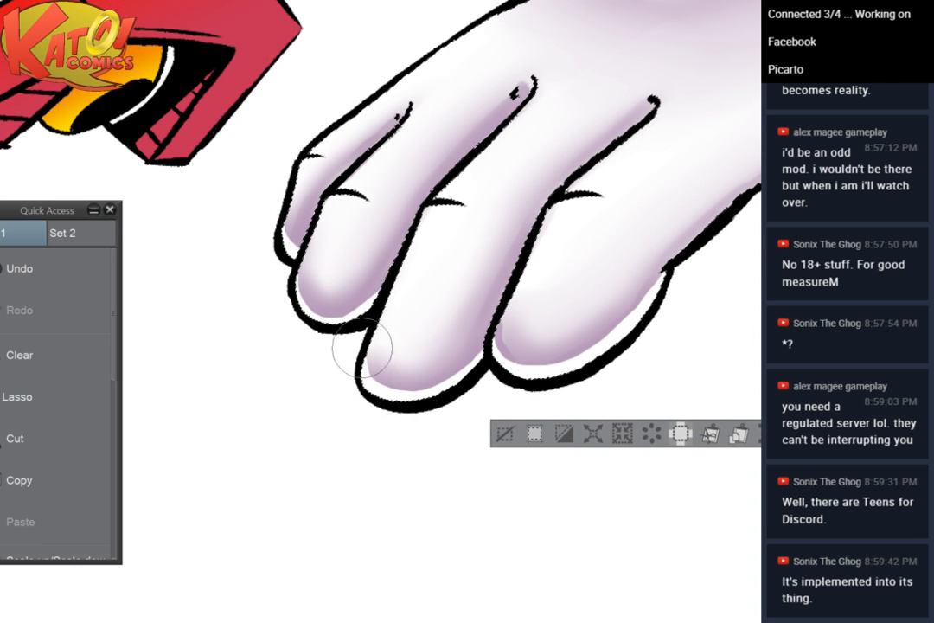
{"action": "left_click_drag", "start_coordinate": [545, 346], "coordinate": [499, 340]}
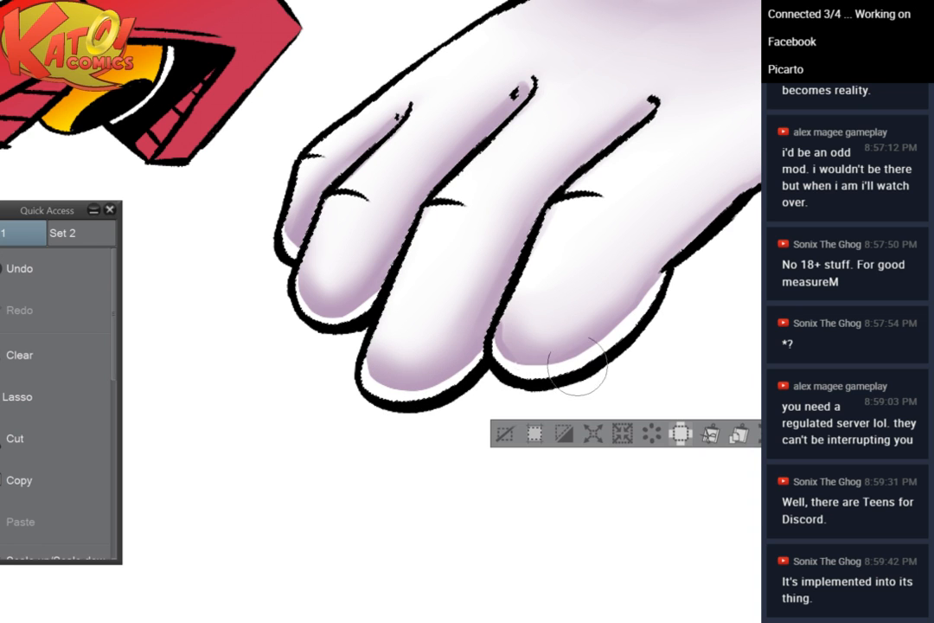
{"action": "left_click_drag", "start_coordinate": [585, 313], "coordinate": [393, 312]}
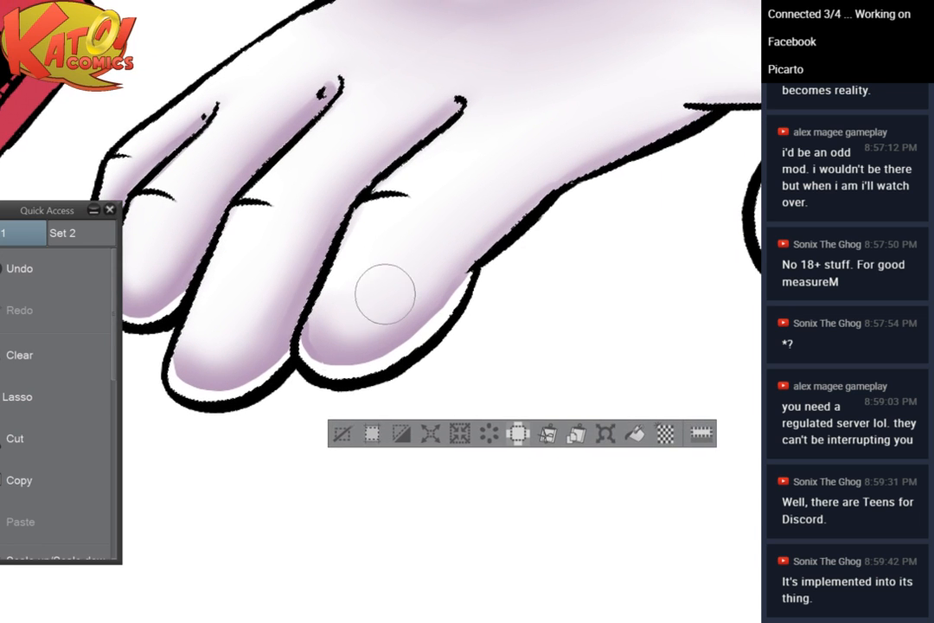
{"action": "key", "text": "bracketright"}
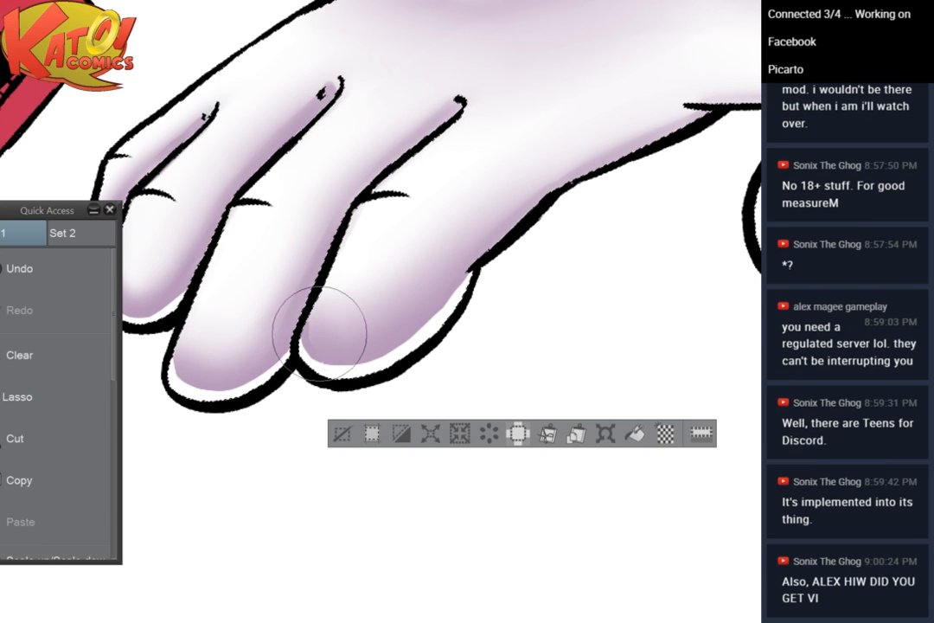
{"action": "left_click_drag", "start_coordinate": [299, 312], "coordinate": [380, 359]}
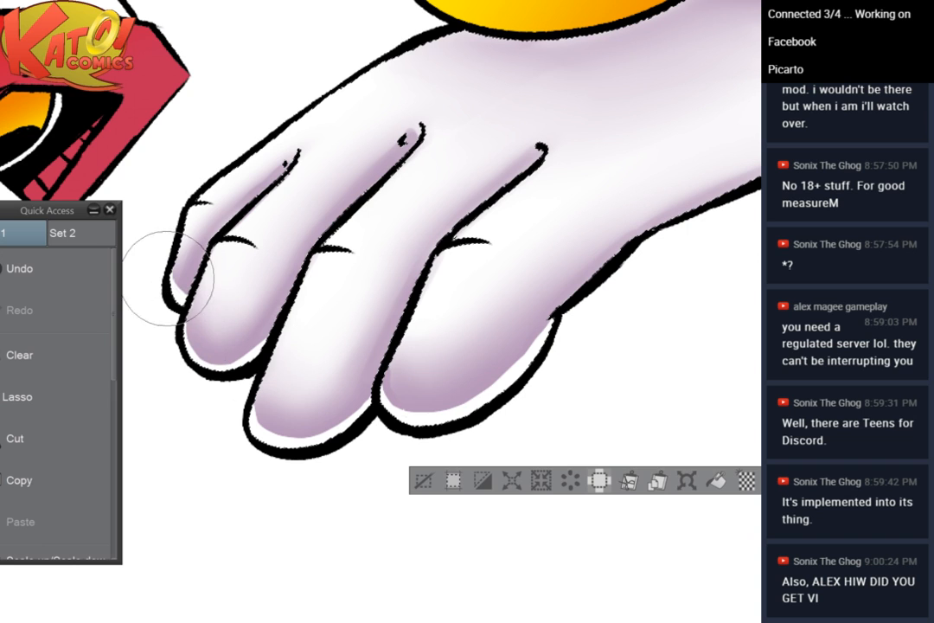
Deepen the lavender shadow inside the thumb tip's white rim and touch up the index fingertip's shadow
{"action": "key", "text": "ctrl+minus"}
{"action": "key", "text": "ctrl+minus"}
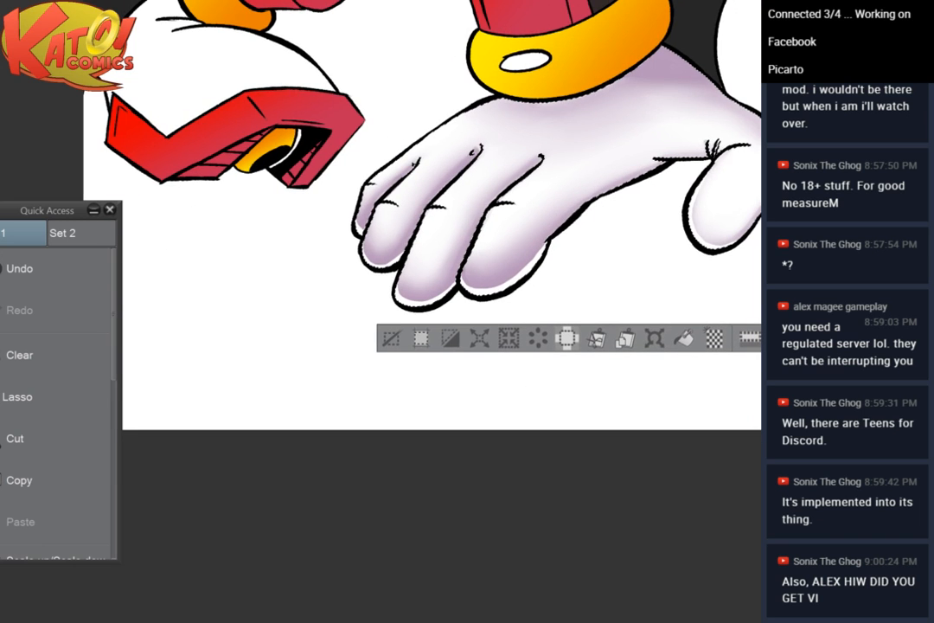
{"action": "left_click_drag", "start_coordinate": [689, 106], "coordinate": [478, 66]}
{"action": "scroll", "coordinate": [571, 104], "scroll_direction": "up", "scroll_amount": 2}
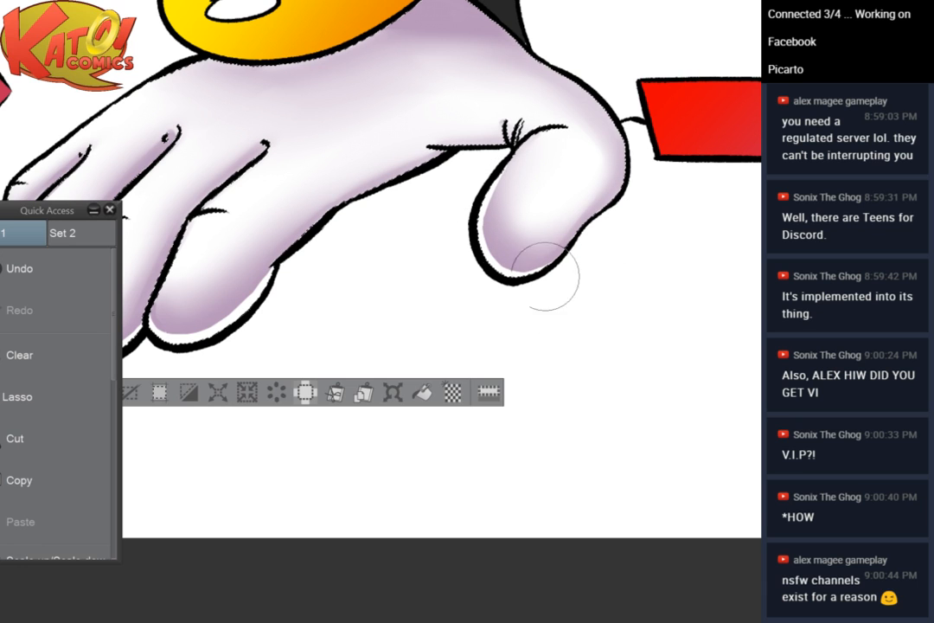
{"action": "left_click_drag", "start_coordinate": [268, 260], "coordinate": [256, 290]}
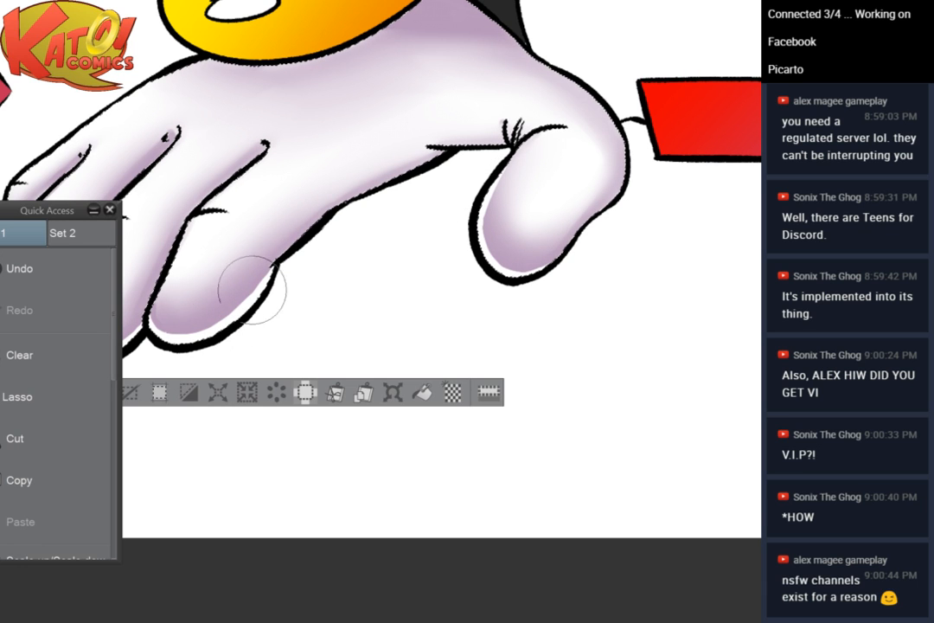
Examine the planted glove's finger, thumb and wrist shading up close and against the whole figure
{"action": "left_click_drag", "start_coordinate": [486, 161], "coordinate": [726, 140]}
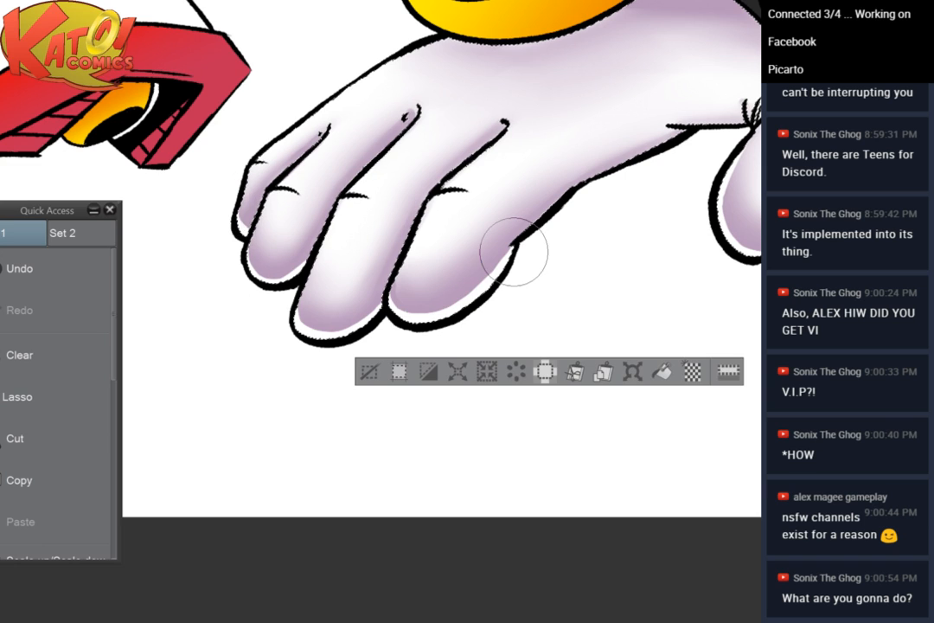
{"action": "left_click_drag", "start_coordinate": [514, 252], "coordinate": [439, 313]}
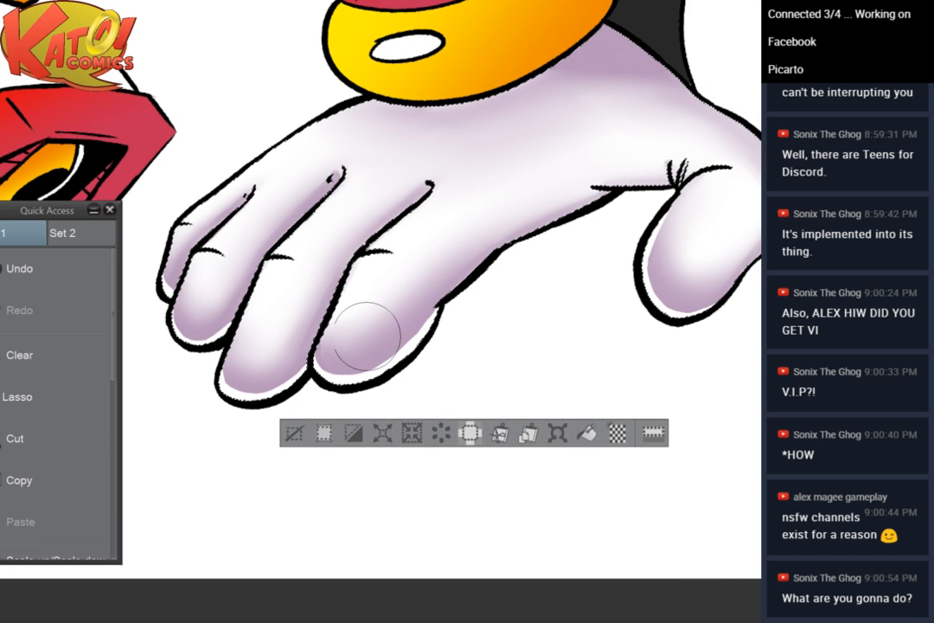
{"action": "scroll", "coordinate": [579, 229], "scroll_direction": "down", "scroll_amount": 3}
{"action": "left_click_drag", "start_coordinate": [579, 229], "coordinate": [470, 309]}
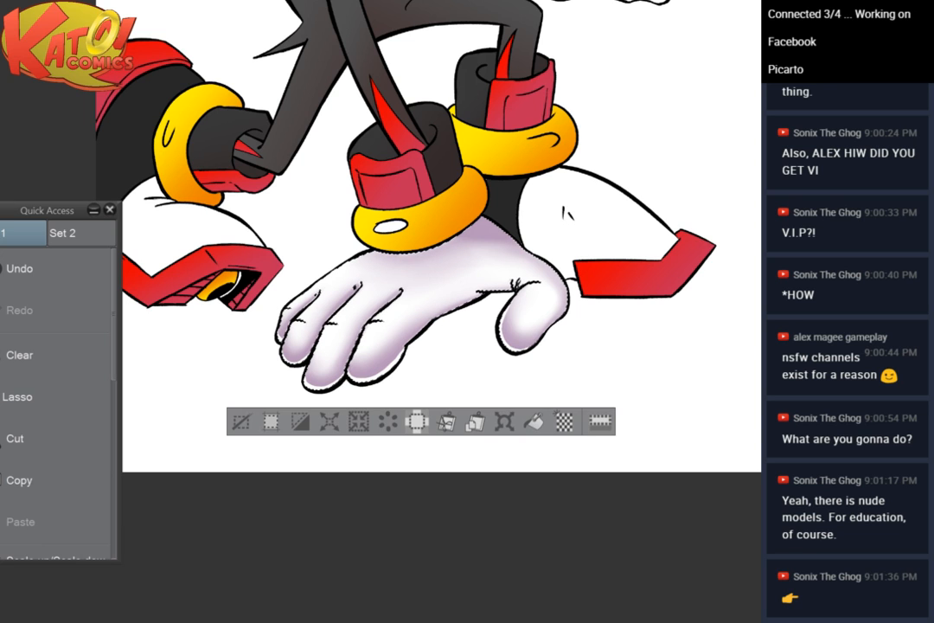
{"action": "scroll", "coordinate": [472, 216], "scroll_direction": "up", "scroll_amount": 4}
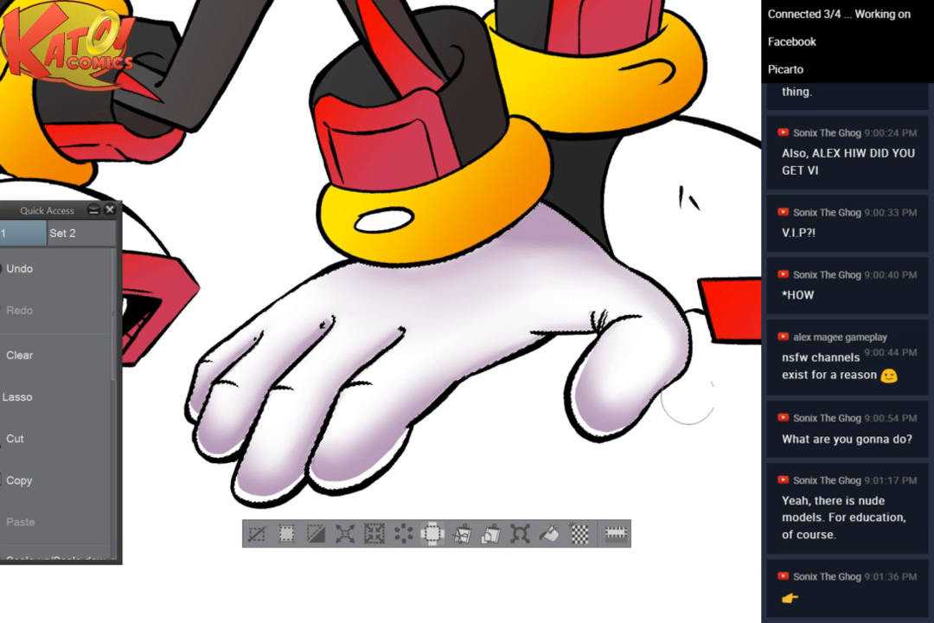
{"action": "mouse_move", "coordinate": [373, 262]}
{"action": "left_mouse_down"}
{"action": "mouse_move", "coordinate": [392, 246]}
{"action": "mouse_move", "coordinate": [364, 272]}
{"action": "mouse_move", "coordinate": [373, 252]}
{"action": "mouse_move", "coordinate": [465, 221]}
{"action": "left_mouse_up"}
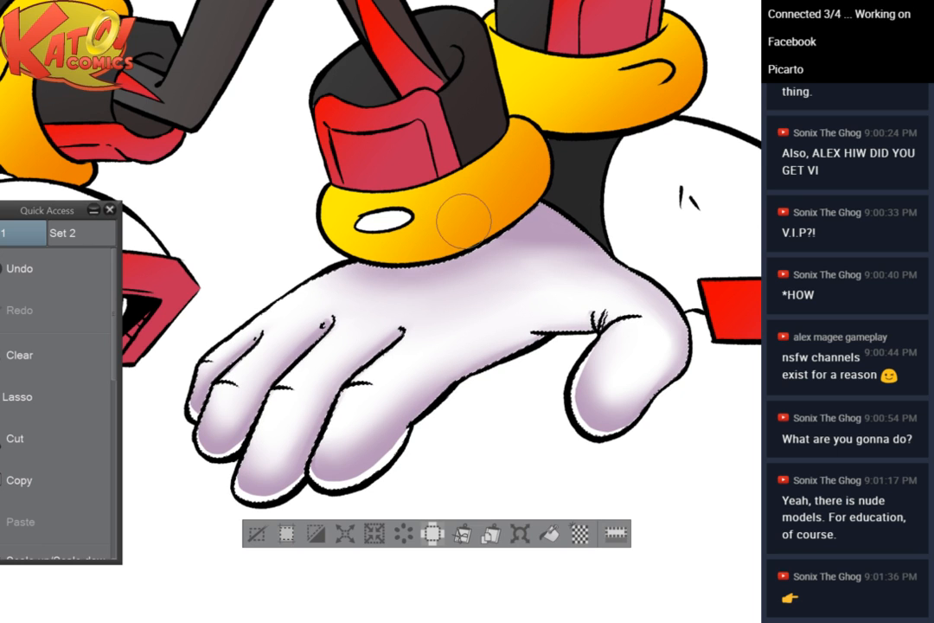
{"action": "left_click_drag", "start_coordinate": [464, 221], "coordinate": [473, 337]}
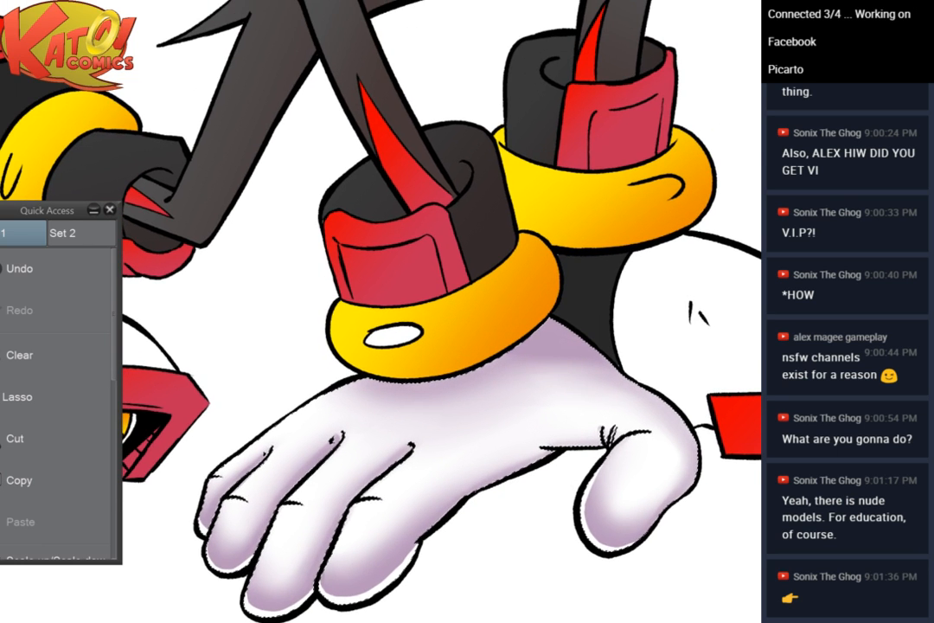
{"action": "scroll", "coordinate": [473, 337], "scroll_direction": "down", "scroll_amount": 3}
{"action": "scroll", "coordinate": [651, 300], "scroll_direction": "up", "scroll_amount": 5}
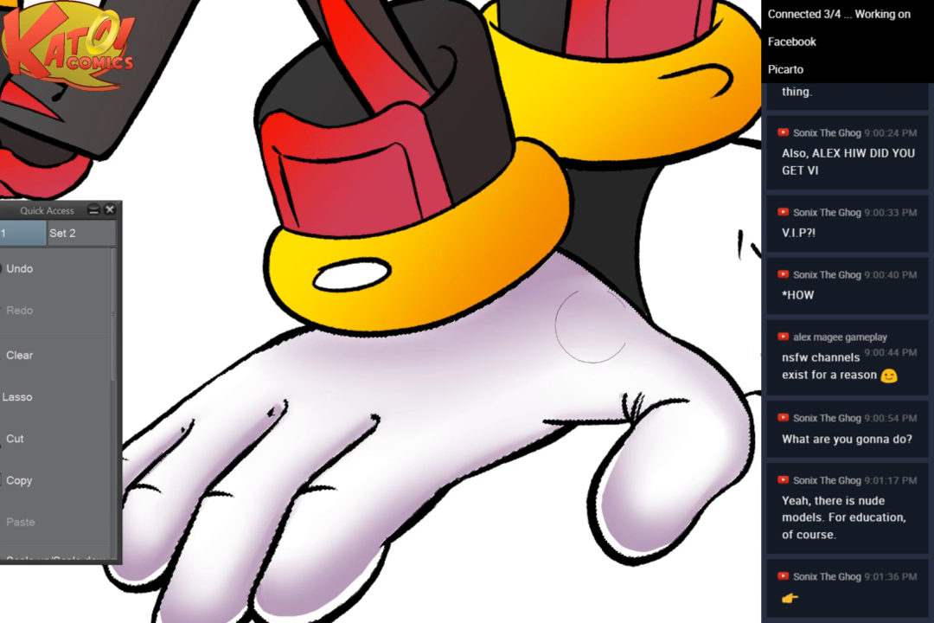
{"action": "scroll", "coordinate": [591, 326], "scroll_direction": "down", "scroll_amount": 5}
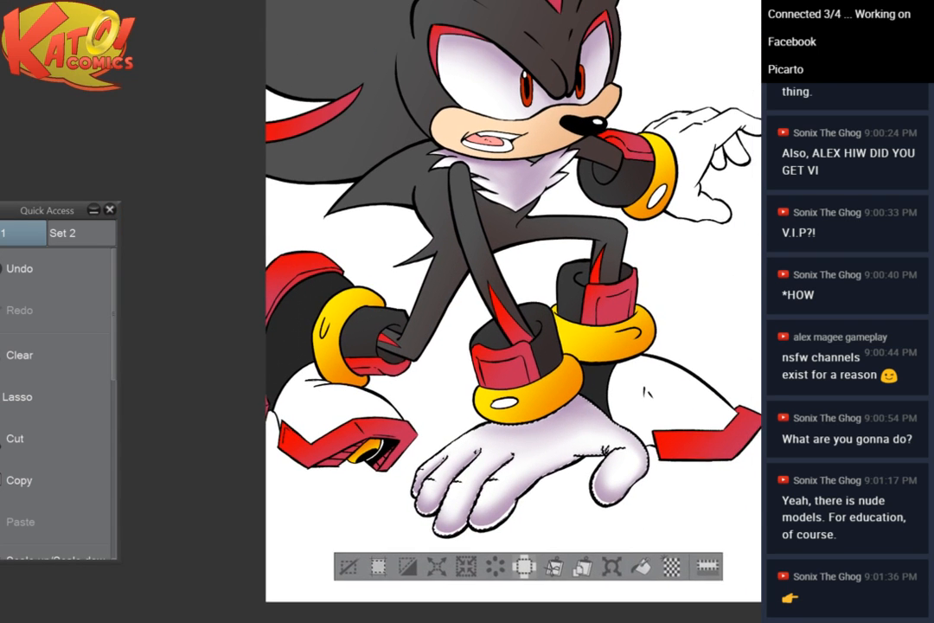
{"action": "left_click_drag", "start_coordinate": [554, 327], "coordinate": [536, 366]}
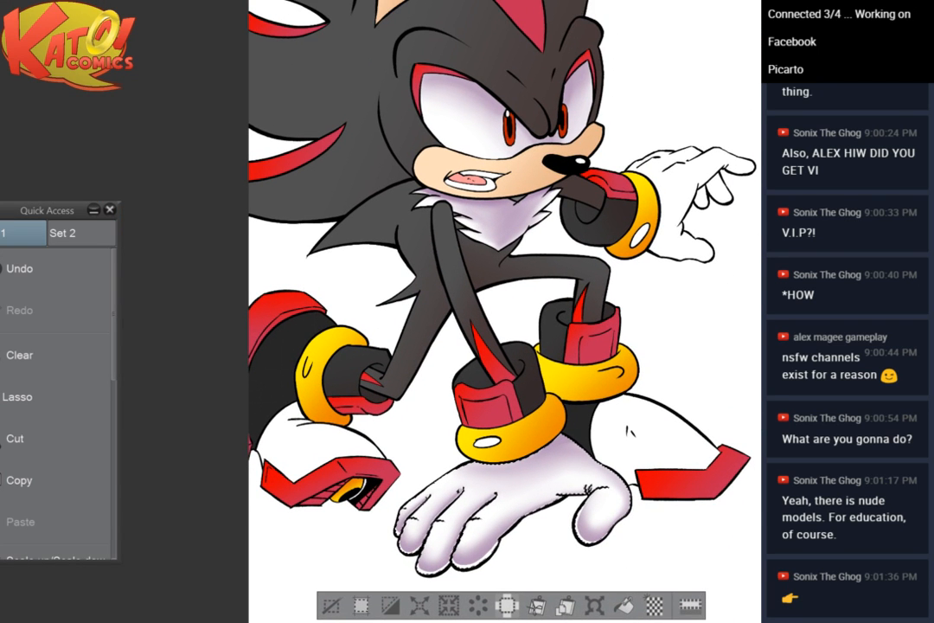
{"action": "left_click_drag", "start_coordinate": [385, 462], "coordinate": [341, 413]}
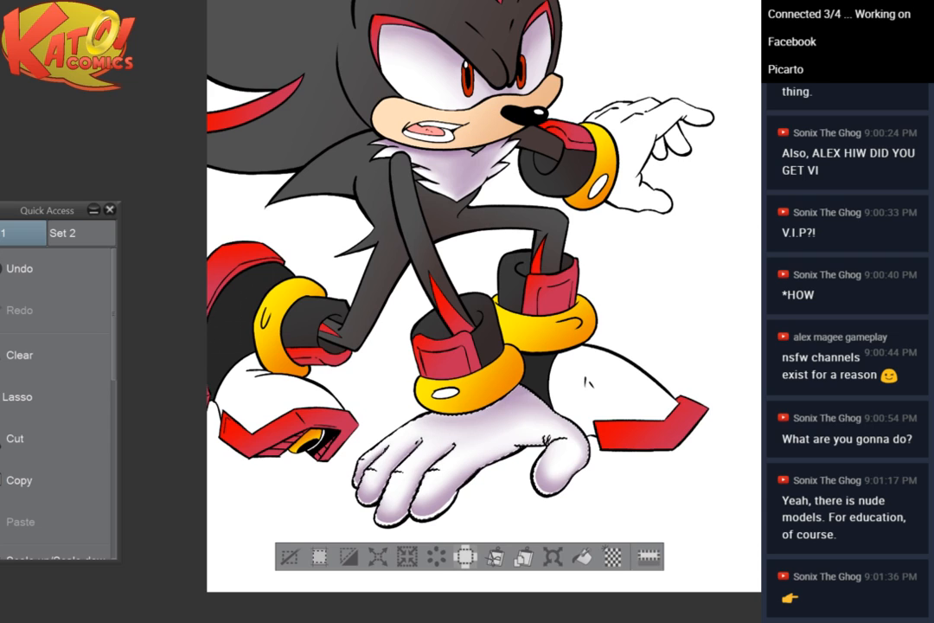
Touch up the lavender shadow along the middle finger's edge beside the index finger's knuckle crease
{"action": "scroll", "coordinate": [508, 381], "scroll_direction": "up", "scroll_amount": 3}
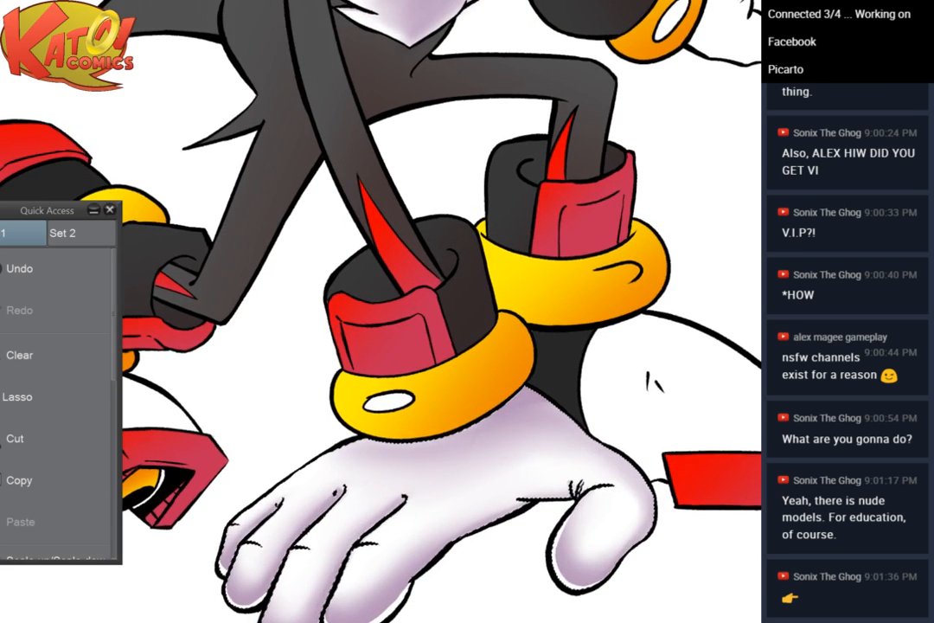
{"action": "scroll", "coordinate": [401, 506], "scroll_direction": "up", "scroll_amount": 3}
{"action": "left_click_drag", "start_coordinate": [401, 506], "coordinate": [546, 305]}
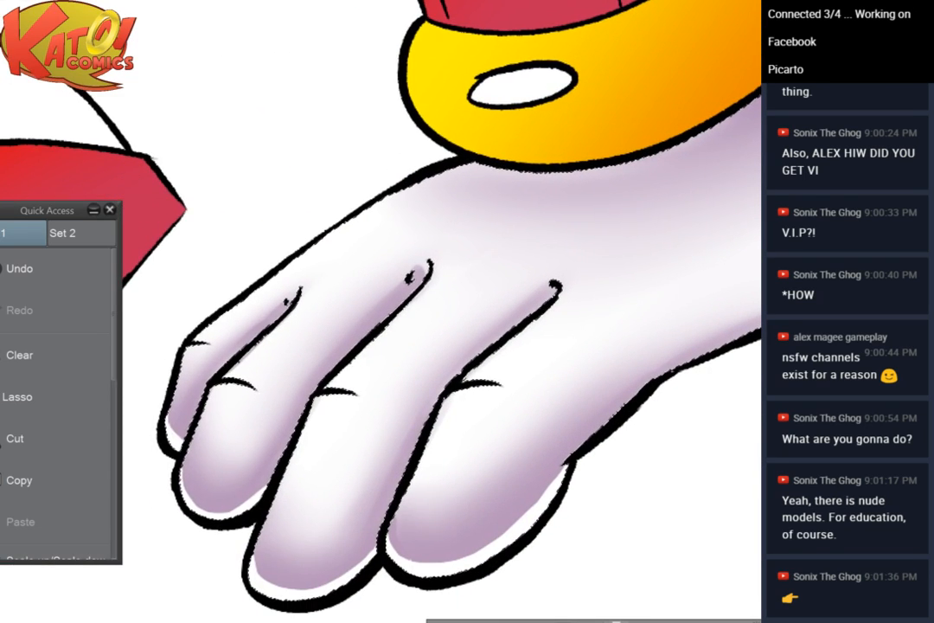
{"action": "mouse_move", "coordinate": [471, 416]}
{"action": "left_mouse_down"}
{"action": "mouse_move", "coordinate": [433, 265]}
{"action": "mouse_move", "coordinate": [421, 330]}
{"action": "left_mouse_up"}
{"action": "mouse_move", "coordinate": [375, 279]}
{"action": "left_mouse_down"}
{"action": "mouse_move", "coordinate": [361, 282]}
{"action": "mouse_move", "coordinate": [367, 314]}
{"action": "mouse_move", "coordinate": [373, 296]}
{"action": "left_mouse_up"}
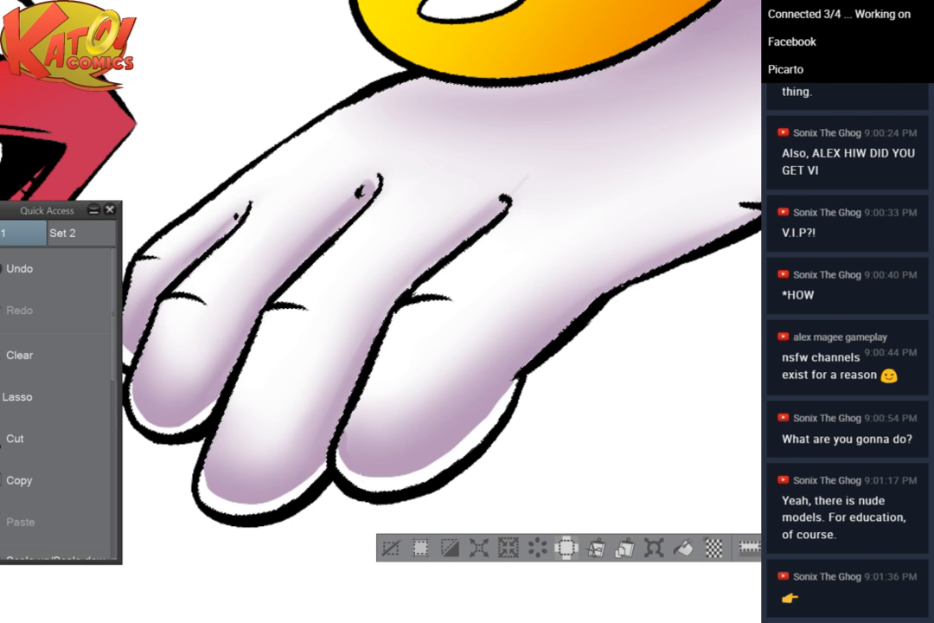
Clear the selection around the shaded glove planted on the ground
{"action": "scroll", "coordinate": [405, 259], "scroll_direction": "down", "scroll_amount": 2}
{"action": "scroll", "coordinate": [485, 260], "scroll_direction": "down", "scroll_amount": 4}
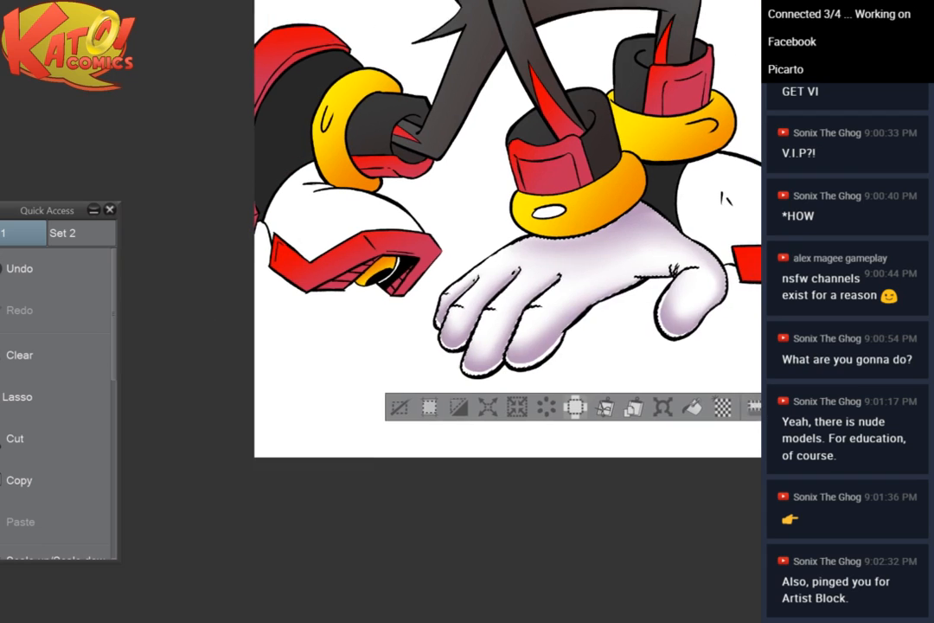
{"action": "left_click_drag", "start_coordinate": [484, 259], "coordinate": [443, 346]}
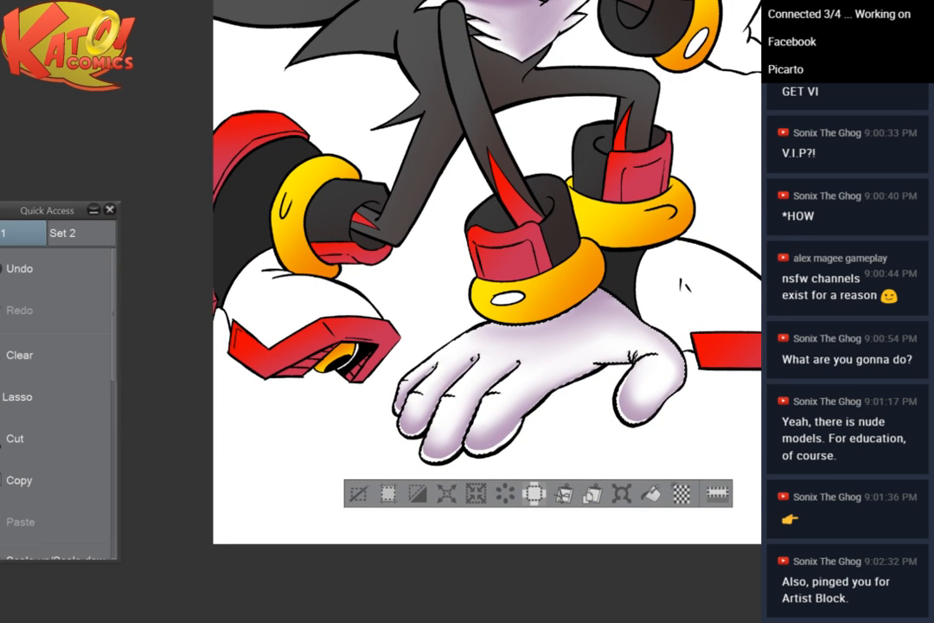
{"action": "left_click_drag", "start_coordinate": [485, 260], "coordinate": [434, 468]}
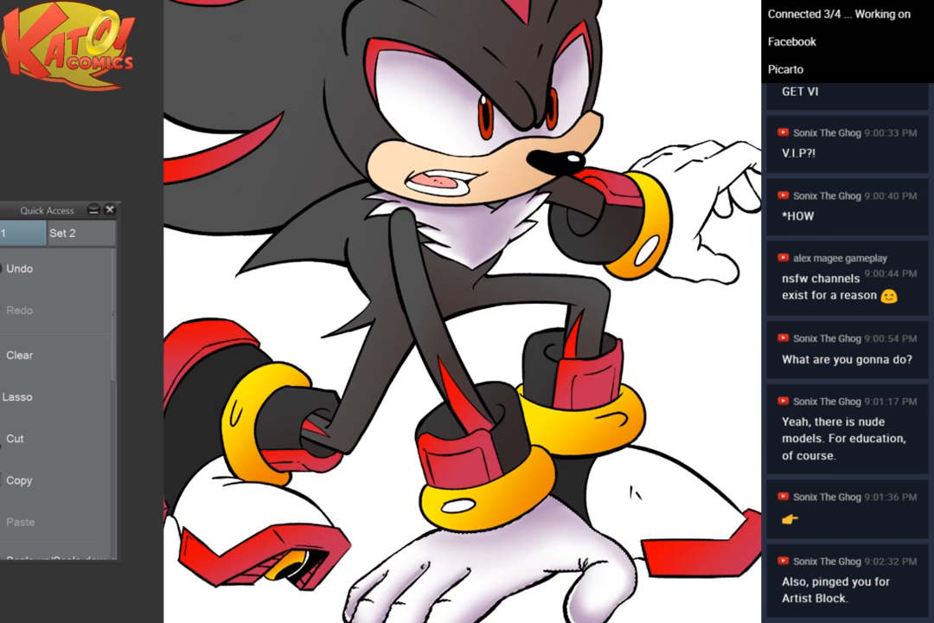
{"action": "scroll", "coordinate": [645, 342], "scroll_direction": "down", "scroll_amount": 5}
{"action": "left_click_drag", "start_coordinate": [644, 342], "coordinate": [448, 382]}
{"action": "scroll", "coordinate": [571, 329], "scroll_direction": "up", "scroll_amount": 2}
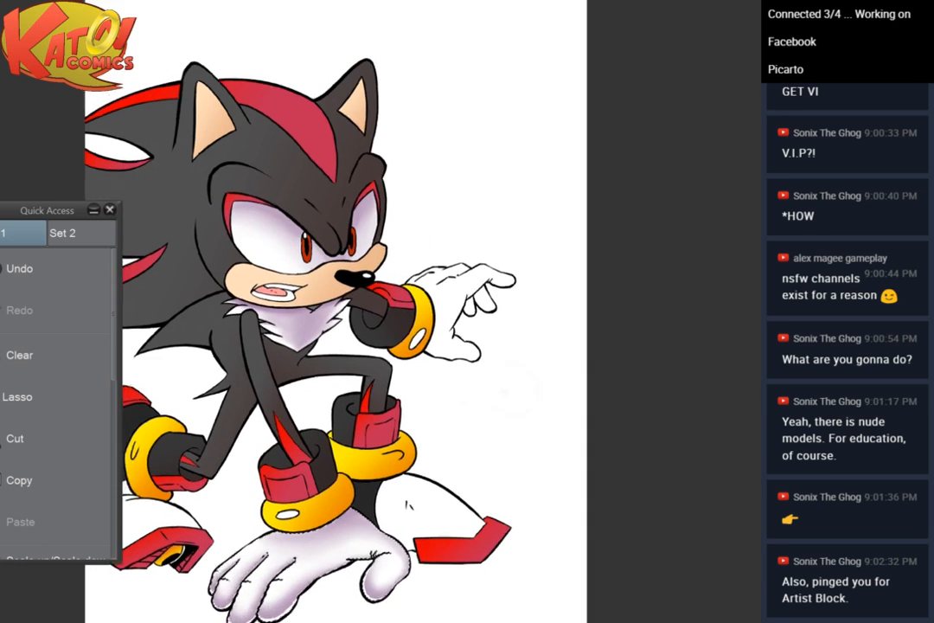
{"action": "left_click_drag", "start_coordinate": [512, 394], "coordinate": [599, 369]}
{"action": "left_click", "coordinate": [223, 621]}
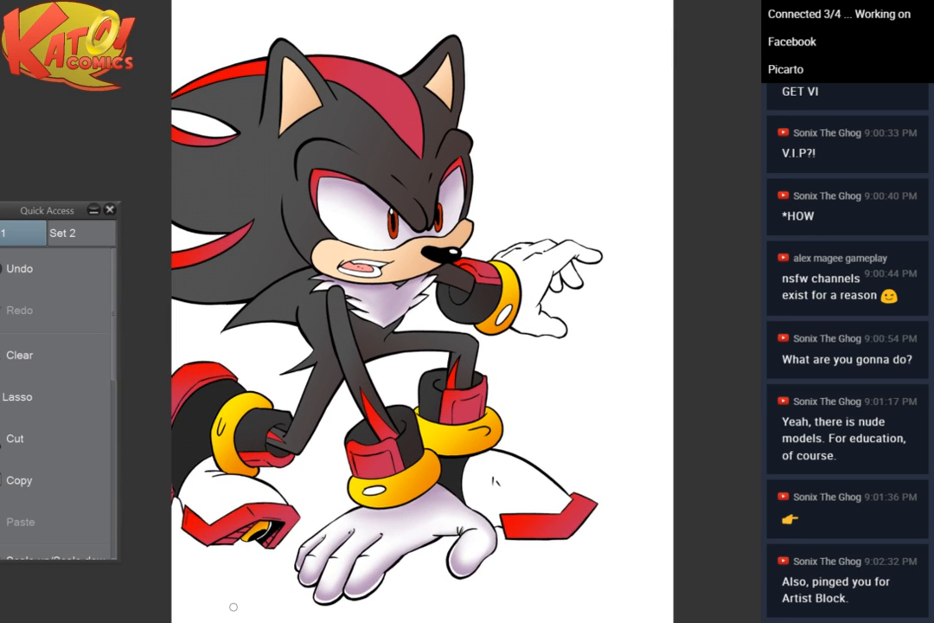